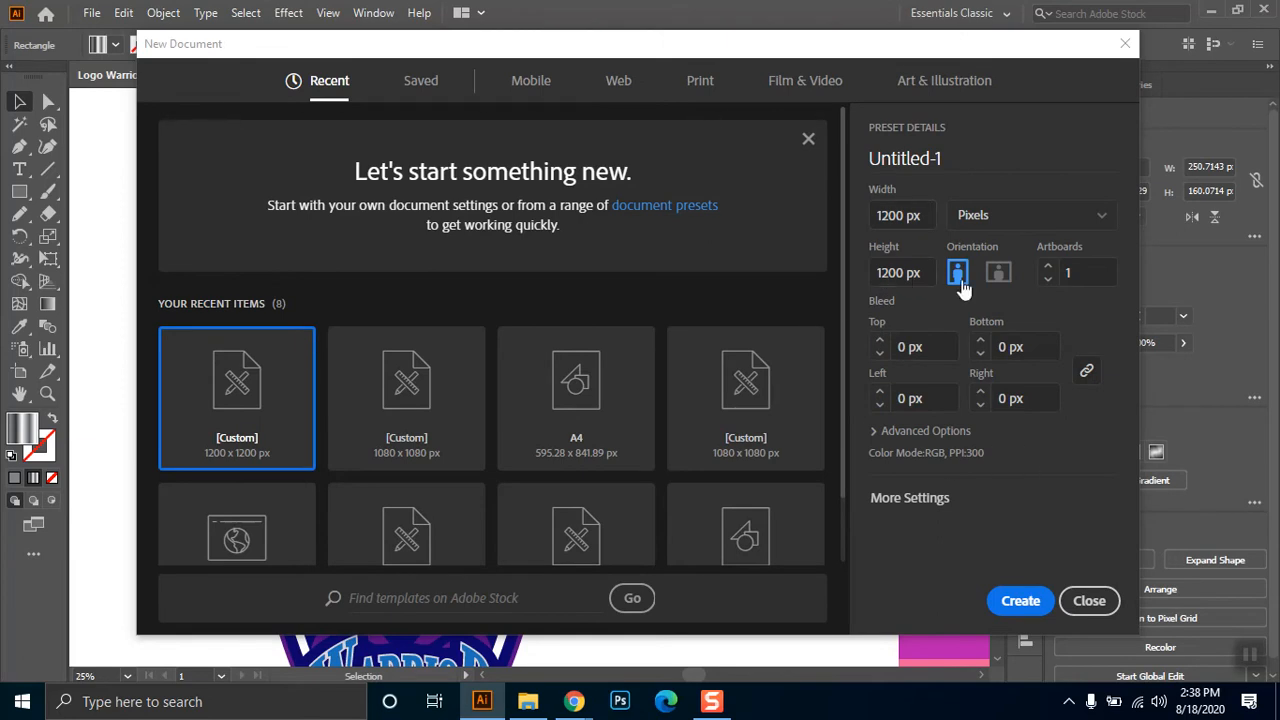
- Create a new 1200 × 1200 px document with one artboard
{"action": "left_click", "coordinate": [1022, 610]}
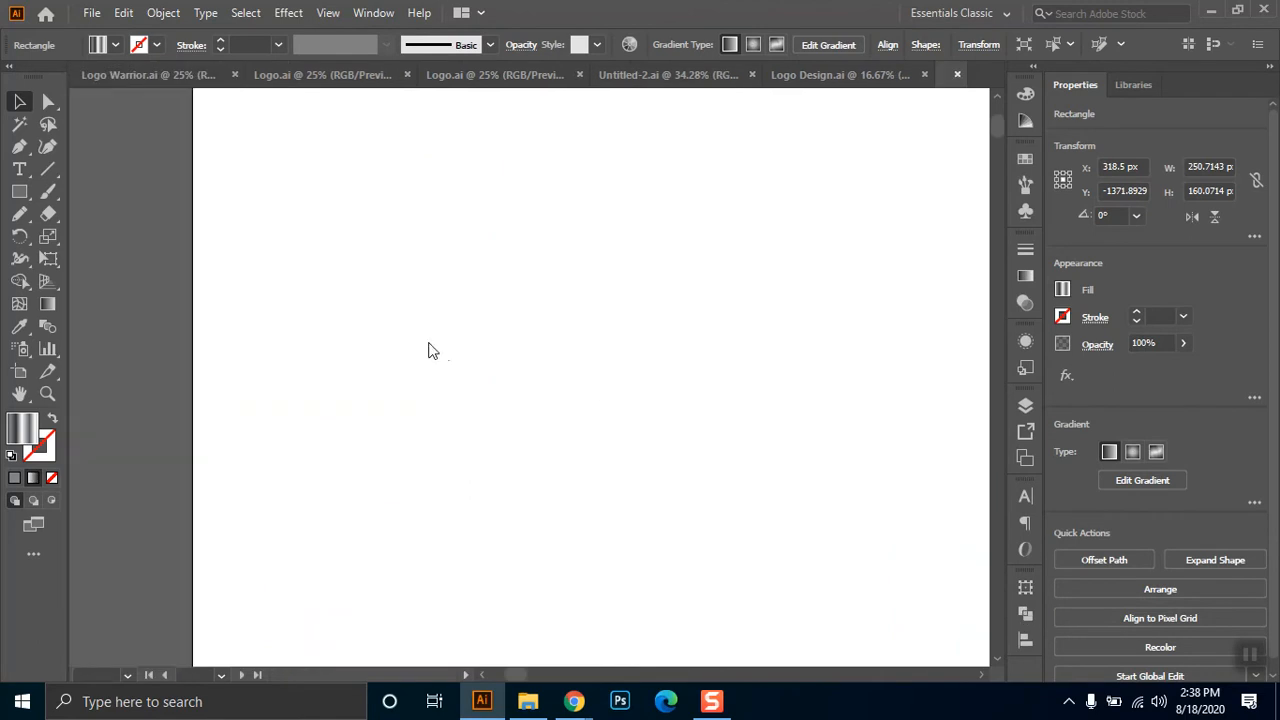
- Copy the finished purple and silver Warrior Bangladesh logo from the Logo Warrior.ai document
{"action": "left_click", "coordinate": [86, 74]}
{"action": "scroll", "coordinate": [349, 374], "scroll_direction": "down", "scroll_amount": 1}
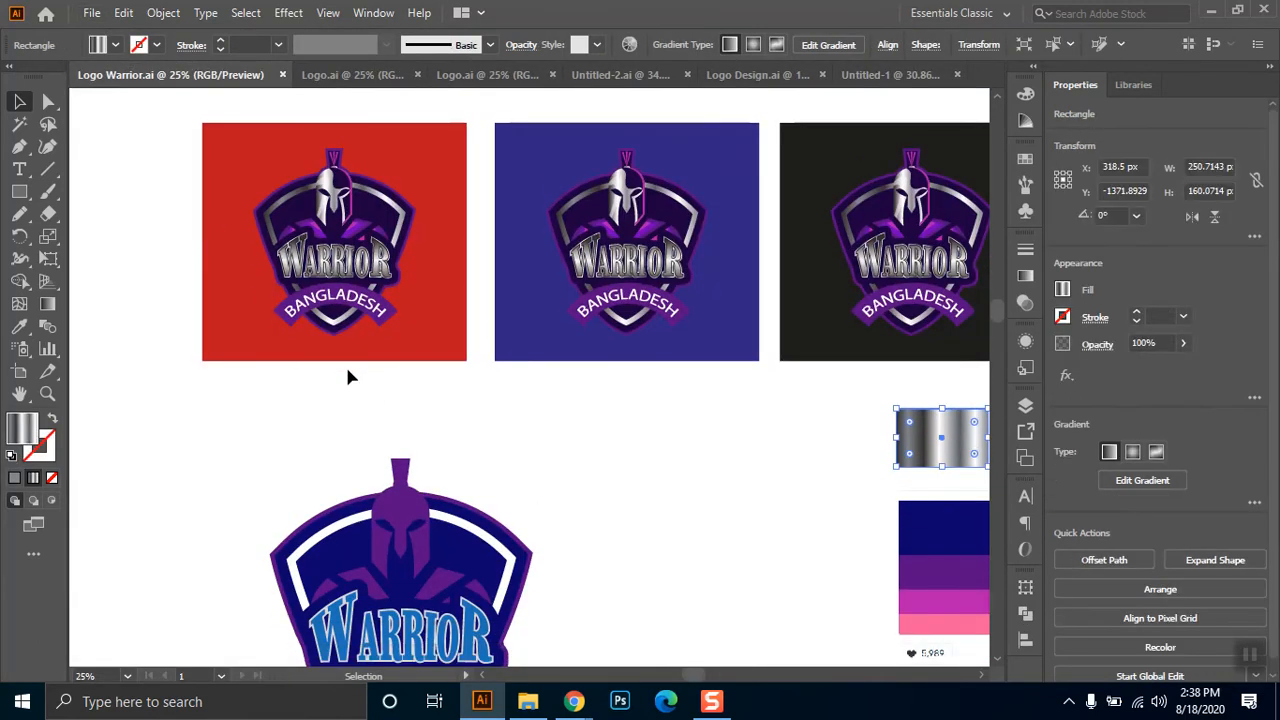
{"action": "left_click_drag", "start_coordinate": [147, 127], "coordinate": [483, 423]}
{"action": "key", "text": "ctrl+minus"}
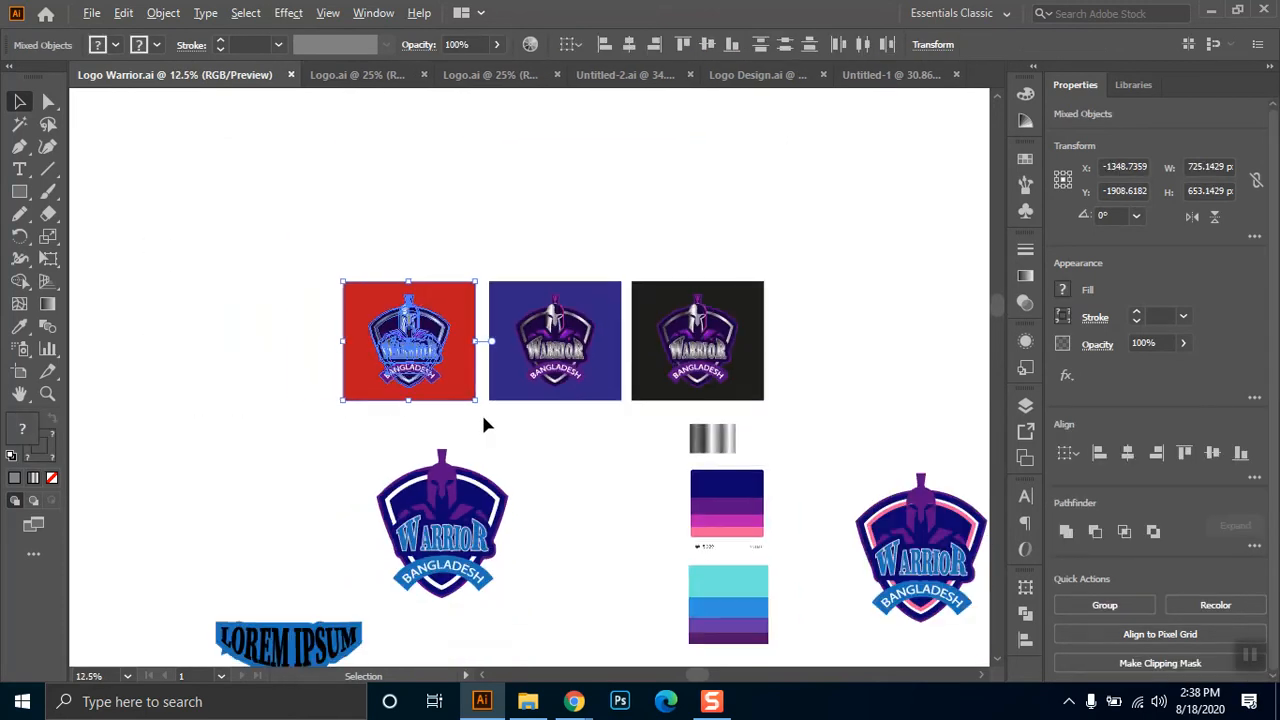
{"action": "left_click_drag", "start_coordinate": [799, 534], "coordinate": [689, 251]}
{"action": "left_click_drag", "start_coordinate": [524, 430], "coordinate": [722, 634]}
{"action": "key", "text": "a"}
{"action": "key", "text": "v"}
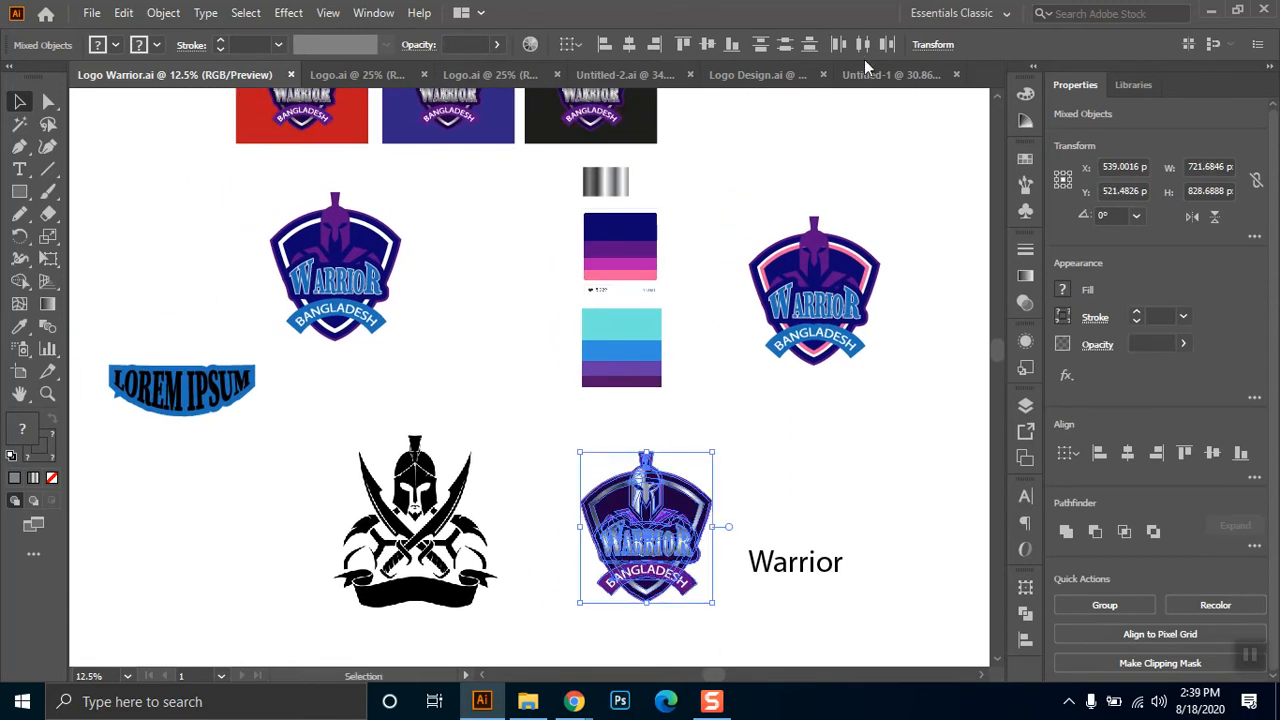
- Paste the Warrior logo into the Untitled-1 document, scaled down and placed beside the artboard's upper-left edge
{"action": "left_click", "coordinate": [895, 74]}
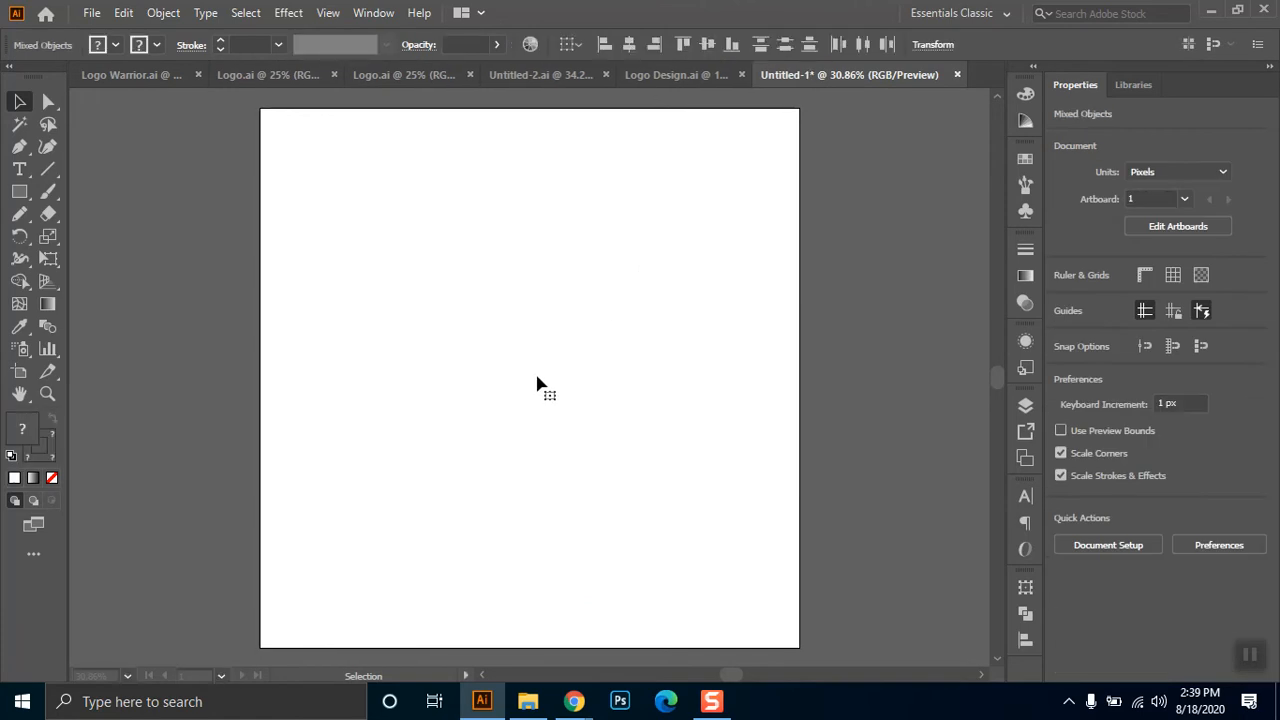
{"action": "key", "text": "ctrl+v"}
{"action": "left_click_drag", "start_coordinate": [692, 562], "coordinate": [506, 350]}
{"action": "left_click_drag", "start_coordinate": [467, 275], "coordinate": [197, 199]}
{"action": "left_click", "coordinate": [283, 281]}
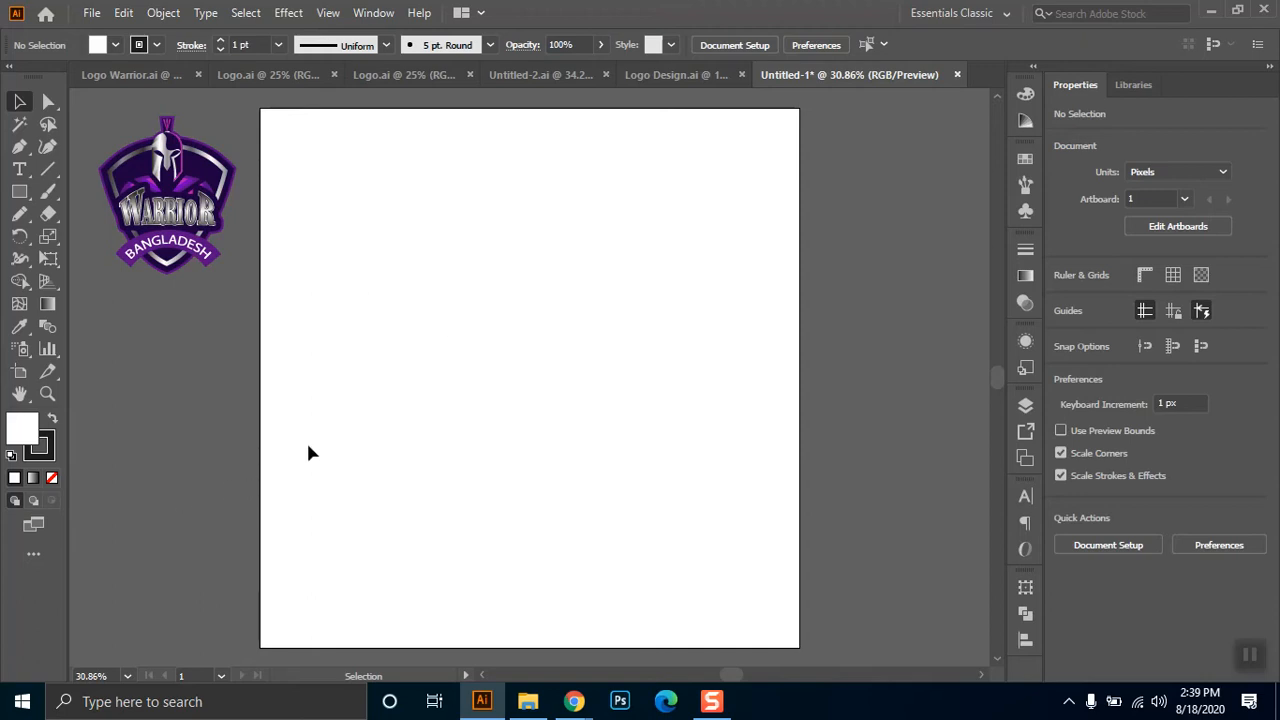
- Check the Google Meet call and the YouTube Studio channel videos in Chrome, and return to Illustrator
{"action": "left_click", "coordinate": [1262, 650]}
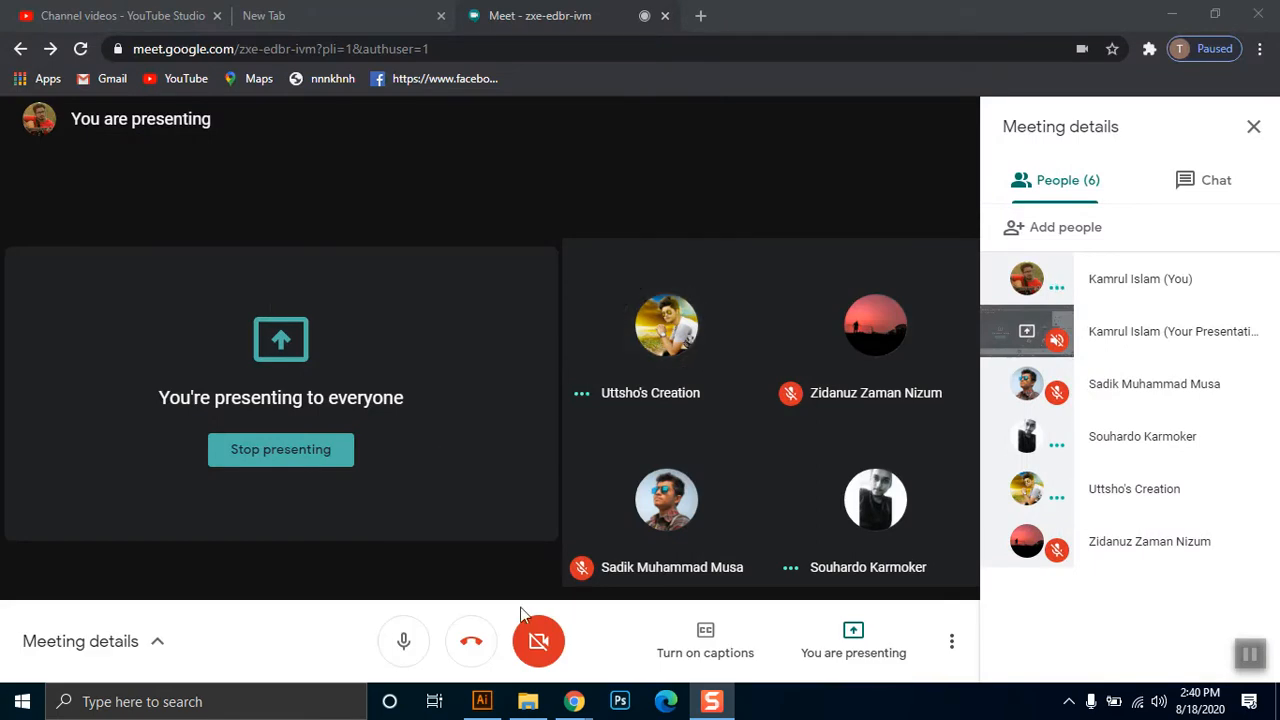
{"action": "left_click", "coordinate": [112, 14]}
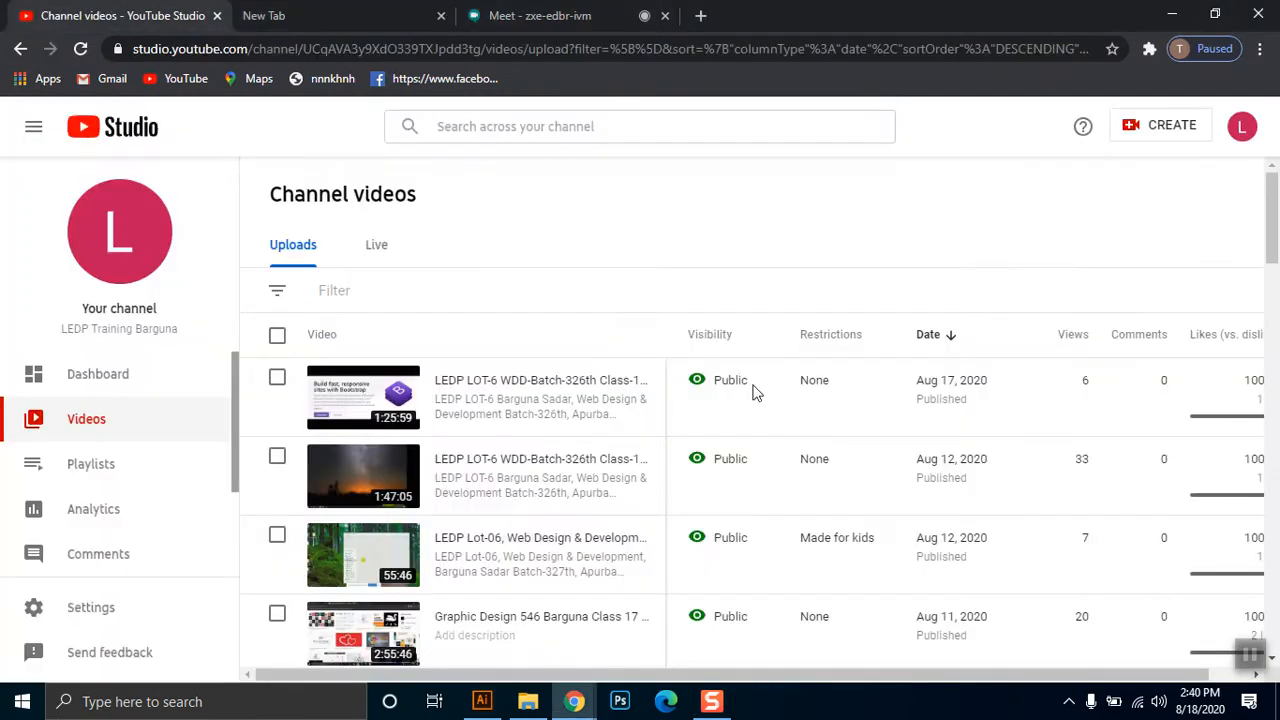
{"action": "left_click", "coordinate": [1172, 15]}
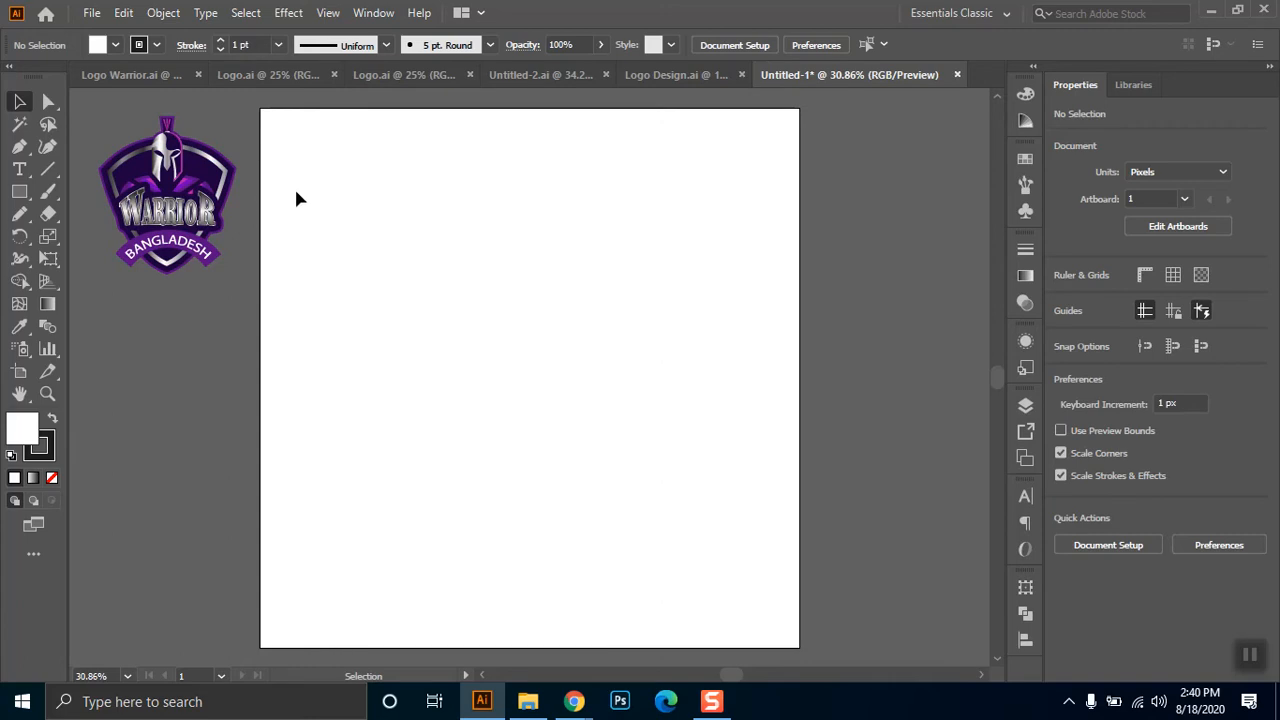
{"action": "left_click", "coordinate": [17, 195]}
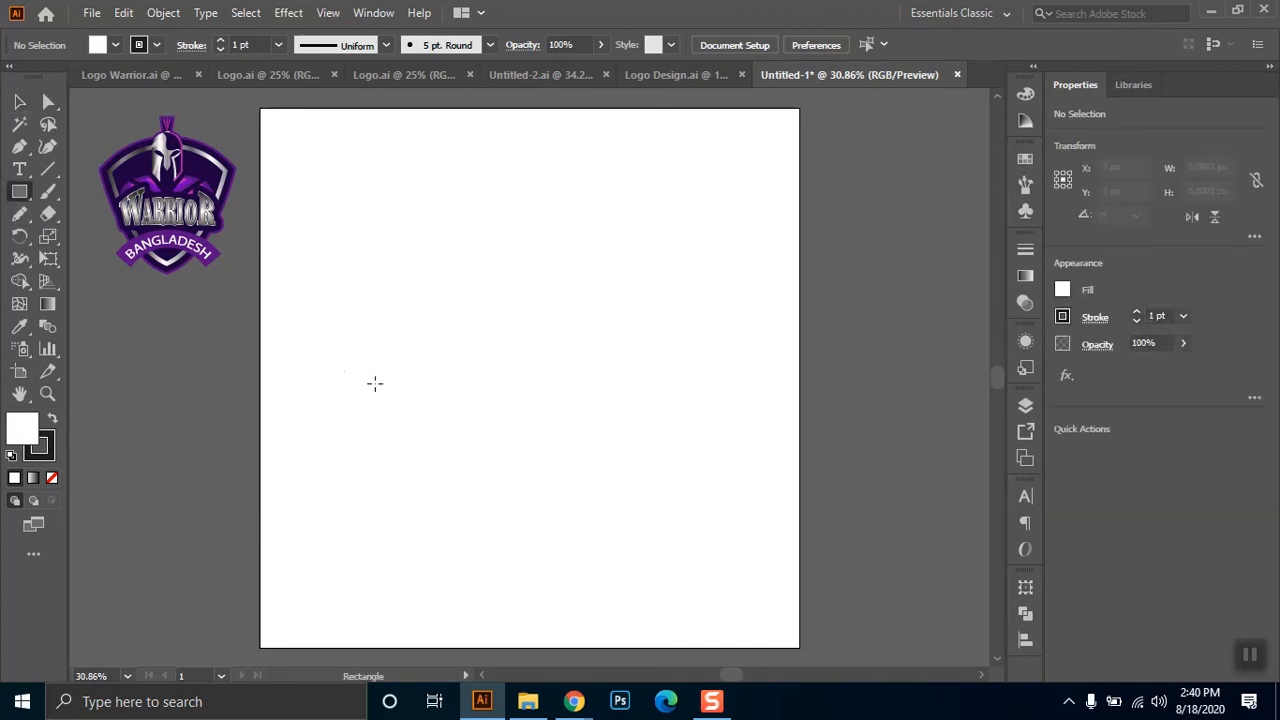
{"action": "left_click", "coordinate": [18, 104]}
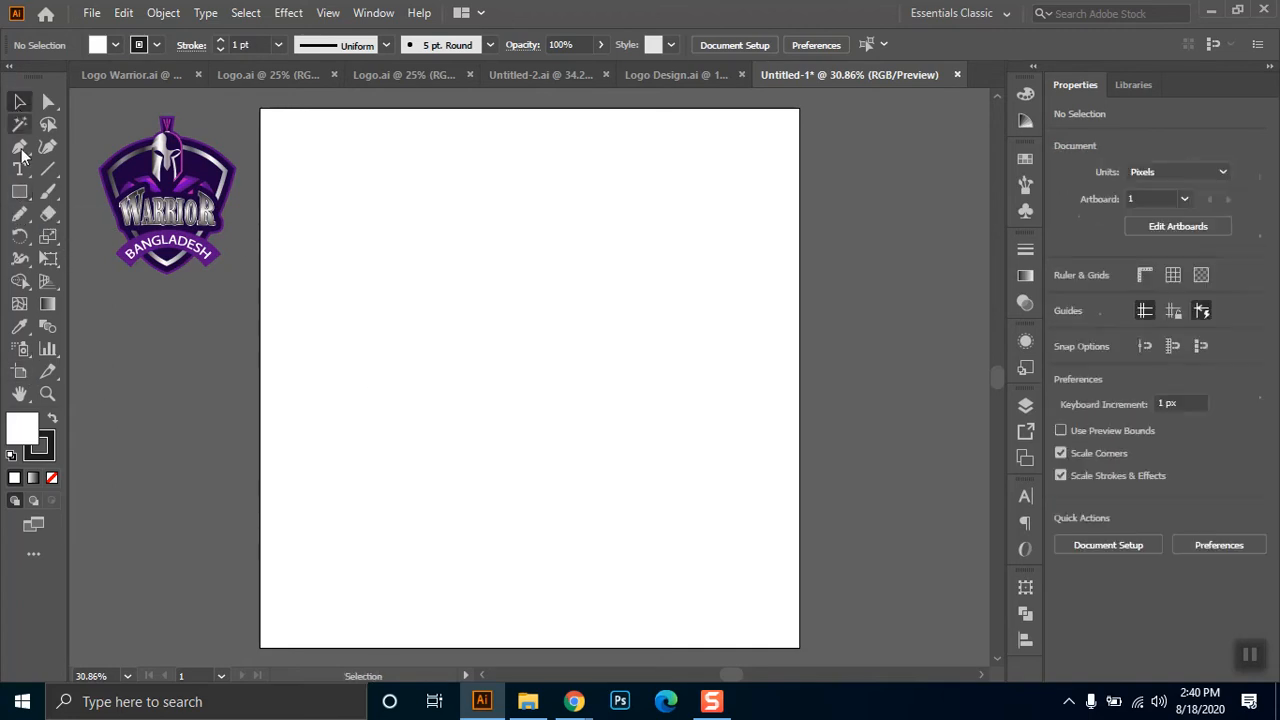
{"action": "left_click", "coordinate": [19, 191]}
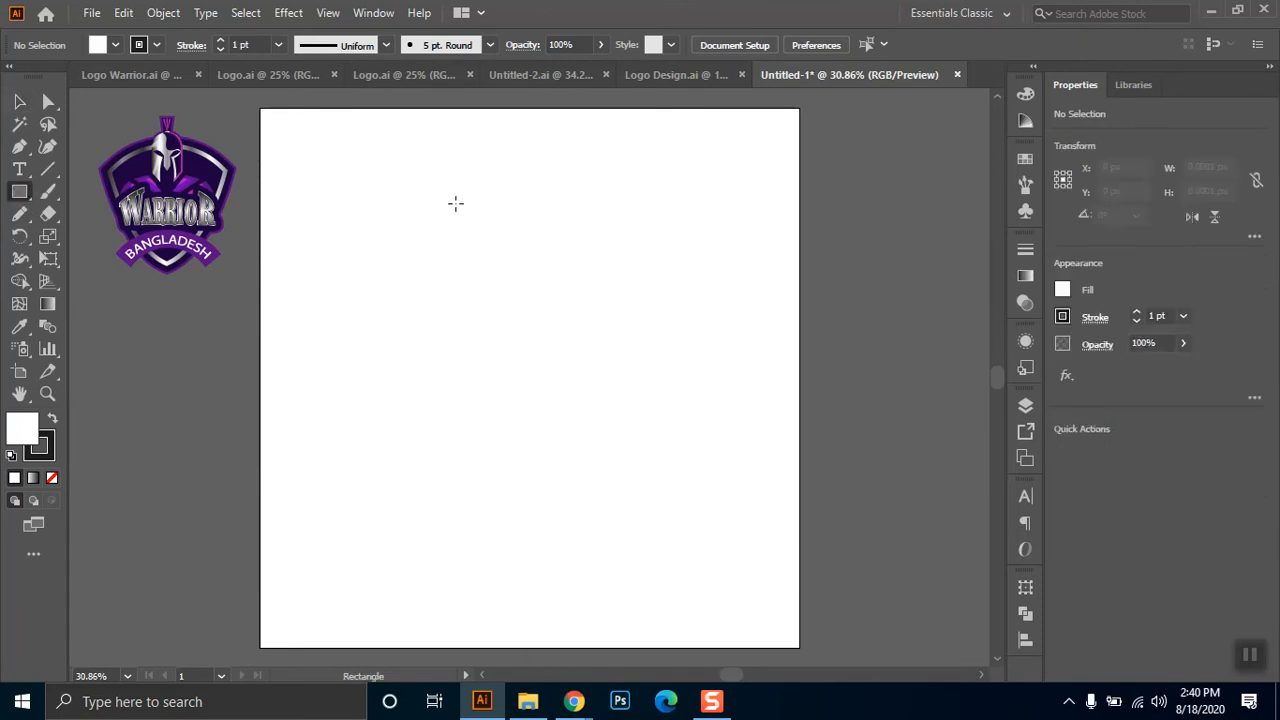
{"action": "left_click_drag", "start_coordinate": [424, 182], "coordinate": [552, 380]}
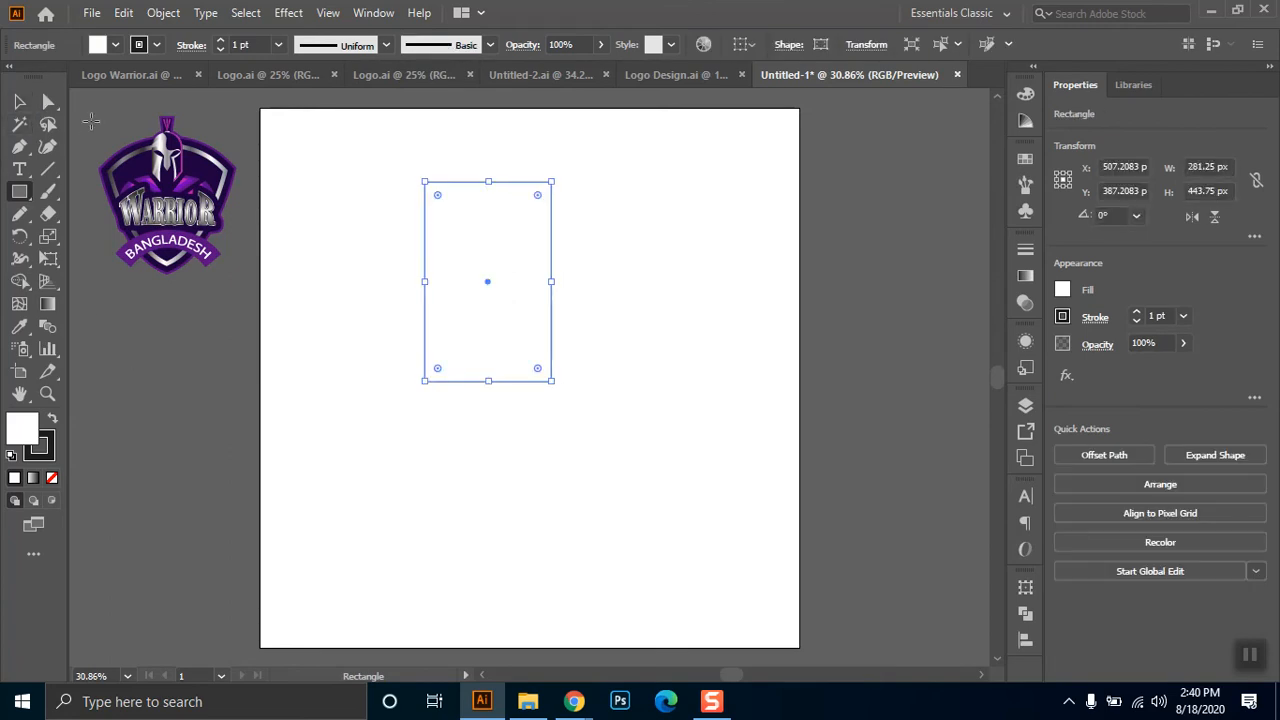
{"action": "left_click", "coordinate": [20, 101]}
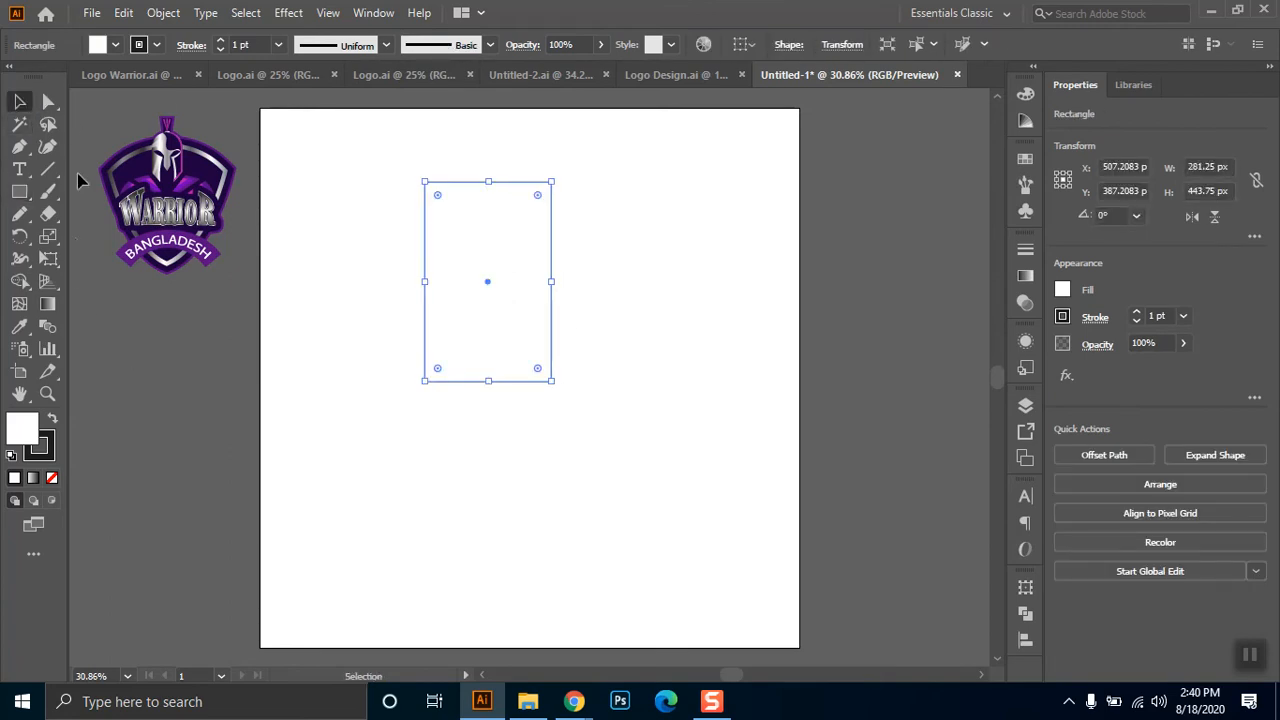
{"action": "left_click_drag", "start_coordinate": [438, 265], "coordinate": [489, 270]}
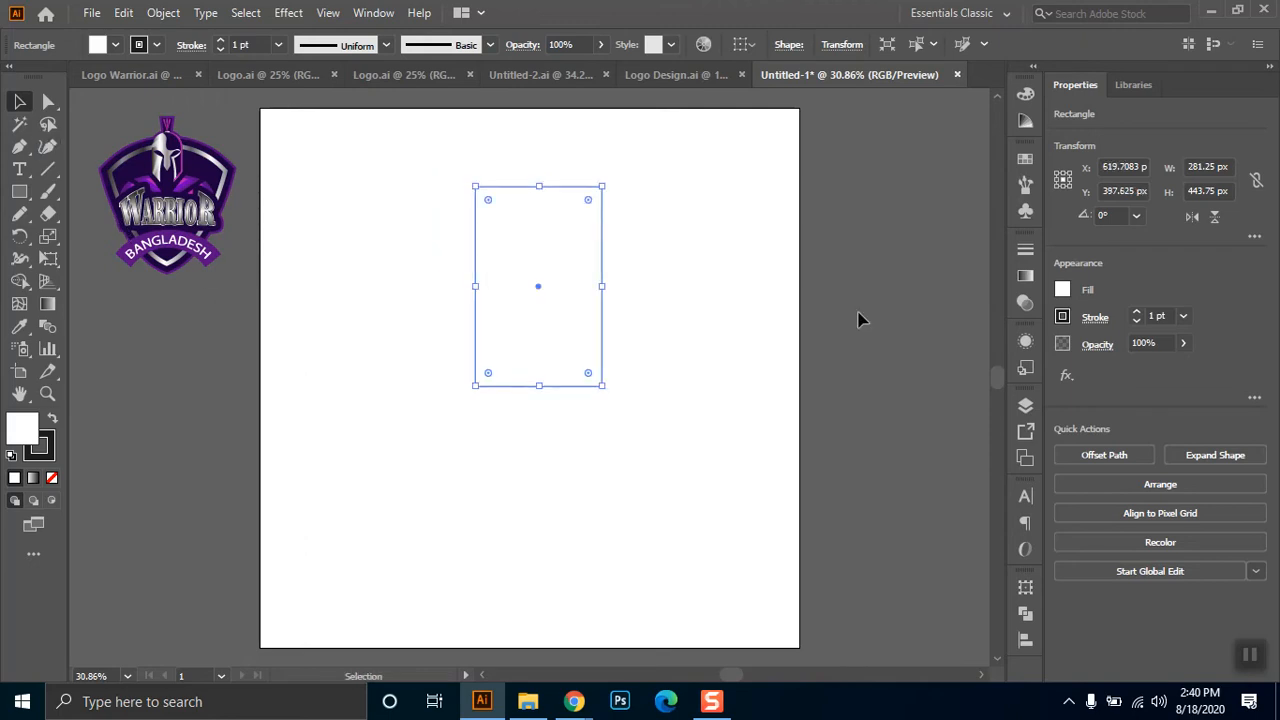
{"action": "left_click", "coordinate": [573, 211]}
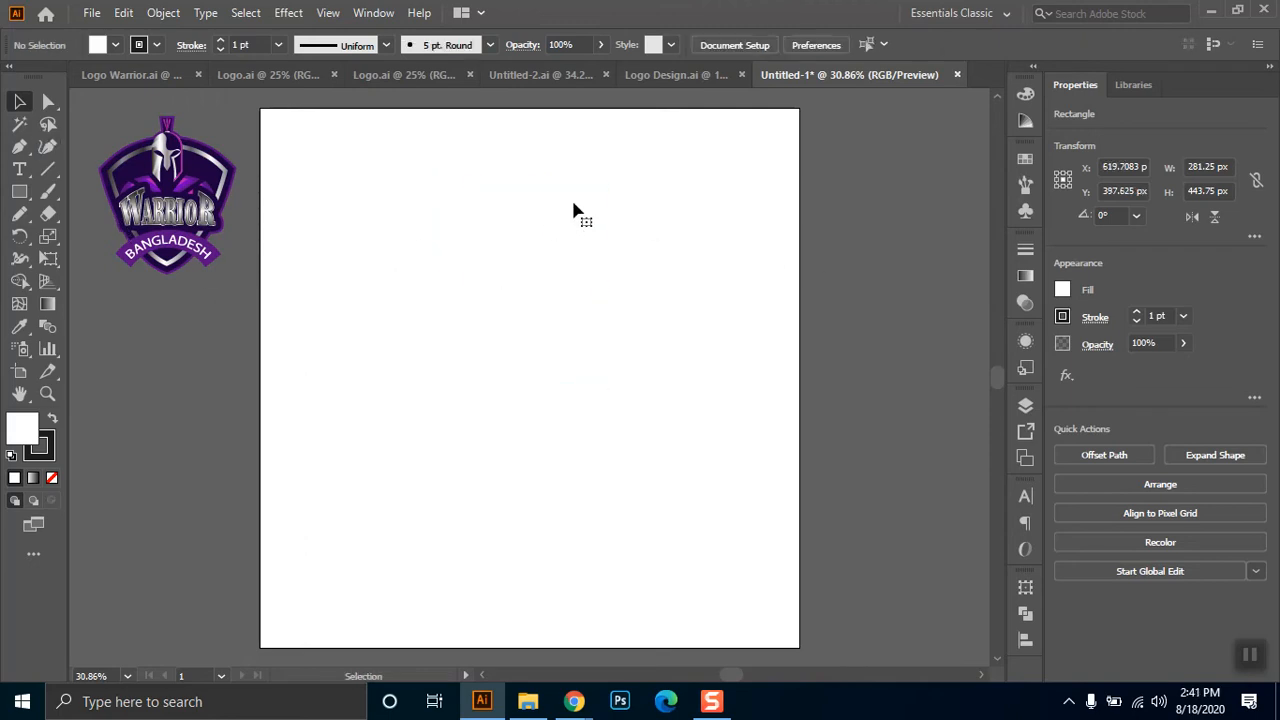
{"action": "left_click", "coordinate": [18, 196]}
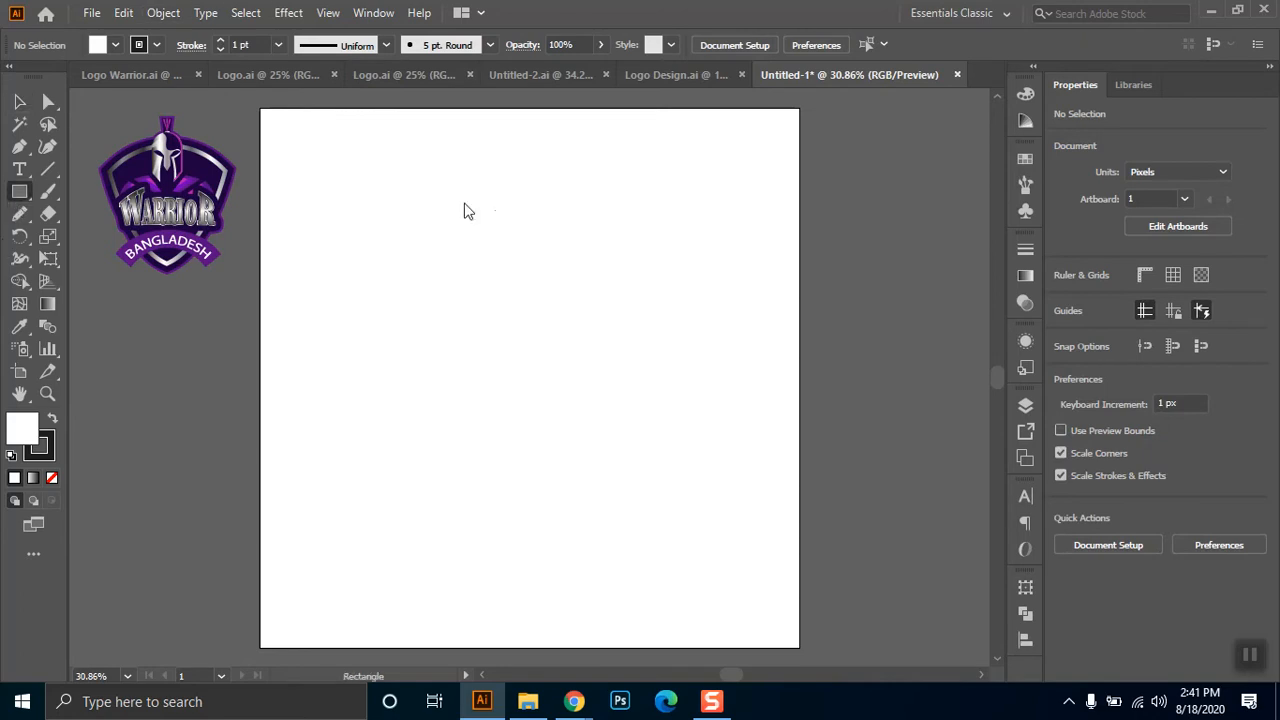
{"action": "mouse_move", "coordinate": [489, 173]}
{"action": "left_mouse_down"}
{"action": "mouse_move", "coordinate": [563, 334]}
{"action": "mouse_move", "coordinate": [594, 337]}
{"action": "left_mouse_up"}
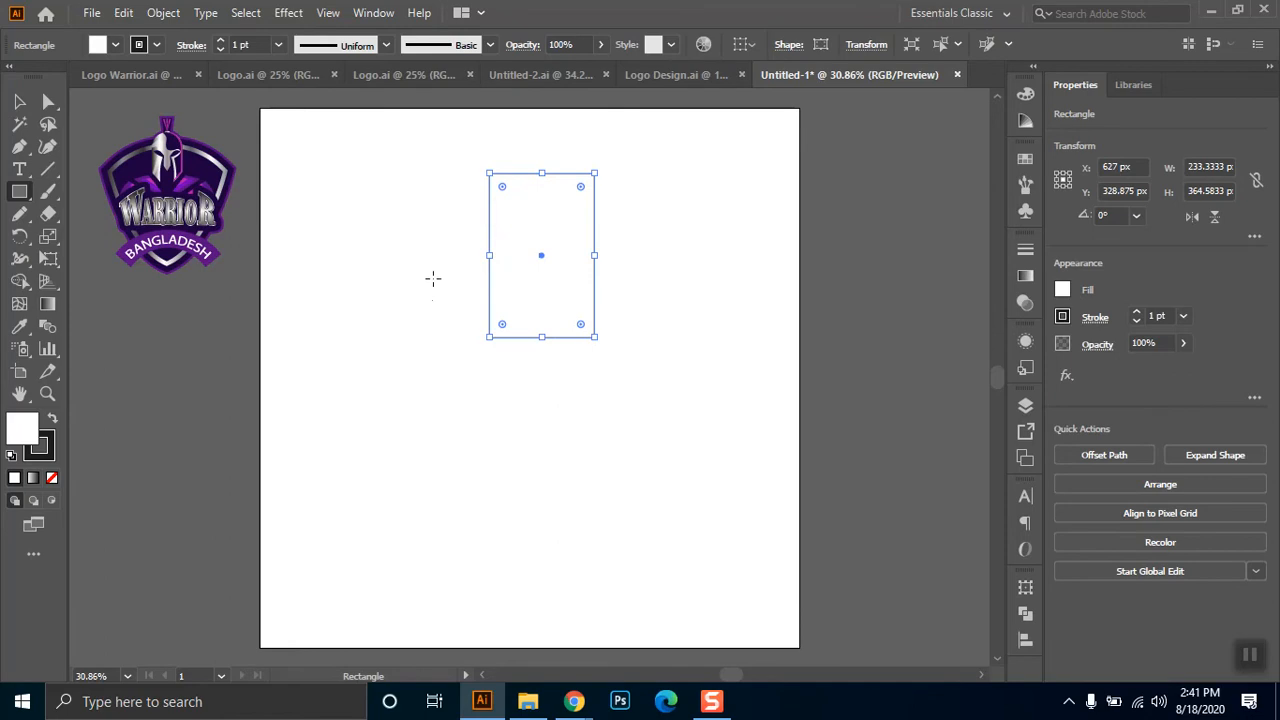
{"action": "left_click", "coordinate": [47, 101]}
{"action": "left_click_drag", "start_coordinate": [449, 136], "coordinate": [651, 209]}
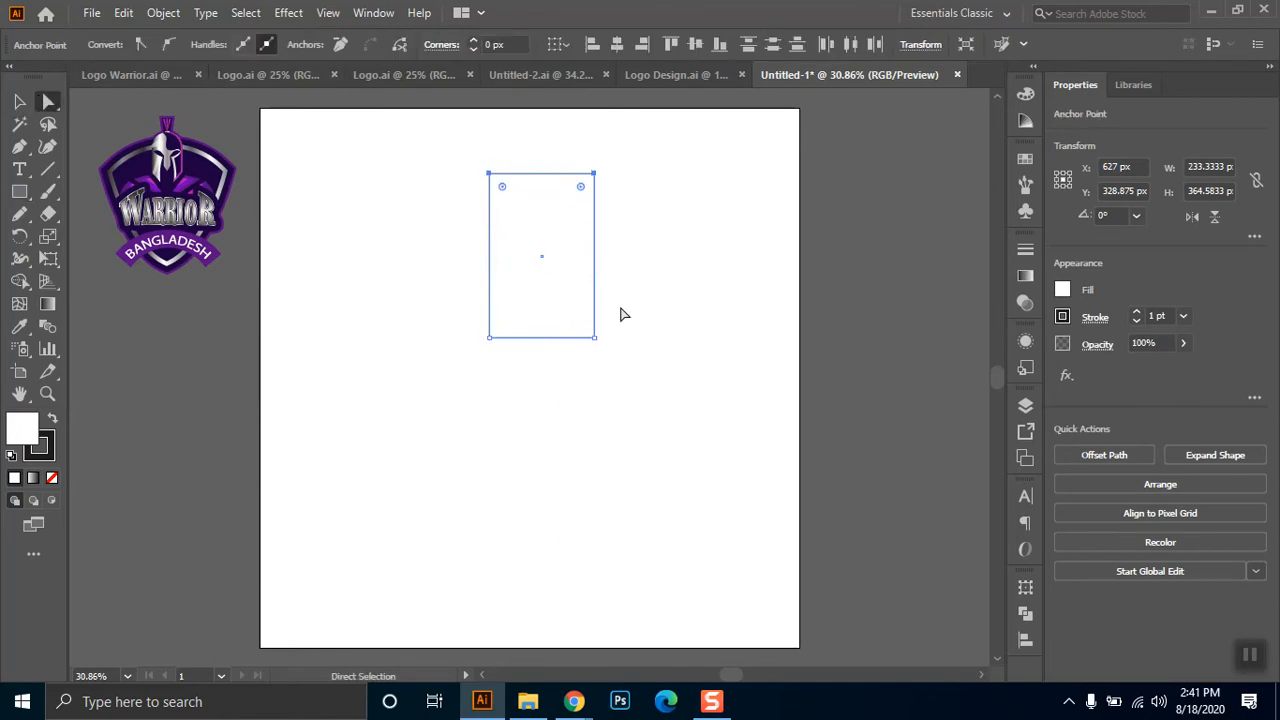
{"action": "left_click", "coordinate": [417, 228]}
{"action": "key", "text": "v"}
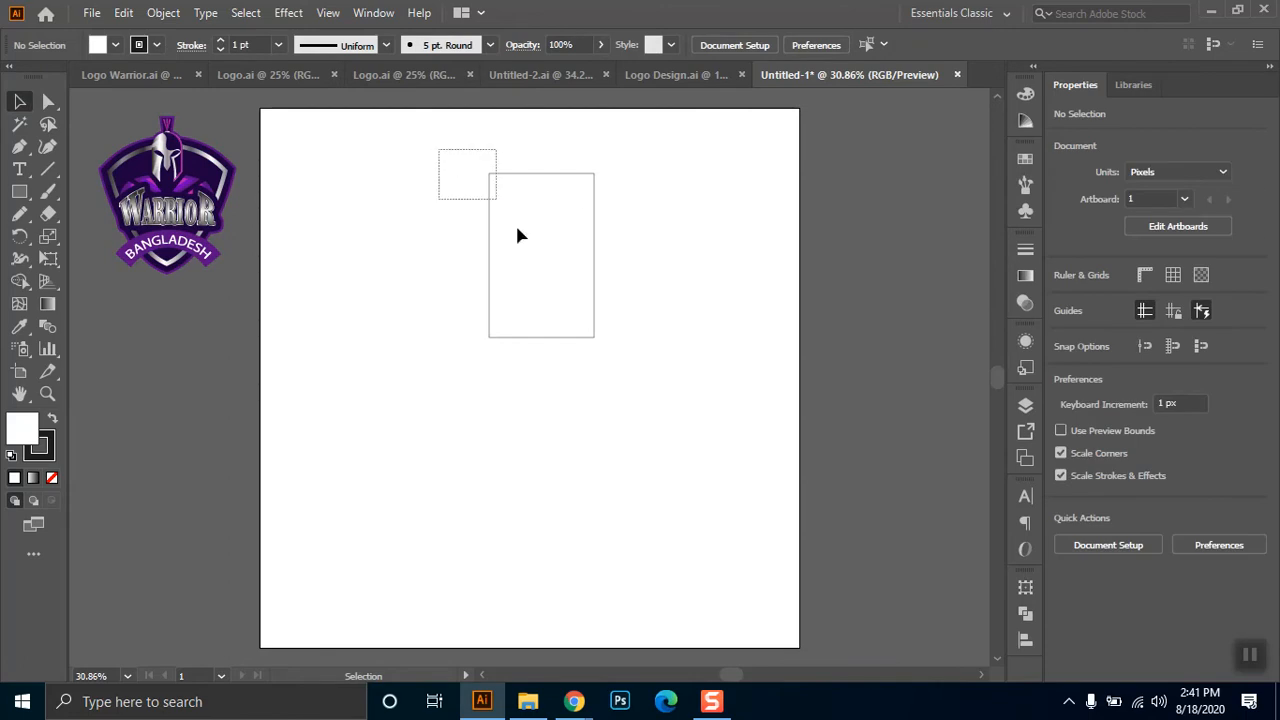
{"action": "left_click_drag", "start_coordinate": [454, 160], "coordinate": [674, 361]}
{"action": "key", "text": "Delete"}
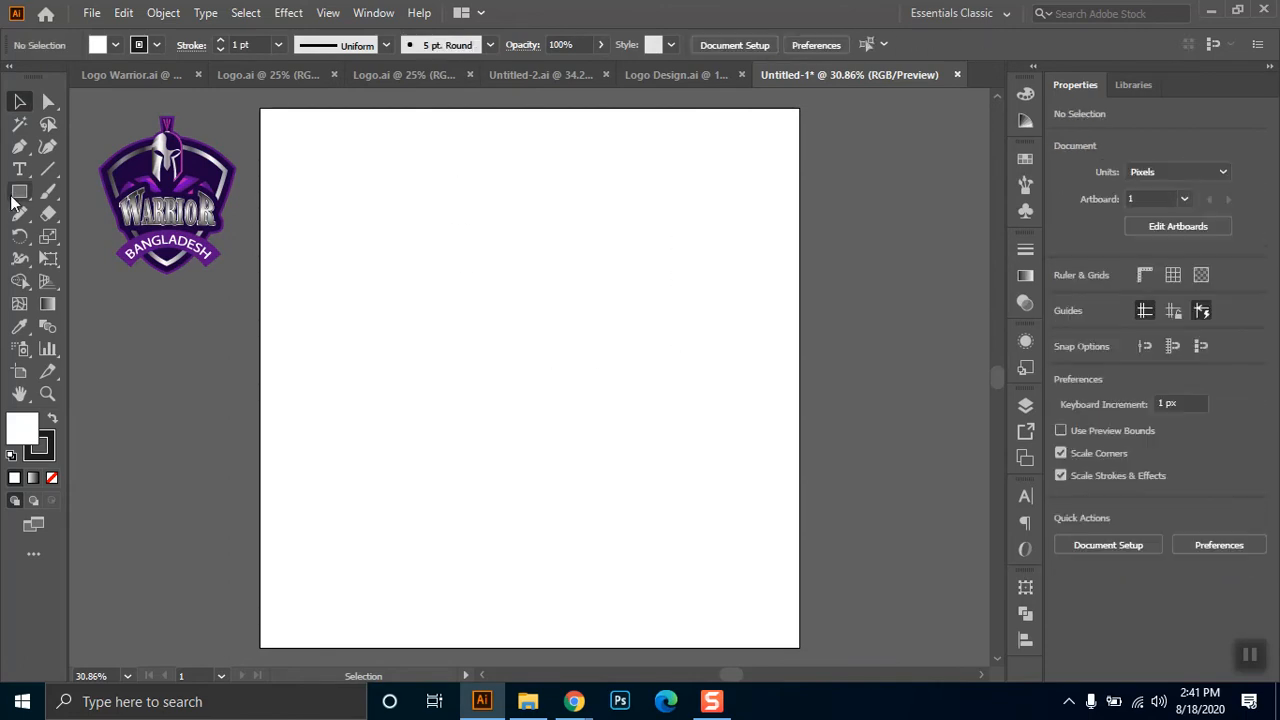
- Draw a rectangle about 260 × 385 px in the artboard's upper half and round its two top corners to about 130 px
{"action": "left_click", "coordinate": [19, 192]}
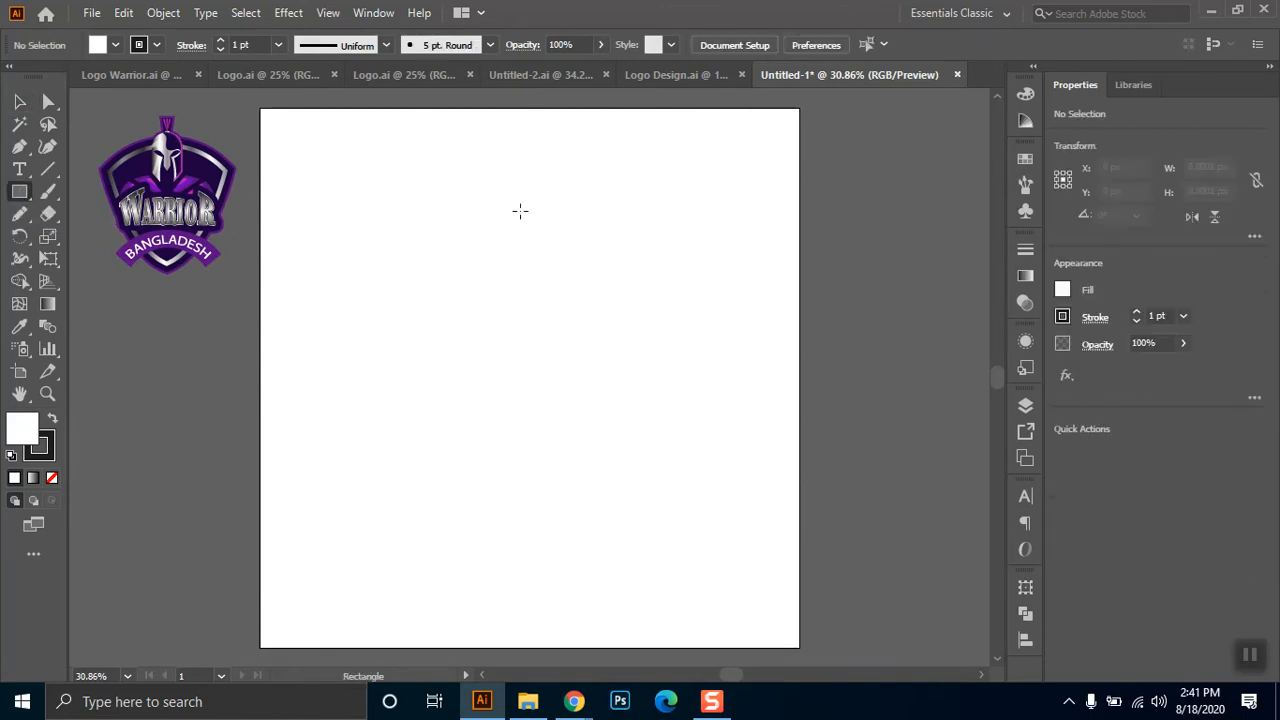
{"action": "left_click_drag", "start_coordinate": [478, 184], "coordinate": [594, 357]}
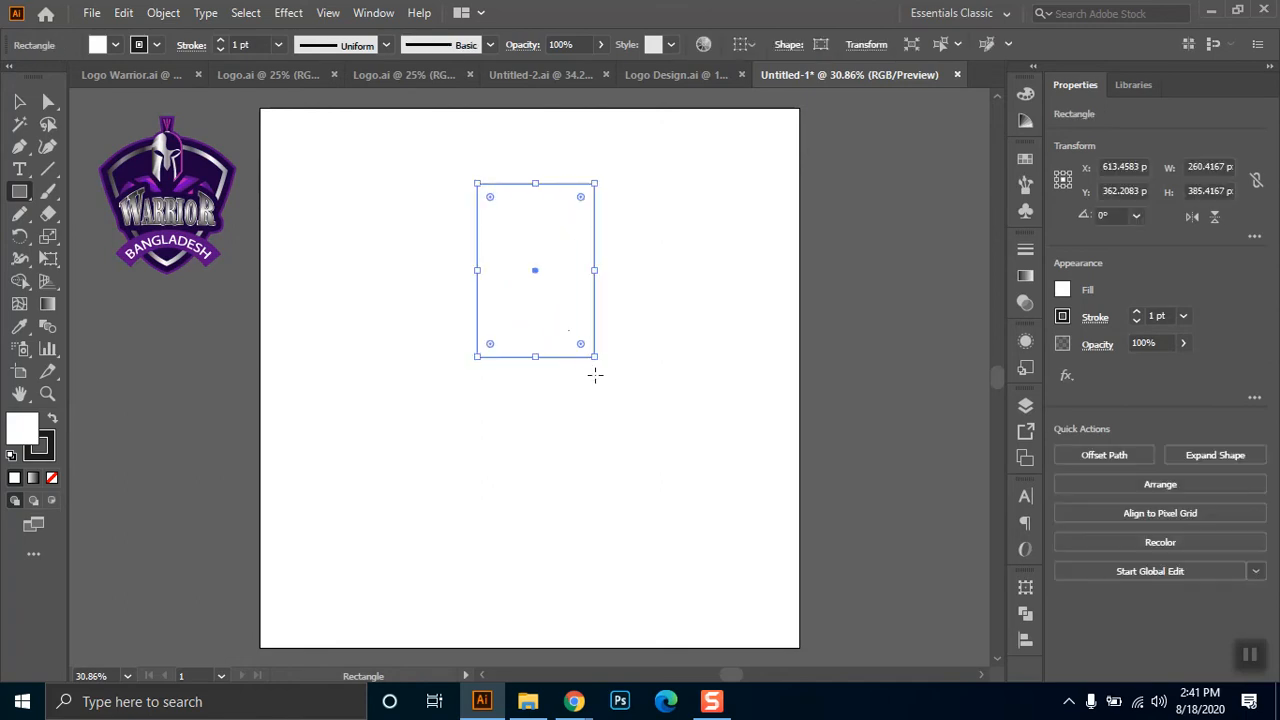
{"action": "left_click", "coordinate": [46, 102]}
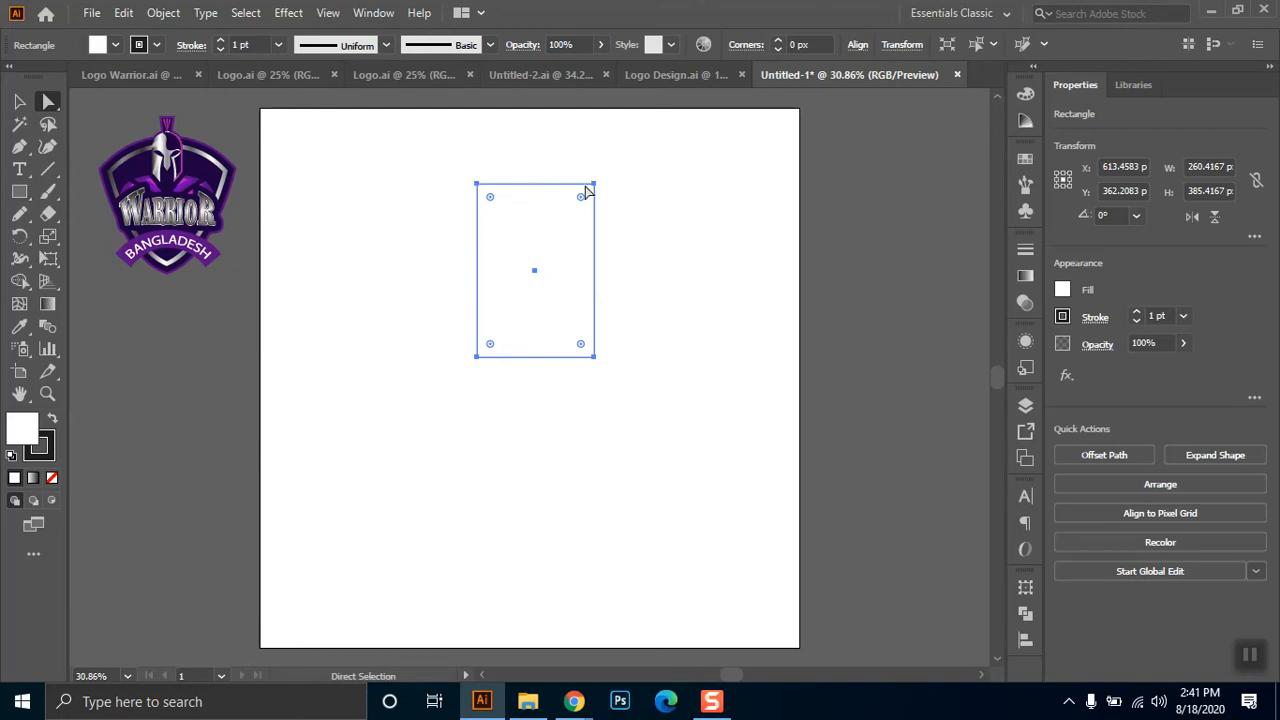
{"action": "left_click_drag", "start_coordinate": [613, 170], "coordinate": [443, 210]}
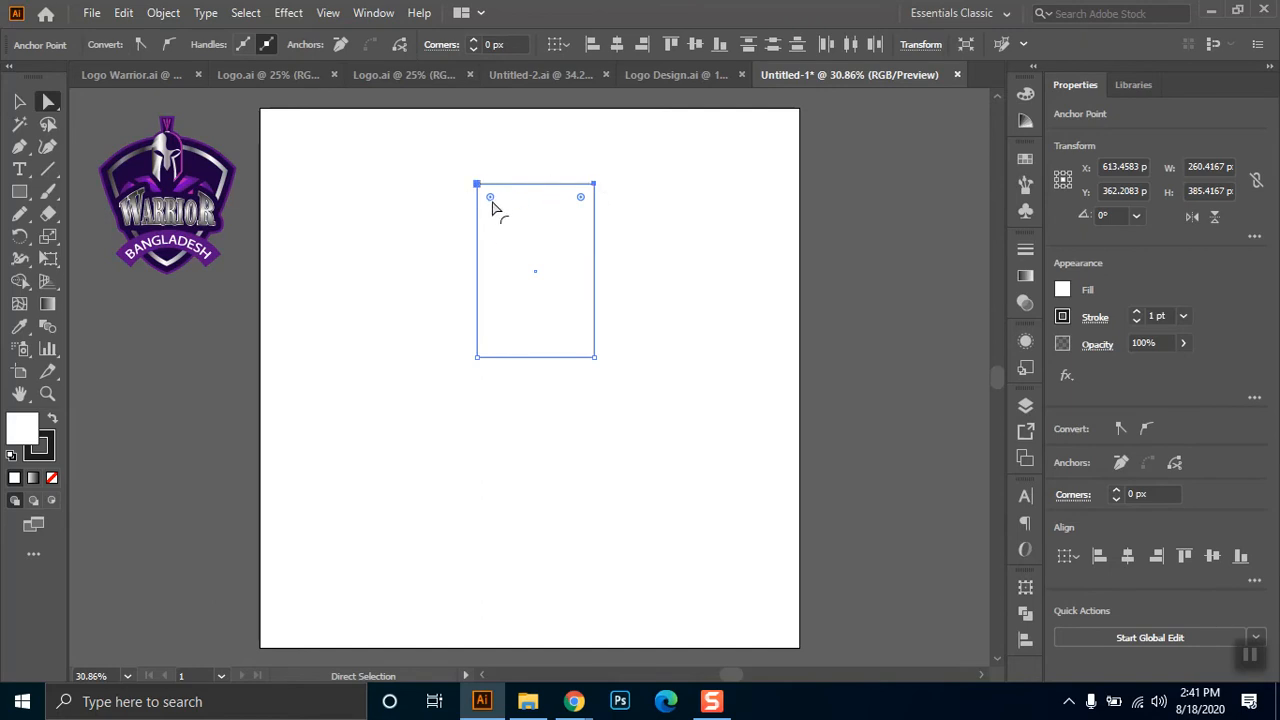
{"action": "left_click_drag", "start_coordinate": [491, 194], "coordinate": [500, 285]}
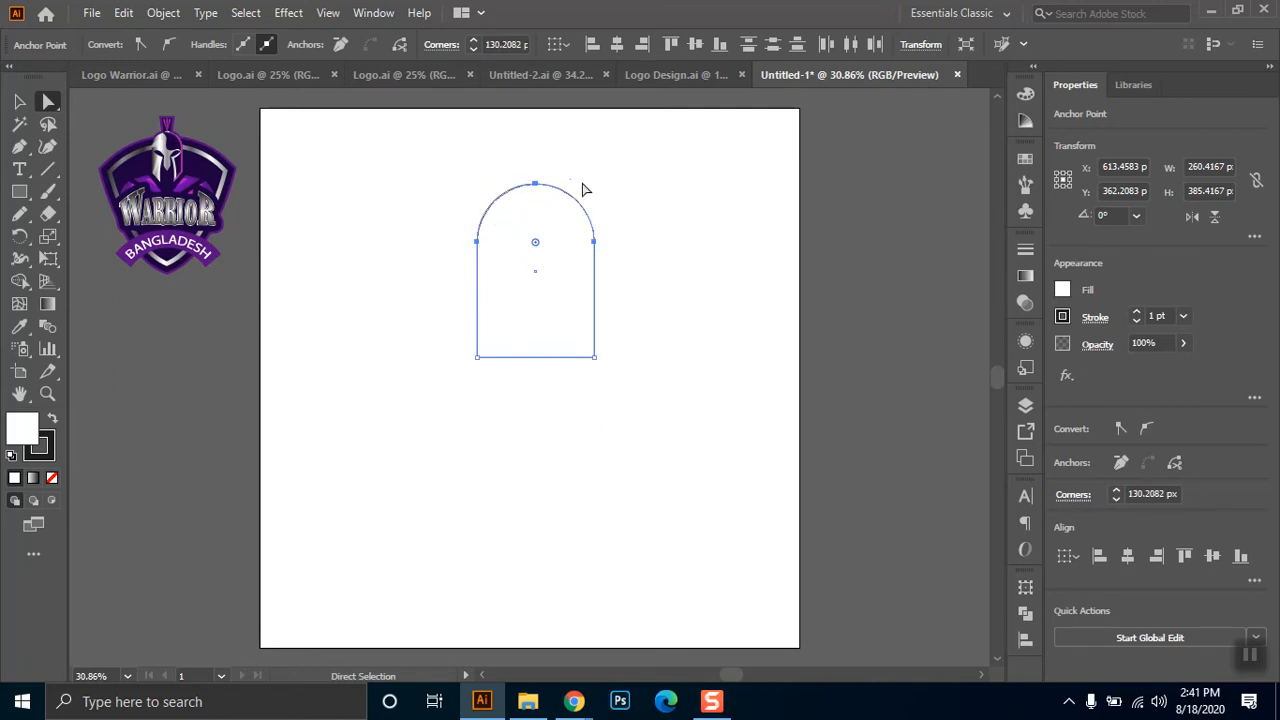
- Move the shape's two bottom anchor points outward so the base is about 312 px wide
{"action": "left_click", "coordinate": [595, 363]}
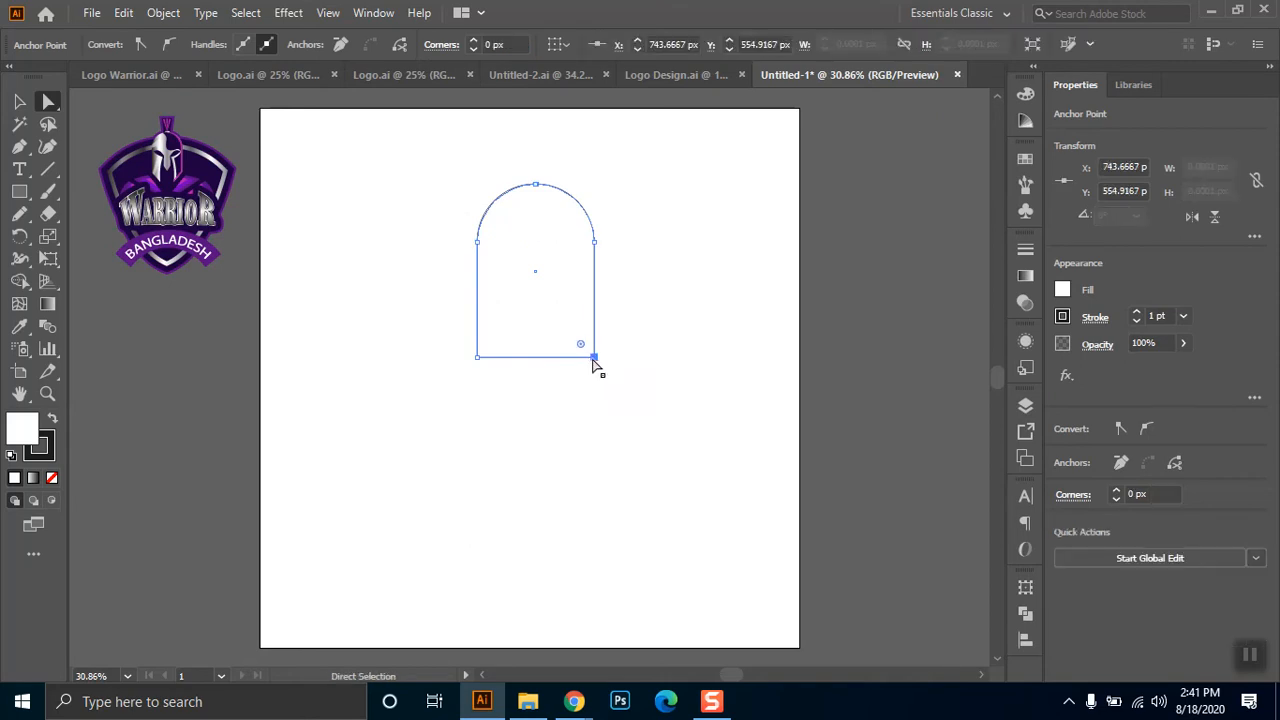
{"action": "left_click_drag", "start_coordinate": [596, 358], "coordinate": [607, 362]}
{"action": "left_click_drag", "start_coordinate": [478, 357], "coordinate": [467, 362]}
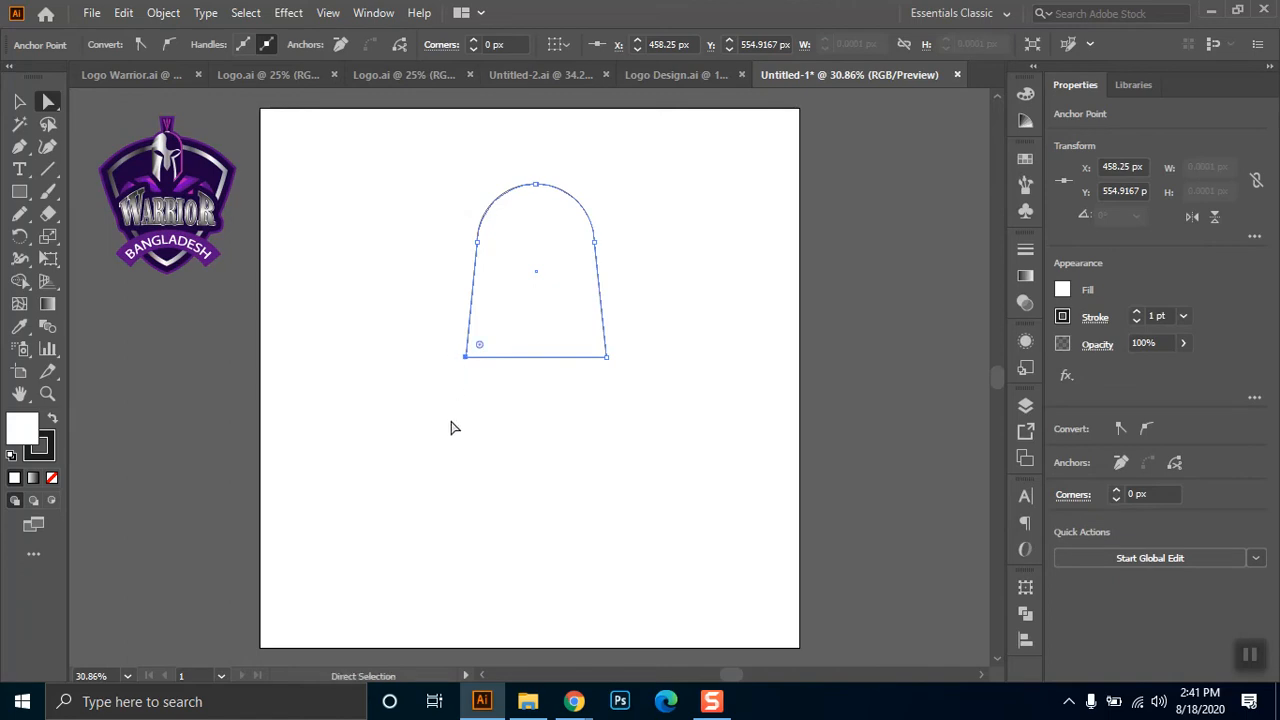
{"action": "key", "text": "alt"}
{"action": "left_click_drag", "start_coordinate": [466, 358], "coordinate": [432, 375]}
{"action": "key", "text": "ctrl+z"}
- Convert the shape's two bottom corner points to smooth points so both sides flare outward in a curve
{"action": "key", "text": "p"}
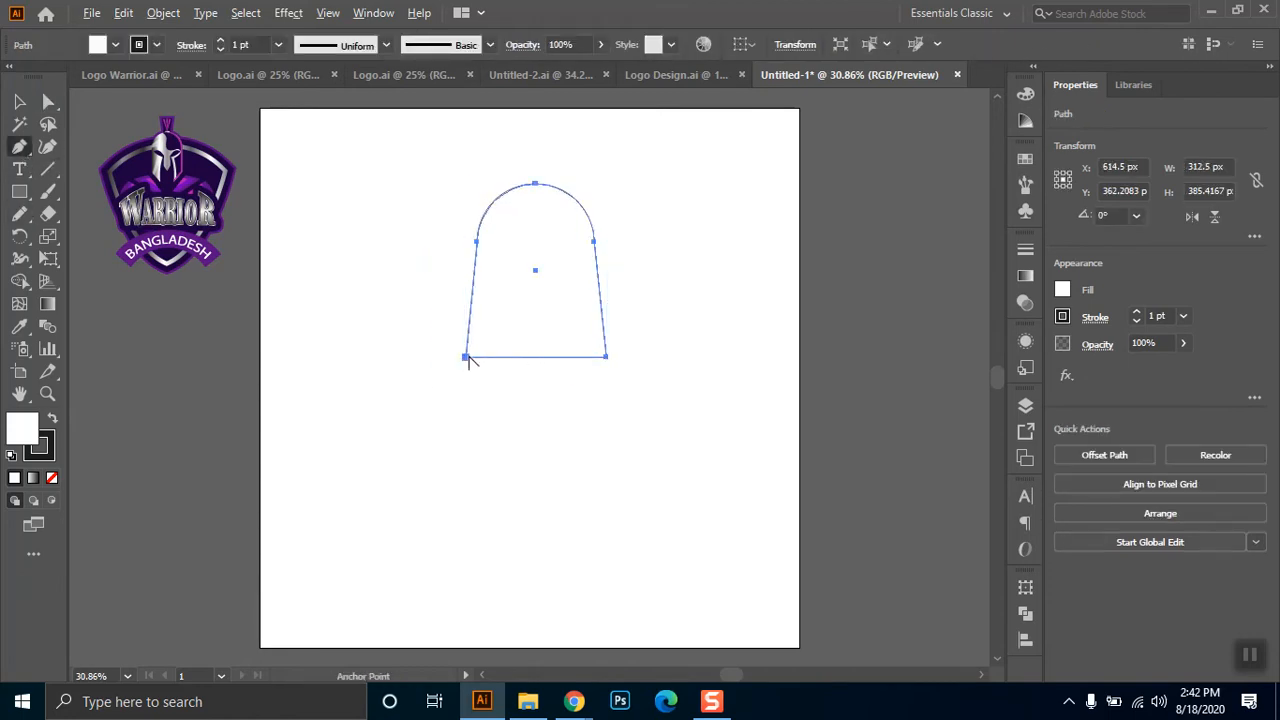
{"action": "mouse_move", "coordinate": [466, 357]}
{"action": "left_mouse_down"}
{"action": "mouse_move", "coordinate": [449, 374]}
{"action": "mouse_move", "coordinate": [503, 346]}
{"action": "mouse_move", "coordinate": [497, 329]}
{"action": "mouse_move", "coordinate": [503, 352]}
{"action": "mouse_move", "coordinate": [487, 355]}
{"action": "left_mouse_up"}
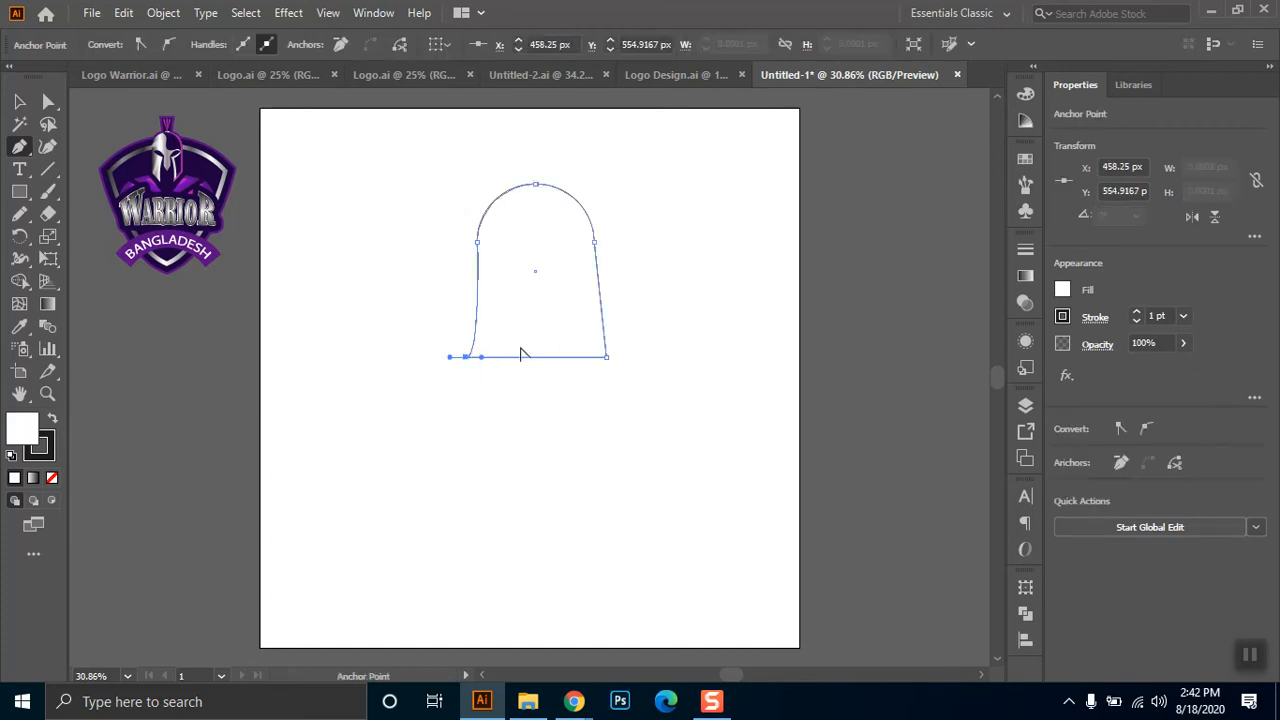
{"action": "left_click", "coordinate": [606, 357], "text": "ctrl"}
{"action": "mouse_move", "coordinate": [613, 362]}
{"action": "left_mouse_down"}
{"action": "mouse_move", "coordinate": [595, 360]}
{"action": "mouse_move", "coordinate": [620, 356]}
{"action": "left_mouse_up"}
{"action": "left_click", "coordinate": [19, 101]}
{"action": "left_click", "coordinate": [566, 444]}
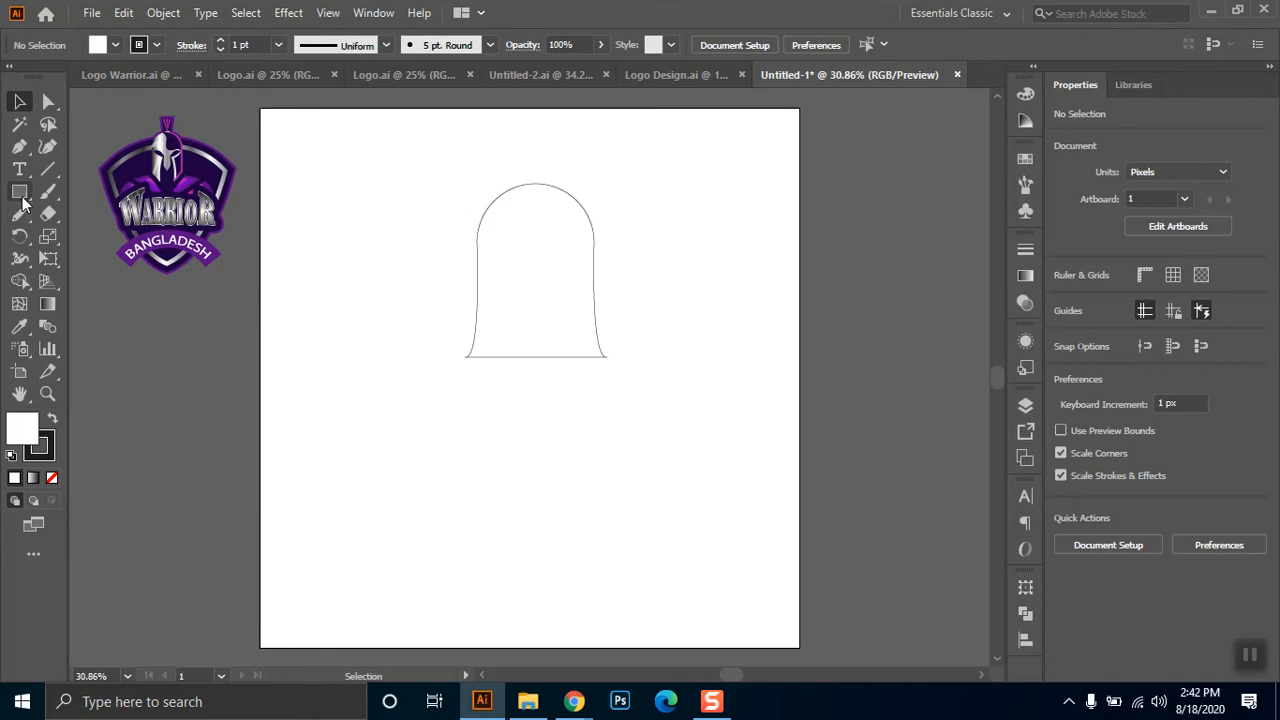
- Fill the bell-shaped path with a blue swatch
{"action": "left_click_drag", "start_coordinate": [410, 140], "coordinate": [664, 450]}
{"action": "left_click", "coordinate": [115, 45]}
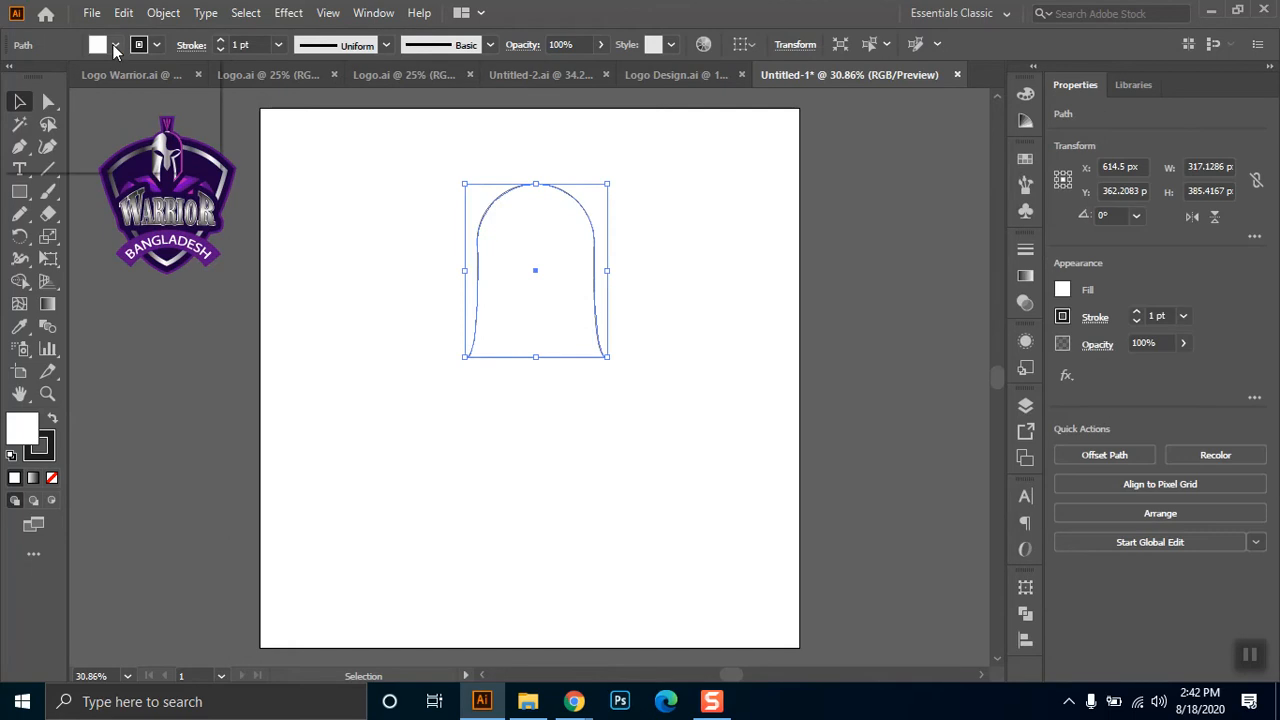
{"action": "left_click", "coordinate": [144, 89]}
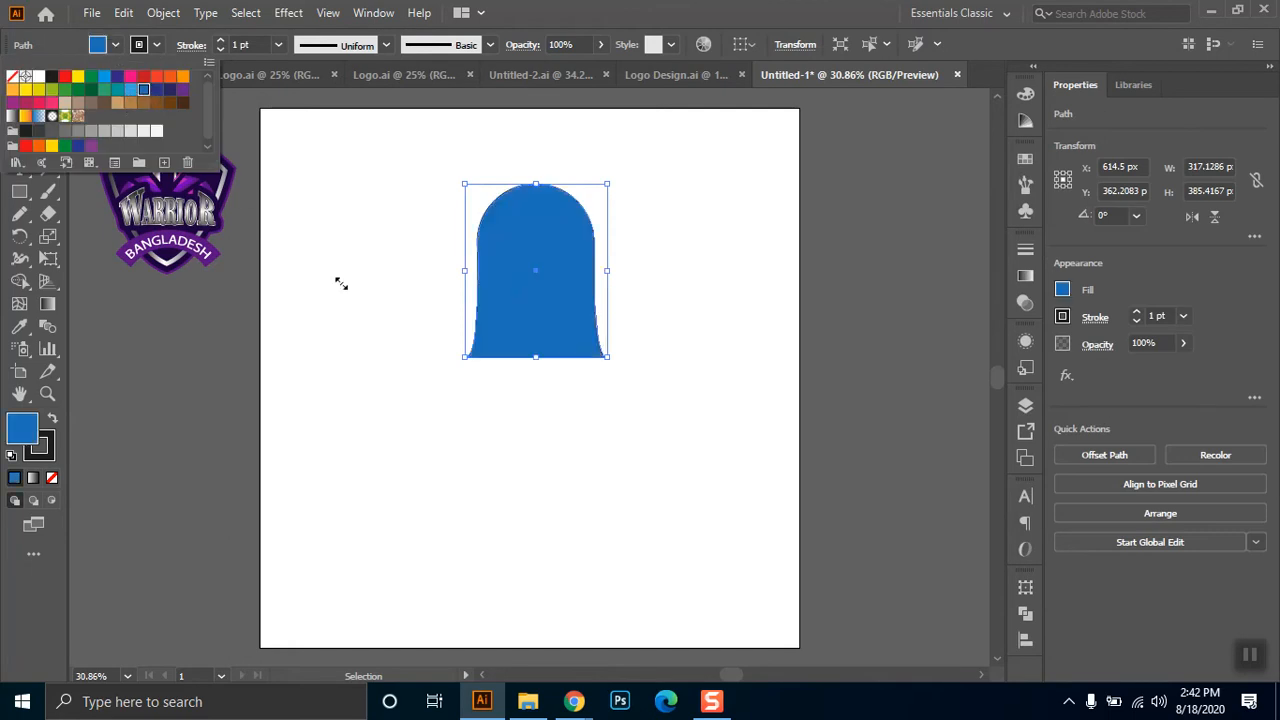
{"action": "left_click", "coordinate": [405, 274]}
{"action": "left_click", "coordinate": [420, 305]}
- Remove the stroke from the blue bell-shaped path
{"action": "left_click_drag", "start_coordinate": [485, 173], "coordinate": [572, 325]}
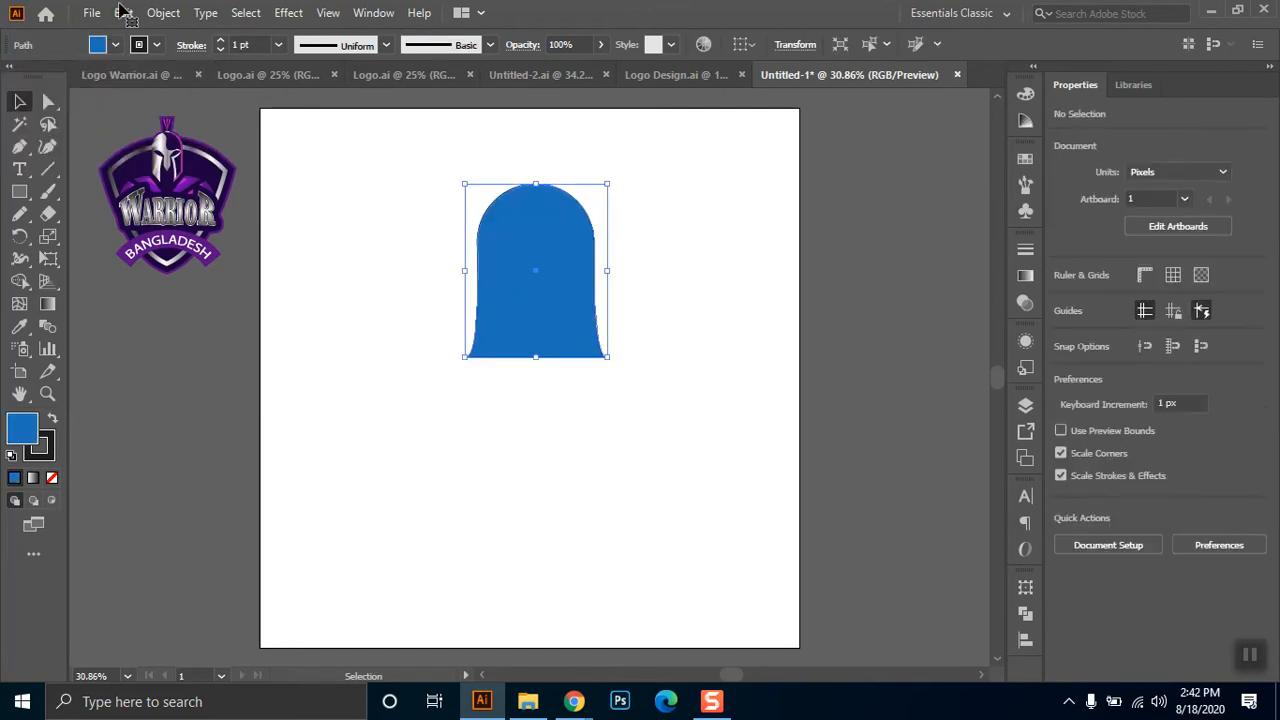
{"action": "left_click", "coordinate": [156, 45]}
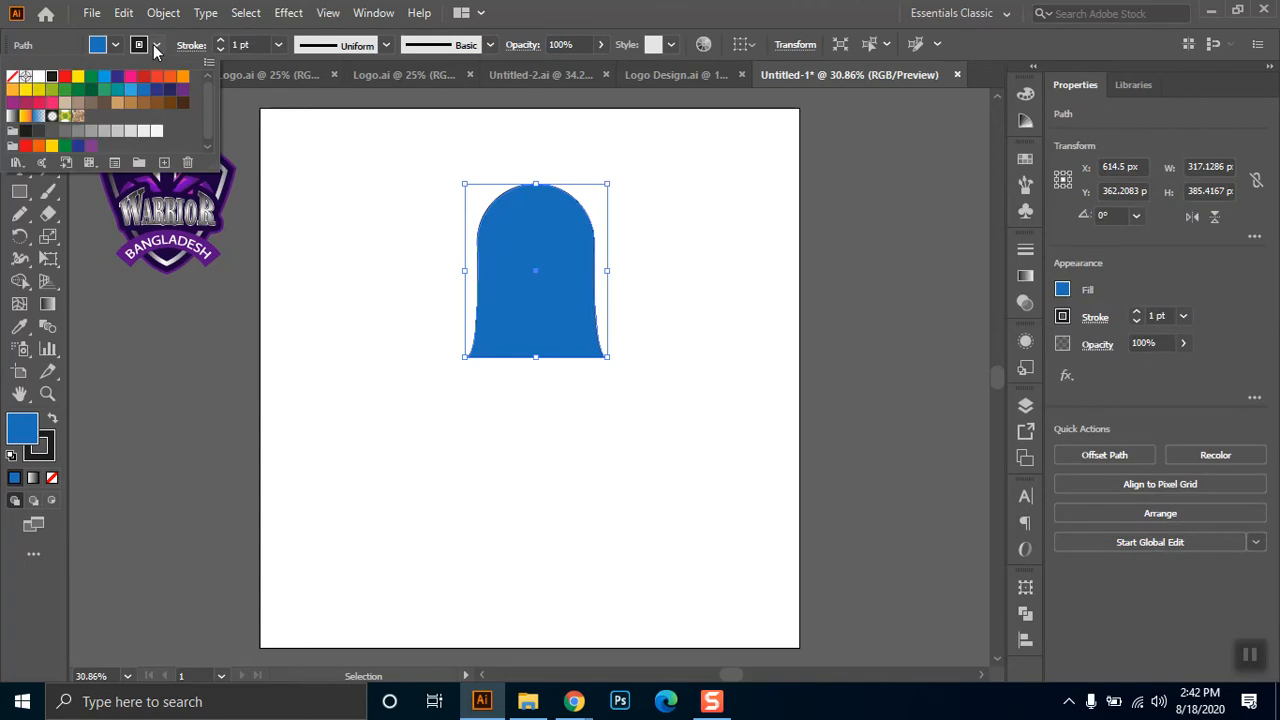
{"action": "left_click", "coordinate": [12, 79]}
{"action": "left_click", "coordinate": [378, 309]}
{"action": "left_click", "coordinate": [377, 308]}
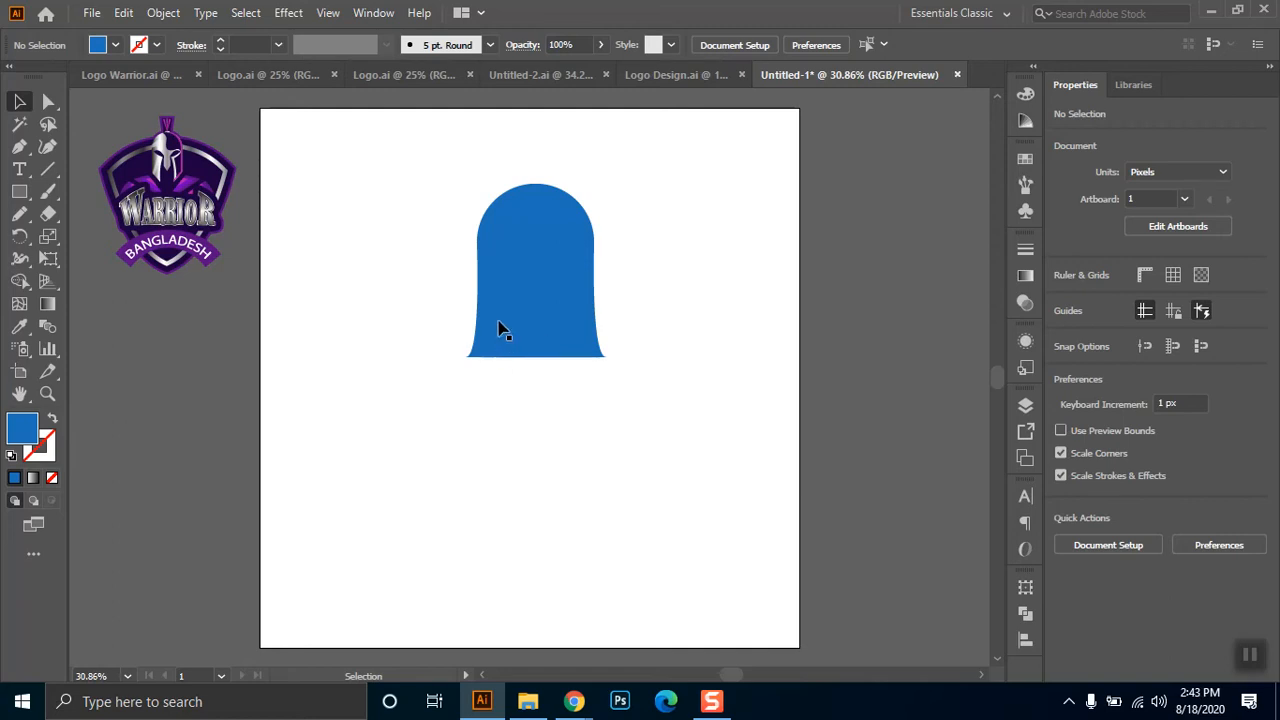
- Undo the bell shape's colouring, flared base and corner rounding back to the plain rectangle
{"action": "key", "text": "ctrl+z"}
{"action": "key", "text": "ctrl+z"}
{"action": "key", "text": "ctrl+z"}
{"action": "key", "text": "ctrl+z"}
{"action": "key", "text": "ctrl+z"}
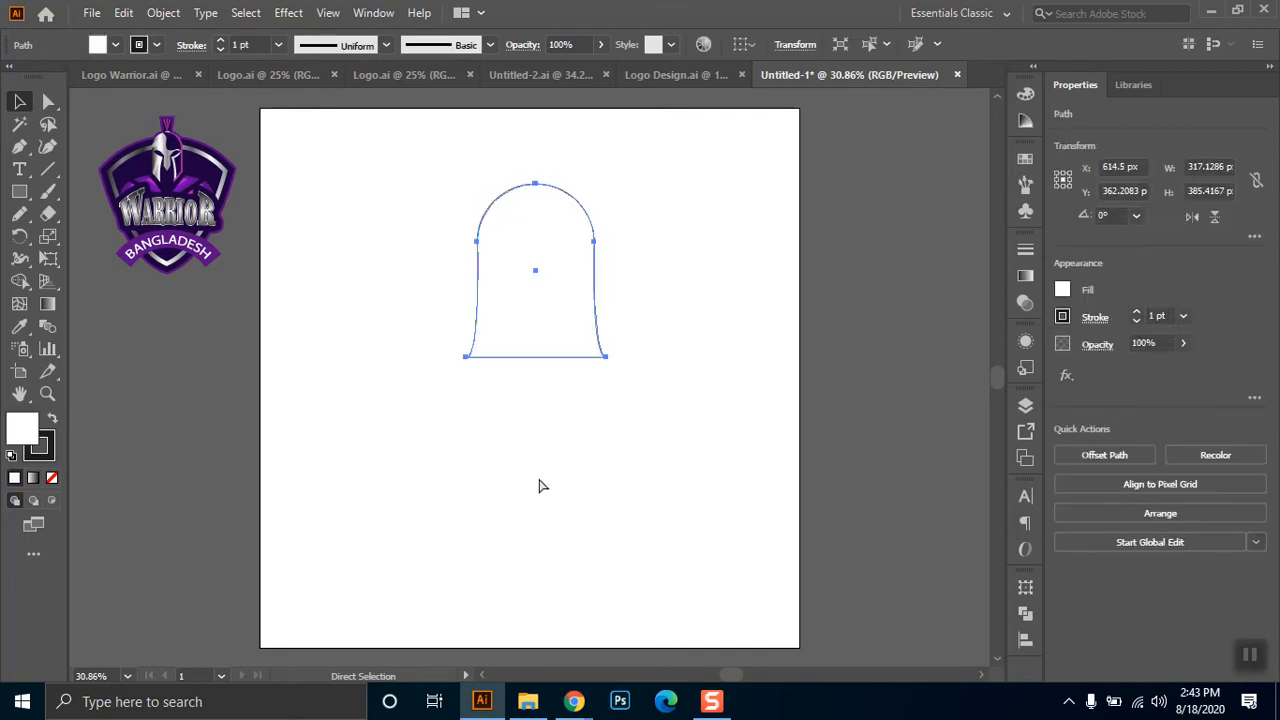
{"action": "key", "text": "ctrl+z"}
{"action": "key", "text": "ctrl+z"}
{"action": "key", "text": "ctrl+z"}
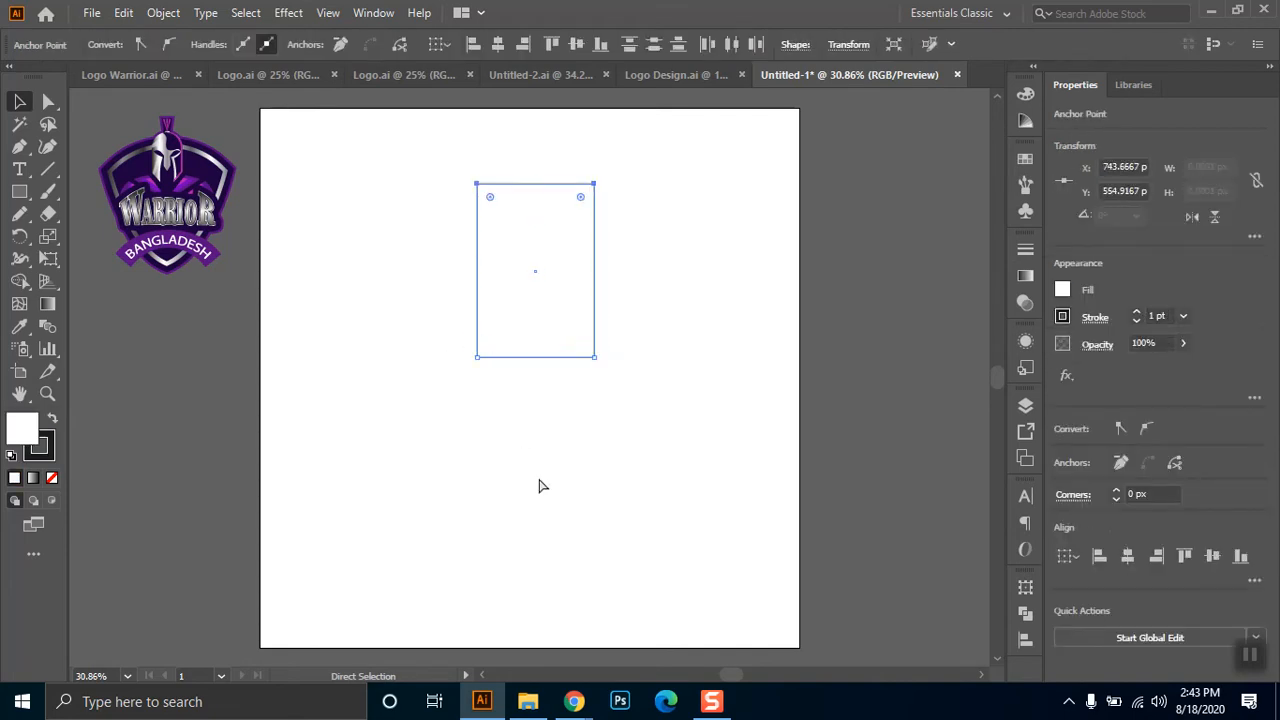
- Round the rectangle's two top corners fully so its upper end forms a semicircular arch
{"action": "key", "text": "v"}
{"action": "key", "text": "a"}
{"action": "left_click_drag", "start_coordinate": [626, 157], "coordinate": [388, 218]}
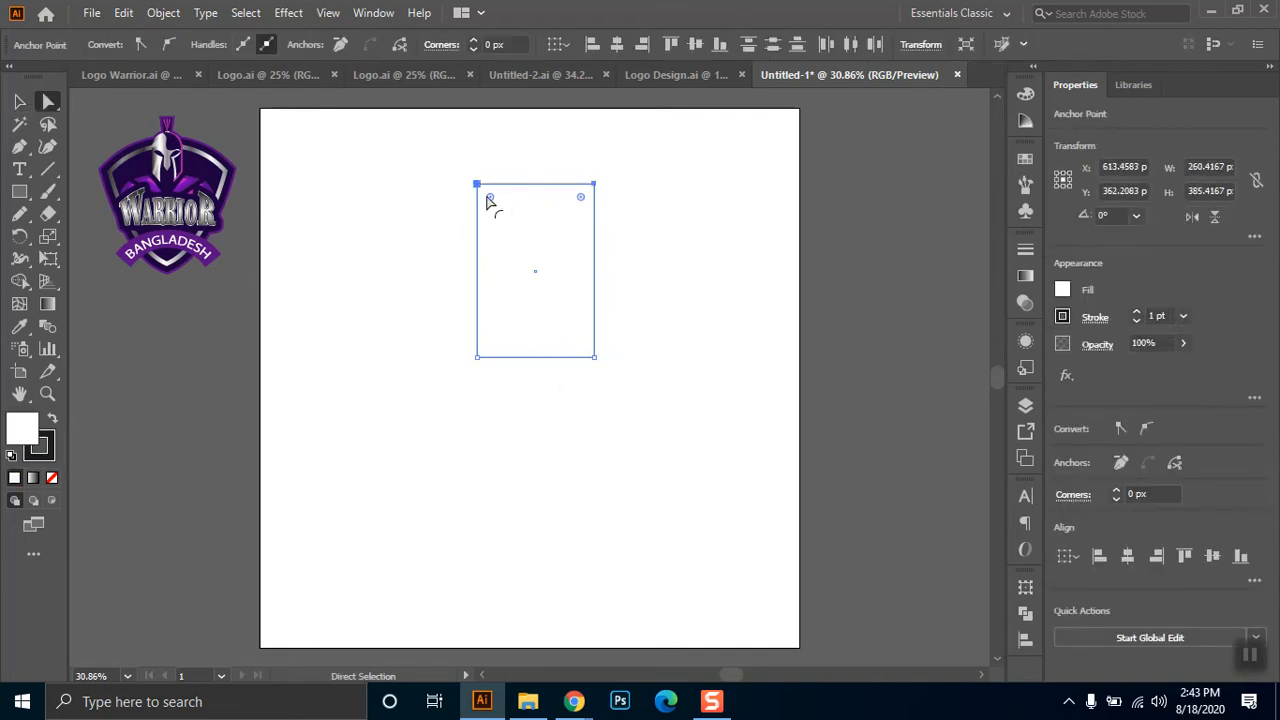
{"action": "left_click_drag", "start_coordinate": [490, 198], "coordinate": [420, 377]}
{"action": "left_click", "coordinate": [660, 243]}
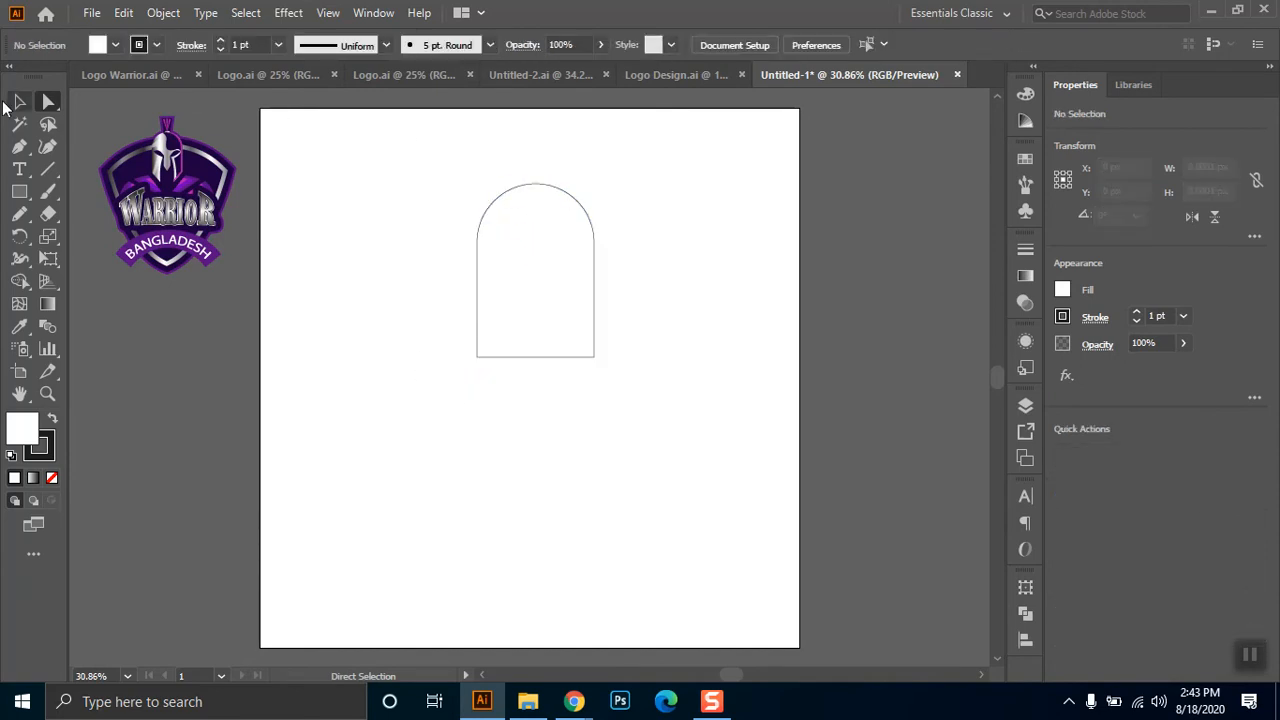
- Fill the arch shape with the blue swatch and remove its stroke
{"action": "left_click", "coordinate": [18, 102]}
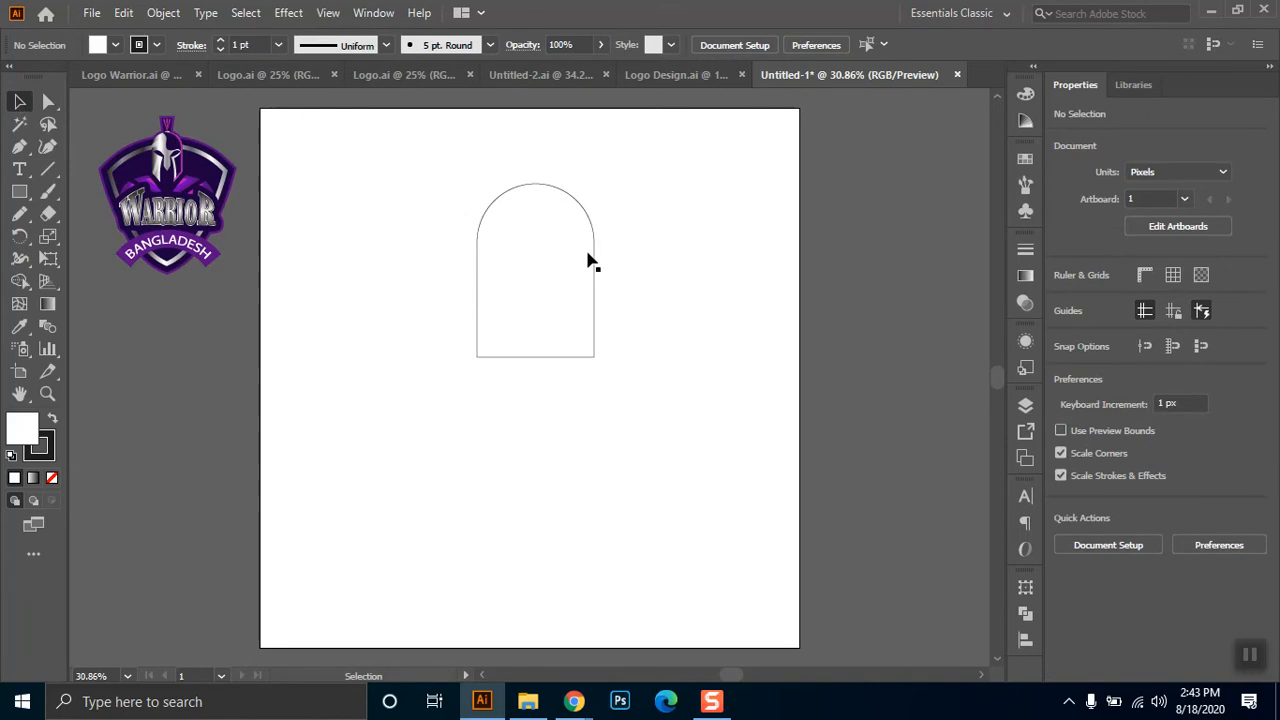
{"action": "left_click_drag", "start_coordinate": [437, 118], "coordinate": [697, 430]}
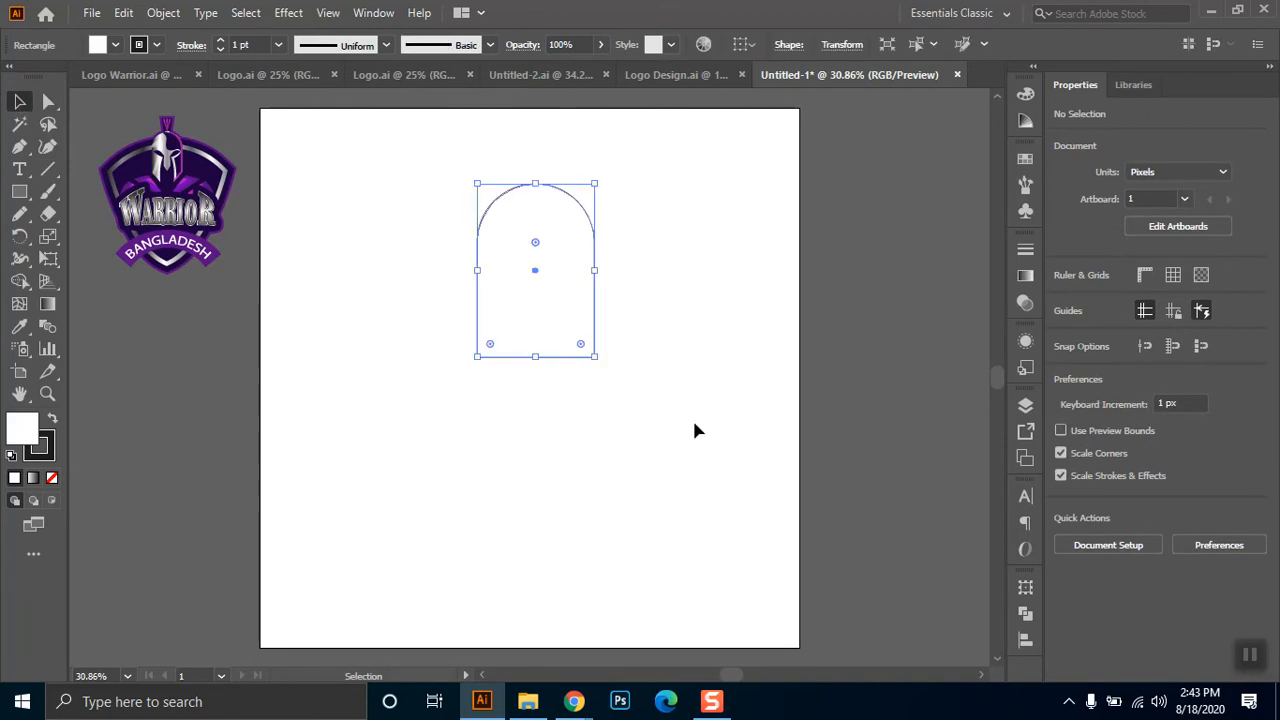
{"action": "left_click", "coordinate": [113, 45]}
{"action": "left_click", "coordinate": [141, 92]}
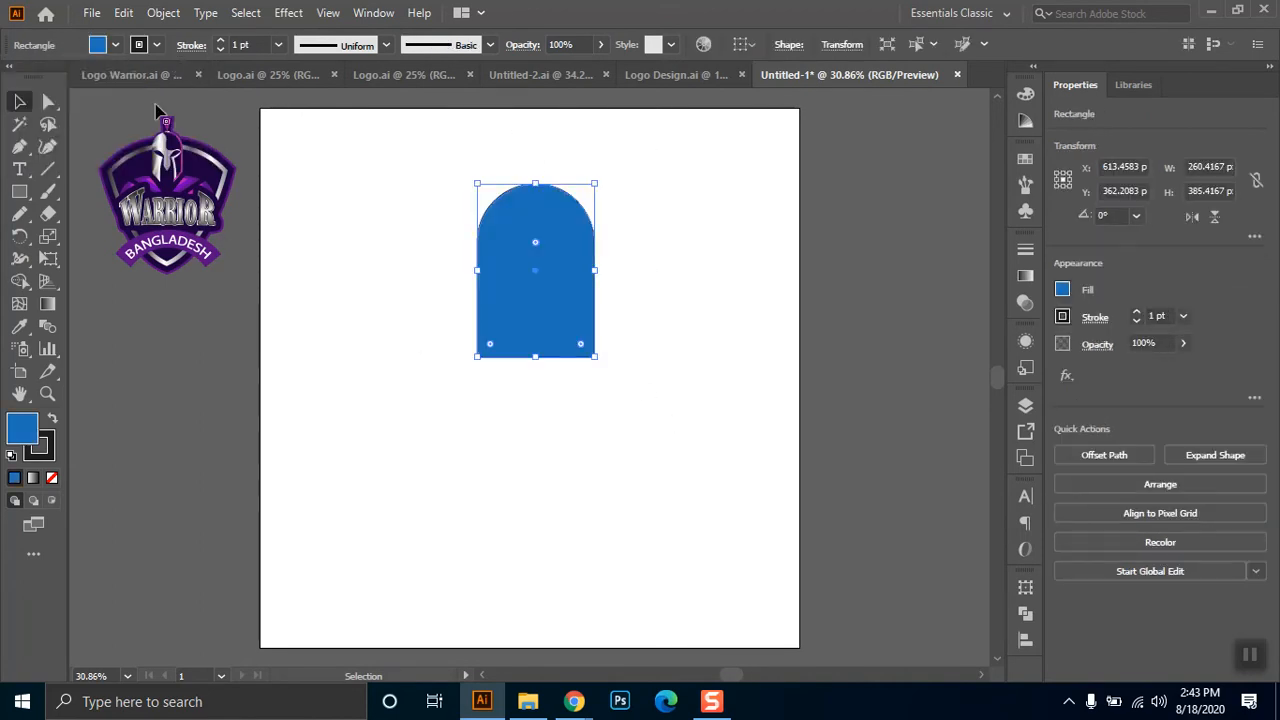
{"action": "left_click", "coordinate": [113, 45]}
{"action": "left_click", "coordinate": [10, 77]}
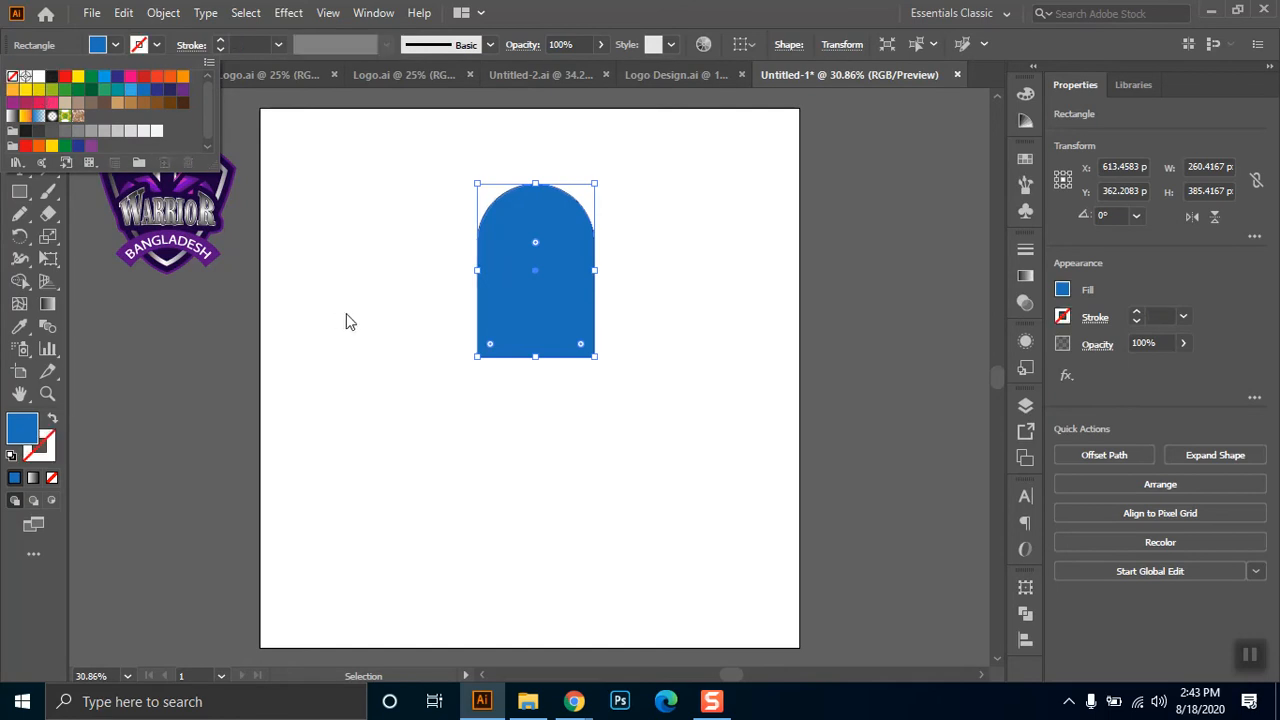
{"action": "left_click", "coordinate": [470, 443]}
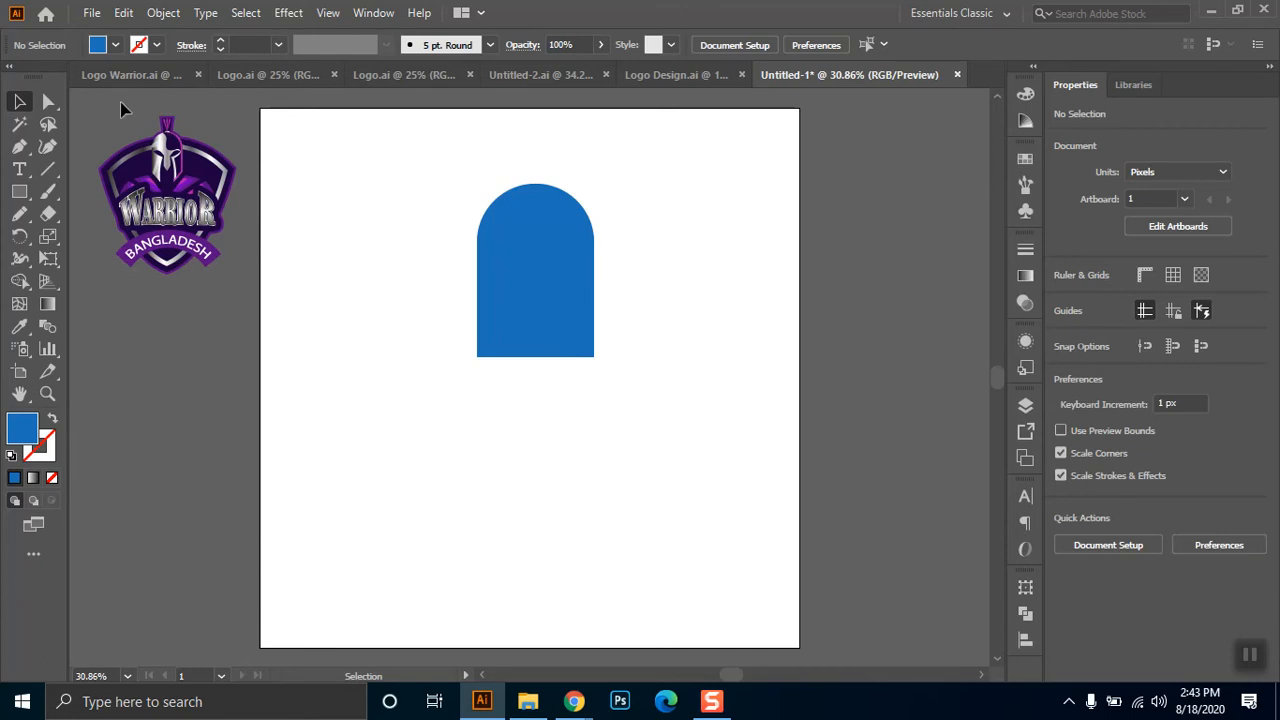
- Switch to the Google Meet call in Chrome, admit the waiting participant, and return to Illustrator
{"action": "mouse_move", "coordinate": [576, 702]}
{"action": "left_click", "coordinate": [462, 605]}
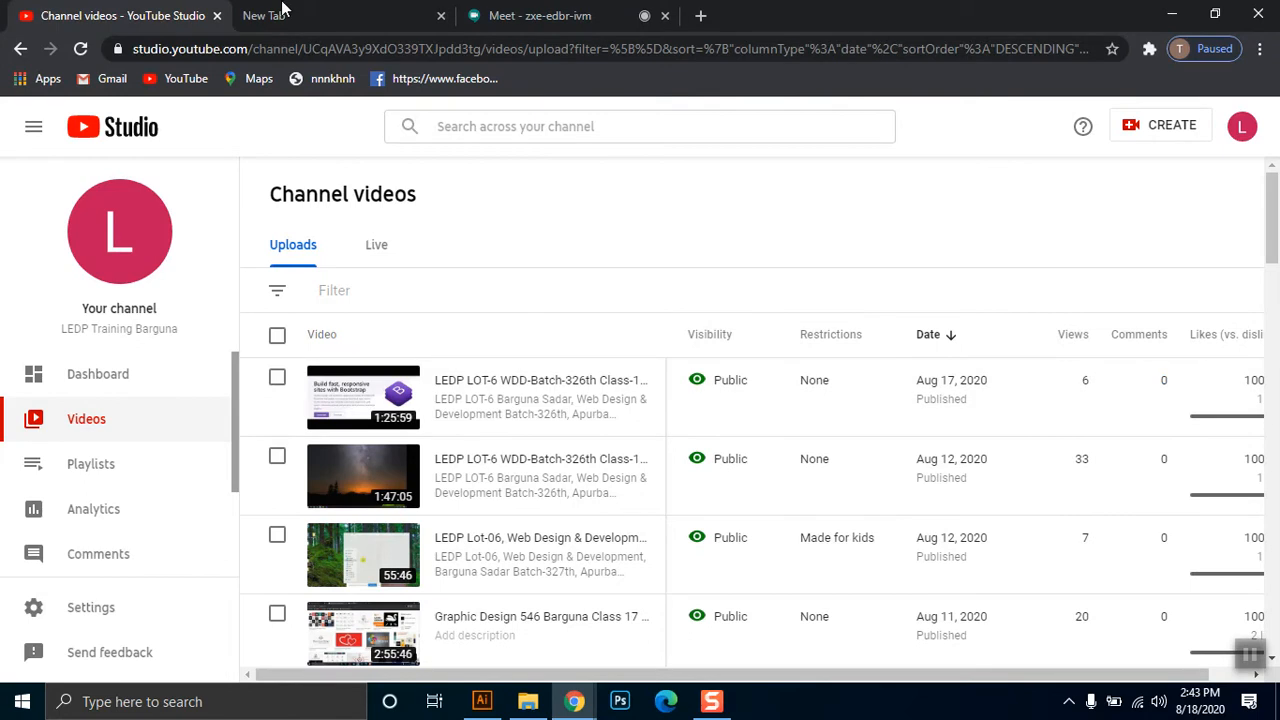
{"action": "left_click", "coordinate": [545, 15]}
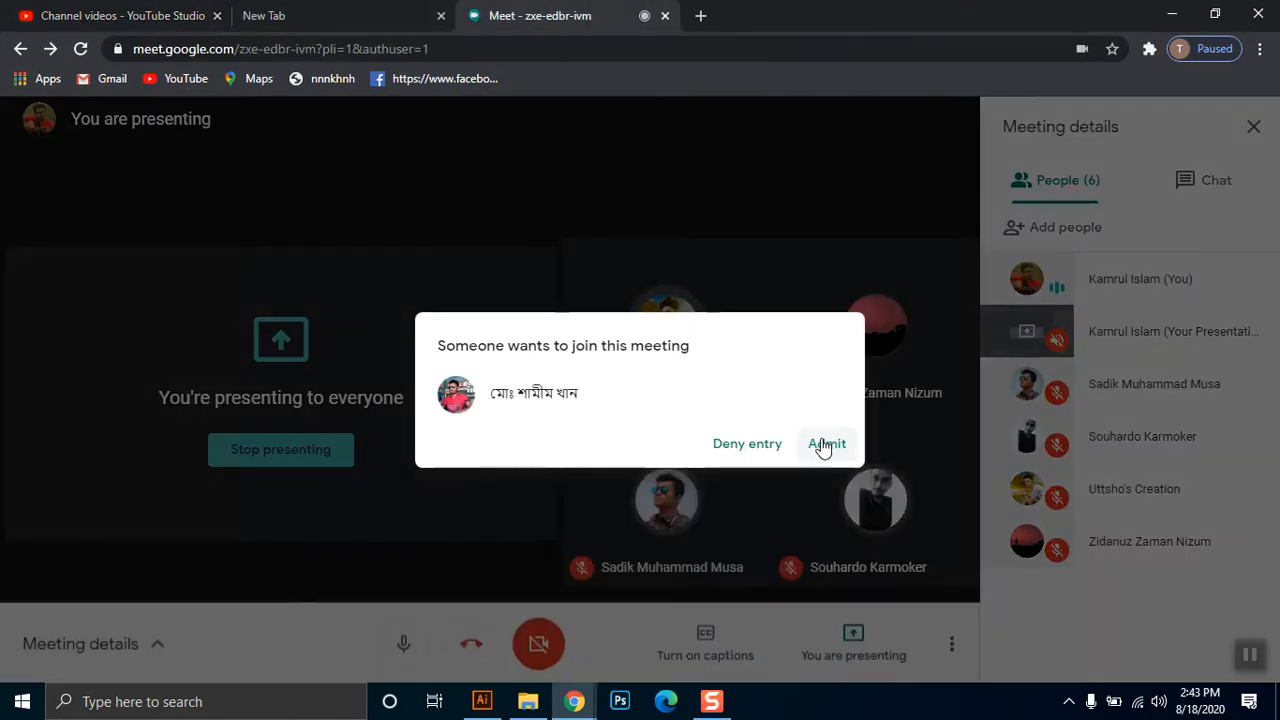
{"action": "left_click", "coordinate": [826, 441]}
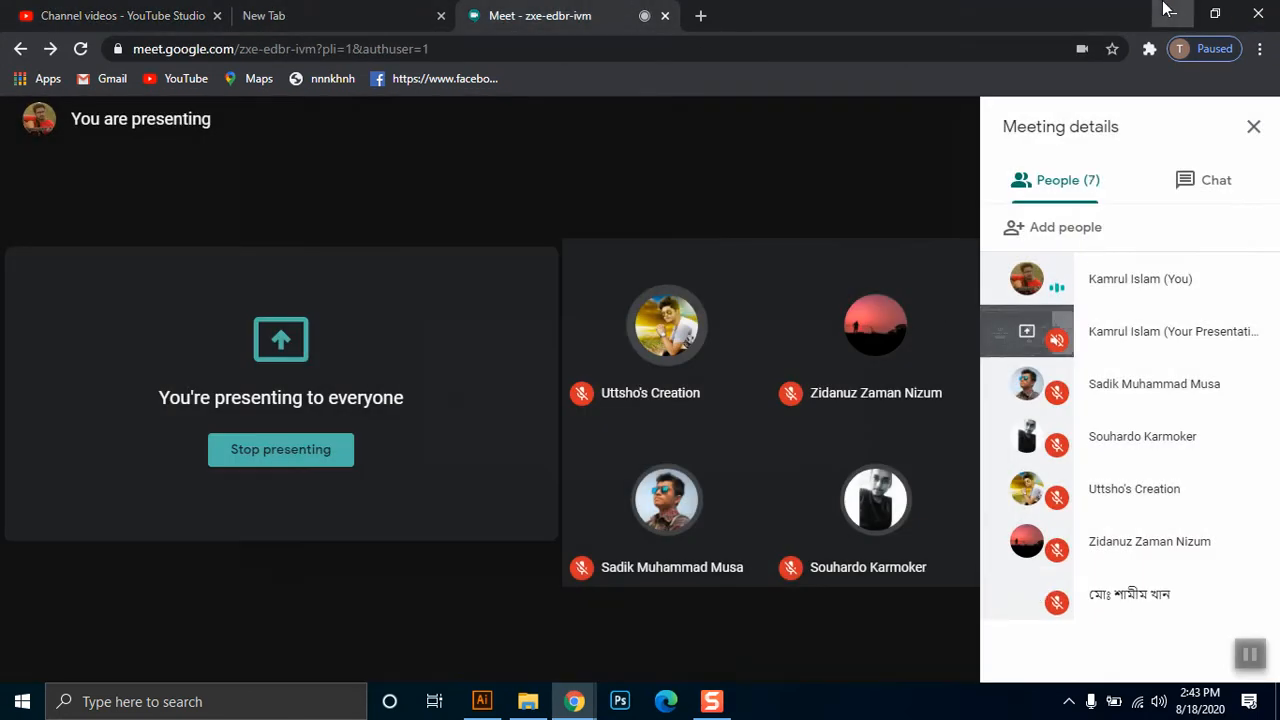
{"action": "left_click", "coordinate": [1172, 13]}
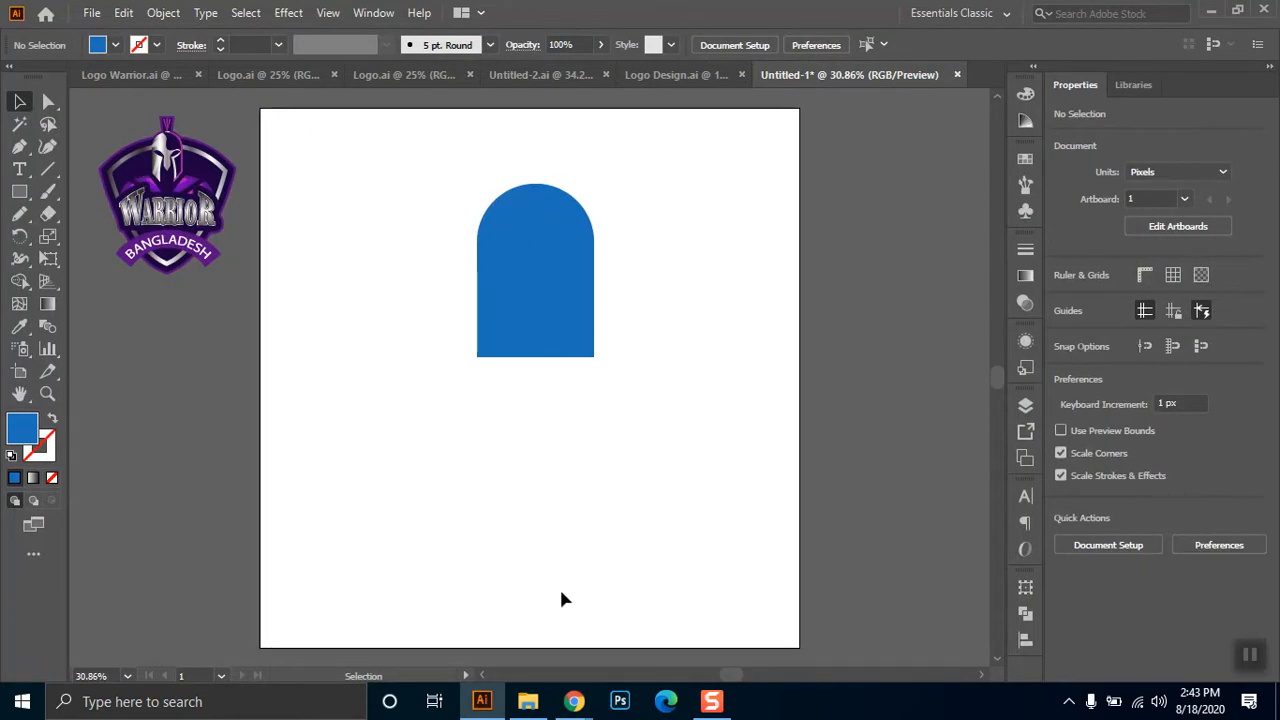
- Capture the Google Meet participant list and save it as Screenshot_5 PNG in the Class 18 folder, replacing the existing file
{"action": "left_click", "coordinate": [463, 615]}
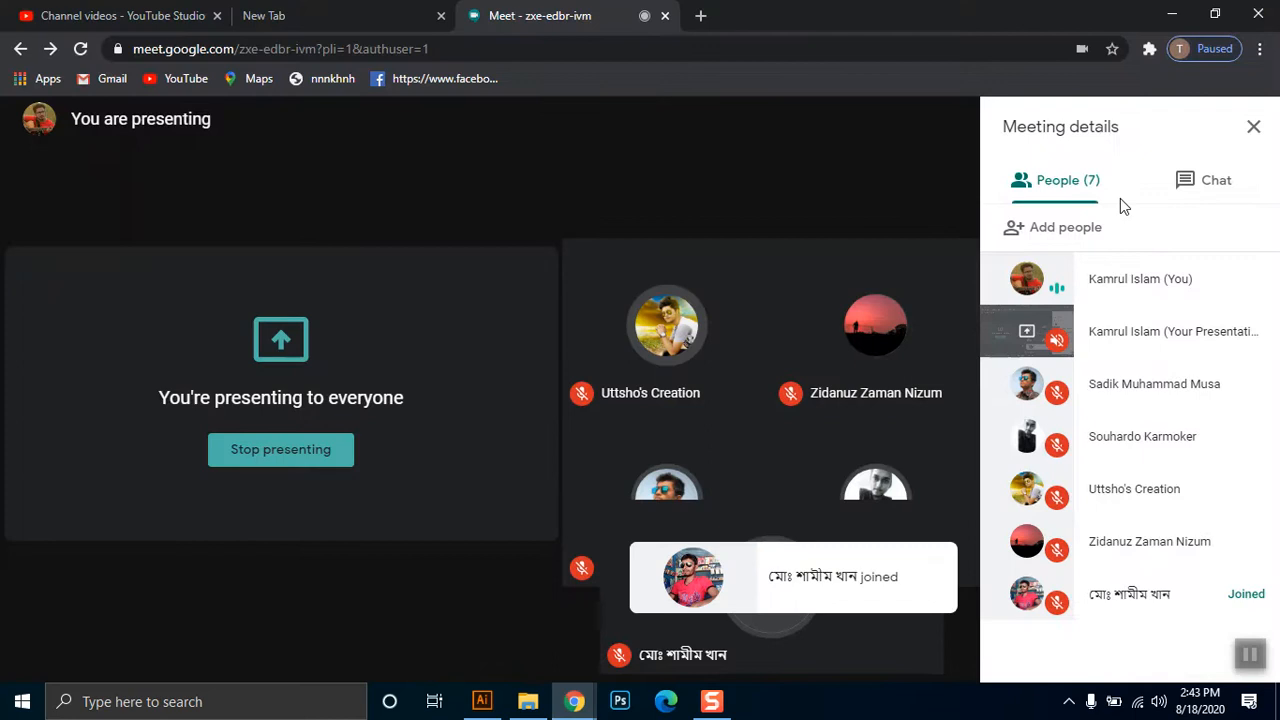
{"action": "left_click", "coordinate": [1069, 701]}
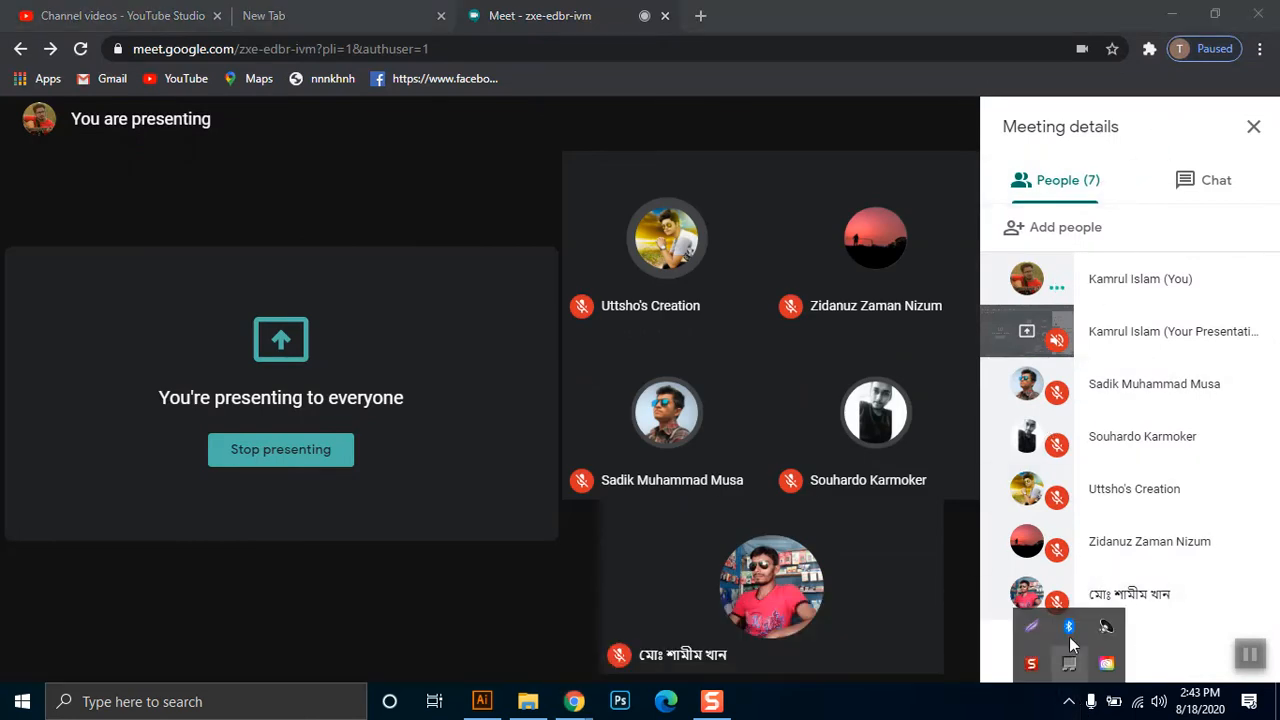
{"action": "left_click", "coordinate": [1035, 624]}
{"action": "left_click_drag", "start_coordinate": [980, 79], "coordinate": [1279, 719]}
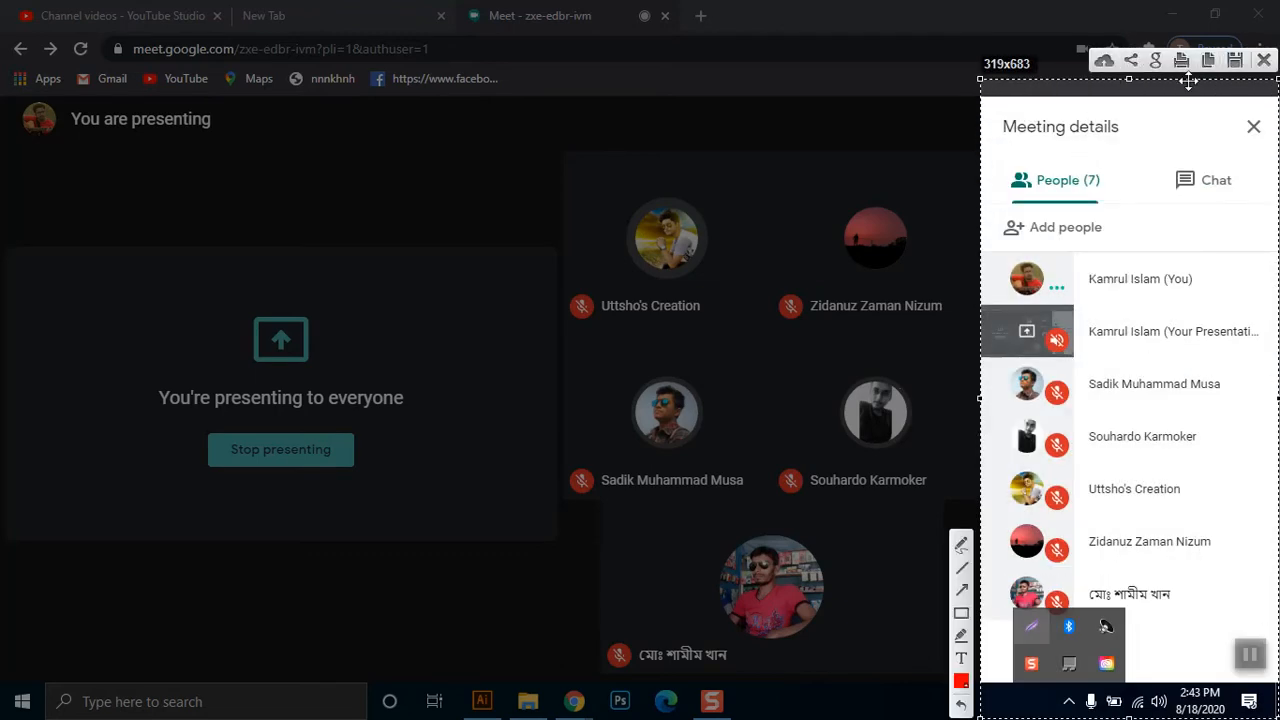
{"action": "left_click", "coordinate": [1236, 61]}
{"action": "left_click", "coordinate": [800, 258]}
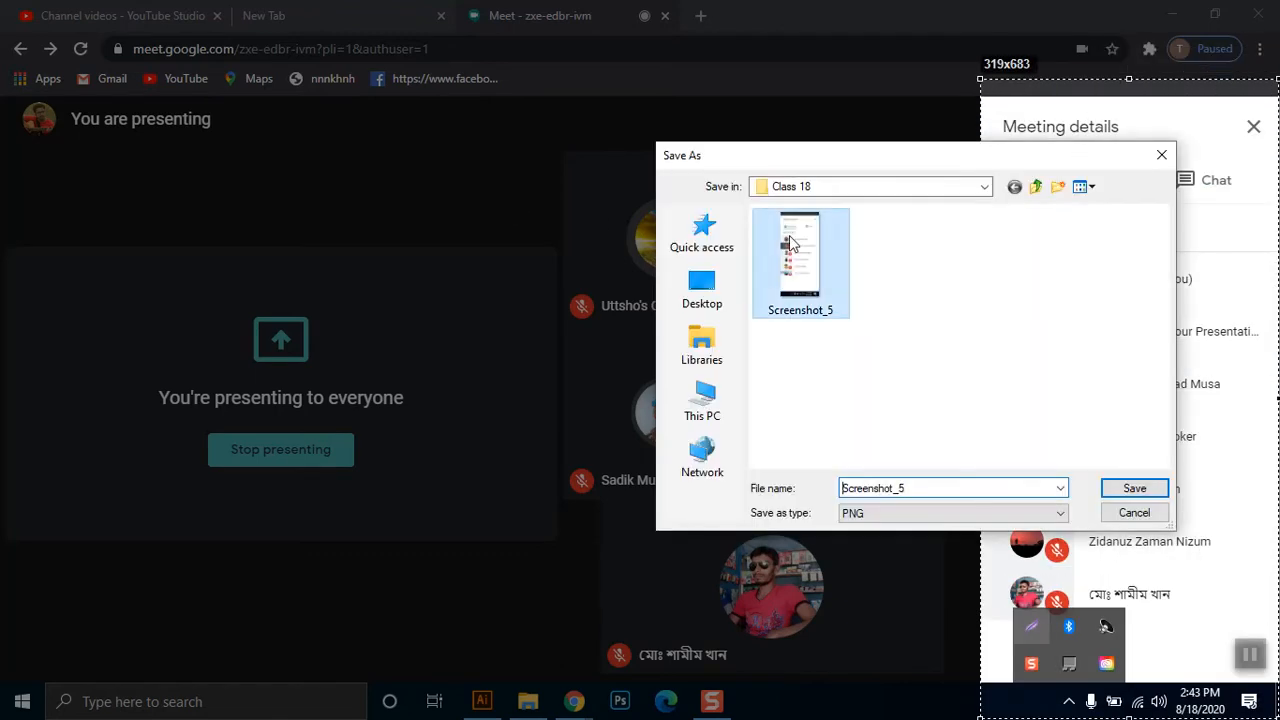
{"action": "left_click", "coordinate": [1134, 488]}
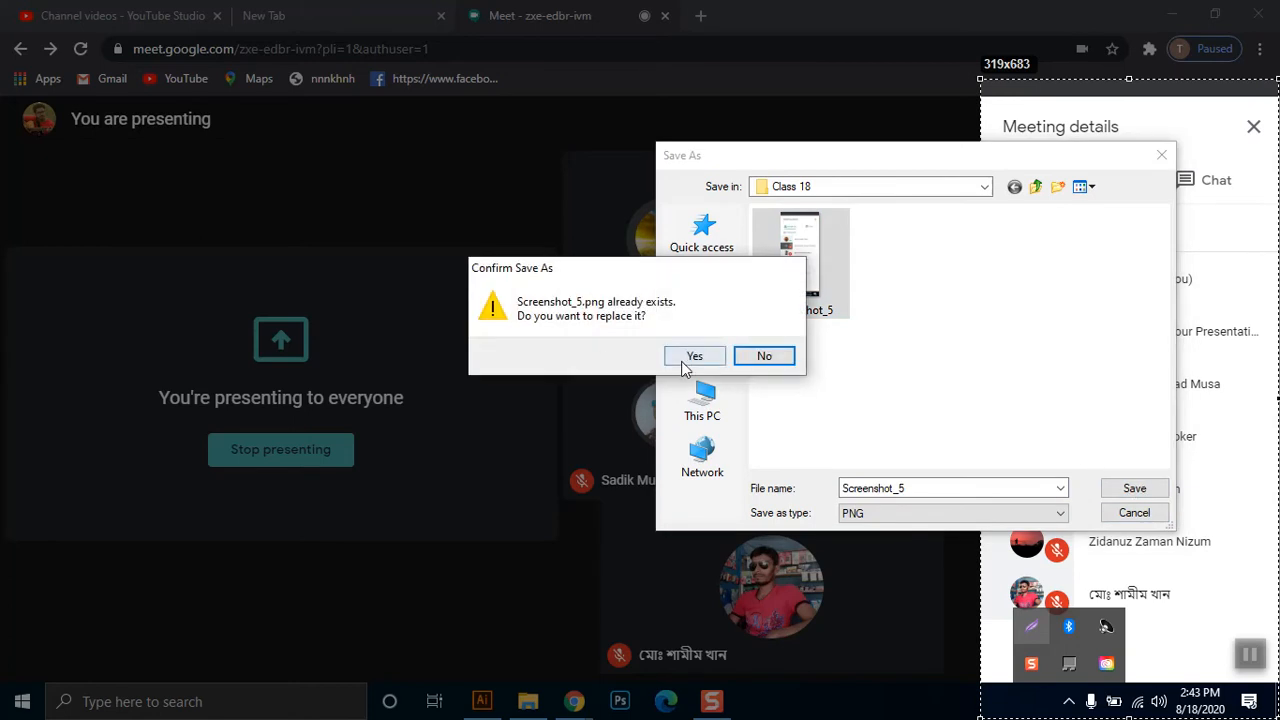
{"action": "left_click", "coordinate": [693, 353]}
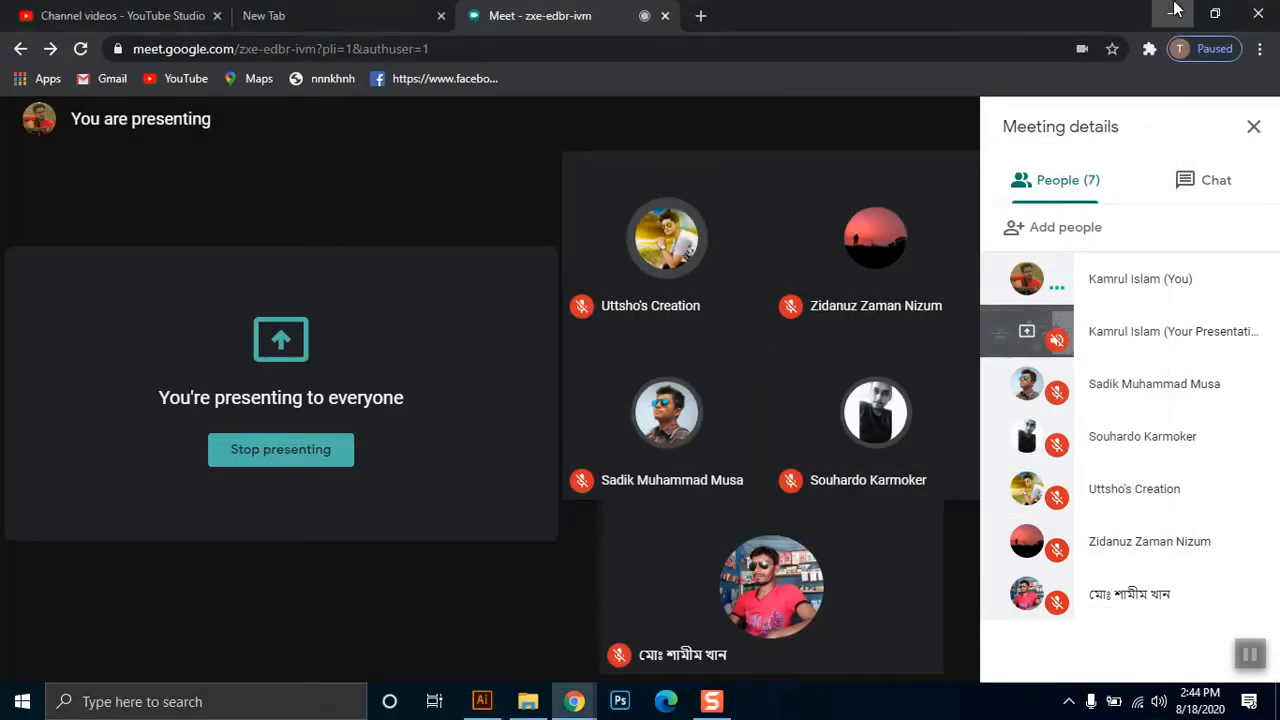
{"action": "left_click", "coordinate": [1171, 12]}
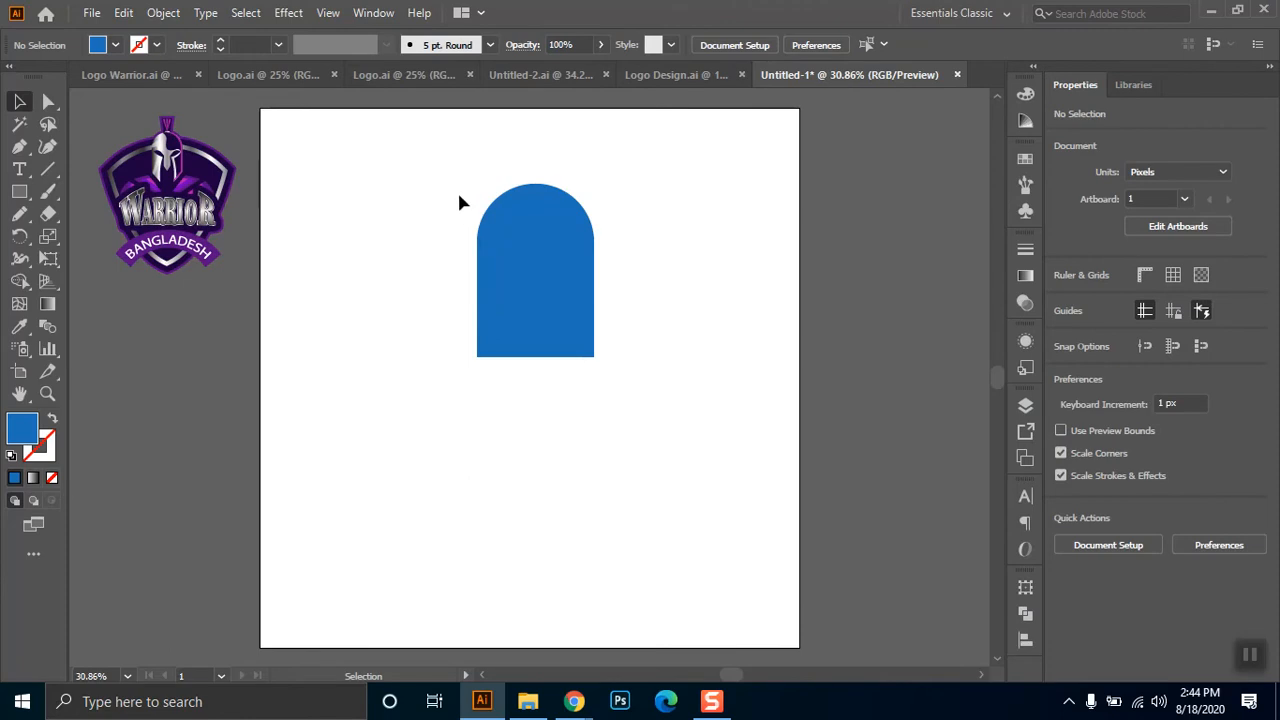
- Draw a second rectangle about 221 × 412 px beside the arch and round its two top corners to about 110 px
{"action": "left_click", "coordinate": [20, 192]}
{"action": "left_click_drag", "start_coordinate": [320, 185], "coordinate": [420, 369]}
{"action": "left_click", "coordinate": [48, 101]}
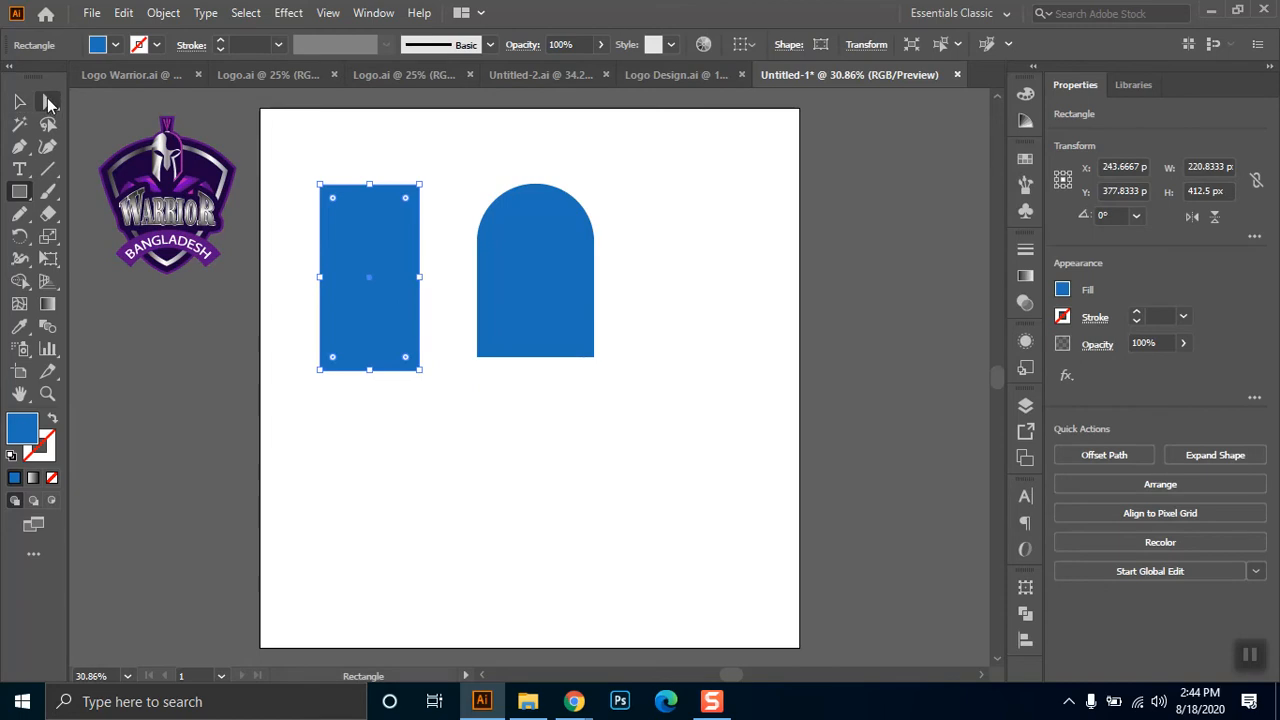
{"action": "left_click_drag", "start_coordinate": [310, 180], "coordinate": [340, 400]}
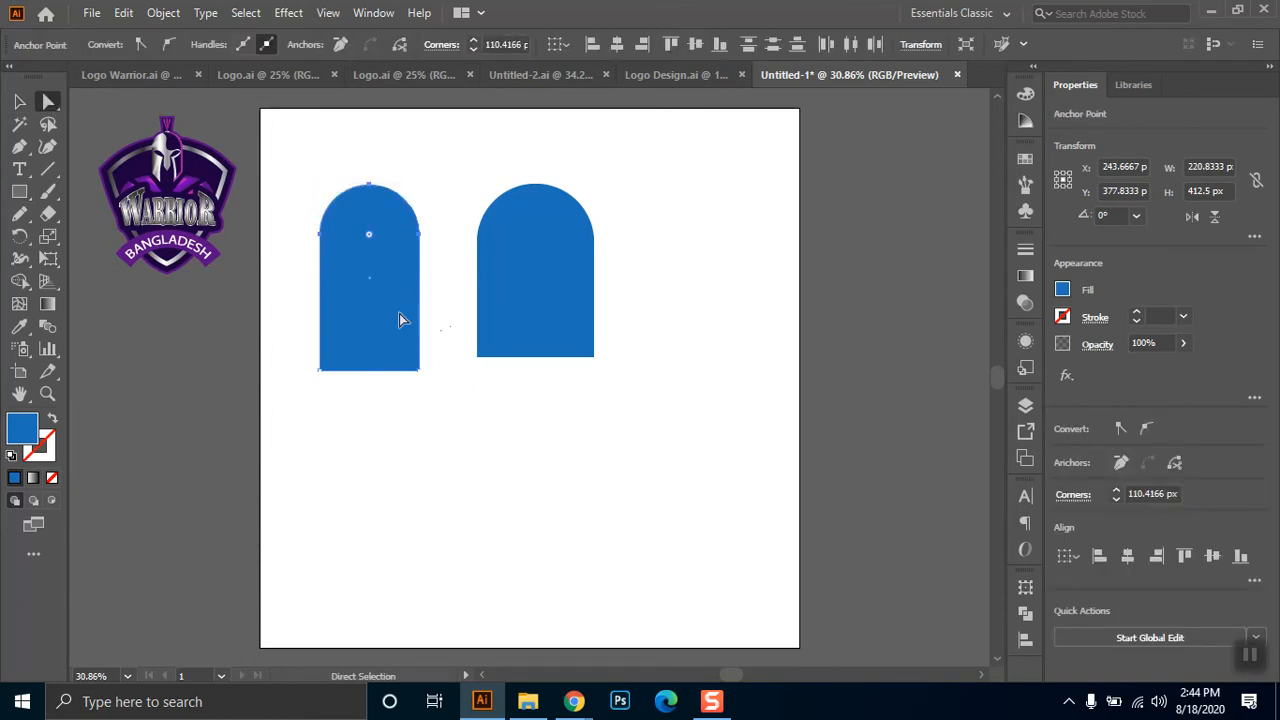
- Delete the second, narrower arch beside the main shape
{"action": "left_click", "coordinate": [380, 290]}
{"action": "key", "text": "Delete"}
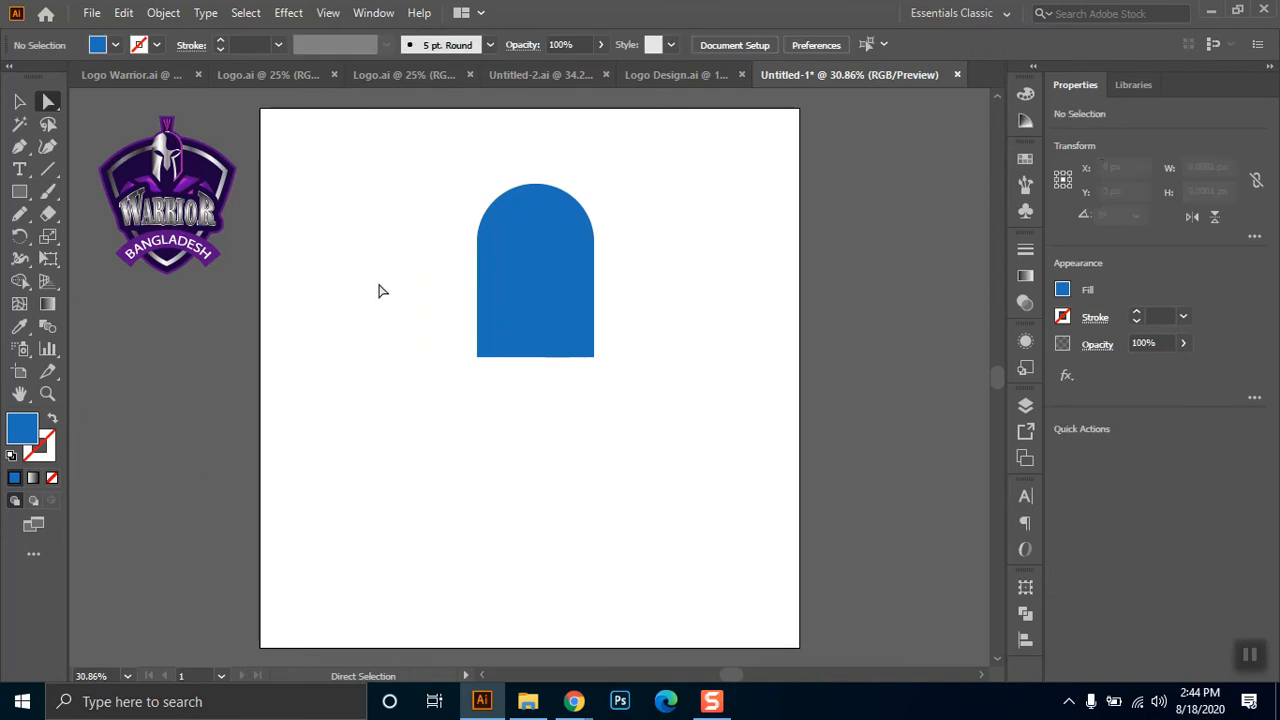
{"action": "left_click", "coordinate": [19, 101]}
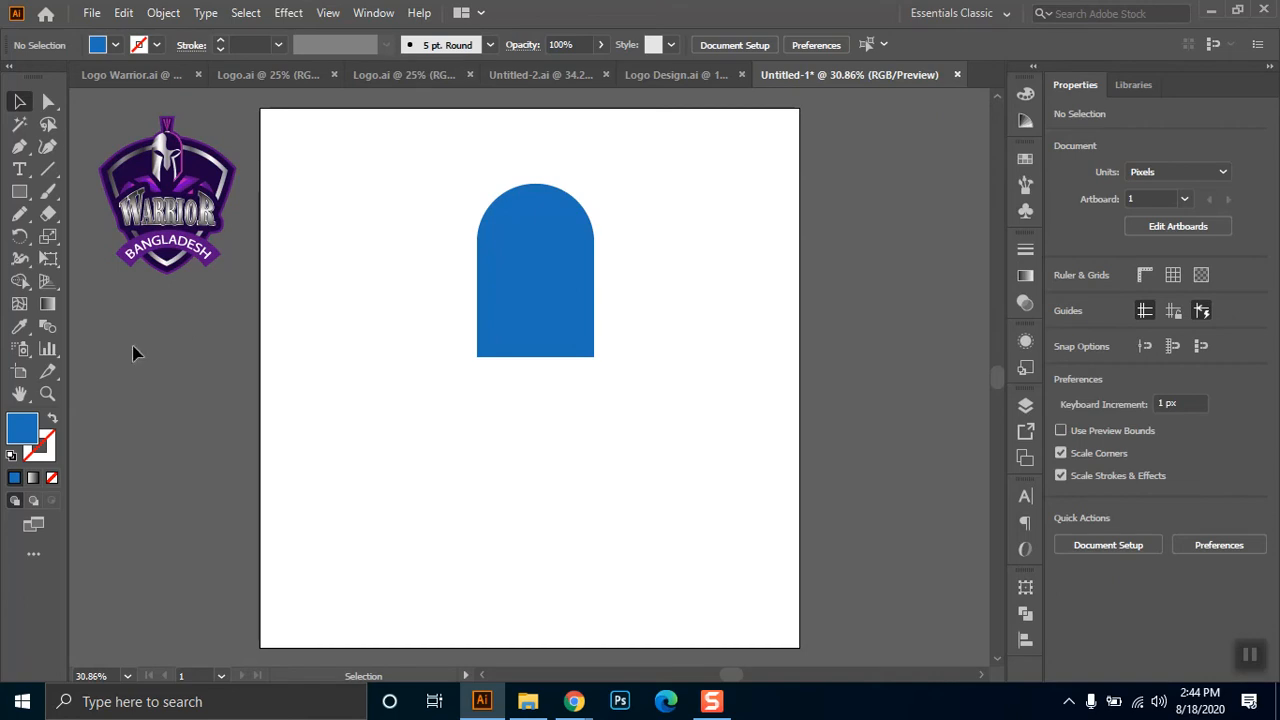
- Draw a narrow vertical rectangle about 54 × 235 px beside the arch's lower part and fill it dark blue
{"action": "left_click", "coordinate": [19, 191]}
{"action": "left_click_drag", "start_coordinate": [384, 323], "coordinate": [411, 431]}
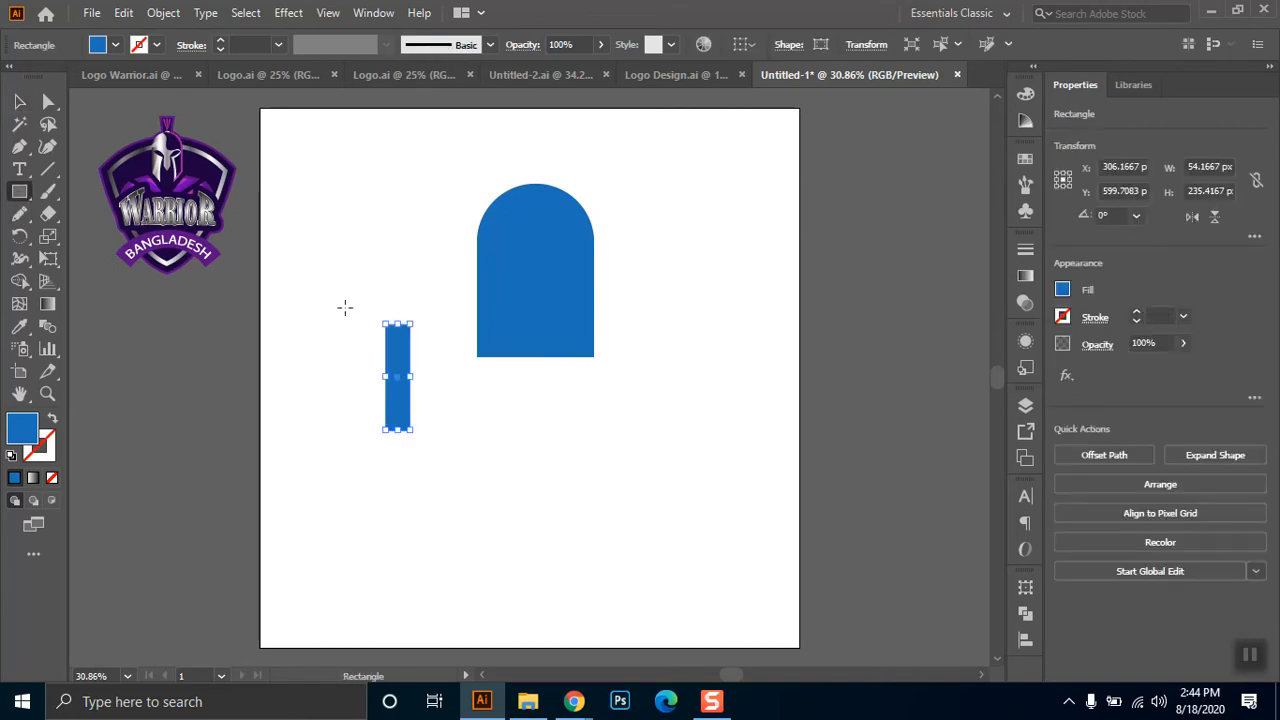
{"action": "left_click", "coordinate": [97, 47]}
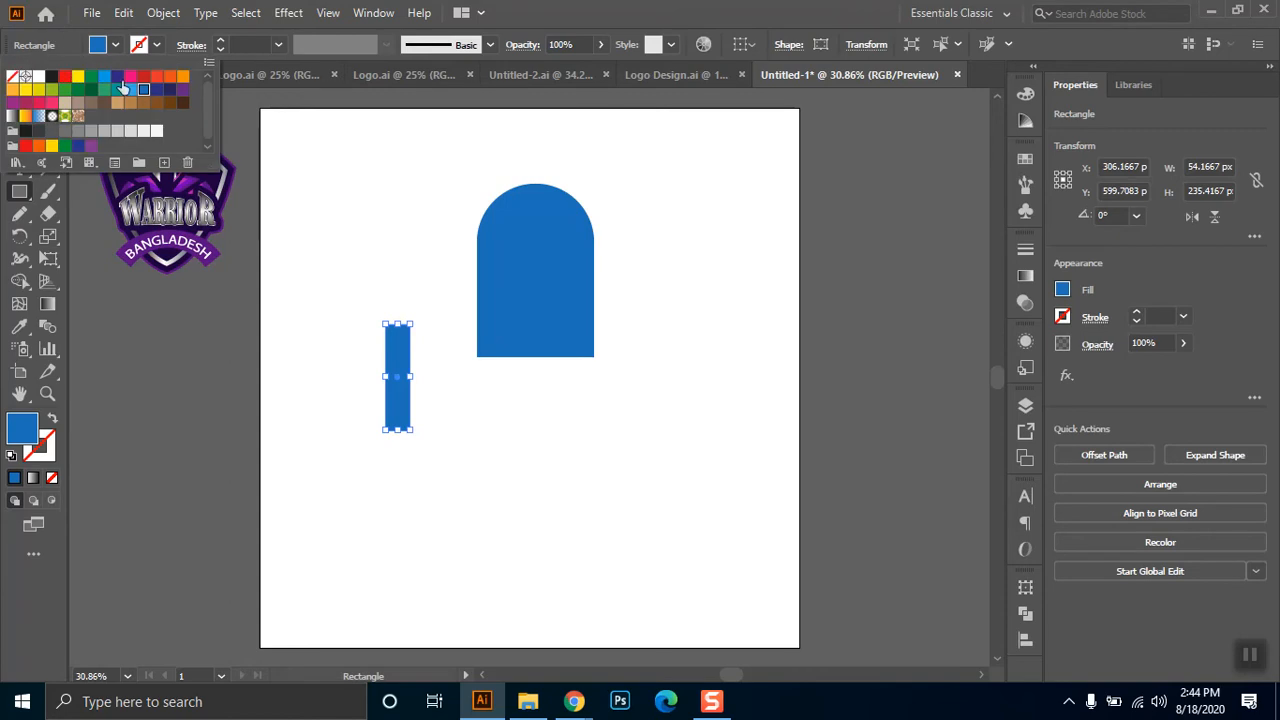
{"action": "left_click", "coordinate": [117, 77]}
{"action": "left_click", "coordinate": [27, 101]}
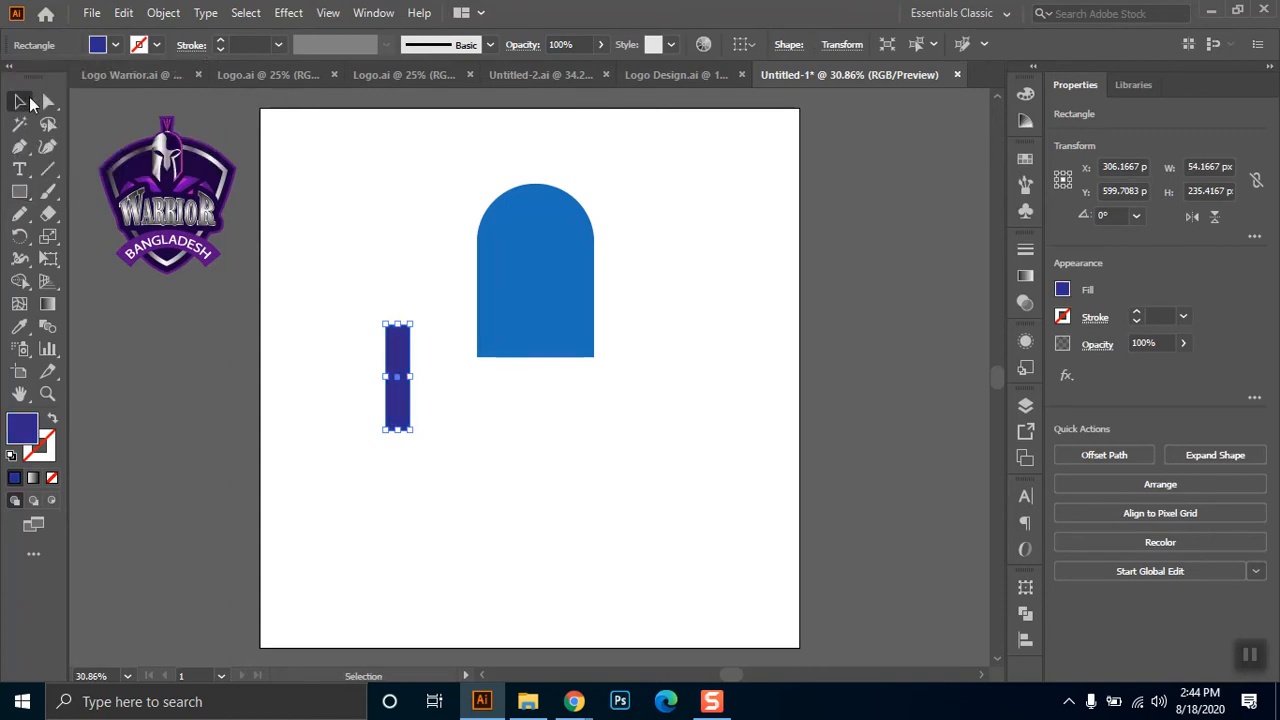
{"action": "left_click", "coordinate": [413, 470]}
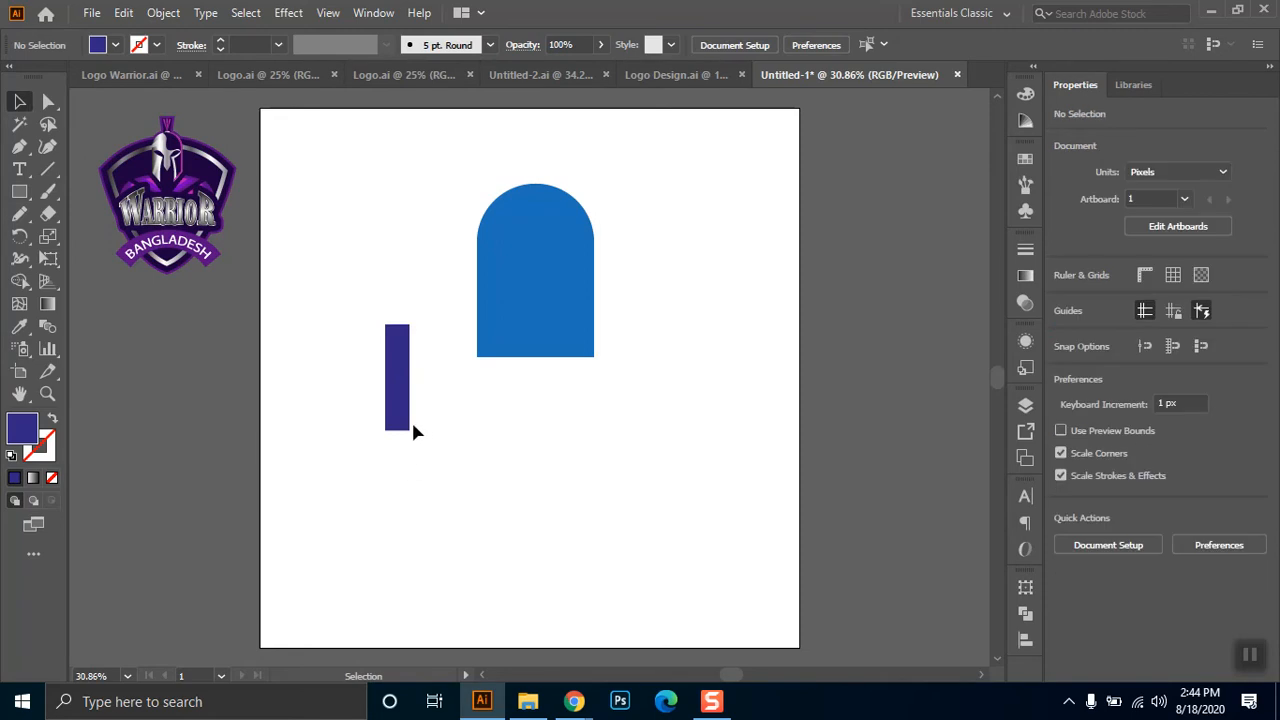
- Add an anchor point midway along the narrow rectangle's bottom edge and move it down to about Y 744 px, forming a pointed tip
{"action": "left_click", "coordinate": [411, 433]}
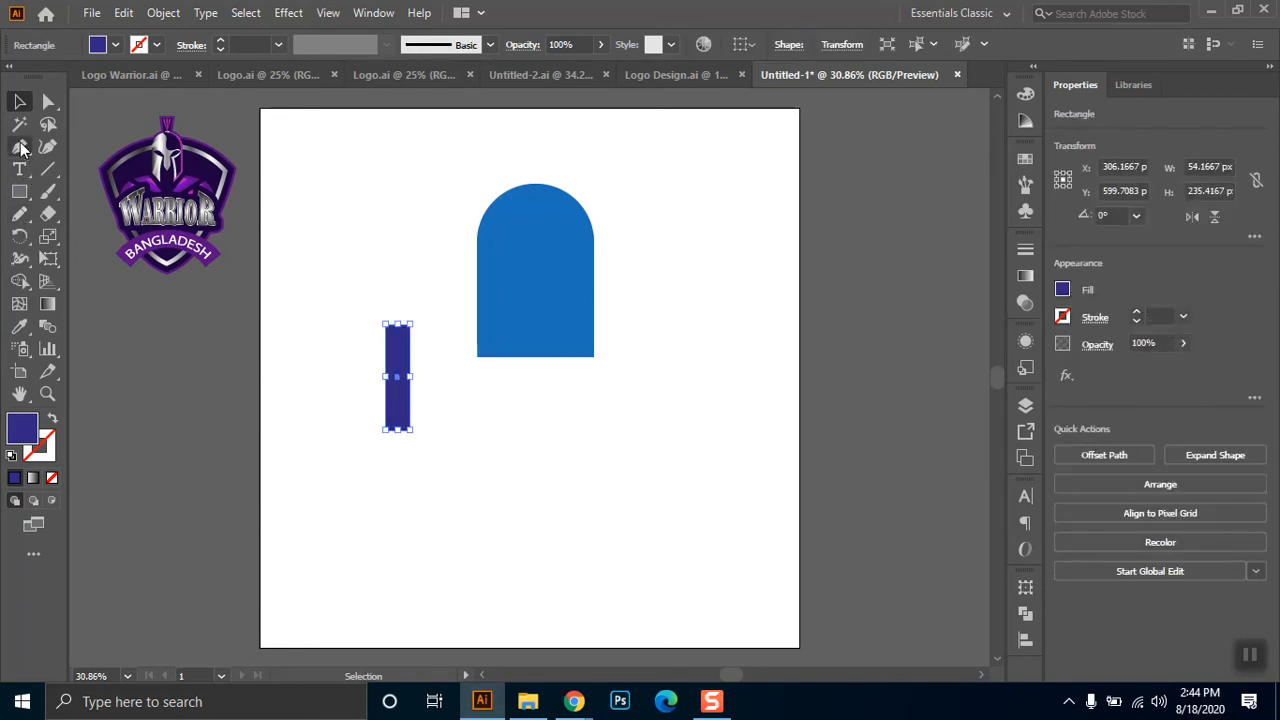
{"action": "left_click", "coordinate": [19, 146]}
{"action": "key", "text": "z"}
{"action": "left_click_drag", "start_coordinate": [357, 295], "coordinate": [474, 508]}
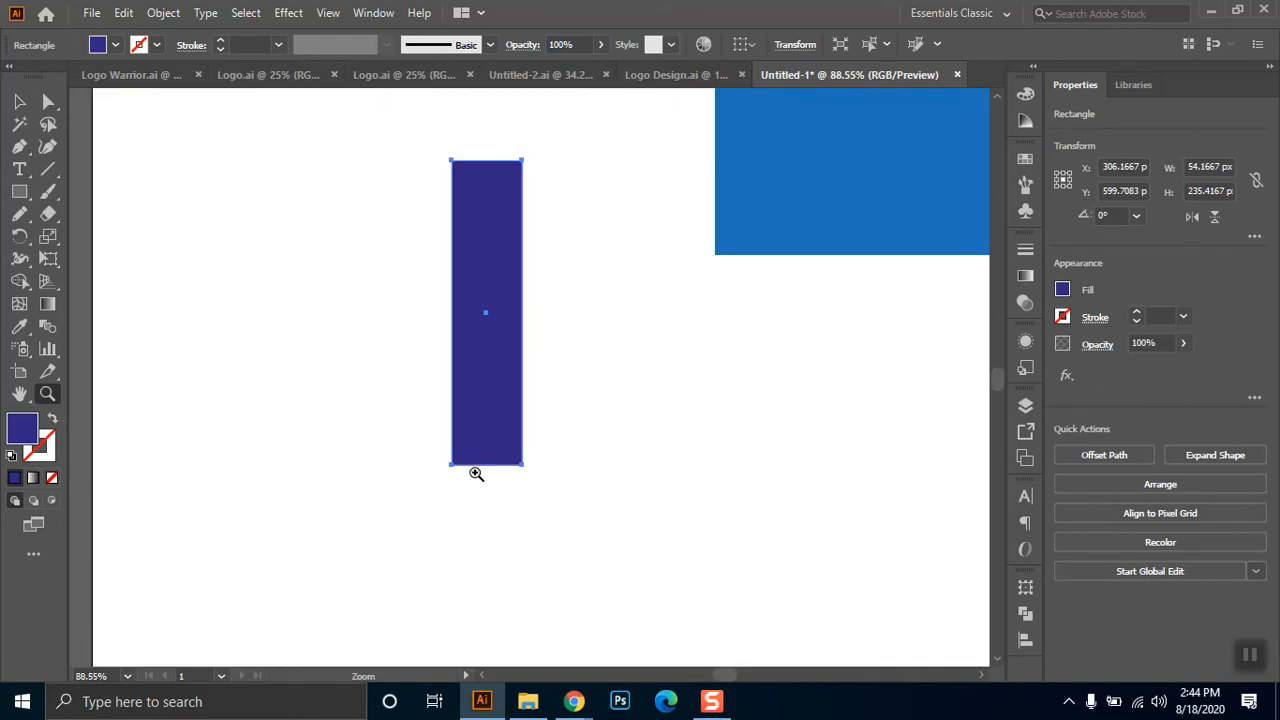
{"action": "key", "text": "p"}
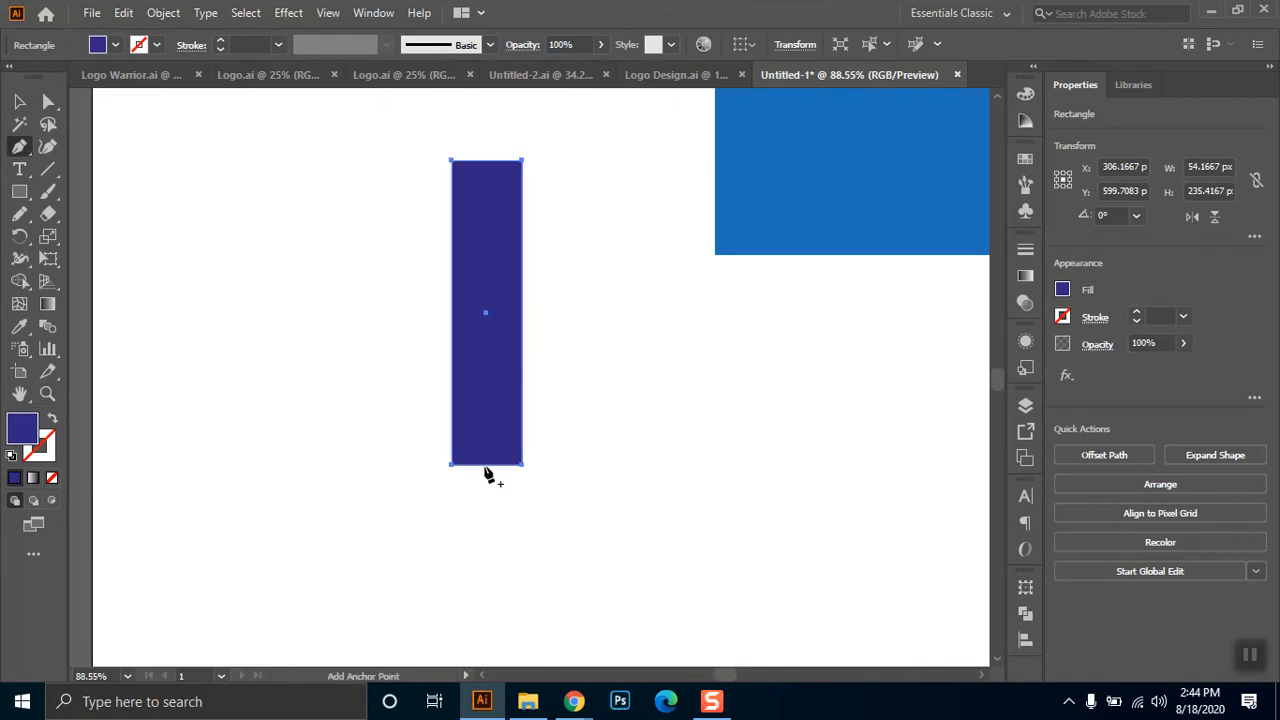
{"action": "left_click", "coordinate": [486, 466]}
{"action": "key", "text": "a"}
{"action": "left_click_drag", "start_coordinate": [486, 466], "coordinate": [486, 498]}
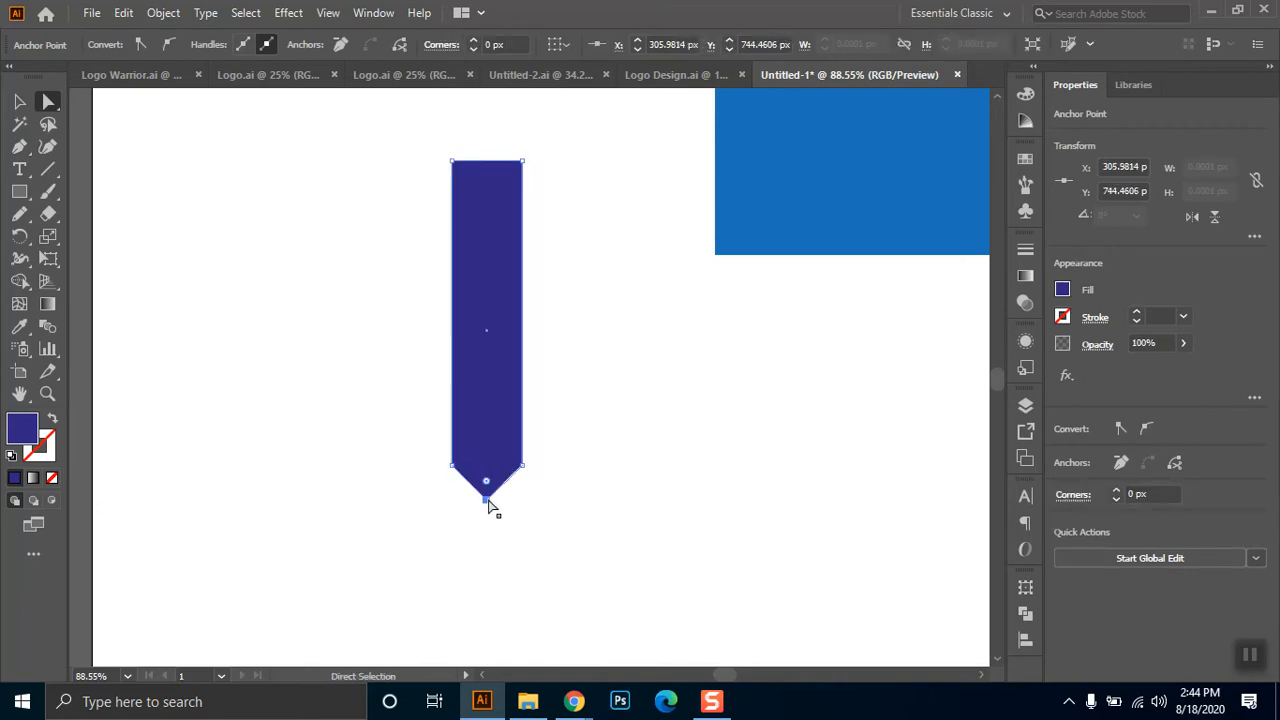
- Nudge the pointed bar's upper-right corner inward to about X 313 px so its right side tapers
{"action": "key", "text": "Right"}
{"action": "left_click_drag", "start_coordinate": [537, 131], "coordinate": [508, 166]}
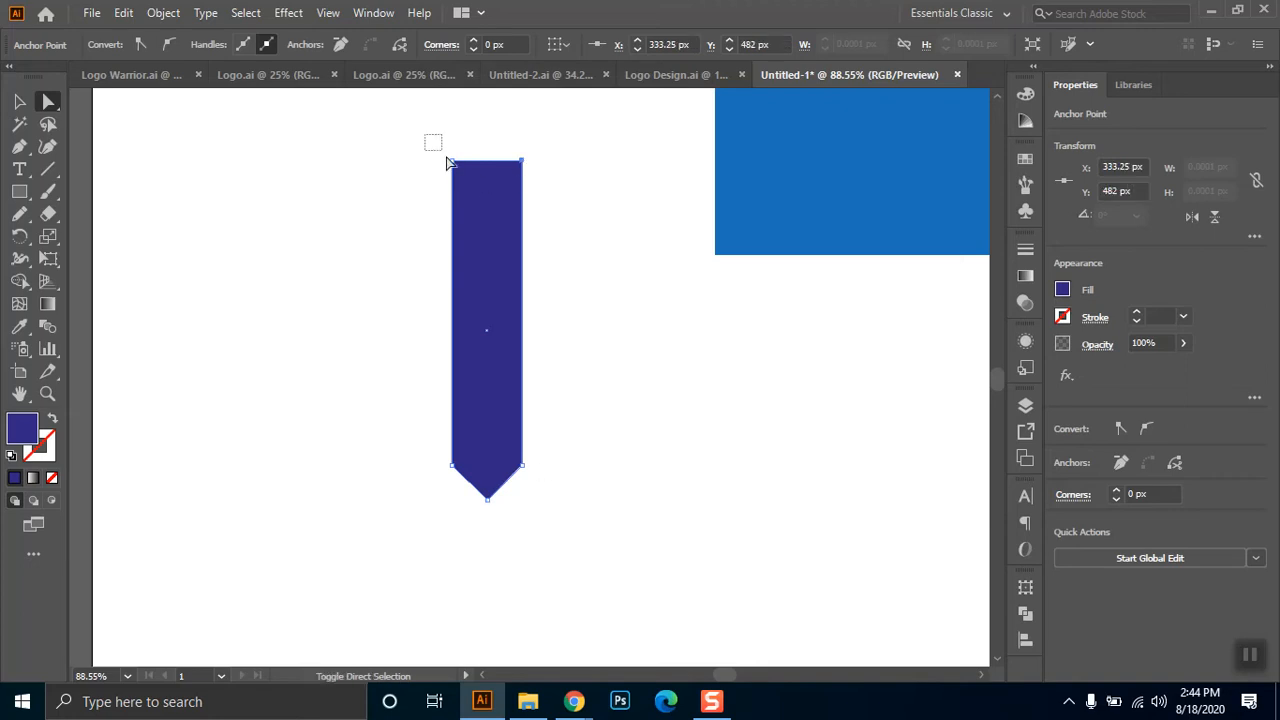
{"action": "left_click_drag", "start_coordinate": [432, 142], "coordinate": [465, 180], "text": "shift"}
{"action": "left_click", "coordinate": [543, 168]}
{"action": "left_click_drag", "start_coordinate": [528, 150], "coordinate": [516, 168]}
{"action": "key", "text": "Left"}
{"action": "key", "text": "Left"}
{"action": "key", "text": "Left"}
{"action": "key", "text": "Left"}
{"action": "key", "text": "Left"}
{"action": "key", "text": "Left"}
{"action": "key", "text": "Left"}
{"action": "key", "text": "Left"}
{"action": "key", "text": "Left"}
{"action": "key", "text": "Left"}
{"action": "key", "text": "Left"}
{"action": "key", "text": "Left"}
{"action": "key", "text": "Left"}
{"action": "key", "text": "Left"}
{"action": "key", "text": "Left"}
{"action": "key", "text": "Left"}
{"action": "key", "text": "Left"}
{"action": "key", "text": "Left"}
{"action": "key", "text": "Left"}
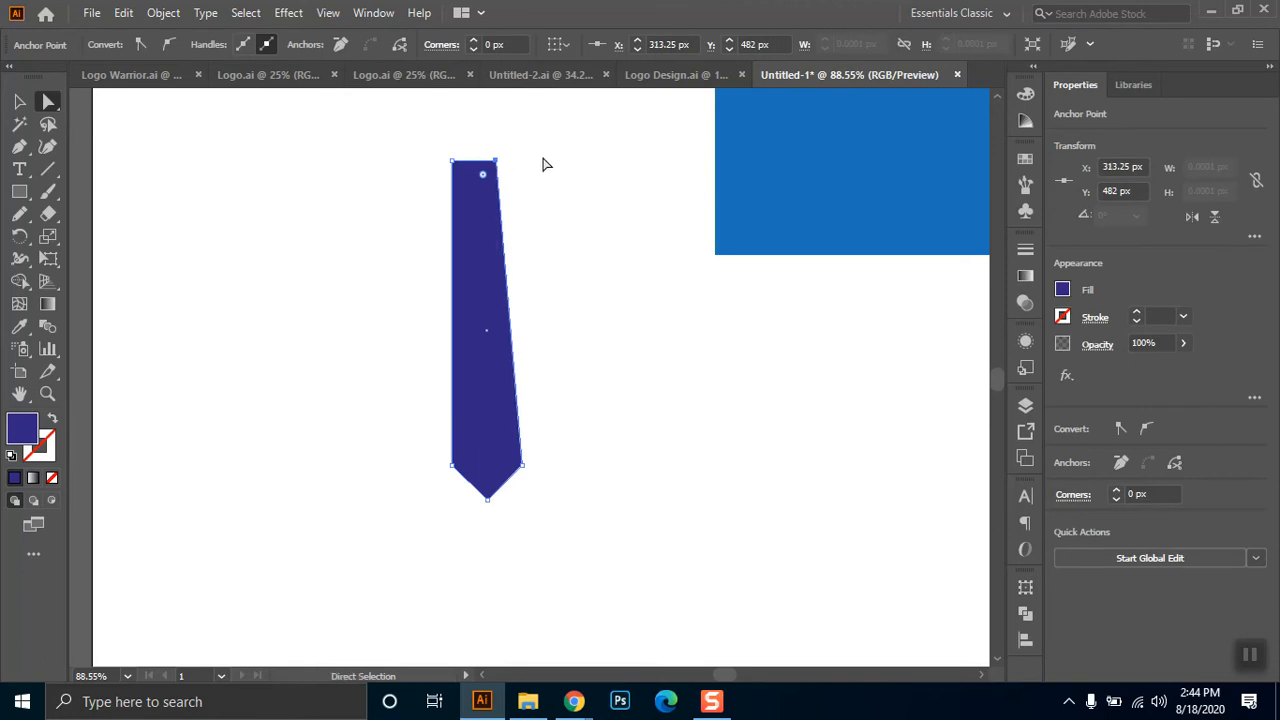
- Nudge the bar's upper-left corner inward past about X 287 px so its left side tapers
{"action": "left_click_drag", "start_coordinate": [426, 150], "coordinate": [466, 194]}
{"action": "key", "text": "Right"}
{"action": "key", "text": "Right"}
{"action": "key", "text": "Right"}
{"action": "key", "text": "Right"}
{"action": "key", "text": "Right"}
{"action": "key", "text": "Right"}
{"action": "key", "text": "Right"}
{"action": "key", "text": "Right"}
{"action": "key", "text": "Right"}
{"action": "key", "text": "Right"}
{"action": "key", "text": "Right"}
{"action": "key", "text": "Right"}
{"action": "key", "text": "Right"}
{"action": "key", "text": "Right"}
{"action": "key", "text": "Right"}
{"action": "key", "text": "Right"}
{"action": "key", "text": "Right"}
{"action": "key", "text": "Right"}
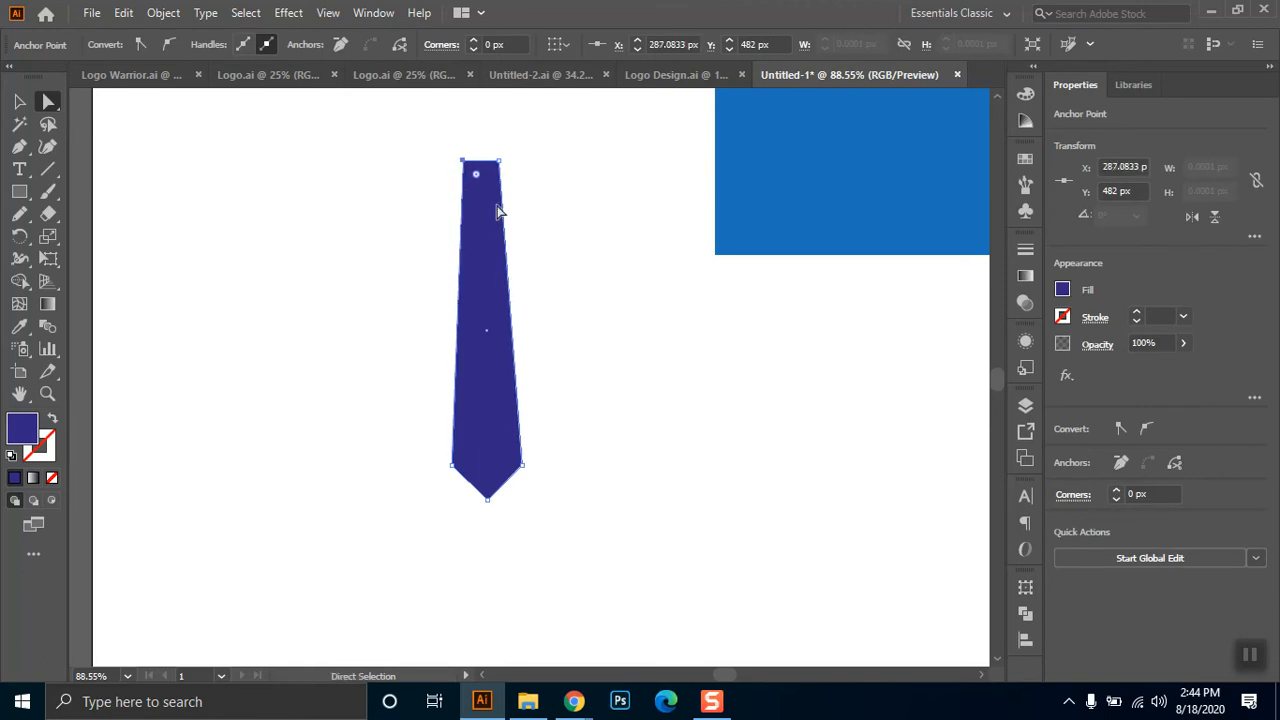
{"action": "left_click", "coordinate": [529, 165]}
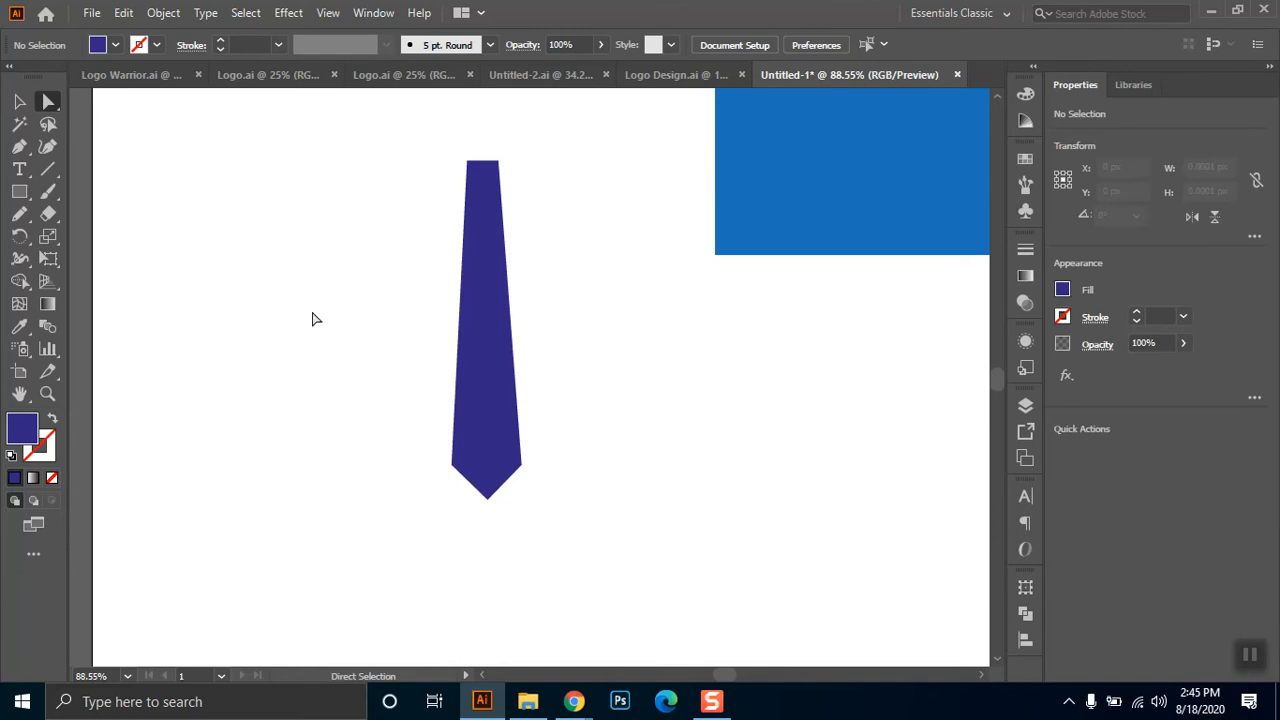
- Move the tapered bar onto the middle of the blue arch, at about X 615, Y 401 px
{"action": "scroll", "coordinate": [494, 353], "scroll_direction": "down", "scroll_amount": 3}
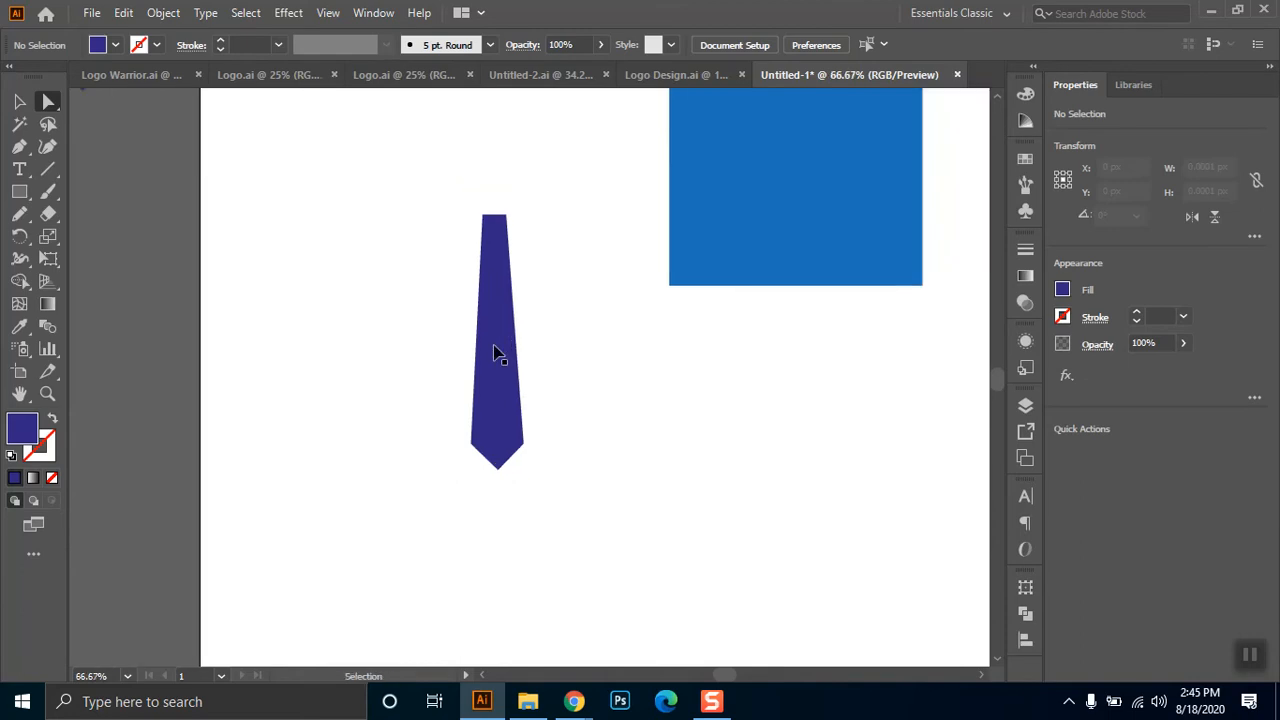
{"action": "left_click_drag", "start_coordinate": [512, 386], "coordinate": [665, 290]}
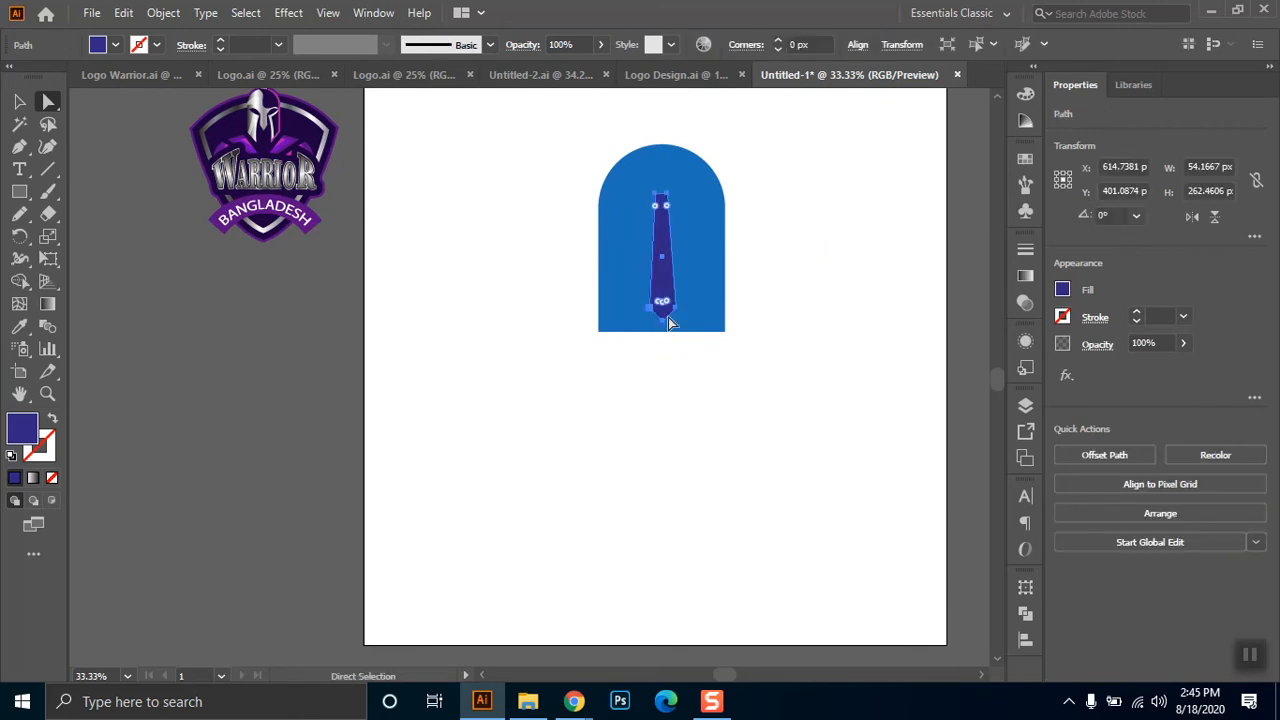
{"action": "key", "text": "ctrl+t"}
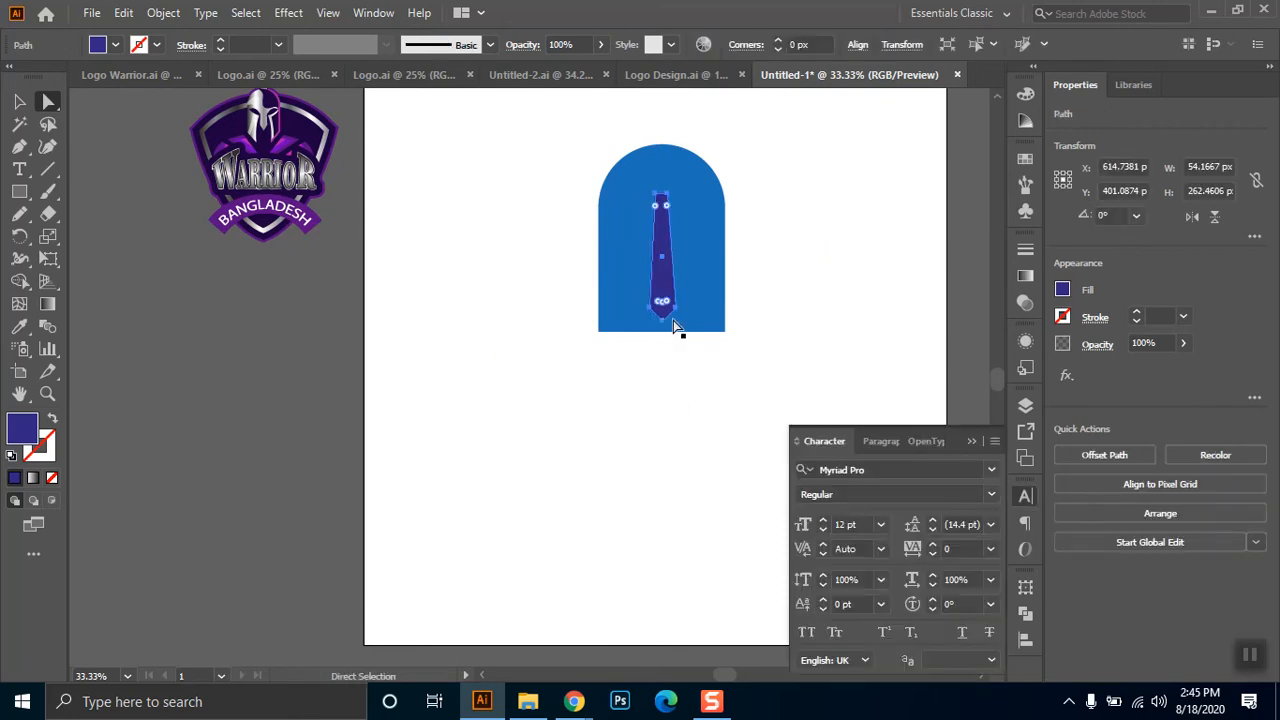
{"action": "left_click", "coordinate": [997, 429]}
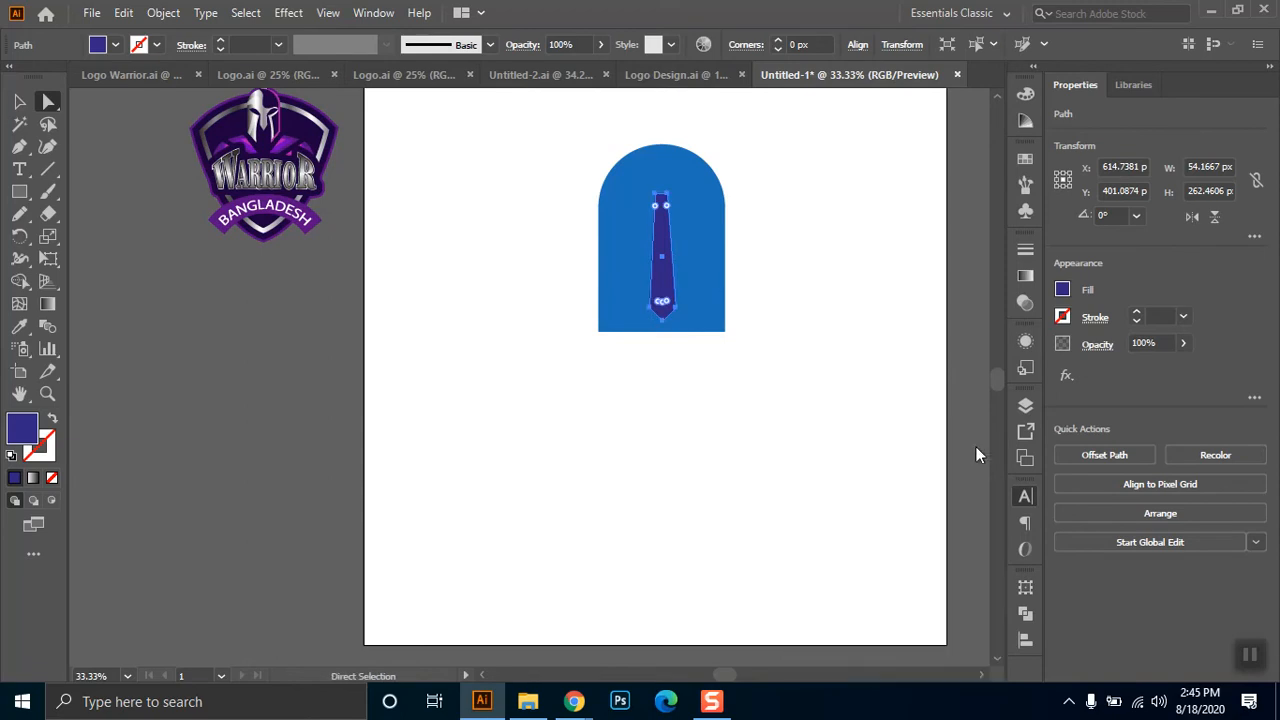
- Shorten the tapered bar to about 147 px high and lower it on the arch to about Y 382 px
{"action": "left_click", "coordinate": [19, 101]}
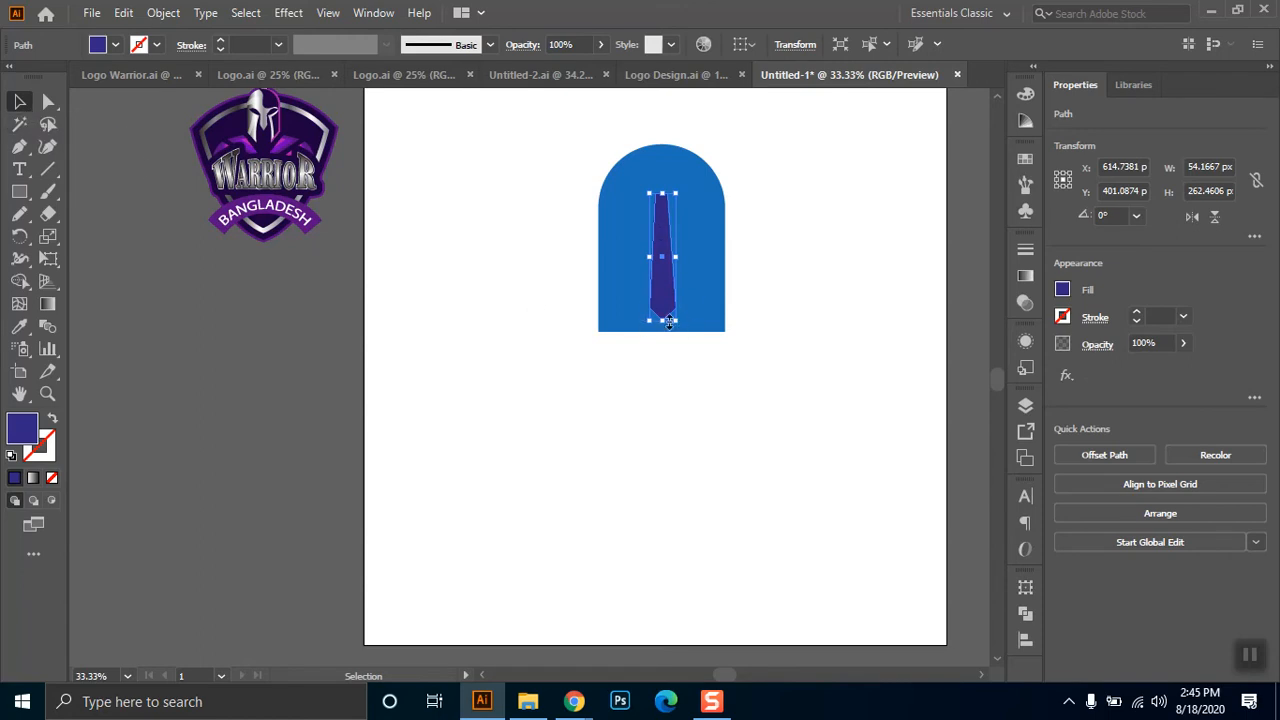
{"action": "left_click_drag", "start_coordinate": [660, 322], "coordinate": [664, 264]}
{"action": "left_click_drag", "start_coordinate": [658, 214], "coordinate": [660, 224]}
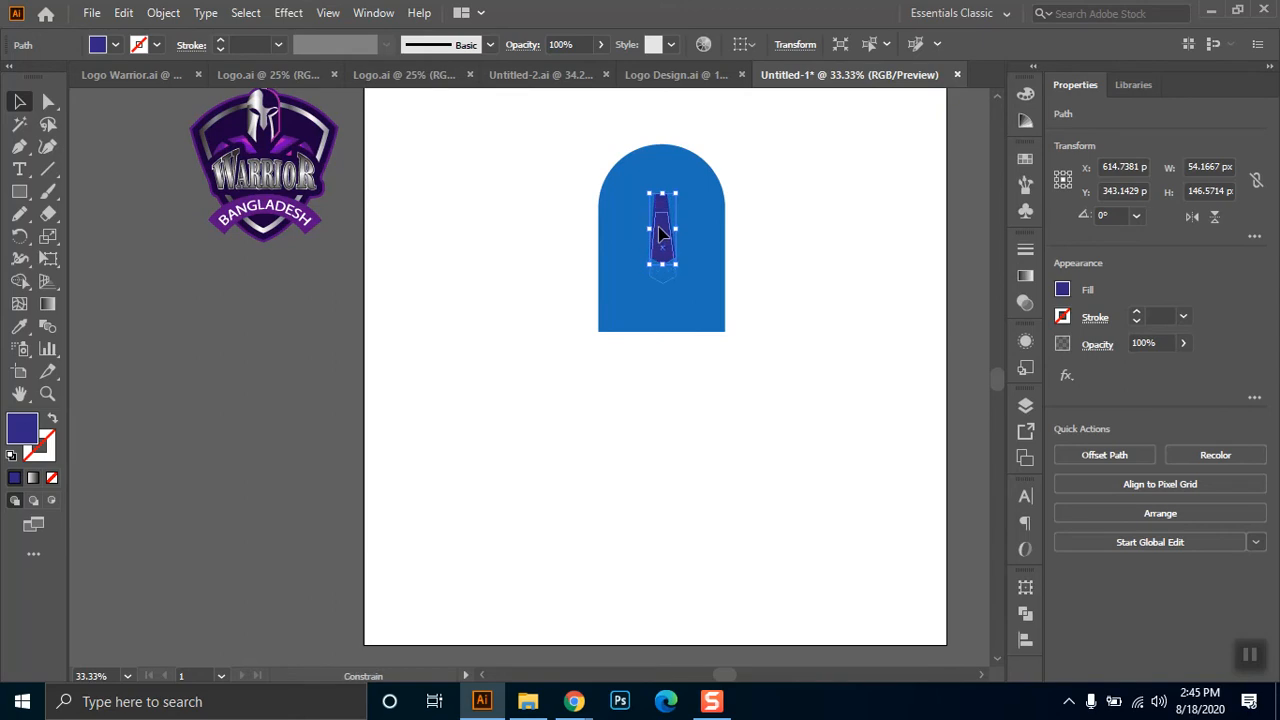
{"action": "left_click_drag", "start_coordinate": [660, 233], "coordinate": [658, 250]}
{"action": "left_click", "coordinate": [640, 347]}
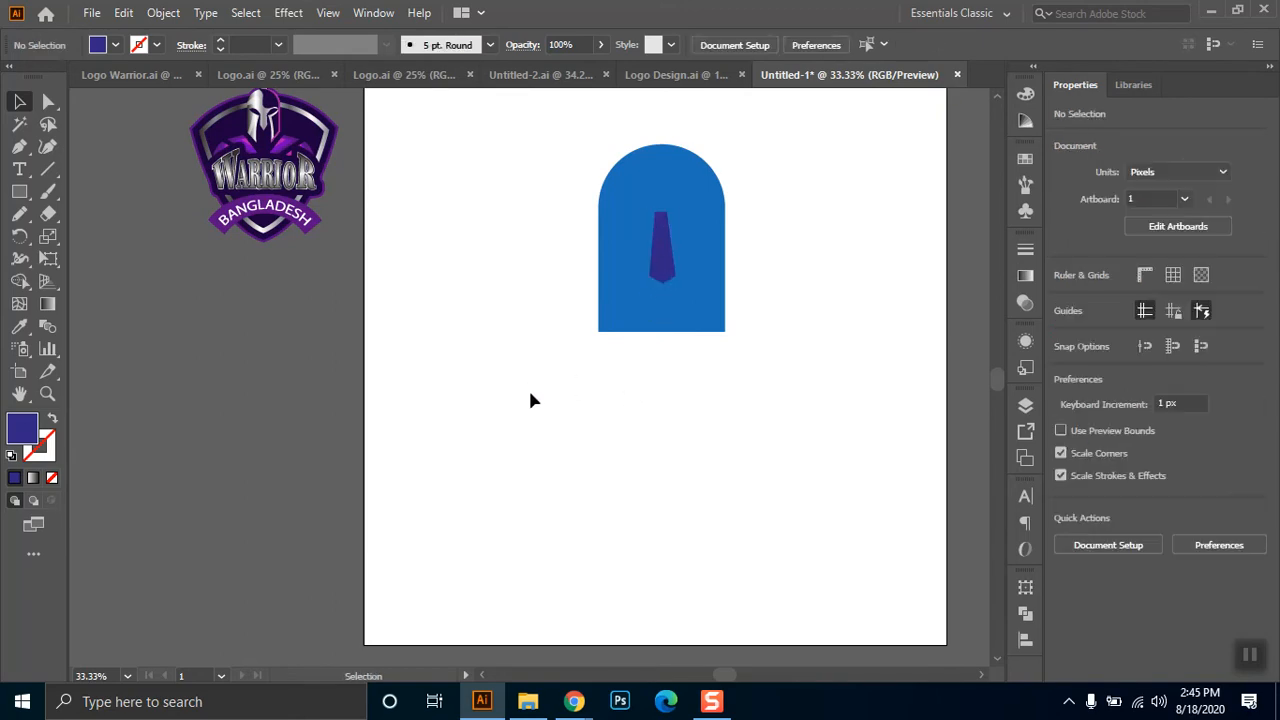
{"action": "left_click", "coordinate": [660, 252]}
{"action": "left_click", "coordinate": [580, 368]}
- Draw a dark blue rectangle about 212 × 148.5 px below the arch and round two opposite corners to about 97 px, forming a leaf shape
{"action": "left_click", "coordinate": [19, 191]}
{"action": "left_click_drag", "start_coordinate": [465, 381], "coordinate": [526, 422]}
{"action": "left_click", "coordinate": [48, 101]}
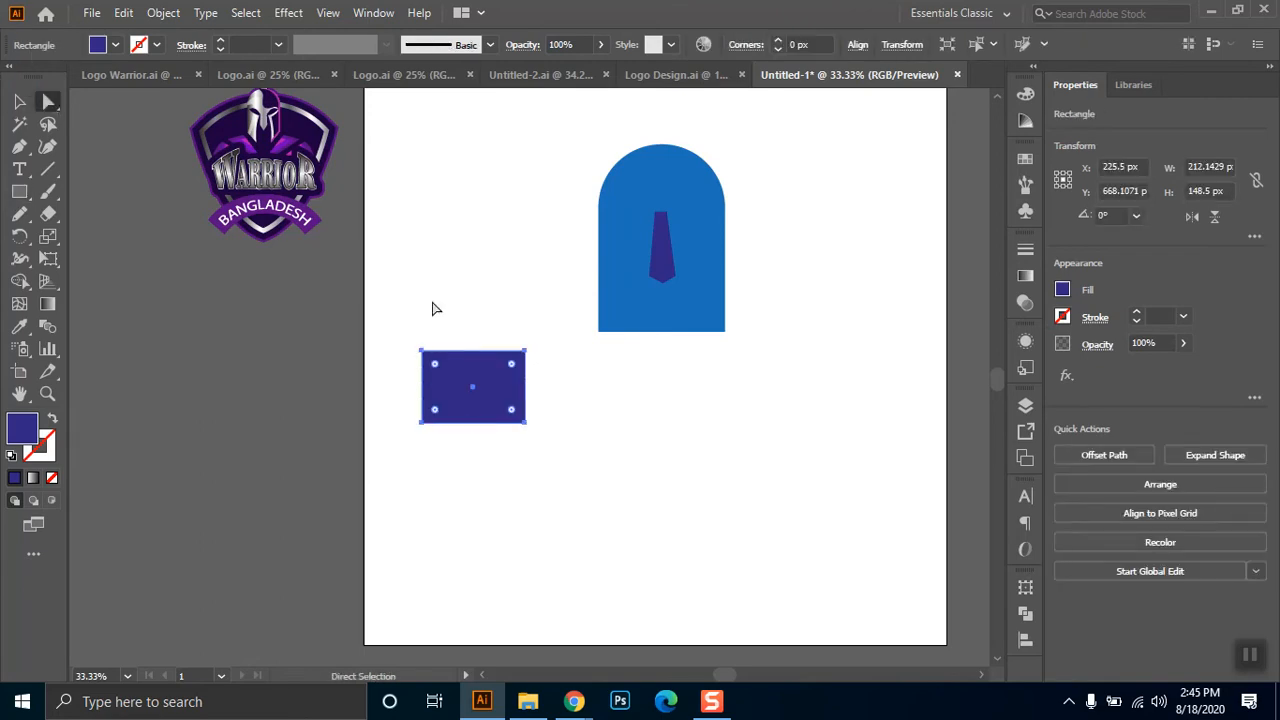
{"action": "left_click_drag", "start_coordinate": [550, 340], "coordinate": [462, 380]}
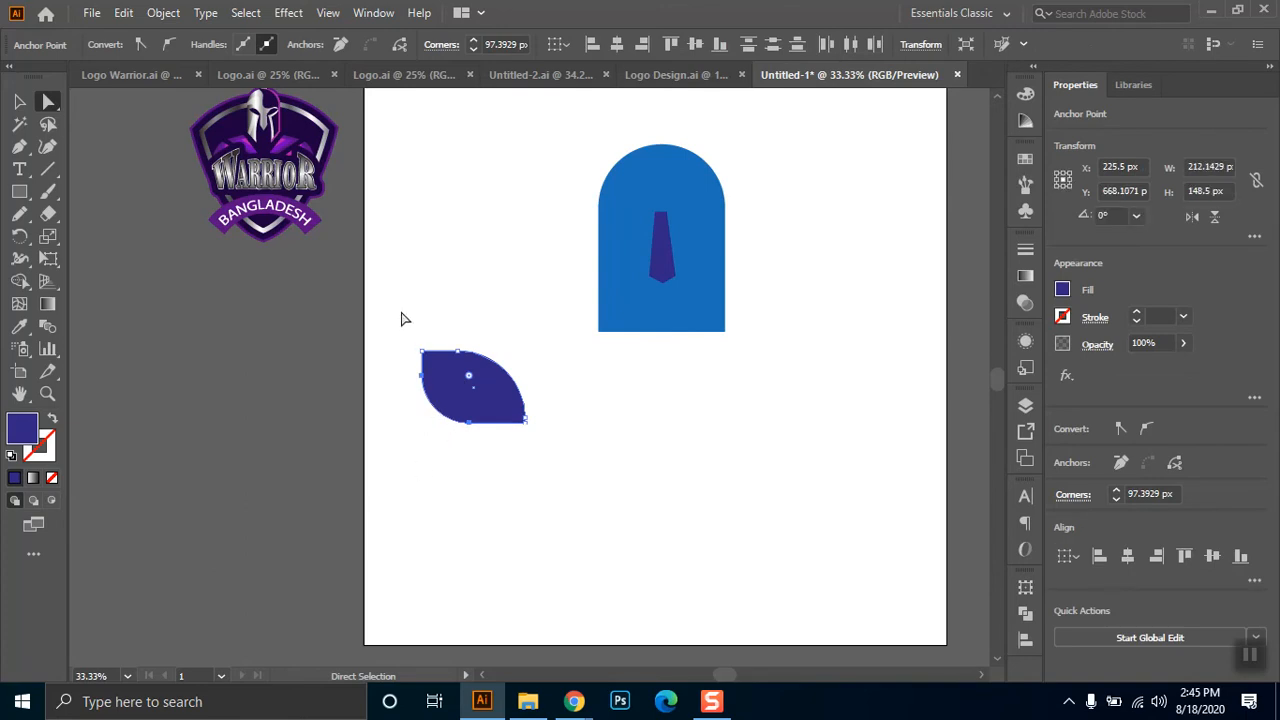
{"action": "left_click", "coordinate": [21, 238]}
{"action": "left_click_drag", "start_coordinate": [29, 241], "coordinate": [92, 255]}
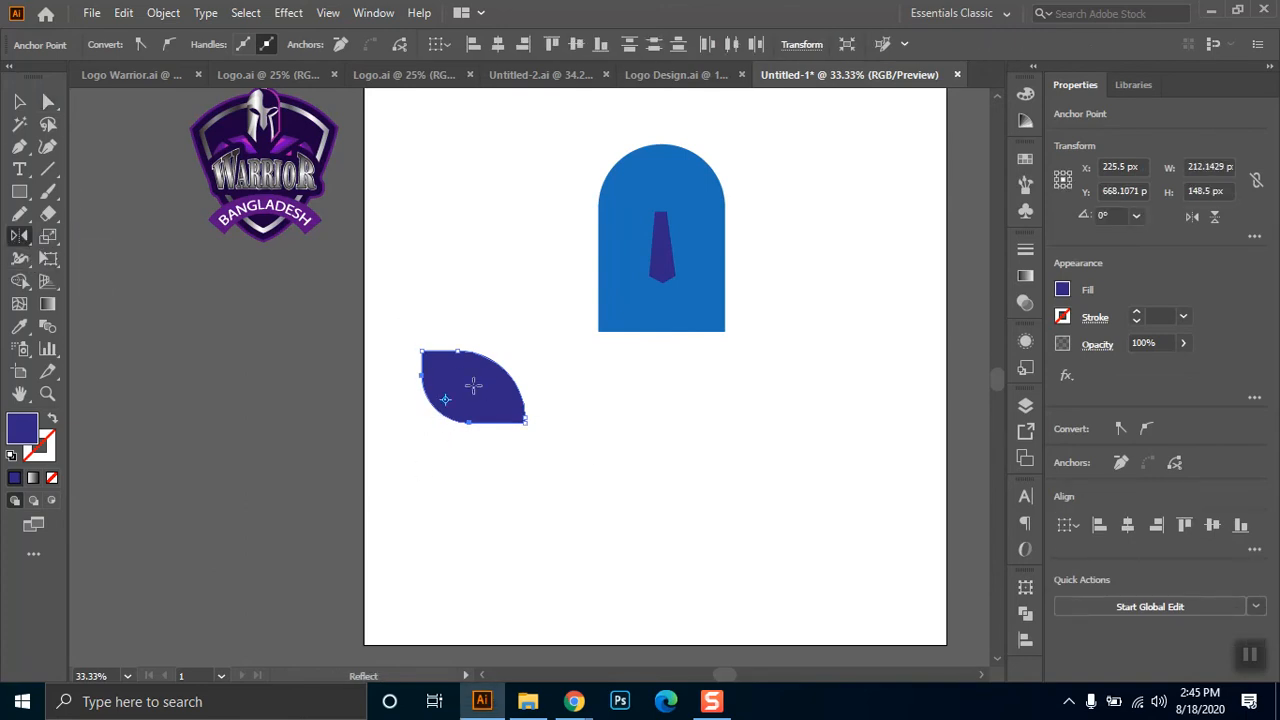
{"action": "left_click_drag", "start_coordinate": [466, 371], "coordinate": [458, 459]}
{"action": "key", "text": "ctrl+z"}
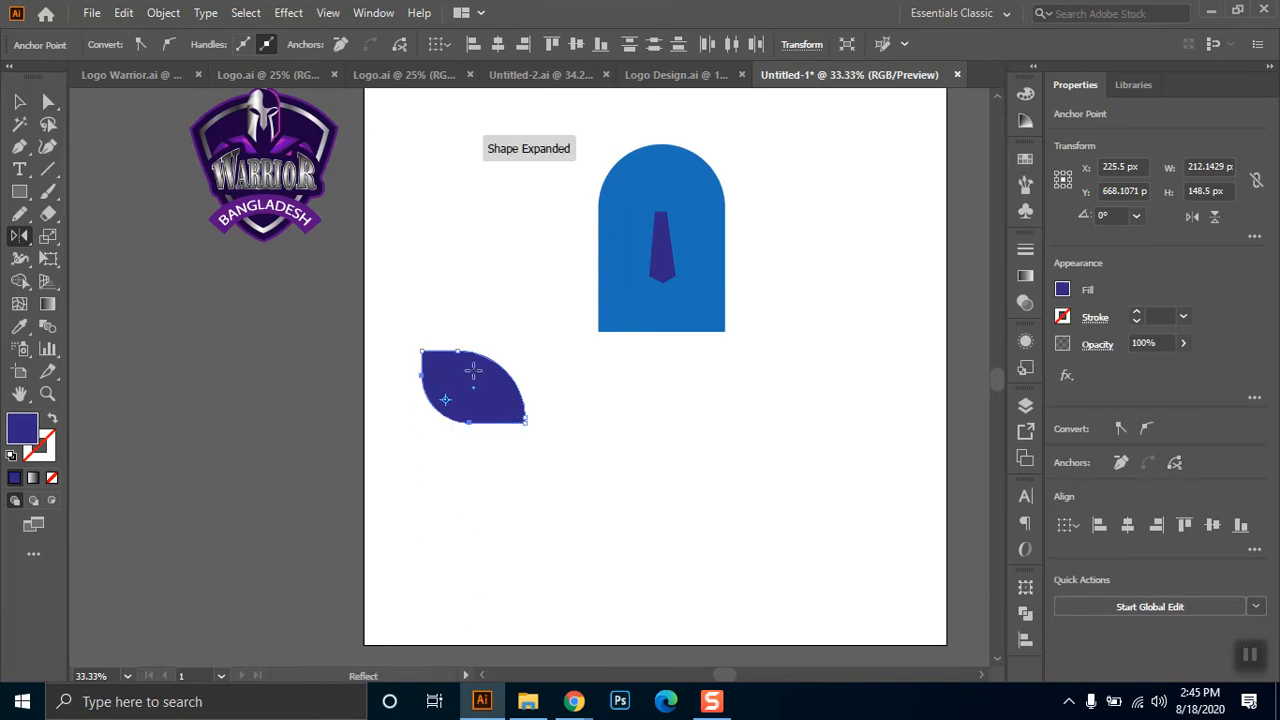
{"action": "key", "text": "v"}
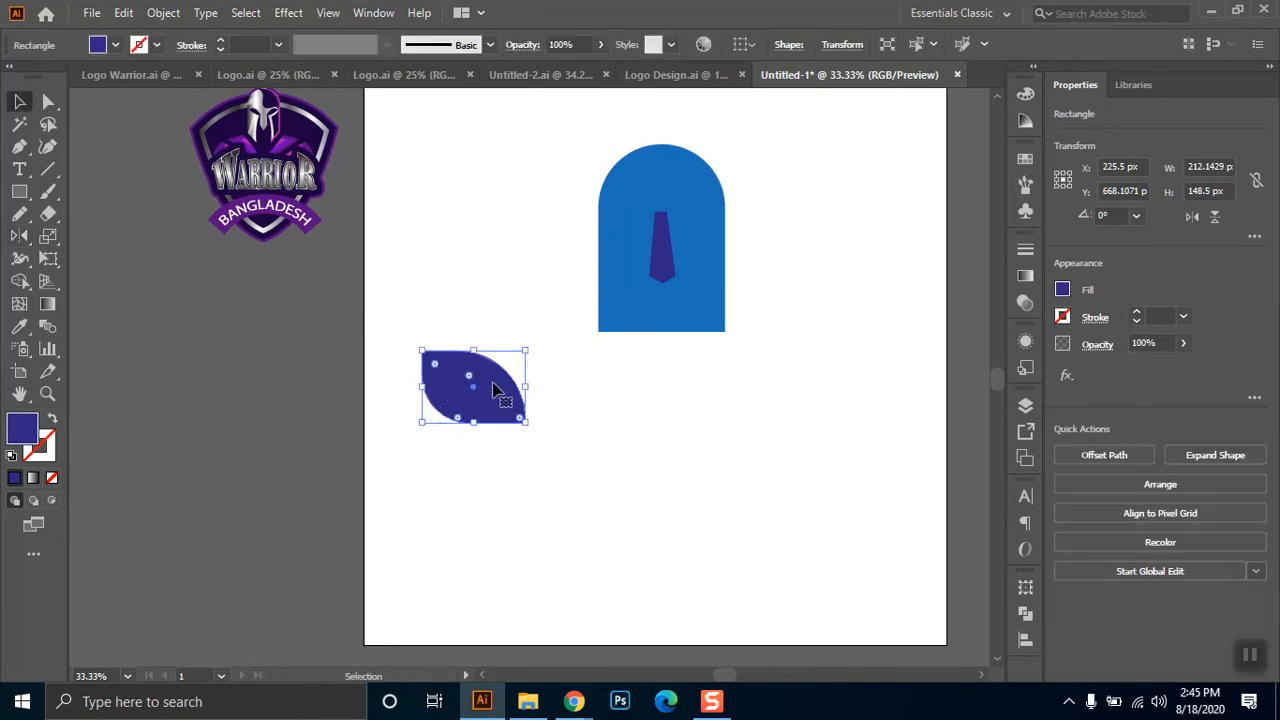
- Flip the leaf shape vertically and rotate it about 39° clockwise into an eye shape
{"action": "left_click_drag", "start_coordinate": [477, 350], "coordinate": [474, 483]}
{"action": "left_click_drag", "start_coordinate": [531, 414], "coordinate": [569, 466]}
{"action": "left_click", "coordinate": [530, 570]}
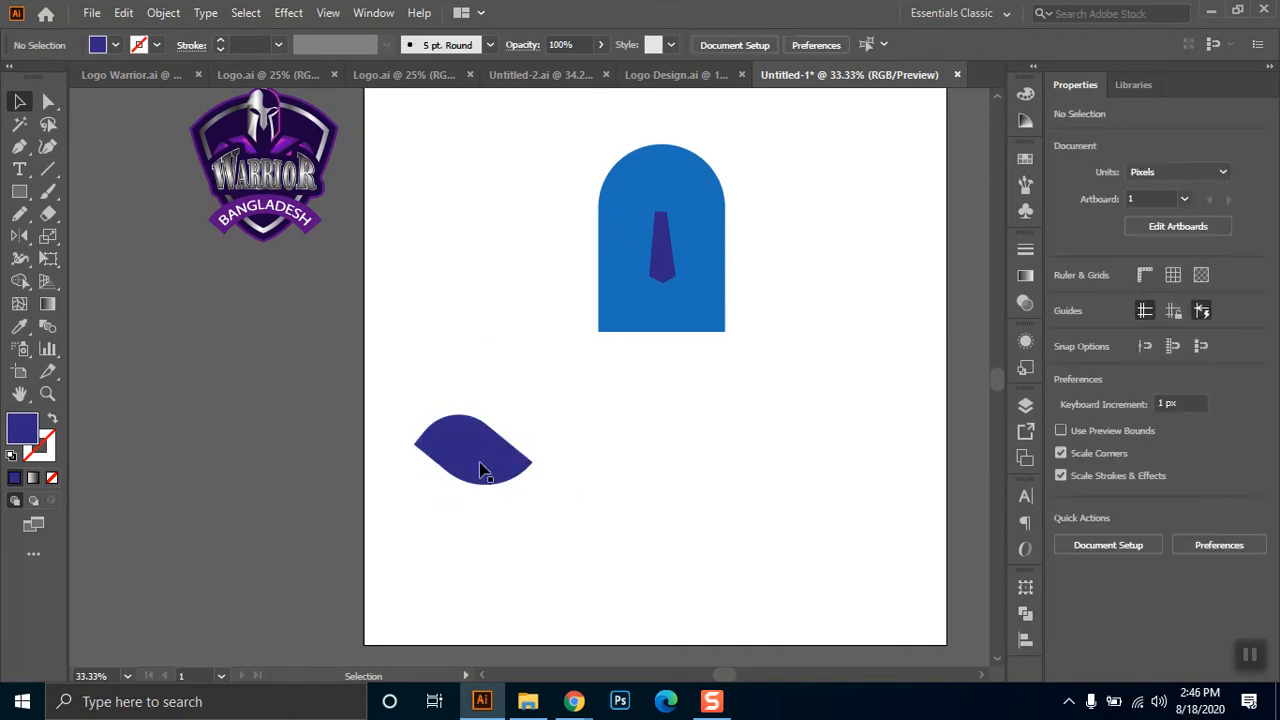
- Duplicate the eye shape beside the original and mirror the copy horizontally to form the second eye
{"action": "left_click_drag", "start_coordinate": [493, 458], "coordinate": [575, 470]}
{"action": "left_click", "coordinate": [20, 236]}
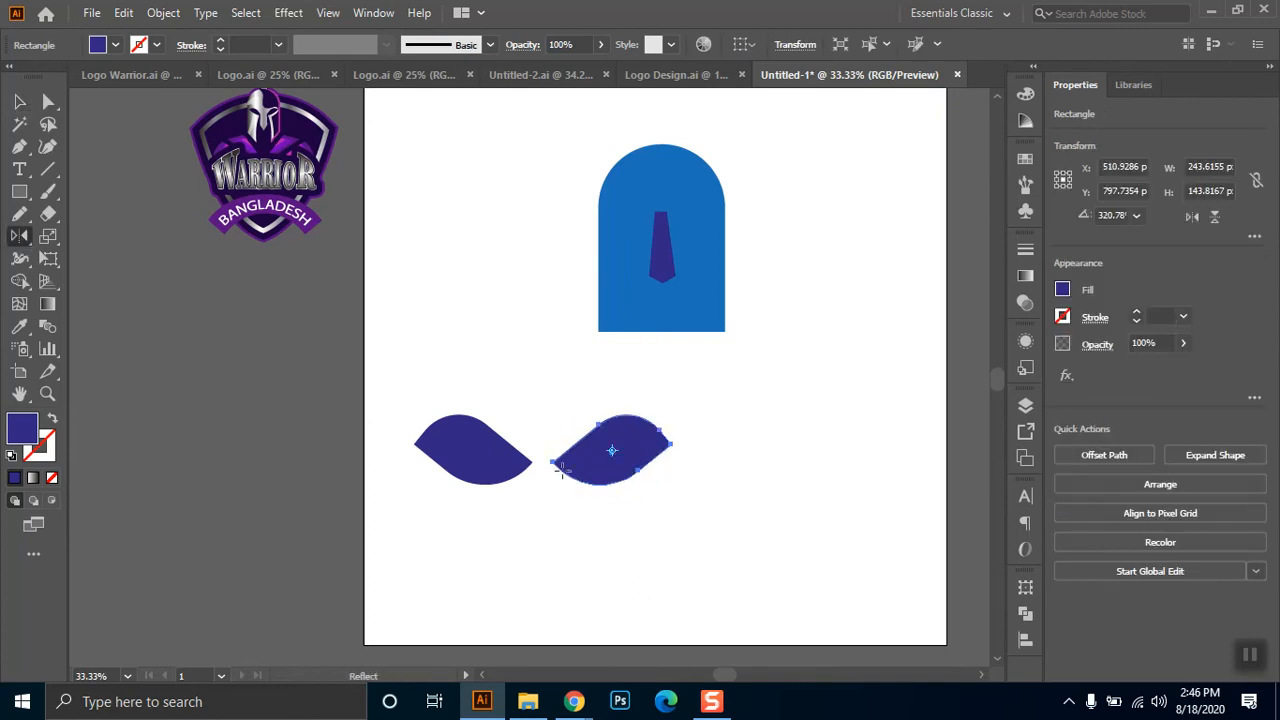
{"action": "left_click", "coordinate": [17, 102]}
{"action": "left_click", "coordinate": [512, 487]}
- Place both eye shapes together over the top of the bar on the arch and scale the pair down to about 202.5 × 55 px
{"action": "left_click", "coordinate": [466, 468]}
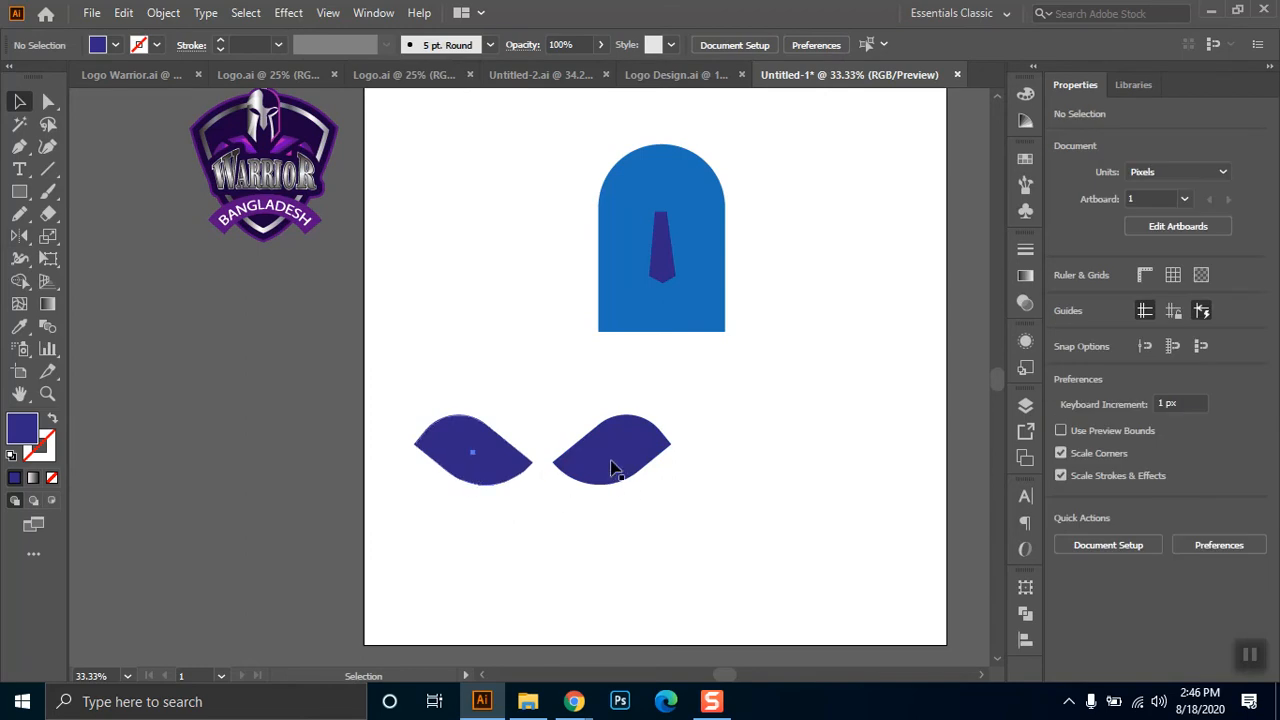
{"action": "left_click", "coordinate": [620, 466], "text": "shift"}
{"action": "left_click_drag", "start_coordinate": [612, 466], "coordinate": [688, 220]}
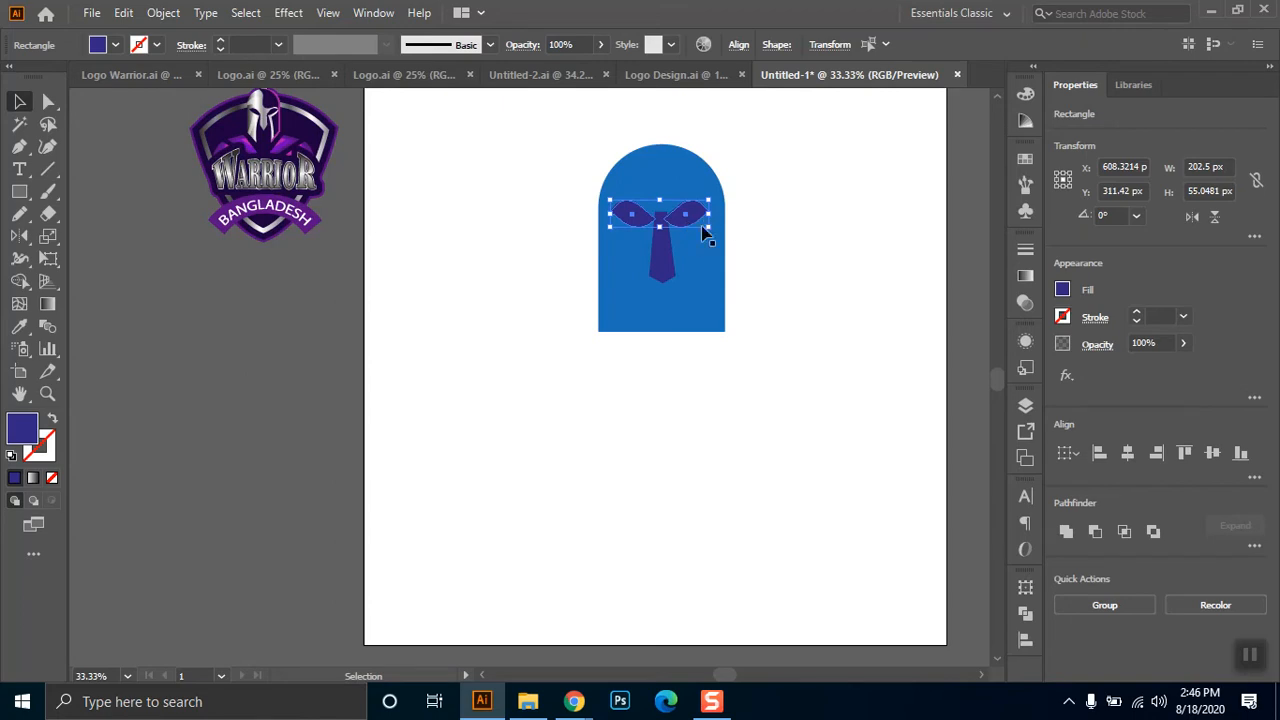
{"action": "left_click", "coordinate": [700, 232]}
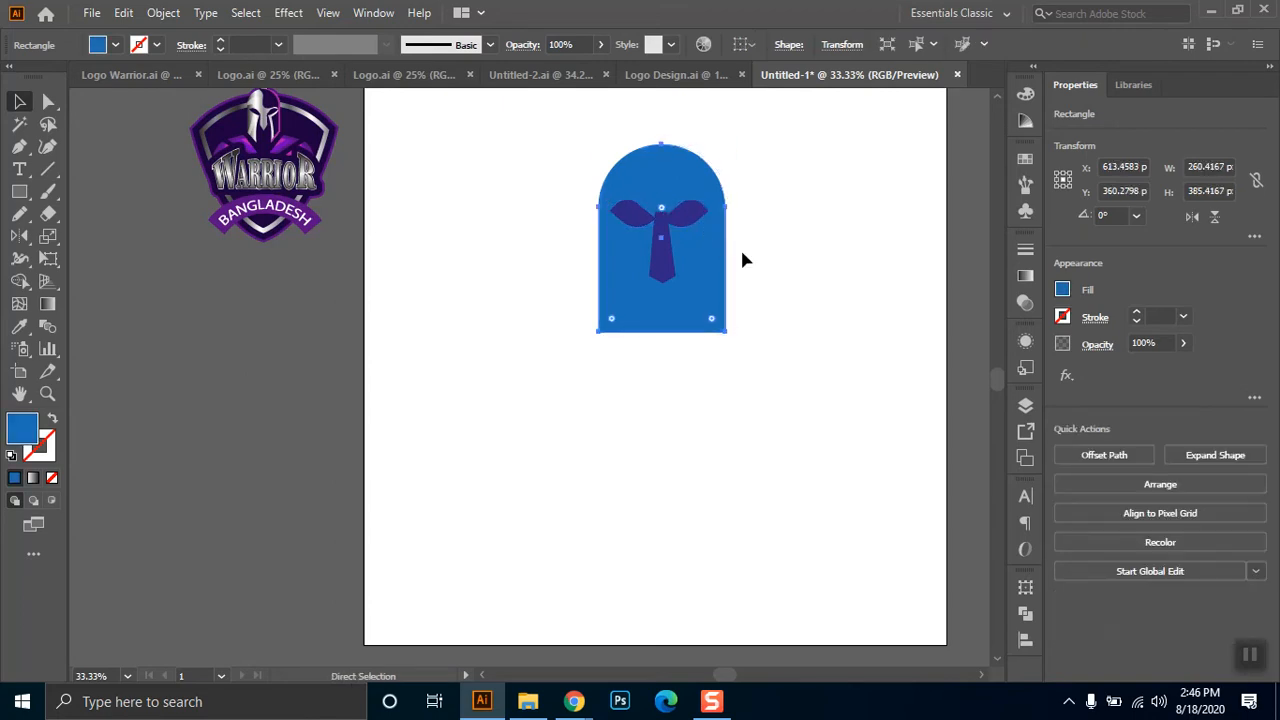
{"action": "left_click", "coordinate": [804, 262]}
- Move the left eye slightly inward and up so its inner tip overlaps the top of the bar
{"action": "left_click", "coordinate": [672, 233]}
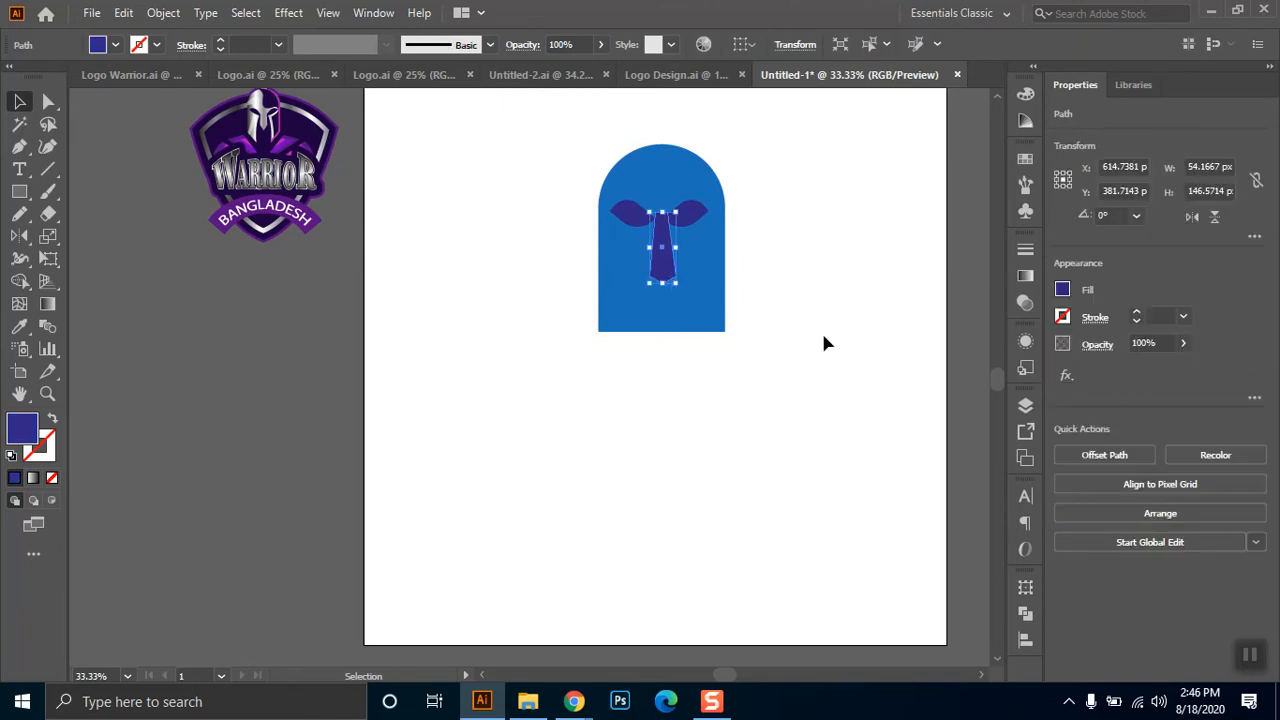
{"action": "scroll", "coordinate": [729, 263], "scroll_direction": "up", "scroll_amount": 4}
{"action": "left_click", "coordinate": [765, 265]}
{"action": "left_click_drag", "start_coordinate": [603, 226], "coordinate": [780, 500]}
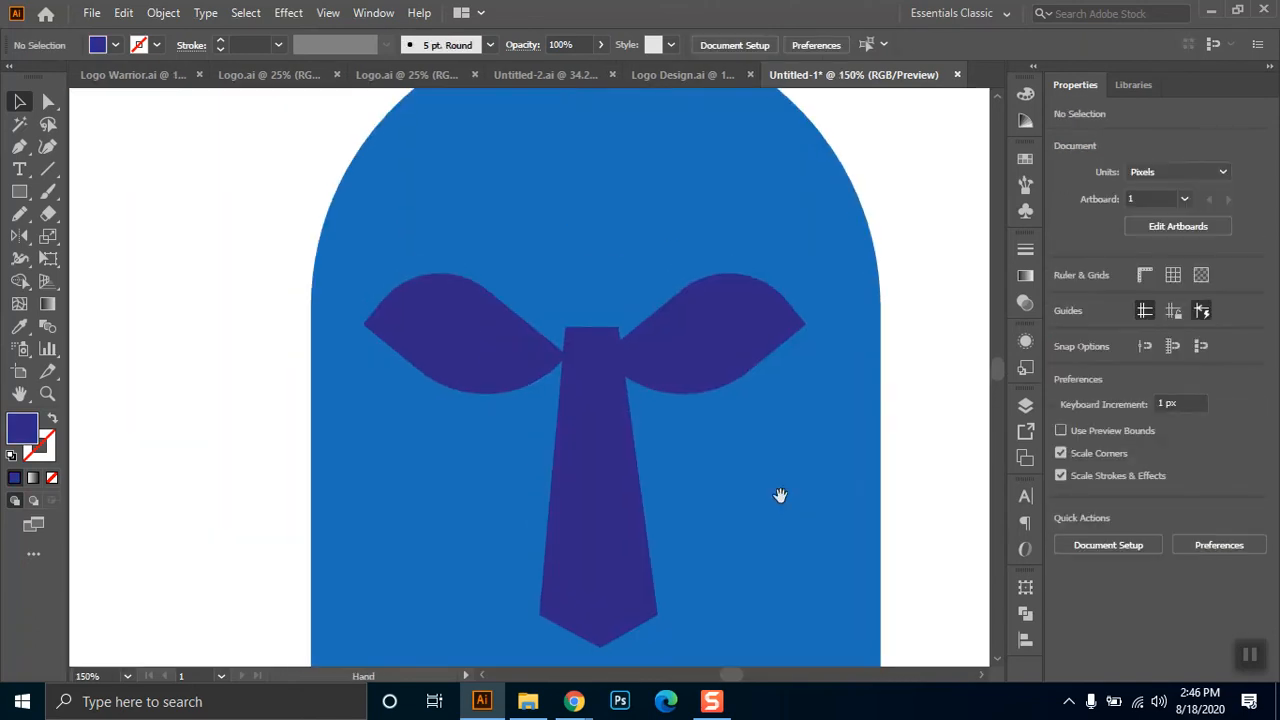
{"action": "left_click_drag", "start_coordinate": [471, 357], "coordinate": [490, 347]}
- Align the vertical centres of the two eyes, matching the right eye to the left one's height
{"action": "left_click", "coordinate": [693, 372]}
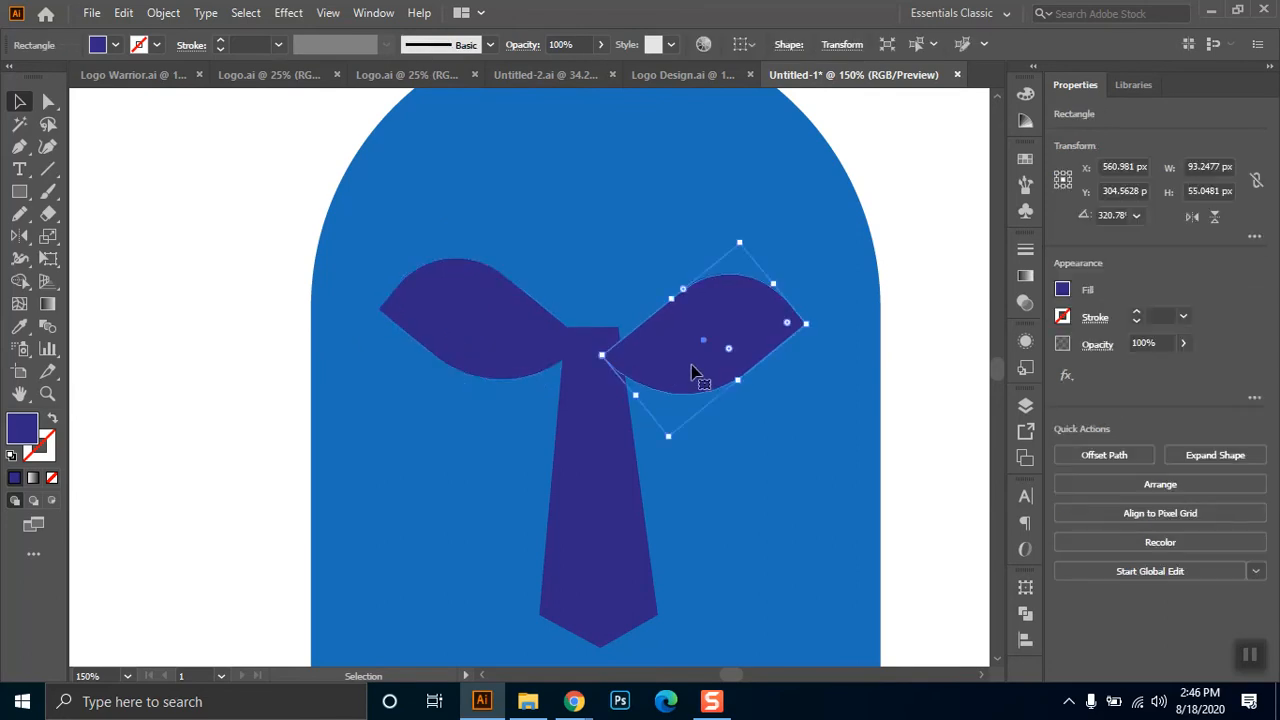
{"action": "left_click", "coordinate": [508, 342], "text": "shift"}
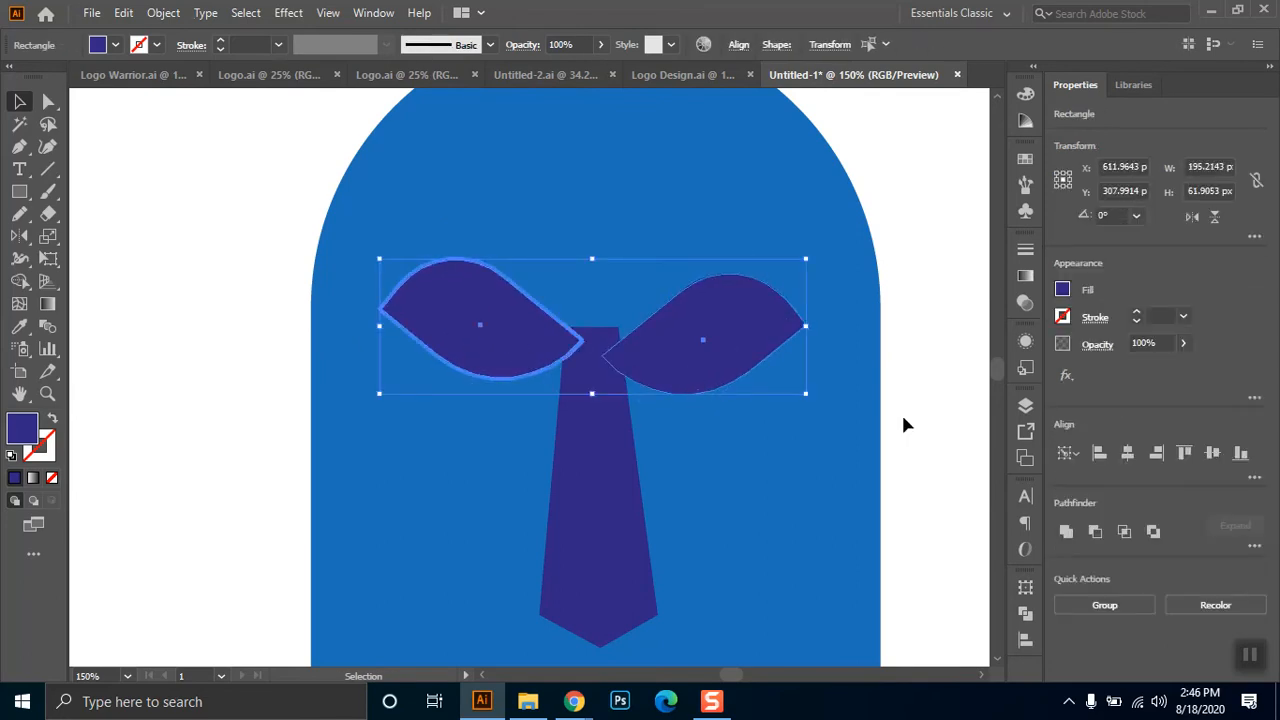
{"action": "left_click", "coordinate": [1212, 453]}
{"action": "left_click", "coordinate": [947, 298]}
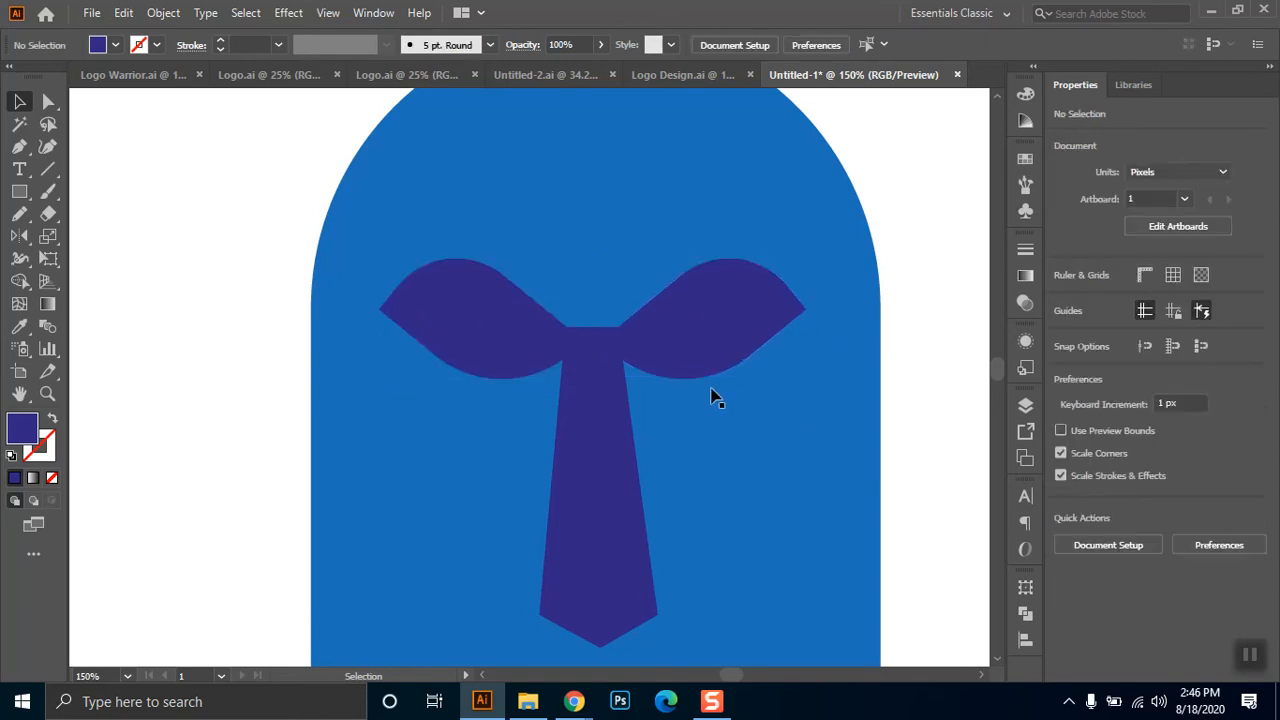
- Nudge the left eye outward so its inner tip just meets the top of the bar
{"action": "scroll", "coordinate": [725, 397], "scroll_direction": "down", "scroll_amount": 4}
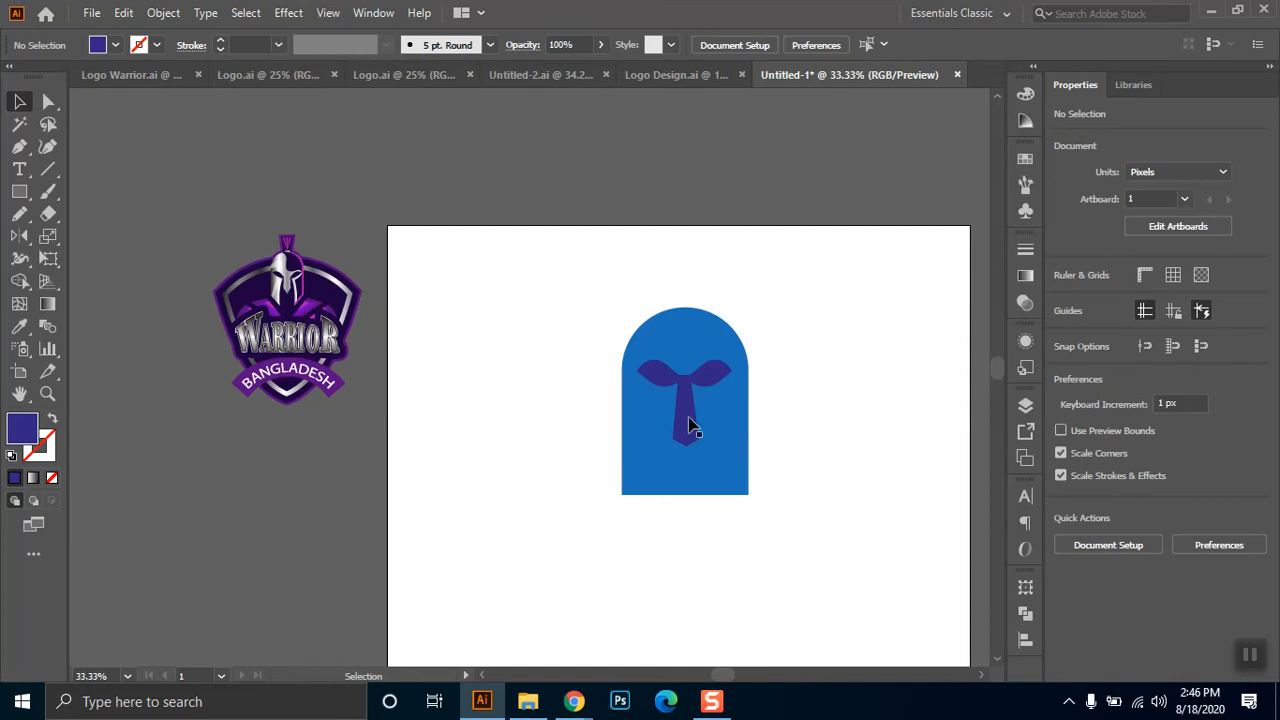
{"action": "left_click", "coordinate": [655, 380]}
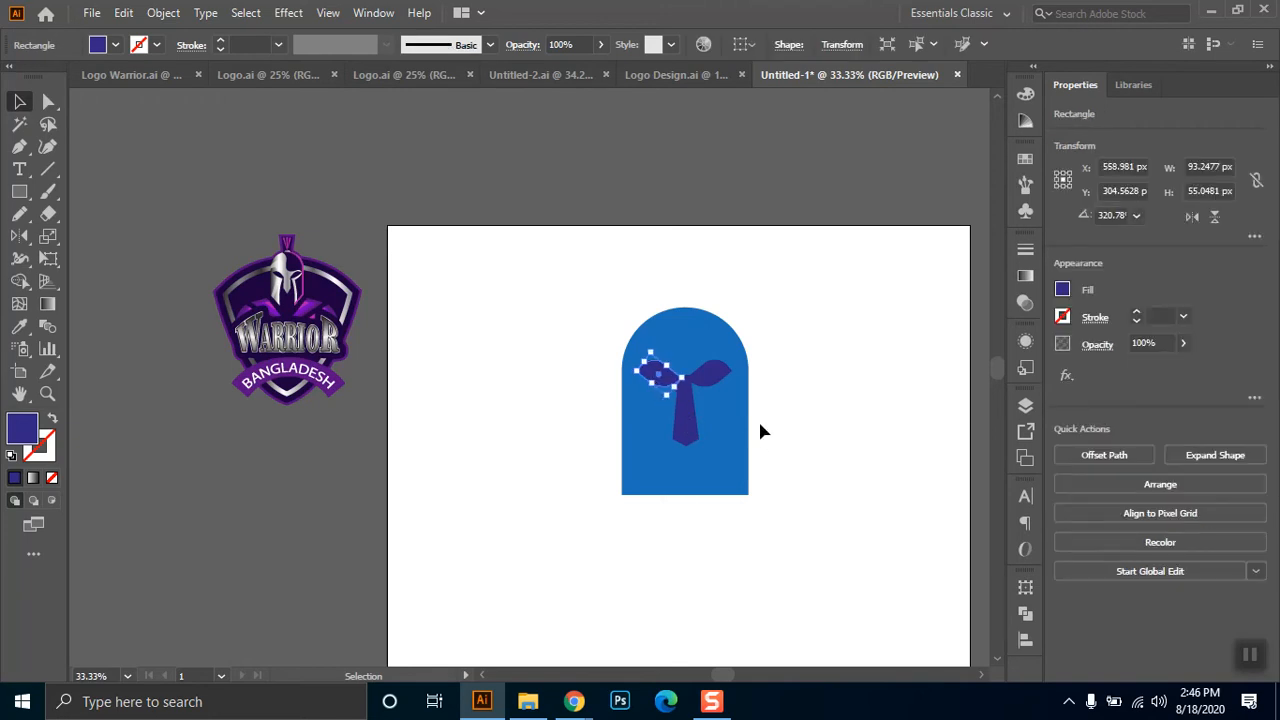
{"action": "left_click", "coordinate": [786, 401]}
- Nudge the right eye outward to about X 674 px, spacing it away from the bar
{"action": "left_click", "coordinate": [726, 387]}
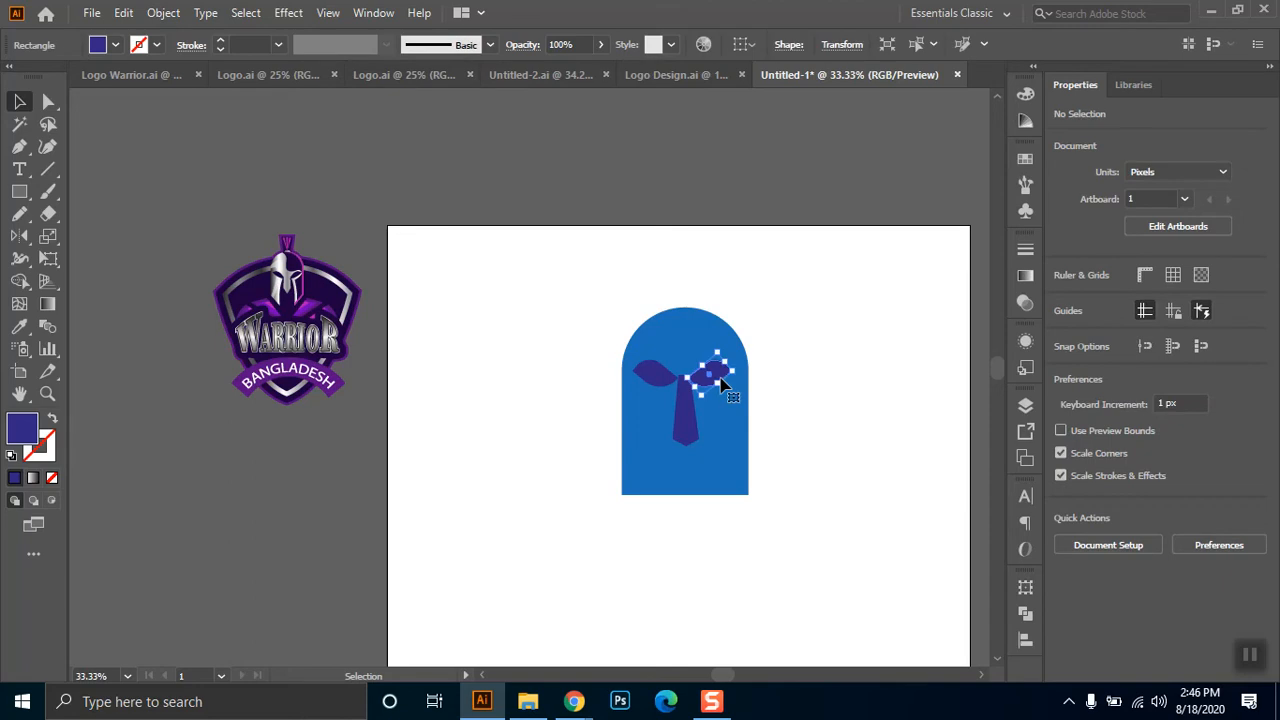
{"action": "left_click", "coordinate": [772, 406]}
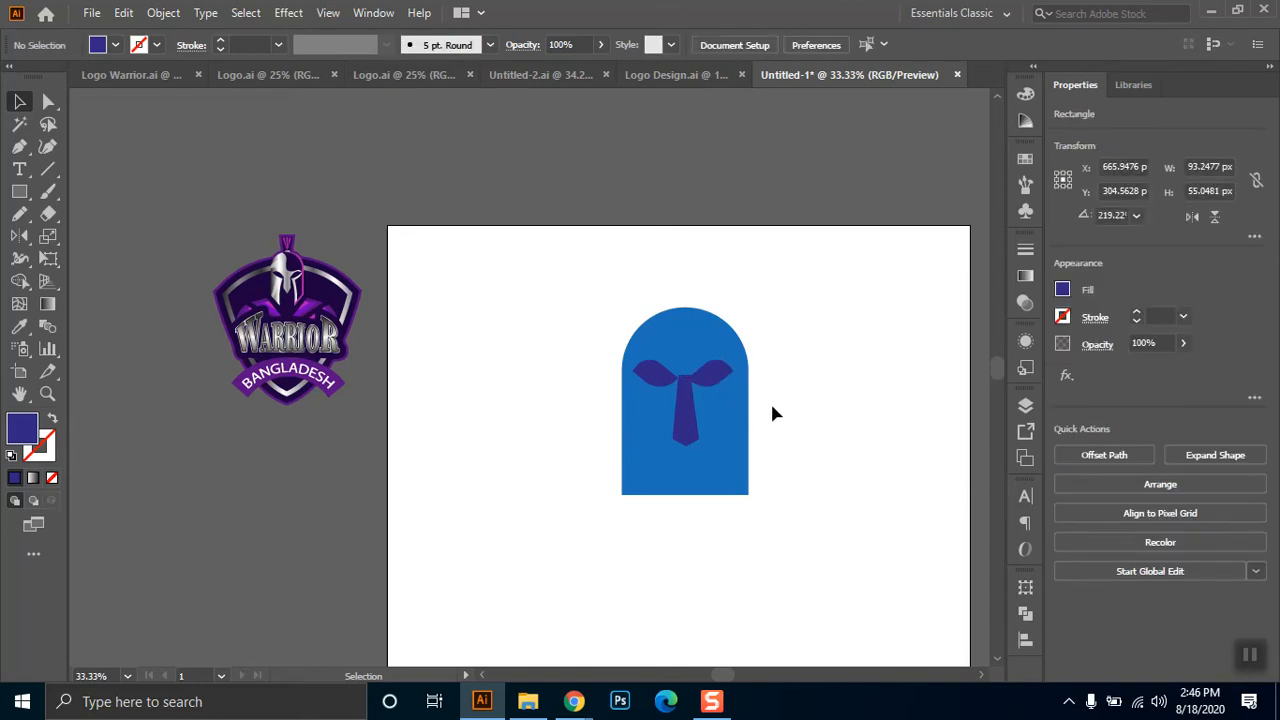
{"action": "left_click", "coordinate": [723, 382]}
{"action": "key", "text": "Right"}
{"action": "key", "text": "Right"}
{"action": "key", "text": "Right"}
{"action": "key", "text": "Right"}
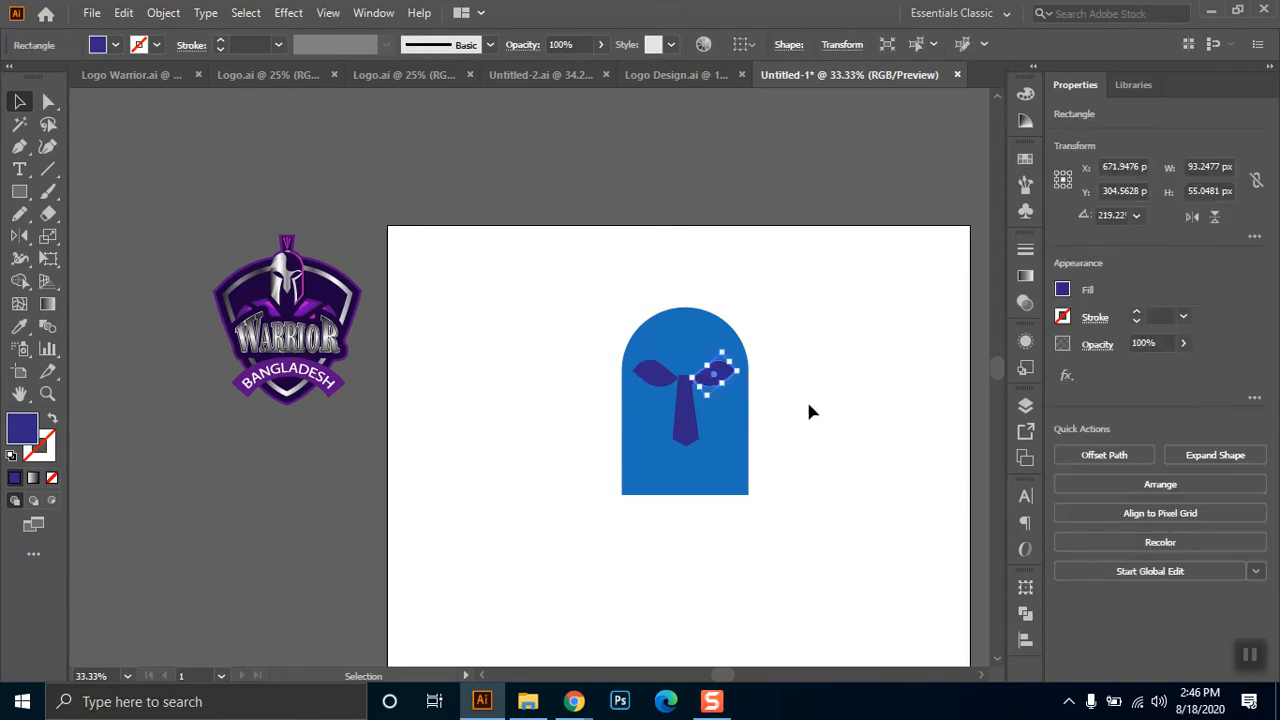
{"action": "left_click", "coordinate": [834, 401]}
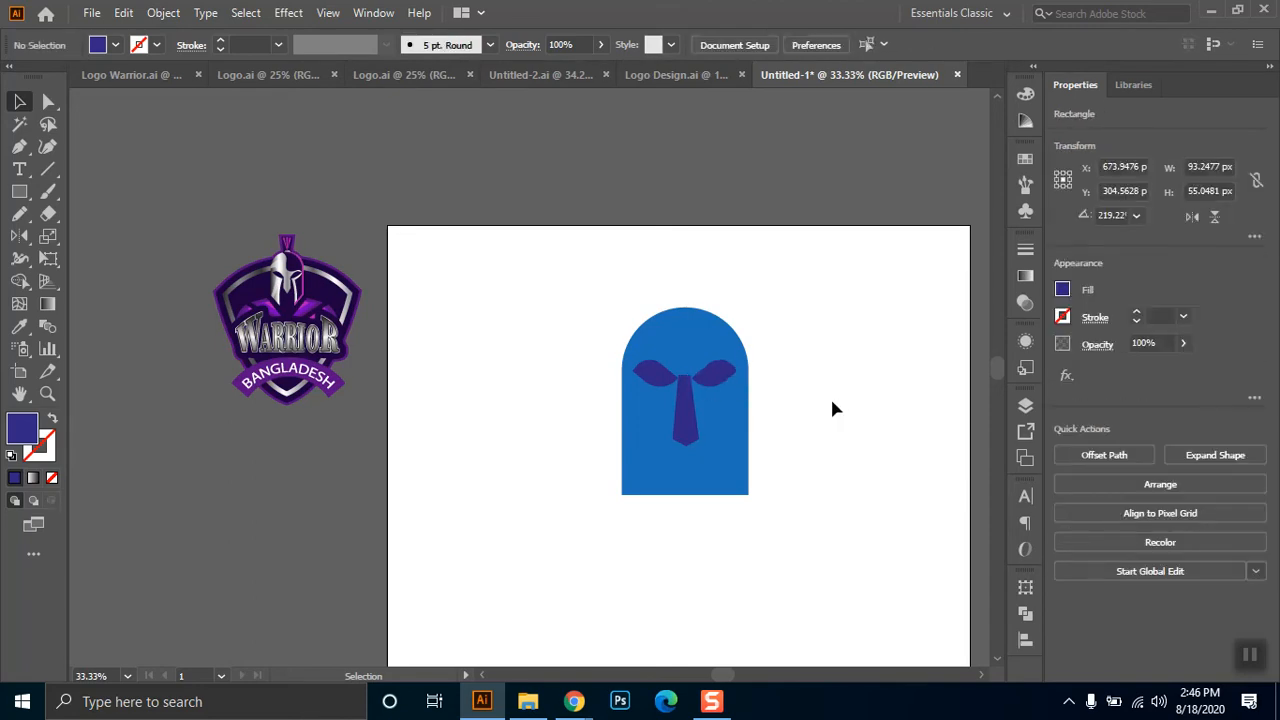
{"action": "left_click", "coordinate": [726, 387]}
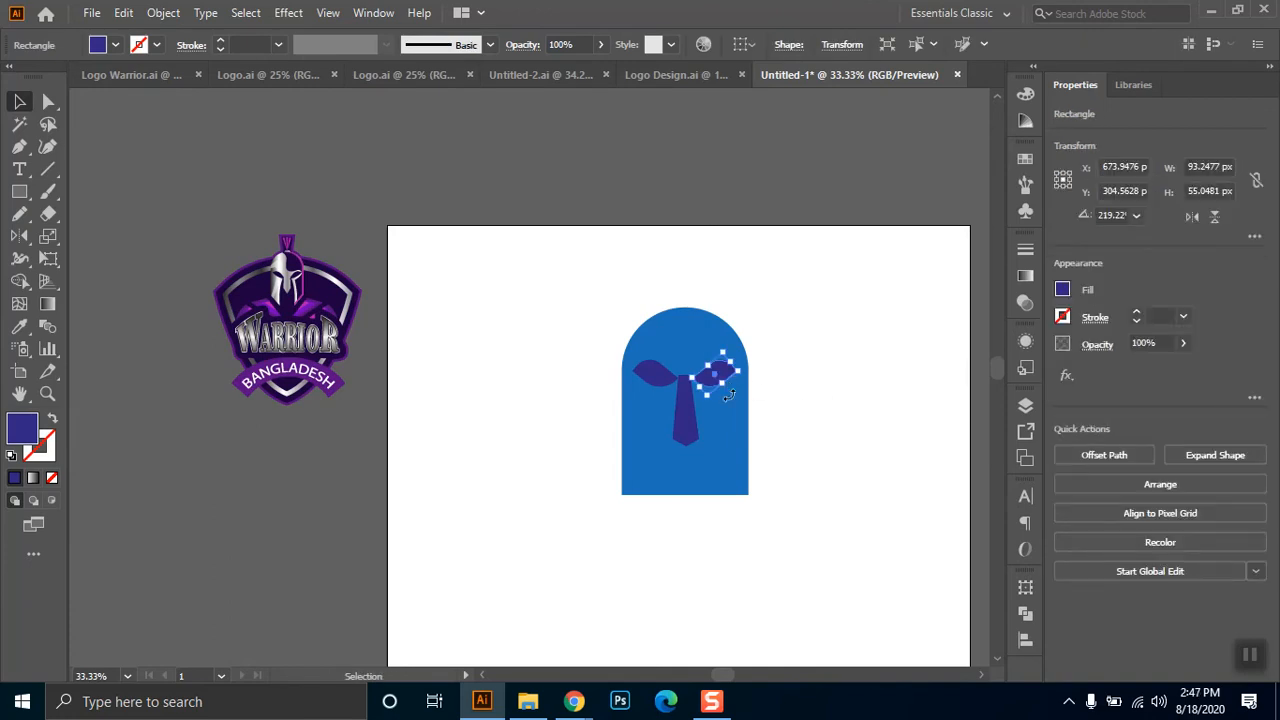
{"action": "scroll", "coordinate": [734, 437], "scroll_direction": "up", "scroll_amount": 4}
{"action": "scroll", "coordinate": [725, 262], "scroll_direction": "up", "scroll_amount": 1}
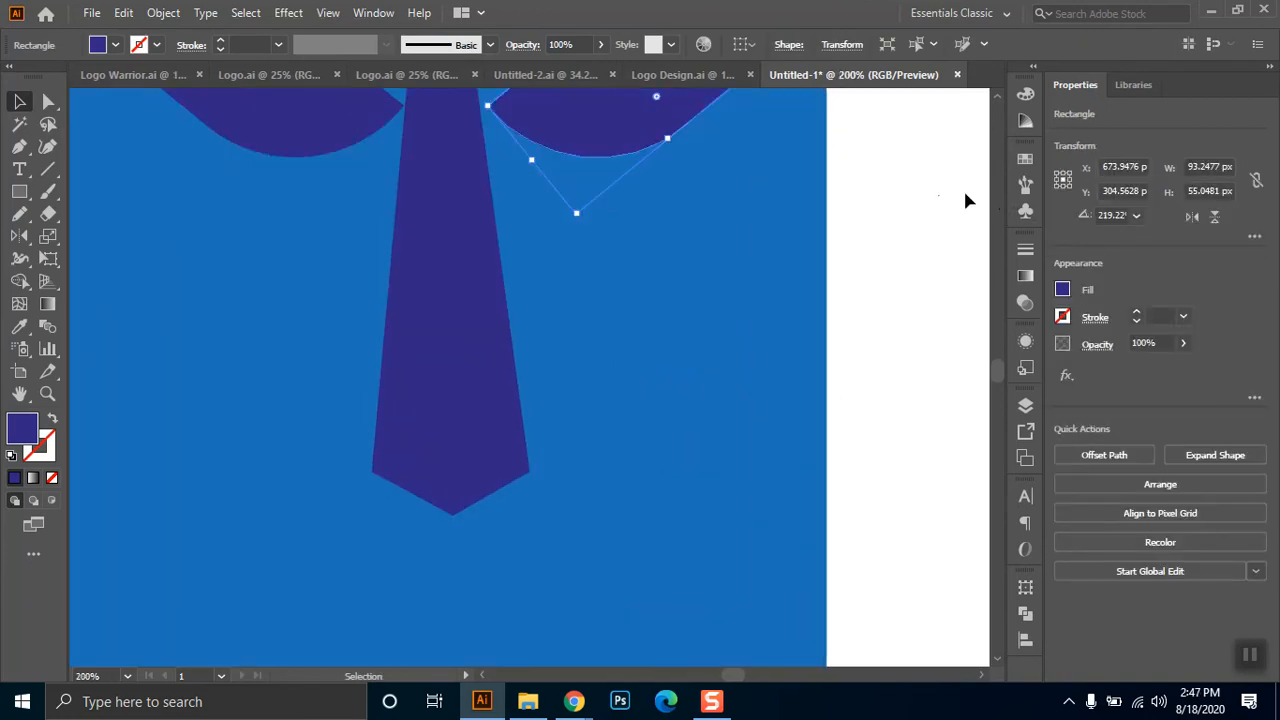
{"action": "left_click_drag", "start_coordinate": [723, 219], "coordinate": [794, 463]}
{"action": "left_click", "coordinate": [886, 224]}
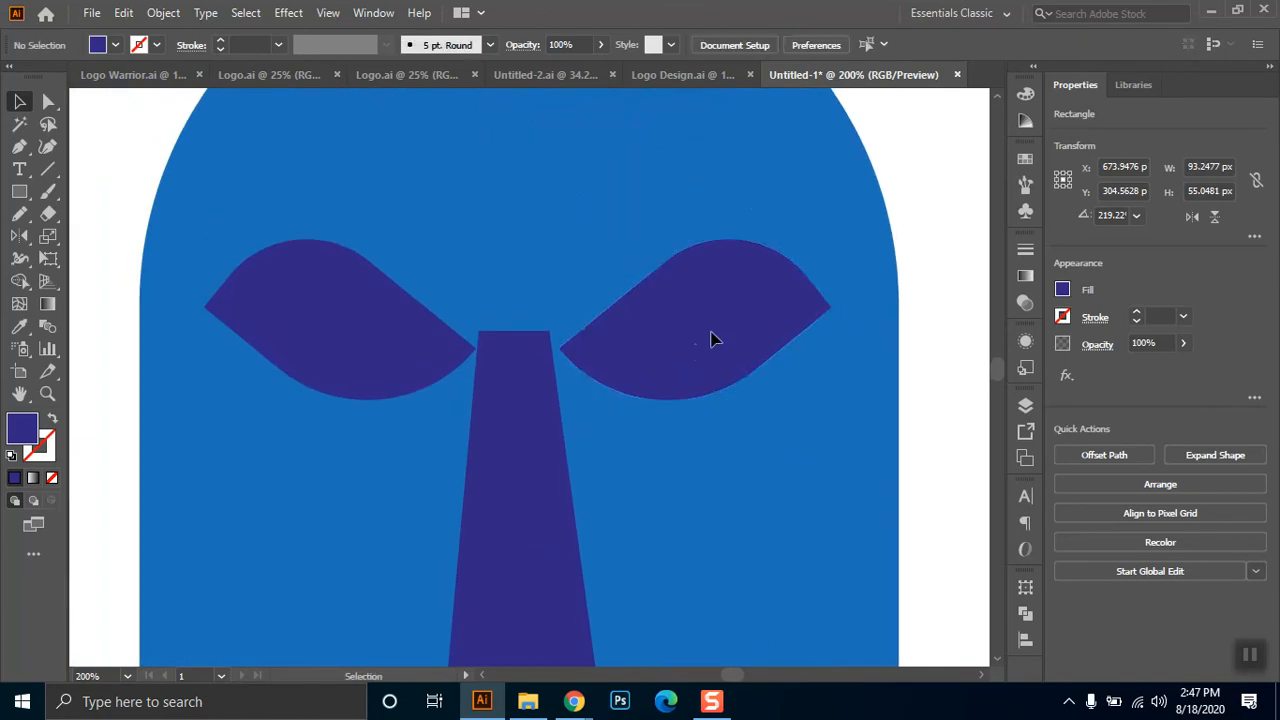
- Nudge both eyes inward so their inner tips touch the nose bar, with the right eye at about X 671 px
{"action": "left_click", "coordinate": [680, 351]}
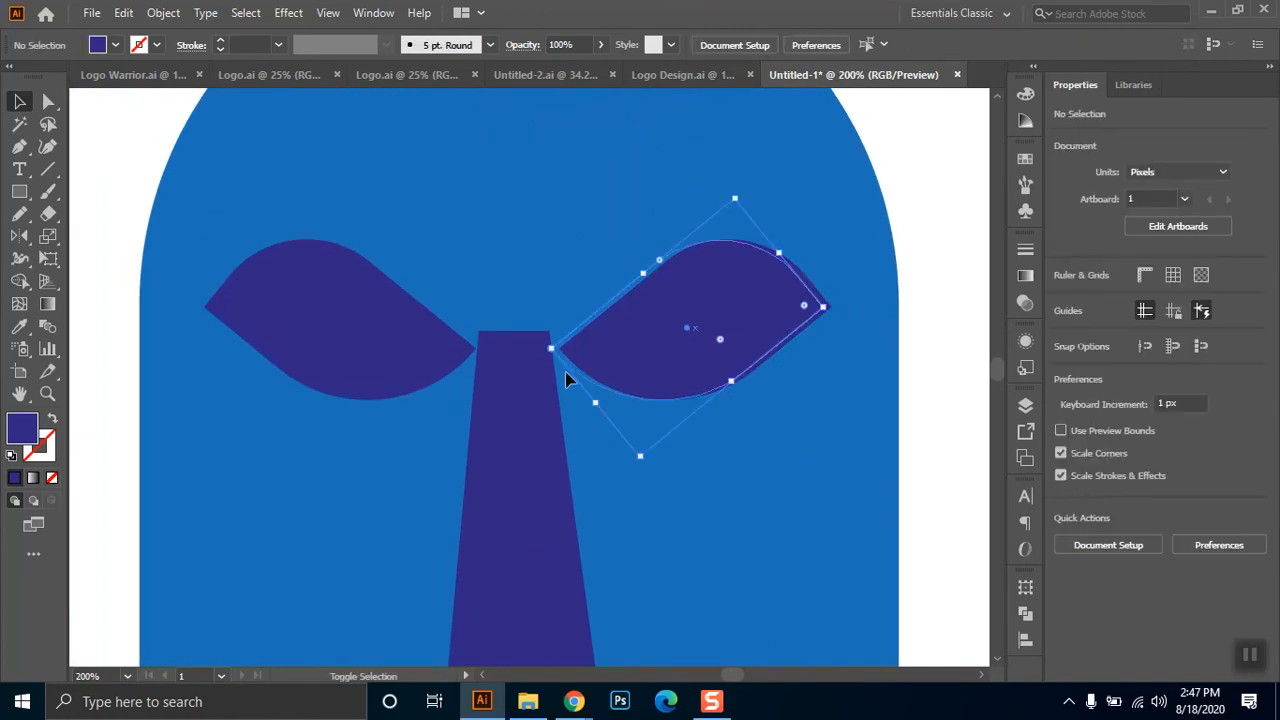
{"action": "left_click", "coordinate": [388, 361]}
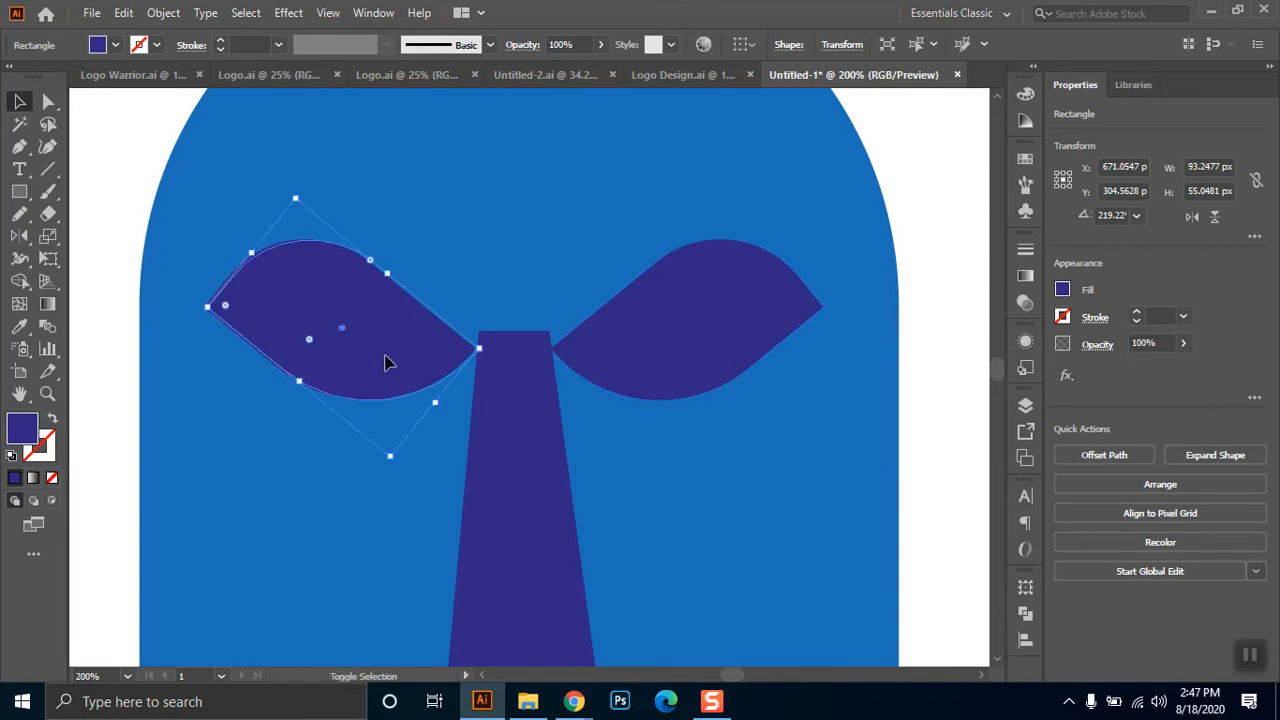
{"action": "left_click", "coordinate": [940, 234]}
- Draw a tall ellipse about 228 × 462 px on the empty artboard area beside the helmet
{"action": "scroll", "coordinate": [855, 318], "scroll_direction": "down", "scroll_amount": 2}
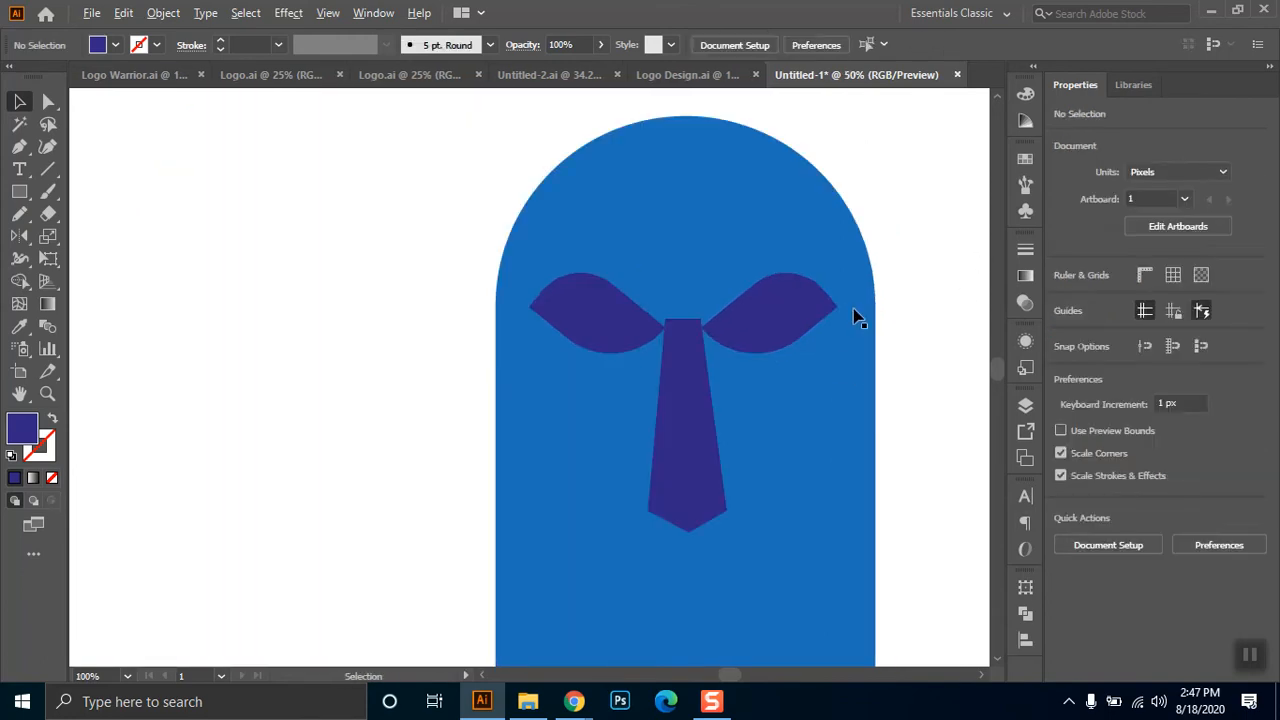
{"action": "scroll", "coordinate": [855, 318], "scroll_direction": "down", "scroll_amount": 2}
{"action": "left_click_drag", "start_coordinate": [841, 336], "coordinate": [812, 329]}
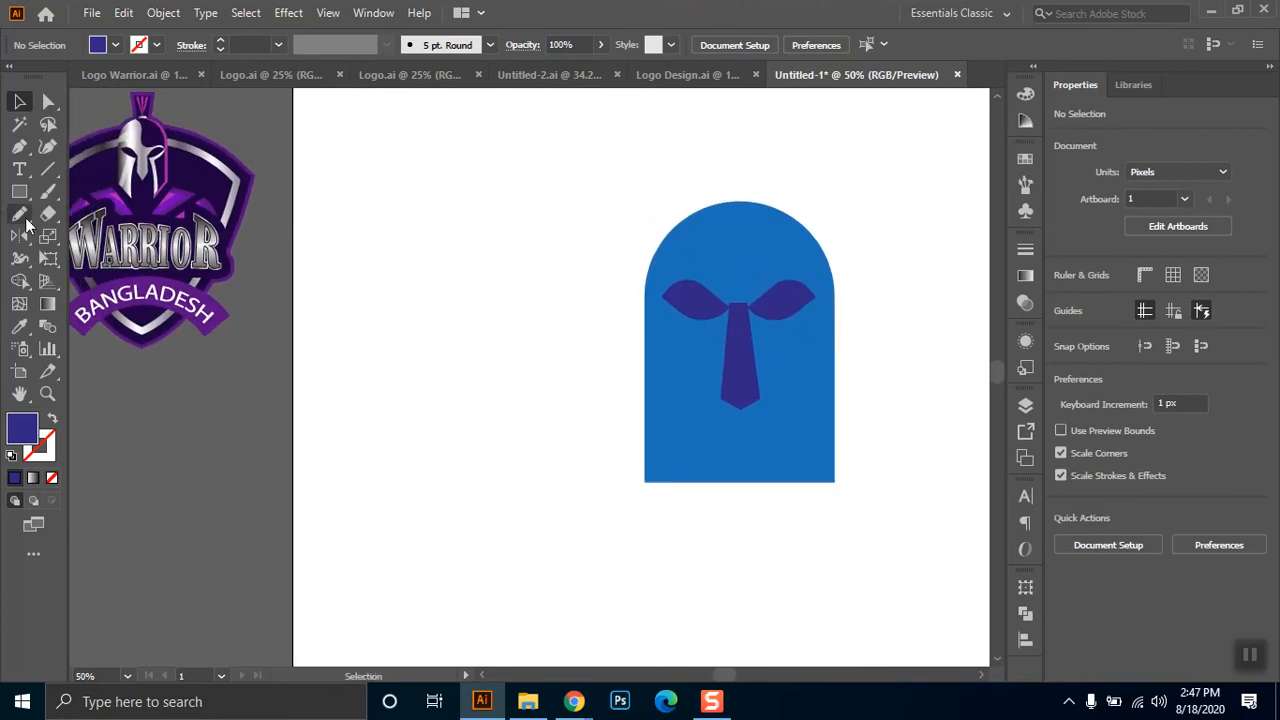
{"action": "left_click_drag", "start_coordinate": [20, 192], "coordinate": [108, 243]}
{"action": "left_click_drag", "start_coordinate": [394, 188], "coordinate": [559, 521]}
{"action": "key", "text": "v"}
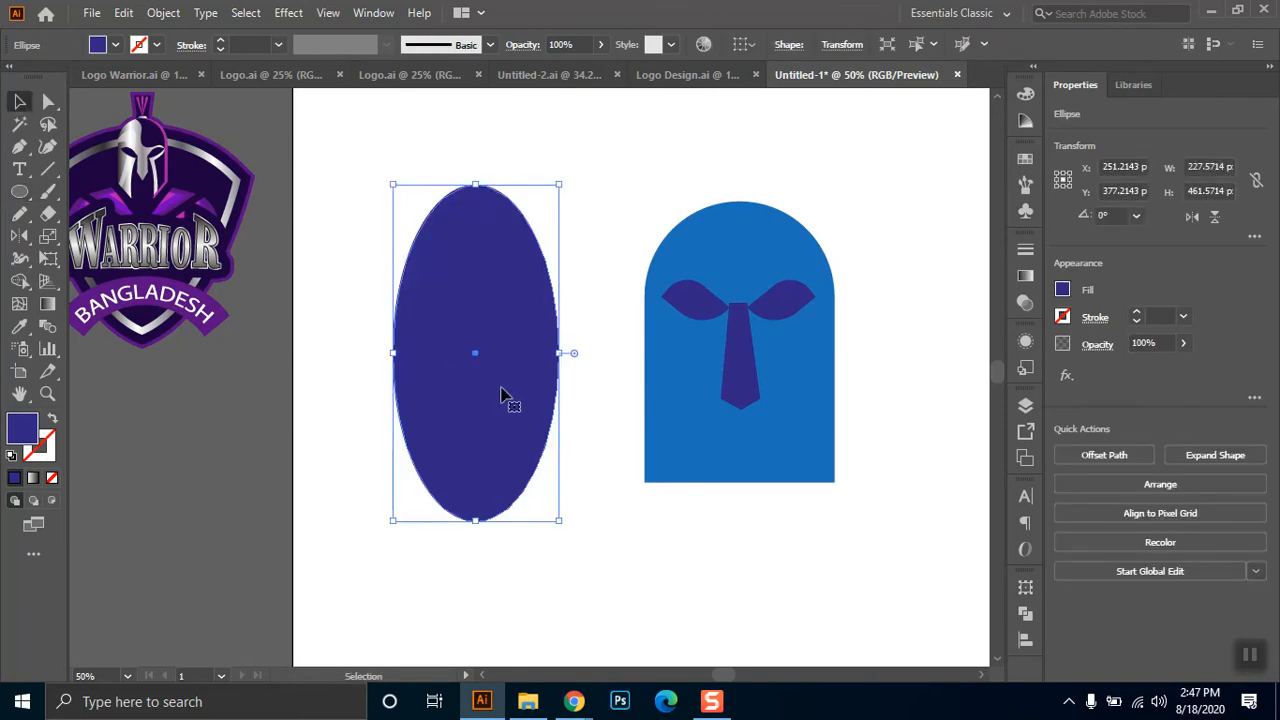
- Move the ellipse over the helmet's lower face and shrink it to about 156 × 316 px
{"action": "left_click_drag", "start_coordinate": [489, 434], "coordinate": [750, 475]}
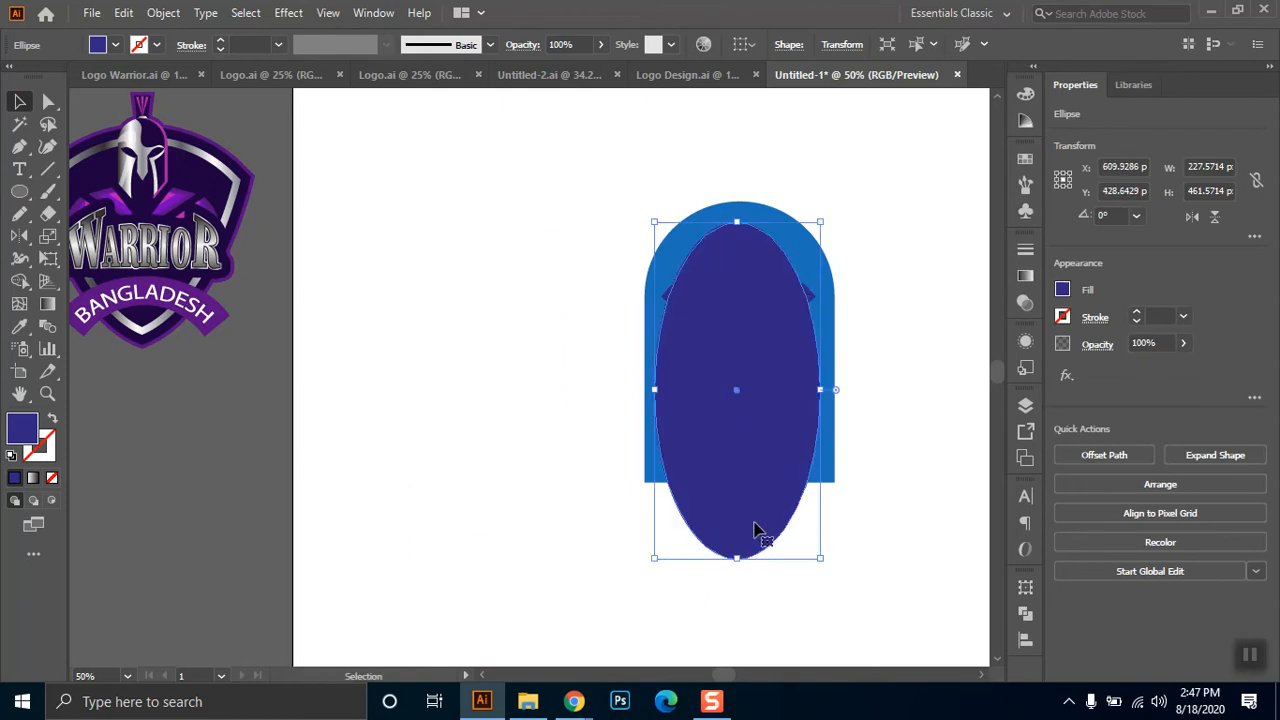
{"action": "left_click_drag", "start_coordinate": [739, 563], "coordinate": [729, 540]}
{"action": "left_click_drag", "start_coordinate": [722, 443], "coordinate": [721, 455]}
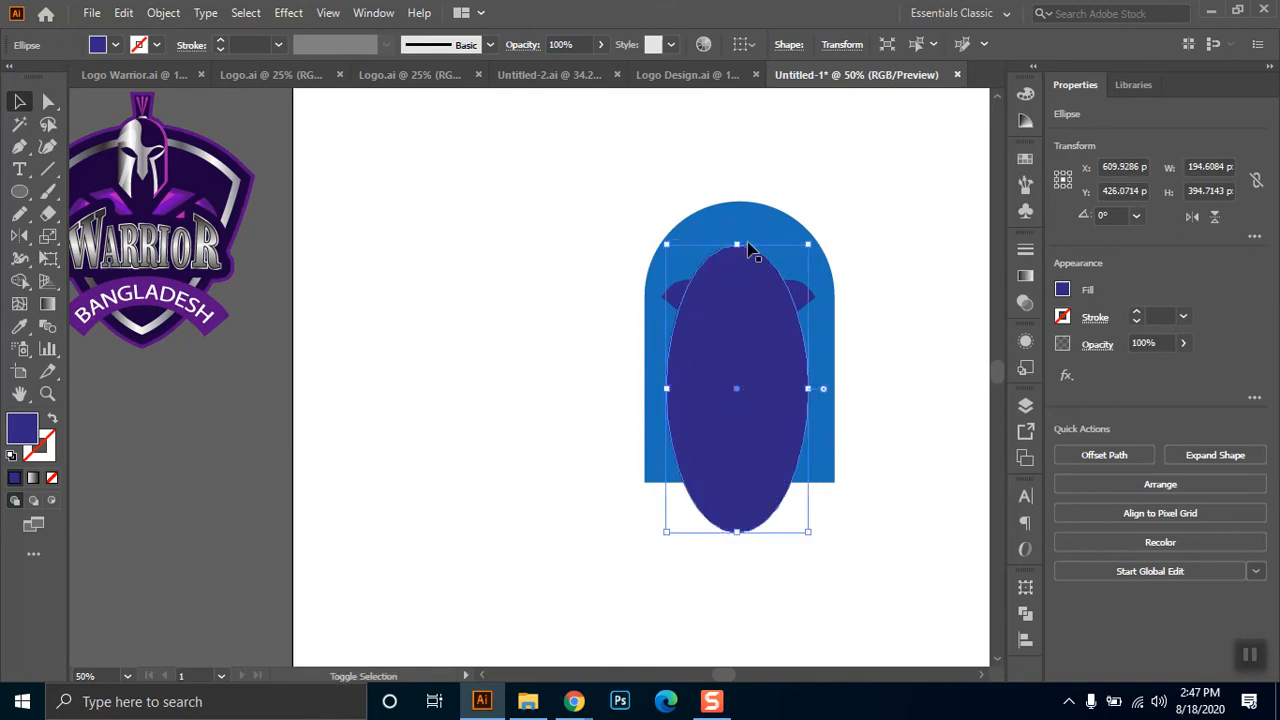
{"action": "left_click_drag", "start_coordinate": [739, 246], "coordinate": [739, 294]}
{"action": "mouse_move", "coordinate": [734, 383]}
{"action": "left_mouse_down"}
{"action": "mouse_move", "coordinate": [743, 400]}
{"action": "mouse_move", "coordinate": [731, 386]}
{"action": "left_mouse_up"}
{"action": "left_click", "coordinate": [762, 575]}
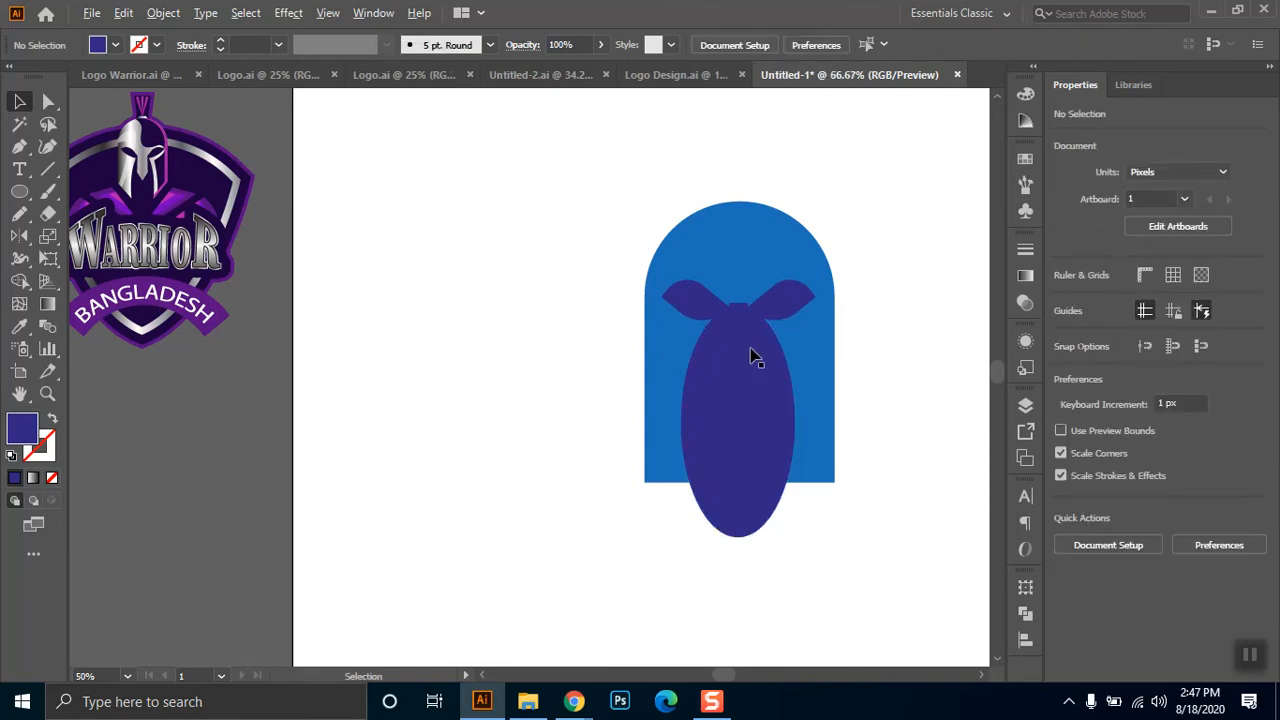
- Fill the ellipse with orange and place it at about X 612, Y 471 px, just below the nose bar's upper edge
{"action": "scroll", "coordinate": [750, 368], "scroll_direction": "up", "scroll_amount": 2}
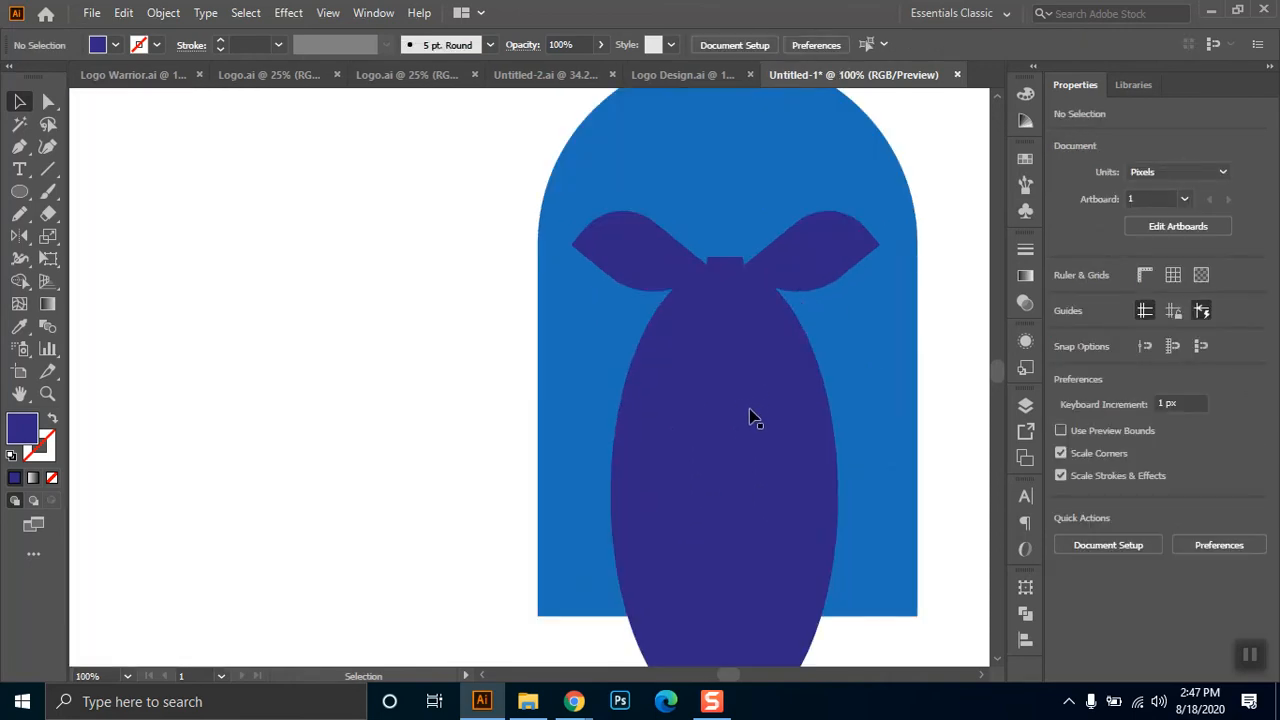
{"action": "left_click_drag", "start_coordinate": [754, 418], "coordinate": [741, 395]}
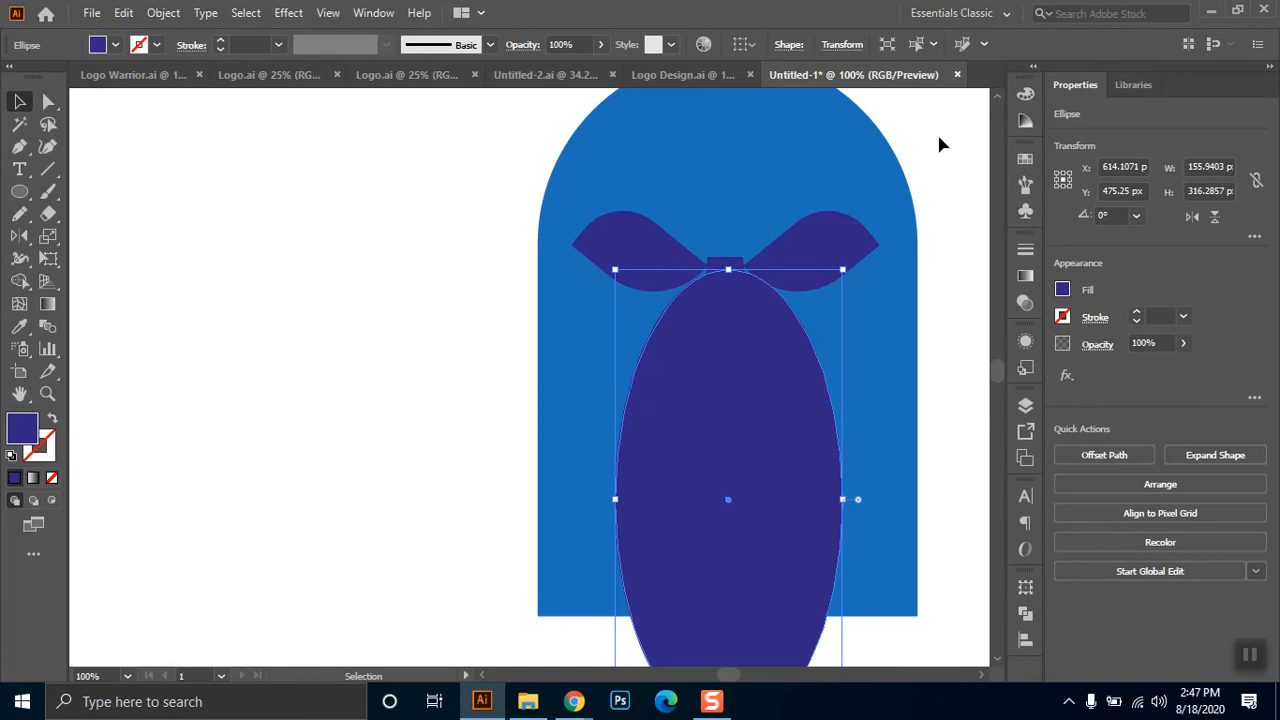
{"action": "left_click", "coordinate": [115, 45]}
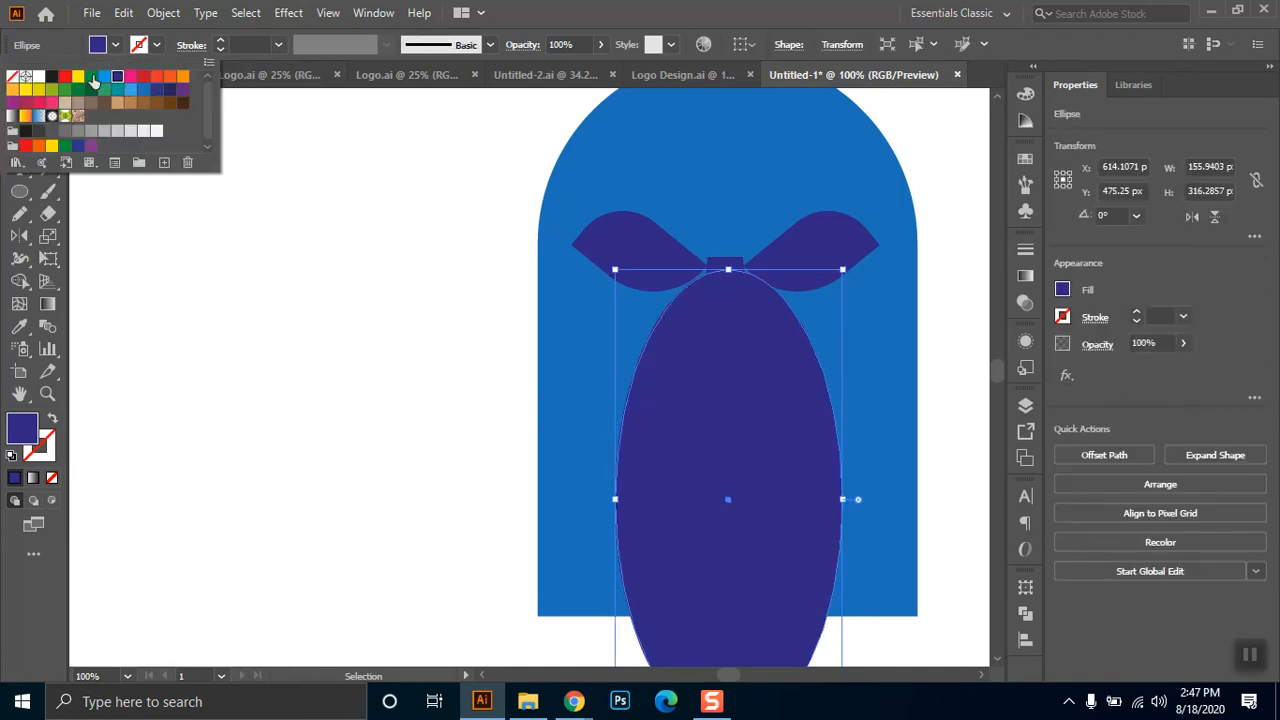
{"action": "left_click", "coordinate": [168, 77]}
{"action": "left_click", "coordinate": [358, 367]}
{"action": "left_click_drag", "start_coordinate": [766, 404], "coordinate": [762, 400]}
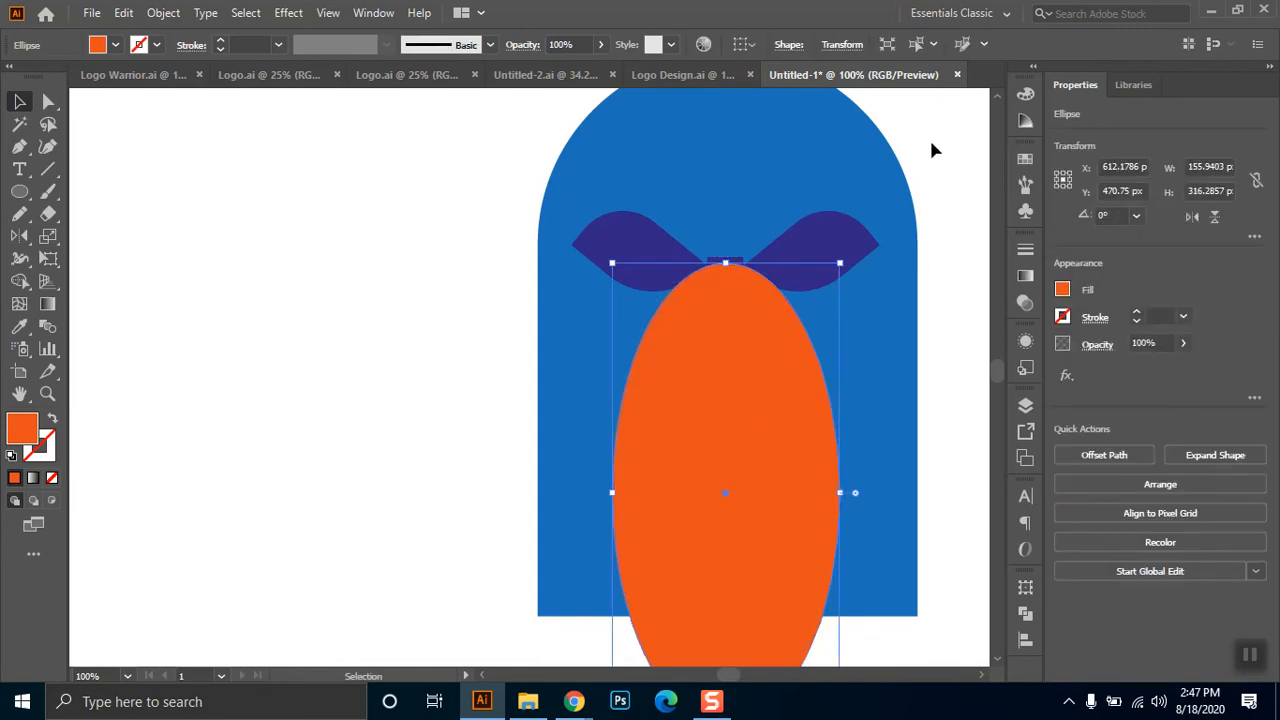
- Centre the orange ellipse horizontally on the blue arch
{"action": "left_click_drag", "start_coordinate": [934, 134], "coordinate": [527, 382]}
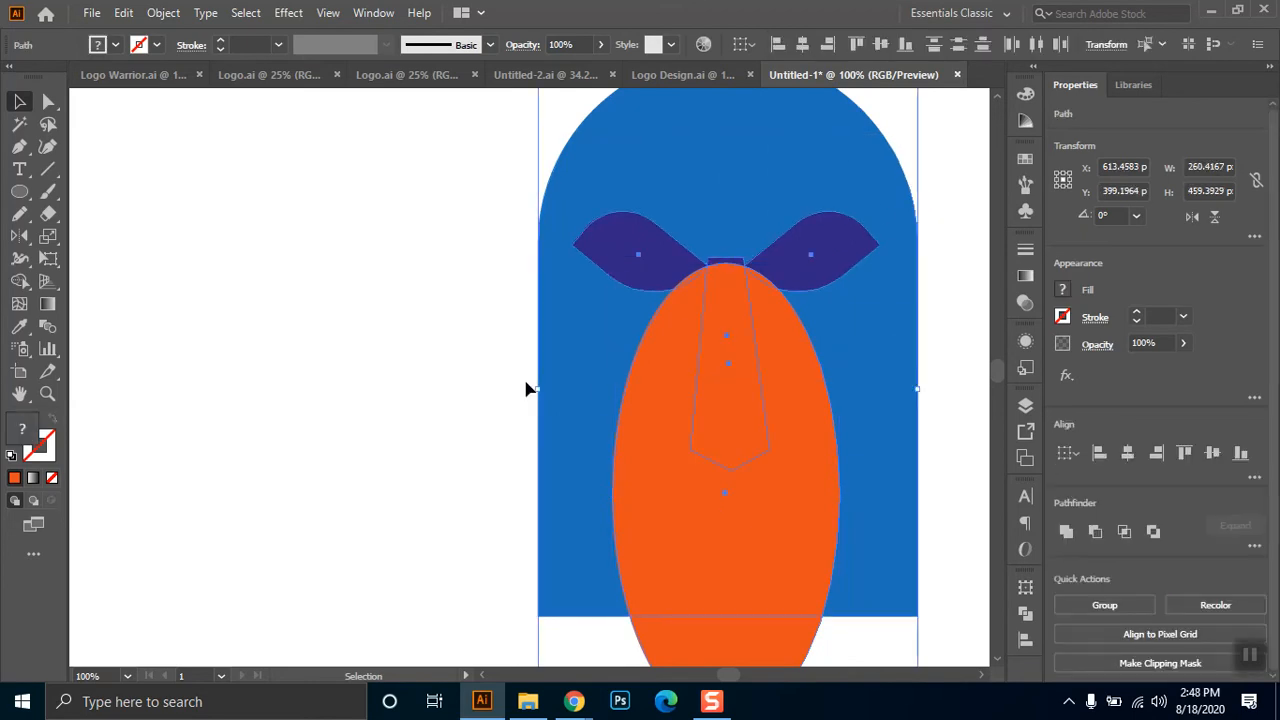
{"action": "left_click", "coordinate": [437, 381]}
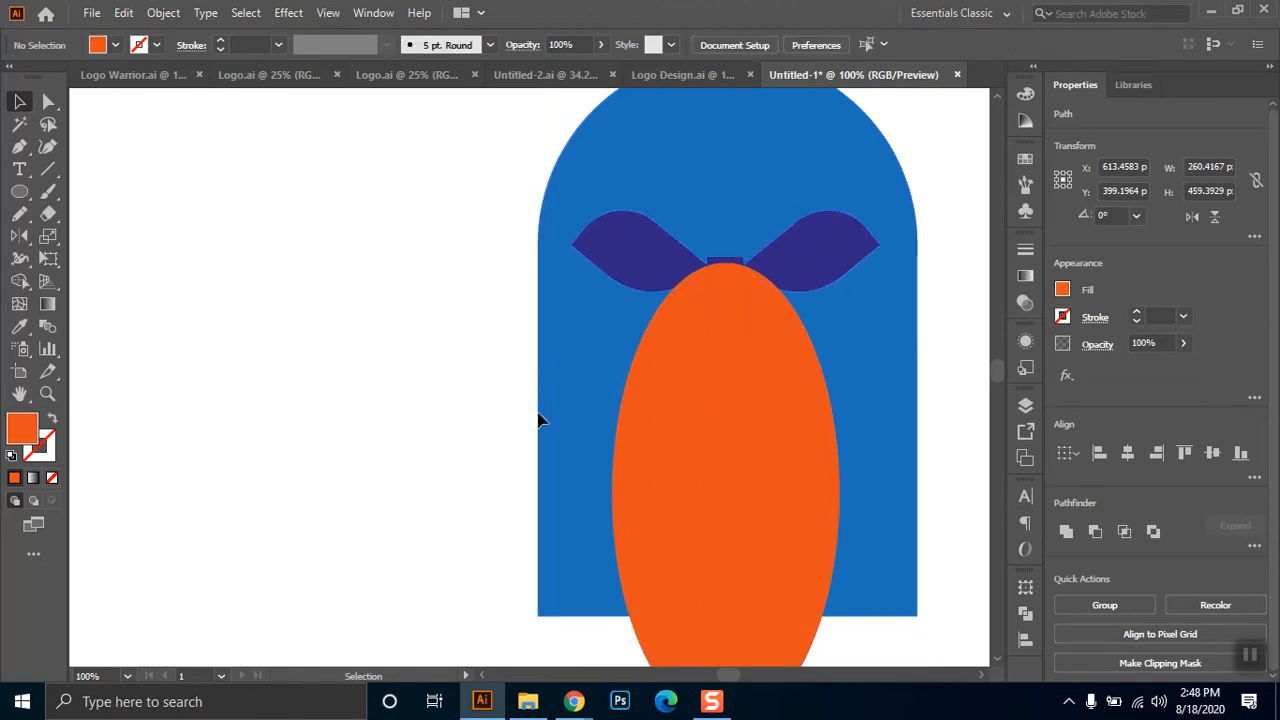
{"action": "left_click", "coordinate": [657, 490]}
{"action": "left_click", "coordinate": [717, 203], "text": "shift"}
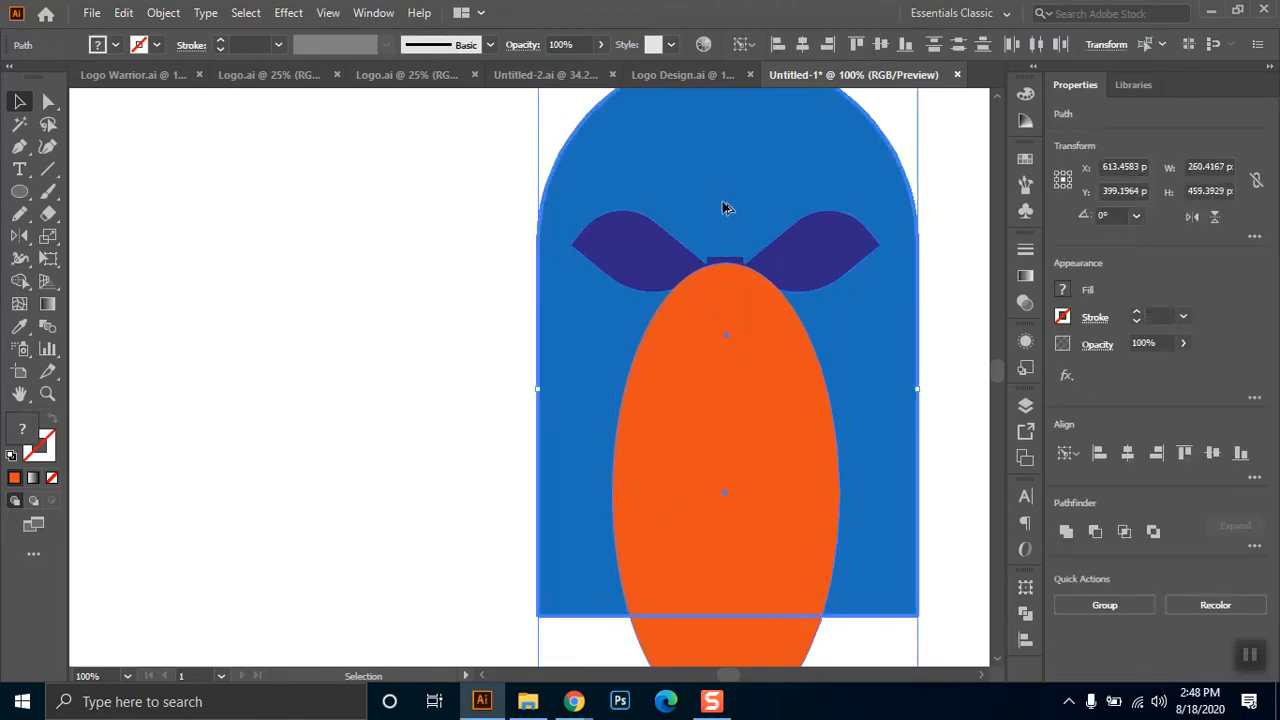
{"action": "left_click", "coordinate": [928, 208]}
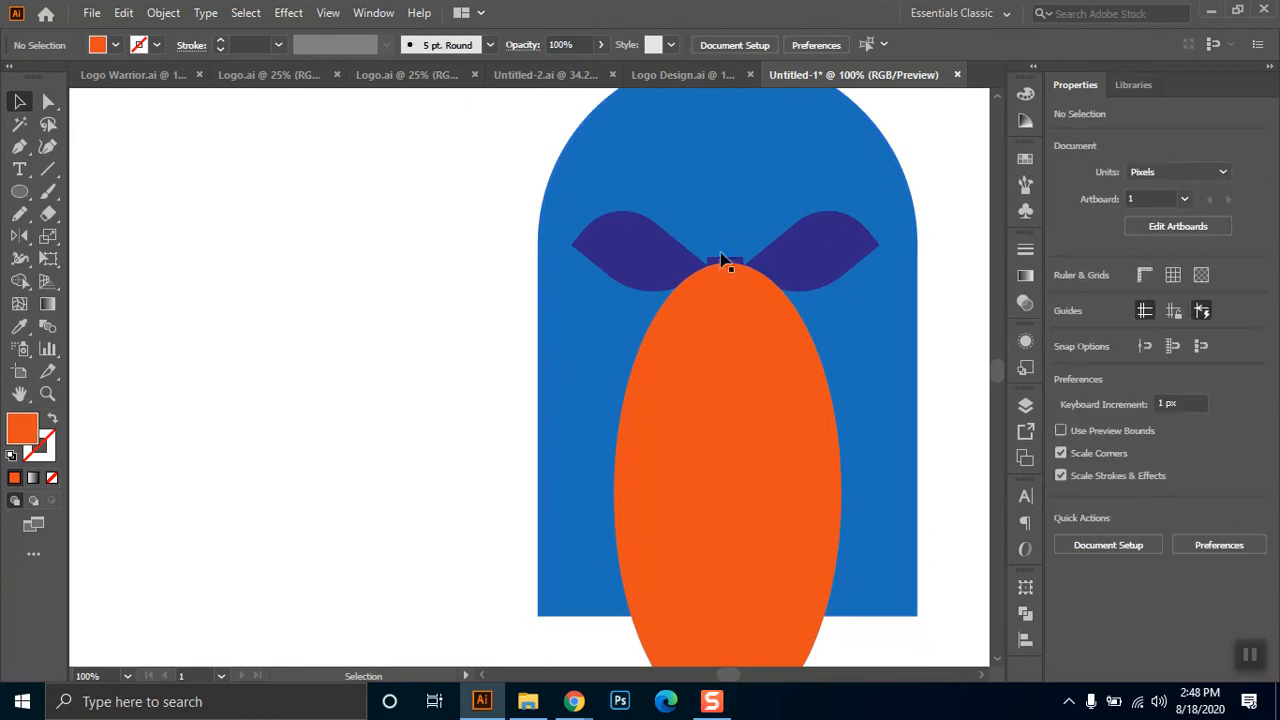
- Centre the nose bar horizontally on the blue arch
{"action": "left_click", "coordinate": [718, 265]}
{"action": "left_click", "coordinate": [757, 200], "text": "shift"}
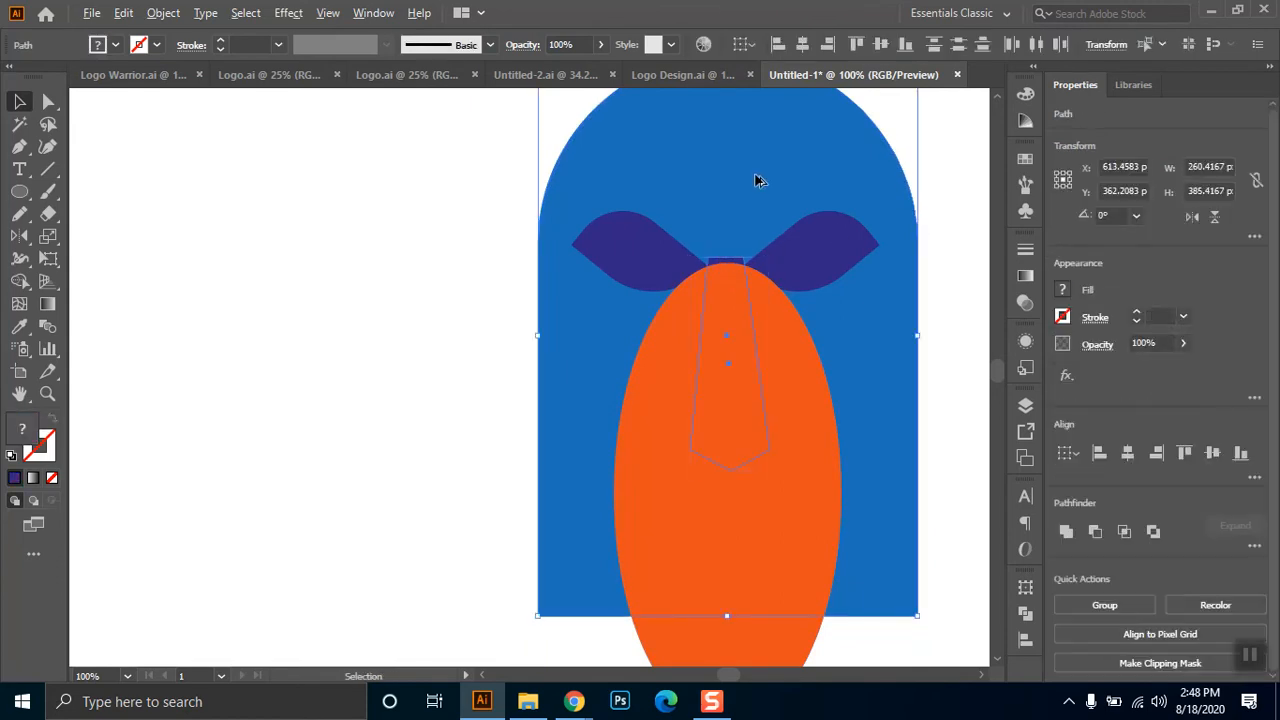
{"action": "left_click", "coordinate": [930, 205]}
- Nudge the right eye inward by about 3 px so its inner tip meets the nose bar
{"action": "left_click", "coordinate": [846, 260]}
{"action": "key", "text": "Left"}
{"action": "key", "text": "Left"}
{"action": "key", "text": "Left"}
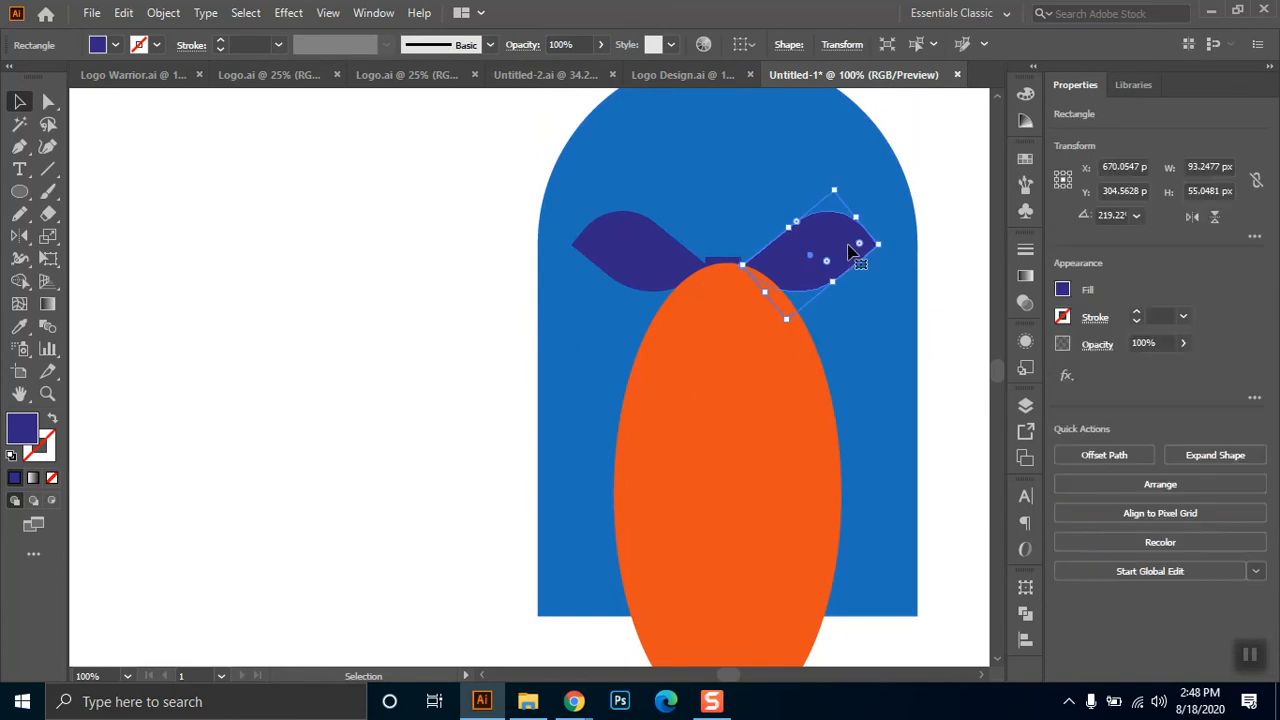
{"action": "left_click", "coordinate": [940, 182]}
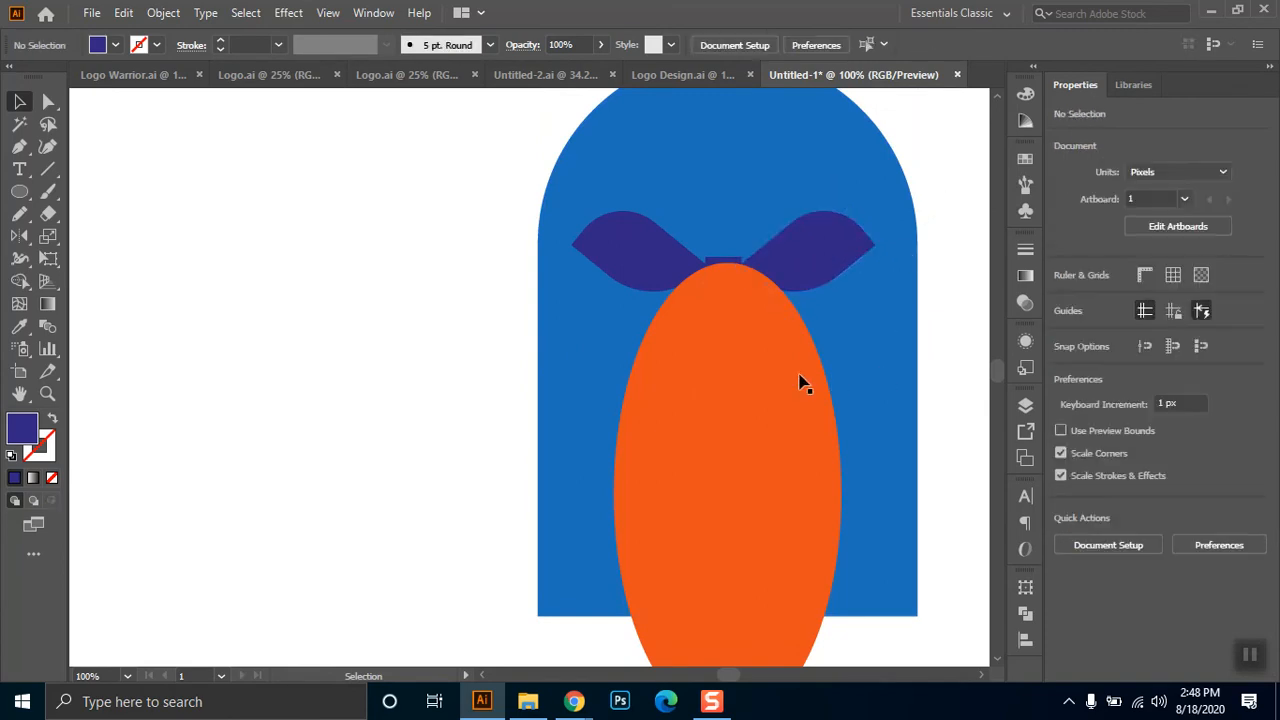
{"action": "left_click", "coordinate": [614, 263]}
{"action": "left_click", "coordinate": [809, 254], "text": "shift"}
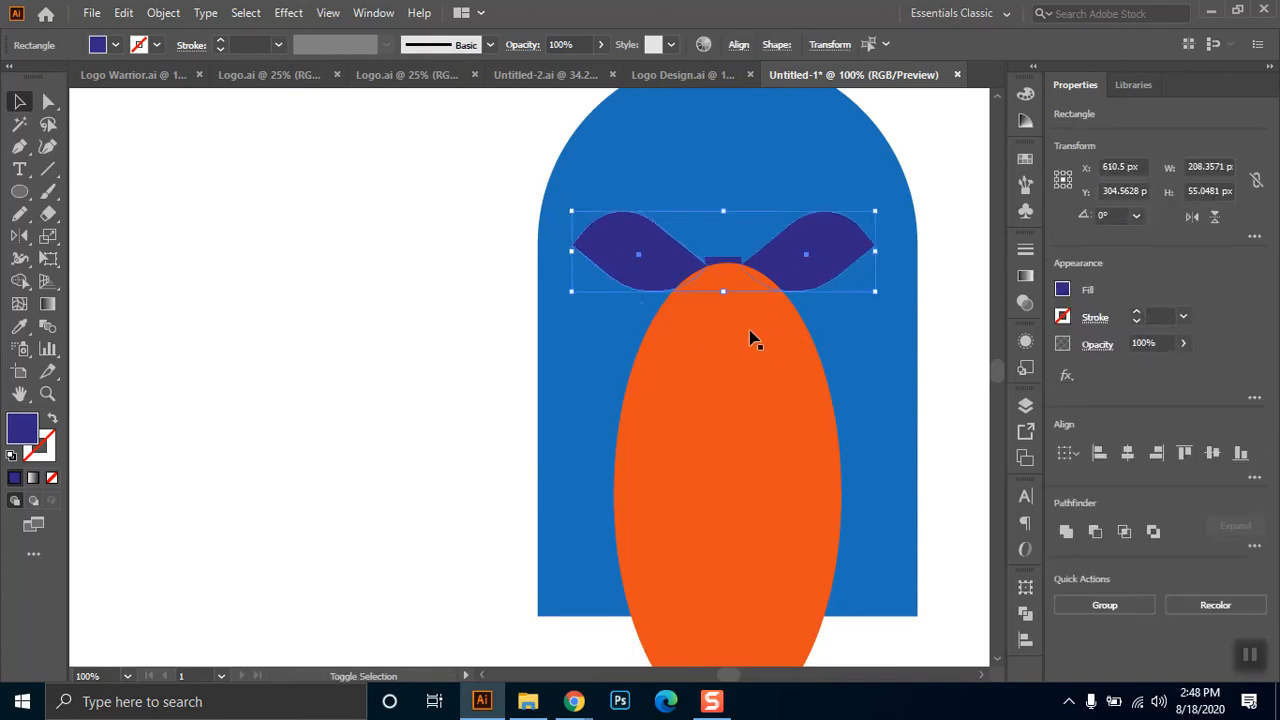
{"action": "left_click", "coordinate": [750, 321], "text": "shift"}
{"action": "left_click", "coordinate": [728, 268], "text": "shift"}
{"action": "left_click_drag", "start_coordinate": [914, 129], "coordinate": [531, 470]}
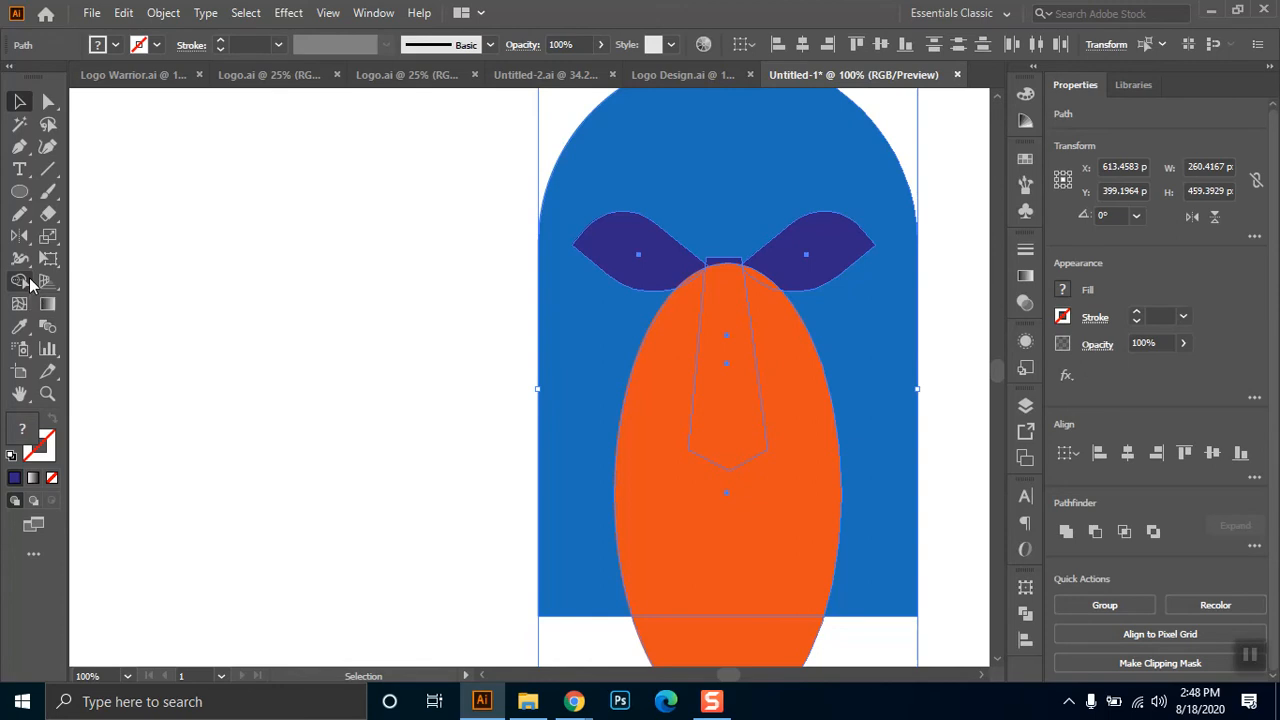
{"action": "left_click", "coordinate": [360, 300]}
- Narrow the orange ellipse symmetrically to about 136 px wide, keeping its height
{"action": "left_click", "coordinate": [686, 492]}
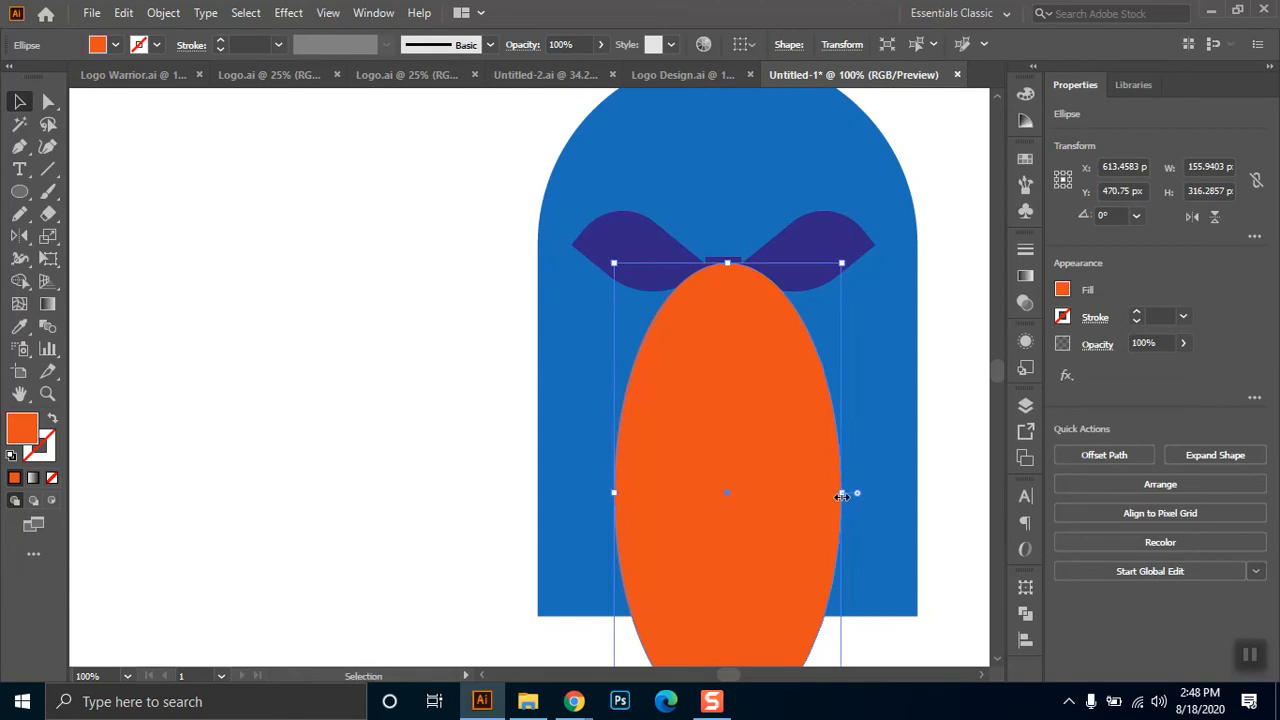
{"action": "left_click_drag", "start_coordinate": [841, 497], "coordinate": [827, 495]}
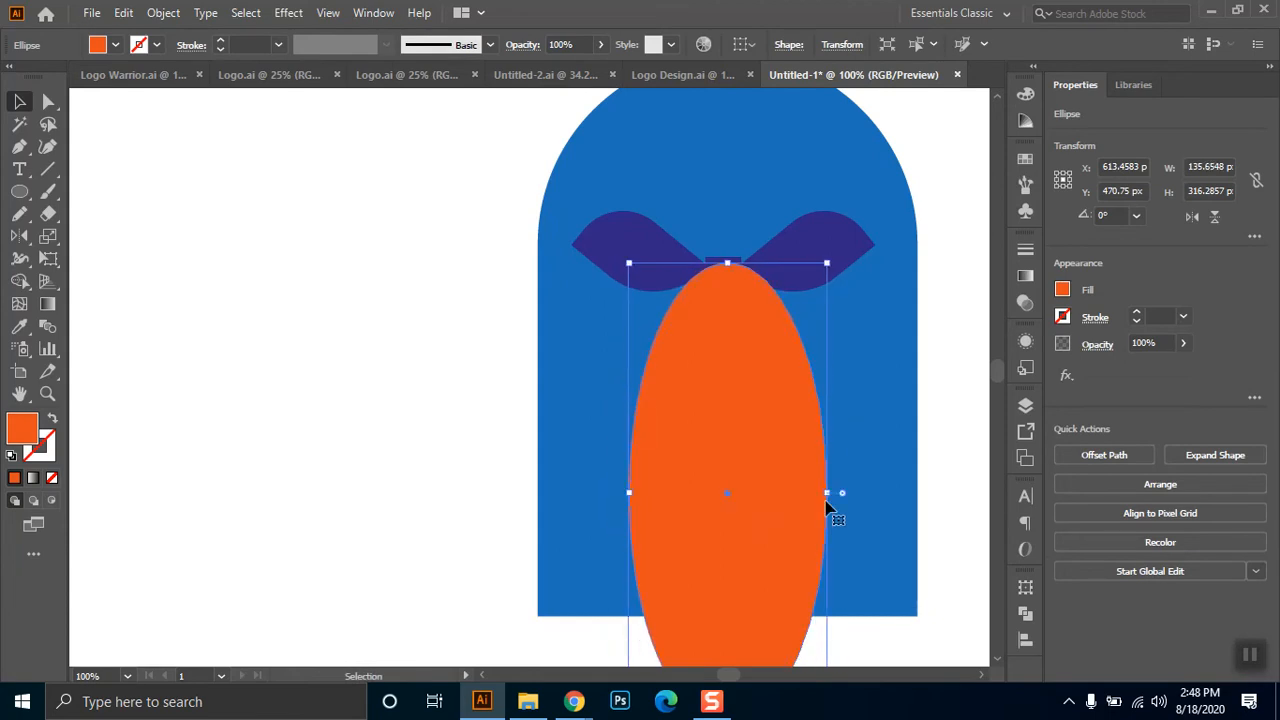
{"action": "left_click", "coordinate": [362, 300]}
- Select all the helmet shapes and merge the arch with the nose bar using the Shape Builder tool
{"action": "left_click_drag", "start_coordinate": [396, 144], "coordinate": [946, 525]}
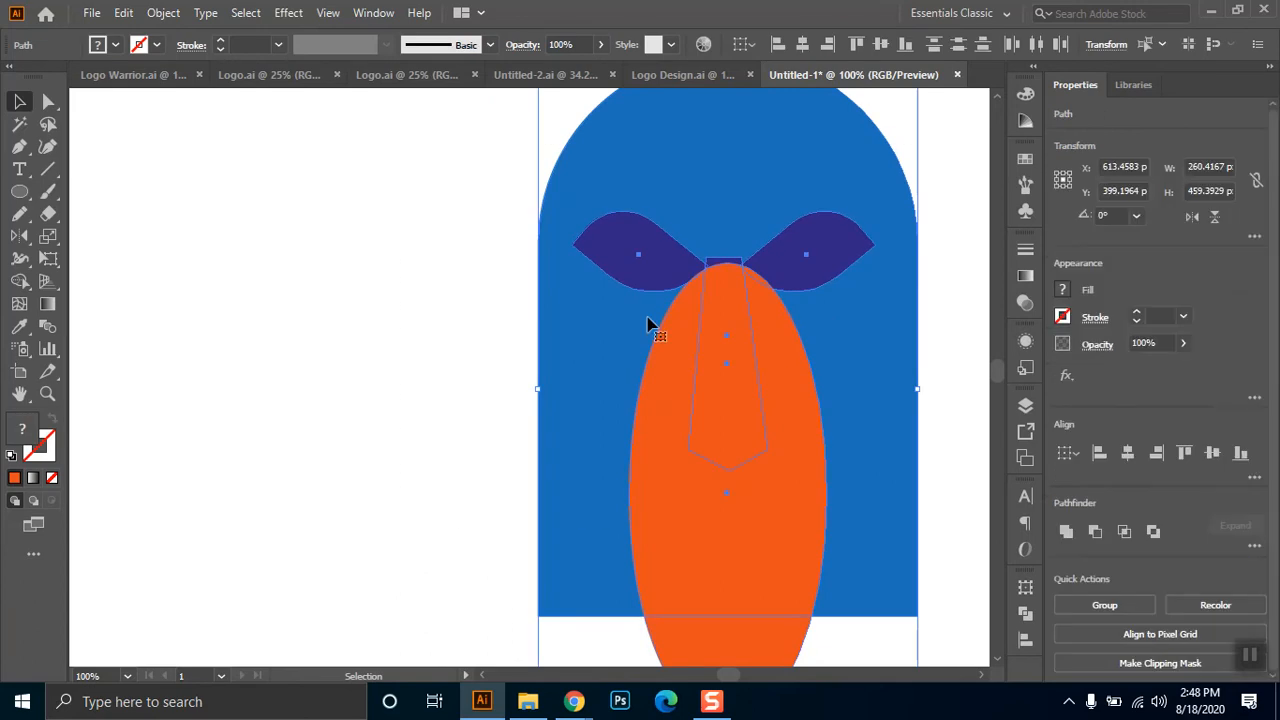
{"action": "left_click", "coordinate": [21, 282]}
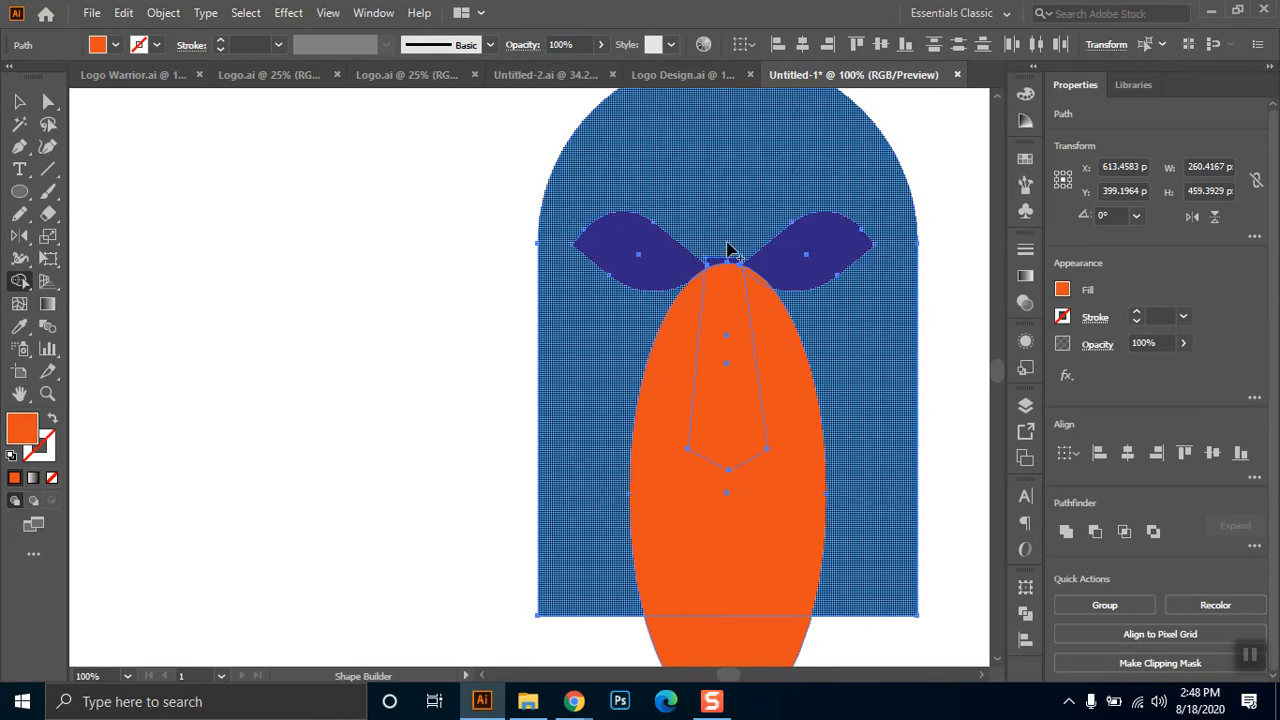
{"action": "left_click_drag", "start_coordinate": [728, 233], "coordinate": [729, 366]}
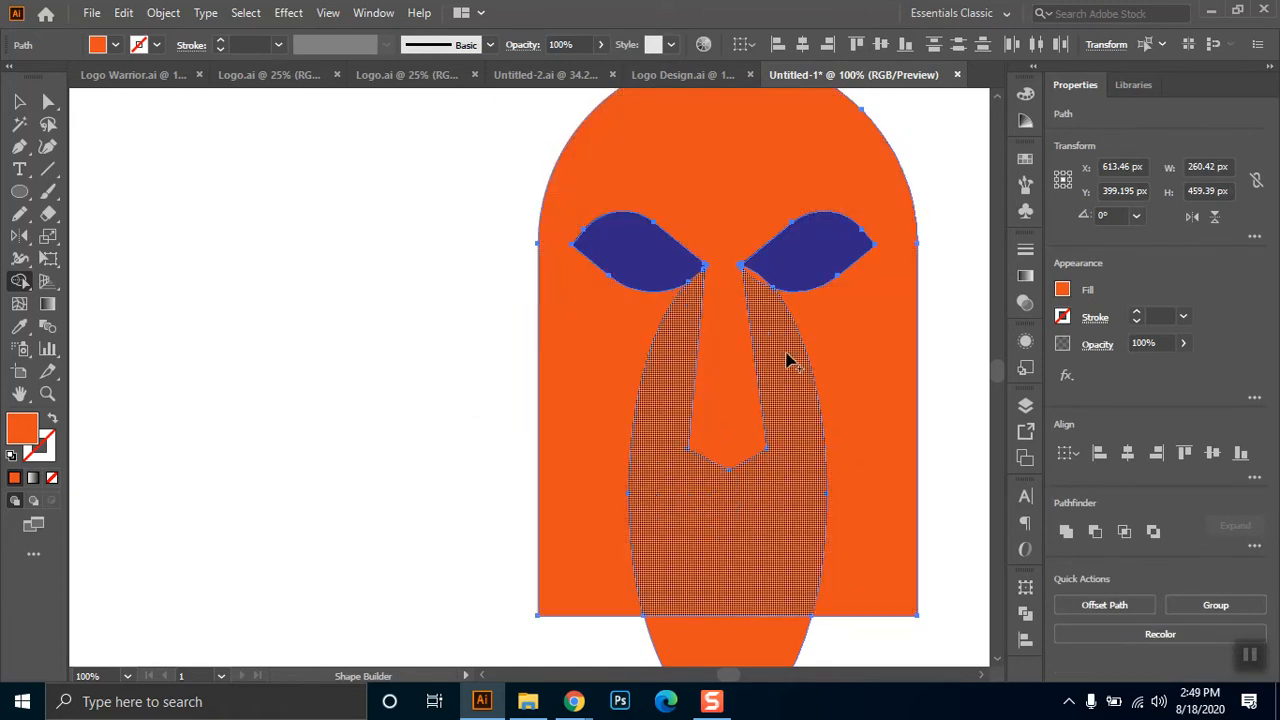
- Cut out the face opening, both eyes and the ellipse's part below the helmet with the Shape Builder tool
{"action": "mouse_move", "coordinate": [788, 363]}
{"action": "left_mouse_down"}
{"action": "mouse_move", "coordinate": [770, 323]}
{"action": "mouse_move", "coordinate": [767, 288]}
{"action": "mouse_move", "coordinate": [800, 303]}
{"action": "left_mouse_up"}
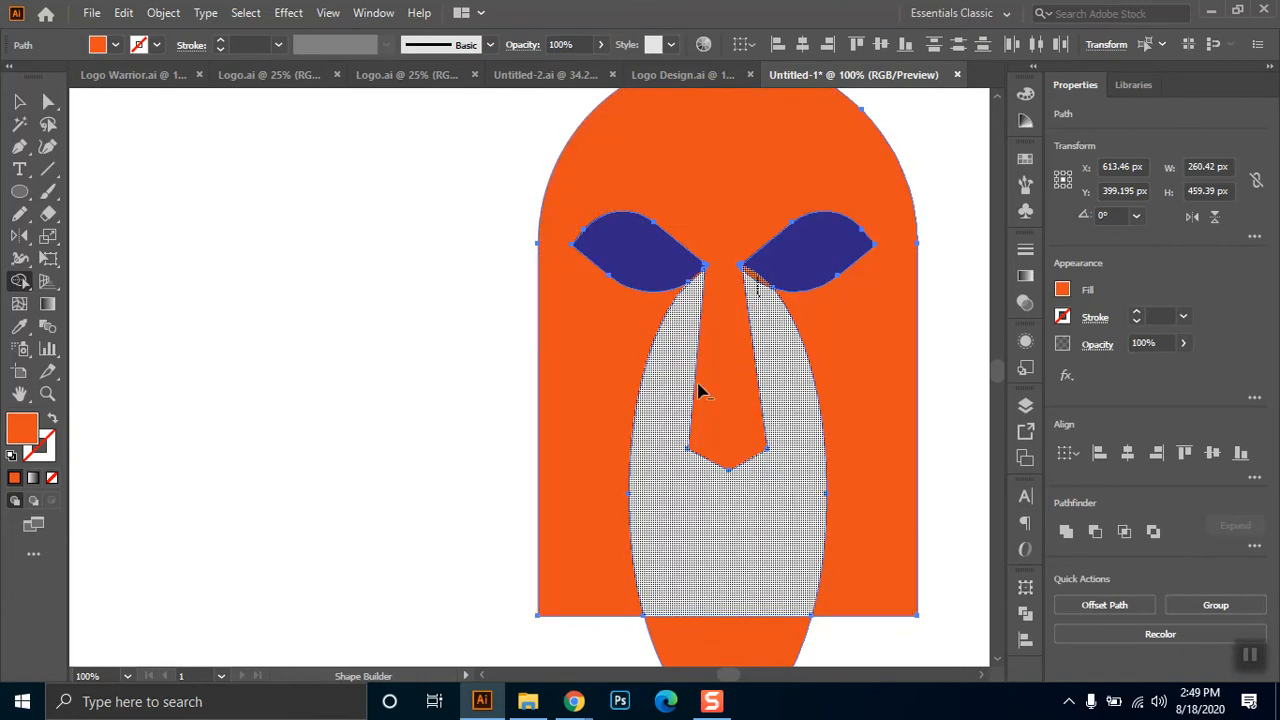
{"action": "mouse_move", "coordinate": [693, 277]}
{"action": "left_mouse_down", "text": "alt"}
{"action": "mouse_move", "coordinate": [691, 320]}
{"action": "mouse_move", "coordinate": [648, 358]}
{"action": "left_mouse_up", "text": "alt"}
{"action": "left_click_drag", "start_coordinate": [771, 271], "coordinate": [765, 318], "text": "alt"}
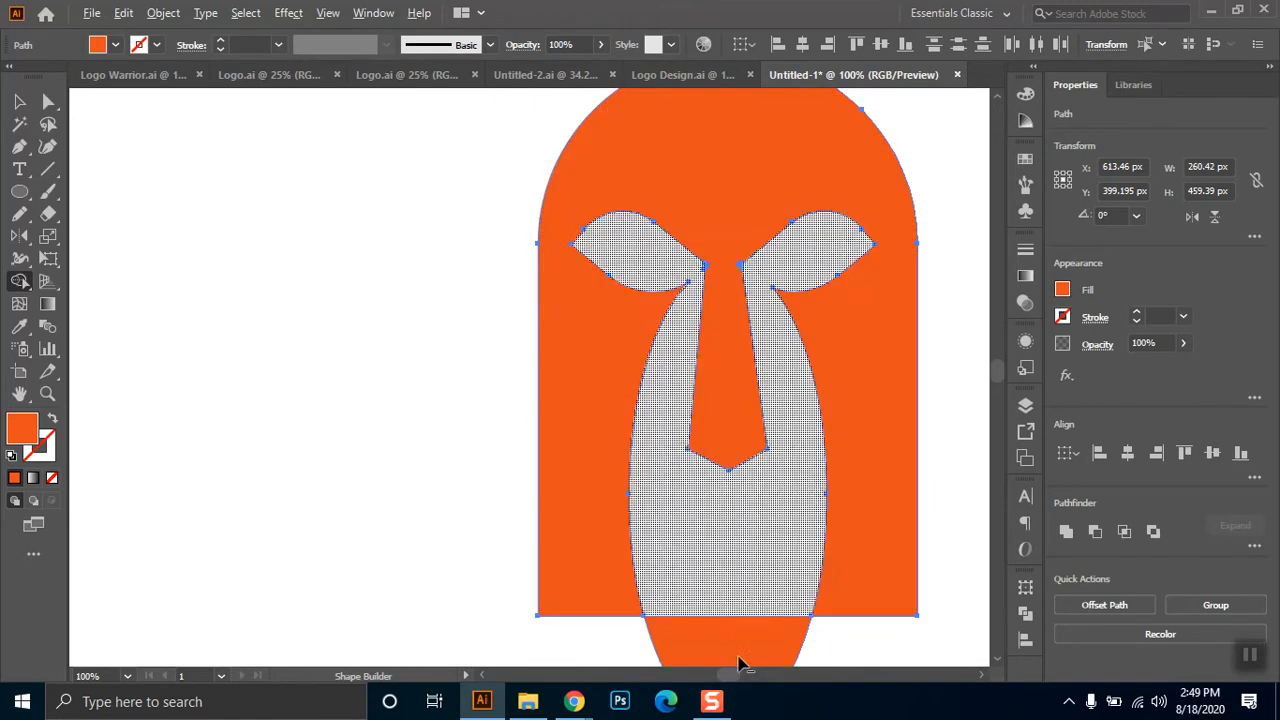
{"action": "left_click", "coordinate": [605, 648], "text": "alt"}
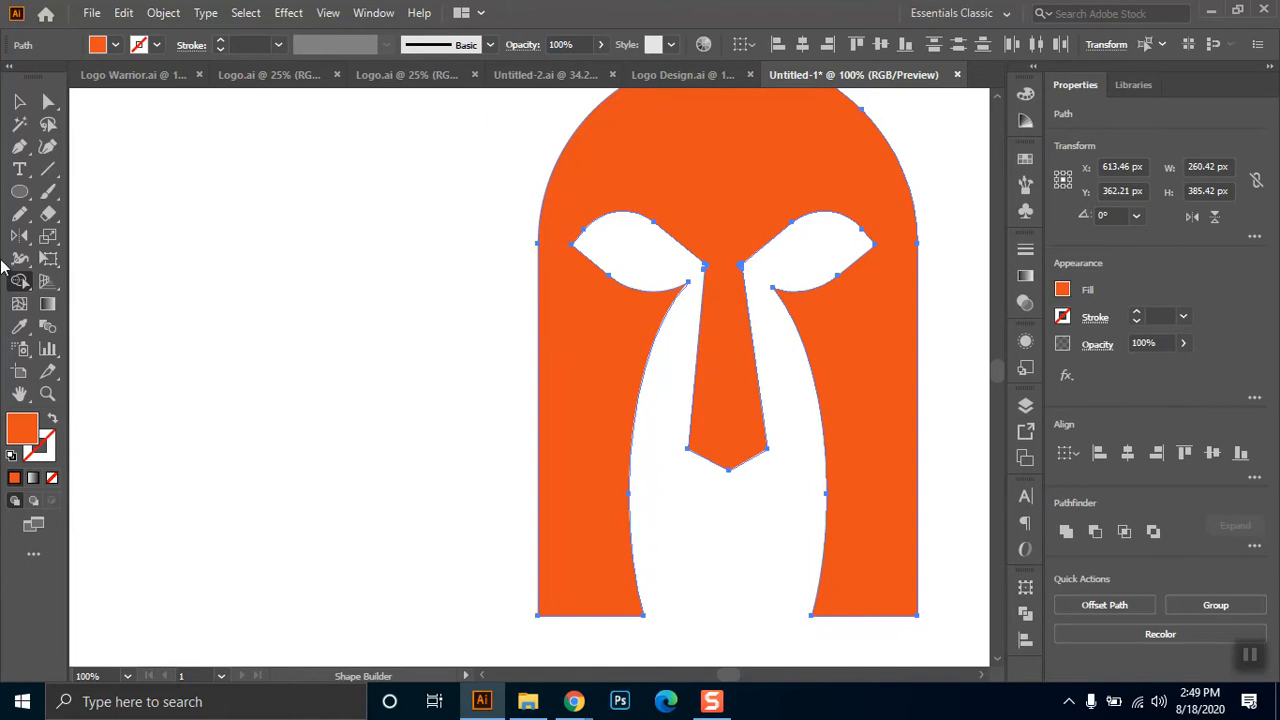
{"action": "key", "text": "a"}
{"action": "left_click", "coordinate": [316, 194]}
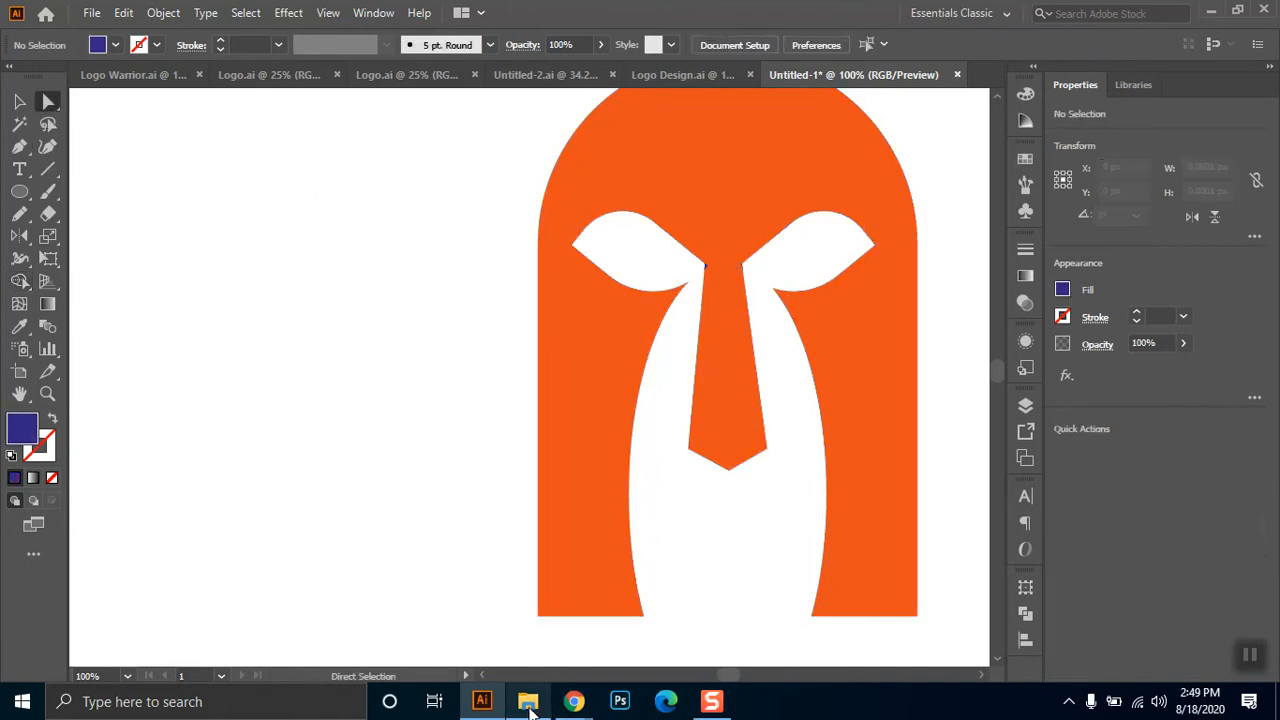
- Switch to Chrome to check the participants in the Google Meet call and return to Illustrator
{"action": "left_click", "coordinate": [508, 633]}
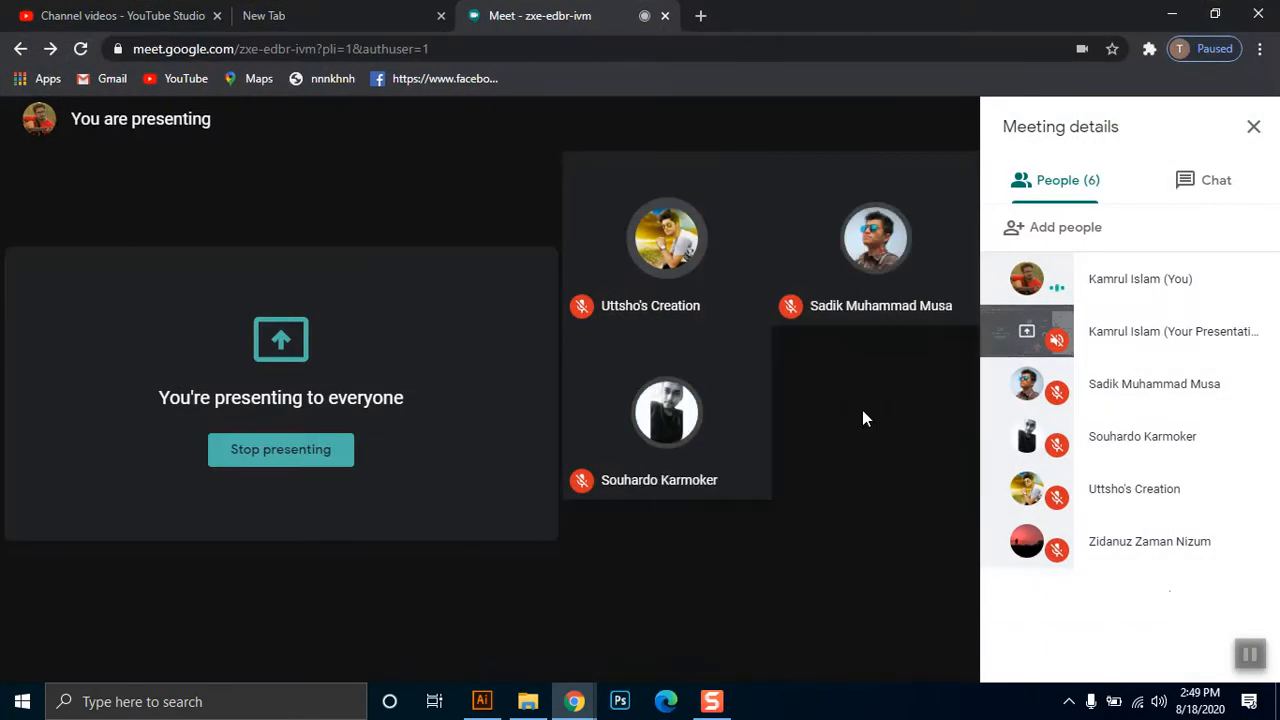
{"action": "left_click", "coordinate": [827, 443]}
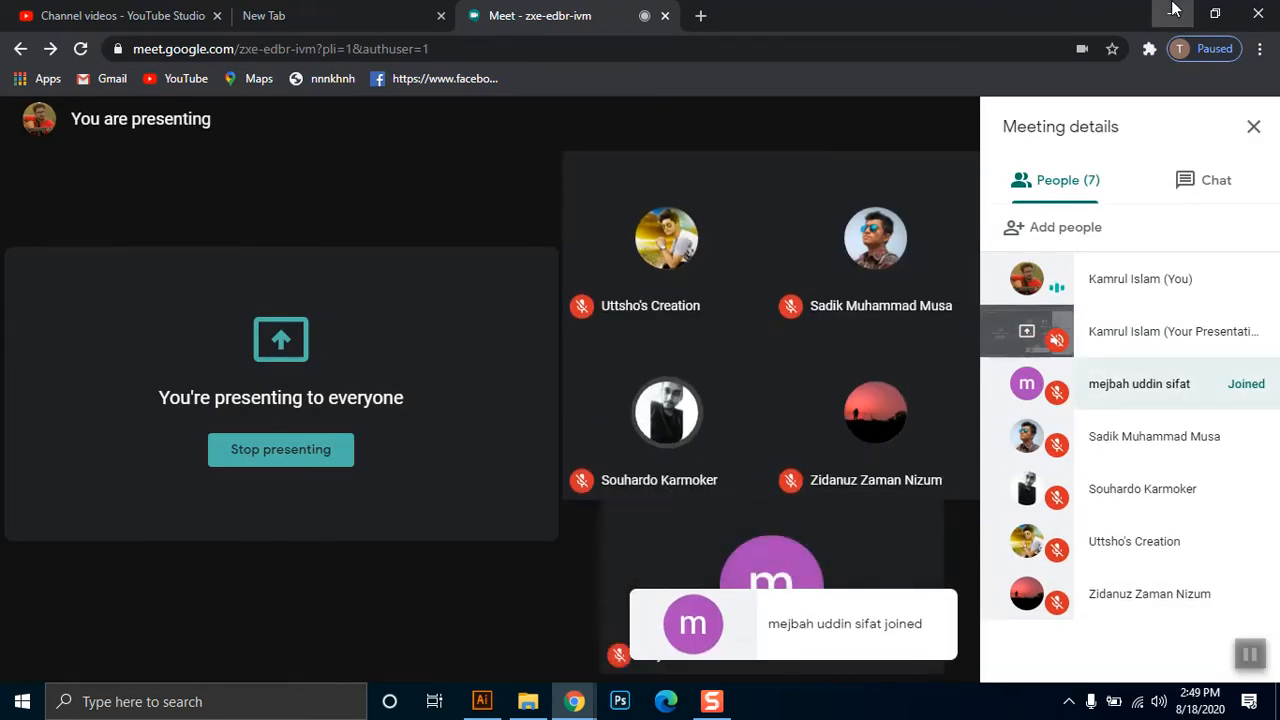
{"action": "left_click", "coordinate": [1174, 12]}
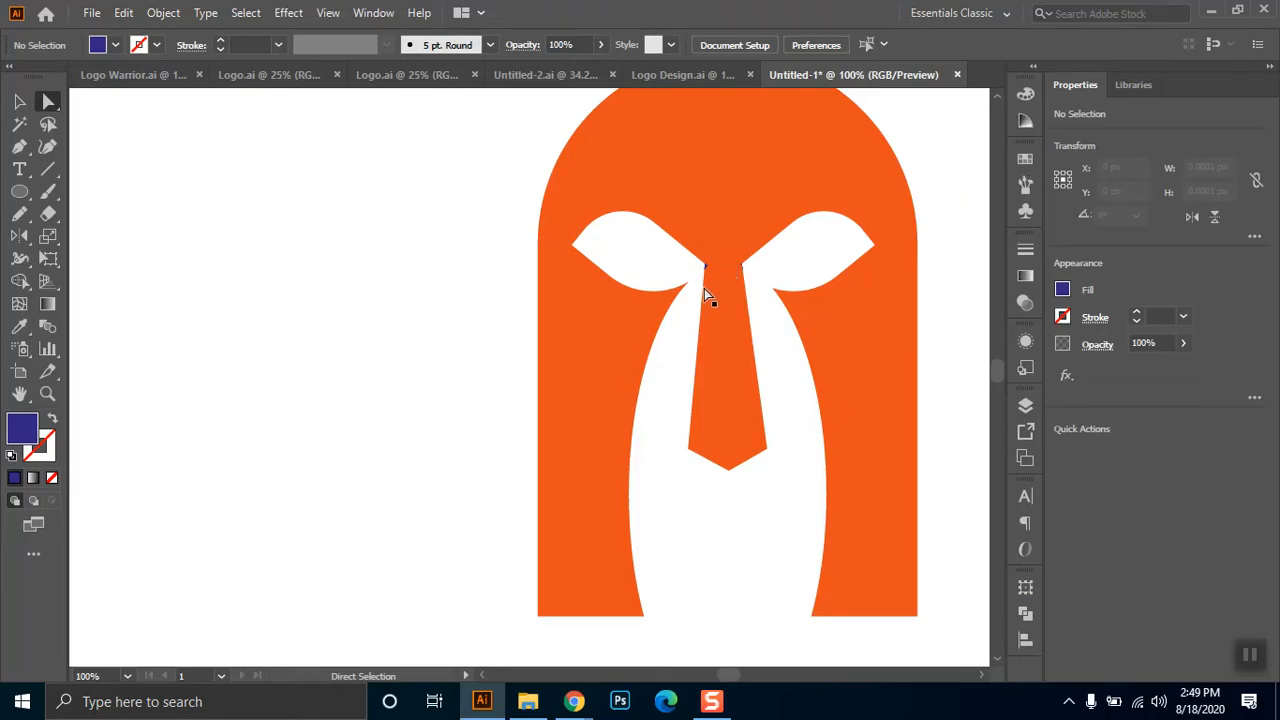
- Try to delete the dark blue leftover fragment where the nose bar's upper left edge meets the eye cutout
{"action": "key", "text": "z"}
{"action": "left_click_drag", "start_coordinate": [686, 256], "coordinate": [767, 295]}
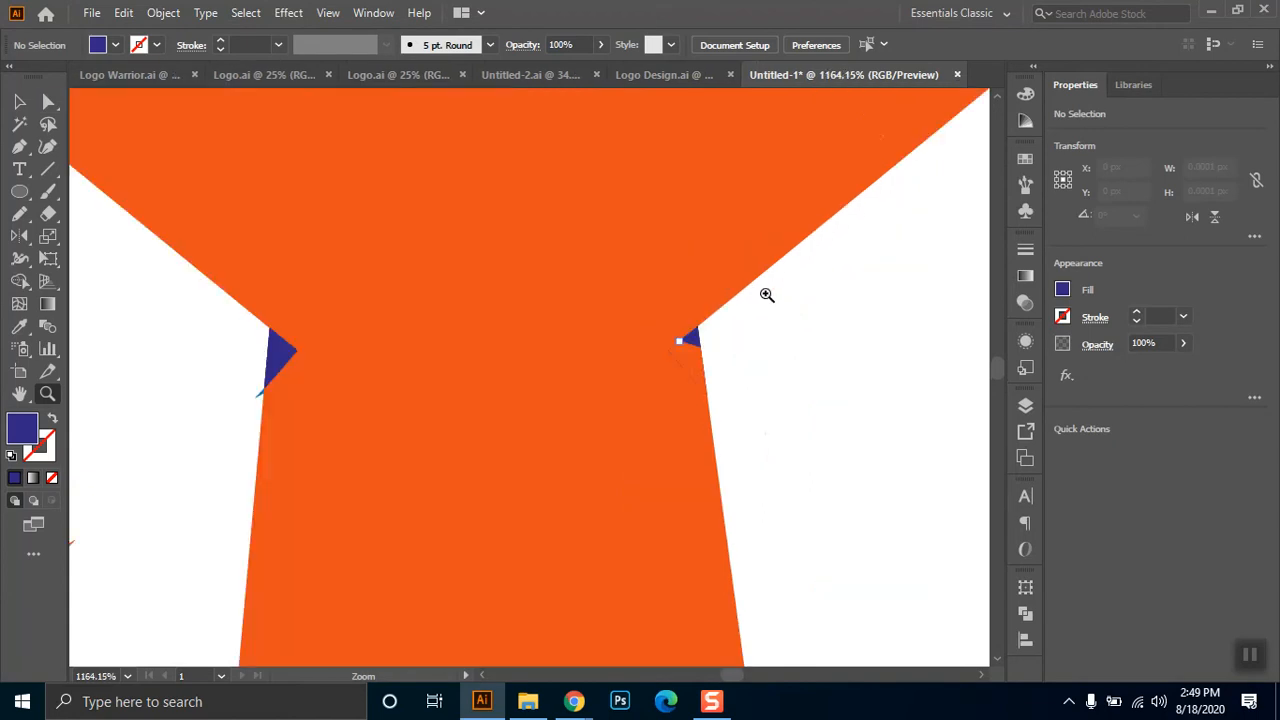
{"action": "key", "text": "a"}
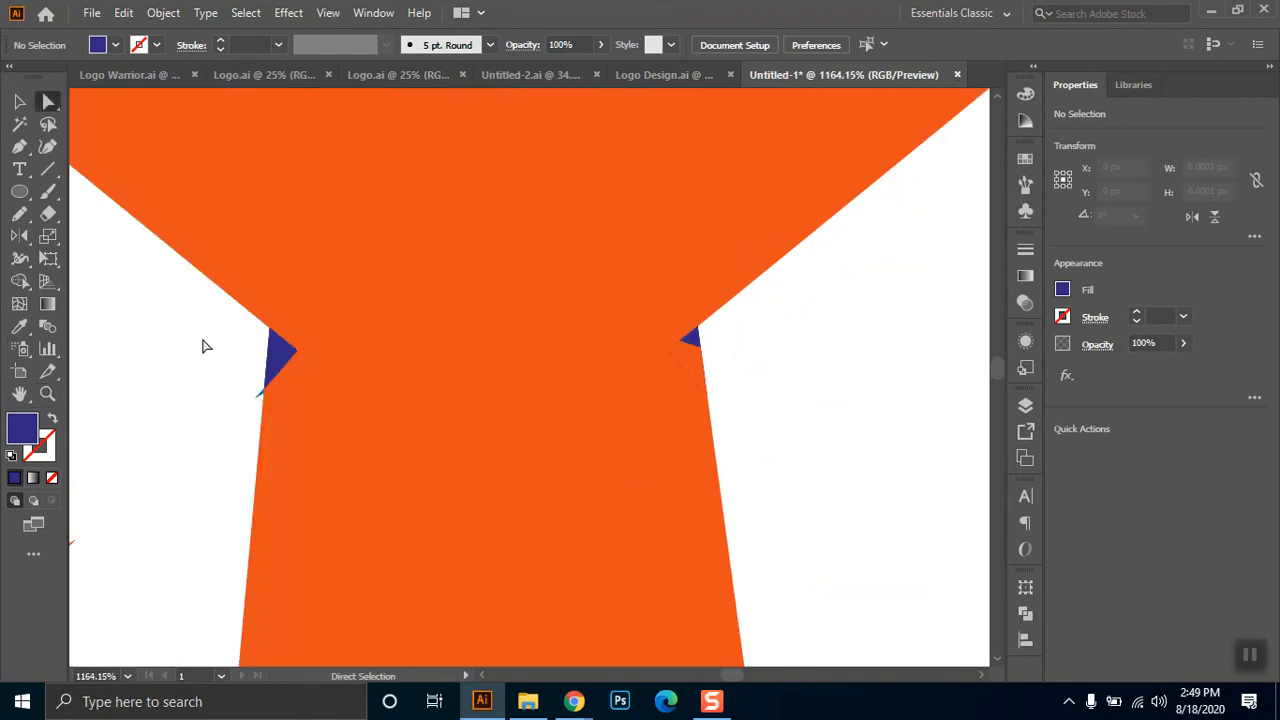
{"action": "left_click", "coordinate": [282, 356]}
{"action": "left_click", "coordinate": [694, 343], "text": "shift"}
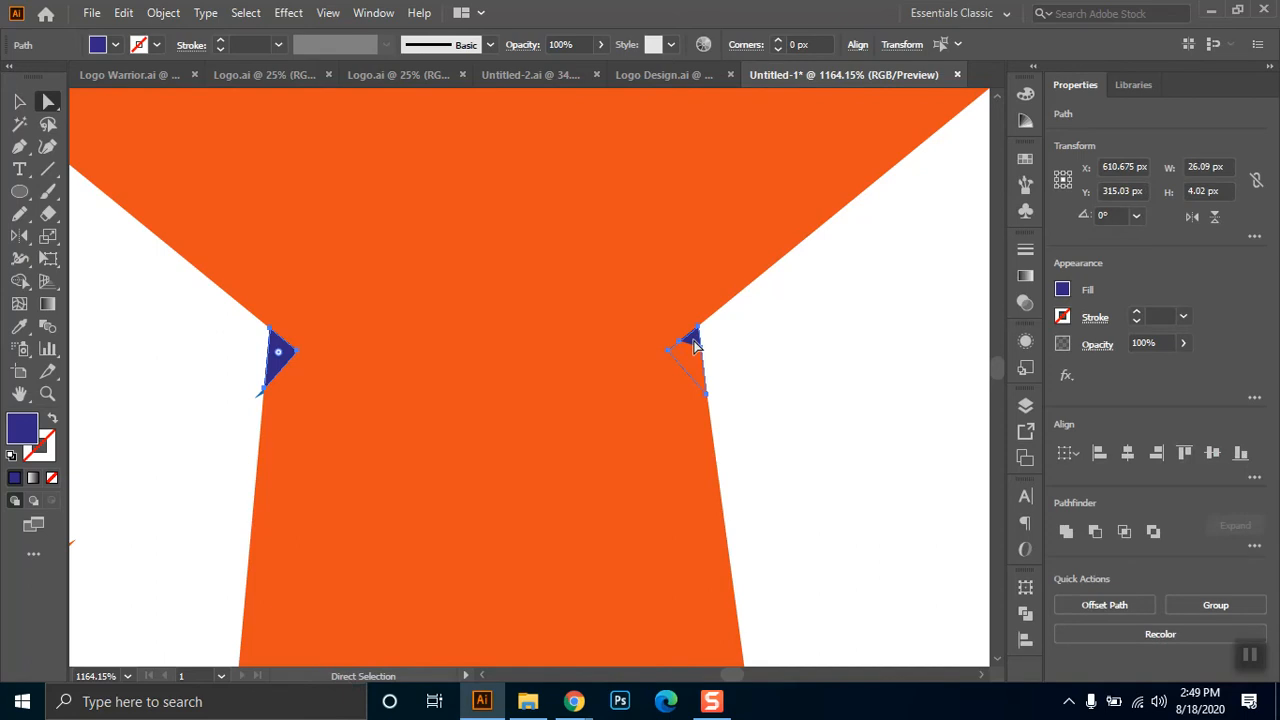
{"action": "key", "text": "ctrl+shift+a"}
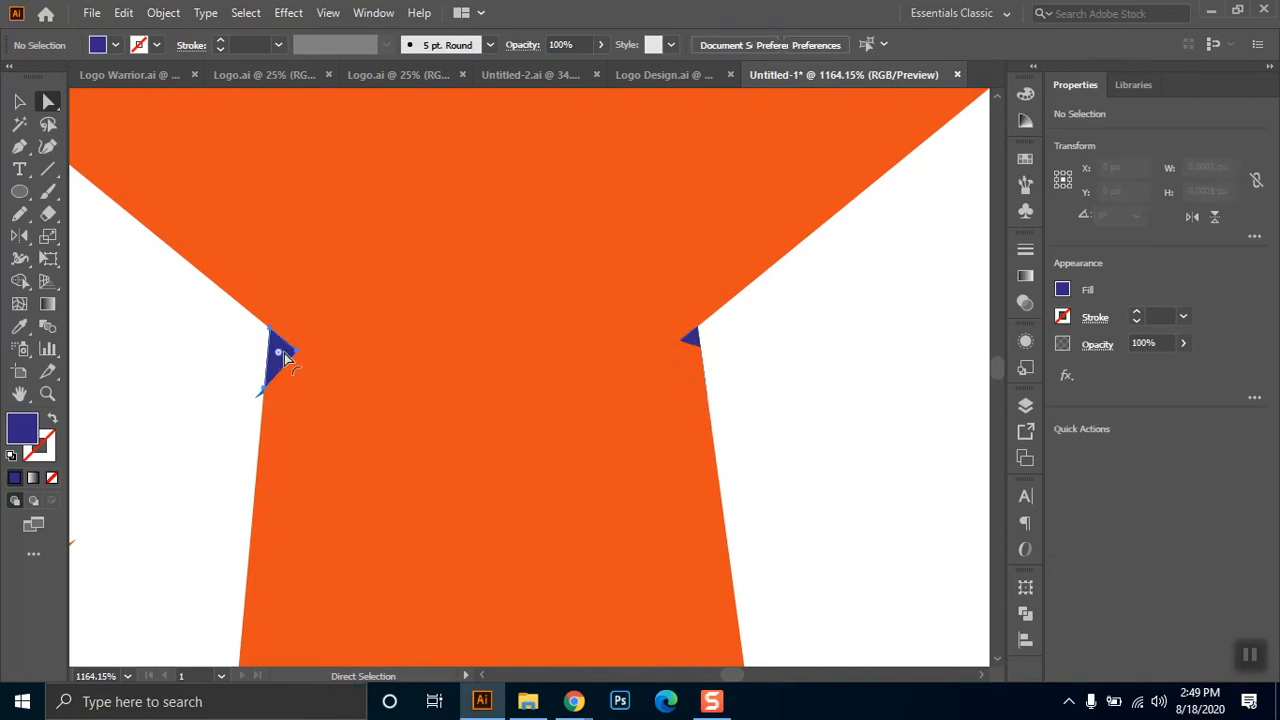
{"action": "left_click", "coordinate": [288, 358]}
{"action": "key", "text": "Delete"}
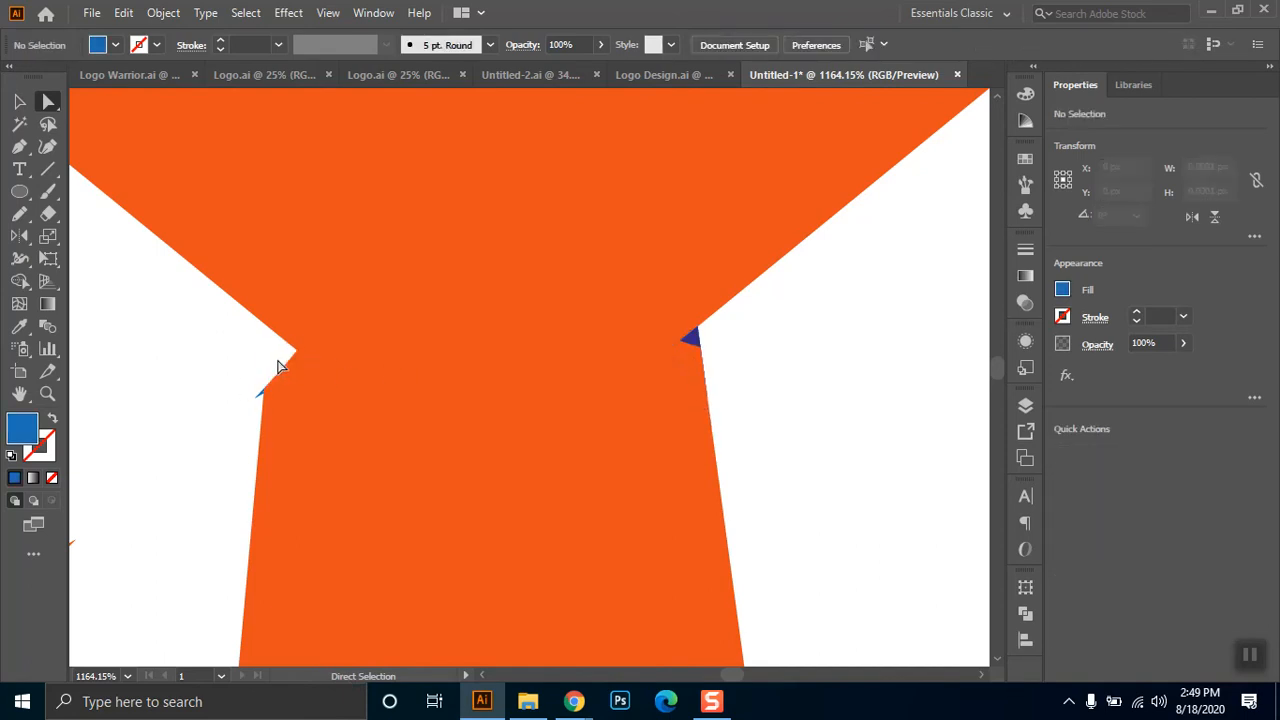
{"action": "key", "text": "ctrl+z"}
{"action": "key", "text": "ctrl+z"}
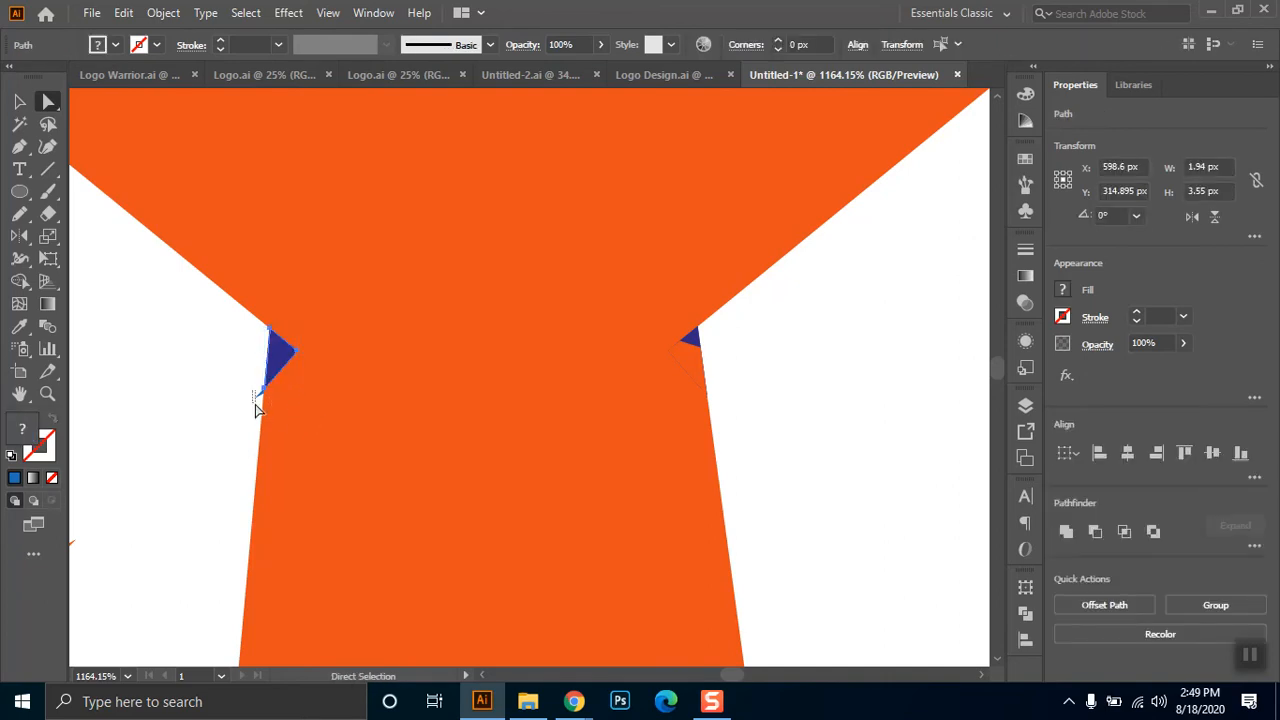
- Delete the tiny light blue sliver below the dark blue fragment on the nose bar's left edge
{"action": "left_click_drag", "start_coordinate": [261, 404], "coordinate": [260, 406]}
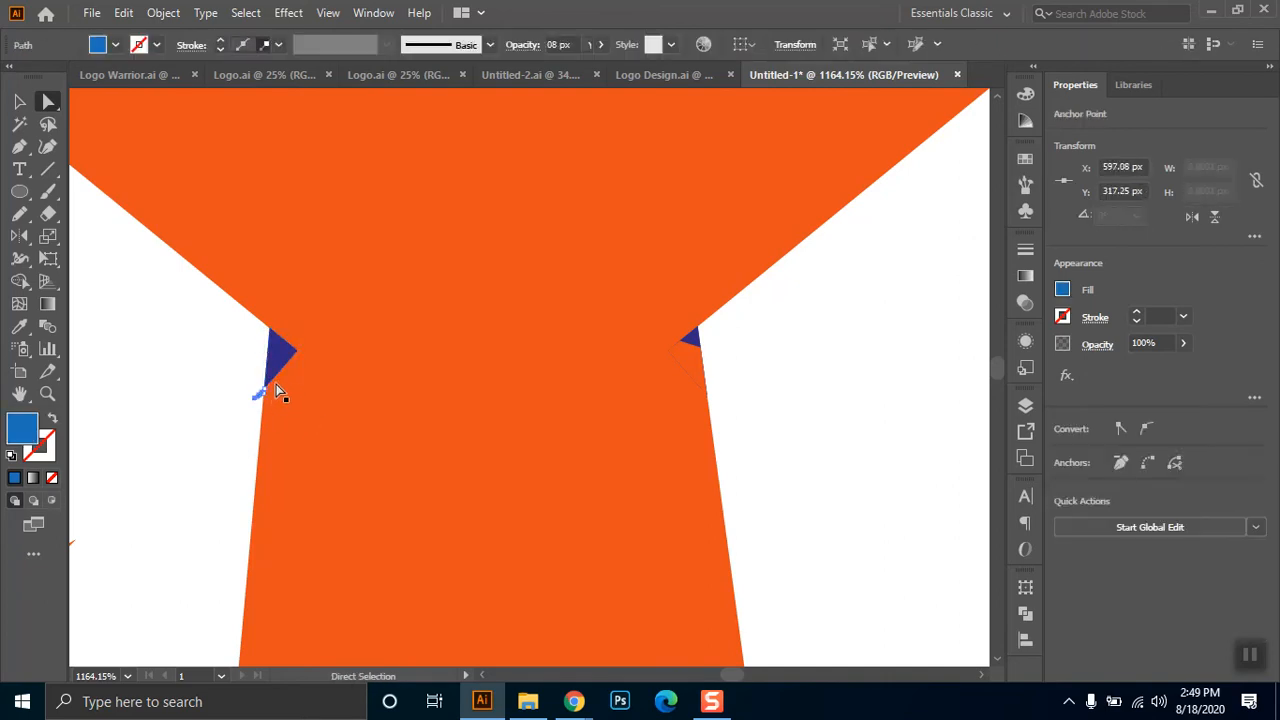
{"action": "key", "text": "Delete"}
{"action": "left_click", "coordinate": [643, 415]}
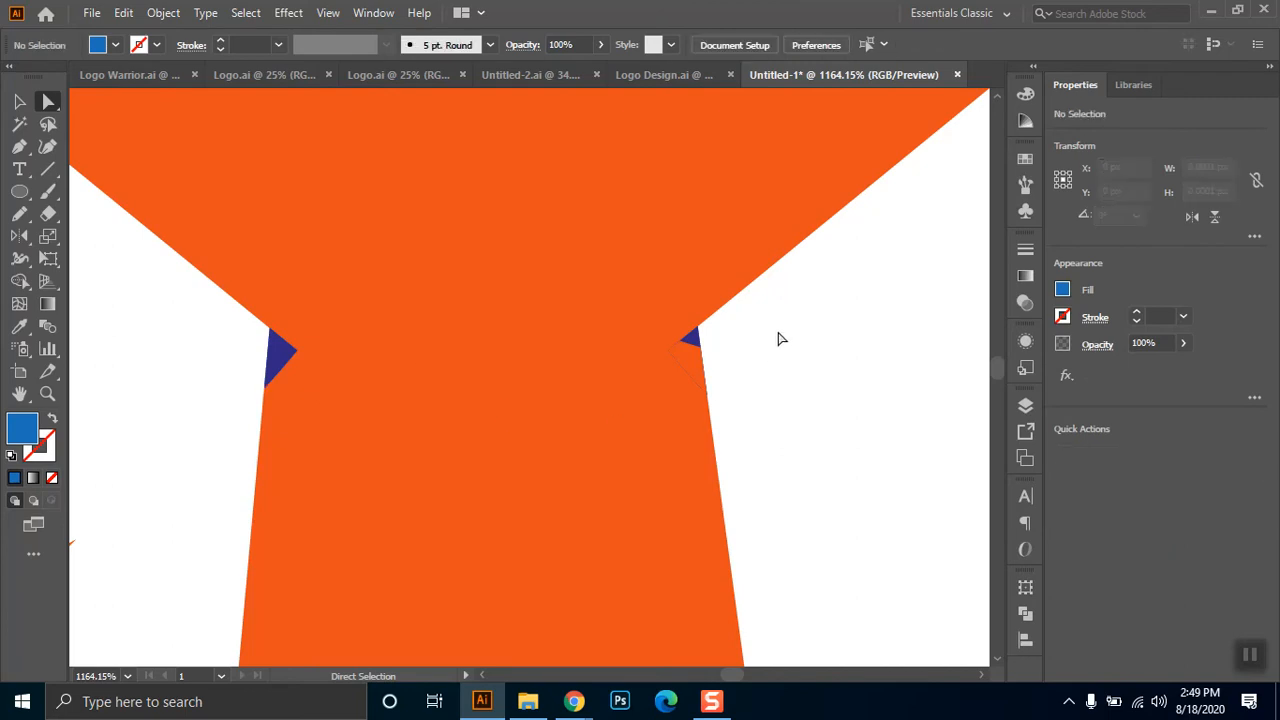
- Merge the dark blue fragments on both sides of the nose bar into the helmet with the Shape Builder tool
{"action": "key", "text": "v"}
{"action": "left_click_drag", "start_coordinate": [781, 298], "coordinate": [217, 480]}
{"action": "left_click", "coordinate": [19, 281]}
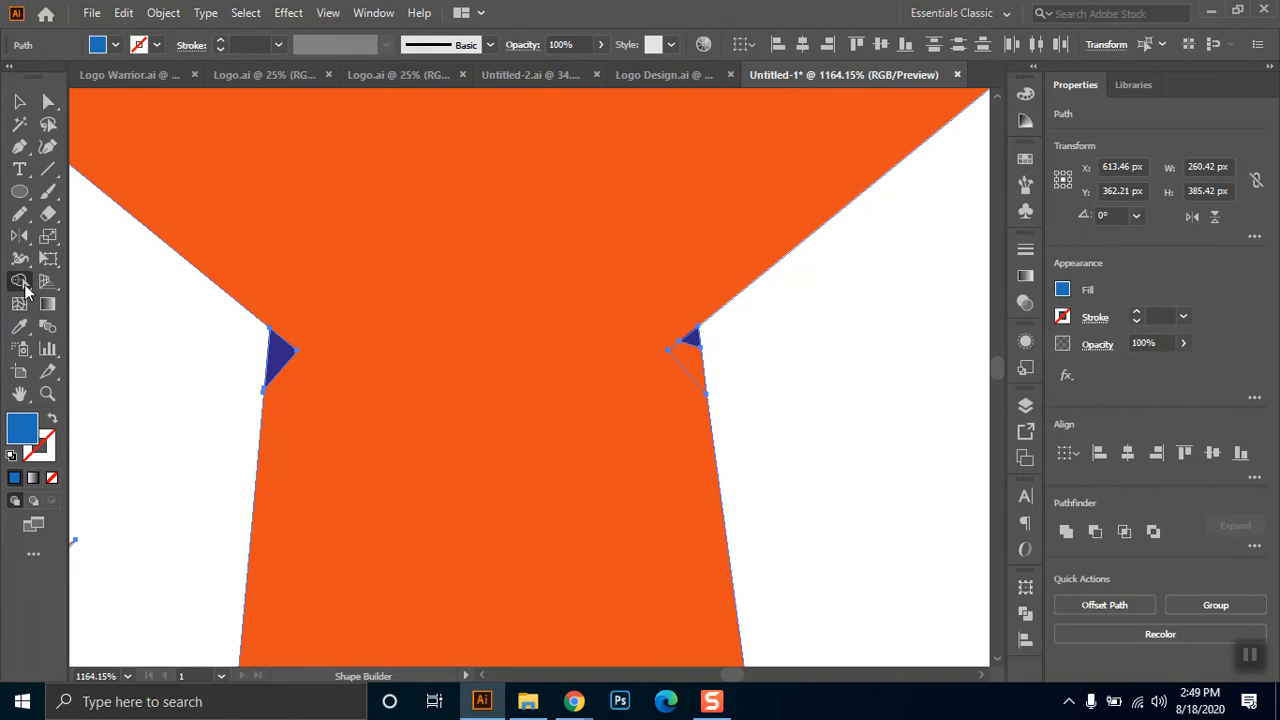
{"action": "mouse_move", "coordinate": [289, 358]}
{"action": "left_mouse_down"}
{"action": "mouse_move", "coordinate": [388, 385]}
{"action": "mouse_move", "coordinate": [703, 335]}
{"action": "mouse_move", "coordinate": [655, 428]}
{"action": "mouse_move", "coordinate": [680, 391]}
{"action": "left_mouse_up"}
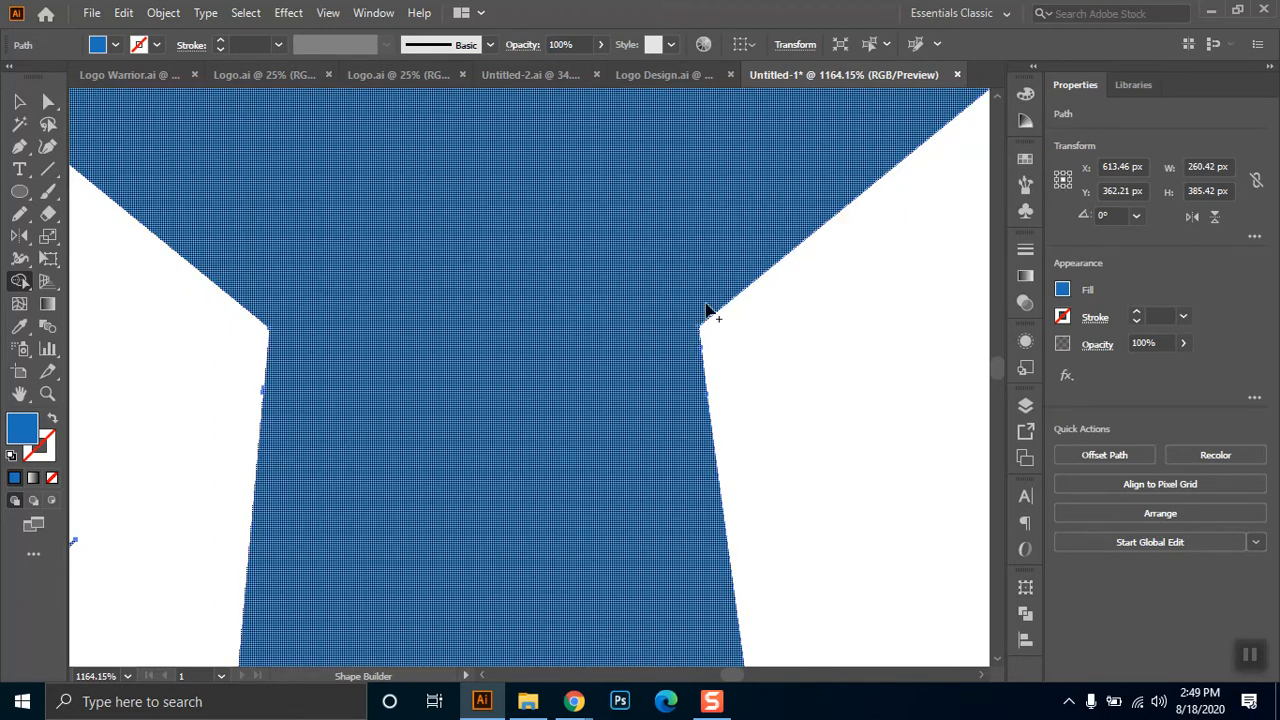
{"action": "left_click", "coordinate": [19, 101]}
{"action": "left_click", "coordinate": [180, 421]}
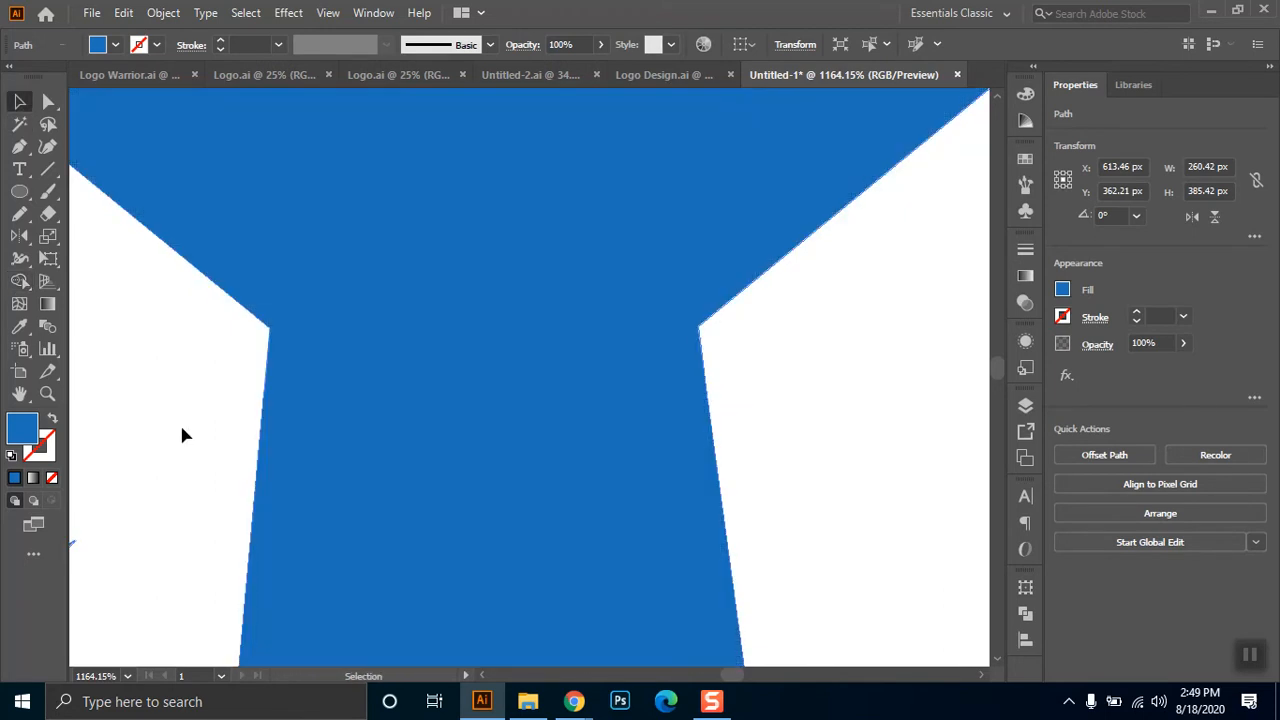
- Shorten the helmet by moving all its bottom-edge anchor points up 30 px
{"action": "scroll", "coordinate": [186, 420], "scroll_direction": "down", "scroll_amount": 3}
{"action": "scroll", "coordinate": [186, 420], "scroll_direction": "down", "scroll_amount": 7}
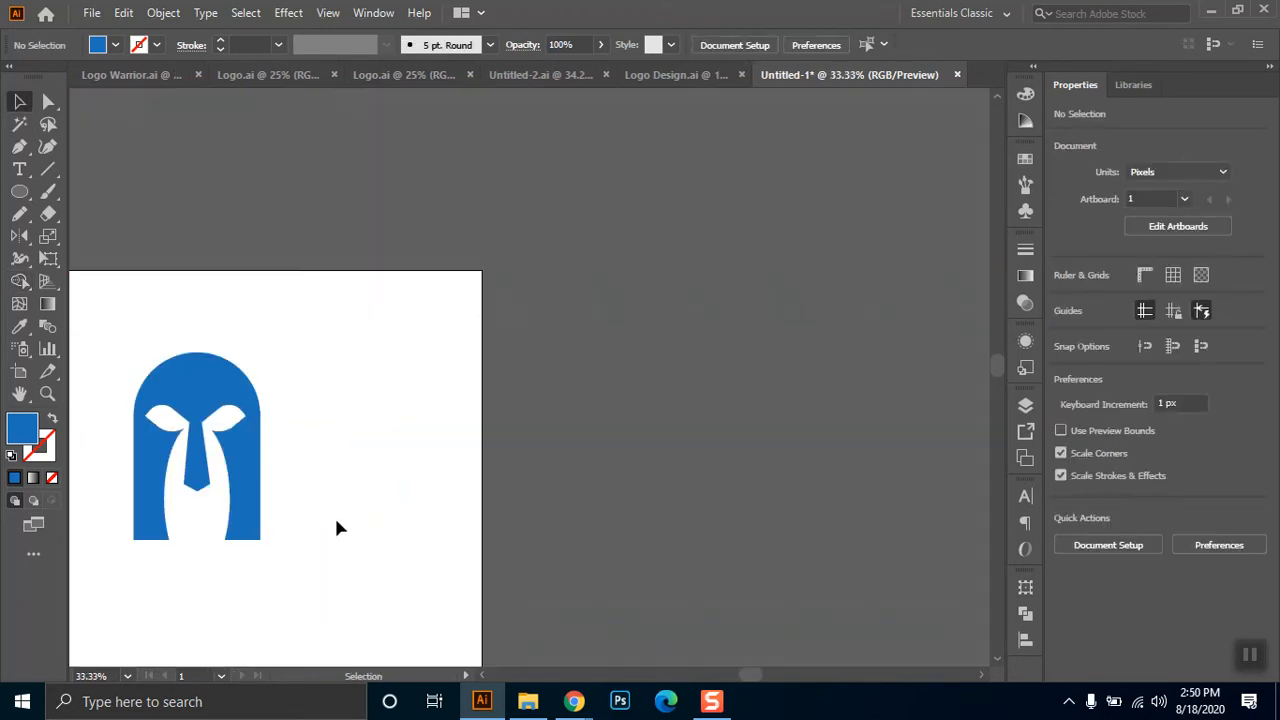
{"action": "left_click_drag", "start_coordinate": [325, 266], "coordinate": [545, 495]}
{"action": "left_click", "coordinate": [582, 500]}
{"action": "key", "text": "a"}
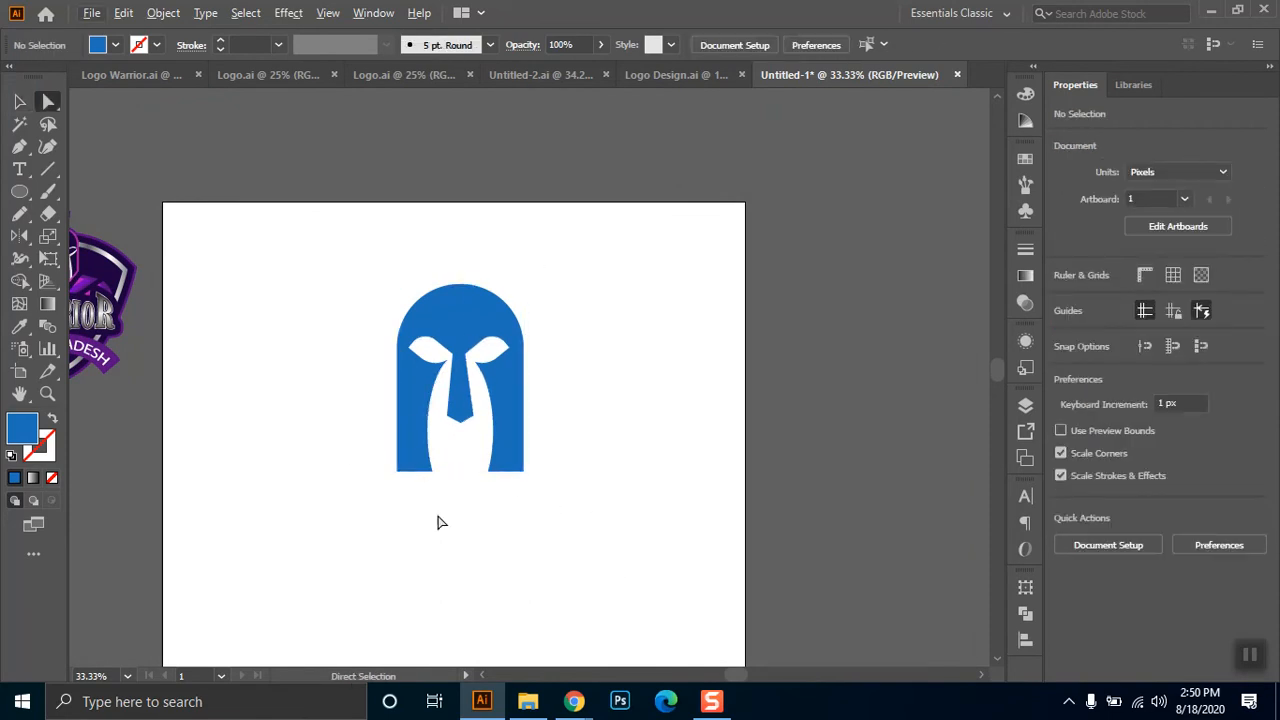
{"action": "left_click_drag", "start_coordinate": [369, 493], "coordinate": [608, 496]}
{"action": "key", "text": "shift+Up"}
{"action": "key", "text": "shift+Up"}
{"action": "key", "text": "shift+Up"}
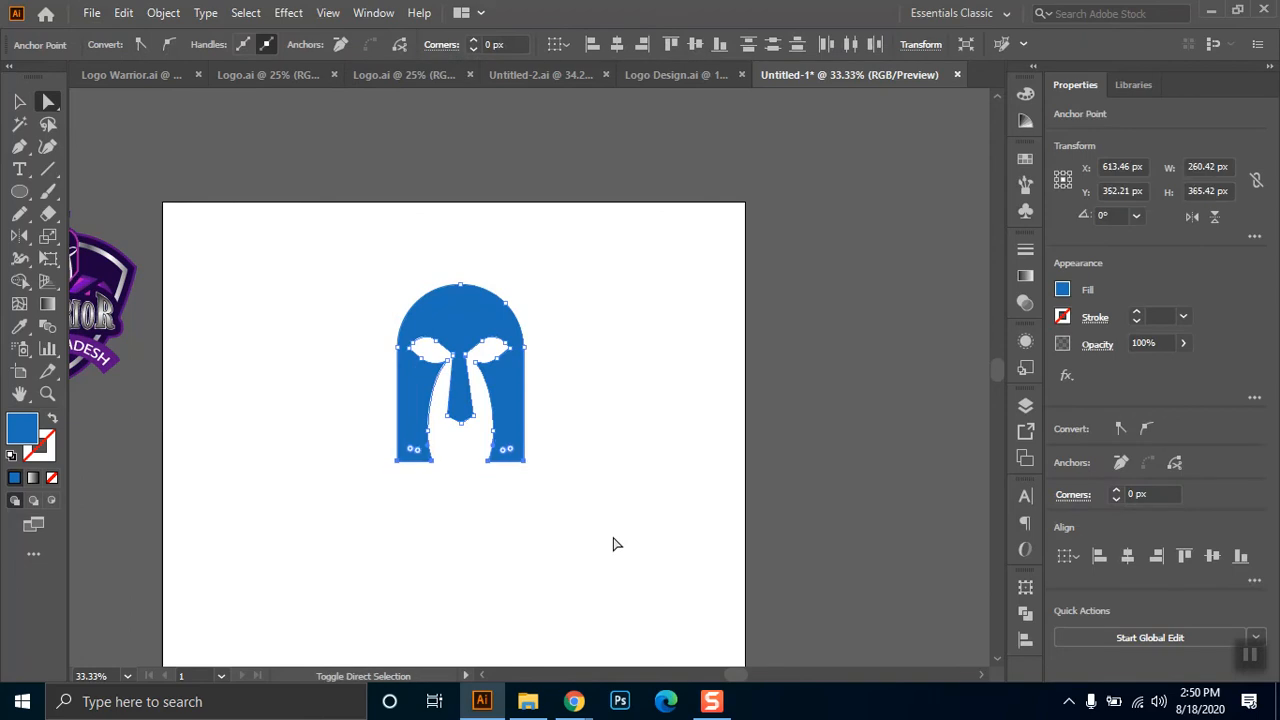
{"action": "left_click", "coordinate": [565, 482]}
- Try to reposition the helmet's lower right outer corner up and slightly outward on its own
{"action": "left_click", "coordinate": [524, 458]}
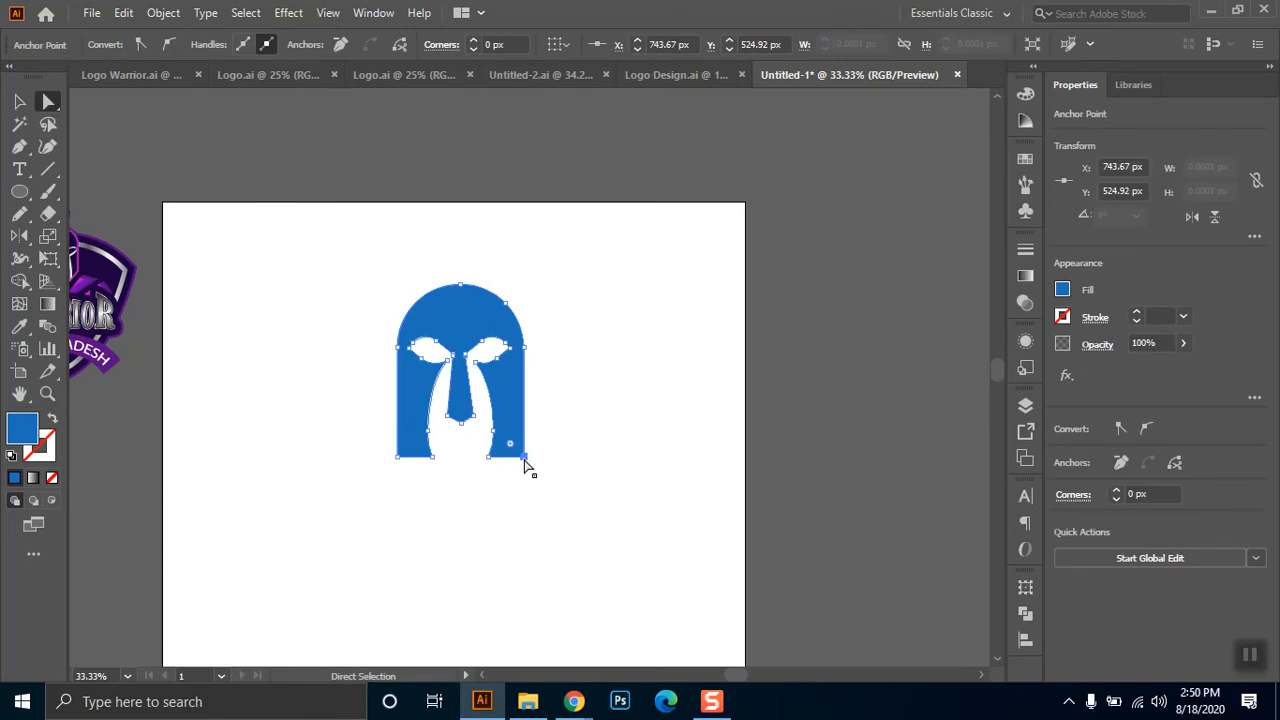
{"action": "left_click_drag", "start_coordinate": [525, 459], "coordinate": [531, 434]}
{"action": "key", "text": "ctrl+z"}
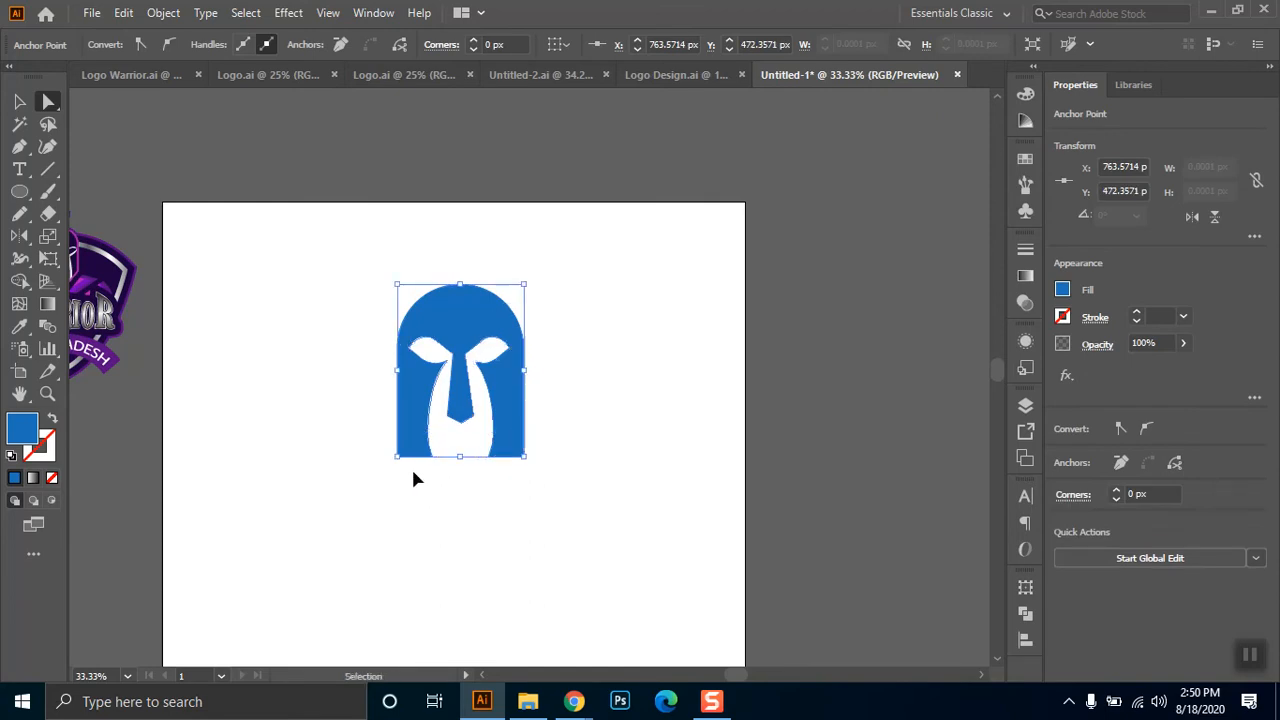
- Raise both outer bottom corners of the helmet by about 70 px so the cheek guards end in inward-slanting points
{"action": "left_click_drag", "start_coordinate": [376, 466], "coordinate": [405, 446]}
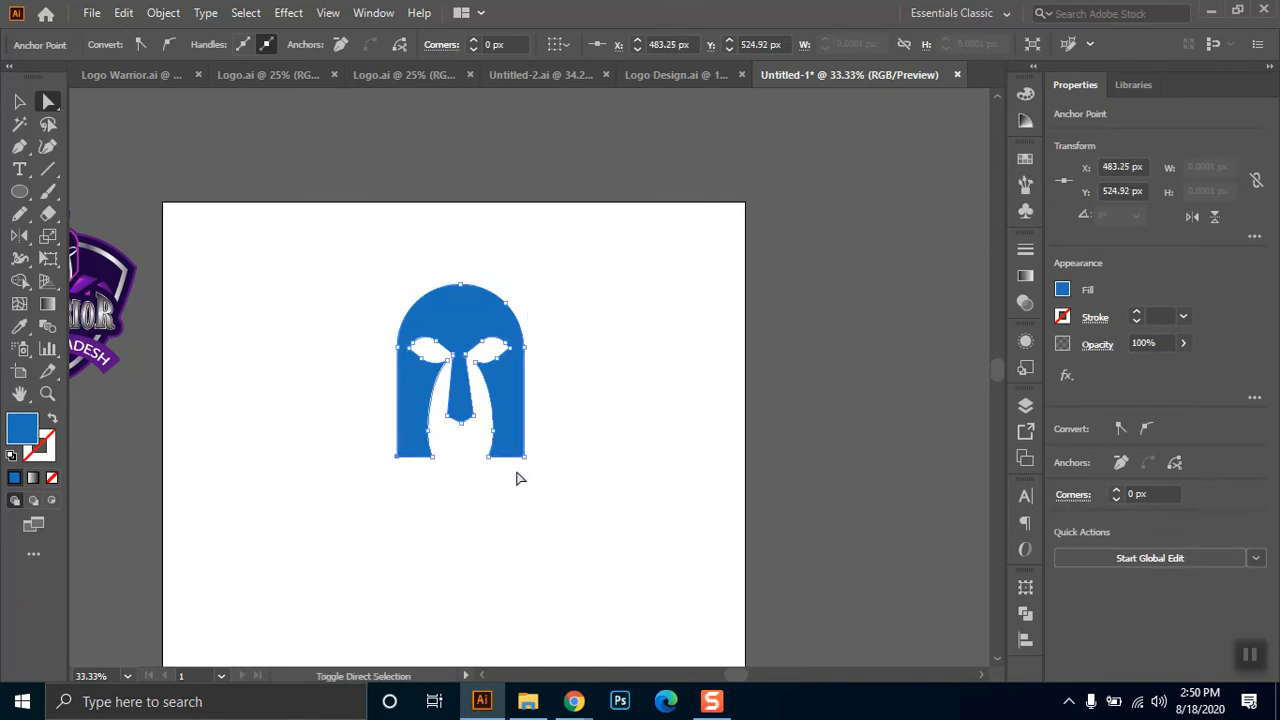
{"action": "left_click_drag", "start_coordinate": [516, 482], "coordinate": [543, 449]}
{"action": "key", "text": "shift+Up"}
{"action": "key", "text": "shift+Up"}
{"action": "key", "text": "shift+Up"}
{"action": "key", "text": "shift+Up"}
{"action": "key", "text": "shift+Up"}
{"action": "key", "text": "shift+Up"}
{"action": "key", "text": "shift+Up"}
{"action": "key", "text": "shift+Up"}
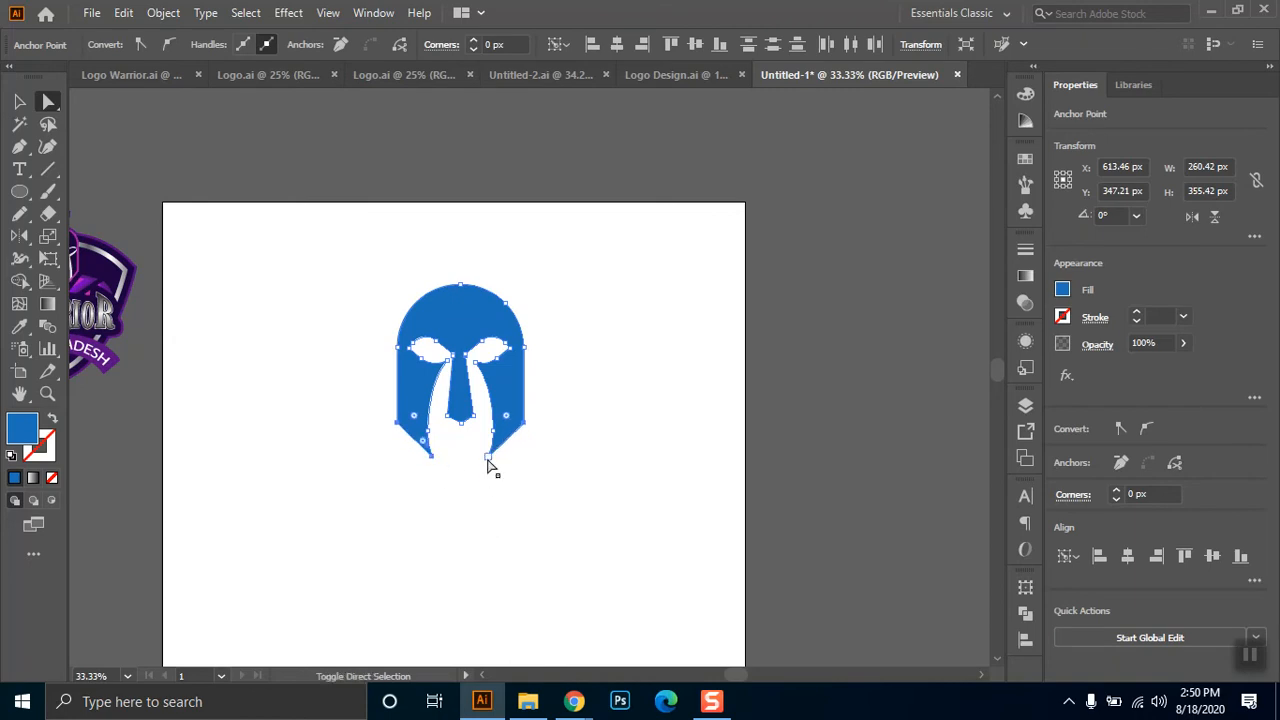
- Lengthen the cheek guards by moving all four of their lower anchor points down 30 px
{"action": "key", "text": "shift+Down"}
{"action": "key", "text": "shift+Down"}
{"action": "key", "text": "shift+Down"}
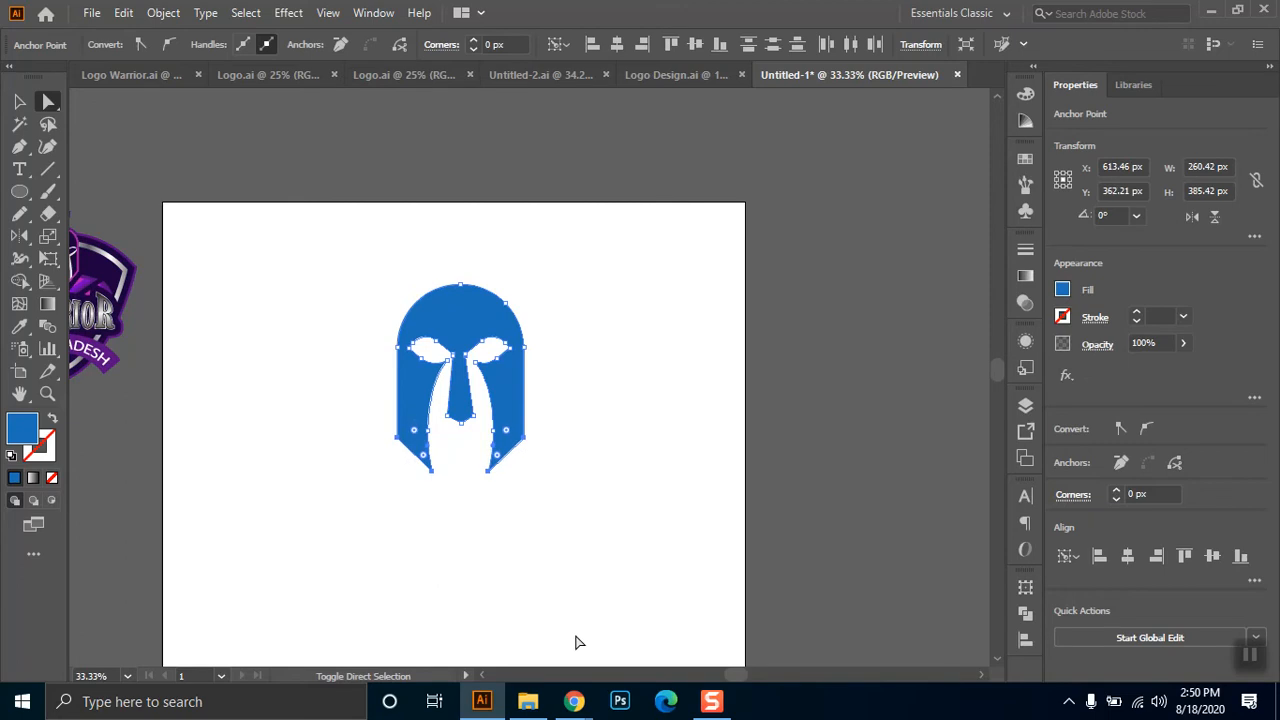
{"action": "left_click", "coordinate": [621, 572]}
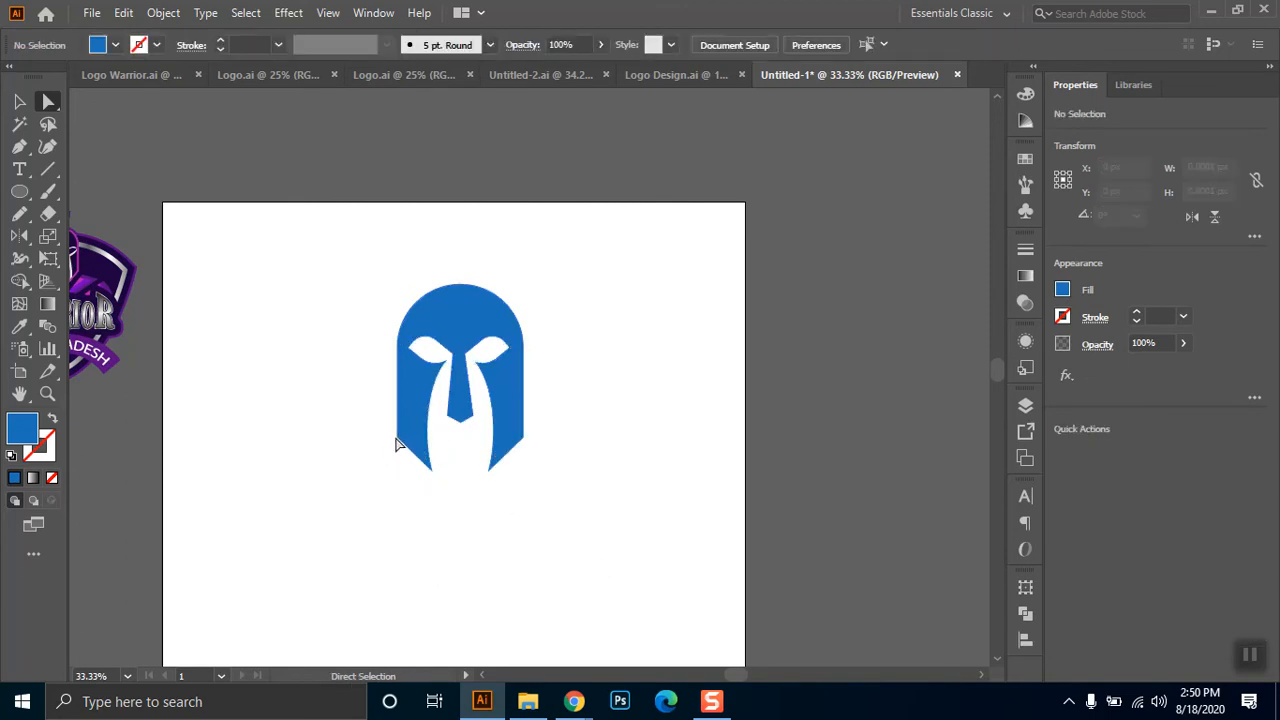
- Flare the cheek guards by moving their outer lower corners horizontally outward to about X 463 px and X 765.5 px
{"action": "left_click_drag", "start_coordinate": [397, 444], "coordinate": [387, 440]}
{"action": "left_click_drag", "start_coordinate": [527, 444], "coordinate": [535, 441]}
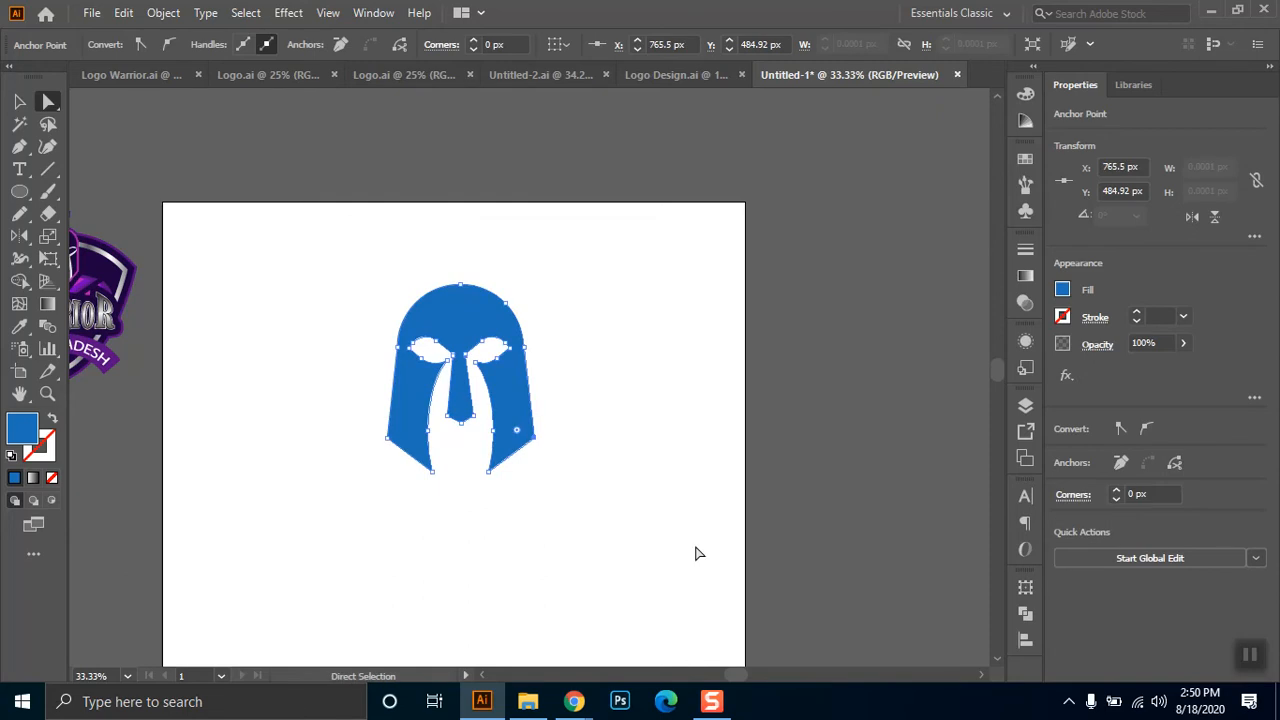
{"action": "left_click", "coordinate": [638, 497]}
- Curve both outer side edges of the helmet inward above the flared lower corners with the Pen tool
{"action": "left_click", "coordinate": [535, 443]}
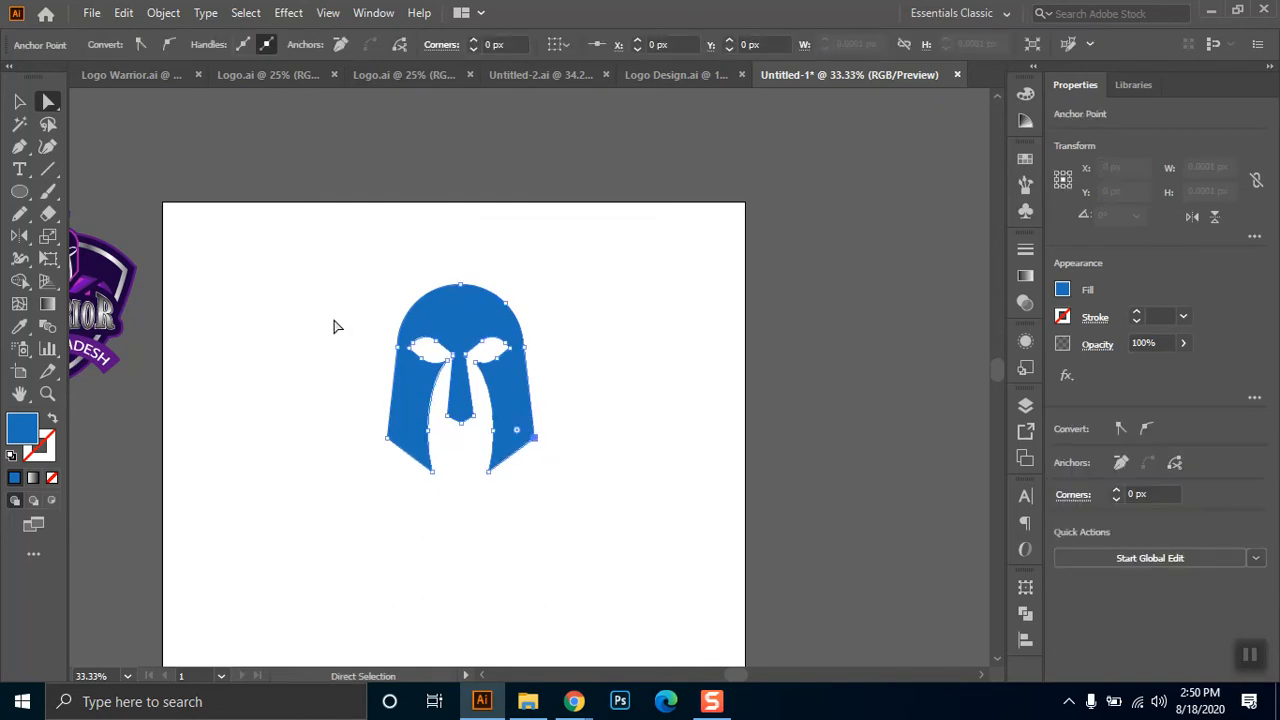
{"action": "key", "text": "p"}
{"action": "mouse_move", "coordinate": [534, 442]}
{"action": "left_mouse_down"}
{"action": "mouse_move", "coordinate": [552, 440]}
{"action": "mouse_move", "coordinate": [537, 438]}
{"action": "left_mouse_up"}
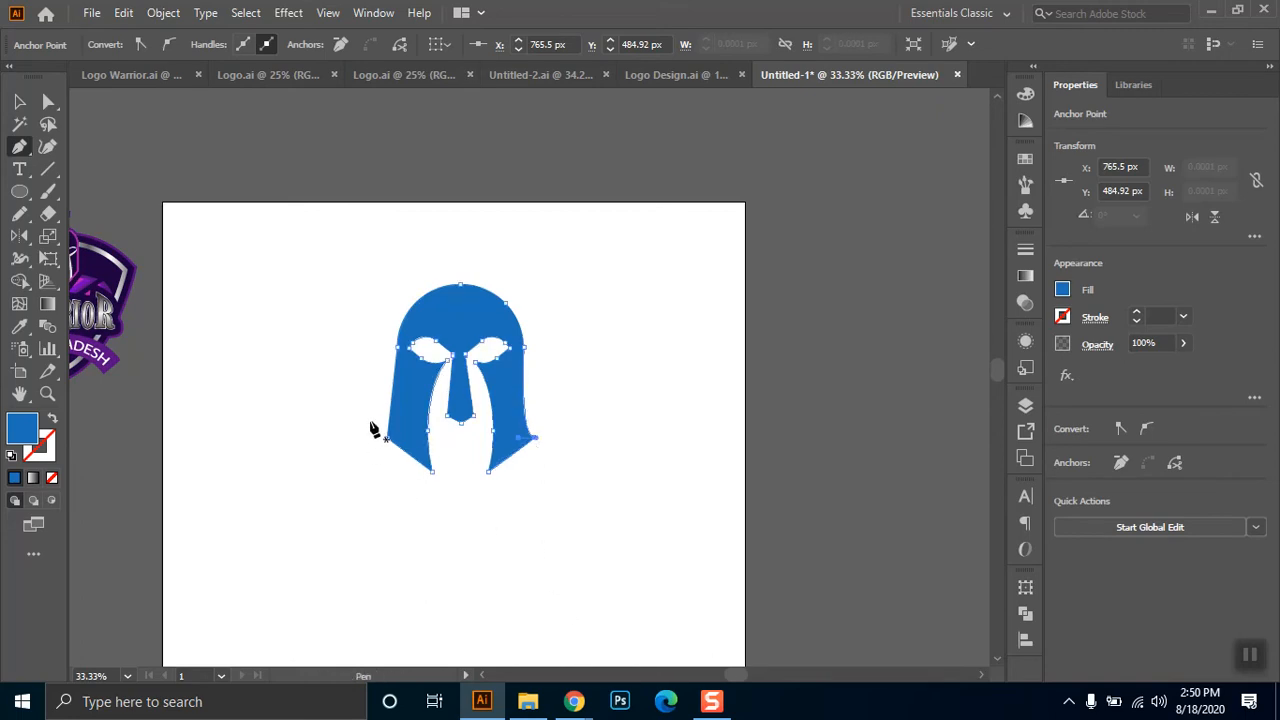
{"action": "left_click_drag", "start_coordinate": [386, 438], "coordinate": [400, 441]}
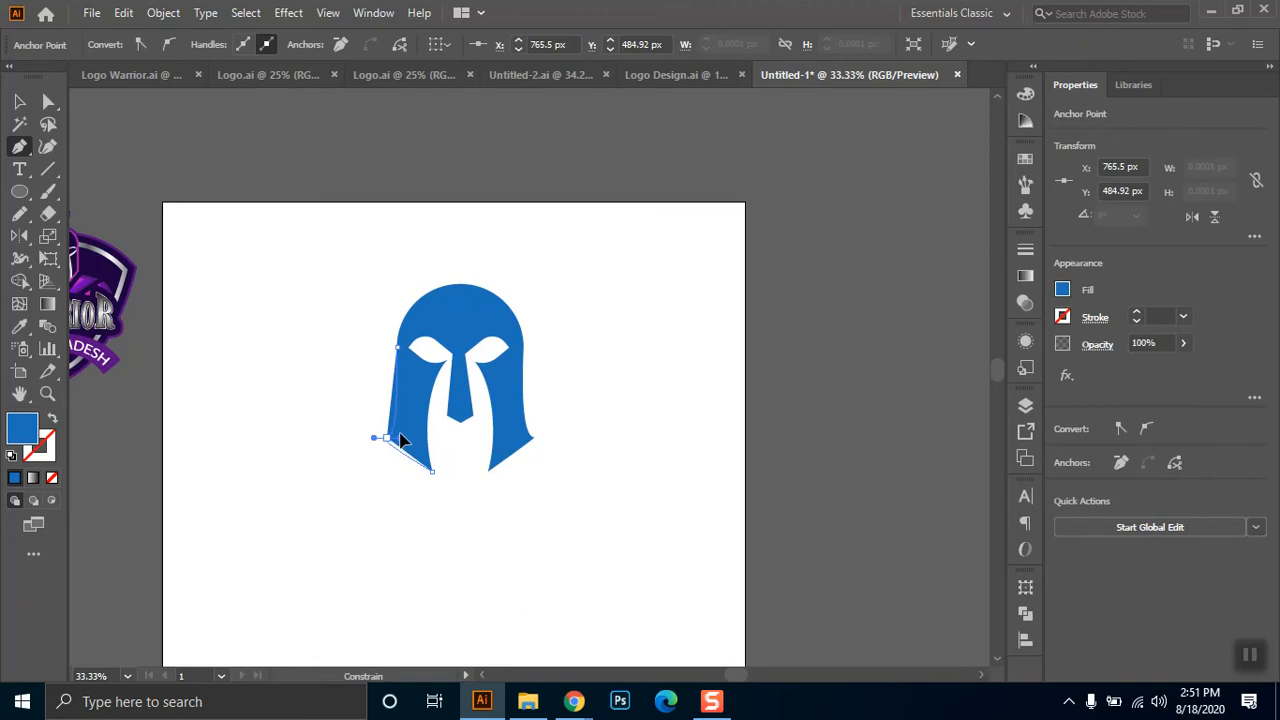
{"action": "mouse_move", "coordinate": [400, 433]}
{"action": "left_mouse_down"}
{"action": "mouse_move", "coordinate": [372, 437]}
{"action": "mouse_move", "coordinate": [386, 441]}
{"action": "left_mouse_up"}
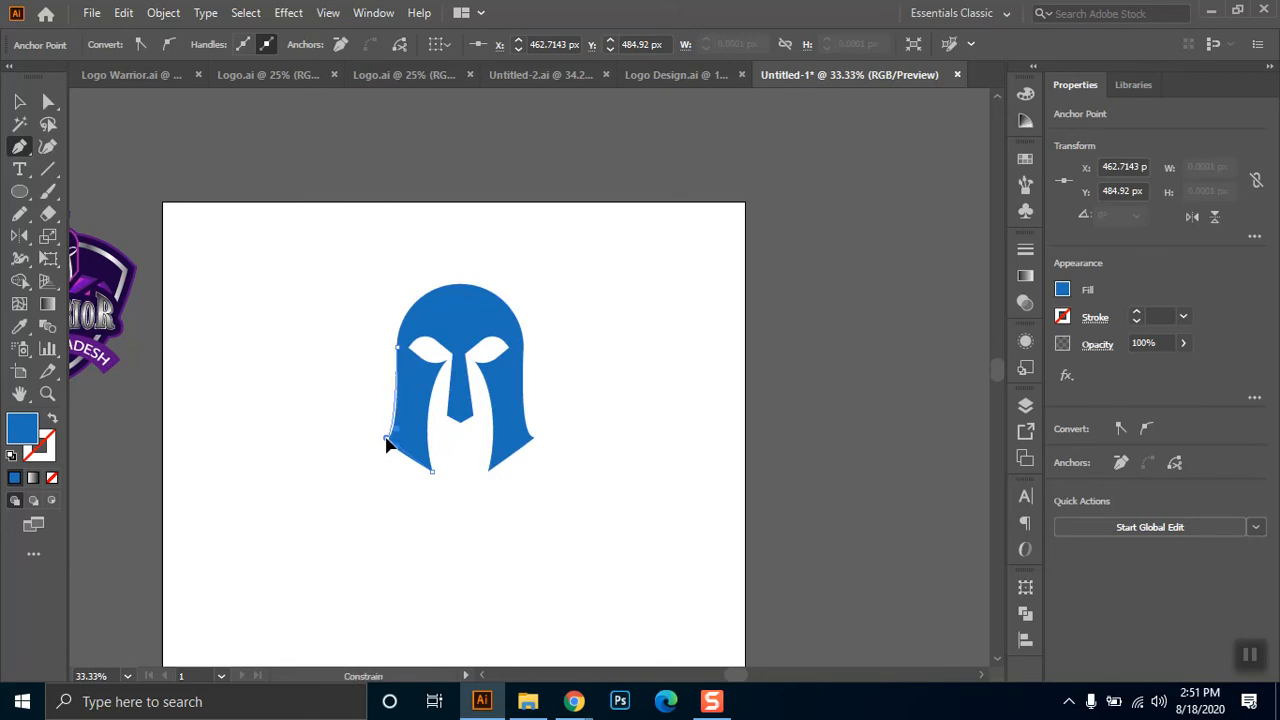
{"action": "left_click_drag", "start_coordinate": [385, 438], "coordinate": [386, 438]}
{"action": "left_click", "coordinate": [377, 477]}
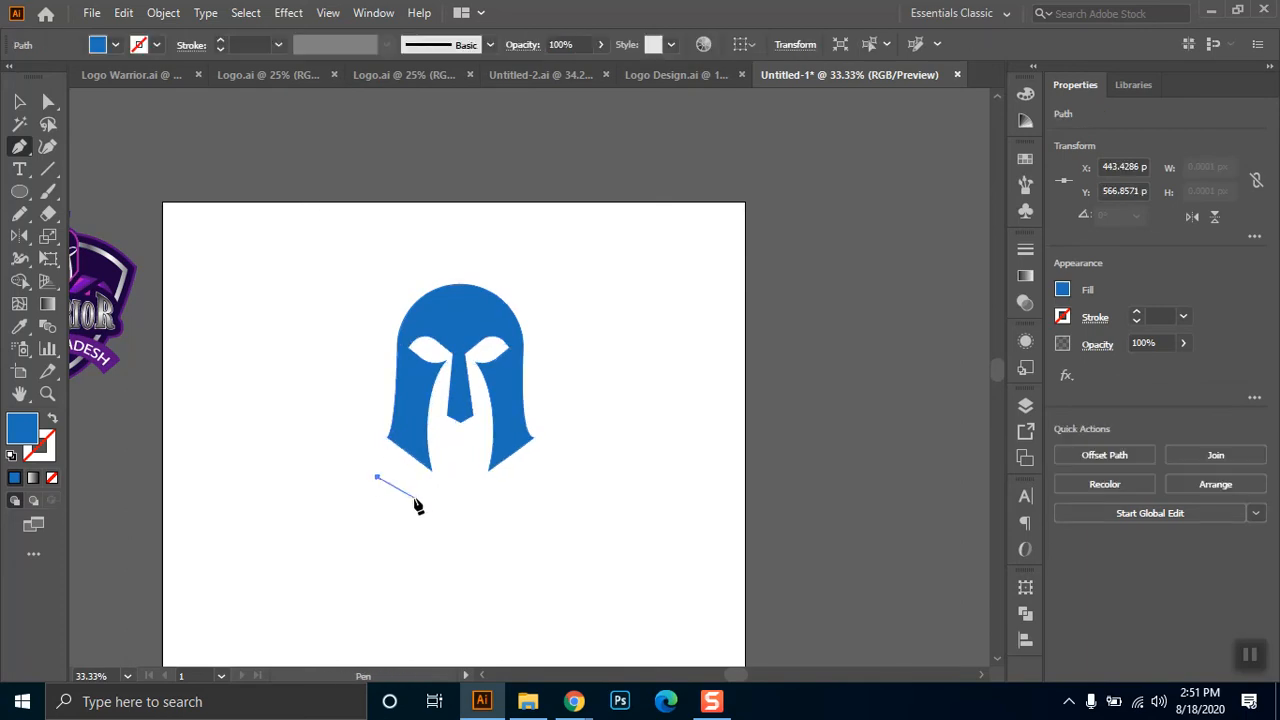
{"action": "key", "text": "ctrl+z"}
- Move the whole helmet up and to the right to about X 682 px, Y 337 px
{"action": "left_click", "coordinate": [19, 101]}
{"action": "left_click", "coordinate": [363, 430]}
{"action": "left_click_drag", "start_coordinate": [372, 257], "coordinate": [538, 486]}
{"action": "left_click_drag", "start_coordinate": [457, 323], "coordinate": [489, 310]}
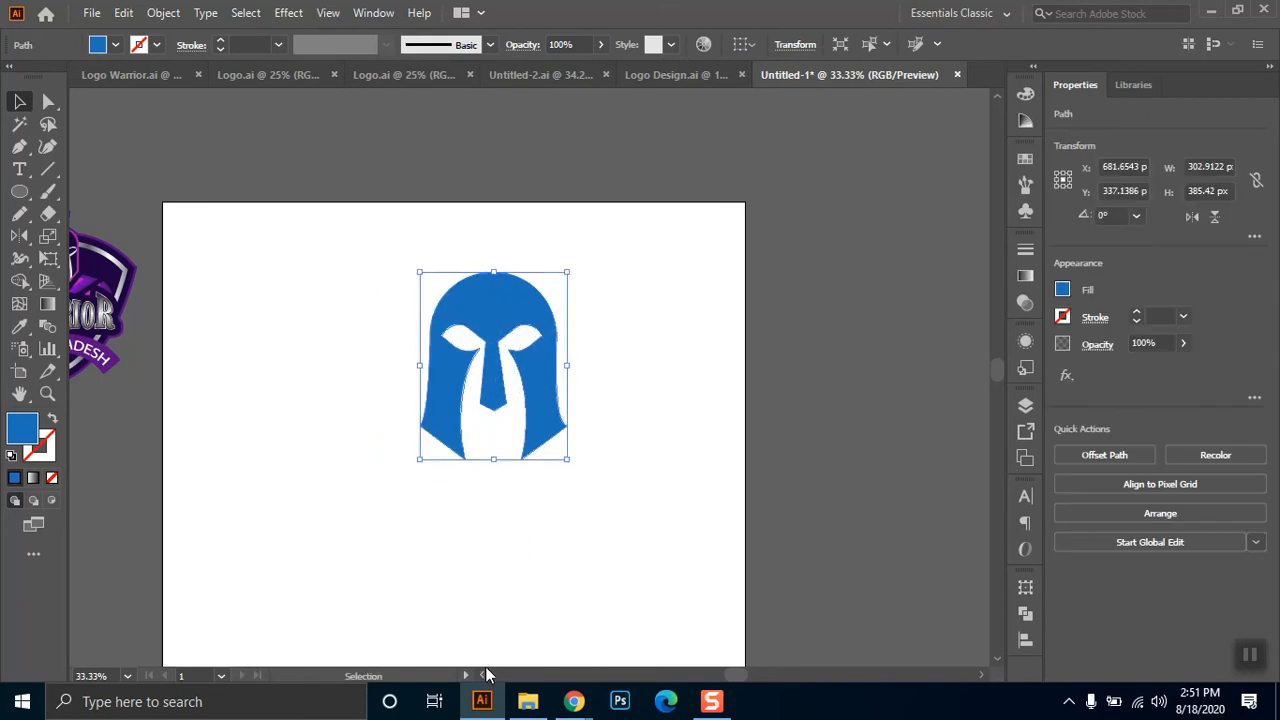
{"action": "left_click", "coordinate": [531, 500]}
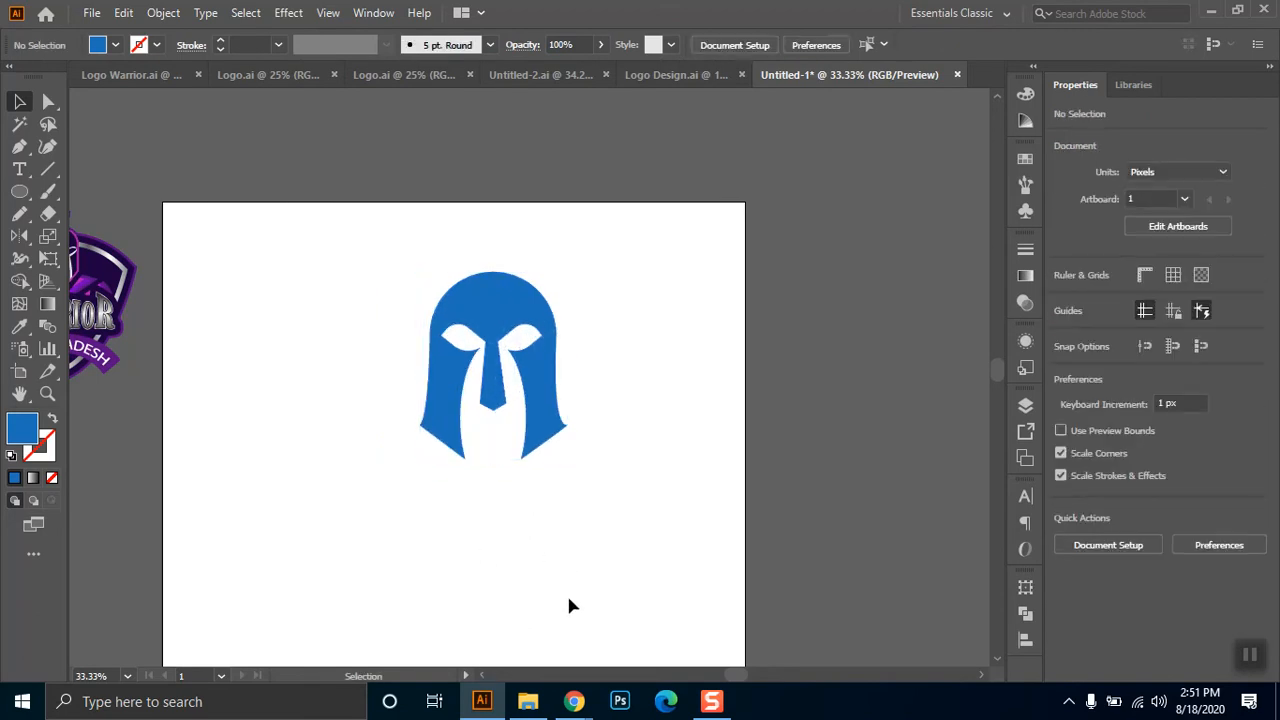
- Examine the helmet in the reference Warrior Bangladesh logo and compare its shape with the drawn helmet
{"action": "scroll", "coordinate": [212, 444], "scroll_direction": "down", "scroll_amount": 1}
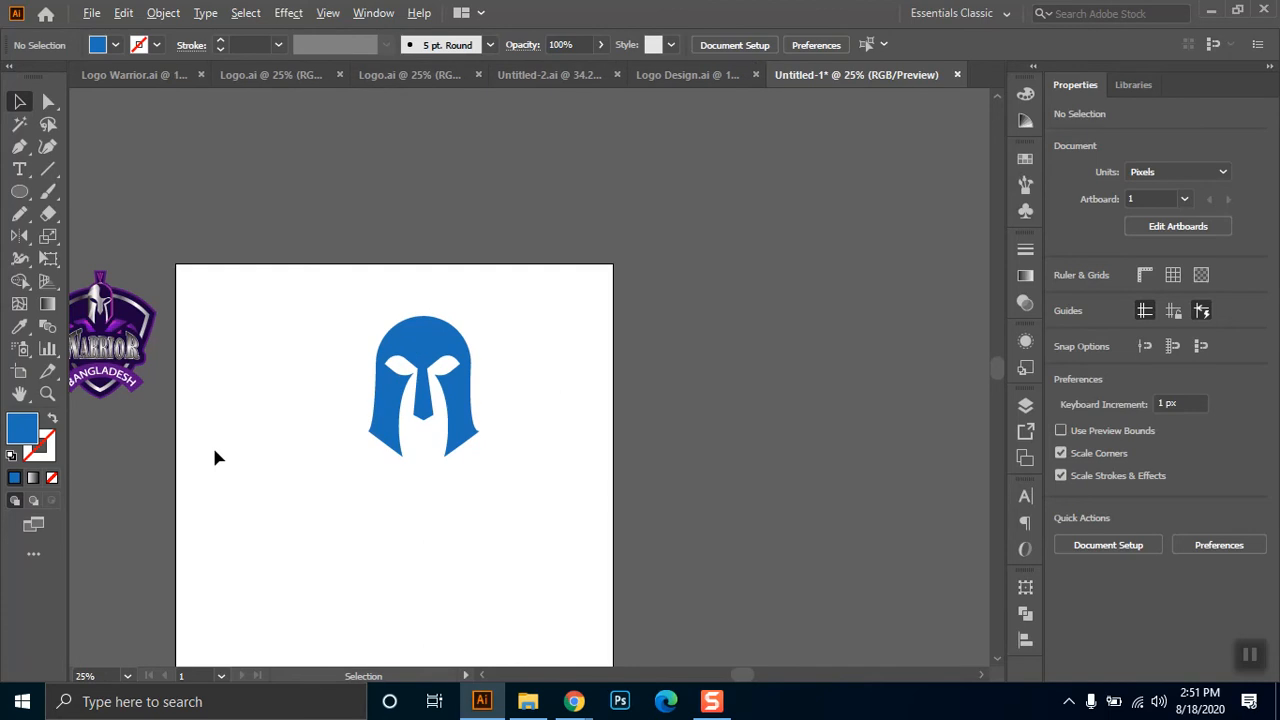
{"action": "left_click_drag", "start_coordinate": [217, 394], "coordinate": [324, 395]}
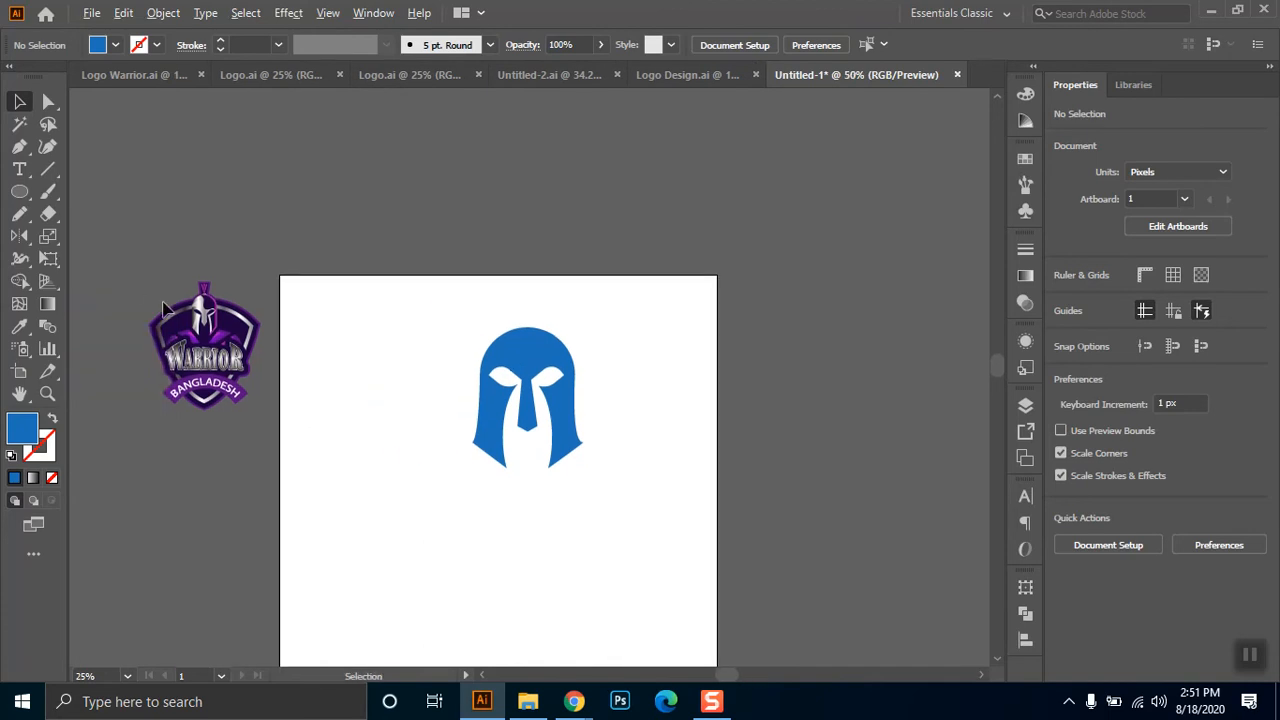
{"action": "scroll", "coordinate": [165, 310], "scroll_direction": "up", "scroll_amount": 3}
{"action": "scroll", "coordinate": [285, 397], "scroll_direction": "up", "scroll_amount": 4}
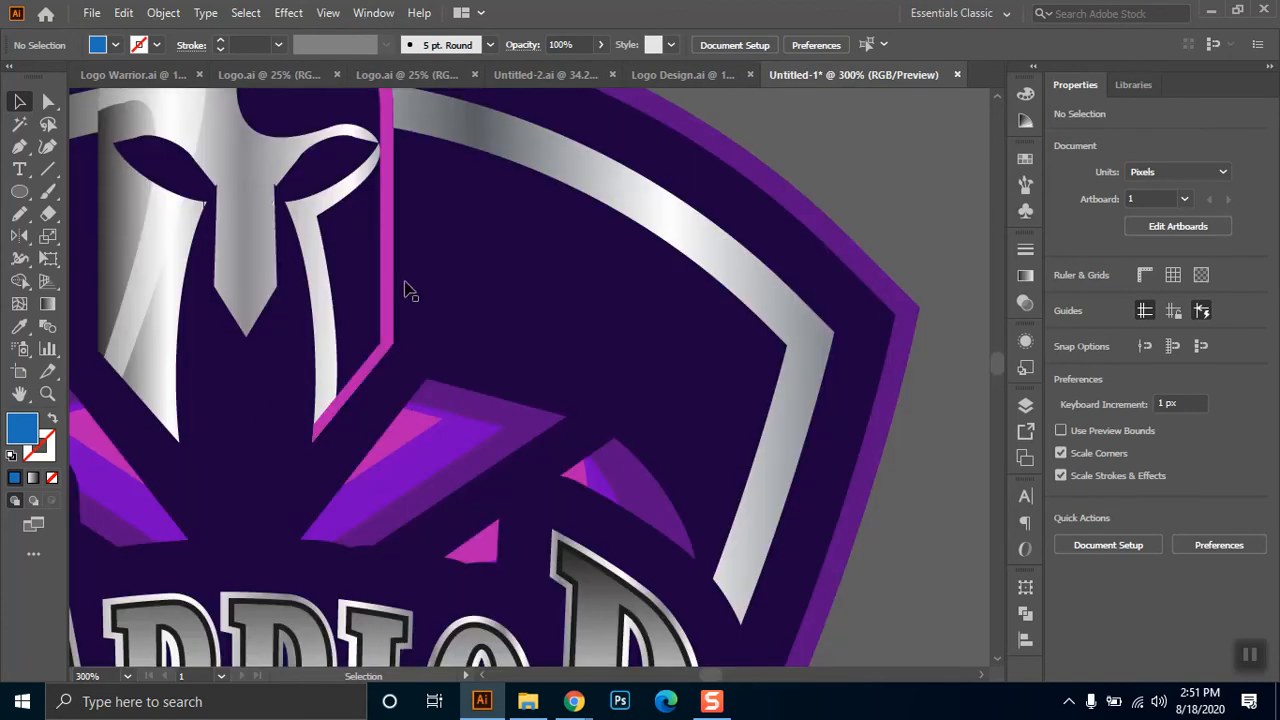
{"action": "scroll", "coordinate": [476, 350], "scroll_direction": "down", "scroll_amount": 2}
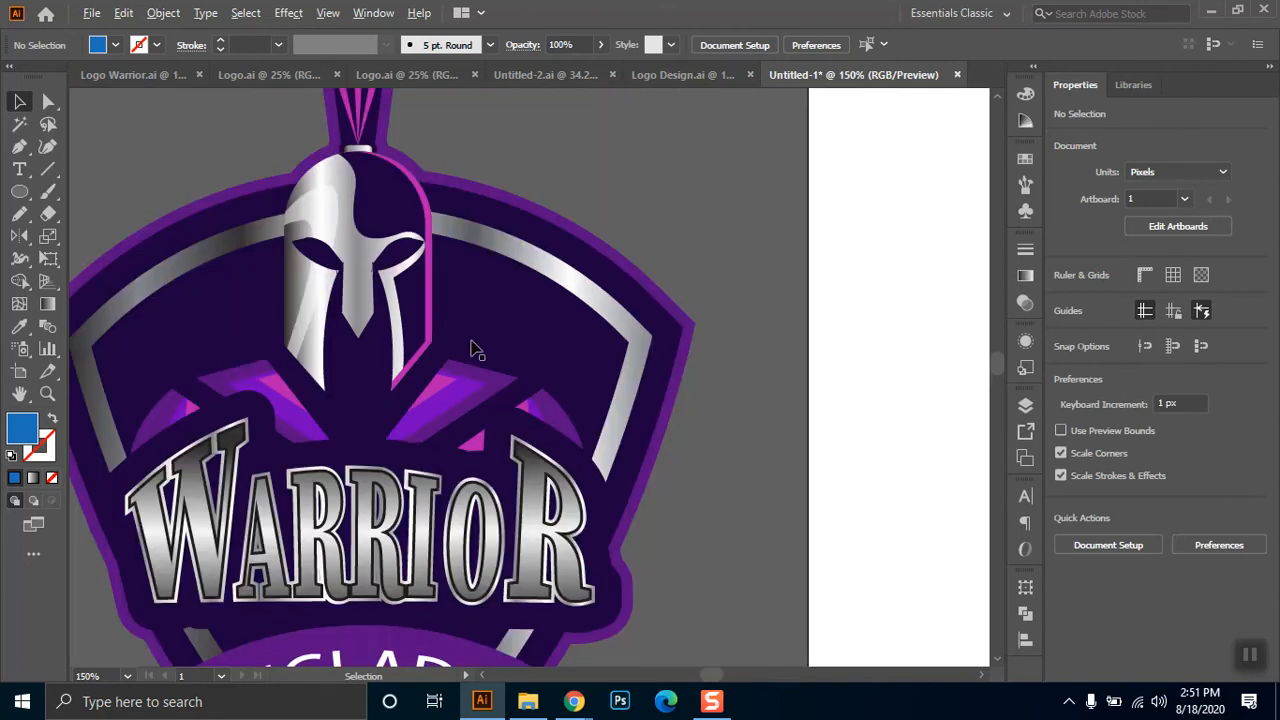
{"action": "scroll", "coordinate": [688, 385], "scroll_direction": "down", "scroll_amount": 4}
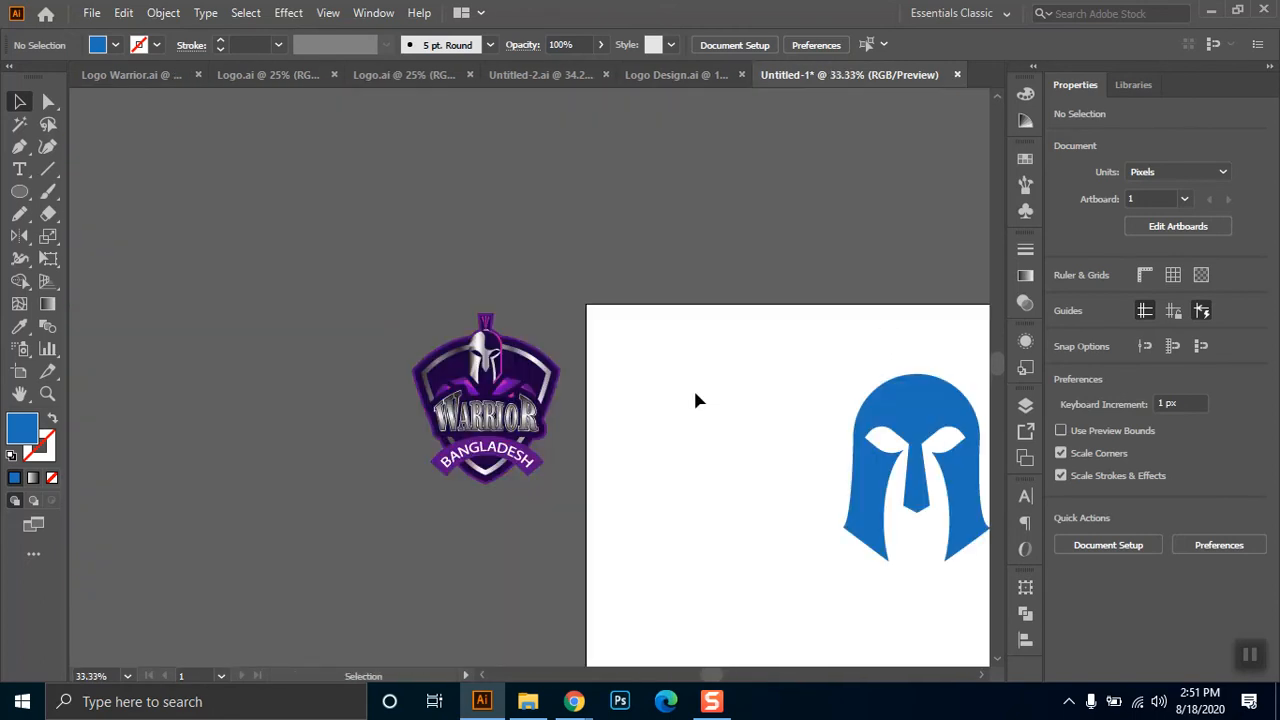
{"action": "left_click_drag", "start_coordinate": [799, 439], "coordinate": [668, 420]}
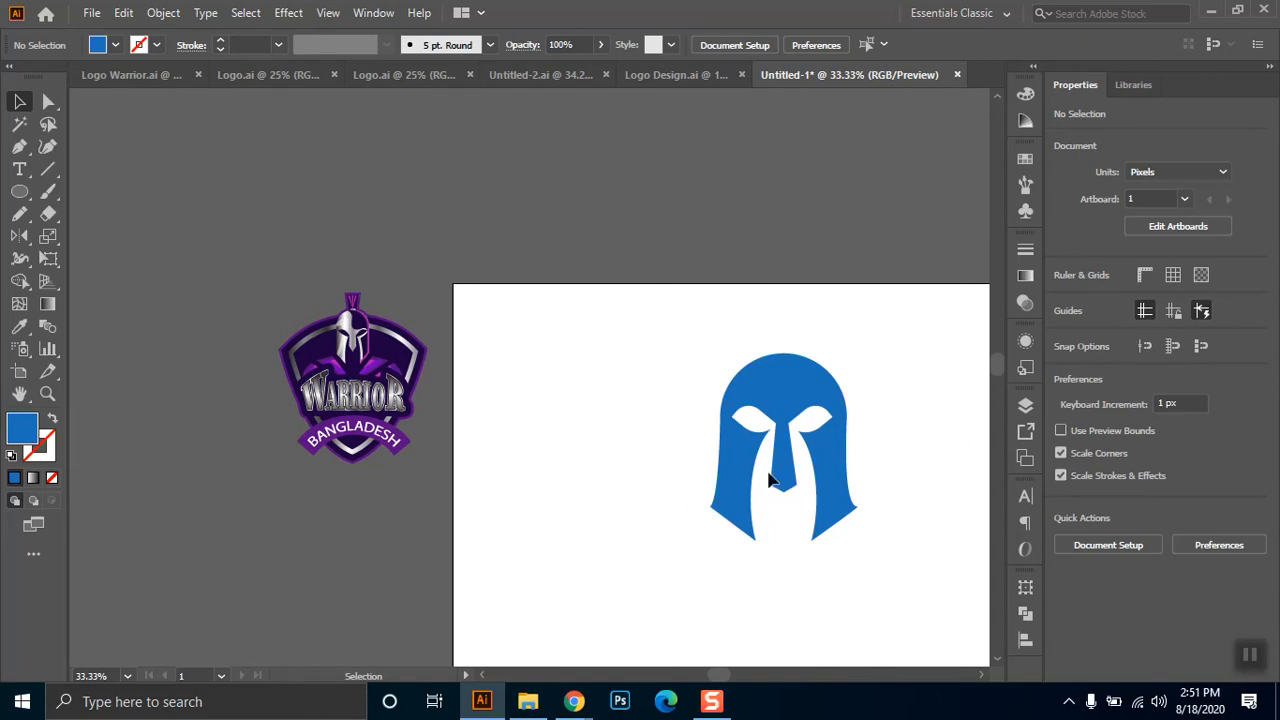
{"action": "scroll", "coordinate": [695, 500], "scroll_direction": "down", "scroll_amount": 1}
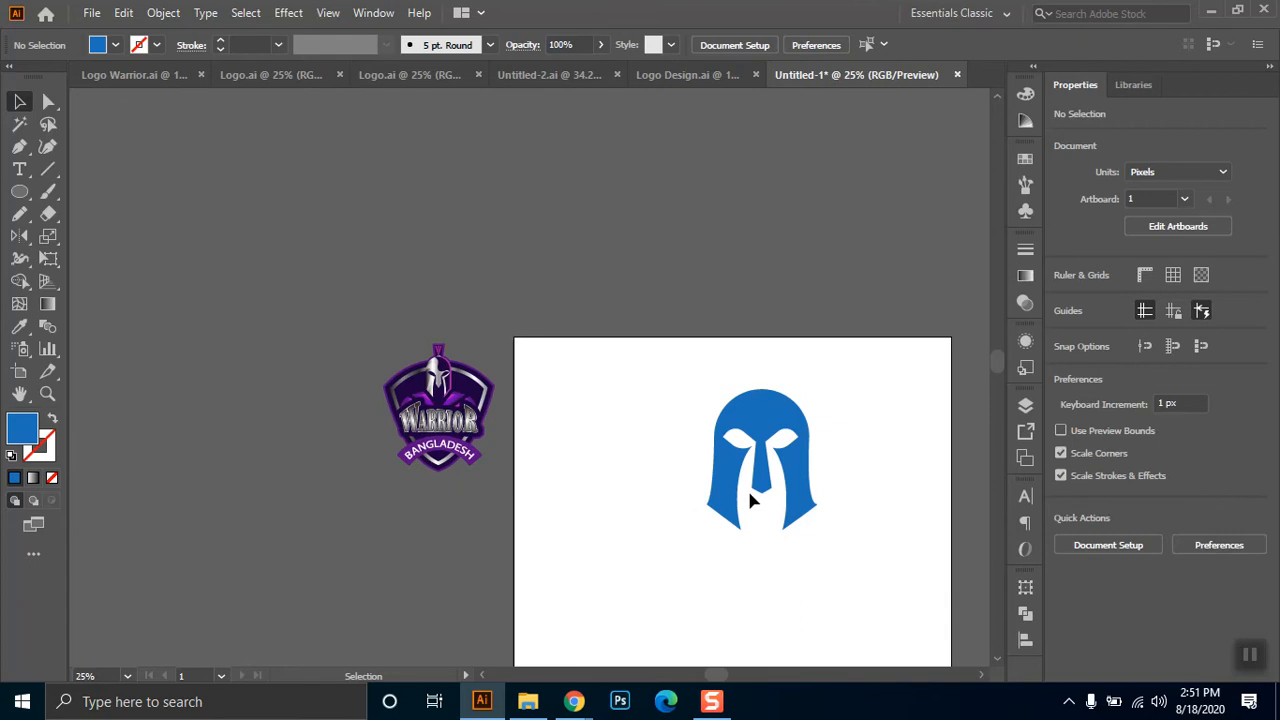
- Examine the crest on top of the helmet in the reference Warrior Bangladesh logo
{"action": "left_click_drag", "start_coordinate": [750, 490], "coordinate": [558, 468]}
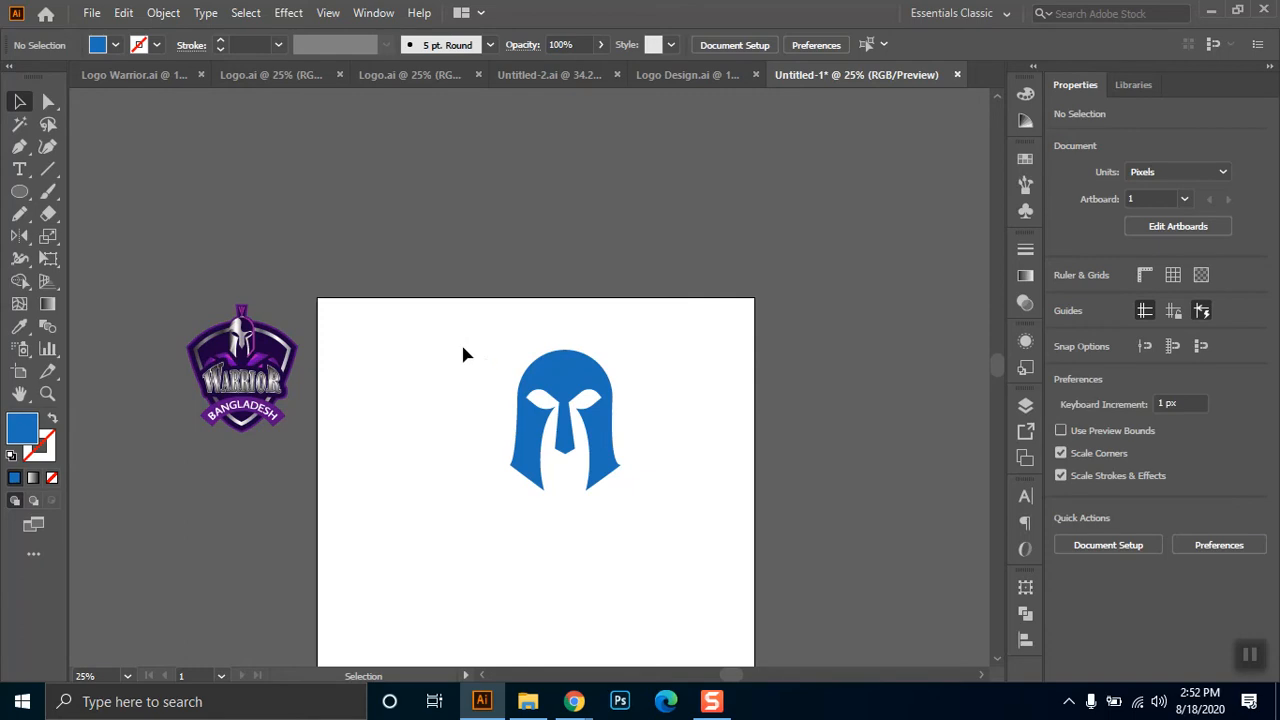
{"action": "left_click", "coordinate": [47, 393]}
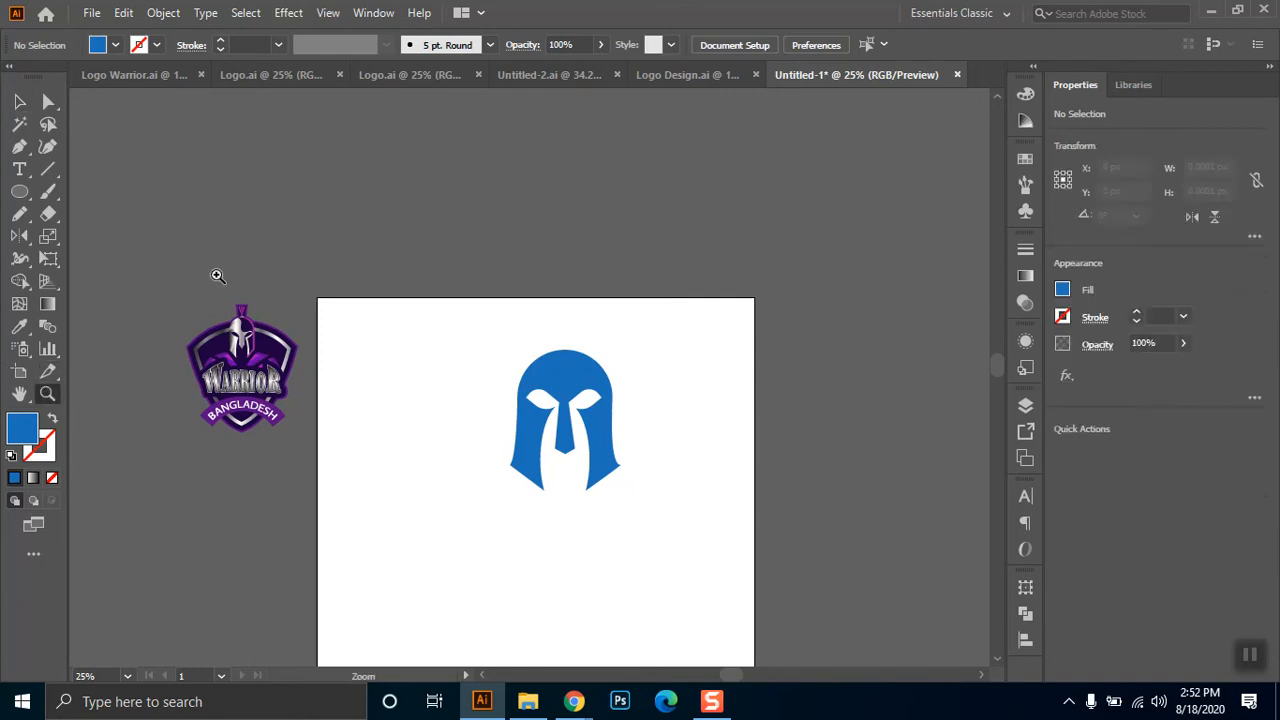
{"action": "left_click_drag", "start_coordinate": [217, 275], "coordinate": [266, 376]}
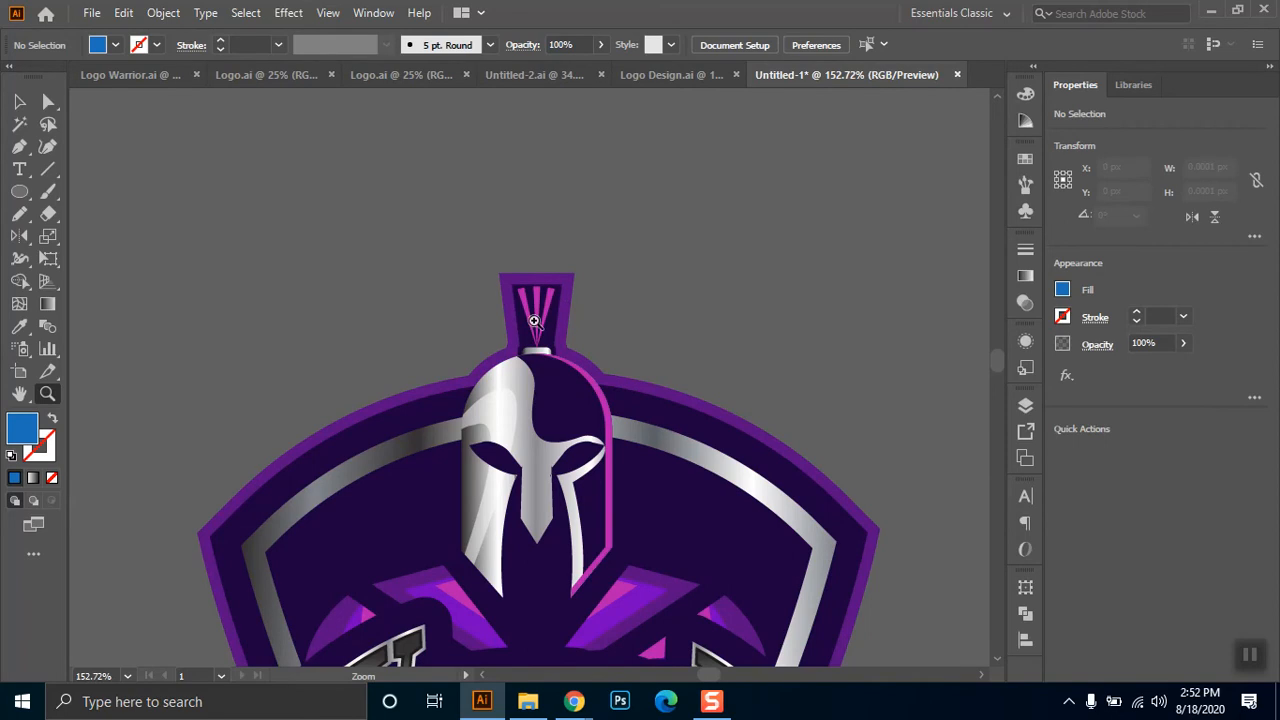
{"action": "left_click", "coordinate": [19, 101]}
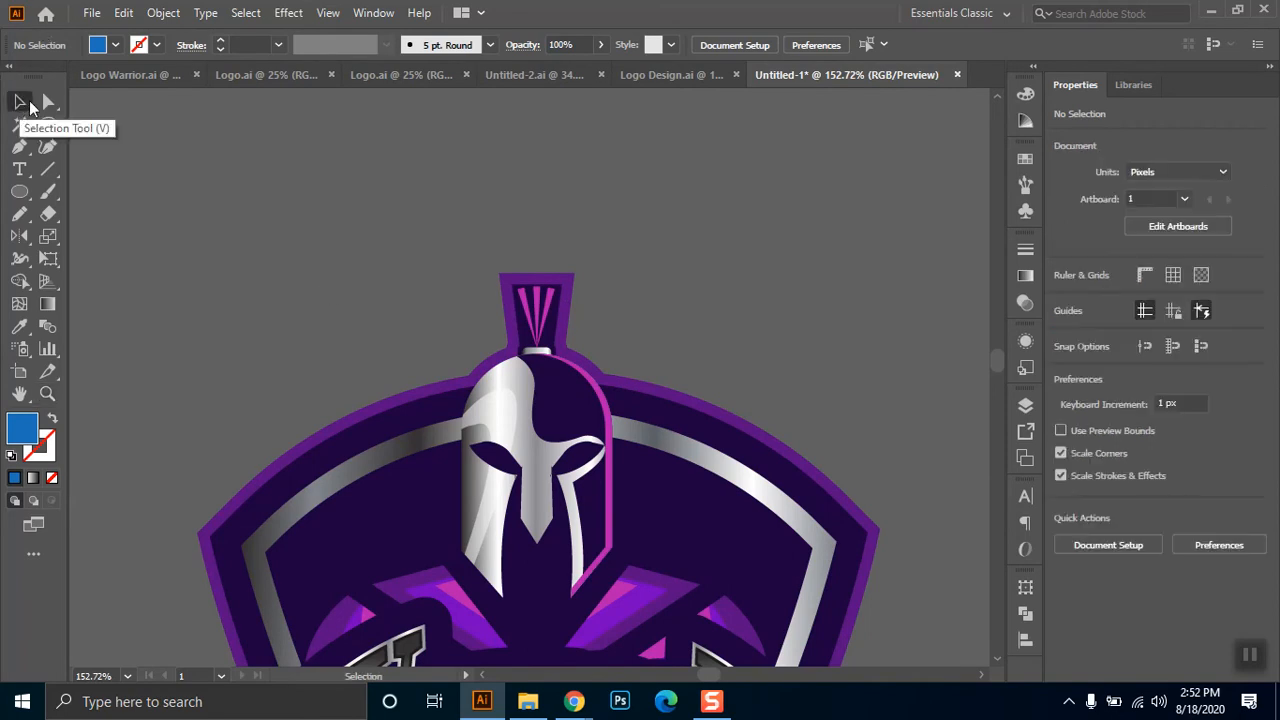
{"action": "scroll", "coordinate": [550, 314], "scroll_direction": "down", "scroll_amount": 4}
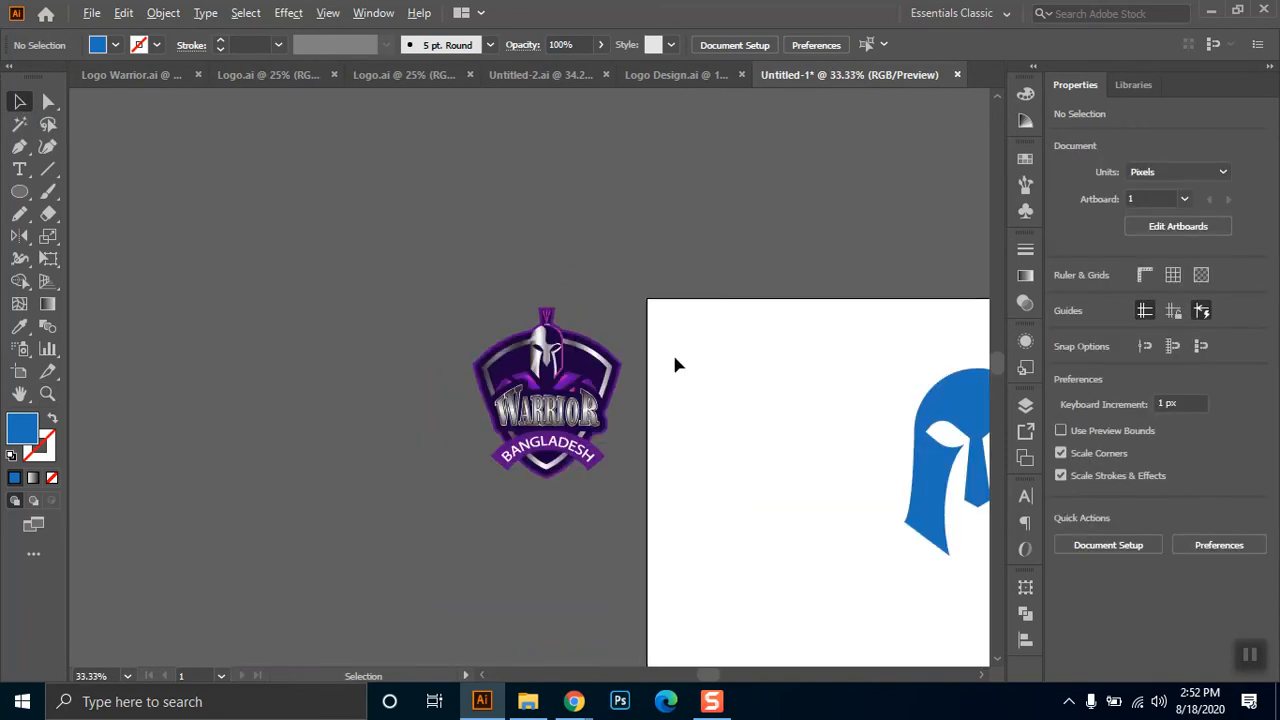
{"action": "left_click_drag", "start_coordinate": [897, 392], "coordinate": [538, 373]}
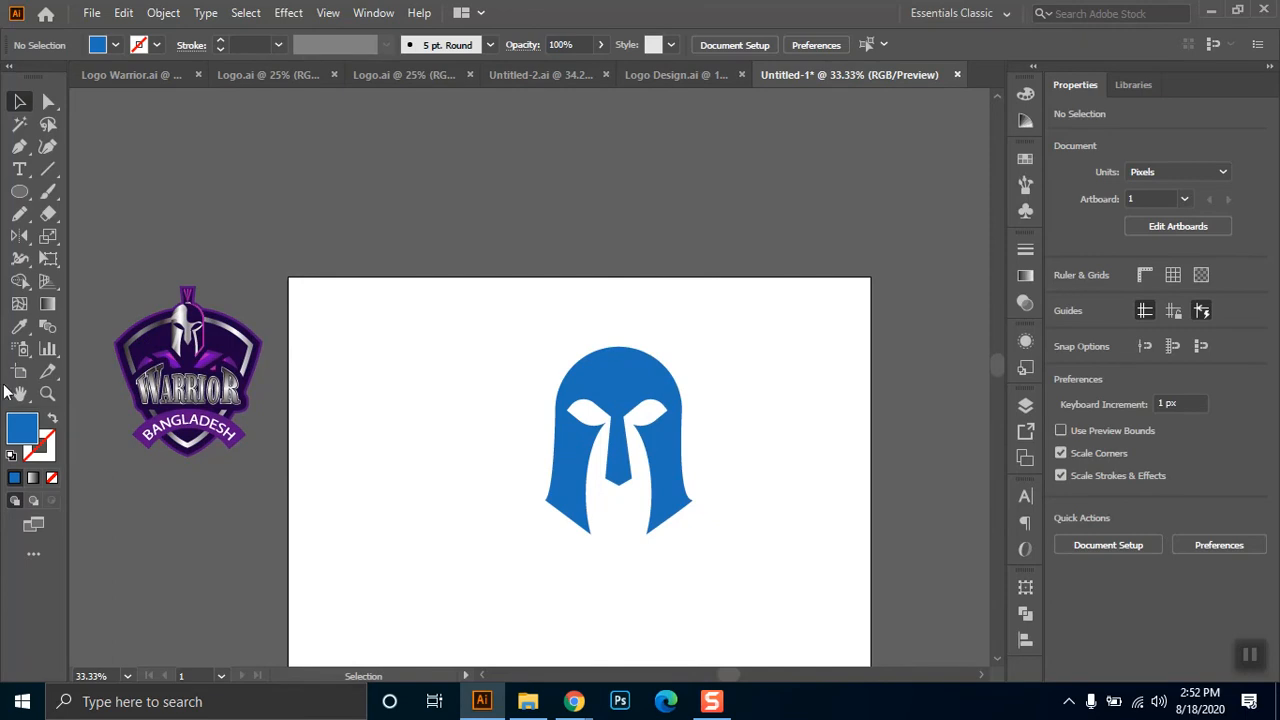
- Draw a triangle with a 50 px radius beside the helmet and reshape it into a spike about 34 px wide and 268 px tall
{"action": "left_click", "coordinate": [20, 192]}
{"action": "left_click_drag", "start_coordinate": [20, 192], "coordinate": [92, 258]}
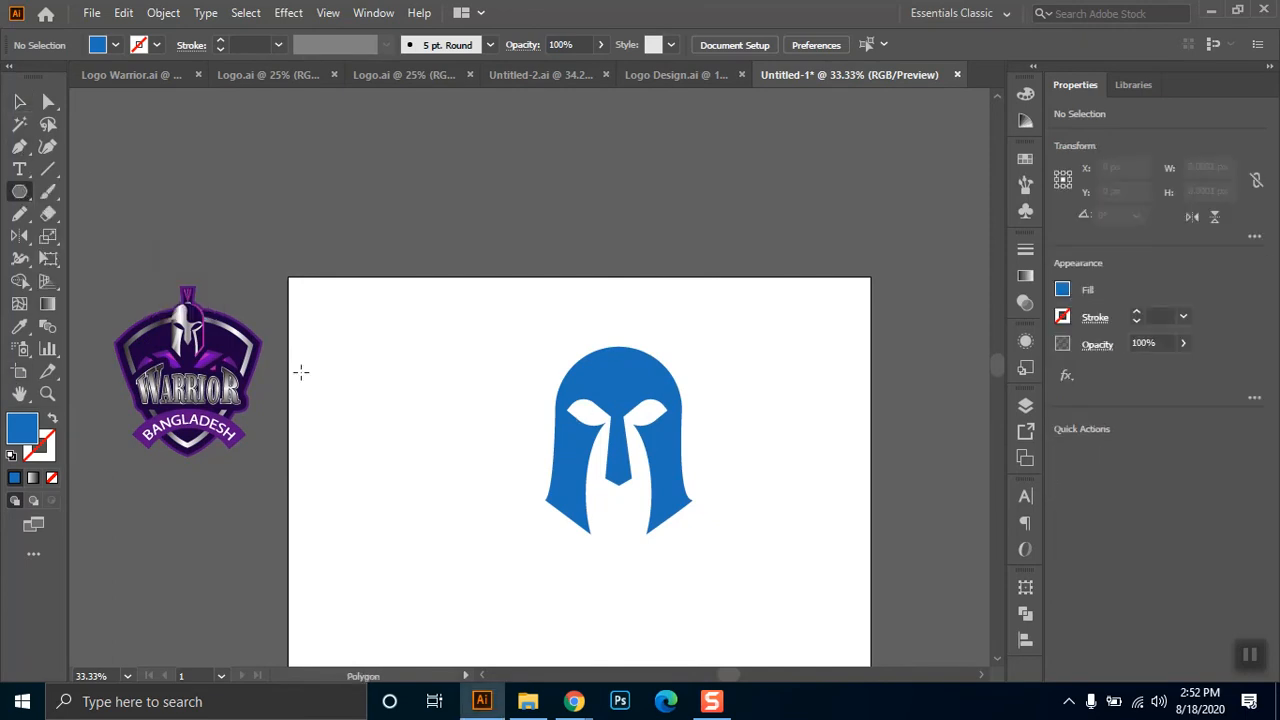
{"action": "left_click", "coordinate": [440, 390]}
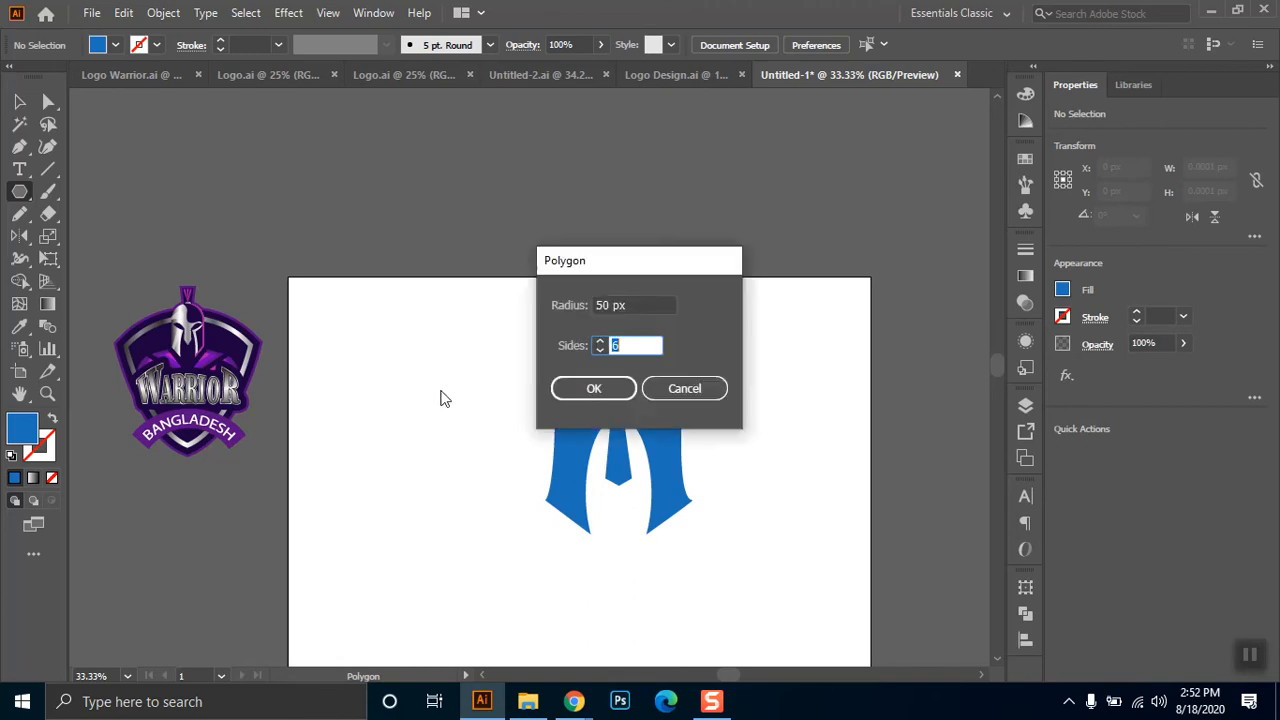
{"action": "left_click", "coordinate": [587, 390]}
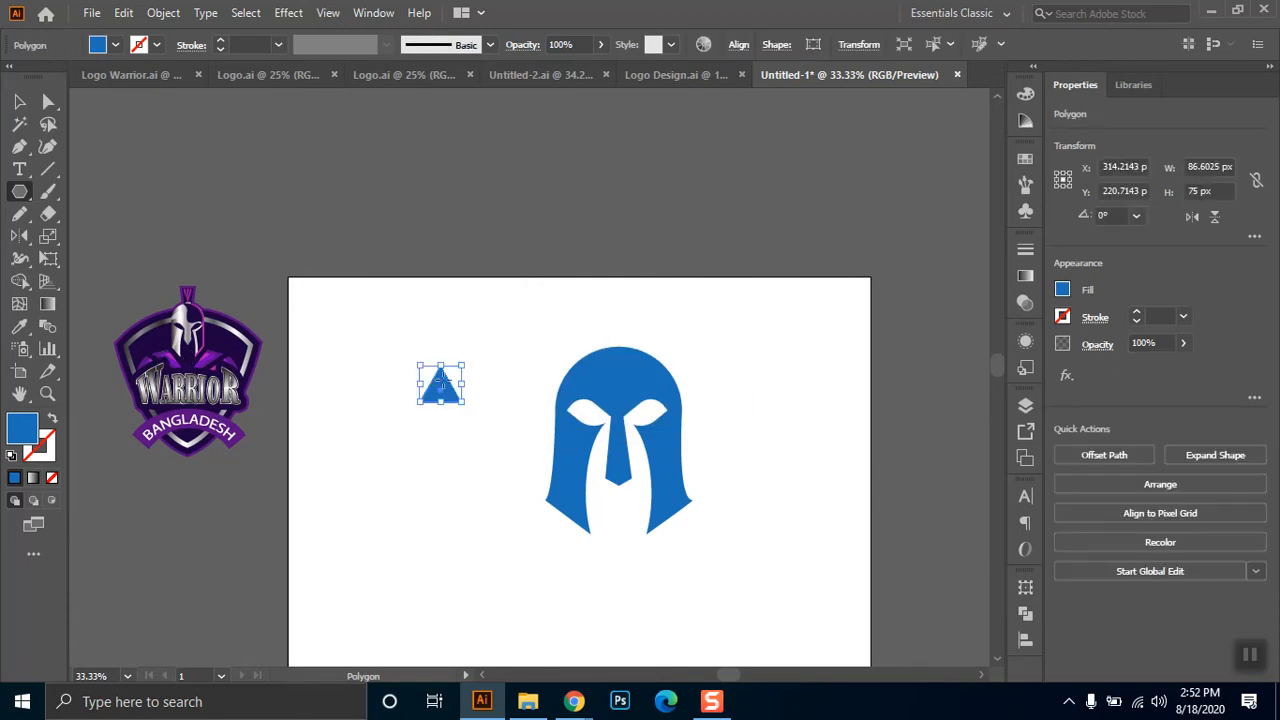
{"action": "left_click", "coordinate": [19, 101]}
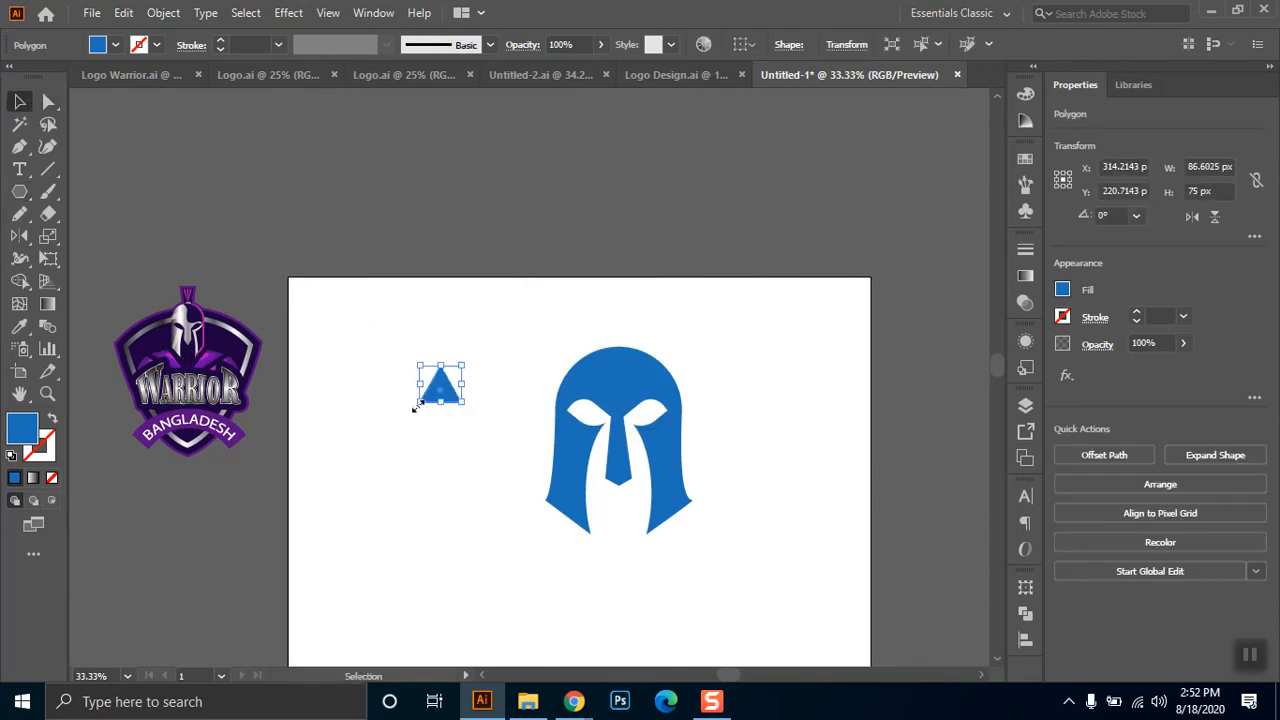
{"action": "left_click_drag", "start_coordinate": [442, 402], "coordinate": [441, 495]}
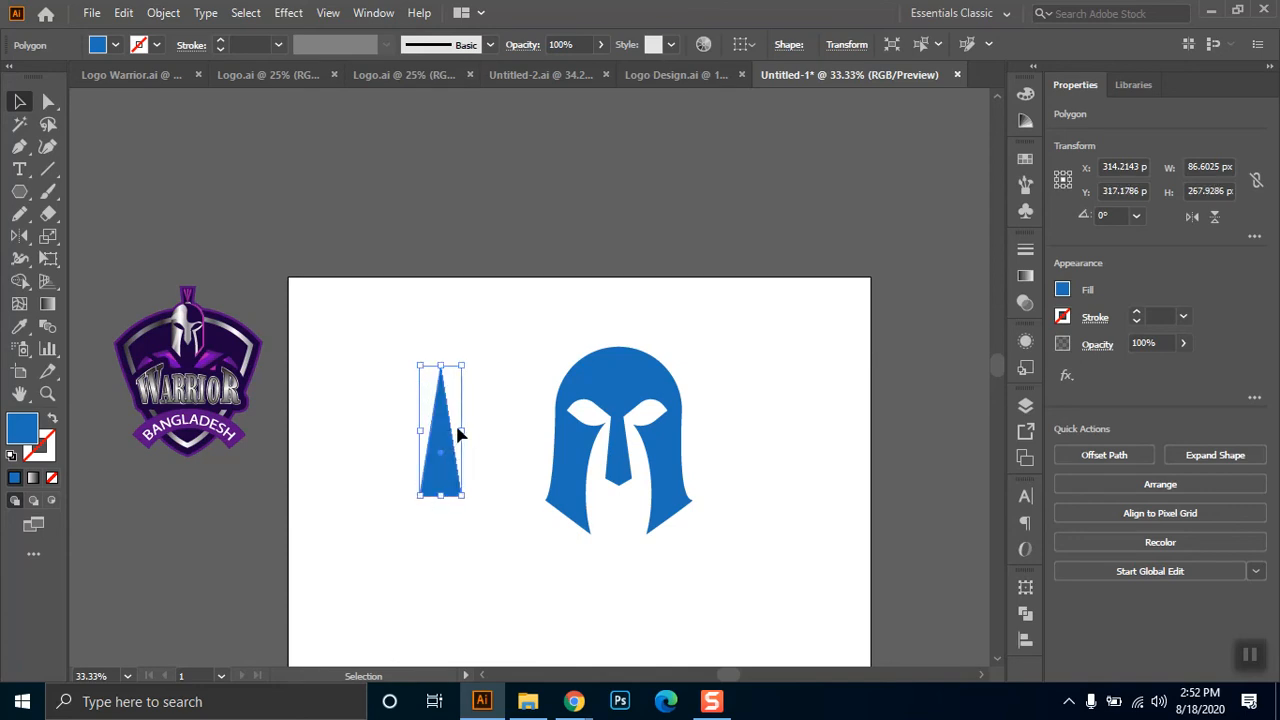
{"action": "left_click_drag", "start_coordinate": [462, 431], "coordinate": [440, 445]}
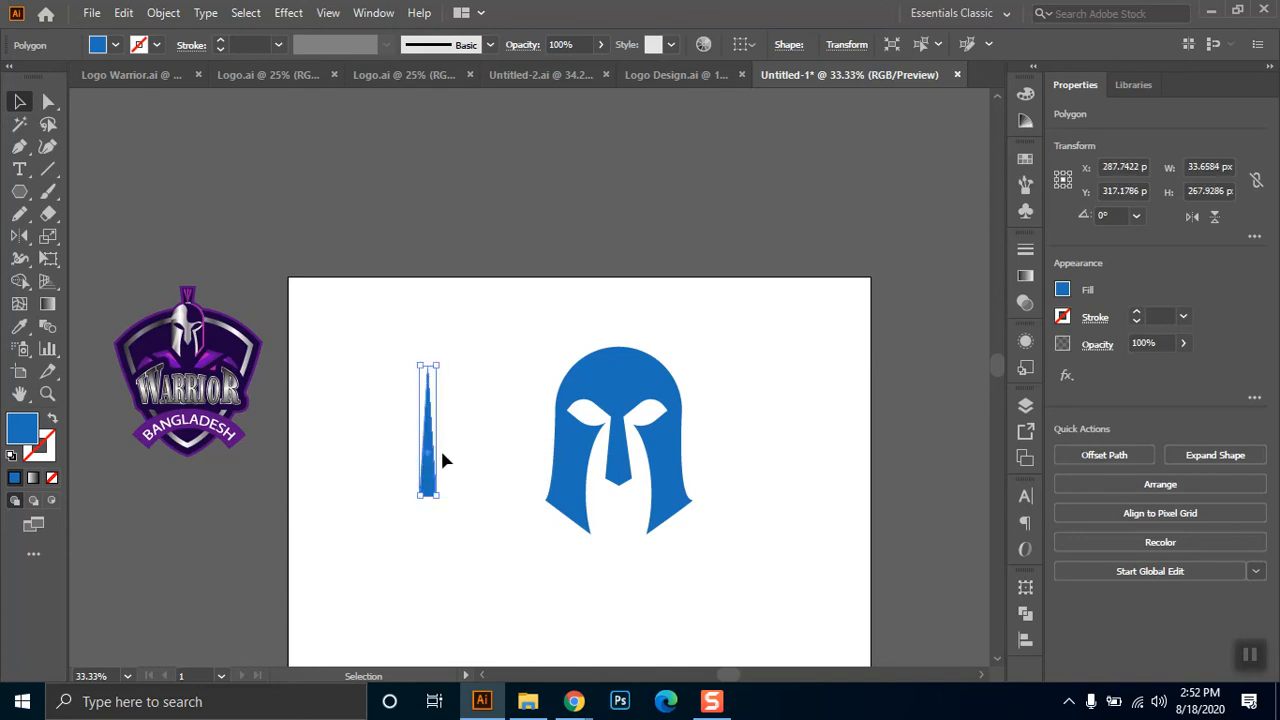
- Rotate the narrow spike 180° so its tip points straight down
{"action": "left_click", "coordinate": [449, 437]}
{"action": "left_click", "coordinate": [428, 437]}
{"action": "scroll", "coordinate": [439, 499], "scroll_direction": "up", "scroll_amount": 3}
{"action": "left_click_drag", "start_coordinate": [433, 497], "coordinate": [300, 126]}
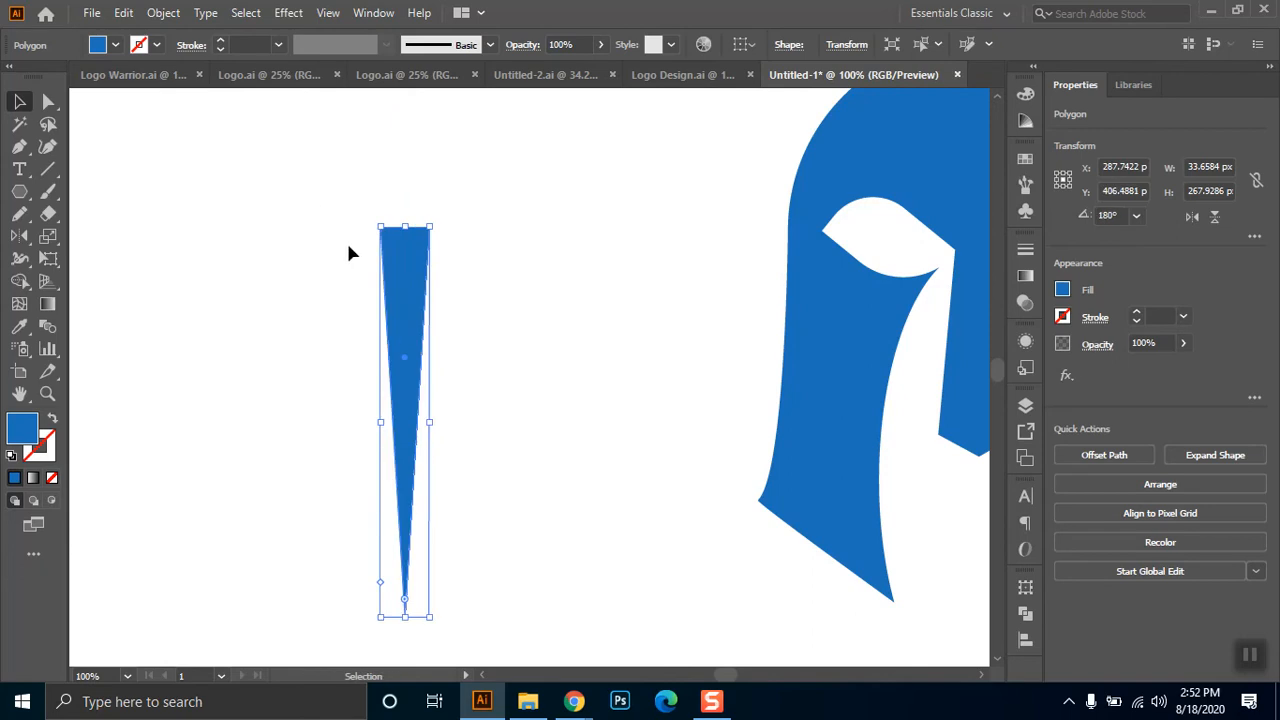
- Move the spike above the helmet and scale it down to about 14 × 114 px with its tip touching the dome
{"action": "scroll", "coordinate": [537, 292], "scroll_direction": "down", "scroll_amount": 4}
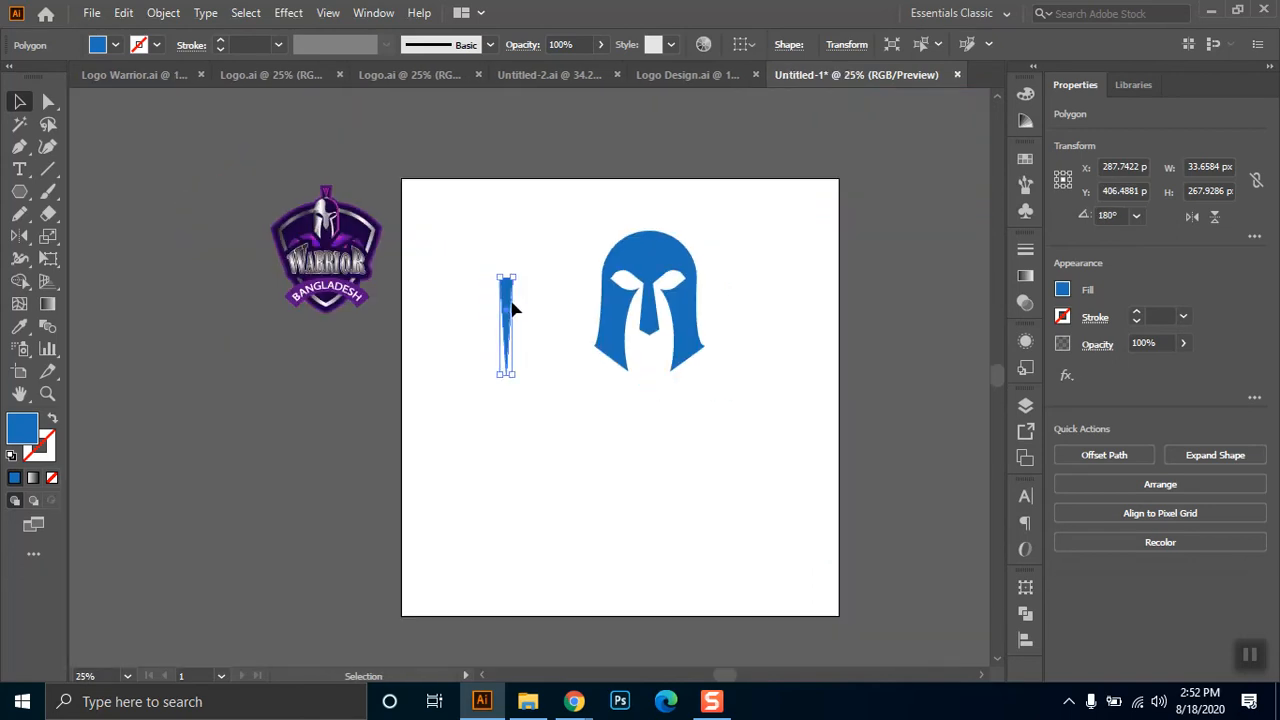
{"action": "left_click", "coordinate": [511, 302]}
{"action": "left_click_drag", "start_coordinate": [507, 293], "coordinate": [647, 155]}
{"action": "left_click_drag", "start_coordinate": [652, 148], "coordinate": [647, 179]}
{"action": "left_click", "coordinate": [679, 229]}
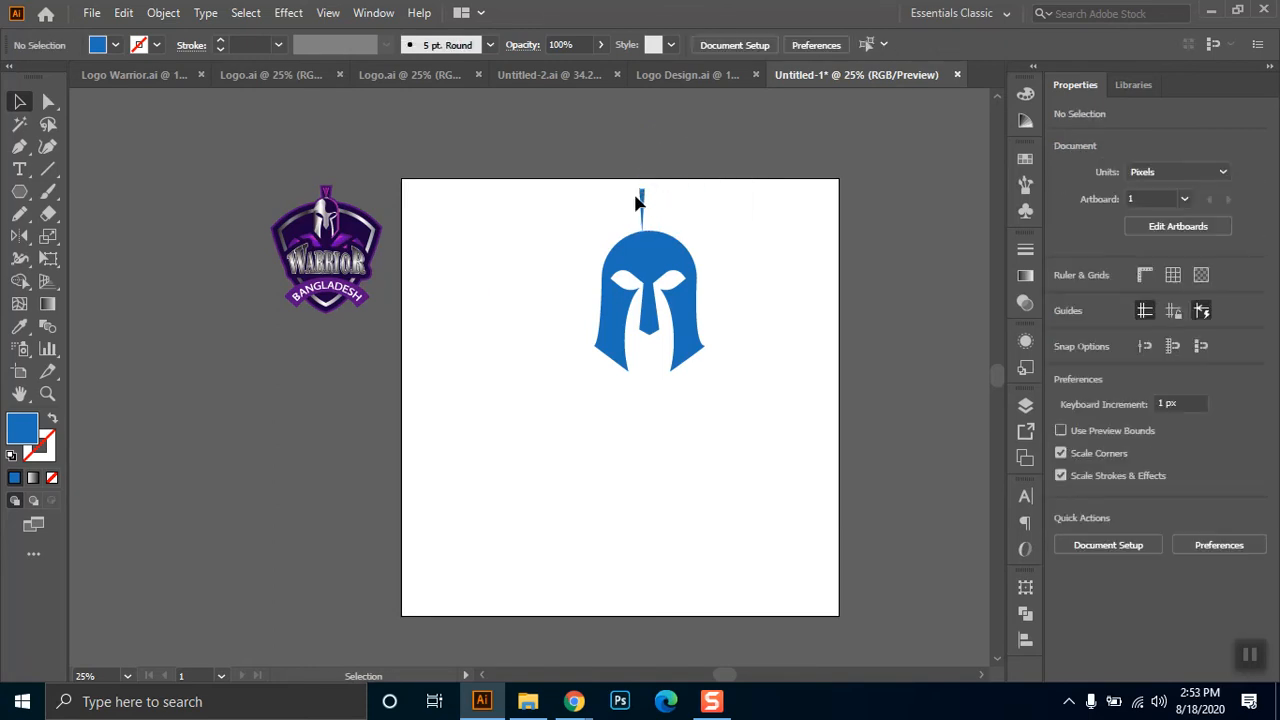
- Center the spike horizontally on the helmet, using the helmet as the key object
{"action": "left_click", "coordinate": [642, 205]}
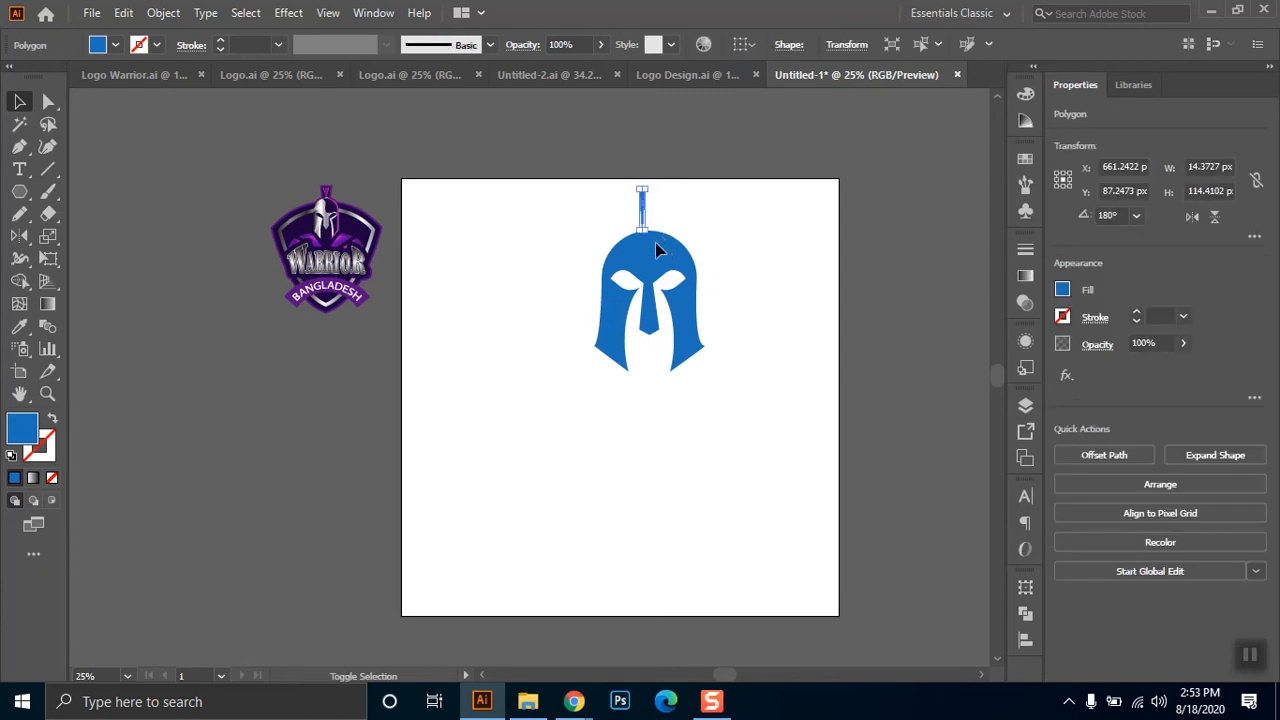
{"action": "left_click", "coordinate": [655, 243], "text": "shift"}
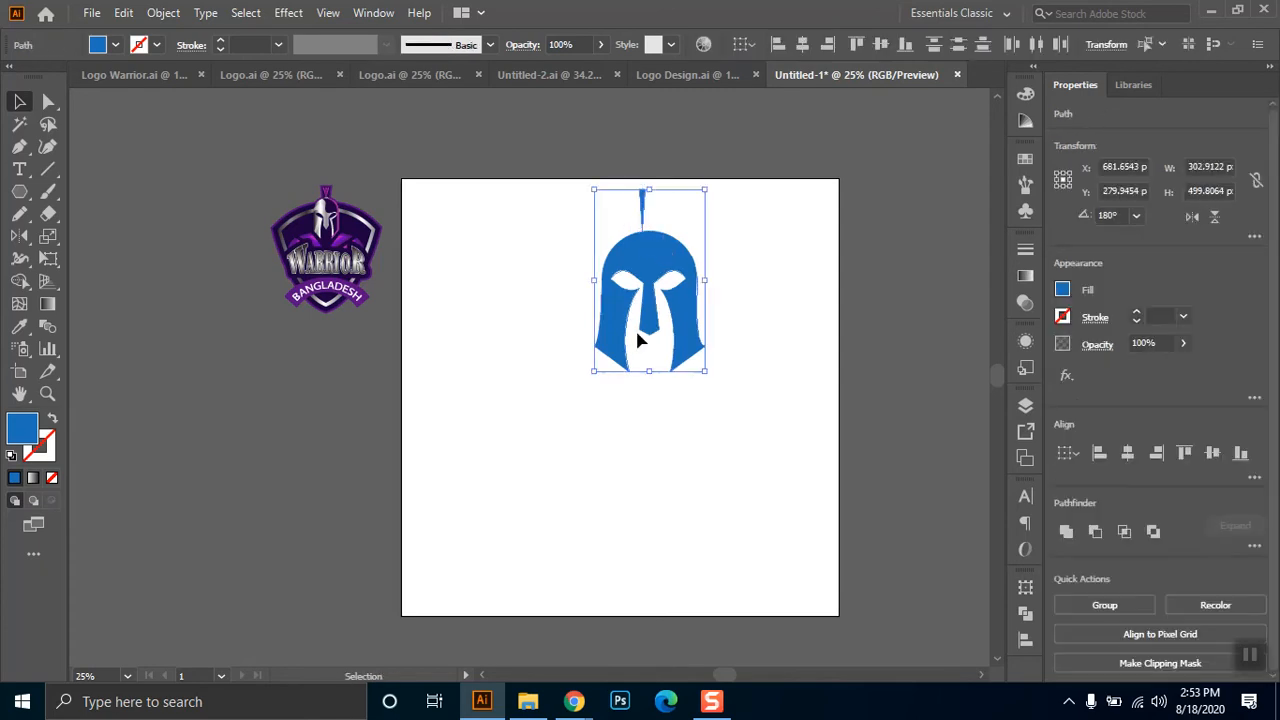
{"action": "left_click", "coordinate": [650, 267]}
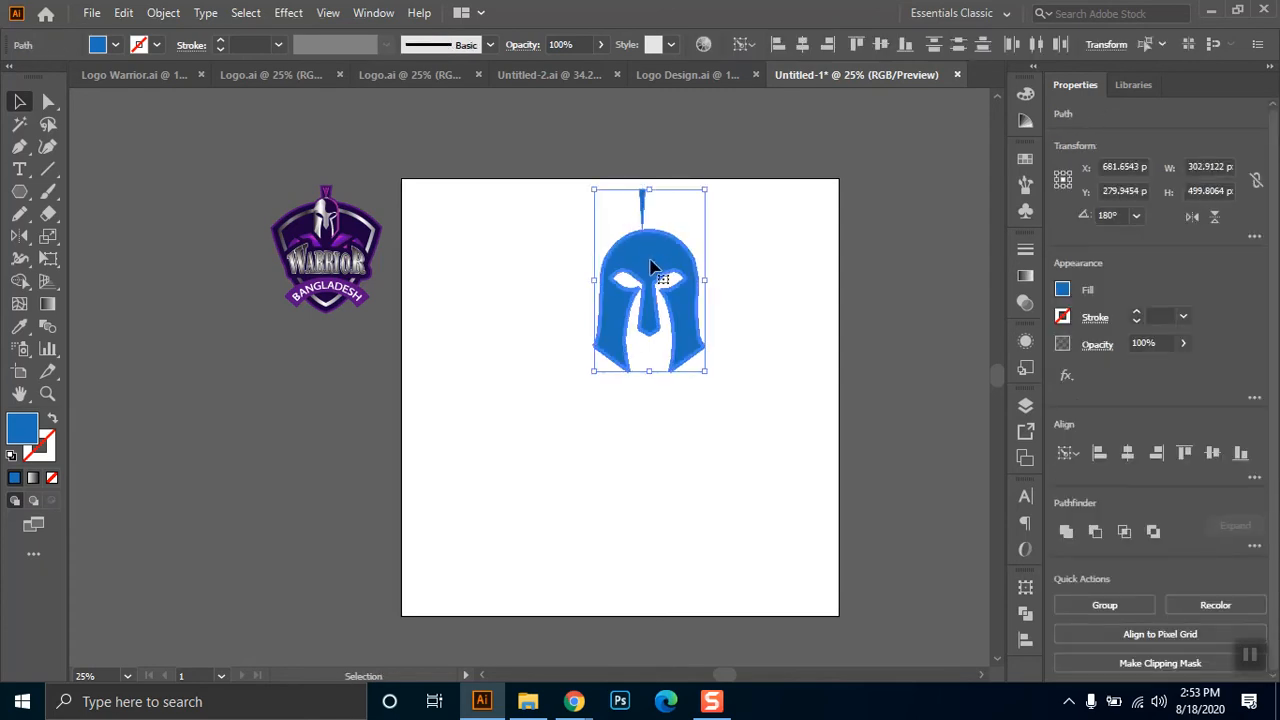
{"action": "left_click", "coordinate": [719, 255]}
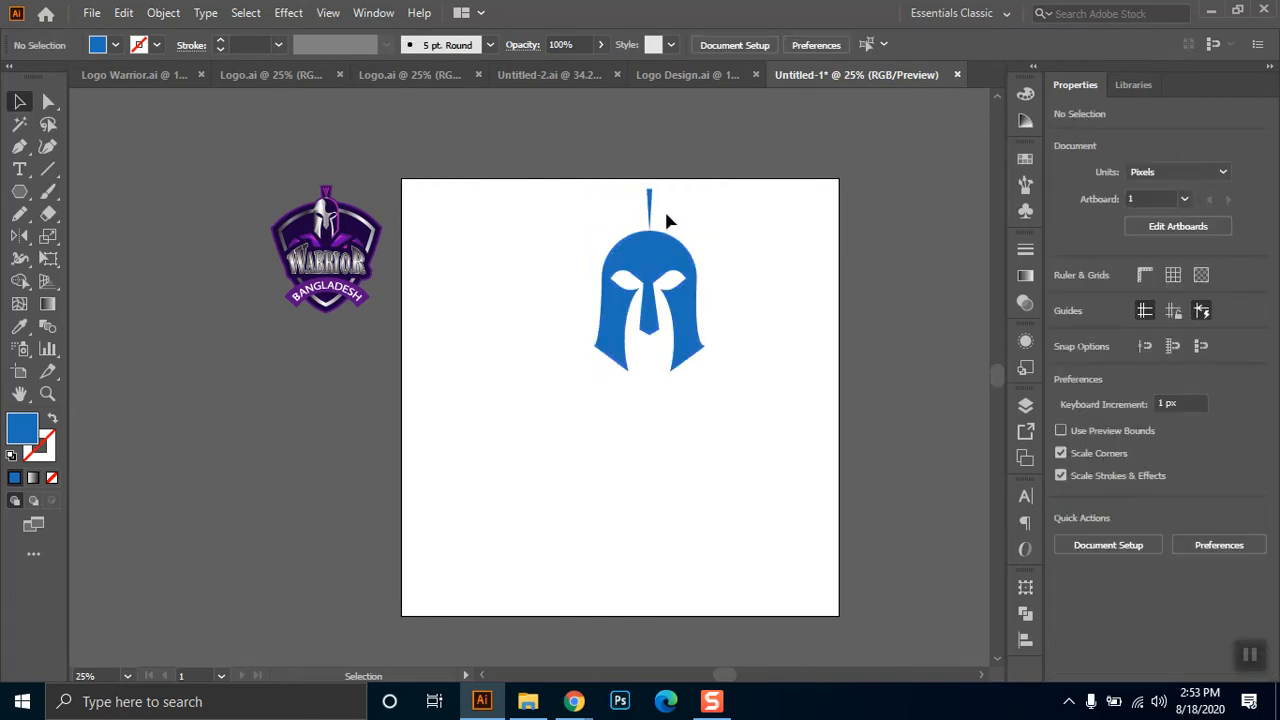
- Fan out two copies of the spike, rotated about 15° to either side around a point just below the top of the dome
{"action": "left_click", "coordinate": [650, 203]}
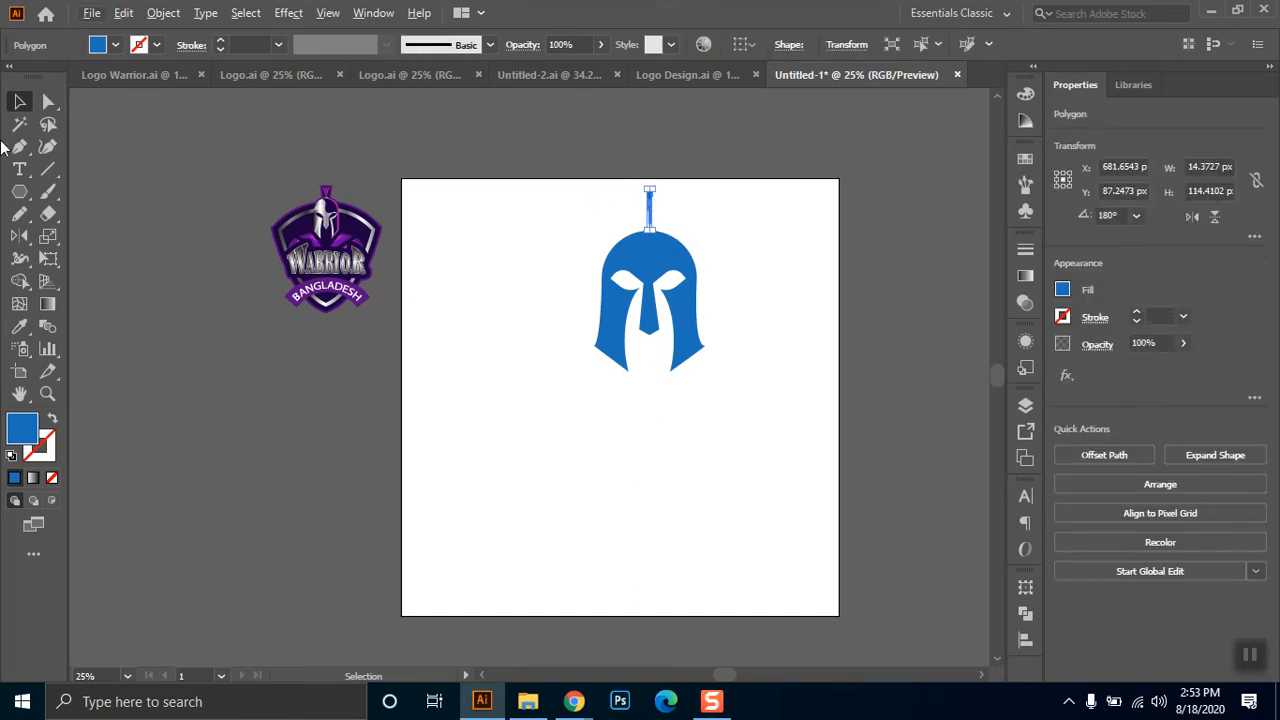
{"action": "left_click", "coordinate": [20, 237]}
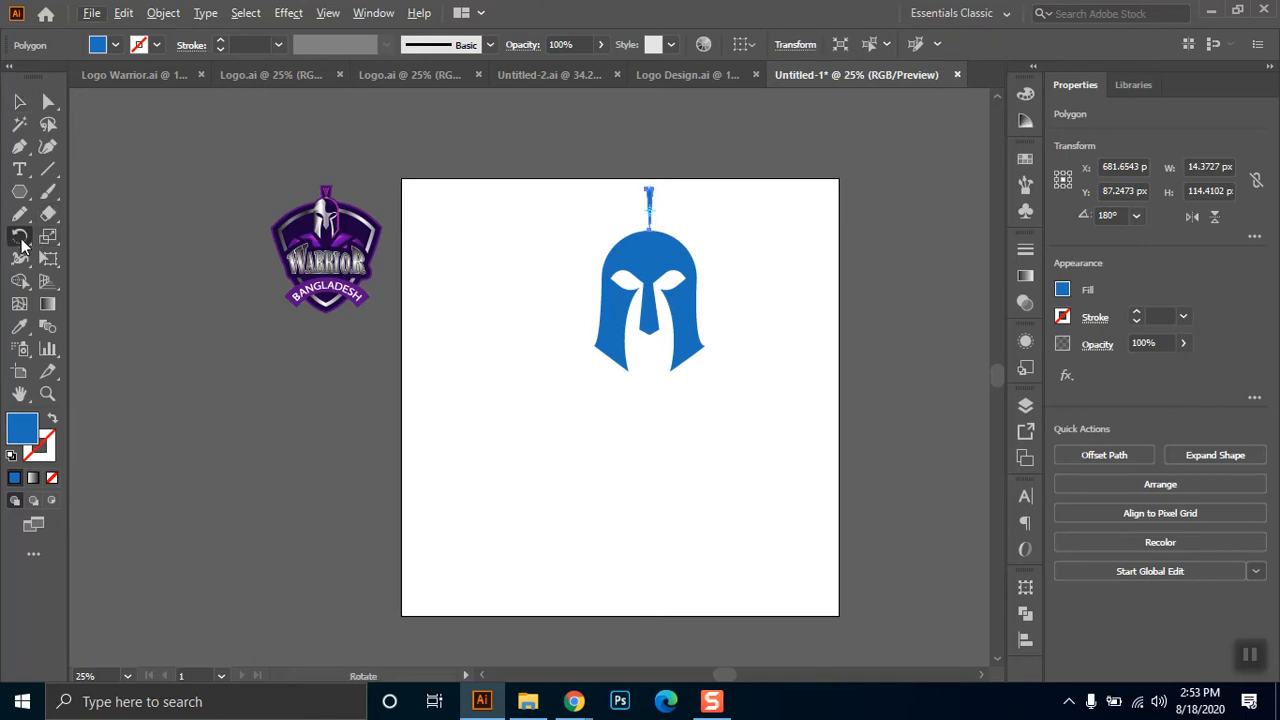
{"action": "scroll", "coordinate": [650, 234], "scroll_direction": "up", "scroll_amount": 4}
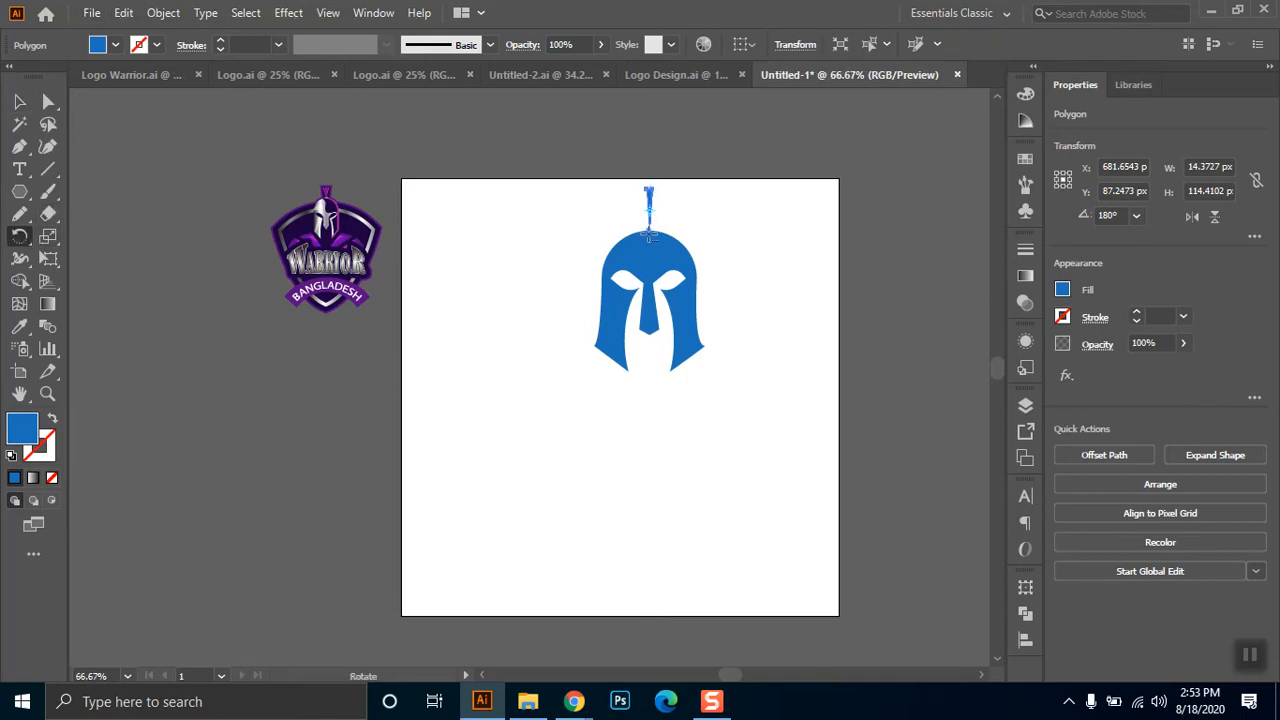
{"action": "left_click_drag", "start_coordinate": [691, 182], "coordinate": [642, 340]}
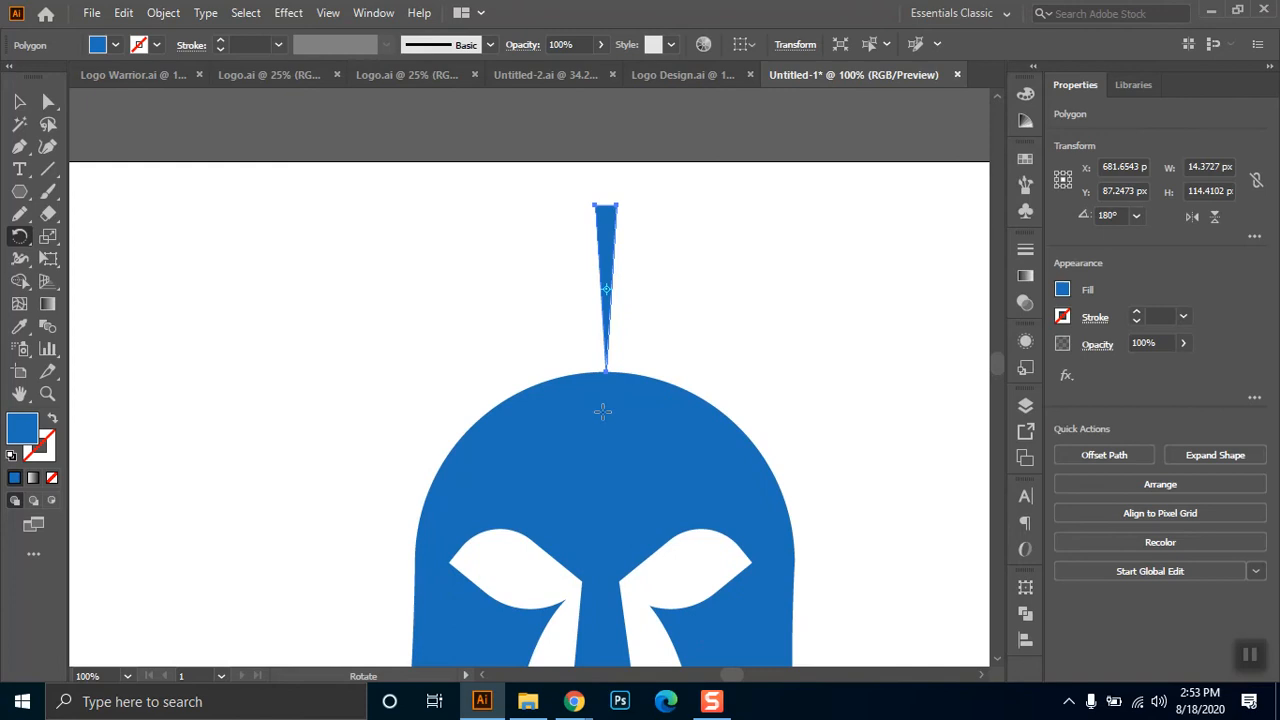
{"action": "left_click", "coordinate": [607, 413]}
{"action": "left_click_drag", "start_coordinate": [610, 250], "coordinate": [643, 285]}
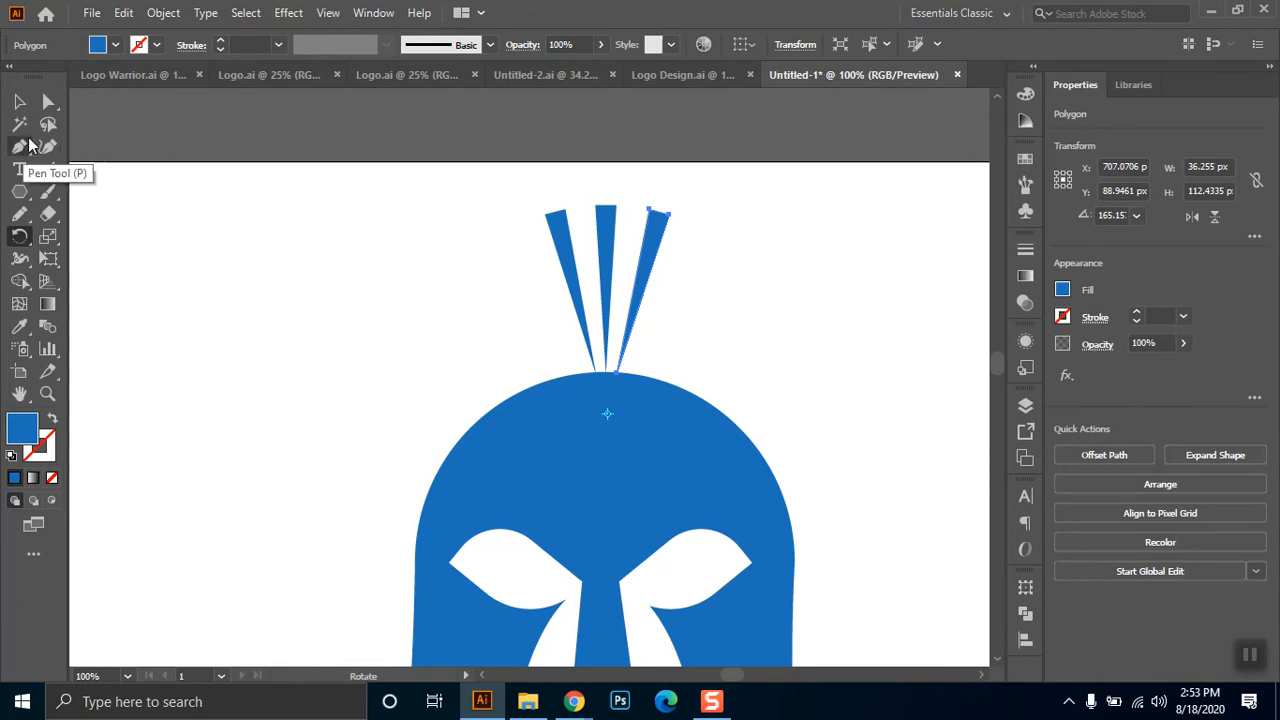
{"action": "left_click", "coordinate": [19, 101]}
{"action": "left_click", "coordinate": [296, 226]}
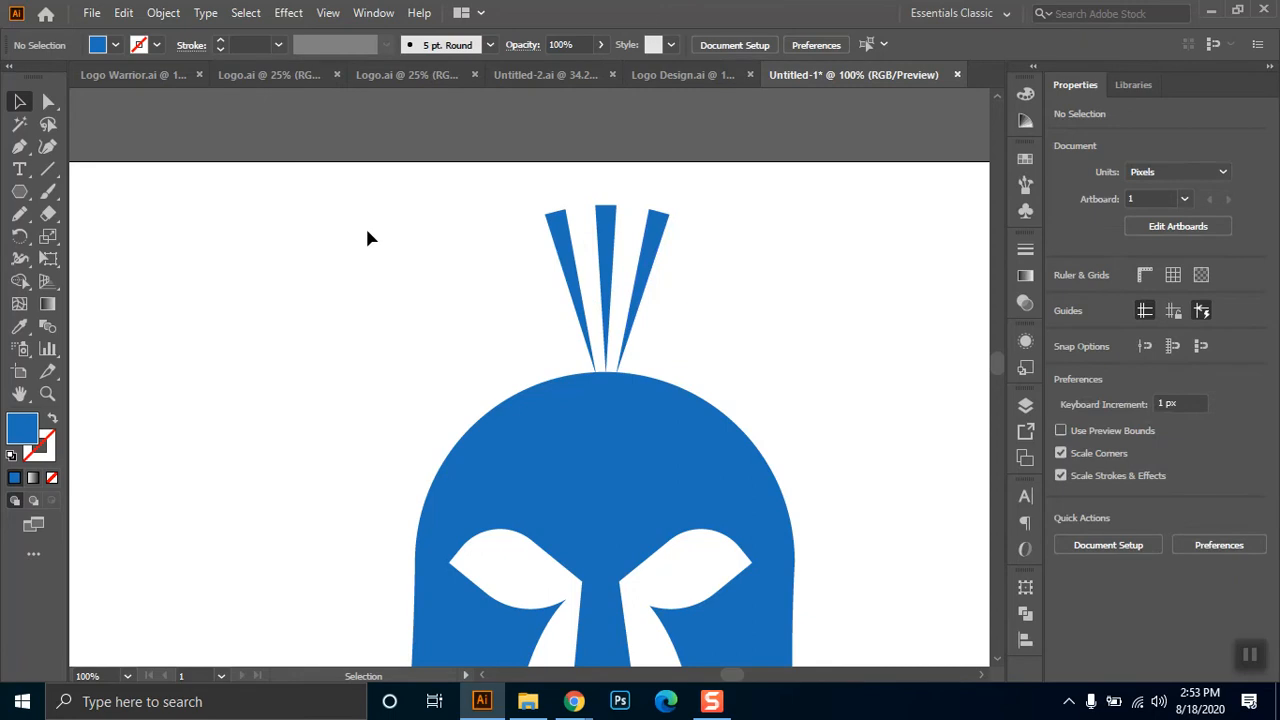
- Draw a rectangle about 21 × 133 px over the middle spike and spread its top corners to about X 625 px and X 738 px
{"action": "left_click_drag", "start_coordinate": [19, 191], "coordinate": [100, 189]}
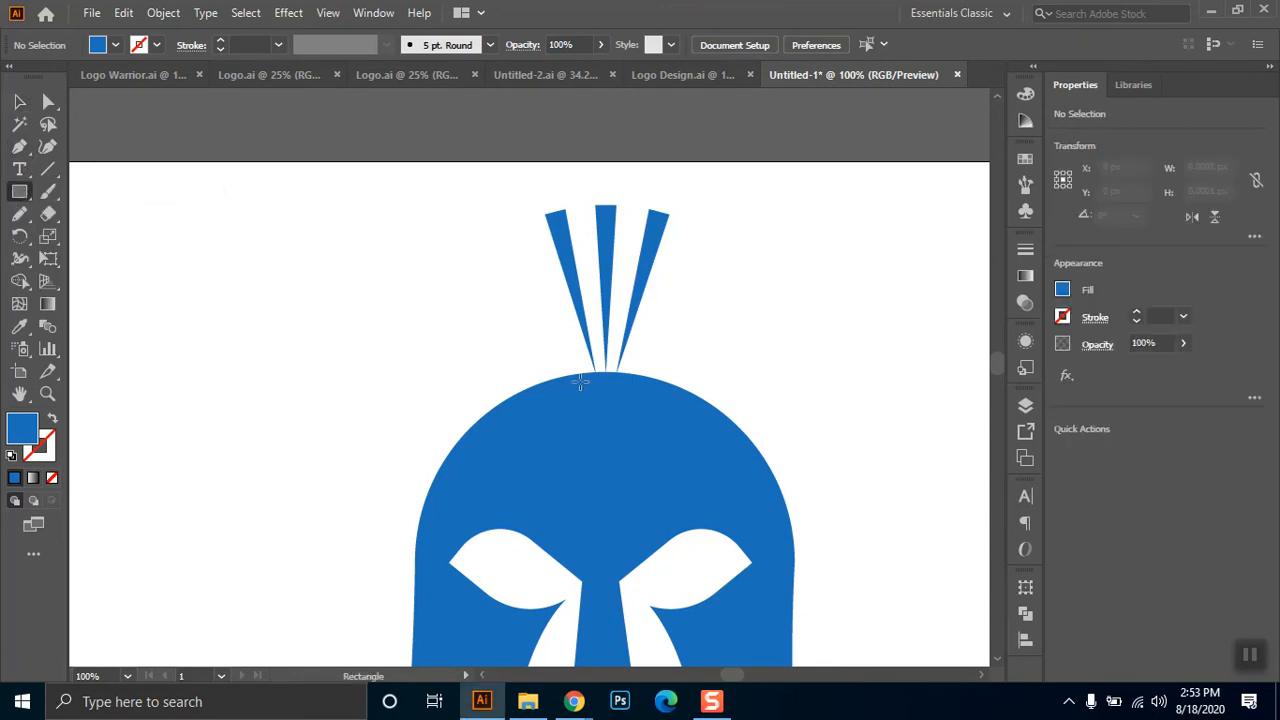
{"action": "mouse_move", "coordinate": [618, 366]}
{"action": "left_mouse_down"}
{"action": "mouse_move", "coordinate": [648, 228]}
{"action": "mouse_move", "coordinate": [620, 190]}
{"action": "left_mouse_up"}
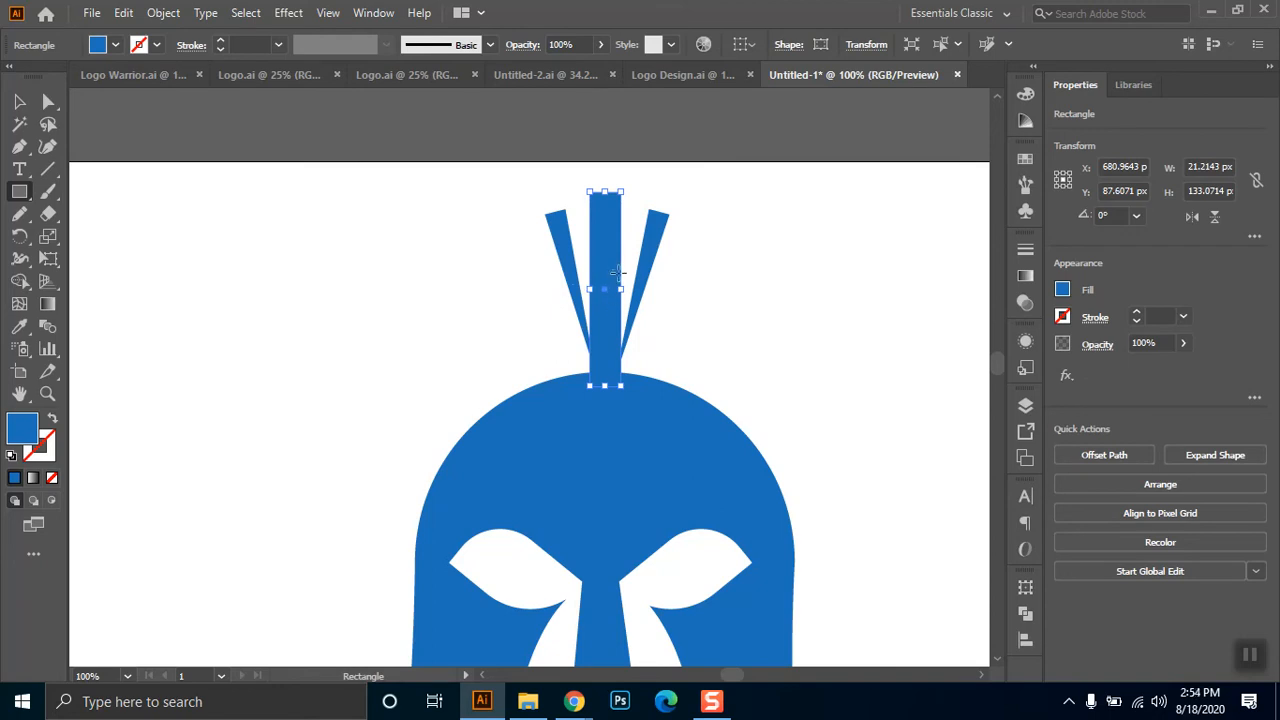
{"action": "key", "text": "a"}
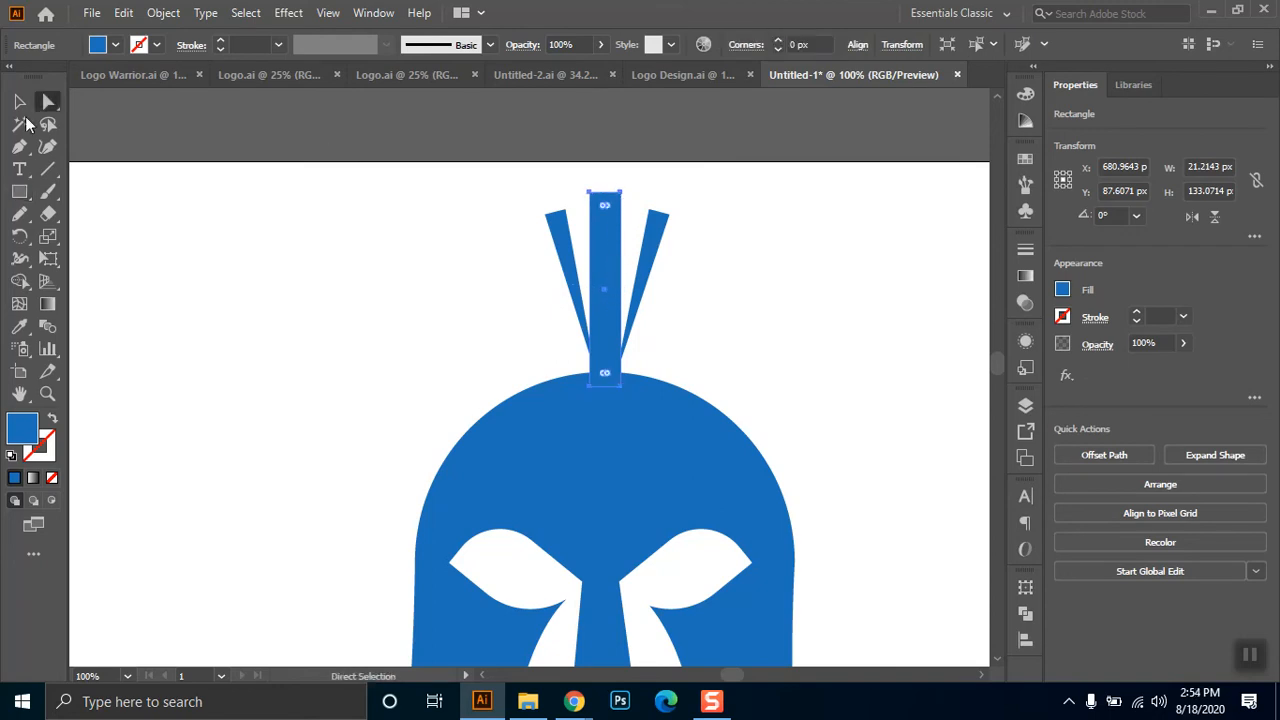
{"action": "left_click_drag", "start_coordinate": [621, 192], "coordinate": [688, 194]}
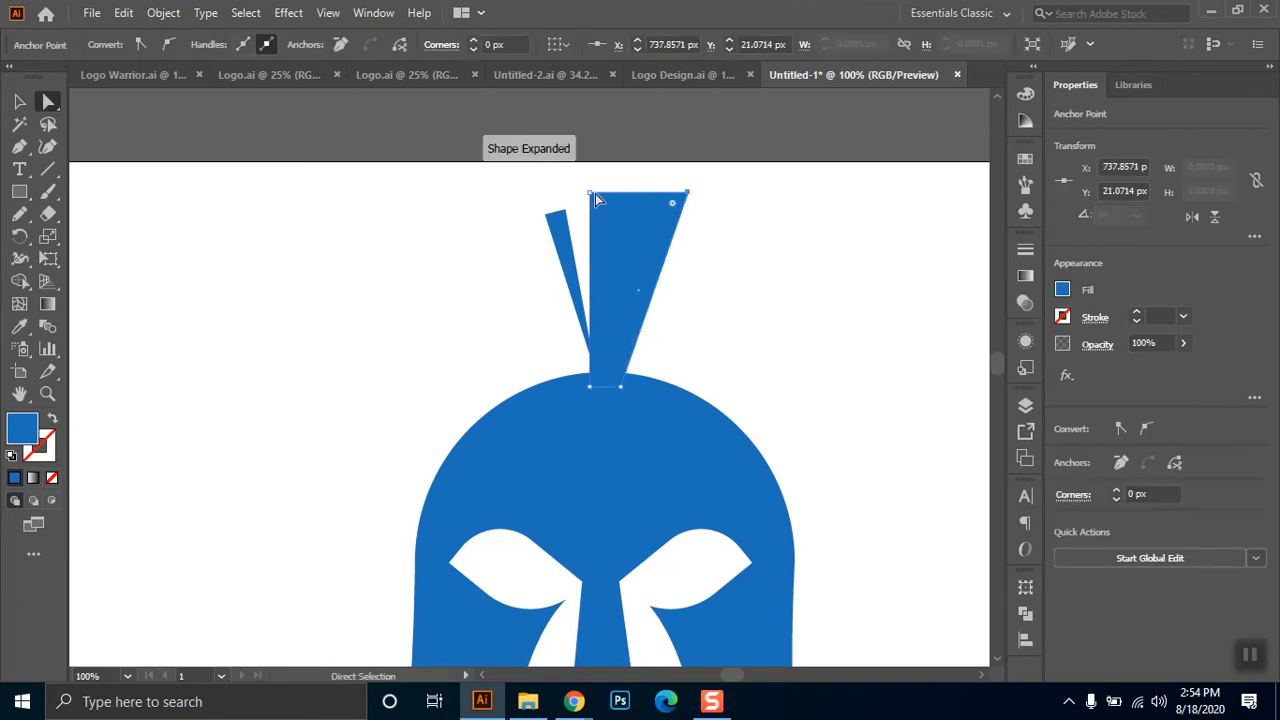
{"action": "left_click_drag", "start_coordinate": [592, 197], "coordinate": [523, 192]}
{"action": "left_click", "coordinate": [731, 274]}
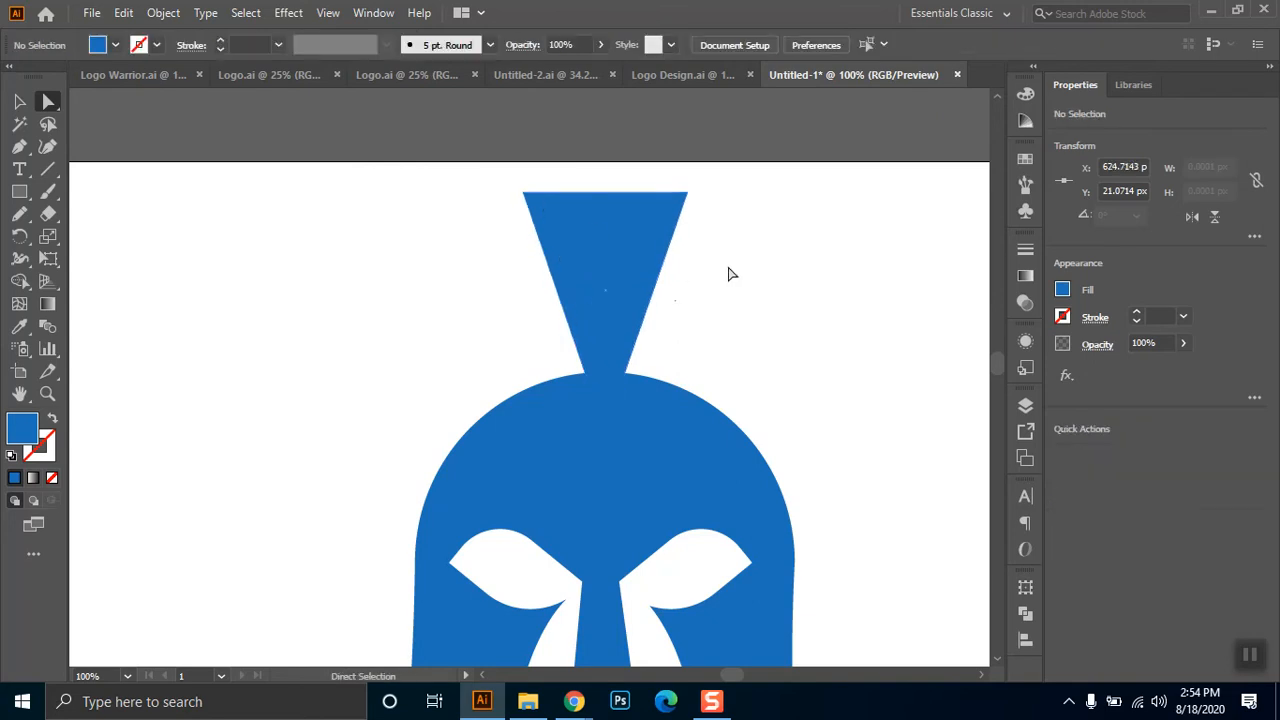
- Fill the flared crest shape with purple and send it behind the three spikes and the helmet
{"action": "left_click", "coordinate": [625, 330]}
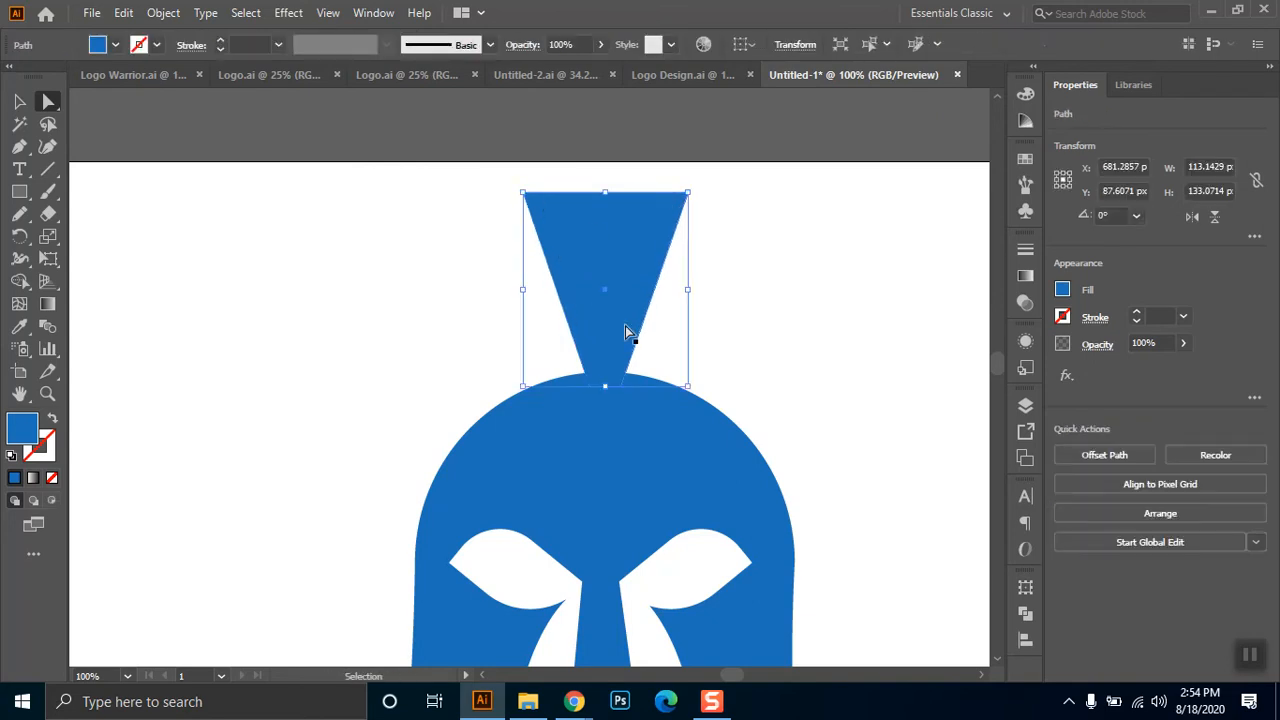
{"action": "left_click", "coordinate": [115, 44]}
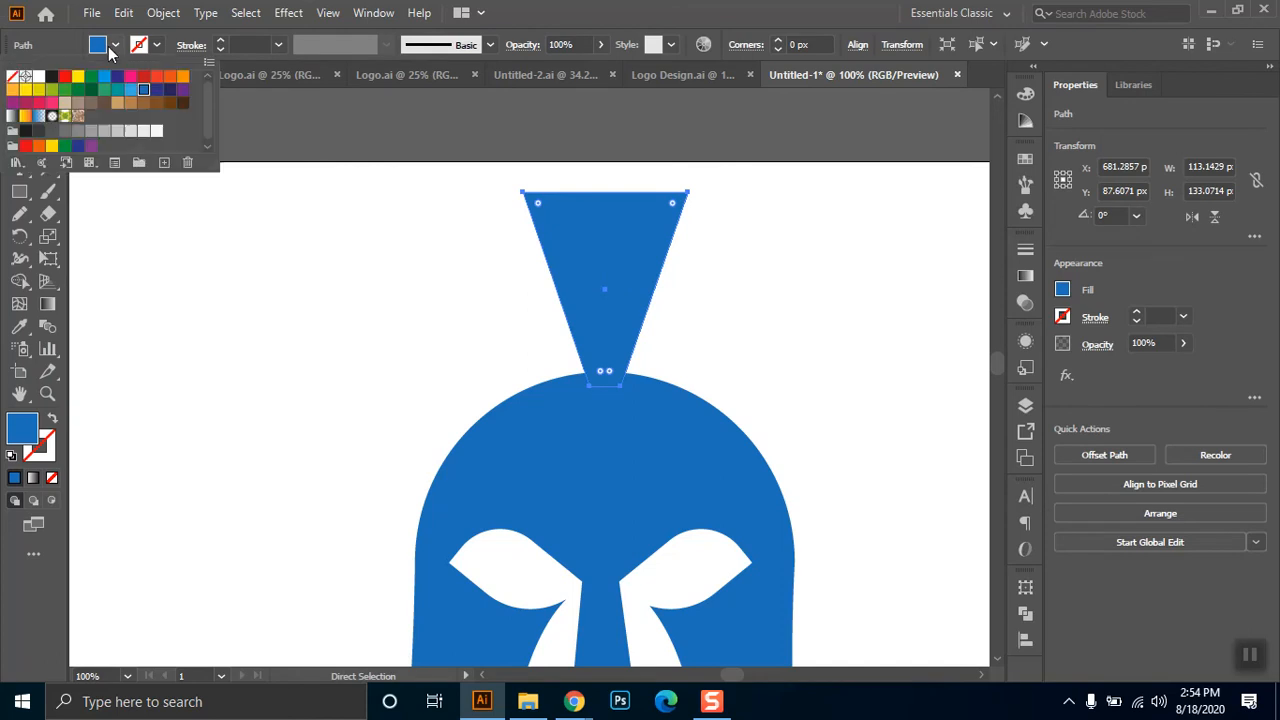
{"action": "left_click", "coordinate": [182, 89]}
{"action": "left_click", "coordinate": [335, 248]}
{"action": "left_click", "coordinate": [337, 289]}
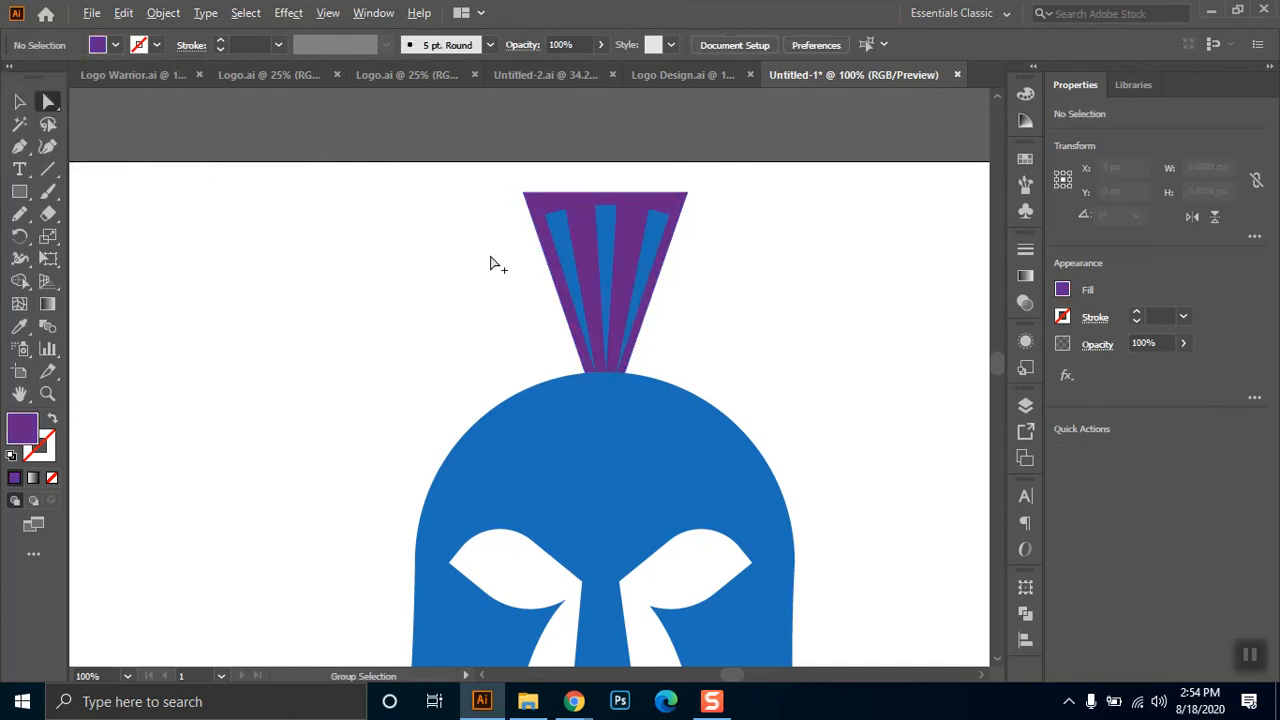
- Compare the drawn crest with the one in the reference Warrior Bangladesh logo
{"action": "key", "text": "ctrl+minus"}
{"action": "scroll", "coordinate": [363, 286], "scroll_direction": "down", "scroll_amount": 3}
{"action": "left_click_drag", "start_coordinate": [258, 362], "coordinate": [344, 402]}
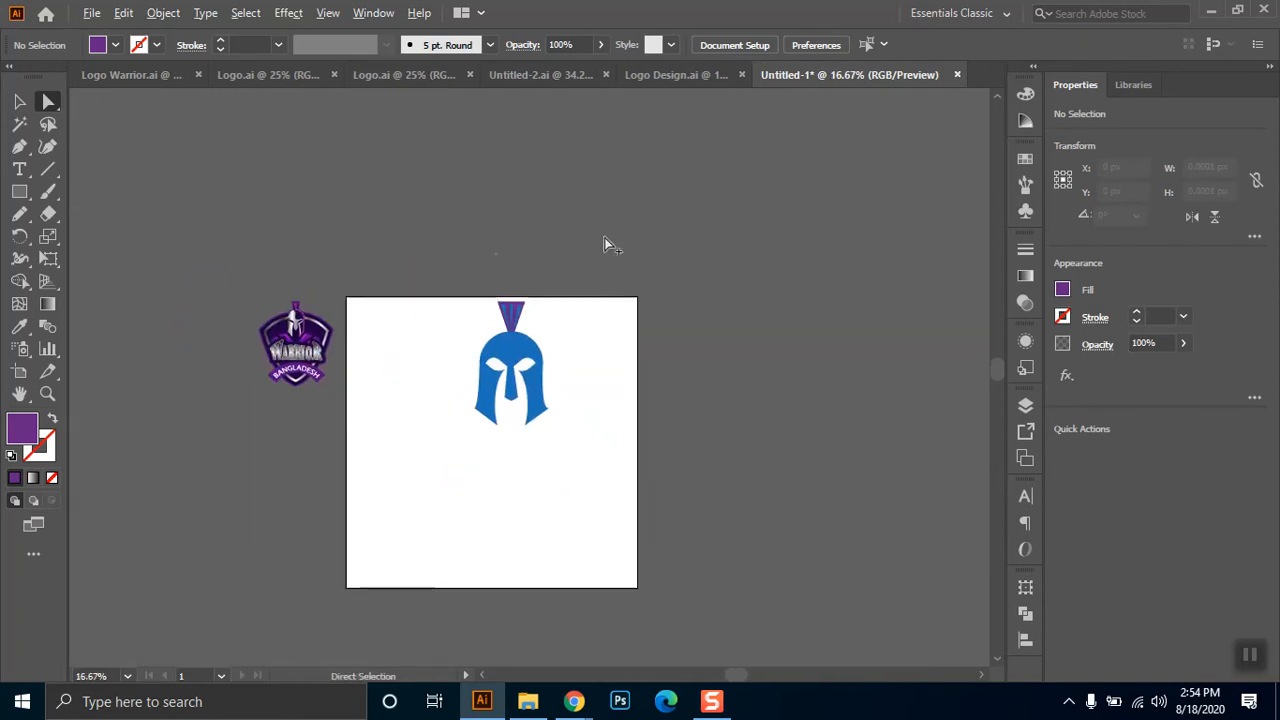
{"action": "scroll", "coordinate": [457, 273], "scroll_direction": "up", "scroll_amount": 4}
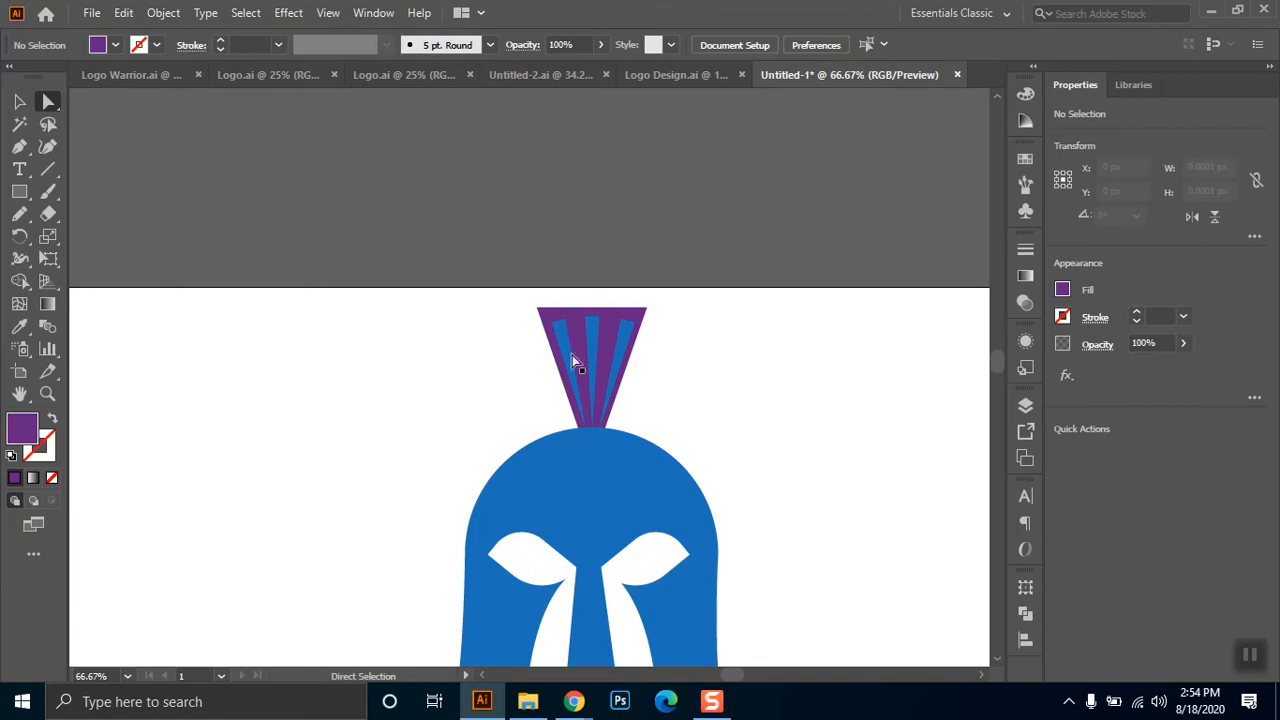
{"action": "left_click_drag", "start_coordinate": [660, 303], "coordinate": [627, 334]}
{"action": "left_click", "coordinate": [552, 318]}
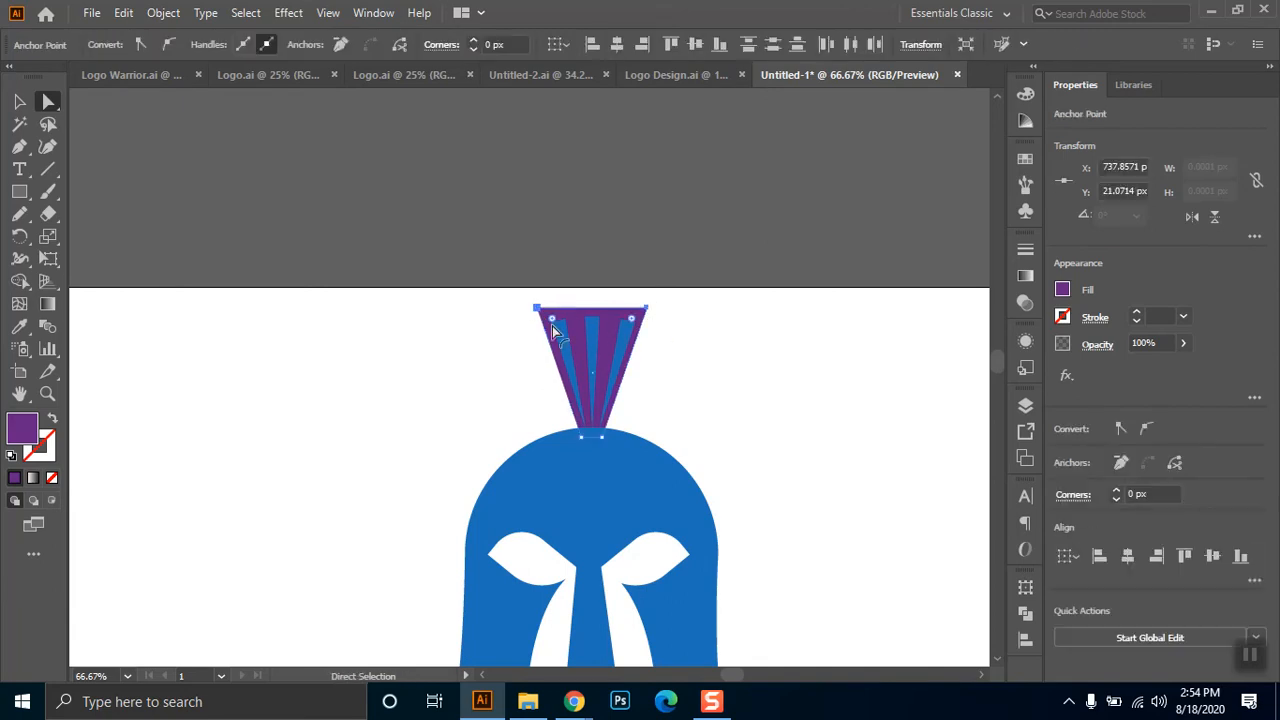
{"action": "left_click", "coordinate": [683, 370]}
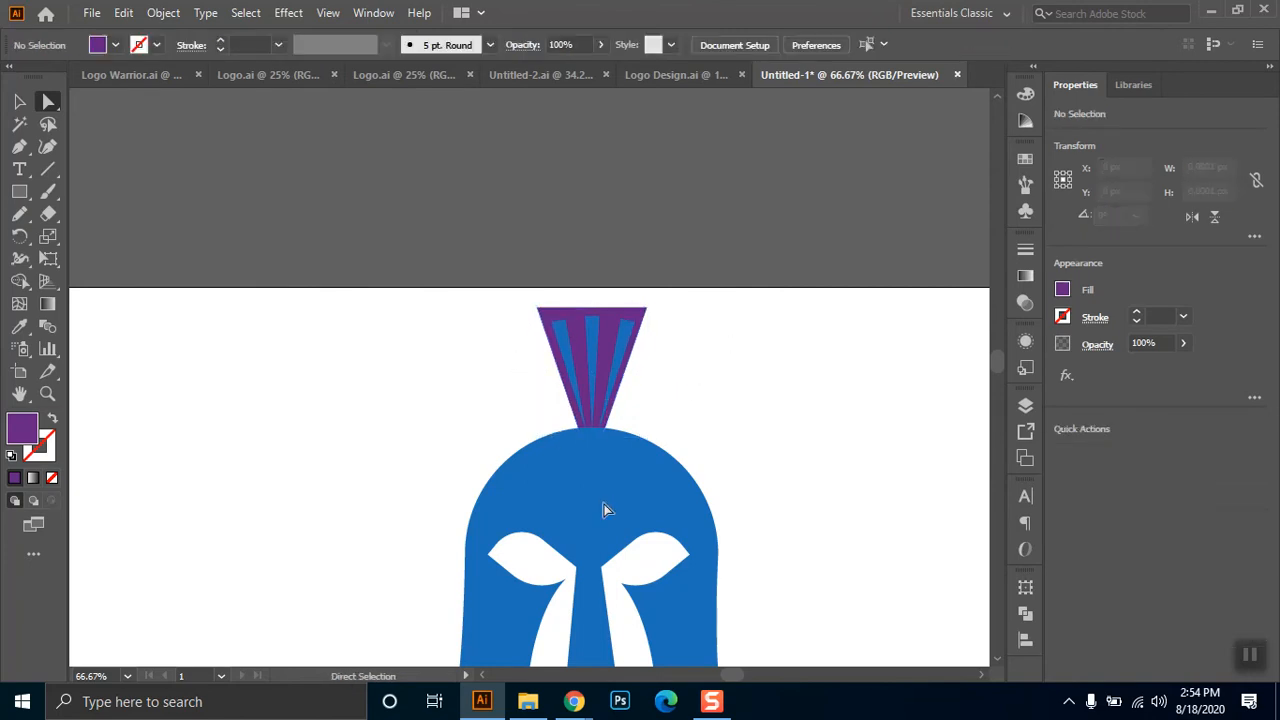
- Draw a rectangle about 44 × 15 px across the base of the crest, where it meets the dome, and fill it with orange
{"action": "scroll", "coordinate": [597, 476], "scroll_direction": "down", "scroll_amount": 1, "text": "alt"}
{"action": "left_click_drag", "start_coordinate": [601, 475], "coordinate": [587, 372]}
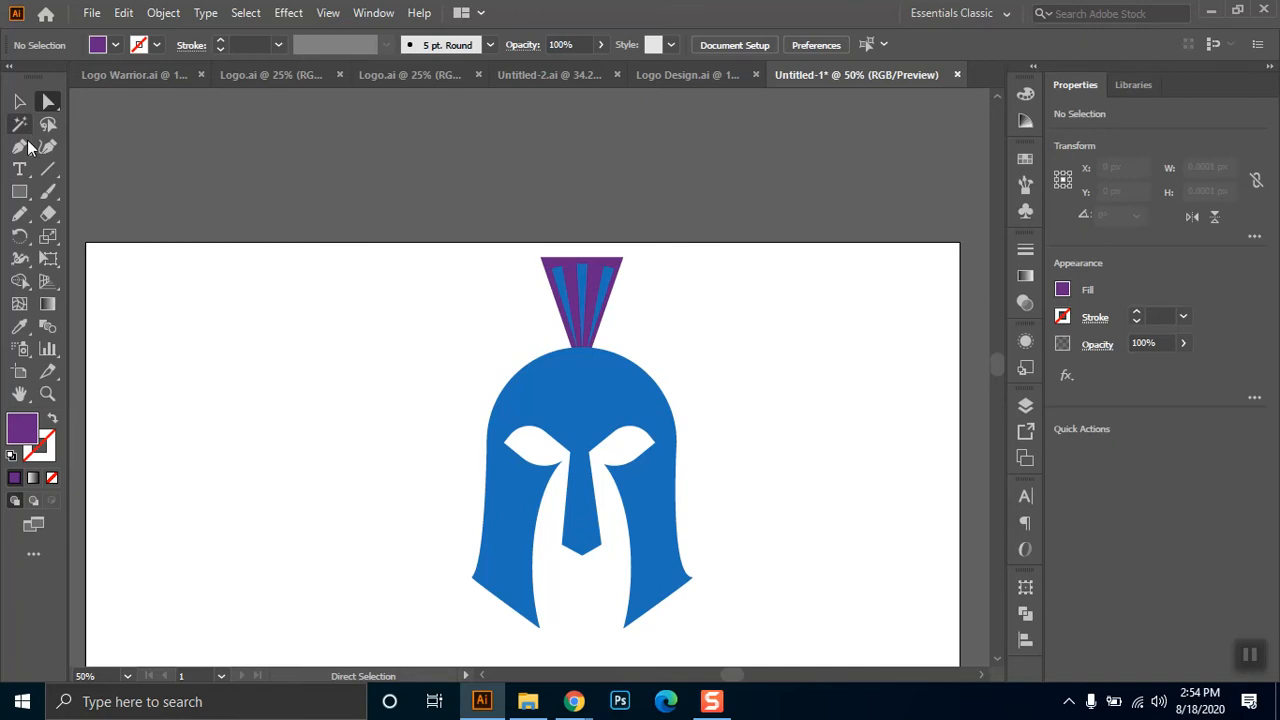
{"action": "left_click", "coordinate": [20, 192]}
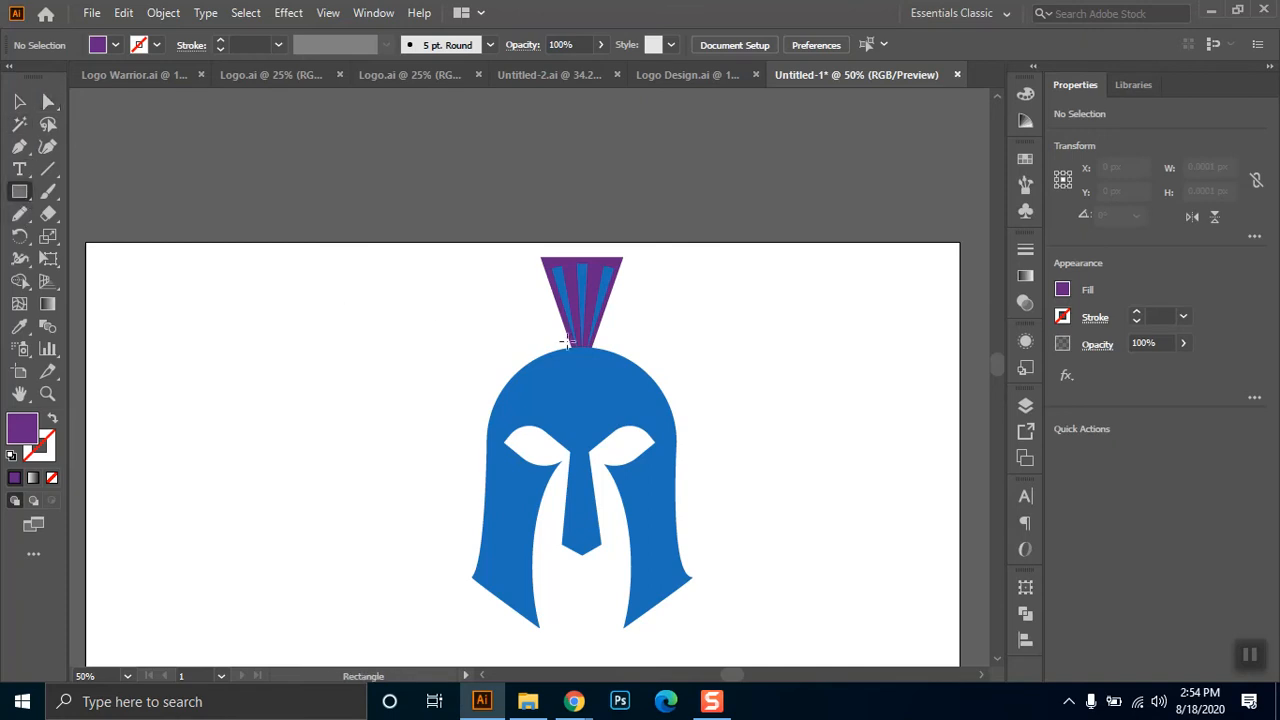
{"action": "left_click_drag", "start_coordinate": [579, 353], "coordinate": [599, 355]}
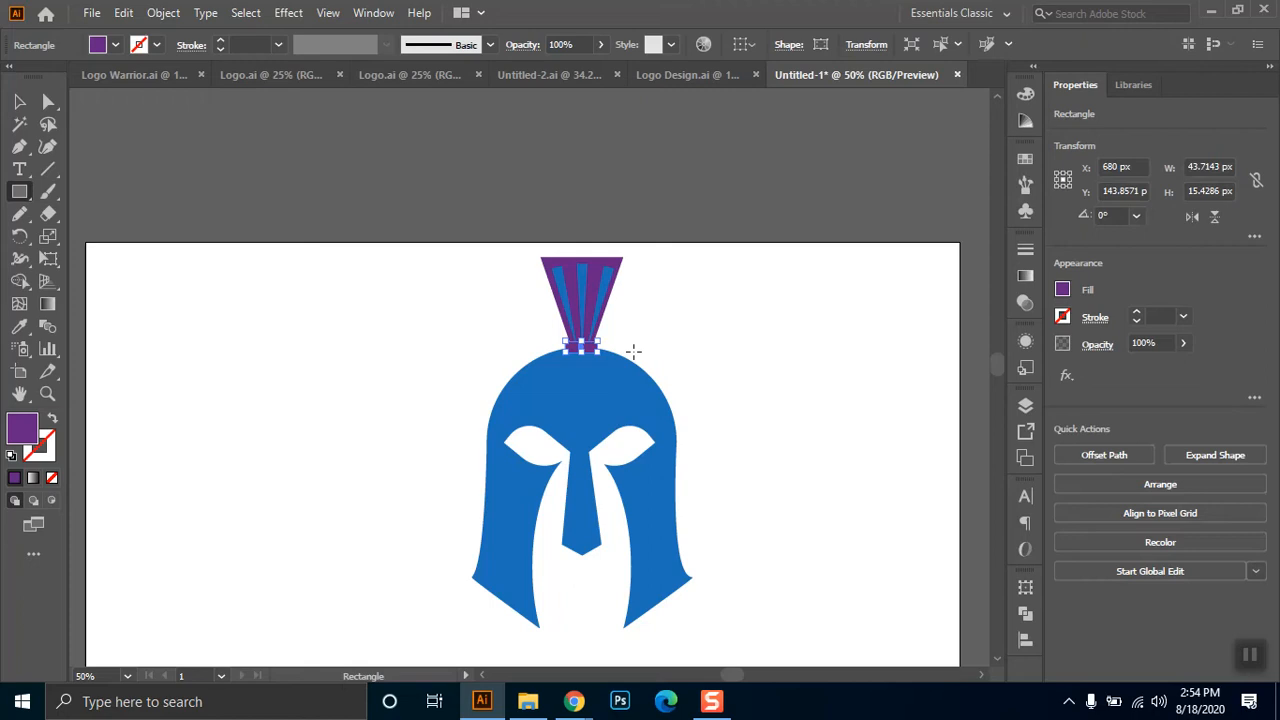
{"action": "left_click", "coordinate": [115, 45]}
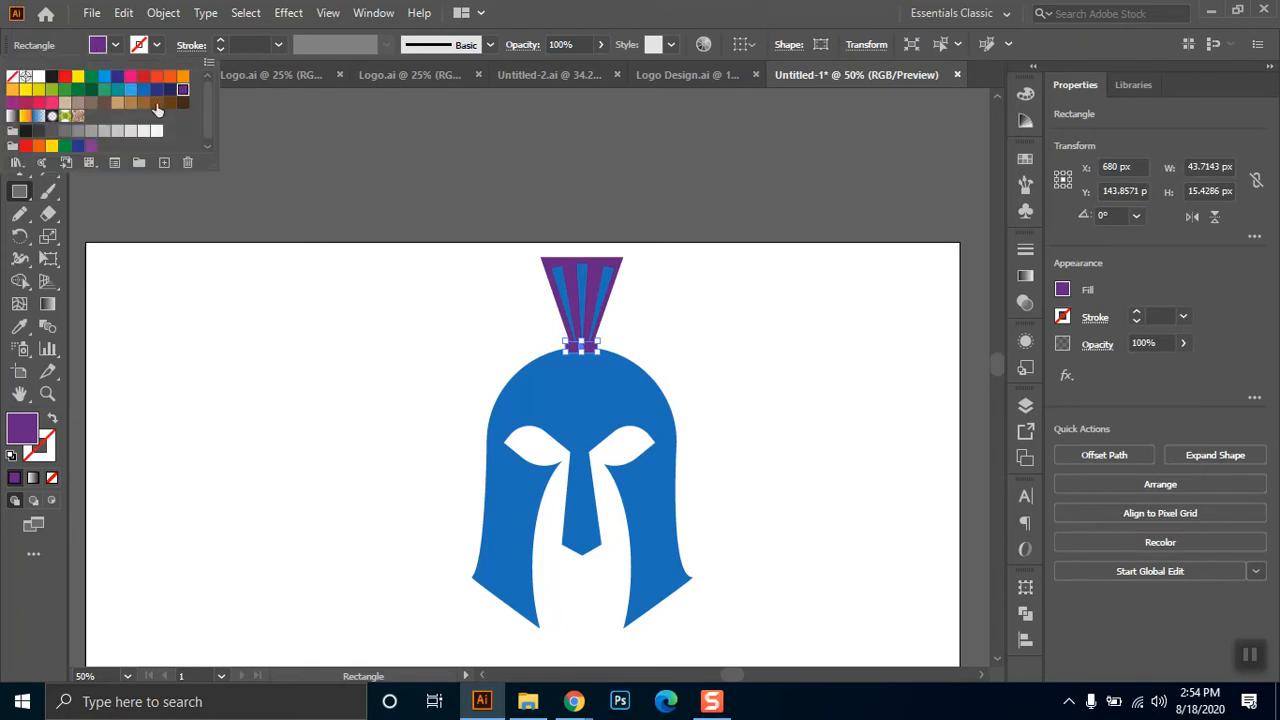
{"action": "left_click", "coordinate": [144, 92]}
{"action": "left_click", "coordinate": [169, 76]}
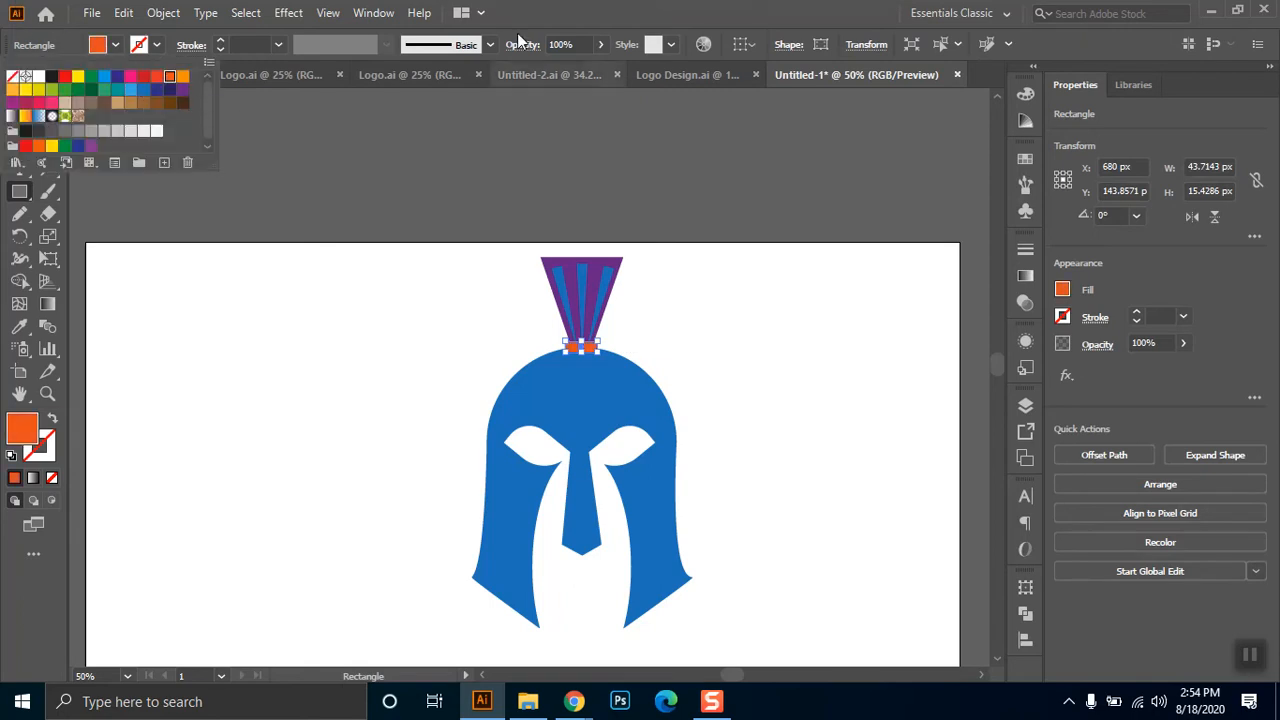
{"action": "left_click", "coordinate": [19, 101]}
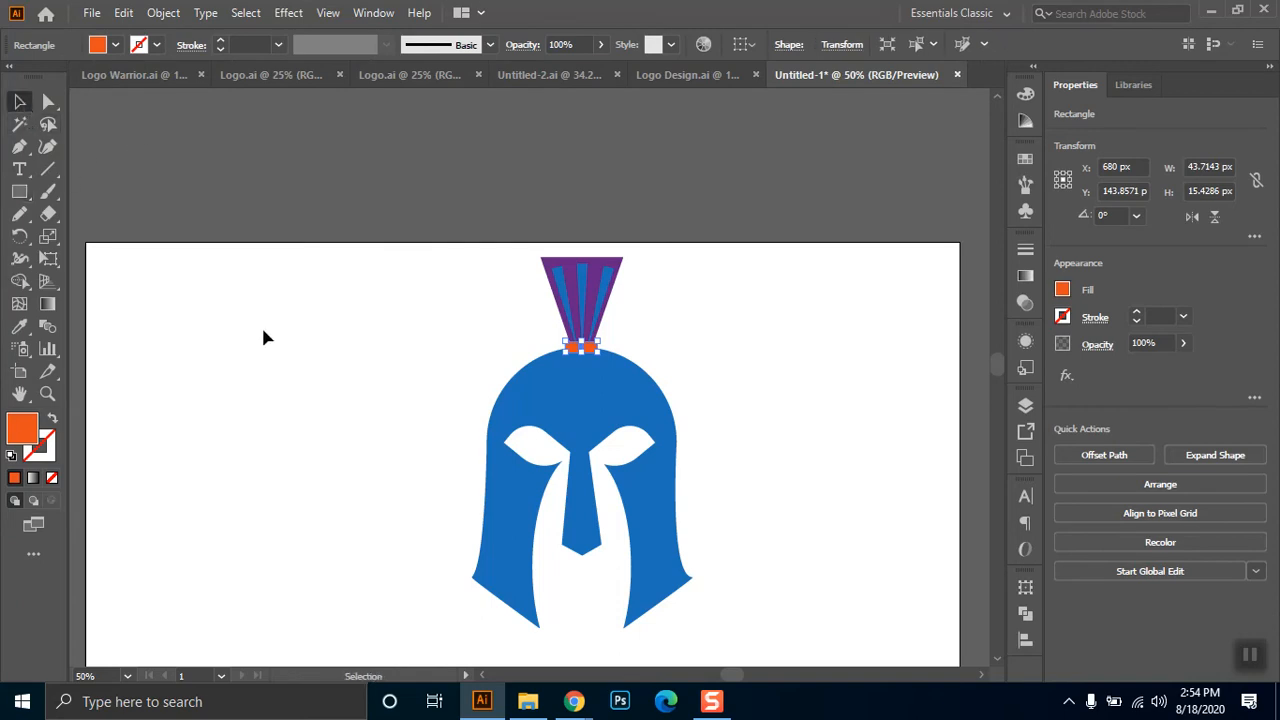
{"action": "left_click", "coordinate": [272, 400]}
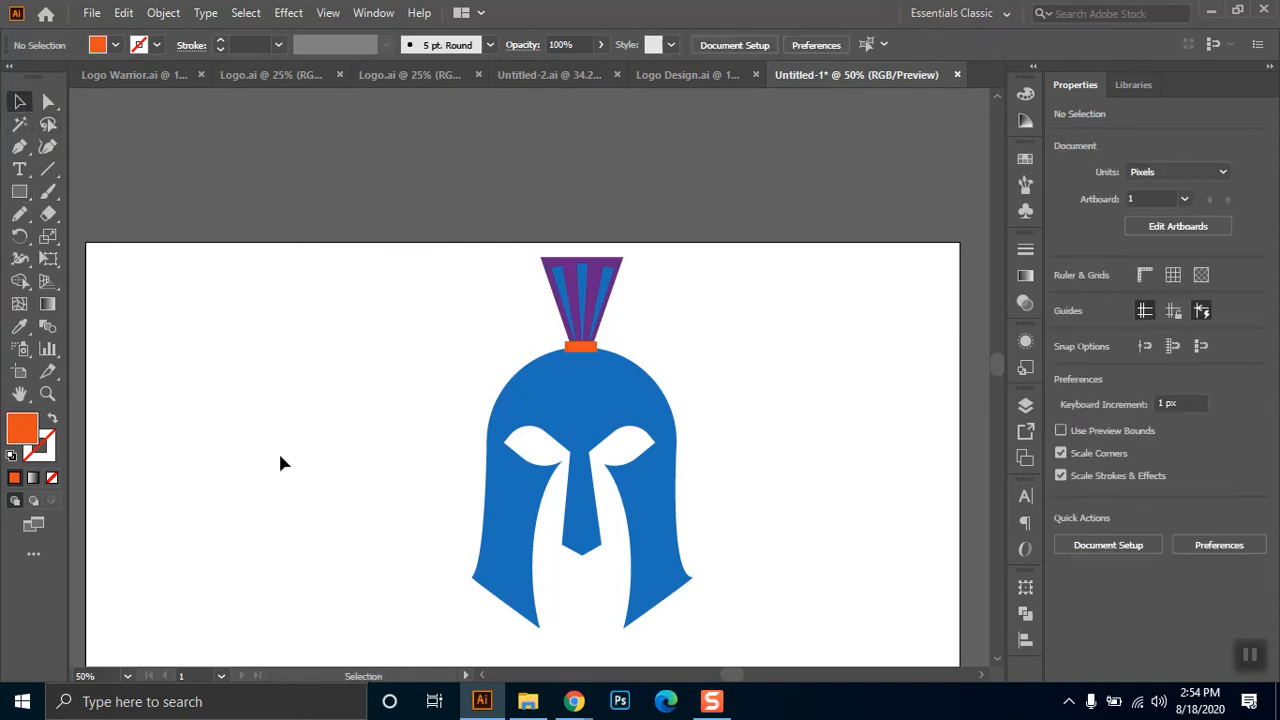
- Round all four corners of the orange band to a radius of about 4.7 px
{"action": "left_click", "coordinate": [46, 394]}
{"action": "left_click_drag", "start_coordinate": [601, 315], "coordinate": [691, 435]}
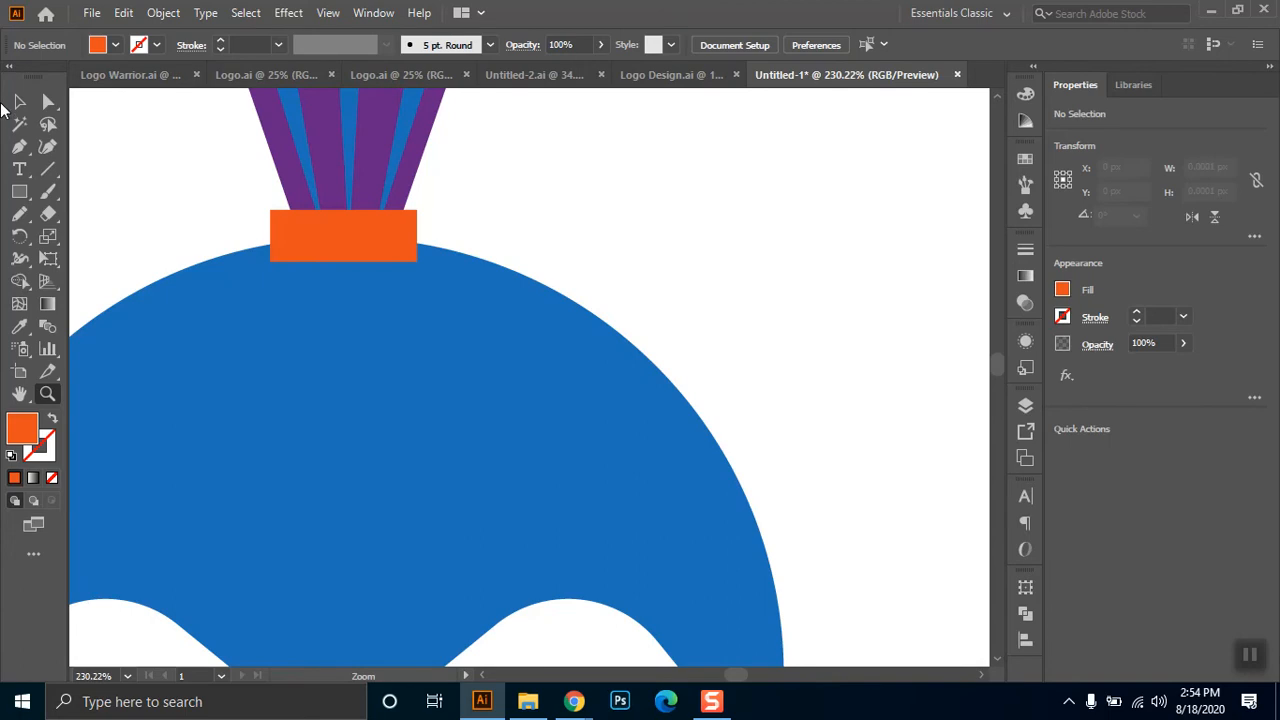
{"action": "left_click", "coordinate": [48, 101]}
{"action": "left_click", "coordinate": [378, 236]}
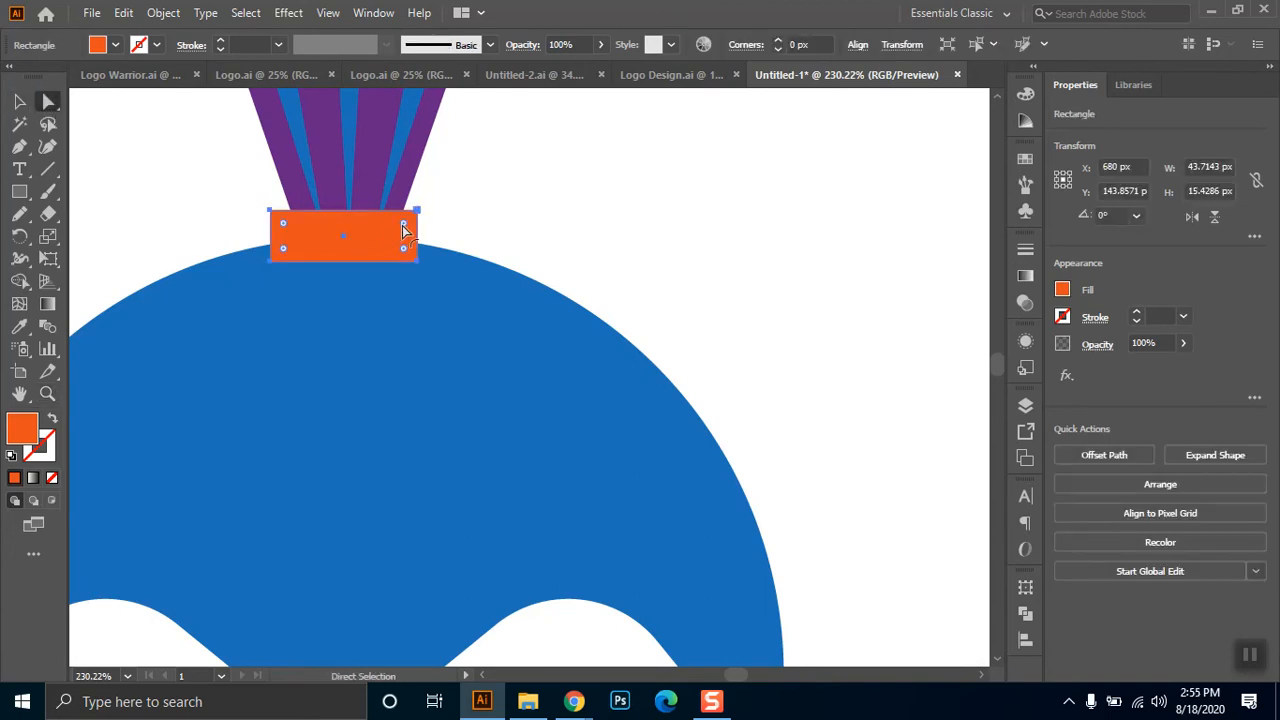
{"action": "left_click_drag", "start_coordinate": [405, 223], "coordinate": [398, 228]}
{"action": "left_click", "coordinate": [643, 247]}
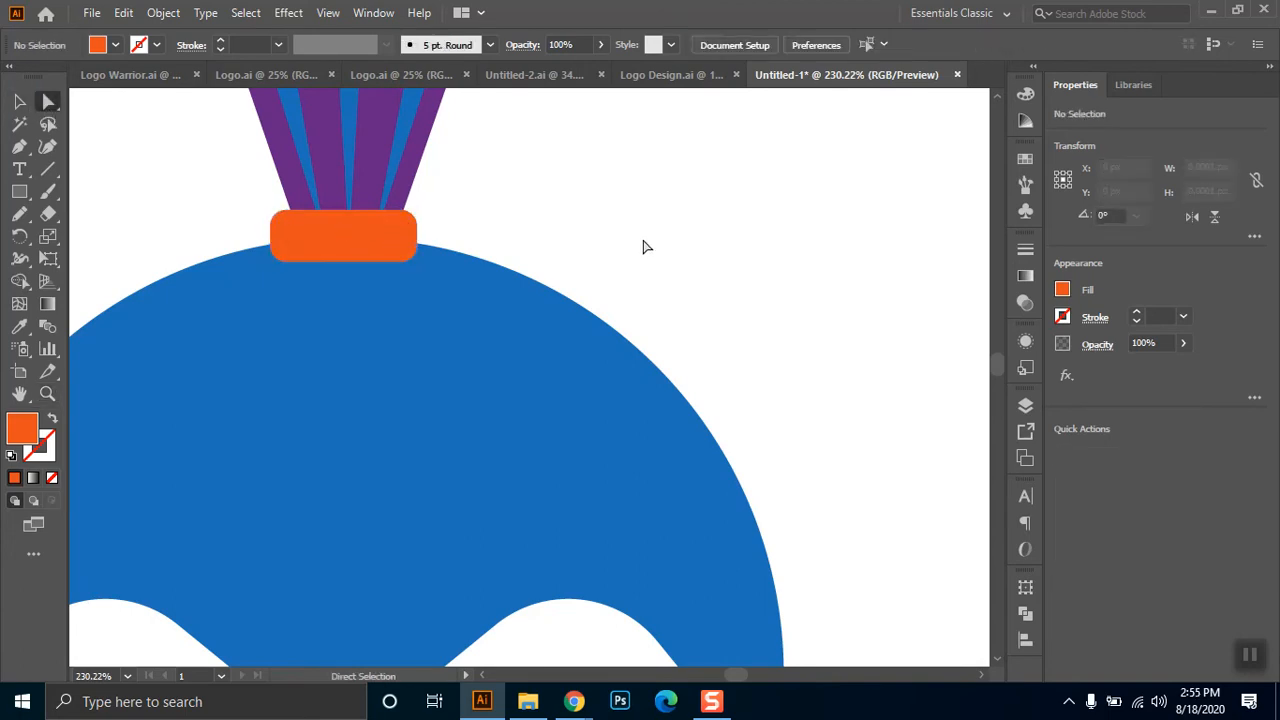
- Nudge the orange band 1 px to the right to centre it under the crest
{"action": "left_click", "coordinate": [359, 246]}
{"action": "key", "text": "Right"}
{"action": "key", "text": "Right"}
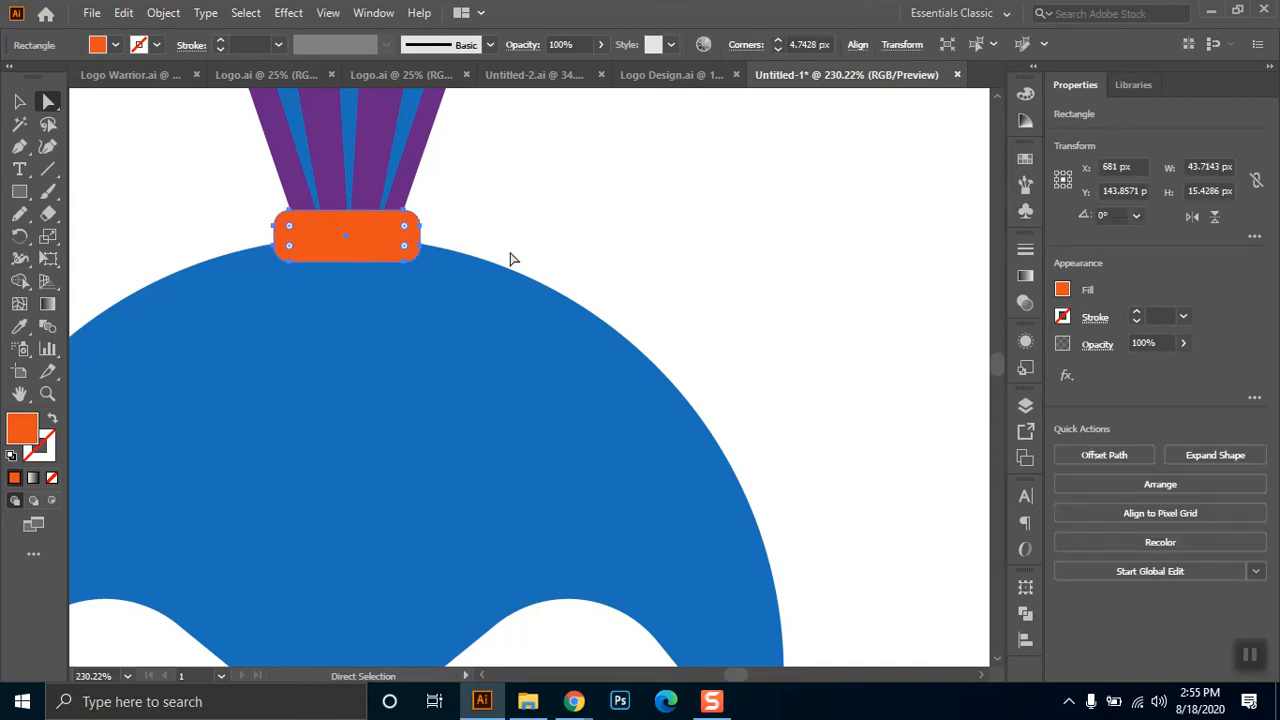
{"action": "key", "text": "Left"}
{"action": "left_click", "coordinate": [535, 220]}
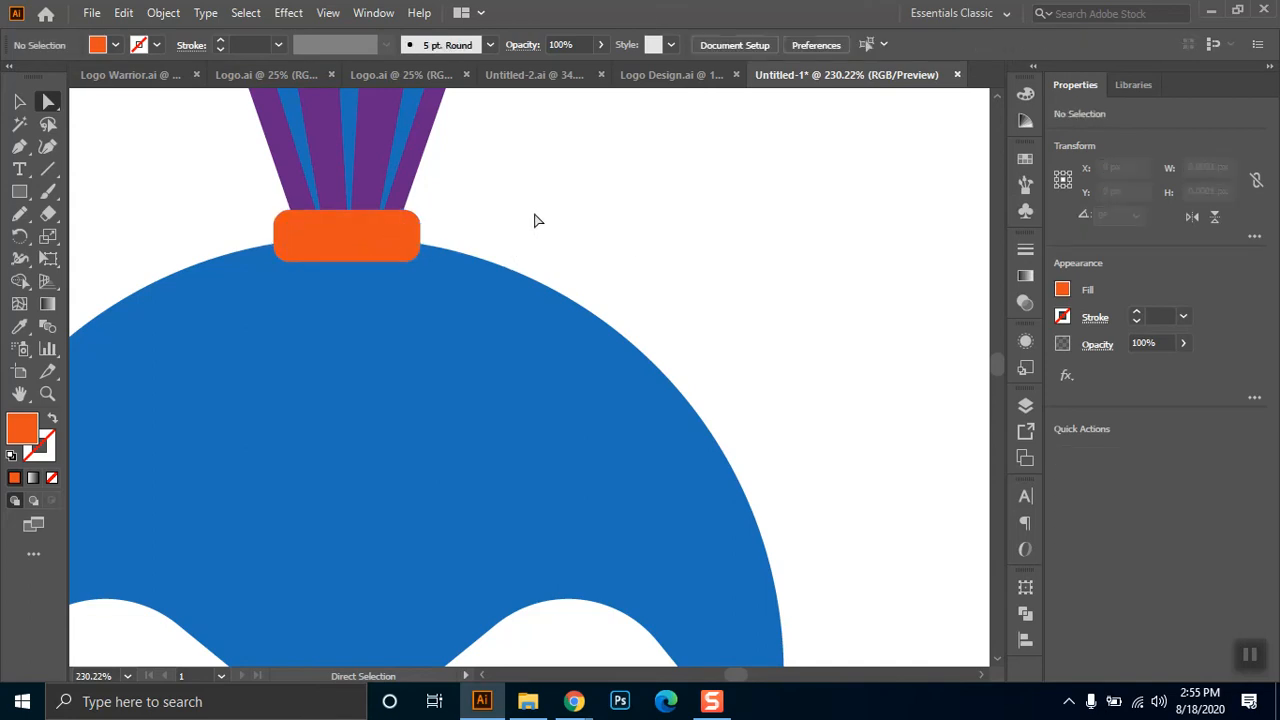
- Shrink the orange band evenly from top and bottom to a height of about 10 px
{"action": "key", "text": "ctrl+minus"}
{"action": "key", "text": "ctrl+minus"}
{"action": "key", "text": "ctrl+minus"}
{"action": "key", "text": "ctrl+minus"}
{"action": "key", "text": "ctrl+minus"}
{"action": "key", "text": "ctrl+minus"}
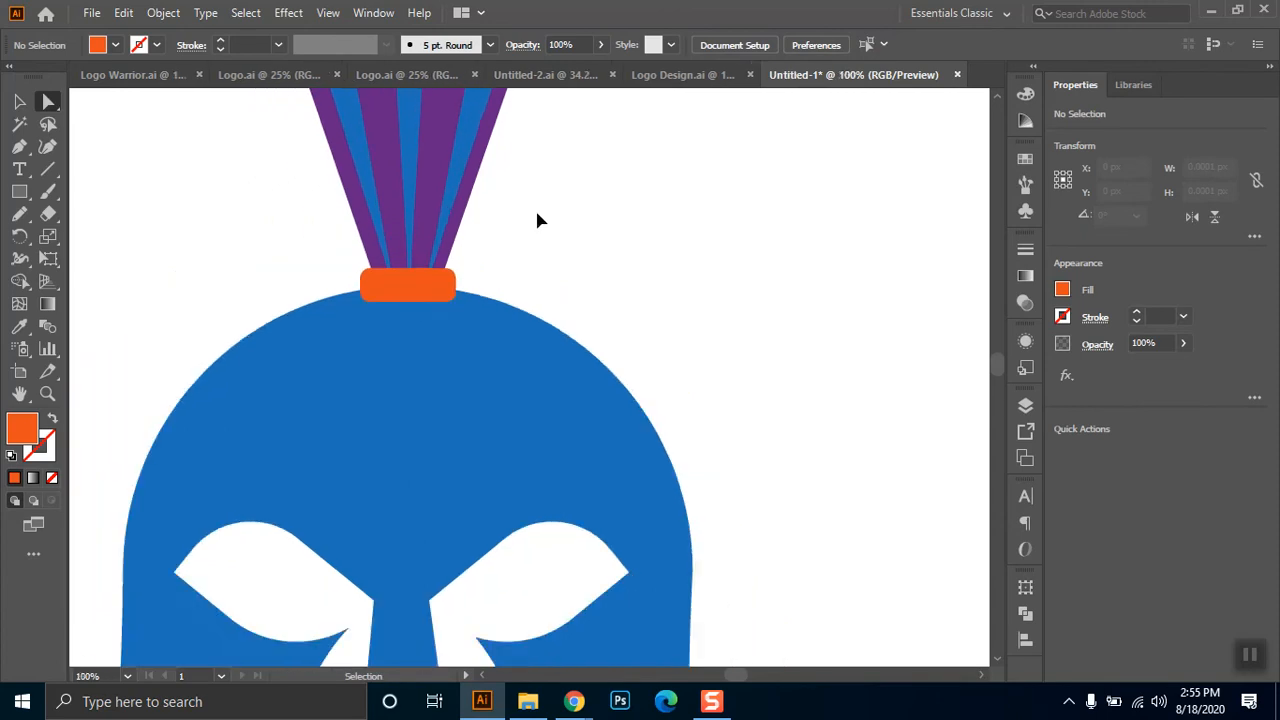
{"action": "scroll", "coordinate": [500, 360], "scroll_direction": "up", "scroll_amount": 4}
{"action": "scroll", "coordinate": [493, 352], "scroll_direction": "up", "scroll_amount": 3}
{"action": "left_click", "coordinate": [484, 315]}
{"action": "key", "text": "v"}
{"action": "left_click_drag", "start_coordinate": [484, 344], "coordinate": [486, 327]}
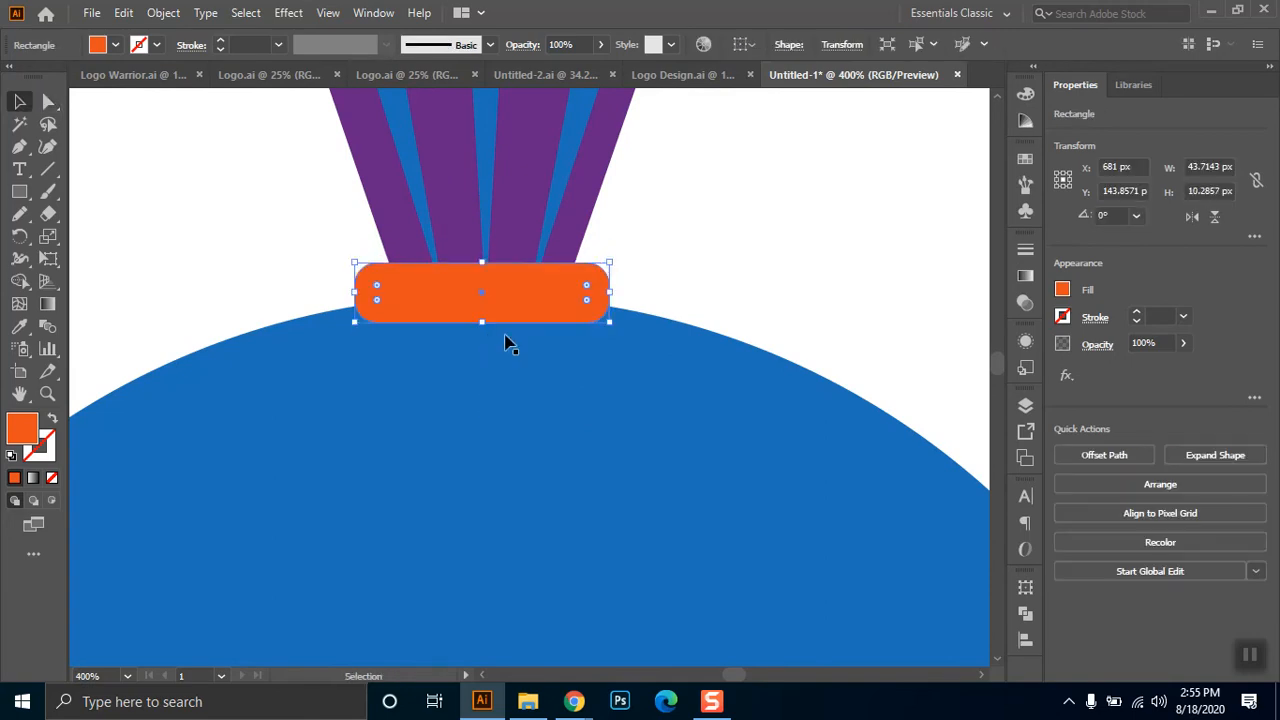
{"action": "left_click", "coordinate": [719, 266]}
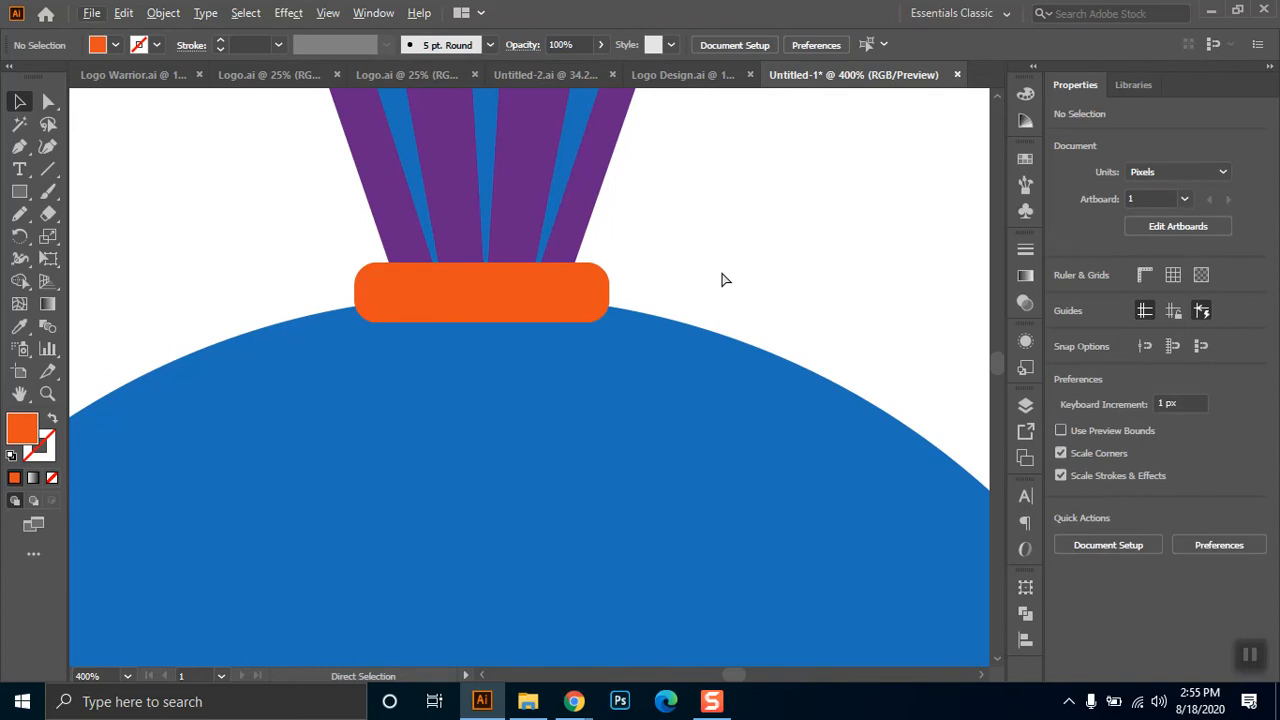
{"action": "key", "text": "ctrl+minus"}
{"action": "key", "text": "ctrl+minus"}
{"action": "key", "text": "ctrl+minus"}
{"action": "key", "text": "ctrl+minus"}
{"action": "key", "text": "ctrl+minus"}
{"action": "key", "text": "ctrl+minus"}
{"action": "key", "text": "ctrl+minus"}
{"action": "key", "text": "ctrl+minus"}
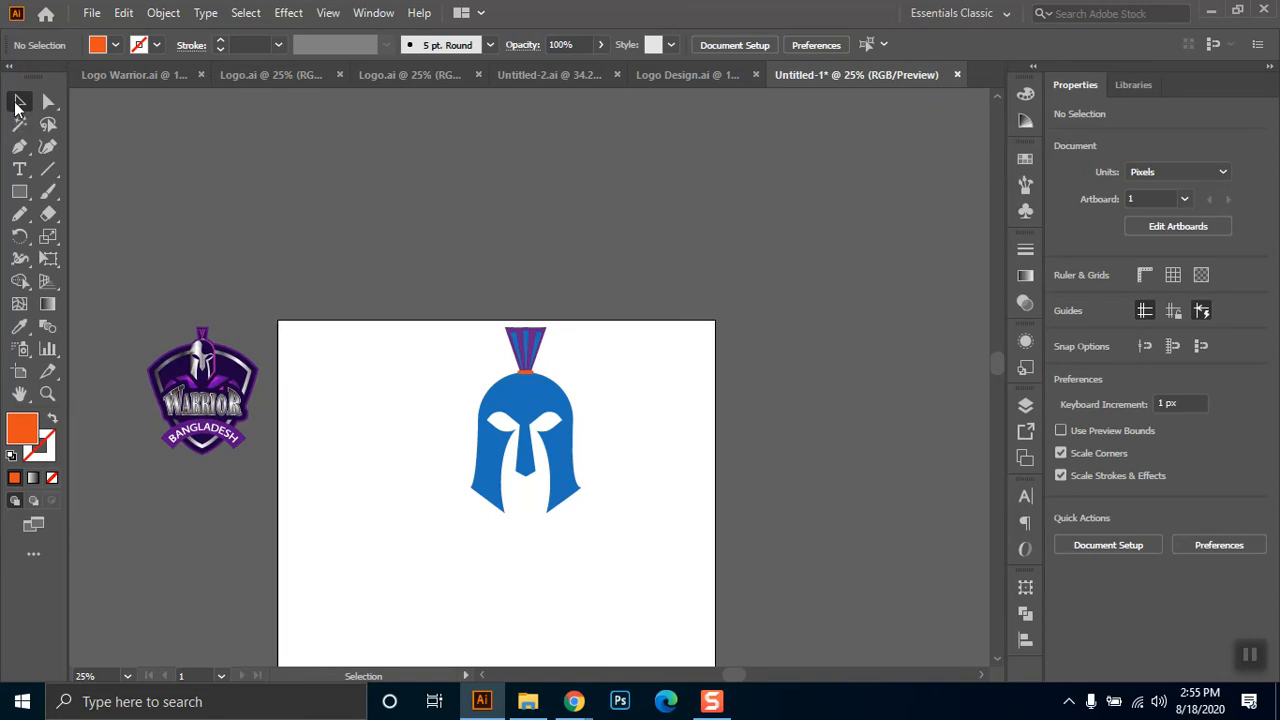
{"action": "left_click", "coordinate": [213, 411]}
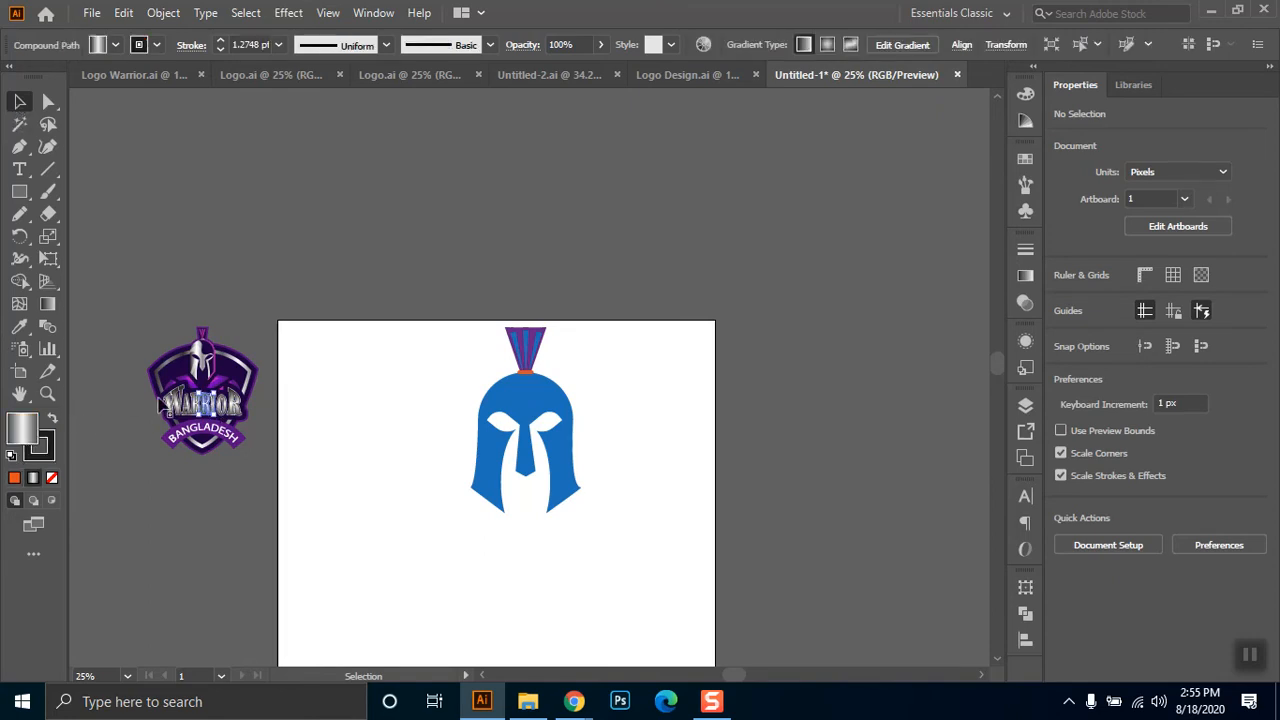
{"action": "left_click", "coordinate": [257, 416]}
{"action": "left_click_drag", "start_coordinate": [203, 428], "coordinate": [147, 432]}
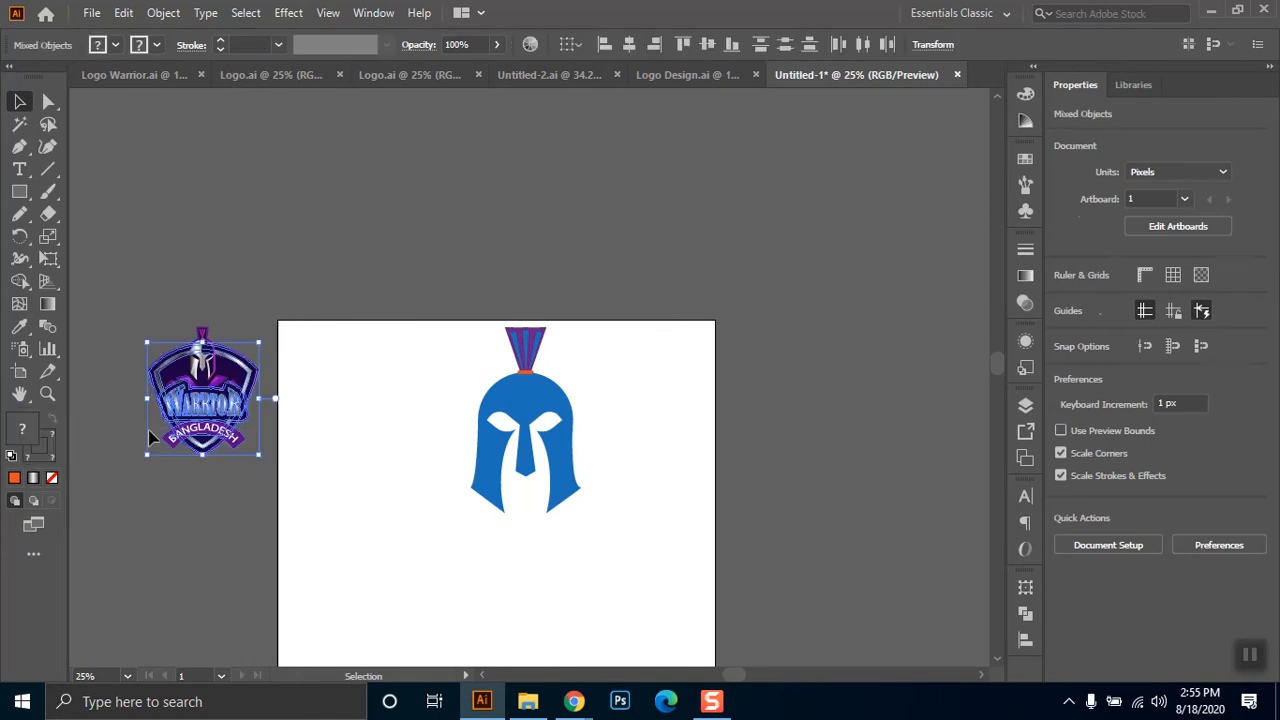
{"action": "right_click", "coordinate": [193, 408]}
{"action": "key", "text": "e"}
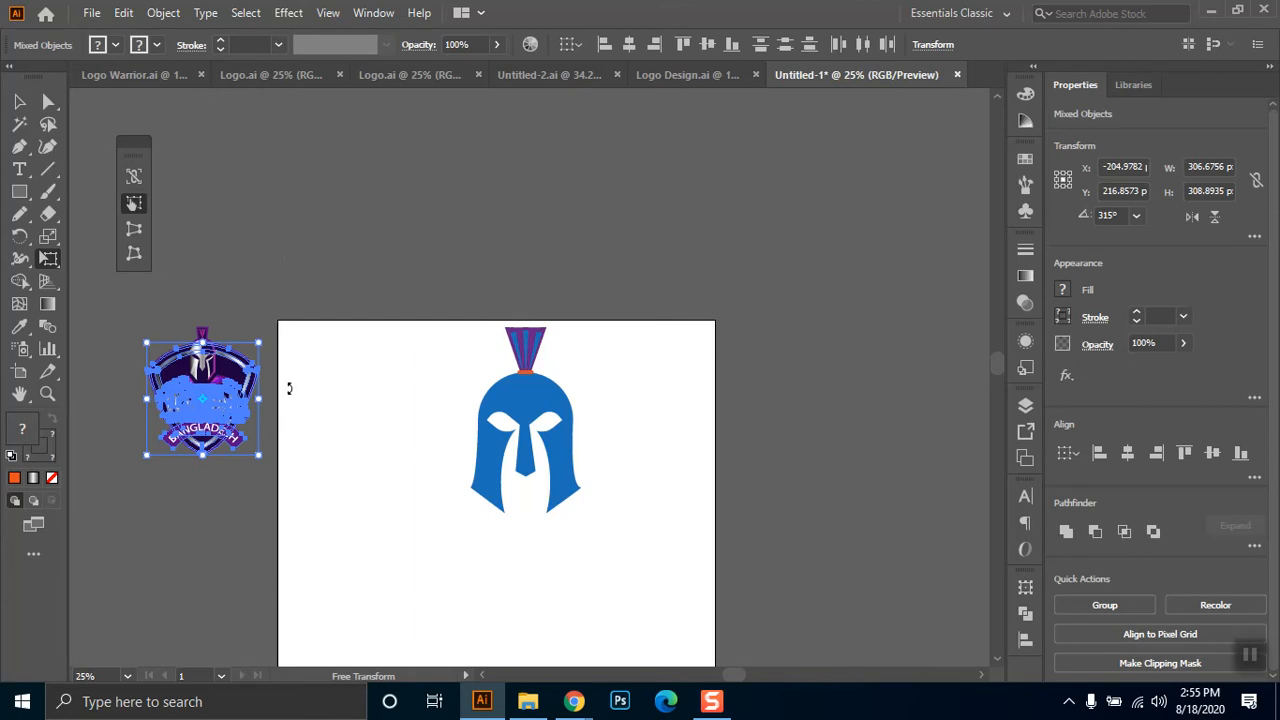
{"action": "key", "text": "v"}
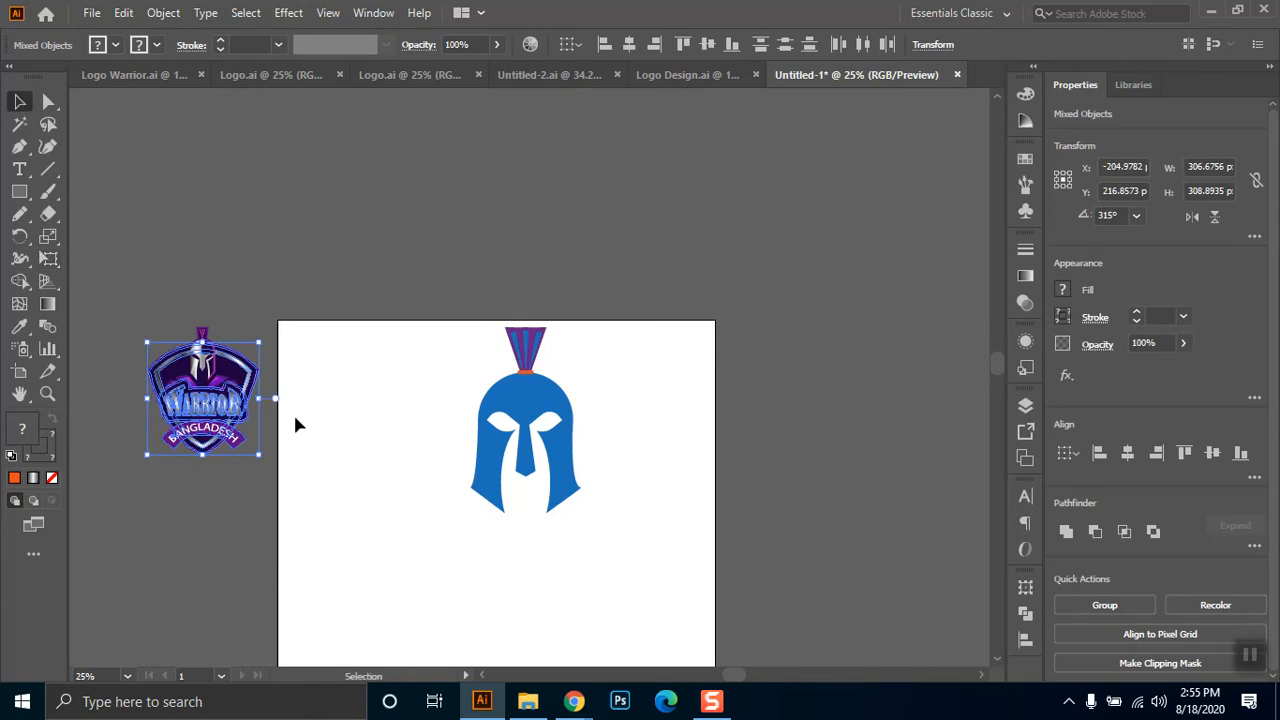
- Remove the shield, the BANGLADESH banner and the WARRIOR lettering from the reference logo beside the artboard
{"action": "left_click", "coordinate": [282, 423]}
{"action": "left_click_drag", "start_coordinate": [270, 416], "coordinate": [150, 482]}
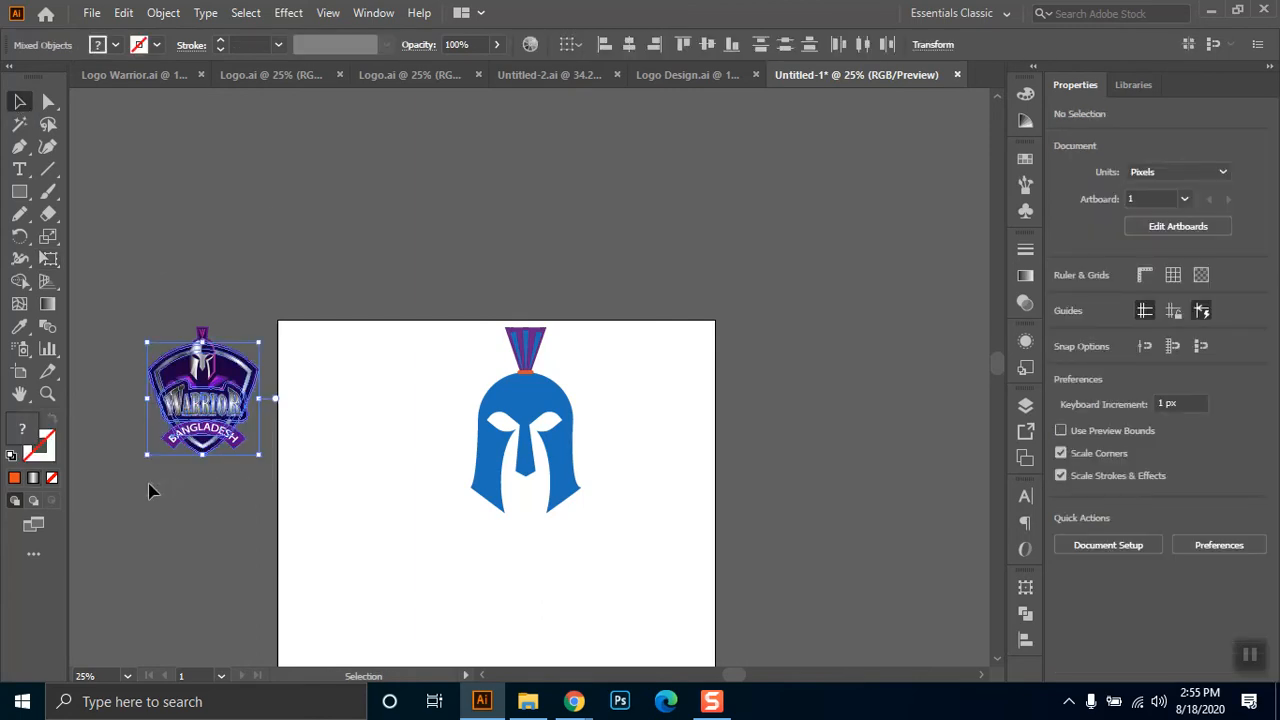
{"action": "key", "text": "Delete"}
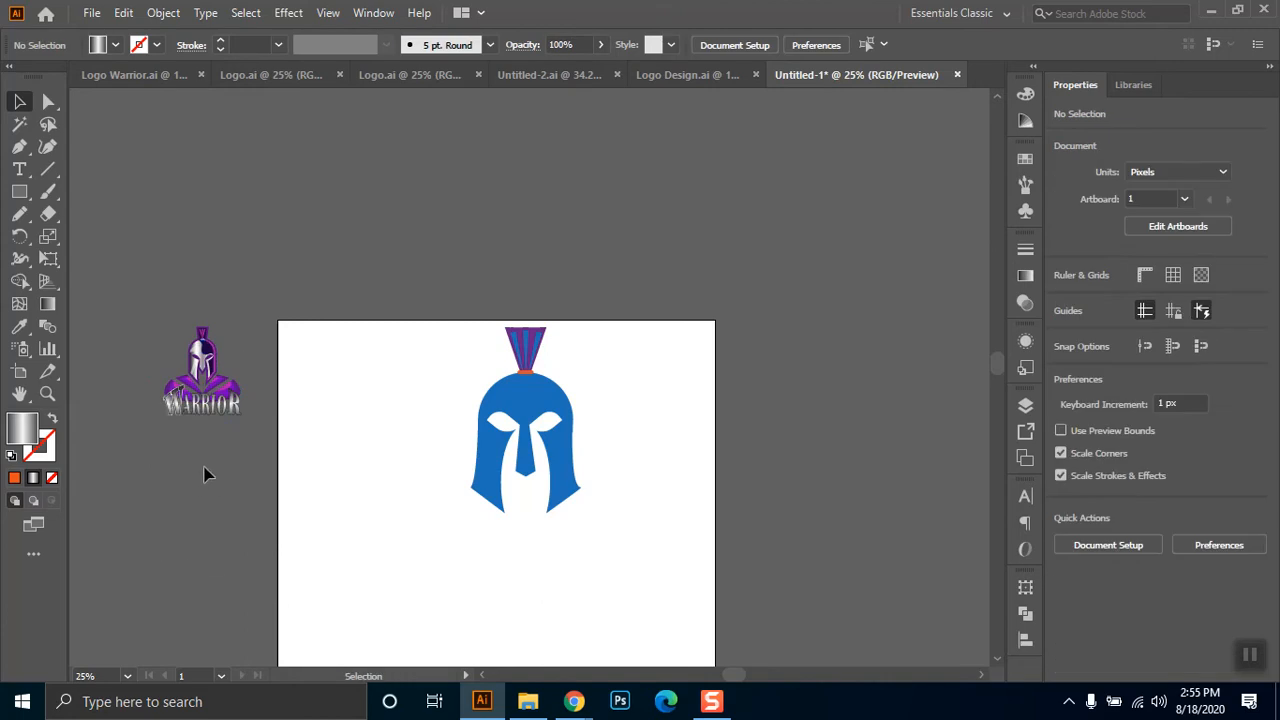
{"action": "scroll", "coordinate": [186, 482], "scroll_direction": "up", "scroll_amount": 4}
{"action": "left_click_drag", "start_coordinate": [434, 209], "coordinate": [97, 290]}
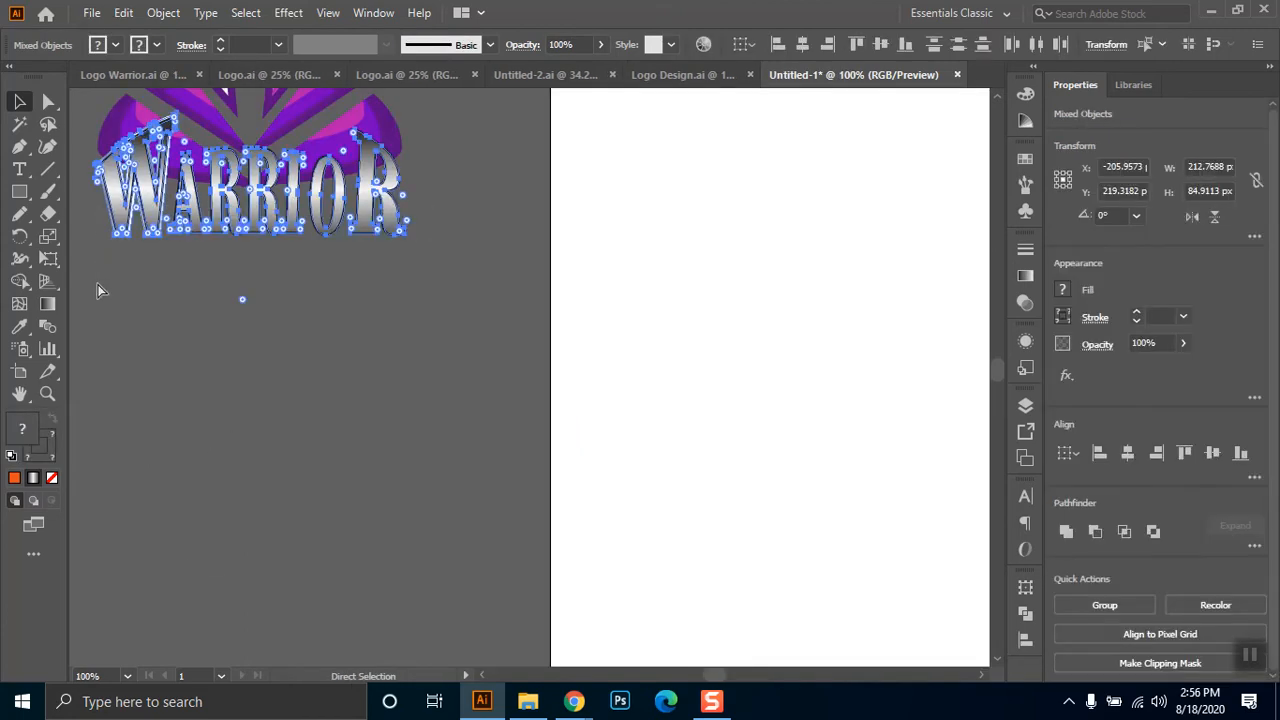
{"action": "key", "text": "ctrl+x"}
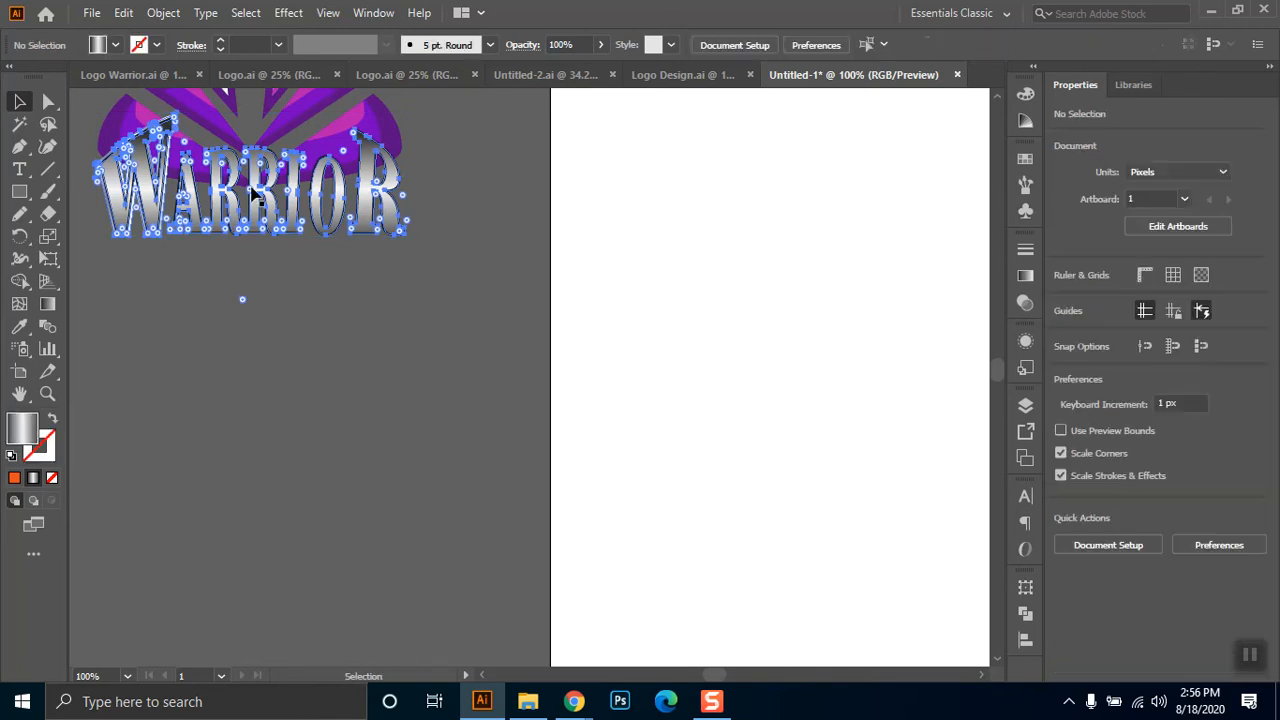
{"action": "left_click_drag", "start_coordinate": [314, 178], "coordinate": [344, 361]}
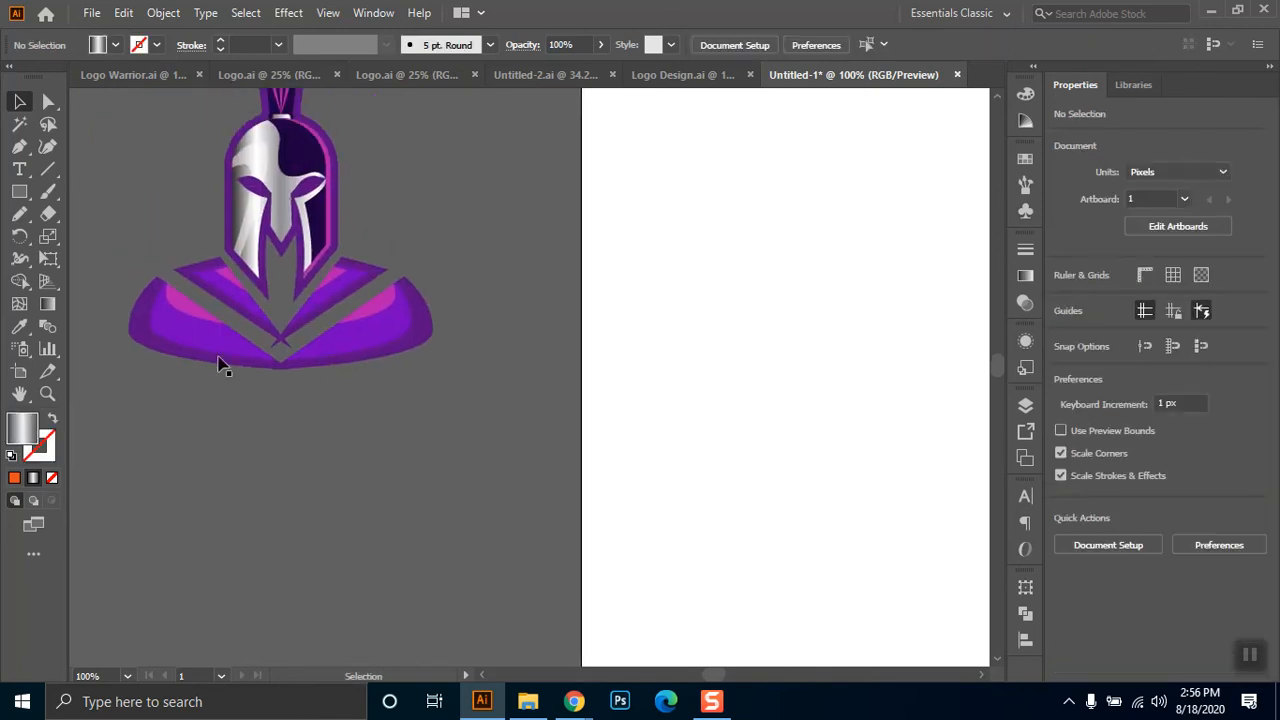
- Examine the individual shapes that make up the shoulder armour in the reference logo
{"action": "left_click", "coordinate": [226, 360]}
{"action": "left_click", "coordinate": [138, 330]}
{"action": "left_click", "coordinate": [250, 315]}
{"action": "left_click", "coordinate": [349, 356]}
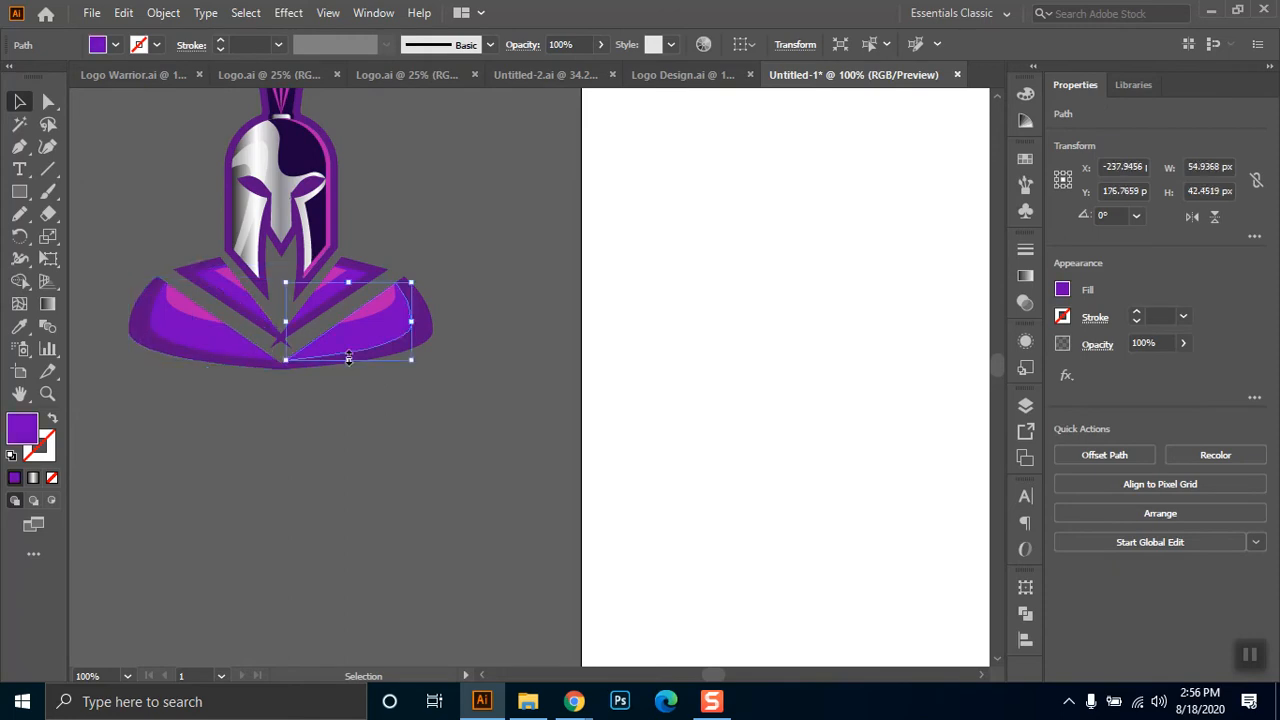
{"action": "left_click", "coordinate": [419, 333]}
{"action": "left_click", "coordinate": [365, 279]}
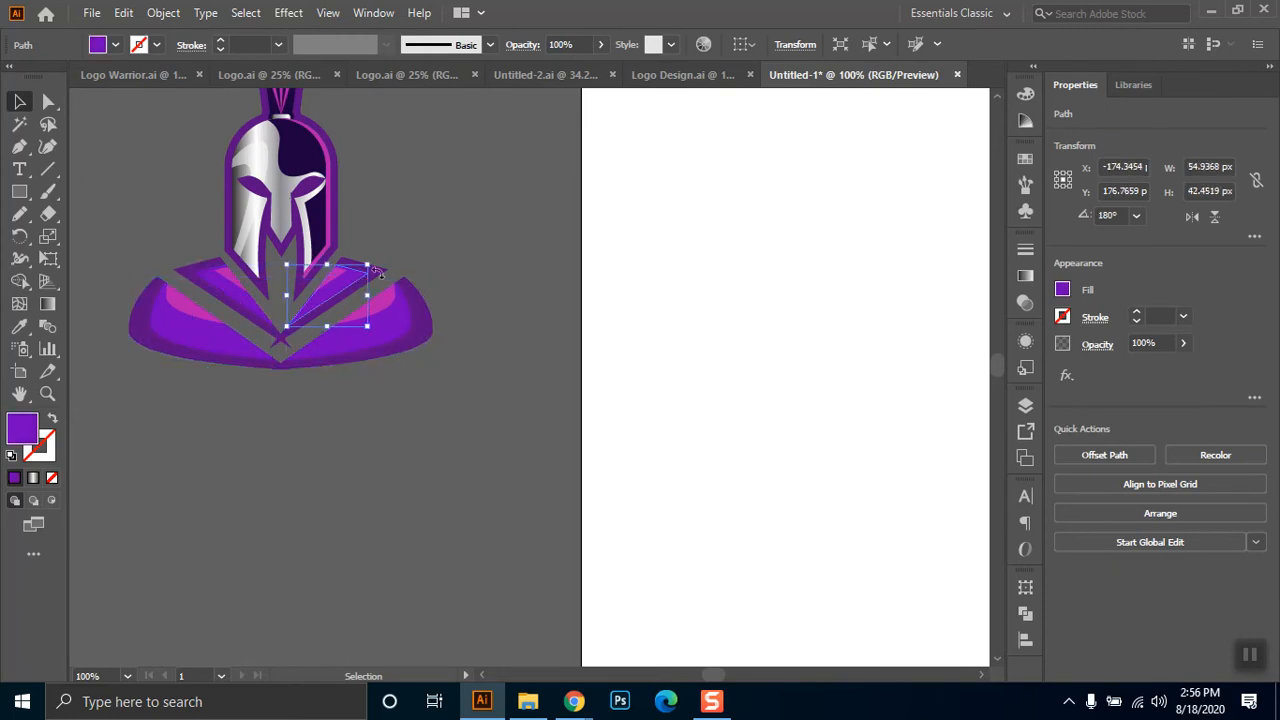
{"action": "left_click", "coordinate": [380, 283]}
{"action": "left_click", "coordinate": [430, 333]}
- Create a purple three-sided polygon with a 50 px radius below and left of the helmet and rotate it to about 253°
{"action": "scroll", "coordinate": [606, 385], "scroll_direction": "down", "scroll_amount": 2}
{"action": "left_click_drag", "start_coordinate": [809, 354], "coordinate": [213, 143]}
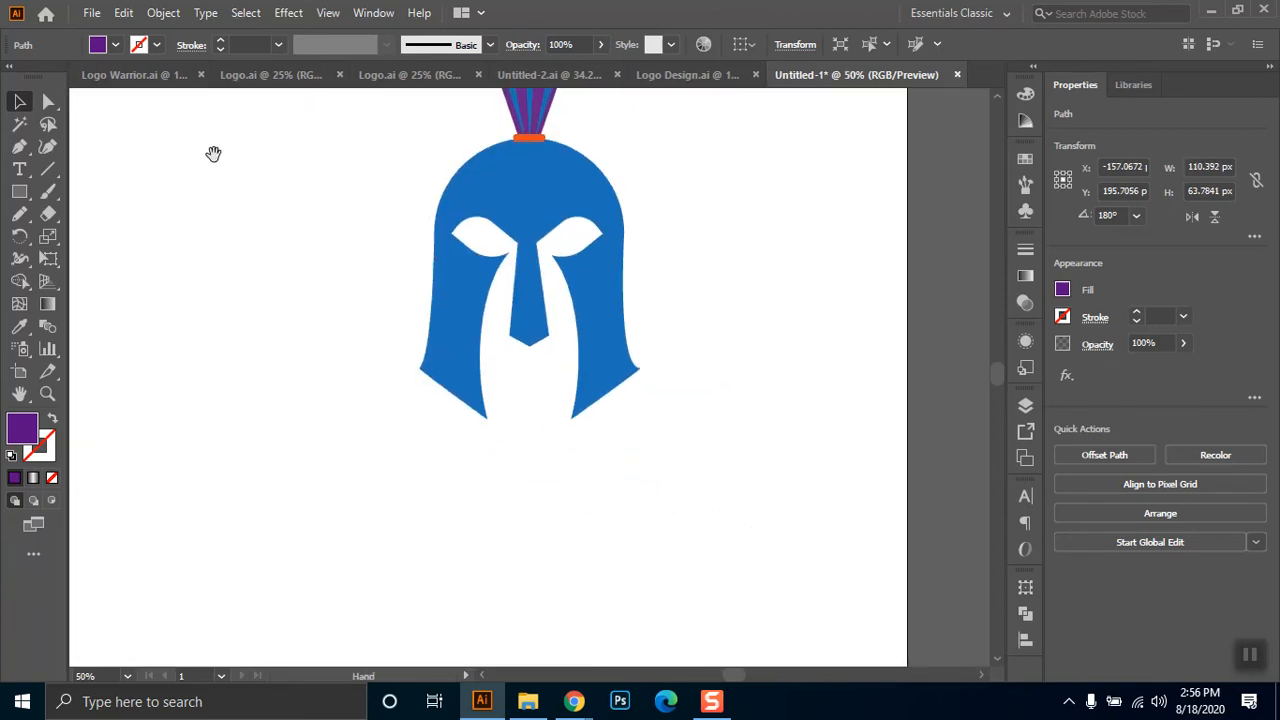
{"action": "left_click_drag", "start_coordinate": [13, 200], "coordinate": [86, 257]}
{"action": "left_click", "coordinate": [335, 457]}
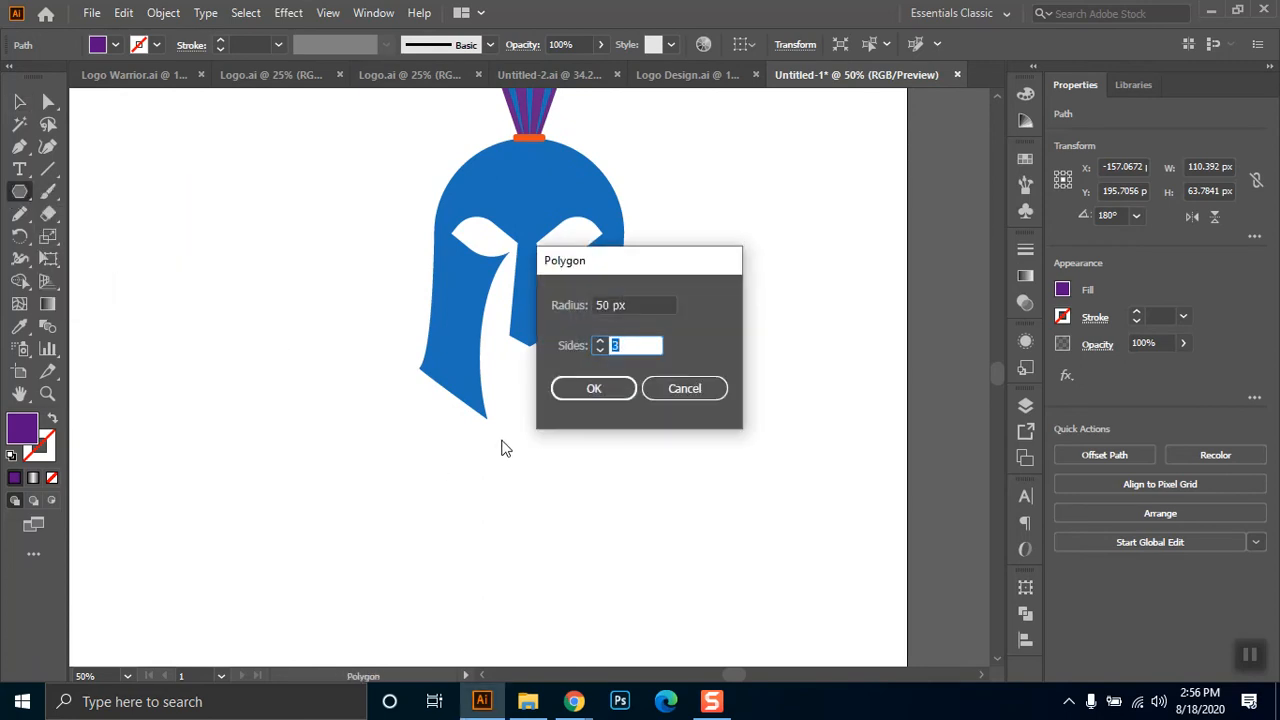
{"action": "left_click", "coordinate": [593, 394]}
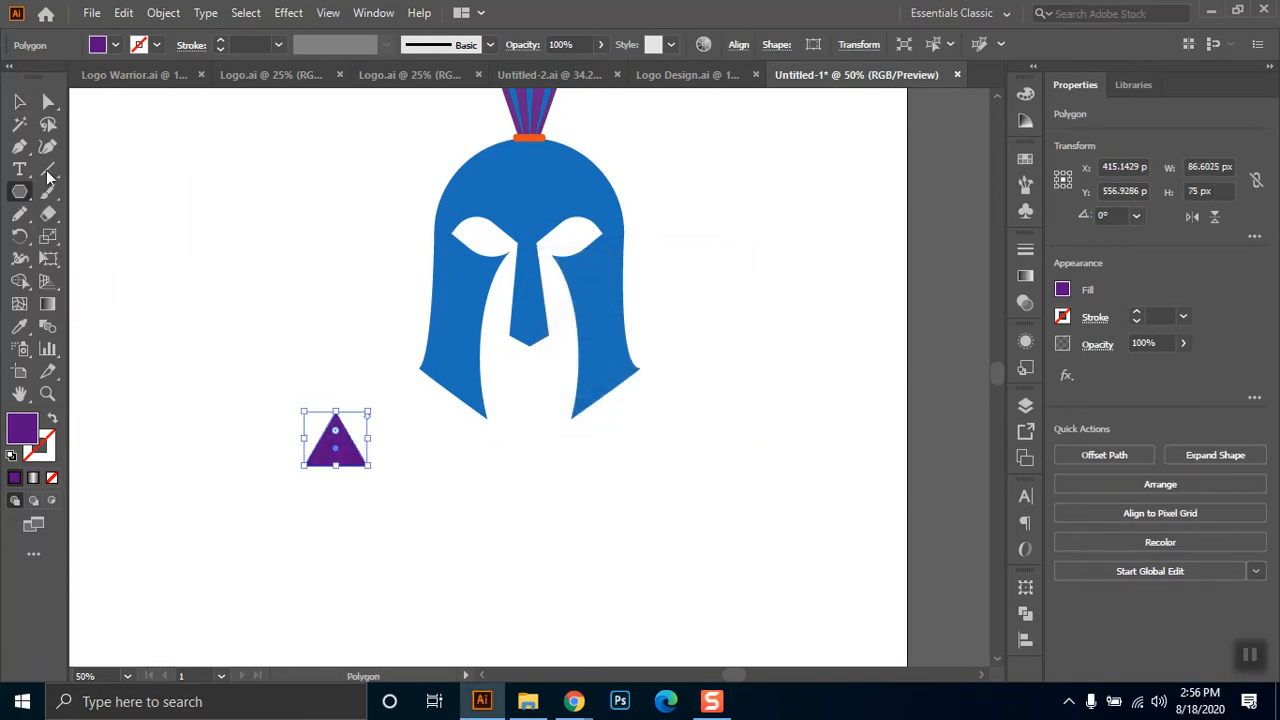
{"action": "left_click", "coordinate": [16, 101]}
{"action": "left_click_drag", "start_coordinate": [372, 402], "coordinate": [345, 458]}
{"action": "key", "text": "a"}
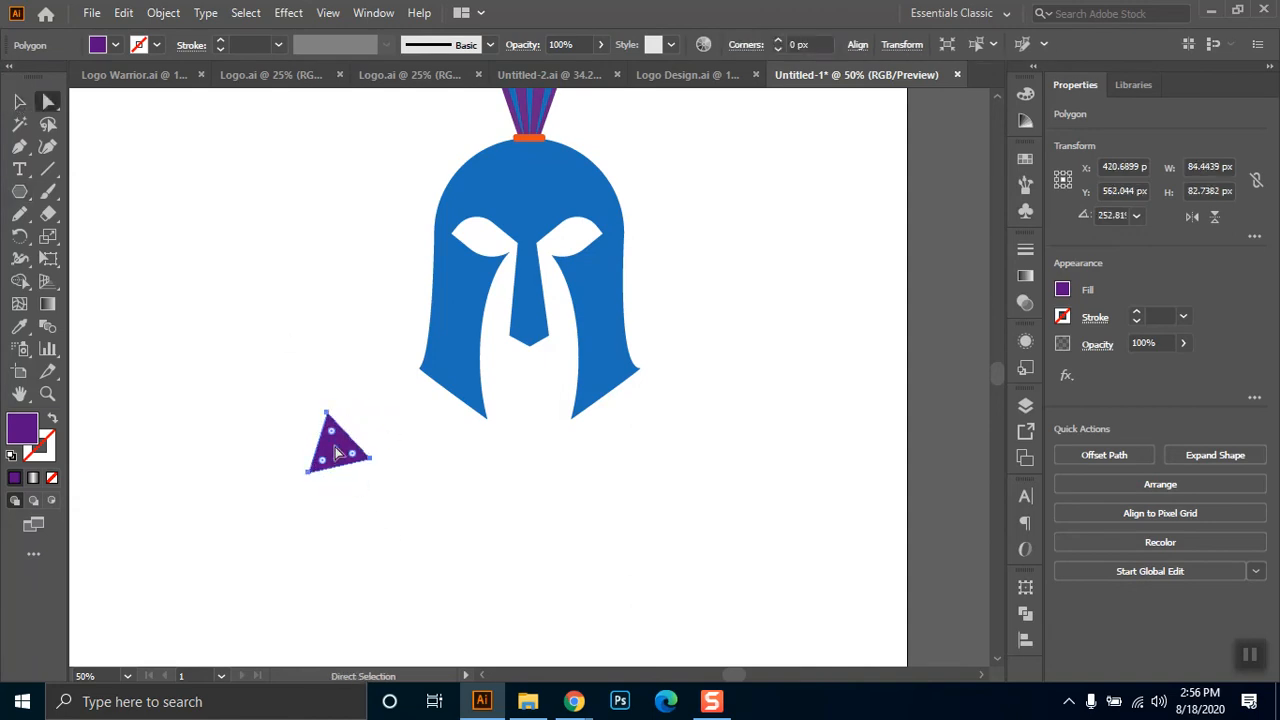
- Move the purple triangle's three corners to about (357, 537), (497, 463) and (680, 609) px, following the helmet's lower left edge
{"action": "left_click_drag", "start_coordinate": [368, 458], "coordinate": [535, 512]}
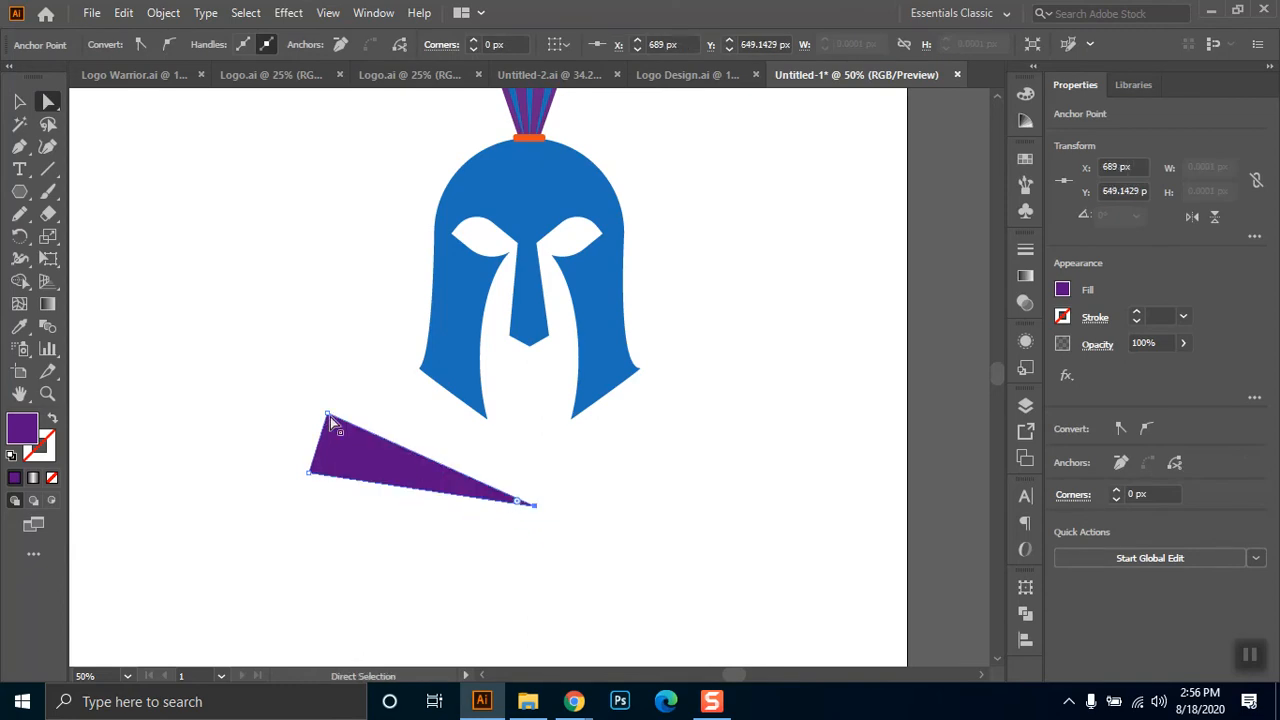
{"action": "left_click_drag", "start_coordinate": [328, 414], "coordinate": [379, 375]}
{"action": "left_click", "coordinate": [310, 474]}
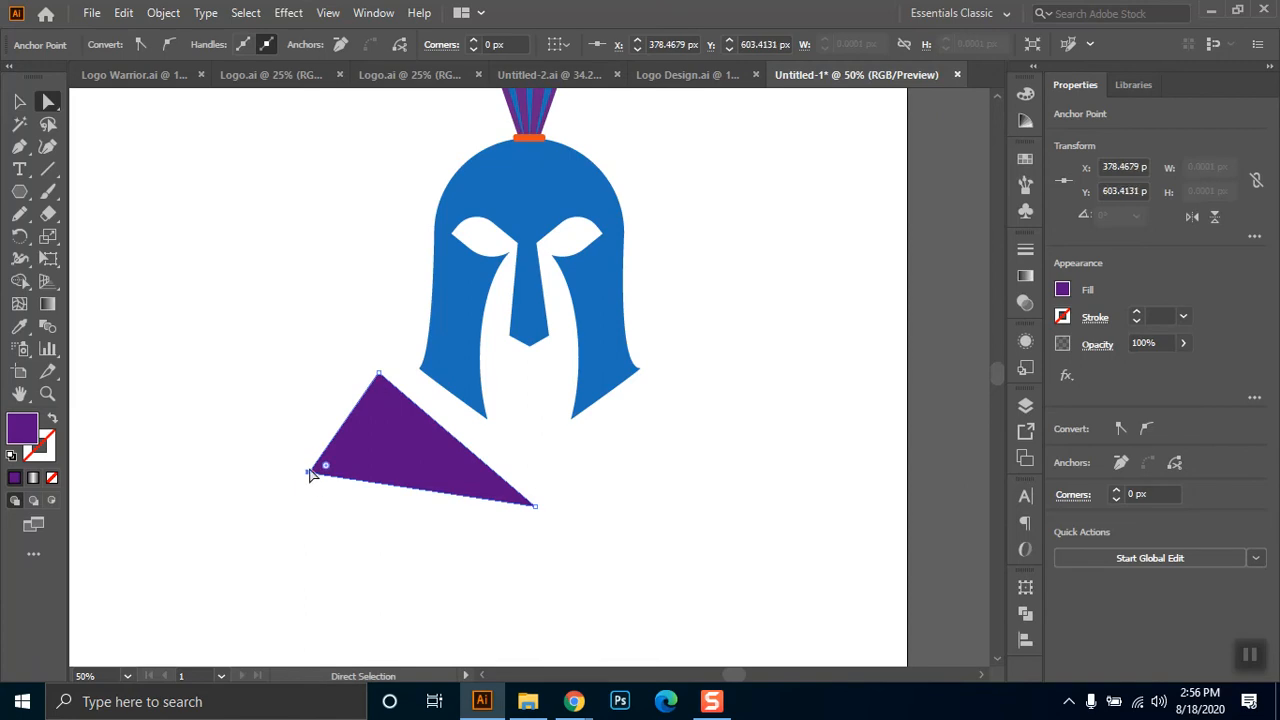
{"action": "left_click_drag", "start_coordinate": [308, 472], "coordinate": [293, 424]}
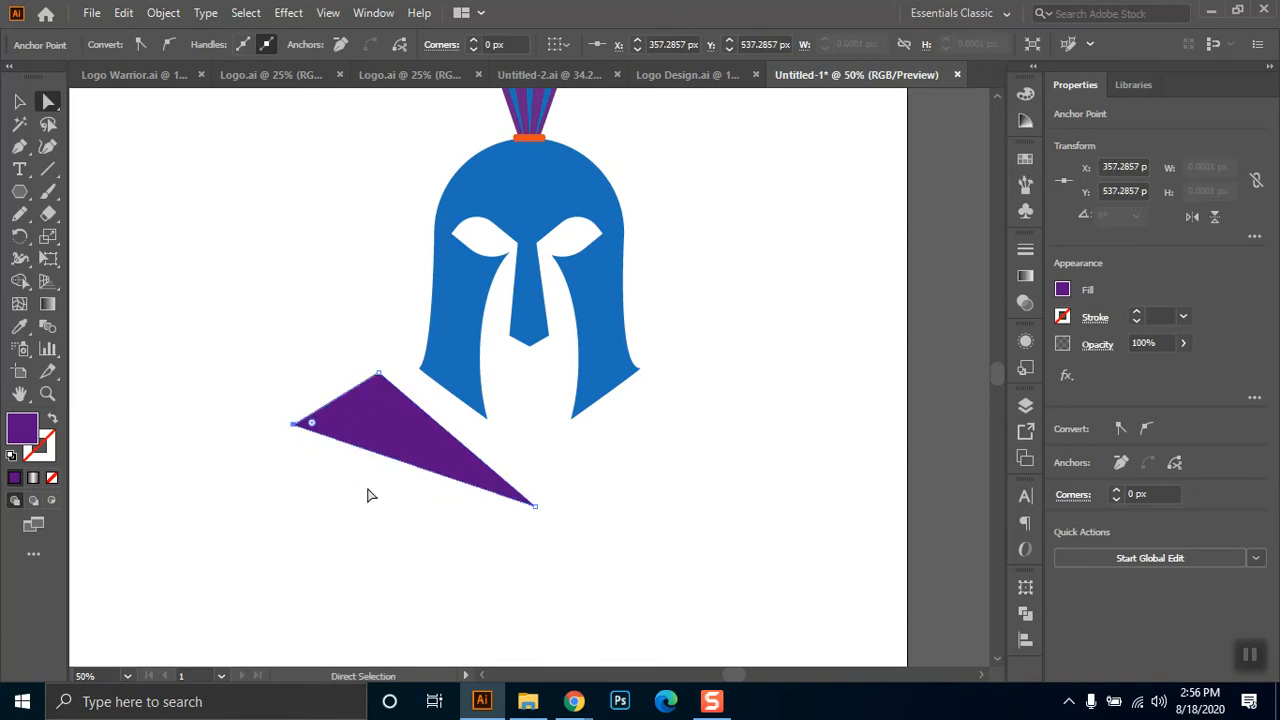
{"action": "left_click_drag", "start_coordinate": [380, 374], "coordinate": [395, 372]}
{"action": "left_click", "coordinate": [537, 509]}
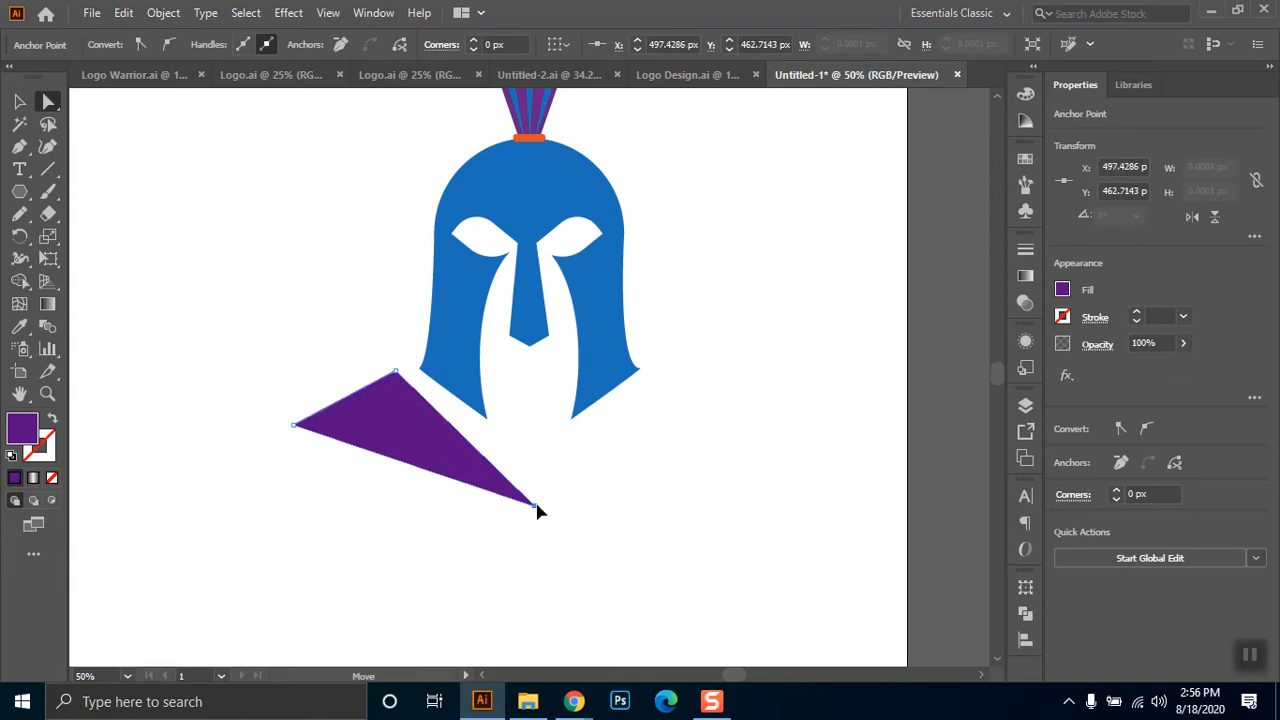
{"action": "left_click_drag", "start_coordinate": [537, 513], "coordinate": [528, 477]}
{"action": "left_click", "coordinate": [496, 553]}
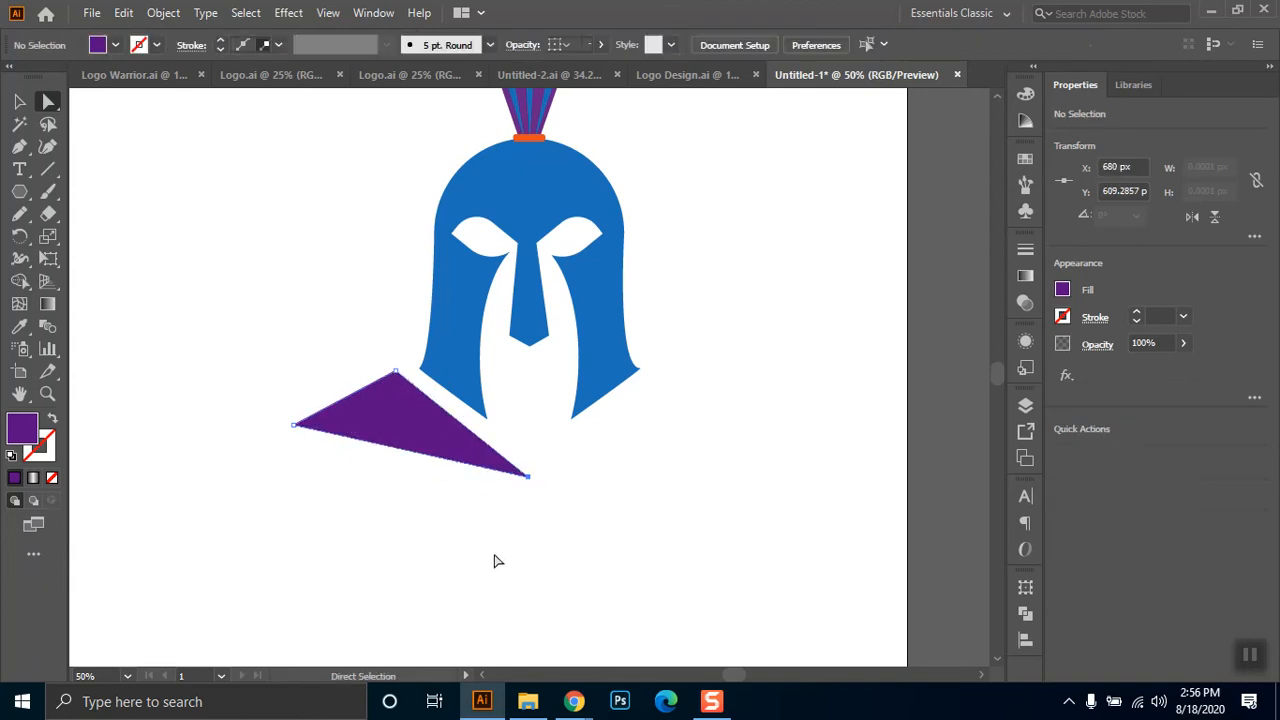
- Duplicate the purple triangle below the original and spread the copy's corners, two of them to about (349, 555) and (285, 746) px
{"action": "scroll", "coordinate": [497, 530], "scroll_direction": "down", "scroll_amount": 2}
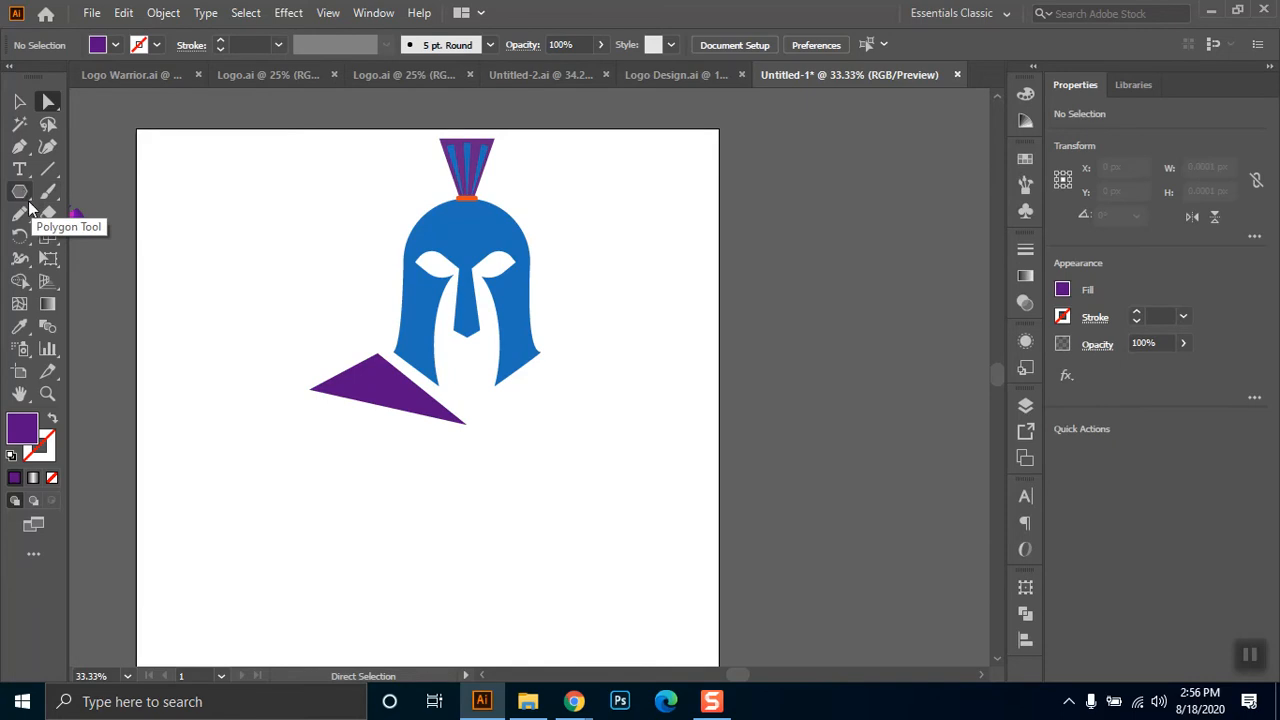
{"action": "left_click", "coordinate": [19, 101]}
{"action": "left_click_drag", "start_coordinate": [378, 389], "coordinate": [308, 403]}
{"action": "key", "text": "a"}
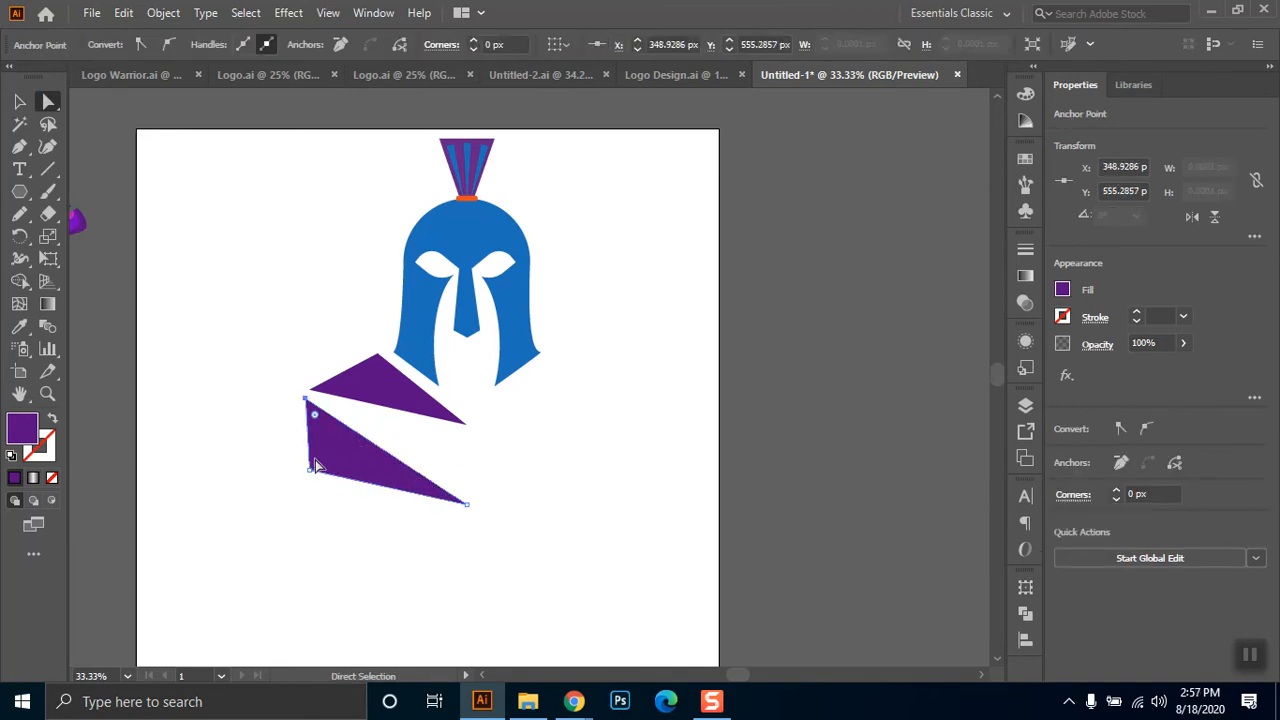
{"action": "left_click_drag", "start_coordinate": [309, 469], "coordinate": [275, 490]}
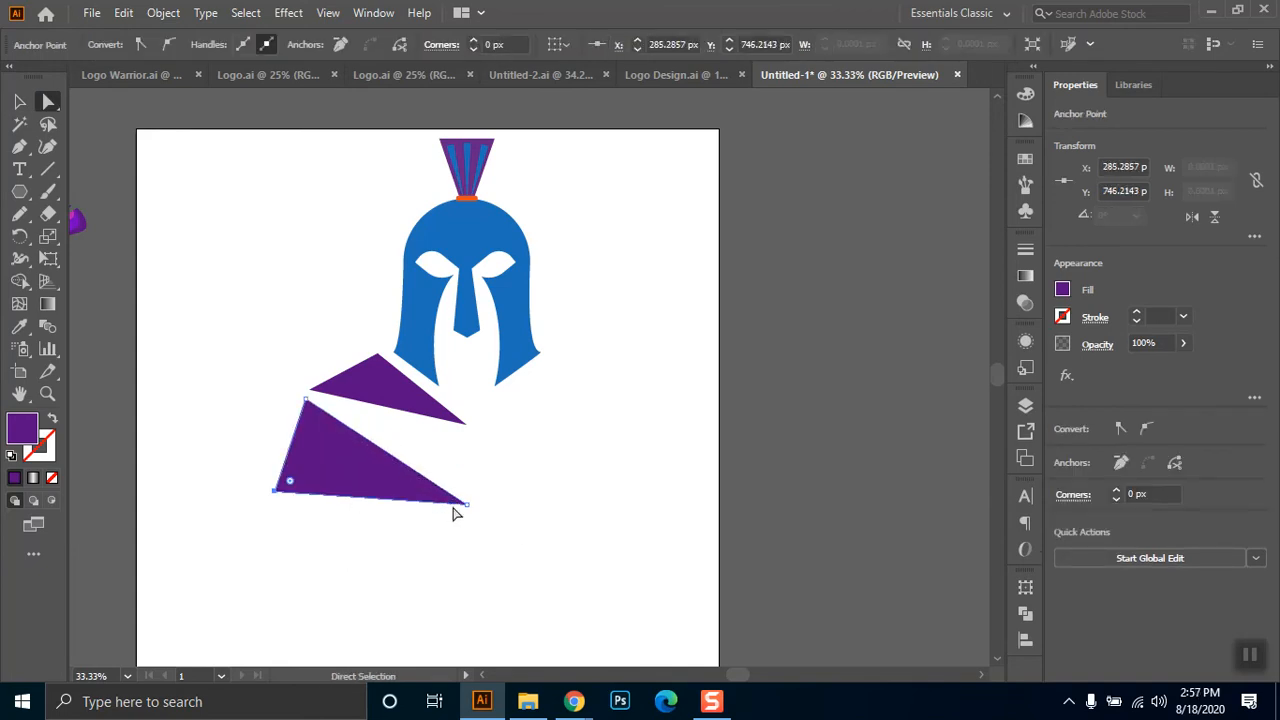
{"action": "left_click_drag", "start_coordinate": [466, 505], "coordinate": [479, 465]}
- Round the lower left corner of the copied triangle to a radius of about 157 px
{"action": "left_click", "coordinate": [306, 400]}
{"action": "left_click_drag", "start_coordinate": [315, 415], "coordinate": [346, 461]}
{"action": "key", "text": "ctrl"}
{"action": "key", "text": "ctrl+z"}
{"action": "left_click", "coordinate": [276, 492]}
{"action": "left_click_drag", "start_coordinate": [278, 498], "coordinate": [387, 420]}
{"action": "left_click", "coordinate": [340, 465]}
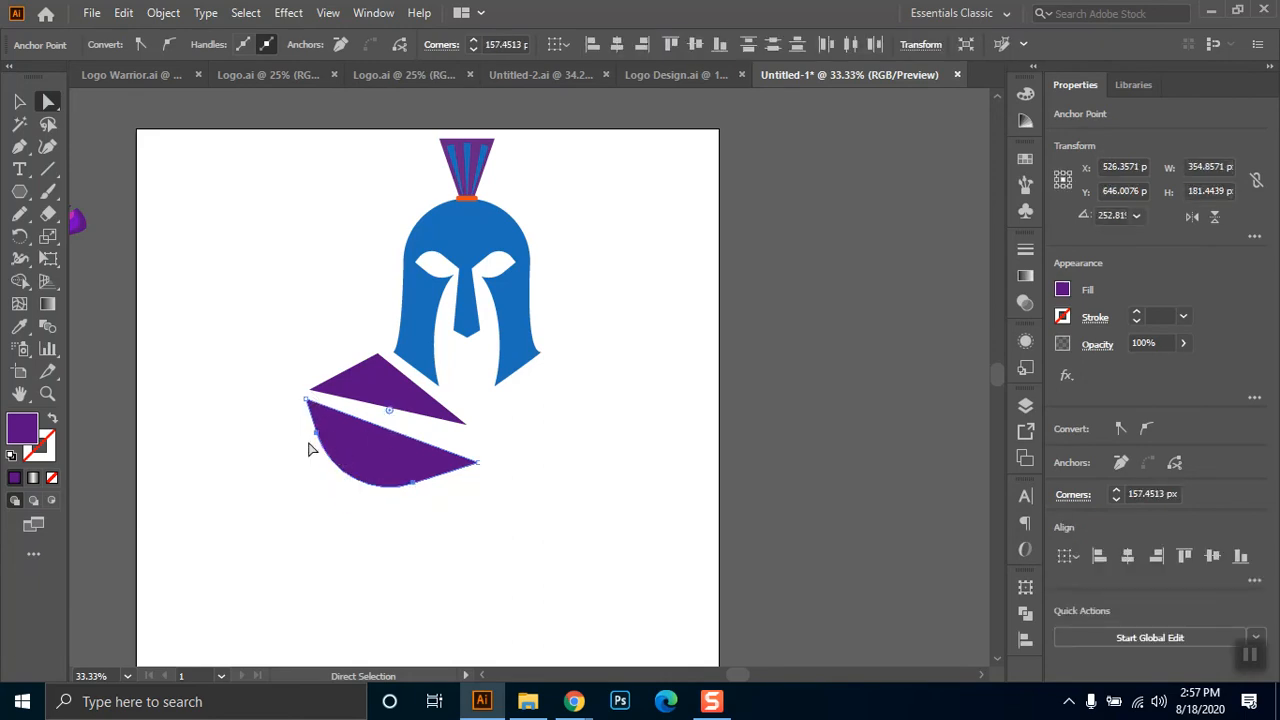
- Enlarge the rounded copy, rotate it to about 236° and delete it
{"action": "left_click", "coordinate": [19, 101]}
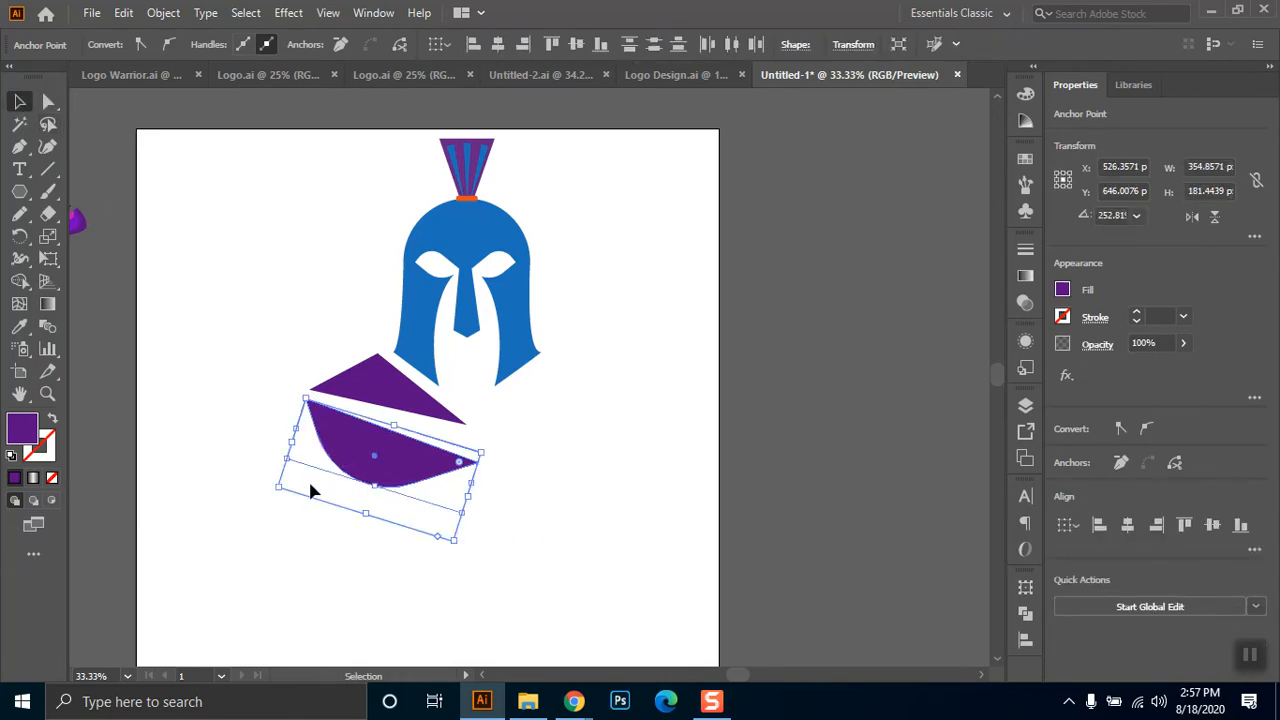
{"action": "left_click_drag", "start_coordinate": [279, 488], "coordinate": [221, 491]}
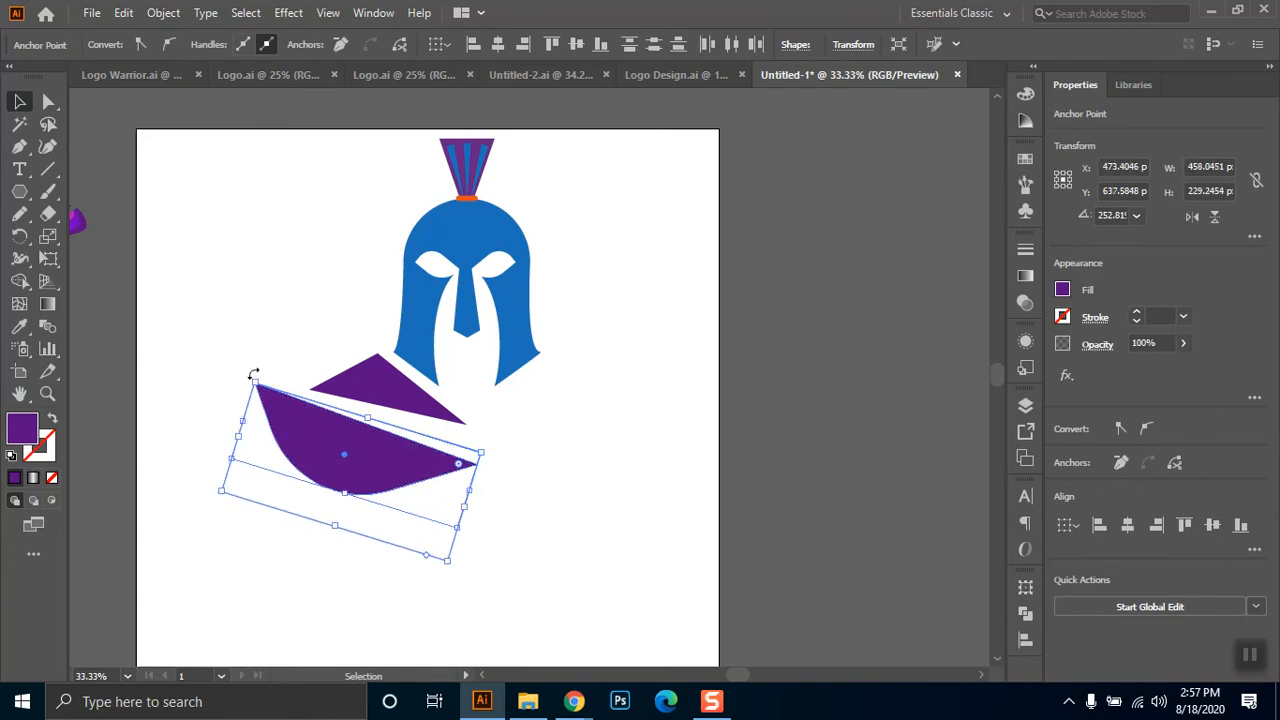
{"action": "left_click_drag", "start_coordinate": [277, 371], "coordinate": [309, 394]}
{"action": "left_click", "coordinate": [428, 506]}
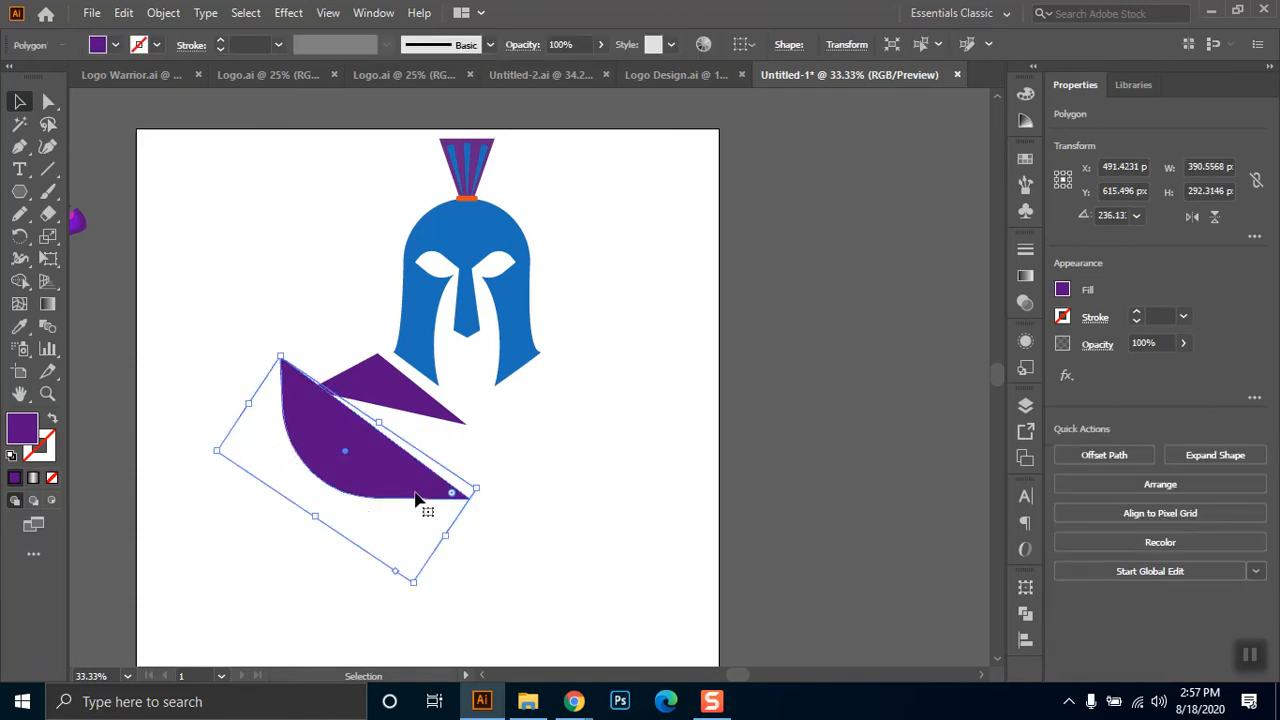
{"action": "key", "text": "Delete"}
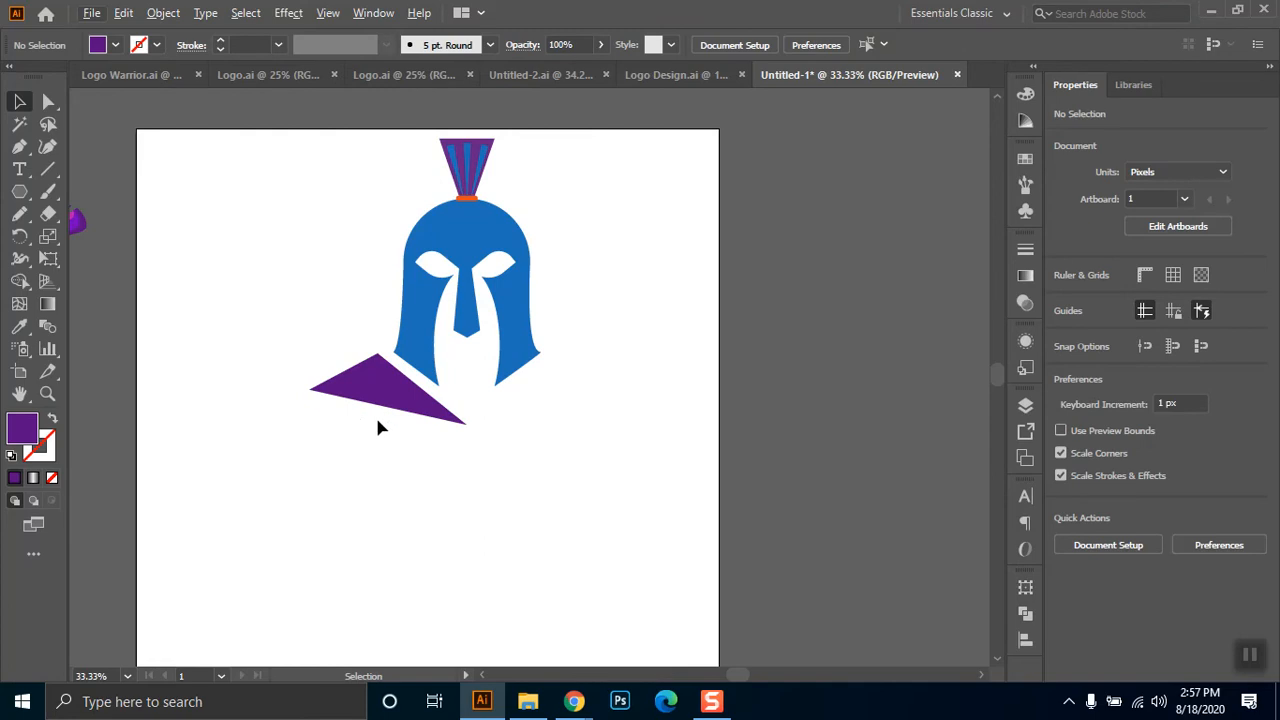
- Draw a purple shape below the triangle with the Pen tool, parallel to its lower edge and closed with a bulging curve on the outer side
{"action": "left_click", "coordinate": [18, 150]}
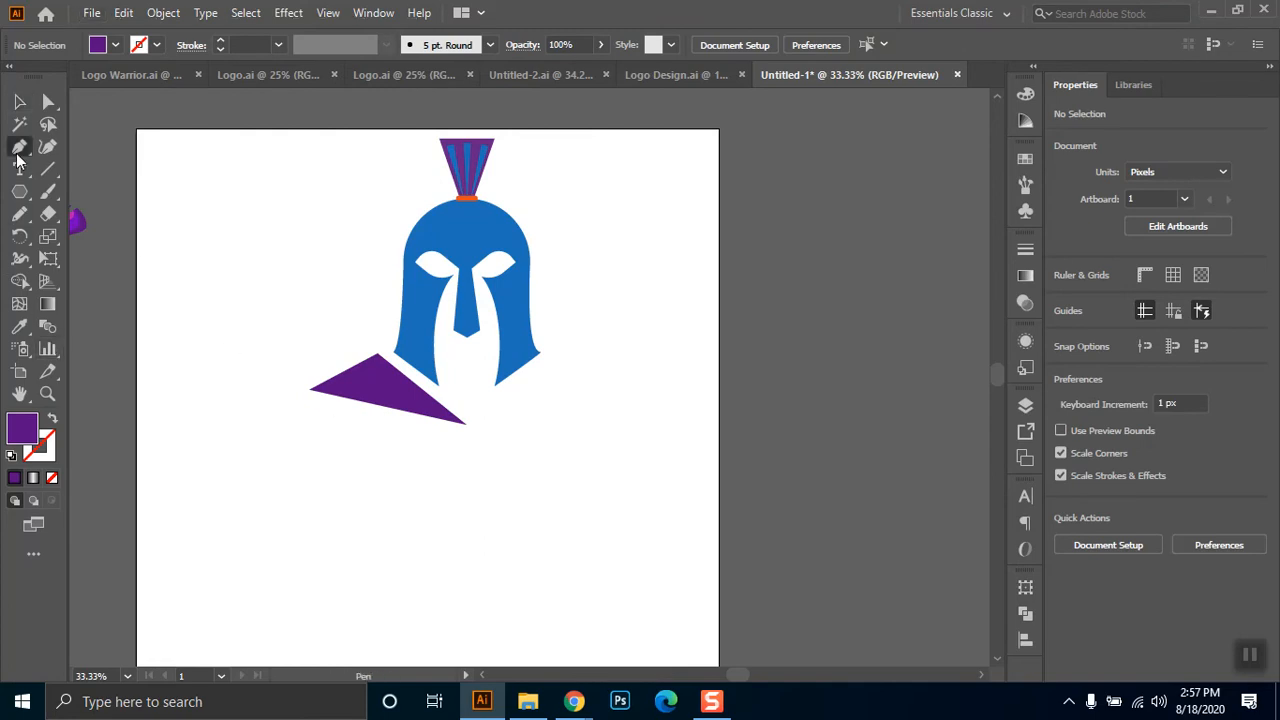
{"action": "left_click", "coordinate": [294, 400]}
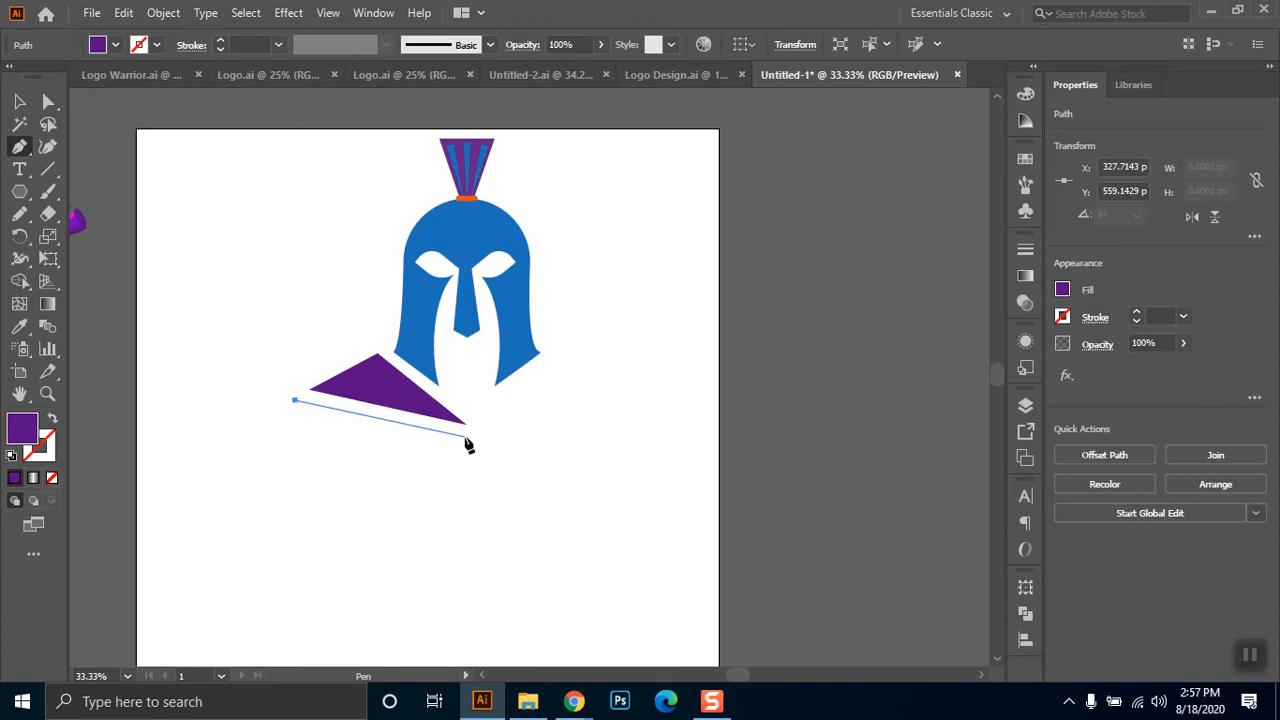
{"action": "left_click", "coordinate": [464, 436]}
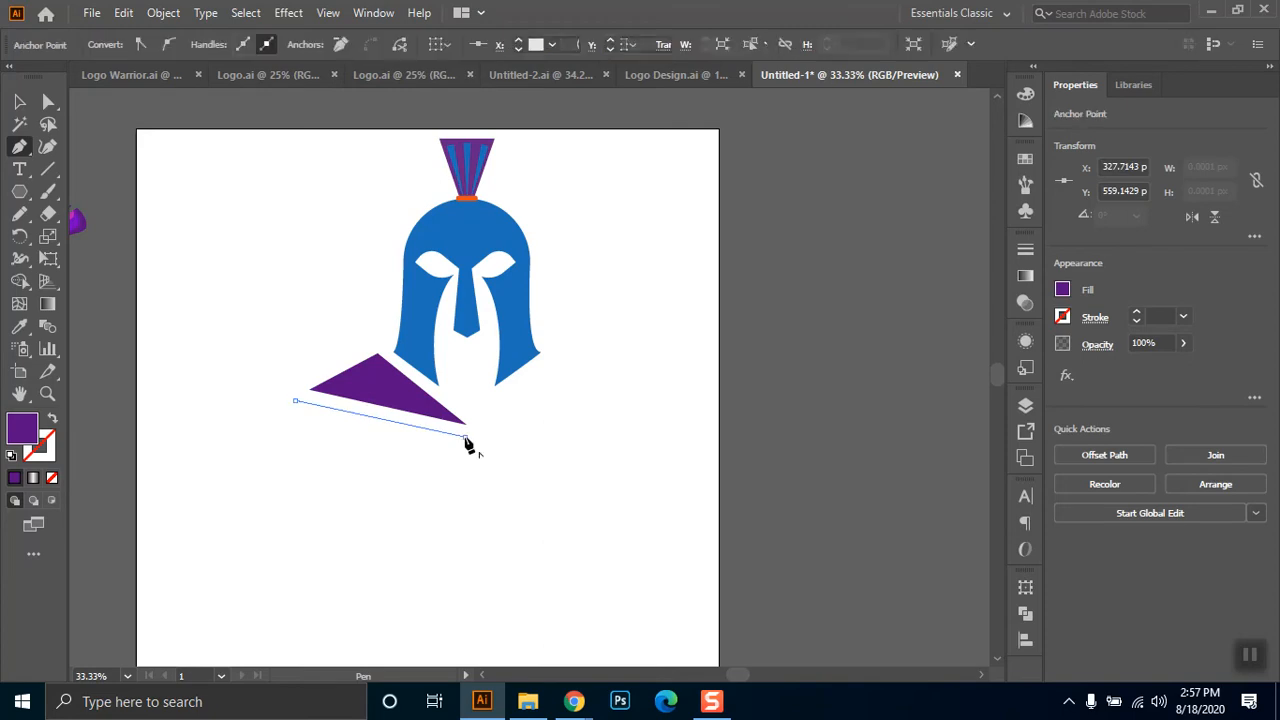
{"action": "left_click", "coordinate": [286, 499]}
{"action": "left_click_drag", "start_coordinate": [294, 400], "coordinate": [388, 365]}
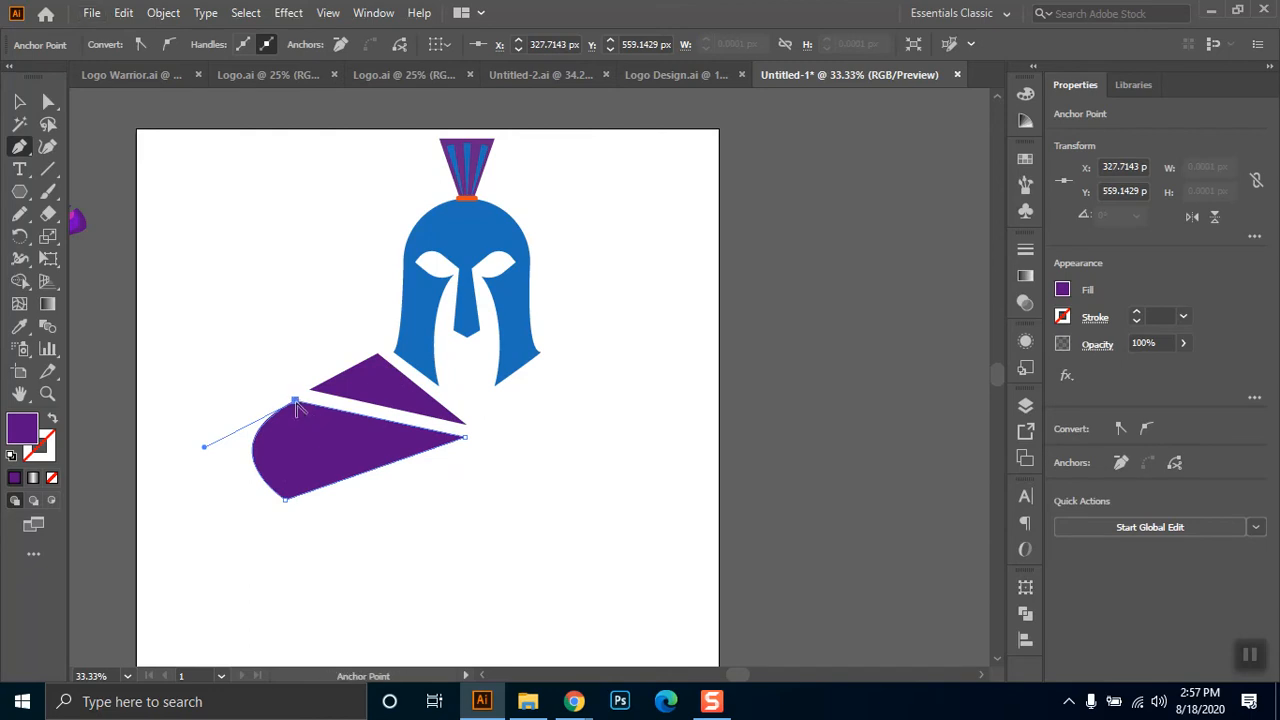
- Round the upper left corner of the new purple shape below the triangle
{"action": "left_click", "coordinate": [48, 101]}
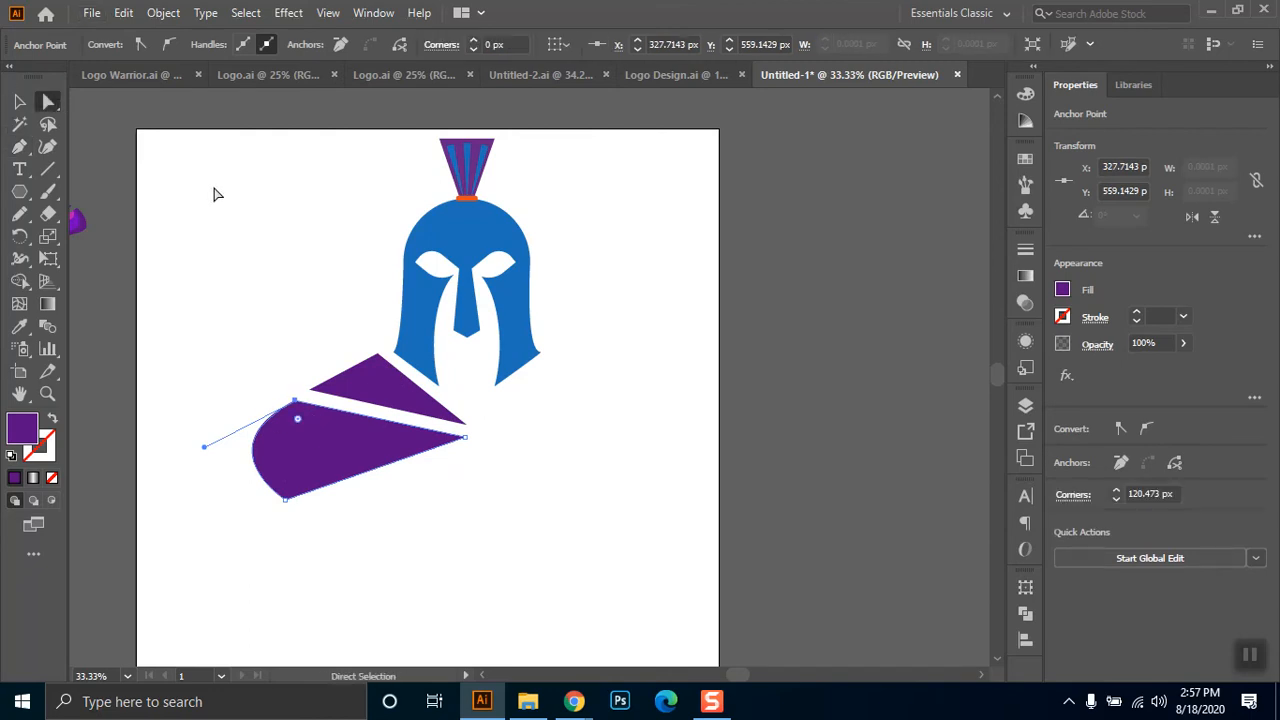
{"action": "left_click", "coordinate": [206, 191]}
{"action": "left_click", "coordinate": [298, 421]}
{"action": "left_click", "coordinate": [295, 404]}
{"action": "left_click", "coordinate": [301, 467]}
{"action": "left_click", "coordinate": [300, 532]}
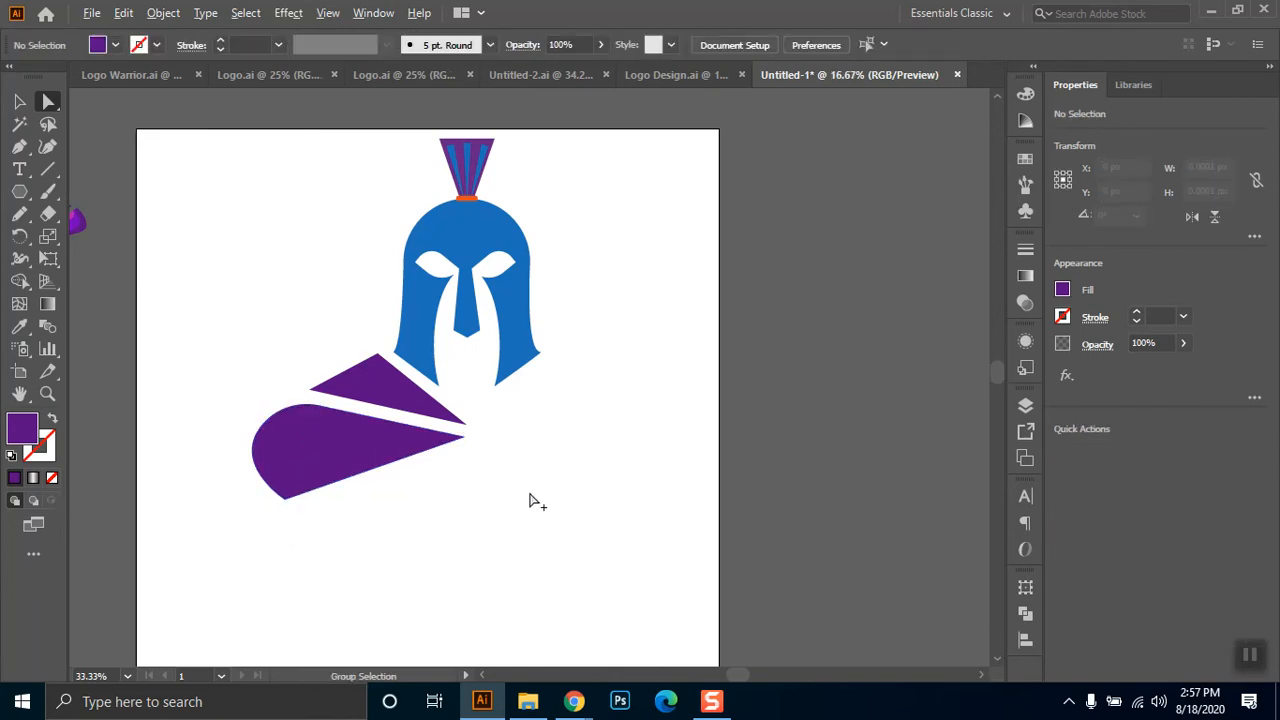
- Flip the lower purple shape upside down with the Reflect tool
{"action": "scroll", "coordinate": [529, 498], "scroll_direction": "down", "scroll_amount": 2}
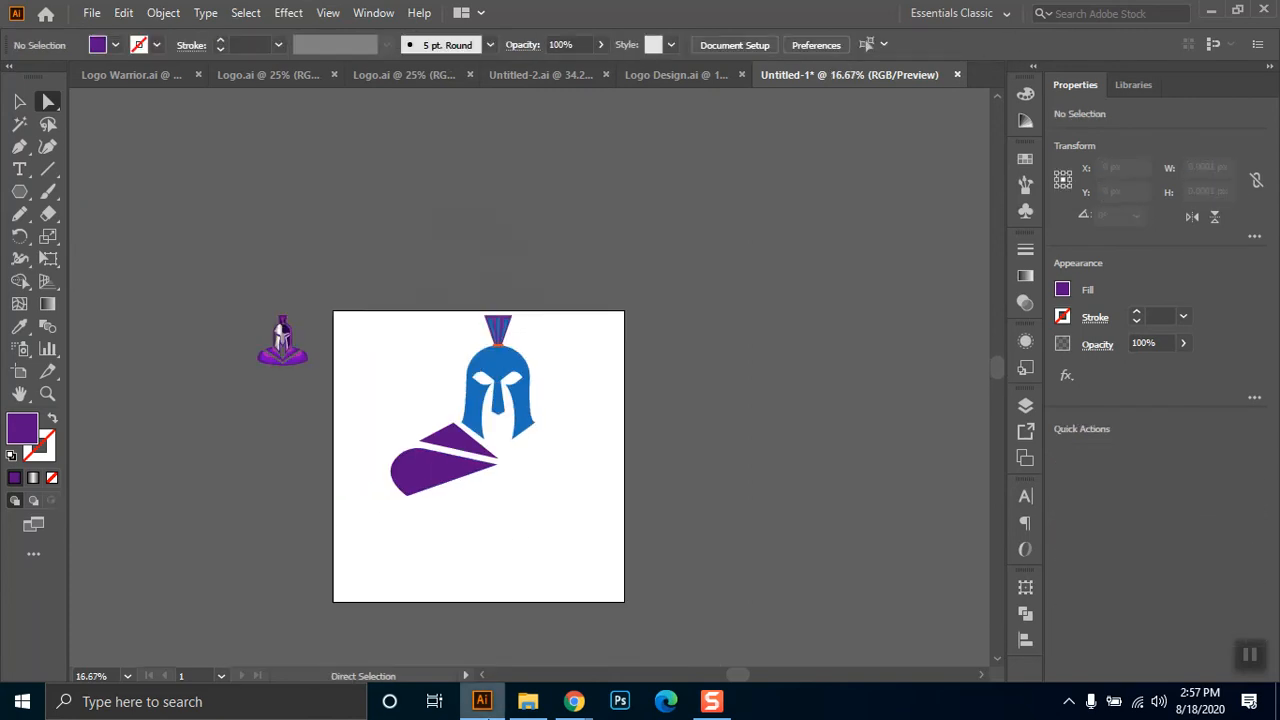
{"action": "left_click", "coordinate": [447, 485]}
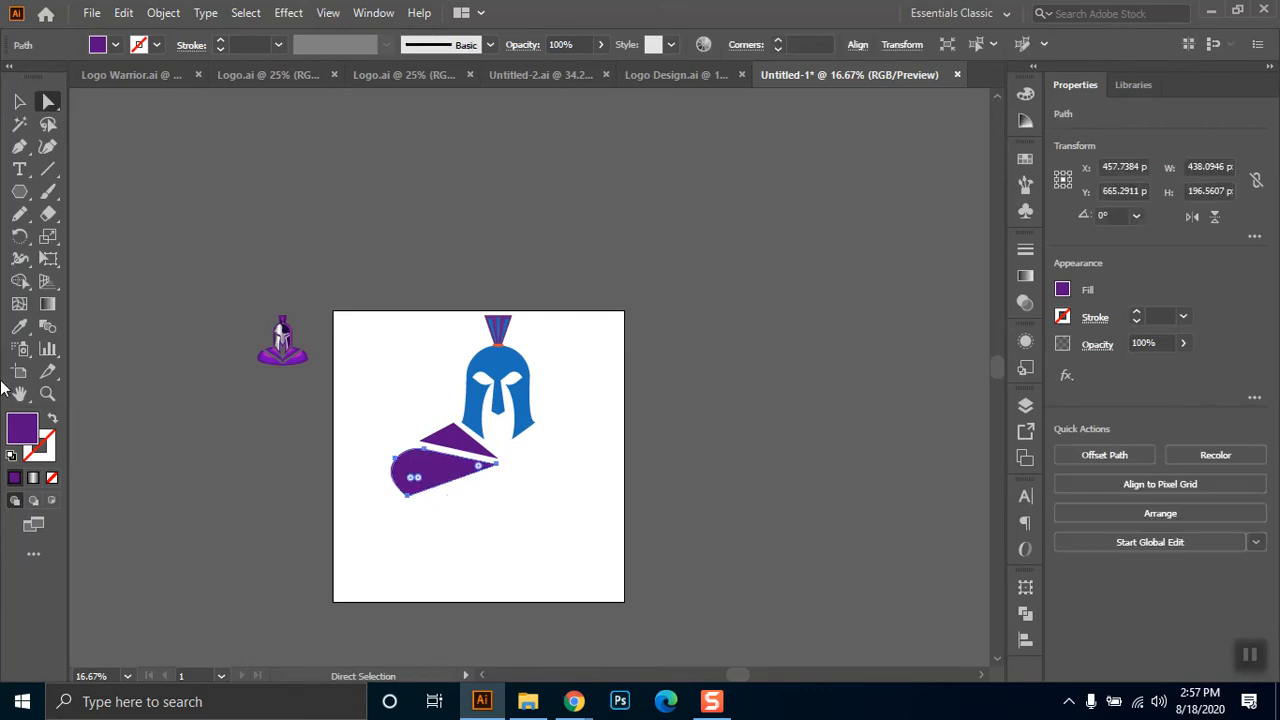
{"action": "left_click_drag", "start_coordinate": [19, 236], "coordinate": [100, 257]}
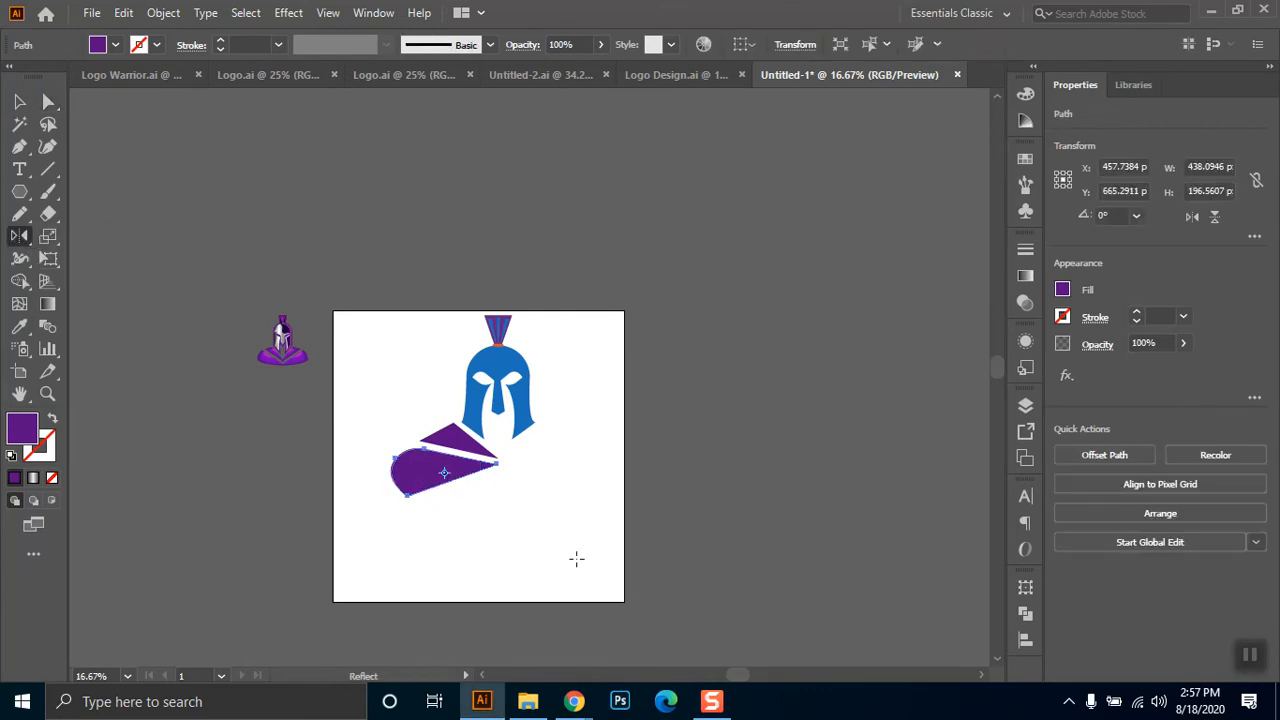
{"action": "left_click_drag", "start_coordinate": [439, 523], "coordinate": [451, 545]}
{"action": "left_click", "coordinate": [48, 101]}
{"action": "left_click", "coordinate": [531, 506]}
{"action": "left_click", "coordinate": [475, 483]}
- Rotate the flipped shape to about 353.7° and round its upper left corner to about 93 px
{"action": "key", "text": "r"}
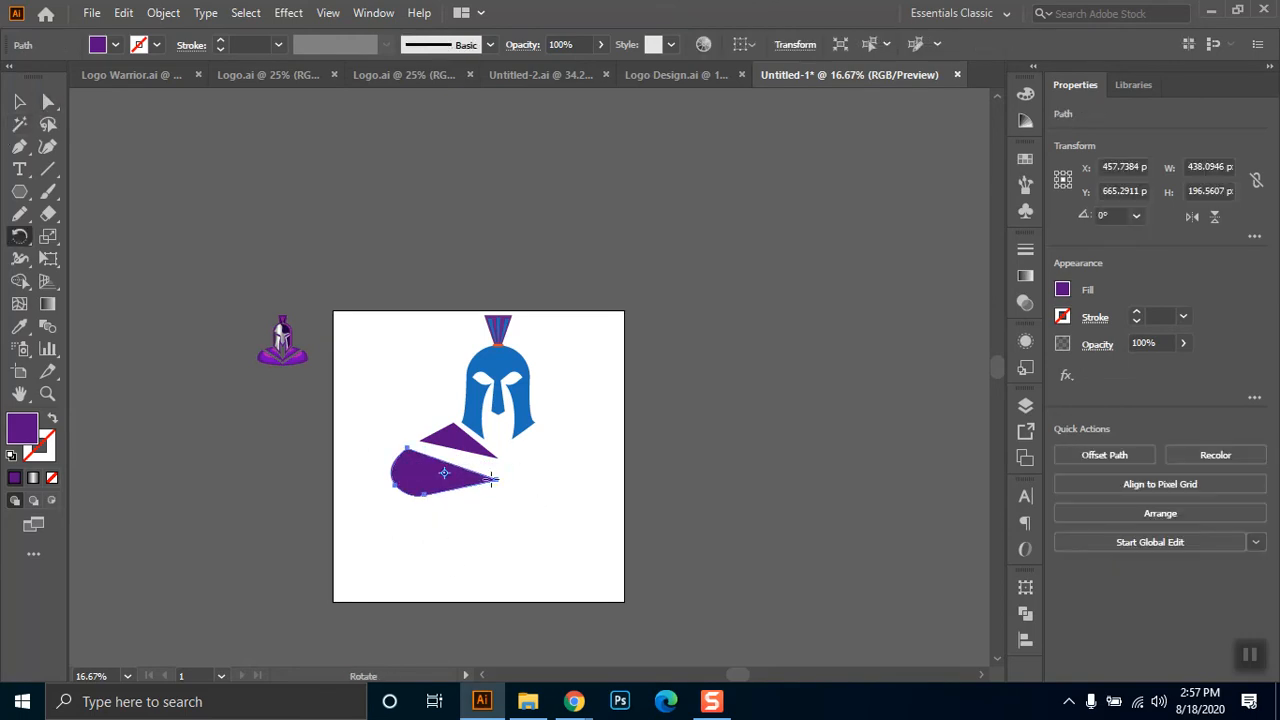
{"action": "left_click_drag", "start_coordinate": [549, 507], "coordinate": [543, 514]}
{"action": "key", "text": "a"}
{"action": "left_click", "coordinate": [409, 447]}
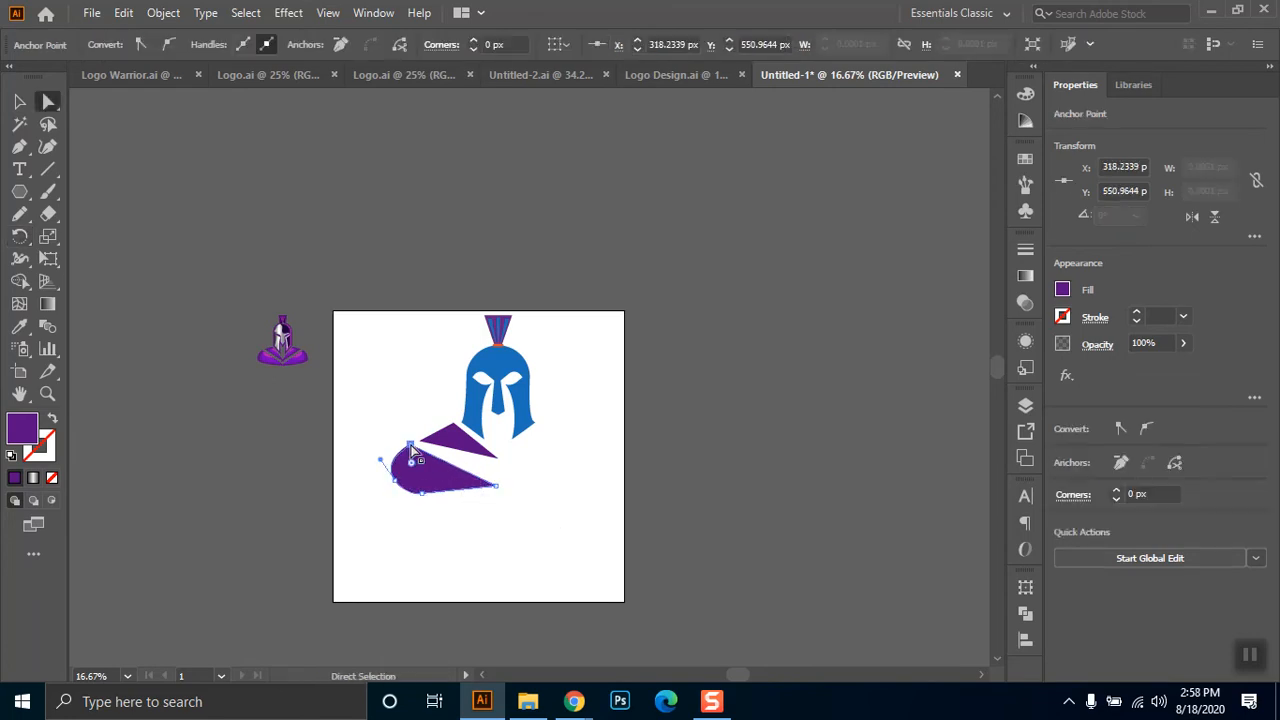
{"action": "left_click", "coordinate": [415, 487]}
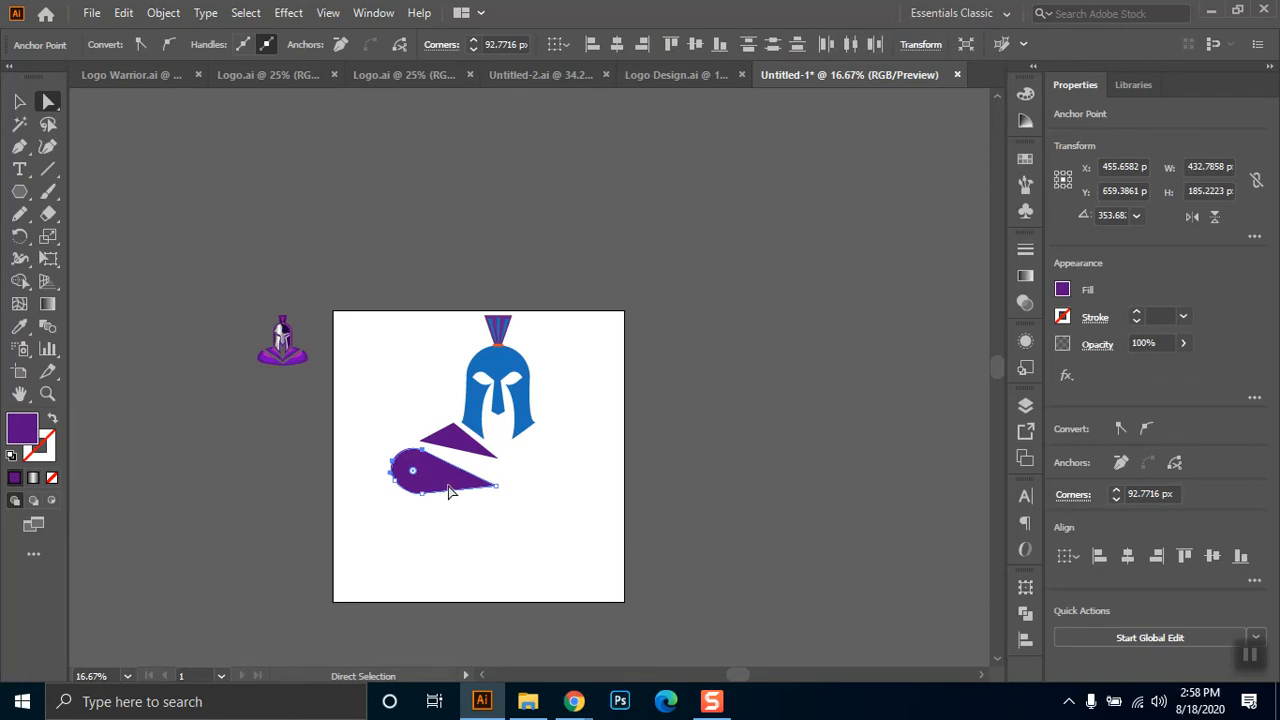
- Rotate the rounded shape to about 4.6° beneath the triangle and delete it
{"action": "left_click_drag", "start_coordinate": [455, 487], "coordinate": [458, 481]}
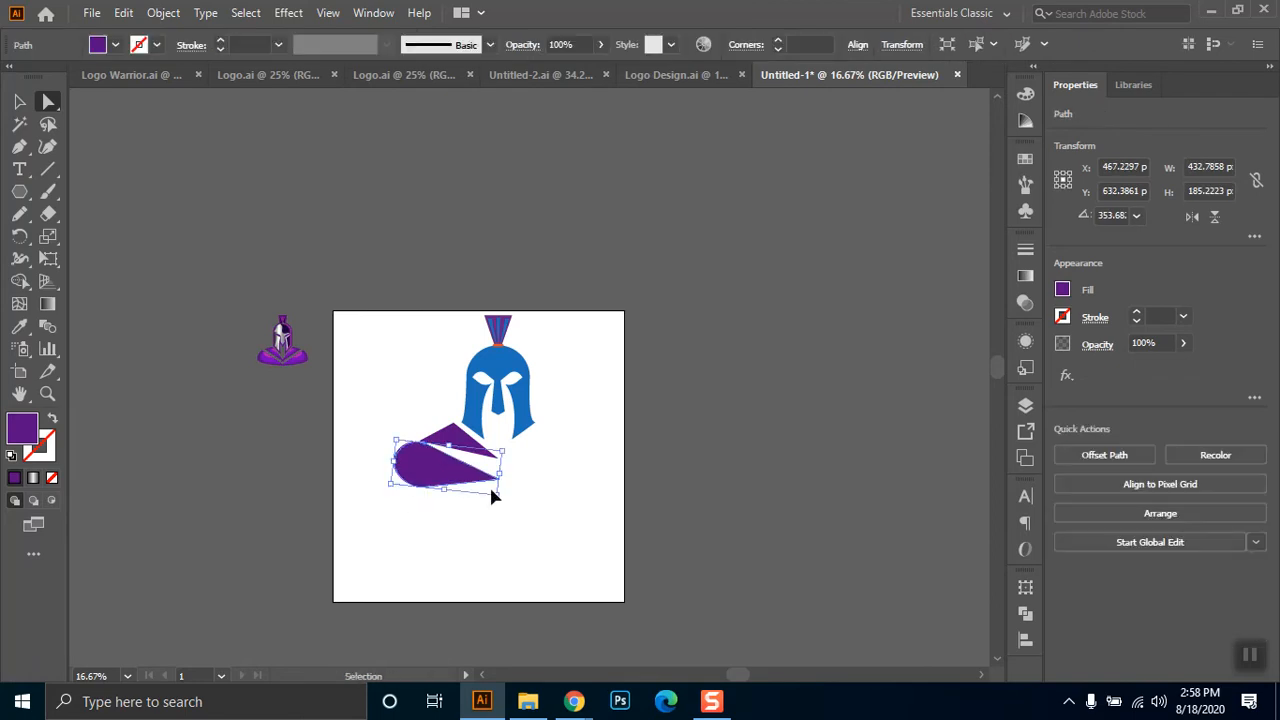
{"action": "key", "text": "t"}
{"action": "key", "text": "v"}
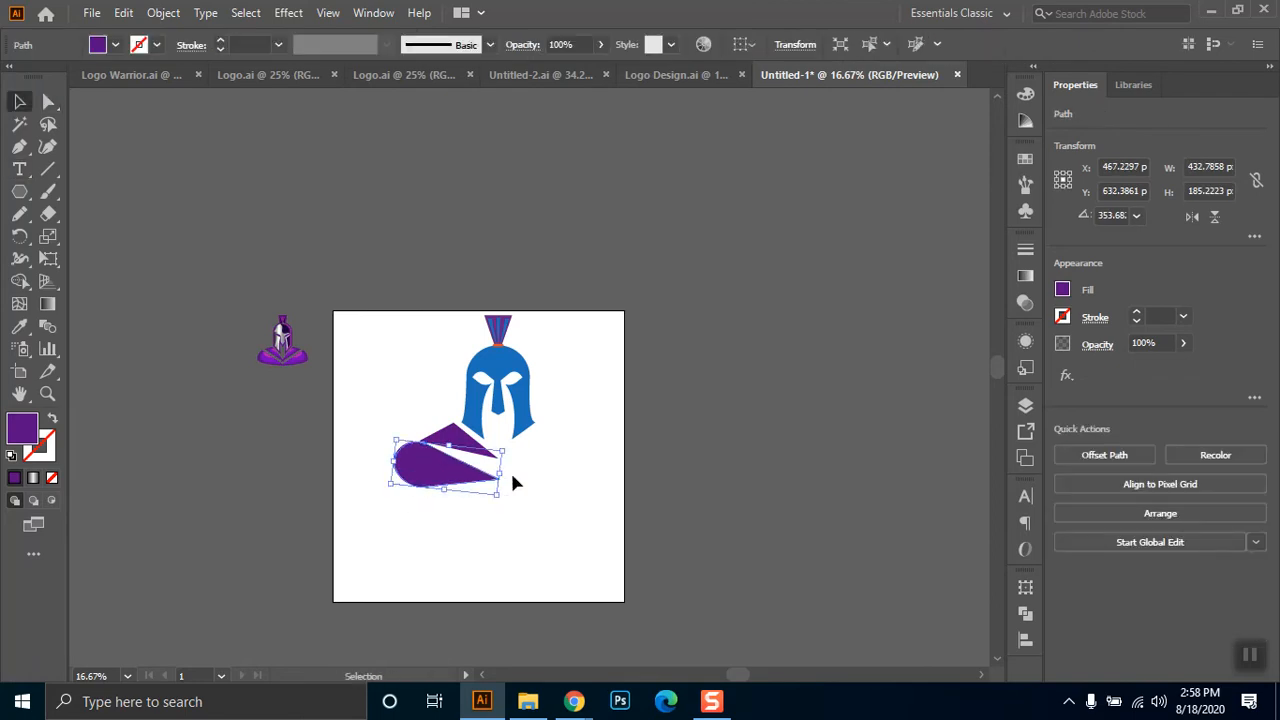
{"action": "left_click_drag", "start_coordinate": [514, 443], "coordinate": [508, 431]}
{"action": "left_click", "coordinate": [549, 549]}
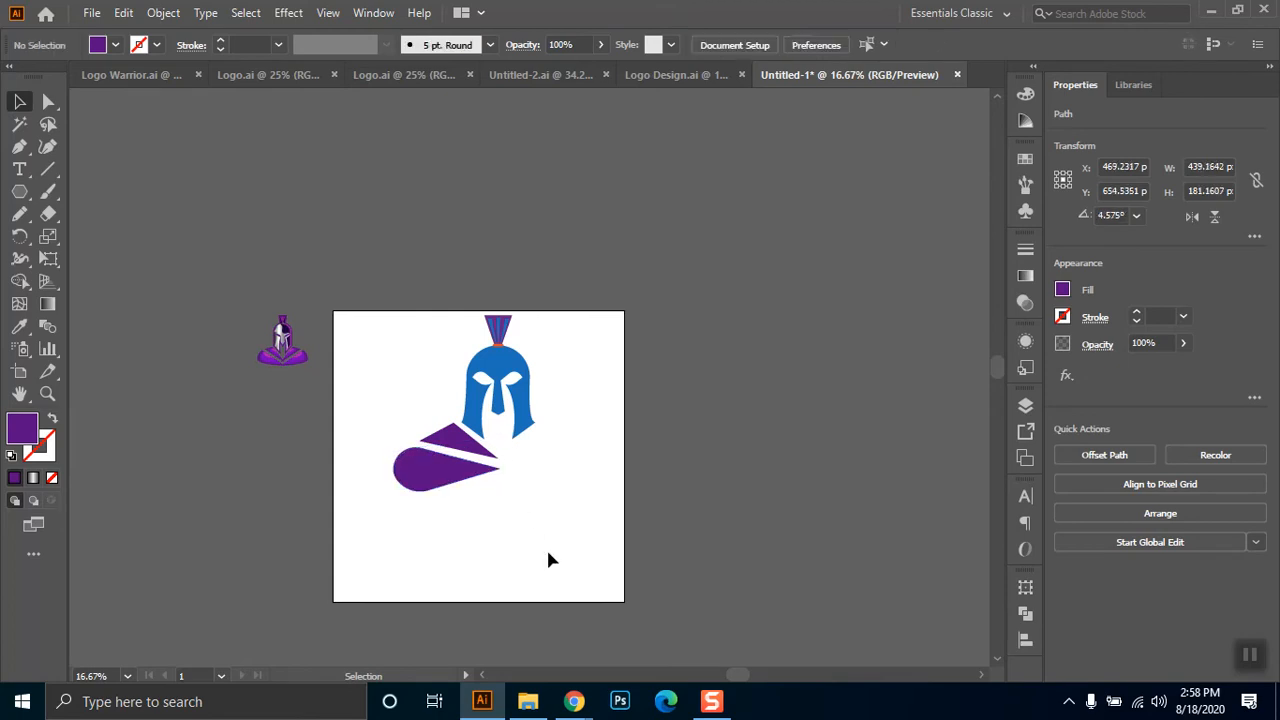
{"action": "left_click", "coordinate": [450, 483]}
{"action": "key", "text": "Delete"}
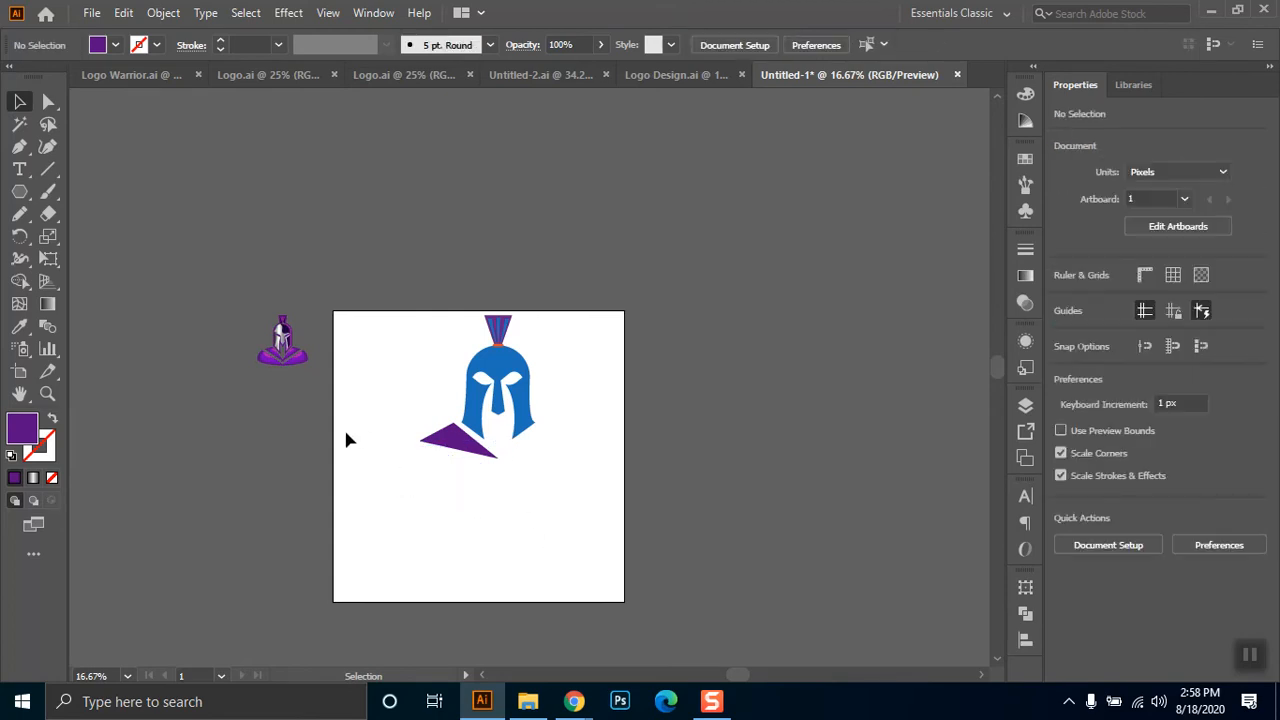
- Draw a flatter purple shoulder piece, about 453 × 129 px, below the triangle with the Pen tool, closing it with a curved underside
{"action": "left_click", "coordinate": [19, 146]}
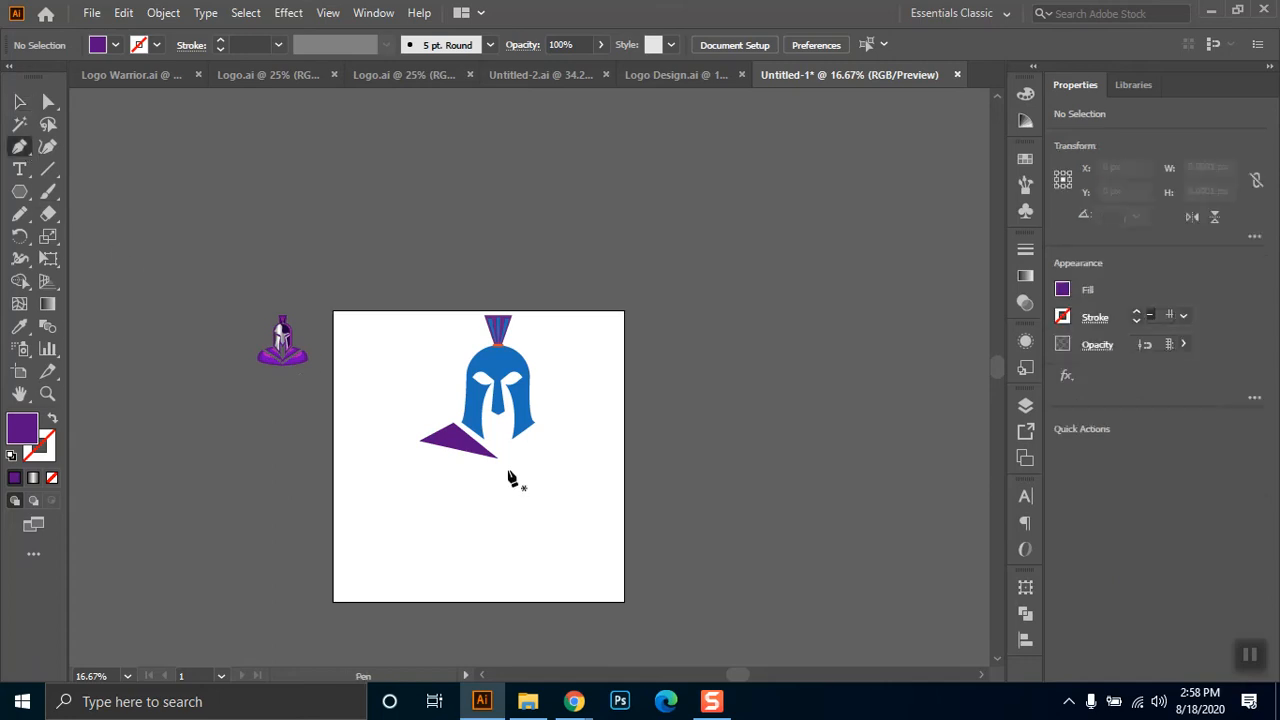
{"action": "left_click", "coordinate": [505, 469]}
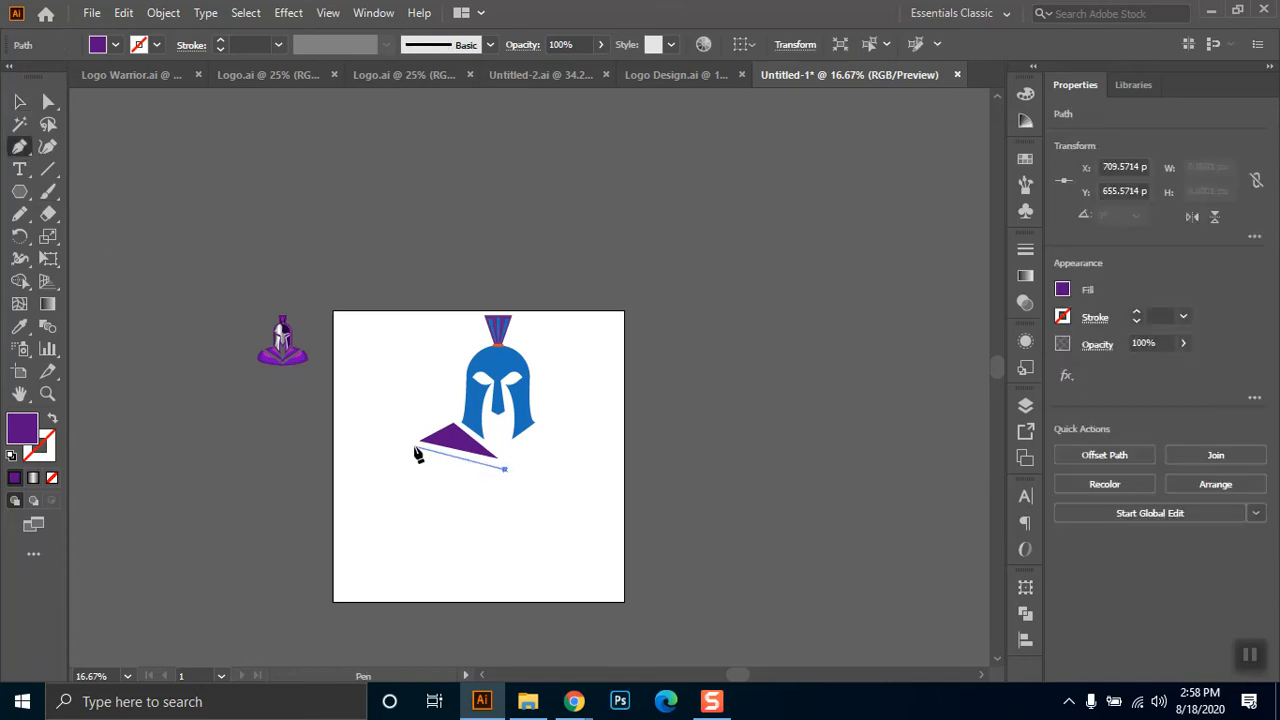
{"action": "left_click", "coordinate": [413, 445]}
{"action": "left_click_drag", "start_coordinate": [505, 469], "coordinate": [676, 442]}
{"action": "left_click", "coordinate": [19, 101]}
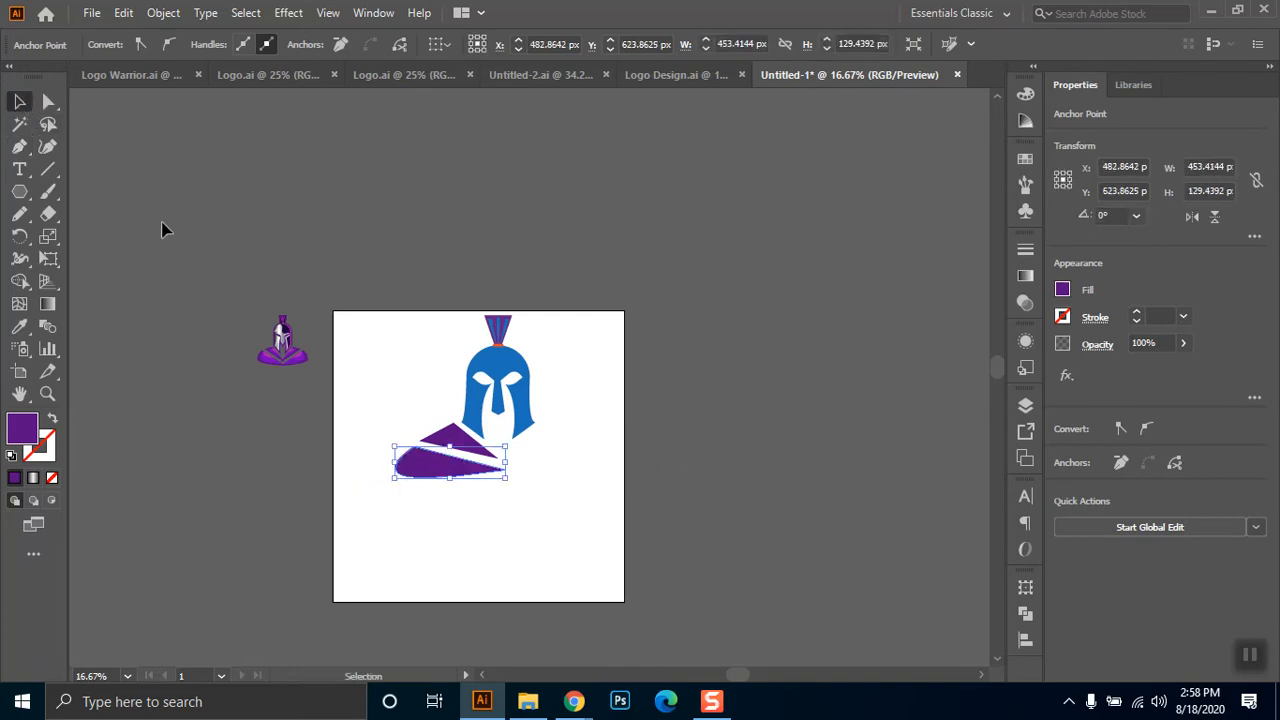
{"action": "left_click", "coordinate": [292, 544]}
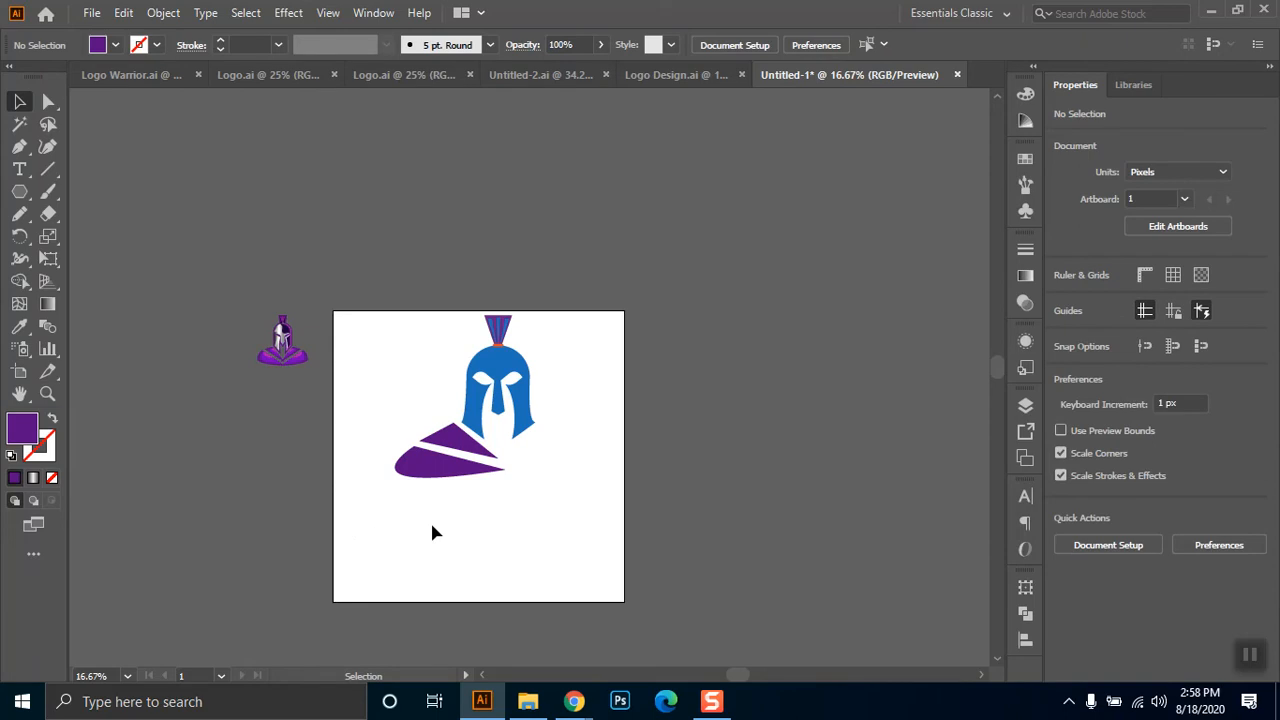
- Duplicate both purple shoulder pieces and place the copy on the opposite side of the helmet, level with the originals
{"action": "left_click", "coordinate": [424, 466]}
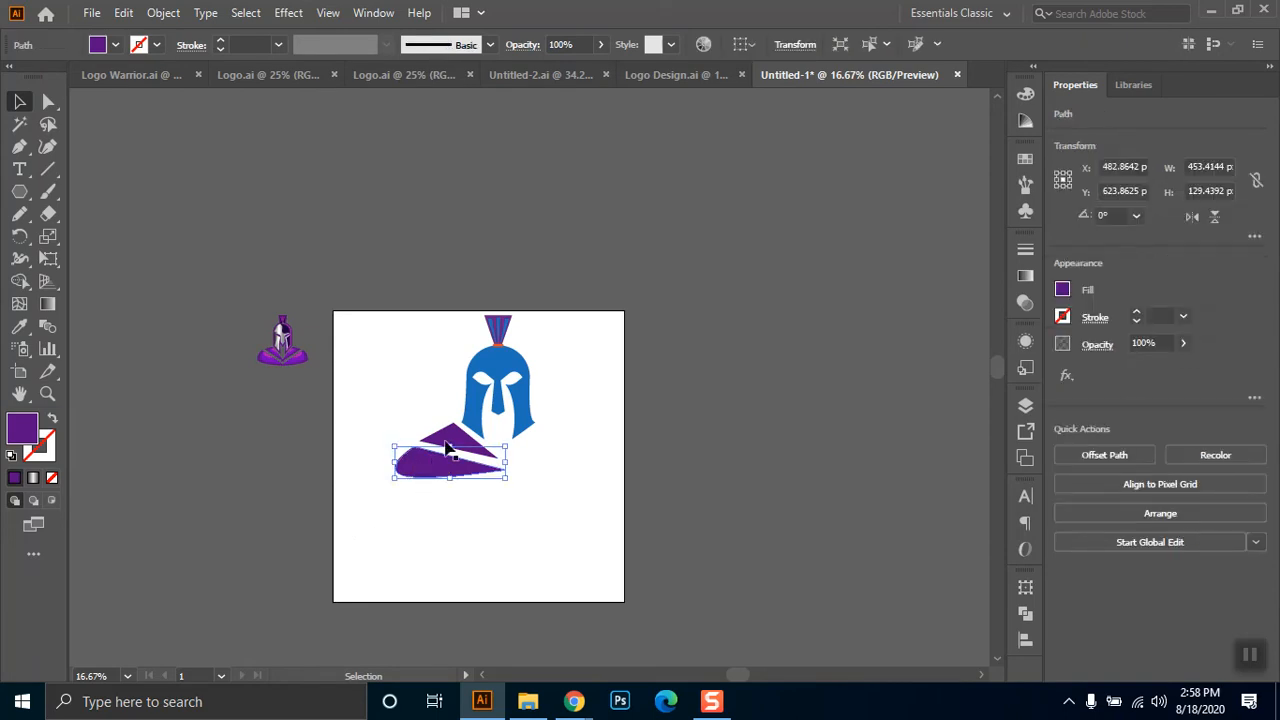
{"action": "left_click", "coordinate": [446, 437]}
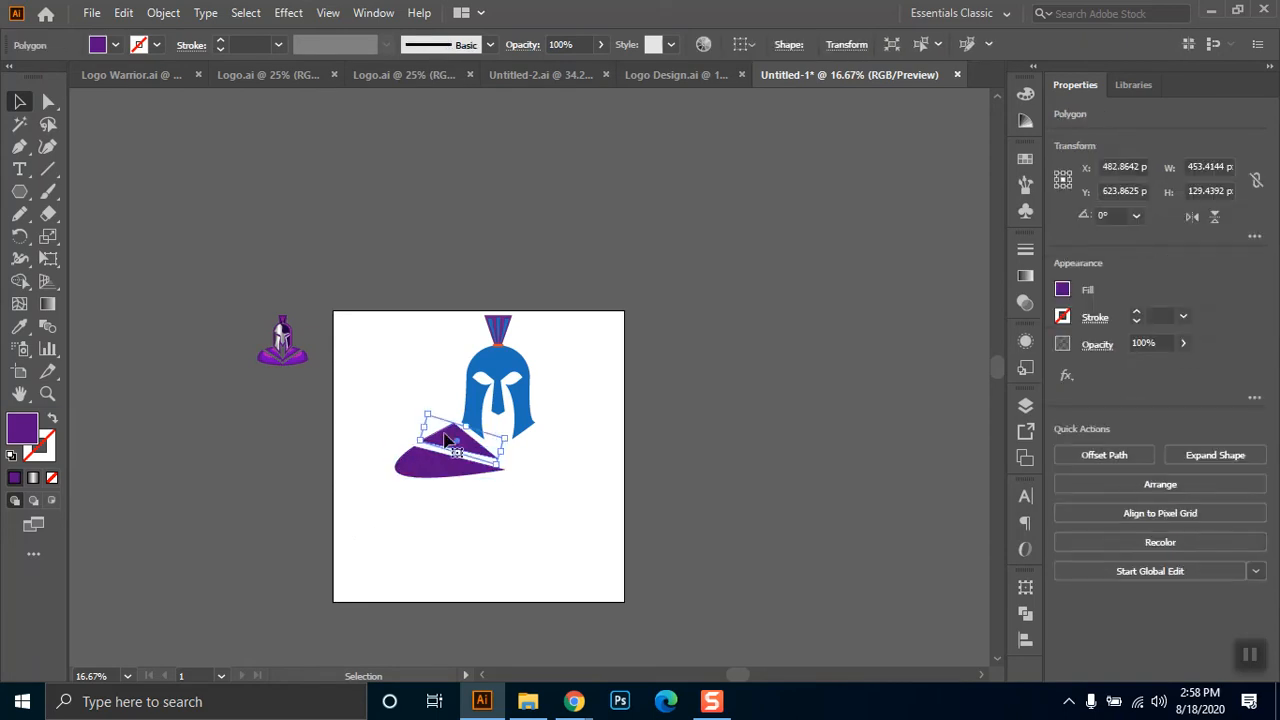
{"action": "left_click", "coordinate": [477, 484]}
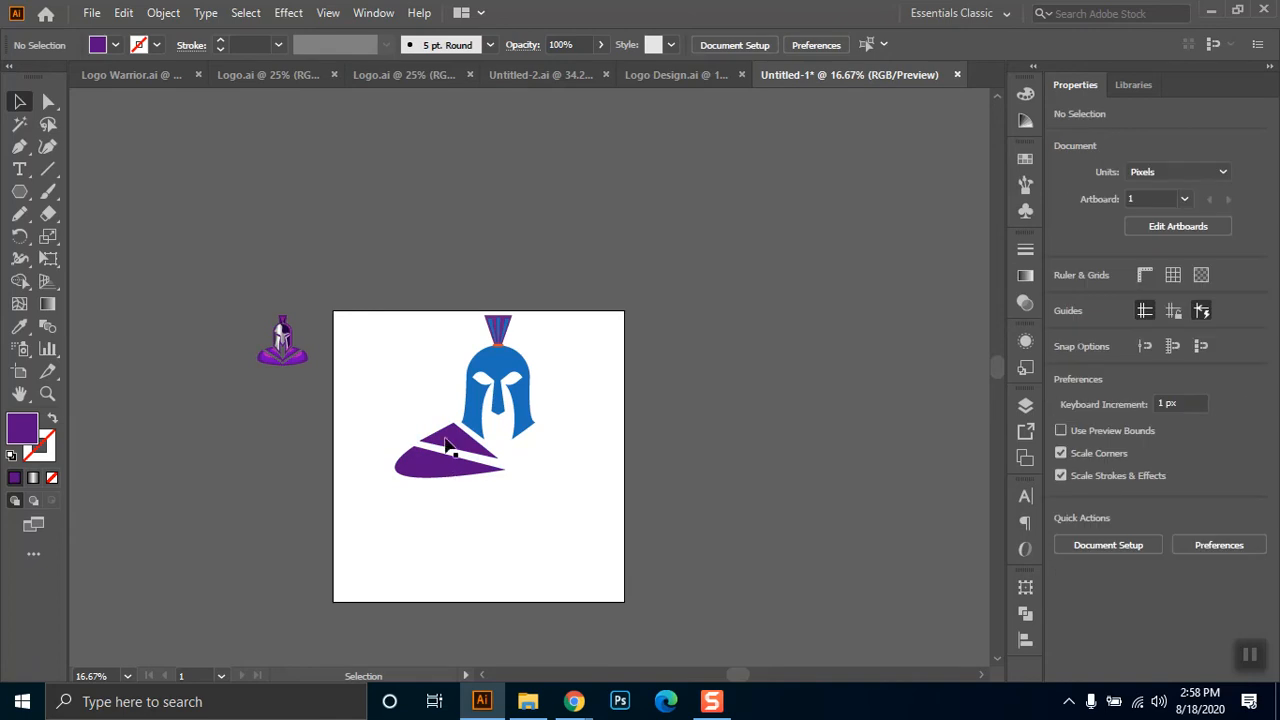
{"action": "left_click_drag", "start_coordinate": [519, 451], "coordinate": [420, 485]}
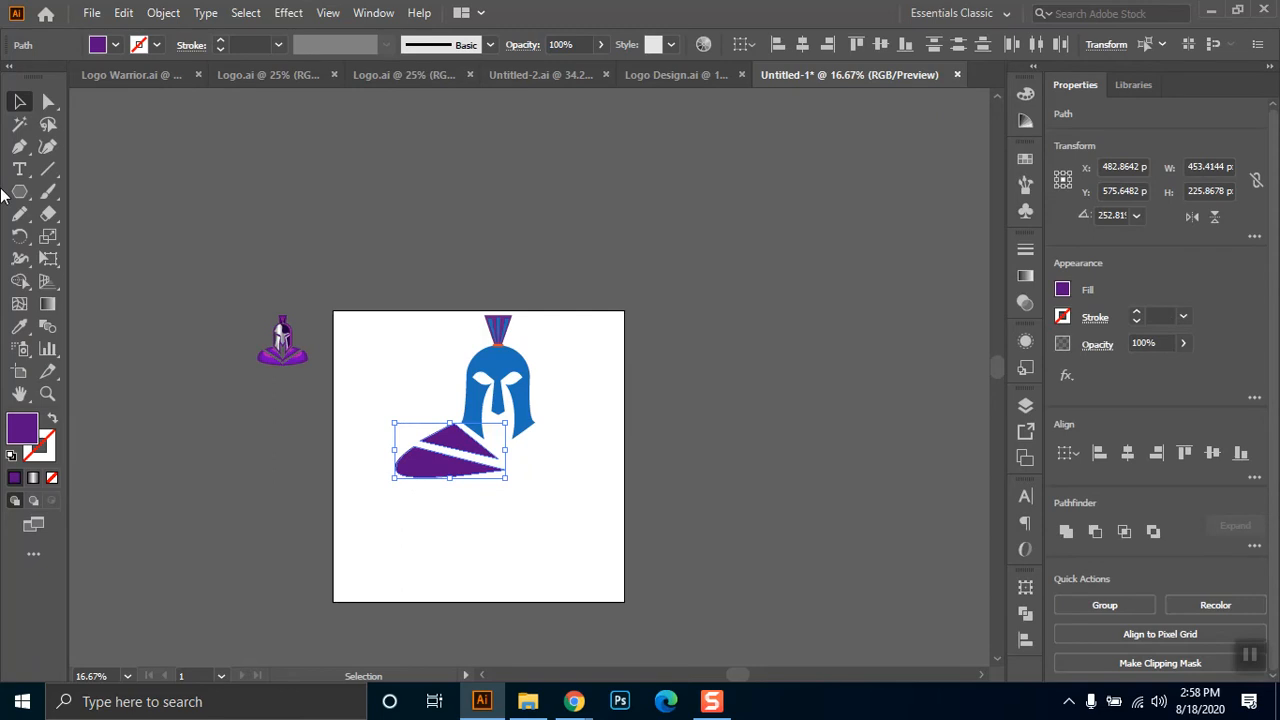
{"action": "left_click_drag", "start_coordinate": [424, 468], "coordinate": [571, 468]}
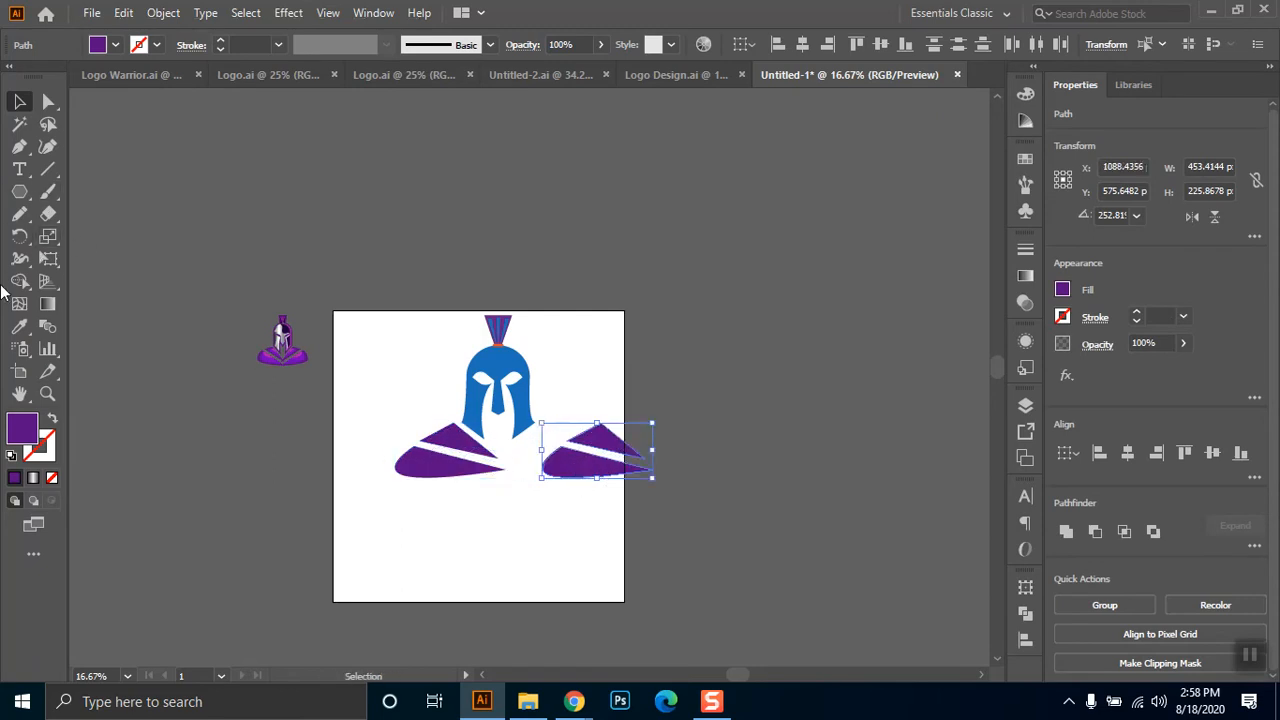
- Mirror the copied shoulder pieces with the Reflect tool and move them in to meet the original pieces below the helmet
{"action": "left_click_drag", "start_coordinate": [19, 236], "coordinate": [63, 257]}
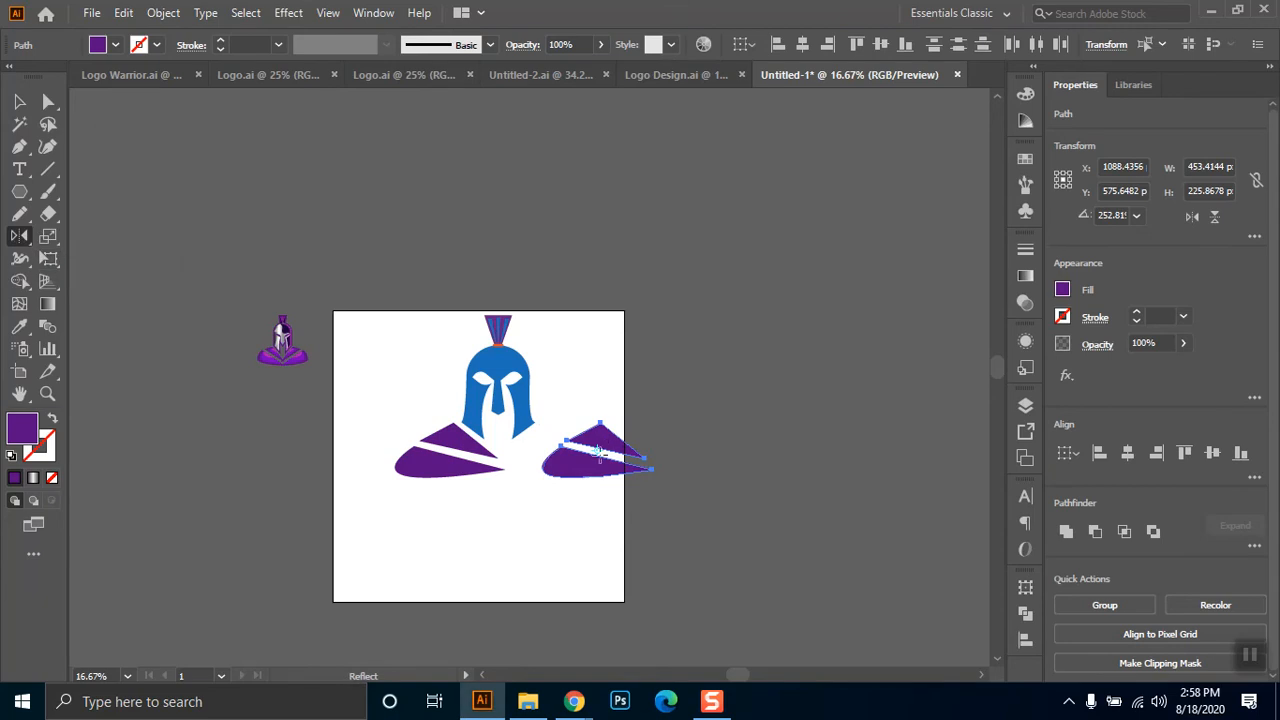
{"action": "left_click_drag", "start_coordinate": [603, 460], "coordinate": [509, 440]}
{"action": "left_click", "coordinate": [18, 108]}
{"action": "left_click_drag", "start_coordinate": [642, 476], "coordinate": [583, 481]}
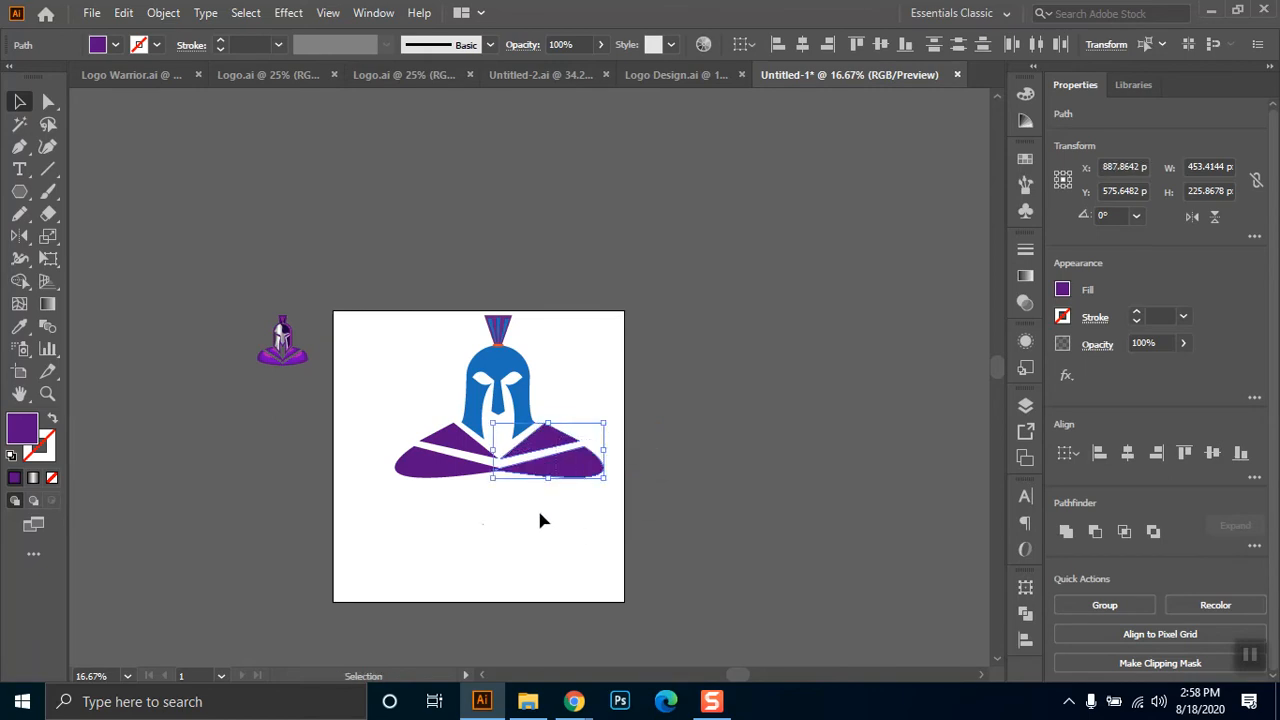
- Group all the purple shoulder pieces and align them to the helmet's horizontal centre
{"action": "left_click", "coordinate": [455, 468], "text": "shift"}
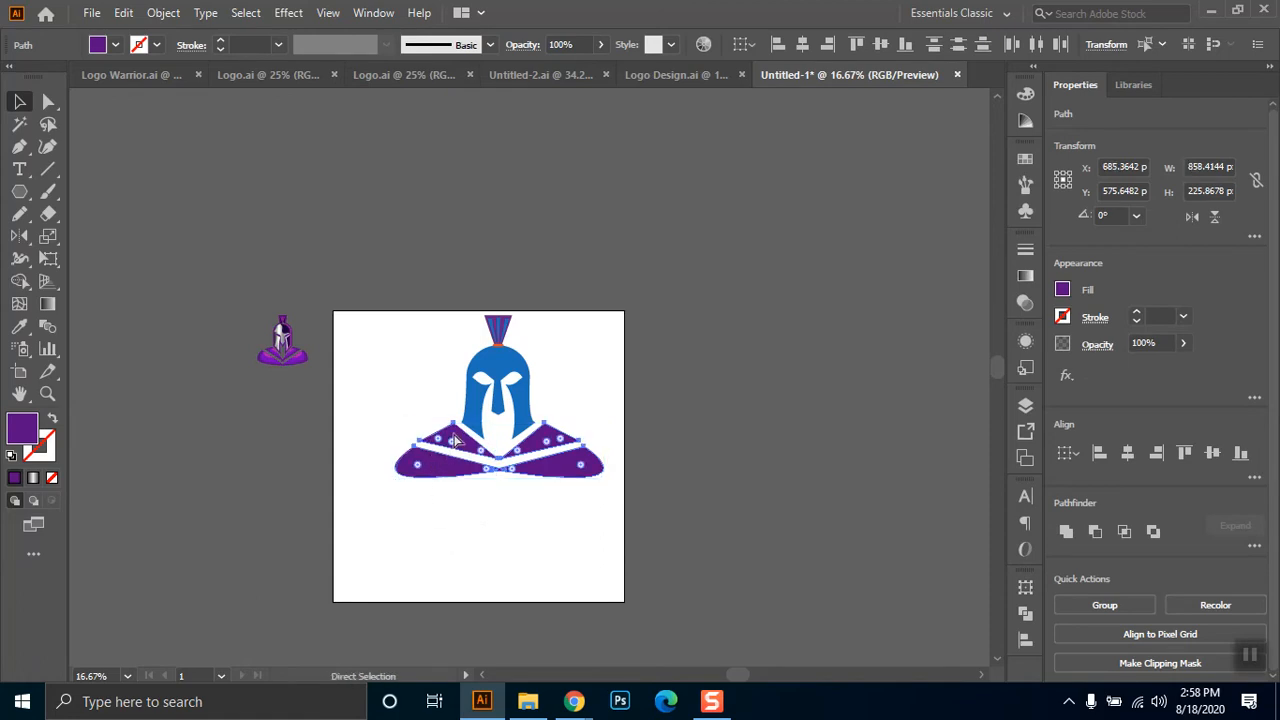
{"action": "key", "text": "ctrl+g"}
{"action": "left_click", "coordinate": [503, 376], "text": "shift"}
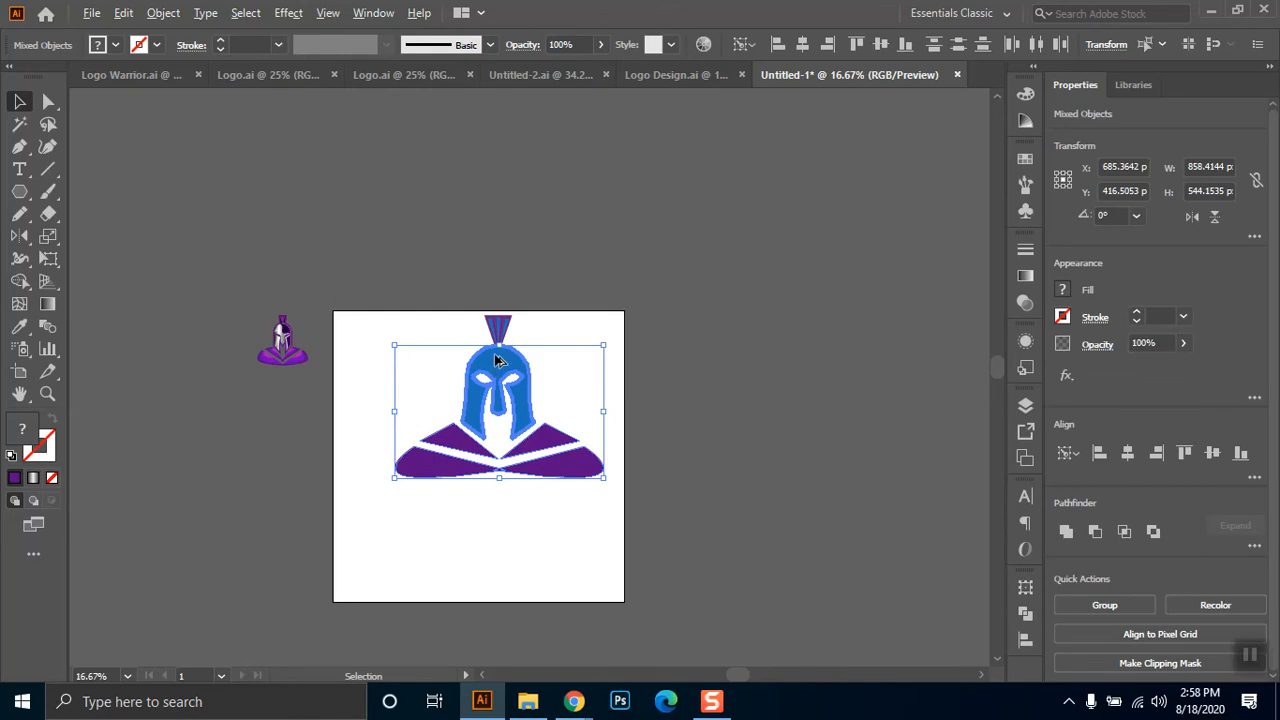
{"action": "left_click", "coordinate": [802, 44]}
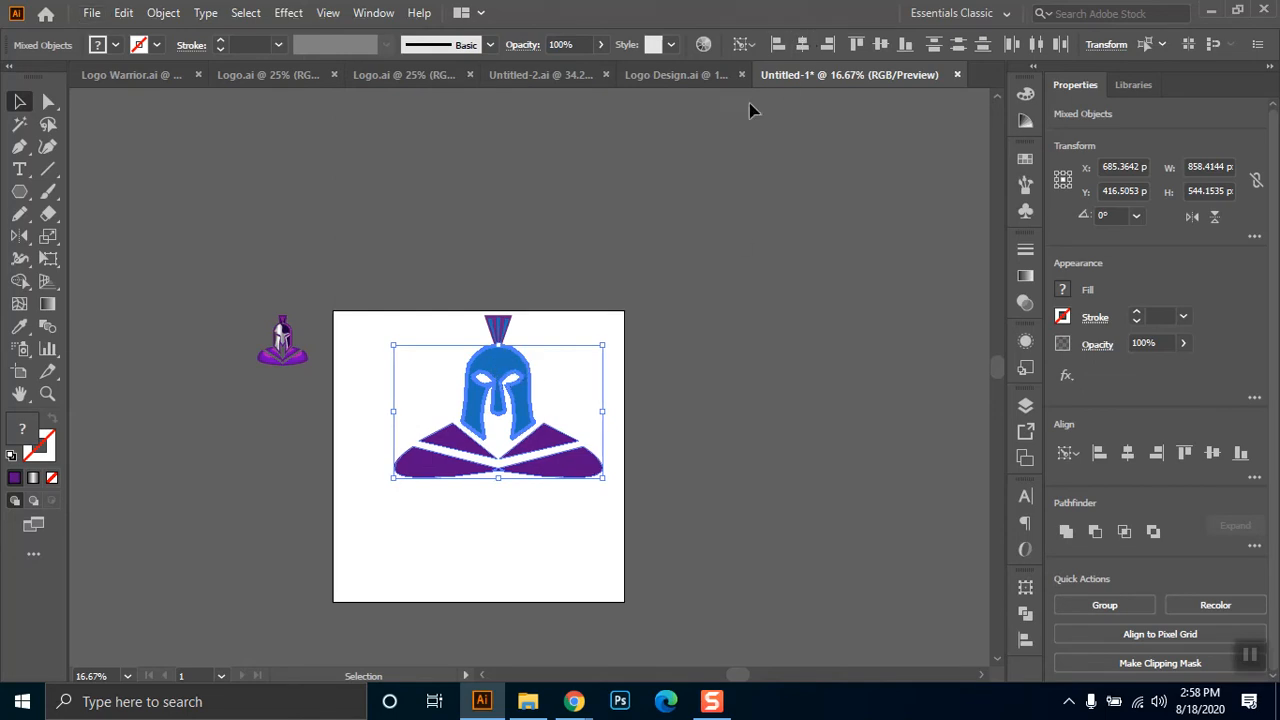
{"action": "left_click", "coordinate": [628, 393]}
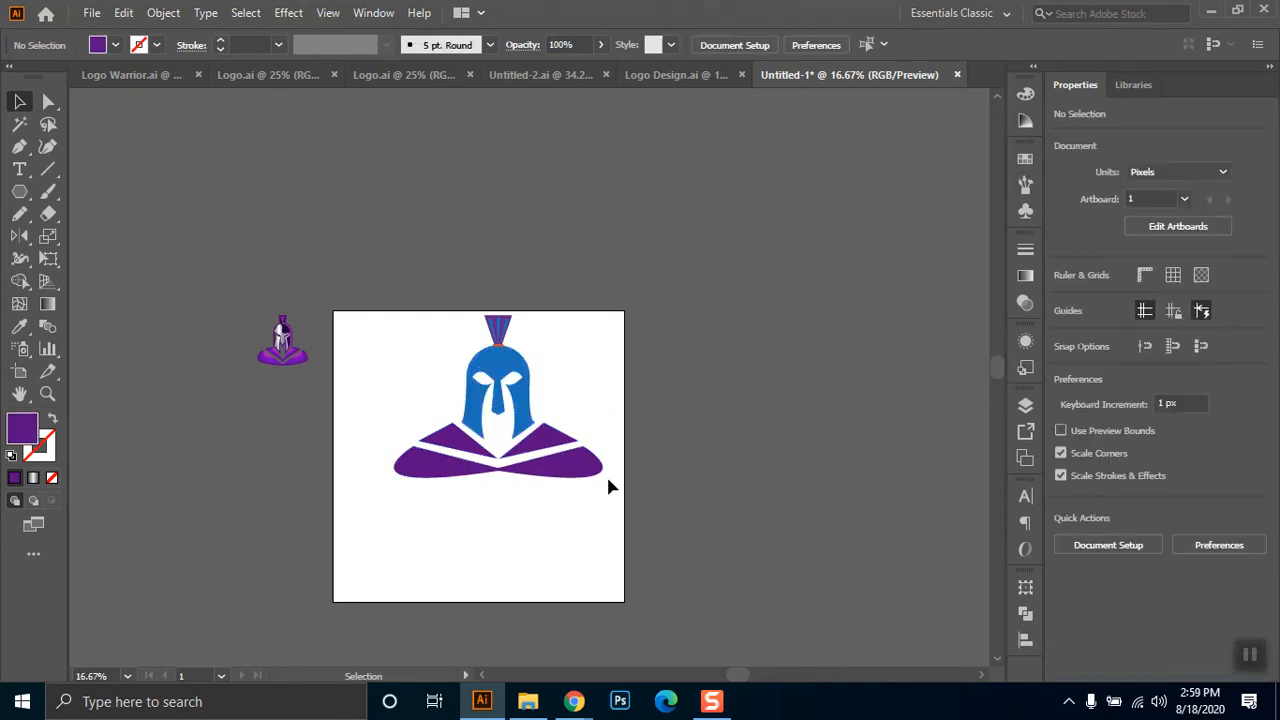
{"action": "left_click", "coordinate": [571, 474]}
{"action": "key", "text": "v"}
{"action": "left_click", "coordinate": [542, 490]}
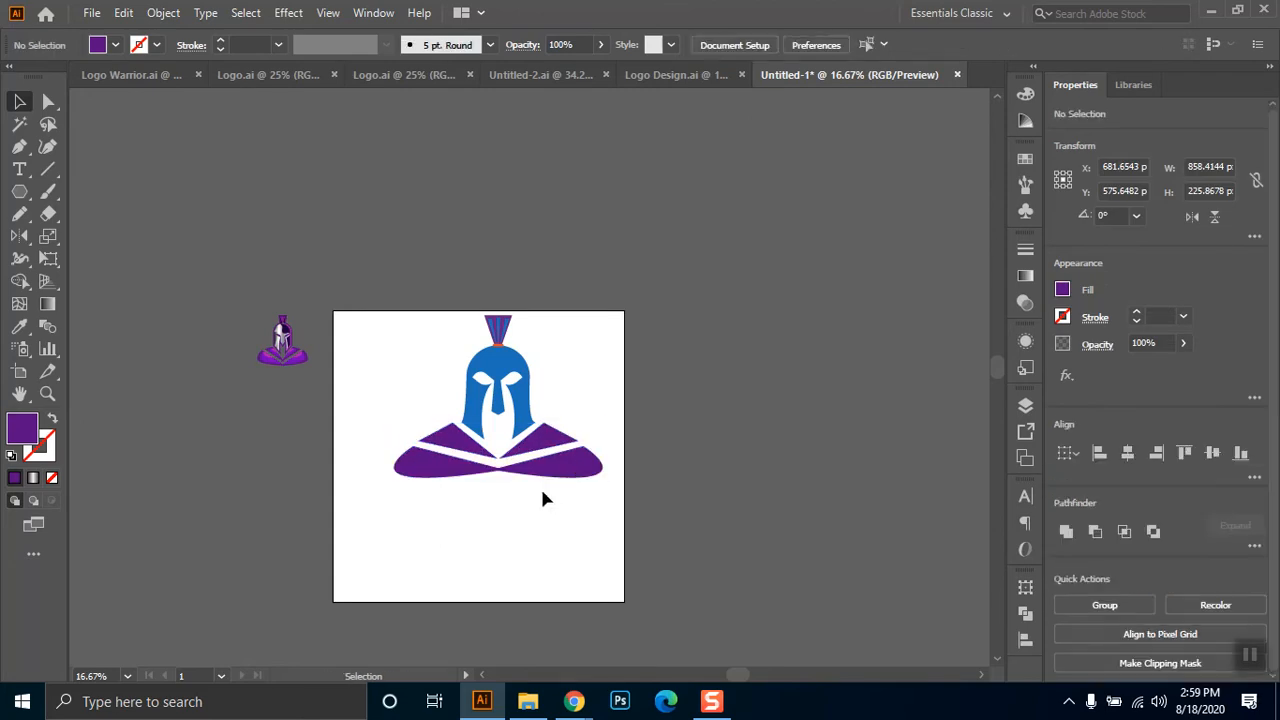
{"action": "left_click", "coordinate": [583, 455]}
{"action": "left_click", "coordinate": [559, 485]}
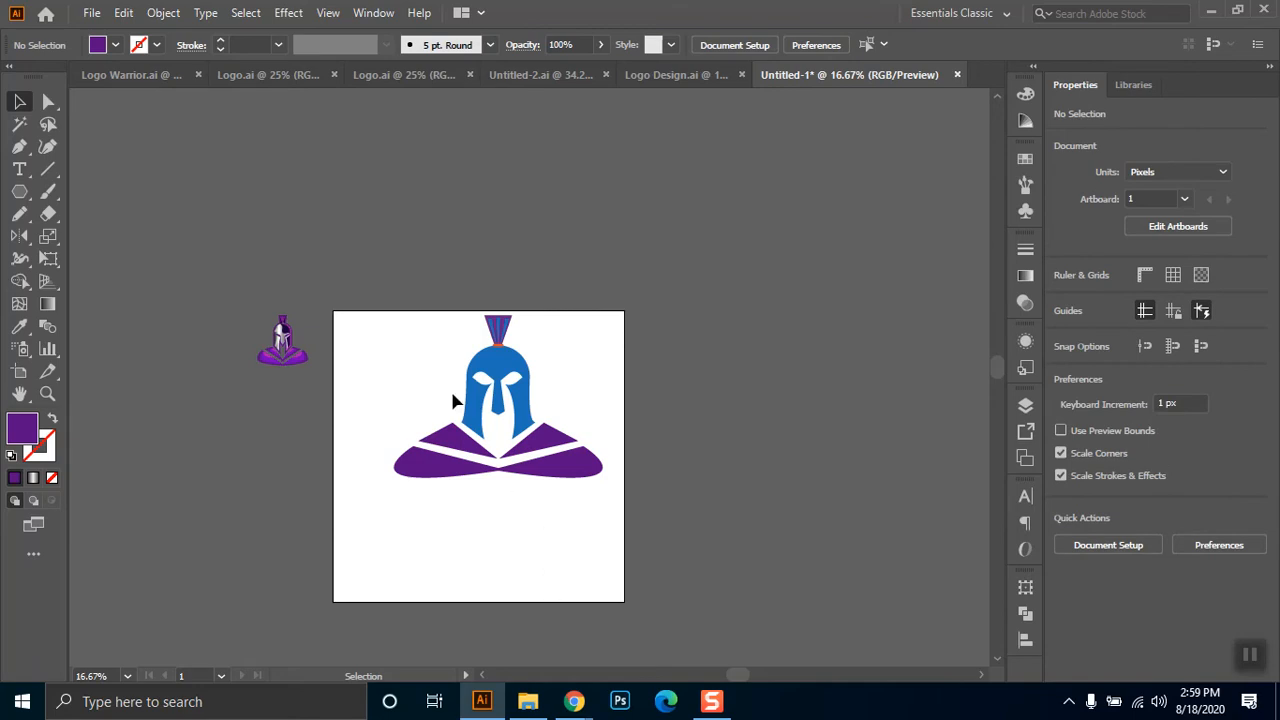
- Scale the whole warrior figure down proportionally to about 677 × 526 px and move it slightly down on the artboard
{"action": "left_click_drag", "start_coordinate": [365, 256], "coordinate": [590, 545]}
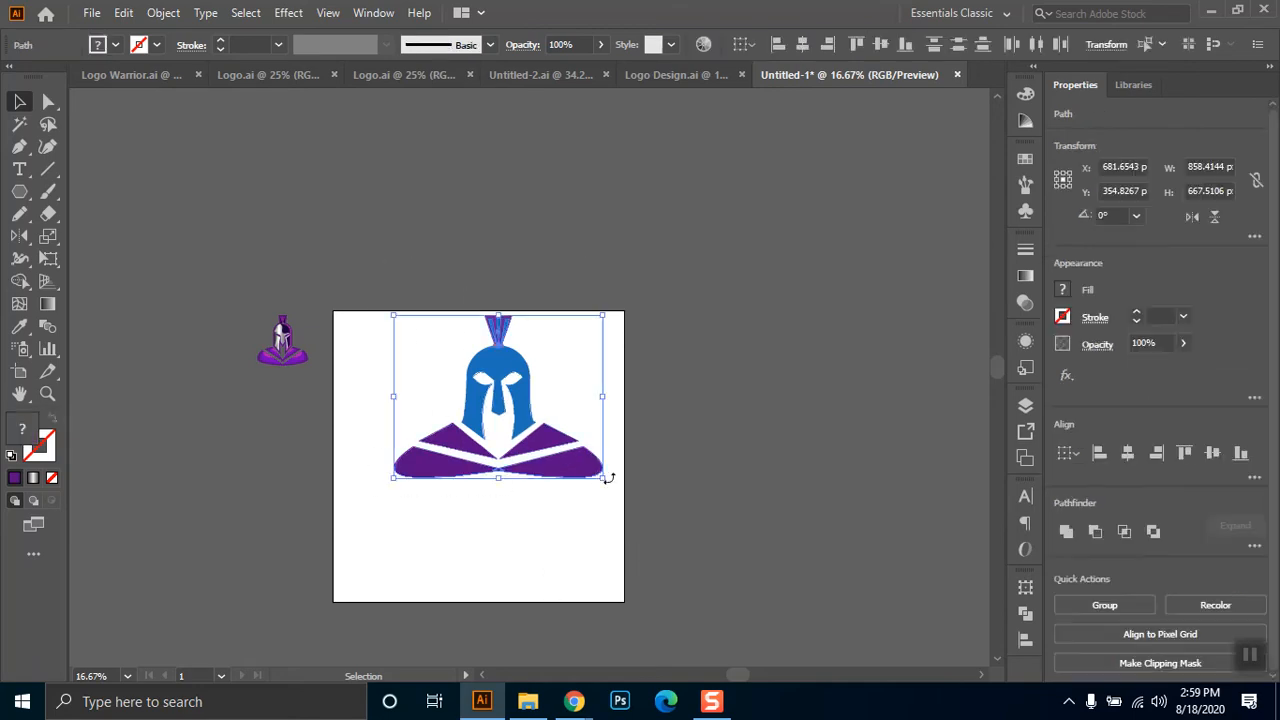
{"action": "left_click_drag", "start_coordinate": [605, 485], "coordinate": [552, 445]}
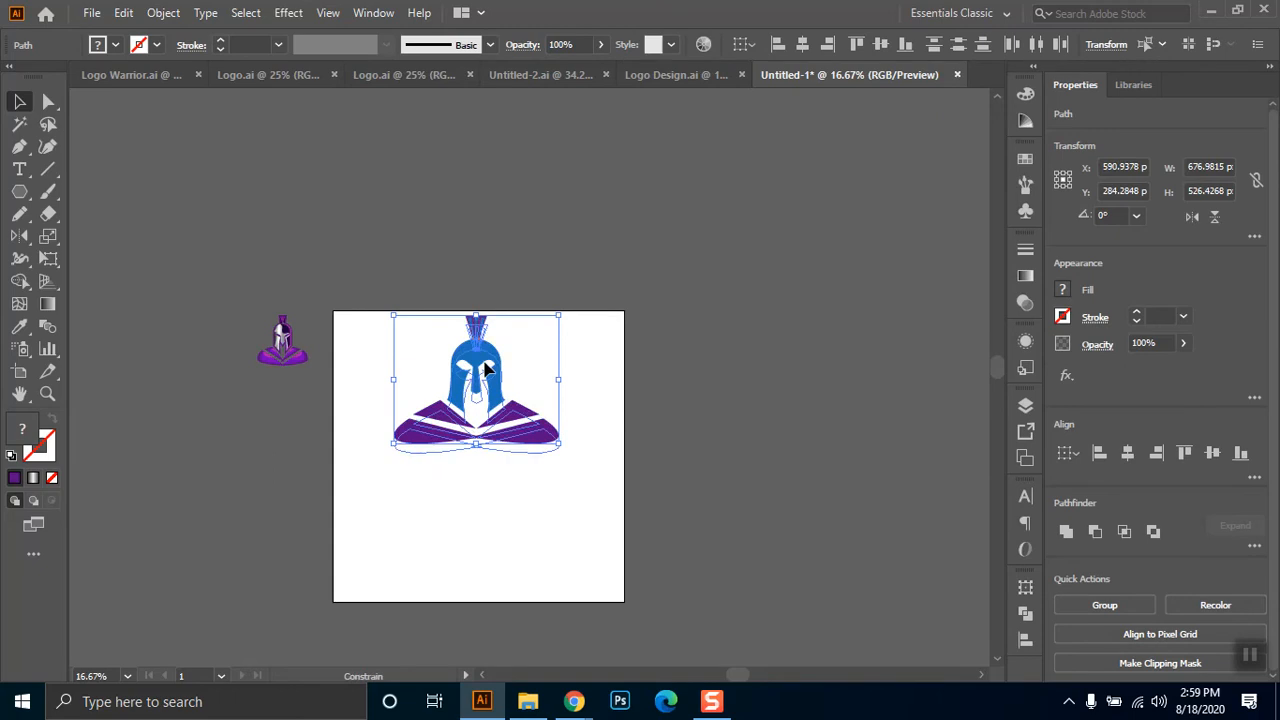
{"action": "left_click_drag", "start_coordinate": [513, 386], "coordinate": [513, 398]}
{"action": "left_click", "coordinate": [718, 443]}
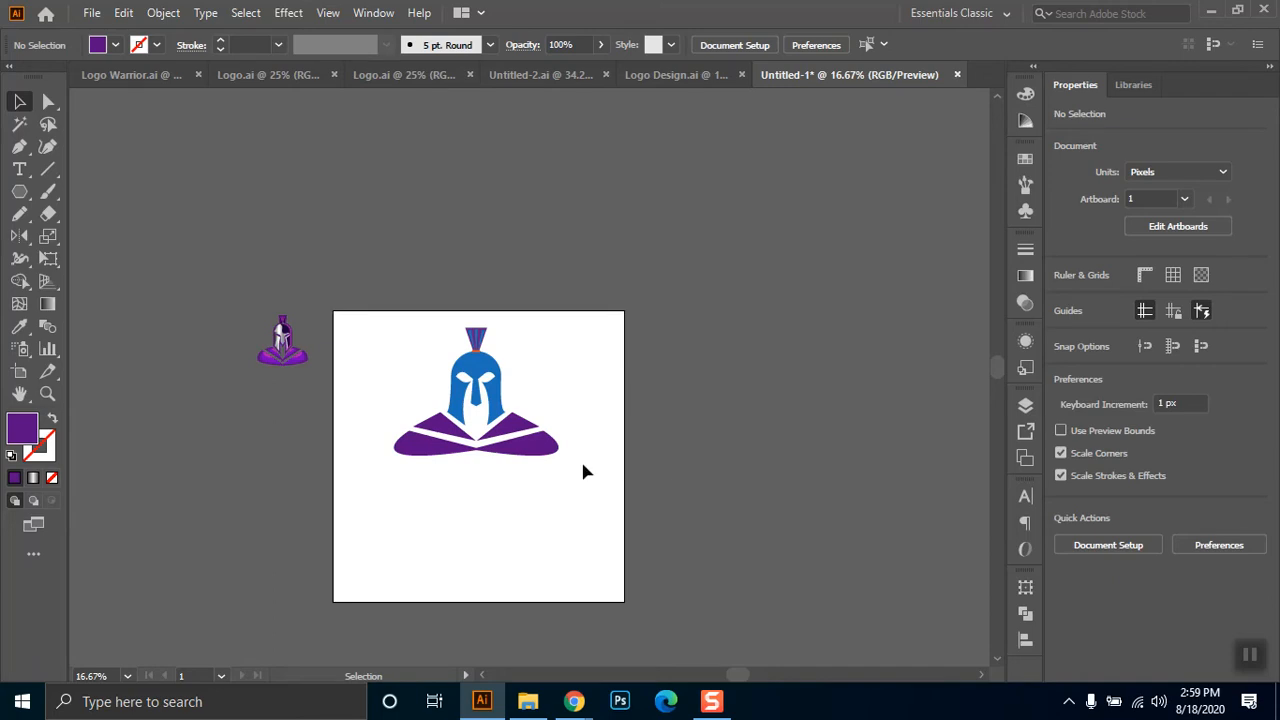
- Show all hidden parts of the reference logo and add the text "Warrior" below the shoulder armour
{"action": "key", "text": "ctrl+alt+3"}
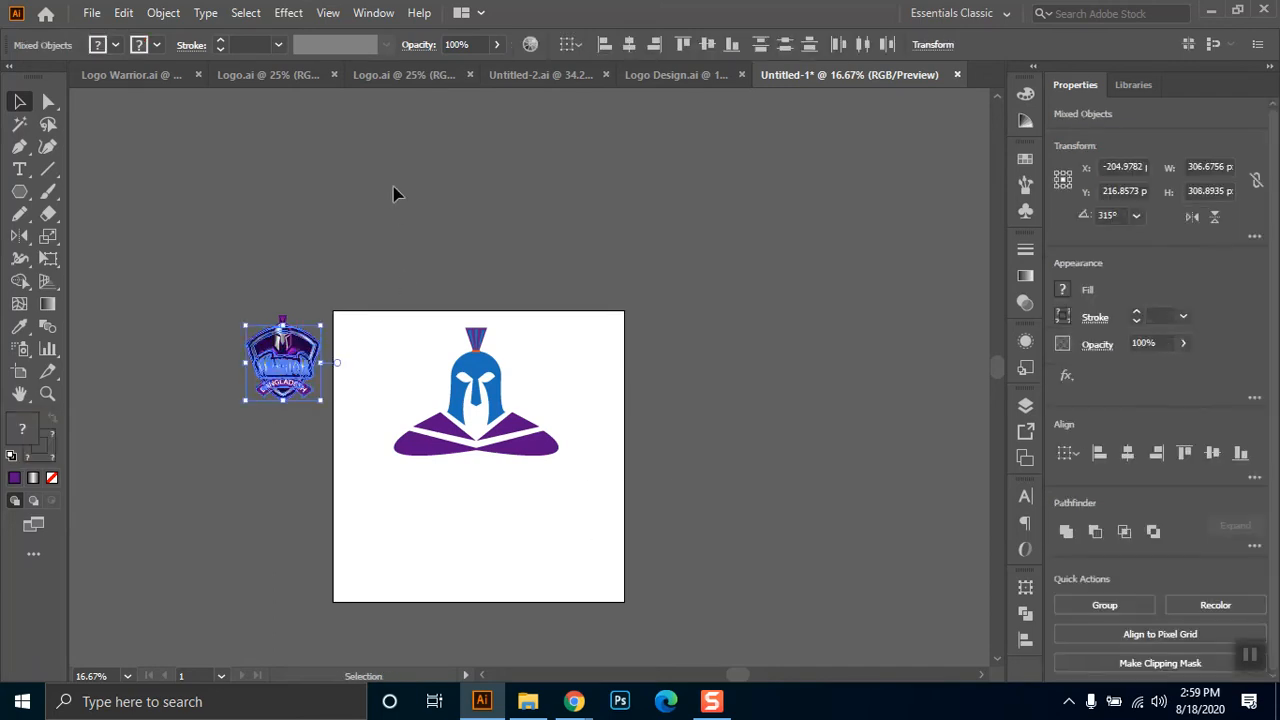
{"action": "left_click", "coordinate": [393, 193]}
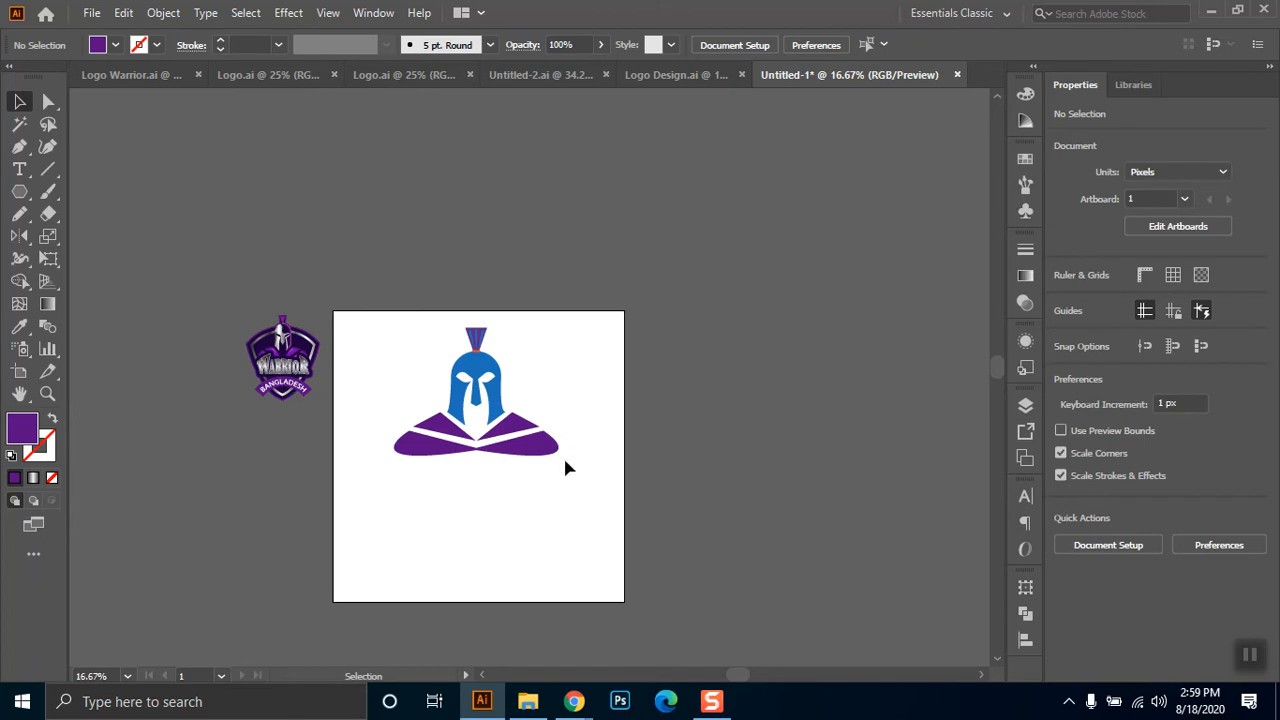
{"action": "left_click", "coordinate": [428, 489]}
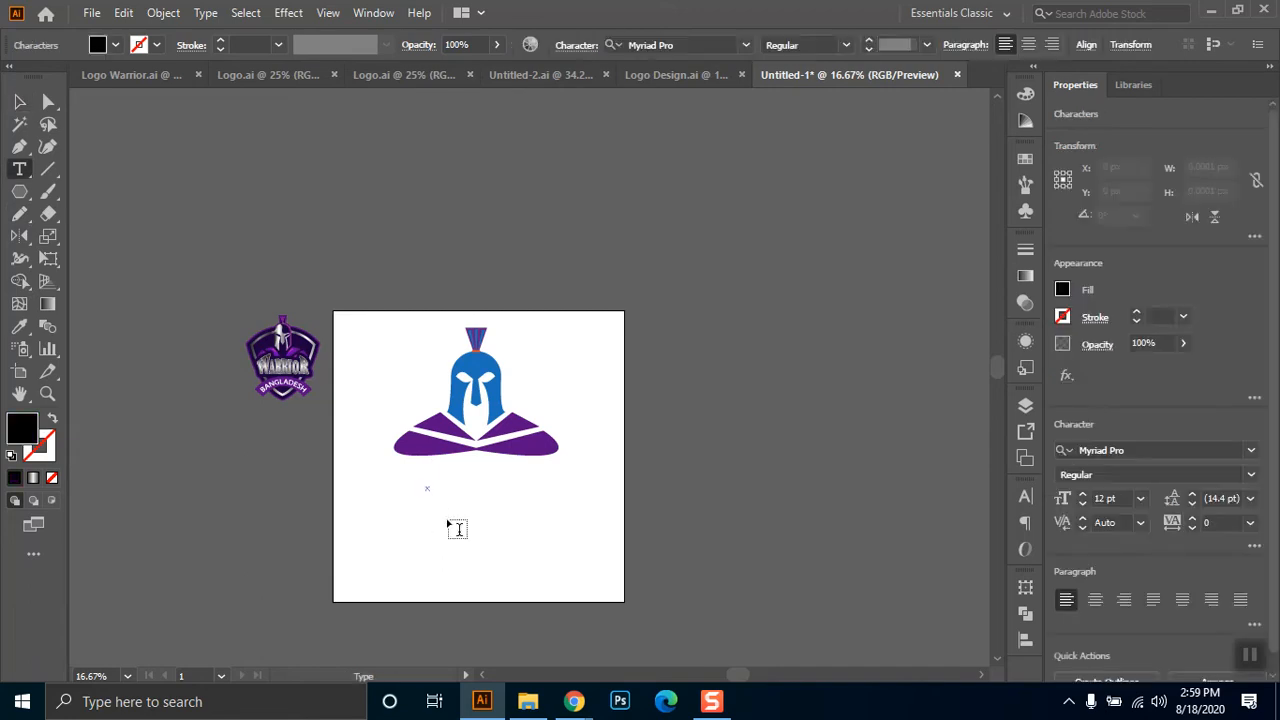
{"action": "key", "text": "BackSpace"}
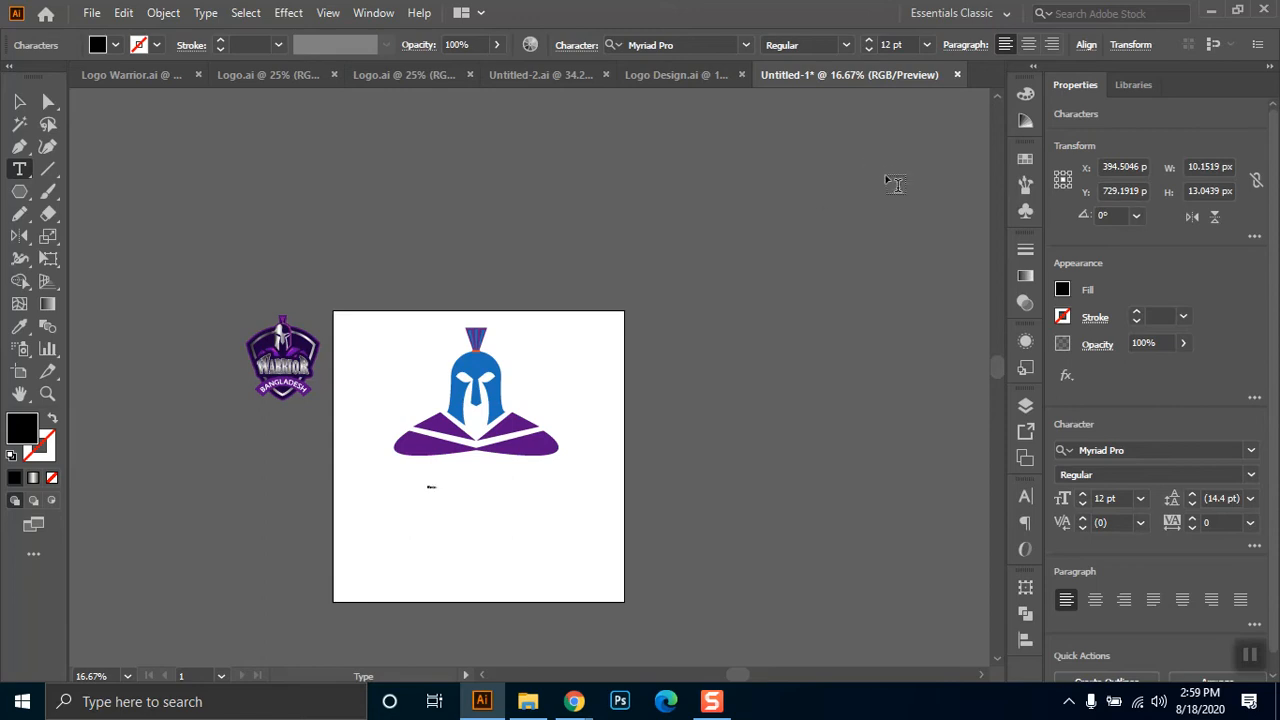
- Switch to the Google Meet call in Chrome and save a screenshot of the participant list
{"action": "mouse_move", "coordinate": [574, 701]}
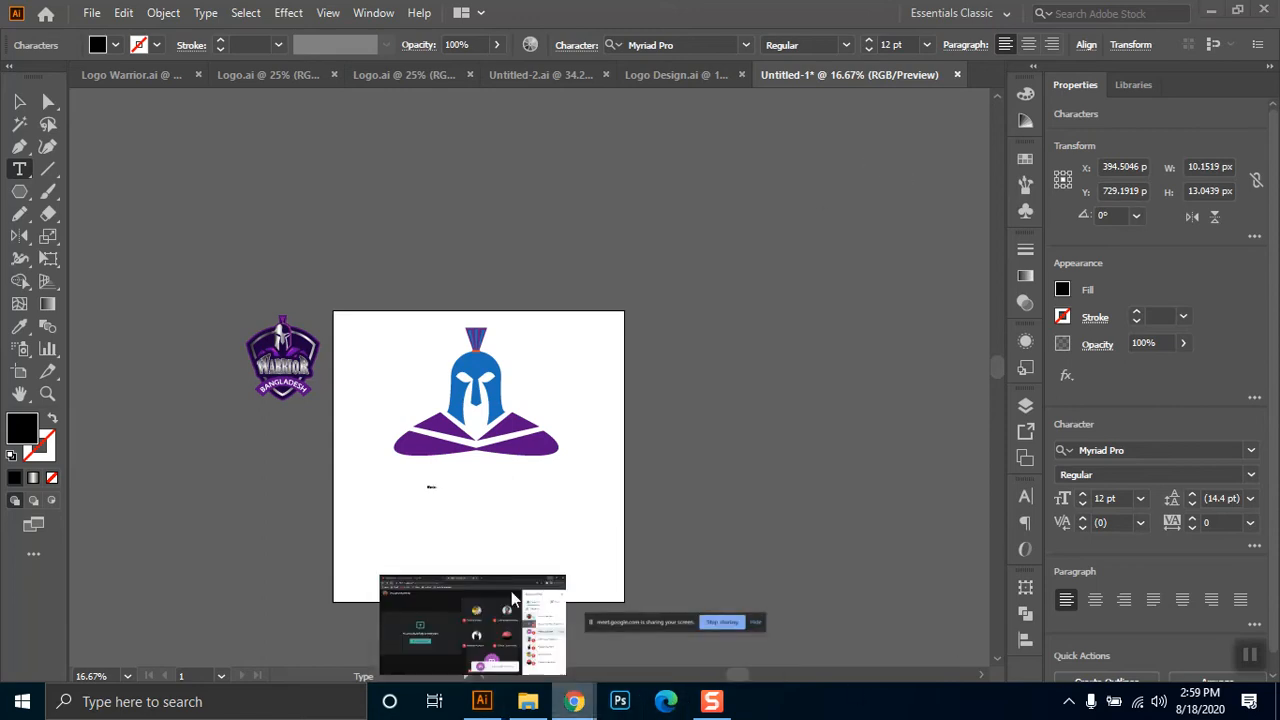
{"action": "left_click", "coordinate": [462, 615]}
{"action": "left_click", "coordinate": [827, 446]}
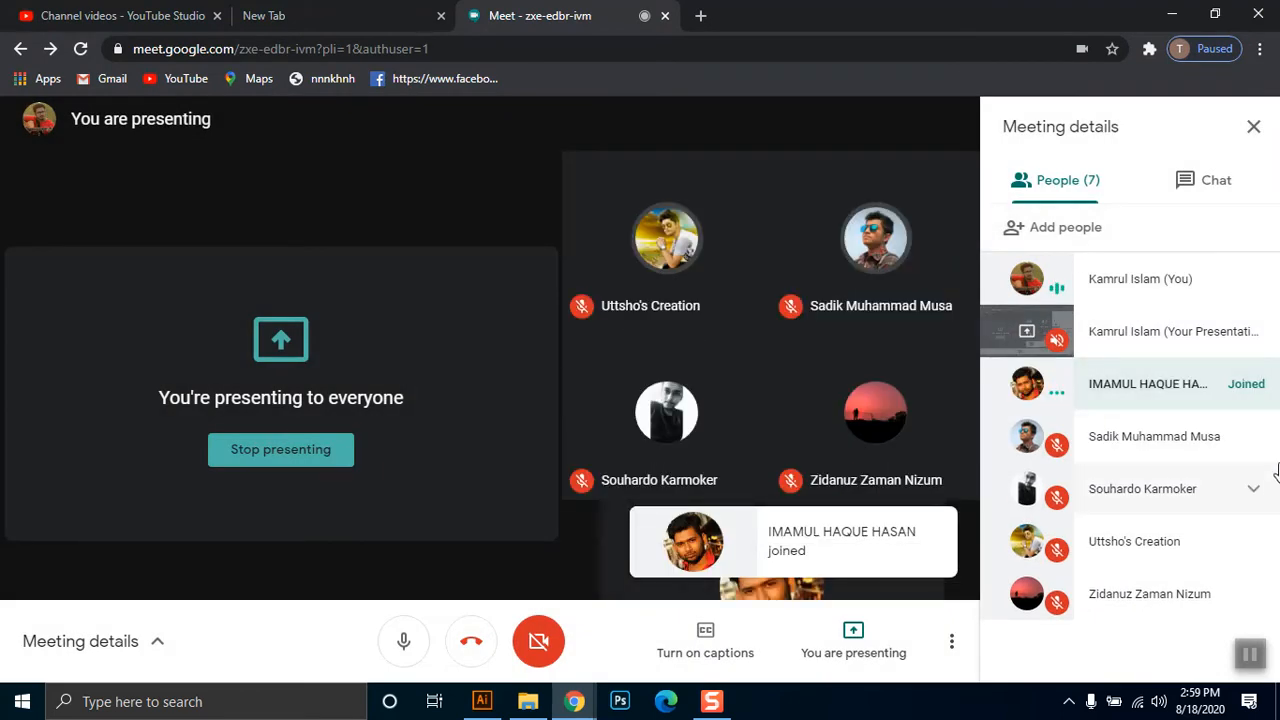
{"action": "left_click", "coordinate": [1068, 701]}
{"action": "right_click", "coordinate": [1038, 628]}
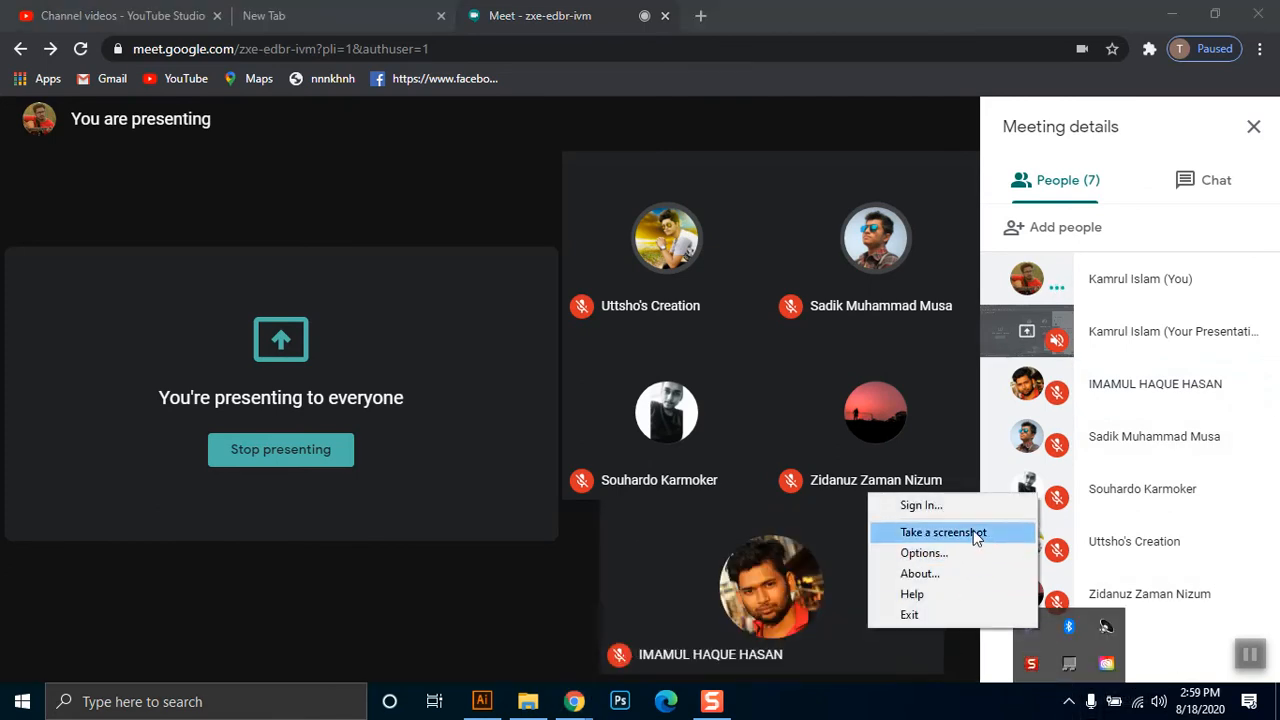
{"action": "left_click", "coordinate": [971, 533]}
{"action": "left_click_drag", "start_coordinate": [990, 98], "coordinate": [1279, 719]}
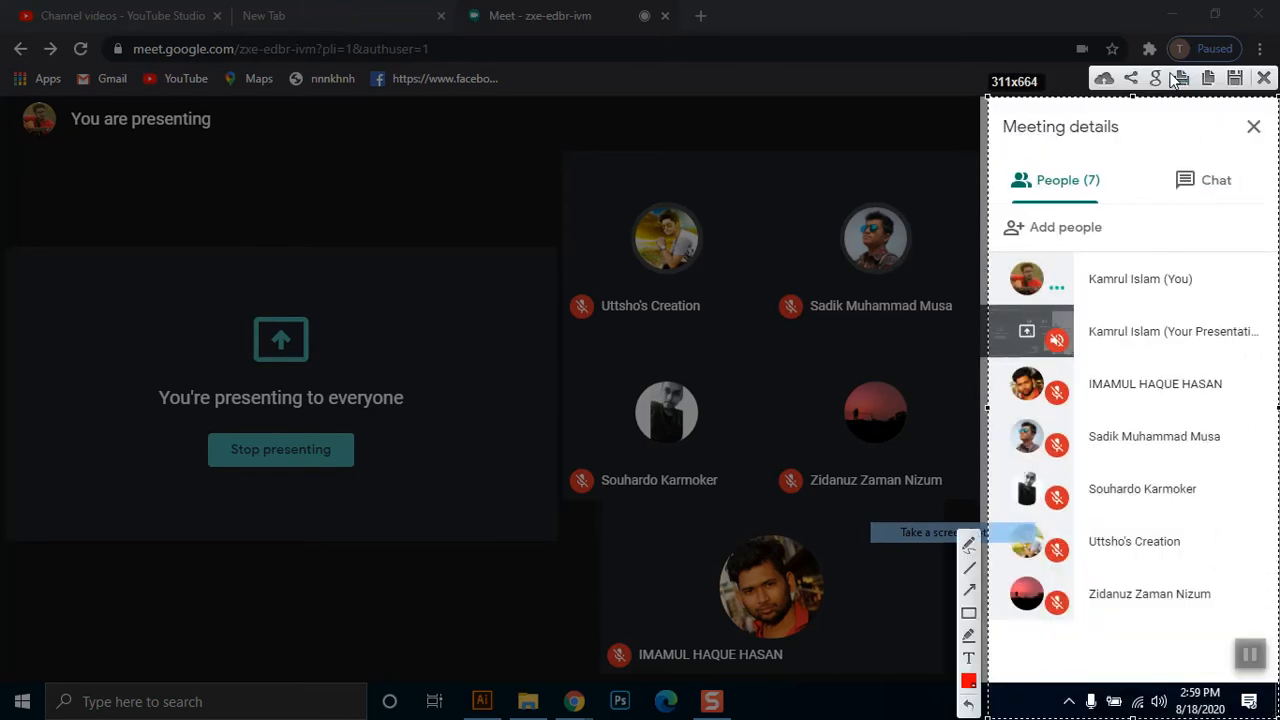
{"action": "left_click", "coordinate": [1235, 78]}
{"action": "left_click", "coordinate": [1134, 488]}
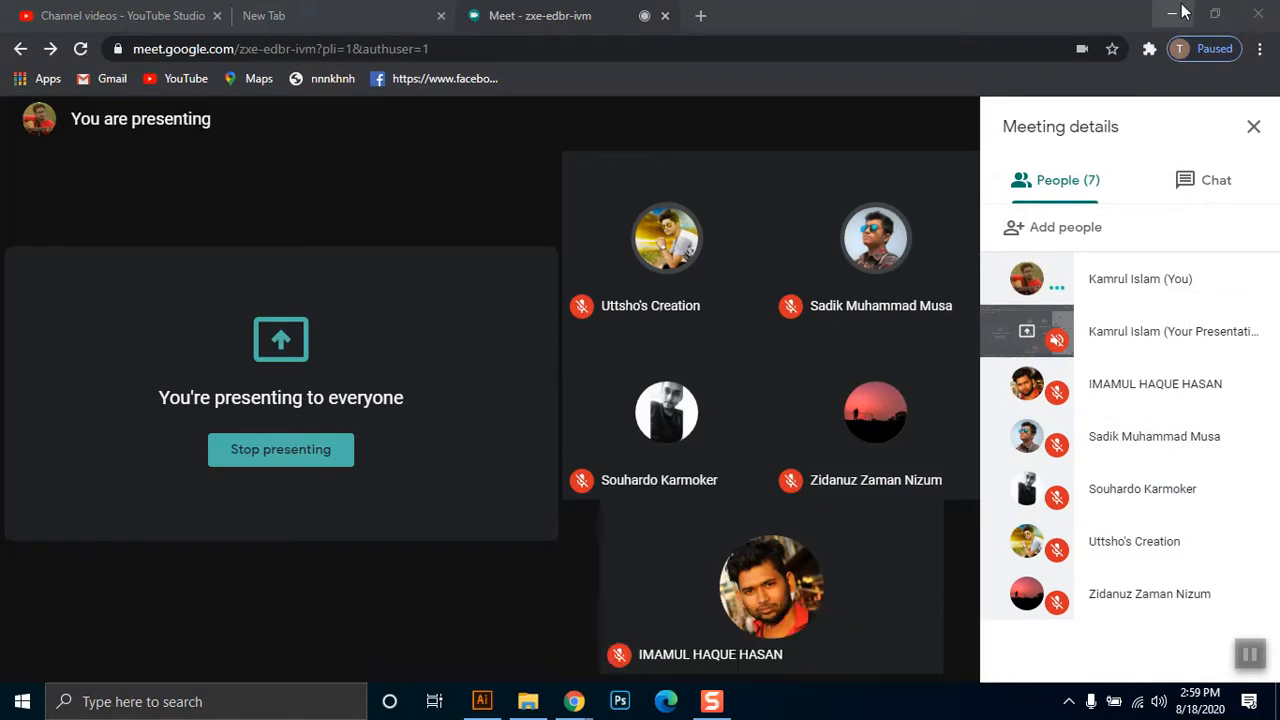
- Return to Illustrator and enlarge the "Warrior" text below the armour to about 579 × 205 px
{"action": "left_click", "coordinate": [1183, 14]}
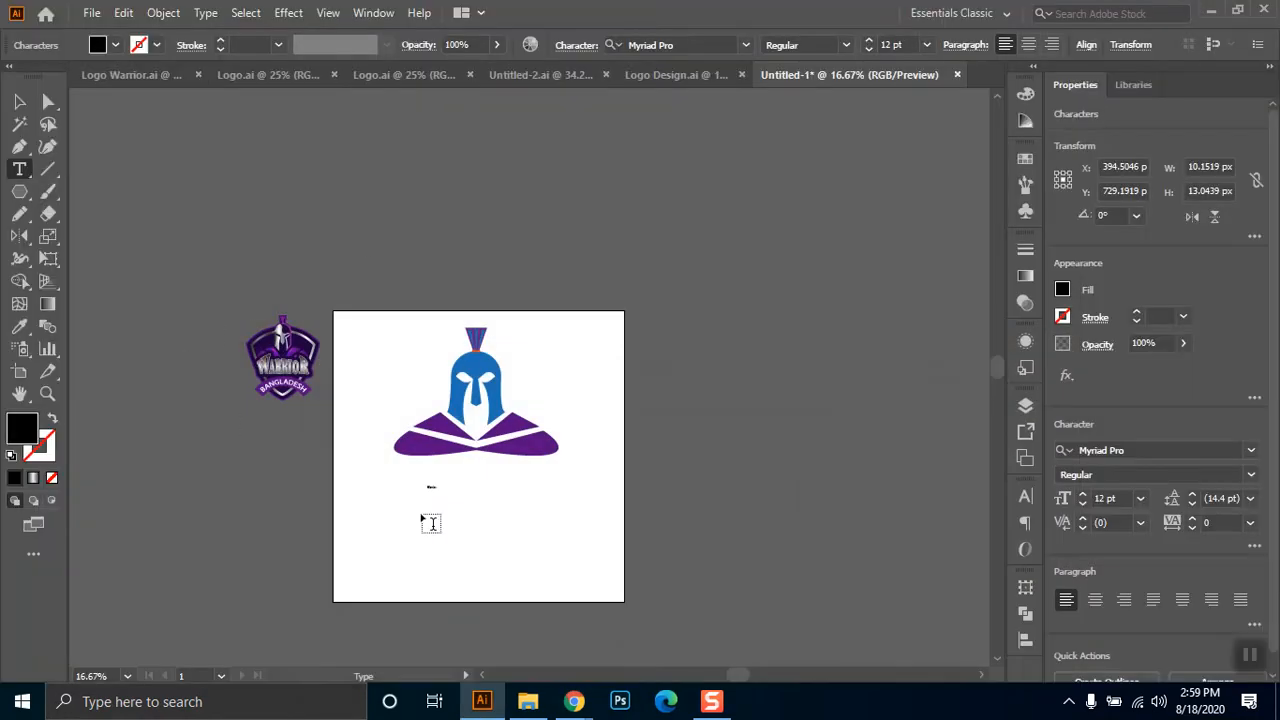
{"action": "key", "text": "Escape"}
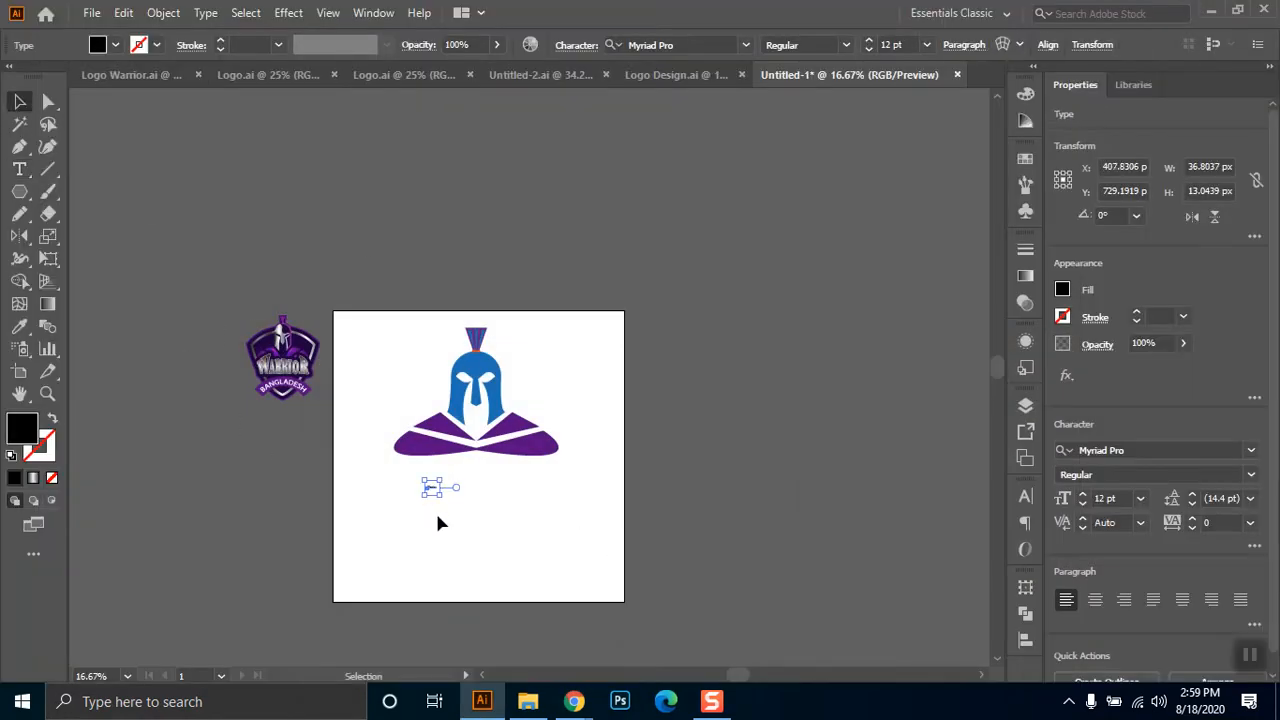
{"action": "left_click_drag", "start_coordinate": [434, 491], "coordinate": [574, 507]}
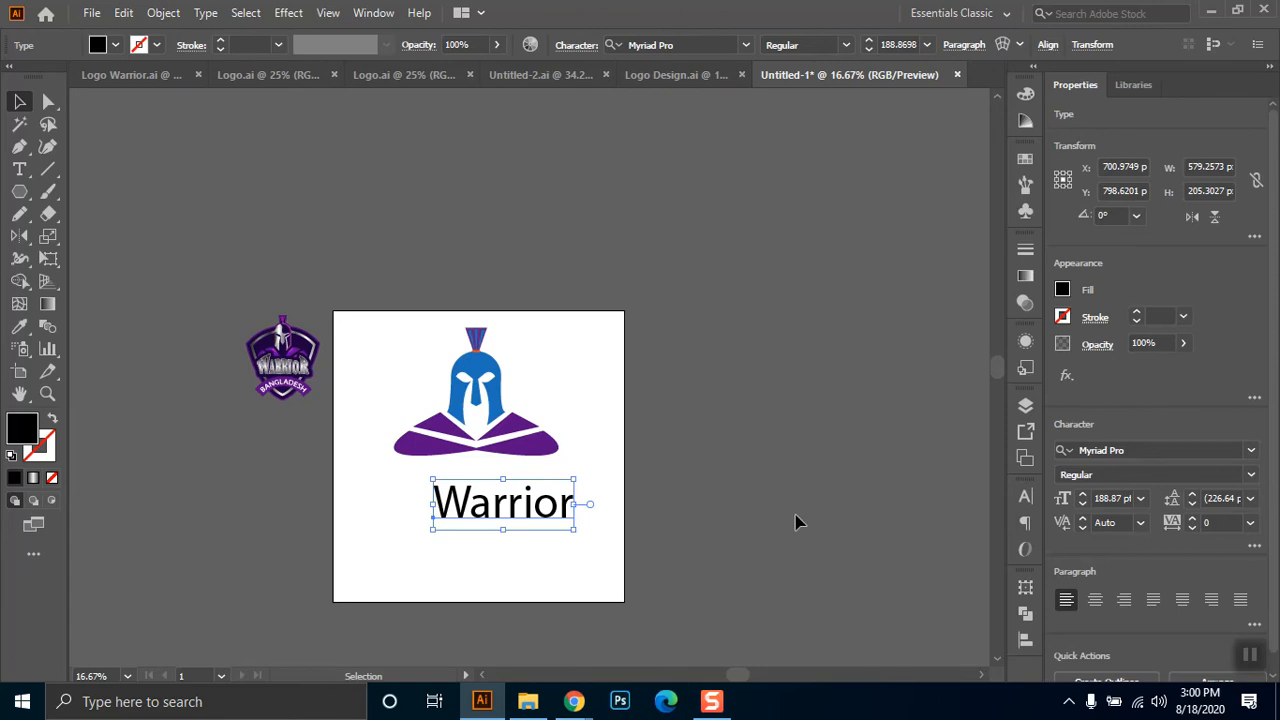
- Show the full character options and apply All Caps to the "Warrior" text
{"action": "left_click", "coordinate": [1025, 497]}
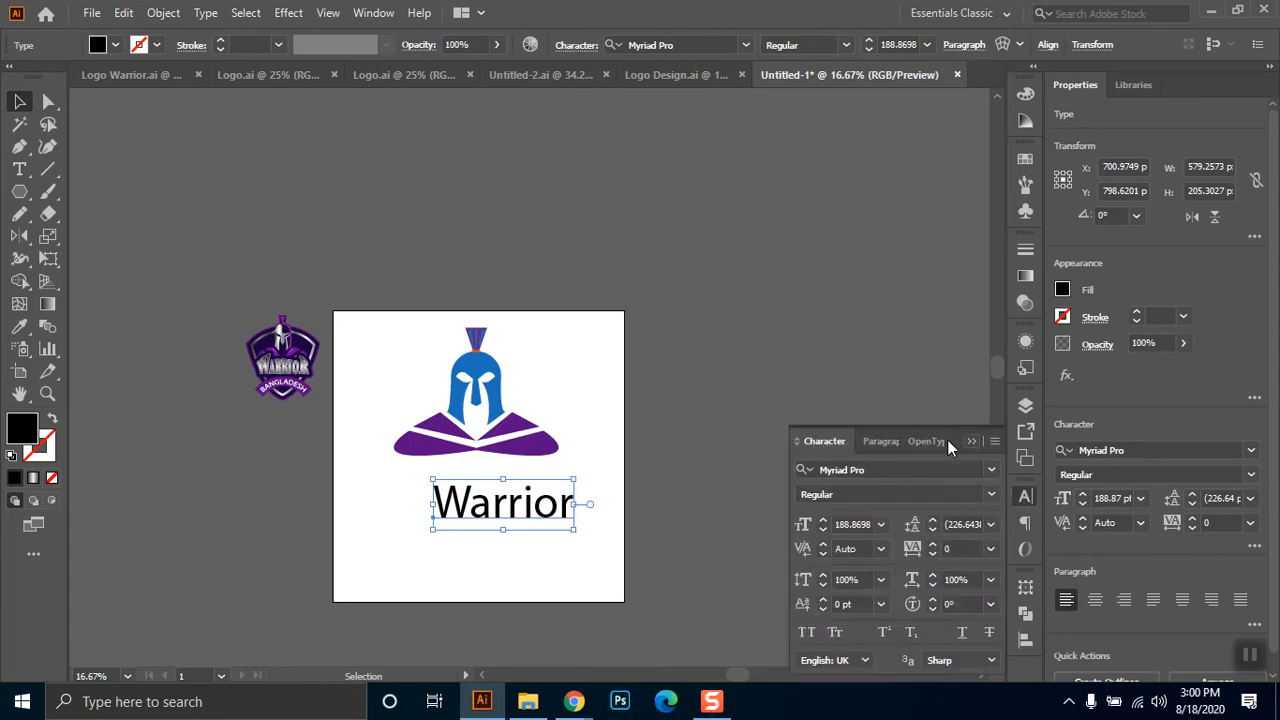
{"action": "left_click", "coordinate": [796, 443]}
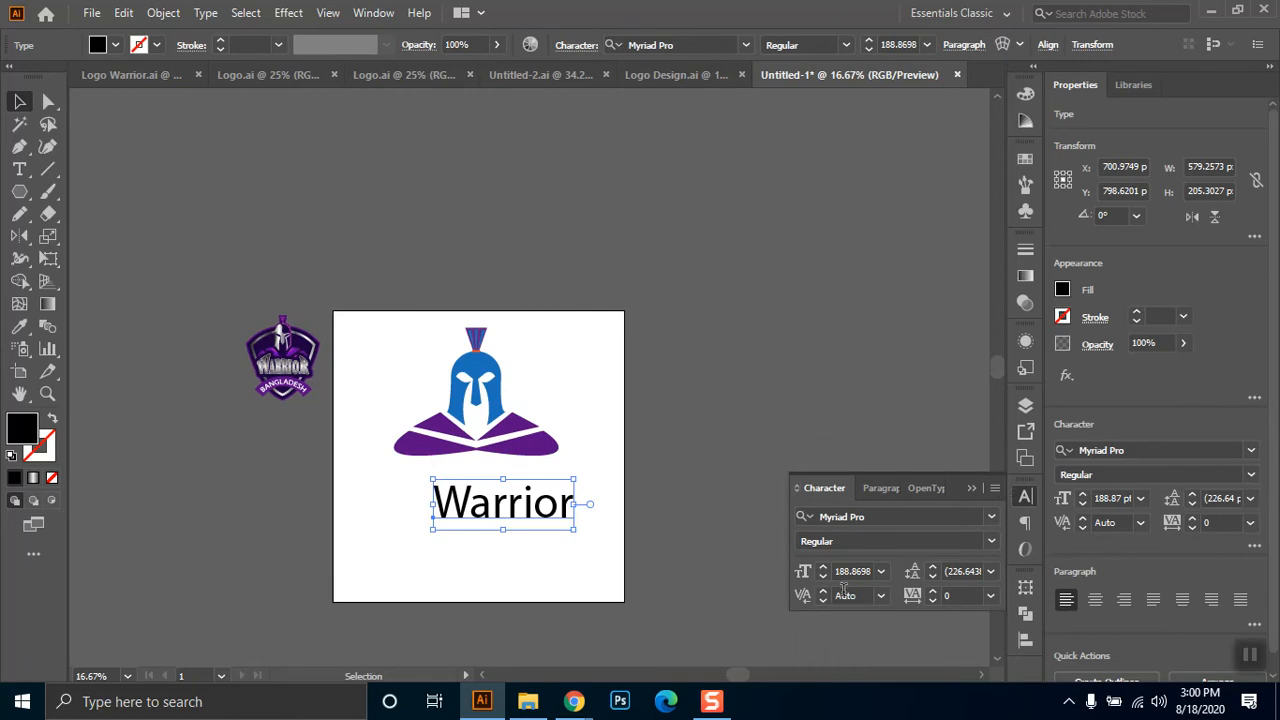
{"action": "left_click", "coordinate": [798, 489]}
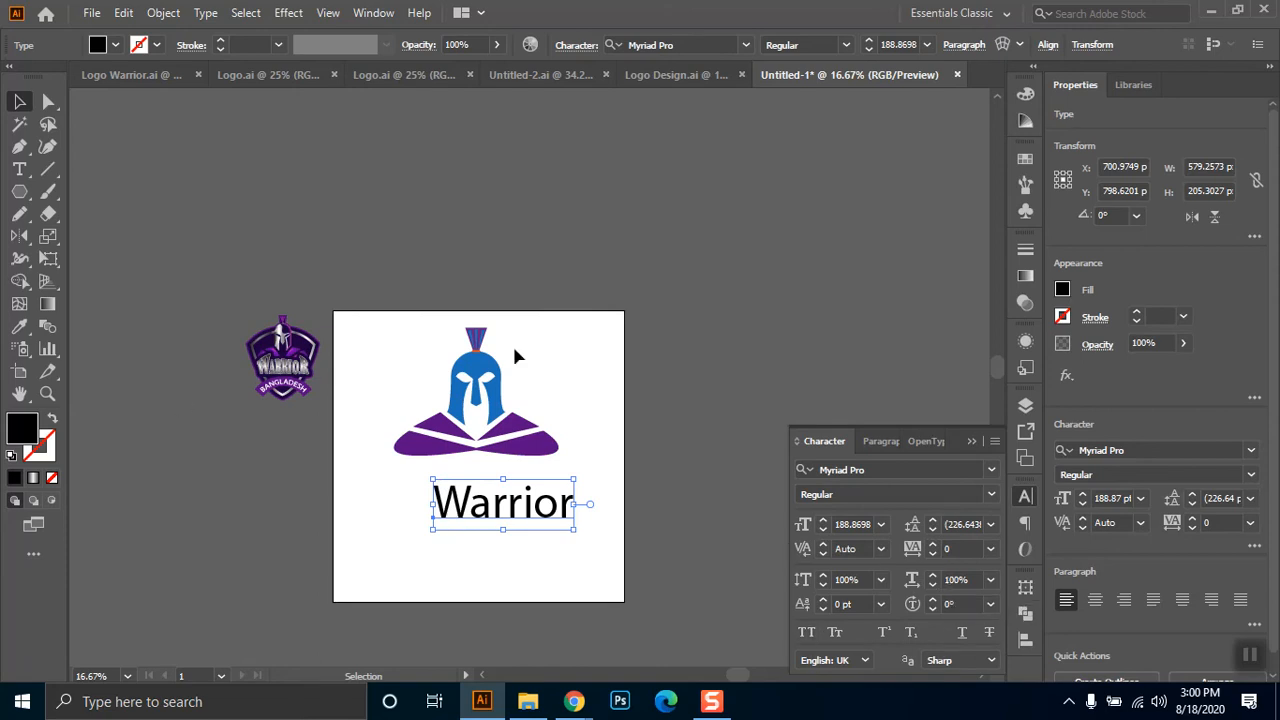
{"action": "left_click", "coordinate": [806, 637]}
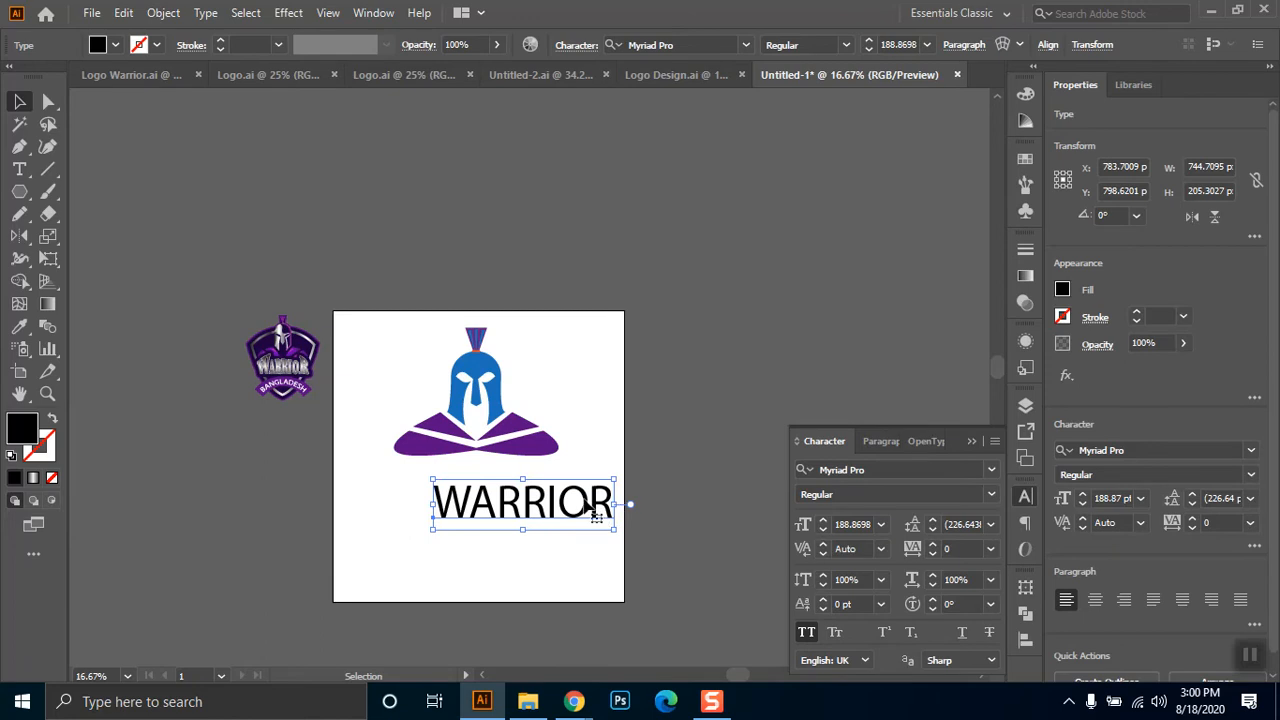
{"action": "left_click", "coordinate": [806, 634]}
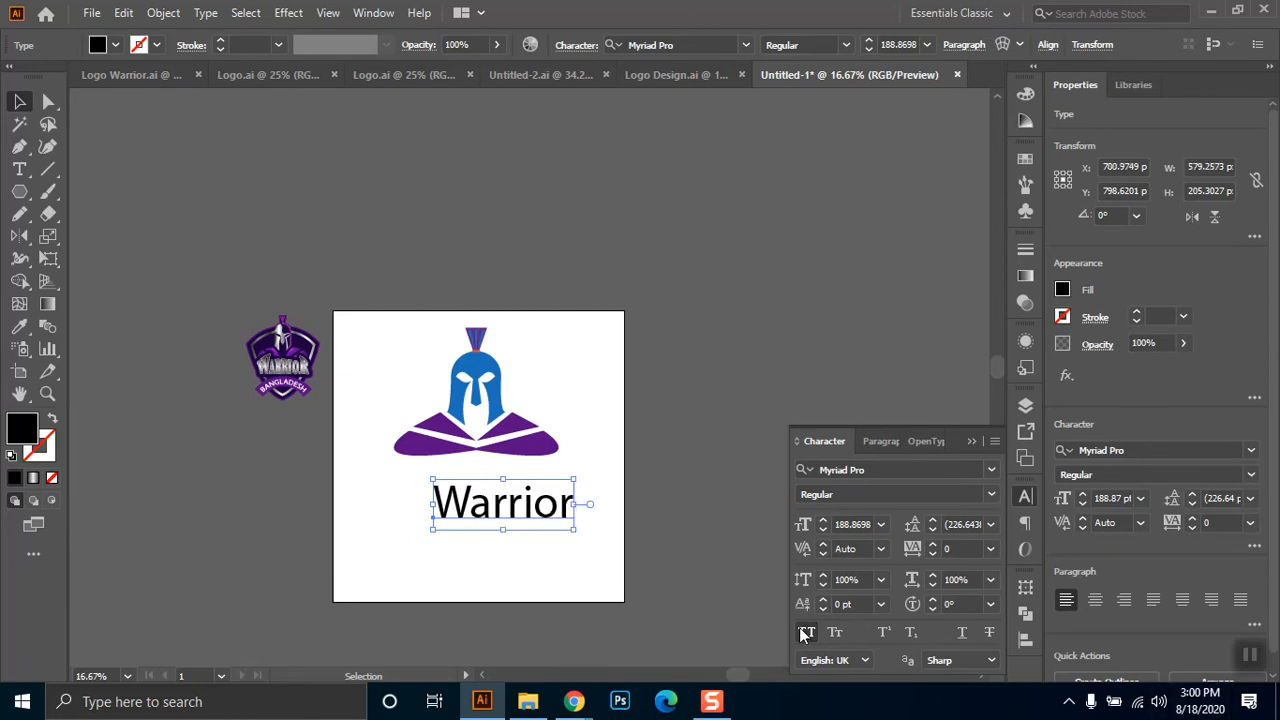
{"action": "left_click", "coordinate": [806, 634]}
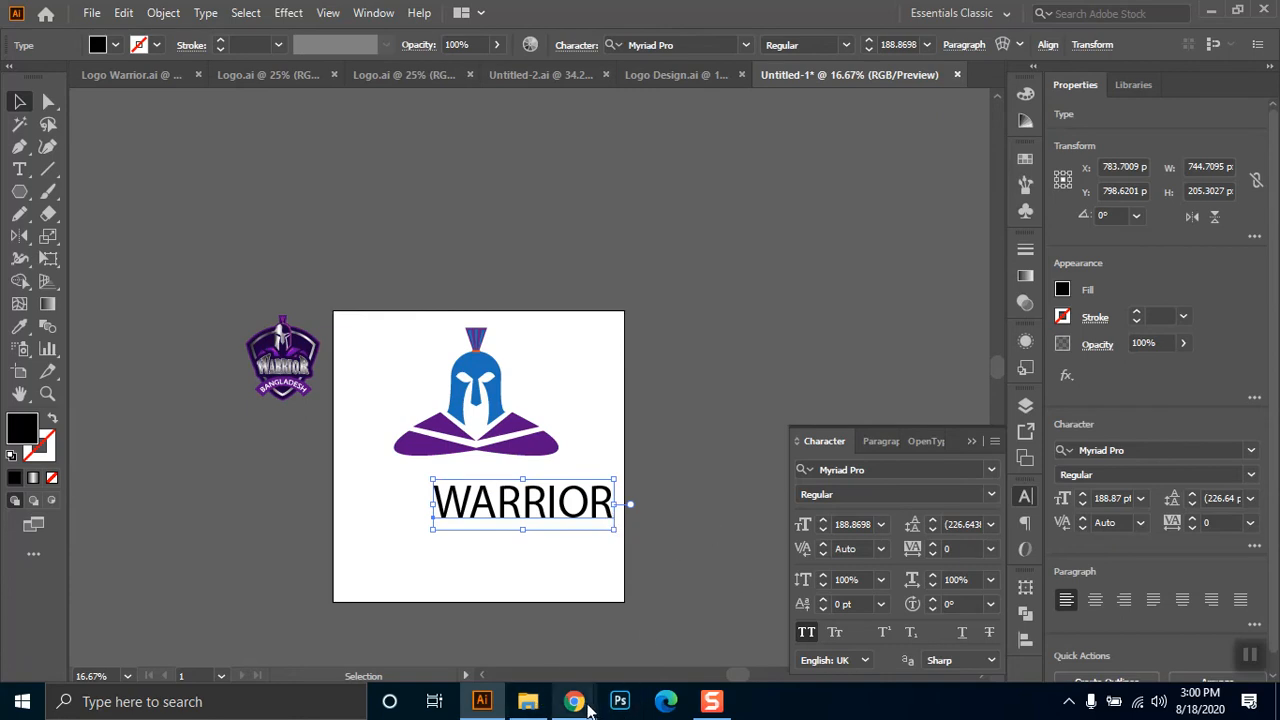
- Switch to the Google Meet call in Chrome to check the meeting
{"action": "mouse_move", "coordinate": [574, 701]}
{"action": "left_click", "coordinate": [519, 629]}
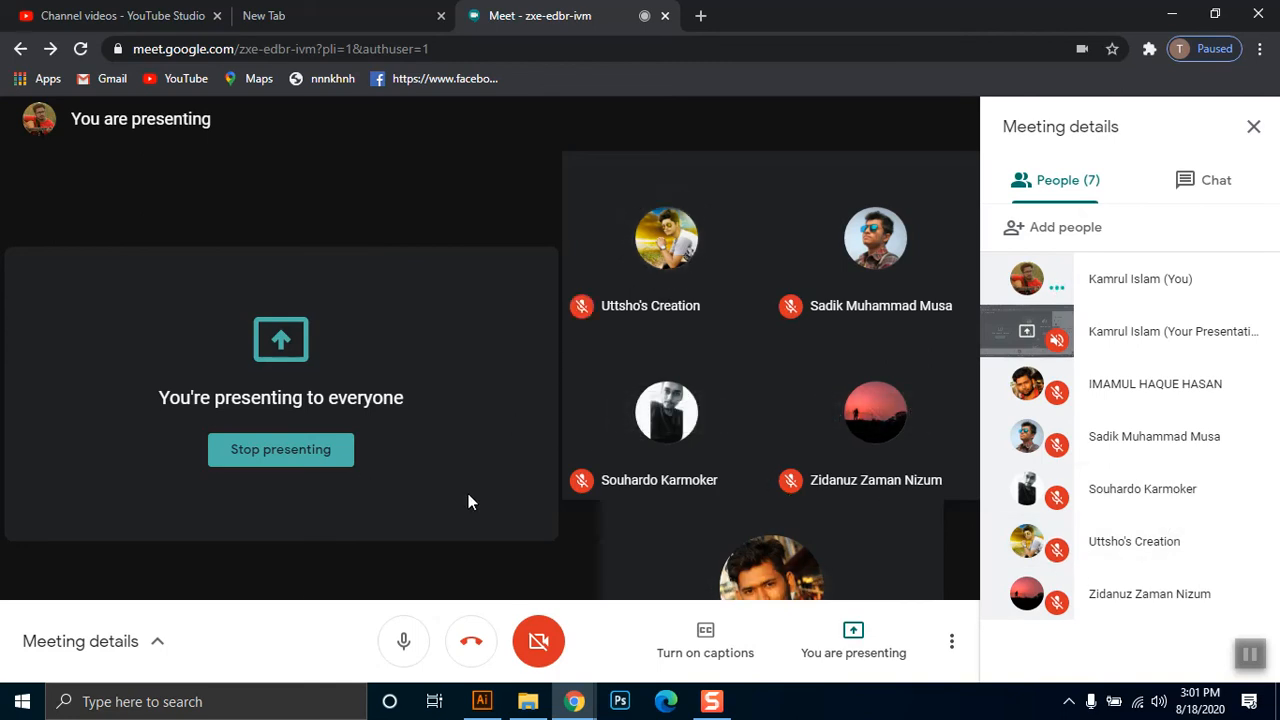
- Return to Illustrator and move the WARRIOR text left so it sits below the shoulder armour
{"action": "left_click", "coordinate": [1172, 12]}
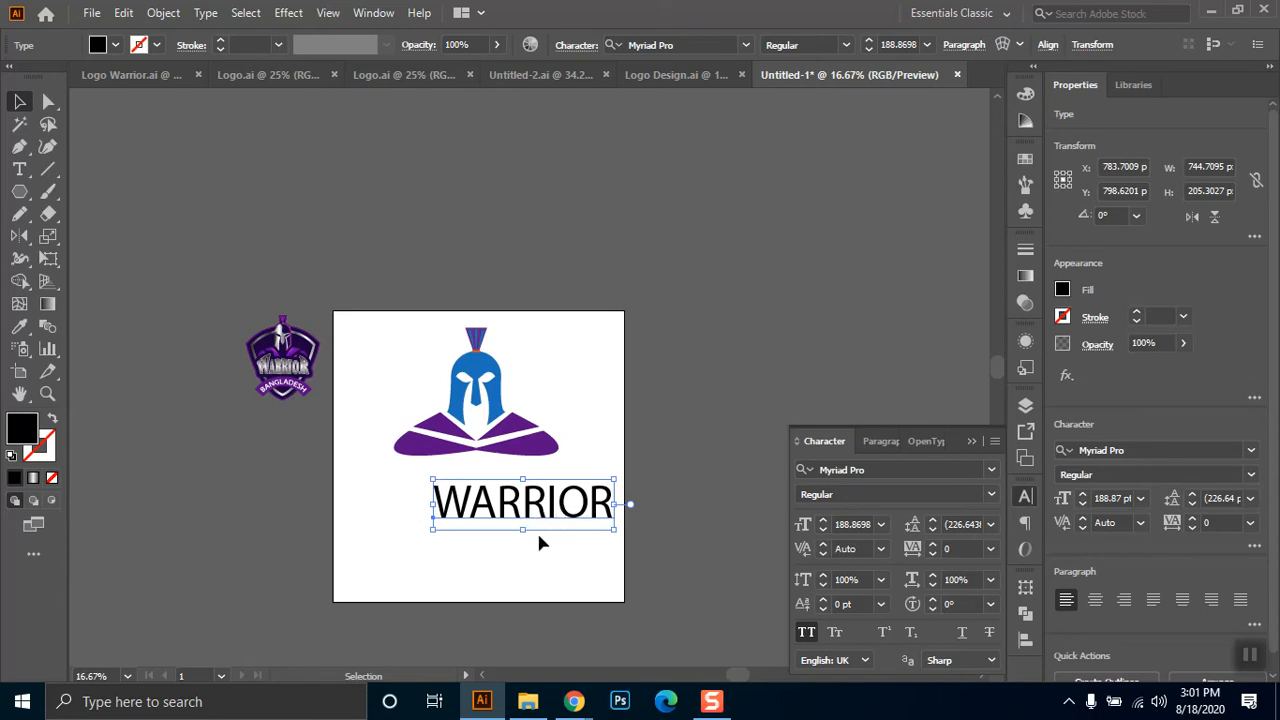
{"action": "left_click_drag", "start_coordinate": [535, 508], "coordinate": [507, 510]}
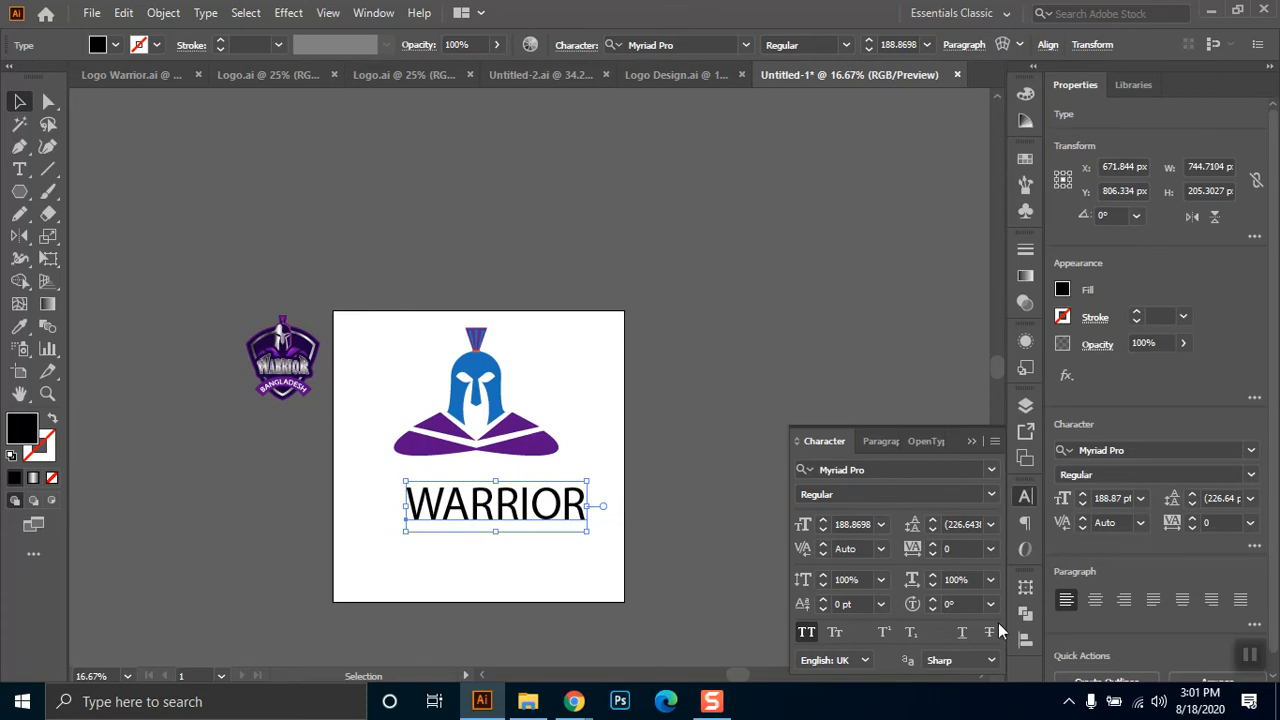
- Browse the installed fonts, apply Hortuki to the WARRIOR text and check its available font styles
{"action": "left_click", "coordinate": [991, 470]}
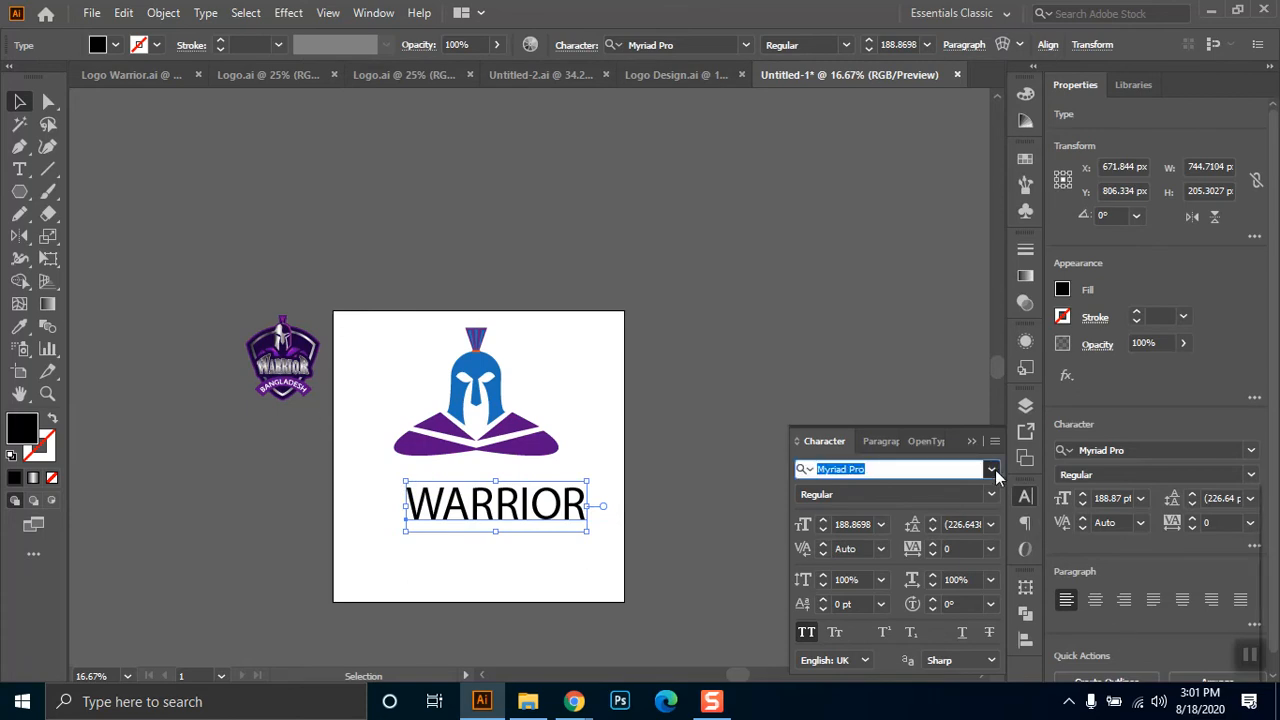
{"action": "scroll", "coordinate": [1137, 618], "scroll_direction": "down", "scroll_amount": 1}
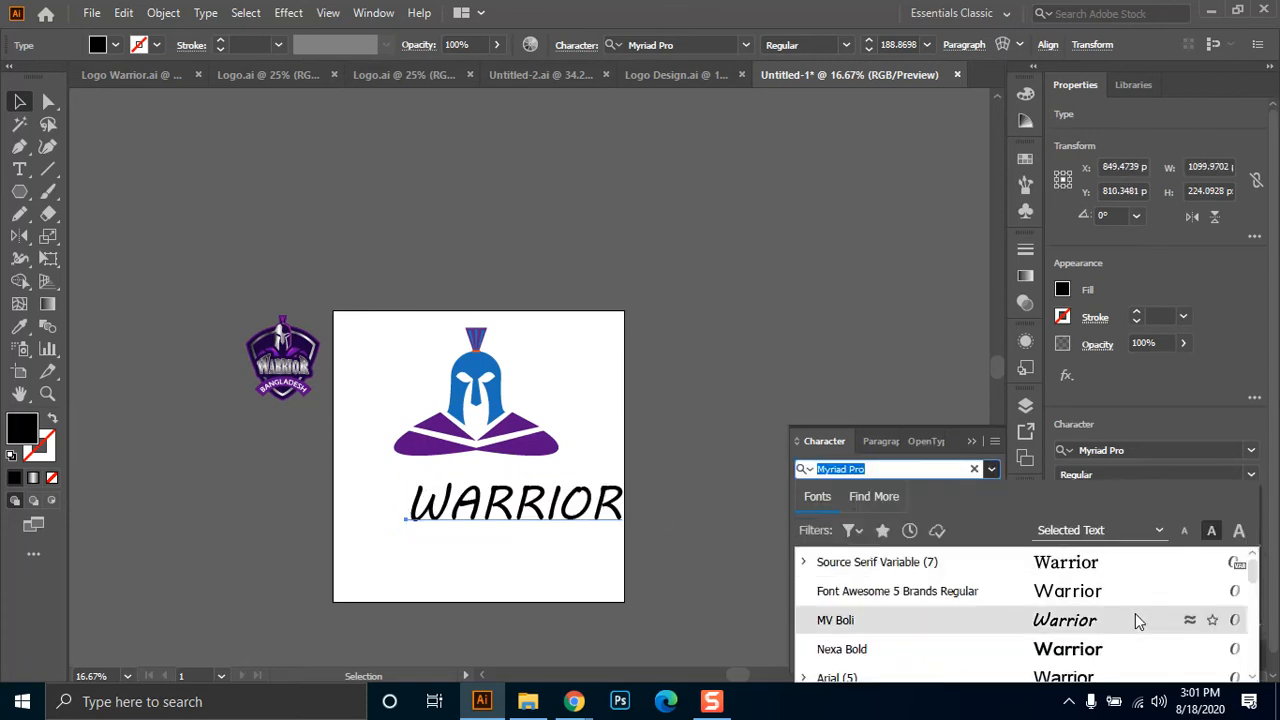
{"action": "scroll", "coordinate": [1137, 621], "scroll_direction": "down", "scroll_amount": 3}
{"action": "scroll", "coordinate": [1135, 613], "scroll_direction": "down", "scroll_amount": 8}
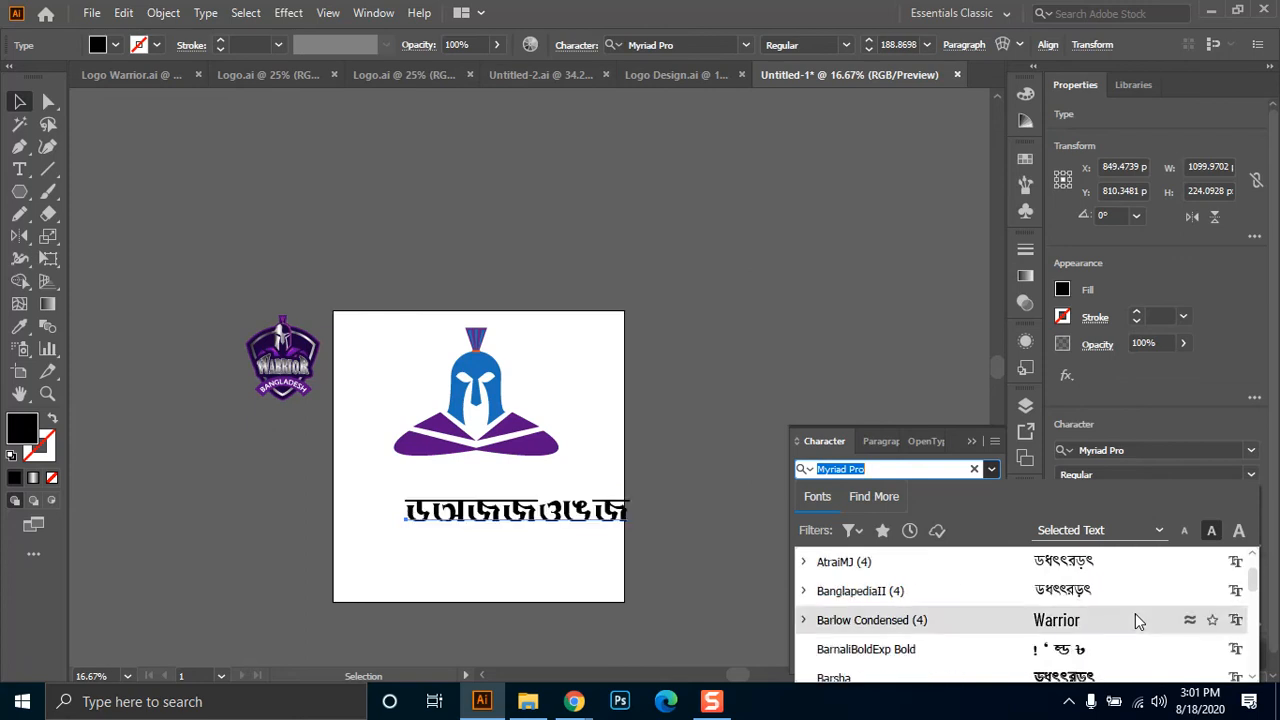
{"action": "scroll", "coordinate": [1135, 613], "scroll_direction": "down", "scroll_amount": 5}
{"action": "scroll", "coordinate": [1135, 613], "scroll_direction": "down", "scroll_amount": 4}
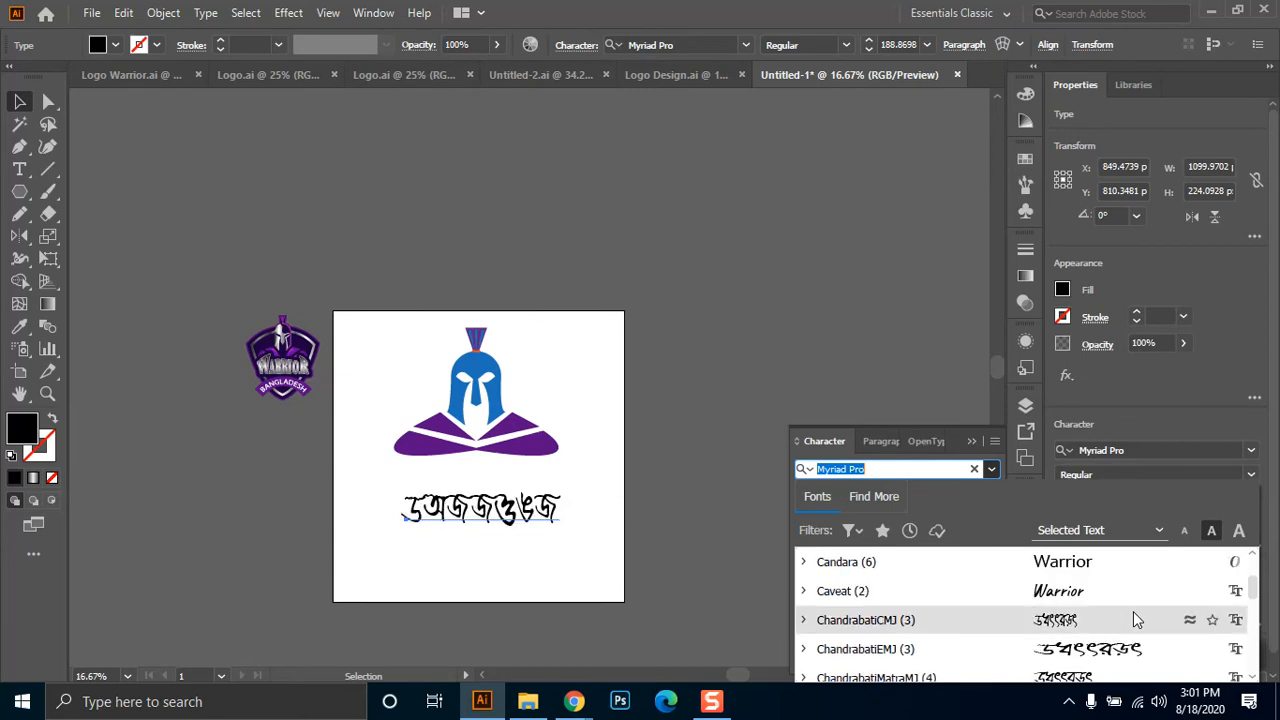
{"action": "scroll", "coordinate": [1134, 614], "scroll_direction": "down", "scroll_amount": 4}
{"action": "scroll", "coordinate": [1133, 611], "scroll_direction": "down", "scroll_amount": 1}
{"action": "scroll", "coordinate": [1133, 611], "scroll_direction": "up", "scroll_amount": 1}
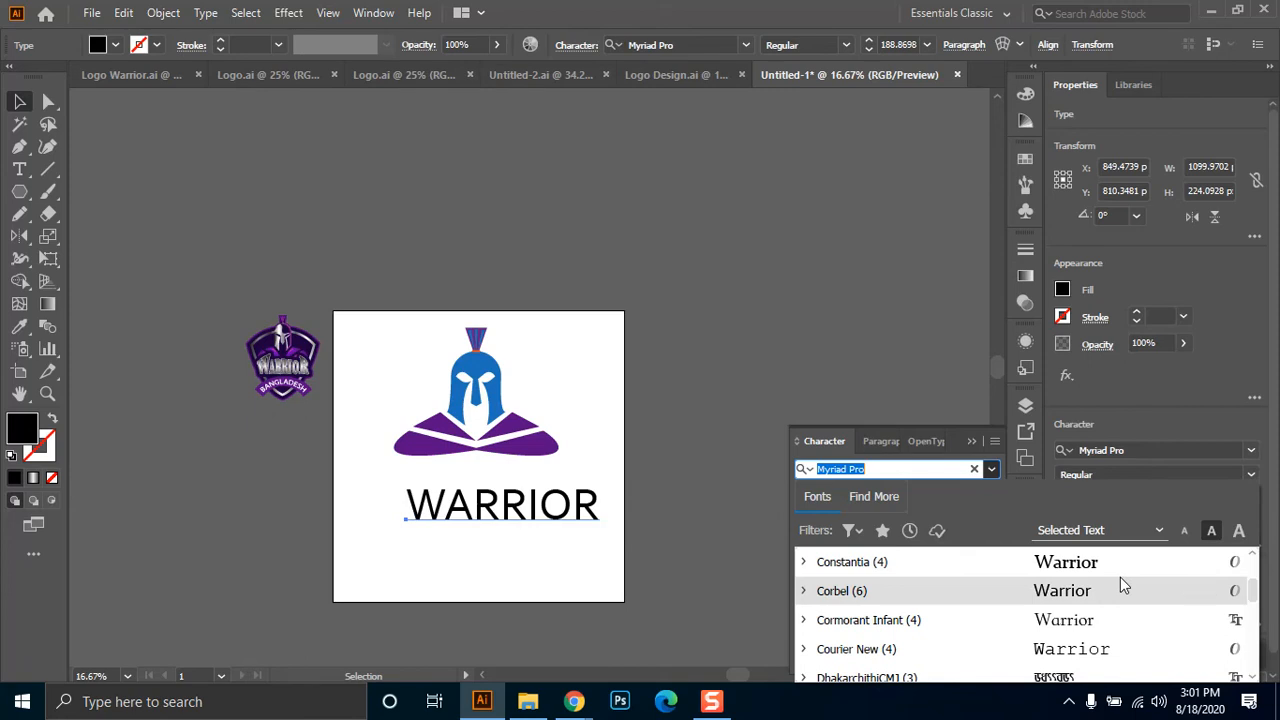
{"action": "scroll", "coordinate": [1120, 577], "scroll_direction": "down", "scroll_amount": 1}
{"action": "scroll", "coordinate": [1121, 584], "scroll_direction": "down", "scroll_amount": 3}
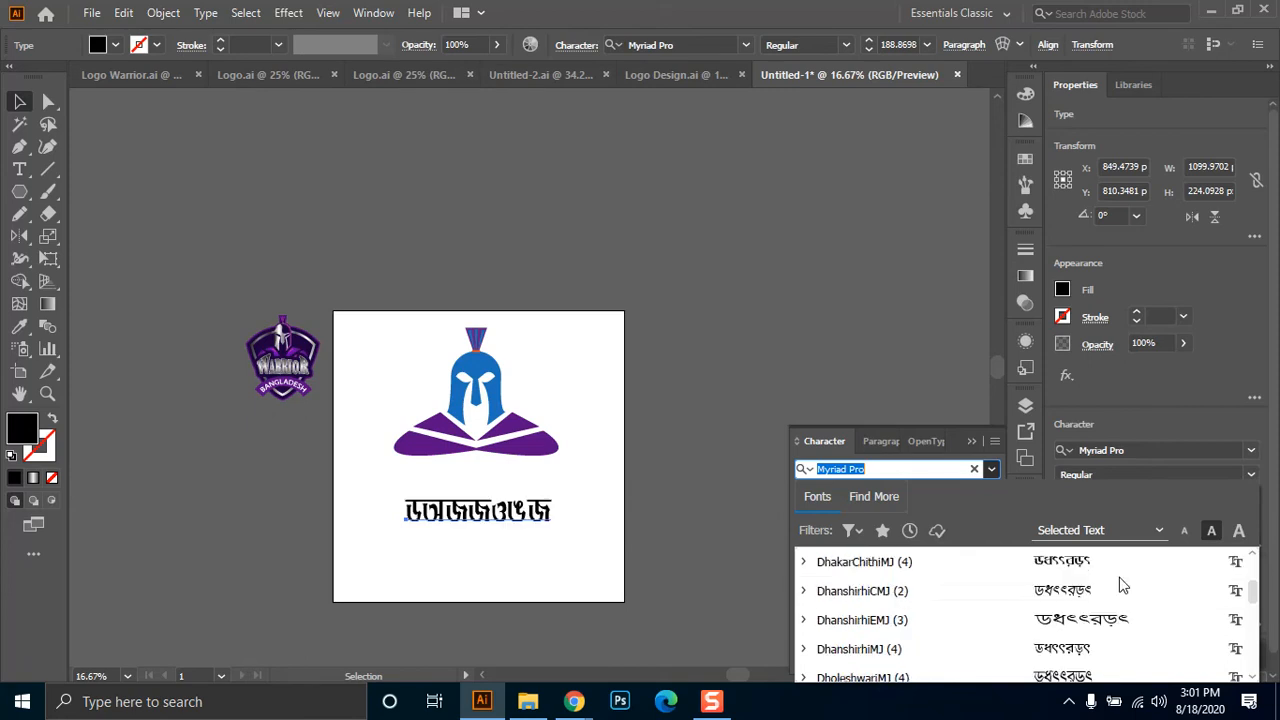
{"action": "scroll", "coordinate": [1119, 577], "scroll_direction": "down", "scroll_amount": 2}
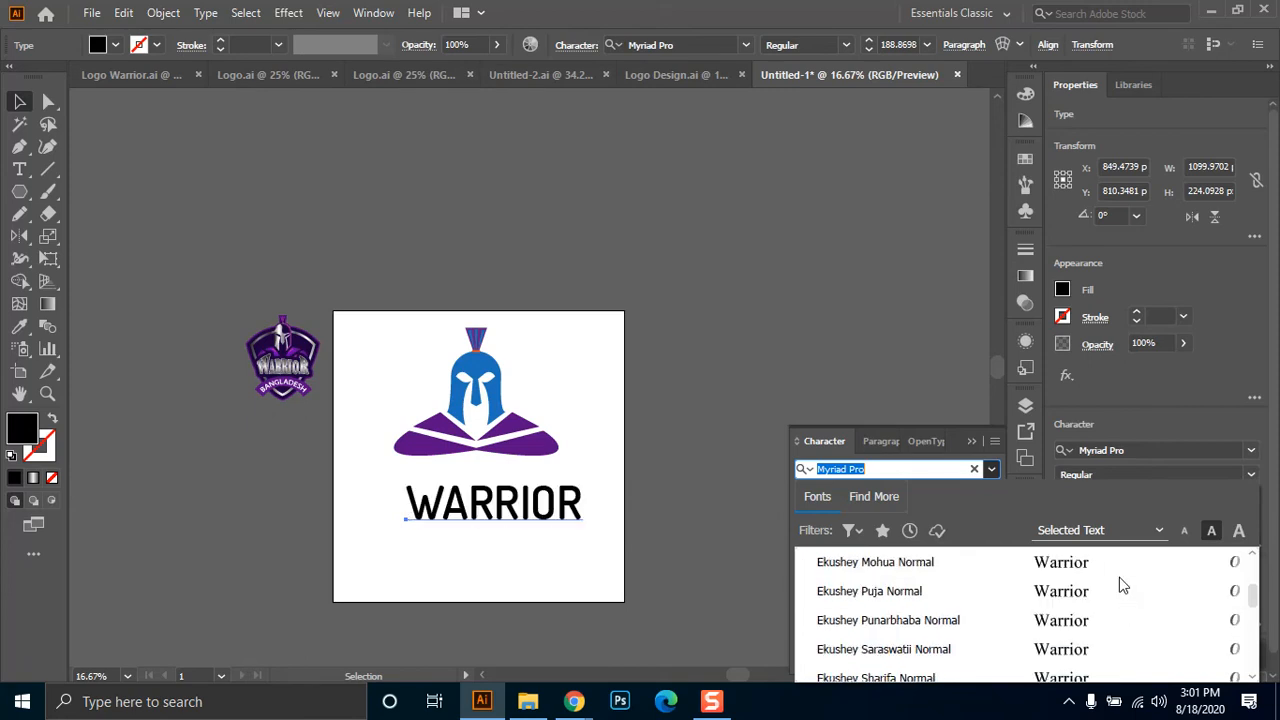
{"action": "scroll", "coordinate": [1102, 648], "scroll_direction": "down", "scroll_amount": 1}
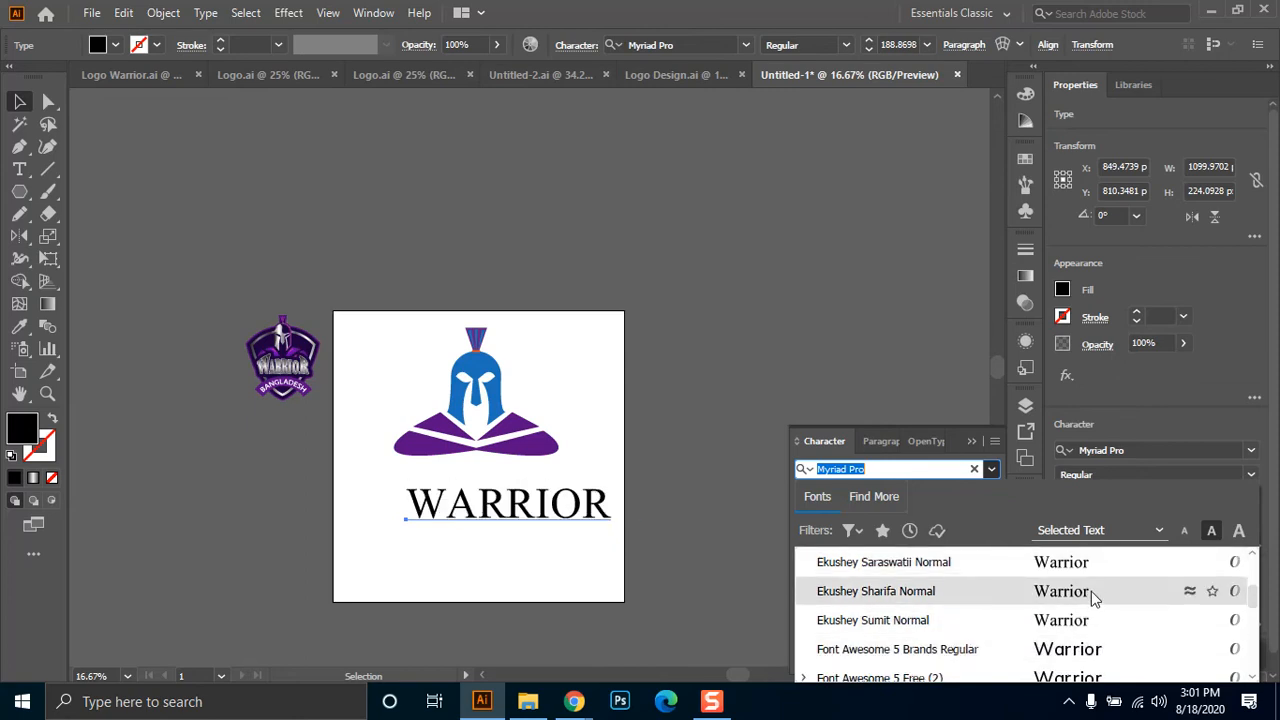
{"action": "scroll", "coordinate": [1093, 596], "scroll_direction": "down", "scroll_amount": 1}
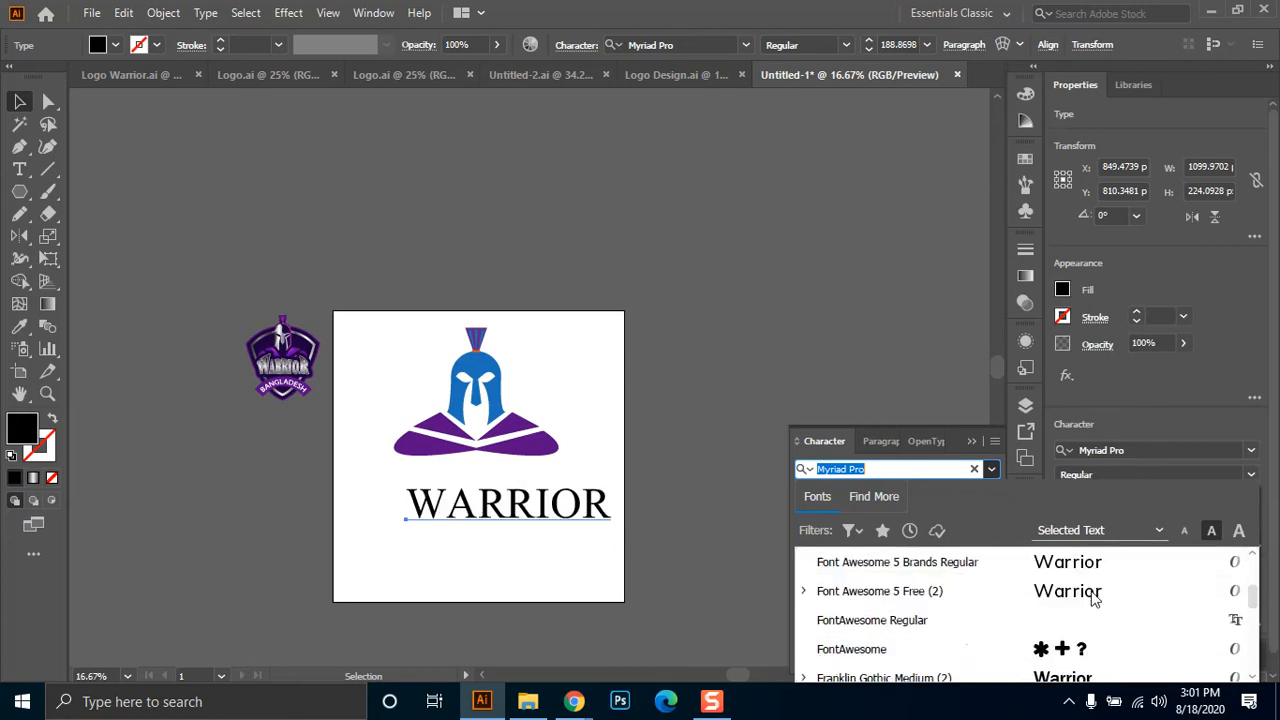
{"action": "scroll", "coordinate": [1093, 597], "scroll_direction": "down", "scroll_amount": 4}
{"action": "scroll", "coordinate": [1093, 597], "scroll_direction": "down", "scroll_amount": 1}
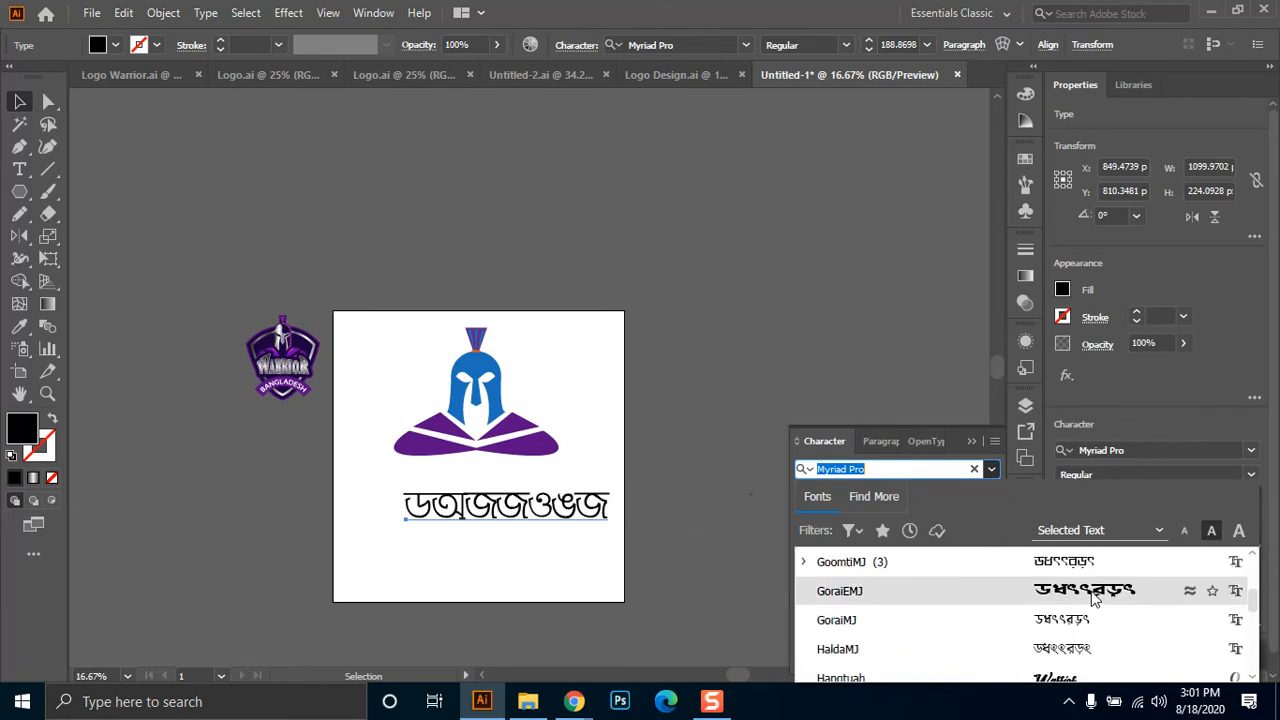
{"action": "scroll", "coordinate": [1093, 597], "scroll_direction": "down", "scroll_amount": 3}
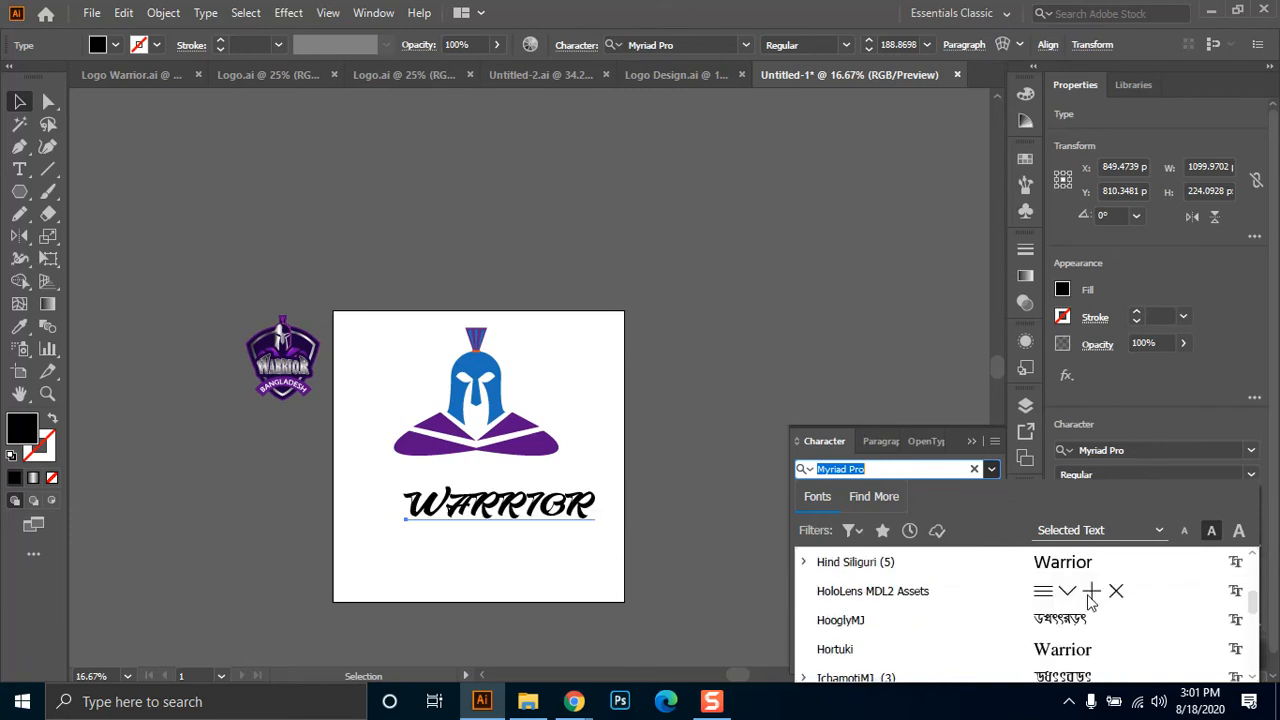
{"action": "left_click", "coordinate": [1088, 562]}
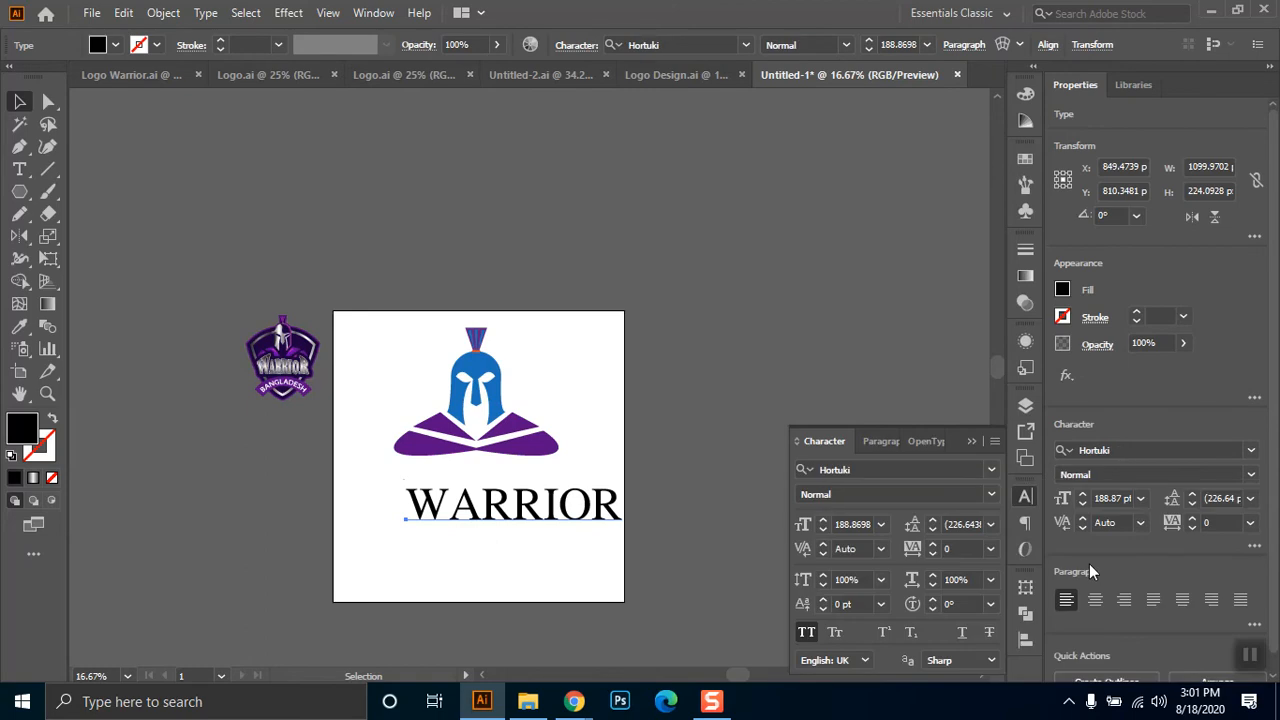
{"action": "left_click", "coordinate": [990, 494]}
{"action": "left_click", "coordinate": [990, 494]}
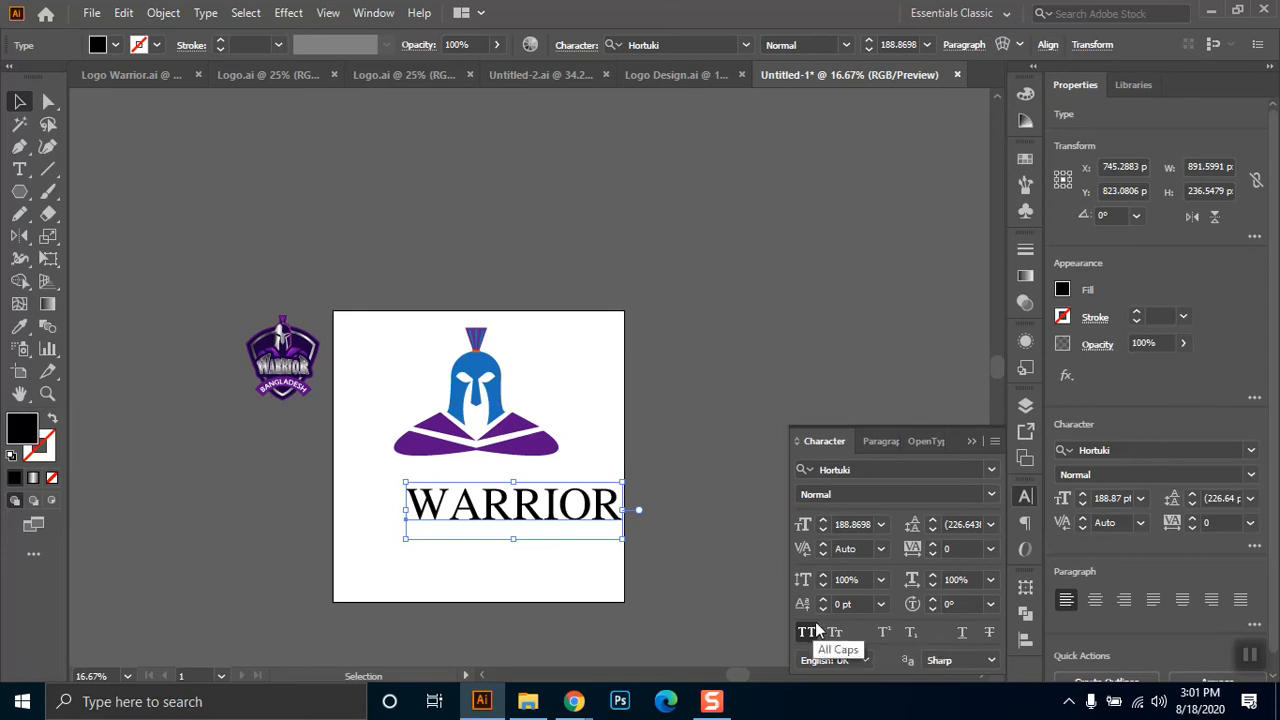
- Change the WARRIOR text's font to Palatino Linotype and open its font style choices
{"action": "left_click", "coordinate": [990, 469]}
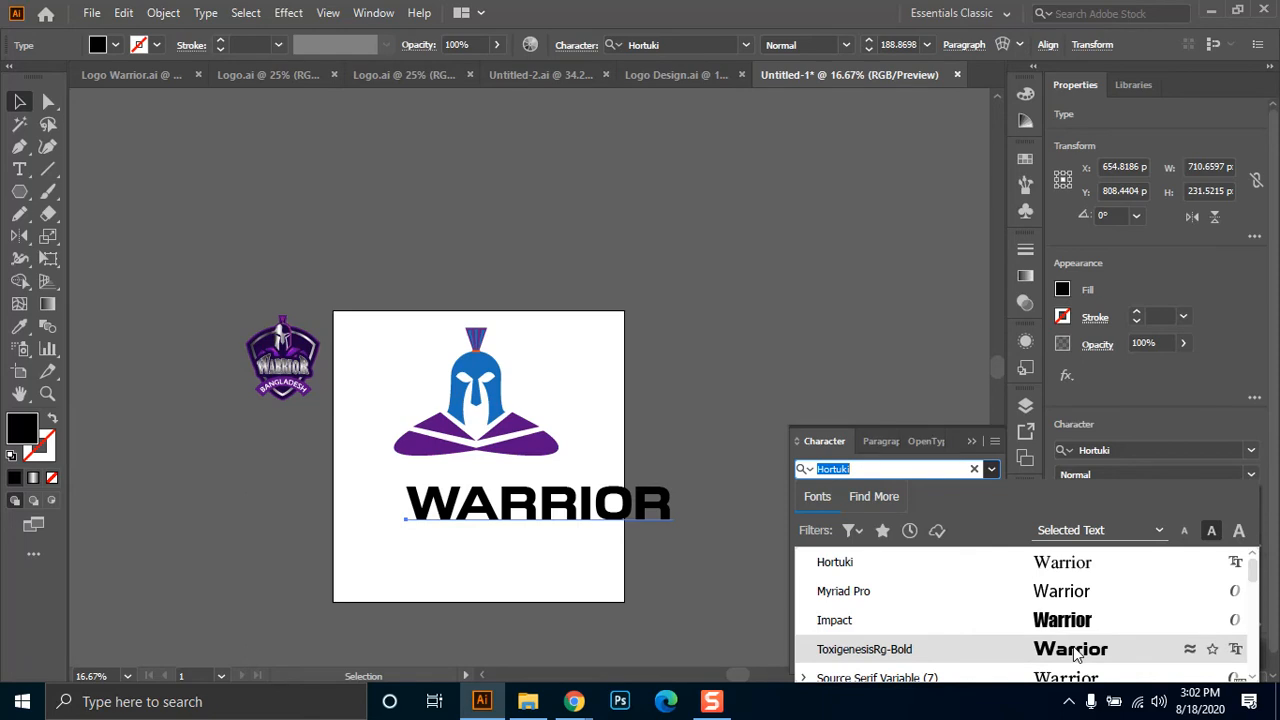
{"action": "scroll", "coordinate": [1075, 652], "scroll_direction": "down", "scroll_amount": 5}
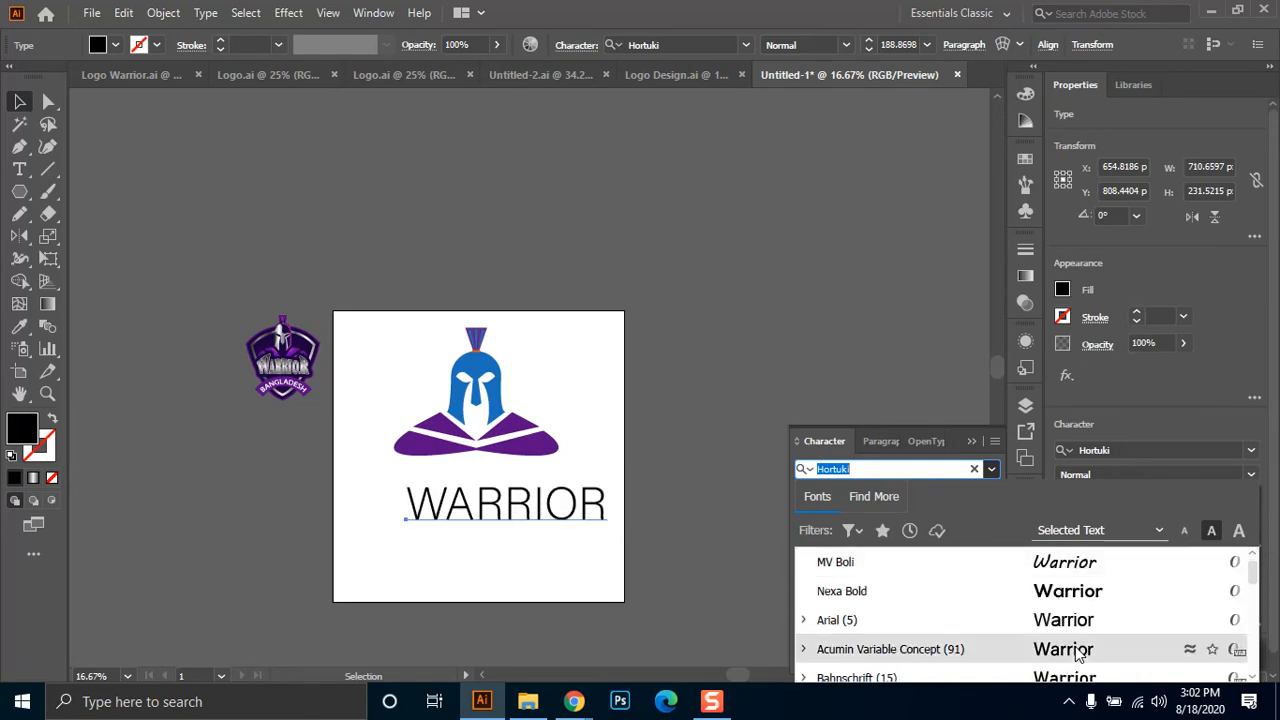
{"action": "scroll", "coordinate": [1076, 650], "scroll_direction": "down", "scroll_amount": 1}
{"action": "left_click_drag", "start_coordinate": [1254, 573], "coordinate": [1245, 637]}
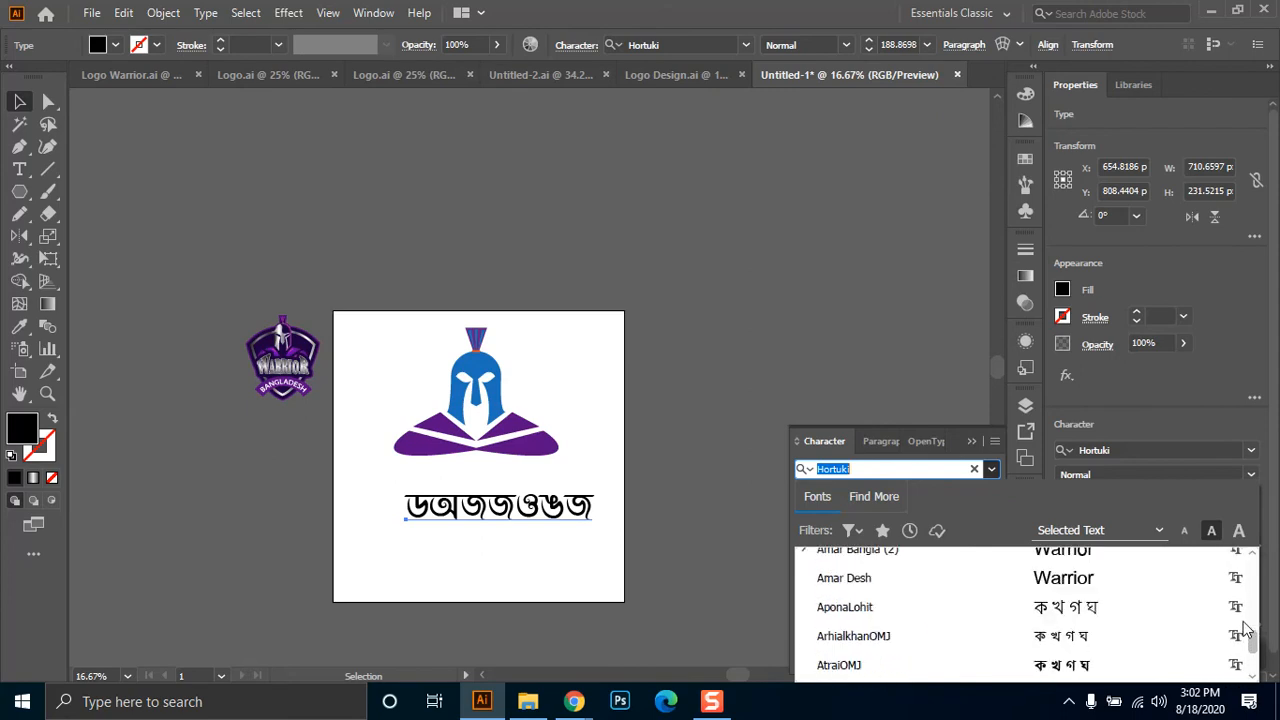
{"action": "scroll", "coordinate": [1243, 617], "scroll_direction": "up", "scroll_amount": 2}
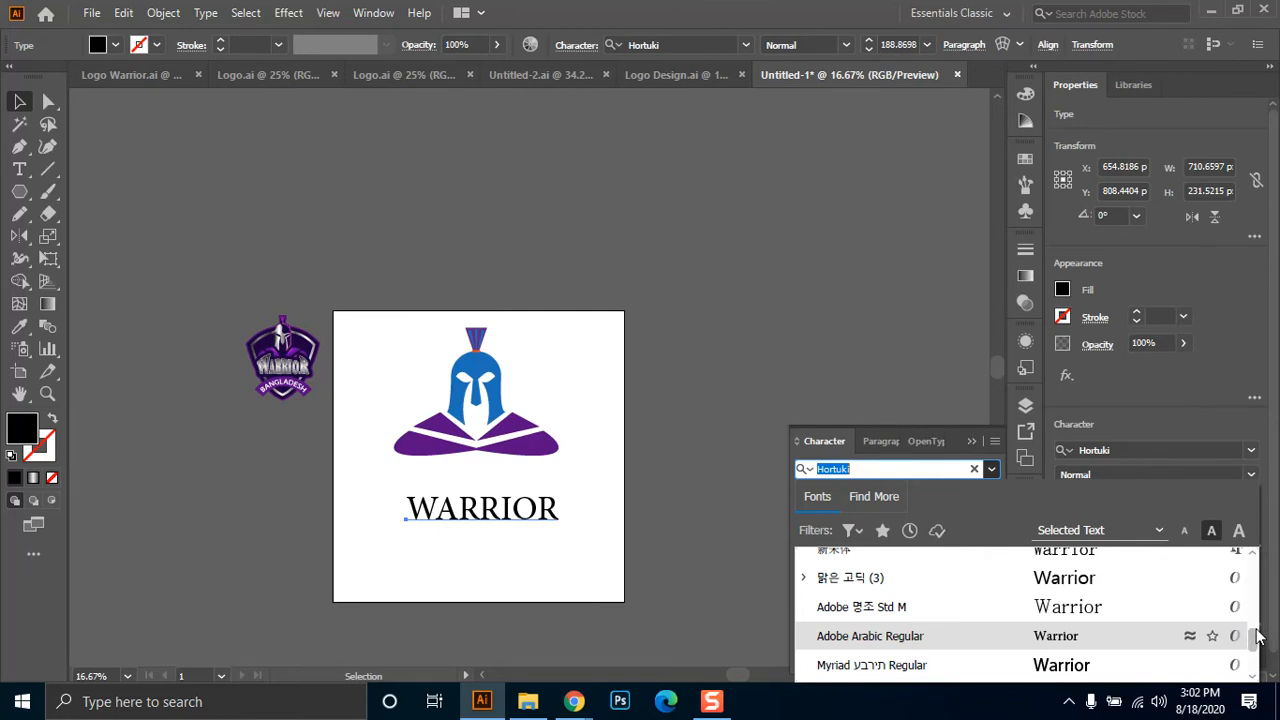
{"action": "left_click", "coordinate": [1258, 638]}
{"action": "scroll", "coordinate": [1258, 633], "scroll_direction": "up", "scroll_amount": 6}
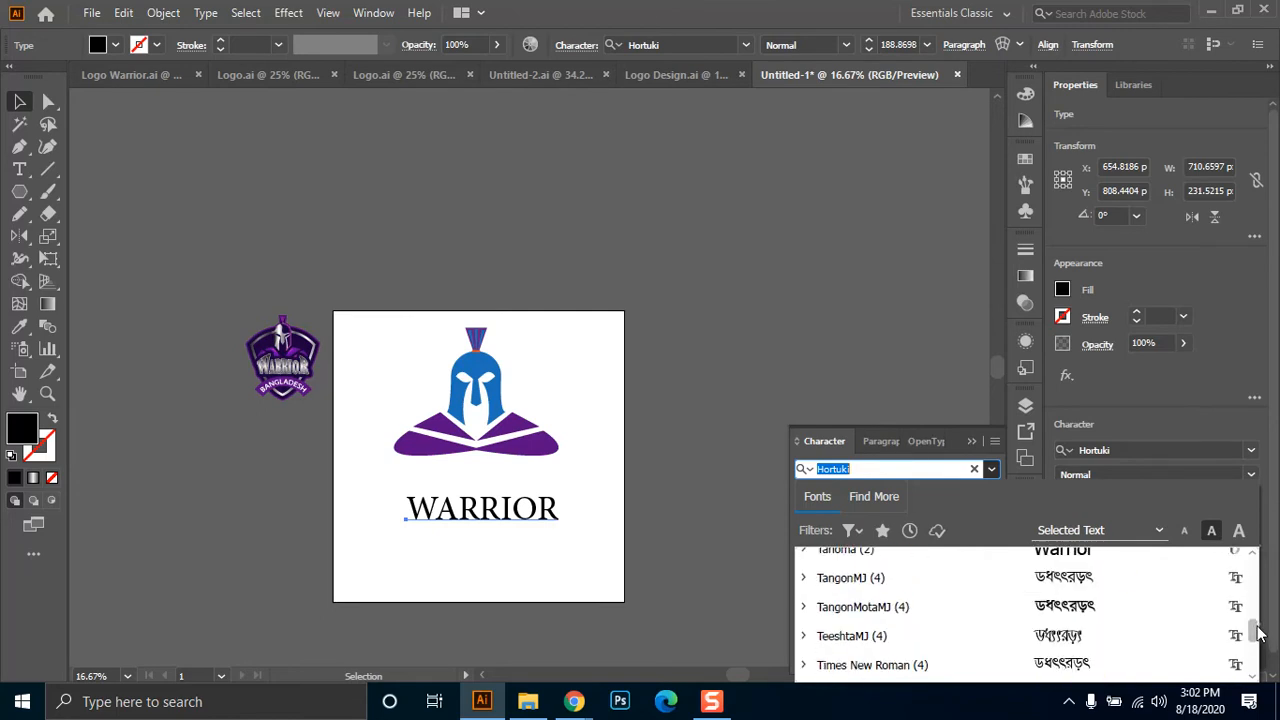
{"action": "scroll", "coordinate": [1256, 627], "scroll_direction": "up", "scroll_amount": 3}
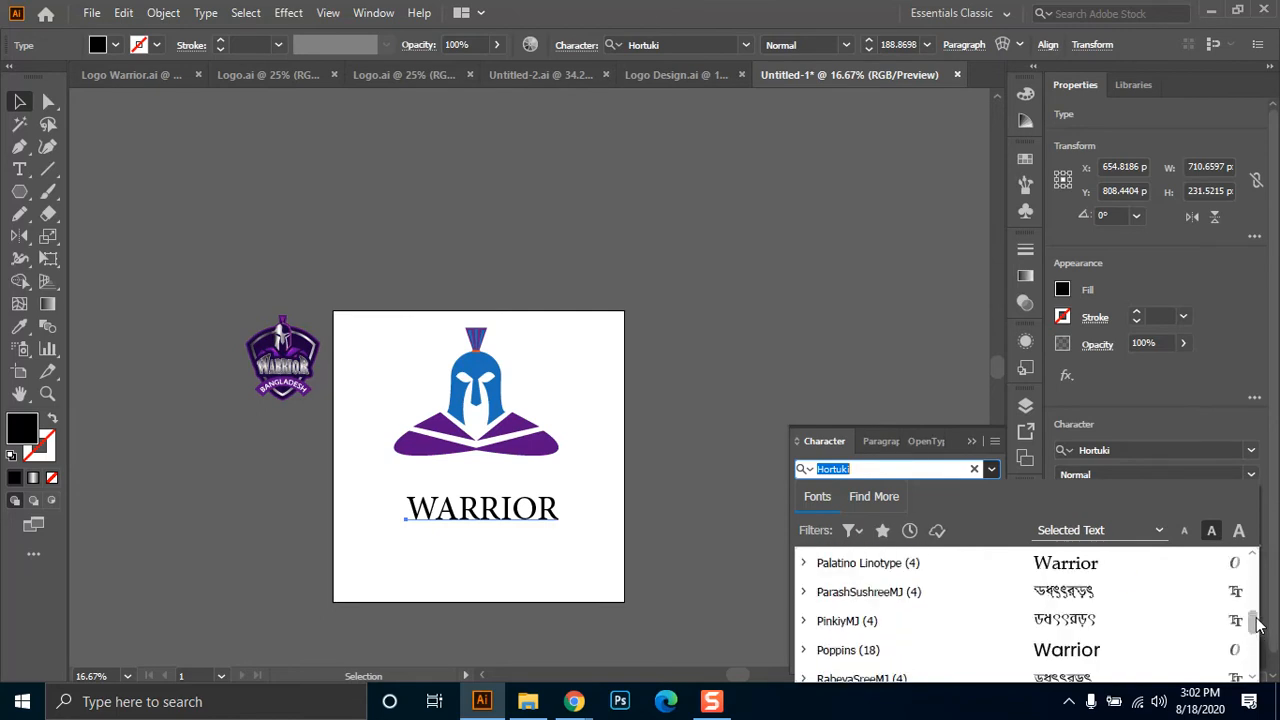
{"action": "left_click", "coordinate": [1080, 562]}
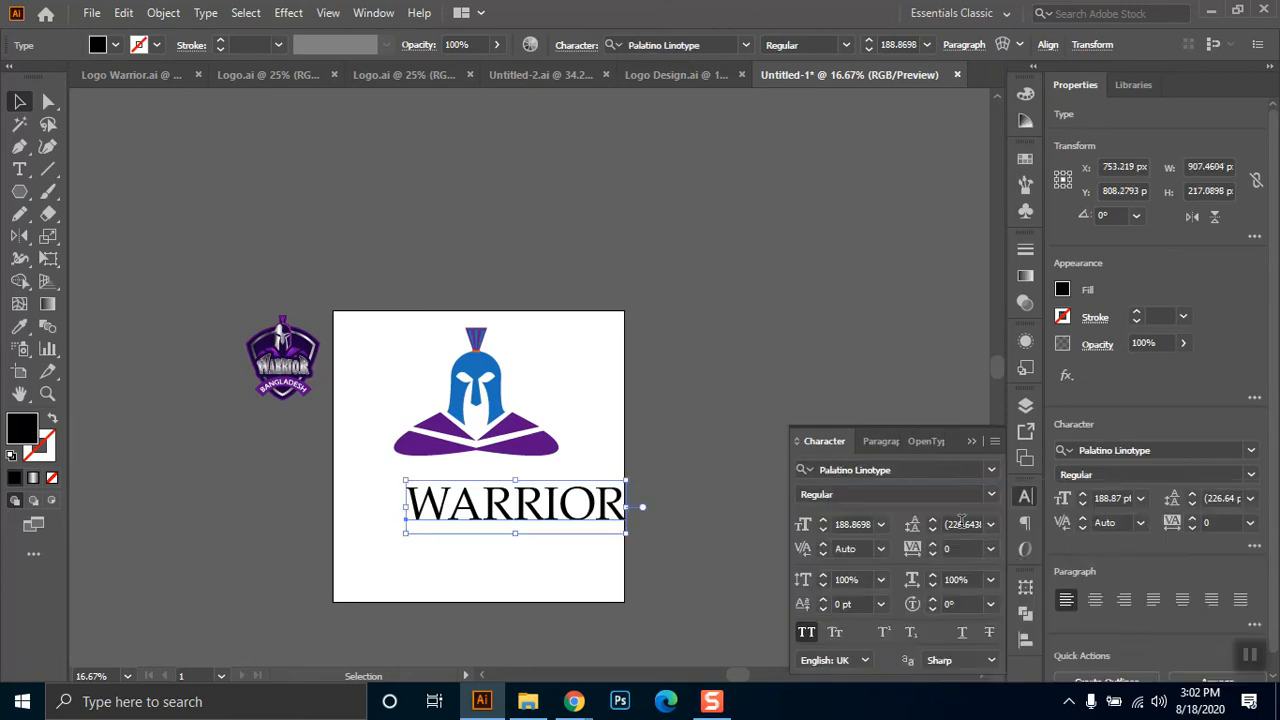
{"action": "left_click", "coordinate": [985, 493]}
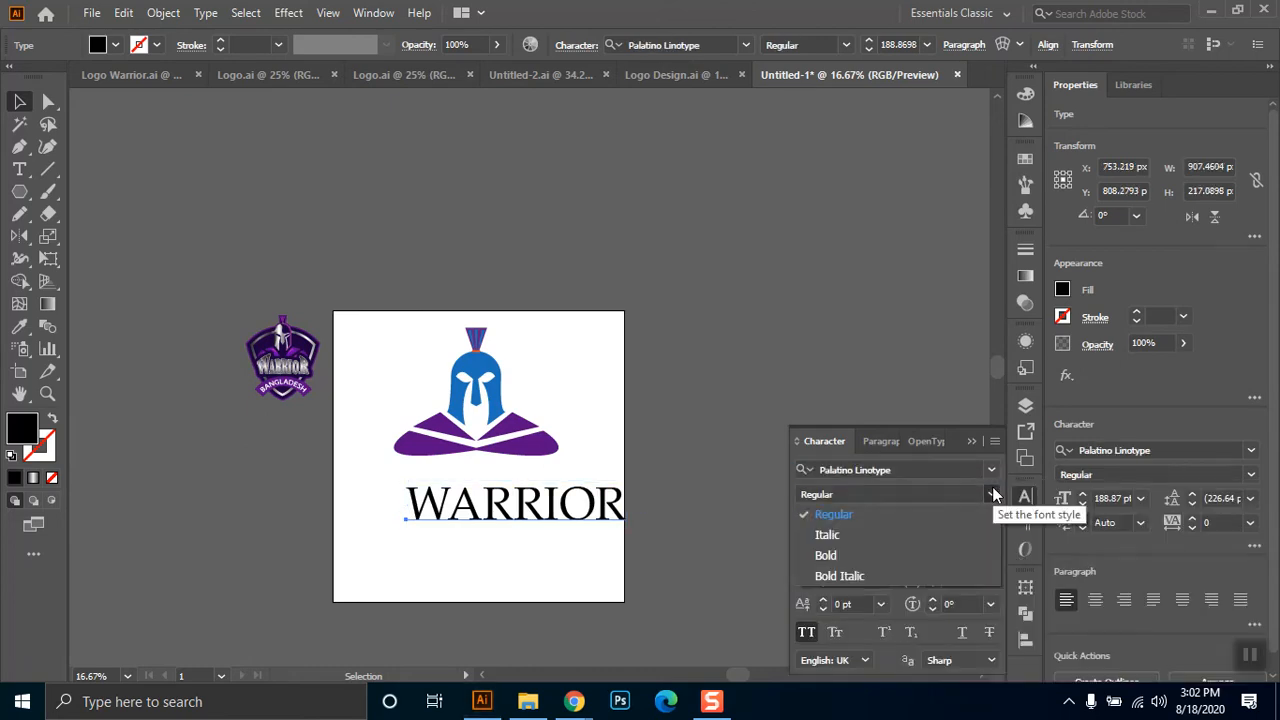
- Set the font style of the WARRIOR text to Bold
{"action": "left_click", "coordinate": [860, 552]}
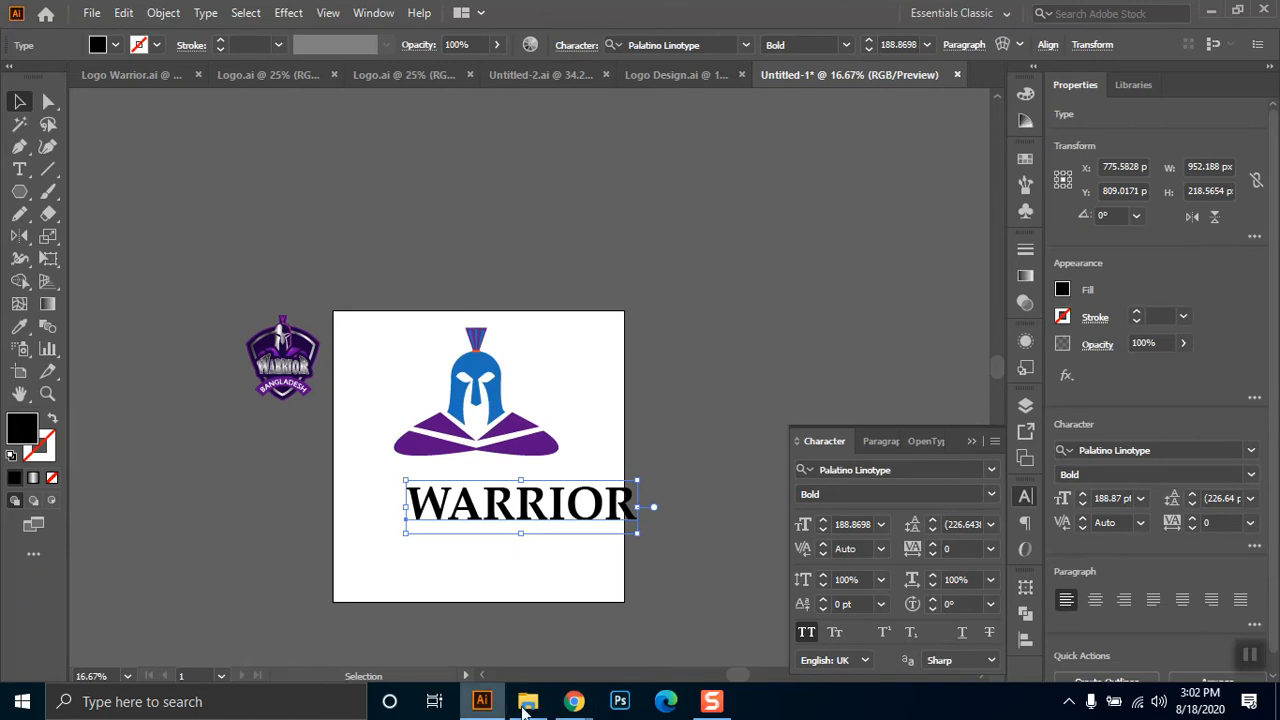
- Switch to File Explorer, close the Class 16 folder, and copy the three Font Awesome 5 font files from the desktop's font-awesome folder
{"action": "mouse_move", "coordinate": [541, 707]}
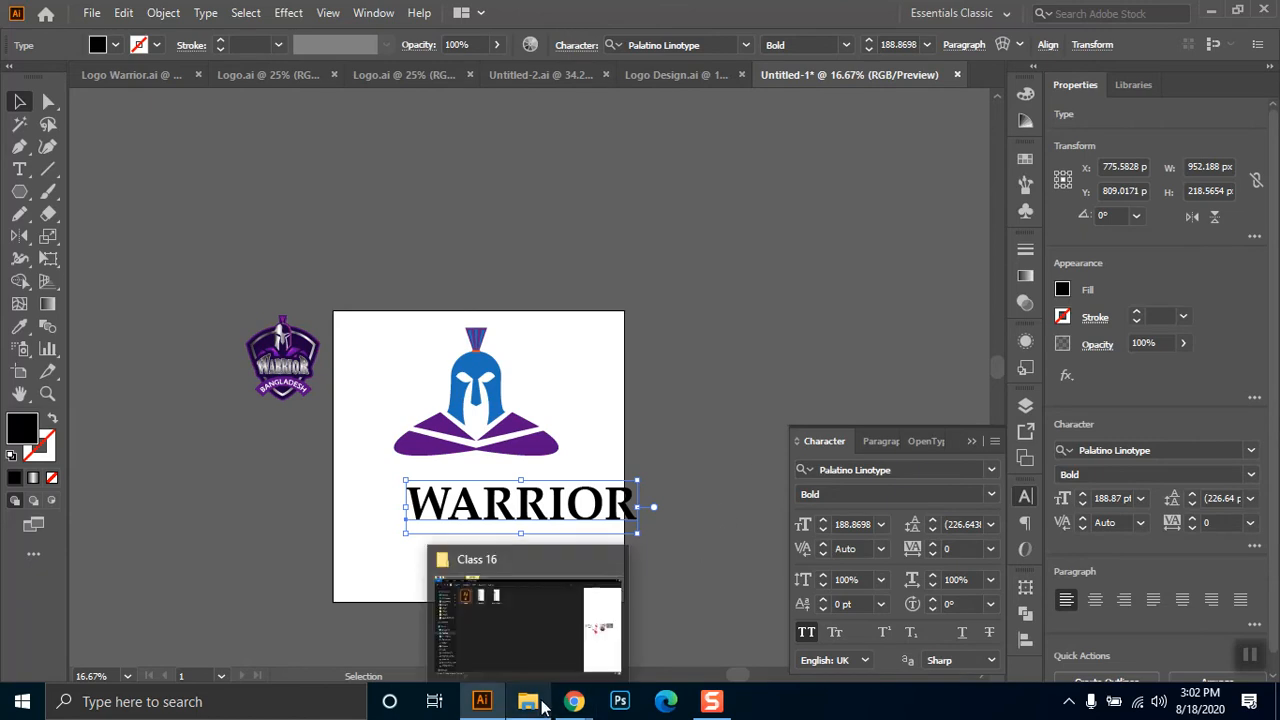
{"action": "left_click", "coordinate": [529, 615]}
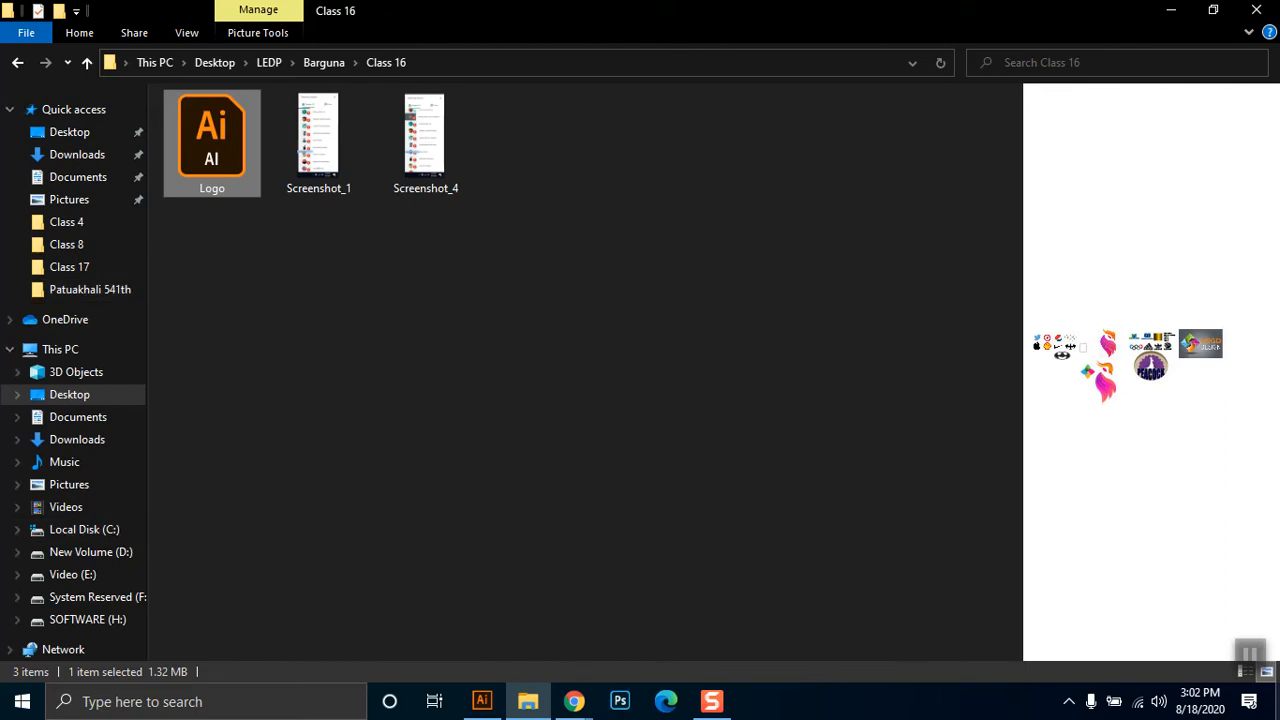
{"action": "left_click", "coordinate": [1252, 9]}
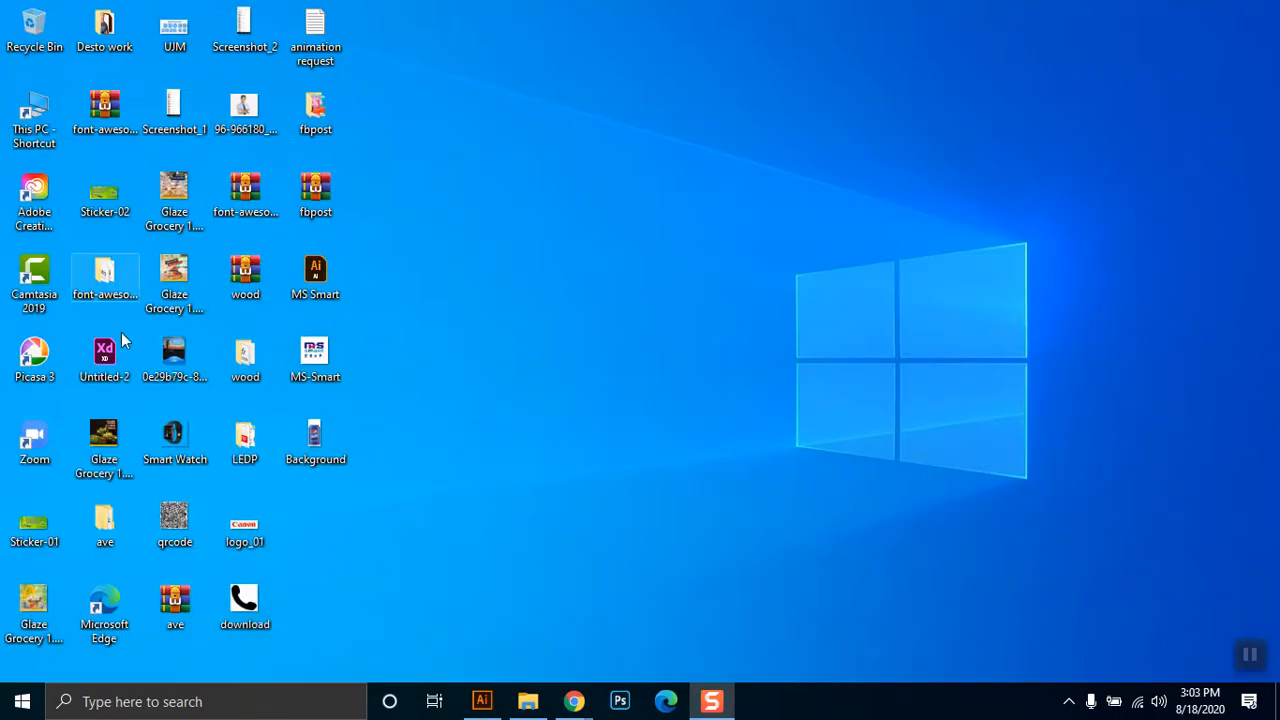
{"action": "double_click", "coordinate": [140, 292]}
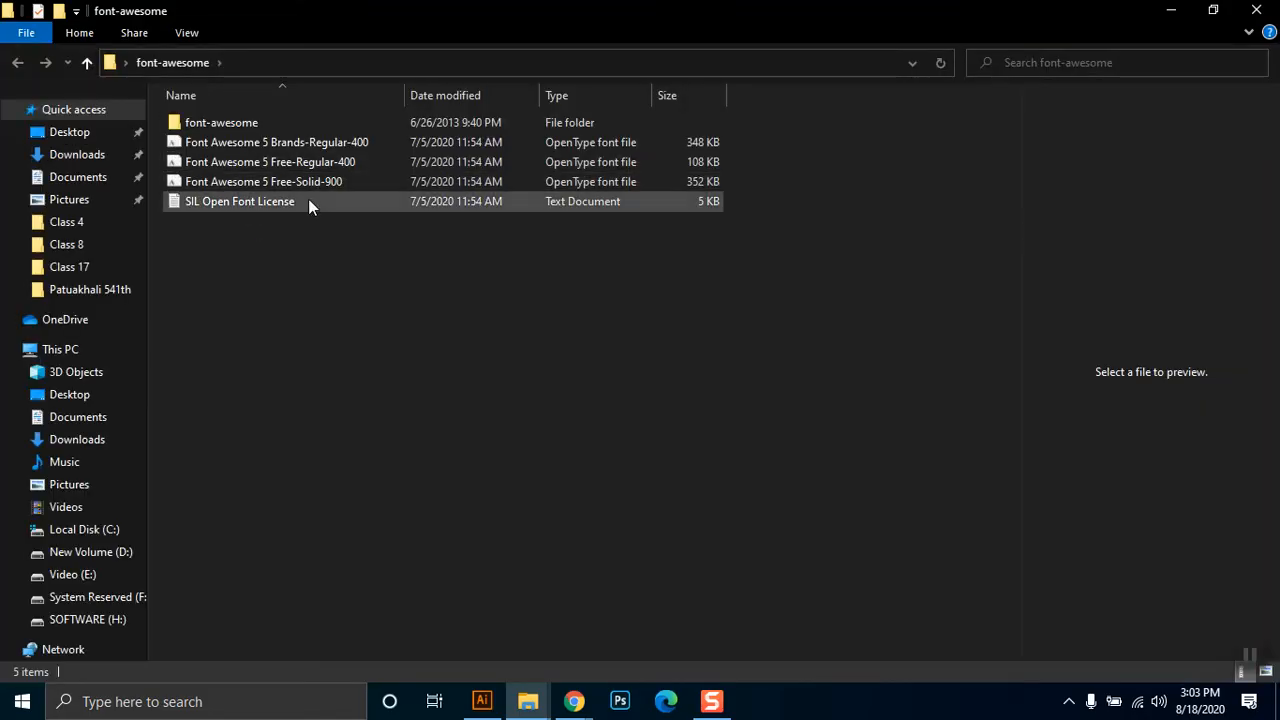
{"action": "left_click_drag", "start_coordinate": [771, 182], "coordinate": [391, 143]}
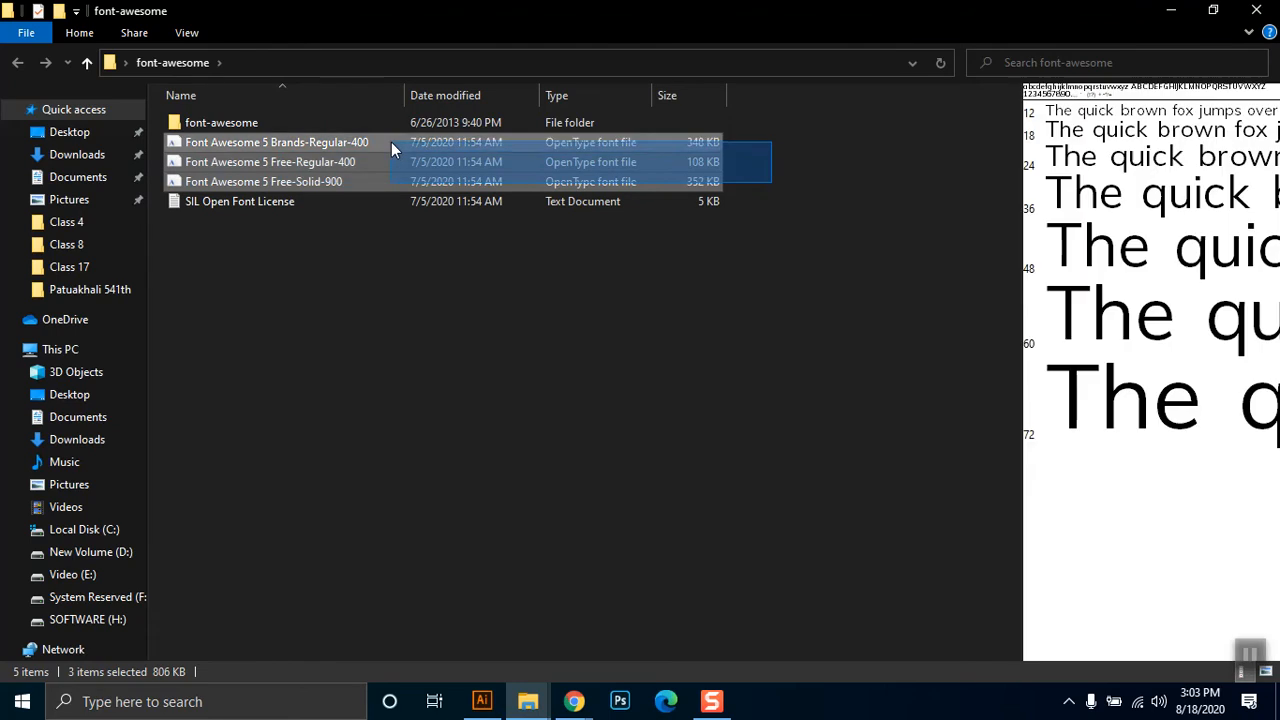
{"action": "right_click", "coordinate": [295, 141]}
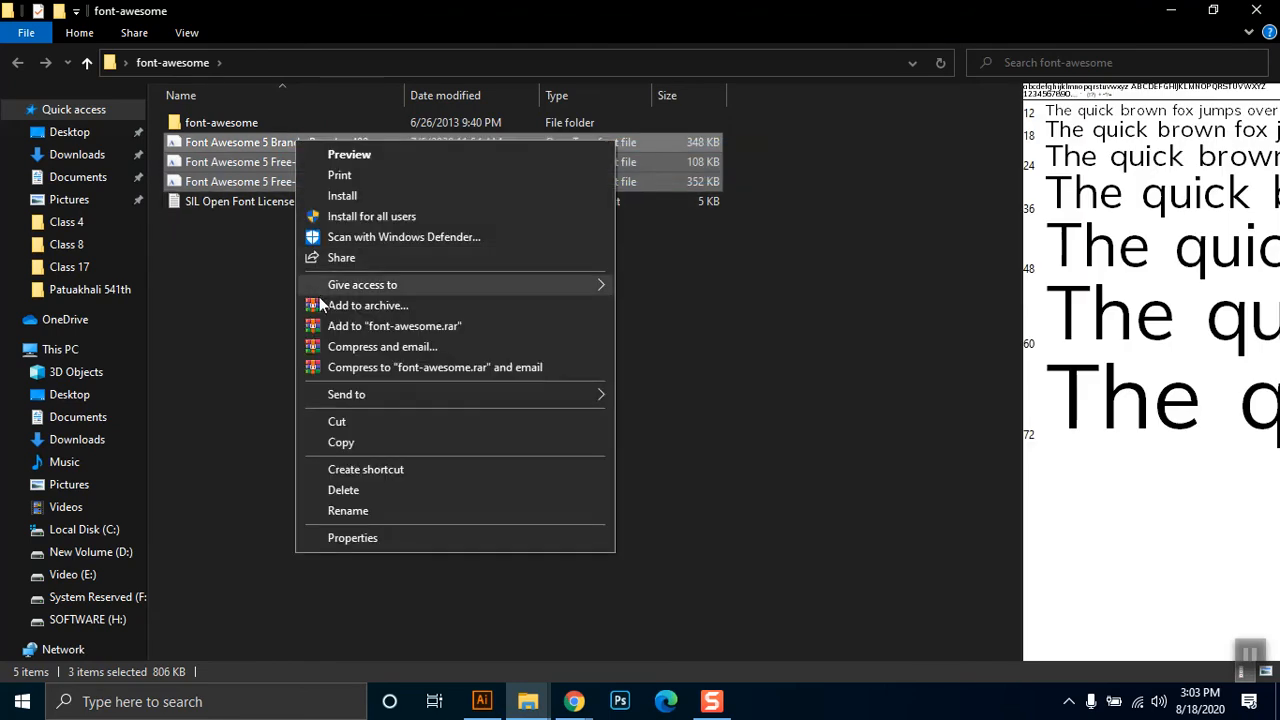
{"action": "left_click", "coordinate": [336, 441]}
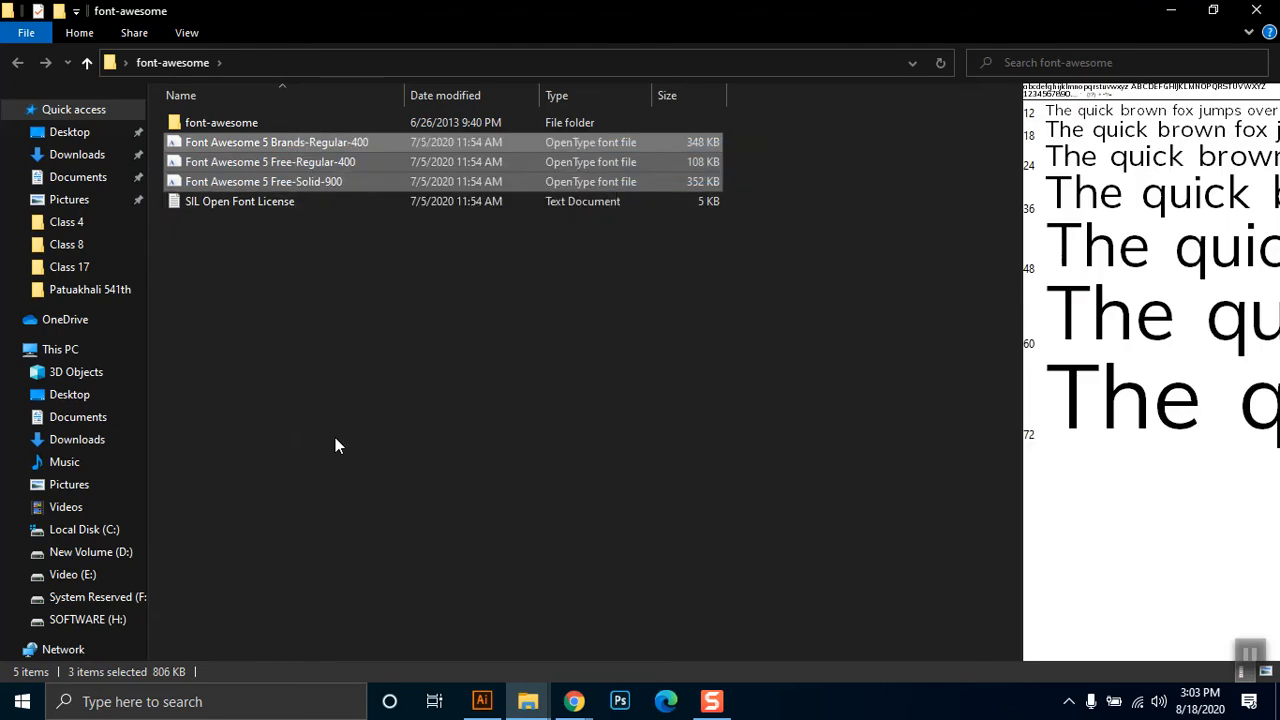
{"action": "left_click", "coordinate": [262, 418]}
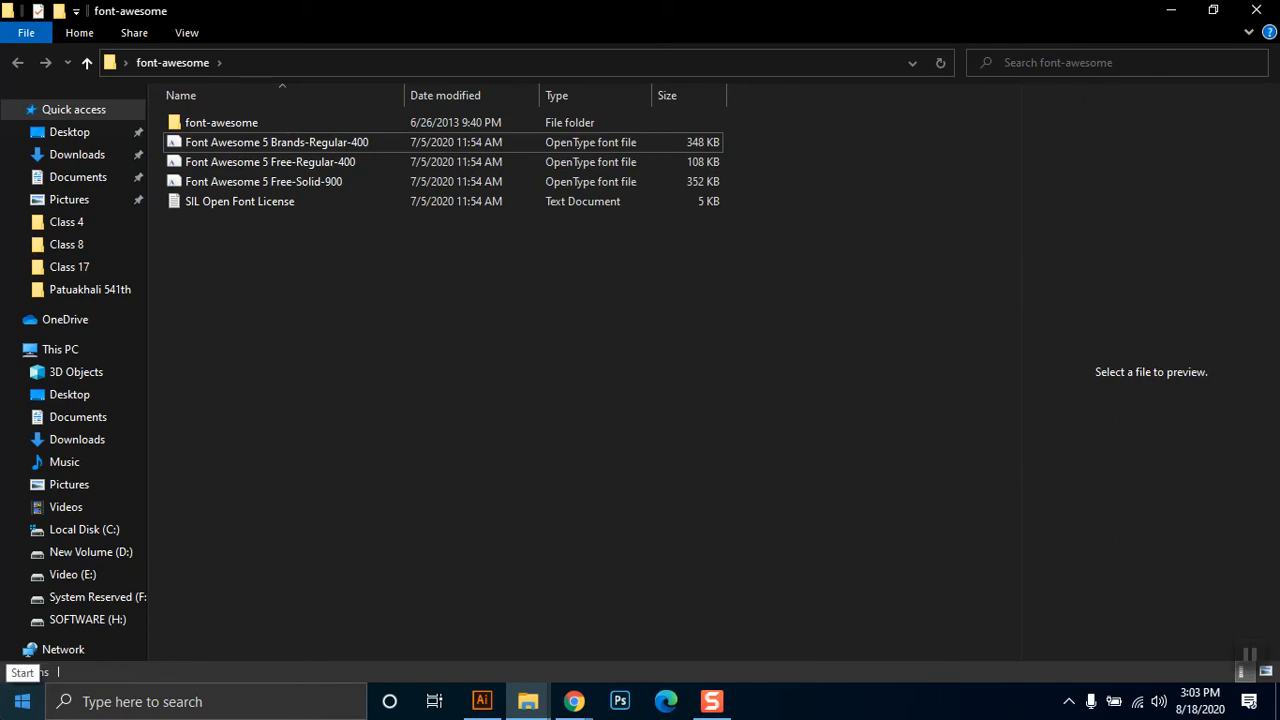
- Find and open Control Panel, display its items as small icons, and open the Fonts folder
{"action": "left_click", "coordinate": [22, 702]}
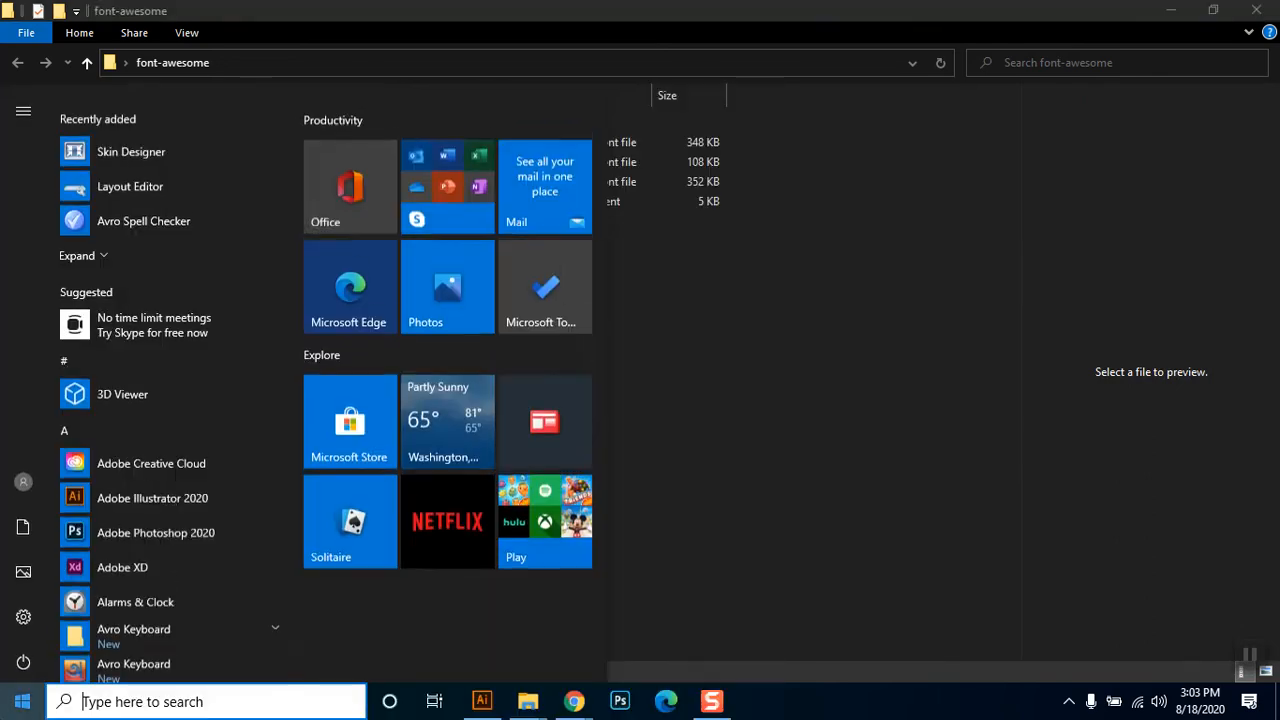
{"action": "type", "text": "control"}
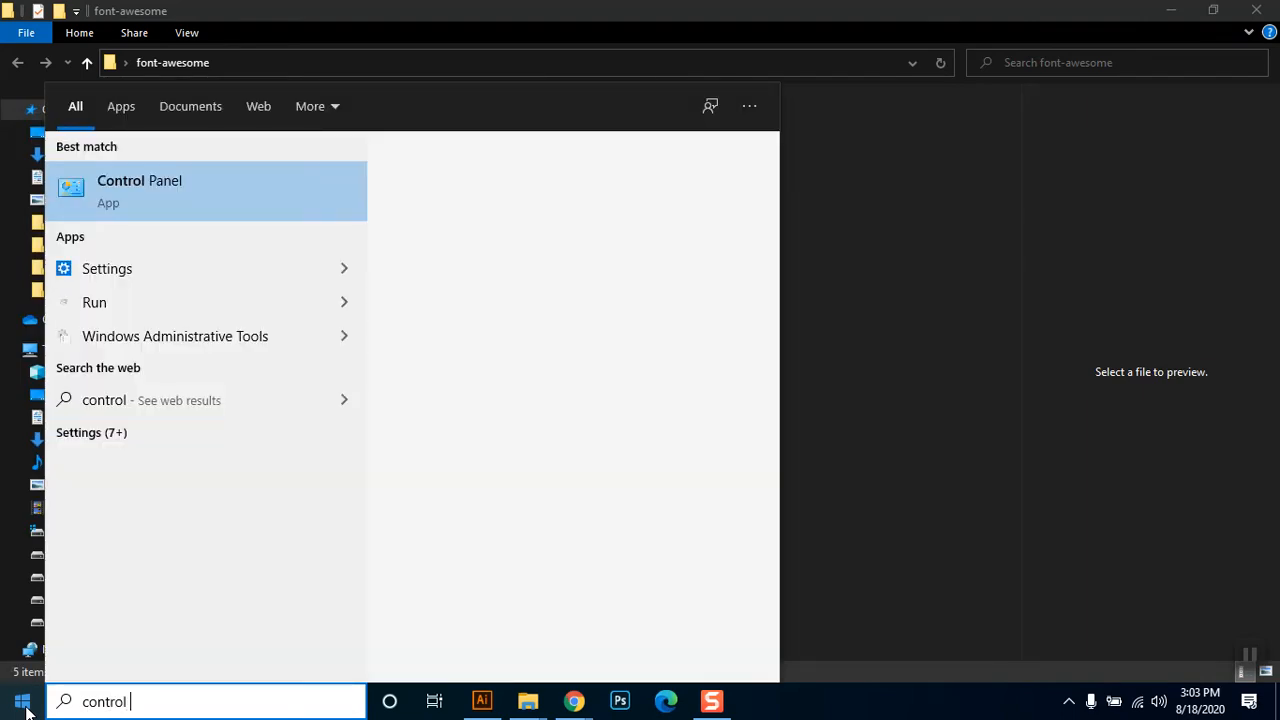
{"action": "left_click", "coordinate": [118, 195]}
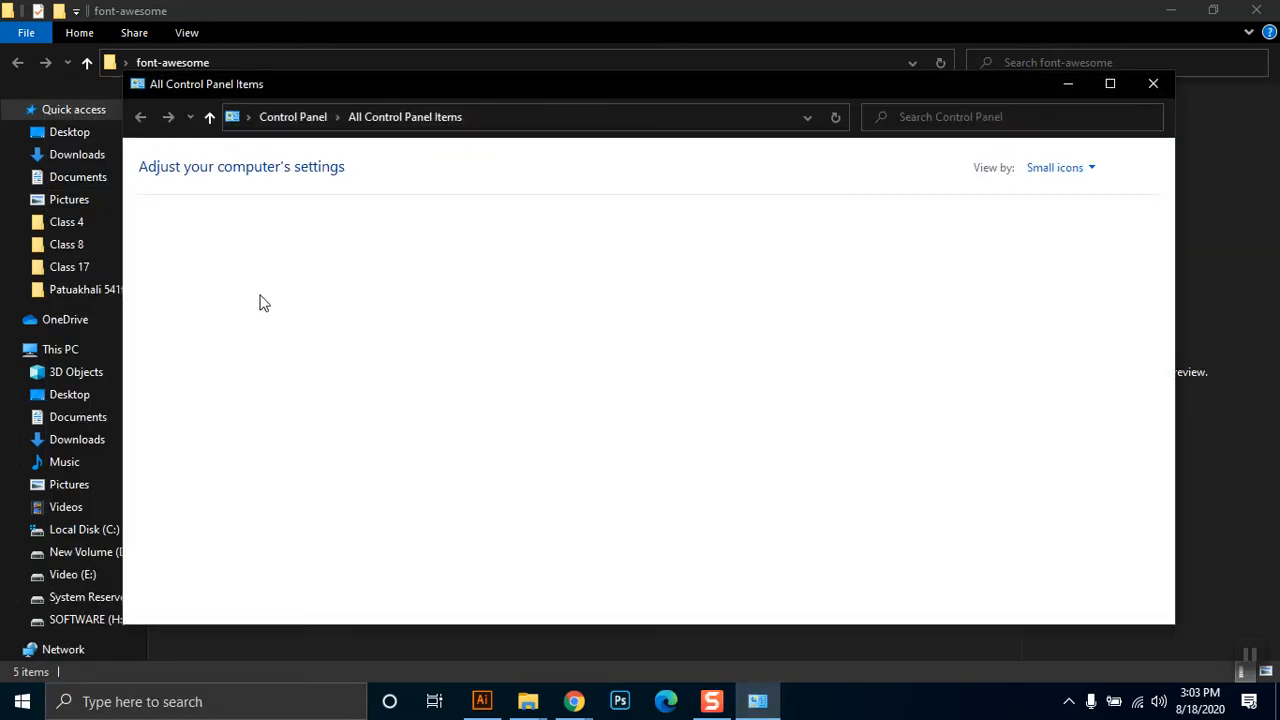
{"action": "left_click", "coordinate": [1057, 168]}
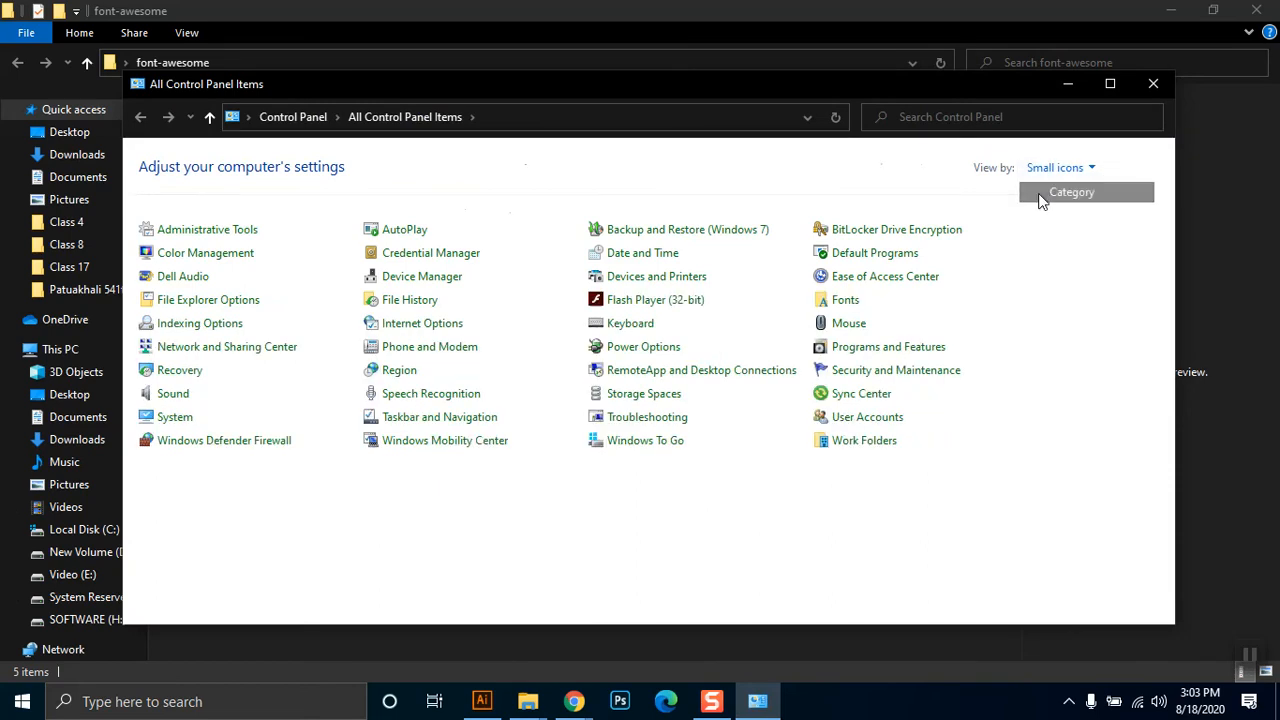
{"action": "left_click", "coordinate": [1060, 191]}
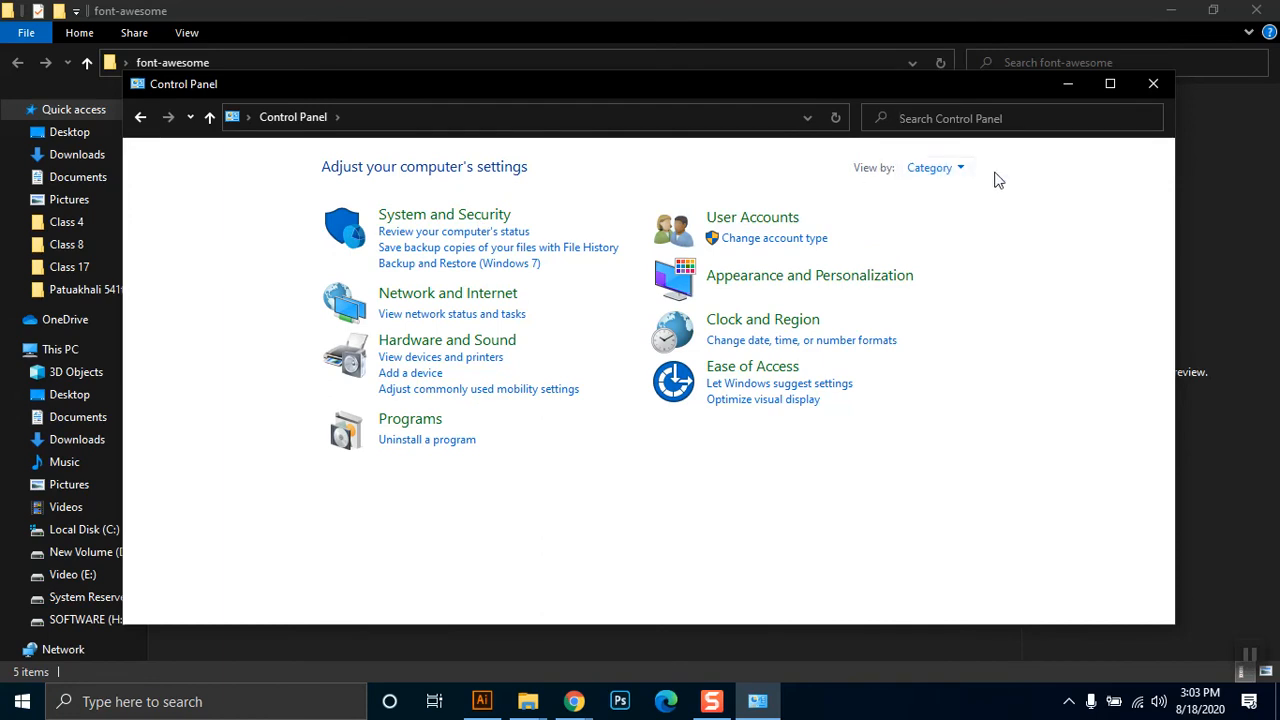
{"action": "left_click", "coordinate": [958, 174]}
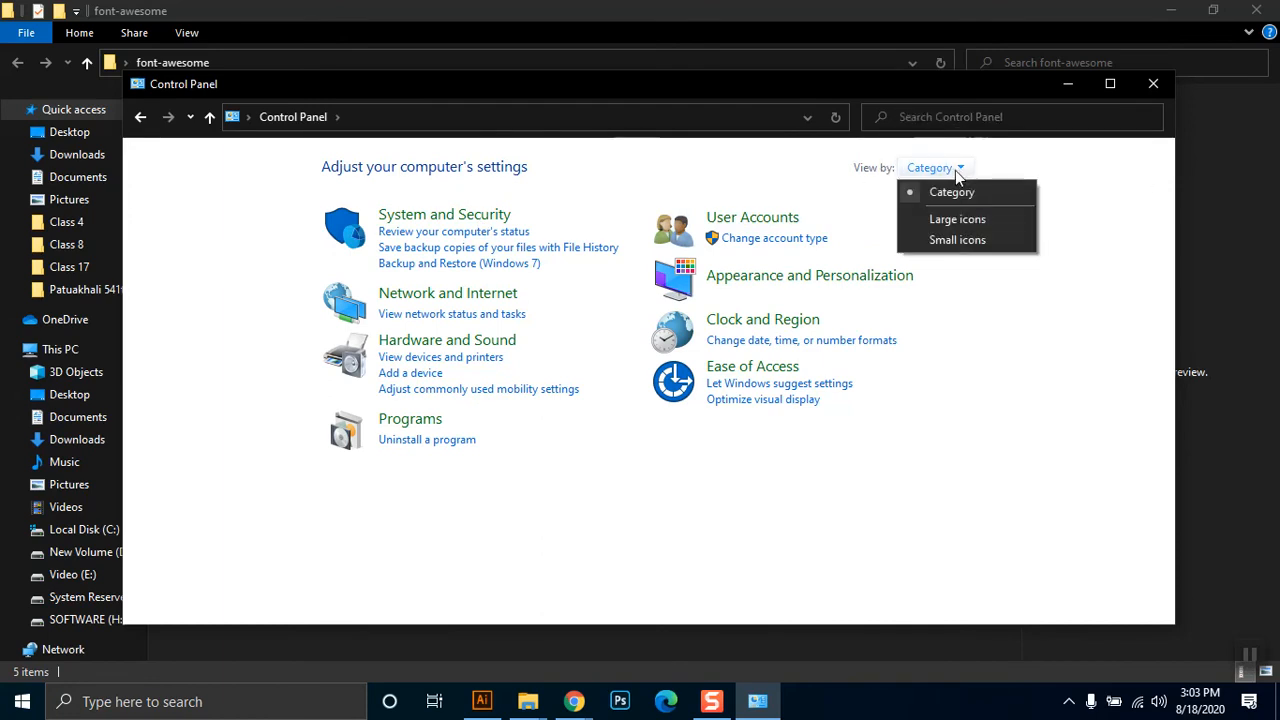
{"action": "left_click", "coordinate": [957, 241]}
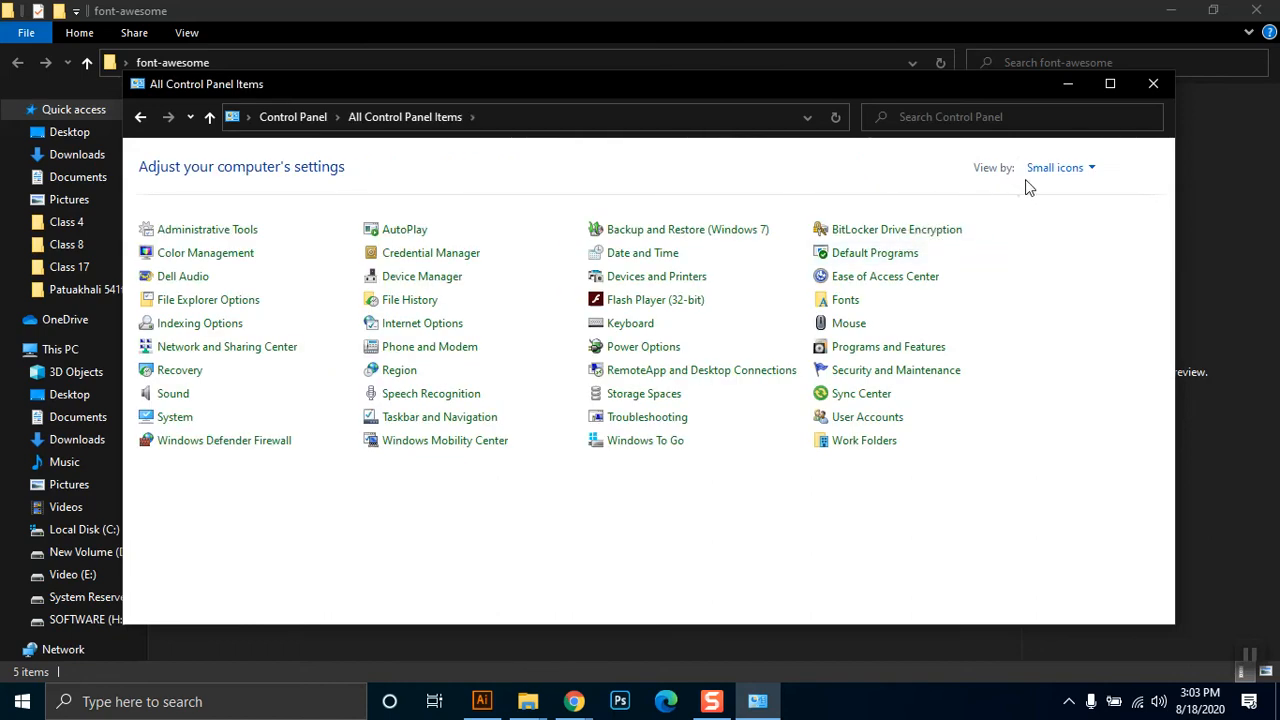
{"action": "left_click", "coordinate": [851, 311]}
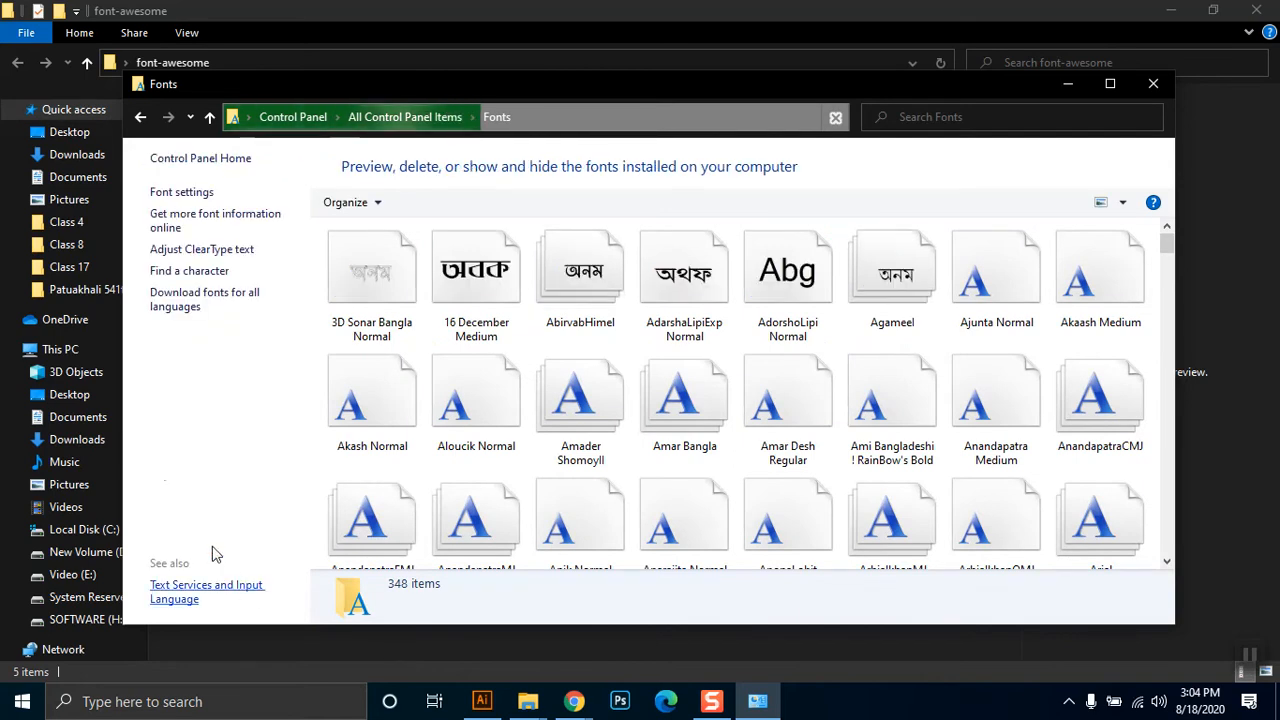
- Check the paste option in the Fonts folder, then close the Fonts and font-awesome windows and switch back to Illustrator
{"action": "right_click", "coordinate": [312, 327]}
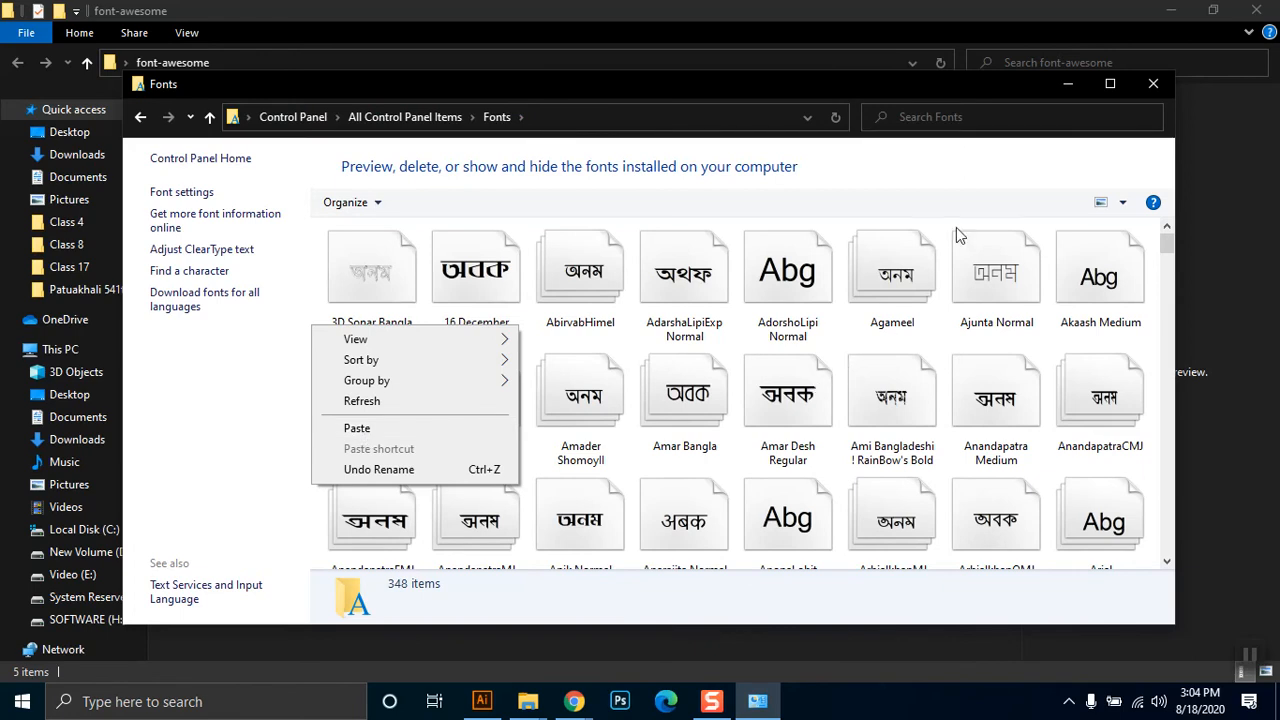
{"action": "left_click", "coordinate": [1152, 88]}
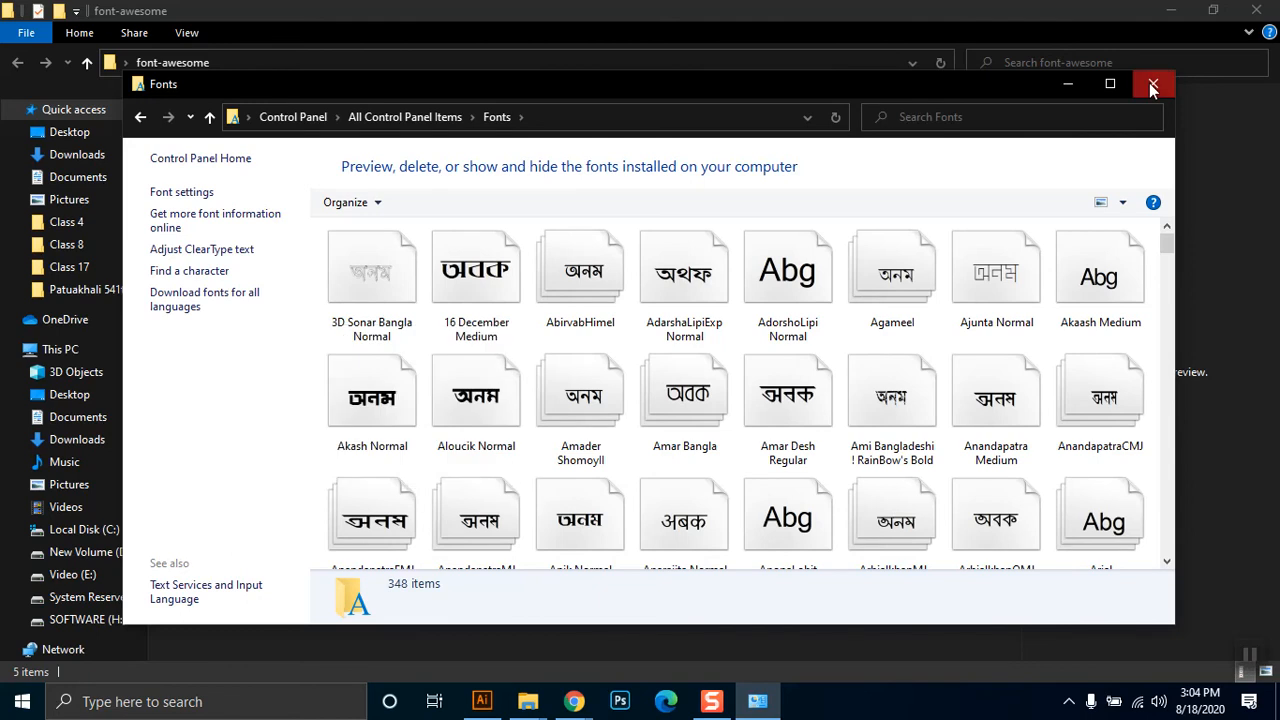
{"action": "right_click", "coordinate": [320, 330]}
{"action": "left_click", "coordinate": [1154, 84]}
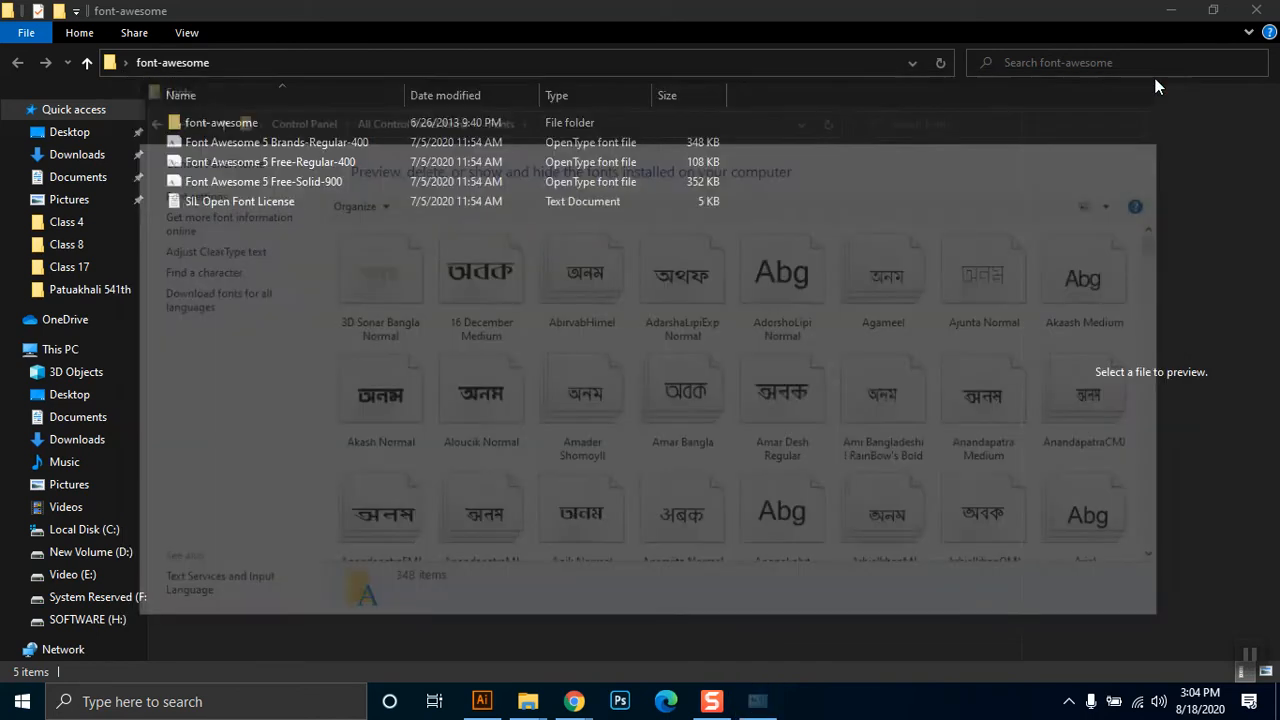
{"action": "left_click", "coordinate": [1256, 9]}
{"action": "left_click", "coordinate": [482, 701]}
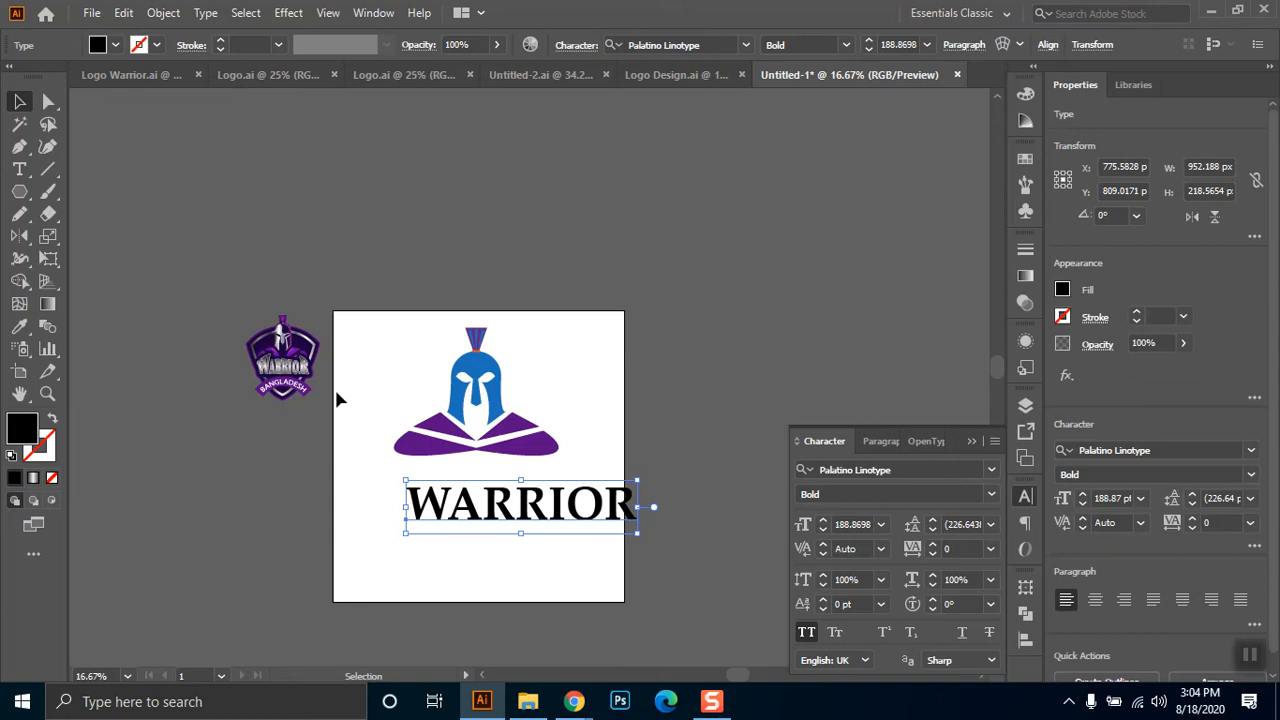
- Apply a horizontal Arc envelope warp with 50% bend to the WARRIOR text and center it below the warrior figure
{"action": "left_click", "coordinate": [158, 12]}
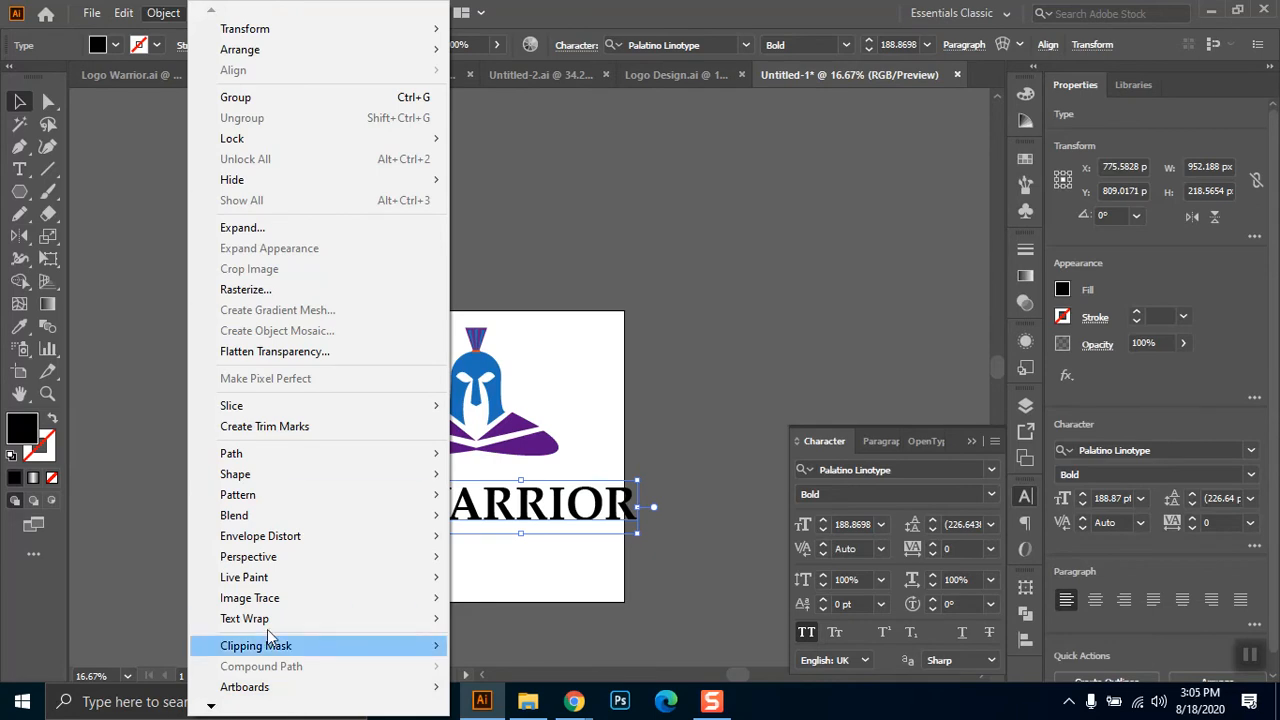
{"action": "mouse_move", "coordinate": [264, 543]}
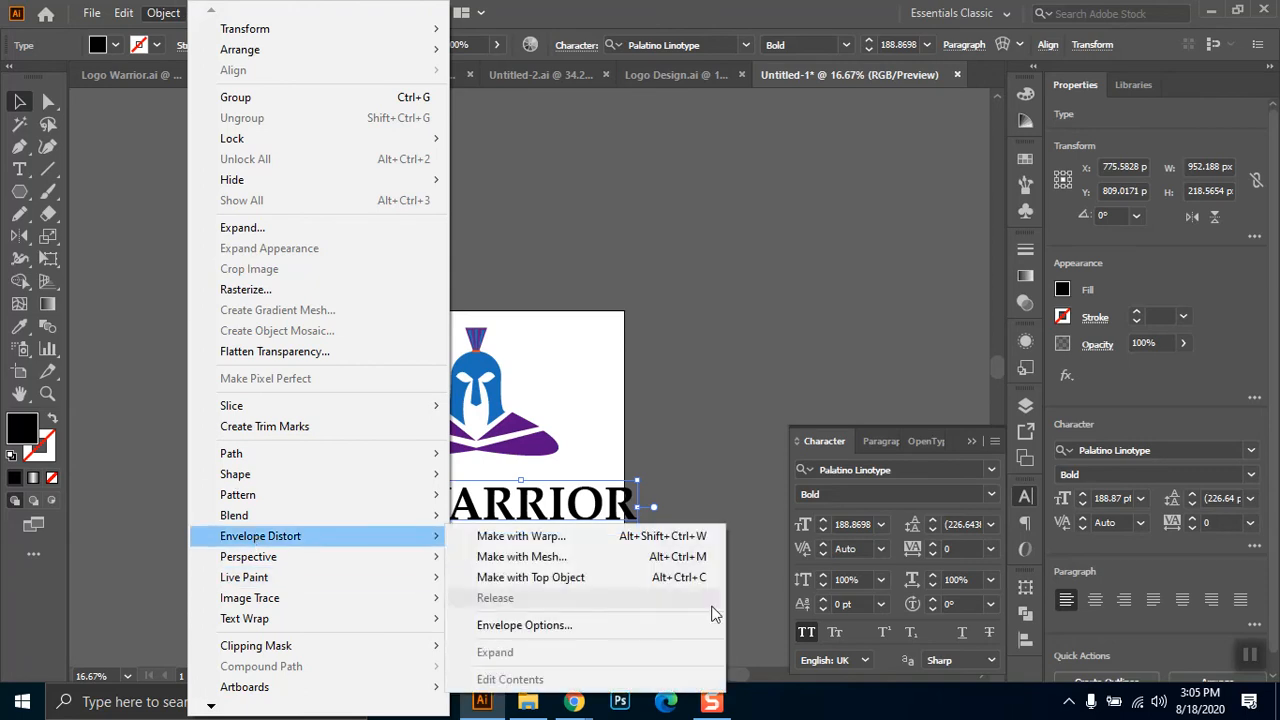
{"action": "left_click", "coordinate": [500, 537]}
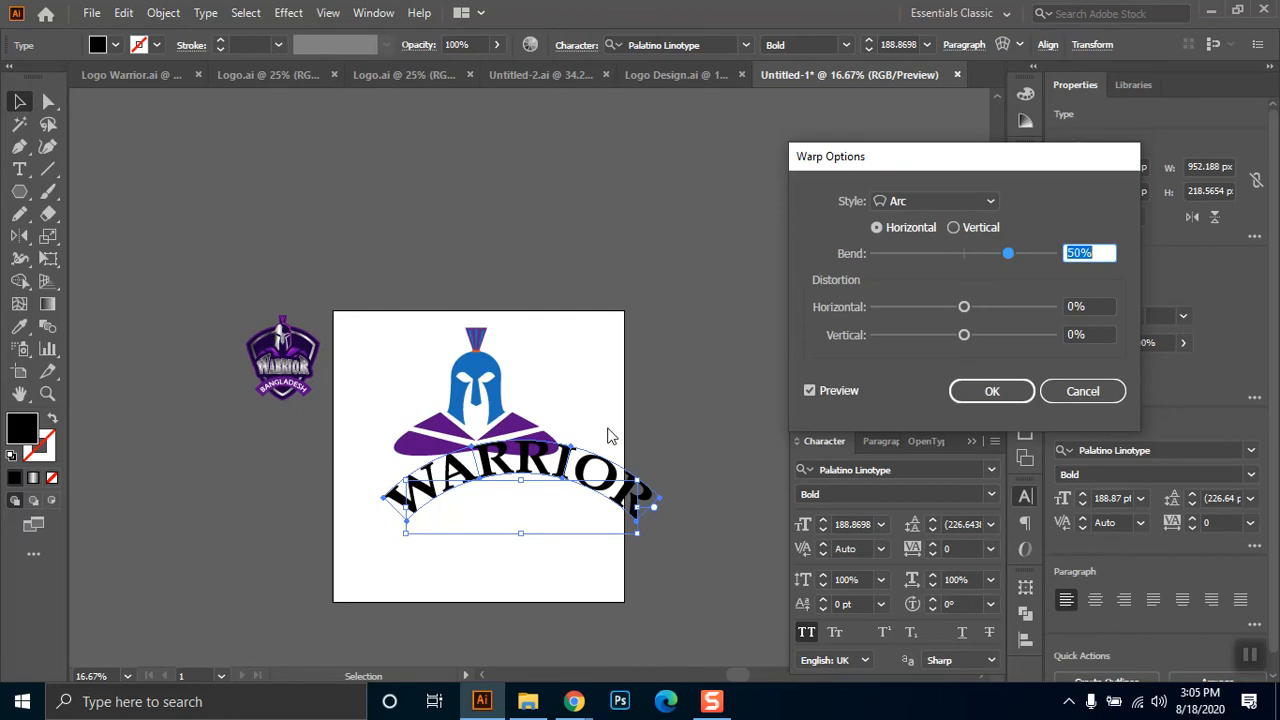
{"action": "left_click", "coordinate": [981, 403]}
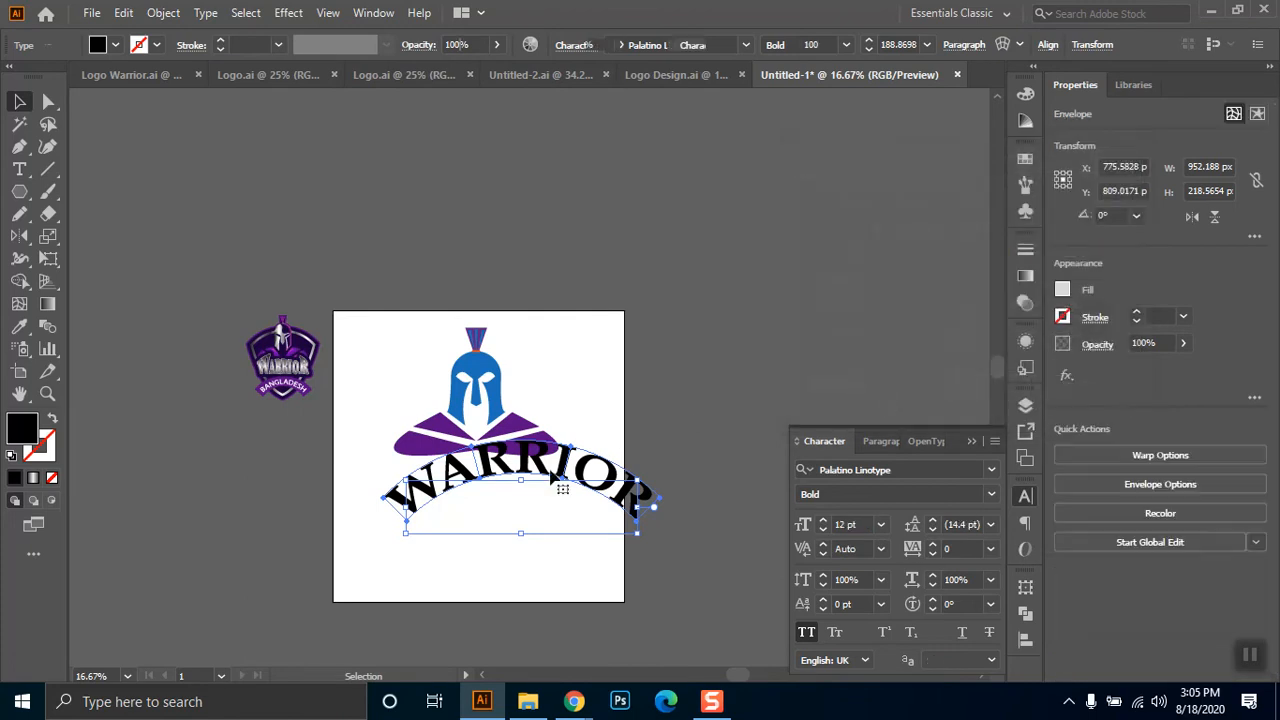
{"action": "left_click_drag", "start_coordinate": [576, 483], "coordinate": [535, 505]}
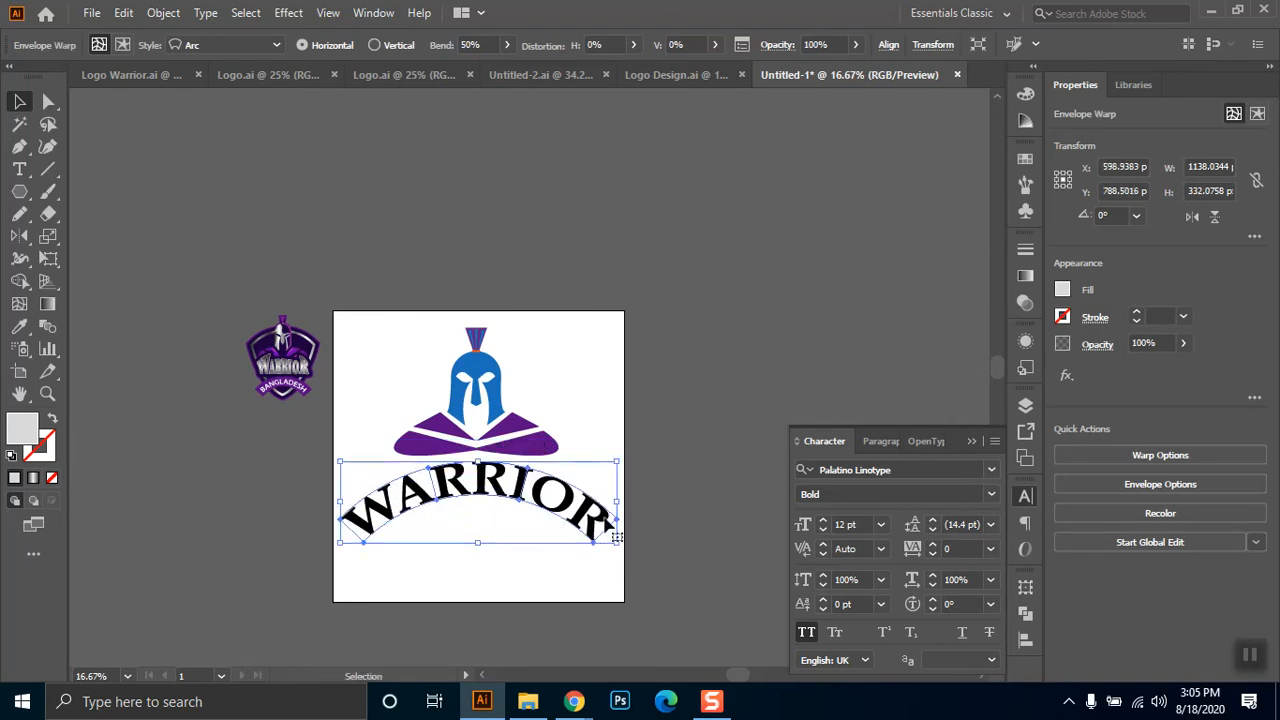
- Change the WARRIOR text's warp style to Arc Upper and move it down to just below the purple shoulders
{"action": "left_click", "coordinate": [236, 46]}
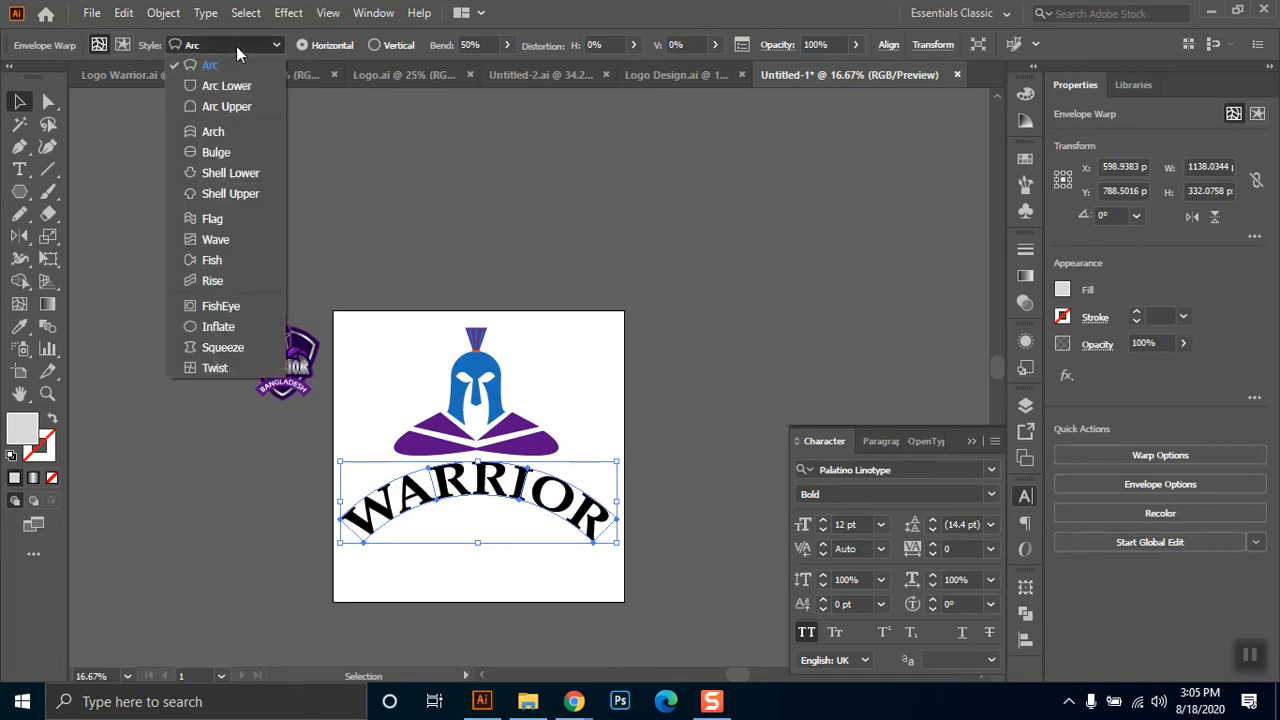
{"action": "left_click", "coordinate": [228, 106]}
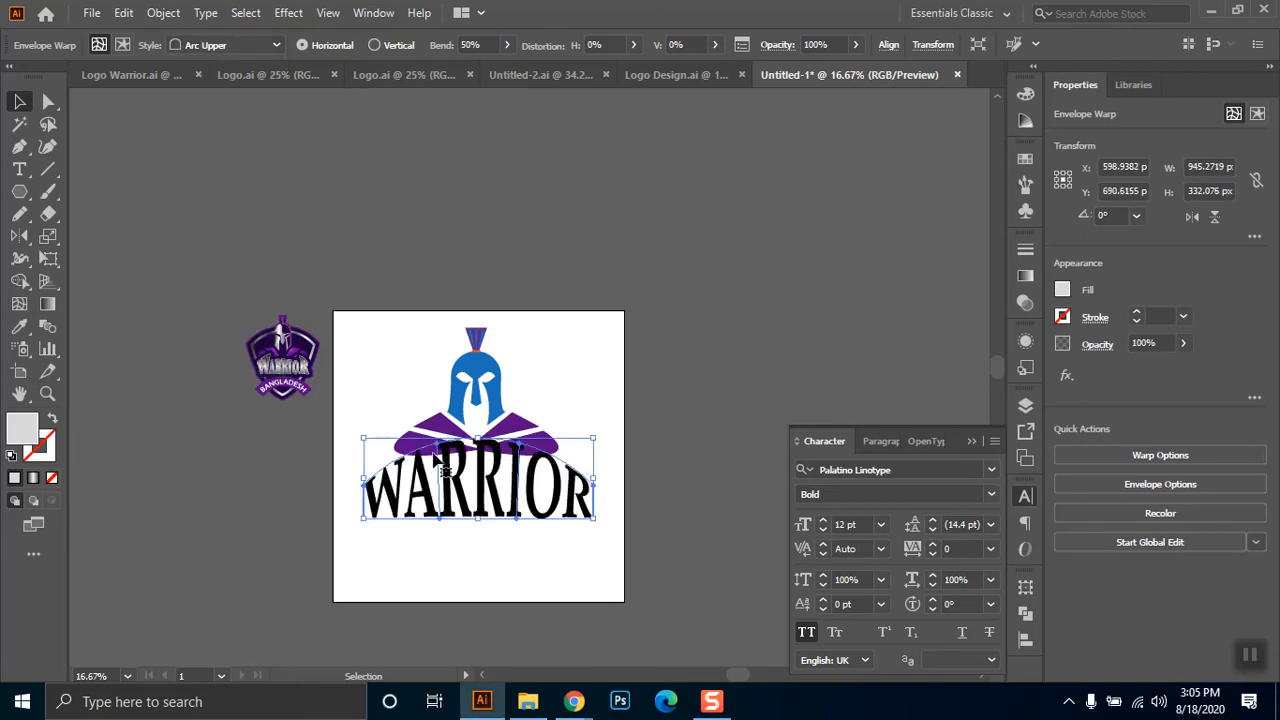
{"action": "left_click_drag", "start_coordinate": [477, 497], "coordinate": [476, 512]}
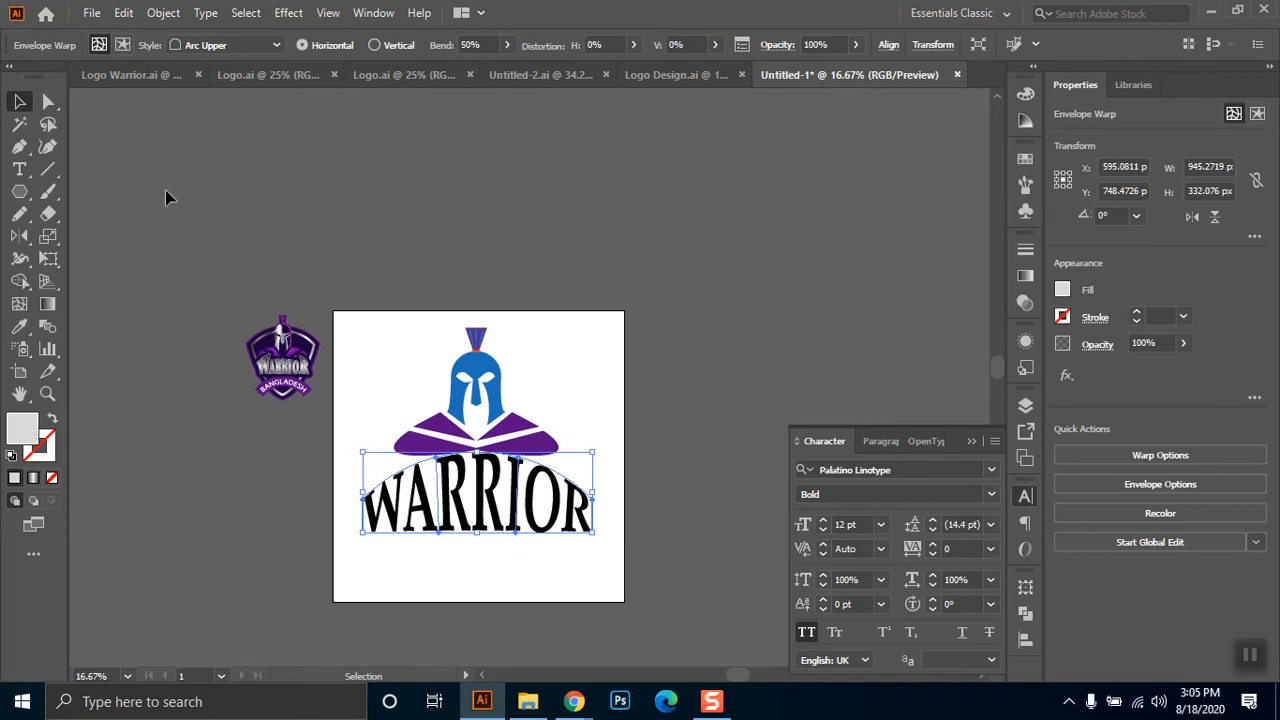
- Edit the contents of the warped WARRIOR text and set the middle letters ARRIO to 72 pt
{"action": "left_click", "coordinate": [120, 44]}
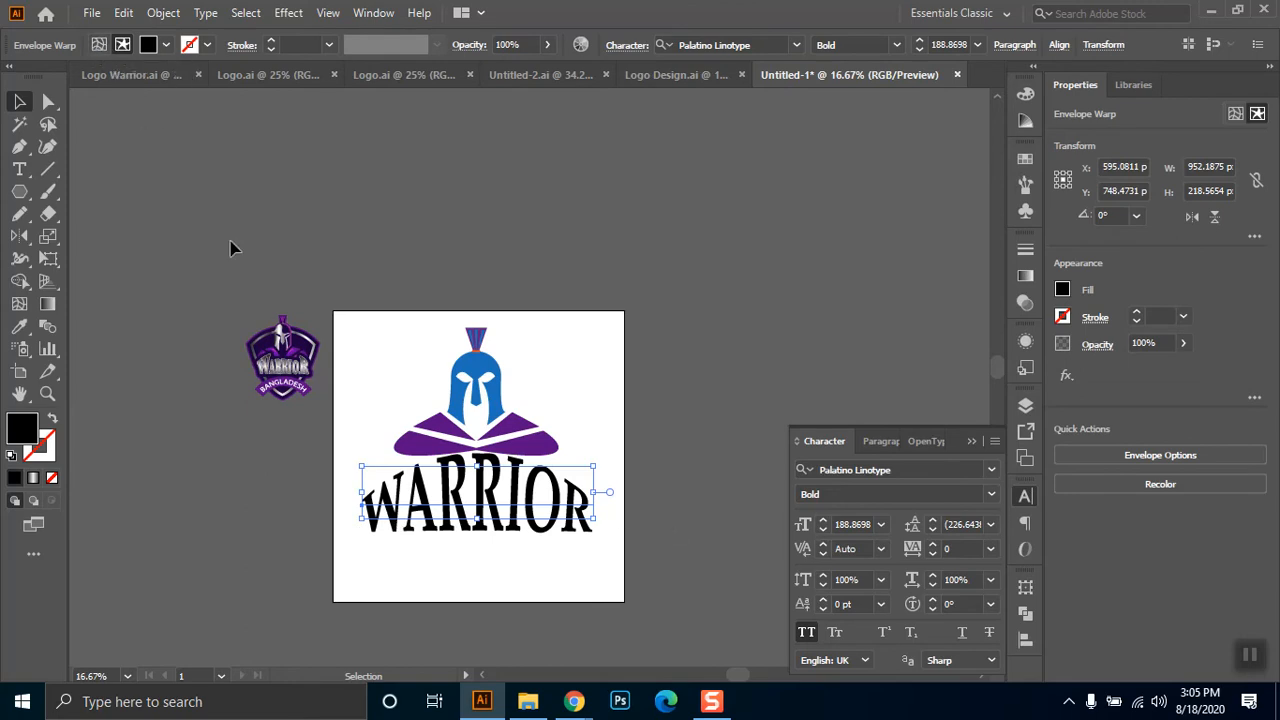
{"action": "double_click", "coordinate": [447, 538]}
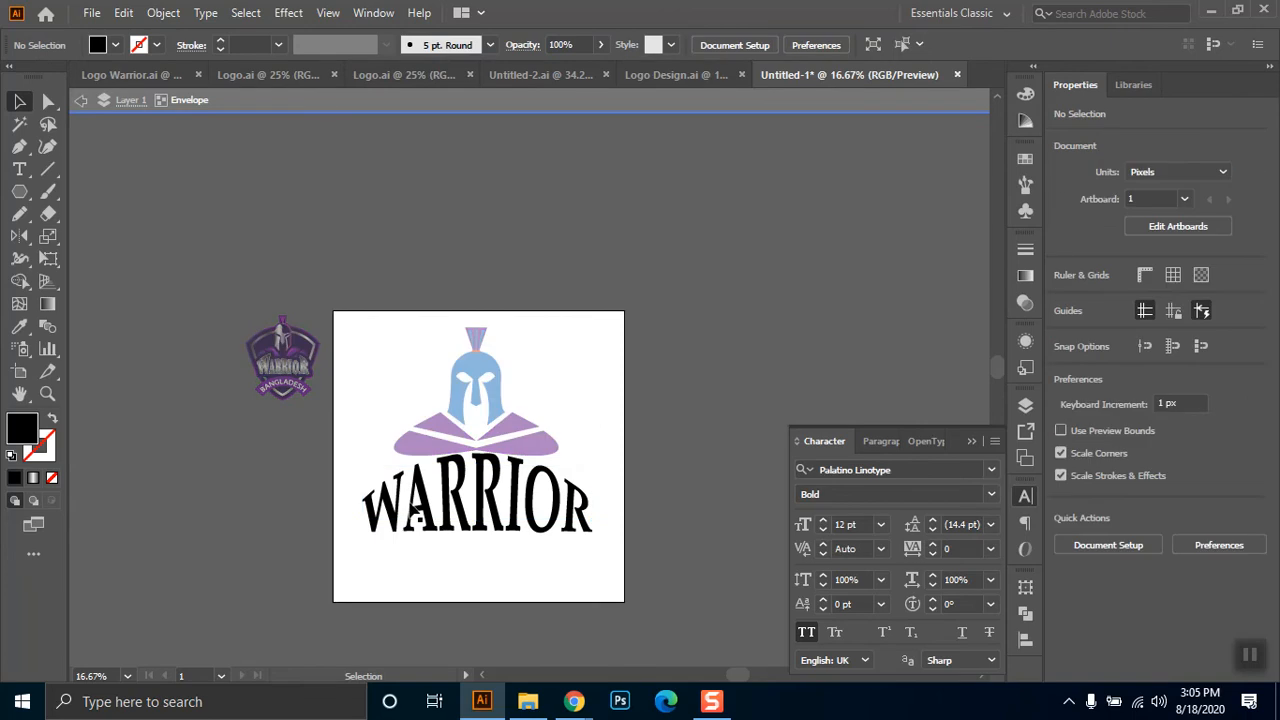
{"action": "double_click", "coordinate": [410, 508]}
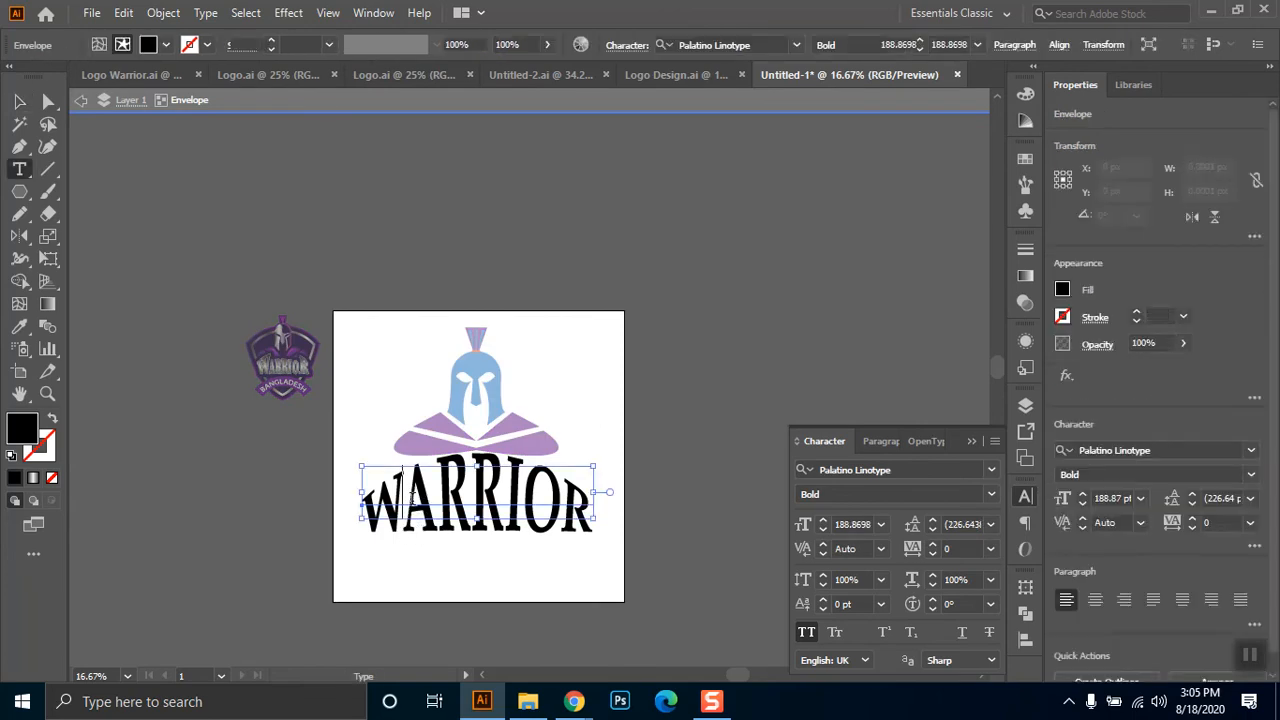
{"action": "left_click_drag", "start_coordinate": [422, 490], "coordinate": [551, 495]}
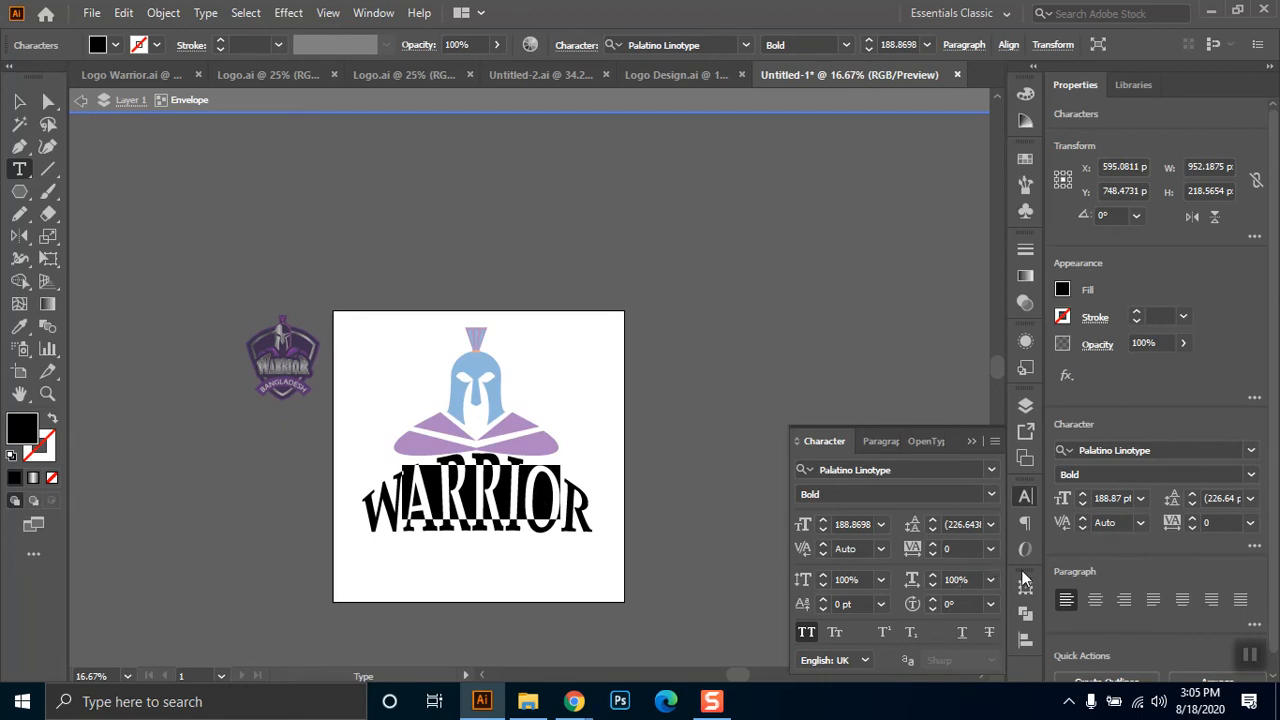
{"action": "left_click", "coordinate": [880, 524]}
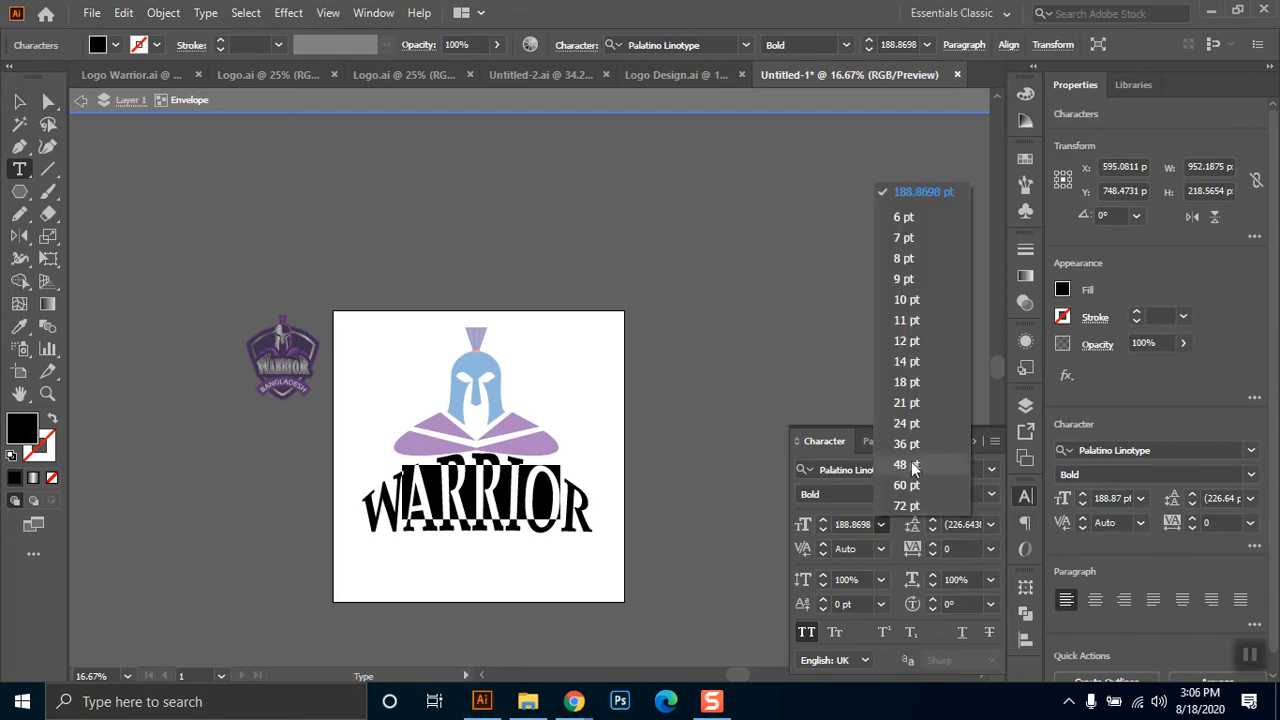
{"action": "left_click", "coordinate": [908, 492]}
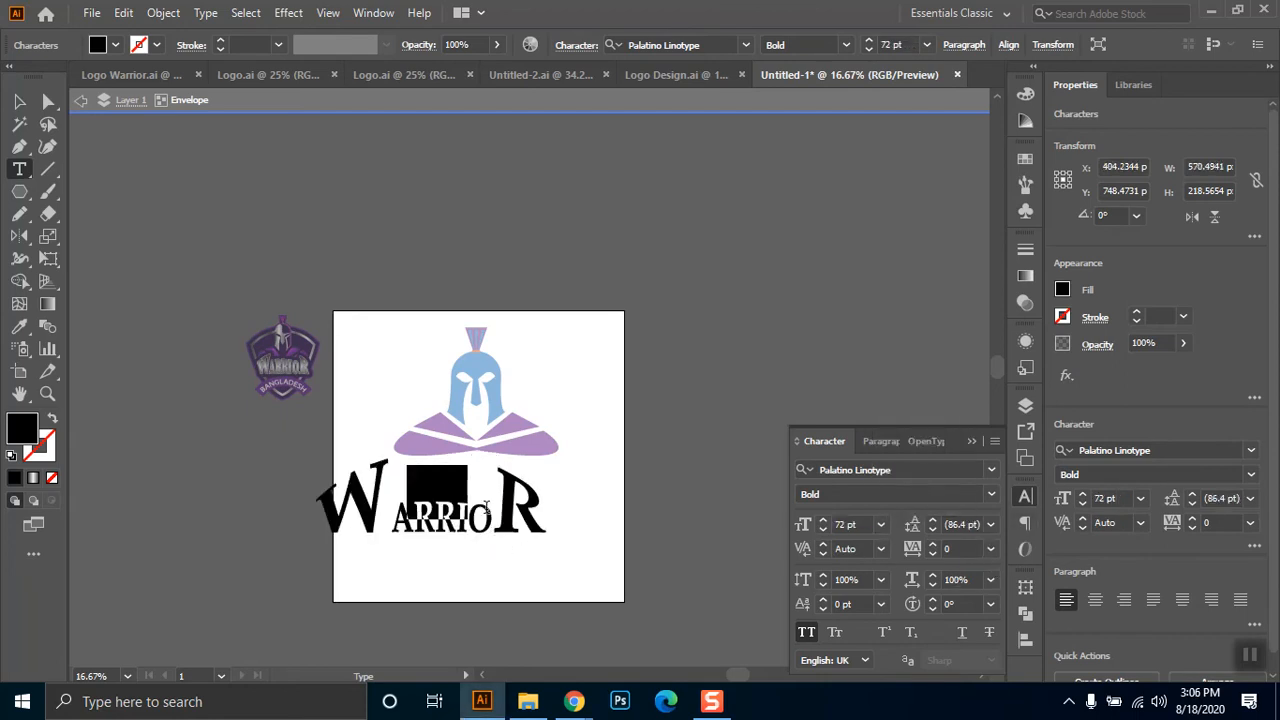
- Set the middle letters ARRIO of the warped WARRIOR text to 126 pt and exit the envelope contents editing
{"action": "double_click", "coordinate": [845, 528]}
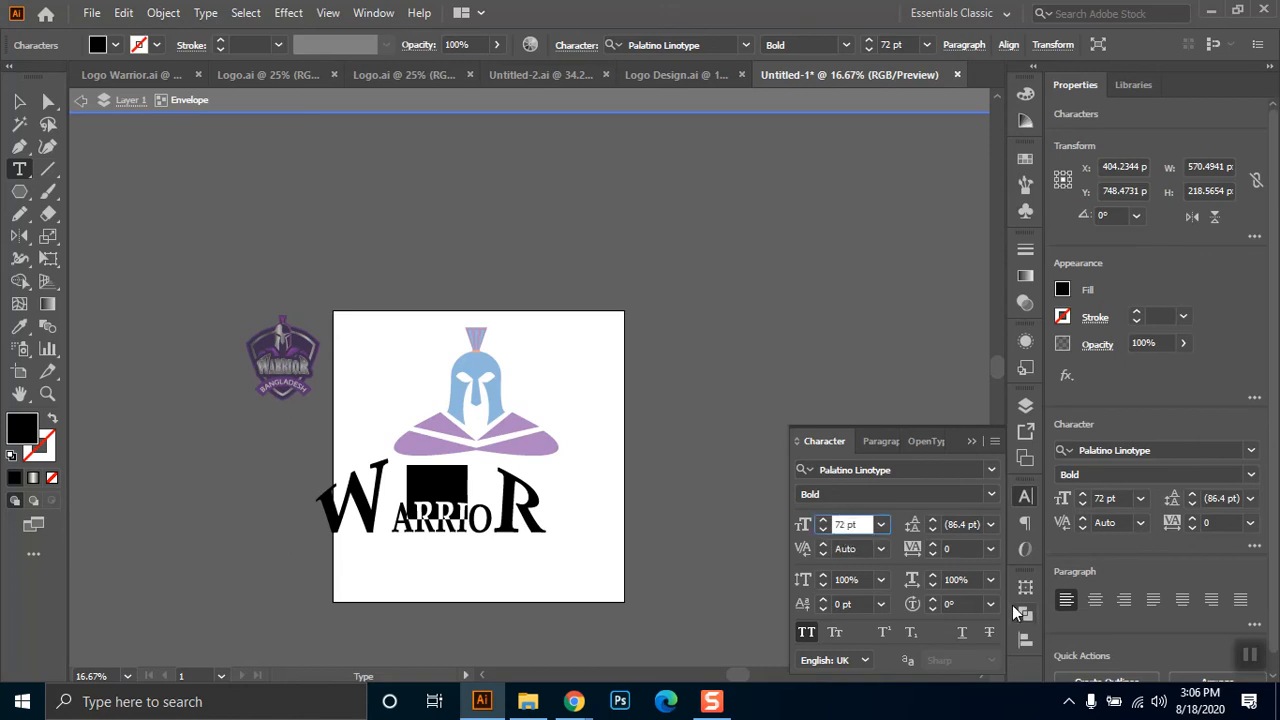
{"action": "key", "text": "Up"}
{"action": "key", "text": "Up"}
{"action": "key", "text": "Up"}
{"action": "key", "text": "Up"}
{"action": "key", "text": "Up"}
{"action": "key", "text": "Up"}
{"action": "key", "text": "Up"}
{"action": "key", "text": "Up"}
{"action": "key", "text": "Up"}
{"action": "key", "text": "Up"}
{"action": "key", "text": "Up"}
{"action": "key", "text": "Up"}
{"action": "key", "text": "Up"}
{"action": "key", "text": "Up"}
{"action": "key", "text": "Up"}
{"action": "key", "text": "Up"}
{"action": "key", "text": "Up"}
{"action": "key", "text": "Up"}
{"action": "key", "text": "Up"}
{"action": "key", "text": "Up"}
{"action": "key", "text": "shift+Up"}
{"action": "key", "text": "shift+Up"}
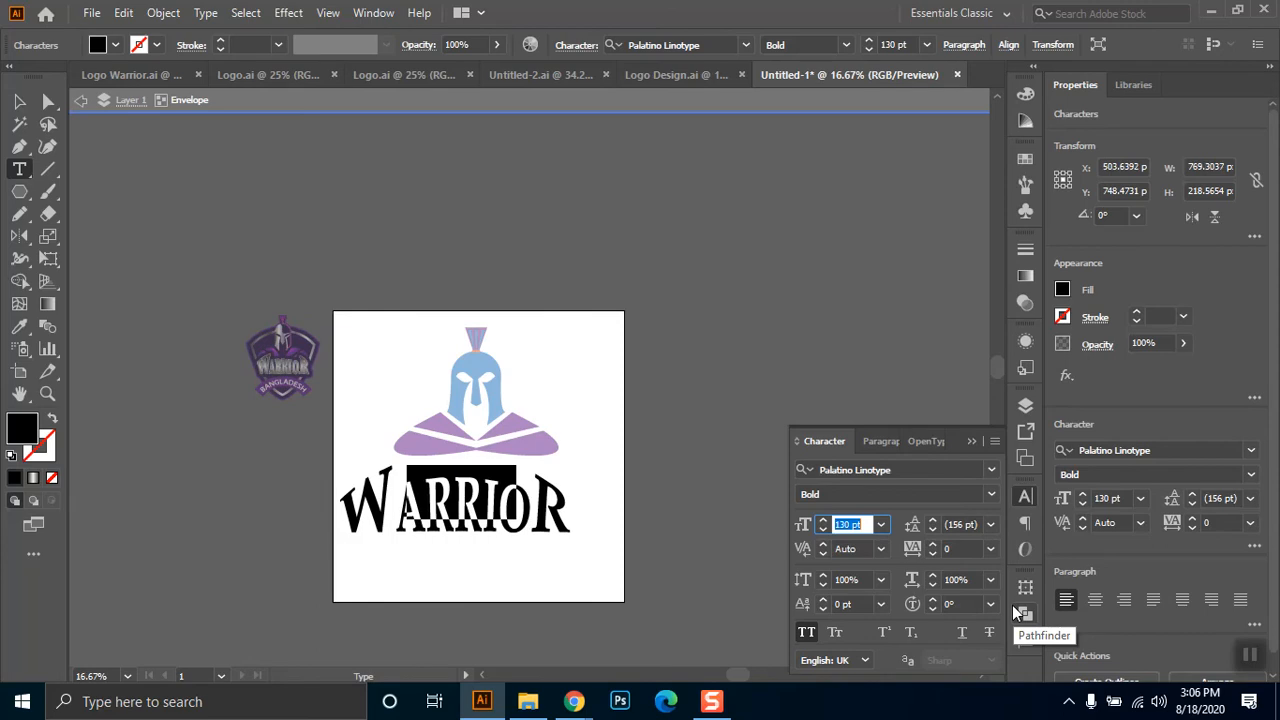
{"action": "key", "text": "Down"}
{"action": "key", "text": "Down"}
{"action": "key", "text": "Down"}
{"action": "key", "text": "Down"}
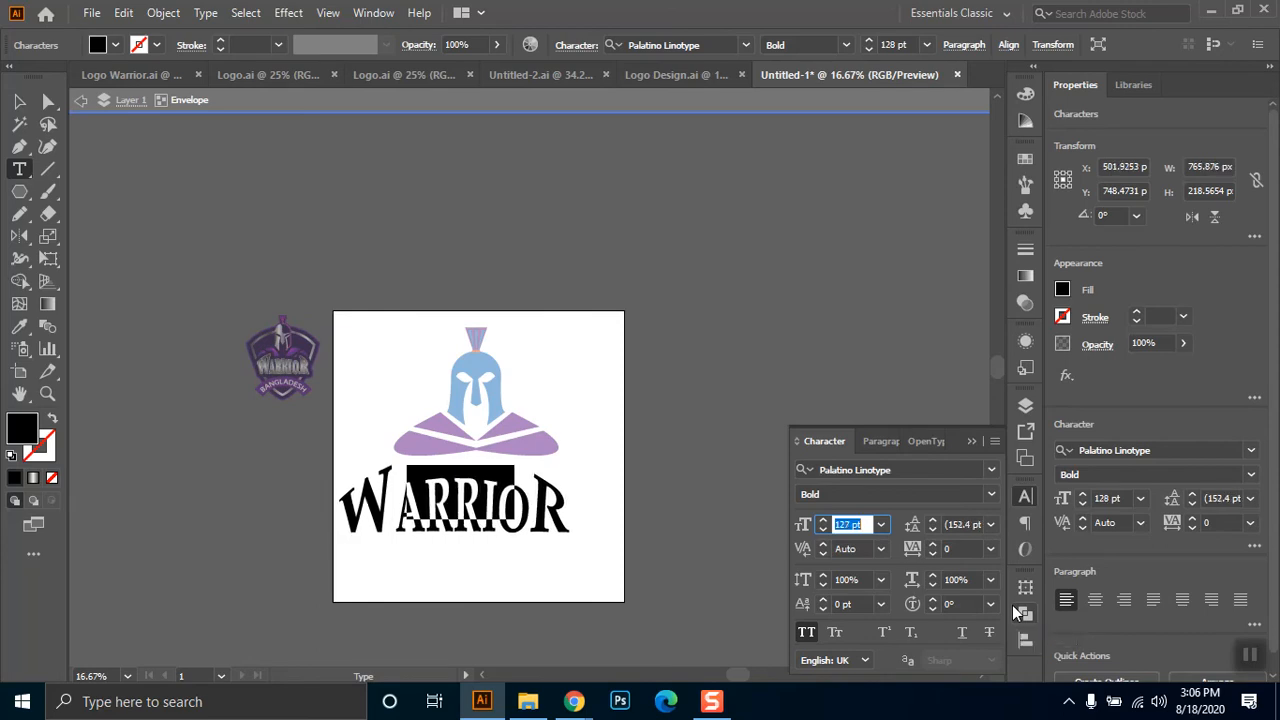
{"action": "scroll", "coordinate": [786, 289], "scroll_direction": "up", "scroll_amount": 1}
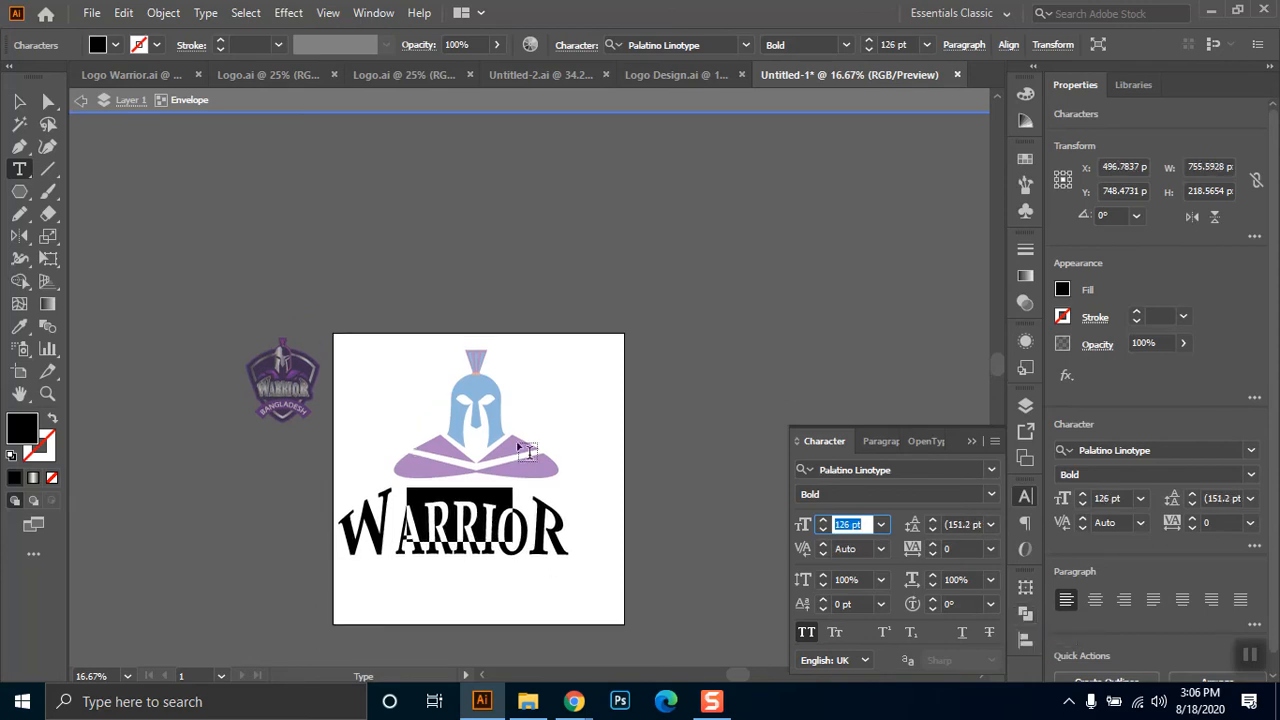
{"action": "left_click", "coordinate": [17, 101]}
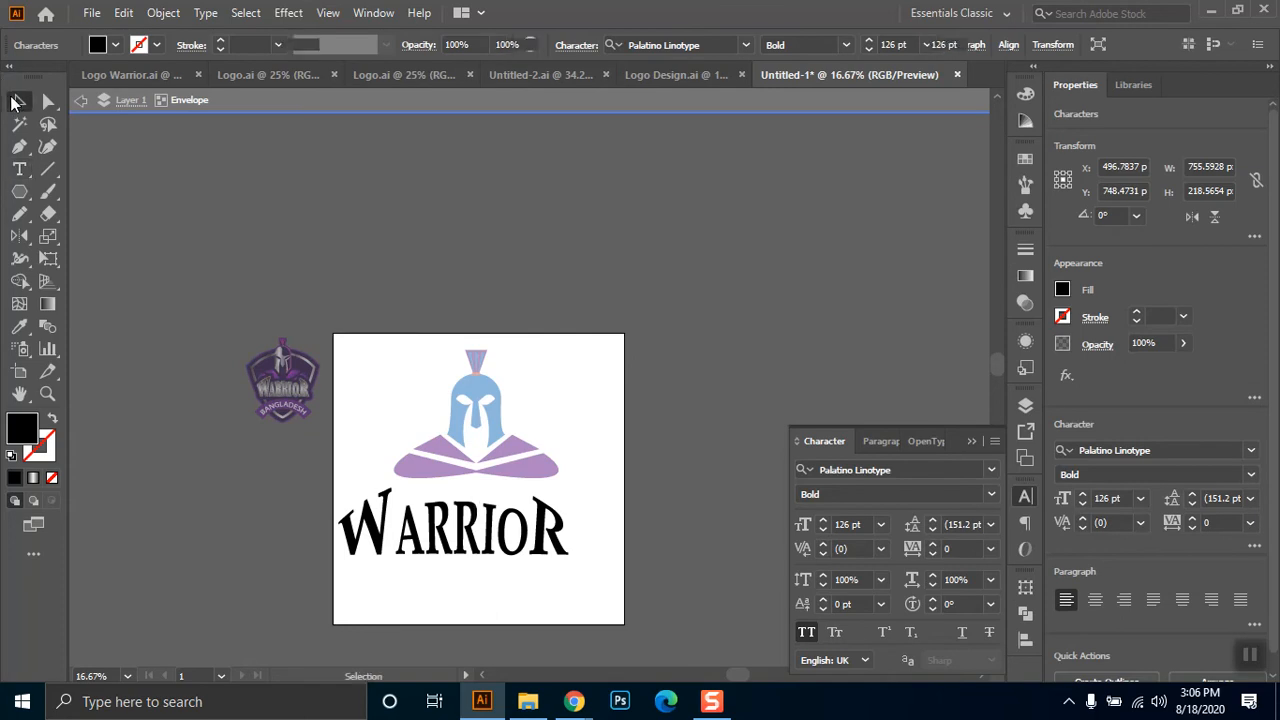
{"action": "left_click", "coordinate": [336, 202]}
{"action": "double_click", "coordinate": [551, 240]}
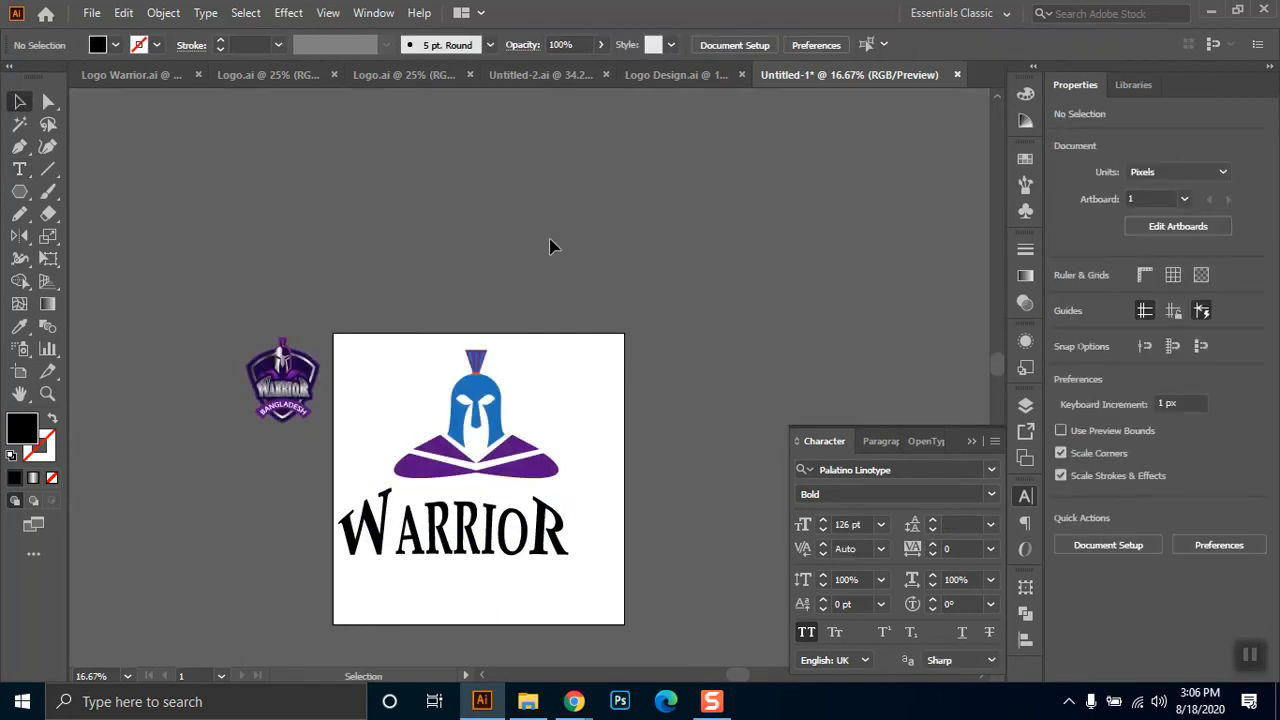
- Move the warped WARRIOR text so it is centered just below the purple shoulders
{"action": "left_click_drag", "start_coordinate": [460, 553], "coordinate": [482, 548]}
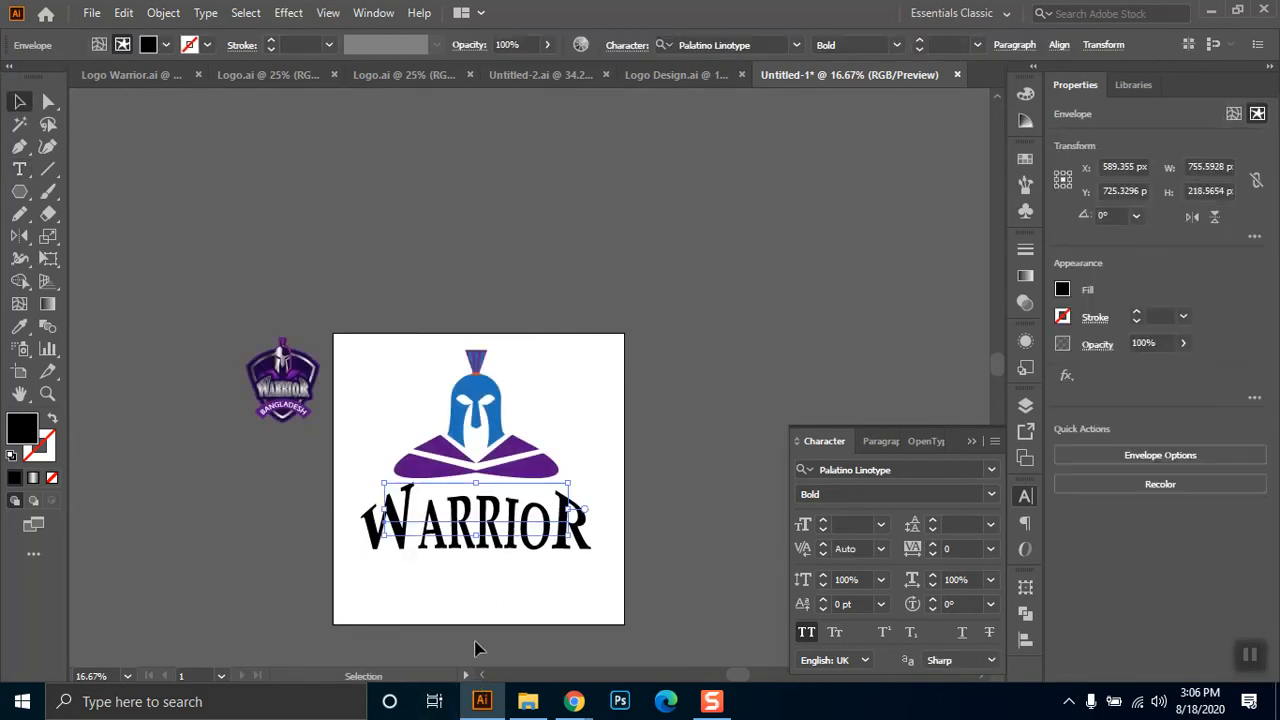
{"action": "left_click", "coordinate": [388, 580]}
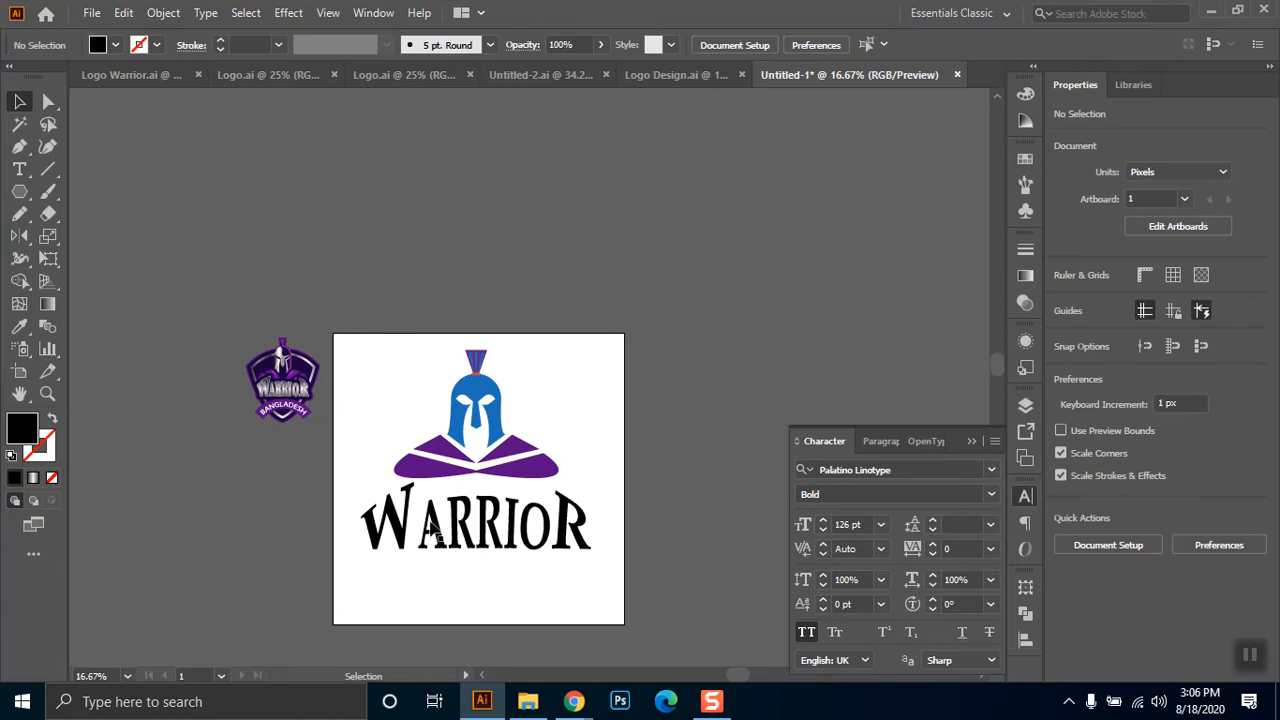
{"action": "left_click", "coordinate": [426, 560]}
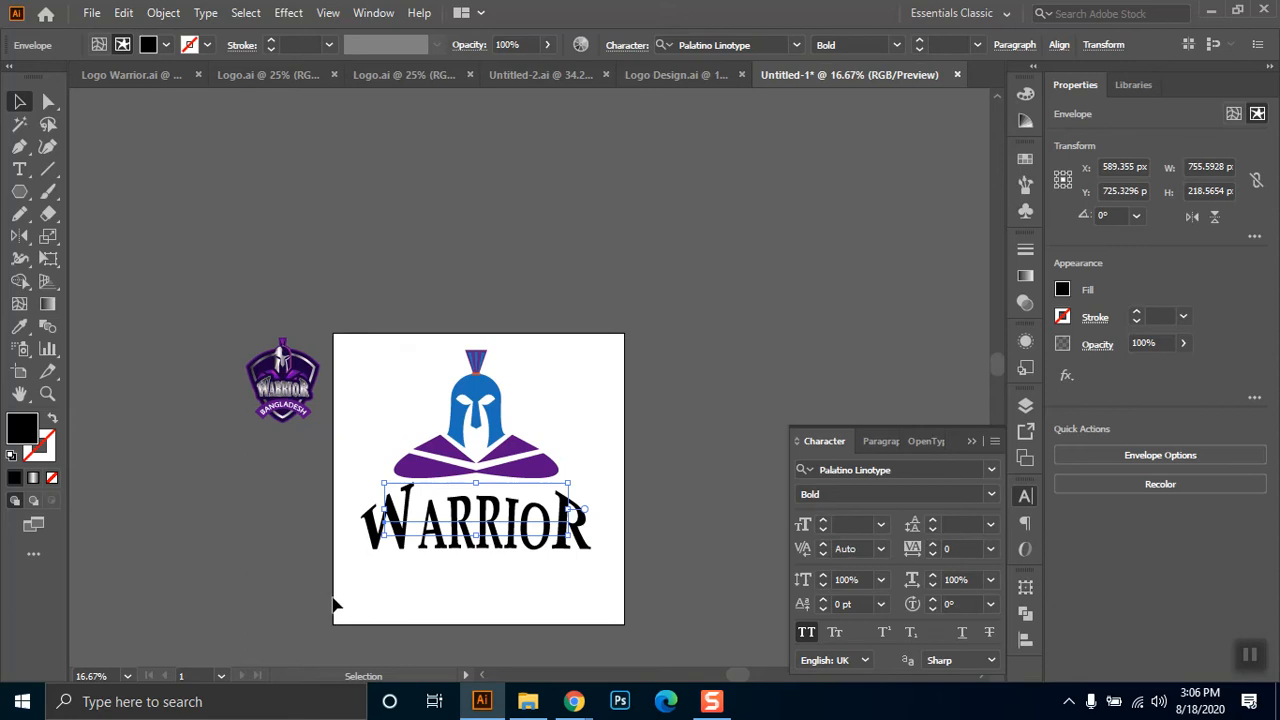
{"action": "left_click", "coordinate": [415, 620]}
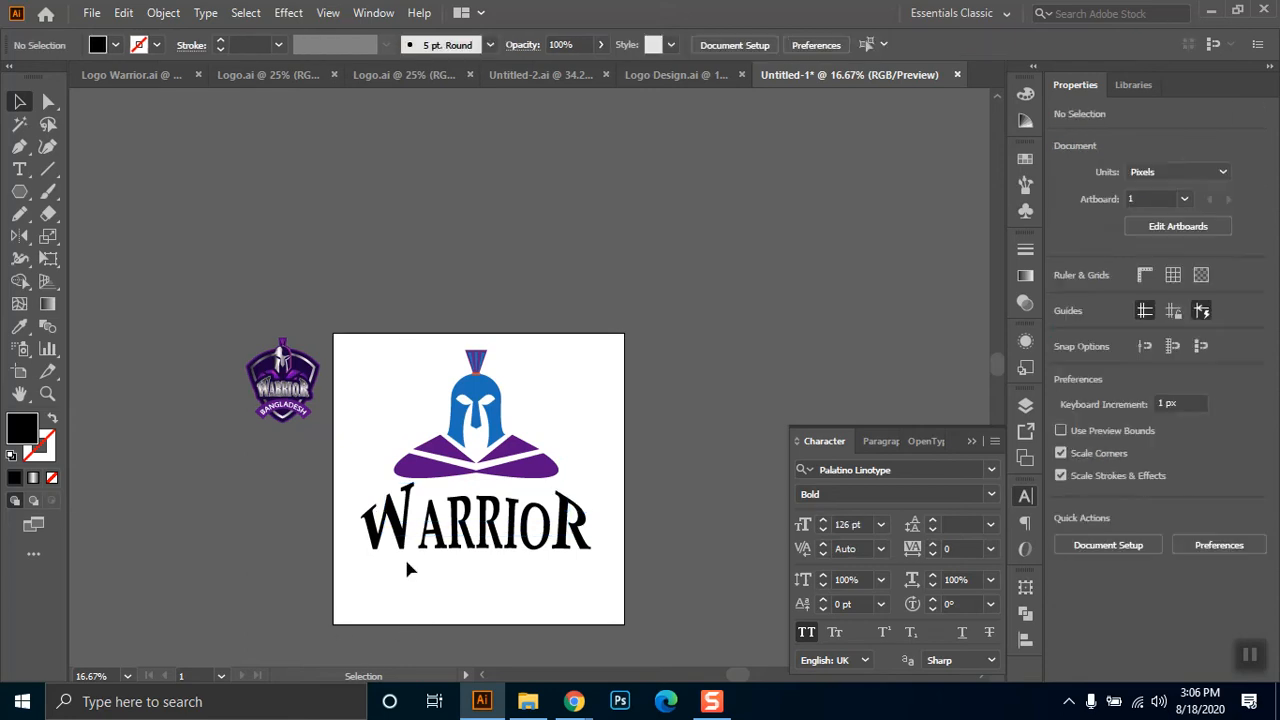
- Try tightening the tracking of the letters WA in the warped text to -50 and -100
{"action": "double_click", "coordinate": [428, 535]}
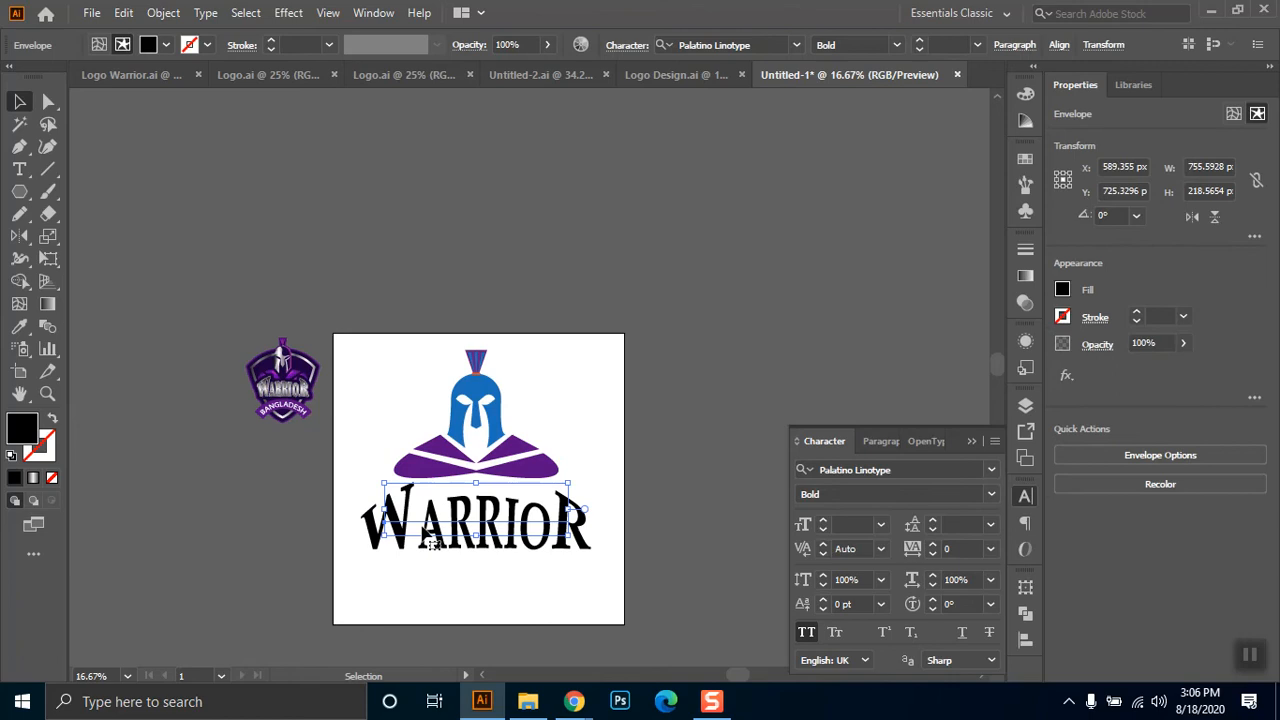
{"action": "left_click", "coordinate": [20, 167]}
{"action": "left_click", "coordinate": [422, 525]}
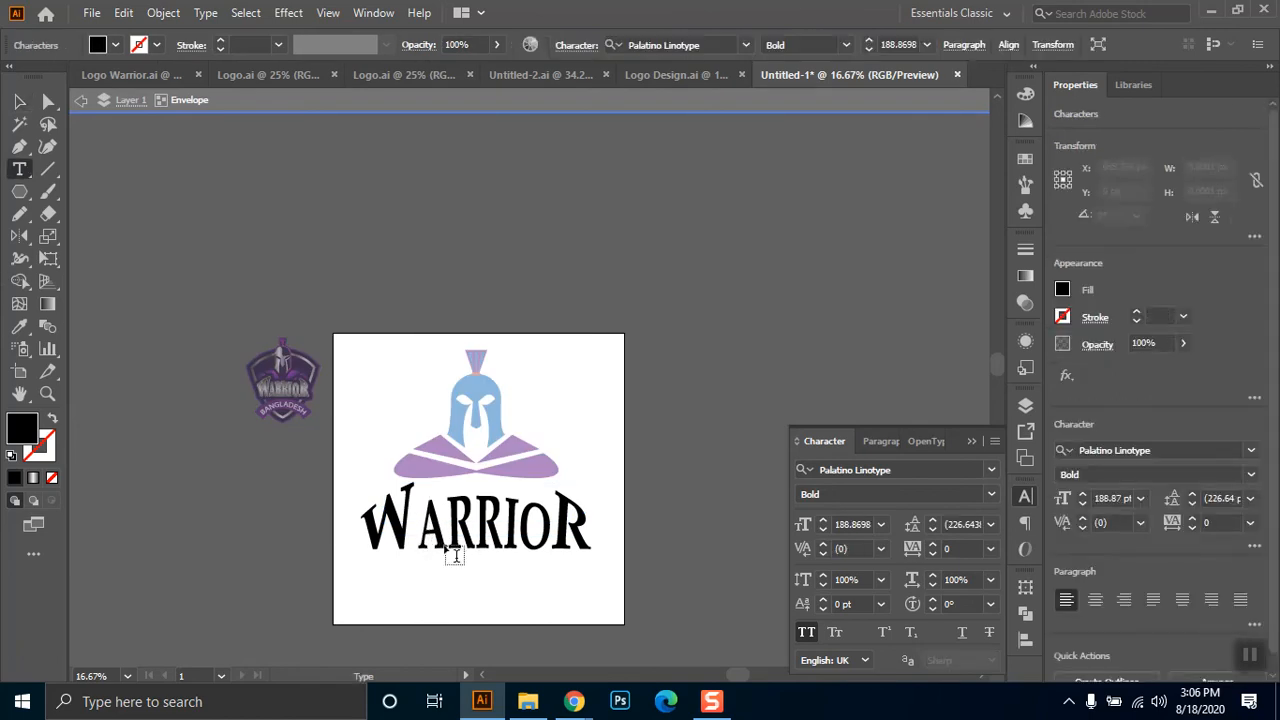
{"action": "left_click_drag", "start_coordinate": [422, 527], "coordinate": [354, 524]}
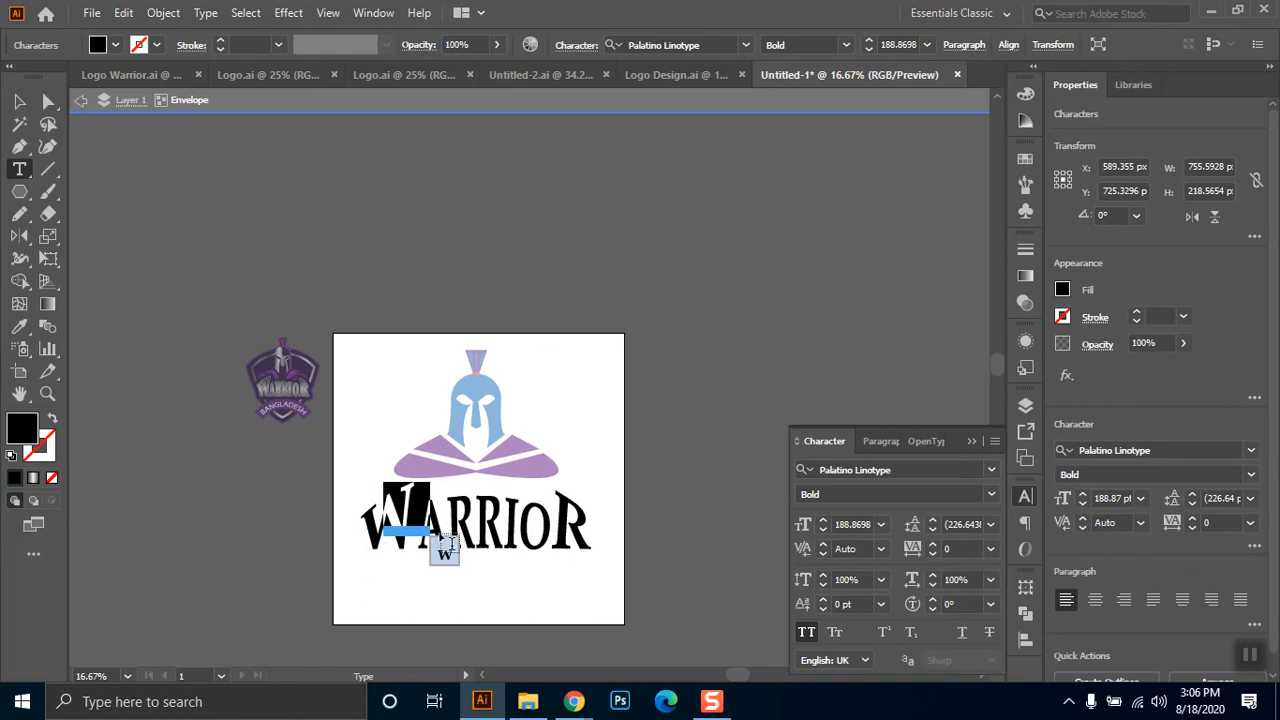
{"action": "left_click_drag", "start_coordinate": [447, 523], "coordinate": [347, 523]}
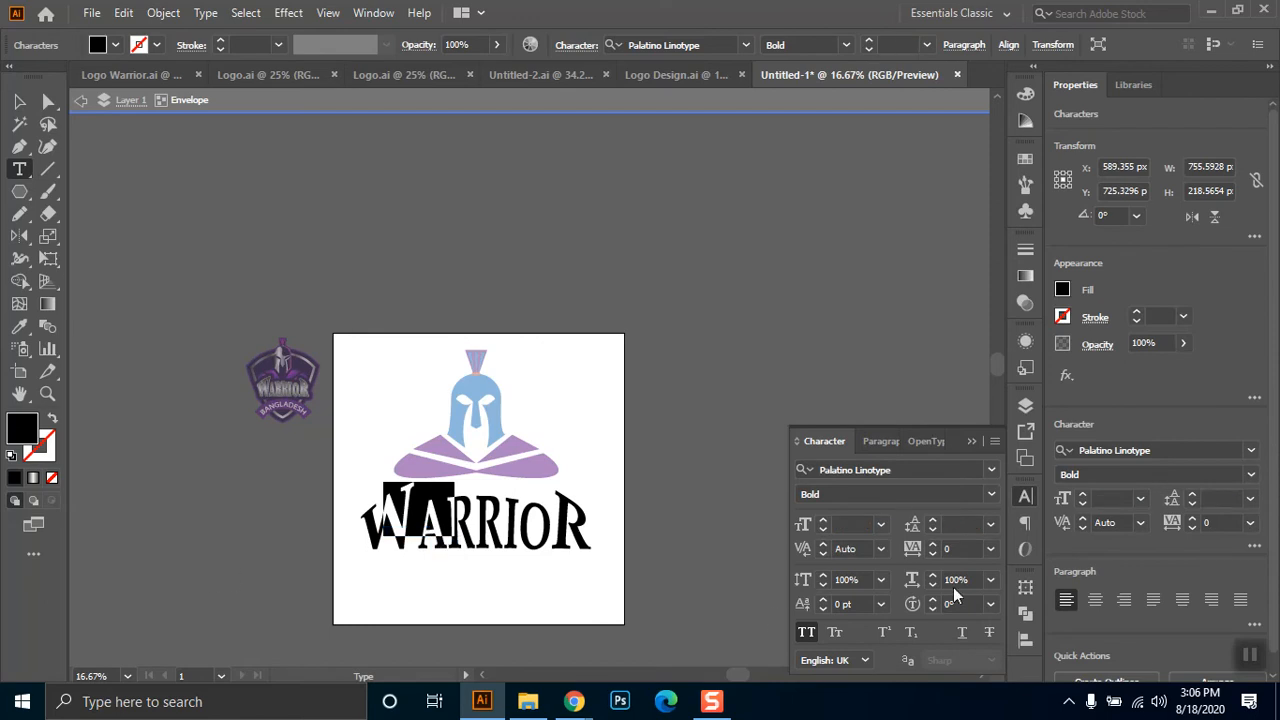
{"action": "left_click", "coordinate": [990, 548]}
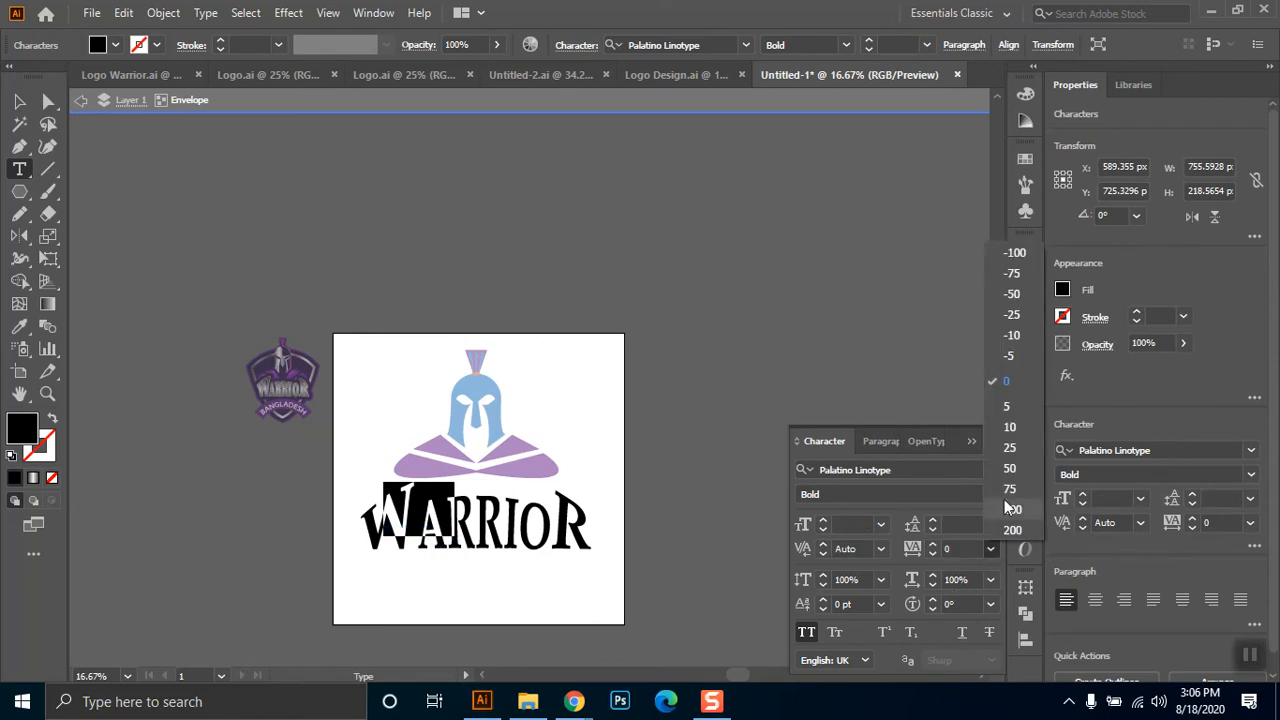
{"action": "left_click", "coordinate": [1014, 292]}
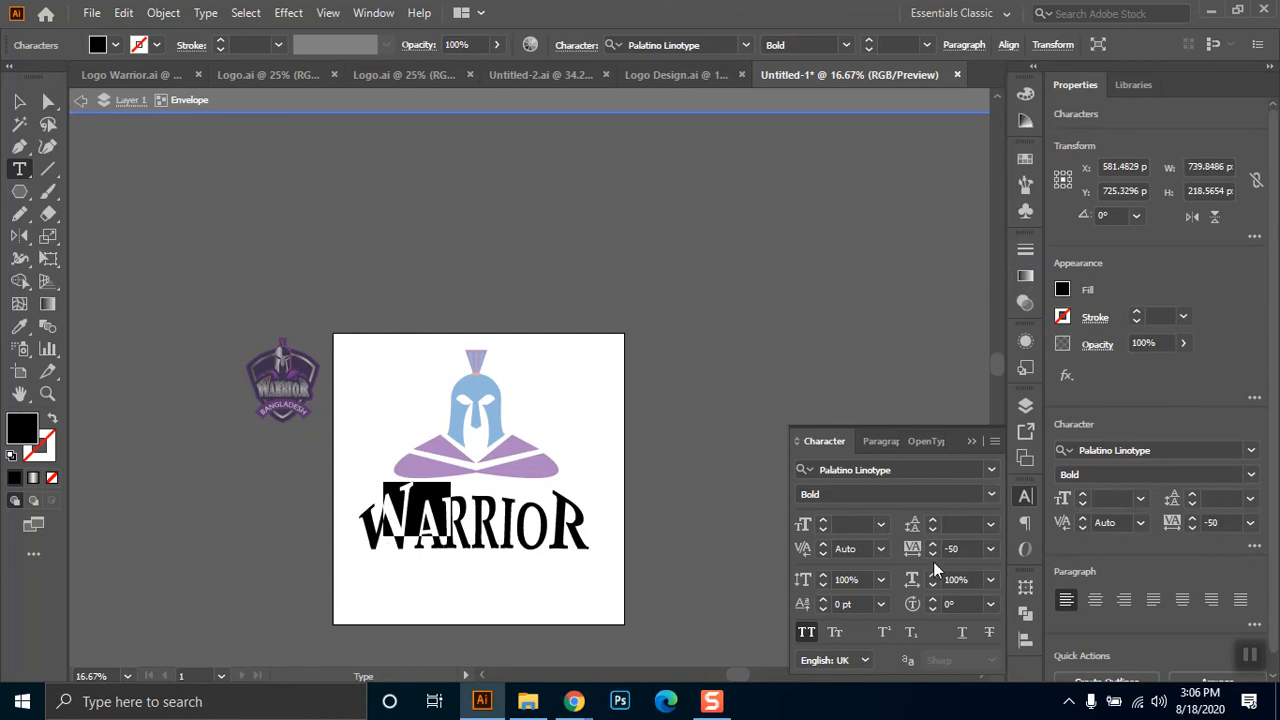
{"action": "left_click", "coordinate": [991, 548]}
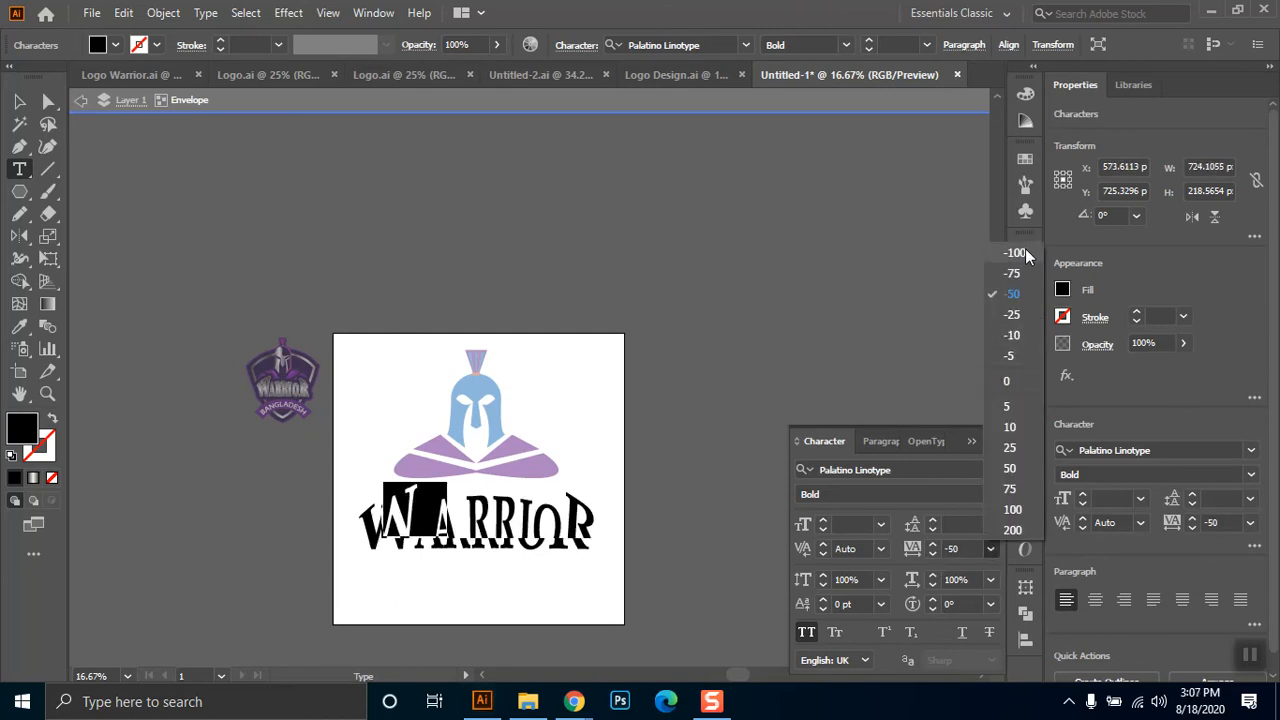
{"action": "left_click", "coordinate": [1025, 255]}
{"action": "left_click", "coordinate": [410, 565]}
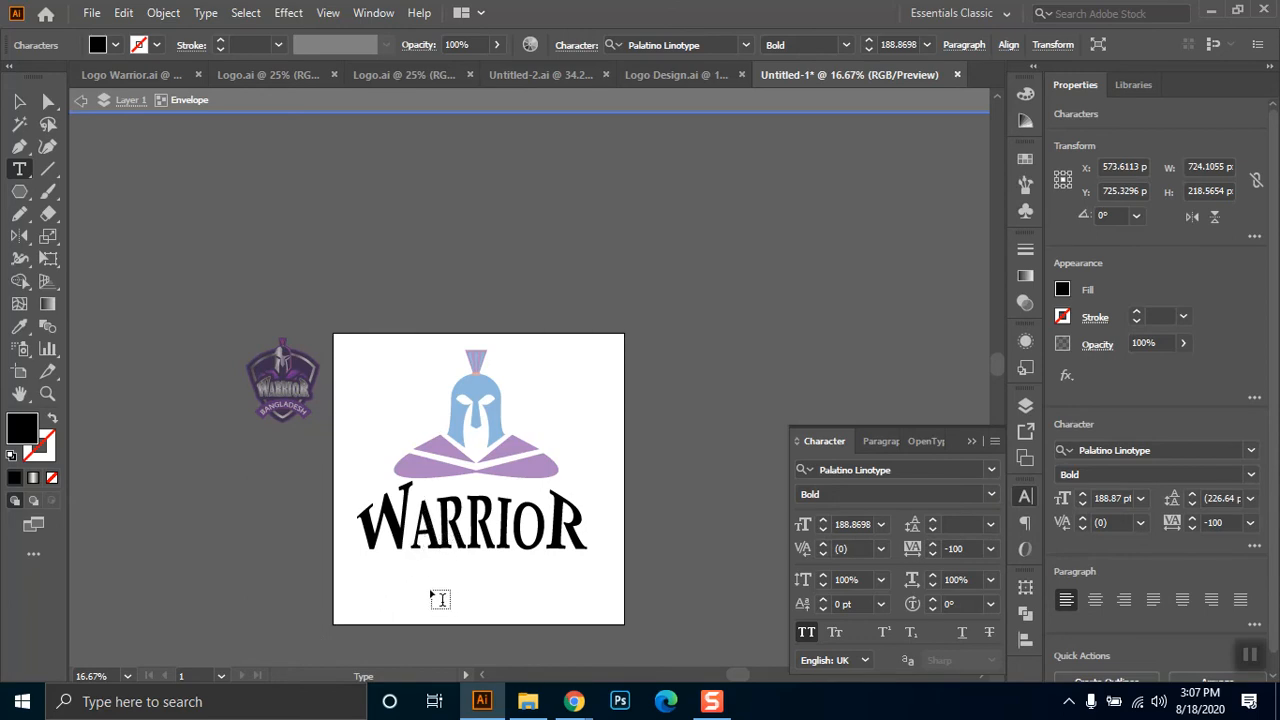
- Undo the WA tracking changes and the last move of the WARRIOR text
{"action": "key", "text": "ctrl+z"}
{"action": "key", "text": "ctrl+z"}
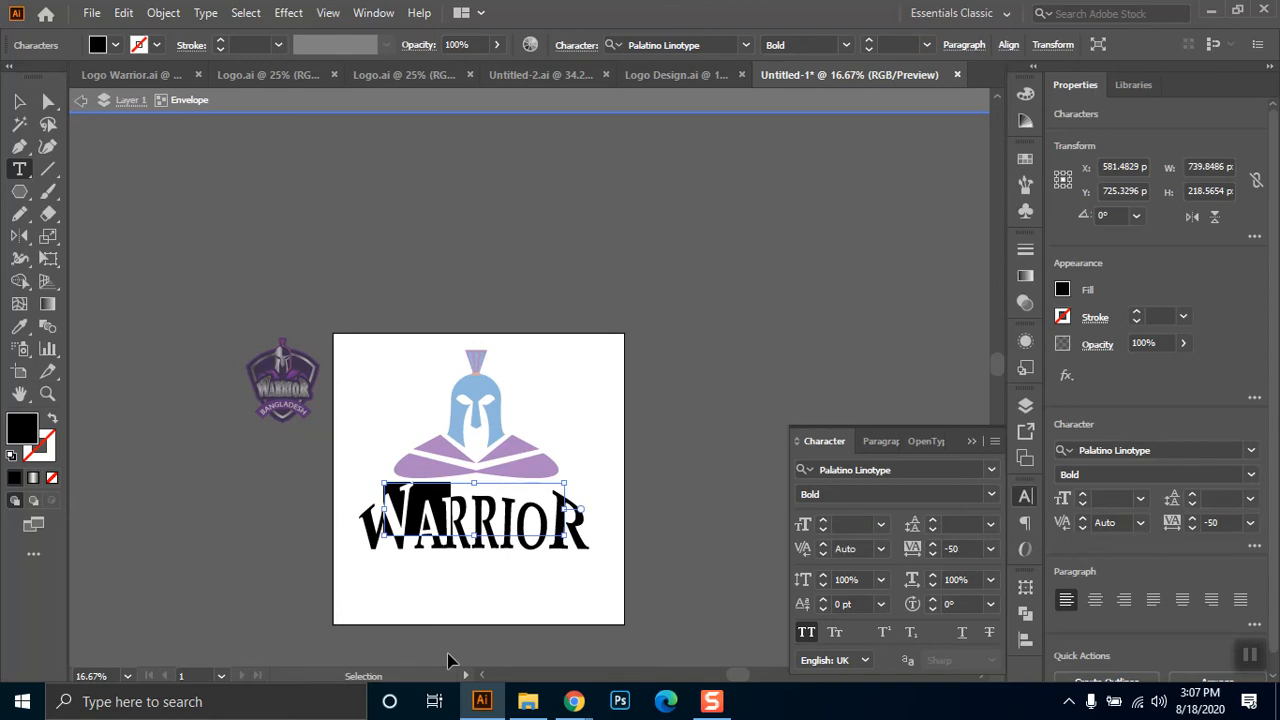
{"action": "key", "text": "Escape"}
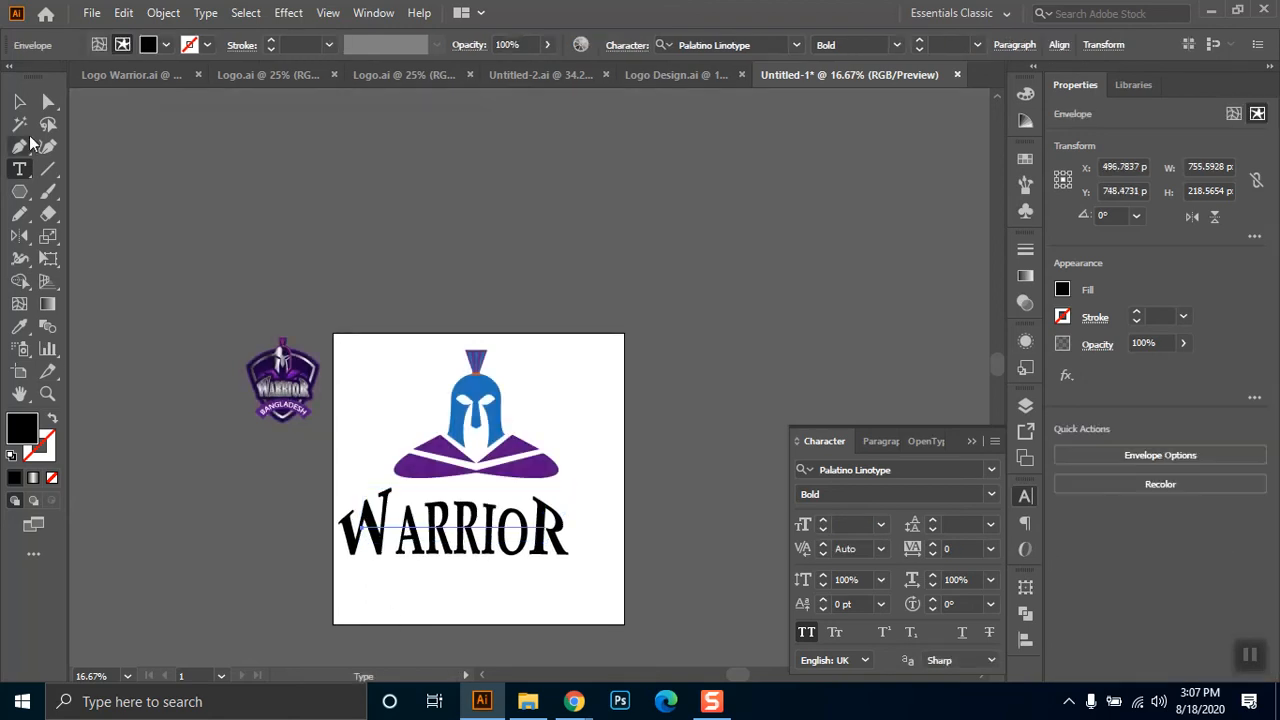
- Center the WARRIOR text slightly below the shoulders and place a spare copy of it left of the artboard
{"action": "left_click_drag", "start_coordinate": [512, 513], "coordinate": [496, 535]}
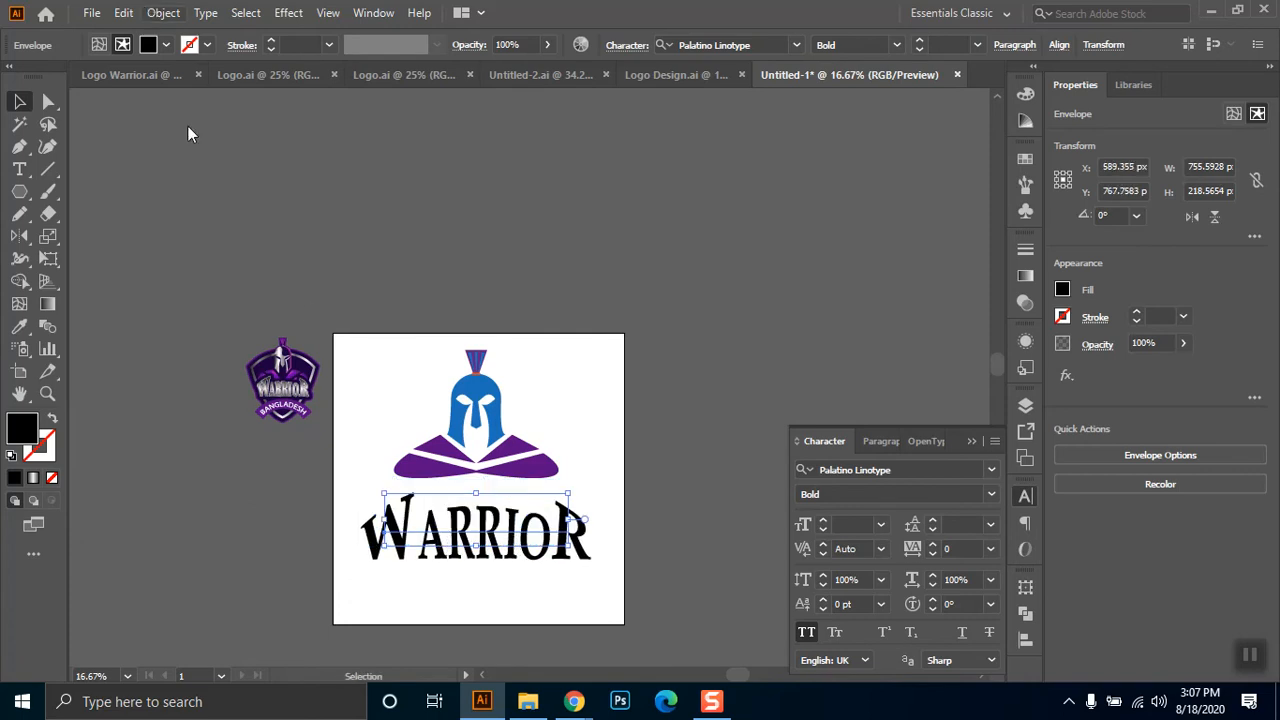
{"action": "left_click_drag", "start_coordinate": [495, 527], "coordinate": [275, 532]}
- Expand the WARRIOR envelope on the artboard with Object and Fill enabled
{"action": "left_click", "coordinate": [440, 540]}
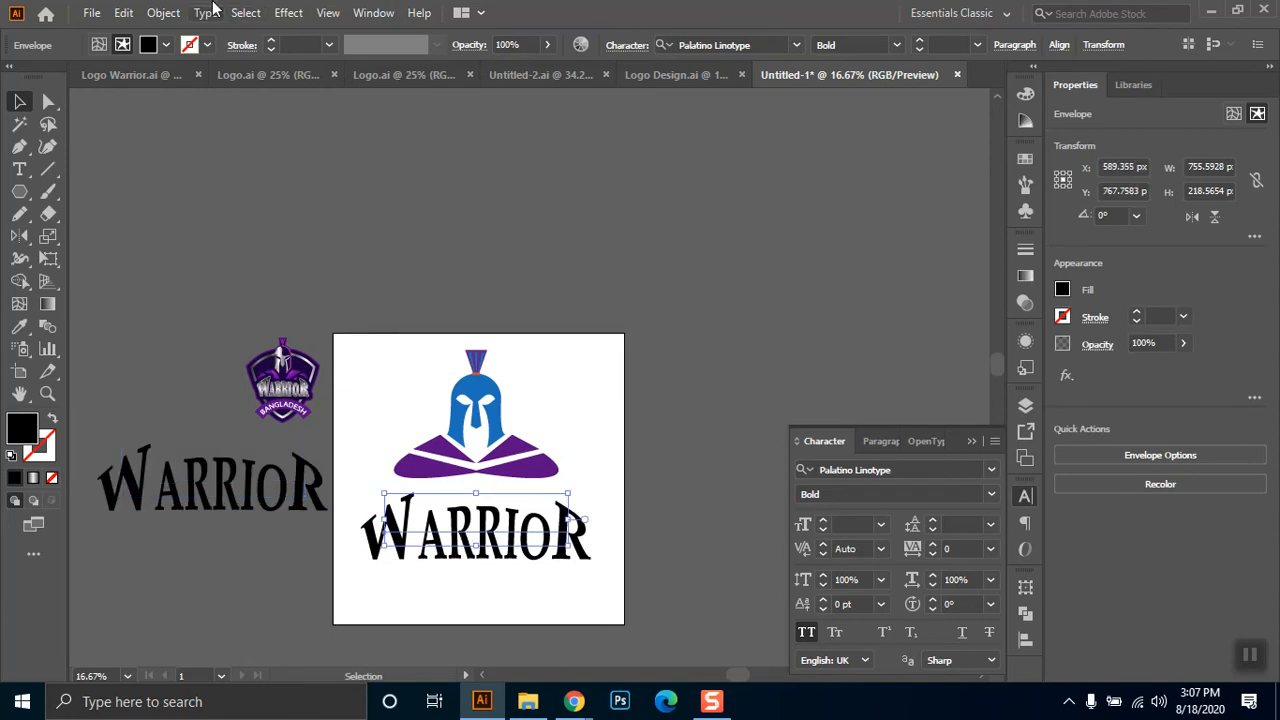
{"action": "left_click", "coordinate": [163, 12]}
{"action": "left_click", "coordinate": [246, 227]}
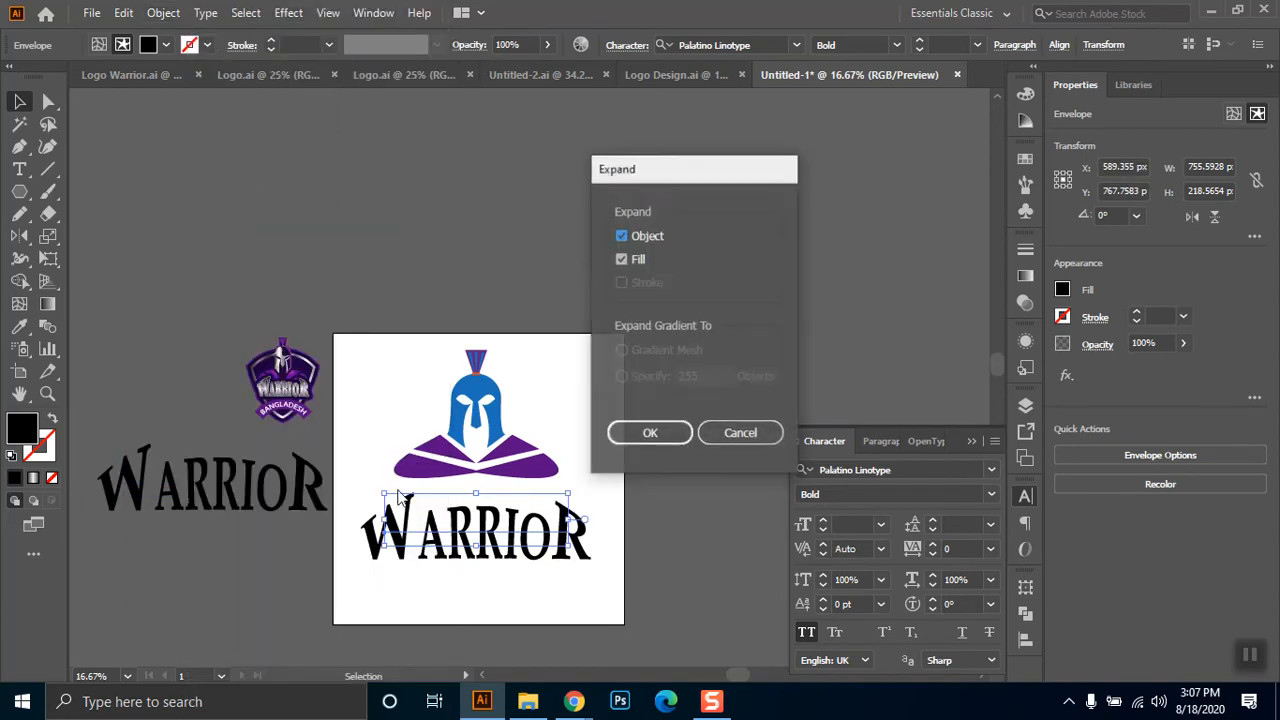
{"action": "left_click", "coordinate": [643, 431]}
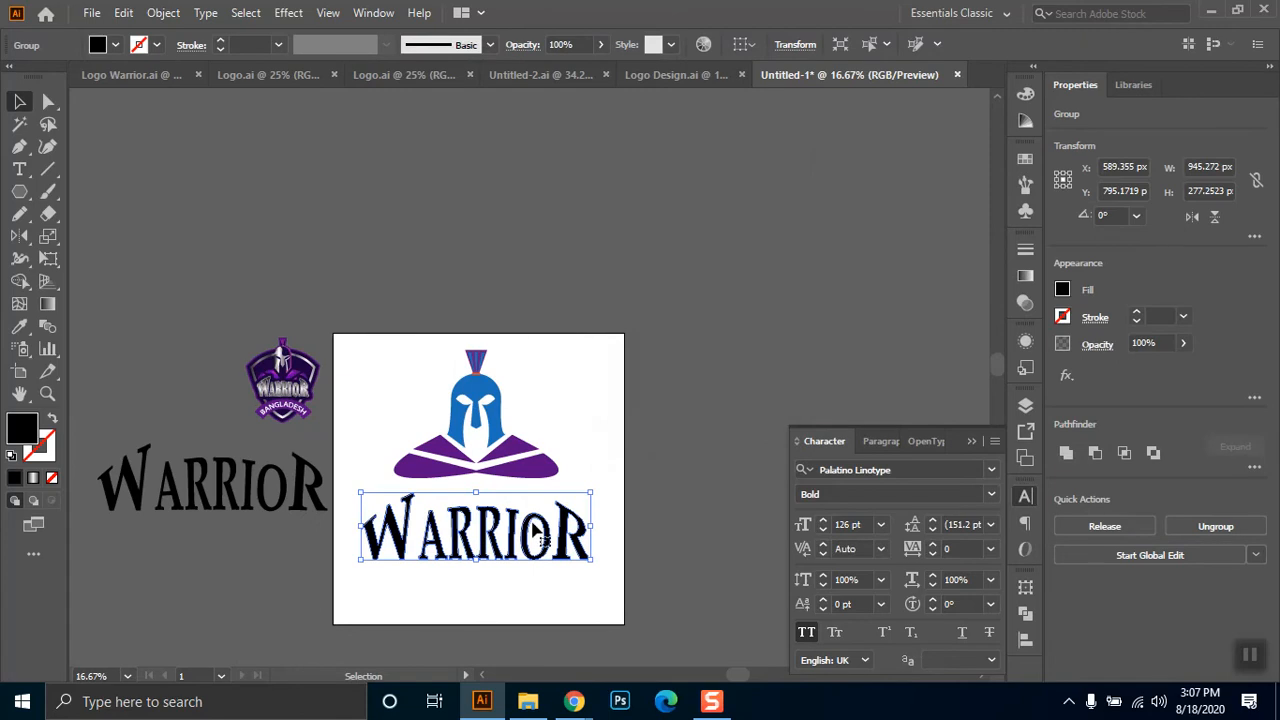
- Directly select the expanded letters ARRIOR and nudge them left to close the gap after the W
{"action": "left_click", "coordinate": [614, 523]}
{"action": "key", "text": "a"}
{"action": "left_click_drag", "start_coordinate": [604, 497], "coordinate": [418, 617]}
{"action": "key", "text": "Left"}
{"action": "key", "text": "Left"}
{"action": "key", "text": "Left"}
{"action": "key", "text": "Left"}
{"action": "key", "text": "Left"}
{"action": "key", "text": "Left"}
{"action": "key", "text": "Left"}
{"action": "key", "text": "Left"}
{"action": "left_click", "coordinate": [420, 611]}
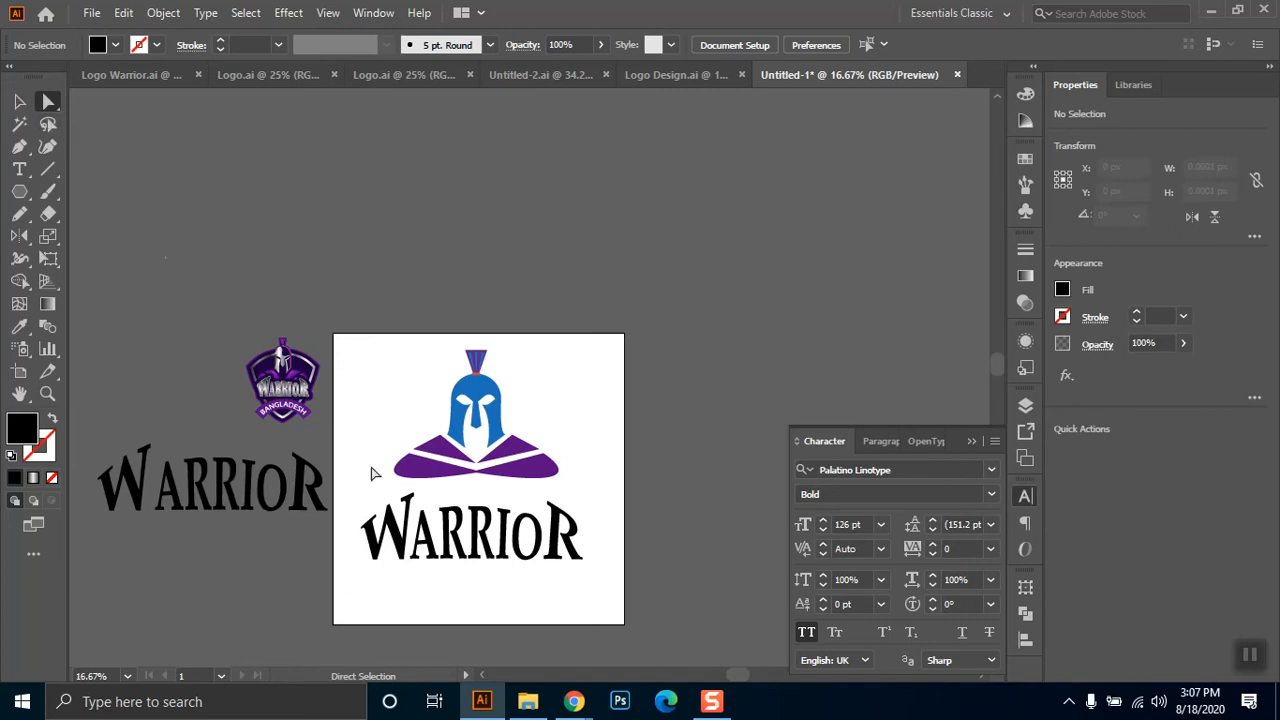
- Move the expanded WARRIOR lettering up over the lower shoulders, resize it to about 884 px wide, and shift the spare copy slightly left
{"action": "left_click", "coordinate": [19, 101]}
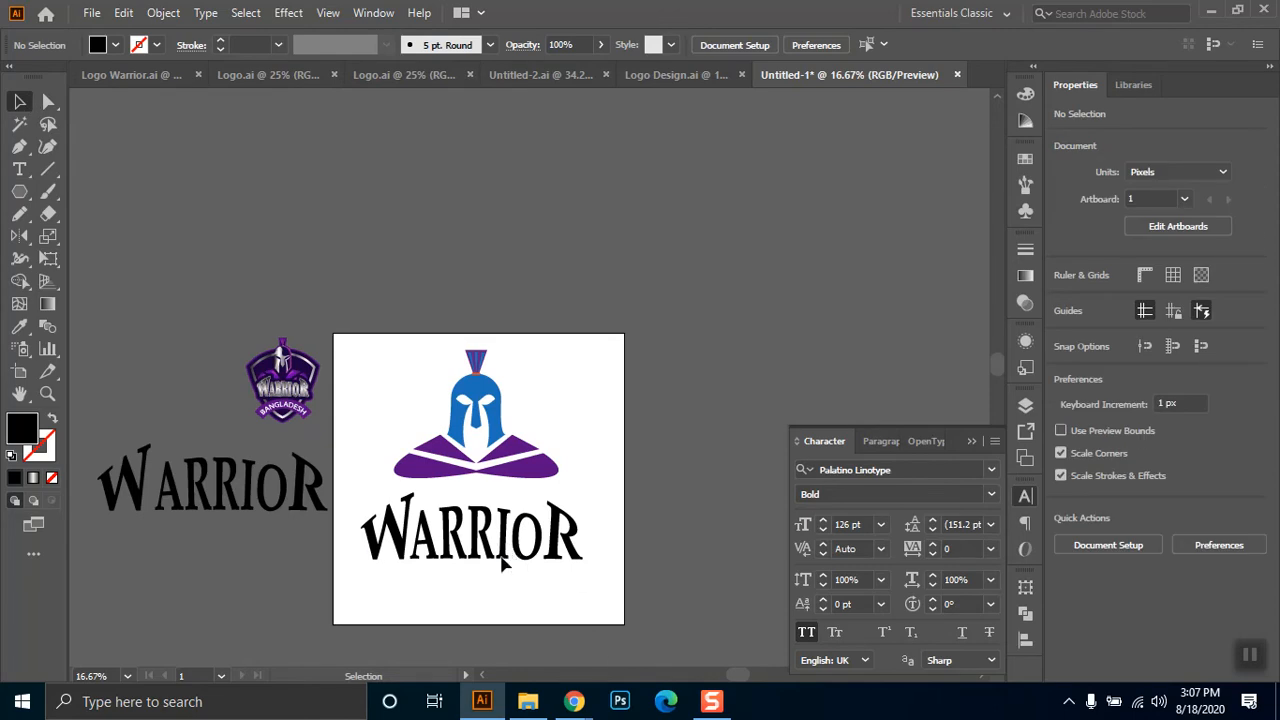
{"action": "left_click", "coordinate": [505, 561]}
{"action": "left_click_drag", "start_coordinate": [471, 563], "coordinate": [510, 509]}
{"action": "left_click", "coordinate": [465, 587]}
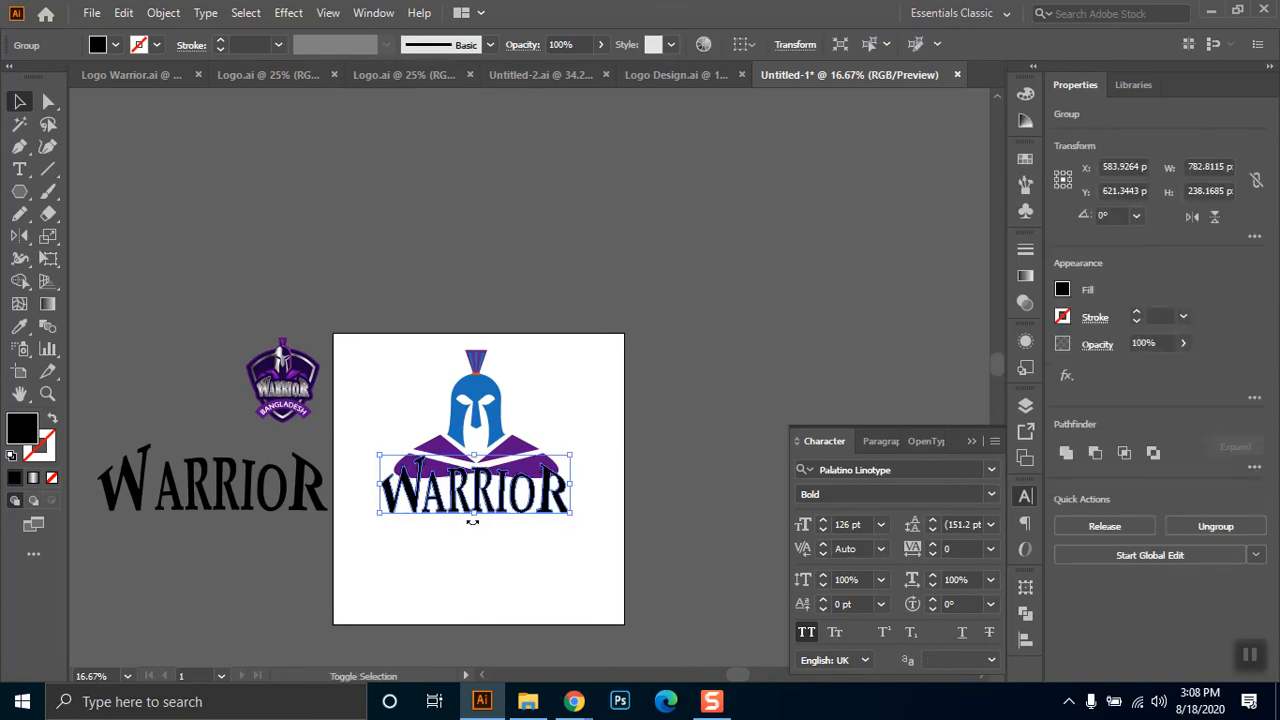
{"action": "left_click_drag", "start_coordinate": [474, 518], "coordinate": [474, 526]}
{"action": "left_click", "coordinate": [474, 565]}
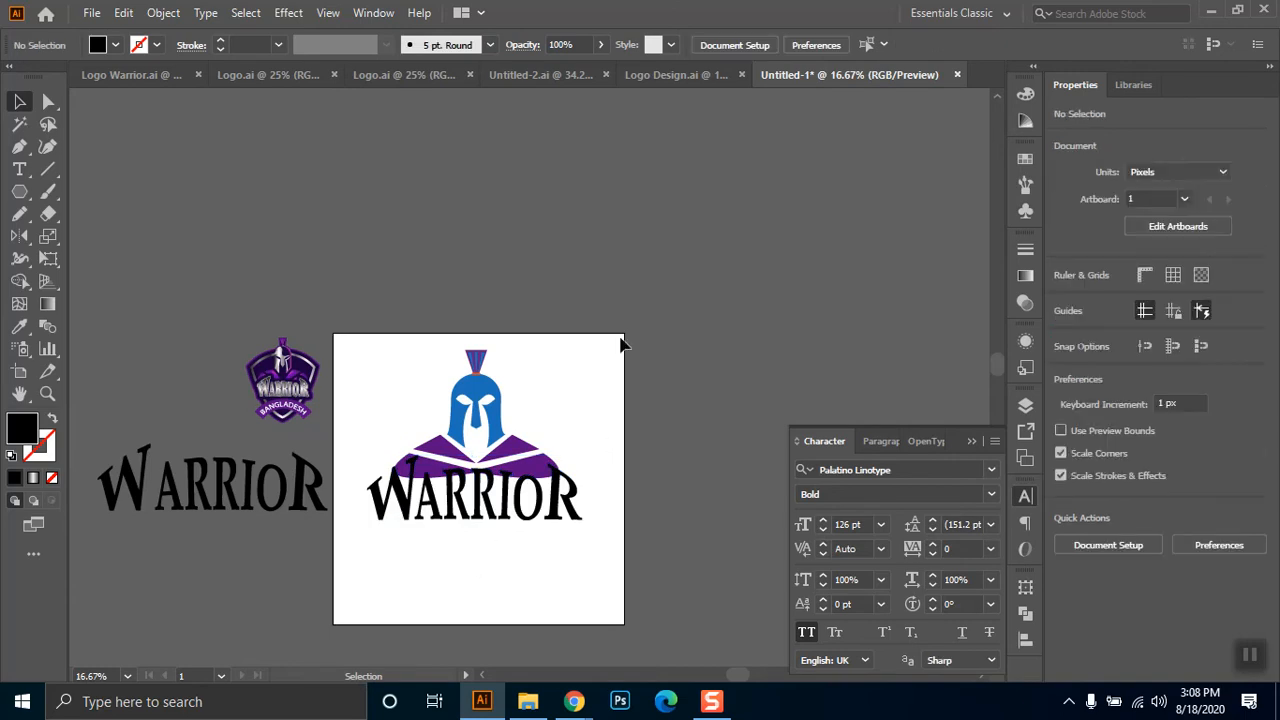
{"action": "mouse_move", "coordinate": [316, 500]}
{"action": "left_mouse_down"}
{"action": "mouse_move", "coordinate": [300, 487]}
{"action": "mouse_move", "coordinate": [305, 500]}
{"action": "left_mouse_up"}
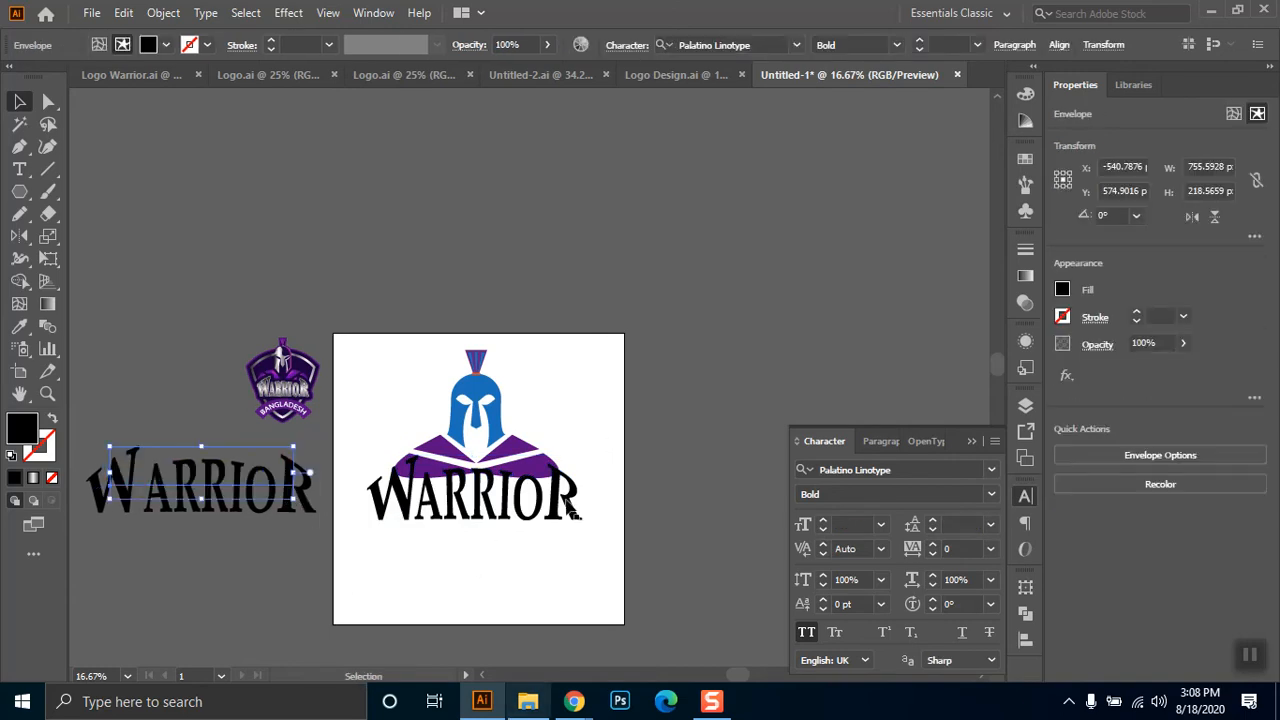
{"action": "left_click", "coordinate": [536, 512]}
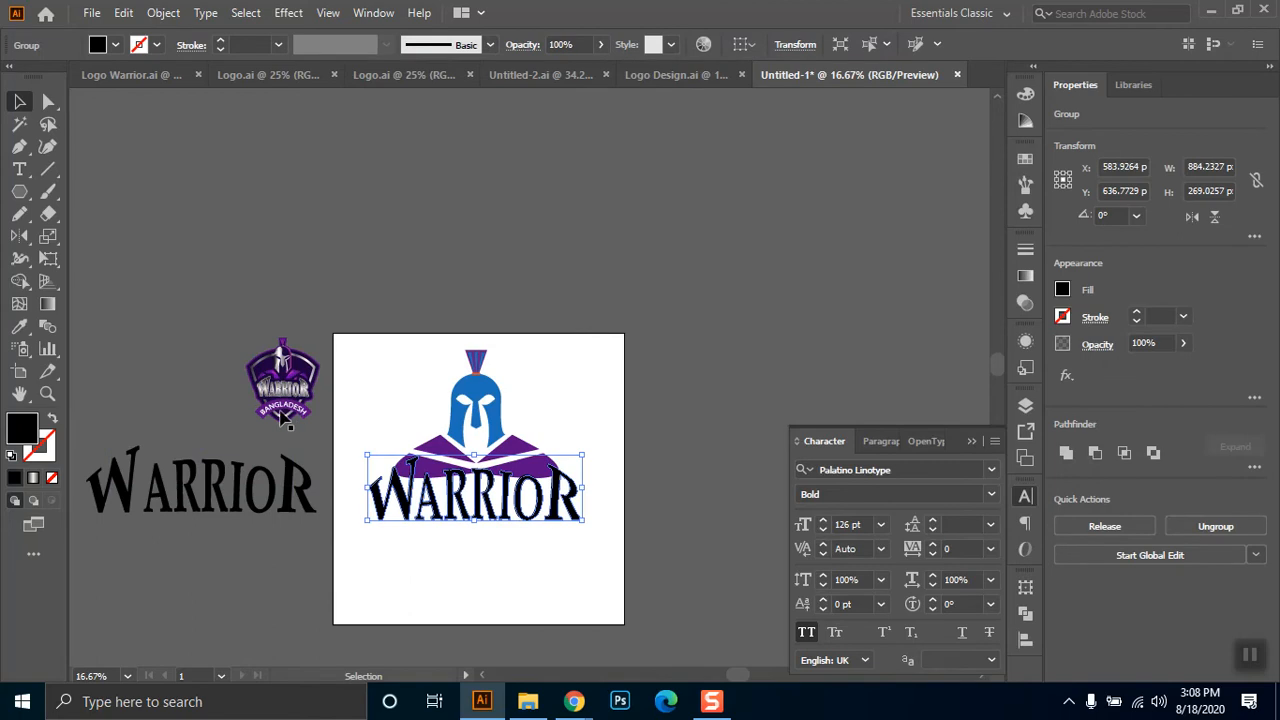
- Check the BANGLADESH lettering on the reference logo and add a new text object reading BANGLADESH beside it
{"action": "left_click", "coordinate": [47, 393]}
{"action": "left_click_drag", "start_coordinate": [228, 324], "coordinate": [338, 432]}
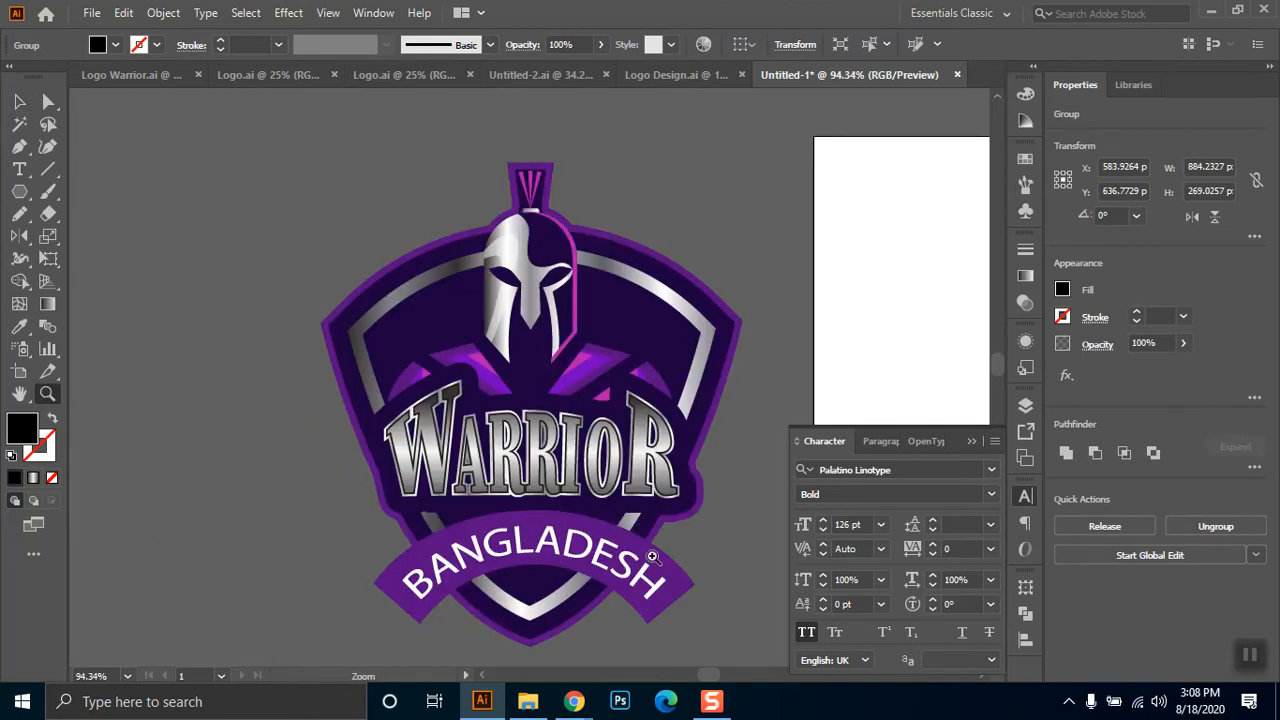
{"action": "left_click", "coordinate": [19, 101]}
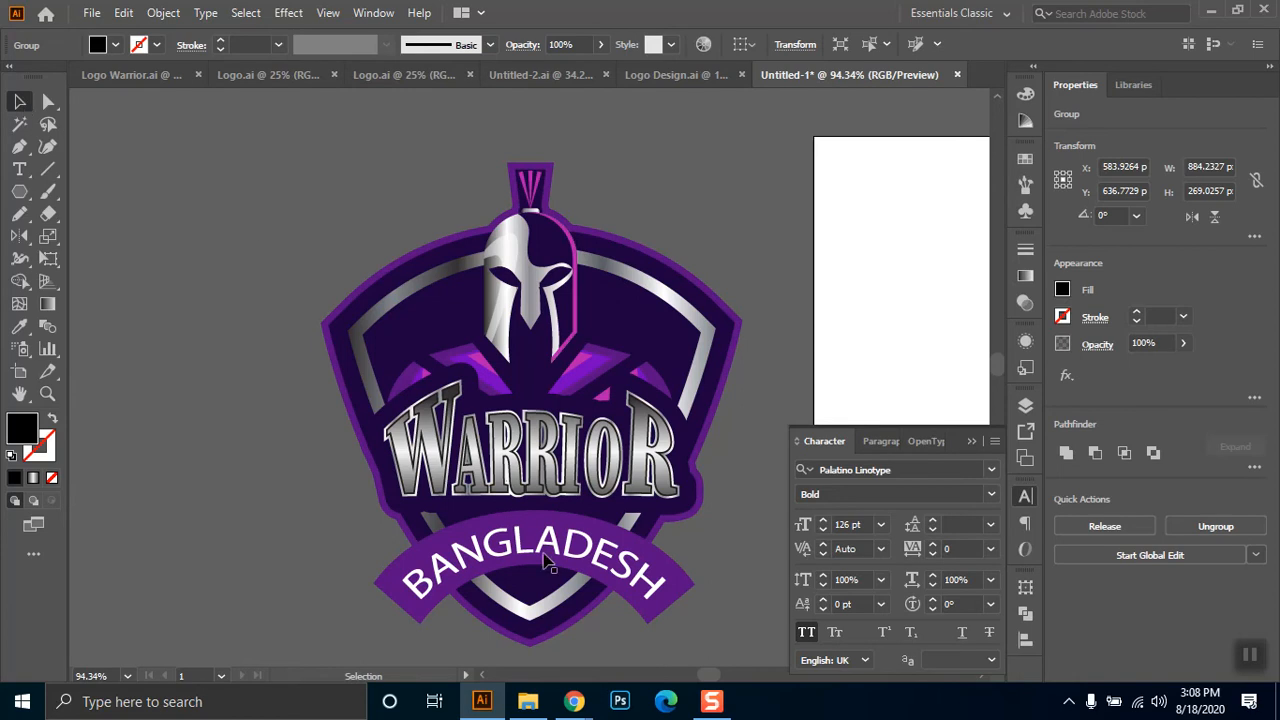
{"action": "left_click", "coordinate": [549, 556]}
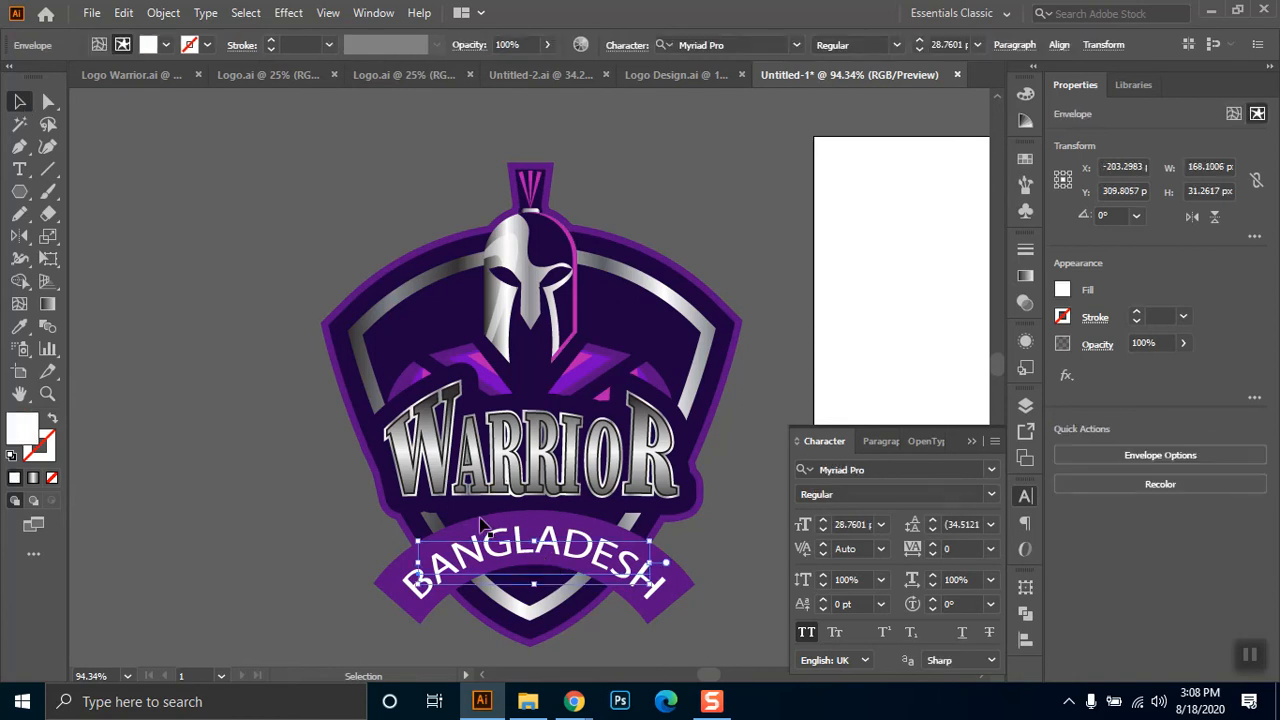
{"action": "left_click", "coordinate": [197, 335]}
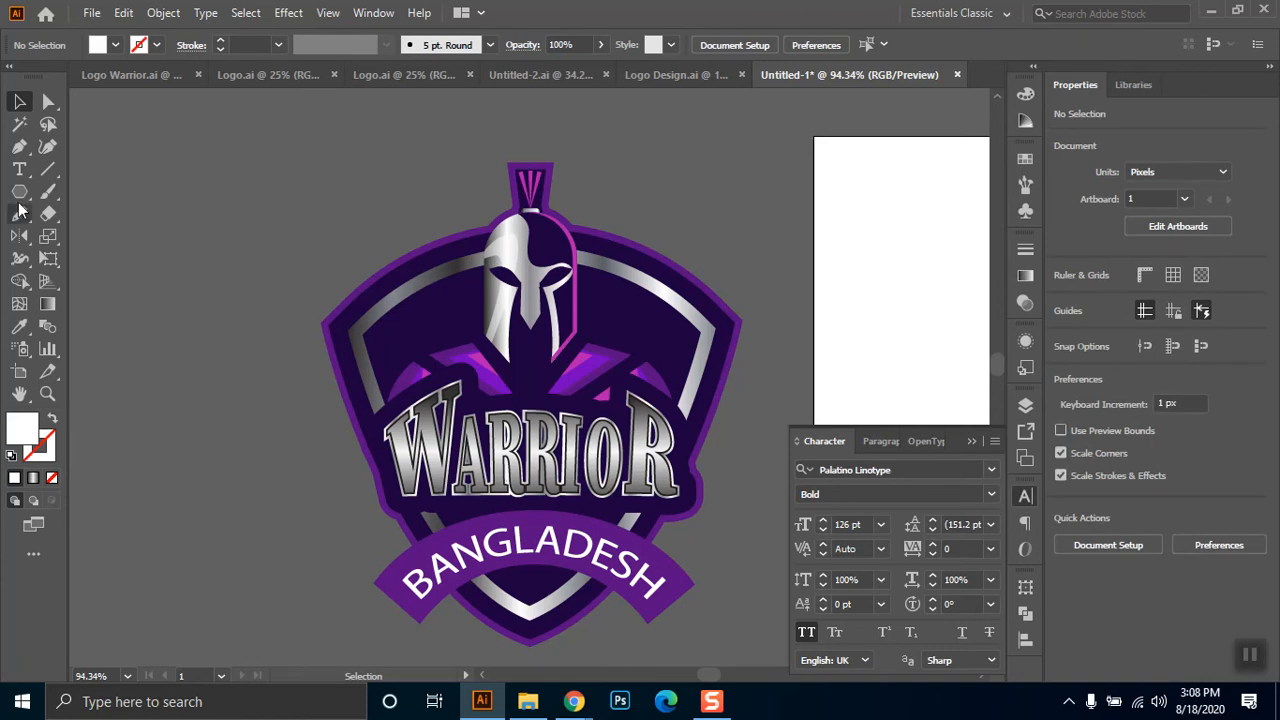
{"action": "left_click", "coordinate": [19, 169]}
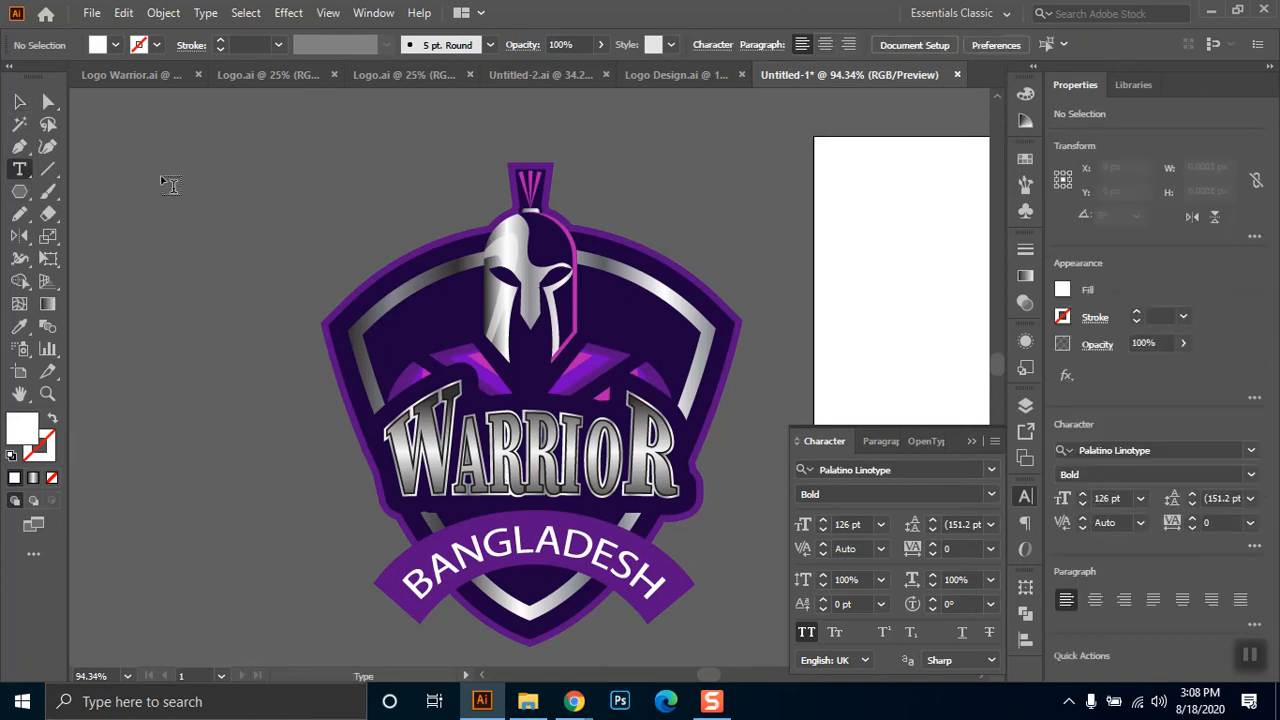
{"action": "left_click", "coordinate": [166, 180]}
{"action": "type", "text": "BANGLADE"}
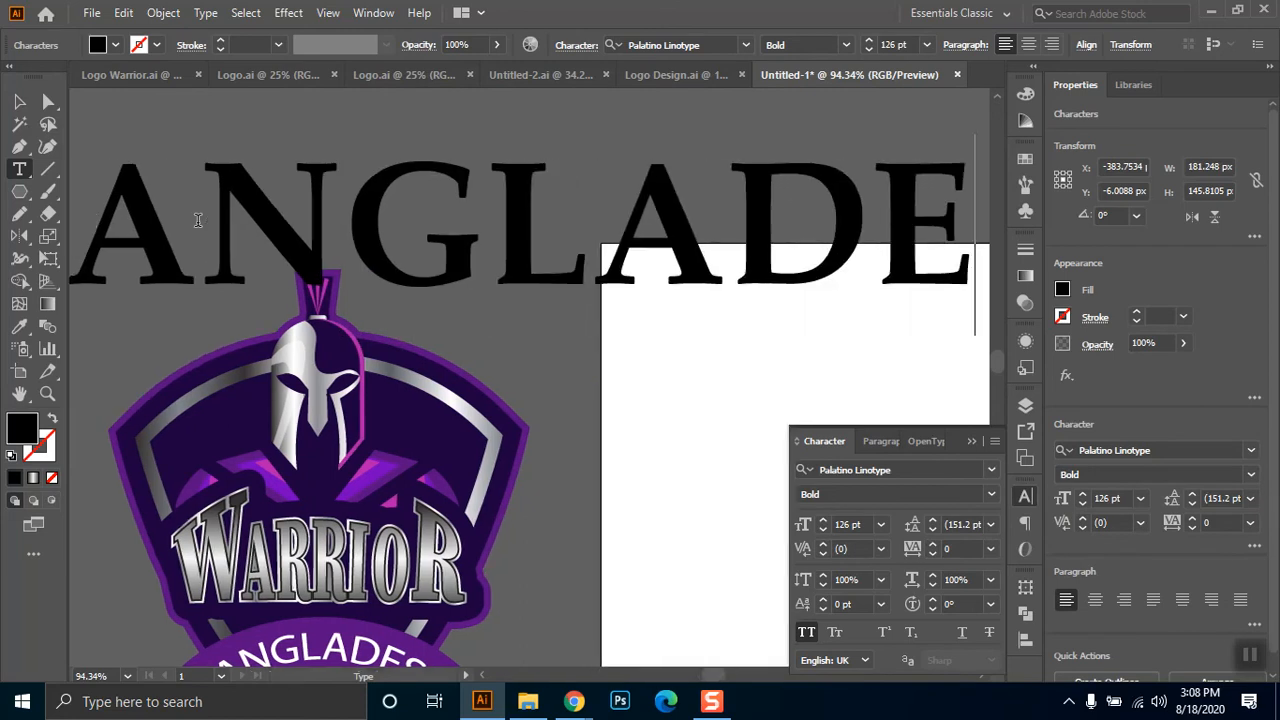
{"action": "type", "text": "SH"}
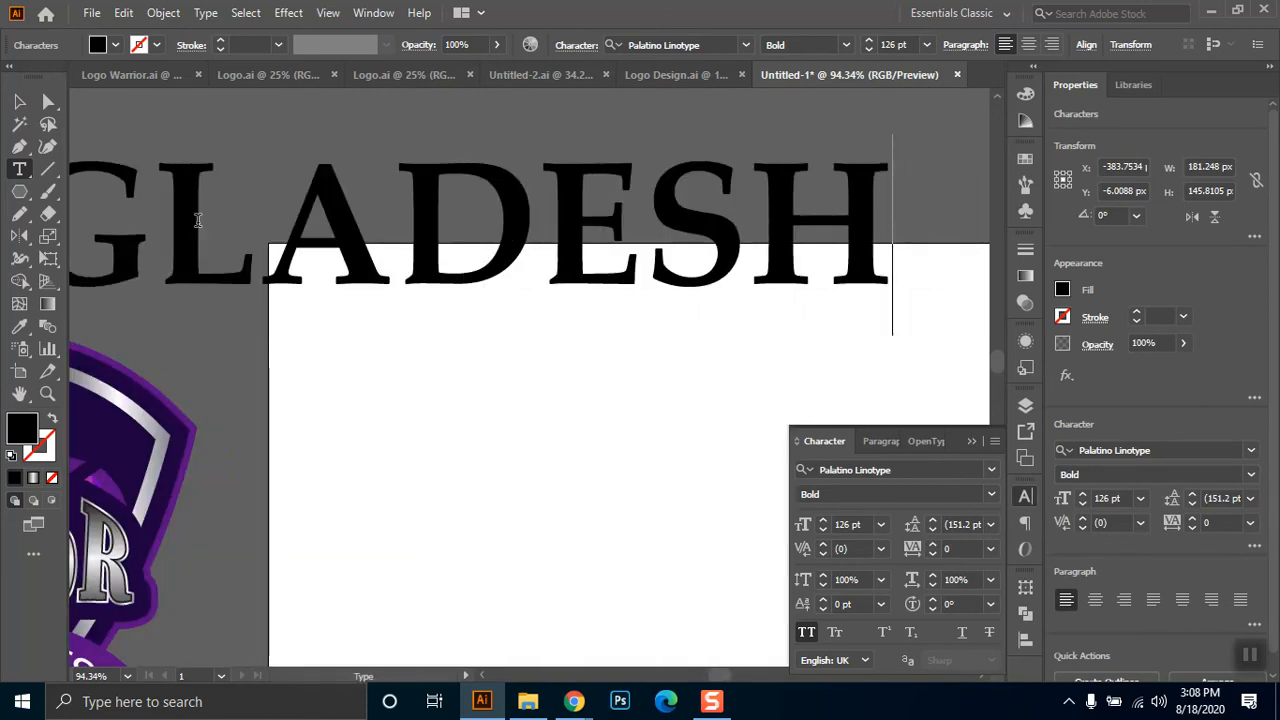
- Set the new BANGLADESH text to 60 pt and place it in the artboard's upper-left corner
{"action": "key", "text": "ctrl+a"}
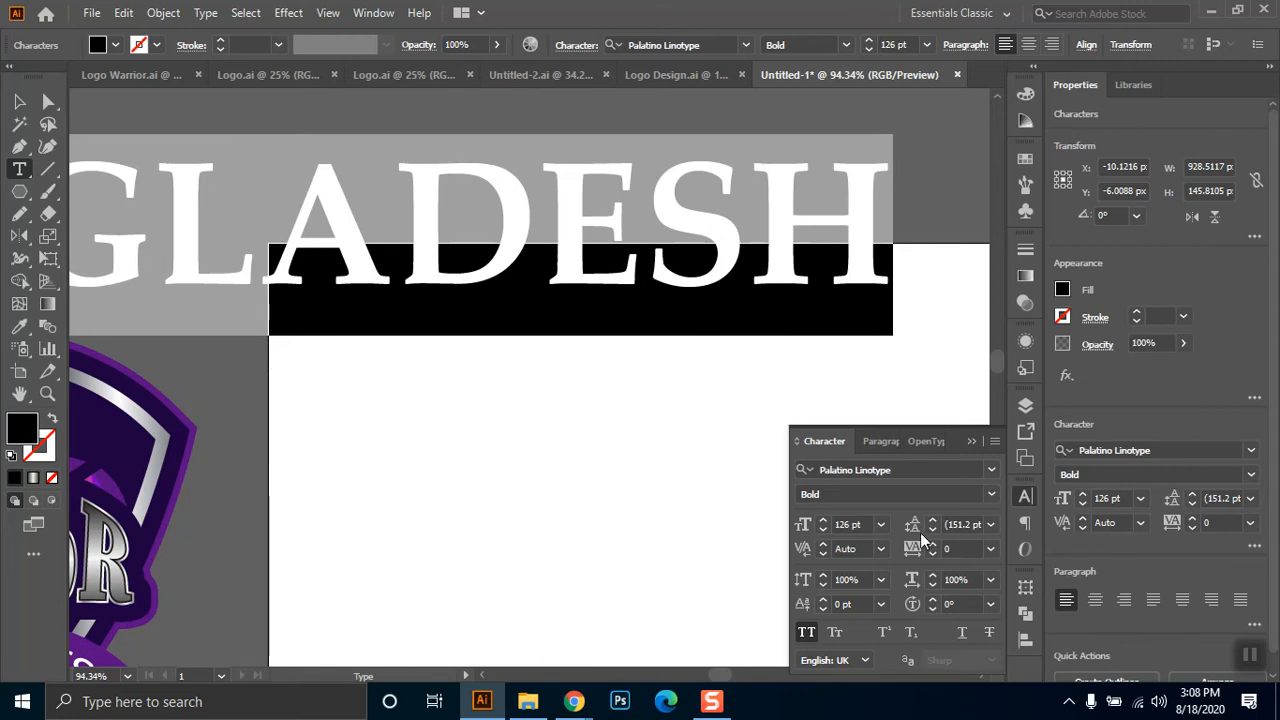
{"action": "left_click", "coordinate": [880, 524]}
{"action": "left_click", "coordinate": [906, 485]}
{"action": "key", "text": "Escape"}
{"action": "left_click_drag", "start_coordinate": [177, 271], "coordinate": [826, 334]}
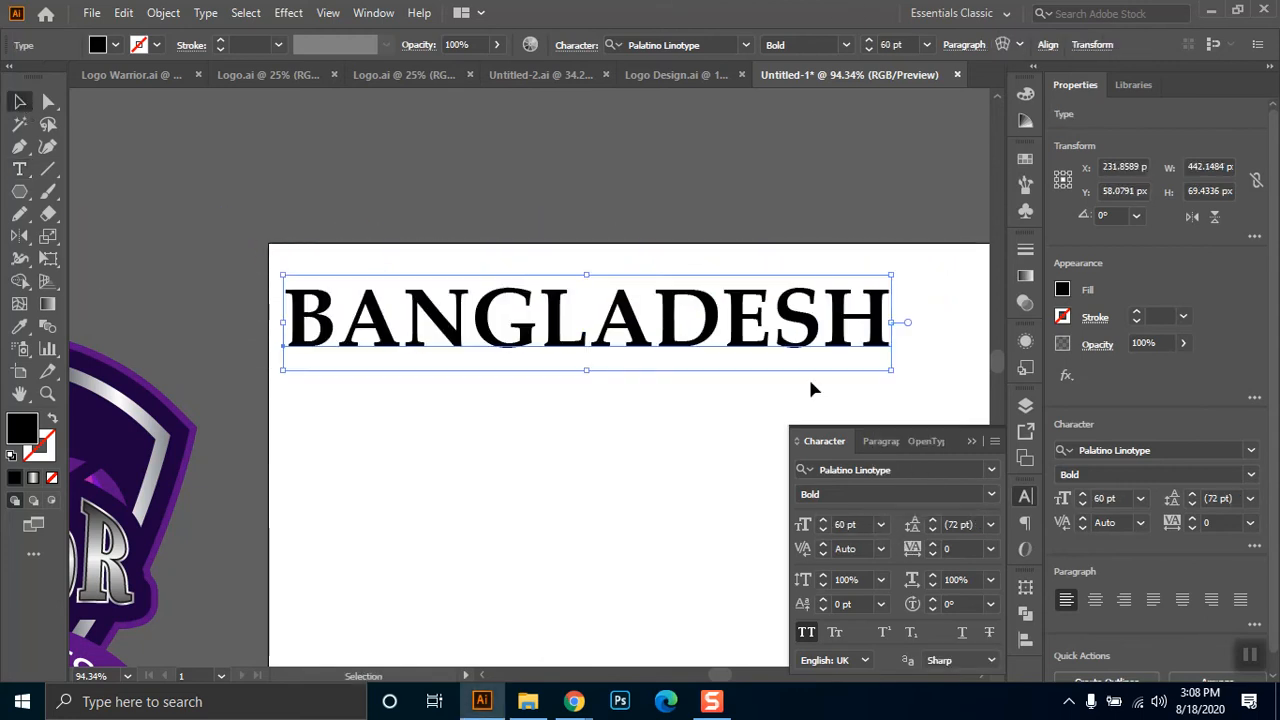
- Change the BANGLADESH text's font to Open Sans Bold
{"action": "left_click", "coordinate": [888, 468]}
{"action": "type", "text": "open"}
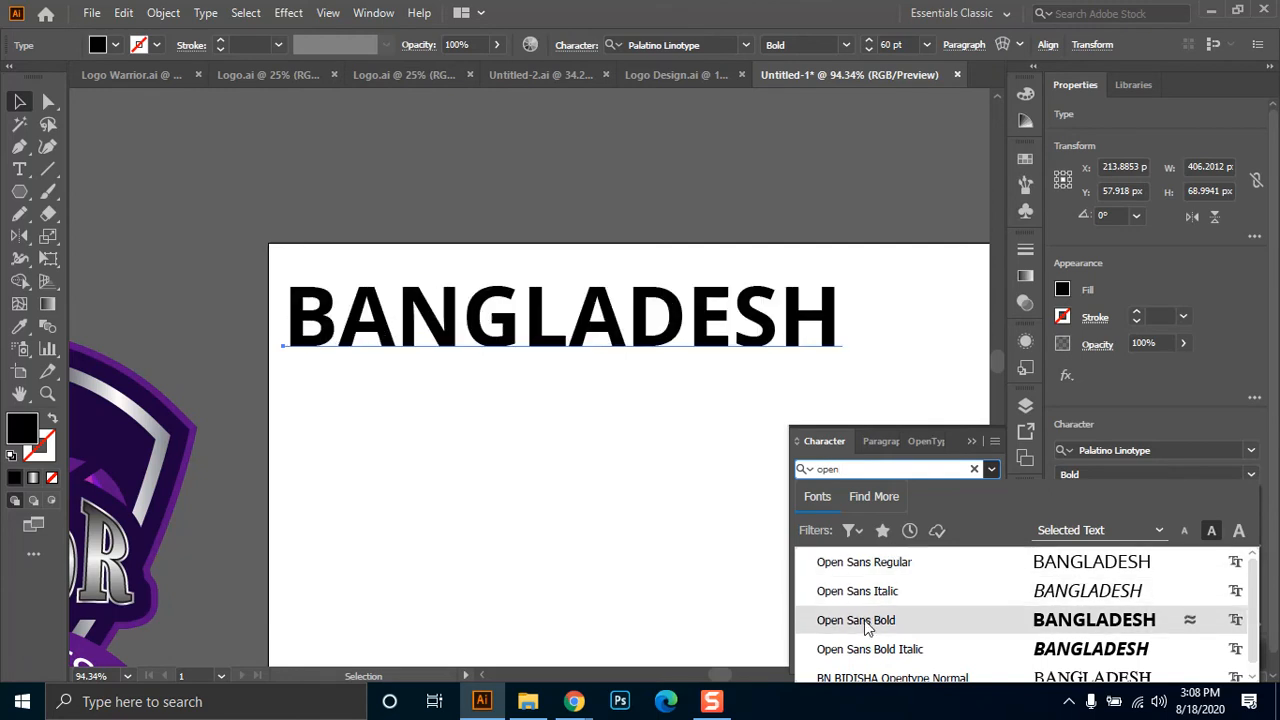
{"action": "left_click", "coordinate": [865, 622]}
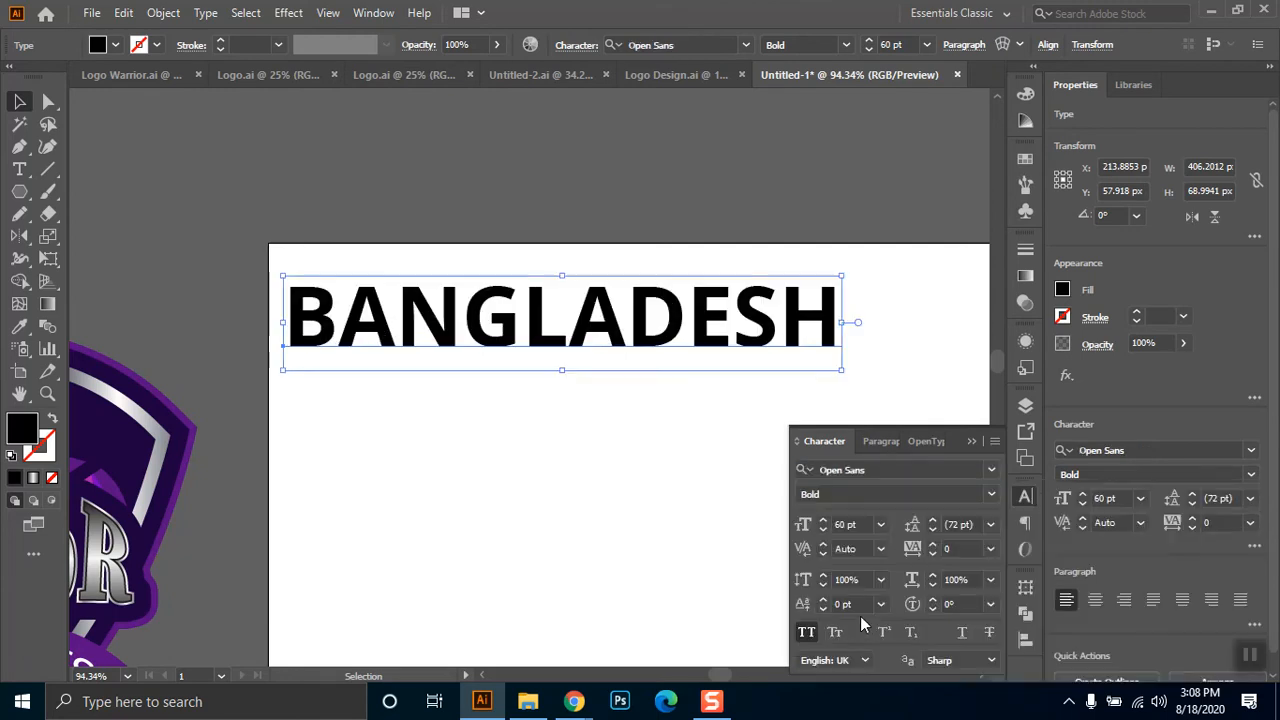
{"action": "left_click", "coordinate": [605, 465]}
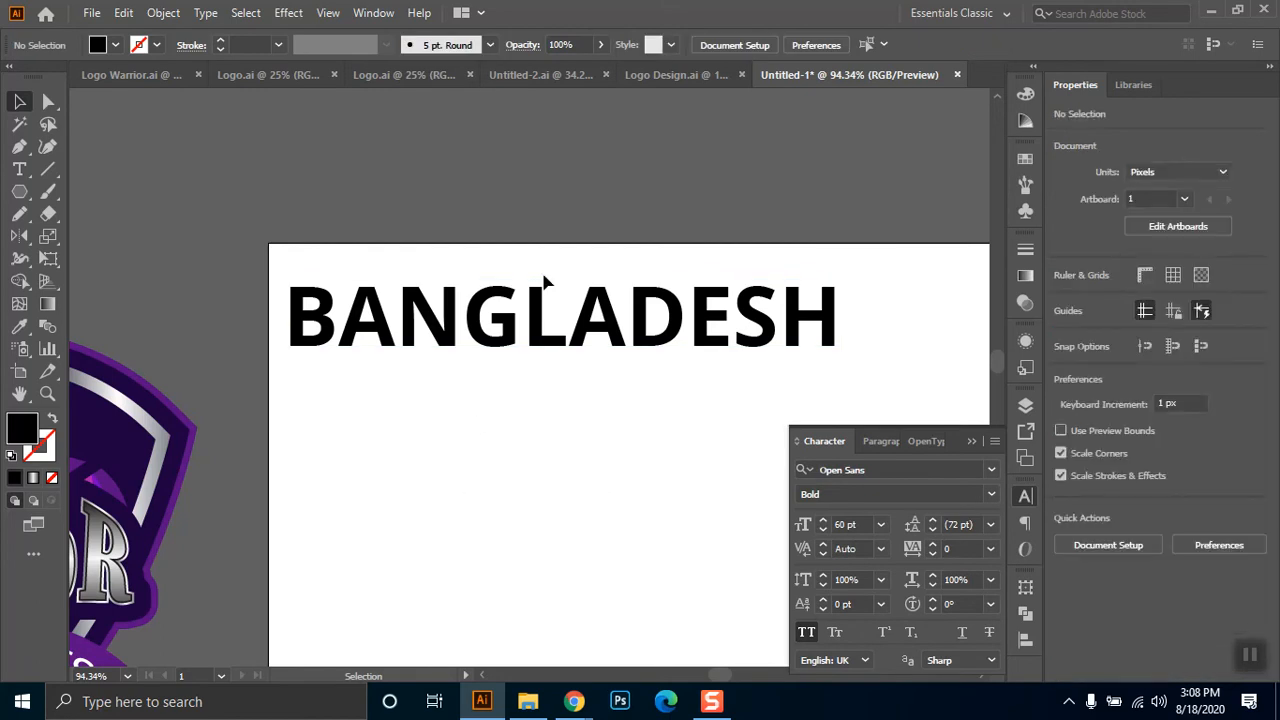
- Try a horizontal Arc envelope warp with a -2% bend on the BANGLADESH text
{"action": "left_click", "coordinate": [535, 315]}
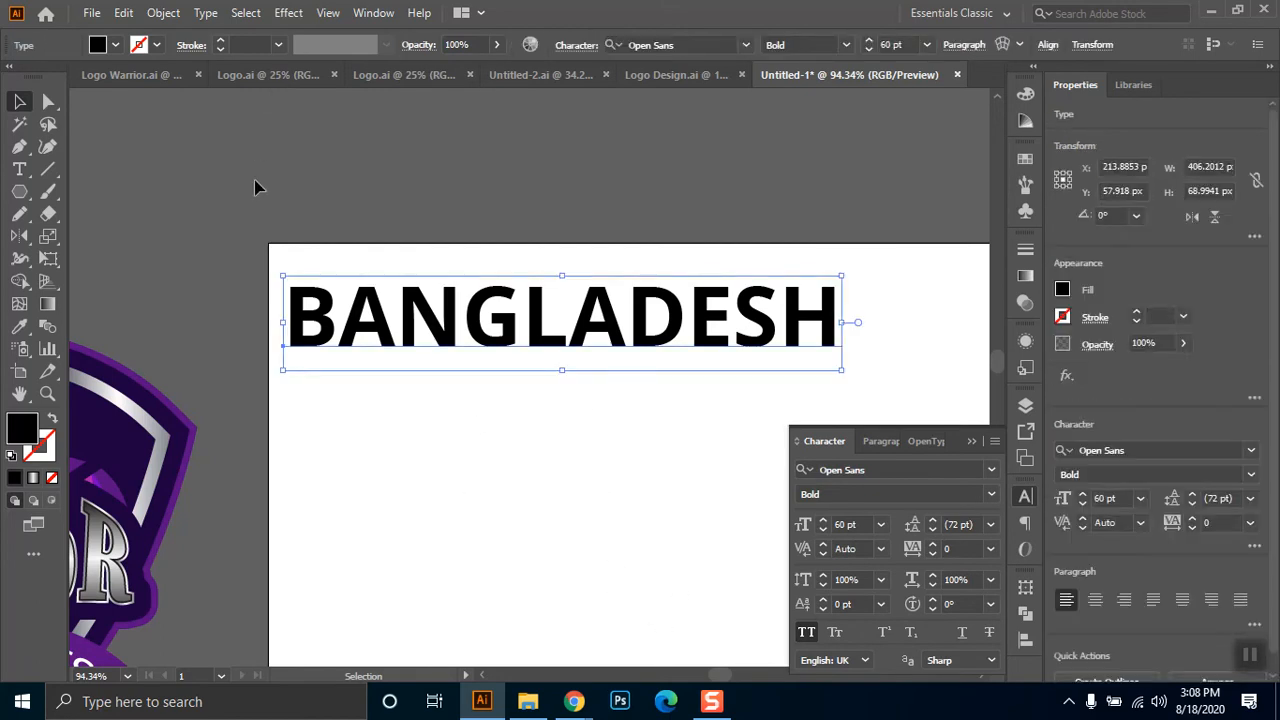
{"action": "left_click", "coordinate": [160, 13]}
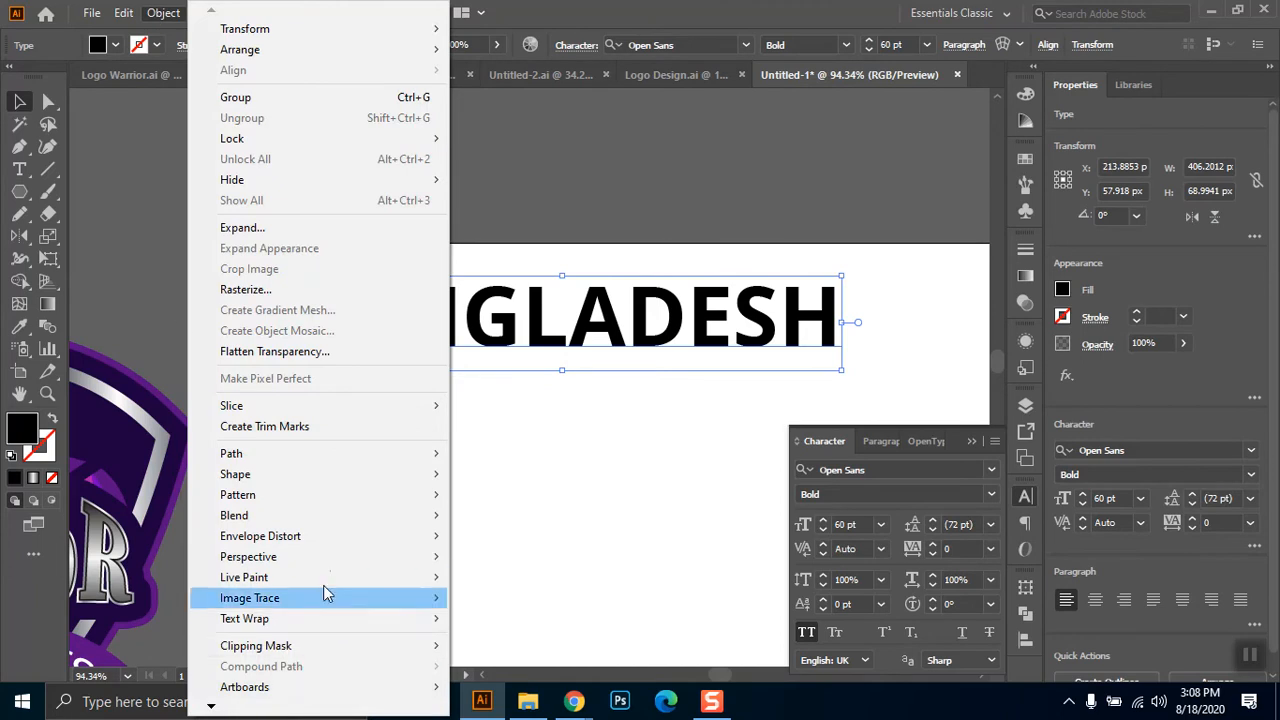
{"action": "mouse_move", "coordinate": [311, 548]}
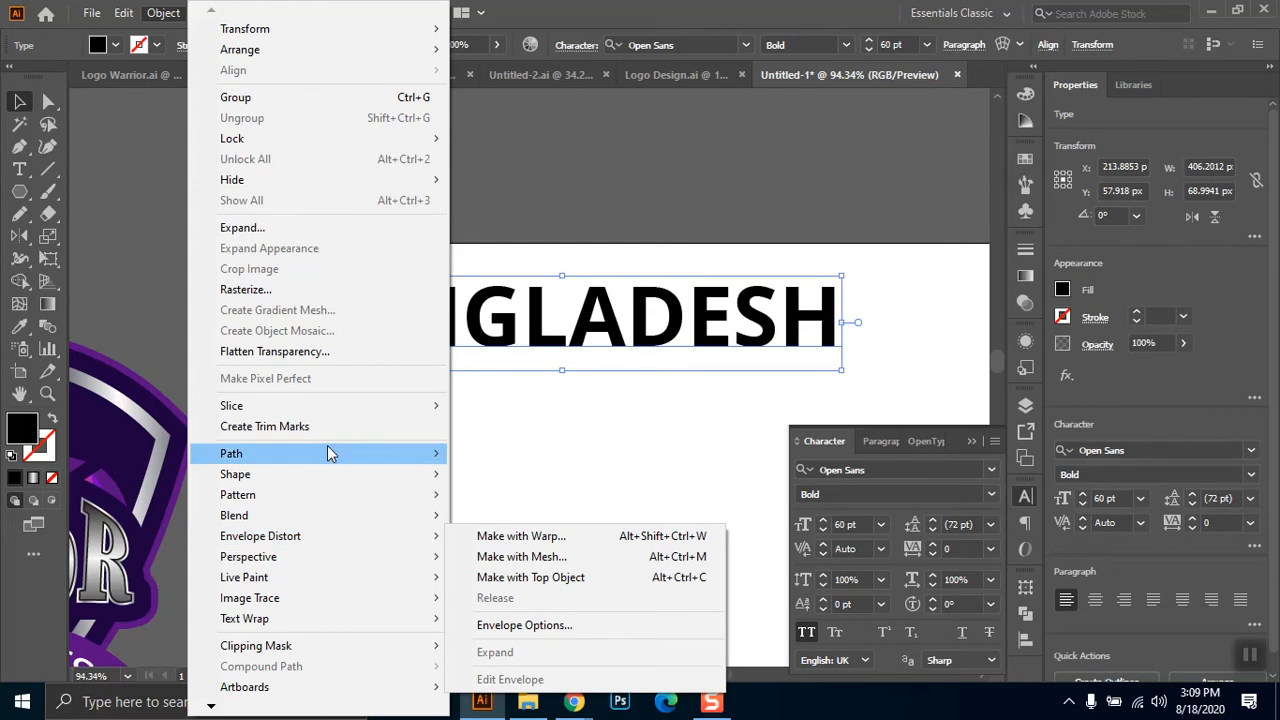
{"action": "left_click", "coordinate": [566, 543]}
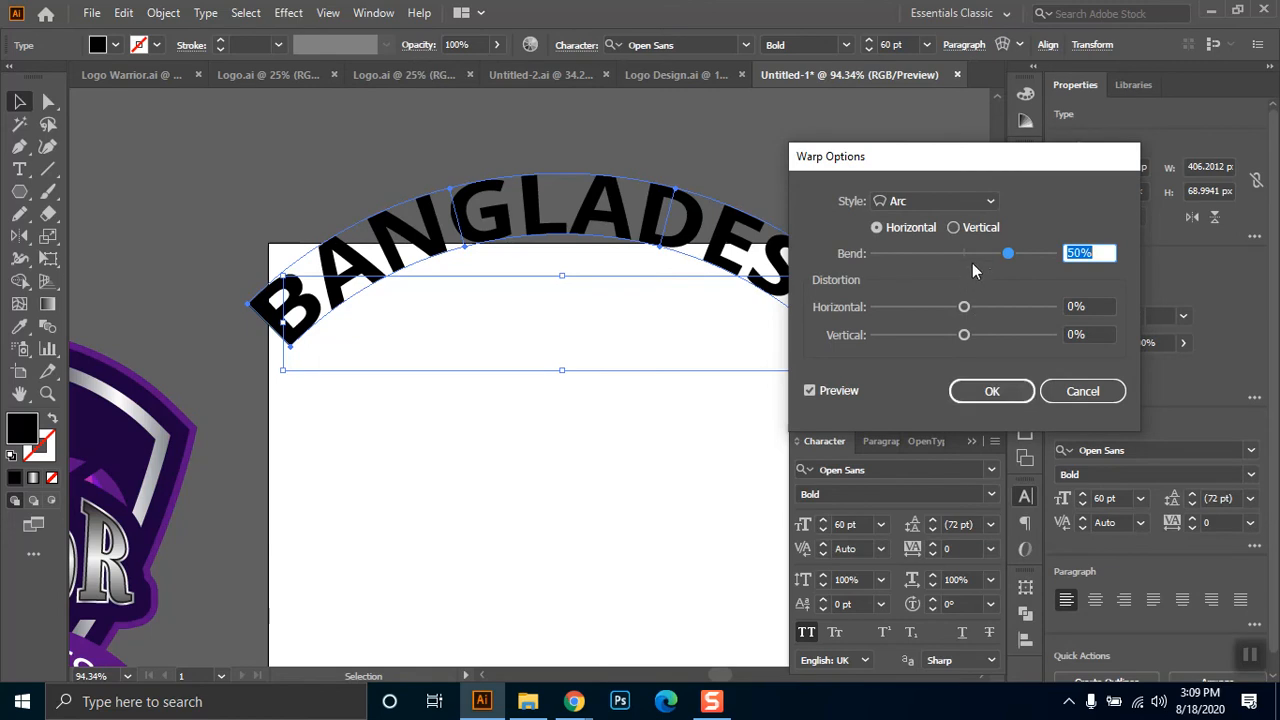
{"action": "left_click", "coordinate": [1023, 255]}
{"action": "left_click", "coordinate": [966, 256]}
{"action": "left_click", "coordinate": [1014, 257]}
{"action": "left_click", "coordinate": [963, 256]}
{"action": "left_click", "coordinate": [992, 396]}
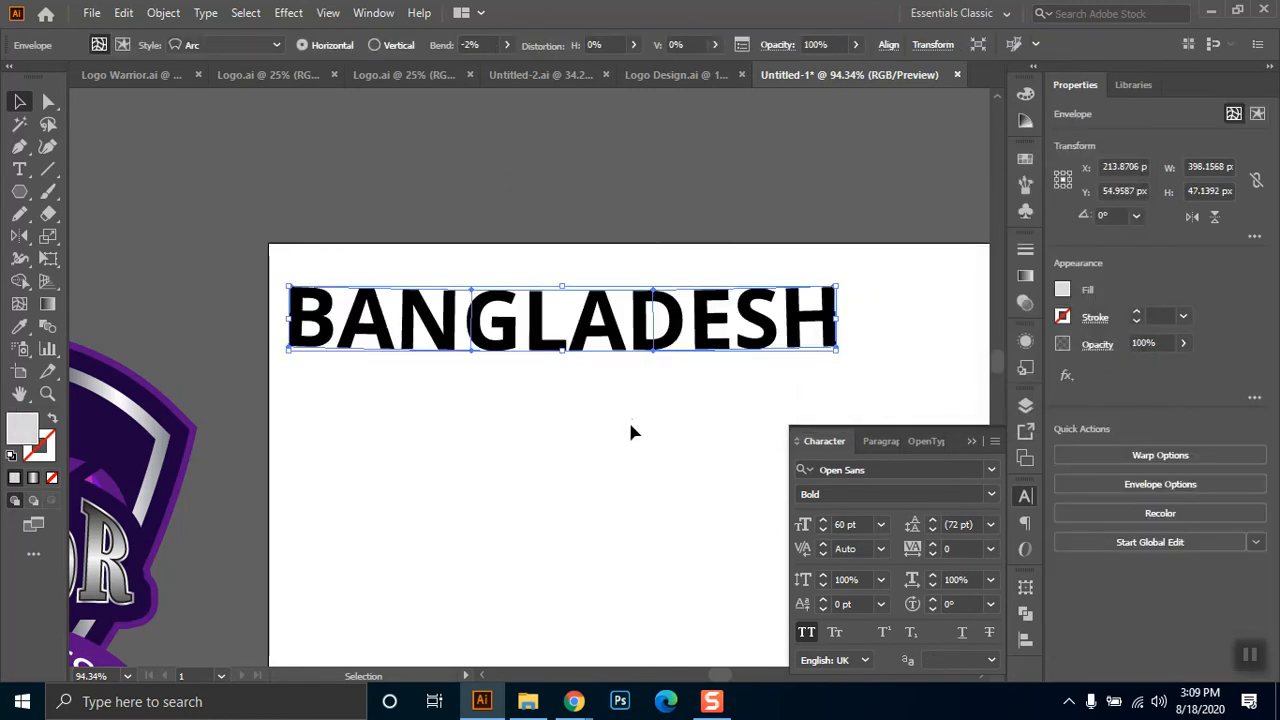
- Undo the envelope warp and the font change on the BANGLADESH text
{"action": "key", "text": "ctrl+z"}
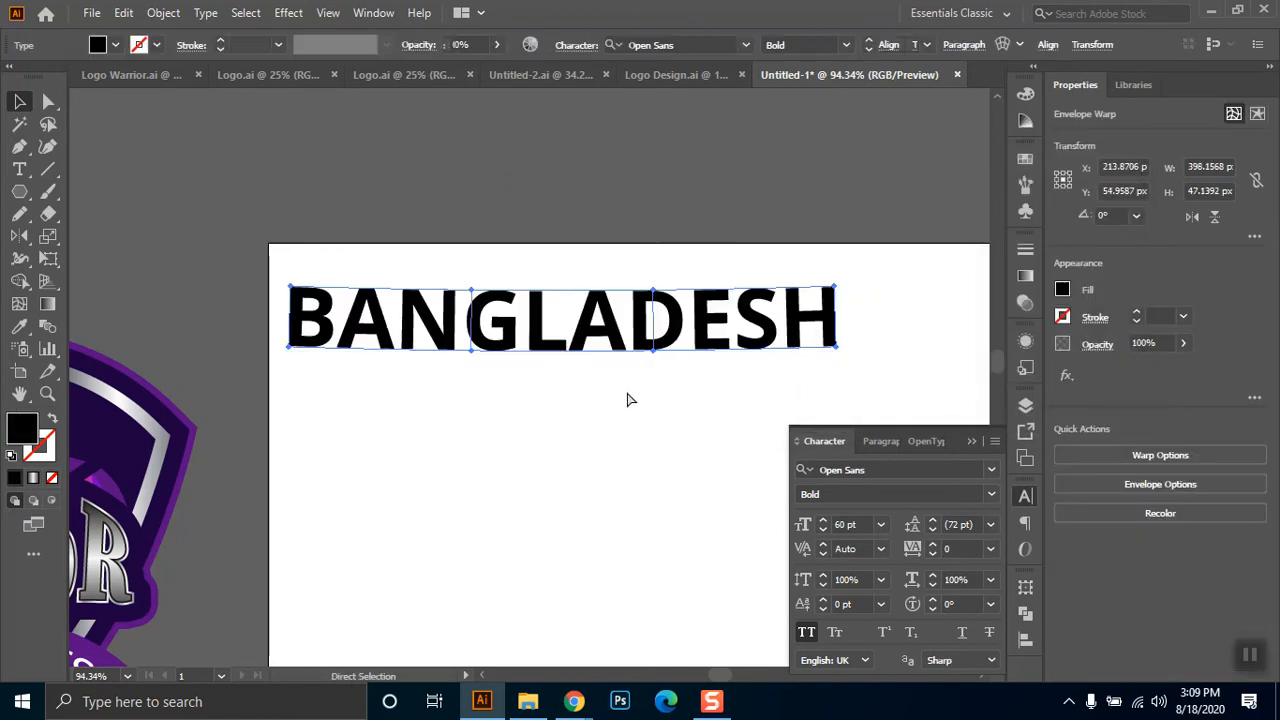
{"action": "left_click", "coordinate": [574, 428]}
{"action": "key", "text": "ctrl+z"}
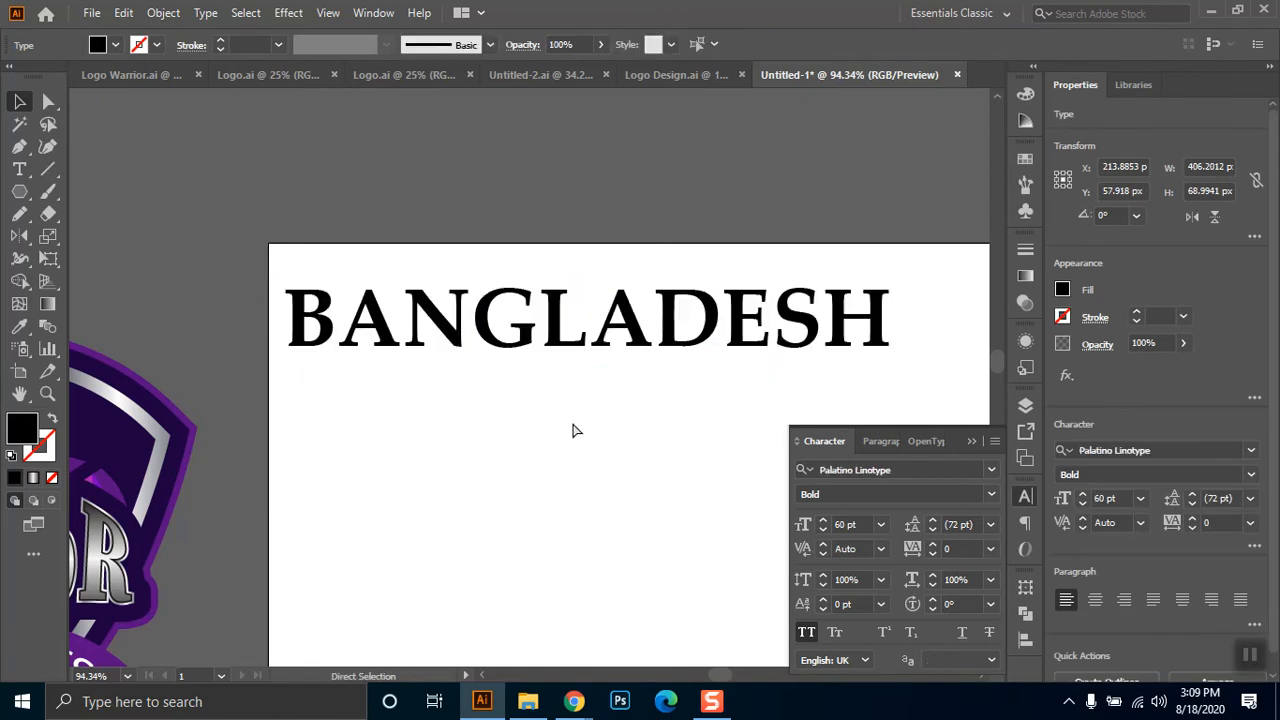
- Apply the Open Sans Bold font to the BANGLADESH text again
{"action": "left_click", "coordinate": [613, 333]}
{"action": "left_click", "coordinate": [855, 469]}
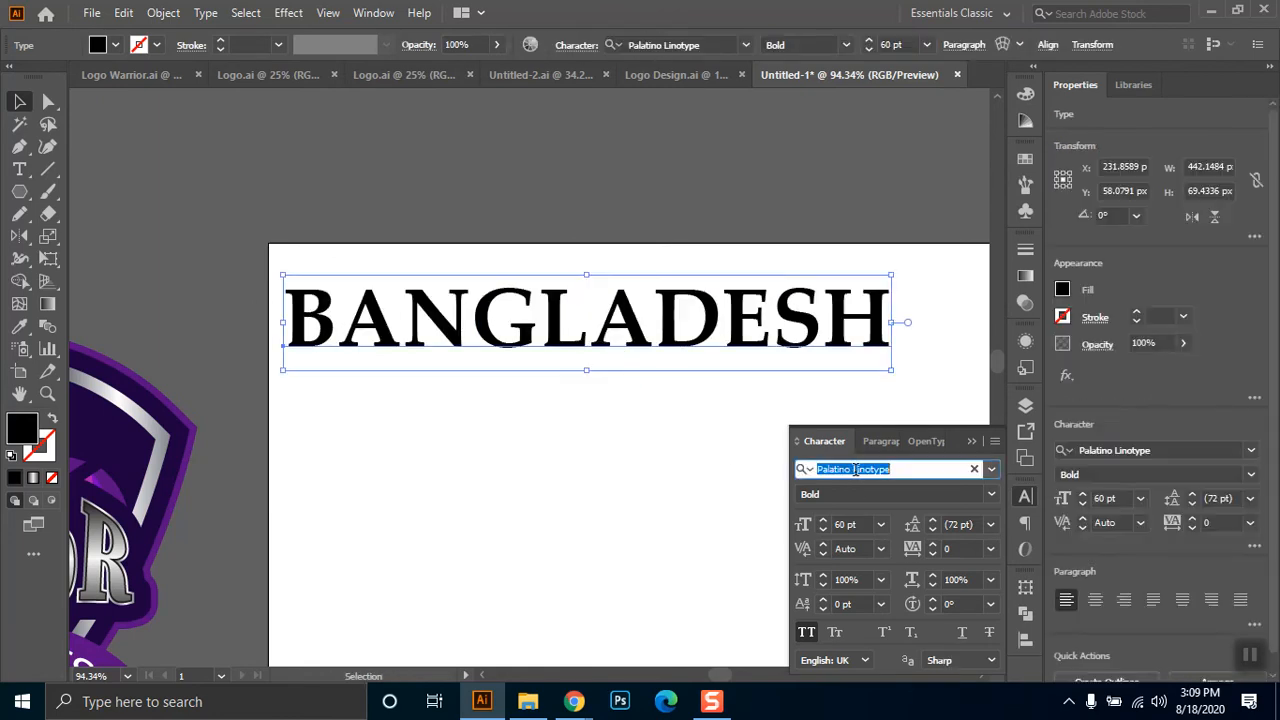
{"action": "type", "text": "open"}
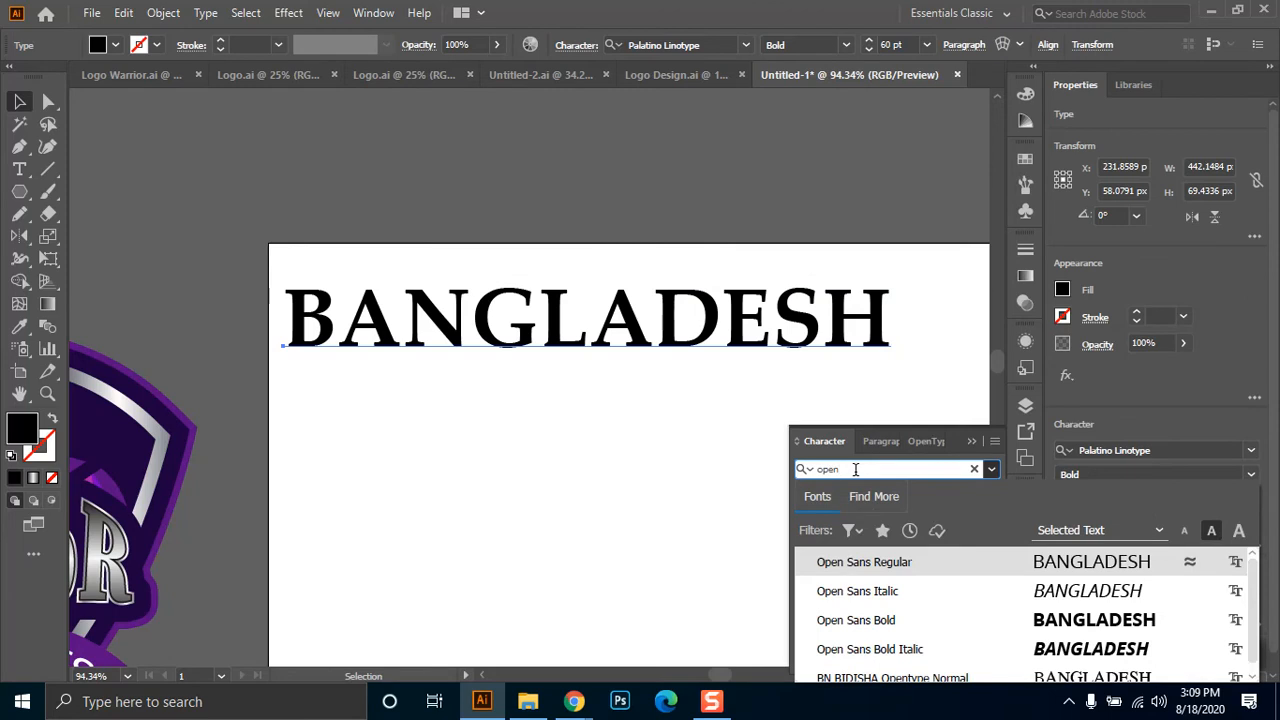
{"action": "left_click", "coordinate": [868, 621]}
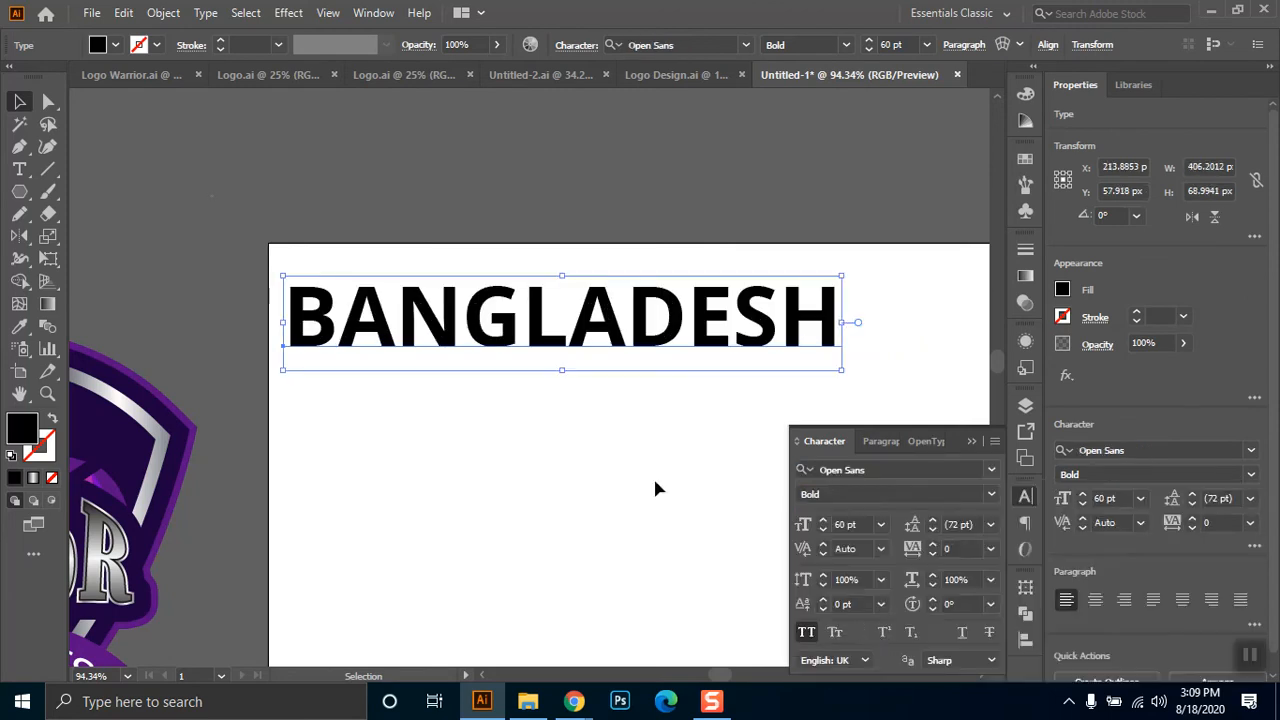
- Warp the BANGLADESH text into a horizontal Arc envelope with a 60% bend and 0% distortion
{"action": "left_click", "coordinate": [155, 13]}
{"action": "mouse_move", "coordinate": [302, 466]}
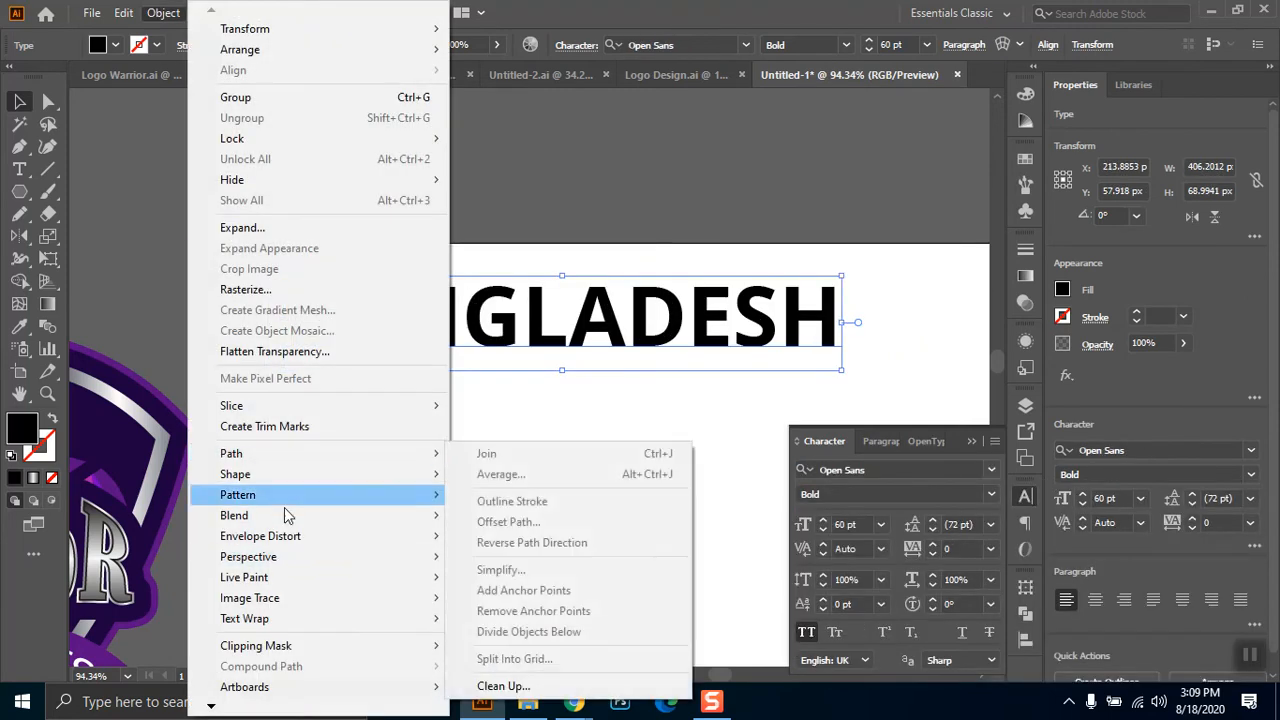
{"action": "left_click", "coordinate": [574, 543]}
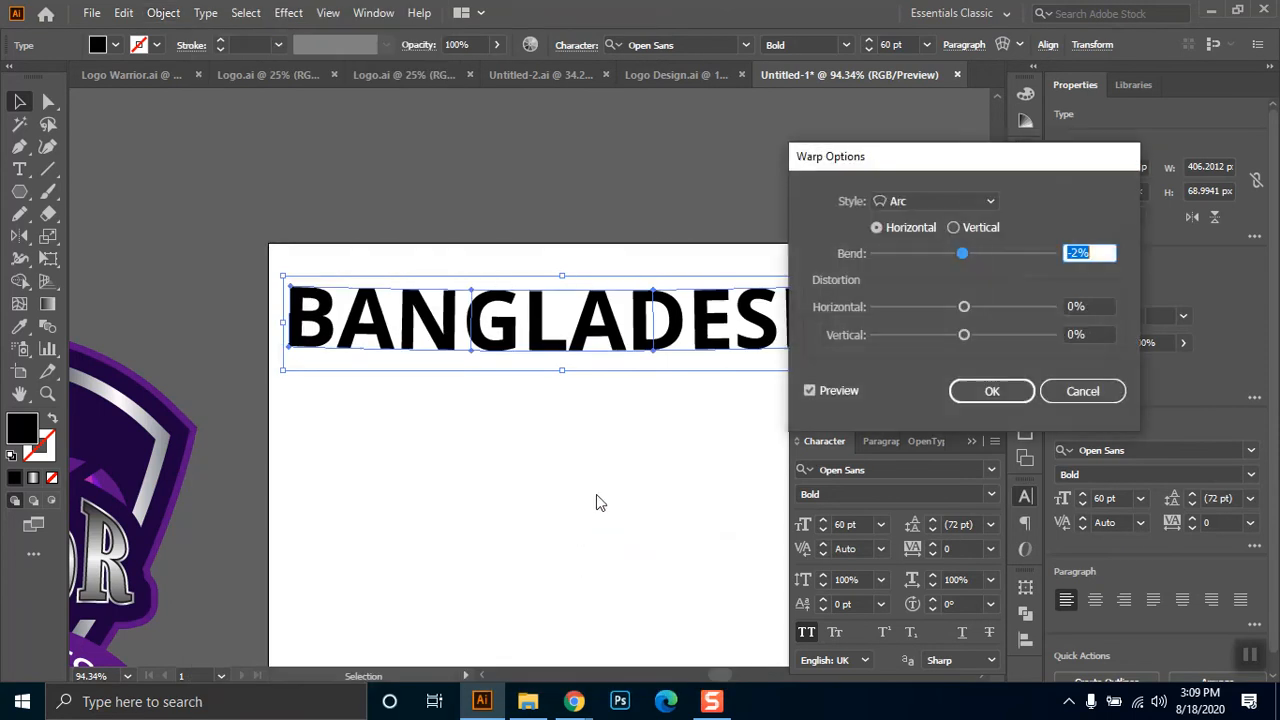
{"action": "left_click_drag", "start_coordinate": [980, 254], "coordinate": [997, 254]}
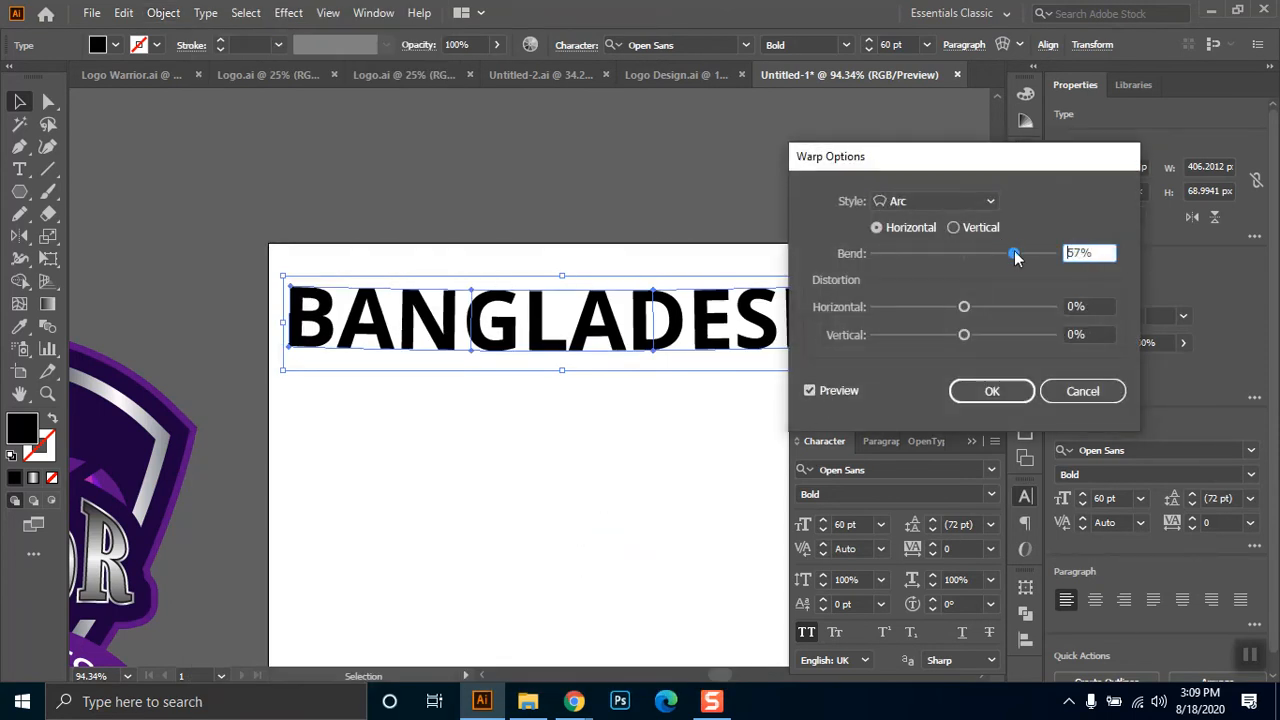
{"action": "left_click_drag", "start_coordinate": [1100, 254], "coordinate": [1022, 258]}
{"action": "type", "text": "60"}
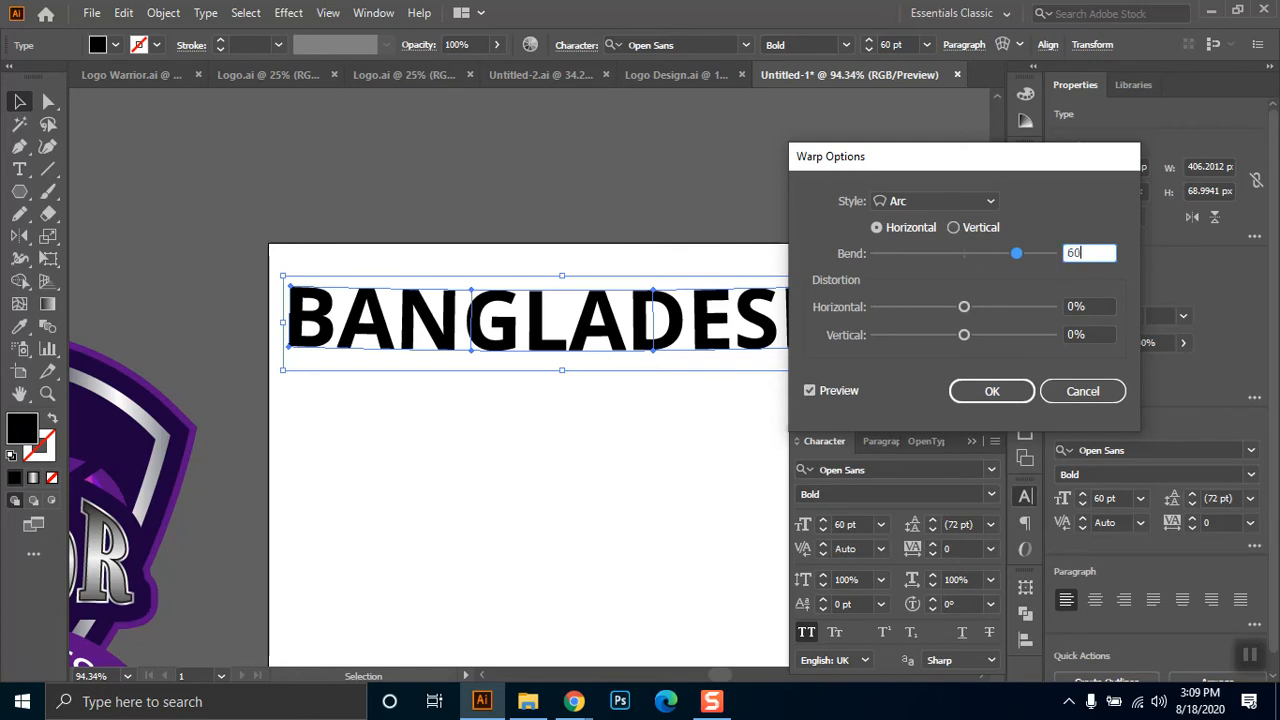
{"action": "left_click", "coordinate": [1085, 304]}
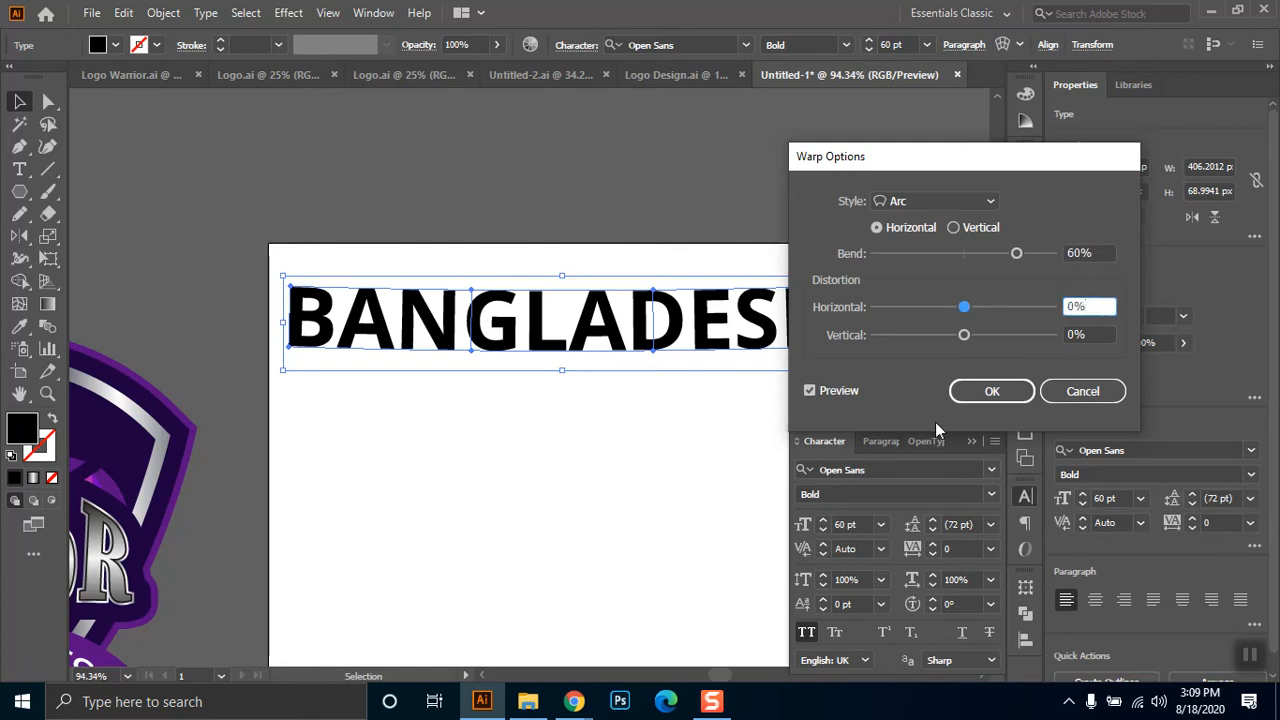
{"action": "left_click", "coordinate": [986, 201]}
{"action": "left_click", "coordinate": [925, 228]}
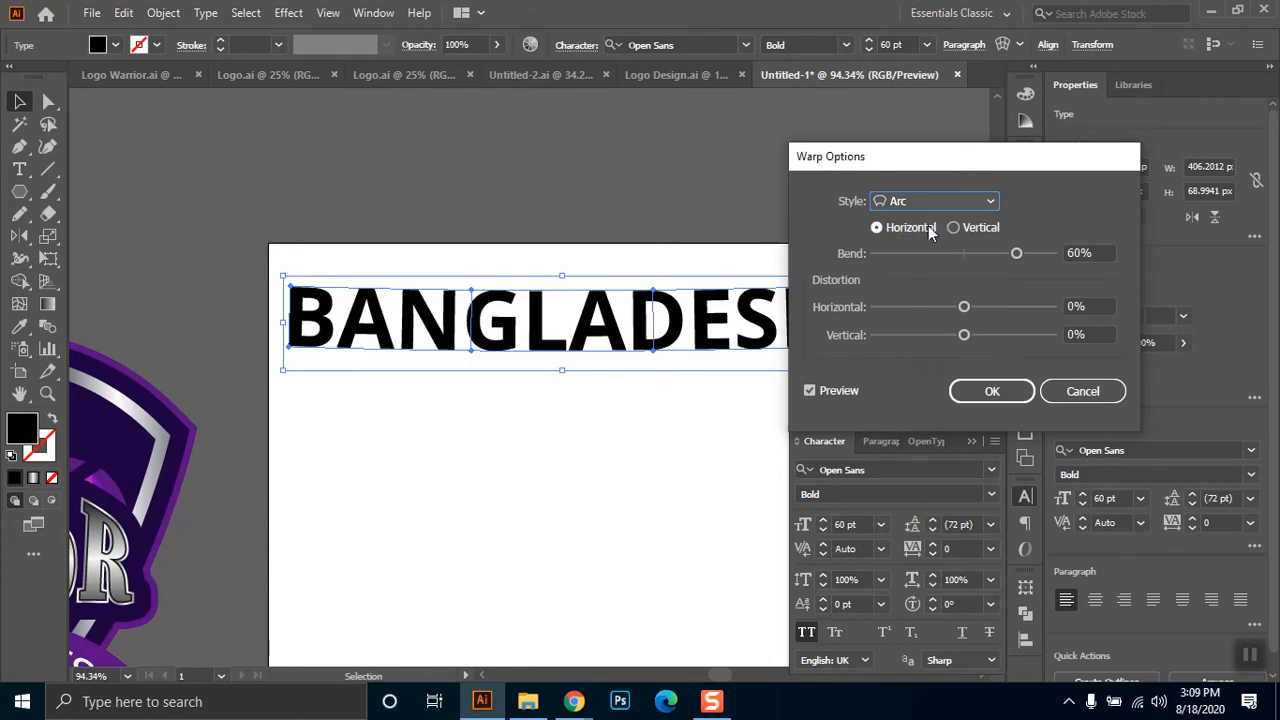
{"action": "left_click", "coordinate": [823, 394]}
{"action": "left_click", "coordinate": [834, 392]}
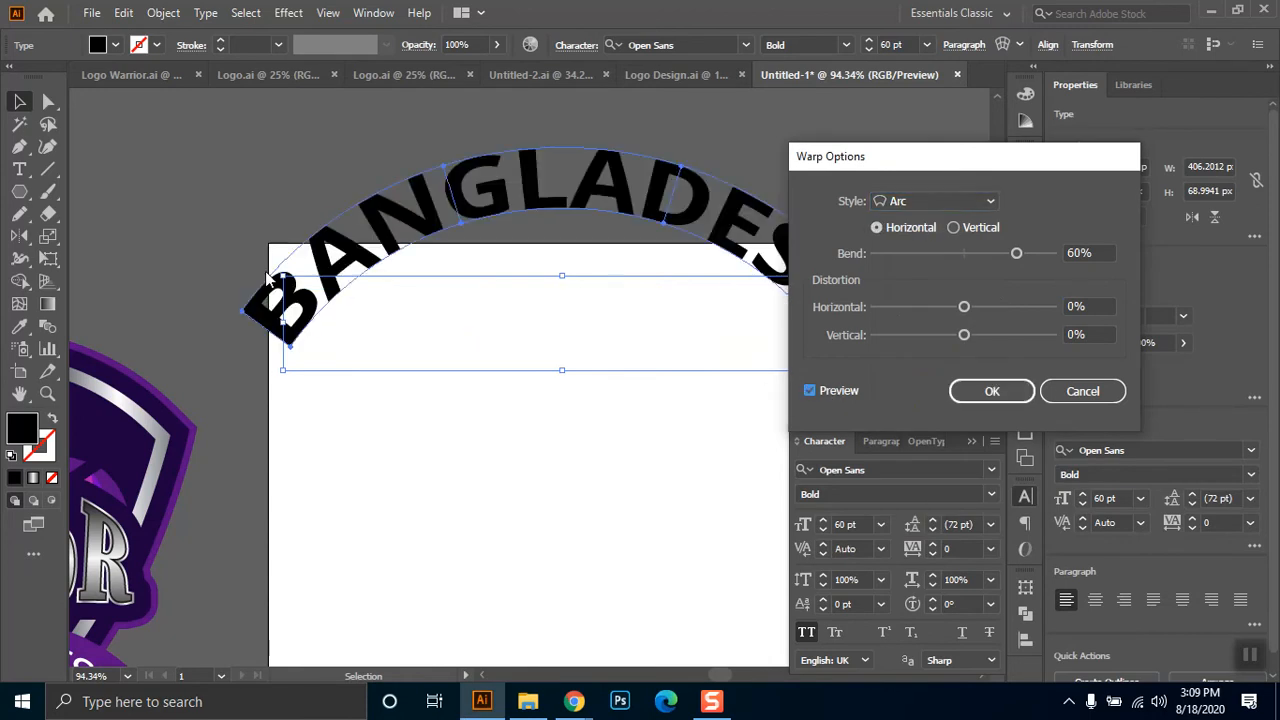
{"action": "left_click", "coordinate": [975, 391]}
{"action": "left_click", "coordinate": [589, 385]}
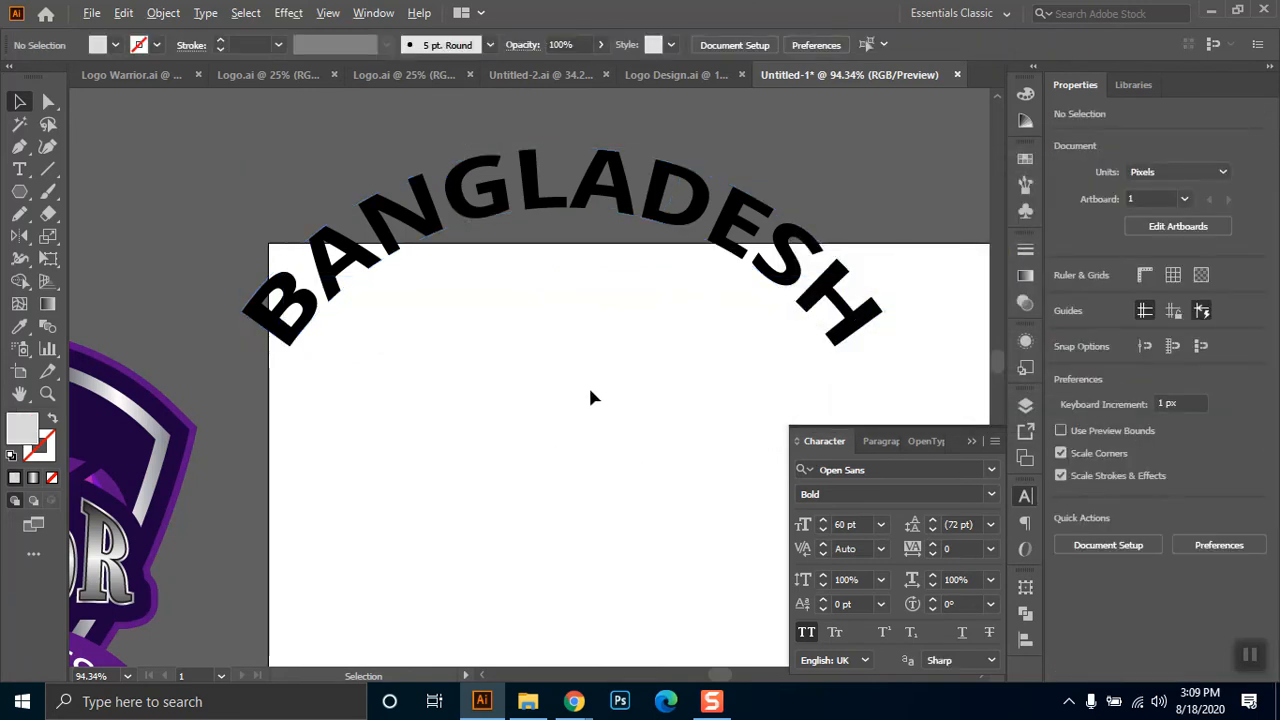
- Move the arched BANGLADESH text directly below the left part of the WARRIOR lettering, undoing the last adjustment
{"action": "scroll", "coordinate": [588, 384], "scroll_direction": "down", "scroll_amount": 1}
{"action": "left_click_drag", "start_coordinate": [642, 455], "coordinate": [507, 251]}
{"action": "left_click_drag", "start_coordinate": [590, 130], "coordinate": [665, 572]}
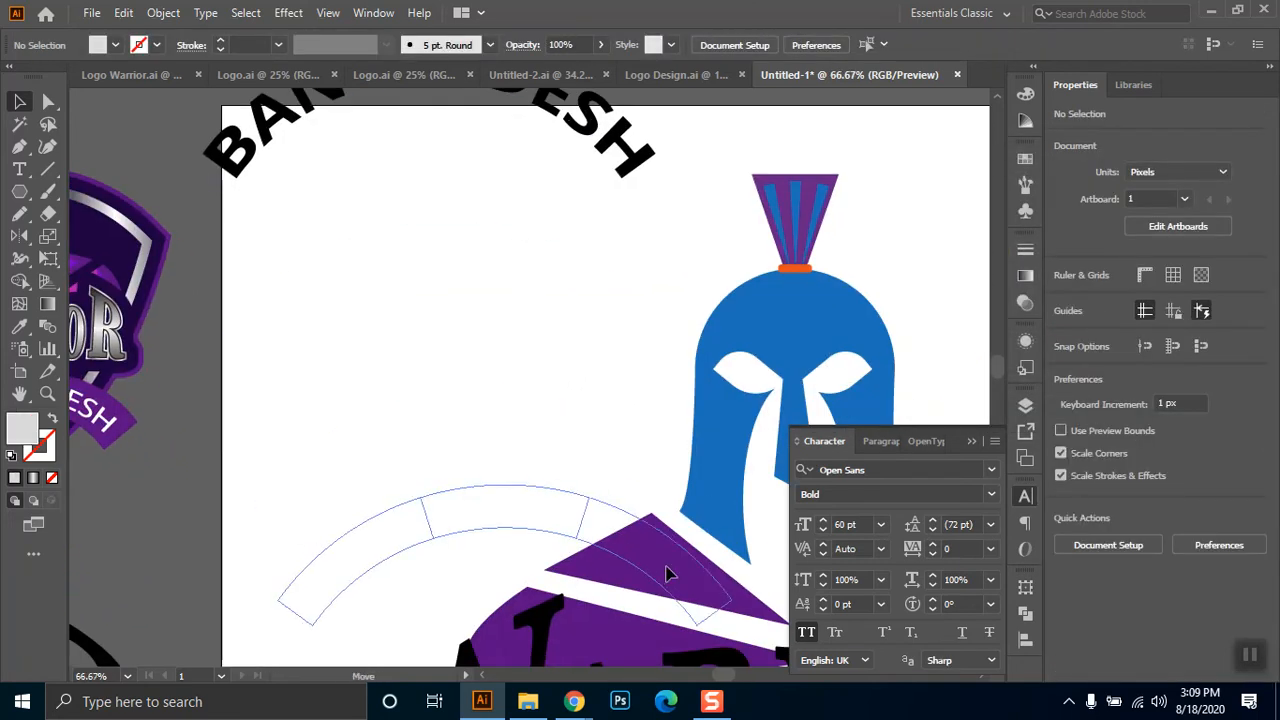
{"action": "left_click_drag", "start_coordinate": [629, 400], "coordinate": [475, 165]}
{"action": "scroll", "coordinate": [474, 333], "scroll_direction": "down", "scroll_amount": 1}
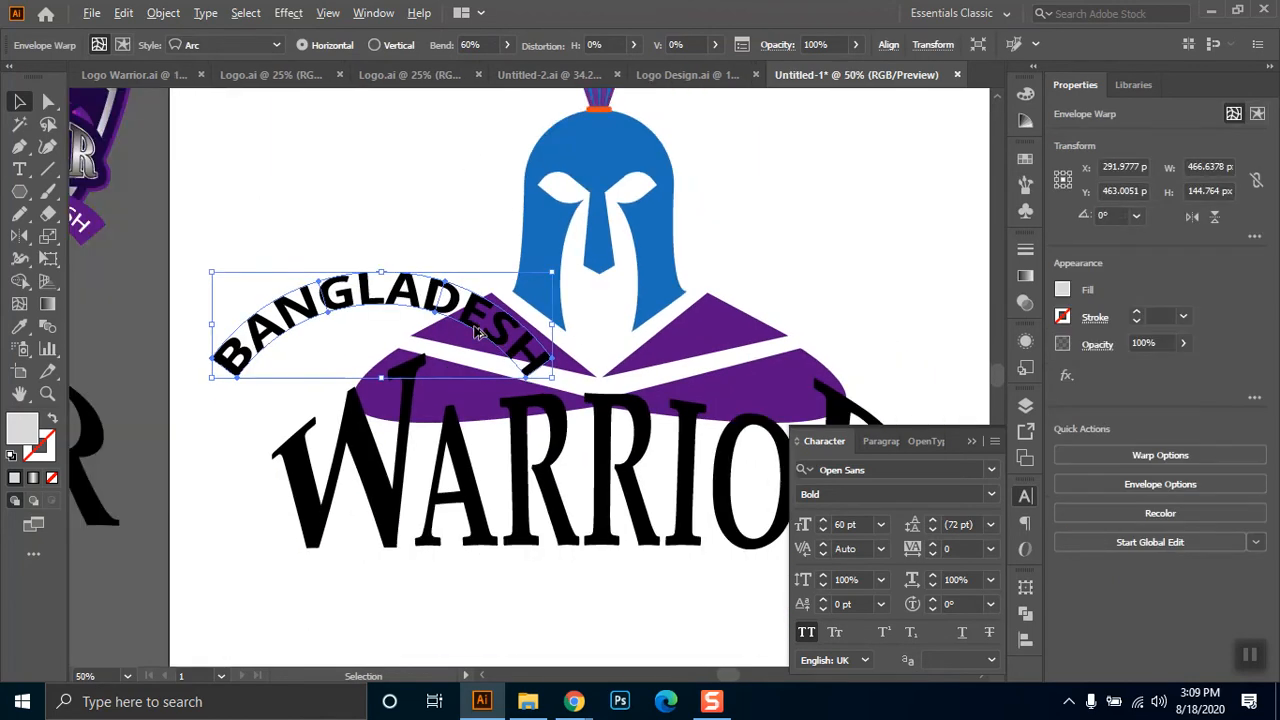
{"action": "left_click_drag", "start_coordinate": [564, 277], "coordinate": [615, 313]}
{"action": "left_click_drag", "start_coordinate": [518, 345], "coordinate": [786, 330]}
{"action": "key", "text": "ctrl+z"}
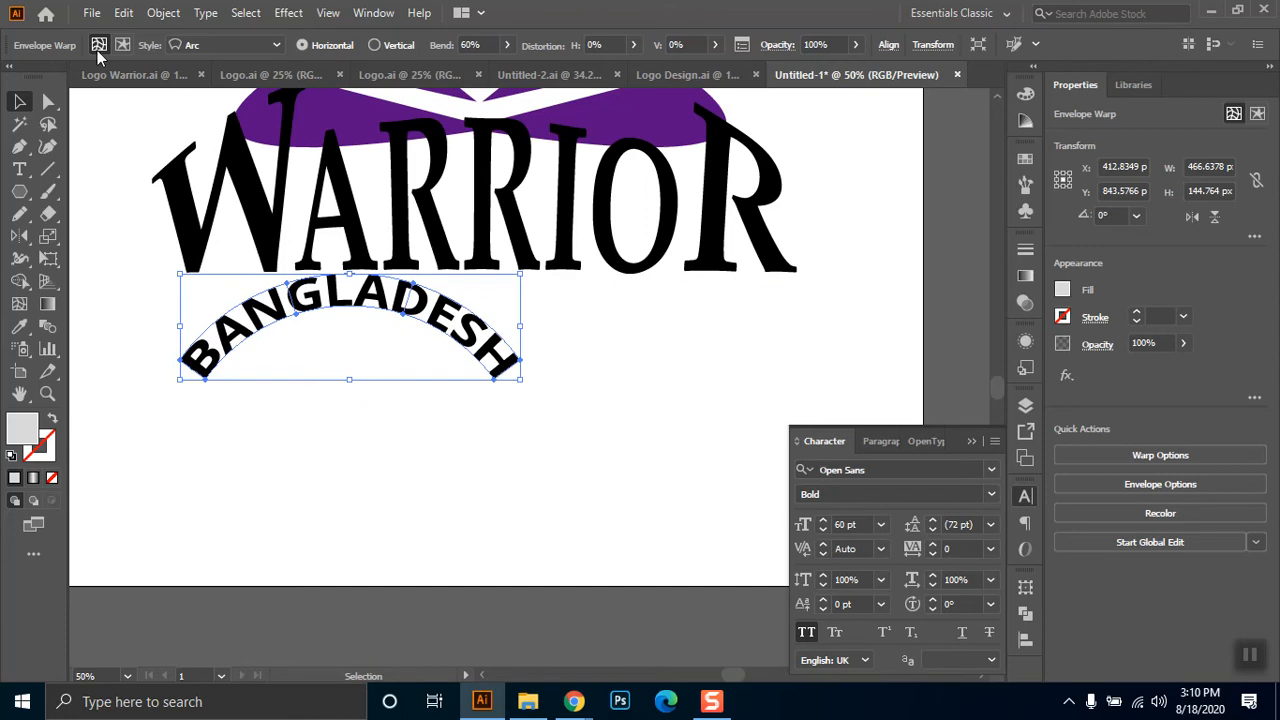
- Pull the mesh points at the H end of the BANGLADESH envelope rightward, widening it to about 838 px
{"action": "key", "text": "a"}
{"action": "left_click", "coordinate": [521, 362]}
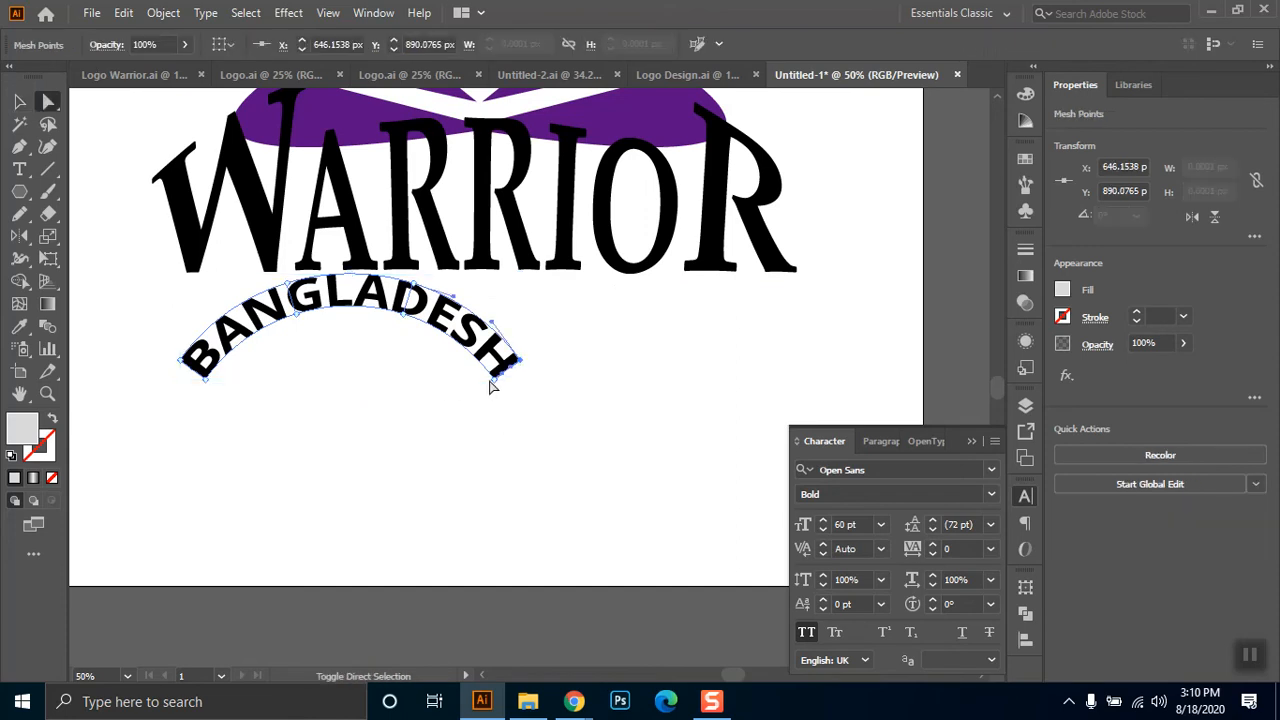
{"action": "left_click_drag", "start_coordinate": [496, 384], "coordinate": [767, 394]}
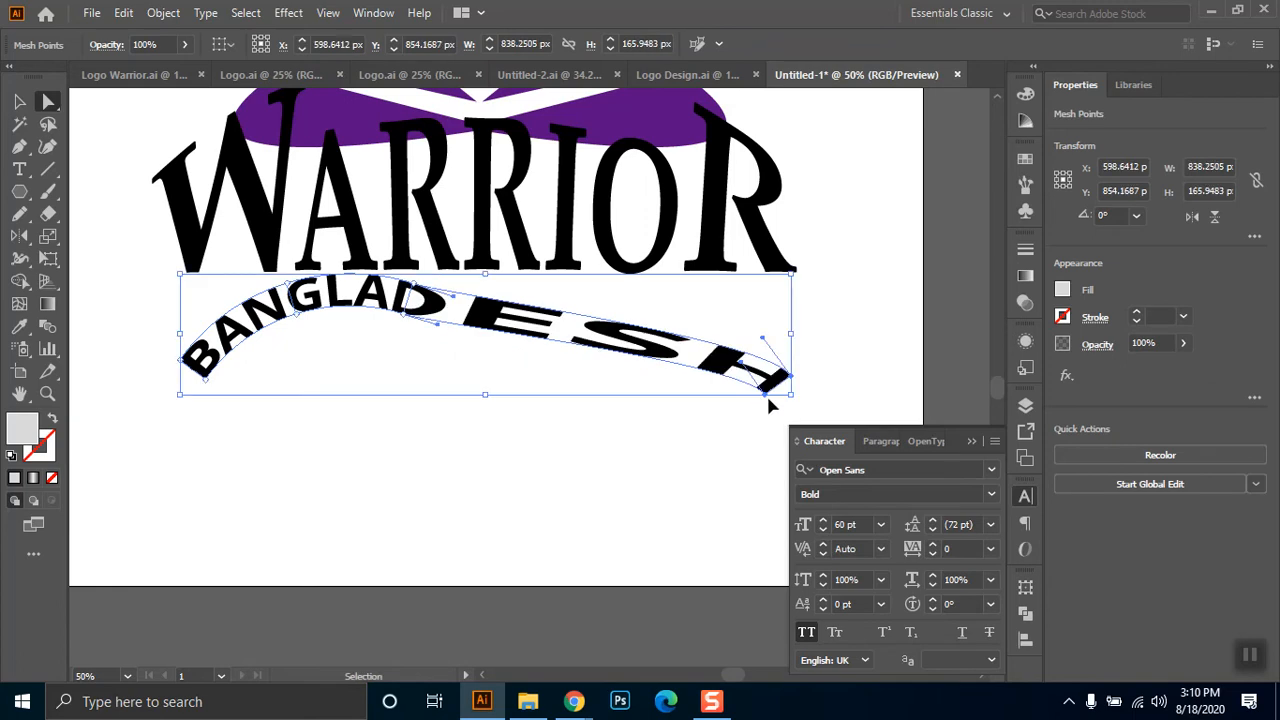
- Undo the mesh point changes and enlarge the arched BANGLADESH text proportionally to about 863 px wide
{"action": "key", "text": "ctrl+z"}
{"action": "left_click", "coordinate": [577, 375]}
{"action": "key", "text": "v"}
{"action": "left_click", "coordinate": [415, 330]}
{"action": "left_click_drag", "start_coordinate": [530, 327], "coordinate": [810, 381]}
{"action": "left_click_drag", "start_coordinate": [710, 352], "coordinate": [758, 400]}
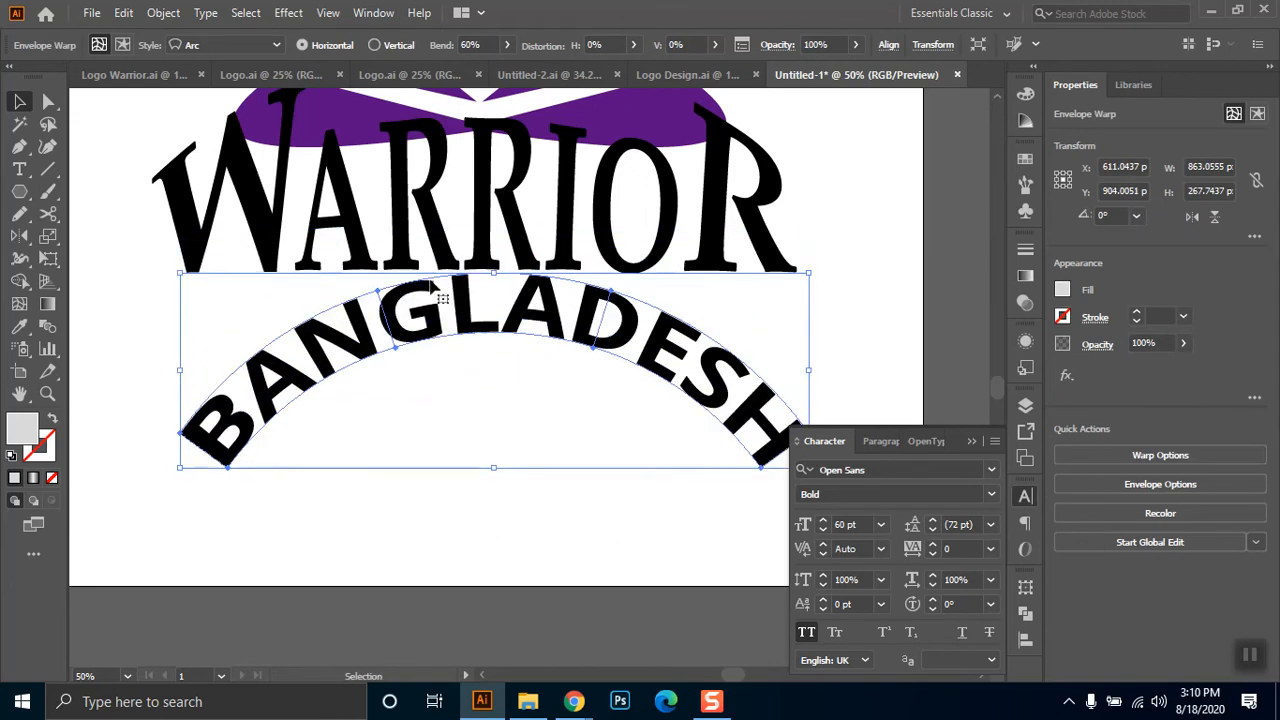
- Try the Arch warp style on the BANGLADESH text, and undo it
{"action": "left_click", "coordinate": [215, 42]}
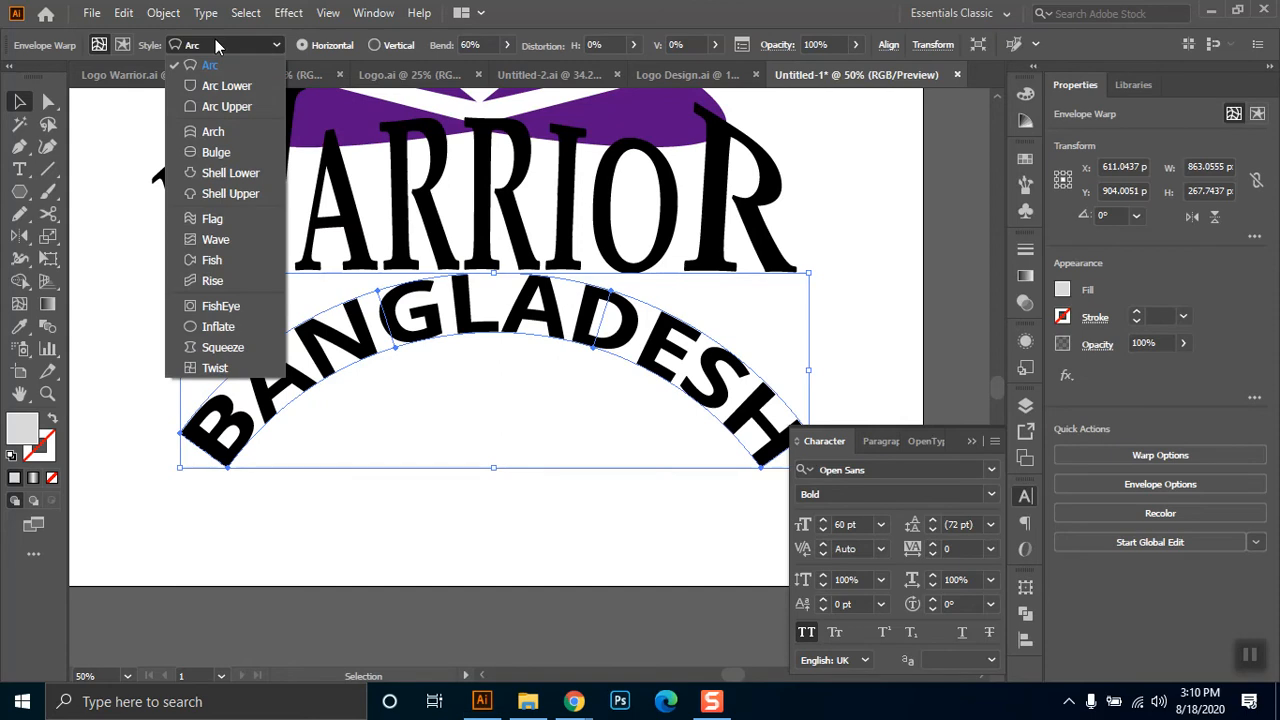
{"action": "left_click", "coordinate": [212, 132]}
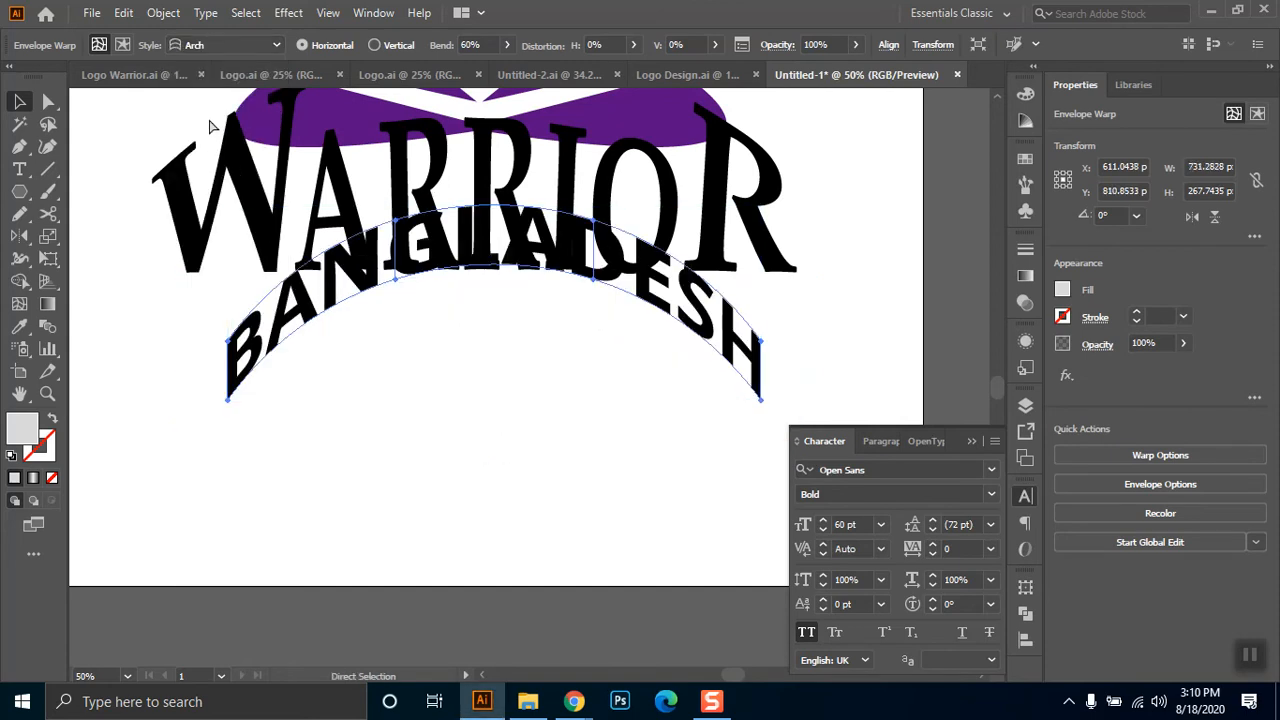
{"action": "key", "text": "ctrl+z"}
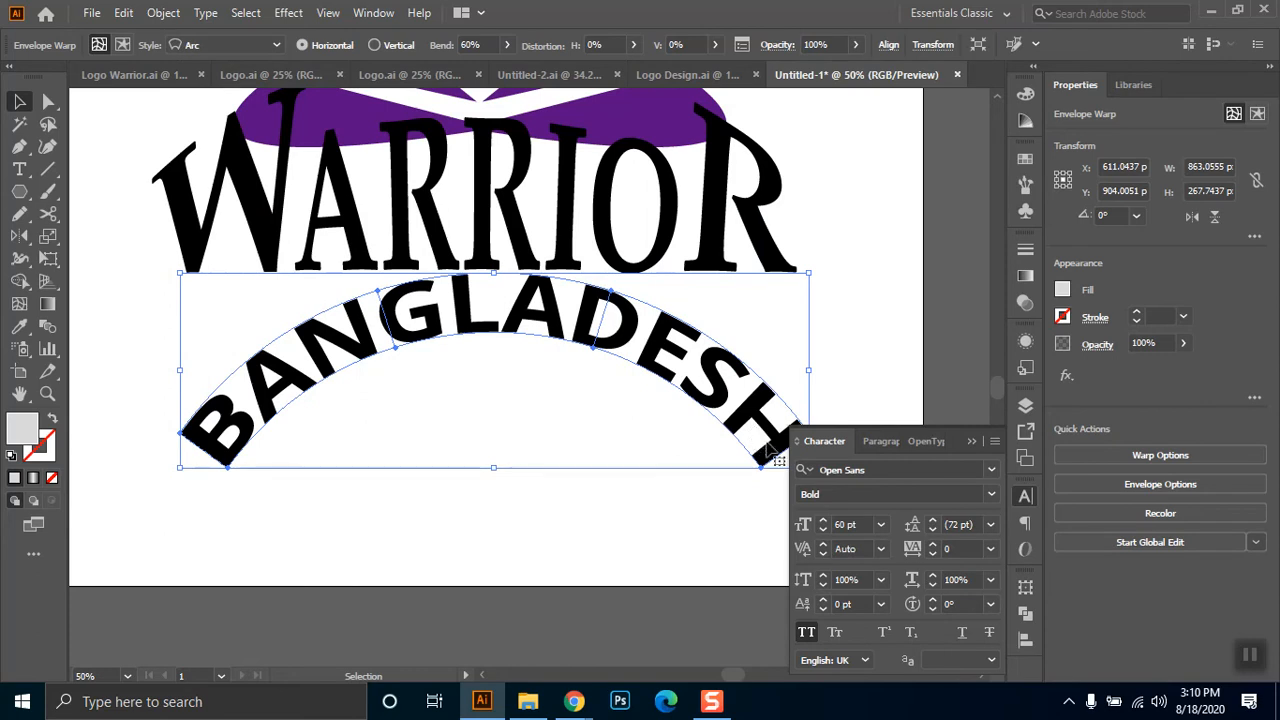
- Position the arched BANGLADESH text beneath the WARRIOR lettering and scale it down proportionally to about 656 px wide
{"action": "left_click", "coordinate": [870, 305]}
{"action": "left_click", "coordinate": [980, 440]}
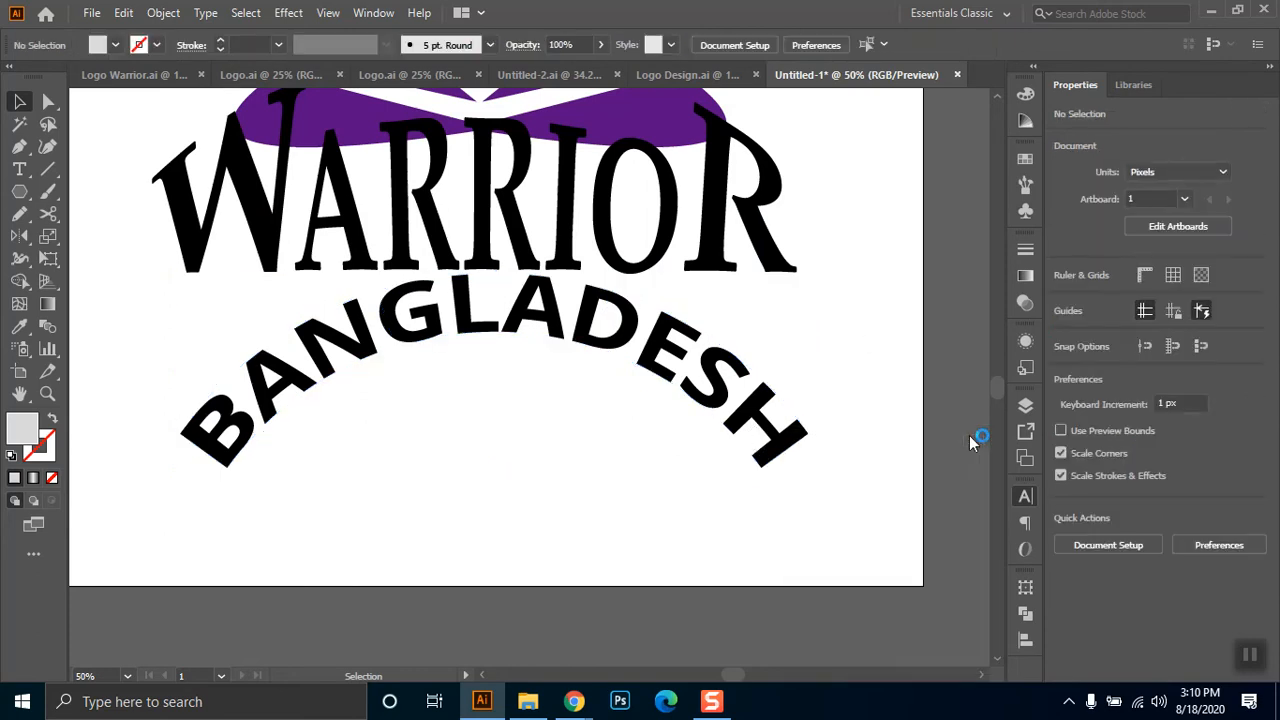
{"action": "left_click", "coordinate": [652, 368]}
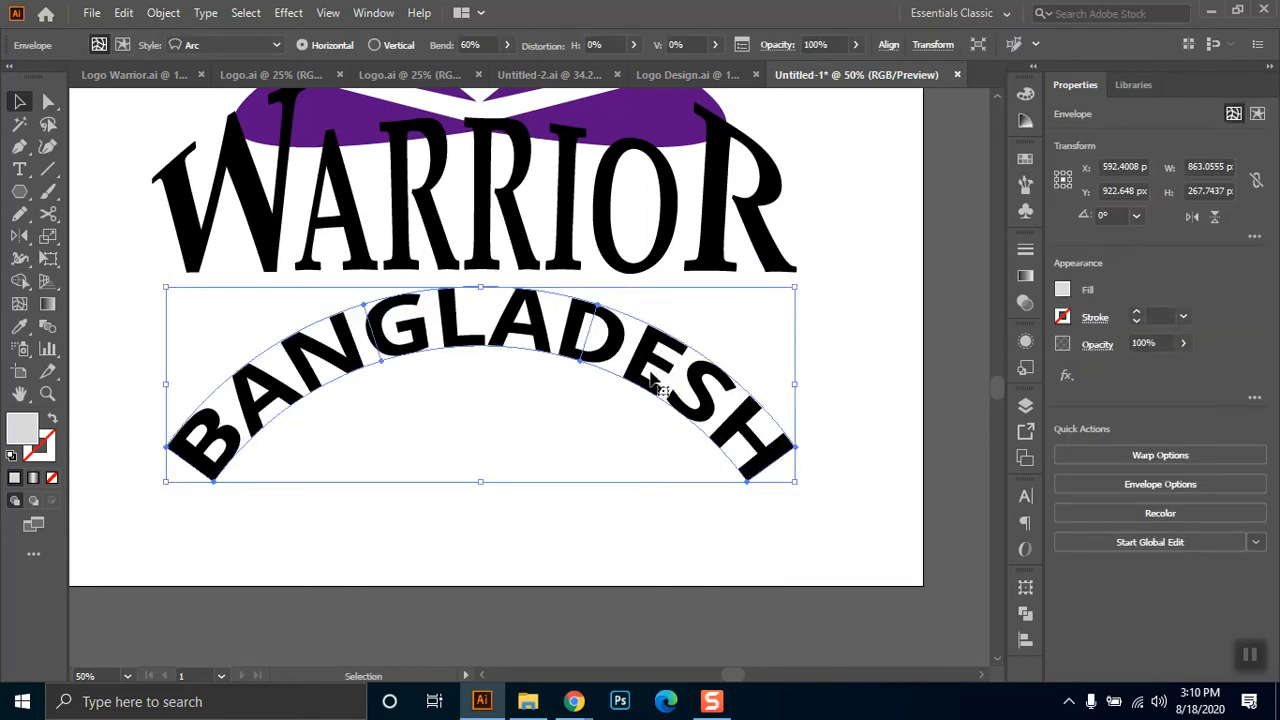
{"action": "scroll", "coordinate": [728, 386], "scroll_direction": "down", "scroll_amount": 2}
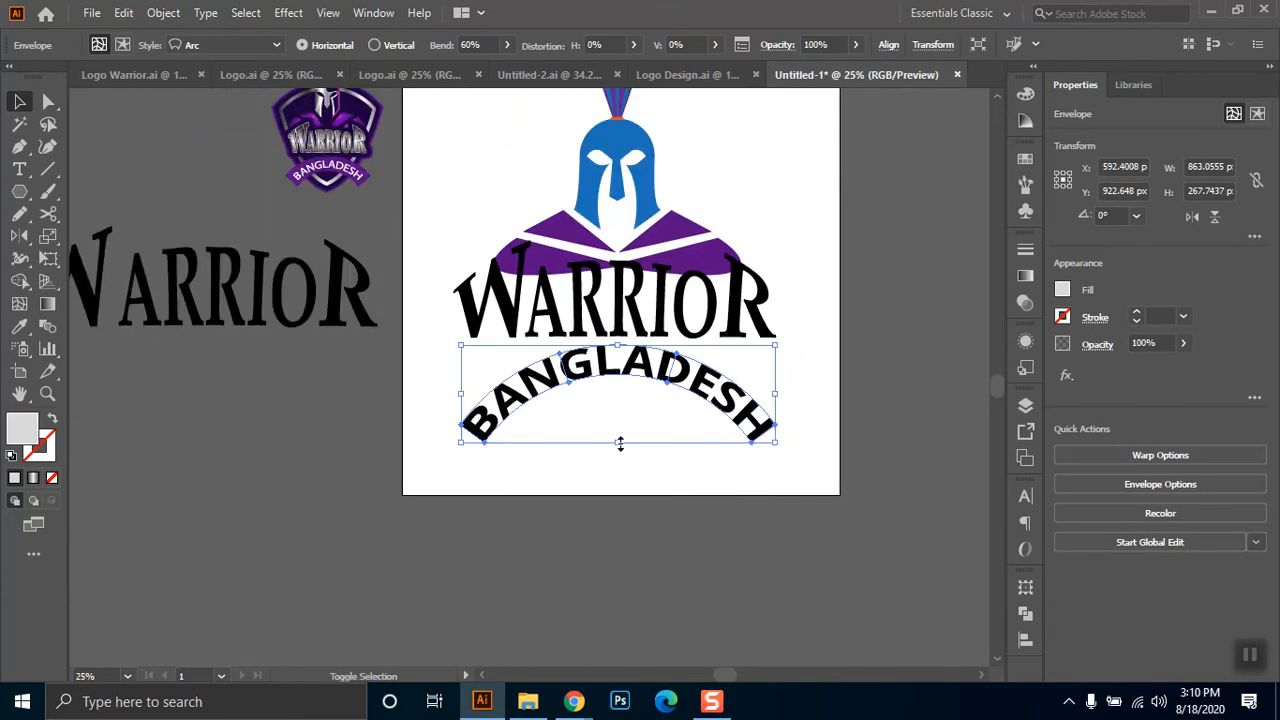
{"action": "left_click_drag", "start_coordinate": [620, 444], "coordinate": [679, 408]}
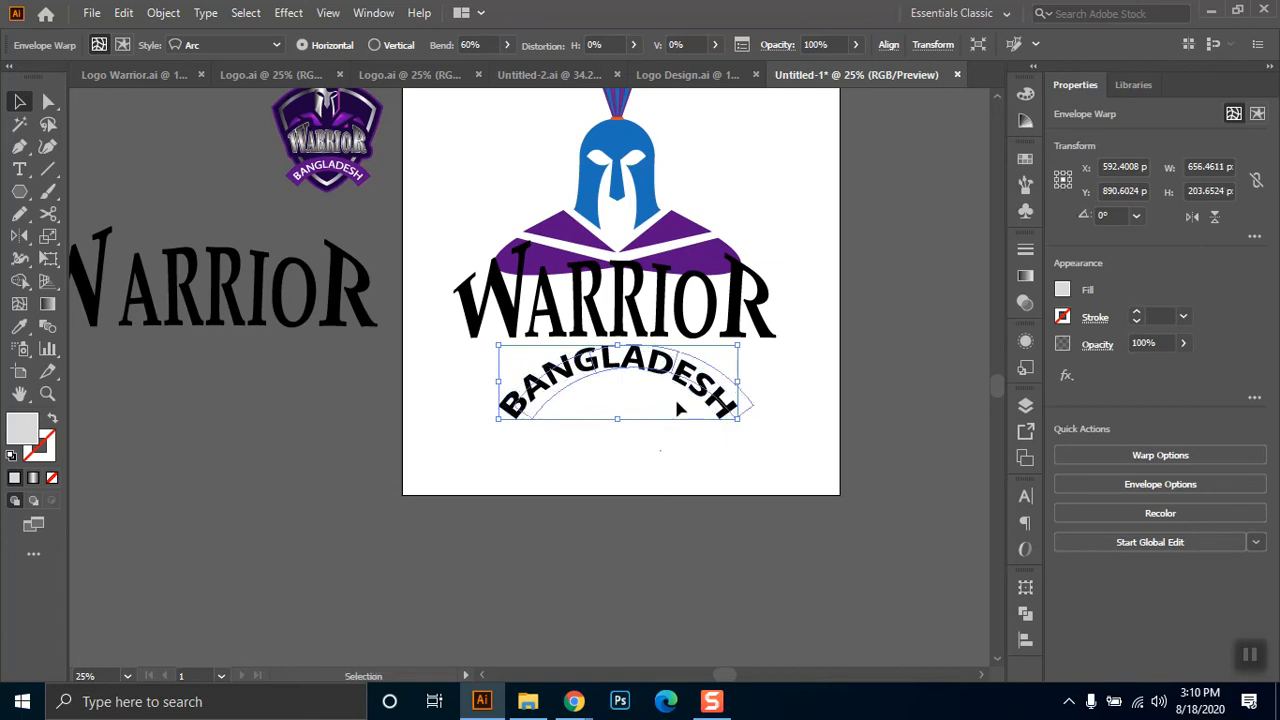
{"action": "left_click", "coordinate": [651, 486]}
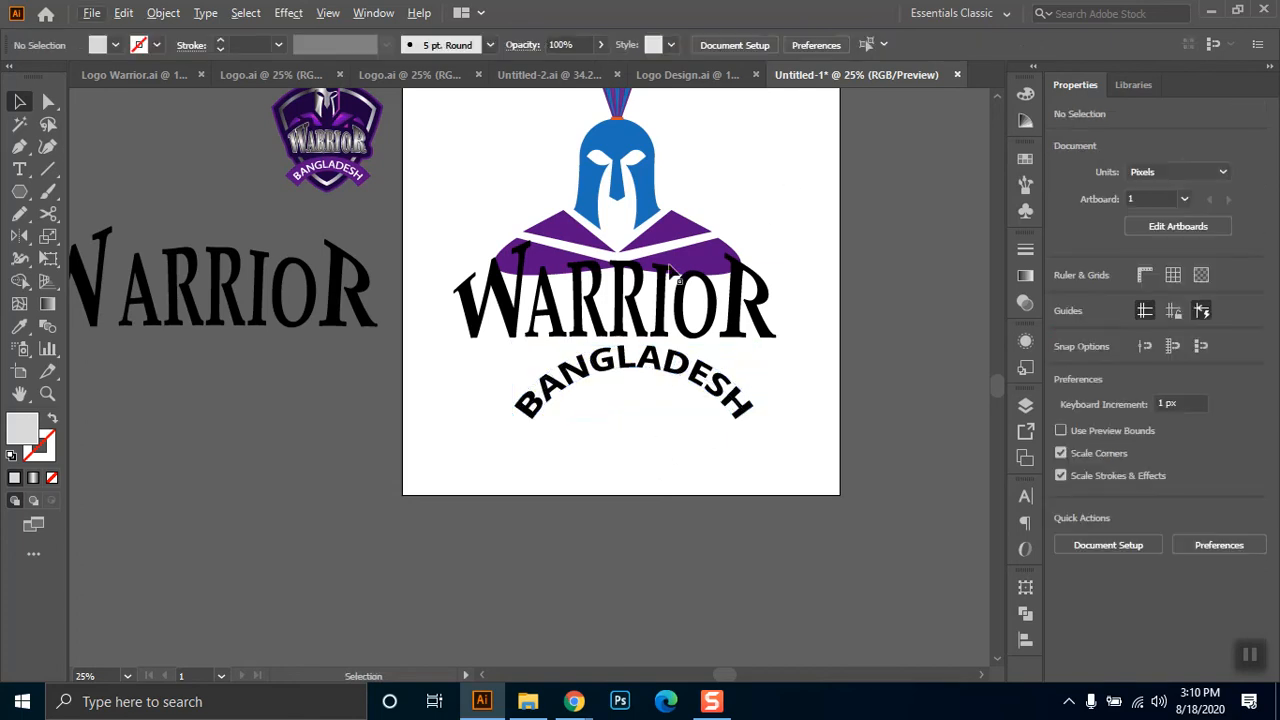
- Align the WARRIOR lettering, BANGLADESH text and helmet on their horizontal centers
{"action": "left_click", "coordinate": [672, 322]}
{"action": "left_click", "coordinate": [630, 368], "text": "shift"}
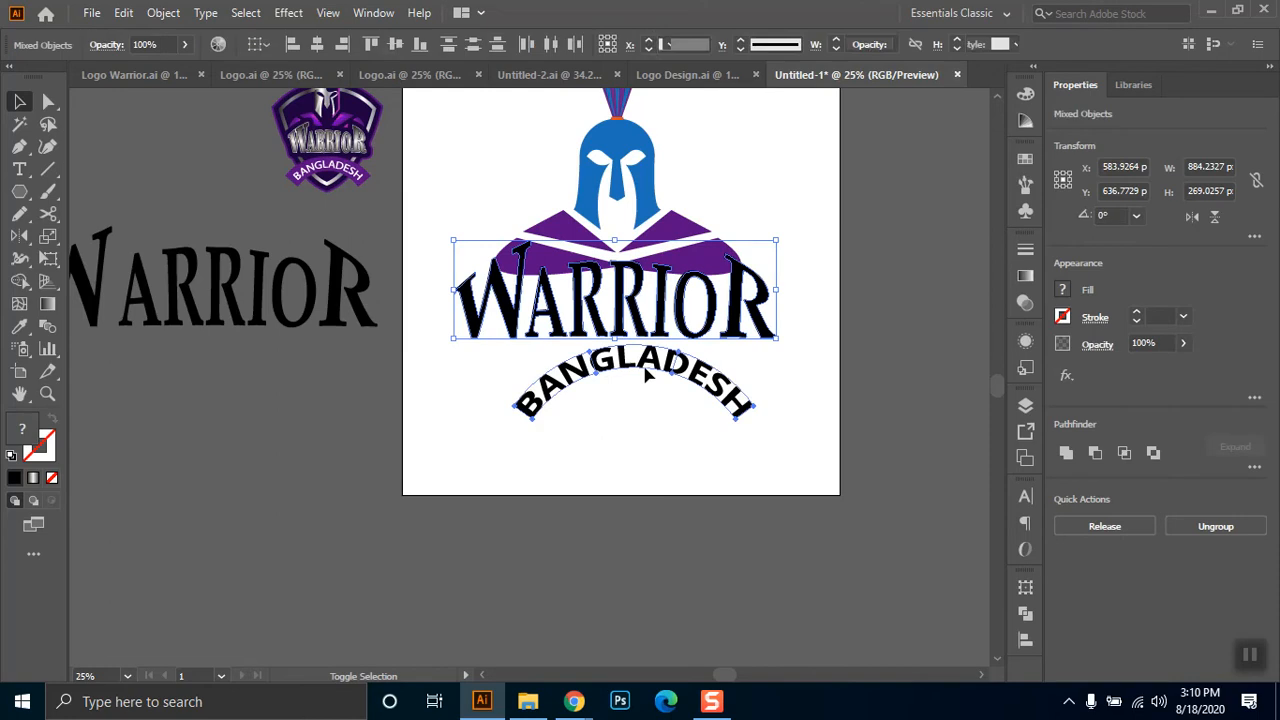
{"action": "left_click", "coordinate": [646, 146], "text": "shift"}
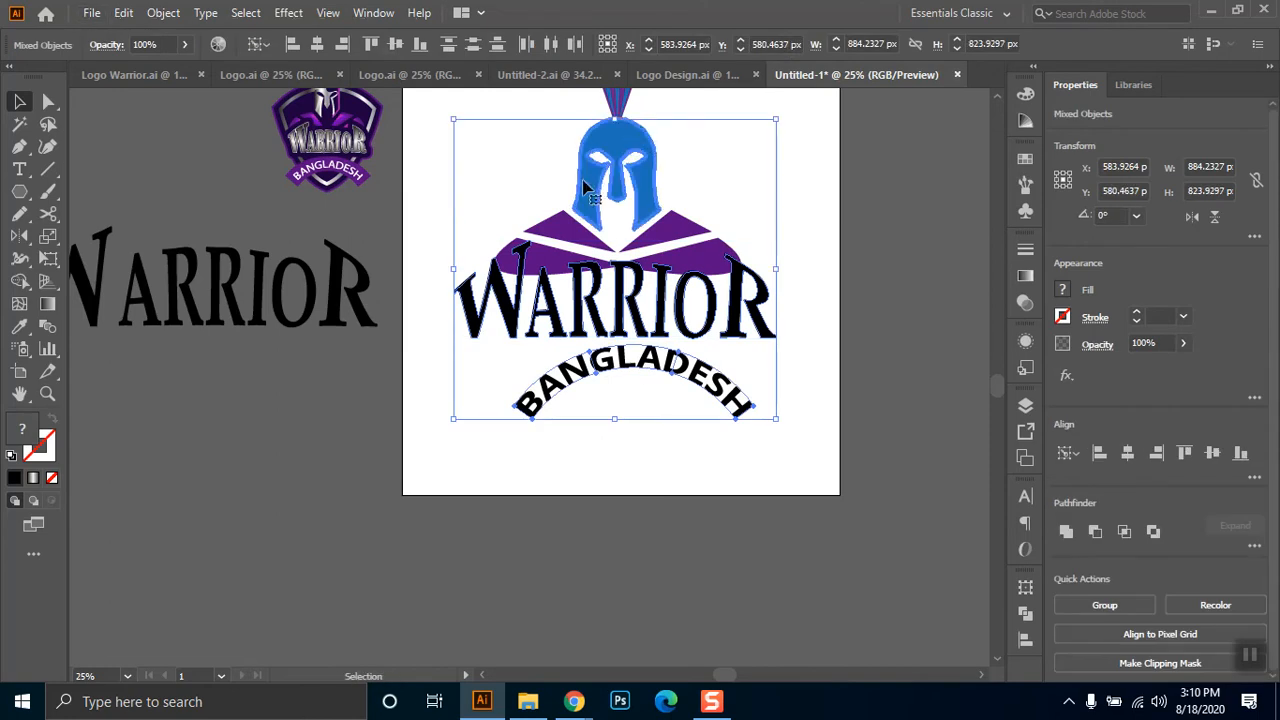
{"action": "left_click", "coordinate": [316, 45]}
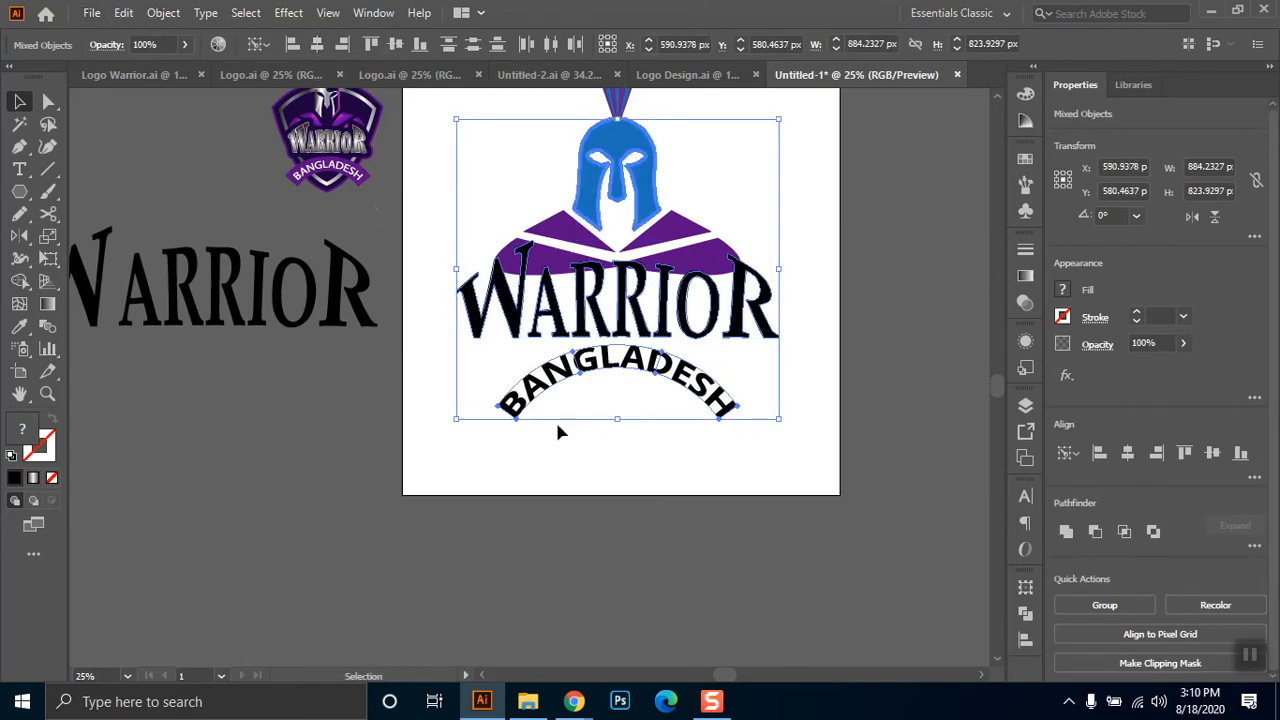
{"action": "left_click", "coordinate": [682, 511]}
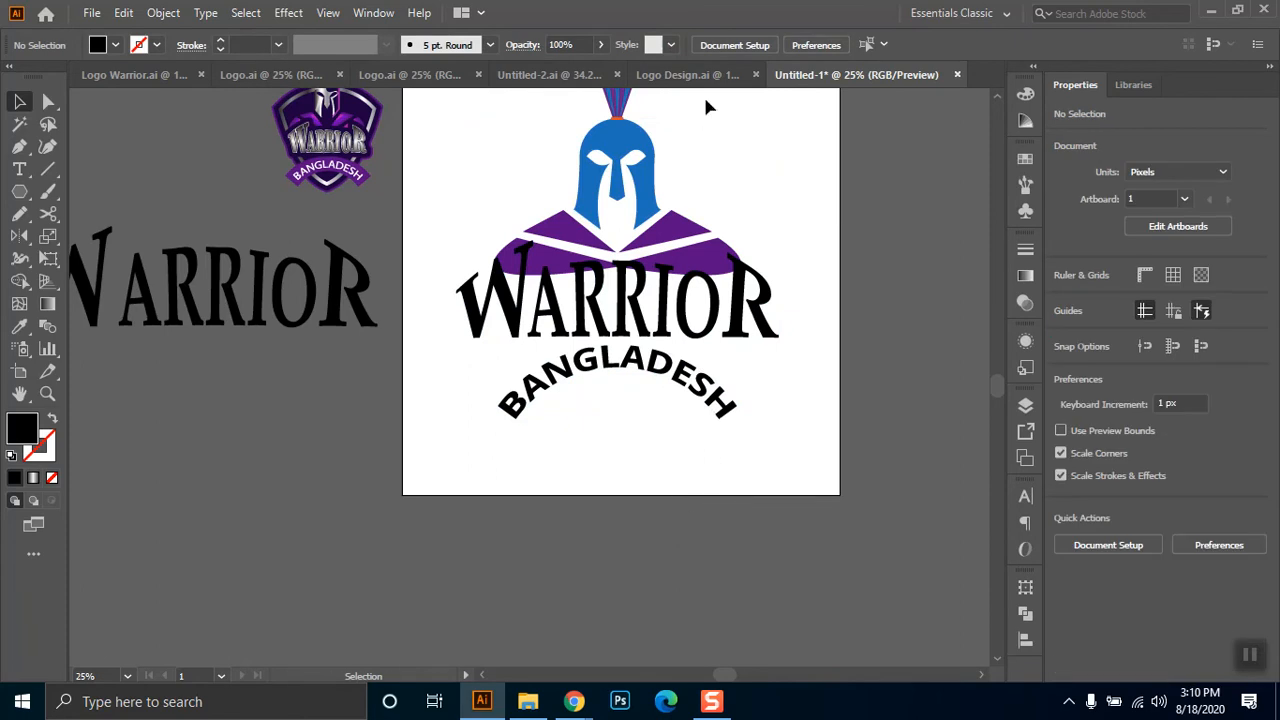
- Show the rulers and try a horizontal guide just below the BANGLADESH text, deleting it again
{"action": "key", "text": "ctrl+r"}
{"action": "left_click_drag", "start_coordinate": [703, 104], "coordinate": [739, 421]}
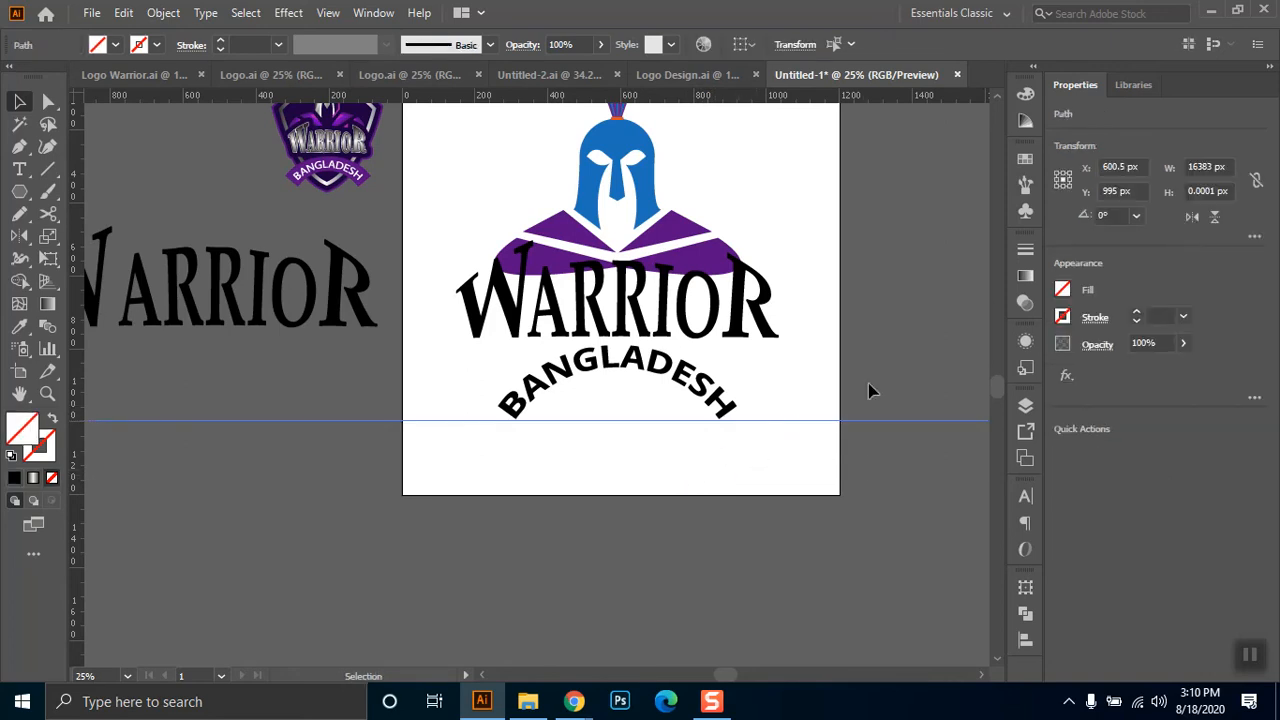
{"action": "key", "text": "Delete"}
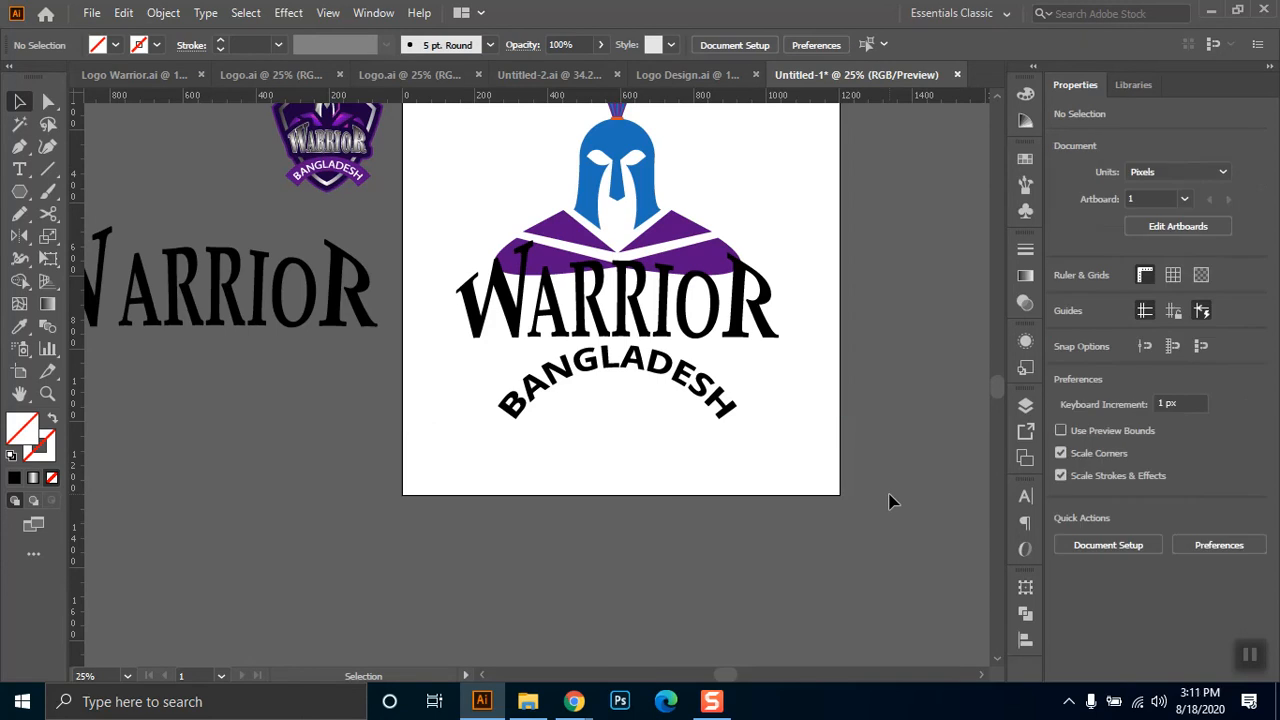
- Draw an unfilled square about 481 px wide outside the artboard, to the right of the logo
{"action": "scroll", "coordinate": [600, 450], "scroll_direction": "up", "scroll_amount": 2}
{"action": "scroll", "coordinate": [520, 350], "scroll_direction": "right", "scroll_amount": 4}
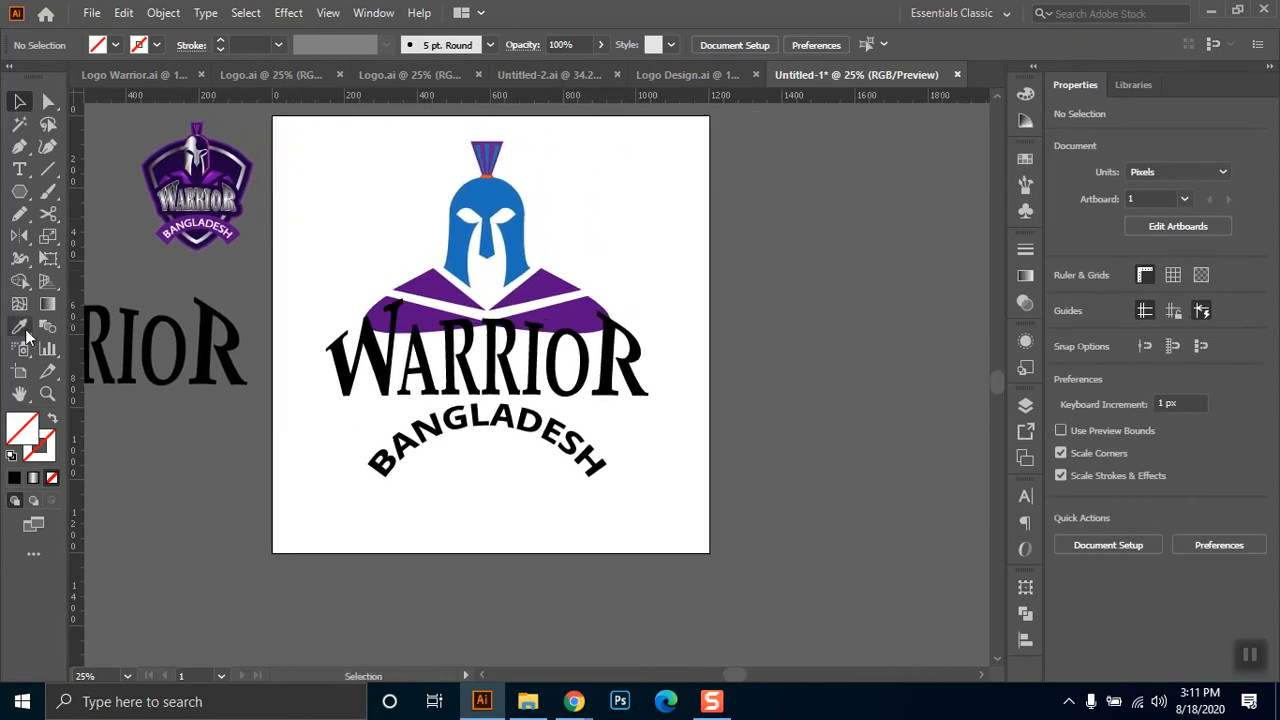
{"action": "left_click", "coordinate": [21, 196]}
{"action": "left_click_drag", "start_coordinate": [24, 200], "coordinate": [102, 259]}
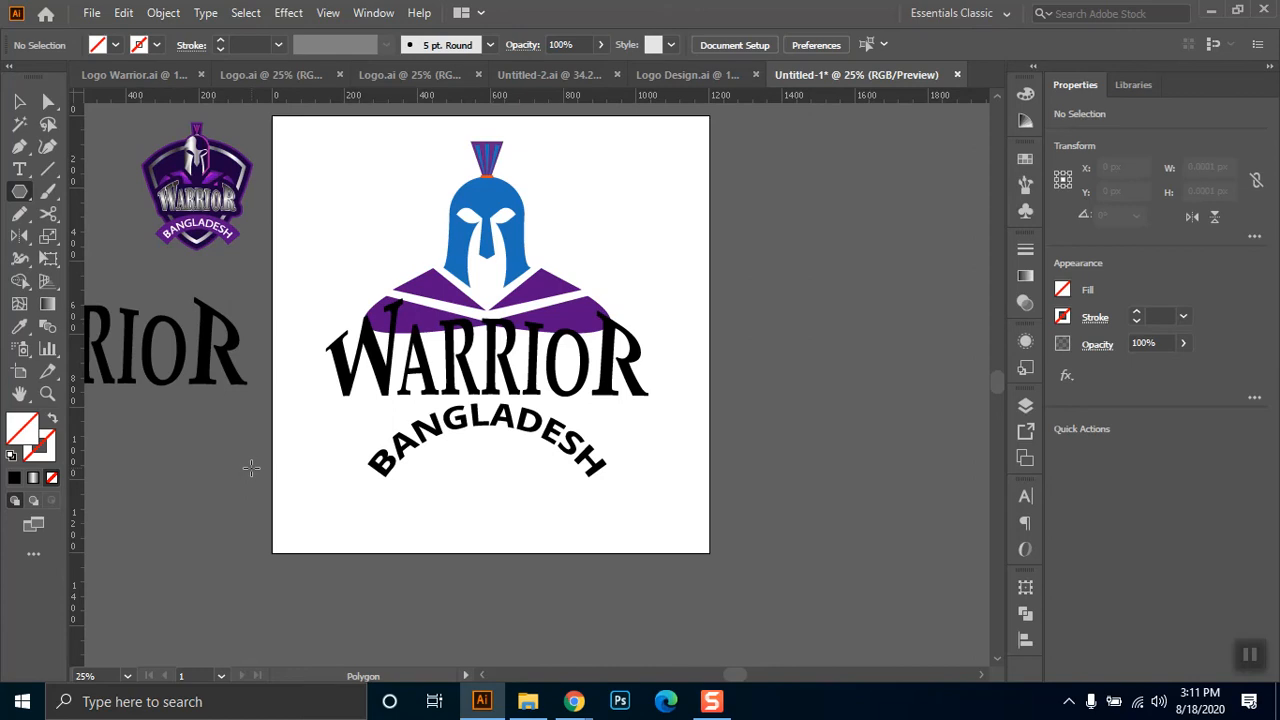
{"action": "left_click_drag", "start_coordinate": [27, 195], "coordinate": [80, 193]}
{"action": "left_click_drag", "start_coordinate": [748, 195], "coordinate": [923, 370]}
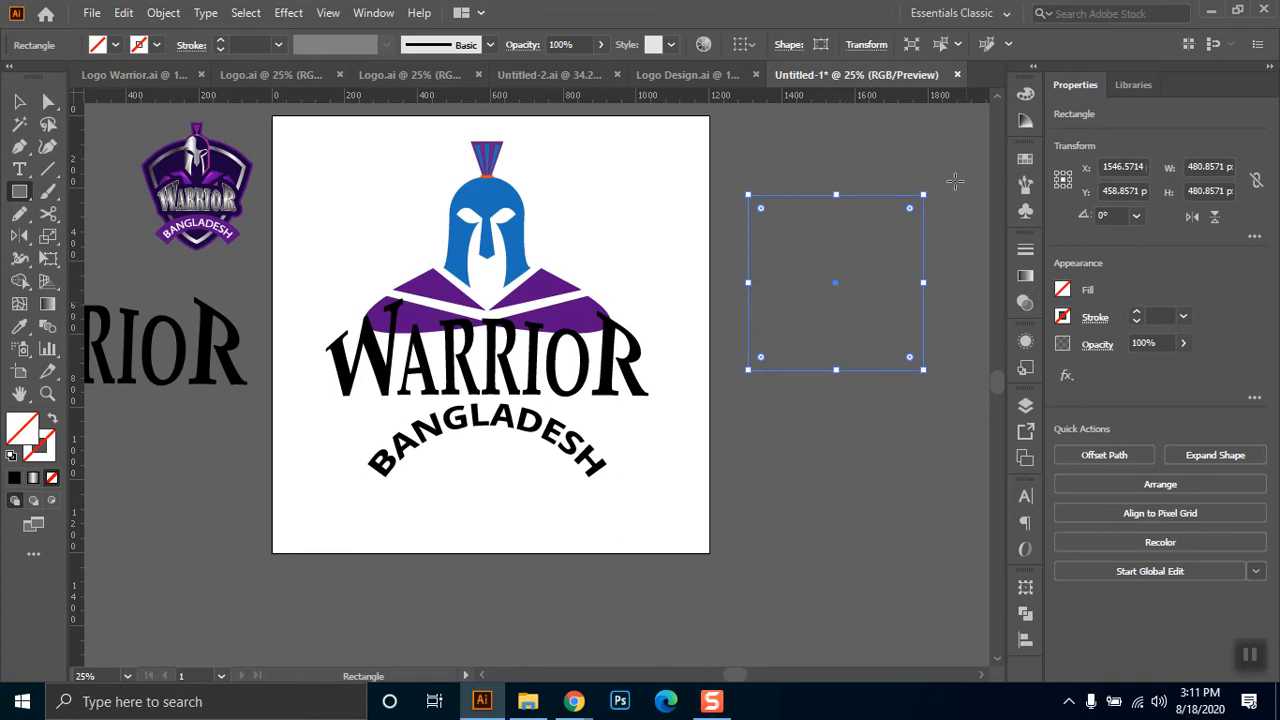
- Rotate the square to 225° so that it stands on one corner as a diamond
{"action": "left_click", "coordinate": [19, 101]}
{"action": "left_click_drag", "start_coordinate": [930, 190], "coordinate": [990, 368]}
{"action": "left_click_drag", "start_coordinate": [918, 190], "coordinate": [968, 278]}
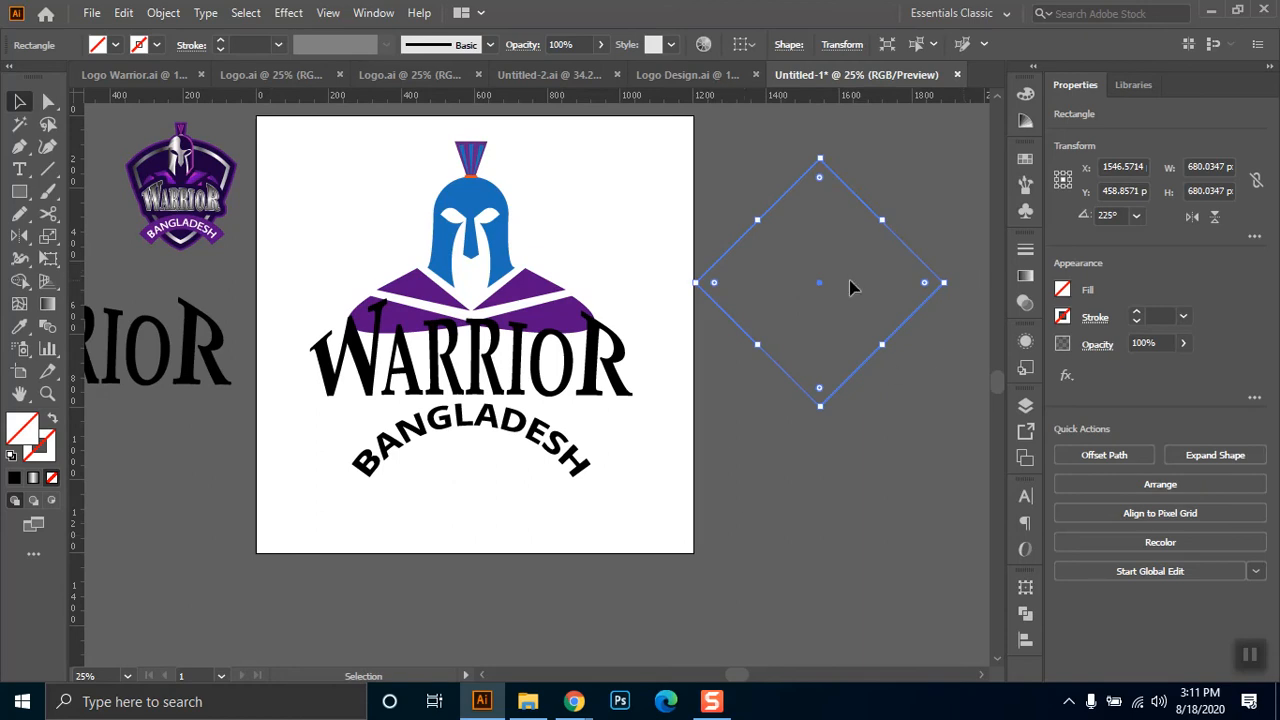
- Round the diamond's top corner to about 392 px and pull its bottom anchor point straight down to about Y 1090 px
{"action": "key", "text": "a"}
{"action": "left_click", "coordinate": [820, 157]}
{"action": "left_click_drag", "start_coordinate": [858, 178], "coordinate": [860, 182]}
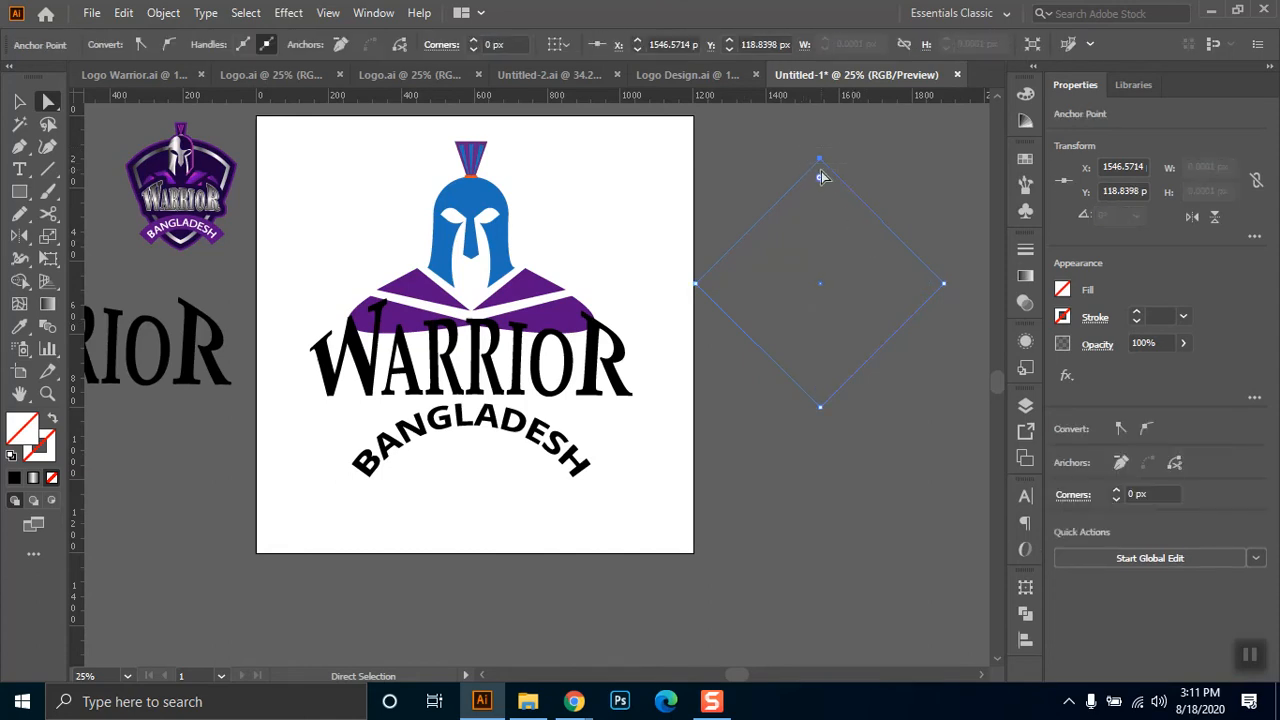
{"action": "left_click_drag", "start_coordinate": [822, 179], "coordinate": [843, 367]}
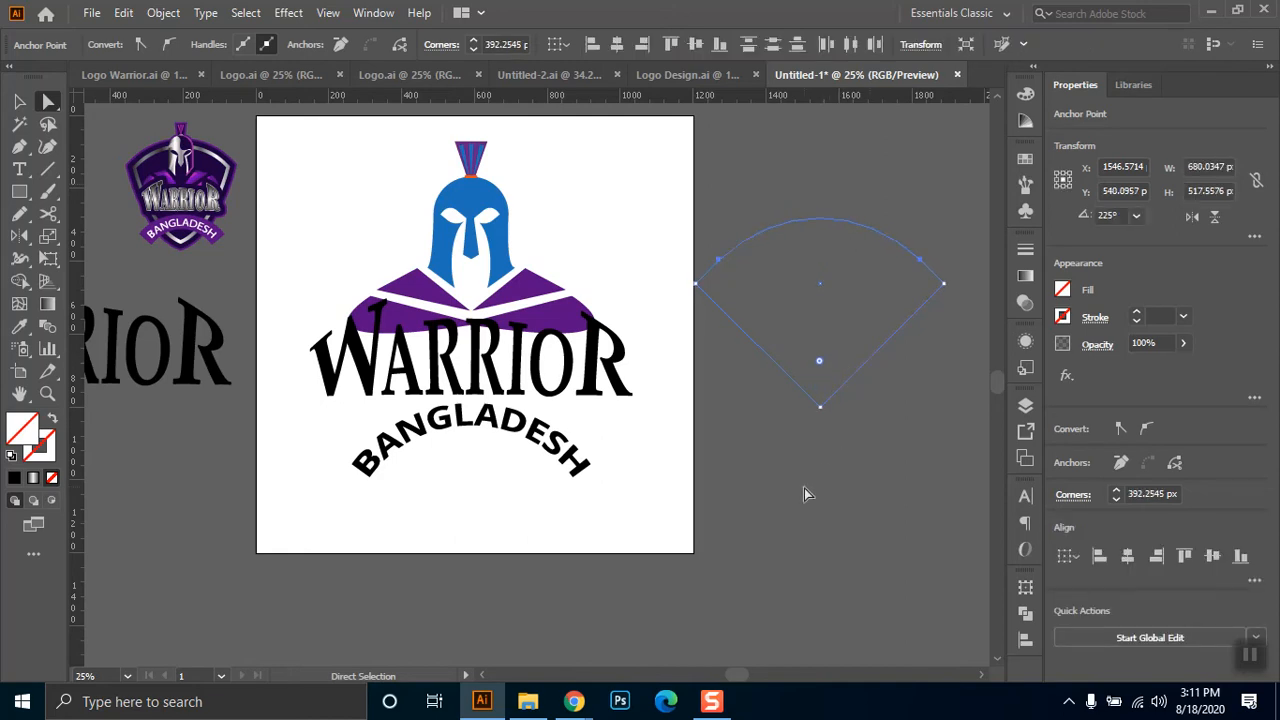
{"action": "left_click", "coordinate": [820, 407]}
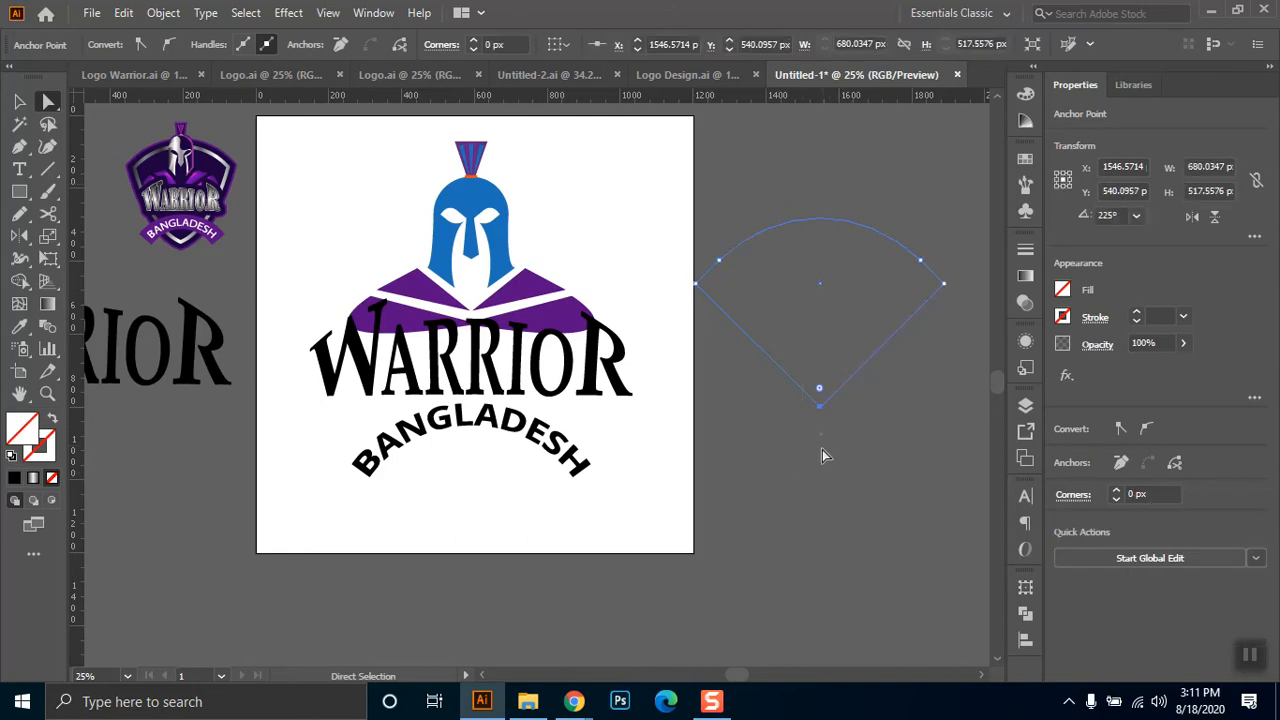
{"action": "left_click_drag", "start_coordinate": [821, 408], "coordinate": [826, 514]}
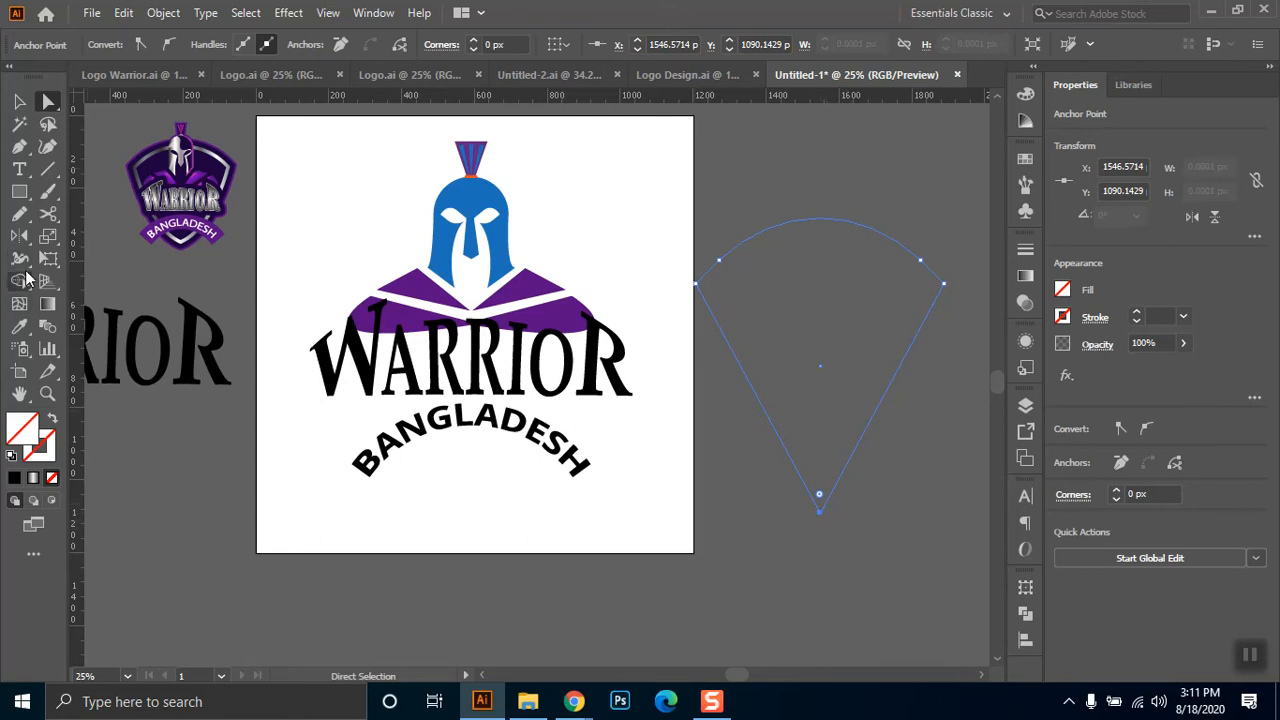
- Convert the shape's bottom anchor point to a smooth point with level handles, curving both lower sides symmetrically
{"action": "left_click", "coordinate": [20, 147]}
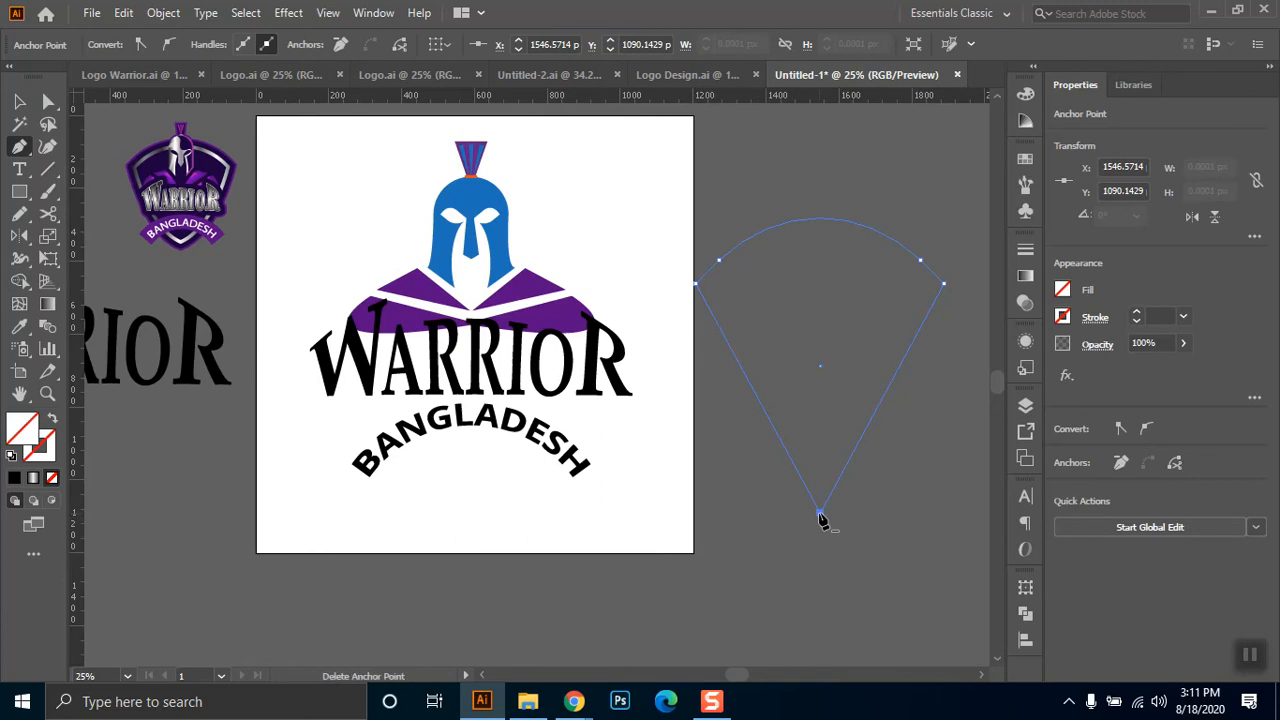
{"action": "left_click_drag", "start_coordinate": [820, 512], "coordinate": [735, 412]}
{"action": "key", "text": "ctrl"}
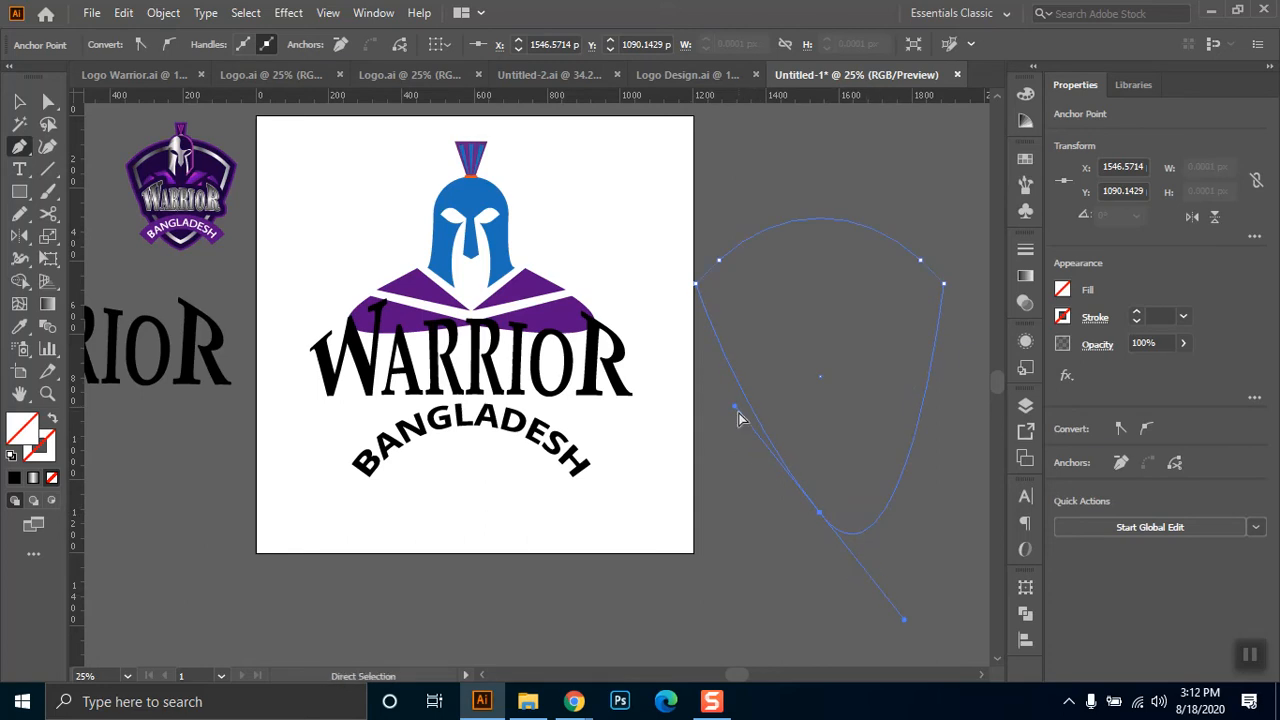
{"action": "left_click_drag", "start_coordinate": [734, 408], "coordinate": [690, 371]}
{"action": "left_click_drag", "start_coordinate": [908, 614], "coordinate": [737, 506]}
{"action": "left_click", "coordinate": [820, 515]}
{"action": "key", "text": "ctrl+z"}
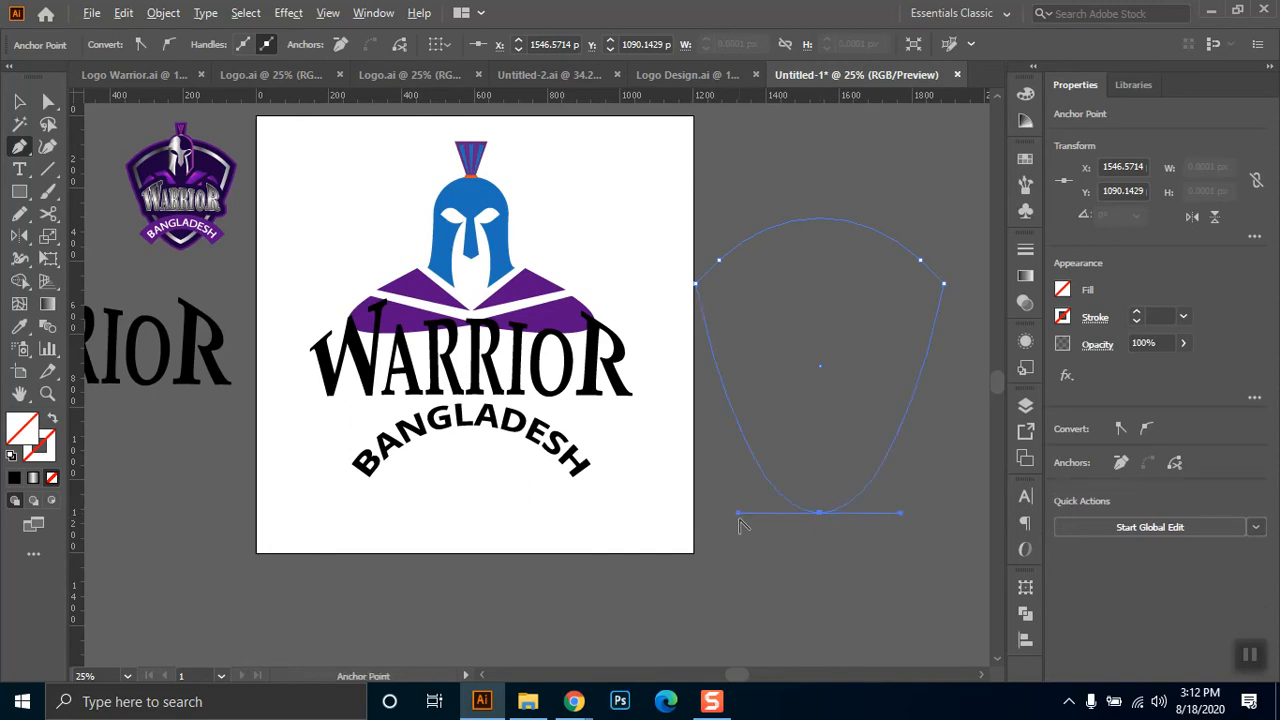
- Angle the bottom anchor's two handles upward independently so the curved sides meet in a sharp shield tip
{"action": "left_click_drag", "start_coordinate": [741, 514], "coordinate": [715, 431]}
{"action": "key", "text": "ctrl+j"}
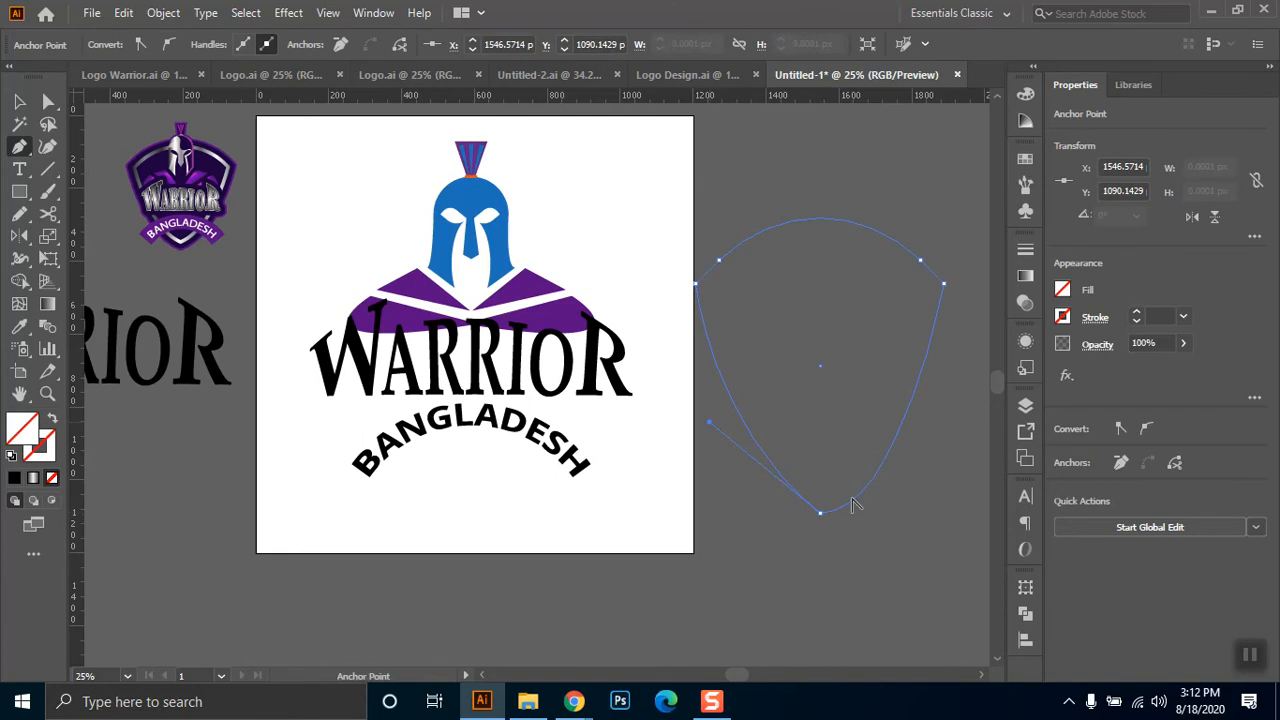
{"action": "left_click", "coordinate": [820, 513], "text": "alt"}
{"action": "key", "text": "ctrl+z"}
{"action": "left_click_drag", "start_coordinate": [903, 516], "coordinate": [927, 426]}
{"action": "key", "text": "ctrl+j"}
{"action": "left_click", "coordinate": [19, 101]}
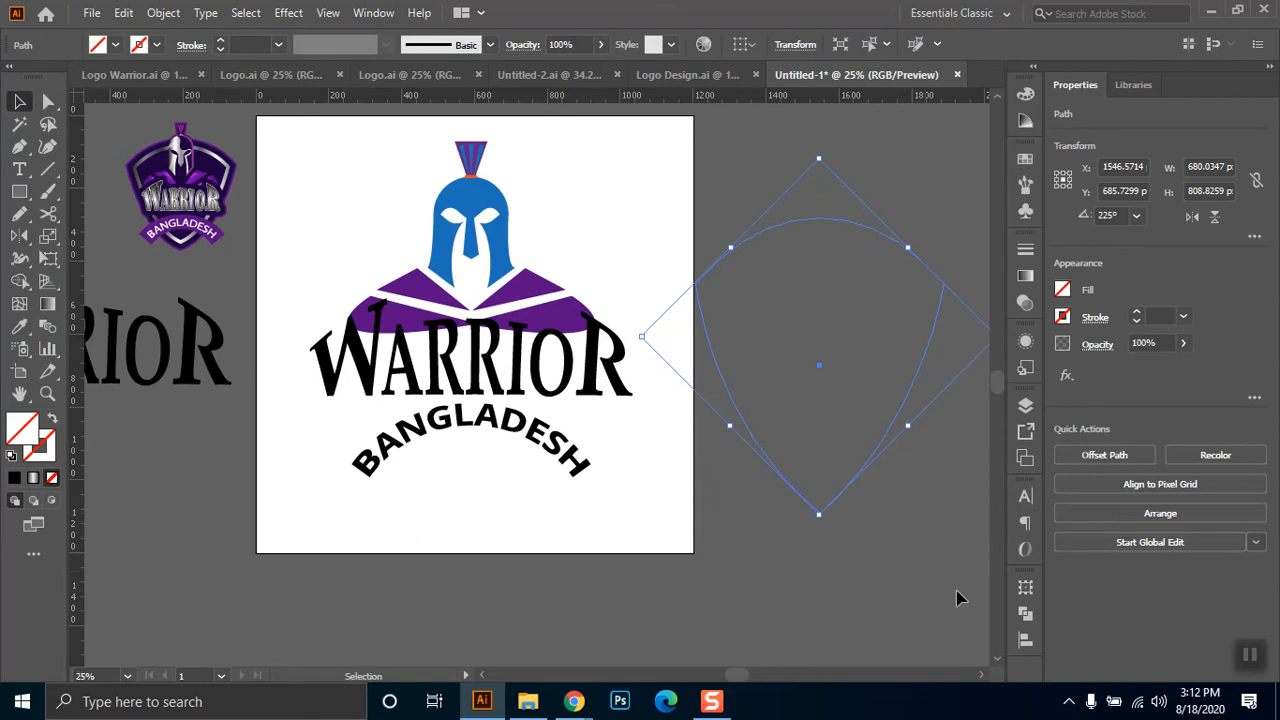
- Fill the shield shape with dark blue and shift it slightly up and away from the artboard
{"action": "left_click", "coordinate": [116, 46]}
{"action": "left_click", "coordinate": [119, 87]}
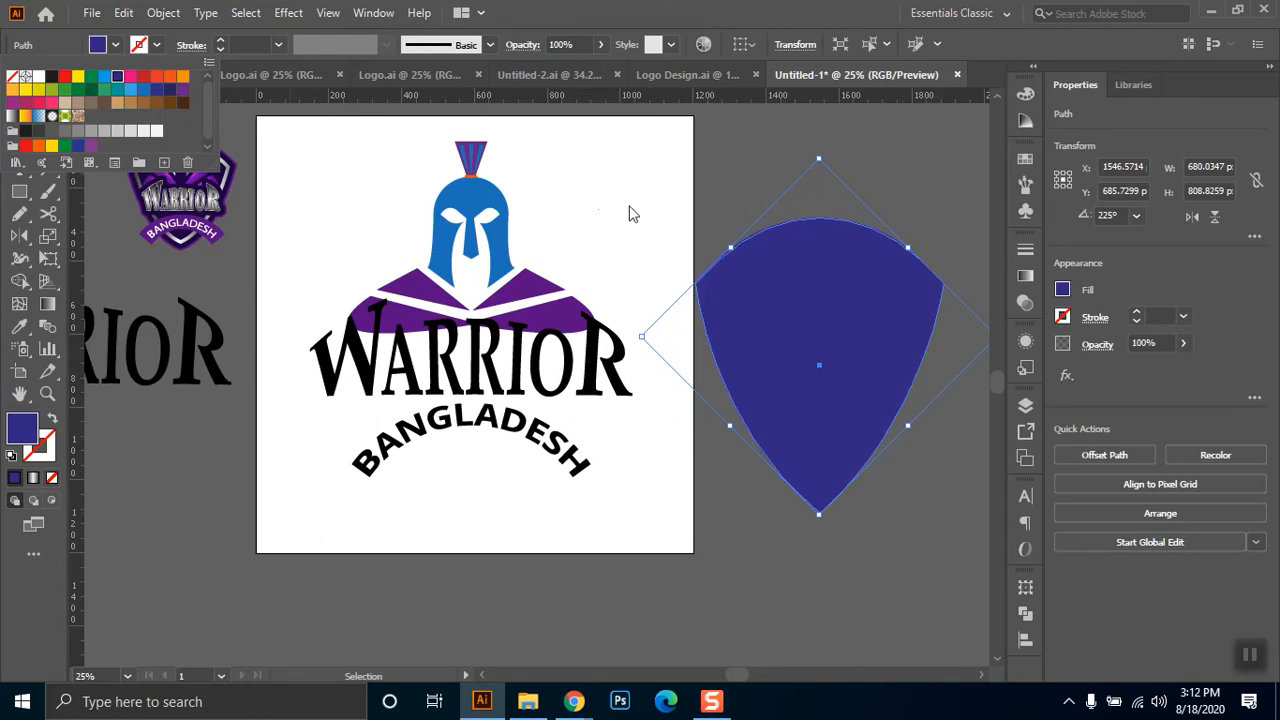
{"action": "left_click", "coordinate": [613, 142]}
{"action": "left_click", "coordinate": [633, 179]}
{"action": "left_click_drag", "start_coordinate": [821, 318], "coordinate": [822, 286]}
{"action": "left_click", "coordinate": [891, 211]}
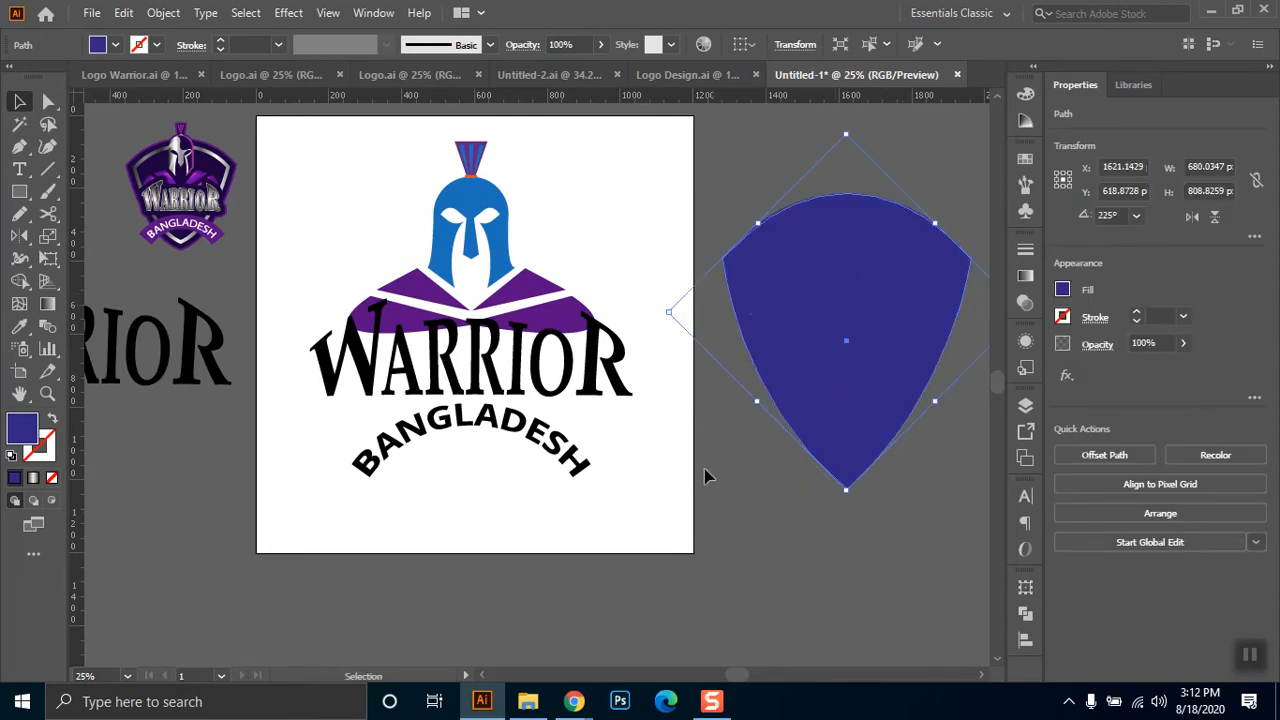
{"action": "left_click", "coordinate": [818, 510]}
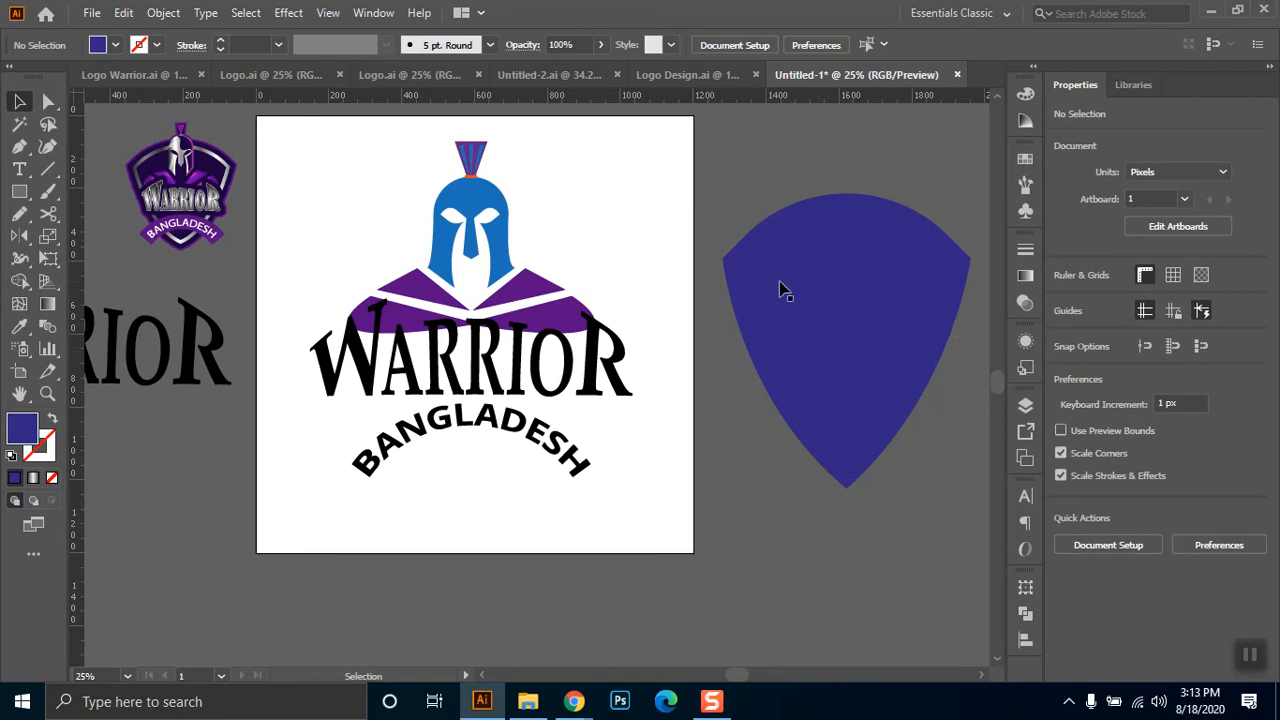
- Move the shield onto the logo and enlarge it proportionally to about 766 by 911 px
{"action": "left_click_drag", "start_coordinate": [888, 308], "coordinate": [508, 272]}
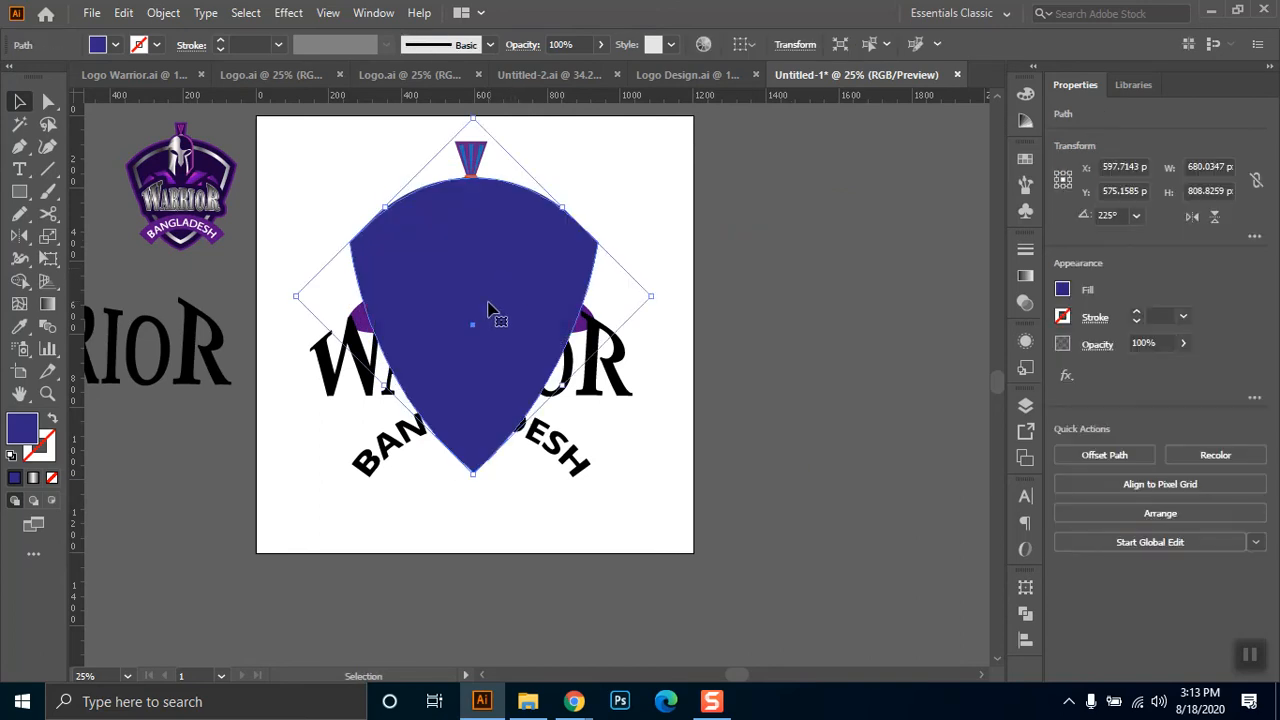
{"action": "left_click_drag", "start_coordinate": [472, 117], "coordinate": [472, 102]}
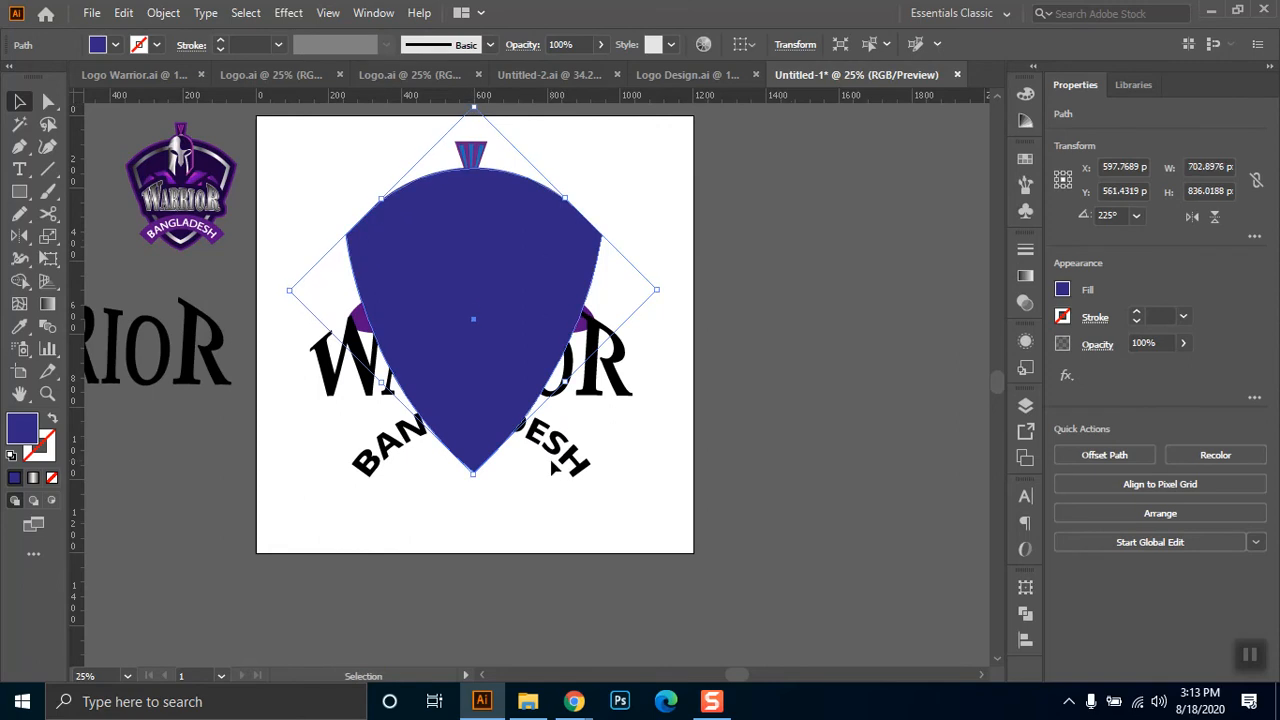
{"action": "left_click_drag", "start_coordinate": [474, 477], "coordinate": [478, 513]}
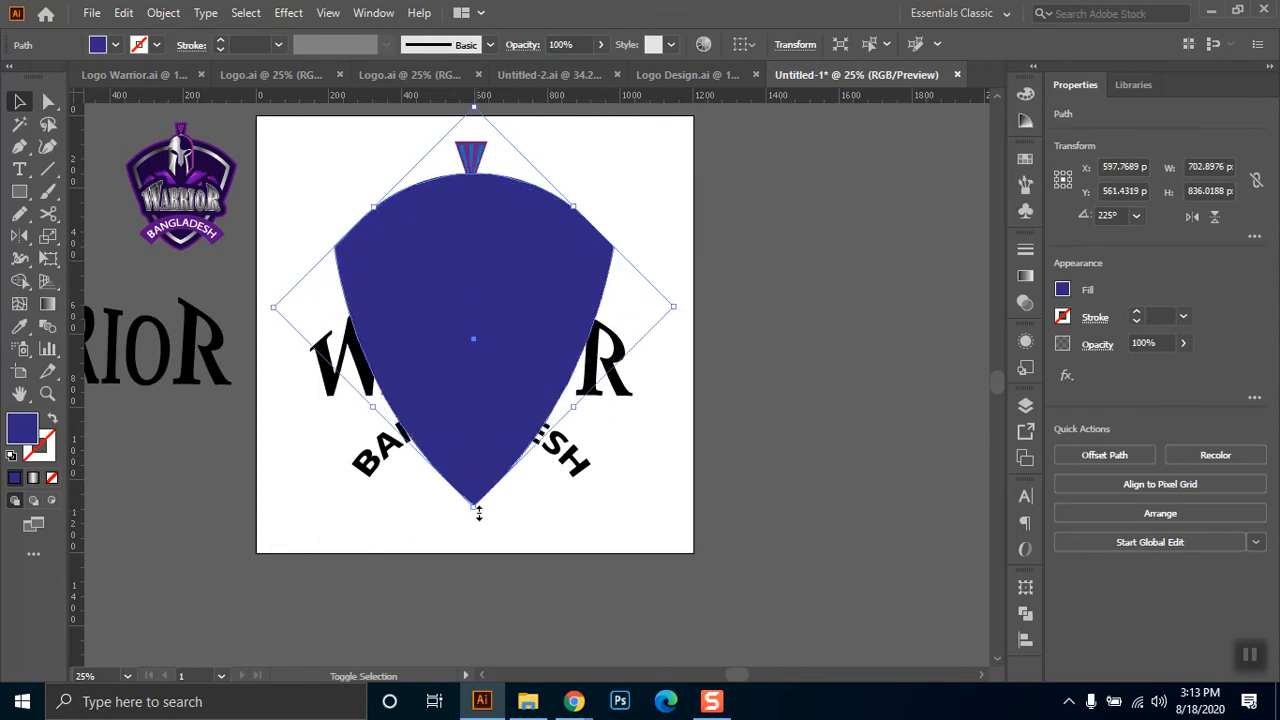
{"action": "left_click", "coordinate": [765, 475]}
- Send the blue shield to the back, behind the helmet figure and the lettering
{"action": "left_click", "coordinate": [543, 330]}
{"action": "key", "text": "ctrl"}
{"action": "key", "text": "ctrl+shift+bracketleft"}
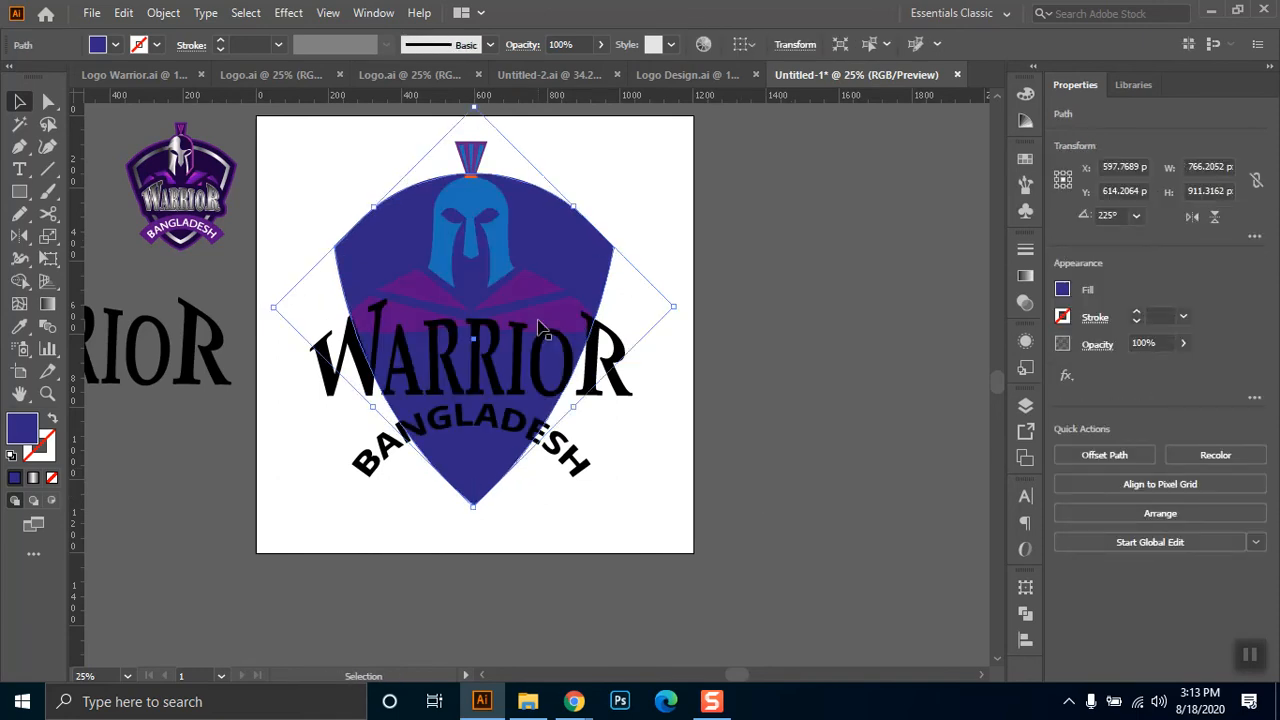
- Shift the dark blue shield slightly downward behind the helmet figure and lettering, then deselect it
{"action": "left_click", "coordinate": [757, 292]}
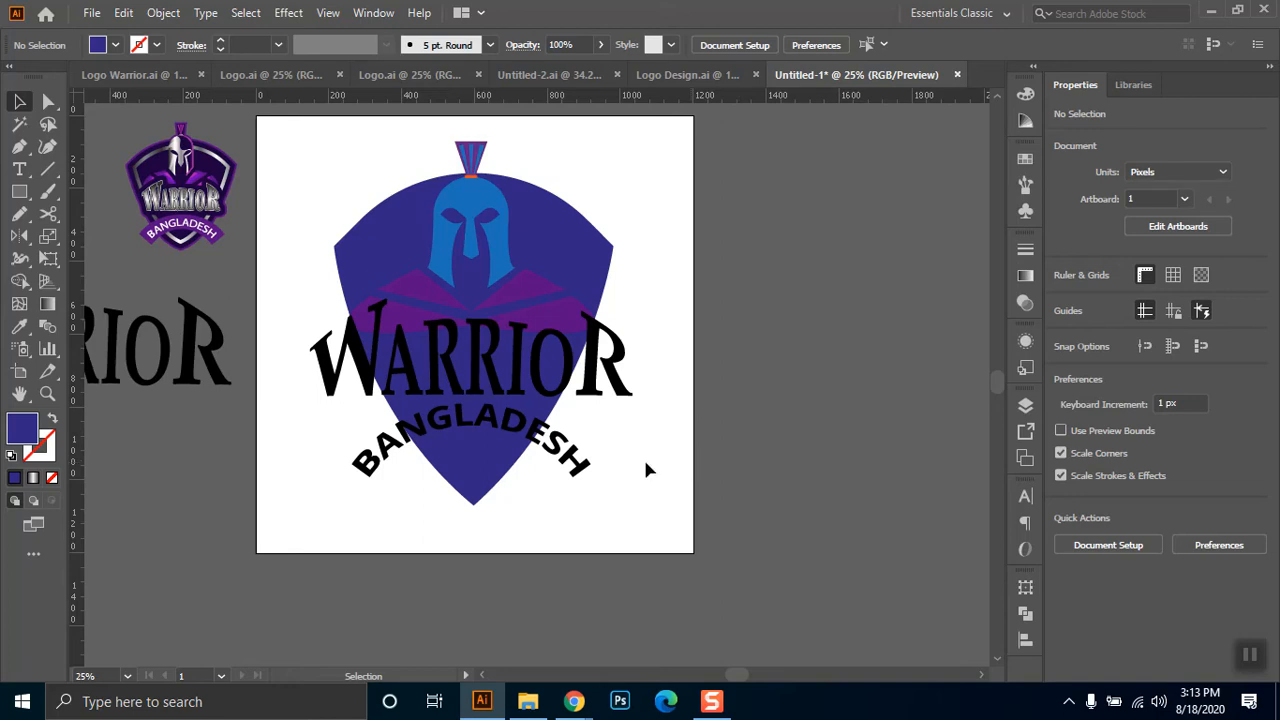
{"action": "left_click_drag", "start_coordinate": [536, 232], "coordinate": [532, 238]}
{"action": "left_click", "coordinate": [609, 150]}
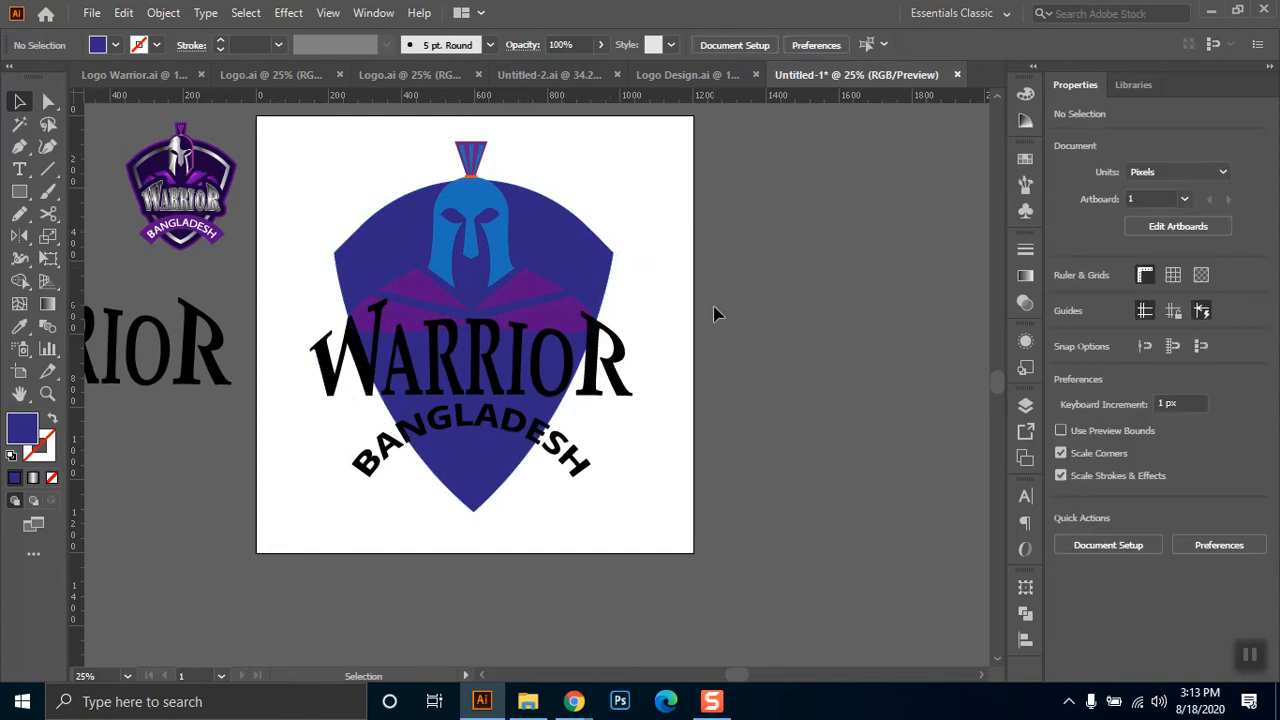
{"action": "scroll", "coordinate": [669, 368], "scroll_direction": "down", "scroll_amount": 1, "text": "alt"}
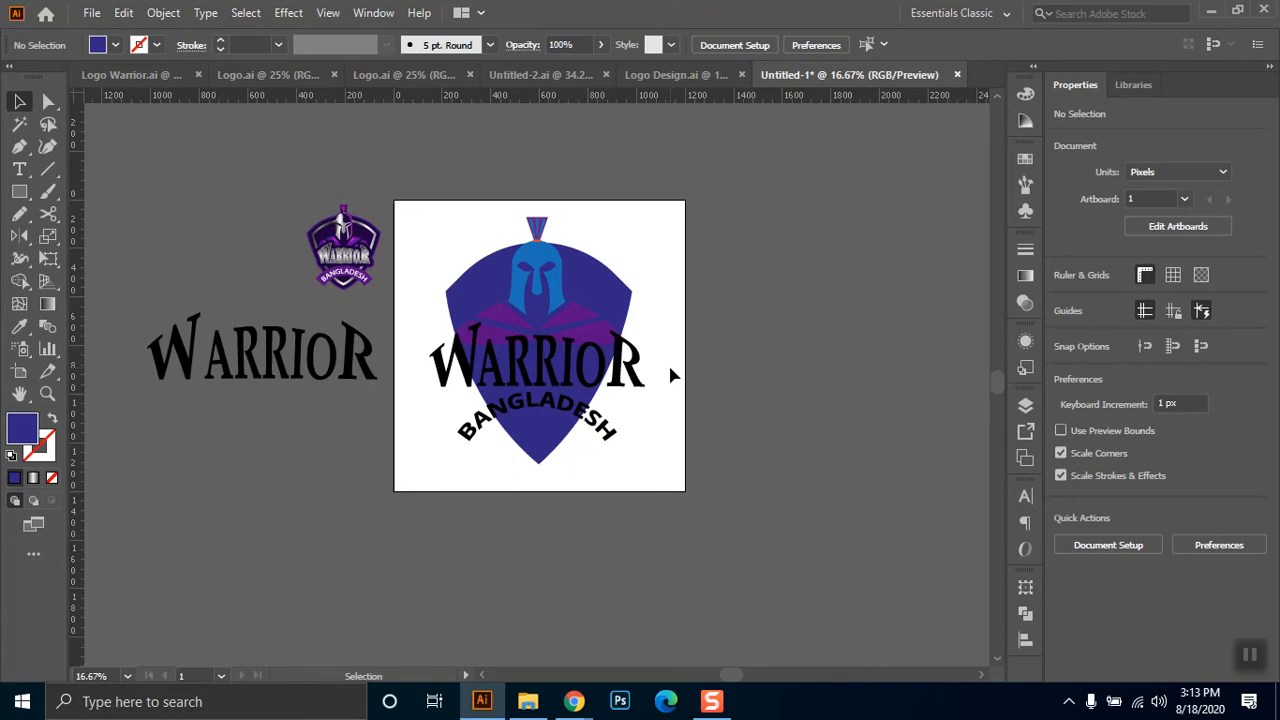
- Nudge the arched BANGLADESH lettering slightly on the shield and deselect it
{"action": "left_click_drag", "start_coordinate": [305, 228], "coordinate": [372, 306]}
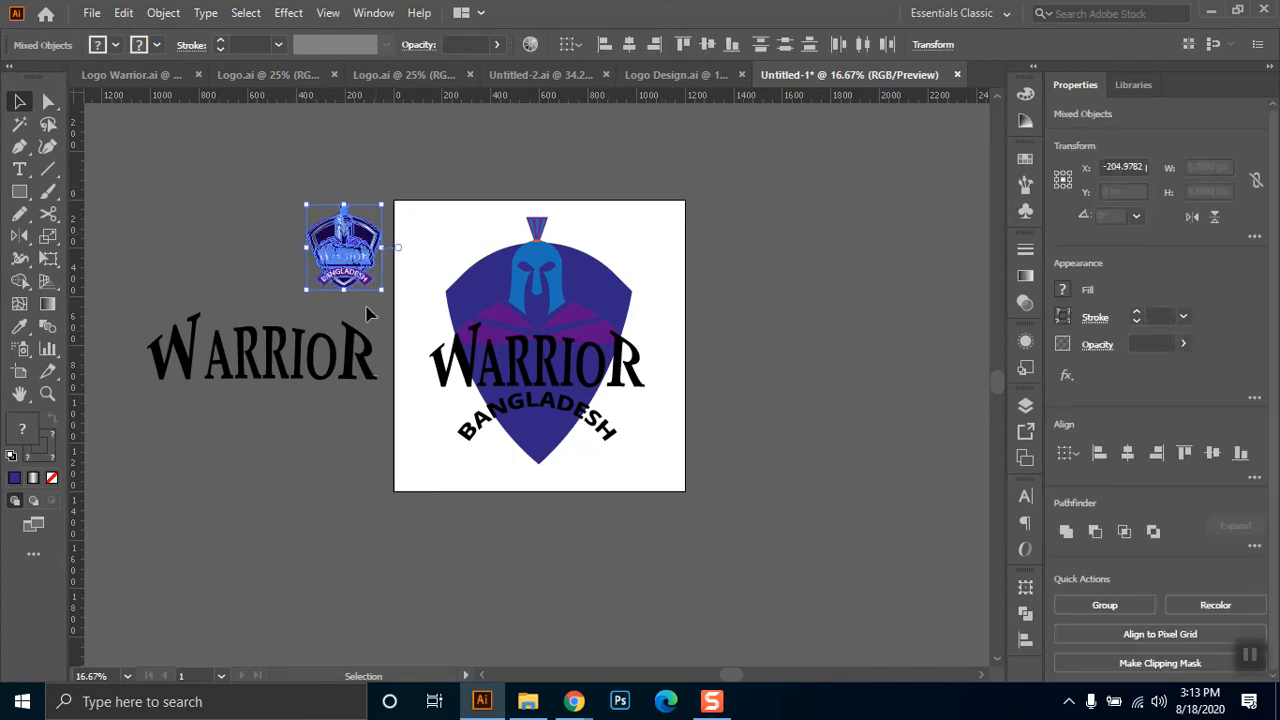
{"action": "left_click", "coordinate": [230, 215]}
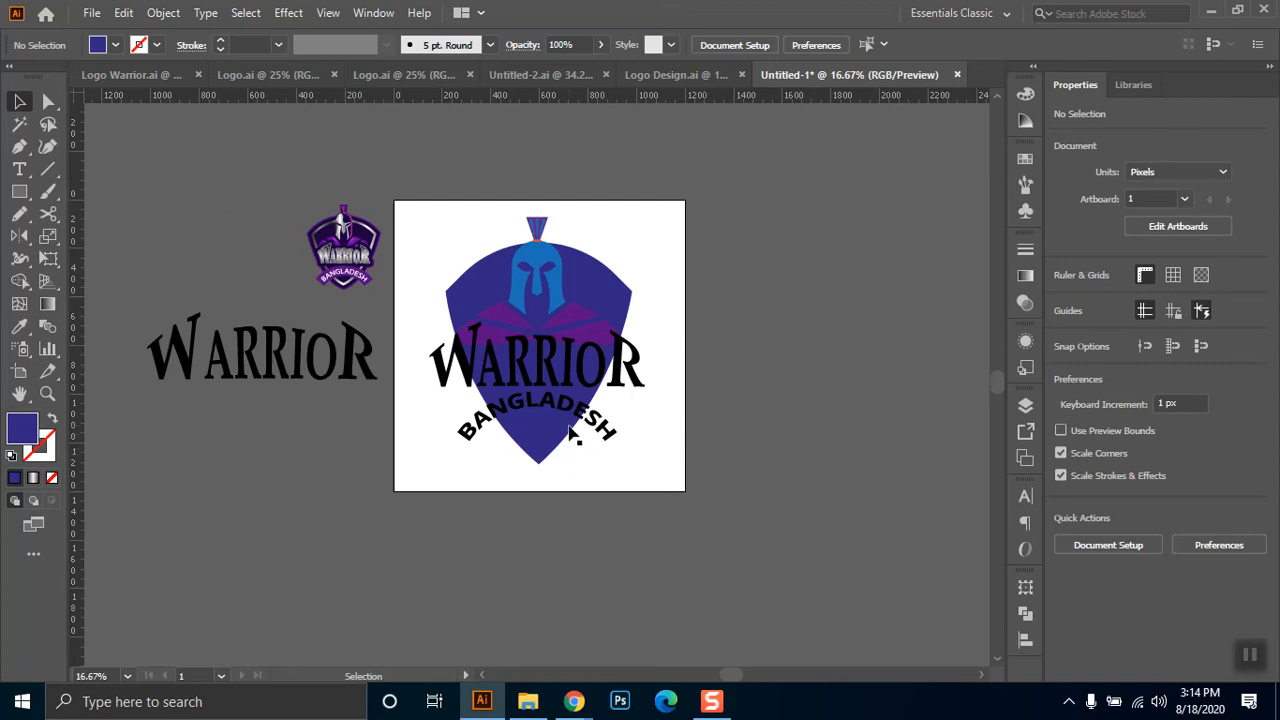
{"action": "left_click_drag", "start_coordinate": [610, 433], "coordinate": [607, 429]}
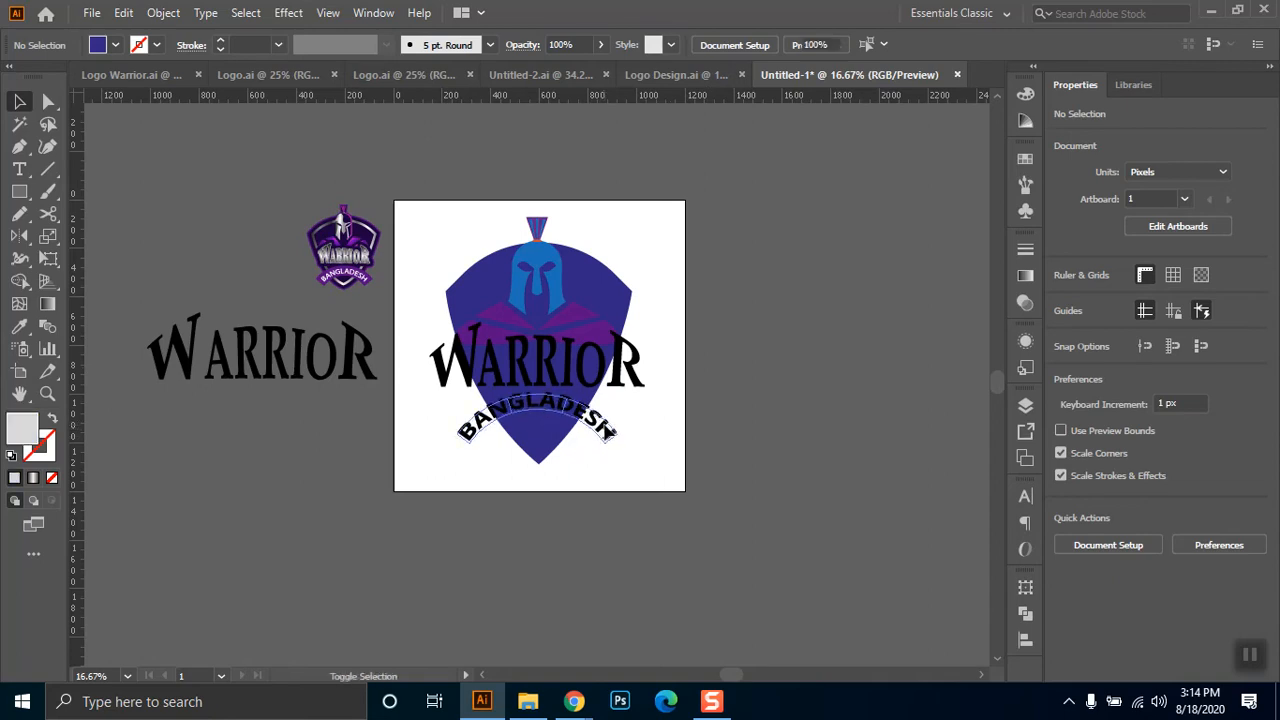
{"action": "left_click", "coordinate": [675, 415]}
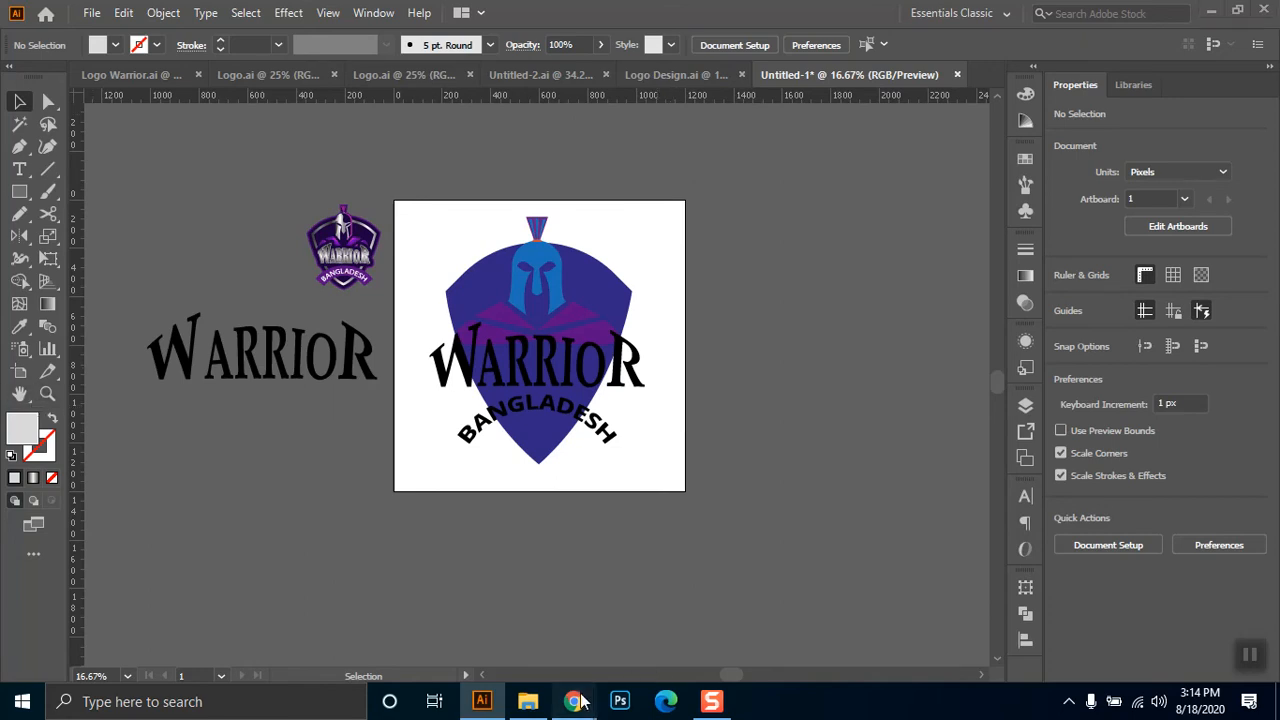
- Switch to Chrome and load uigradient.com in the empty tab
{"action": "left_click", "coordinate": [463, 595]}
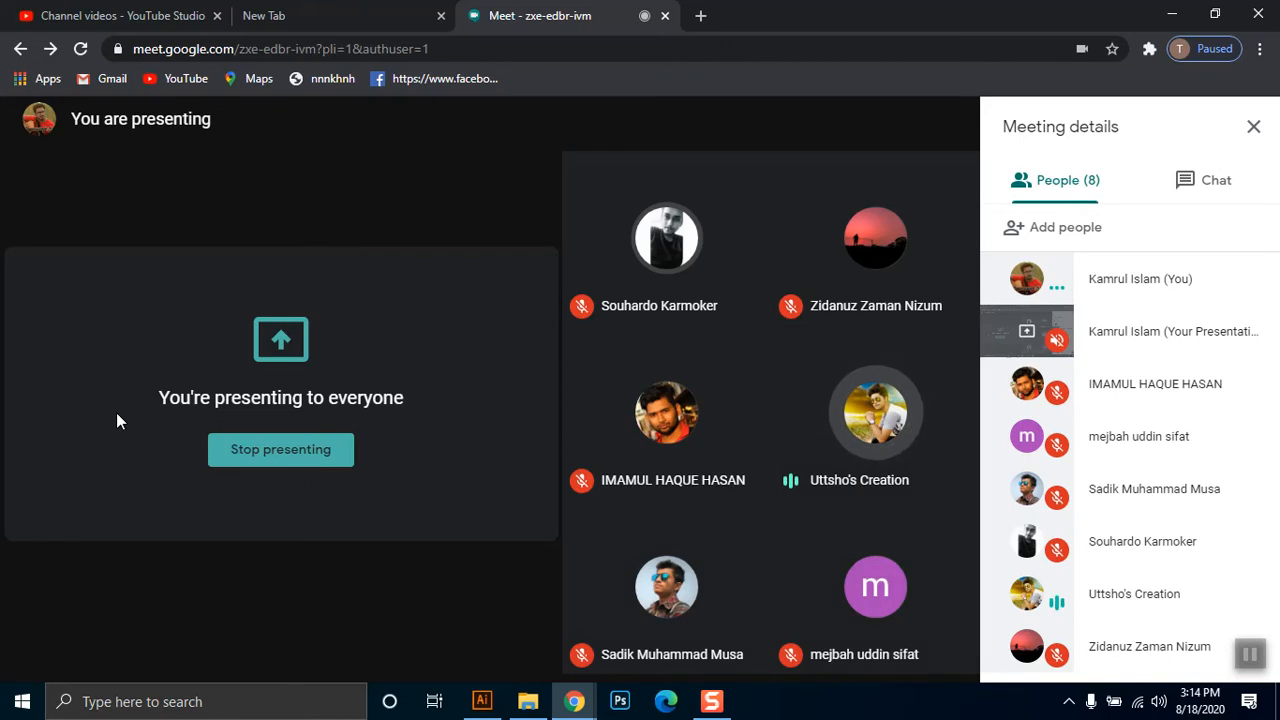
{"action": "left_click", "coordinate": [302, 14]}
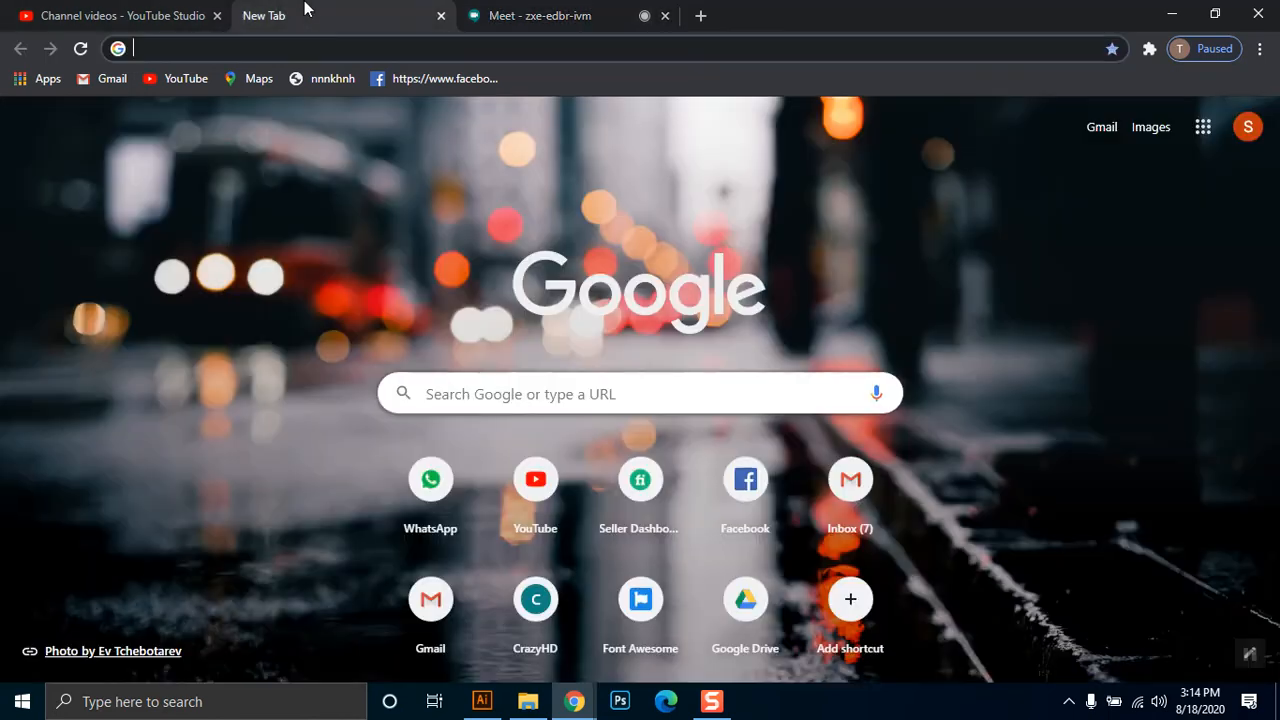
{"action": "left_click", "coordinate": [310, 42]}
{"action": "type", "text": "ui"}
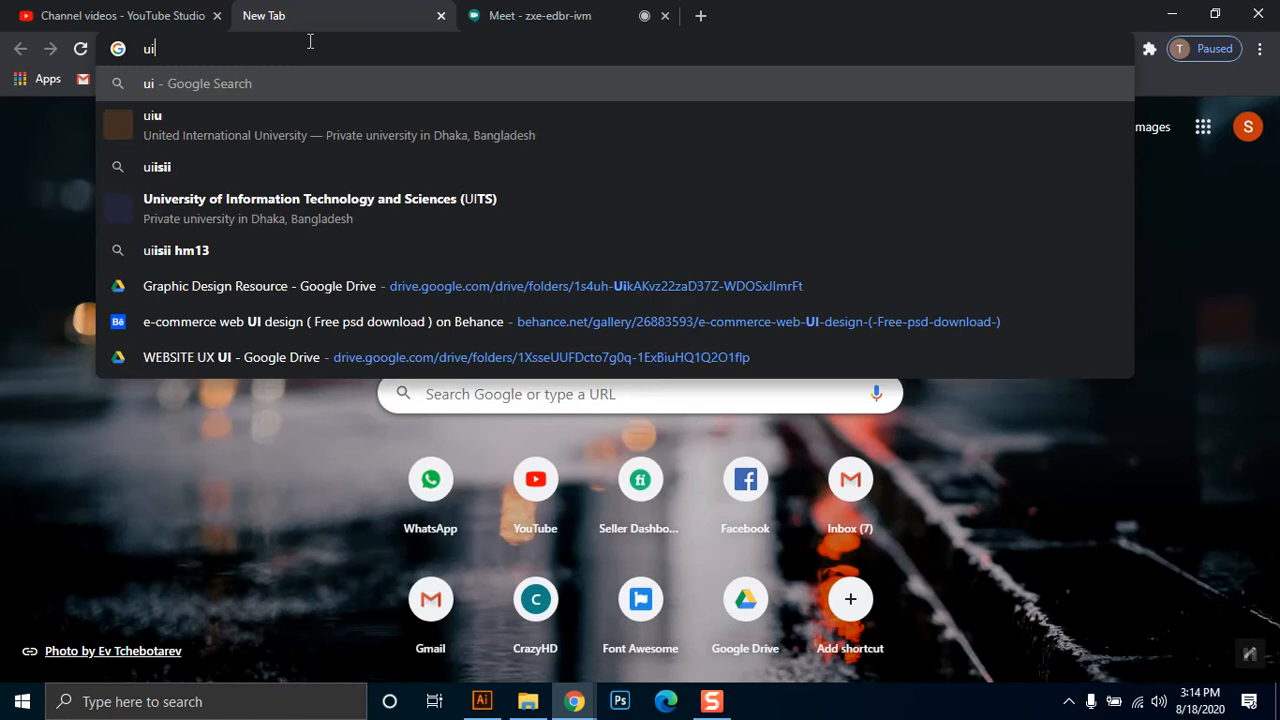
{"action": "type", "text": "grad"}
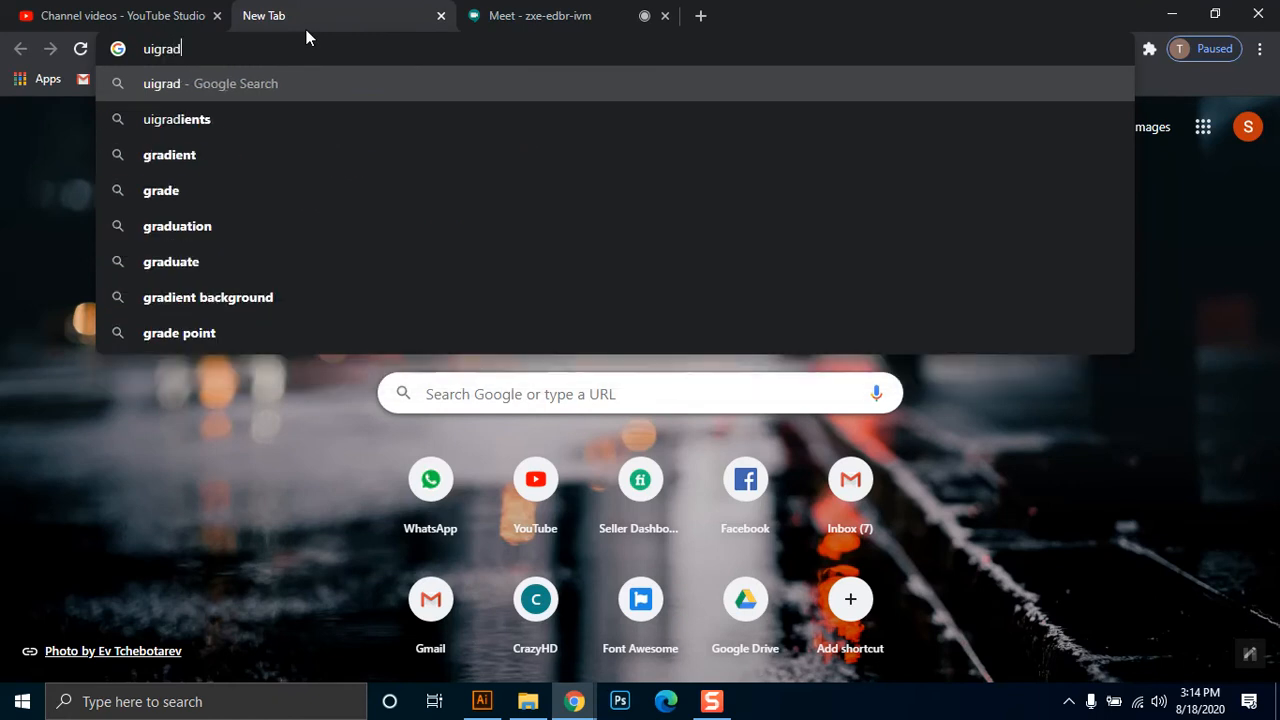
{"action": "type", "text": "ient.com"}
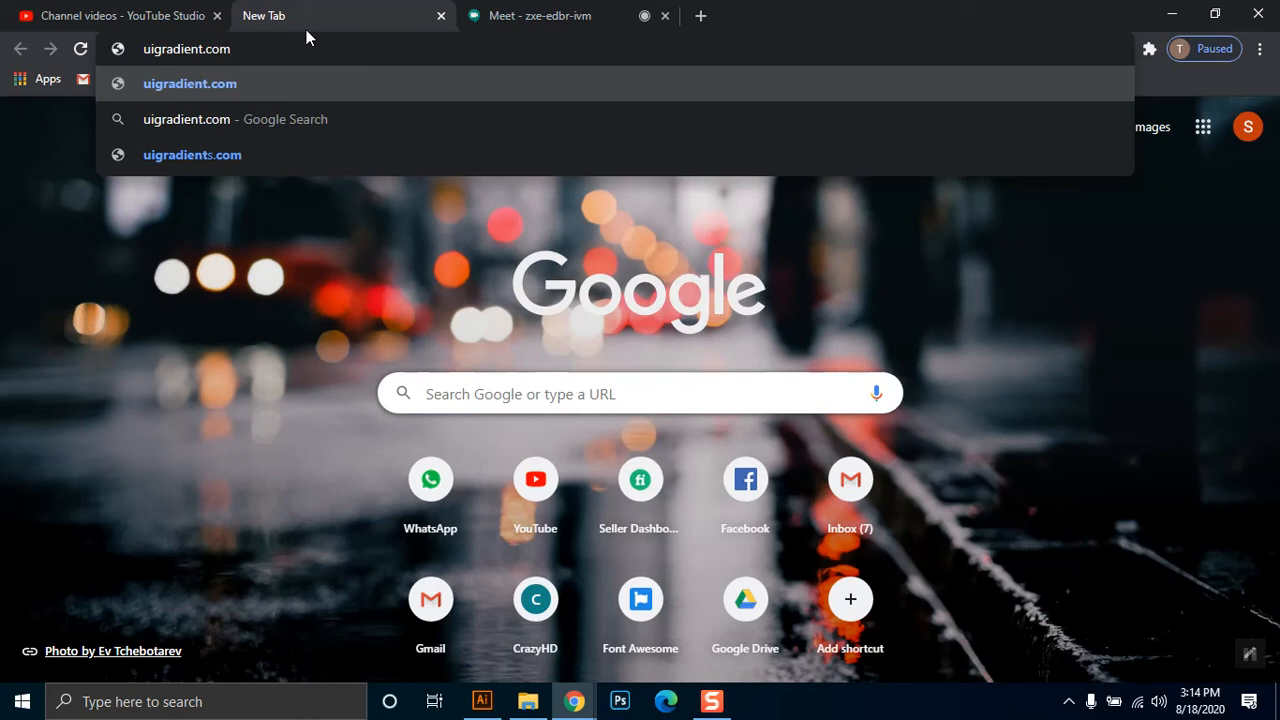
{"action": "key", "text": "Return"}
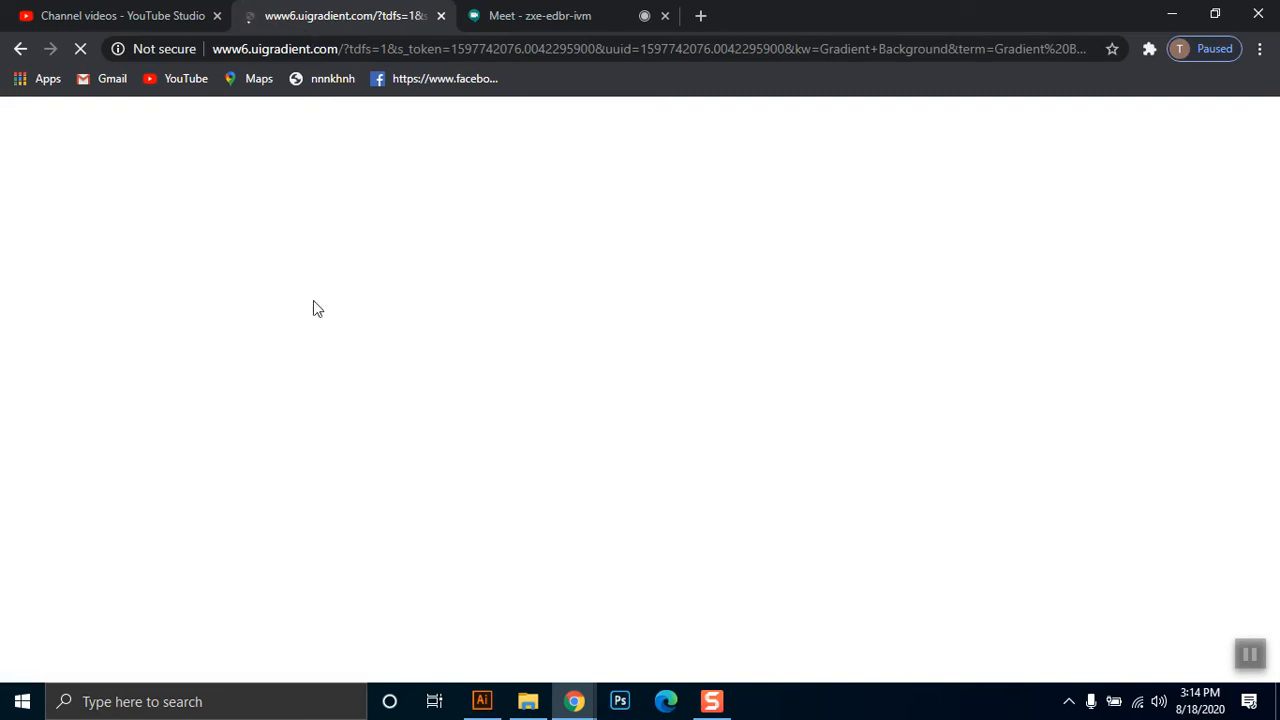
- Search Google for "color palatte" in a new tab
{"action": "left_click", "coordinate": [244, 48]}
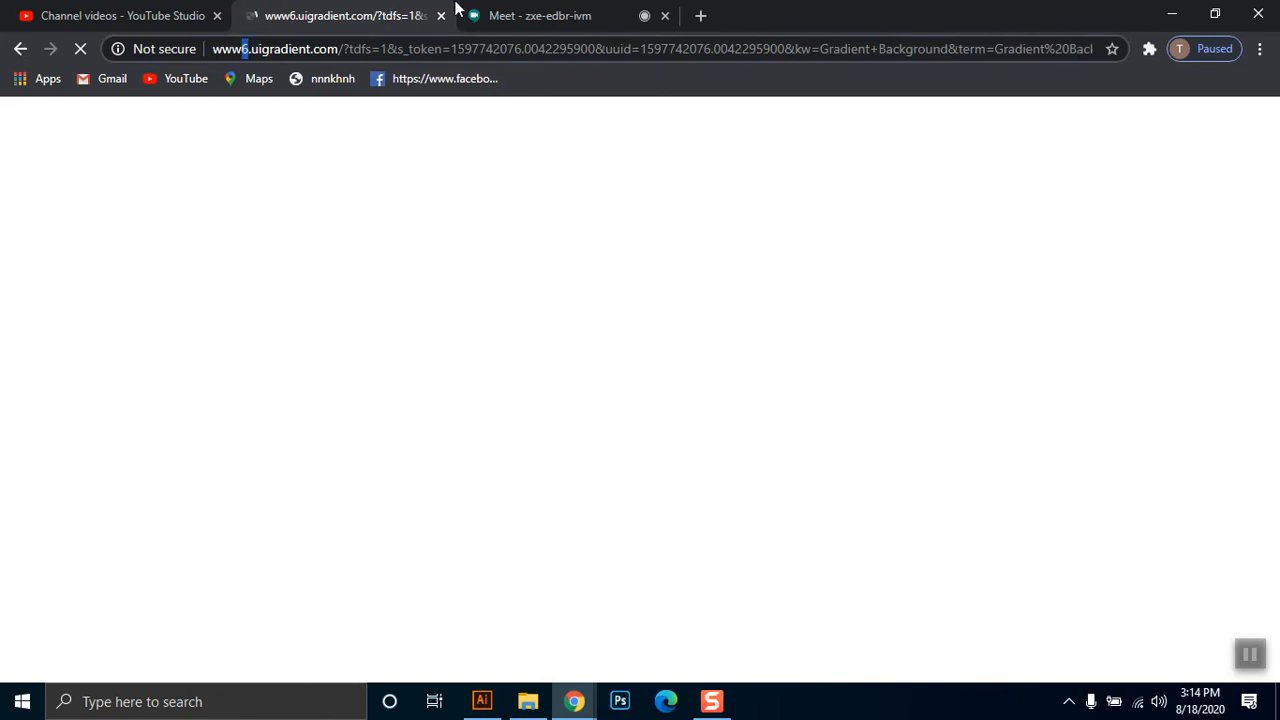
{"action": "left_click", "coordinate": [500, 12]}
{"action": "left_click", "coordinate": [400, 15]}
{"action": "left_click", "coordinate": [696, 14]}
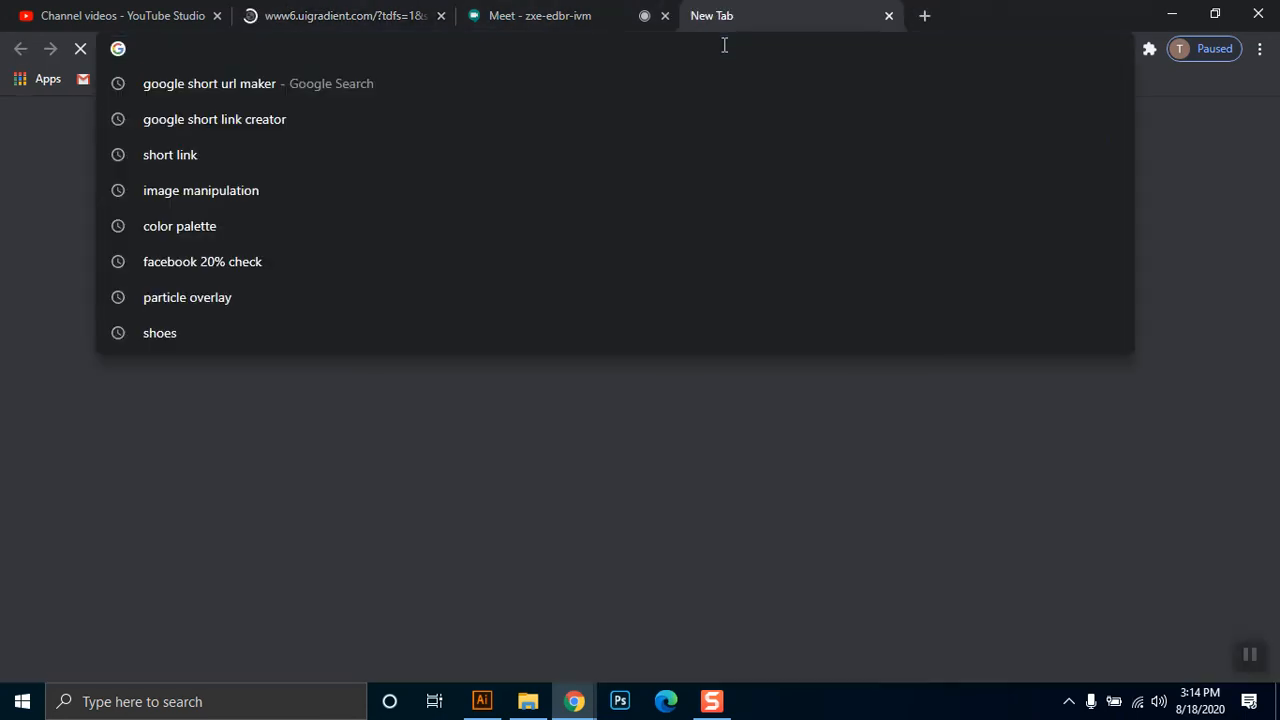
{"action": "type", "text": "color palatte"}
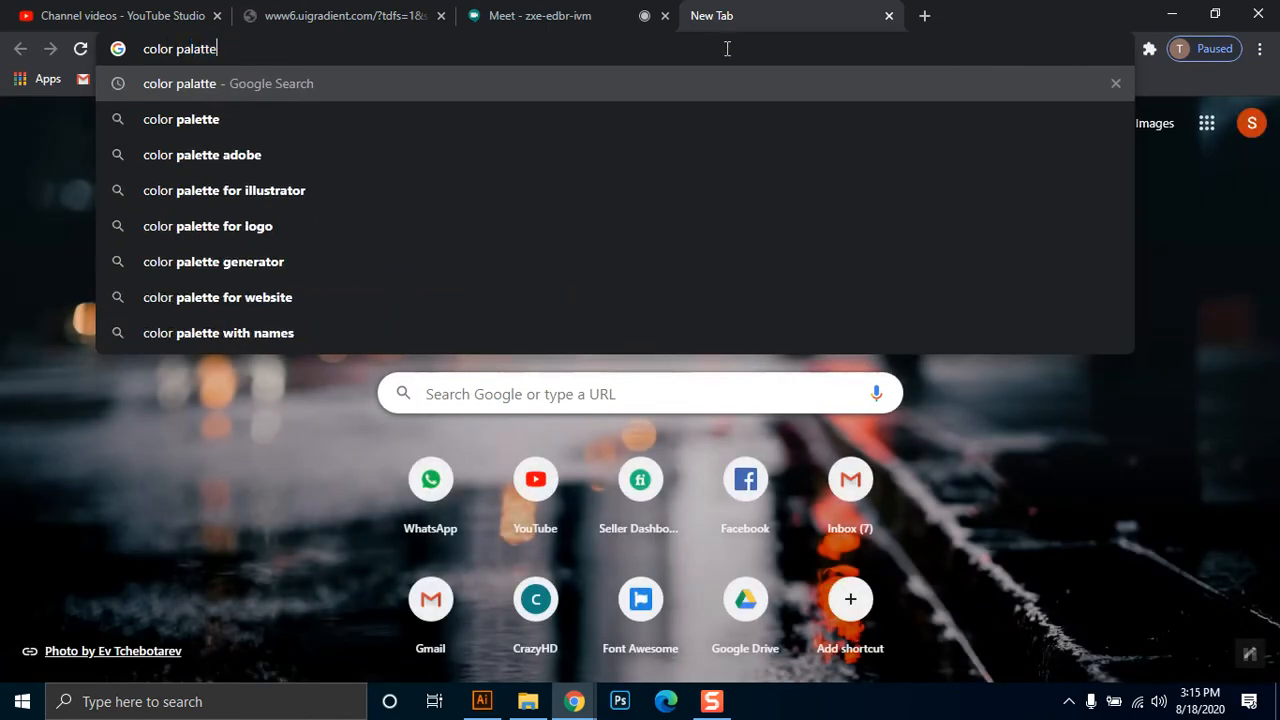
{"action": "key", "text": "Return"}
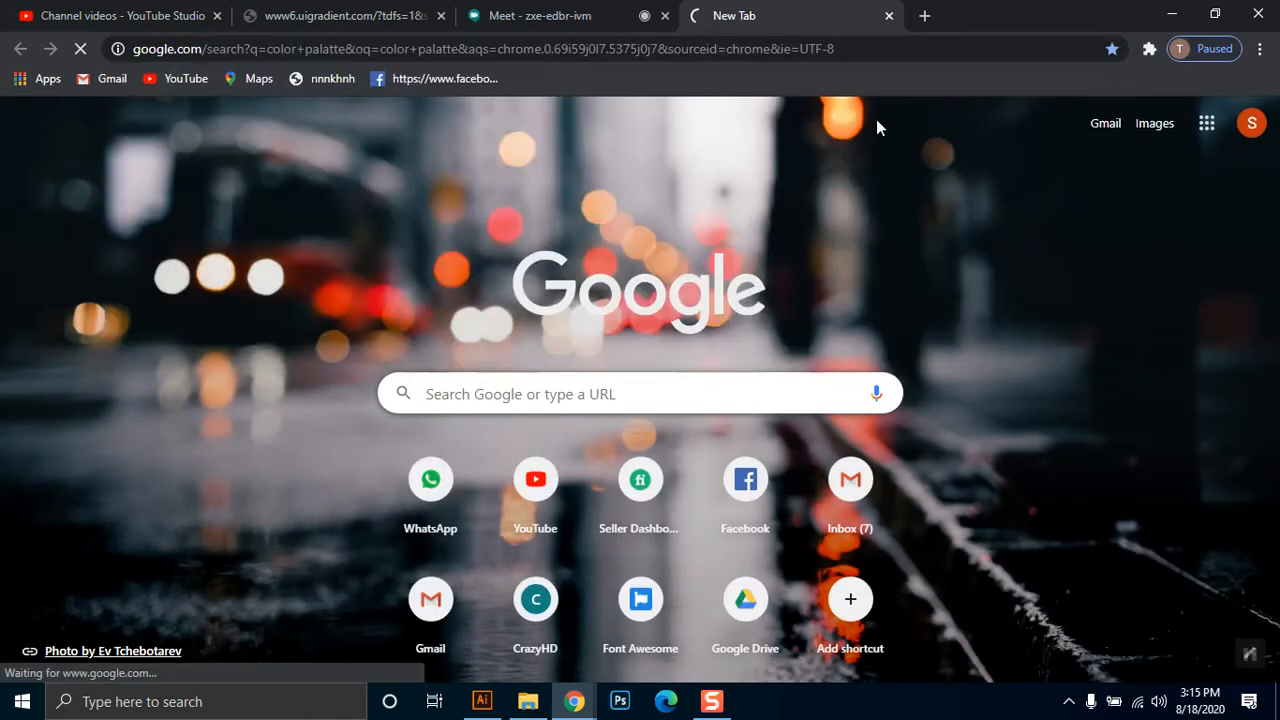
- Return to the uigradient tab, trim its address to uigradient.com and try to load the site again
{"action": "left_click", "coordinate": [283, 14]}
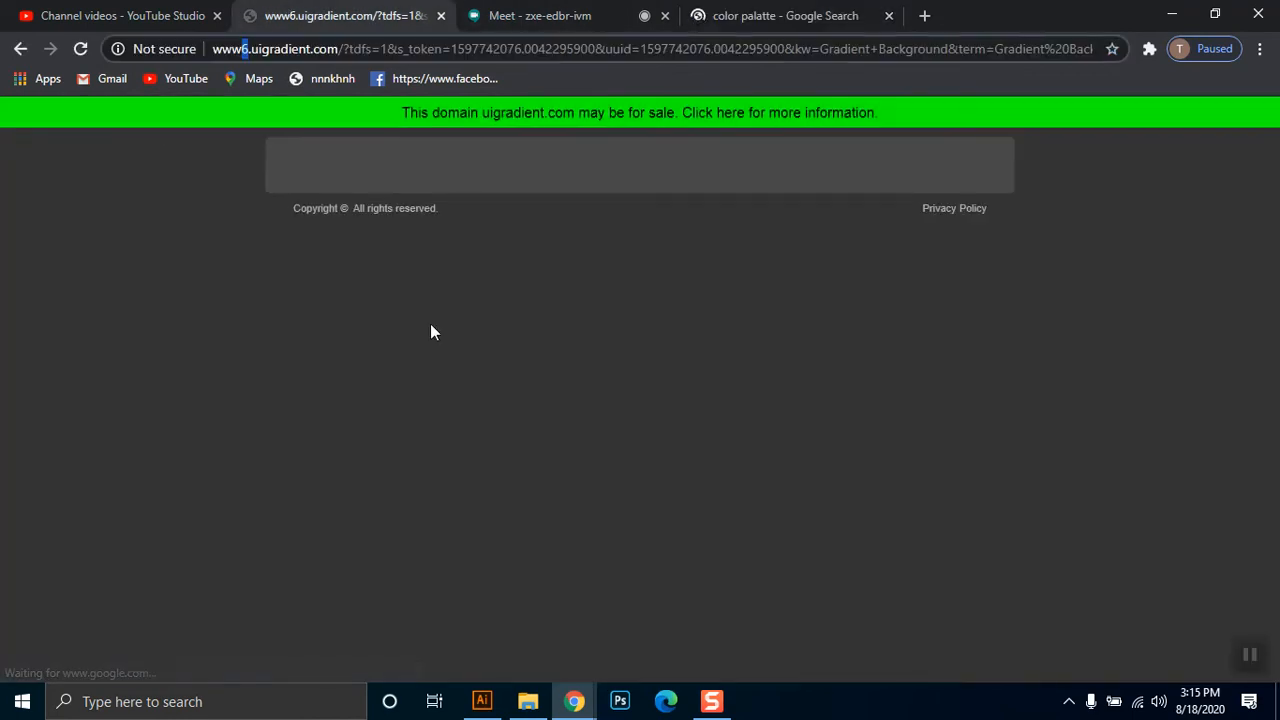
{"action": "left_click_drag", "start_coordinate": [255, 52], "coordinate": [212, 50]}
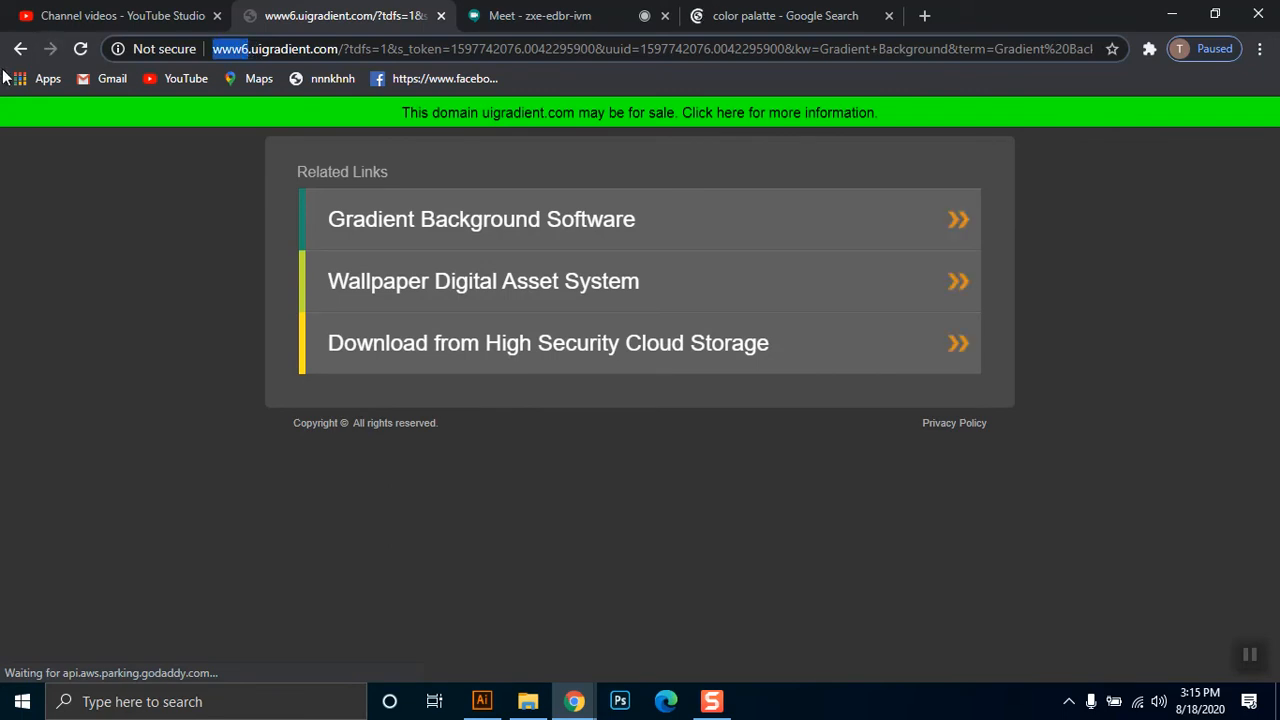
{"action": "key", "text": "BackSpace"}
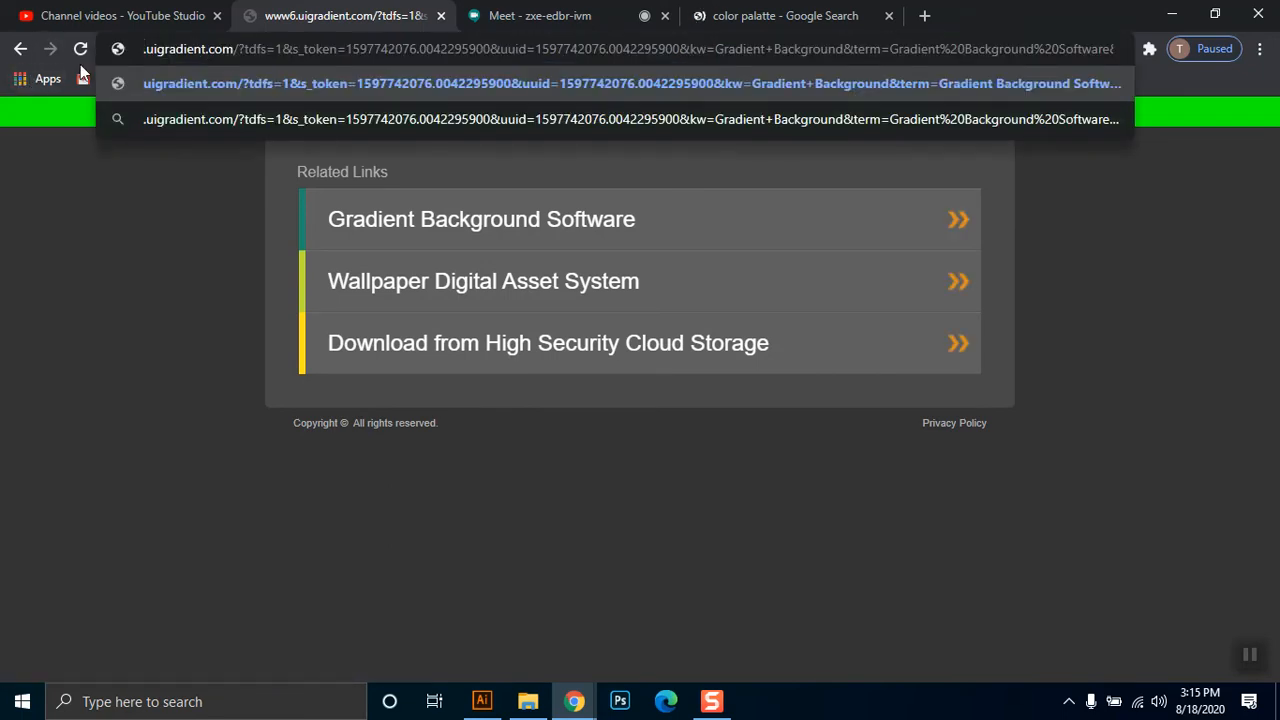
{"action": "key", "text": "Delete"}
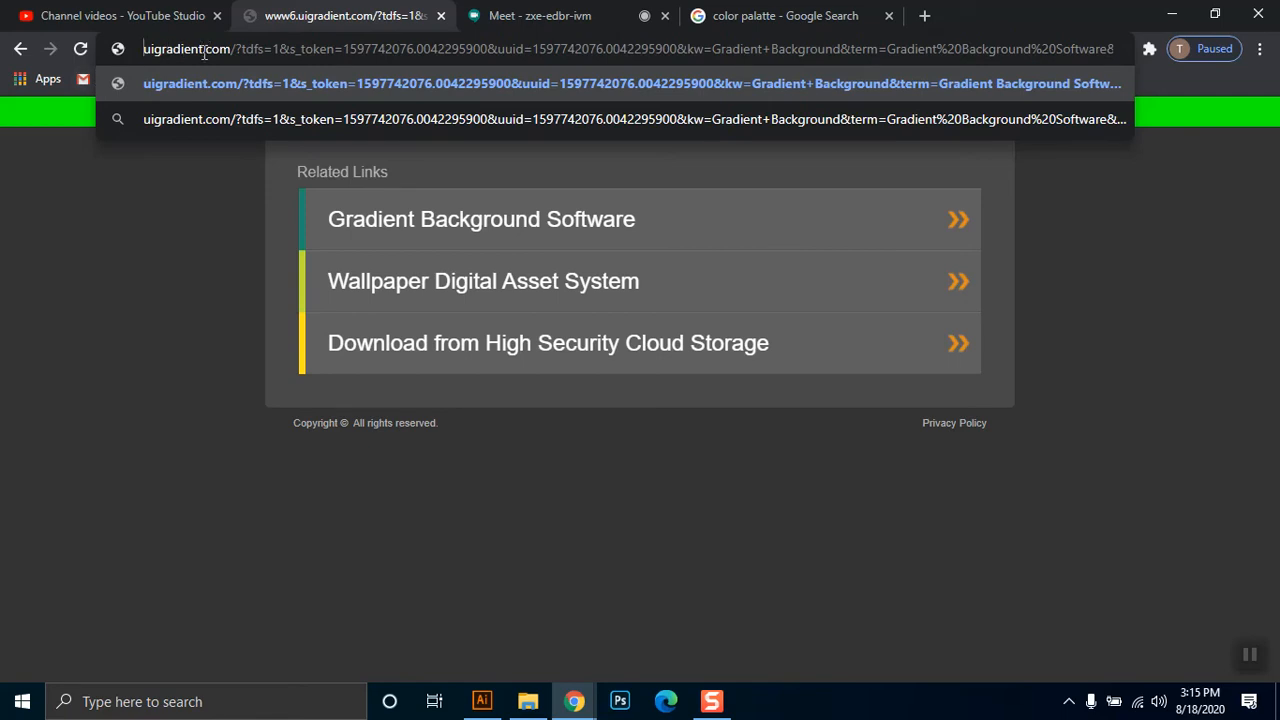
{"action": "left_click_drag", "start_coordinate": [230, 48], "coordinate": [1268, 62]}
{"action": "key", "text": "BackSpace"}
{"action": "key", "text": "Delete"}
{"action": "key", "text": "Delete"}
{"action": "key", "text": "Delete"}
{"action": "key", "text": "Delete"}
{"action": "key", "text": "Delete"}
{"action": "key", "text": "Delete"}
{"action": "key", "text": "Delete"}
{"action": "key", "text": "Delete"}
{"action": "key", "text": "Delete"}
{"action": "key", "text": "Delete"}
{"action": "key", "text": "Delete"}
{"action": "key", "text": "Delete"}
{"action": "key", "text": "Delete"}
{"action": "key", "text": "Delete"}
{"action": "key", "text": "Delete"}
{"action": "key", "text": "Delete"}
{"action": "key", "text": "Delete"}
{"action": "key", "text": "Delete"}
{"action": "key", "text": "Delete"}
{"action": "key", "text": "Delete"}
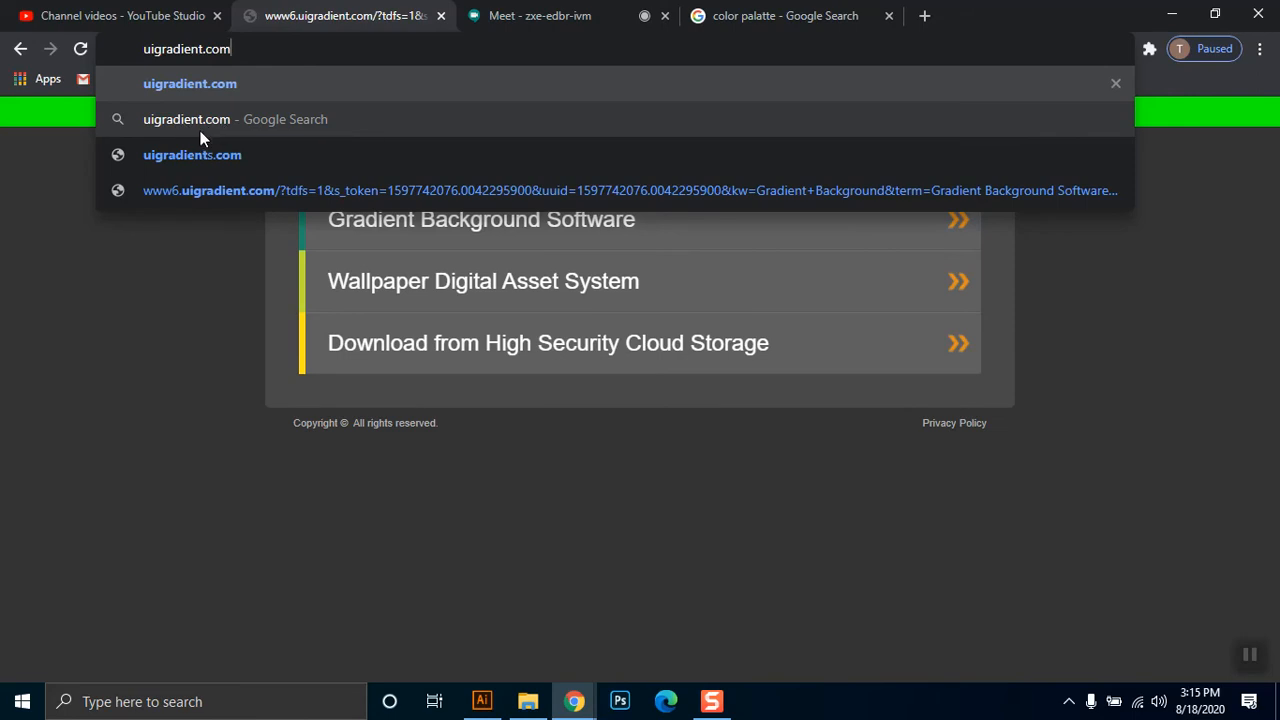
{"action": "left_click", "coordinate": [202, 87]}
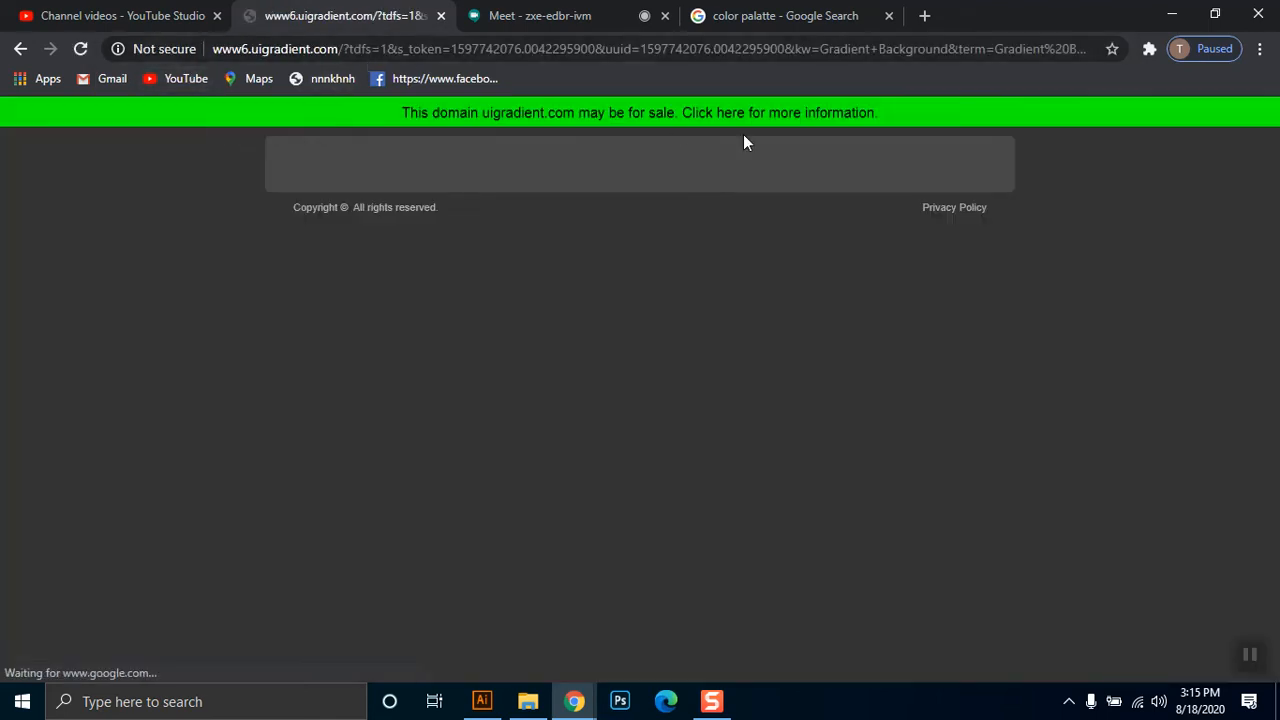
- Clear the redirected address and open uigradients.com in the same tab
{"action": "double_click", "coordinate": [238, 48]}
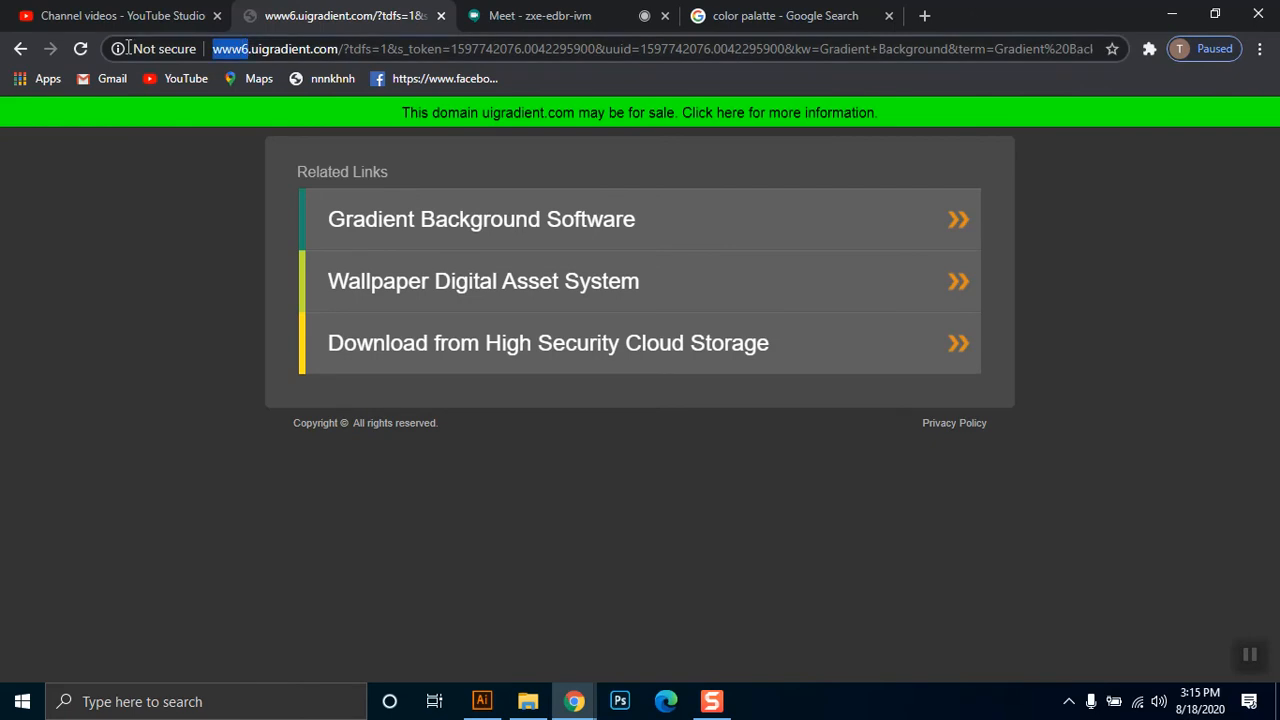
{"action": "key", "text": "BackSpace"}
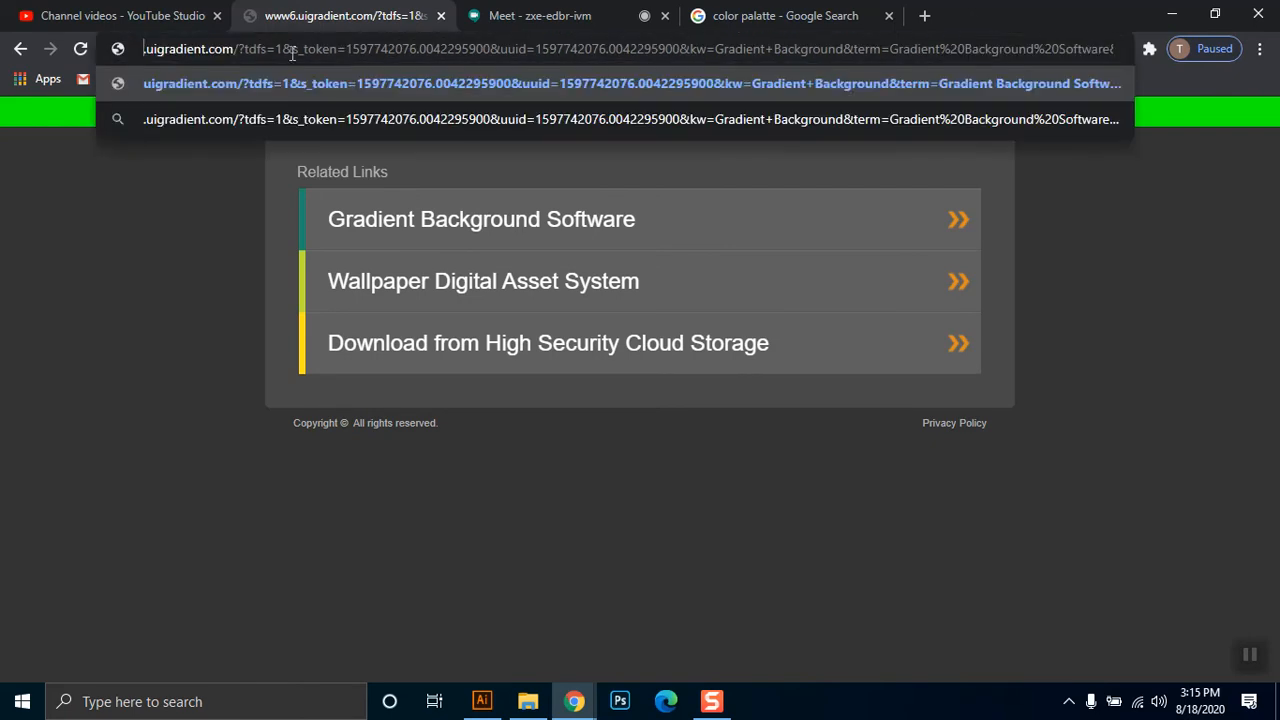
{"action": "key", "text": "Delete"}
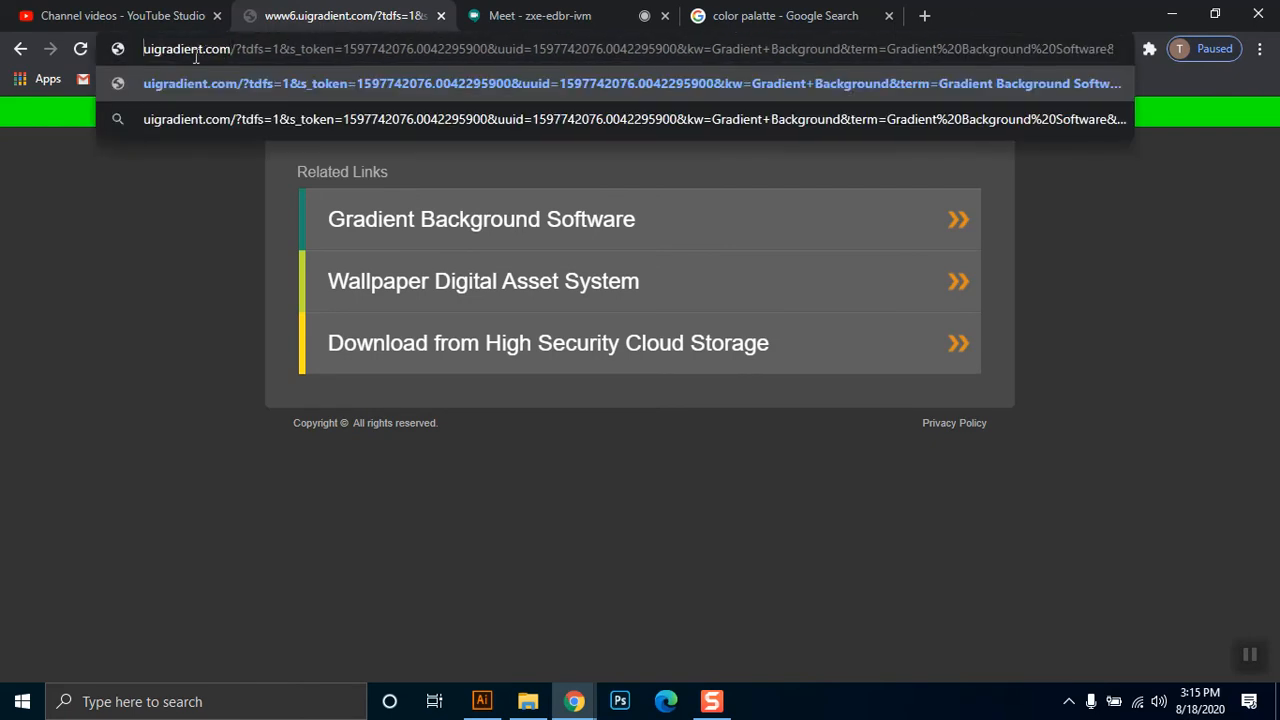
{"action": "left_click_drag", "start_coordinate": [203, 48], "coordinate": [1270, 80]}
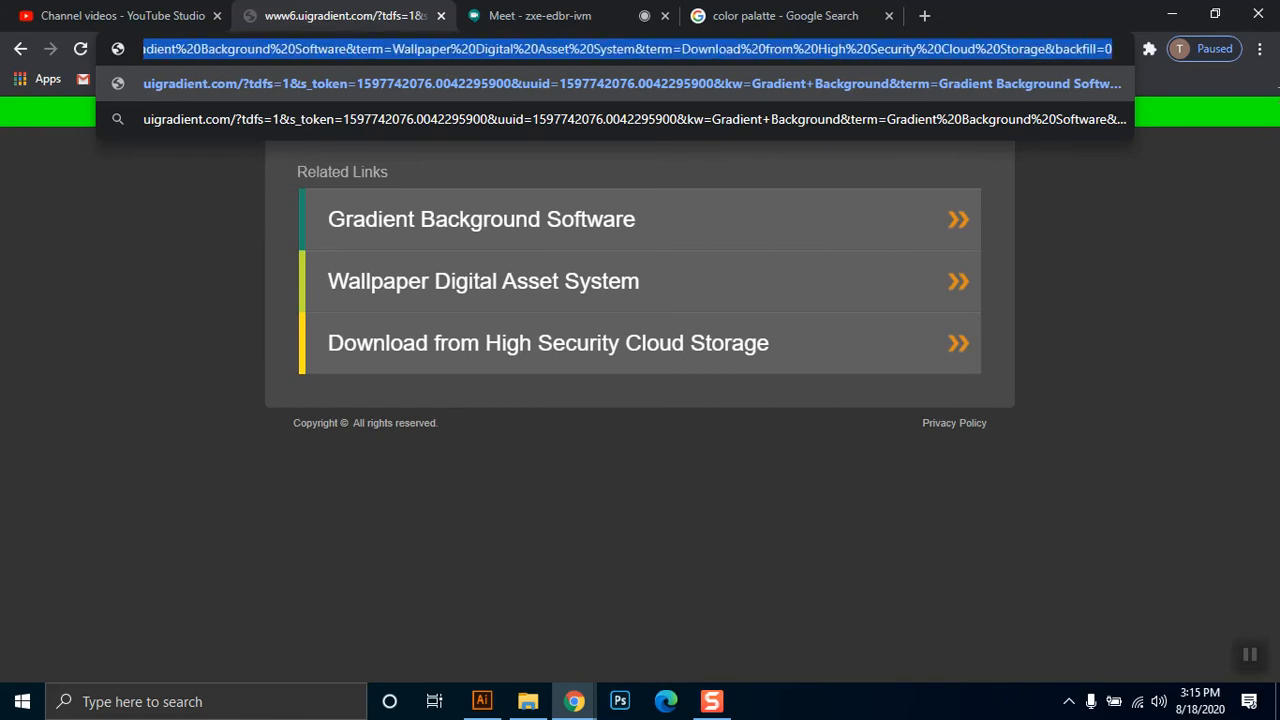
{"action": "key", "text": "BackSpace"}
{"action": "left_click", "coordinate": [392, 81]}
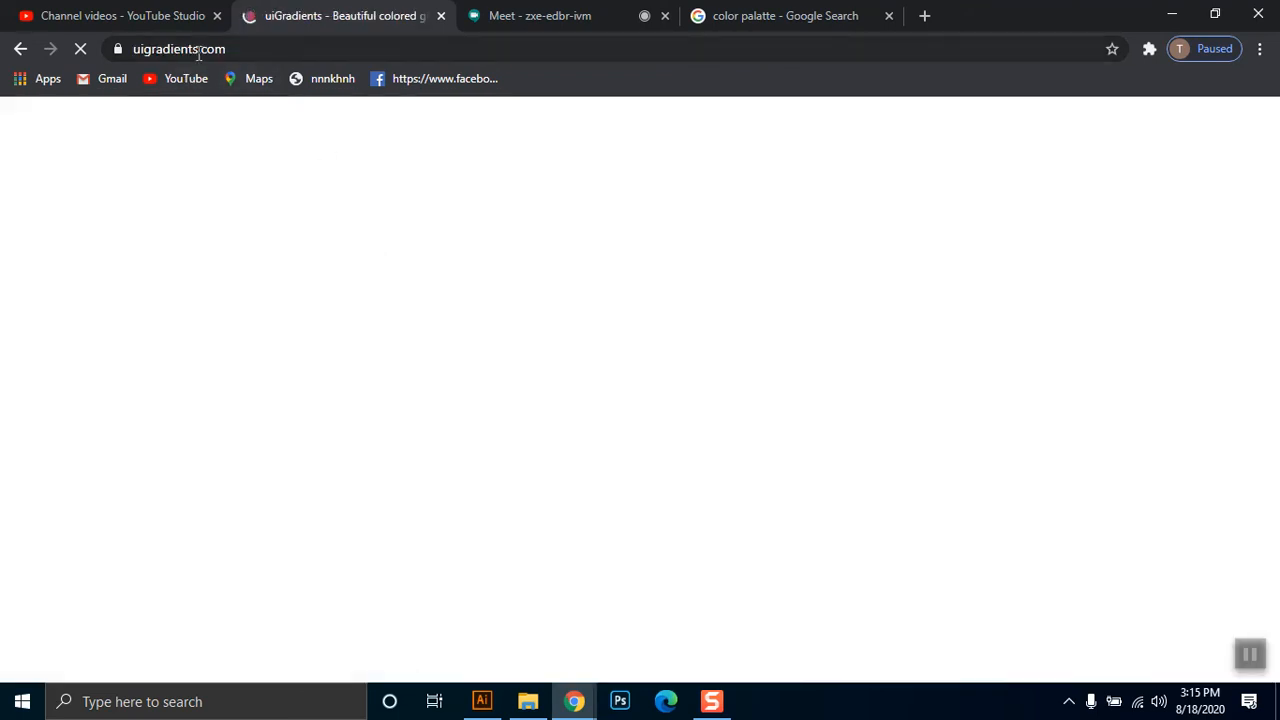
{"action": "left_click", "coordinate": [191, 48]}
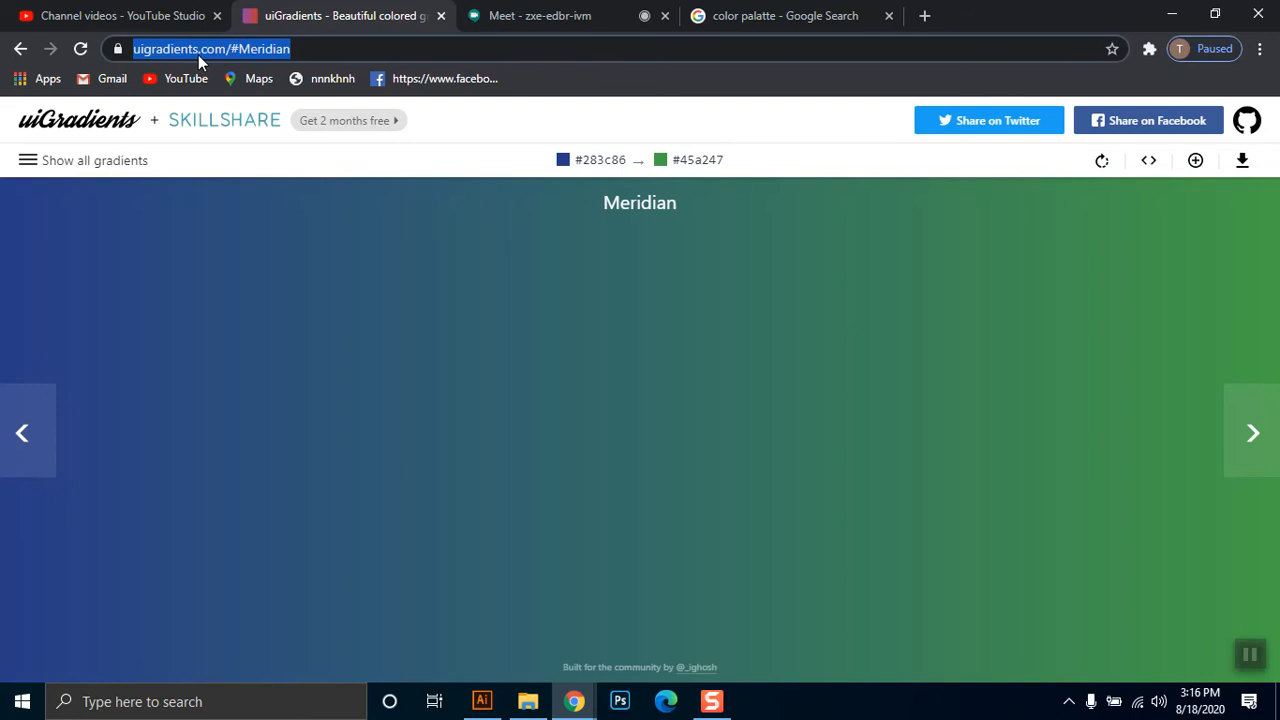
{"action": "left_click", "coordinate": [556, 15]}
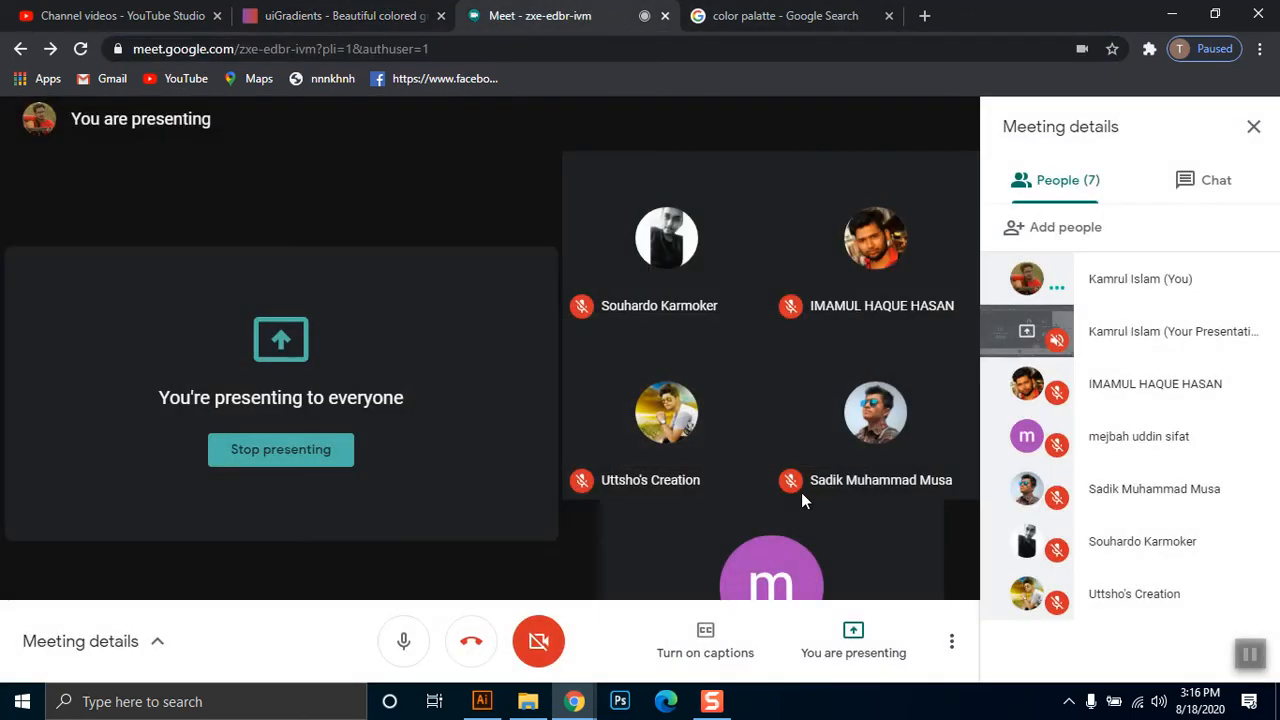
{"action": "left_click", "coordinate": [320, 10]}
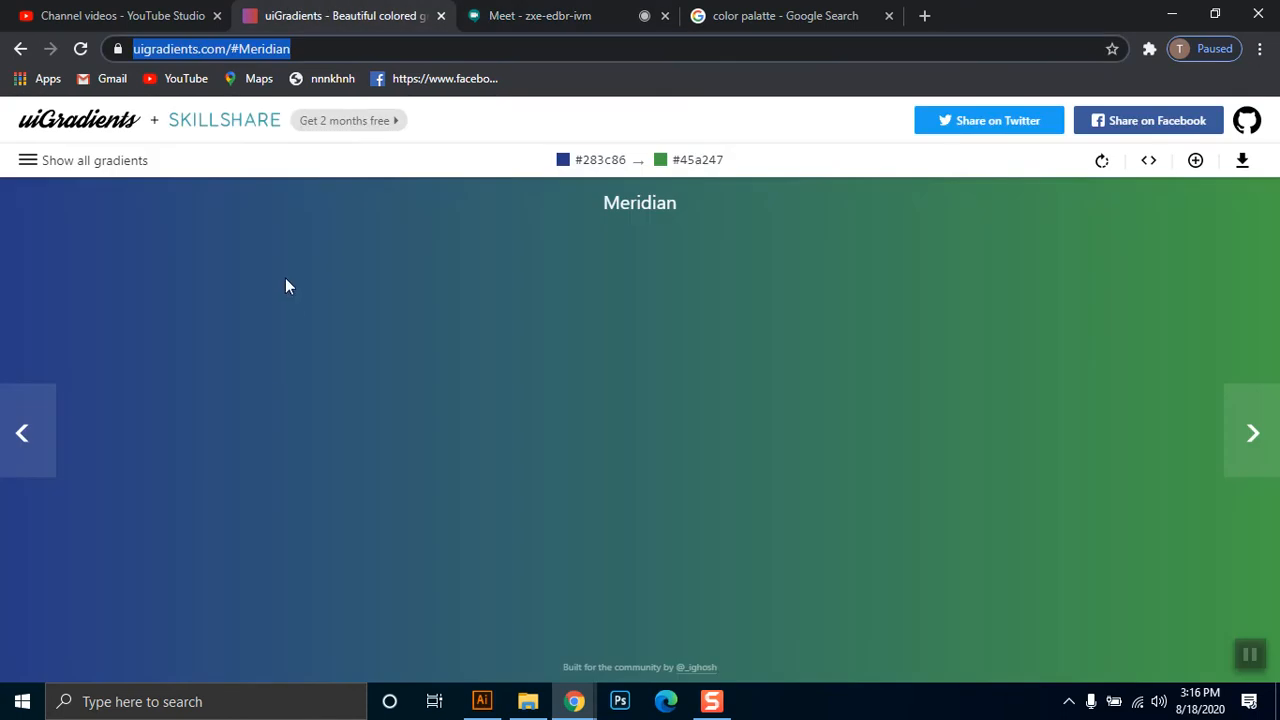
- Show all gradients on uiGradients and browse the collection for suitable color combinations
{"action": "left_click", "coordinate": [110, 174]}
{"action": "left_click", "coordinate": [110, 174]}
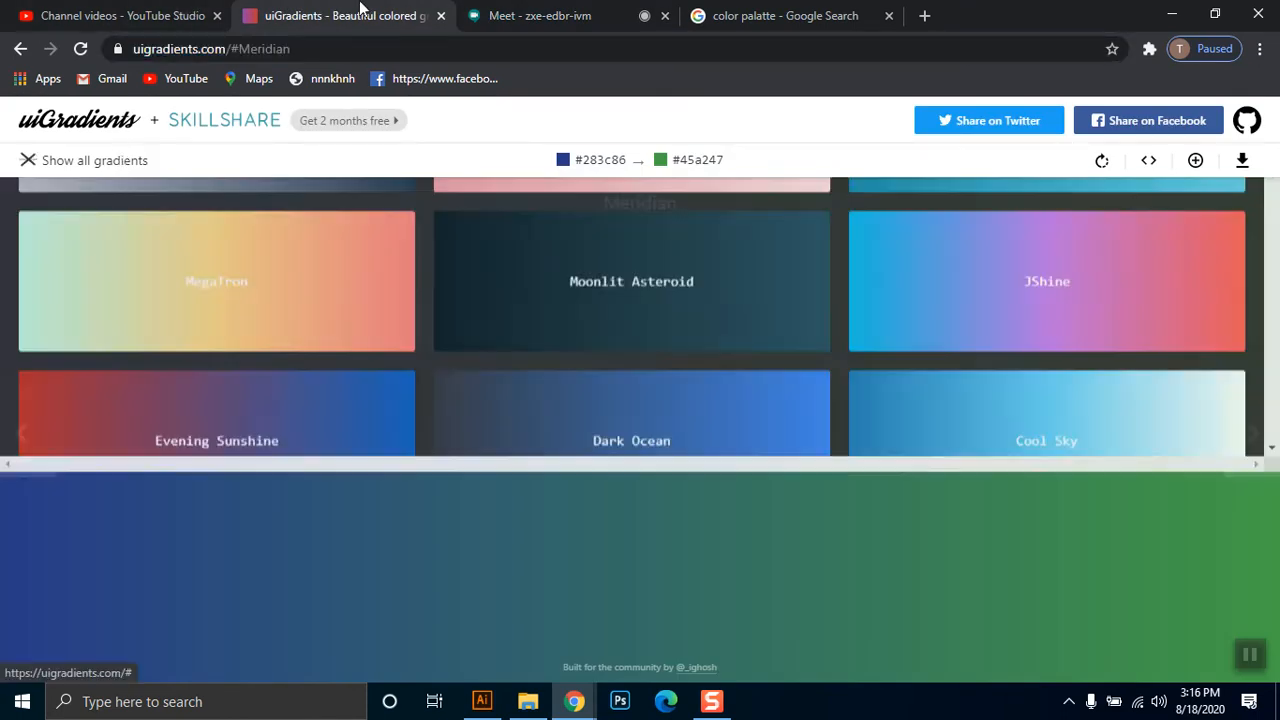
{"action": "scroll", "coordinate": [826, 313], "scroll_direction": "down", "scroll_amount": 4}
{"action": "scroll", "coordinate": [826, 313], "scroll_direction": "down", "scroll_amount": 12}
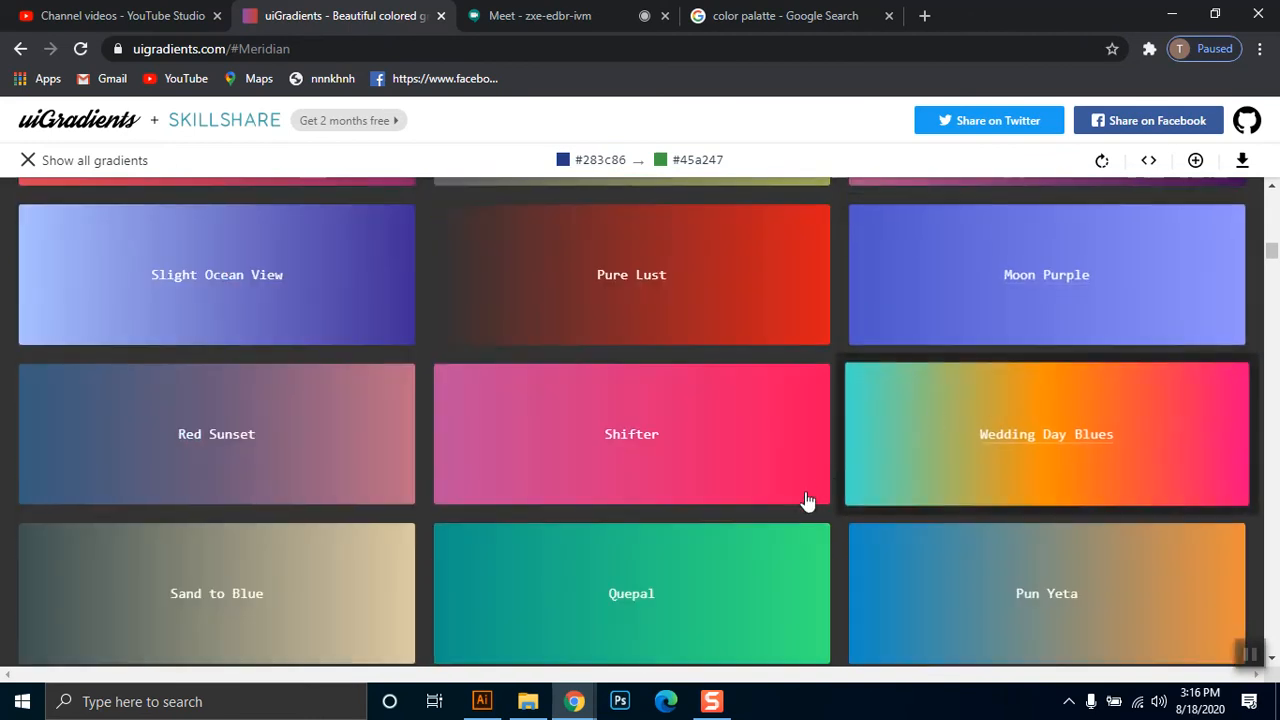
{"action": "scroll", "coordinate": [806, 500], "scroll_direction": "down", "scroll_amount": 20}
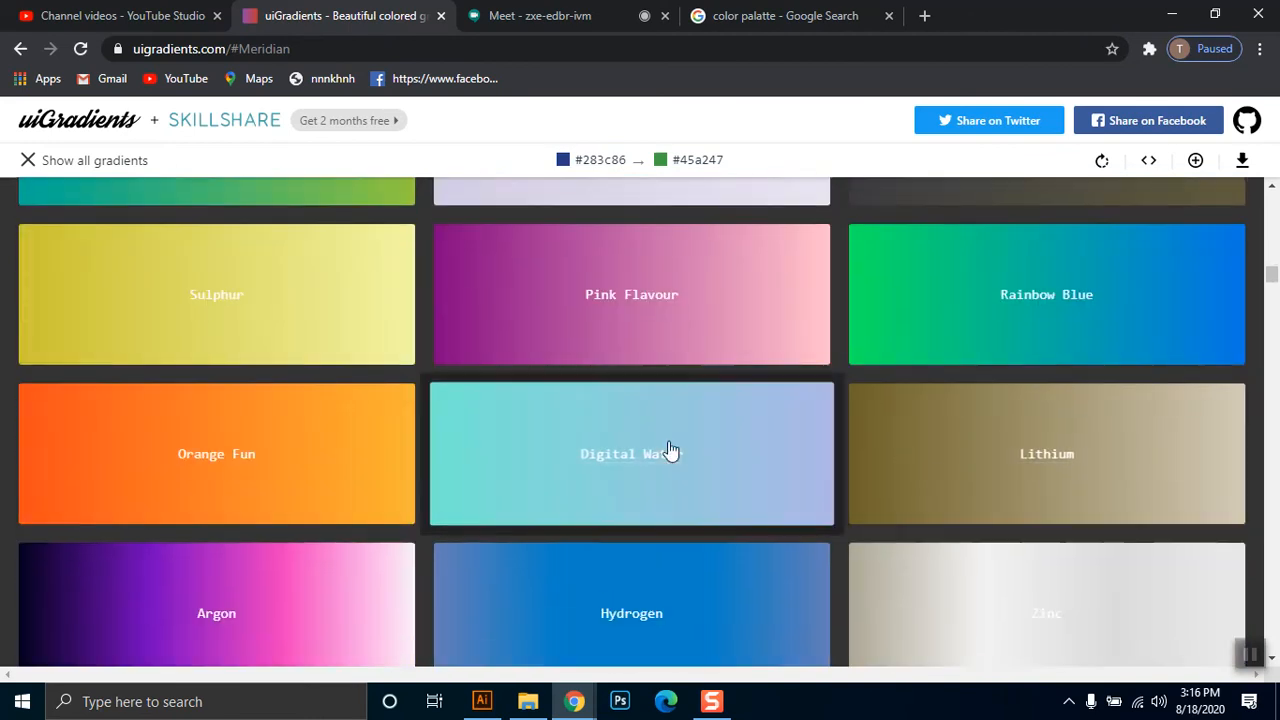
{"action": "scroll", "coordinate": [394, 420], "scroll_direction": "down", "scroll_amount": 10}
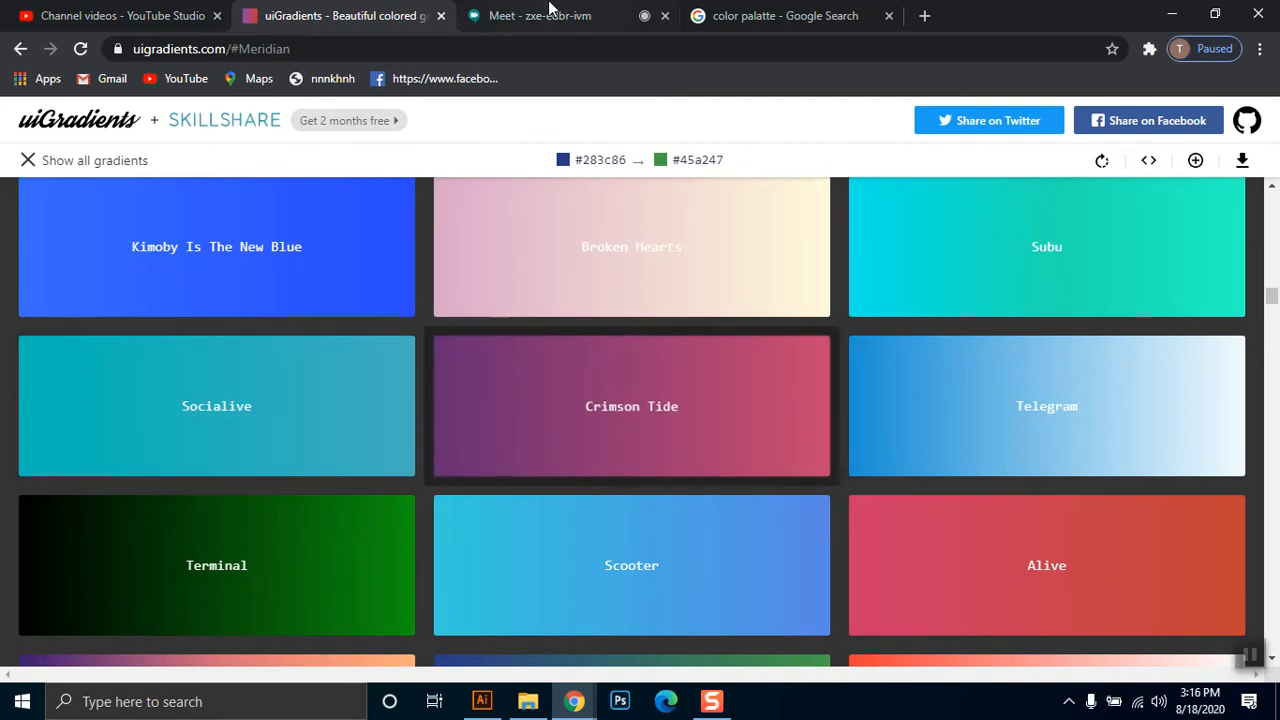
- Return to the "color palatte" Google results and open Color Hunt in a new background tab
{"action": "left_click", "coordinate": [540, 15]}
{"action": "left_click", "coordinate": [785, 15]}
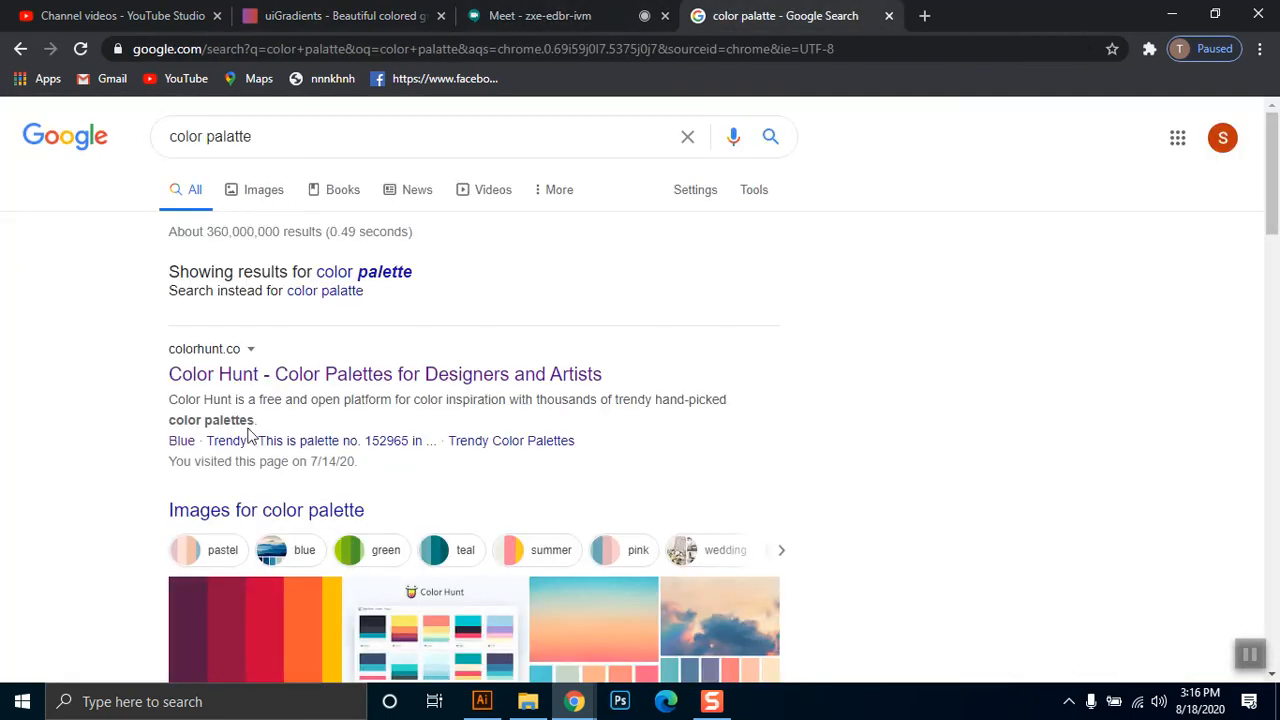
{"action": "scroll", "coordinate": [250, 432], "scroll_direction": "down", "scroll_amount": 1}
{"action": "middle_click", "coordinate": [293, 287]}
{"action": "scroll", "coordinate": [294, 286], "scroll_direction": "up", "scroll_amount": 1}
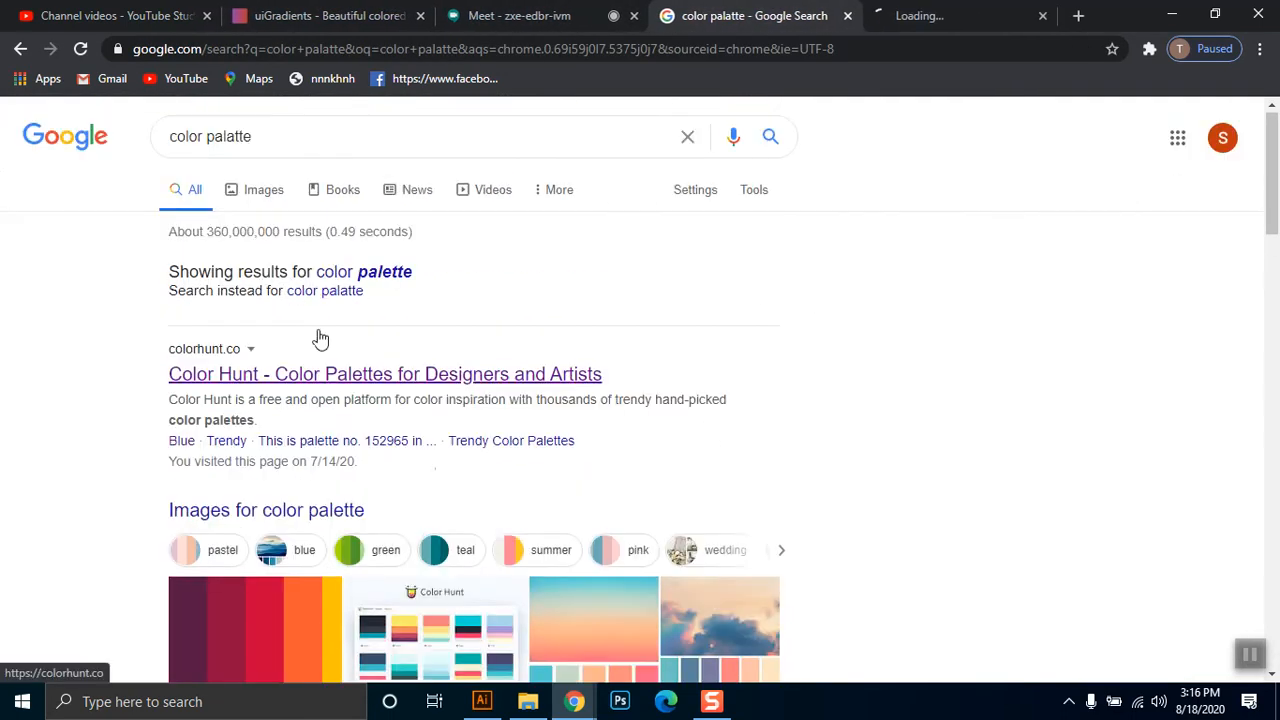
- Open Coolors in a new background tab and look through the remaining color palette search results
{"action": "scroll", "coordinate": [382, 565], "scroll_direction": "down", "scroll_amount": 5}
{"action": "scroll", "coordinate": [382, 545], "scroll_direction": "down", "scroll_amount": 5}
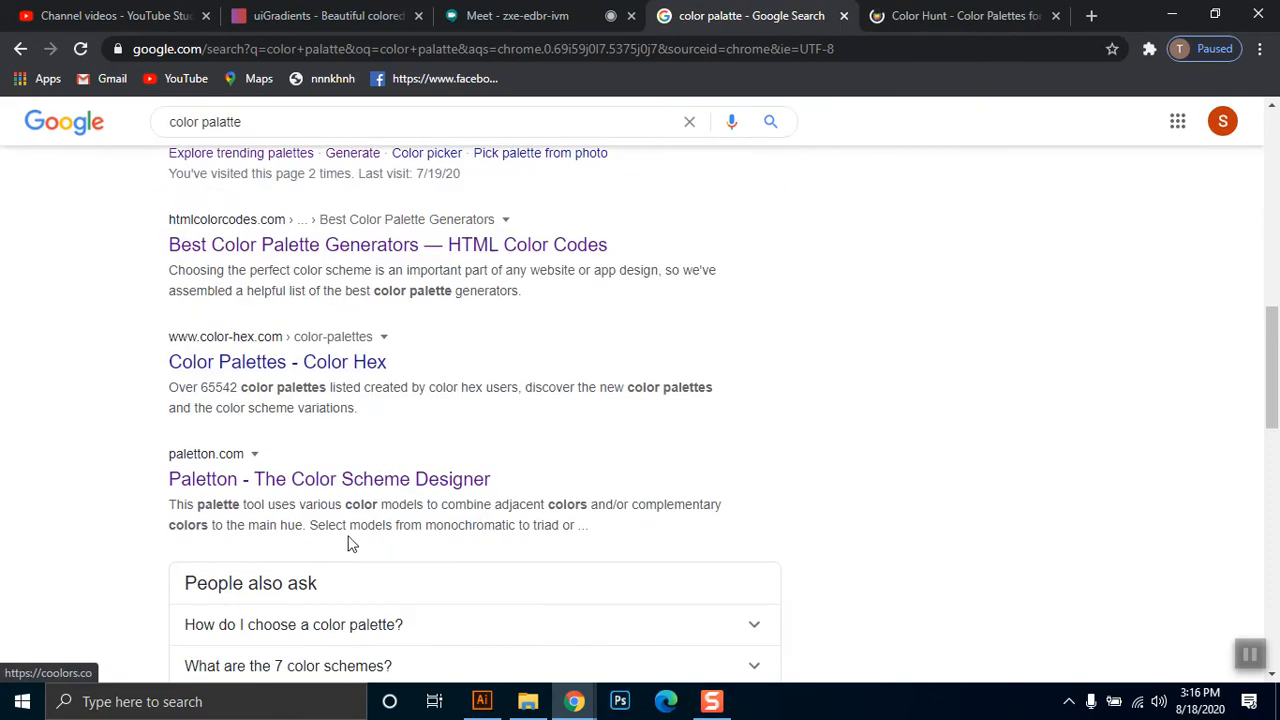
{"action": "scroll", "coordinate": [257, 289], "scroll_direction": "up", "scroll_amount": 1}
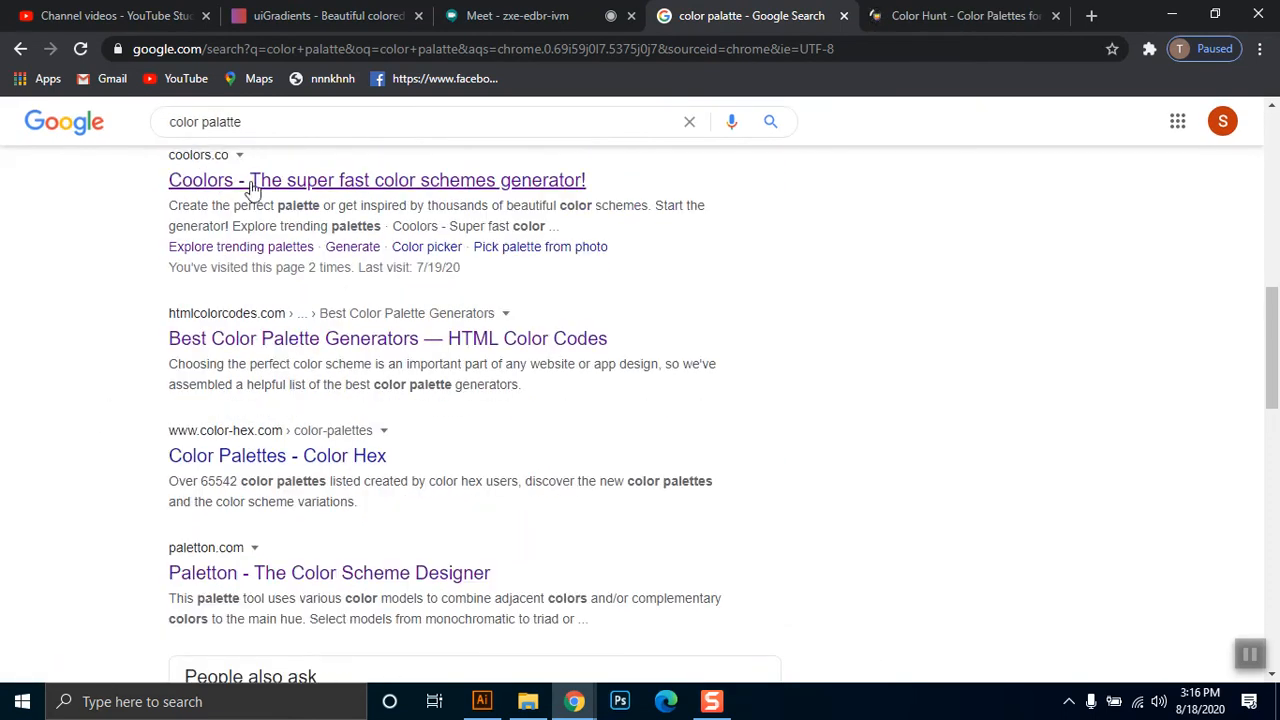
{"action": "middle_click", "coordinate": [214, 190]}
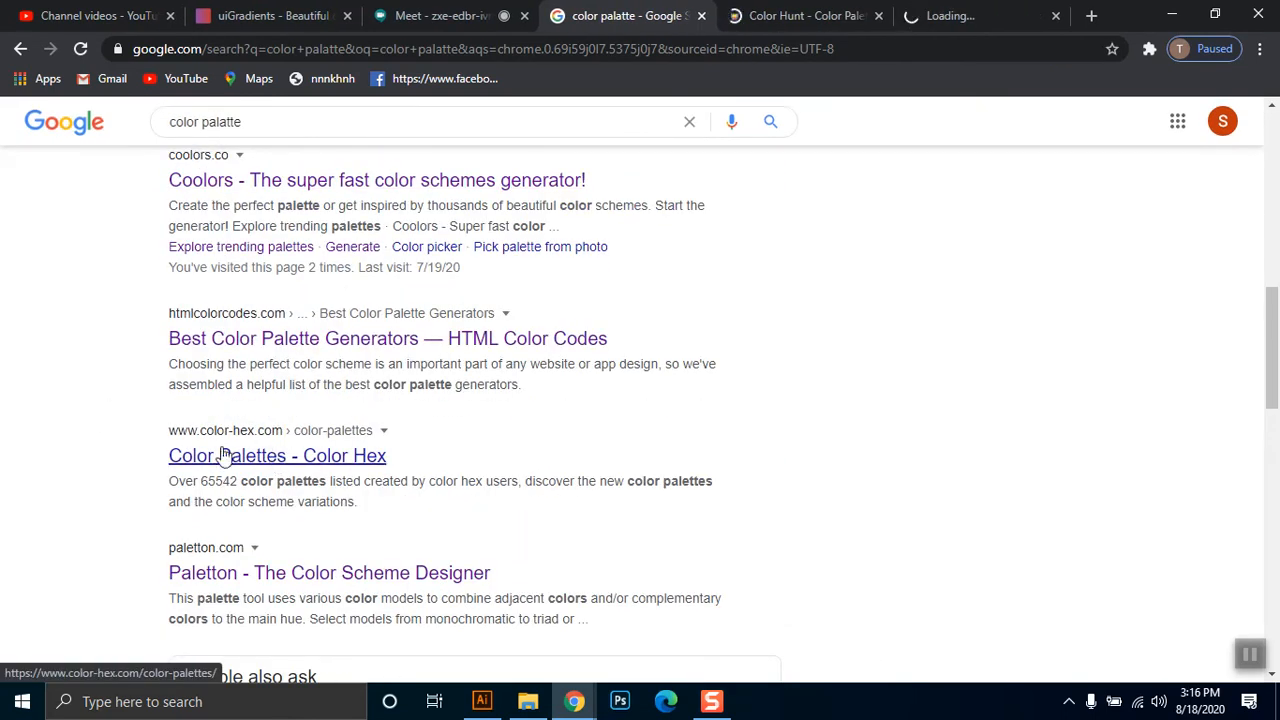
{"action": "scroll", "coordinate": [310, 455], "scroll_direction": "down", "scroll_amount": 2}
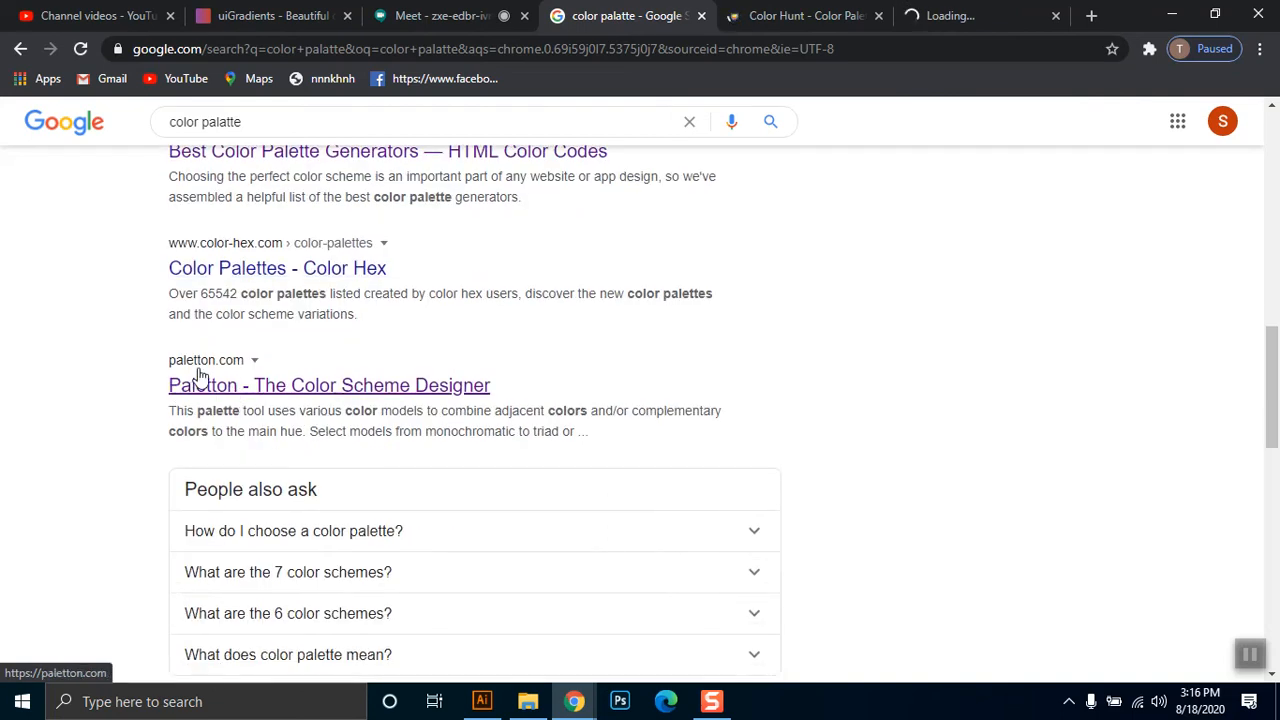
{"action": "scroll", "coordinate": [361, 441], "scroll_direction": "down", "scroll_amount": 5}
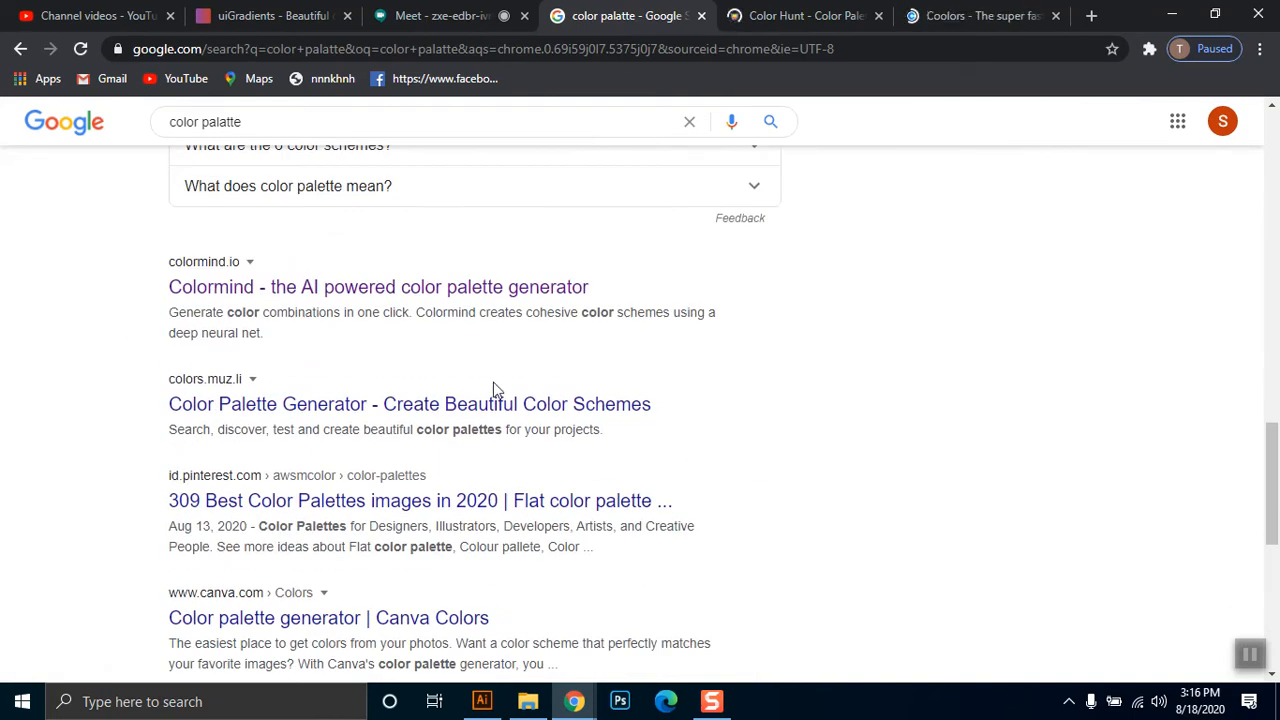
{"action": "left_click_drag", "start_coordinate": [1272, 482], "coordinate": [1262, 508]}
- Switch to the Color Hunt site and browse its newest palettes for suitable color combinations
{"action": "left_click", "coordinate": [762, 26]}
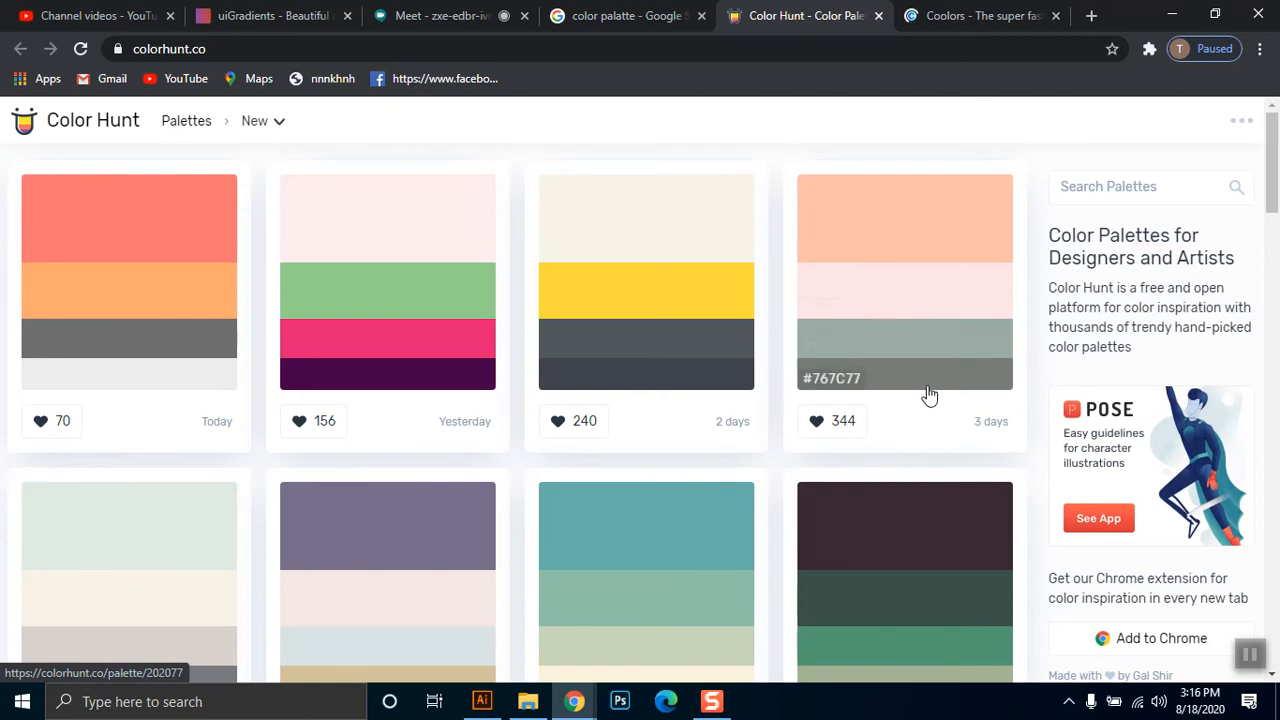
{"action": "left_click_drag", "start_coordinate": [1273, 200], "coordinate": [1275, 317]}
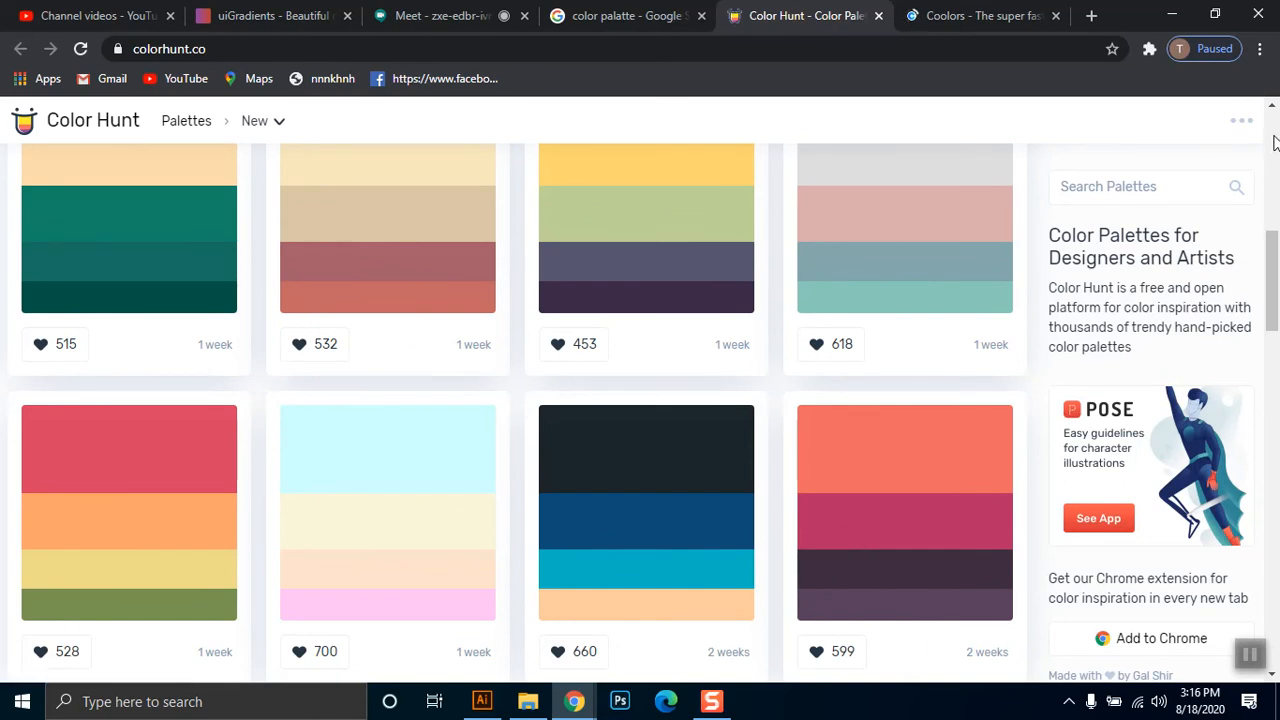
{"action": "left_click_drag", "start_coordinate": [1275, 275], "coordinate": [1274, 521]}
{"action": "mouse_move", "coordinate": [374, 183]}
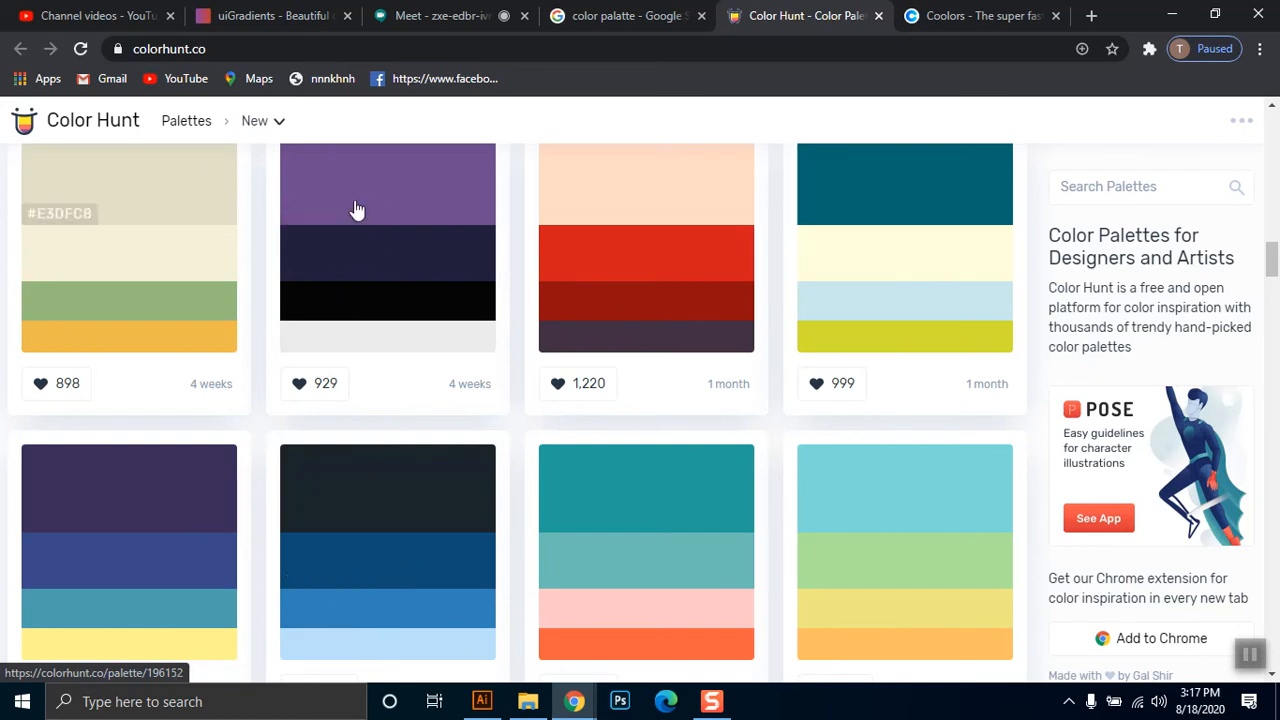
{"action": "left_click_drag", "start_coordinate": [1272, 262], "coordinate": [1264, 614]}
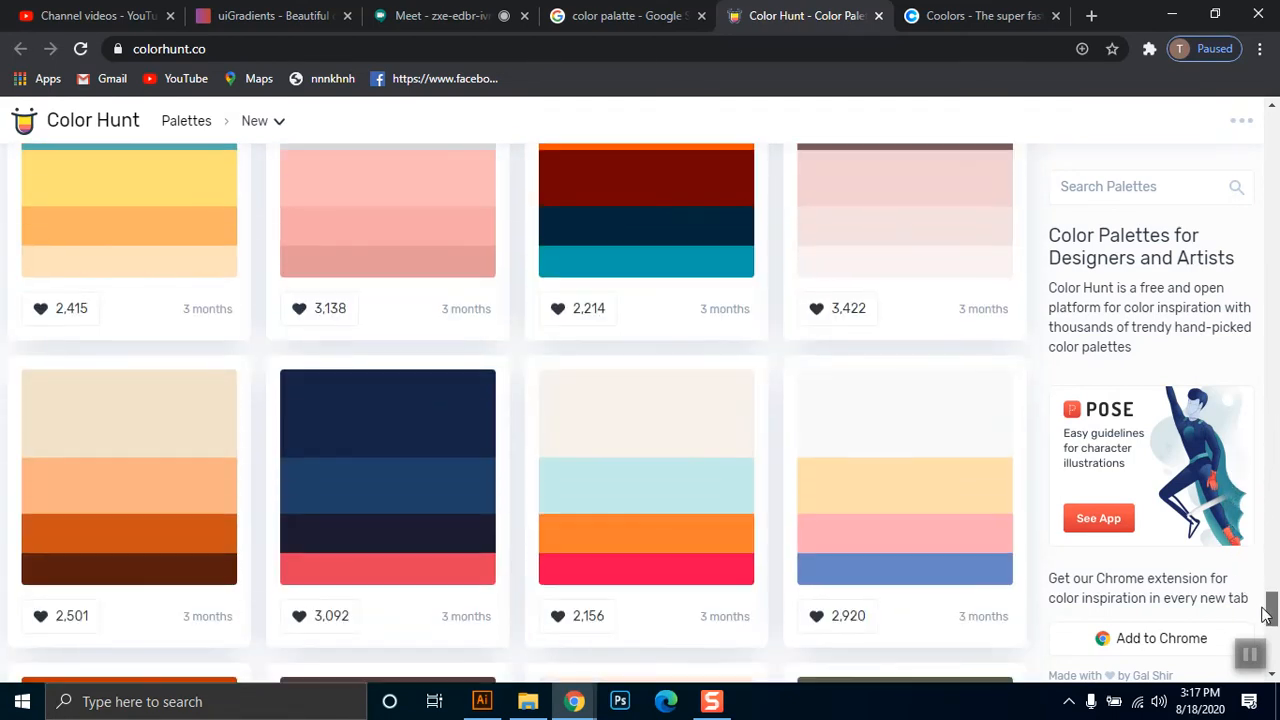
- Switch to Illustrator, bring up the Logo Warrior.ai document and select its two color palette images
{"action": "left_click", "coordinate": [1168, 12]}
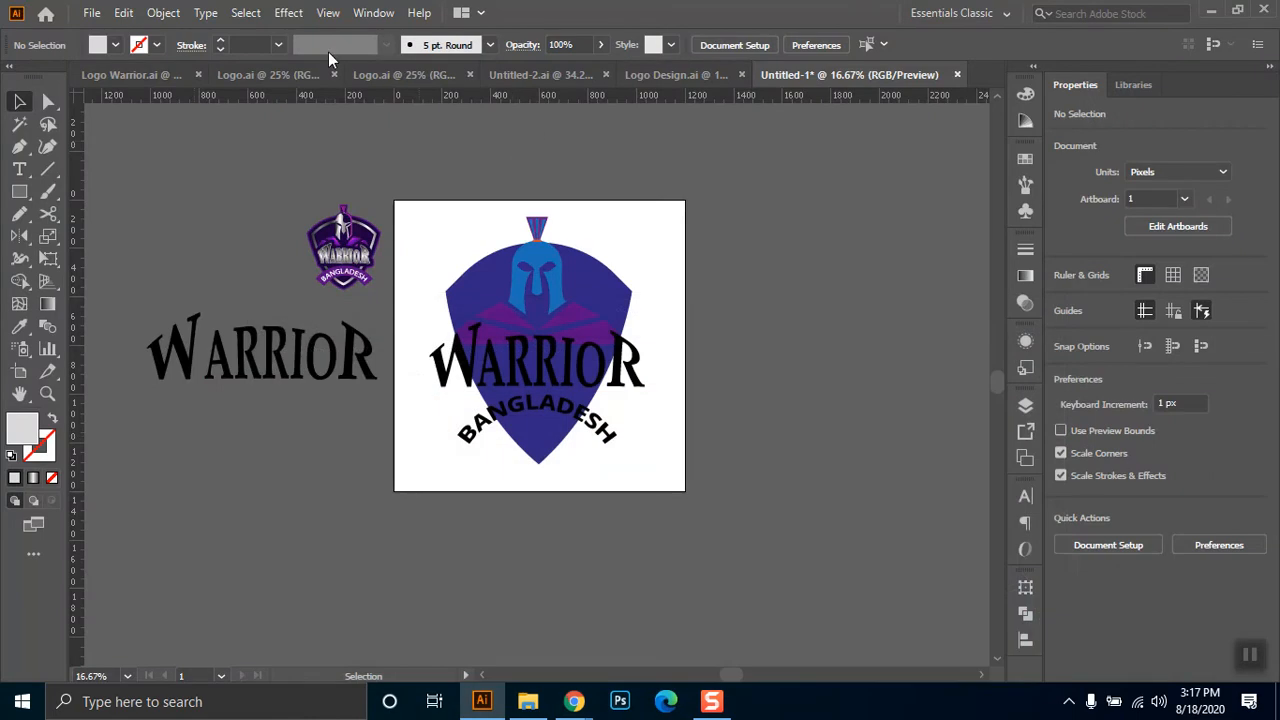
{"action": "left_click", "coordinate": [172, 74]}
{"action": "left_click_drag", "start_coordinate": [694, 218], "coordinate": [558, 415]}
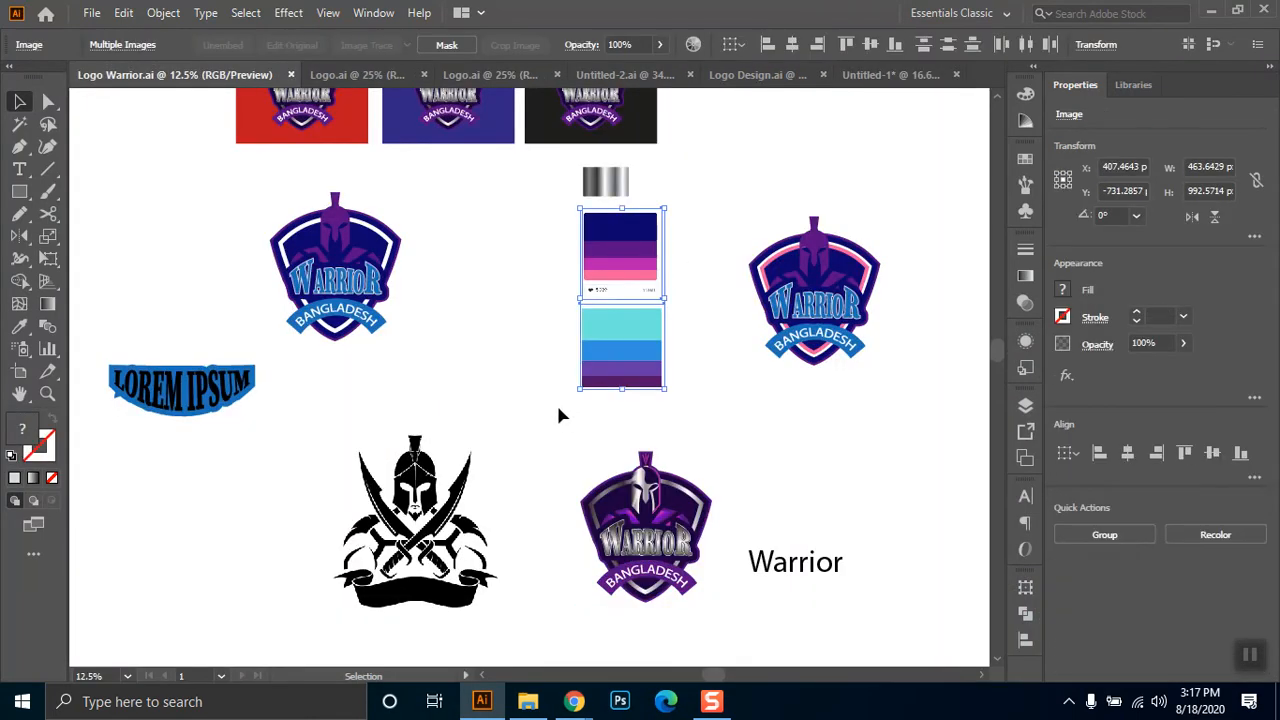
{"action": "left_click", "coordinate": [700, 366]}
{"action": "left_click", "coordinate": [616, 366]}
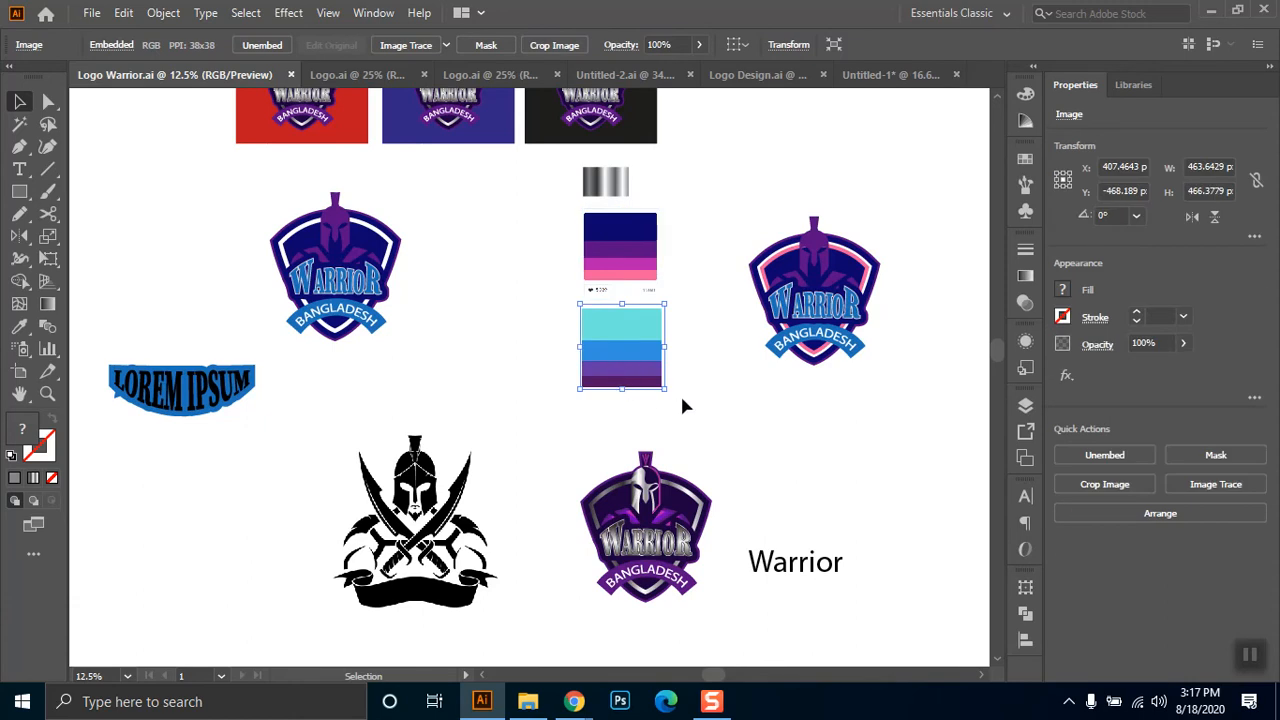
{"action": "left_click_drag", "start_coordinate": [640, 344], "coordinate": [560, 396]}
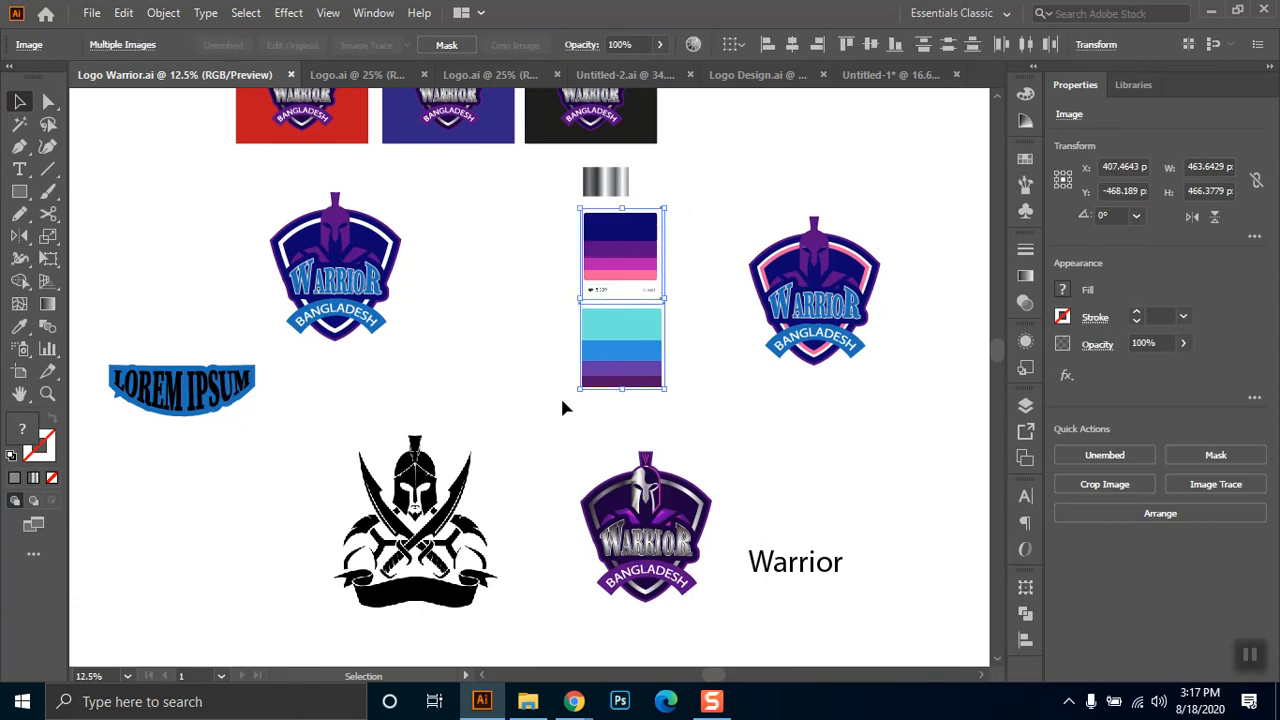
{"action": "left_click", "coordinate": [728, 403]}
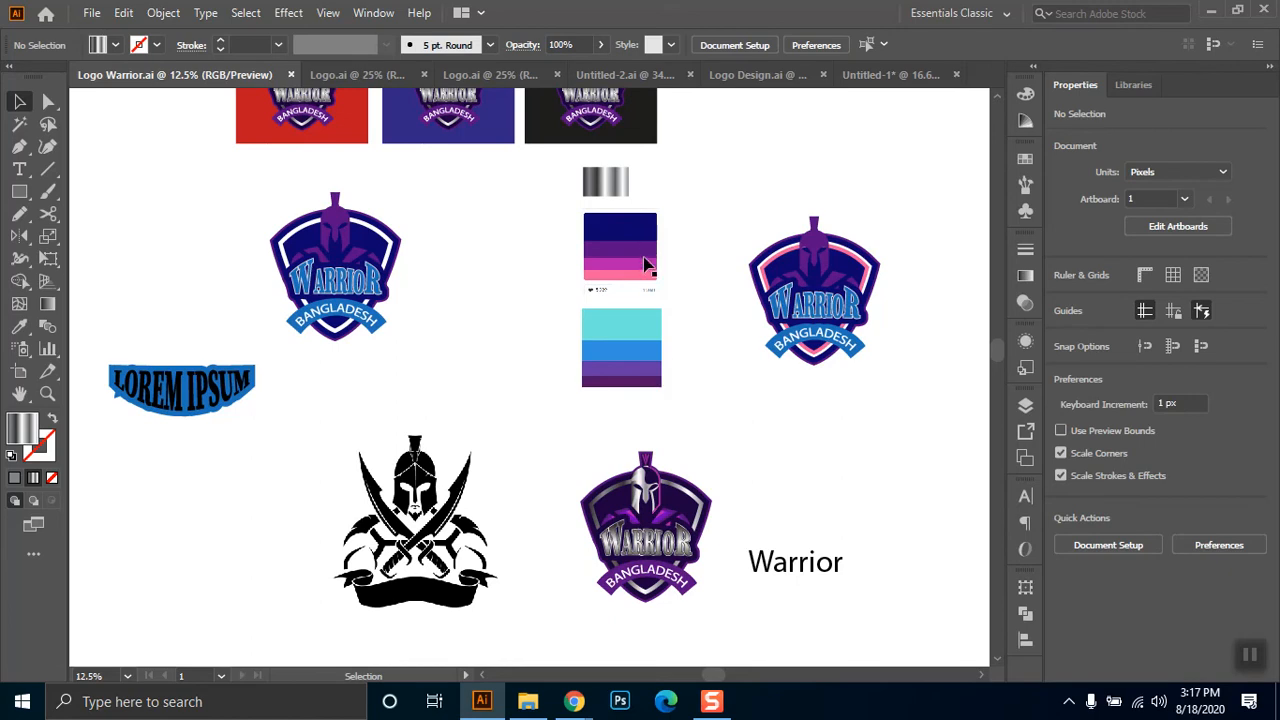
{"action": "left_click_drag", "start_coordinate": [683, 238], "coordinate": [547, 410]}
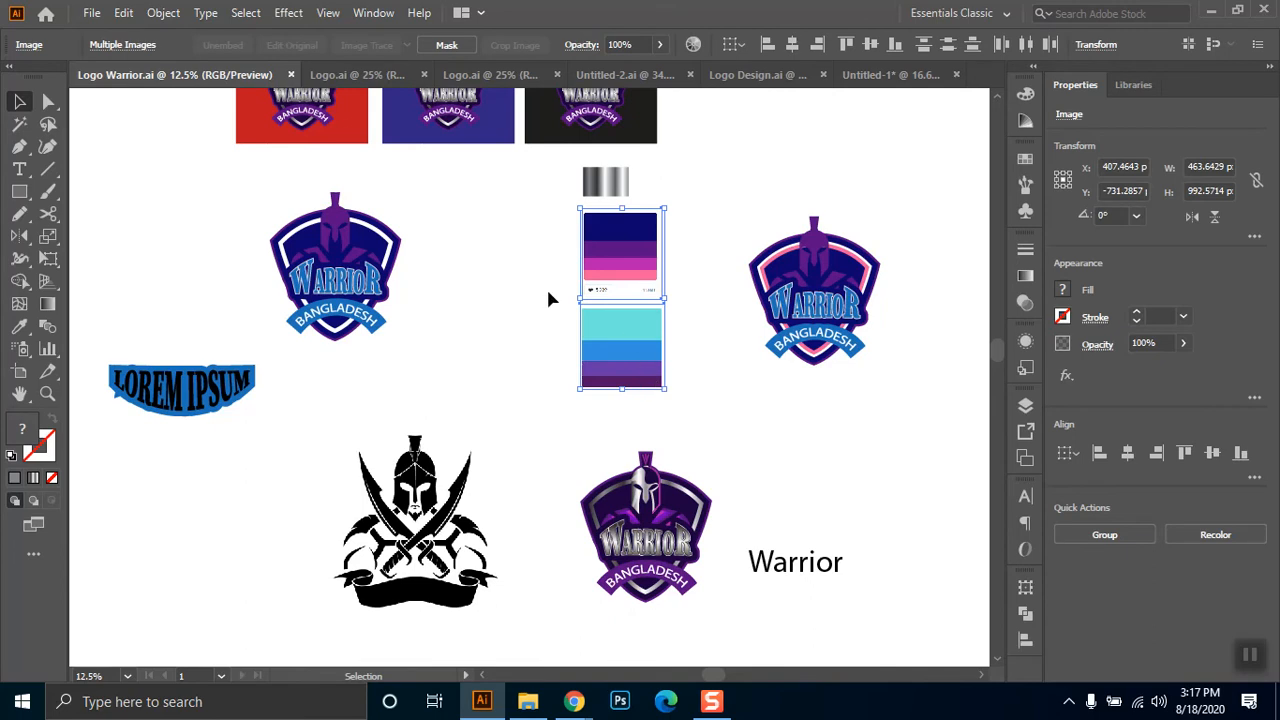
- Stretch the silver gradient rectangle above the palettes to roughly the width of the purple palette image
{"action": "scroll", "coordinate": [548, 298], "scroll_direction": "down", "scroll_amount": 1}
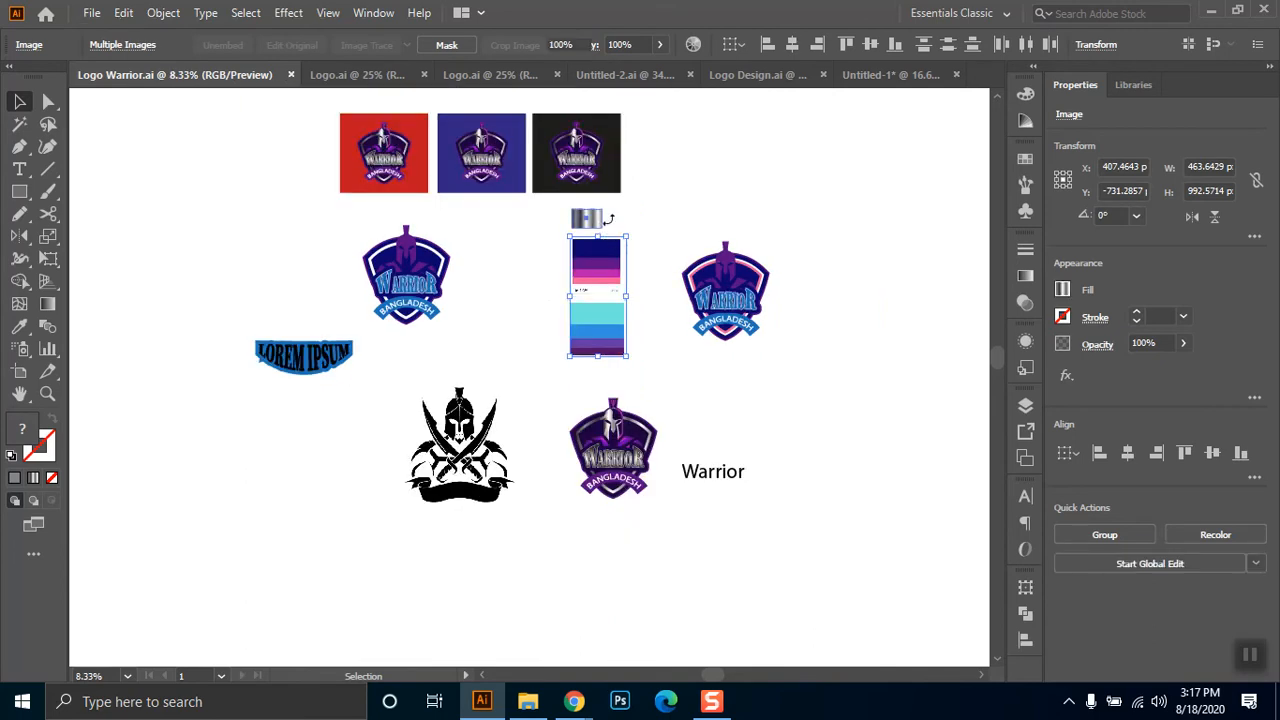
{"action": "left_click", "coordinate": [600, 218]}
{"action": "left_click_drag", "start_coordinate": [603, 228], "coordinate": [621, 229]}
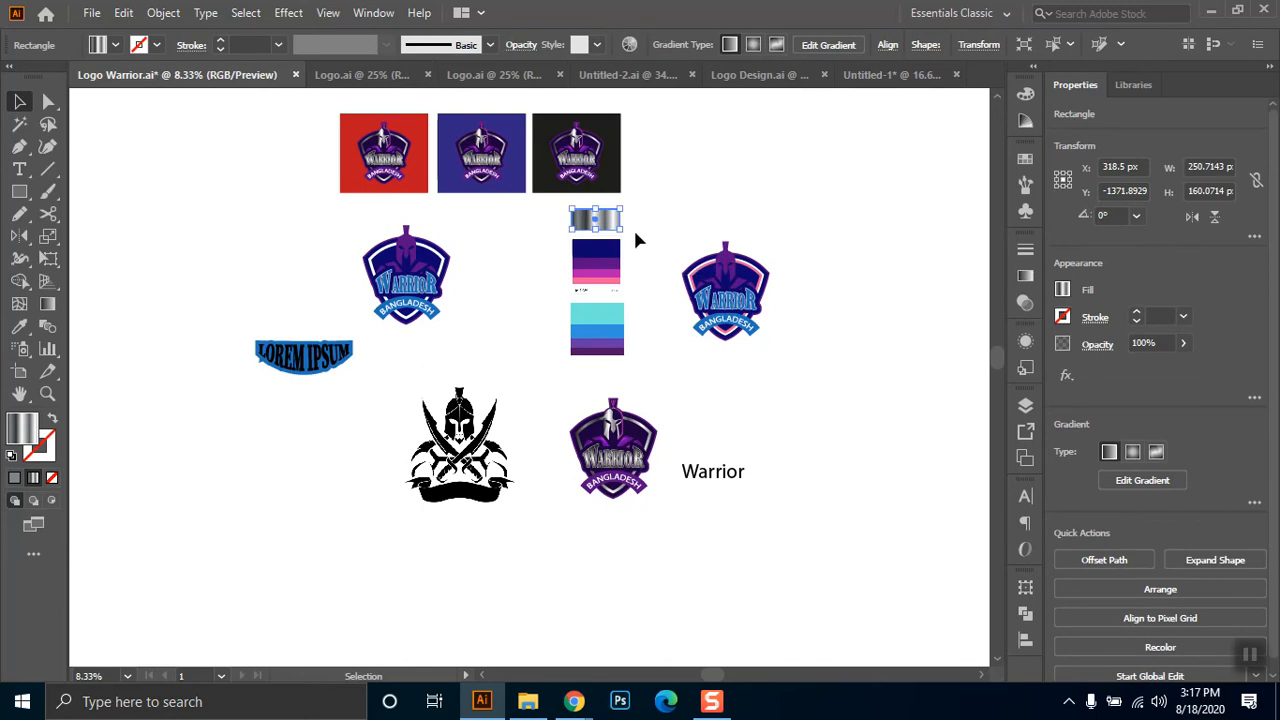
{"action": "left_click", "coordinate": [632, 226]}
{"action": "left_click_drag", "start_coordinate": [575, 268], "coordinate": [568, 280]}
- Fine-tune the silver gradient rectangle's width to about 407 px so it lines up with the palette beneath it
{"action": "left_click", "coordinate": [47, 396]}
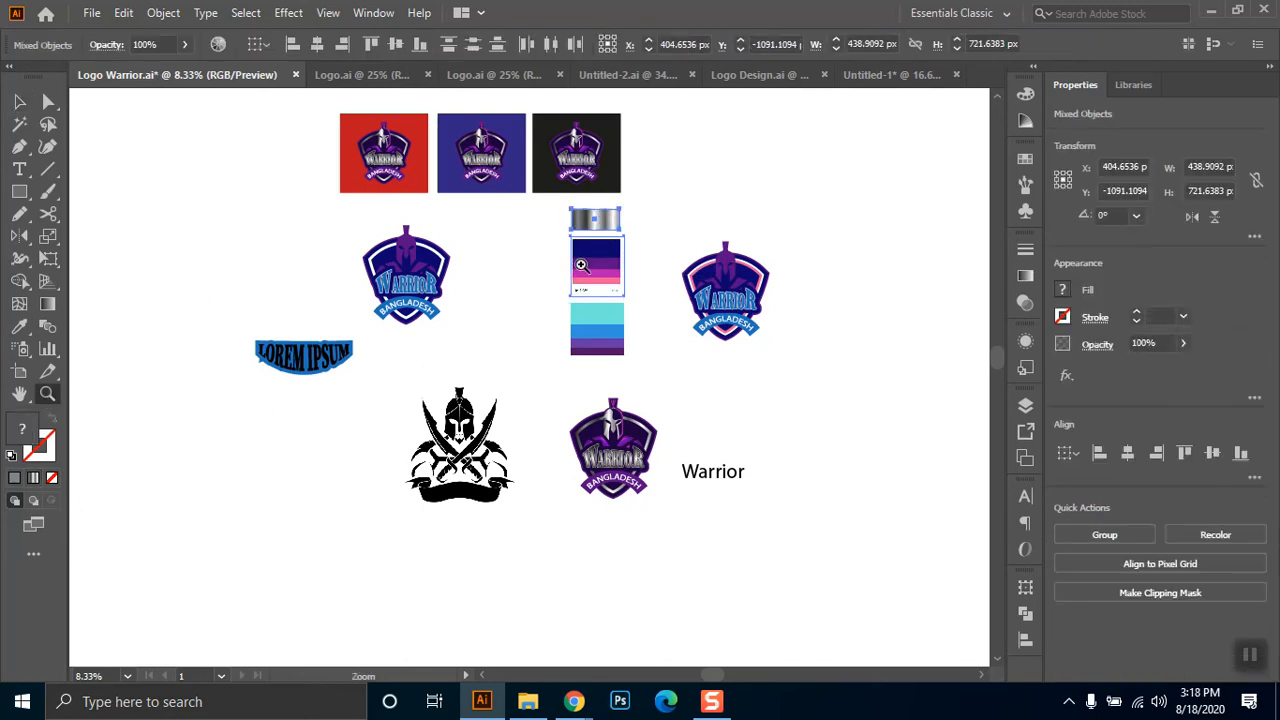
{"action": "left_click_drag", "start_coordinate": [568, 197], "coordinate": [640, 397]}
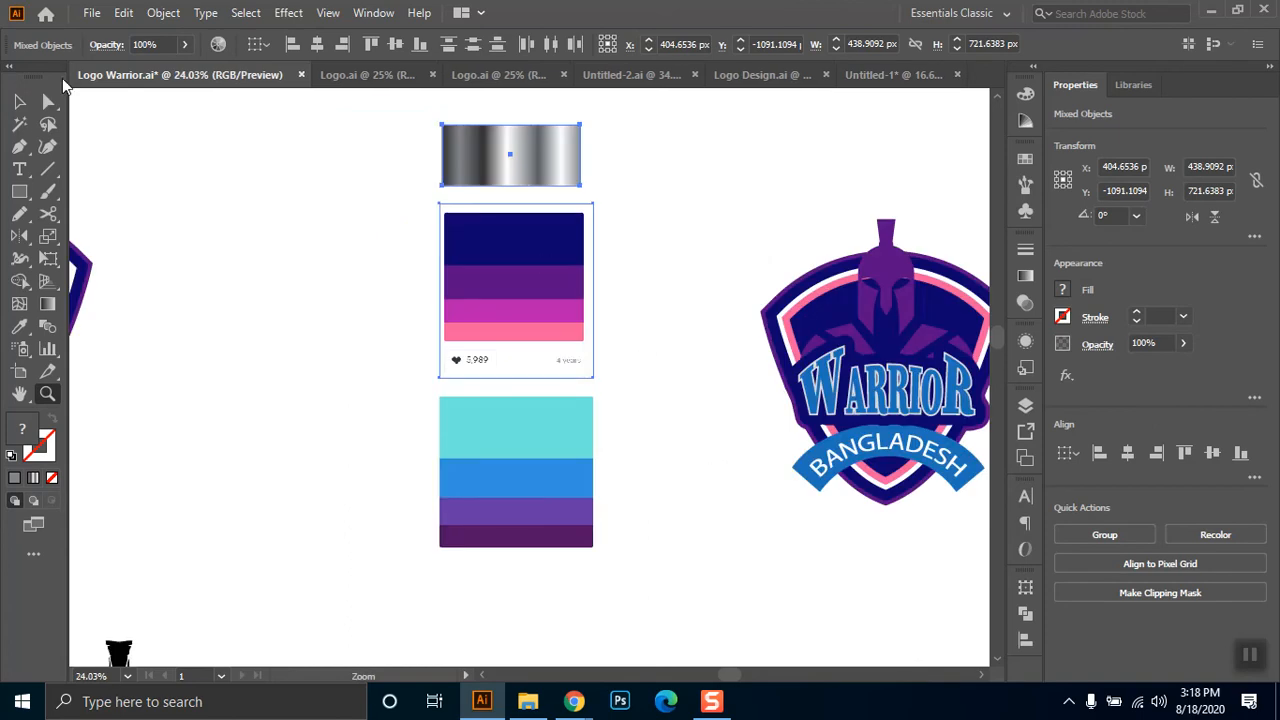
{"action": "left_click", "coordinate": [19, 103]}
{"action": "left_click", "coordinate": [706, 209]}
{"action": "left_click", "coordinate": [505, 150]}
{"action": "left_click_drag", "start_coordinate": [583, 156], "coordinate": [588, 157]}
{"action": "left_click", "coordinate": [570, 432]}
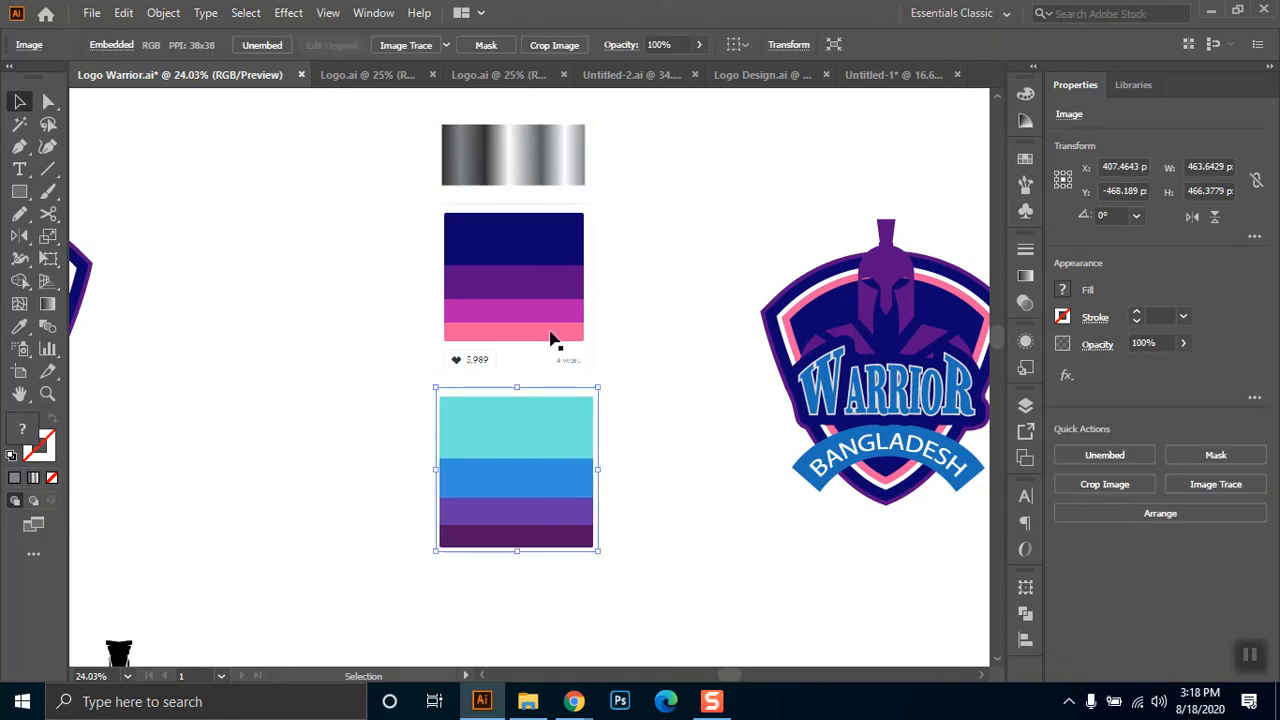
{"action": "left_click", "coordinate": [508, 147]}
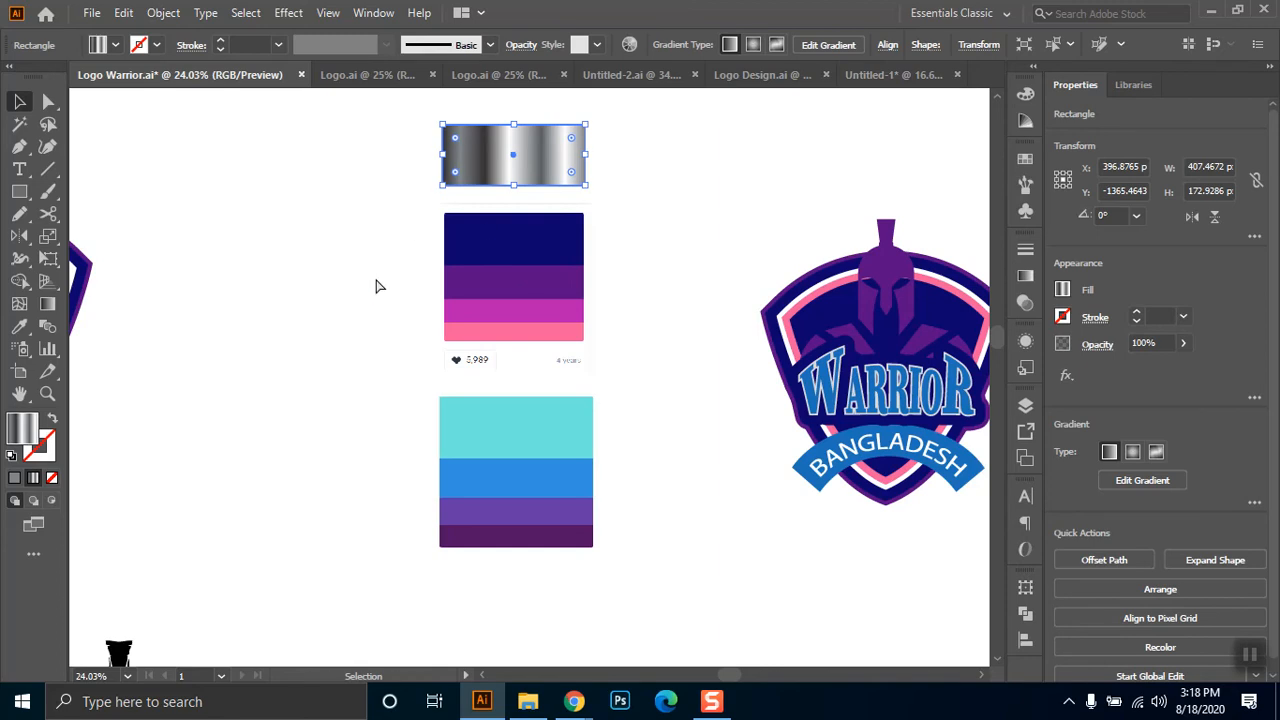
- Copy the silver gradient rectangle and both palette images into the Untitled-1 document and place them to the right of the artboard
{"action": "key", "text": "ctrl+minus"}
{"action": "key", "text": "ctrl+minus"}
{"action": "left_click_drag", "start_coordinate": [612, 363], "coordinate": [491, 587]}
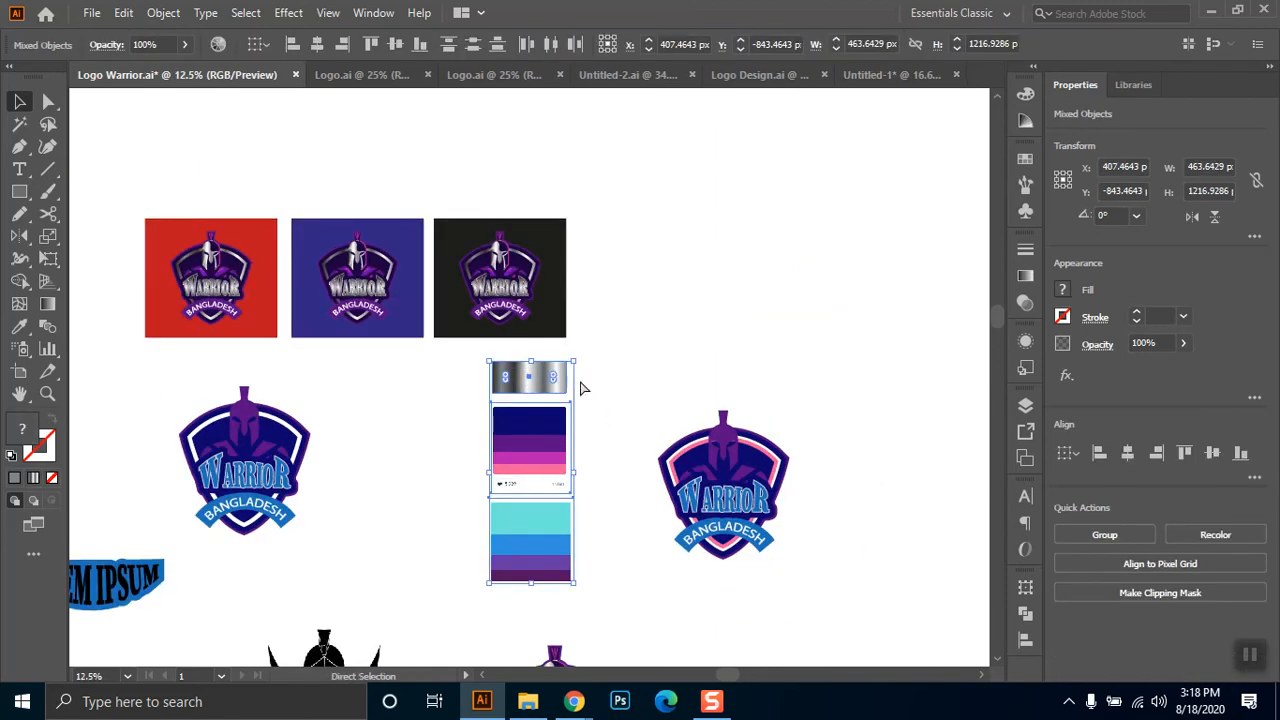
{"action": "left_click", "coordinate": [890, 76]}
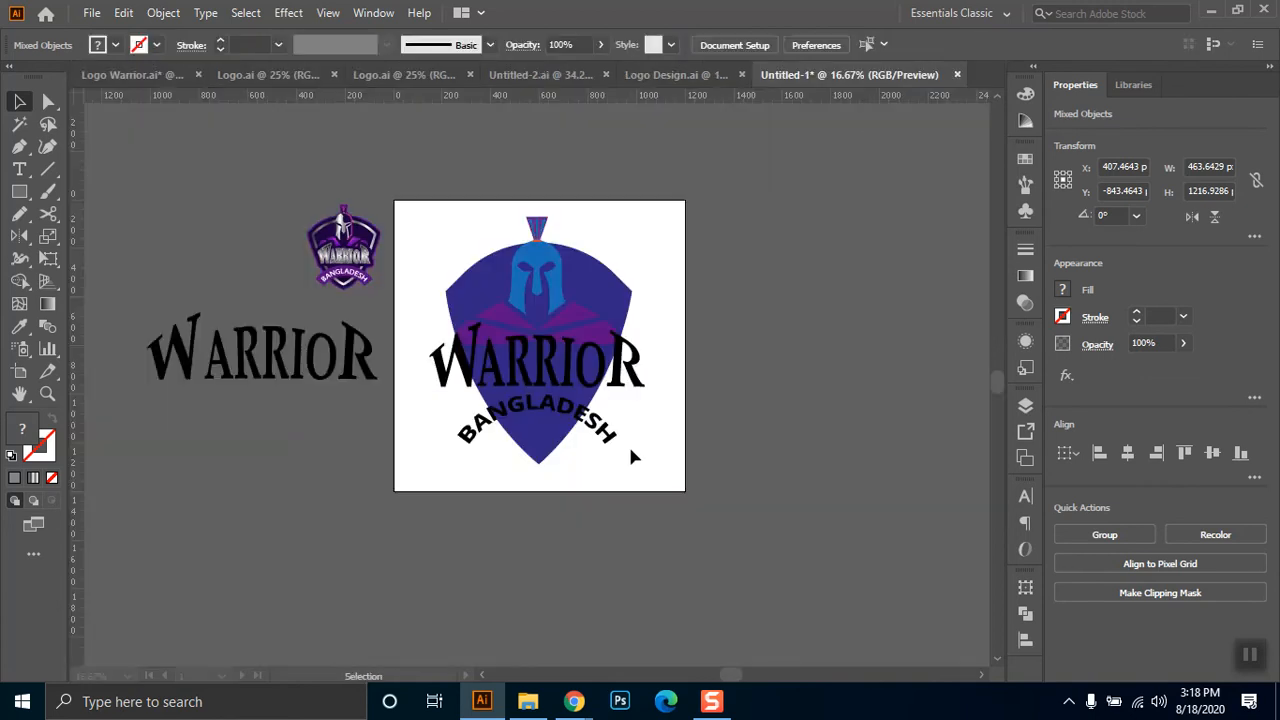
{"action": "key", "text": "ctrl+v"}
{"action": "left_click_drag", "start_coordinate": [571, 366], "coordinate": [784, 327]}
- Delete the helmet, shoulders, WARRIOR and BANGLADESH artwork from the artboard, keeping the blue shield, and select the shield
{"action": "key", "text": "alt"}
{"action": "scroll", "coordinate": [510, 450], "scroll_direction": "up", "scroll_amount": 2}
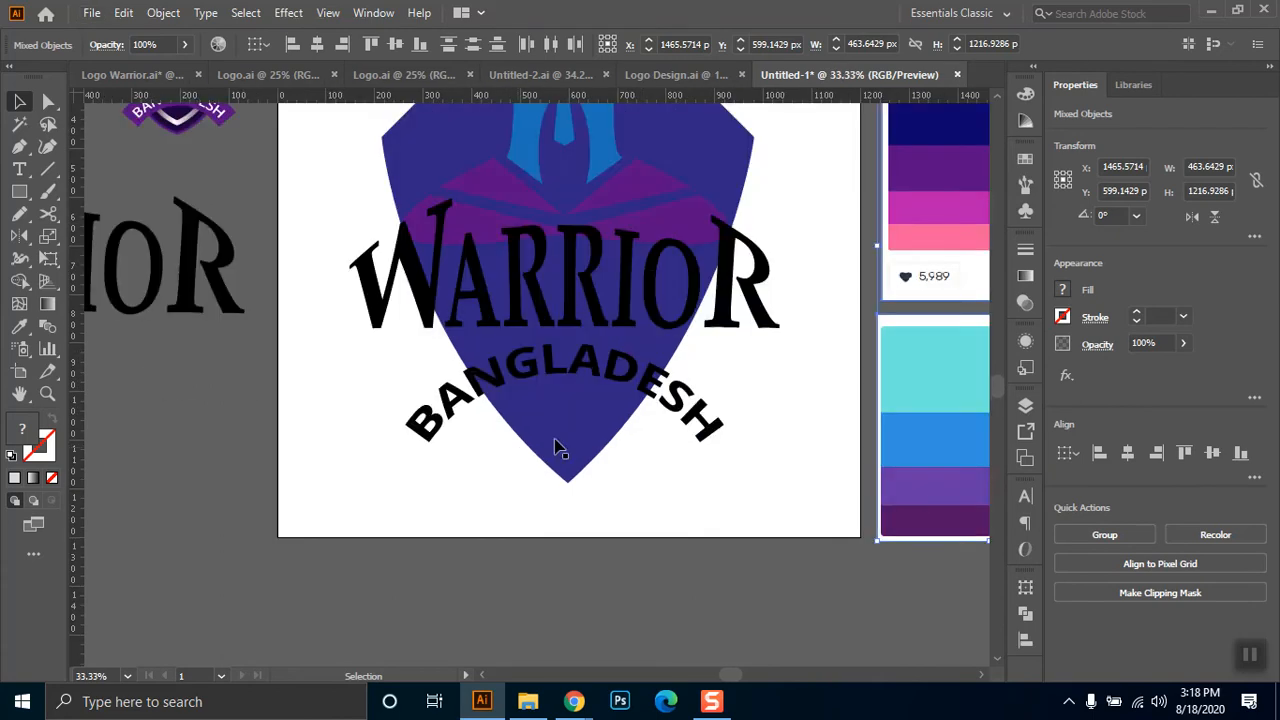
{"action": "scroll", "coordinate": [648, 282], "scroll_direction": "down", "scroll_amount": 1}
{"action": "scroll", "coordinate": [674, 277], "scroll_direction": "up", "scroll_amount": 1}
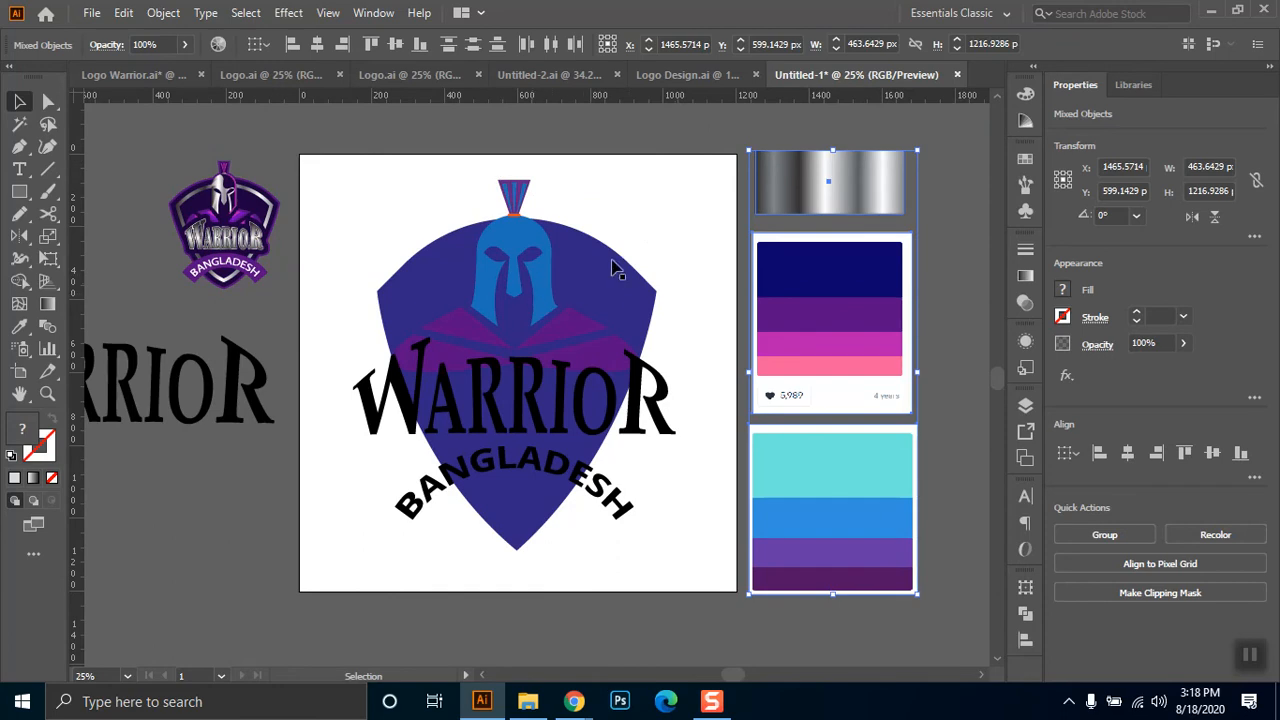
{"action": "left_click_drag", "start_coordinate": [670, 181], "coordinate": [404, 592]}
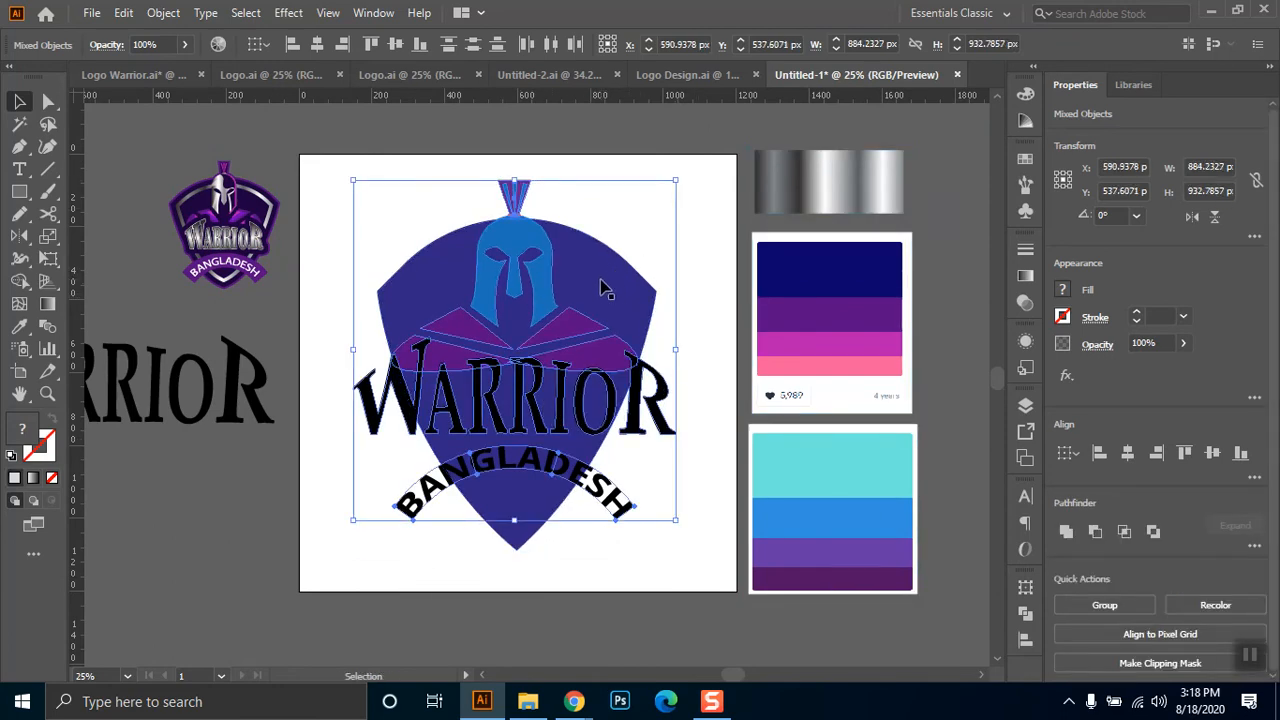
{"action": "left_click", "coordinate": [563, 260]}
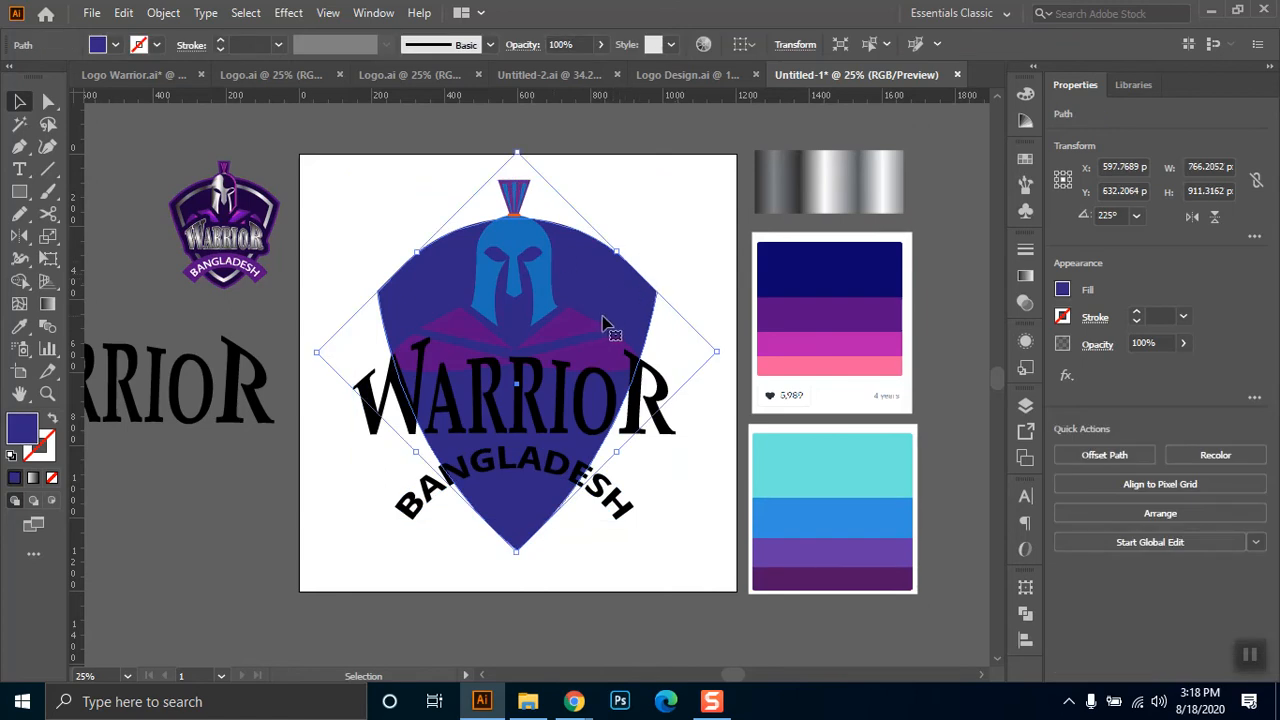
{"action": "left_click_drag", "start_coordinate": [670, 183], "coordinate": [305, 592]}
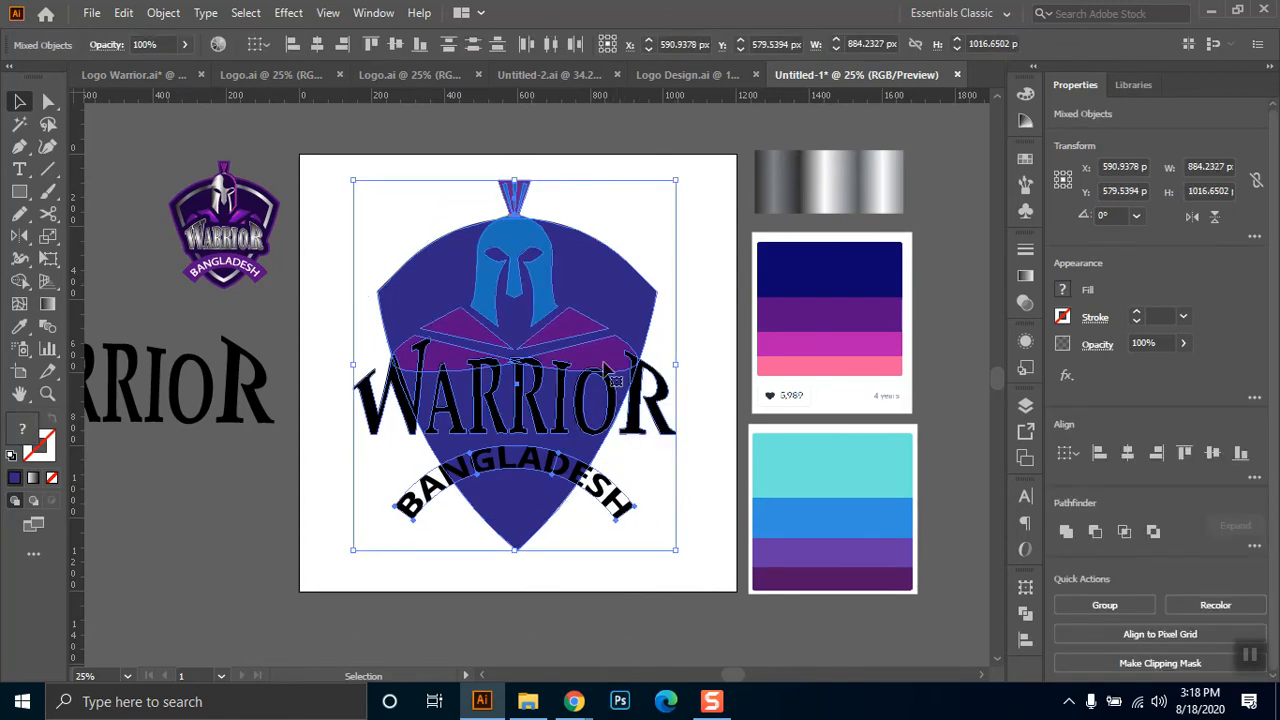
{"action": "left_click", "coordinate": [599, 268], "text": "shift"}
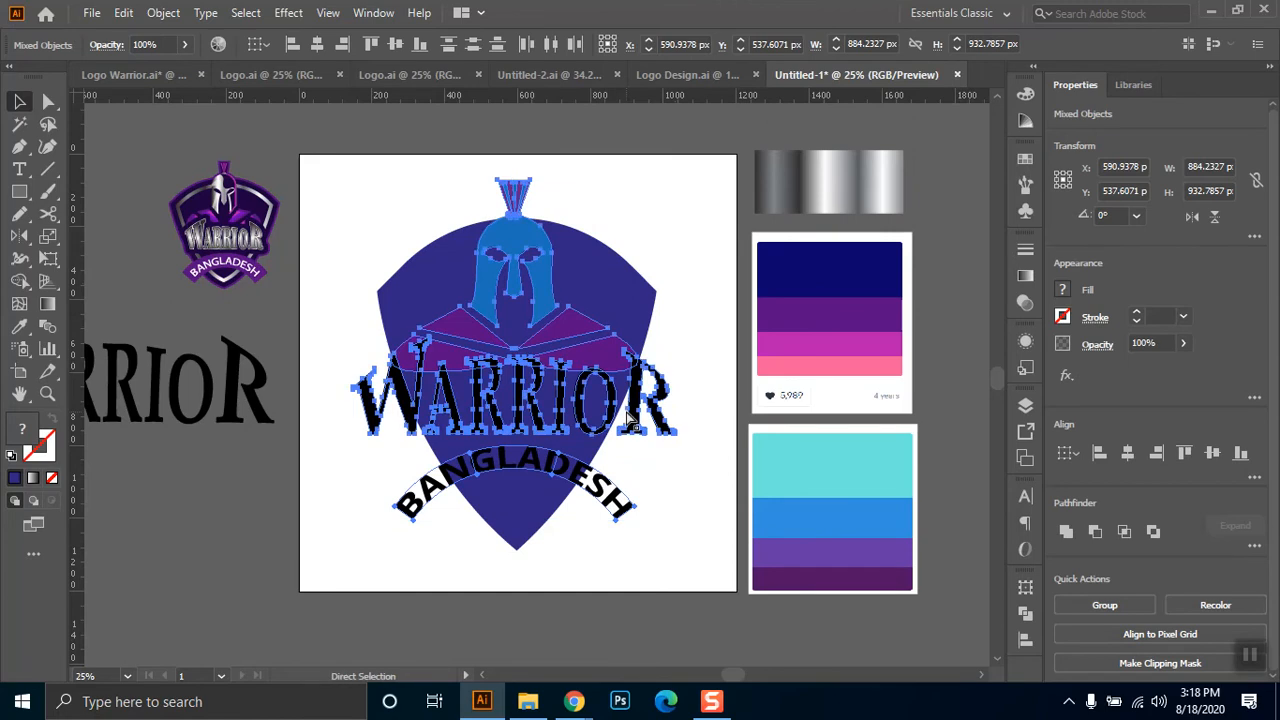
{"action": "key", "text": "Delete"}
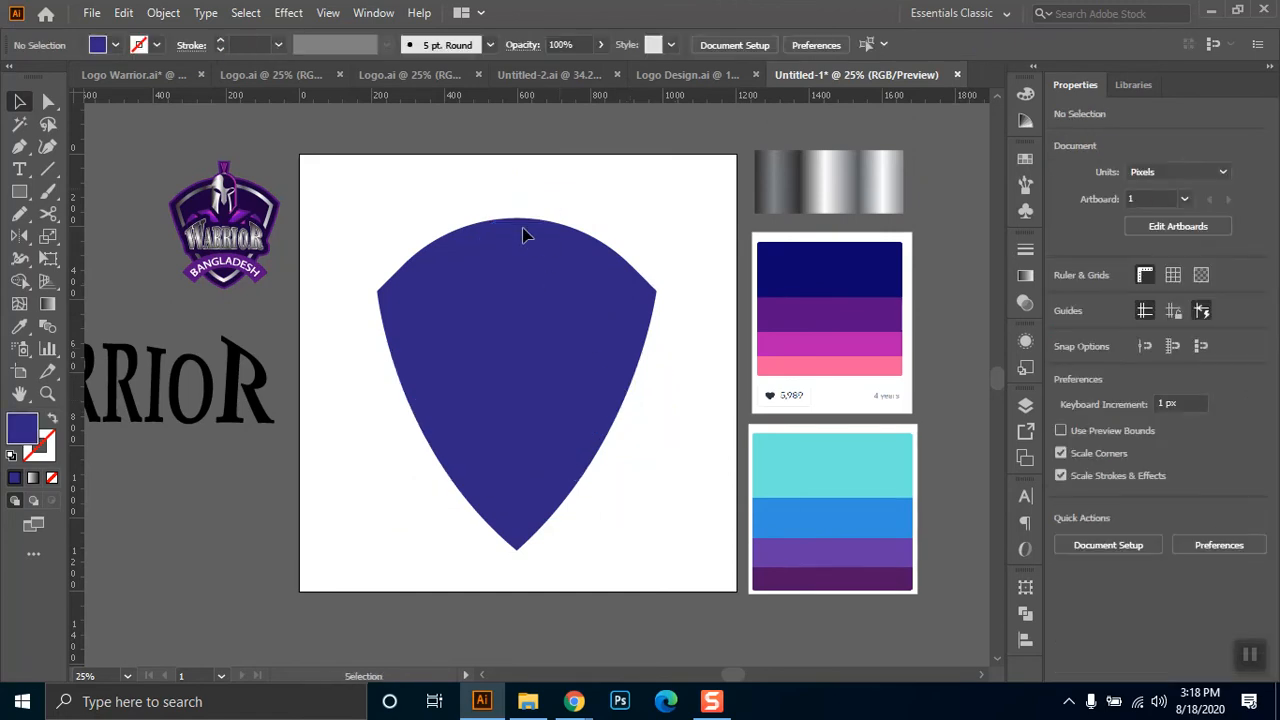
{"action": "left_click", "coordinate": [548, 272]}
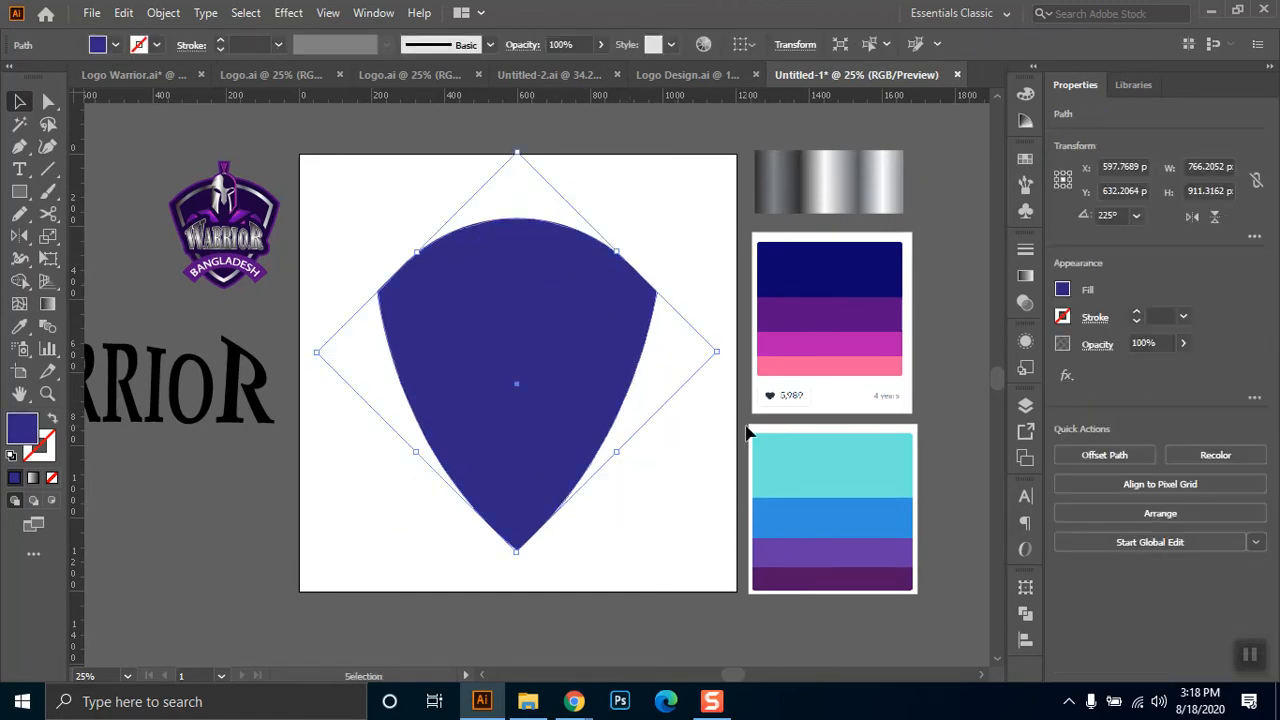
{"action": "left_click_drag", "start_coordinate": [717, 354], "coordinate": [731, 350]}
{"action": "key", "text": "ctrl+z"}
{"action": "left_click_drag", "start_coordinate": [617, 456], "coordinate": [646, 457]}
{"action": "key", "text": "ctrl+z"}
- Scale the shield up proportionally to about 812 by 966 px, keeping its lower tip near the artboard's bottom edge
{"action": "left_click_drag", "start_coordinate": [720, 352], "coordinate": [737, 352]}
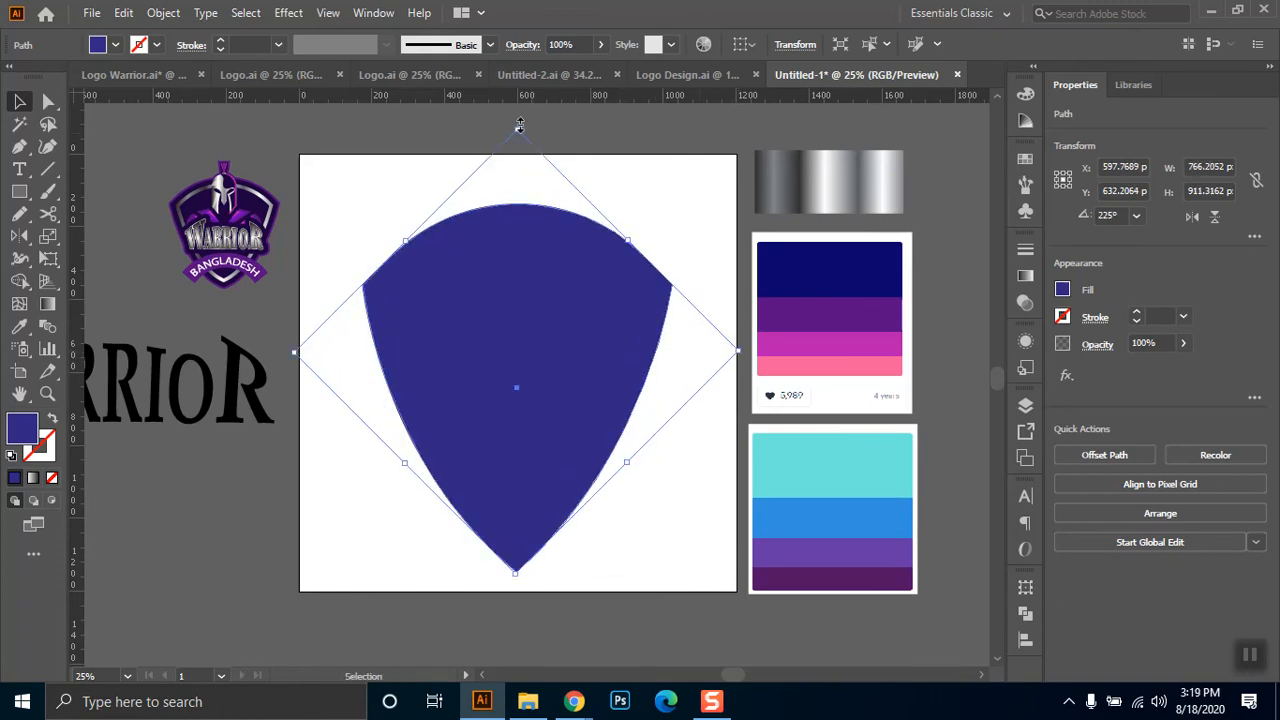
{"action": "left_click_drag", "start_coordinate": [518, 128], "coordinate": [516, 153]}
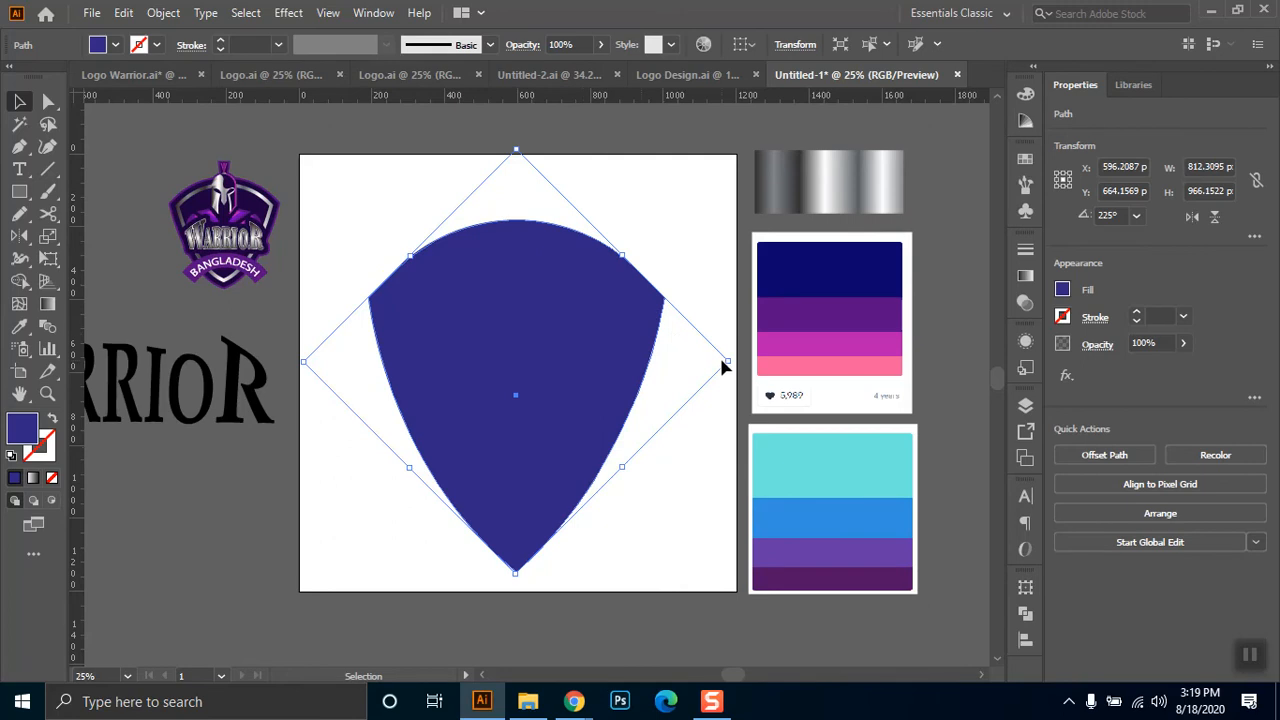
- Undo the last enlargement of the shield and leave it deselected
{"action": "mouse_move", "coordinate": [733, 359]}
{"action": "left_mouse_down"}
{"action": "mouse_move", "coordinate": [768, 365]}
{"action": "mouse_move", "coordinate": [717, 366]}
{"action": "mouse_move", "coordinate": [750, 361]}
{"action": "left_mouse_up"}
{"action": "key", "text": "a"}
{"action": "left_click", "coordinate": [685, 372]}
{"action": "key", "text": "ctrl+z"}
{"action": "key", "text": "ctrl+z"}
{"action": "key", "text": "v"}
{"action": "left_click", "coordinate": [688, 424]}
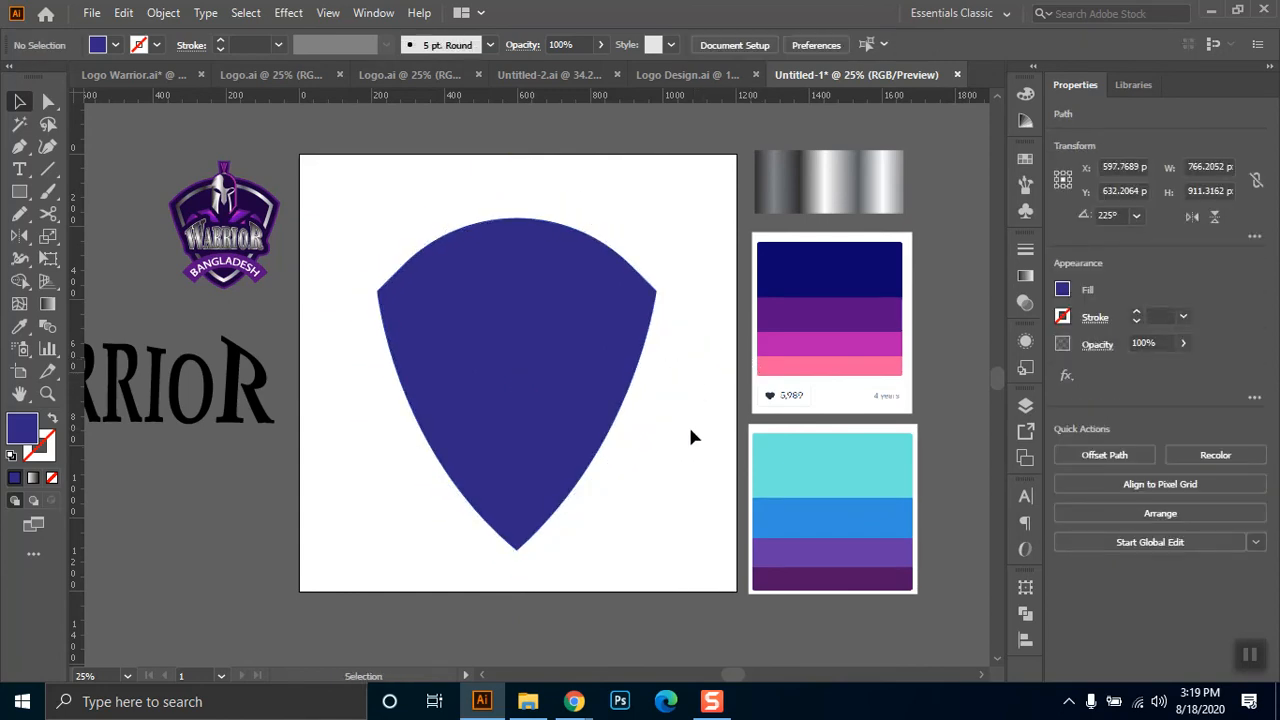
{"action": "left_click", "coordinate": [537, 374]}
{"action": "left_click", "coordinate": [674, 264]}
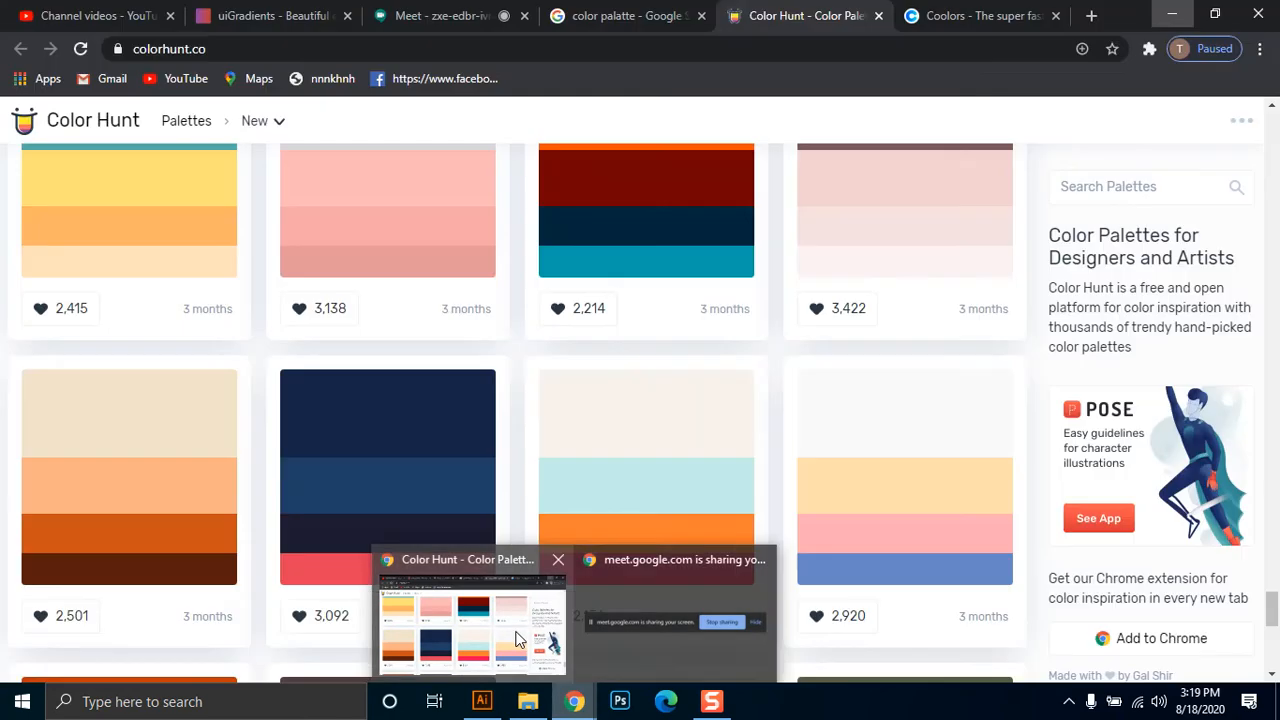
- Switch to Chrome to check the running Google Meet call and return to Illustrator
{"action": "left_click", "coordinate": [515, 618]}
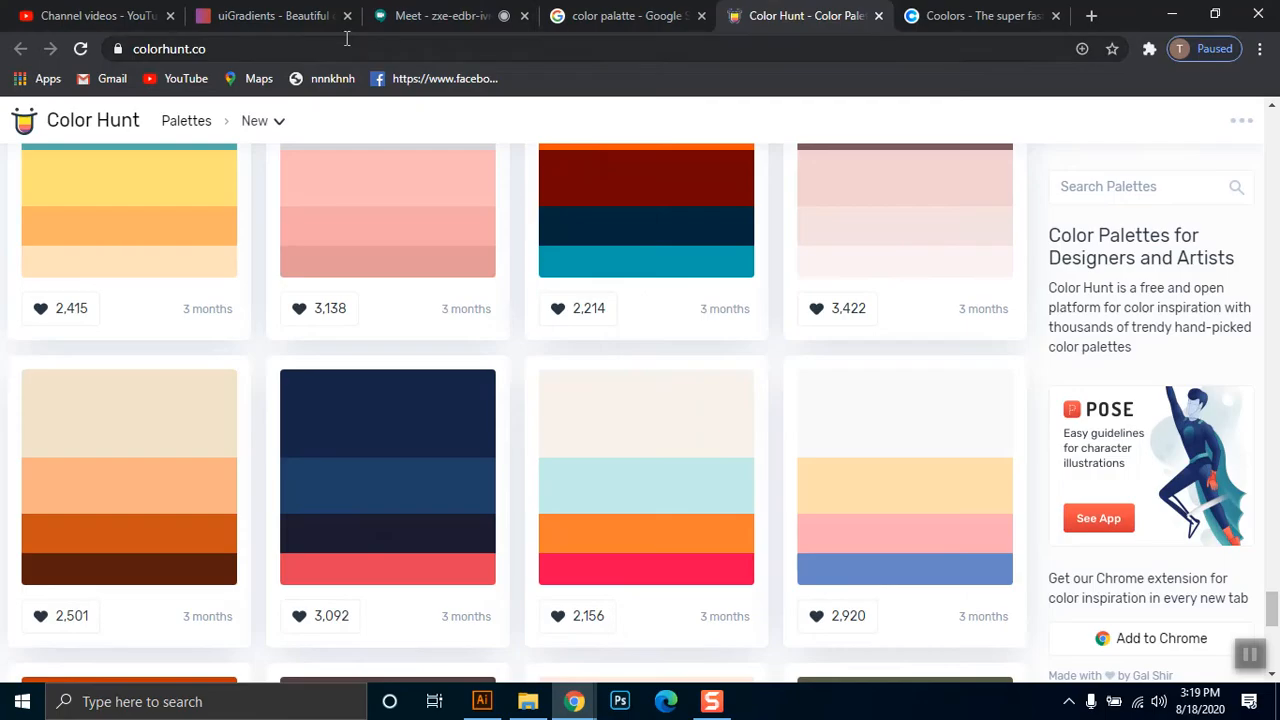
{"action": "left_click", "coordinate": [445, 15]}
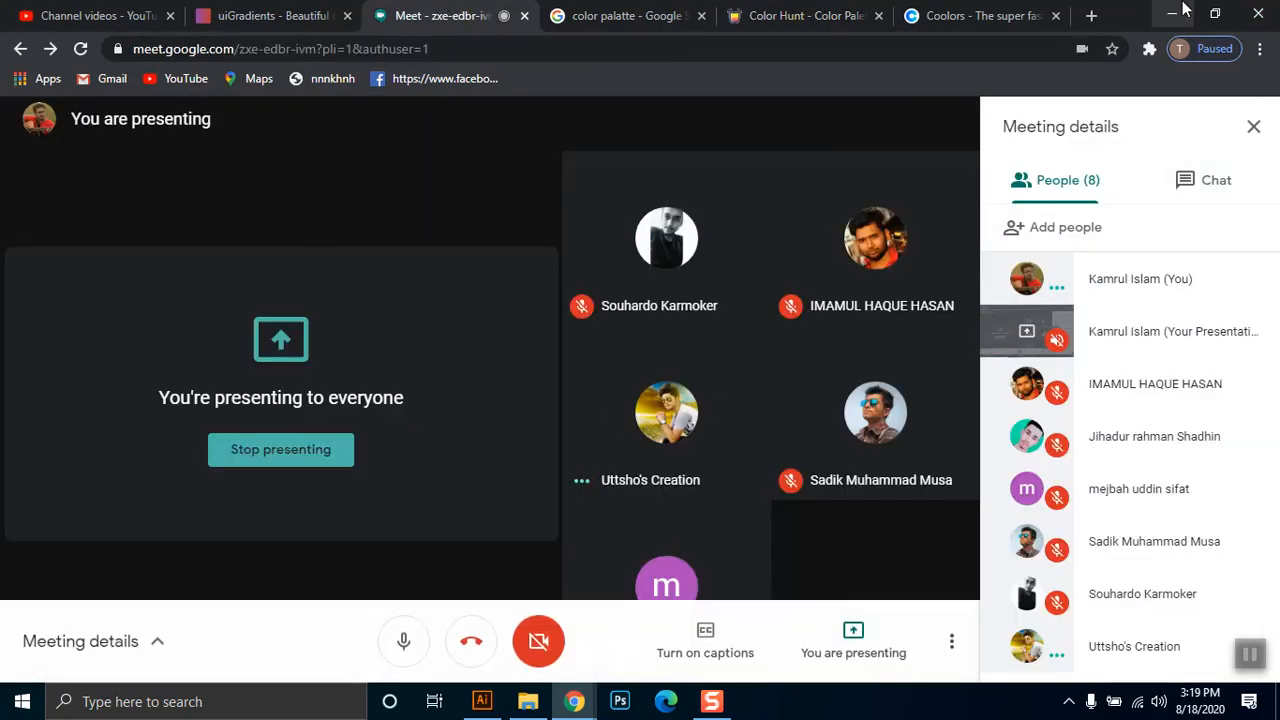
{"action": "left_click", "coordinate": [1172, 15]}
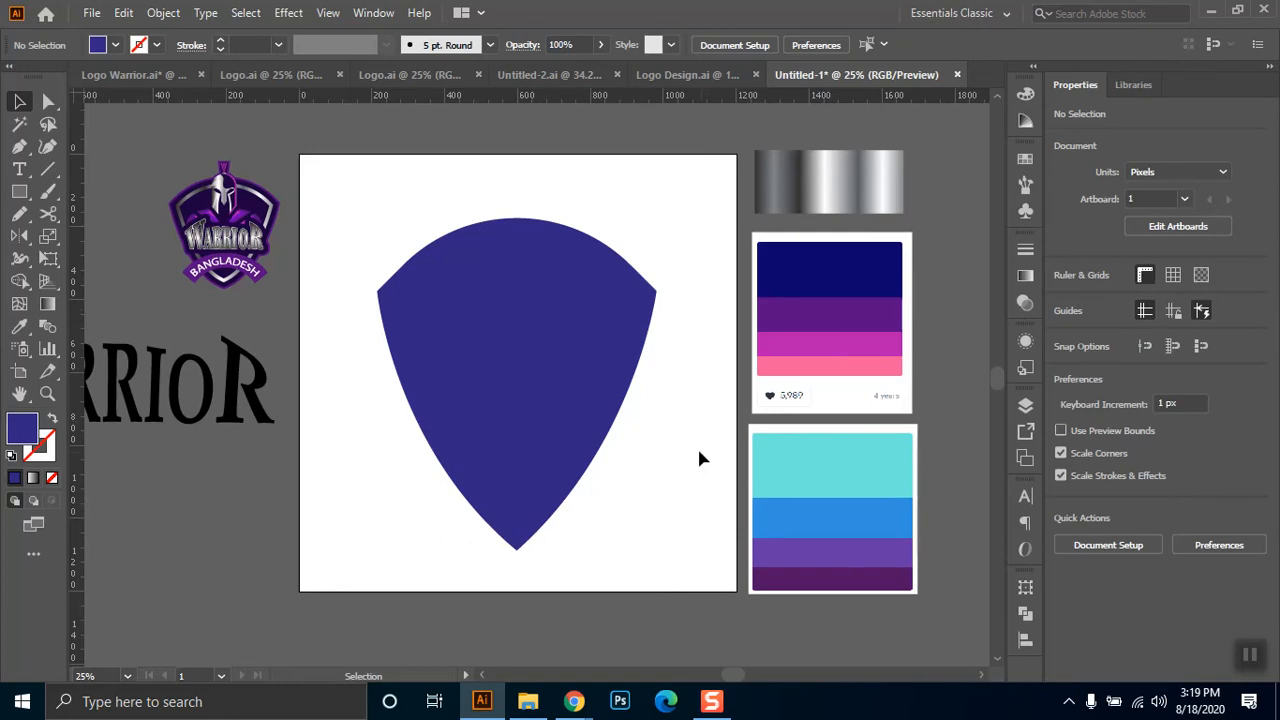
- Create an outward offset of the blue shield's path by 13 px with mitered joins
{"action": "left_click", "coordinate": [513, 349]}
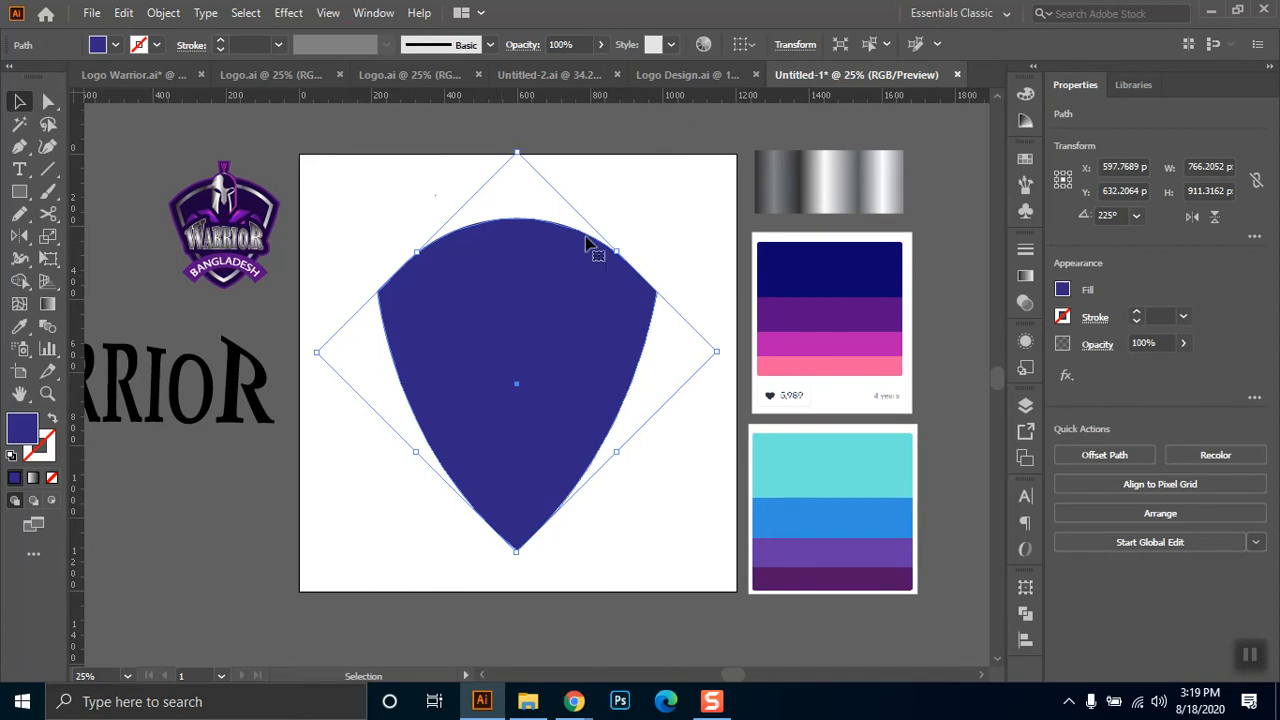
{"action": "left_click", "coordinate": [165, 11]}
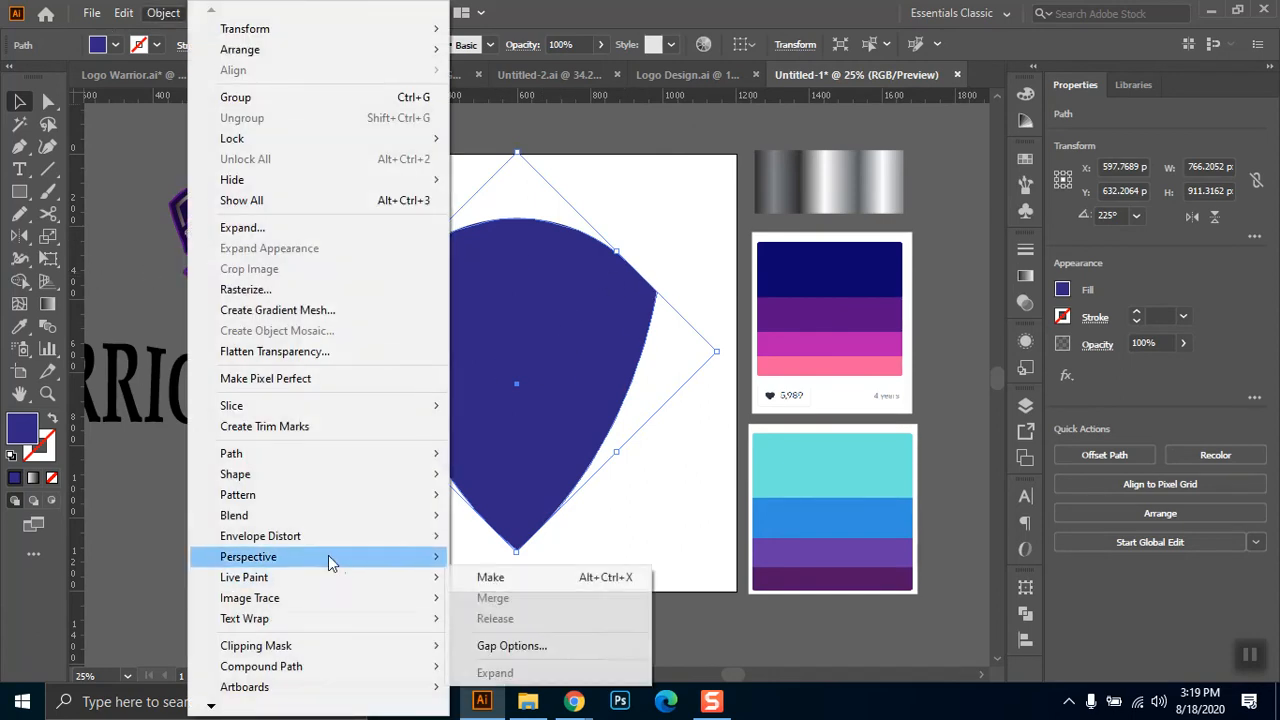
{"action": "left_click", "coordinate": [655, 194]}
{"action": "left_click_drag", "start_coordinate": [656, 191], "coordinate": [466, 420]}
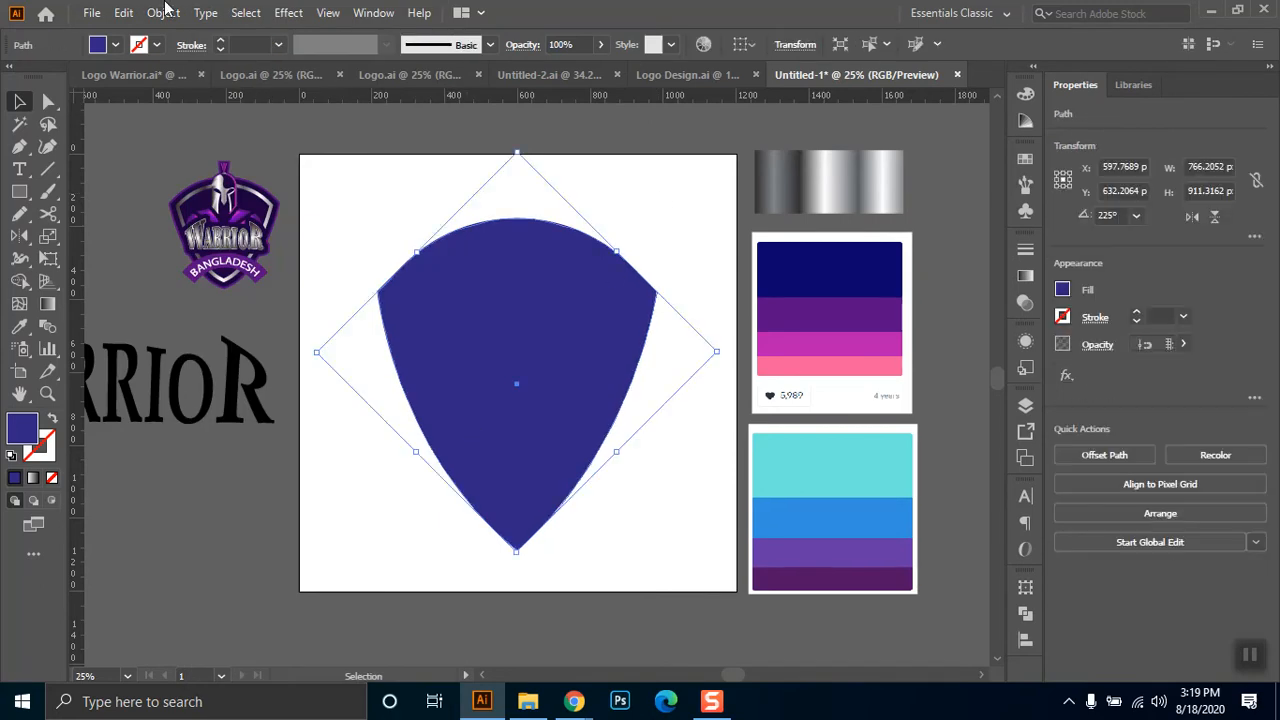
{"action": "left_click", "coordinate": [178, 10]}
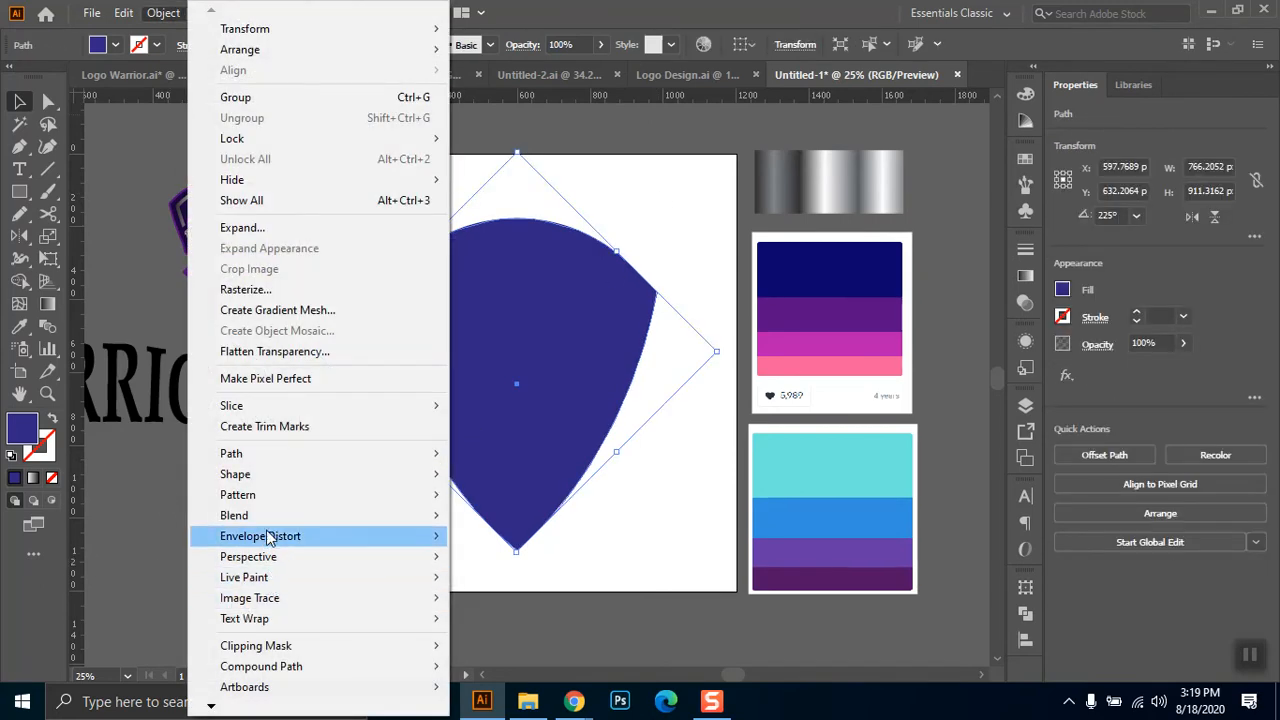
{"action": "mouse_move", "coordinate": [275, 467]}
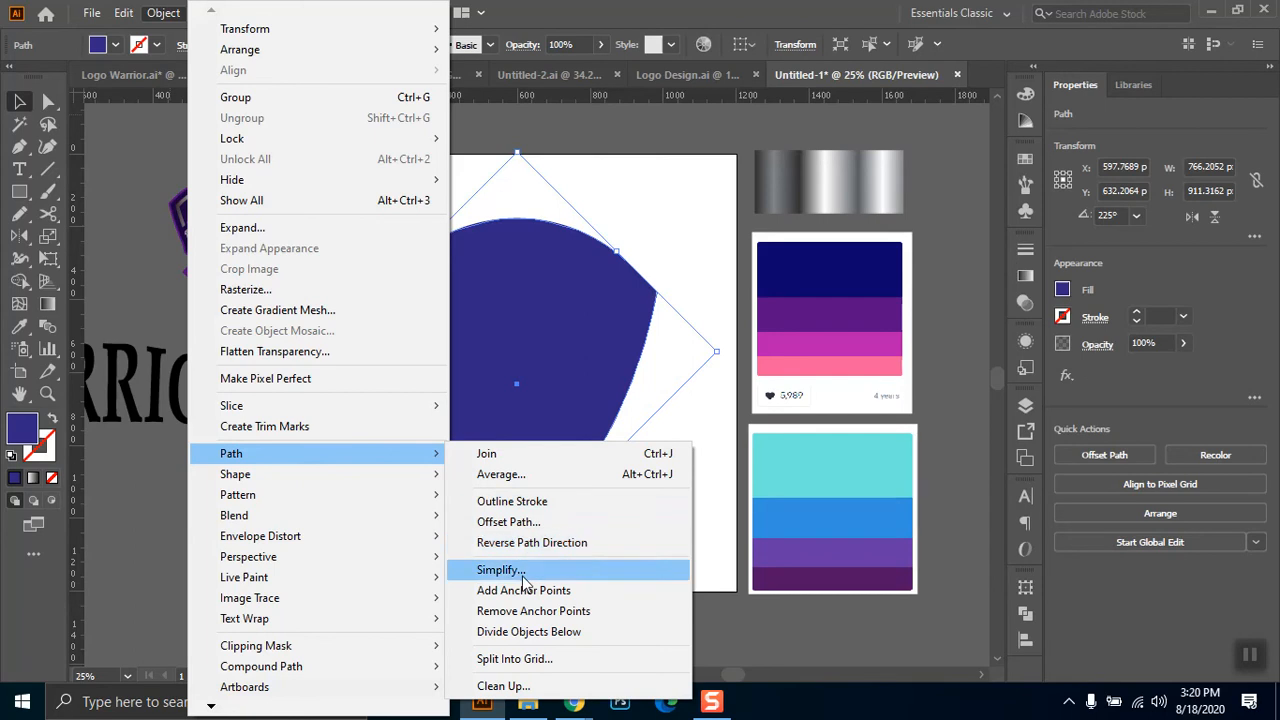
{"action": "left_click", "coordinate": [517, 521]}
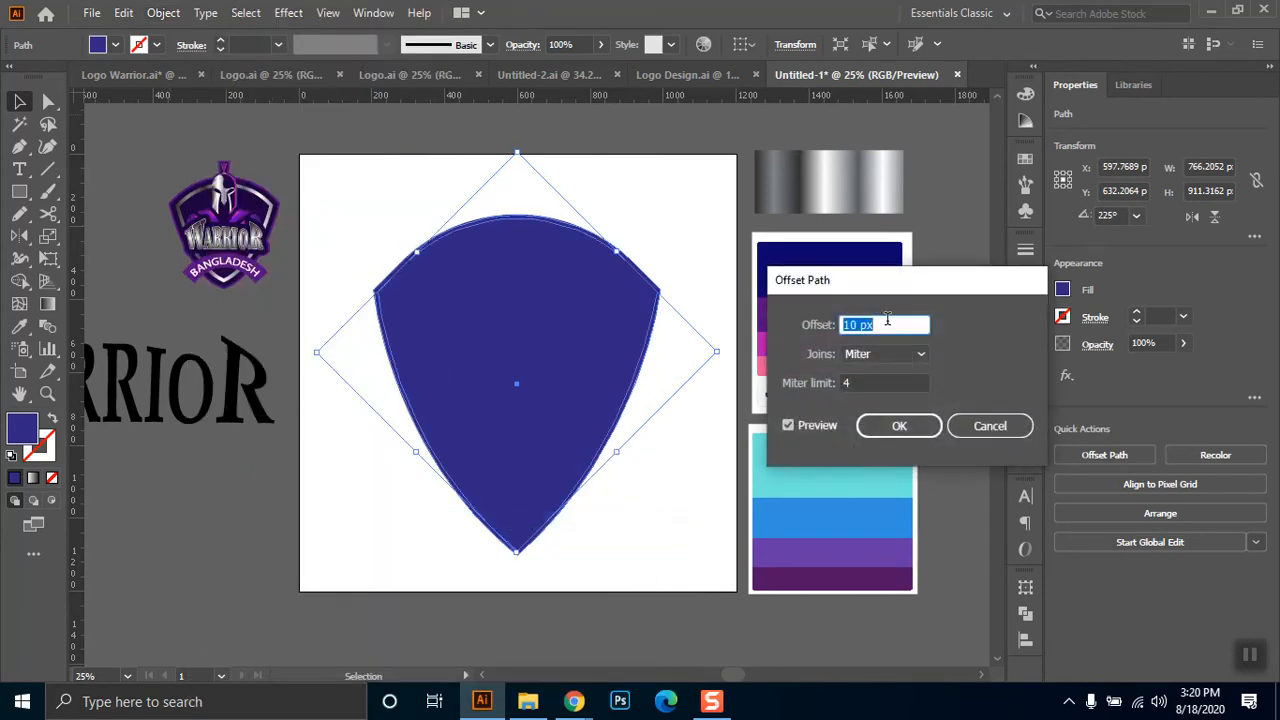
{"action": "key", "text": "Up"}
{"action": "key", "text": "Up"}
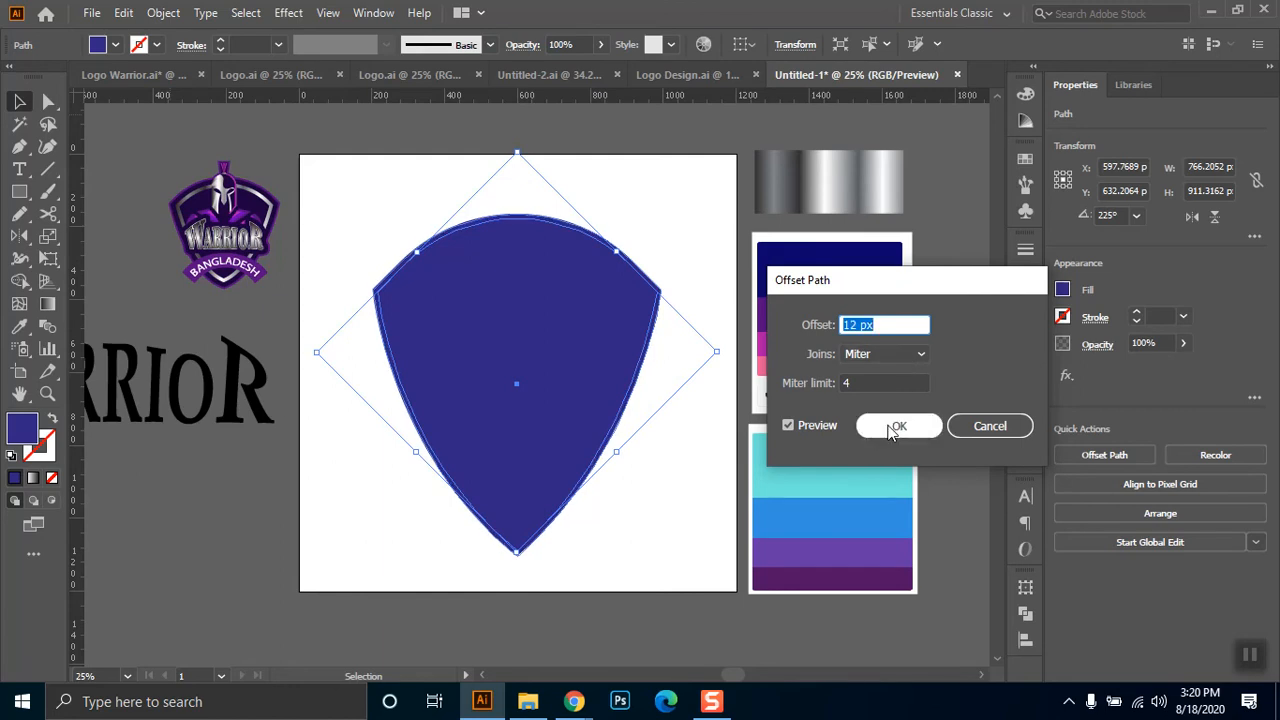
{"action": "key", "text": "Up"}
{"action": "key", "text": "Up"}
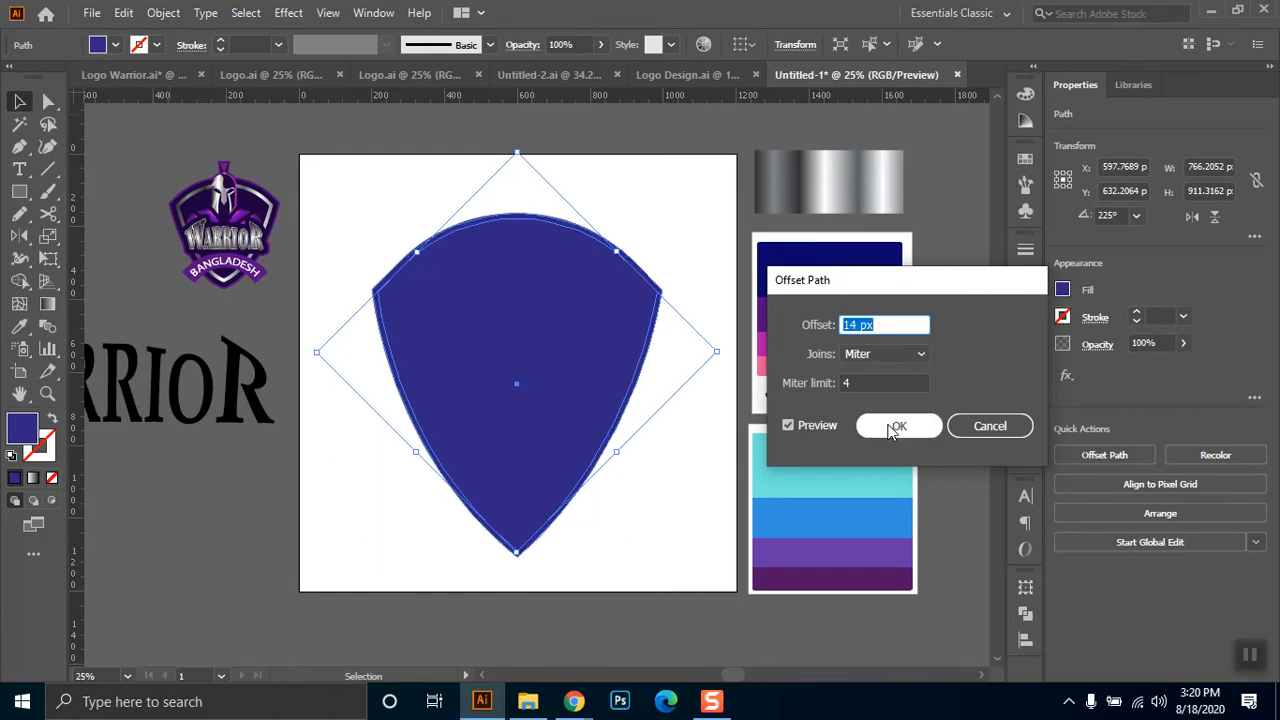
{"action": "key", "text": "Down"}
{"action": "key", "text": "Down"}
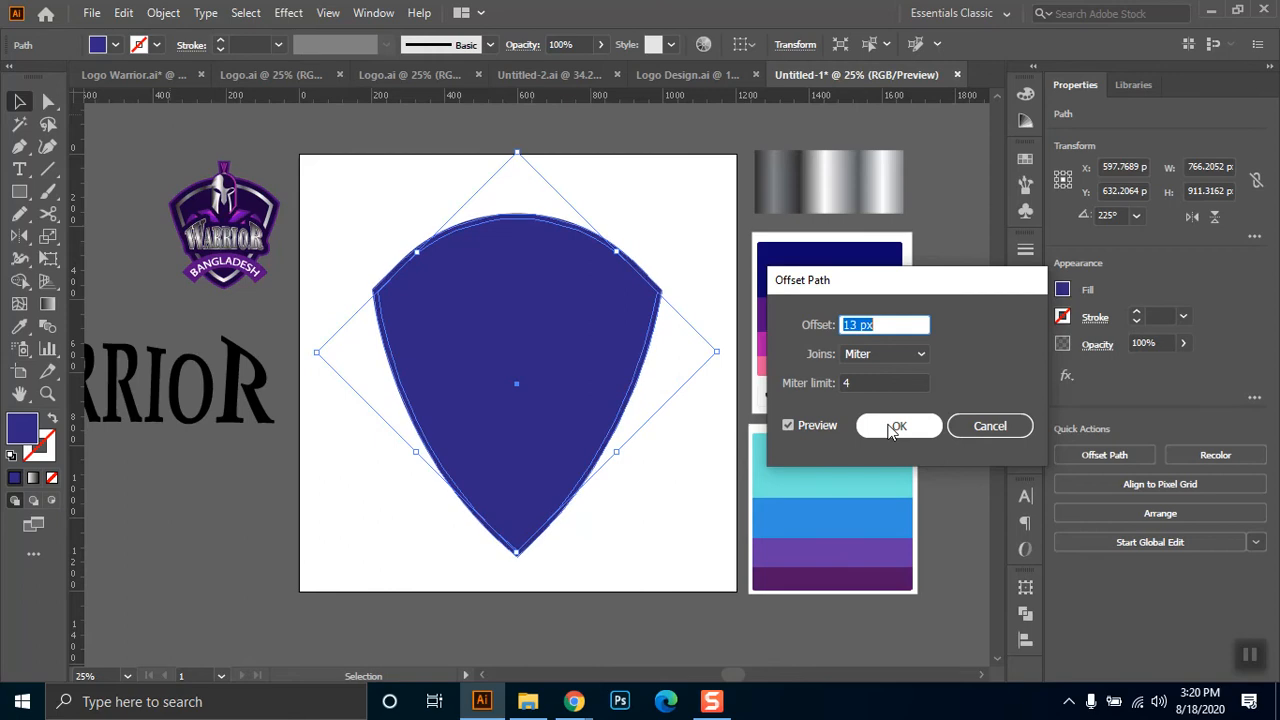
{"action": "left_click", "coordinate": [879, 426]}
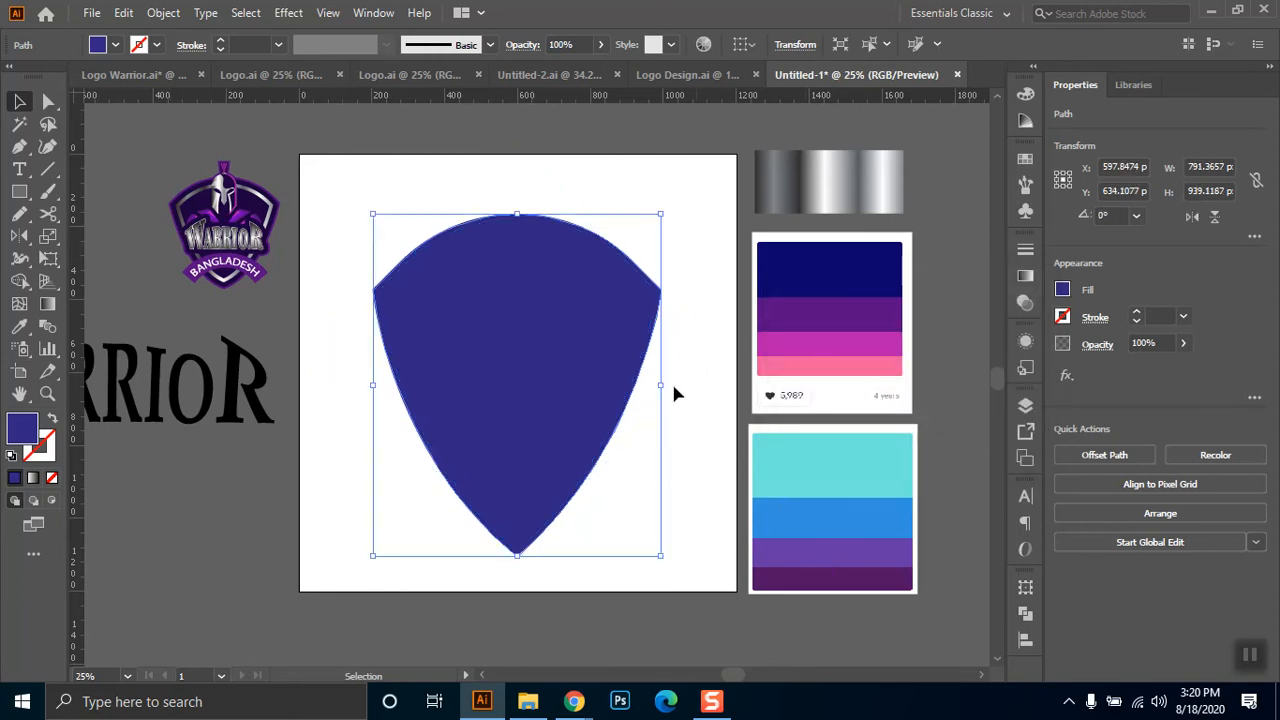
- Fill the outer offset shield with the dark purple sampled from the upper palette and deselect it
{"action": "left_click", "coordinate": [20, 327]}
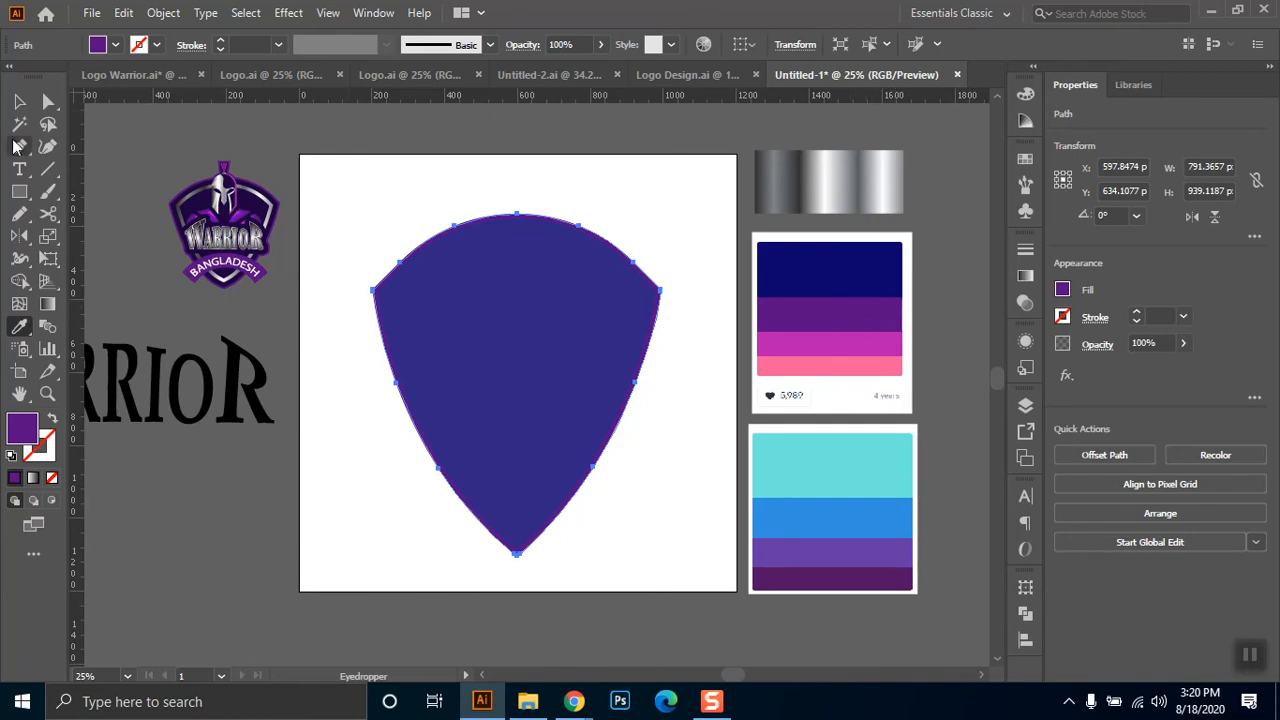
{"action": "left_click", "coordinate": [44, 103]}
{"action": "left_click", "coordinate": [631, 203]}
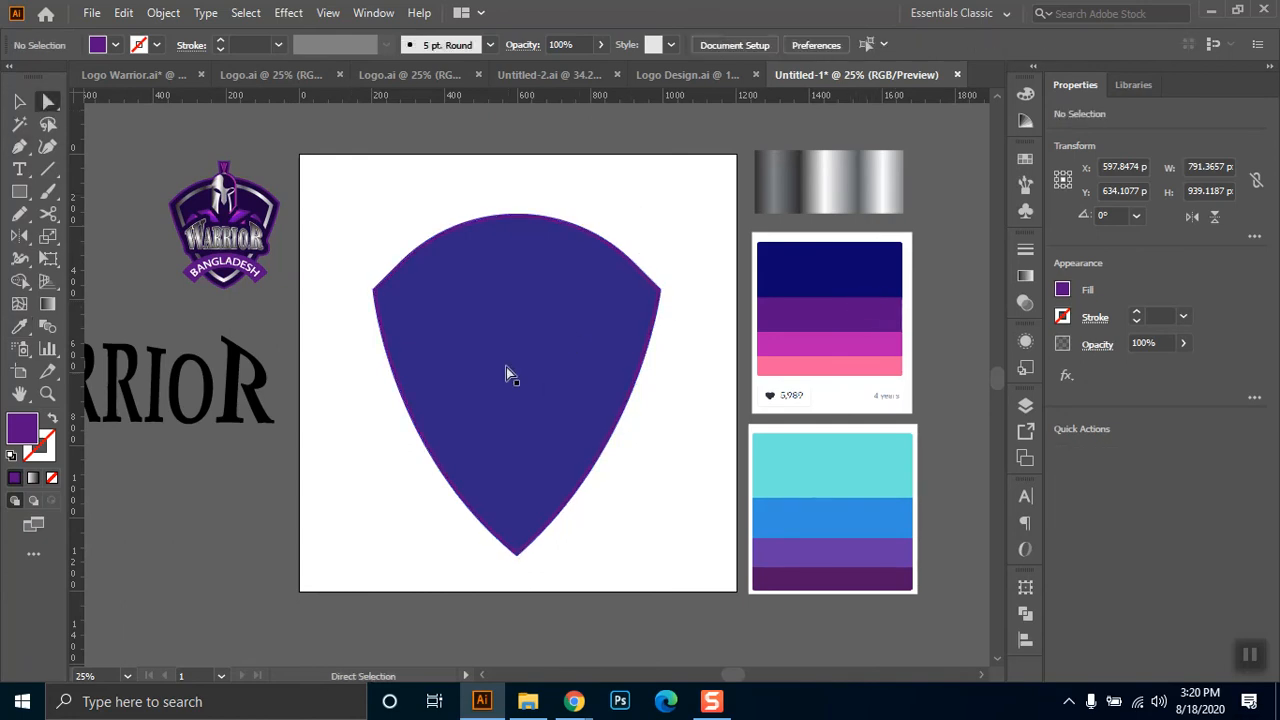
- Fill the inner shield with the navy blue sampled from the upper palette and deselect it
{"action": "left_click", "coordinate": [509, 330]}
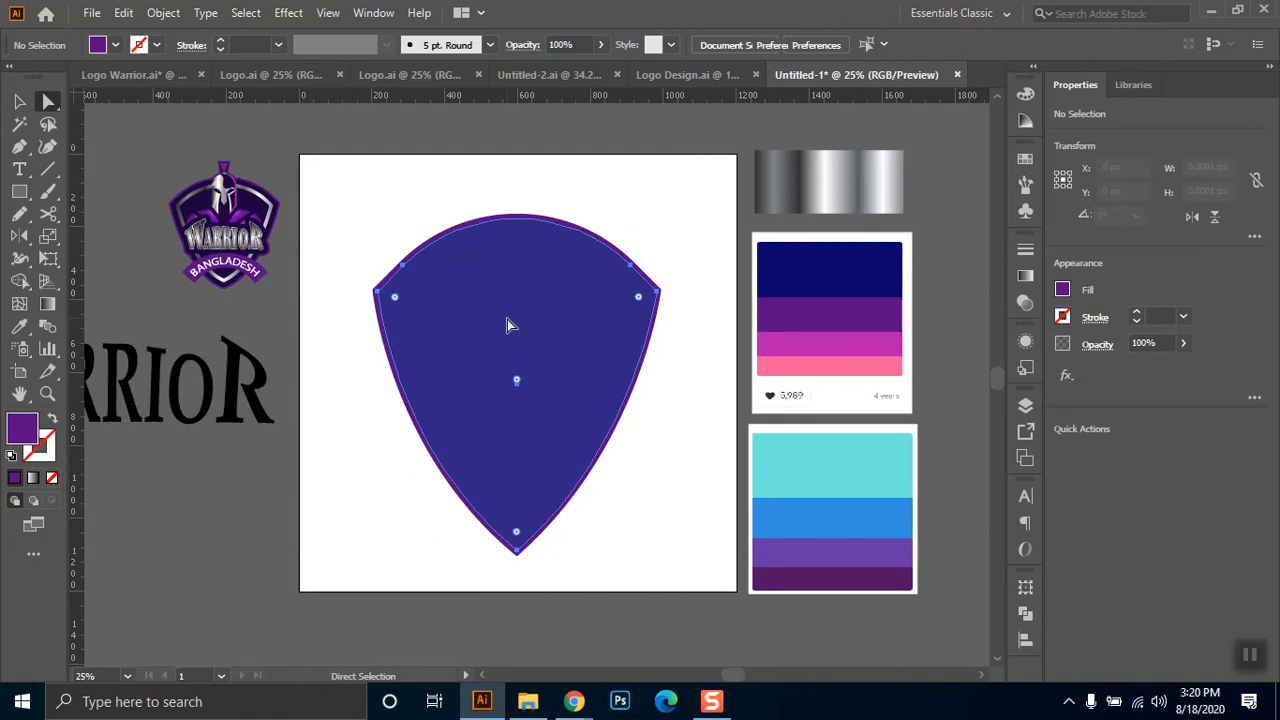
{"action": "left_click", "coordinate": [19, 326]}
{"action": "left_click", "coordinate": [838, 262]}
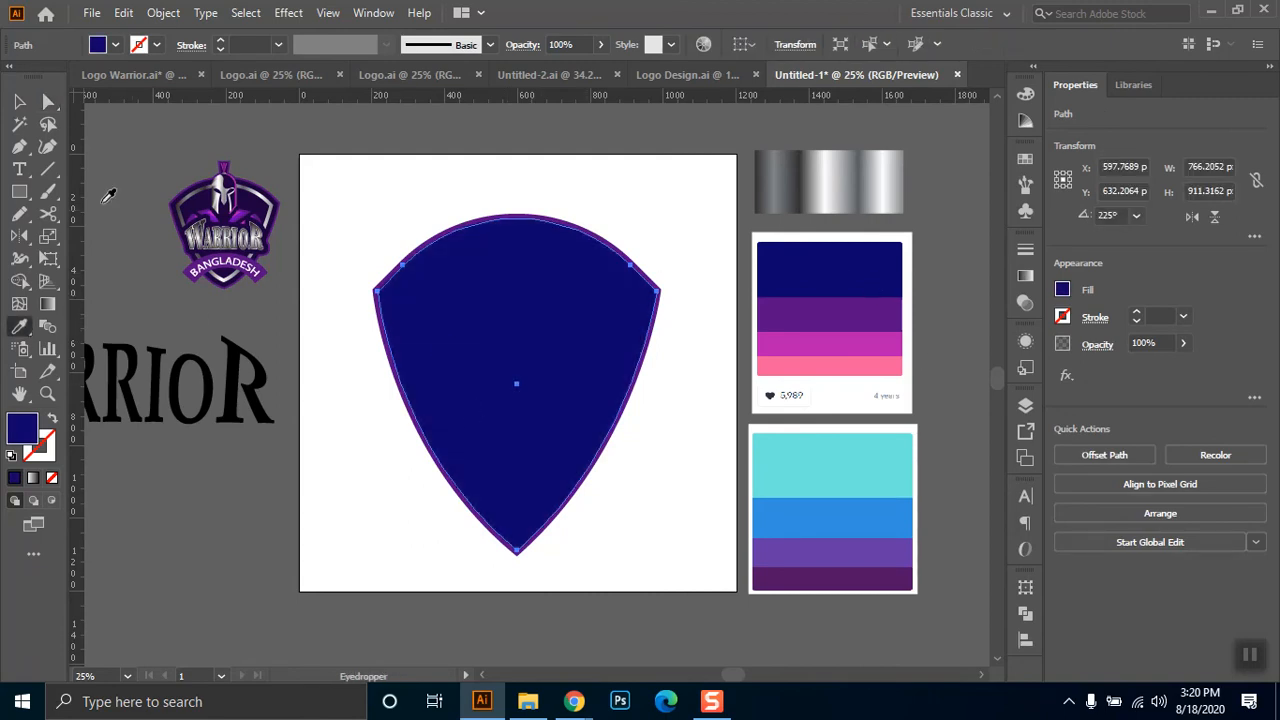
{"action": "key", "text": "ctrl"}
{"action": "left_click", "coordinate": [20, 101]}
{"action": "left_click", "coordinate": [437, 166]}
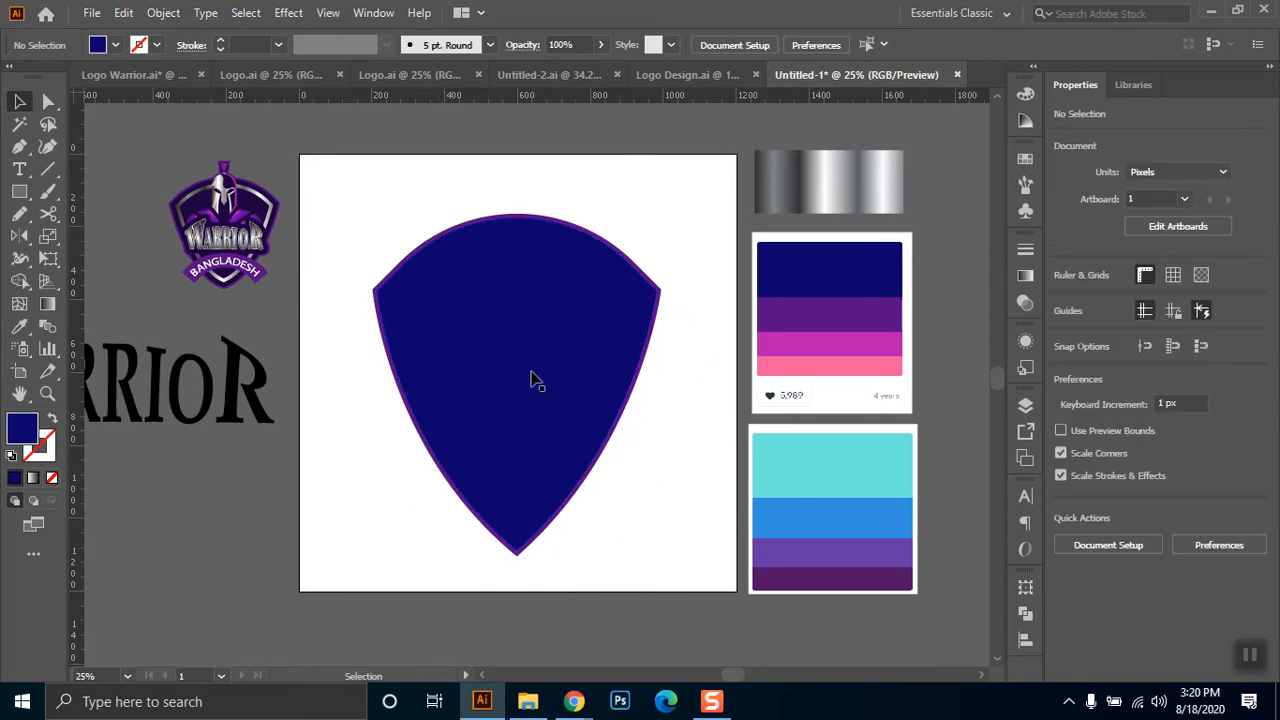
- Try the magenta and the purple swatches of both palettes as the outer shield's fill
{"action": "left_click", "coordinate": [660, 304]}
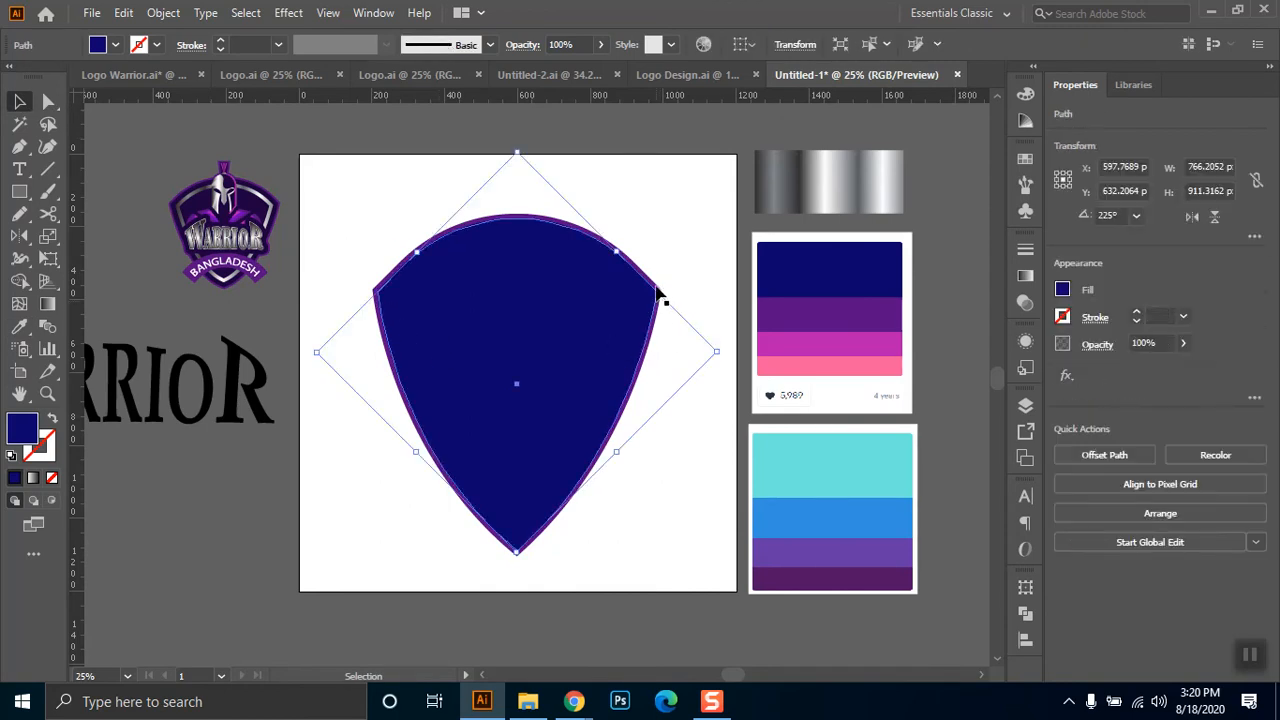
{"action": "left_click", "coordinate": [664, 293]}
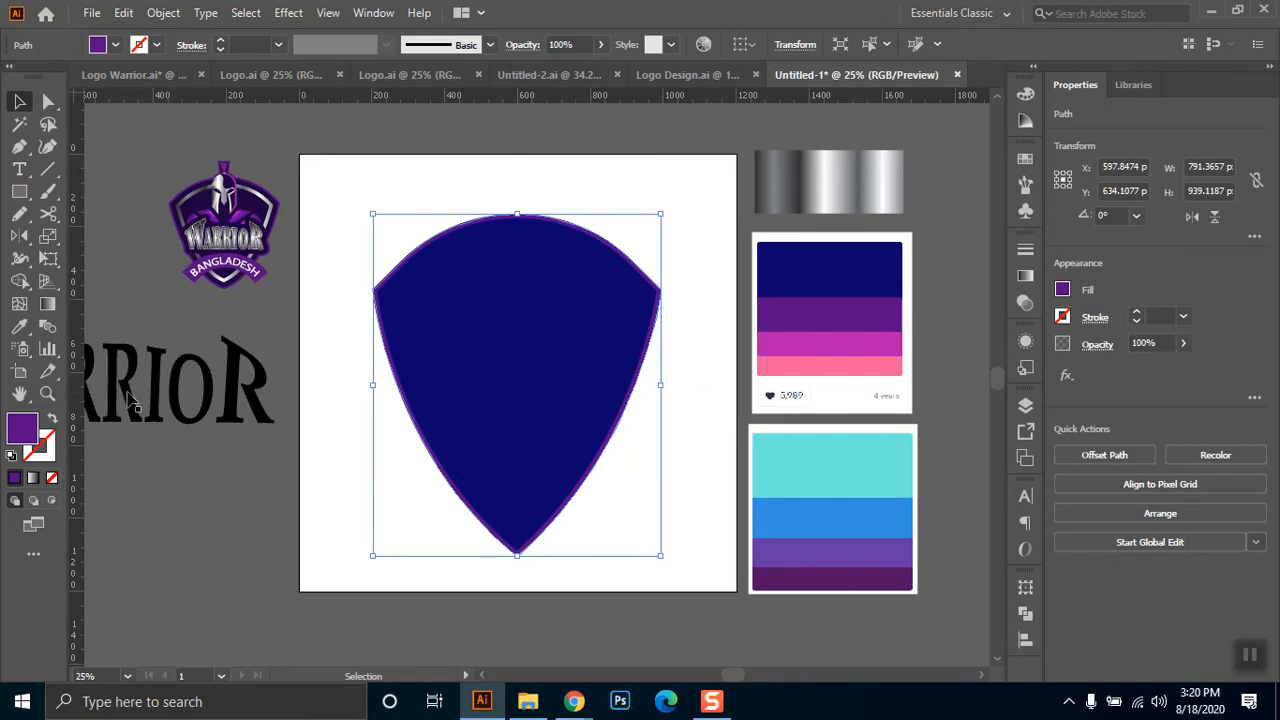
{"action": "left_click", "coordinate": [20, 328]}
{"action": "left_click", "coordinate": [786, 340]}
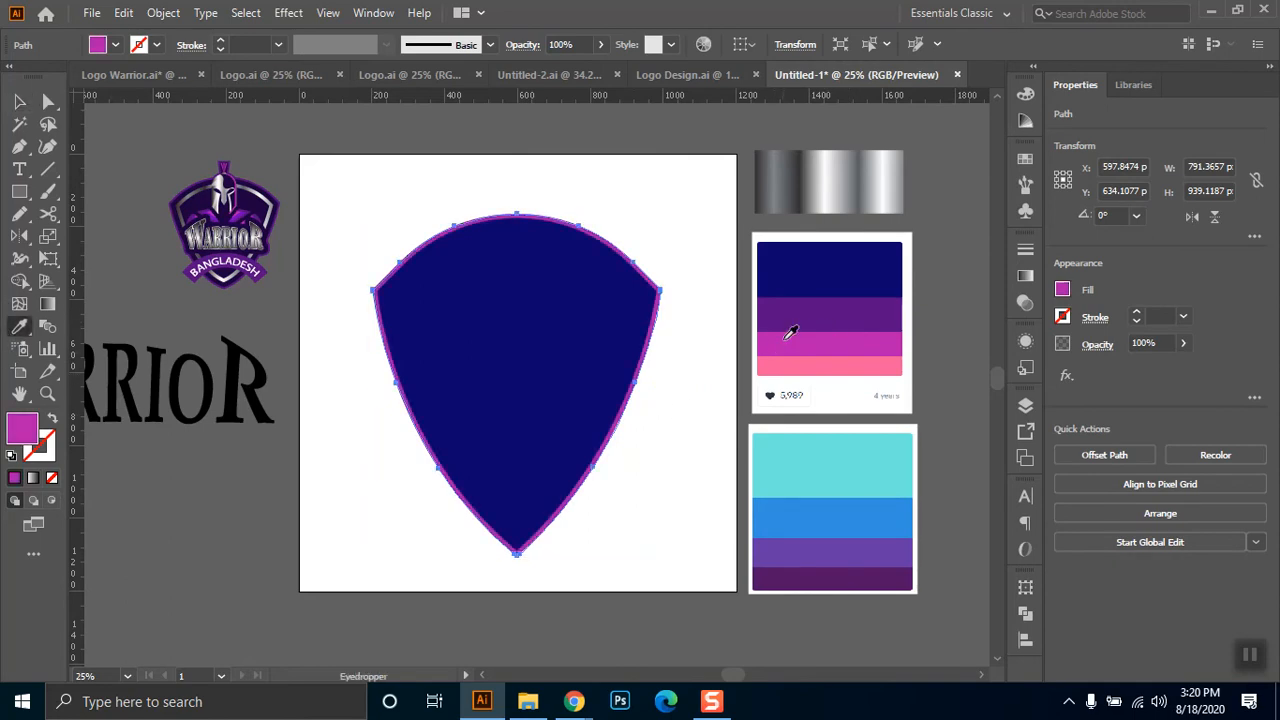
{"action": "left_click", "coordinate": [821, 320]}
{"action": "left_click", "coordinate": [828, 544]}
{"action": "left_click", "coordinate": [825, 582]}
{"action": "left_click", "coordinate": [830, 549]}
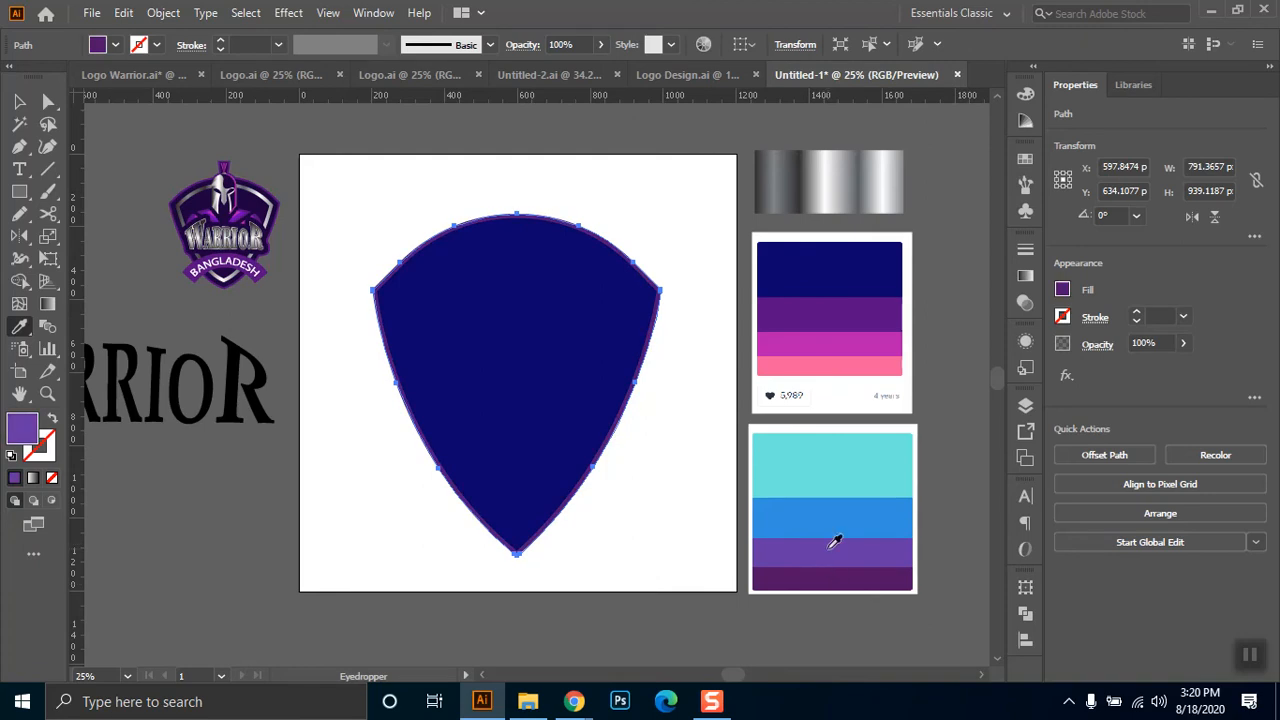
- Try pink and dark purple from the upper palette on the outer shield, finishing with the magenta fill
{"action": "left_click", "coordinate": [841, 361]}
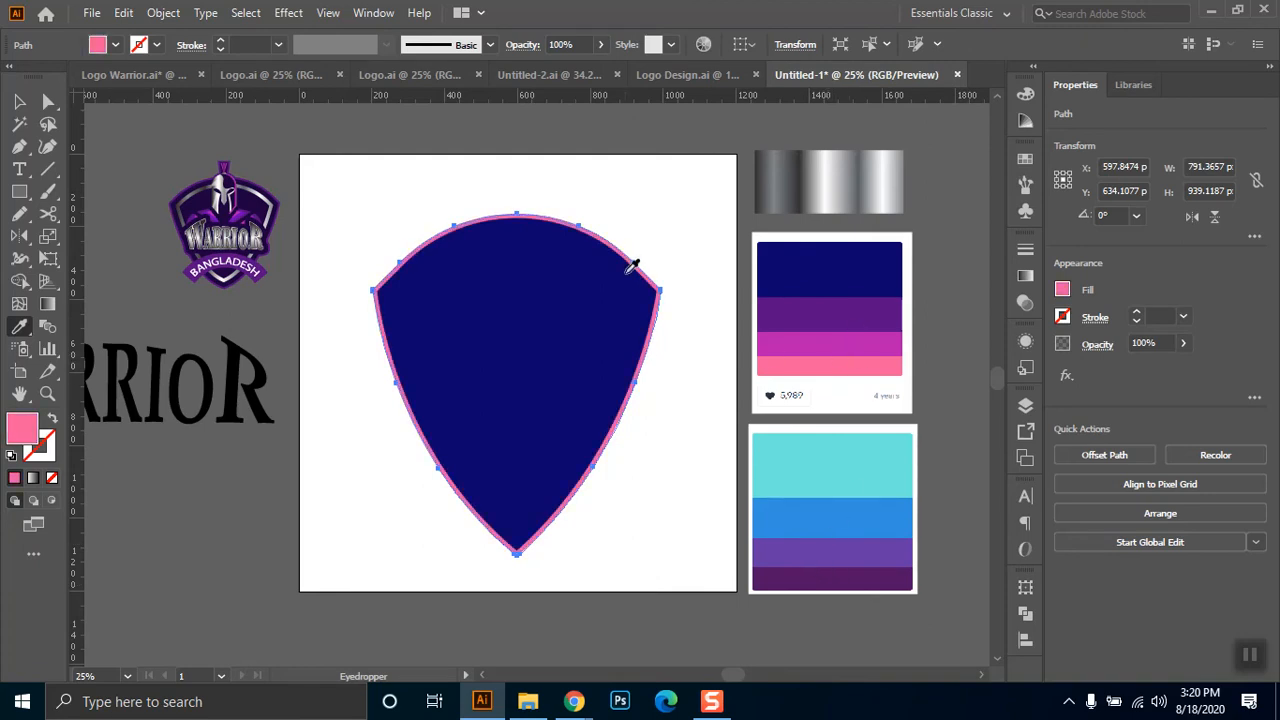
{"action": "left_click", "coordinate": [866, 342]}
{"action": "left_click", "coordinate": [864, 312]}
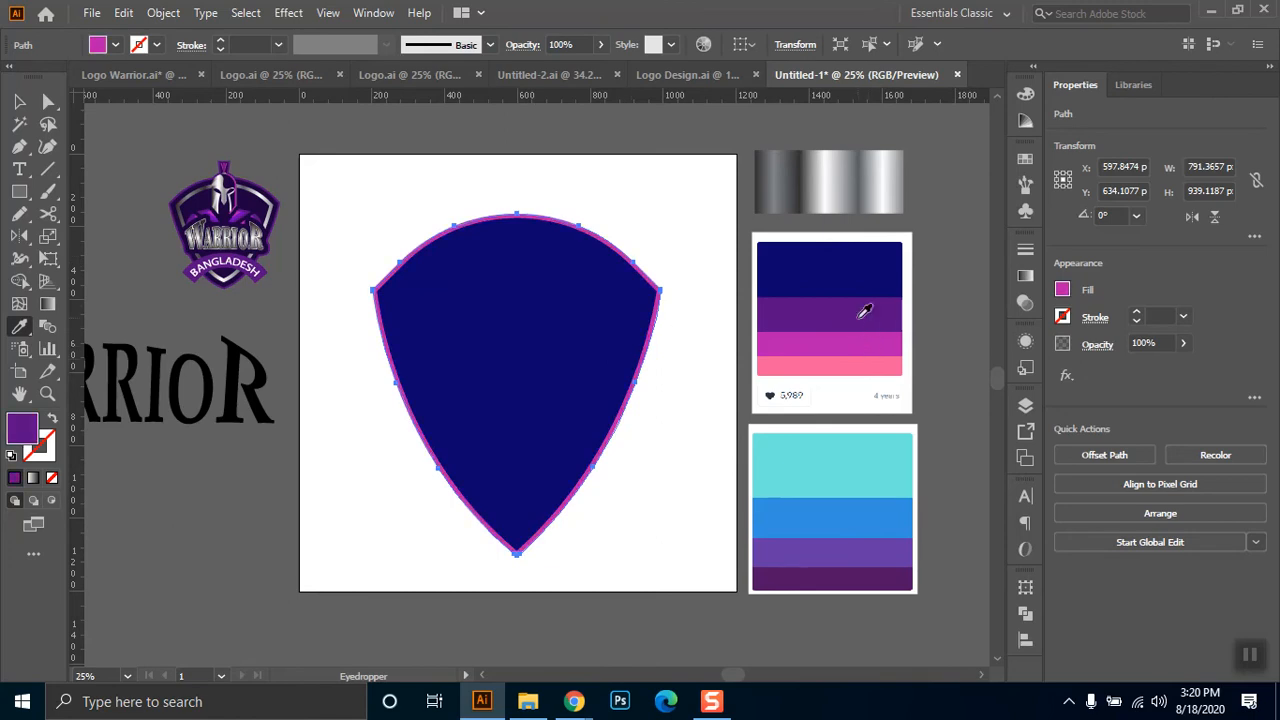
{"action": "left_click", "coordinate": [843, 340]}
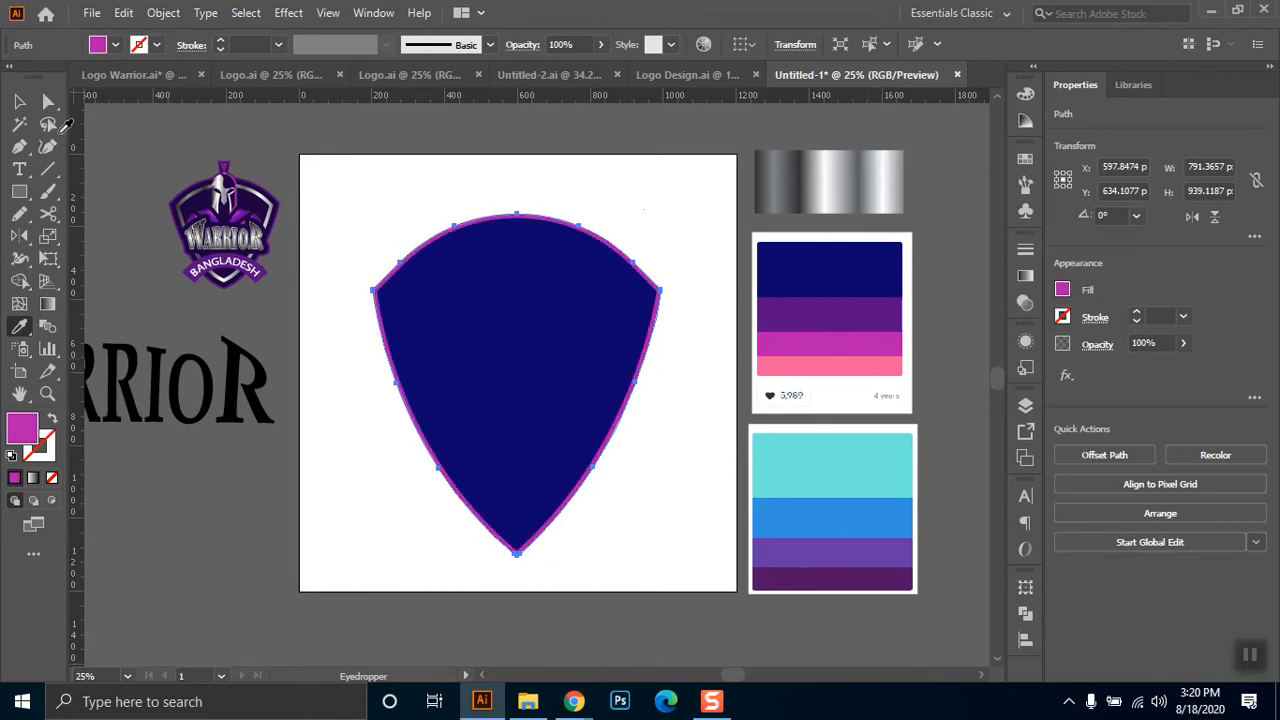
{"action": "left_click", "coordinate": [19, 101]}
{"action": "left_click", "coordinate": [548, 193]}
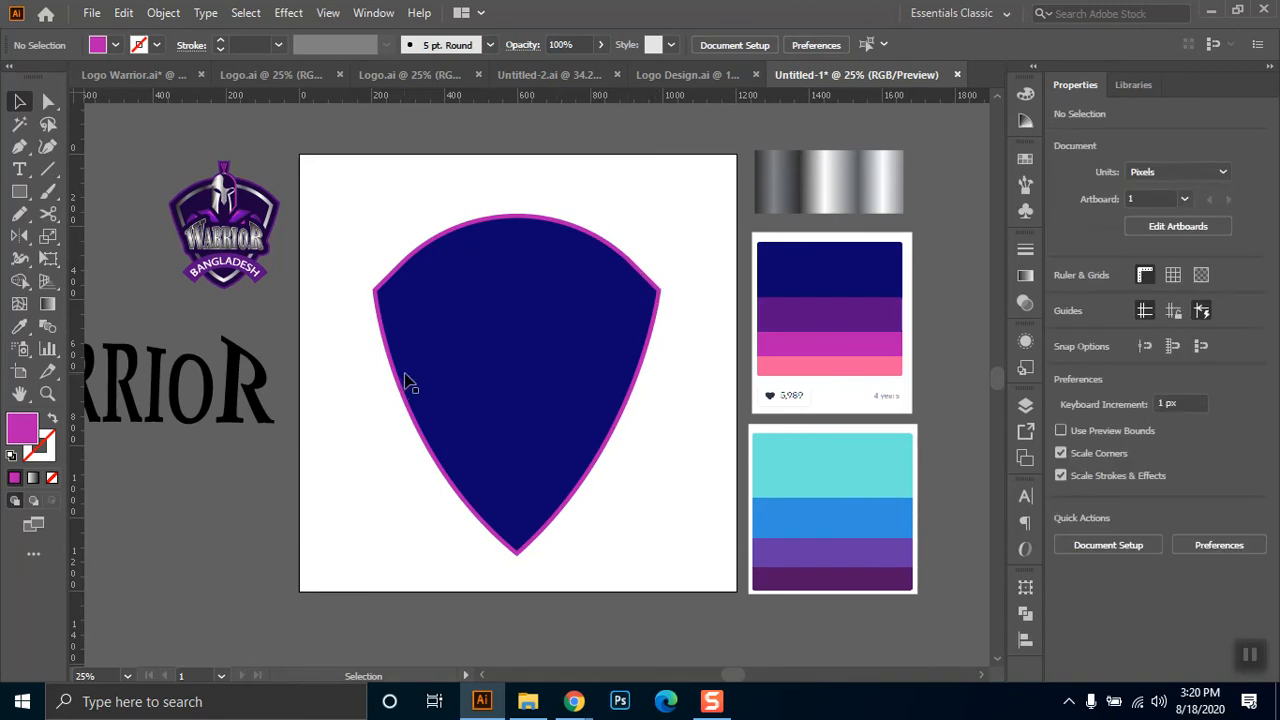
- Fill the outer shield with the medium purple sampled from the lower, turquoise-and-purple palette and deselect it
{"action": "left_click", "coordinate": [631, 263]}
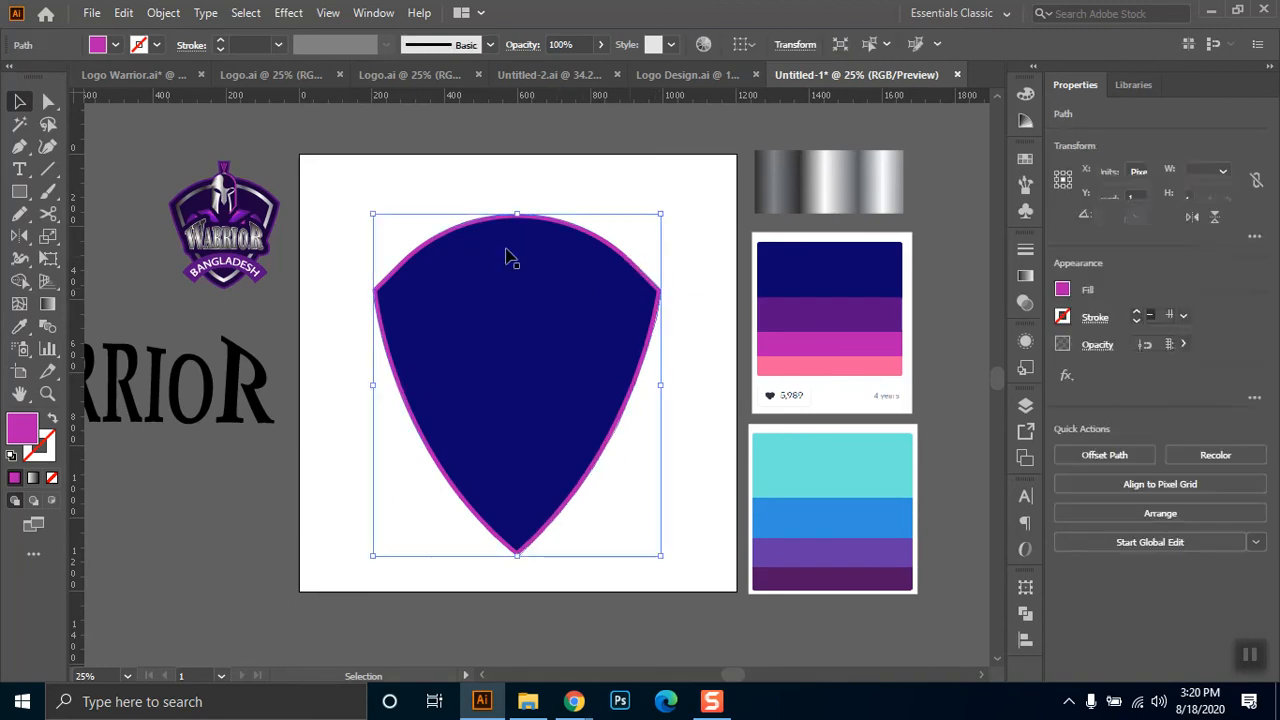
{"action": "key", "text": "i"}
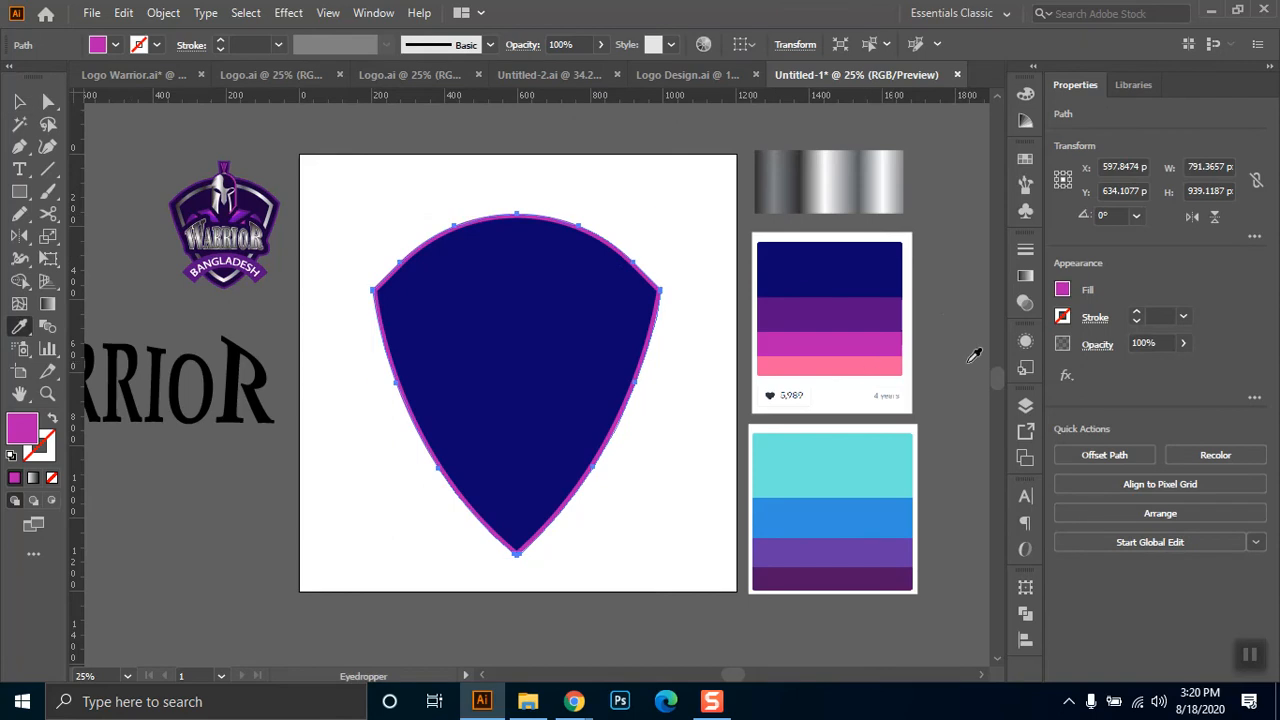
{"action": "left_click", "coordinate": [895, 310]}
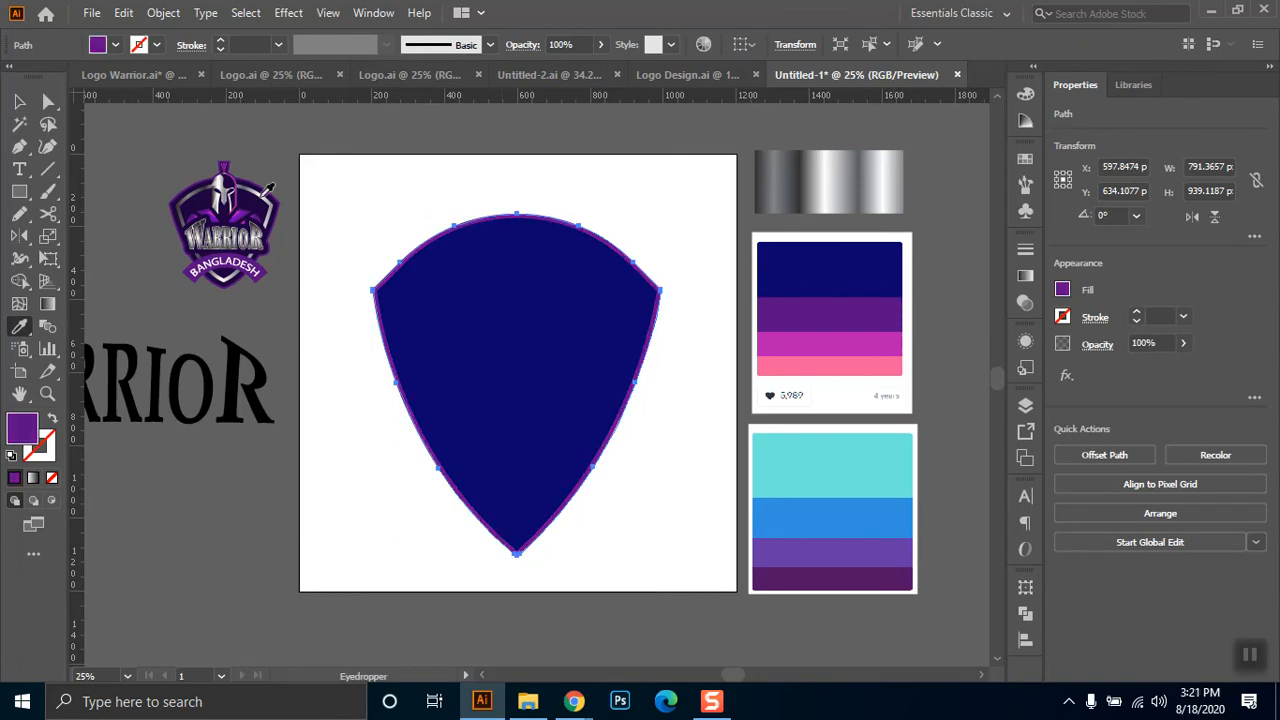
{"action": "left_click", "coordinate": [841, 548]}
{"action": "key", "text": "v"}
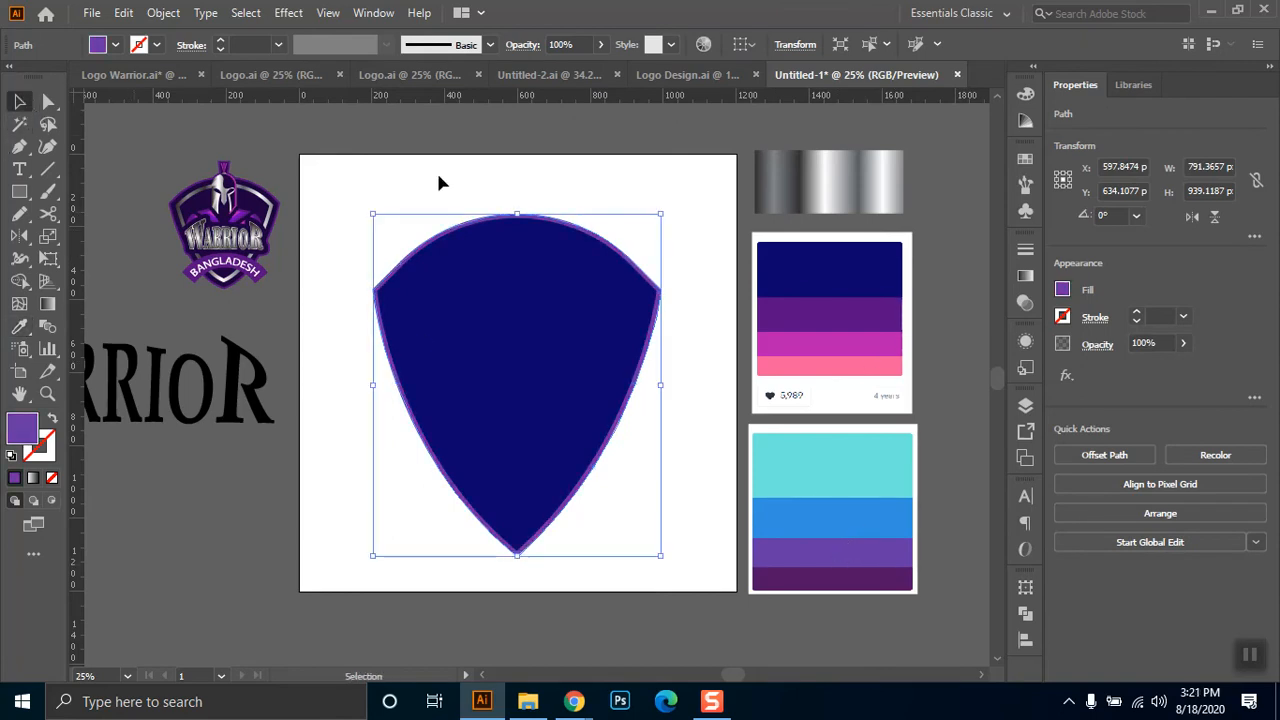
{"action": "left_click", "coordinate": [684, 255]}
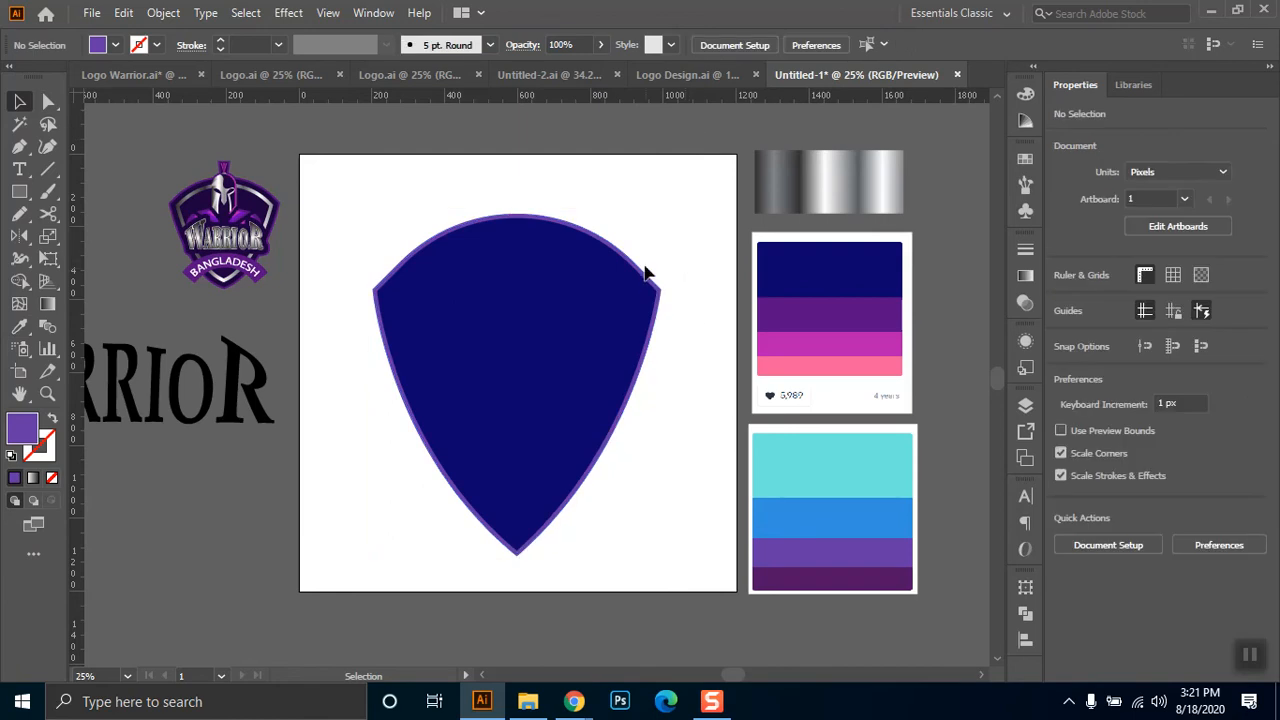
- Offset the navy shield's path inward by -35 px with miter joins
{"action": "left_click", "coordinate": [505, 335]}
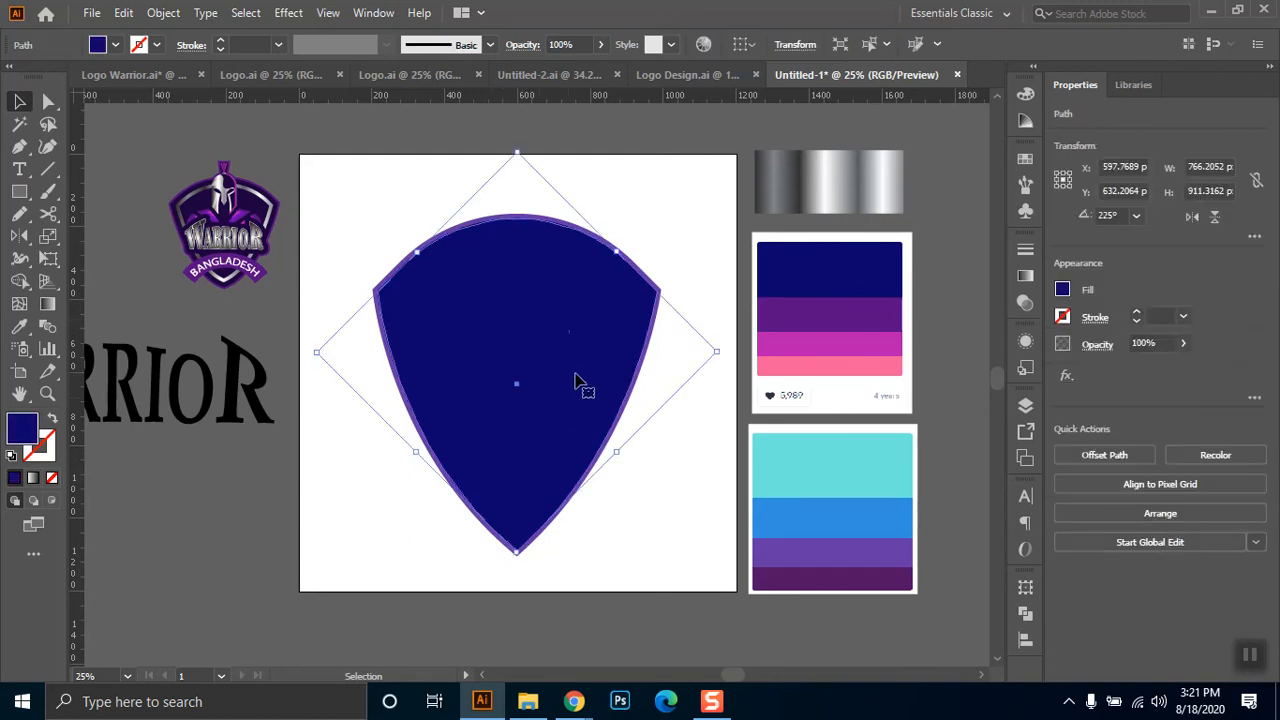
{"action": "left_click", "coordinate": [160, 13]}
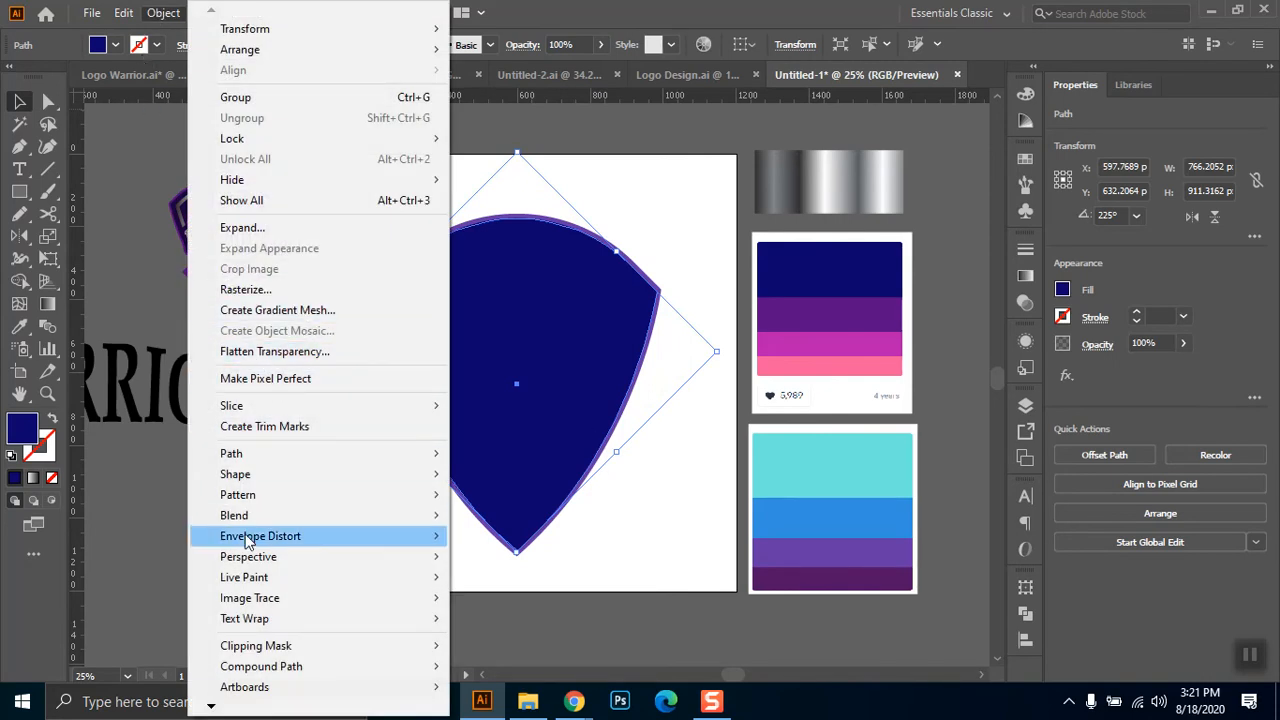
{"action": "mouse_move", "coordinate": [278, 467]}
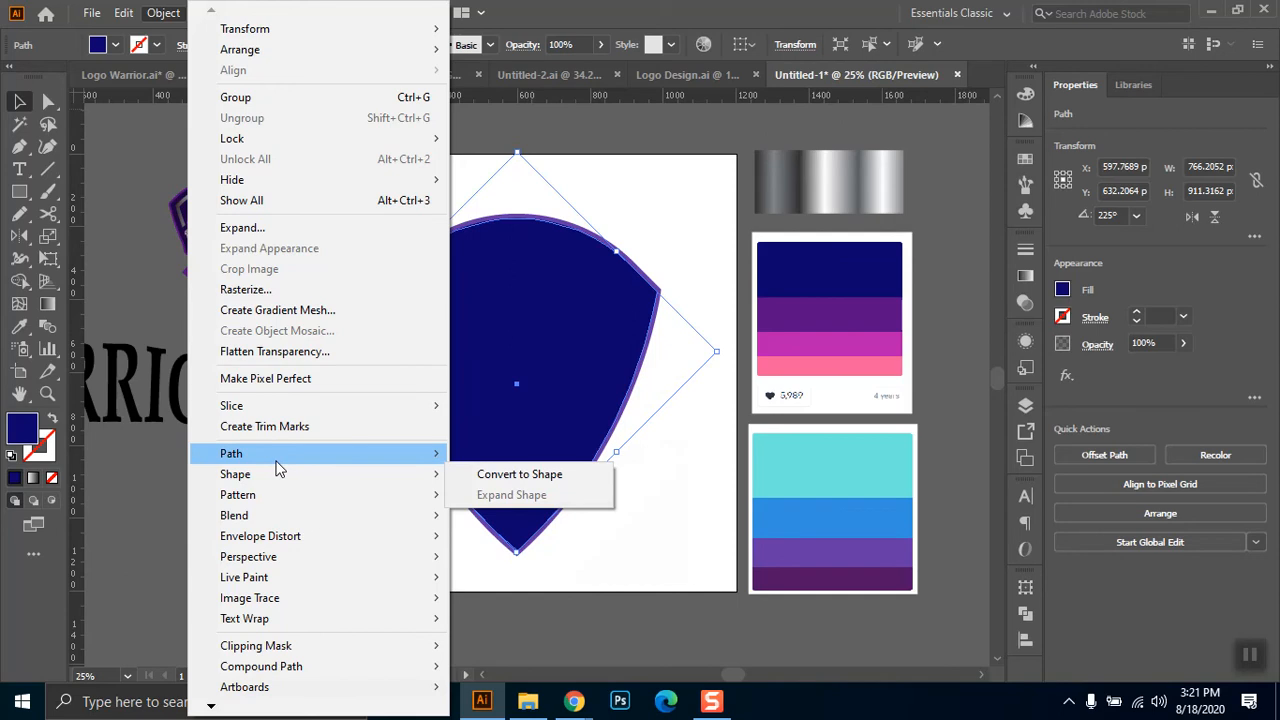
{"action": "left_click", "coordinate": [580, 522]}
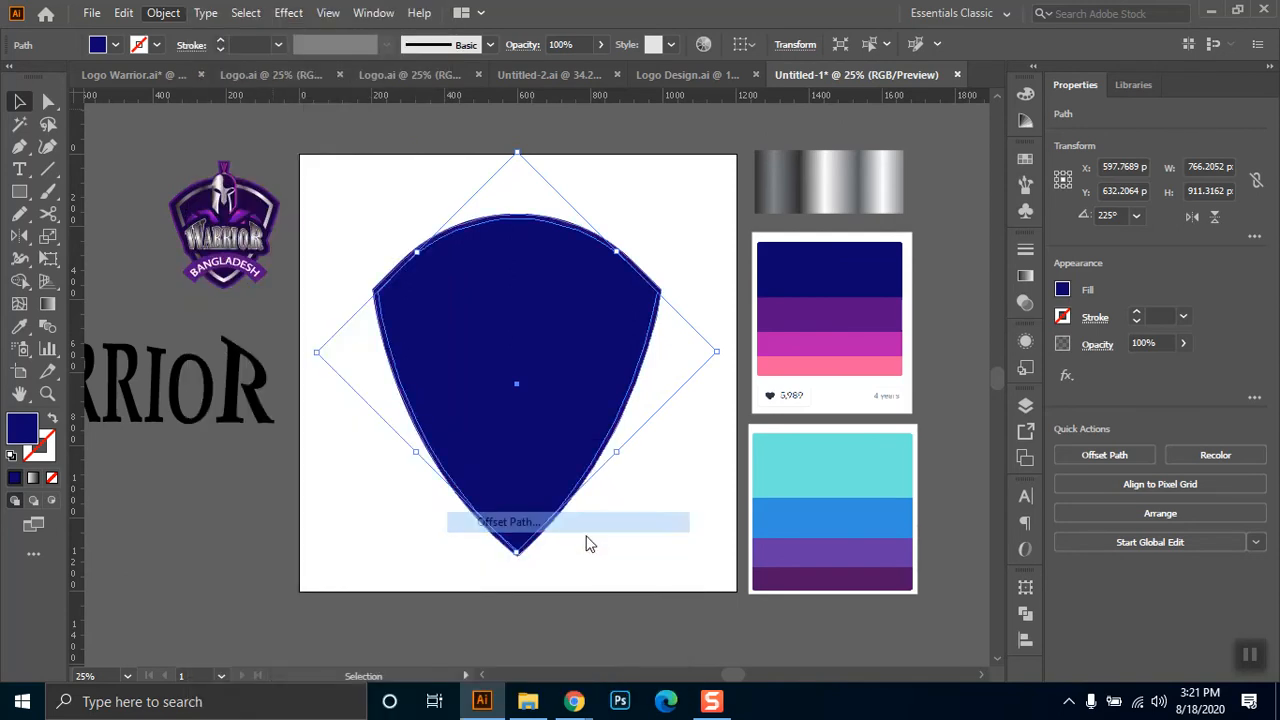
{"action": "left_click", "coordinate": [884, 320]}
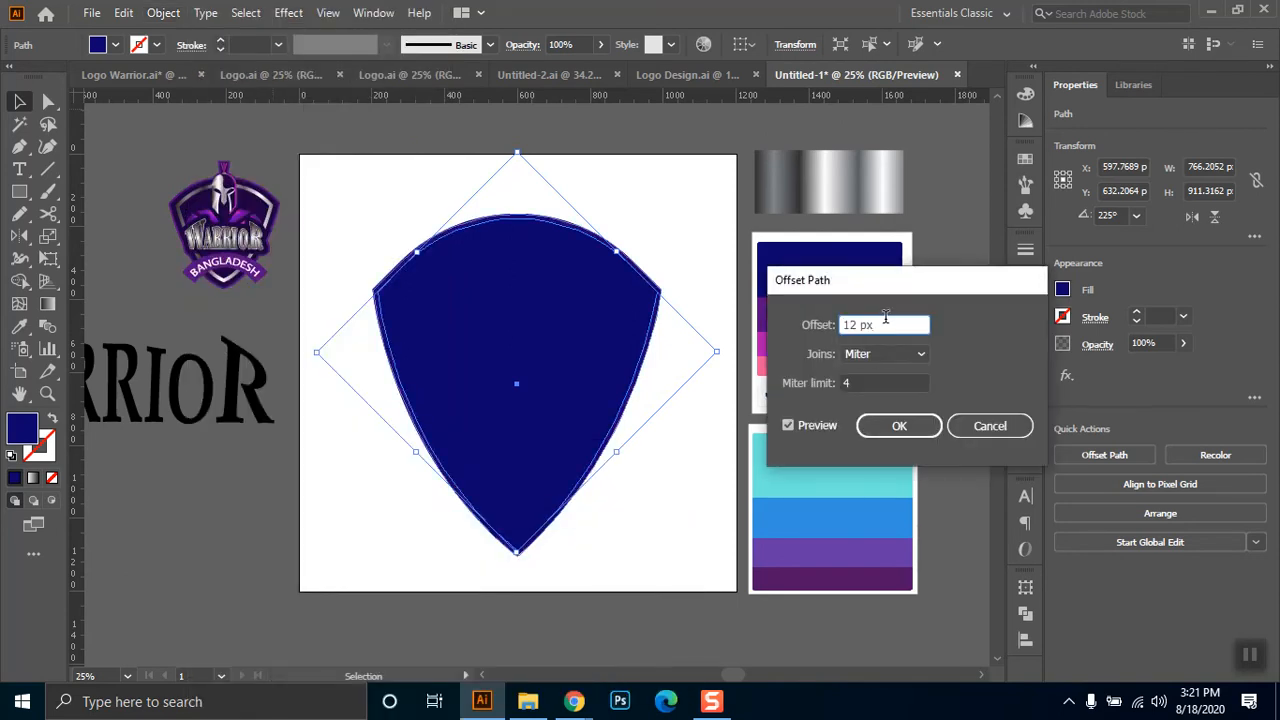
{"action": "key", "text": "shift+Down"}
{"action": "key", "text": "shift+Down"}
{"action": "key", "text": "shift+Down"}
{"action": "key", "text": "shift+Down"}
{"action": "key", "text": "shift+Down"}
{"action": "key", "text": "shift+Down"}
{"action": "key", "text": "shift+Down"}
{"action": "key", "text": "shift+Down"}
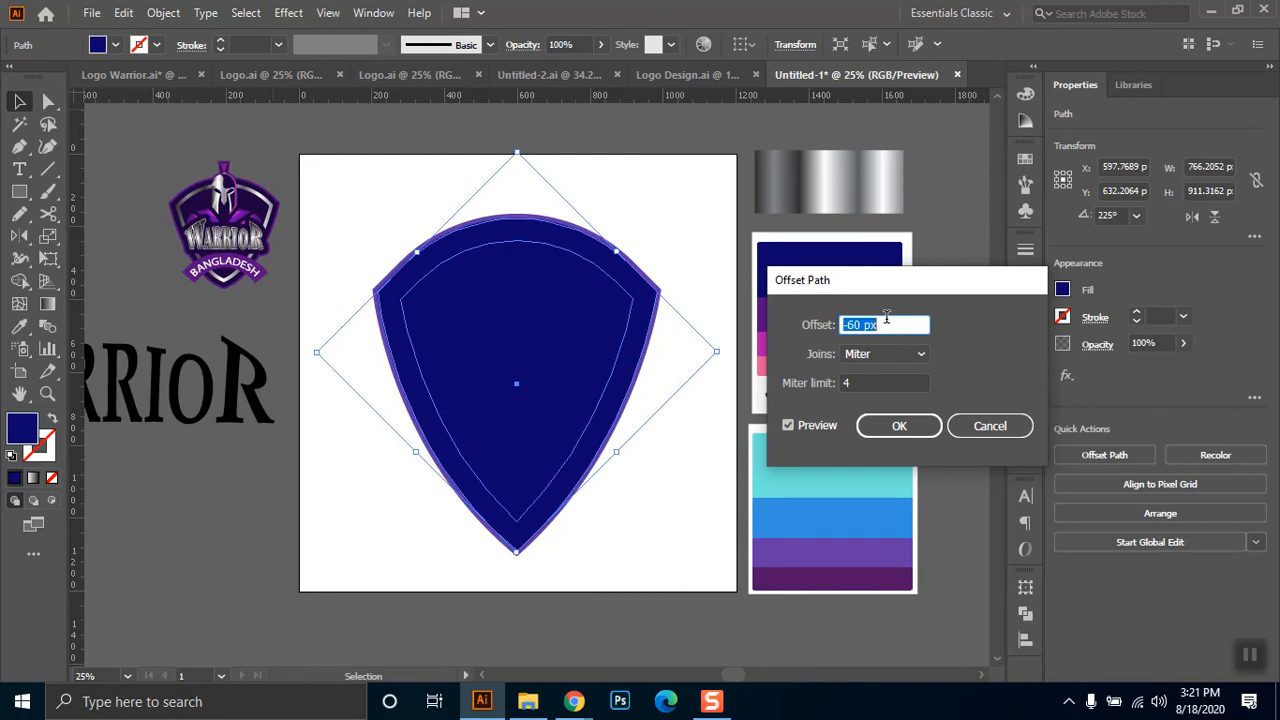
{"action": "key", "text": "shift+Up"}
{"action": "key", "text": "shift+Up"}
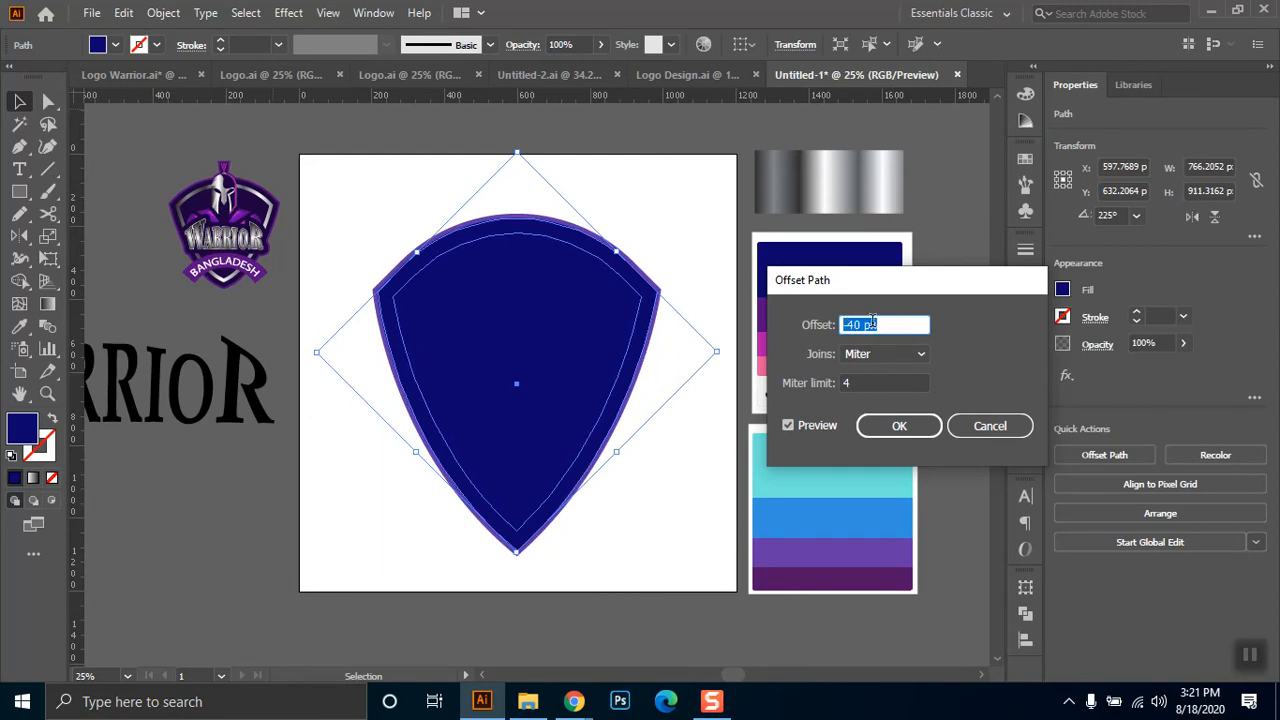
{"action": "key", "text": "Down"}
{"action": "key", "text": "Up"}
{"action": "key", "text": "Up"}
{"action": "key", "text": "Up"}
{"action": "key", "text": "Up"}
{"action": "key", "text": "Up"}
{"action": "key", "text": "Up"}
{"action": "key", "text": "Up"}
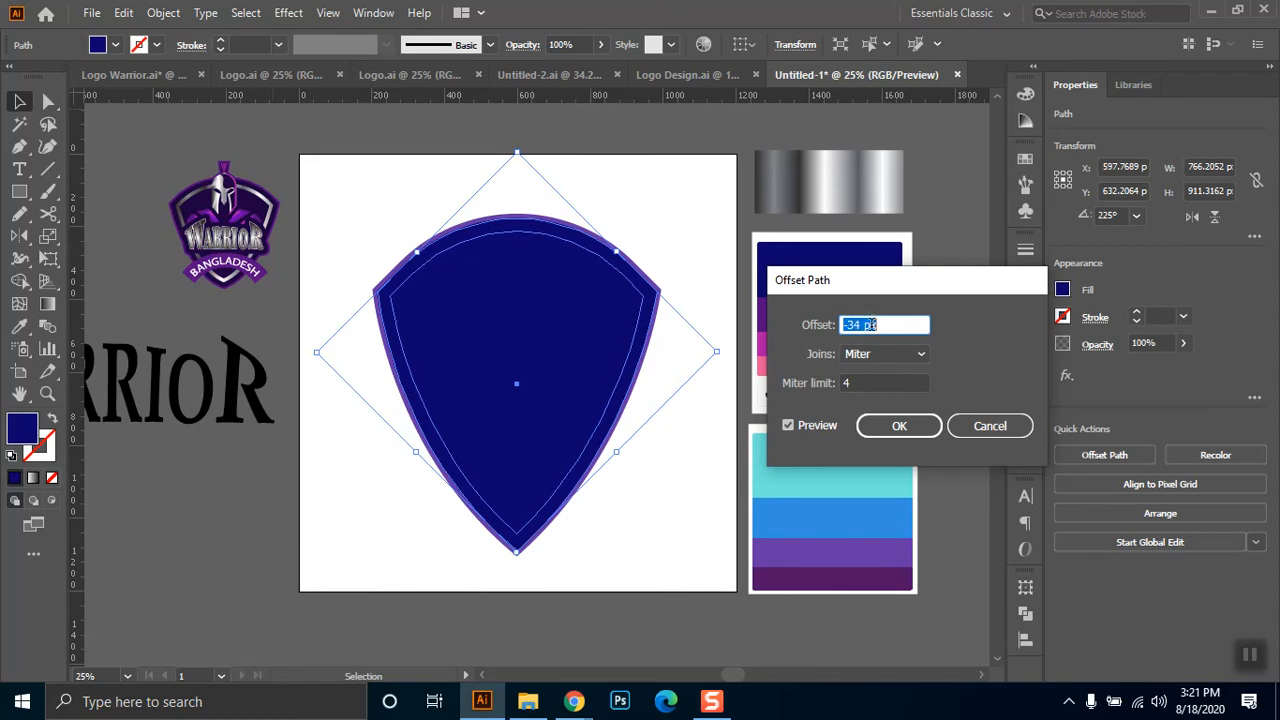
{"action": "key", "text": "Down"}
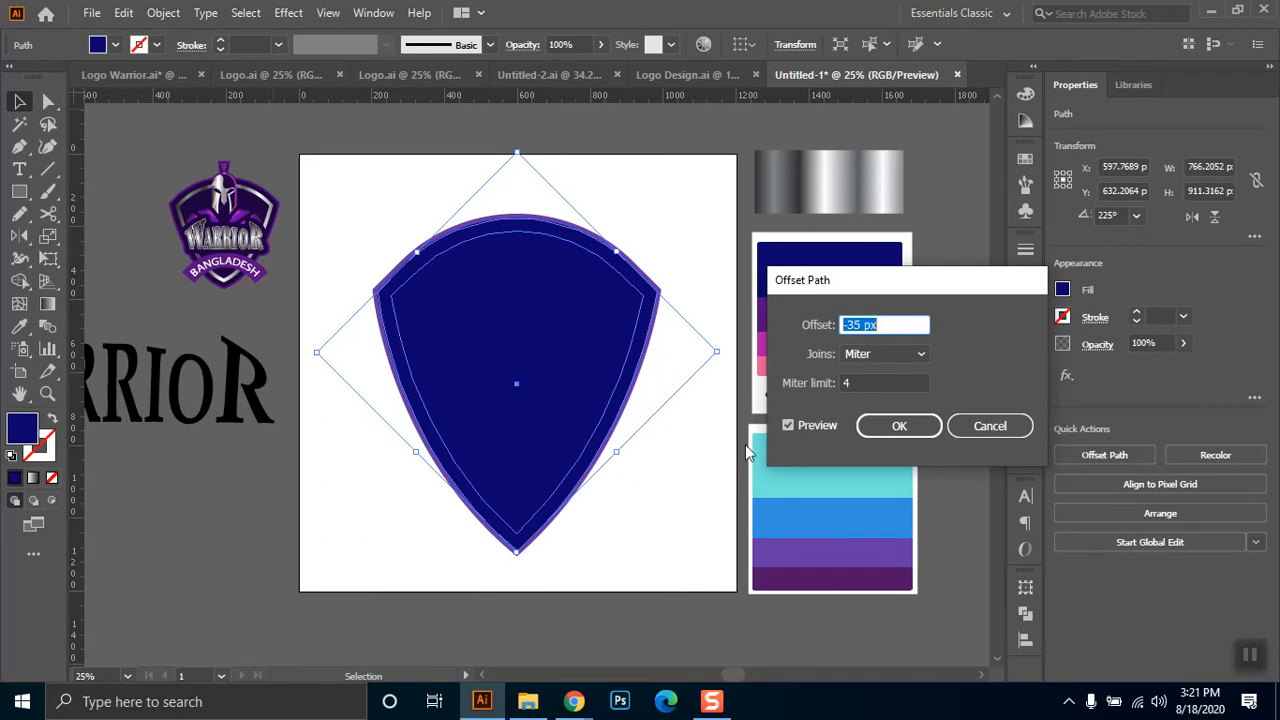
{"action": "left_click", "coordinate": [885, 430]}
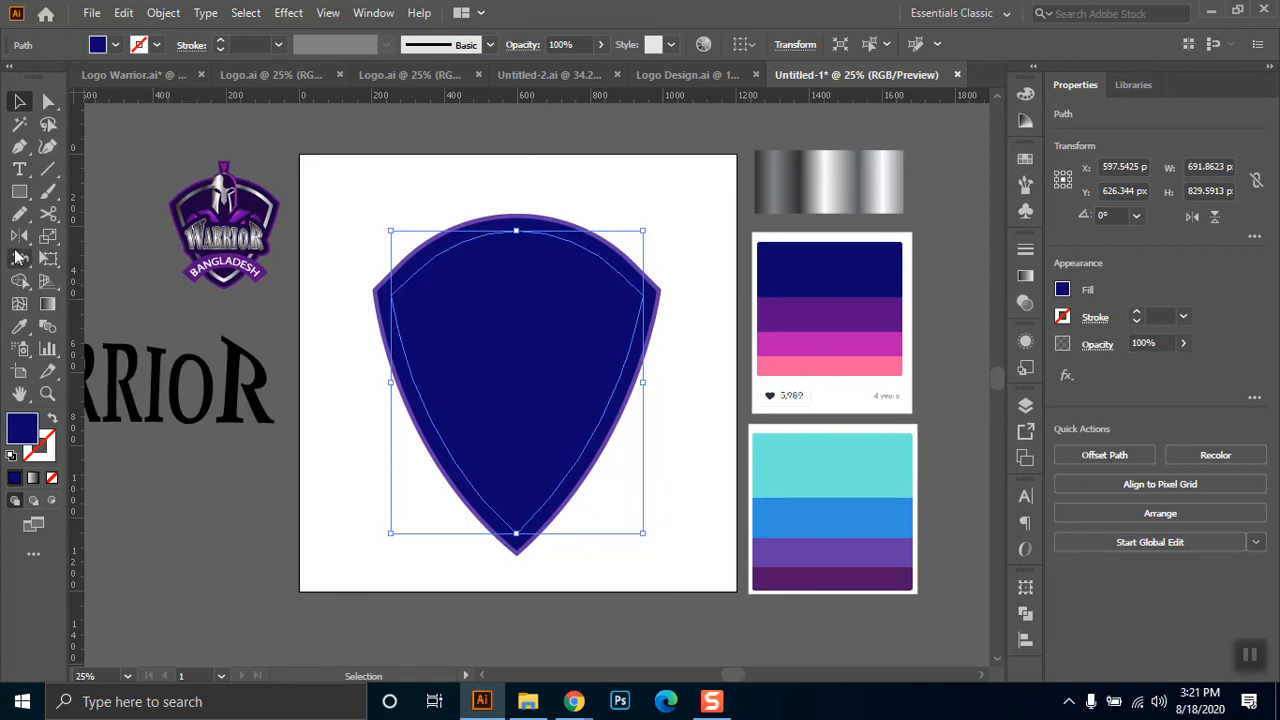
- Fill the new inner shield with the silver gradient sampled from the metallic swatch and deselect it
{"action": "left_click", "coordinate": [21, 325]}
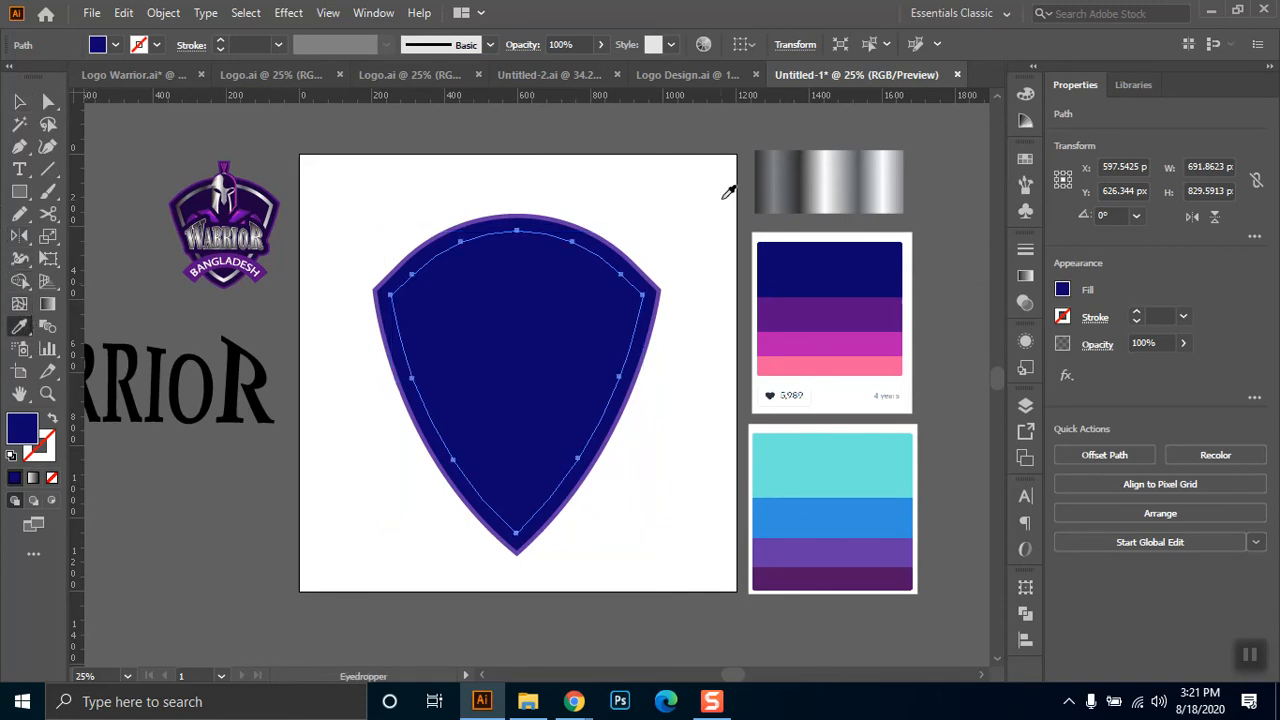
{"action": "left_click", "coordinate": [832, 160]}
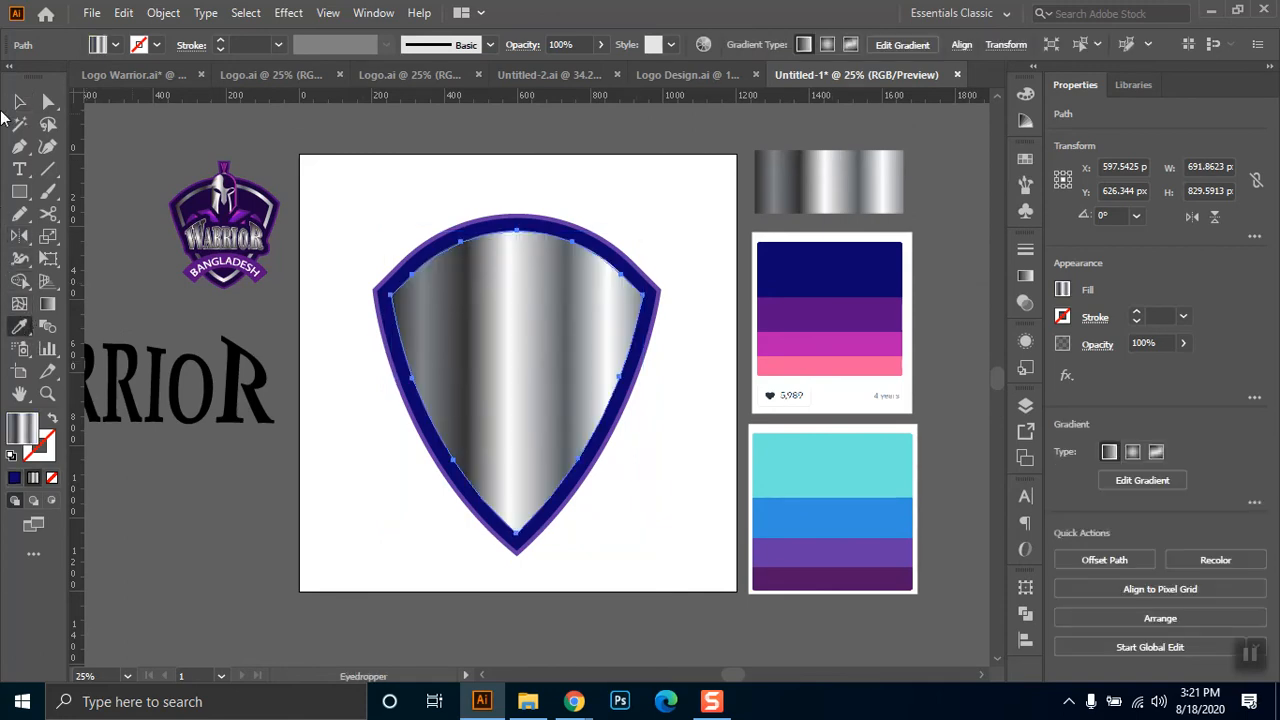
{"action": "left_click", "coordinate": [19, 101]}
{"action": "left_click", "coordinate": [376, 162]}
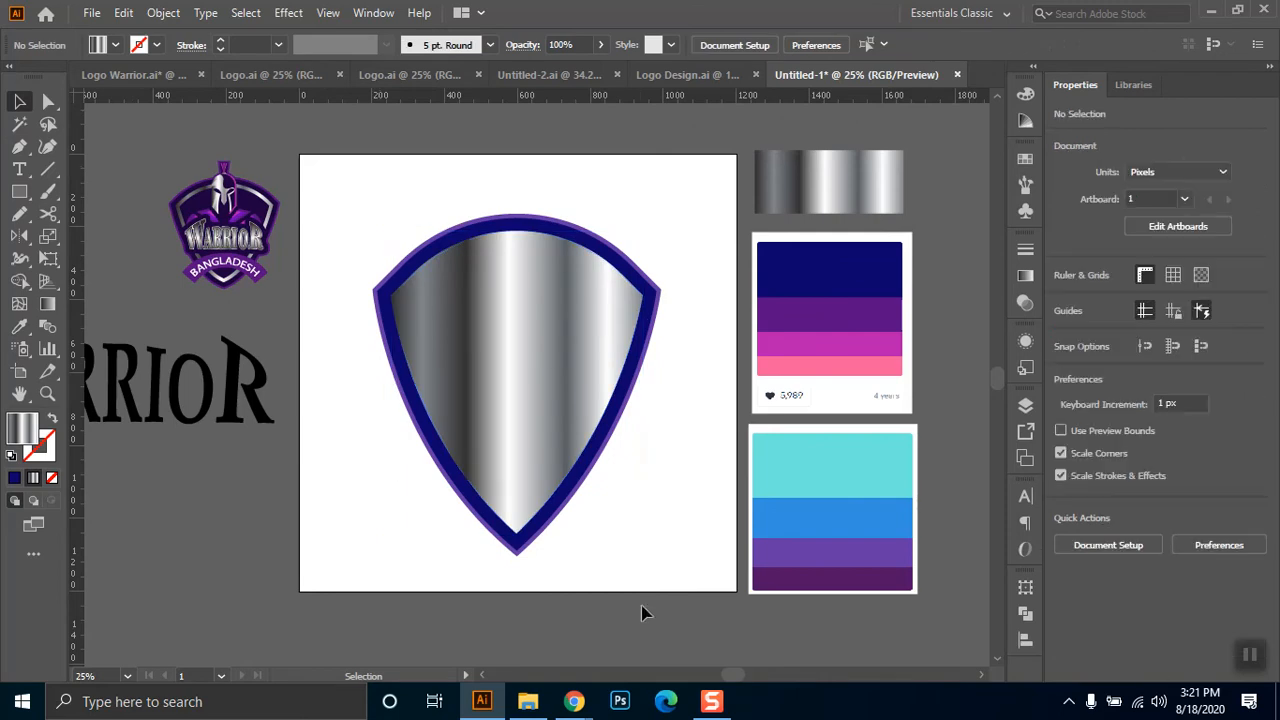
- Offset the silver-gradient shield's path inward by -35 px with miter joins
{"action": "left_click", "coordinate": [555, 382]}
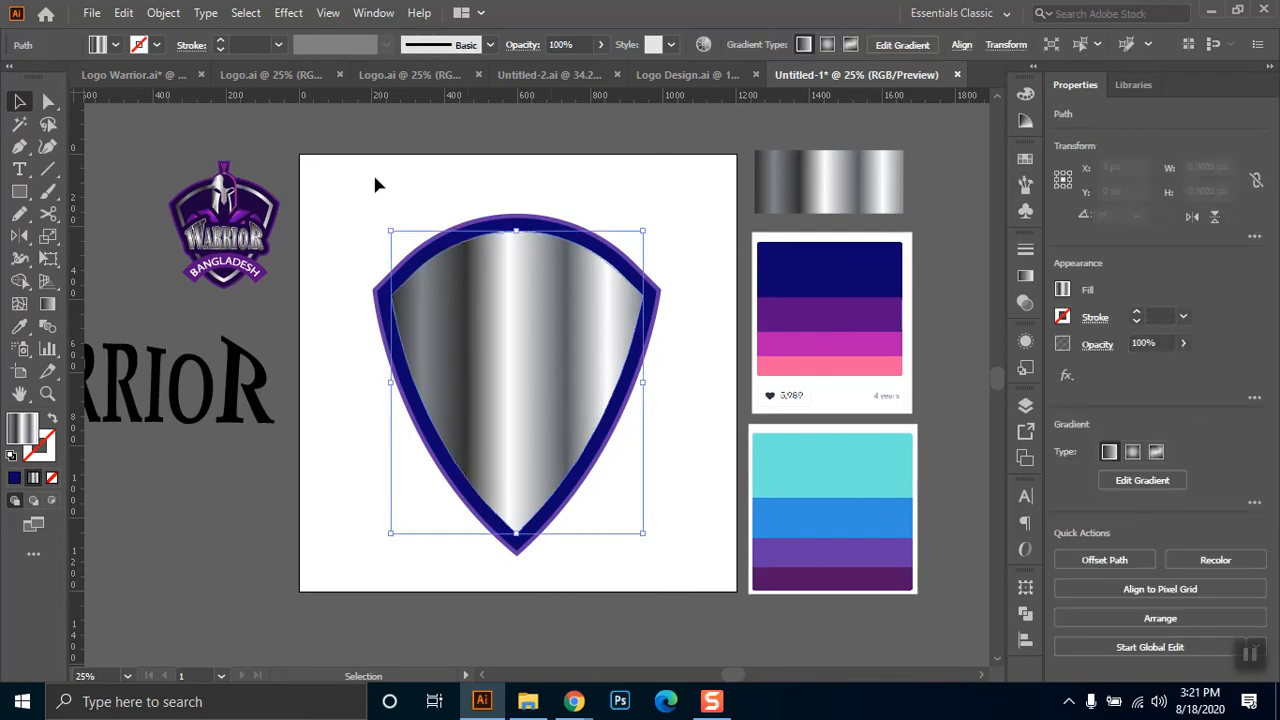
{"action": "left_click", "coordinate": [138, 16]}
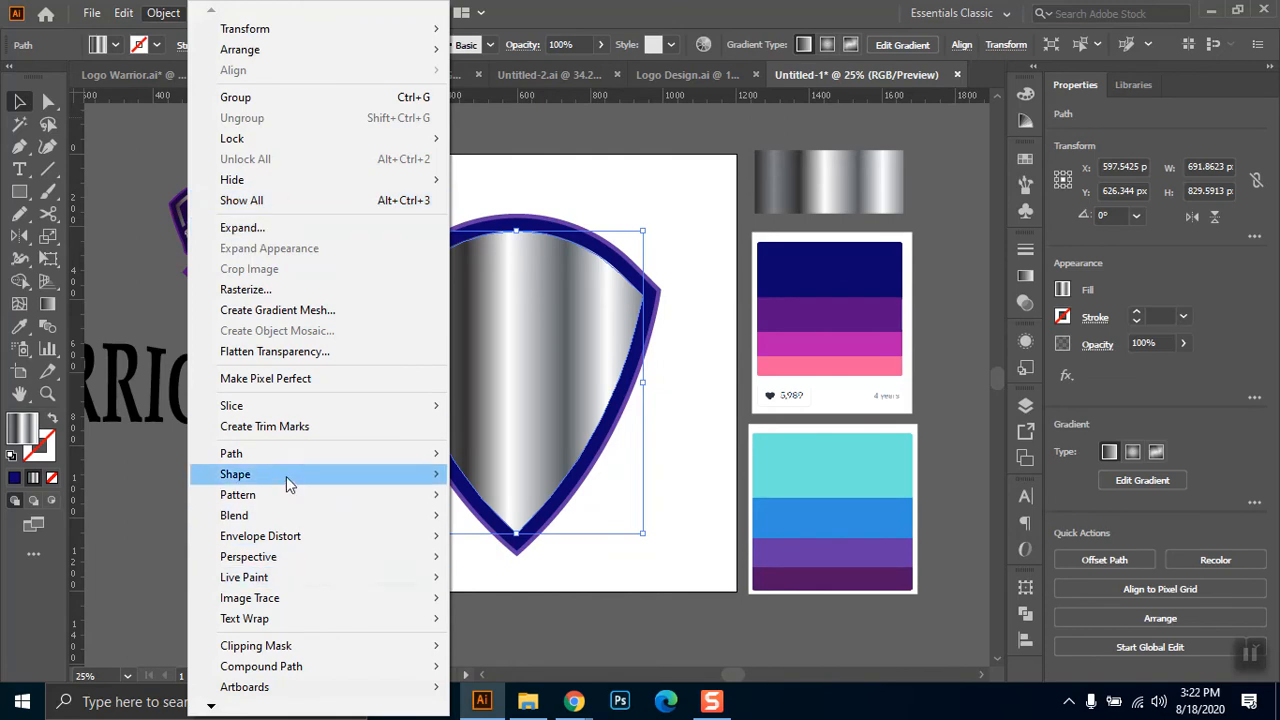
{"action": "mouse_move", "coordinate": [291, 457]}
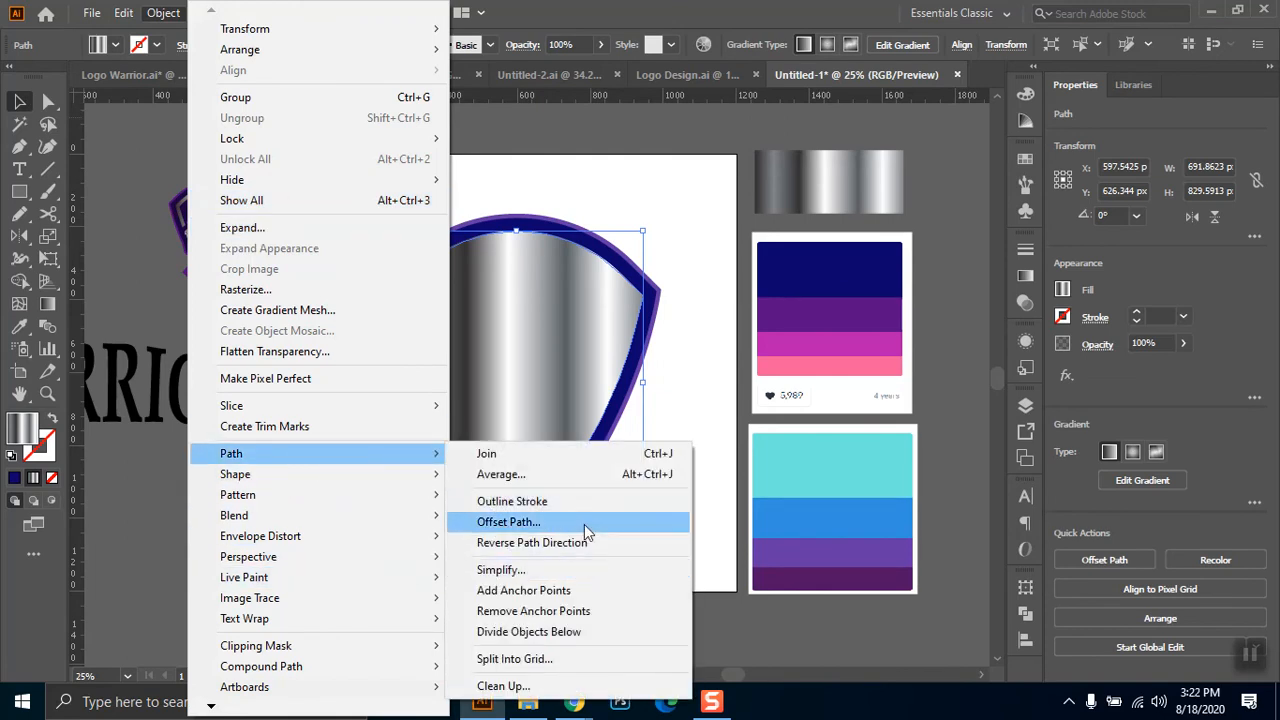
{"action": "left_click", "coordinate": [584, 523]}
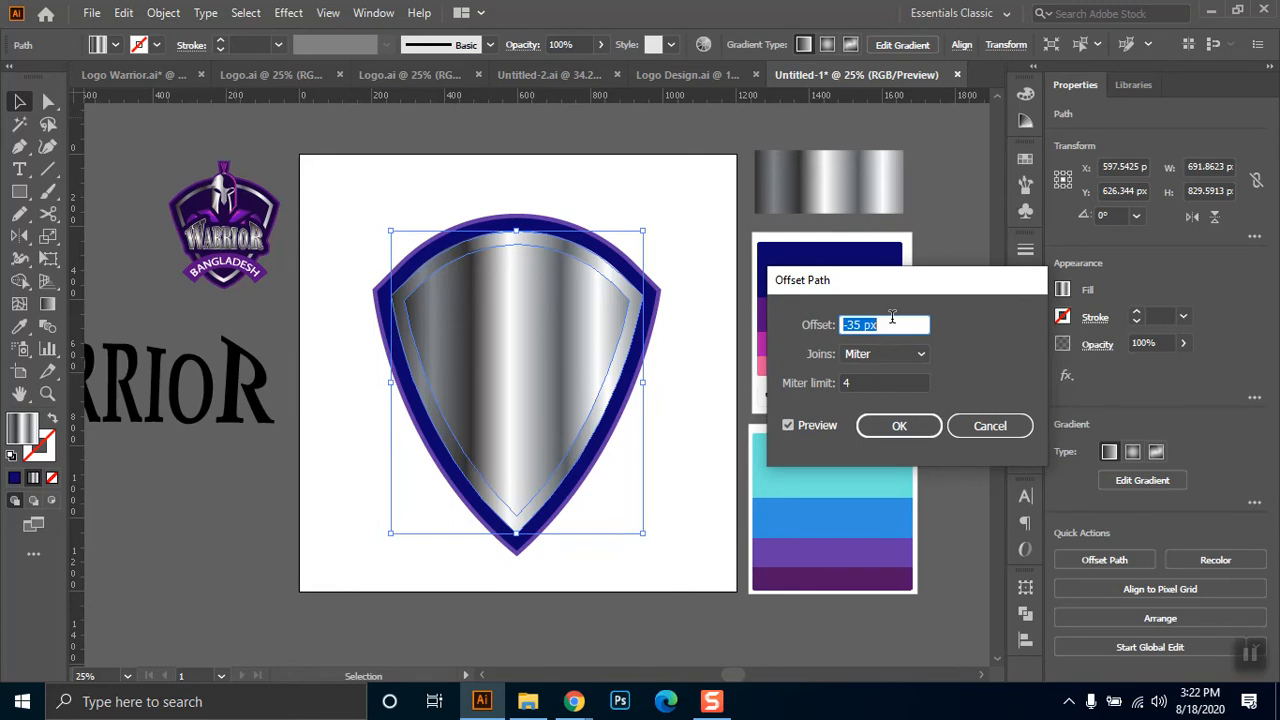
{"action": "left_click", "coordinate": [894, 327]}
{"action": "left_click", "coordinate": [904, 430]}
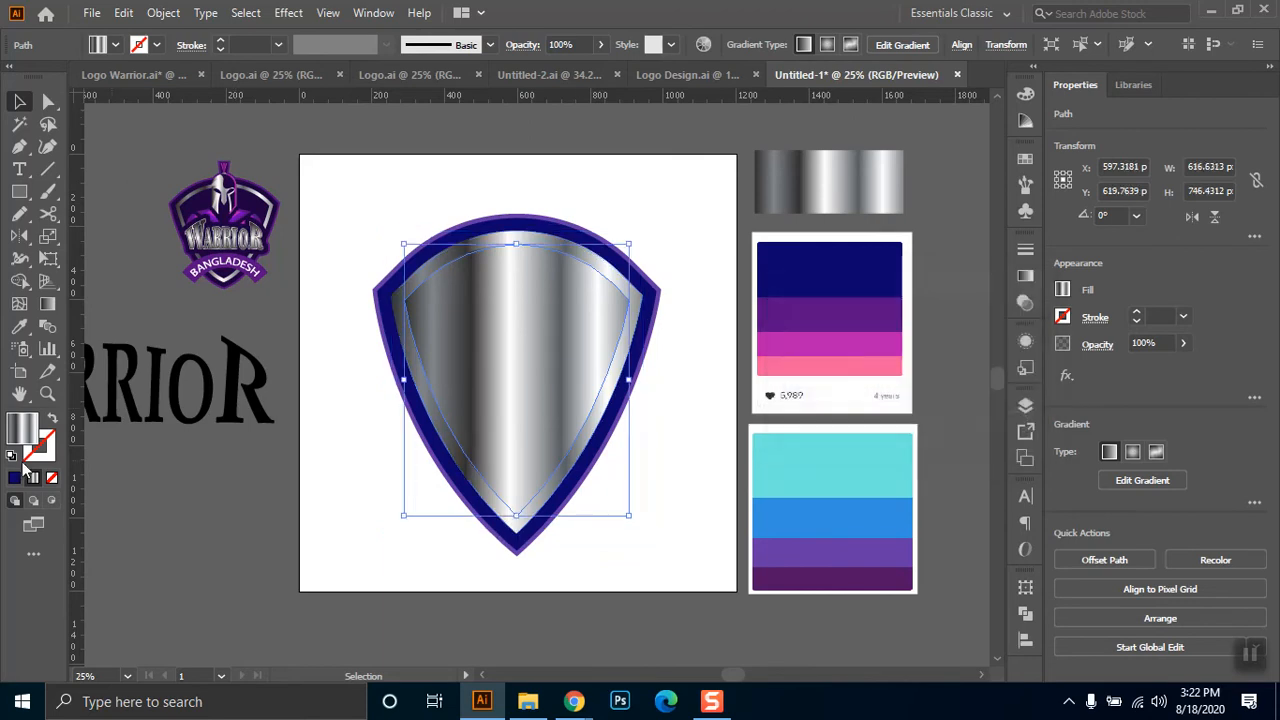
- Fill the innermost shield with the navy blue sampled from the upper palette and deselect it
{"action": "left_click", "coordinate": [21, 326]}
{"action": "left_click", "coordinate": [788, 258]}
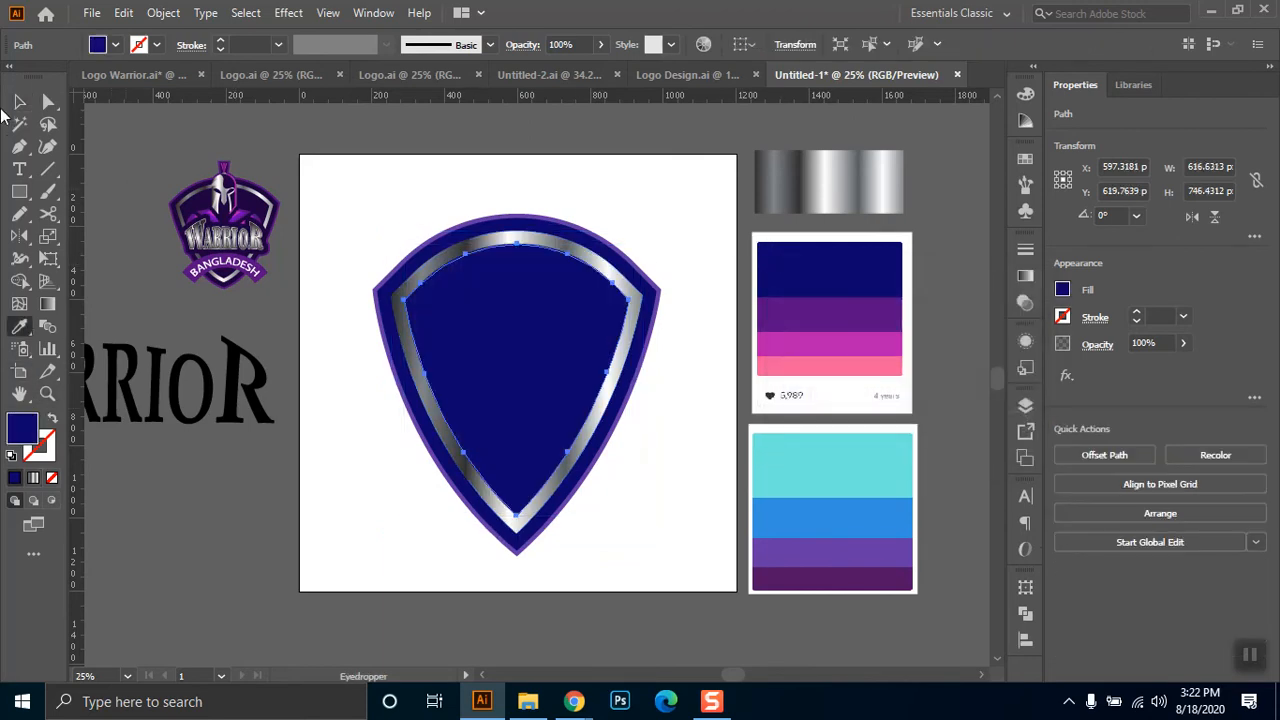
{"action": "left_click", "coordinate": [19, 101]}
{"action": "left_click", "coordinate": [403, 161]}
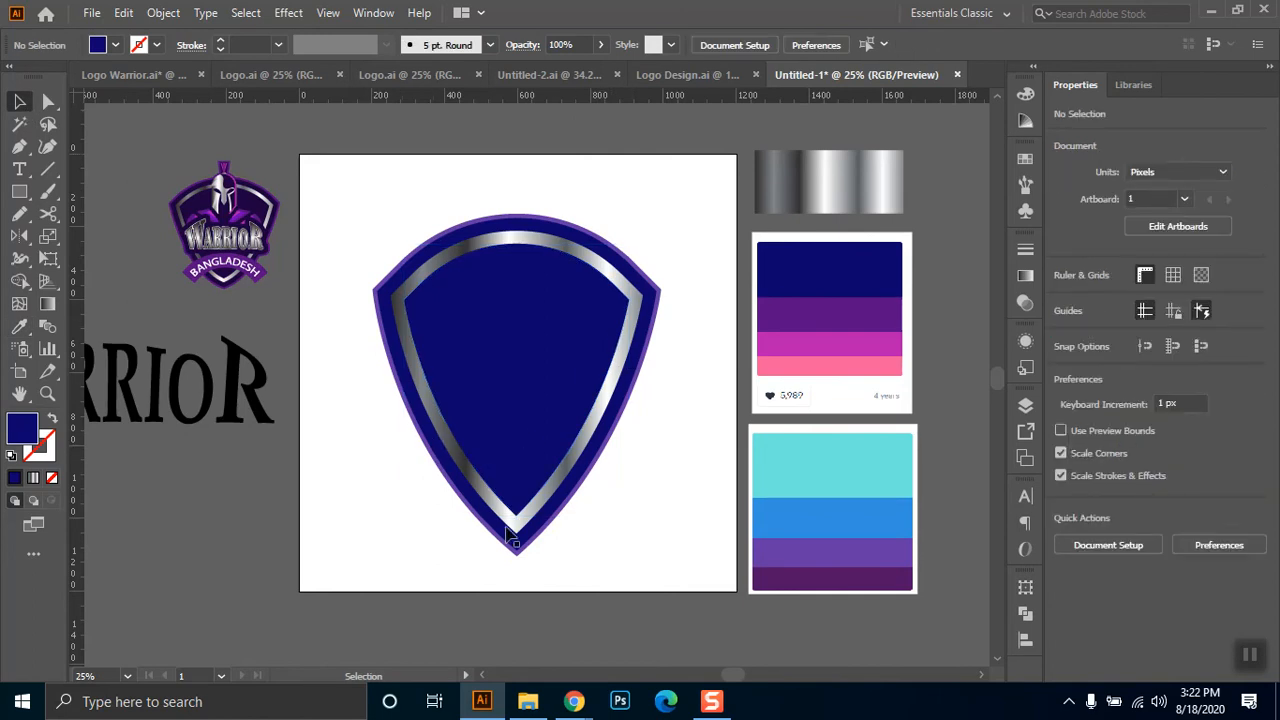
- Try moving the silver-gradient shield out of the stack, and undo the move
{"action": "left_click", "coordinate": [634, 298]}
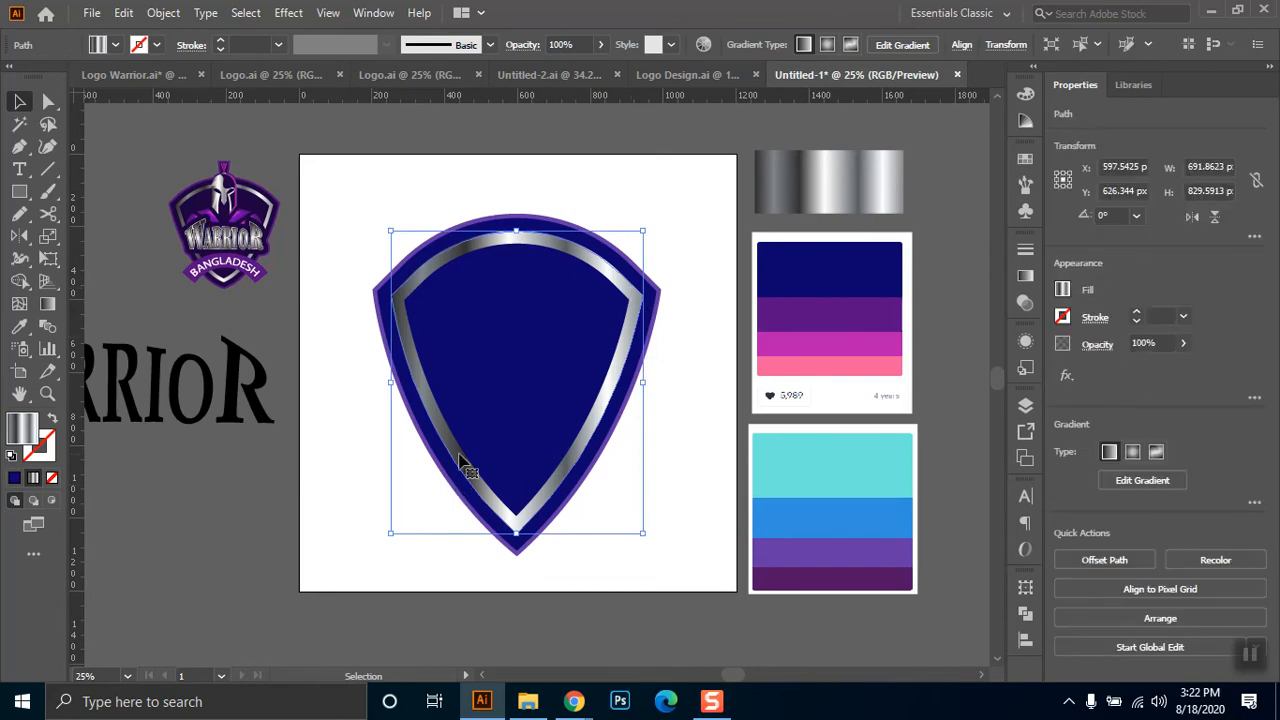
{"action": "left_click_drag", "start_coordinate": [463, 429], "coordinate": [323, 543]}
{"action": "key", "text": "ctrl+z"}
{"action": "left_click", "coordinate": [566, 186]}
{"action": "left_click", "coordinate": [463, 343]}
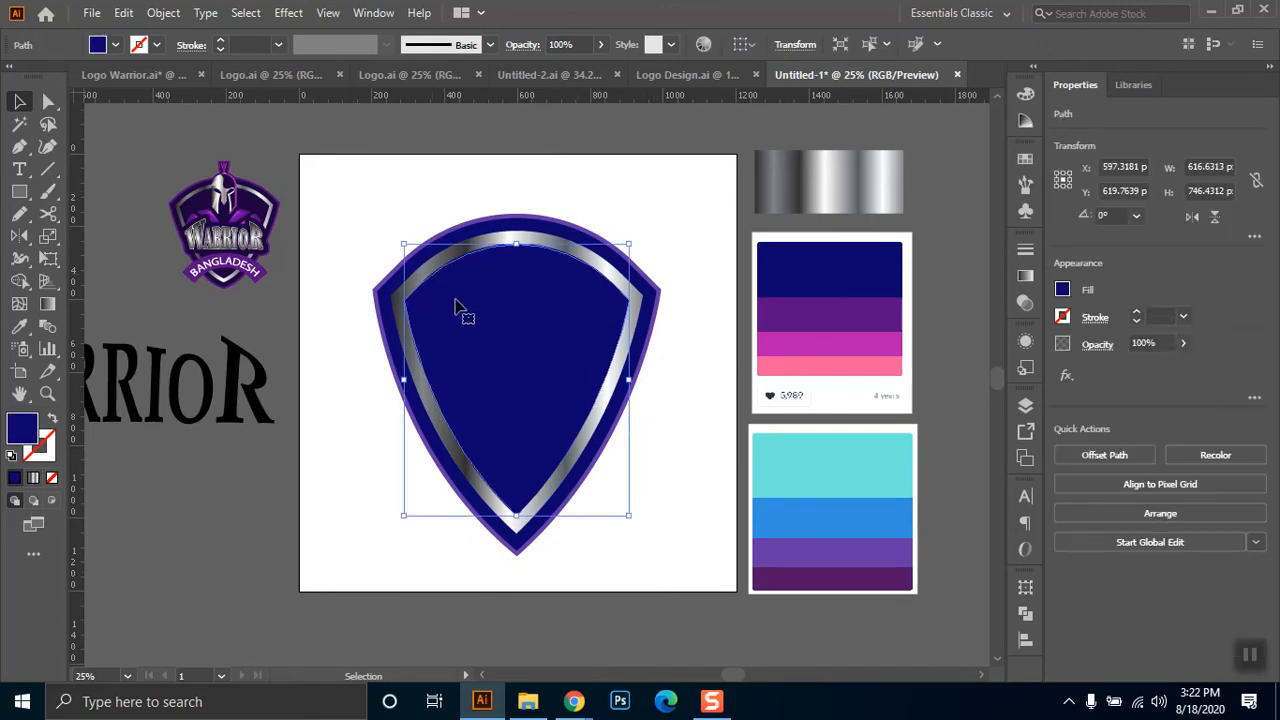
{"action": "left_click", "coordinate": [168, 12]}
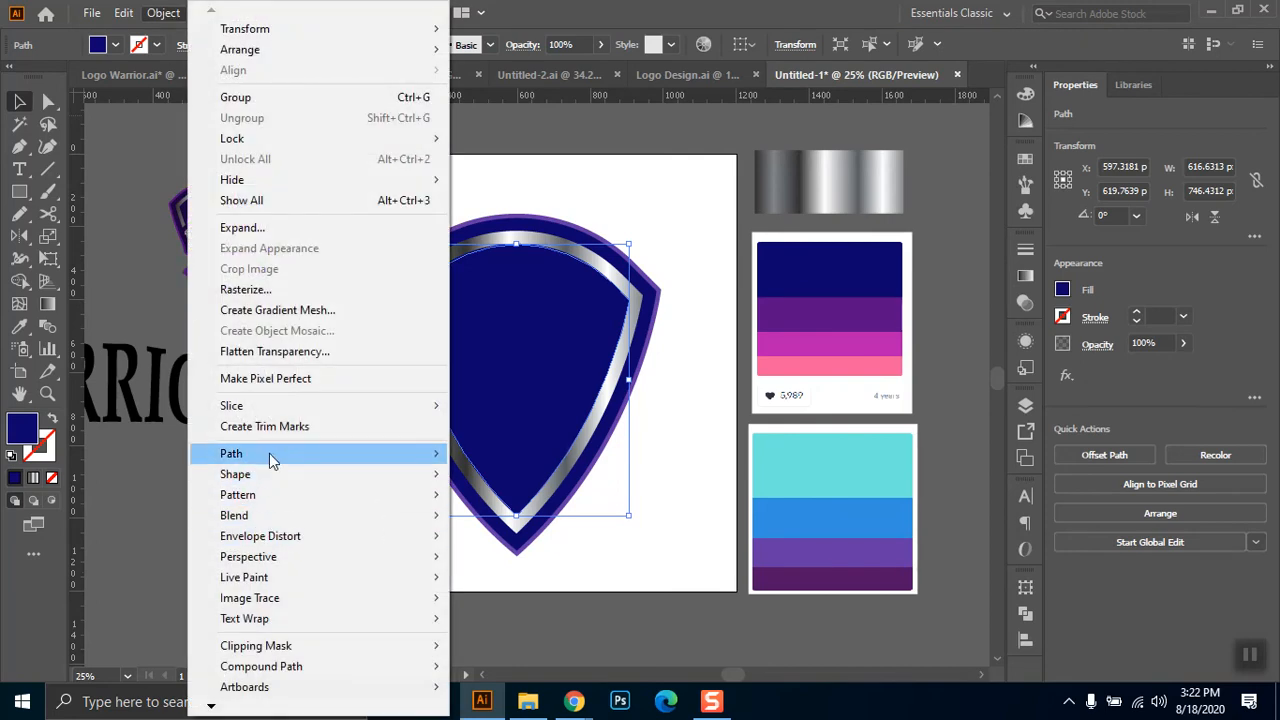
{"action": "mouse_move", "coordinate": [269, 452]}
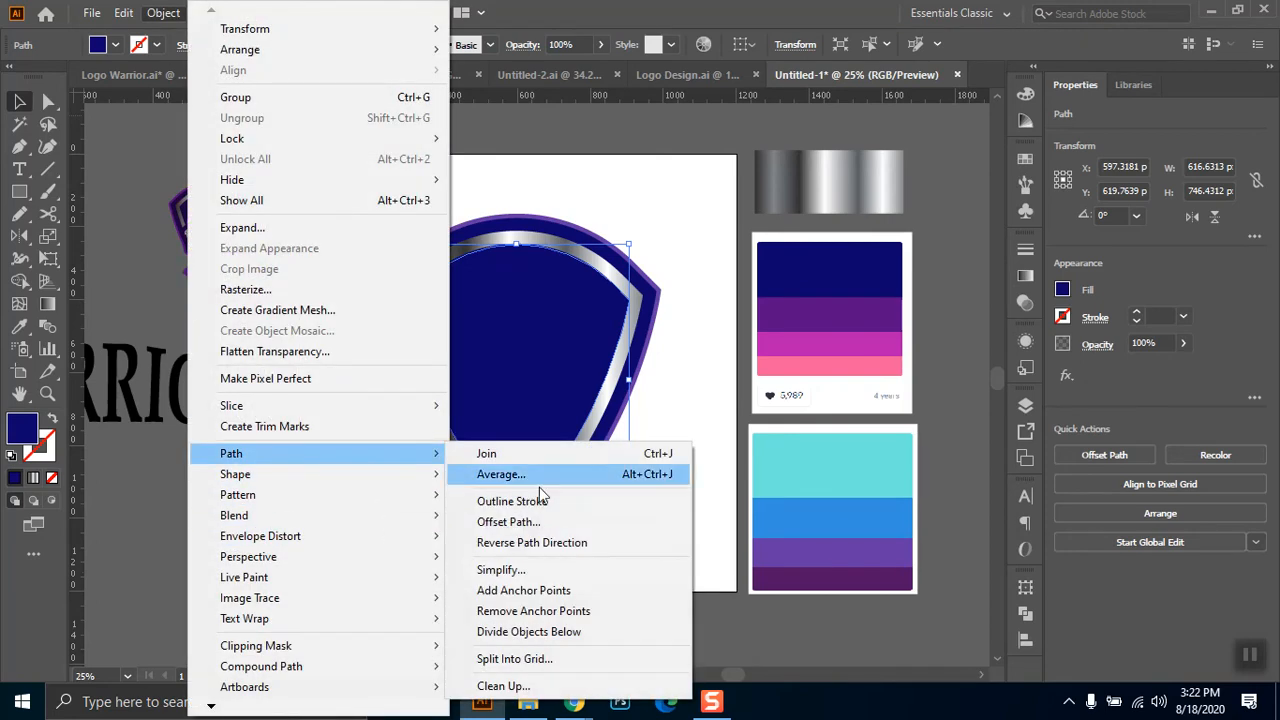
{"action": "left_click", "coordinate": [569, 542]}
{"action": "left_click", "coordinate": [686, 165]}
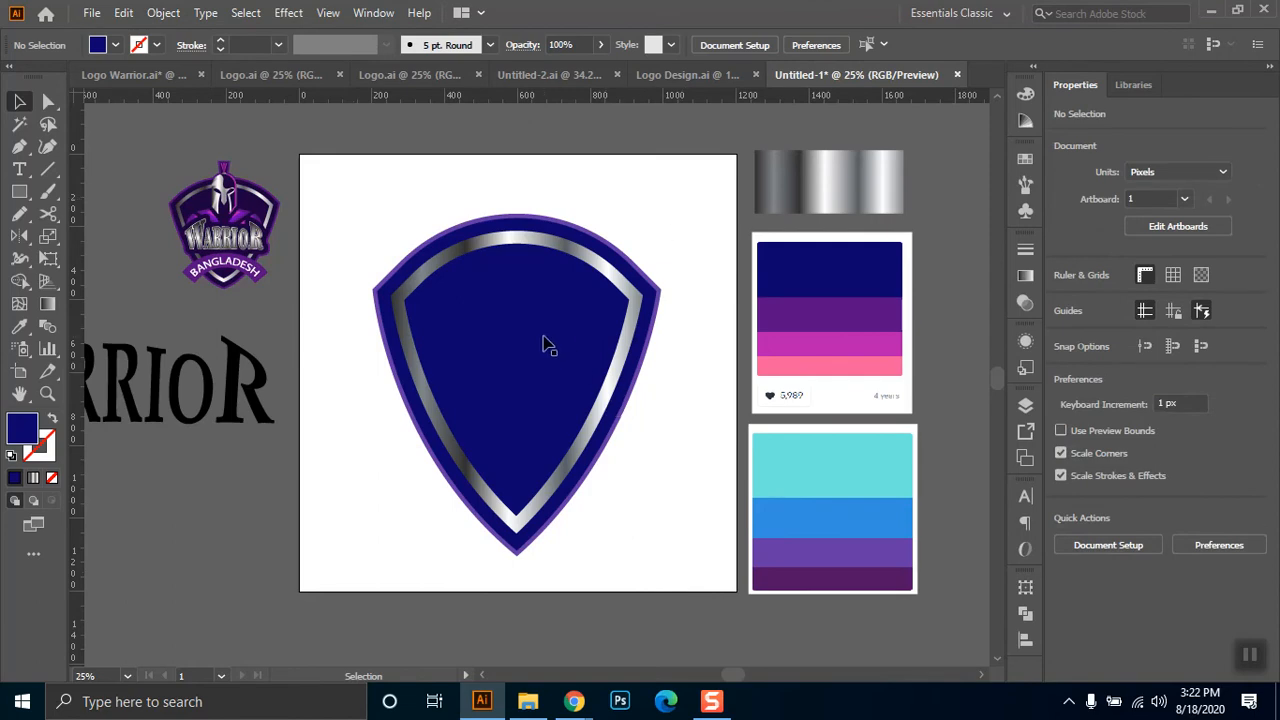
- Spread the four stacked shield layers apart across the artboard so each one can be seen separately
{"action": "left_click_drag", "start_coordinate": [519, 300], "coordinate": [204, 351]}
{"action": "left_click_drag", "start_coordinate": [561, 360], "coordinate": [345, 386]}
{"action": "left_click_drag", "start_coordinate": [552, 331], "coordinate": [486, 349]}
{"action": "left_click_drag", "start_coordinate": [632, 316], "coordinate": [655, 310]}
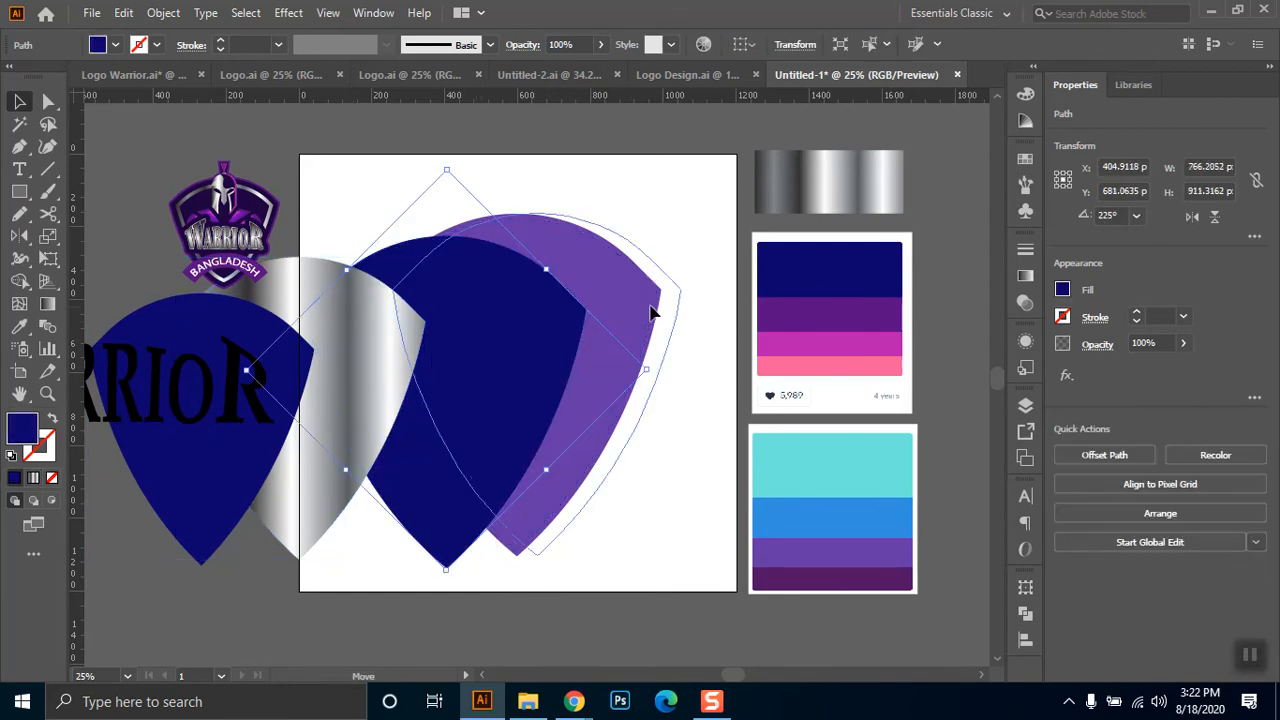
{"action": "left_click", "coordinate": [726, 462]}
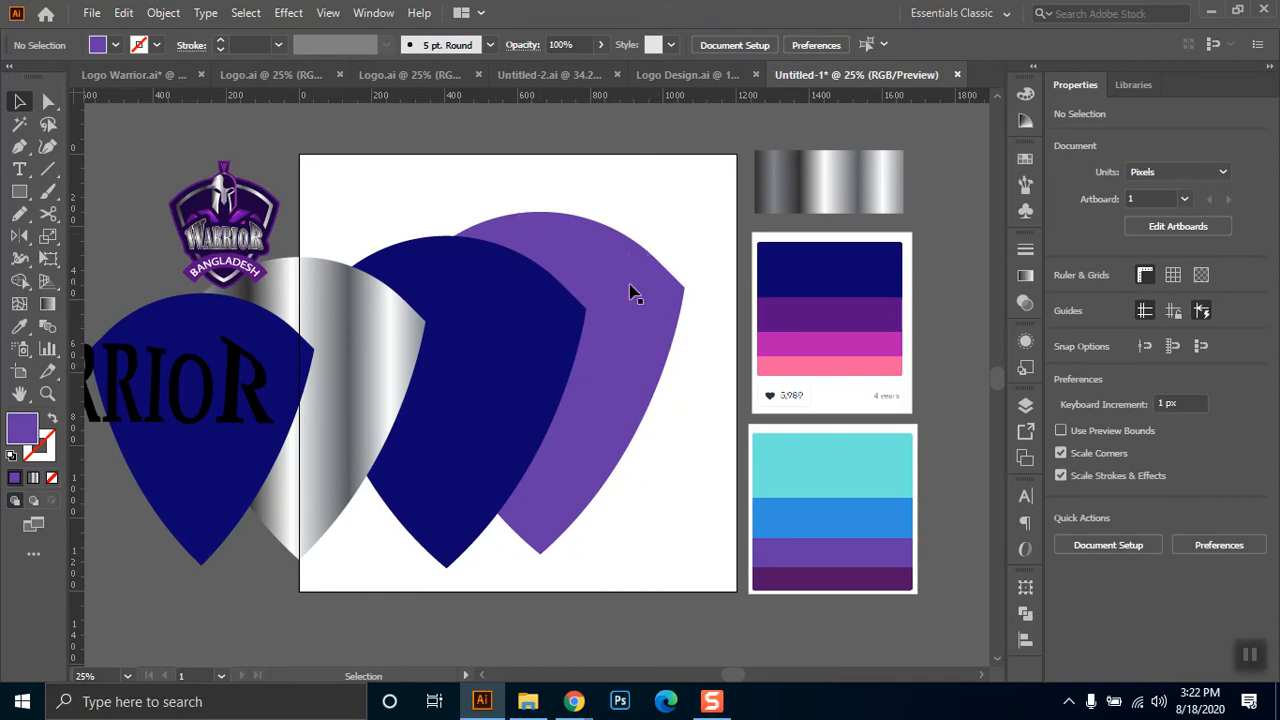
- Undo the moves of the shield layers to restack them, and clear the selection
{"action": "key", "text": "a"}
{"action": "left_click", "coordinate": [553, 427]}
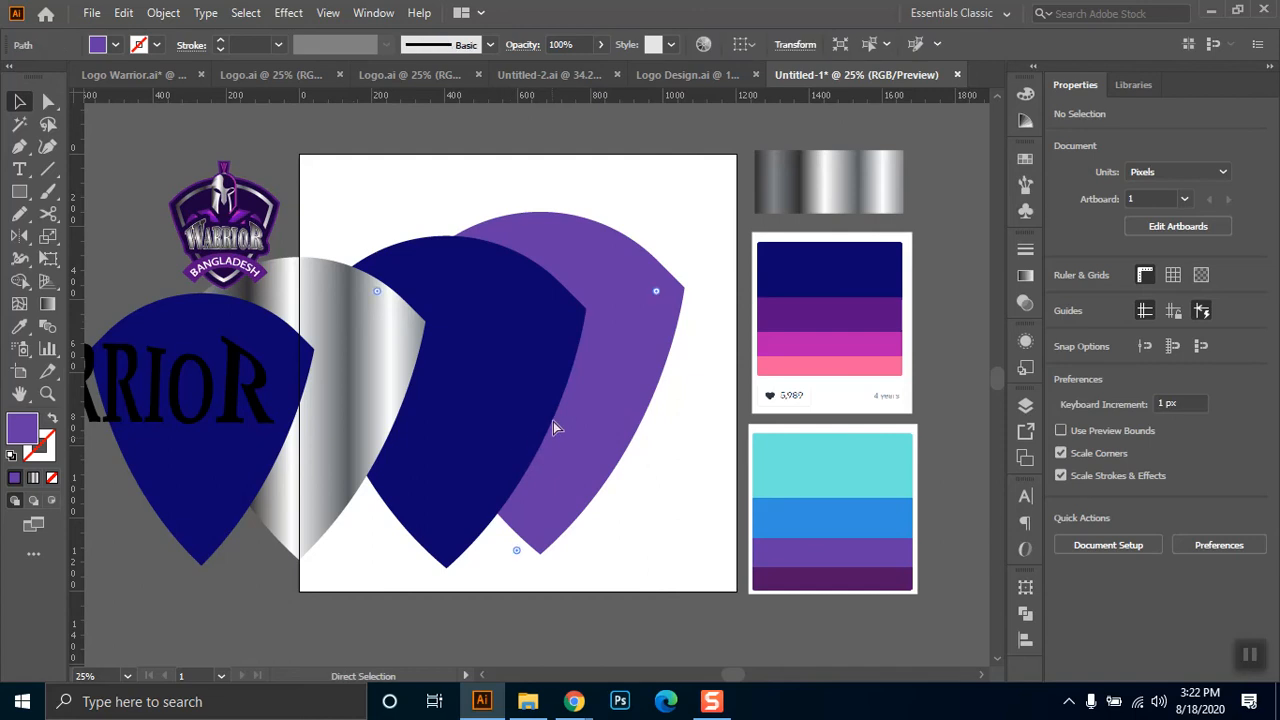
{"action": "key", "text": "ctrl+z"}
{"action": "key", "text": "ctrl+z"}
{"action": "key", "text": "ctrl+z"}
{"action": "key", "text": "v"}
{"action": "left_click", "coordinate": [599, 202]}
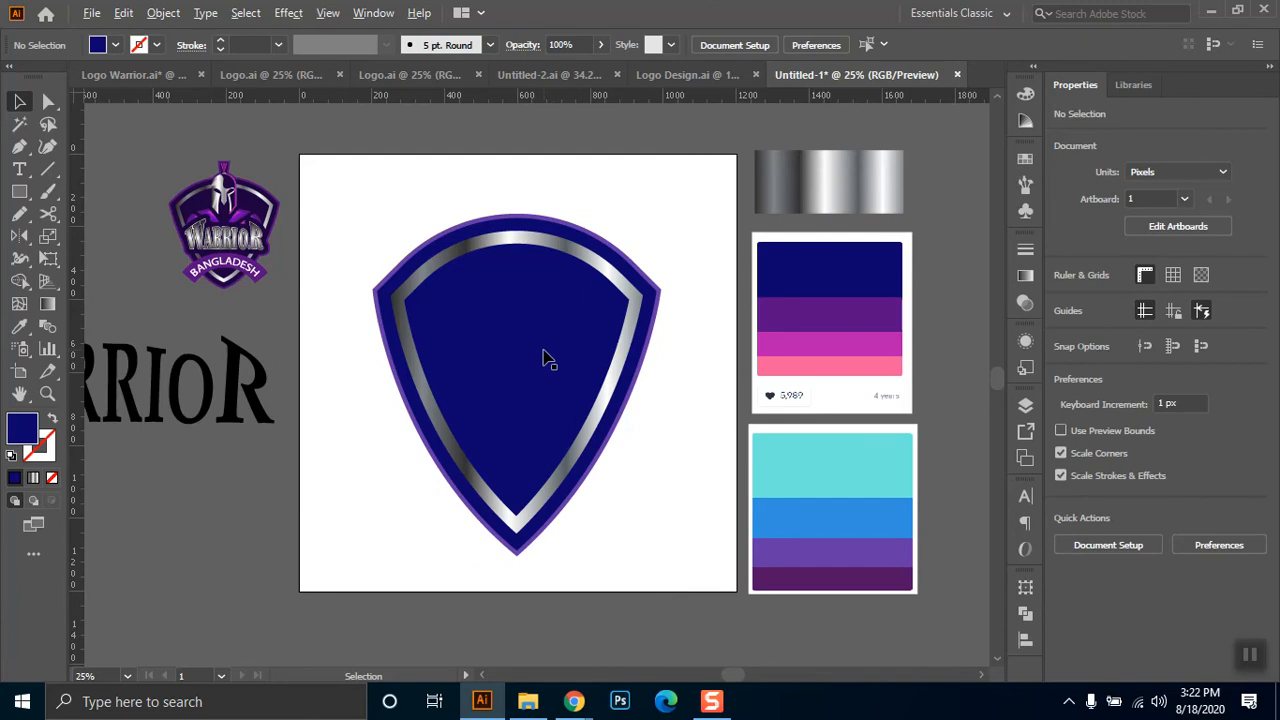
- Offset the innermost navy shield's path inward by about 5 px with miter joins, and clear the selection
{"action": "scroll", "coordinate": [543, 360], "scroll_direction": "up", "scroll_amount": 1}
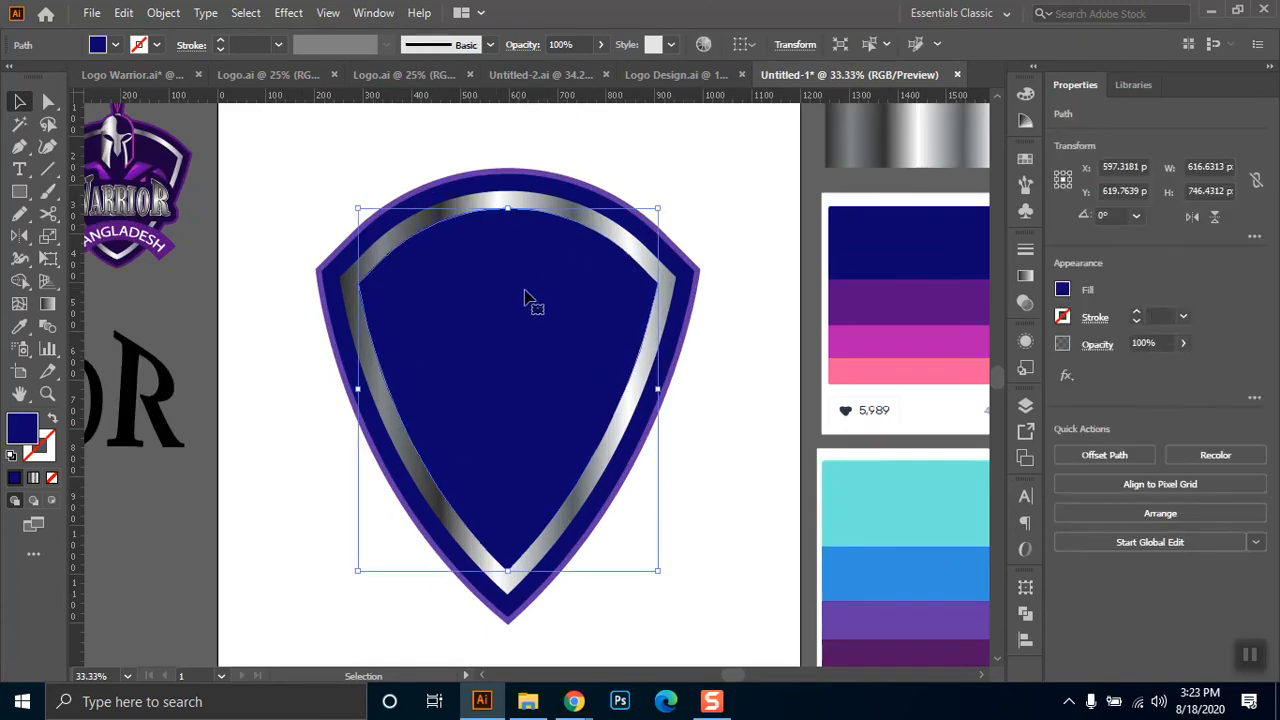
{"action": "left_click", "coordinate": [166, 16]}
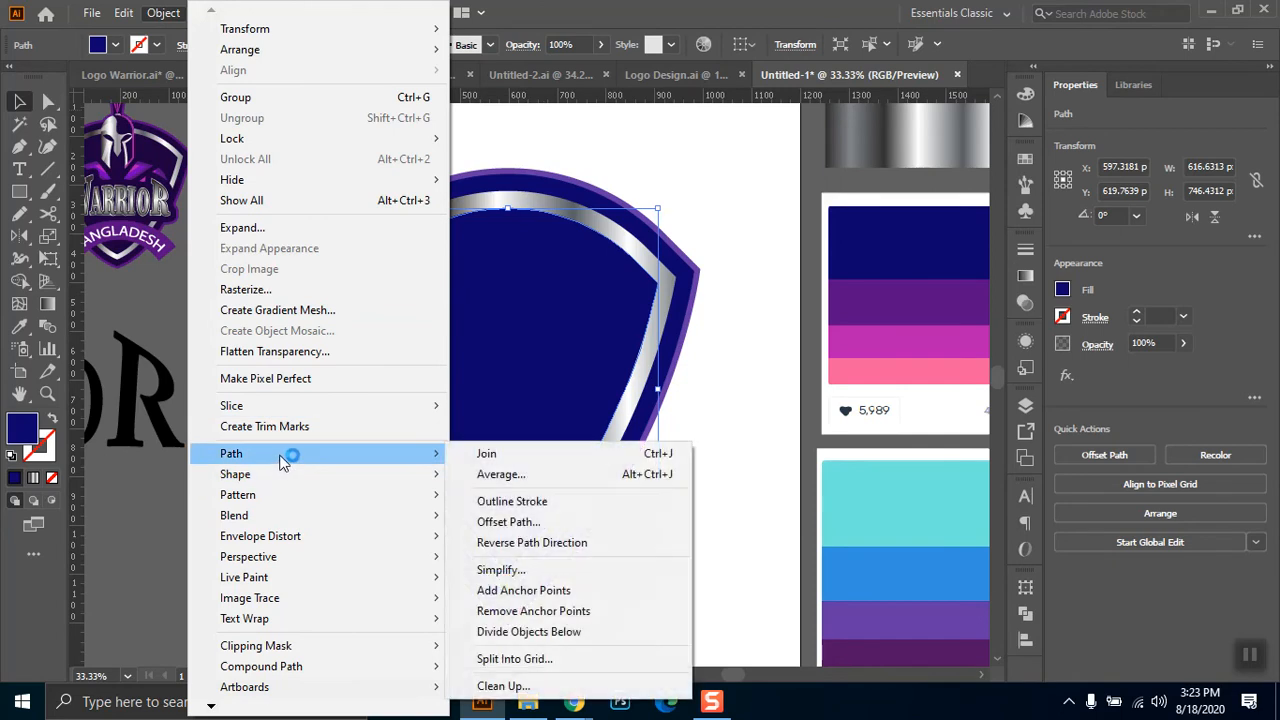
{"action": "mouse_move", "coordinate": [400, 457]}
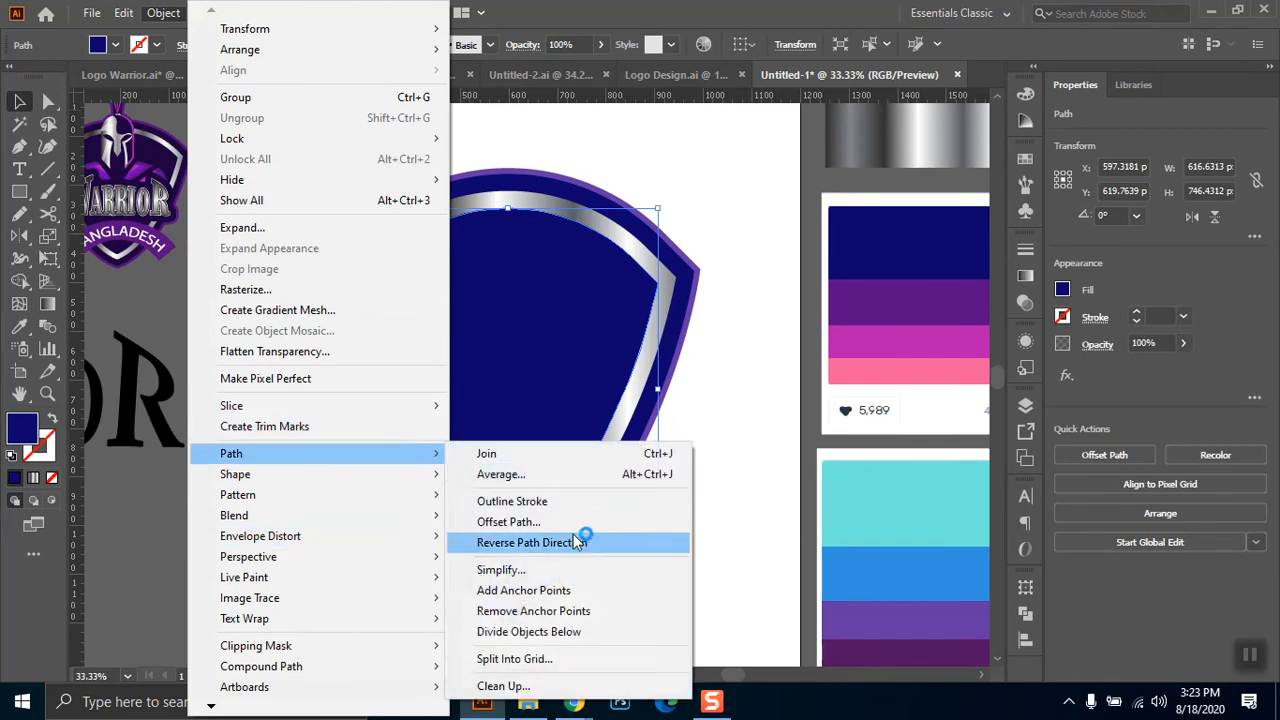
{"action": "left_click", "coordinate": [556, 524]}
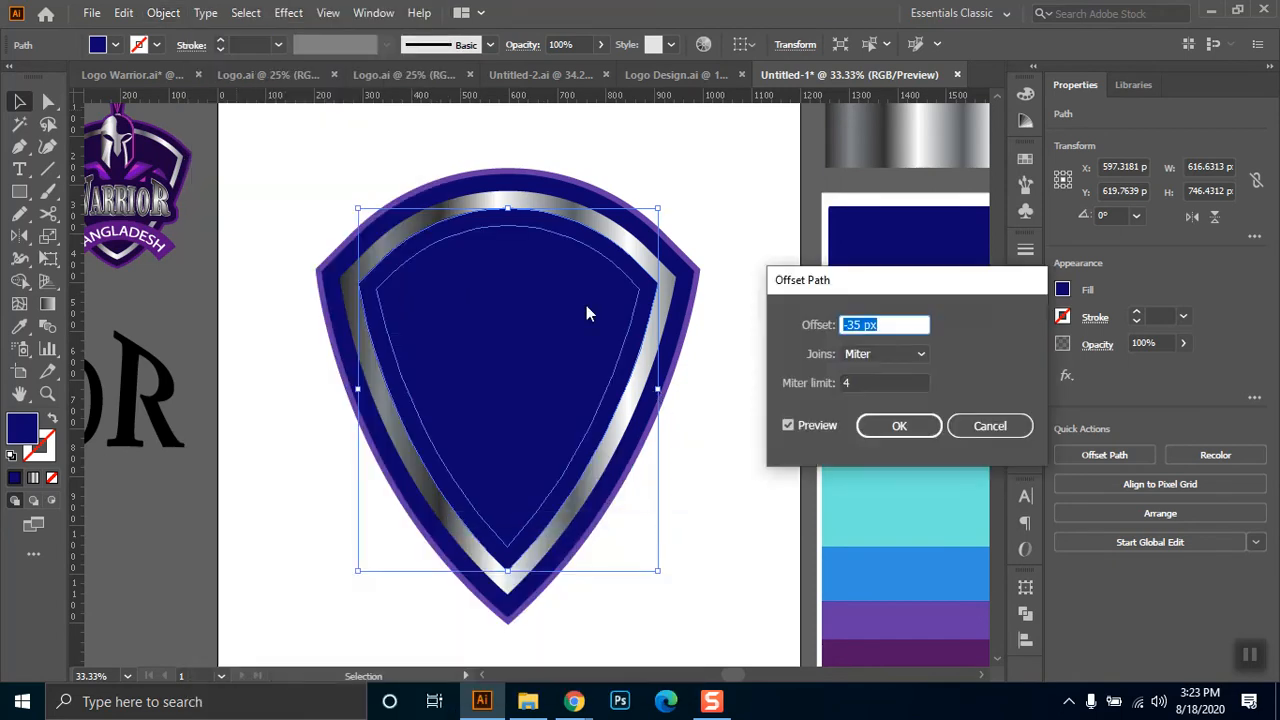
{"action": "scroll", "coordinate": [885, 320], "scroll_direction": "up", "scroll_amount": 5}
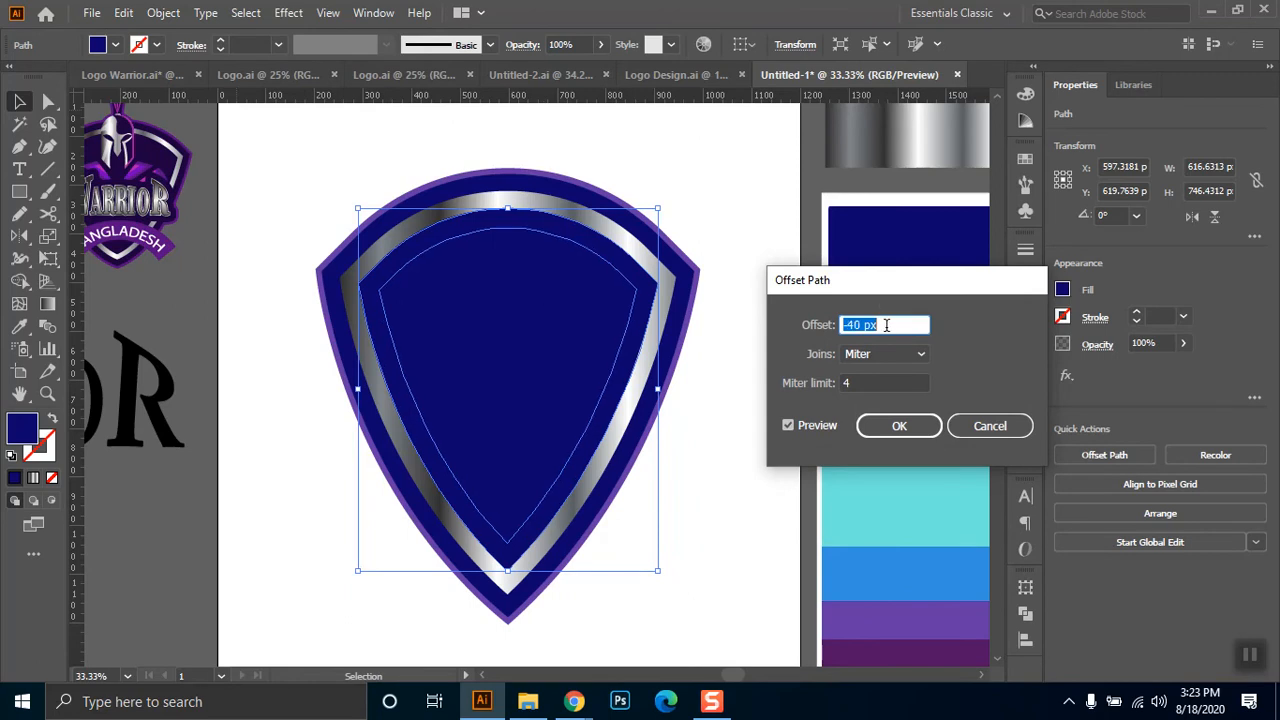
{"action": "scroll", "coordinate": [885, 326], "scroll_direction": "up", "scroll_amount": 20}
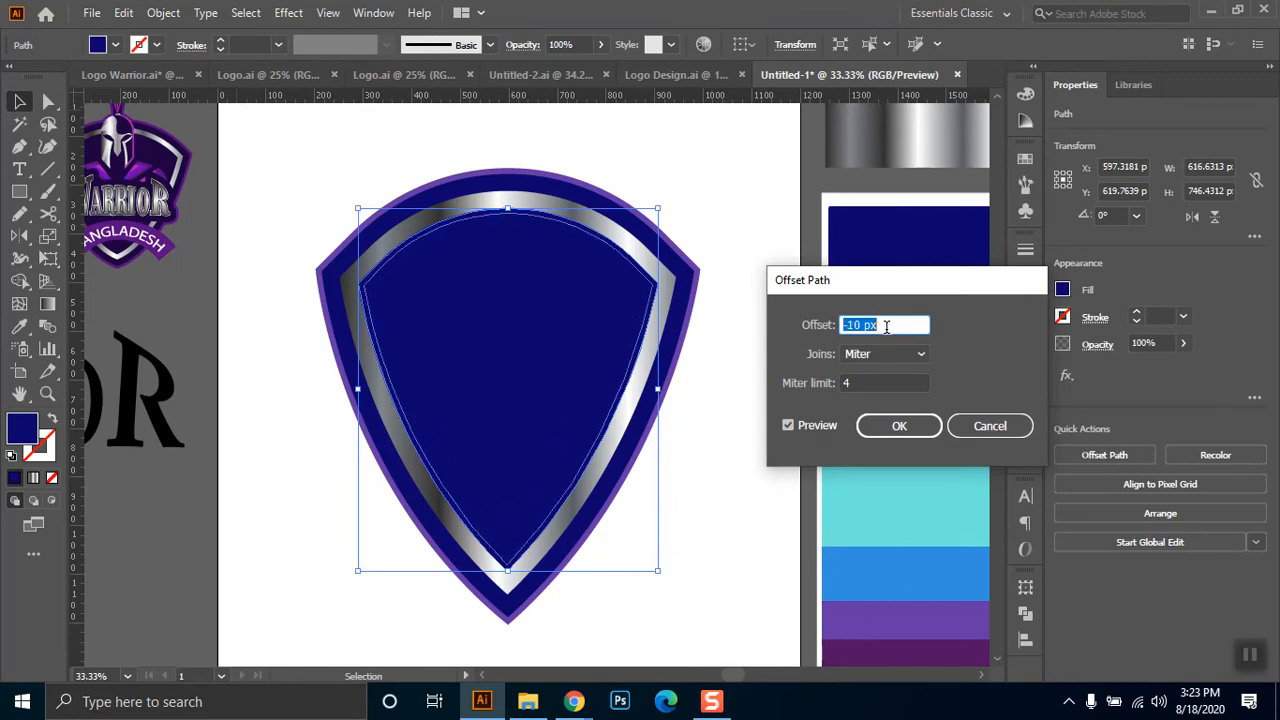
{"action": "scroll", "coordinate": [885, 326], "scroll_direction": "up", "scroll_amount": 5}
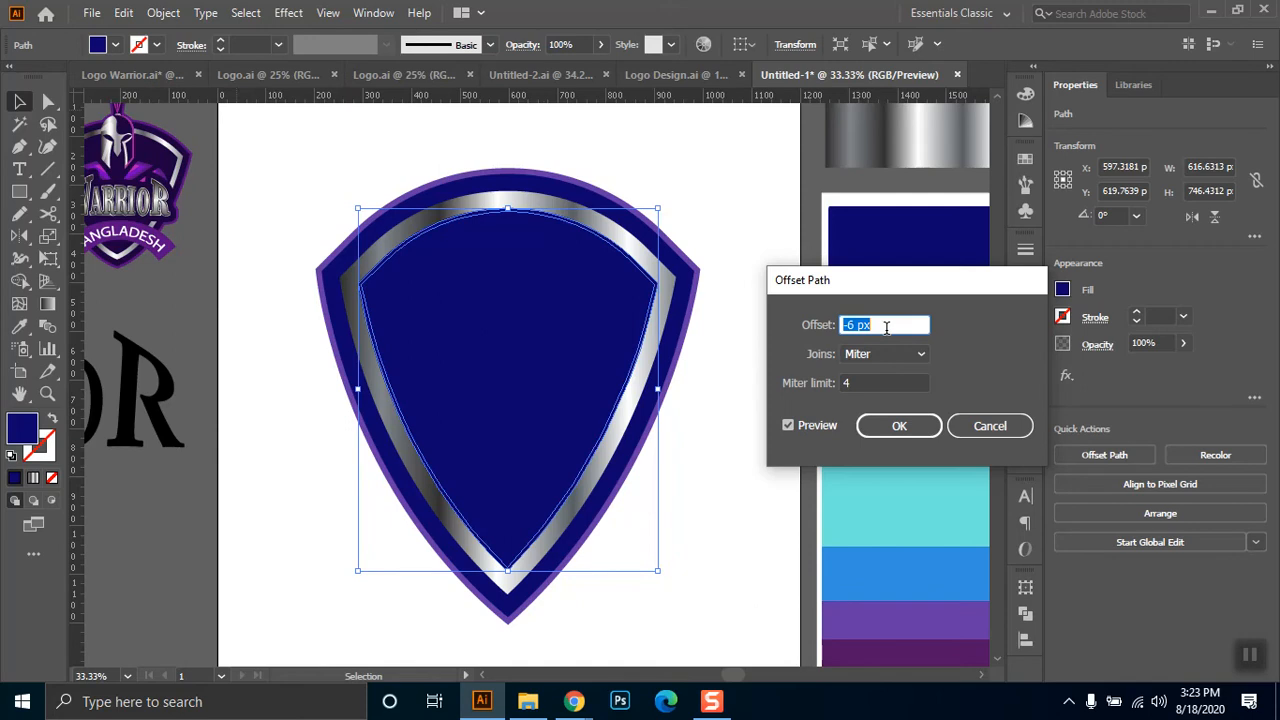
{"action": "left_click", "coordinate": [899, 426]}
{"action": "left_click", "coordinate": [714, 189]}
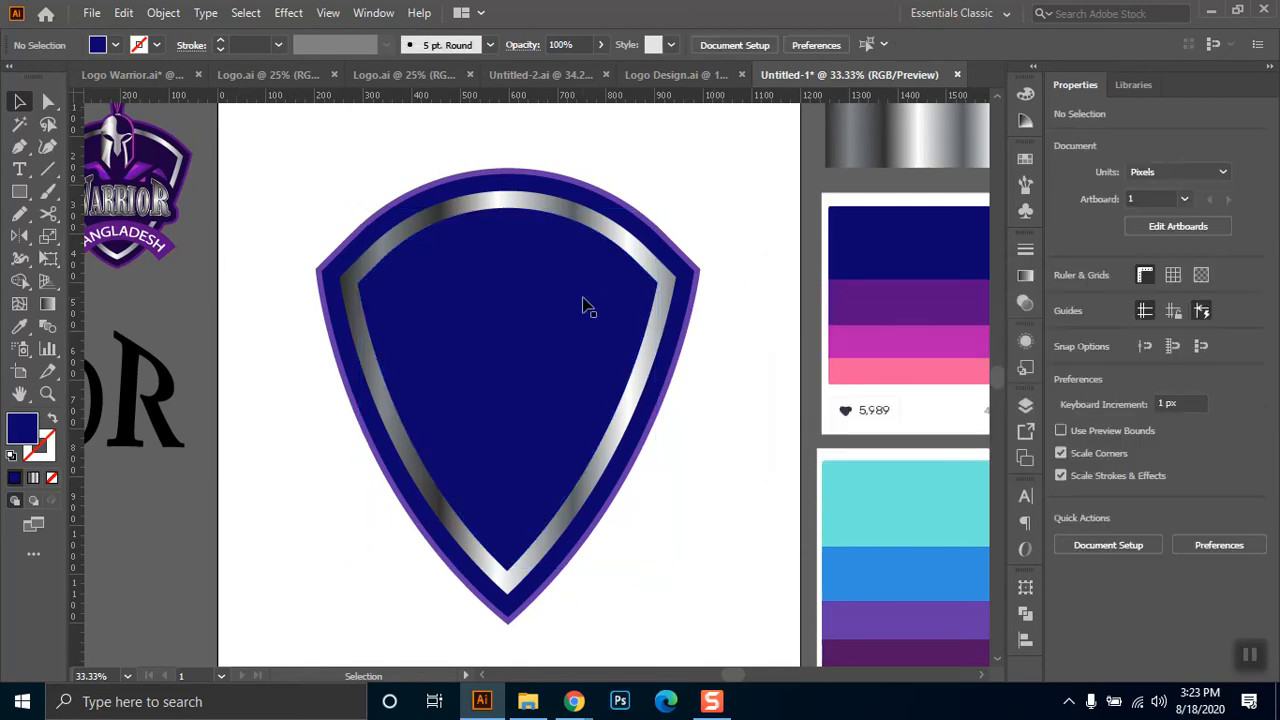
- Fill the larger shield just behind the new inner offset with the very dark navy 00001C, and deselect it
{"action": "left_click", "coordinate": [541, 218]}
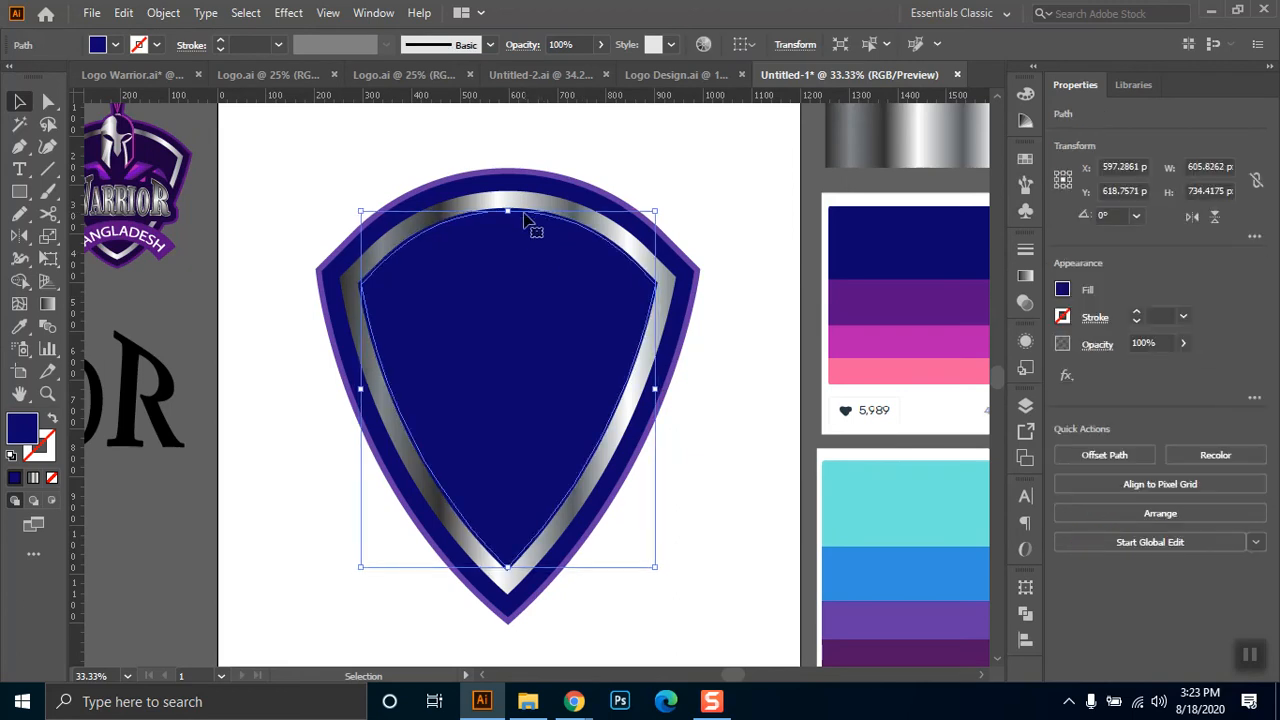
{"action": "left_click", "coordinate": [522, 209]}
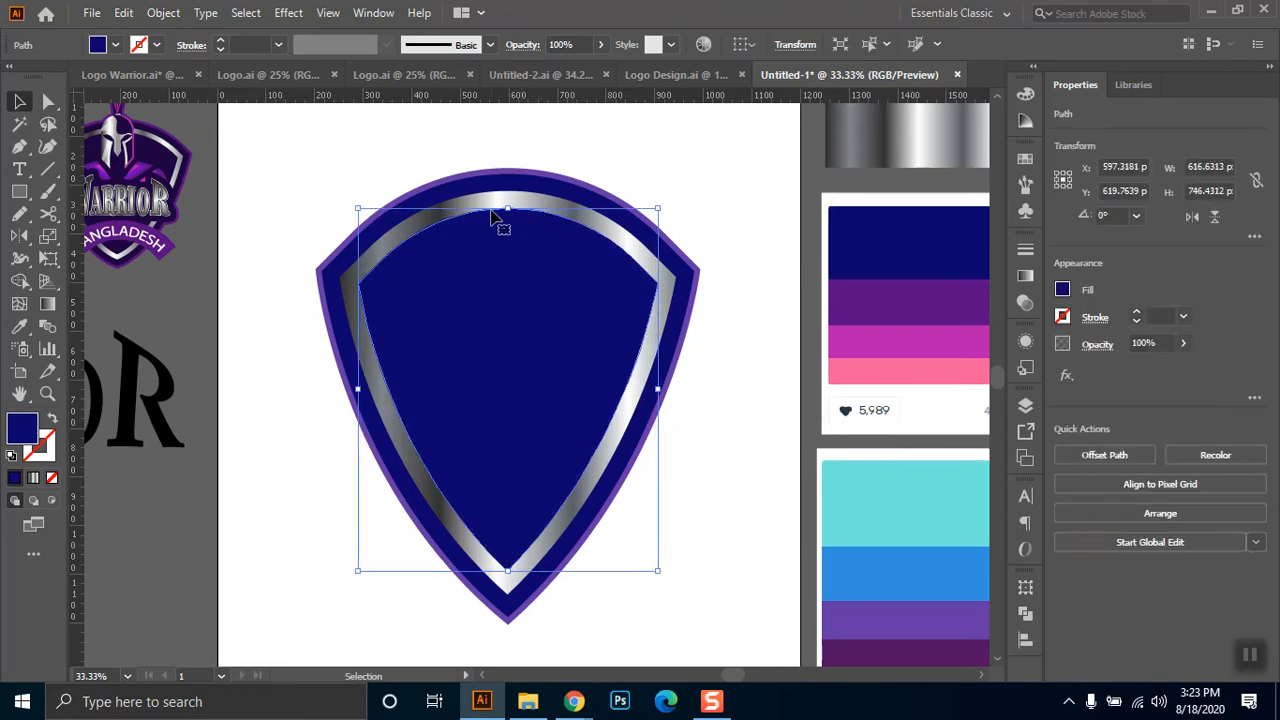
{"action": "double_click", "coordinate": [24, 427]}
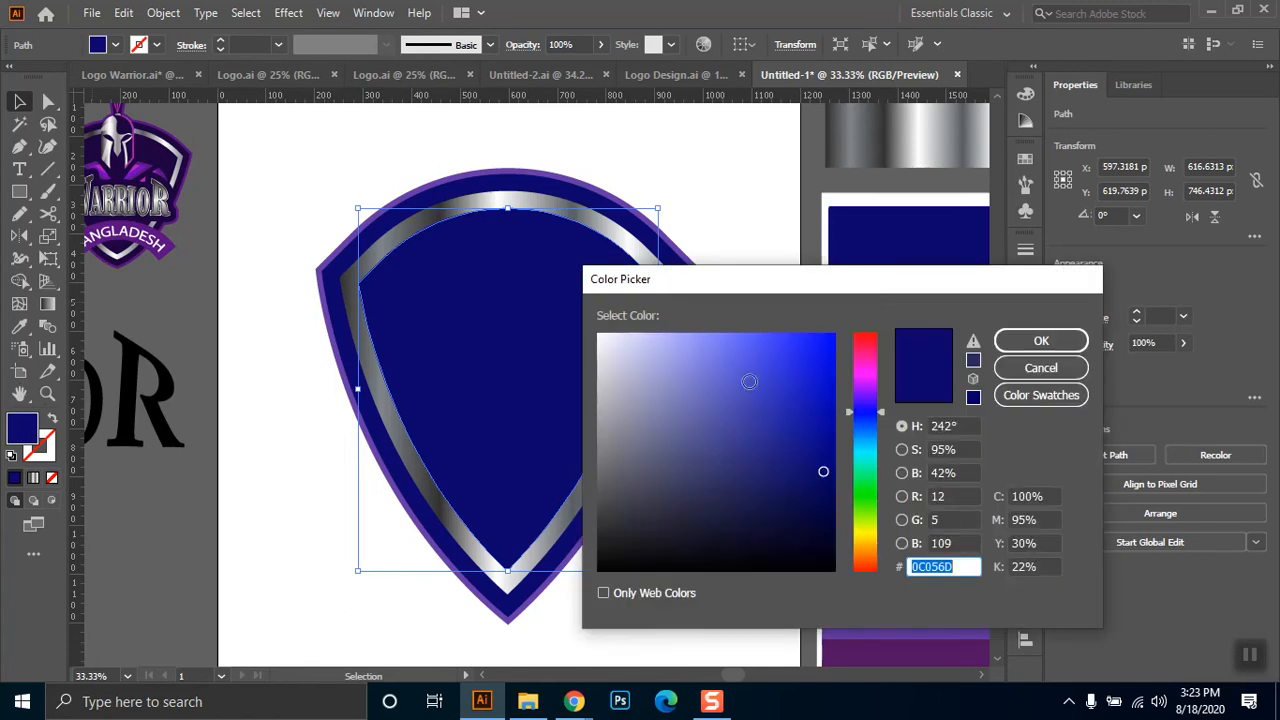
{"action": "left_click_drag", "start_coordinate": [824, 454], "coordinate": [848, 544]}
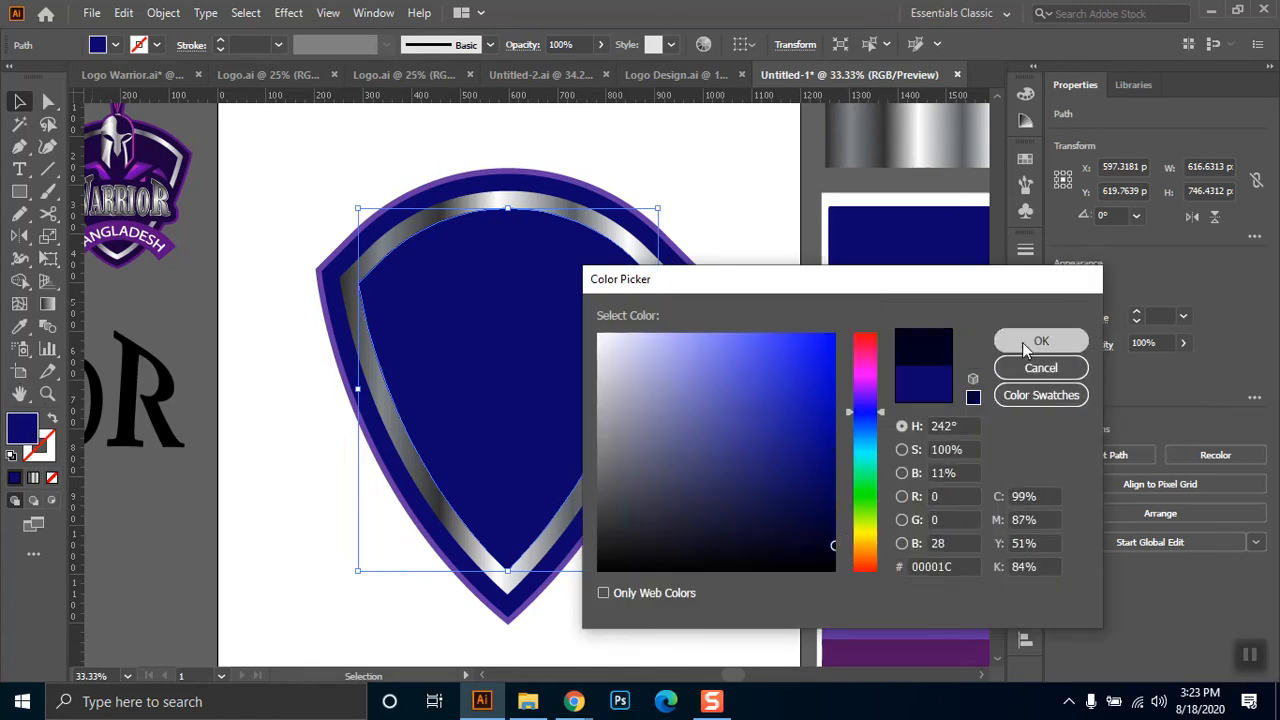
{"action": "left_click", "coordinate": [1041, 341]}
{"action": "left_click", "coordinate": [678, 180]}
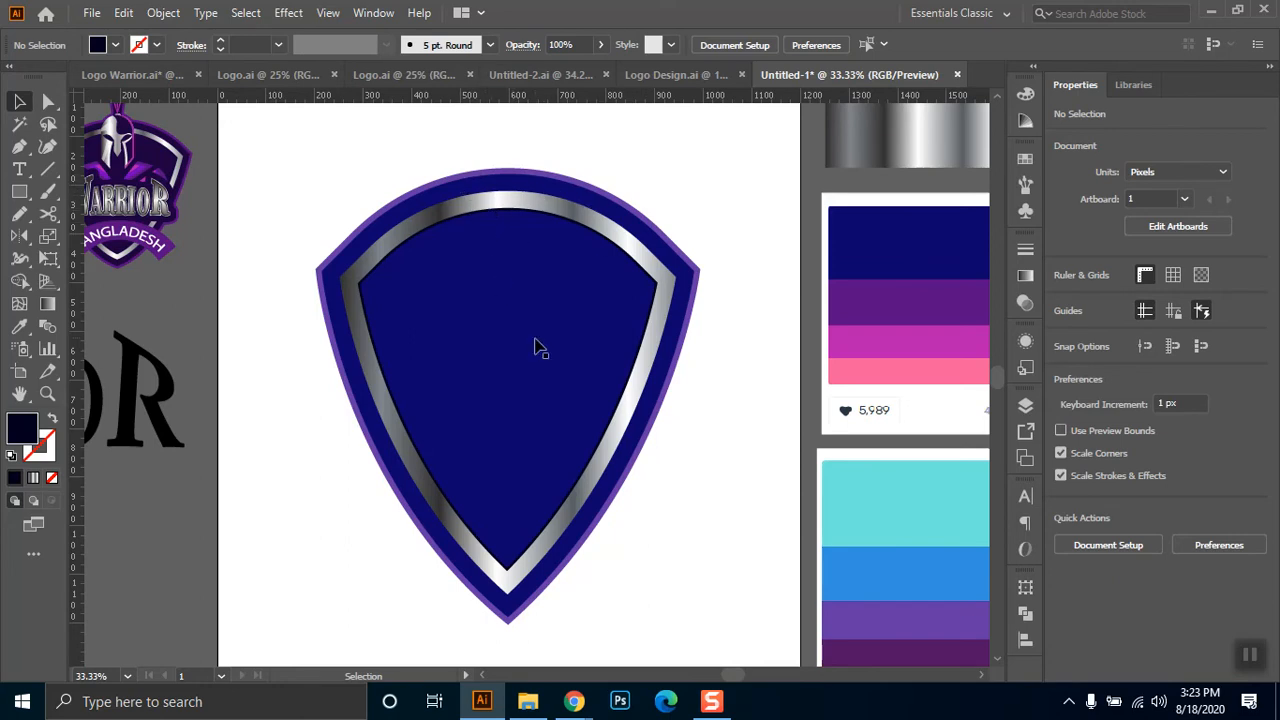
{"action": "left_click", "coordinate": [386, 229]}
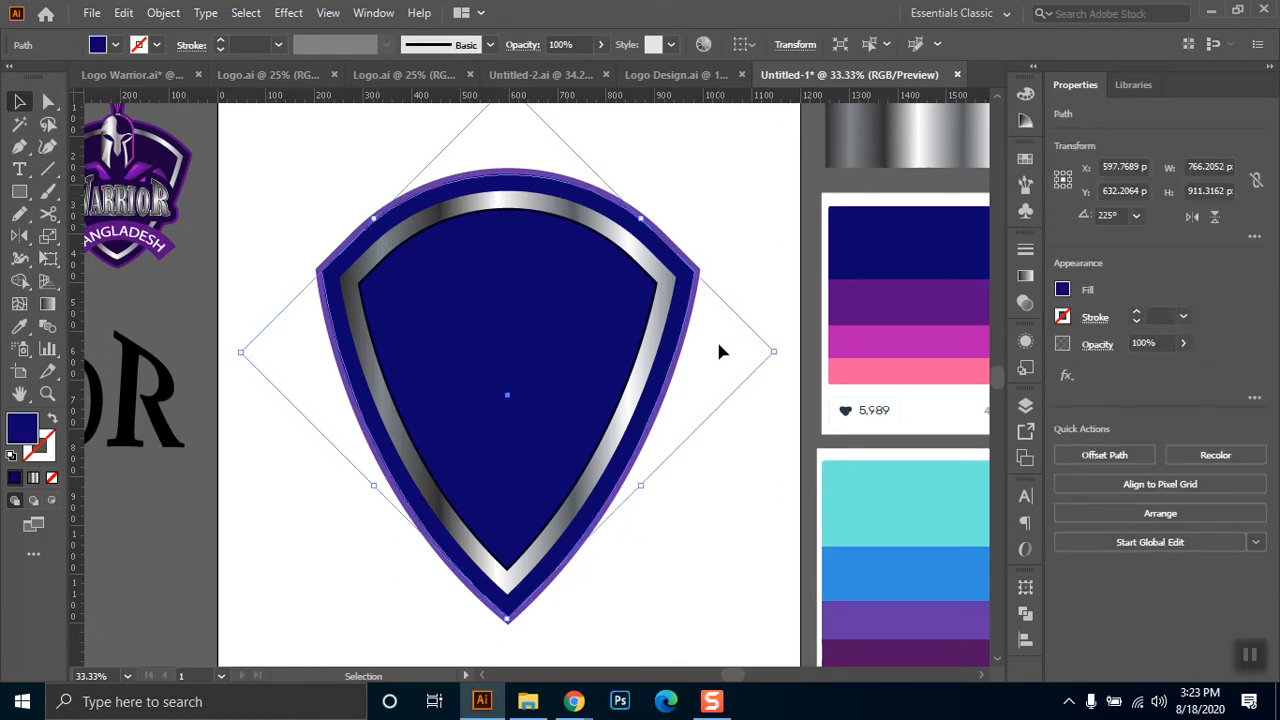
{"action": "left_click", "coordinate": [692, 190]}
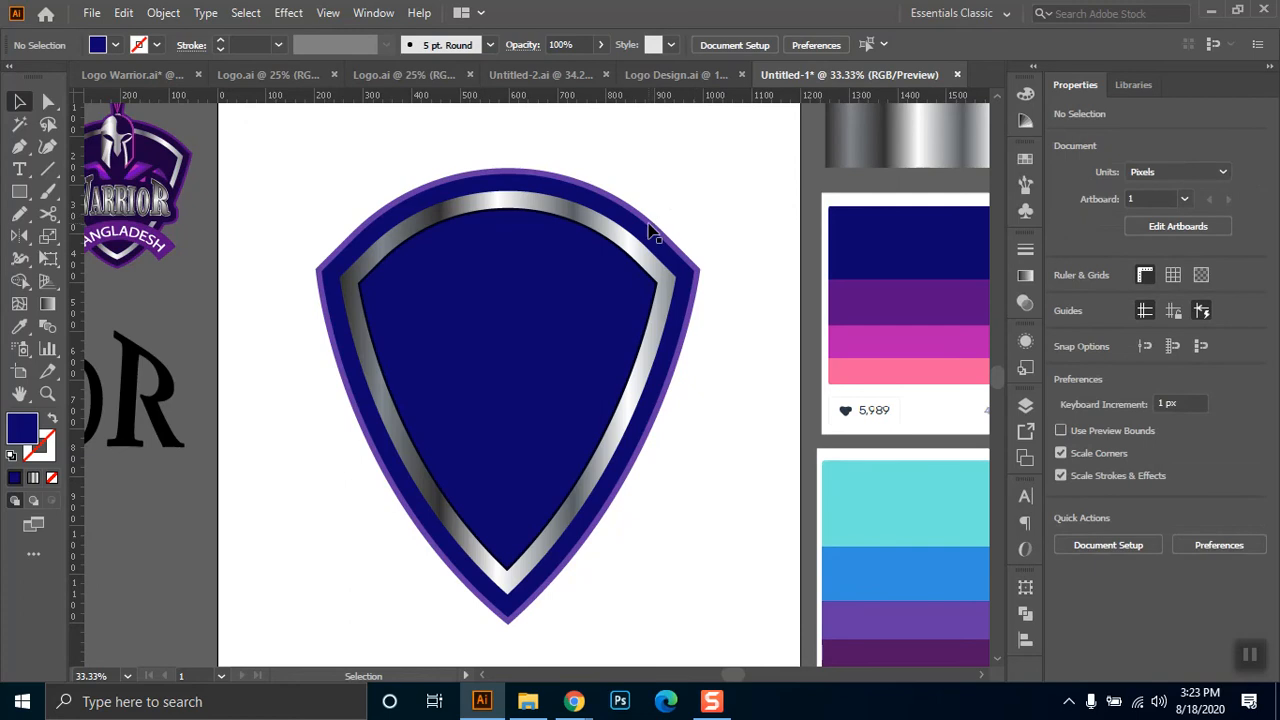
{"action": "left_click", "coordinate": [652, 232]}
{"action": "left_click", "coordinate": [721, 281]}
- Group all the stacked shield layers and clear the selection
{"action": "left_click_drag", "start_coordinate": [718, 188], "coordinate": [292, 518]}
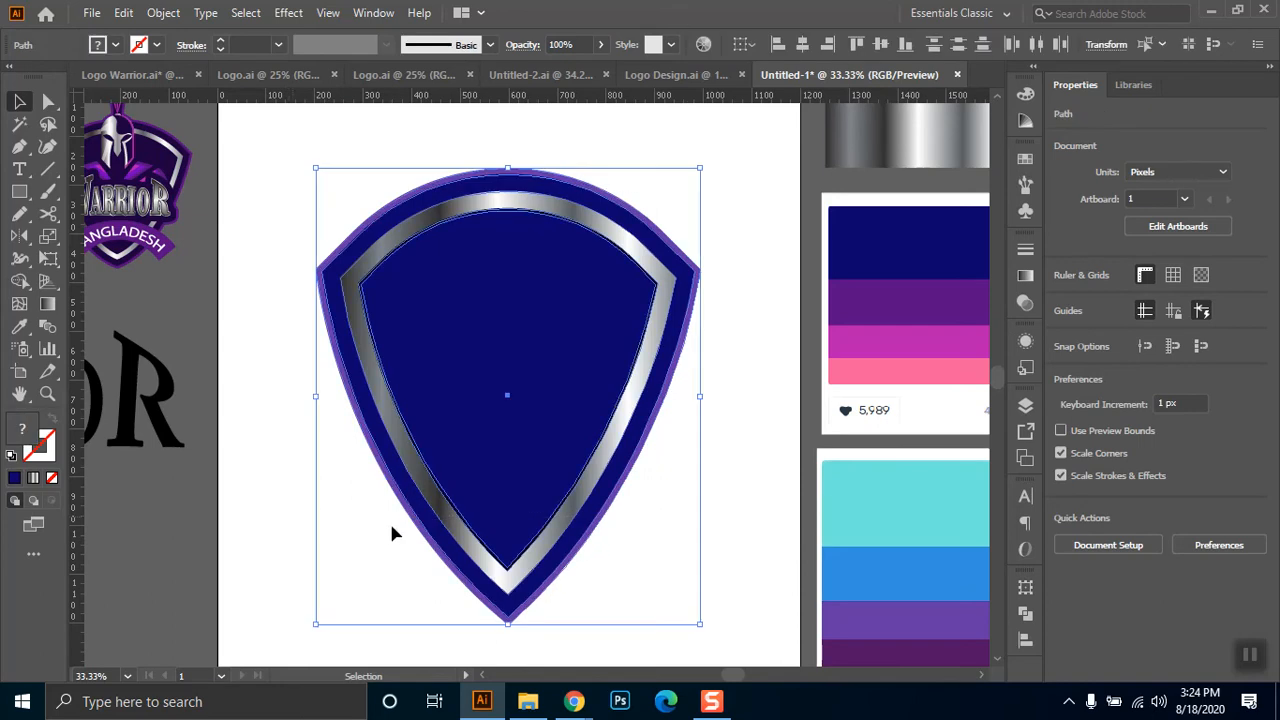
{"action": "key", "text": "ctrl+g"}
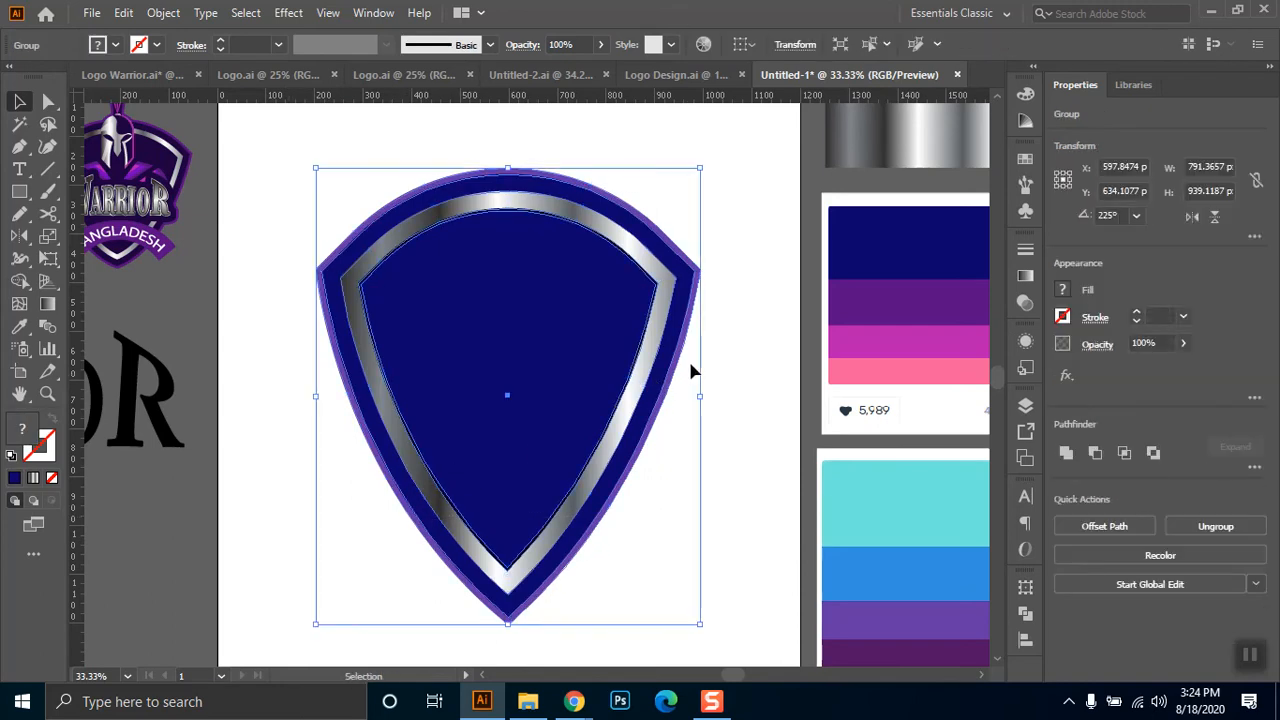
{"action": "left_click", "coordinate": [713, 333]}
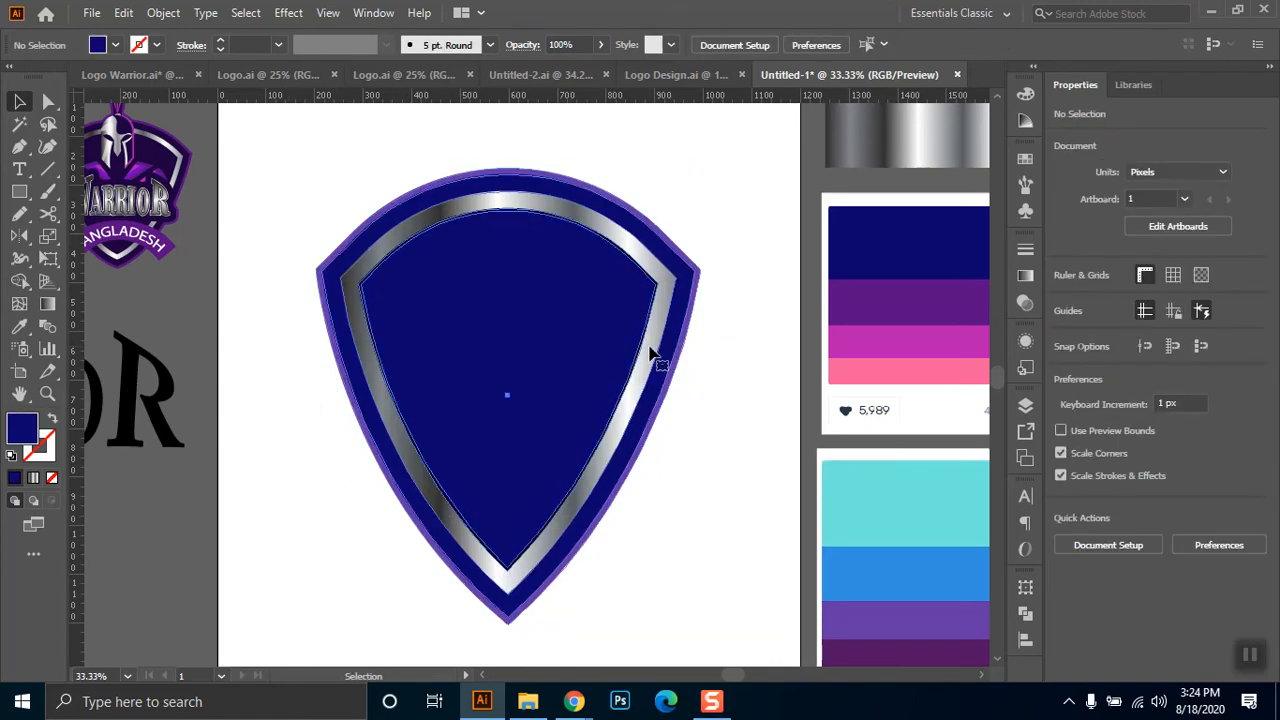
- Try moving the grouped shield as one object, undo the move, and deselect it
{"action": "left_click_drag", "start_coordinate": [540, 320], "coordinate": [679, 395]}
{"action": "key", "text": "ctrl+z"}
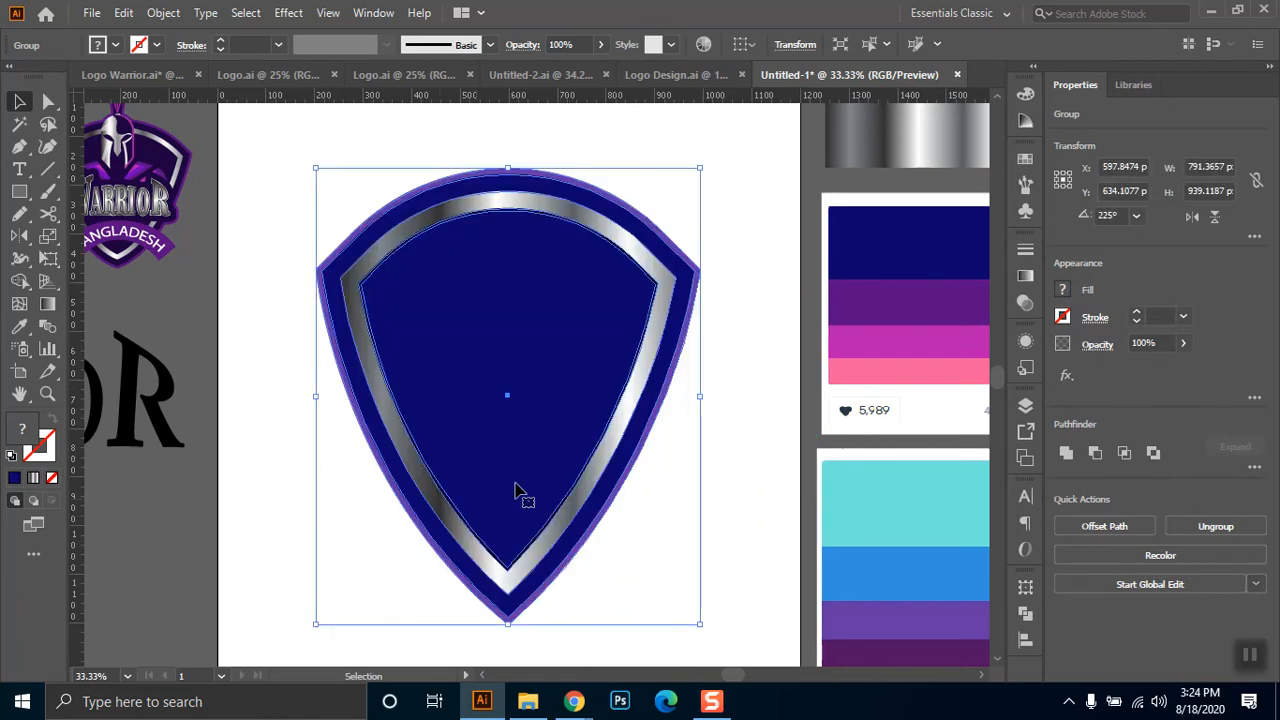
{"action": "left_click", "coordinate": [785, 376]}
- Bring the helmet, shoulder, WARRIOR and BANGLADESH artwork back over the shield, and clear the selection
{"action": "key", "text": "a"}
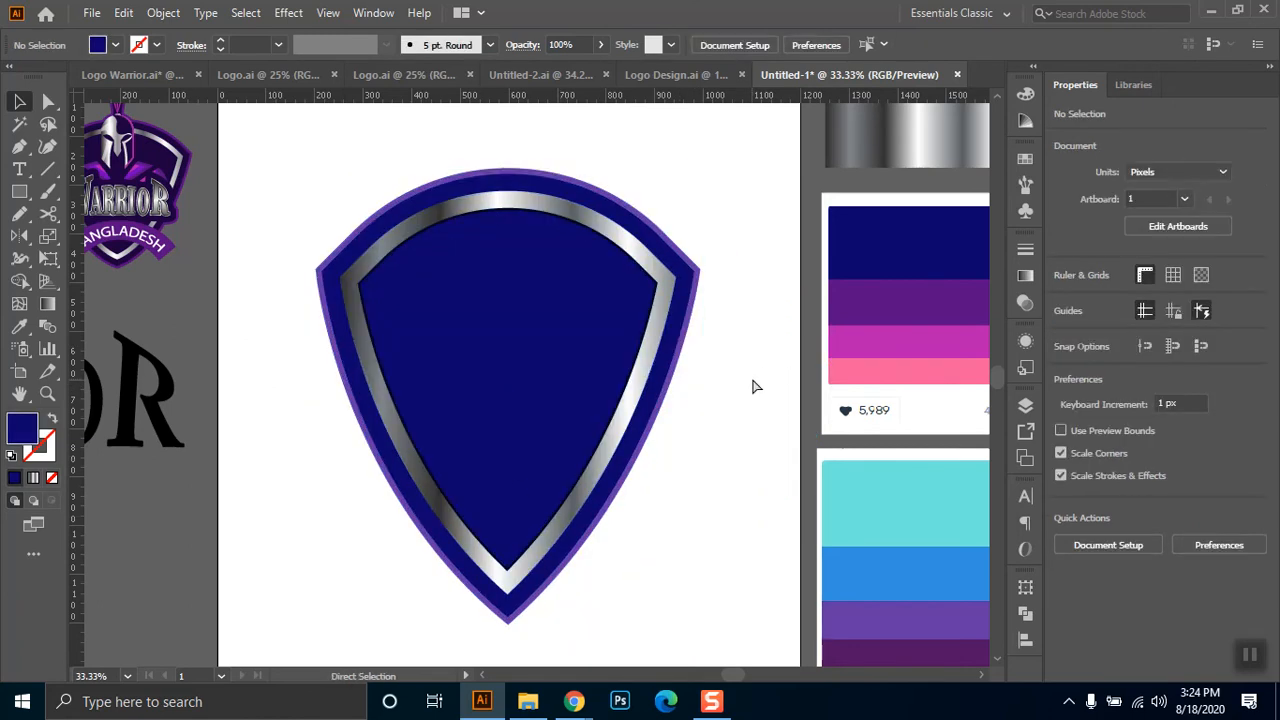
{"action": "key", "text": "ctrl+v"}
{"action": "key", "text": "v"}
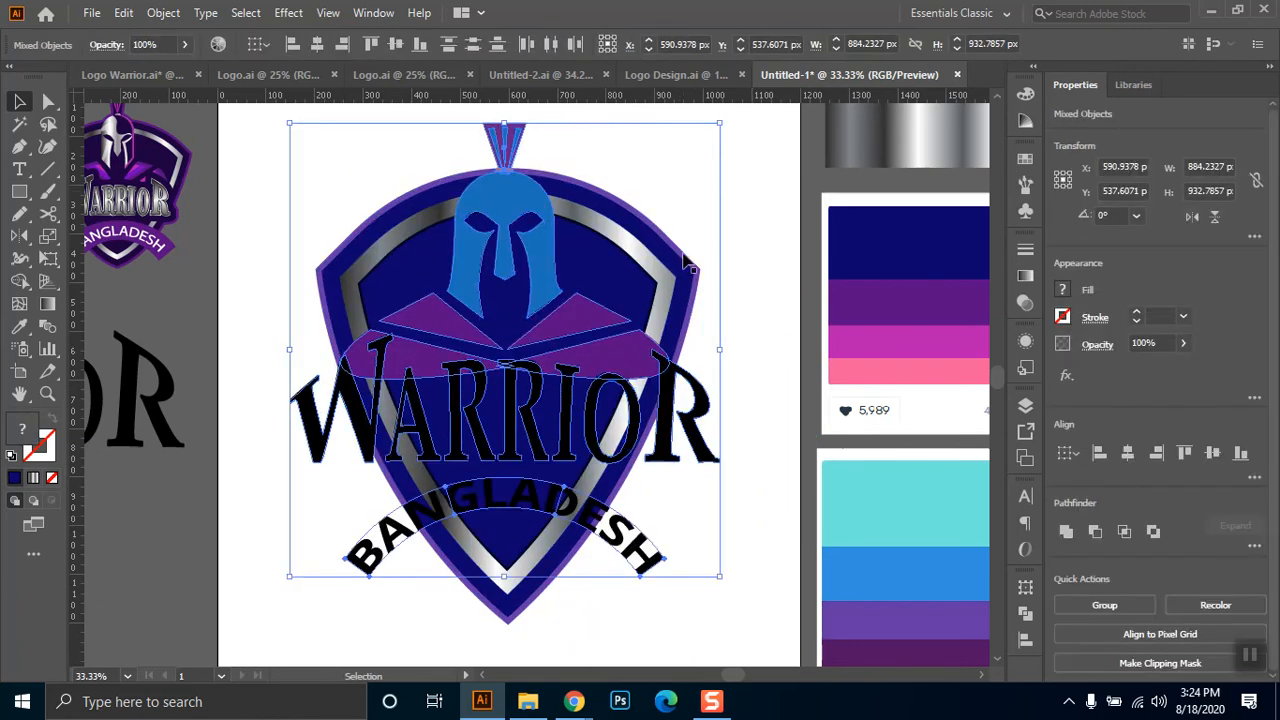
{"action": "left_click", "coordinate": [755, 255]}
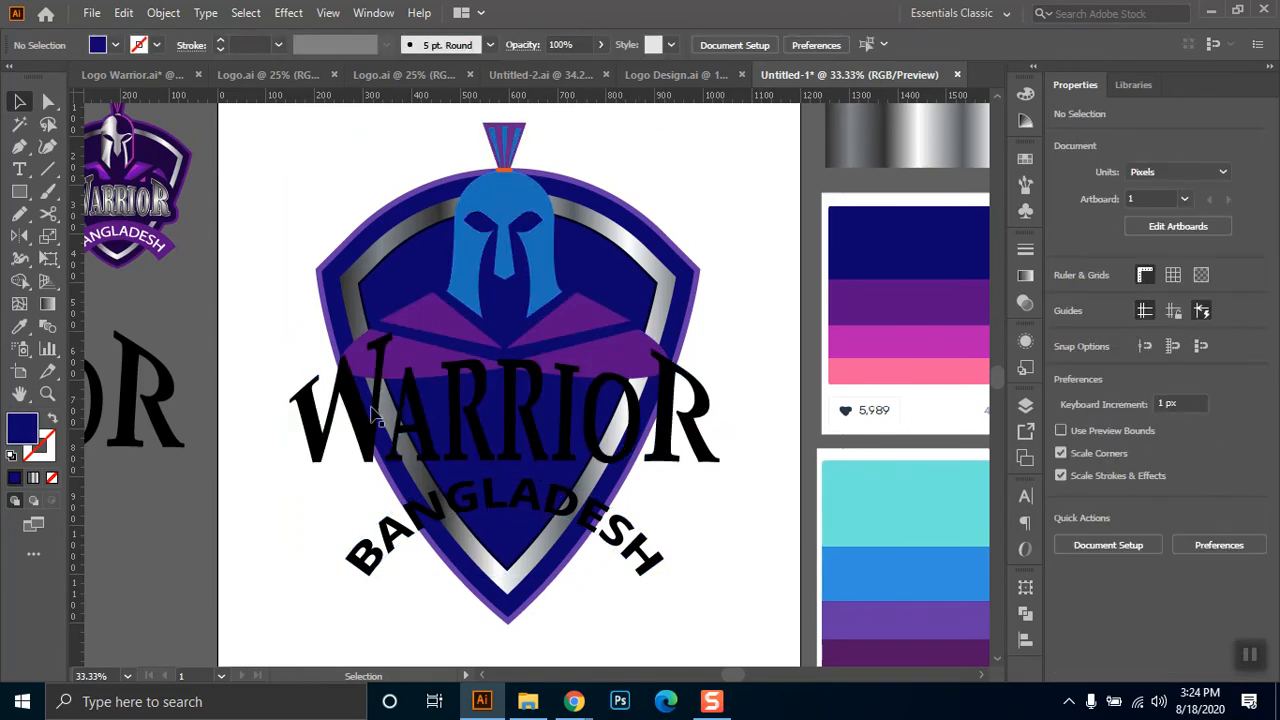
- Fill the blue helmet with the silver gradient sampled from the gradient swatch beside the artboard, and deselect it
{"action": "left_click", "coordinate": [493, 197]}
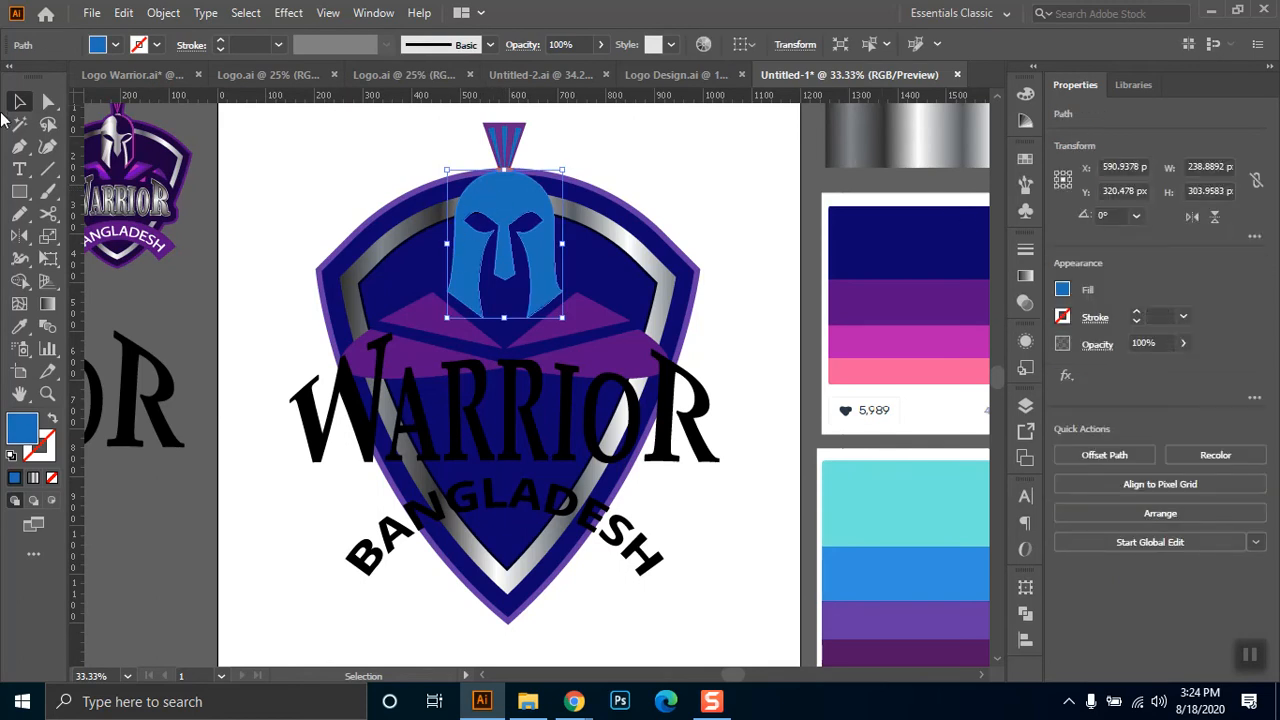
{"action": "left_click", "coordinate": [19, 326]}
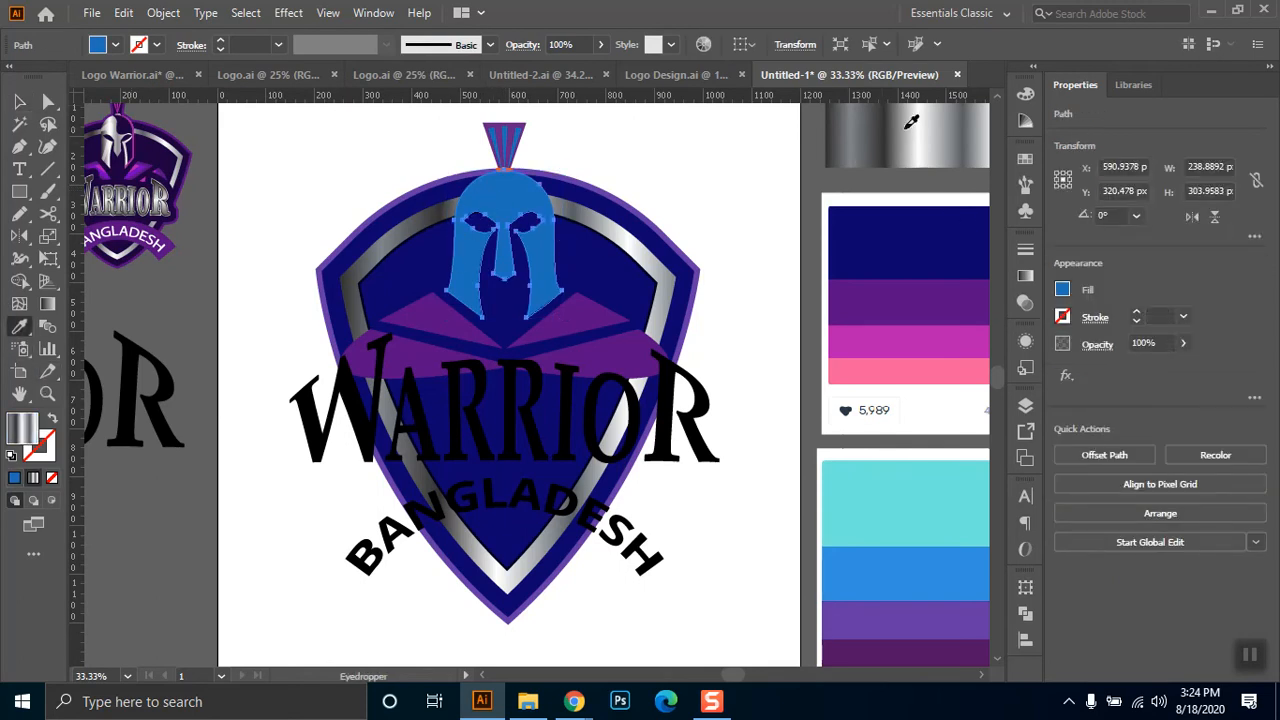
{"action": "left_click", "coordinate": [911, 121]}
{"action": "left_click", "coordinate": [17, 102]}
{"action": "left_click", "coordinate": [770, 173]}
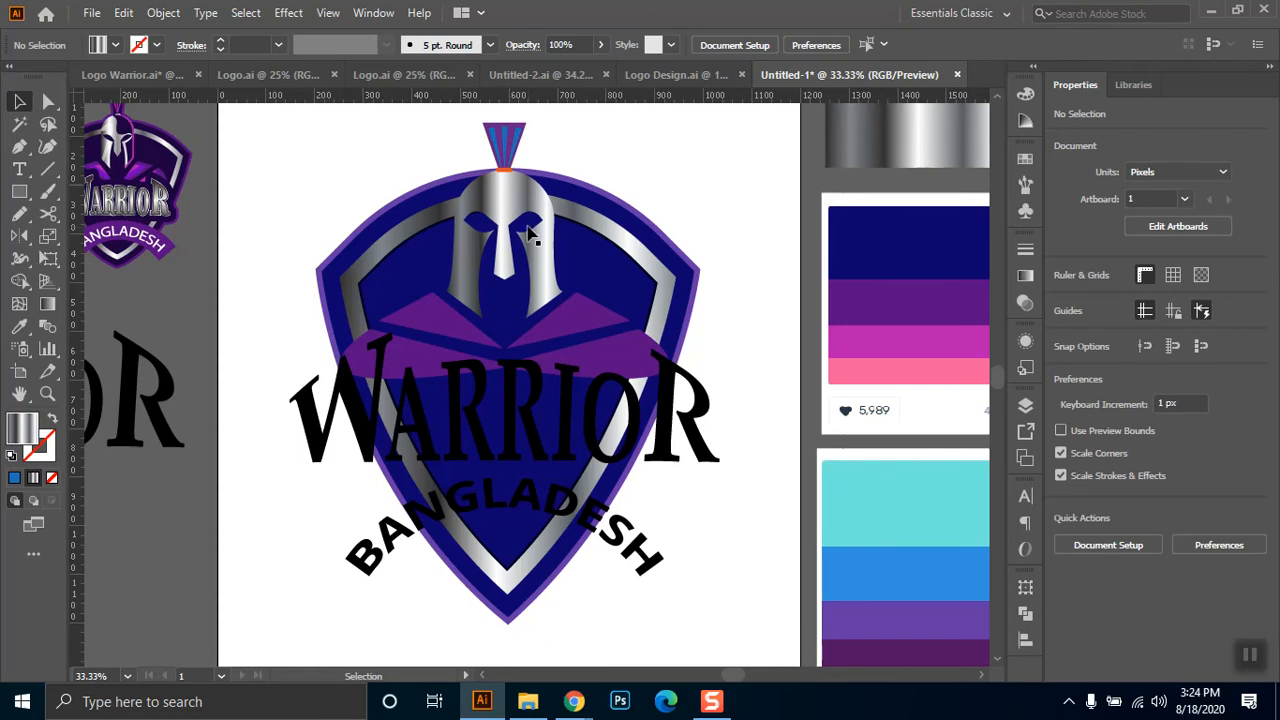
- Remove the middle white stop and the grey and dark stops around it from the helmet's gradient
{"action": "left_click", "coordinate": [532, 212]}
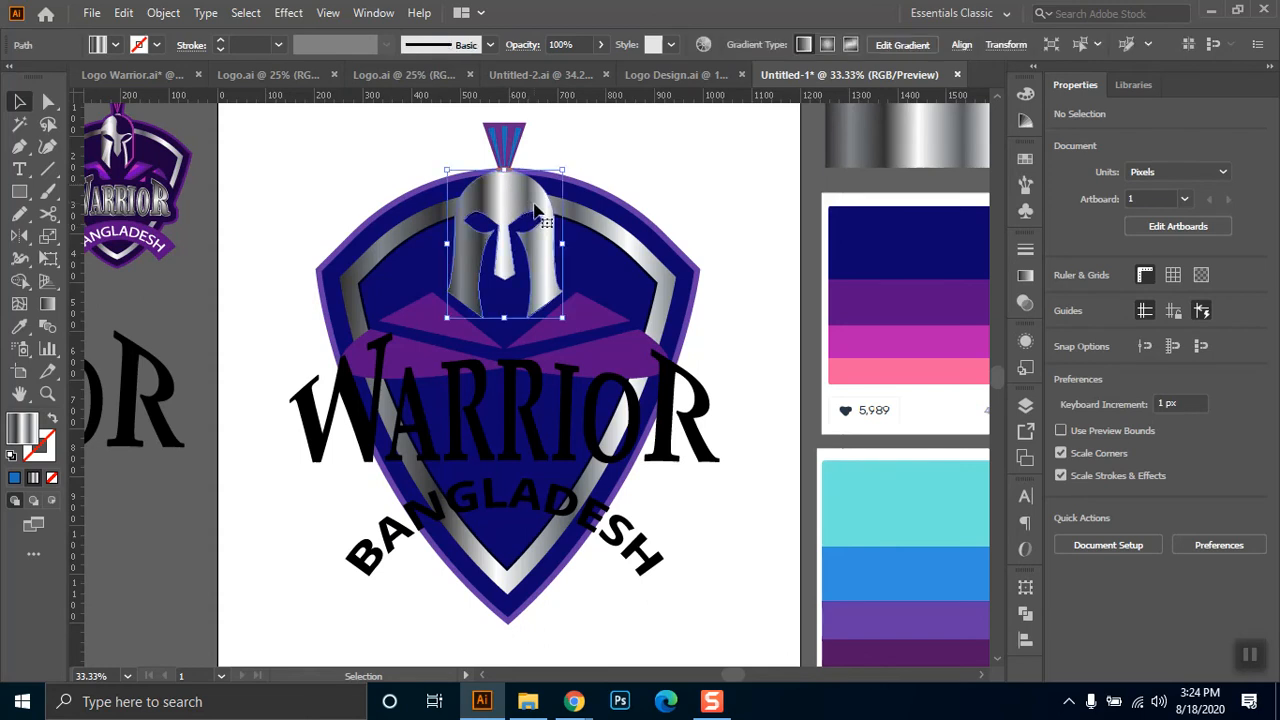
{"action": "left_click", "coordinate": [1027, 278]}
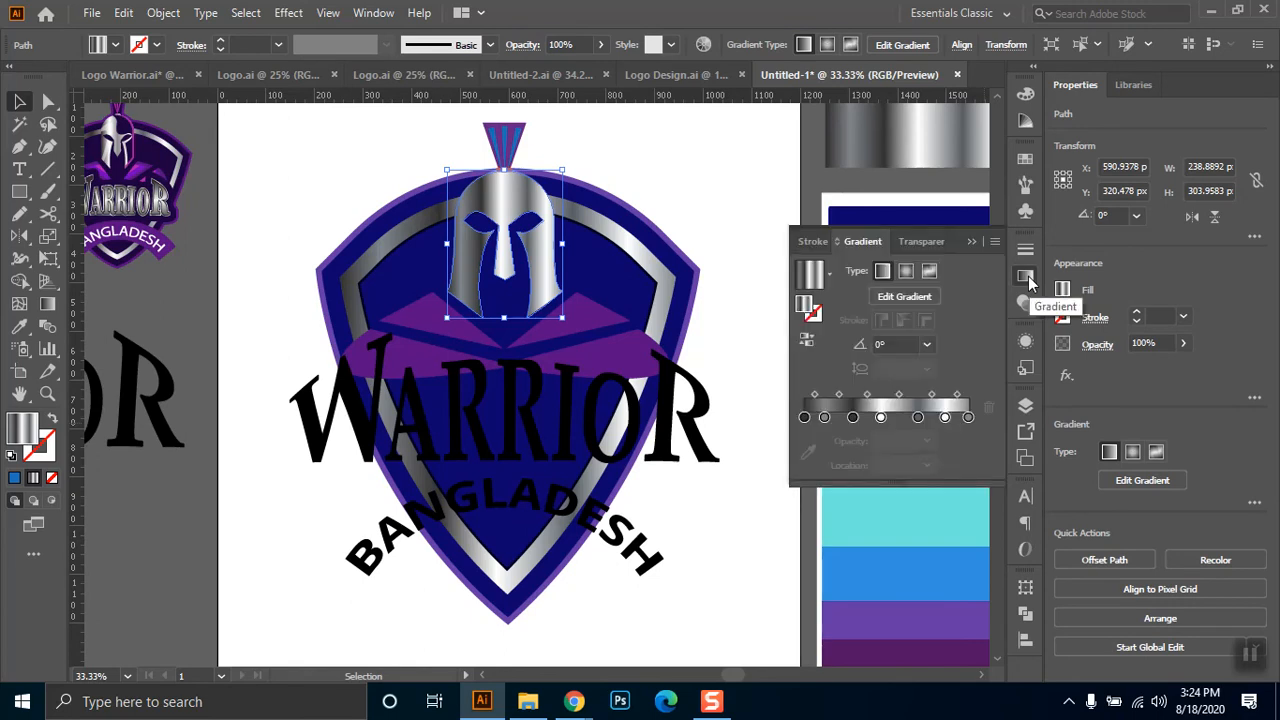
{"action": "left_click_drag", "start_coordinate": [880, 417], "coordinate": [888, 452]}
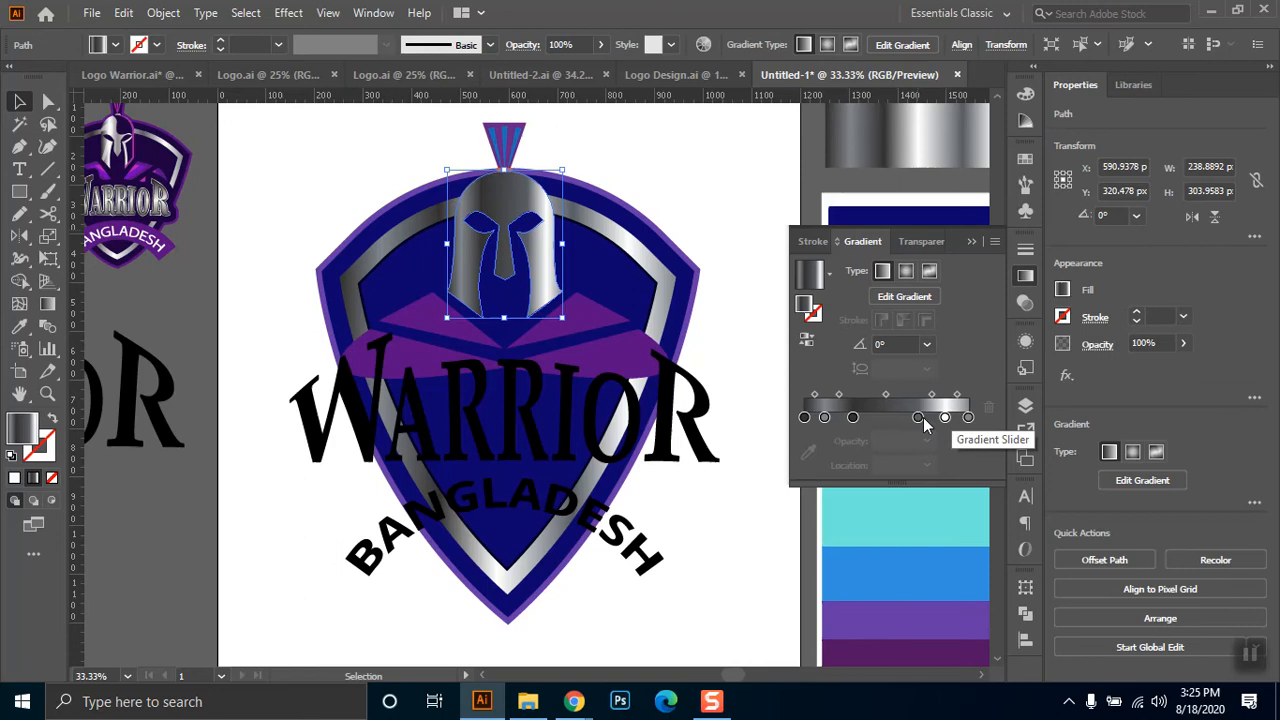
{"action": "left_click", "coordinate": [920, 418]}
{"action": "left_click_drag", "start_coordinate": [917, 437], "coordinate": [910, 455]}
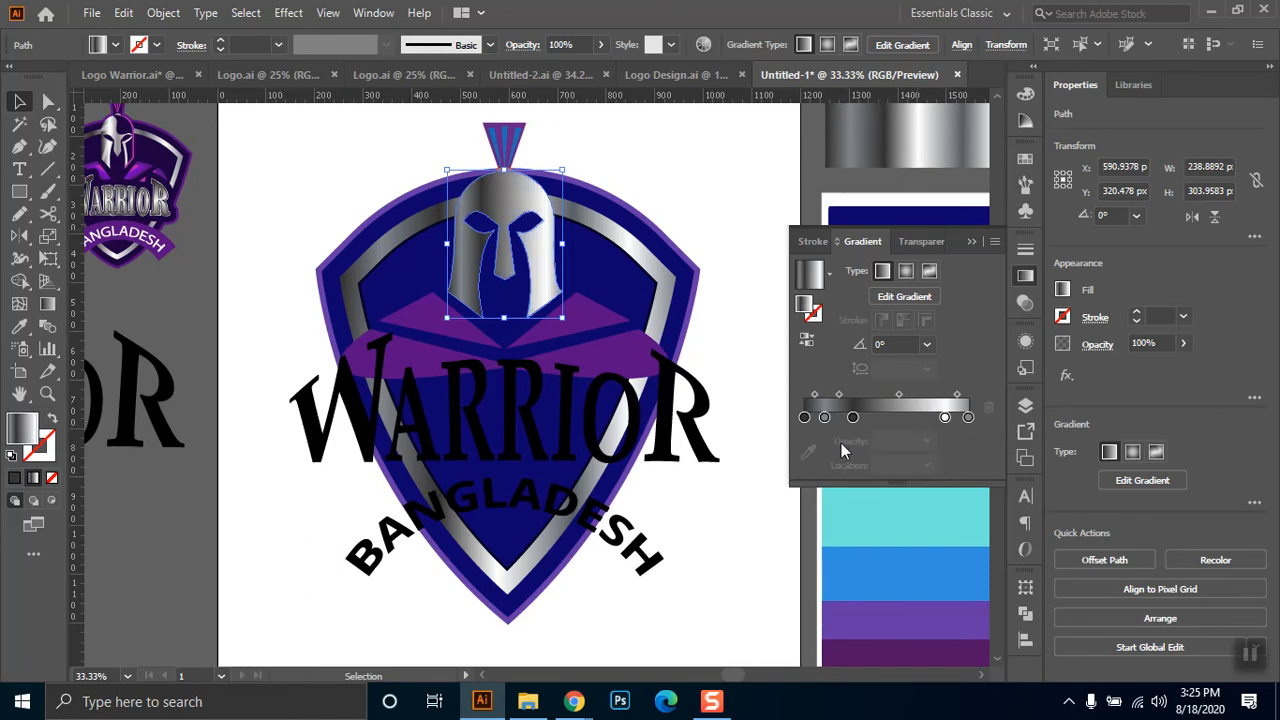
{"action": "left_click_drag", "start_coordinate": [855, 417], "coordinate": [873, 458]}
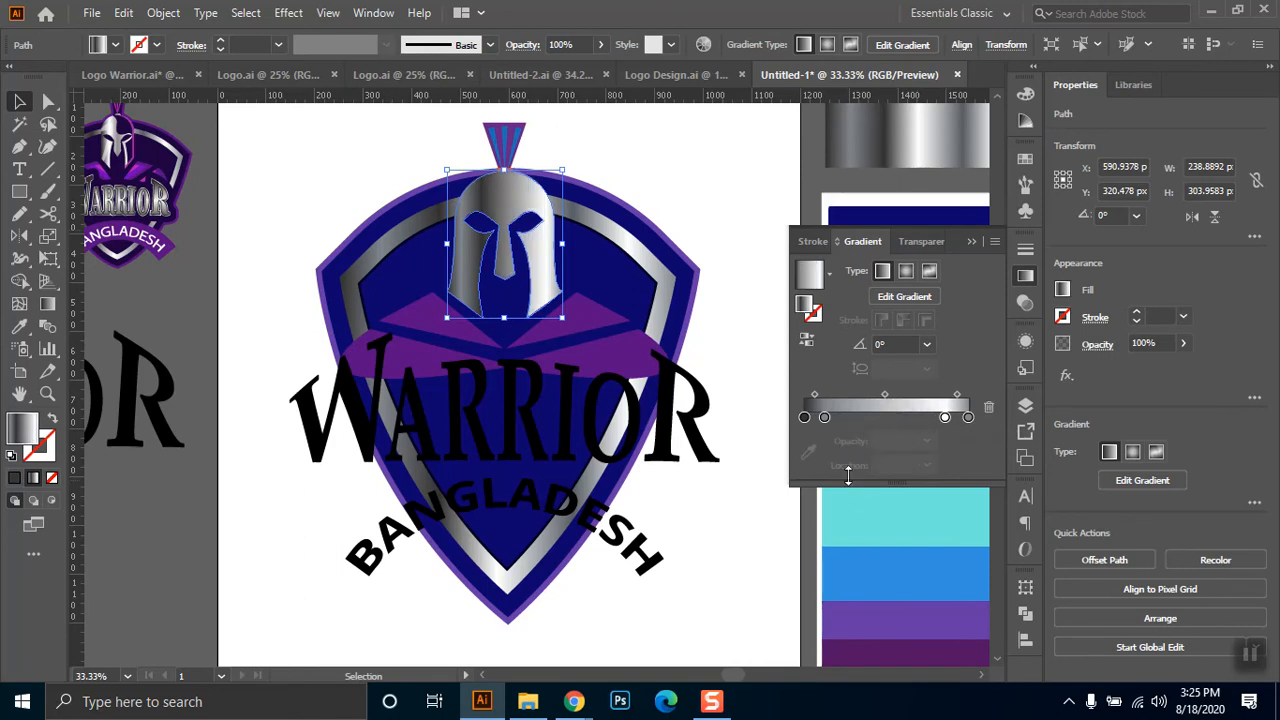
- Rearrange the helmet's gradient with dark stops at both ends and grey stops at about 25% and 77%, removing the white stop
{"action": "left_click_drag", "start_coordinate": [825, 417], "coordinate": [845, 418]}
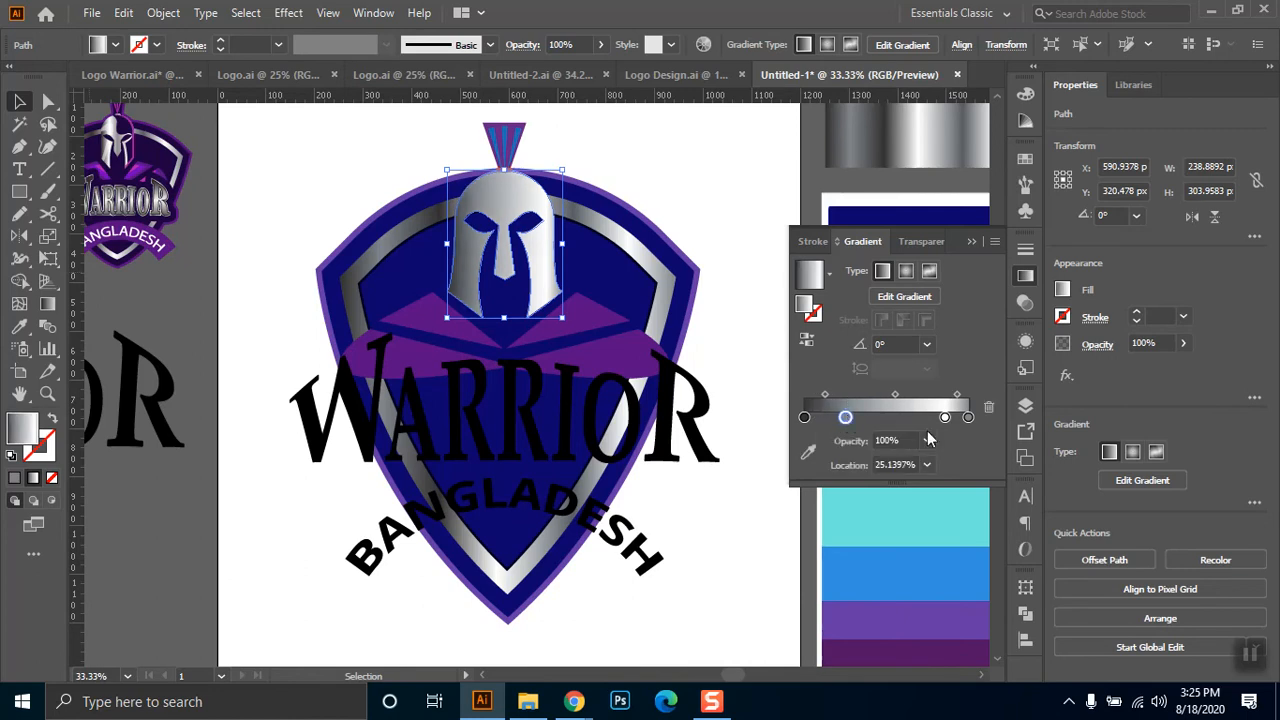
{"action": "left_click_drag", "start_coordinate": [968, 417], "coordinate": [968, 470]}
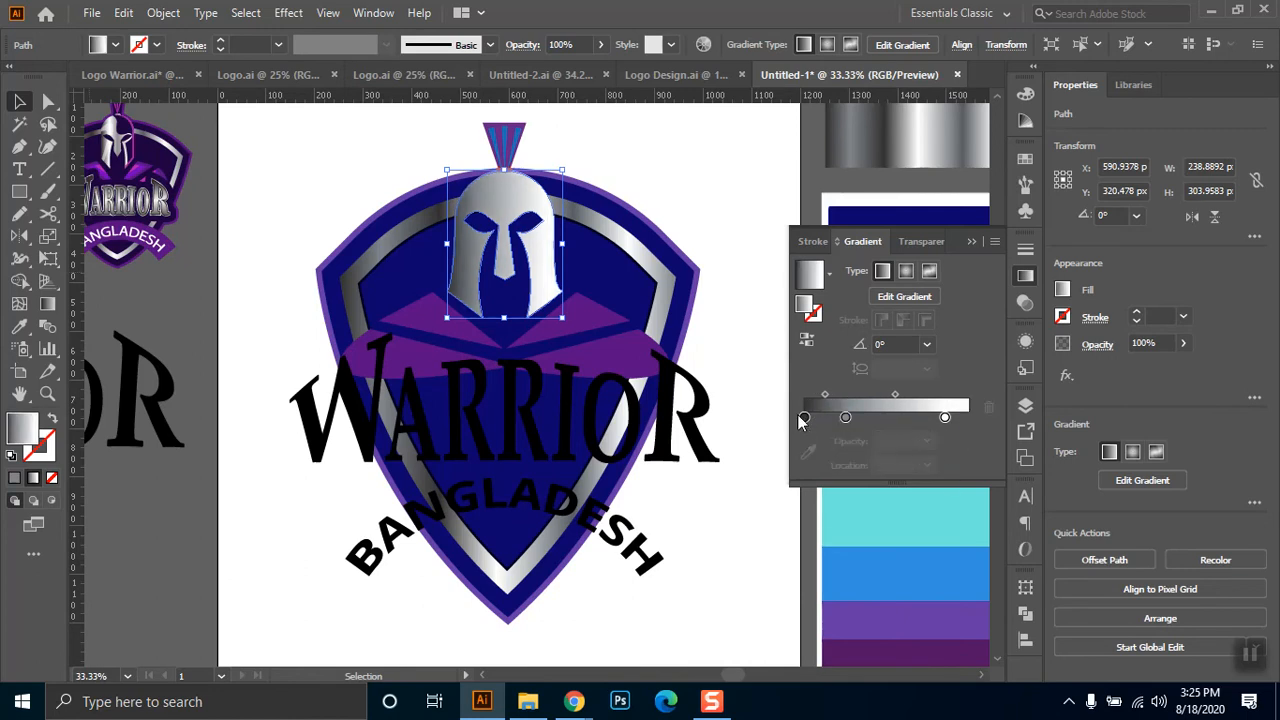
{"action": "left_click_drag", "start_coordinate": [804, 418], "coordinate": [938, 478]}
{"action": "left_click_drag", "start_coordinate": [846, 418], "coordinate": [934, 425]}
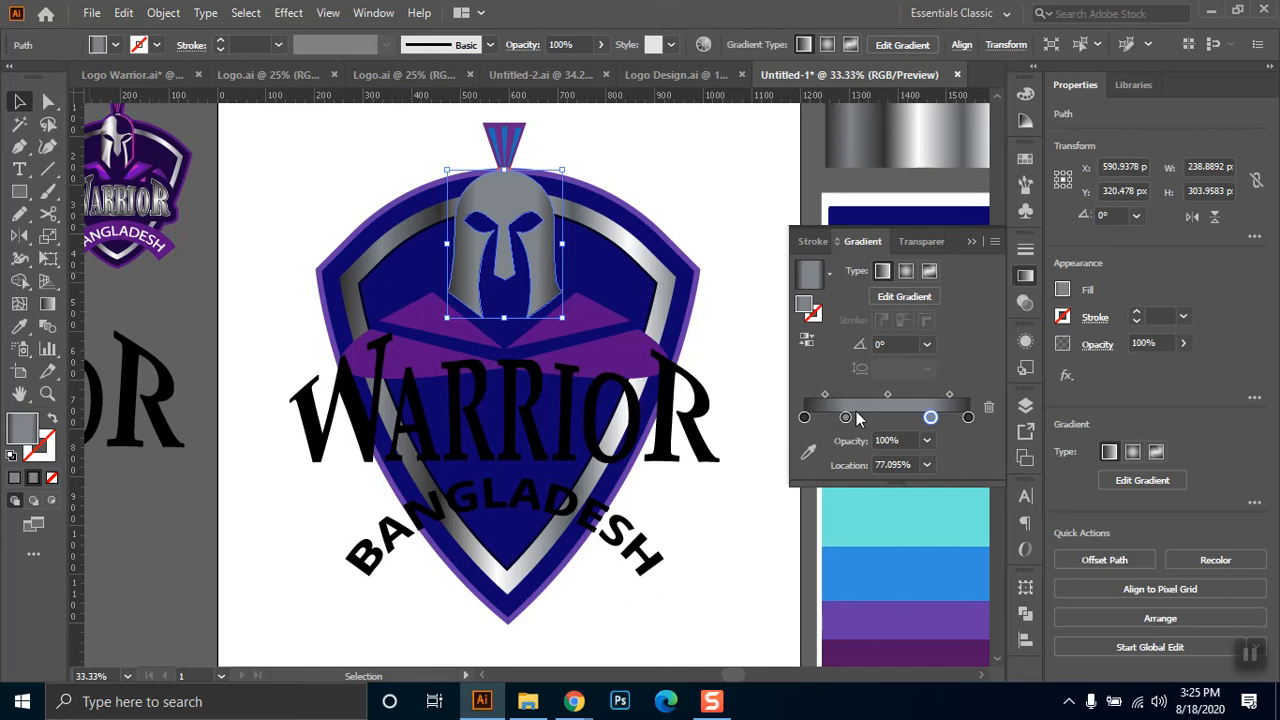
- Add a middle stop at about 52% to the helmet's gradient and lighten the stop at about 25% to CCD8D9
{"action": "left_click", "coordinate": [888, 418]}
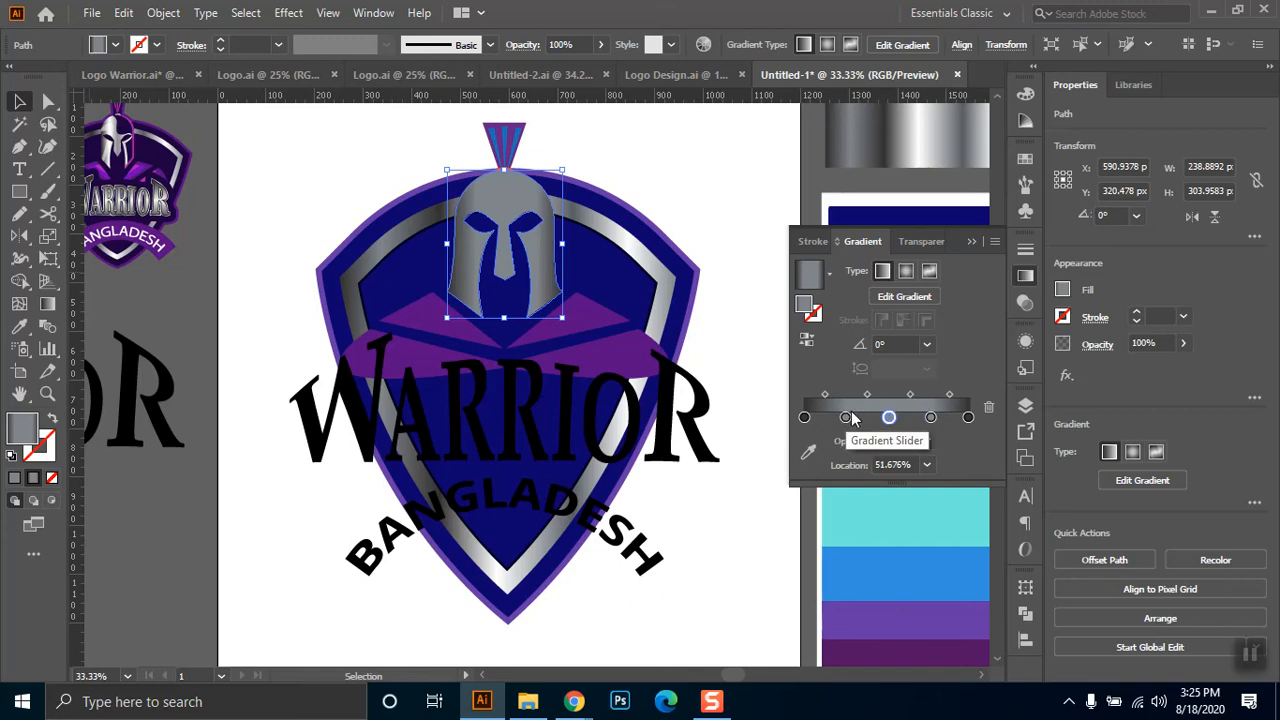
{"action": "double_click", "coordinate": [845, 417]}
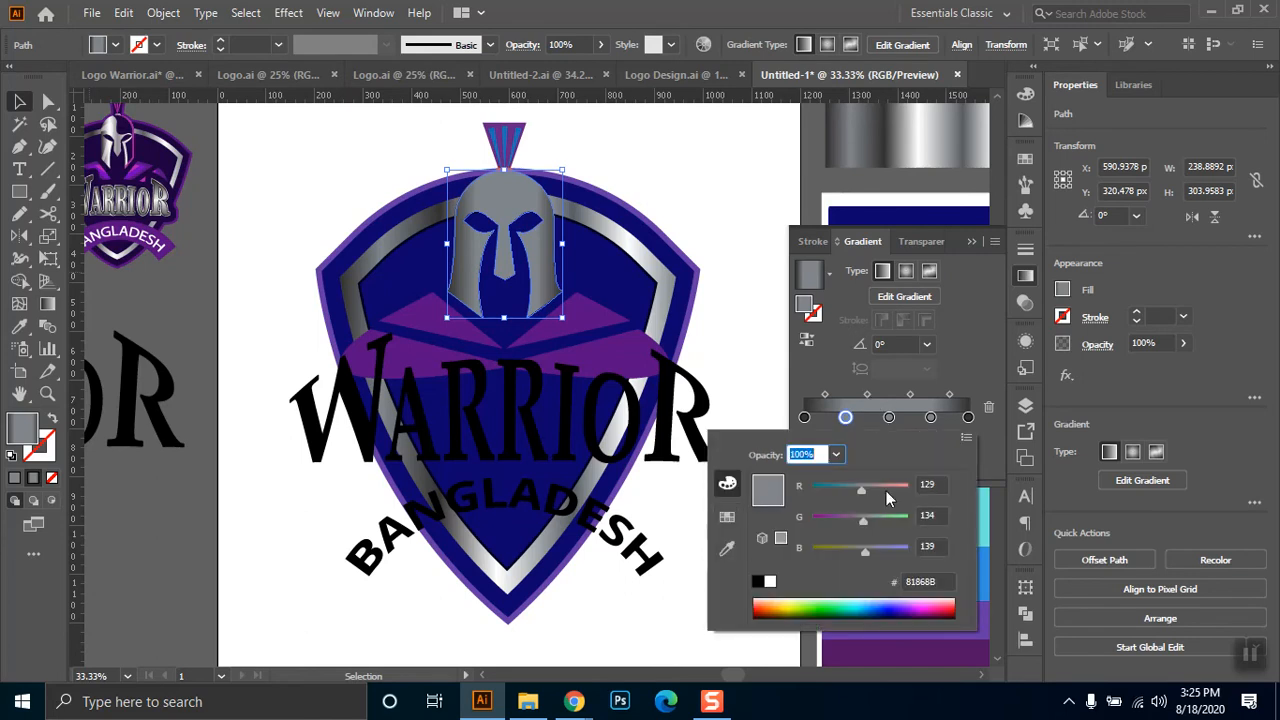
{"action": "left_click", "coordinate": [889, 486]}
{"action": "left_click", "coordinate": [889, 516]}
{"action": "left_click", "coordinate": [889, 546]}
{"action": "left_click", "coordinate": [894, 548]}
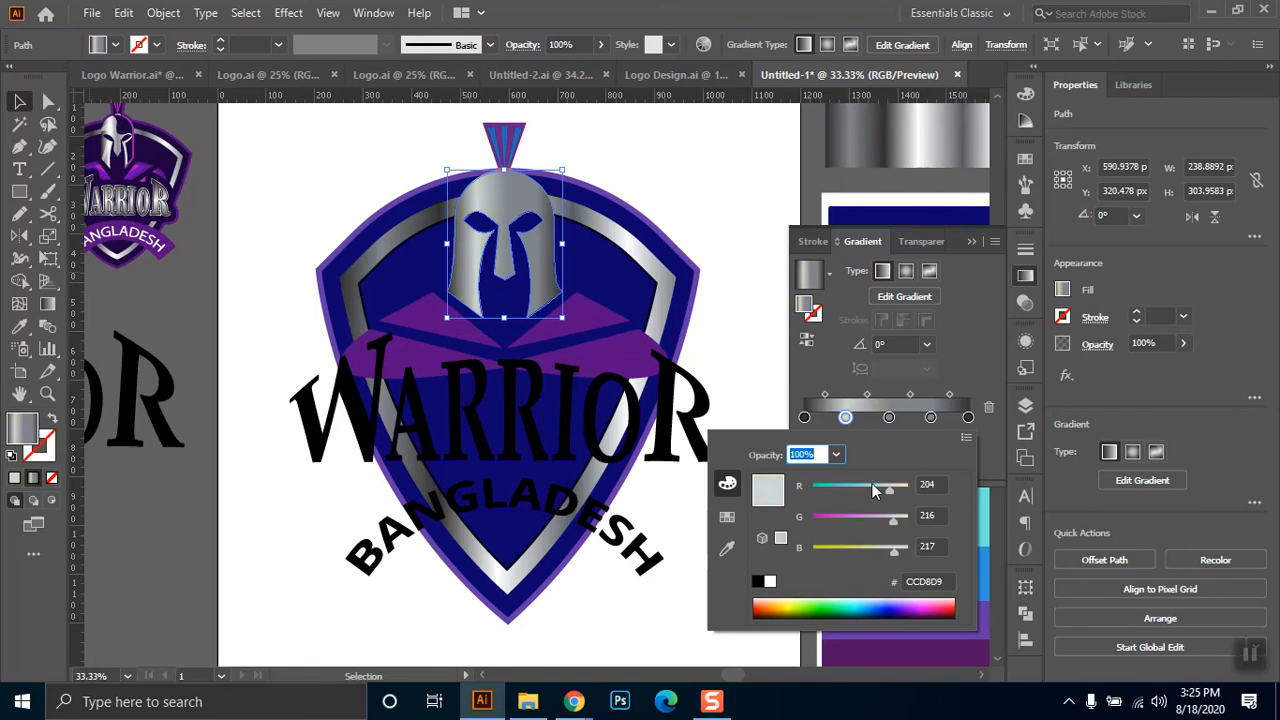
- Lighten the stop at about 77% of the helmet's gradient to C9D6D6, deselect the helmet and close the gradient settings
{"action": "left_click", "coordinate": [931, 418]}
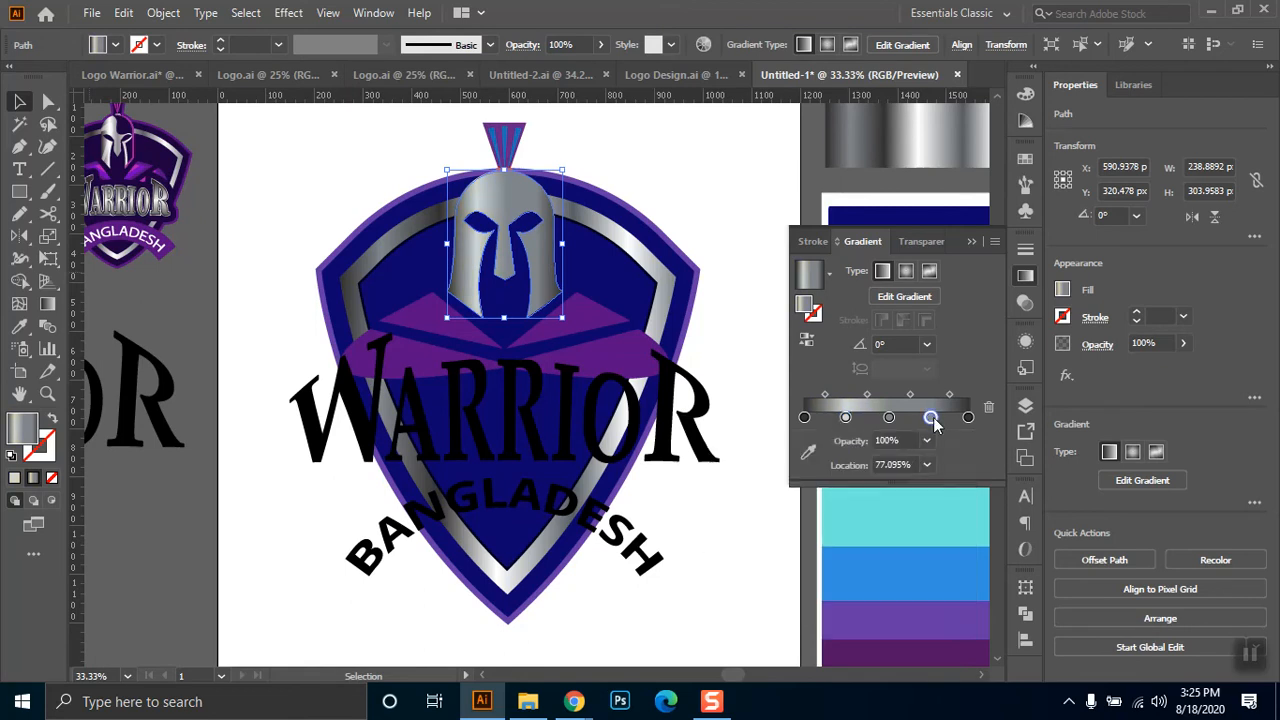
{"action": "double_click", "coordinate": [931, 418]}
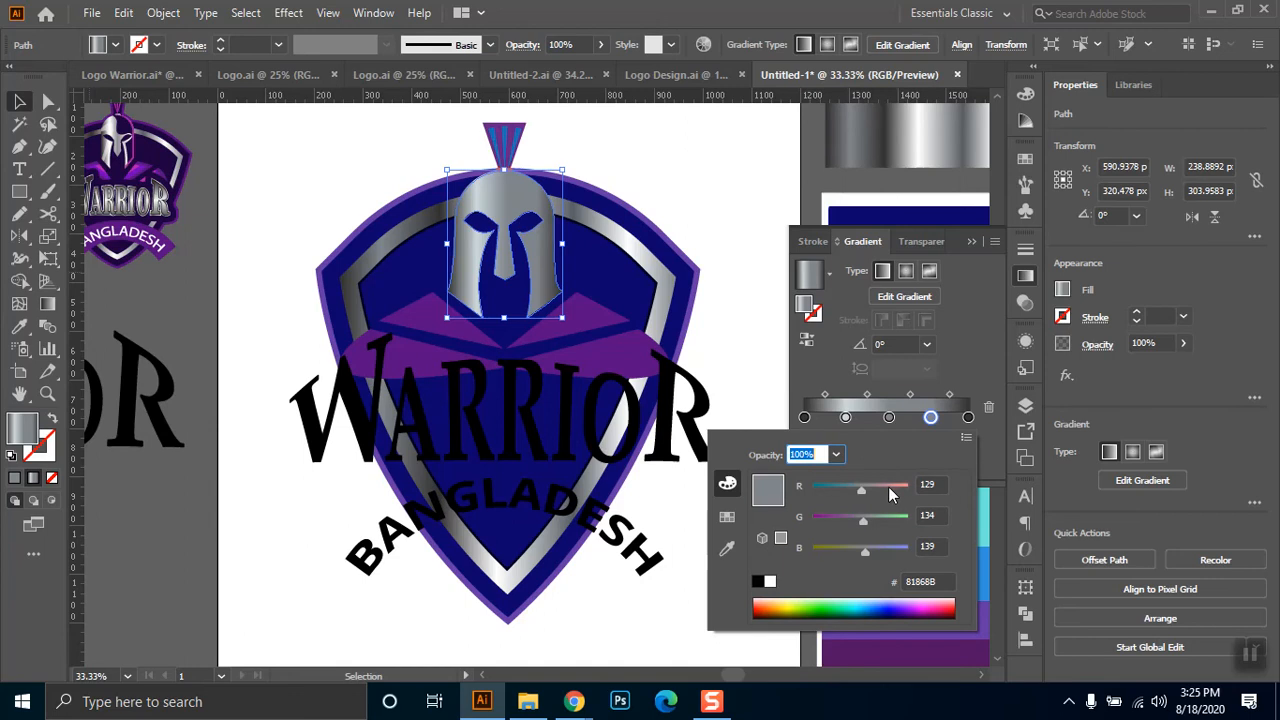
{"action": "left_click", "coordinate": [888, 486]}
{"action": "left_click", "coordinate": [894, 516]}
{"action": "left_click", "coordinate": [893, 548]}
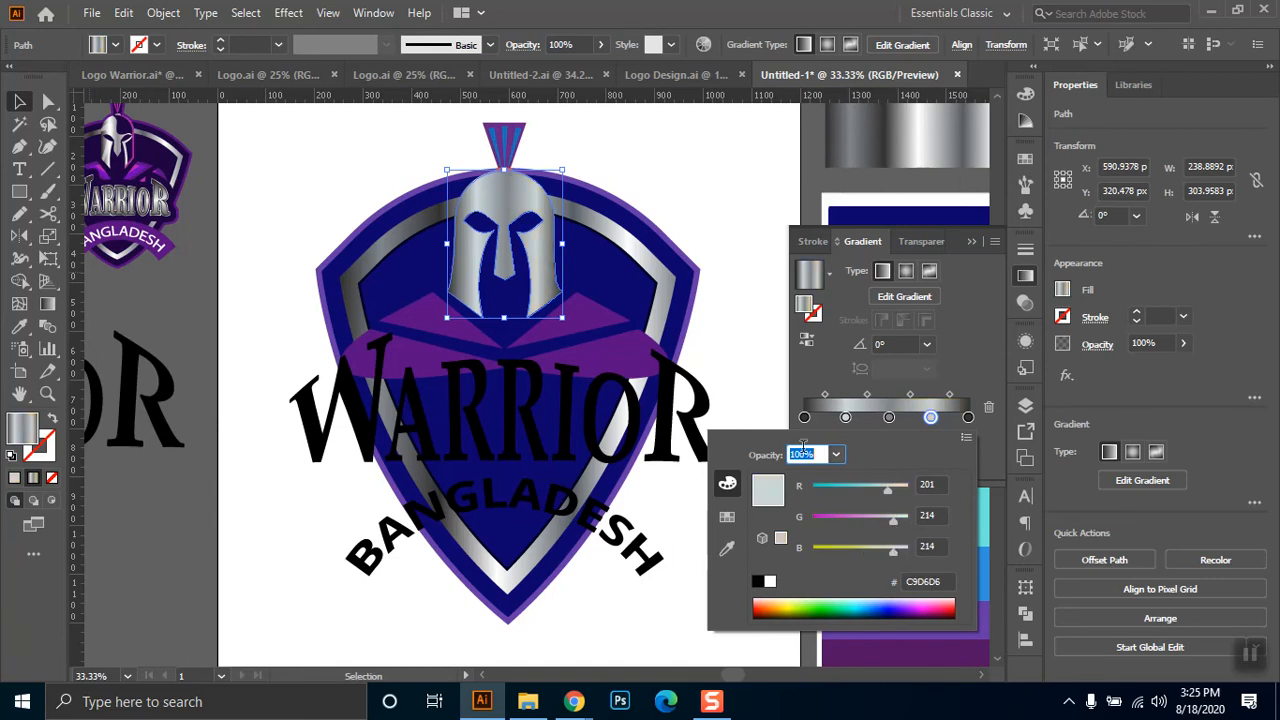
{"action": "left_click", "coordinate": [684, 134]}
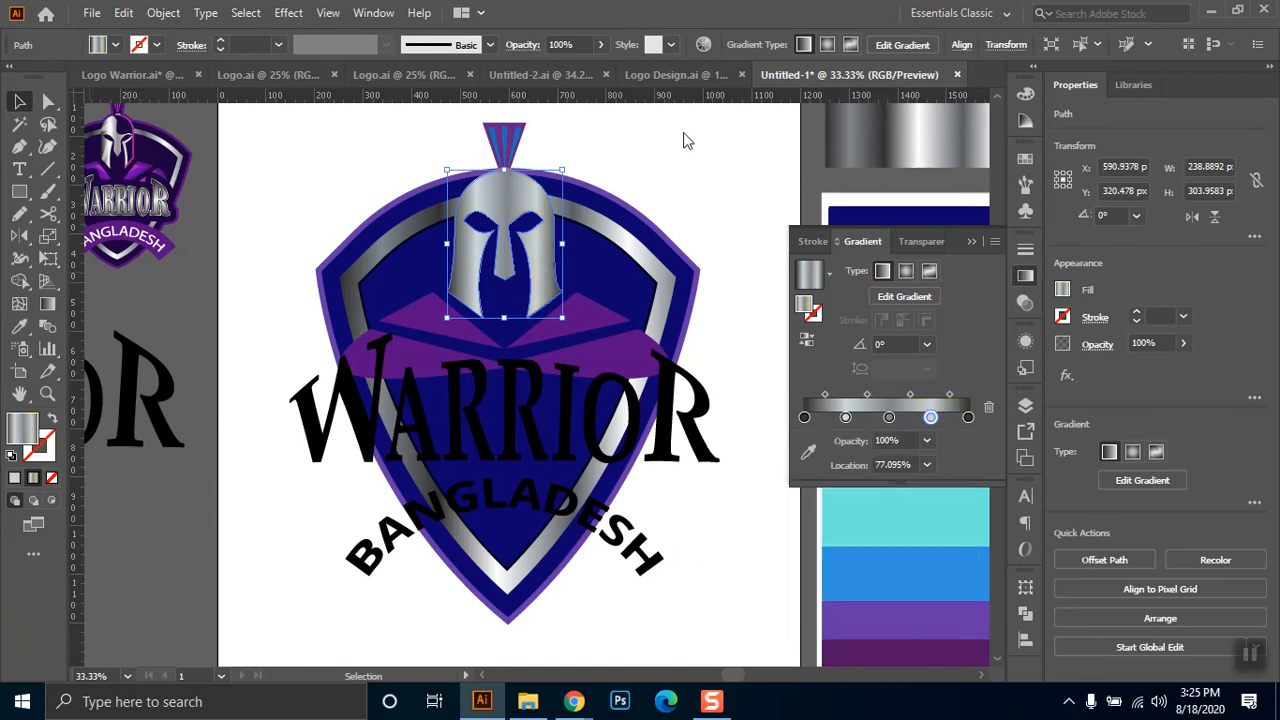
{"action": "left_click", "coordinate": [689, 215]}
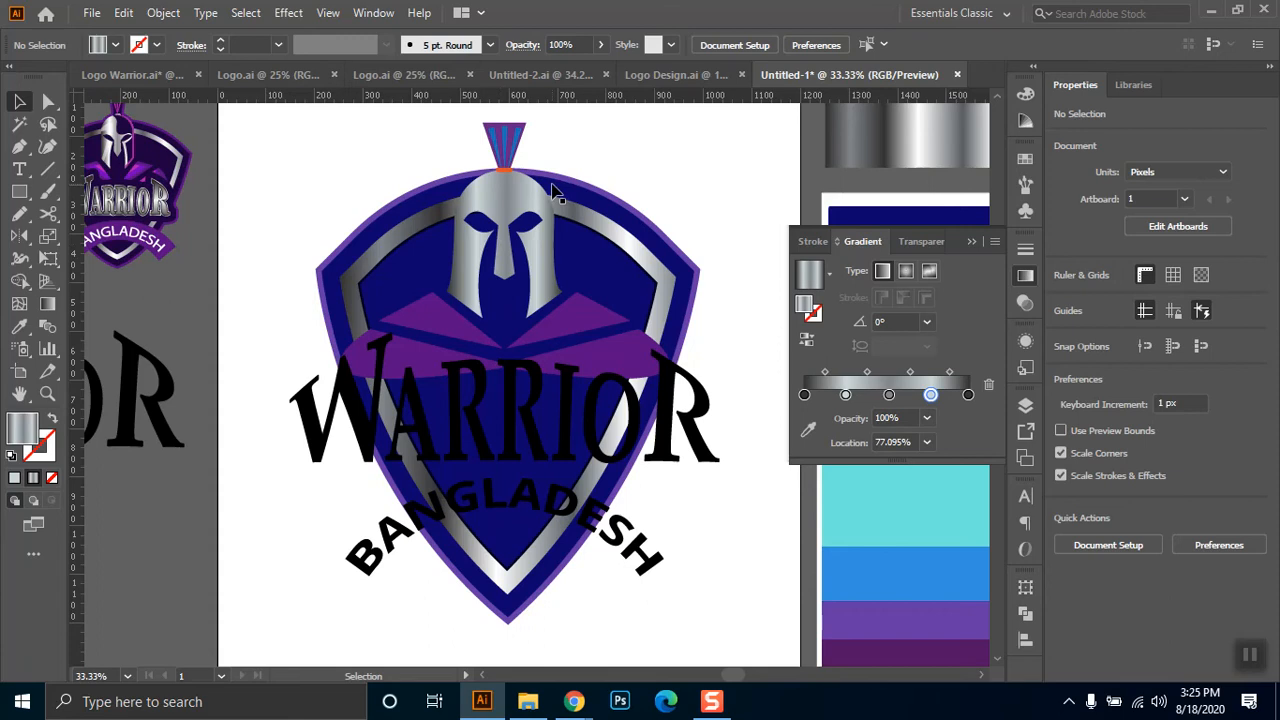
{"action": "left_click", "coordinate": [969, 243]}
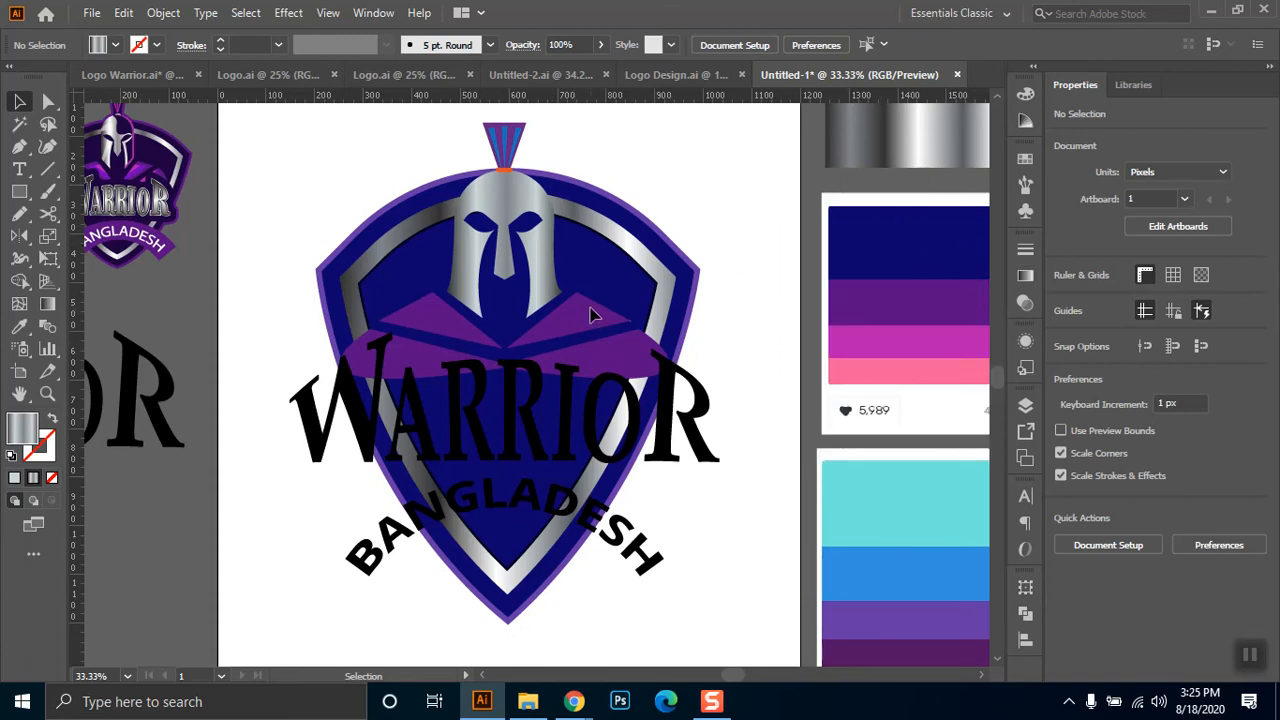
- Fill all four shoulder shapes with the dark purple sampled from the last band of the lower palette, and deselect them
{"action": "left_click", "coordinate": [590, 315]}
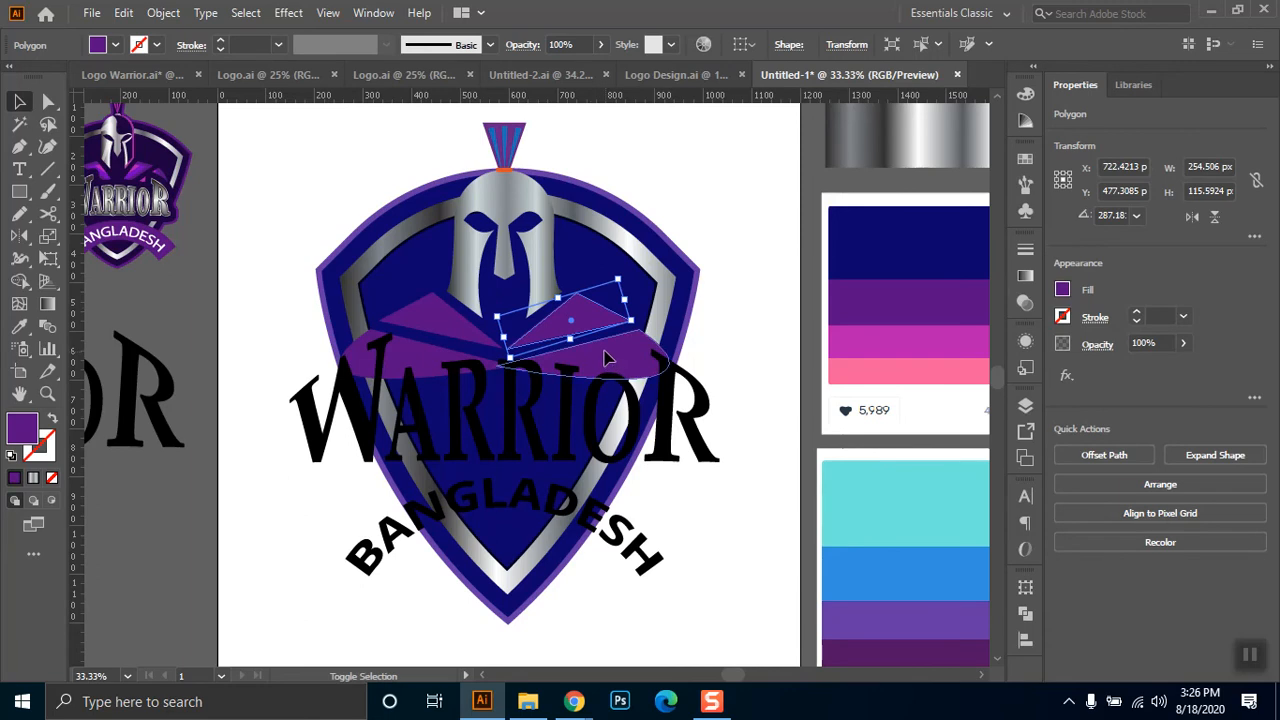
{"action": "left_click", "coordinate": [605, 351], "text": "shift"}
{"action": "left_click", "coordinate": [362, 348], "text": "shift"}
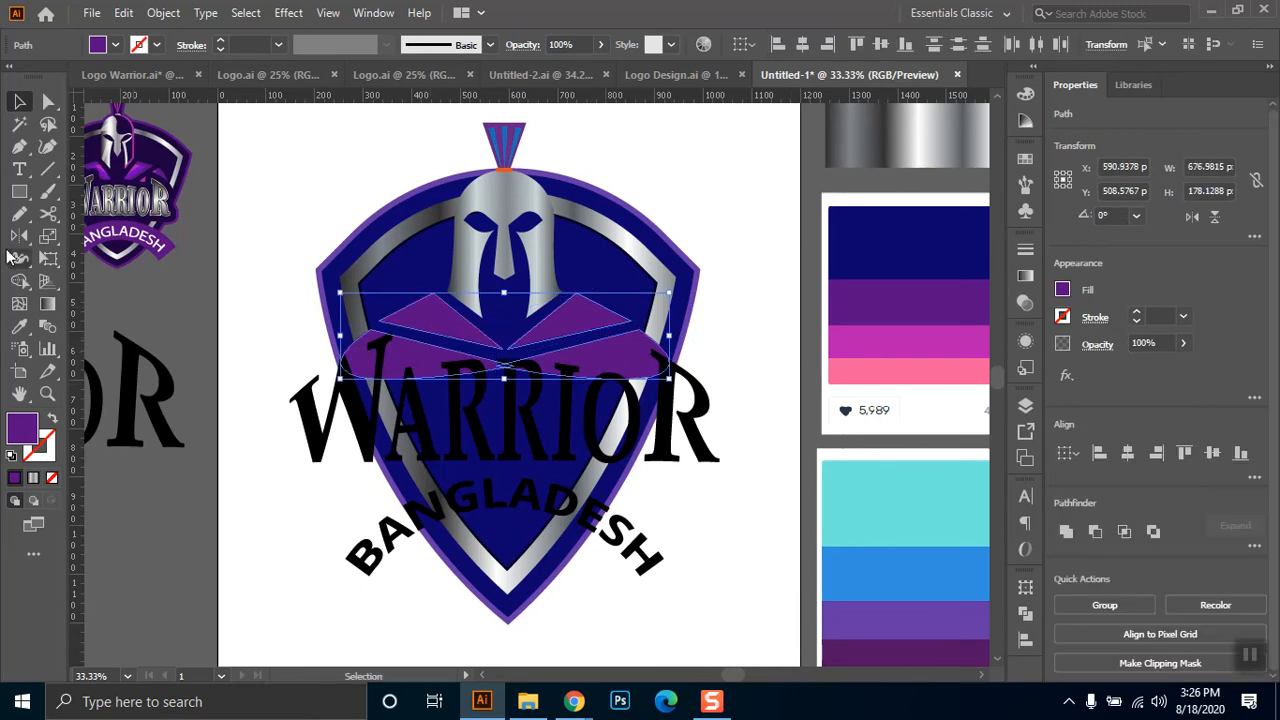
{"action": "left_click", "coordinate": [19, 326]}
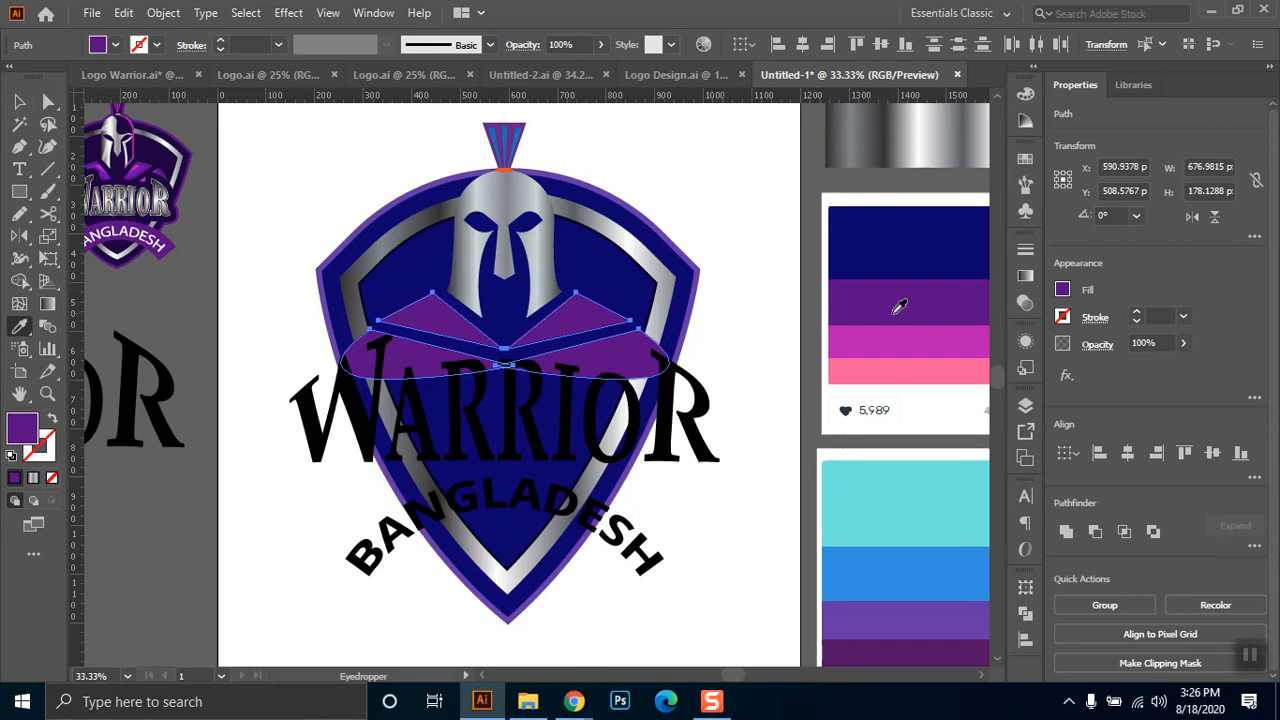
{"action": "left_click", "coordinate": [897, 349]}
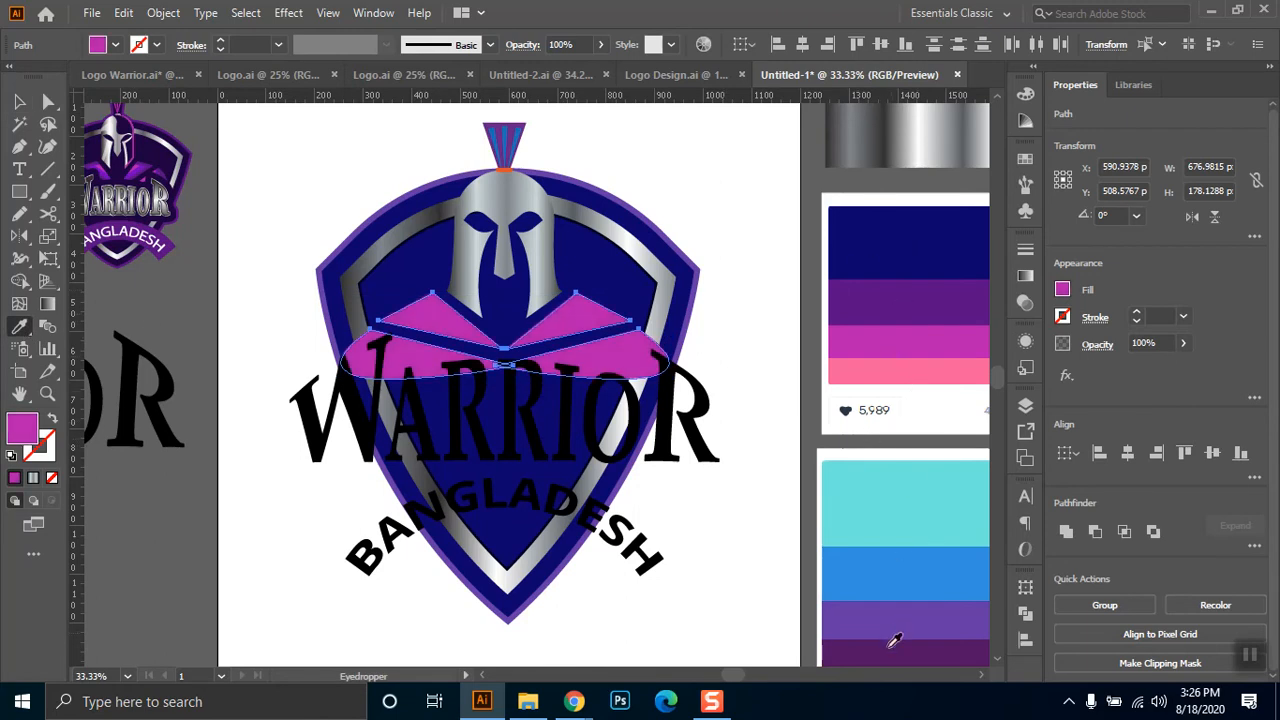
{"action": "scroll", "coordinate": [866, 505], "scroll_direction": "down", "scroll_amount": 2}
{"action": "left_click", "coordinate": [910, 584]}
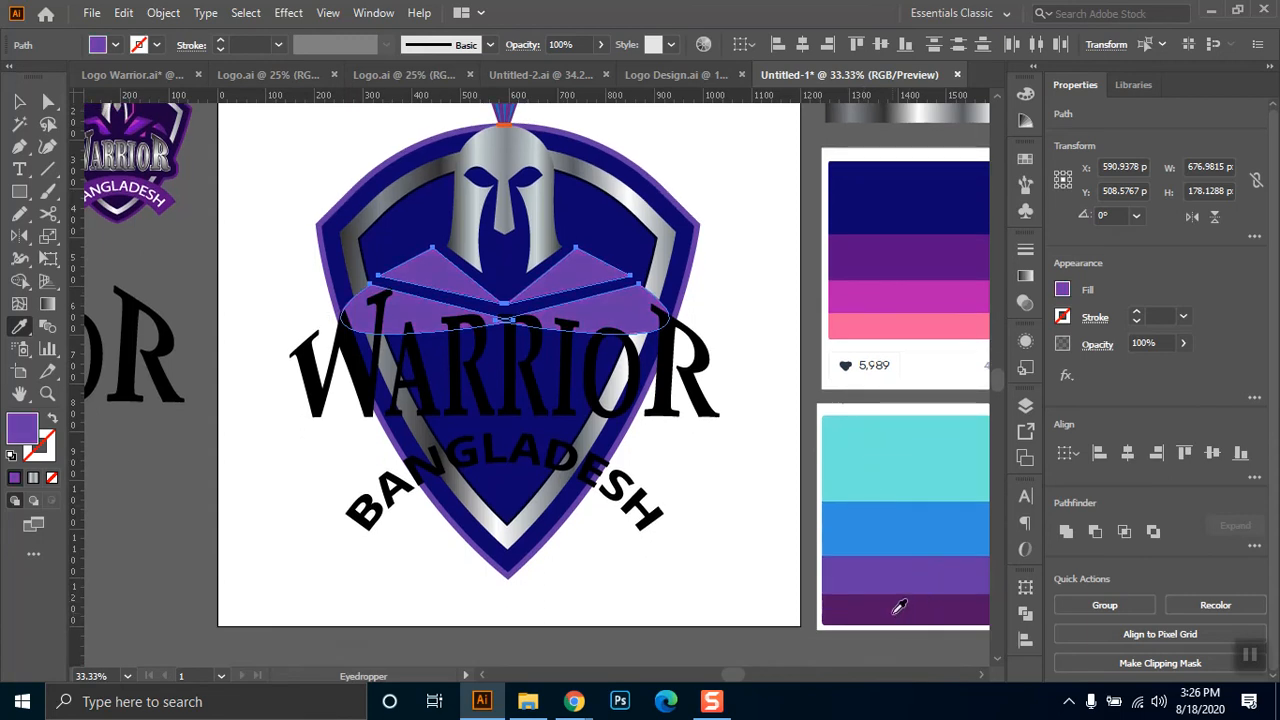
{"action": "left_click", "coordinate": [897, 610]}
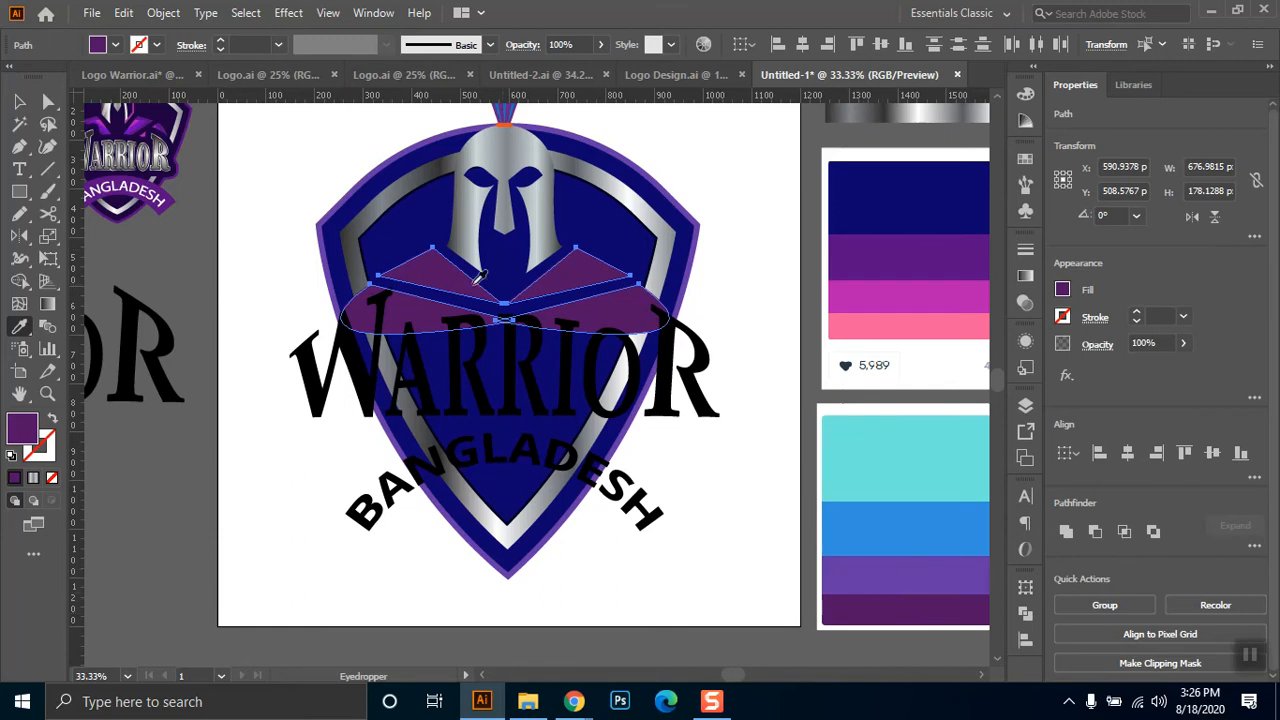
{"action": "key", "text": "v"}
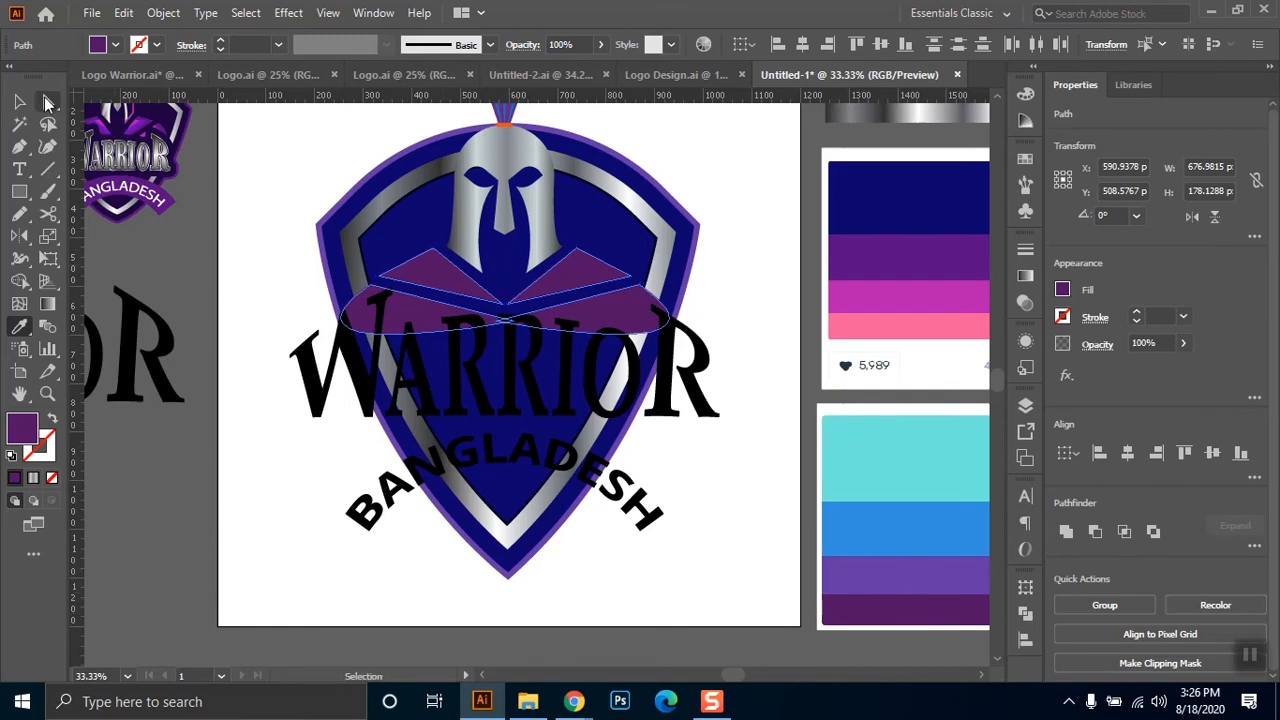
{"action": "left_click", "coordinate": [47, 102]}
{"action": "left_click", "coordinate": [270, 213]}
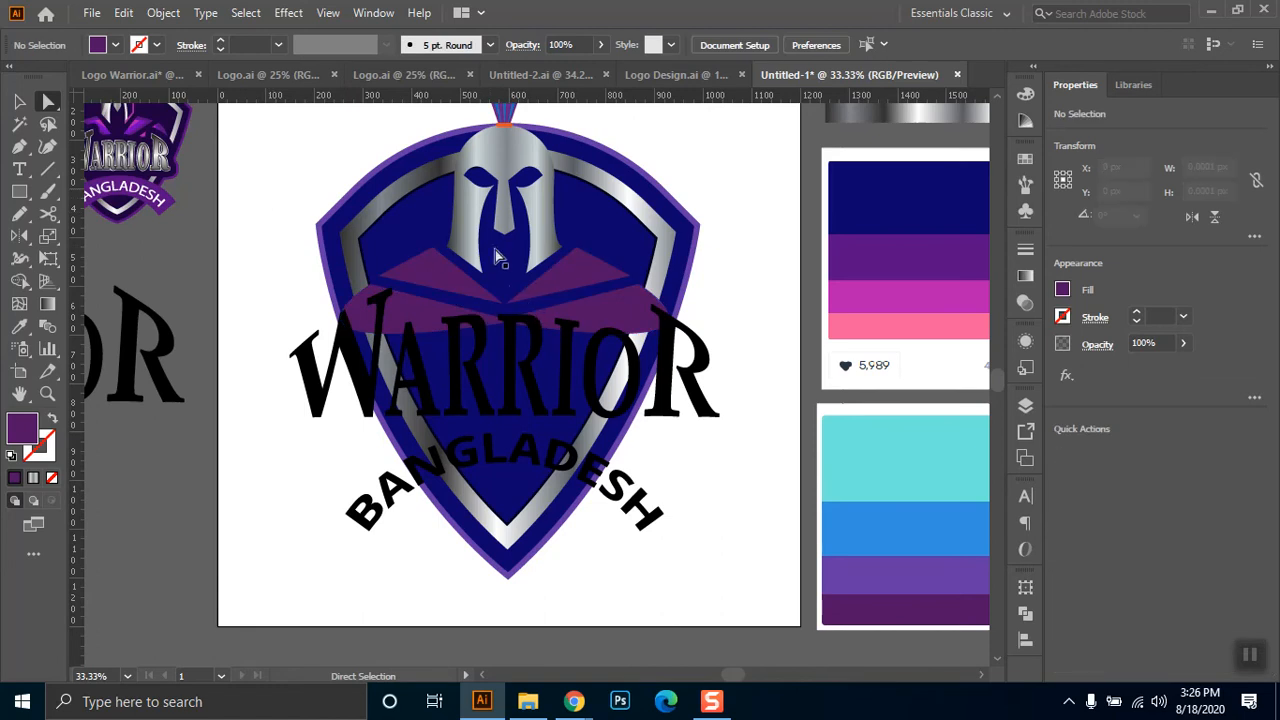
- Recolor the shield's inner area and outer navy band to dark navy 131342, and clear the selection
{"action": "left_click", "coordinate": [408, 218]}
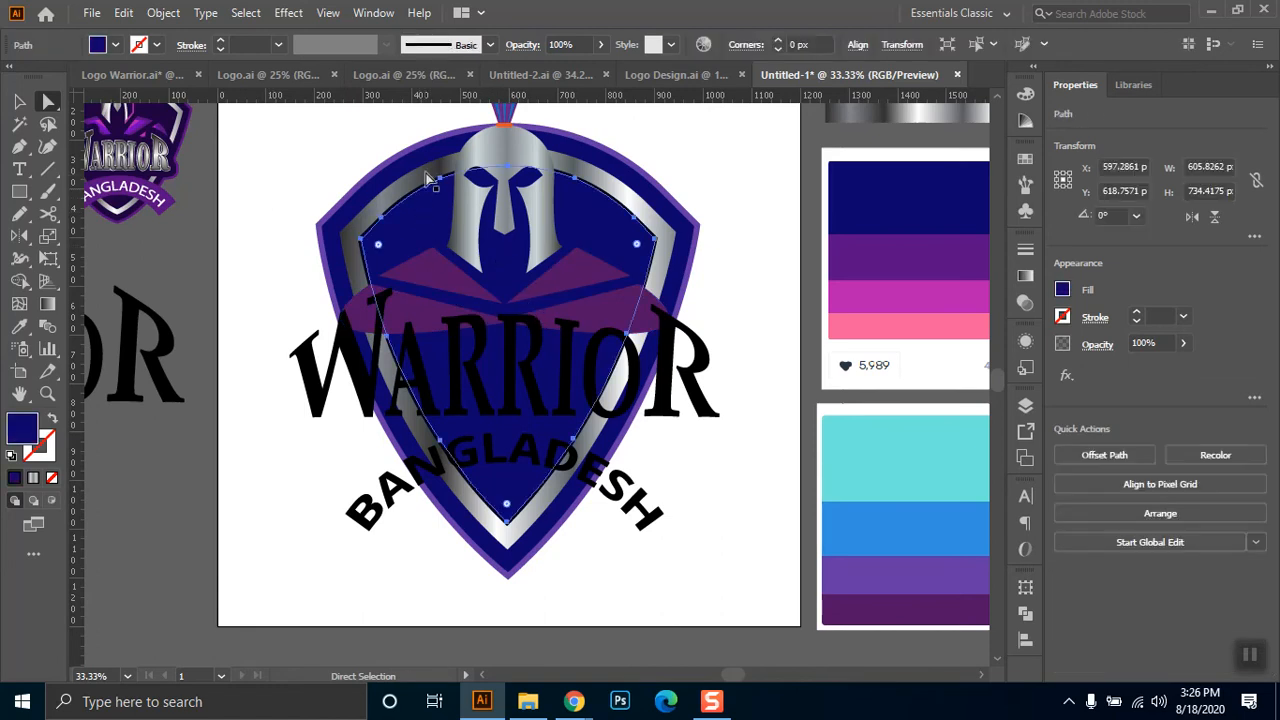
{"action": "left_click", "coordinate": [432, 160], "text": "shift"}
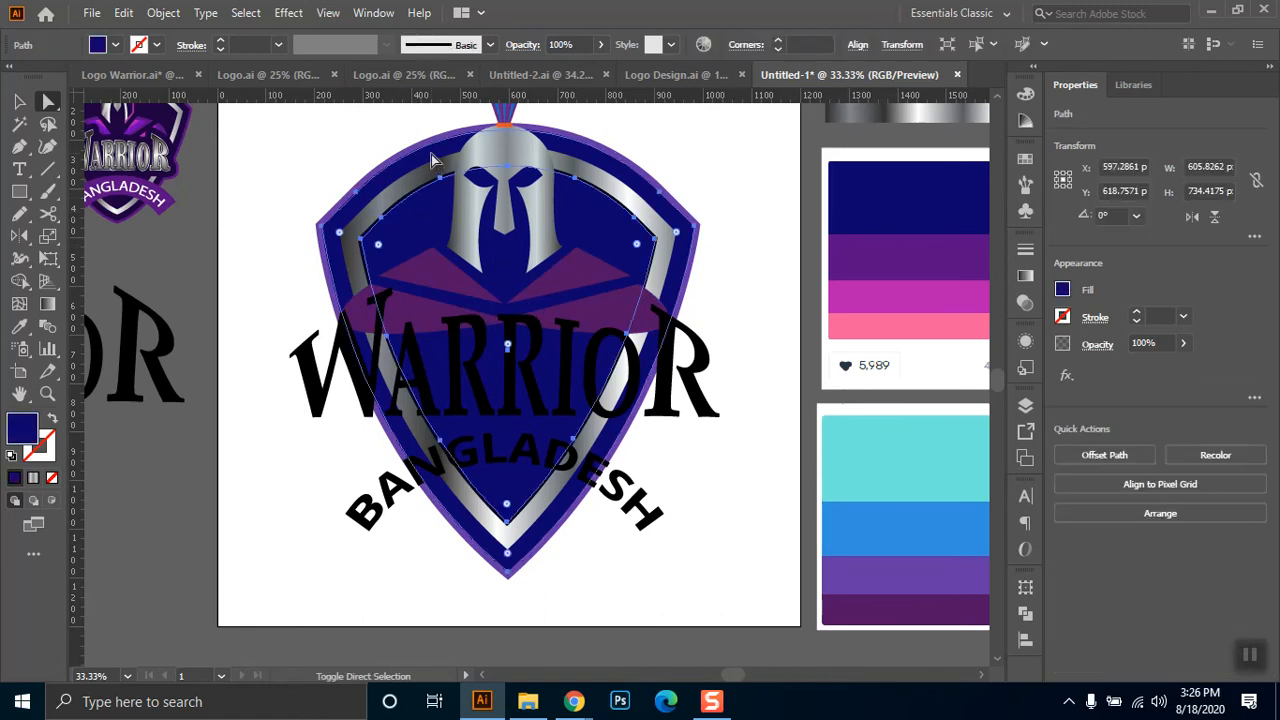
{"action": "double_click", "coordinate": [14, 428]}
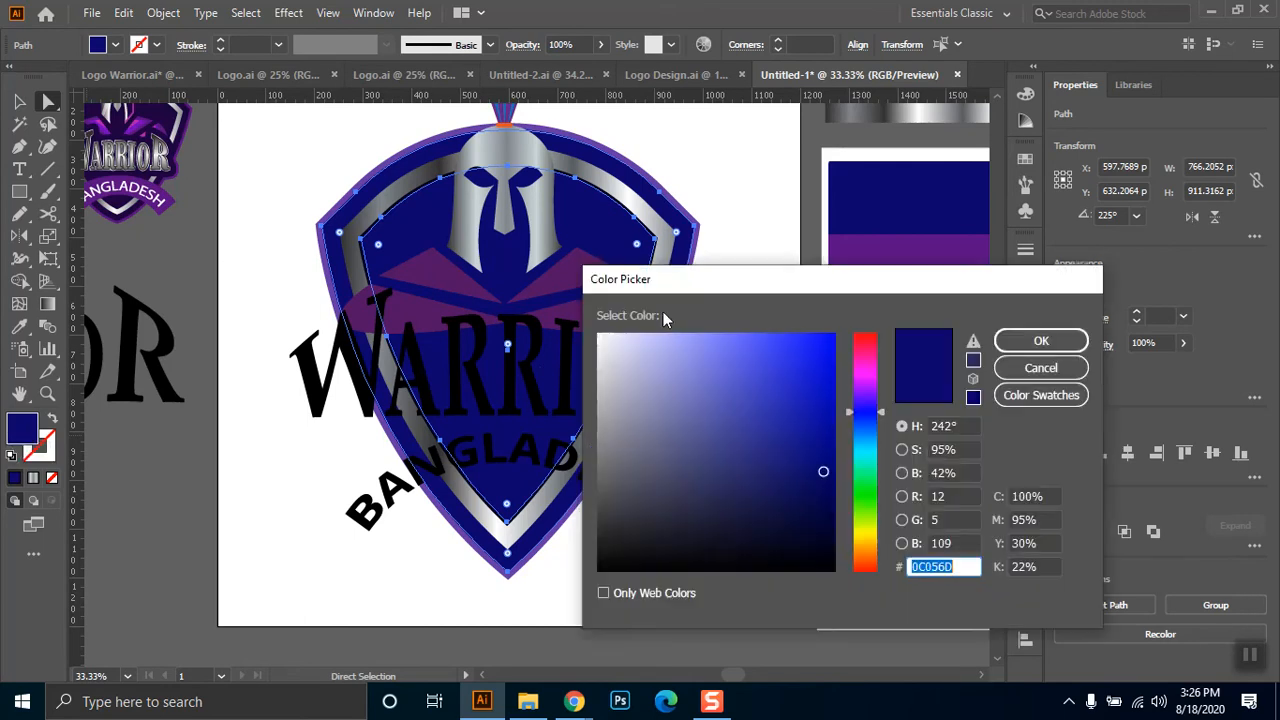
{"action": "left_click_drag", "start_coordinate": [822, 509], "coordinate": [835, 500]}
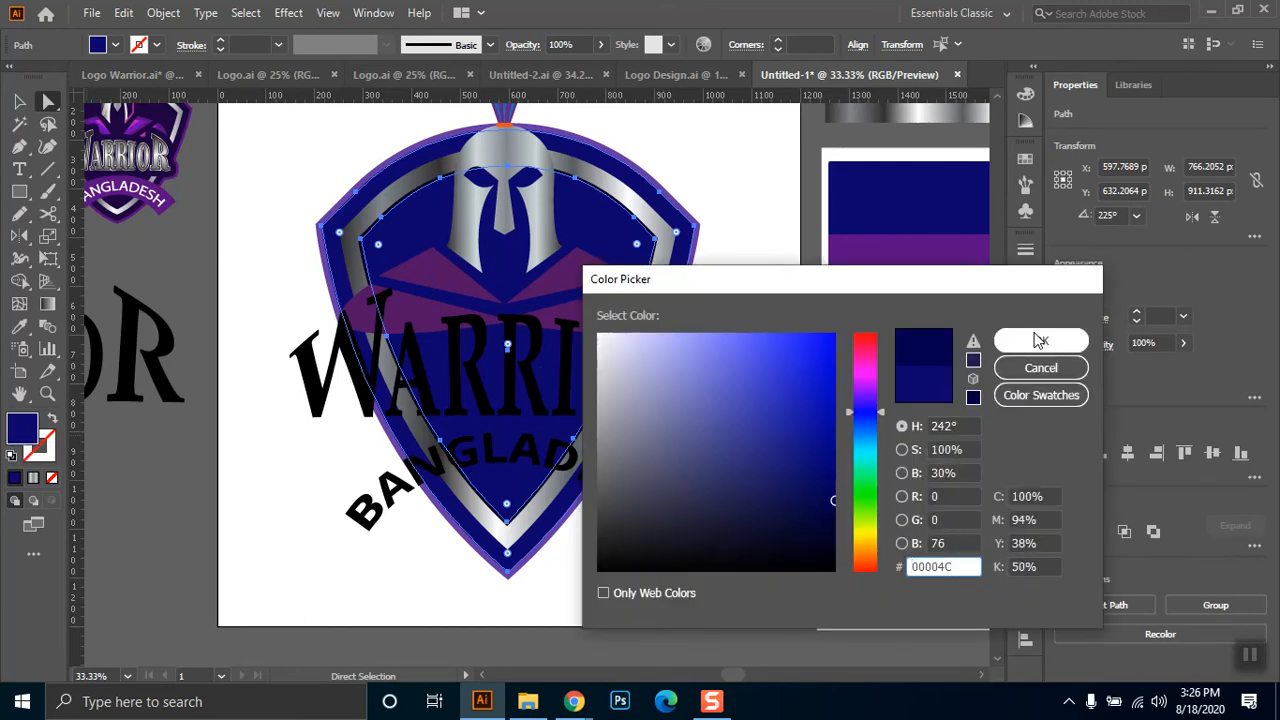
{"action": "left_click", "coordinate": [769, 508]}
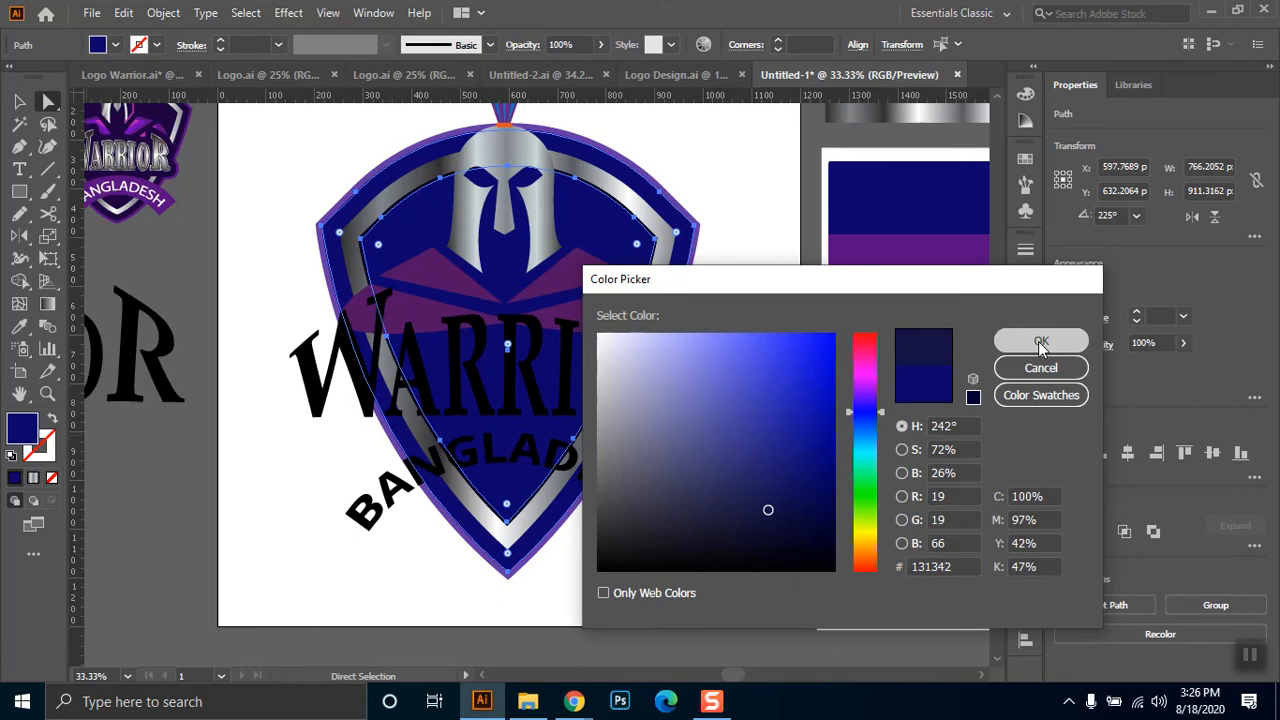
{"action": "left_click", "coordinate": [1041, 341]}
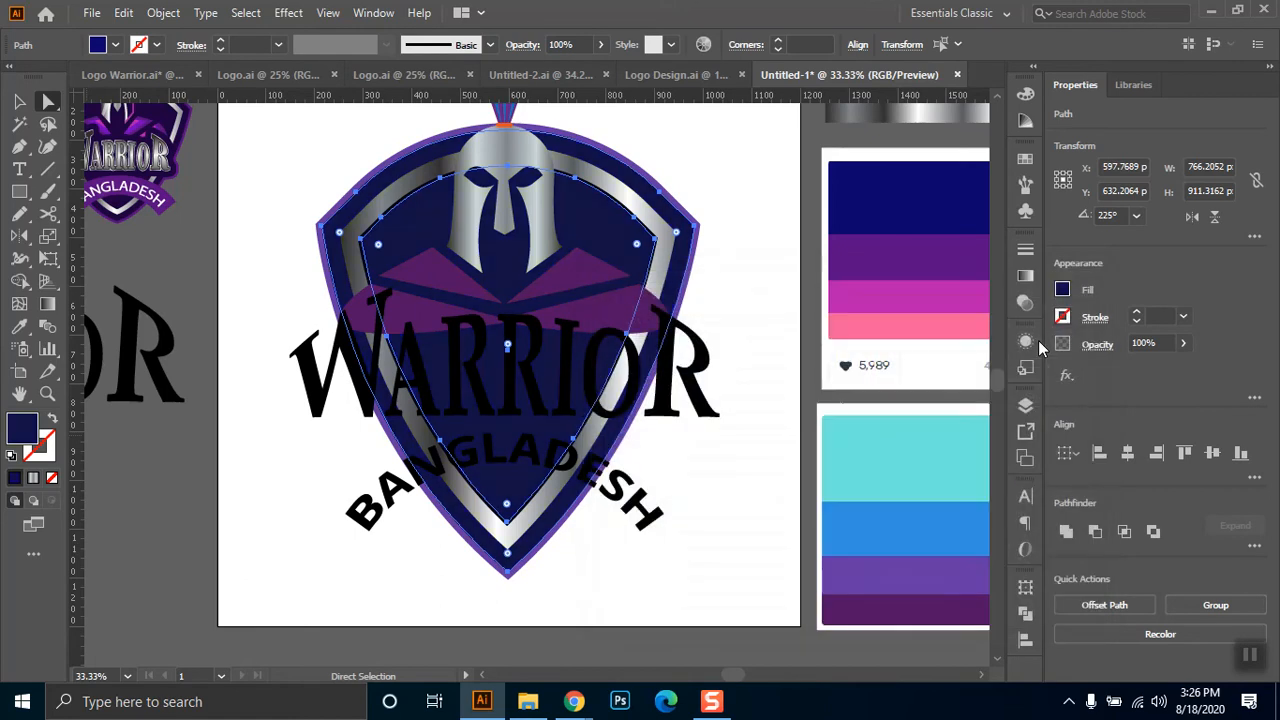
{"action": "left_click", "coordinate": [786, 170]}
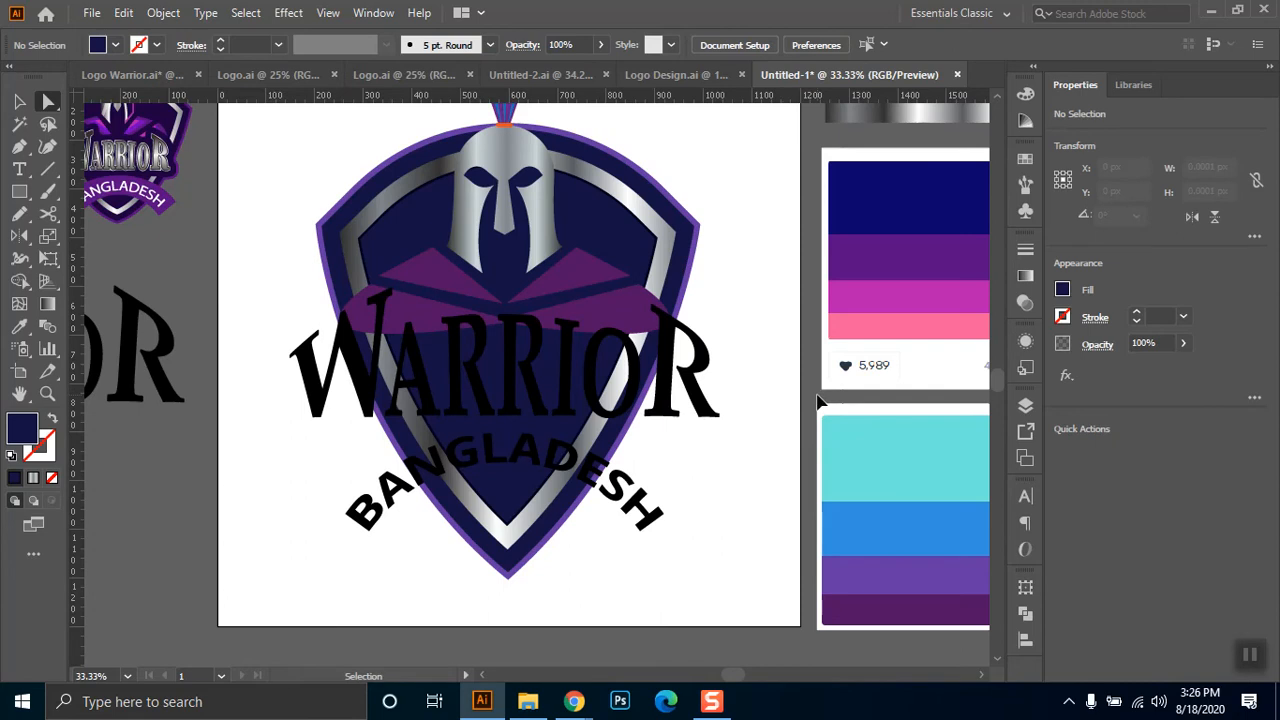
- Remove the shield group from behind the helmet, shoulders and text
{"action": "key", "text": "ctrl+minus"}
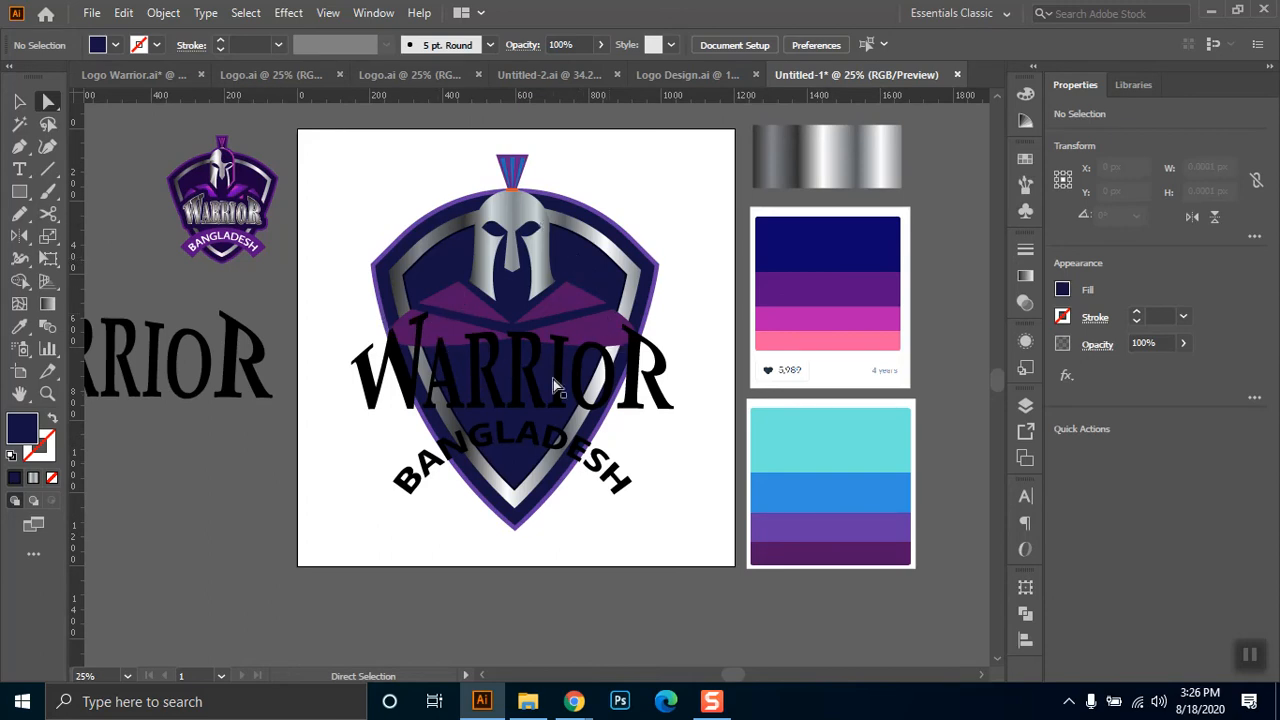
{"action": "left_click", "coordinate": [19, 101]}
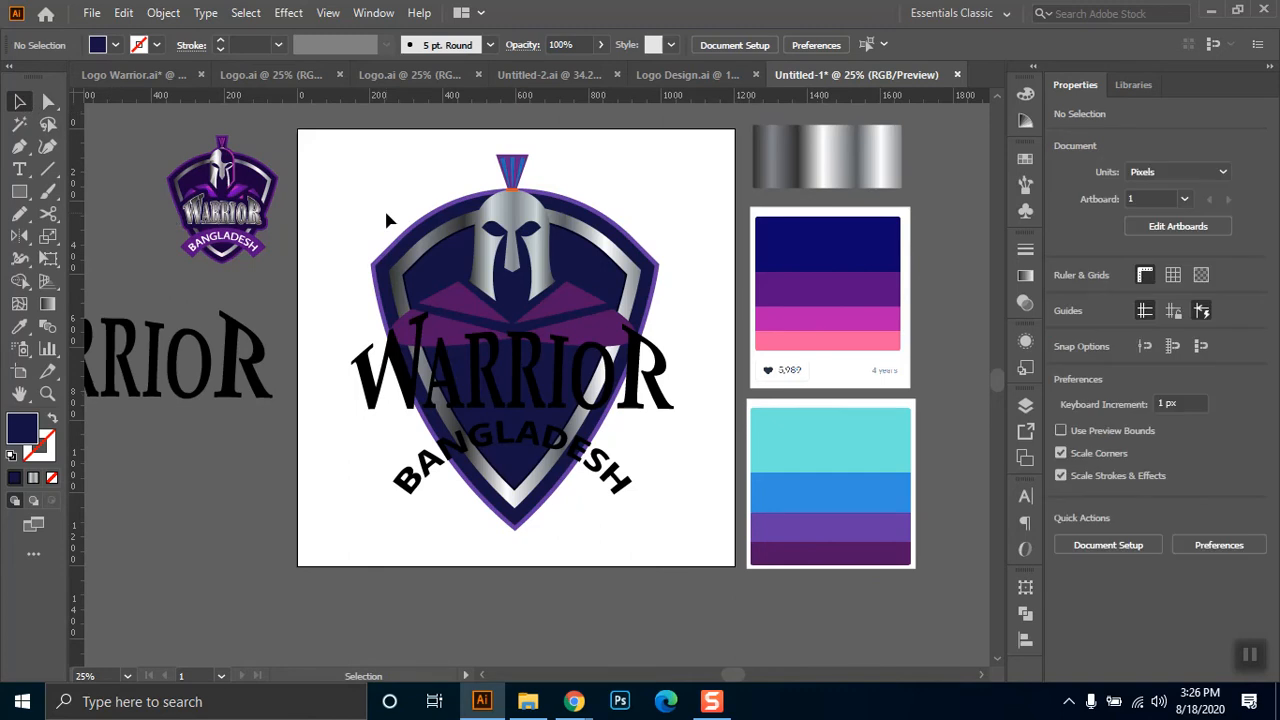
{"action": "left_click_drag", "start_coordinate": [415, 237], "coordinate": [445, 266]}
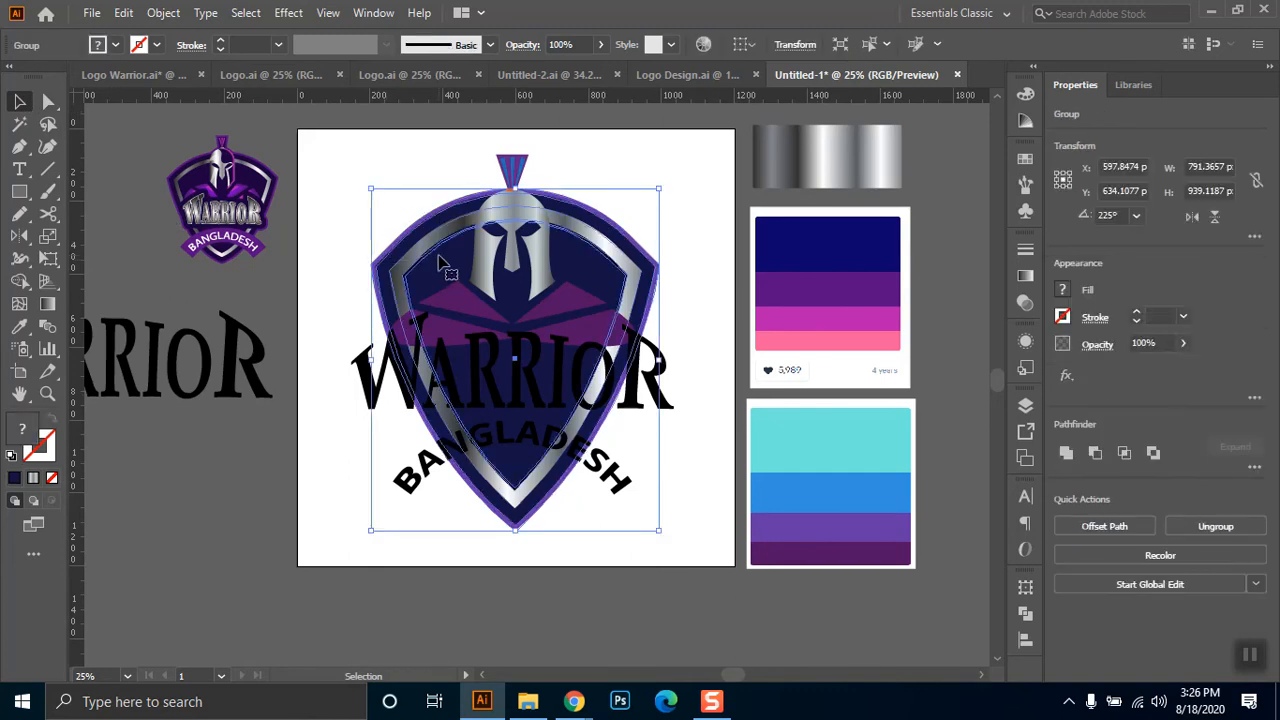
{"action": "key", "text": "Delete"}
{"action": "key", "text": "ctrl+z"}
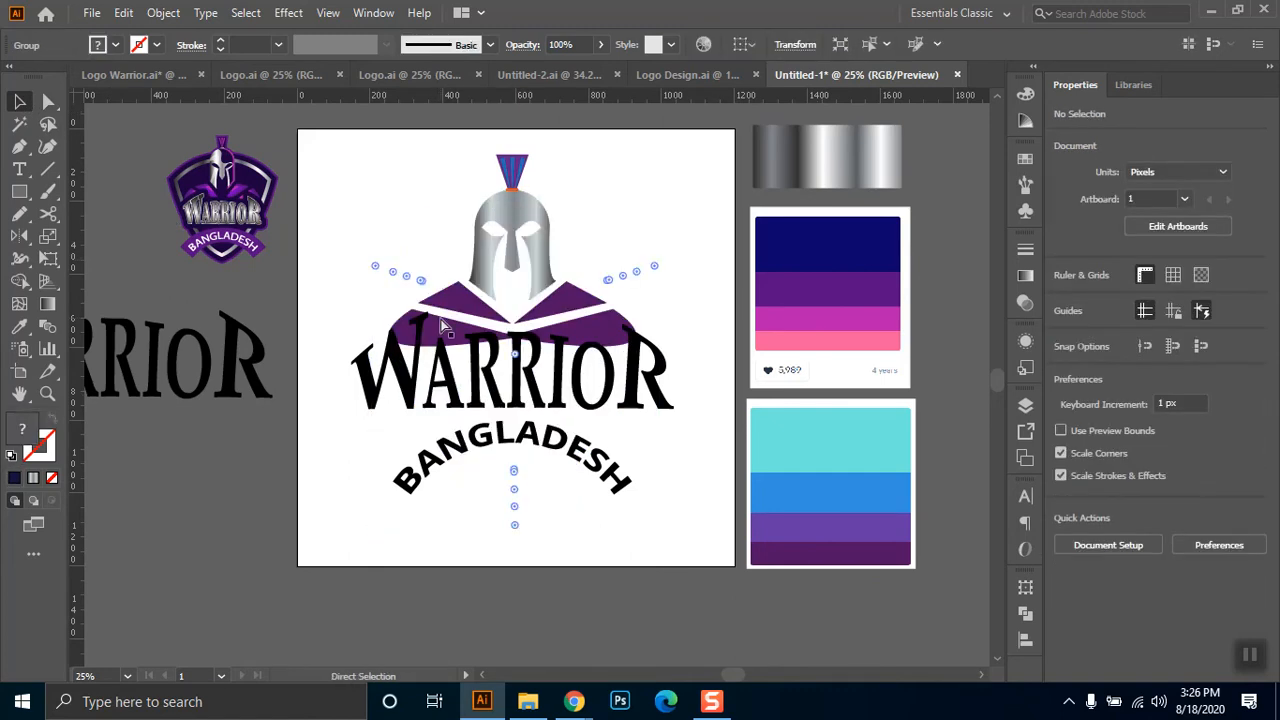
{"action": "key", "text": "ctrl"}
{"action": "key", "text": "Delete"}
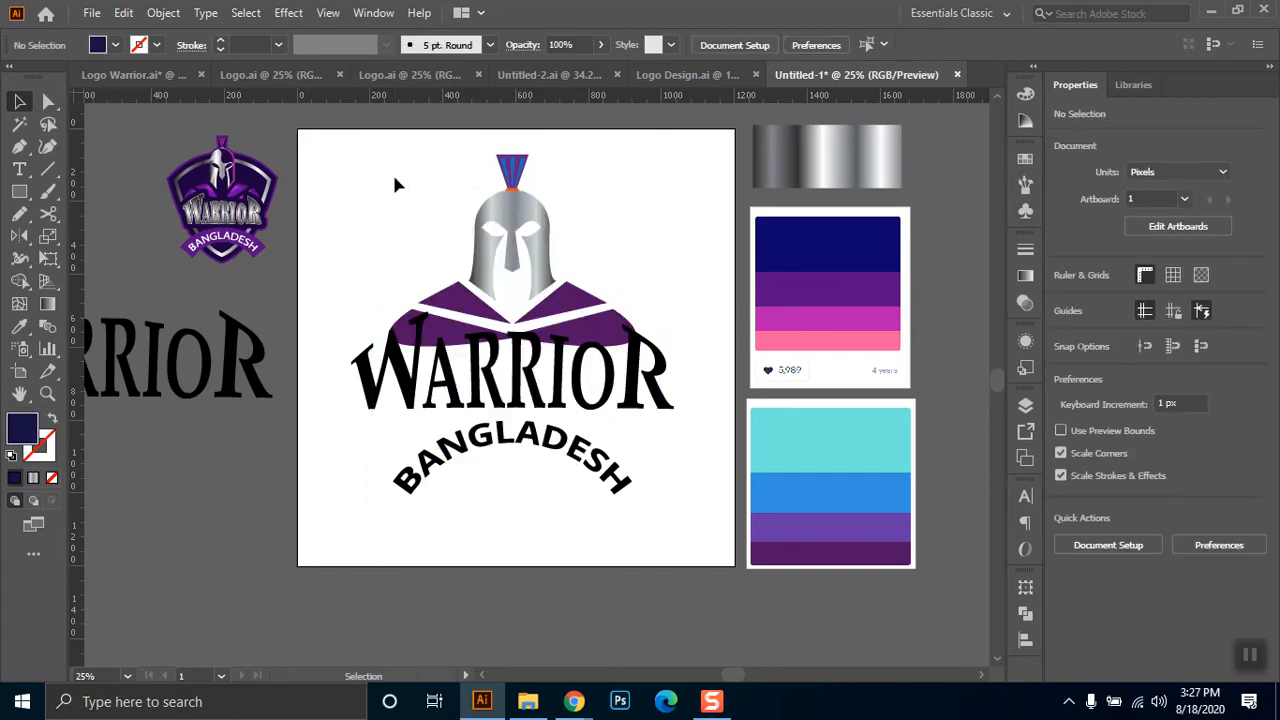
- Delete the WARRIOR and BANGLADESH lettering below the figure on the artboard
{"action": "left_click_drag", "start_coordinate": [420, 530], "coordinate": [680, 380]}
{"action": "key", "text": "Delete"}
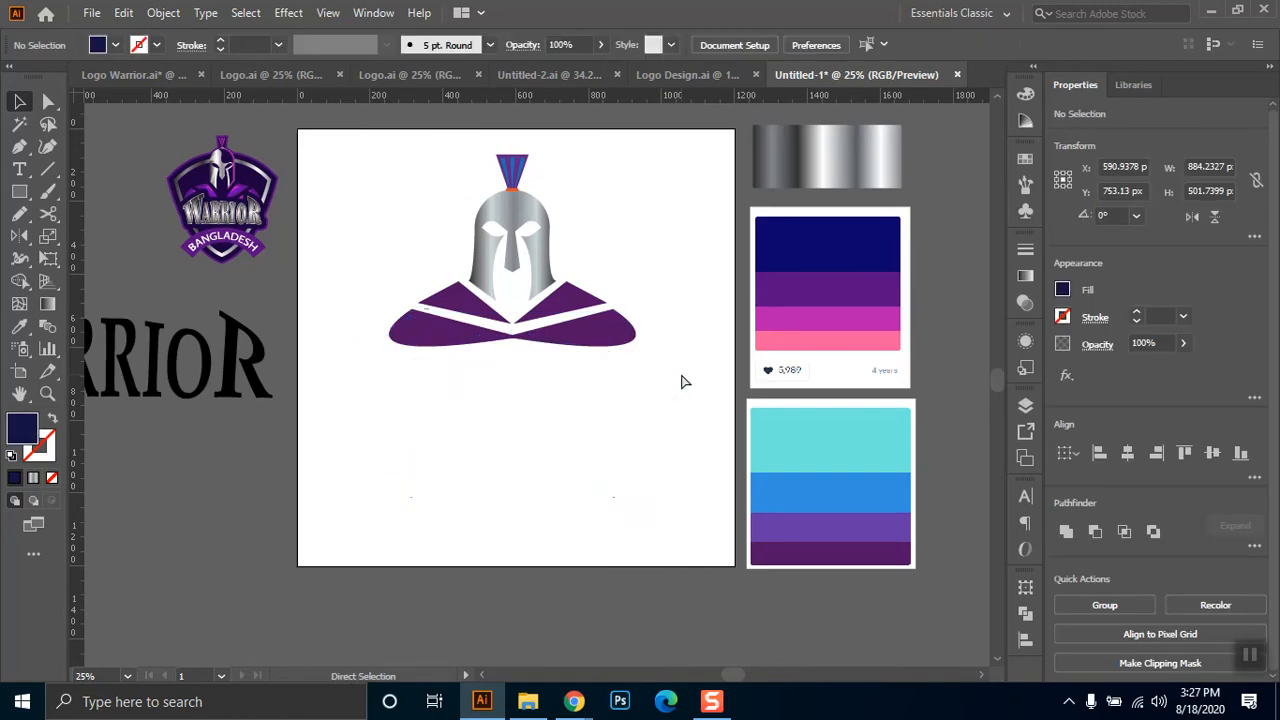
{"action": "left_click", "coordinate": [462, 291]}
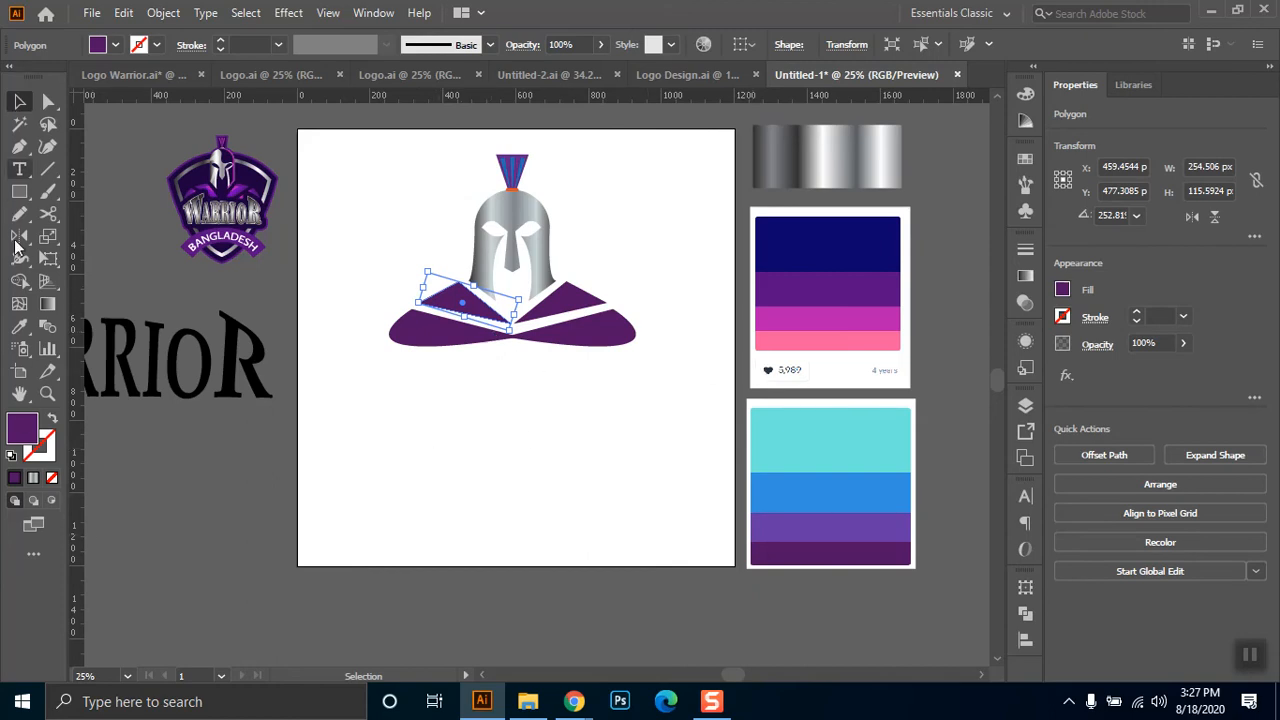
{"action": "left_click", "coordinate": [47, 393]}
{"action": "left_click_drag", "start_coordinate": [349, 206], "coordinate": [728, 474]}
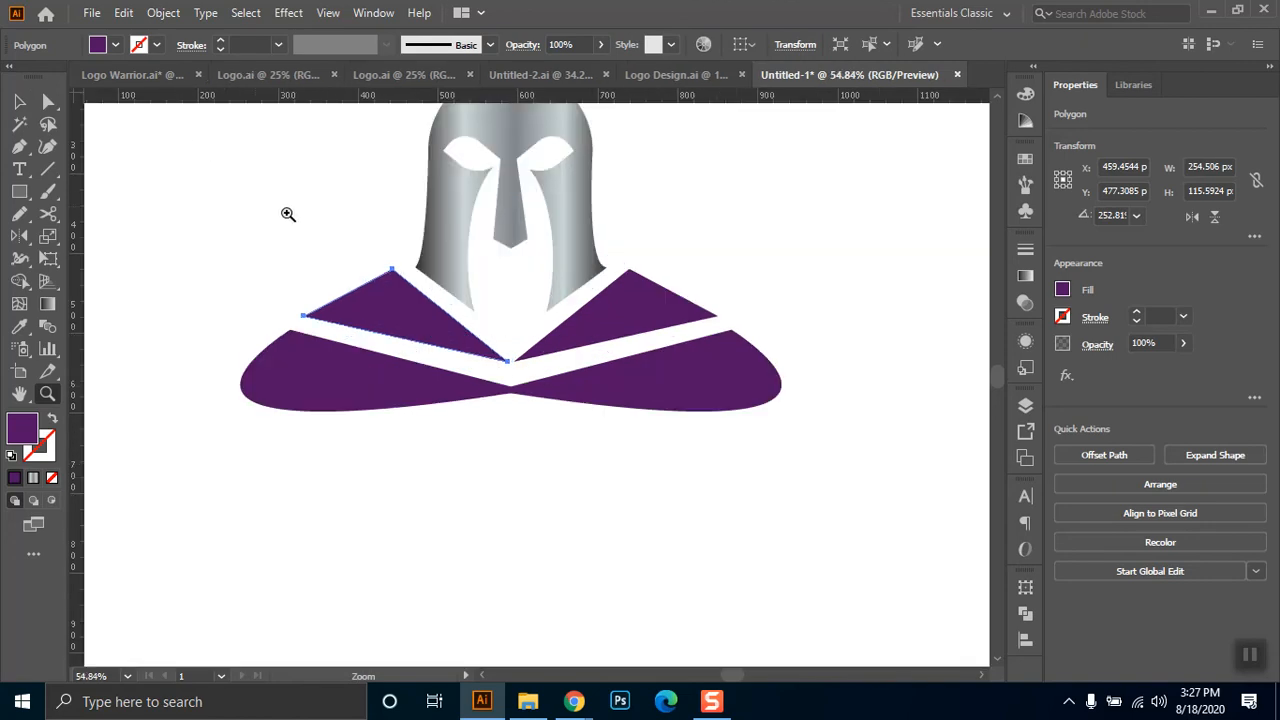
{"action": "left_click", "coordinate": [577, 281], "text": "alt"}
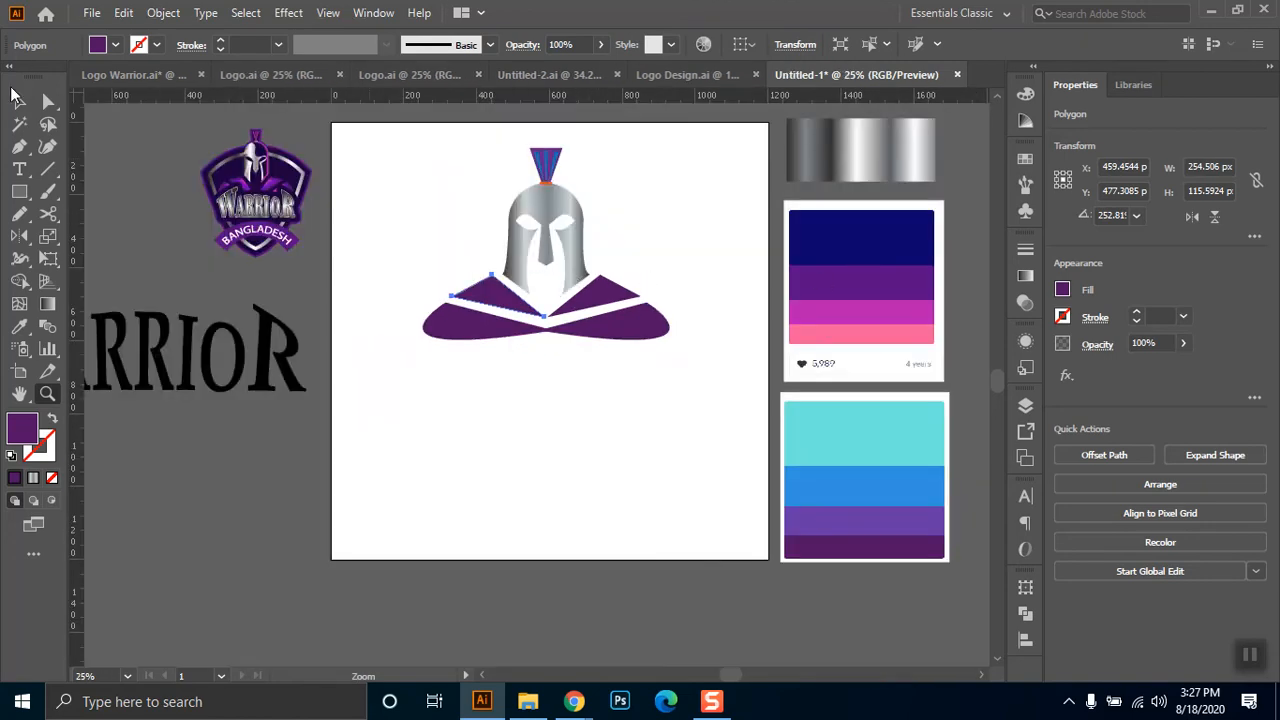
- Scale down both colour palette images together and place them on the artboard beside the figure's shoulders
{"action": "left_click", "coordinate": [19, 101]}
{"action": "left_click", "coordinate": [898, 262]}
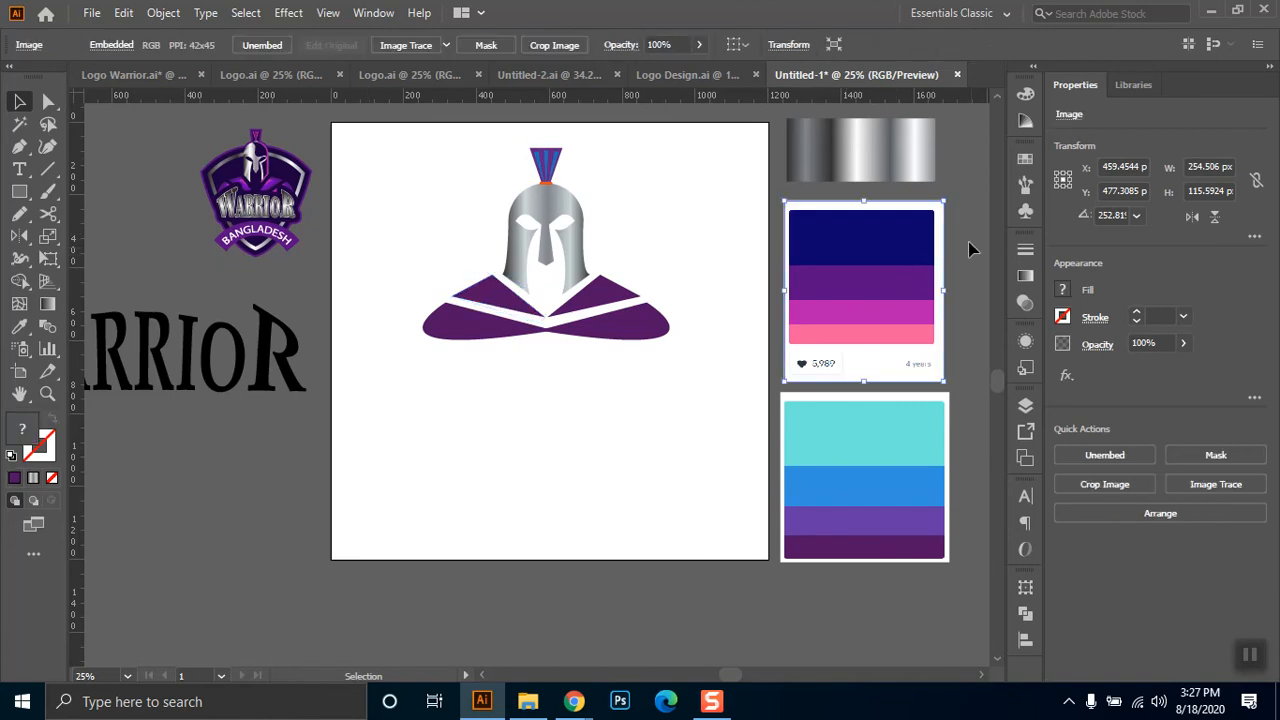
{"action": "left_click", "coordinate": [837, 509], "text": "shift"}
{"action": "left_click_drag", "start_coordinate": [950, 563], "coordinate": [846, 486]}
{"action": "left_click_drag", "start_coordinate": [821, 244], "coordinate": [721, 262]}
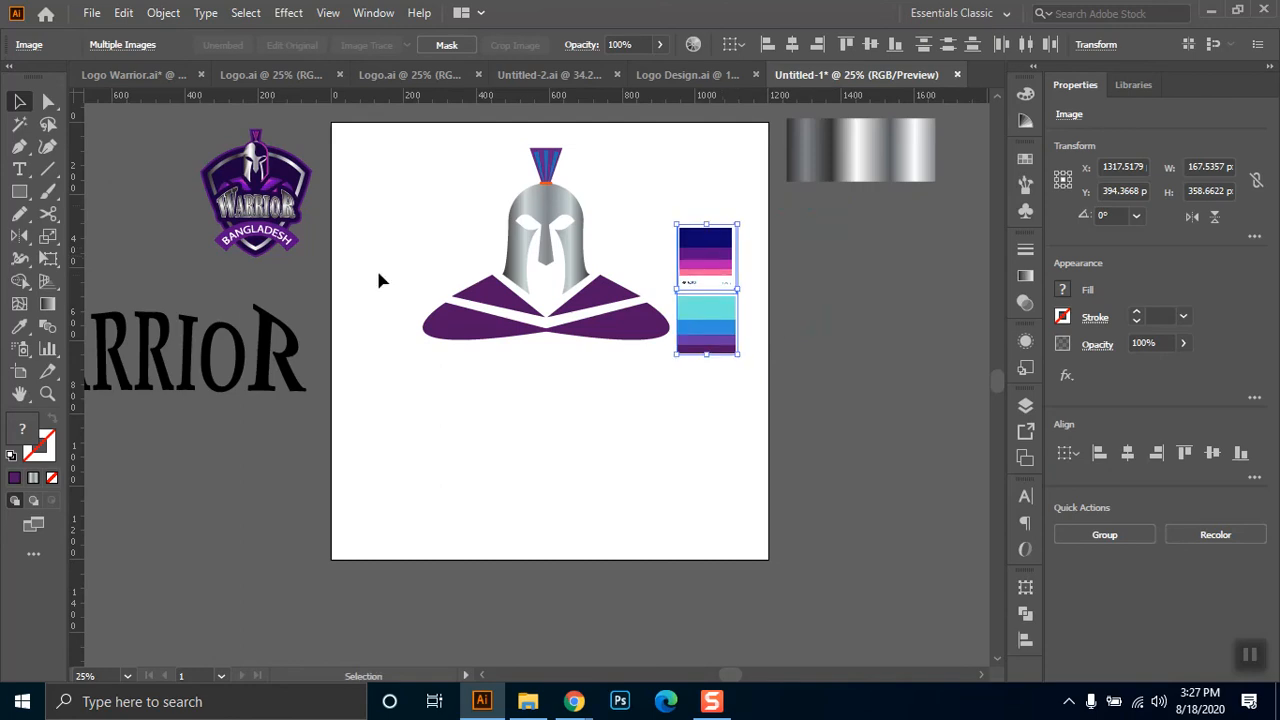
- Duplicate the figure's upper-left shoulder triangle slightly towards the centre and fill the copy with the palette's magenta
{"action": "left_click", "coordinate": [46, 394]}
{"action": "left_click_drag", "start_coordinate": [412, 145], "coordinate": [754, 432]}
{"action": "left_click", "coordinate": [15, 104]}
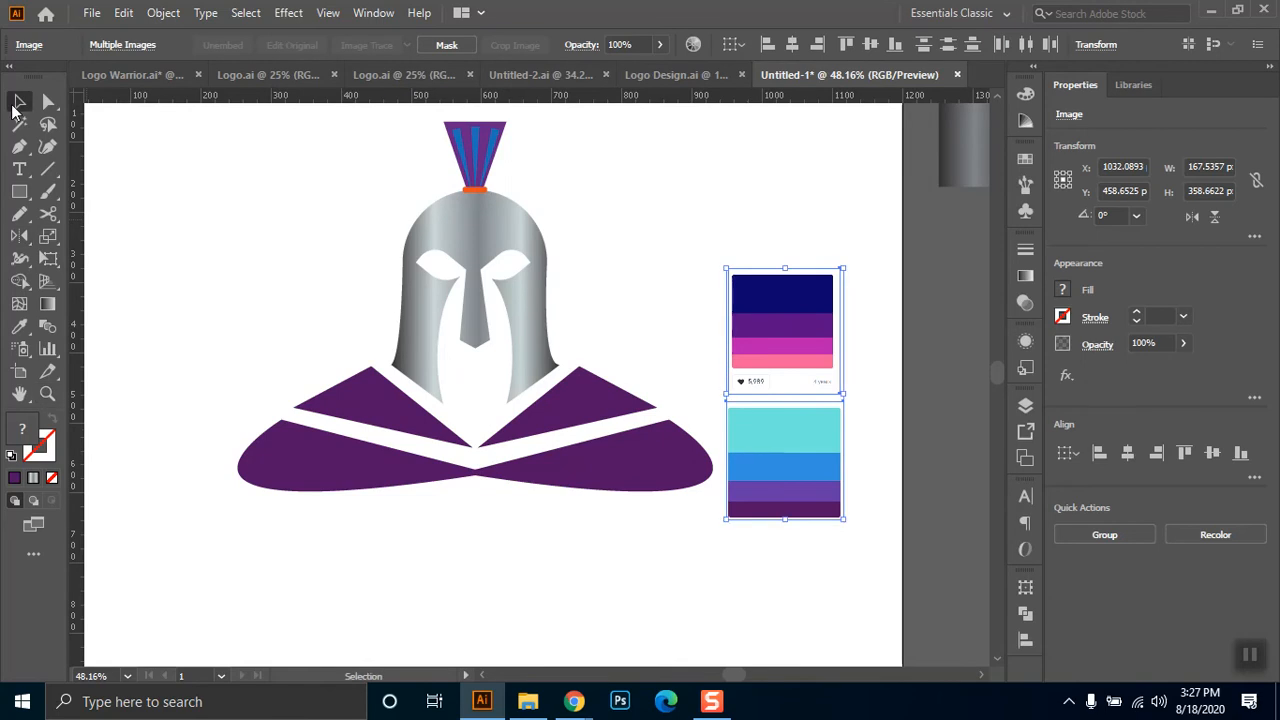
{"action": "left_click", "coordinate": [440, 624]}
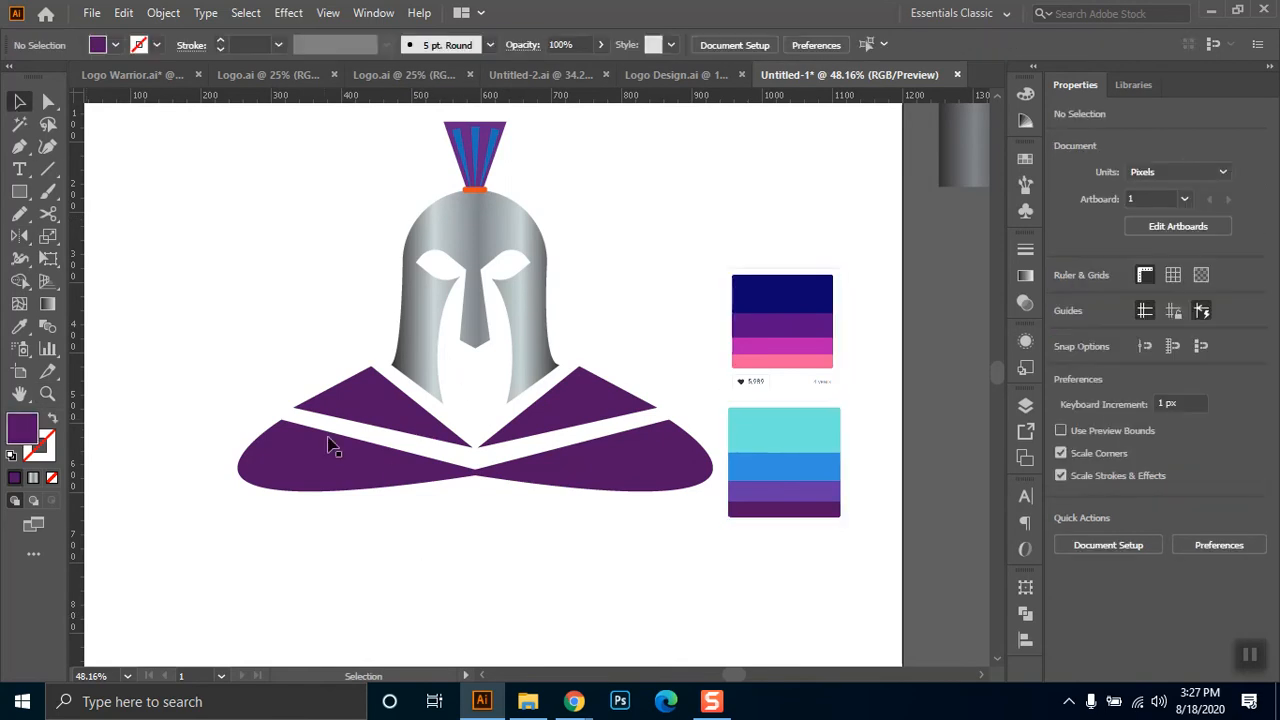
{"action": "left_click", "coordinate": [362, 414]}
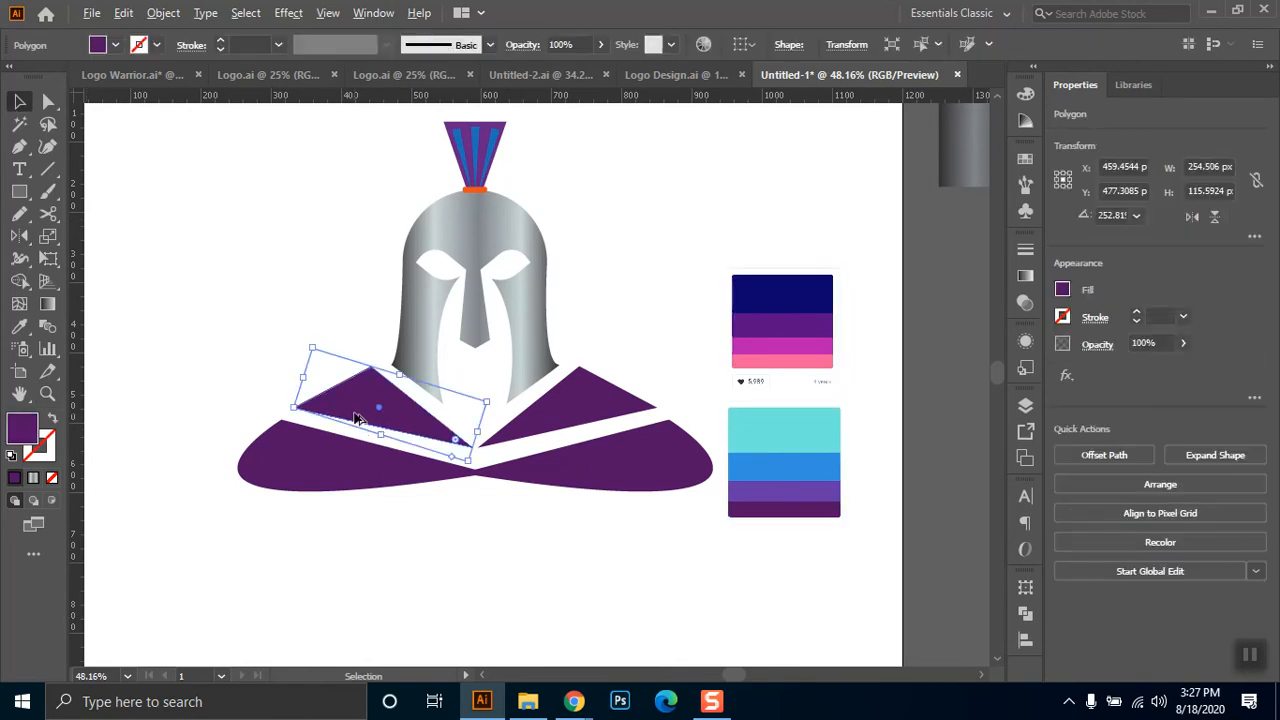
{"action": "left_click_drag", "start_coordinate": [352, 413], "coordinate": [392, 408]}
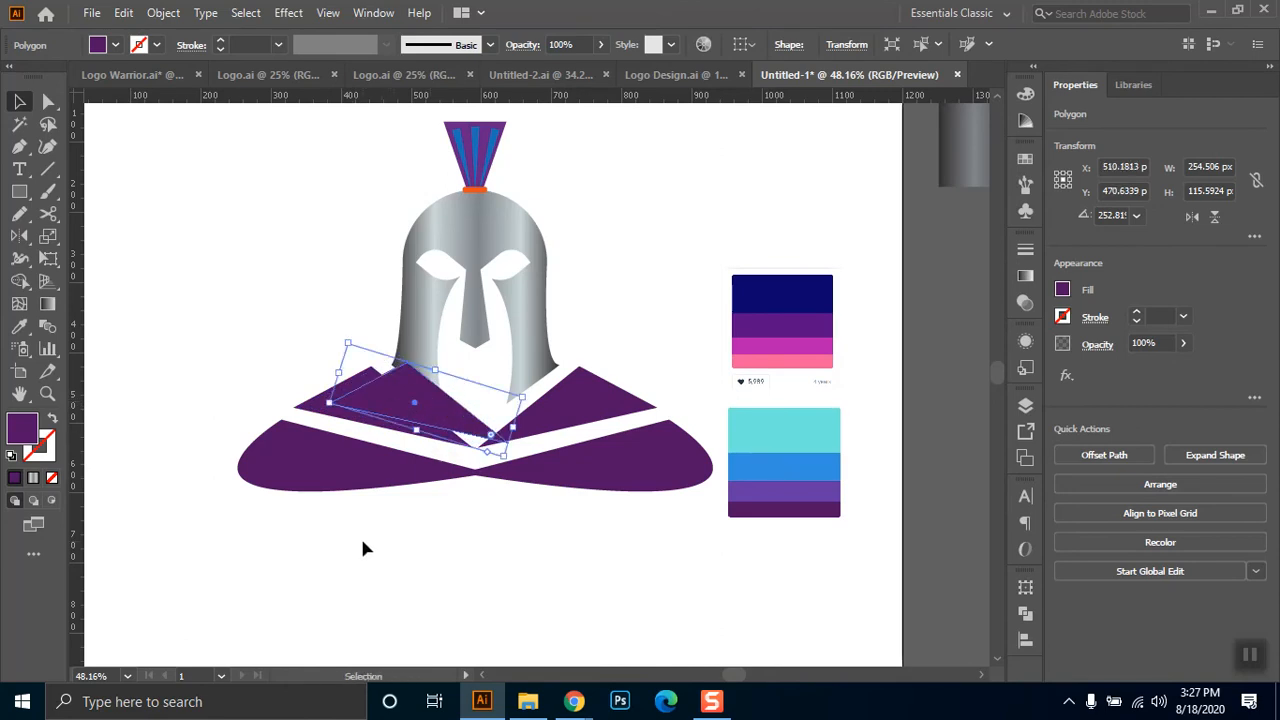
{"action": "left_click", "coordinate": [19, 326]}
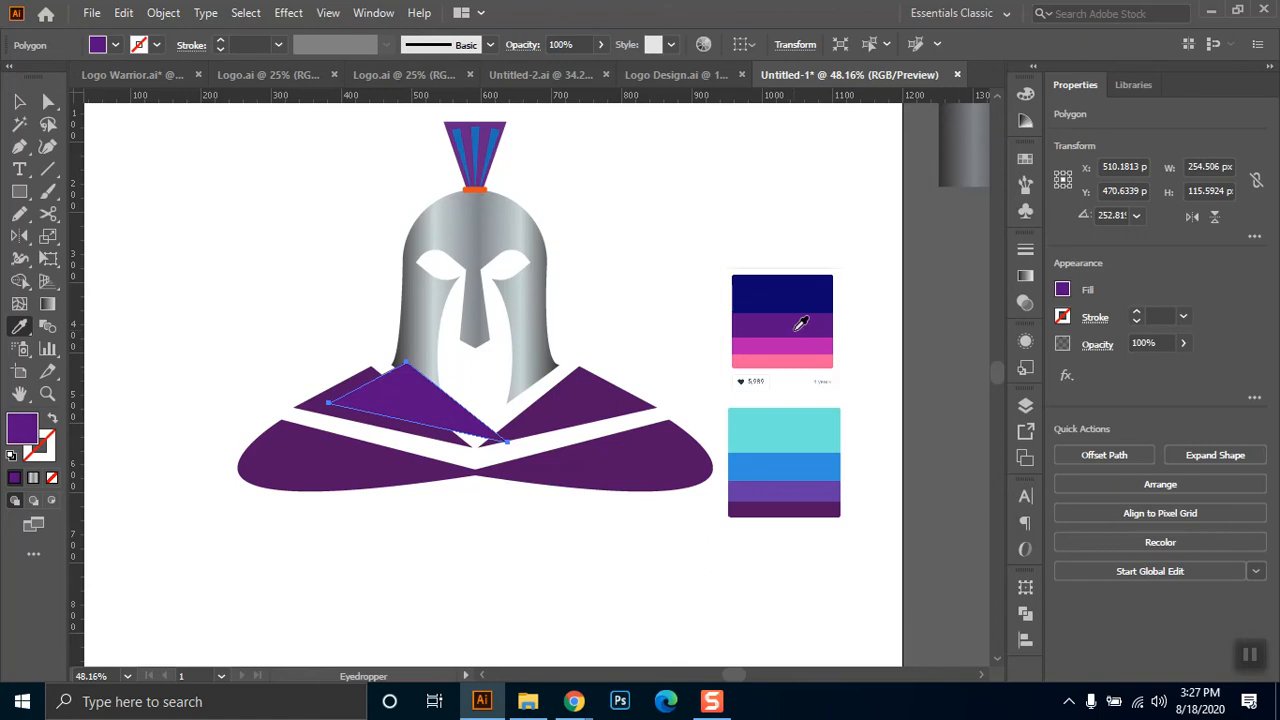
{"action": "left_click", "coordinate": [788, 342]}
{"action": "key", "text": "v"}
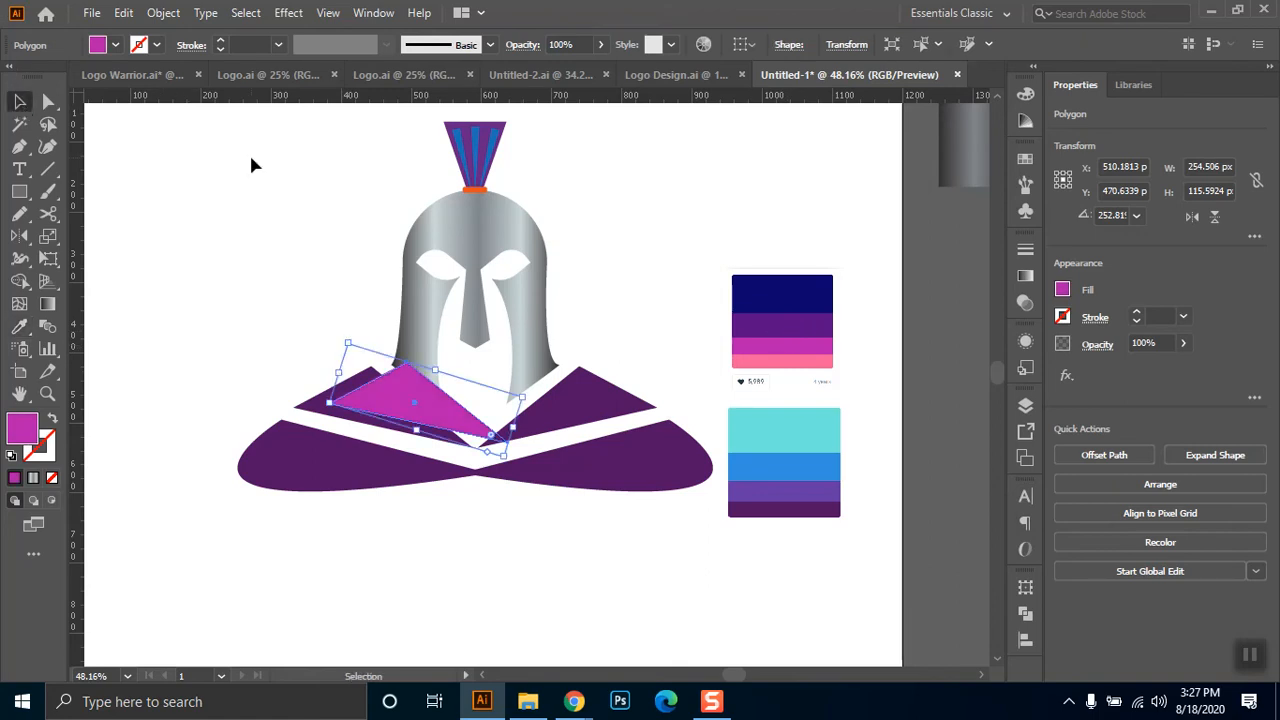
- Recolour the original upper-left shoulder triangle with the purple sampled from the first palette
{"action": "left_click", "coordinate": [293, 376]}
{"action": "left_click", "coordinate": [322, 417]}
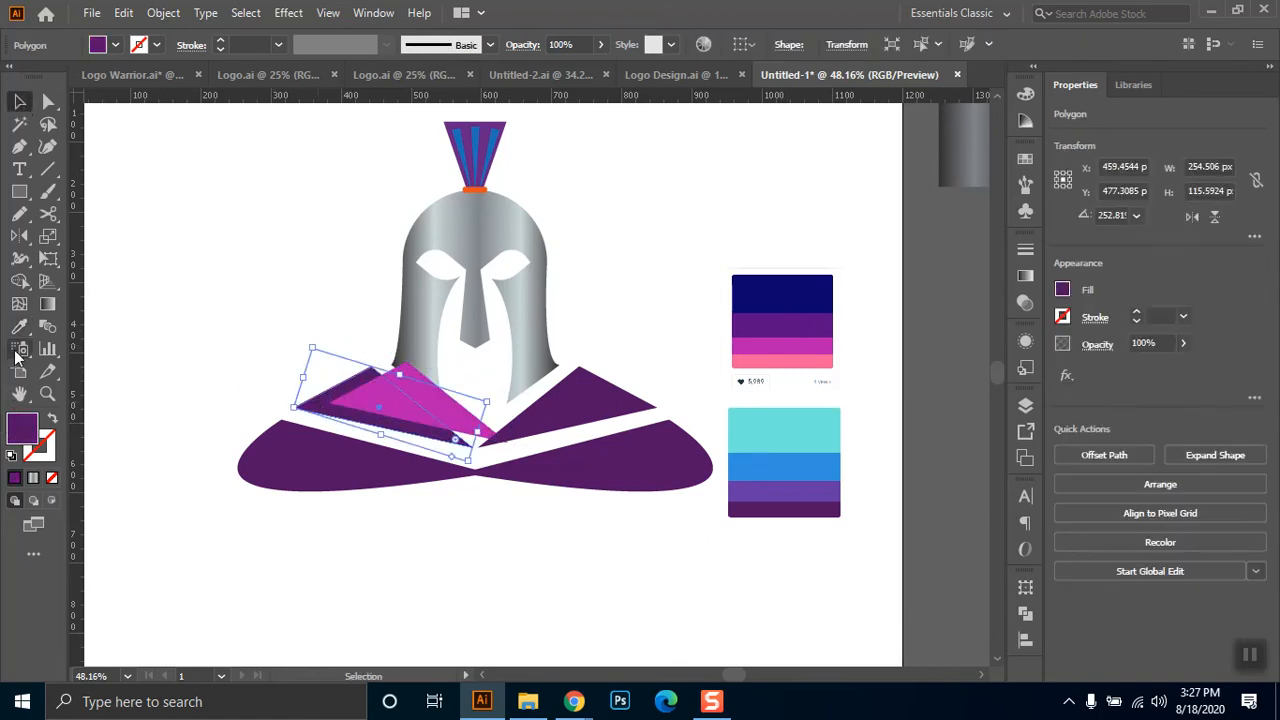
{"action": "key", "text": "i"}
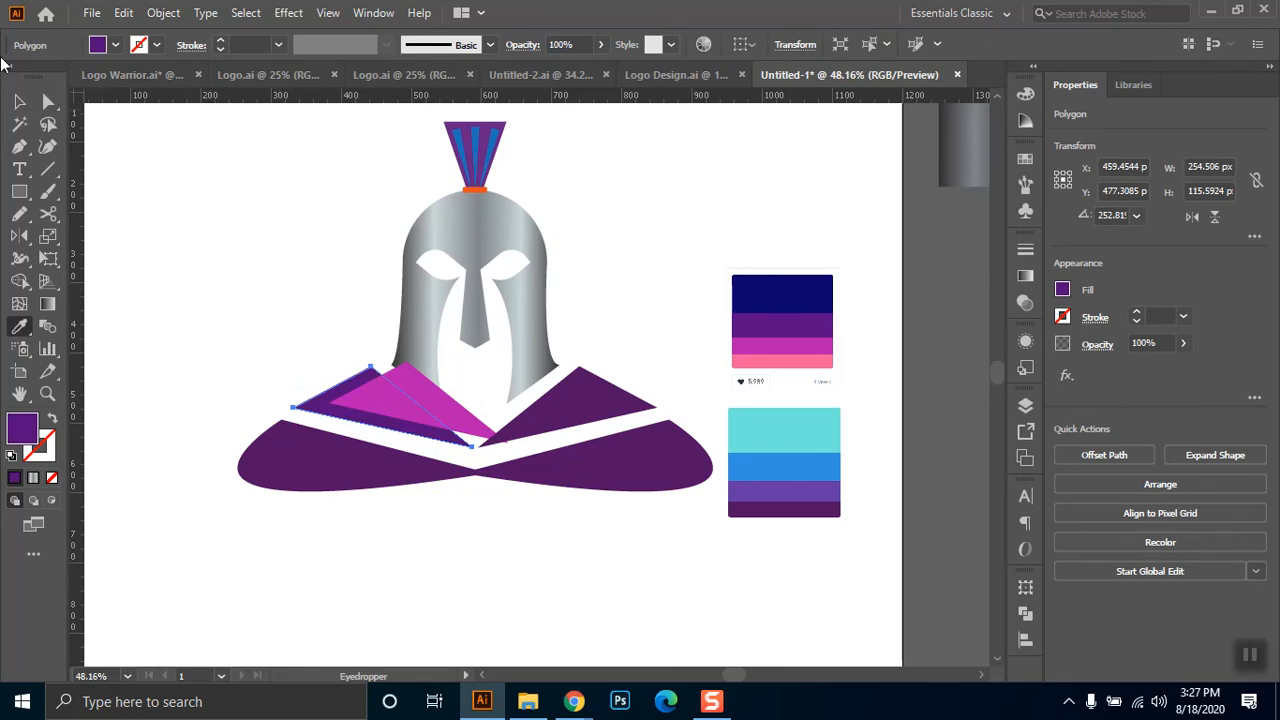
{"action": "left_click", "coordinate": [19, 101]}
{"action": "left_click", "coordinate": [251, 191]}
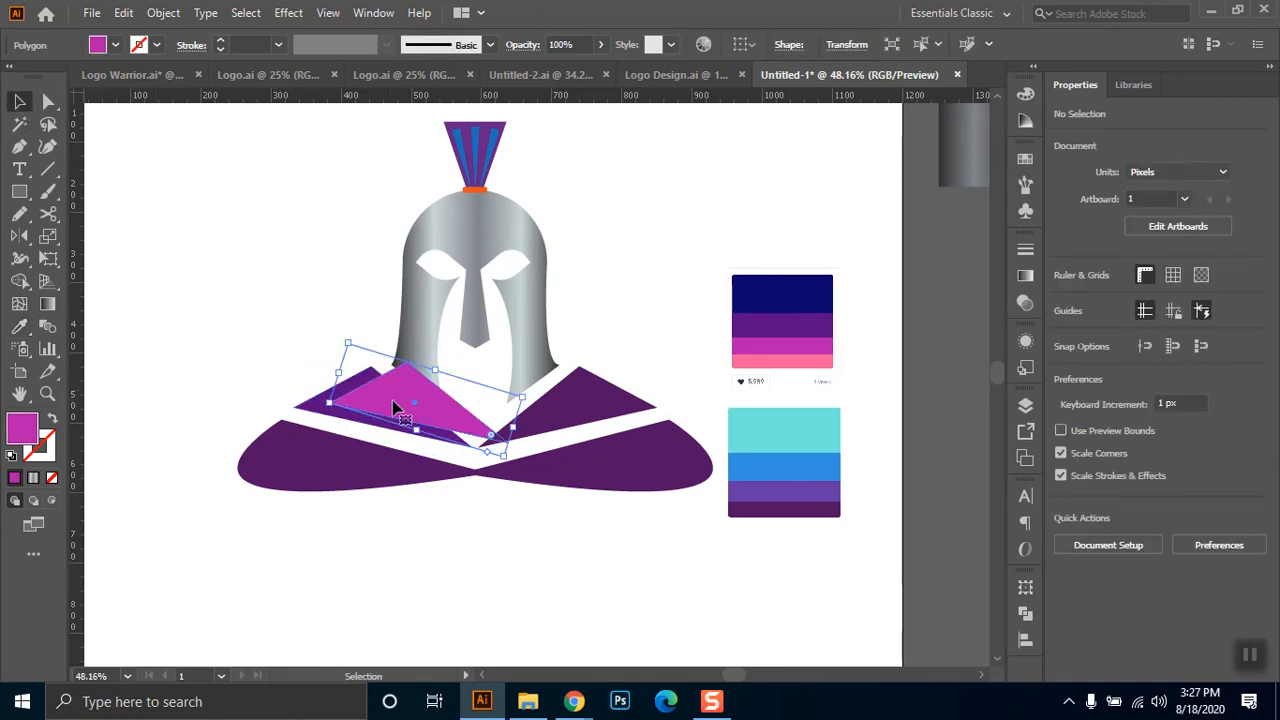
- Duplicate the magenta triangle further towards the centre and fill the copy with the palette's pink
{"action": "left_click_drag", "start_coordinate": [400, 400], "coordinate": [449, 401]}
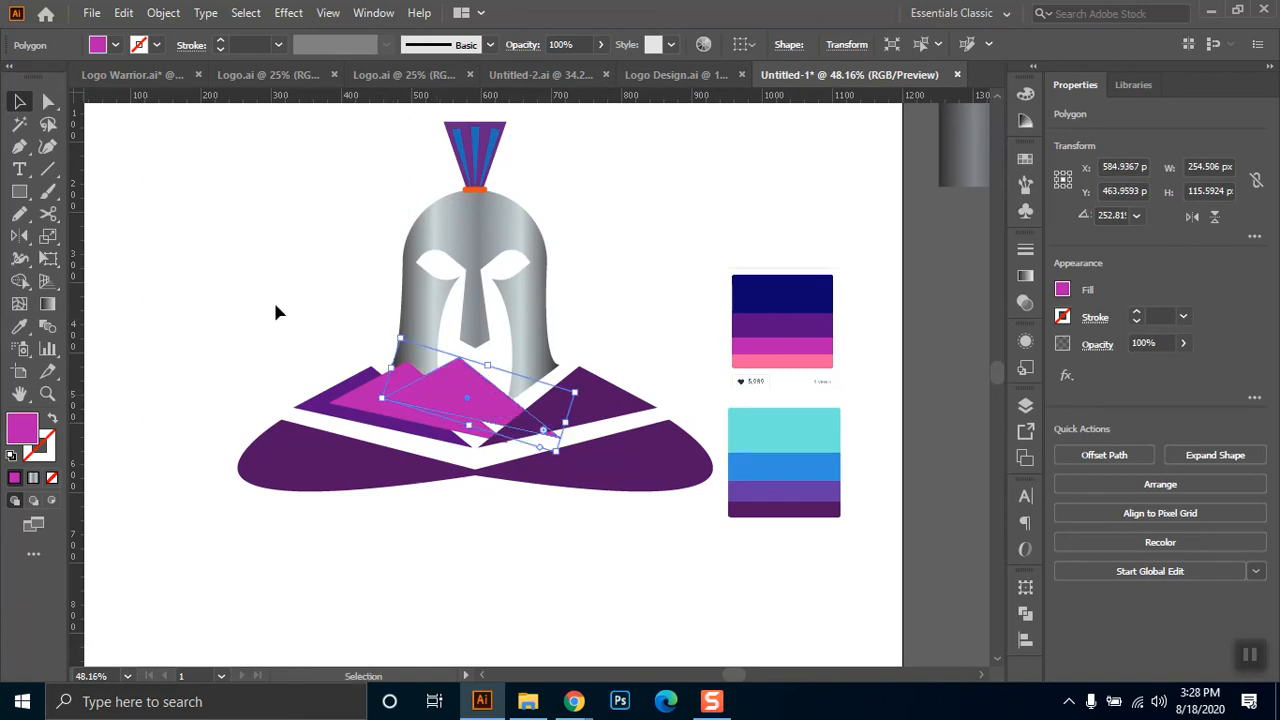
{"action": "left_click", "coordinate": [21, 330]}
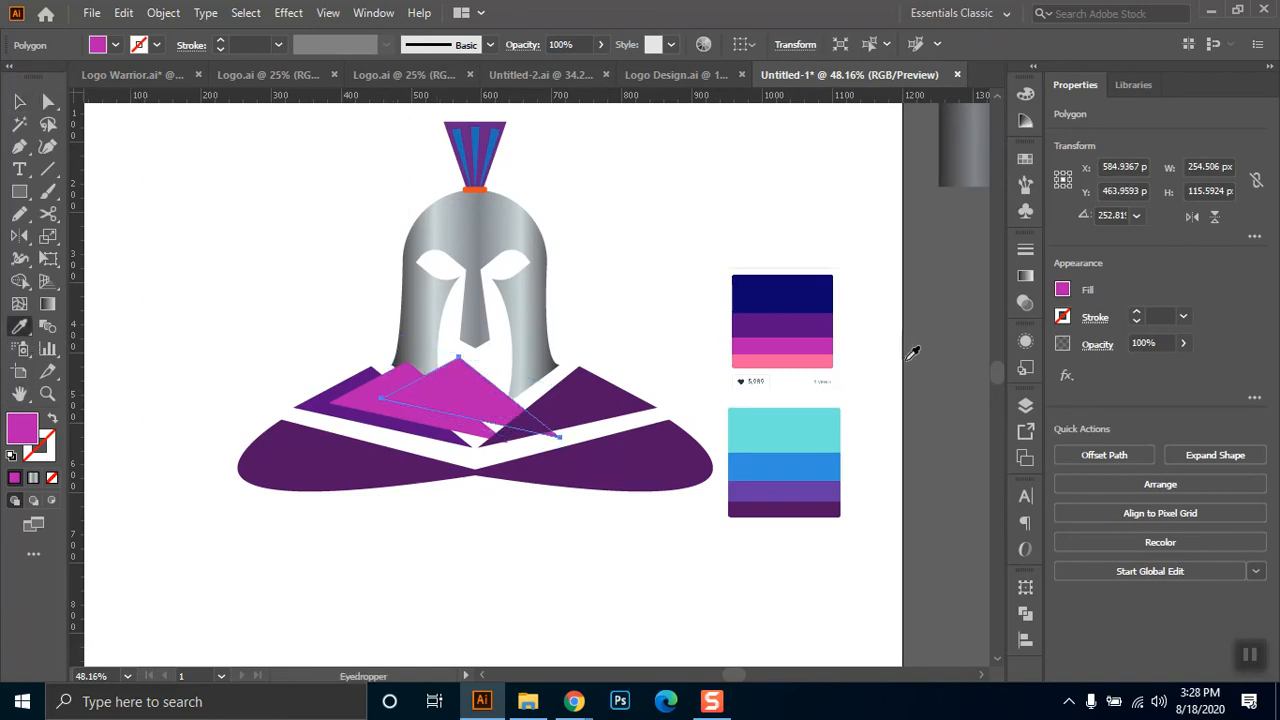
{"action": "left_click", "coordinate": [782, 350]}
{"action": "key", "text": "v"}
{"action": "left_click", "coordinate": [19, 101]}
{"action": "left_click", "coordinate": [119, 133]}
- Trim the parts of the magenta and pink triangles that overhang the purple shoulder triangle using Shape Builder
{"action": "left_click", "coordinate": [420, 414]}
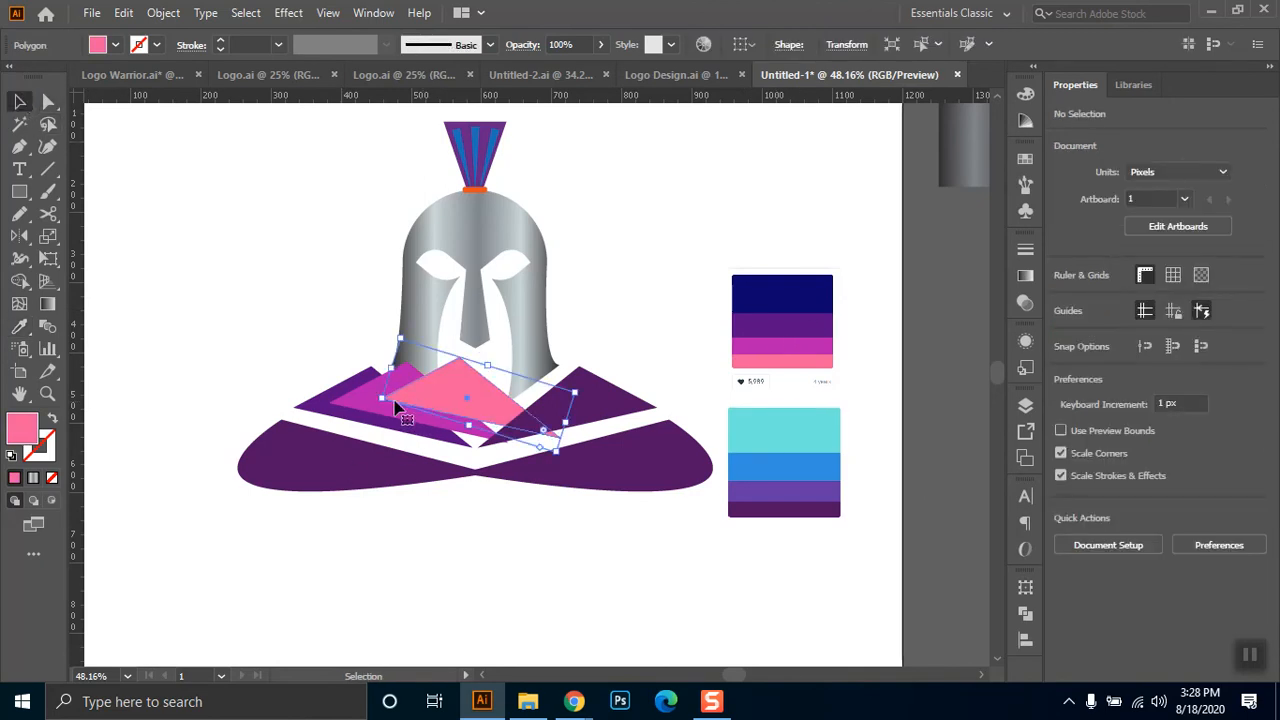
{"action": "left_click", "coordinate": [371, 410], "text": "shift"}
{"action": "left_click", "coordinate": [316, 410], "text": "shift"}
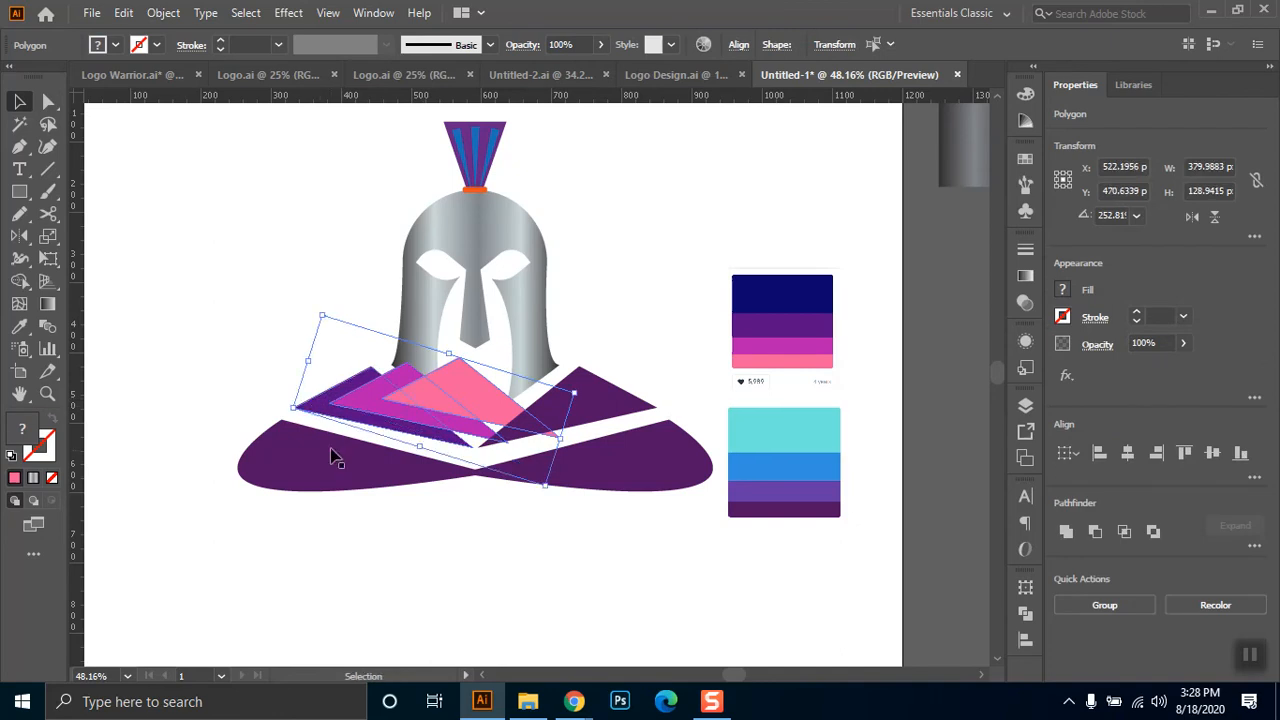
{"action": "left_click", "coordinate": [19, 281]}
{"action": "mouse_move", "coordinate": [484, 457]}
{"action": "left_mouse_down"}
{"action": "mouse_move", "coordinate": [442, 397]}
{"action": "mouse_move", "coordinate": [405, 376]}
{"action": "mouse_move", "coordinate": [440, 381]}
{"action": "mouse_move", "coordinate": [497, 447]}
{"action": "left_mouse_up"}
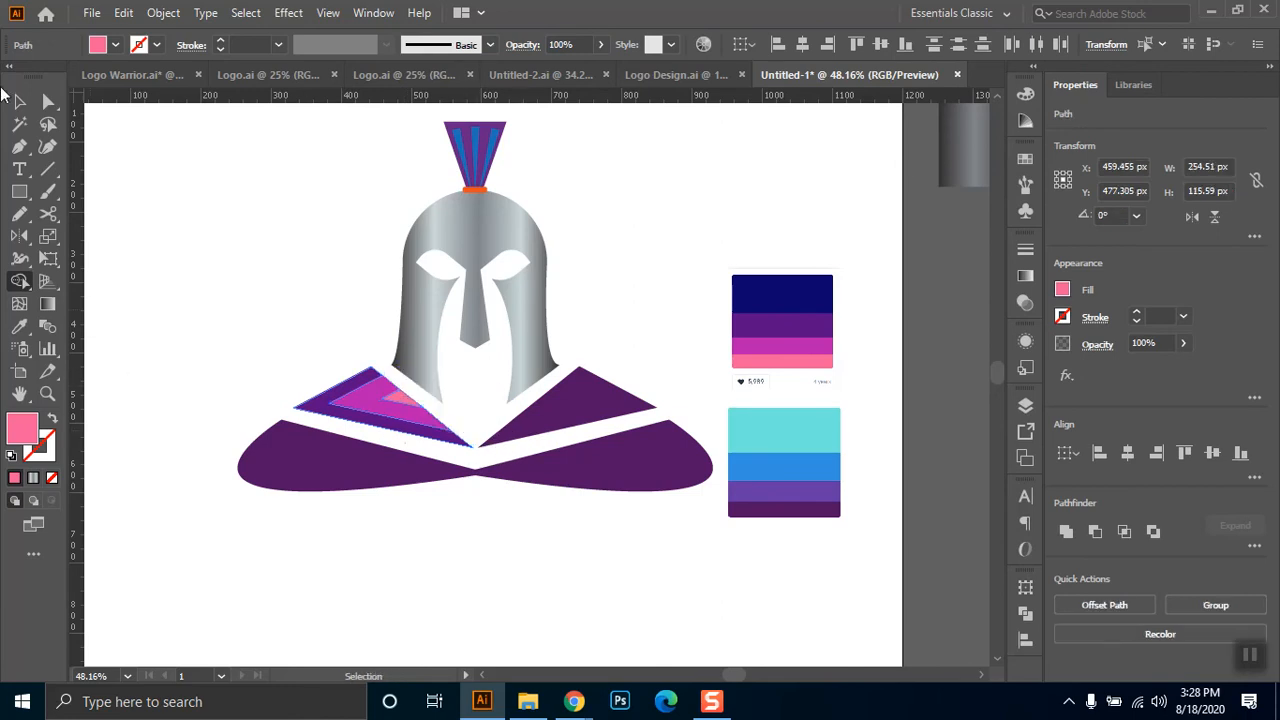
{"action": "left_click", "coordinate": [19, 101]}
{"action": "left_click", "coordinate": [130, 131]}
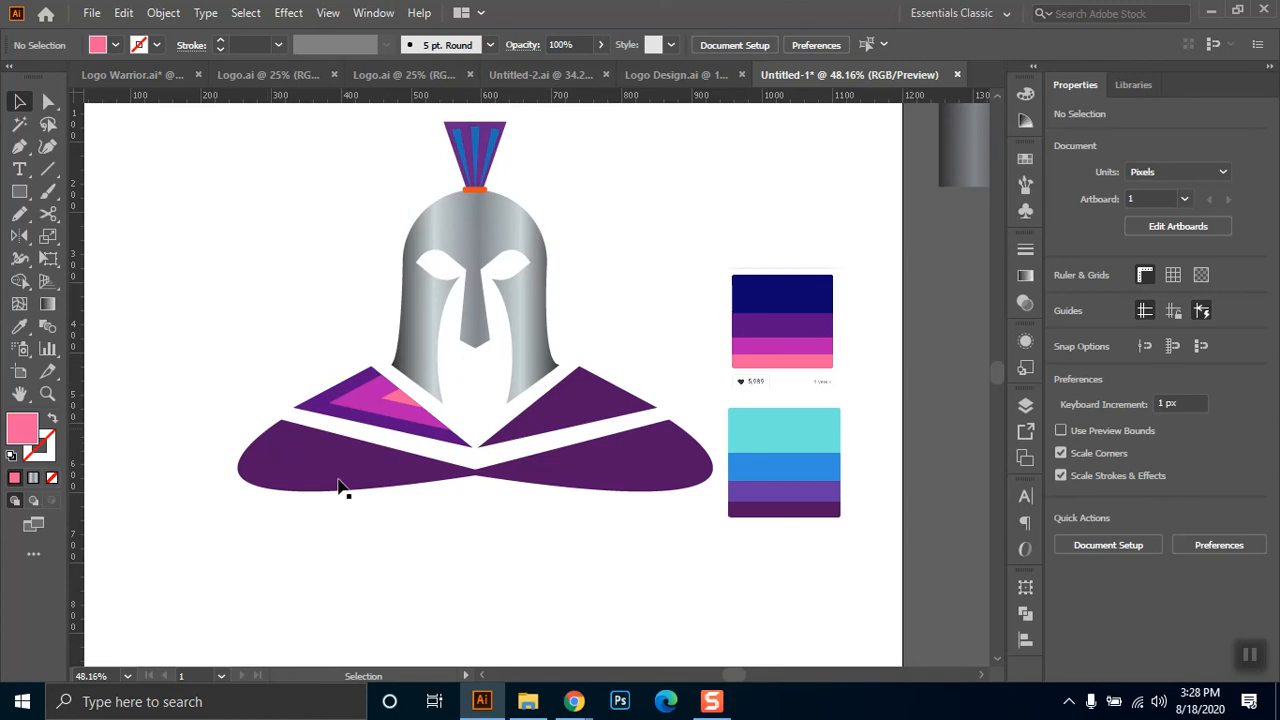
- Recolour the curved lower-left shoulder shape with the purple sampled from the triangle above it
{"action": "left_click", "coordinate": [297, 462]}
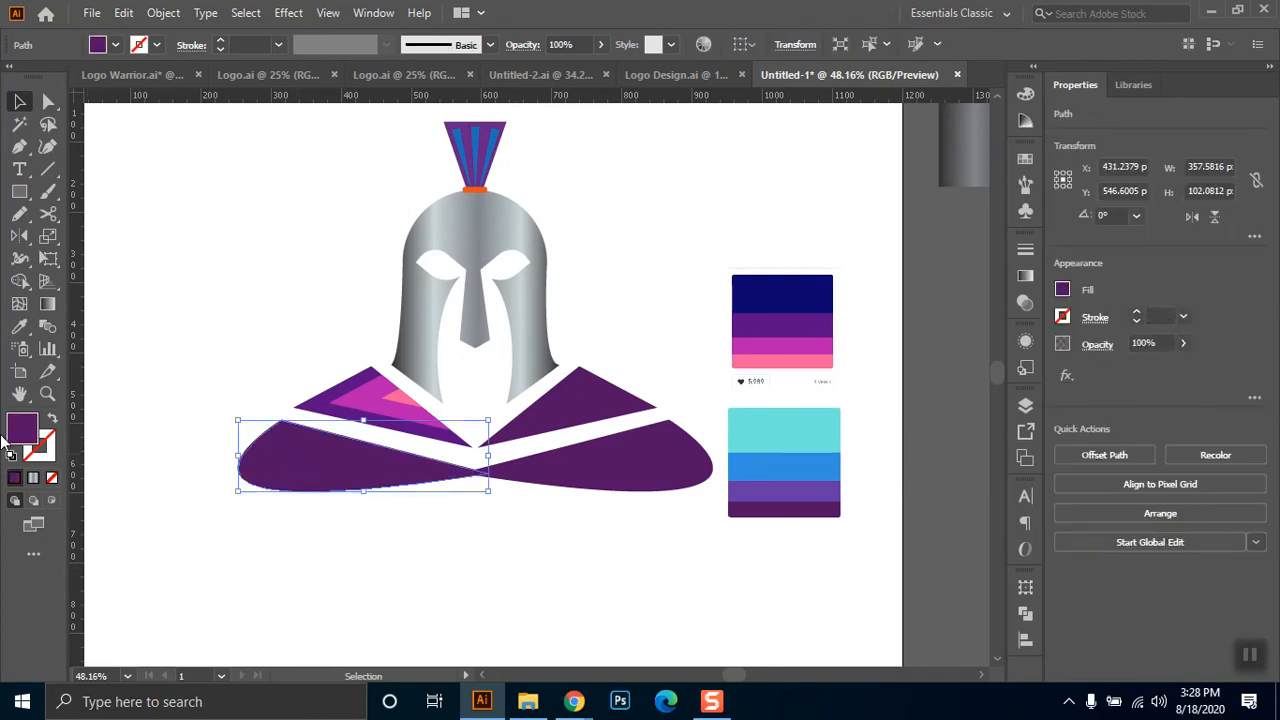
{"action": "left_click", "coordinate": [19, 329]}
{"action": "left_click", "coordinate": [322, 402]}
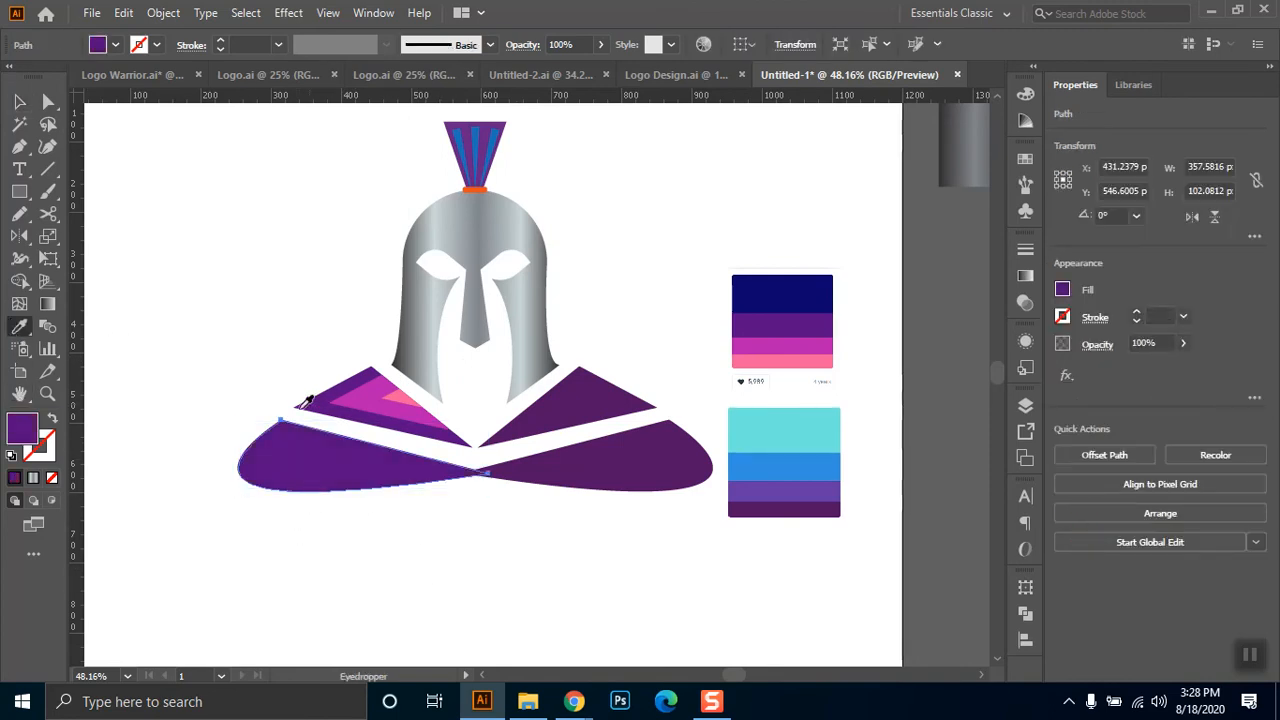
{"action": "left_click", "coordinate": [19, 101]}
{"action": "left_click", "coordinate": [229, 398]}
- Add two successively offset copies of the lower-left shoulder shape, filled with the palette's magenta and pink
{"action": "left_click_drag", "start_coordinate": [335, 479], "coordinate": [357, 469]}
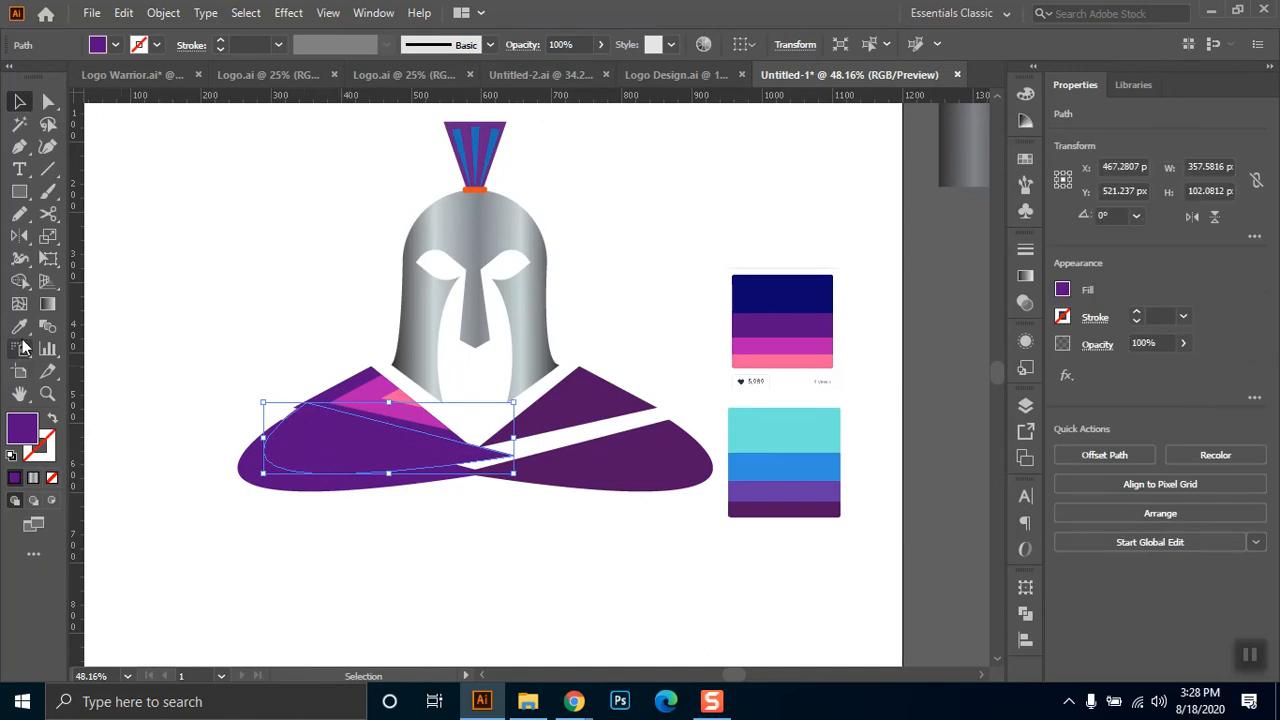
{"action": "left_click", "coordinate": [19, 326]}
{"action": "left_click", "coordinate": [760, 344]}
{"action": "left_click", "coordinate": [19, 101]}
{"action": "left_click_drag", "start_coordinate": [337, 457], "coordinate": [373, 445]}
{"action": "left_click", "coordinate": [19, 326]}
{"action": "left_click", "coordinate": [824, 364]}
{"action": "left_click", "coordinate": [19, 101]}
- Trim the magenta and pink copies to the outline of the purple lower-left shoulder shape using Shape Builder
{"action": "left_click", "coordinate": [273, 436], "text": "shift"}
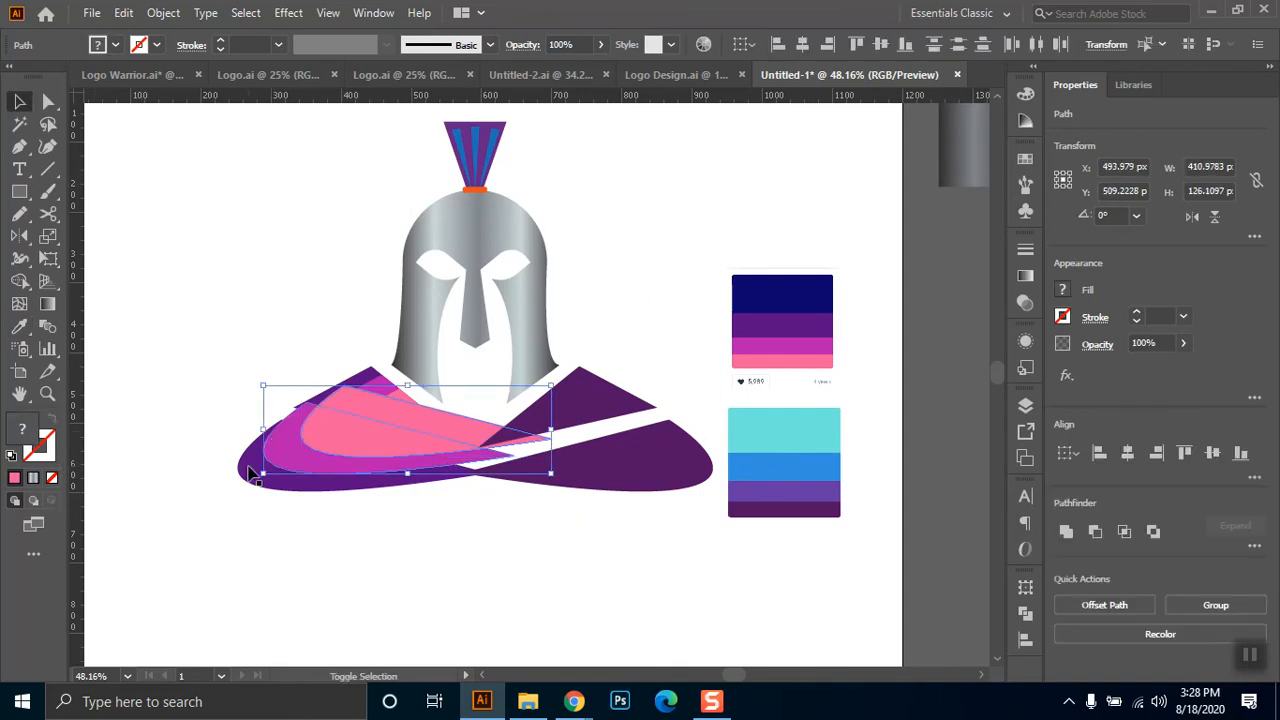
{"action": "left_click", "coordinate": [237, 477], "text": "shift"}
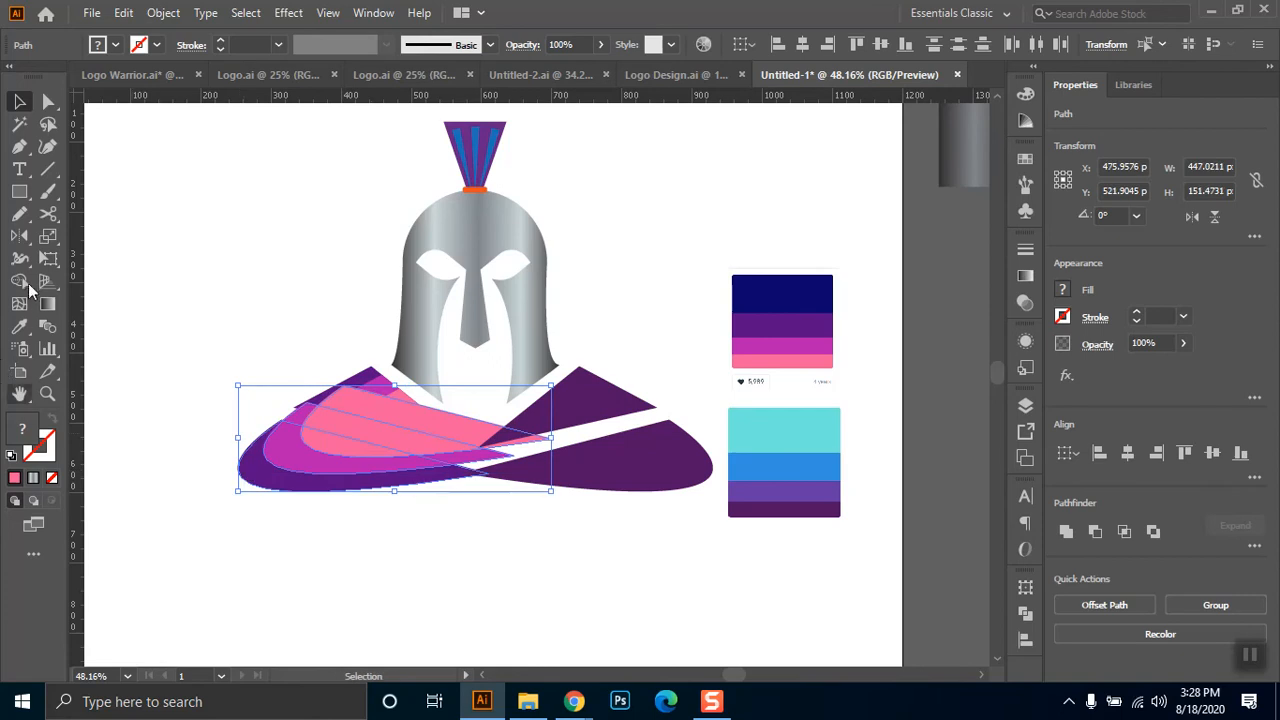
{"action": "left_click", "coordinate": [19, 281]}
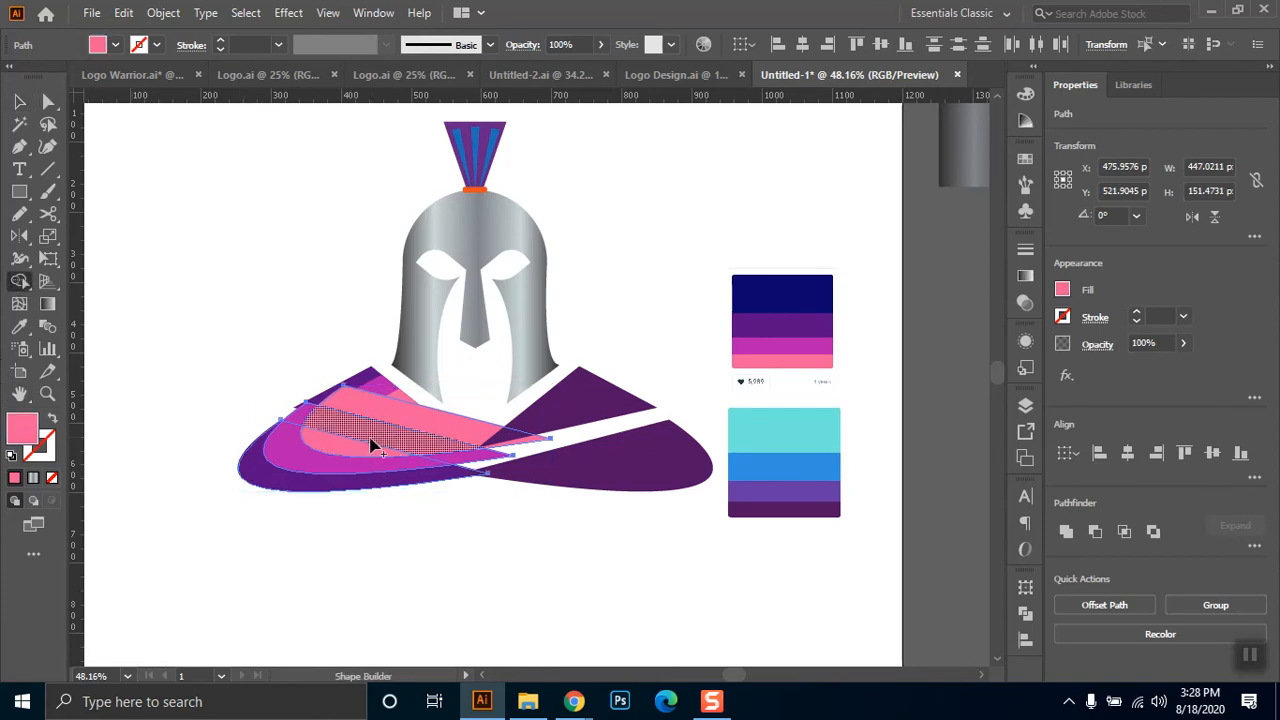
{"action": "mouse_move", "coordinate": [294, 406]}
{"action": "left_mouse_down"}
{"action": "mouse_move", "coordinate": [377, 401]}
{"action": "mouse_move", "coordinate": [441, 422]}
{"action": "mouse_move", "coordinate": [454, 448]}
{"action": "mouse_move", "coordinate": [515, 470]}
{"action": "left_mouse_up"}
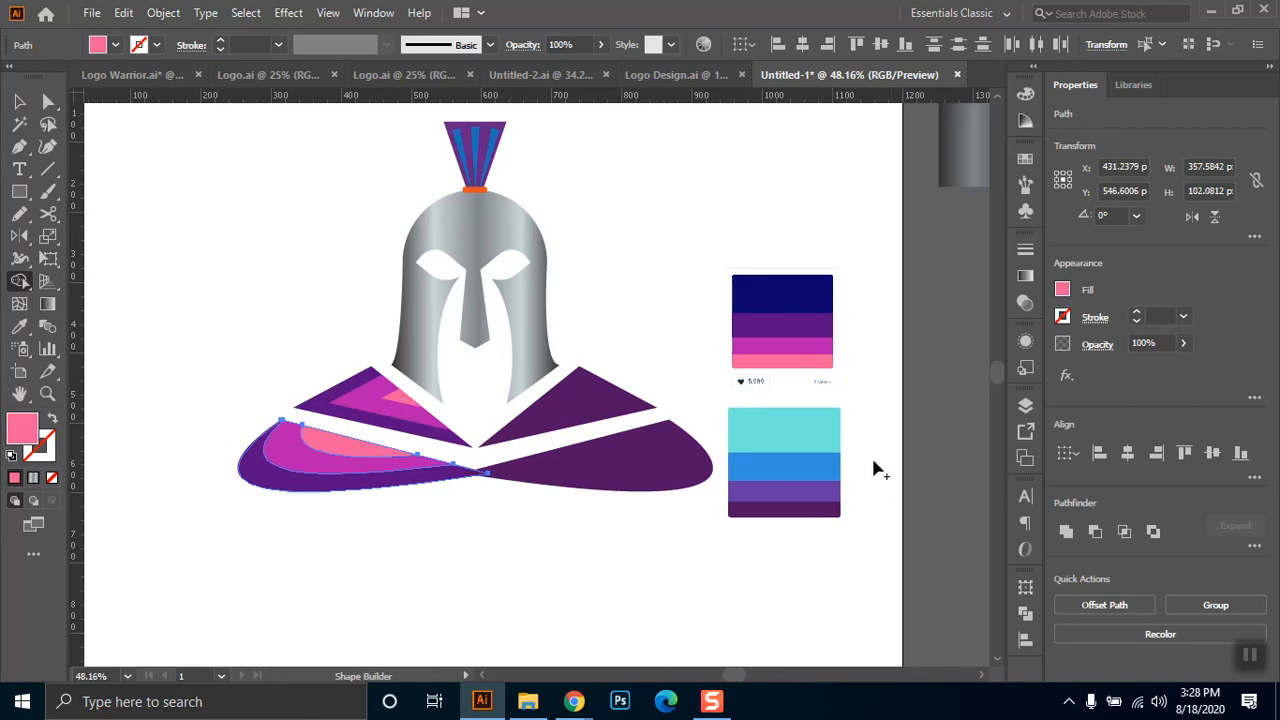
{"action": "left_click", "coordinate": [19, 101]}
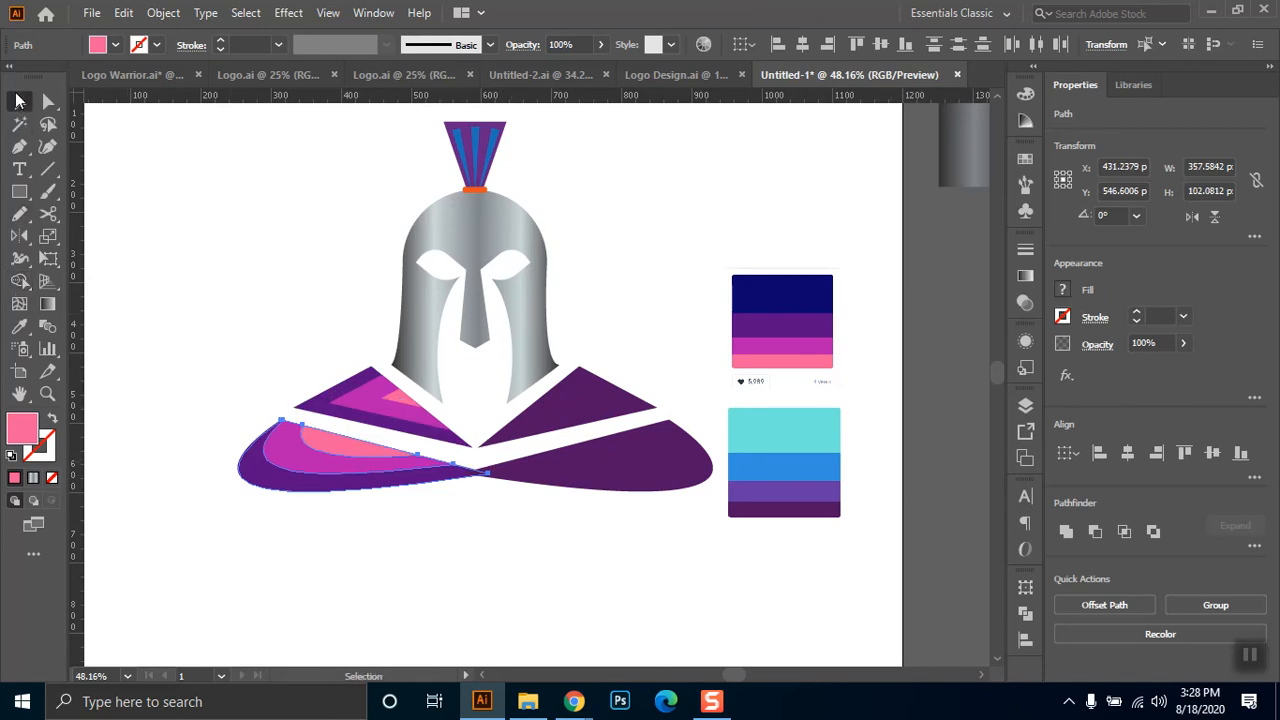
- Delete the plain right shoulder shapes and replace them with a horizontally reflected copy of the coloured left shoulder
{"action": "left_click_drag", "start_coordinate": [672, 330], "coordinate": [643, 484]}
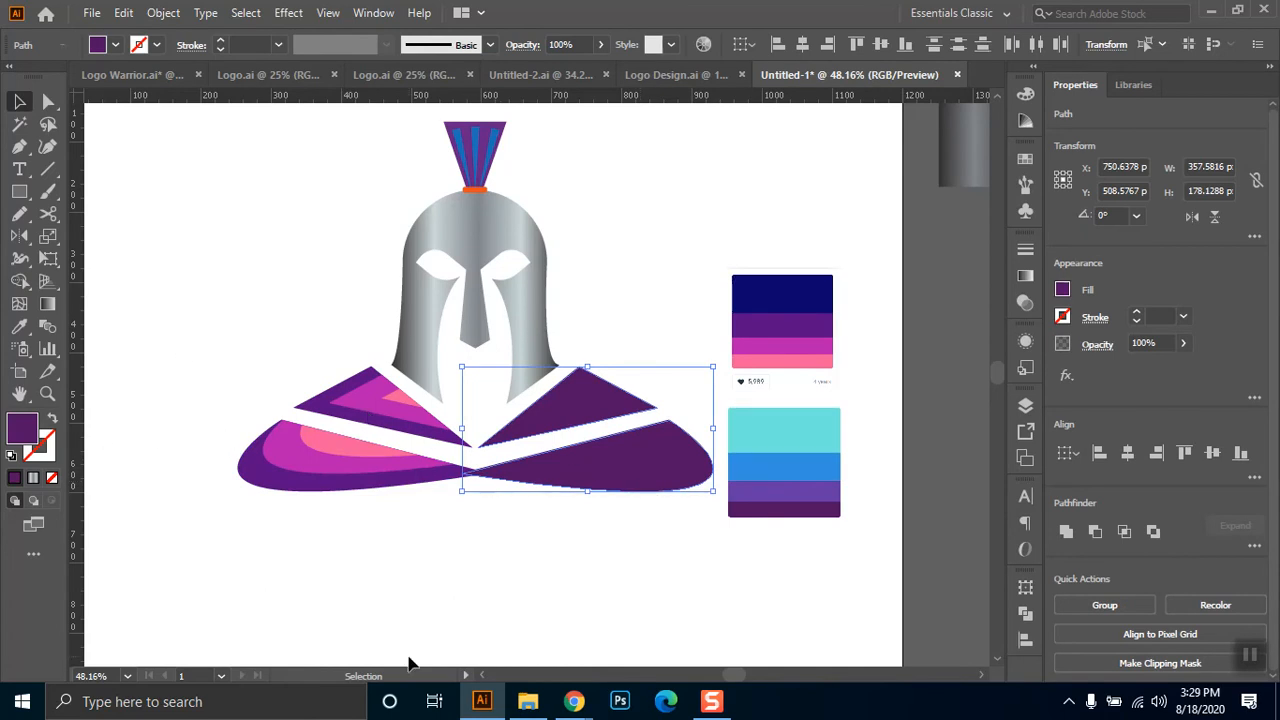
{"action": "key", "text": "Delete"}
{"action": "left_click_drag", "start_coordinate": [218, 383], "coordinate": [534, 497]}
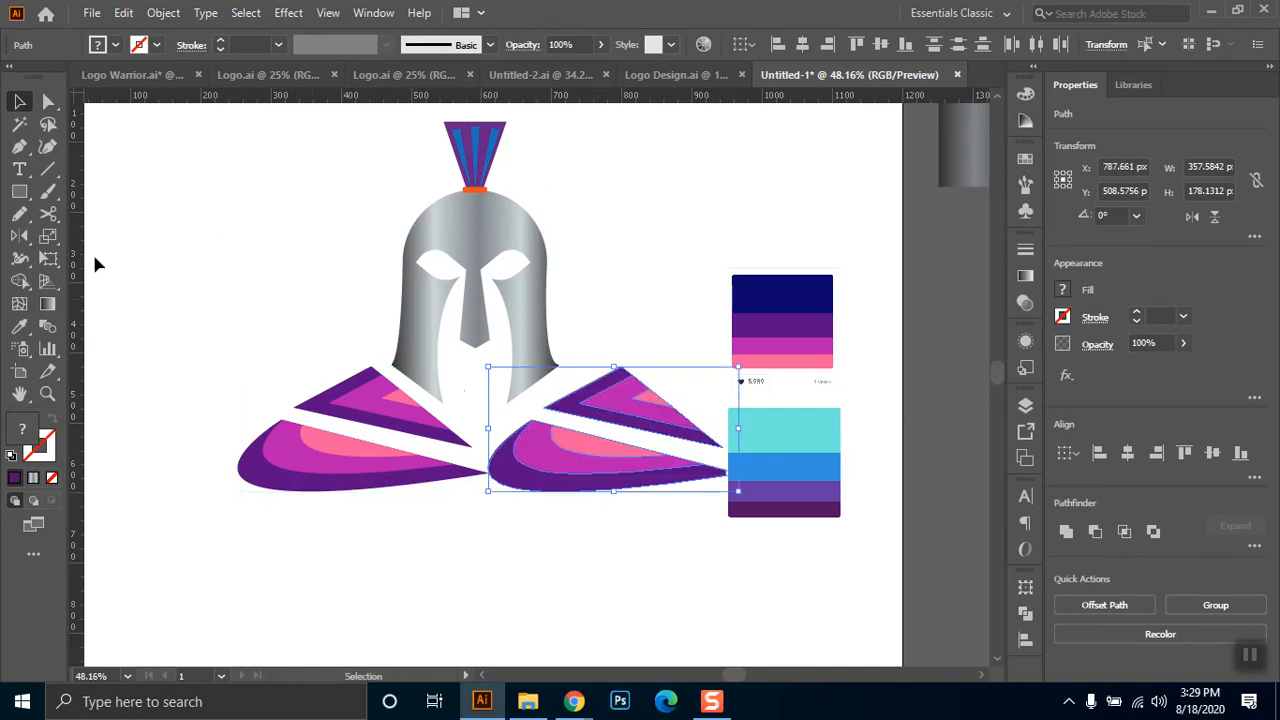
{"action": "left_click", "coordinate": [19, 236]}
{"action": "left_click_drag", "start_coordinate": [652, 422], "coordinate": [504, 441]}
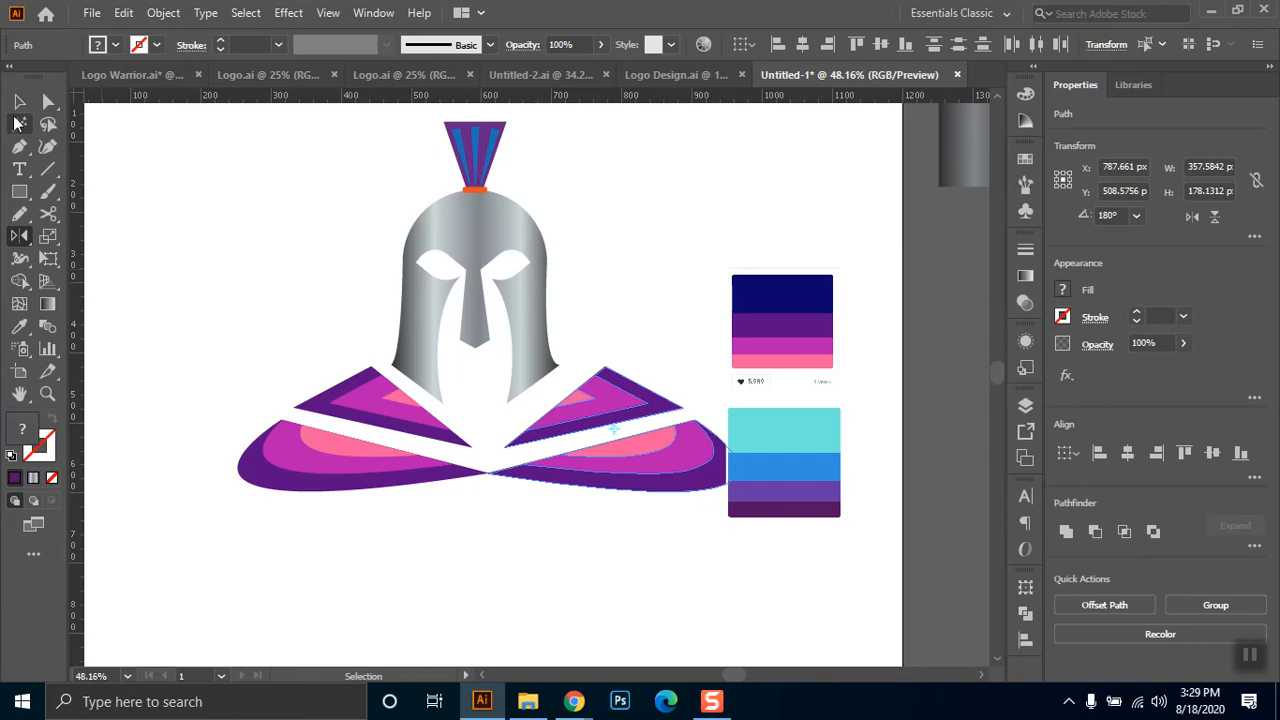
- Nudge the reflected right shoulder inwards so it meets the left shoulder symmetrically below the helmet
{"action": "left_click", "coordinate": [19, 101]}
{"action": "key", "text": "shift+Left"}
{"action": "key", "text": "shift+Left"}
{"action": "key", "text": "shift+Left"}
{"action": "key", "text": "shift+Left"}
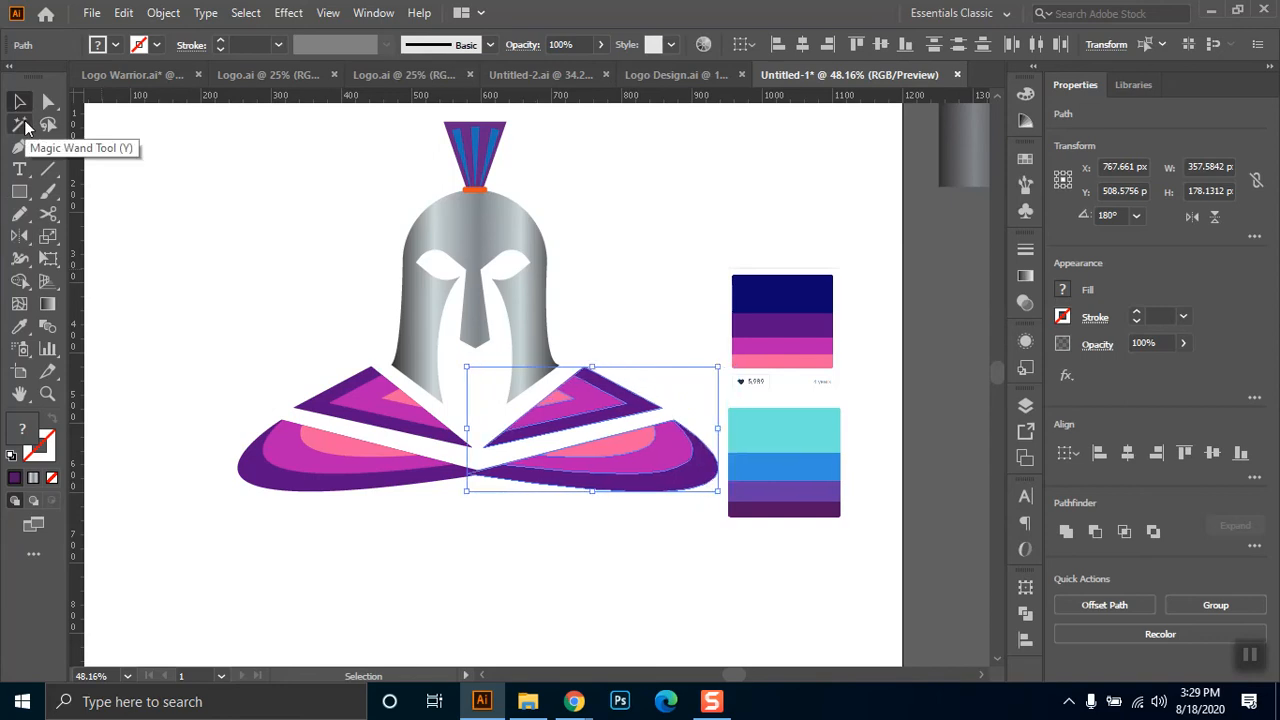
{"action": "key", "text": "Right"}
{"action": "key", "text": "Right"}
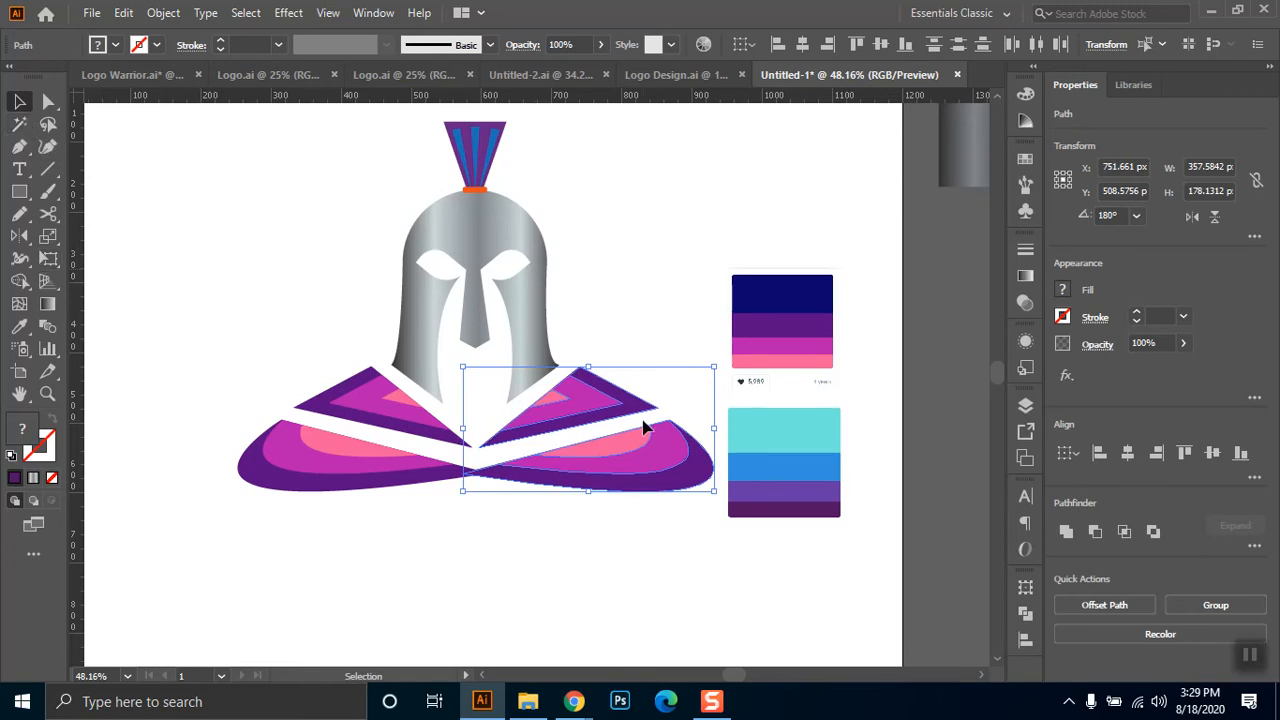
{"action": "left_click", "coordinate": [407, 510]}
{"action": "scroll", "coordinate": [450, 630], "scroll_direction": "down", "scroll_amount": 1}
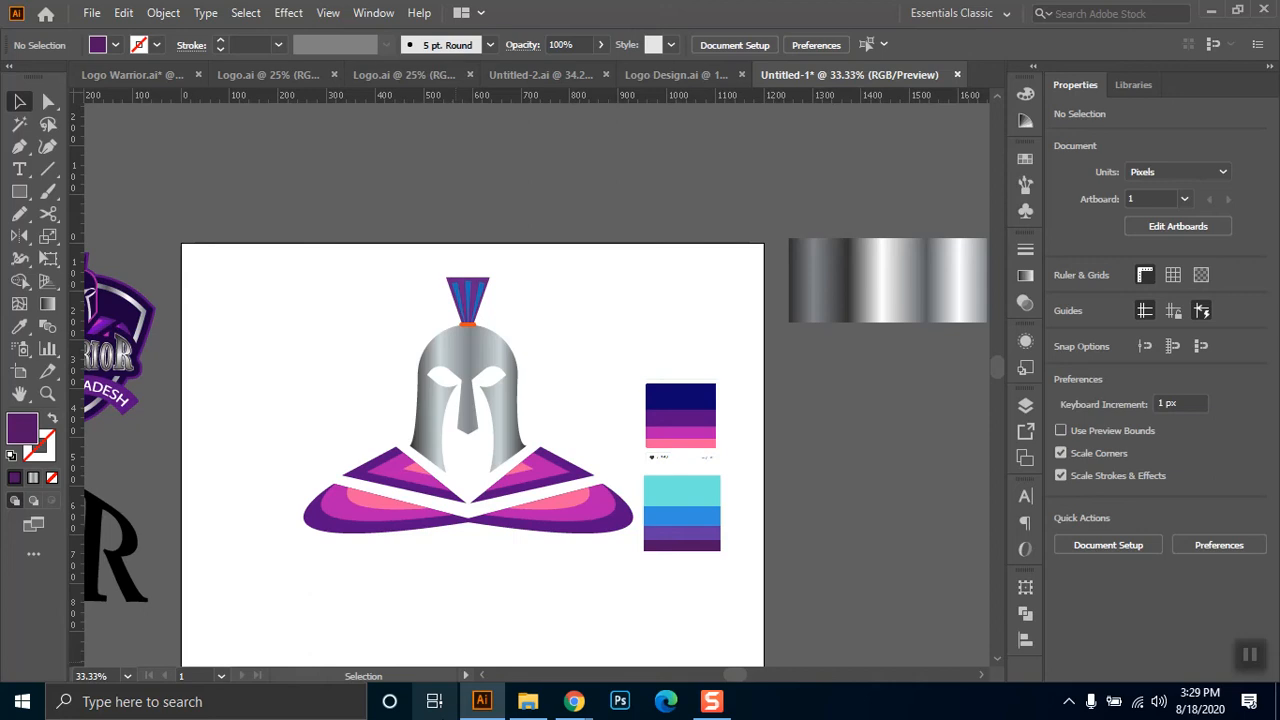
- Move both colour palette images together off the artboard to just beyond its right edge
{"action": "mouse_move", "coordinate": [574, 701]}
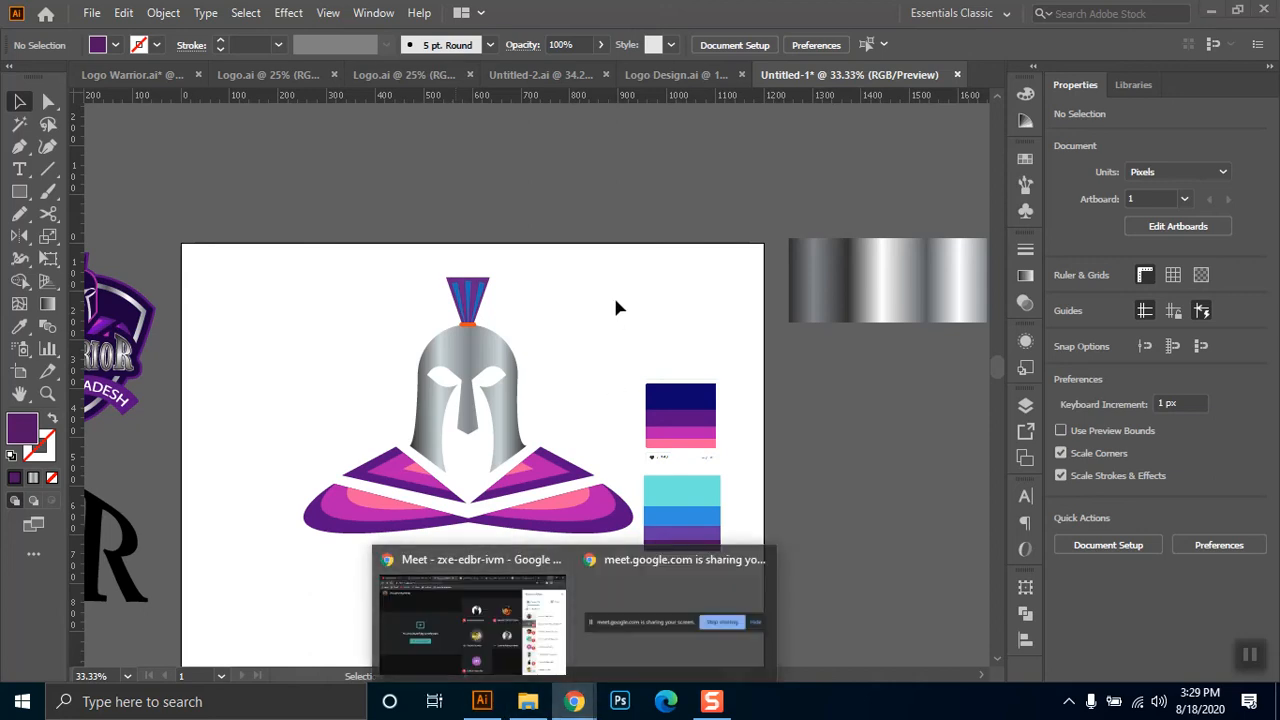
{"action": "left_click", "coordinate": [676, 412]}
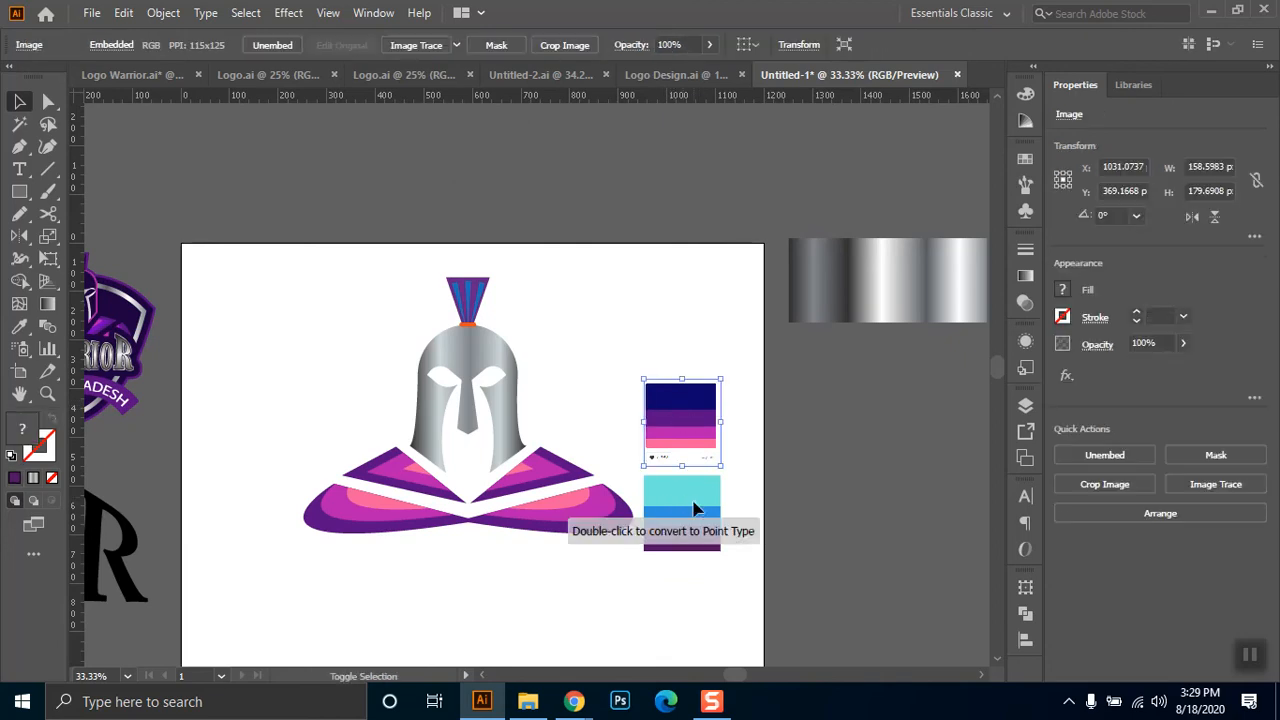
{"action": "left_click", "coordinate": [697, 510], "text": "shift"}
{"action": "left_click_drag", "start_coordinate": [697, 510], "coordinate": [820, 500]}
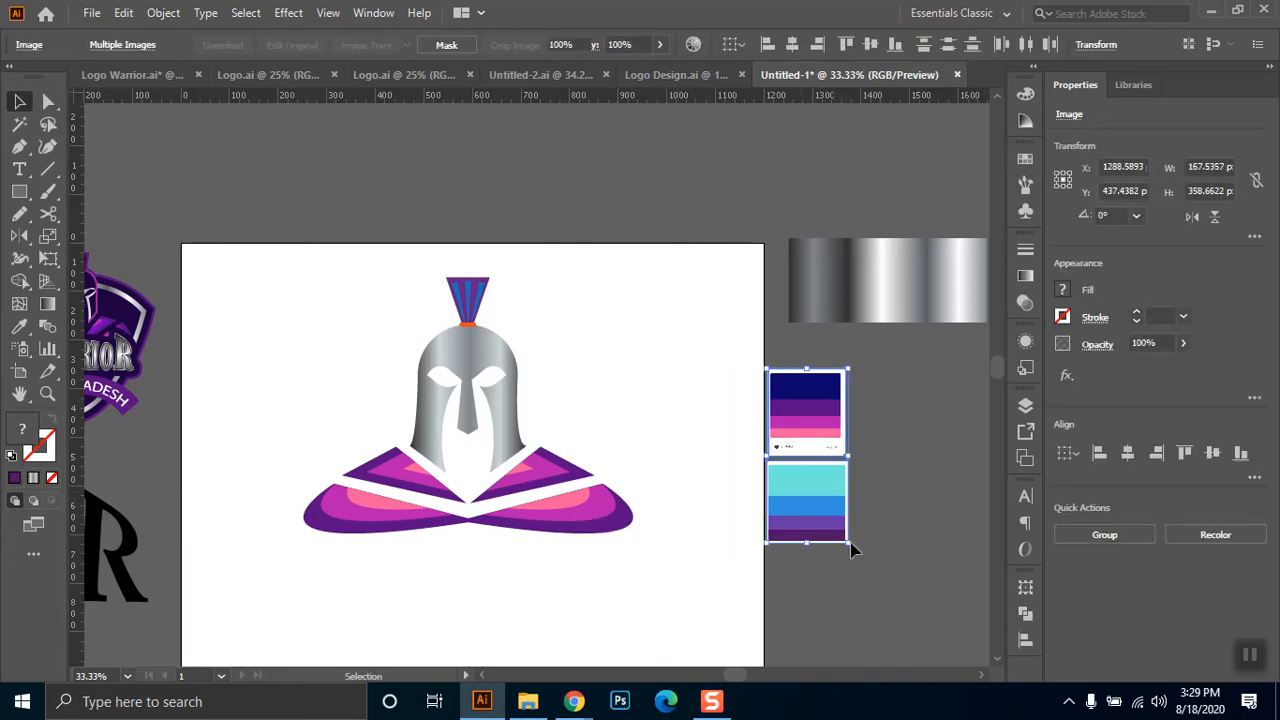
{"action": "left_click", "coordinate": [836, 589]}
- Move the silver gradient rectangle above the palettes and shrink it to about 155 by 81 px
{"action": "left_click_drag", "start_coordinate": [887, 300], "coordinate": [870, 316]}
{"action": "left_click_drag", "start_coordinate": [969, 292], "coordinate": [846, 316]}
{"action": "left_click", "coordinate": [852, 346]}
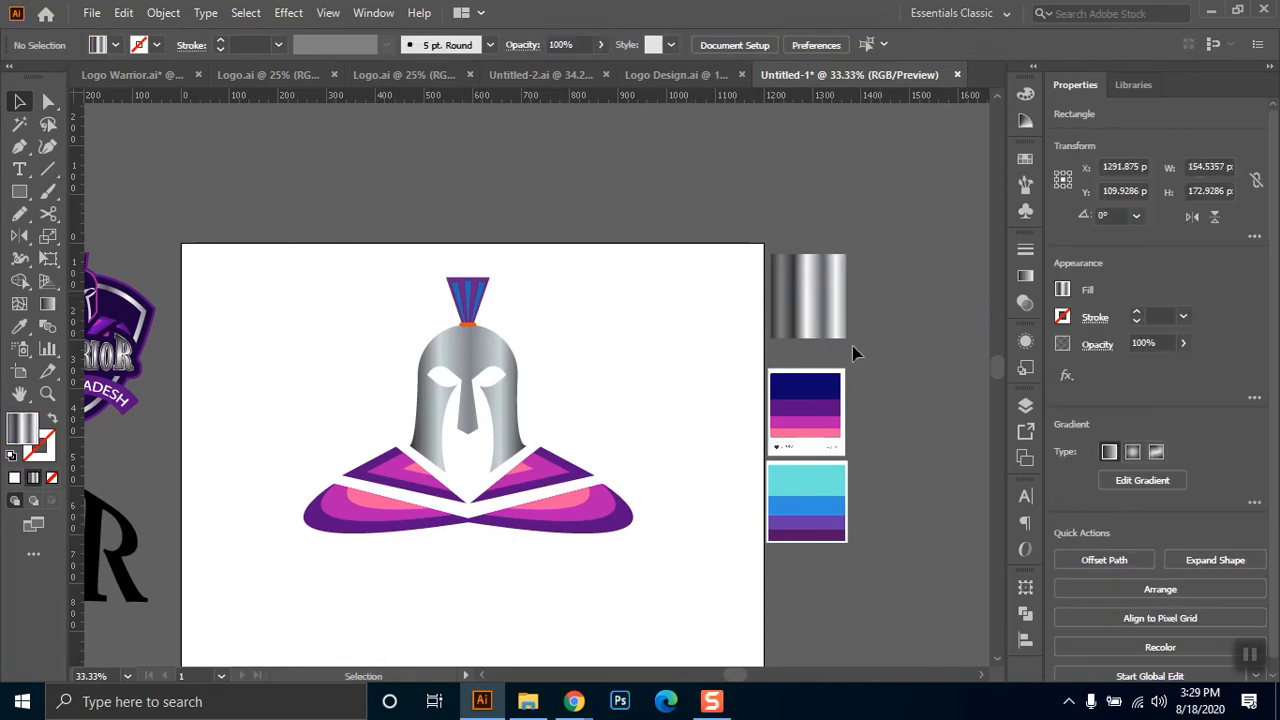
{"action": "left_click", "coordinate": [810, 280]}
{"action": "left_click_drag", "start_coordinate": [809, 256], "coordinate": [810, 298]}
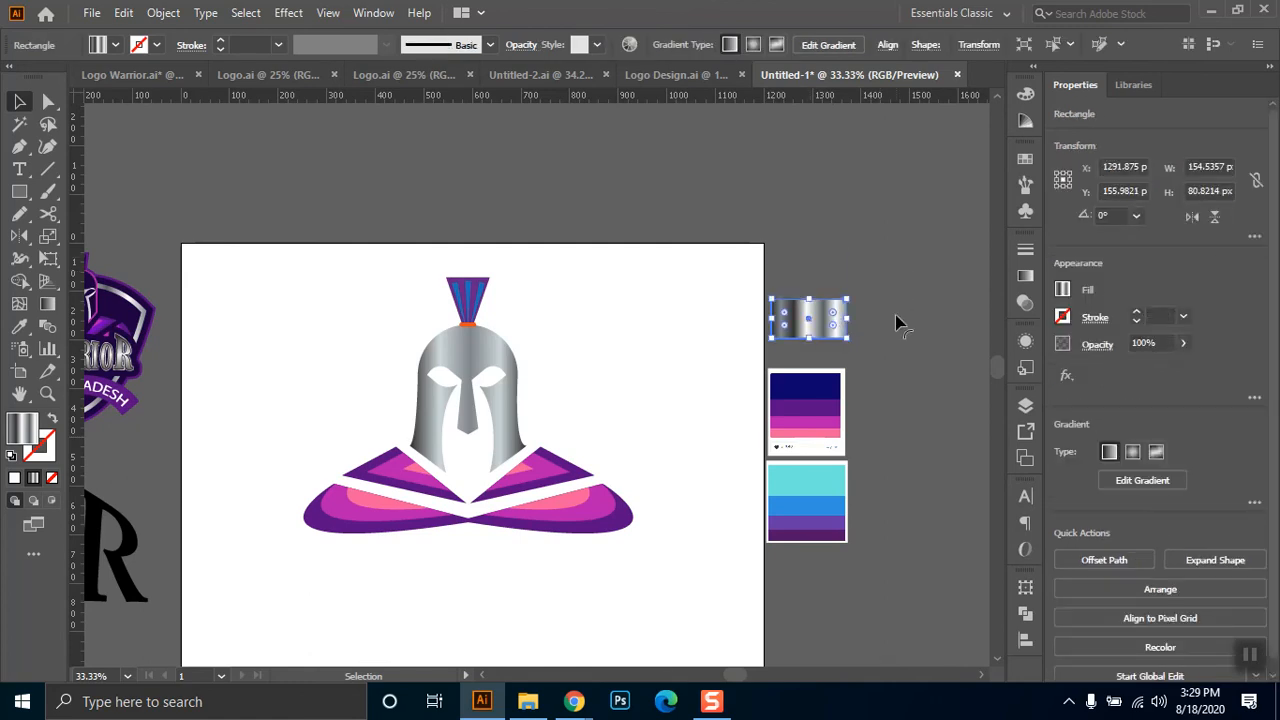
- Shift the two colour palette images slightly up and right beneath the silver gradient rectangle
{"action": "left_click", "coordinate": [853, 403]}
{"action": "left_click_drag", "start_coordinate": [869, 376], "coordinate": [771, 520]}
{"action": "left_click_drag", "start_coordinate": [818, 440], "coordinate": [825, 430]}
{"action": "left_click", "coordinate": [823, 354]}
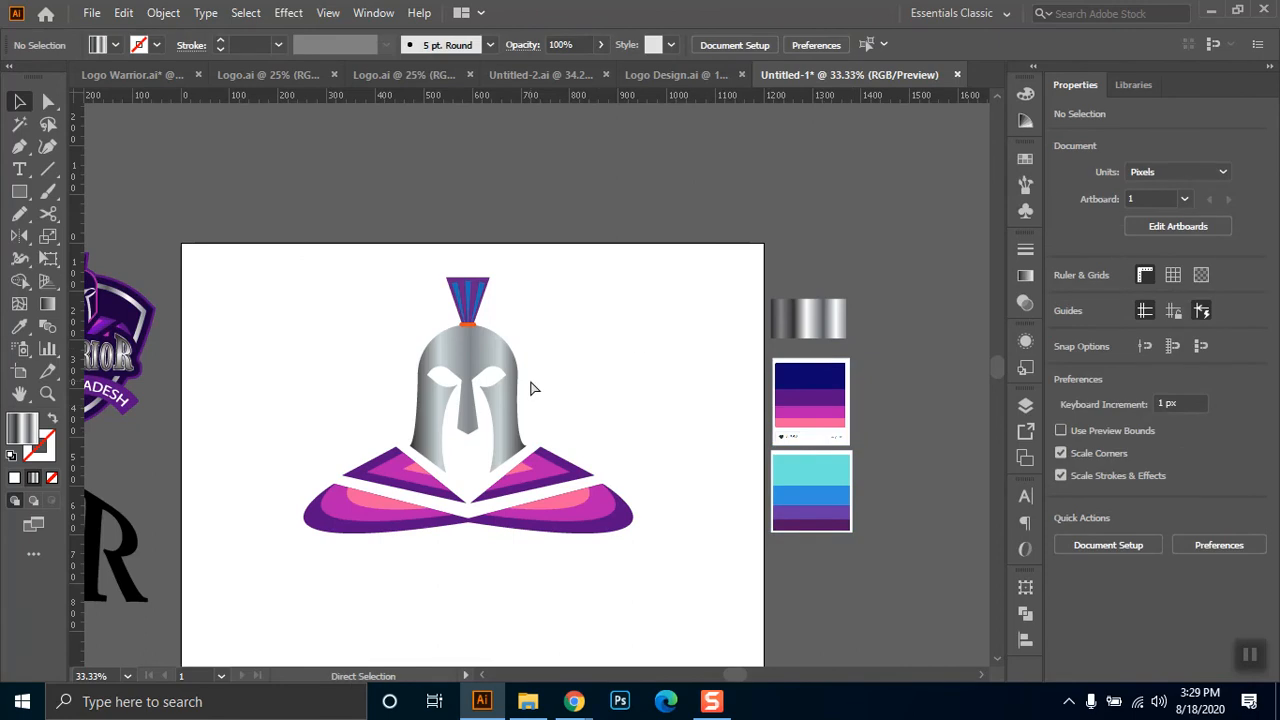
- Paste the copied shield with its WARRIOR and BANGLADESH lettering onto the artboard around the helmeted figure
{"action": "key", "text": "ctrl+v"}
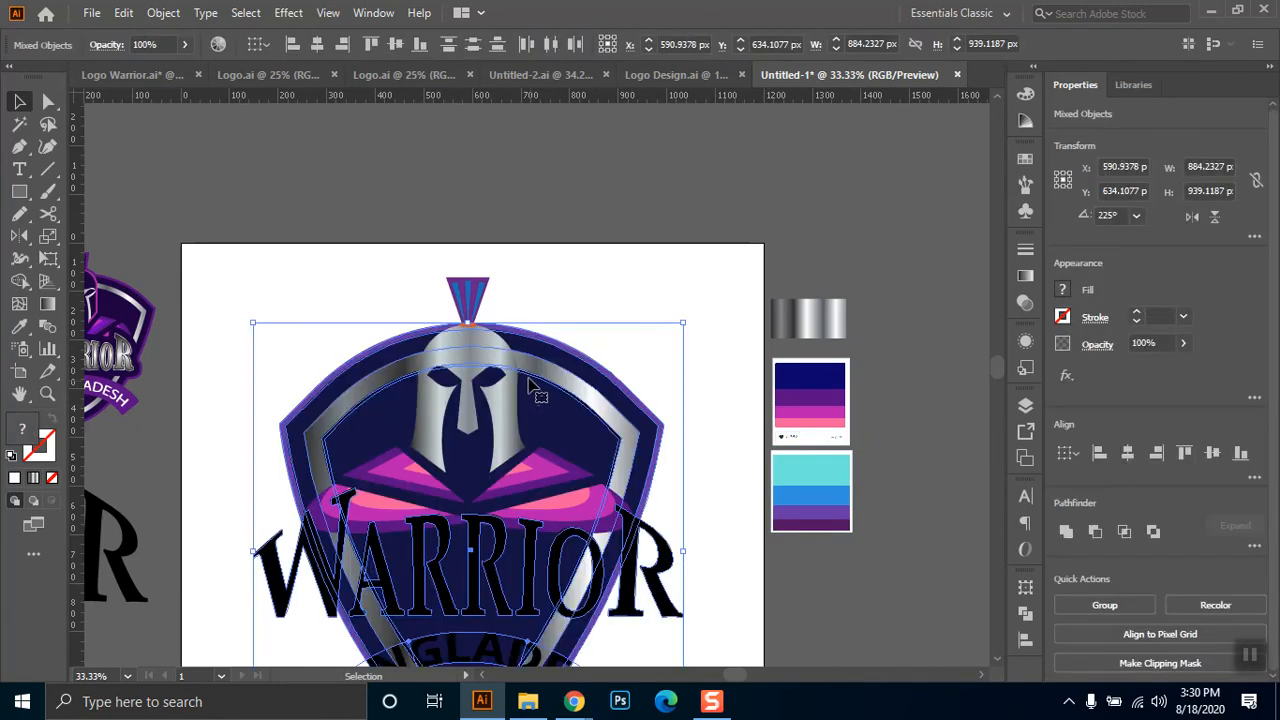
{"action": "left_click", "coordinate": [628, 266]}
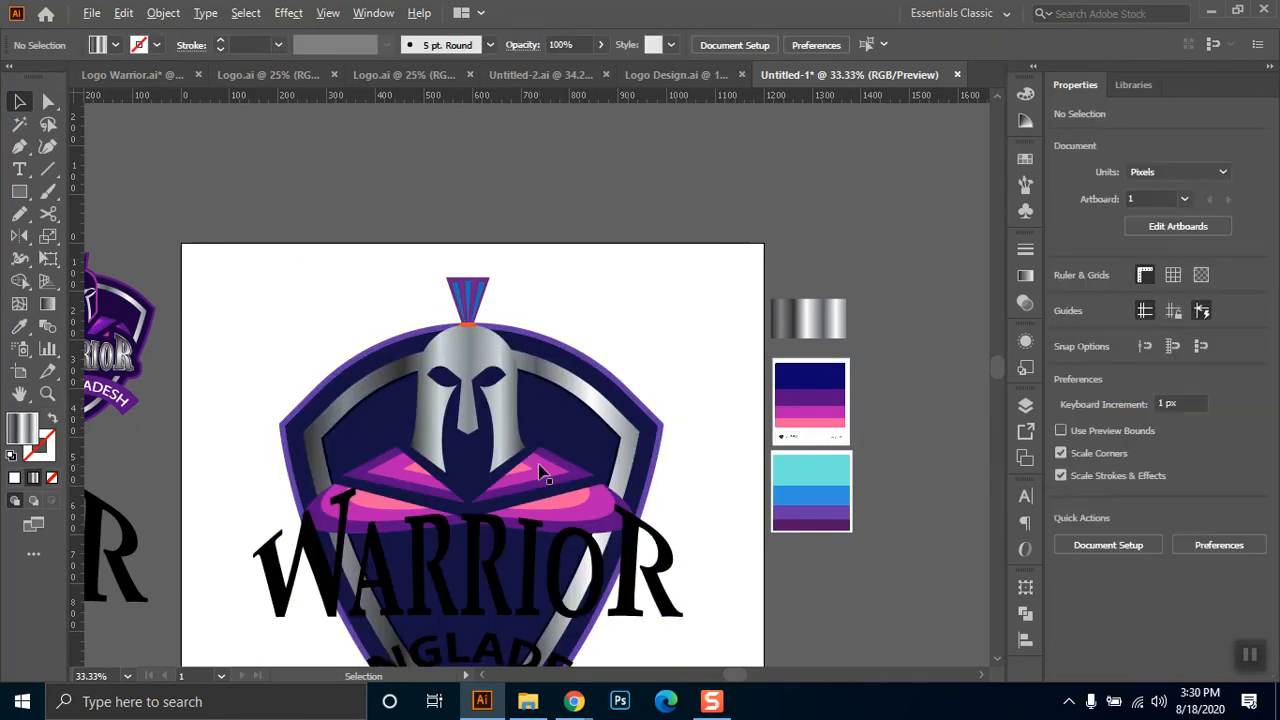
{"action": "left_click_drag", "start_coordinate": [571, 494], "coordinate": [593, 459]}
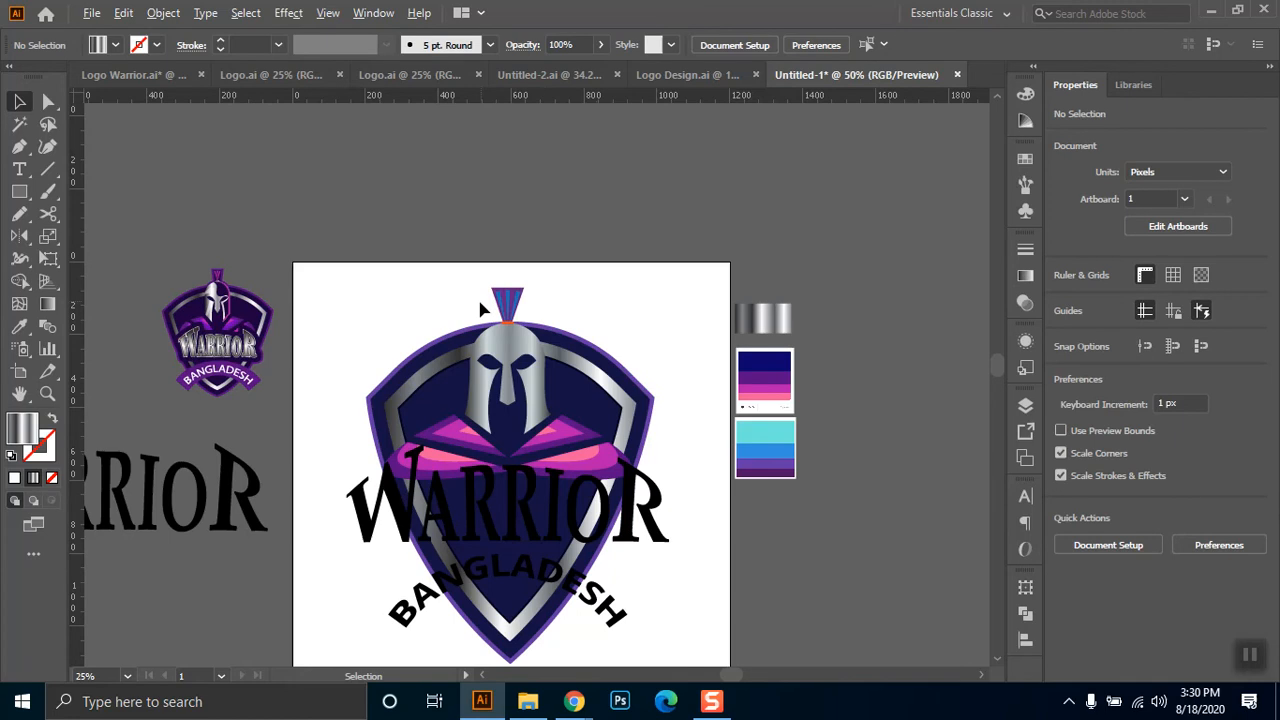
- Recolour the orange band at the base of the helmet's plume with the silver gradient from the sample rectangle
{"action": "scroll", "coordinate": [481, 308], "scroll_direction": "up", "scroll_amount": 2}
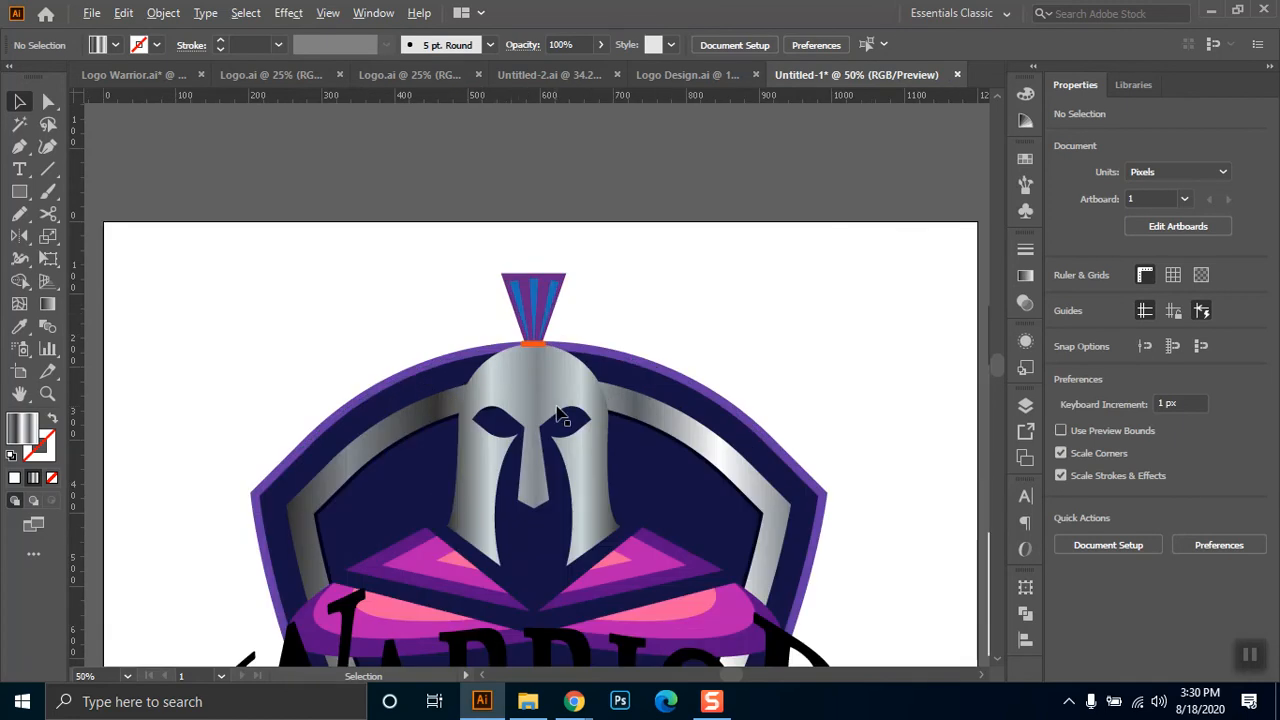
{"action": "scroll", "coordinate": [558, 415], "scroll_direction": "down", "scroll_amount": 1}
{"action": "scroll", "coordinate": [580, 410], "scroll_direction": "up", "scroll_amount": 1}
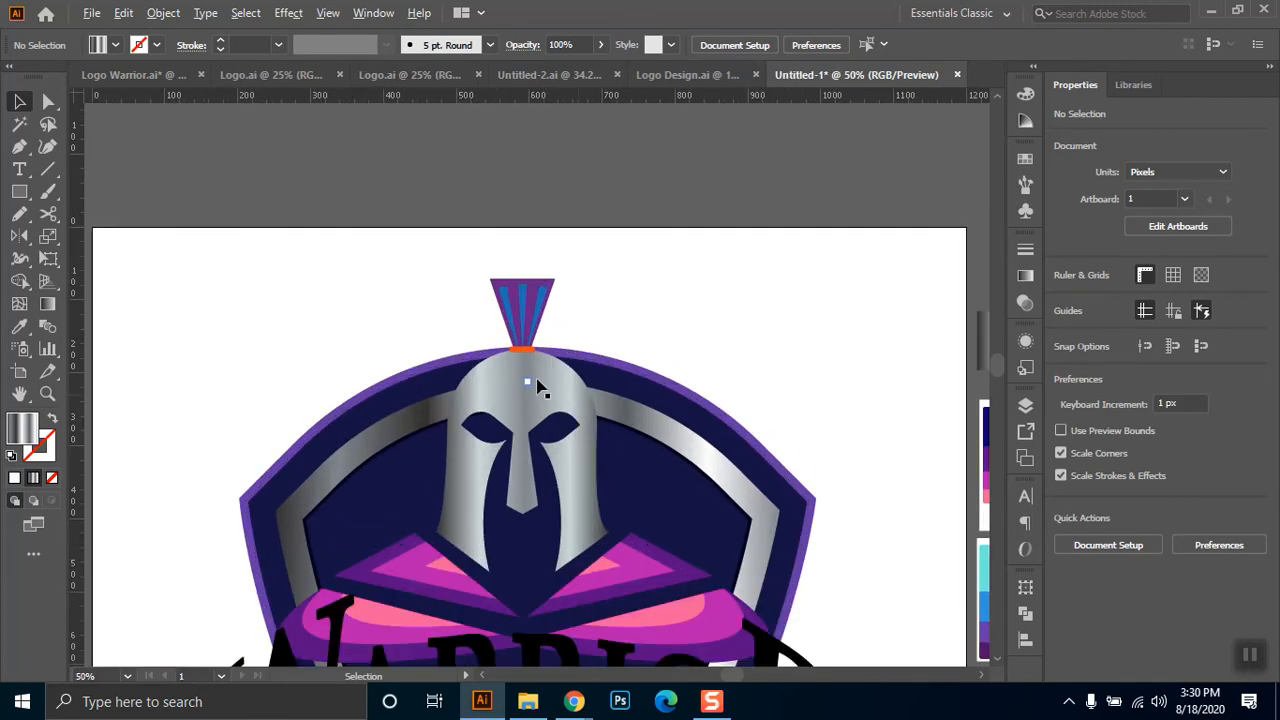
{"action": "scroll", "coordinate": [520, 366], "scroll_direction": "up", "scroll_amount": 2}
{"action": "key", "text": "a"}
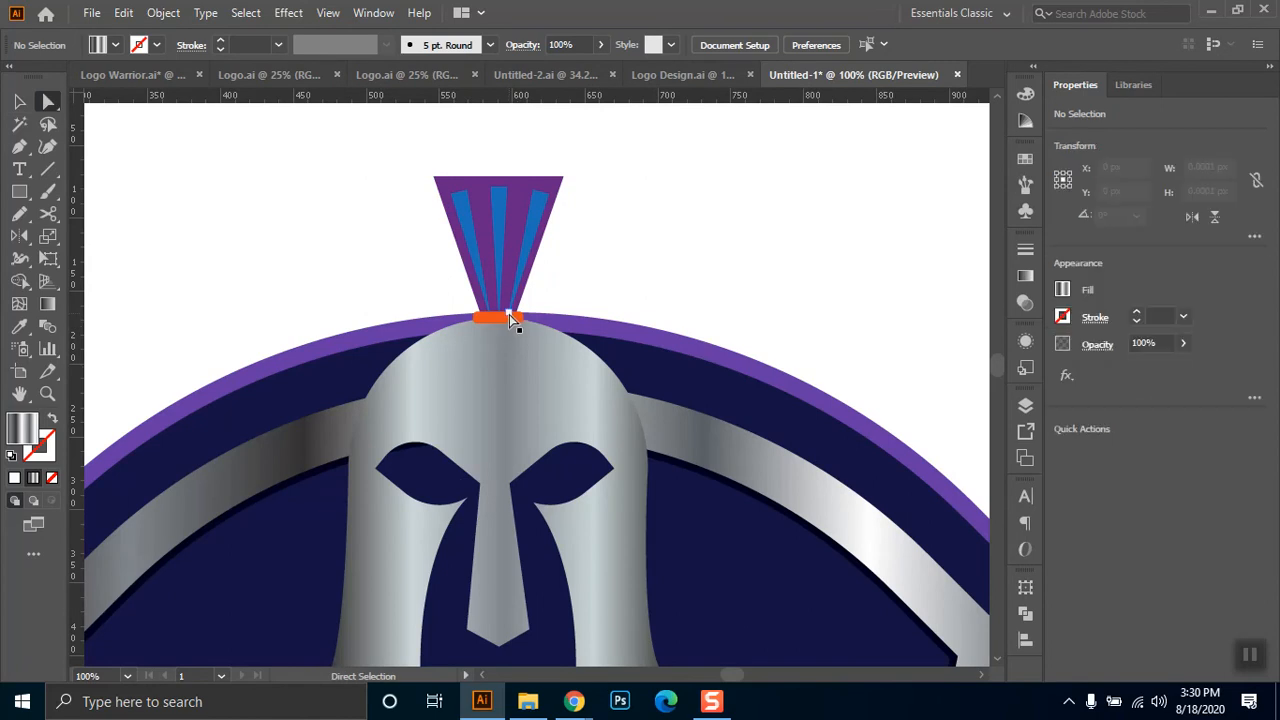
{"action": "left_click", "coordinate": [497, 325]}
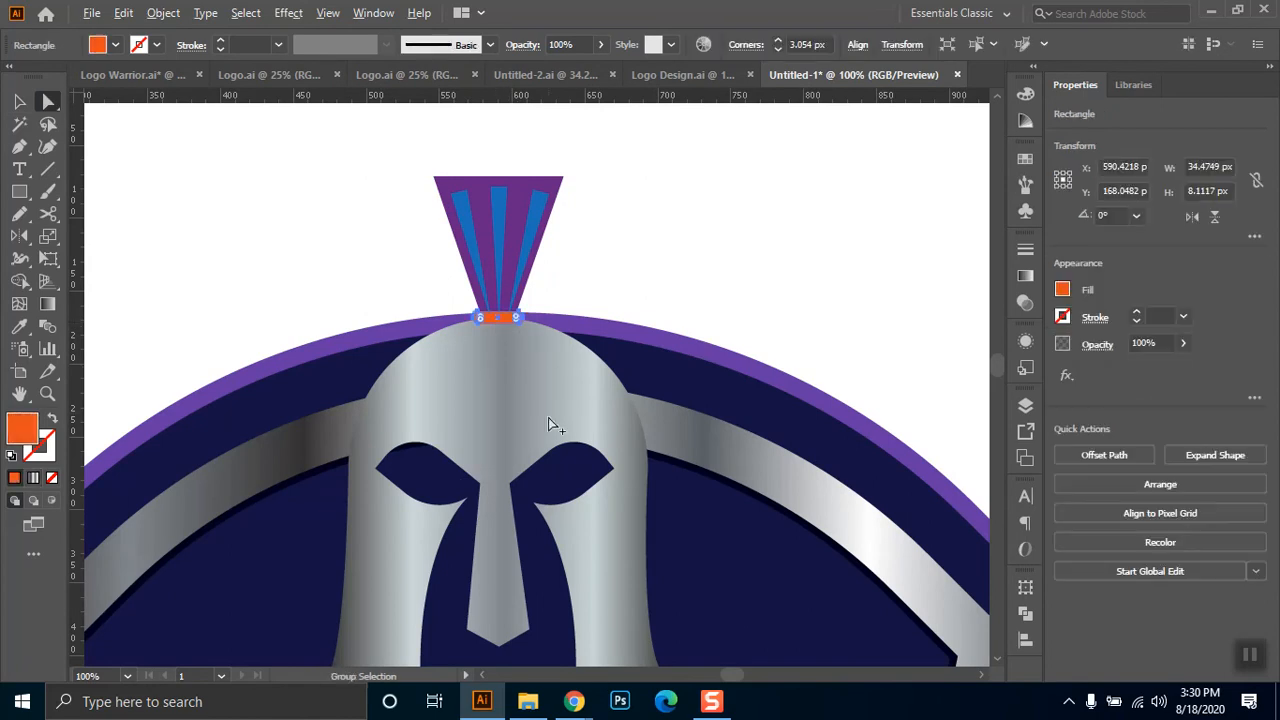
{"action": "scroll", "coordinate": [548, 417], "scroll_direction": "down", "scroll_amount": 2}
{"action": "scroll", "coordinate": [623, 398], "scroll_direction": "right", "scroll_amount": 3}
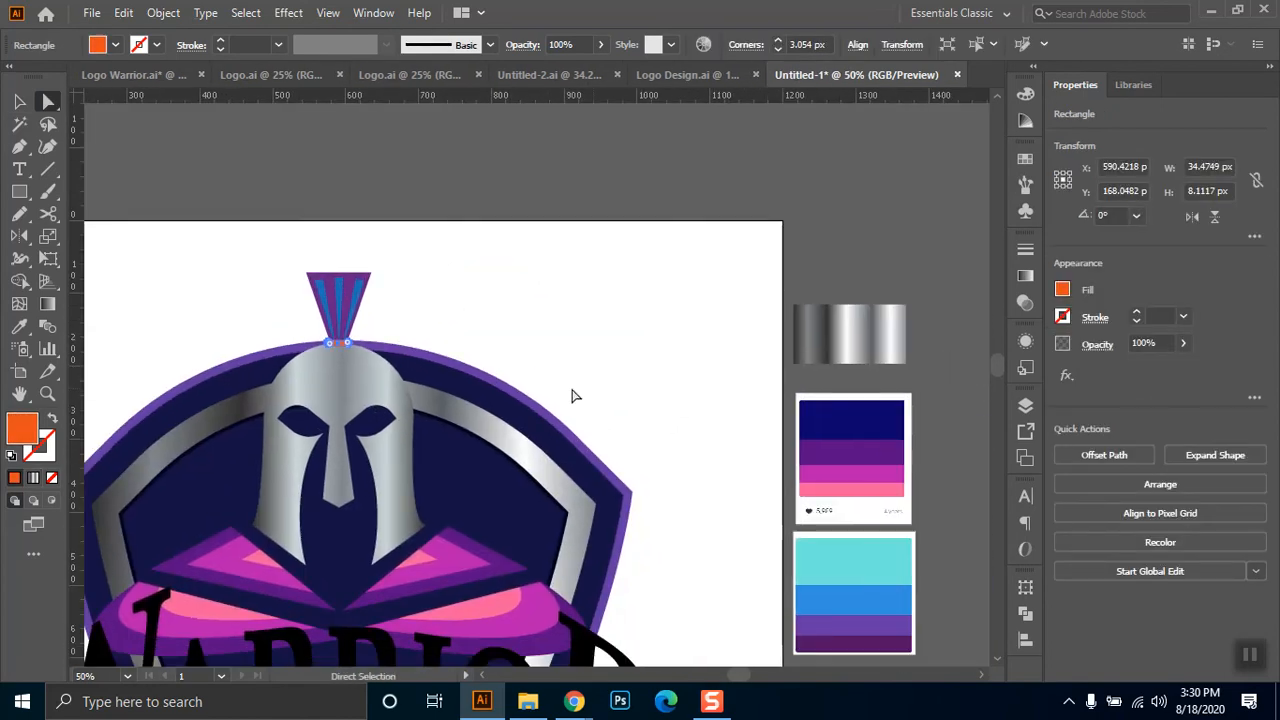
{"action": "left_click", "coordinate": [19, 326]}
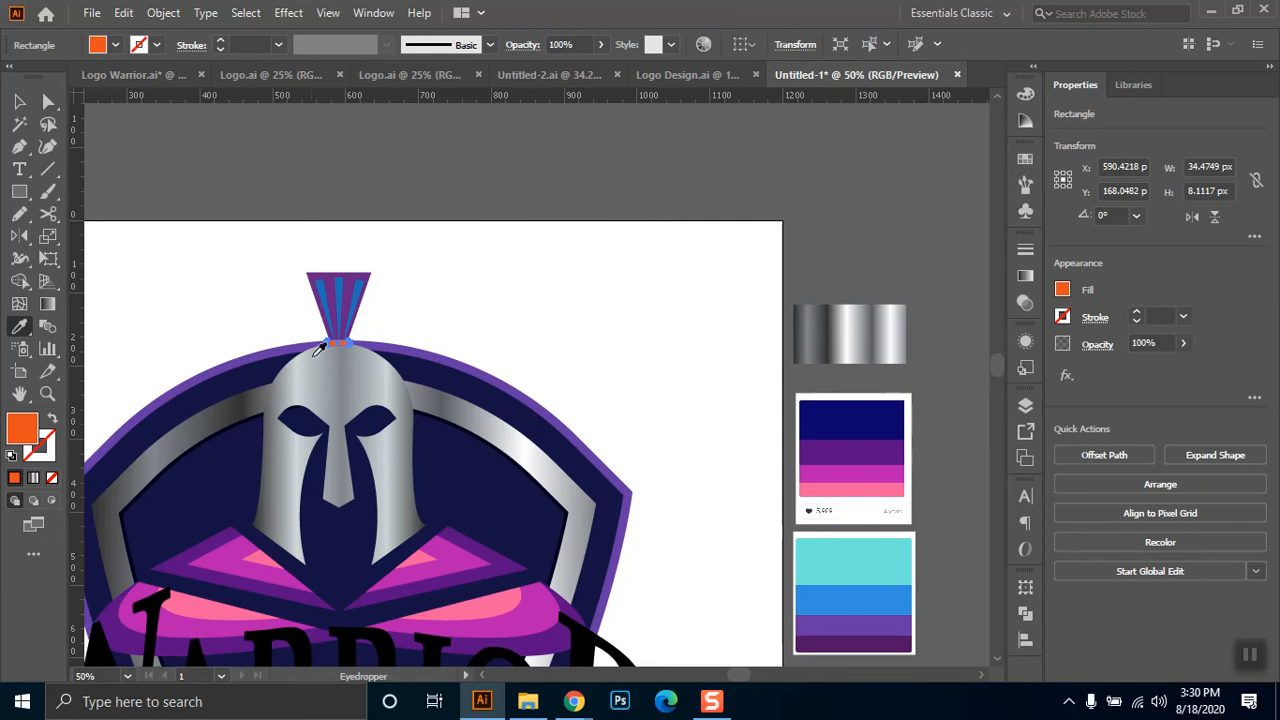
{"action": "left_click", "coordinate": [860, 347]}
{"action": "key", "text": "v"}
{"action": "left_click", "coordinate": [395, 178]}
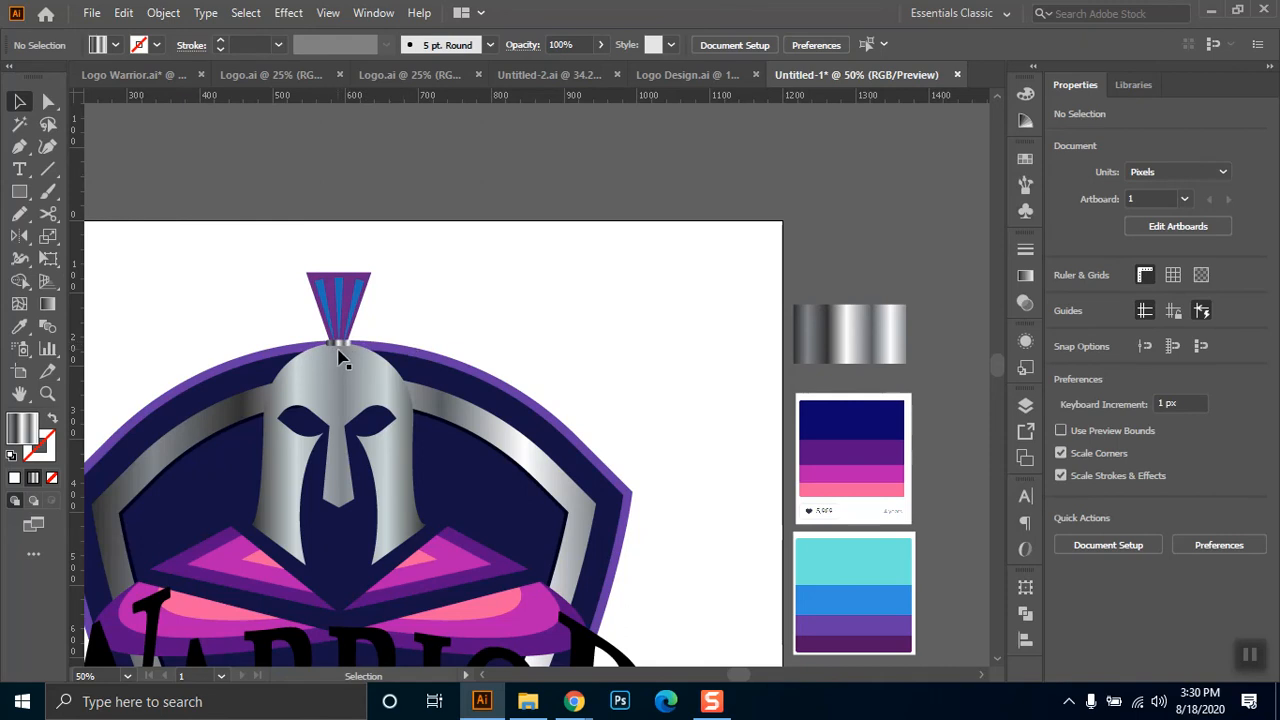
- Fill the plume's three blue stripes with the magenta sampled from the colour palette
{"action": "key", "text": "a"}
{"action": "scroll", "coordinate": [362, 300], "scroll_direction": "up", "scroll_amount": 1}
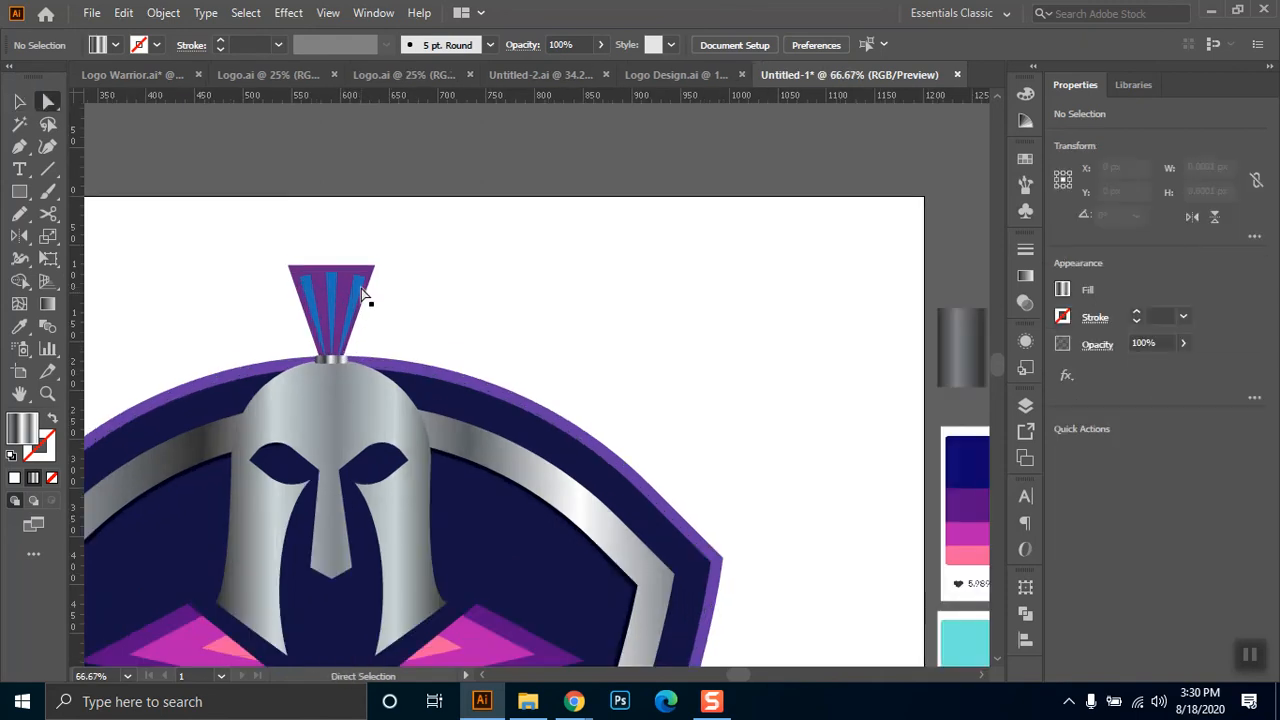
{"action": "left_click", "coordinate": [359, 289]}
{"action": "left_click", "coordinate": [331, 283], "text": "shift"}
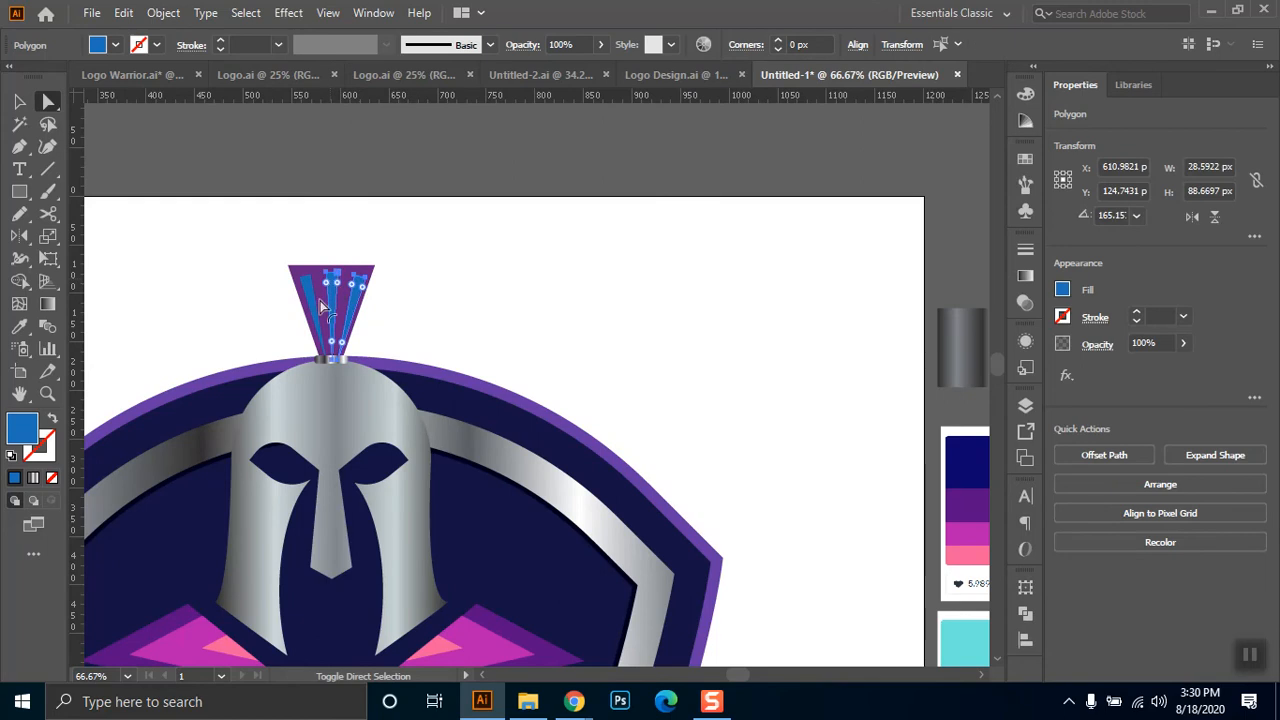
{"action": "left_click", "coordinate": [308, 290], "text": "shift"}
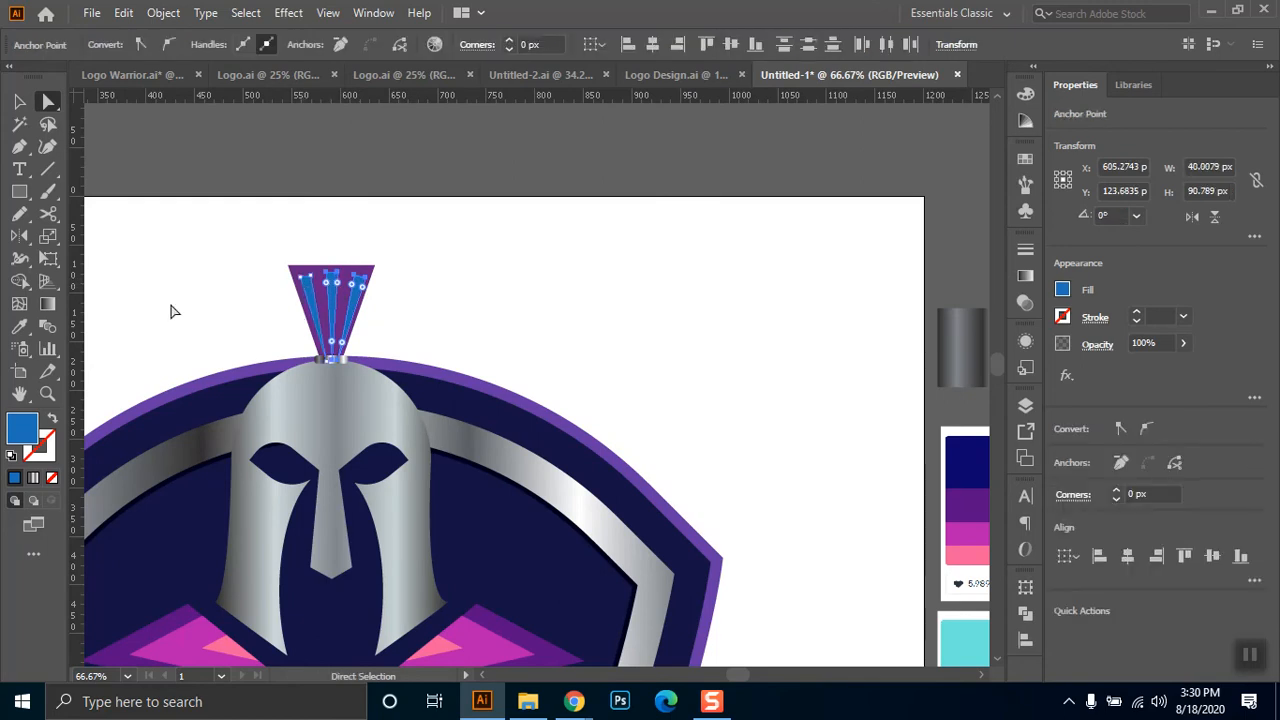
{"action": "key", "text": "i"}
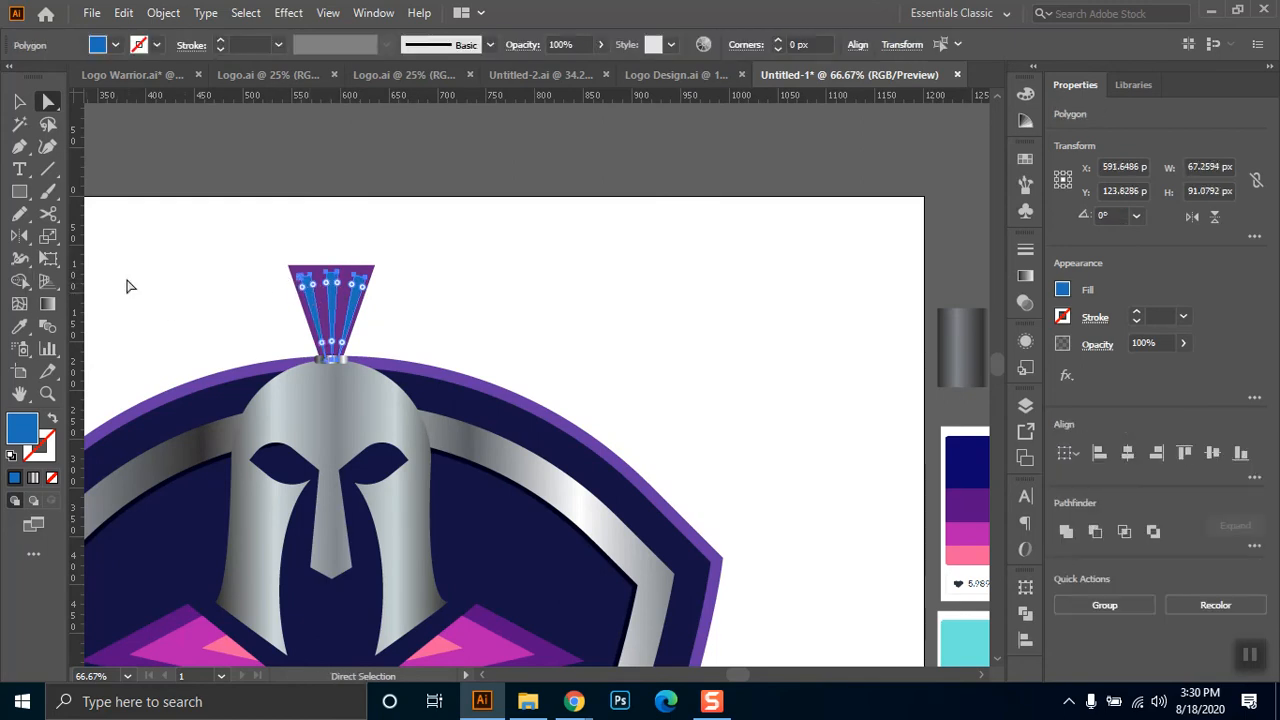
{"action": "left_click_drag", "start_coordinate": [874, 454], "coordinate": [834, 380]}
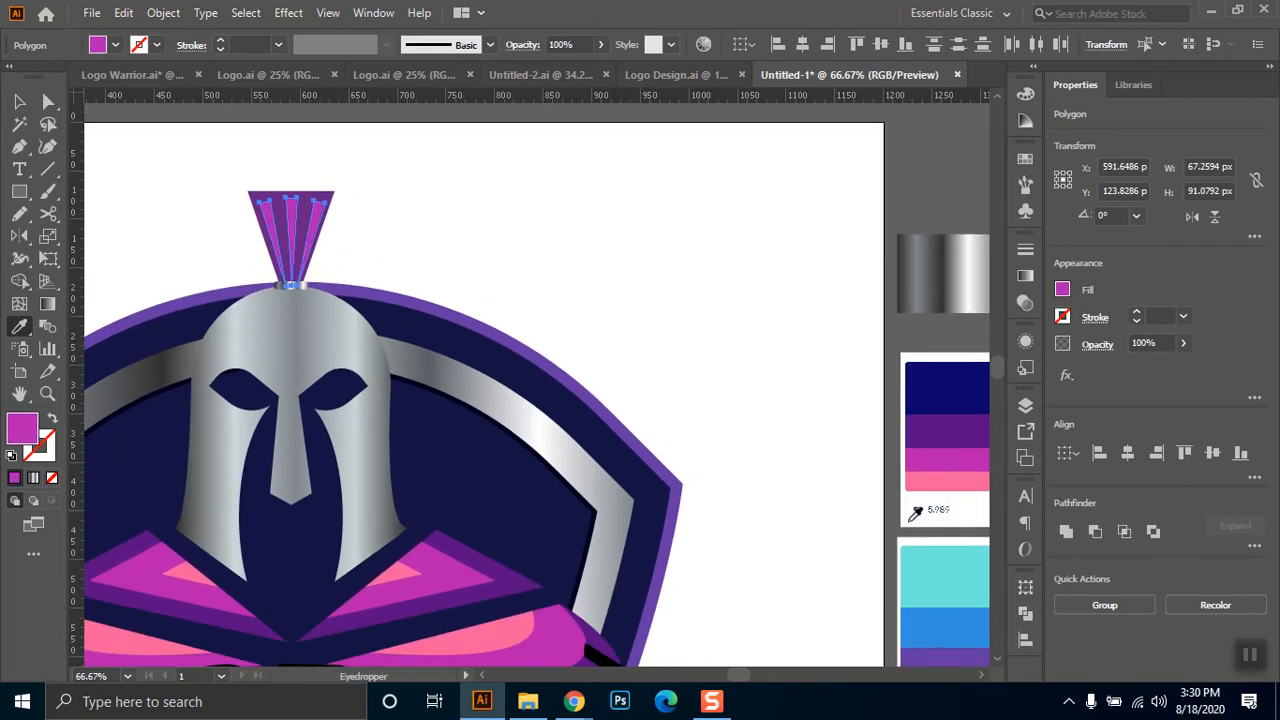
{"action": "left_click", "coordinate": [48, 101]}
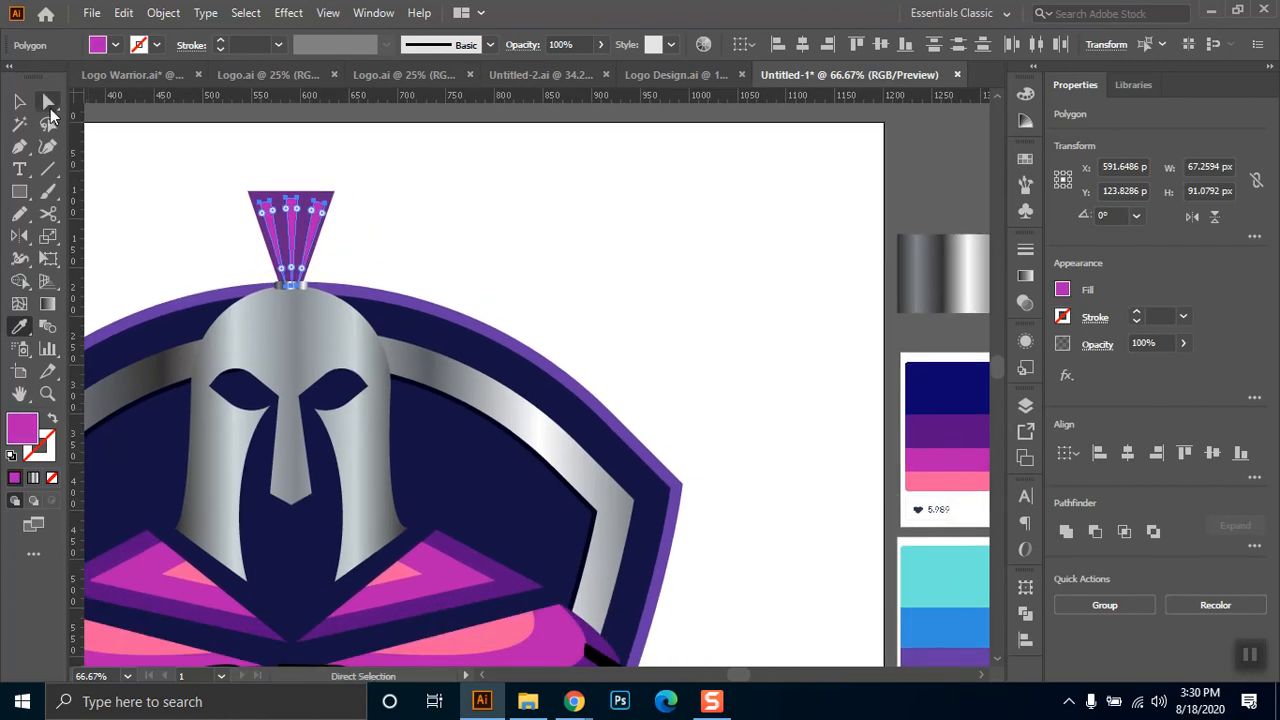
{"action": "left_click", "coordinate": [663, 246]}
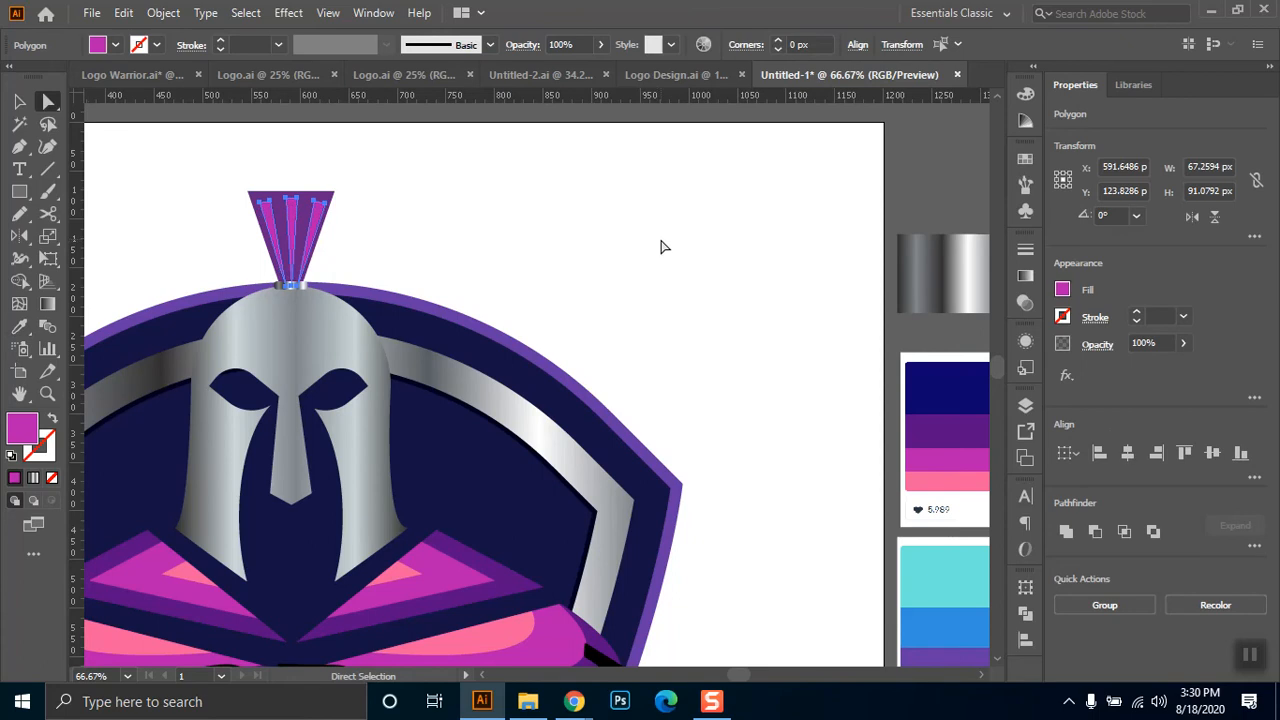
- Fill the plume's background shape with the dark purple sampled from the upper colour palette
{"action": "left_click", "coordinate": [305, 200]}
{"action": "left_click", "coordinate": [17, 328]}
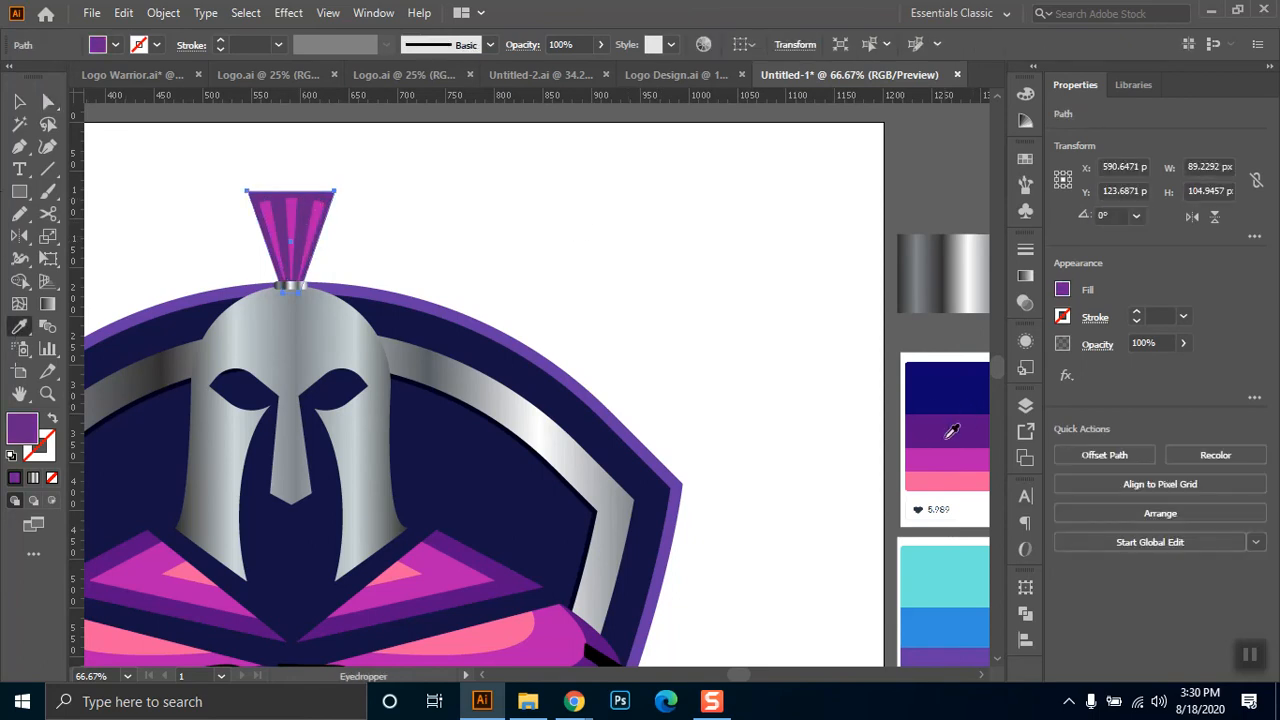
{"action": "left_click", "coordinate": [950, 433]}
{"action": "key", "text": "ctrl"}
{"action": "left_click", "coordinate": [17, 101]}
{"action": "left_click", "coordinate": [477, 202]}
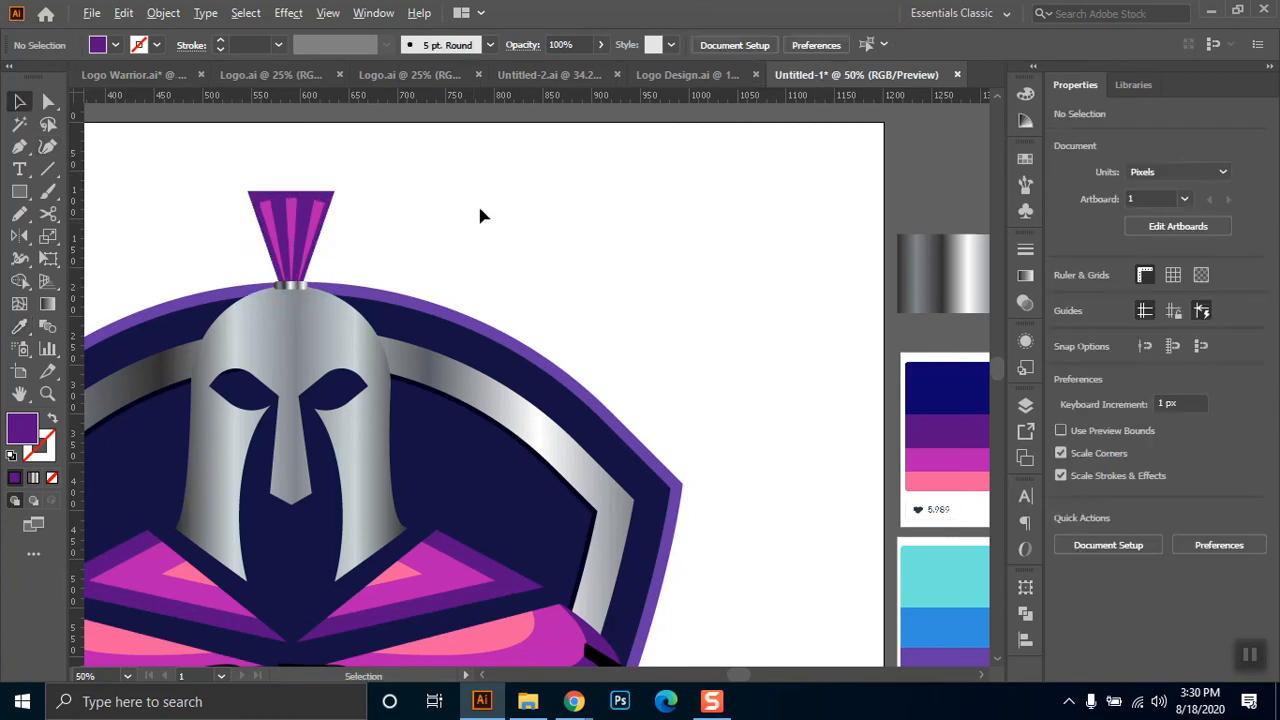
- Unite the letters of the WARRIOR text on the shield with the Pathfinder's Unite operation
{"action": "scroll", "coordinate": [477, 202], "scroll_direction": "down", "scroll_amount": 1}
{"action": "scroll", "coordinate": [647, 351], "scroll_direction": "down", "scroll_amount": 2}
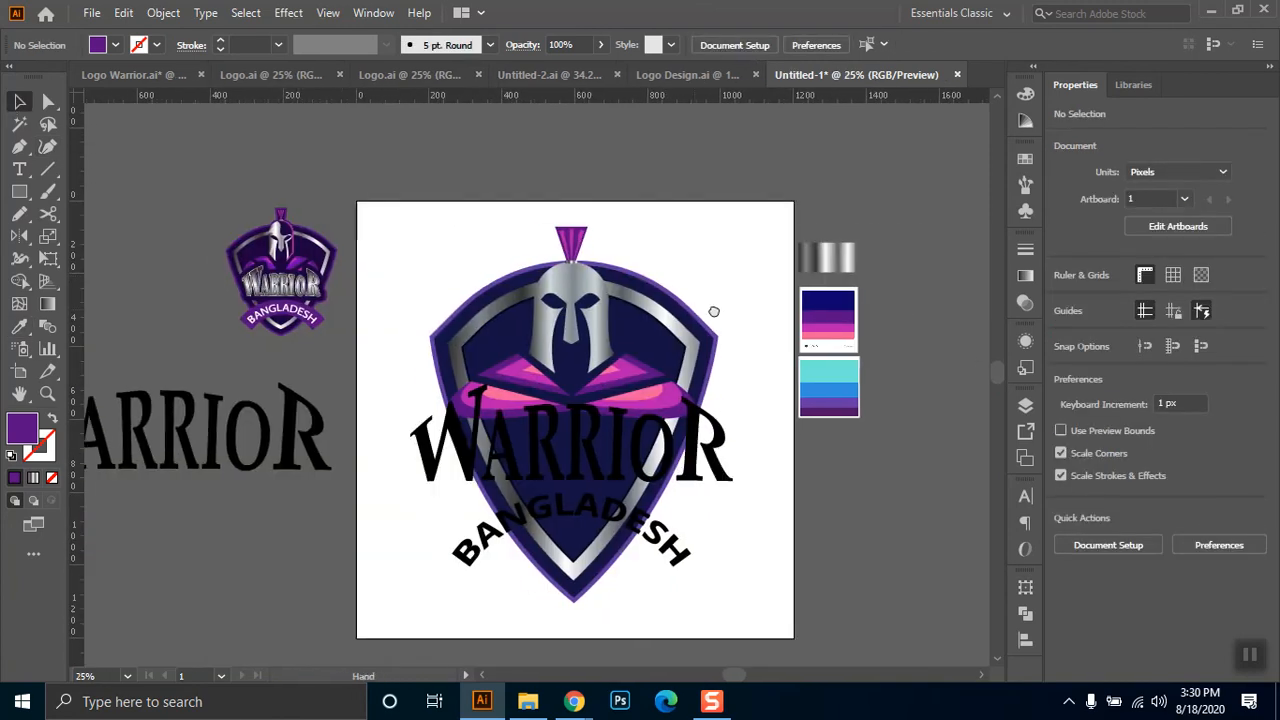
{"action": "scroll", "coordinate": [588, 288], "scroll_direction": "down", "scroll_amount": 1}
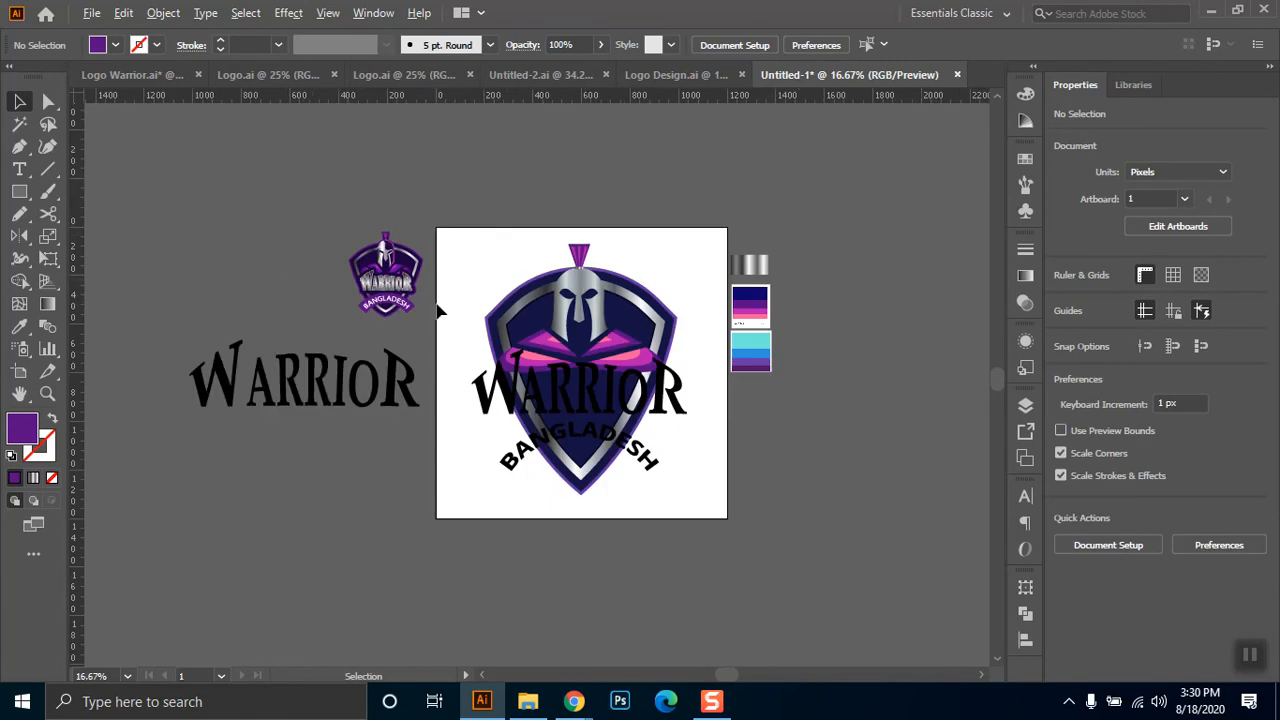
{"action": "scroll", "coordinate": [439, 308], "scroll_direction": "up", "scroll_amount": 2}
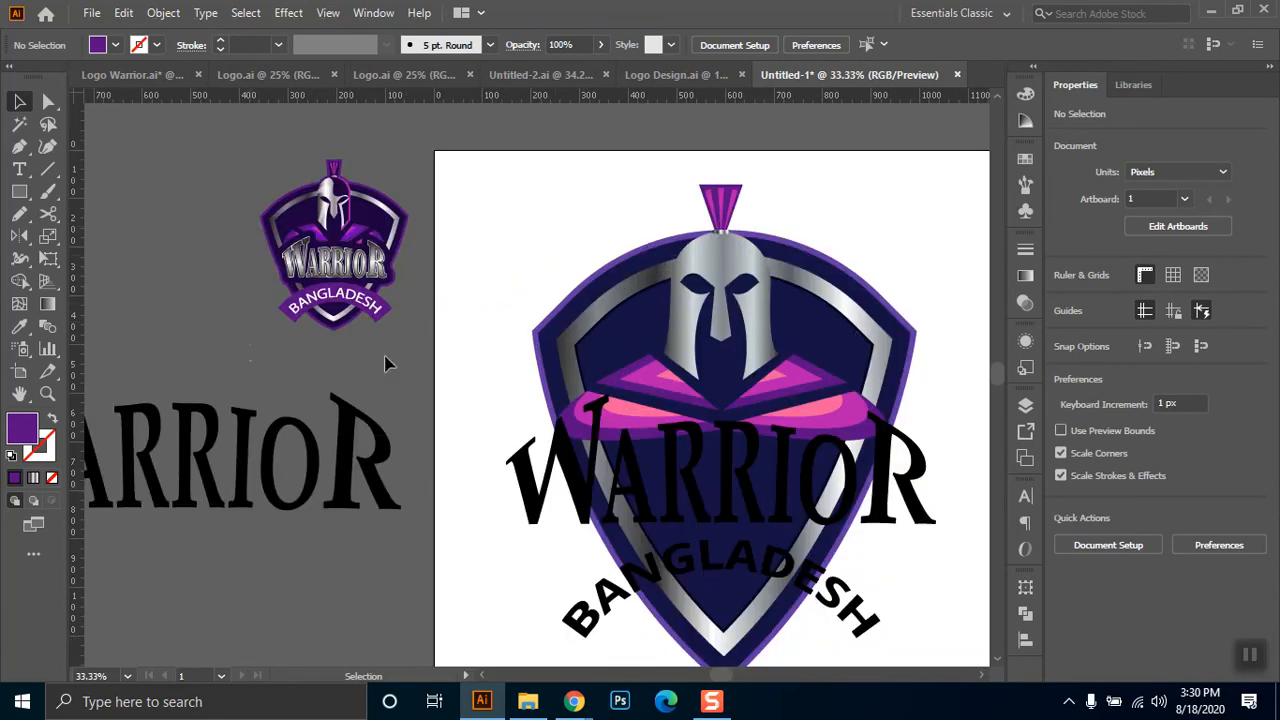
{"action": "left_click", "coordinate": [642, 488]}
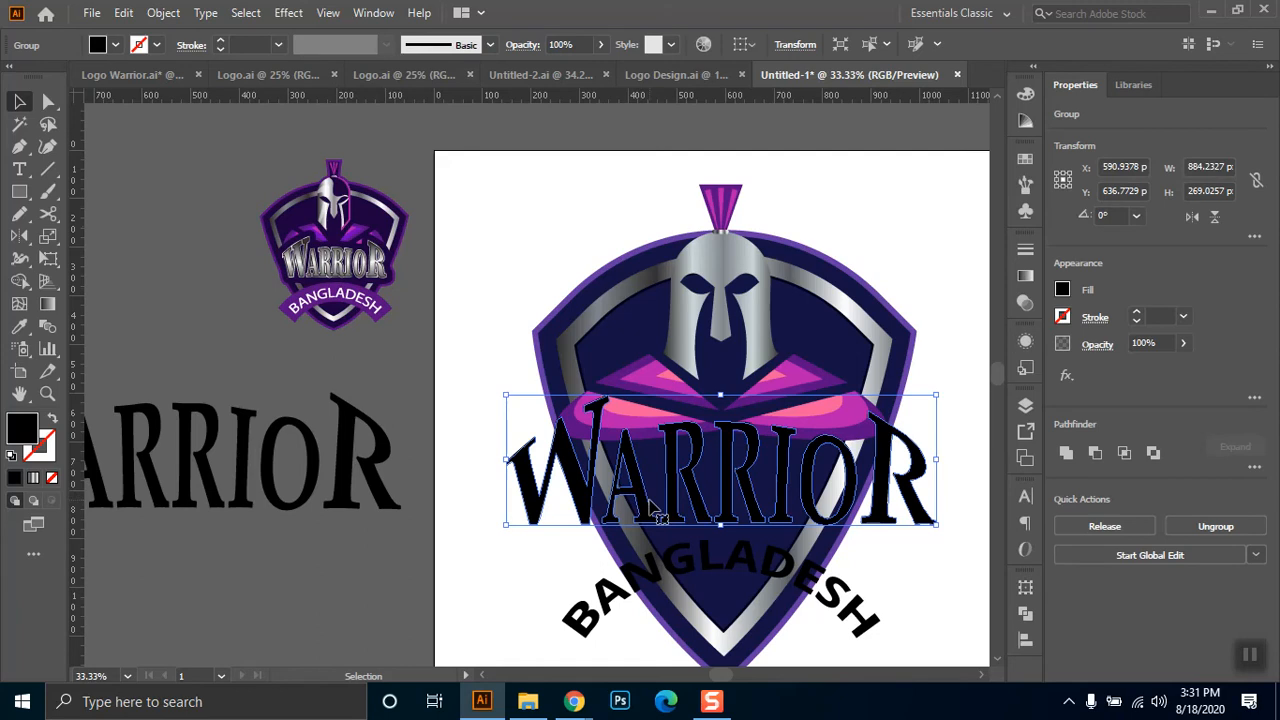
{"action": "left_click", "coordinate": [504, 233]}
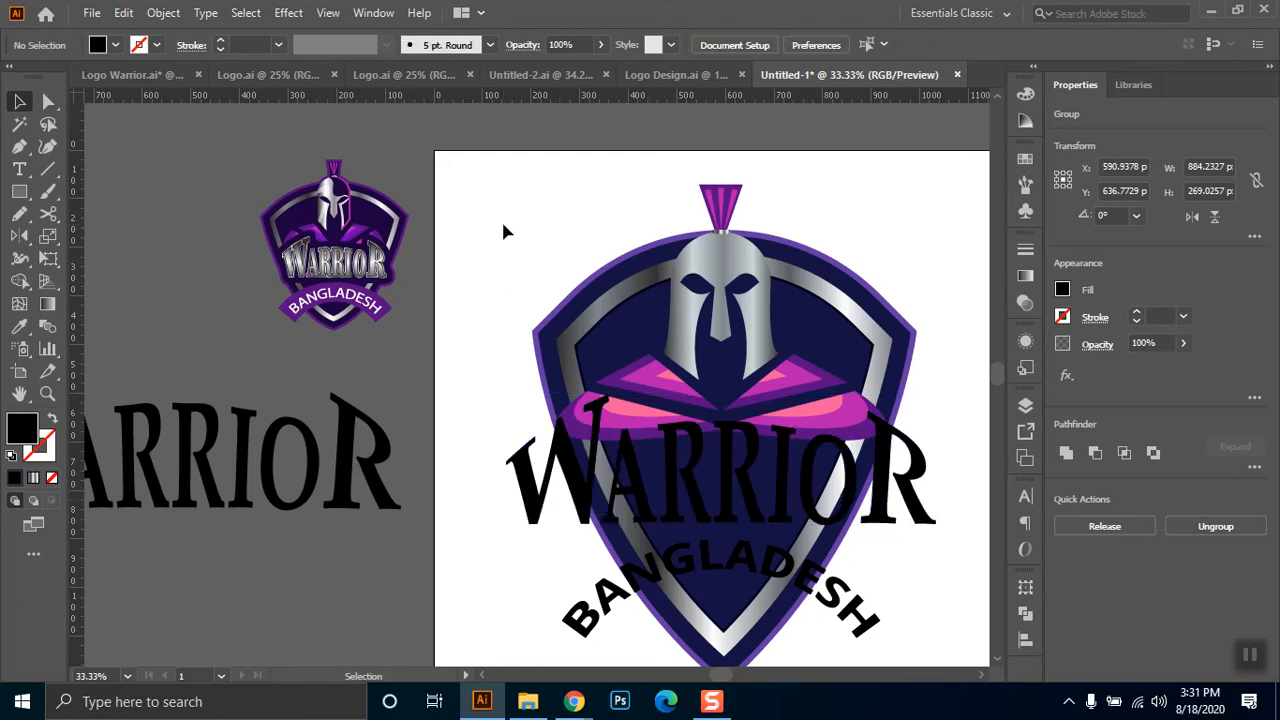
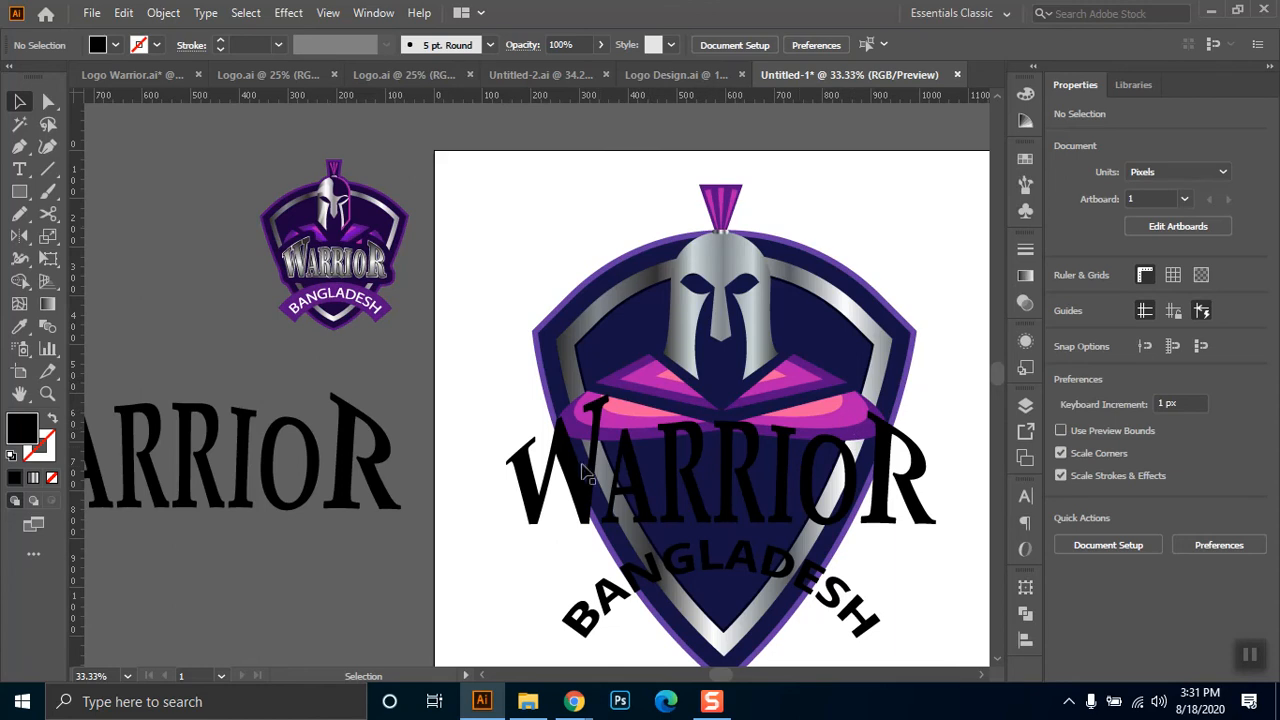
{"action": "key", "text": "space"}
{"action": "left_click_drag", "start_coordinate": [746, 428], "coordinate": [566, 418]}
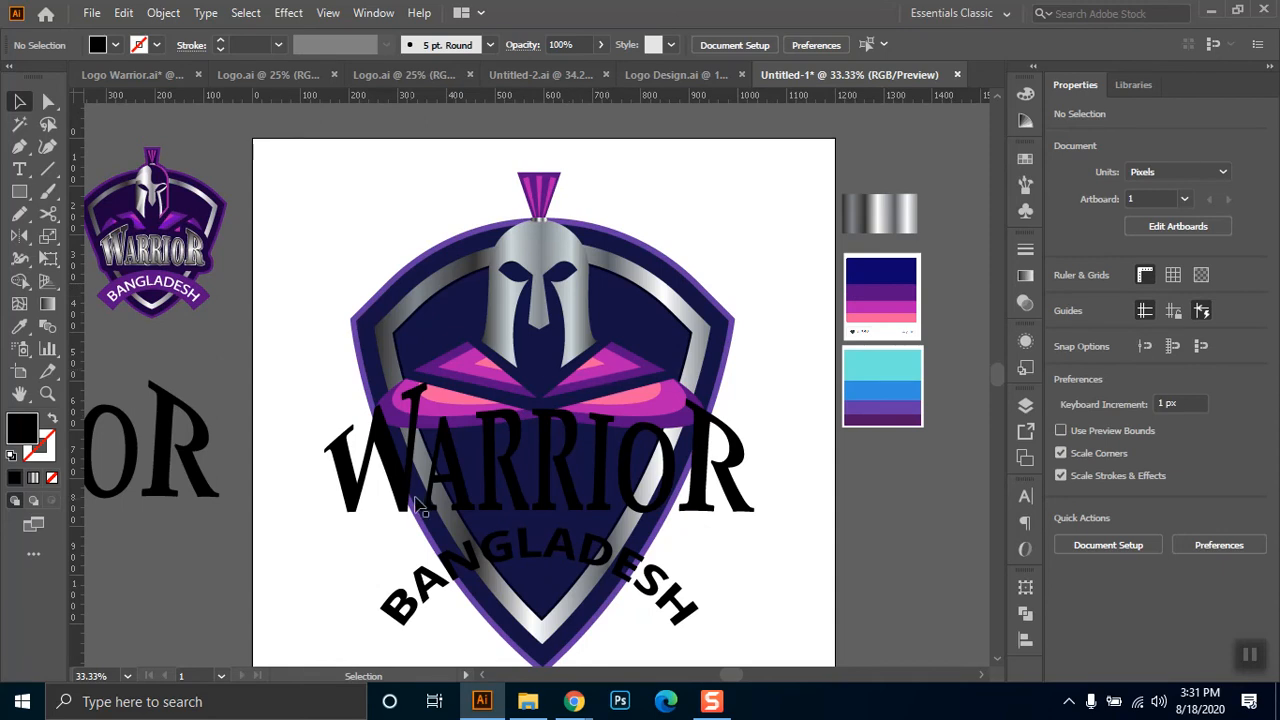
{"action": "left_click", "coordinate": [566, 446]}
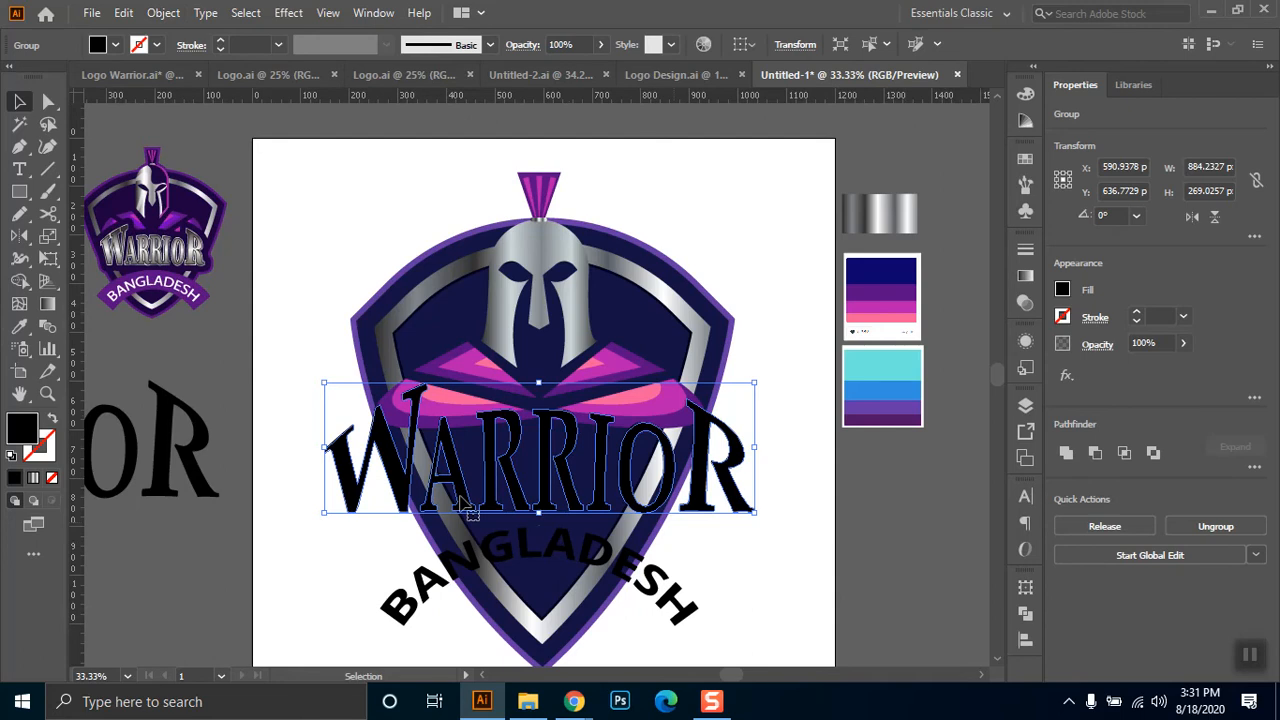
{"action": "left_click", "coordinate": [1066, 455]}
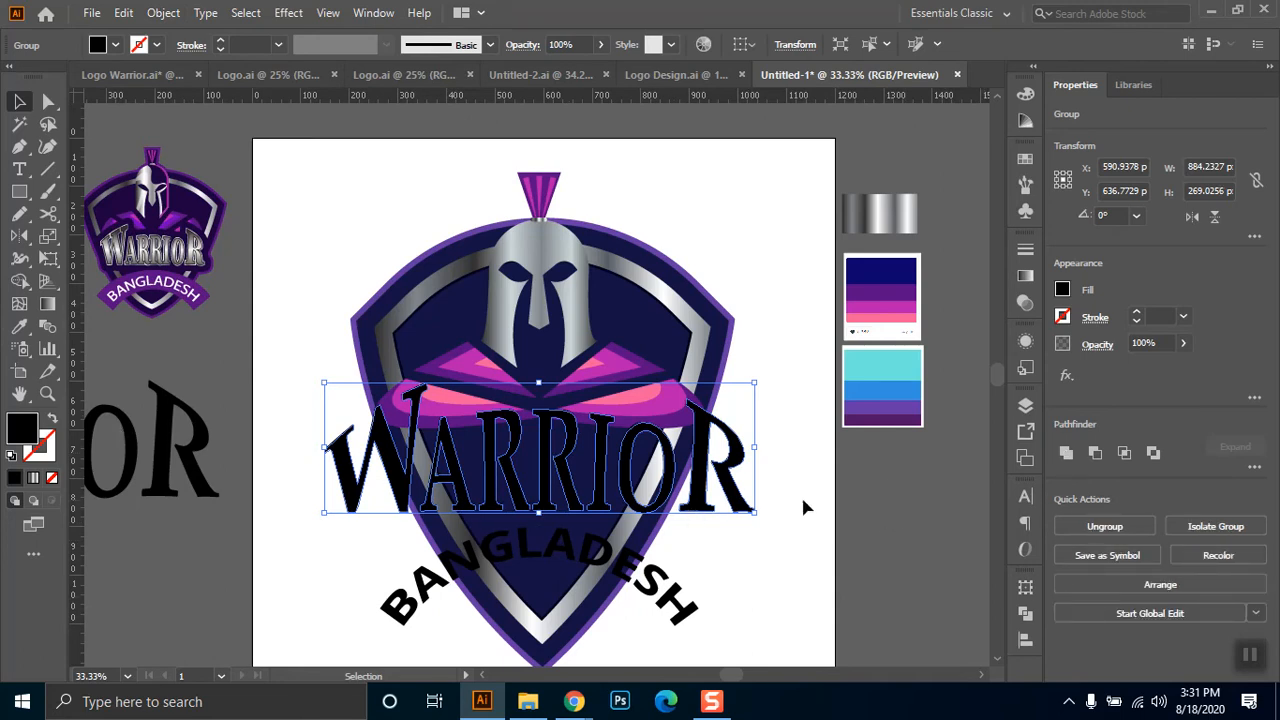
- Fill the united WARRIOR lettering with the silver gradient sampled from the sample rectangle
{"action": "left_click", "coordinate": [736, 480]}
{"action": "left_click", "coordinate": [742, 468]}
{"action": "left_click", "coordinate": [19, 326]}
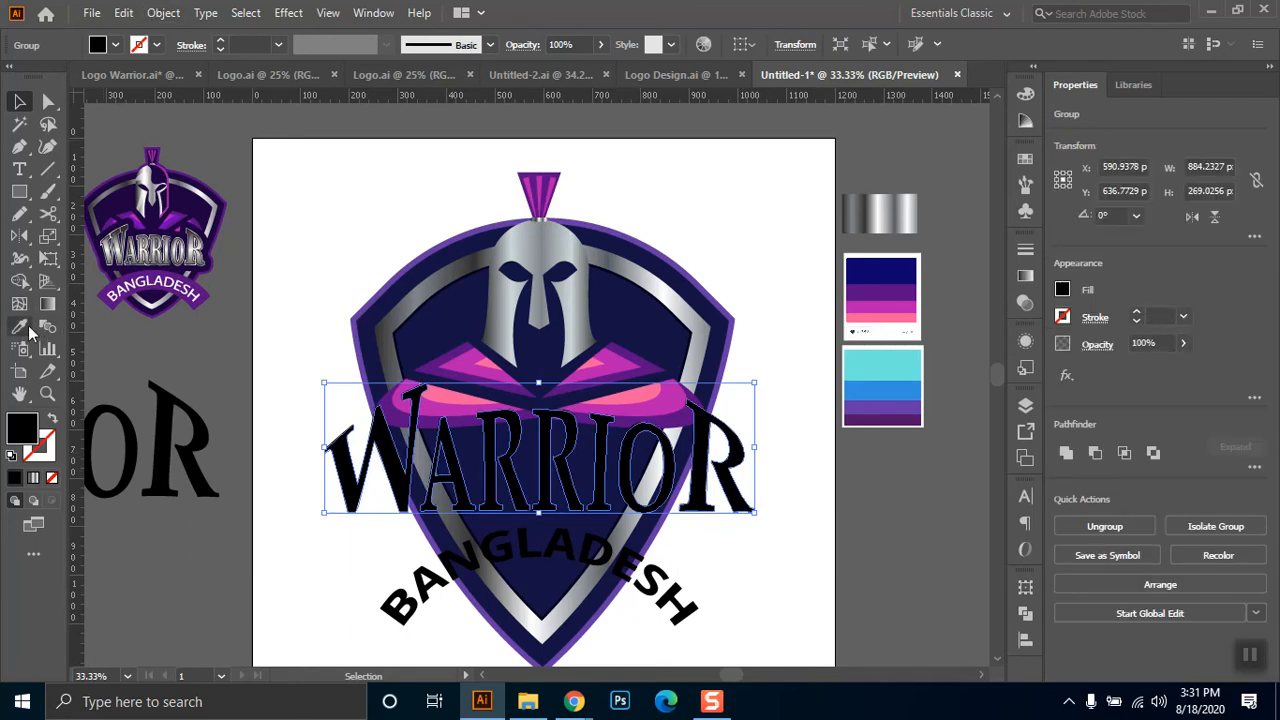
{"action": "left_click", "coordinate": [876, 214]}
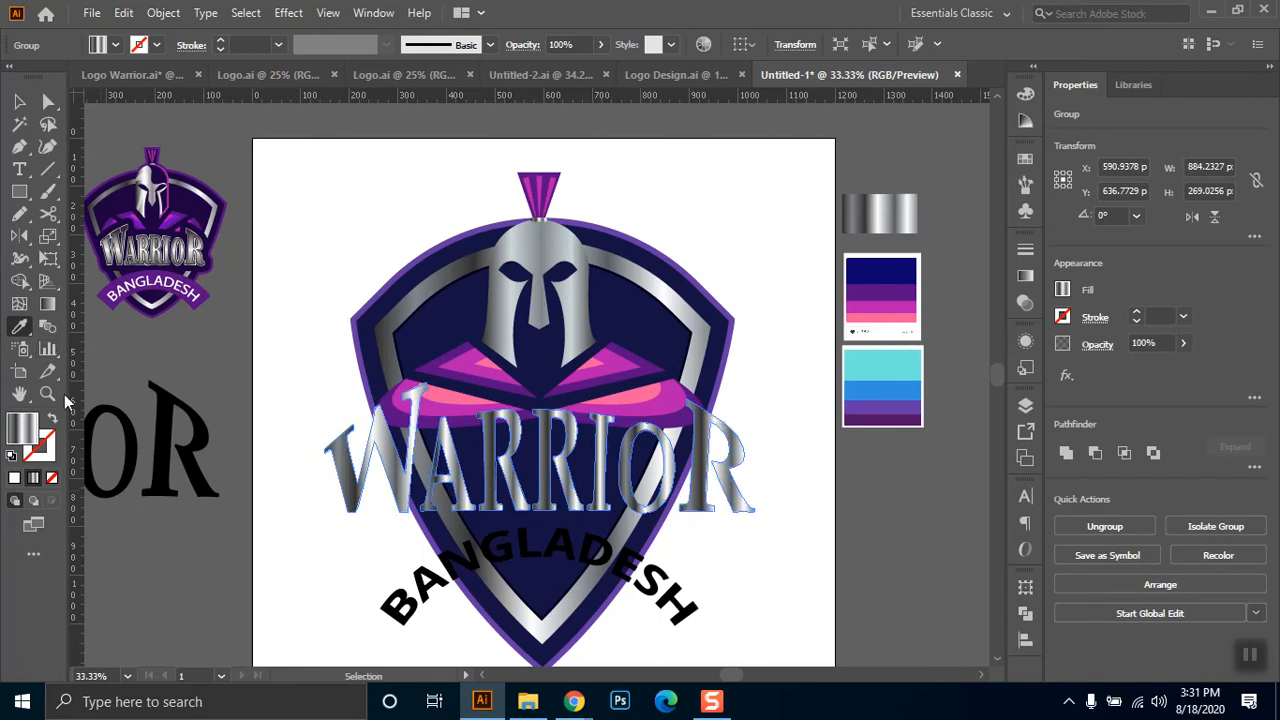
- Redirect the WARRIOR lettering's gradient so it runs vertically from the top of the letters to just below them
{"action": "left_click", "coordinate": [47, 303]}
{"action": "left_click_drag", "start_coordinate": [540, 411], "coordinate": [538, 537]}
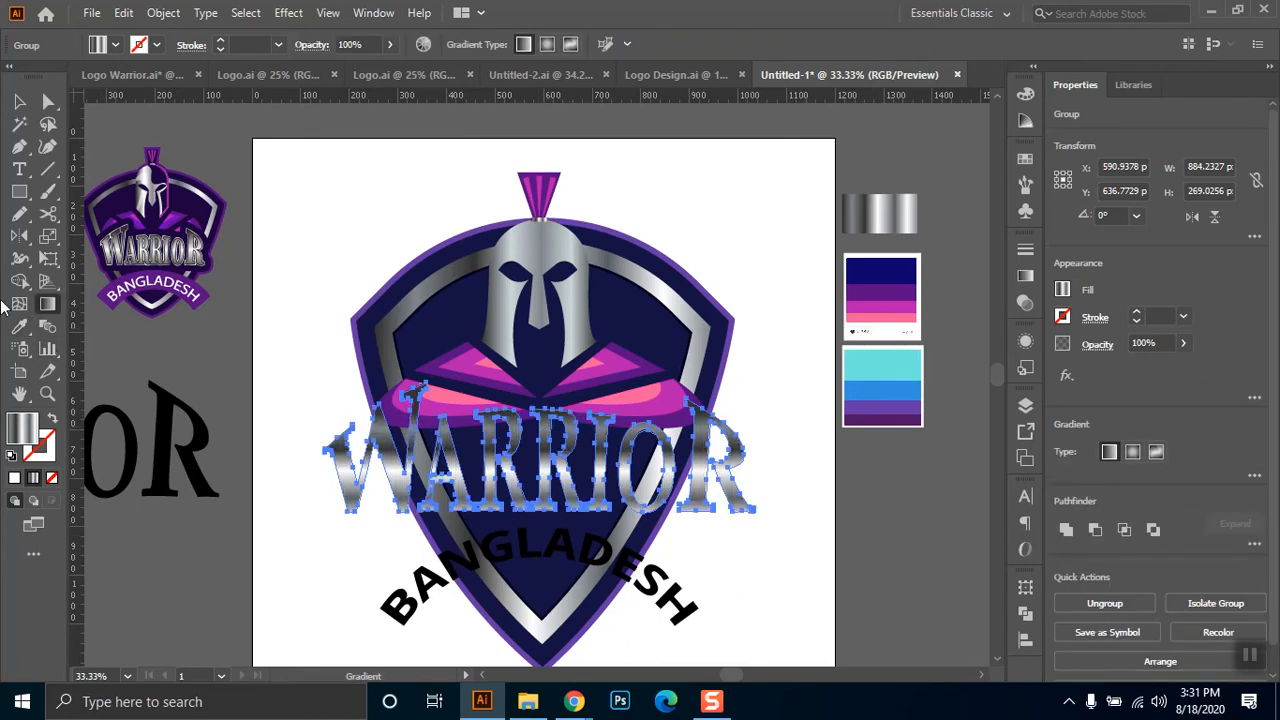
{"action": "left_click", "coordinate": [19, 101]}
{"action": "left_click", "coordinate": [200, 134]}
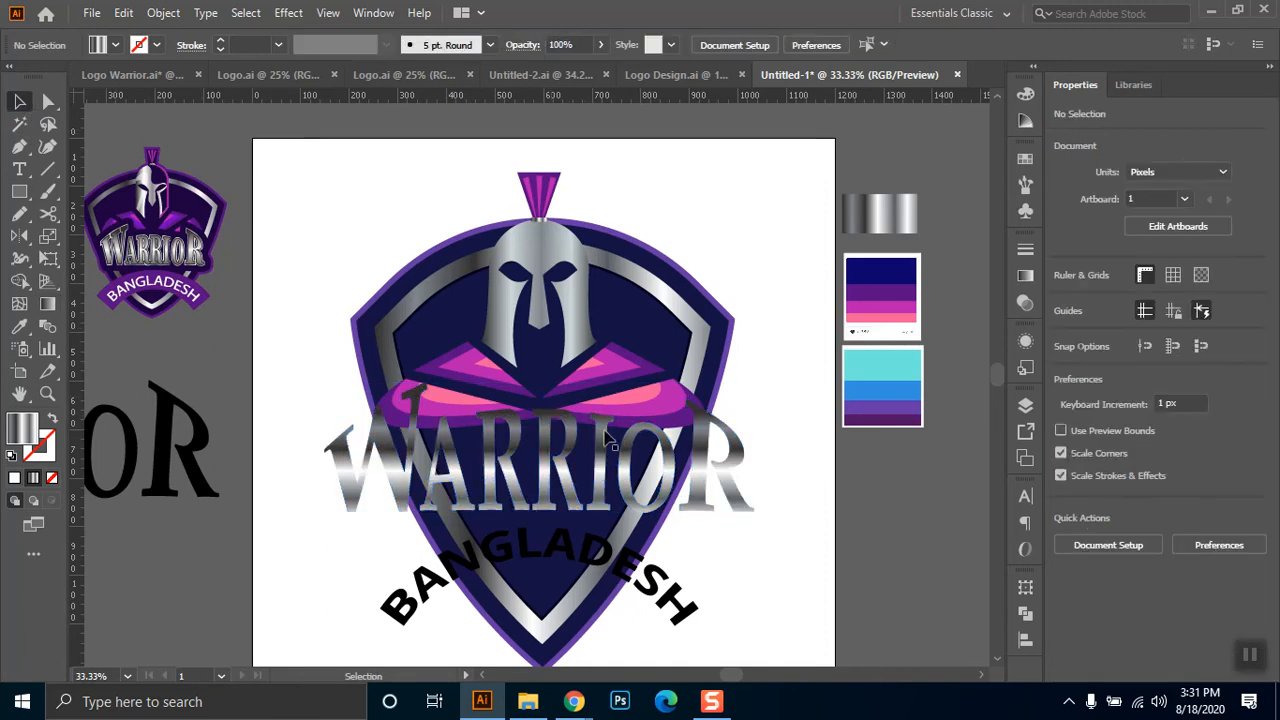
- Recolour the third stop of the WARRIOR lettering's gradient to grey with RGB values 89, 94, 99
{"action": "left_click", "coordinate": [395, 485]}
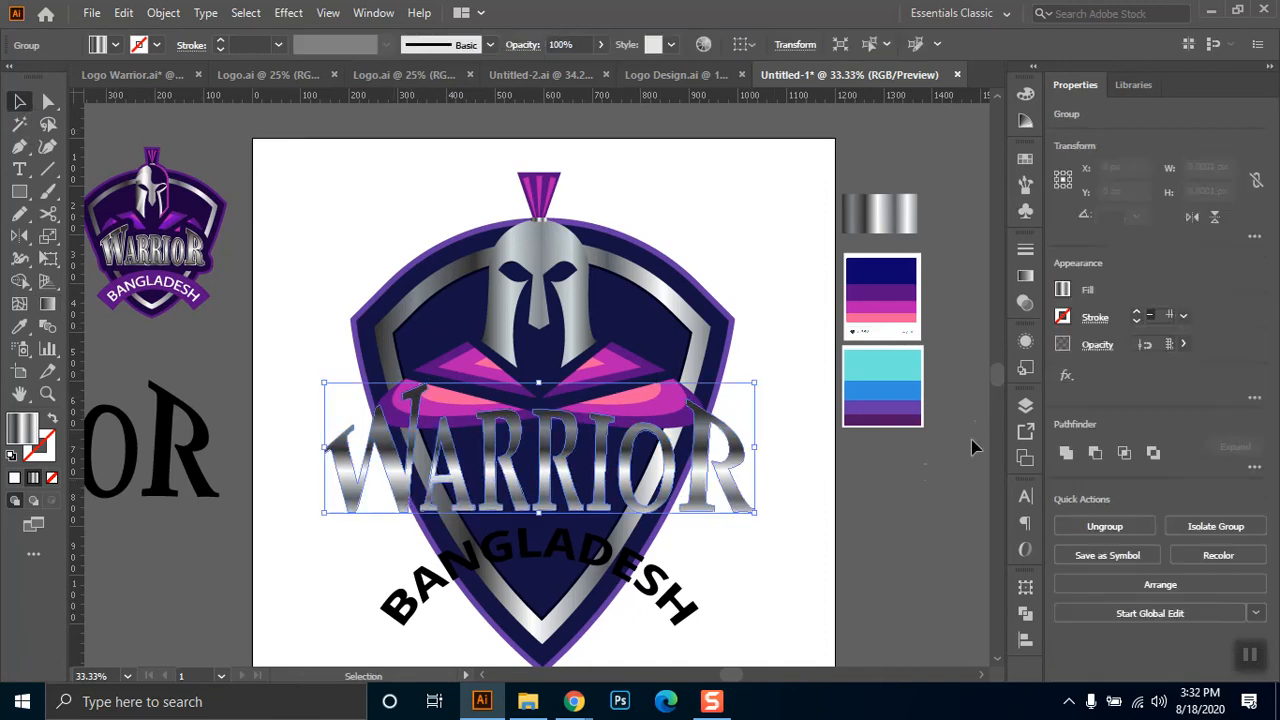
{"action": "left_click", "coordinate": [1025, 274]}
{"action": "left_click", "coordinate": [852, 395]}
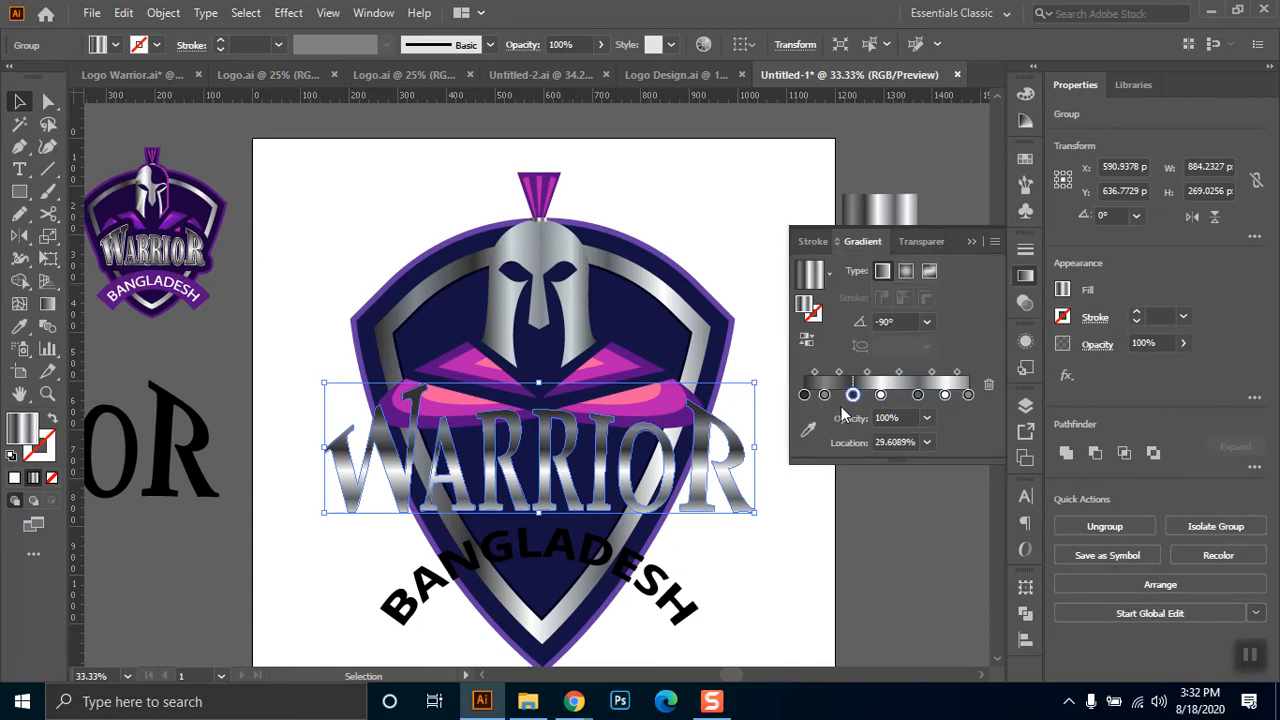
{"action": "double_click", "coordinate": [852, 395]}
{"action": "left_click", "coordinate": [846, 466]}
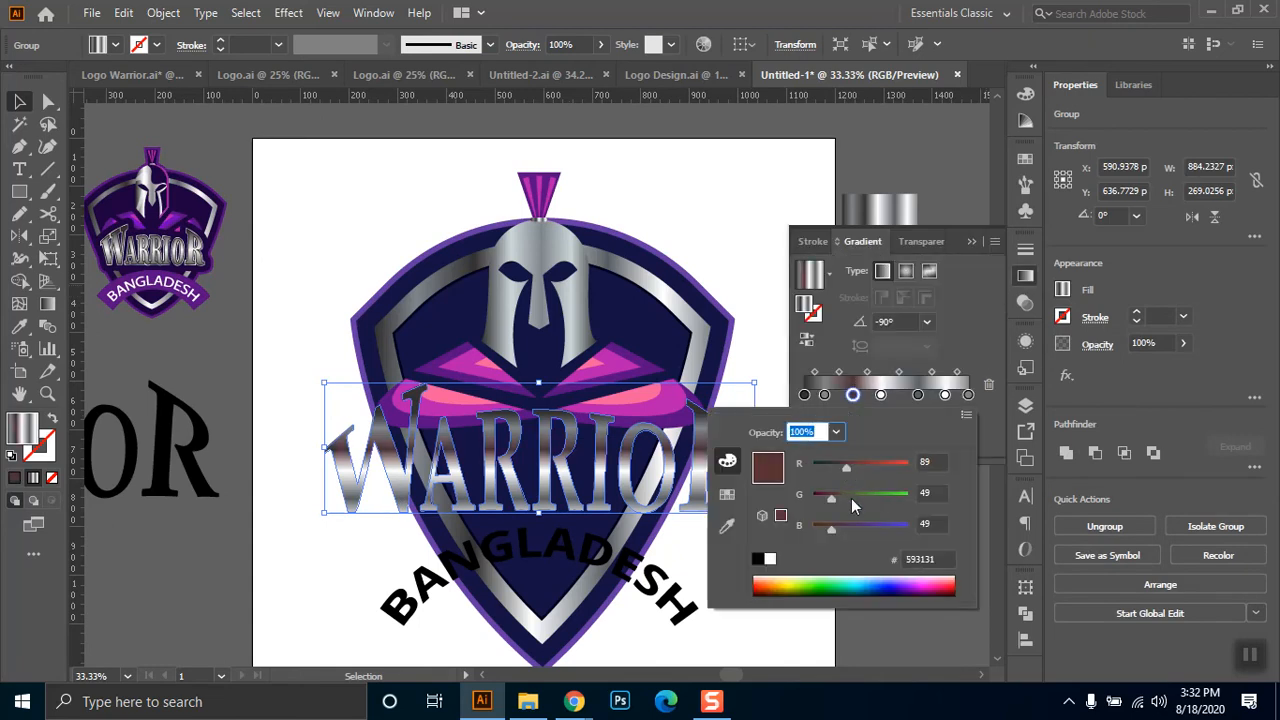
{"action": "left_click", "coordinate": [848, 492]}
{"action": "left_click", "coordinate": [850, 530]}
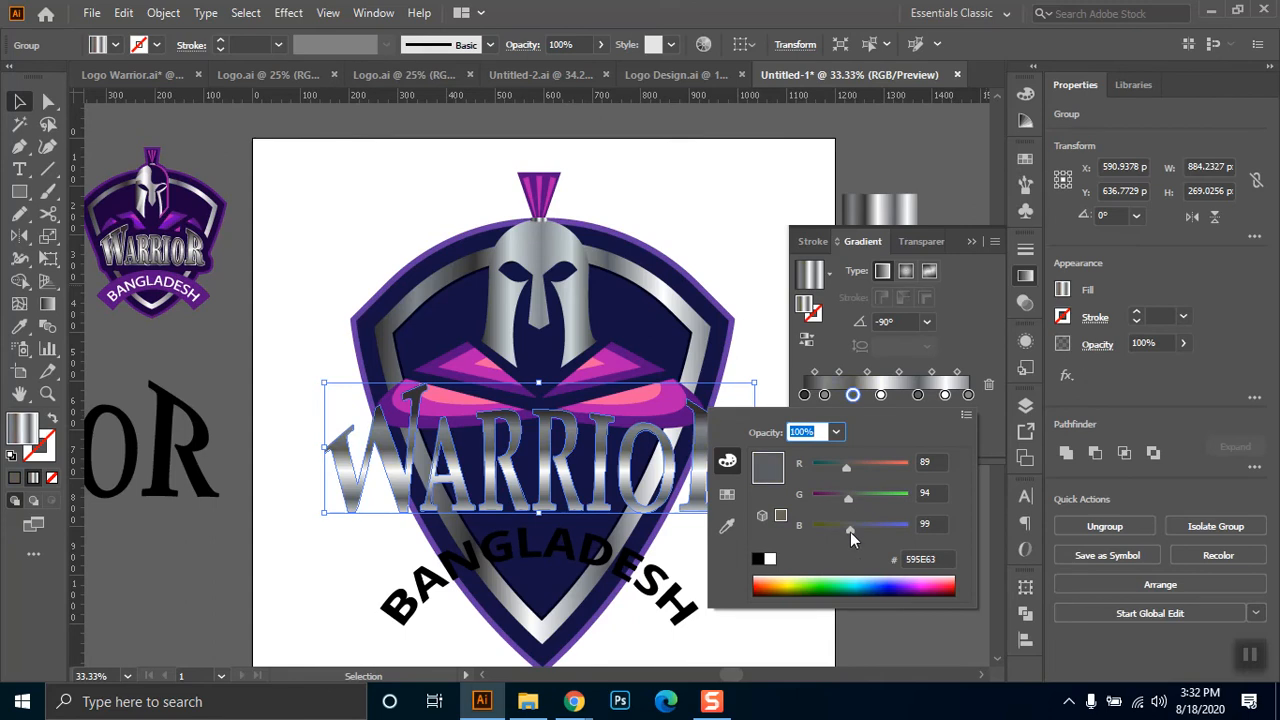
- Recolour the first stop of the WARRIOR lettering's gradient to light lavender grey with RGB values 189, 181, 206
{"action": "left_click", "coordinate": [804, 395]}
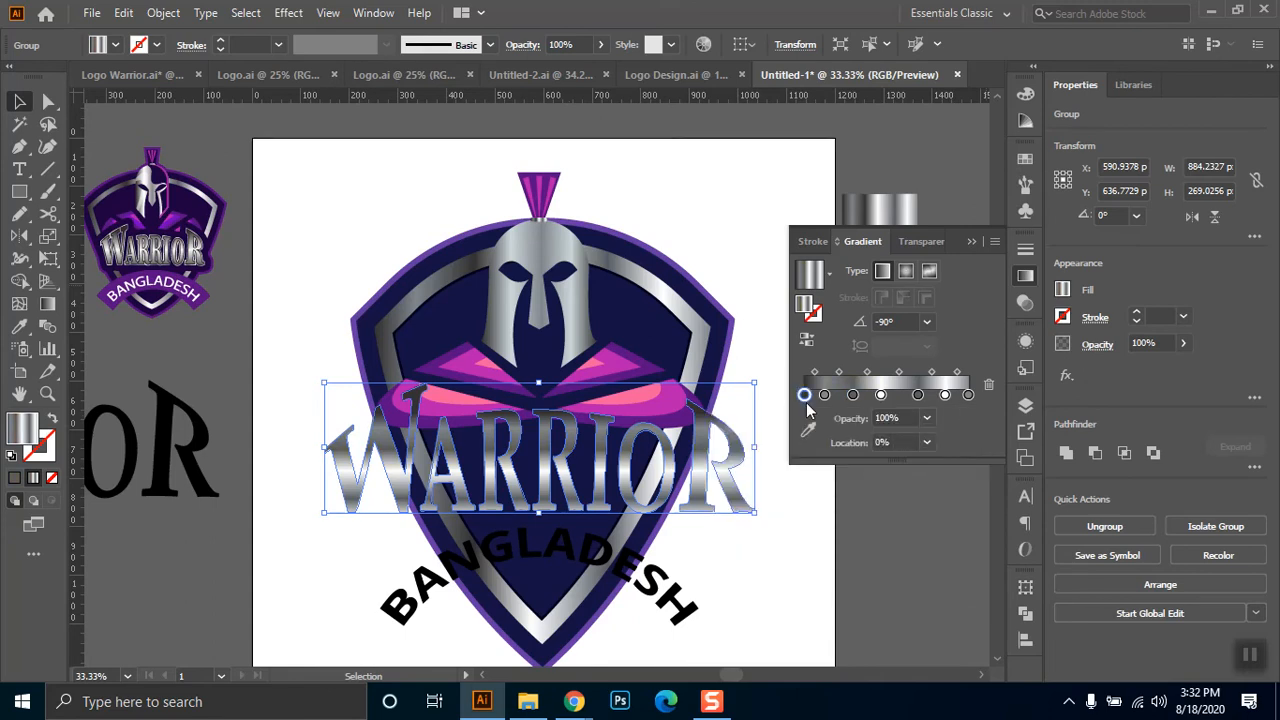
{"action": "left_click", "coordinate": [860, 465]}
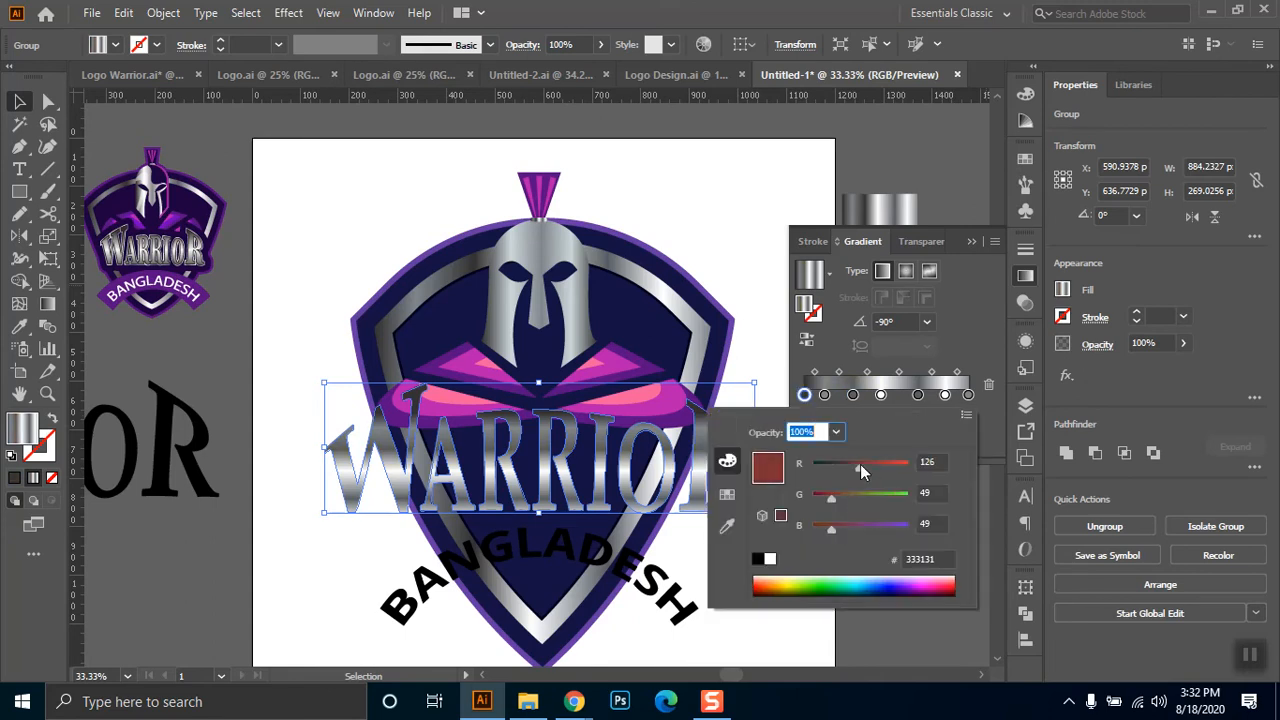
{"action": "left_click", "coordinate": [860, 496]}
{"action": "left_click", "coordinate": [859, 524]}
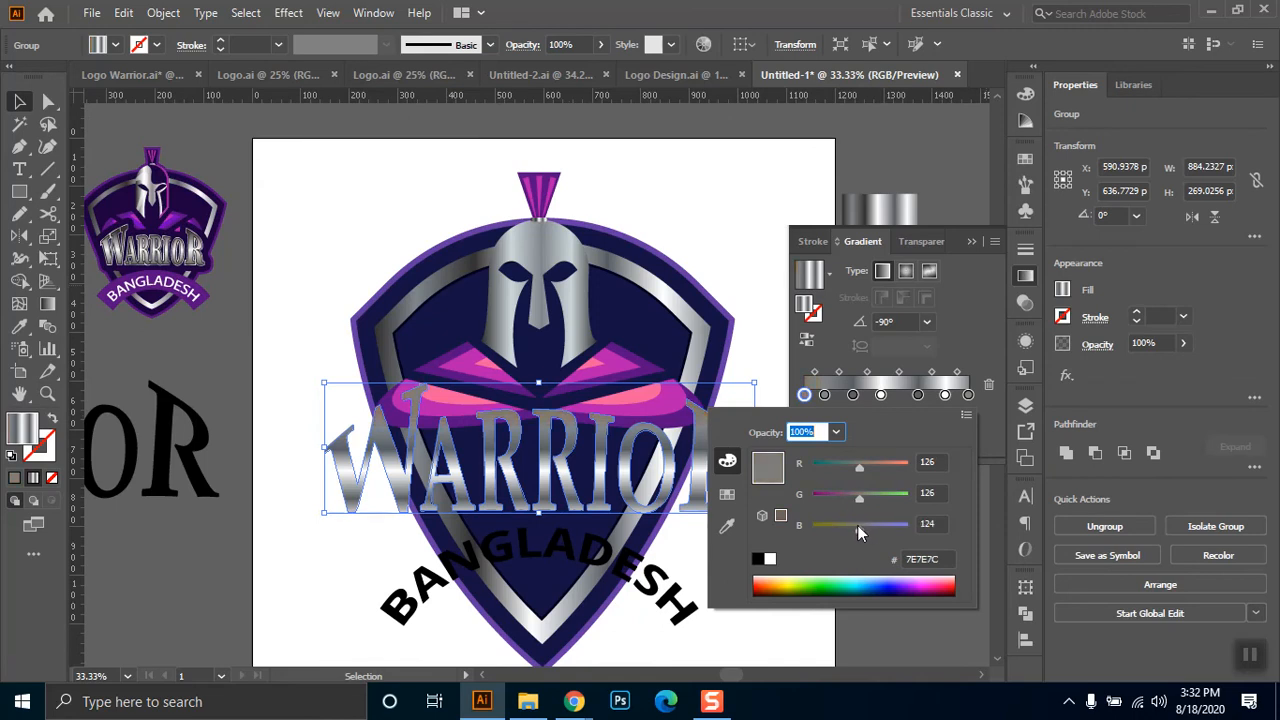
{"action": "left_click_drag", "start_coordinate": [864, 527], "coordinate": [890, 525]}
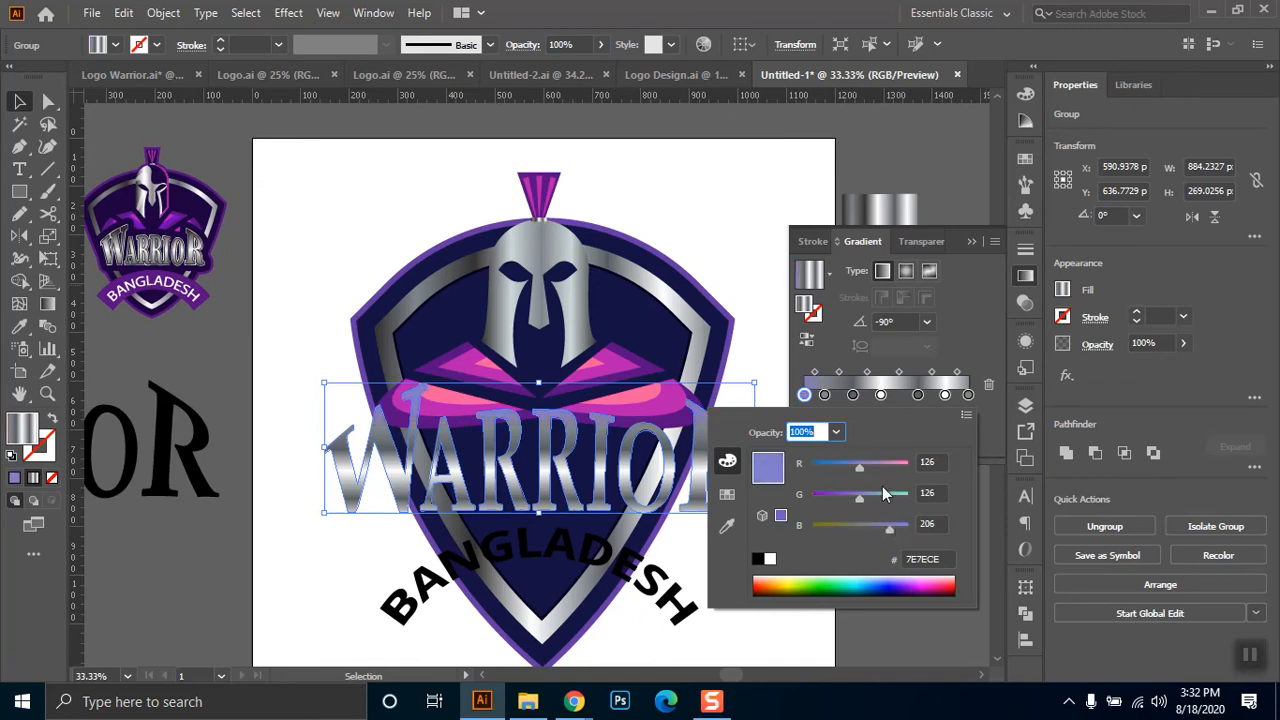
{"action": "left_click", "coordinate": [880, 497]}
{"action": "left_click", "coordinate": [884, 464]}
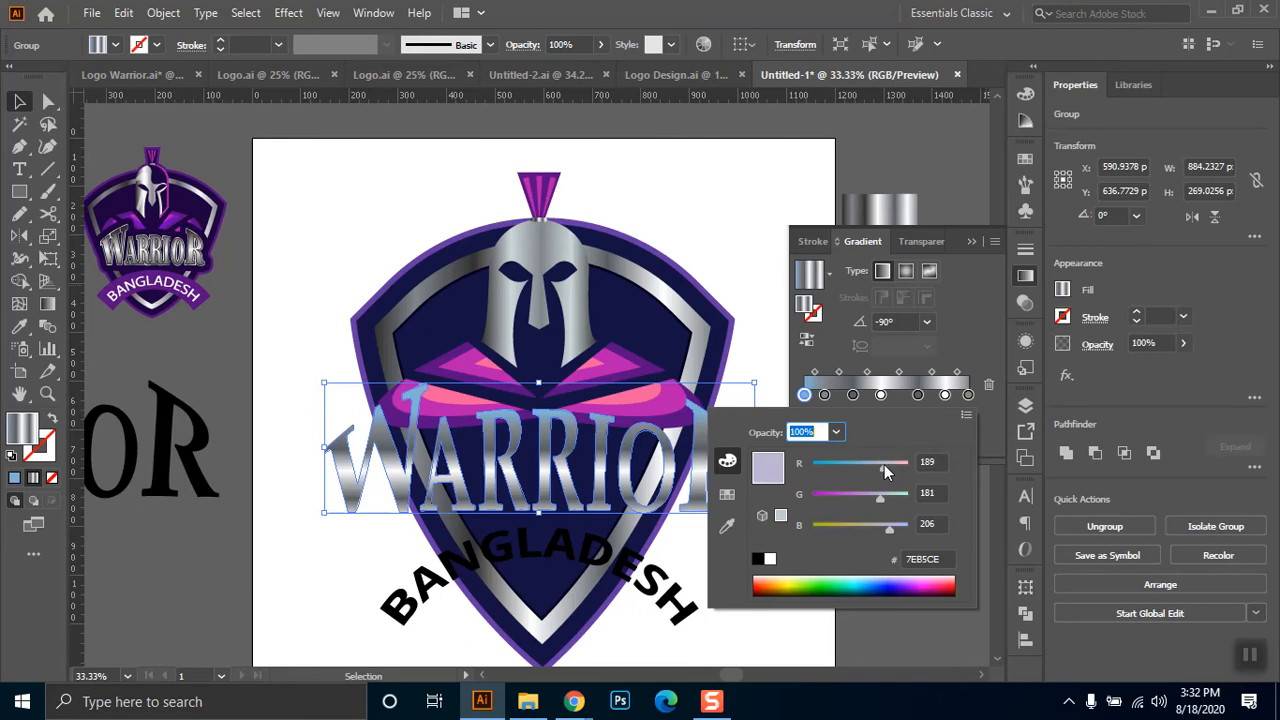
{"action": "left_click", "coordinate": [297, 567]}
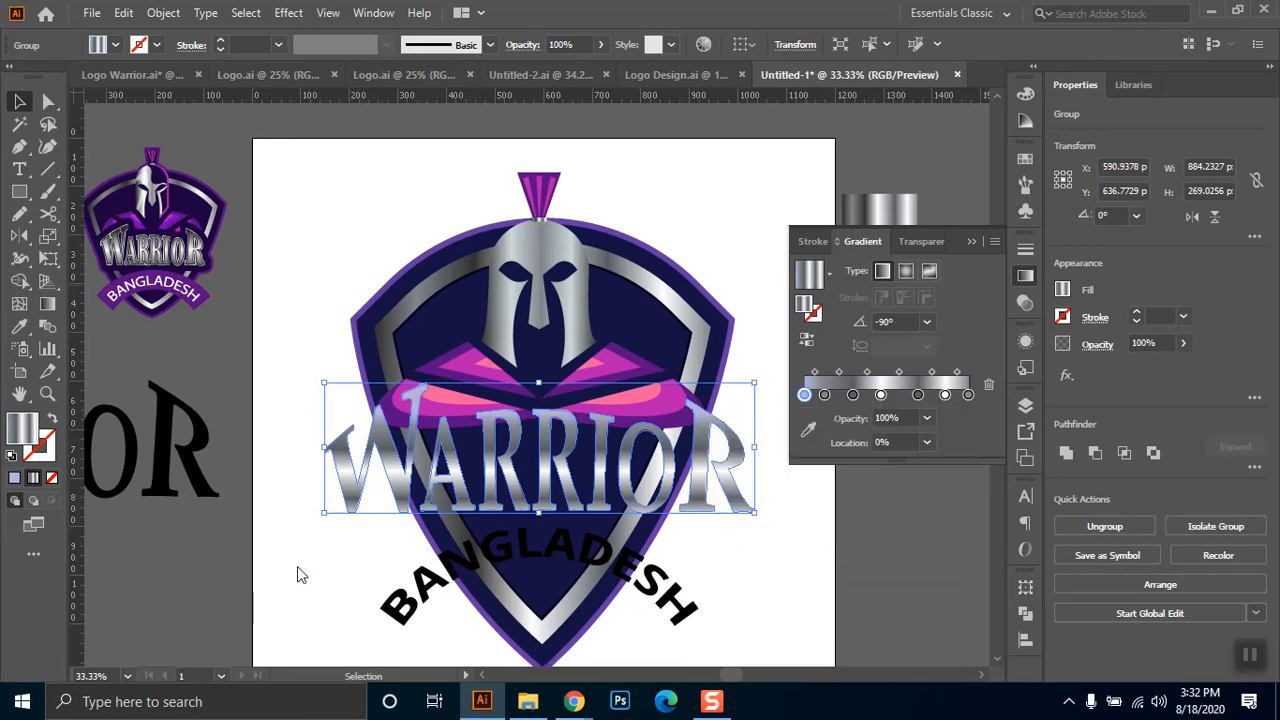
{"action": "left_click", "coordinate": [737, 523]}
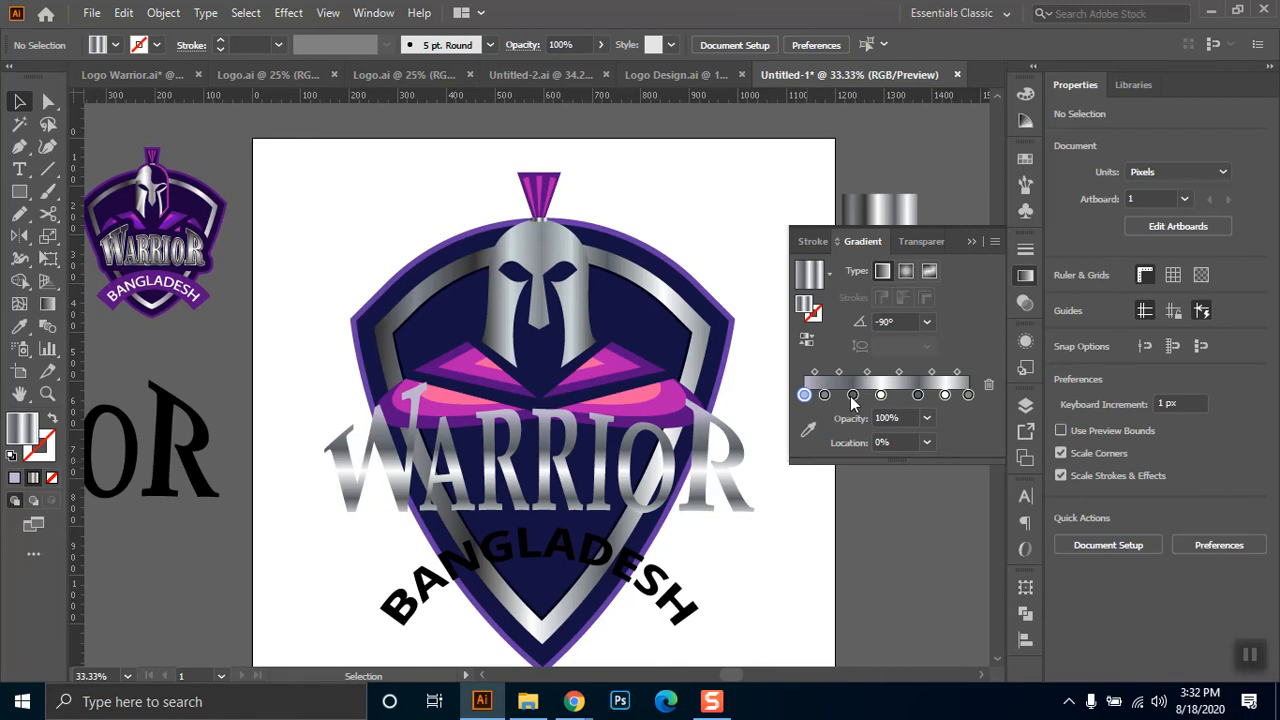
- Start an Offset Path on the WARRIOR lettering and set the offset to 3 px
{"action": "left_click", "coordinate": [718, 482]}
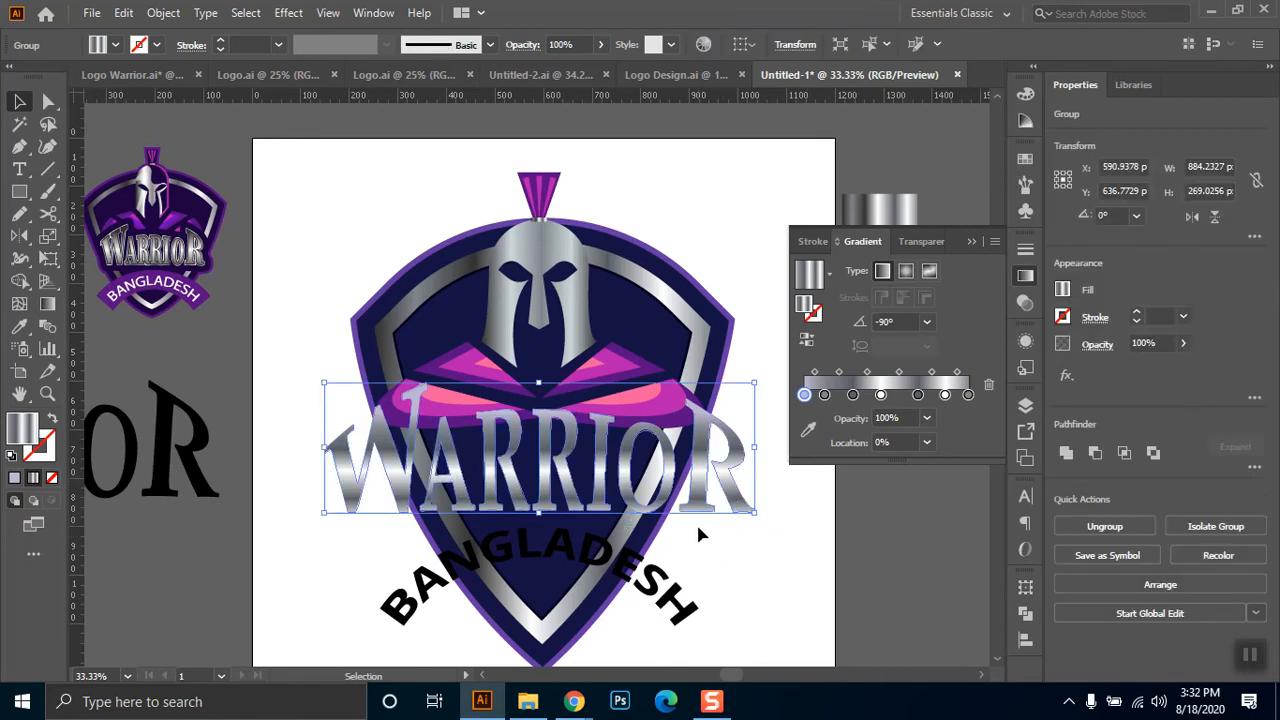
{"action": "left_click", "coordinate": [160, 13]}
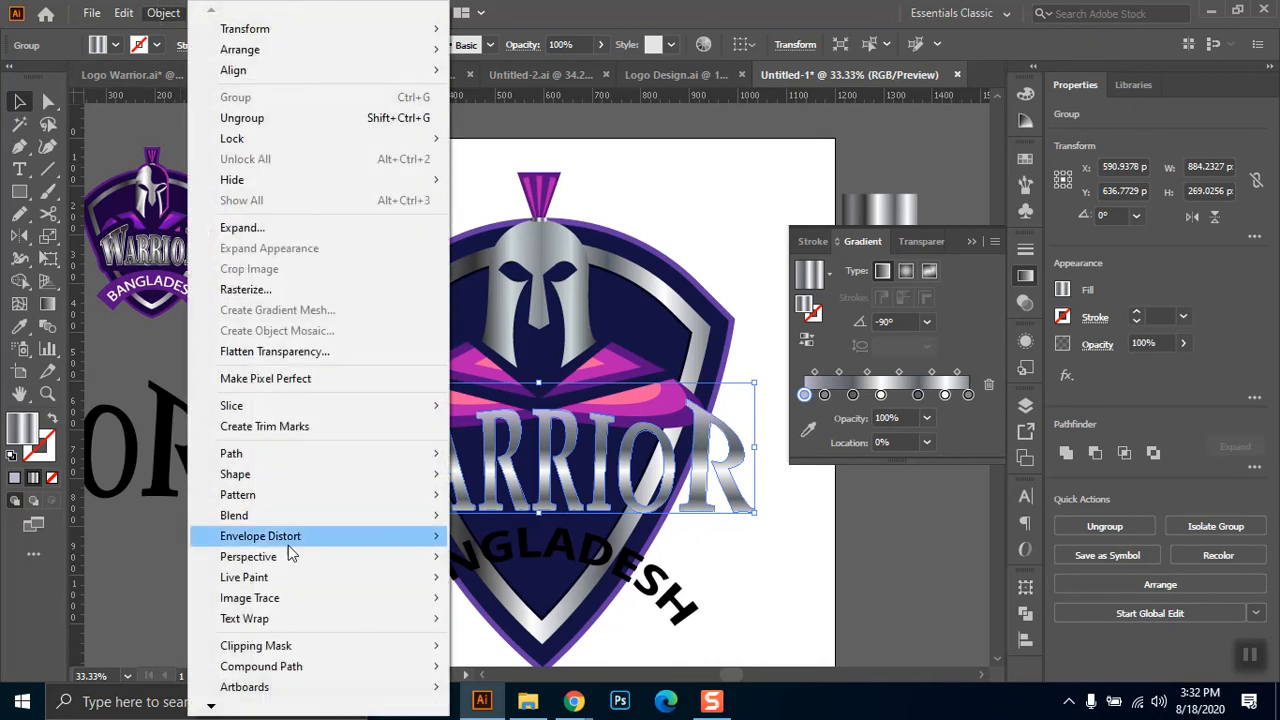
{"action": "mouse_move", "coordinate": [300, 462]}
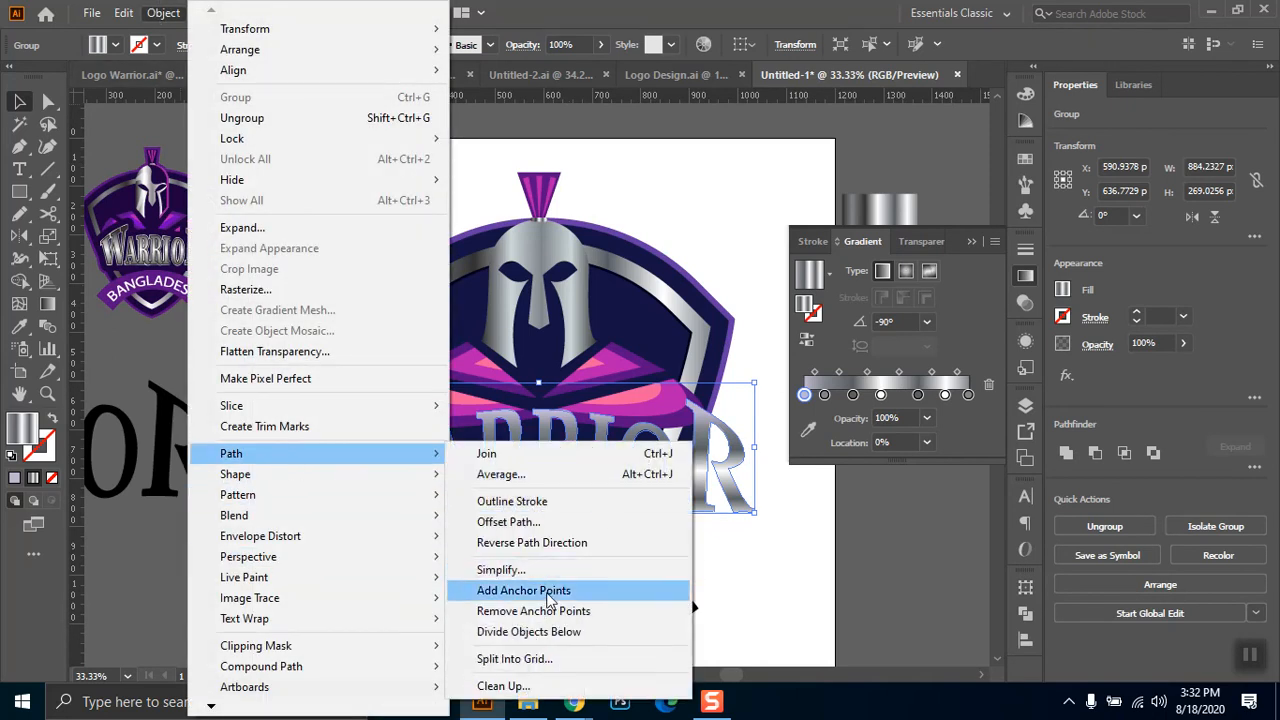
{"action": "left_click", "coordinate": [555, 523]}
{"action": "left_click", "coordinate": [915, 323]}
{"action": "key", "text": "Up"}
{"action": "key", "text": "Up"}
{"action": "key", "text": "Up"}
{"action": "key", "text": "Up"}
{"action": "key", "text": "Up"}
{"action": "key", "text": "Up"}
{"action": "key", "text": "Up"}
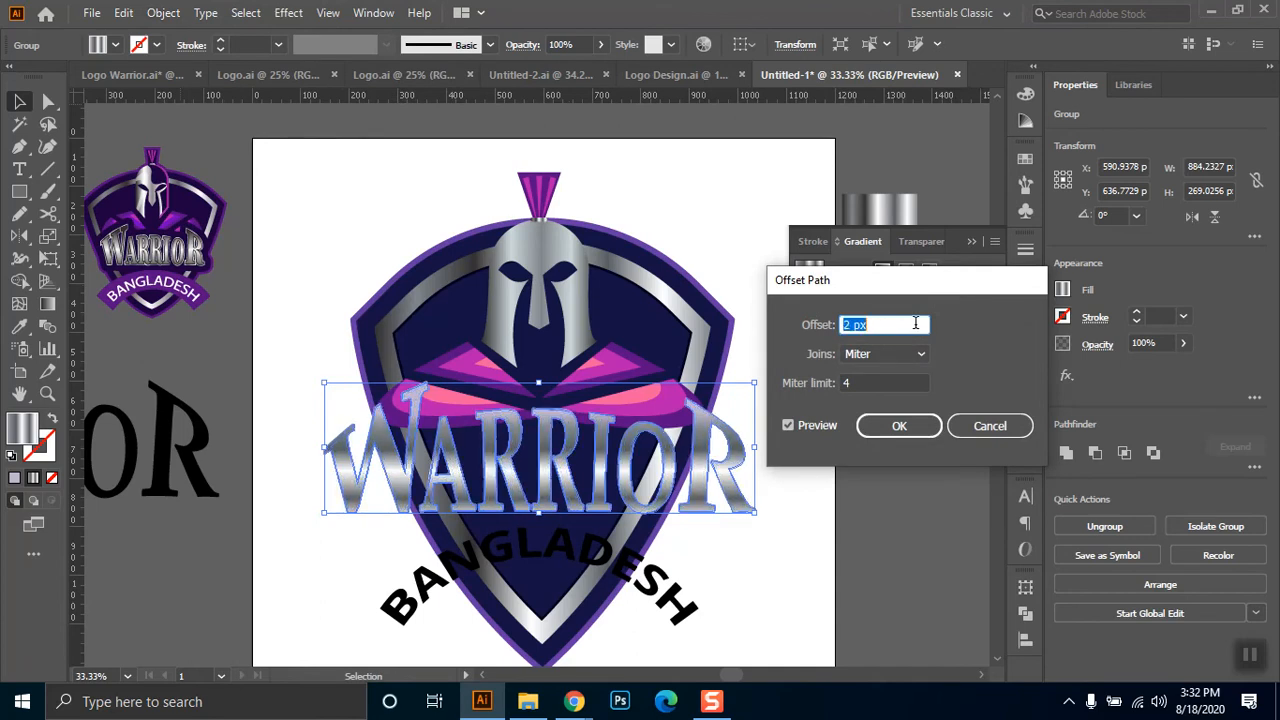
{"action": "key", "text": "Up"}
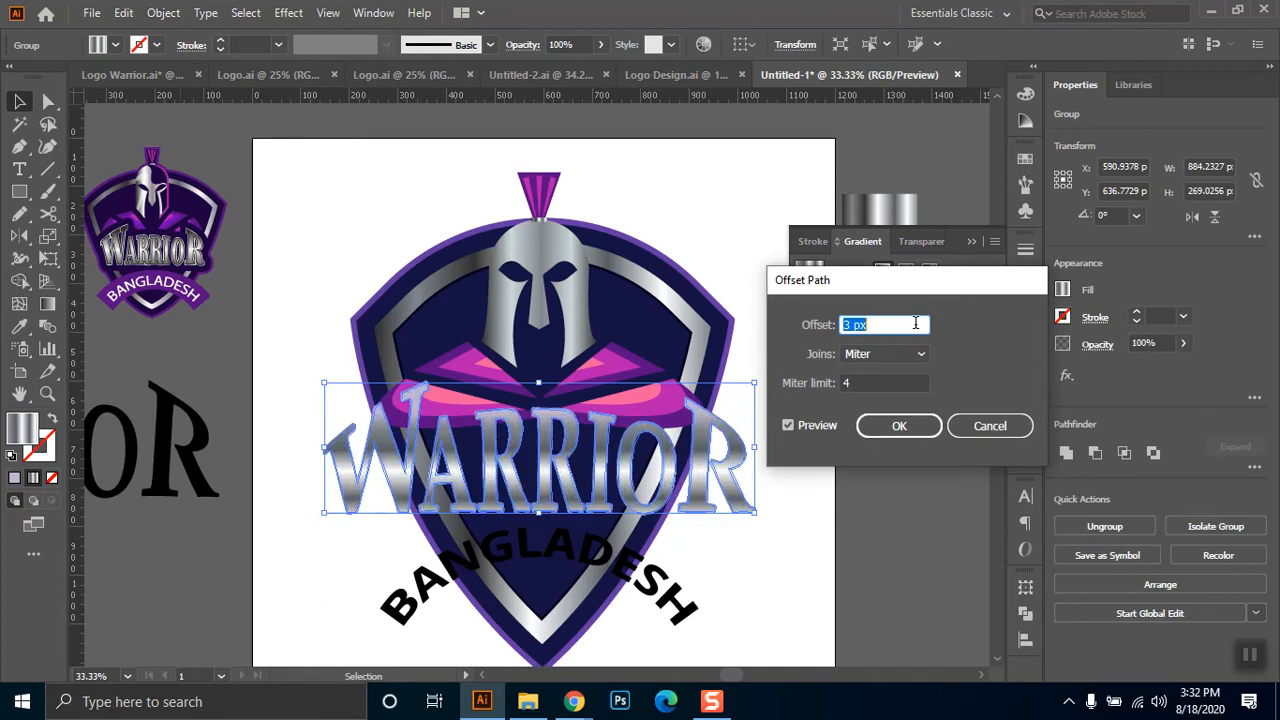
{"action": "key", "text": "Down"}
{"action": "key", "text": "Up"}
- Switch to the Google Meet call in Chrome and capture a screenshot area of about 320 × 675 px around the participant list
{"action": "left_click", "coordinate": [574, 701]}
{"action": "left_click", "coordinate": [425, 622]}
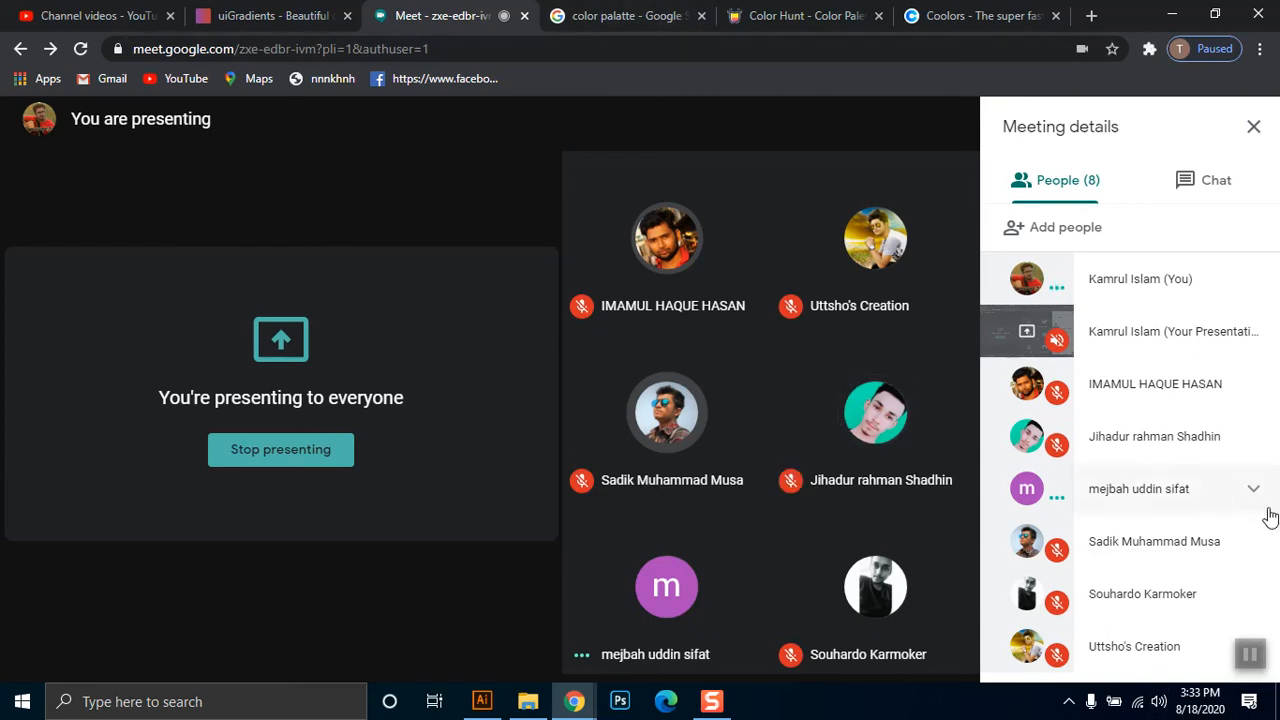
{"action": "left_click", "coordinate": [1069, 701]}
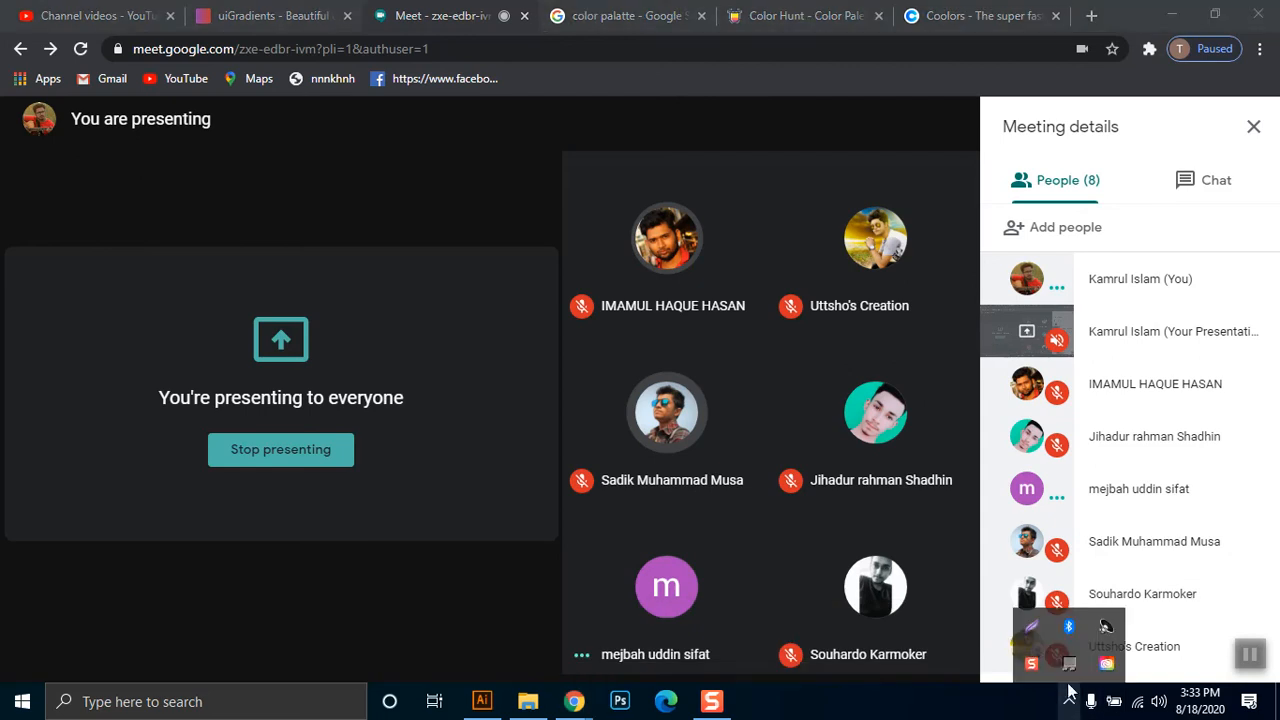
{"action": "right_click", "coordinate": [1033, 628]}
{"action": "left_click", "coordinate": [930, 534]}
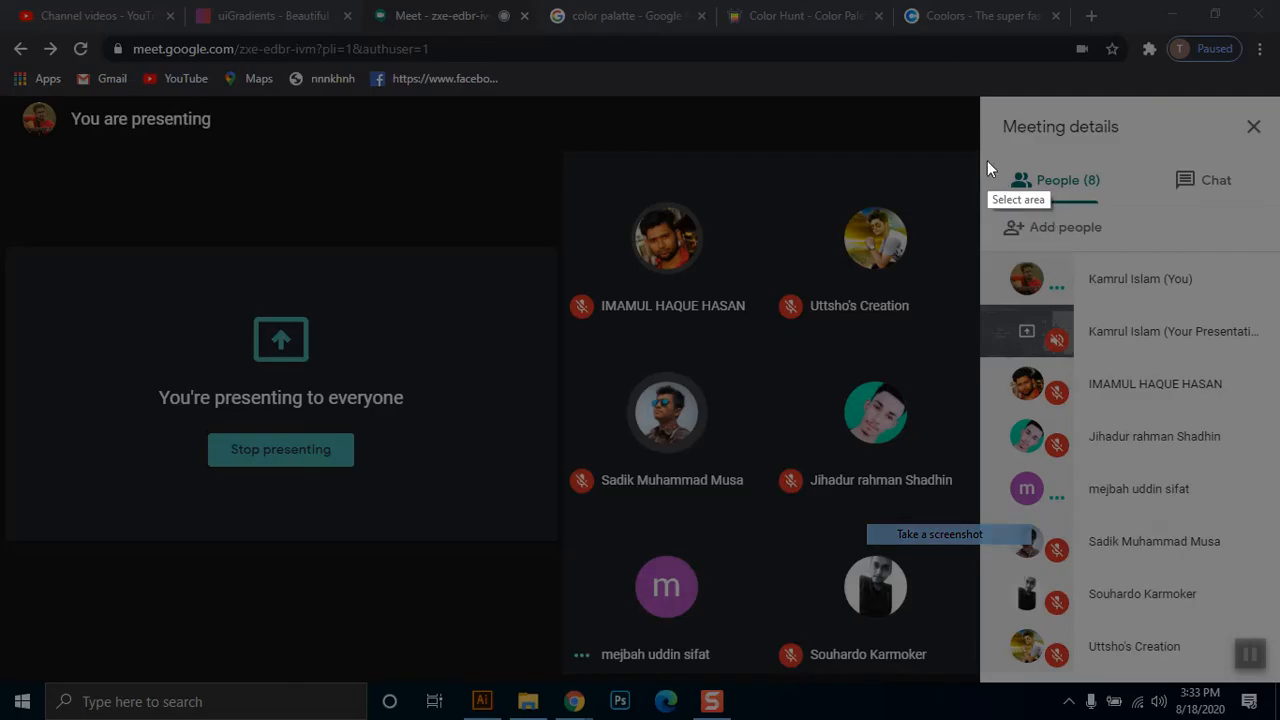
{"action": "left_click_drag", "start_coordinate": [979, 86], "coordinate": [1278, 717]}
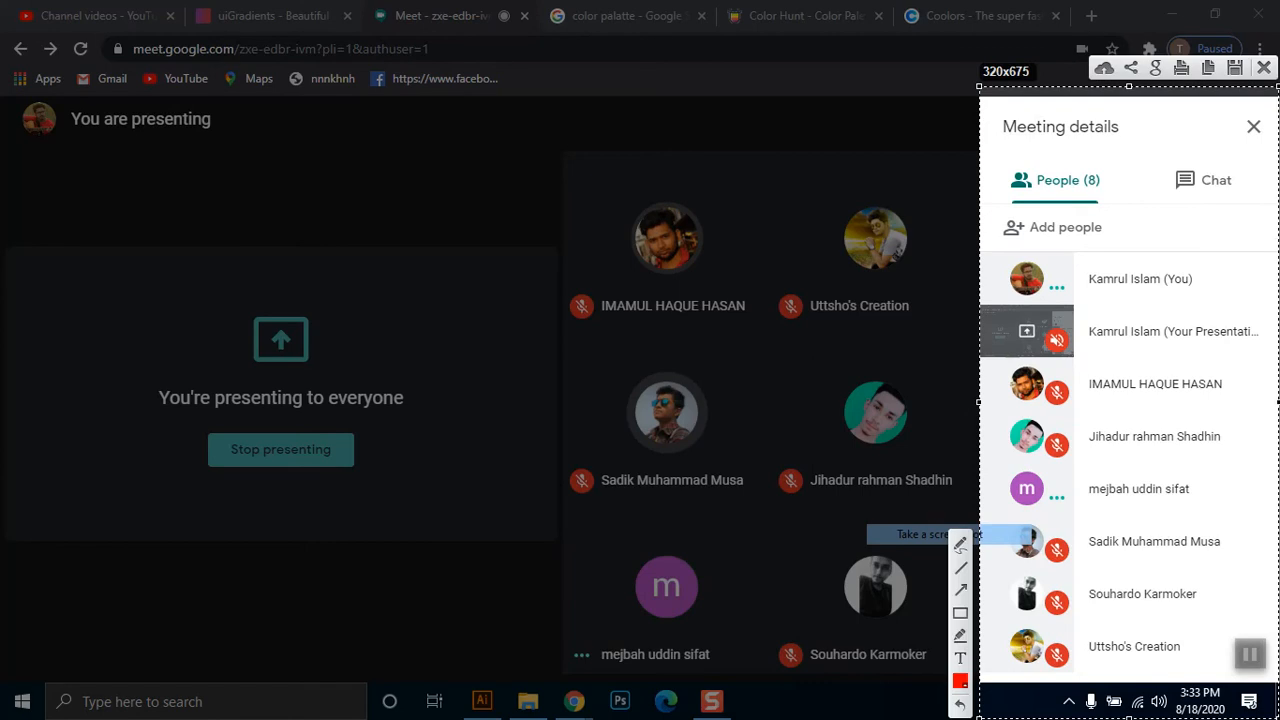
- Save the capture as the PNG file Screenshot_2 in the Class 18 folder and return to Illustrator
{"action": "left_click", "coordinate": [1233, 68]}
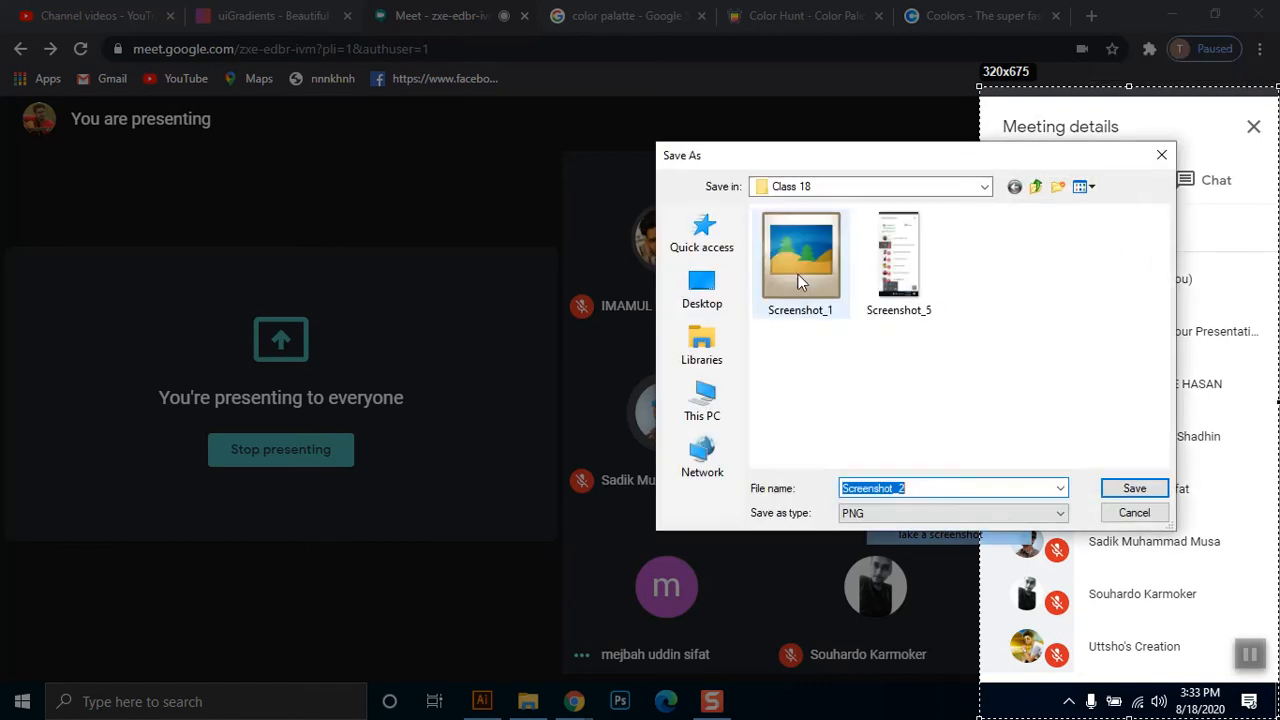
{"action": "left_click", "coordinate": [1141, 489]}
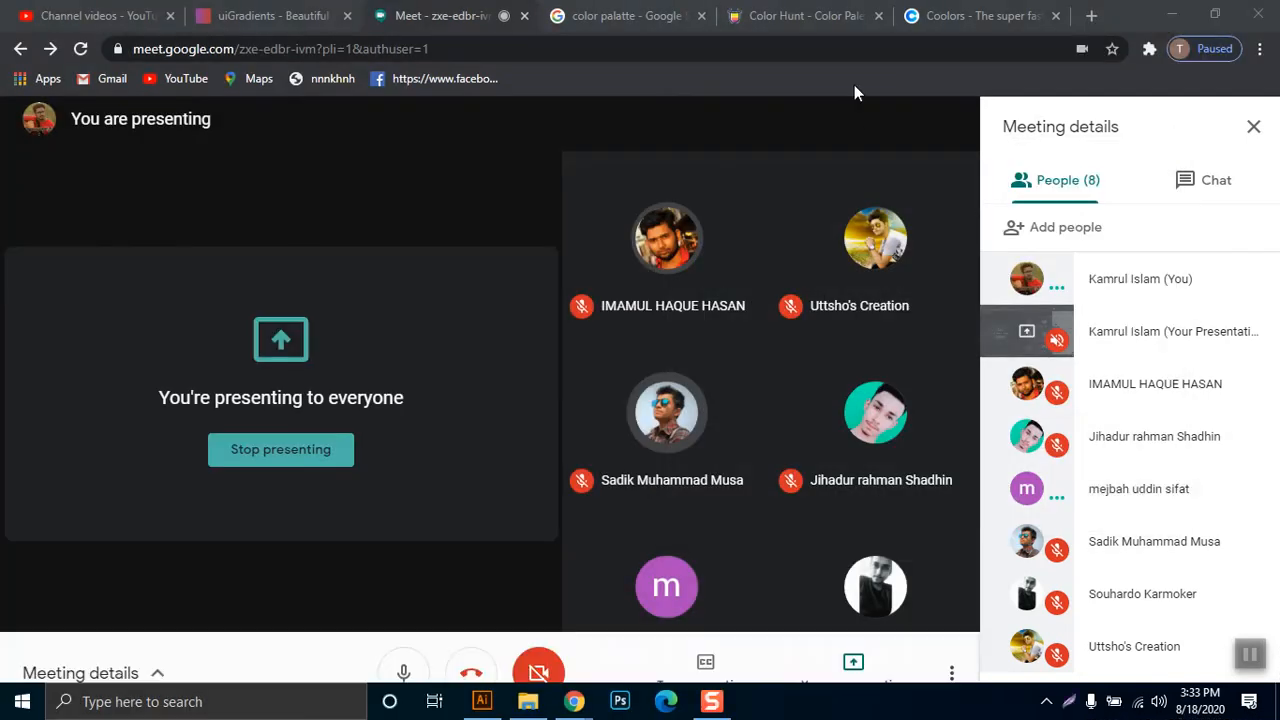
{"action": "left_click", "coordinate": [1137, 8]}
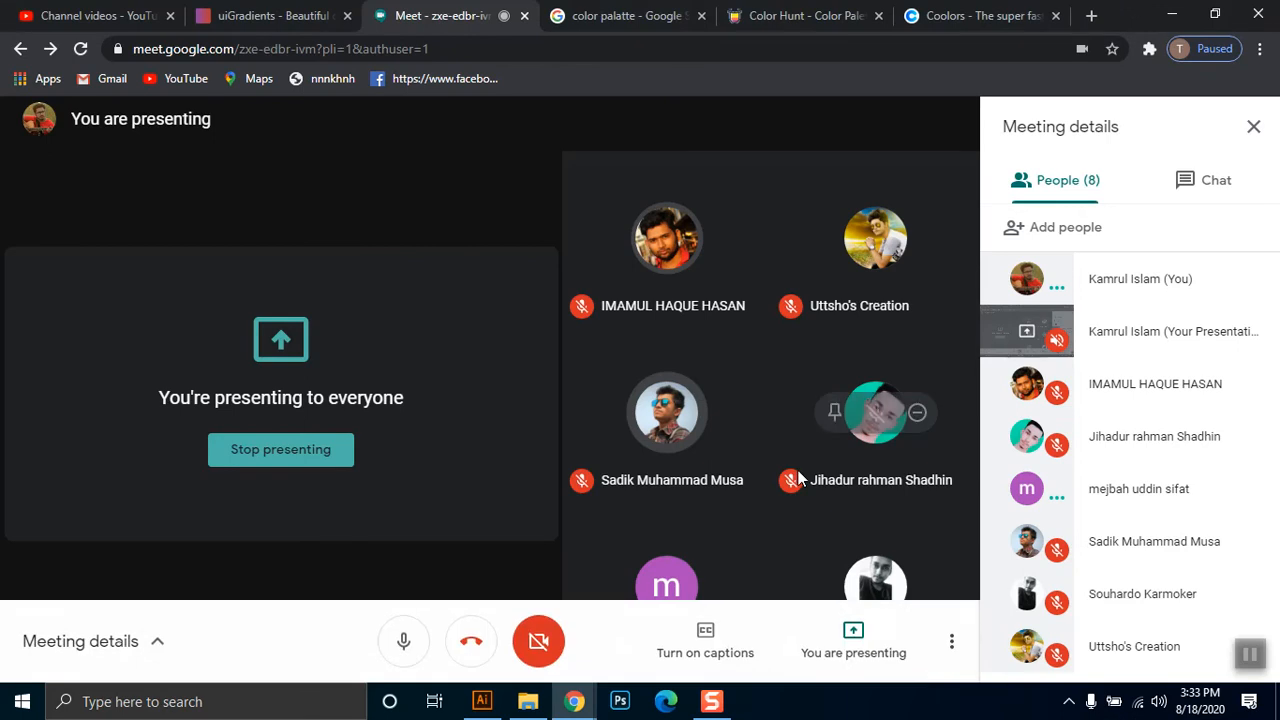
{"action": "left_click", "coordinate": [1172, 12]}
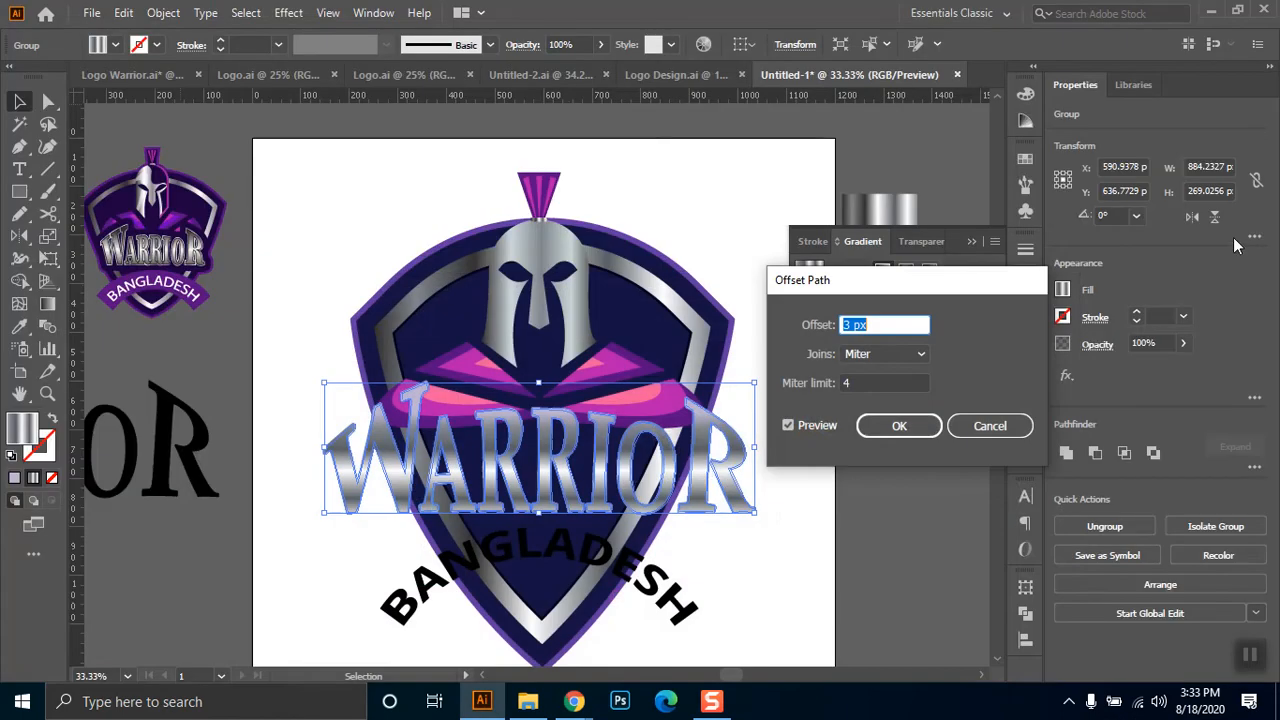
- Apply the path offset and fill the new outline around the WARRIOR lettering with black
{"action": "left_click", "coordinate": [902, 428]}
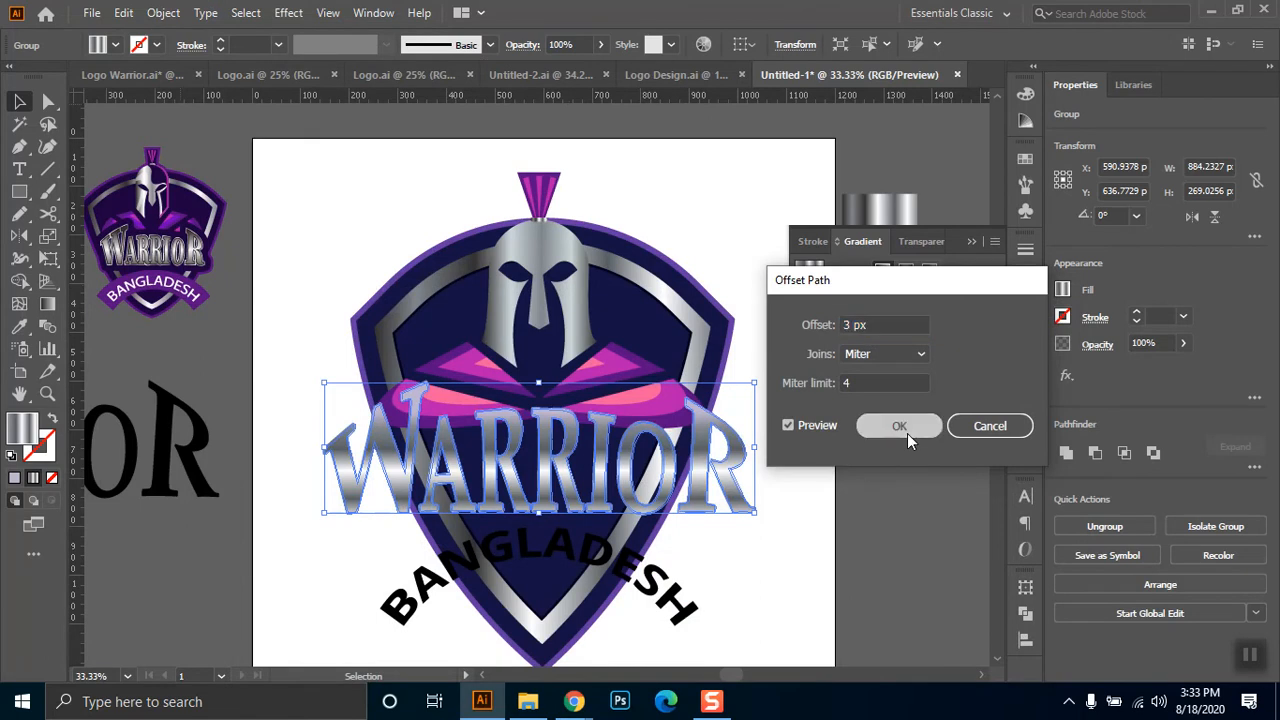
{"action": "left_click", "coordinate": [140, 46]}
{"action": "left_click", "coordinate": [53, 78]}
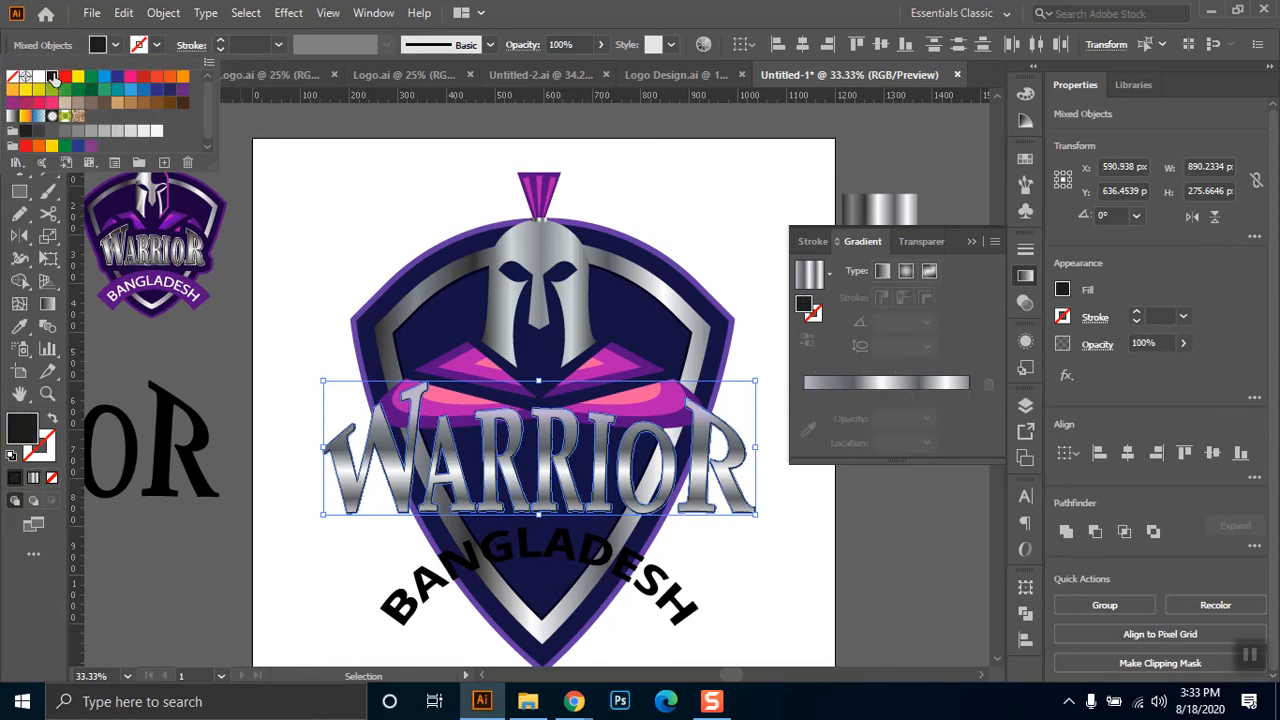
{"action": "left_click", "coordinate": [405, 198]}
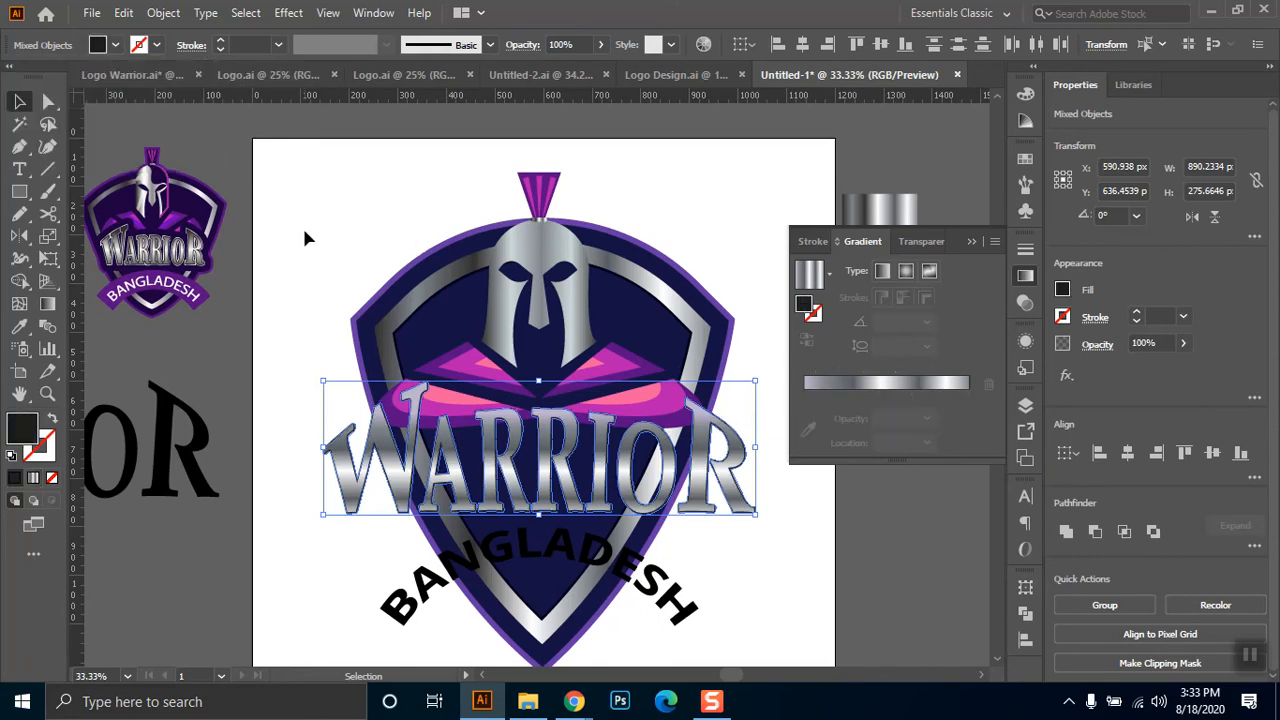
{"action": "left_click", "coordinate": [349, 584]}
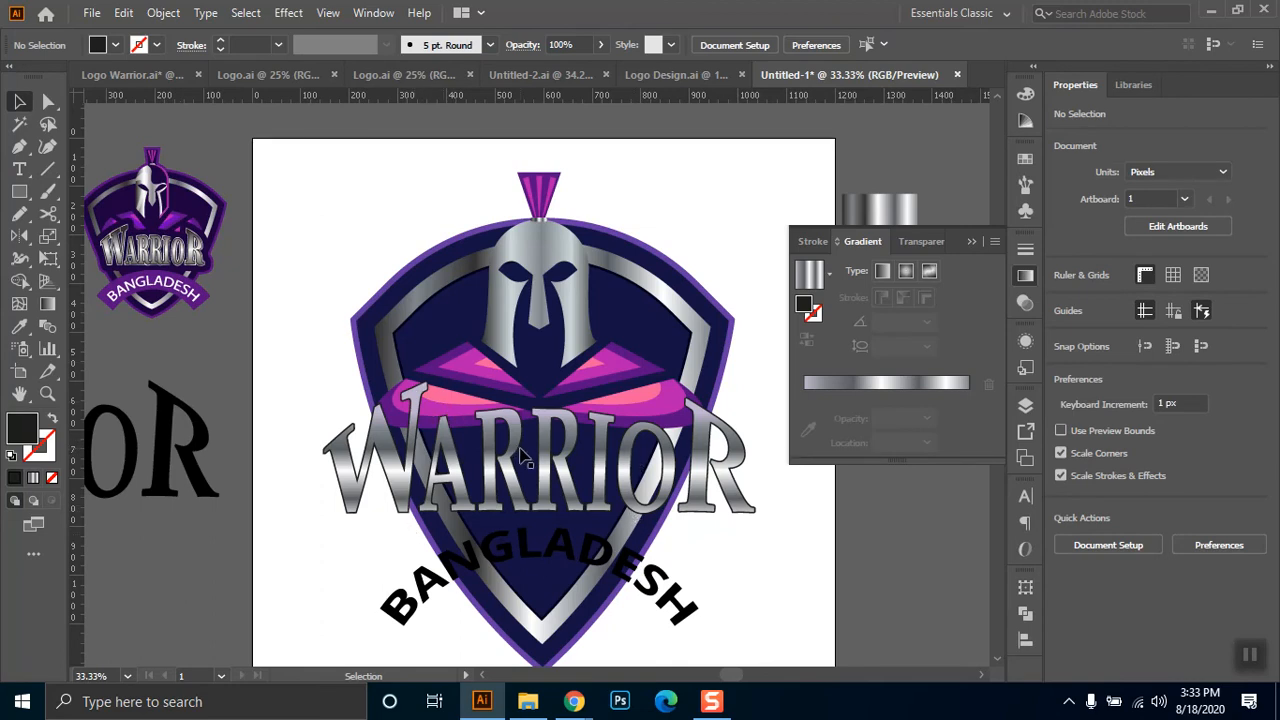
- Switch to the Google Meet call in Chrome and capture a screenshot area of about 319 × 679 px around the participant list
{"action": "mouse_move", "coordinate": [586, 708]}
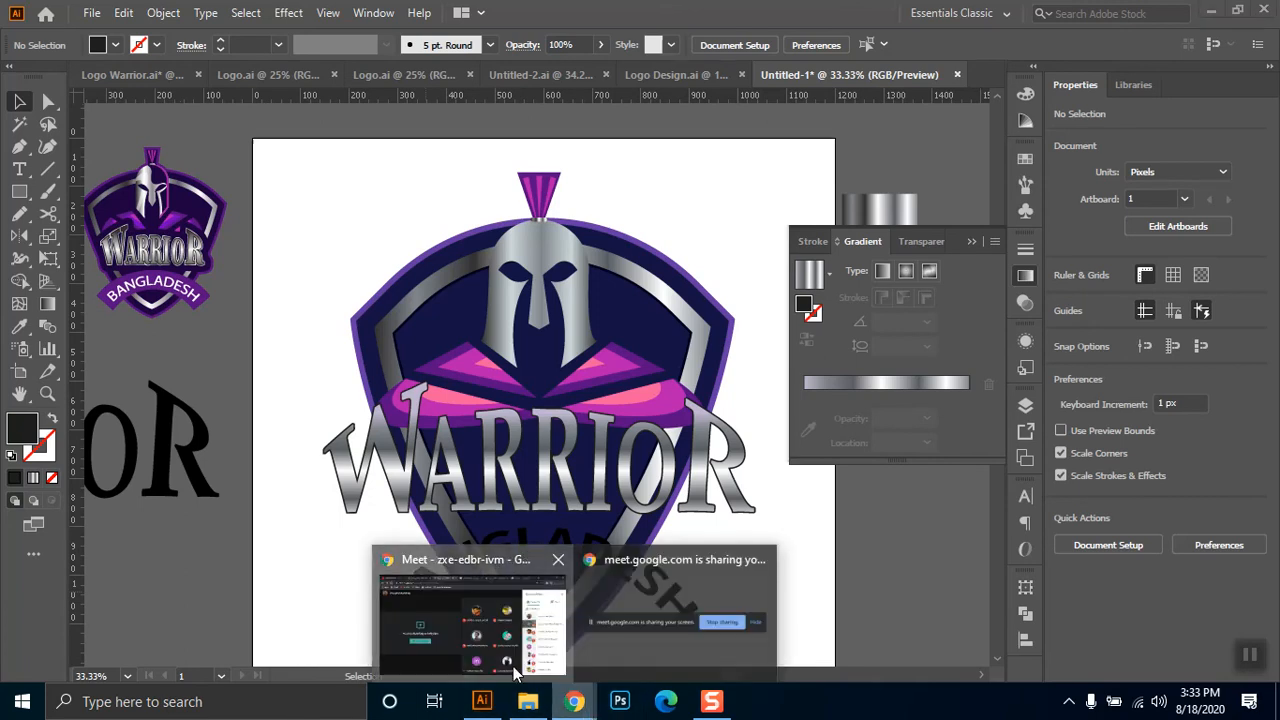
{"action": "left_click", "coordinate": [470, 620]}
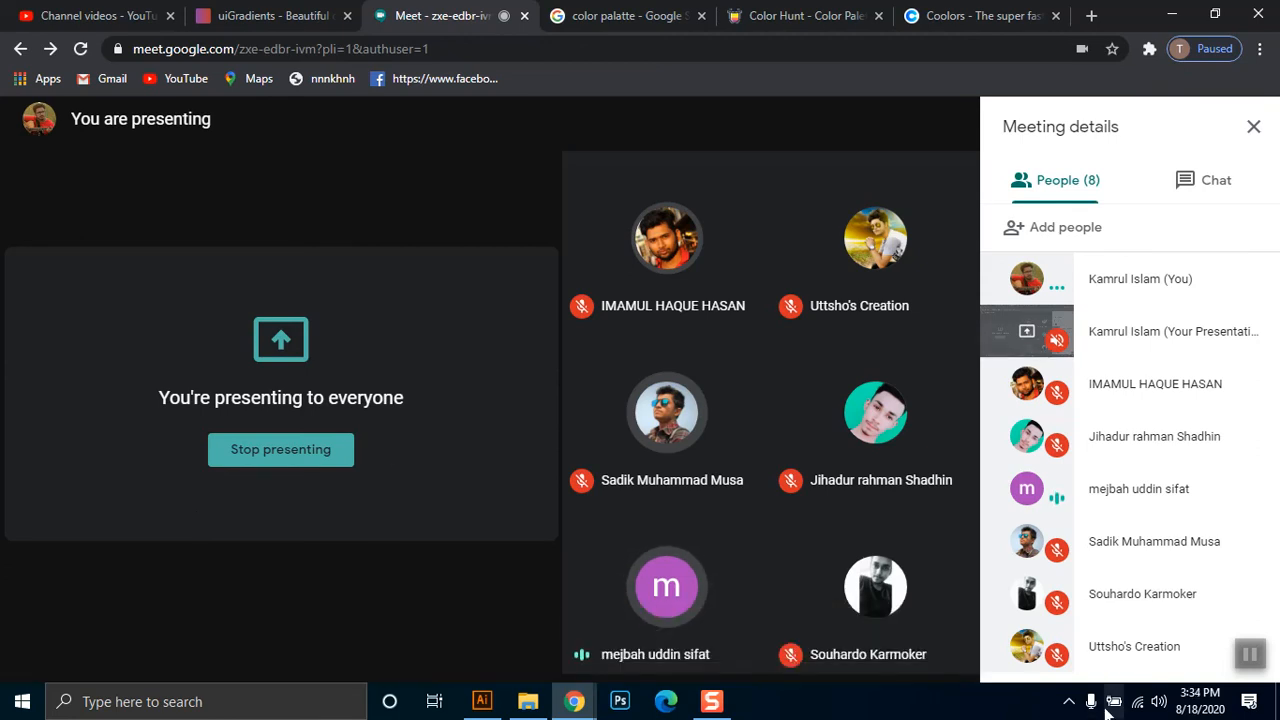
{"action": "left_click", "coordinate": [1068, 701]}
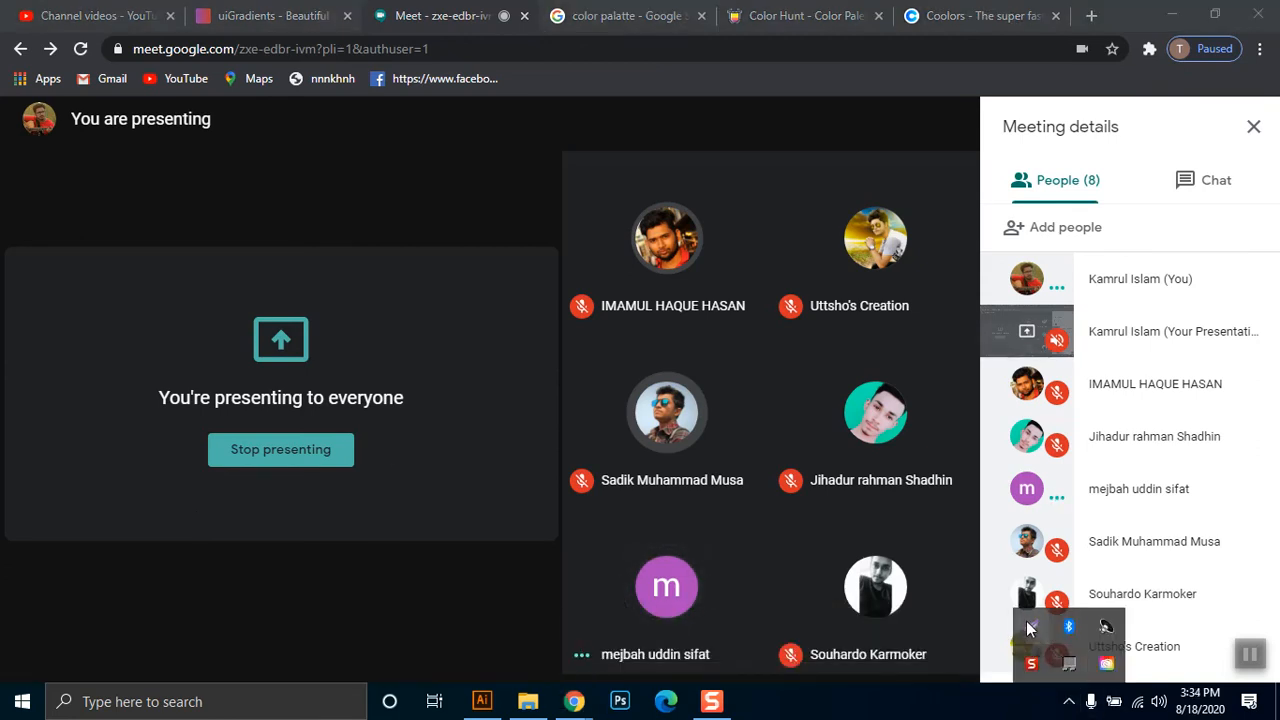
{"action": "right_click", "coordinate": [1030, 620]}
{"action": "left_click", "coordinate": [933, 527]}
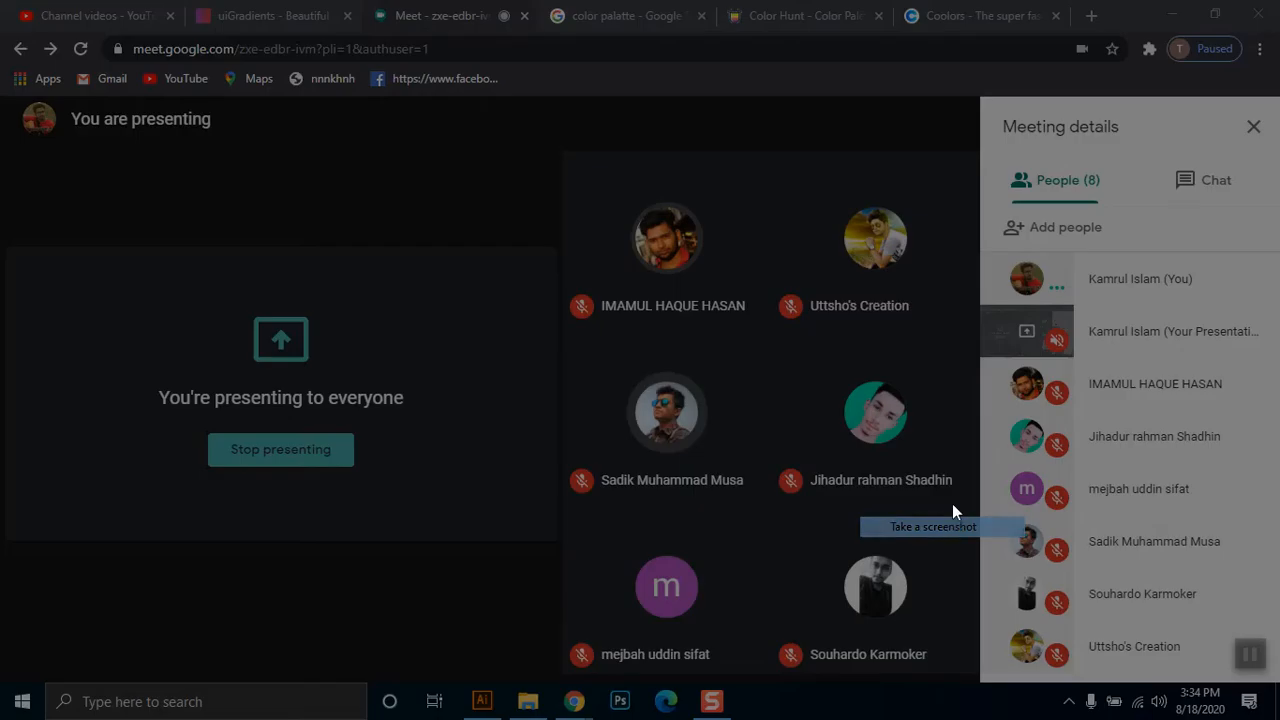
{"action": "left_click_drag", "start_coordinate": [980, 82], "coordinate": [1279, 719]}
{"action": "left_click", "coordinate": [1236, 65]}
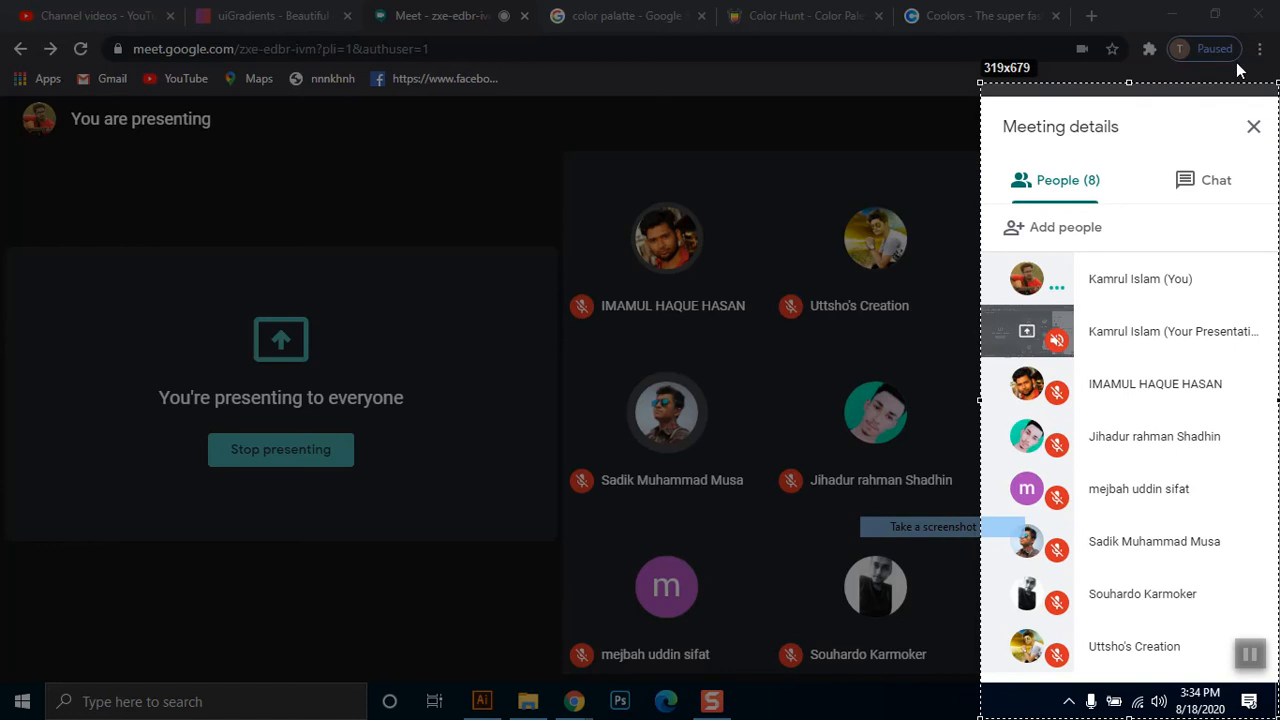
- Save the capture as a PNG in the Class 18 folder with a changed number in the Screenshot file name, and return to Illustrator
{"action": "left_click", "coordinate": [997, 262]}
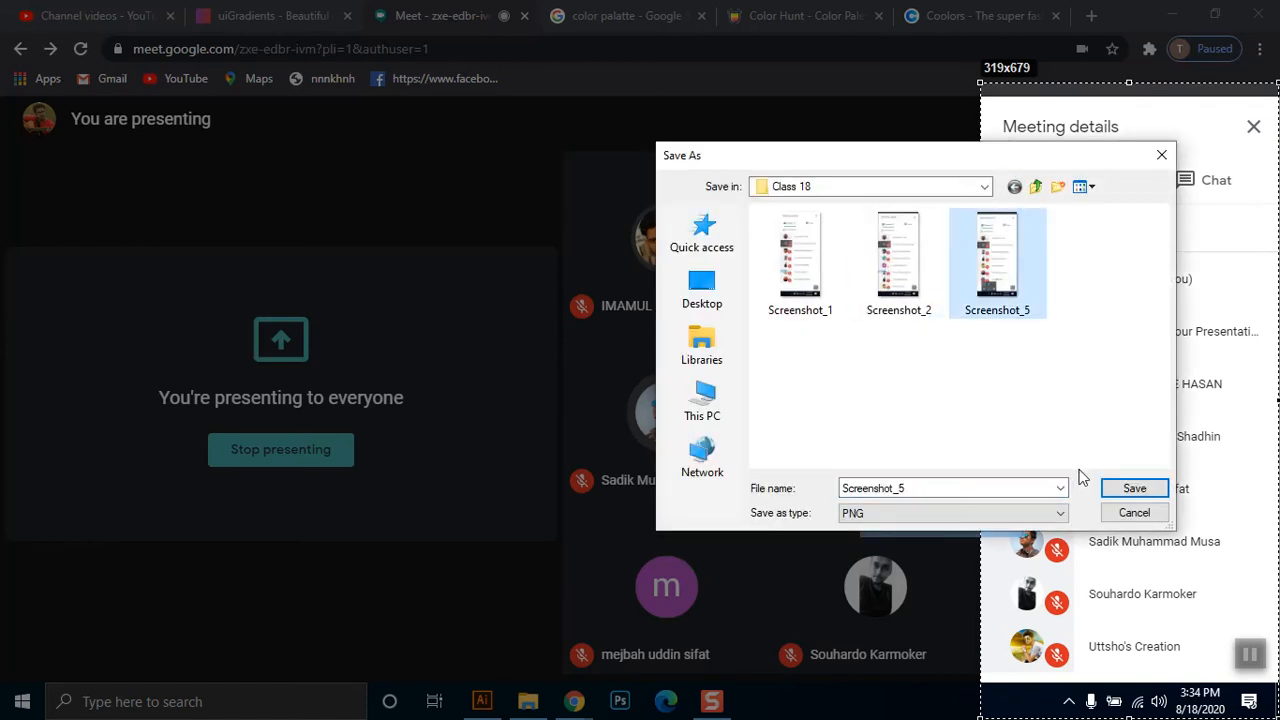
{"action": "left_click", "coordinate": [946, 406]}
{"action": "double_click", "coordinate": [900, 487]}
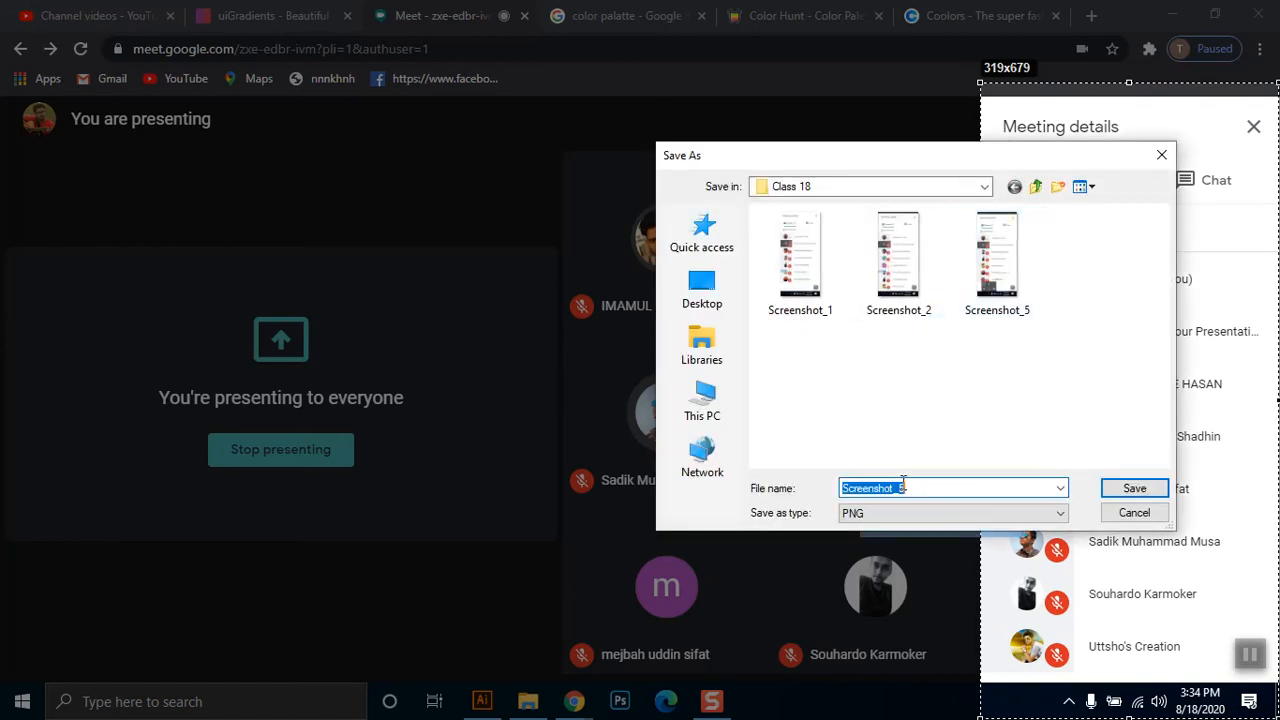
{"action": "left_click_drag", "start_coordinate": [899, 487], "coordinate": [910, 487]}
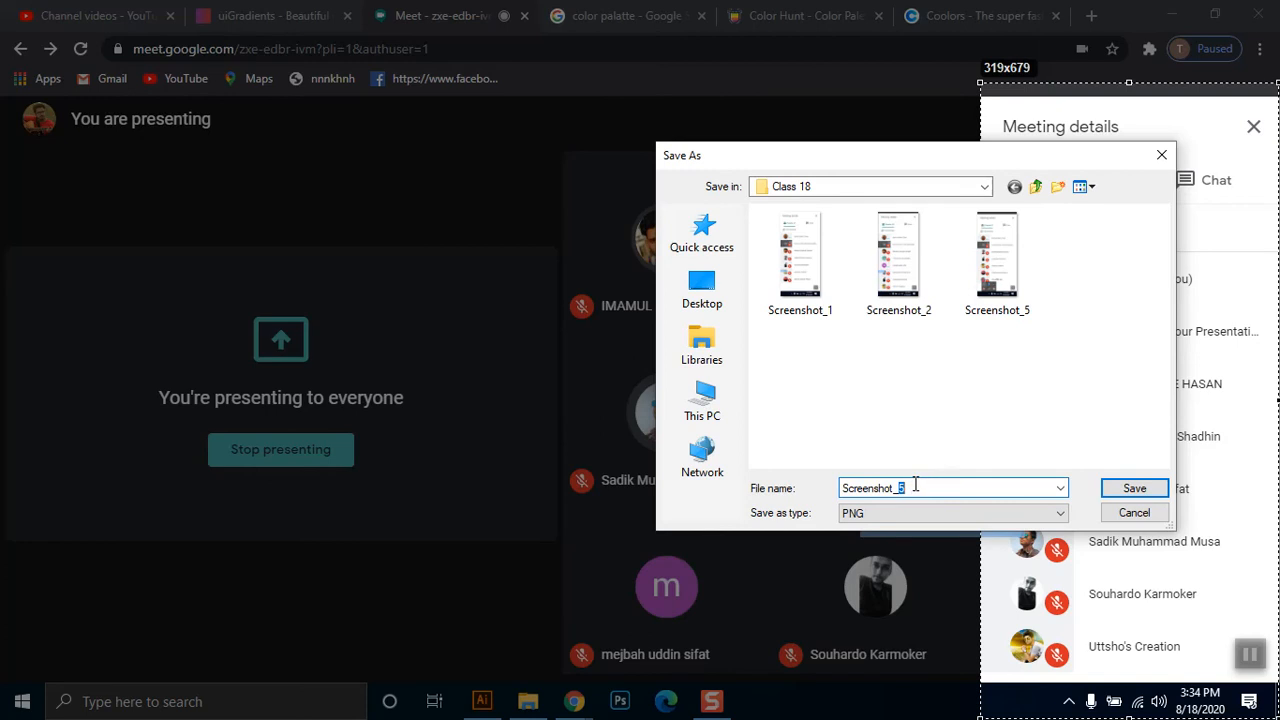
{"action": "left_click", "coordinate": [1134, 488]}
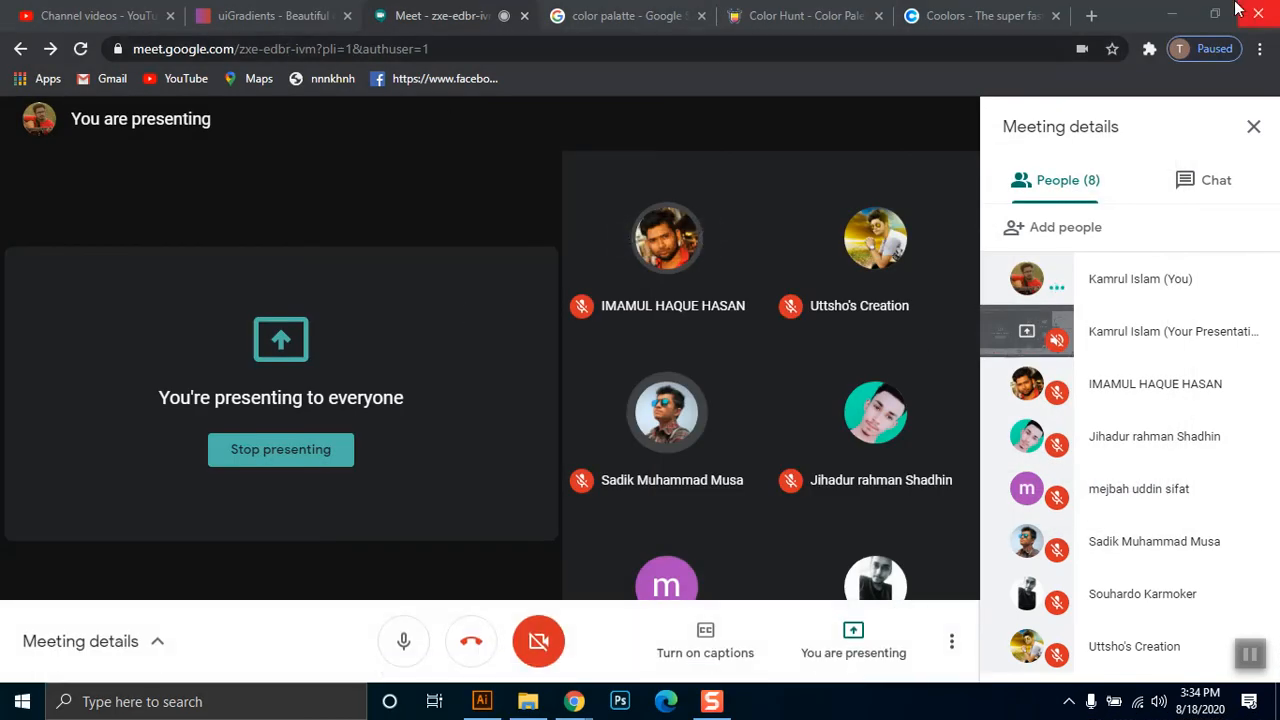
{"action": "left_click", "coordinate": [1184, 12]}
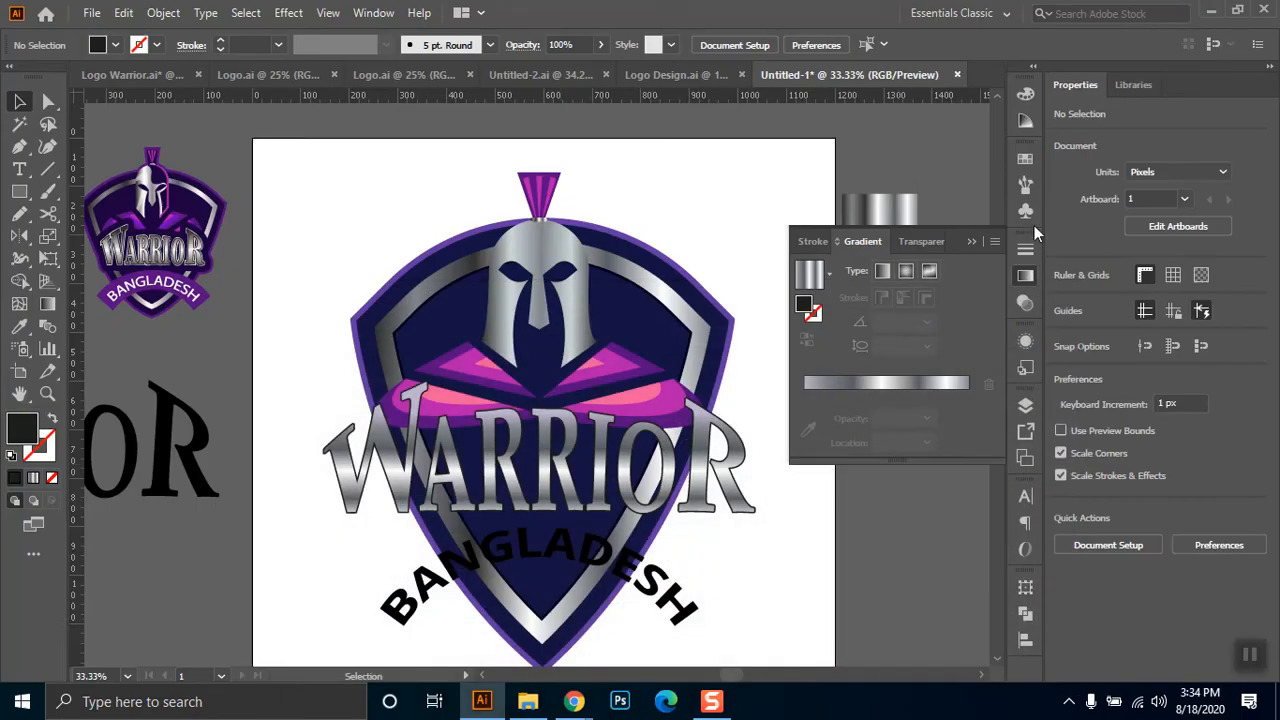
- Collapse the Gradient panel and ungroup the silver WARRIOR lettering and its black outlines
{"action": "left_click", "coordinate": [971, 241]}
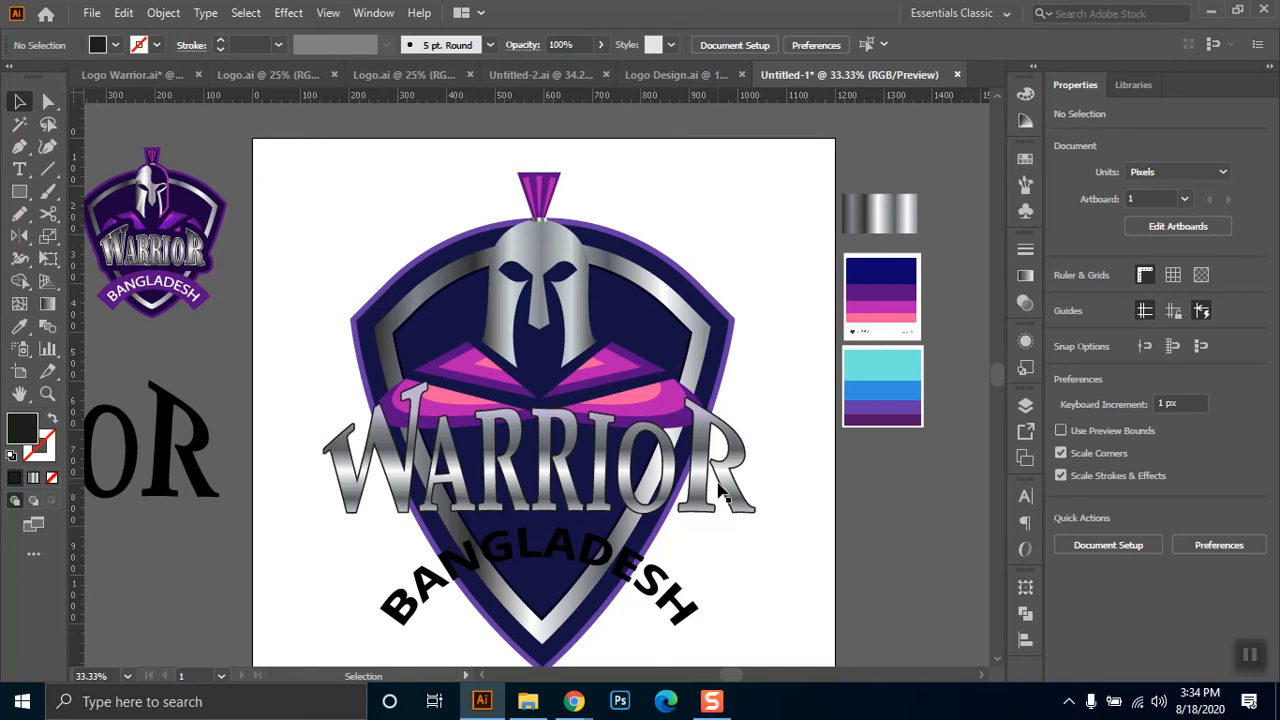
{"action": "key", "text": "z"}
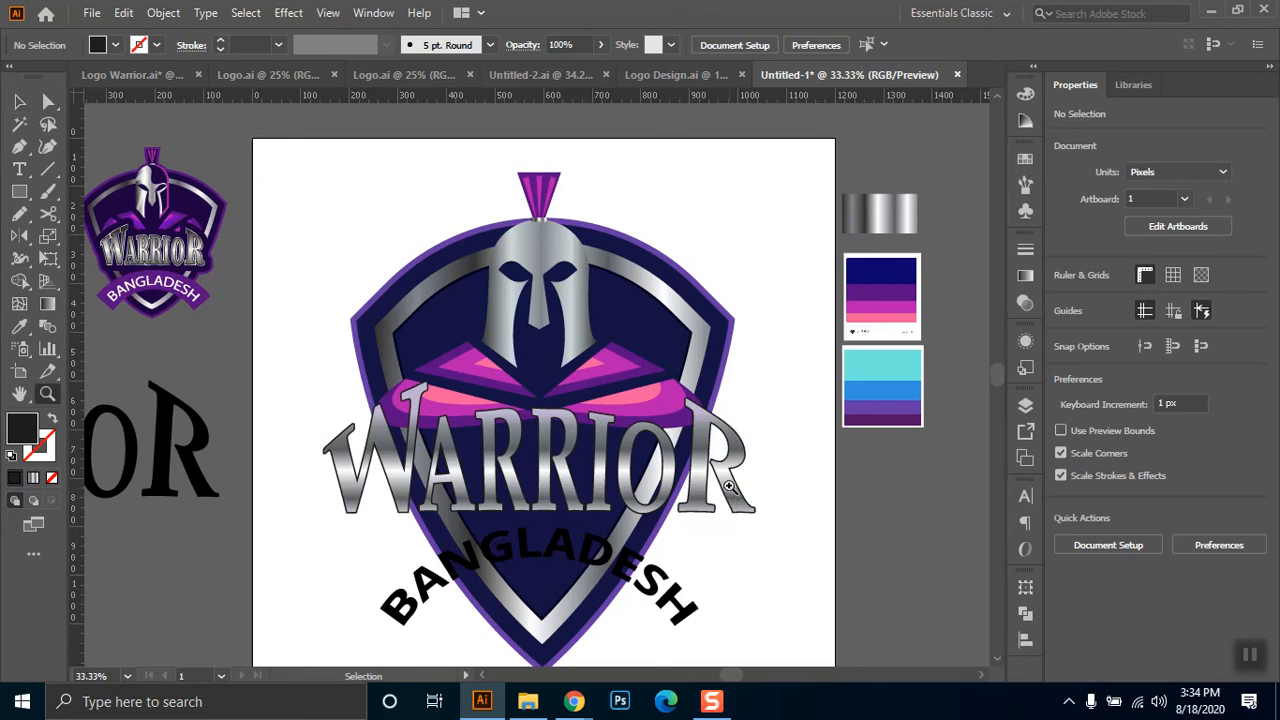
{"action": "left_click_drag", "start_coordinate": [291, 367], "coordinate": [771, 559]}
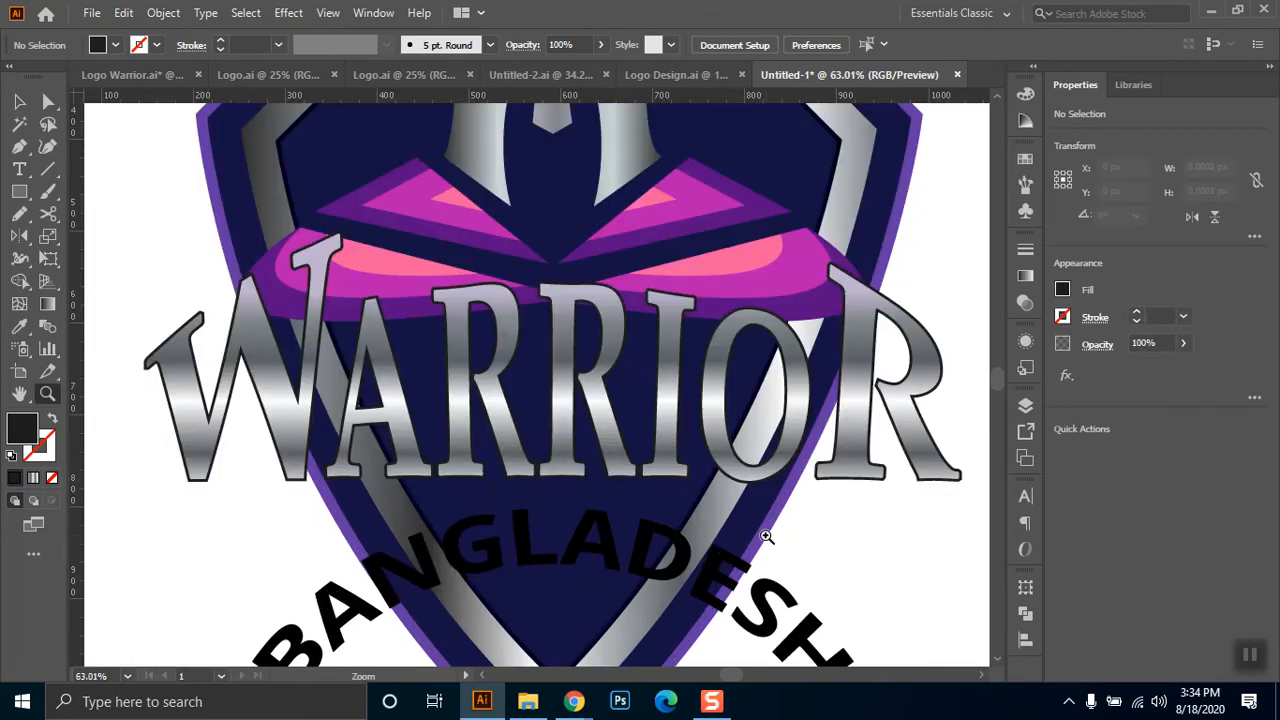
{"action": "left_click", "coordinate": [20, 108]}
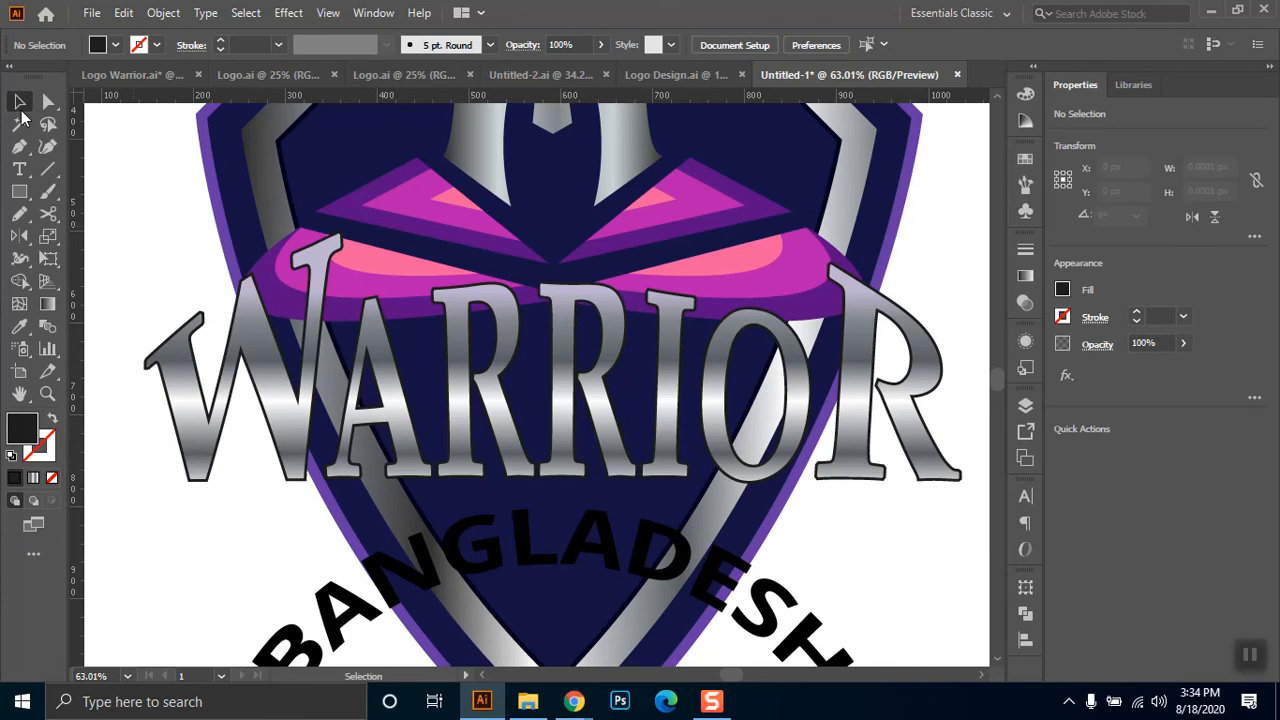
{"action": "left_click", "coordinate": [224, 438]}
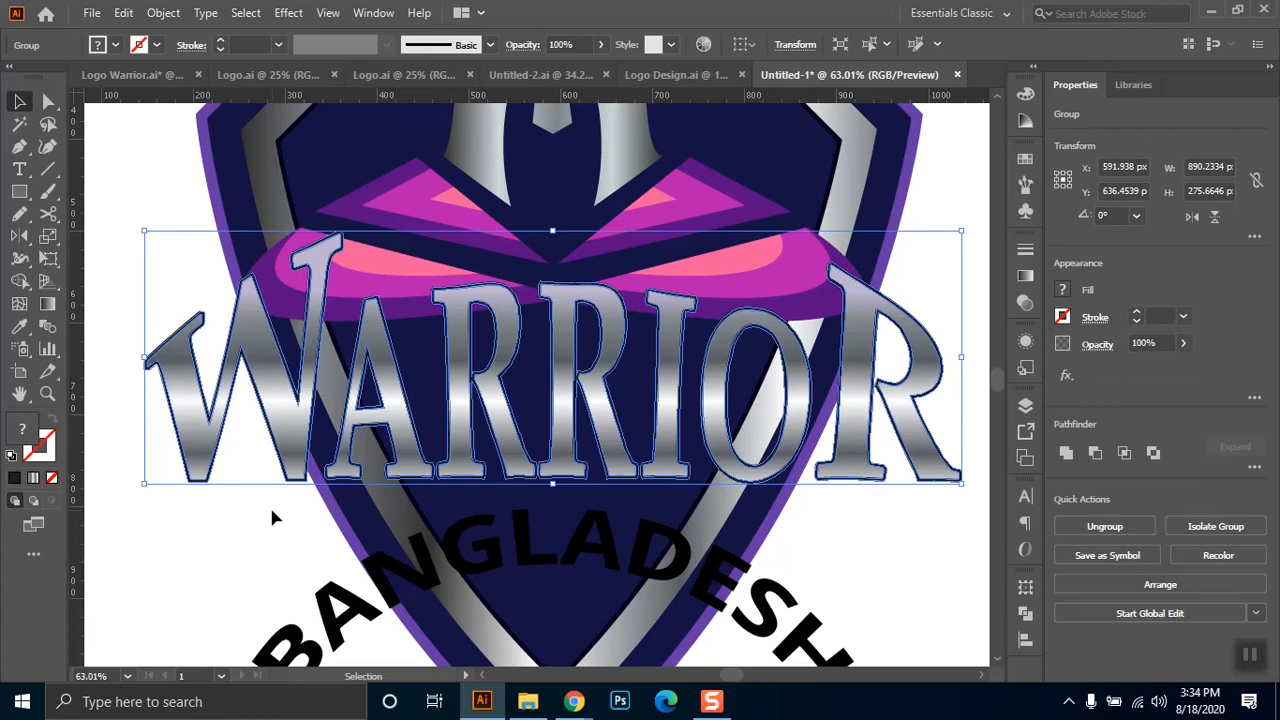
{"action": "left_click", "coordinate": [208, 528]}
{"action": "left_click", "coordinate": [268, 392]}
{"action": "right_click", "coordinate": [268, 392]}
{"action": "left_click", "coordinate": [330, 212]}
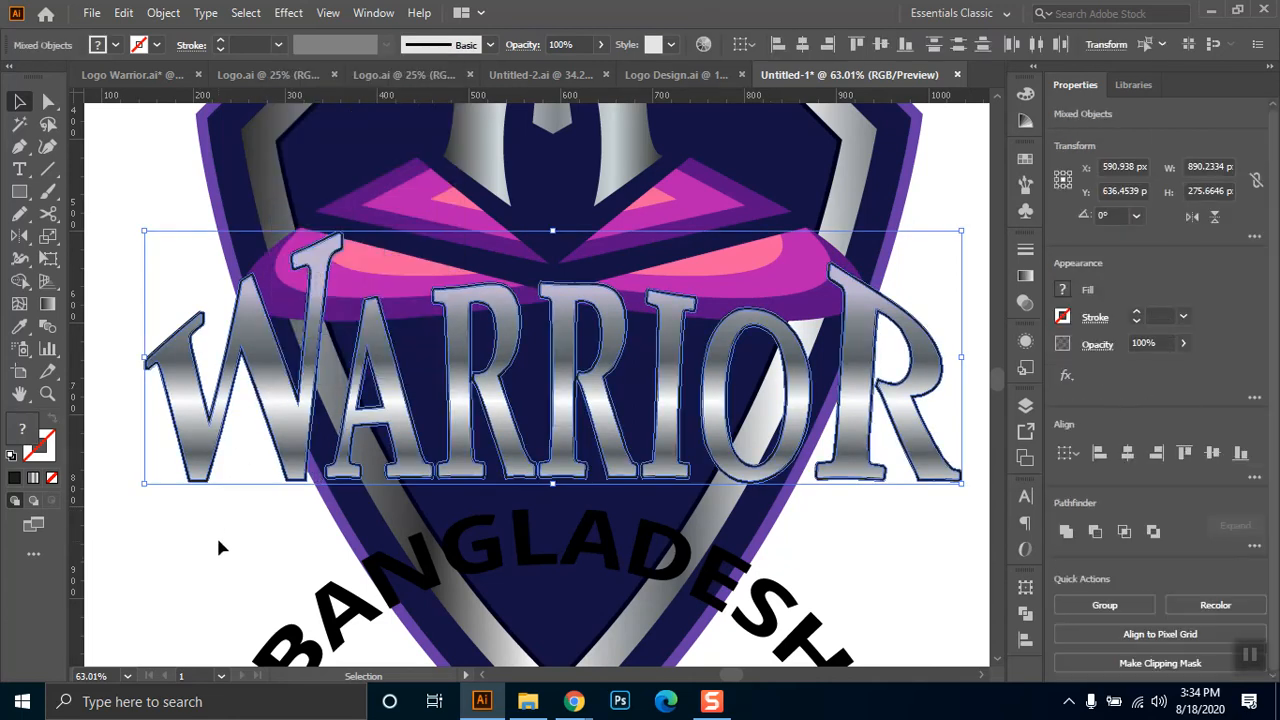
{"action": "left_click", "coordinate": [214, 540]}
- Select the silver gradient shape of every letter in WARRIOR and group them without the black outlines
{"action": "left_click", "coordinate": [222, 390]}
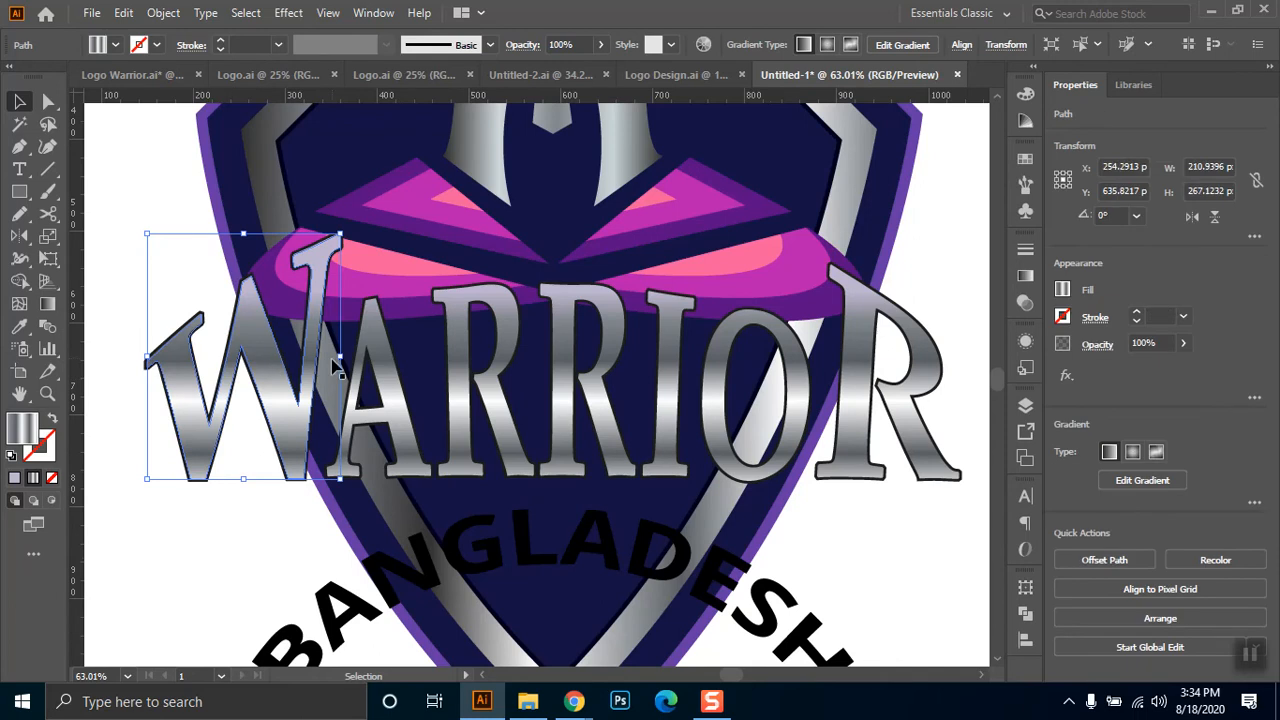
{"action": "left_click", "coordinate": [395, 385], "text": "shift"}
{"action": "left_click", "coordinate": [505, 315], "text": "shift"}
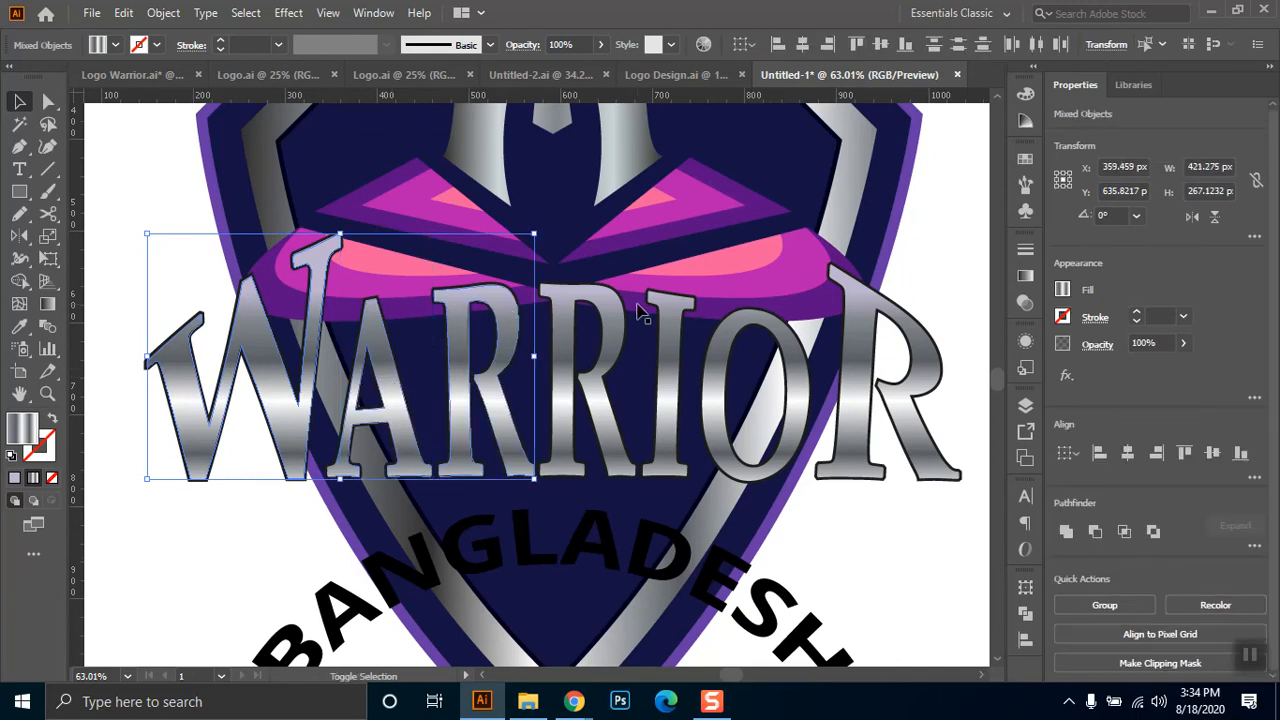
{"action": "left_click", "coordinate": [620, 314], "text": "shift"}
{"action": "left_click", "coordinate": [675, 310], "text": "shift"}
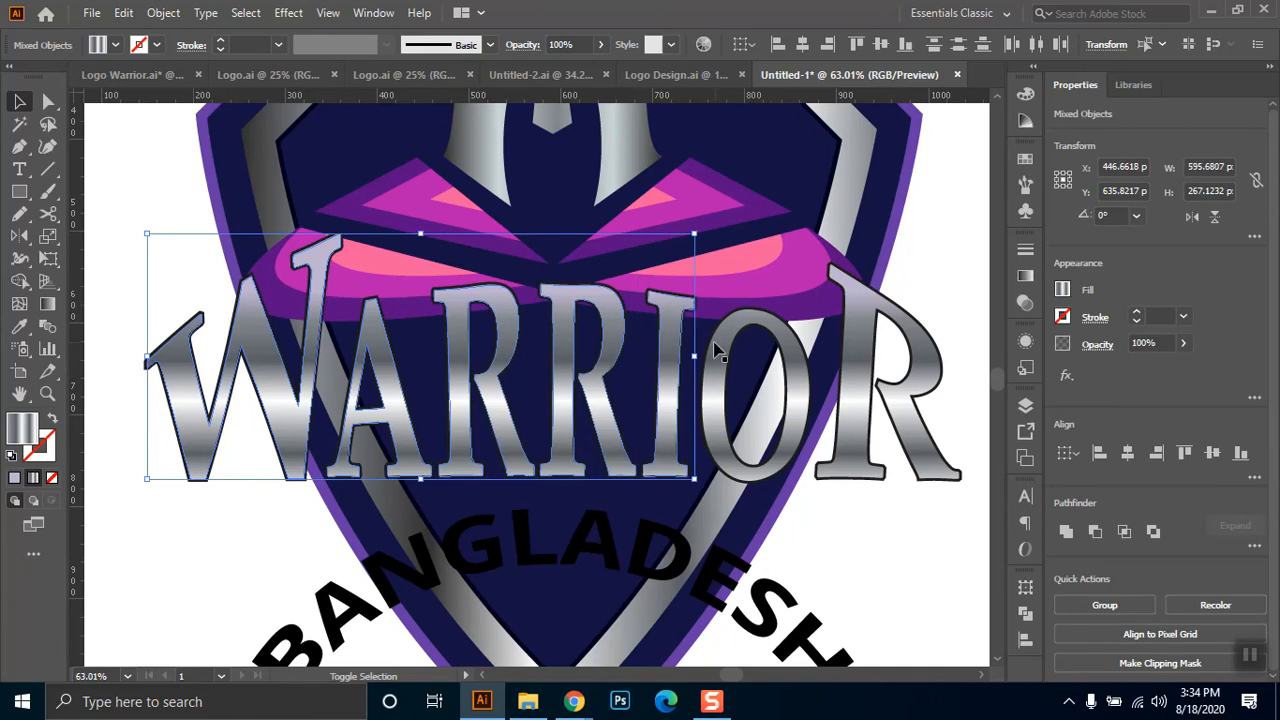
{"action": "left_click", "coordinate": [720, 352], "text": "shift"}
{"action": "left_click", "coordinate": [855, 355], "text": "shift"}
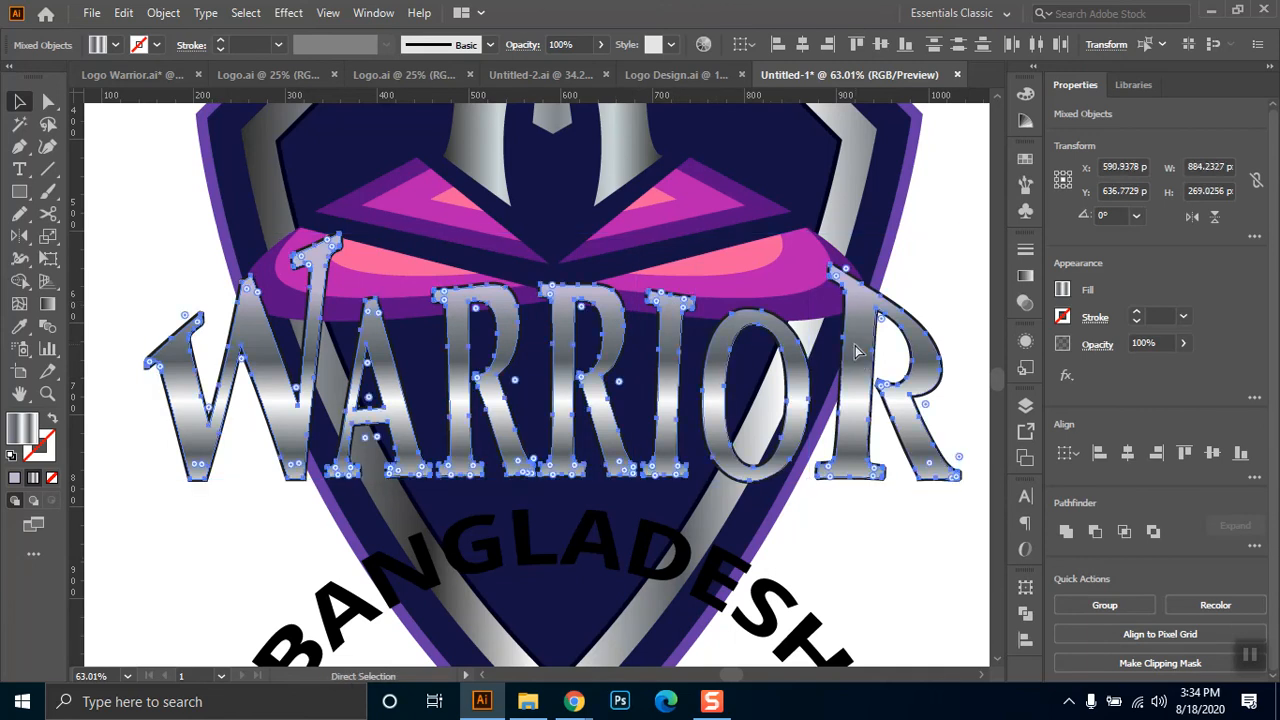
{"action": "key", "text": "ctrl+g"}
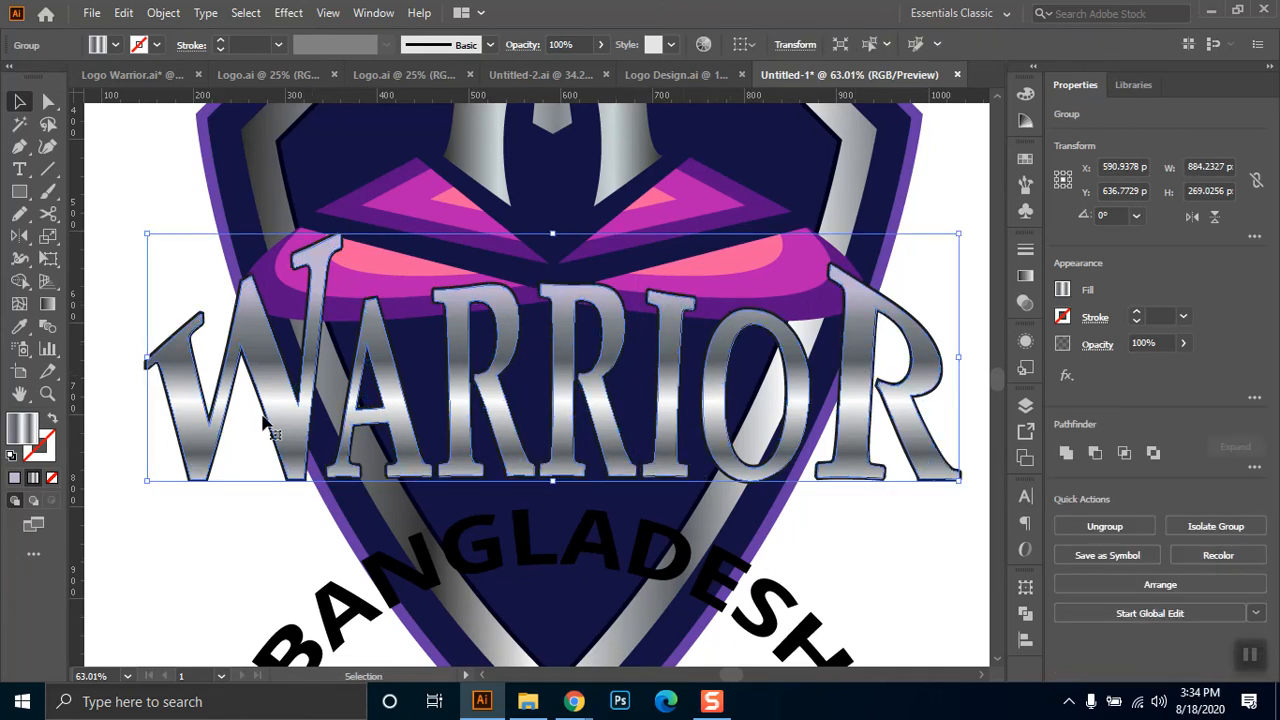
{"action": "left_click", "coordinate": [128, 399]}
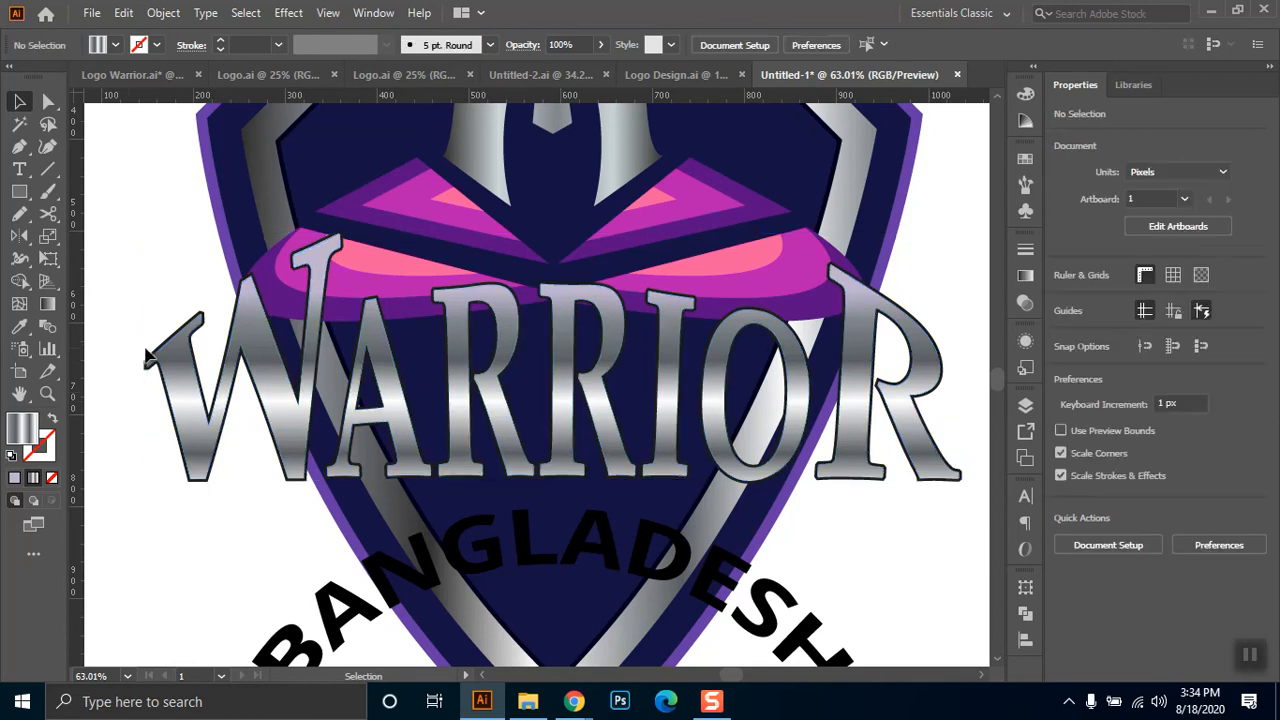
- Try moving the black W outline away from its silver letter and bring it back into place
{"action": "left_click_drag", "start_coordinate": [157, 357], "coordinate": [153, 428]}
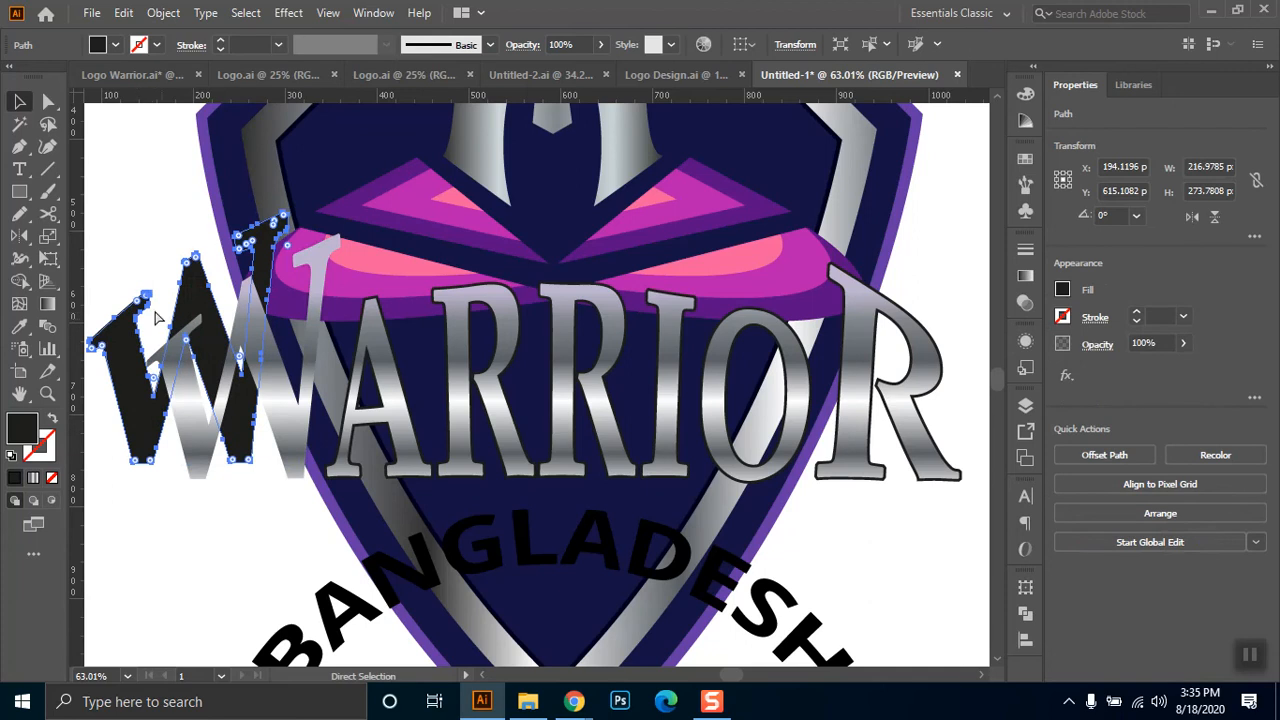
{"action": "left_click_drag", "start_coordinate": [210, 297], "coordinate": [267, 314]}
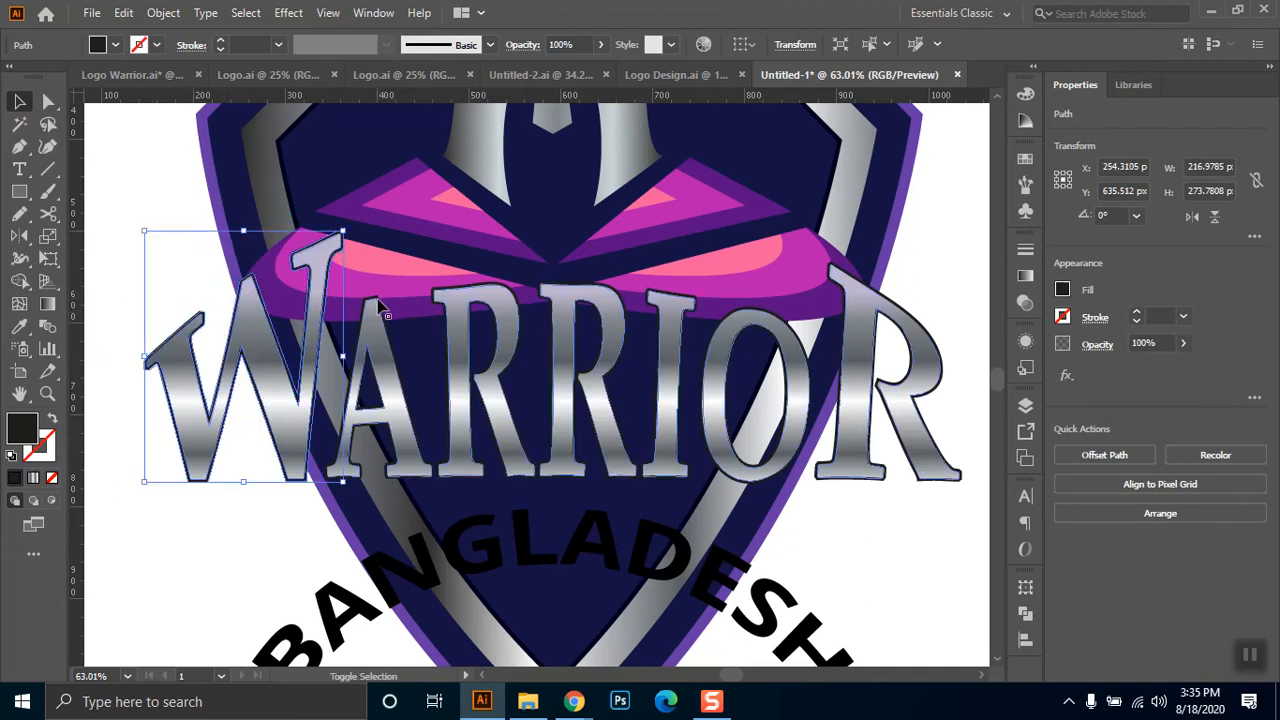
{"action": "left_click", "coordinate": [429, 329], "text": "shift"}
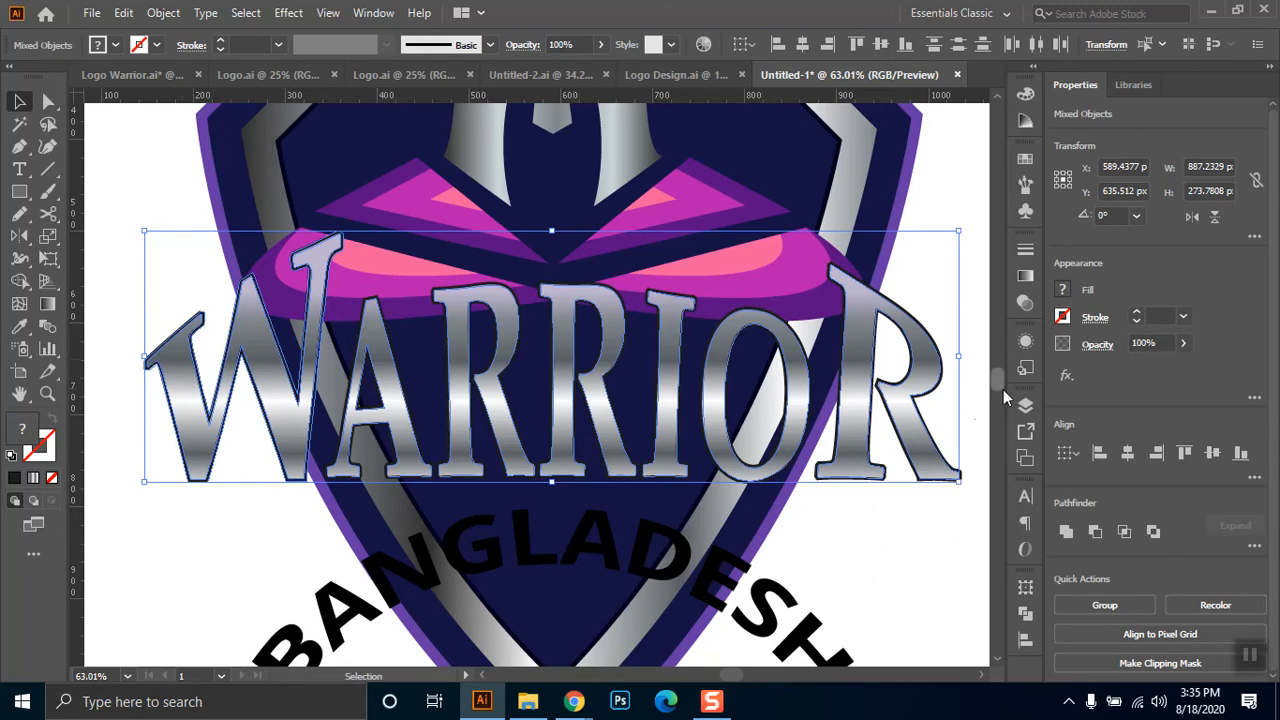
- Remove the shield, the helmet and the upper eye shapes above the WARRIOR lettering
{"action": "scroll", "coordinate": [960, 142], "scroll_direction": "up", "scroll_amount": 5}
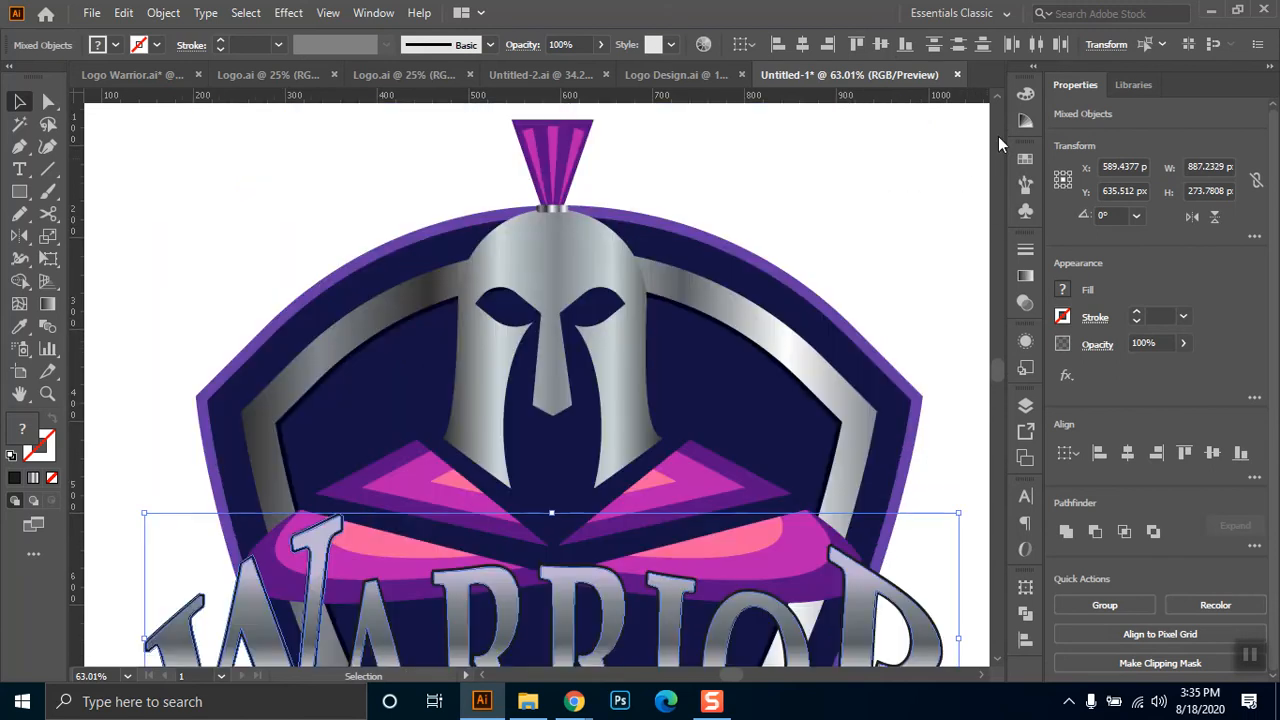
{"action": "left_click", "coordinate": [852, 303]}
{"action": "left_click_drag", "start_coordinate": [943, 234], "coordinate": [285, 484]}
{"action": "key", "text": "Delete"}
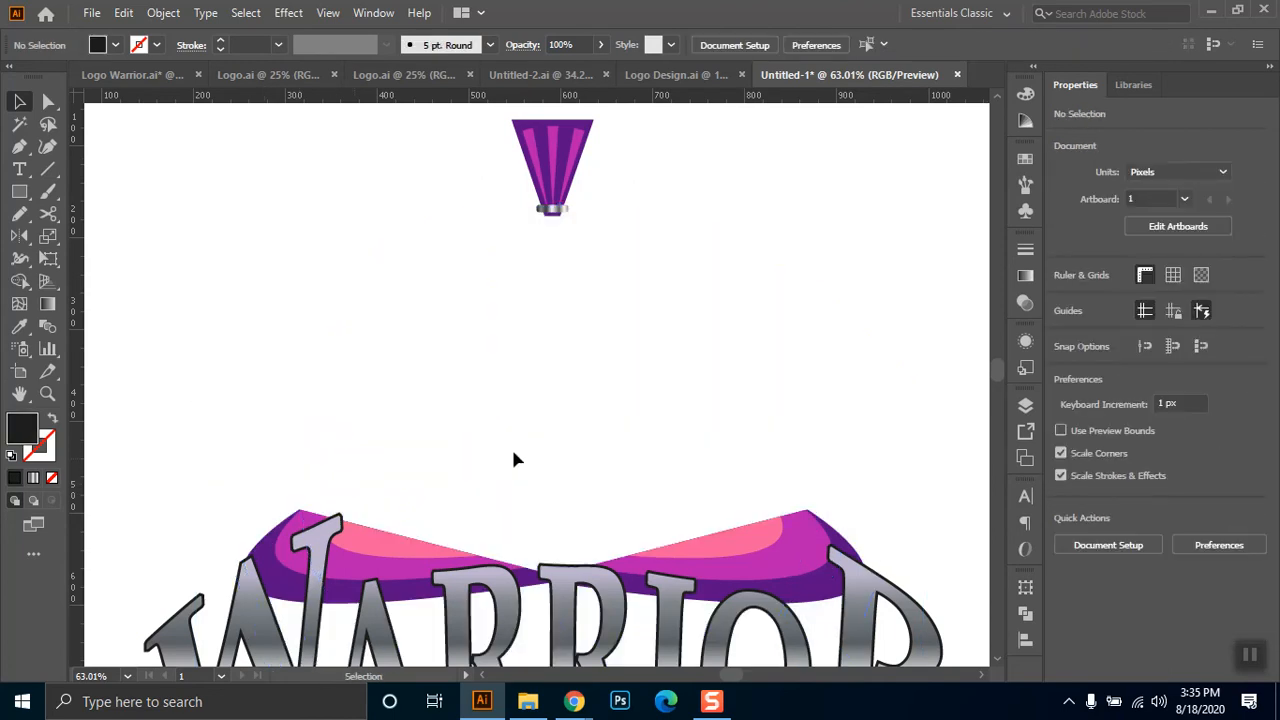
- Remove the lower eye shapes behind the lettering and the helmet's purple plume
{"action": "left_click_drag", "start_coordinate": [728, 472], "coordinate": [812, 592]}
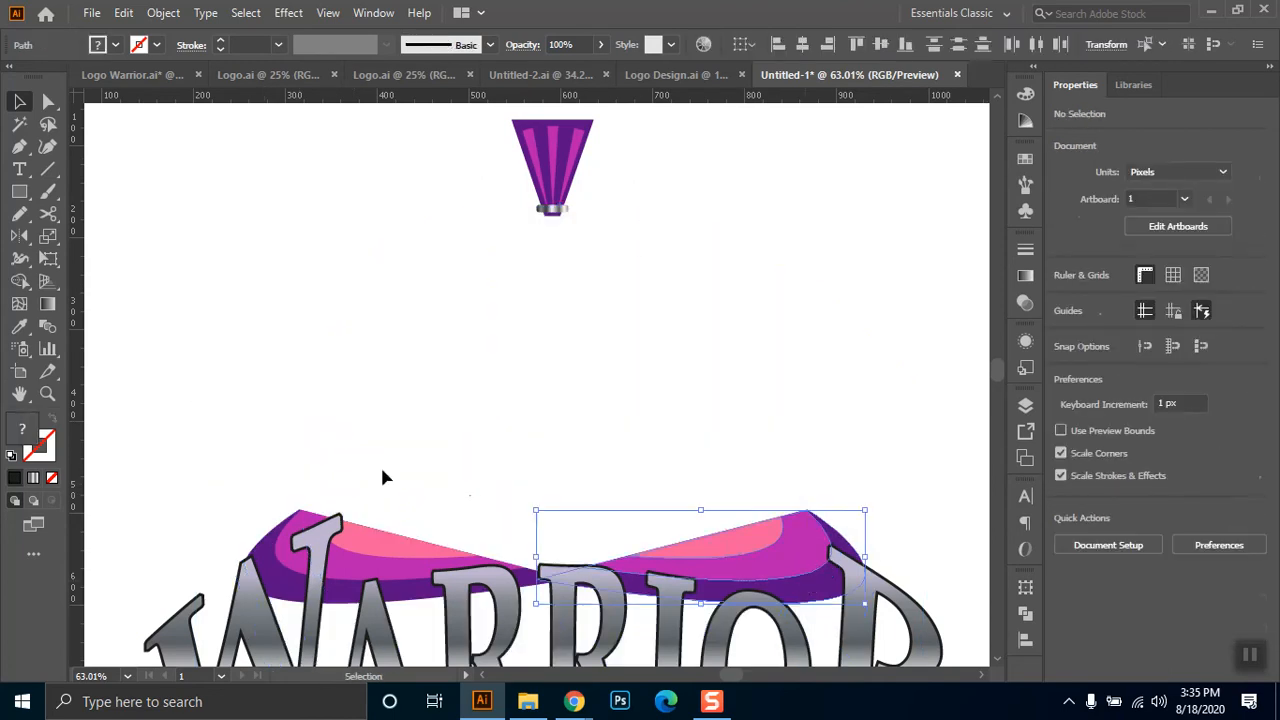
{"action": "left_click", "coordinate": [410, 585], "text": "shift"}
{"action": "key", "text": "a"}
{"action": "key", "text": "Delete"}
{"action": "key", "text": "v"}
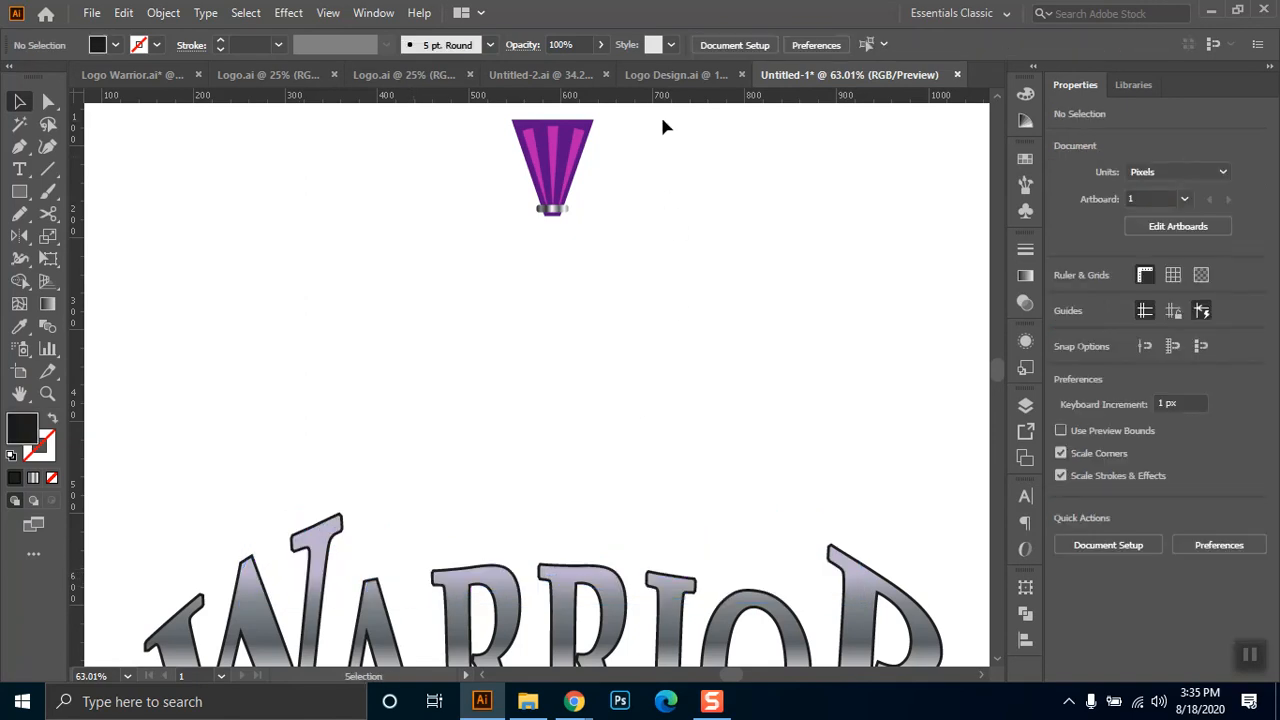
{"action": "left_click_drag", "start_coordinate": [668, 143], "coordinate": [410, 280]}
{"action": "key", "text": "Delete"}
- Select only the black outline shapes behind all the WARRIOR letters, leaving out the silver group
{"action": "key", "text": "space"}
{"action": "left_click_drag", "start_coordinate": [641, 484], "coordinate": [601, 199]}
{"action": "left_click_drag", "start_coordinate": [932, 227], "coordinate": [115, 508]}
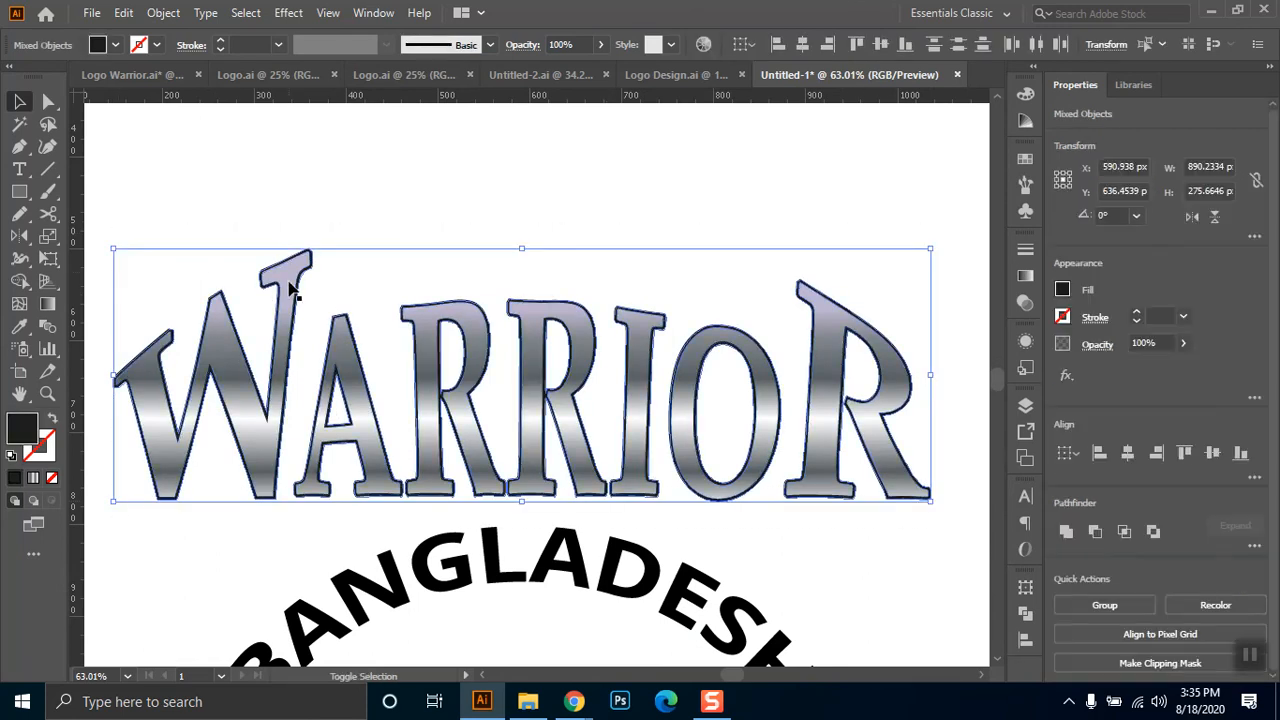
{"action": "key", "text": "a"}
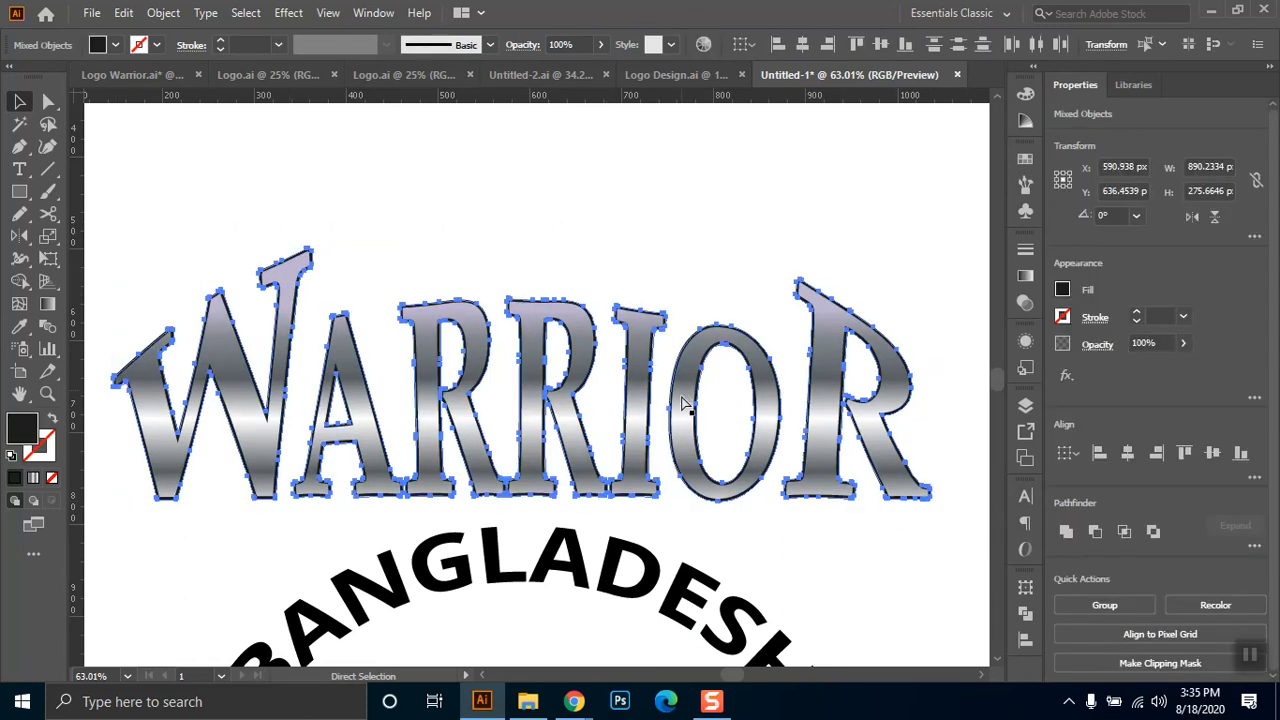
{"action": "key", "text": "v"}
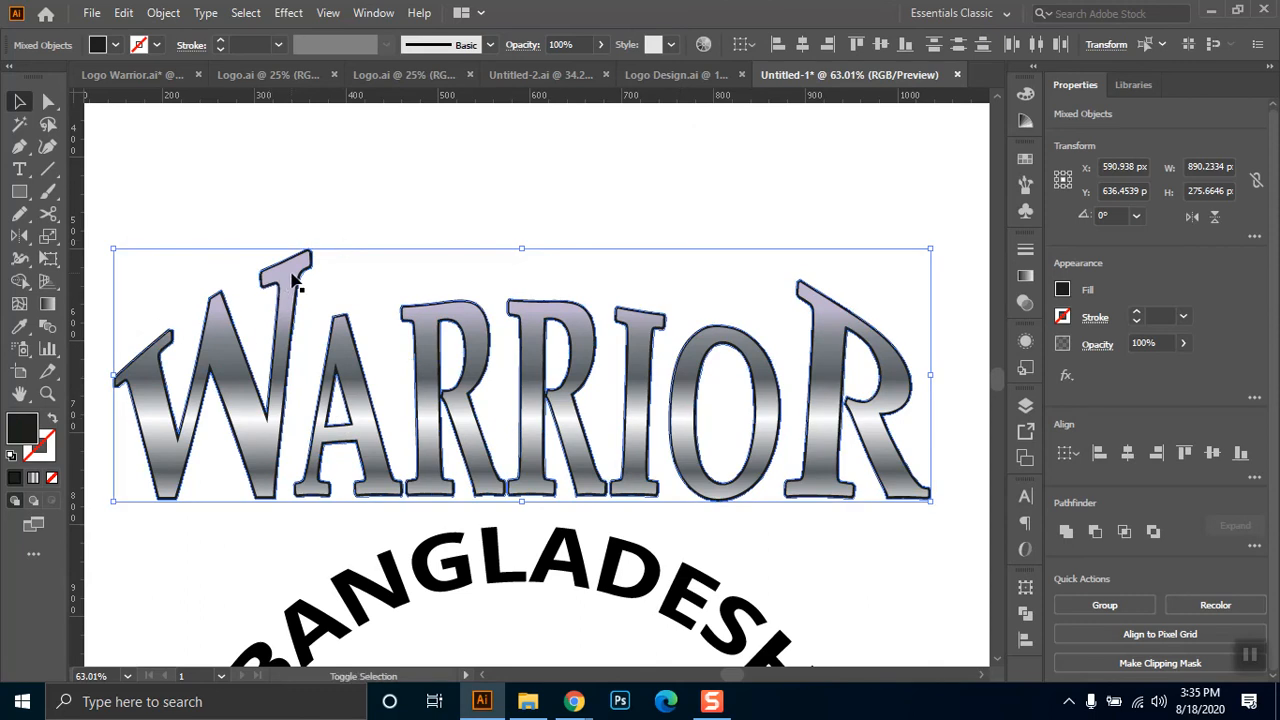
- Try shifting the black WARRIOR outlines up by 40 px and undo the move
{"action": "key", "text": "alt+shift+Up"}
{"action": "key", "text": "alt+shift+Up"}
{"action": "key", "text": "alt+shift+Up"}
{"action": "key", "text": "alt+shift+Up"}
{"action": "key", "text": "ctrl+z"}
{"action": "key", "text": "ctrl+z"}
{"action": "key", "text": "ctrl+z"}
{"action": "key", "text": "ctrl+z"}
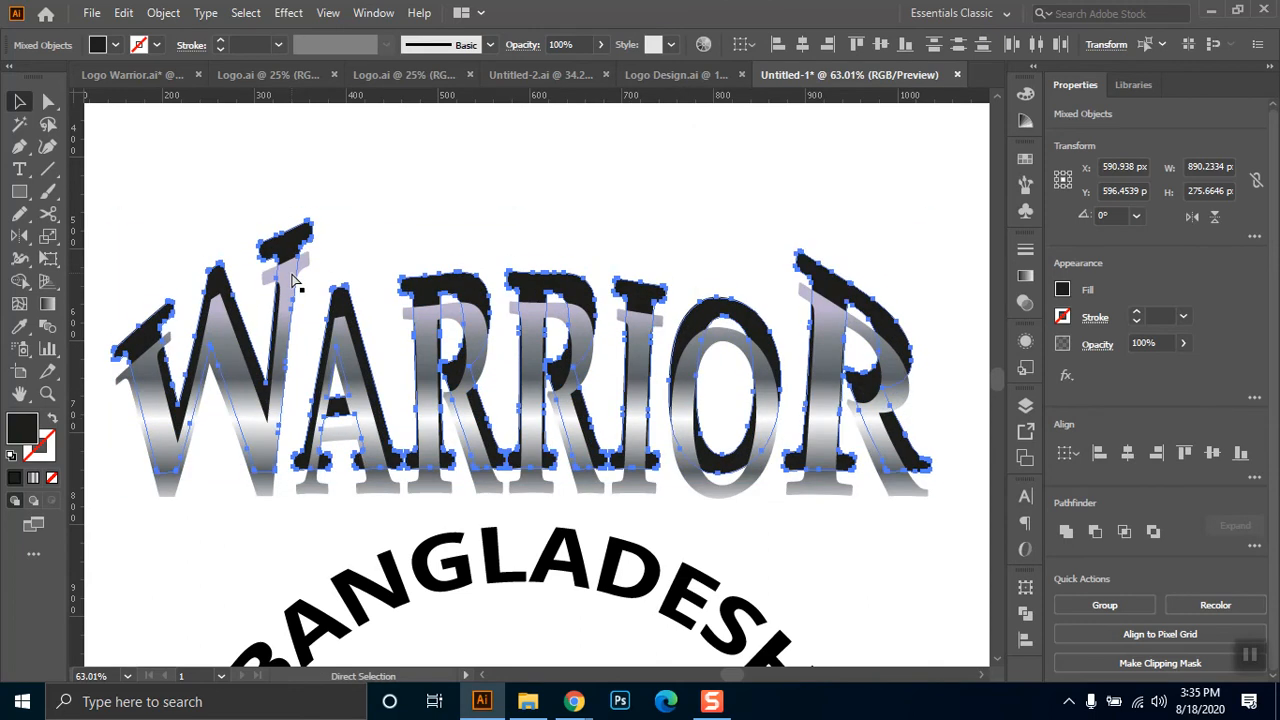
- Nudge the black outlines 1 px left and 2 px down behind the silver WARRIOR letters to form a shadow edge
{"action": "key", "text": "alt+Right"}
{"action": "key", "text": "alt+Left"}
{"action": "key", "text": "alt+Left"}
{"action": "key", "text": "alt+Left"}
{"action": "key", "text": "alt+Left"}
{"action": "key", "text": "alt+Left"}
{"action": "key", "text": "alt+Up"}
{"action": "key", "text": "alt+Up"}
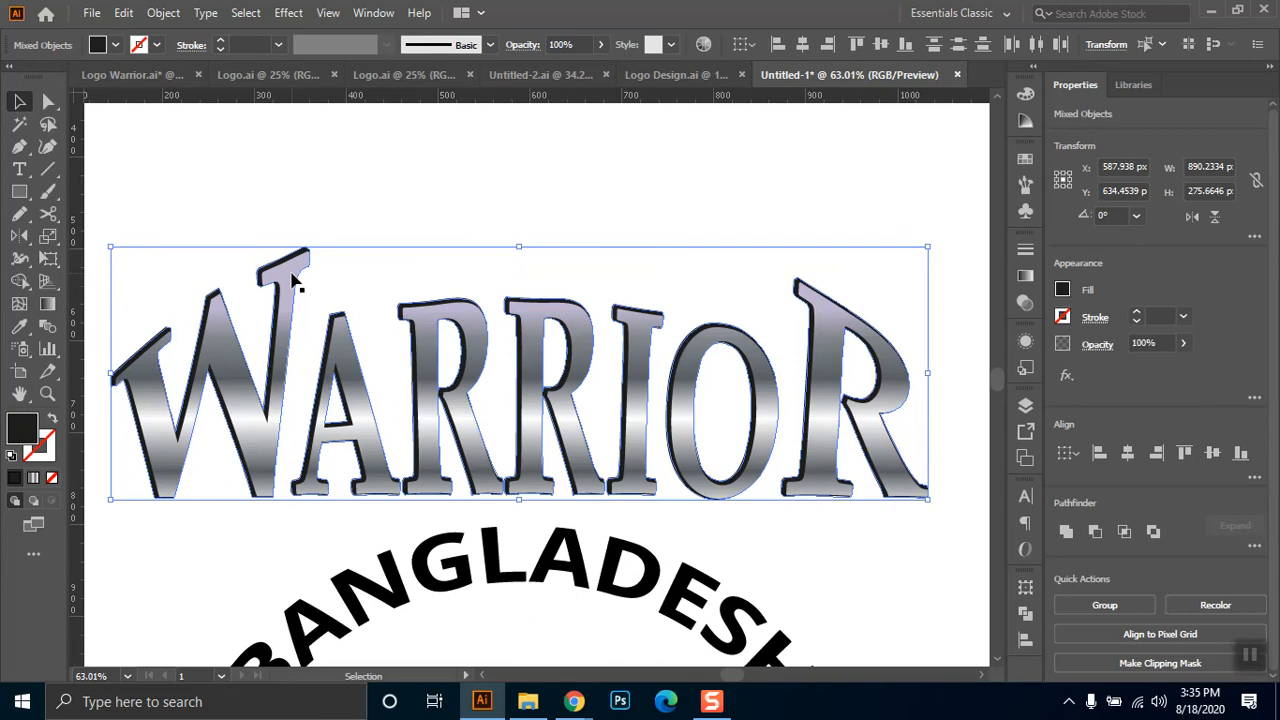
{"action": "key", "text": "alt+Down"}
{"action": "key", "text": "alt+Down"}
{"action": "key", "text": "alt+Down"}
{"action": "key", "text": "alt+Down"}
{"action": "key", "text": "alt+Right"}
{"action": "key", "text": "alt+Right"}
{"action": "key", "text": "alt+Left"}
{"action": "key", "text": "alt+Left"}
{"action": "key", "text": "alt+Left"}
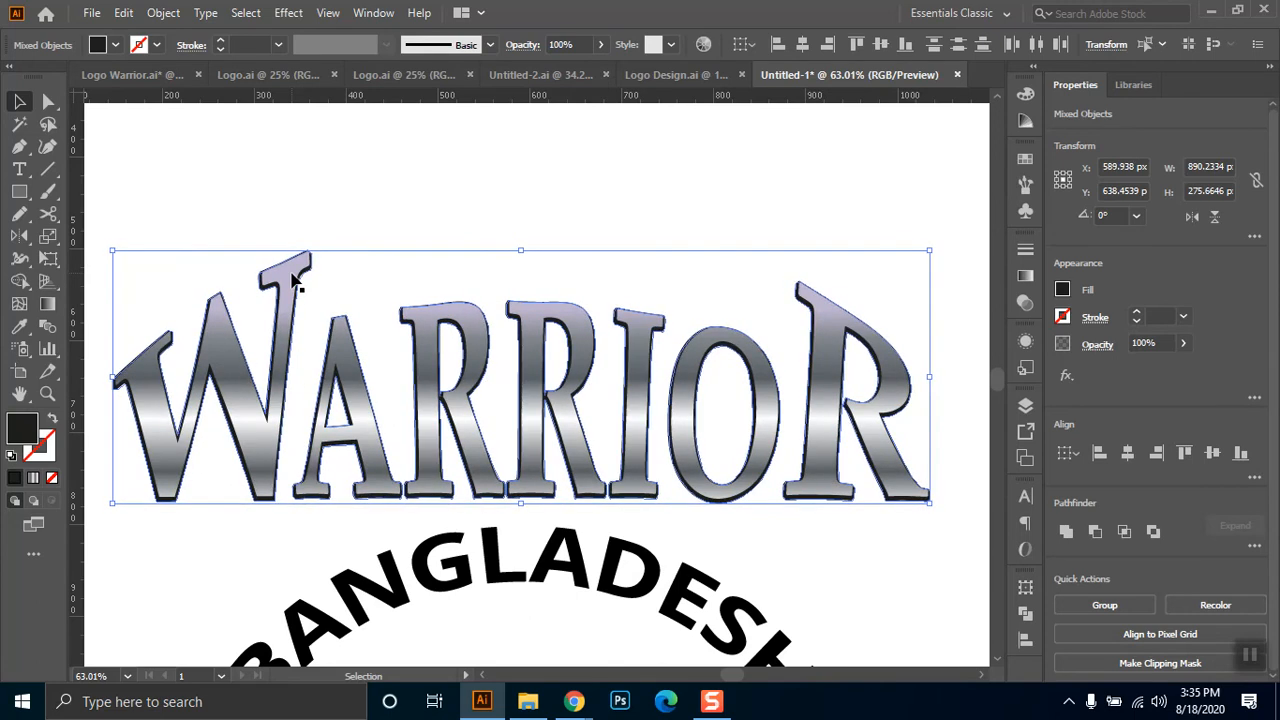
- Nudge the black outlines another 2 px left and 1 px down behind the silver WARRIOR letters, and deselect them
{"action": "key", "text": "alt+Down"}
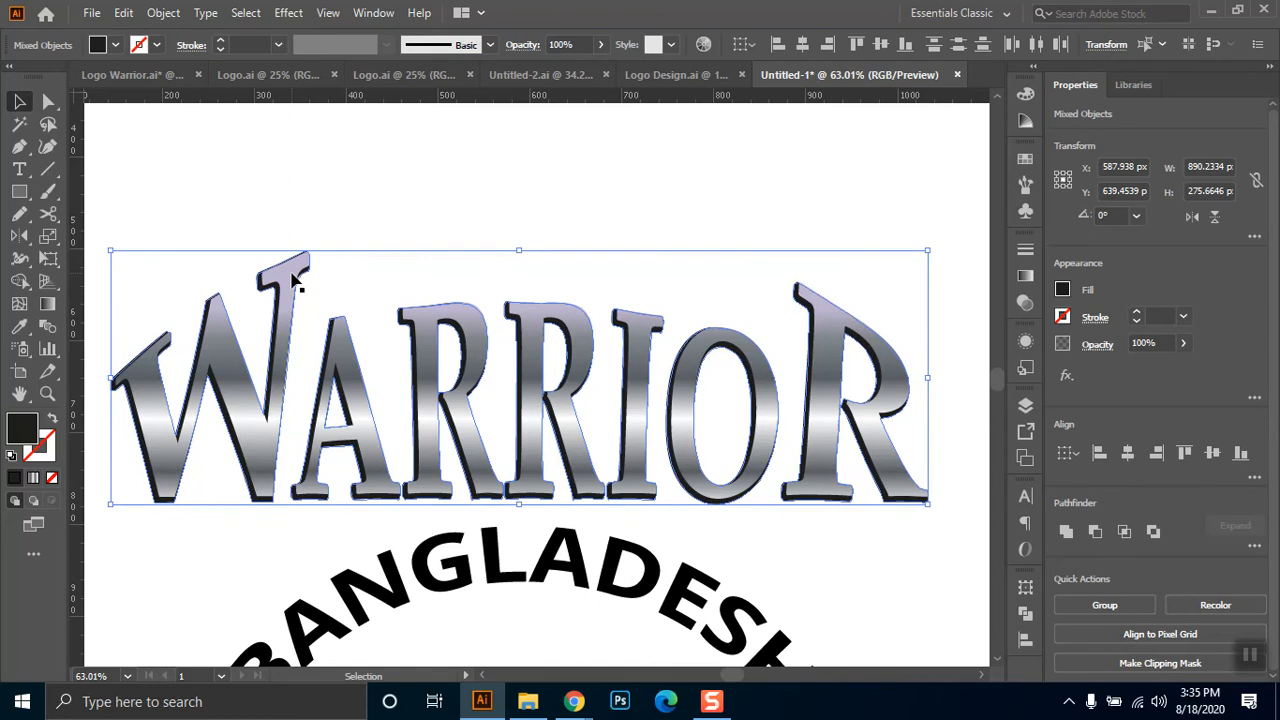
{"action": "key", "text": "alt+Right"}
{"action": "key", "text": "alt+Left"}
{"action": "left_click", "coordinate": [486, 209]}
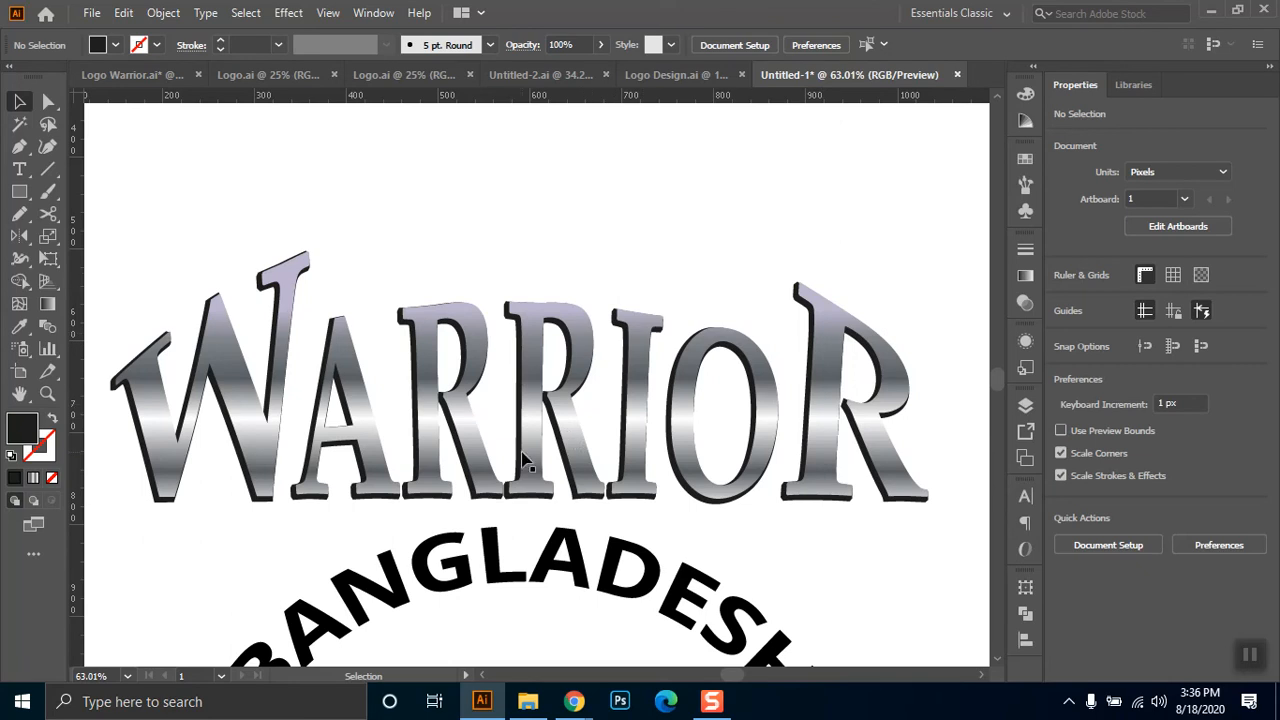
- Offset the paths of the silver WARRIOR lettering group by 30 px with miter joins
{"action": "key", "text": "ctrl+minus"}
{"action": "key", "text": "ctrl+minus"}
{"action": "key", "text": "ctrl+minus"}
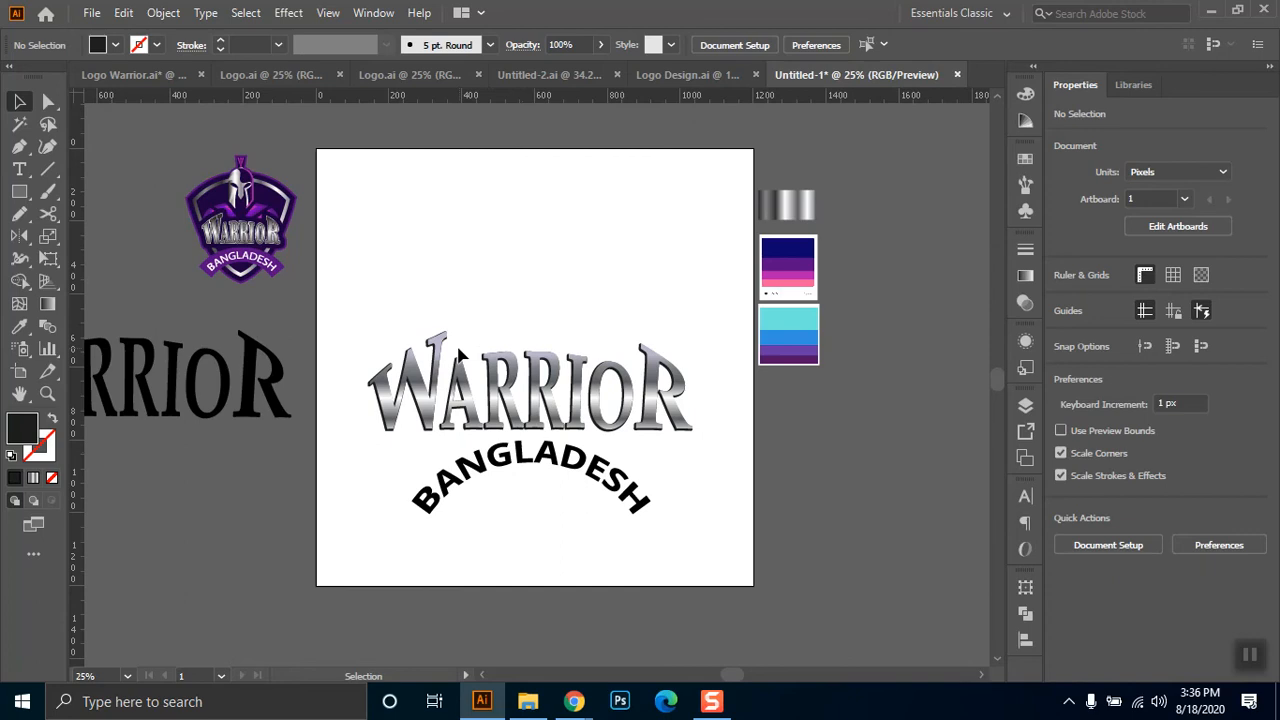
{"action": "left_click", "coordinate": [438, 416]}
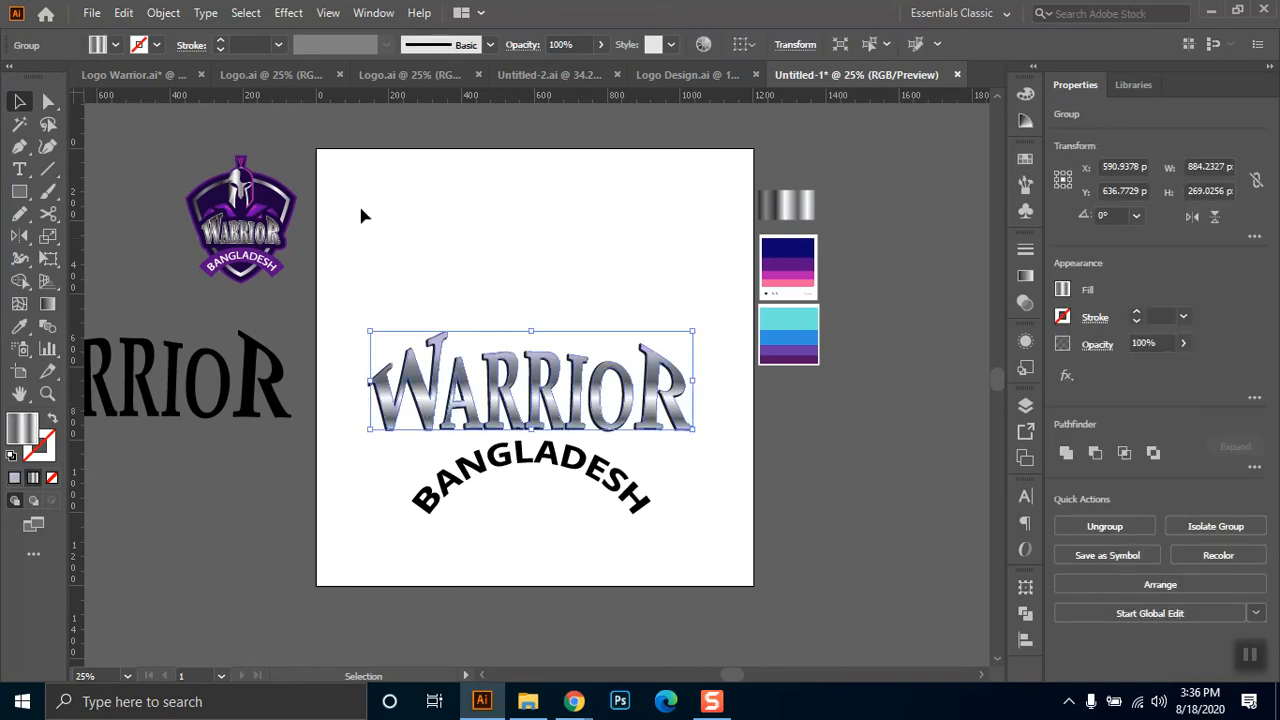
{"action": "left_click", "coordinate": [170, 12]}
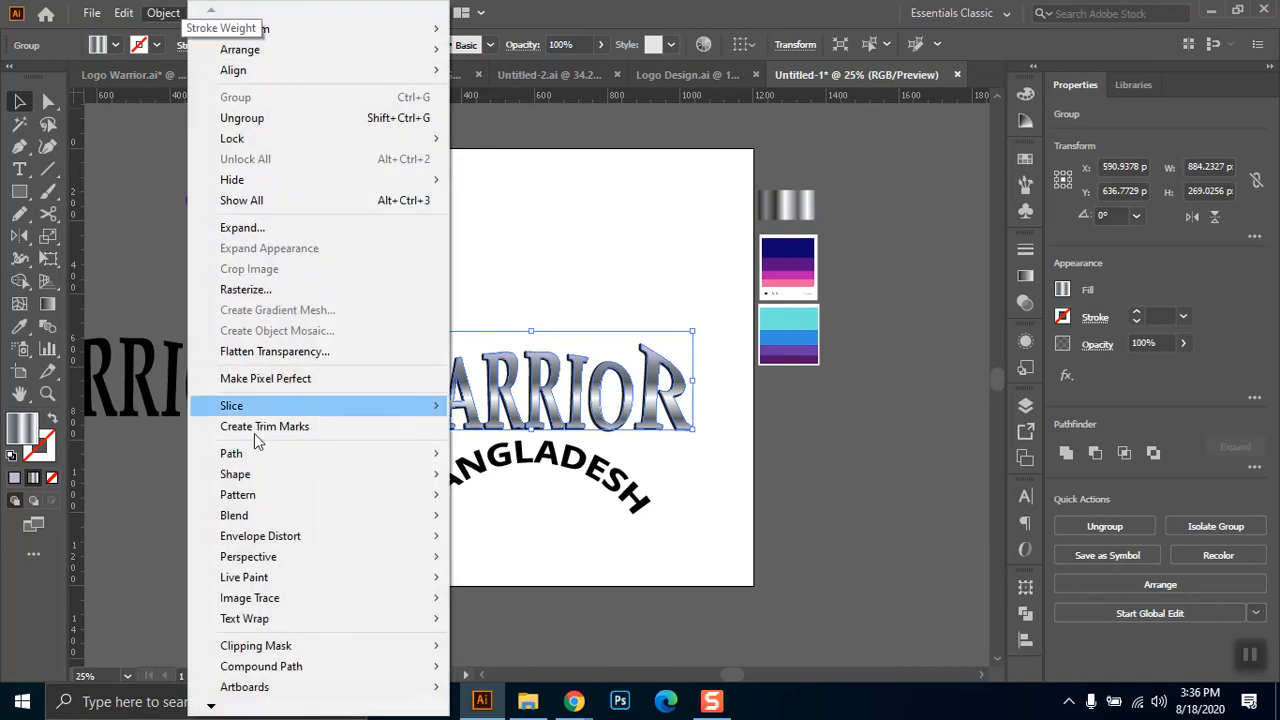
{"action": "mouse_move", "coordinate": [303, 457]}
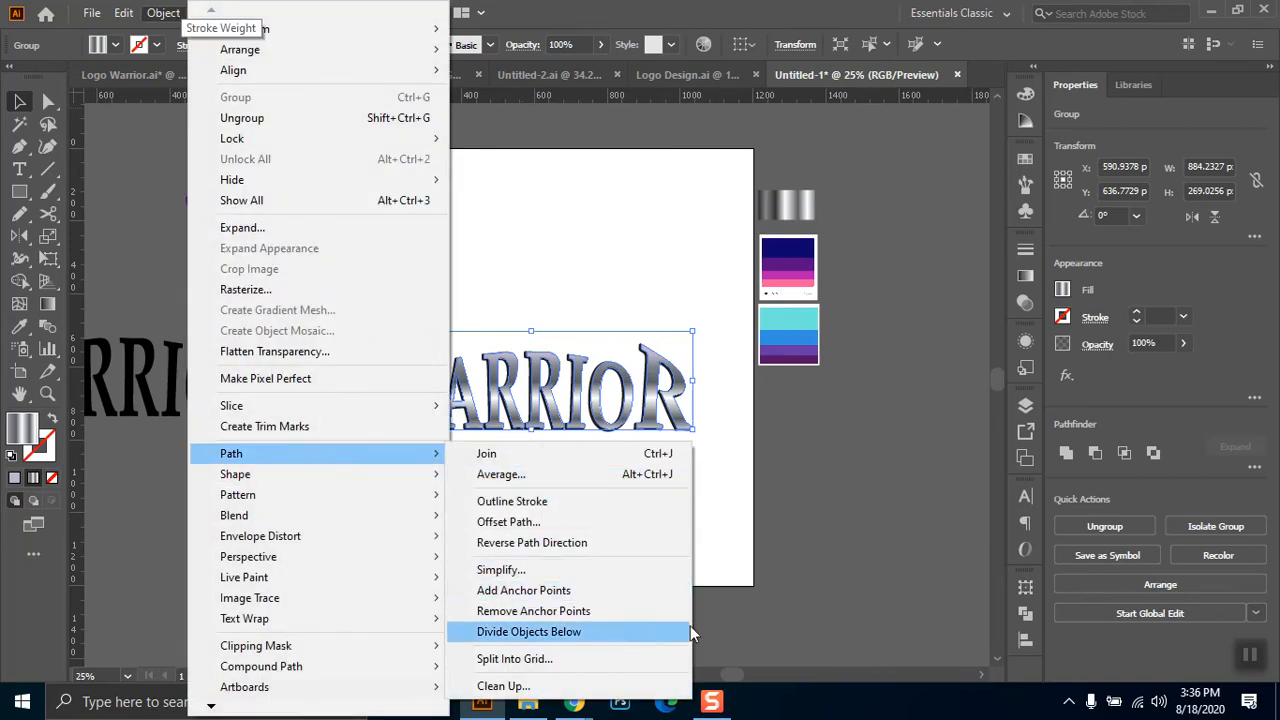
{"action": "left_click", "coordinate": [572, 522]}
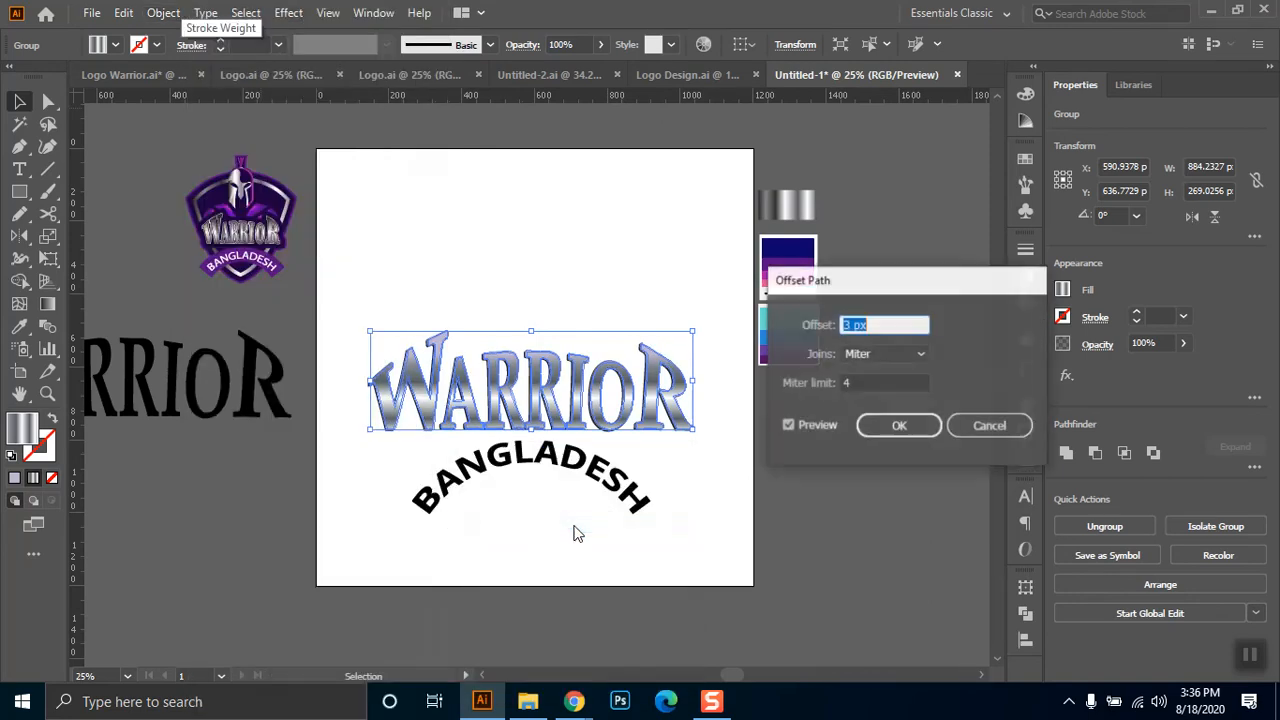
{"action": "type", "text": "10"}
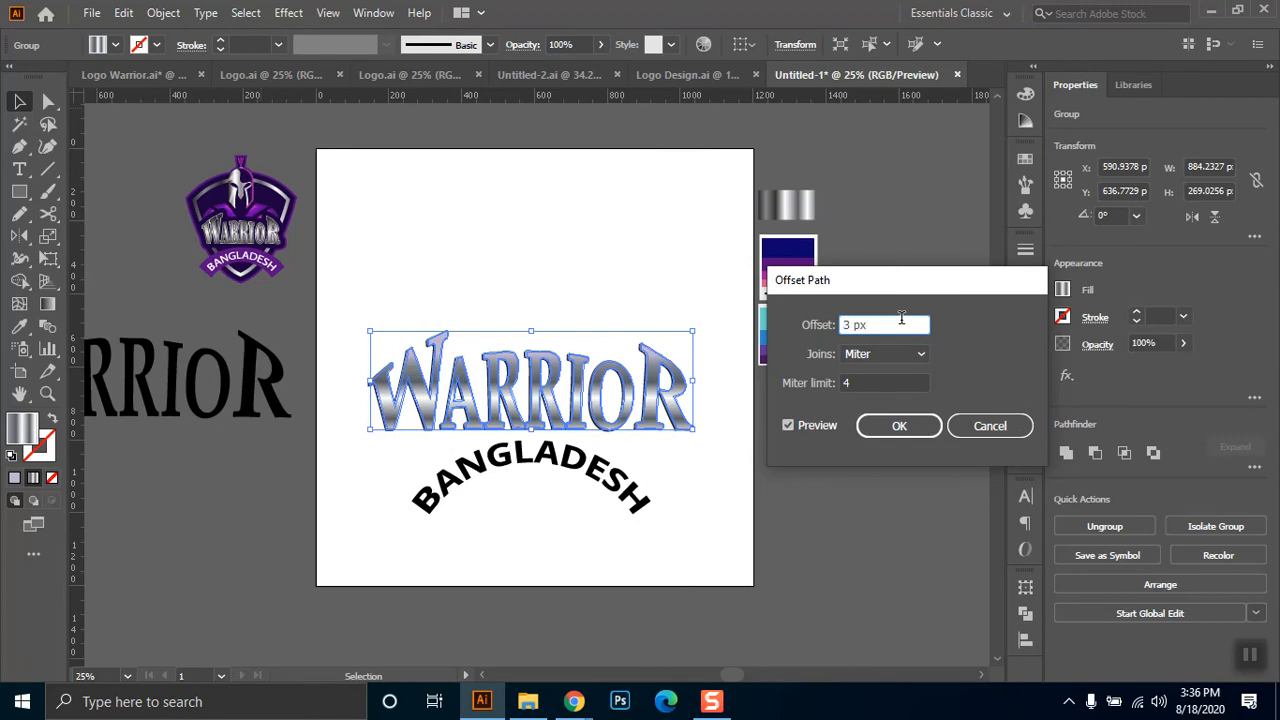
{"action": "key", "text": "shift+Up"}
{"action": "key", "text": "shift+Up"}
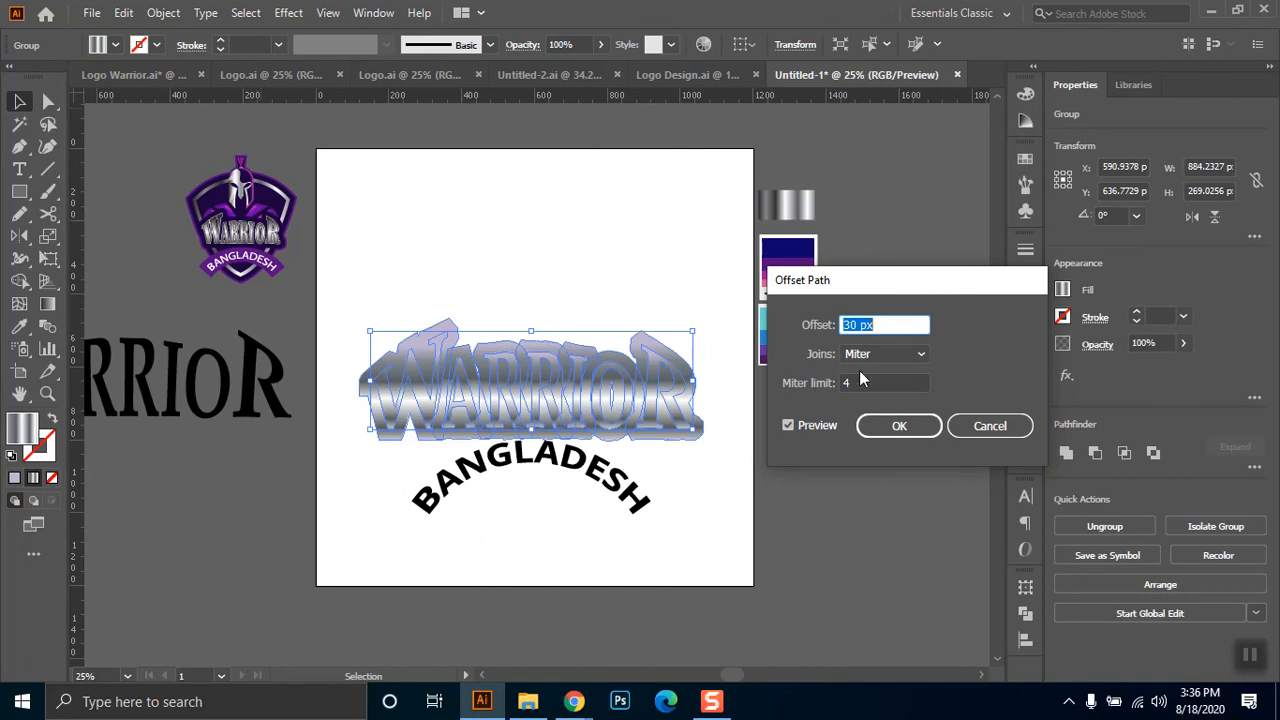
{"action": "left_click", "coordinate": [915, 426]}
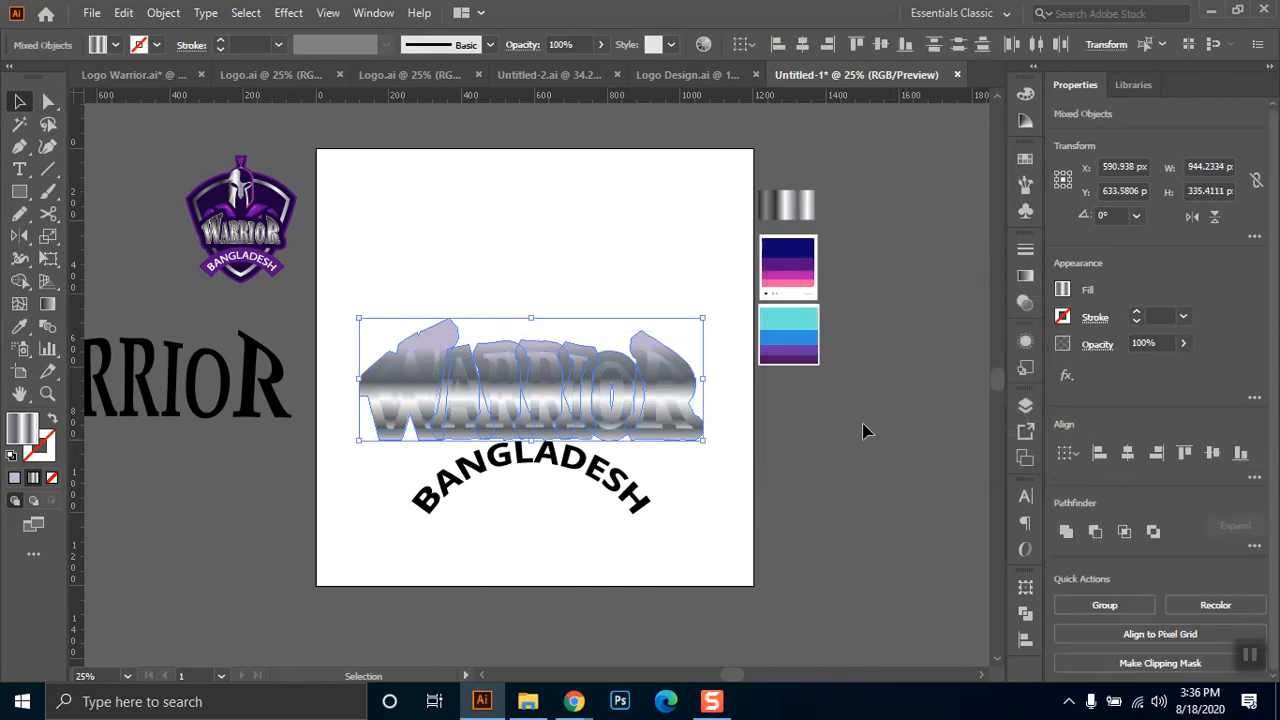
- Unite the offset WARRIOR shapes into one backing shape and place it behind the silver lettering
{"action": "left_click", "coordinate": [1068, 531]}
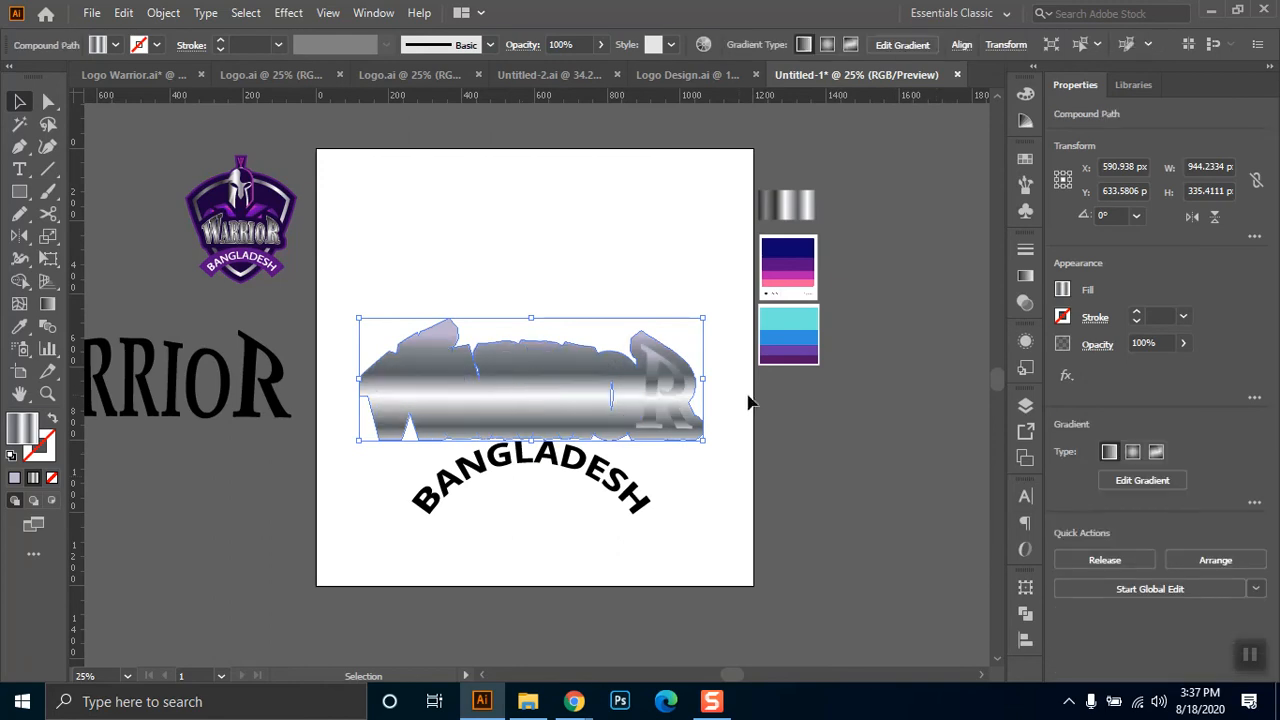
{"action": "key", "text": "Delete"}
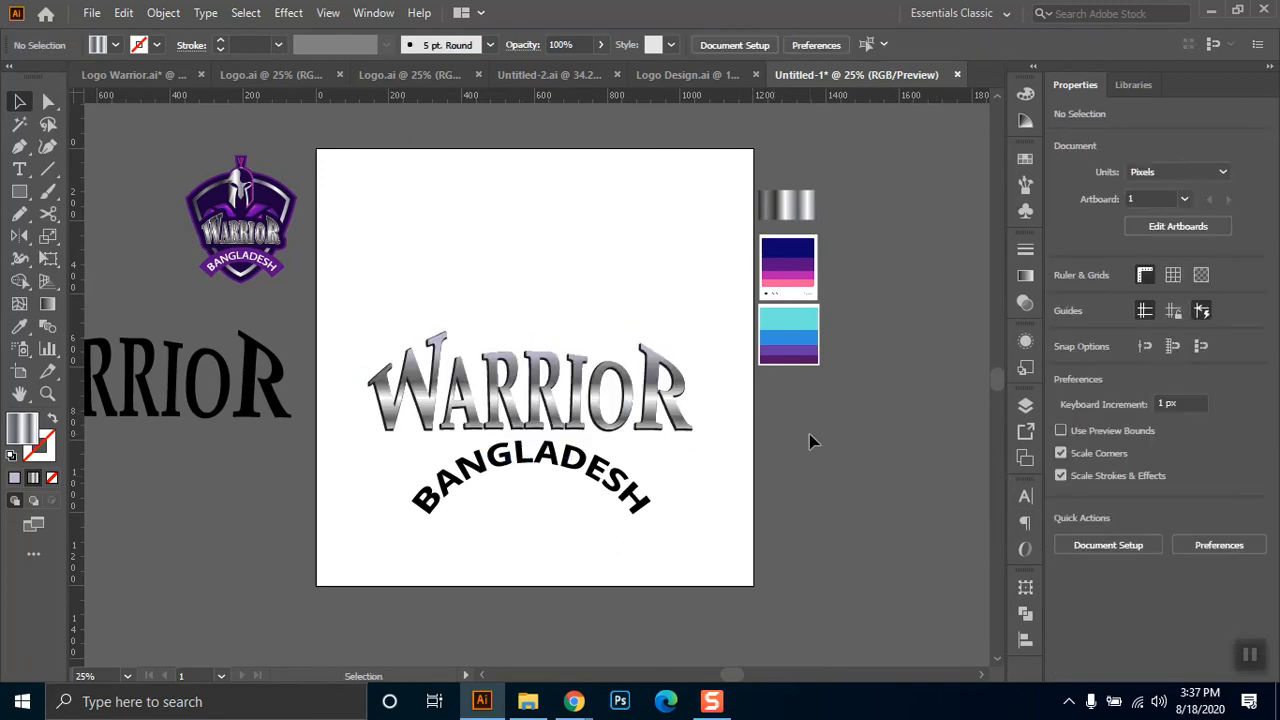
{"action": "key", "text": "a"}
{"action": "key", "text": "ctrl+z"}
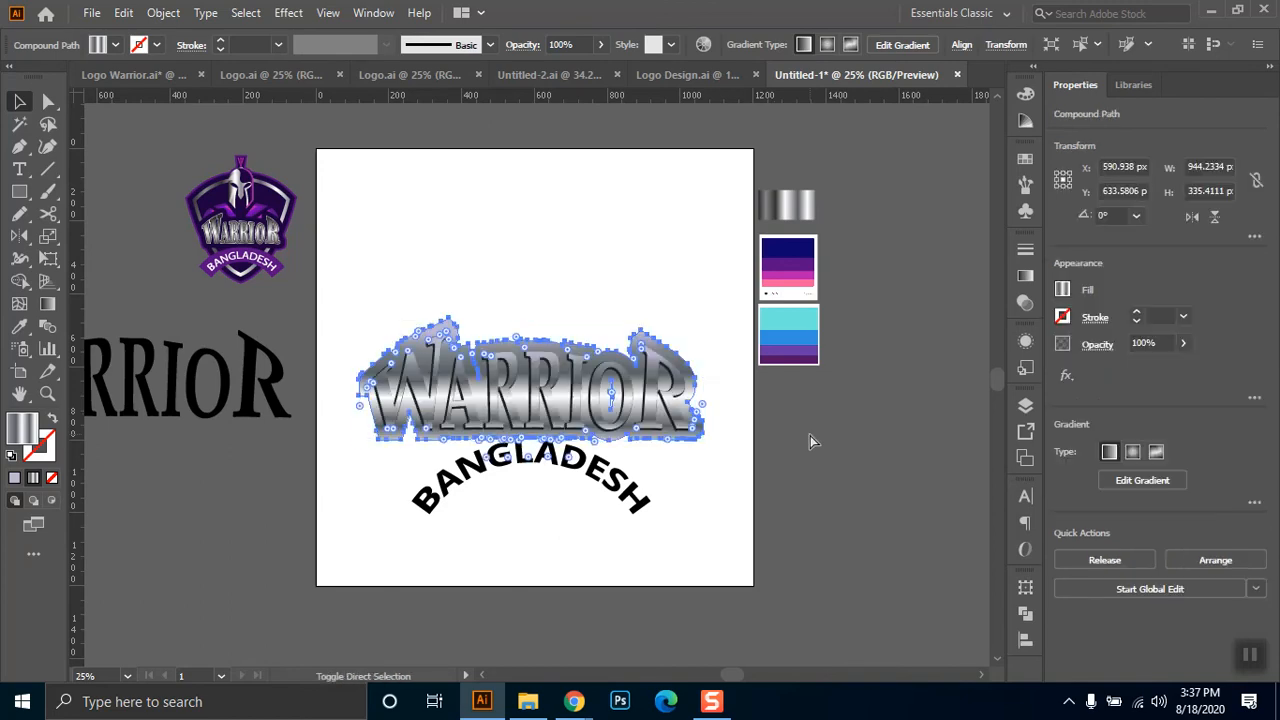
{"action": "key", "text": "alt"}
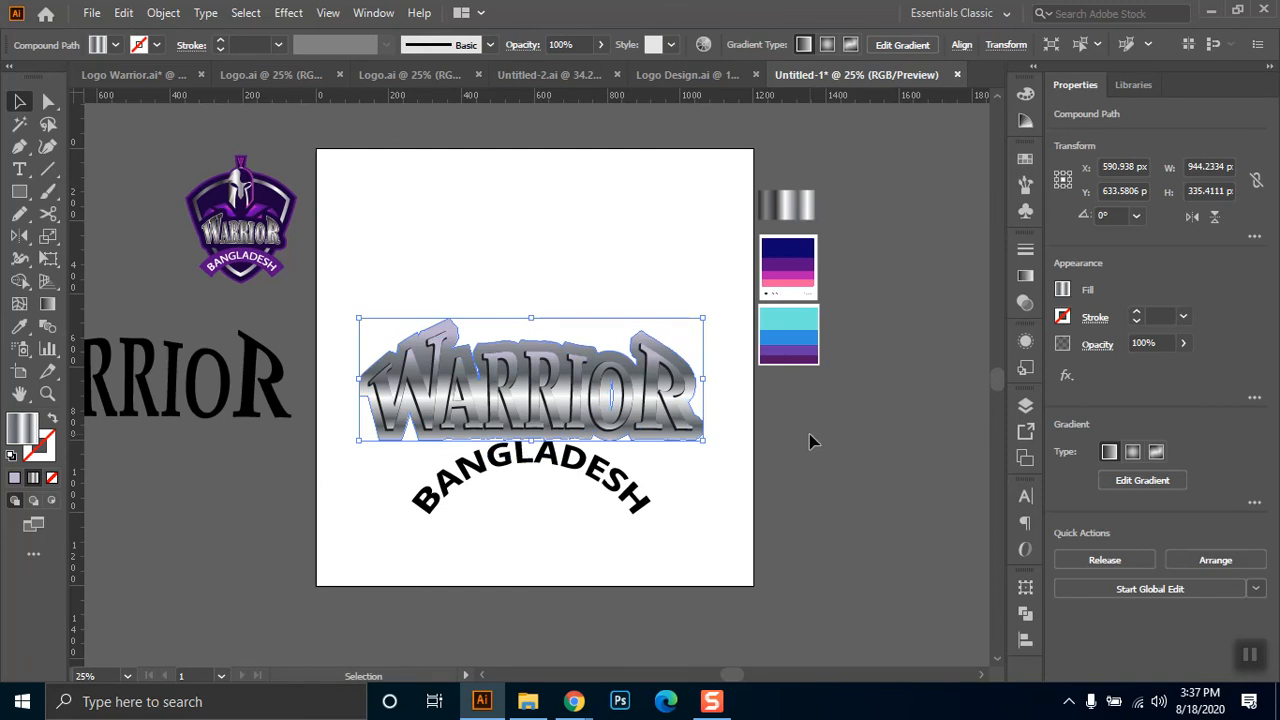
{"action": "key", "text": "alt"}
{"action": "key", "text": "alt"}
- Show all hidden artwork and fill the backing shape behind WARRIOR with the navy sampled from the shield
{"action": "key", "text": "ctrl+alt+3"}
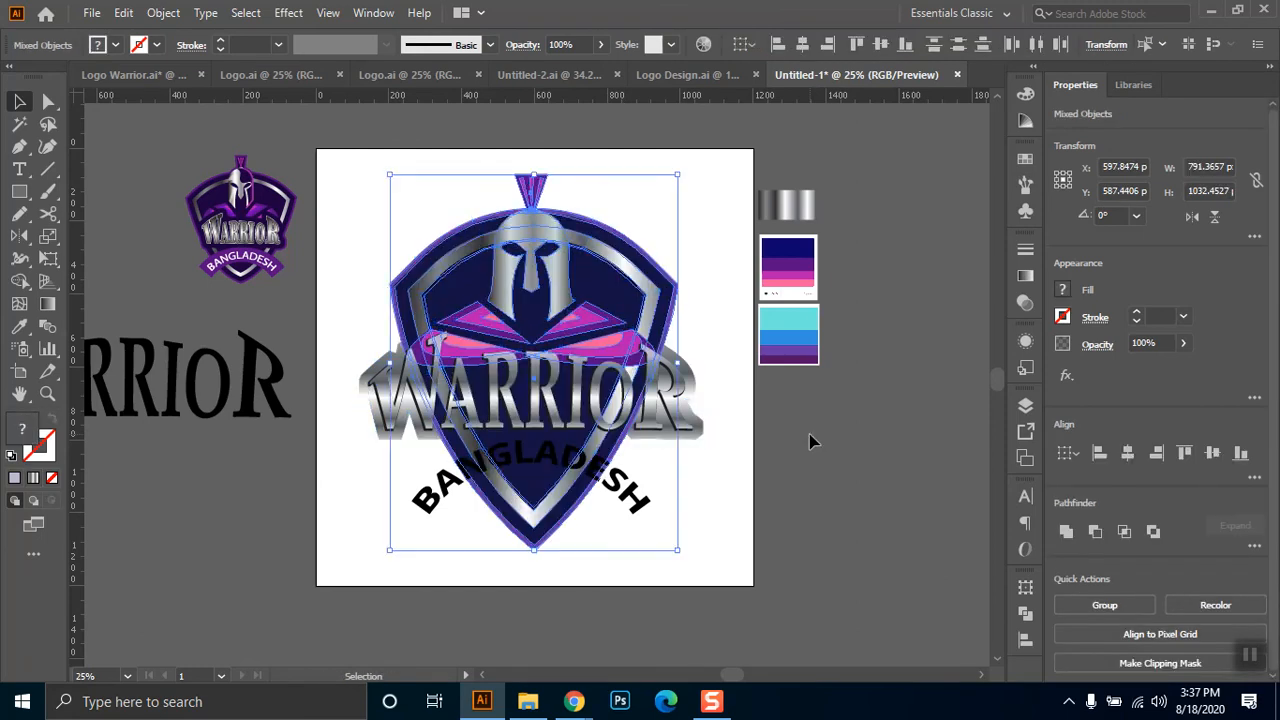
{"action": "left_click", "coordinate": [822, 404]}
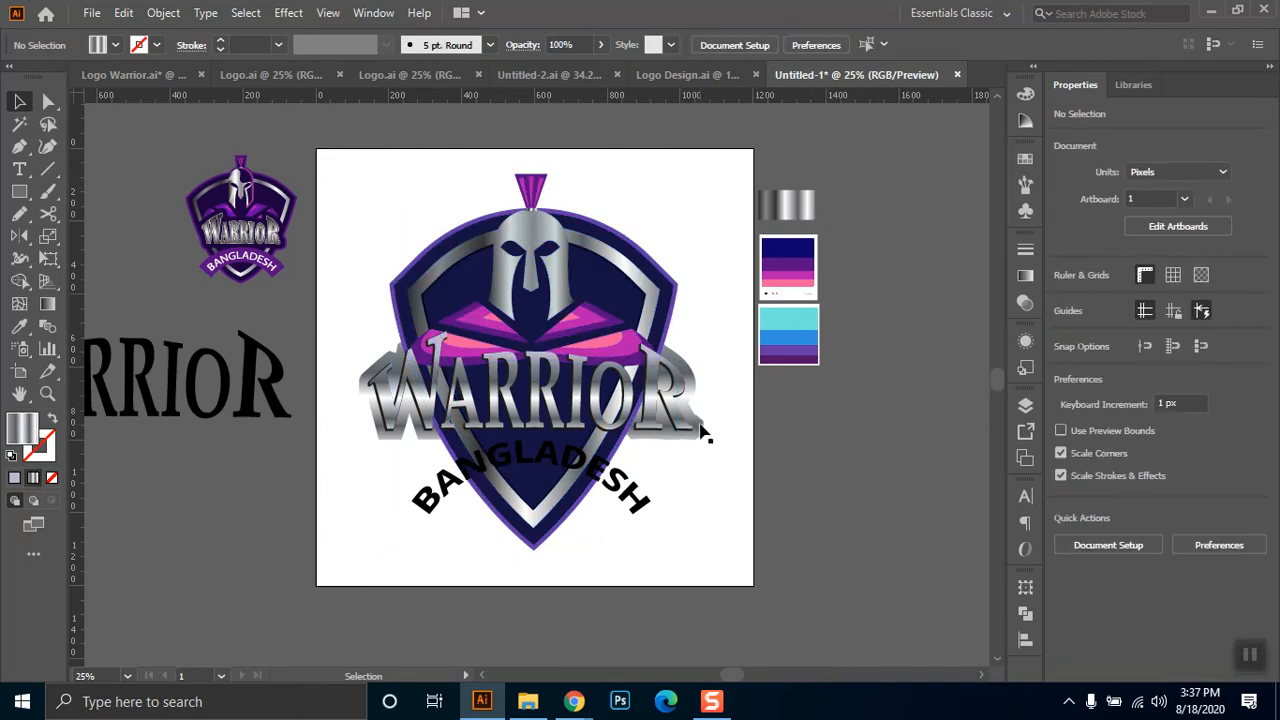
{"action": "left_click", "coordinate": [700, 430]}
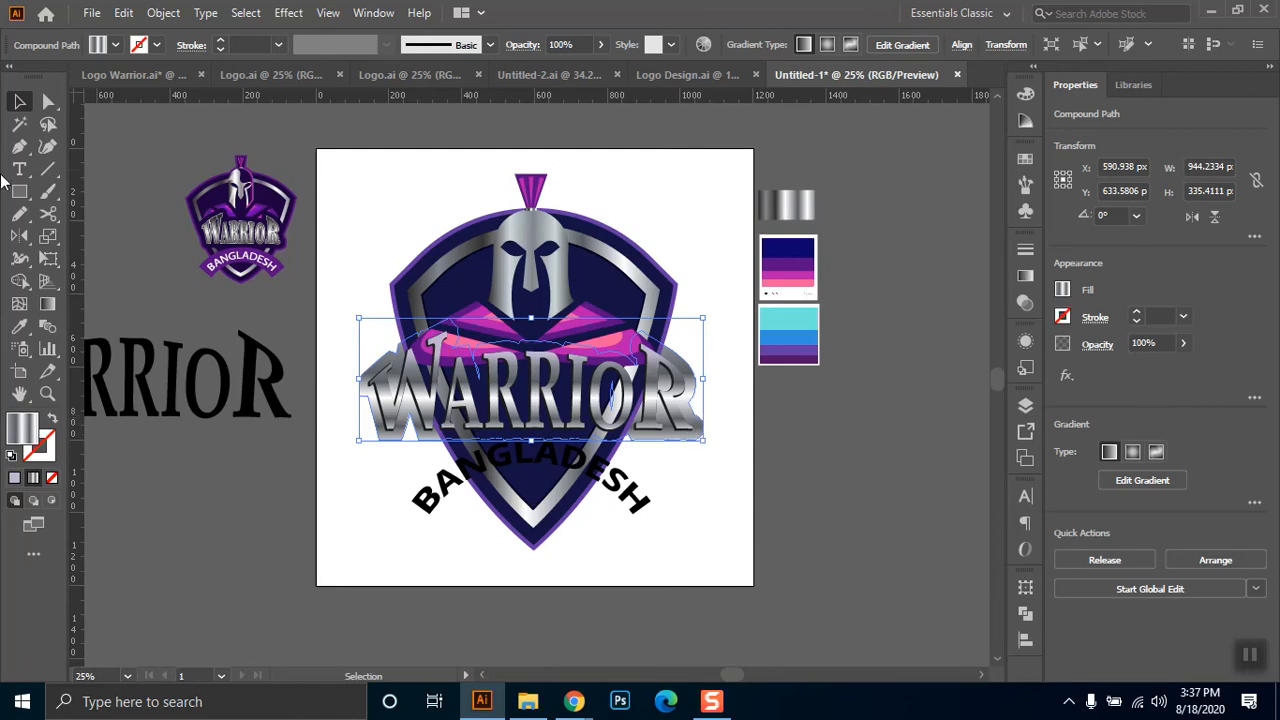
{"action": "left_click", "coordinate": [19, 326]}
{"action": "left_click", "coordinate": [410, 270]}
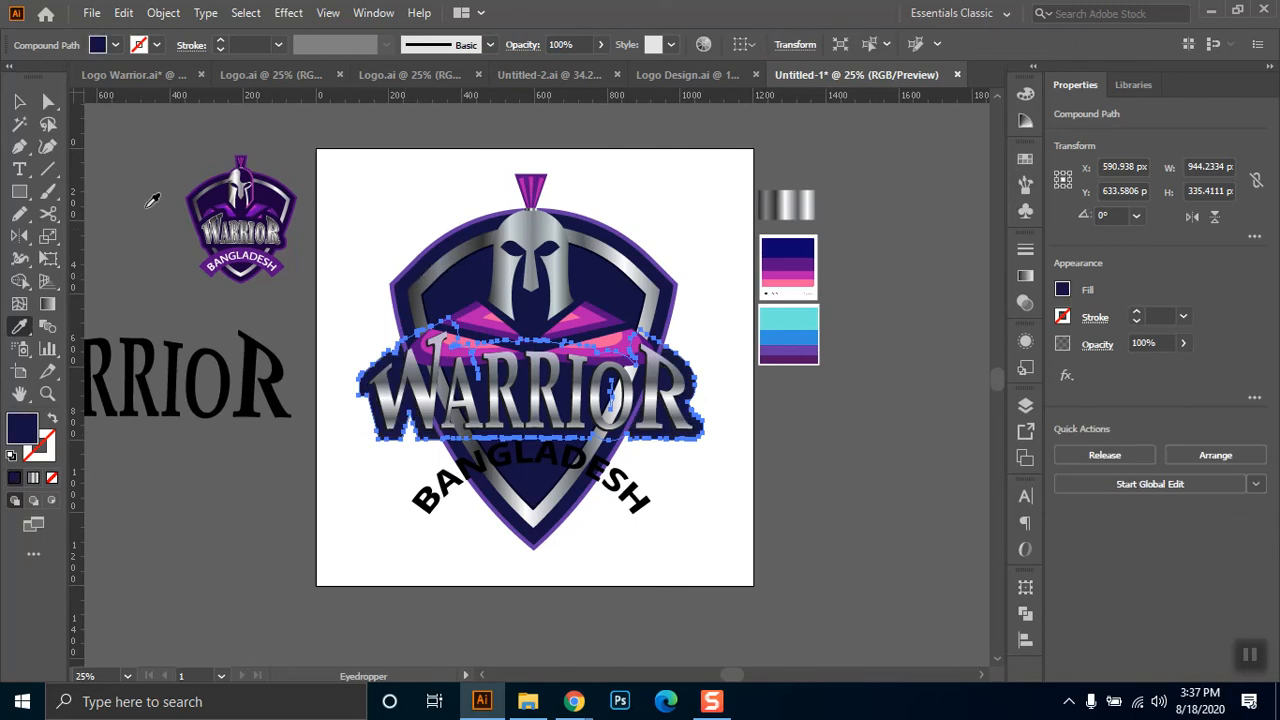
{"action": "left_click", "coordinate": [19, 101]}
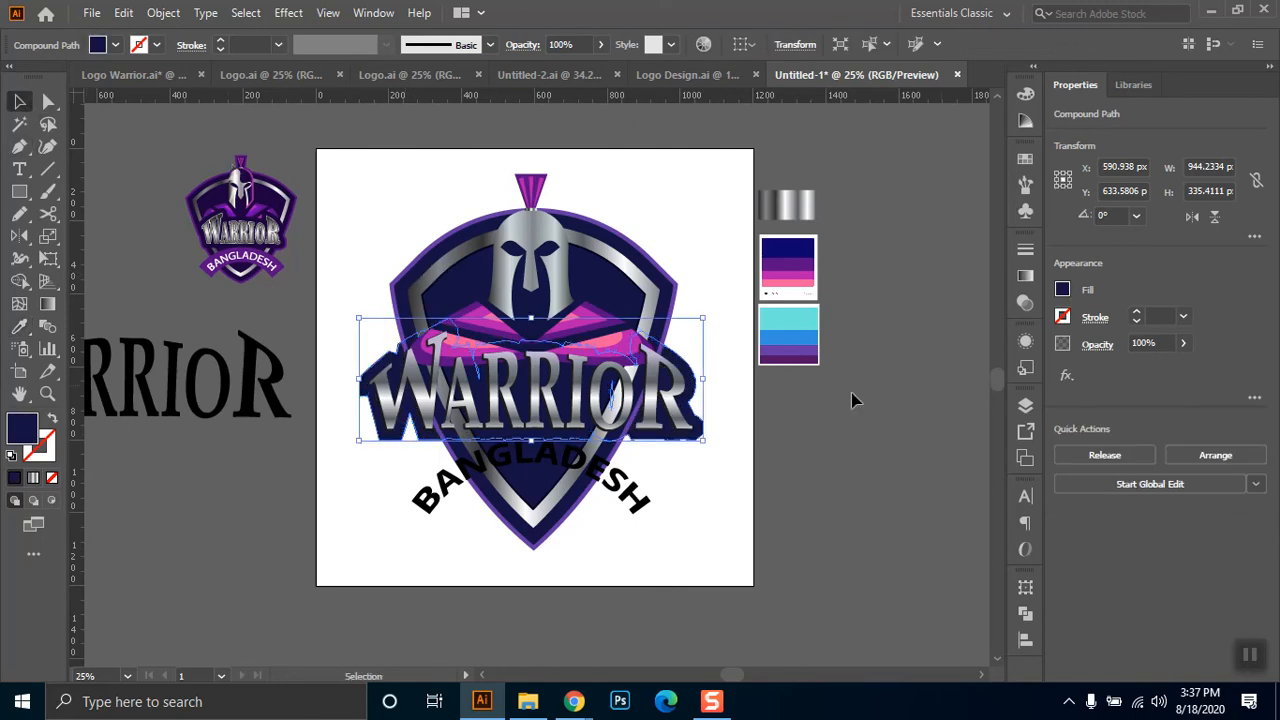
- Restack the navy backing shape so it sits in front of the shield and eyes but behind the WARRIOR lettering
{"action": "left_click", "coordinate": [775, 414]}
{"action": "left_click", "coordinate": [700, 422]}
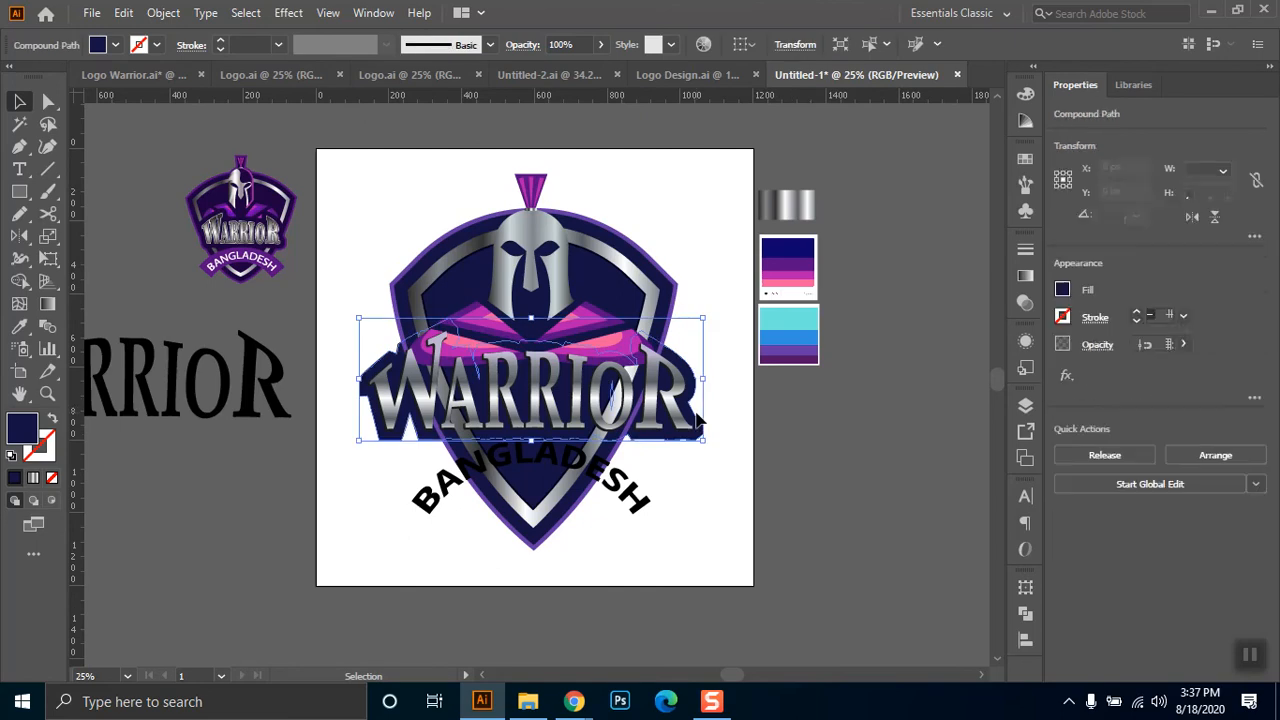
{"action": "key", "text": "a"}
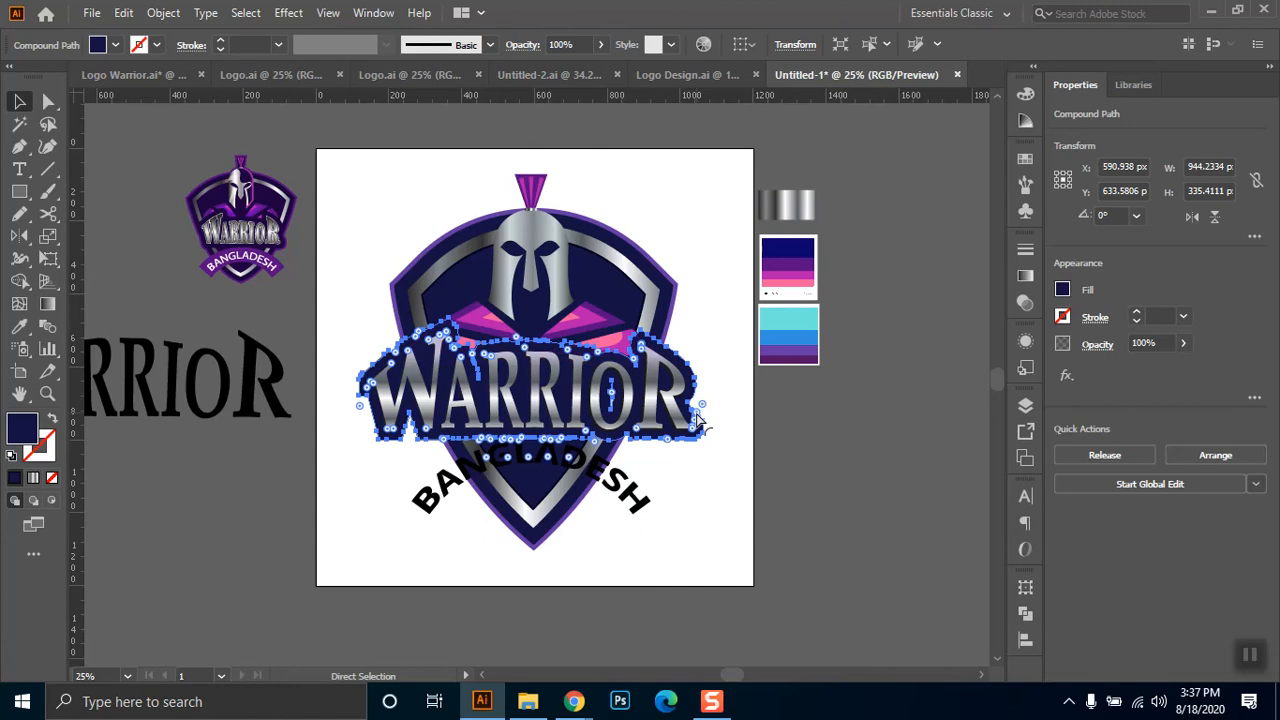
{"action": "key", "text": "v"}
{"action": "left_click", "coordinate": [758, 430]}
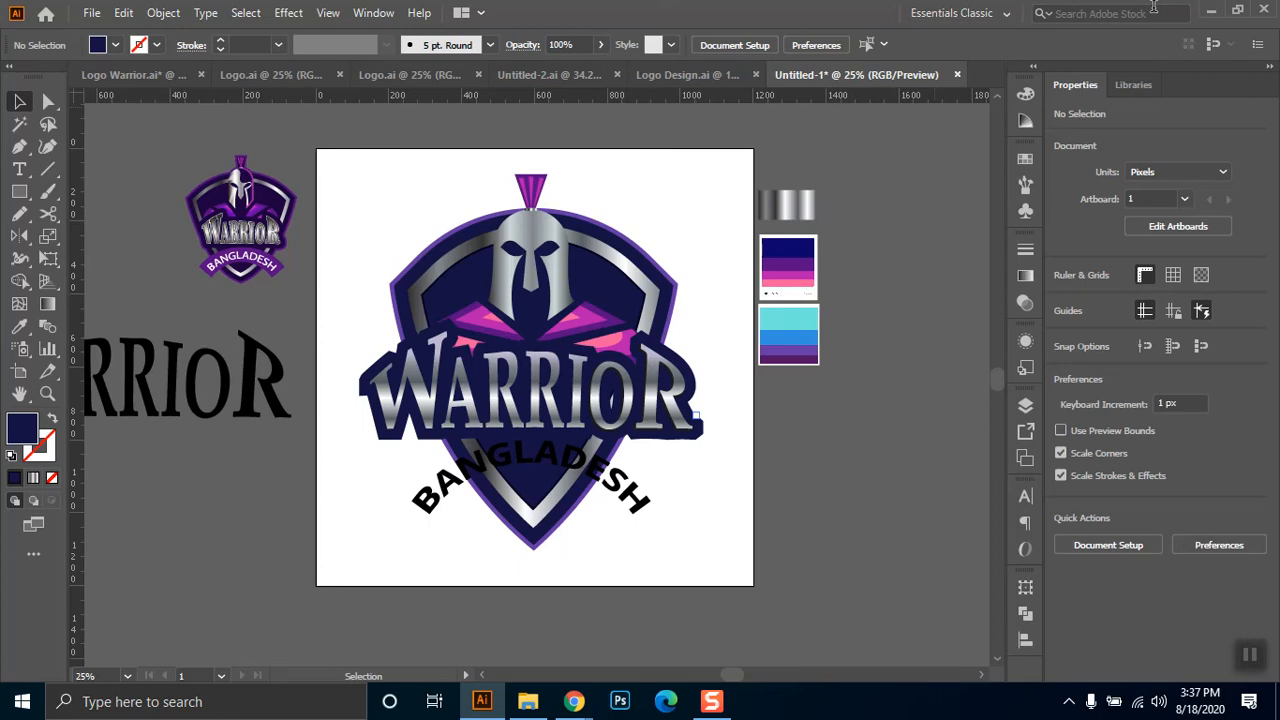
- Offset the path of the navy WARRIOR backing shape by 12 px with miter joins
{"action": "left_click", "coordinate": [697, 449]}
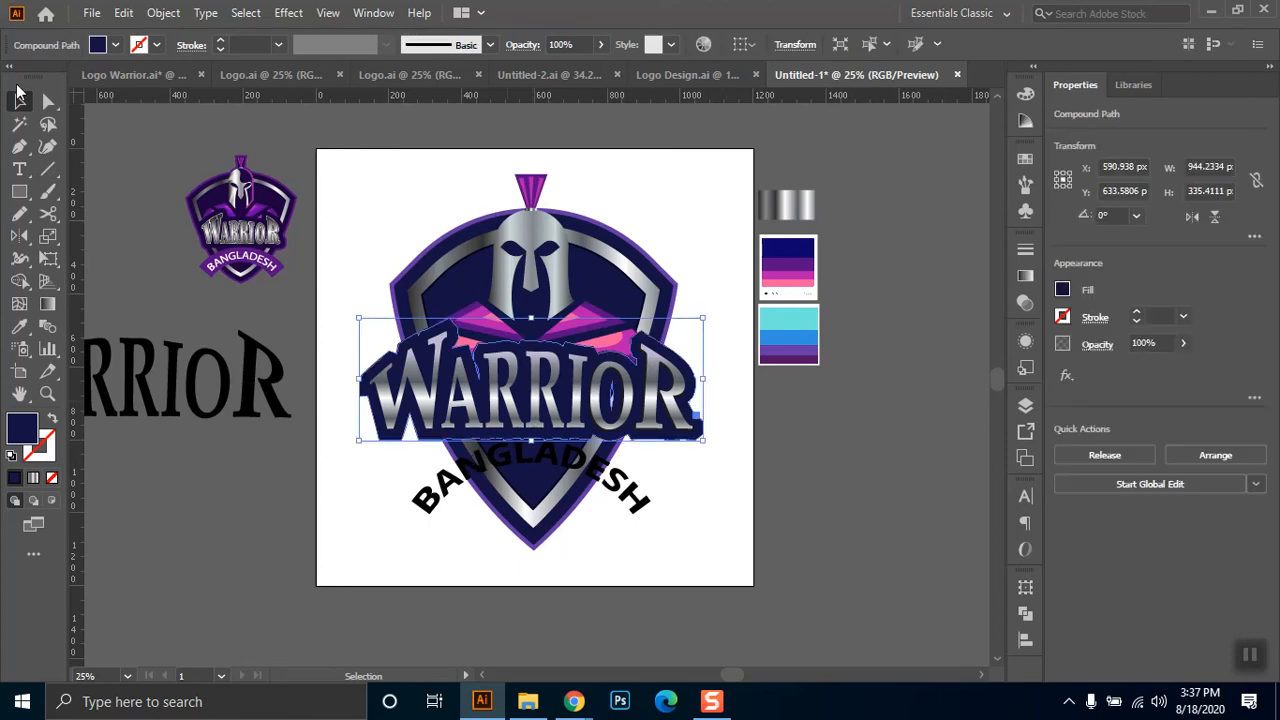
{"action": "left_click", "coordinate": [165, 13]}
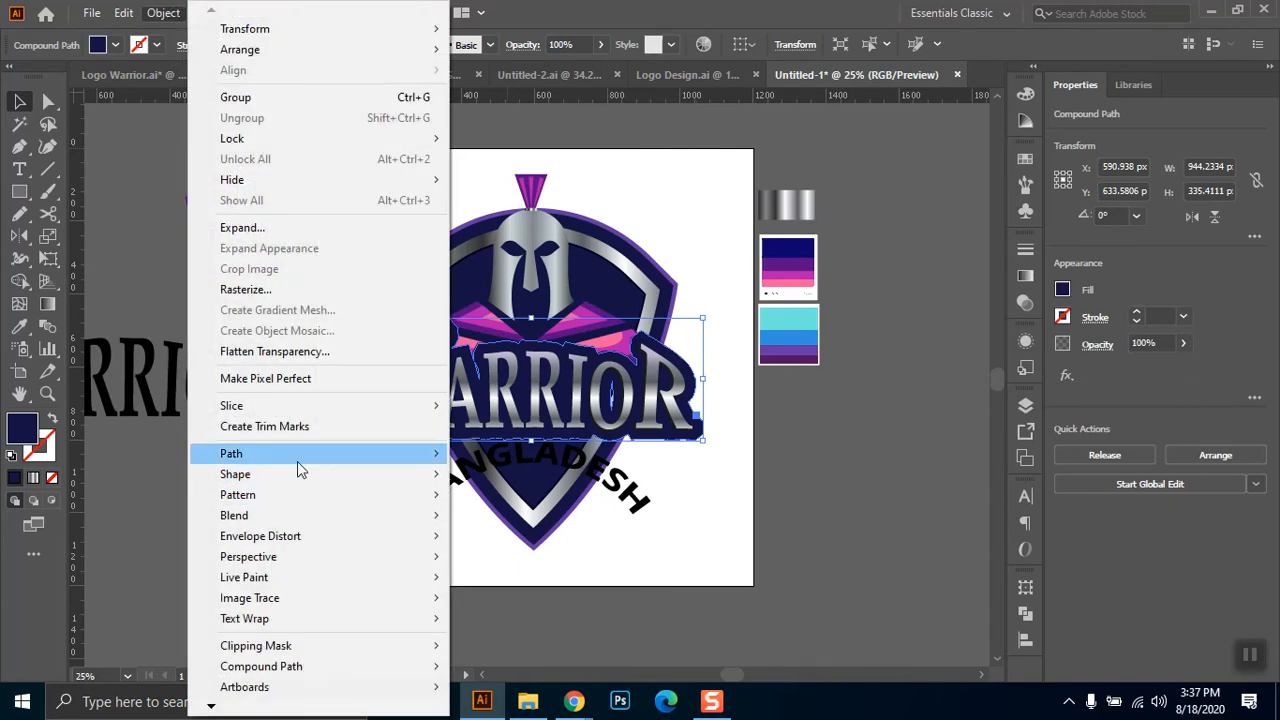
{"action": "mouse_move", "coordinate": [300, 456]}
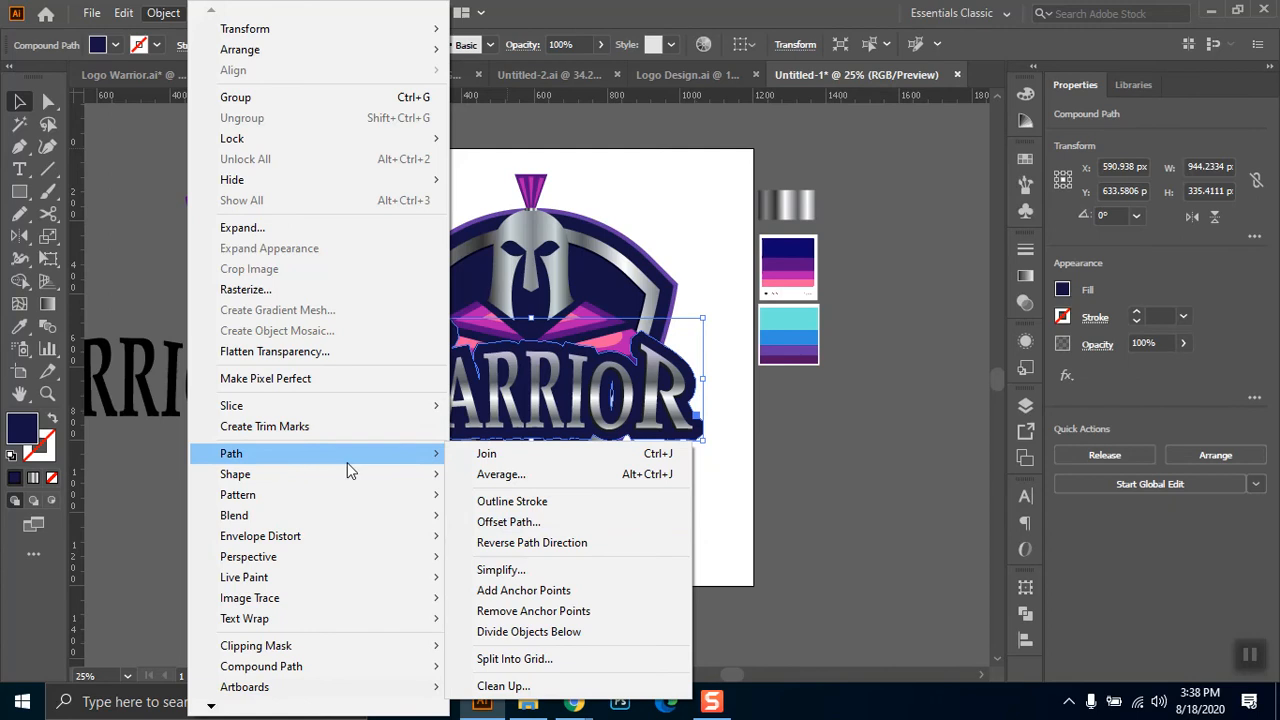
{"action": "left_click", "coordinate": [533, 527]}
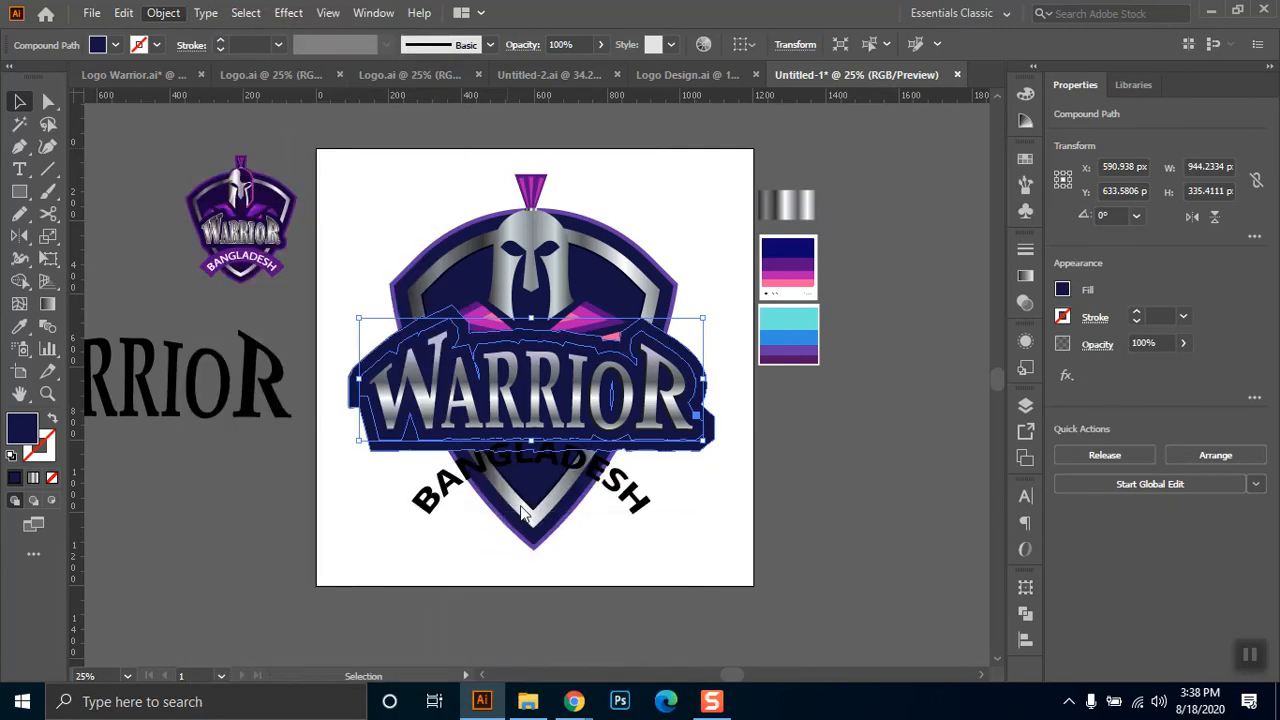
{"action": "type", "text": "-10"}
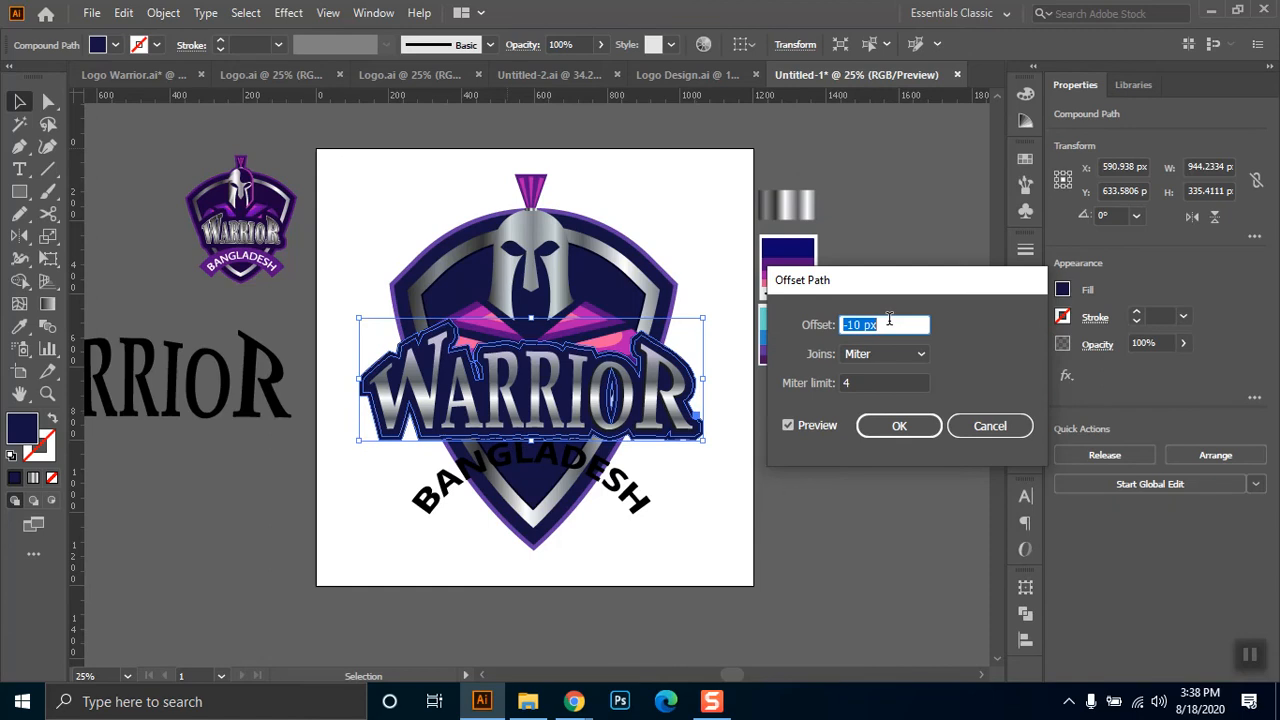
{"action": "key", "text": "Down"}
{"action": "key", "text": "Down"}
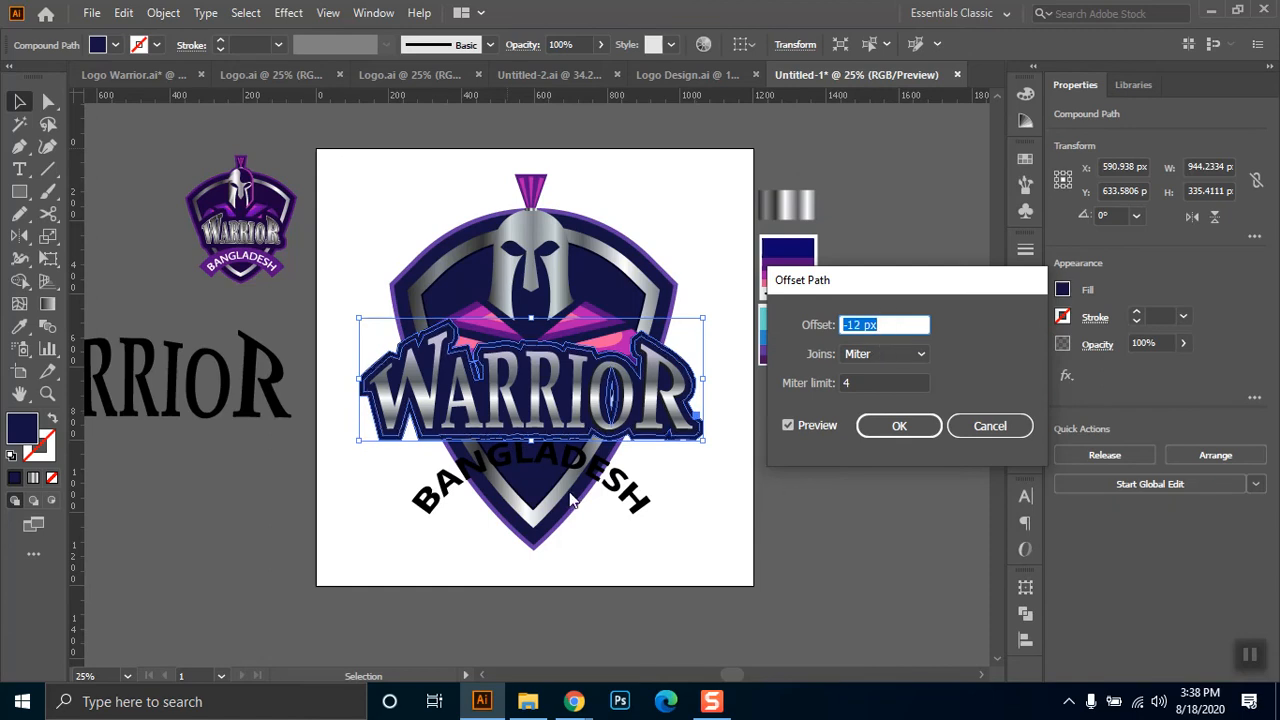
{"action": "type", "text": "15"}
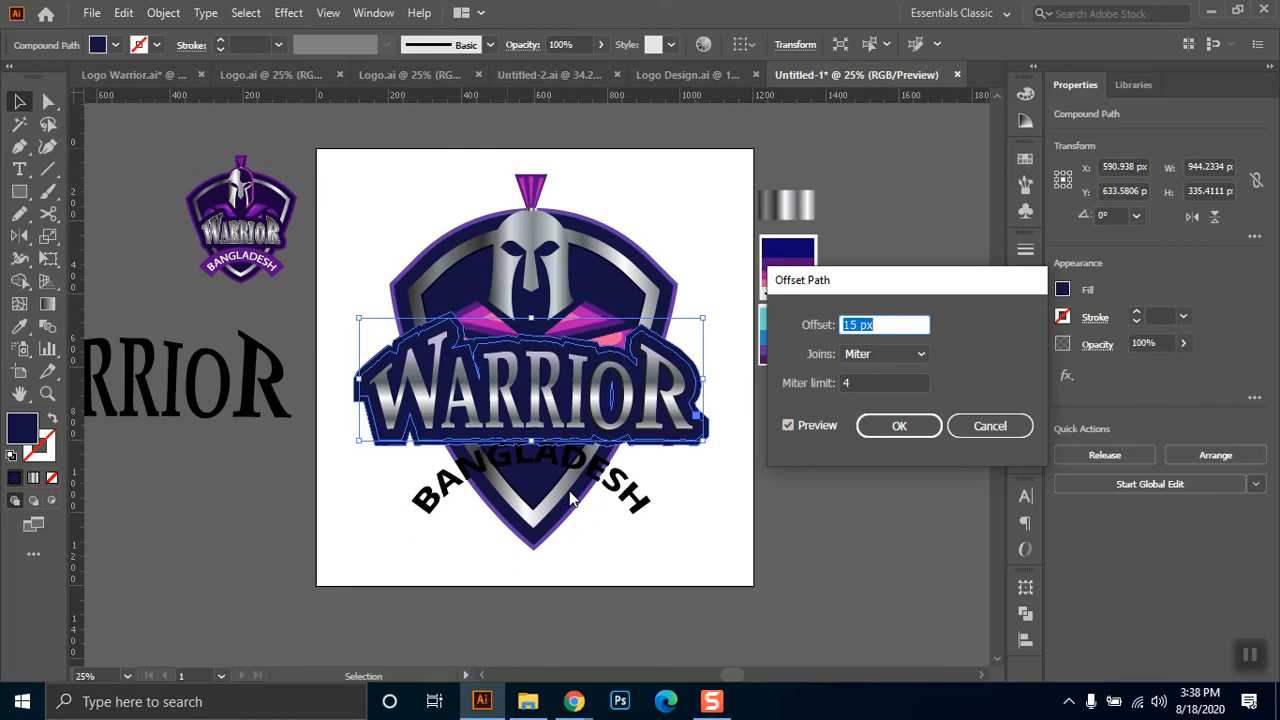
{"action": "key", "text": "Down"}
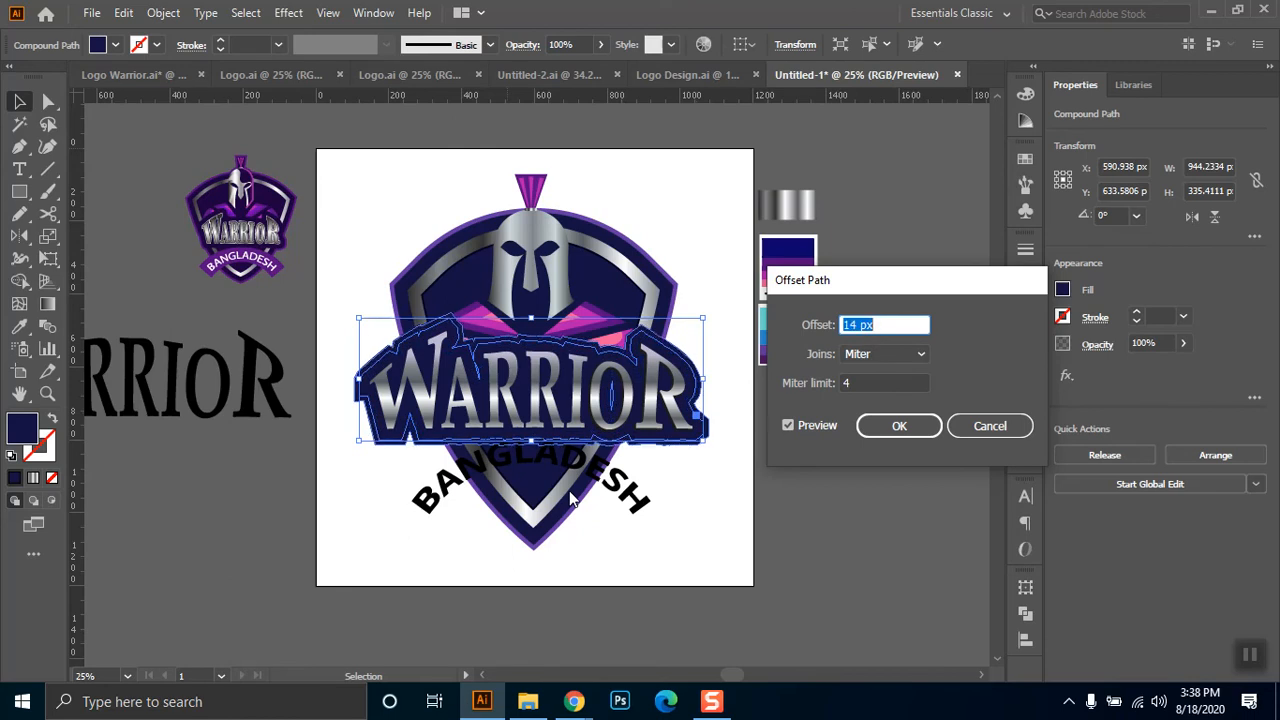
{"action": "key", "text": "Down"}
{"action": "key", "text": "Down"}
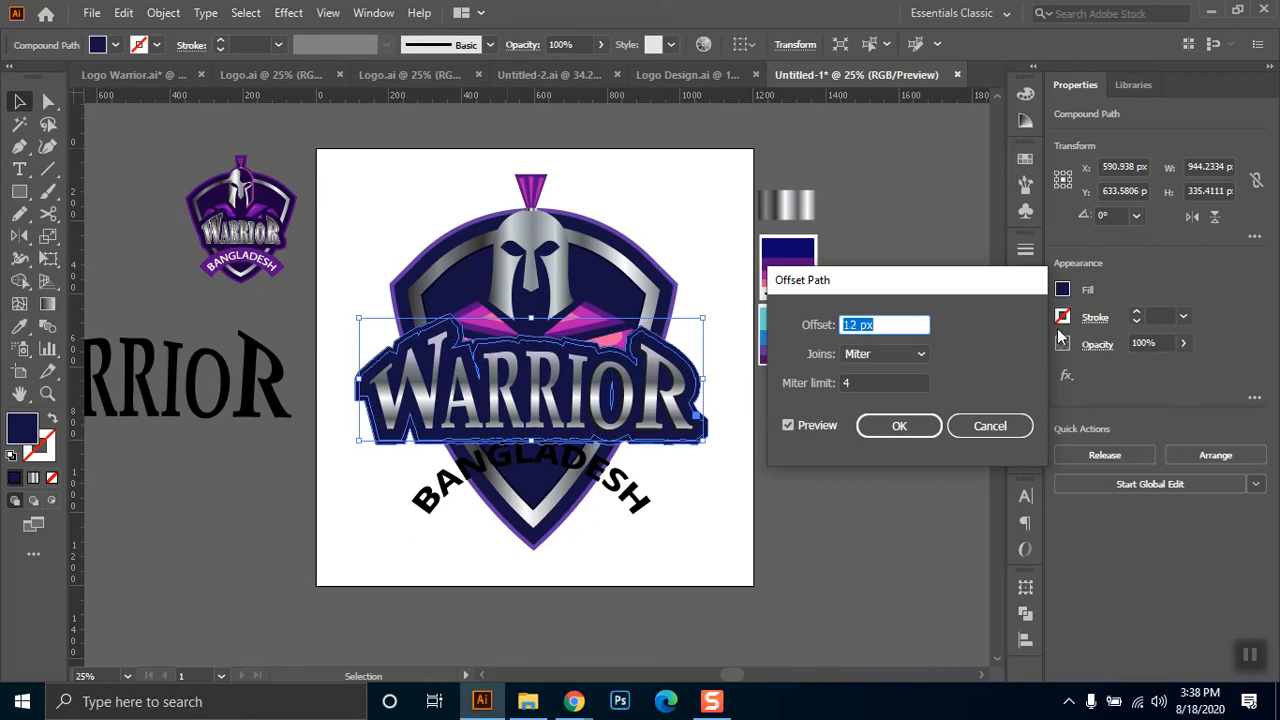
{"action": "left_click", "coordinate": [903, 428]}
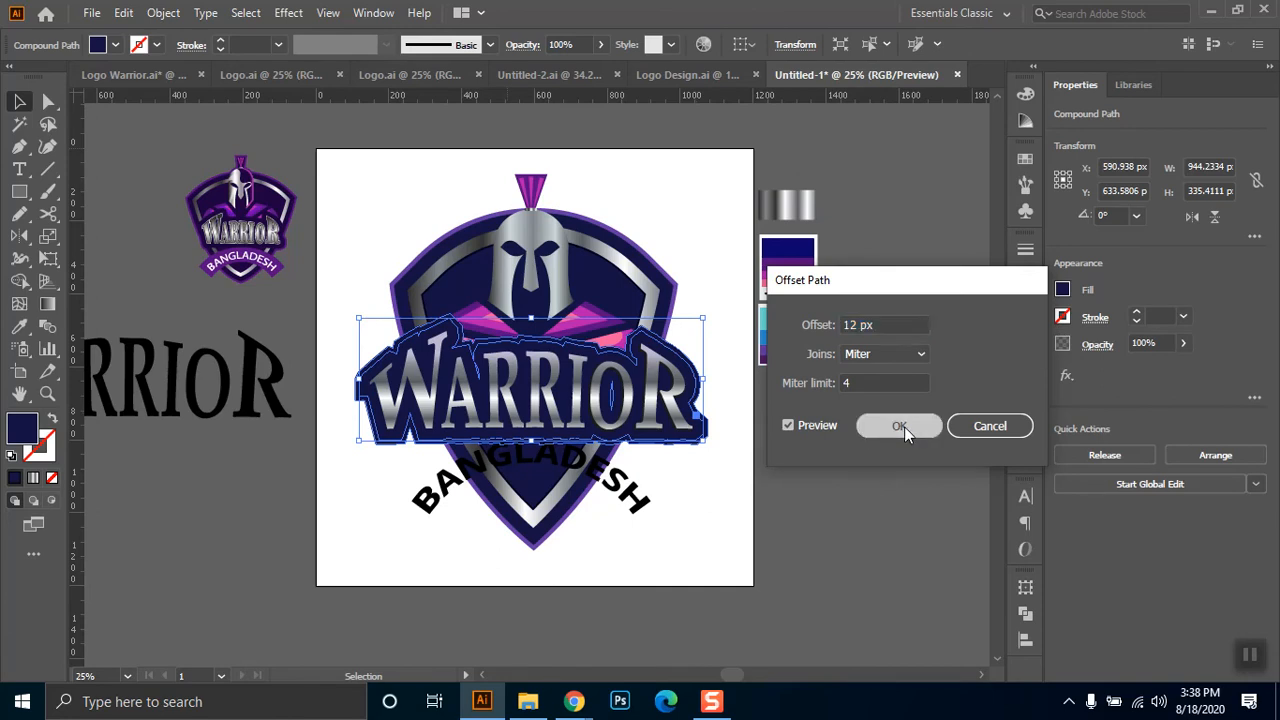
- Fill the new outer offset shape with the purple sampled from the shield's border, then cut it and paste it in front of the artwork
{"action": "left_click", "coordinate": [19, 326]}
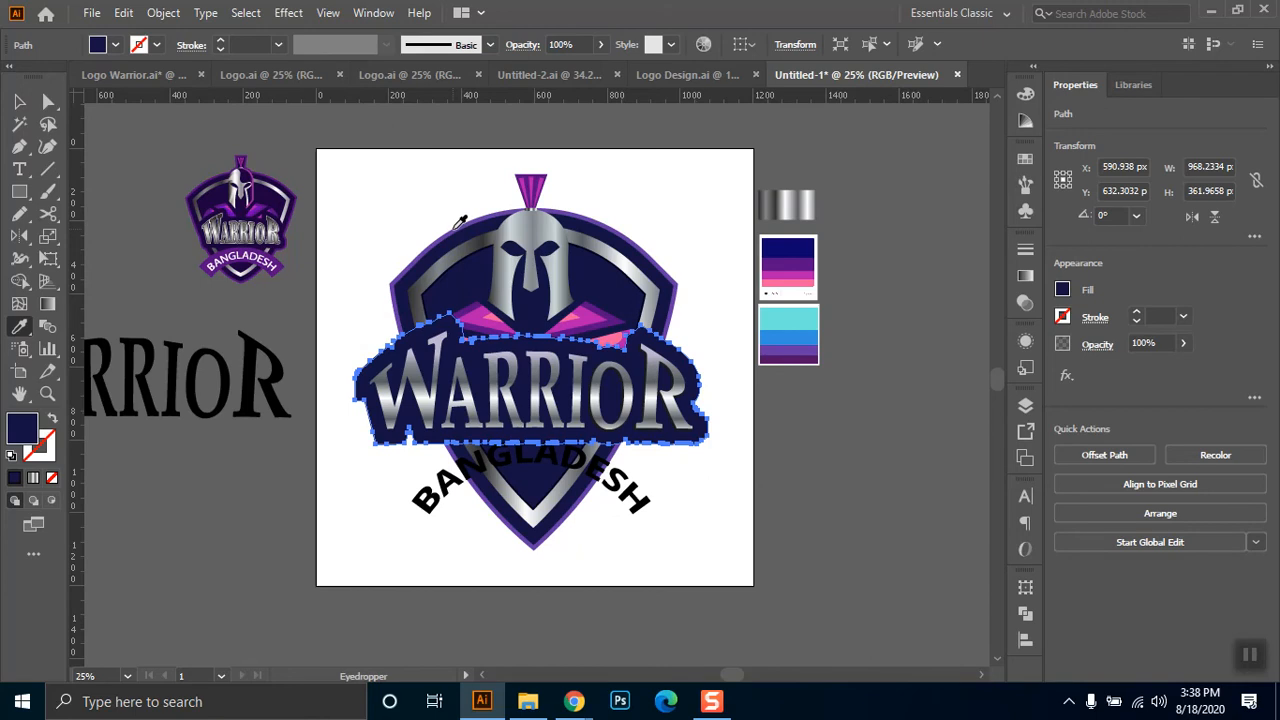
{"action": "left_click", "coordinate": [453, 223]}
{"action": "key", "text": "ctrl"}
{"action": "left_click", "coordinate": [376, 225], "text": "ctrl"}
{"action": "left_click", "coordinate": [16, 99]}
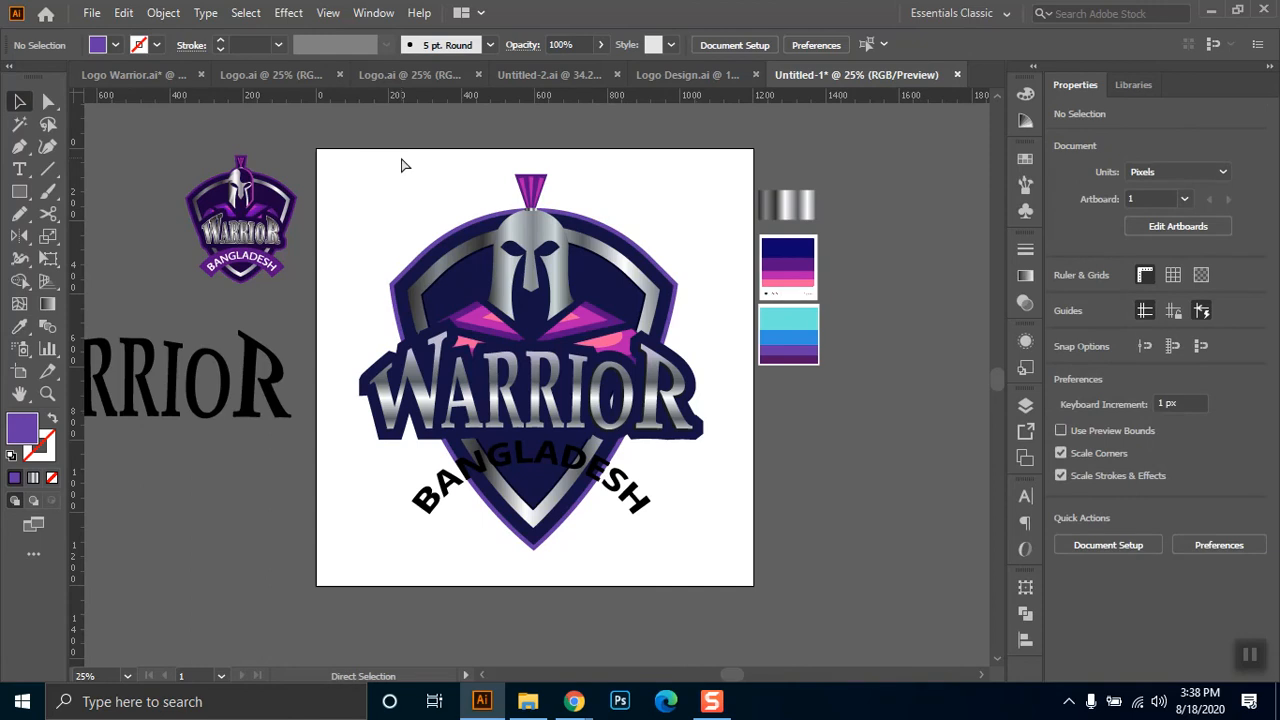
{"action": "key", "text": "ctrl+f"}
{"action": "key", "text": "ctrl"}
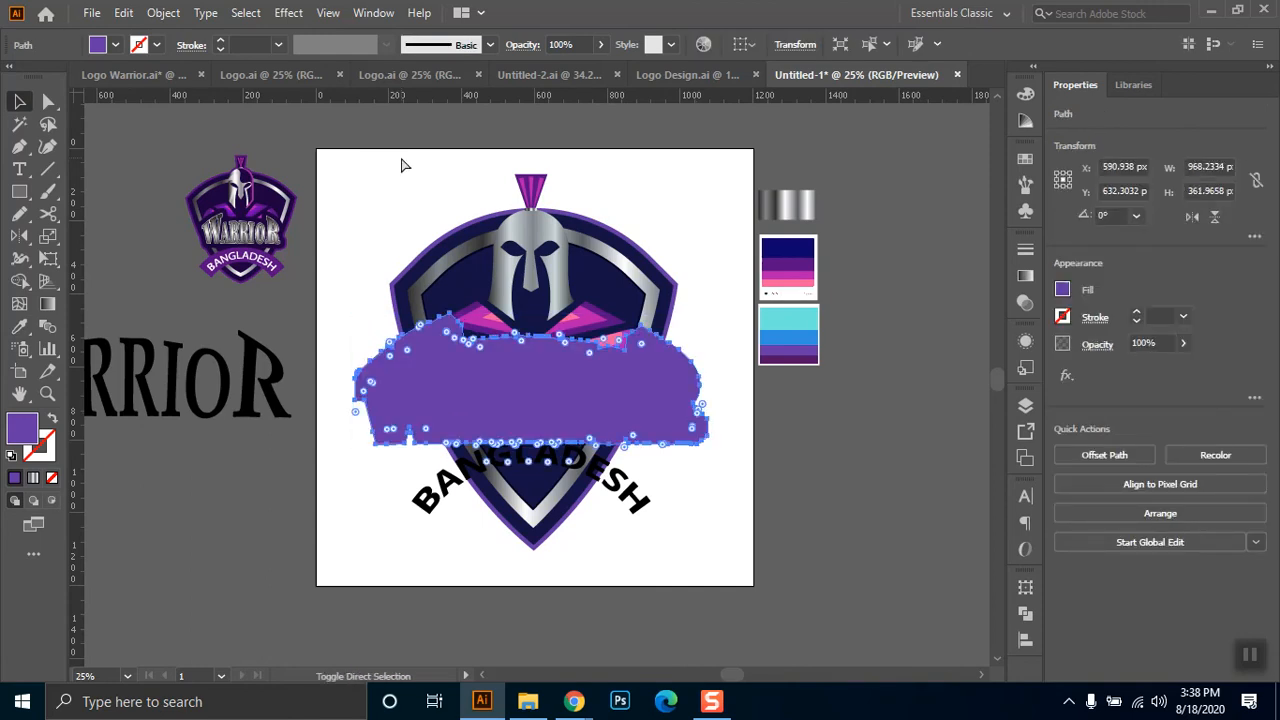
- Send the purple offset shape behind the navy backing shape and the WARRIOR lettering
{"action": "key", "text": "ctrl+bracketleft"}
{"action": "left_click", "coordinate": [858, 562]}
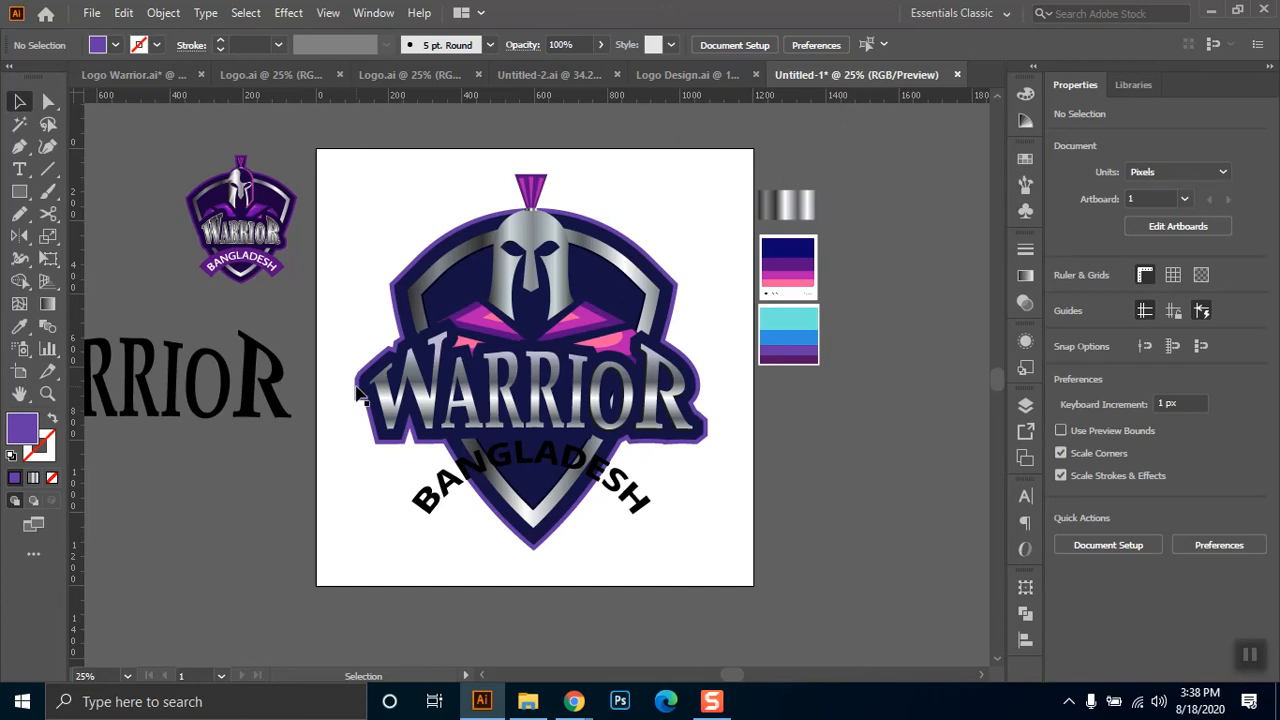
- Remove the purple offset shape and delete the navy backing shape from behind the WARRIOR lettering
{"action": "key", "text": "ctrl"}
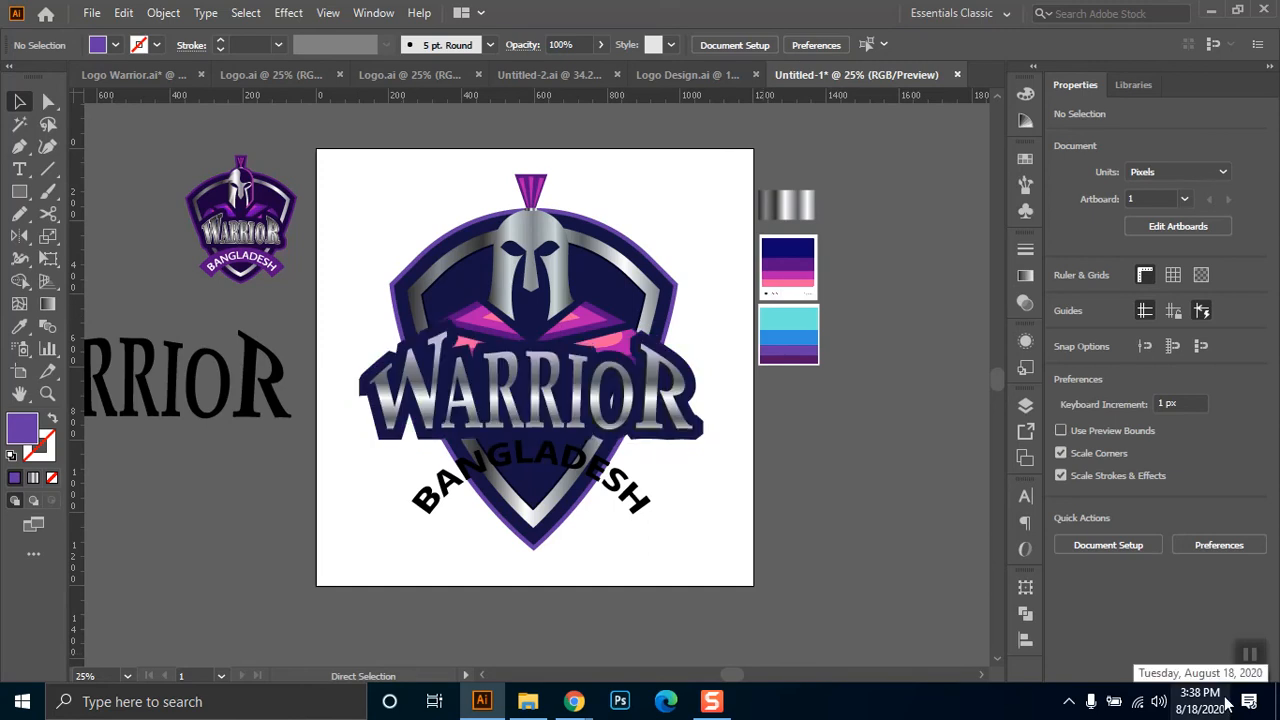
{"action": "left_click", "coordinate": [549, 317]}
{"action": "key", "text": "ctrl+z"}
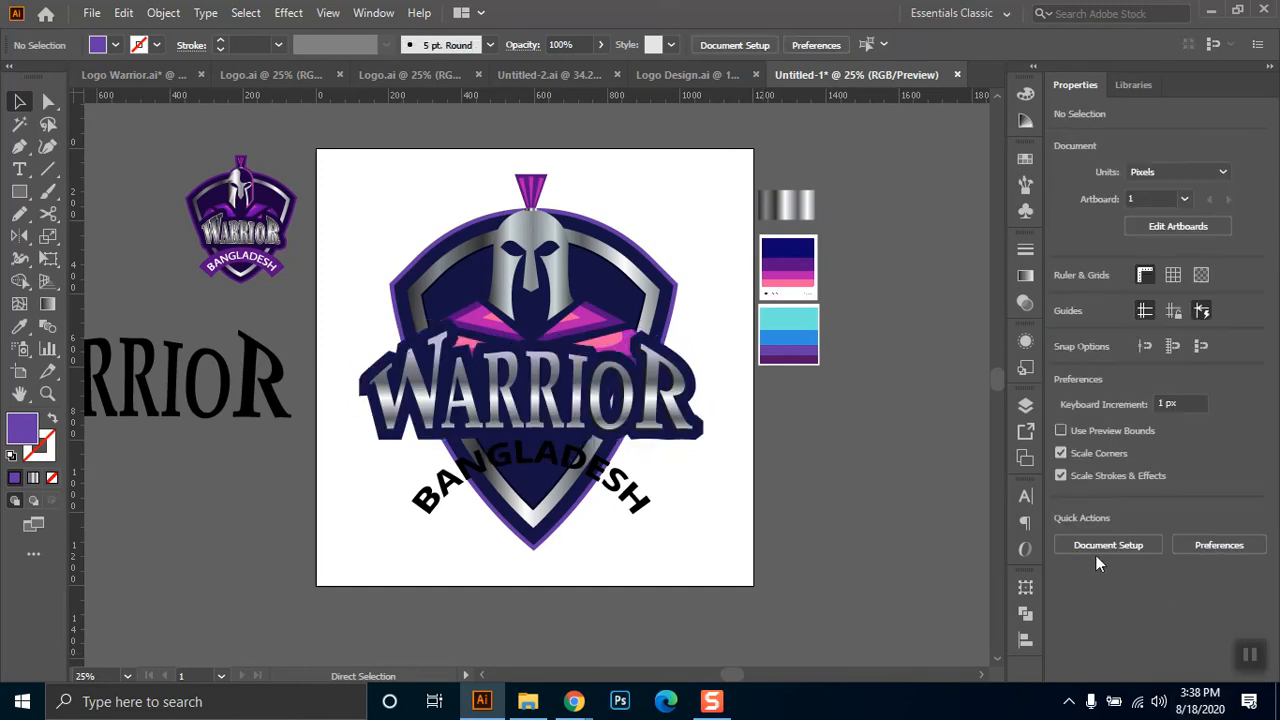
{"action": "left_click", "coordinate": [695, 376]}
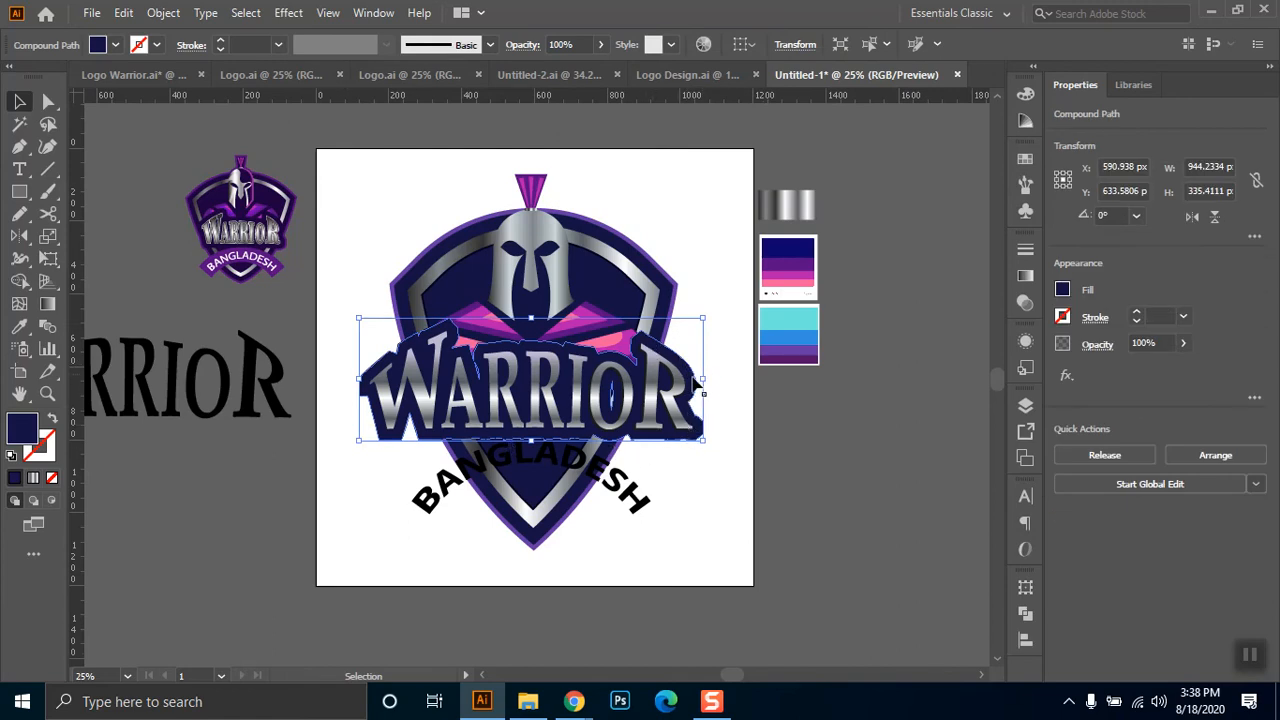
{"action": "left_click_drag", "start_coordinate": [697, 384], "coordinate": [748, 520]}
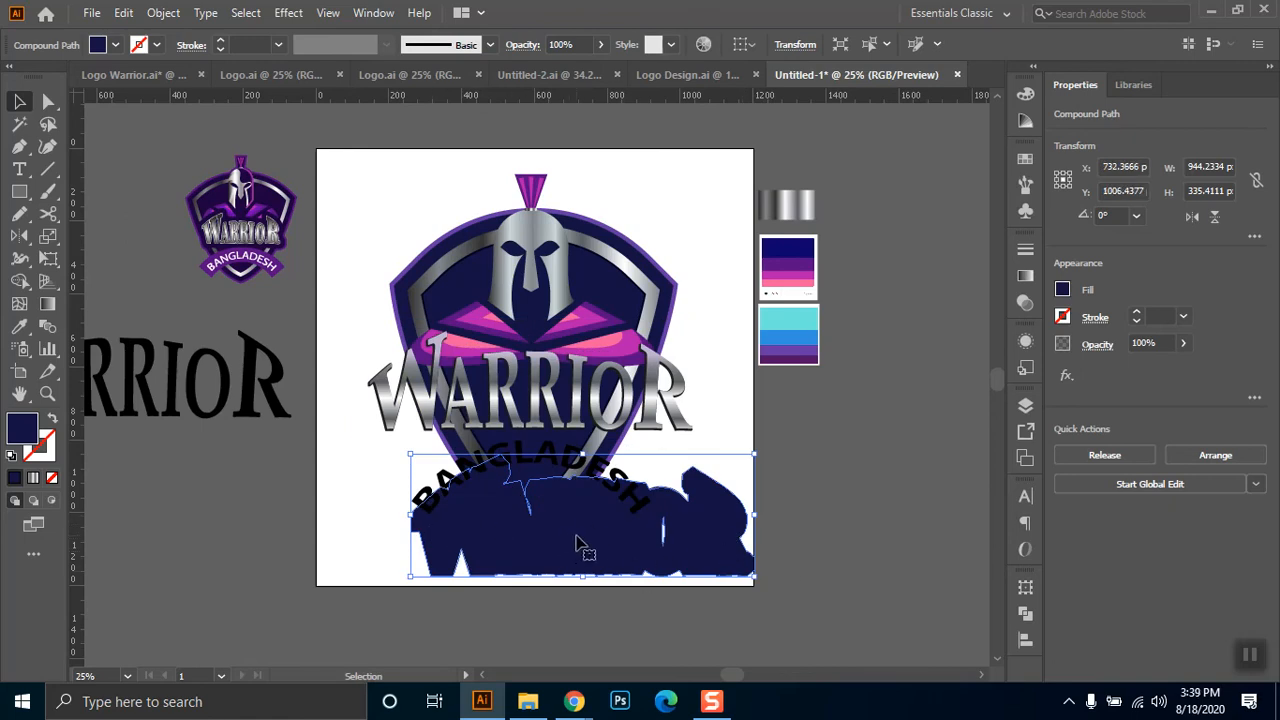
{"action": "key", "text": "Delete"}
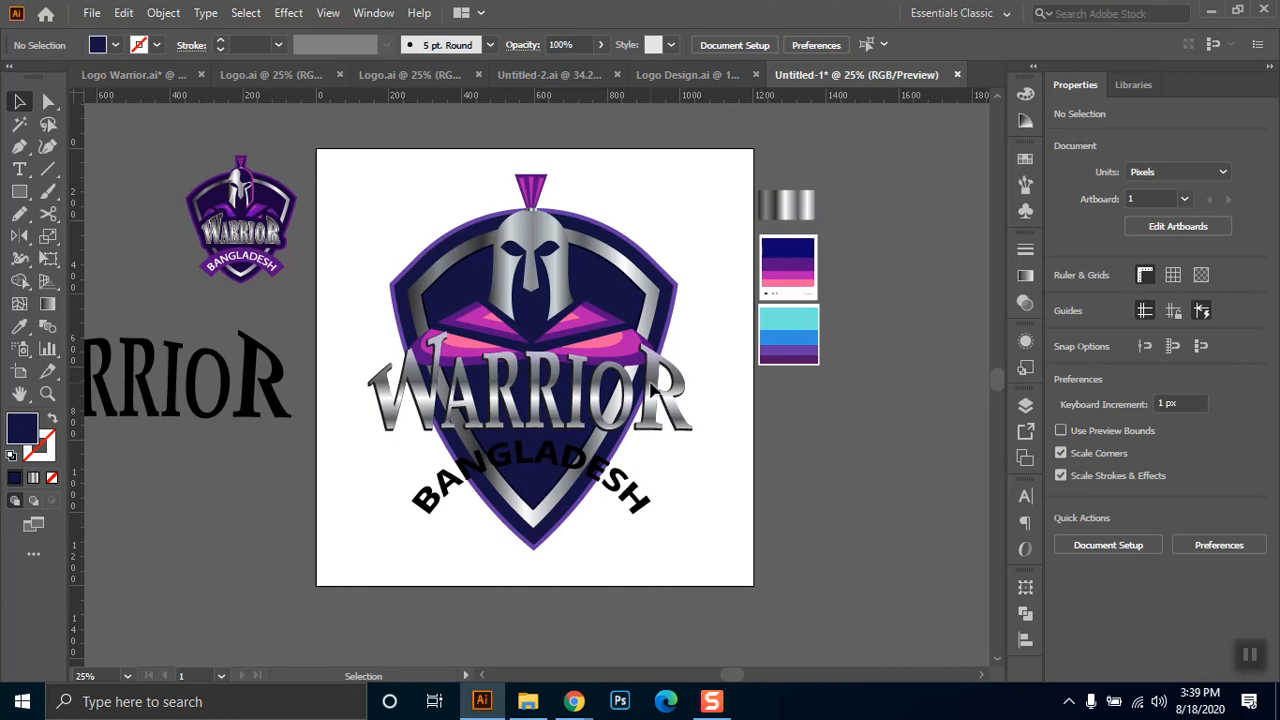
- Offset the path of the WARRIOR lettering group by 20 px with miter joins
{"action": "left_click", "coordinate": [652, 388]}
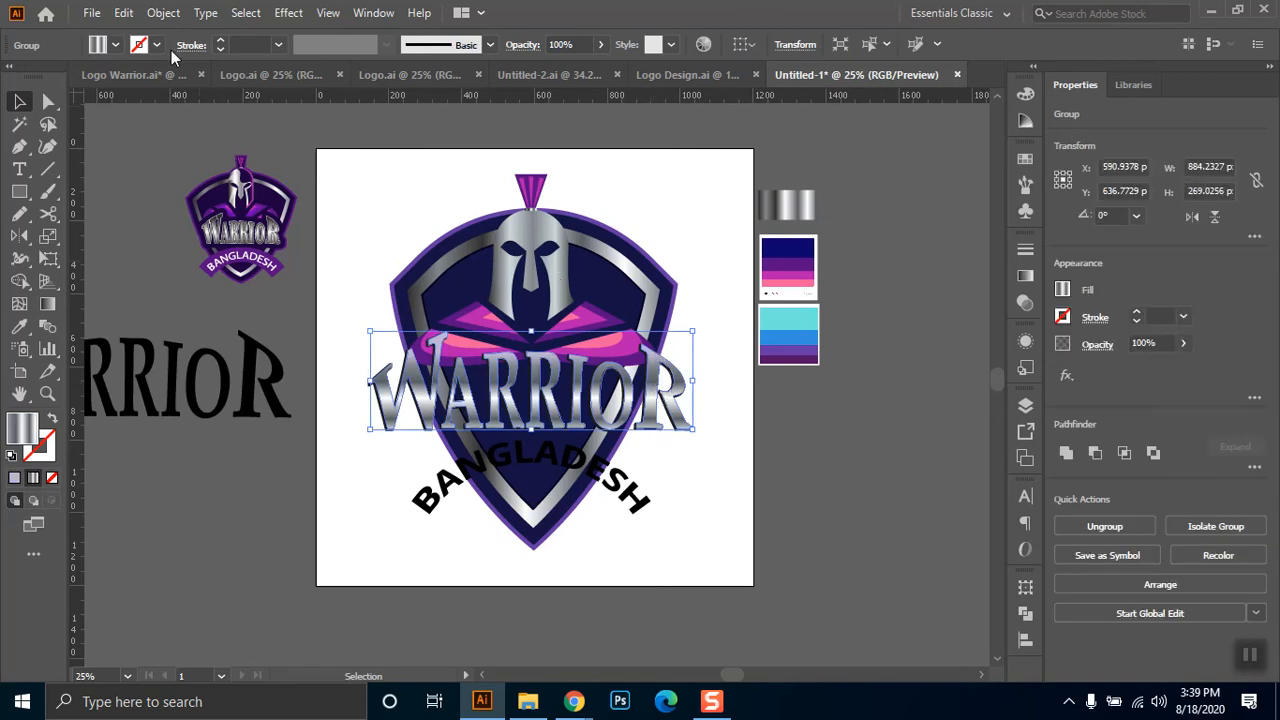
{"action": "left_click", "coordinate": [164, 14]}
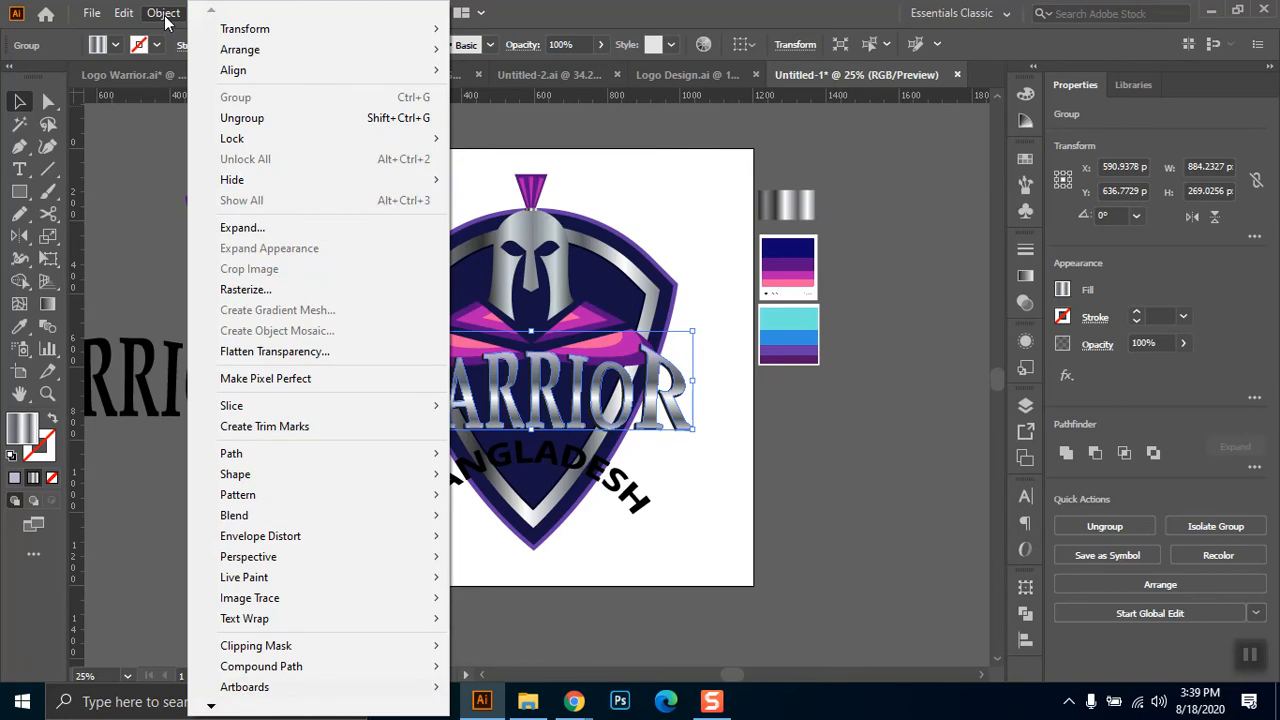
{"action": "mouse_move", "coordinate": [225, 462]}
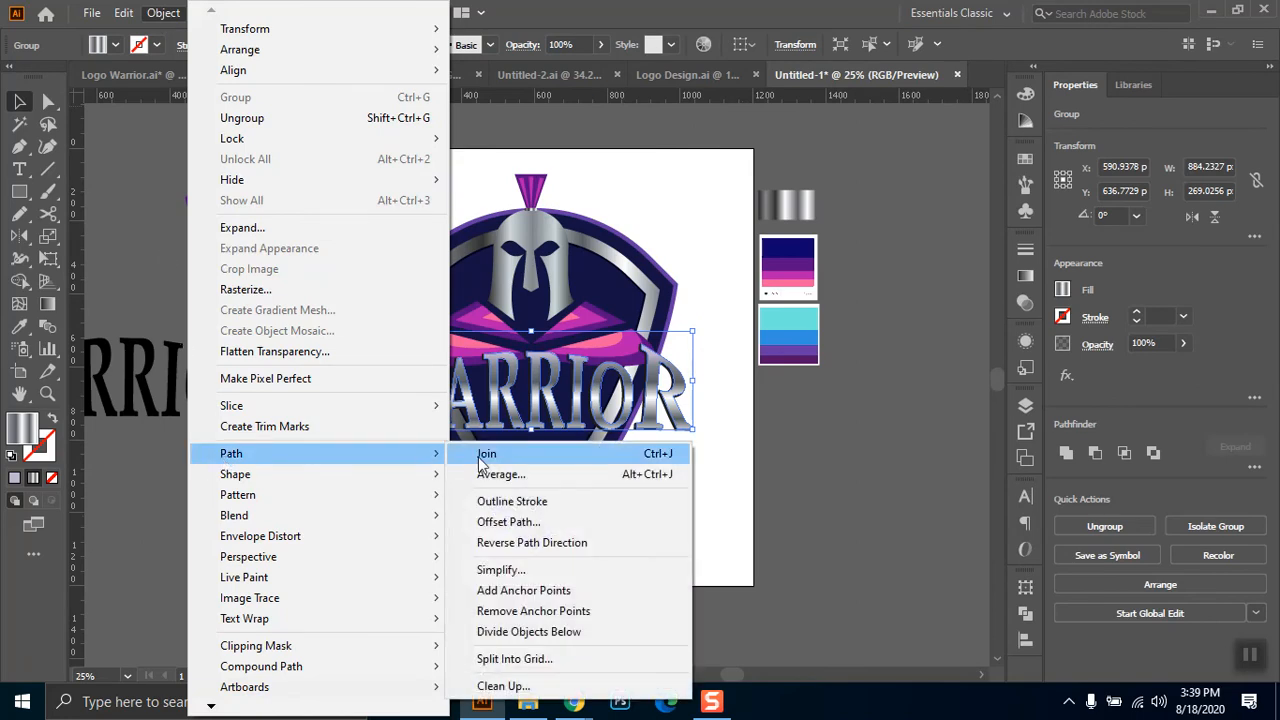
{"action": "left_click", "coordinate": [546, 523]}
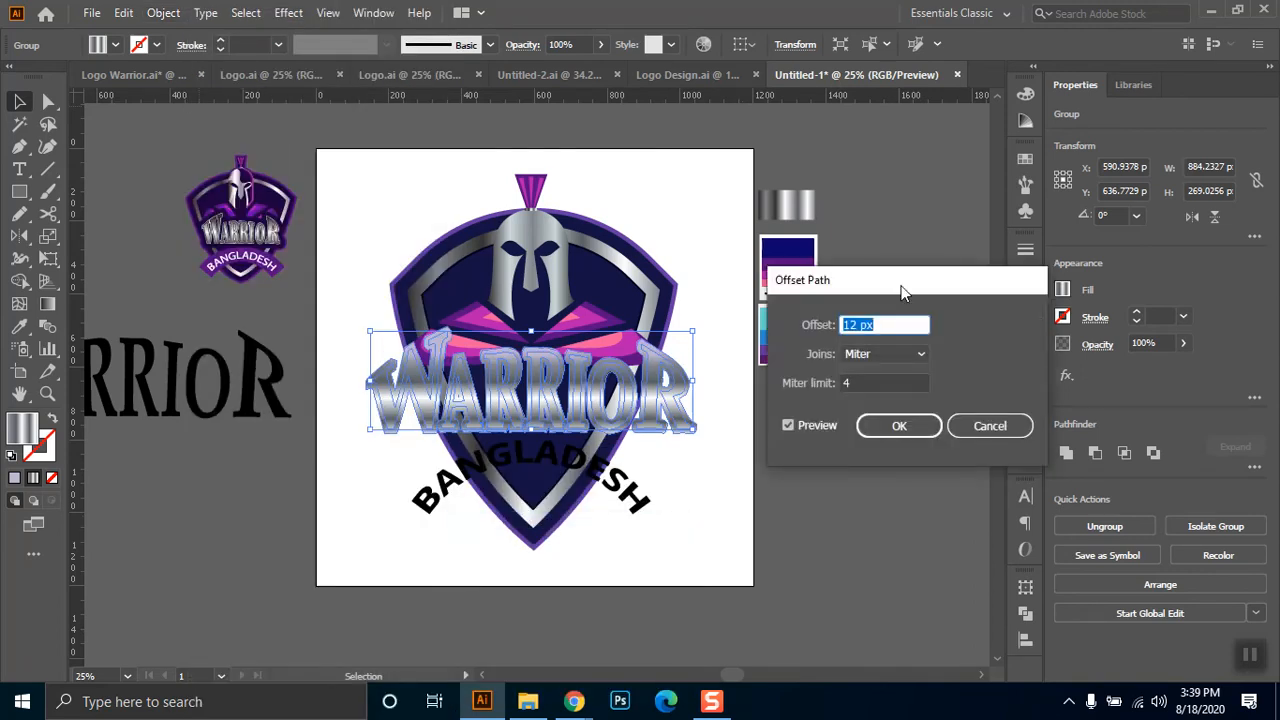
{"action": "left_click", "coordinate": [881, 323]}
{"action": "key", "text": "shift+Up"}
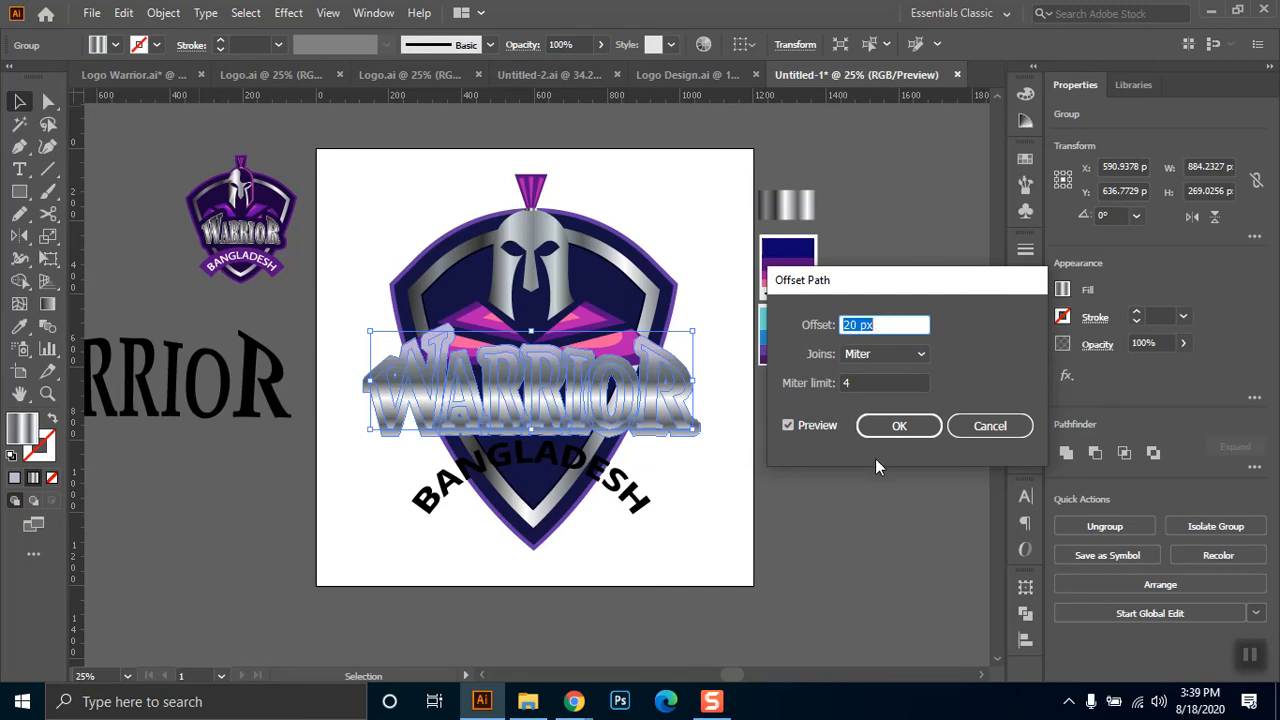
{"action": "left_click", "coordinate": [895, 432]}
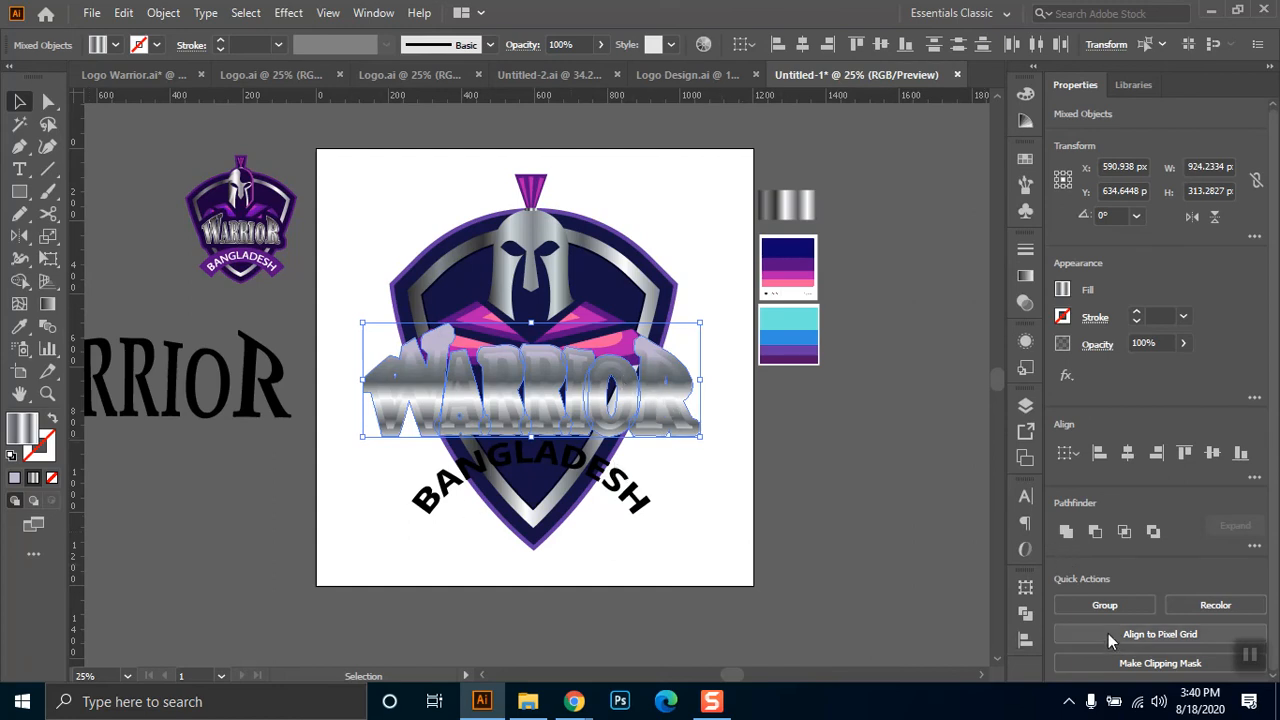
- Unite the offset letter shapes into one backing shape and fill it with the navy sampled from the shield
{"action": "left_click", "coordinate": [1066, 532]}
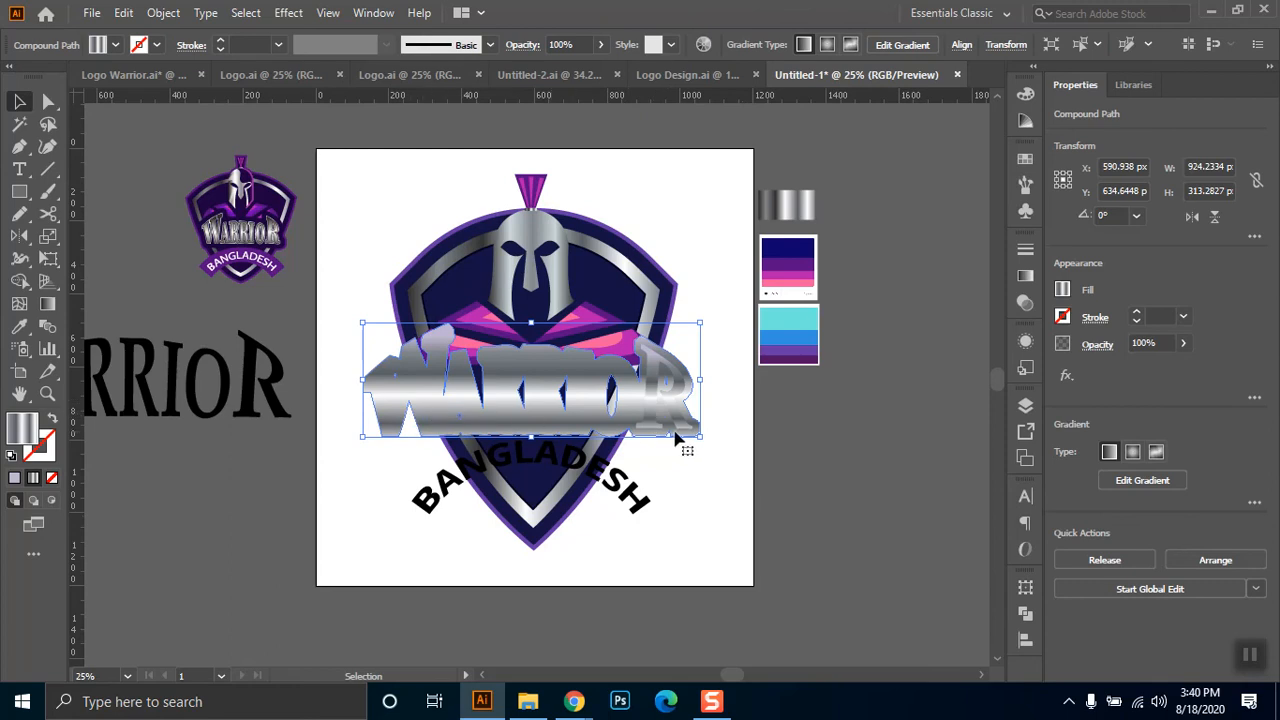
{"action": "key", "text": "a"}
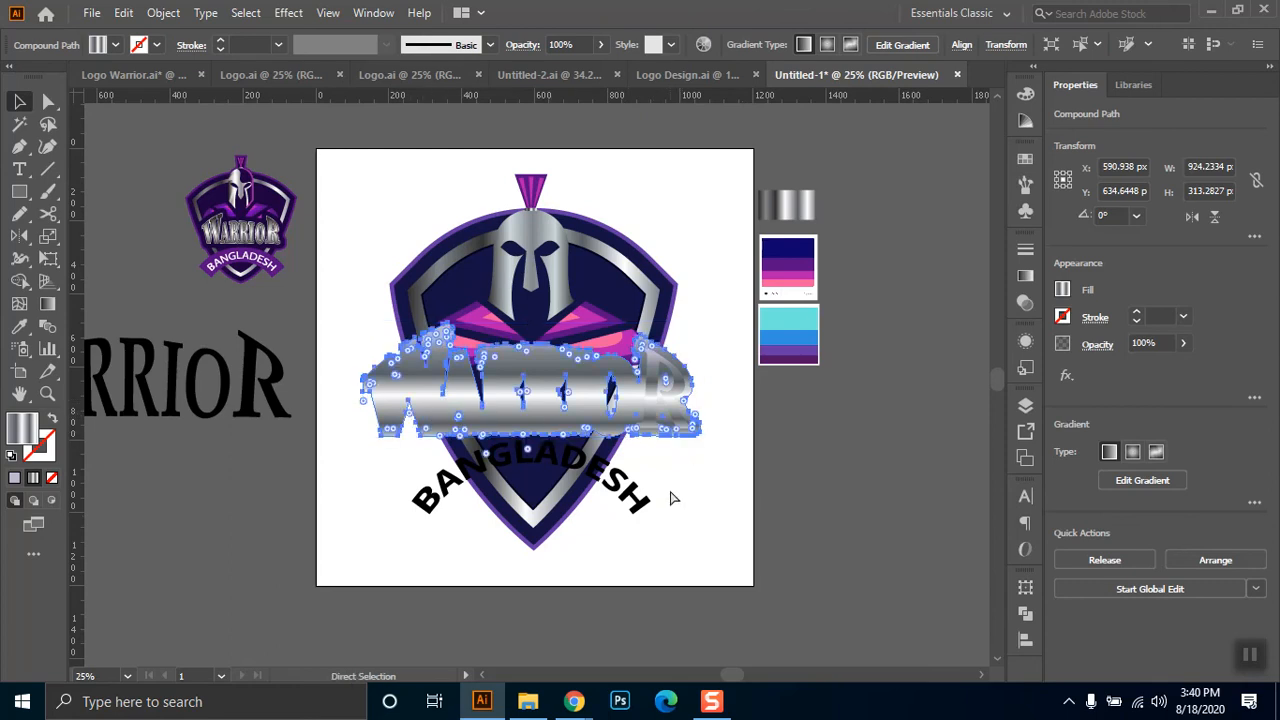
{"action": "key", "text": "v"}
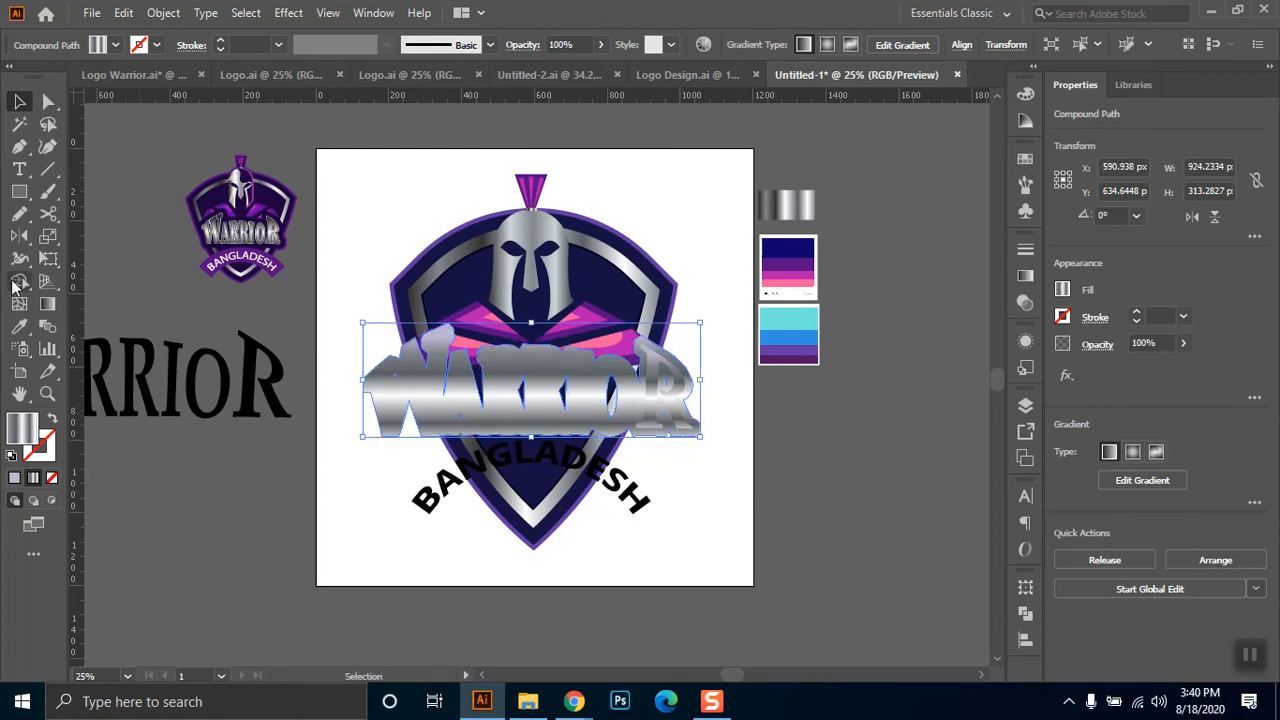
{"action": "left_click", "coordinate": [20, 338]}
{"action": "left_click", "coordinate": [463, 290]}
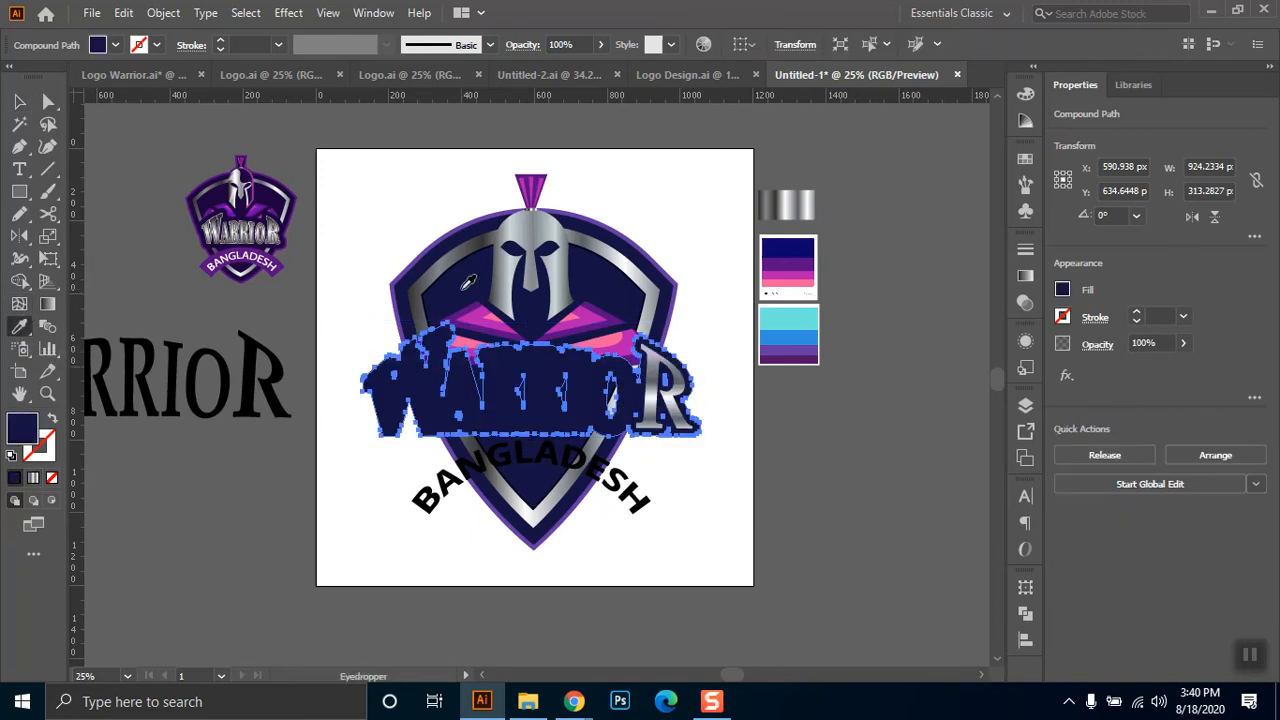
{"action": "left_click", "coordinate": [21, 102]}
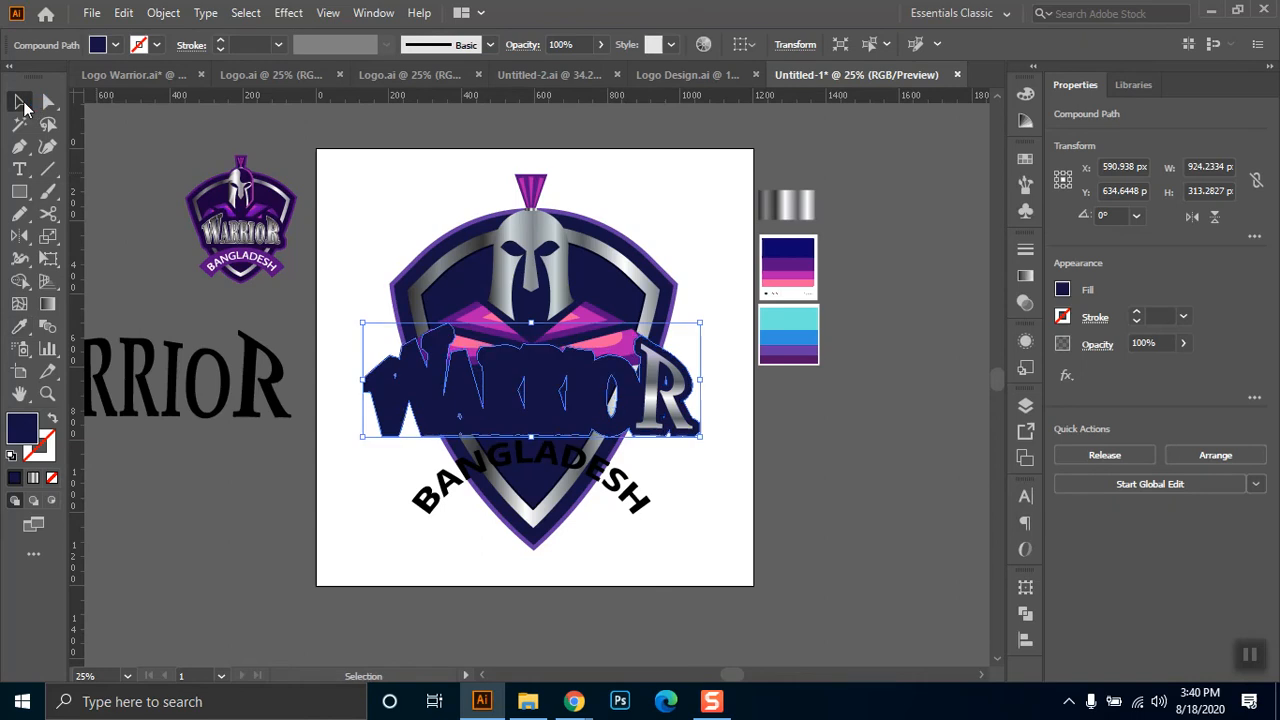
{"action": "left_click_drag", "start_coordinate": [568, 430], "coordinate": [569, 547]}
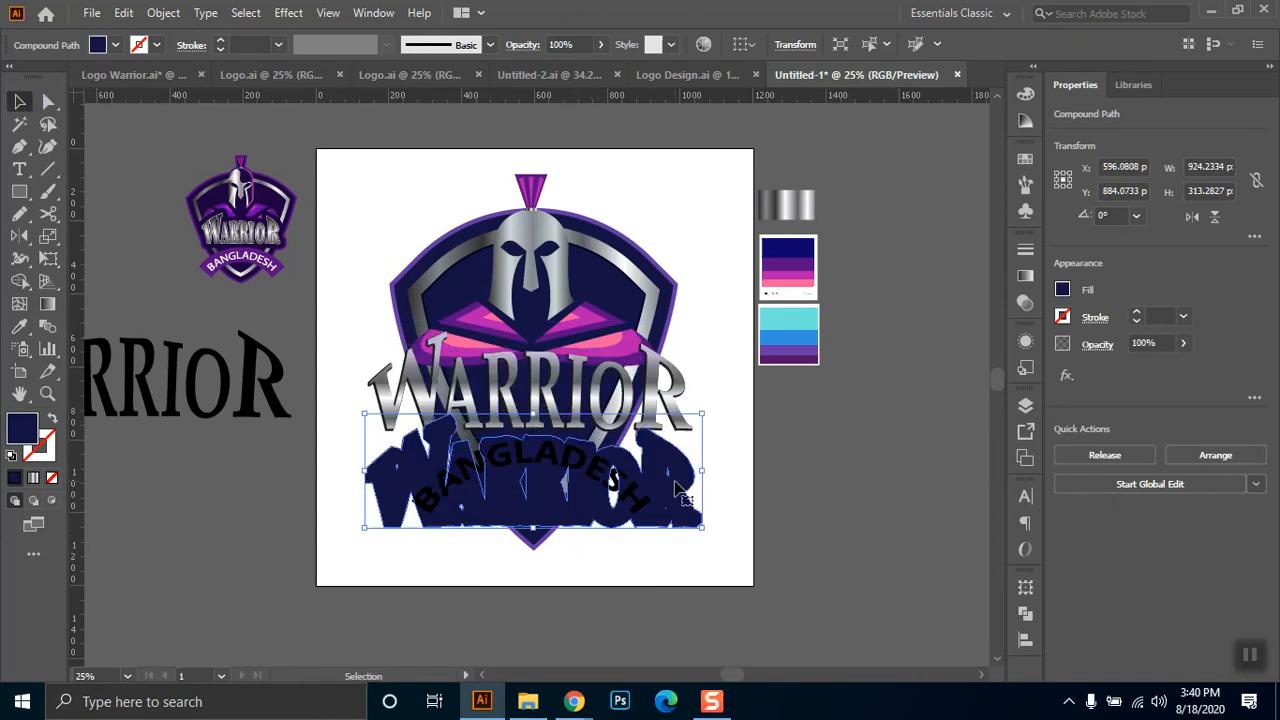
{"action": "key", "text": "ctrl+z"}
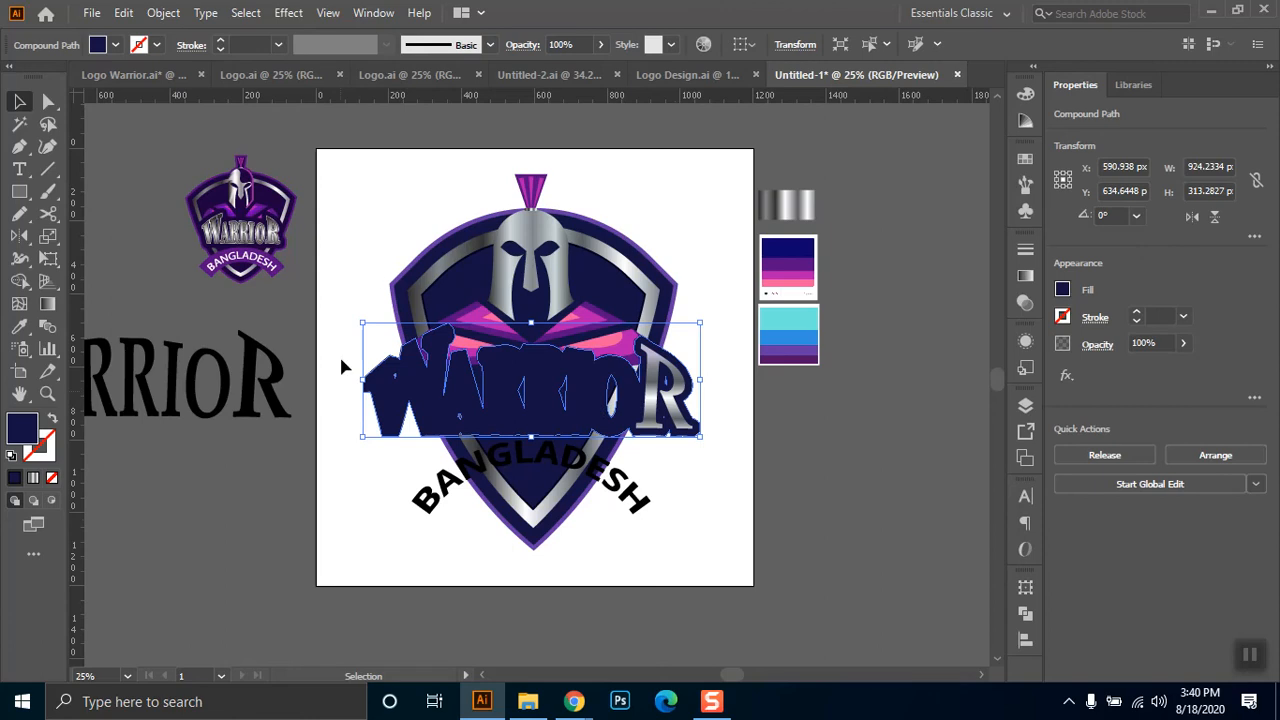
- Send the navy backing shape backward so it sits behind the WARRIOR lettering but in front of the shield and eyes
{"action": "key", "text": "a"}
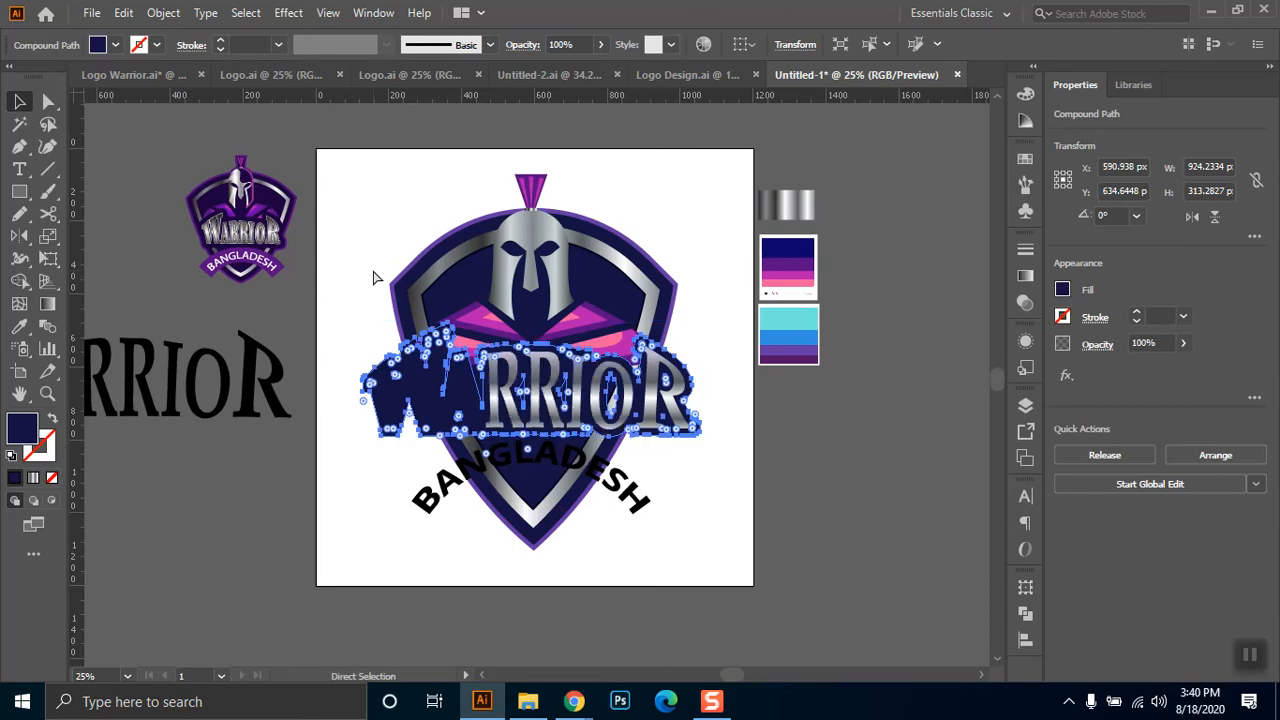
{"action": "key", "text": "v"}
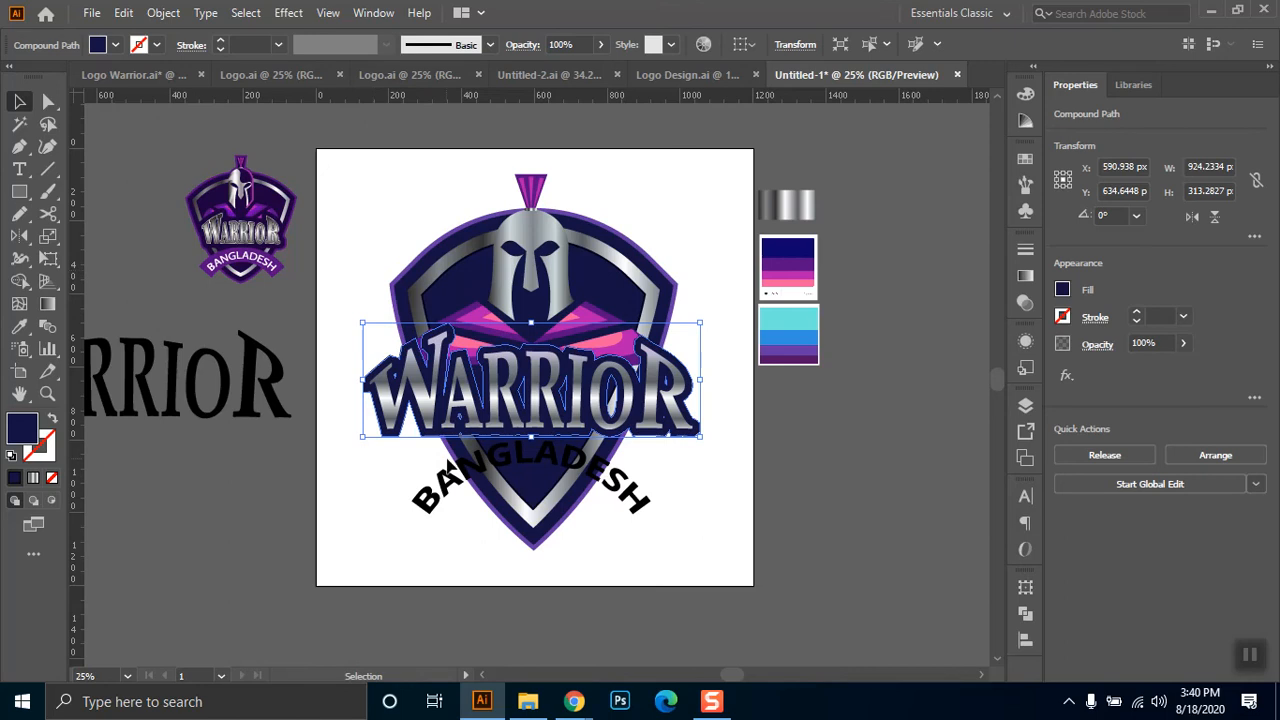
{"action": "key", "text": "a"}
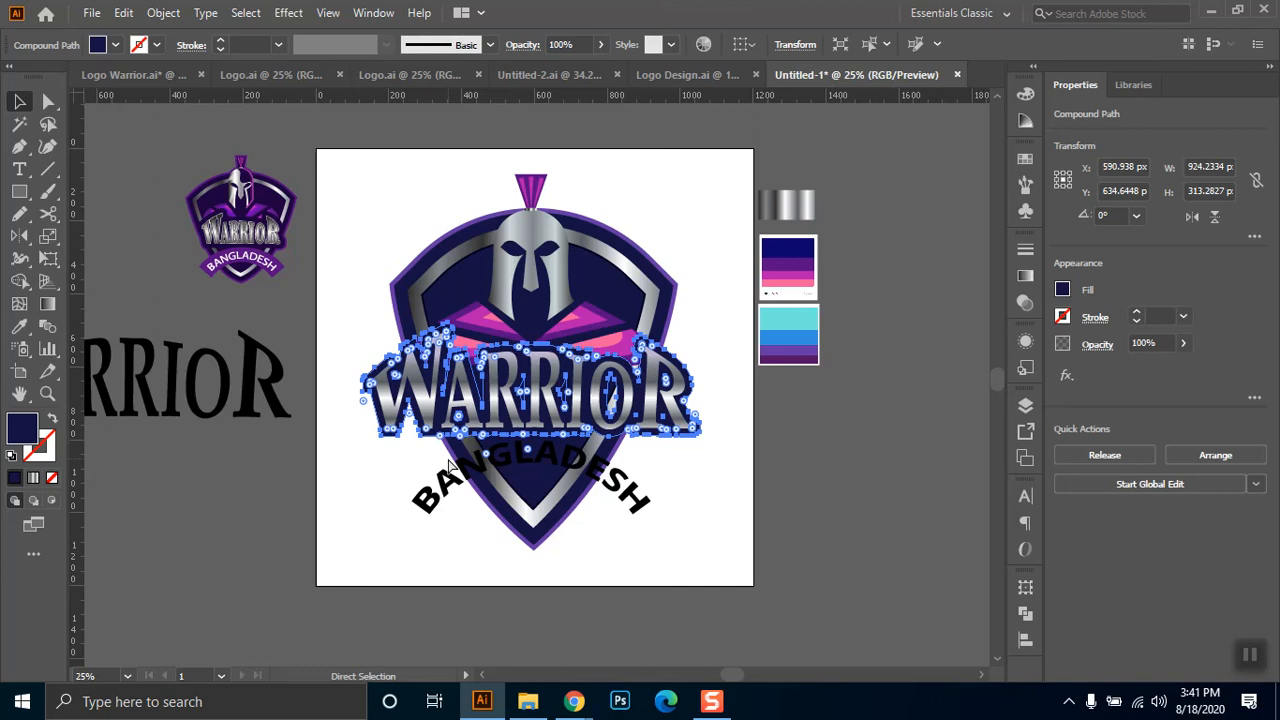
{"action": "key", "text": "v"}
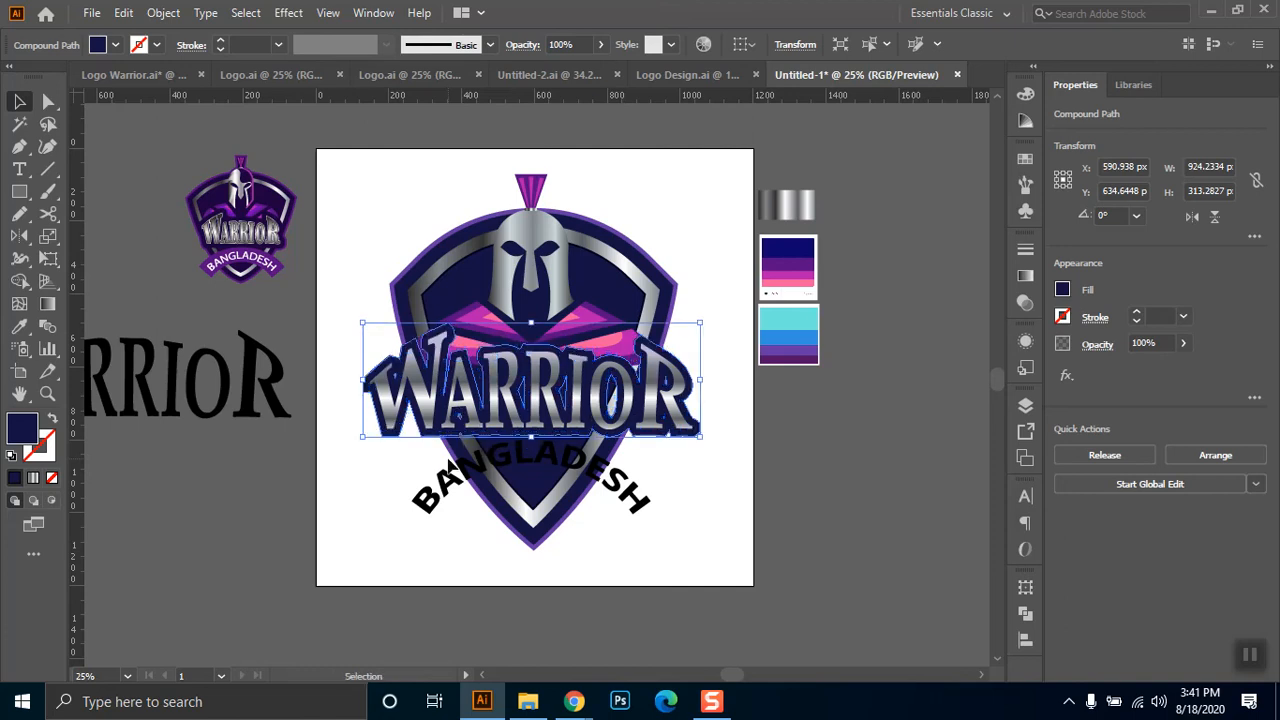
{"action": "left_click", "coordinate": [316, 469]}
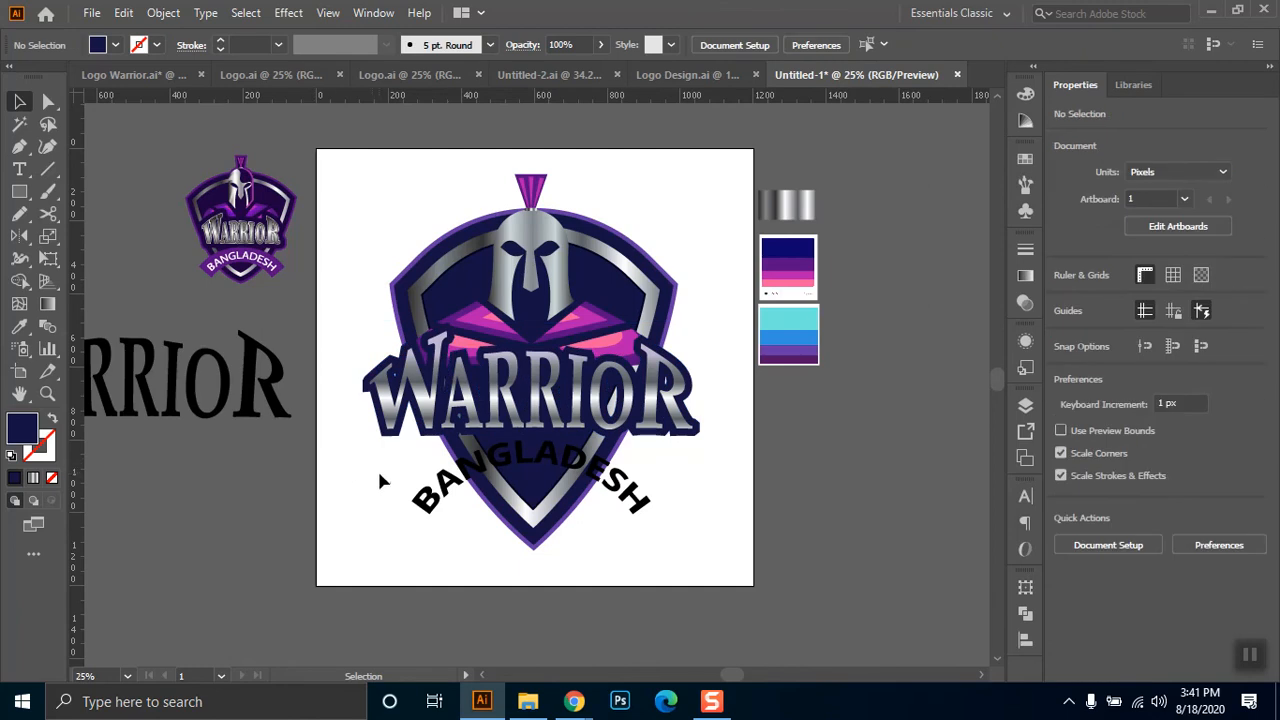
{"action": "scroll", "coordinate": [622, 418], "scroll_direction": "up", "scroll_amount": 3}
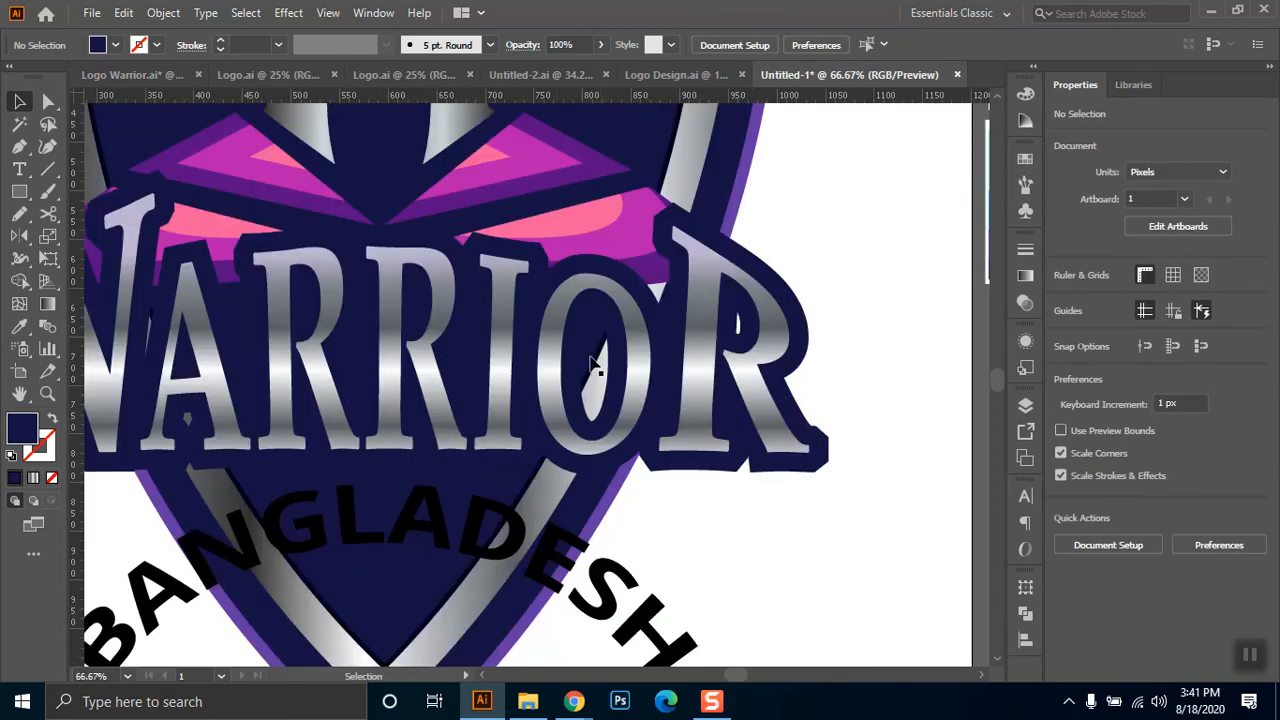
{"action": "left_click_drag", "start_coordinate": [708, 238], "coordinate": [700, 491]}
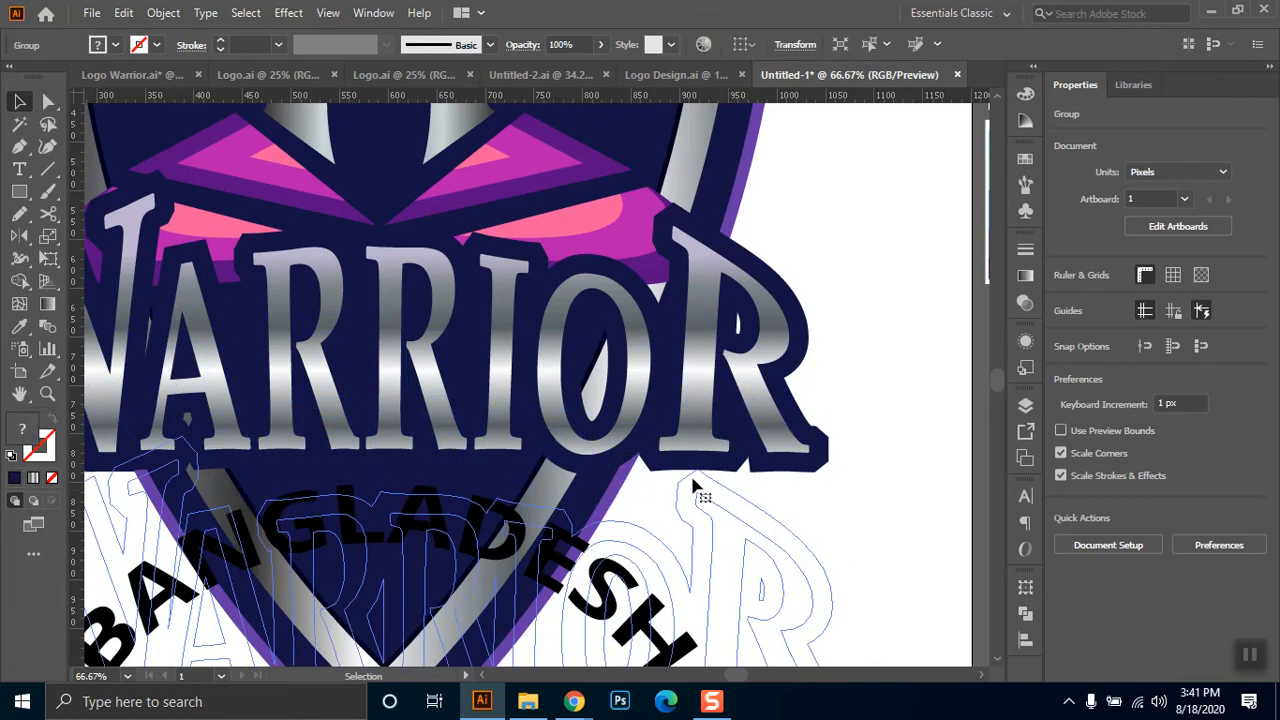
{"action": "left_click_drag", "start_coordinate": [615, 358], "coordinate": [706, 337]}
{"action": "key", "text": "ctrl+z"}
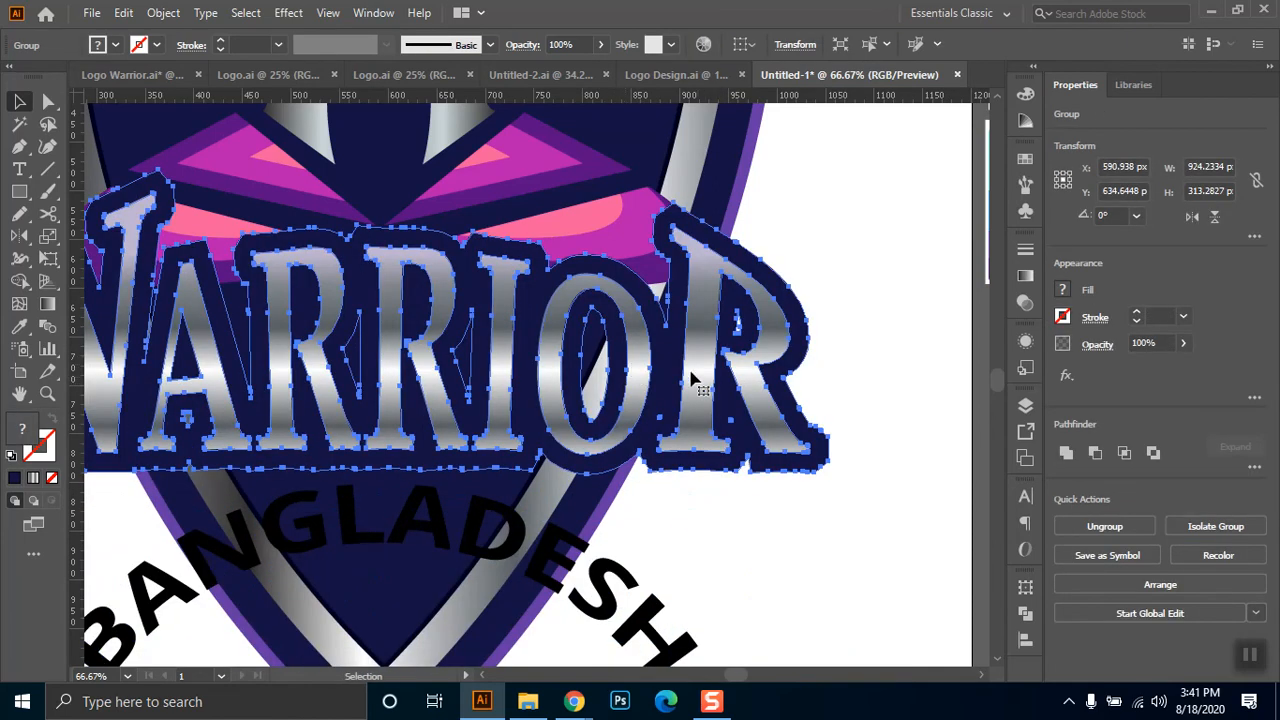
{"action": "left_click", "coordinate": [941, 457]}
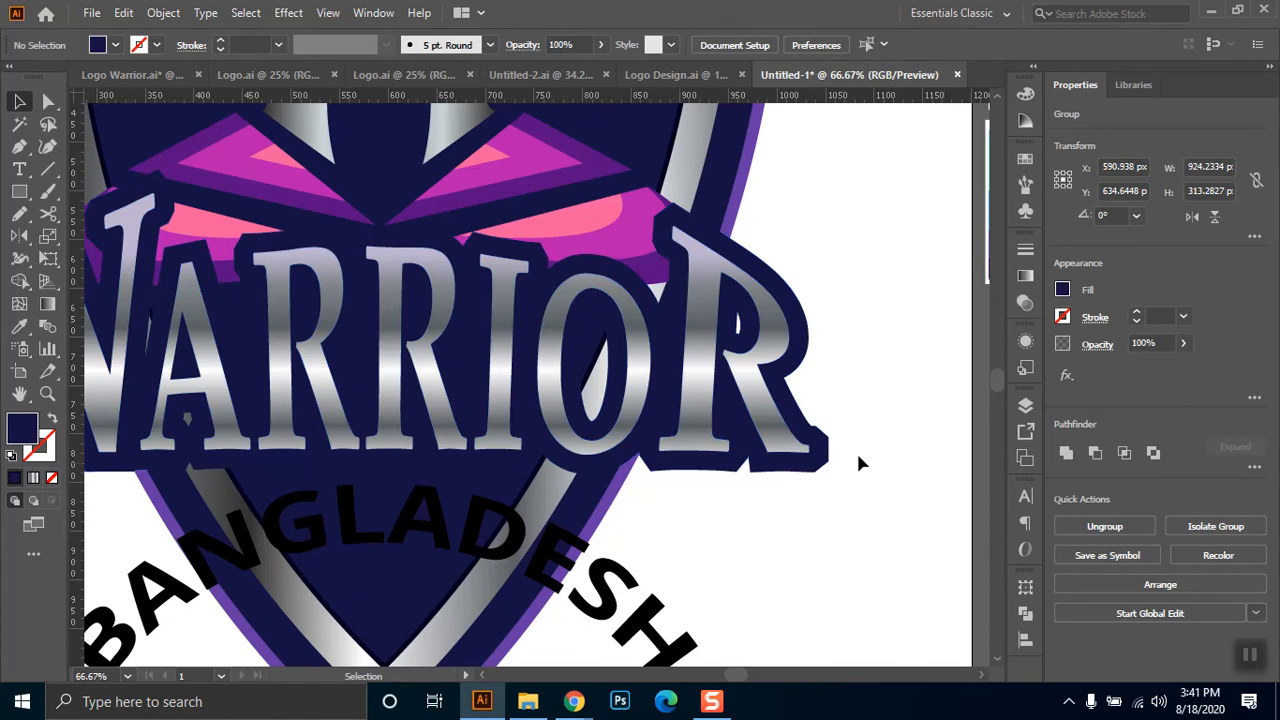
- Bring the grouped WARRIOR lettering and navy backing forward in the stacking order and show the document grid
{"action": "left_click", "coordinate": [800, 452]}
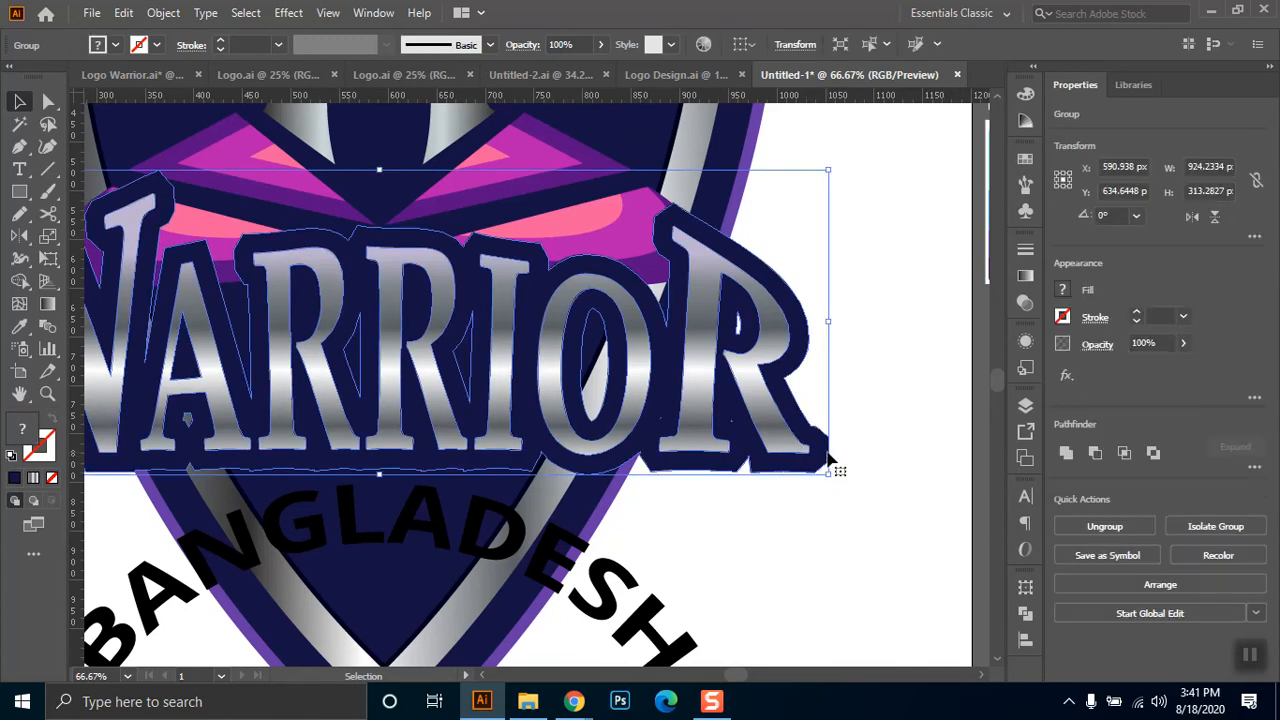
{"action": "key", "text": "a"}
{"action": "key", "text": "ctrl+apostrophe"}
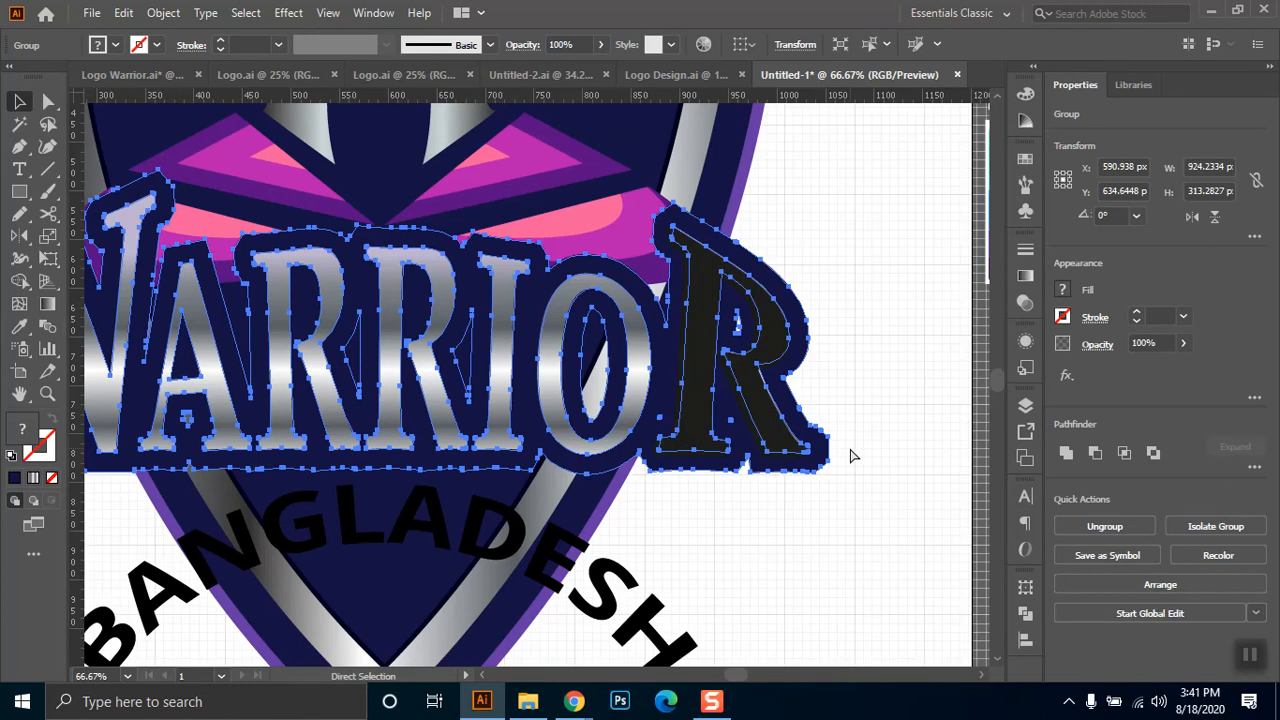
{"action": "key", "text": "v"}
{"action": "left_click", "coordinate": [917, 398]}
{"action": "left_click_drag", "start_coordinate": [792, 375], "coordinate": [840, 443]}
{"action": "key", "text": "ctrl+z"}
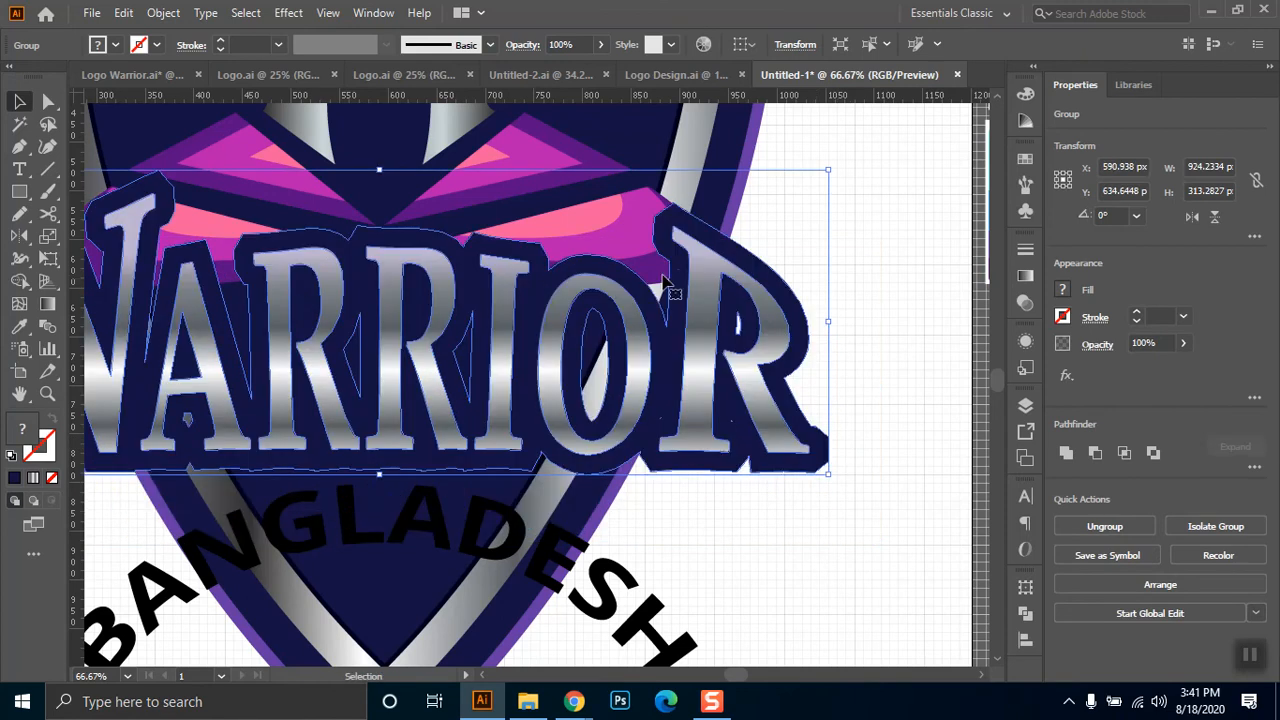
- Ungroup the WARRIOR lettering from its navy backing and send the backing behind the dark letter outlines
{"action": "right_click", "coordinate": [773, 298]}
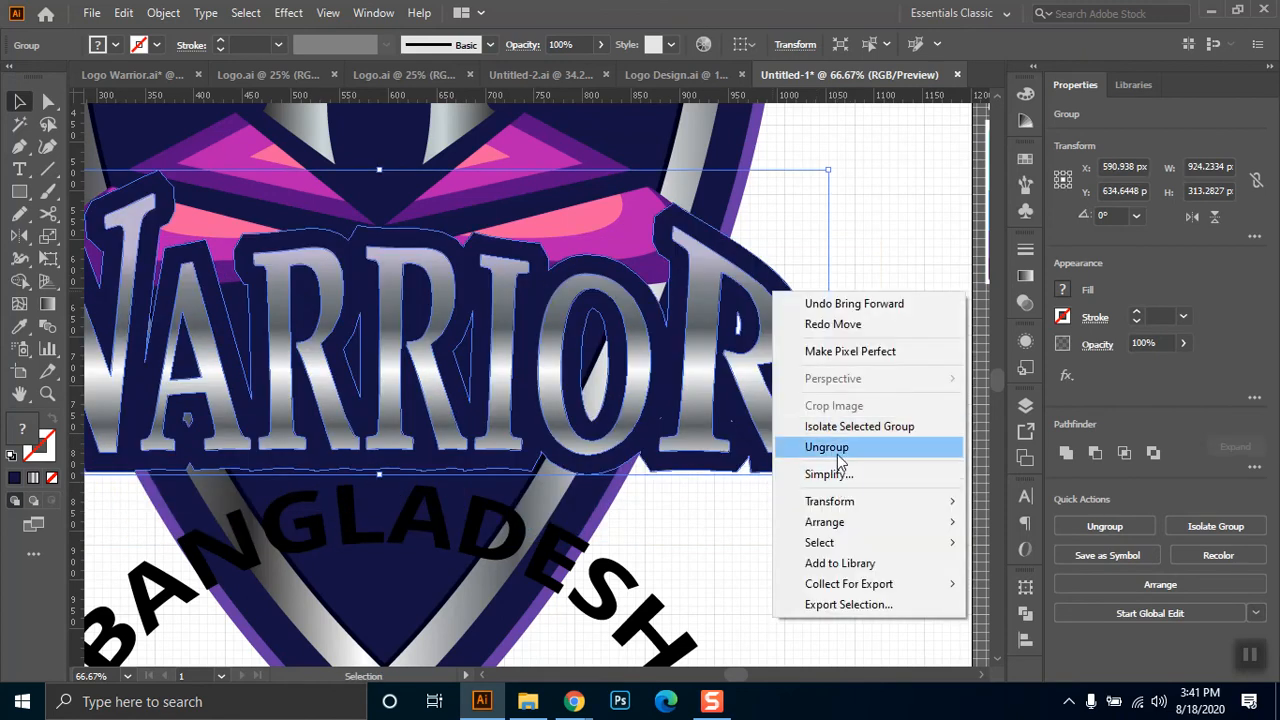
{"action": "left_click", "coordinate": [840, 448]}
{"action": "left_click", "coordinate": [932, 388]}
{"action": "left_click", "coordinate": [790, 297]}
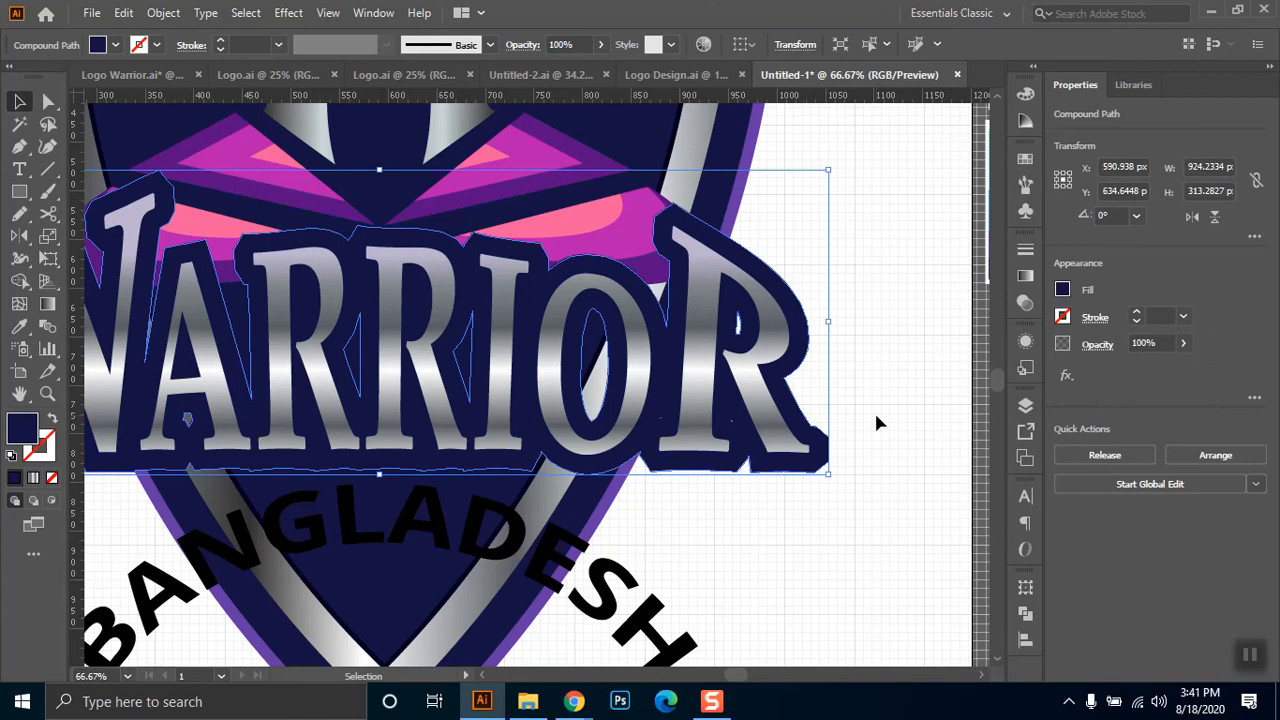
{"action": "key", "text": "a"}
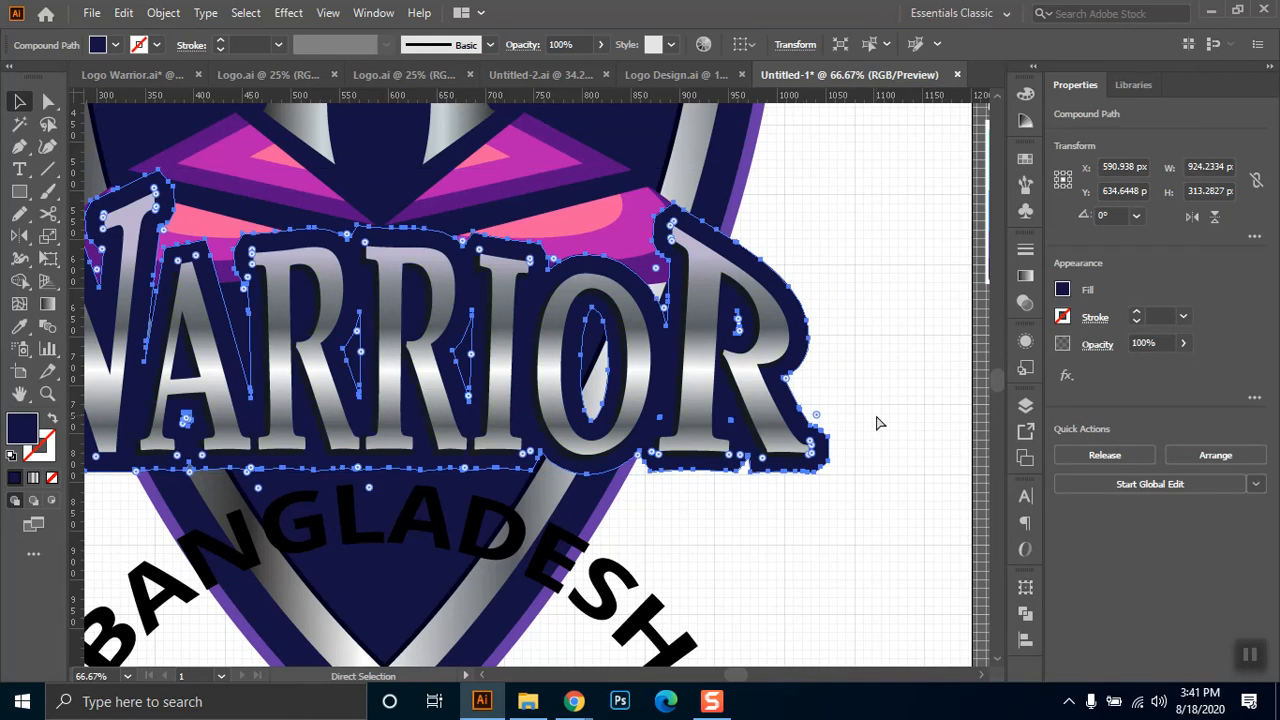
{"action": "key", "text": "v"}
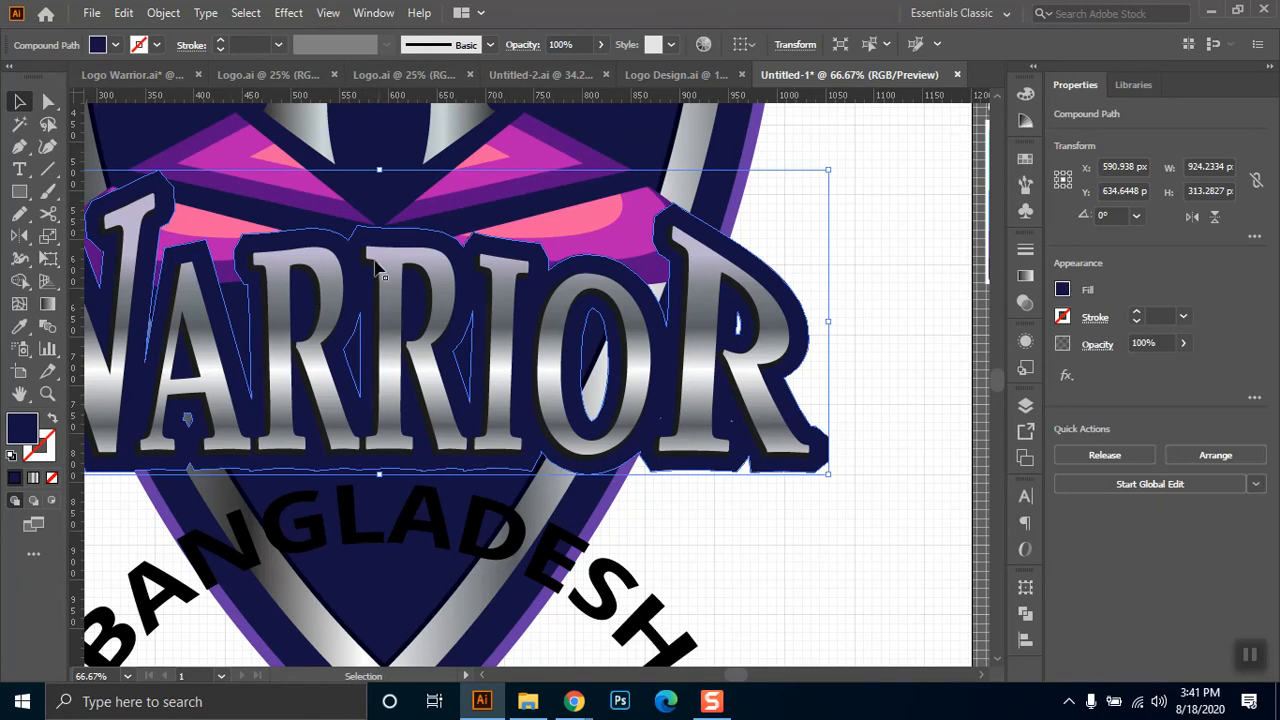
- Deselect the navy backing and look over the WARRIOR lettering against the shield
{"action": "scroll", "coordinate": [362, 380], "scroll_direction": "down", "scroll_amount": 1}
{"action": "key", "text": "space"}
{"action": "left_click_drag", "start_coordinate": [276, 387], "coordinate": [442, 441]}
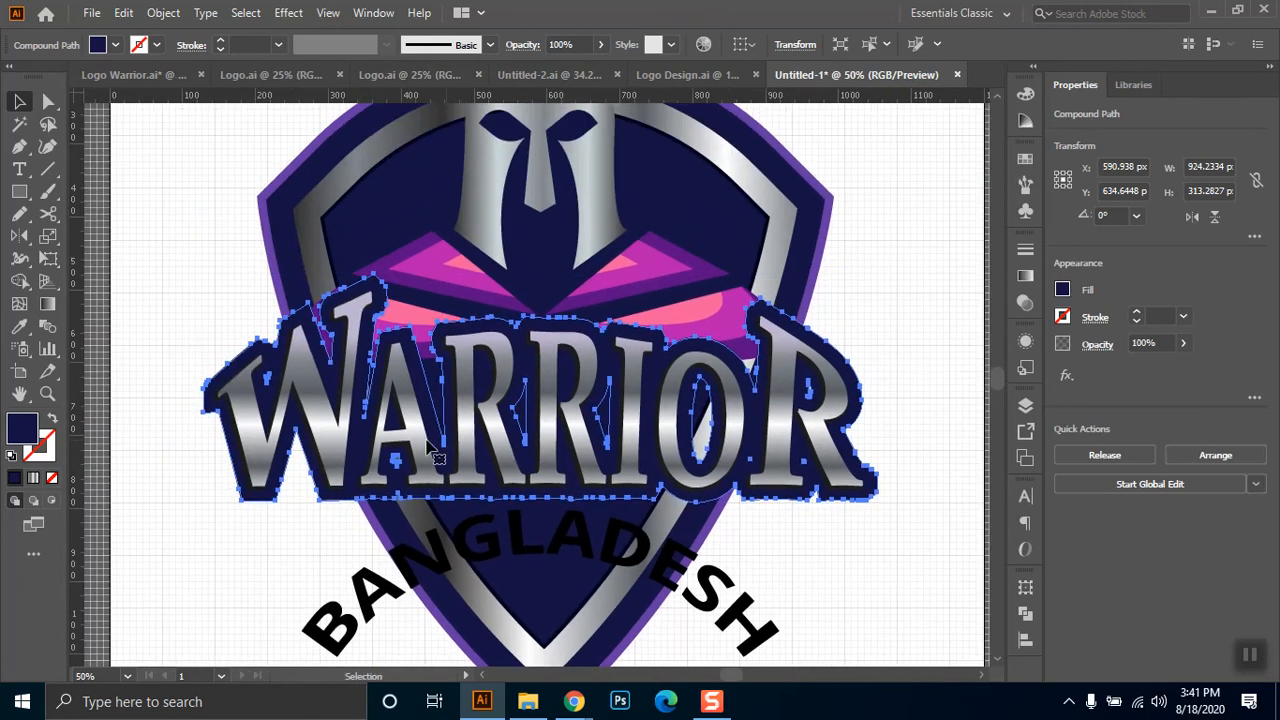
{"action": "left_click", "coordinate": [294, 472]}
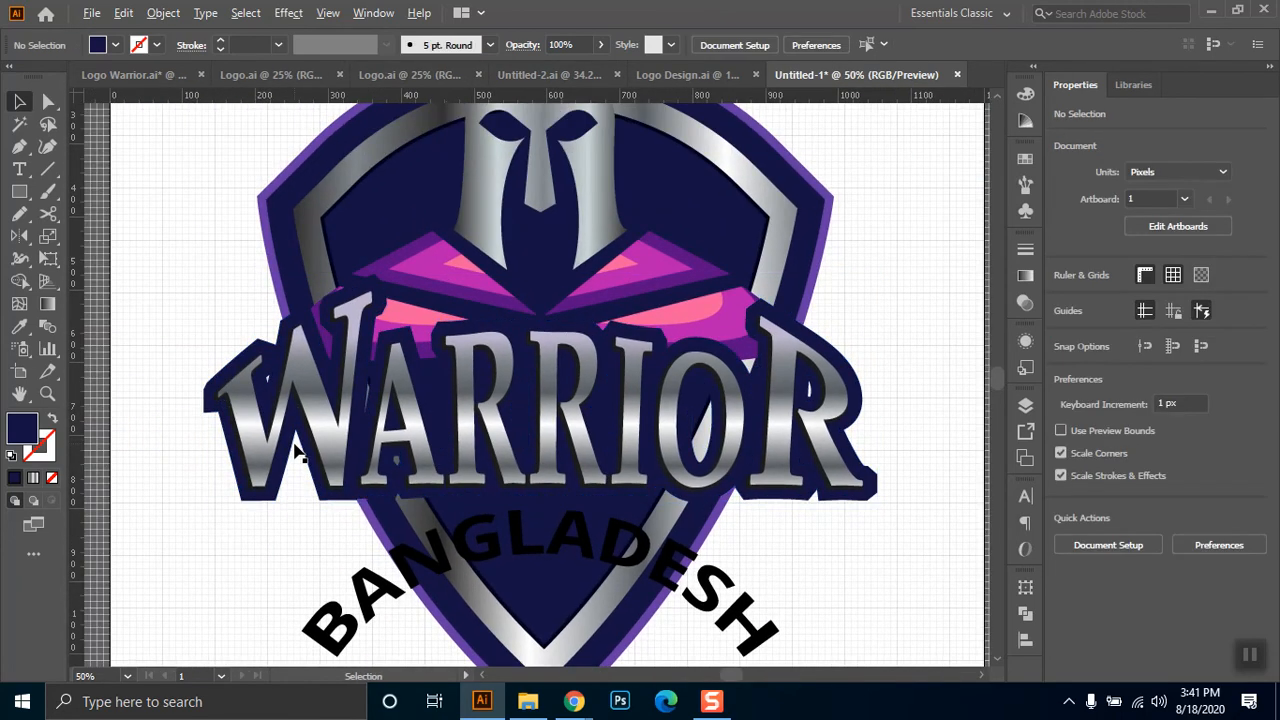
{"action": "scroll", "coordinate": [310, 460], "scroll_direction": "up", "scroll_amount": 1}
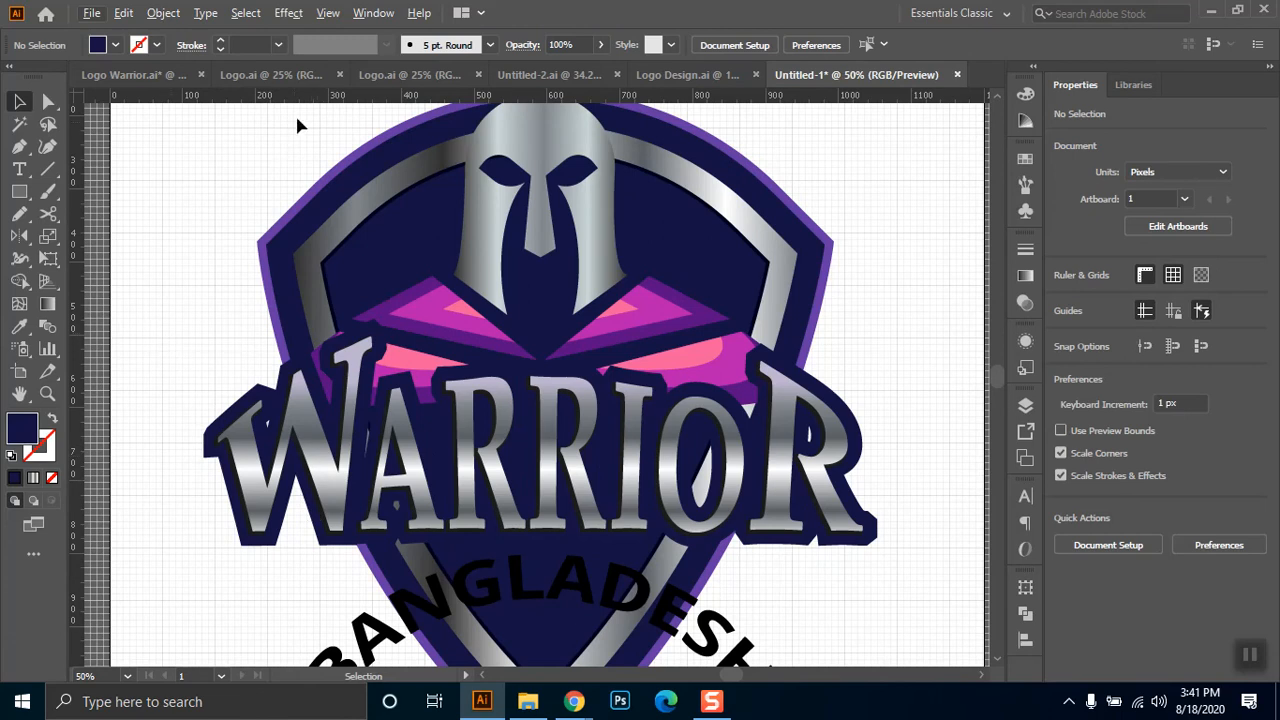
{"action": "left_click", "coordinate": [329, 13]}
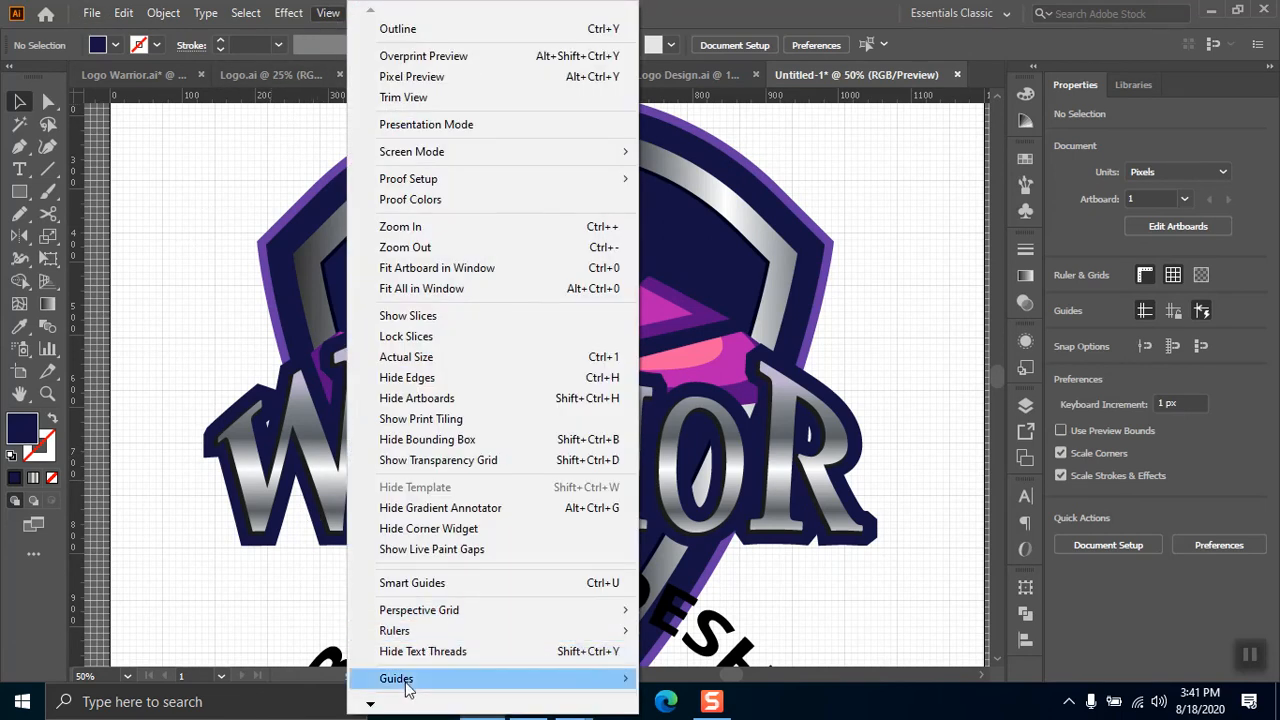
{"action": "left_click", "coordinate": [449, 465]}
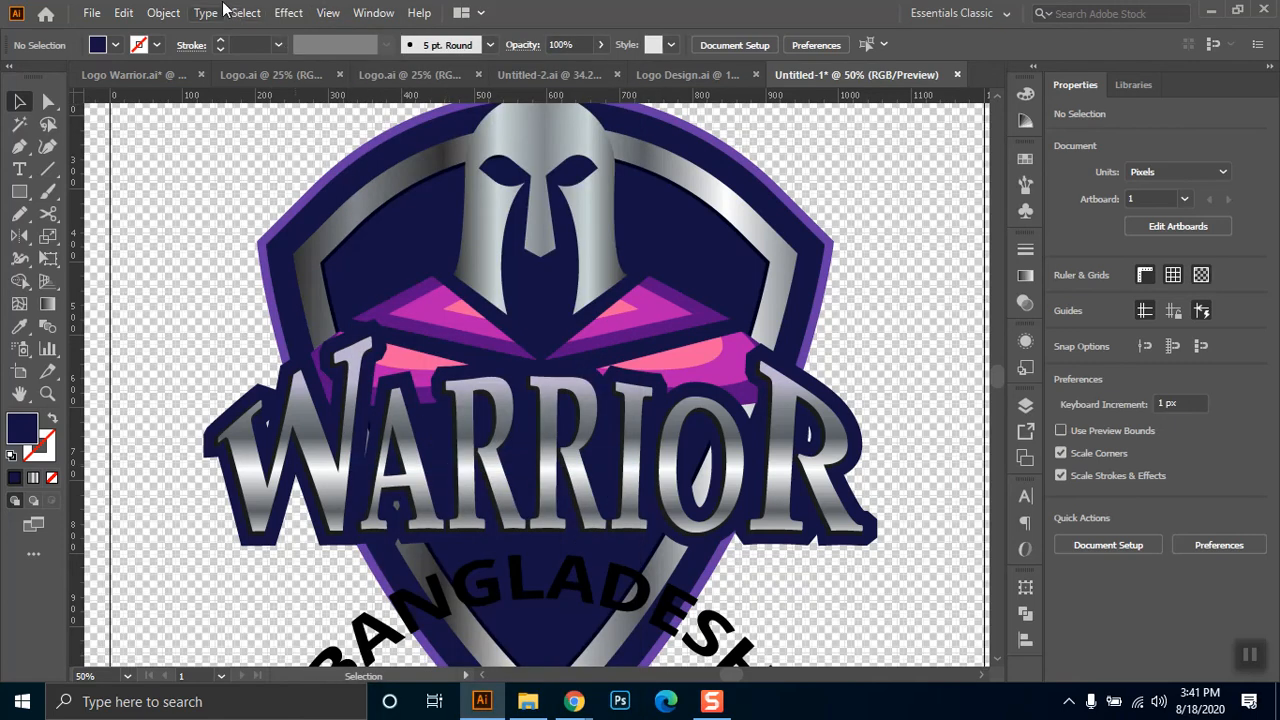
{"action": "key", "text": "ctrl+shift+d"}
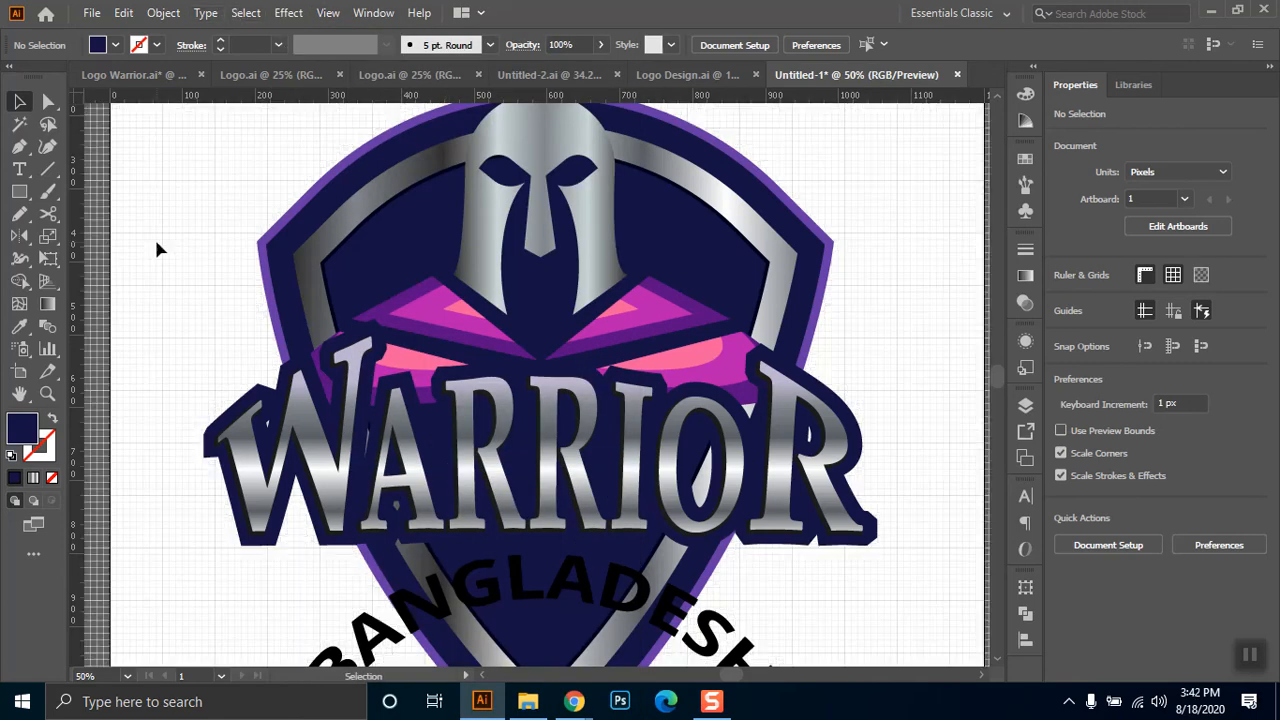
{"action": "left_click", "coordinate": [326, 14]}
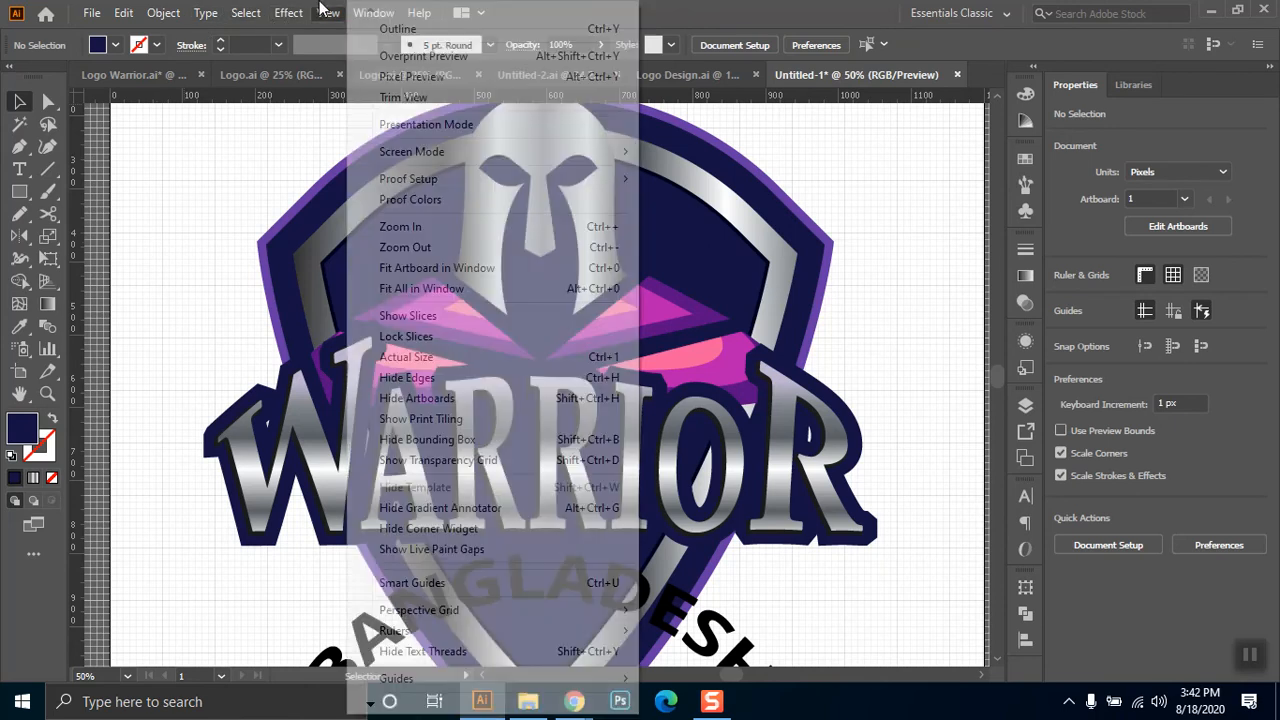
{"action": "left_click", "coordinate": [470, 459]}
{"action": "left_click", "coordinate": [236, 10]}
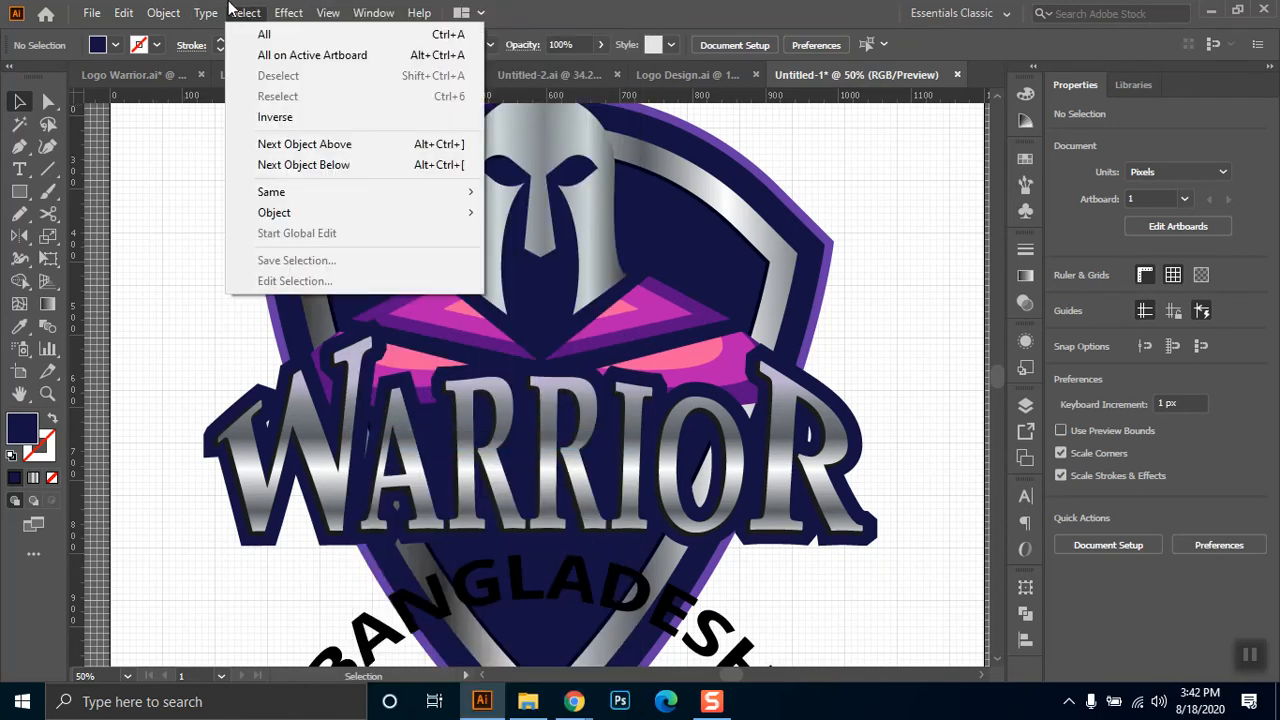
{"action": "mouse_move", "coordinate": [326, 14]}
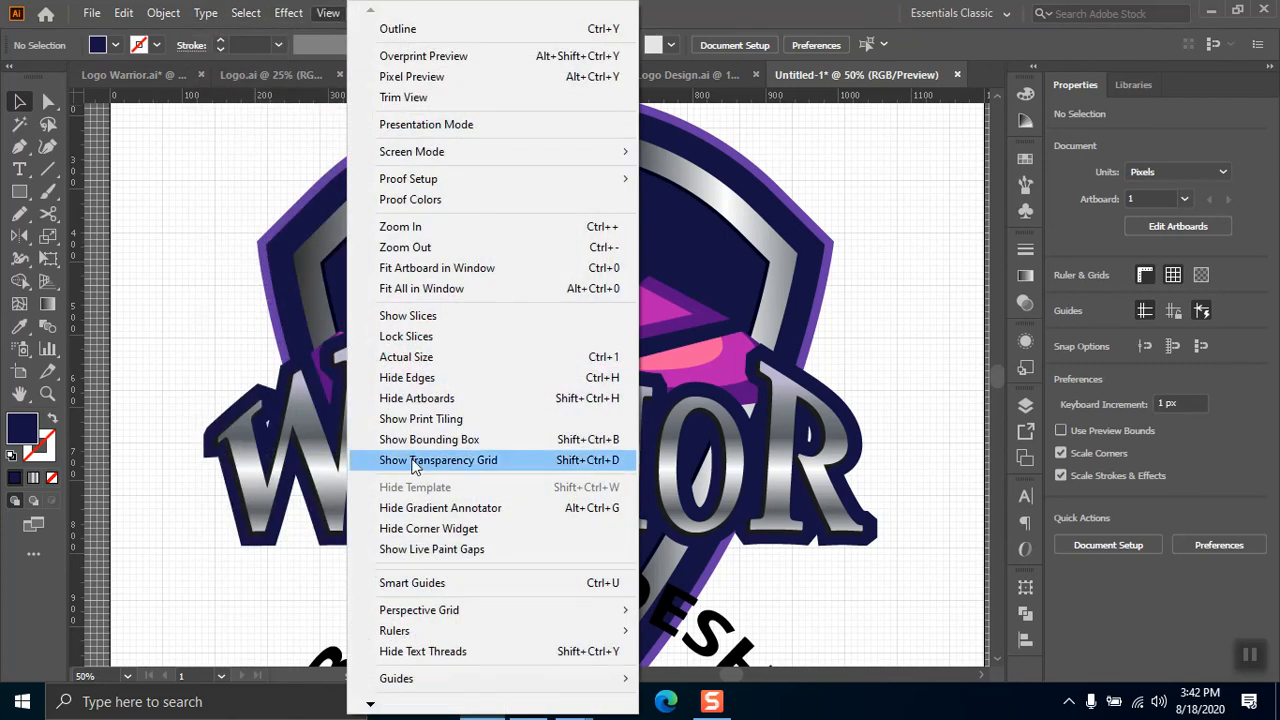
{"action": "left_click", "coordinate": [440, 443]}
{"action": "left_click", "coordinate": [330, 12]}
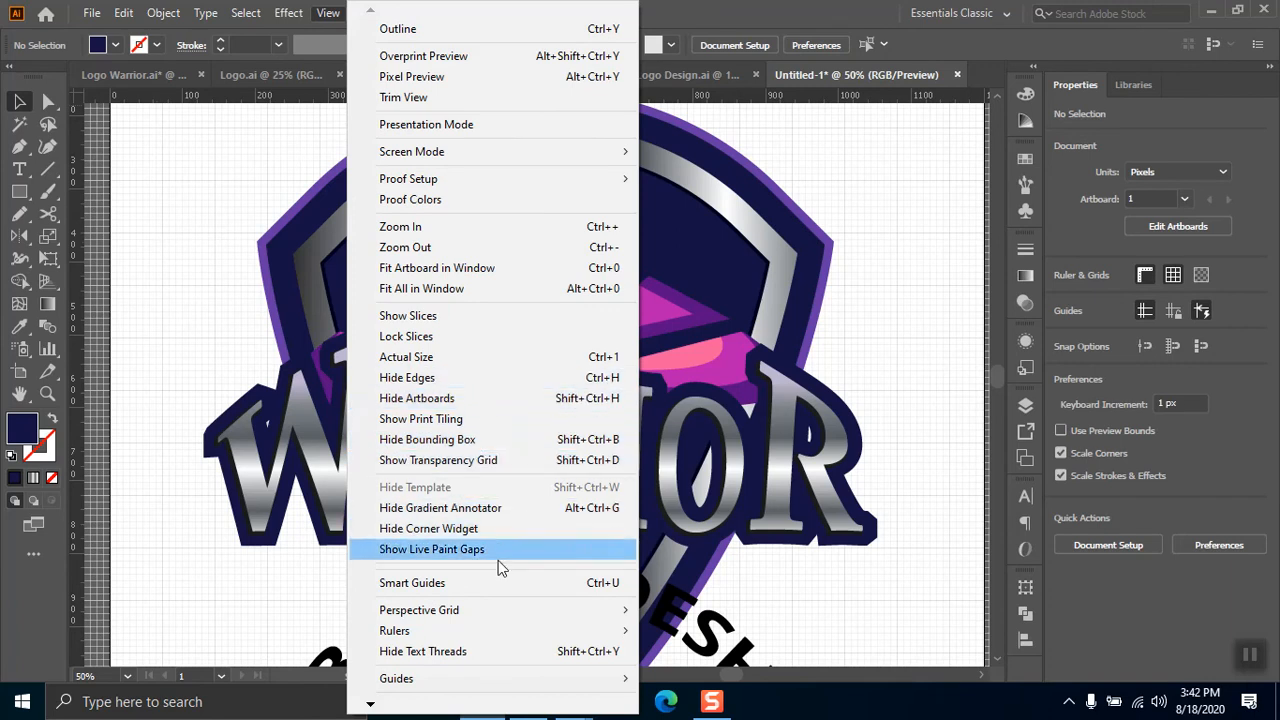
{"action": "mouse_move", "coordinate": [420, 680]}
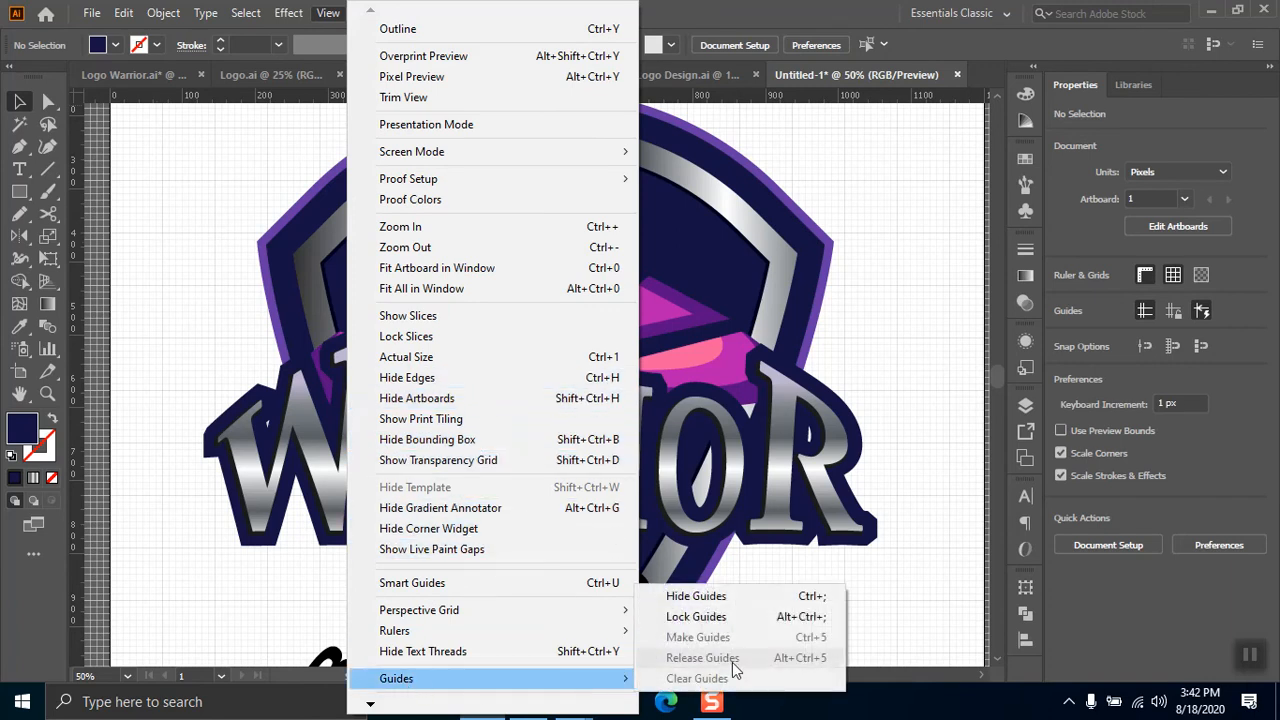
{"action": "mouse_move", "coordinate": [505, 642]}
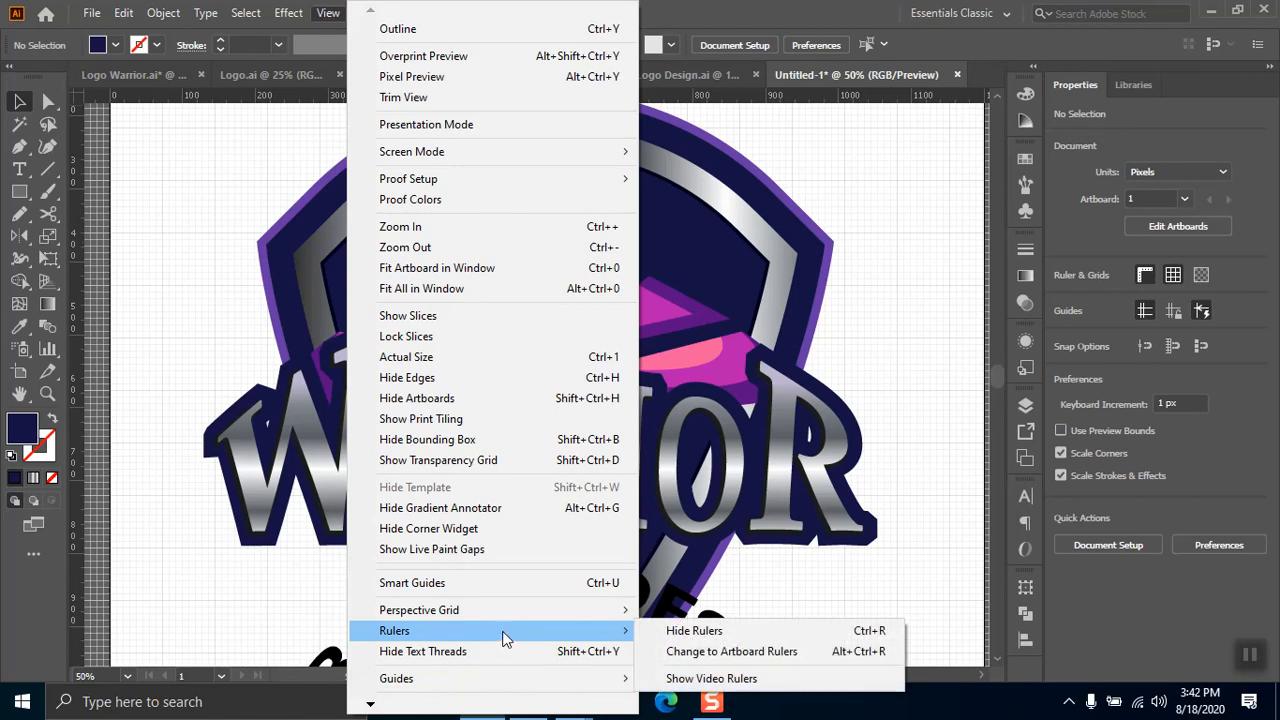
{"action": "mouse_move", "coordinate": [506, 615]}
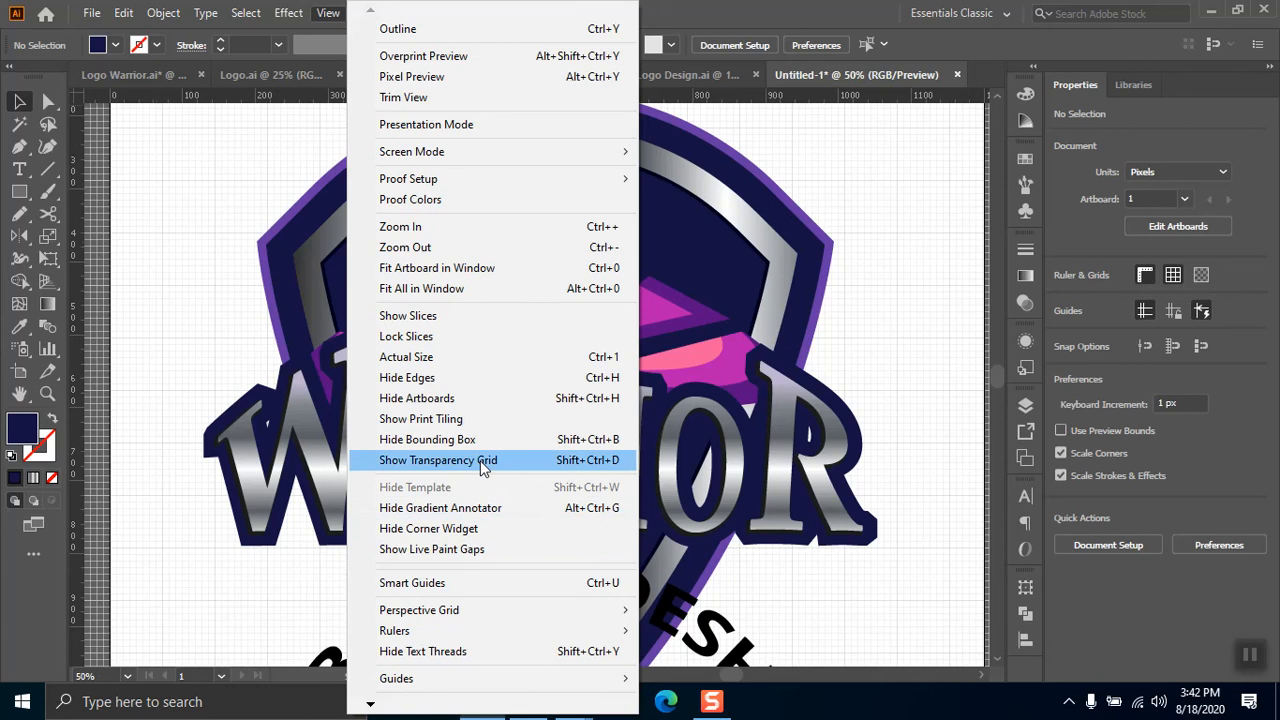
{"action": "left_click", "coordinate": [505, 388]}
{"action": "key", "text": "ctrl"}
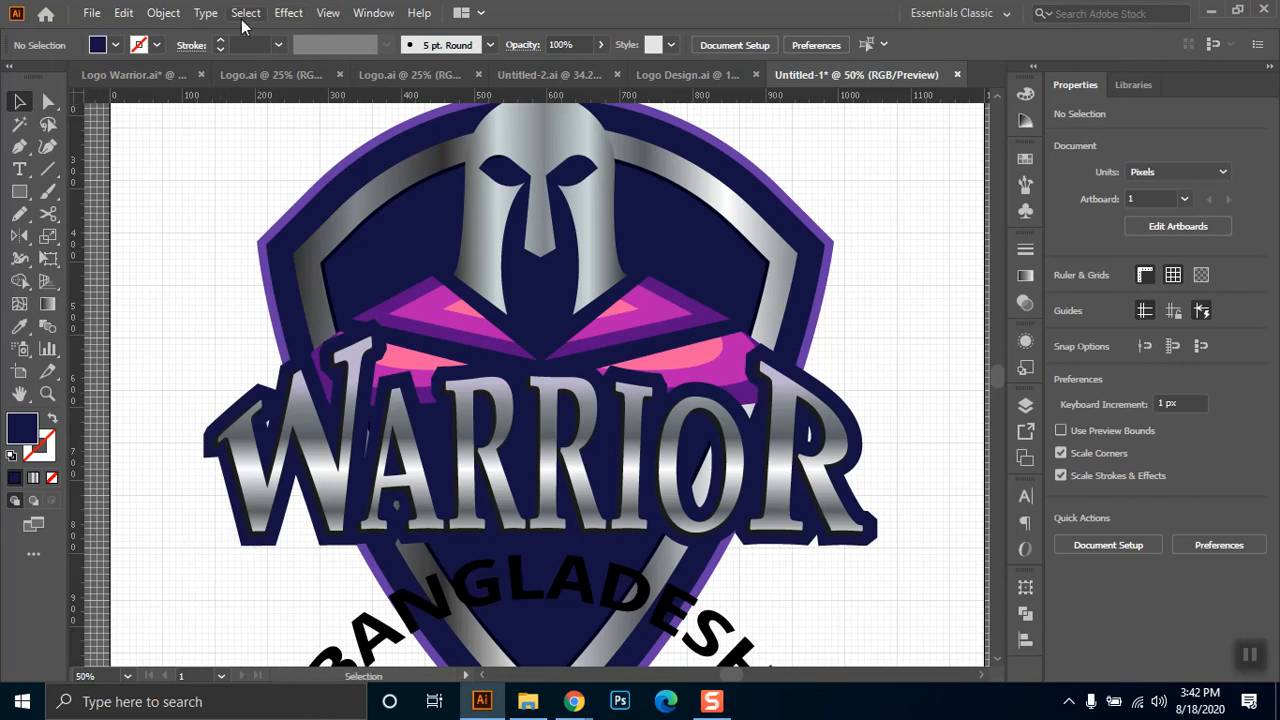
- Hide the document grid
{"action": "left_click", "coordinate": [327, 12]}
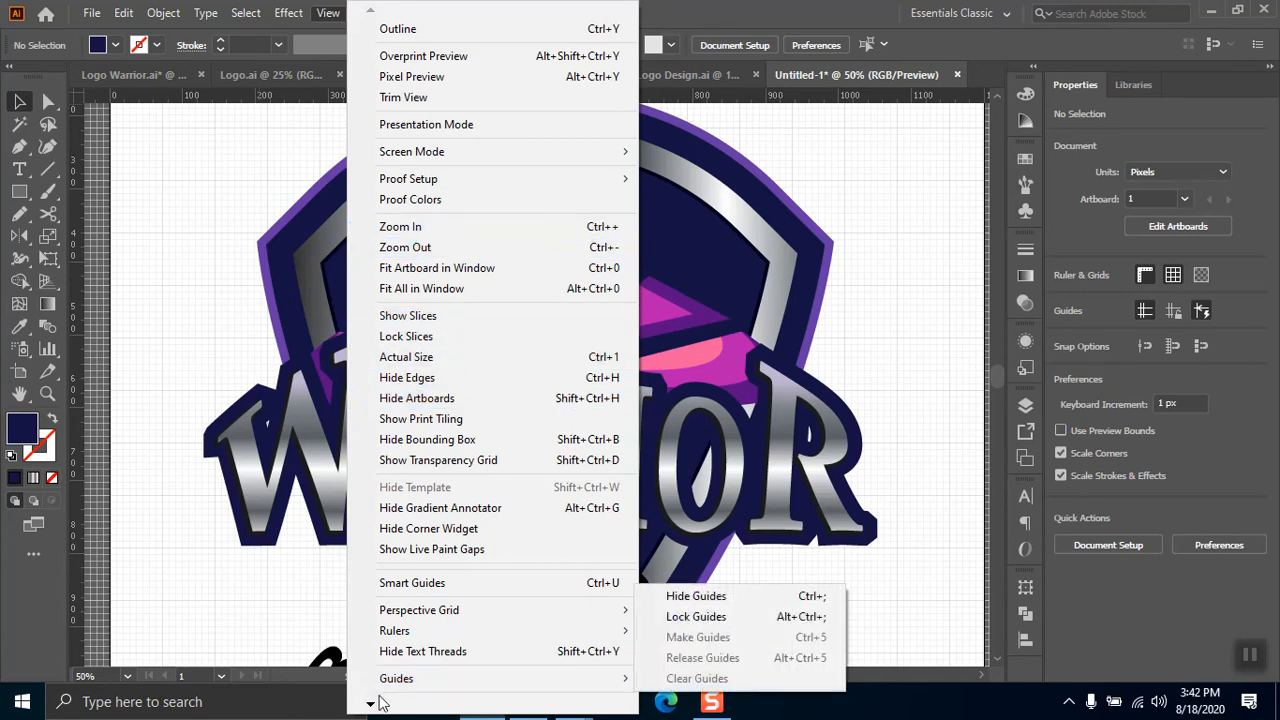
{"action": "mouse_move", "coordinate": [379, 703]}
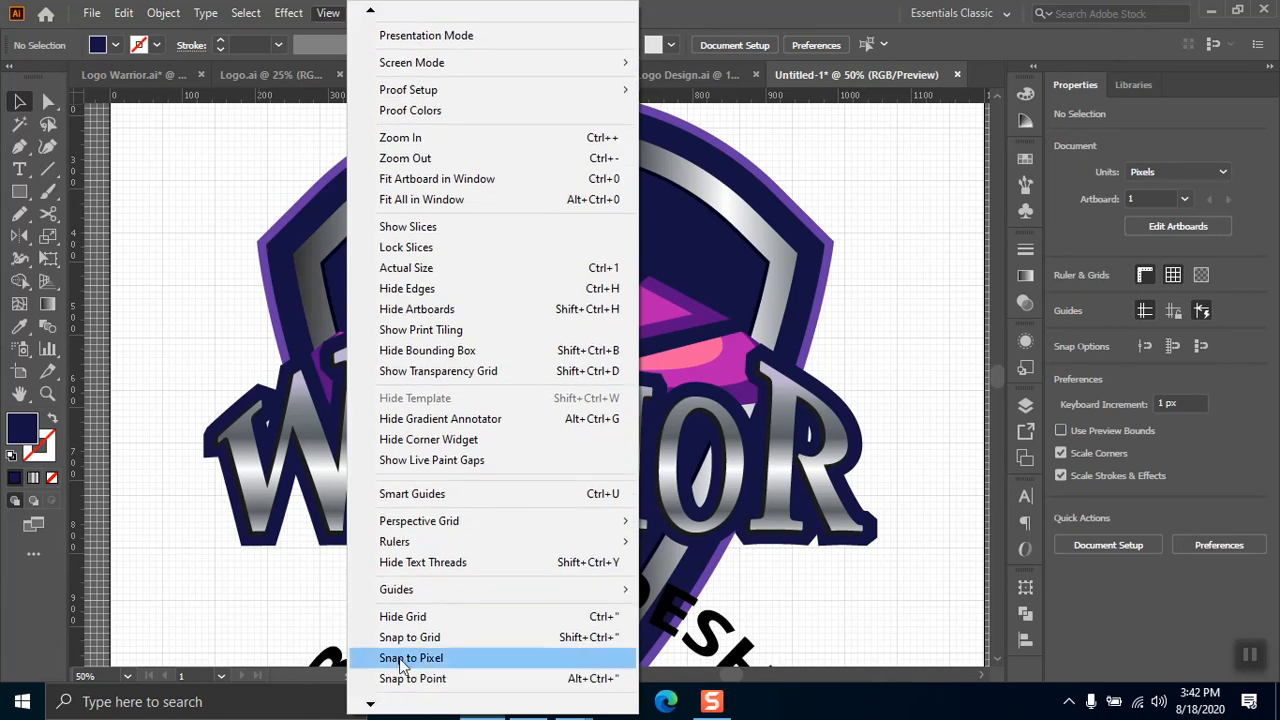
{"action": "left_click", "coordinate": [441, 619]}
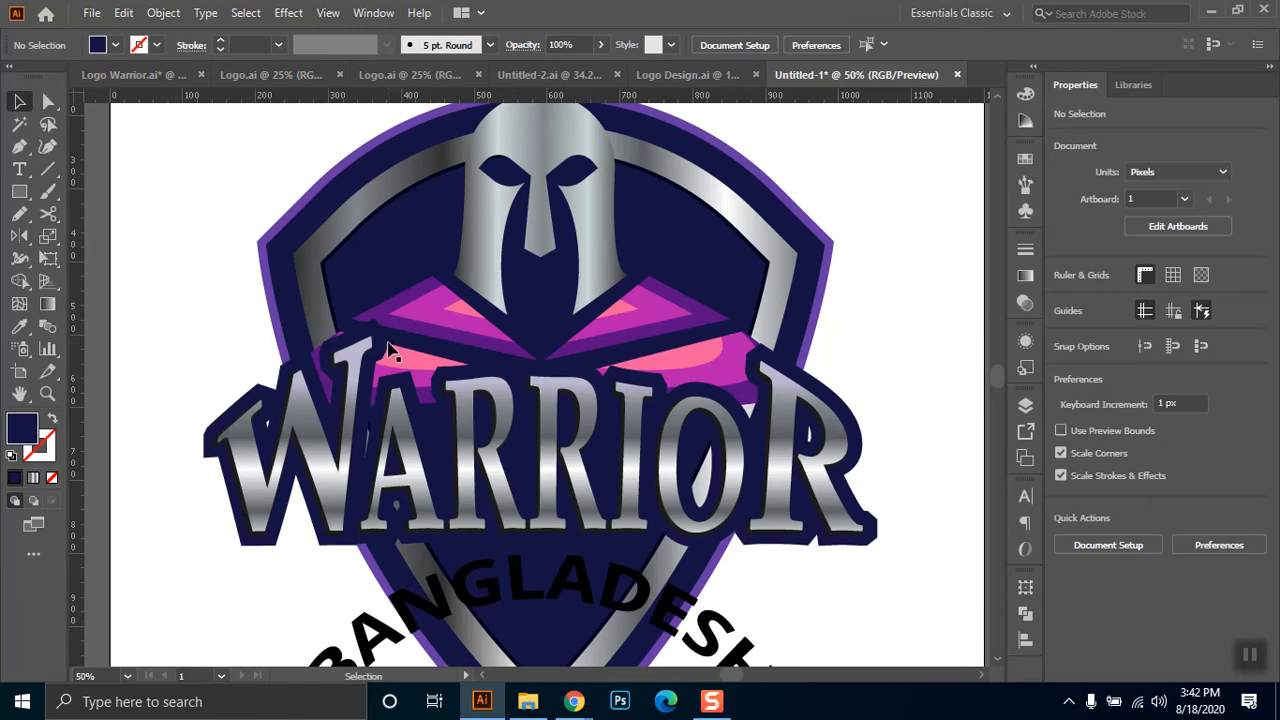
- Offset the navy WARRIOR backing's path by 12 px with miter joins and a miter limit of 4
{"action": "left_click", "coordinate": [878, 536]}
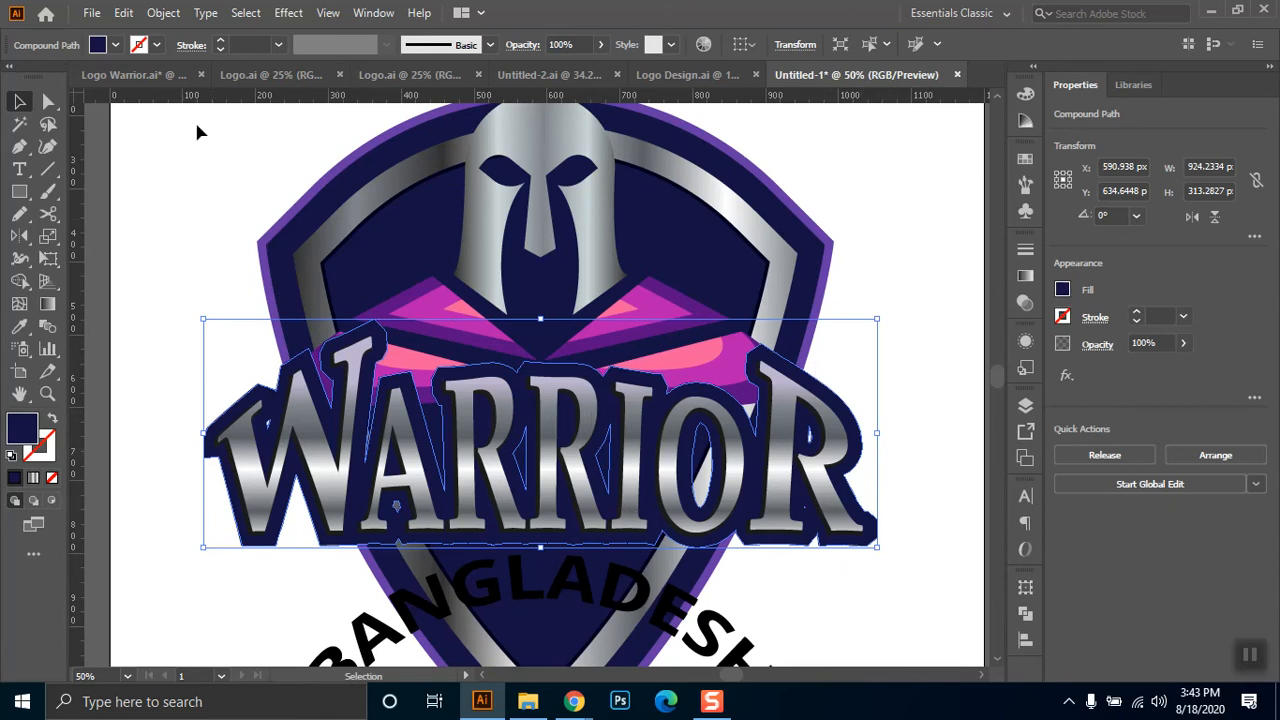
{"action": "left_click", "coordinate": [100, 13]}
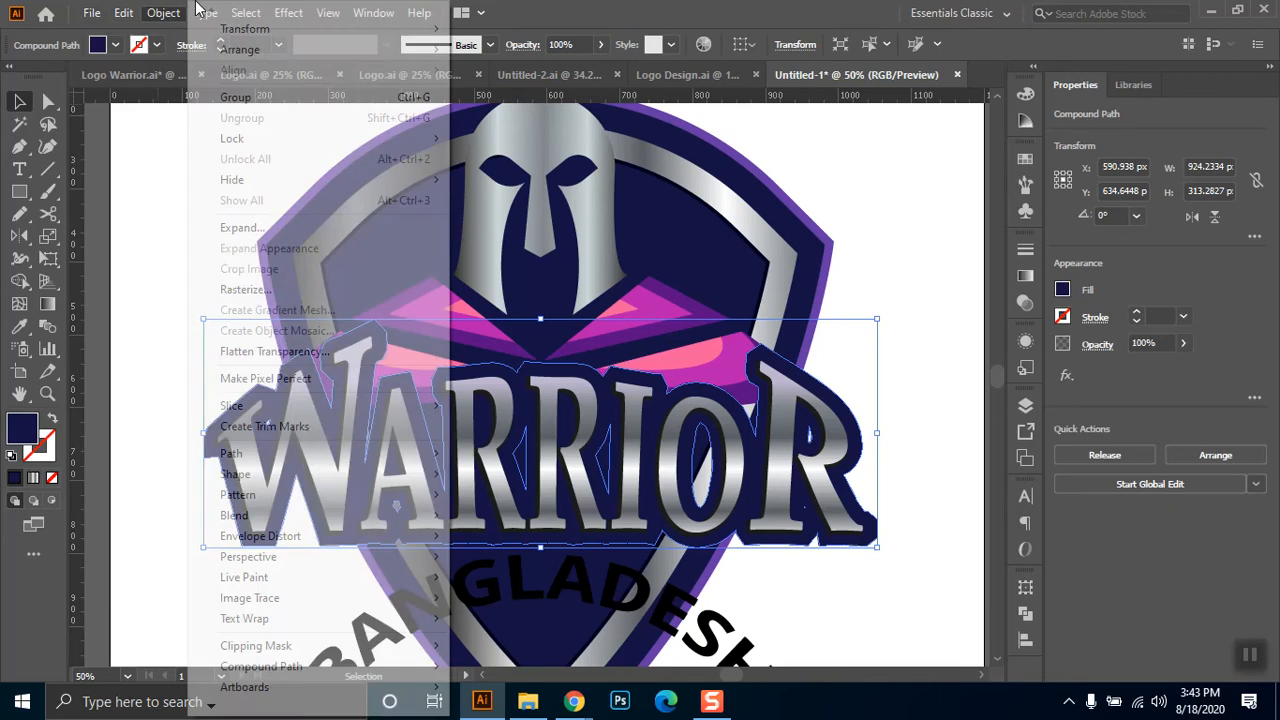
{"action": "mouse_move", "coordinate": [160, 10]}
{"action": "mouse_move", "coordinate": [255, 458]}
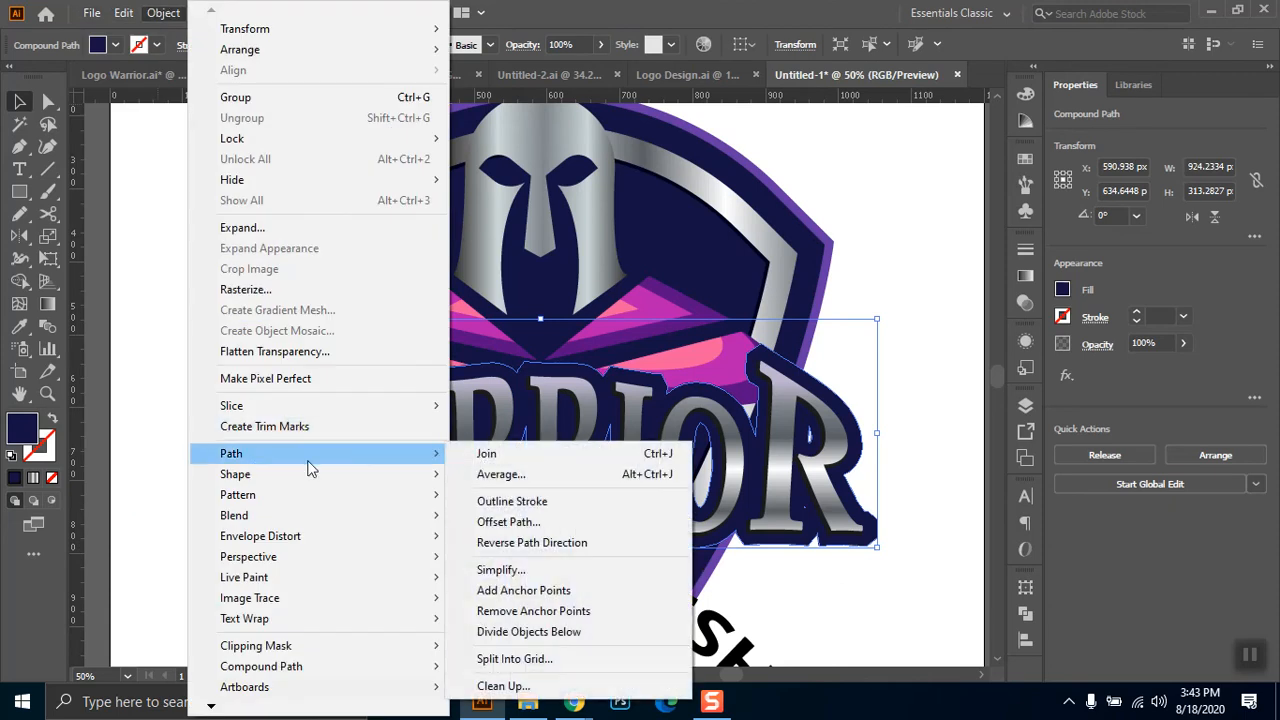
{"action": "left_click", "coordinate": [520, 530]}
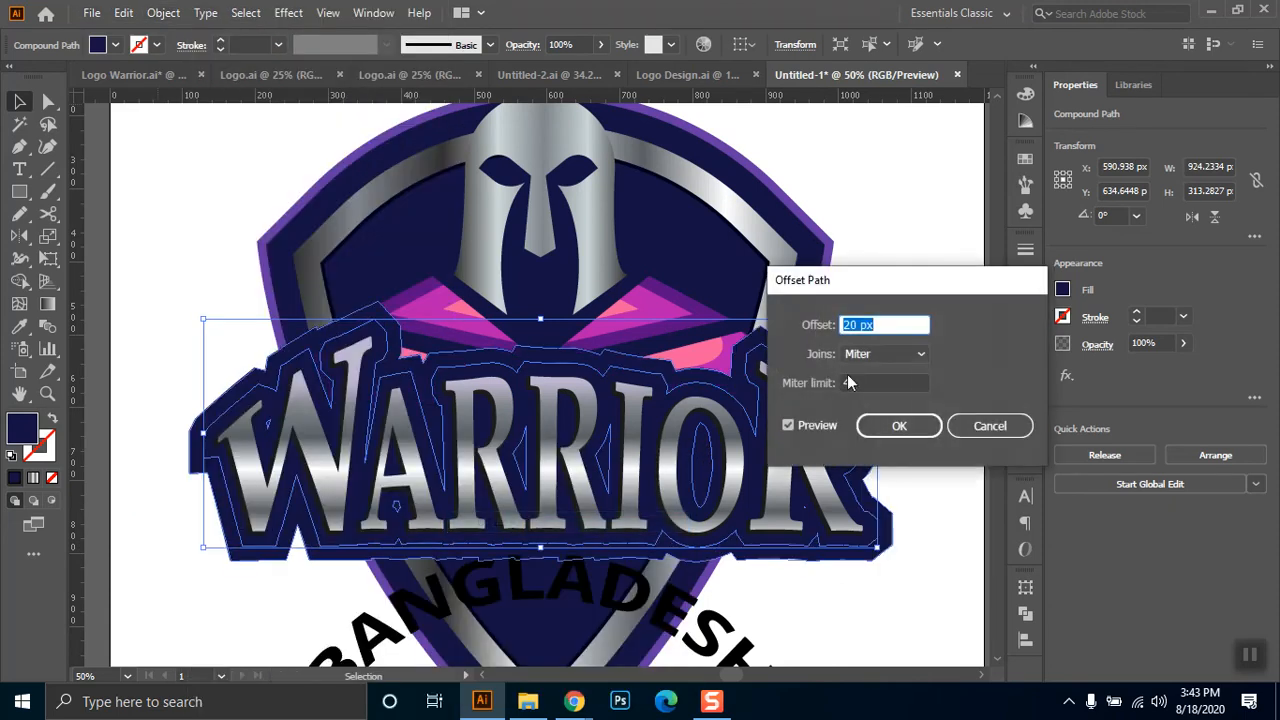
{"action": "left_click_drag", "start_coordinate": [886, 288], "coordinate": [1044, 278]}
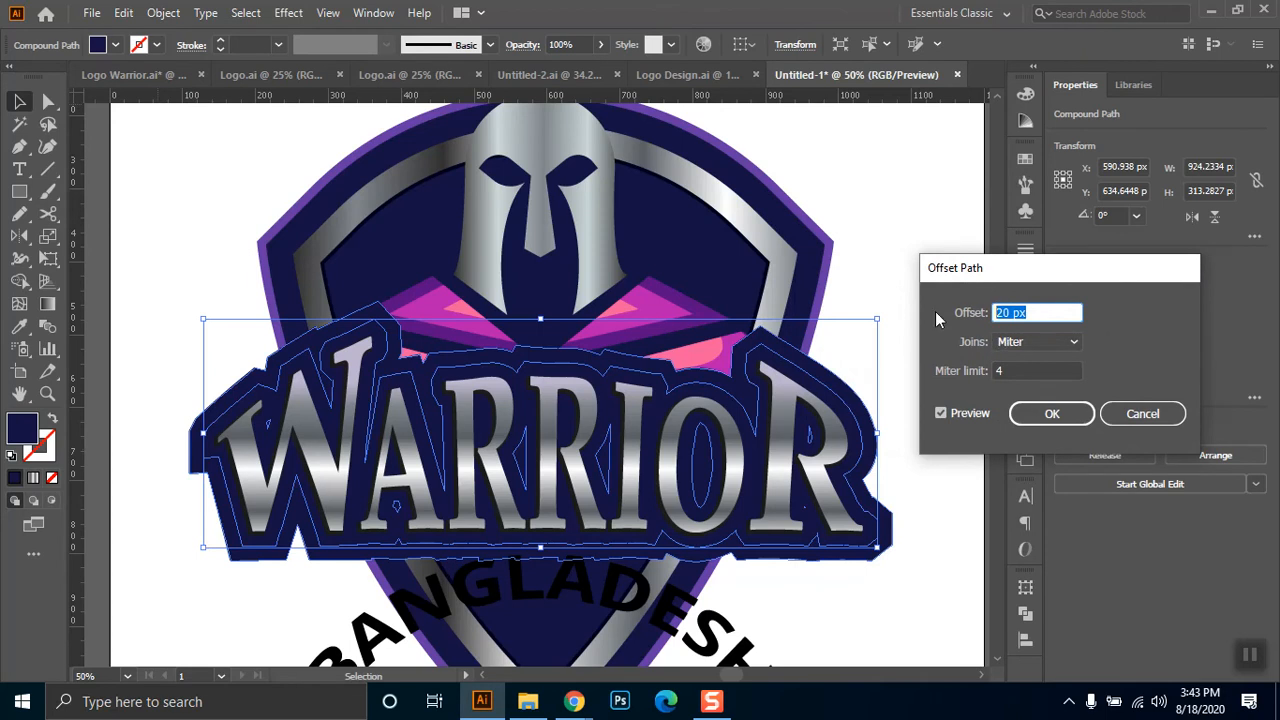
{"action": "type", "text": "12"}
{"action": "left_click", "coordinate": [1033, 374]}
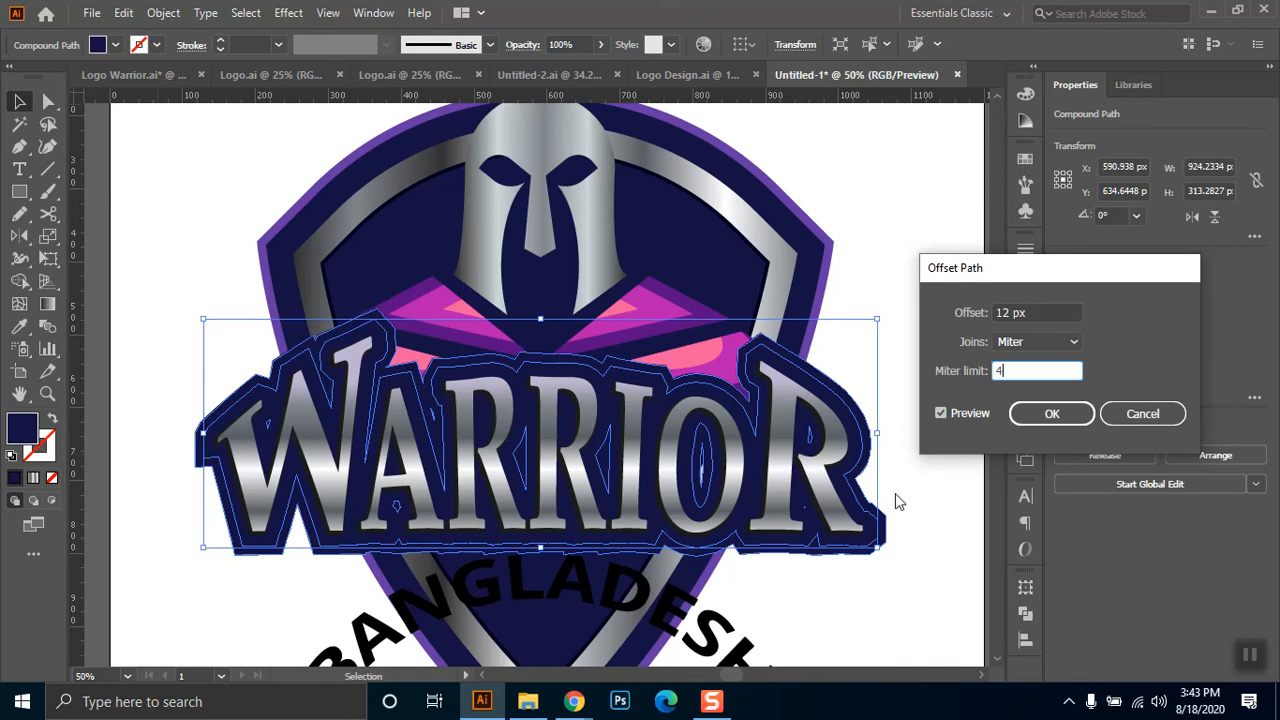
{"action": "left_click", "coordinate": [1054, 413]}
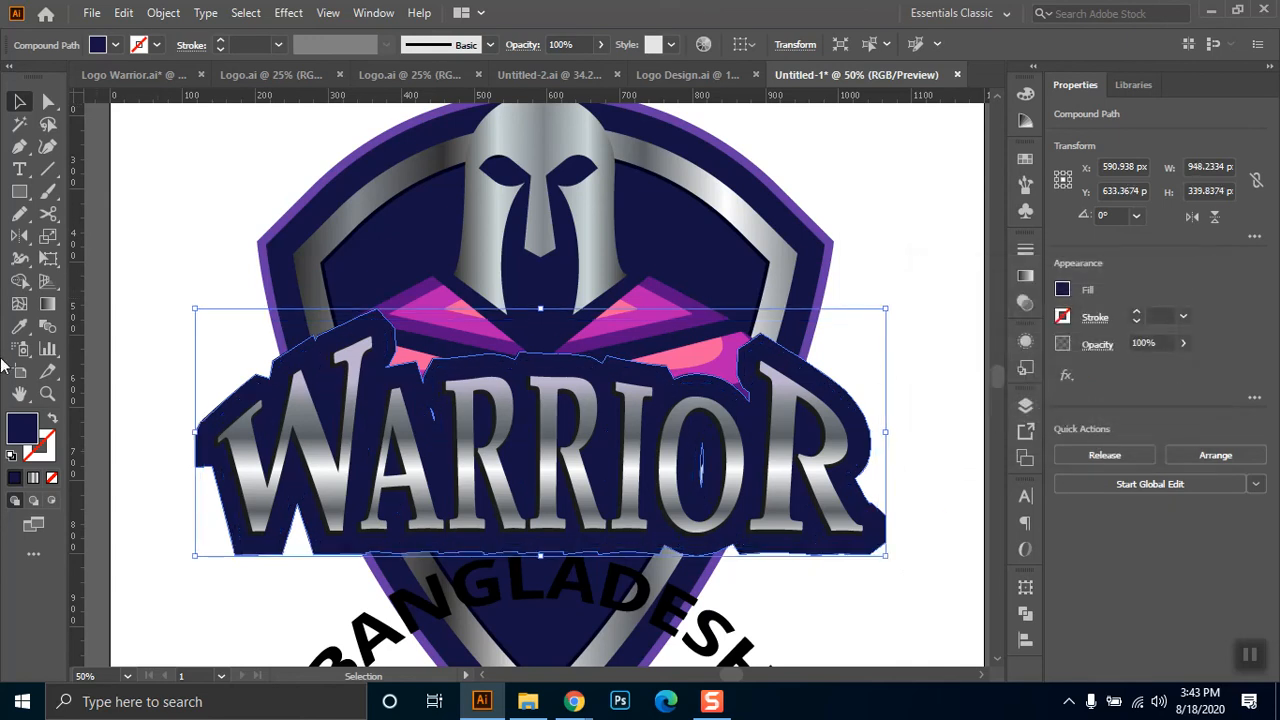
- Fill the new offset shape with the purple sampled from the shield's outer border
{"action": "left_click", "coordinate": [19, 326]}
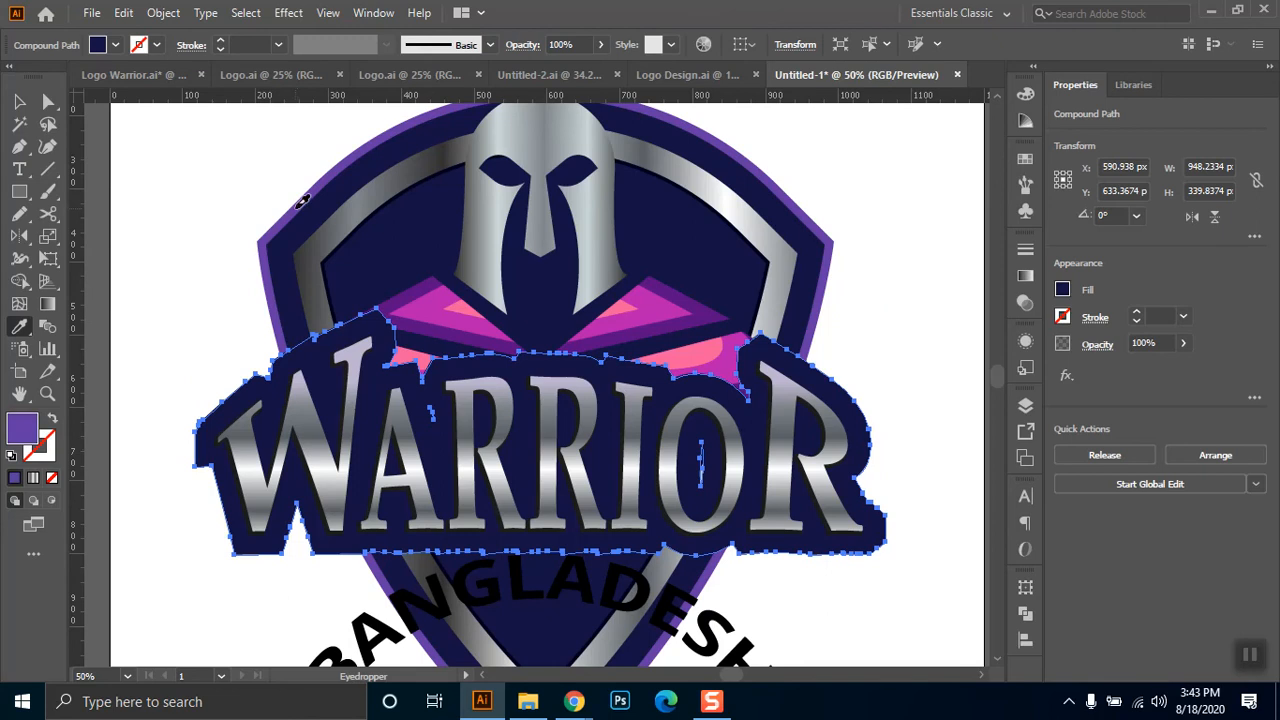
{"action": "left_click", "coordinate": [300, 201]}
{"action": "left_click", "coordinate": [19, 101]}
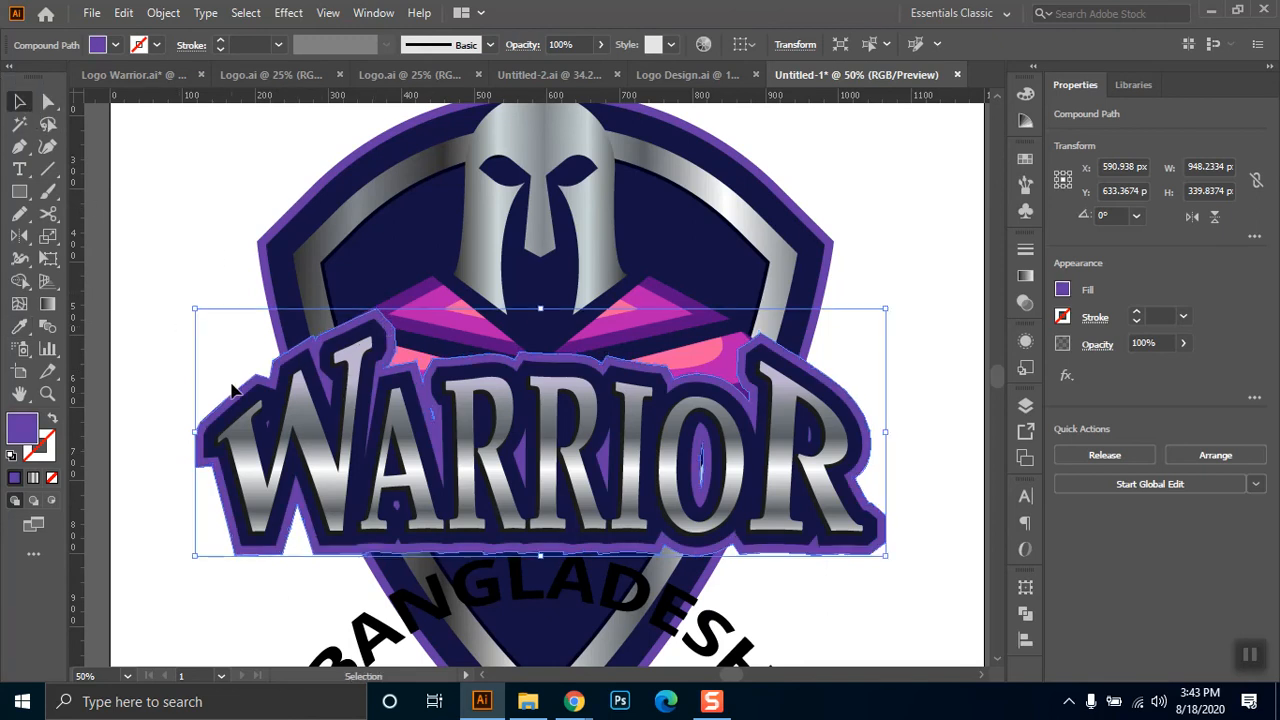
- Cut the purple offset shape, paste it back in place and send it behind the lettering, eyes and shield
{"action": "key", "text": "Delete"}
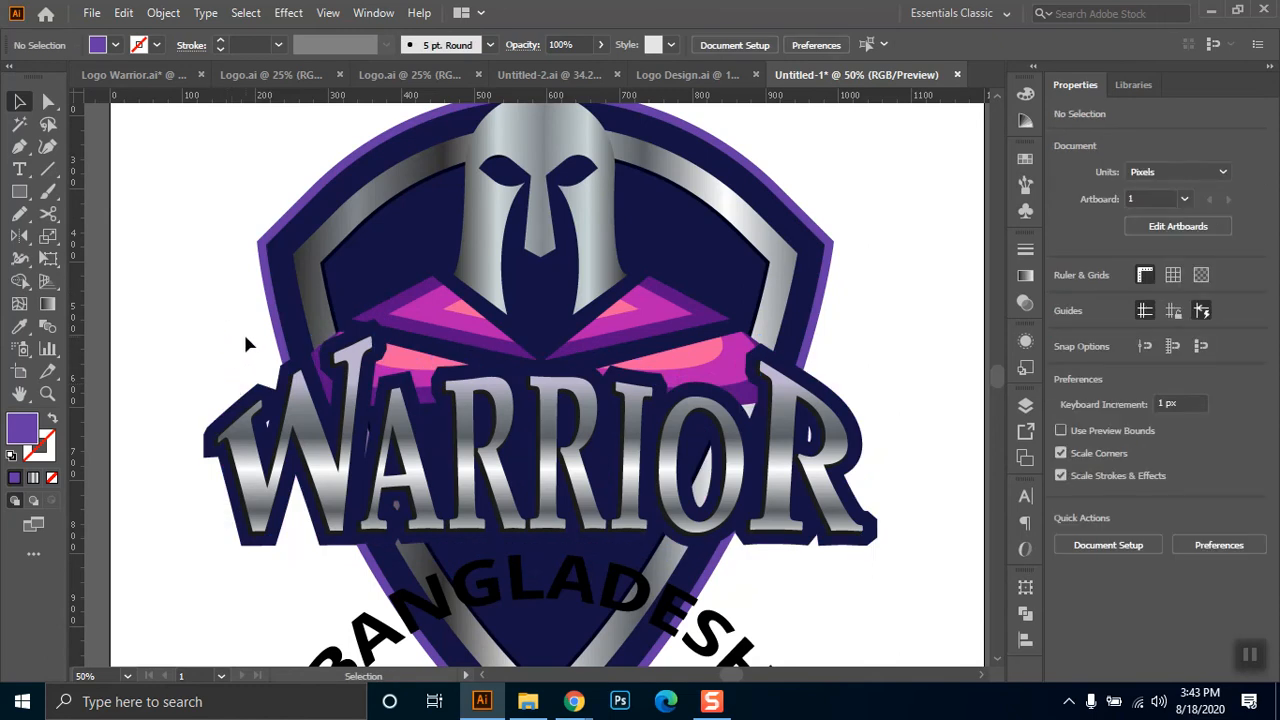
{"action": "key", "text": "ctrl"}
{"action": "key", "text": "ctrl+f"}
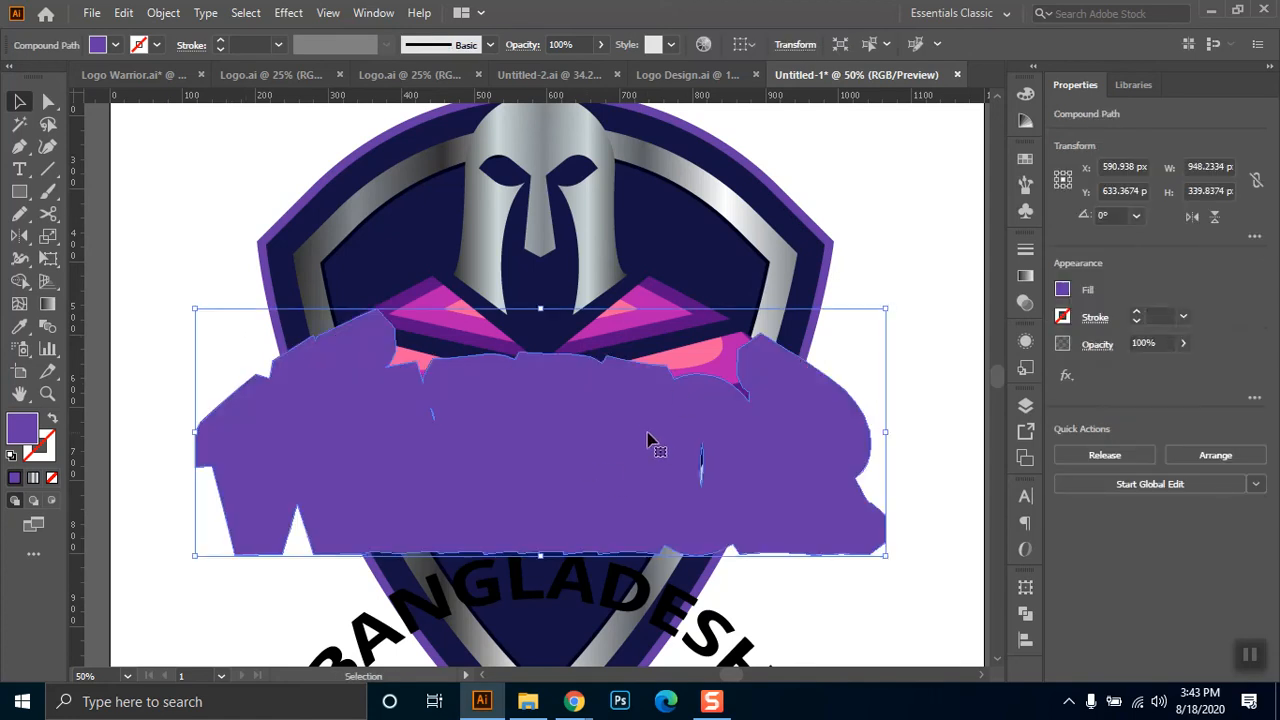
{"action": "key", "text": "ctrl"}
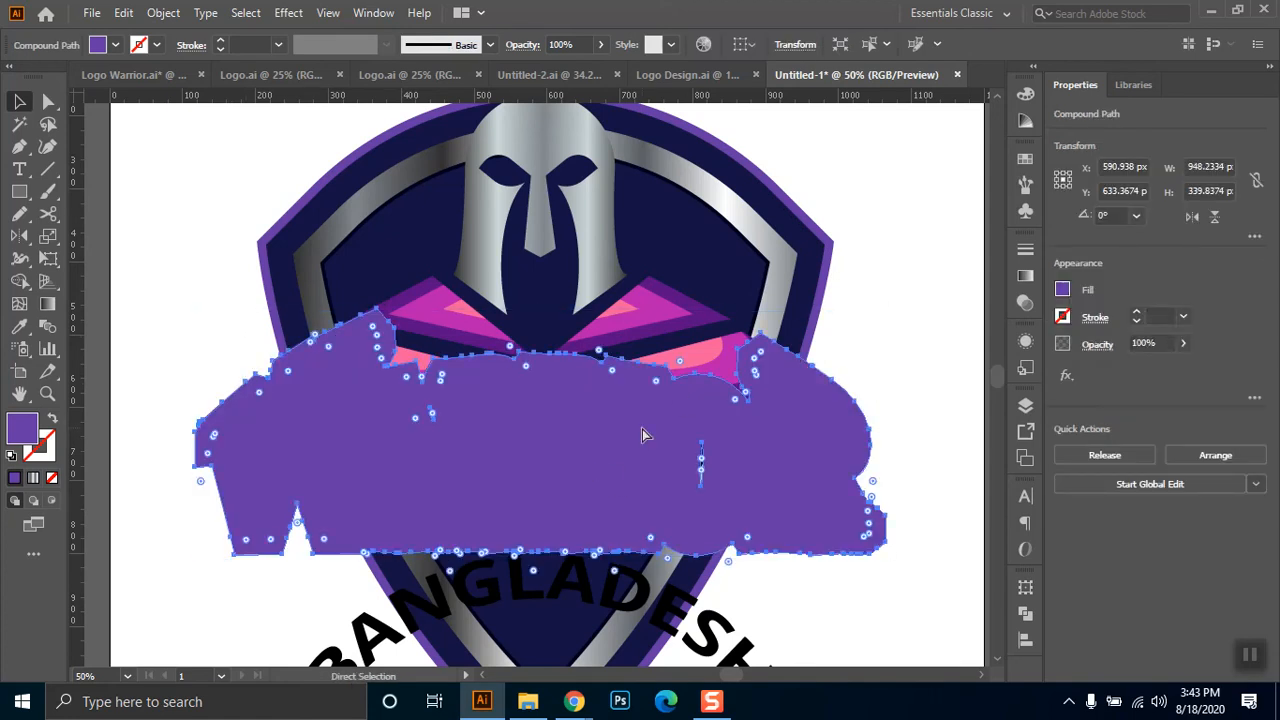
{"action": "key", "text": "ctrl+bracketleft"}
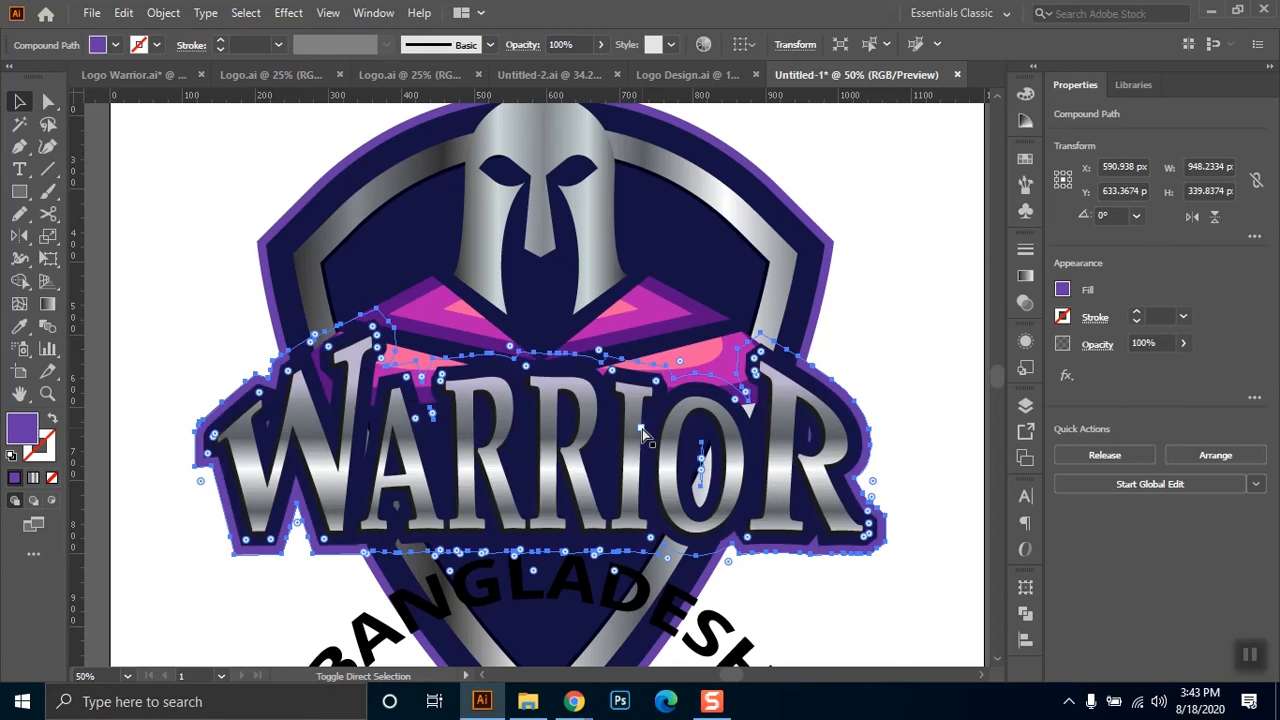
{"action": "left_click", "coordinate": [234, 225]}
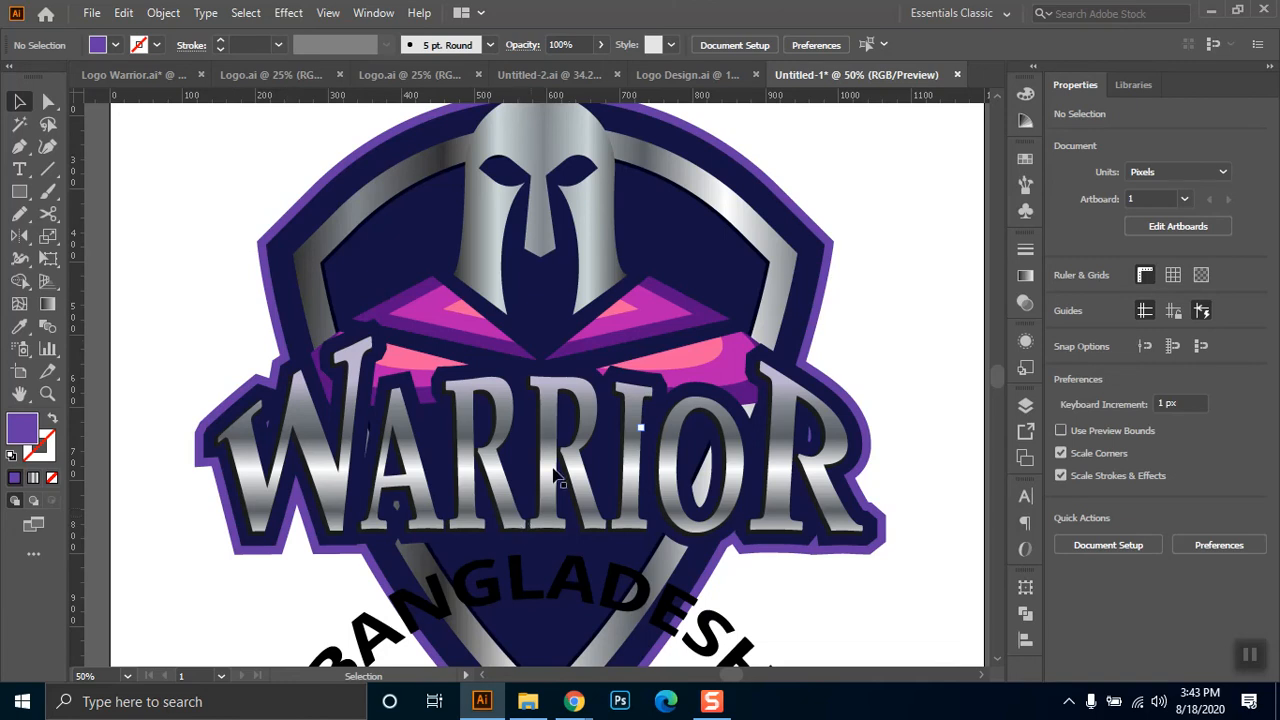
- Select all seven silver WARRIOR letters together and give them a white 1 pt stroke
{"action": "left_click", "coordinate": [322, 447]}
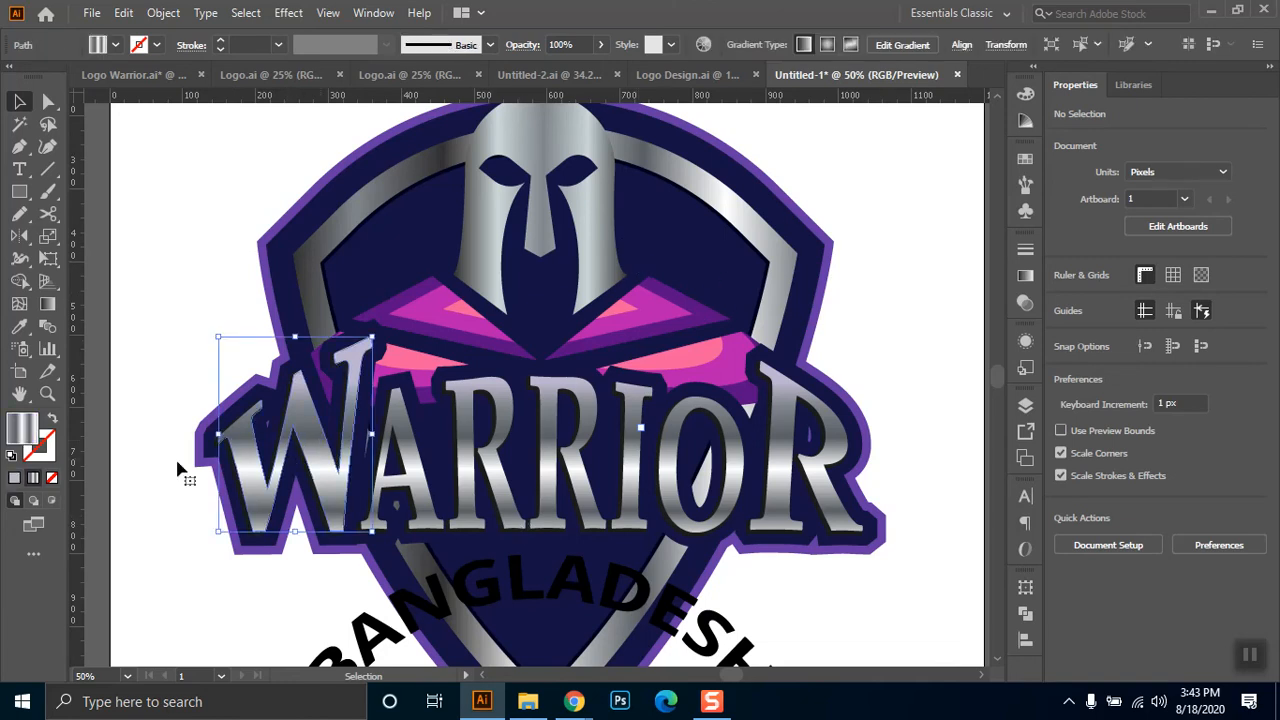
{"action": "left_click", "coordinate": [412, 463], "text": "shift"}
{"action": "left_click", "coordinate": [475, 430], "text": "shift"}
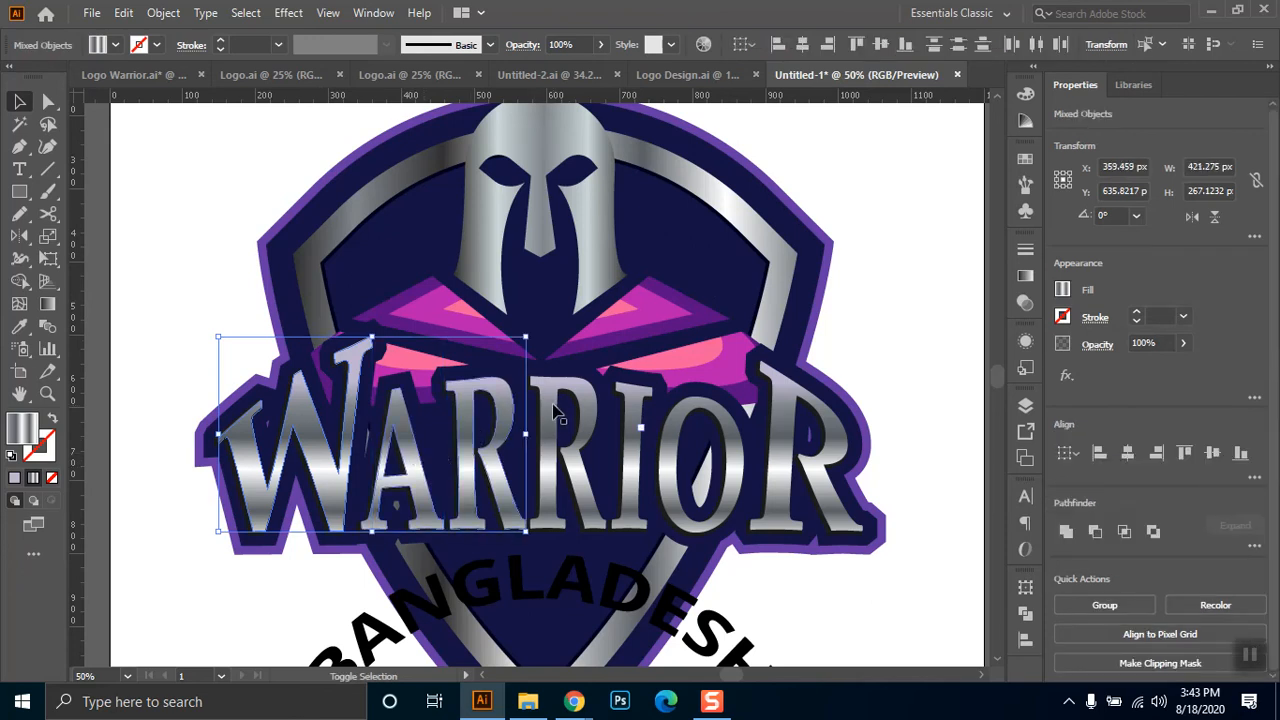
{"action": "left_click", "coordinate": [560, 414], "text": "shift"}
{"action": "left_click", "coordinate": [642, 418], "text": "shift"}
{"action": "left_click", "coordinate": [685, 436], "text": "shift"}
{"action": "left_click", "coordinate": [791, 438], "text": "shift"}
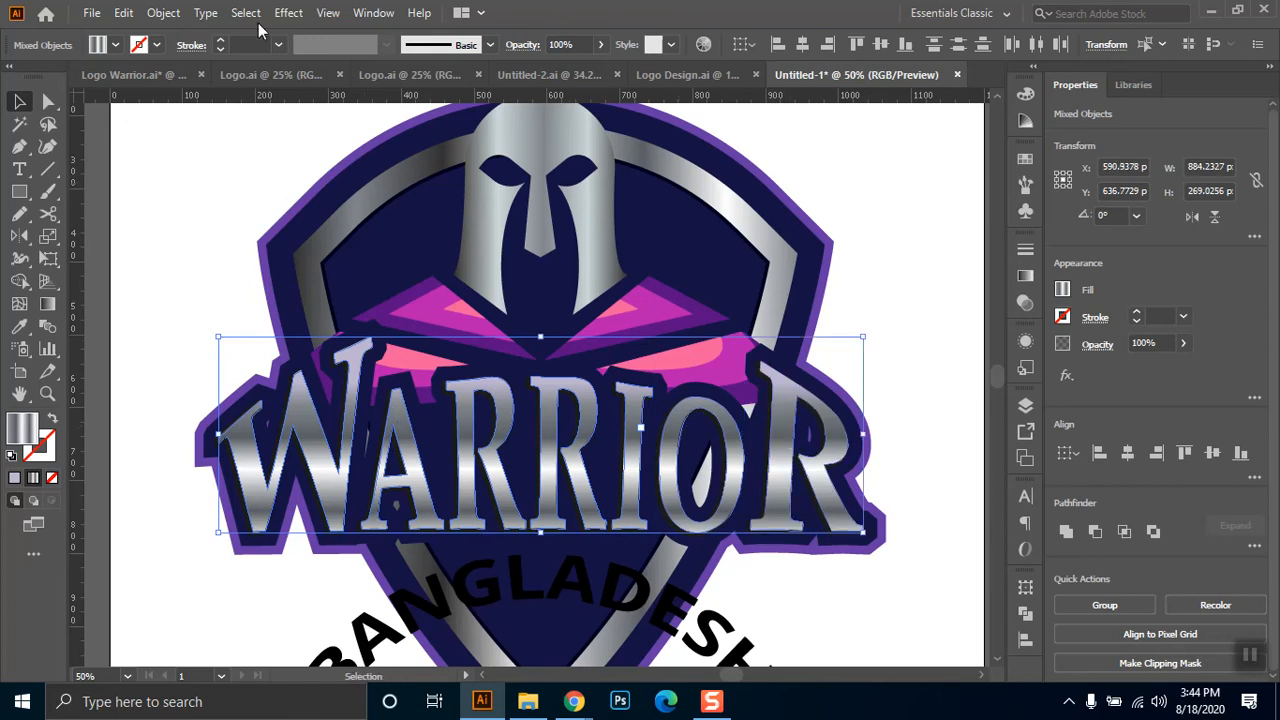
{"action": "left_click", "coordinate": [156, 44]}
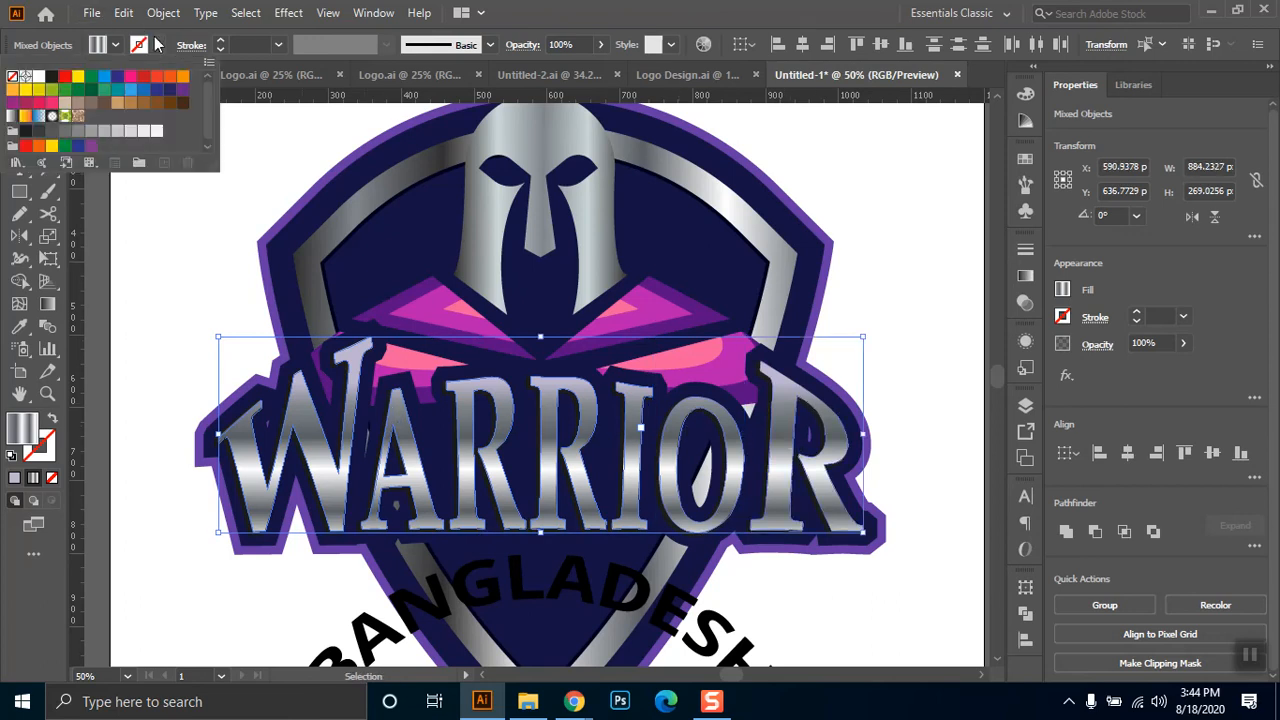
{"action": "left_click", "coordinate": [38, 78]}
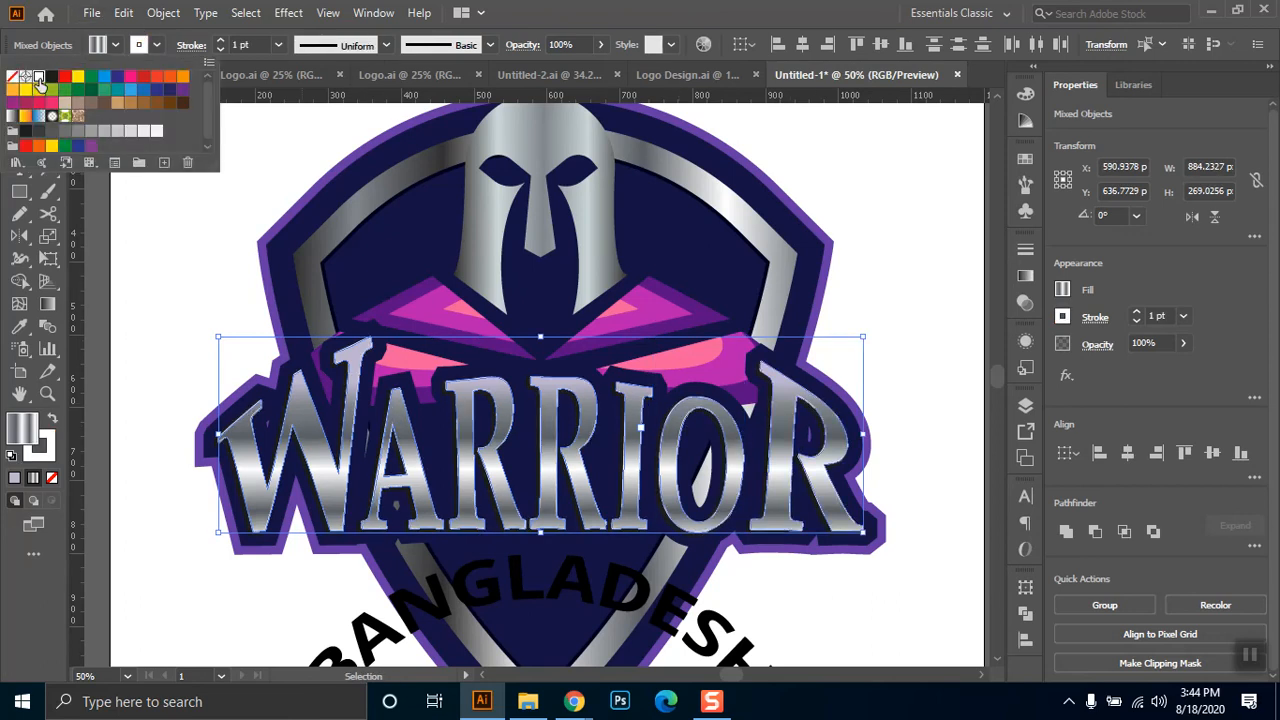
{"action": "left_click", "coordinate": [236, 151]}
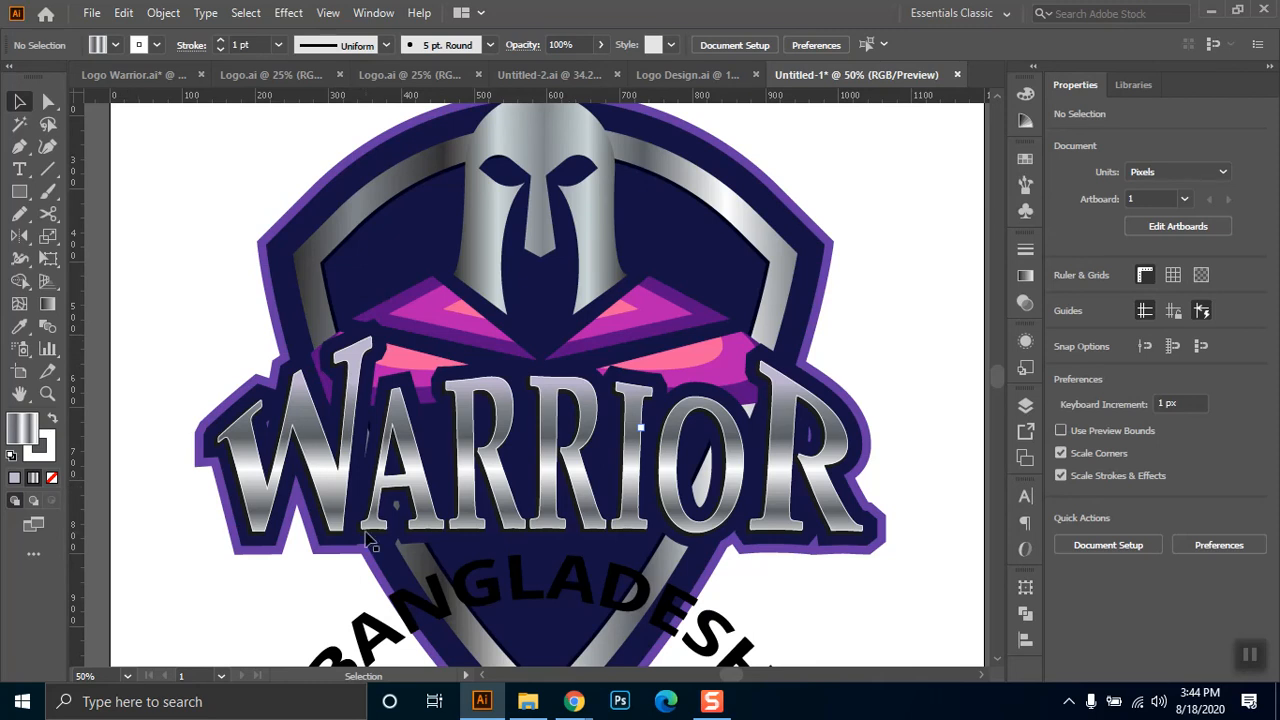
- Edit the contents of the arched BANGLADESH envelope and fill its text with light gray
{"action": "key", "text": "ctrl+minus"}
{"action": "key", "text": "ctrl+minus"}
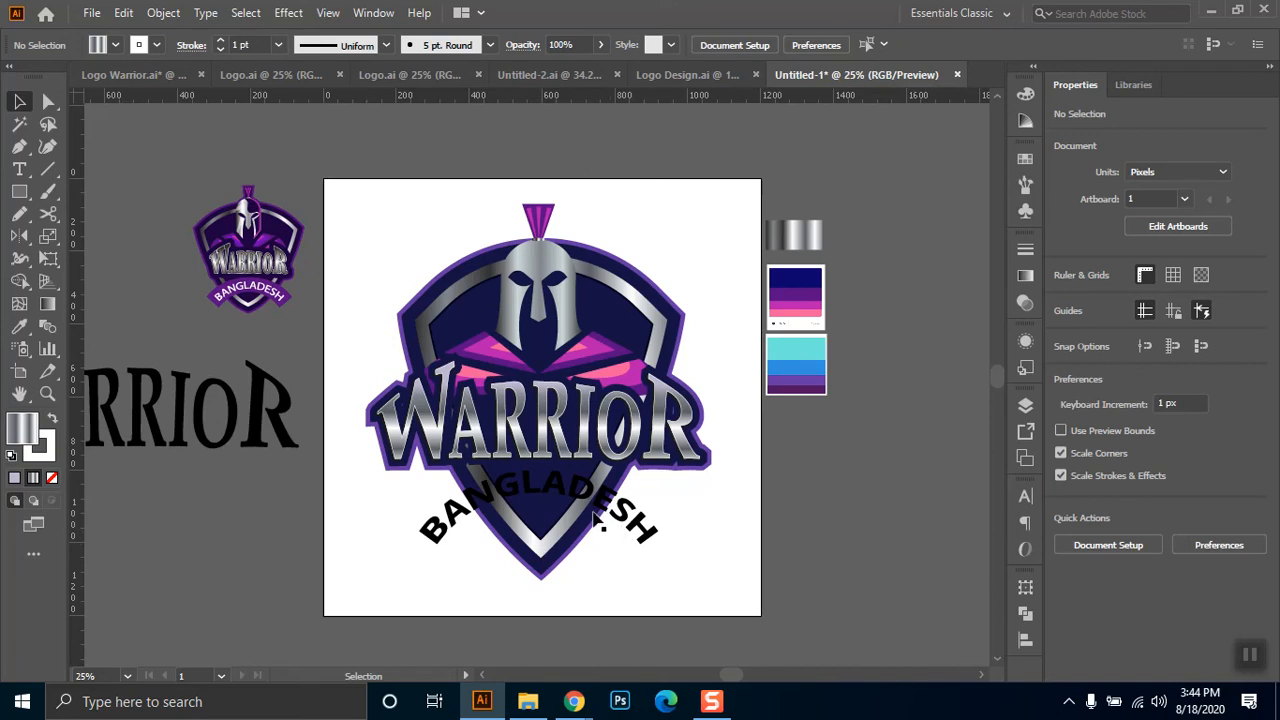
{"action": "left_click", "coordinate": [555, 505]}
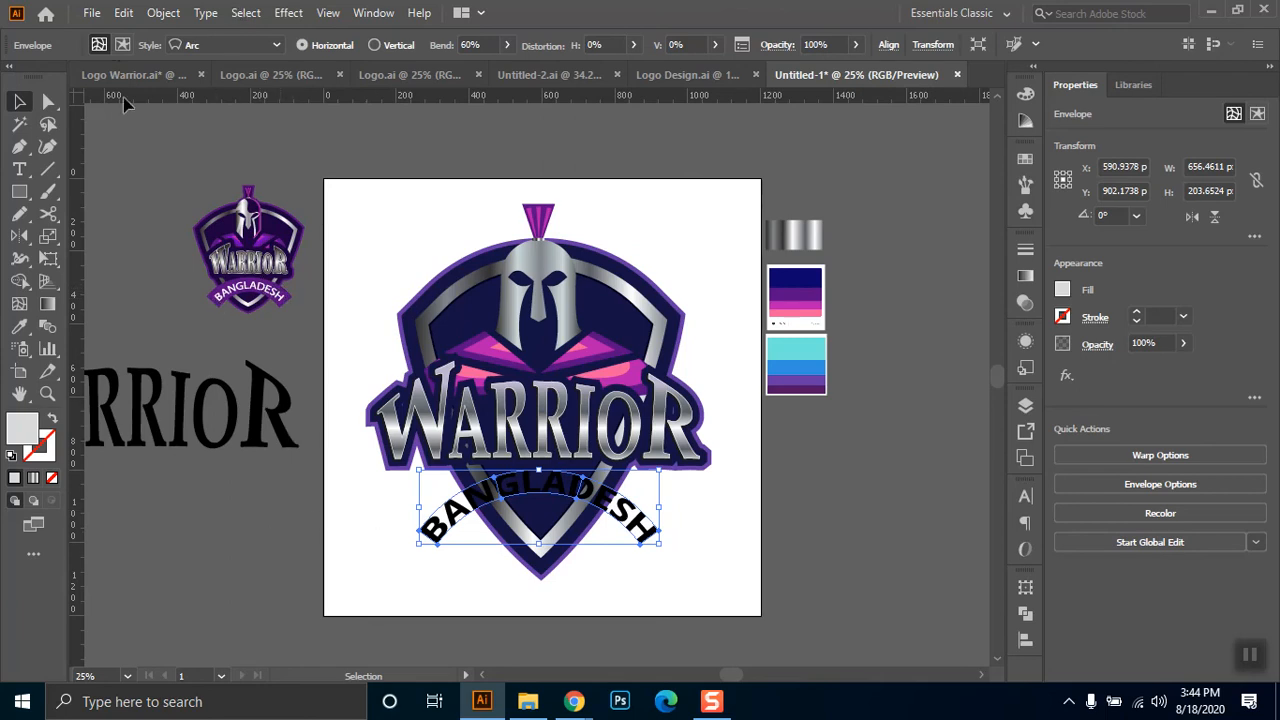
{"action": "left_click", "coordinate": [122, 45]}
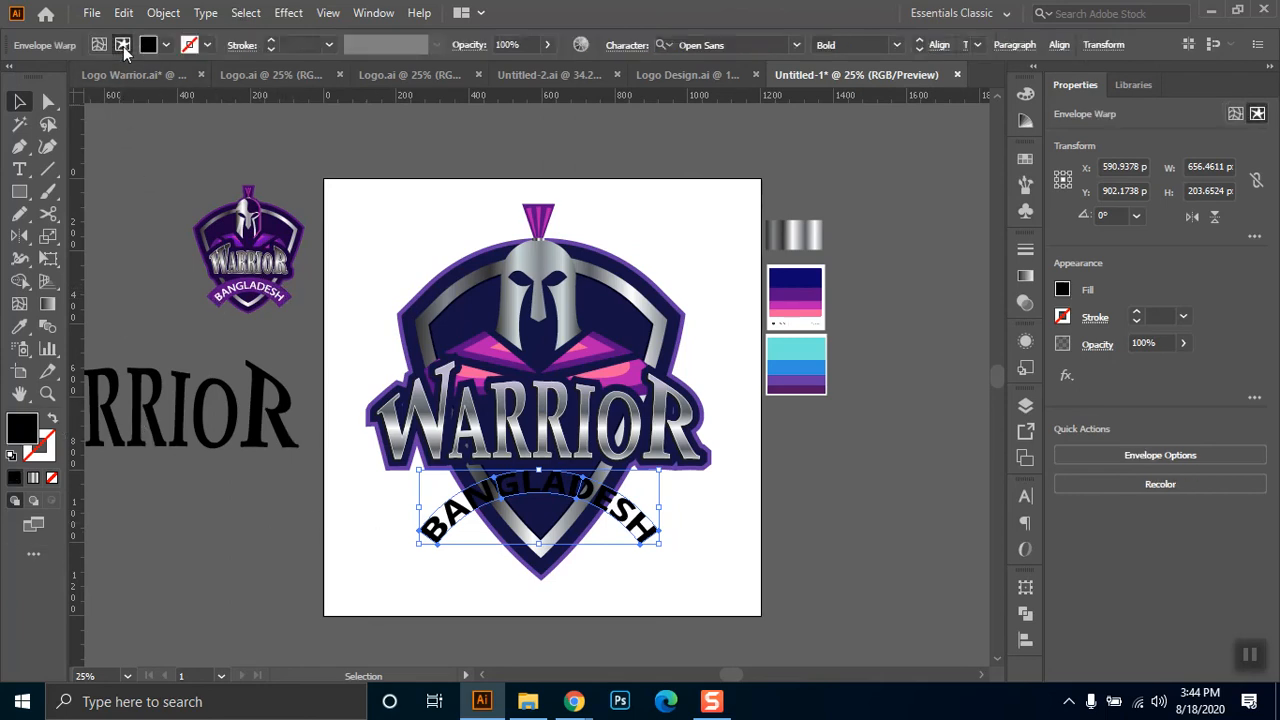
{"action": "left_click", "coordinate": [148, 45]}
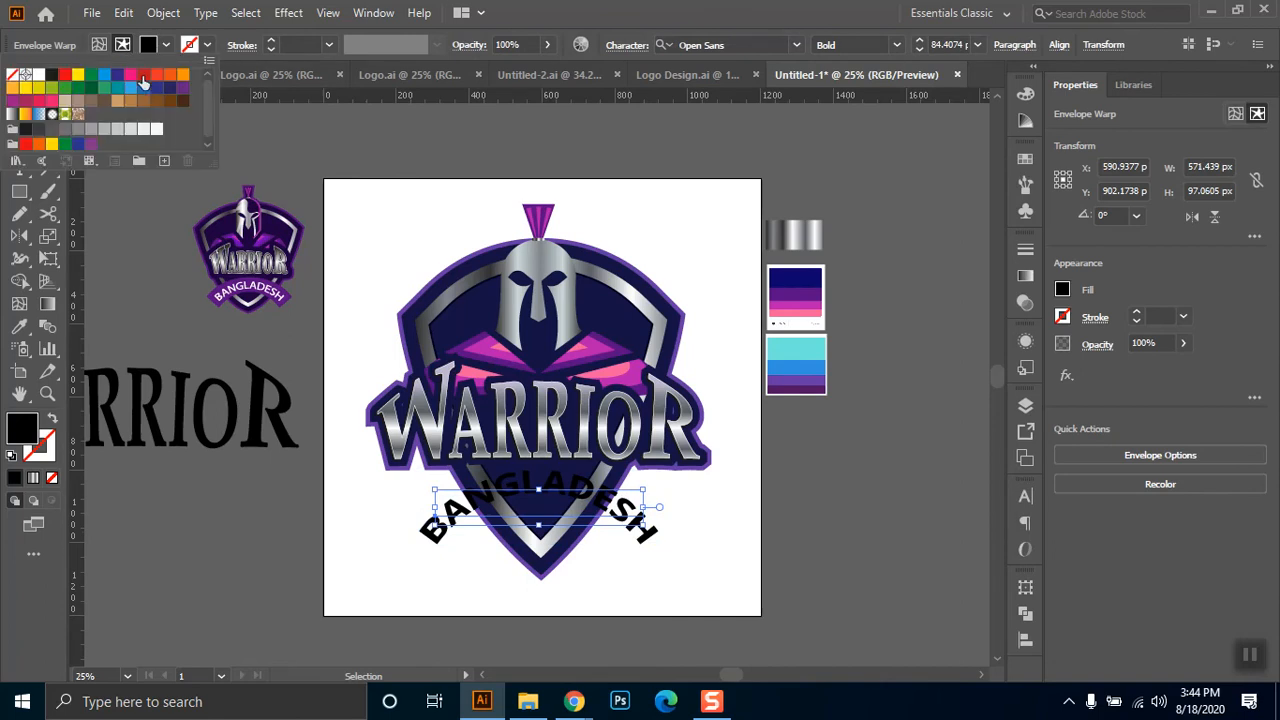
{"action": "left_click", "coordinate": [100, 133]}
{"action": "left_click", "coordinate": [375, 590]}
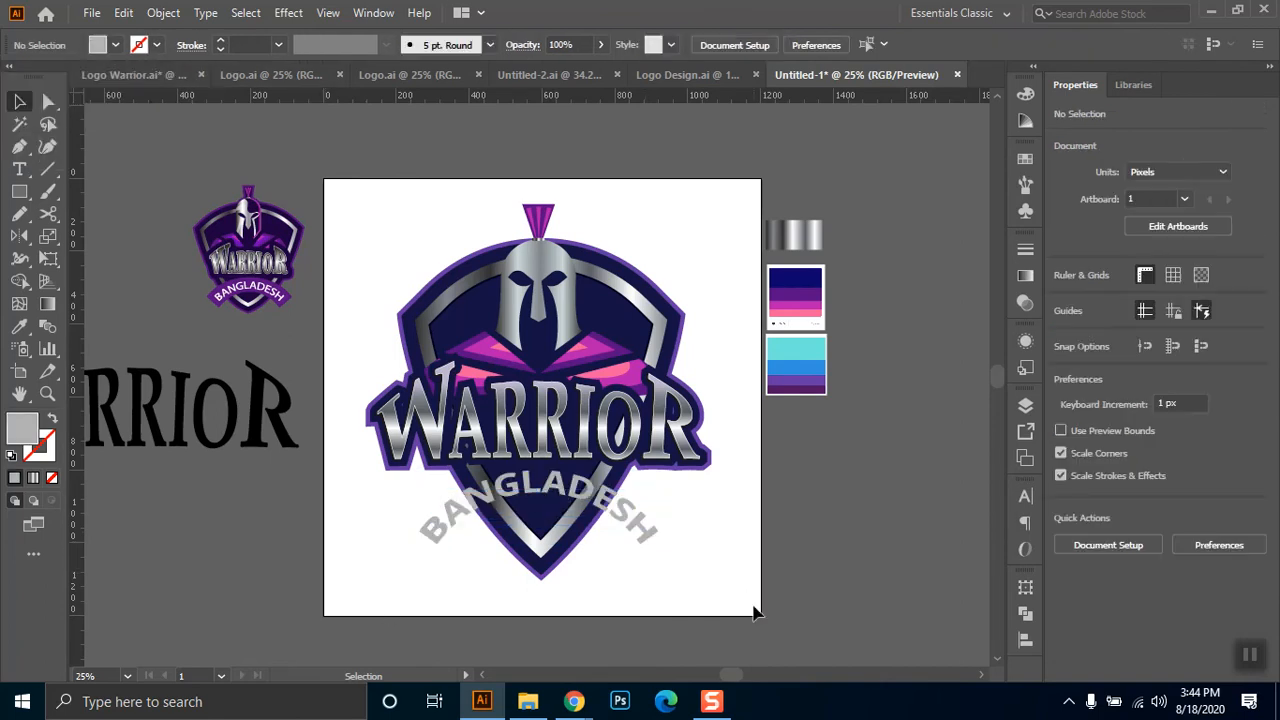
- Draw a circle about 607 px in diameter with the Ellipse tool over the BANGLADESH lettering and the shield's lower tip
{"action": "left_click", "coordinate": [21, 193]}
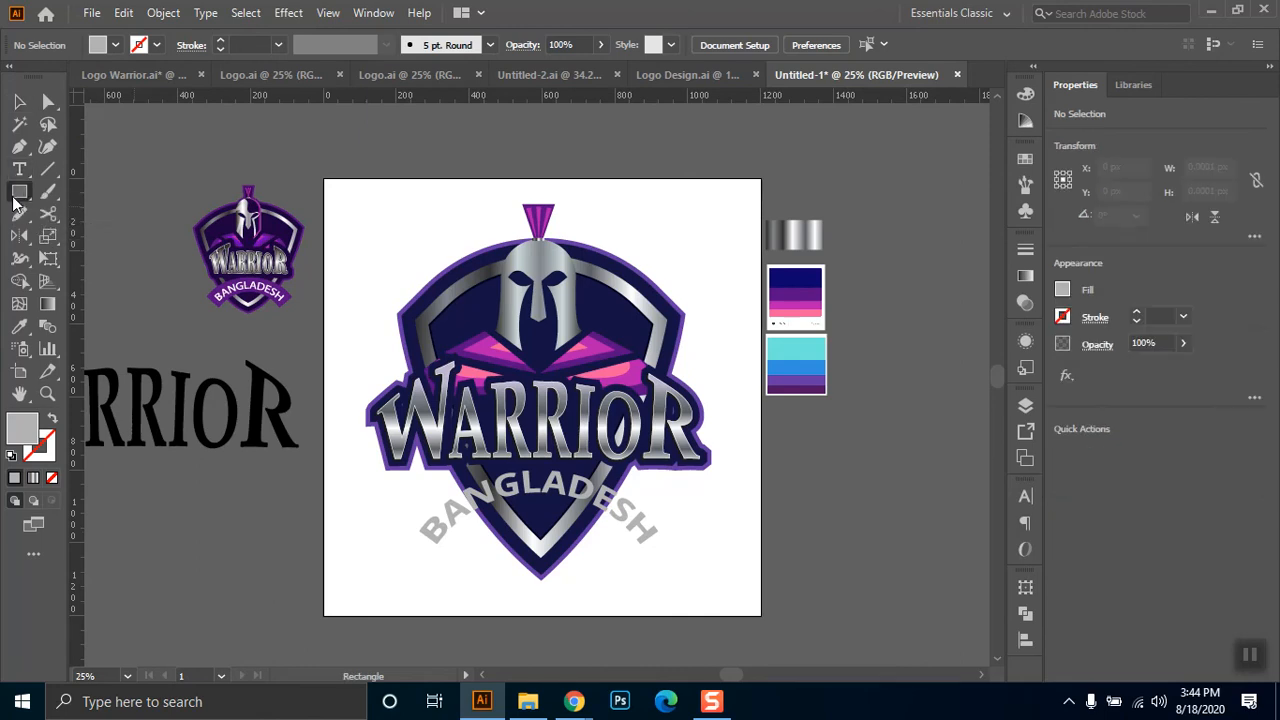
{"action": "left_click", "coordinate": [16, 198]}
{"action": "left_click", "coordinate": [104, 237]}
{"action": "left_click_drag", "start_coordinate": [519, 585], "coordinate": [632, 628]}
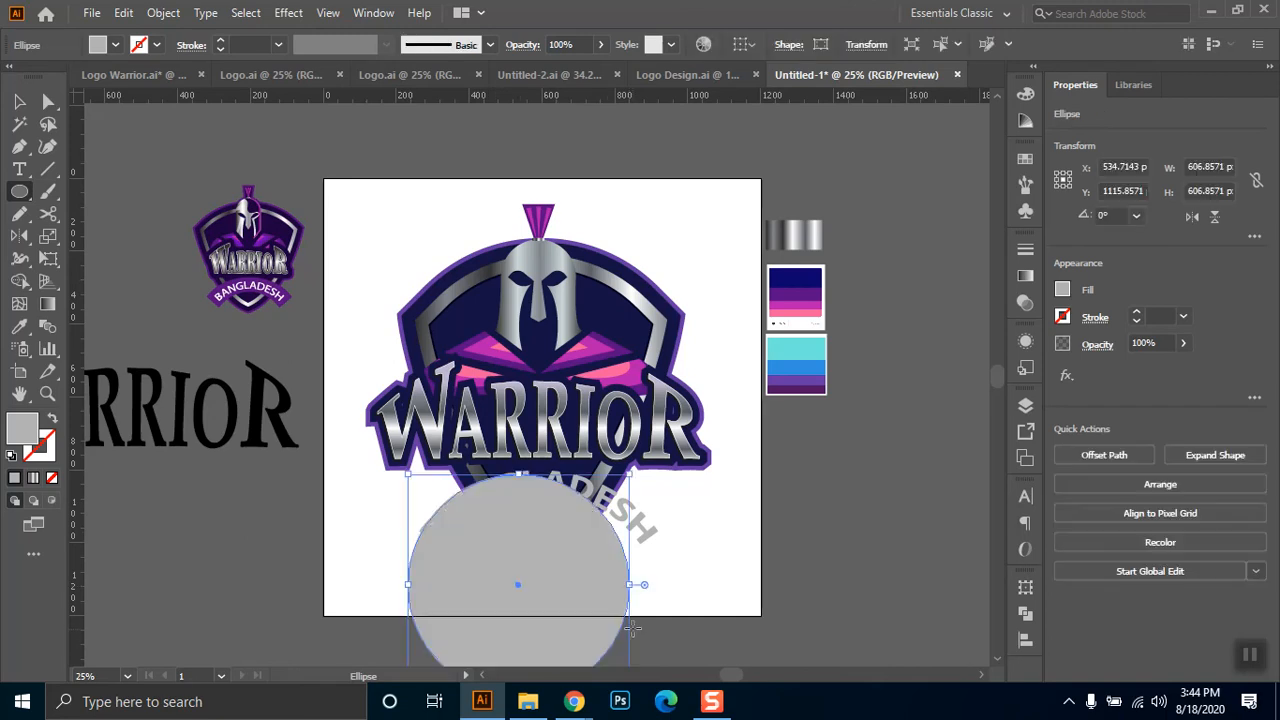
- Fill the circle with the purple sampled from the shield's outer border
{"action": "left_click", "coordinate": [115, 45]}
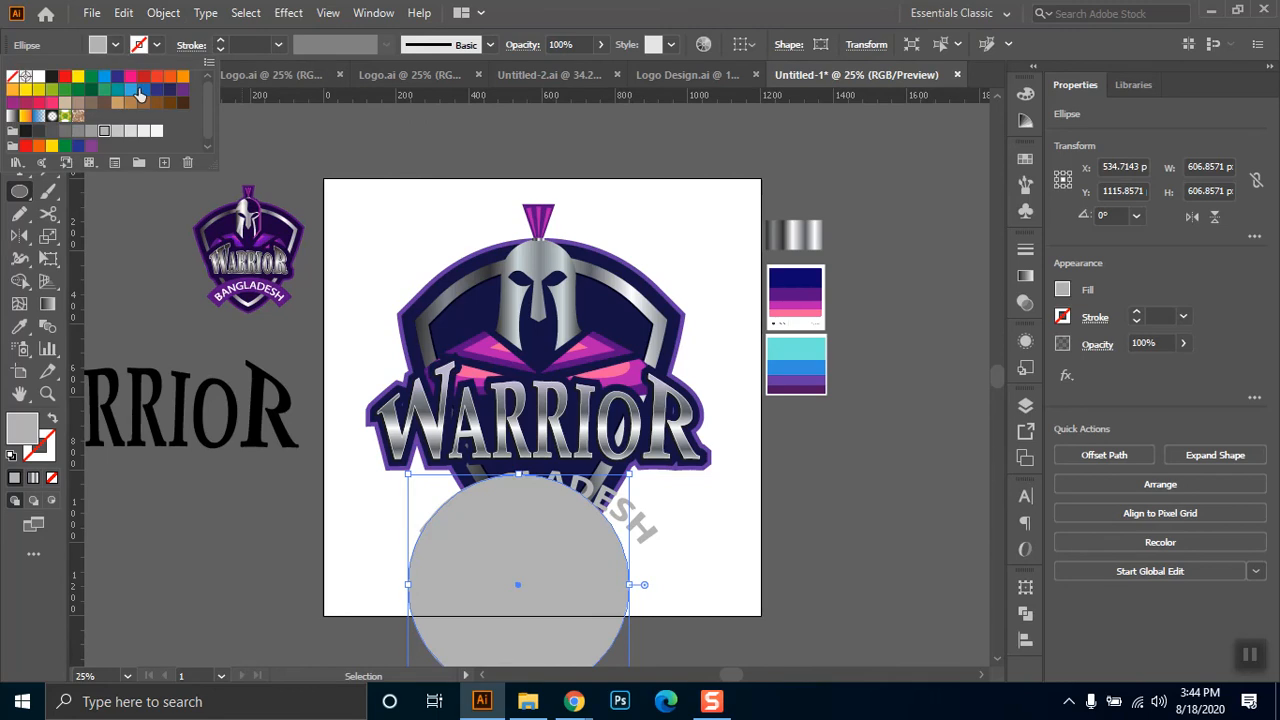
{"action": "left_click", "coordinate": [20, 326]}
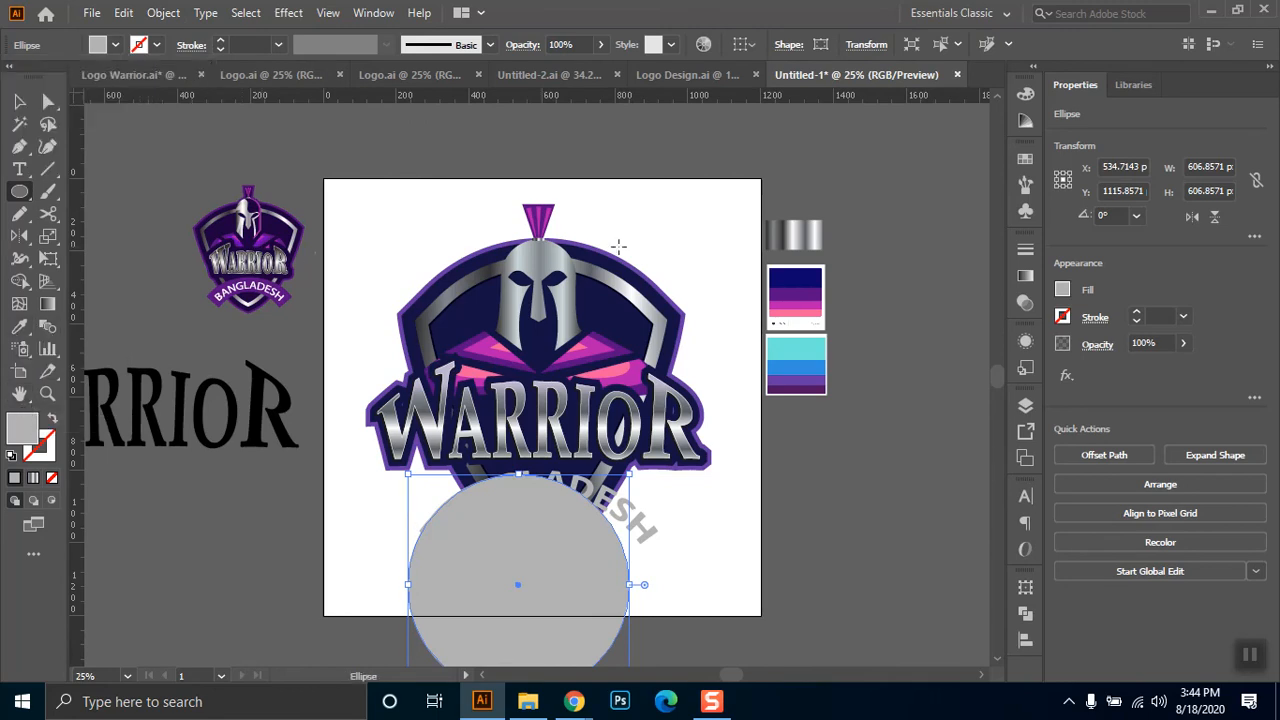
{"action": "left_click", "coordinate": [21, 328]}
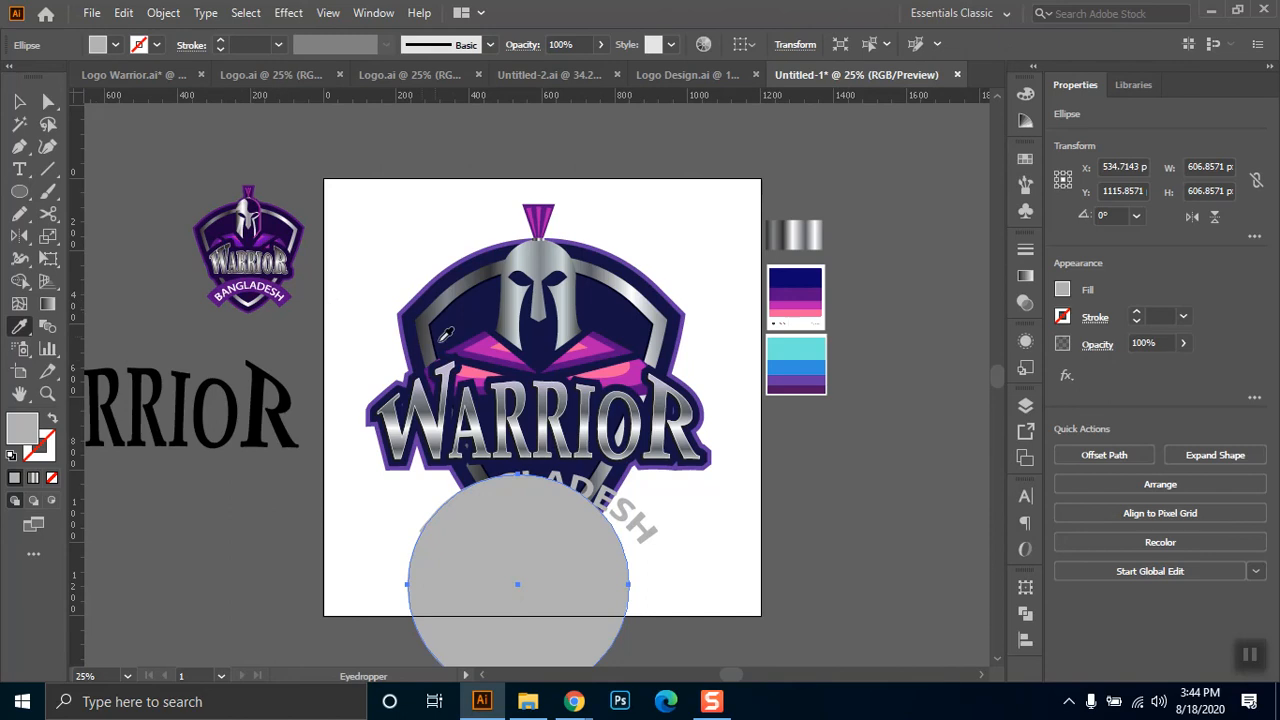
{"action": "left_click", "coordinate": [428, 290]}
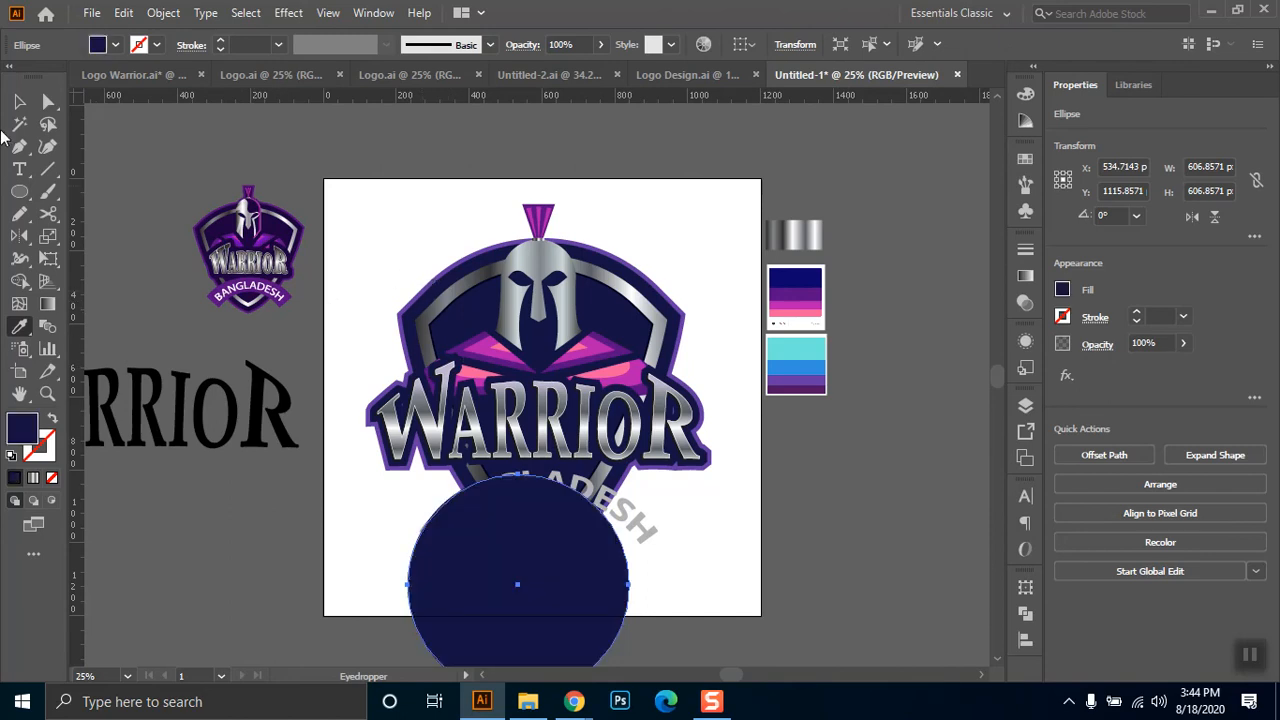
{"action": "left_click", "coordinate": [414, 296]}
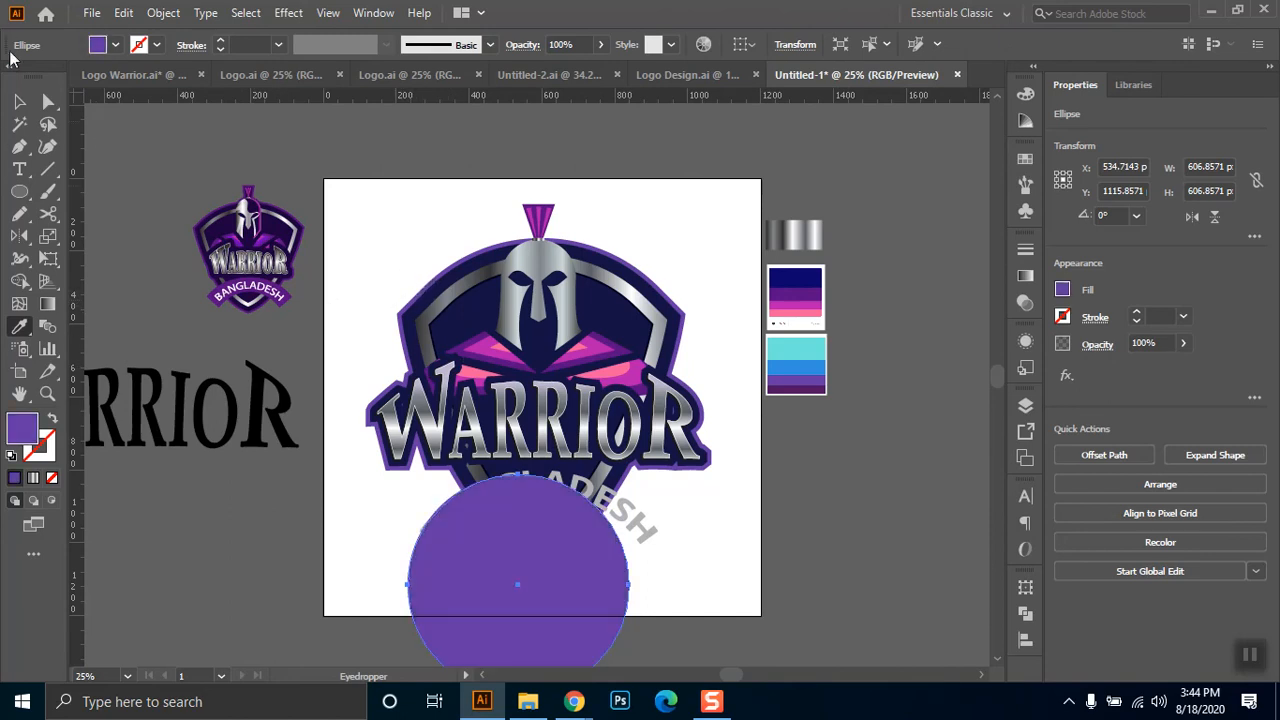
- Send the purple circle to the back and bring it forward one level
{"action": "left_click", "coordinate": [22, 100]}
{"action": "key", "text": "ctrl+shift+bracketleft"}
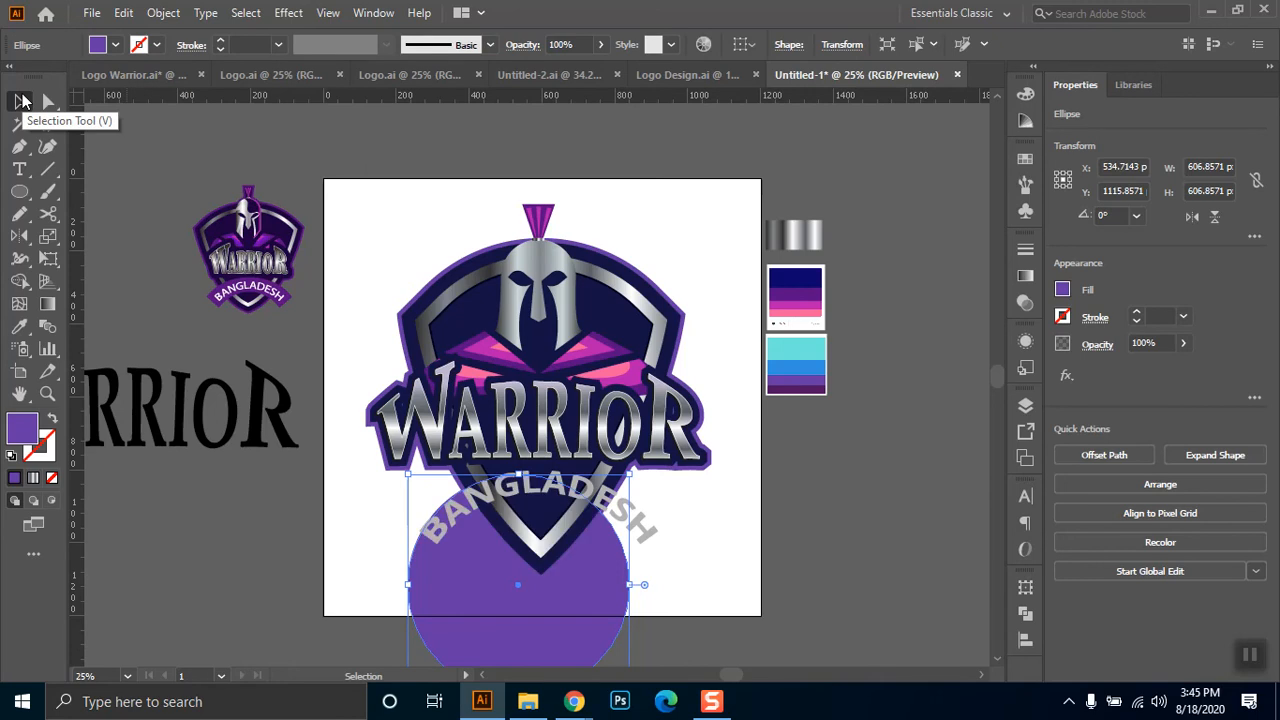
{"action": "key", "text": "ctrl+bracketright"}
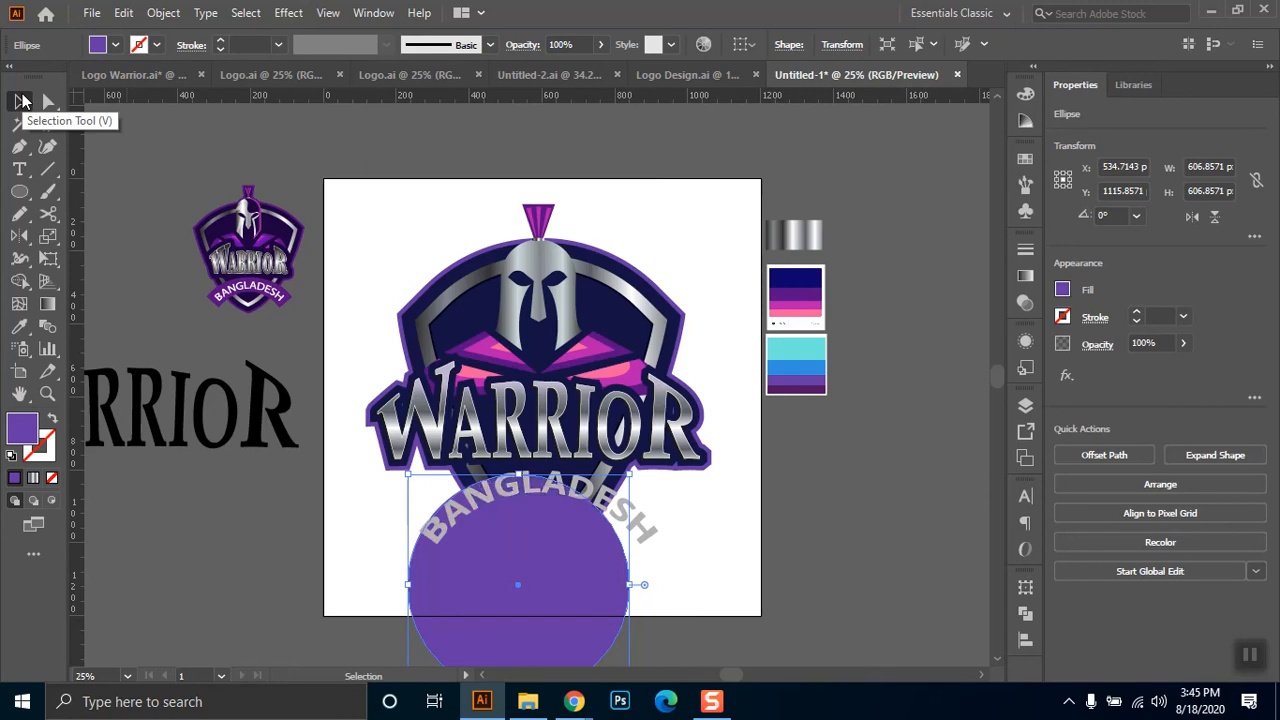
- Centre the purple circle horizontally on the helmet and stretch it symmetrically into an ellipse about 741 px wide
{"action": "left_click", "coordinate": [815, 517]}
{"action": "left_click_drag", "start_coordinate": [557, 654], "coordinate": [578, 643]}
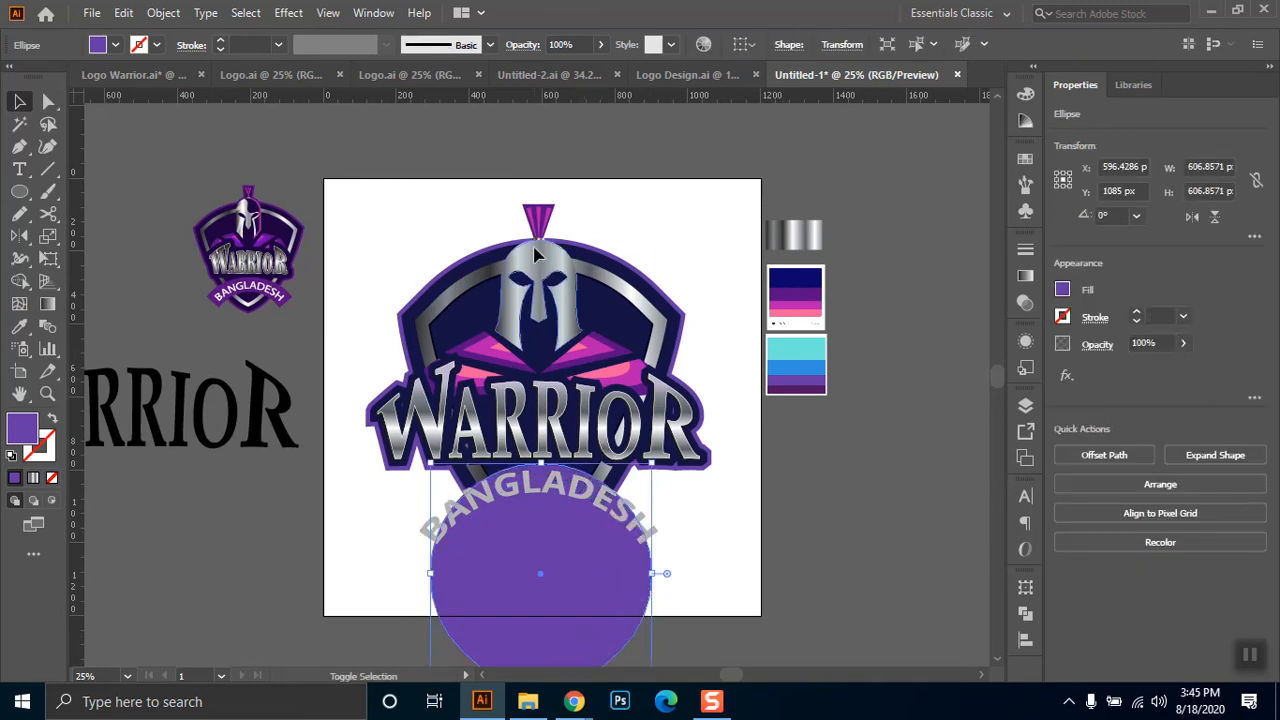
{"action": "left_click", "coordinate": [557, 330], "text": "shift"}
{"action": "left_click", "coordinate": [802, 44]}
{"action": "left_click", "coordinate": [777, 560]}
{"action": "left_click", "coordinate": [584, 580]}
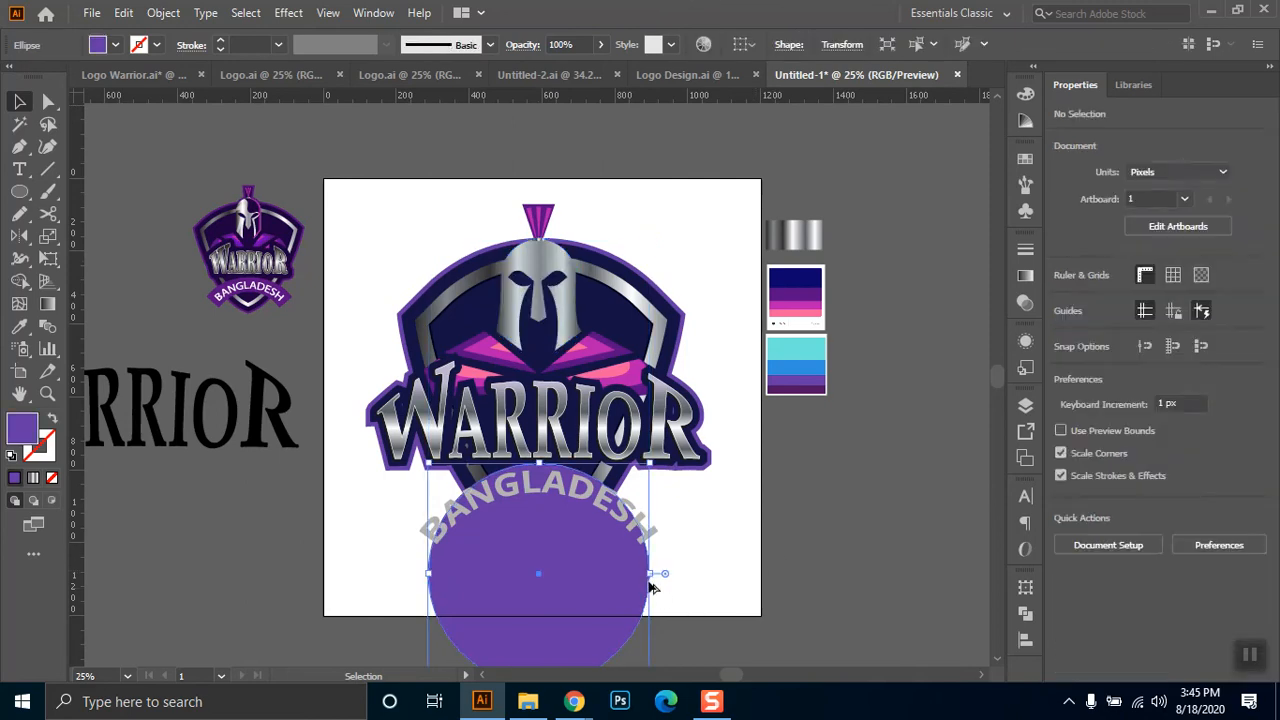
{"action": "left_click_drag", "start_coordinate": [650, 574], "coordinate": [677, 577]}
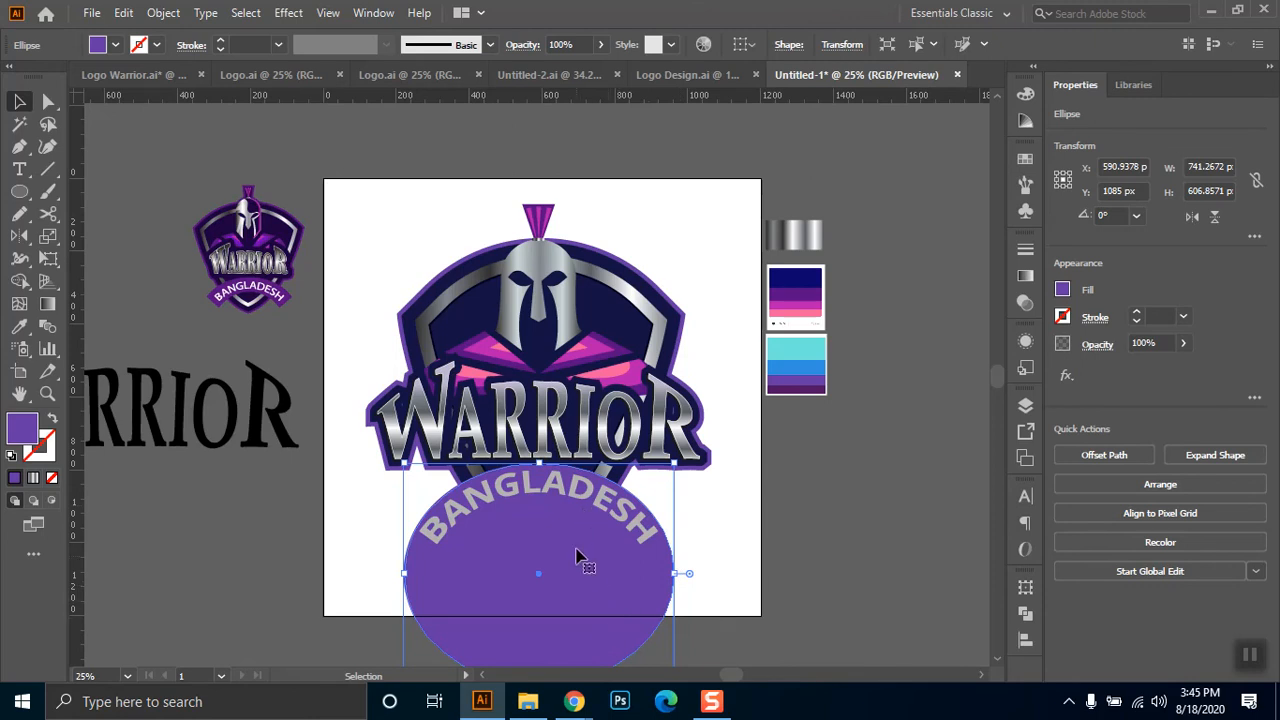
- Duplicate the purple ellipse downward, narrow the copy to about 611 px and place it just below the BANGLADESH lettering
{"action": "left_click_drag", "start_coordinate": [577, 557], "coordinate": [566, 606]}
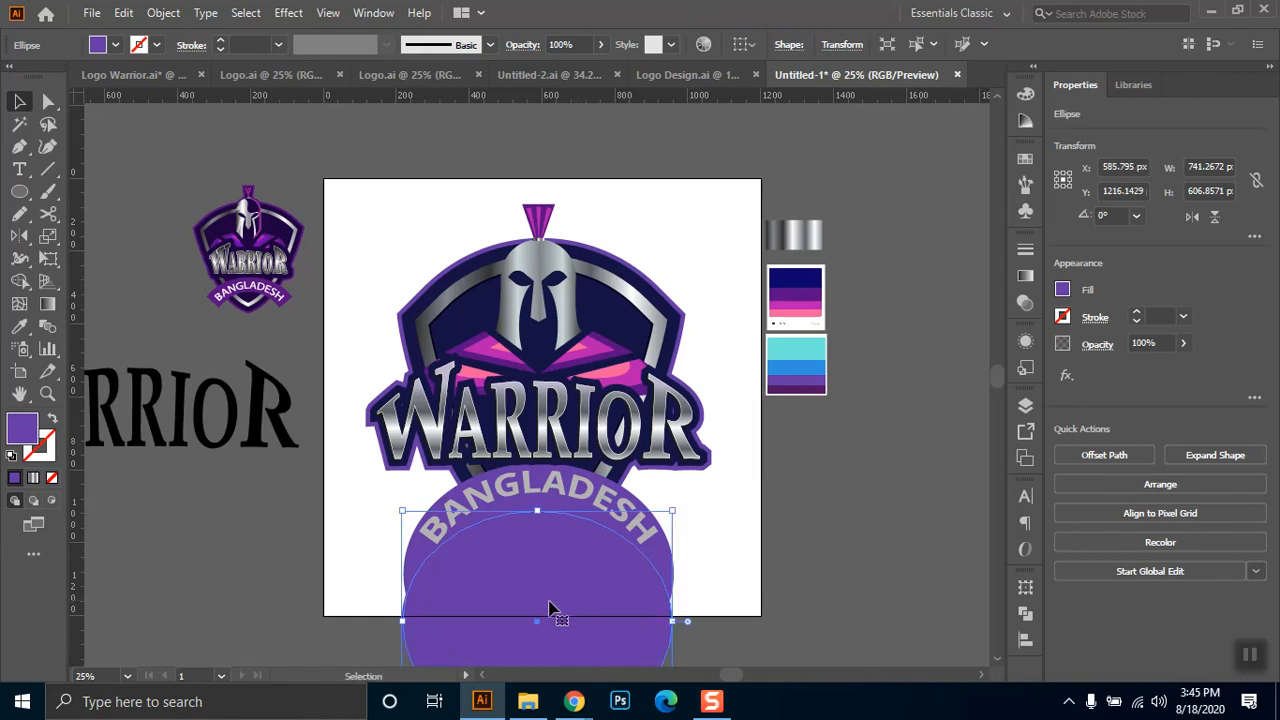
{"action": "left_click_drag", "start_coordinate": [401, 618], "coordinate": [428, 613]}
{"action": "left_click_drag", "start_coordinate": [535, 605], "coordinate": [543, 595]}
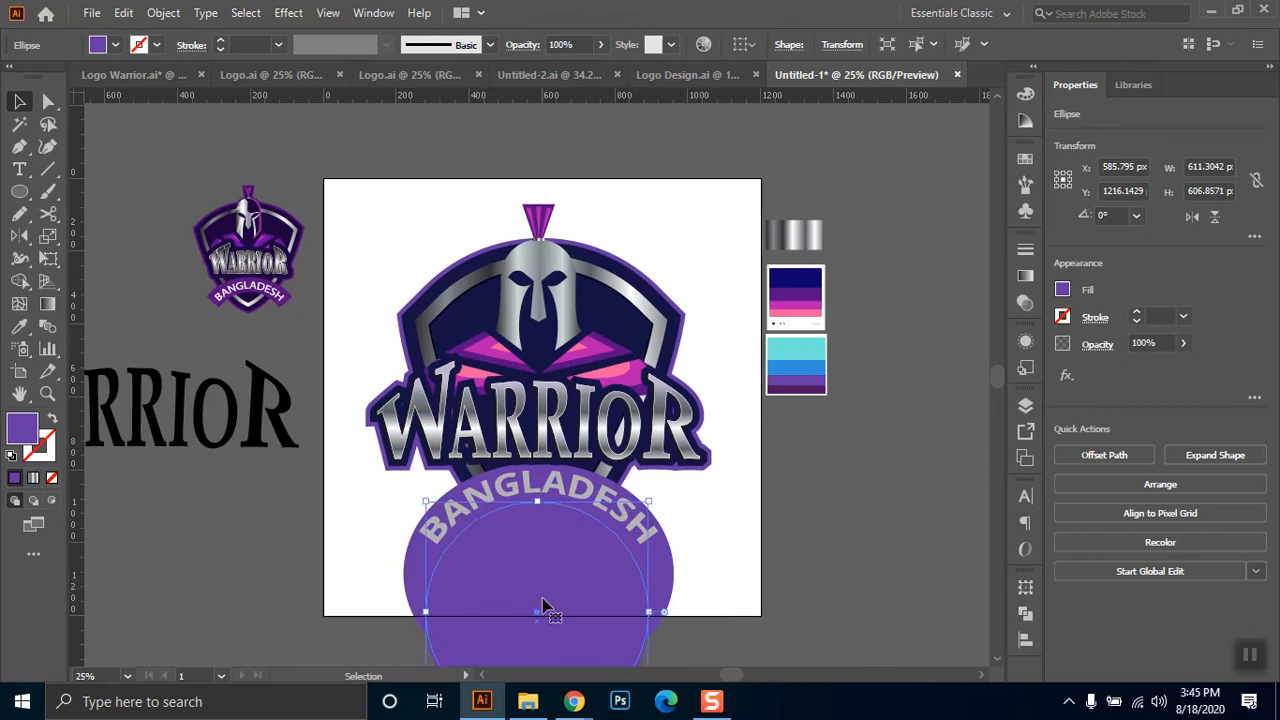
- Align the two purple ellipses on their horizontal centres
{"action": "left_click", "coordinate": [666, 563], "text": "shift"}
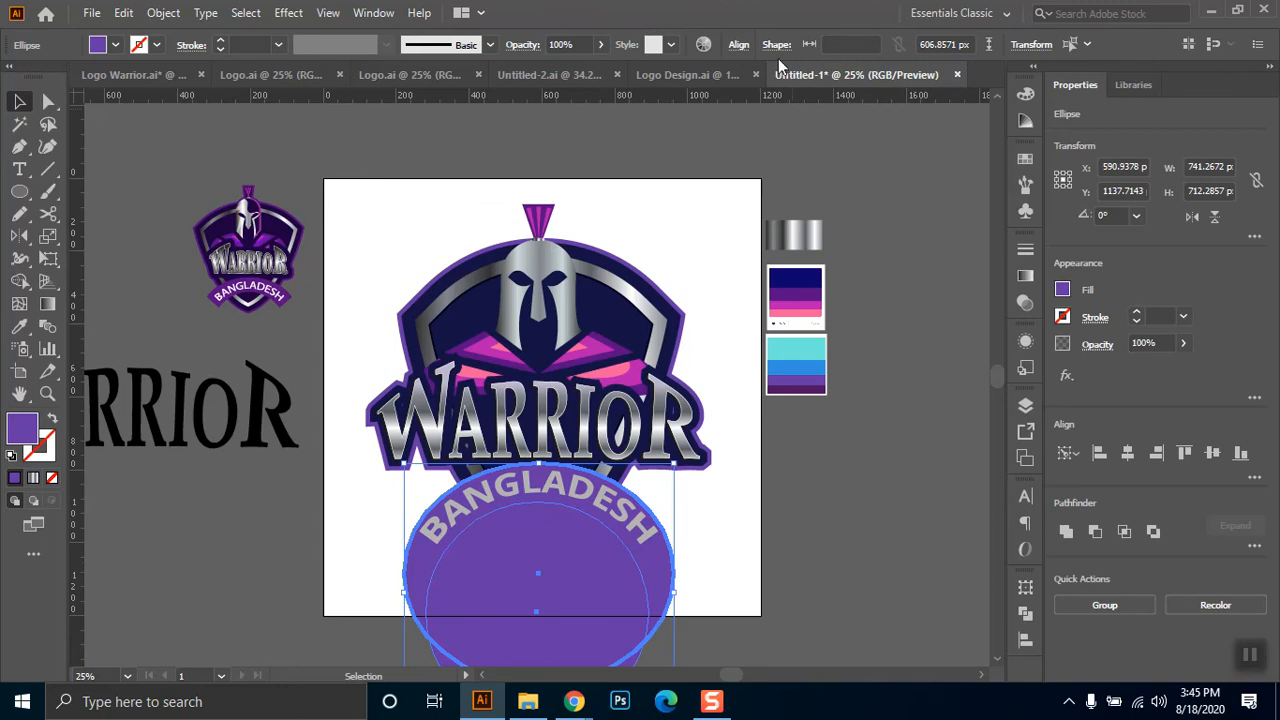
{"action": "left_click", "coordinate": [738, 46]}
{"action": "left_click", "coordinate": [584, 100]}
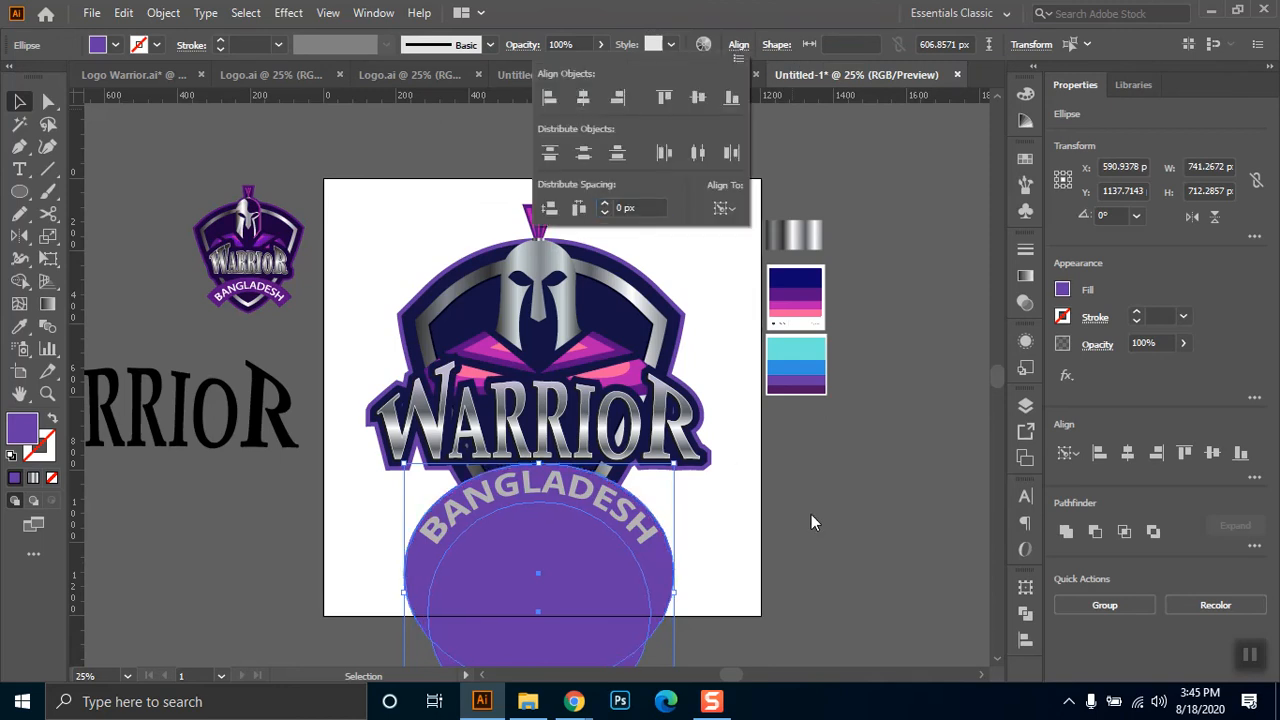
{"action": "left_click", "coordinate": [846, 521]}
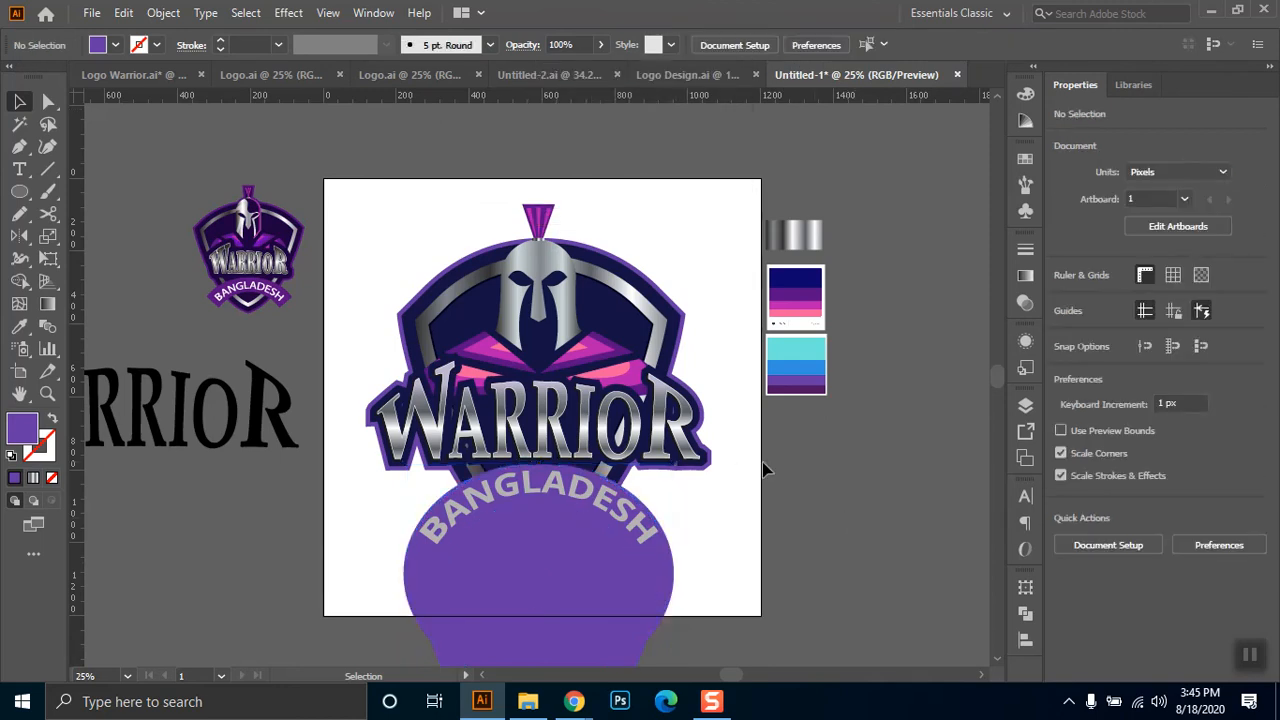
- Cut the inner ellipse's area out of the outer one with the Shape Builder, leaving a purple crescent behind BANGLADESH
{"action": "left_click", "coordinate": [565, 596]}
{"action": "left_click", "coordinate": [663, 586], "text": "shift"}
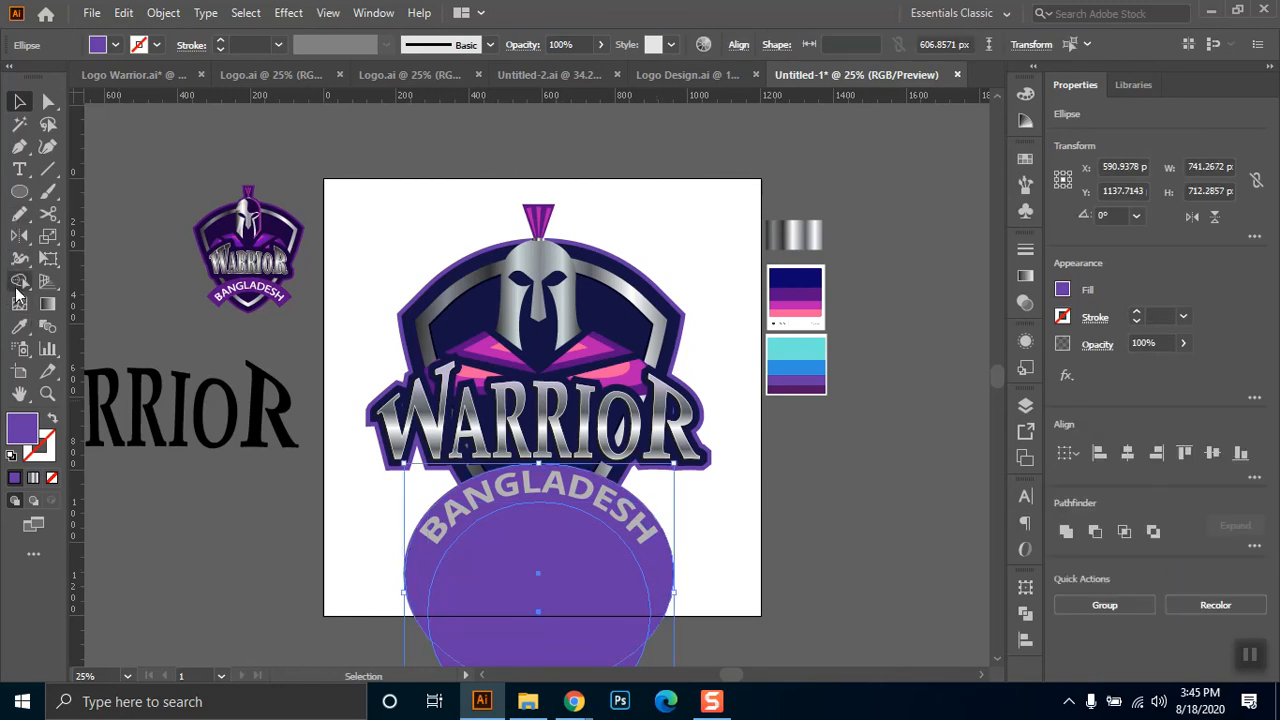
{"action": "left_click", "coordinate": [20, 283]}
{"action": "left_click_drag", "start_coordinate": [519, 584], "coordinate": [457, 674], "text": "alt"}
{"action": "left_click", "coordinate": [19, 101]}
{"action": "left_click", "coordinate": [560, 603]}
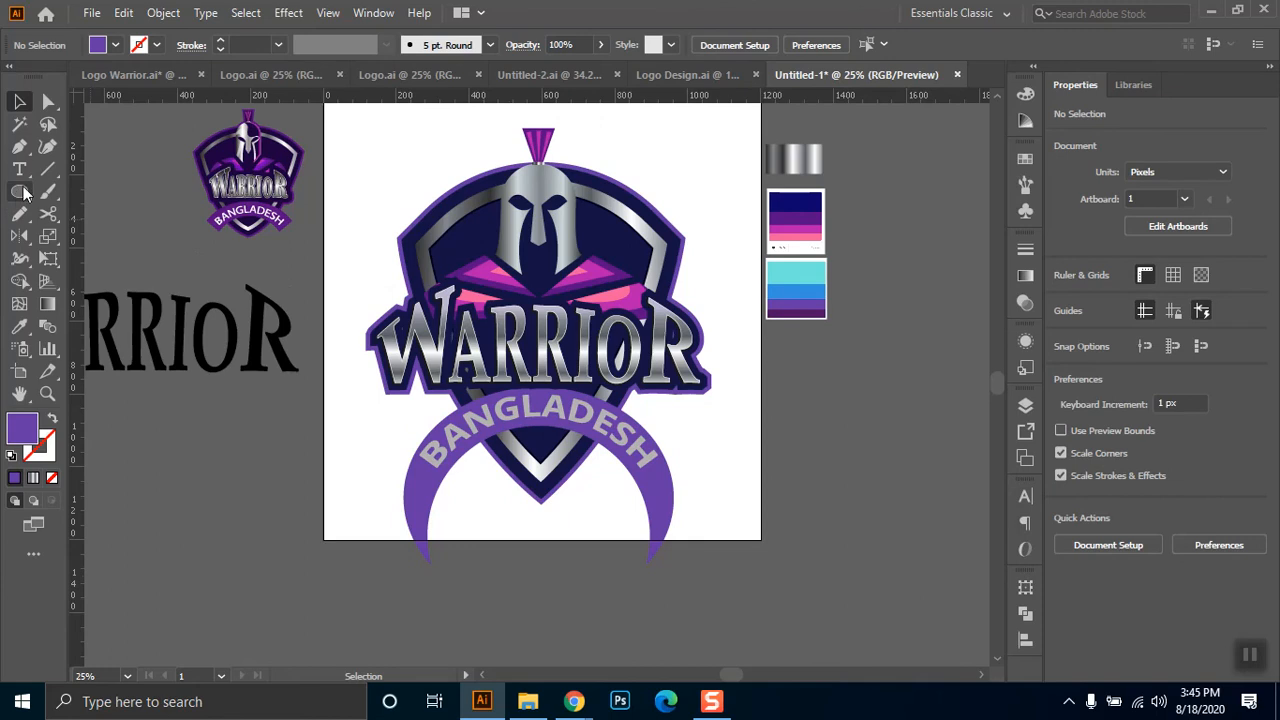
- Draw a slanted line across each arm of the crescent just below BANGLADESH, shifting the one beside the H slightly upward
{"action": "left_click", "coordinate": [47, 169]}
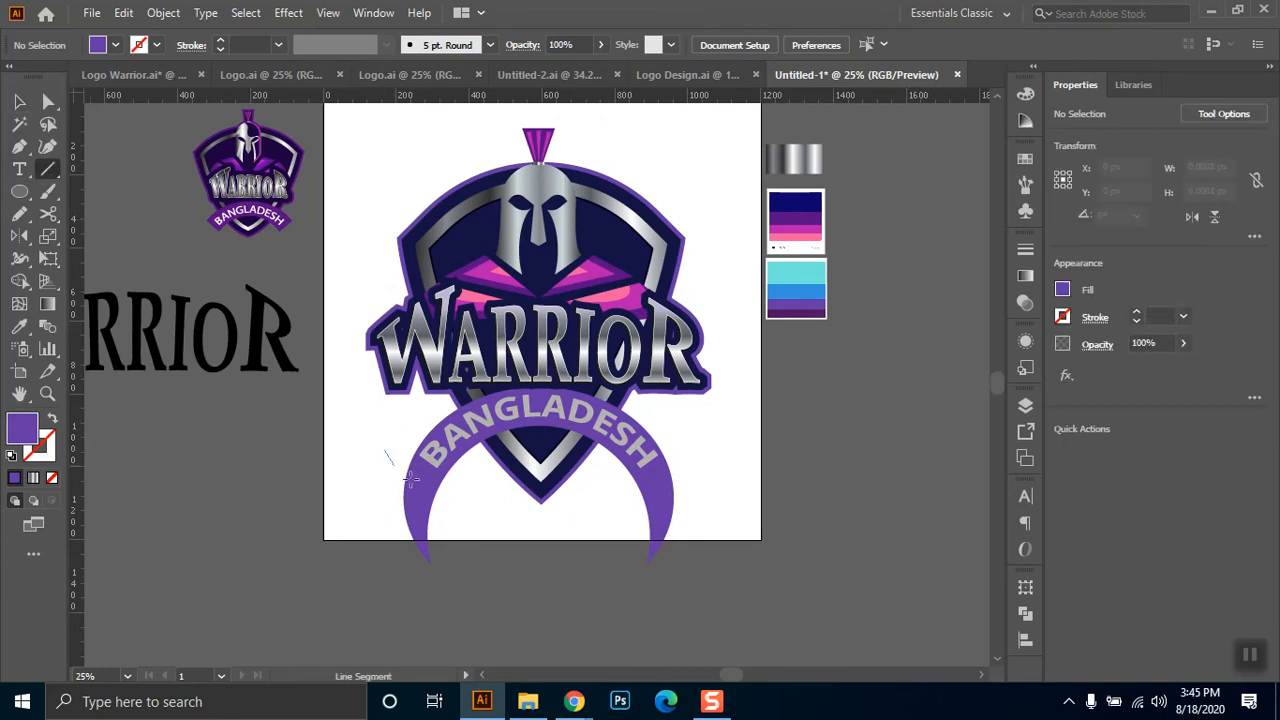
{"action": "left_click_drag", "start_coordinate": [461, 512], "coordinate": [467, 501]}
{"action": "left_click_drag", "start_coordinate": [690, 463], "coordinate": [622, 498]}
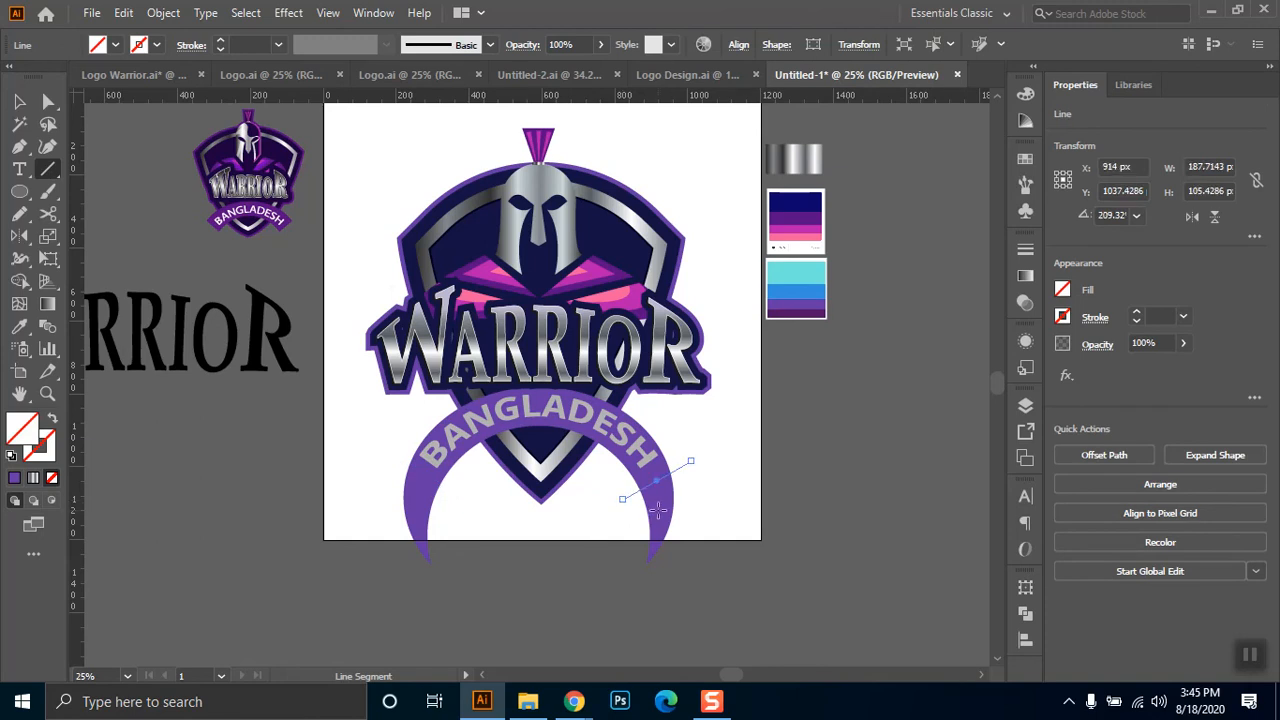
{"action": "key", "text": "v"}
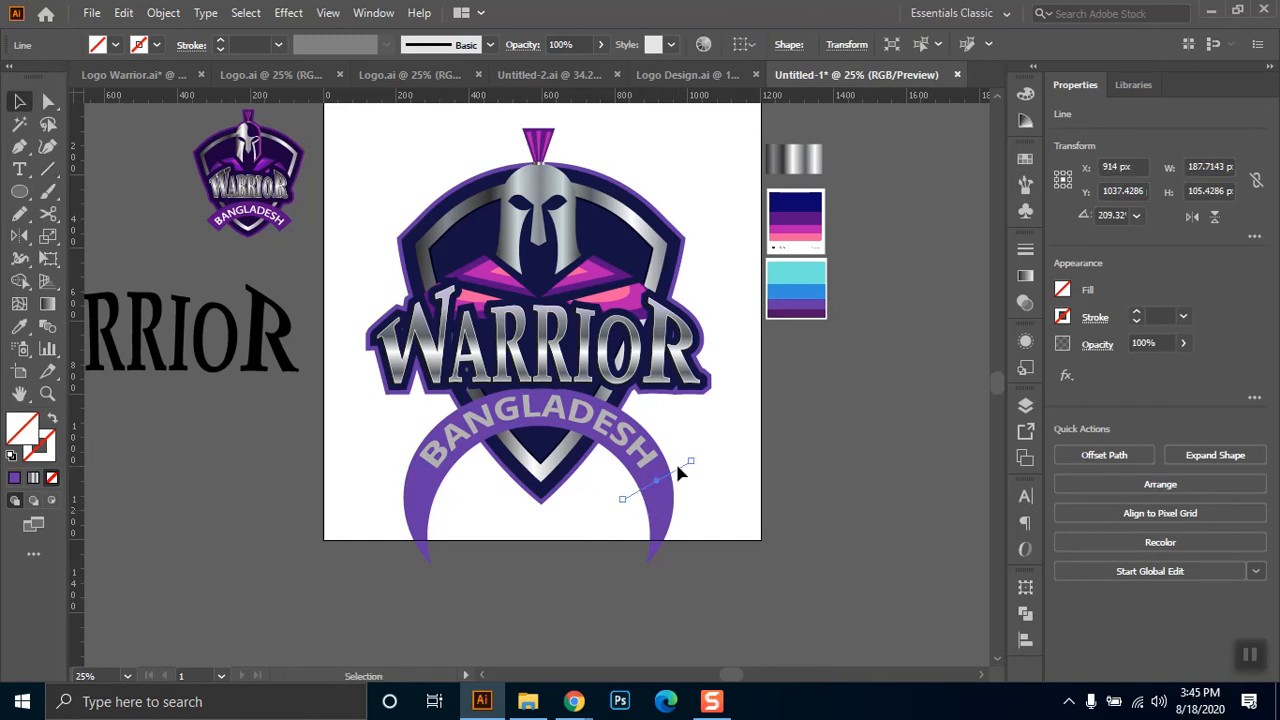
{"action": "left_click_drag", "start_coordinate": [679, 467], "coordinate": [671, 461]}
- Cut the crescent's lower arms off along the two slanted lines with the Shape Builder, leaving an arched banner behind BANGLADESH
{"action": "left_click_drag", "start_coordinate": [742, 438], "coordinate": [663, 512]}
{"action": "left_click", "coordinate": [408, 494], "text": "shift"}
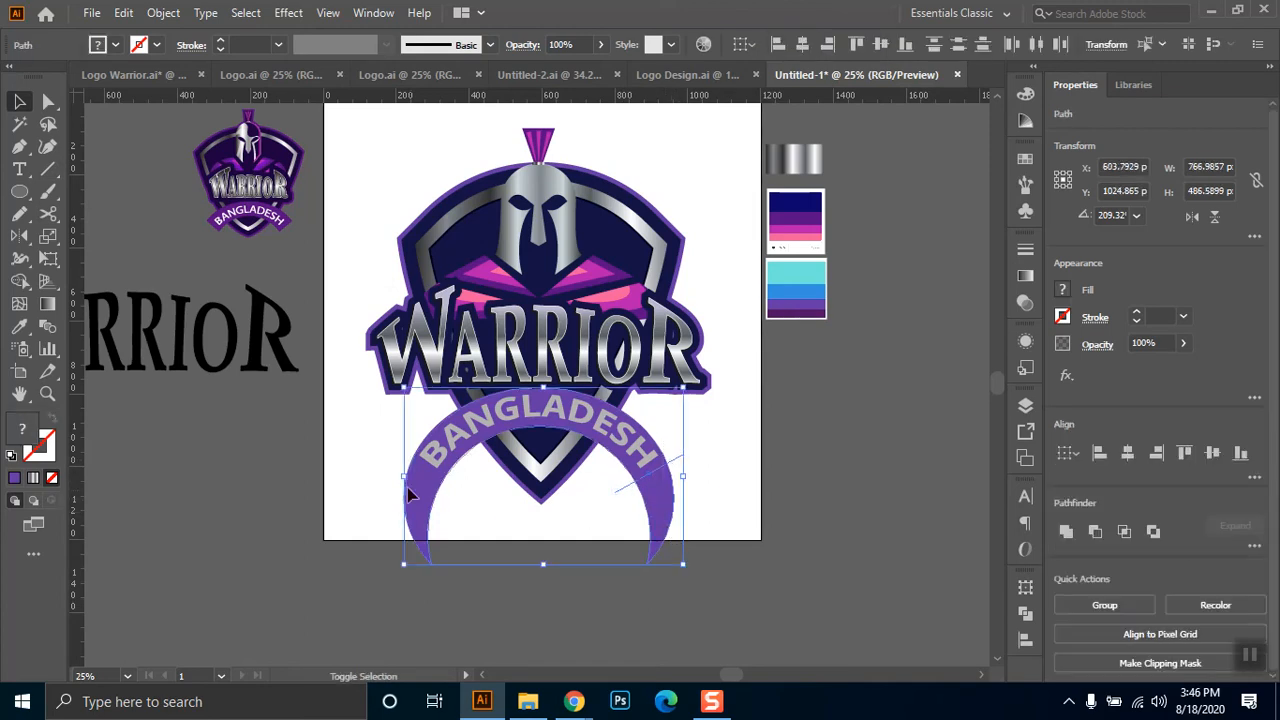
{"action": "mouse_move", "coordinate": [392, 458]}
{"action": "left_mouse_down"}
{"action": "mouse_move", "coordinate": [416, 510]}
{"action": "mouse_move", "coordinate": [396, 434]}
{"action": "left_mouse_up"}
{"action": "key", "text": "ctrl+z"}
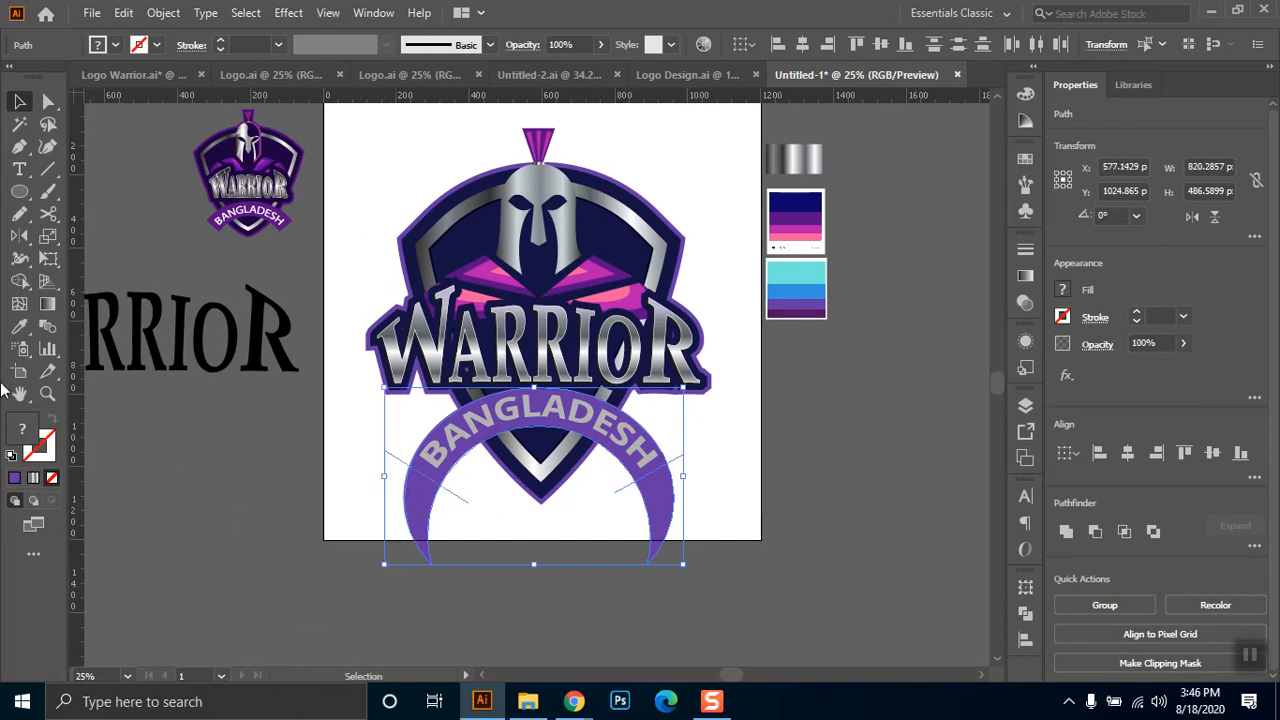
{"action": "left_click", "coordinate": [19, 281]}
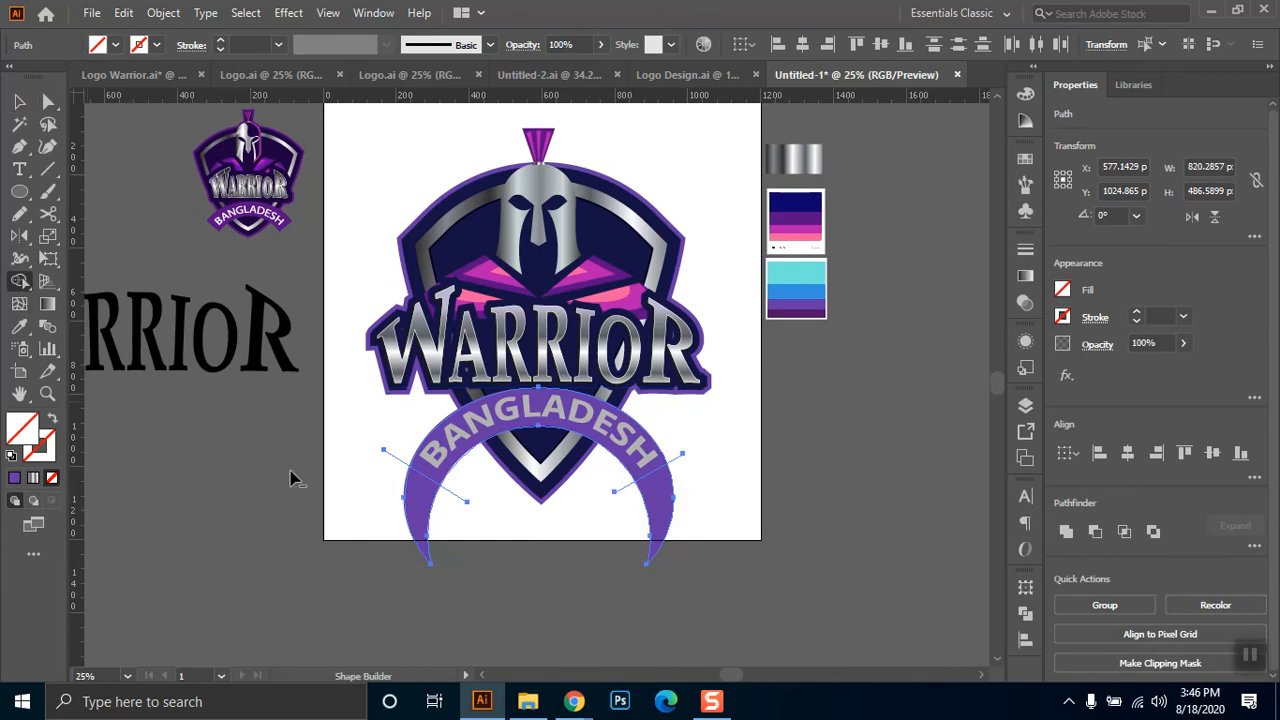
{"action": "mouse_move", "coordinate": [395, 458]}
{"action": "left_mouse_down"}
{"action": "mouse_move", "coordinate": [425, 494]}
{"action": "mouse_move", "coordinate": [470, 495]}
{"action": "left_mouse_up"}
{"action": "mouse_move", "coordinate": [617, 476]}
{"action": "left_mouse_down"}
{"action": "mouse_move", "coordinate": [628, 502]}
{"action": "mouse_move", "coordinate": [688, 484]}
{"action": "mouse_move", "coordinate": [680, 462]}
{"action": "left_mouse_up"}
{"action": "left_click", "coordinate": [19, 101]}
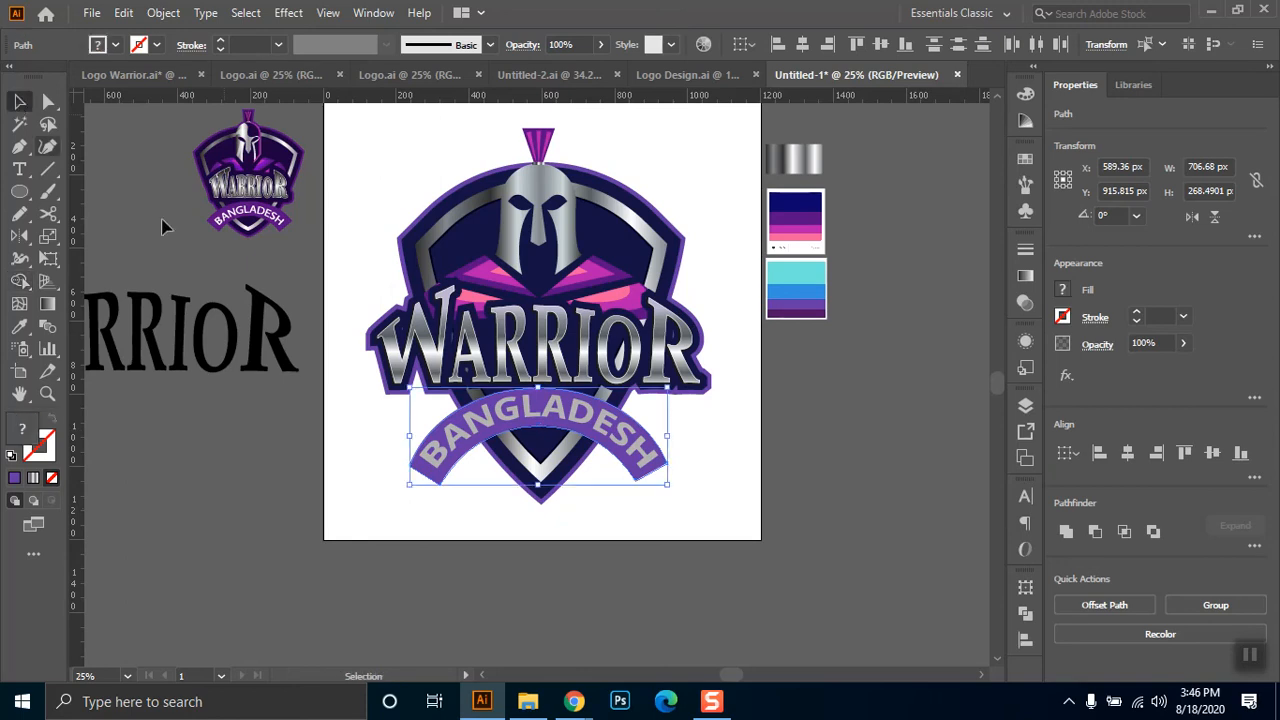
- Fill the BANGLADESH lettering with white and scale it together with its banner down to about 549 px wide
{"action": "left_click", "coordinate": [718, 450]}
{"action": "left_click_drag", "start_coordinate": [663, 484], "coordinate": [663, 484]}
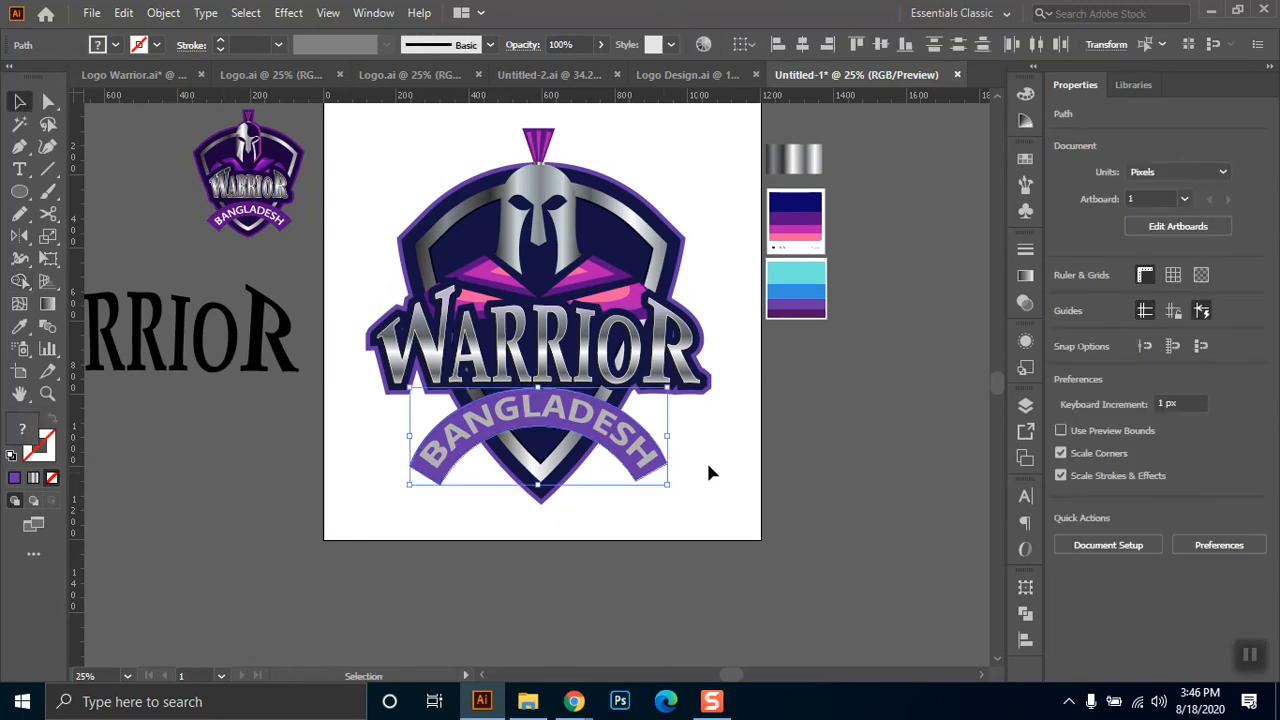
{"action": "left_click", "coordinate": [666, 472]}
{"action": "left_click", "coordinate": [651, 464]}
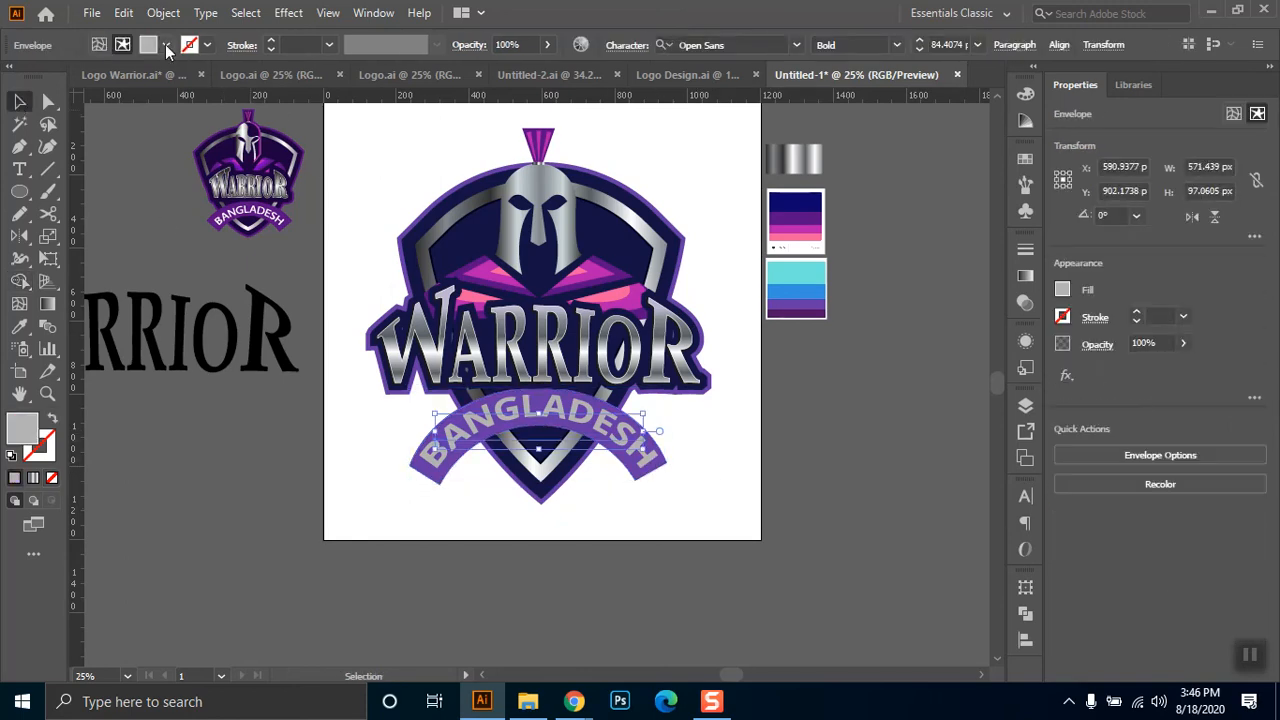
{"action": "left_click", "coordinate": [165, 45]}
{"action": "left_click", "coordinate": [39, 77]}
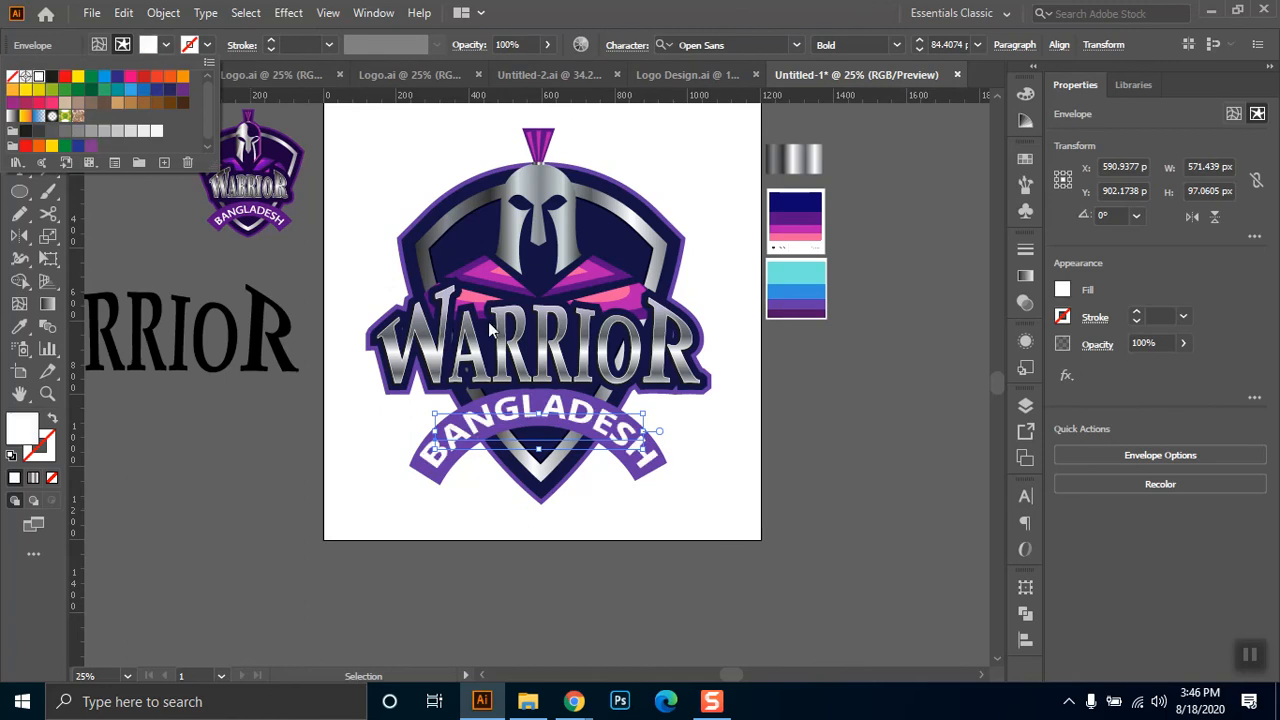
{"action": "left_click", "coordinate": [745, 449]}
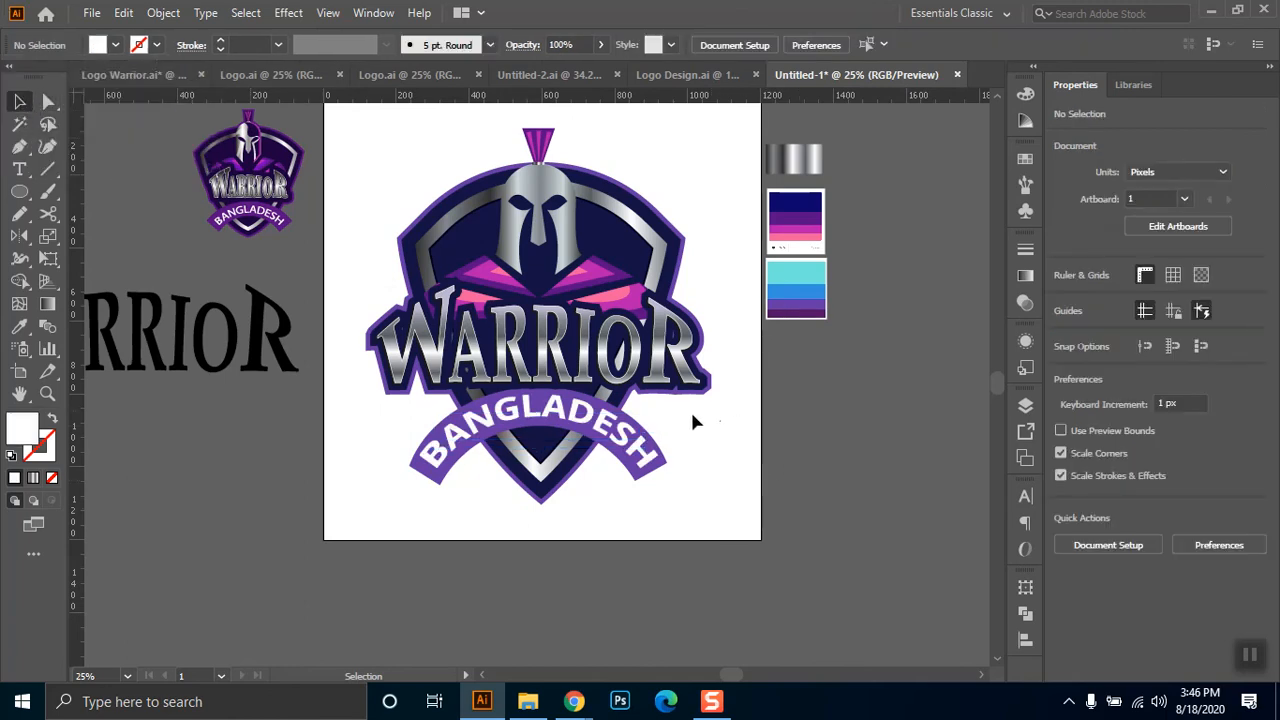
{"action": "mouse_move", "coordinate": [632, 488]}
{"action": "left_mouse_down"}
{"action": "mouse_move", "coordinate": [659, 486]}
{"action": "mouse_move", "coordinate": [633, 487]}
{"action": "left_mouse_up"}
{"action": "left_click", "coordinate": [697, 513]}
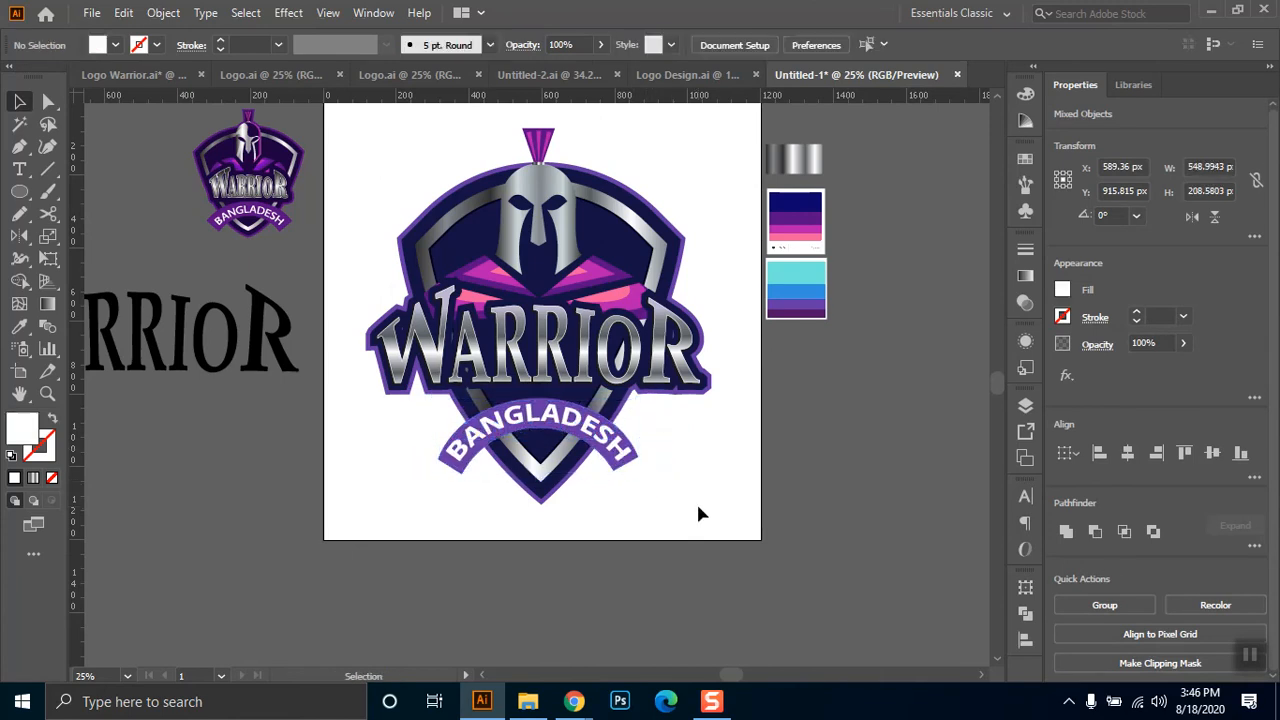
- Compare the helmet's shading with the helmet in the reference logo
{"action": "scroll", "coordinate": [640, 290], "scroll_direction": "up", "scroll_amount": 2}
{"action": "scroll", "coordinate": [633, 278], "scroll_direction": "right", "scroll_amount": 2}
{"action": "key", "text": "ctrl+plus"}
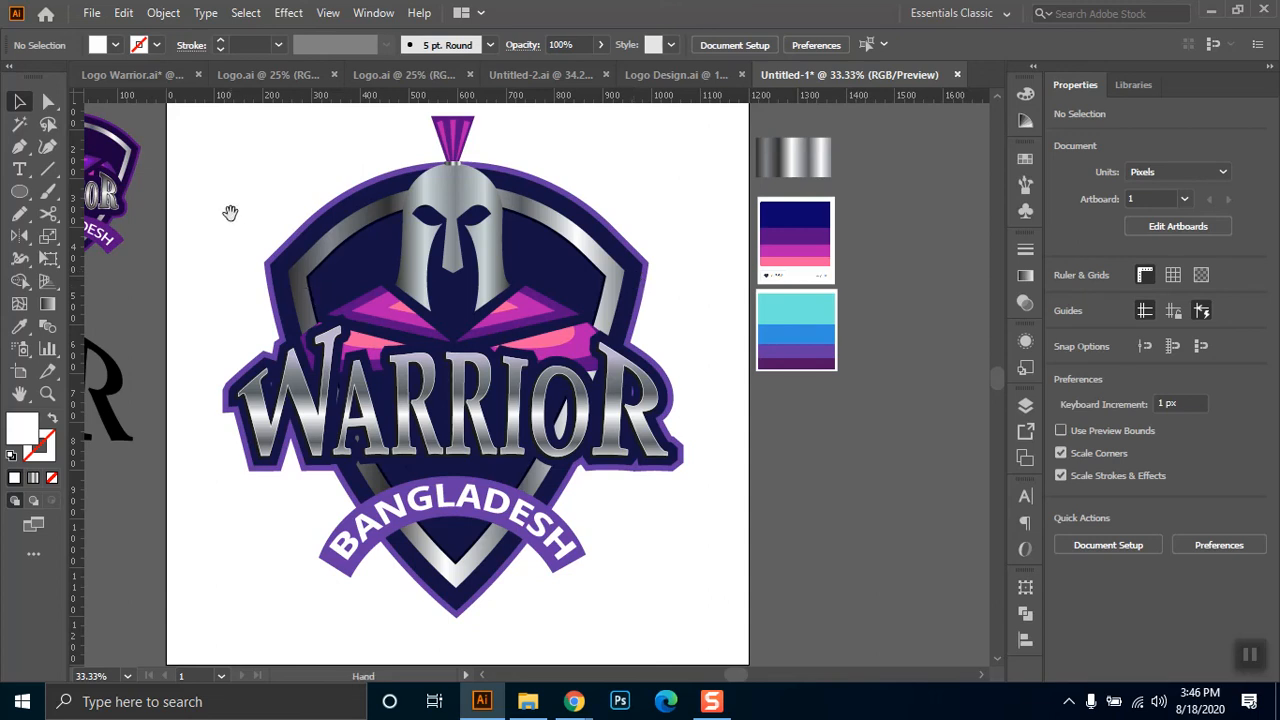
{"action": "key", "text": "ctrl+1"}
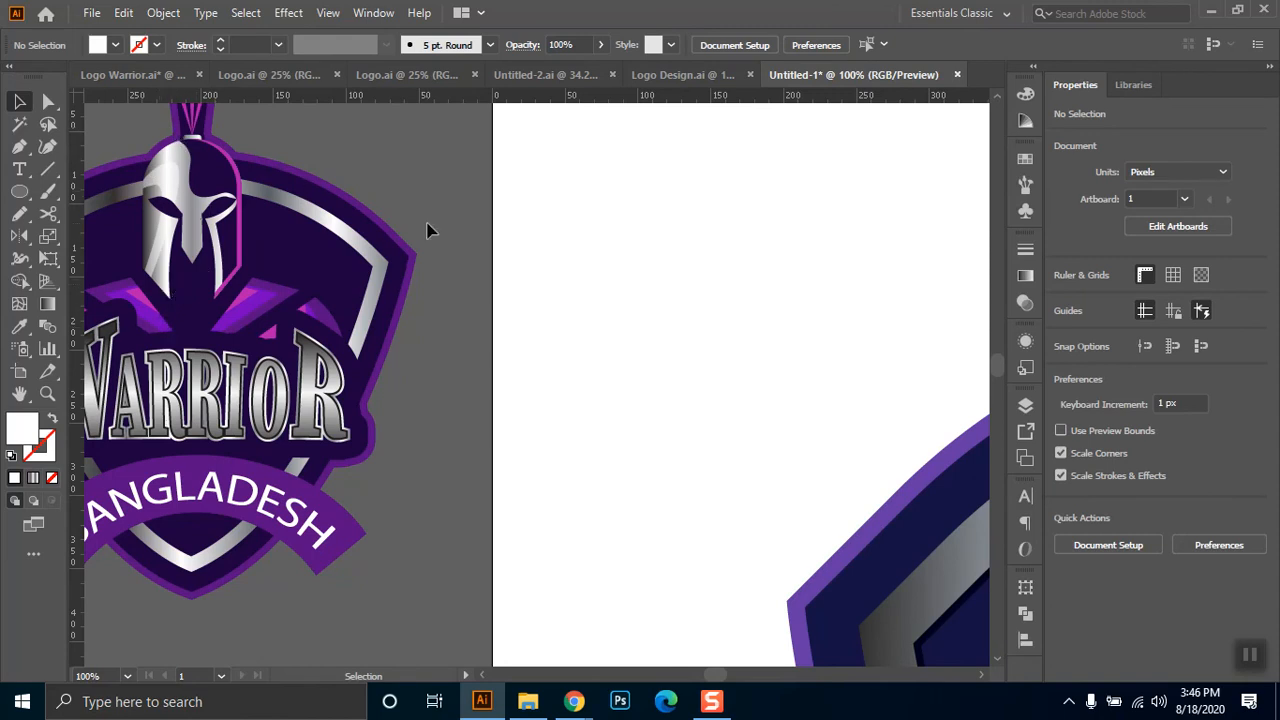
{"action": "scroll", "coordinate": [611, 374], "scroll_direction": "down", "scroll_amount": 2}
{"action": "left_click_drag", "start_coordinate": [791, 329], "coordinate": [508, 269]}
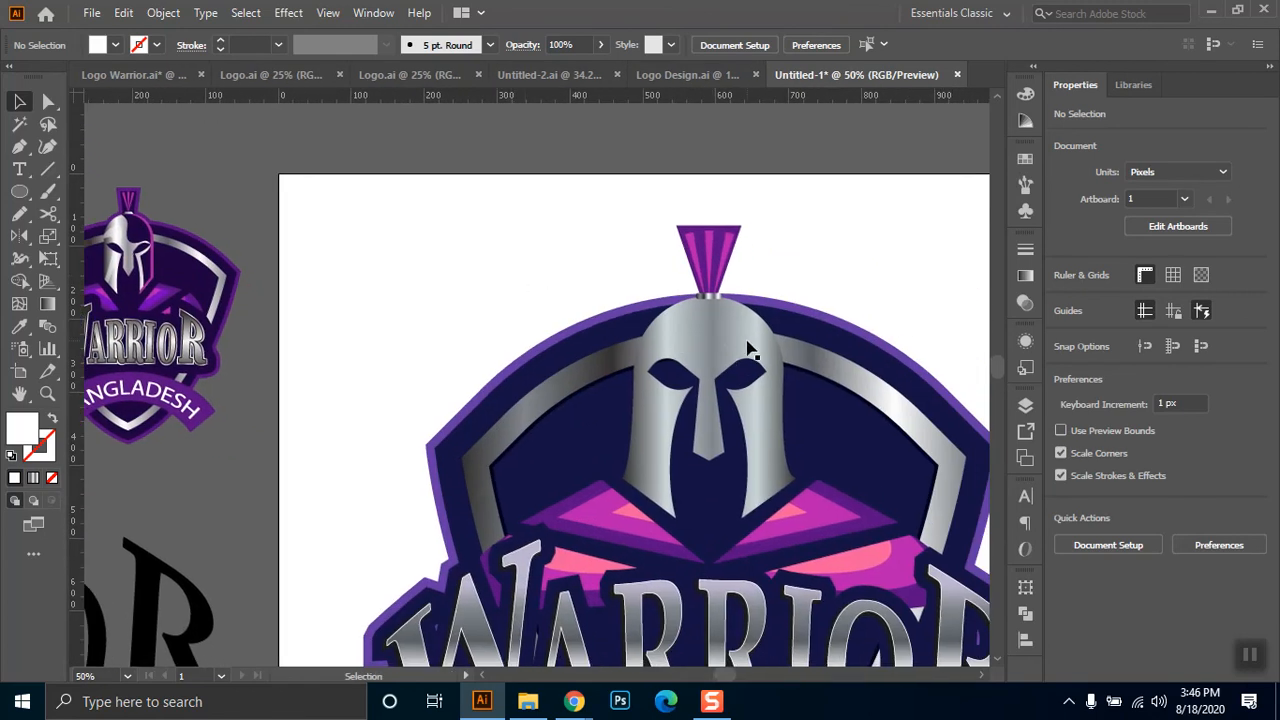
{"action": "left_click", "coordinate": [712, 381]}
{"action": "key", "text": "a"}
{"action": "left_click", "coordinate": [712, 381]}
{"action": "left_click", "coordinate": [458, 190]}
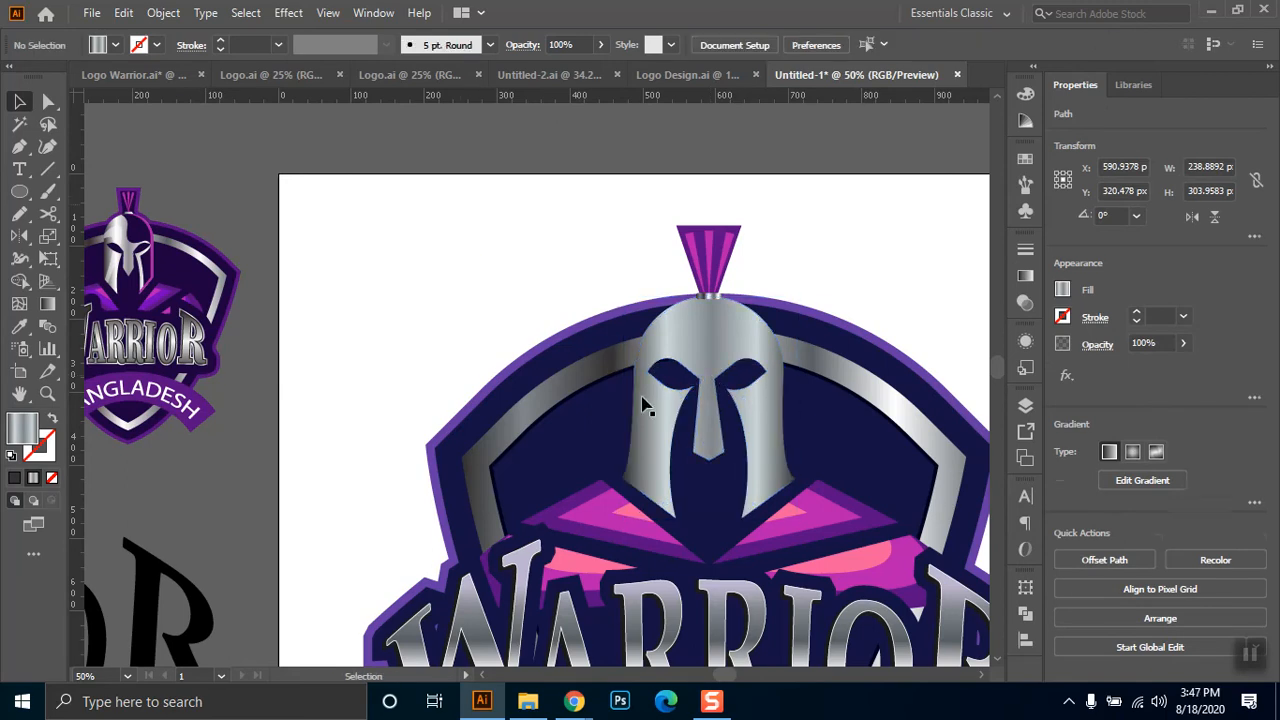
- Duplicate the silver helmet and place the copy about 9 px to the left of the original at the same height
{"action": "key", "text": "v"}
{"action": "left_click", "coordinate": [640, 375]}
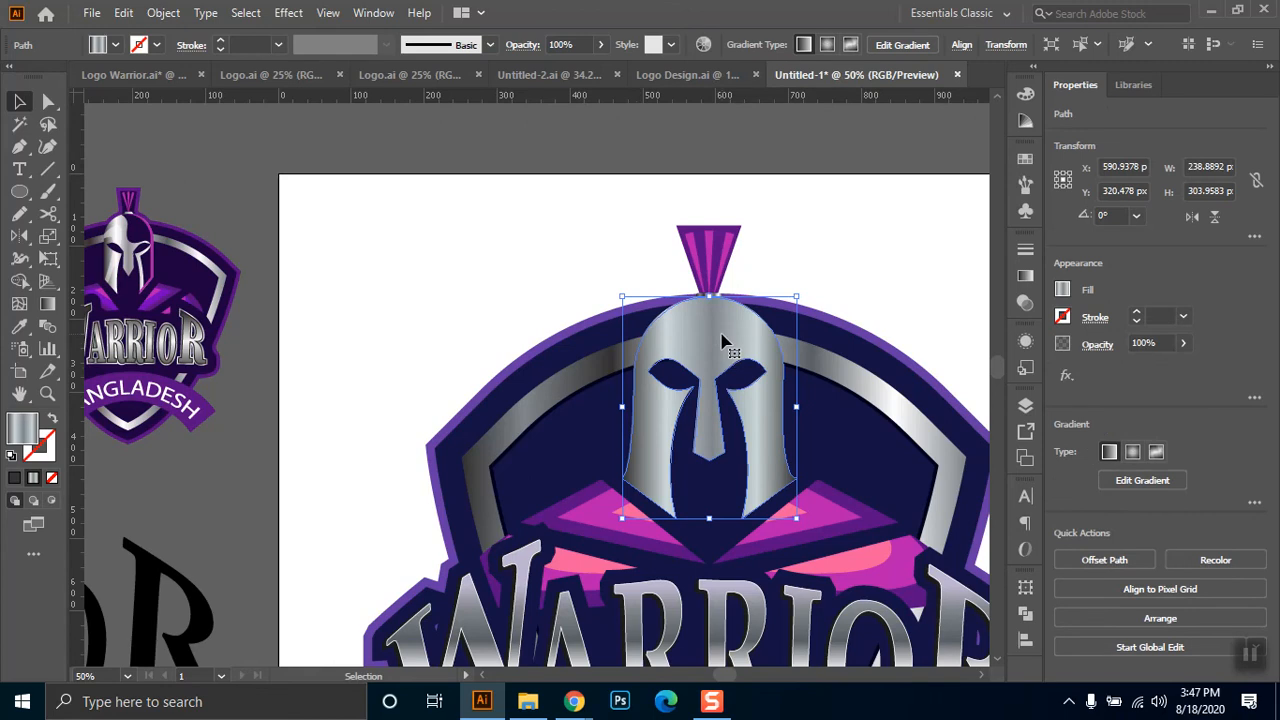
{"action": "left_click_drag", "start_coordinate": [714, 330], "coordinate": [901, 224]}
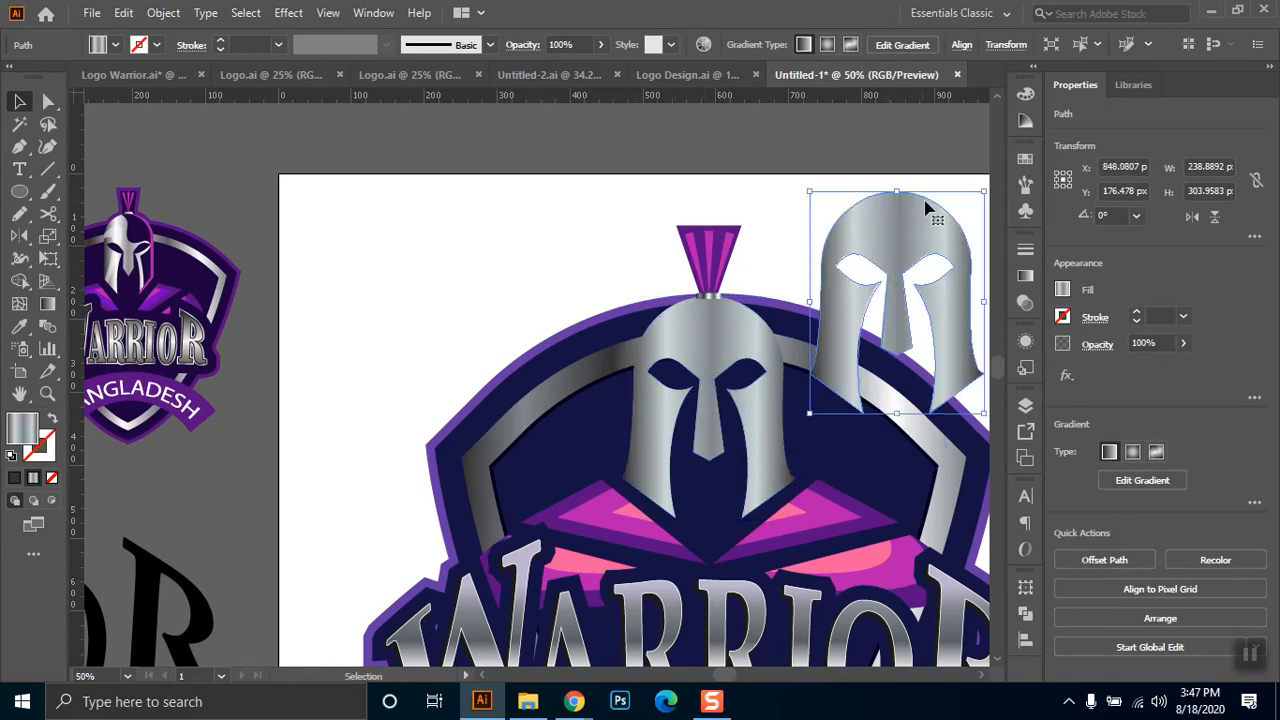
{"action": "key", "text": "ctrl+z"}
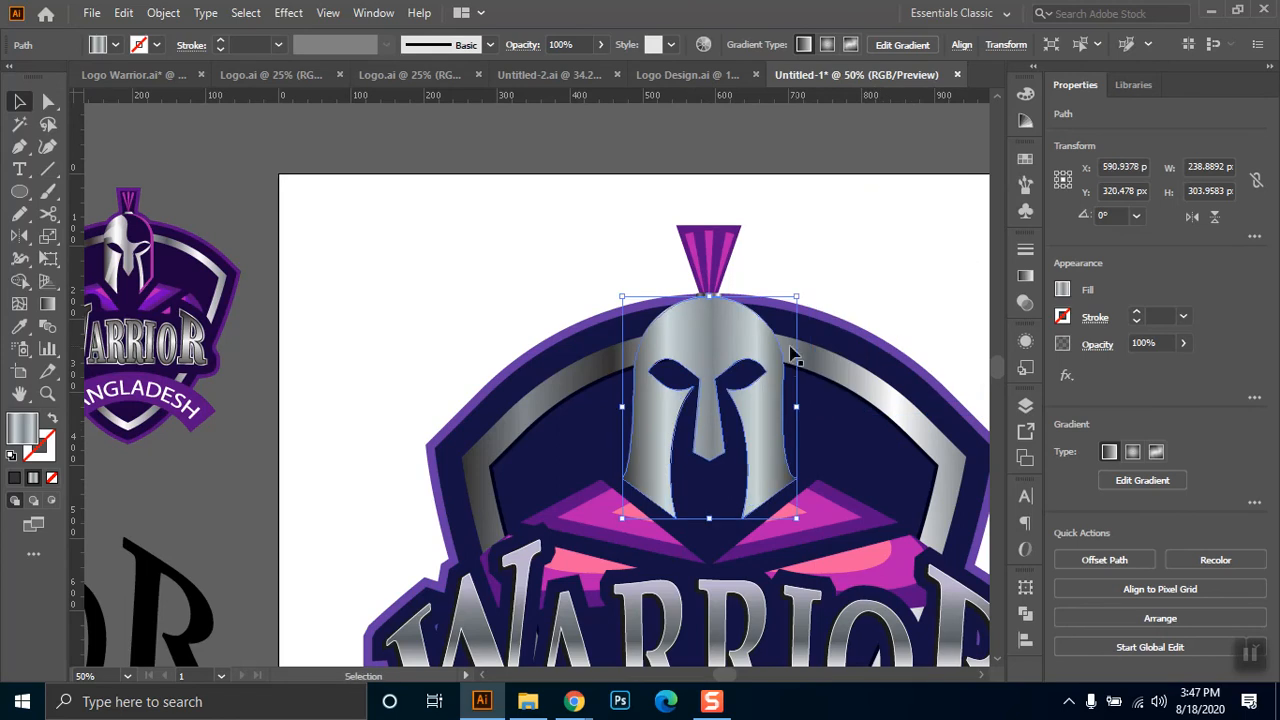
{"action": "left_click_drag", "start_coordinate": [736, 342], "coordinate": [728, 338]}
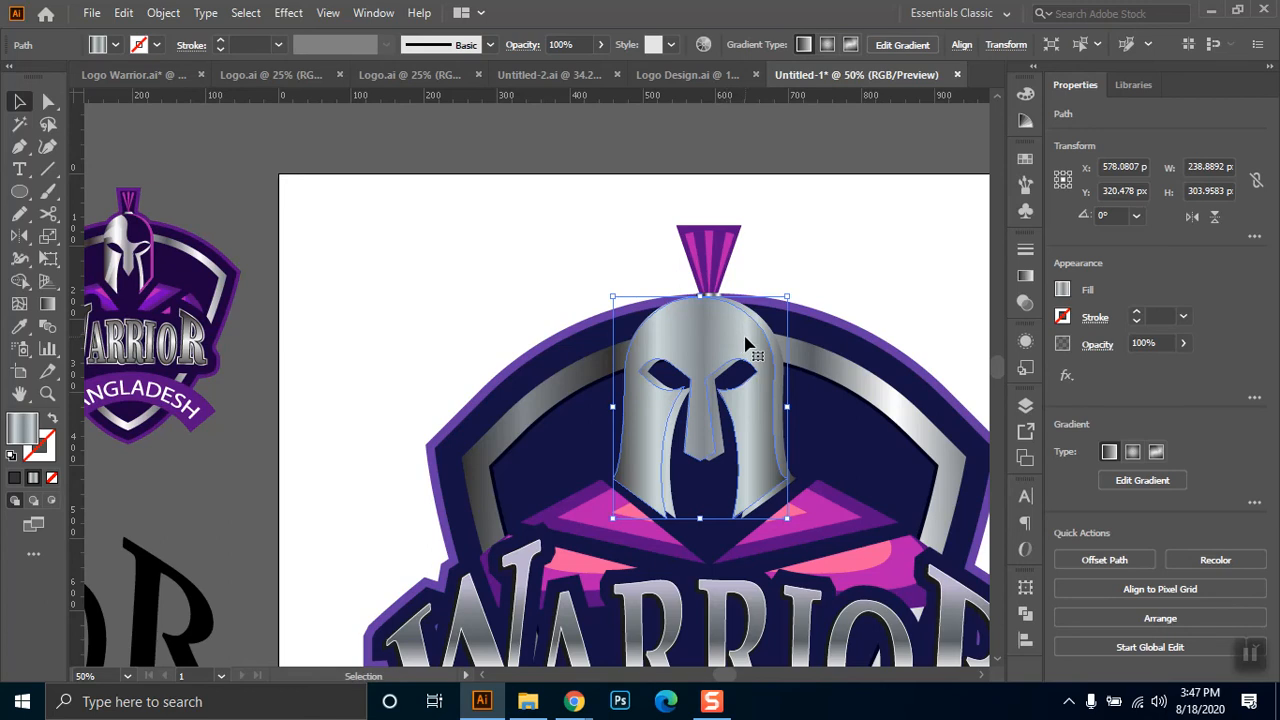
{"action": "key", "text": "Right"}
{"action": "key", "text": "Right"}
{"action": "key", "text": "Right"}
{"action": "key", "text": "Right"}
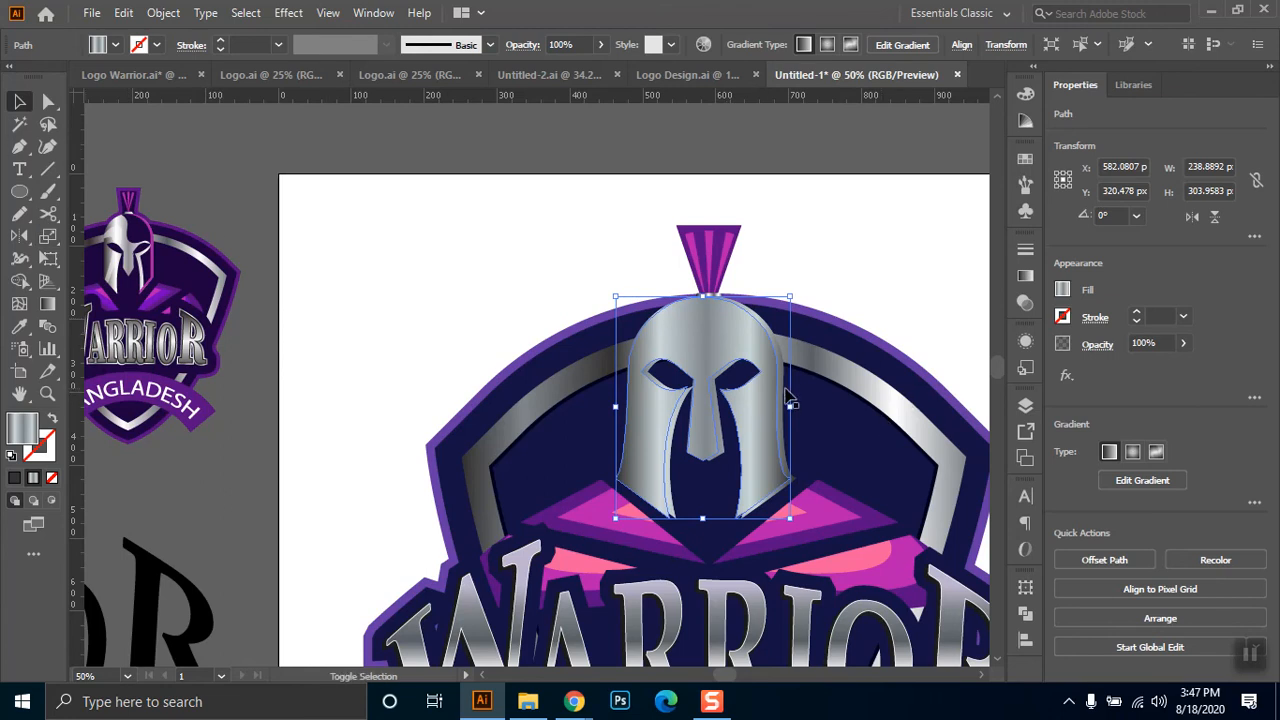
- Split the overlapping helmets with the Shape Builder to get a separate thin strip along the helmet's right edge, keeping it in place
{"action": "left_click_drag", "start_coordinate": [789, 402], "coordinate": [796, 403]}
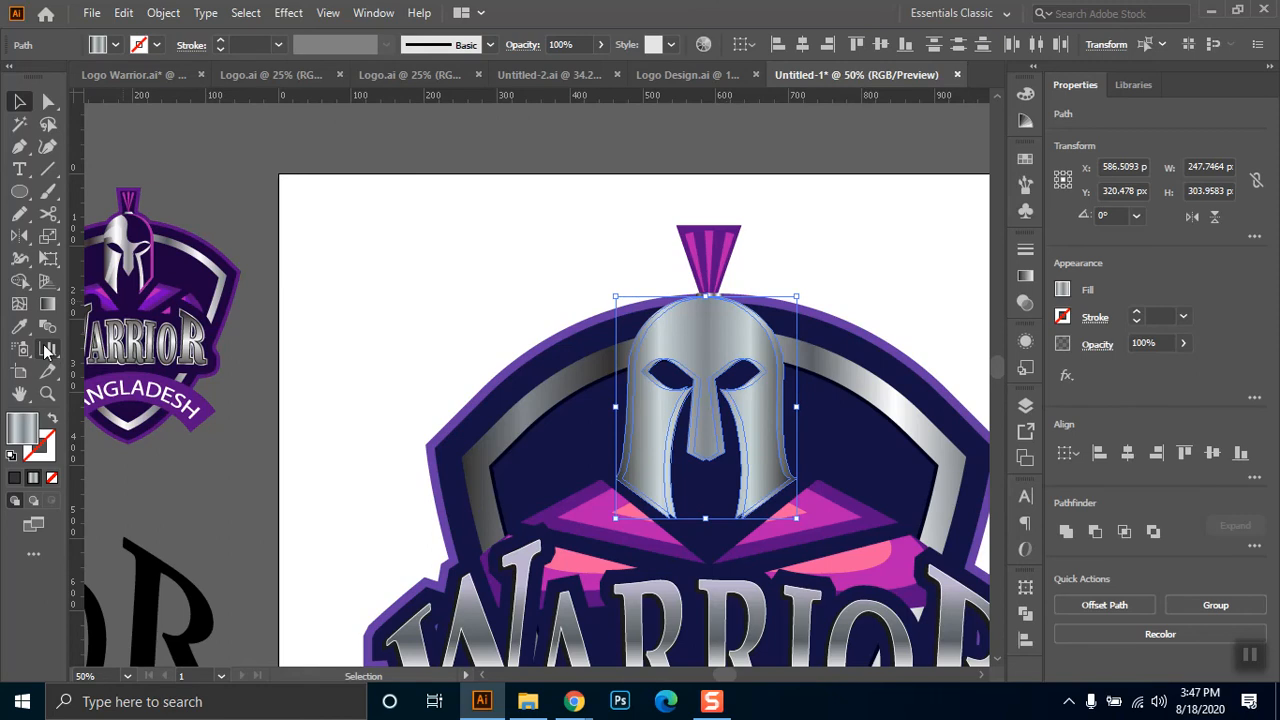
{"action": "left_click", "coordinate": [20, 282]}
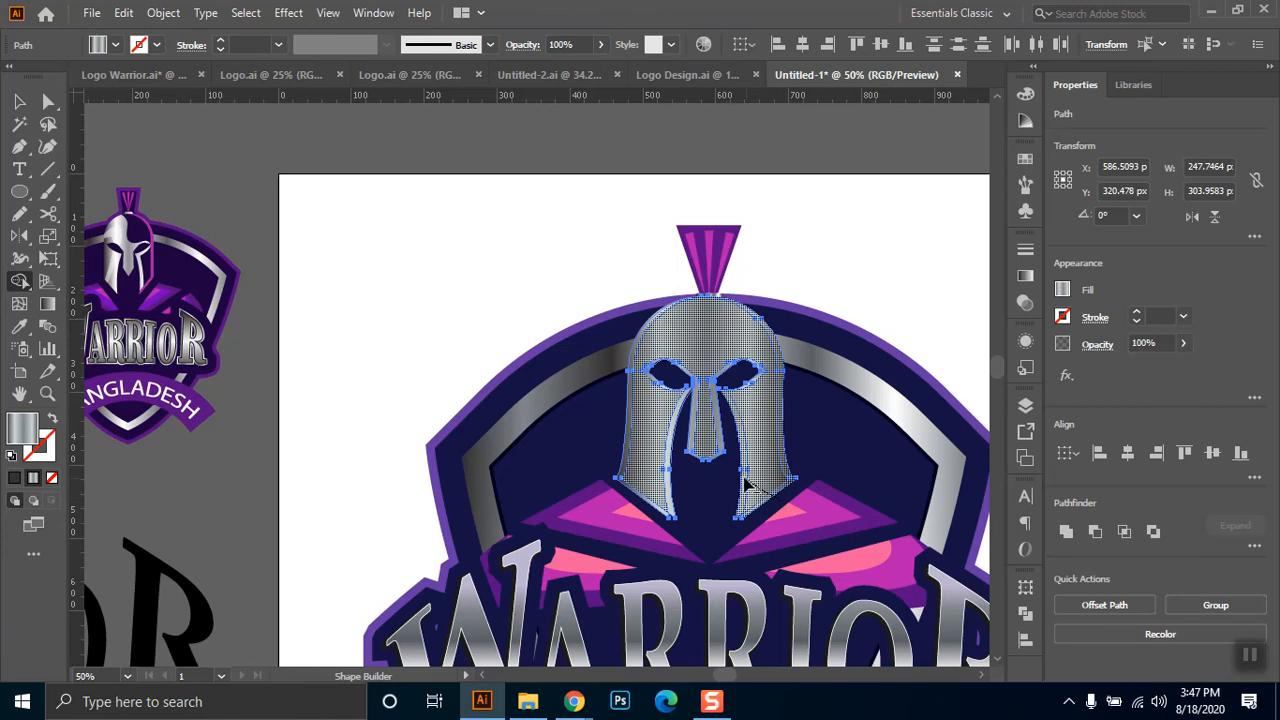
{"action": "mouse_move", "coordinate": [758, 478]}
{"action": "left_mouse_down"}
{"action": "mouse_move", "coordinate": [702, 454]}
{"action": "mouse_move", "coordinate": [733, 332]}
{"action": "mouse_move", "coordinate": [729, 414]}
{"action": "mouse_move", "coordinate": [658, 304]}
{"action": "mouse_move", "coordinate": [645, 321]}
{"action": "mouse_move", "coordinate": [654, 478]}
{"action": "mouse_move", "coordinate": [686, 462]}
{"action": "mouse_move", "coordinate": [691, 438]}
{"action": "mouse_move", "coordinate": [664, 353]}
{"action": "mouse_move", "coordinate": [651, 428]}
{"action": "mouse_move", "coordinate": [735, 347]}
{"action": "mouse_move", "coordinate": [740, 418]}
{"action": "left_mouse_up"}
{"action": "left_click", "coordinate": [780, 362]}
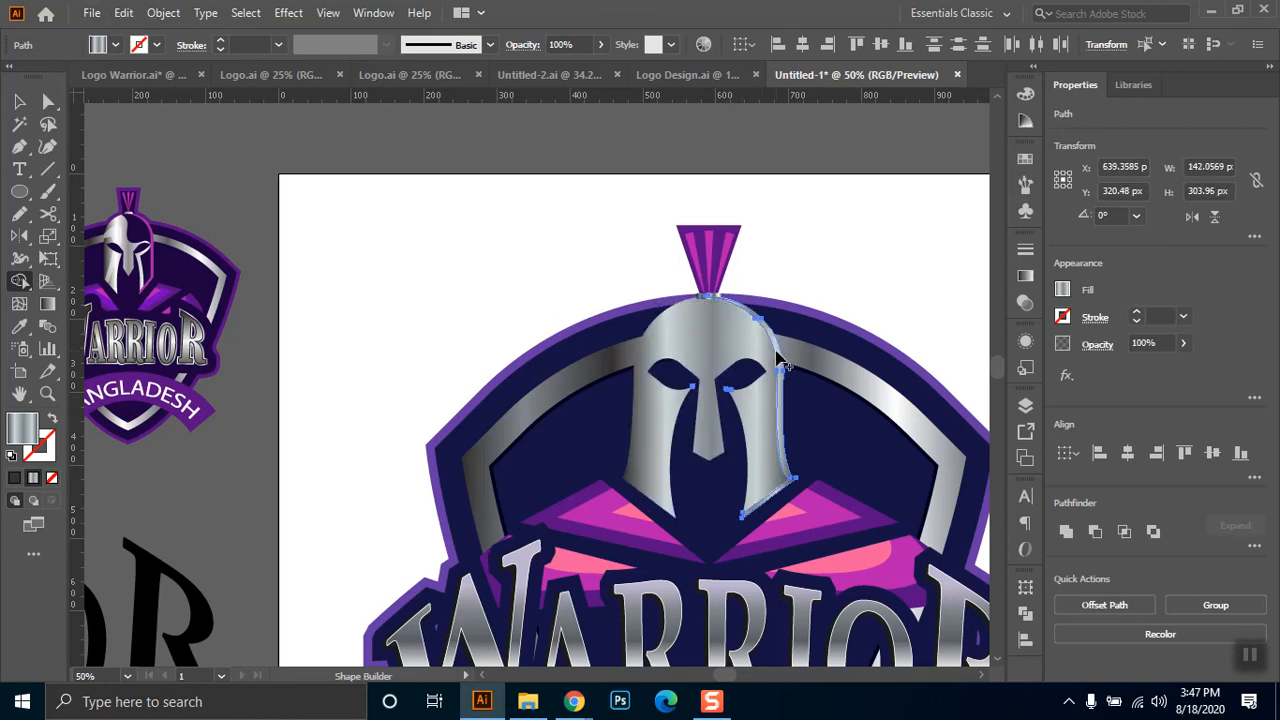
{"action": "key", "text": "v"}
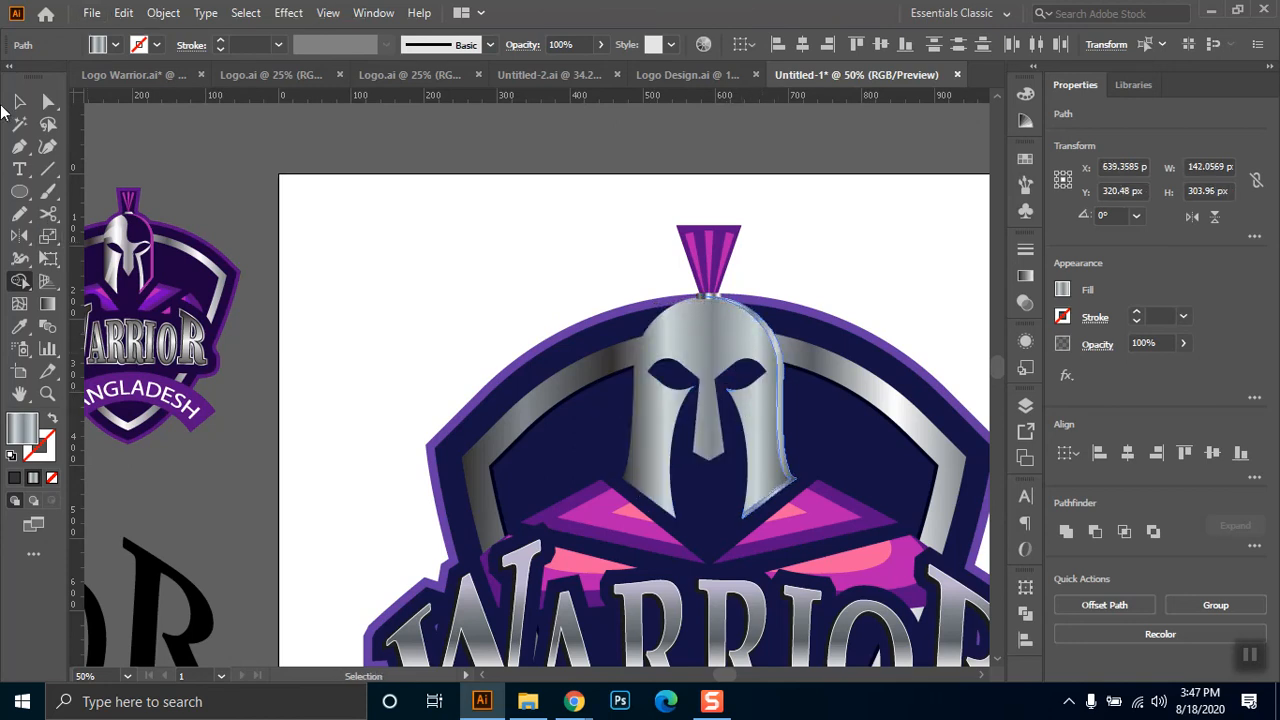
{"action": "left_click", "coordinate": [208, 164]}
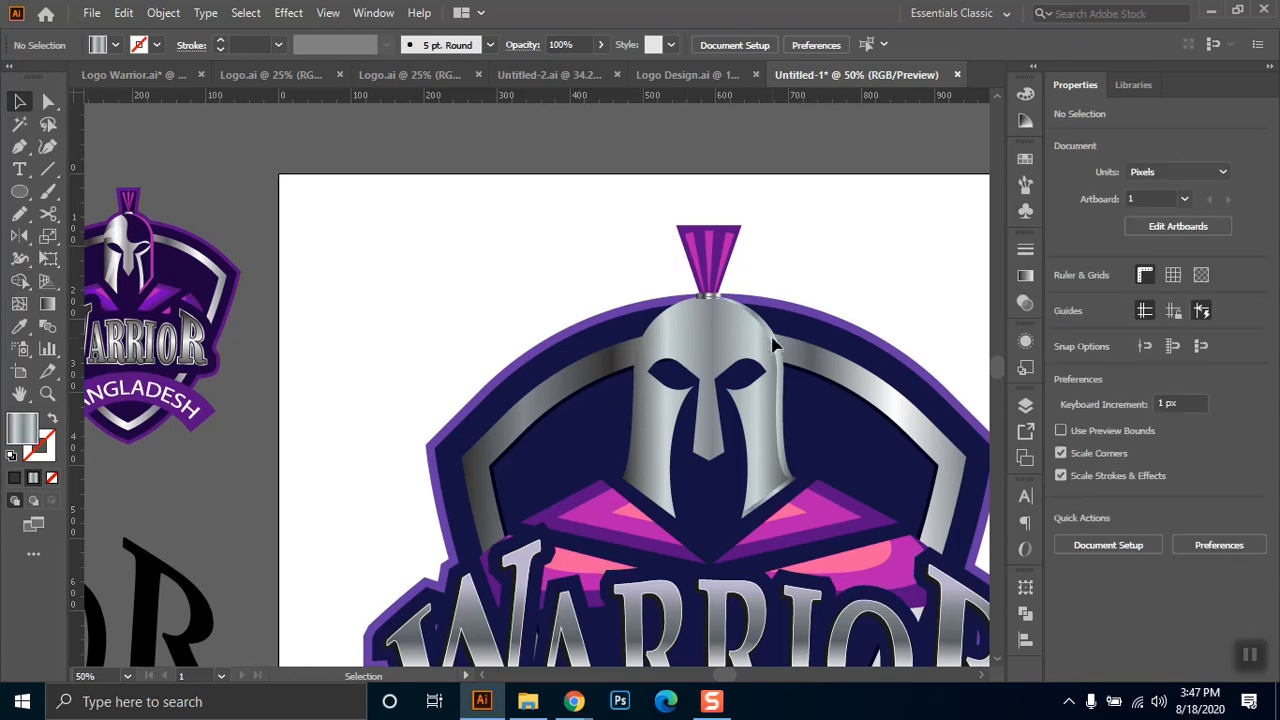
{"action": "left_click", "coordinate": [850, 258]}
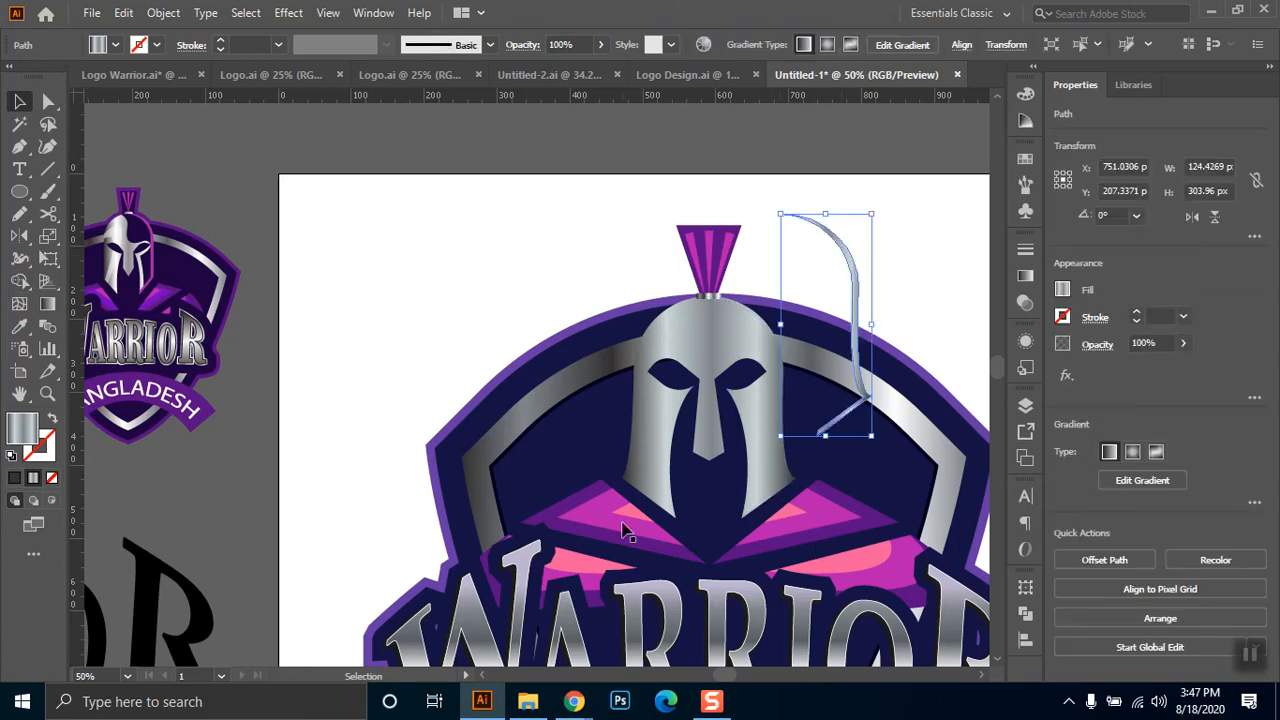
{"action": "left_click_drag", "start_coordinate": [860, 311], "coordinate": [778, 424]}
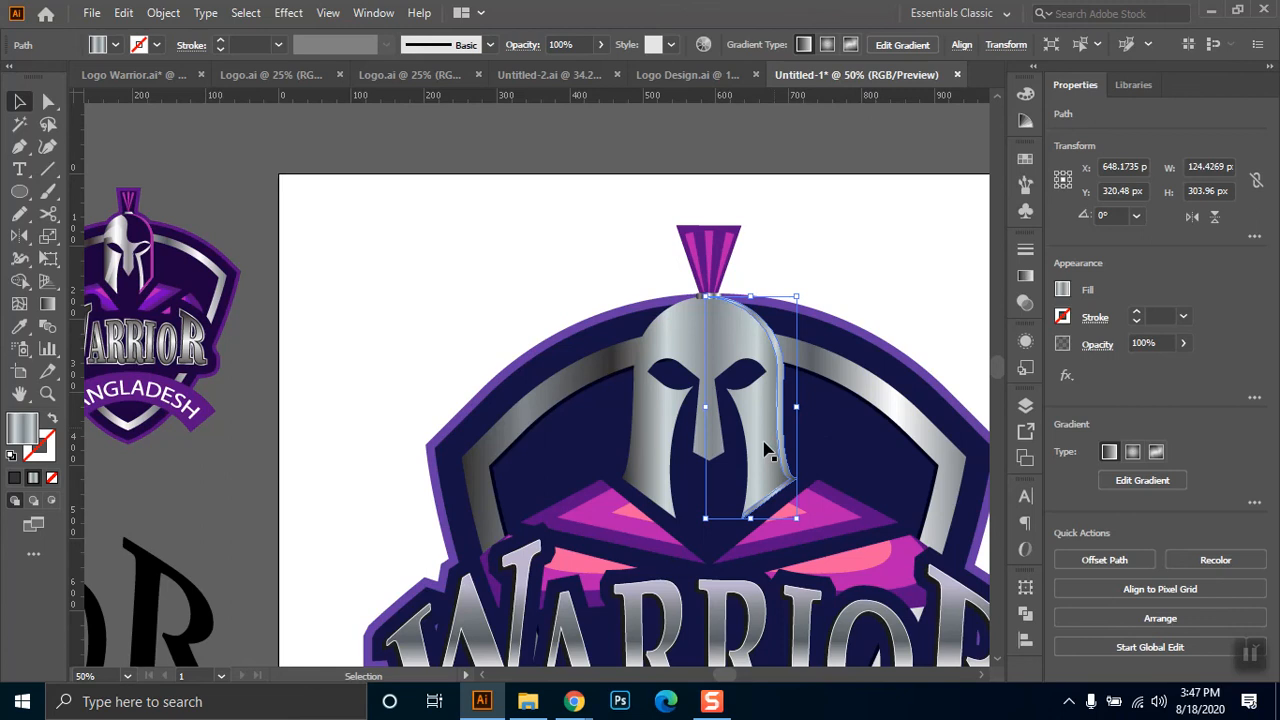
- Fill the helmet's edge strip with the pink sampled from the highlight shape below the helmet
{"action": "left_click", "coordinate": [19, 326]}
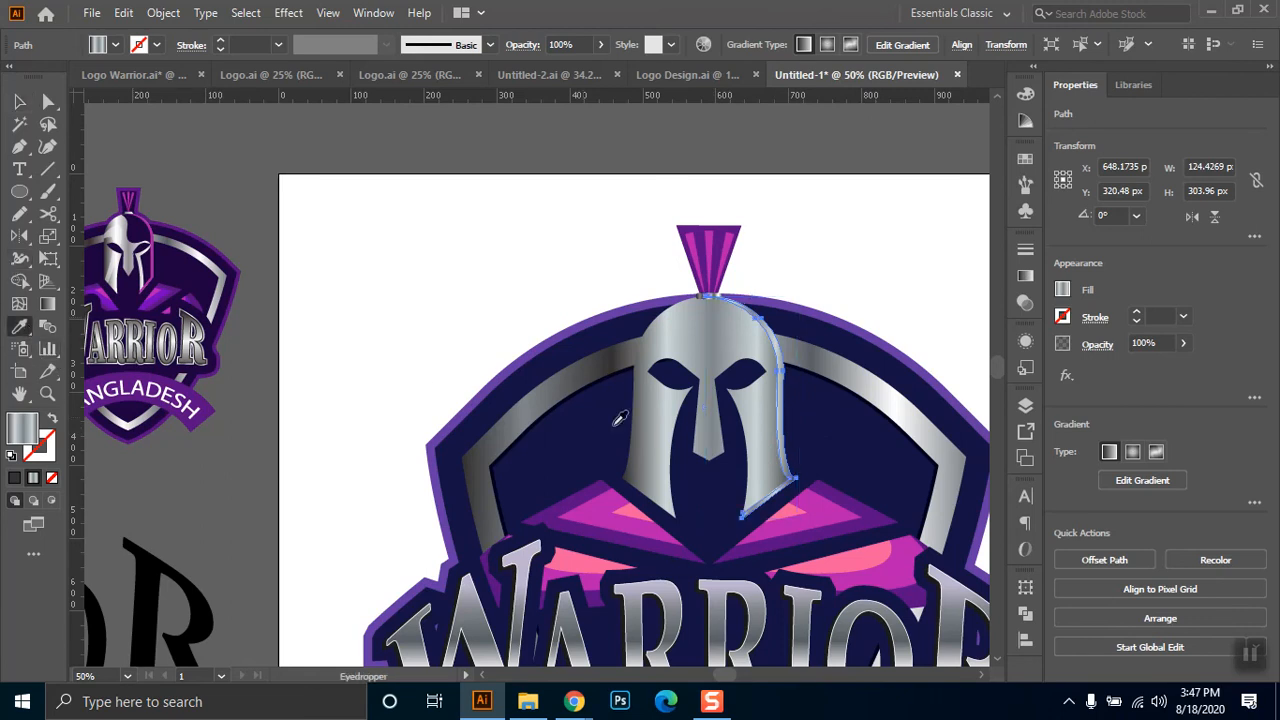
{"action": "left_click", "coordinate": [622, 518]}
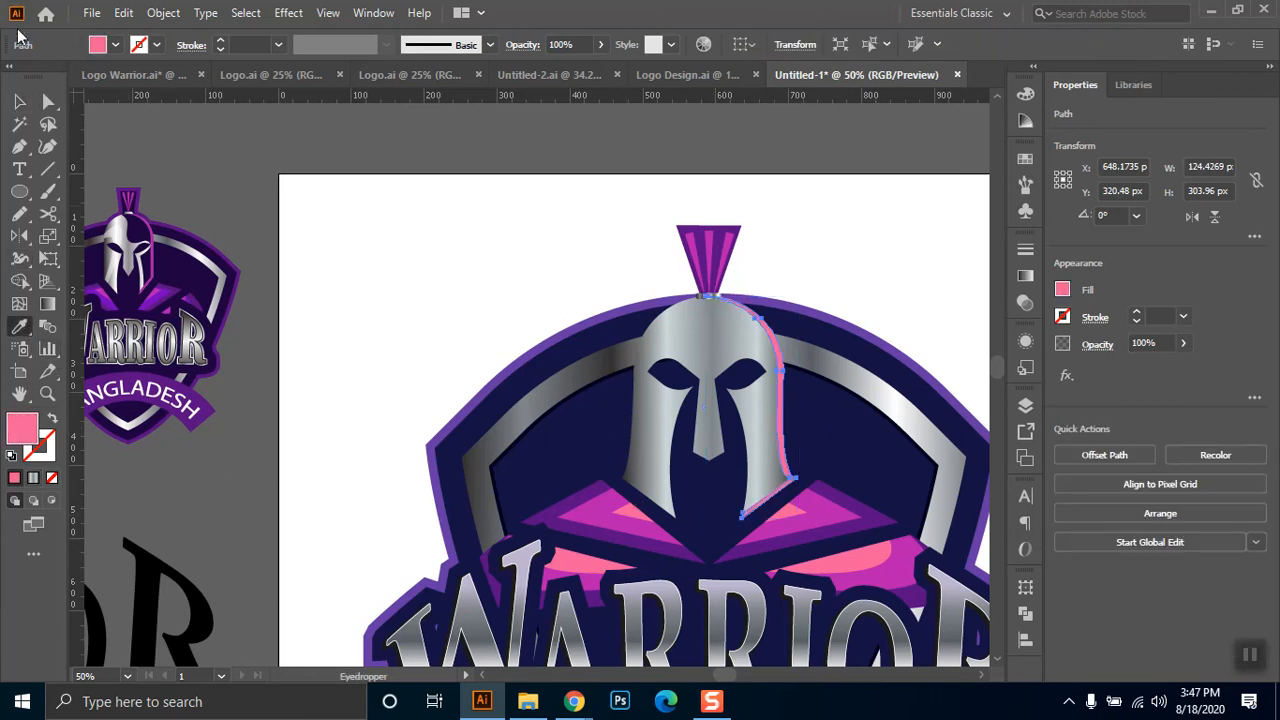
{"action": "left_click", "coordinate": [19, 101]}
{"action": "left_click", "coordinate": [583, 302]}
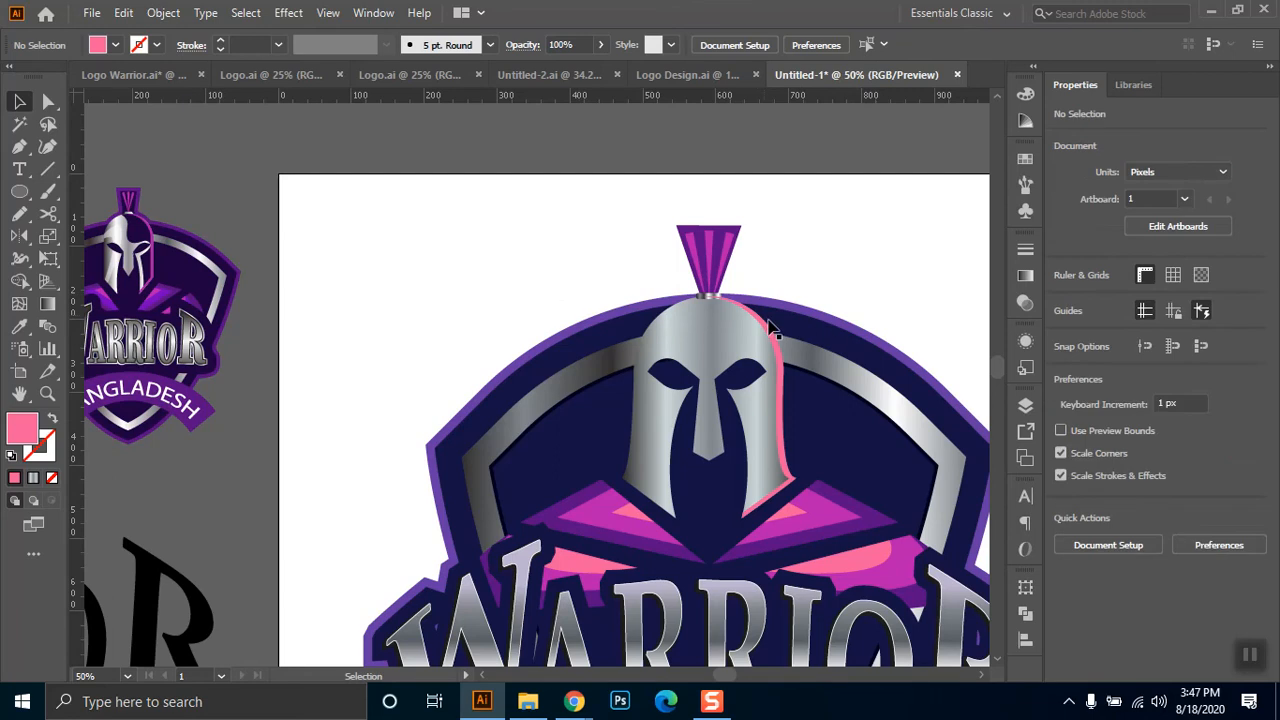
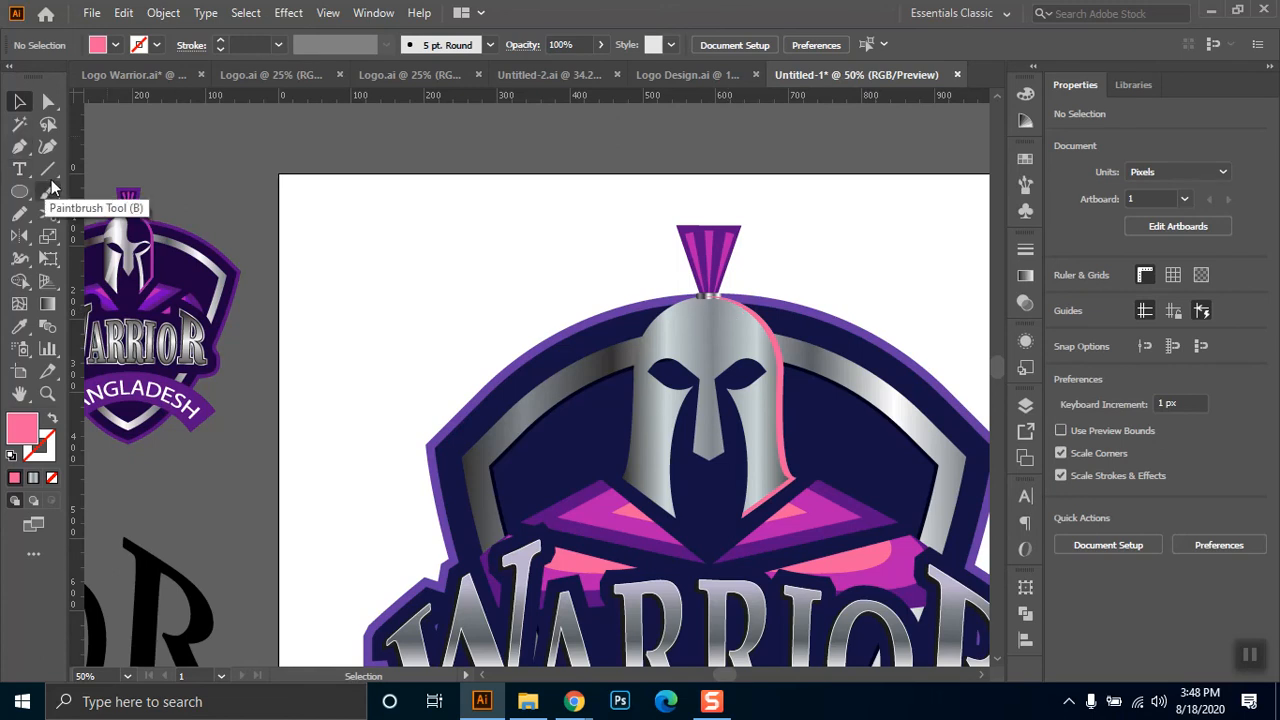
- Place the silver helmet in front so that it covers the pink edge strip
{"action": "left_click", "coordinate": [19, 148]}
{"action": "left_click", "coordinate": [18, 103]}
{"action": "left_click", "coordinate": [727, 352]}
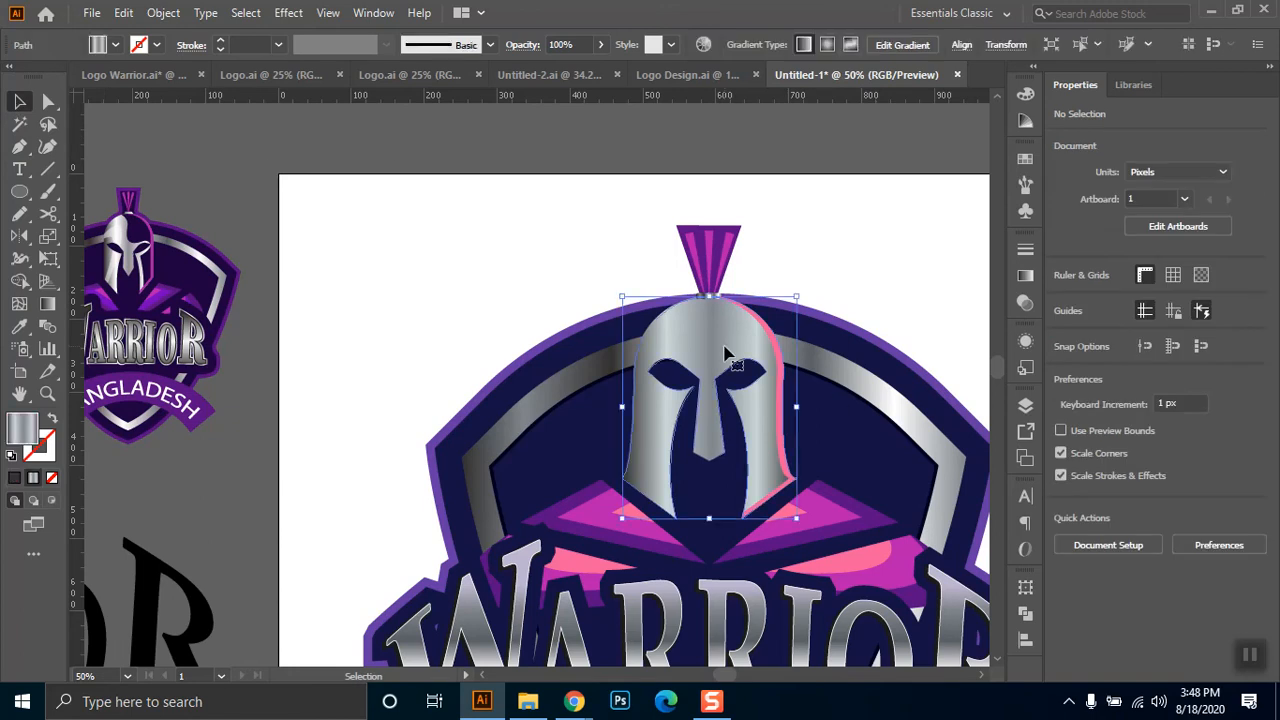
{"action": "left_click", "coordinate": [578, 240]}
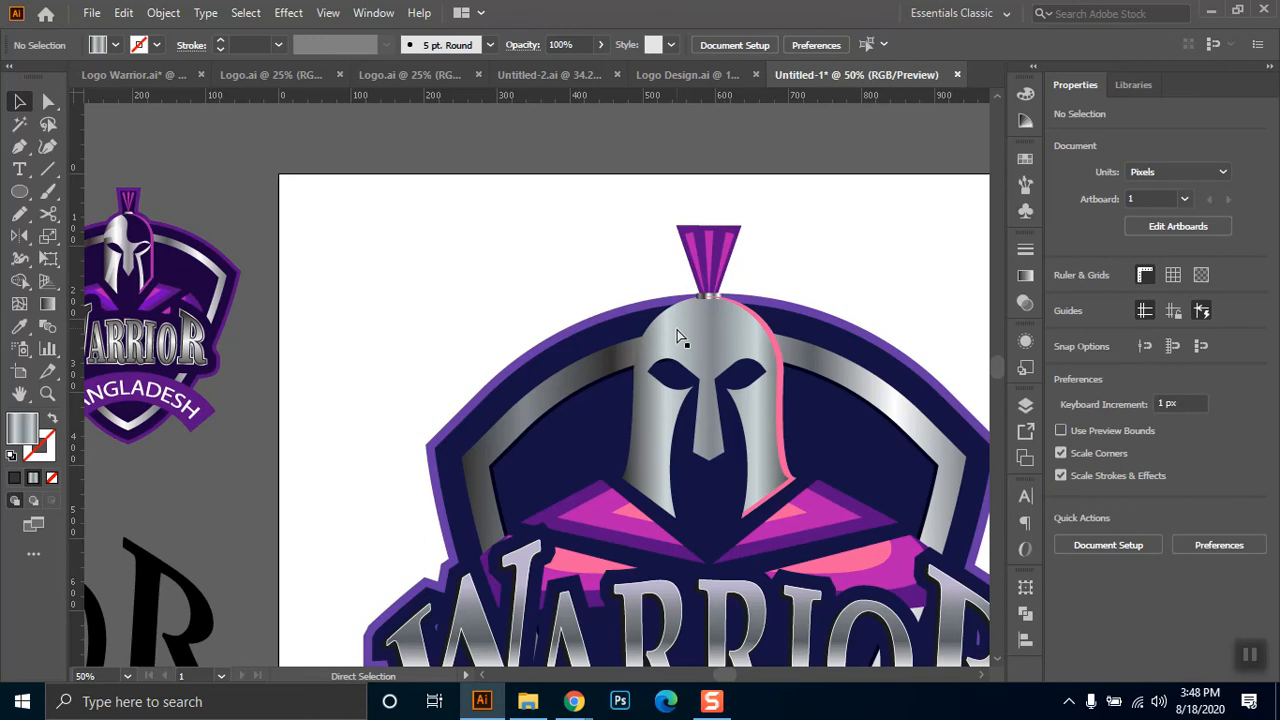
{"action": "left_click", "coordinate": [677, 339]}
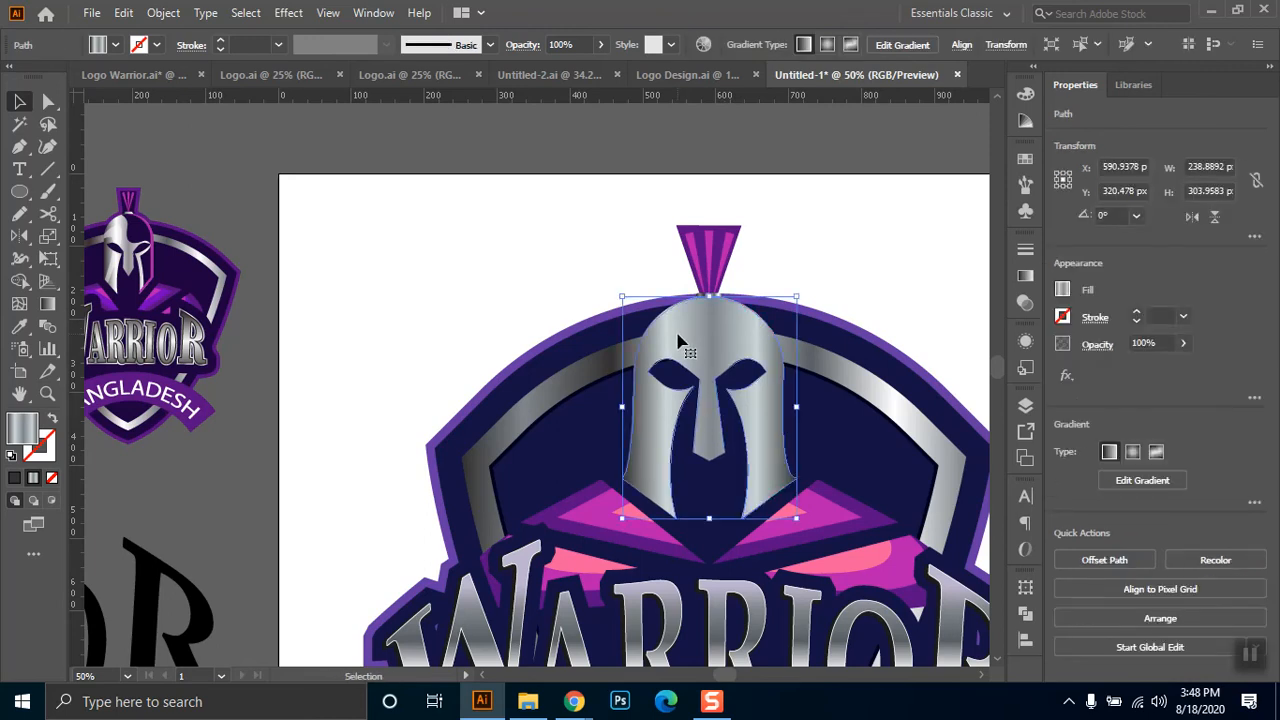
{"action": "left_click", "coordinate": [420, 251]}
- Start a Pen outline for the helmet's shadow side, curving from the crown down to the right eye and around its outer corner
{"action": "left_click", "coordinate": [20, 168]}
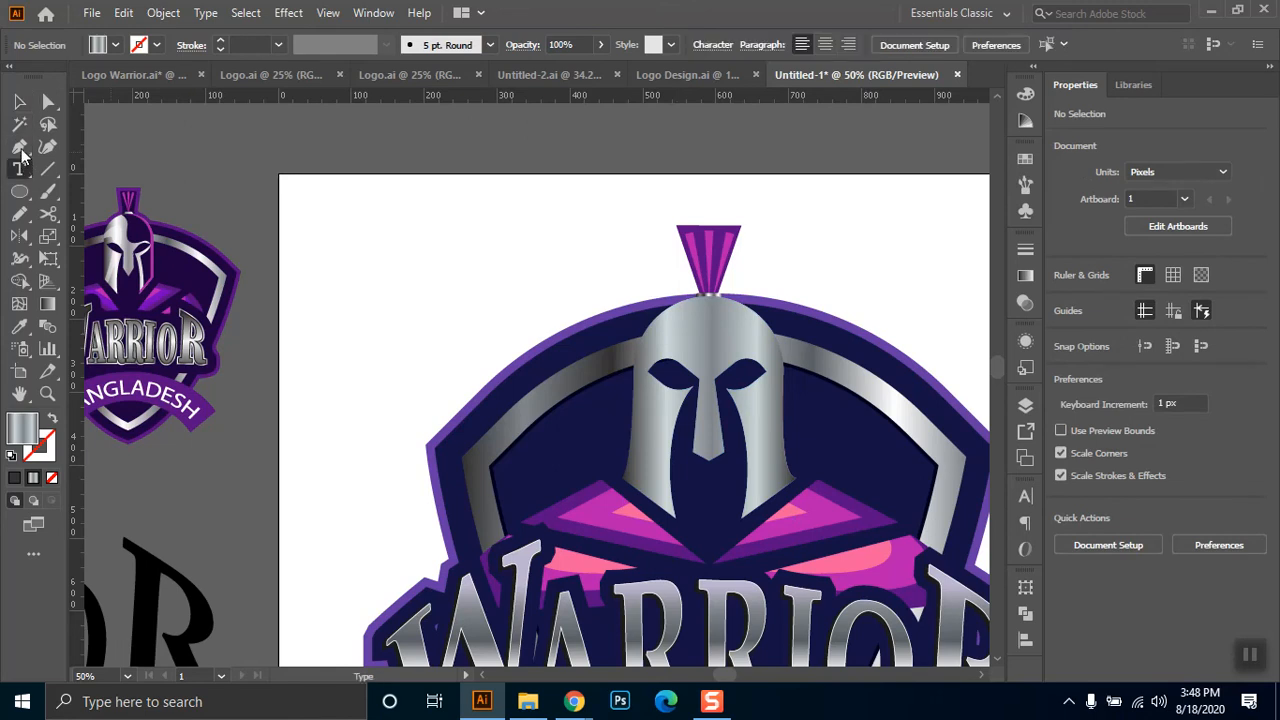
{"action": "left_click", "coordinate": [19, 146]}
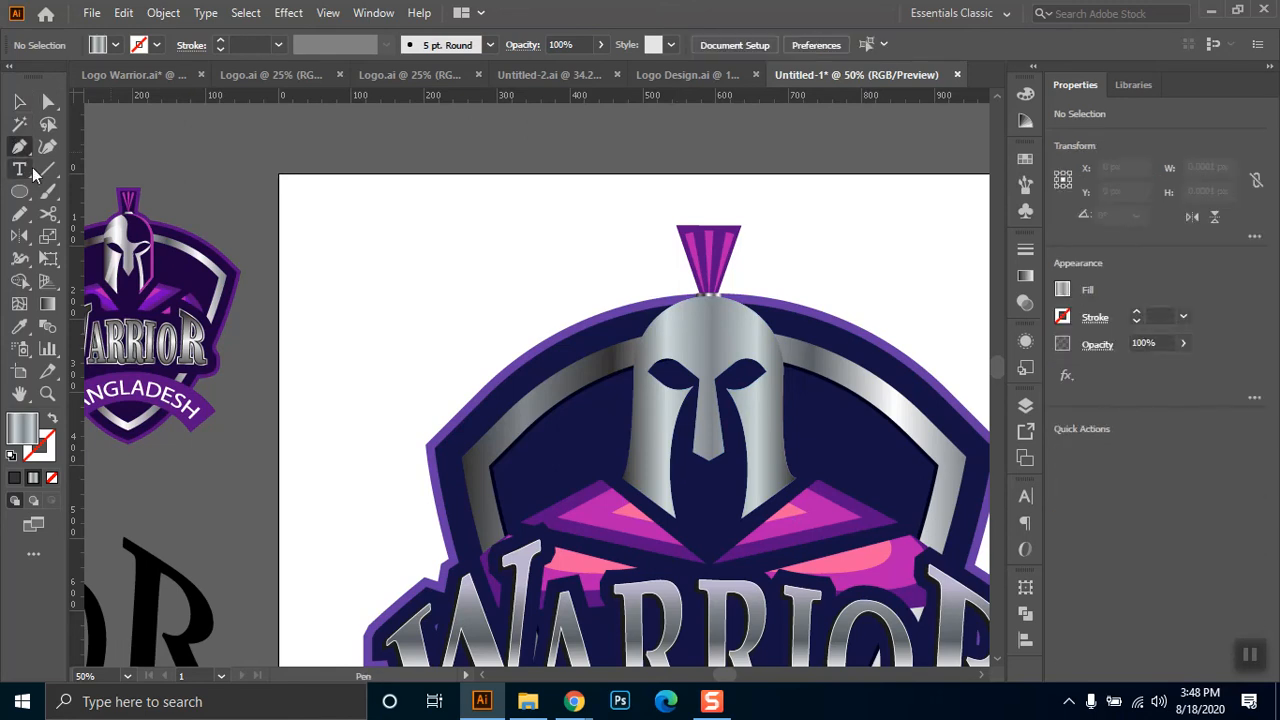
{"action": "left_click", "coordinate": [675, 293]}
{"action": "left_click_drag", "start_coordinate": [729, 376], "coordinate": [665, 423]}
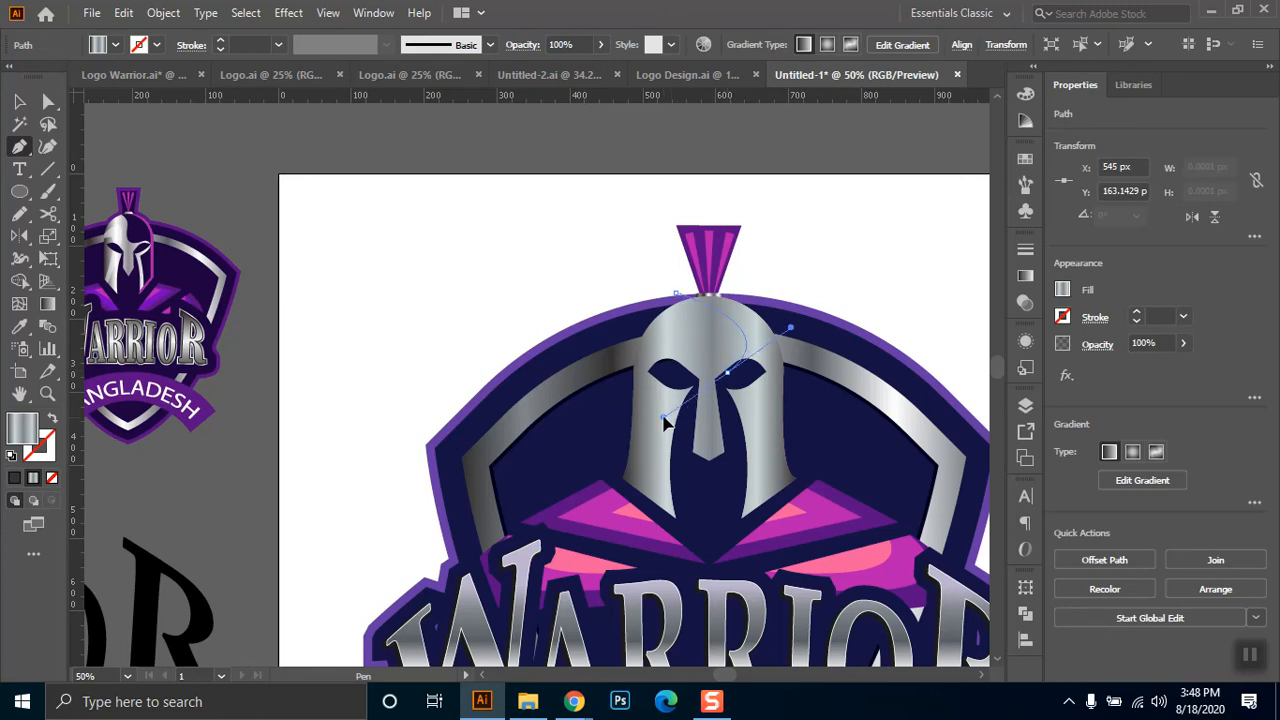
{"action": "left_click", "coordinate": [735, 377]}
{"action": "left_click_drag", "start_coordinate": [738, 380], "coordinate": [764, 396]}
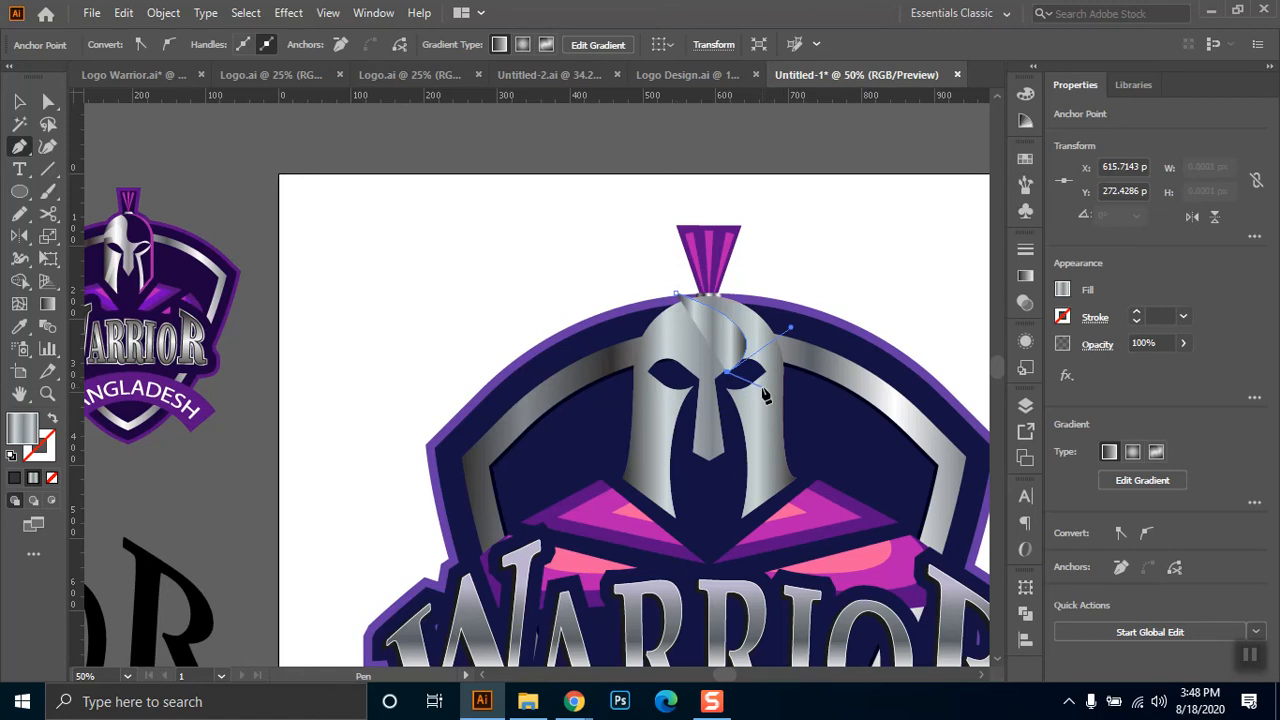
{"action": "left_click", "coordinate": [766, 372]}
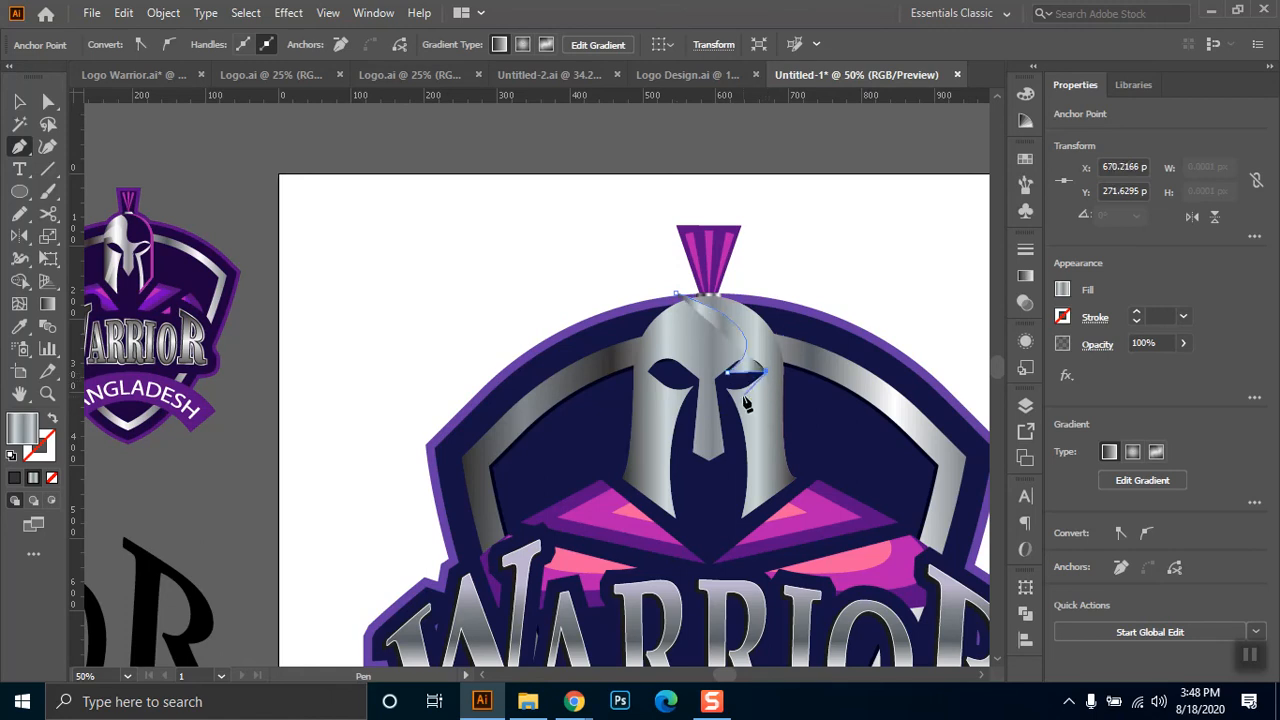
{"action": "left_click_drag", "start_coordinate": [751, 399], "coordinate": [768, 393]}
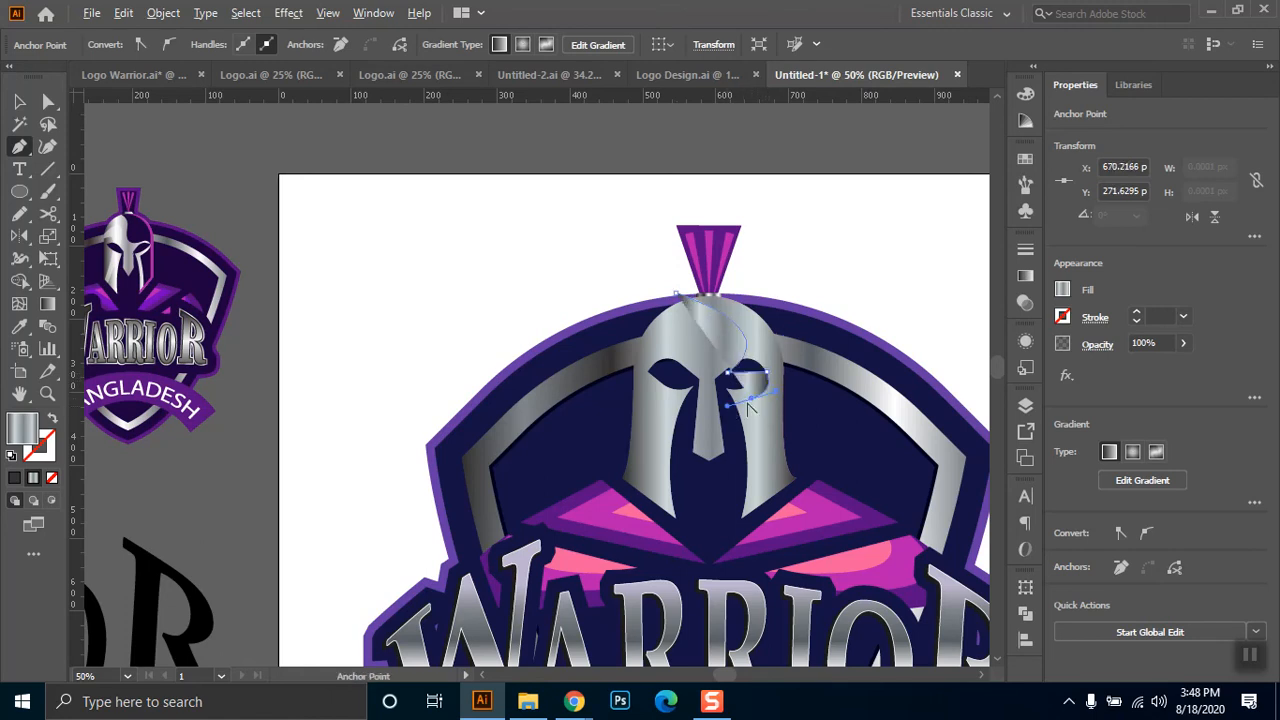
{"action": "left_click", "coordinate": [751, 399]}
- Continue the shadow outline down the right cheek and close it around the outside of the helmet back at the crown
{"action": "left_click_drag", "start_coordinate": [766, 503], "coordinate": [754, 557]}
{"action": "left_click", "coordinate": [766, 503]}
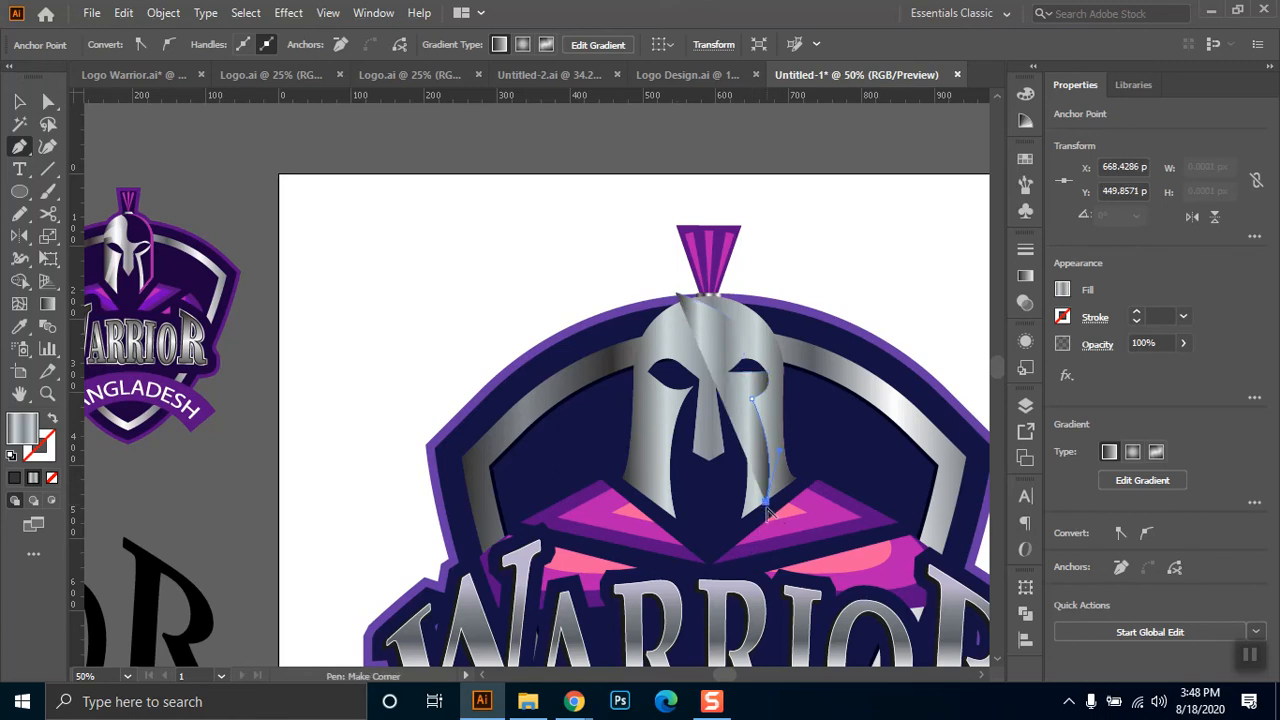
{"action": "left_click", "coordinate": [773, 516]}
{"action": "left_click", "coordinate": [850, 471]}
{"action": "left_click", "coordinate": [827, 311]}
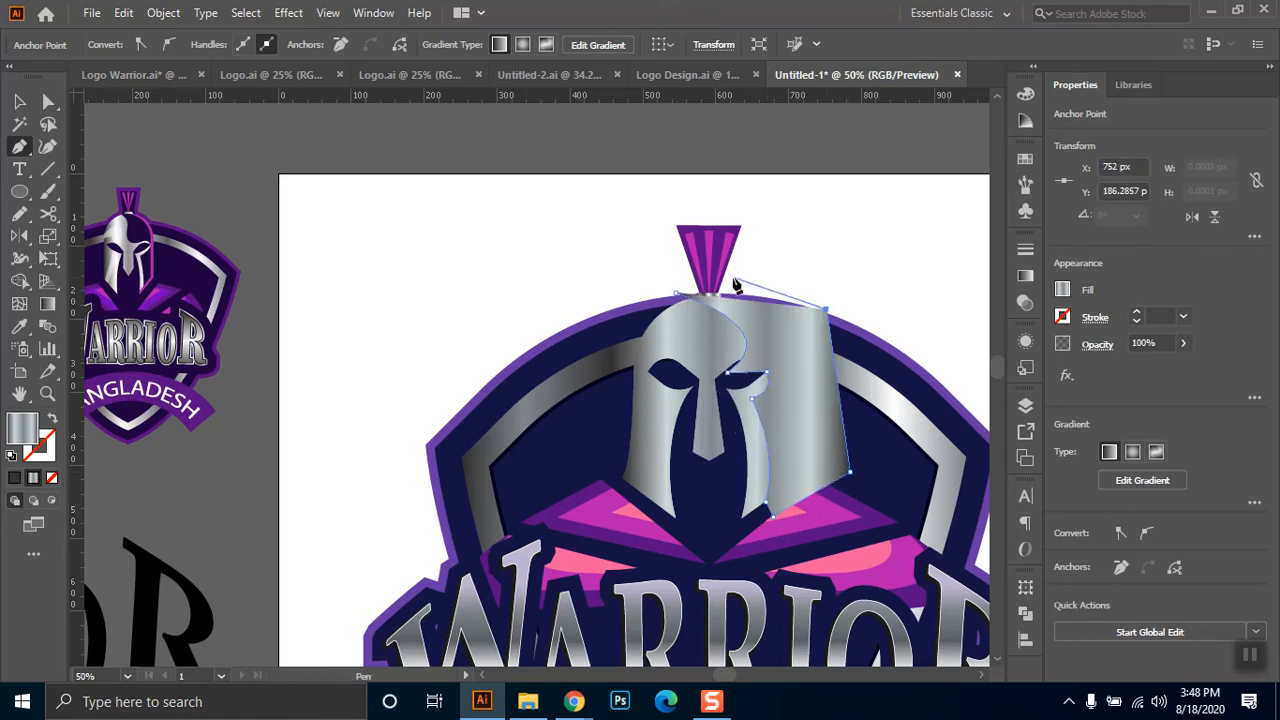
{"action": "left_click", "coordinate": [764, 273]}
{"action": "left_click", "coordinate": [677, 294]}
{"action": "key", "text": "v"}
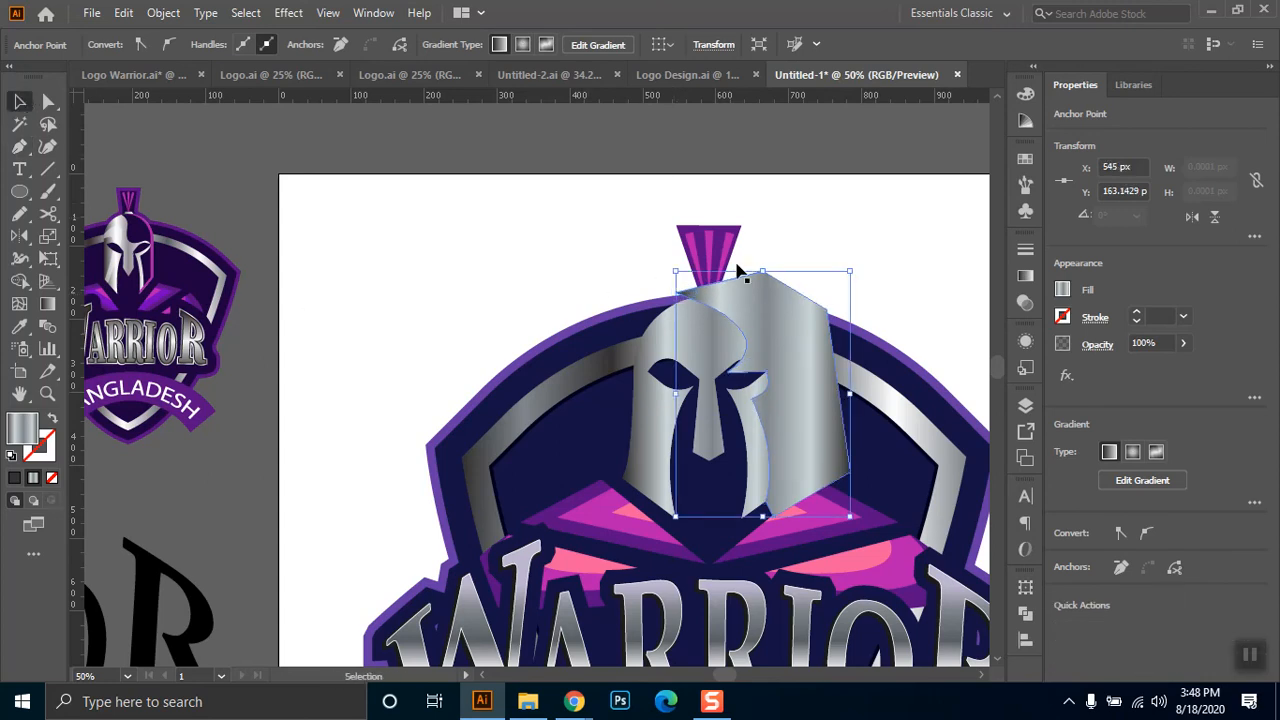
{"action": "left_click", "coordinate": [920, 349]}
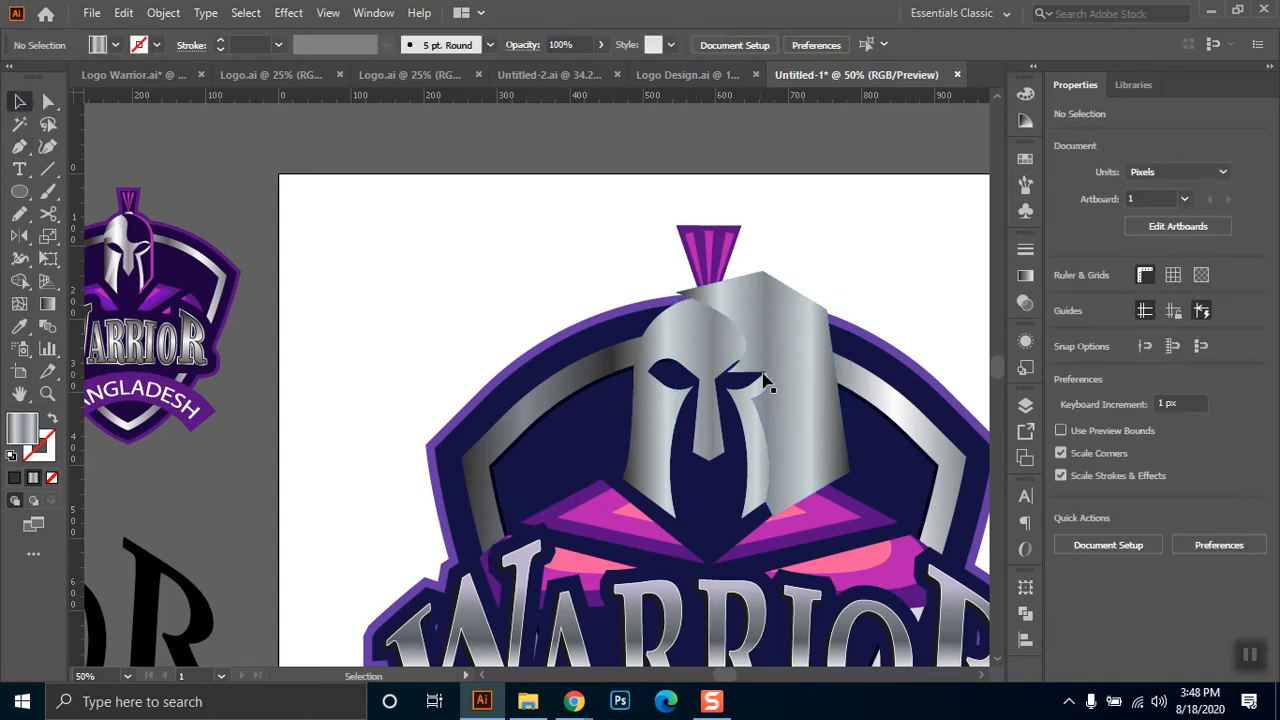
- Trim the drawn shape's excess outside the helmet with the Shape Builder and separate the helmet's right shadow area
{"action": "left_click", "coordinate": [766, 303]}
{"action": "left_click", "coordinate": [674, 350], "text": "shift"}
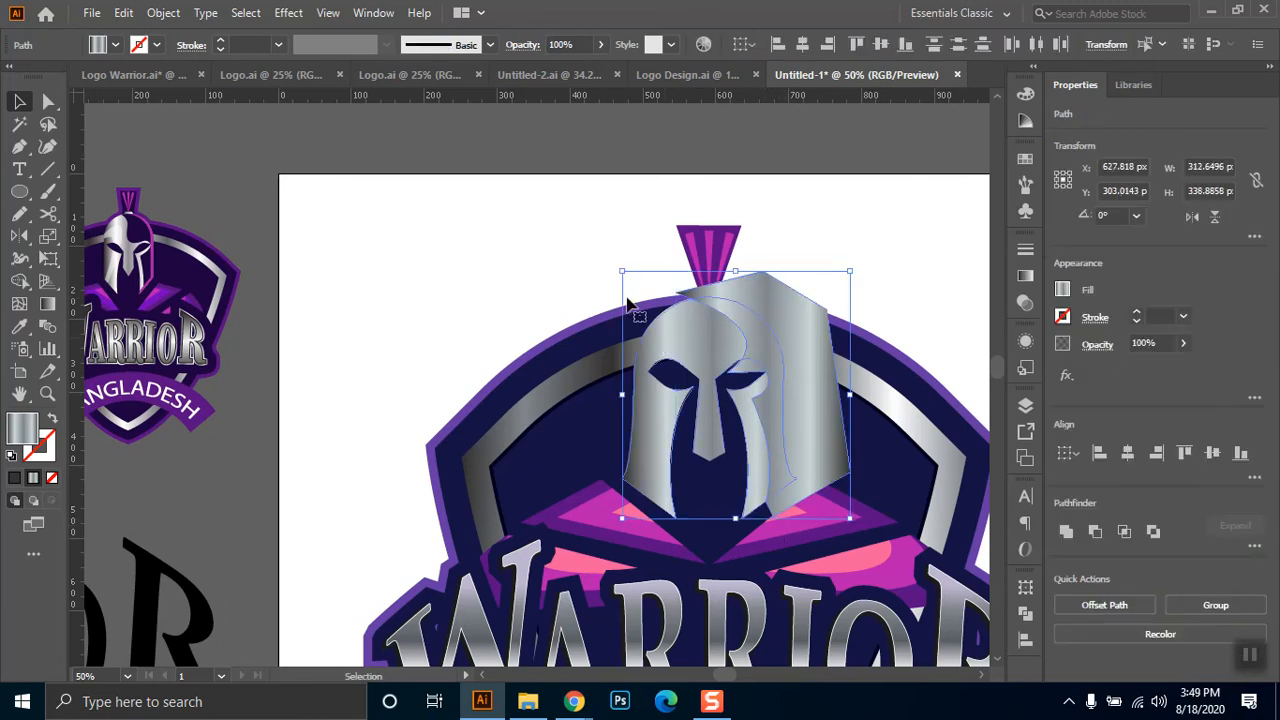
{"action": "left_click", "coordinate": [20, 281]}
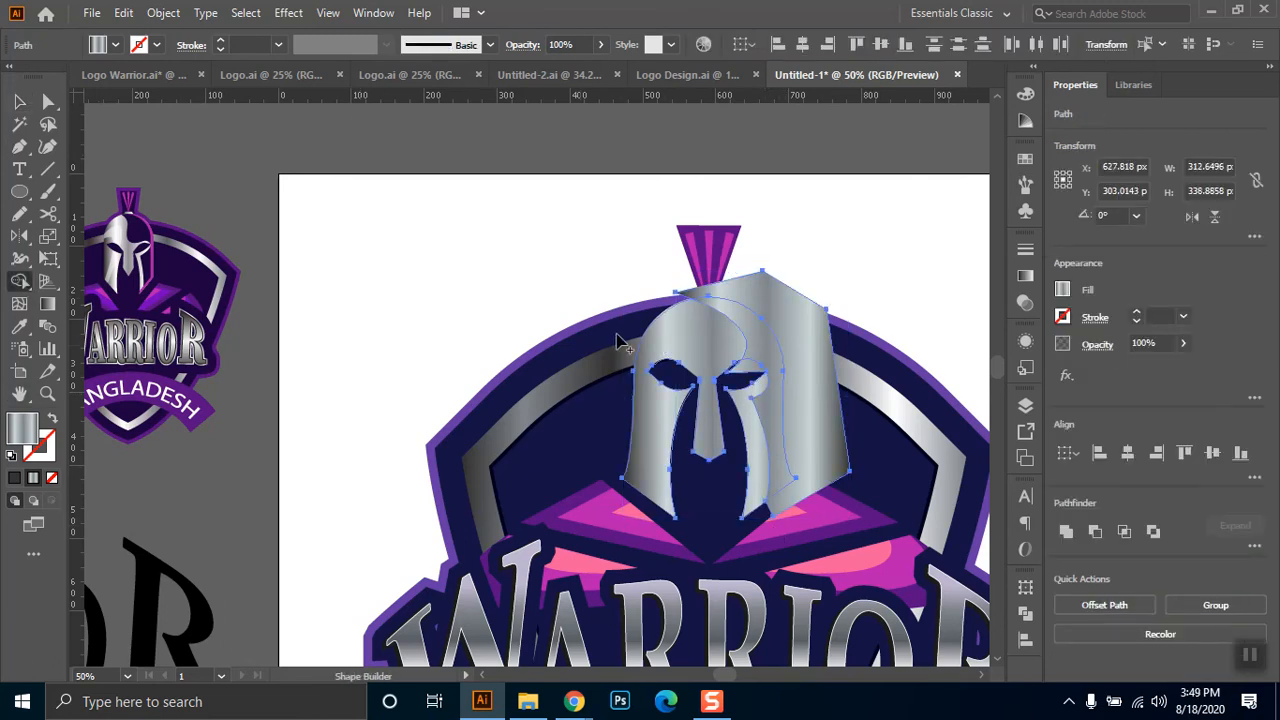
{"action": "left_click", "coordinate": [840, 386], "text": "alt"}
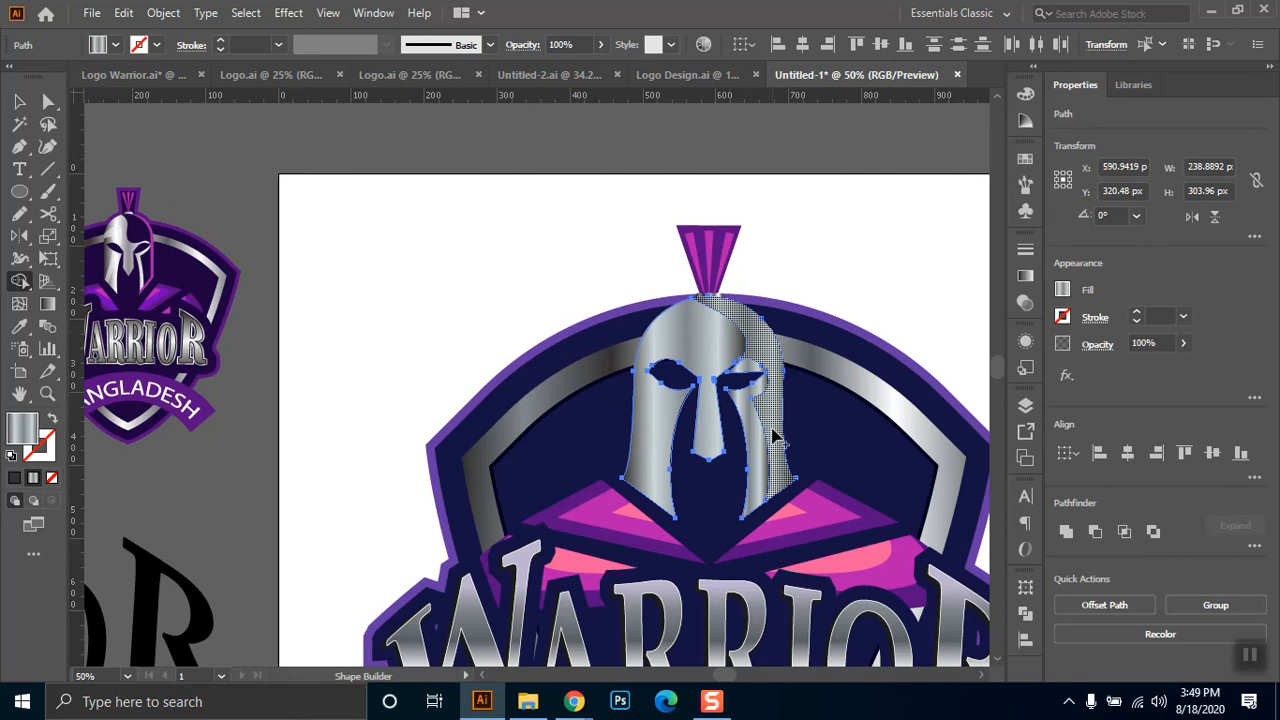
{"action": "left_click", "coordinate": [768, 354]}
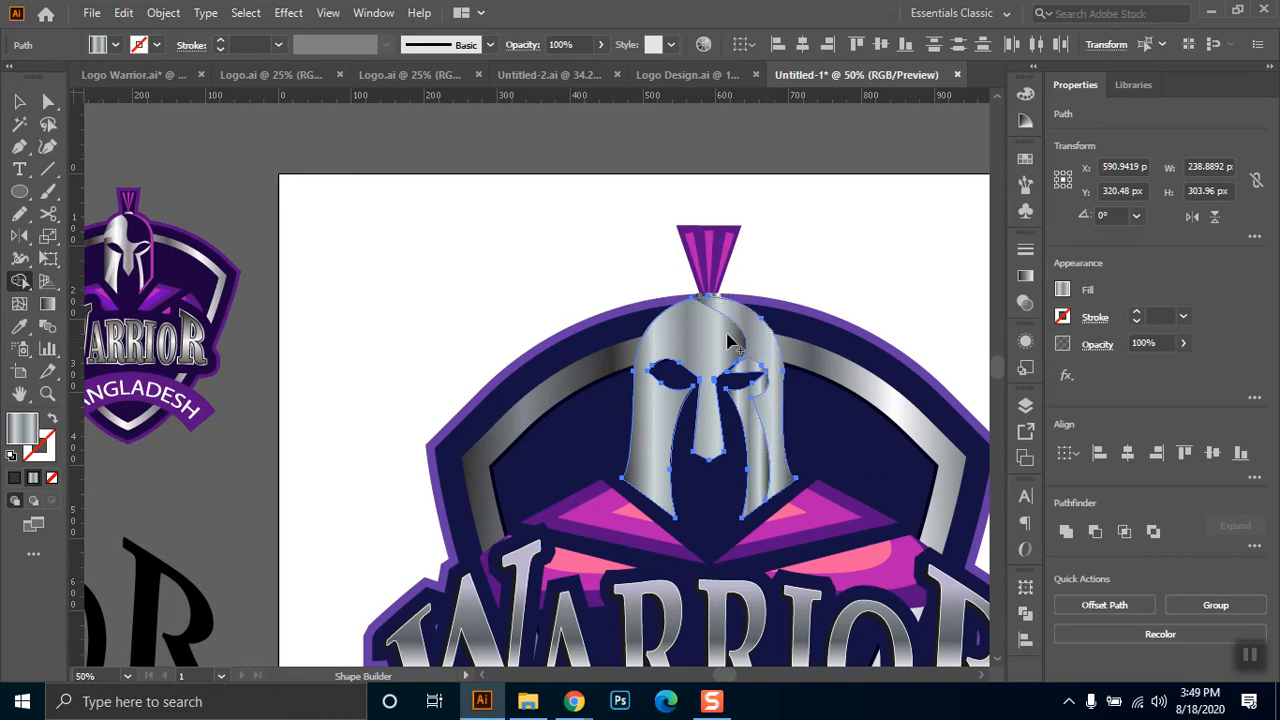
- Fill the helmet's right shadow area with the dark navy sampled from the shield's interior
{"action": "left_click", "coordinate": [48, 101]}
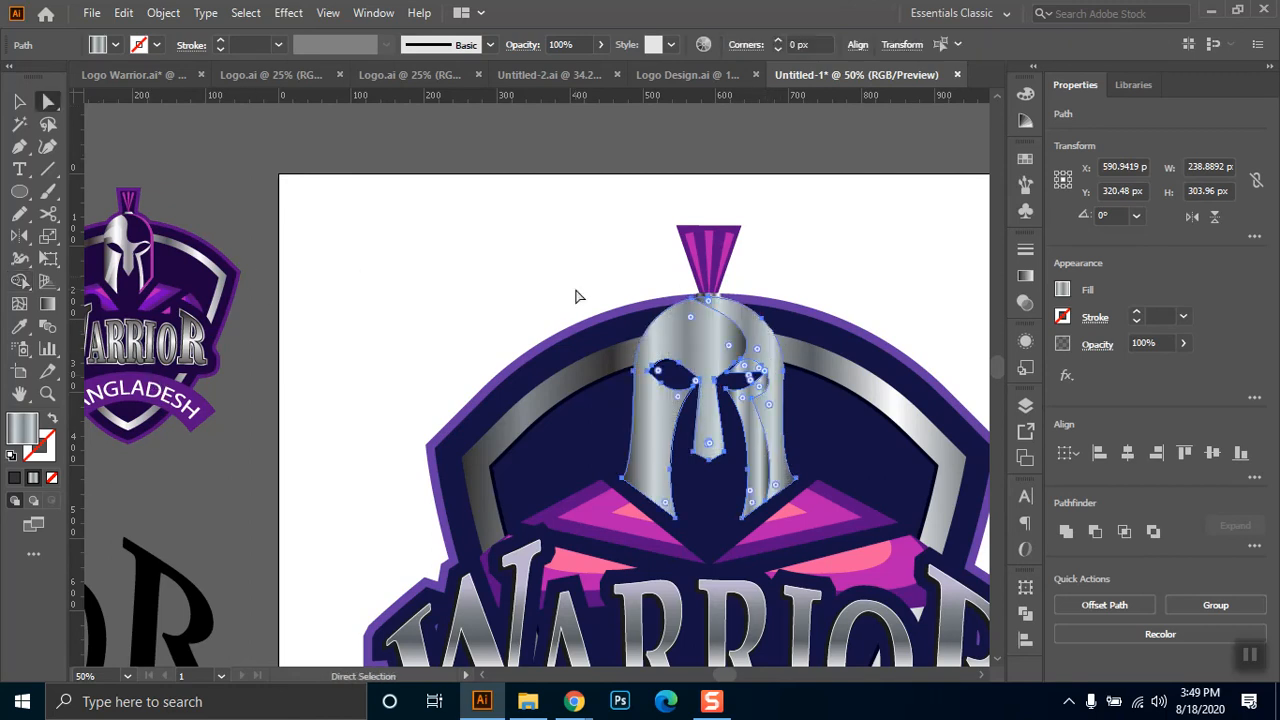
{"action": "left_click", "coordinate": [540, 283]}
{"action": "left_click", "coordinate": [764, 355]}
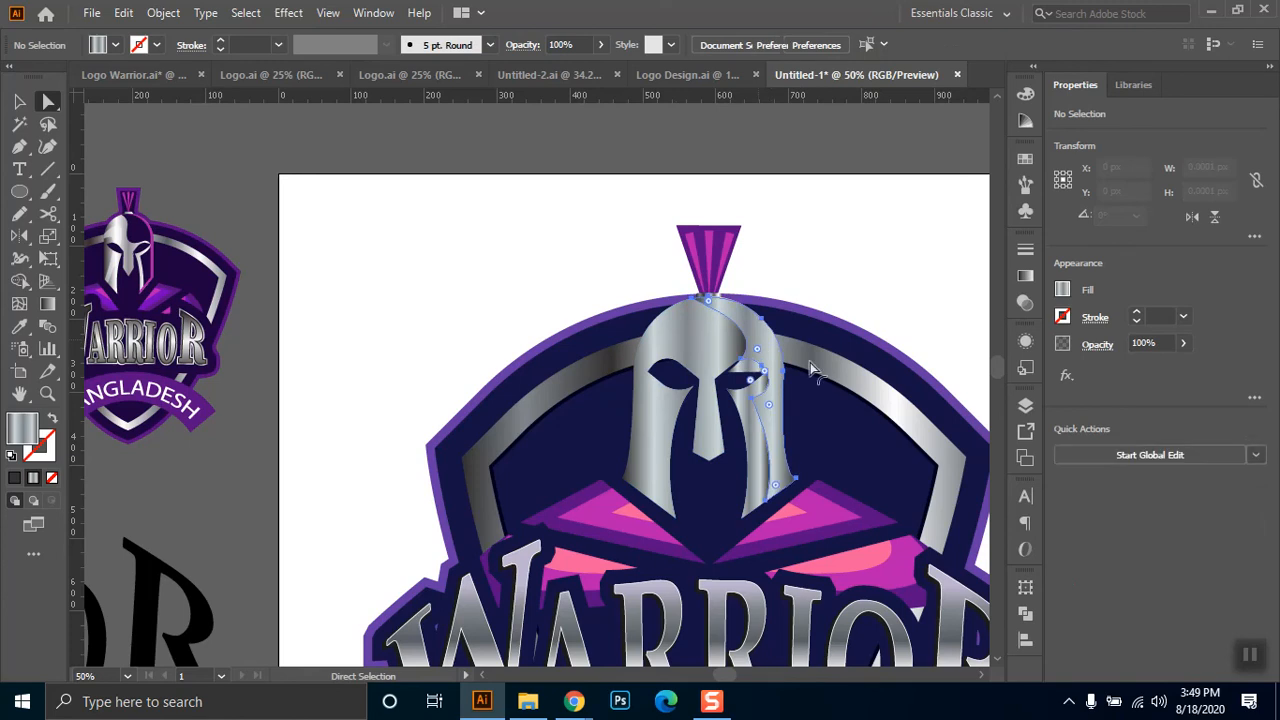
{"action": "left_click", "coordinate": [19, 326]}
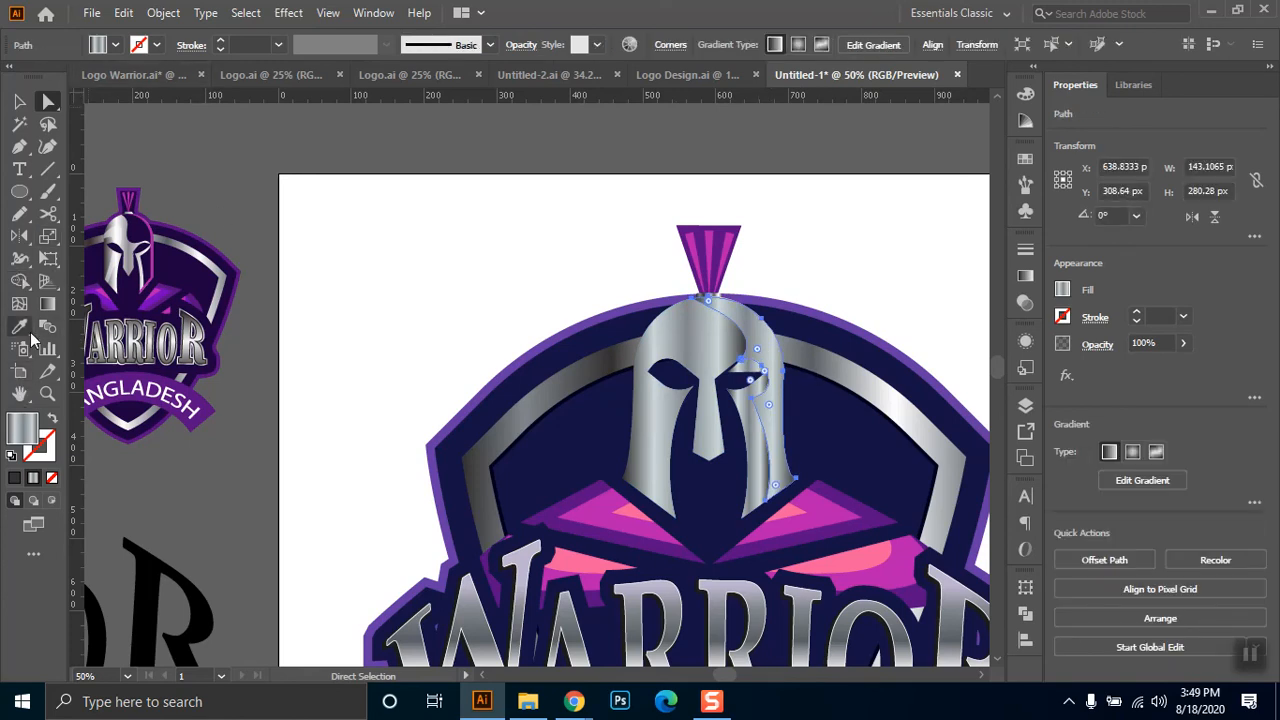
{"action": "left_click", "coordinate": [558, 446]}
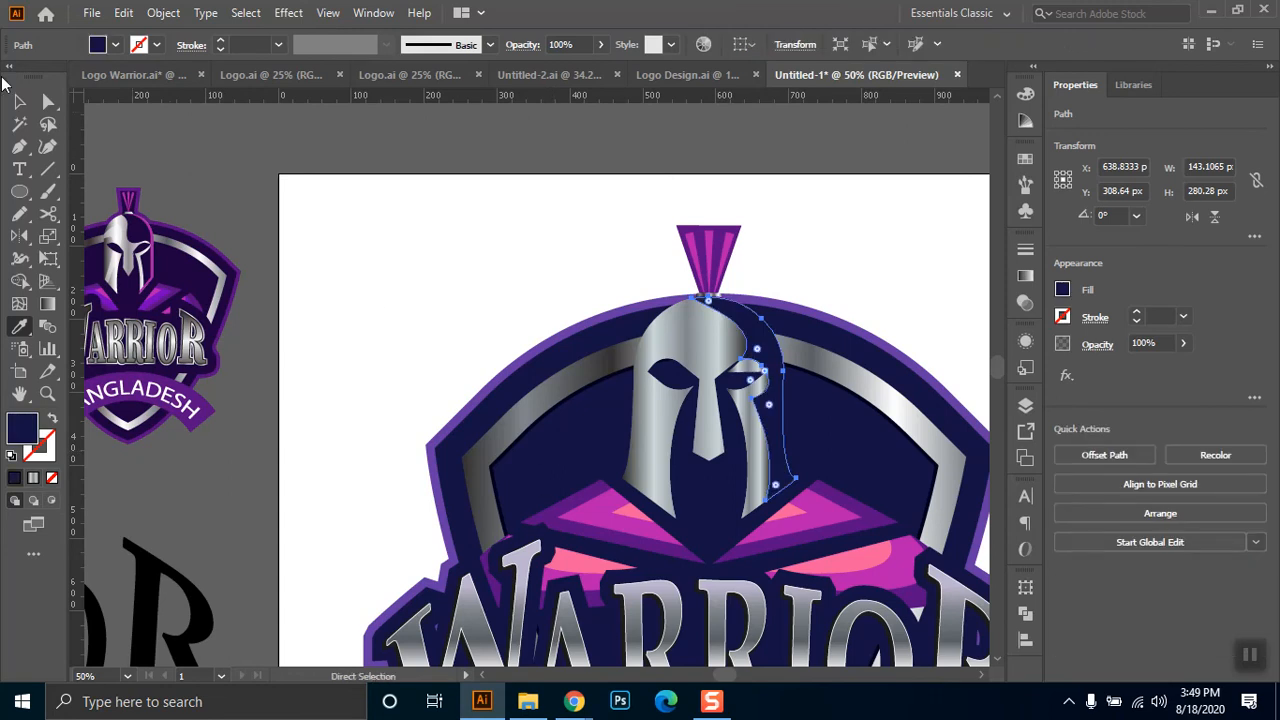
- Send the navy shadow shape backward, behind the pink edge strip
{"action": "left_click", "coordinate": [19, 101]}
{"action": "key", "text": "a"}
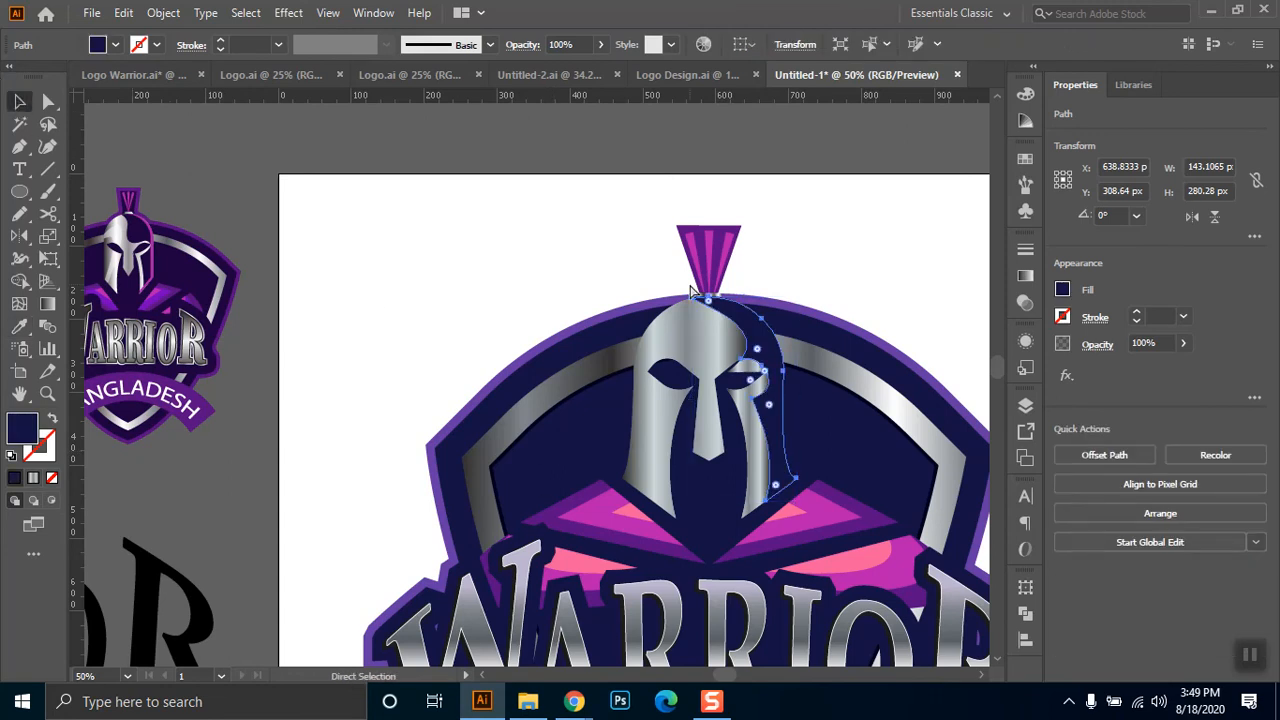
{"action": "key", "text": "ctrl+["}
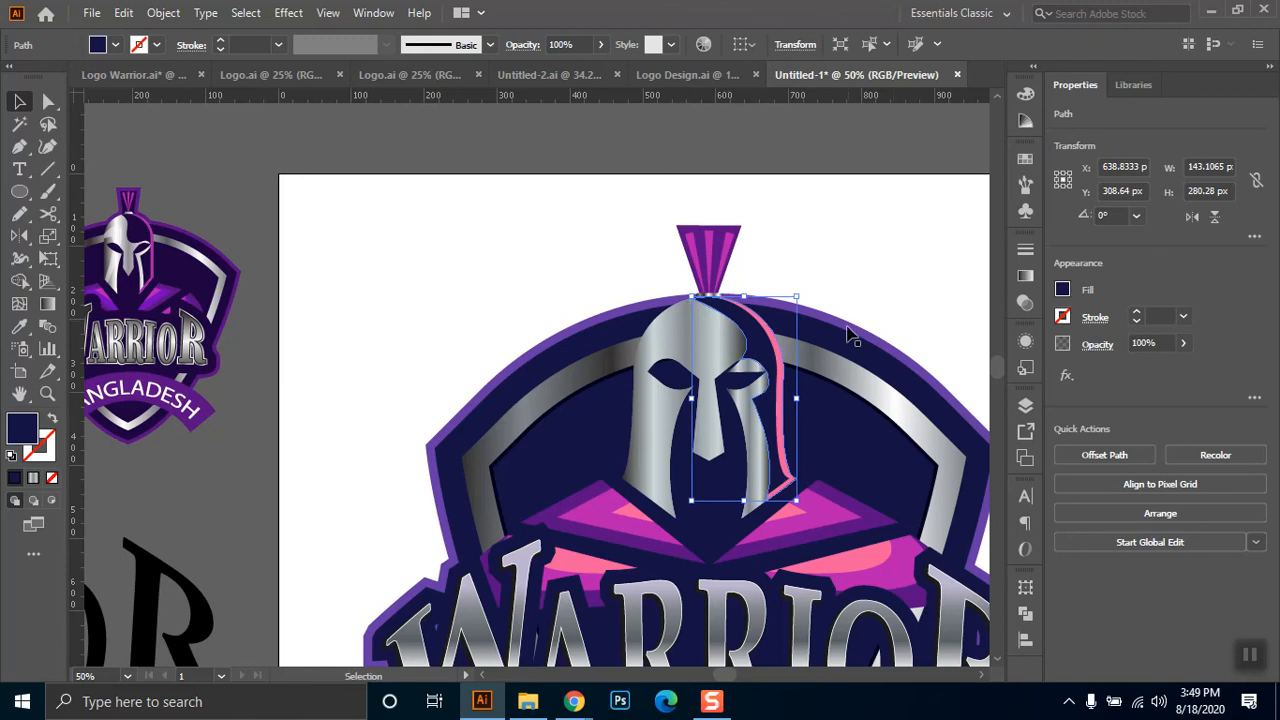
{"action": "left_click", "coordinate": [856, 328]}
{"action": "left_click", "coordinate": [874, 300]}
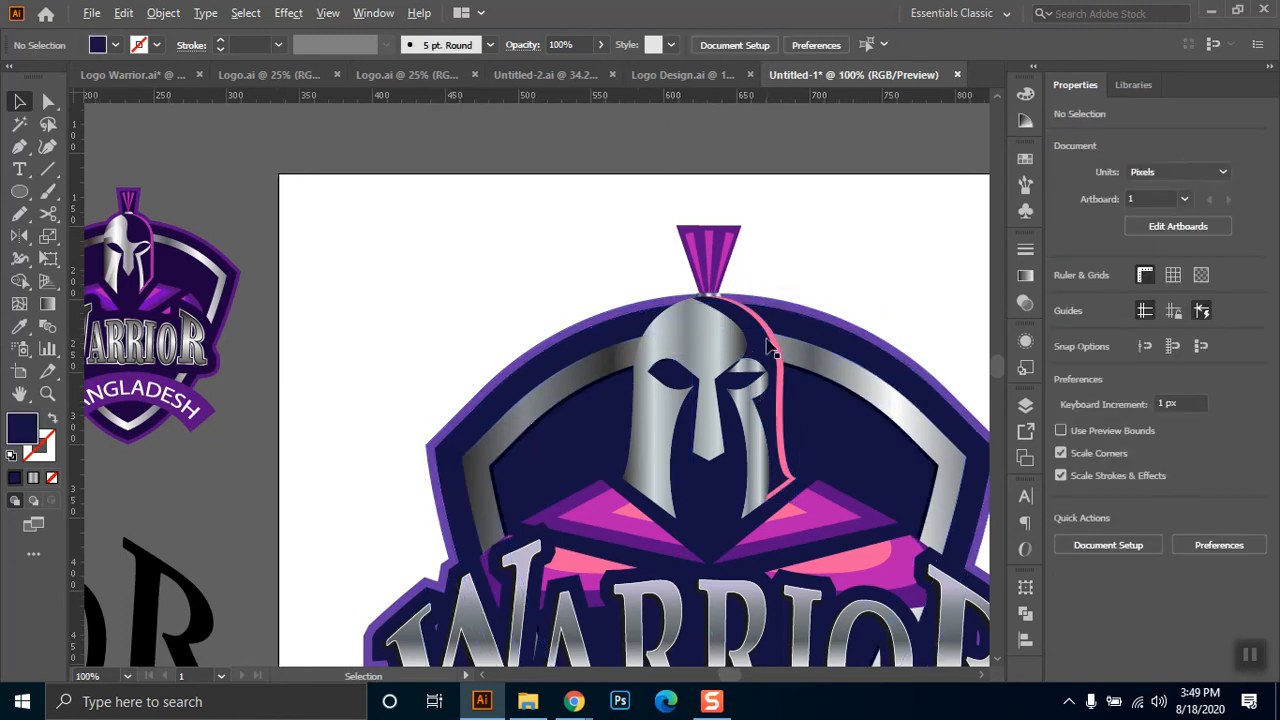
- Delete the leftover silver piece above the helmet's right eye
{"action": "key", "text": "ctrl+="}
{"action": "left_click", "coordinate": [677, 424]}
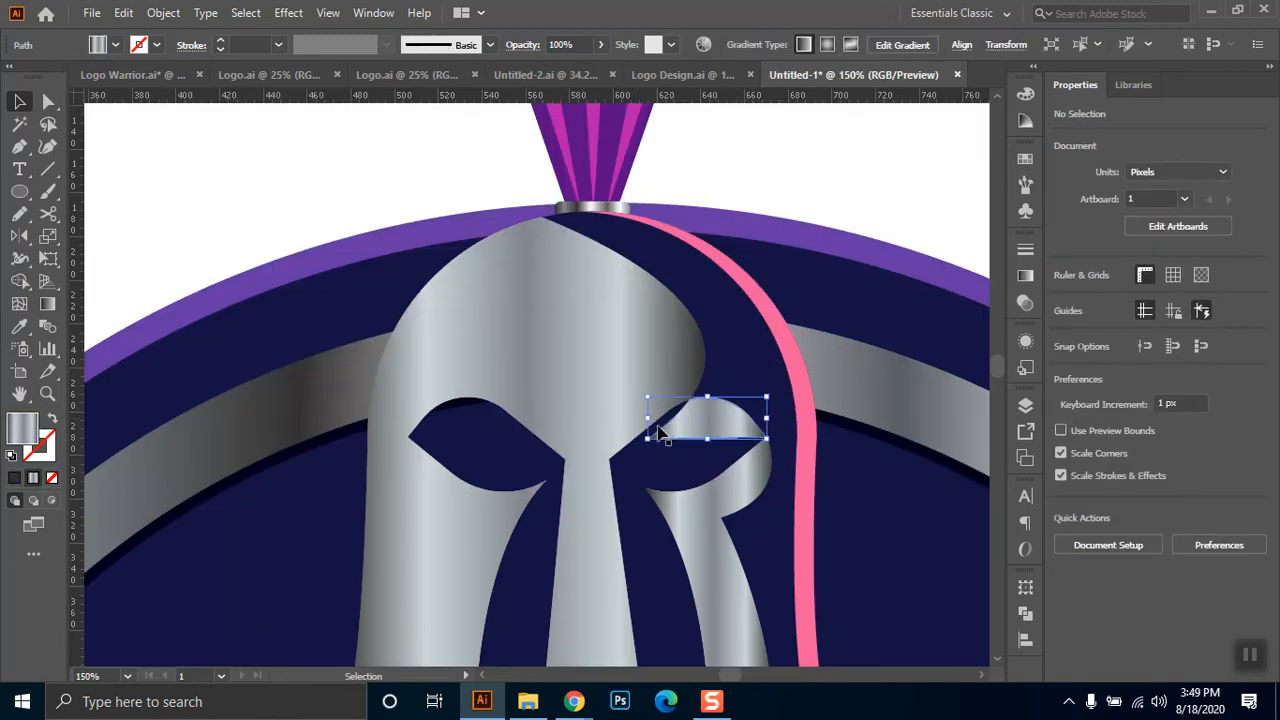
{"action": "left_click", "coordinate": [621, 449]}
{"action": "left_click", "coordinate": [728, 428]}
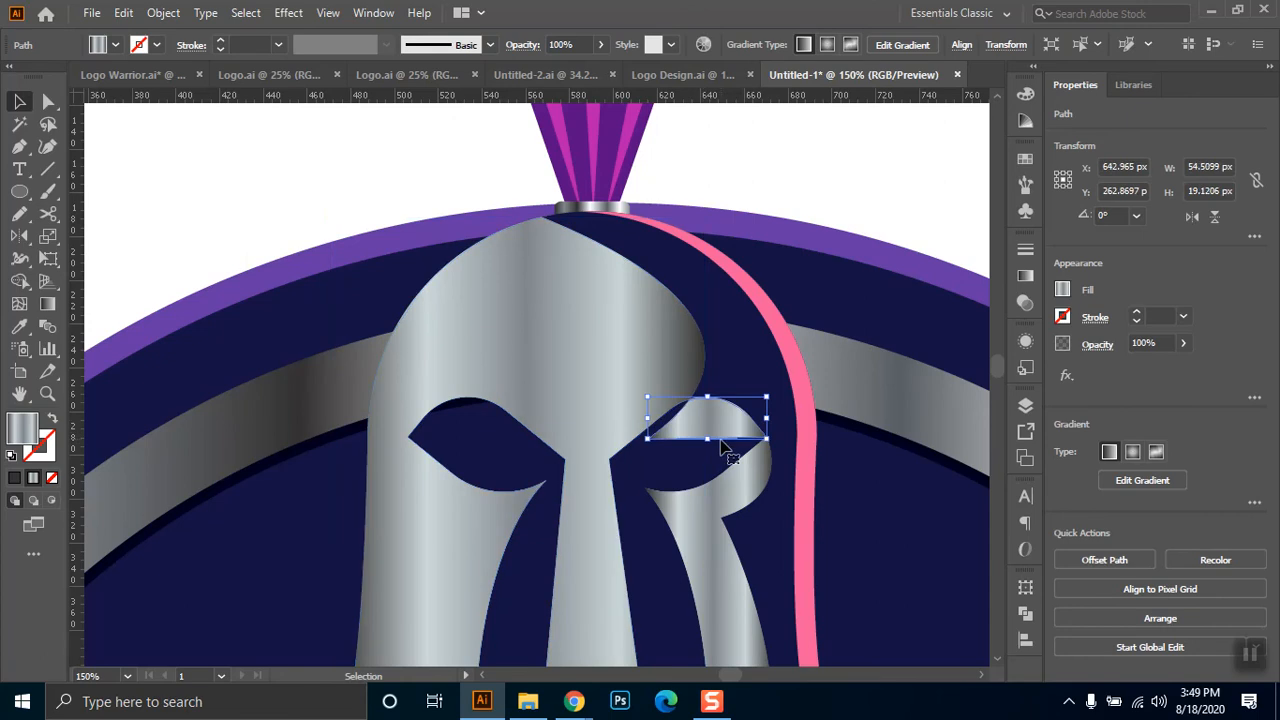
{"action": "left_click", "coordinate": [708, 468]}
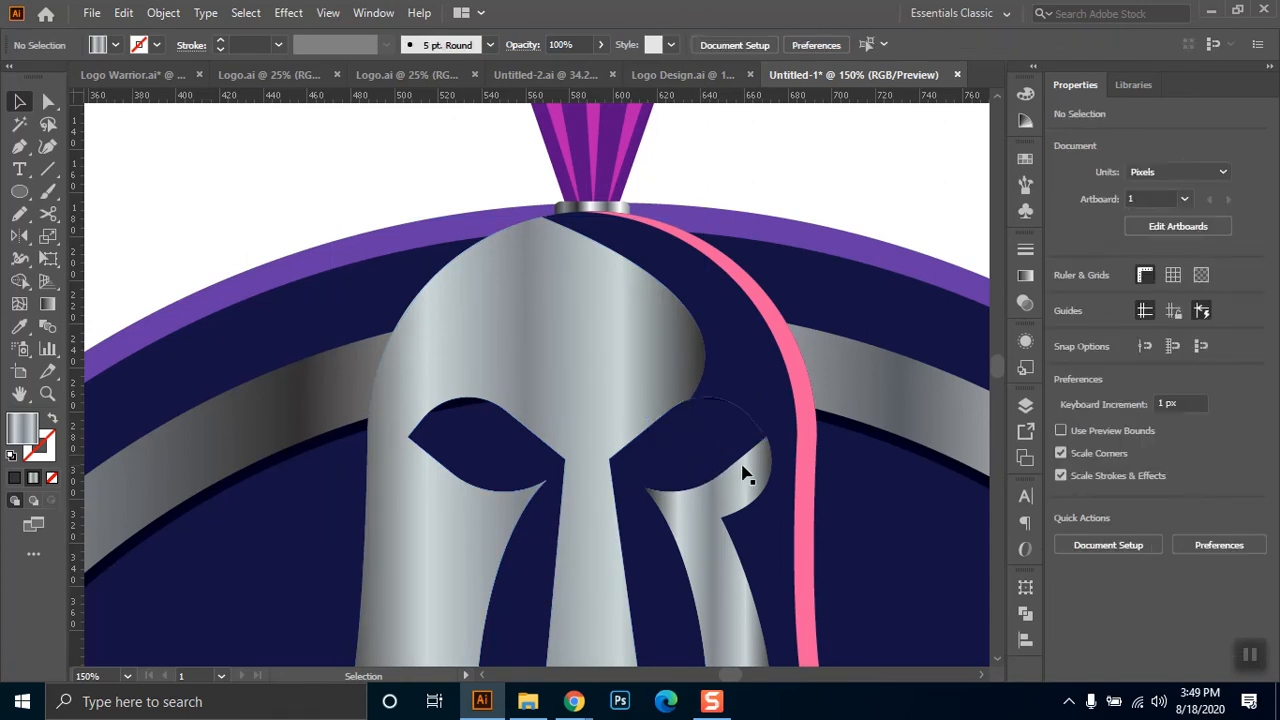
- Select the navy shadow shape on the helmet's right side and open its alignment reference options
{"action": "left_click", "coordinate": [740, 518]}
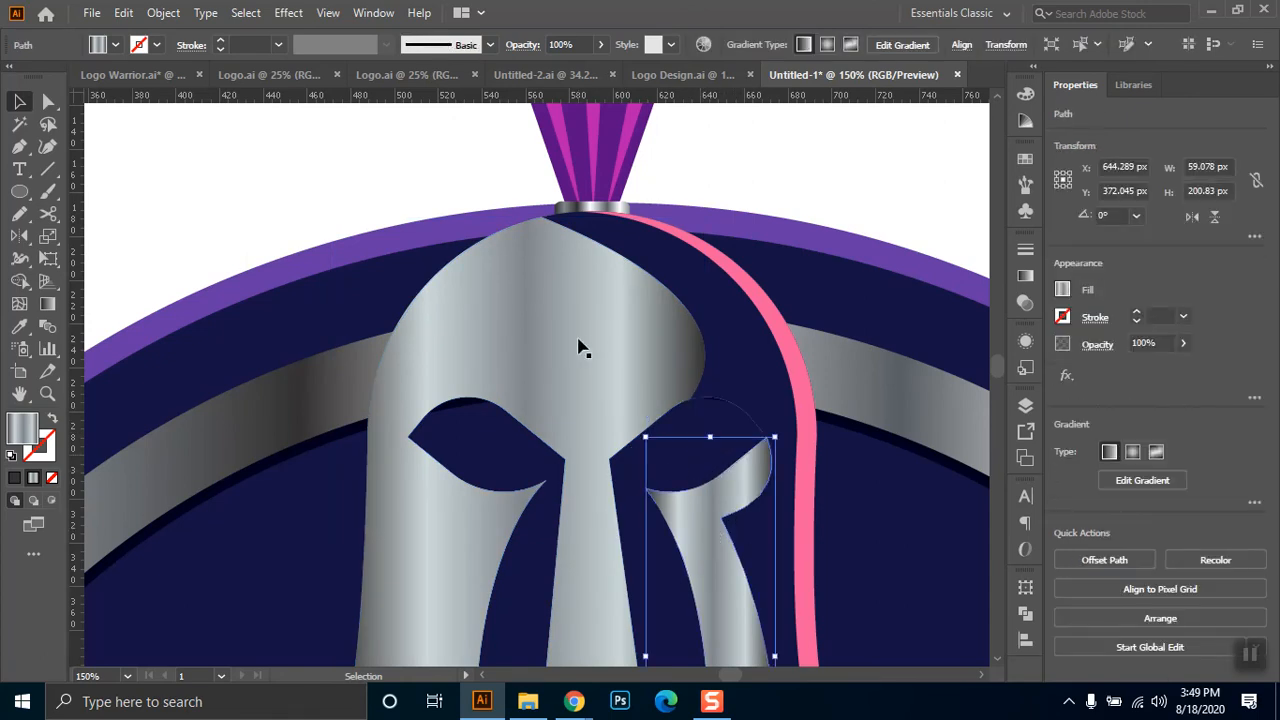
{"action": "left_click", "coordinate": [876, 181]}
{"action": "left_click", "coordinate": [763, 357]}
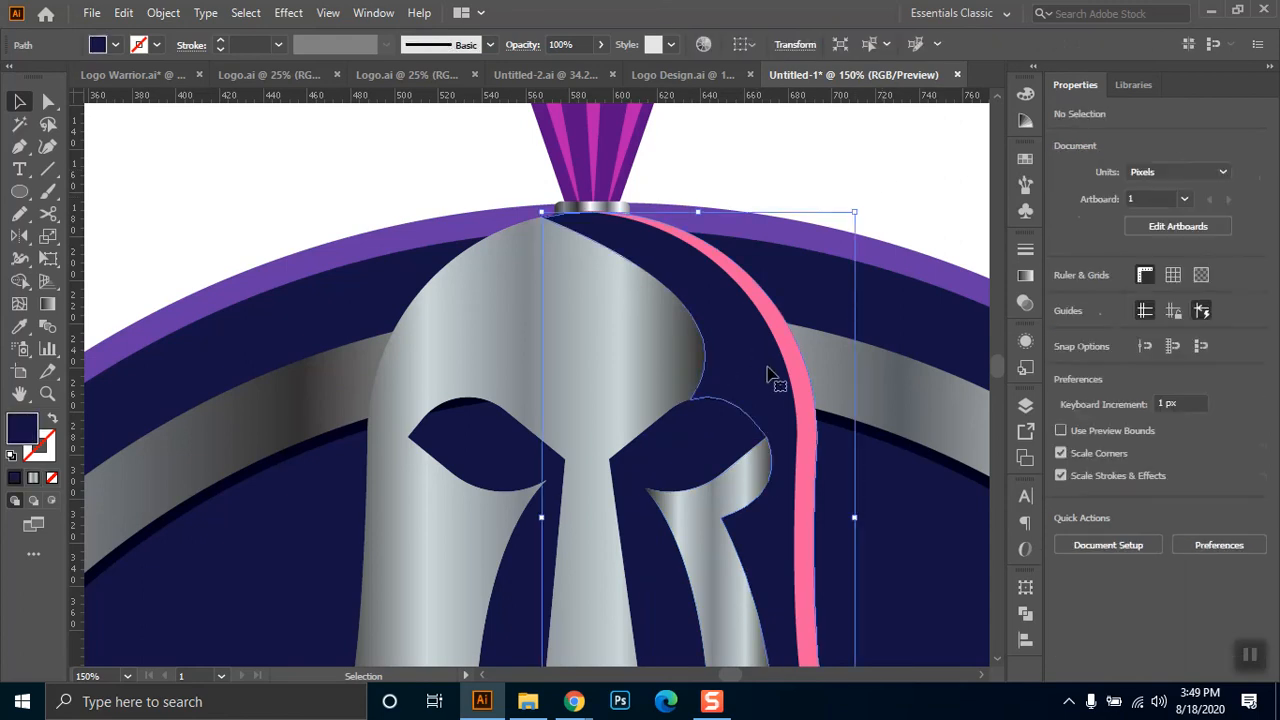
{"action": "left_click", "coordinate": [742, 44]}
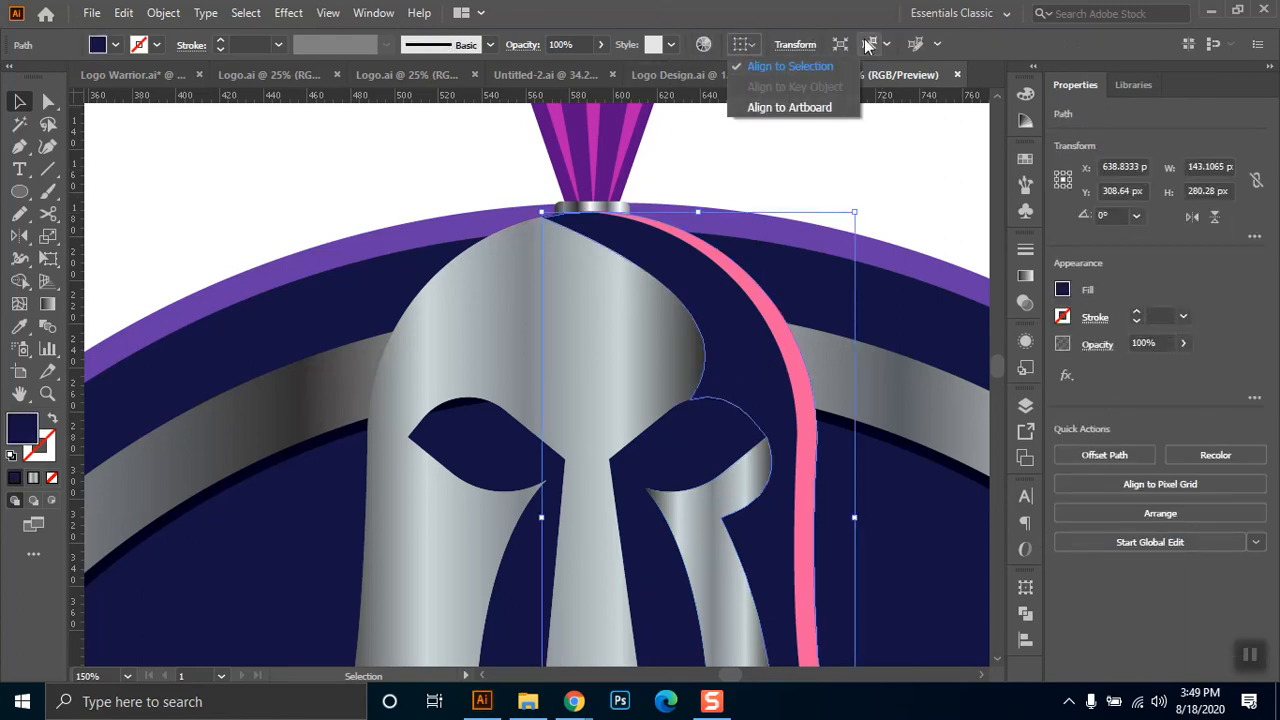
- Reduce the opacity of the dark navy shading shape on the helmet's right side to 86%
{"action": "left_click", "coordinate": [593, 43]}
{"action": "left_click", "coordinate": [600, 44]}
{"action": "left_click", "coordinate": [553, 69]}
{"action": "left_click_drag", "start_coordinate": [553, 68], "coordinate": [588, 68]}
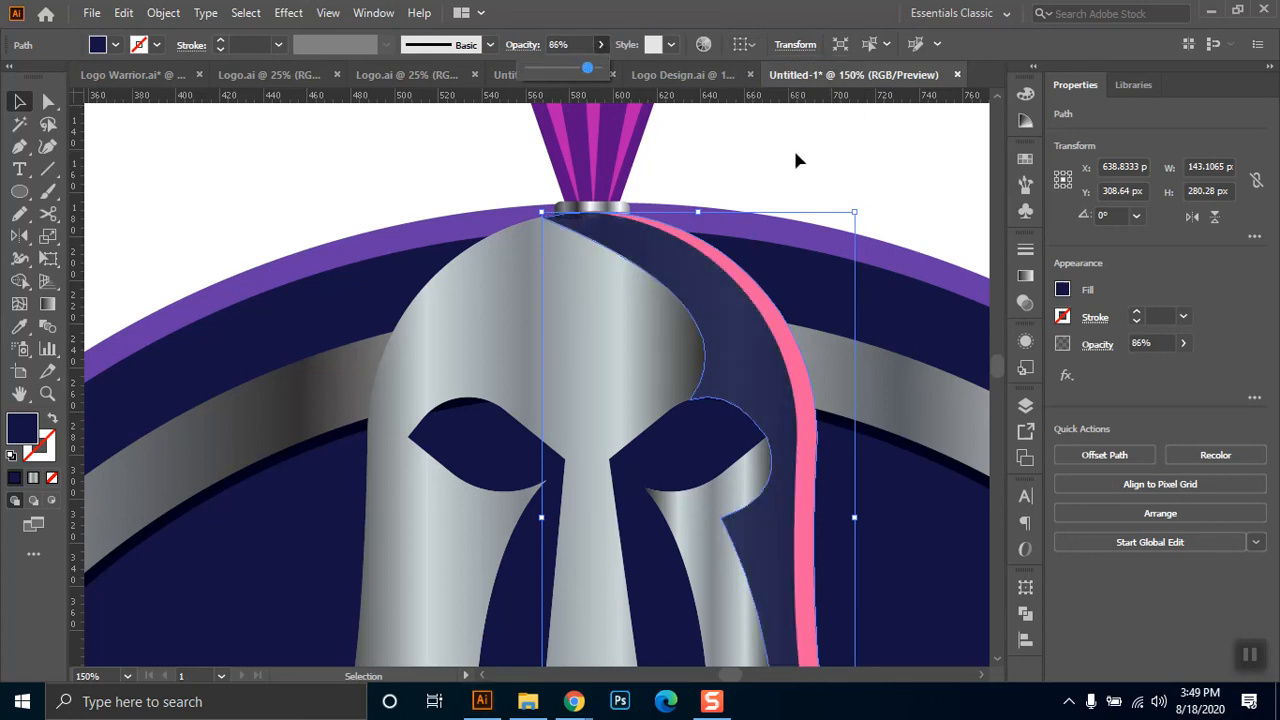
{"action": "left_click", "coordinate": [796, 160]}
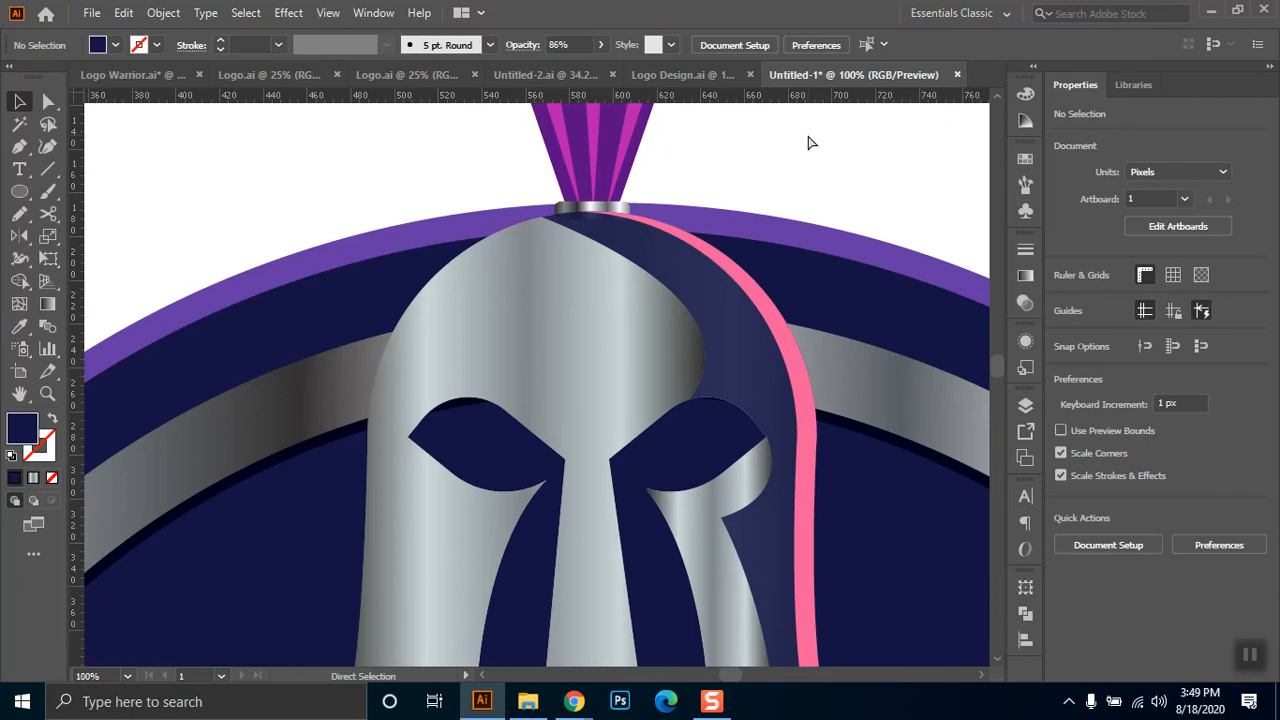
- Delete the overlaid silver face piece and the right cheek piece on top of the full helmet silhouette
{"action": "key", "text": "ctrl+minus"}
{"action": "key", "text": "ctrl+minus"}
{"action": "key", "text": "ctrl+minus"}
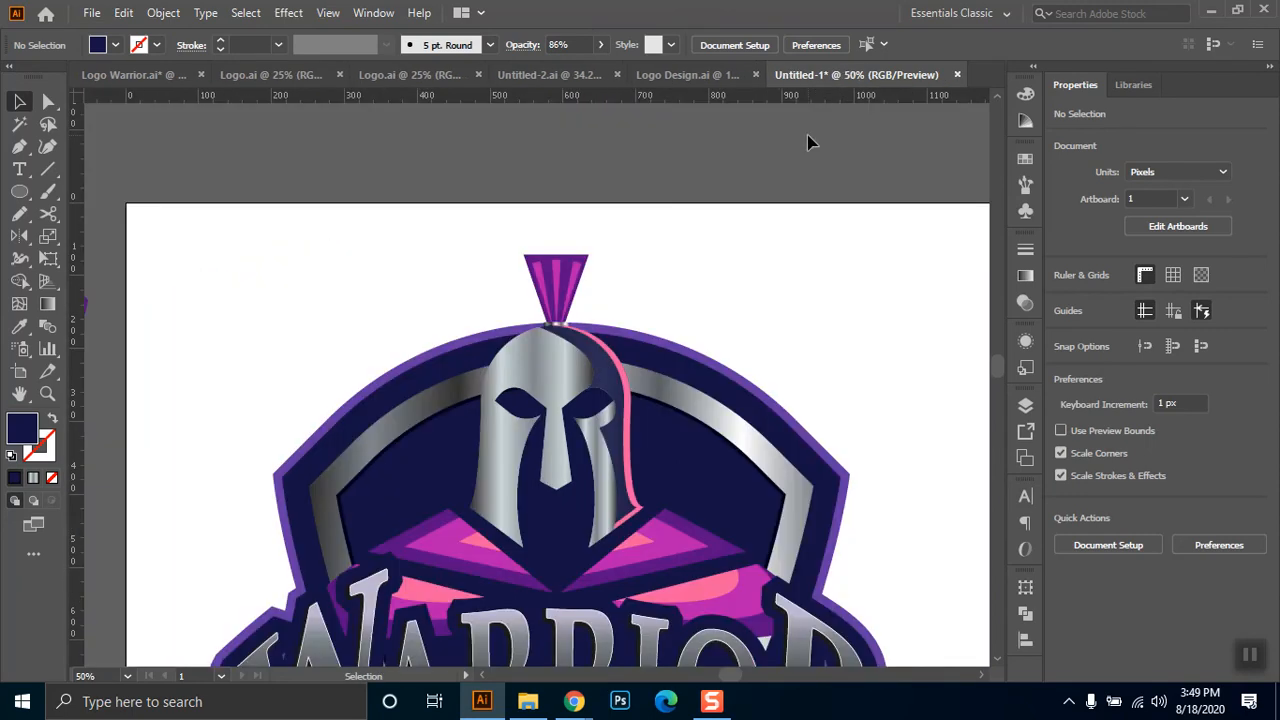
{"action": "left_click", "coordinate": [530, 375]}
{"action": "key", "text": "Delete"}
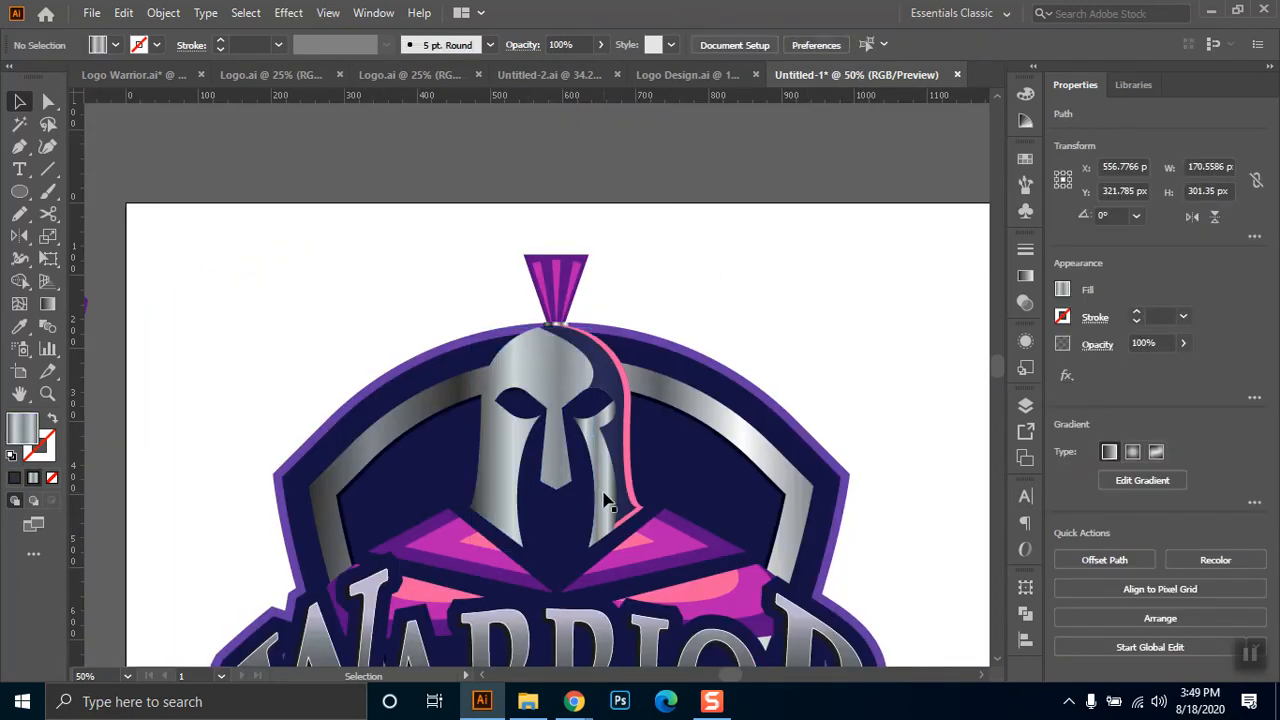
{"action": "left_click", "coordinate": [542, 383]}
{"action": "left_click", "coordinate": [596, 453]}
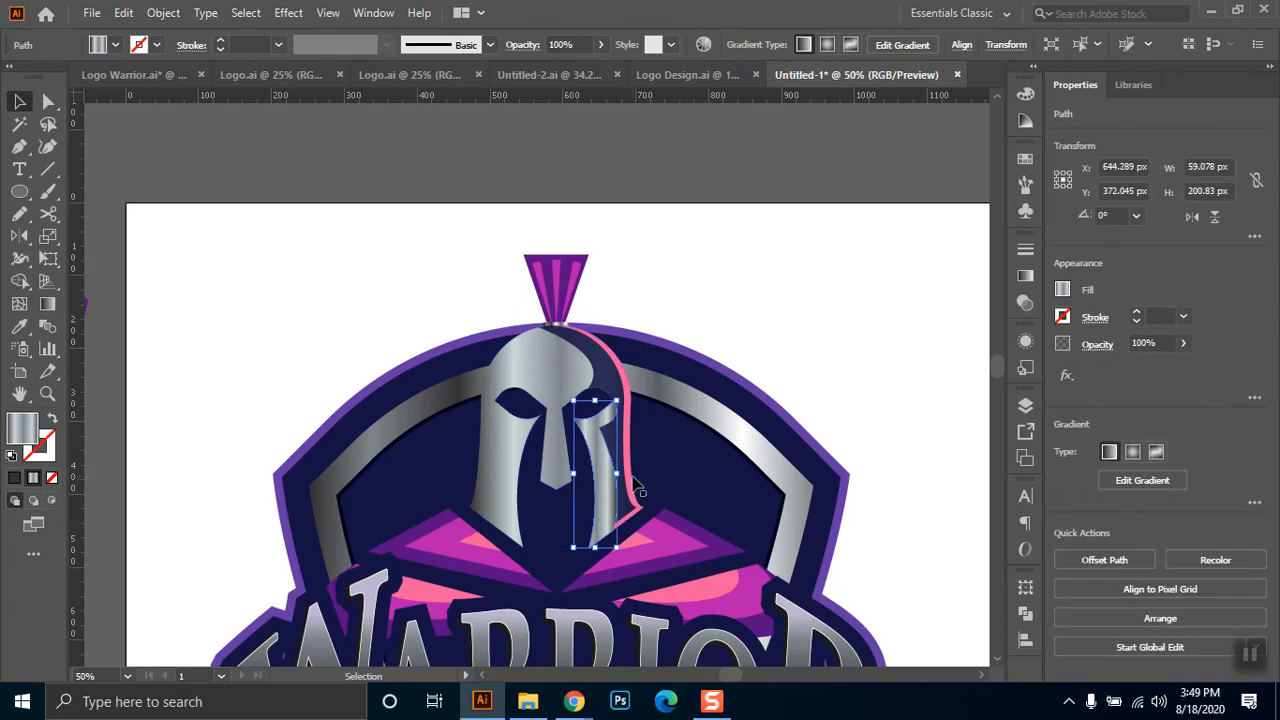
{"action": "key", "text": "Delete"}
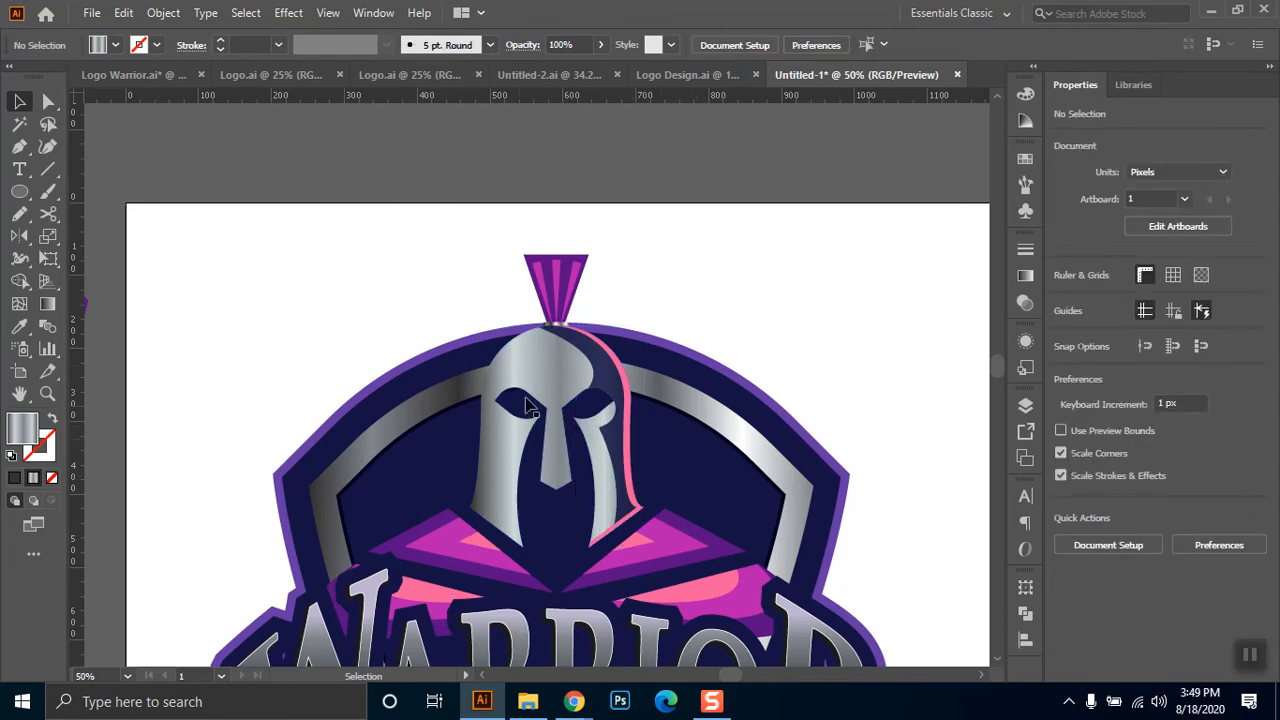
{"action": "scroll", "coordinate": [603, 403], "scroll_direction": "down", "scroll_amount": 1}
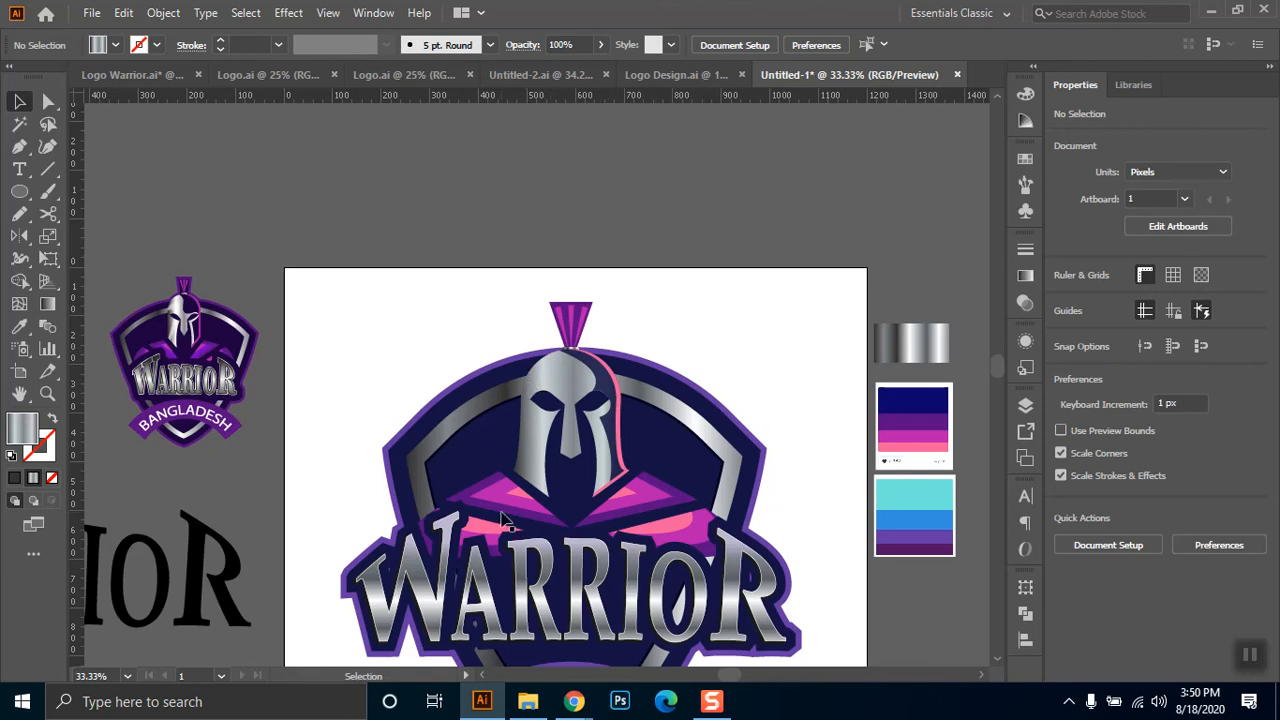
{"action": "left_click", "coordinate": [19, 146]}
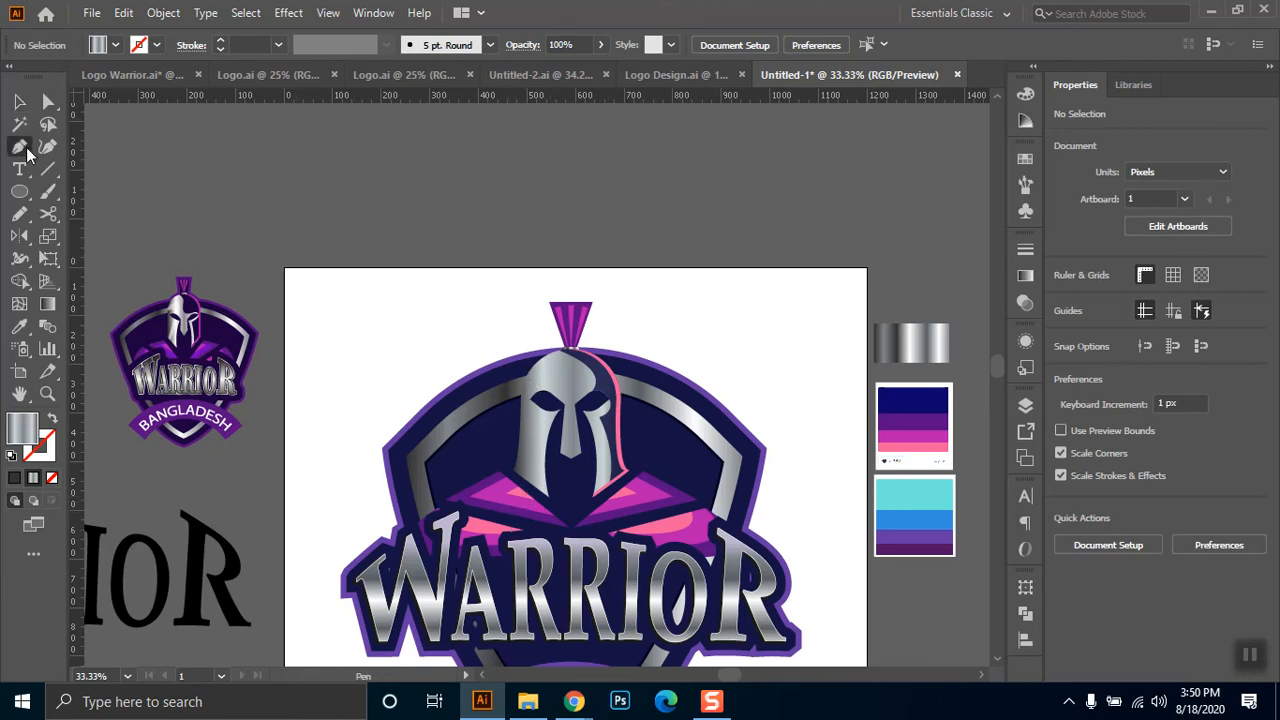
{"action": "left_click", "coordinate": [540, 356]}
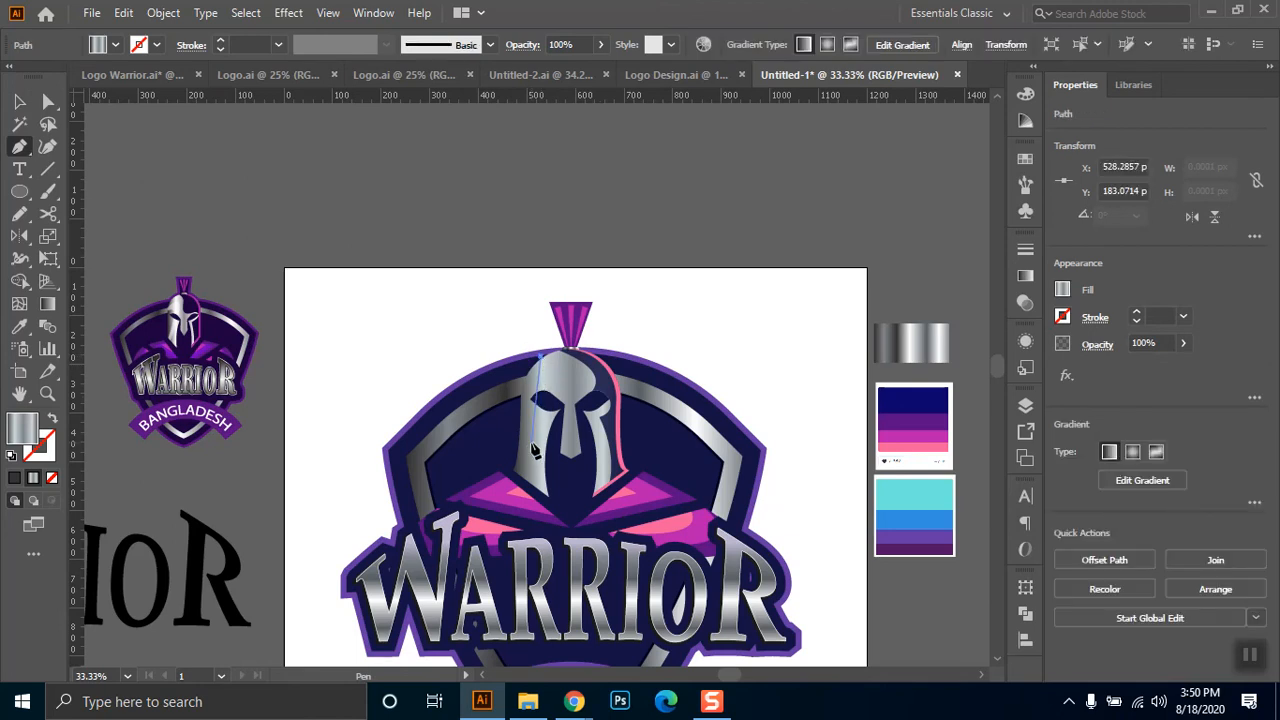
{"action": "left_click_drag", "start_coordinate": [511, 461], "coordinate": [497, 472]}
{"action": "key", "text": "ctrl+z"}
{"action": "key", "text": "ctrl+z"}
{"action": "key", "text": "ctrl+z"}
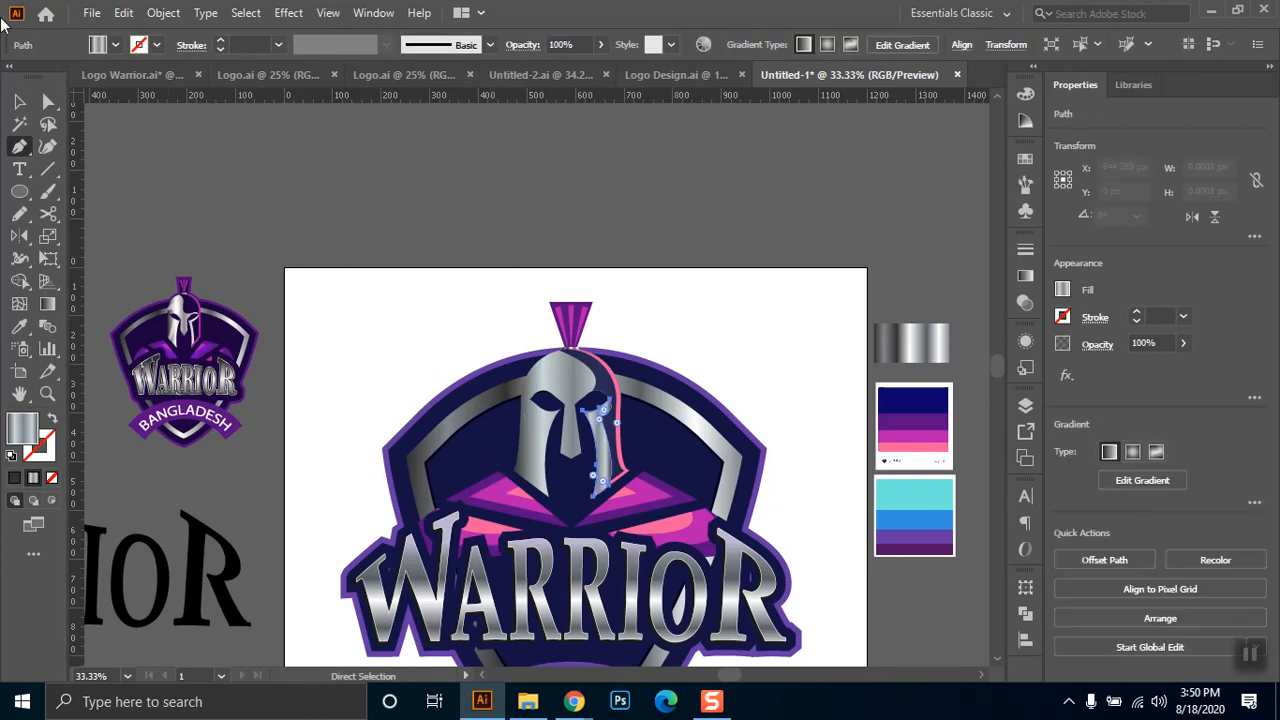
{"action": "left_click", "coordinate": [19, 101]}
{"action": "left_click", "coordinate": [720, 262]}
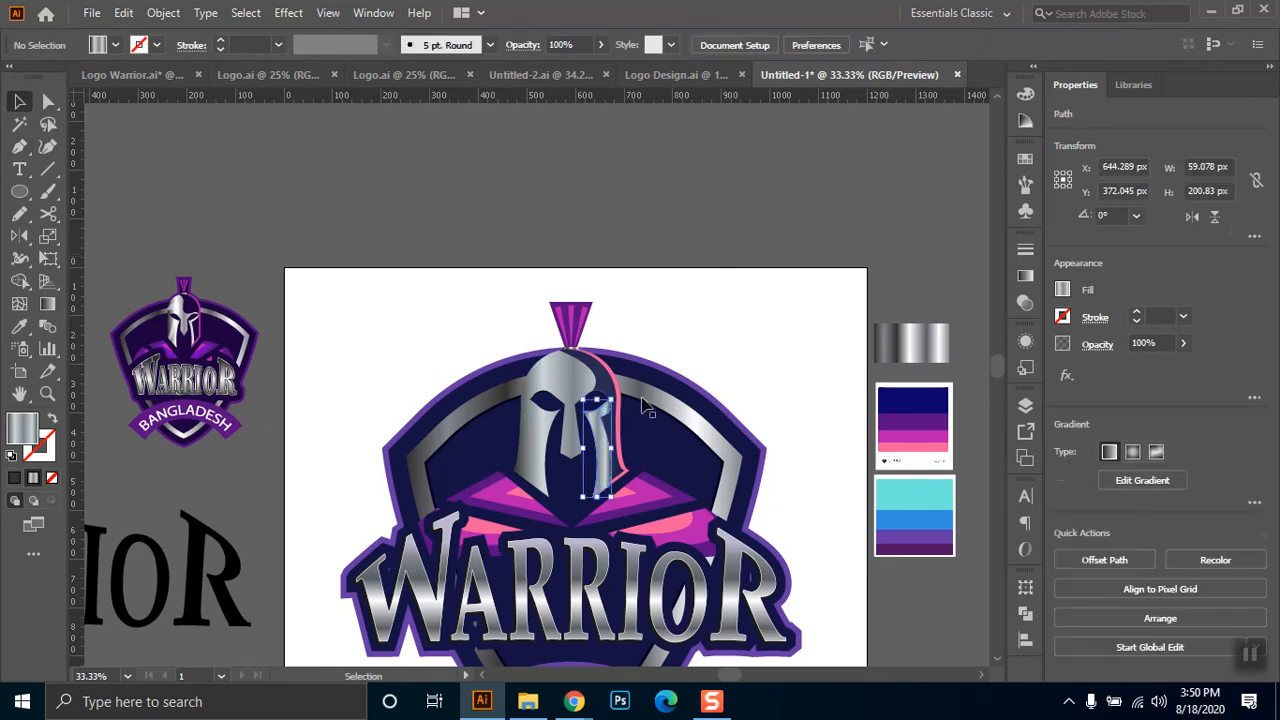
{"action": "left_click", "coordinate": [600, 425]}
{"action": "key", "text": "ctrl+2"}
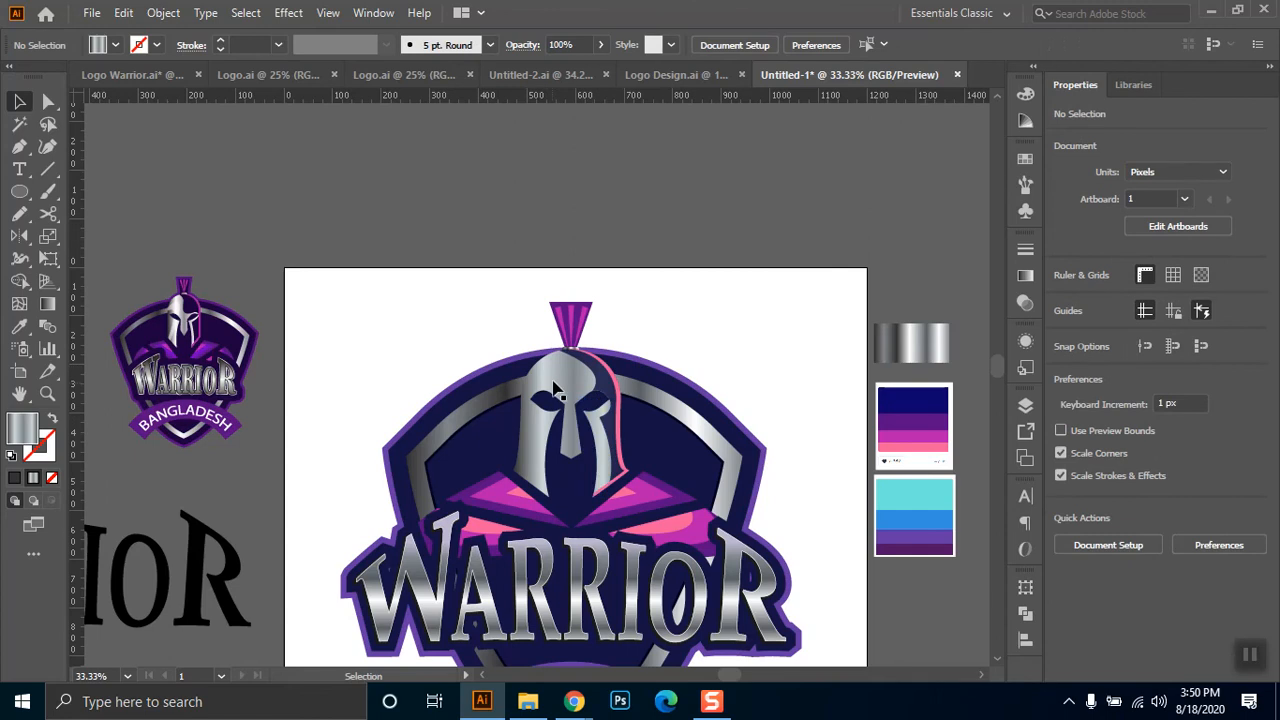
- Copy the full silver helmet silhouette and paste the duplicate in front of the navy shading and pink rim
{"action": "left_click", "coordinate": [556, 388]}
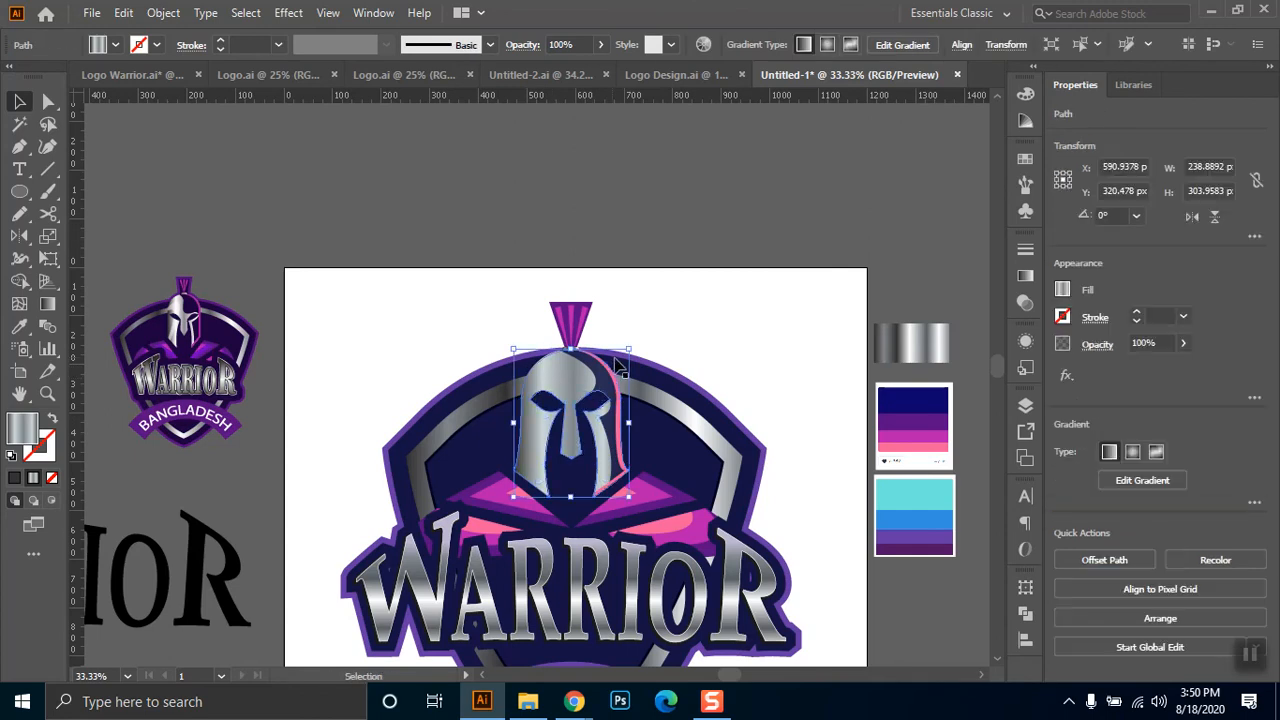
{"action": "key", "text": "ctrl+2"}
{"action": "key", "text": "ctrl+alt+2"}
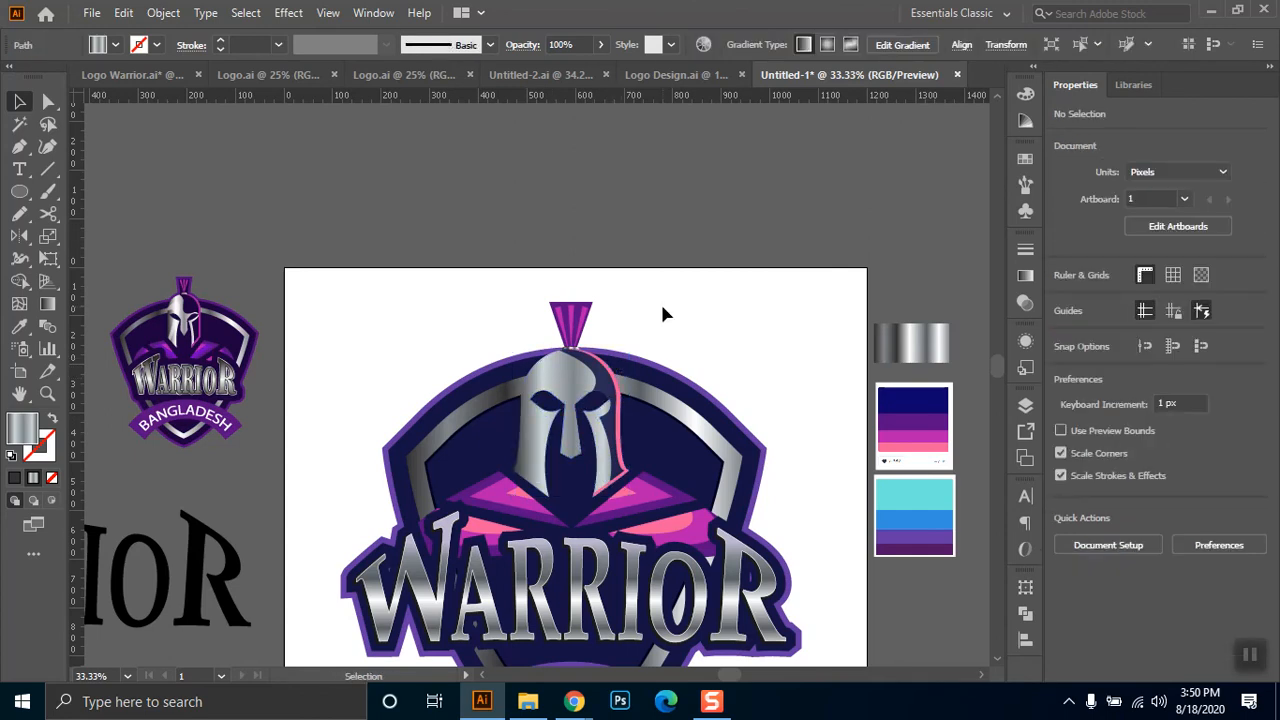
{"action": "key", "text": "ctrl+2"}
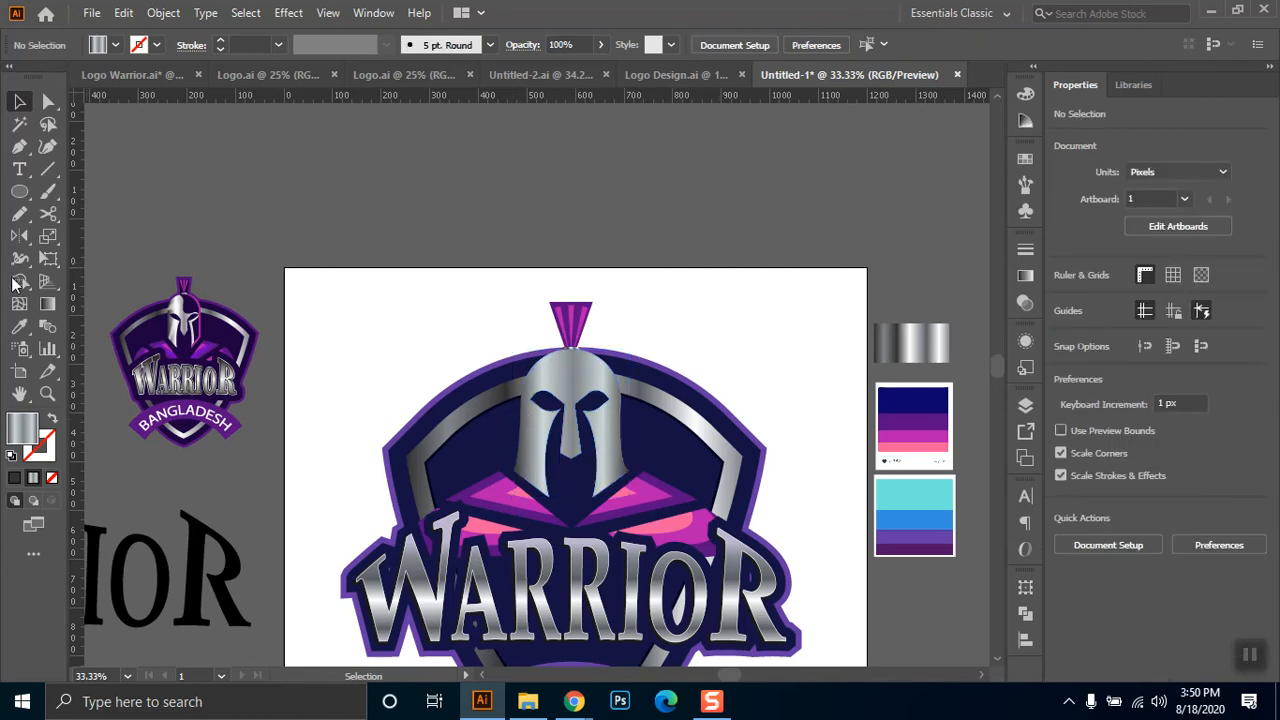
- Draw a closed wavy highlight shape with the Pen tool down the helmet's left side, about 110 px wide and 328 px tall
{"action": "left_click", "coordinate": [19, 146]}
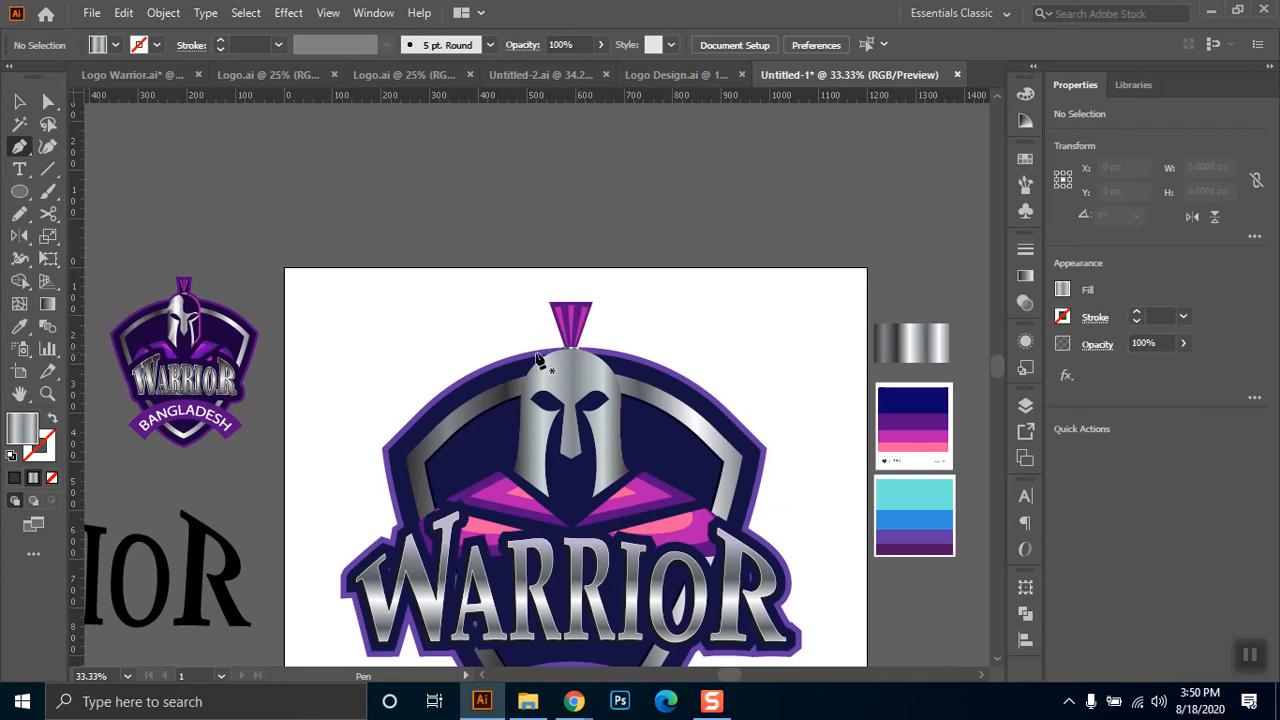
{"action": "left_click_drag", "start_coordinate": [537, 347], "coordinate": [553, 390]}
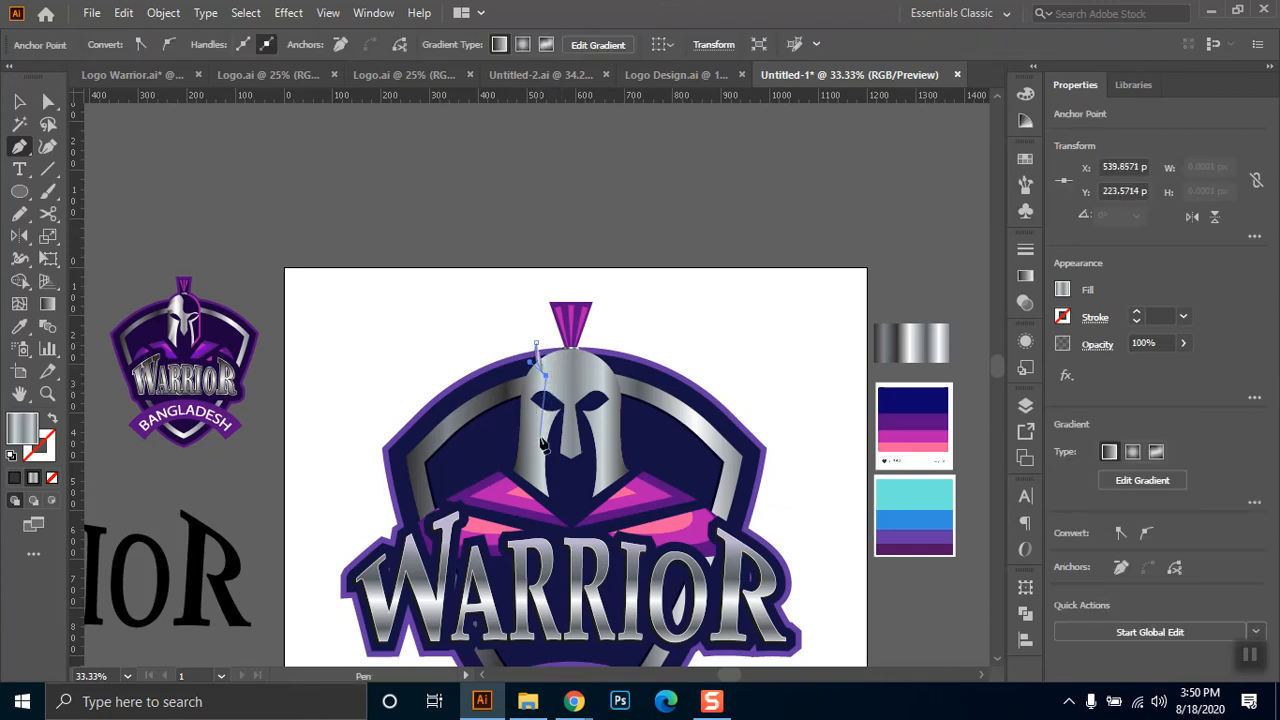
{"action": "left_click_drag", "start_coordinate": [541, 437], "coordinate": [512, 494]}
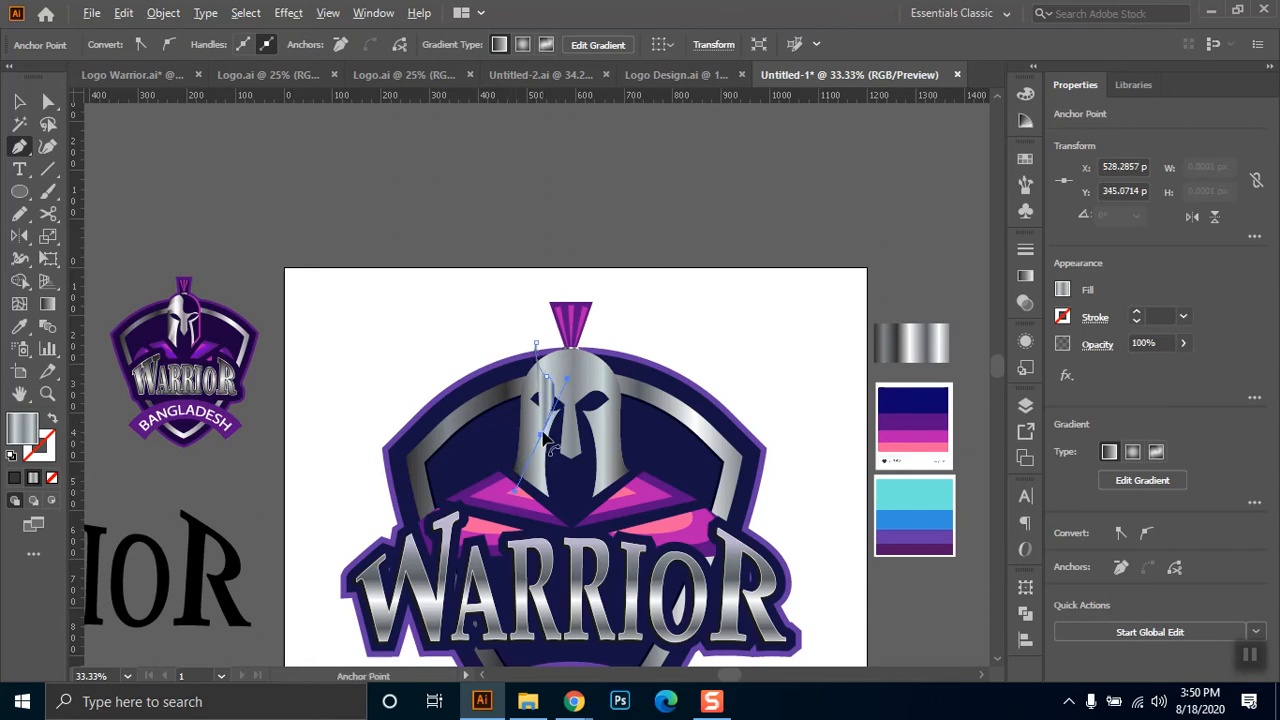
{"action": "left_click_drag", "start_coordinate": [534, 488], "coordinate": [561, 527]}
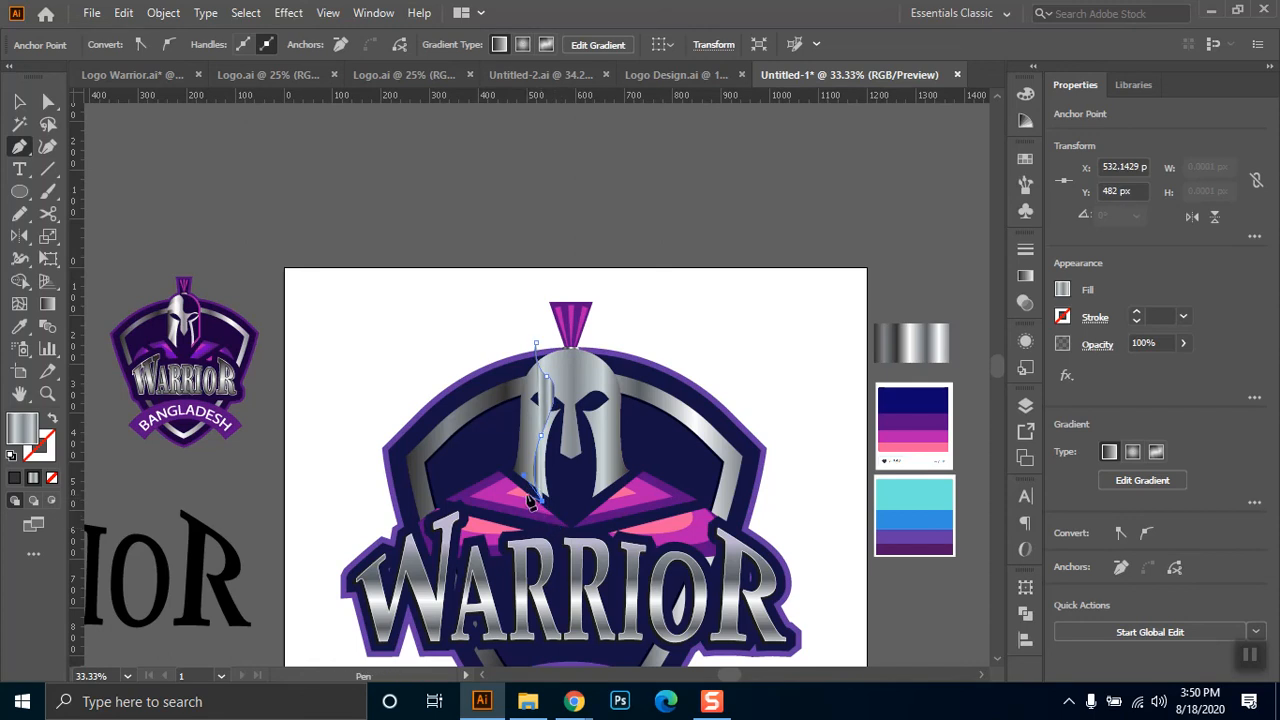
{"action": "left_click", "coordinate": [529, 489]}
{"action": "left_click", "coordinate": [525, 460]}
{"action": "left_click", "coordinate": [519, 481]}
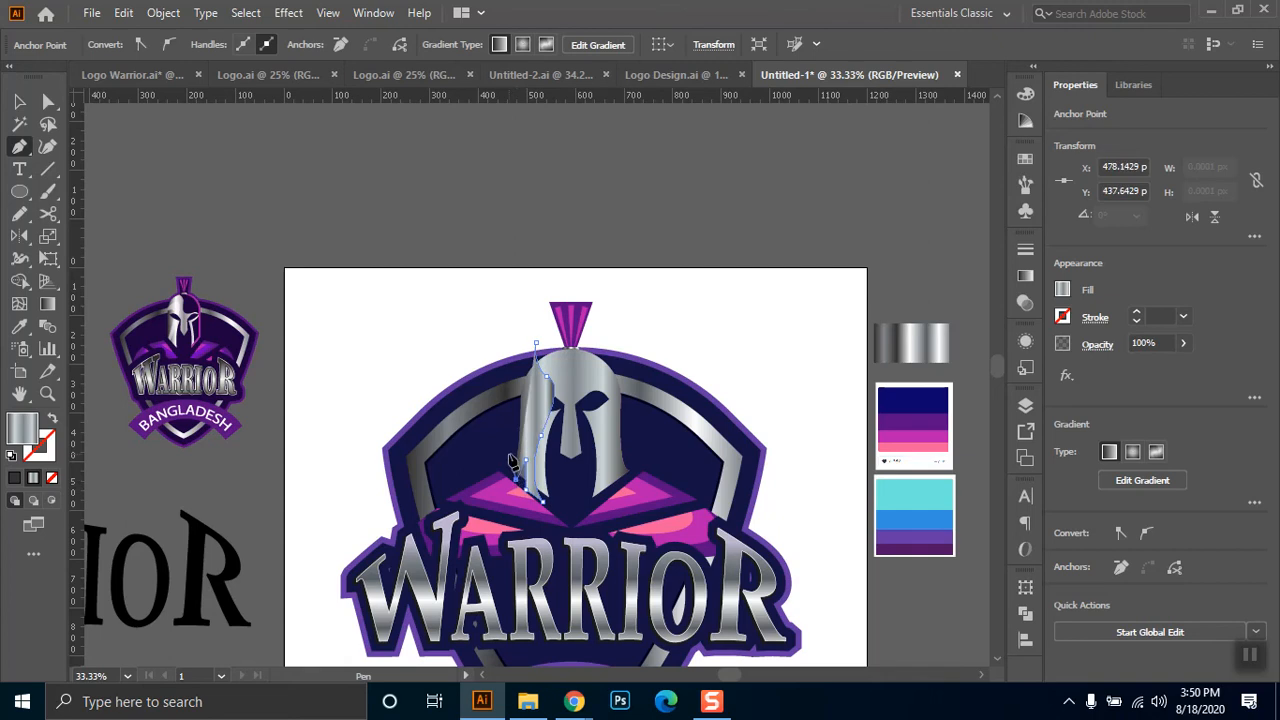
{"action": "left_click_drag", "start_coordinate": [500, 459], "coordinate": [502, 318]}
{"action": "left_click", "coordinate": [521, 361]}
{"action": "left_click", "coordinate": [536, 343]}
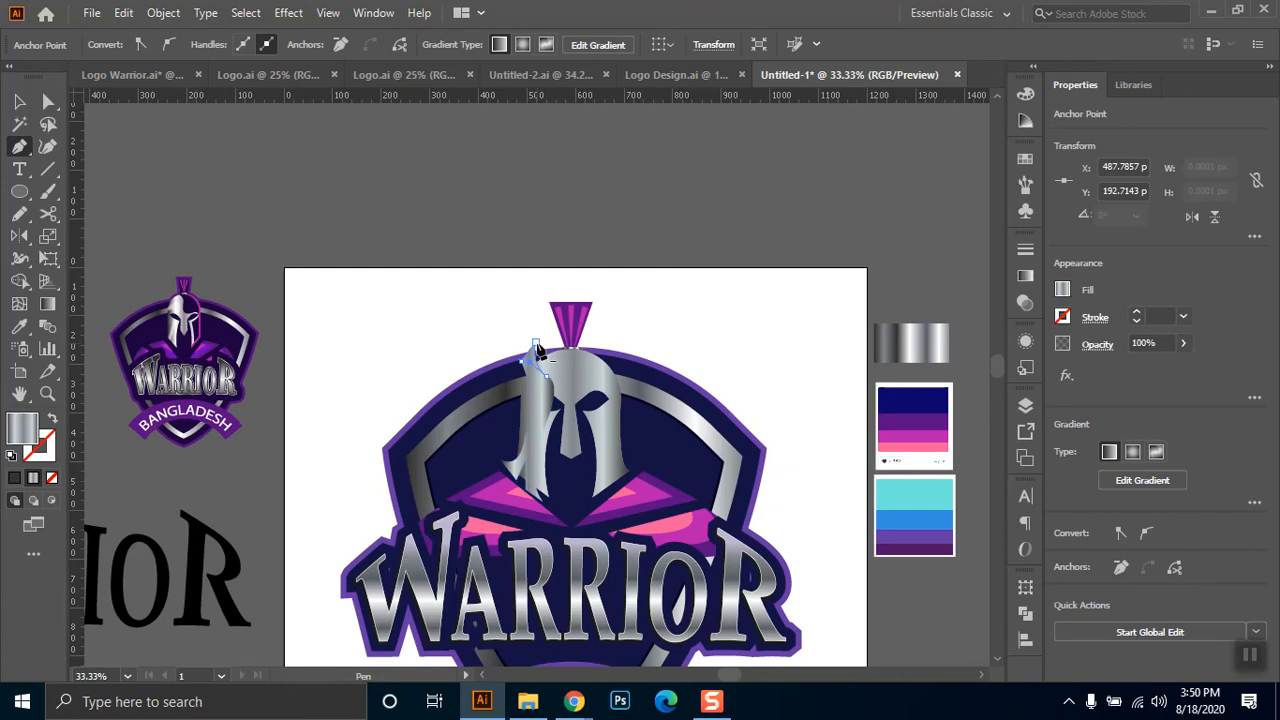
- Select the highlight shape with the helmet copy and use Shape Builder to remove the copy's areas outside the highlight
{"action": "key", "text": "v"}
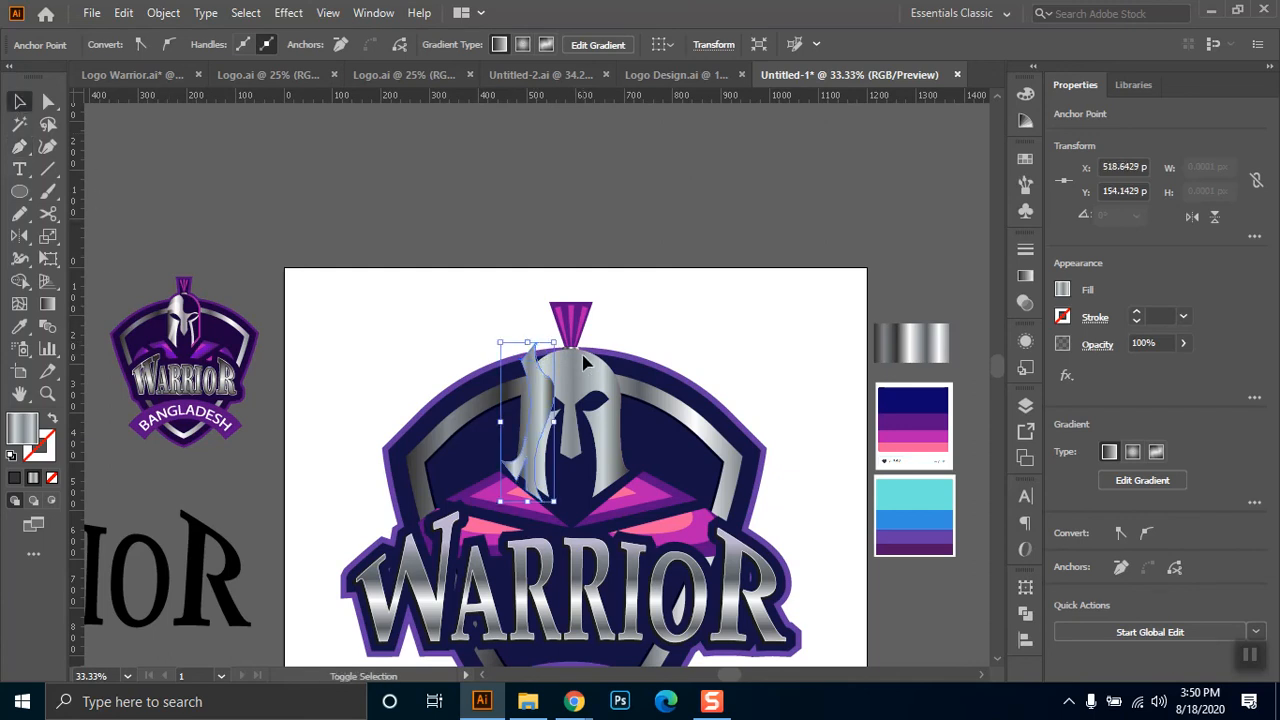
{"action": "left_click", "coordinate": [586, 362], "text": "shift"}
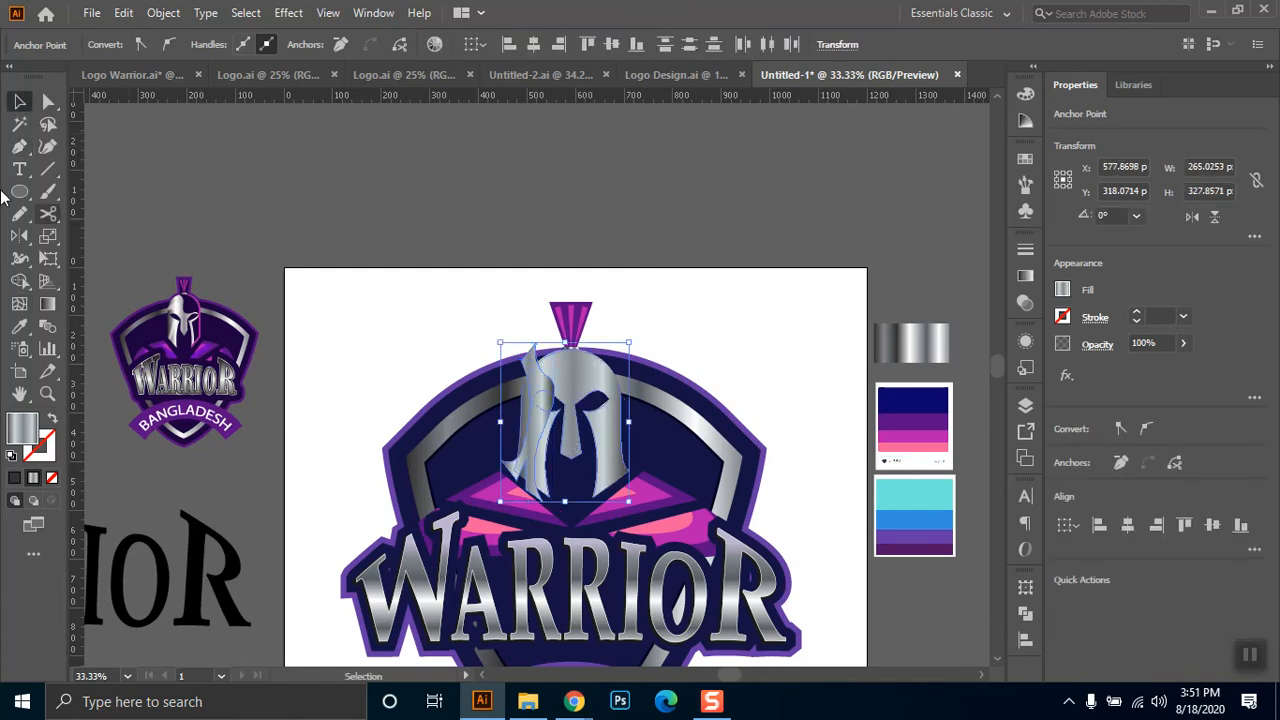
{"action": "left_click", "coordinate": [21, 282]}
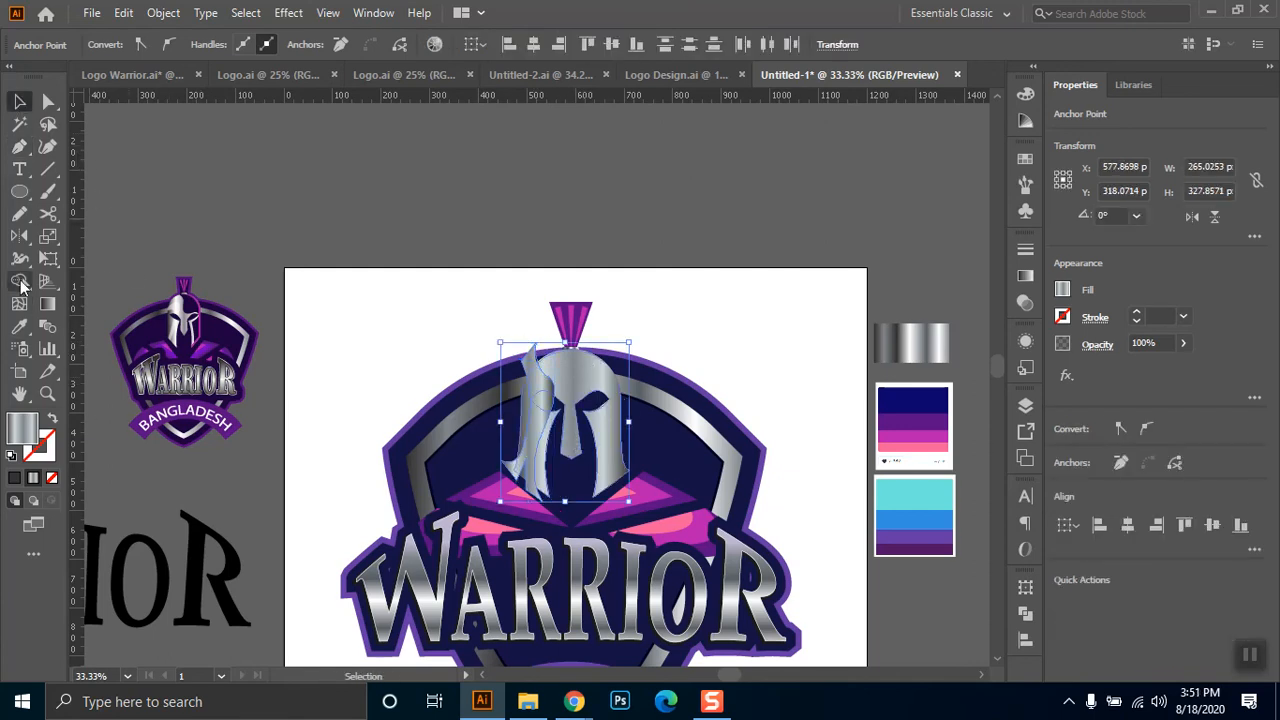
{"action": "left_click", "coordinate": [550, 420]}
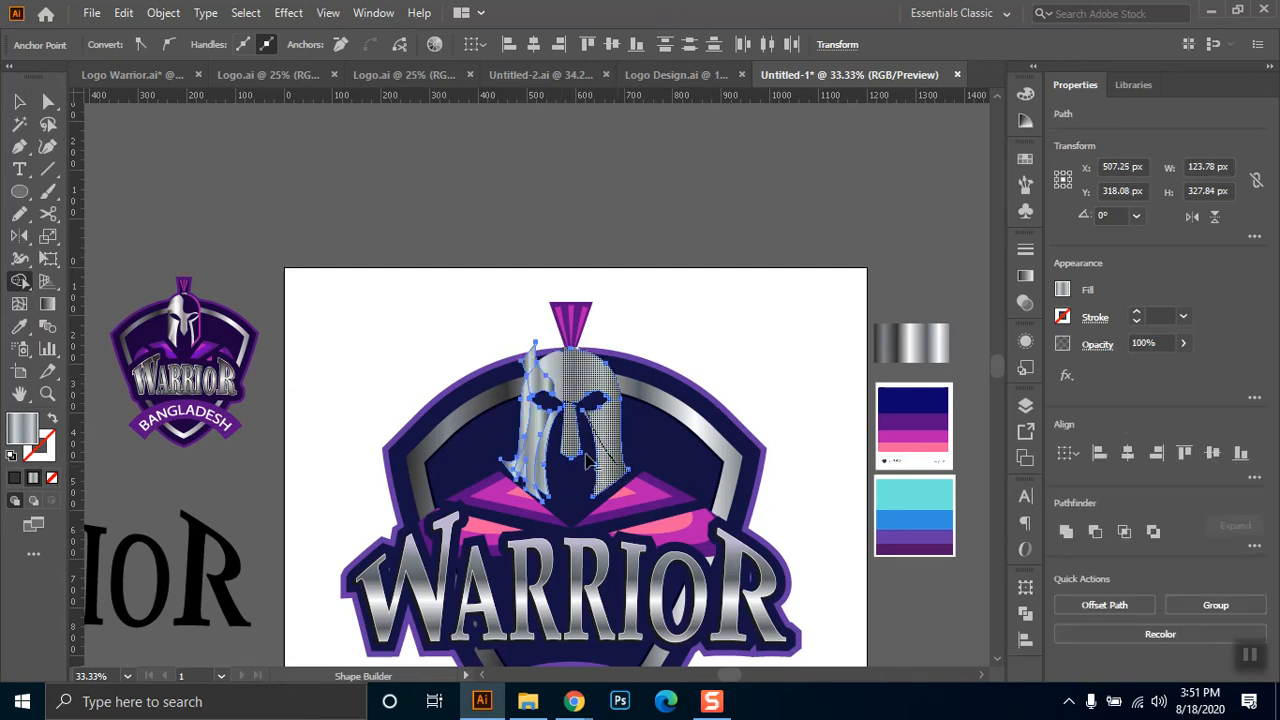
{"action": "left_click", "coordinate": [526, 472]}
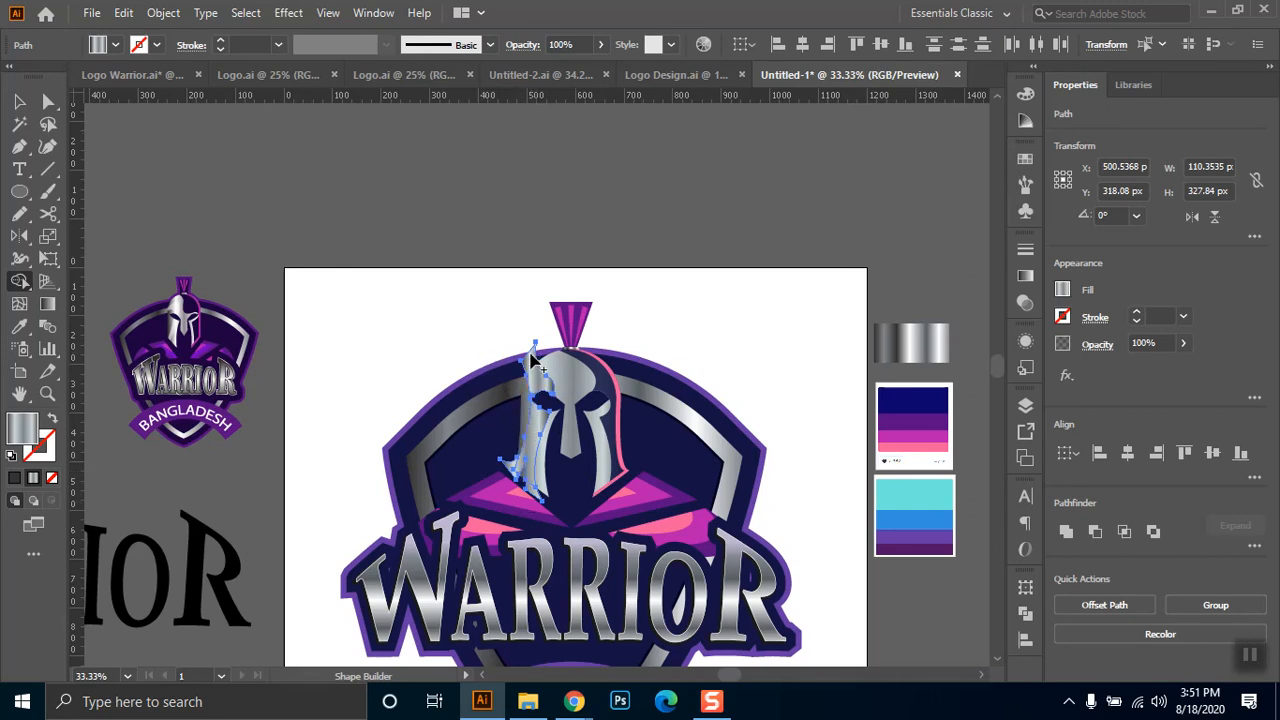
- Trim the highlight's parts that overhang the helmet's top, lower left edge and bottom tip with Shape Builder
{"action": "left_click_drag", "start_coordinate": [512, 470], "coordinate": [513, 472]}
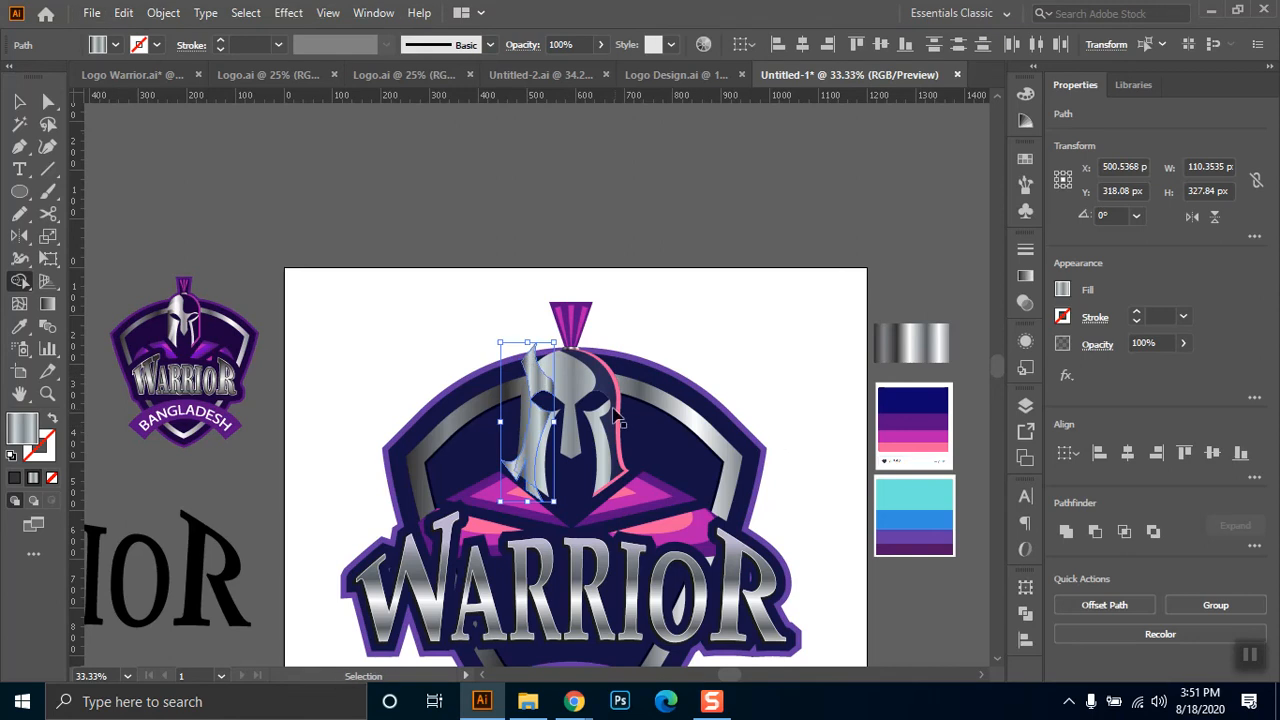
{"action": "left_click_drag", "start_coordinate": [539, 355], "coordinate": [505, 396]}
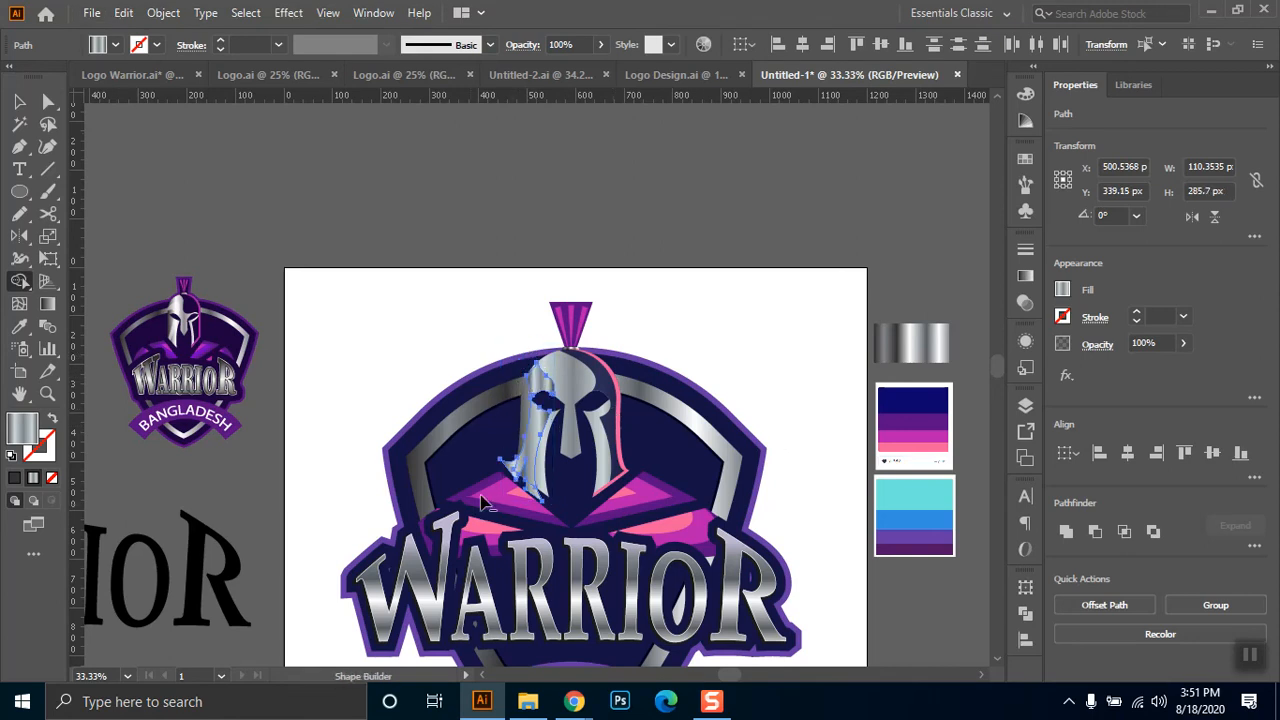
{"action": "left_click_drag", "start_coordinate": [504, 463], "coordinate": [495, 505]}
{"action": "left_click_drag", "start_coordinate": [517, 455], "coordinate": [503, 497]}
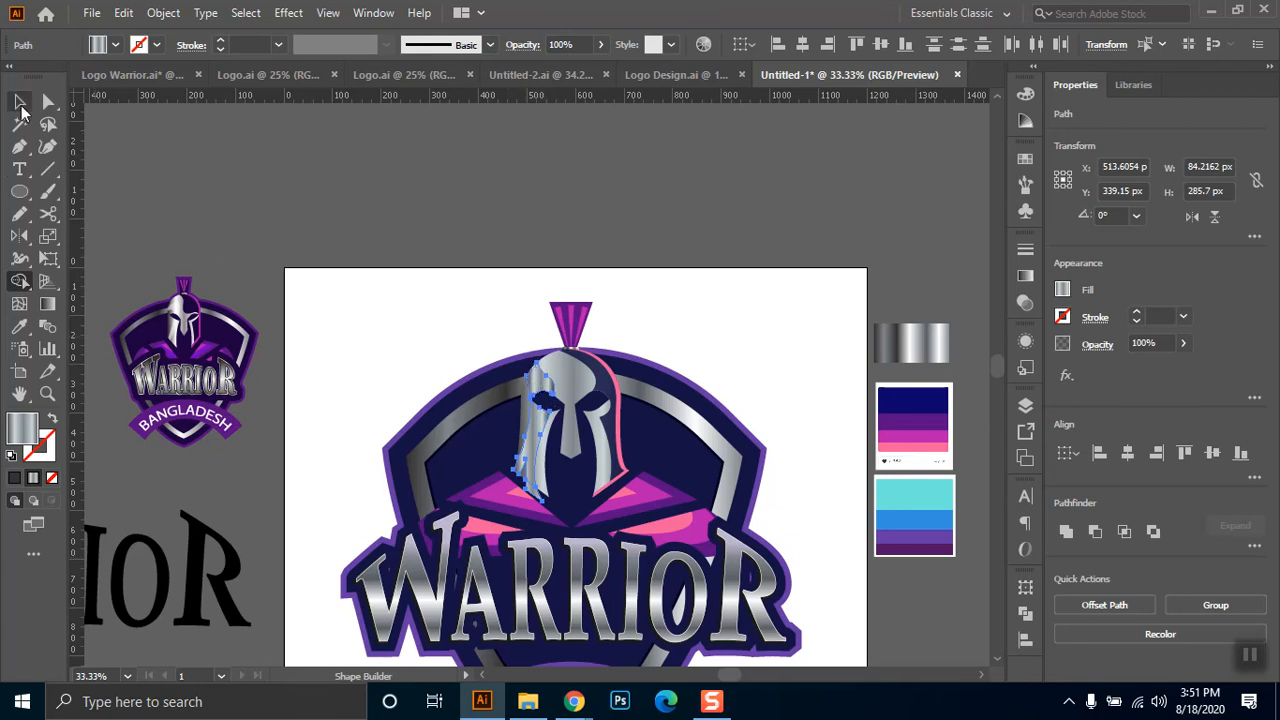
{"action": "left_click", "coordinate": [525, 495], "text": "alt"}
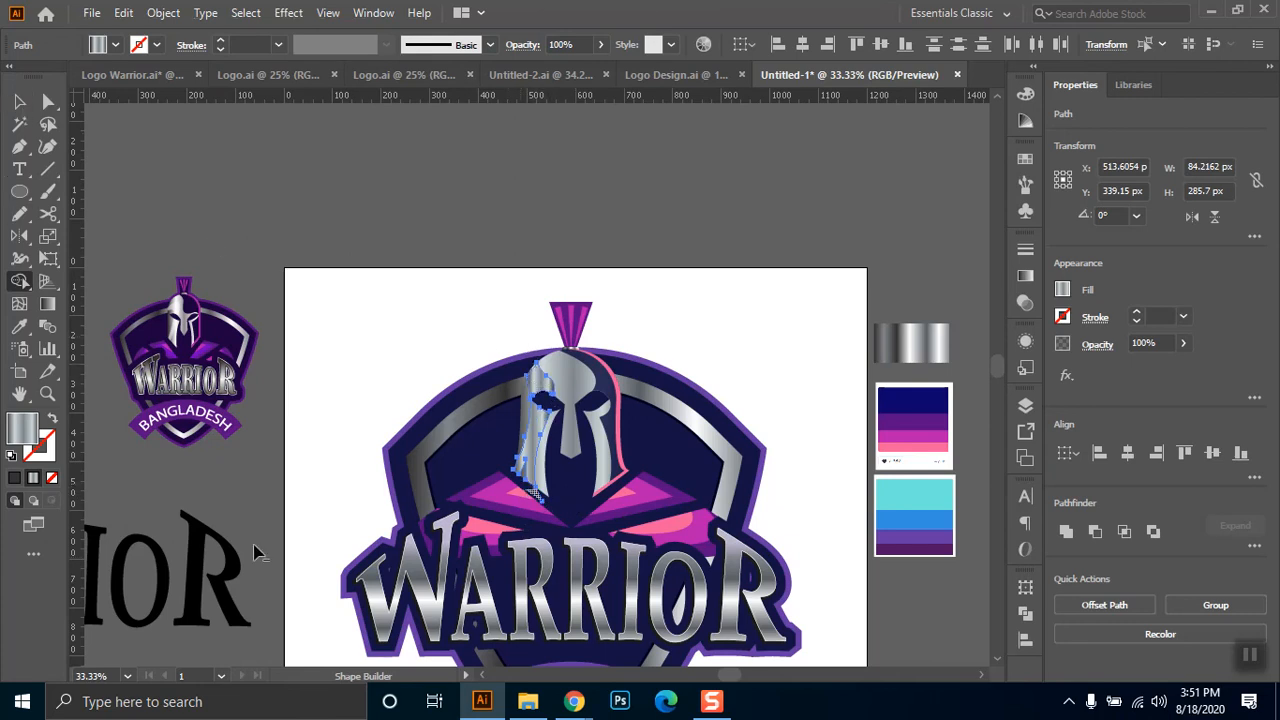
- Select the upper and lower highlight pieces on the helmet's left side and fill them with white
{"action": "key", "text": "v"}
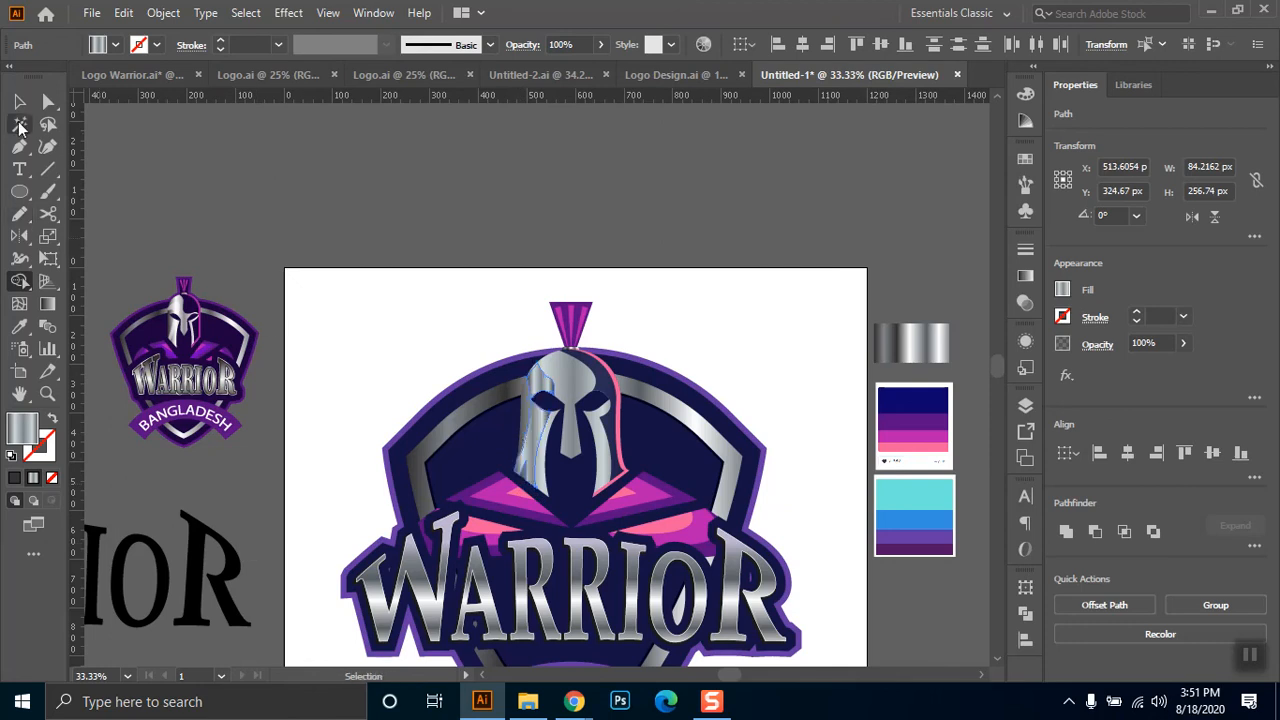
{"action": "scroll", "coordinate": [514, 462], "scroll_direction": "up", "scroll_amount": 3}
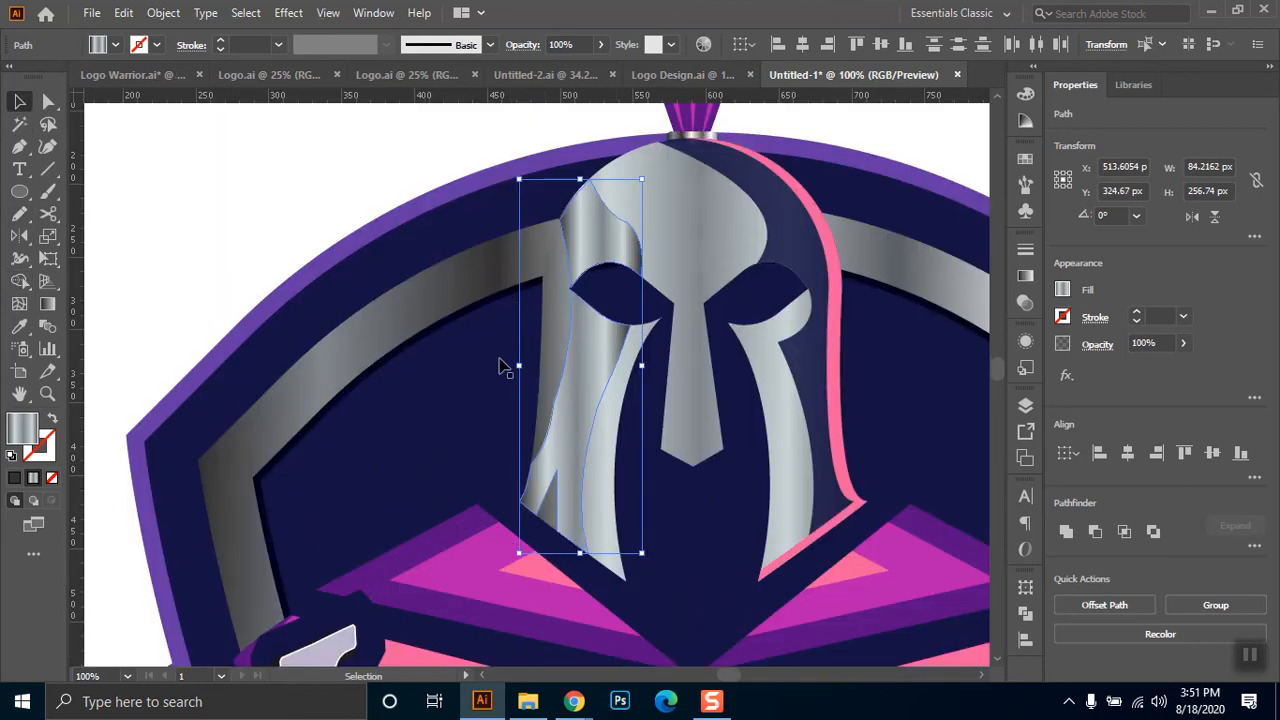
{"action": "left_click", "coordinate": [314, 181]}
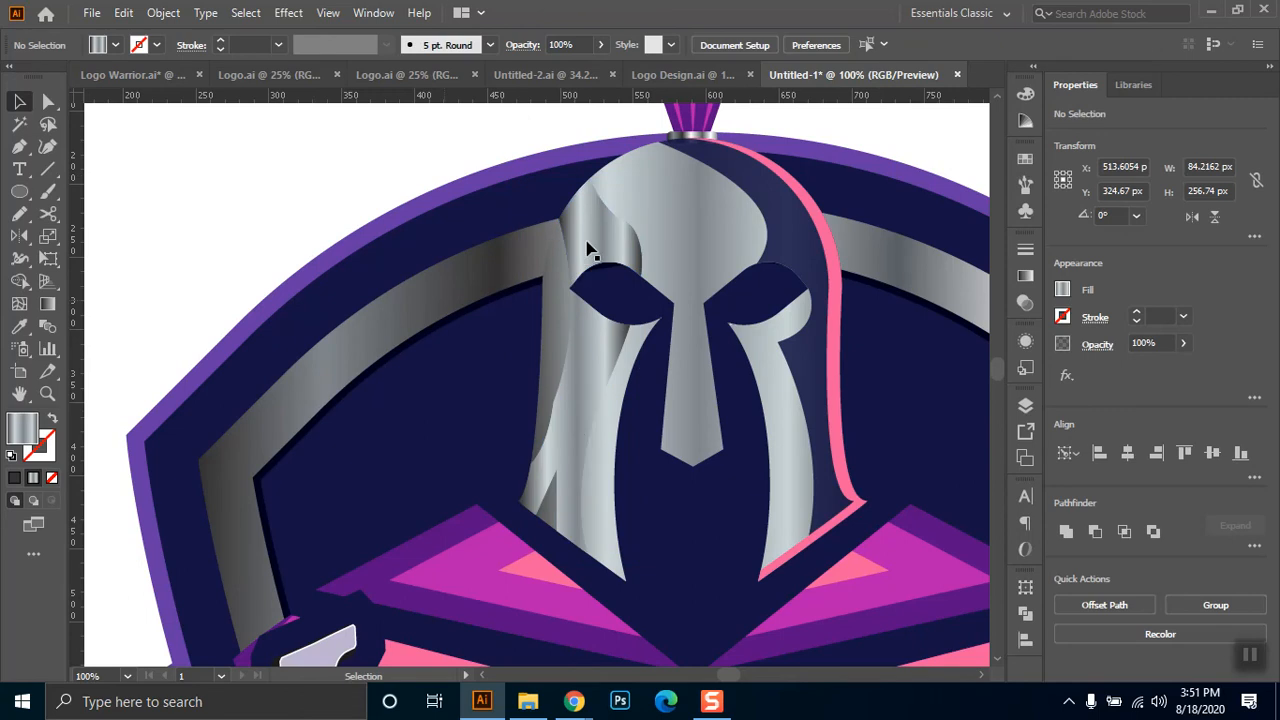
{"action": "left_click", "coordinate": [598, 246]}
{"action": "left_click", "coordinate": [570, 405], "text": "shift"}
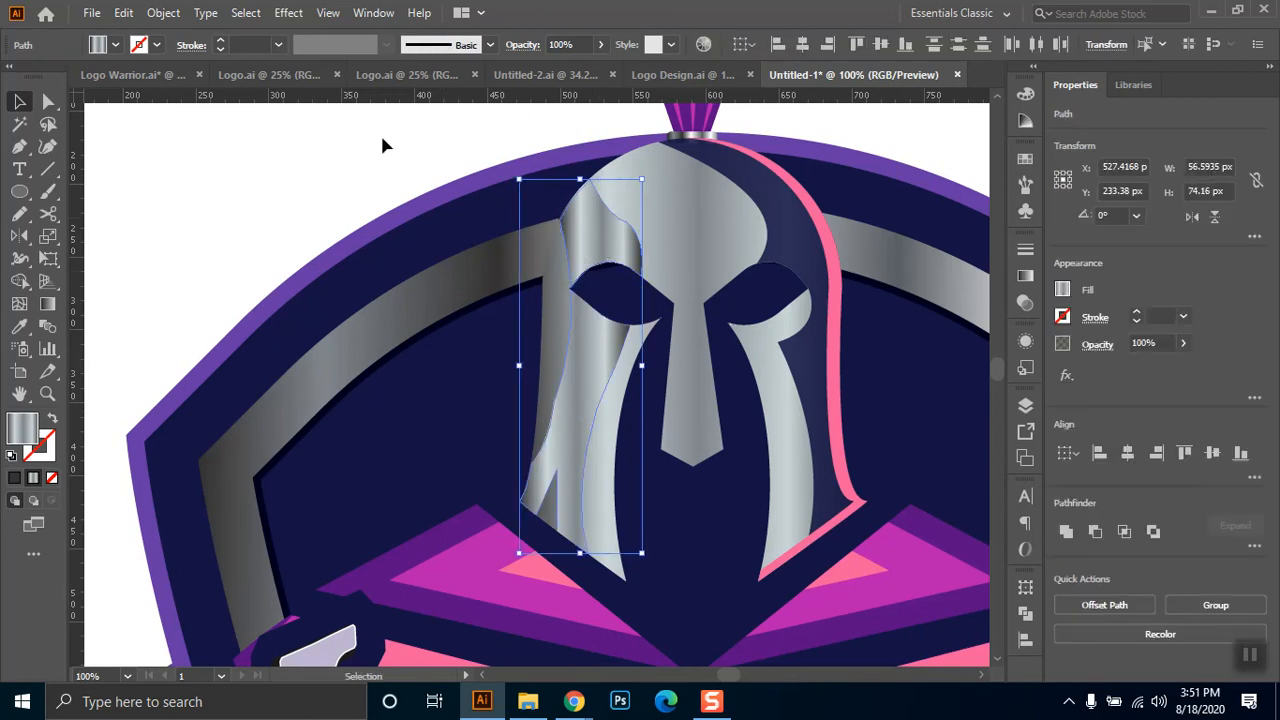
{"action": "left_click", "coordinate": [115, 45]}
{"action": "left_click", "coordinate": [39, 77]}
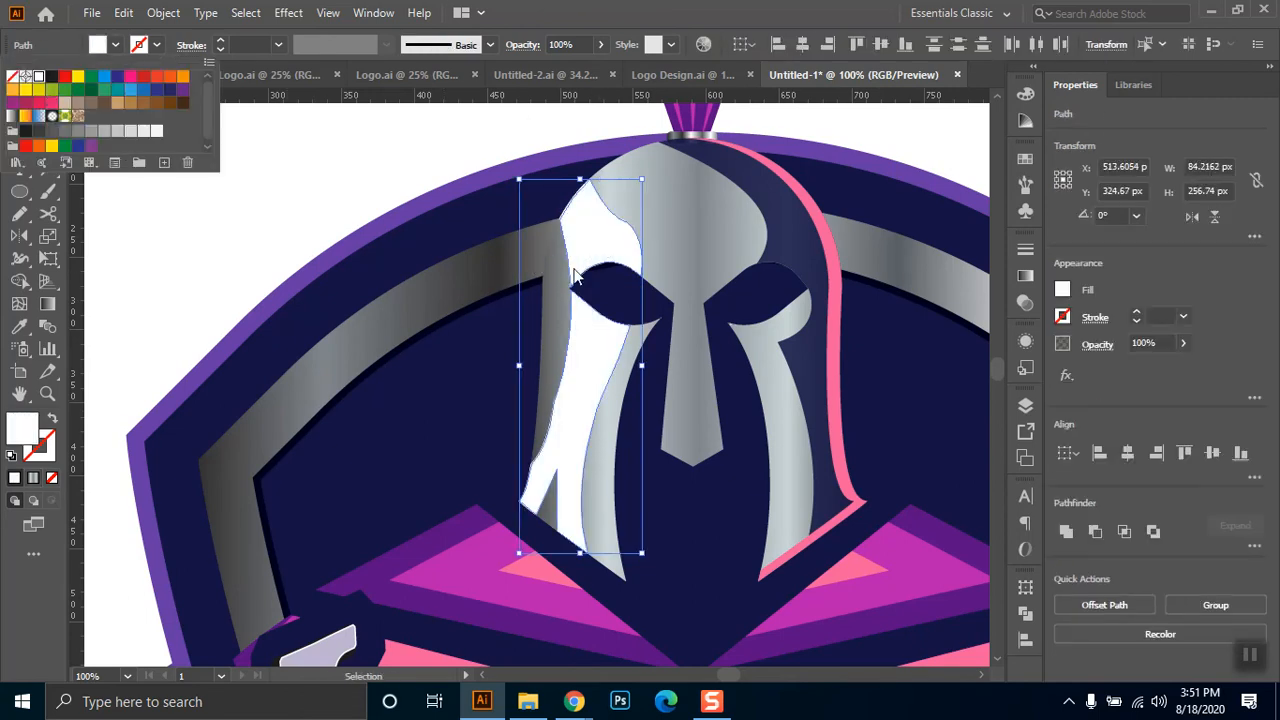
{"action": "left_click", "coordinate": [590, 248]}
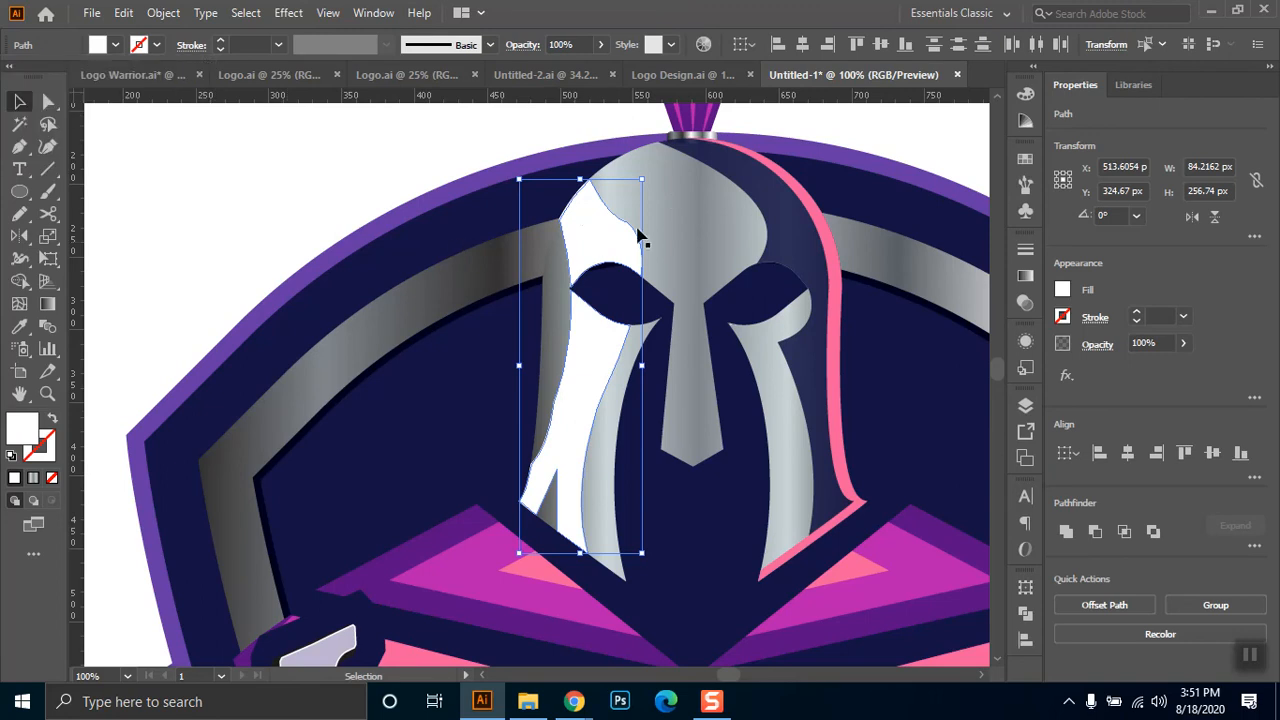
{"action": "left_click_drag", "start_coordinate": [590, 245], "coordinate": [490, 252]}
{"action": "key", "text": "a"}
{"action": "key", "text": "ctrl+z"}
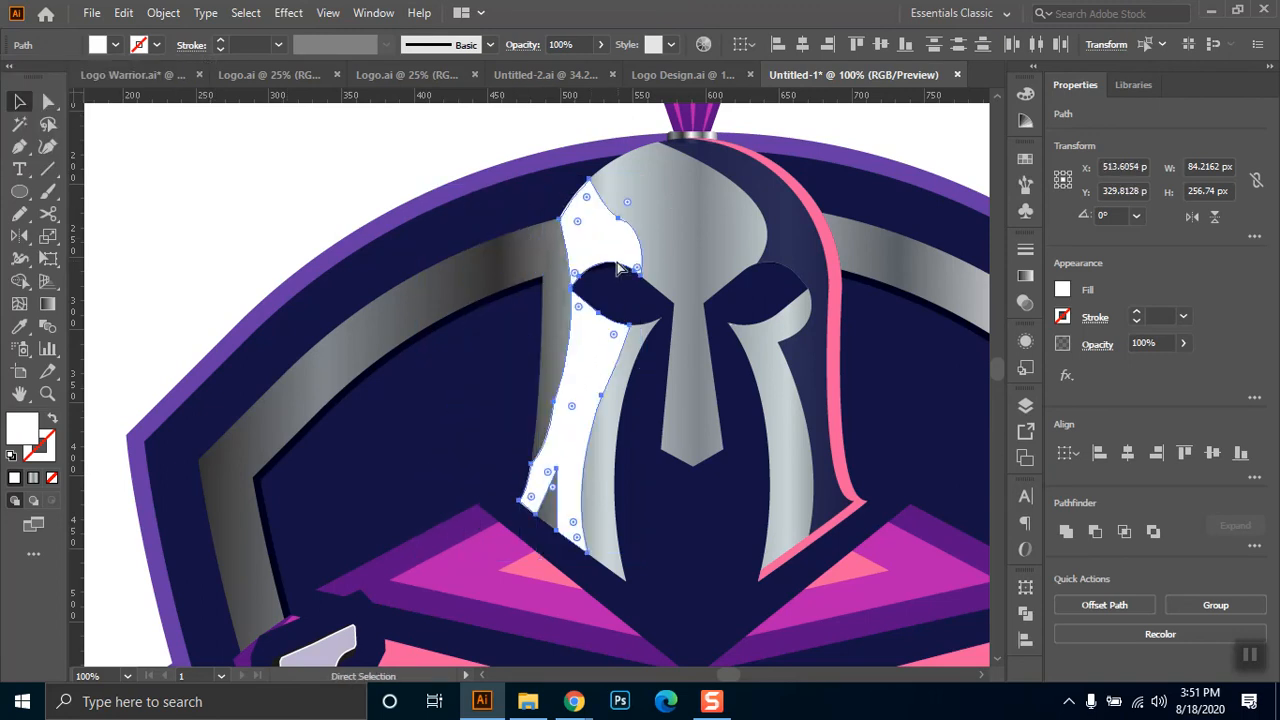
{"action": "key", "text": "ctrl+z"}
{"action": "key", "text": "v"}
{"action": "left_click", "coordinate": [617, 250]}
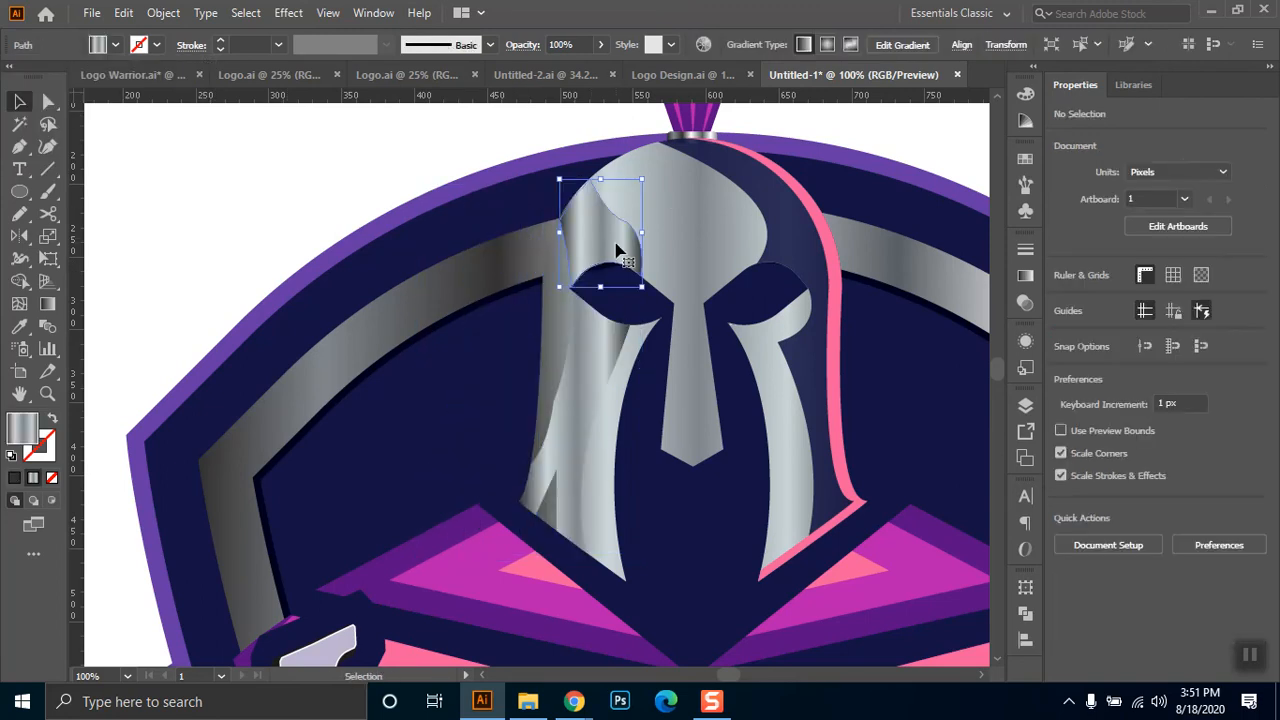
{"action": "left_click", "coordinate": [588, 428]}
{"action": "key", "text": "ctrl+shift+a"}
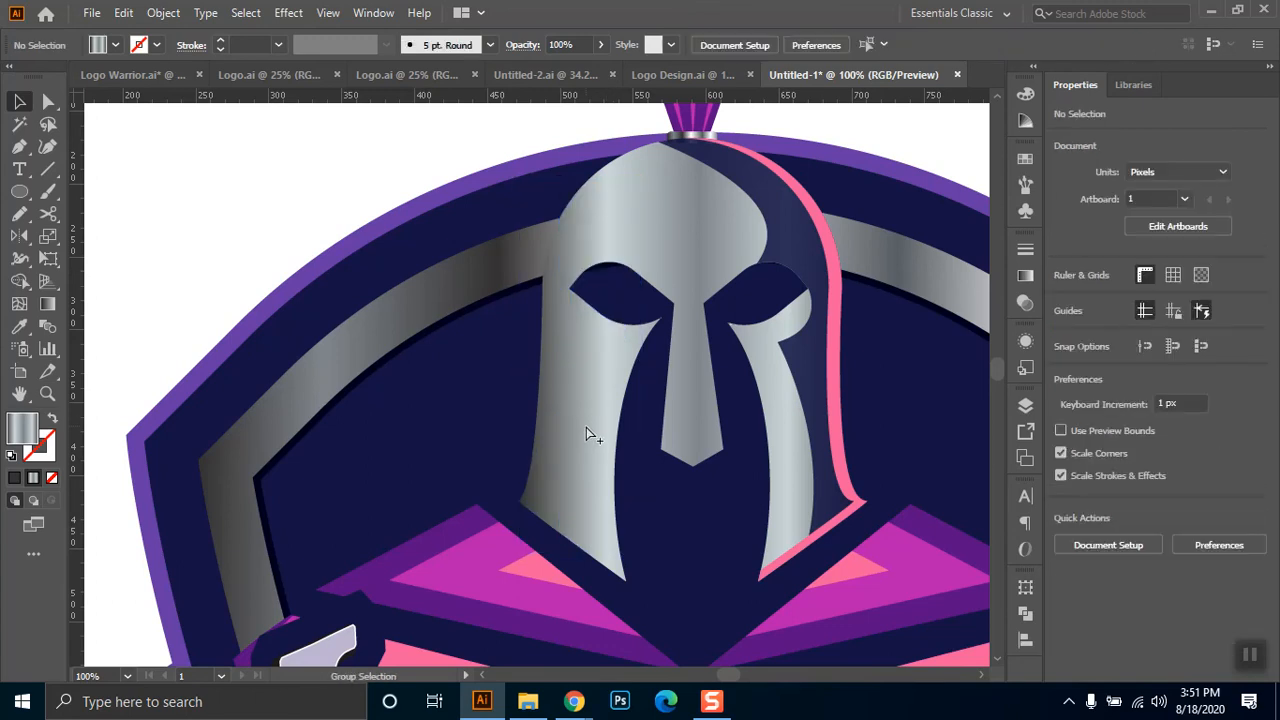
{"action": "key", "text": "ctrl+alt+3"}
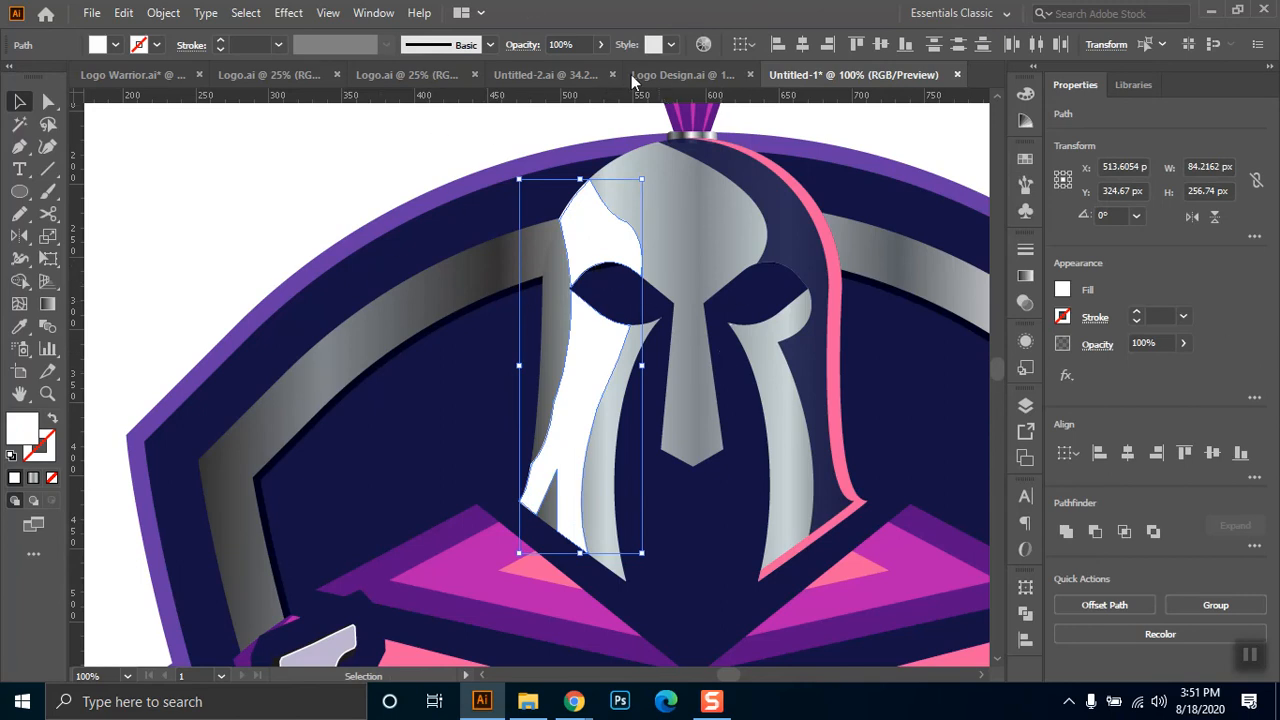
- Lower the opacity of the white highlight on the helmet to 42%
{"action": "left_click", "coordinate": [601, 45]}
{"action": "left_click", "coordinate": [563, 70]}
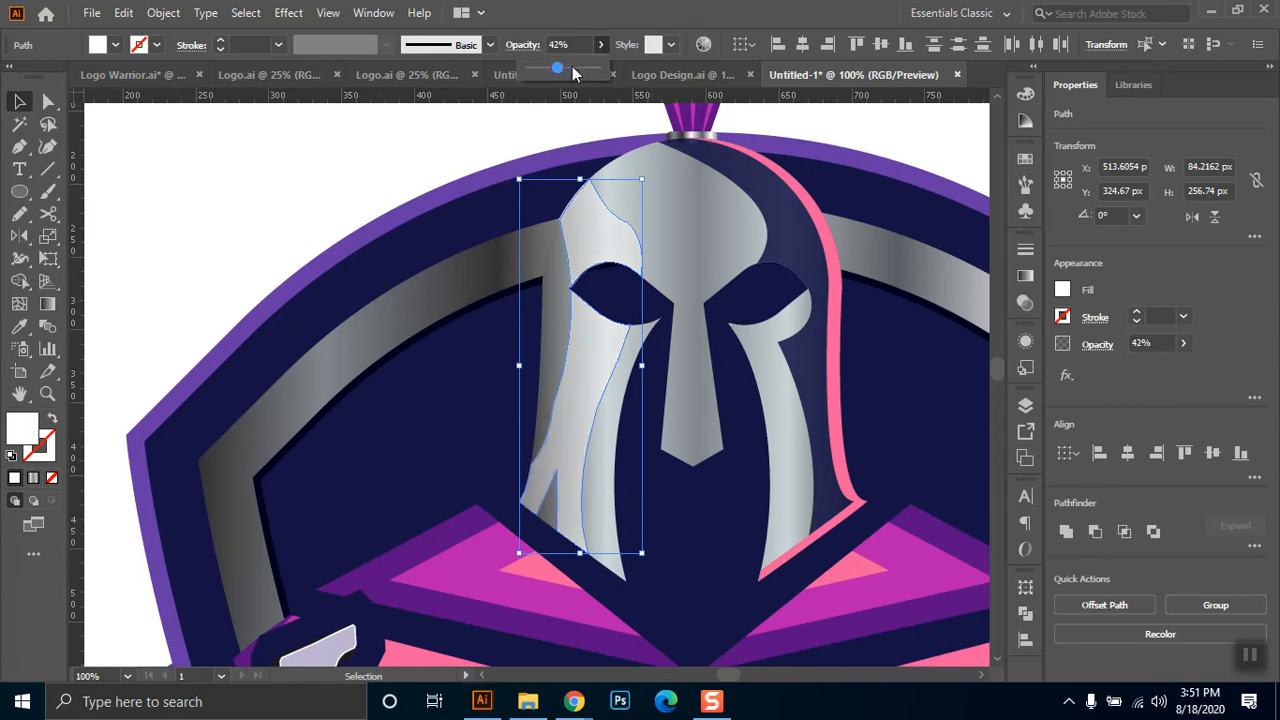
{"action": "left_click", "coordinate": [325, 180]}
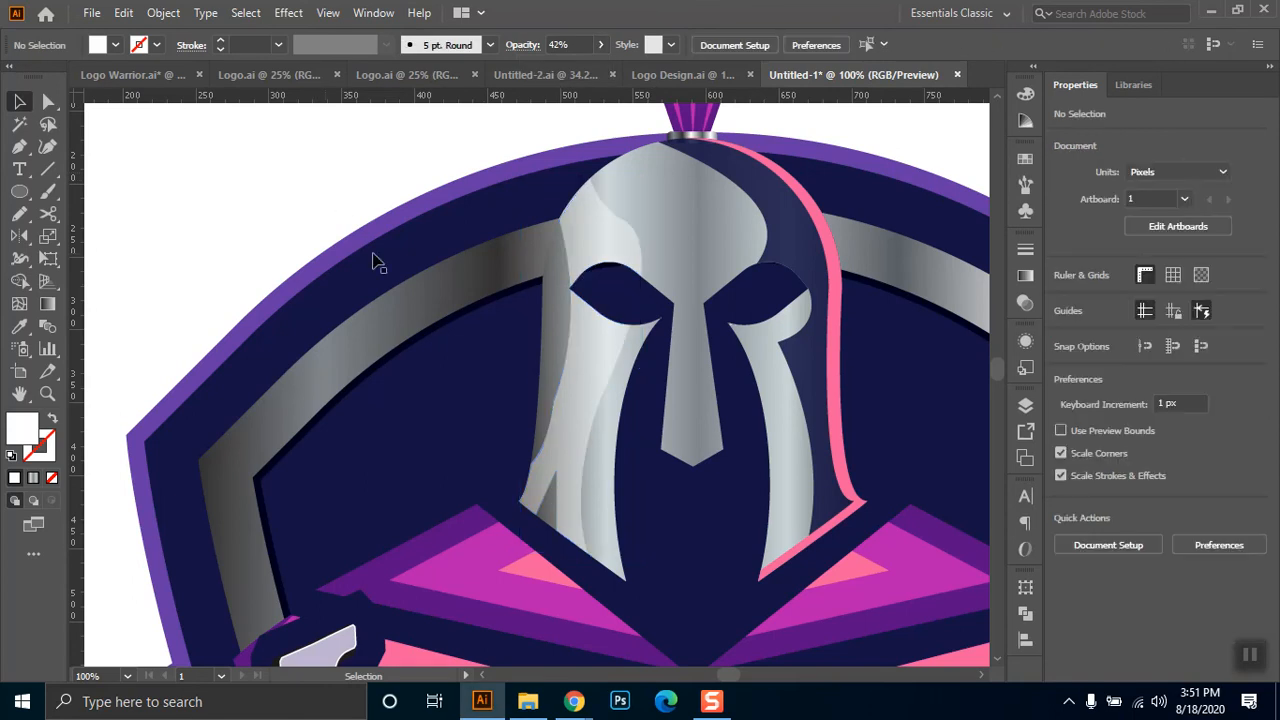
- Recolor the second stop of the helmet's gradient to white (FFFFFF) and move its first stop to about 6%
{"action": "key", "text": "ctrl+minus"}
{"action": "key", "text": "ctrl+minus"}
{"action": "key", "text": "ctrl+minus"}
{"action": "key", "text": "ctrl+minus"}
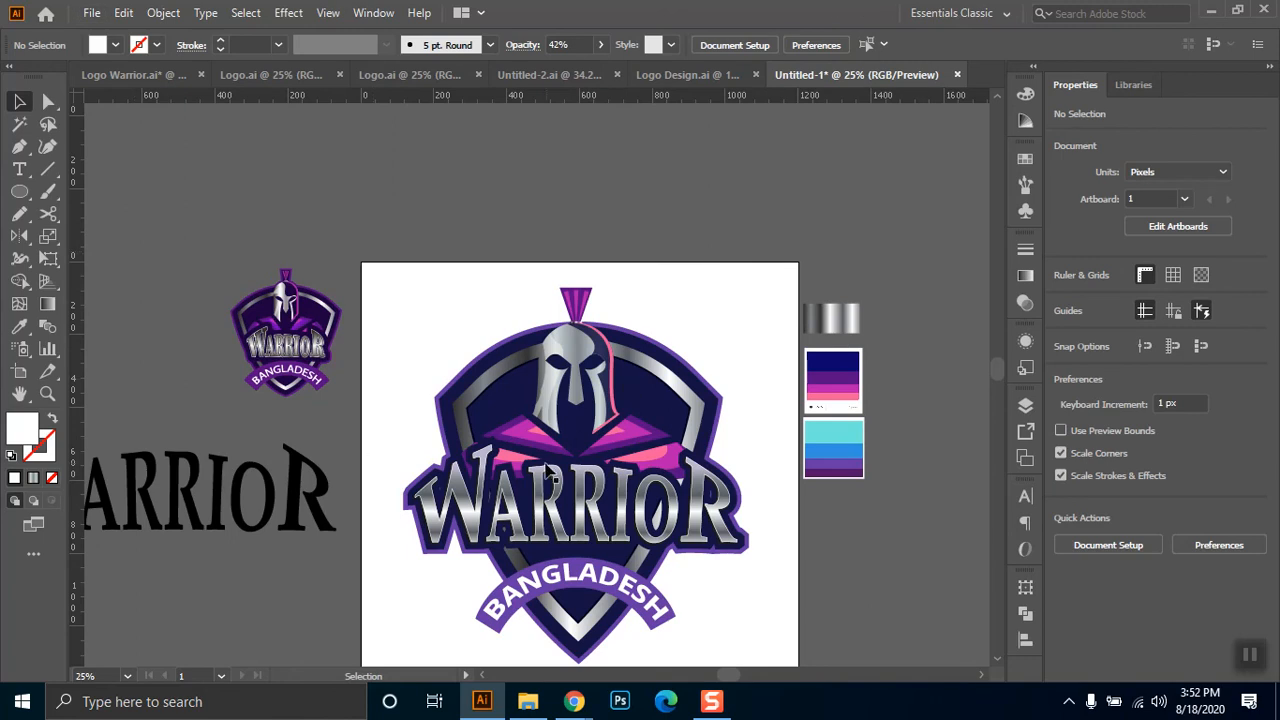
{"action": "scroll", "coordinate": [584, 380], "scroll_direction": "up", "scroll_amount": 1}
{"action": "scroll", "coordinate": [584, 380], "scroll_direction": "up", "scroll_amount": 1}
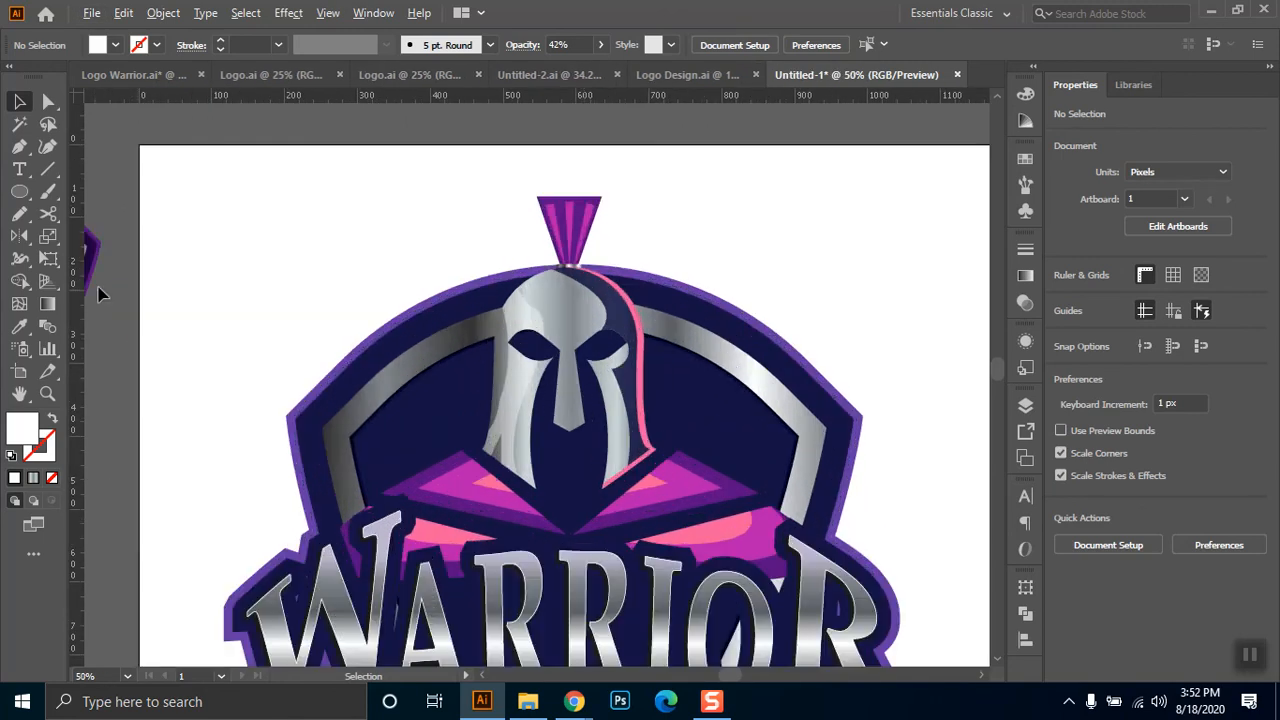
{"action": "left_click", "coordinate": [571, 296]}
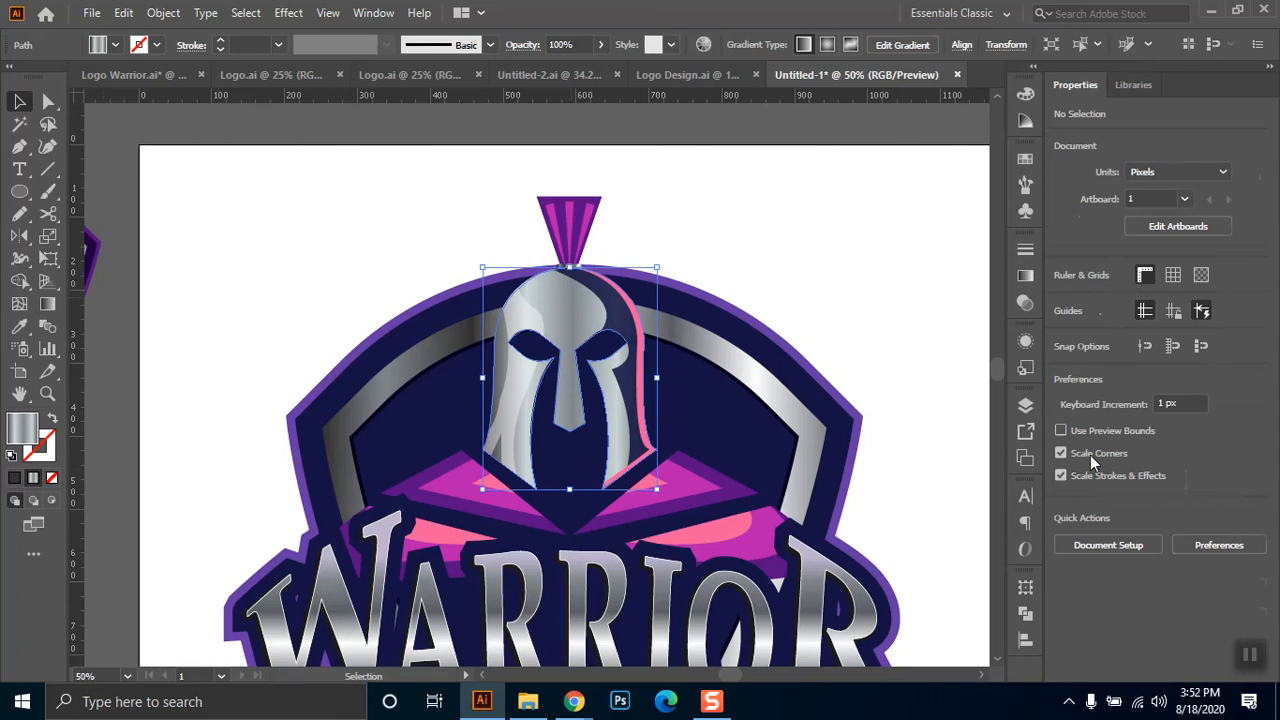
{"action": "left_click", "coordinate": [1025, 276]}
{"action": "left_click", "coordinate": [846, 417]}
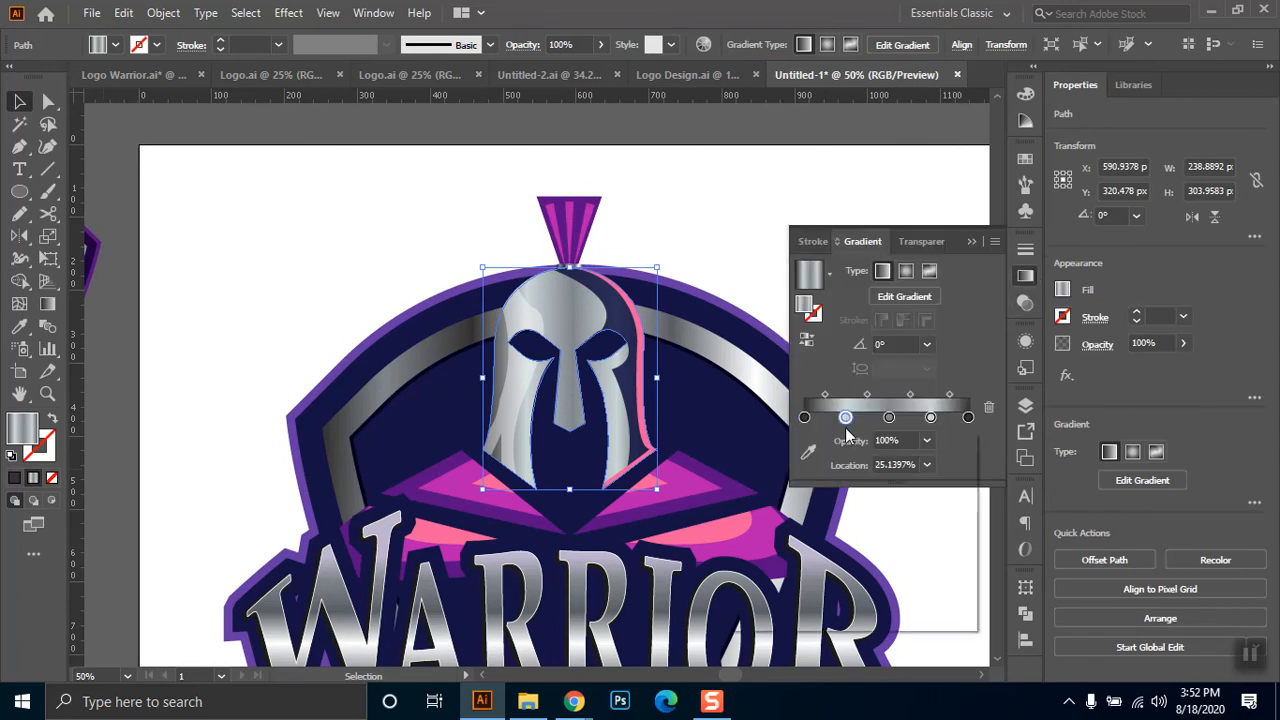
{"action": "double_click", "coordinate": [846, 419]}
{"action": "left_click_drag", "start_coordinate": [892, 488], "coordinate": [923, 533]}
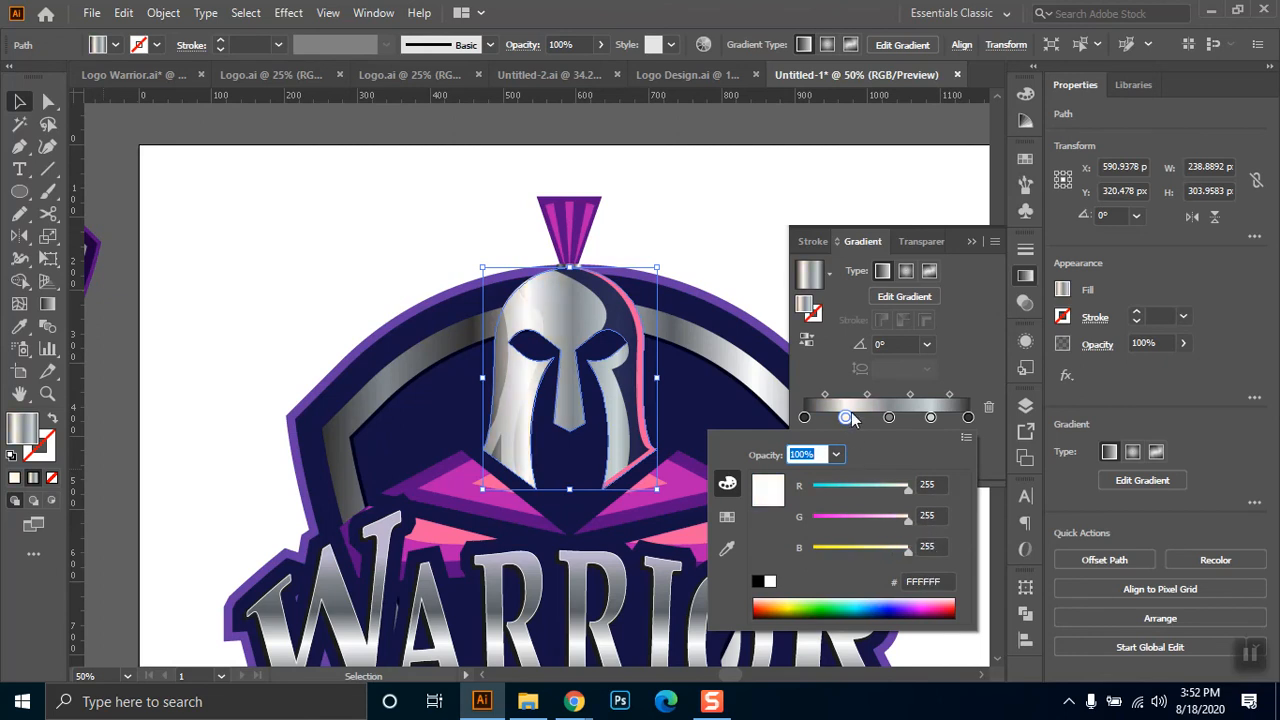
{"action": "left_click", "coordinate": [805, 418]}
{"action": "left_click_drag", "start_coordinate": [808, 422], "coordinate": [817, 423]}
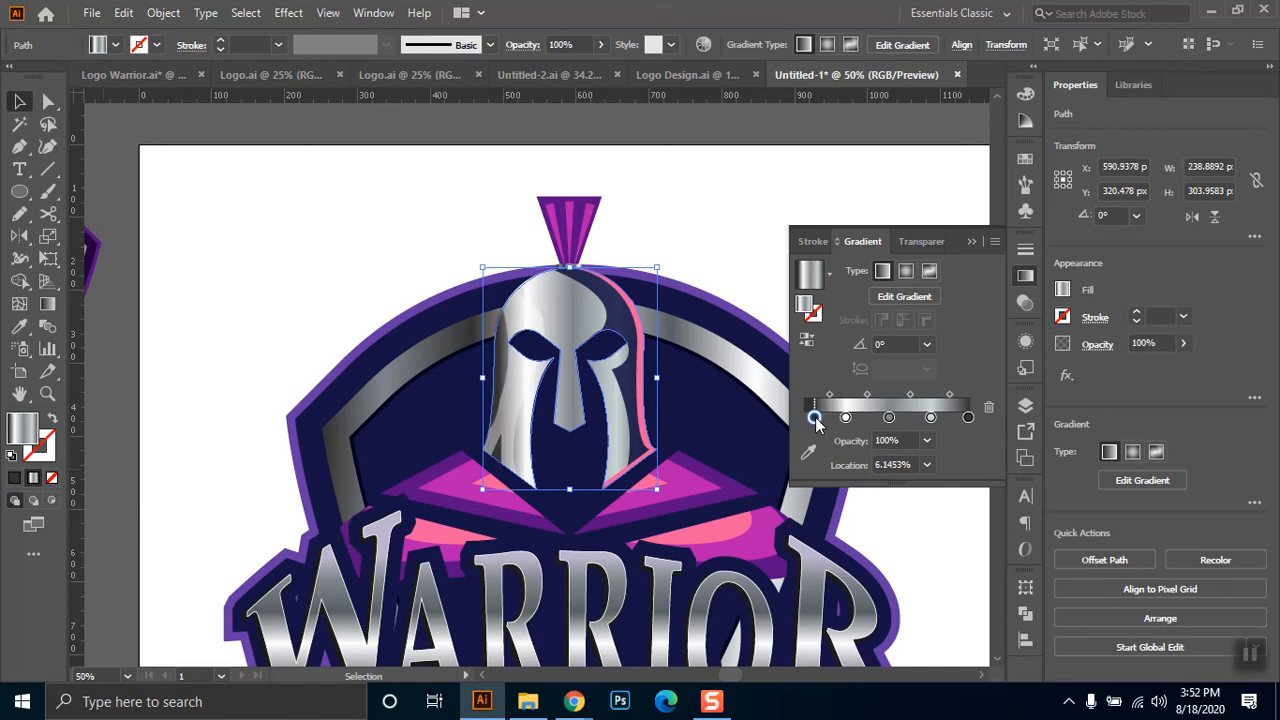
- Darken the middle stop of the helmet's gradient, setting red to 106 and green to 111, and deselect the helmet
{"action": "double_click", "coordinate": [889, 418]}
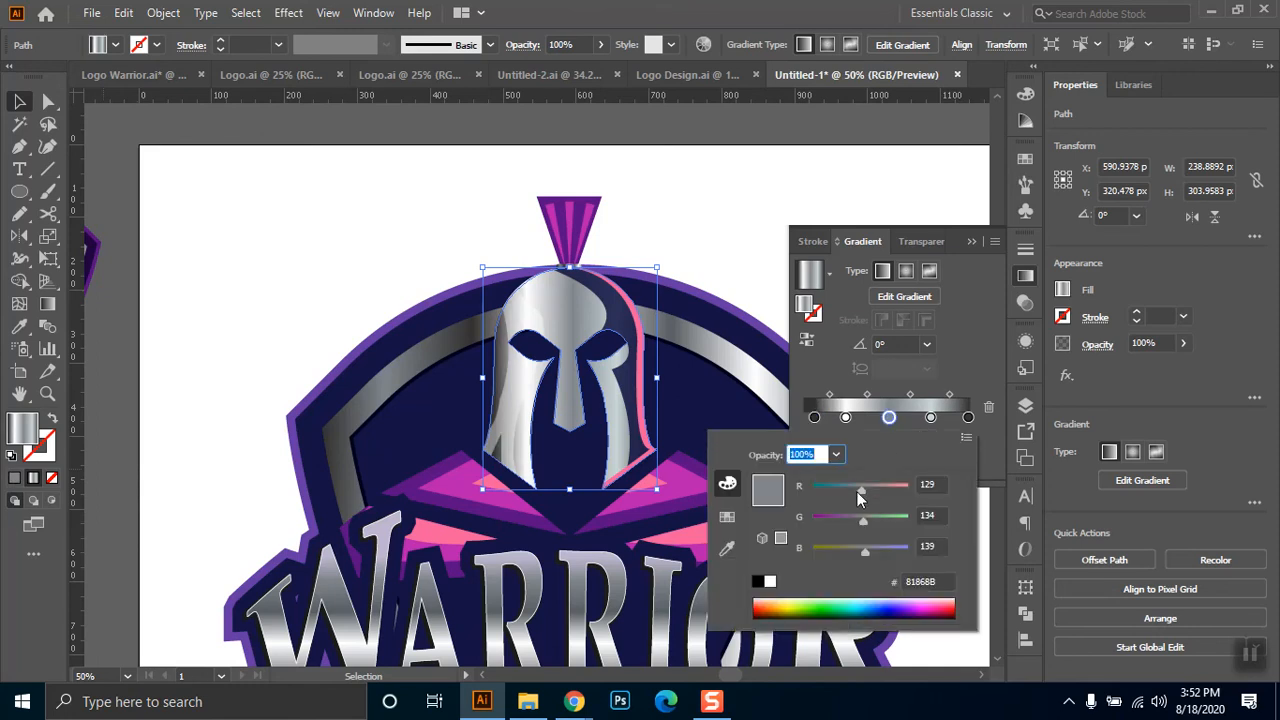
{"action": "left_click", "coordinate": [855, 521]}
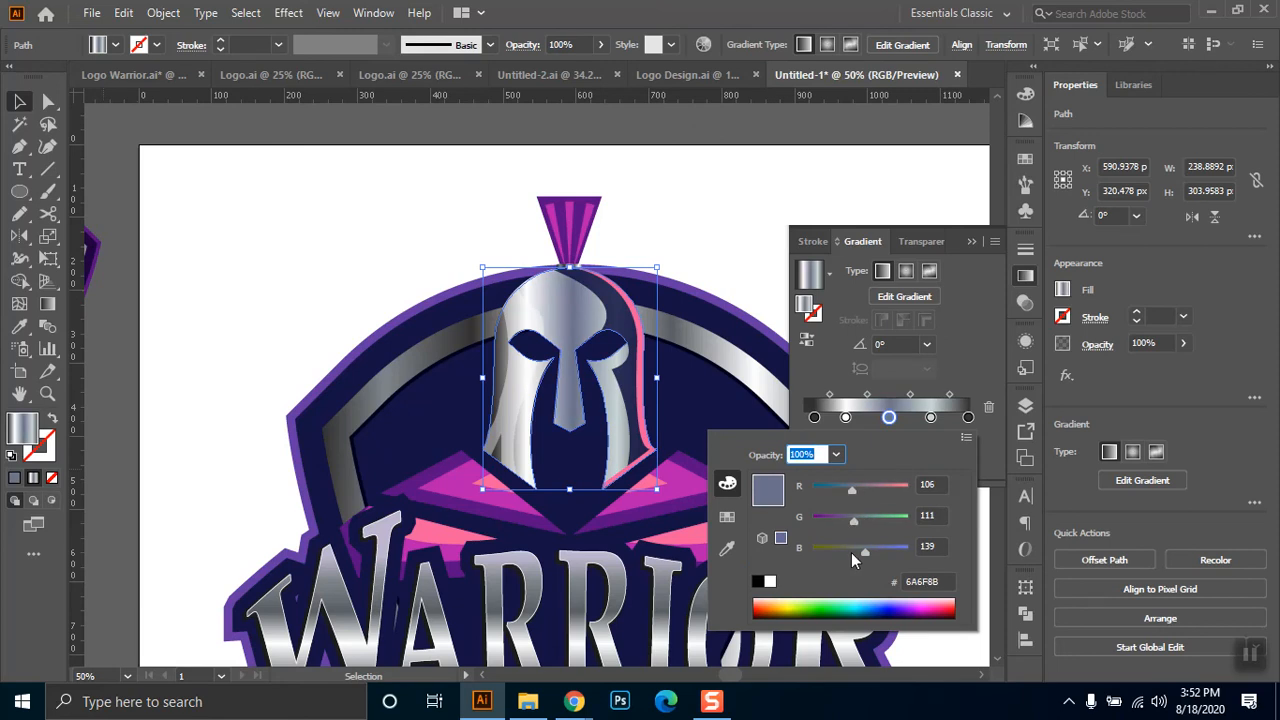
{"action": "left_click", "coordinate": [713, 219]}
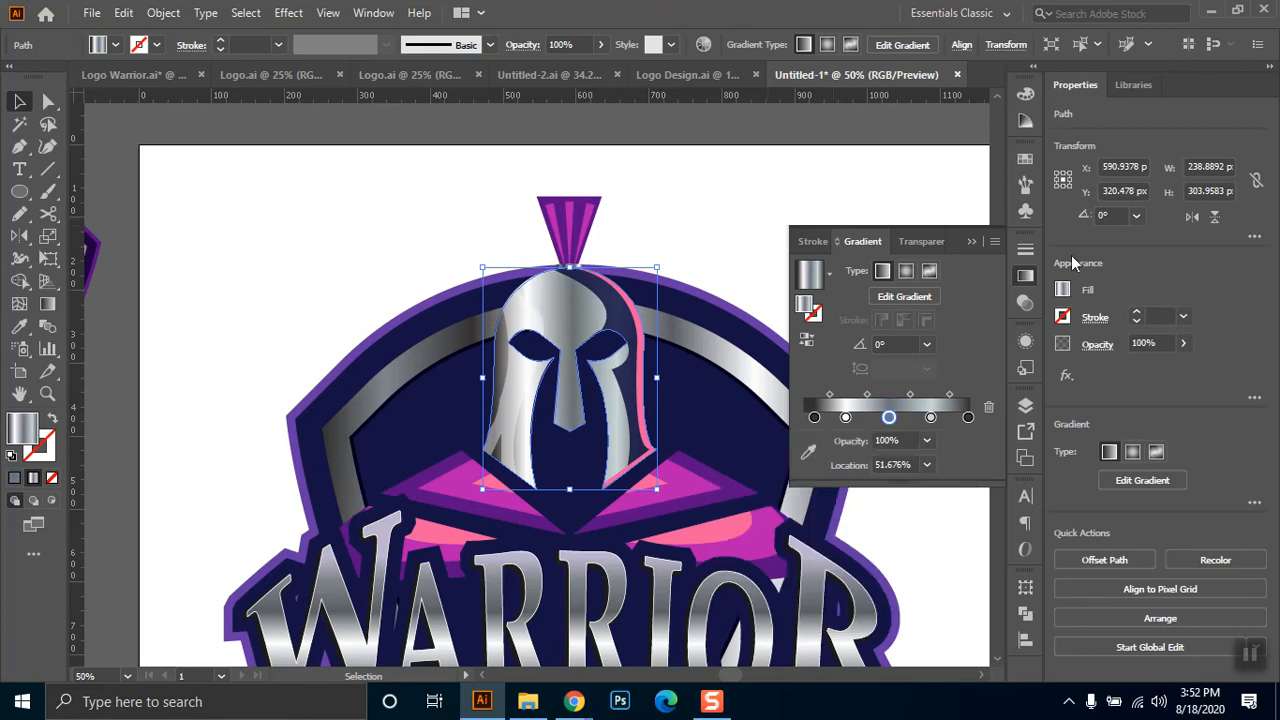
{"action": "left_click", "coordinate": [971, 241]}
{"action": "key", "text": "ctrl+minus"}
{"action": "key", "text": "ctrl+minus"}
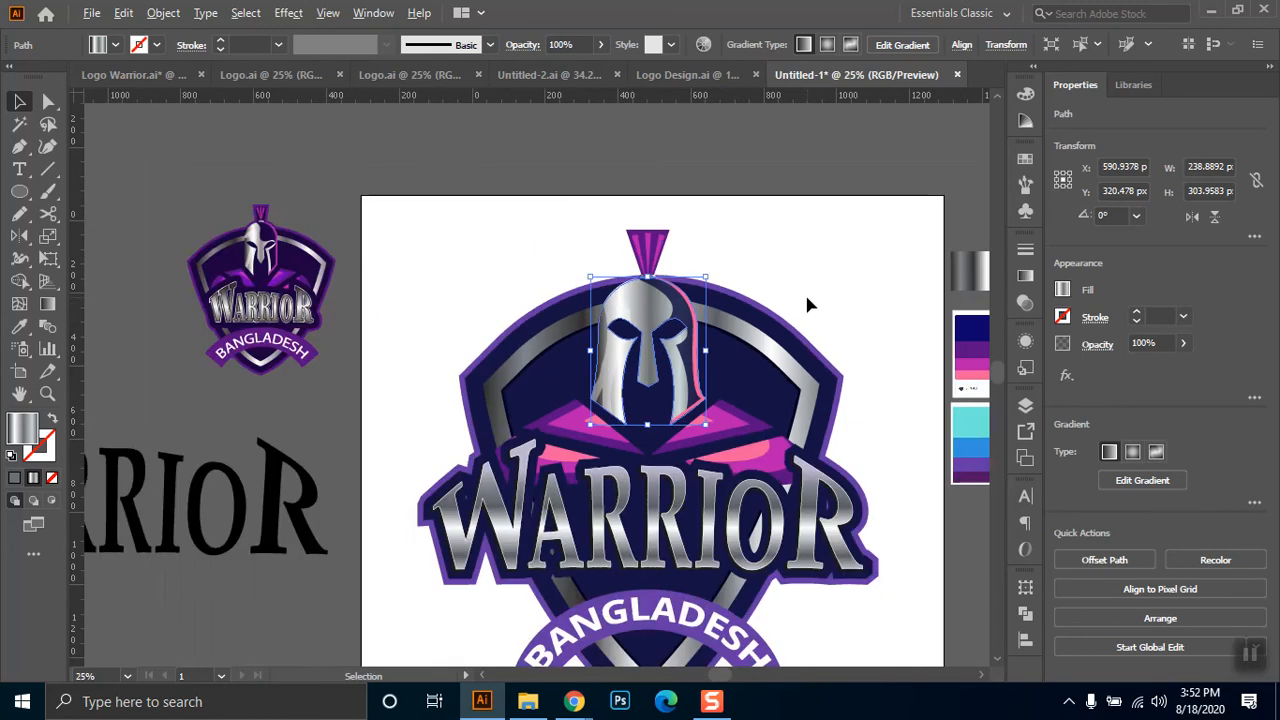
{"action": "left_click", "coordinate": [813, 242]}
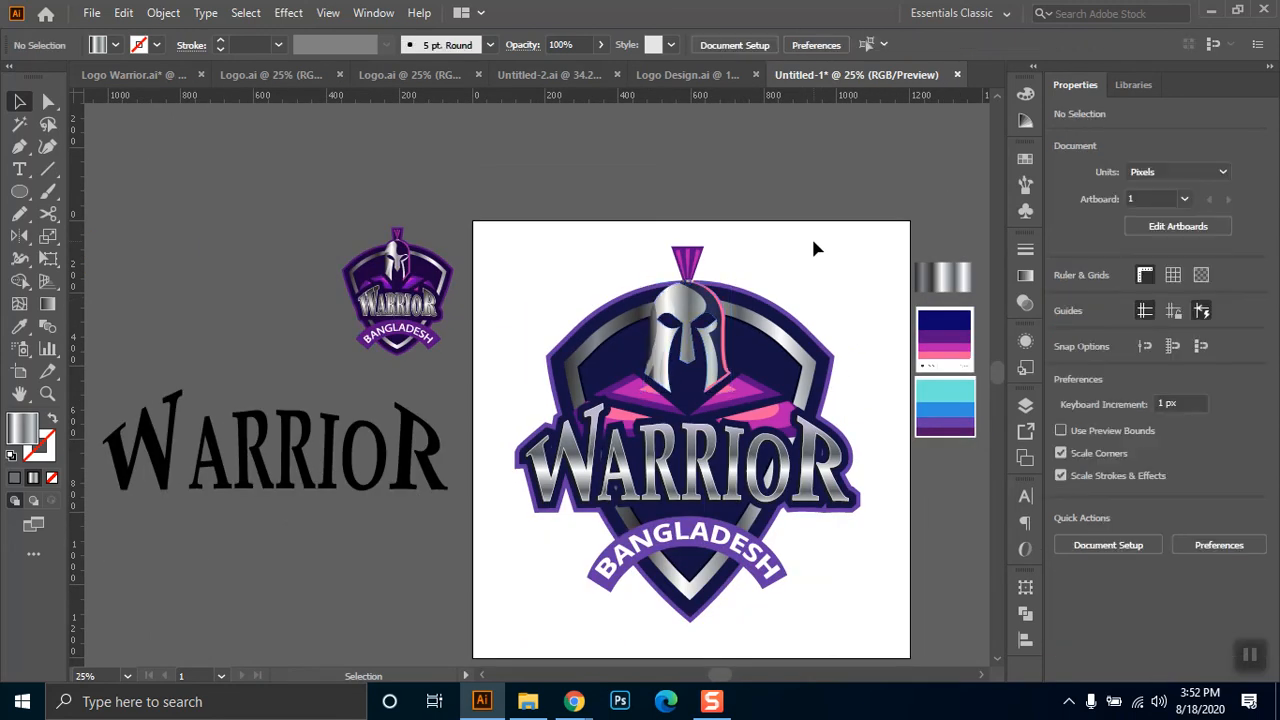
- Recolor the pink rim along the helmet's right edge with the plume's magenta using the Eyedropper
{"action": "scroll", "coordinate": [712, 368], "scroll_direction": "up", "scroll_amount": 1}
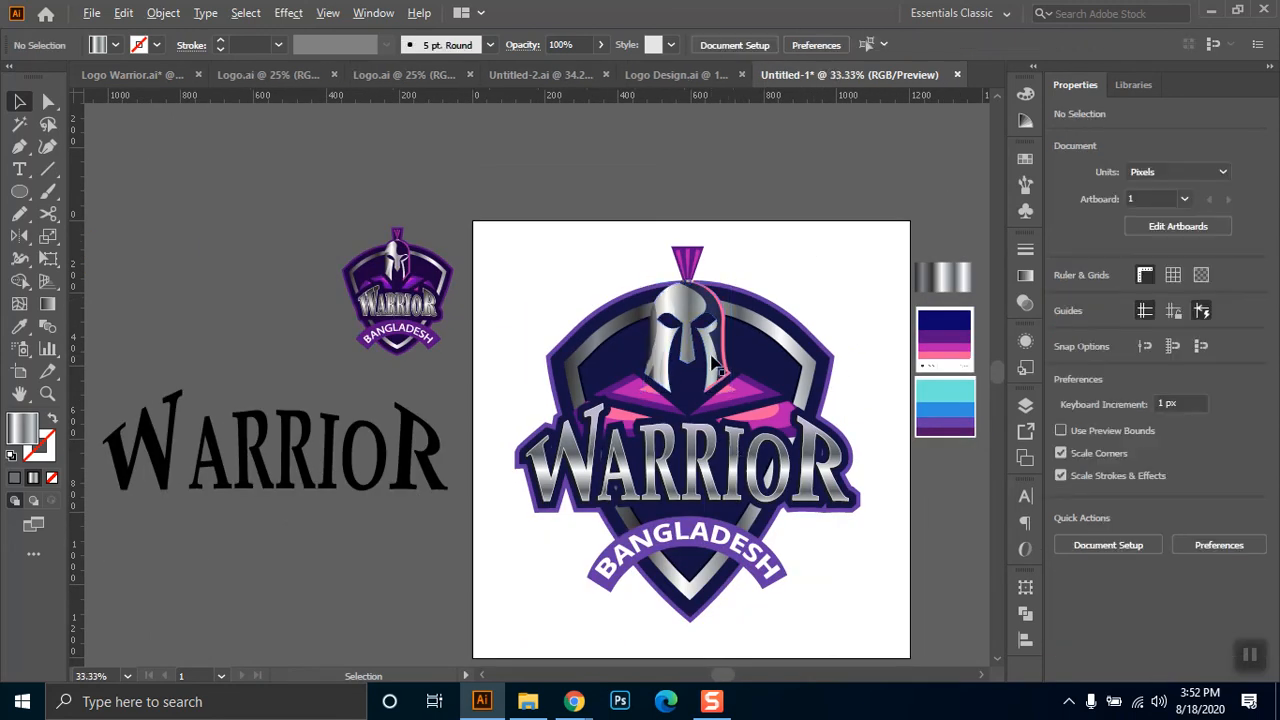
{"action": "scroll", "coordinate": [827, 341], "scroll_direction": "down", "scroll_amount": 1}
{"action": "key", "text": "space"}
{"action": "left_click_drag", "start_coordinate": [872, 254], "coordinate": [737, 280]}
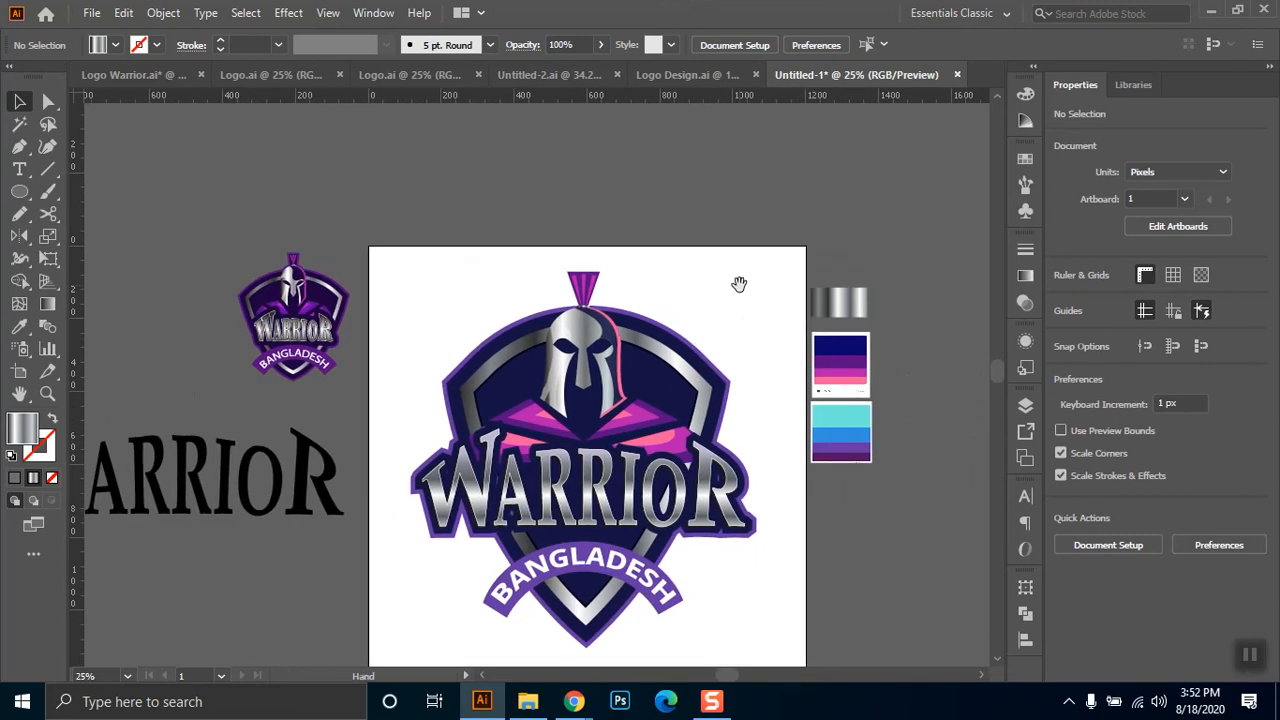
{"action": "scroll", "coordinate": [634, 402], "scroll_direction": "up", "scroll_amount": 1}
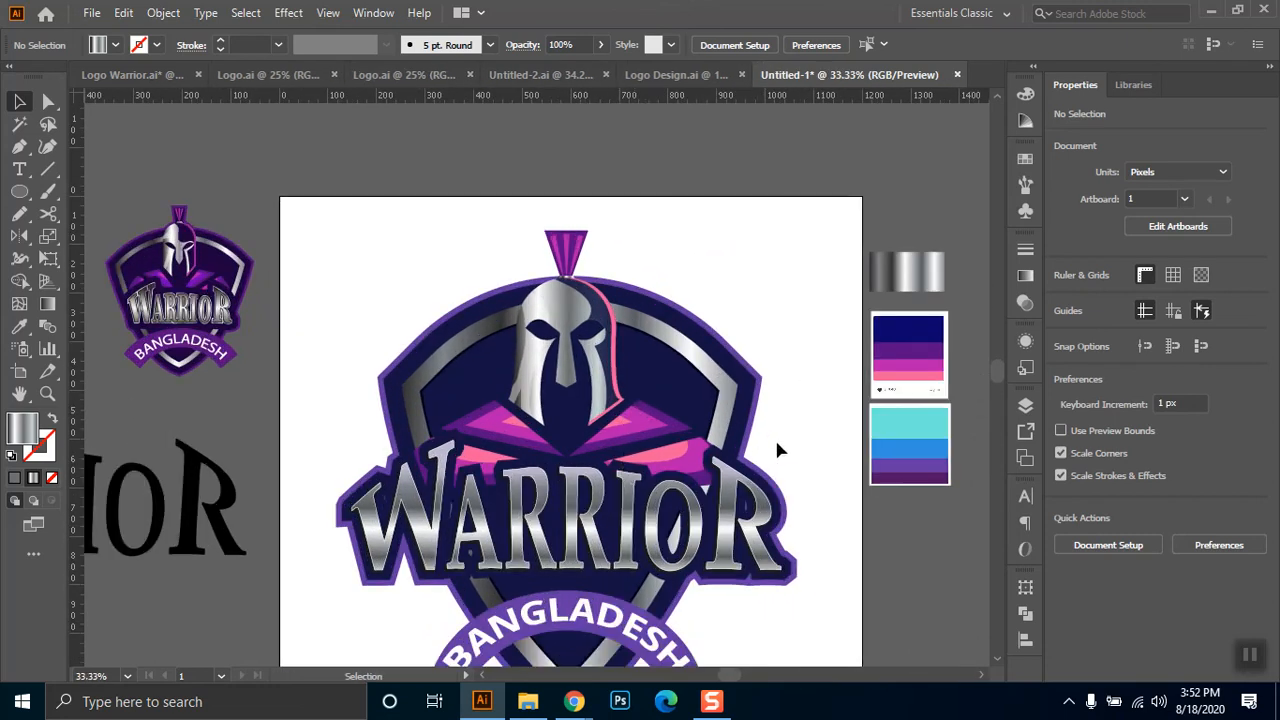
{"action": "scroll", "coordinate": [605, 328], "scroll_direction": "up", "scroll_amount": 1}
{"action": "left_click", "coordinate": [624, 330]}
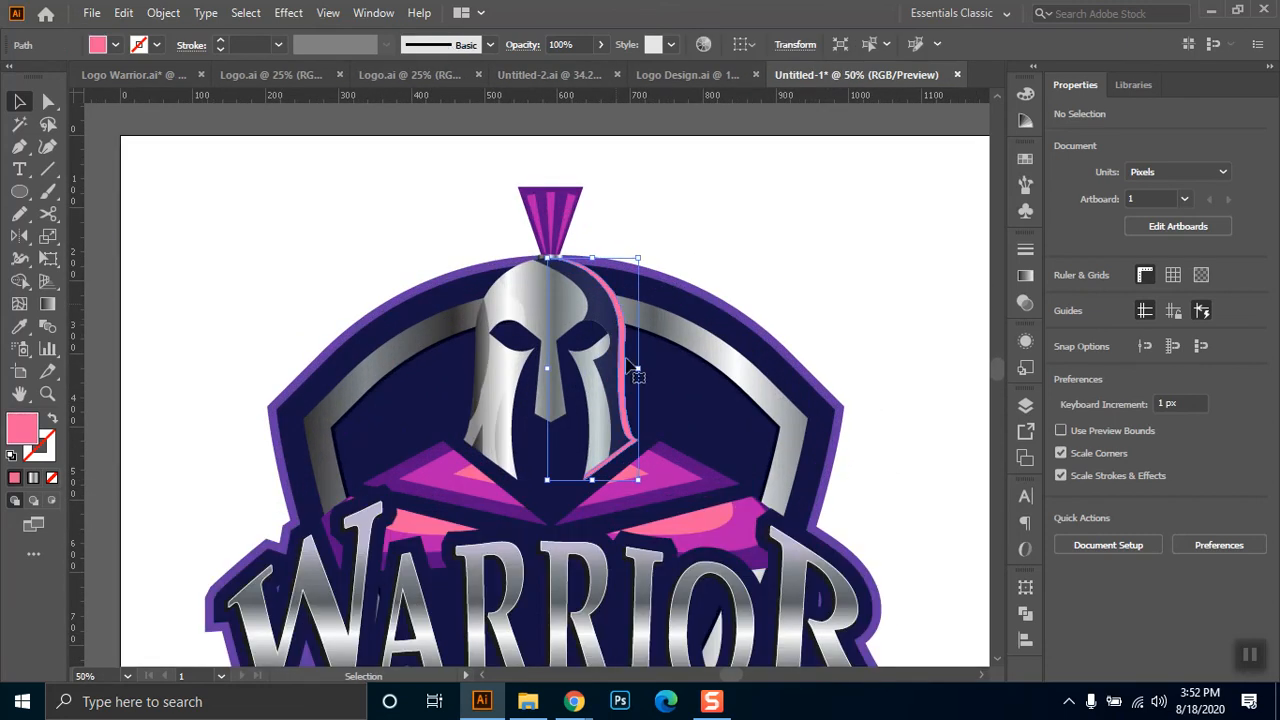
{"action": "left_click", "coordinate": [18, 333]}
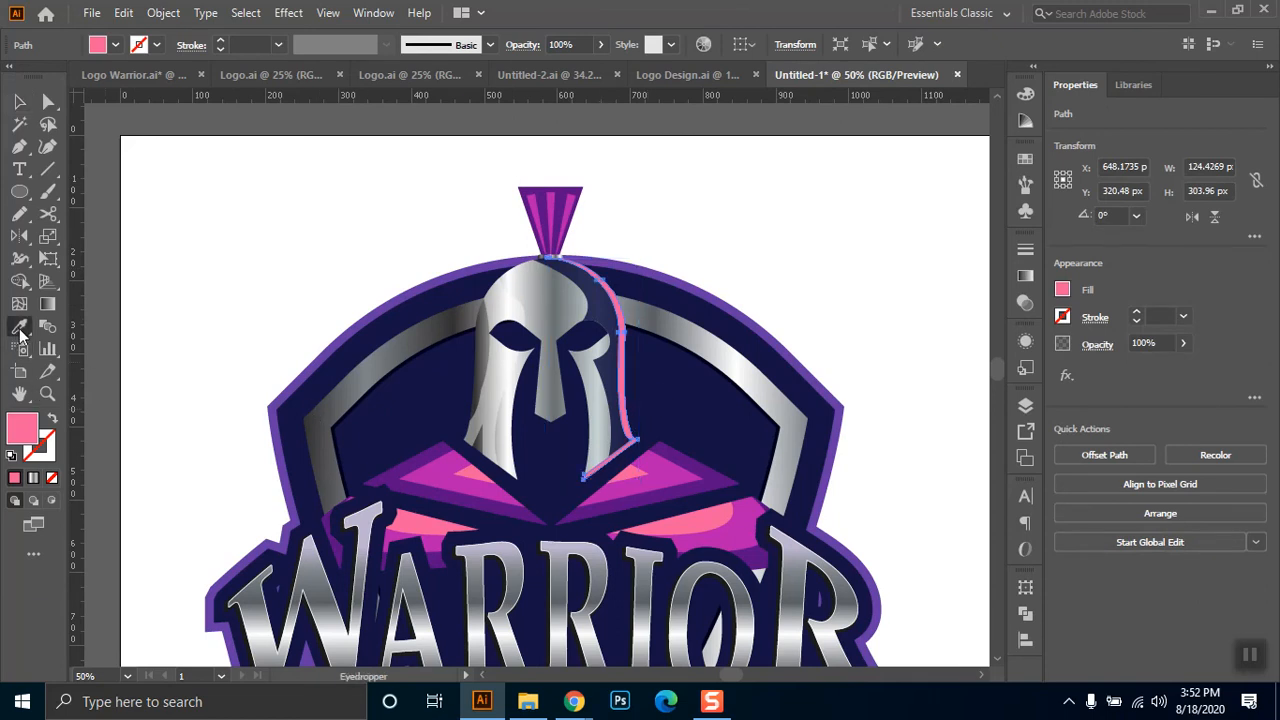
{"action": "left_click", "coordinate": [568, 252]}
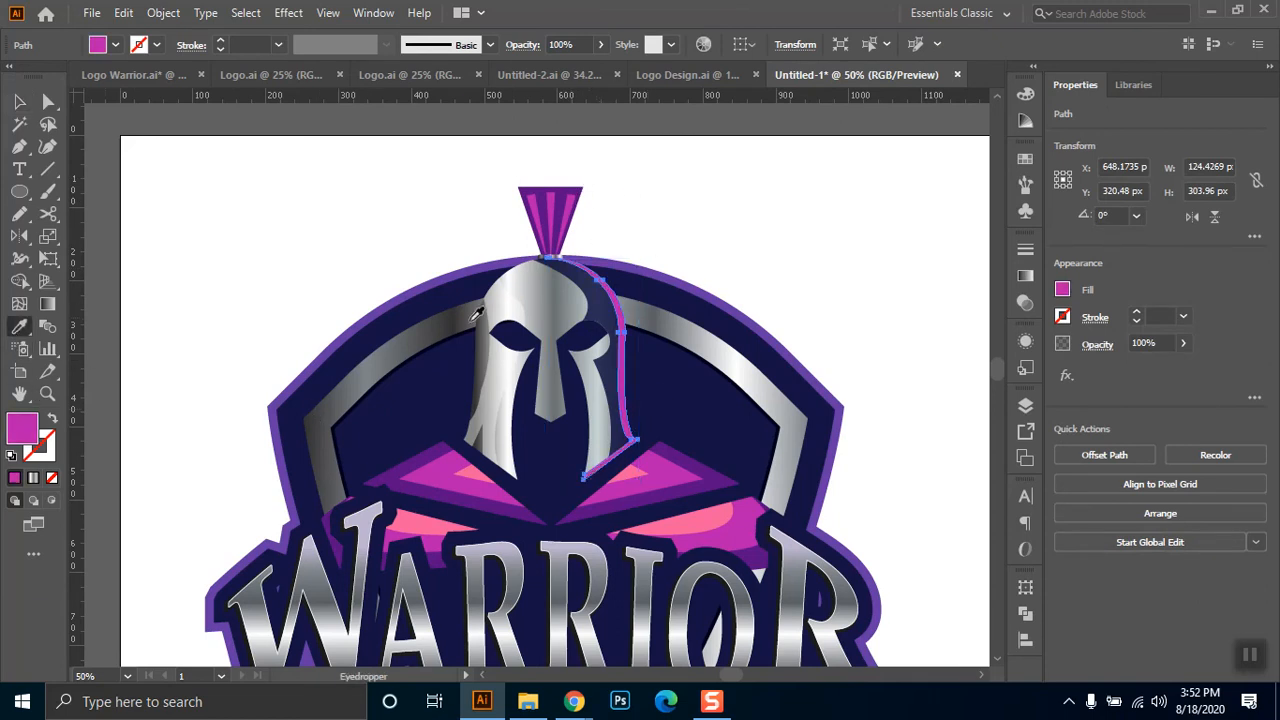
{"action": "left_click", "coordinate": [48, 102]}
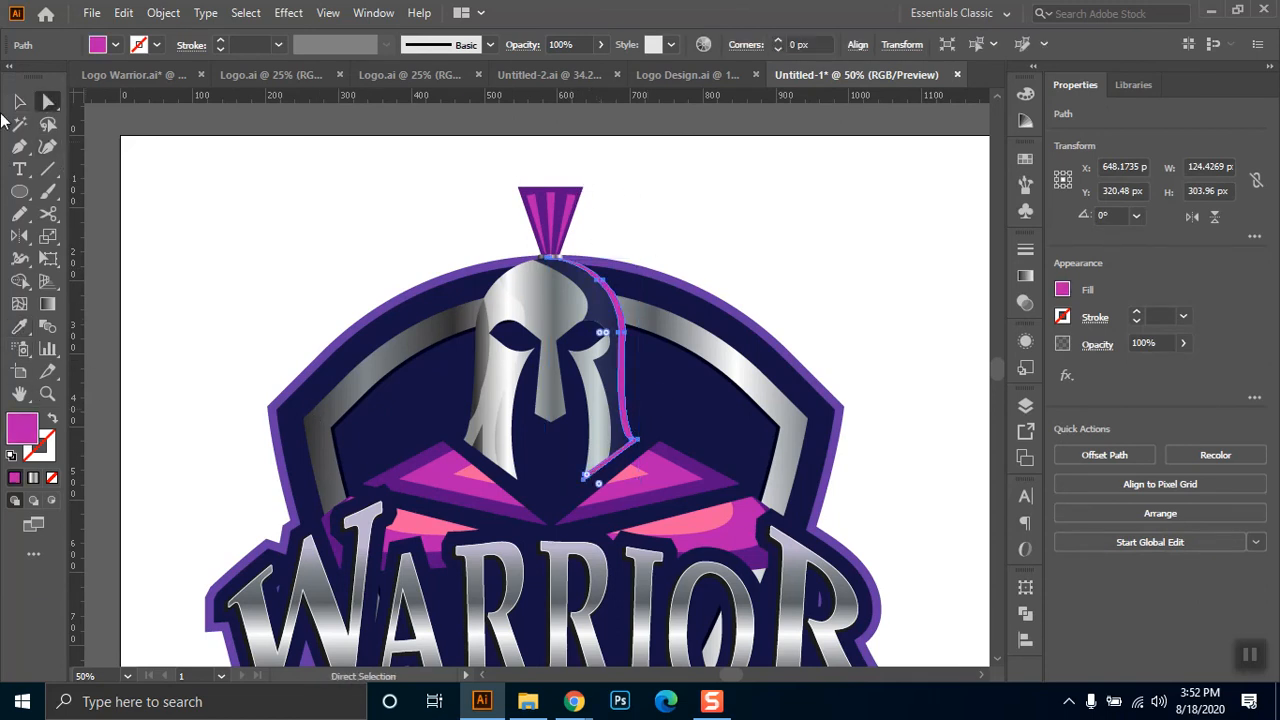
{"action": "left_click", "coordinate": [812, 304]}
- Select the four pink accent shapes above the WARRIOR lettering and match their fill to the helmet rim's magenta with the Eyedropper
{"action": "key", "text": "ctrl+minus"}
{"action": "left_click_drag", "start_coordinate": [886, 380], "coordinate": [782, 292]}
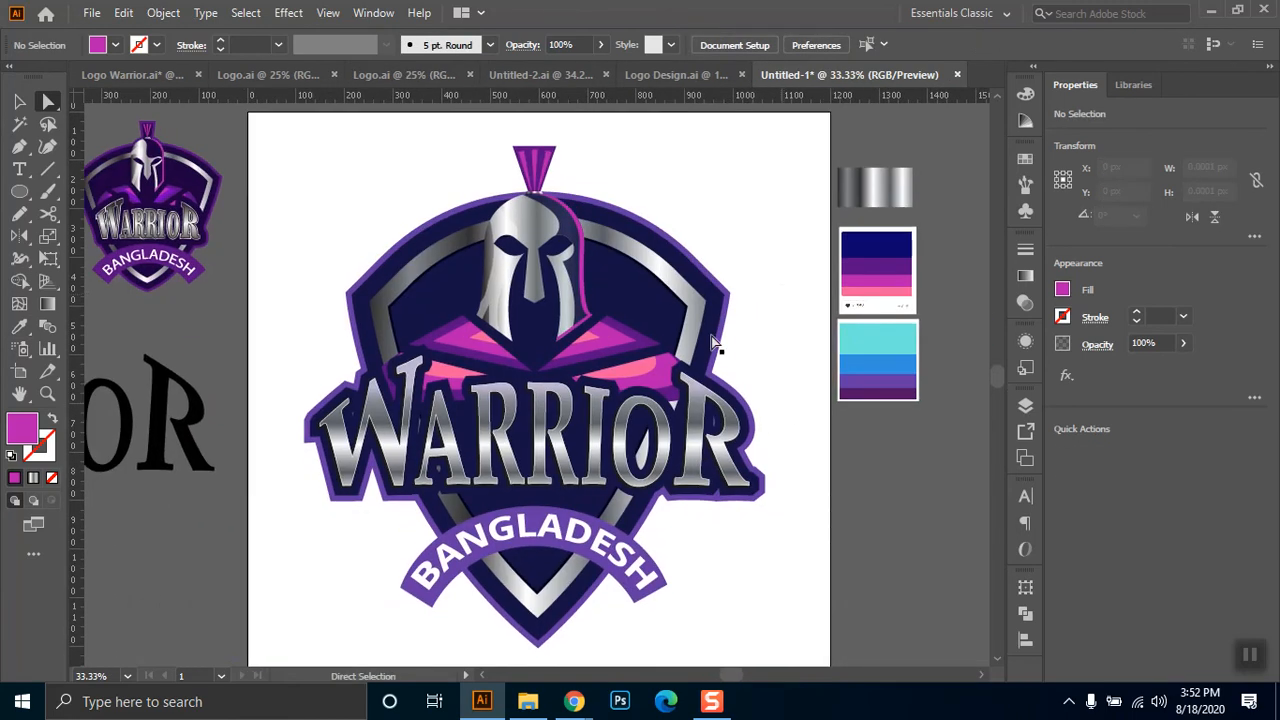
{"action": "left_click", "coordinate": [586, 338]}
{"action": "scroll", "coordinate": [487, 343], "scroll_direction": "up", "scroll_amount": 1}
{"action": "left_click", "coordinate": [483, 347], "text": "shift"}
{"action": "left_click", "coordinate": [436, 383], "text": "shift"}
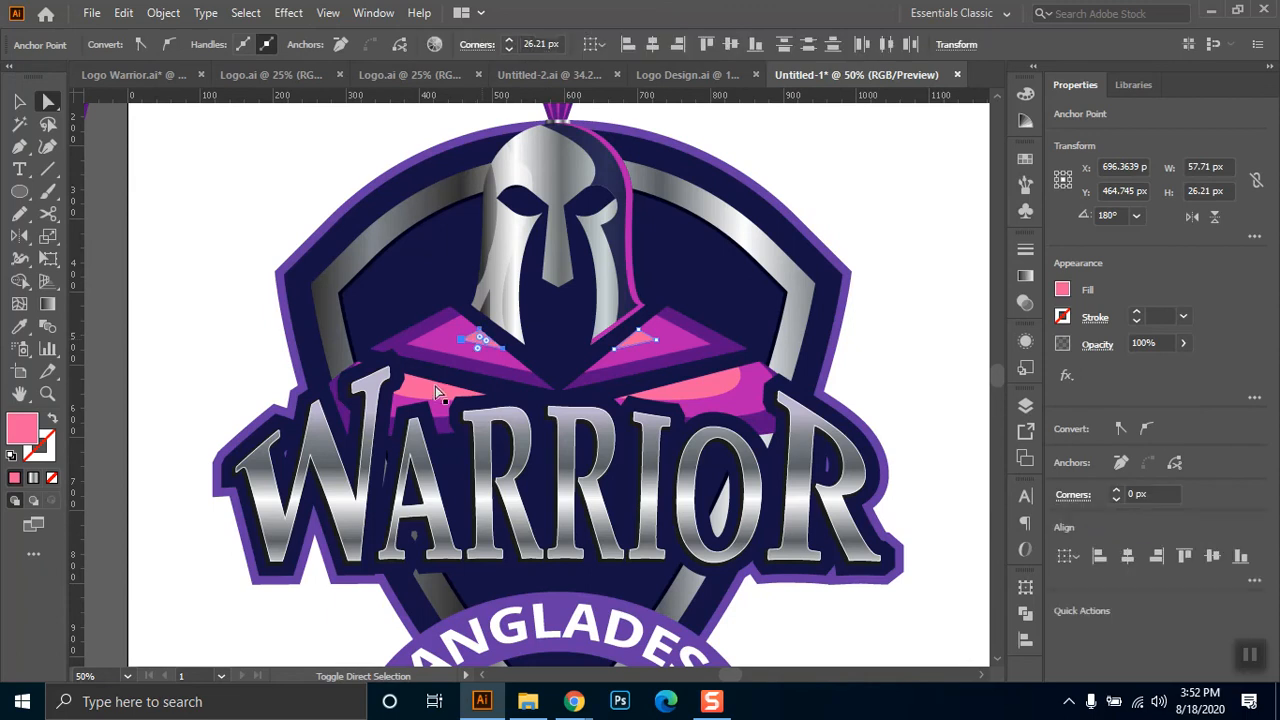
{"action": "left_click", "coordinate": [715, 387], "text": "shift"}
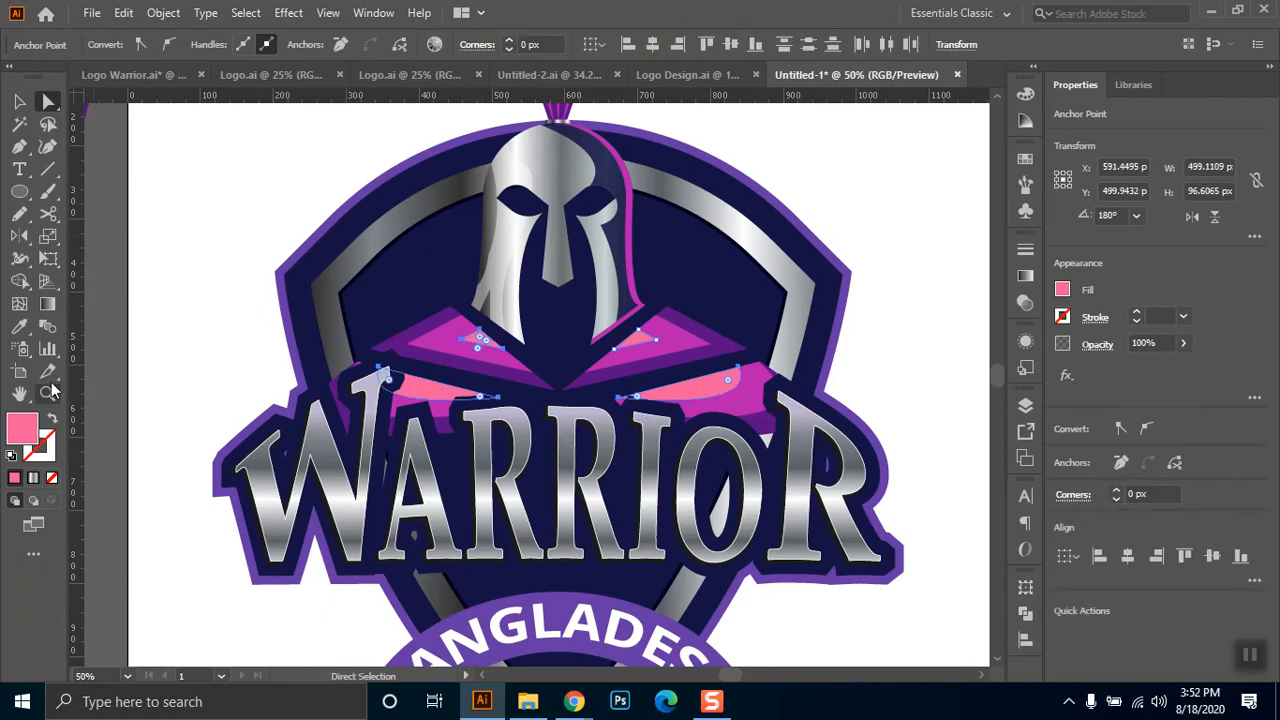
{"action": "left_click", "coordinate": [19, 326]}
{"action": "left_click", "coordinate": [628, 163]}
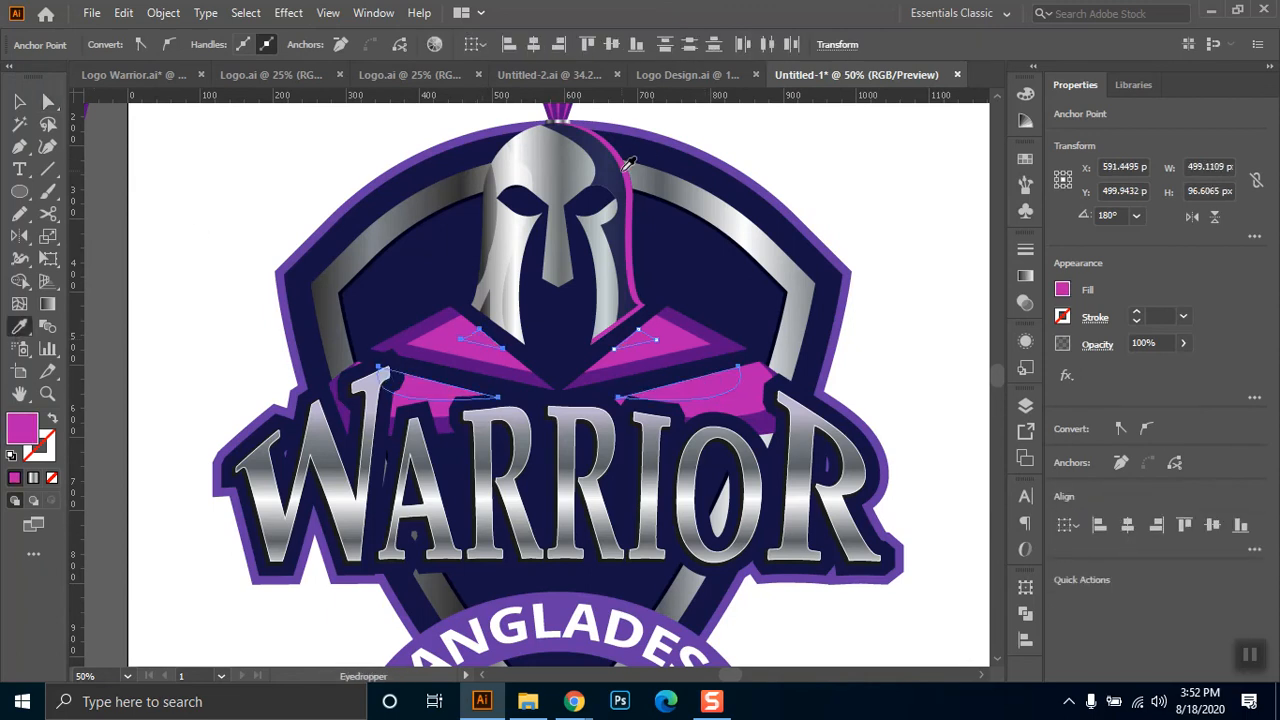
- Select the four larger magenta shapes around those accents and set their fill to the darker purple 890C89
{"action": "left_click", "coordinate": [48, 101]}
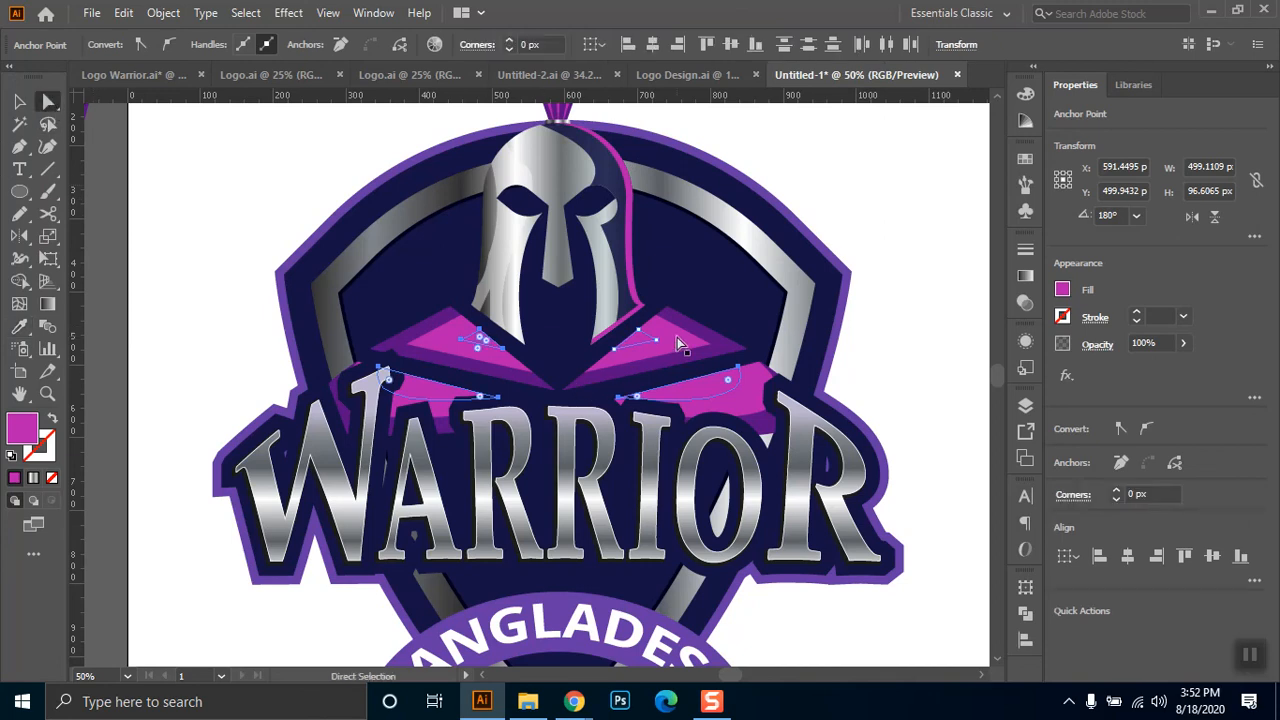
{"action": "left_click", "coordinate": [684, 366]}
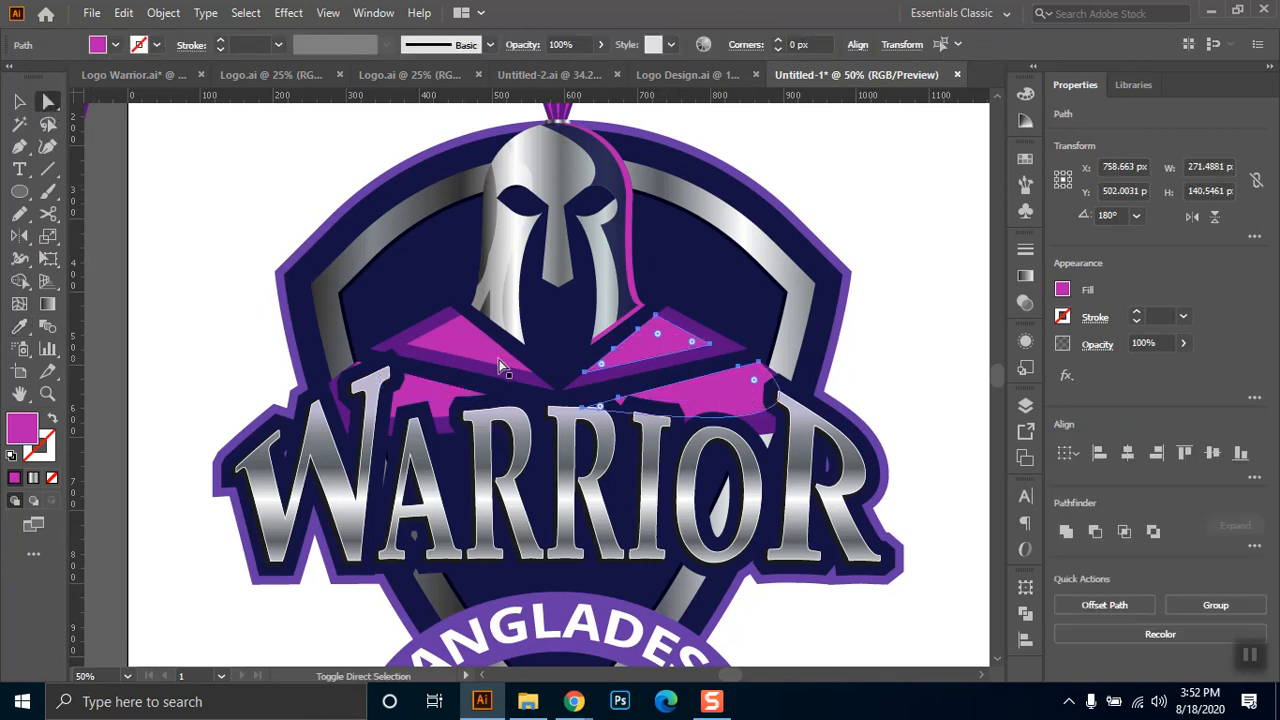
{"action": "left_click", "coordinate": [443, 410], "text": "shift"}
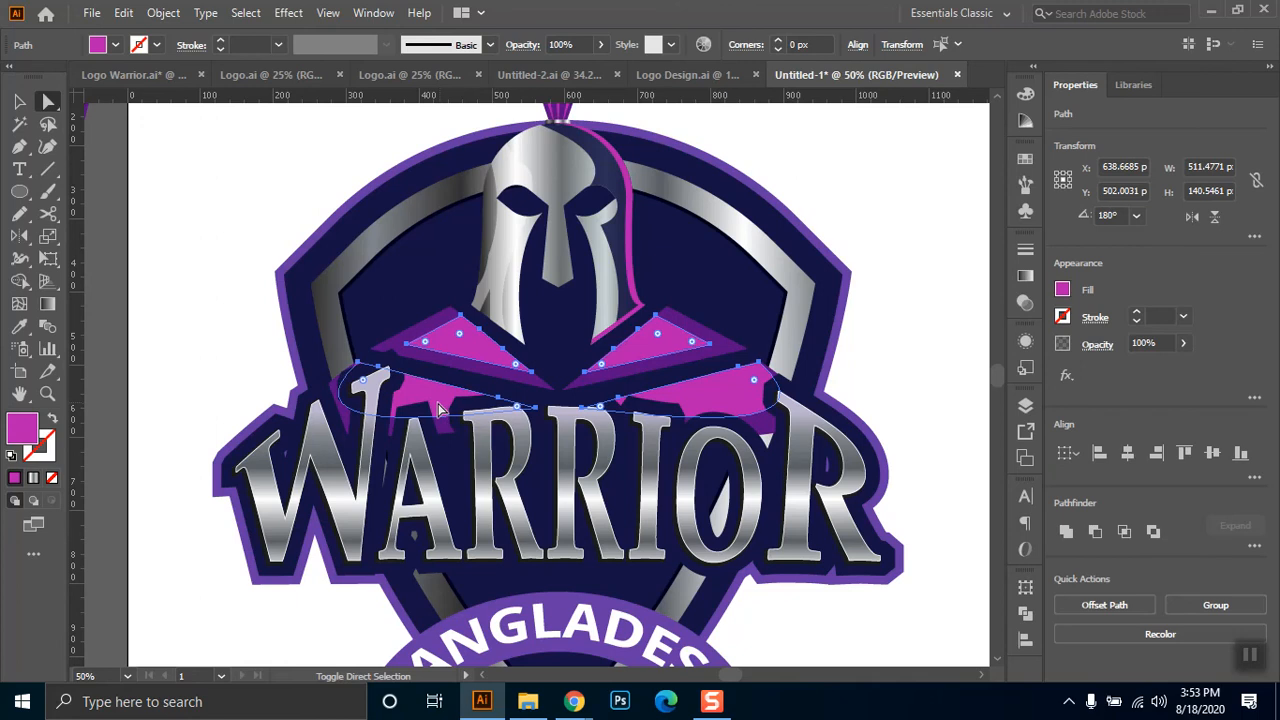
{"action": "double_click", "coordinate": [29, 428]}
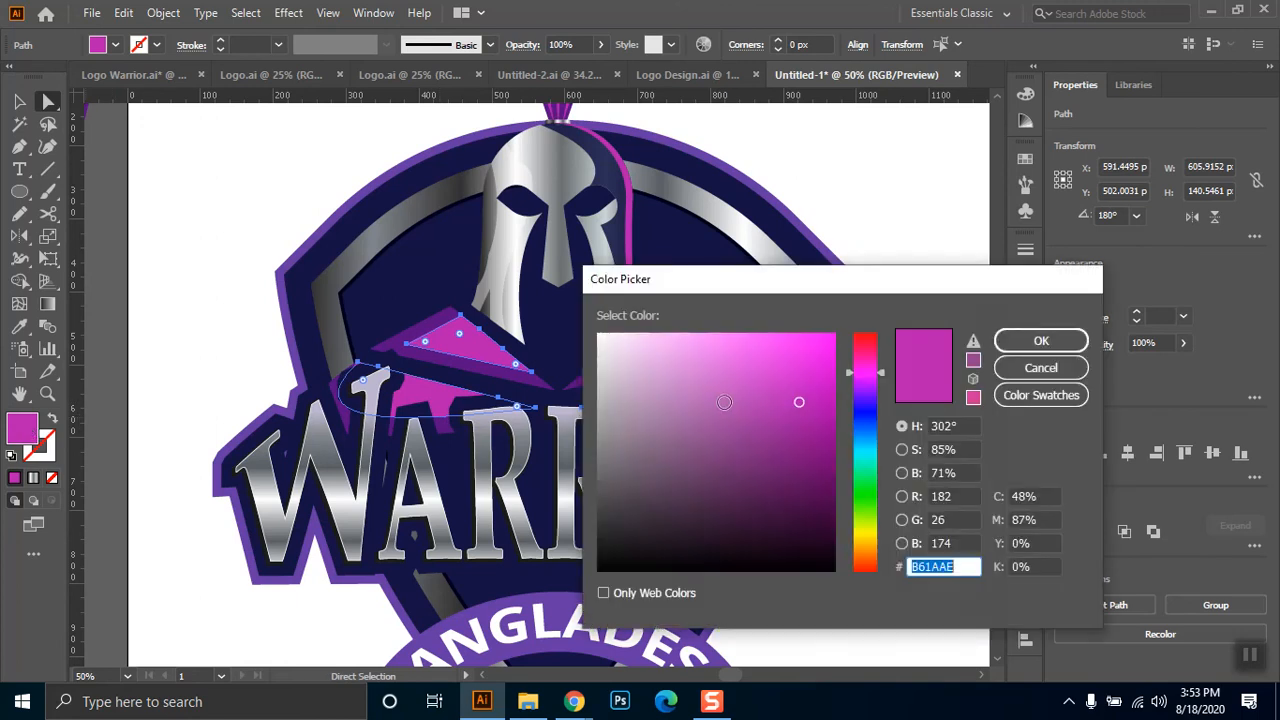
{"action": "left_click", "coordinate": [804, 429]}
{"action": "left_click_drag", "start_coordinate": [804, 430], "coordinate": [815, 443]}
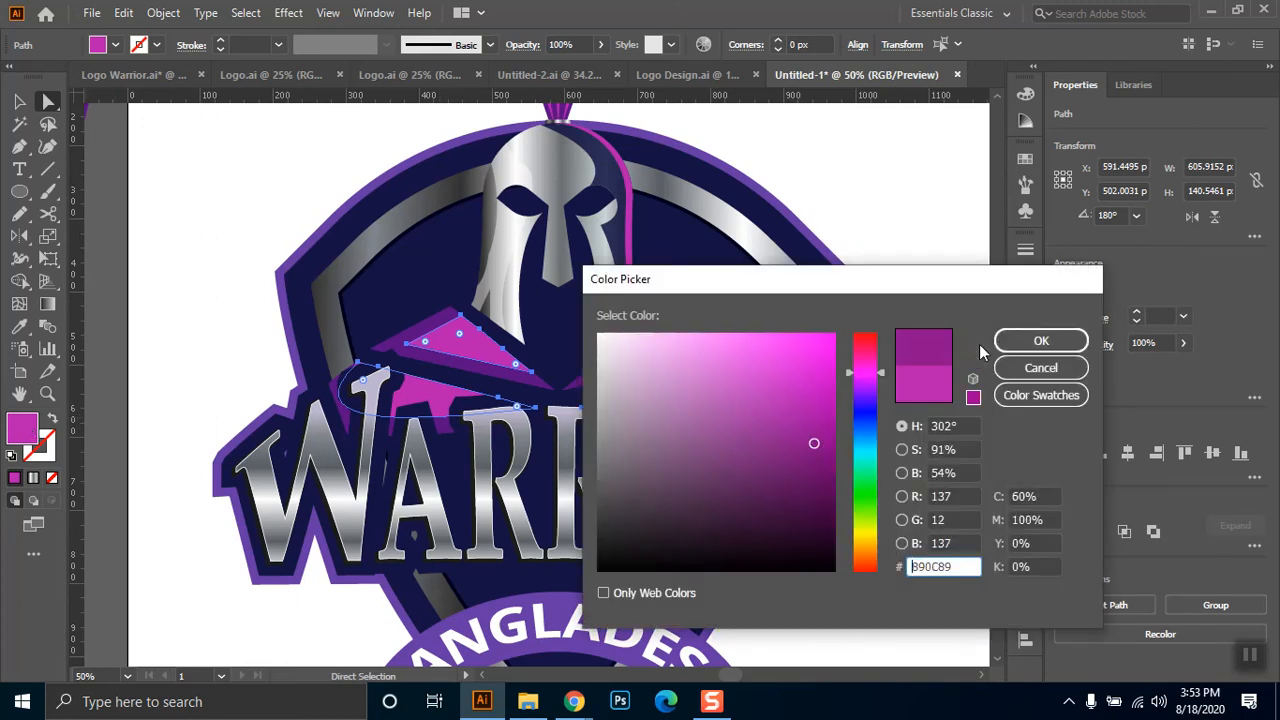
{"action": "left_click", "coordinate": [1041, 341]}
{"action": "left_click", "coordinate": [894, 229]}
{"action": "scroll", "coordinate": [874, 280], "scroll_direction": "down", "scroll_amount": 2}
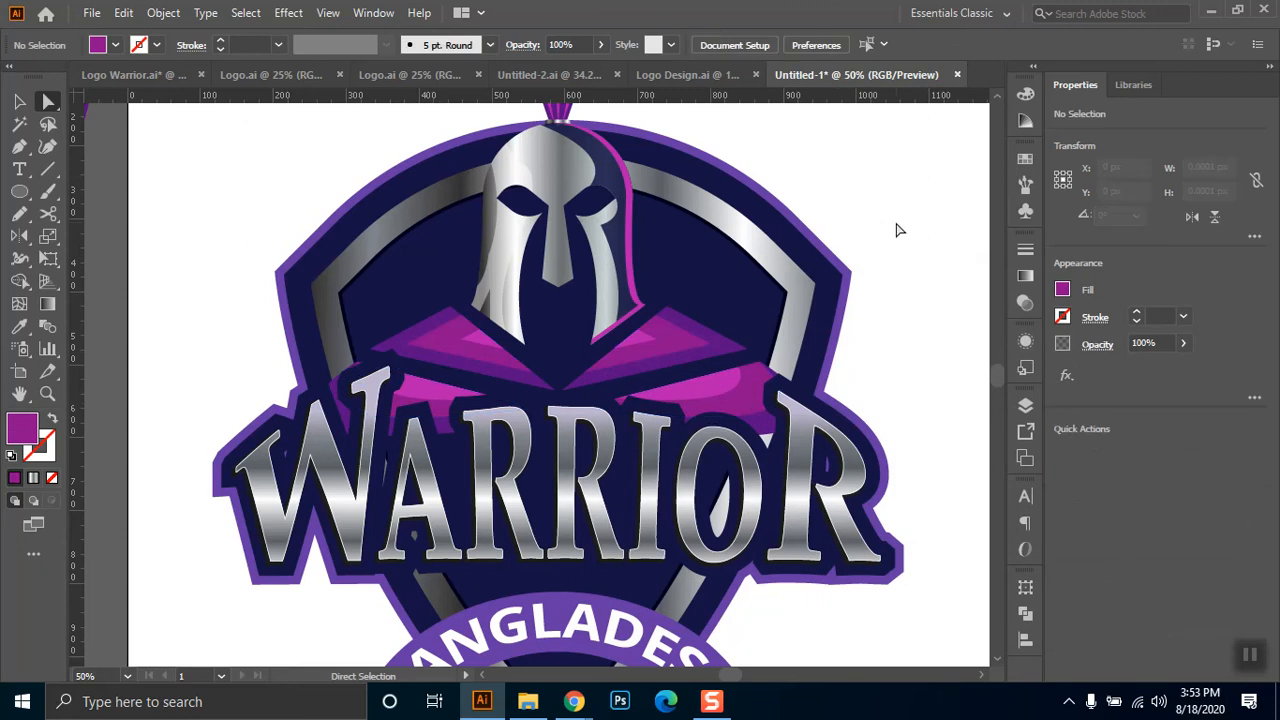
- Round the kinks along the outer edge of the helmet's left cheek highlight, with corner radii of 67.55 px and 116.1 px
{"action": "left_click_drag", "start_coordinate": [895, 262], "coordinate": [710, 292]}
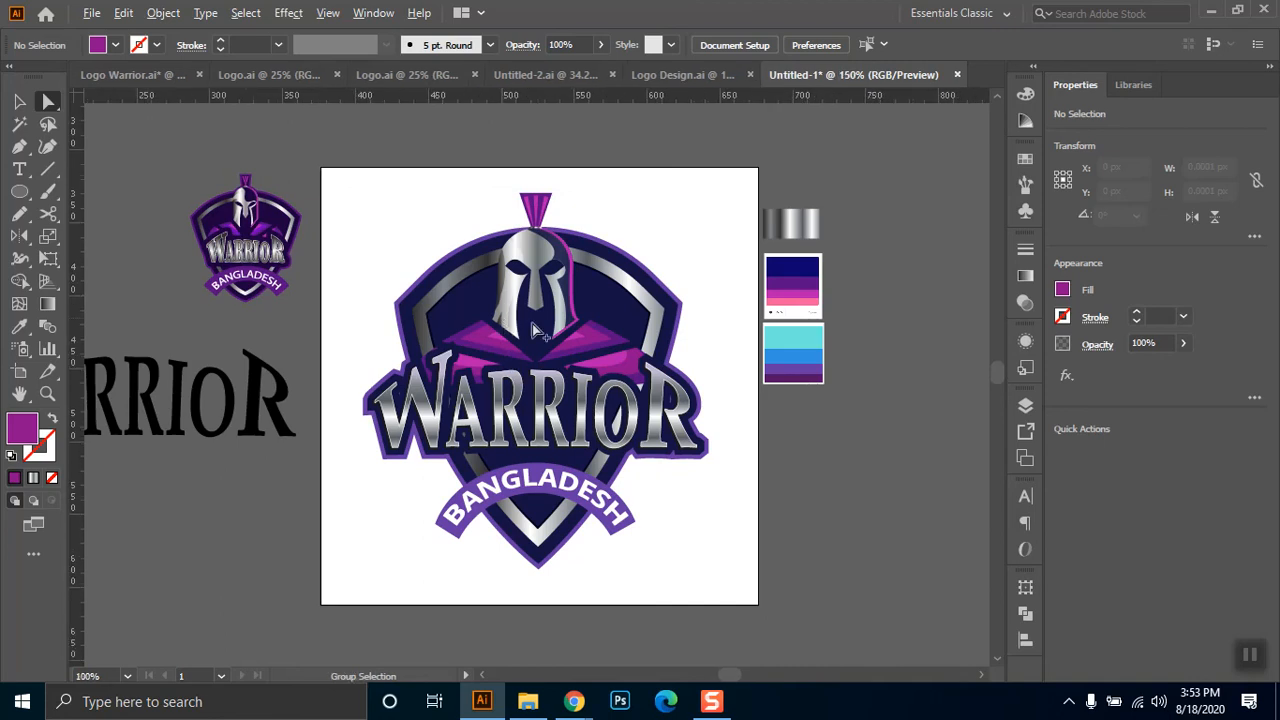
{"action": "scroll", "coordinate": [506, 292], "scroll_direction": "up", "scroll_amount": 5}
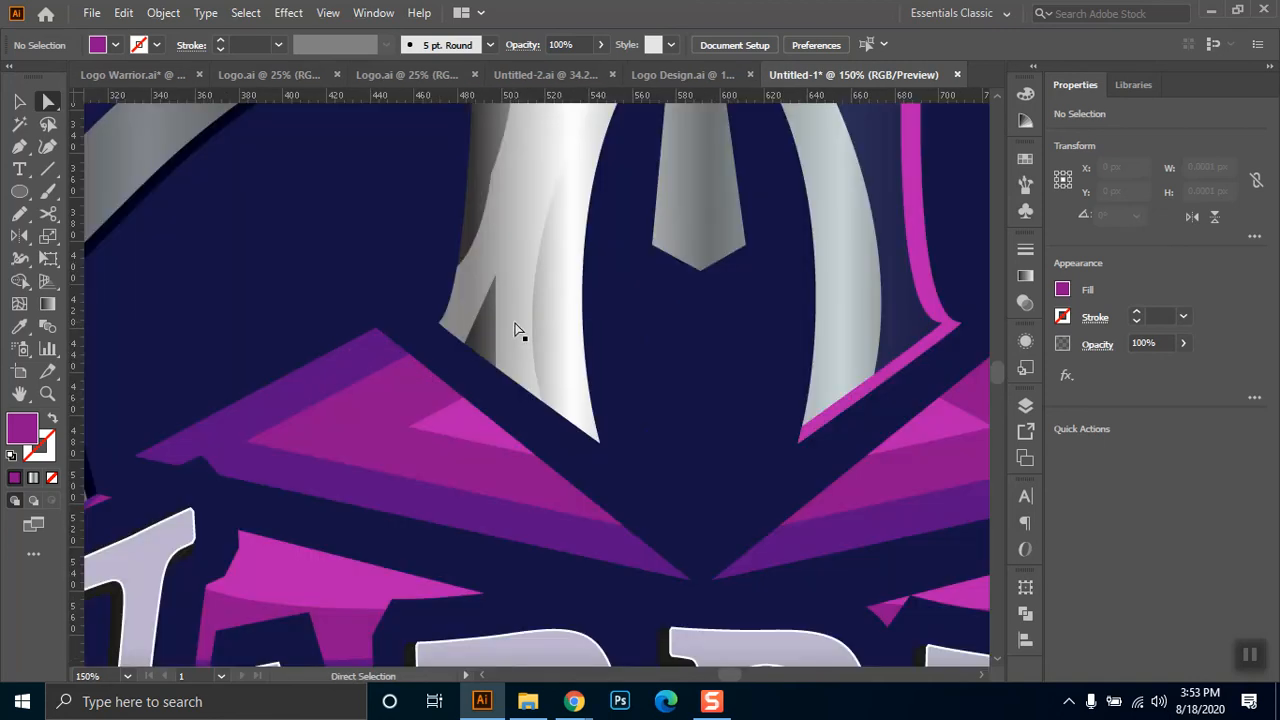
{"action": "left_click", "coordinate": [476, 276]}
{"action": "left_click_drag", "start_coordinate": [472, 277], "coordinate": [590, 350]}
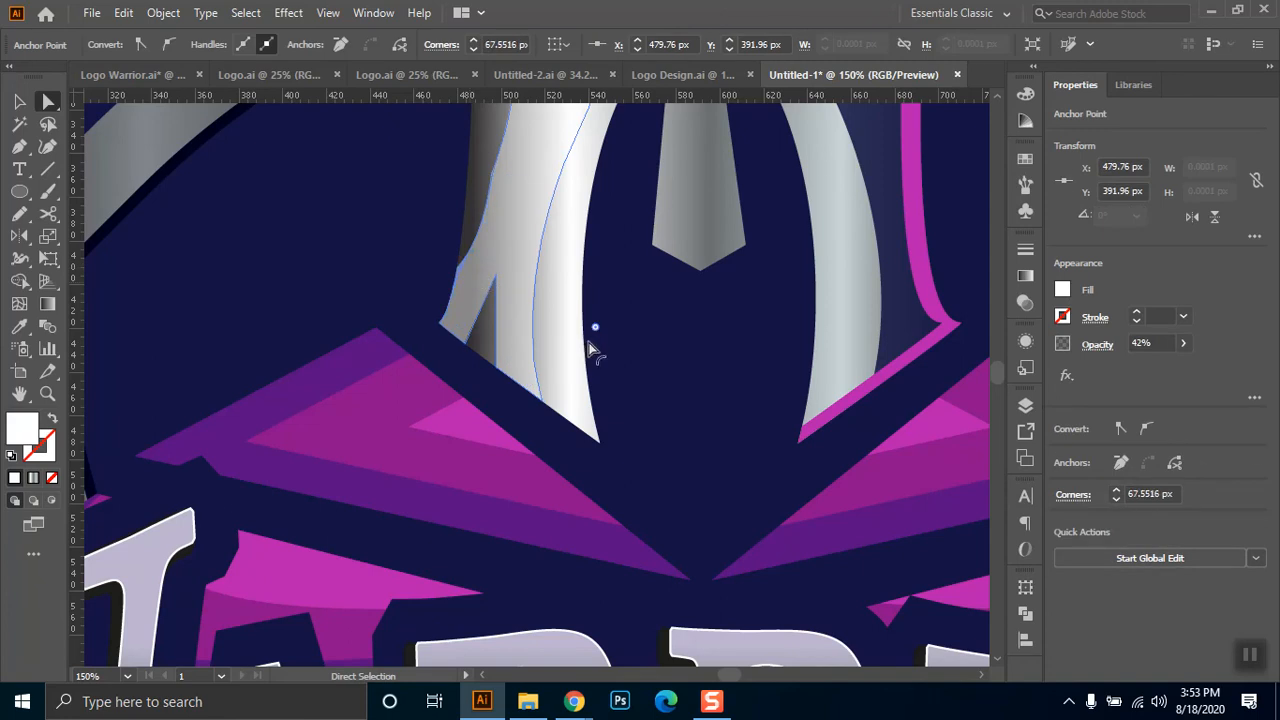
{"action": "left_click", "coordinate": [503, 182]}
{"action": "left_click_drag", "start_coordinate": [505, 185], "coordinate": [634, 314]}
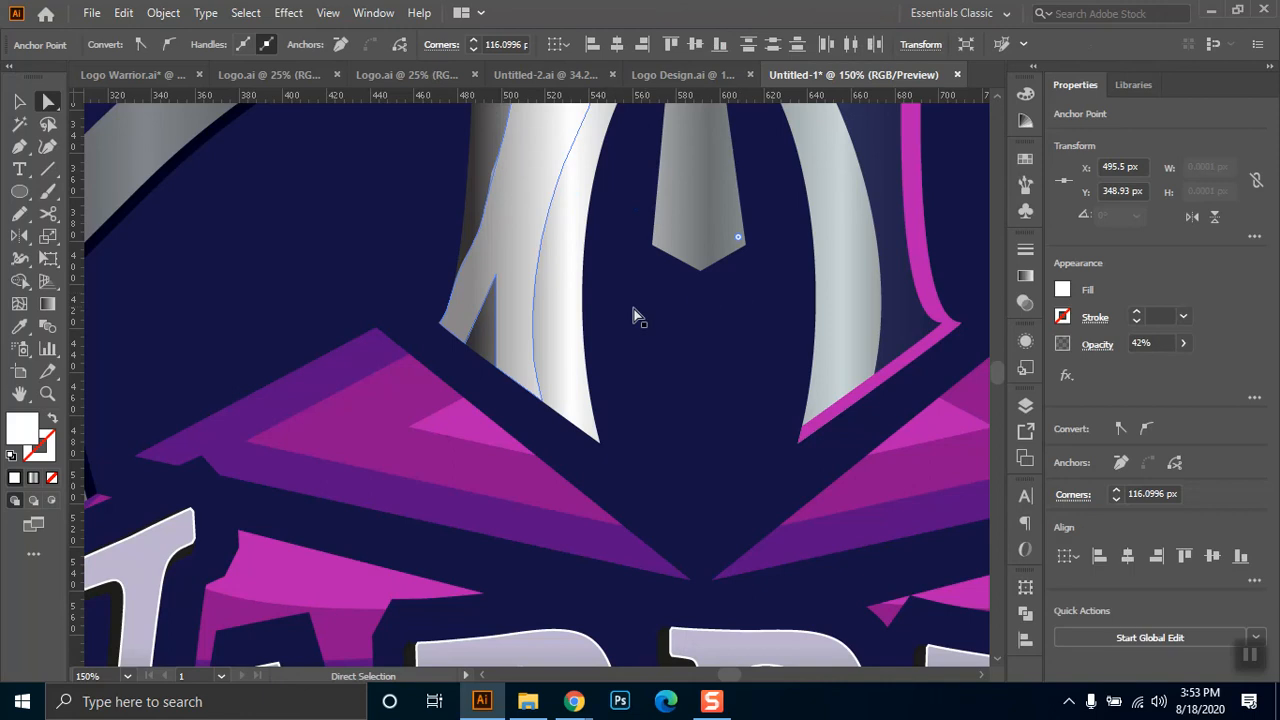
{"action": "left_click", "coordinate": [469, 256]}
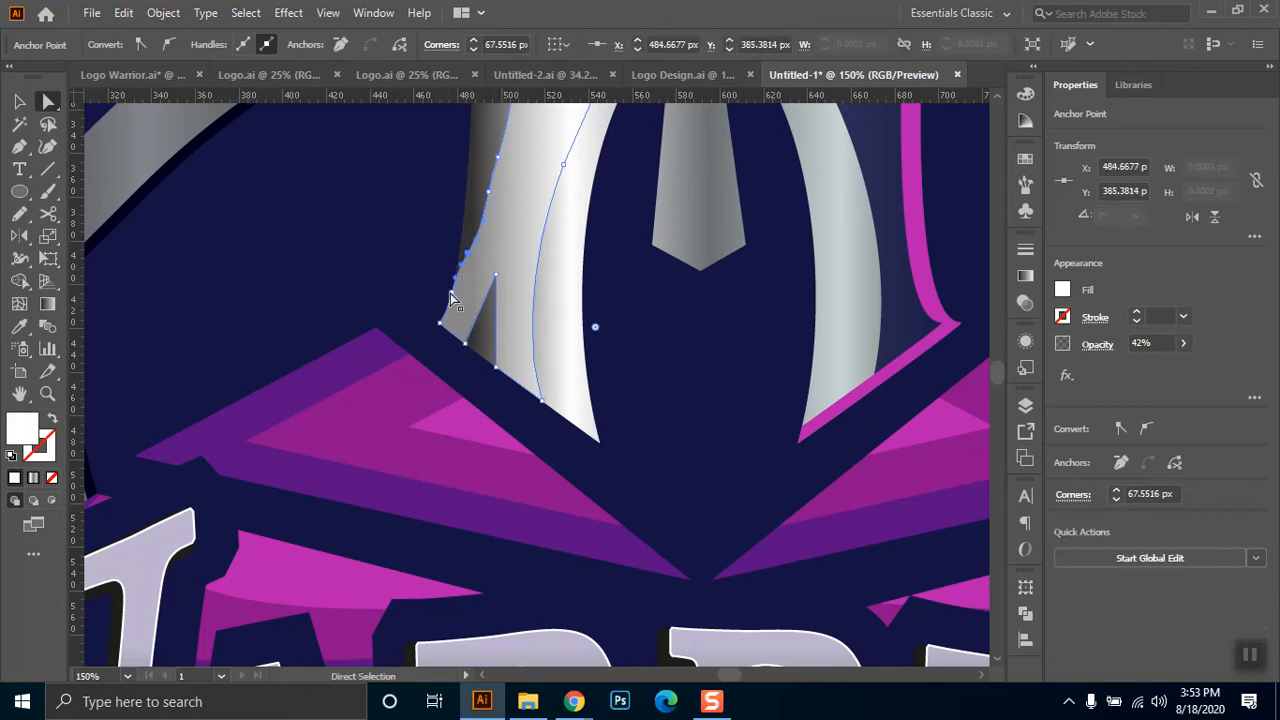
{"action": "left_click", "coordinate": [450, 295]}
{"action": "left_click", "coordinate": [496, 289]}
{"action": "scroll", "coordinate": [492, 286], "scroll_direction": "down", "scroll_amount": 3}
{"action": "left_click", "coordinate": [829, 198]}
{"action": "scroll", "coordinate": [829, 198], "scroll_direction": "down", "scroll_amount": 1}
{"action": "left_click_drag", "start_coordinate": [838, 310], "coordinate": [739, 382]}
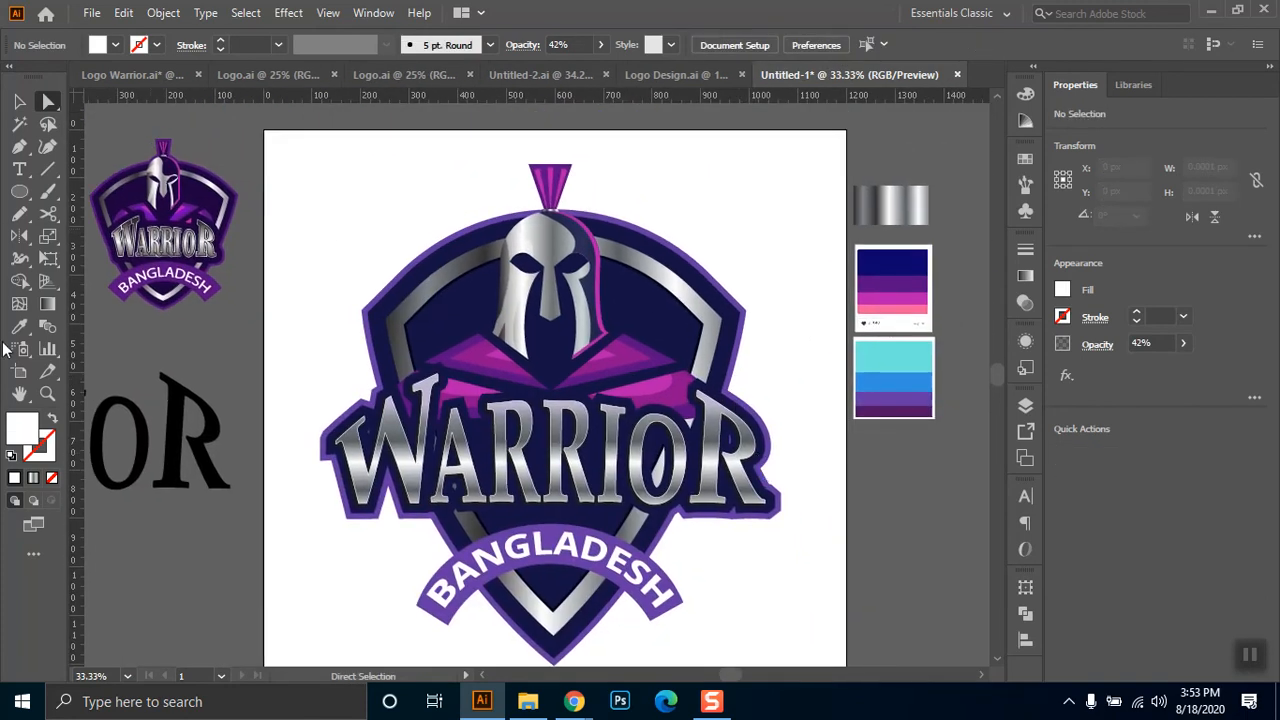
- Draw a circle about 172 px wide near the artboard's upper-right corner, duplicate it diagonally below, and select both circles
{"action": "left_click", "coordinate": [18, 190]}
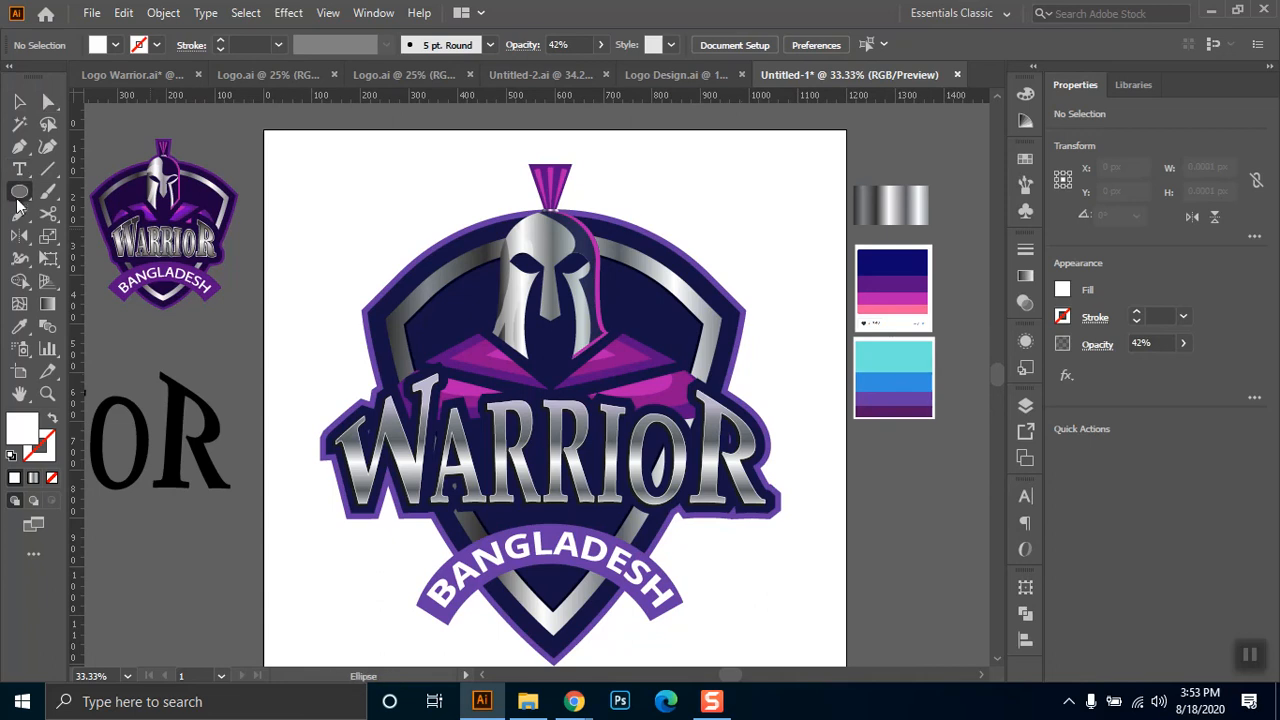
{"action": "left_click_drag", "start_coordinate": [733, 161], "coordinate": [815, 244]}
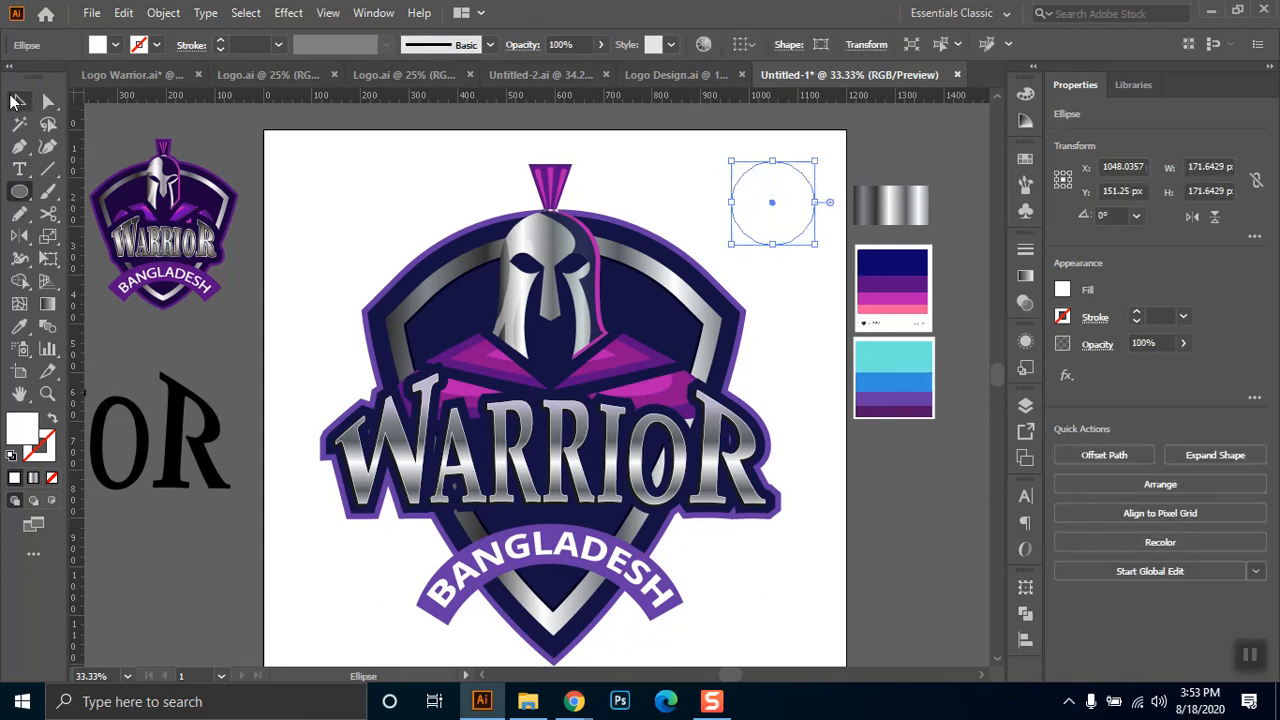
{"action": "left_click", "coordinate": [18, 100]}
{"action": "left_click_drag", "start_coordinate": [793, 231], "coordinate": [819, 257]}
{"action": "left_click_drag", "start_coordinate": [755, 158], "coordinate": [816, 288]}
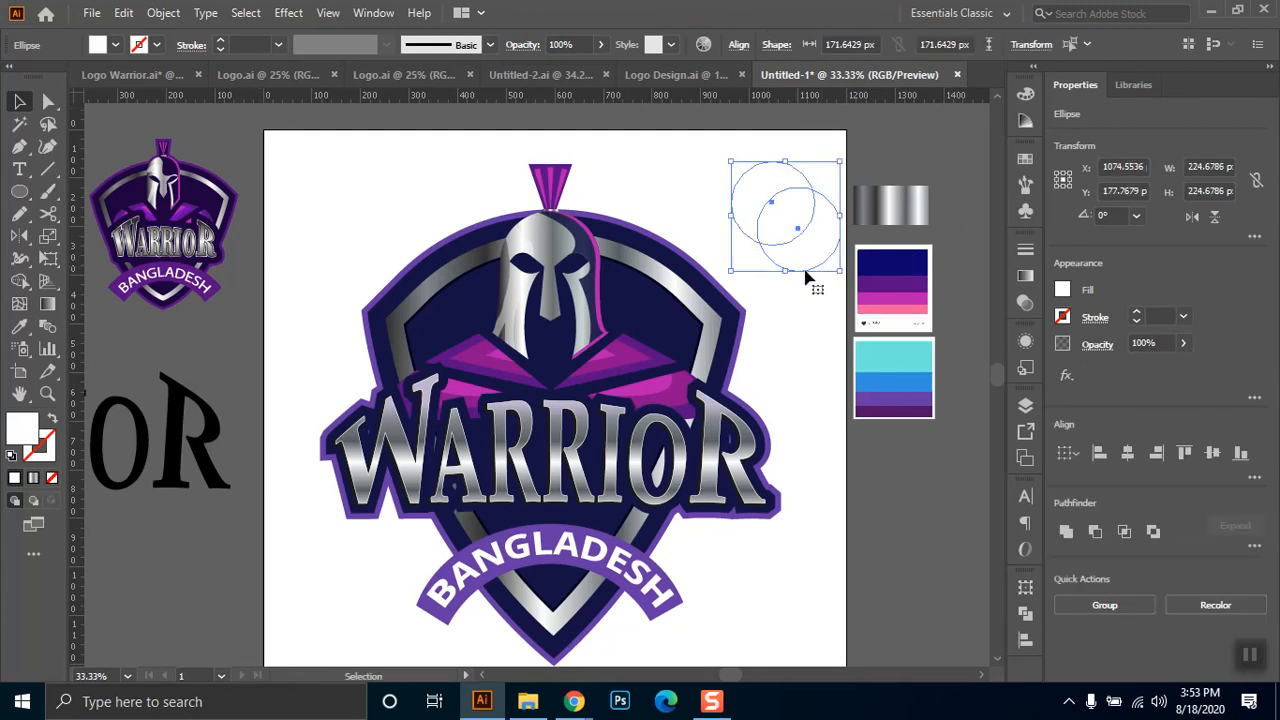
{"action": "left_click", "coordinate": [814, 311]}
{"action": "left_click_drag", "start_coordinate": [769, 186], "coordinate": [769, 186]}
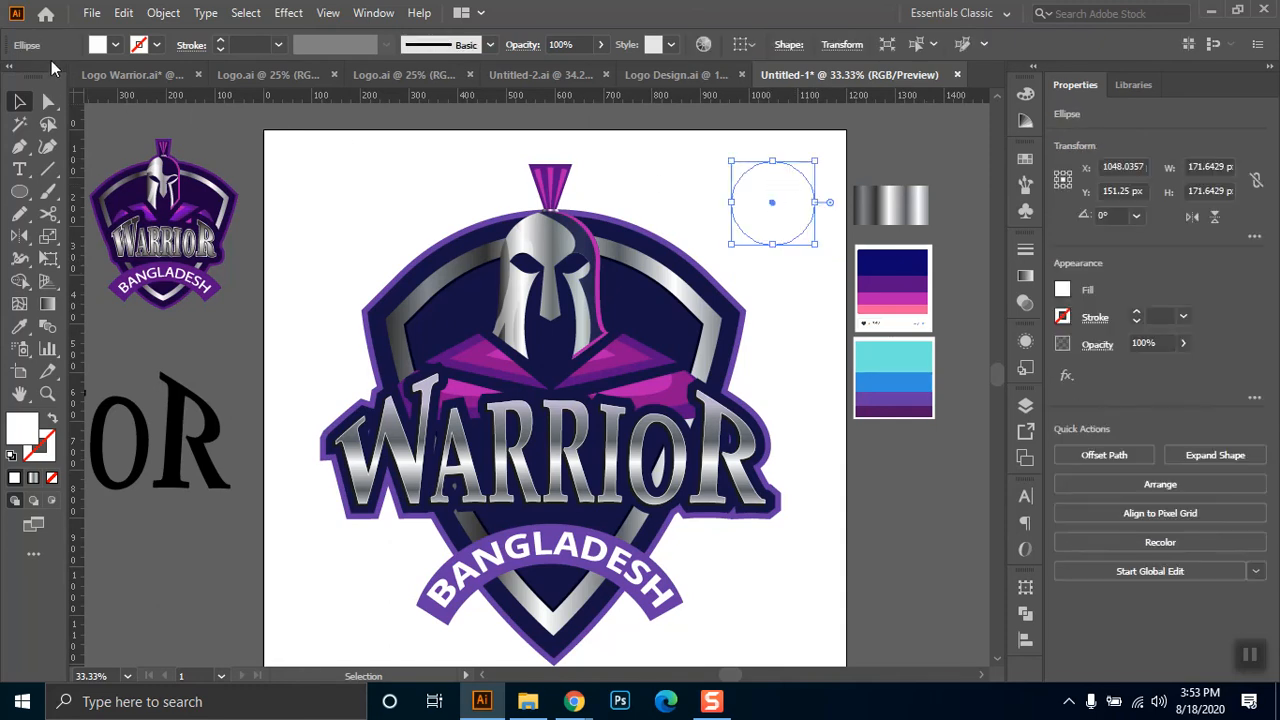
{"action": "left_click", "coordinate": [790, 236], "text": "shift"}
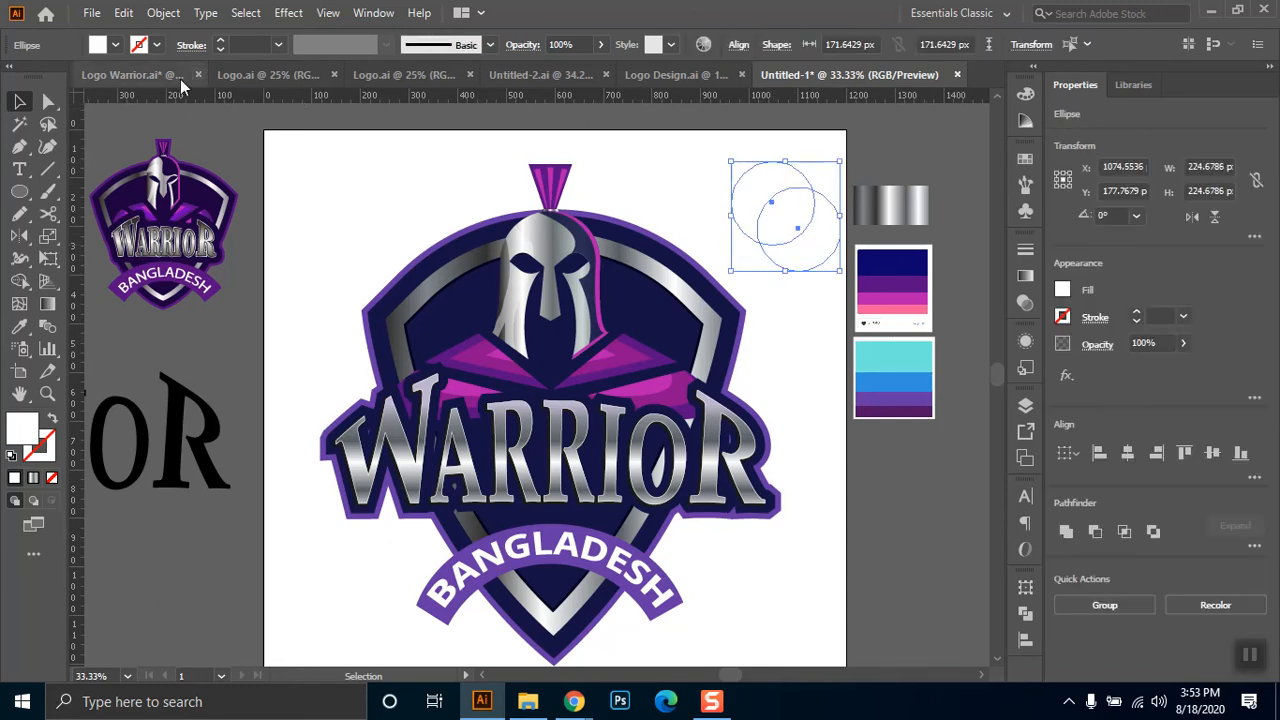
- Fill both circles with light grey
{"action": "left_click", "coordinate": [115, 45]}
{"action": "left_click", "coordinate": [113, 131]}
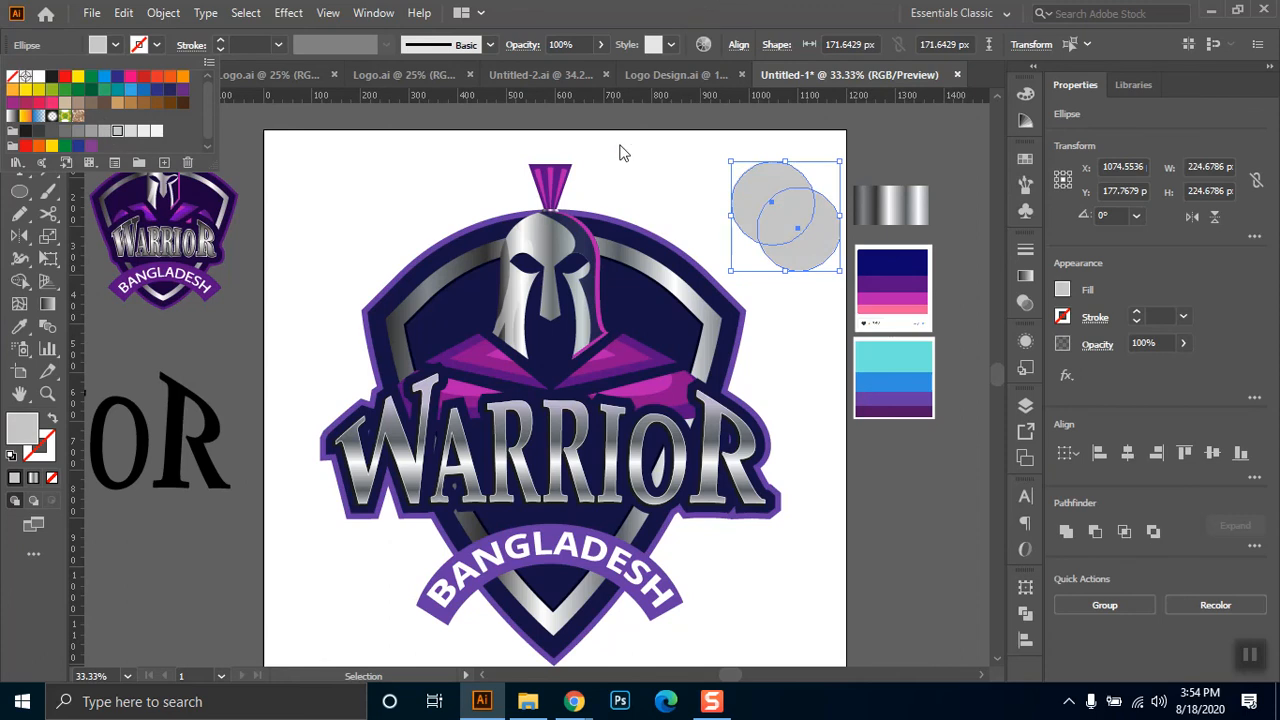
{"action": "left_click", "coordinate": [668, 168]}
{"action": "left_click", "coordinate": [666, 161]}
- Enlarge and shift the duplicated circle to about 251 × 228 px so that it covers most of the smaller one
{"action": "left_click_drag", "start_coordinate": [814, 260], "coordinate": [803, 250]}
{"action": "left_click_drag", "start_coordinate": [829, 176], "coordinate": [848, 162]}
{"action": "mouse_move", "coordinate": [816, 247]}
{"action": "left_mouse_down"}
{"action": "mouse_move", "coordinate": [829, 263]}
{"action": "mouse_move", "coordinate": [820, 255]}
{"action": "left_mouse_up"}
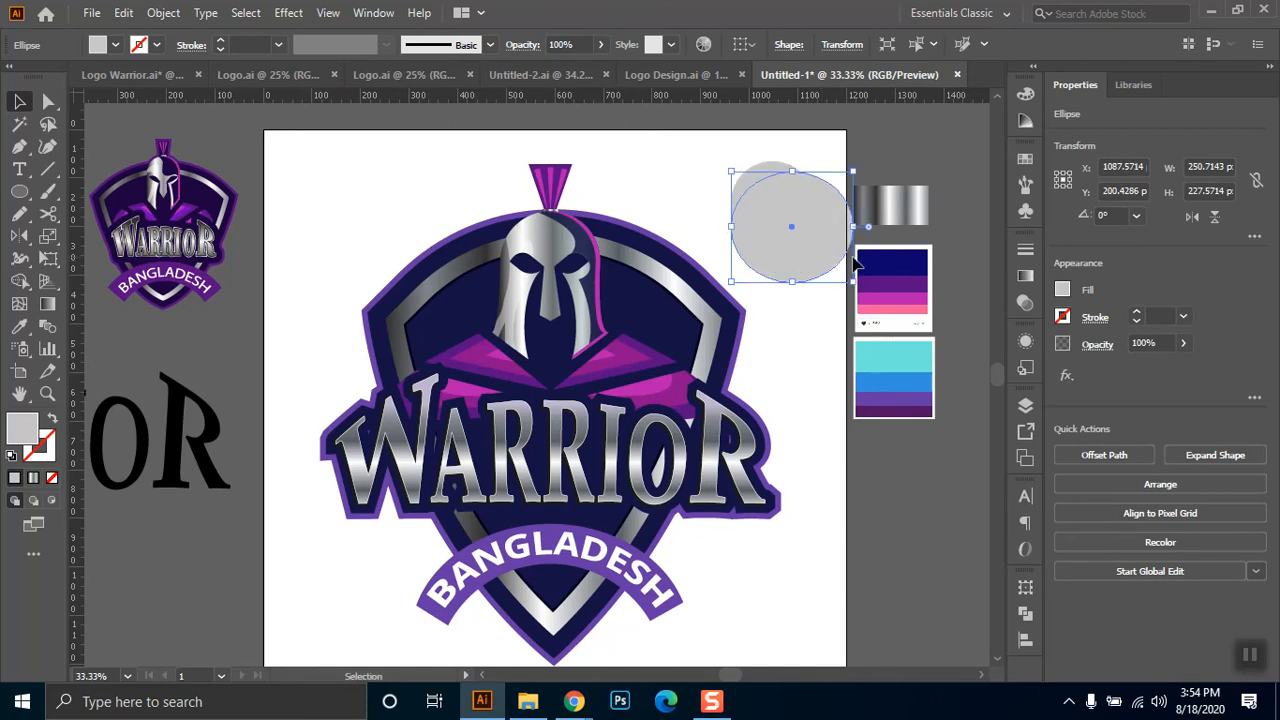
- Cut the larger circle away from the smaller one with Shape Builder, keeping only the upper-left crescent
{"action": "left_click_drag", "start_coordinate": [809, 151], "coordinate": [761, 227]}
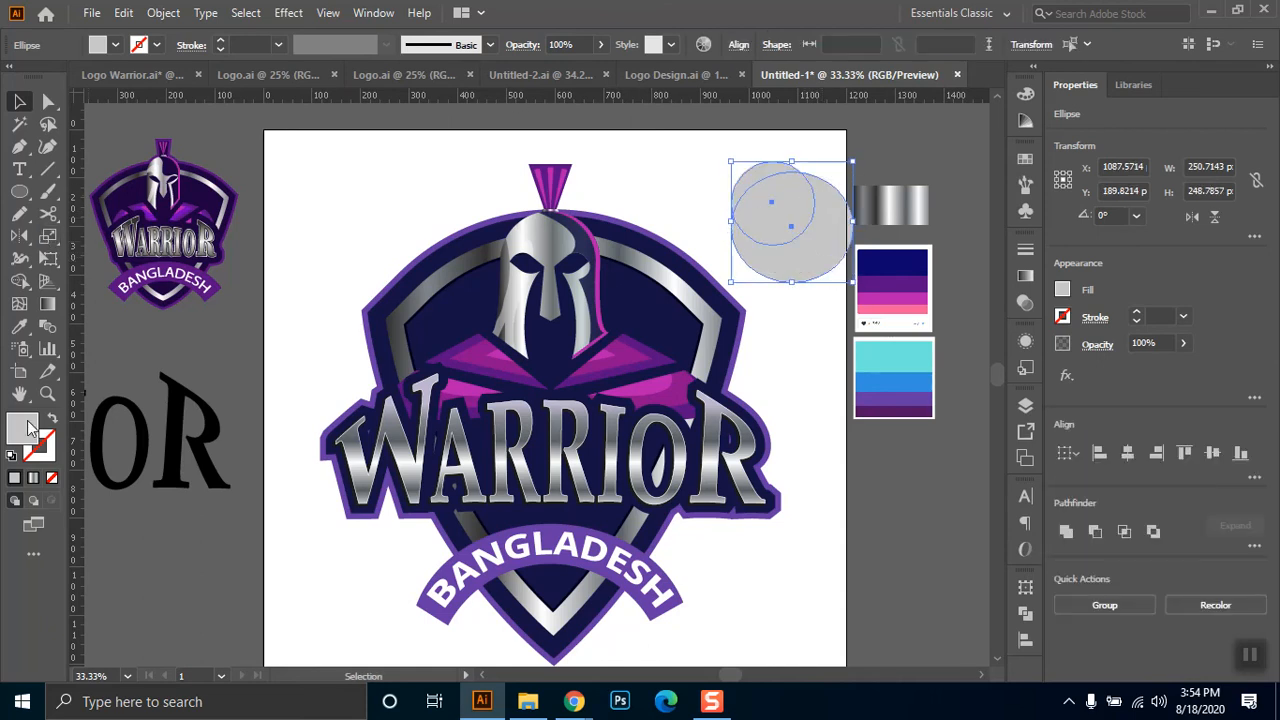
{"action": "left_click", "coordinate": [20, 280]}
{"action": "mouse_move", "coordinate": [766, 209]}
{"action": "left_mouse_down"}
{"action": "mouse_move", "coordinate": [823, 297]}
{"action": "mouse_move", "coordinate": [790, 340]}
{"action": "left_mouse_up"}
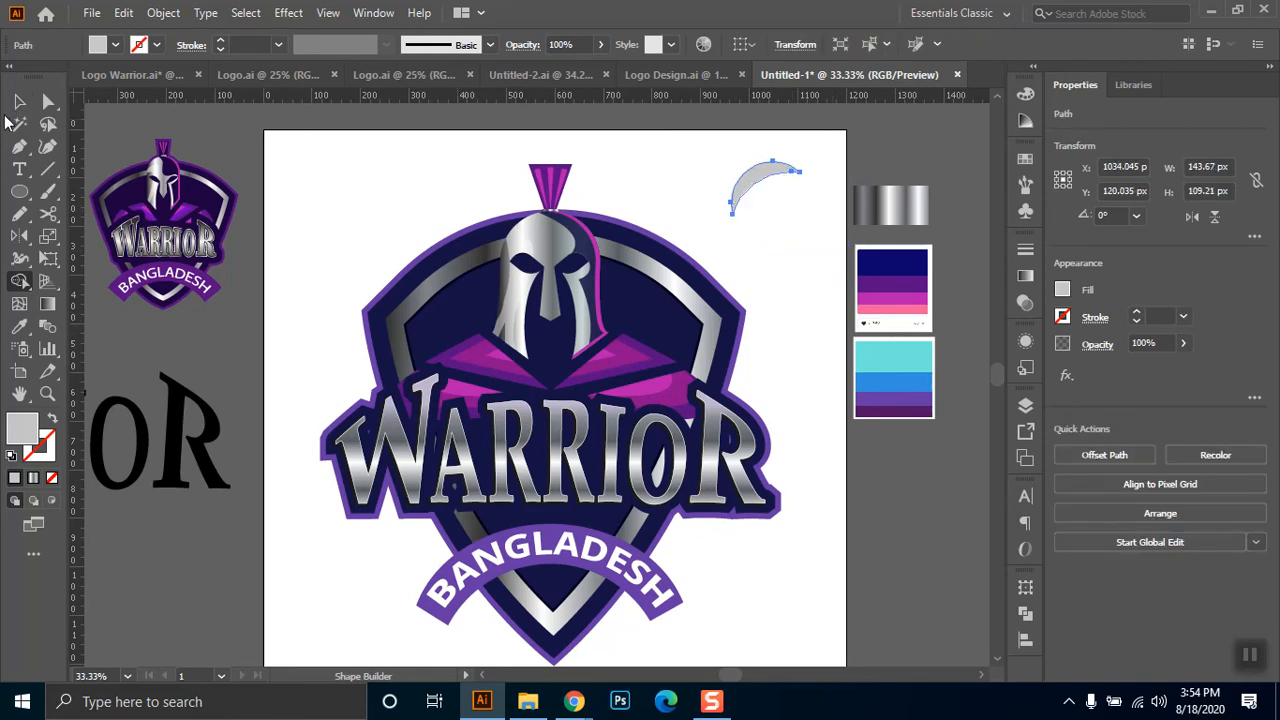
{"action": "key", "text": "v"}
- Fill the crescent white and place it on the helmet's upper-left dome, scaled to about 88 × 67 px and rotated about 9.4°
{"action": "left_click", "coordinate": [115, 44]}
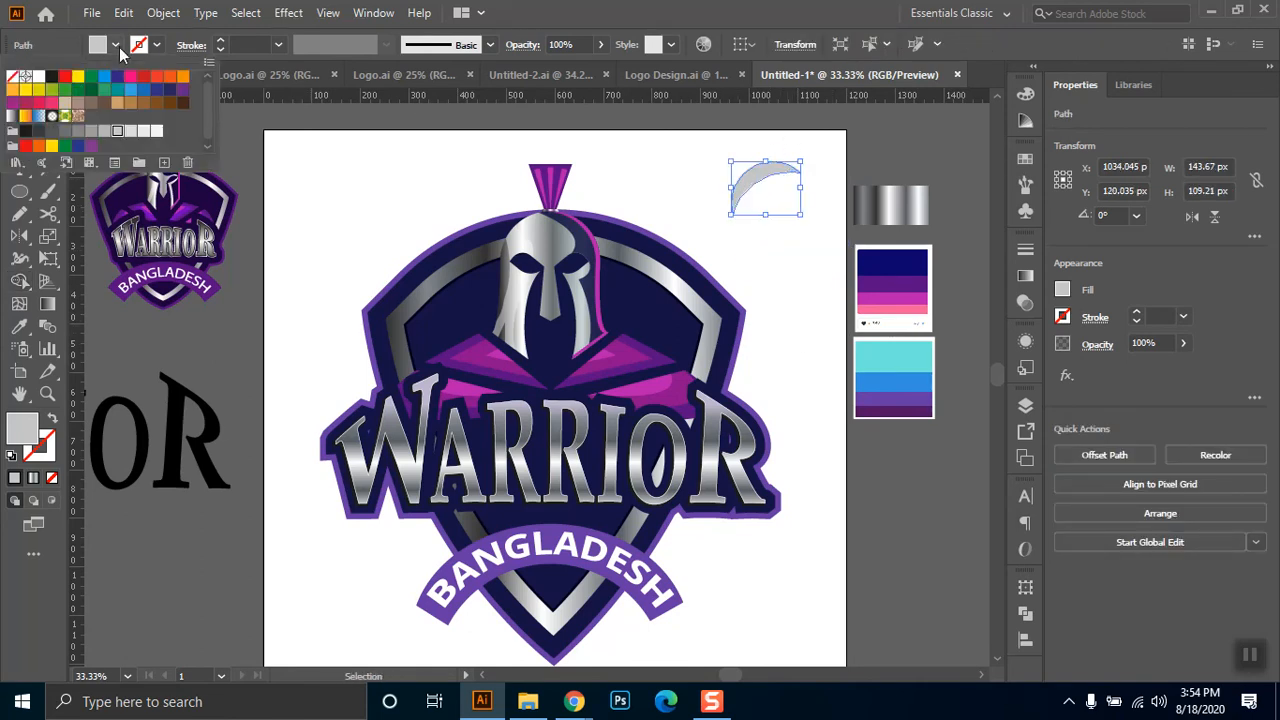
{"action": "left_click", "coordinate": [118, 117]}
{"action": "left_click", "coordinate": [768, 178]}
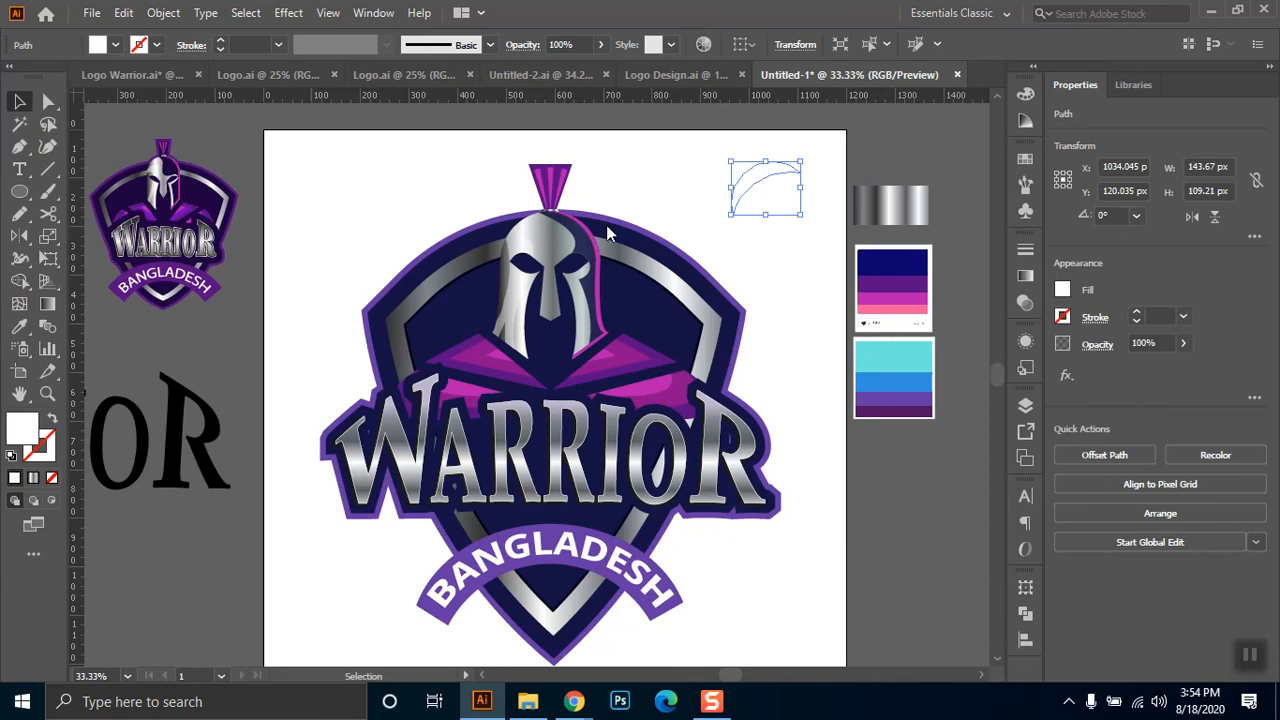
{"action": "left_click_drag", "start_coordinate": [766, 177], "coordinate": [568, 218]}
{"action": "scroll", "coordinate": [563, 210], "scroll_direction": "up", "scroll_amount": 1}
{"action": "left_click_drag", "start_coordinate": [484, 213], "coordinate": [486, 219]}
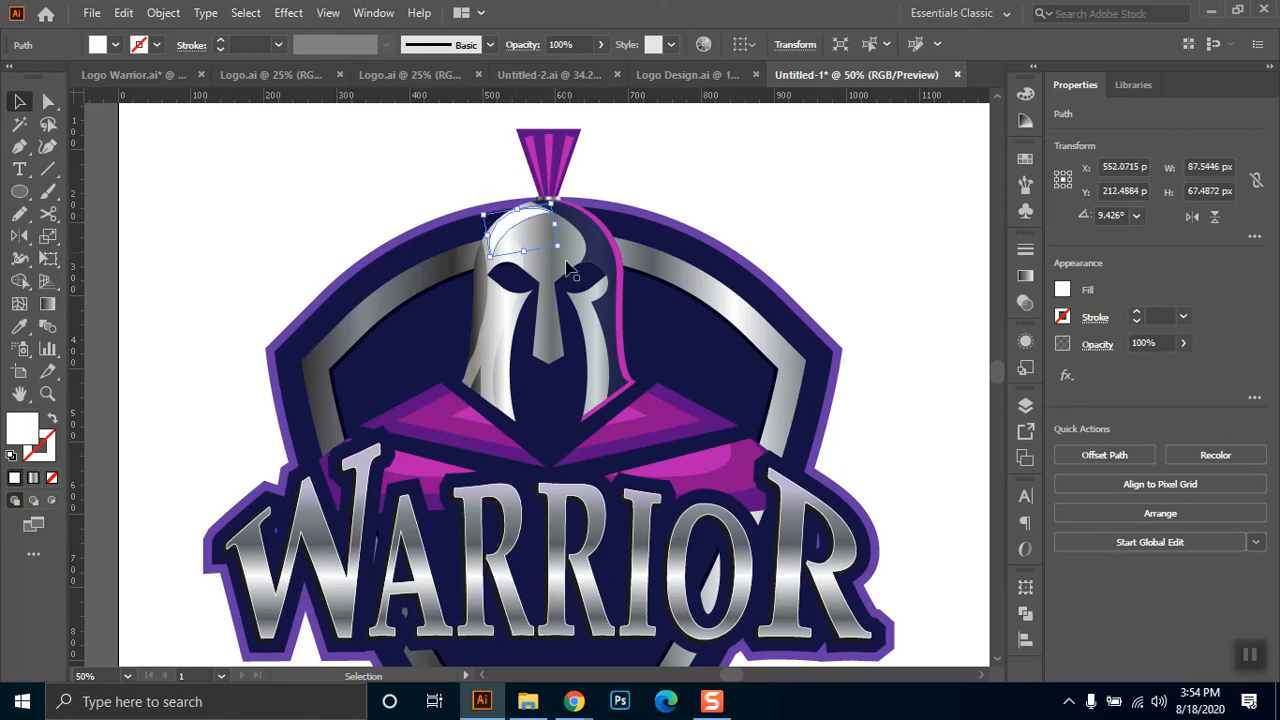
- Fit the white crescent to the helmet dome's curve, rotating it to about 23.3° and shrinking it to about 63 × 67 px
{"action": "left_click", "coordinate": [646, 177]}
{"action": "left_click", "coordinate": [518, 229]}
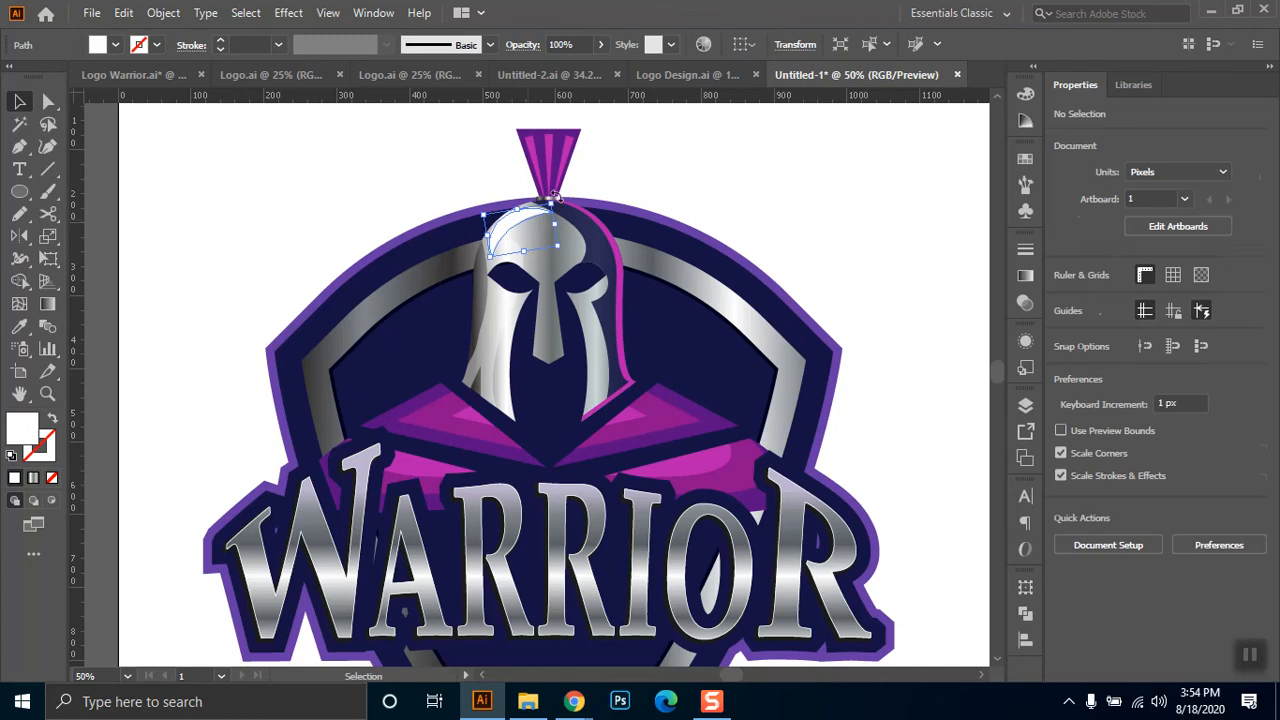
{"action": "left_click_drag", "start_coordinate": [547, 196], "coordinate": [544, 194]}
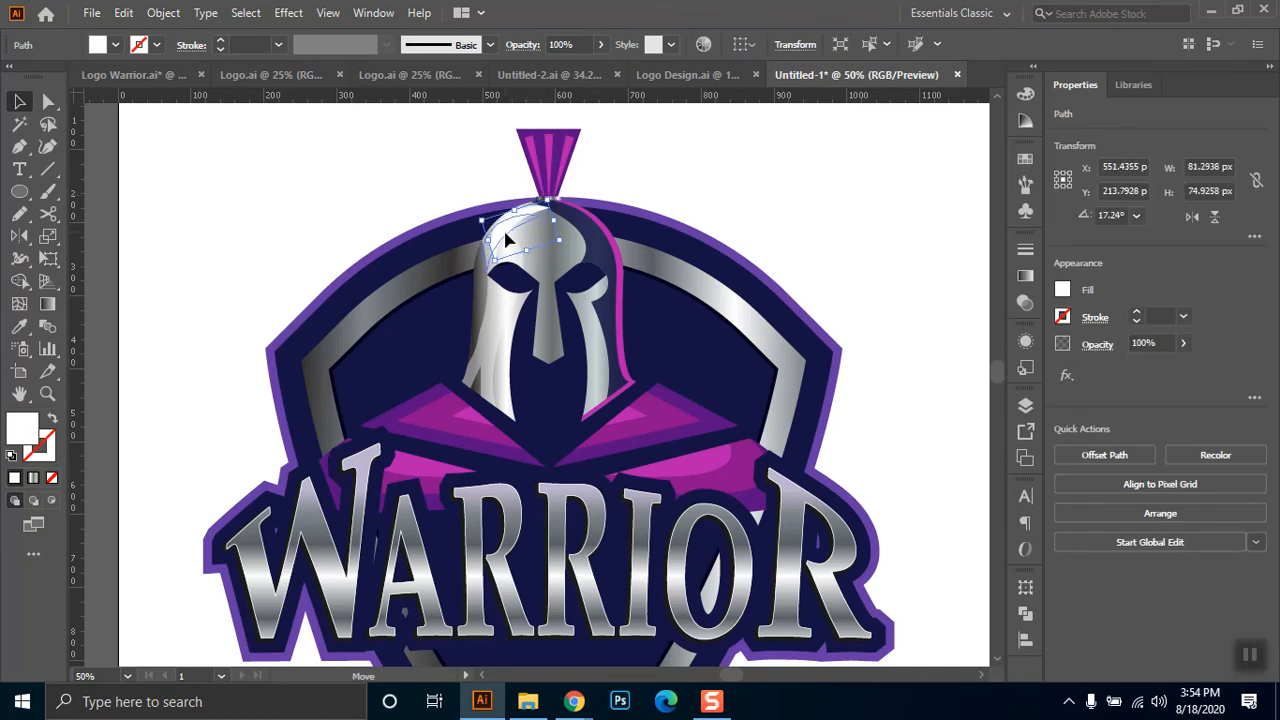
{"action": "left_click_drag", "start_coordinate": [507, 240], "coordinate": [501, 247]}
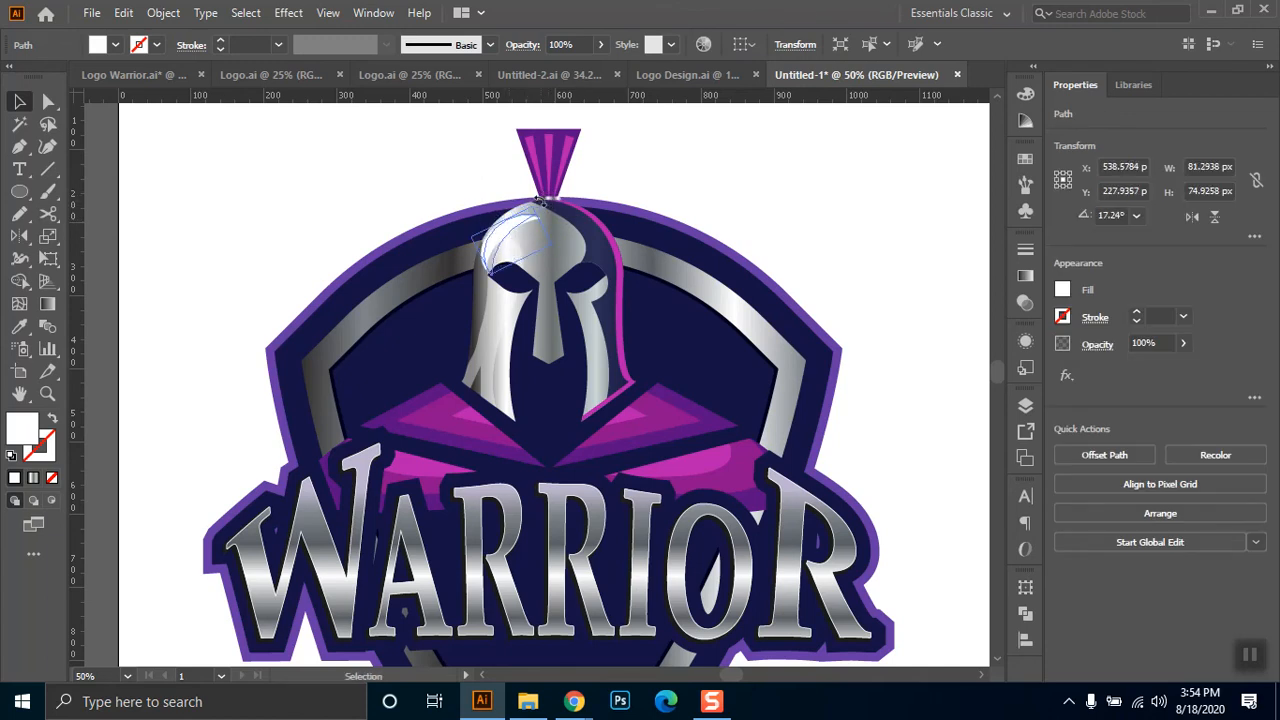
{"action": "left_click_drag", "start_coordinate": [547, 203], "coordinate": [527, 229]}
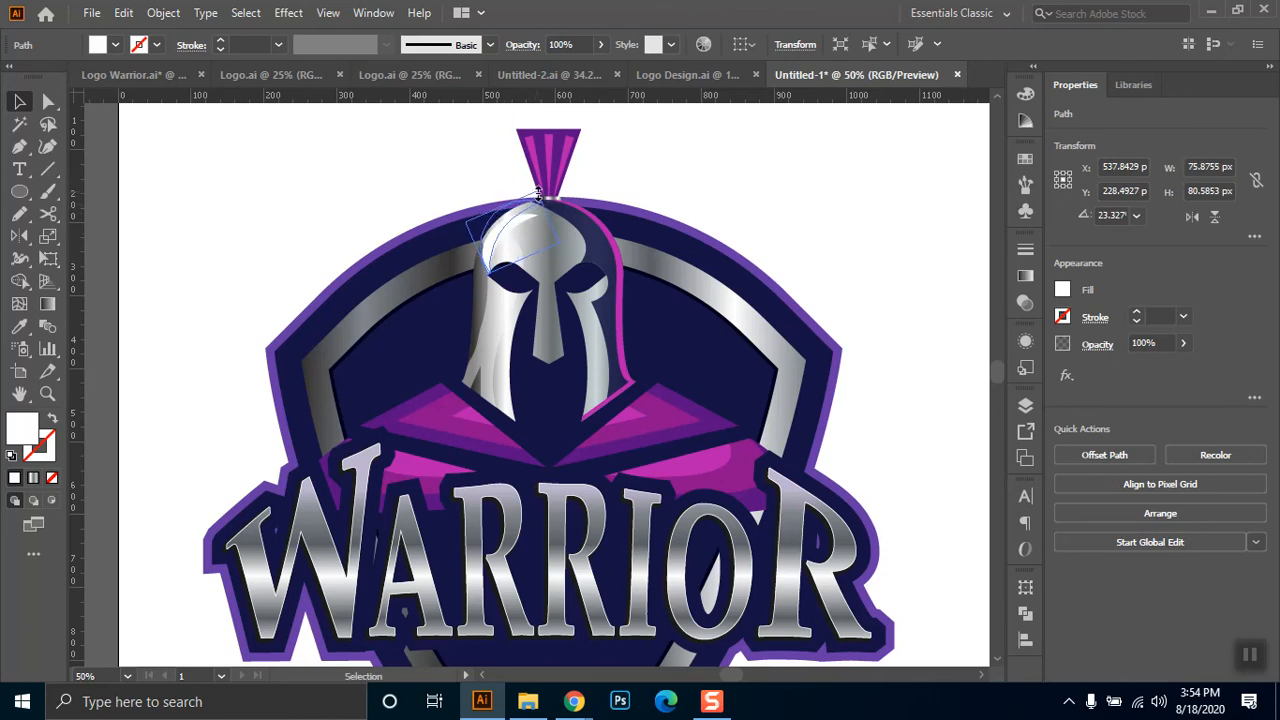
{"action": "left_click_drag", "start_coordinate": [537, 198], "coordinate": [488, 270]}
{"action": "left_click_drag", "start_coordinate": [559, 242], "coordinate": [509, 238]}
{"action": "left_click", "coordinate": [648, 182]}
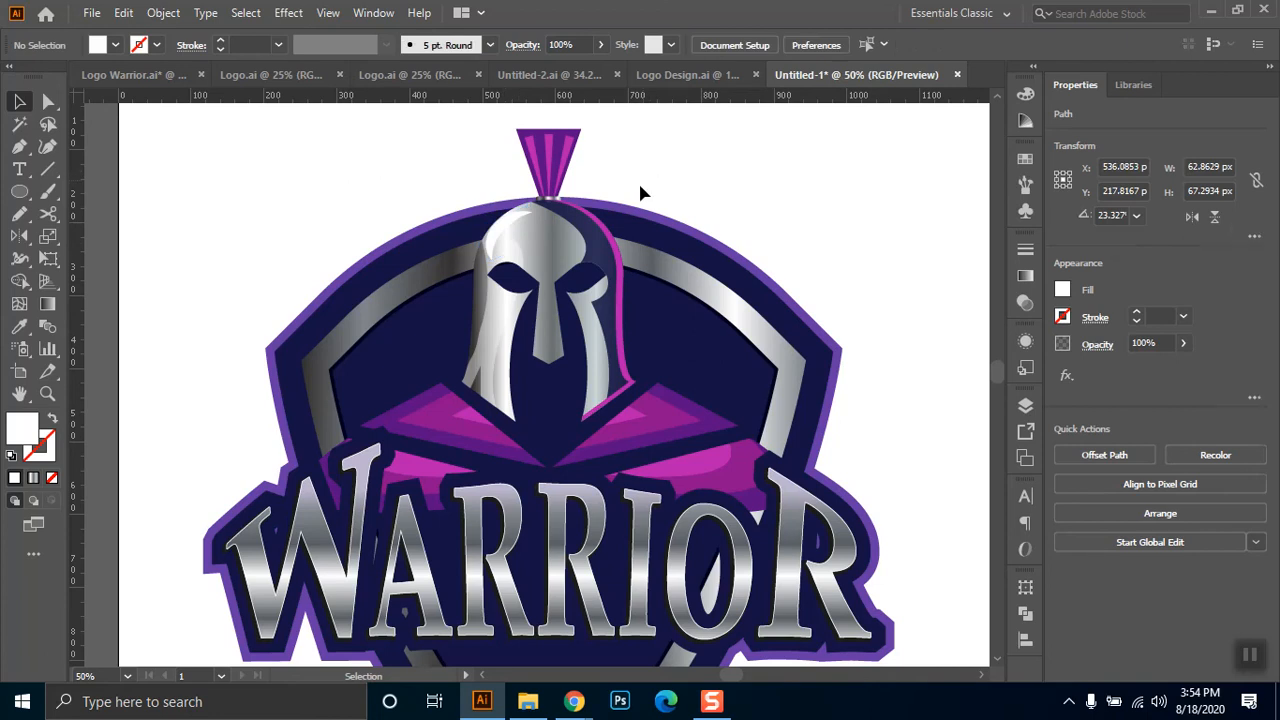
- Lower the opacity of the helmet's white crescent highlight to 45% and deselect it
{"action": "left_click", "coordinate": [508, 230]}
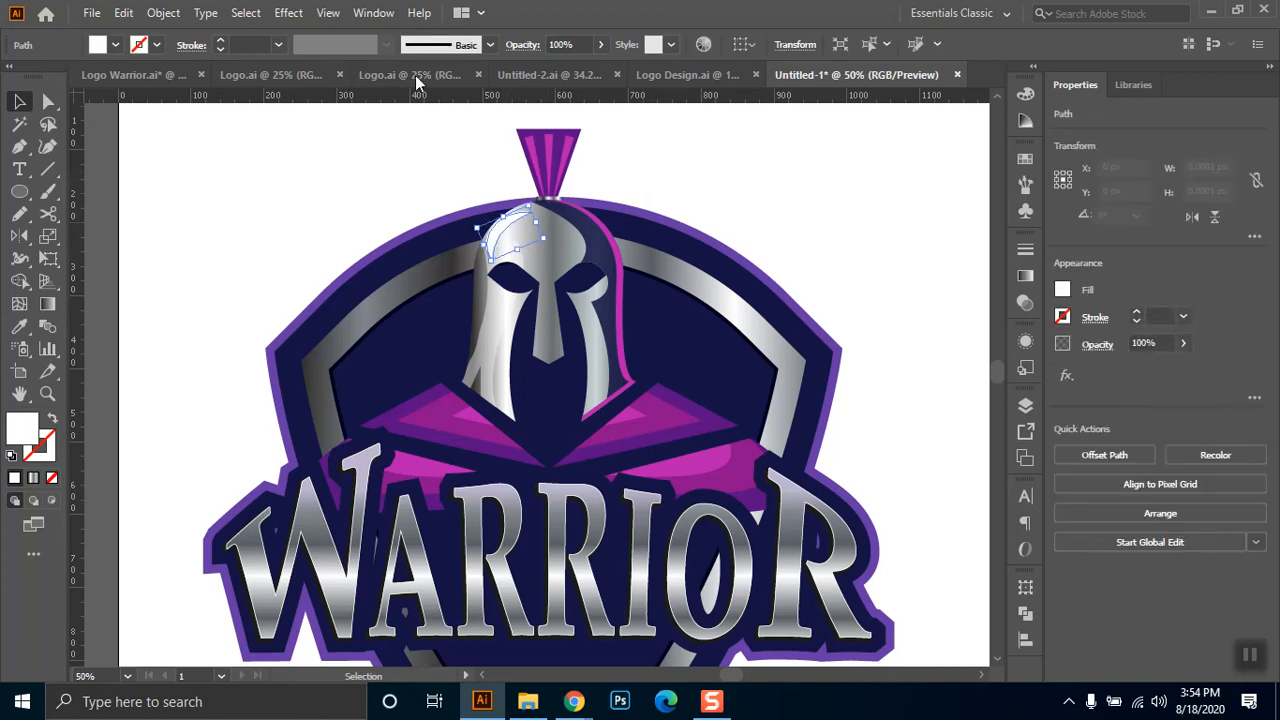
{"action": "left_click", "coordinate": [600, 44]}
{"action": "left_click", "coordinate": [557, 67]}
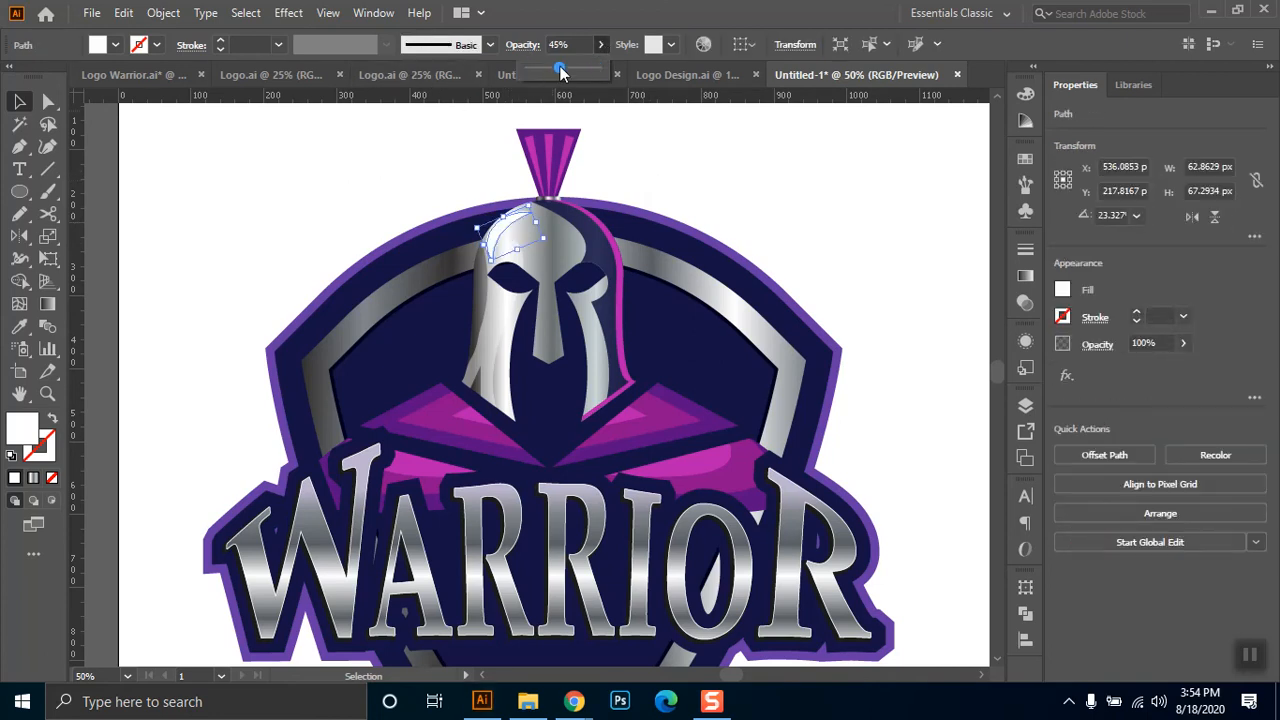
{"action": "left_click", "coordinate": [706, 229]}
- Clear the helmet, plume, magenta accents, WARRIOR lettering and BANGLADESH banner off the artboard, keeping only the shield
{"action": "scroll", "coordinate": [708, 233], "scroll_direction": "down", "scroll_amount": 2}
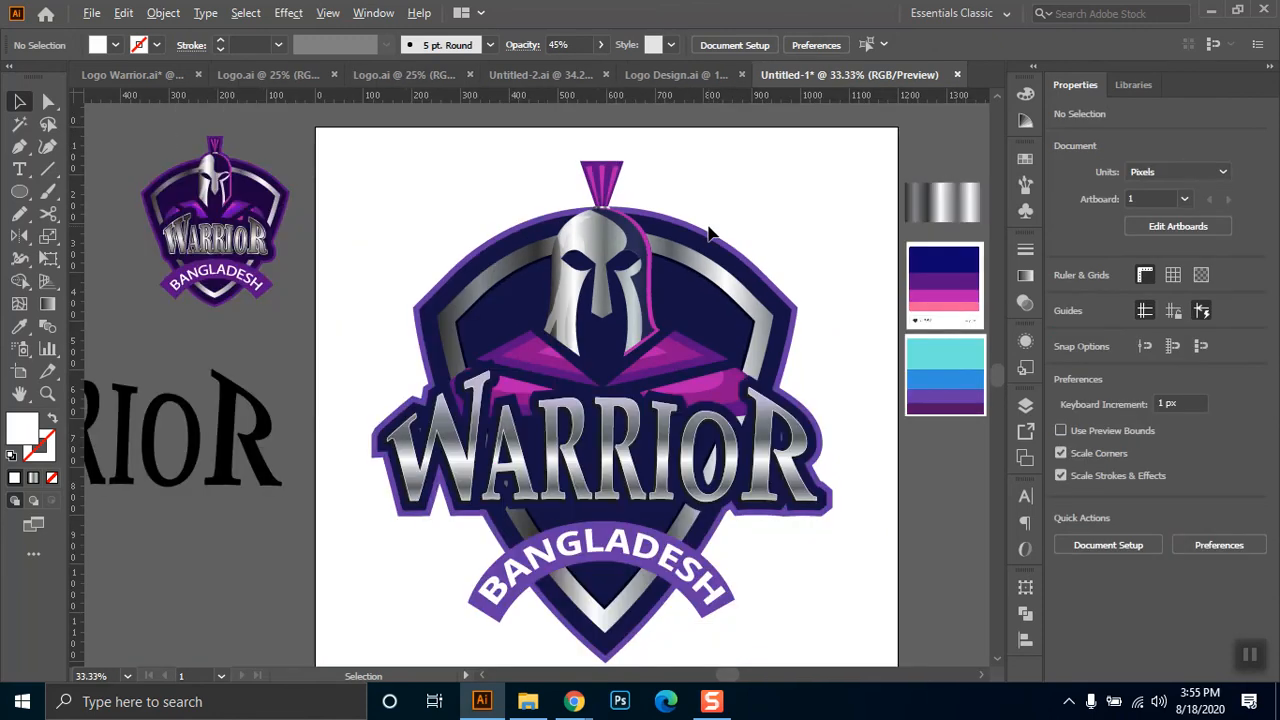
{"action": "left_click_drag", "start_coordinate": [743, 230], "coordinate": [671, 234]}
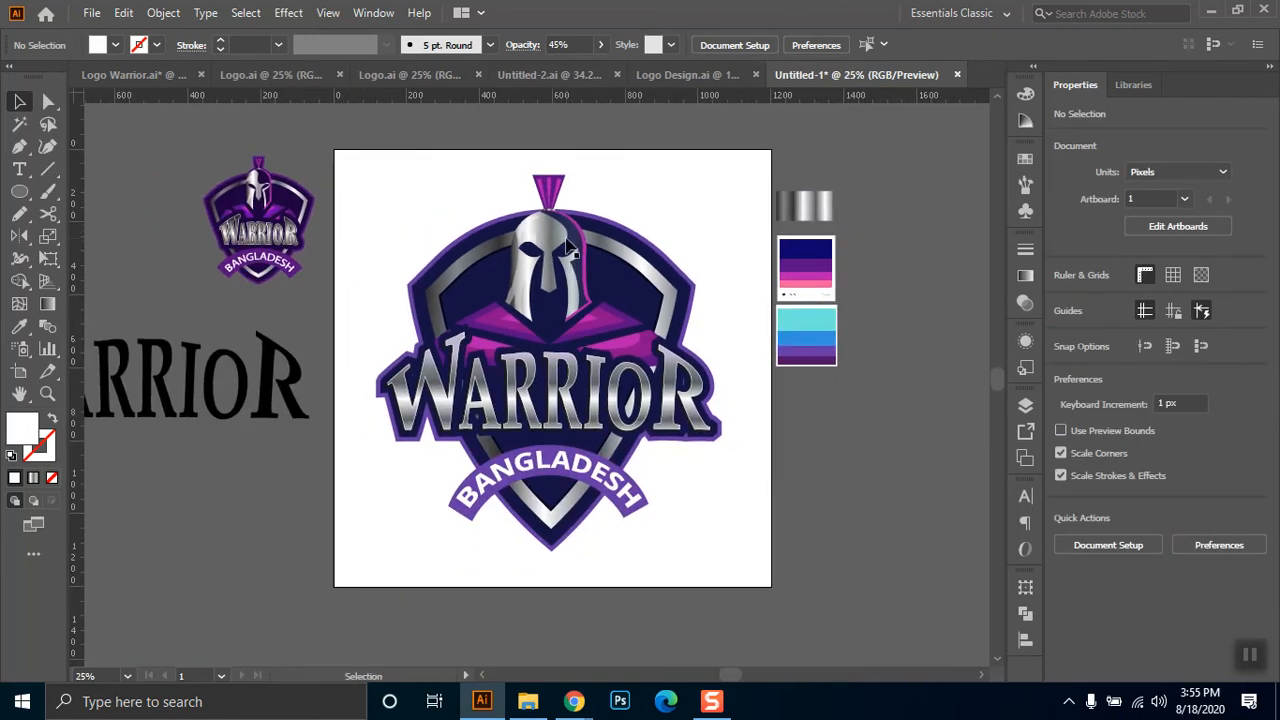
{"action": "scroll", "coordinate": [690, 286], "scroll_direction": "up", "scroll_amount": 1}
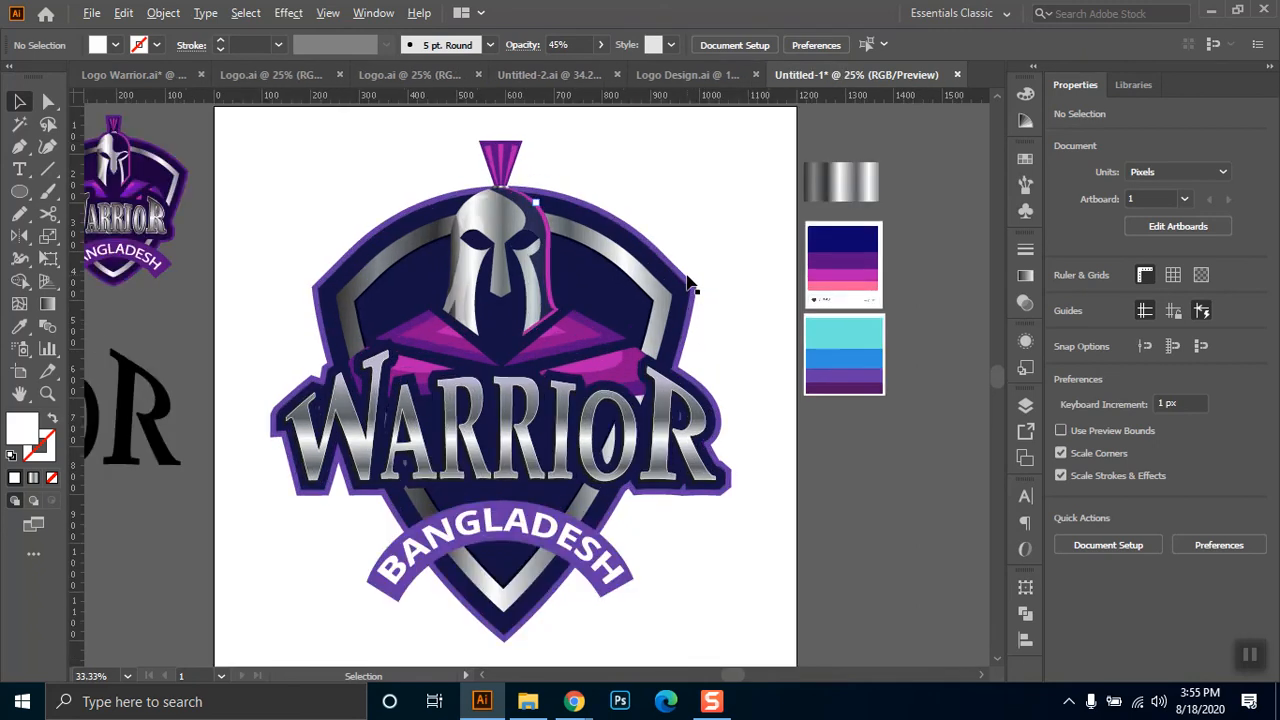
{"action": "scroll", "coordinate": [690, 286], "scroll_direction": "down", "scroll_amount": 1}
{"action": "left_click_drag", "start_coordinate": [692, 334], "coordinate": [663, 340]}
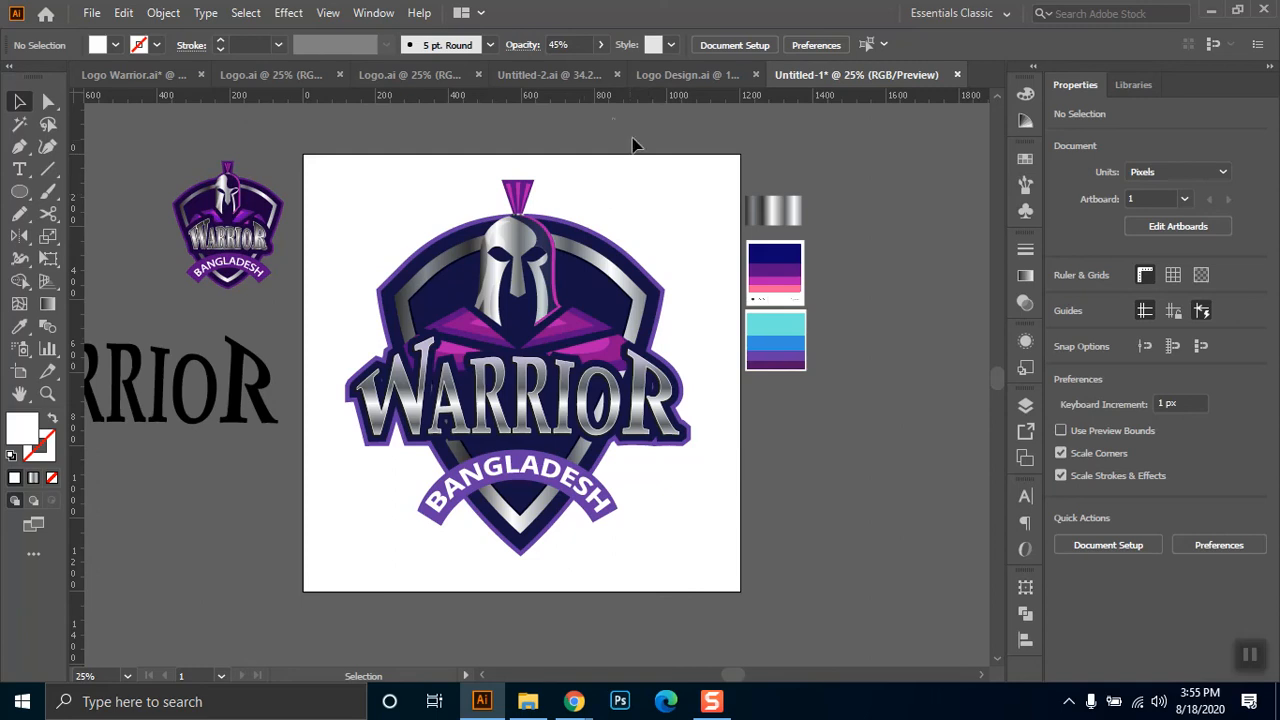
{"action": "left_click_drag", "start_coordinate": [670, 185], "coordinate": [403, 594]}
{"action": "left_click", "coordinate": [649, 235], "text": "shift"}
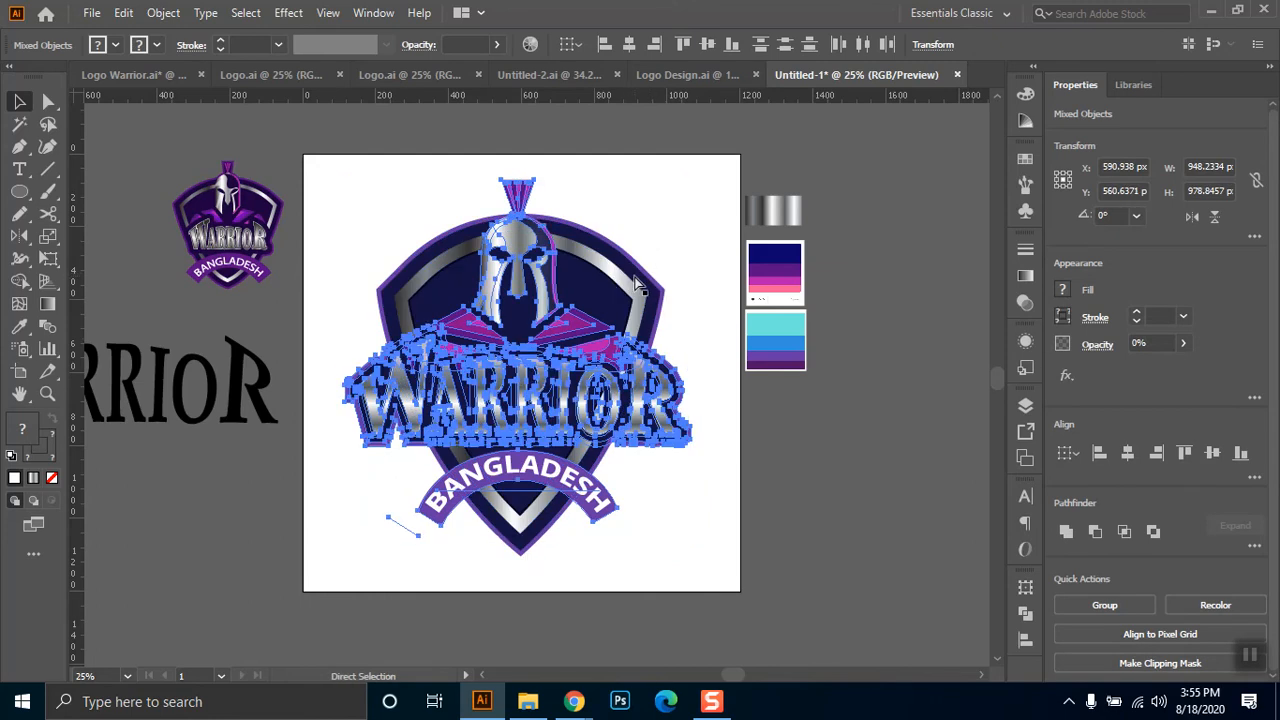
{"action": "key", "text": "Delete"}
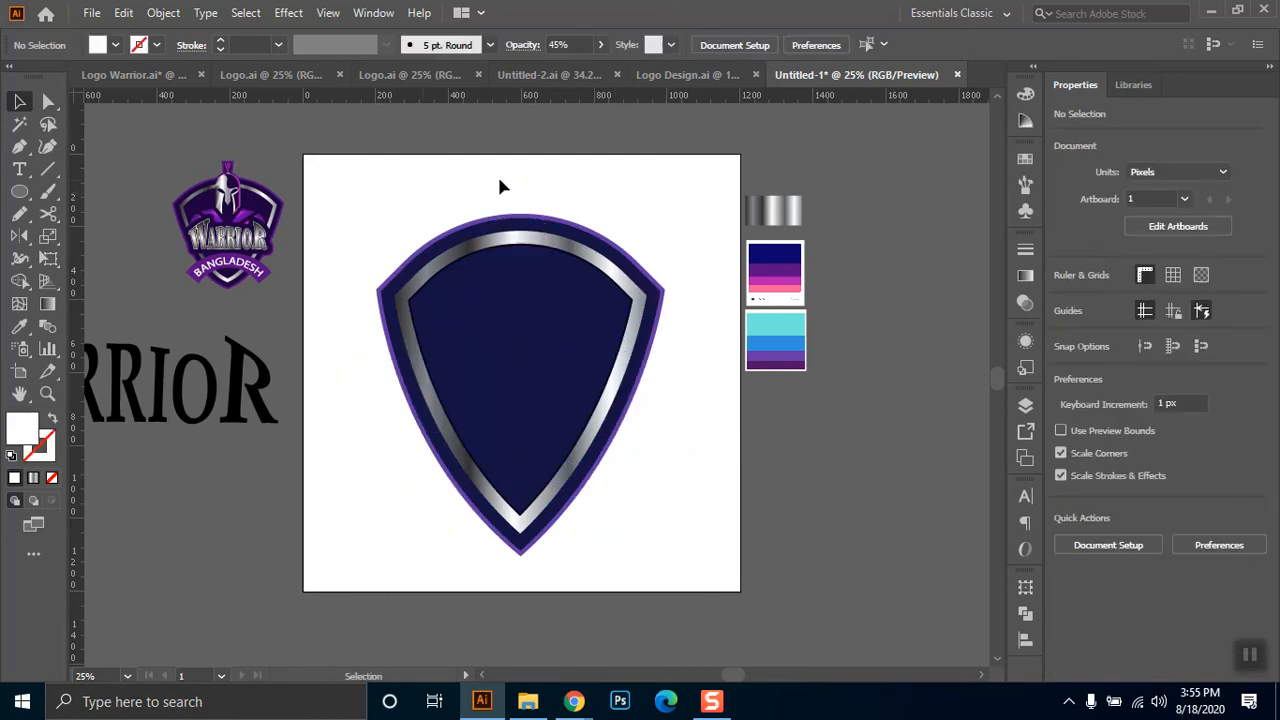
- Ungroup the shield's shapes and deselect them
{"action": "left_click", "coordinate": [576, 232]}
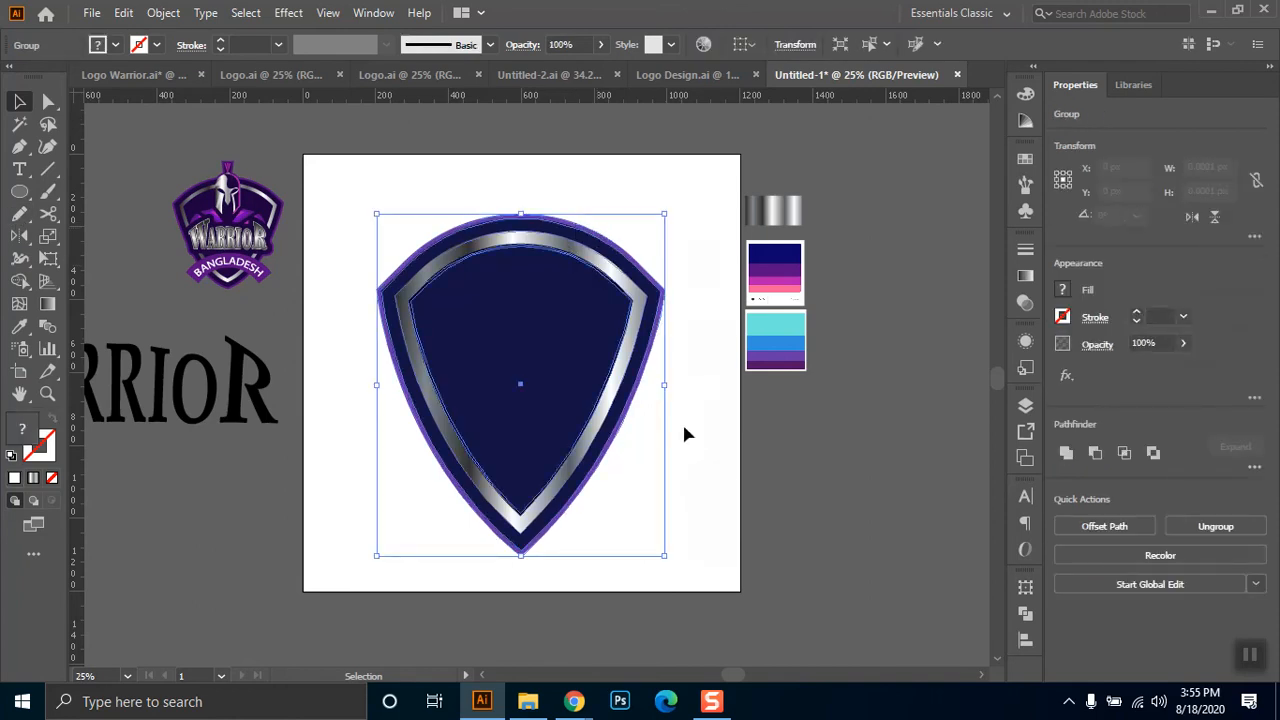
{"action": "right_click", "coordinate": [566, 244]}
{"action": "left_click", "coordinate": [600, 403]}
{"action": "left_click", "coordinate": [808, 443]}
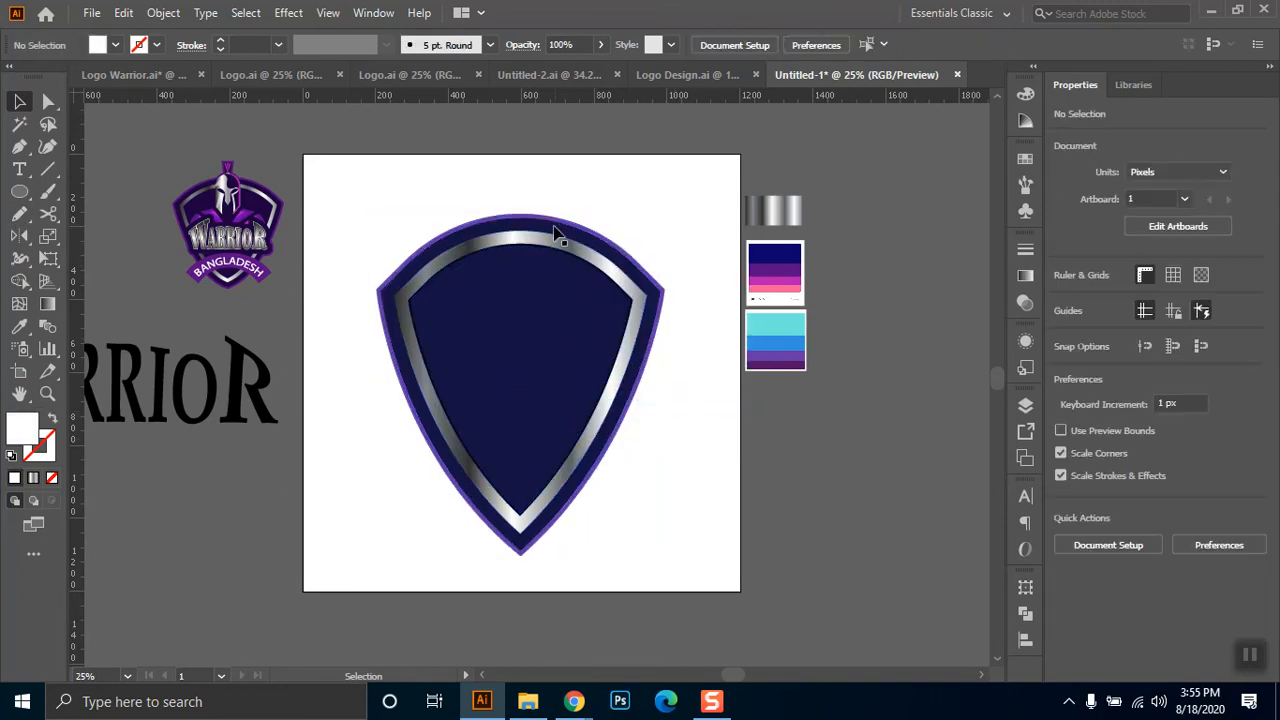
- Copy the shield's outermost purple shape and paste the copy in place in front of the other shield layers
{"action": "left_click", "coordinate": [558, 226]}
{"action": "key", "text": "a"}
{"action": "key", "text": "ctrl+c"}
{"action": "left_click", "coordinate": [606, 183]}
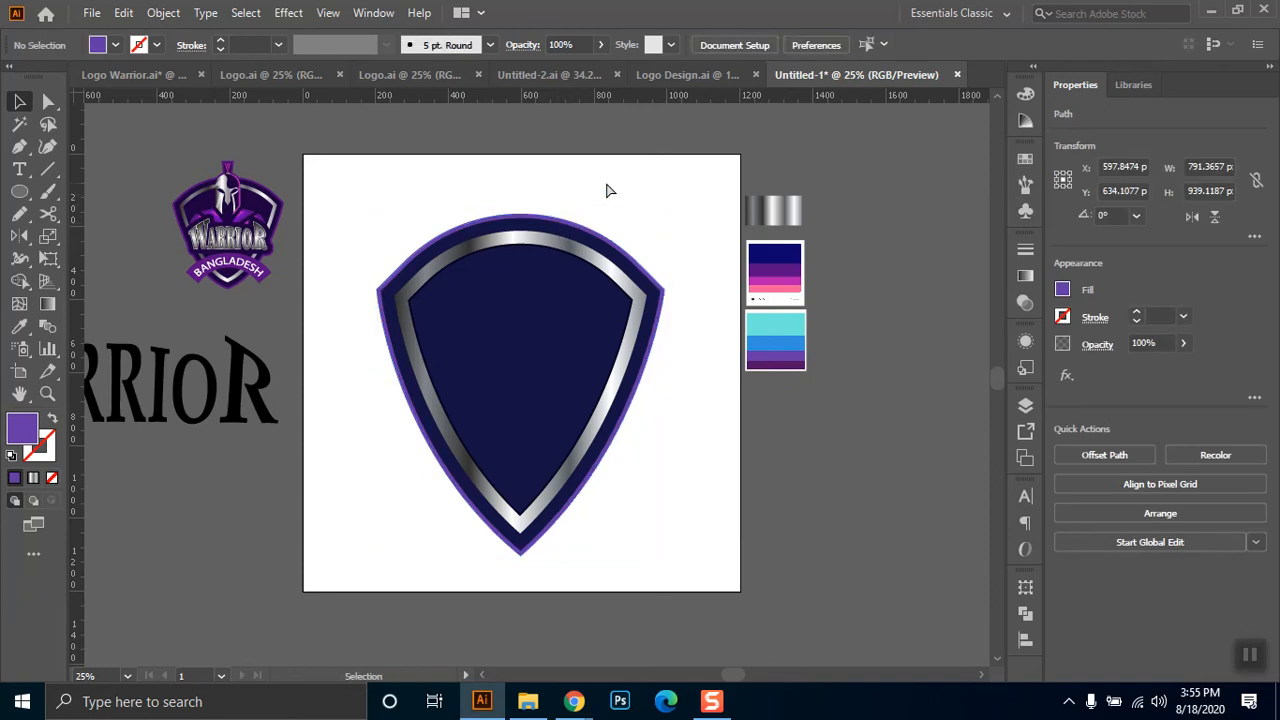
{"action": "key", "text": "ctrl+f"}
{"action": "key", "text": "v"}
{"action": "left_click", "coordinate": [626, 180]}
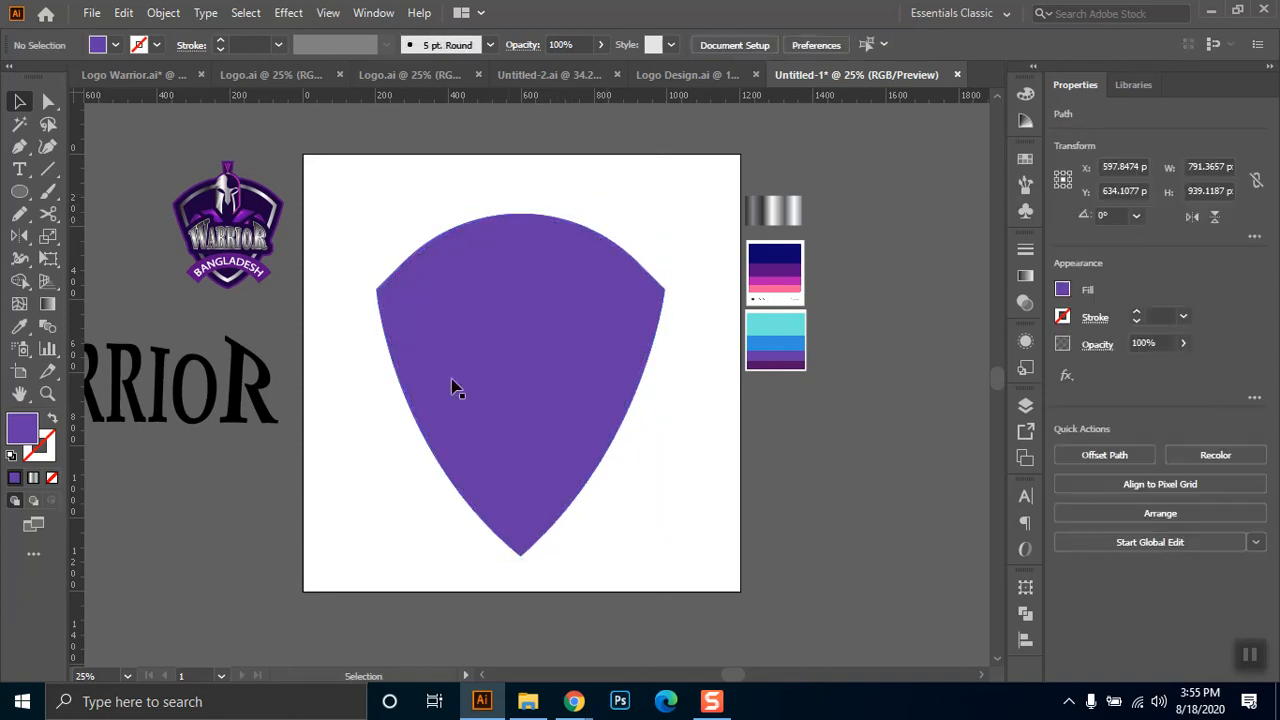
- Draw an ellipse about 980 by 684 px across the top of the shield and fill it white
{"action": "left_click", "coordinate": [19, 191]}
{"action": "mouse_move", "coordinate": [342, 138]}
{"action": "left_mouse_down"}
{"action": "mouse_move", "coordinate": [714, 406]}
{"action": "mouse_move", "coordinate": [698, 386]}
{"action": "left_mouse_up"}
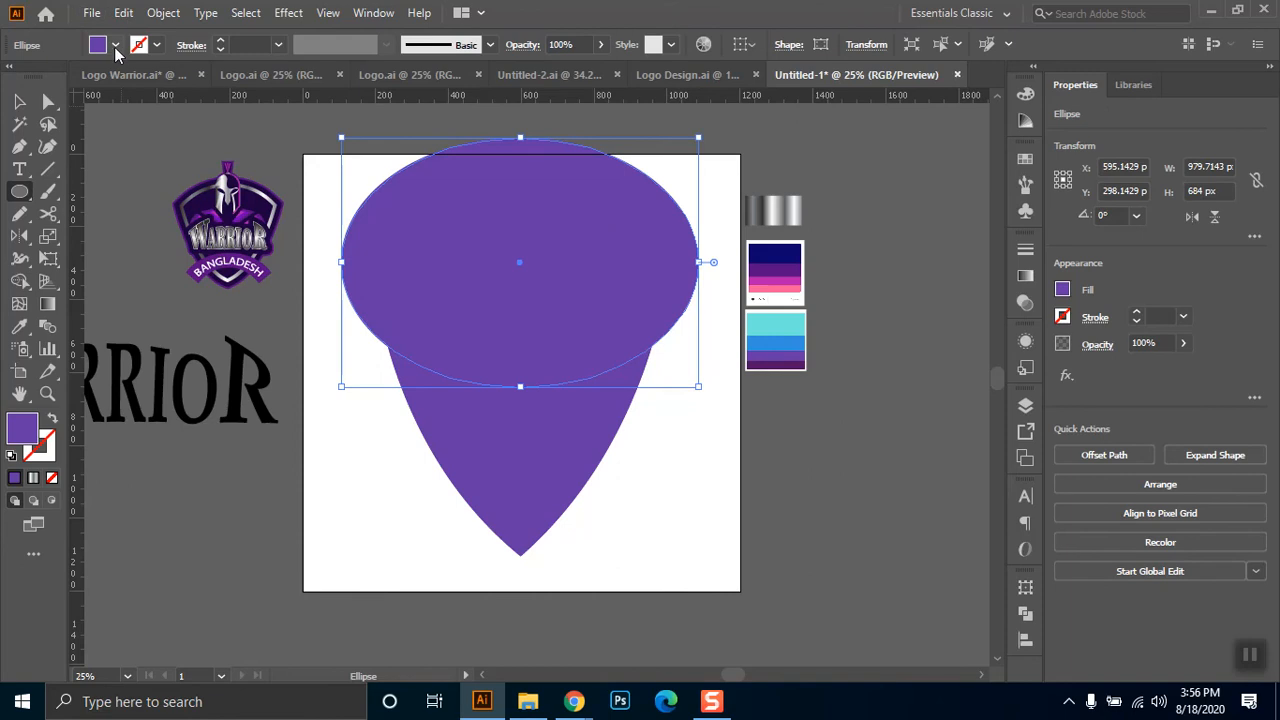
{"action": "left_click", "coordinate": [116, 45]}
{"action": "left_click", "coordinate": [40, 77]}
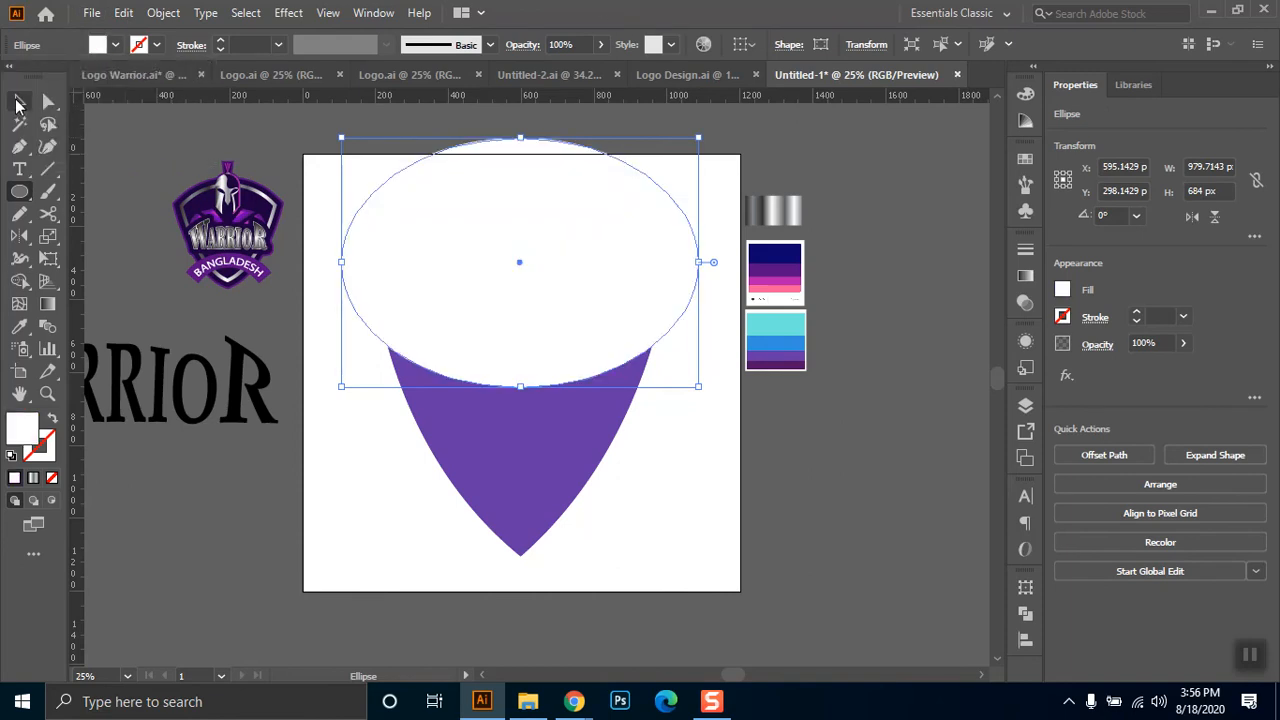
- Trim away the ellipse outside the shield and the front purple copy below it with the Shape Builder
{"action": "key", "text": "ctrl"}
{"action": "left_click", "coordinate": [527, 486], "text": "shift"}
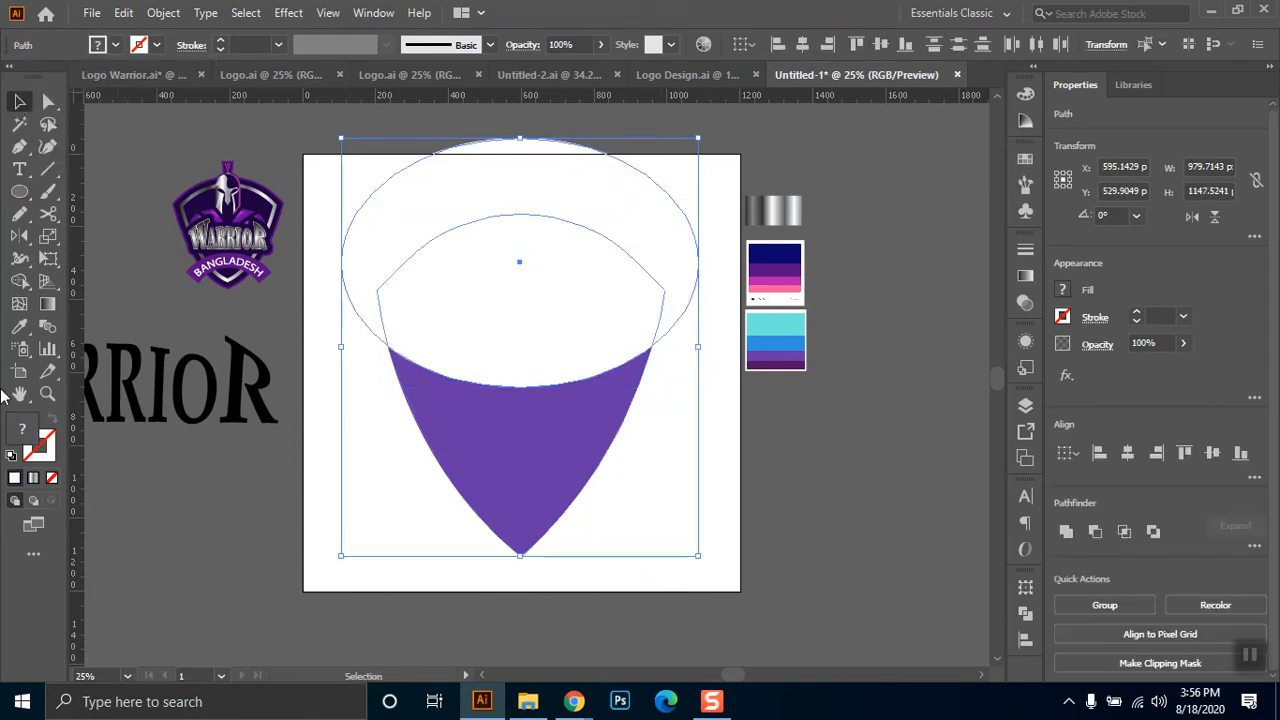
{"action": "left_click", "coordinate": [28, 285]}
{"action": "mouse_move", "coordinate": [370, 308]}
{"action": "left_mouse_down"}
{"action": "mouse_move", "coordinate": [443, 186]}
{"action": "mouse_move", "coordinate": [472, 168]}
{"action": "left_mouse_up"}
{"action": "mouse_move", "coordinate": [514, 434]}
{"action": "left_mouse_down"}
{"action": "mouse_move", "coordinate": [511, 591]}
{"action": "mouse_move", "coordinate": [486, 626]}
{"action": "left_mouse_up"}
{"action": "left_click", "coordinate": [17, 104]}
{"action": "left_click", "coordinate": [530, 178]}
- Lower the opacity of the white upper shield highlight to 14% and deselect it
{"action": "left_click", "coordinate": [540, 308]}
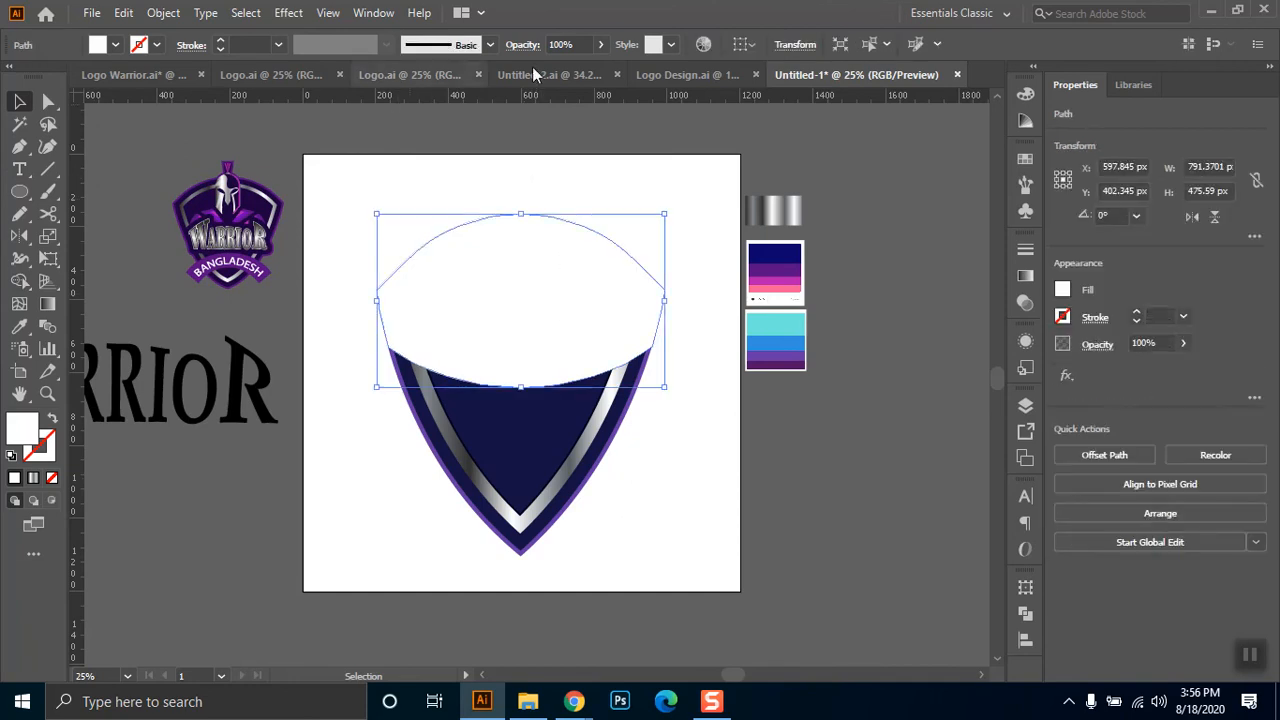
{"action": "left_click", "coordinate": [599, 46]}
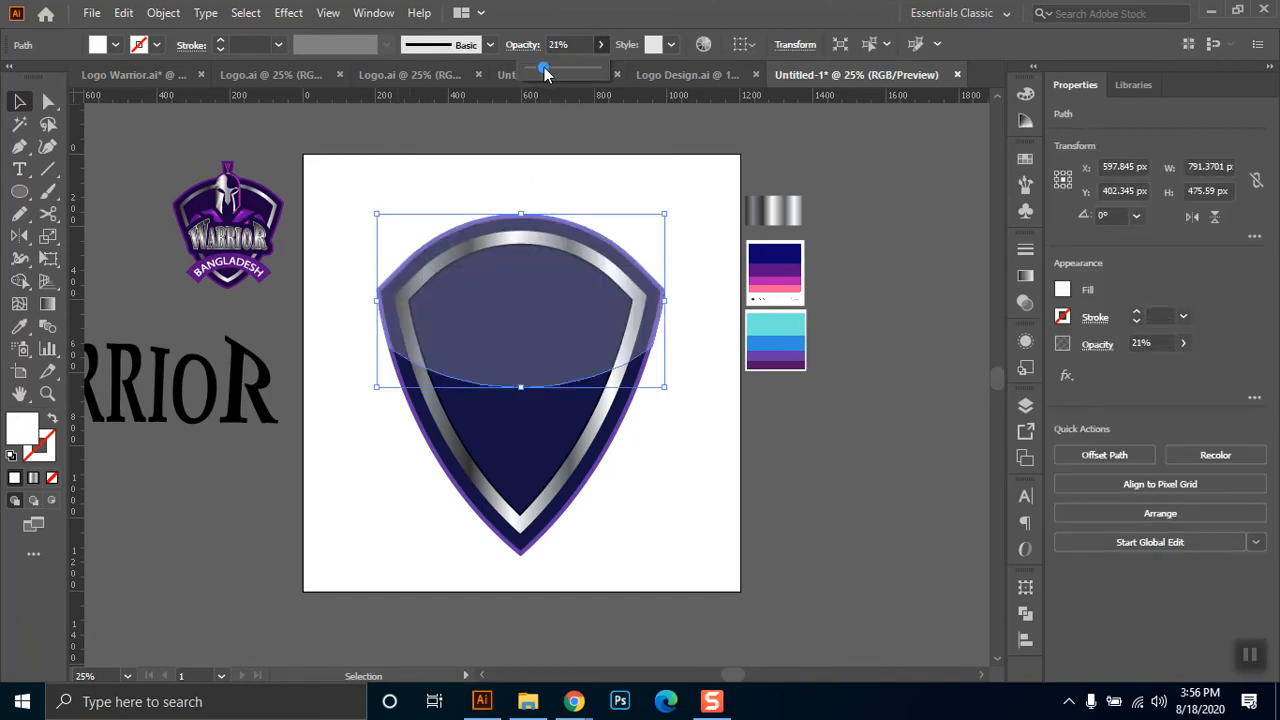
{"action": "left_click_drag", "start_coordinate": [544, 69], "coordinate": [539, 70]}
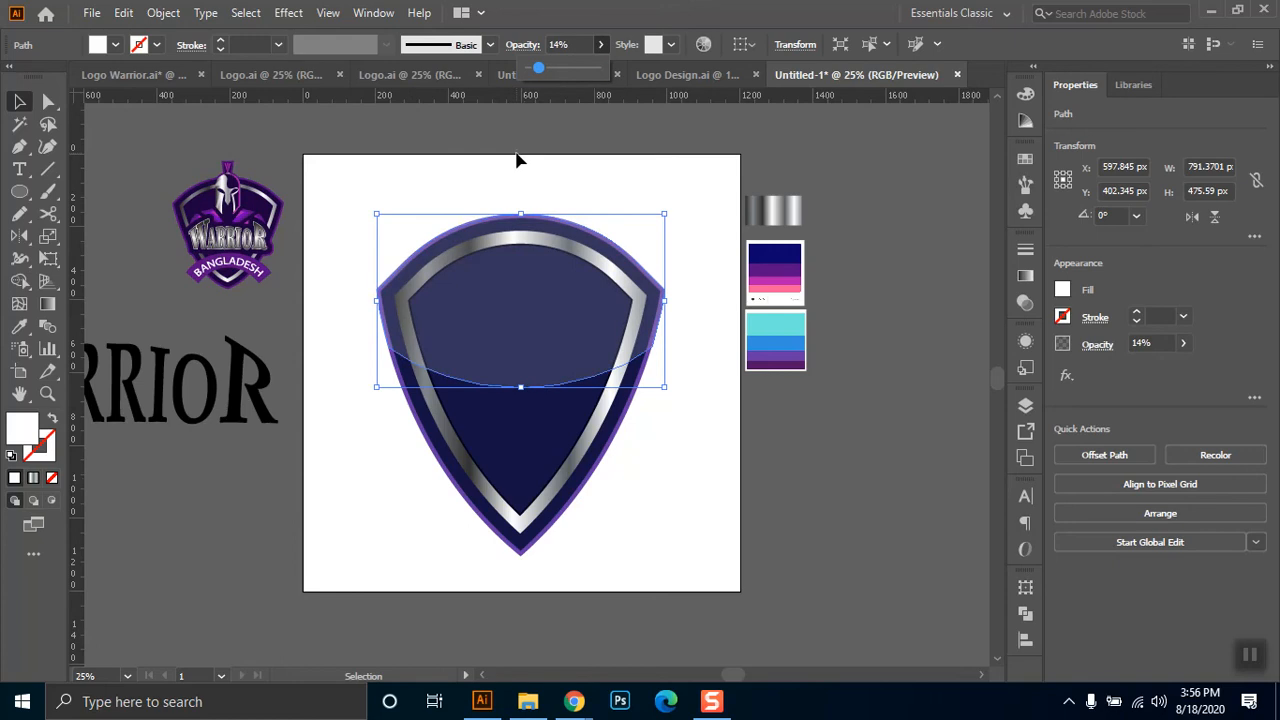
{"action": "left_click", "coordinate": [719, 286]}
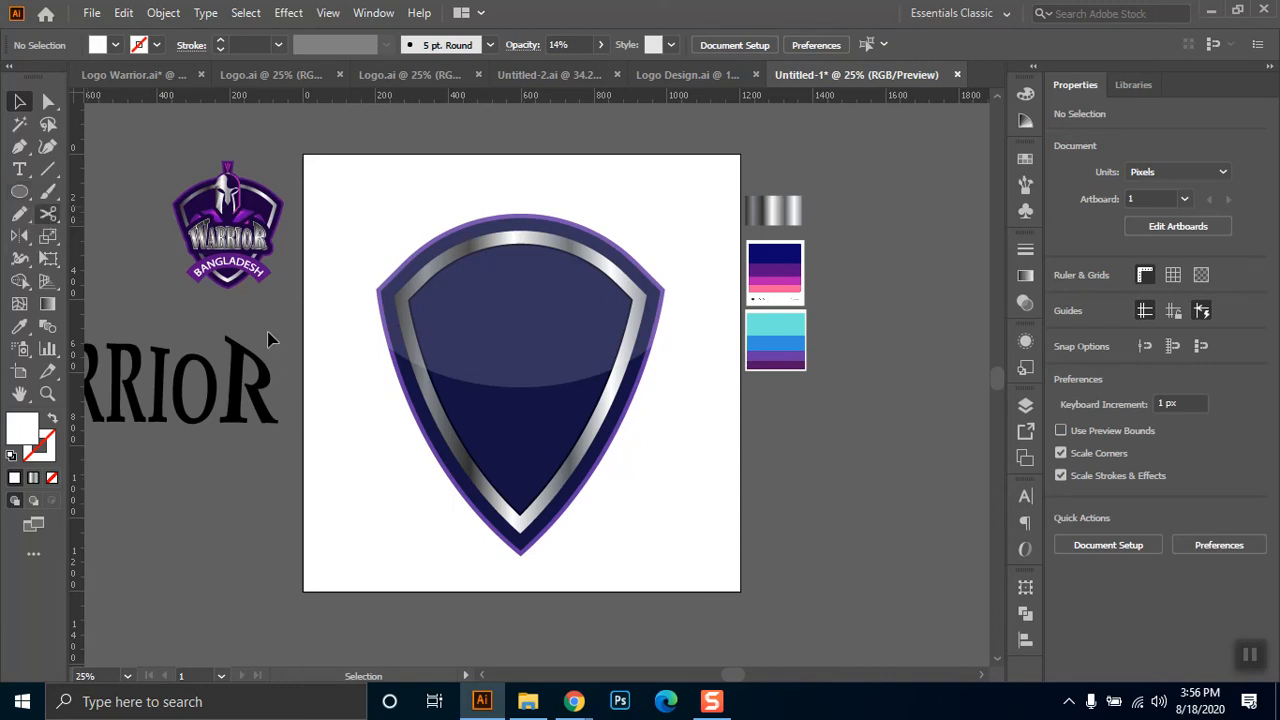
- Copy the shield's outermost purple shape, paste it in place in front of all the layers and deselect it
{"action": "left_click", "coordinate": [603, 470]}
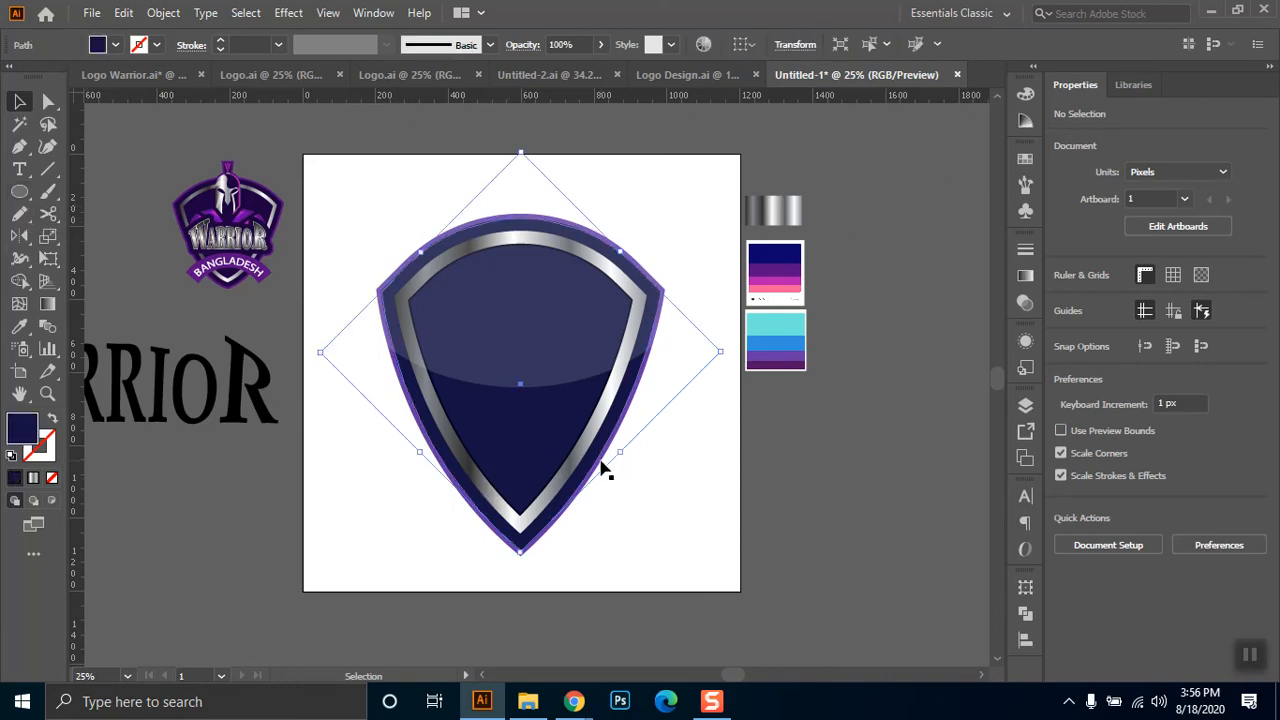
{"action": "left_click", "coordinate": [643, 372]}
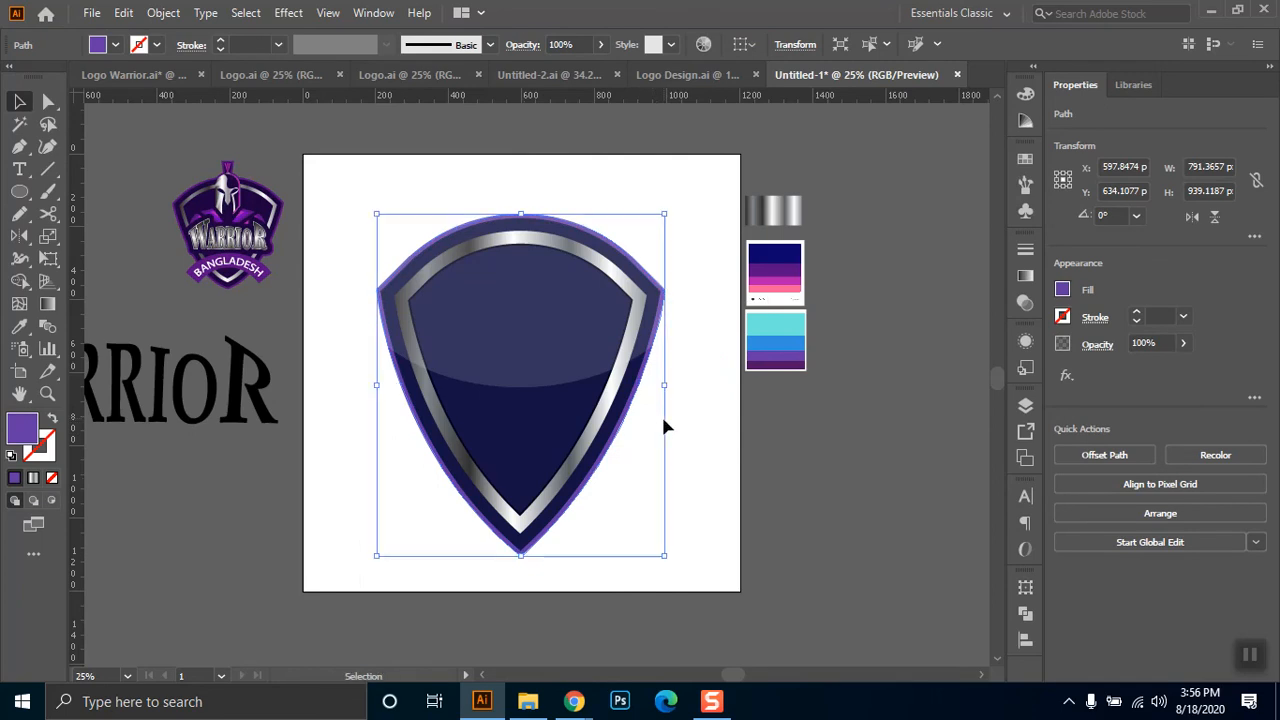
{"action": "left_click", "coordinate": [750, 515]}
{"action": "key", "text": "ctrl+f"}
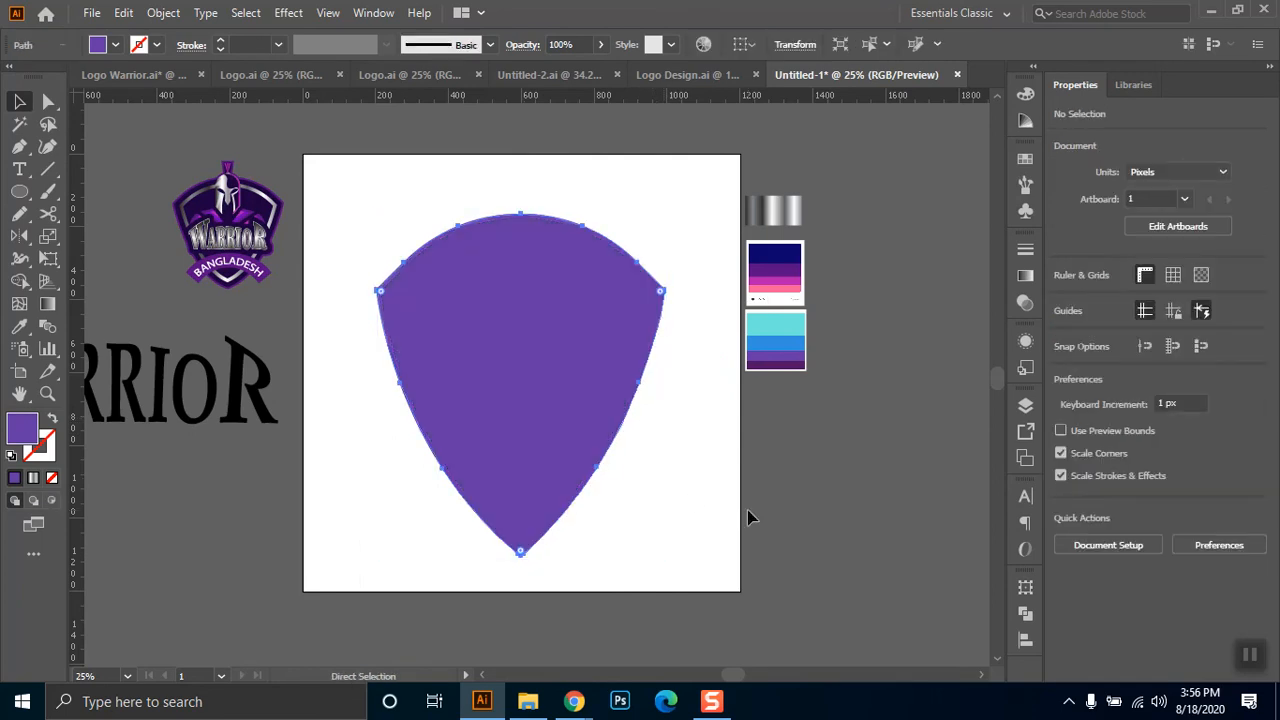
{"action": "left_click", "coordinate": [759, 504]}
- Draw a purple square about 1178 px wide covering the right side of the shield
{"action": "left_click", "coordinate": [20, 190]}
{"action": "left_click", "coordinate": [100, 195]}
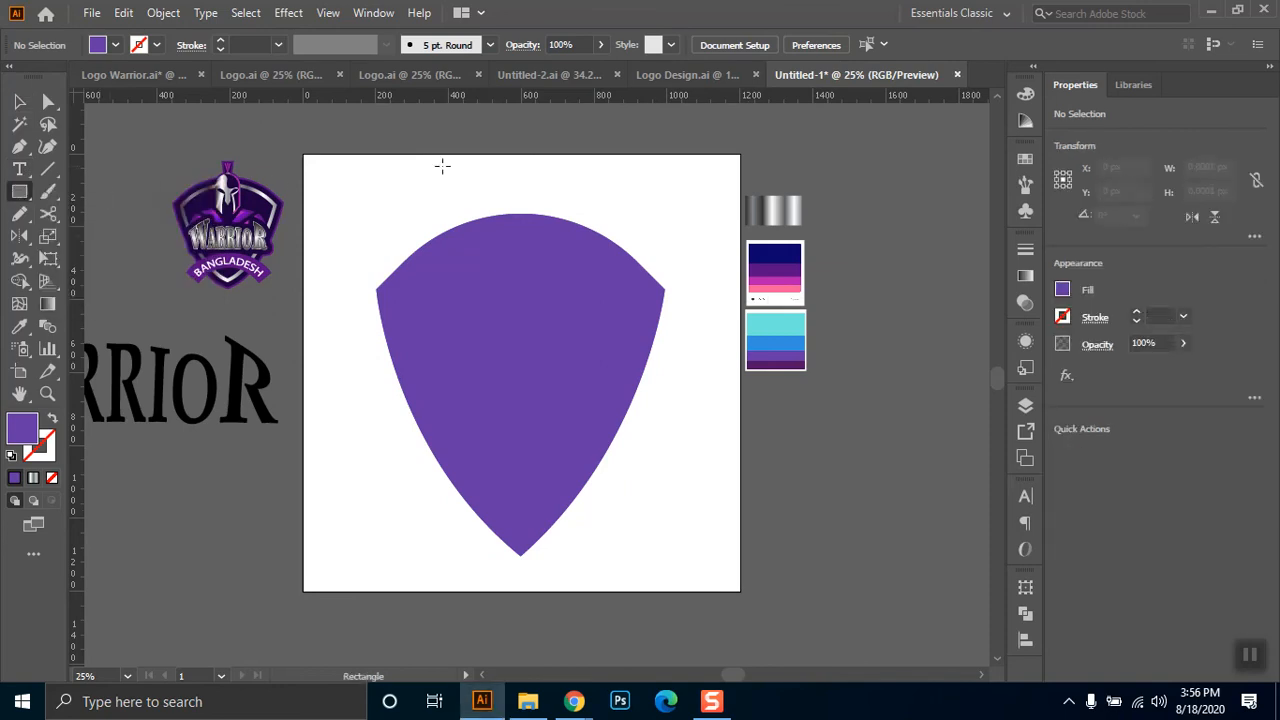
{"action": "left_click_drag", "start_coordinate": [512, 161], "coordinate": [941, 591]}
{"action": "key", "text": "v"}
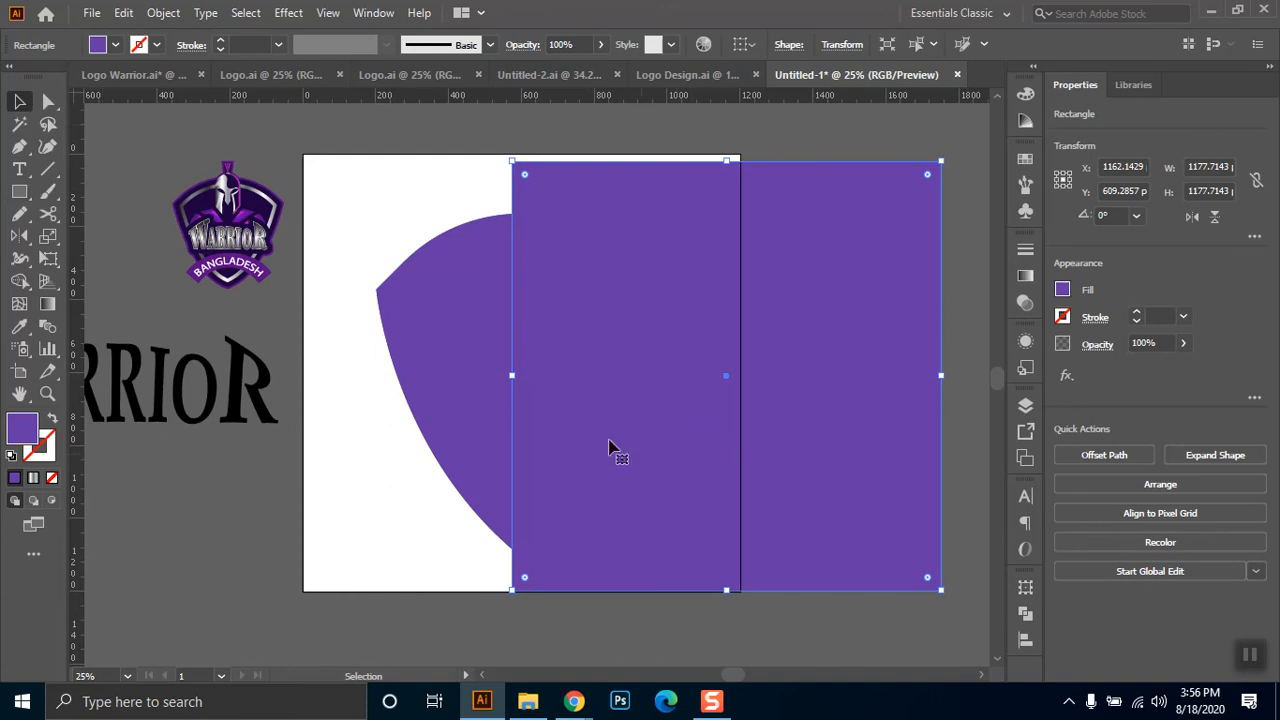
{"action": "left_click", "coordinate": [484, 368], "text": "shift"}
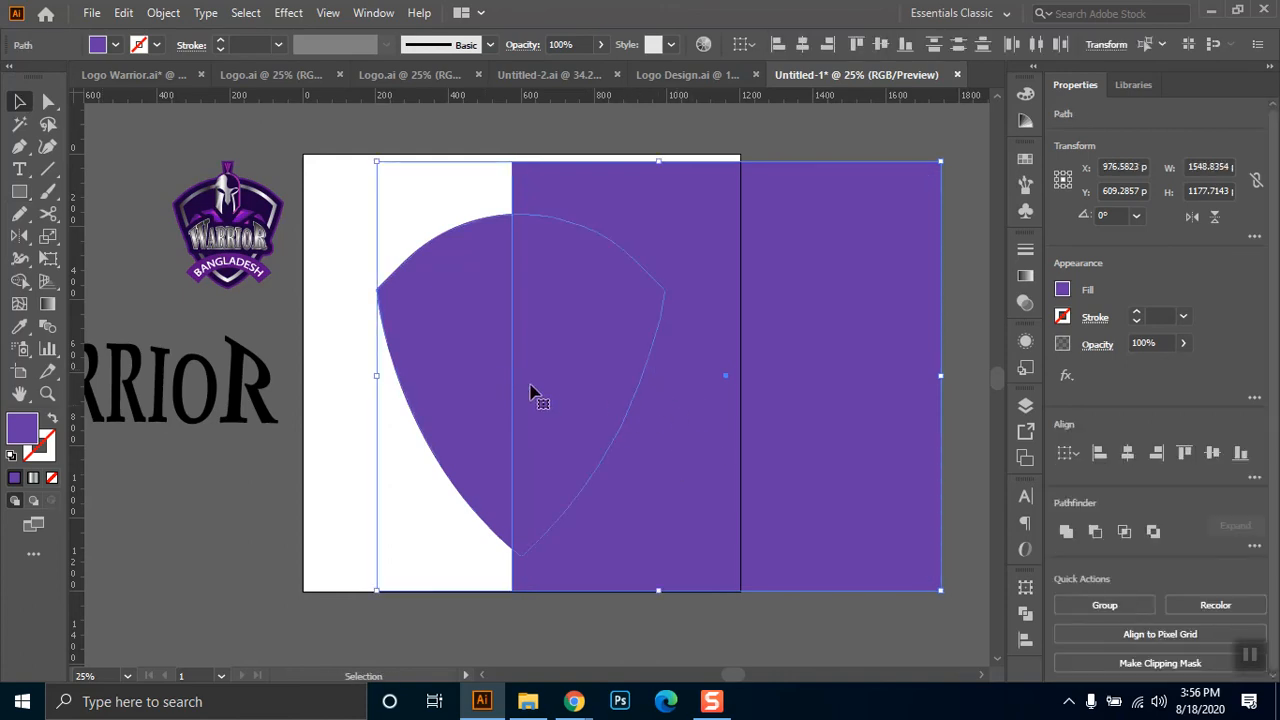
{"action": "left_click", "coordinate": [428, 336]}
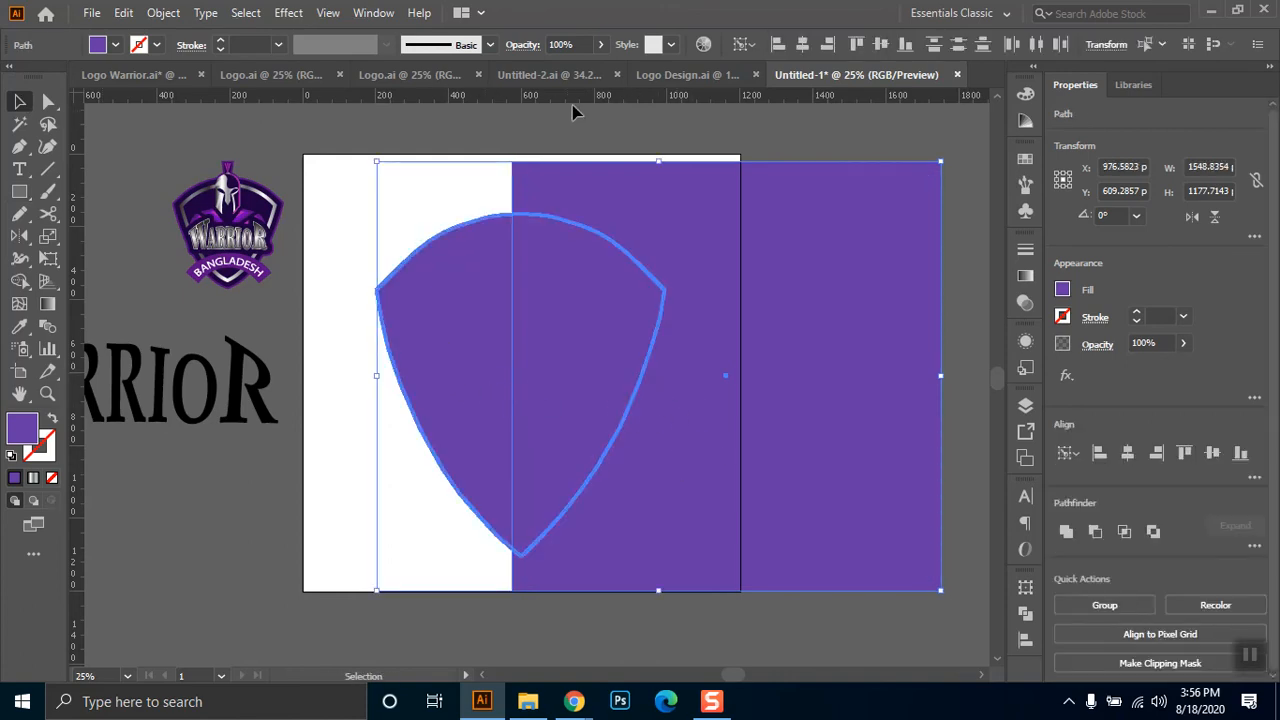
{"action": "left_click", "coordinate": [430, 552]}
- Move the purple square so its left edge lines up with the shield's vertical centre line
{"action": "left_click_drag", "start_coordinate": [638, 492], "coordinate": [663, 510]}
{"action": "key", "text": "Left"}
{"action": "key", "text": "Left"}
{"action": "key", "text": "Left"}
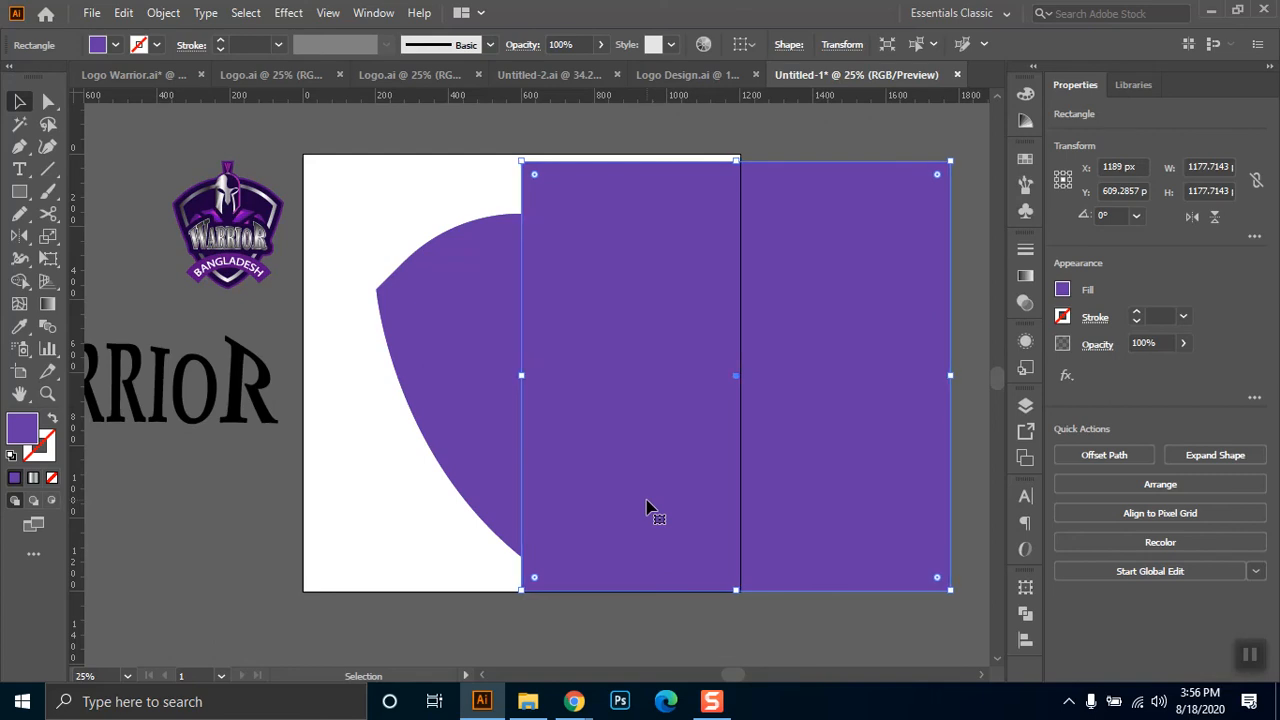
{"action": "left_click", "coordinate": [404, 541]}
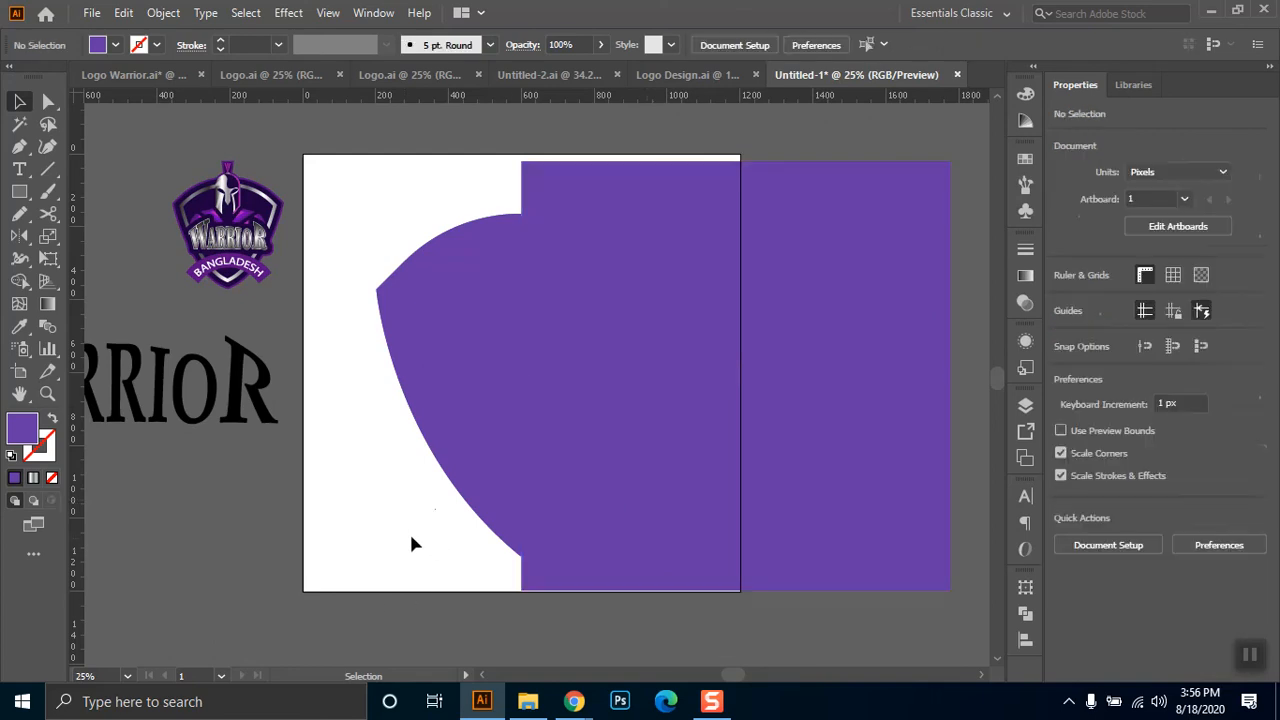
- Split the front purple shield into two halves along the square's edge with the Shape Builder, removing the square's excess
{"action": "left_click", "coordinate": [490, 352]}
{"action": "left_click", "coordinate": [790, 373], "text": "shift"}
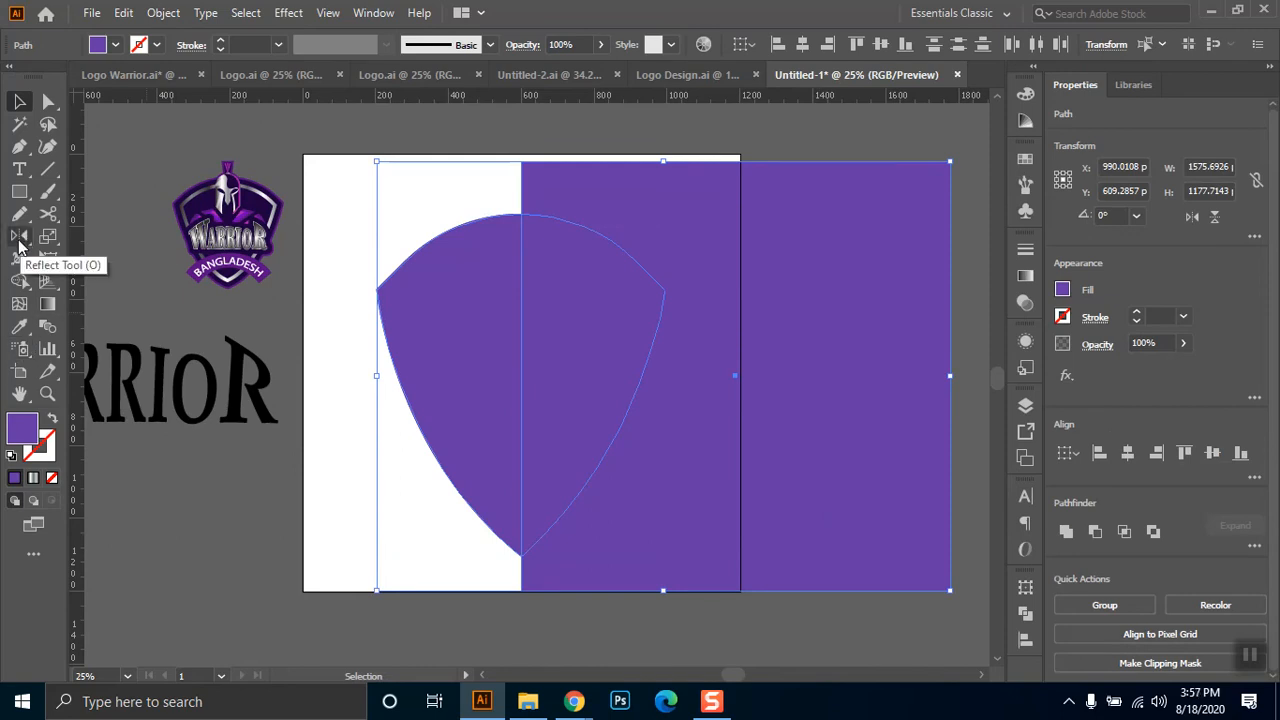
{"action": "left_click", "coordinate": [20, 282]}
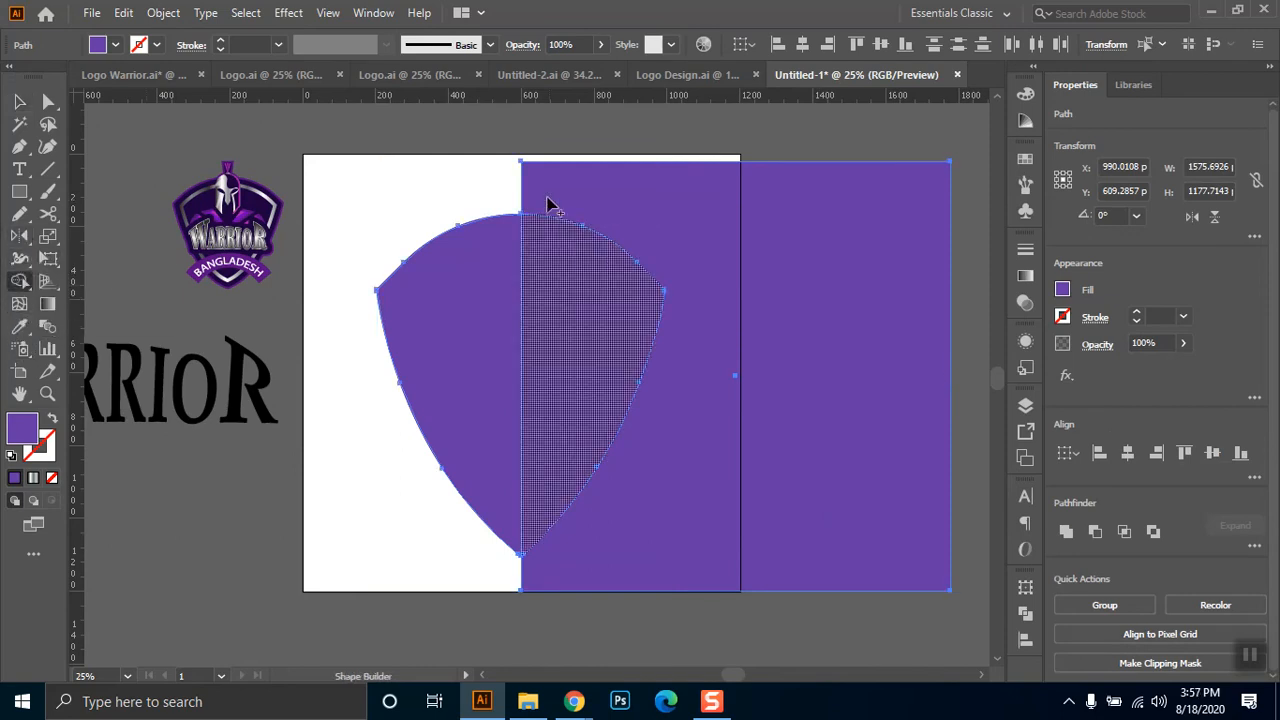
{"action": "left_click_drag", "start_coordinate": [567, 188], "coordinate": [697, 247]}
{"action": "left_click", "coordinate": [610, 478], "text": "alt"}
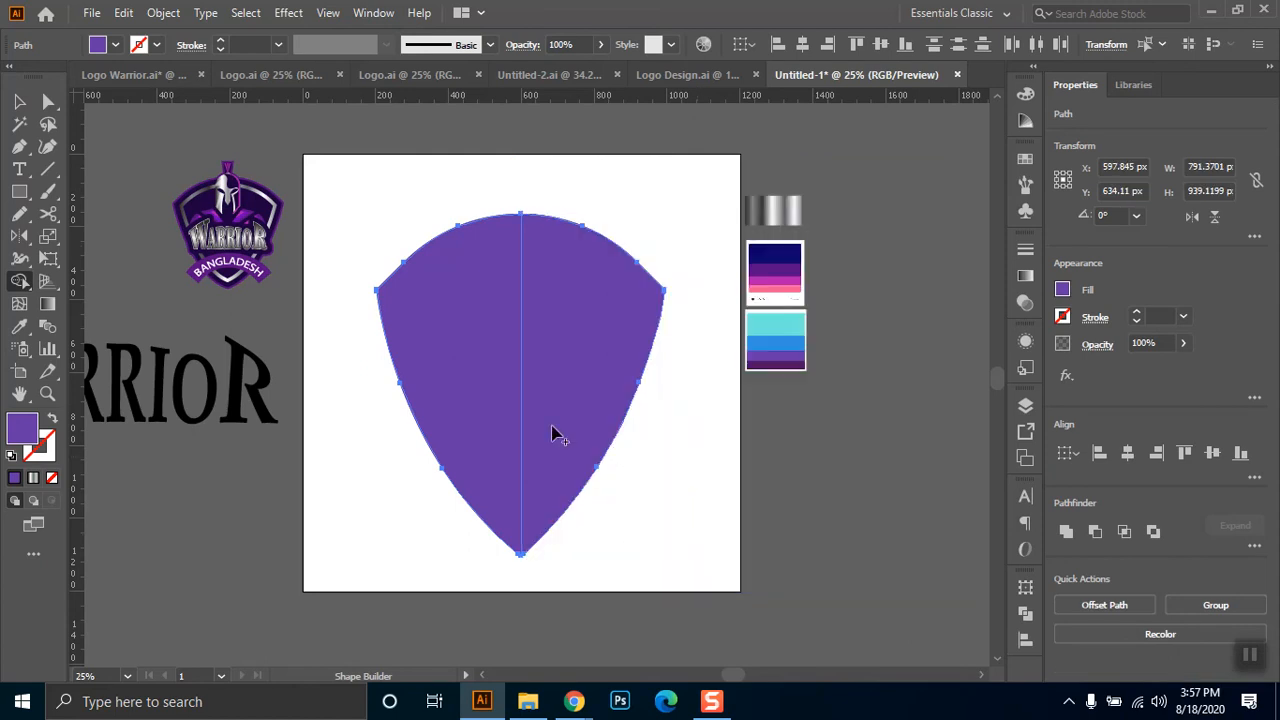
{"action": "left_click", "coordinate": [20, 101]}
{"action": "left_click", "coordinate": [433, 170]}
- Fill the left half of the front shield shape with a linear white-to-black gradient
{"action": "left_click", "coordinate": [476, 367]}
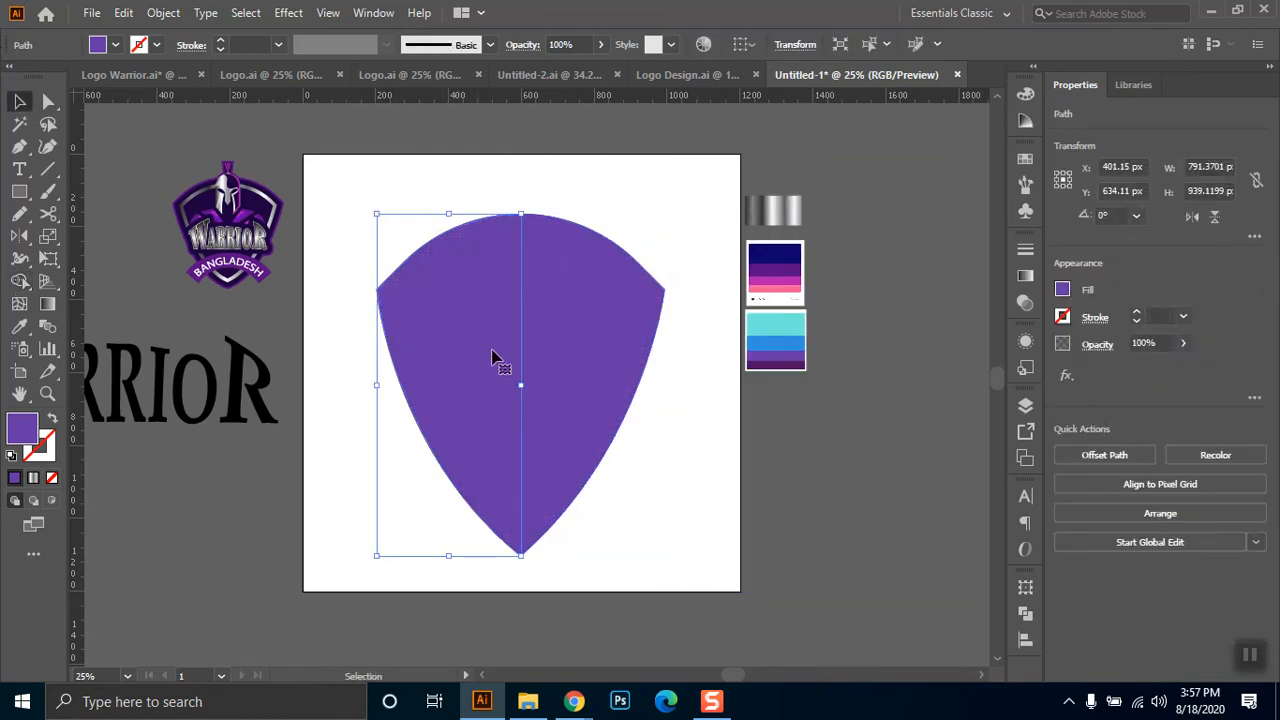
{"action": "left_click", "coordinate": [1025, 275]}
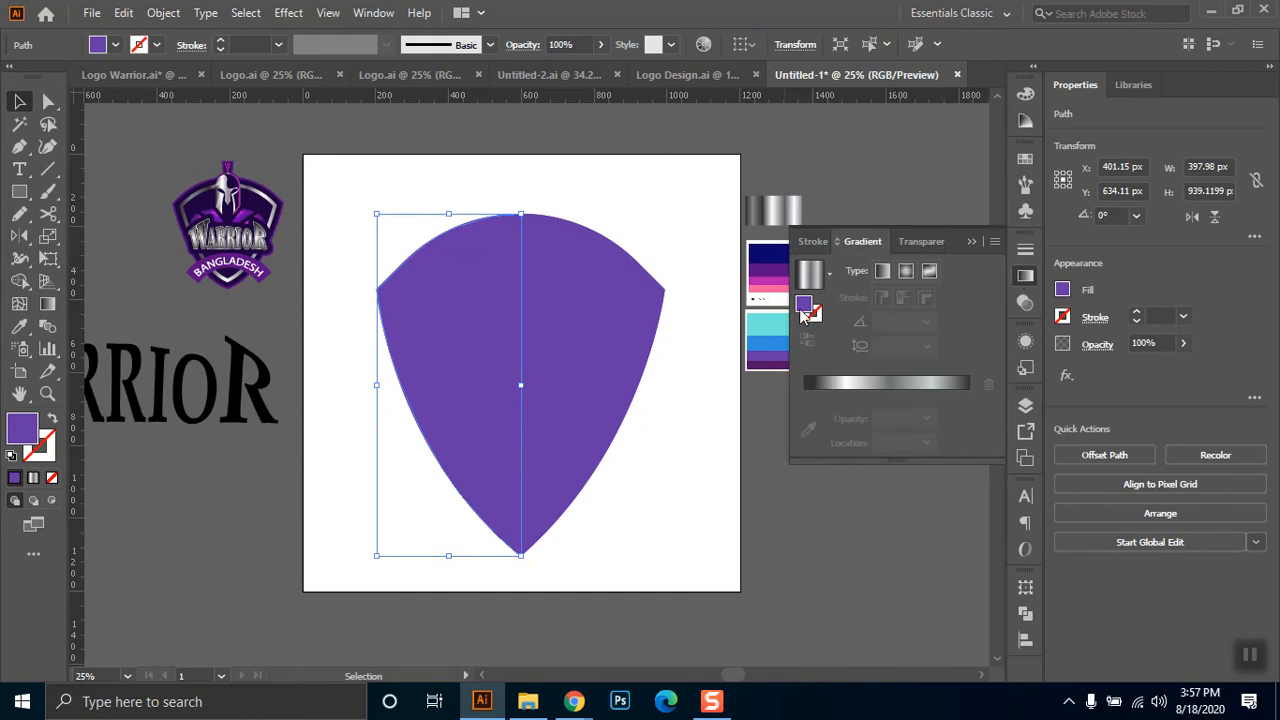
{"action": "left_click", "coordinate": [815, 285]}
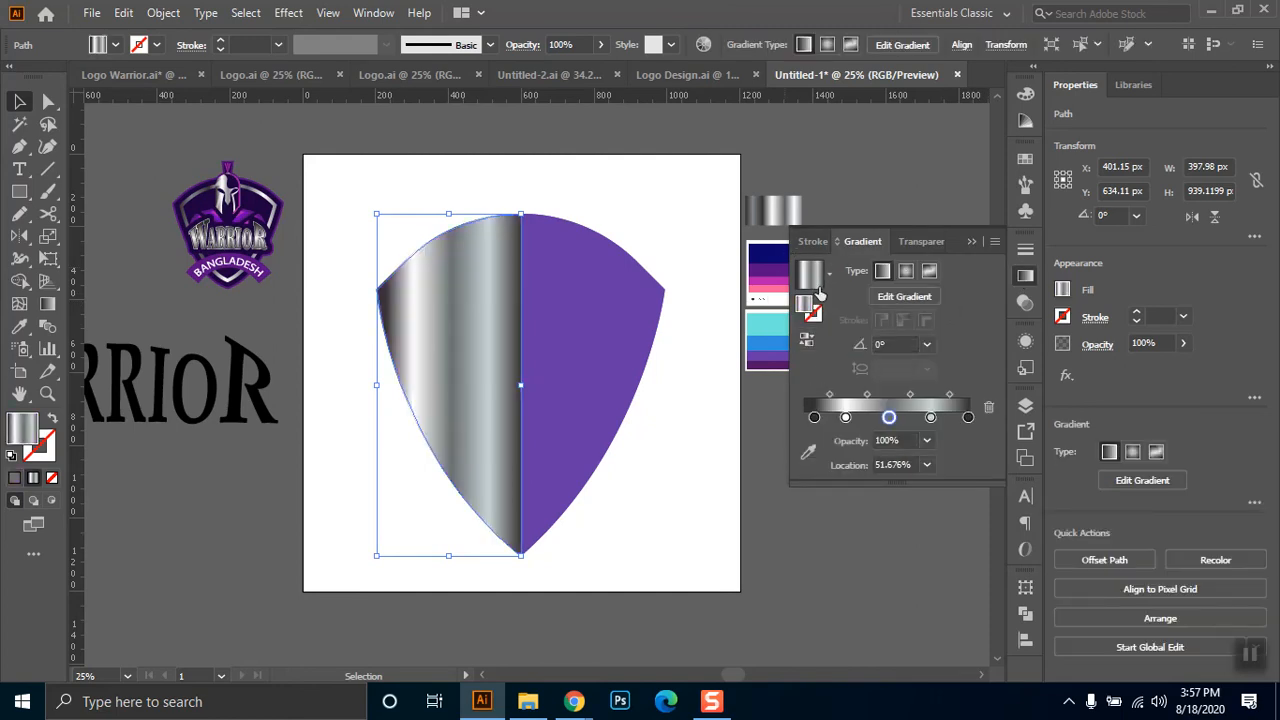
{"action": "left_click", "coordinate": [830, 274]}
{"action": "left_click", "coordinate": [772, 313]}
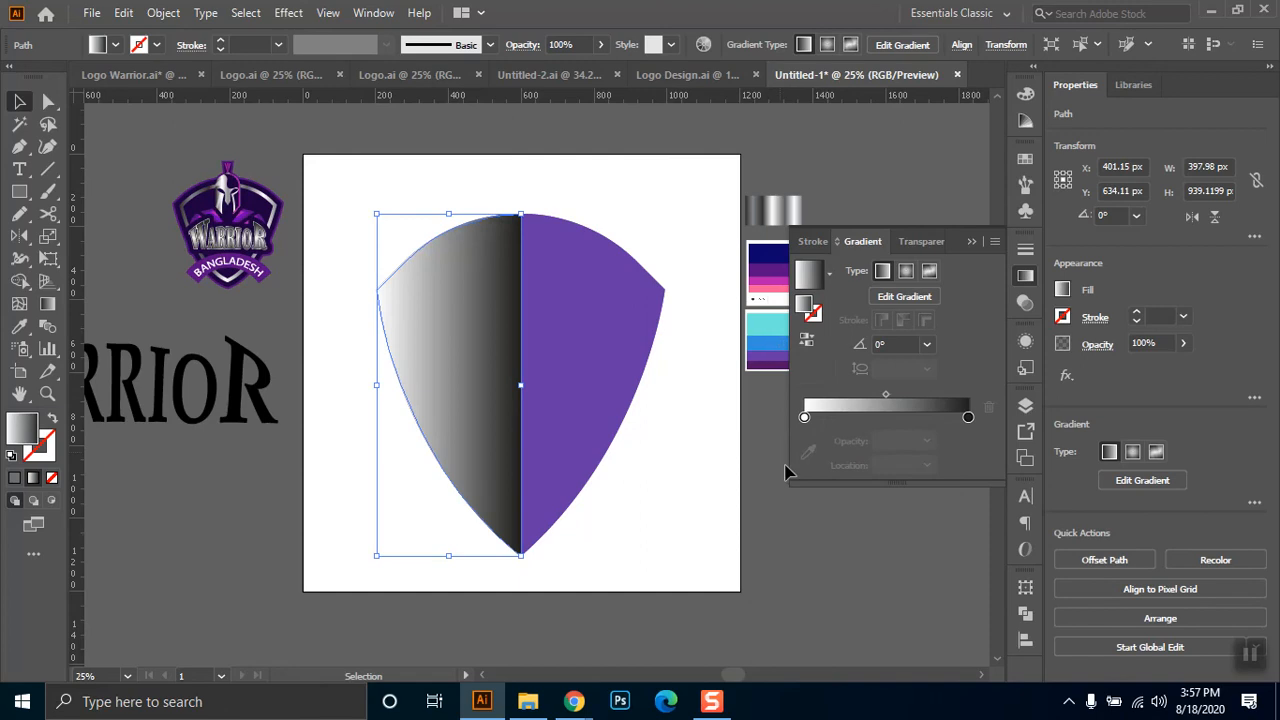
- Set the opacity of the left half's white gradient stop to 0%
{"action": "left_click", "coordinate": [804, 417]}
{"action": "left_click", "coordinate": [927, 440]}
{"action": "left_click", "coordinate": [947, 461]}
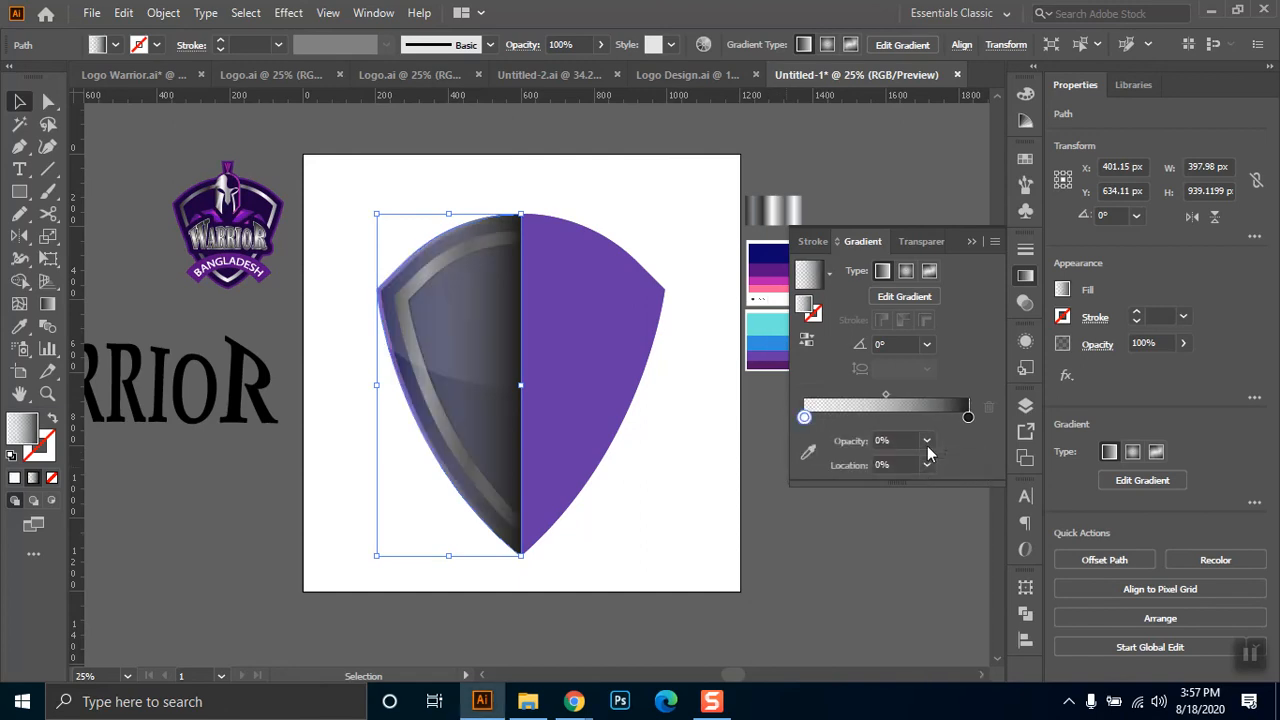
{"action": "left_click", "coordinate": [968, 417]}
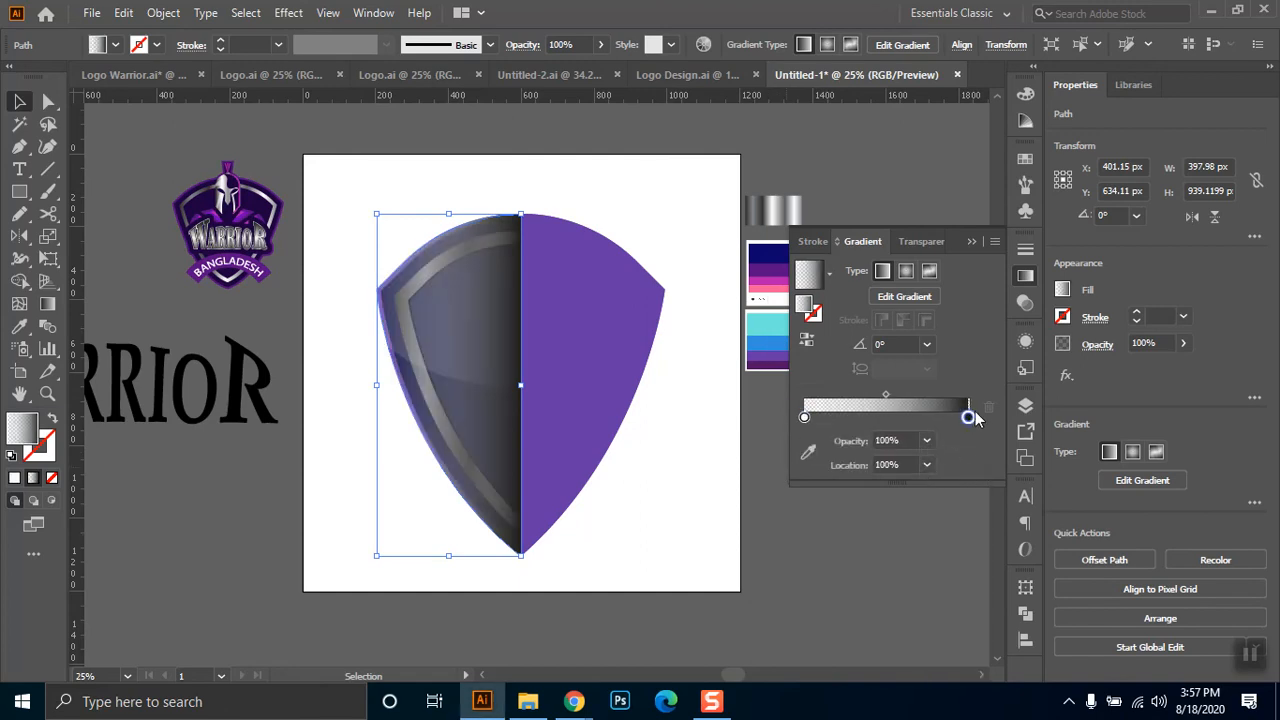
{"action": "left_click", "coordinate": [632, 503]}
- Fill the front shield's right half with the same transparent-to-black linear gradient, keeping the black end at its outer edge
{"action": "left_click", "coordinate": [604, 310]}
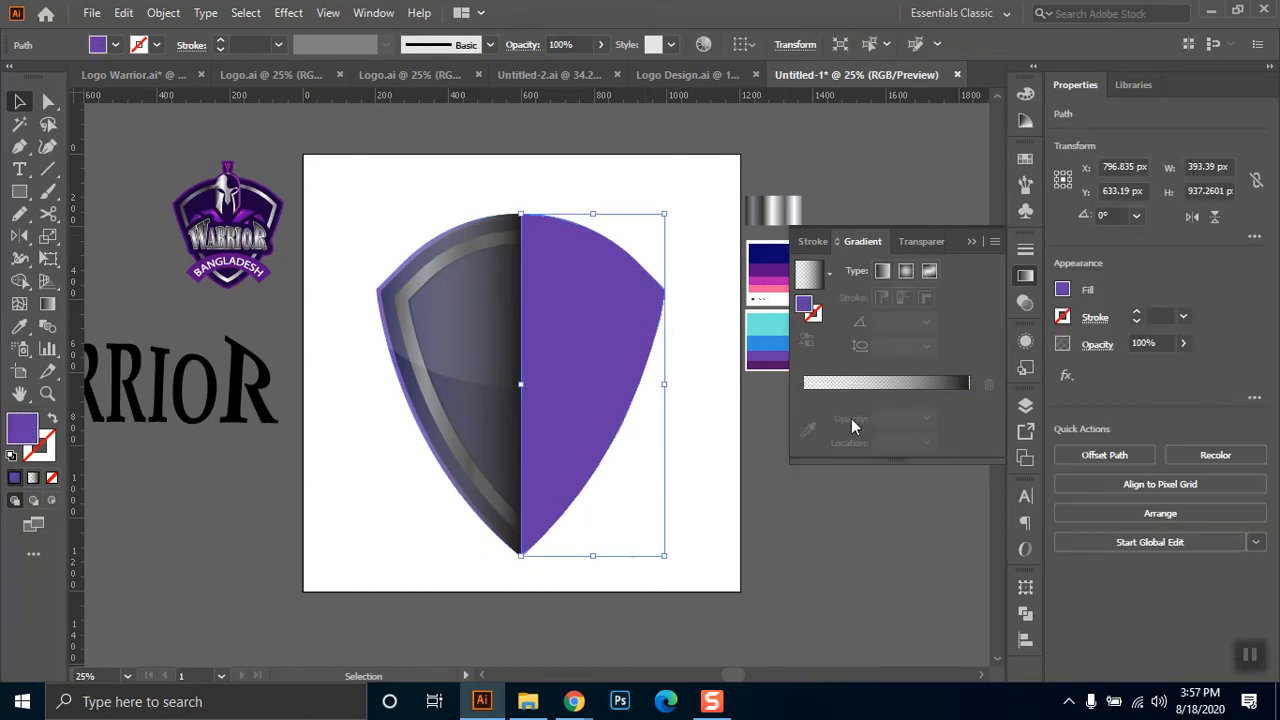
{"action": "left_click", "coordinate": [810, 274]}
{"action": "left_click", "coordinate": [804, 417]}
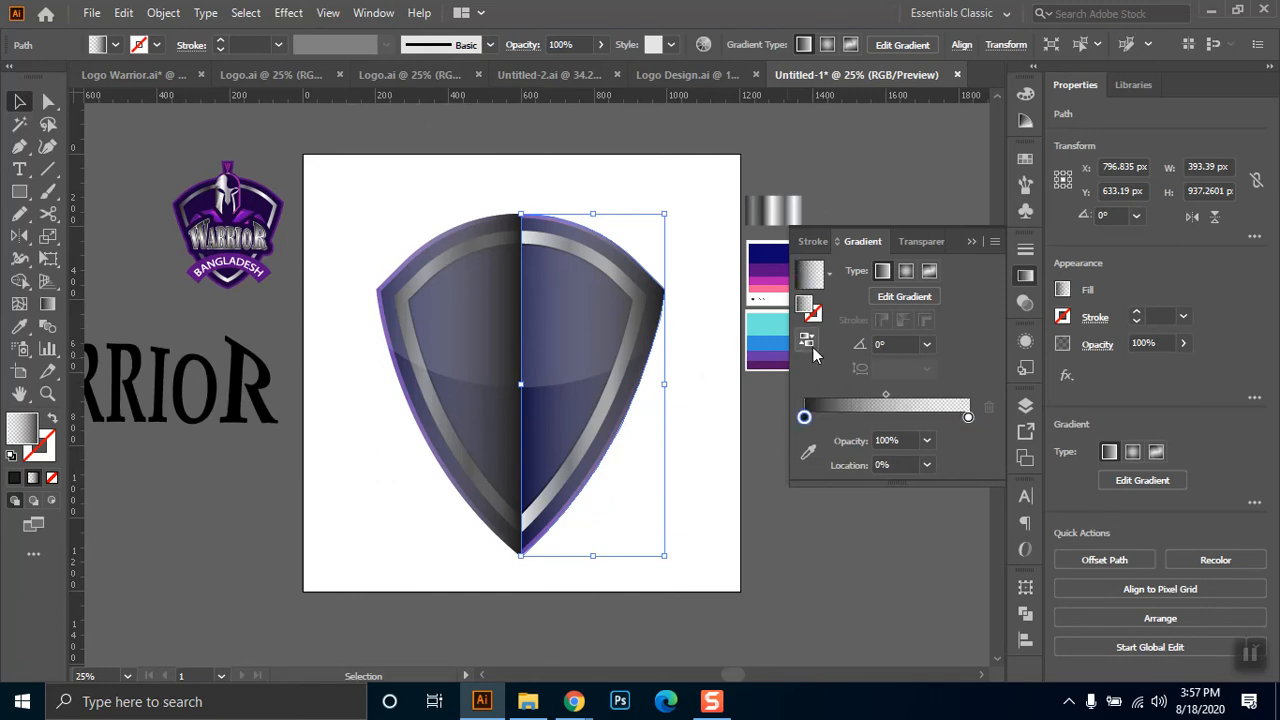
{"action": "left_click", "coordinate": [968, 417]}
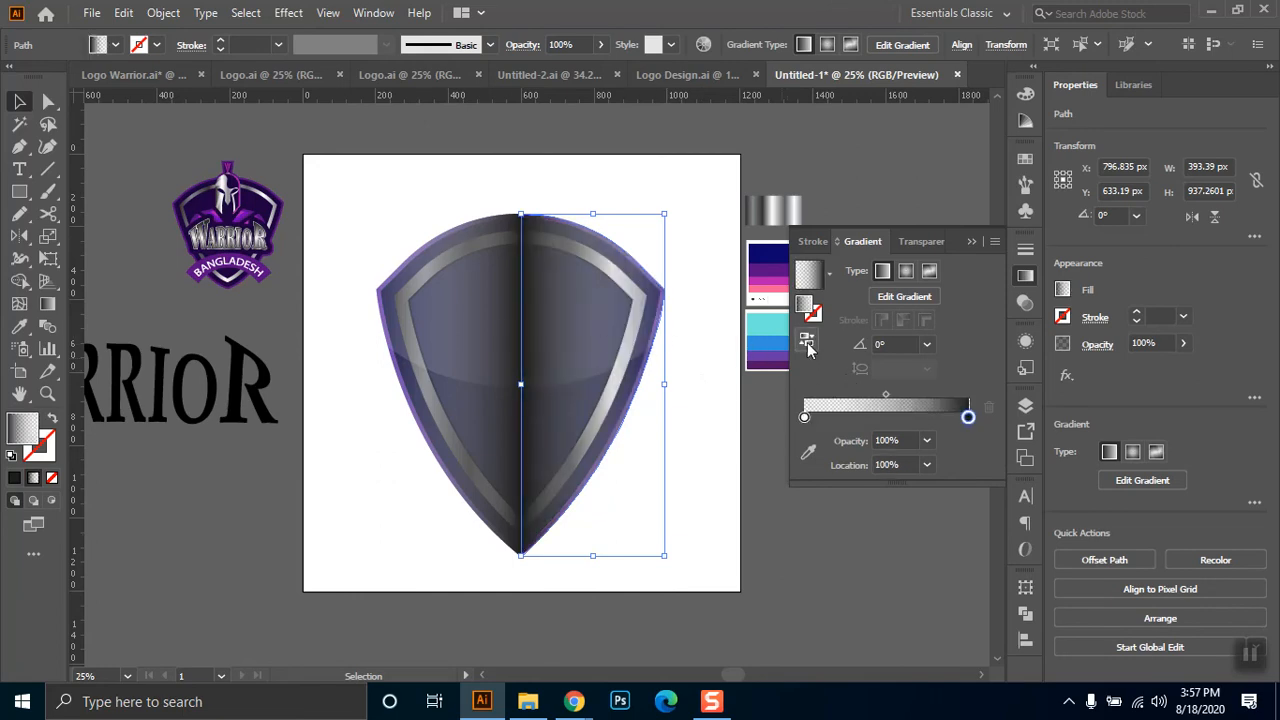
{"action": "left_click", "coordinate": [771, 537]}
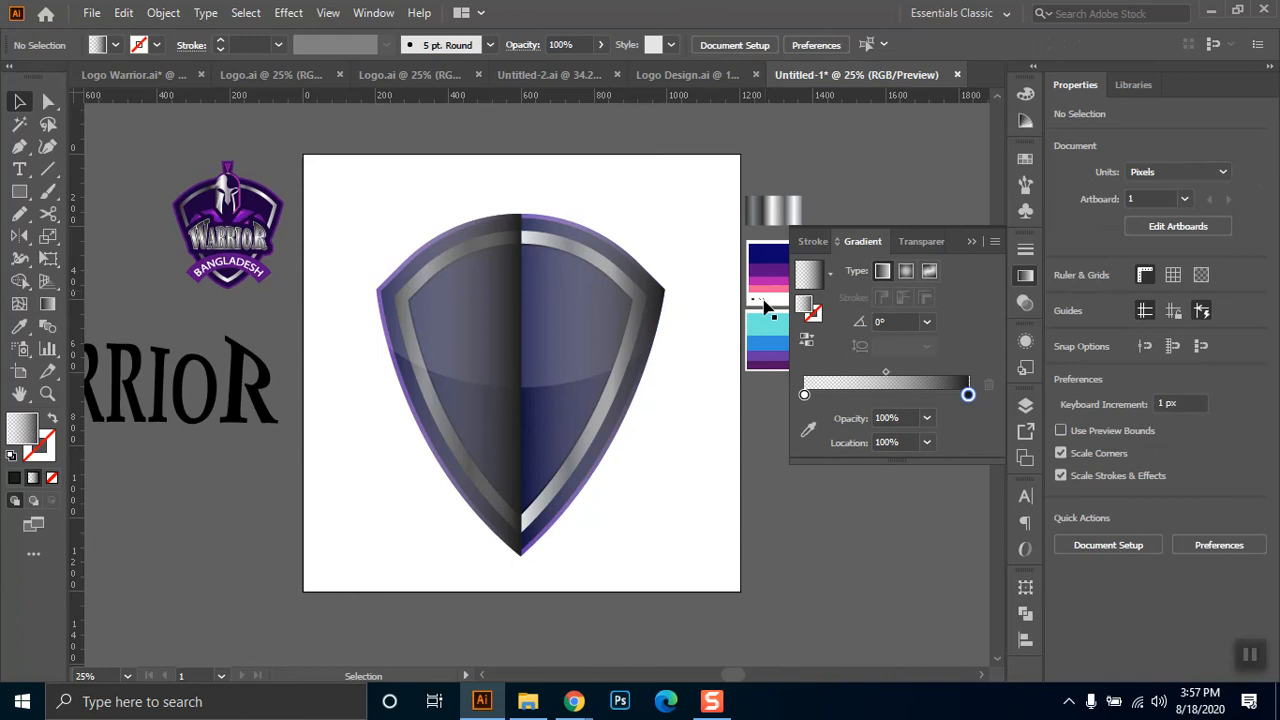
- Set the blend mode of both gradient shield halves to Multiply and deselect them
{"action": "left_click", "coordinate": [590, 342]}
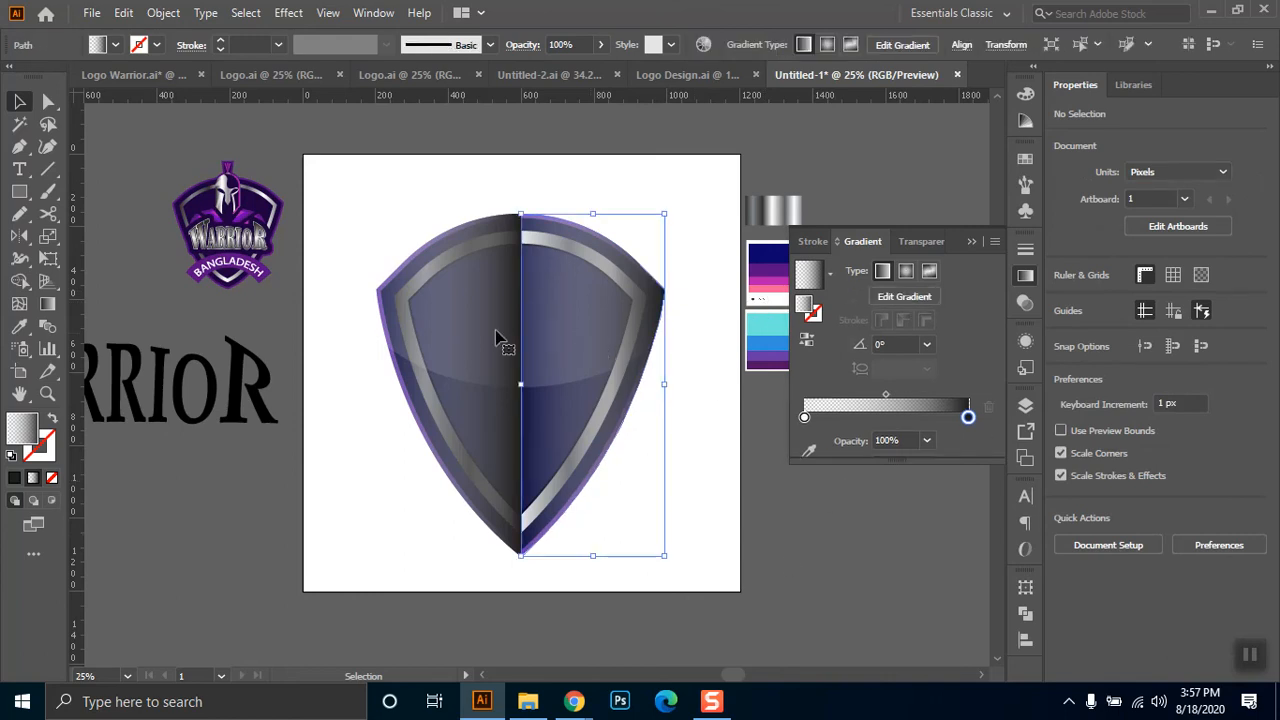
{"action": "left_click", "coordinate": [480, 340], "text": "shift"}
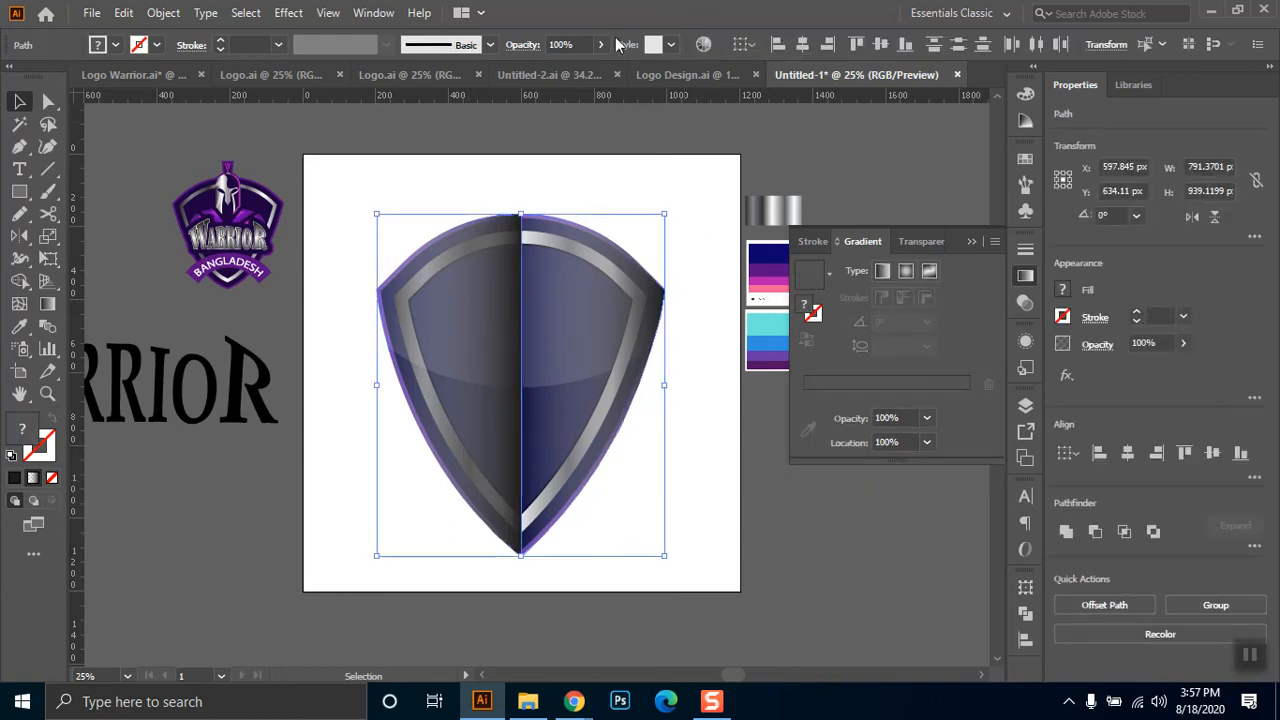
{"action": "left_click", "coordinate": [524, 44]}
{"action": "left_click", "coordinate": [378, 84]}
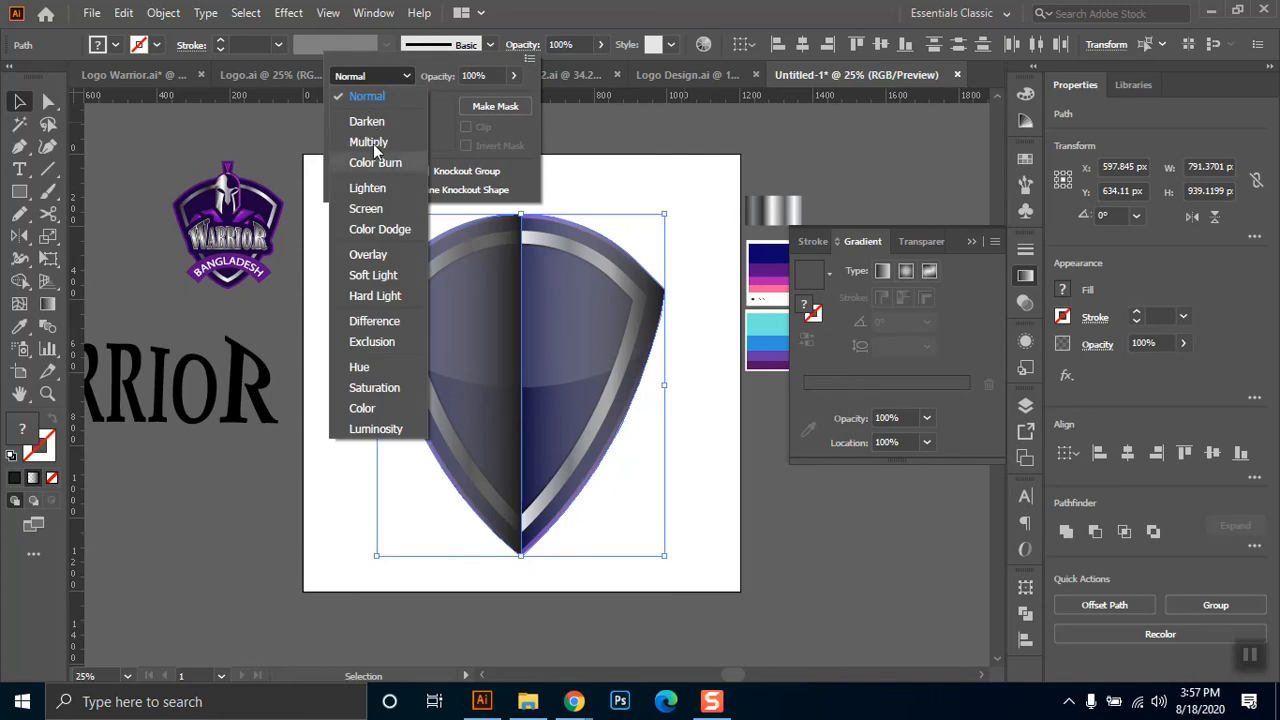
{"action": "left_click", "coordinate": [365, 145]}
{"action": "left_click", "coordinate": [840, 588]}
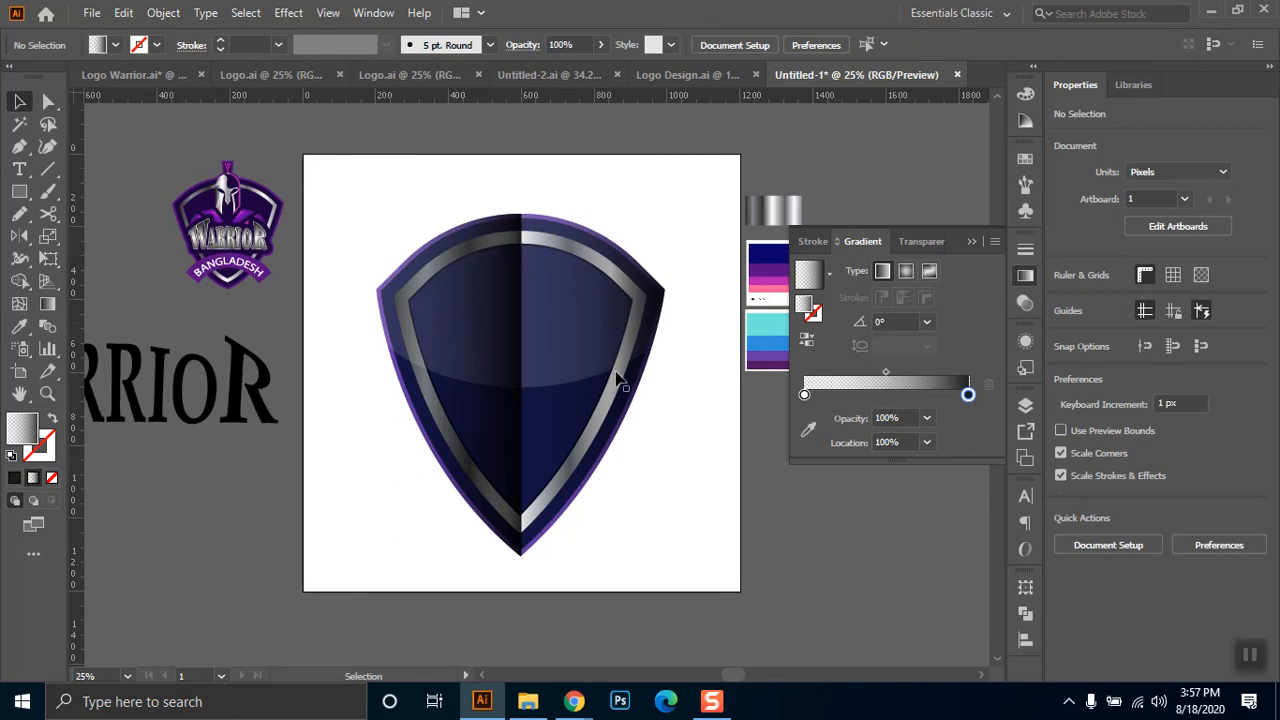
- Set the opacity of the black gradient stop on the shield's left half to 50% and deselect it
{"action": "left_click", "coordinate": [506, 358]}
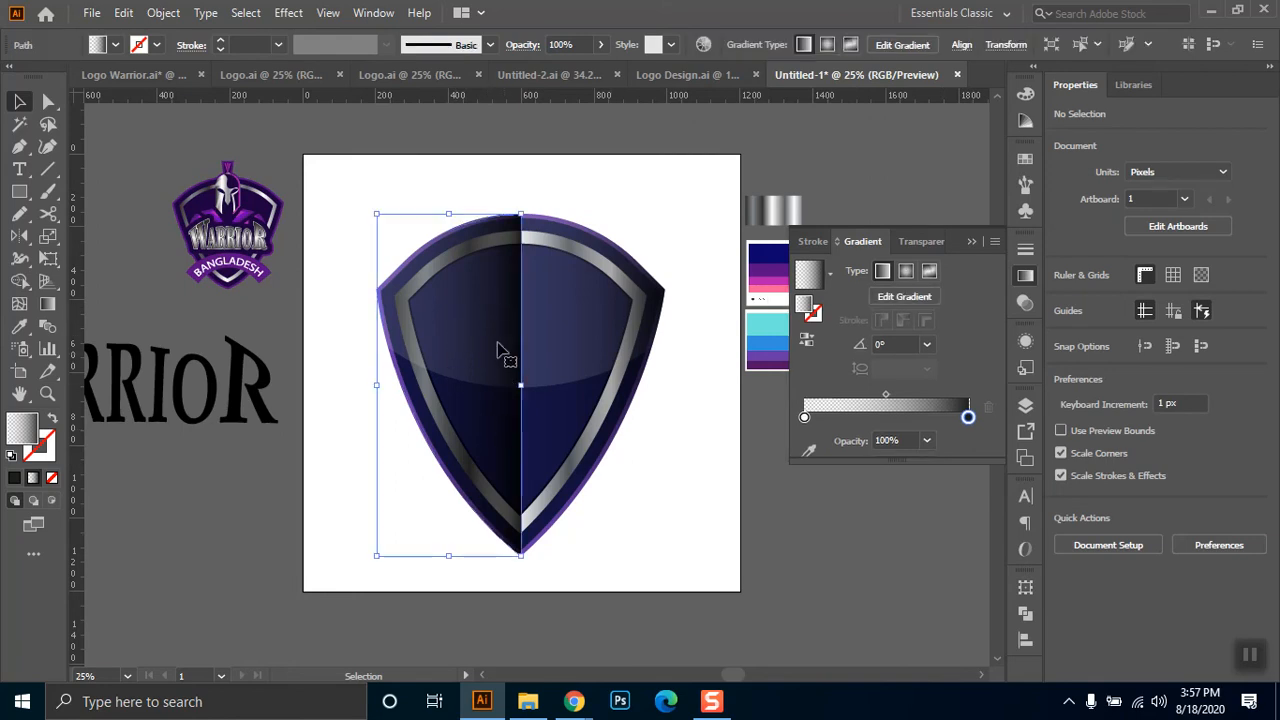
{"action": "left_click", "coordinate": [926, 440]}
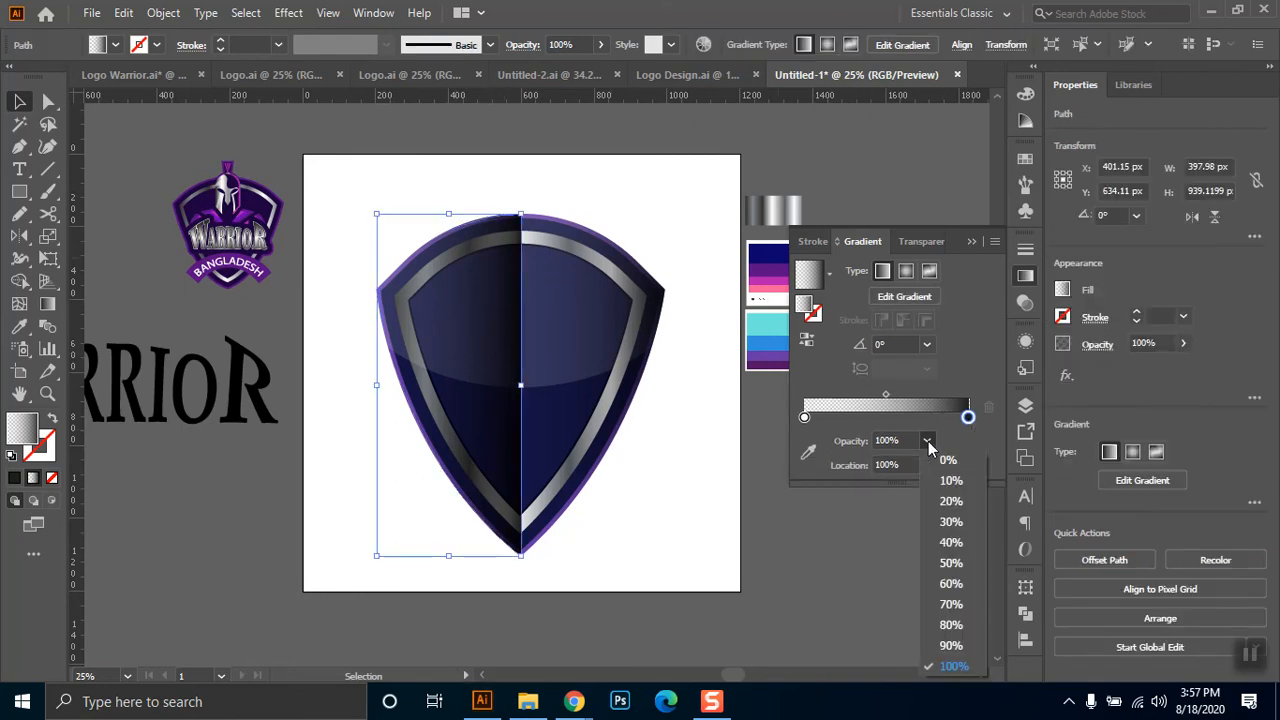
{"action": "left_click", "coordinate": [965, 563]}
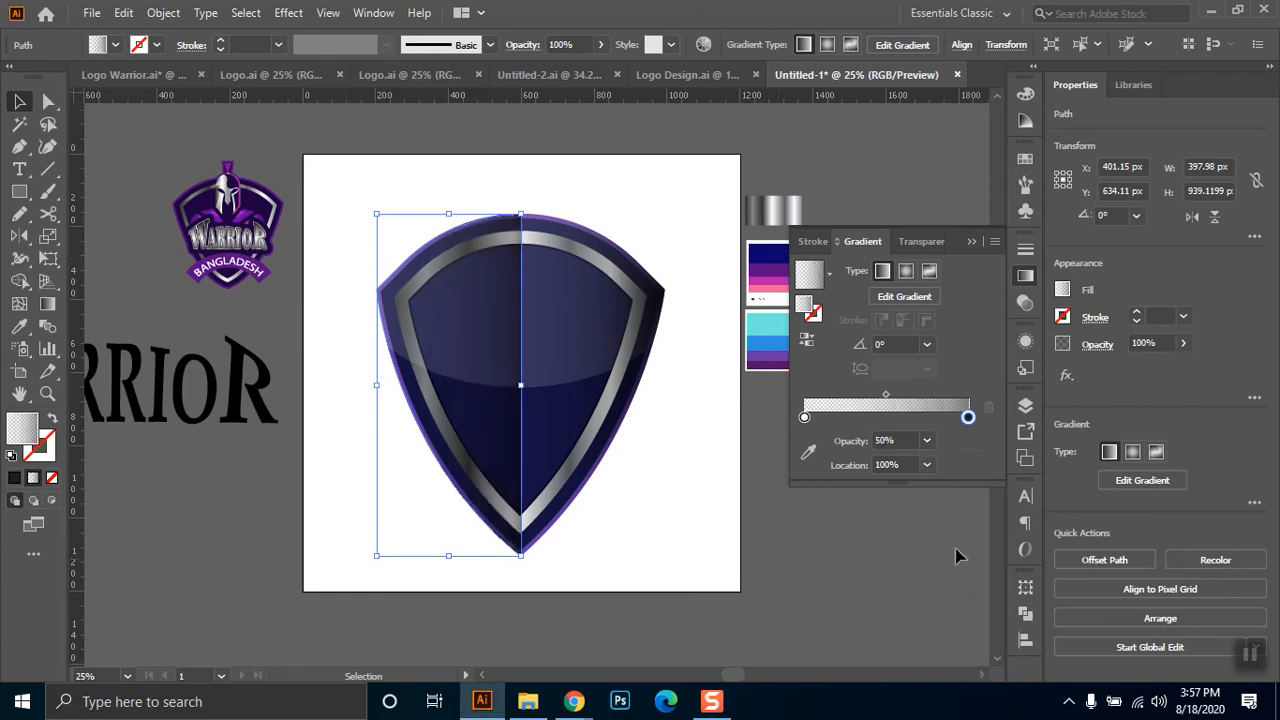
{"action": "left_click", "coordinate": [449, 514]}
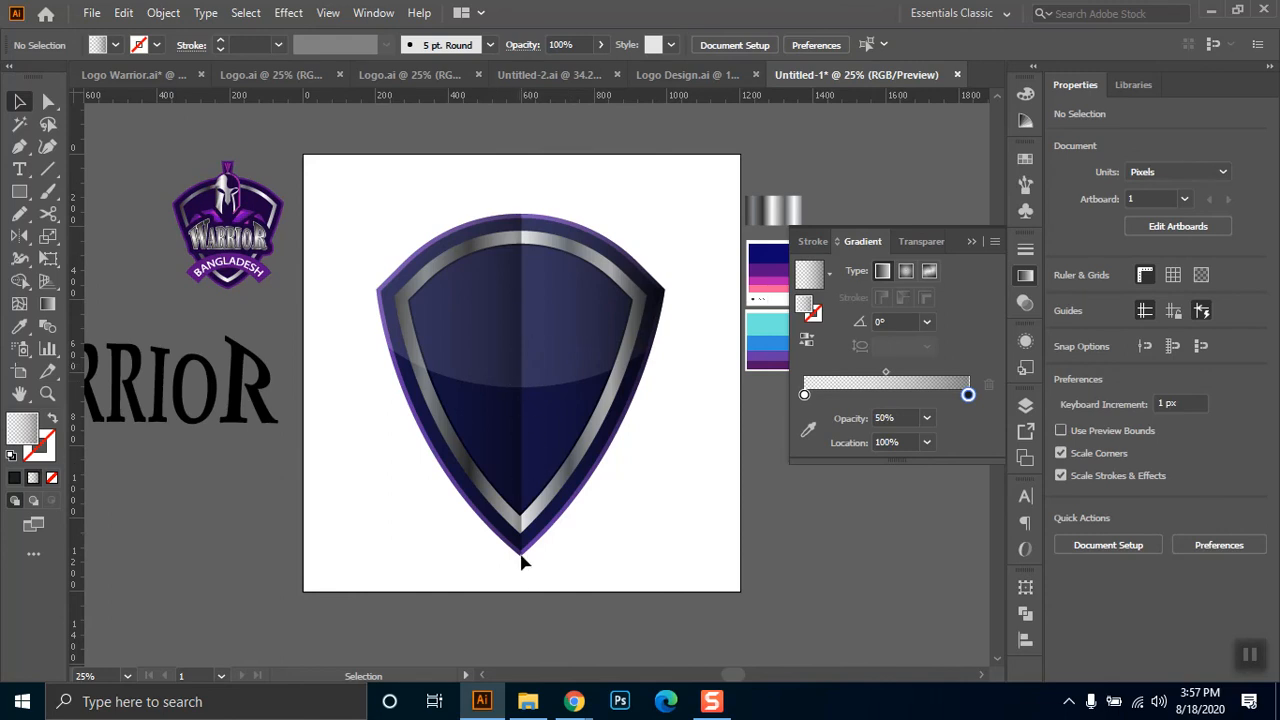
{"action": "left_click", "coordinate": [528, 266]}
{"action": "left_click", "coordinate": [654, 126]}
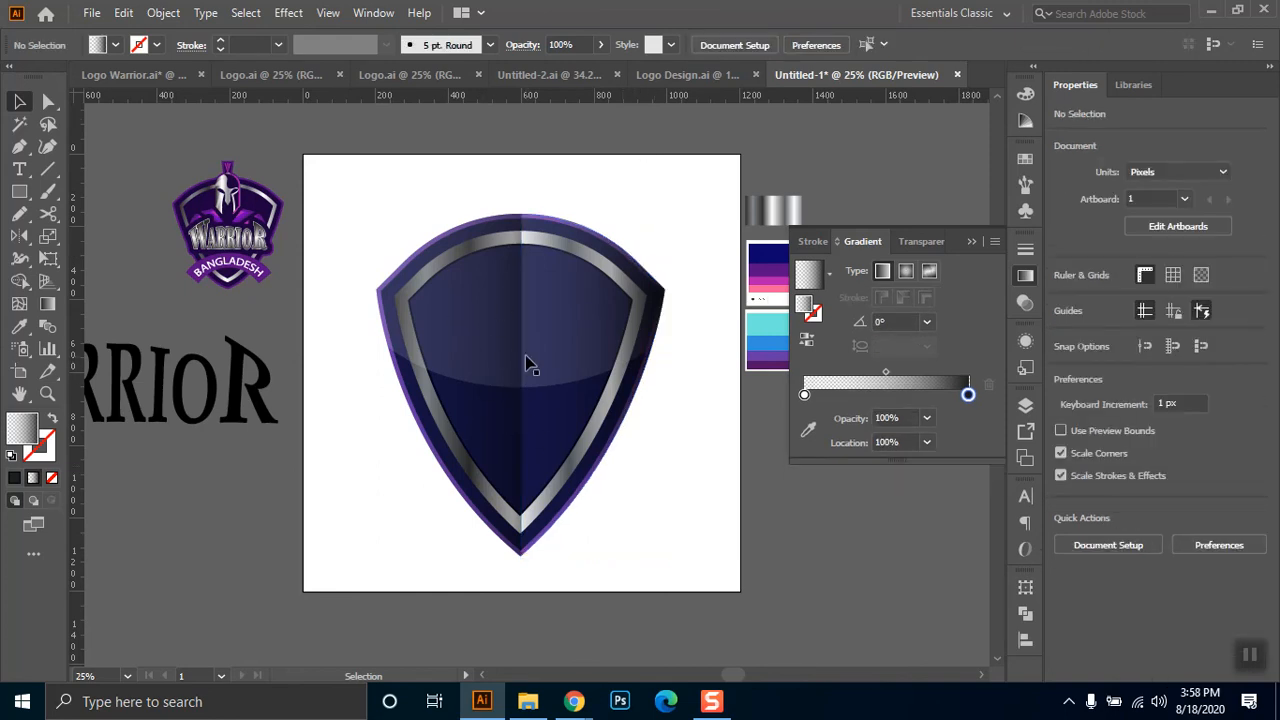
- Close the gradient settings and nudge the shield's right gradient half 1 px left to align it with the left half
{"action": "left_click", "coordinate": [969, 241]}
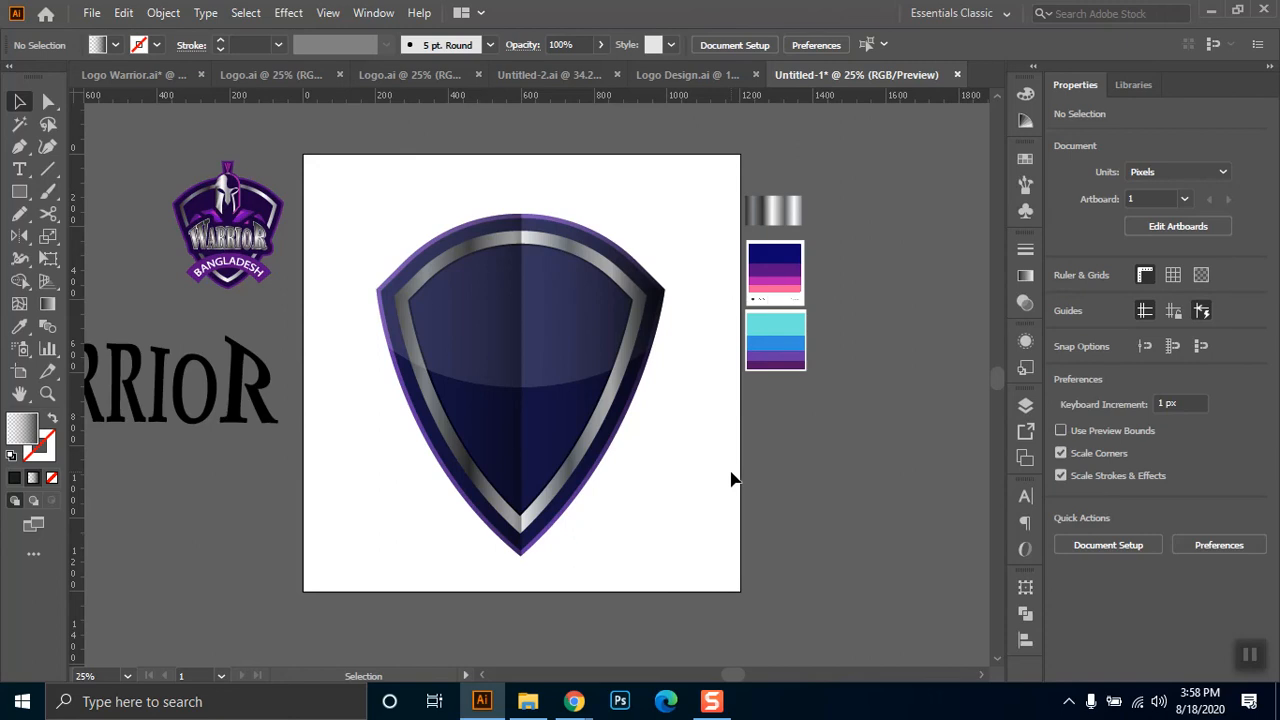
{"action": "left_click", "coordinate": [586, 343]}
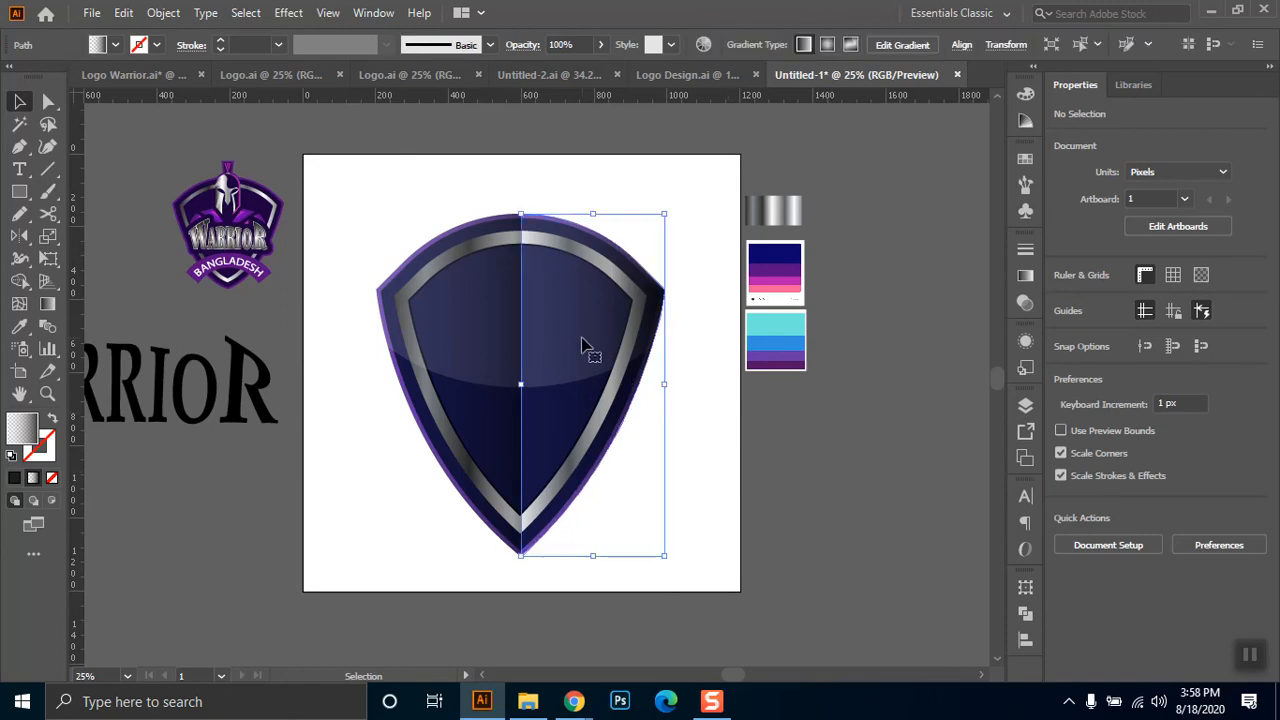
{"action": "key", "text": "Left"}
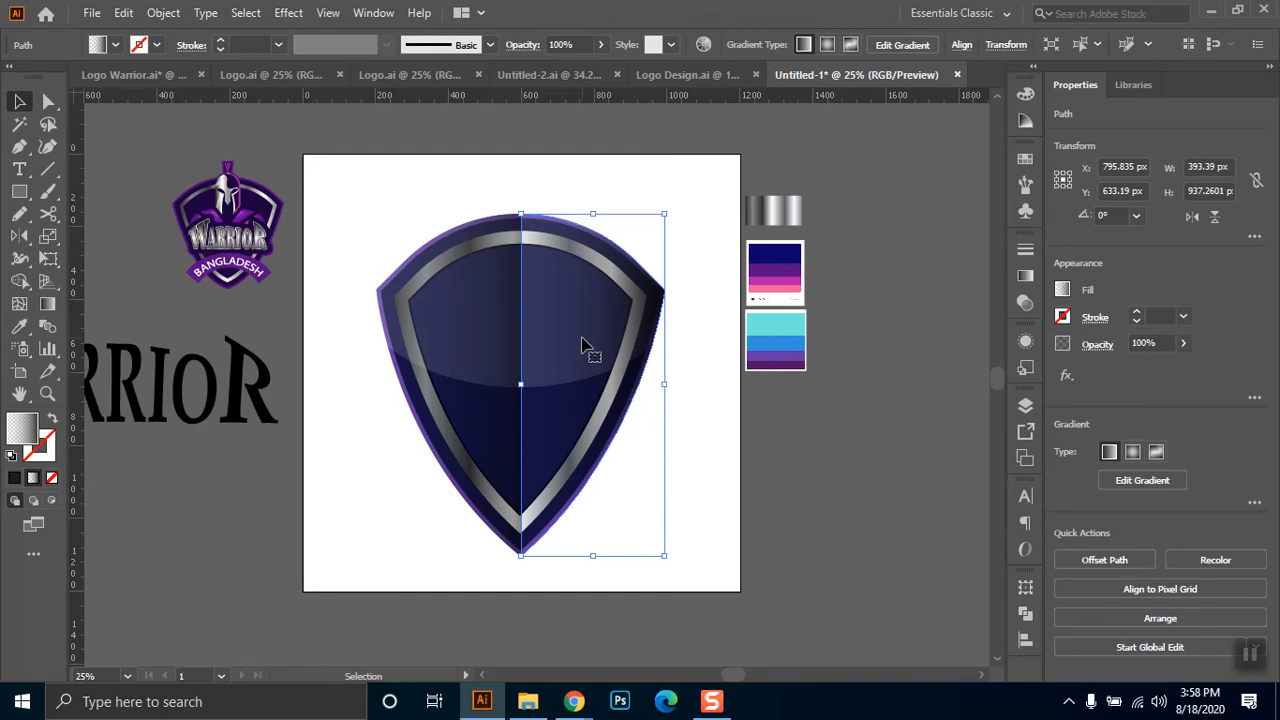
{"action": "left_click", "coordinate": [697, 207]}
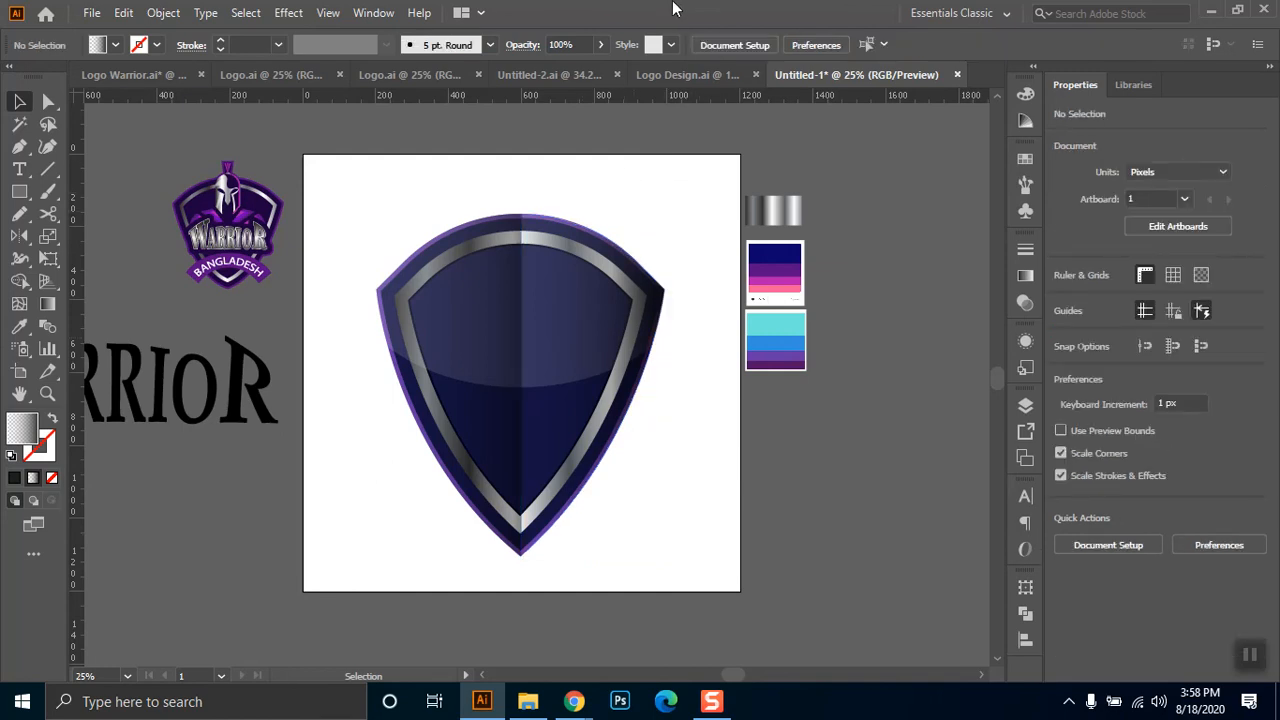
{"action": "key", "text": "a"}
{"action": "key", "text": "v"}
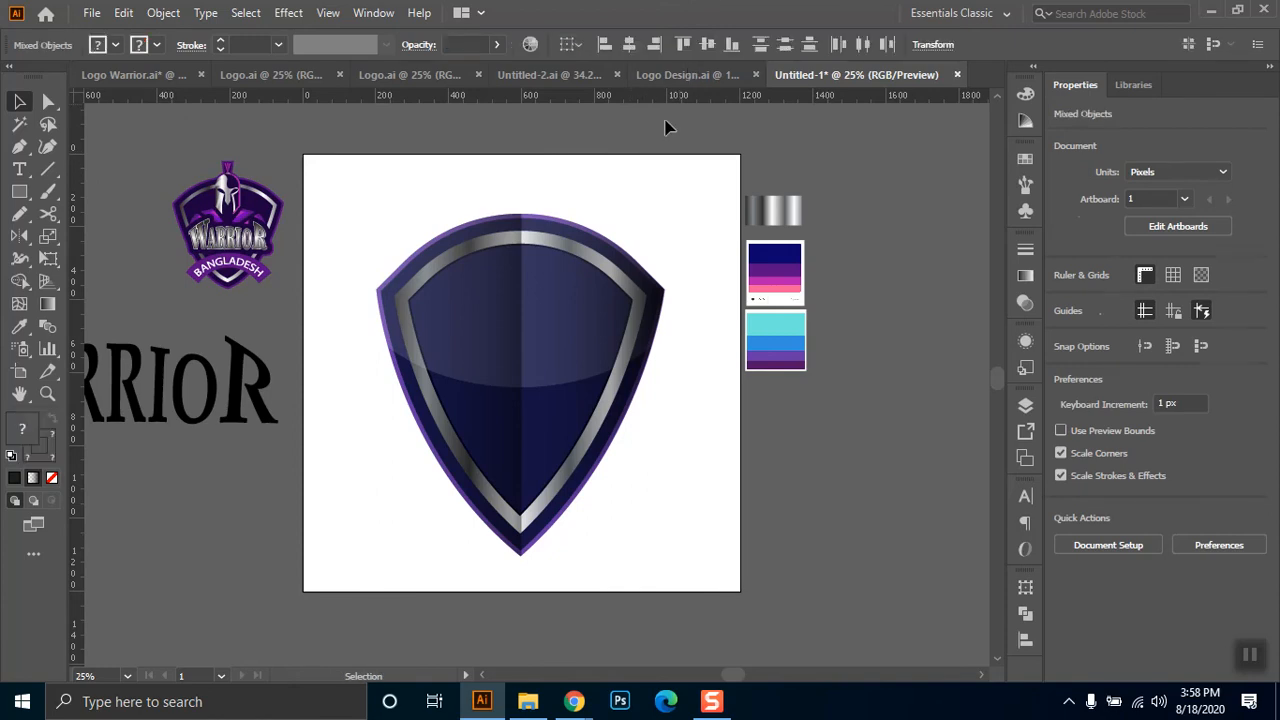
{"action": "key", "text": "ctrl+v"}
{"action": "left_click", "coordinate": [613, 185]}
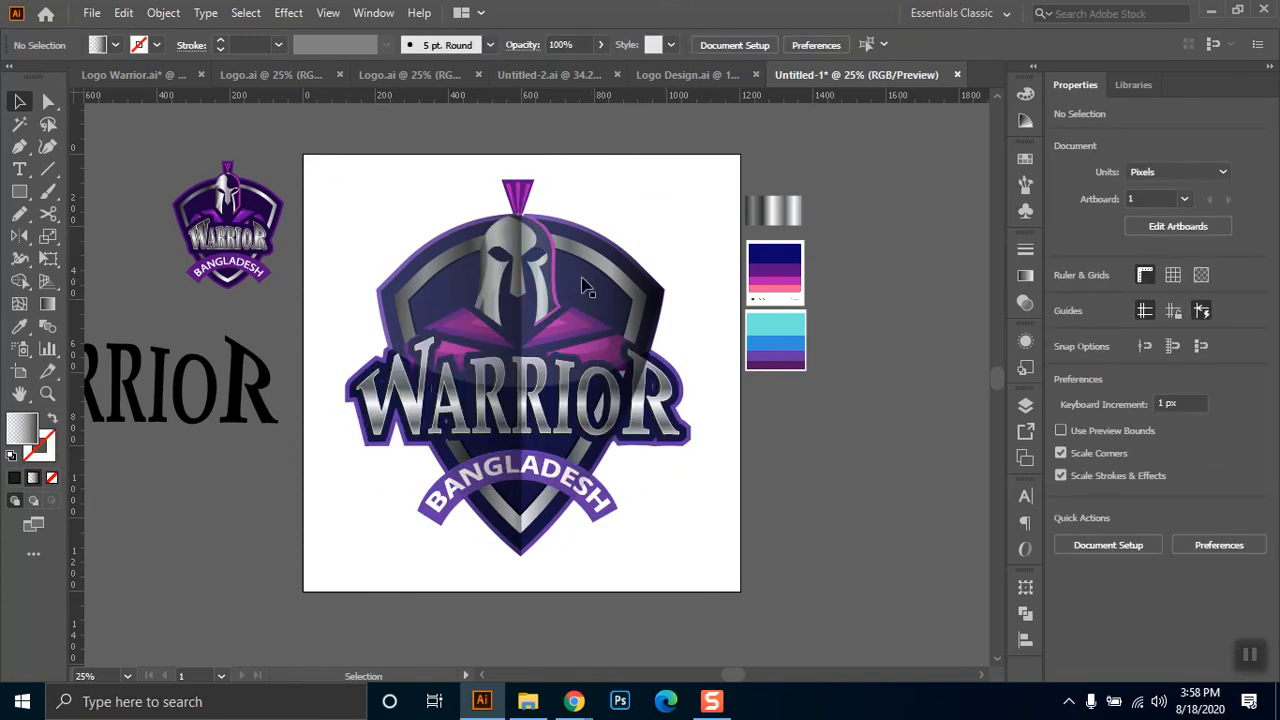
{"action": "left_click", "coordinate": [612, 286]}
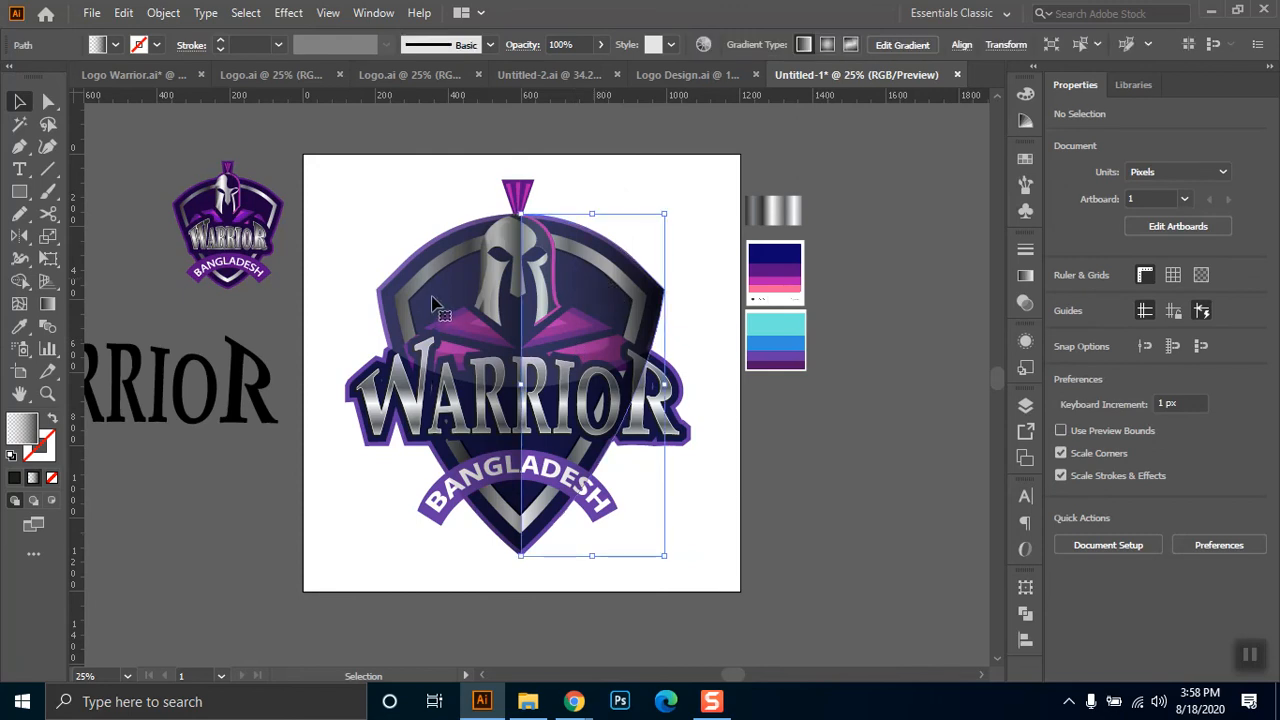
{"action": "left_click", "coordinate": [441, 302], "text": "shift"}
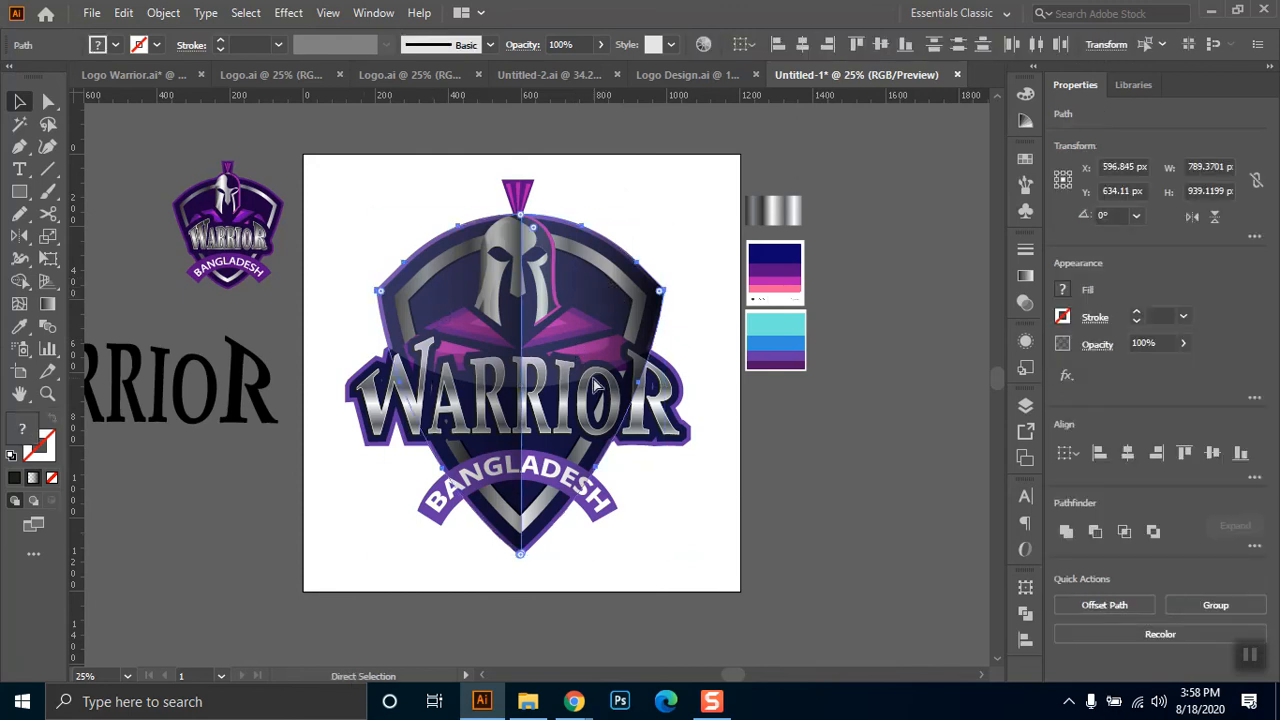
{"action": "key", "text": "ctrl+z"}
{"action": "left_click", "coordinate": [608, 314]}
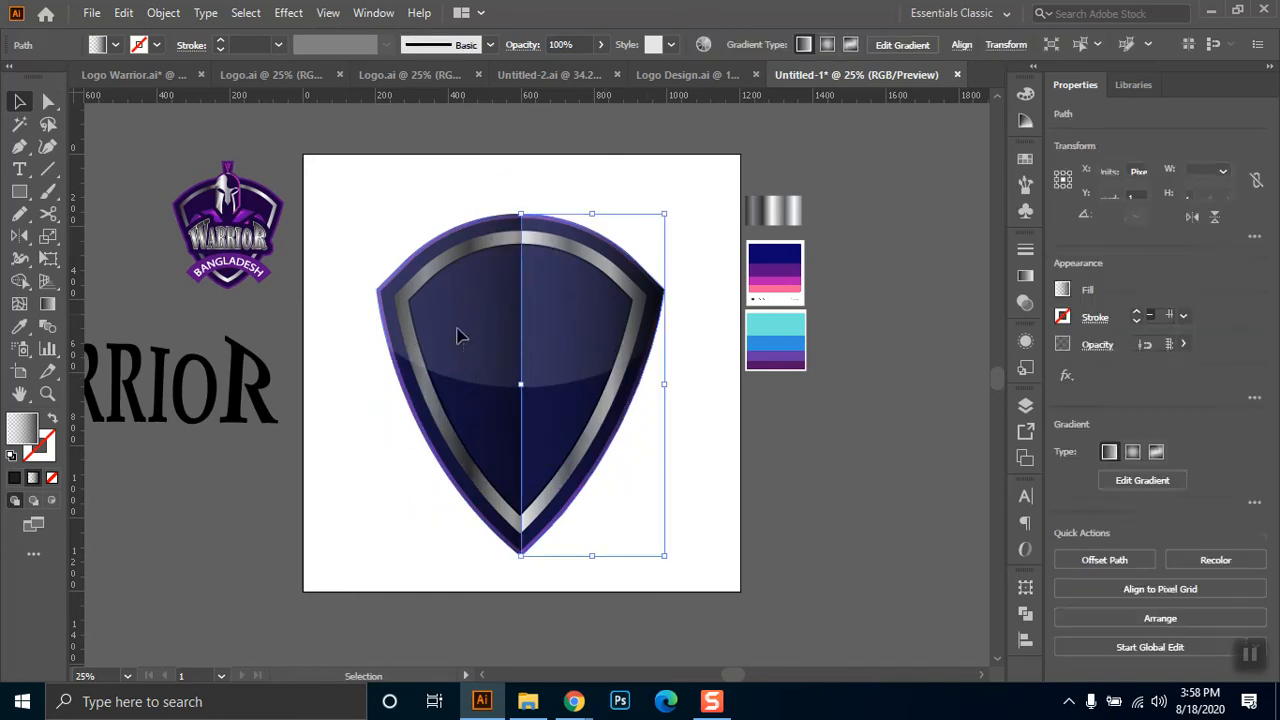
{"action": "left_click", "coordinate": [631, 363], "text": "shift"}
{"action": "key", "text": "a"}
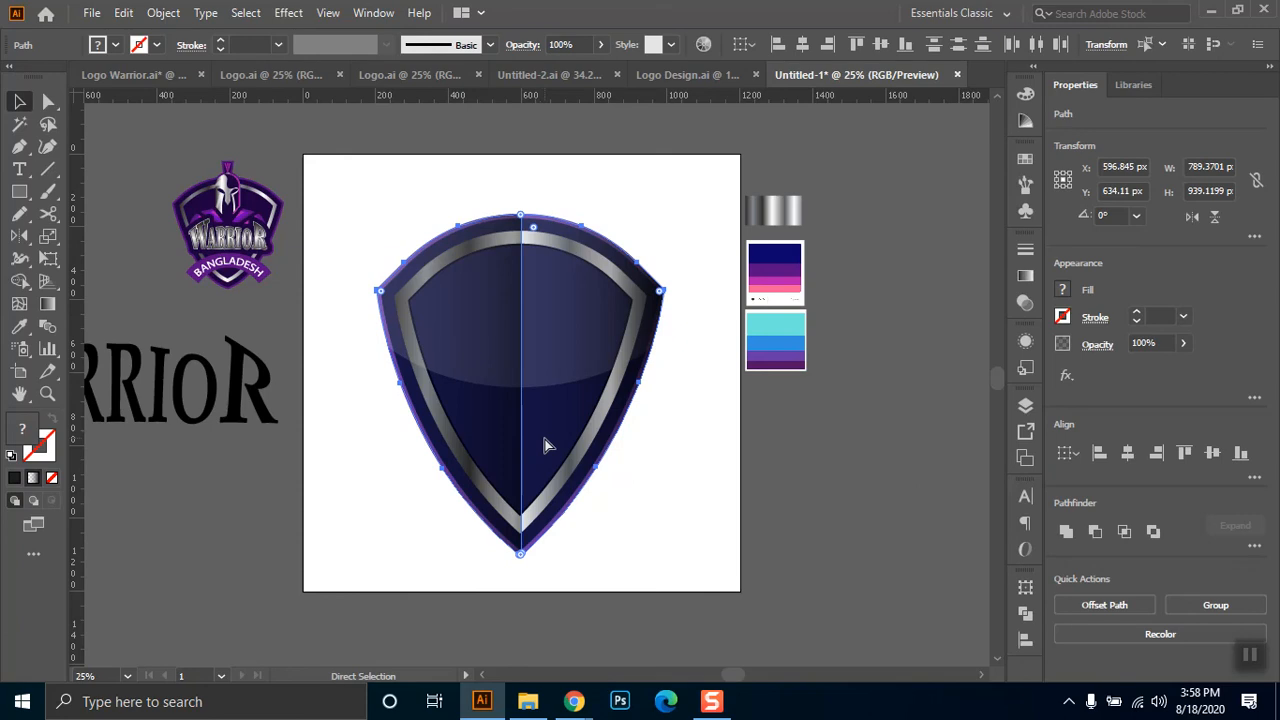
- Reveal all hidden artwork and send both gradient shield halves behind the helmet, lettering and banner
{"action": "key", "text": "ctrl+alt+3"}
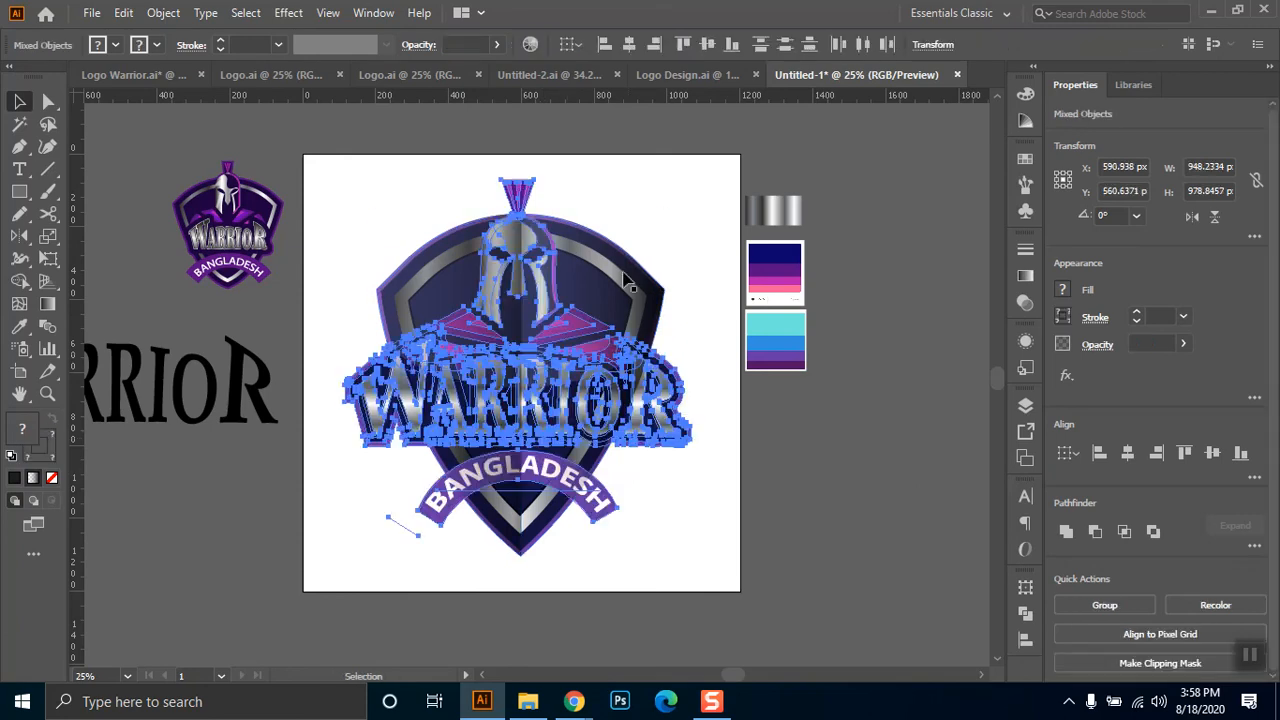
{"action": "left_click", "coordinate": [652, 168]}
{"action": "left_click", "coordinate": [598, 306]}
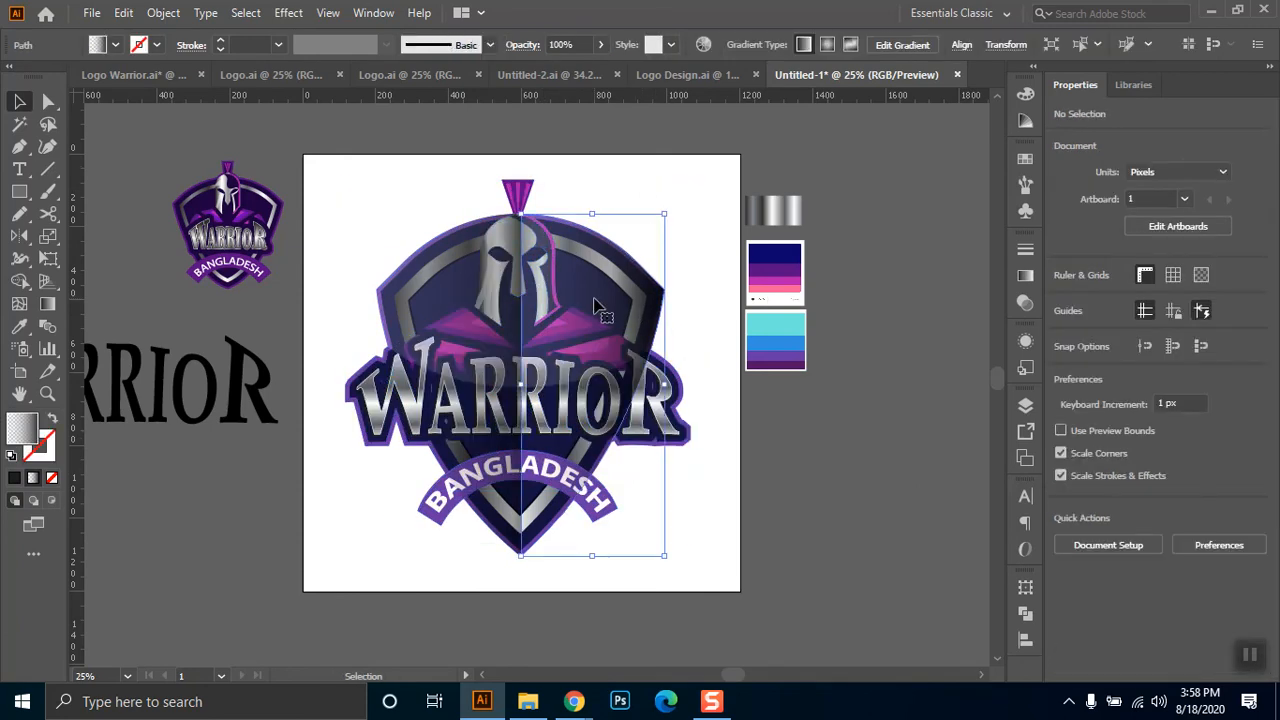
{"action": "left_click", "coordinate": [440, 287], "text": "shift"}
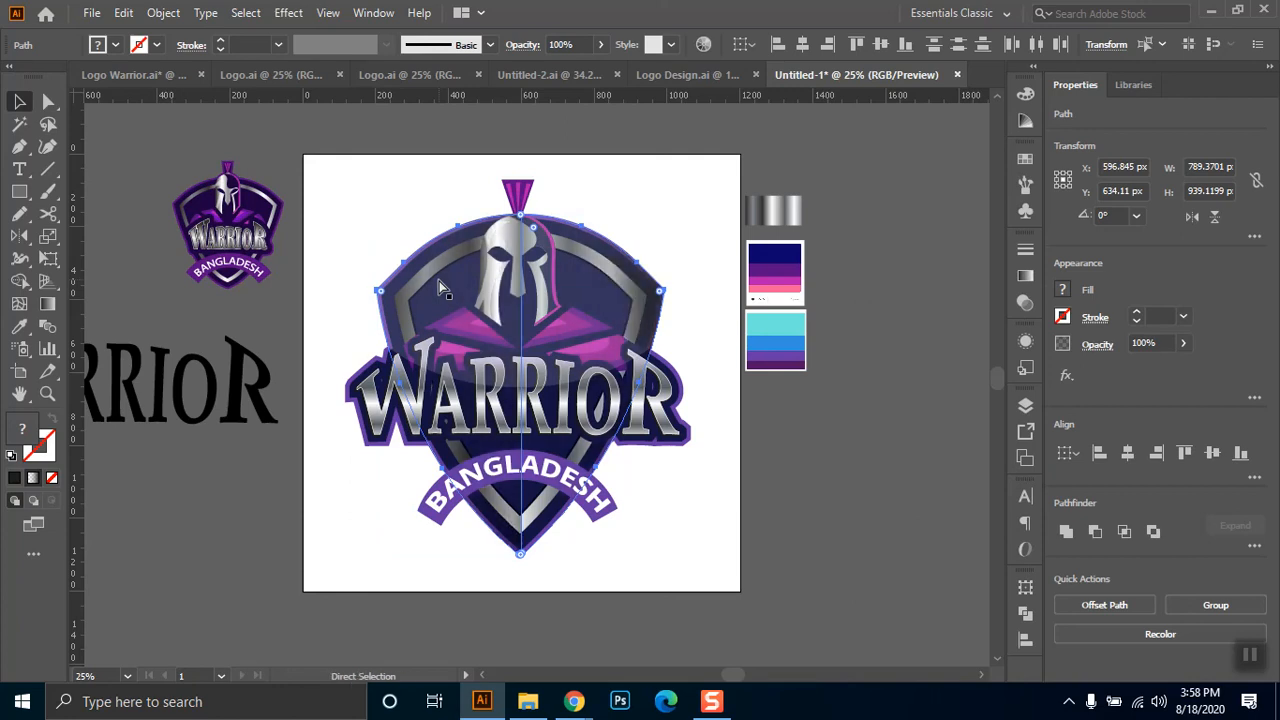
{"action": "key", "text": "v"}
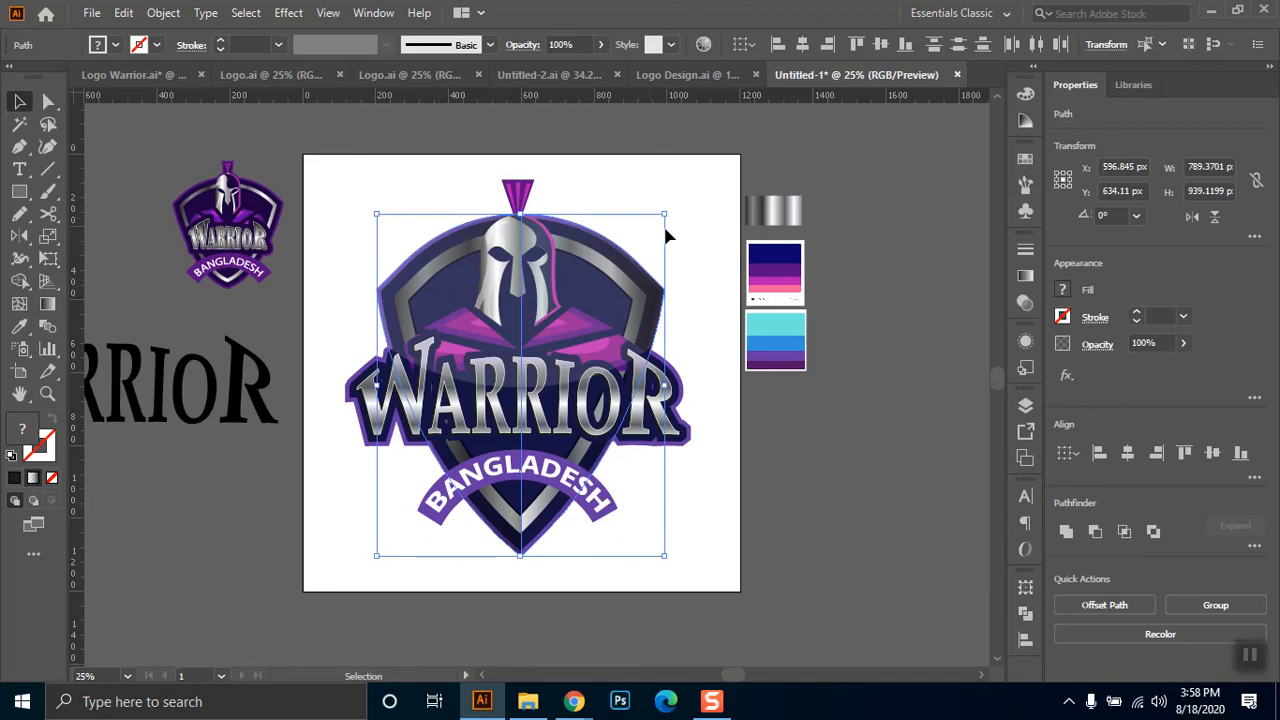
{"action": "left_click", "coordinate": [687, 209]}
- Restack the white top highlight in front of the shield layers but behind the helmet and WARRIOR lettering
{"action": "key", "text": "a"}
{"action": "left_click", "coordinate": [609, 337]}
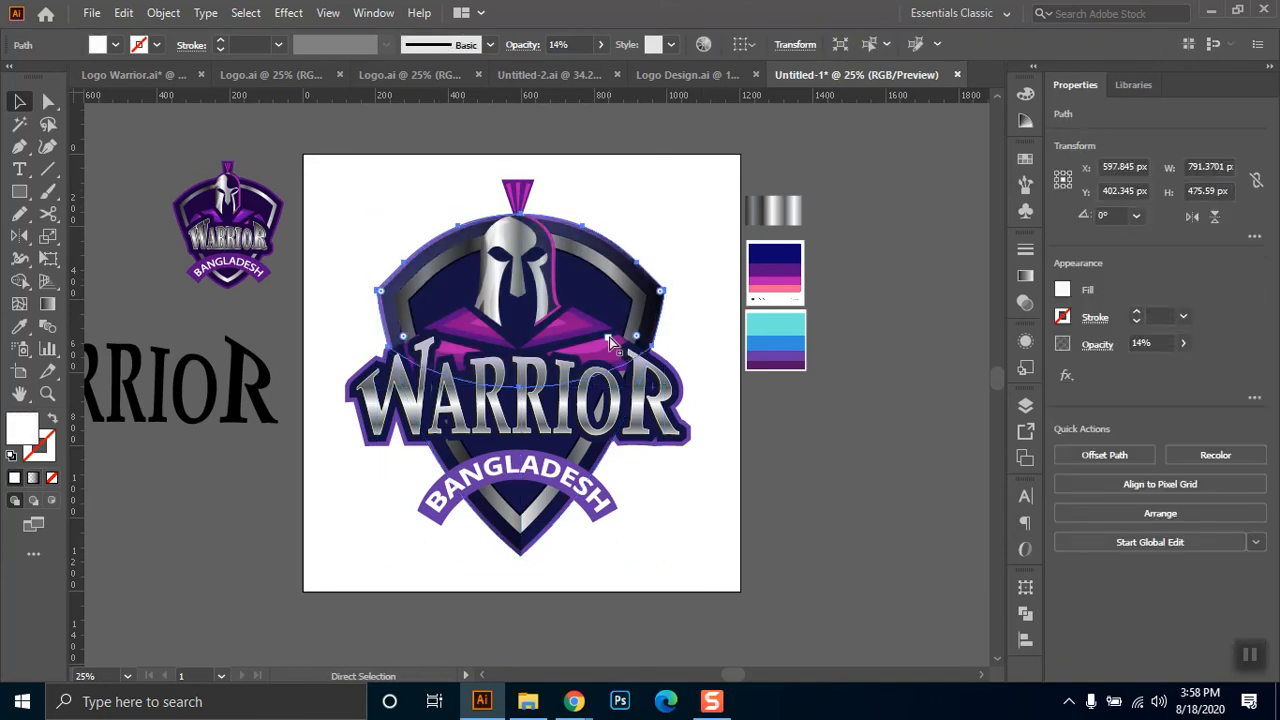
{"action": "key", "text": "ctrl+]"}
{"action": "key", "text": "ctrl+]"}
{"action": "key", "text": "ctrl+]"}
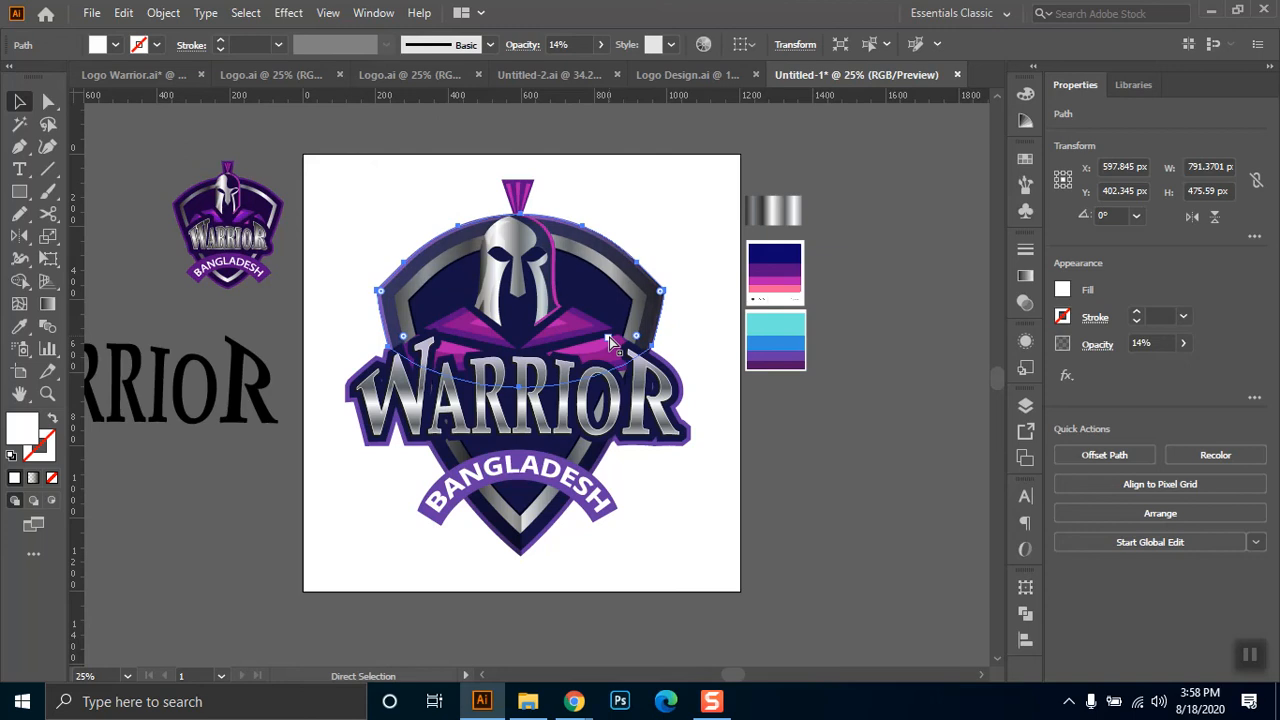
{"action": "key", "text": "ctrl+["}
{"action": "key", "text": "ctrl+]"}
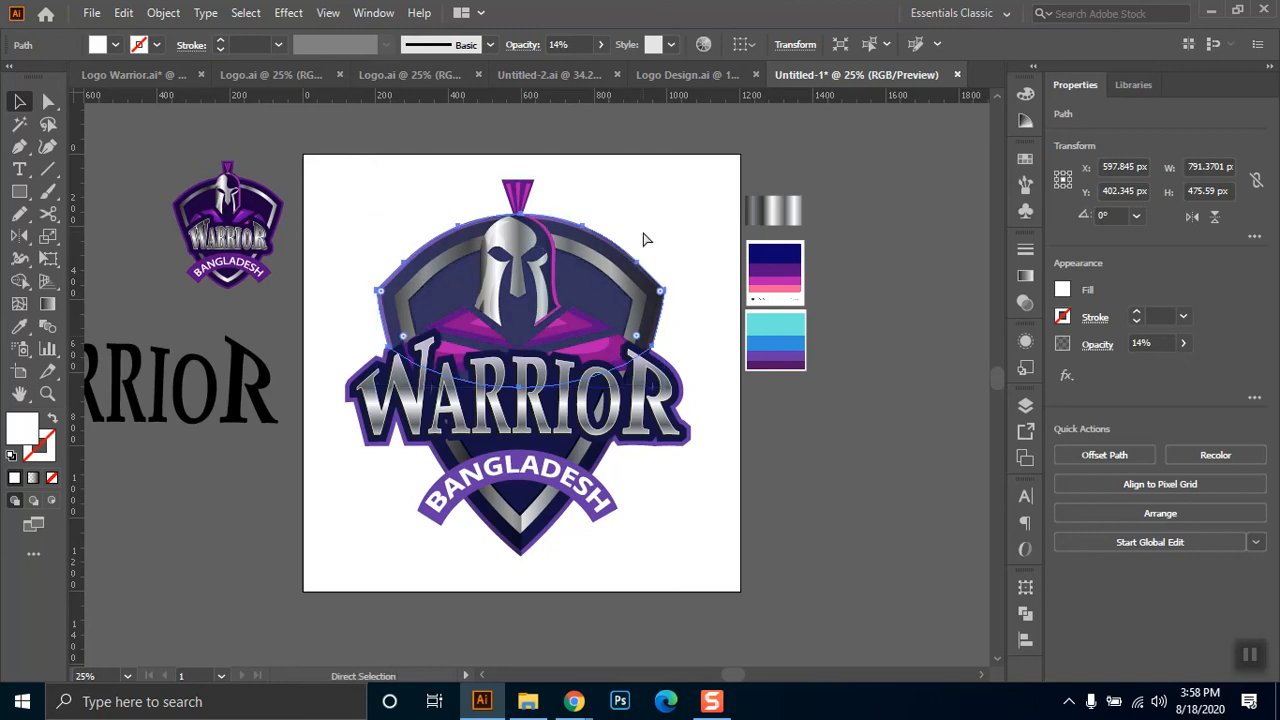
{"action": "left_click", "coordinate": [674, 180]}
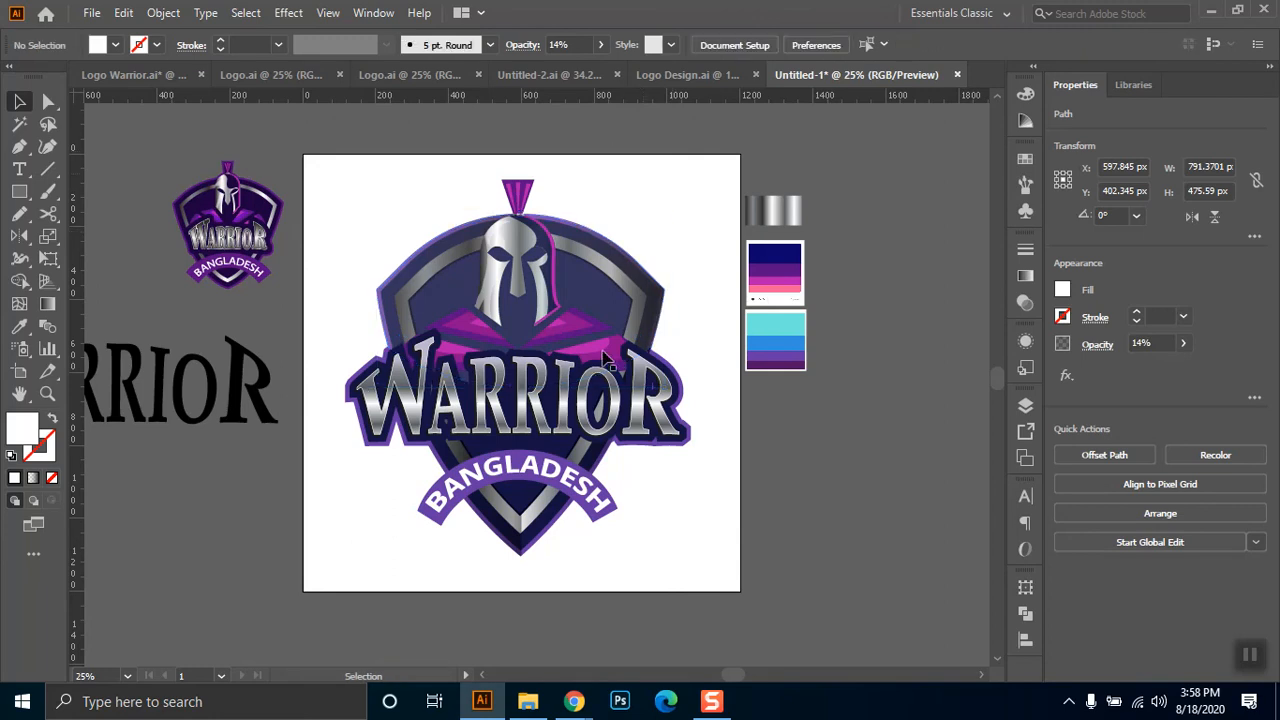
- Check the layering of the helmet, WARRIOR lettering and top highlight by selecting them in turn
{"action": "left_click", "coordinate": [602, 349]}
{"action": "left_click", "coordinate": [513, 261]}
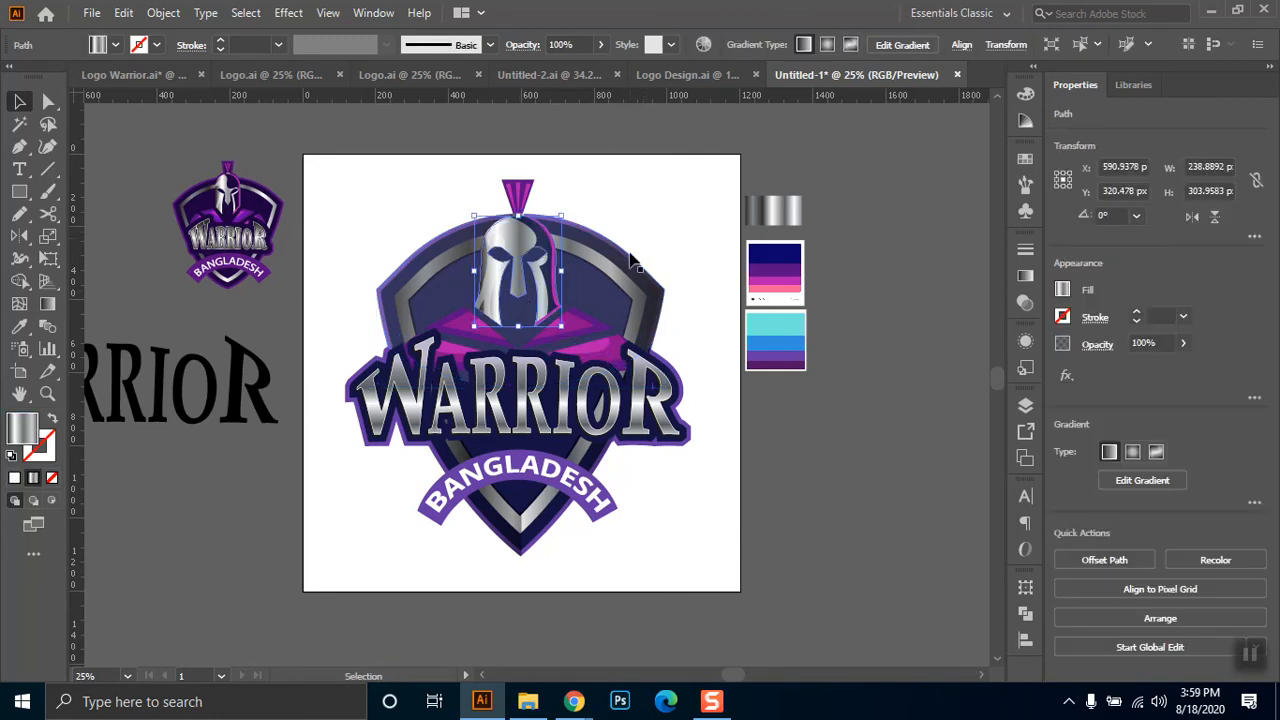
{"action": "left_click", "coordinate": [650, 220]}
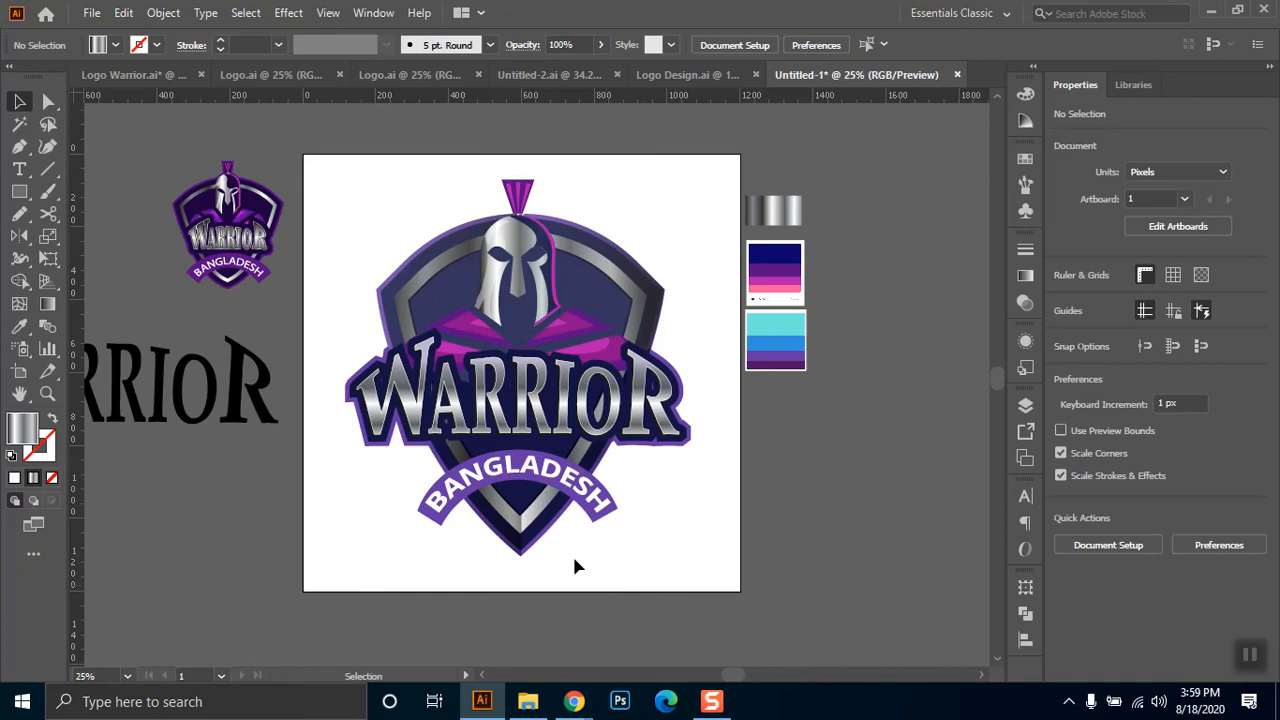
{"action": "left_click", "coordinate": [524, 408]}
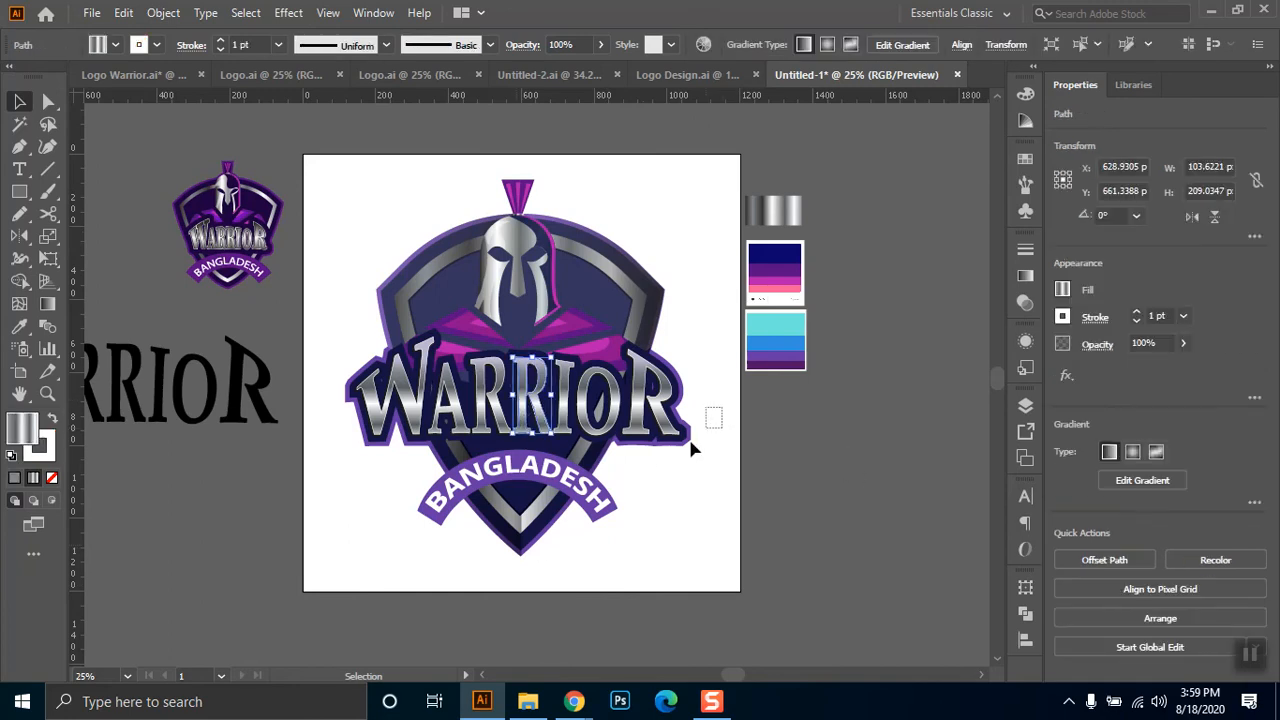
{"action": "left_click_drag", "start_coordinate": [657, 470], "coordinate": [629, 470]}
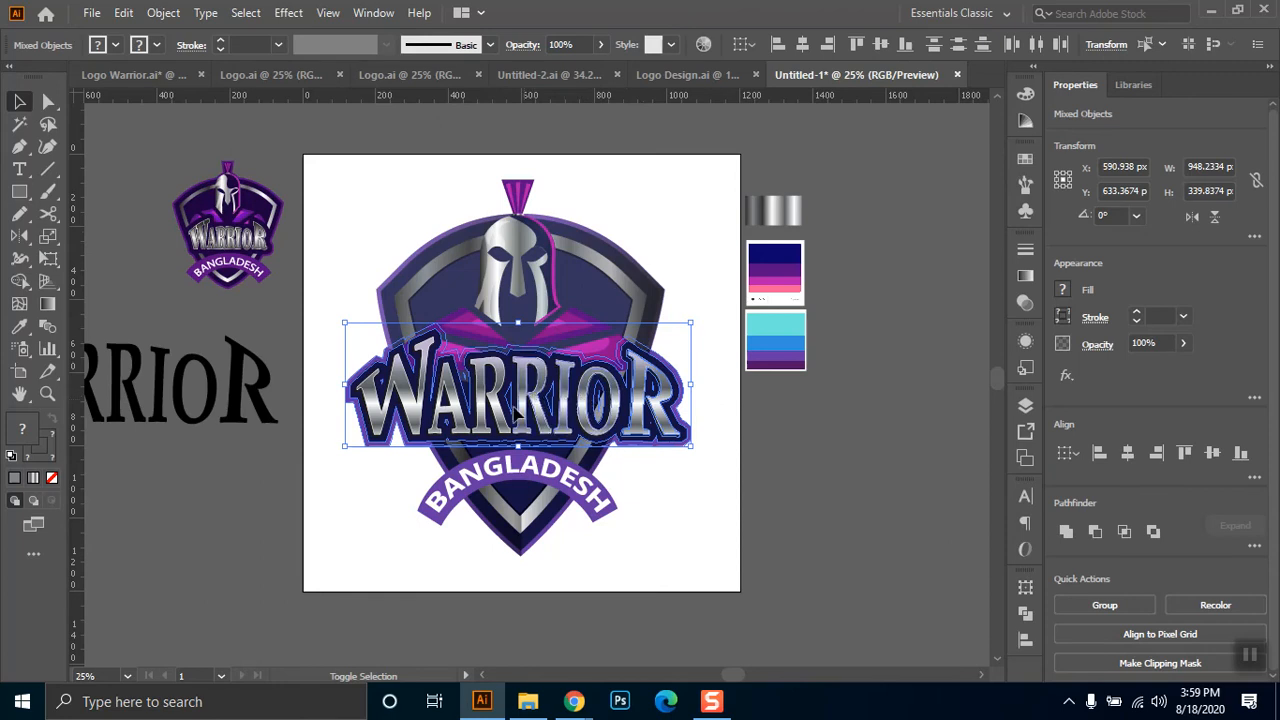
{"action": "left_click", "coordinate": [630, 563]}
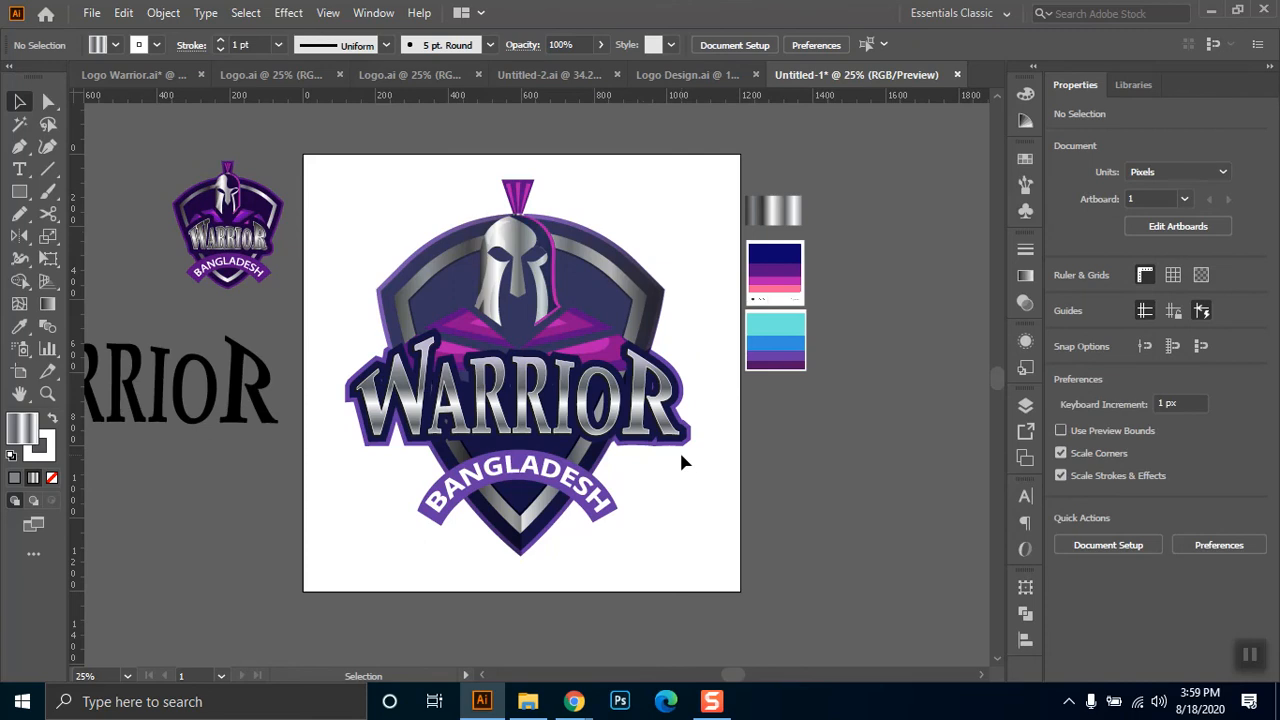
{"action": "left_click", "coordinate": [606, 305]}
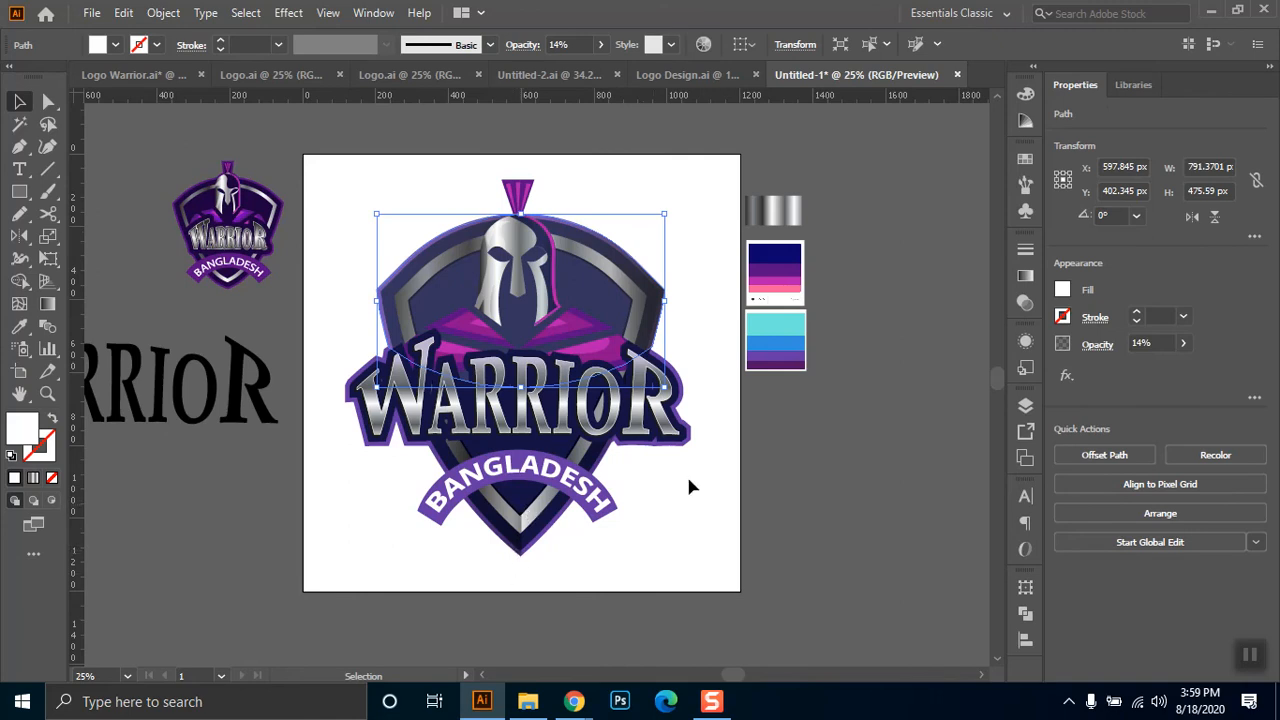
{"action": "left_click", "coordinate": [679, 182]}
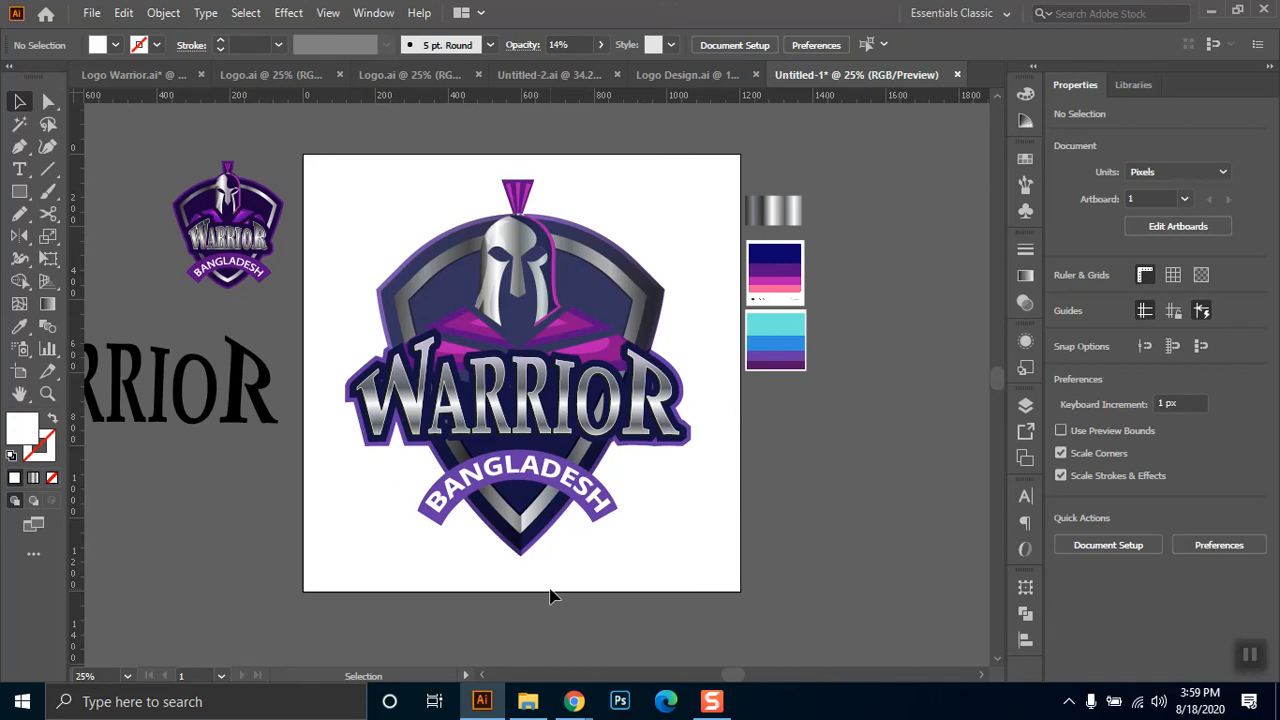
- Move the white highlight shape off the shield to the empty area above the artboard
{"action": "left_click_drag", "start_coordinate": [663, 191], "coordinate": [812, 106]}
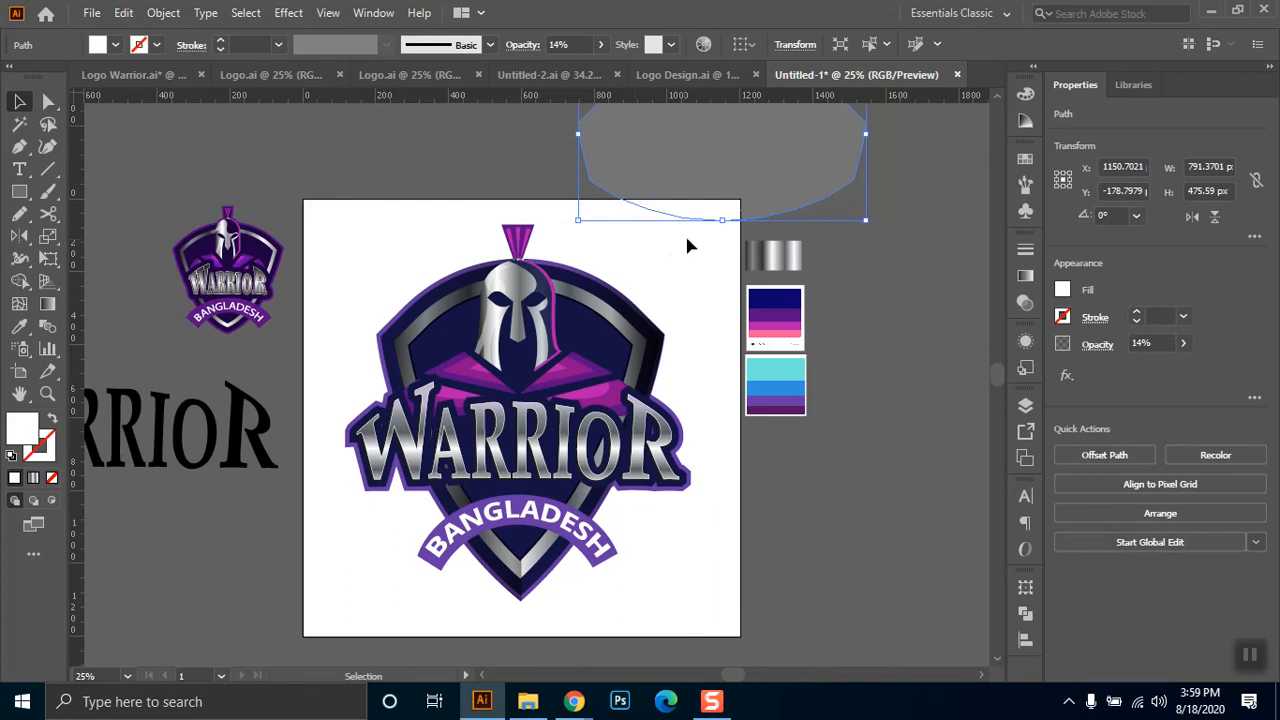
{"action": "left_click_drag", "start_coordinate": [680, 171], "coordinate": [652, 209]}
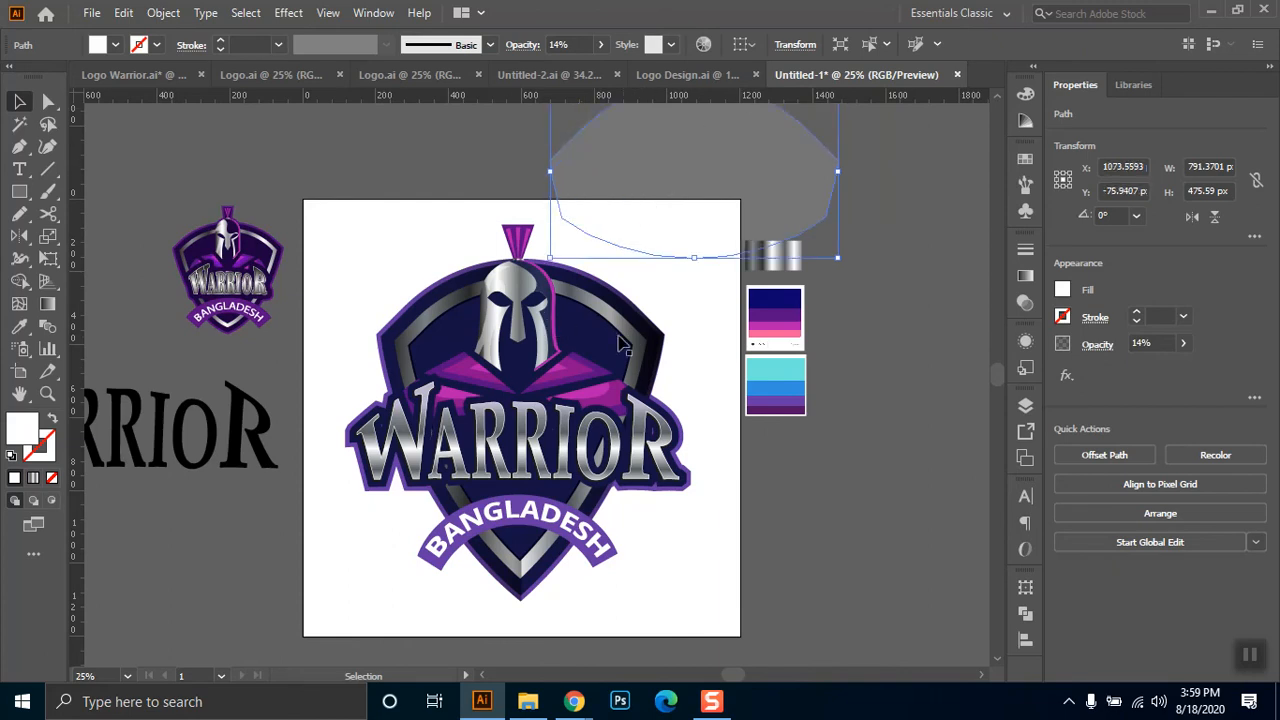
- Restack the shield layers so the right and left gradient halves sit in front of the navy inner shield
{"action": "left_click", "coordinate": [523, 556]}
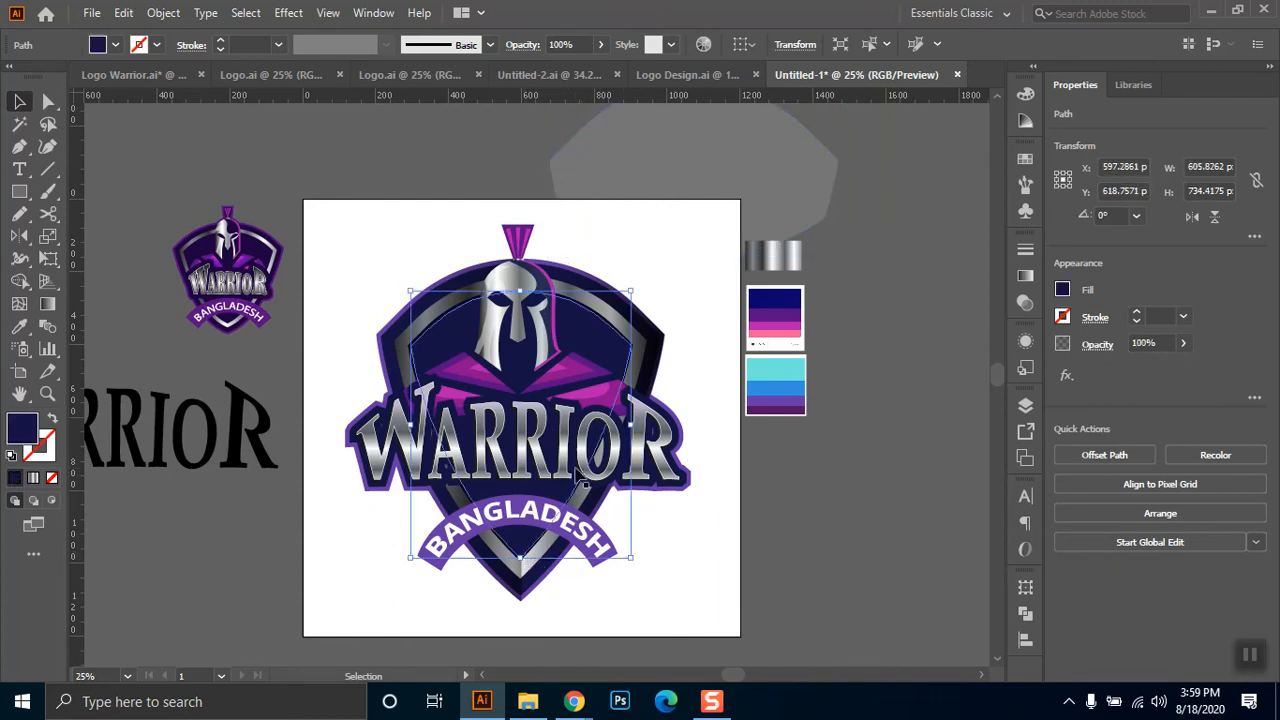
{"action": "left_click", "coordinate": [528, 598]}
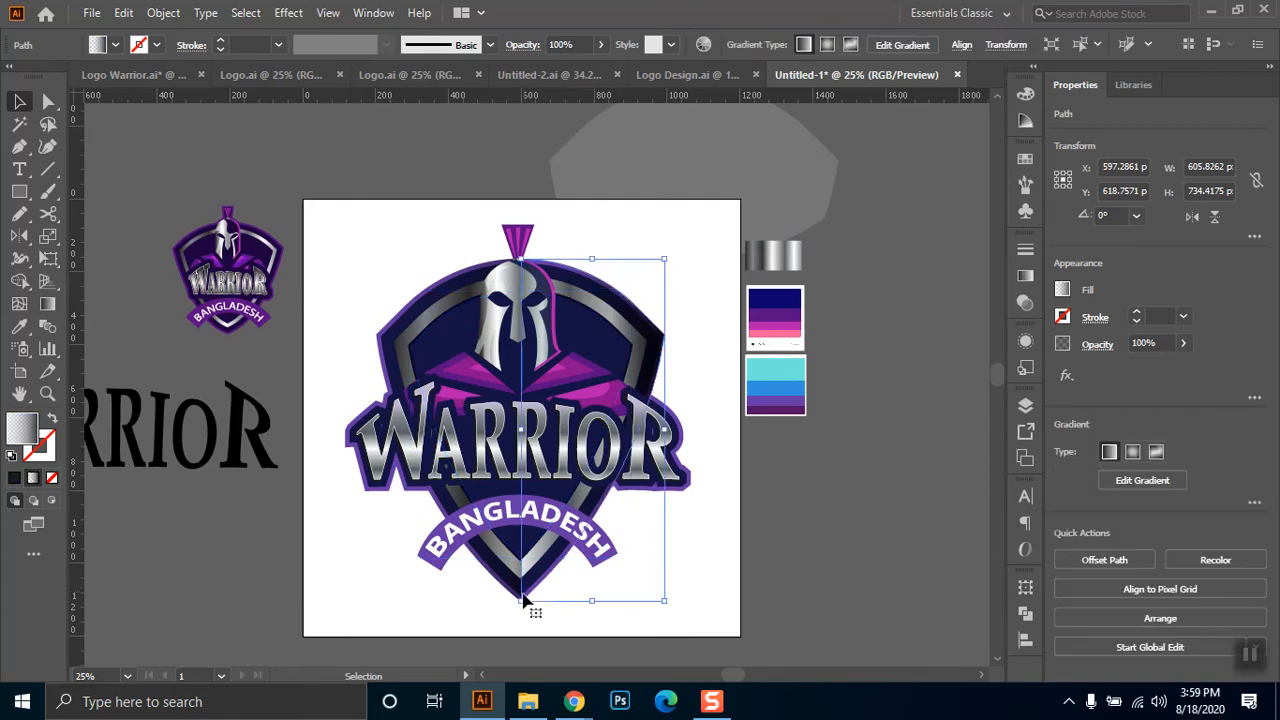
{"action": "key", "text": "a"}
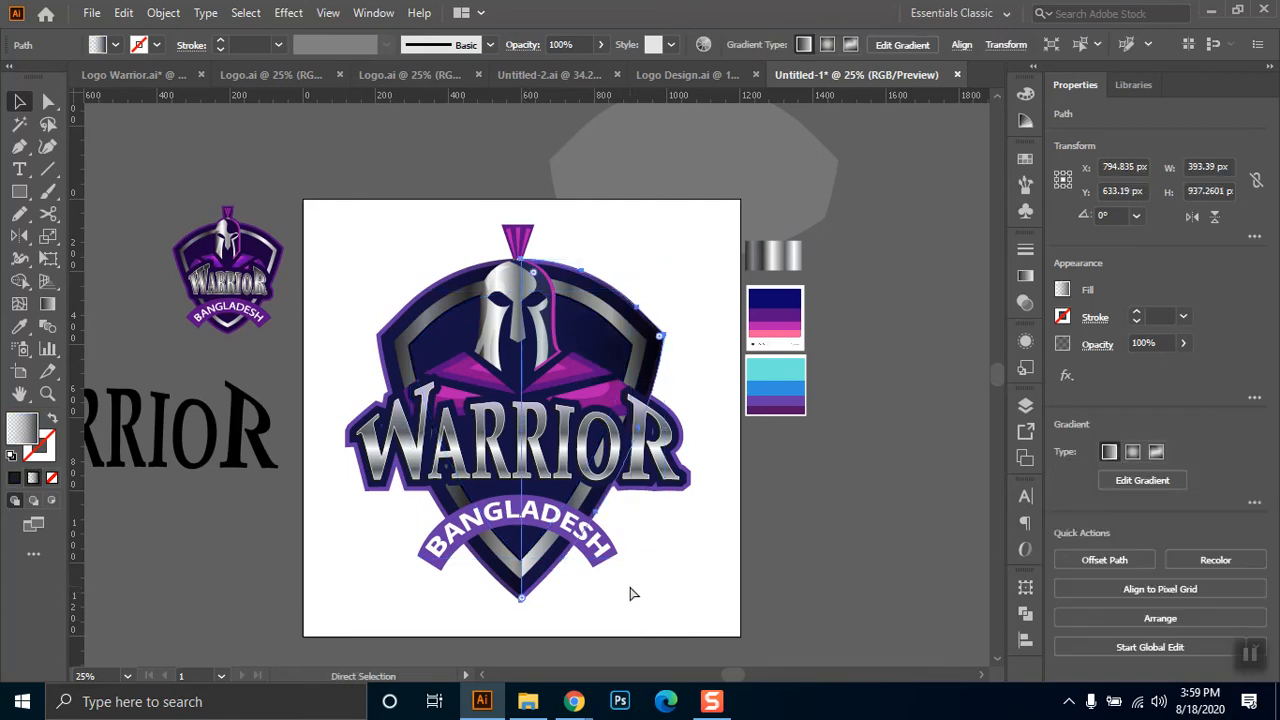
{"action": "key", "text": "v"}
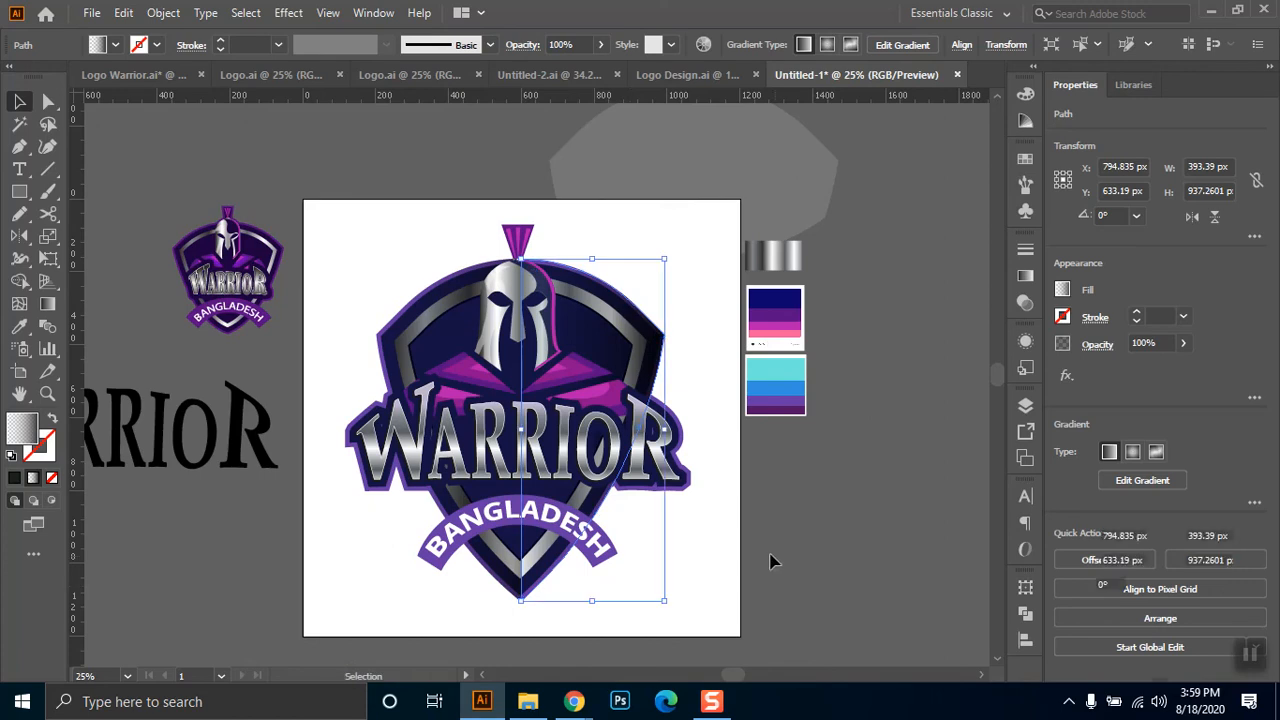
{"action": "left_click", "coordinate": [771, 557]}
{"action": "left_click", "coordinate": [518, 556]}
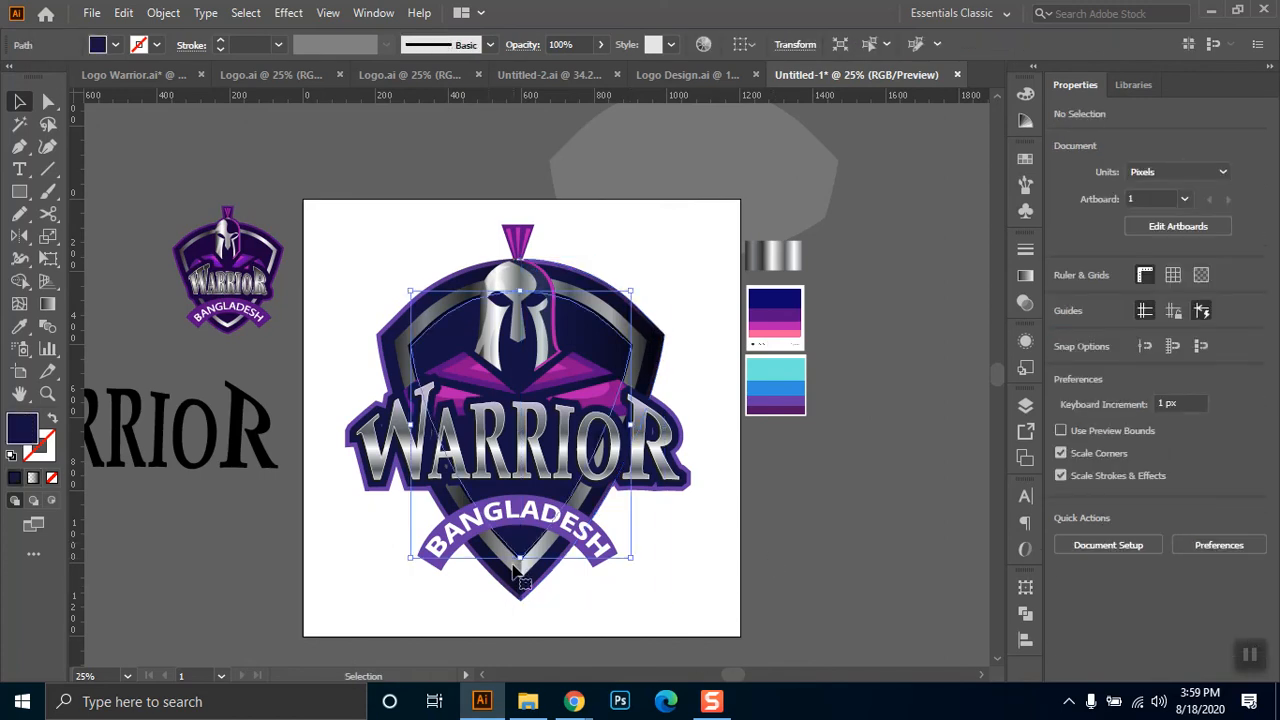
{"action": "left_click", "coordinate": [521, 597]}
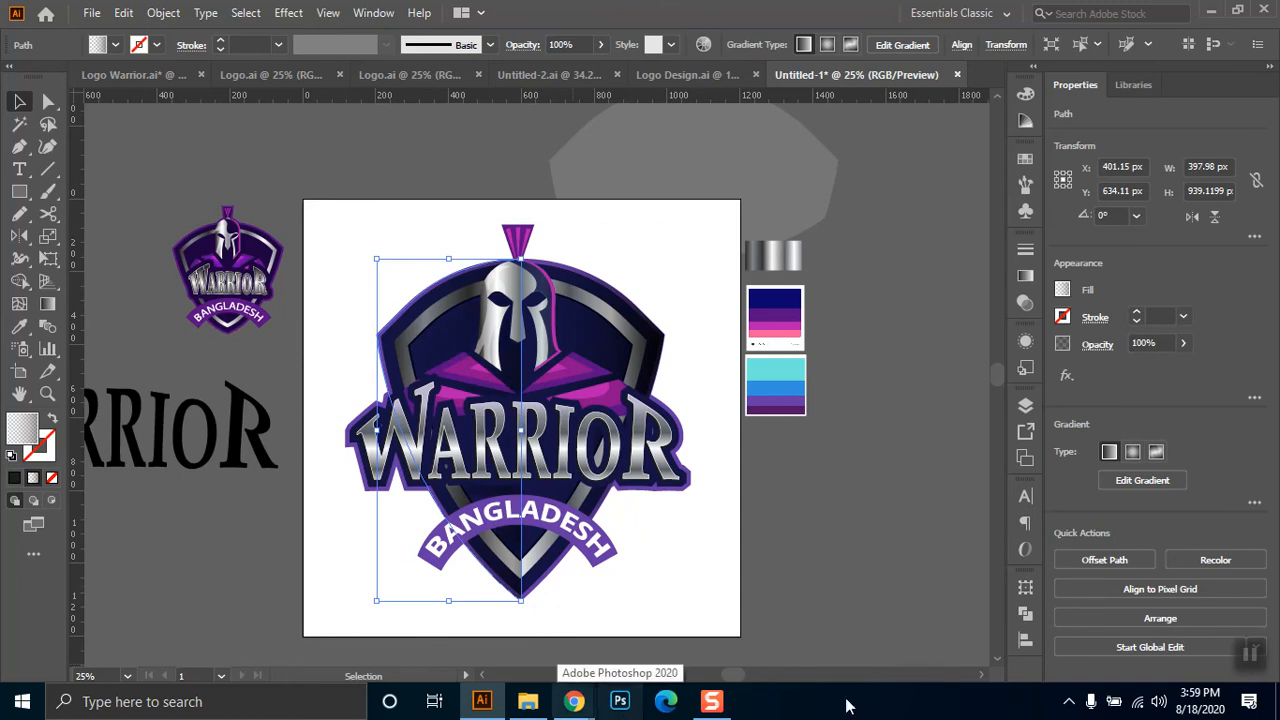
{"action": "left_click", "coordinate": [831, 543]}
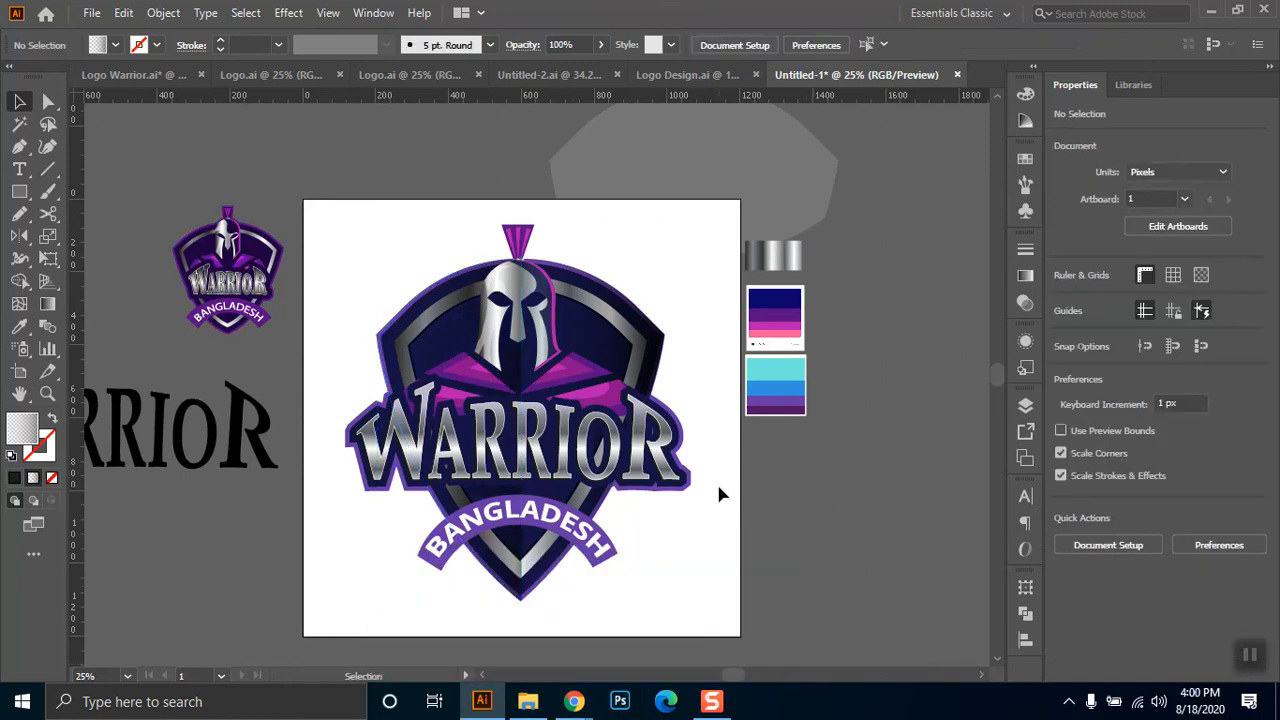
- Examine the gradient shading along the shield's edge up close and across the whole logo
{"action": "scroll", "coordinate": [605, 400], "scroll_direction": "up", "scroll_amount": 2}
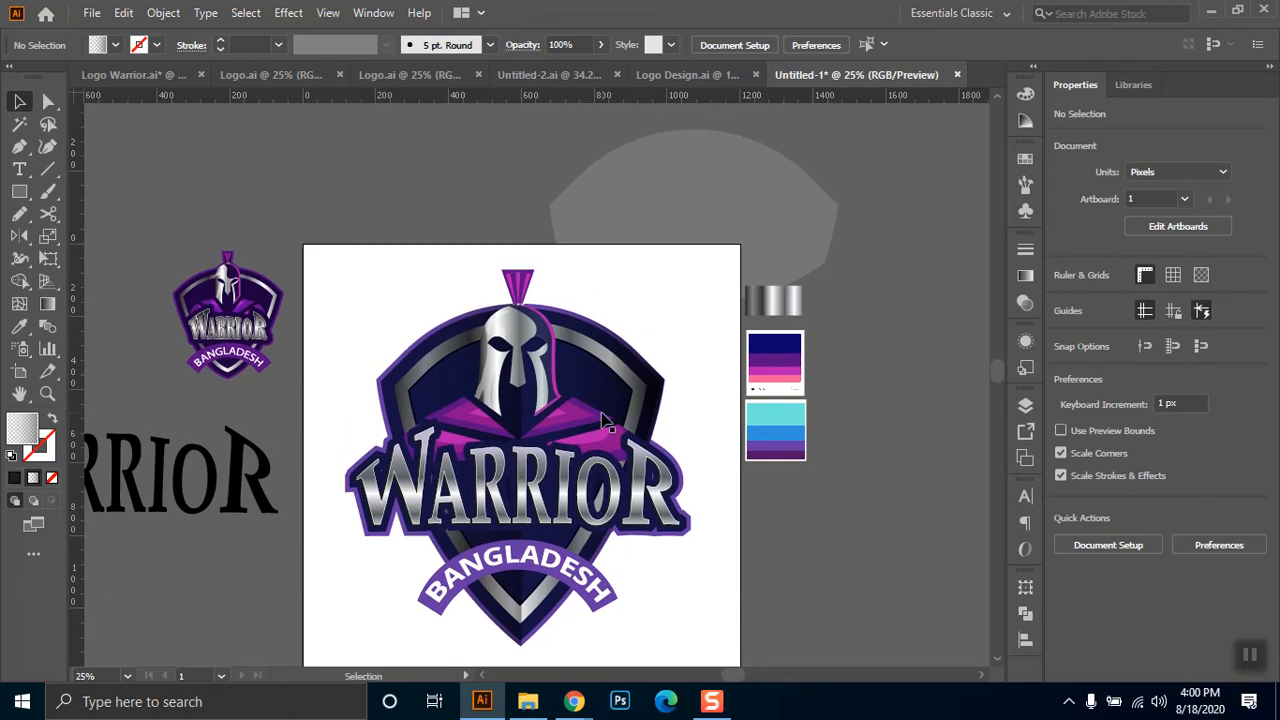
{"action": "scroll", "coordinate": [604, 420], "scroll_direction": "up", "scroll_amount": 1}
{"action": "left_click", "coordinate": [664, 428]}
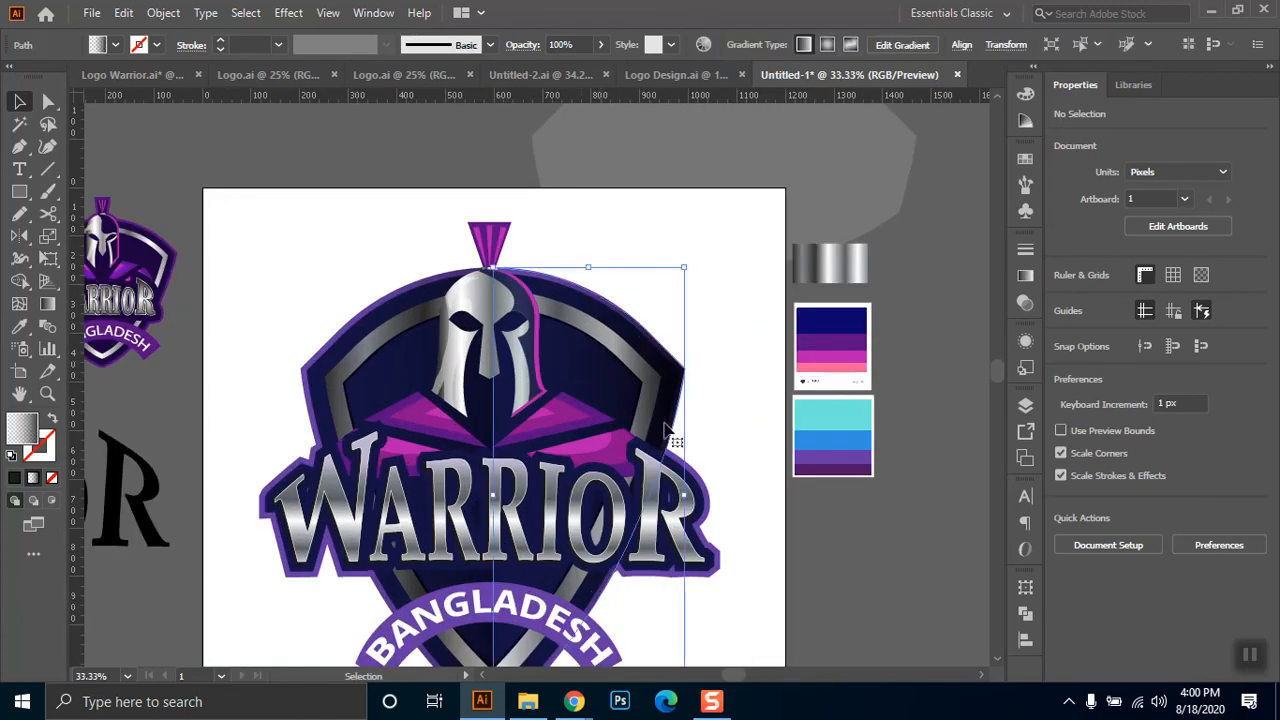
{"action": "left_click", "coordinate": [740, 493]}
{"action": "key", "text": "space"}
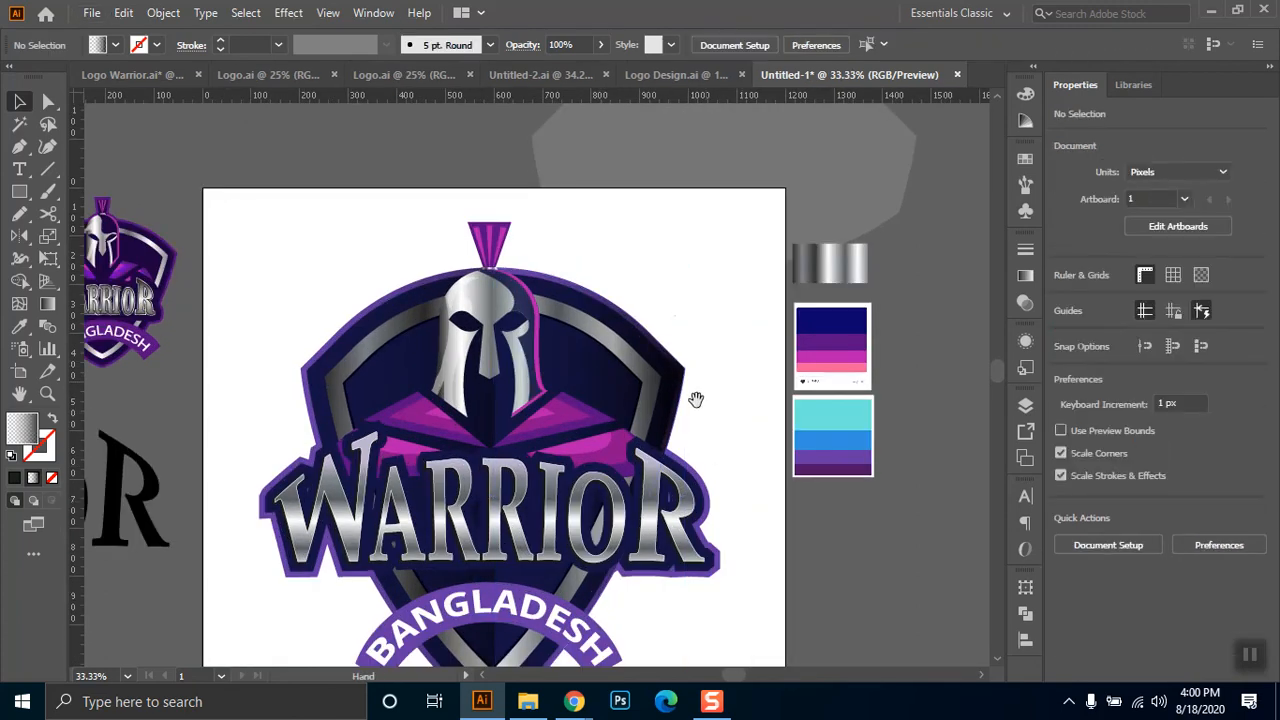
{"action": "left_click_drag", "start_coordinate": [696, 399], "coordinate": [658, 265]}
{"action": "scroll", "coordinate": [670, 413], "scroll_direction": "down", "scroll_amount": 1}
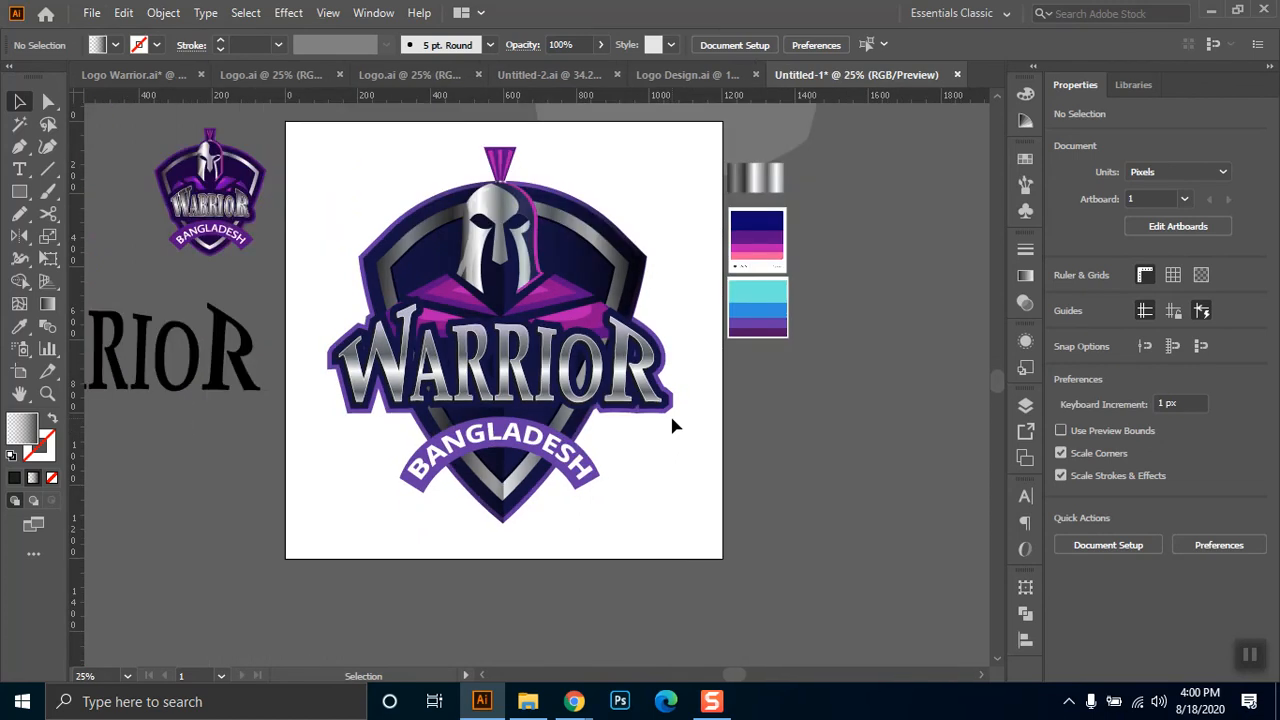
- Switch to the Google Meet call in the browser to check it and return to Illustrator
{"action": "left_click", "coordinate": [514, 623]}
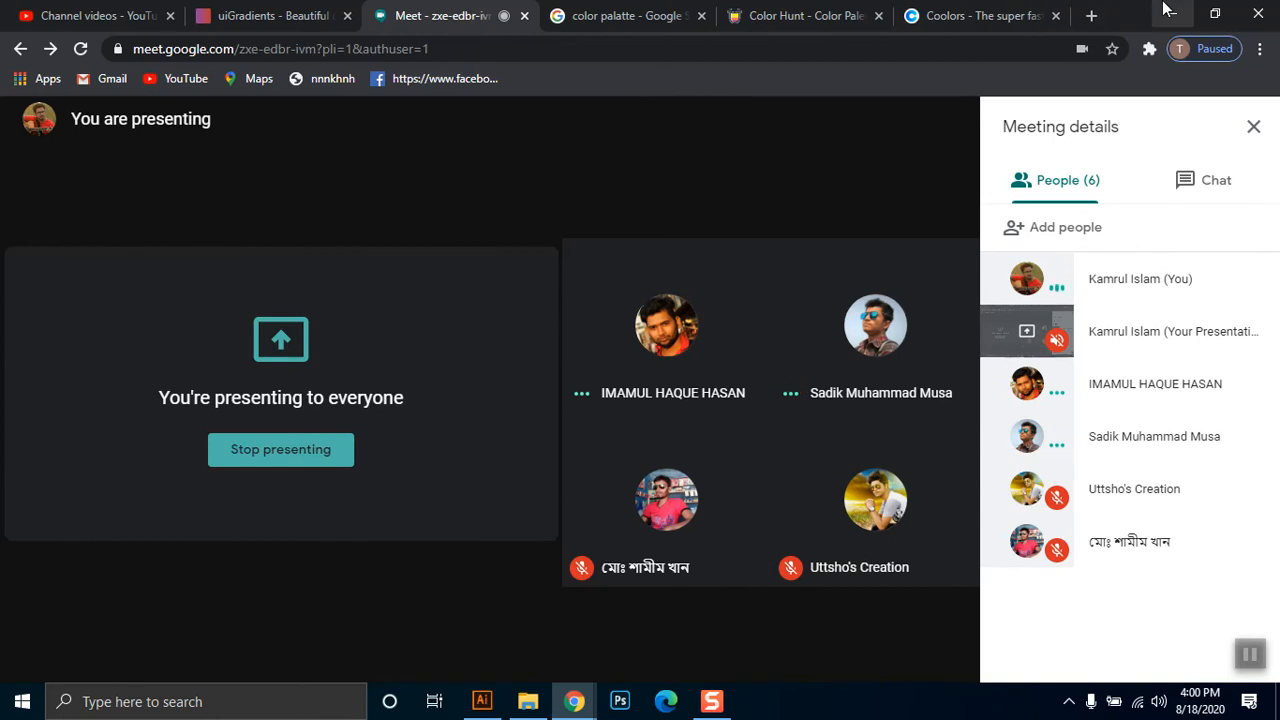
{"action": "left_click", "coordinate": [1170, 13]}
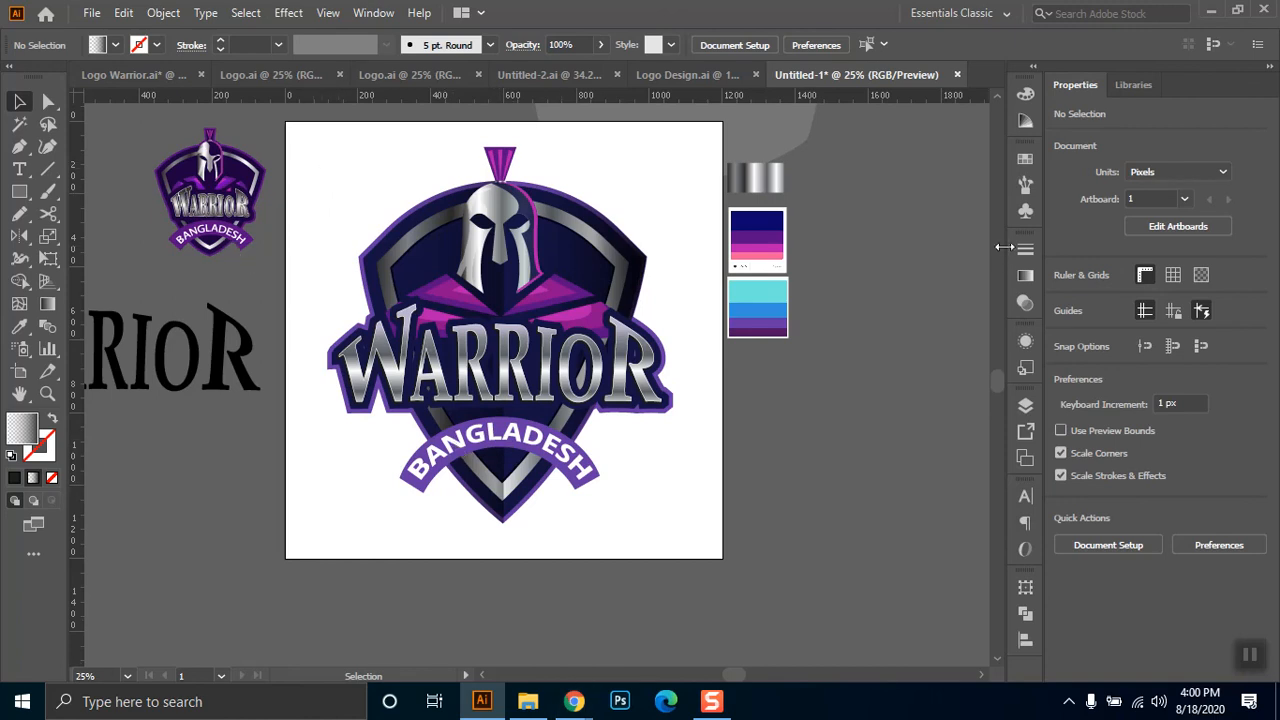
- Stretch the silver gradient swatch to about 408 by 64 px below the colour palettes and move the white highlight clear above the artboard
{"action": "left_click", "coordinate": [776, 182]}
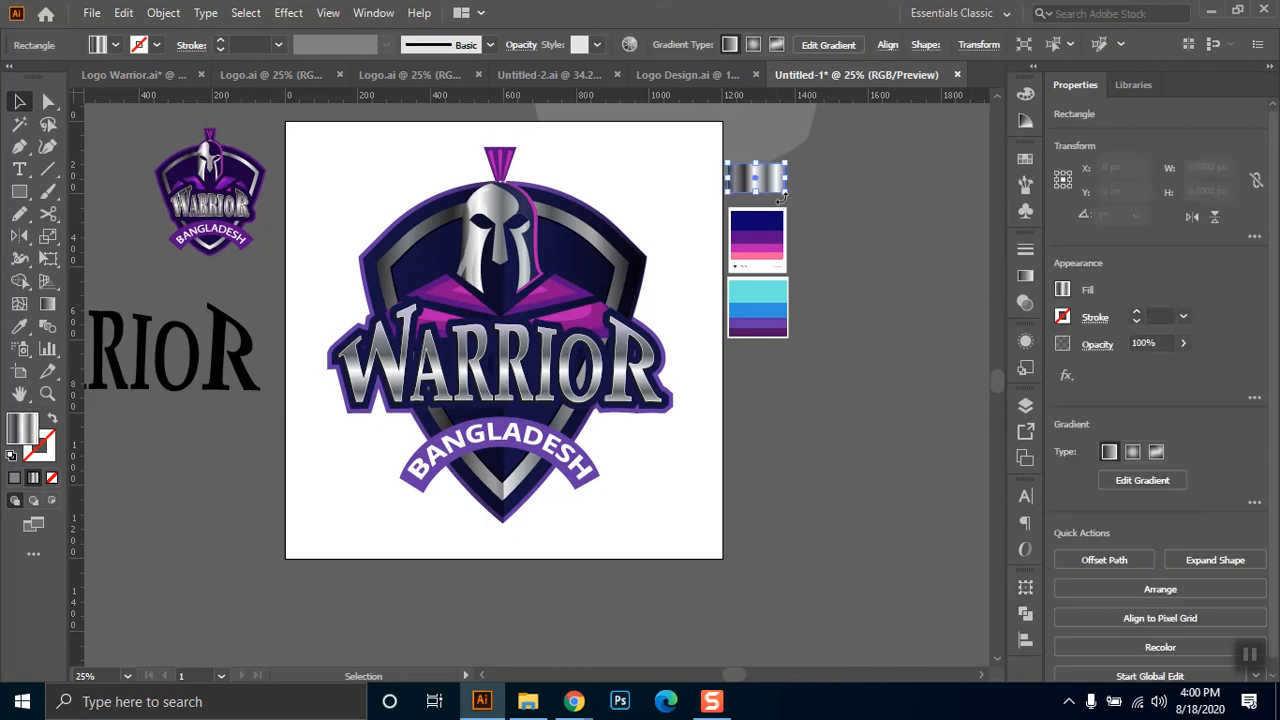
{"action": "left_click_drag", "start_coordinate": [784, 197], "coordinate": [843, 359]}
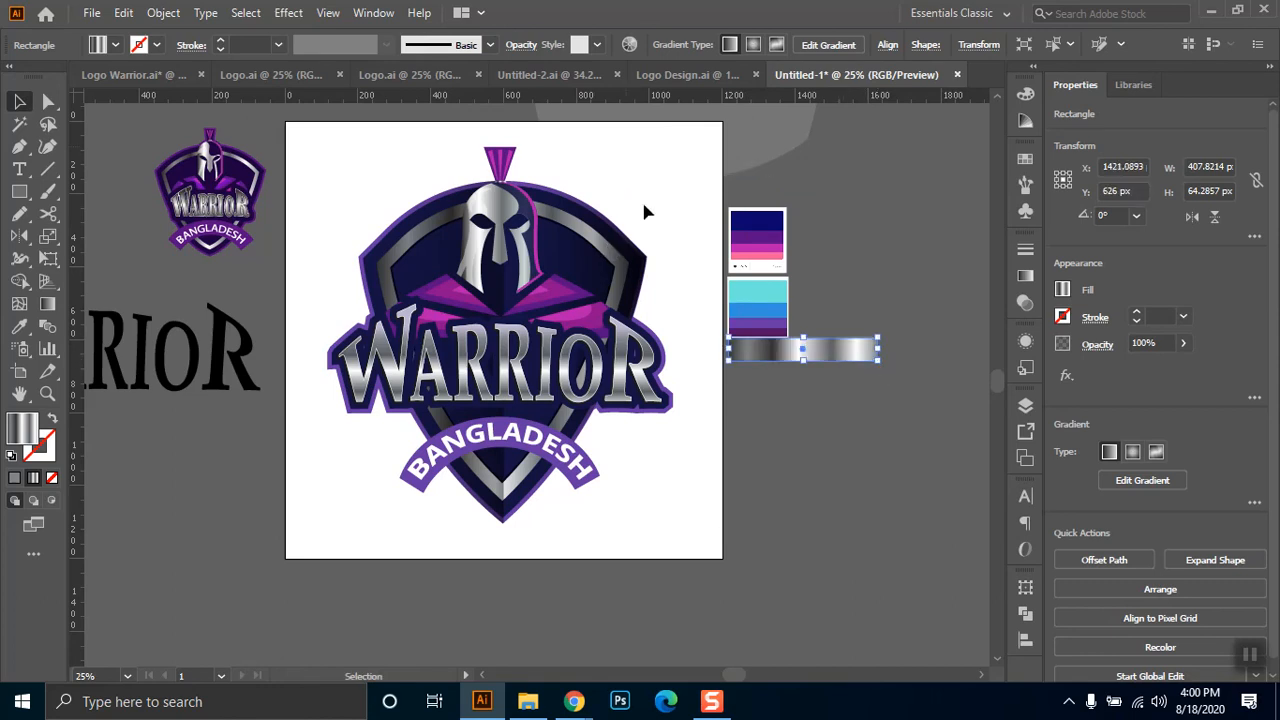
{"action": "left_click", "coordinate": [787, 131]}
{"action": "left_click_drag", "start_coordinate": [681, 187], "coordinate": [680, 123]}
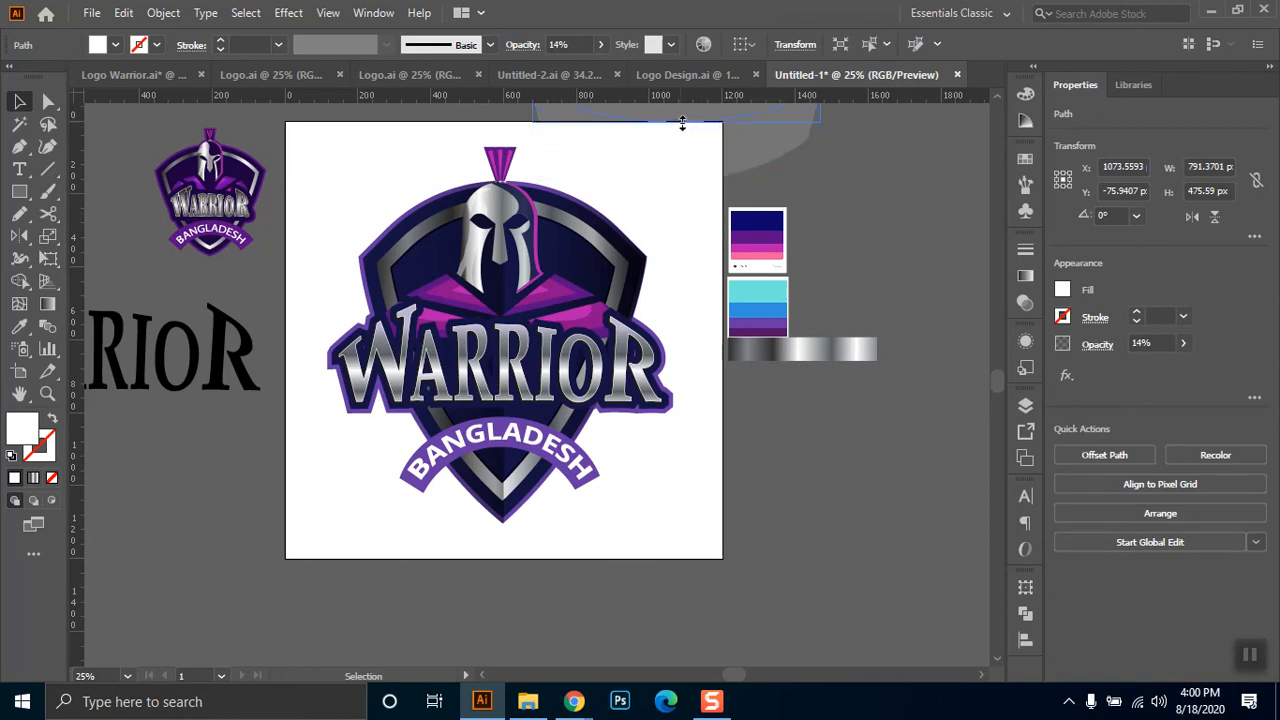
{"action": "left_click", "coordinate": [660, 178]}
{"action": "left_click_drag", "start_coordinate": [709, 117], "coordinate": [716, 116]}
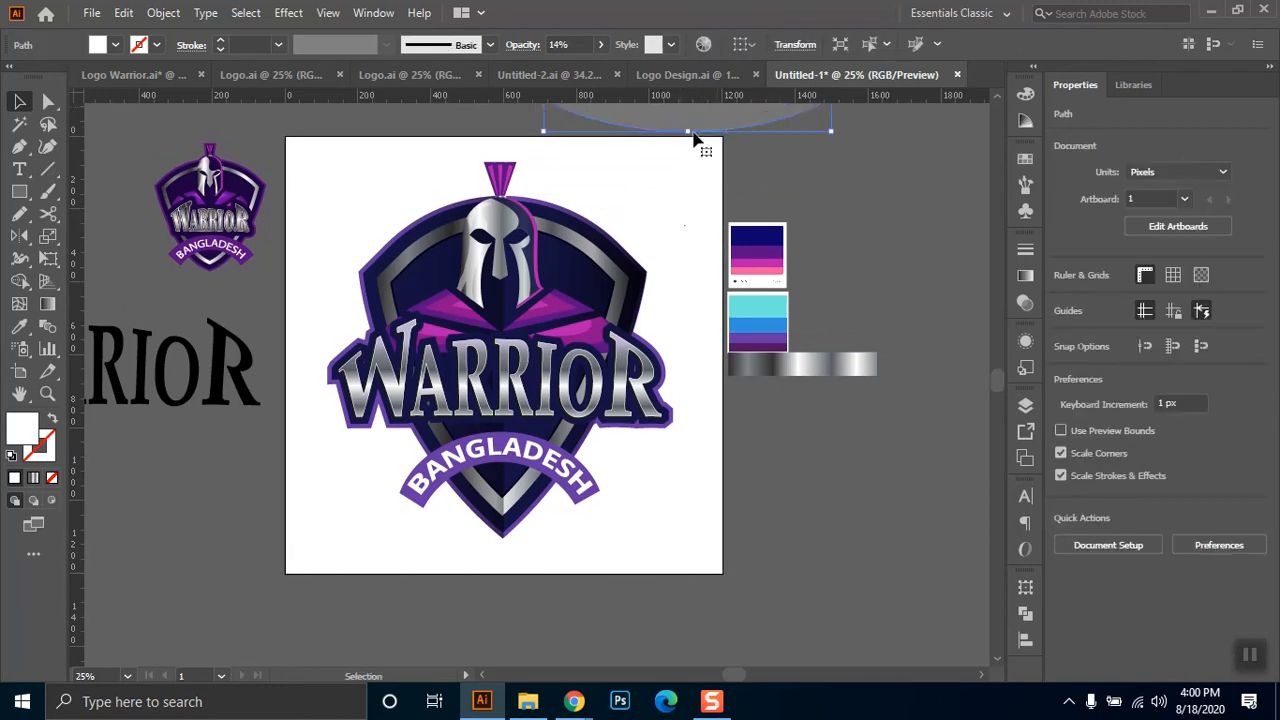
{"action": "left_click", "coordinate": [677, 260]}
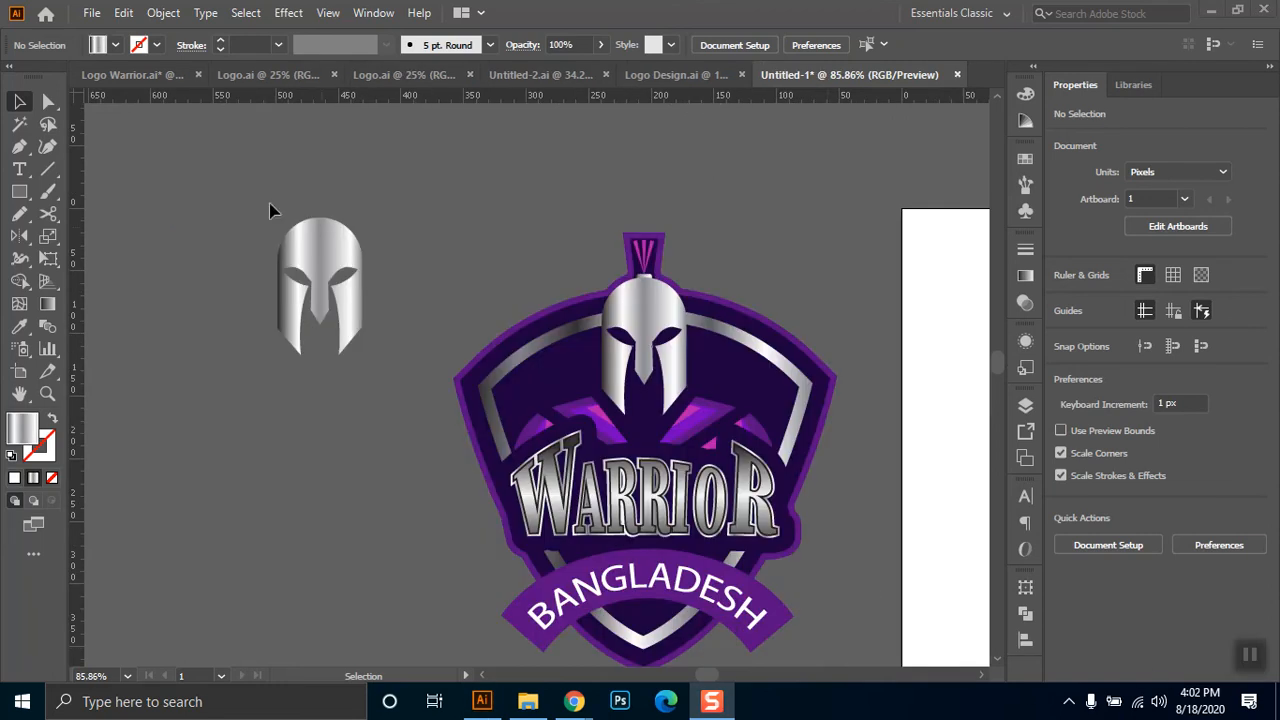
- Draw a silver gradient rectangle about 80 by 118 px beside the separate helmet and fully round its two top corners
{"action": "key", "text": "m"}
{"action": "left_click_drag", "start_coordinate": [127, 198], "coordinate": [228, 347]}
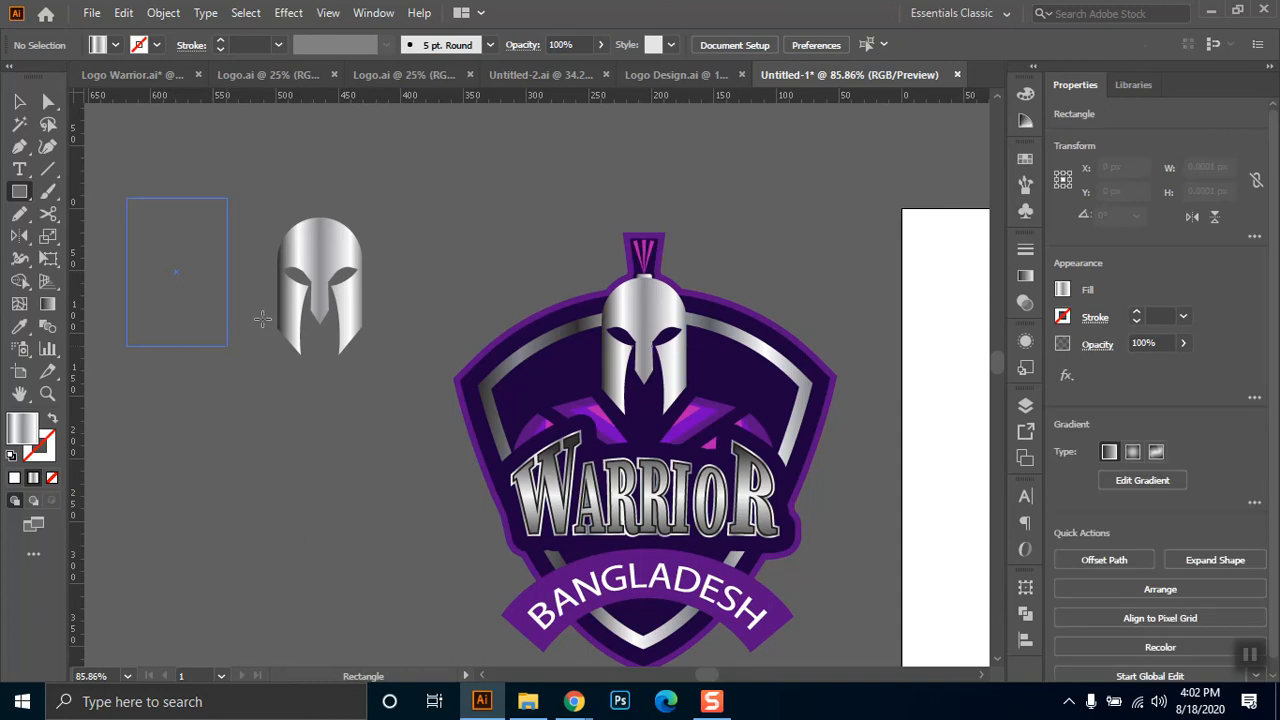
{"action": "key", "text": "a"}
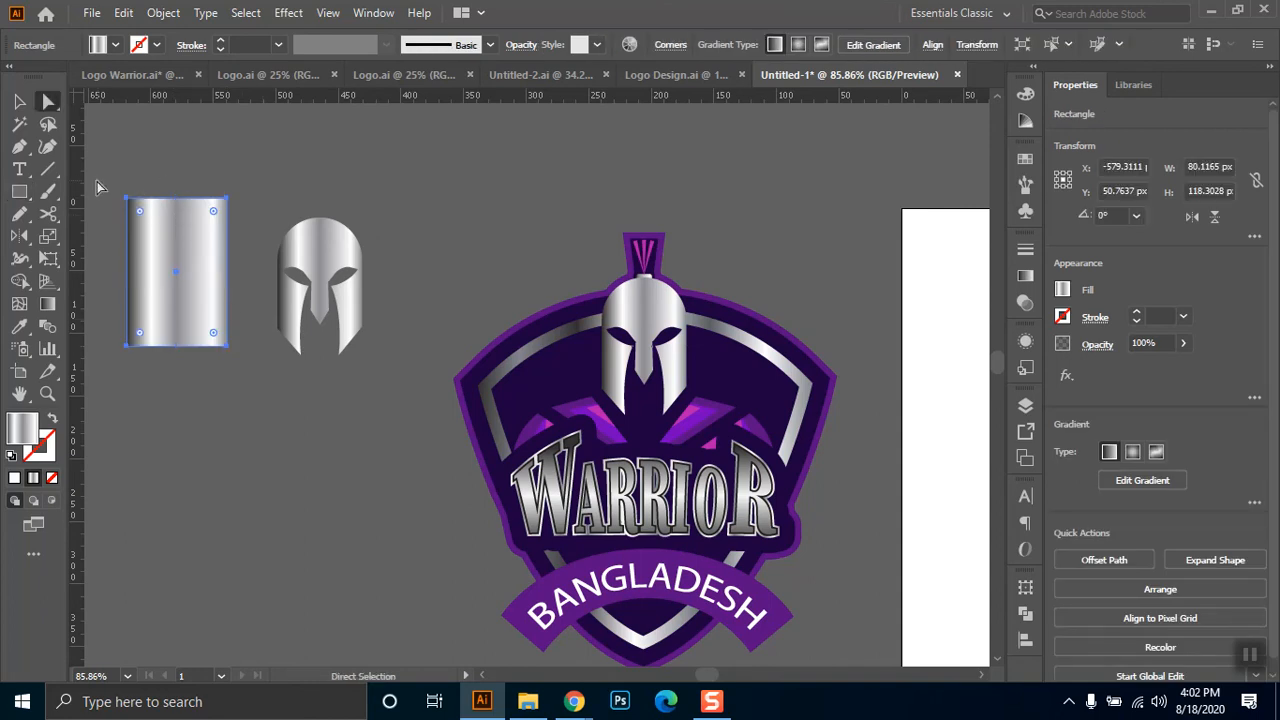
{"action": "left_click_drag", "start_coordinate": [104, 173], "coordinate": [246, 209]}
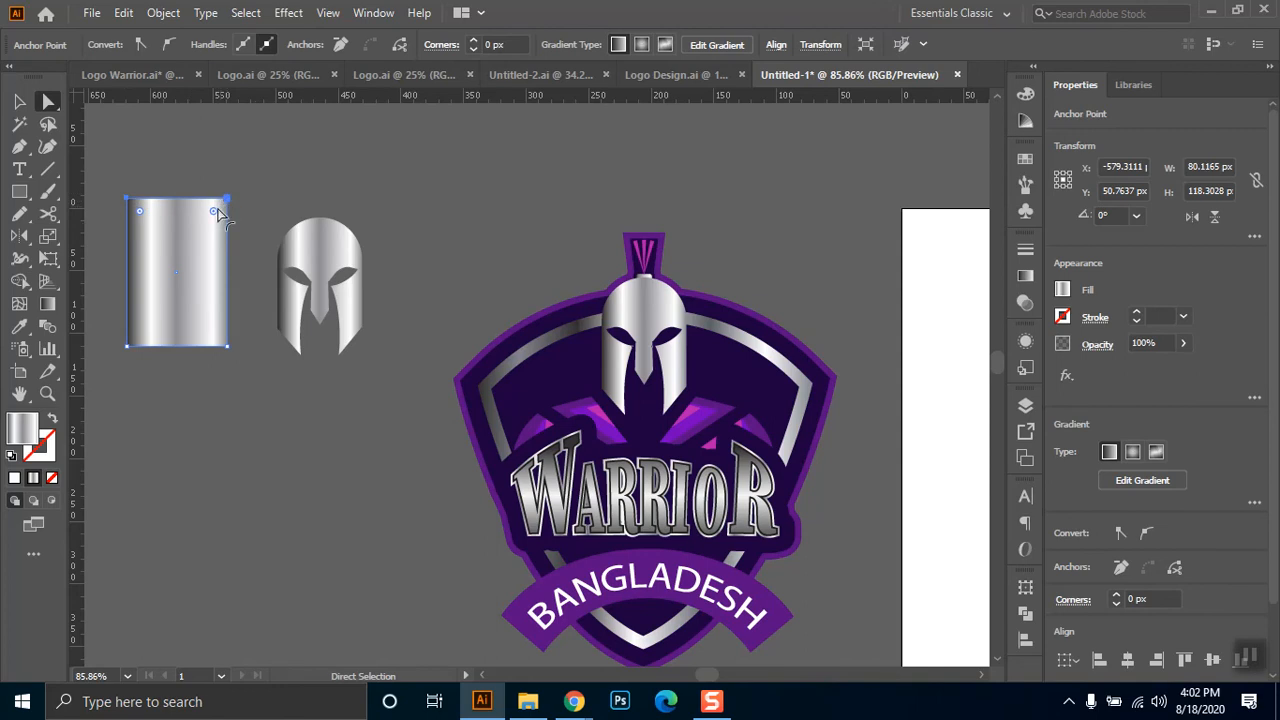
{"action": "left_click_drag", "start_coordinate": [110, 173], "coordinate": [198, 350]}
{"action": "left_click", "coordinate": [222, 427]}
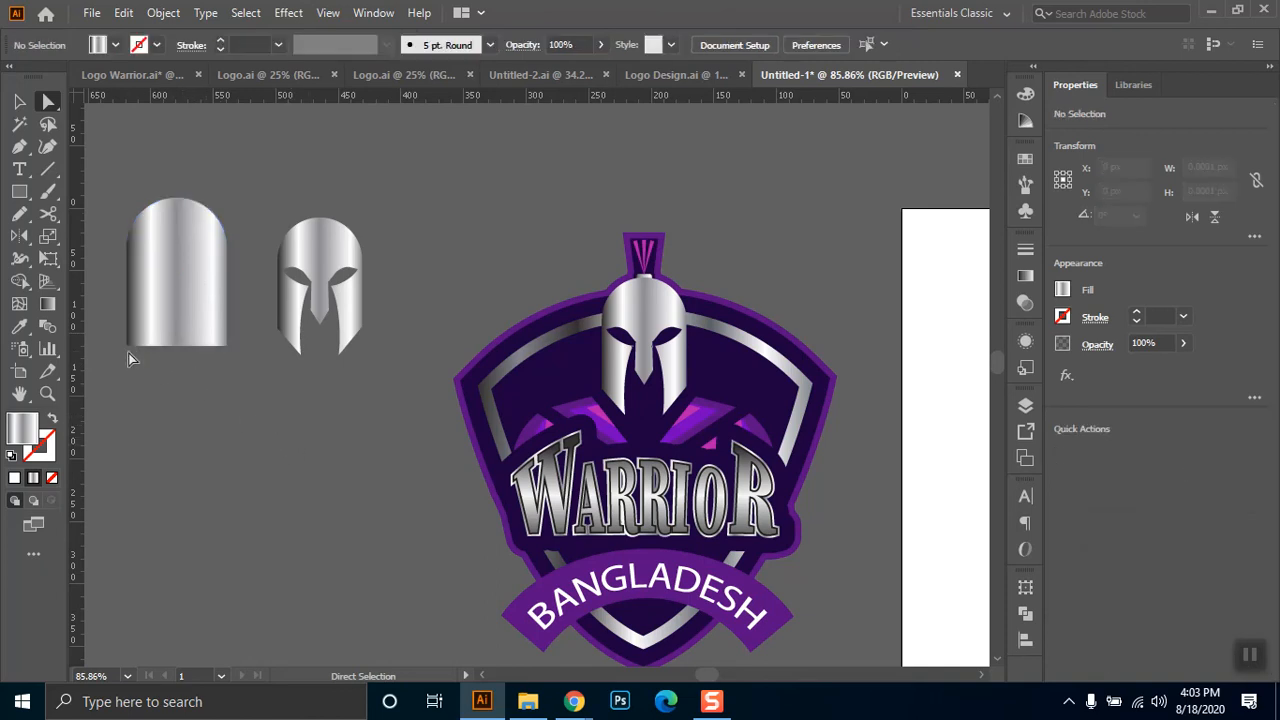
- Add two anchor points along the bottom edge of the round-topped silver shape, one on each side of its centre
{"action": "left_click_drag", "start_coordinate": [129, 344], "coordinate": [143, 331]}
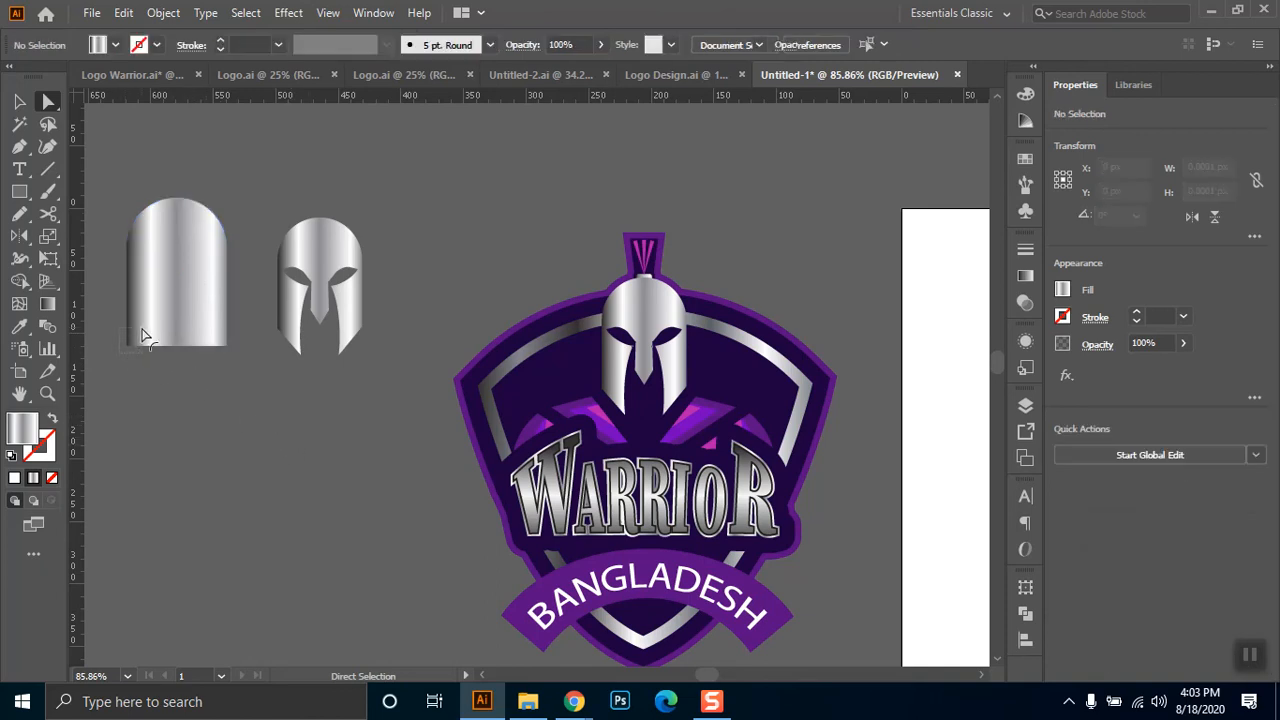
{"action": "left_click_drag", "start_coordinate": [218, 358], "coordinate": [236, 322]}
{"action": "left_click", "coordinate": [156, 398]}
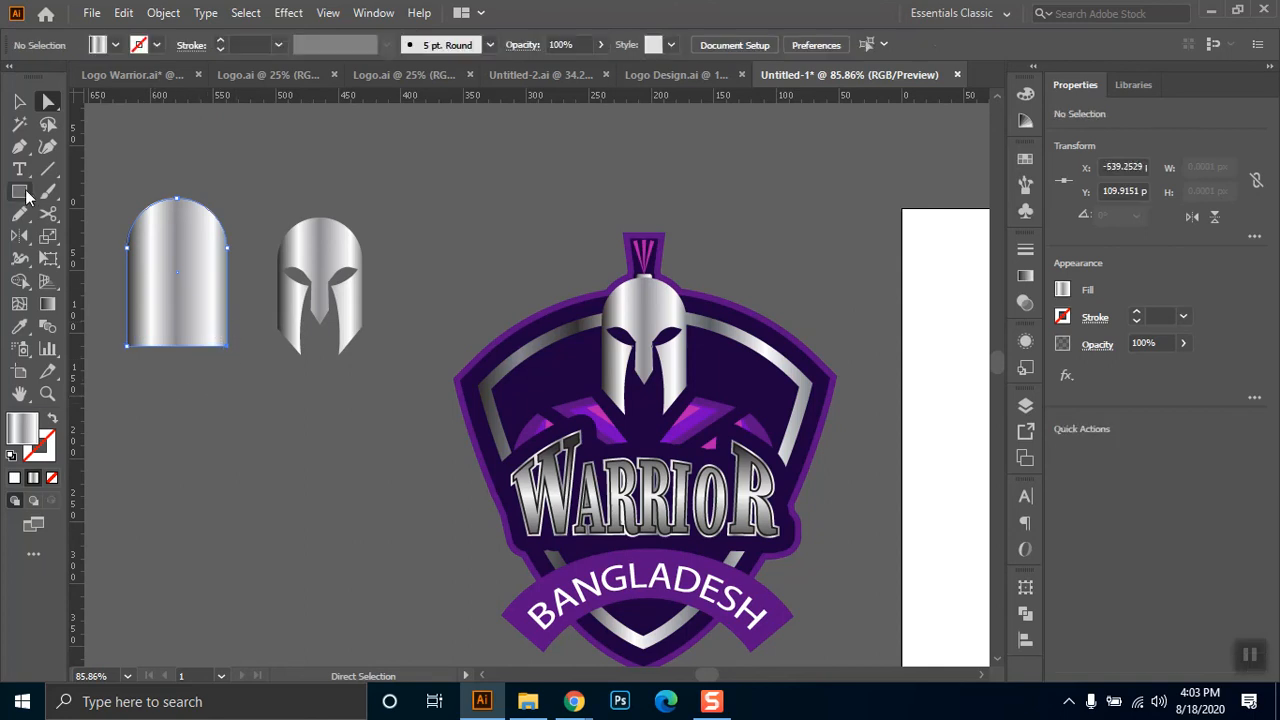
{"action": "key", "text": "p"}
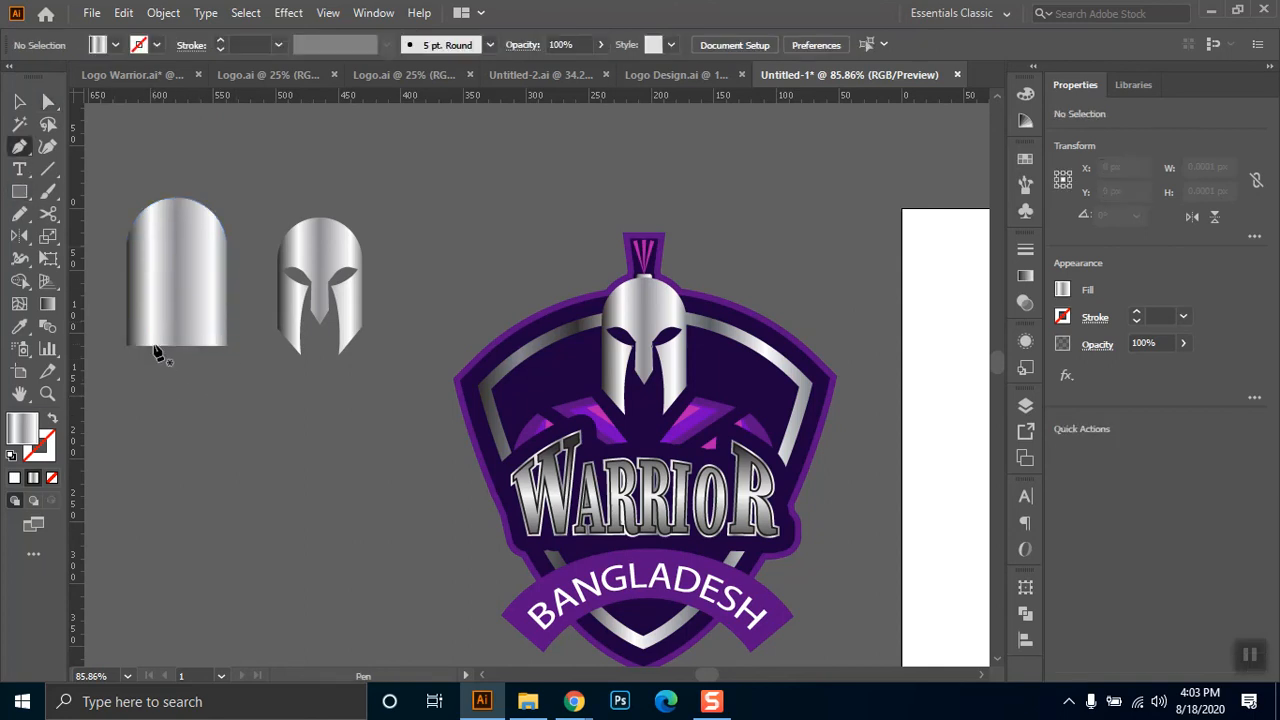
{"action": "key", "text": "v"}
{"action": "left_click", "coordinate": [157, 342]}
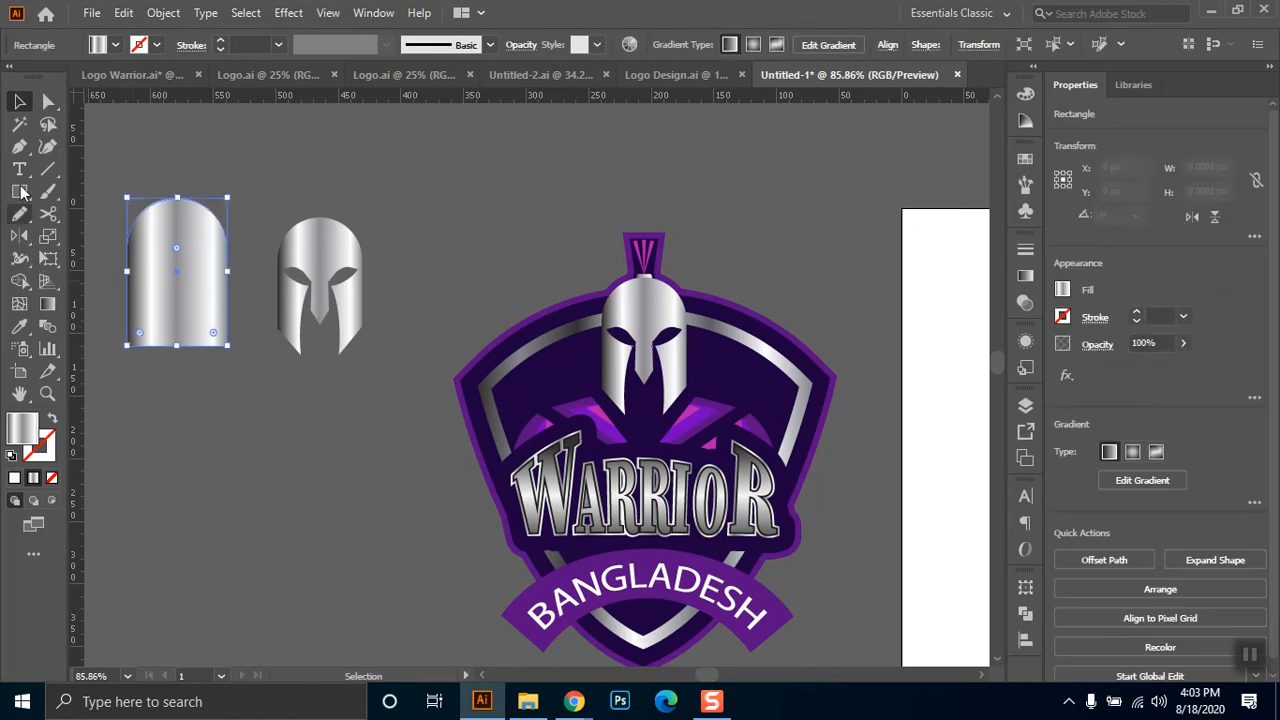
{"action": "key", "text": "p"}
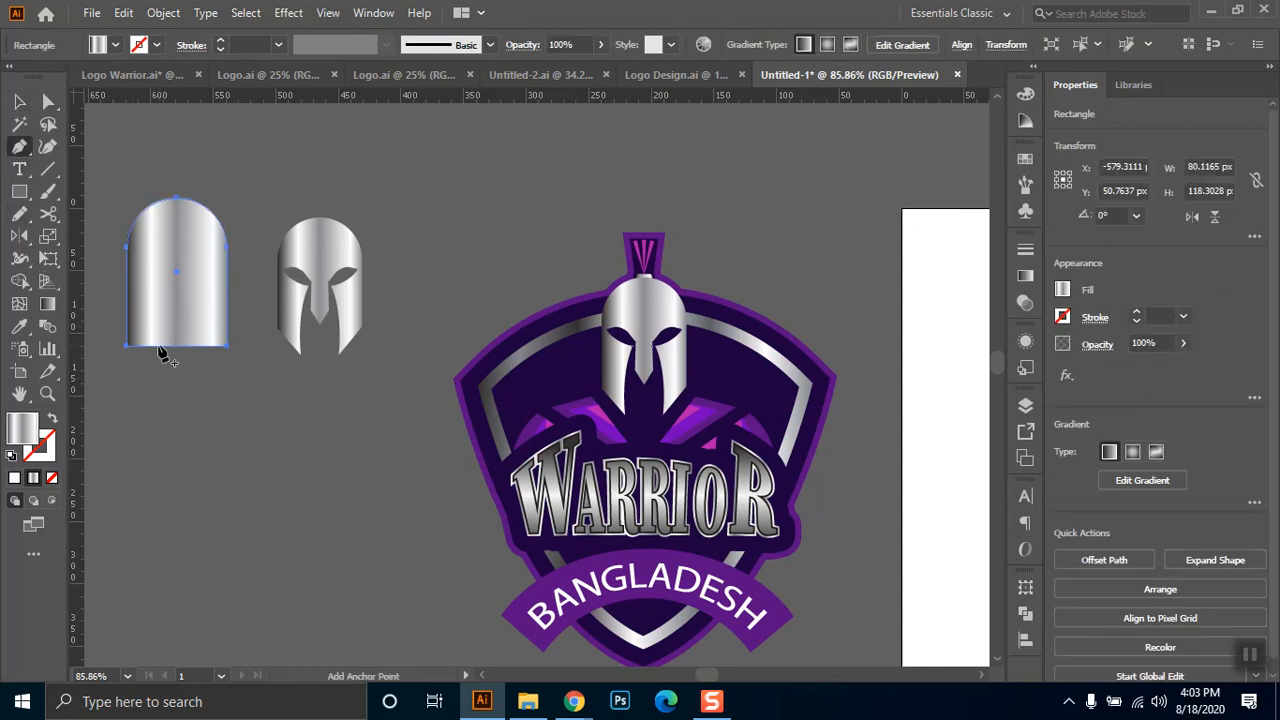
{"action": "left_click", "coordinate": [158, 346]}
{"action": "left_click", "coordinate": [192, 346]}
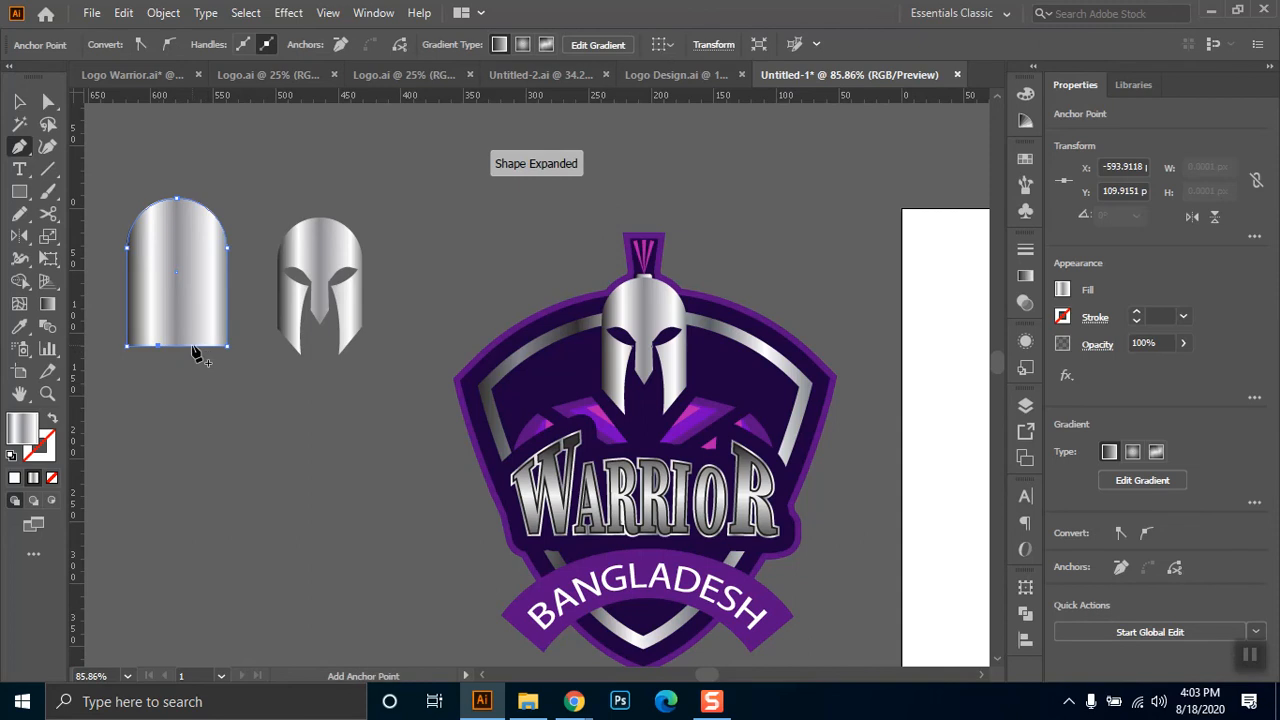
- Raise both bottom corner points of the silver shape by 30 px to taper its lower end
{"action": "key", "text": "a"}
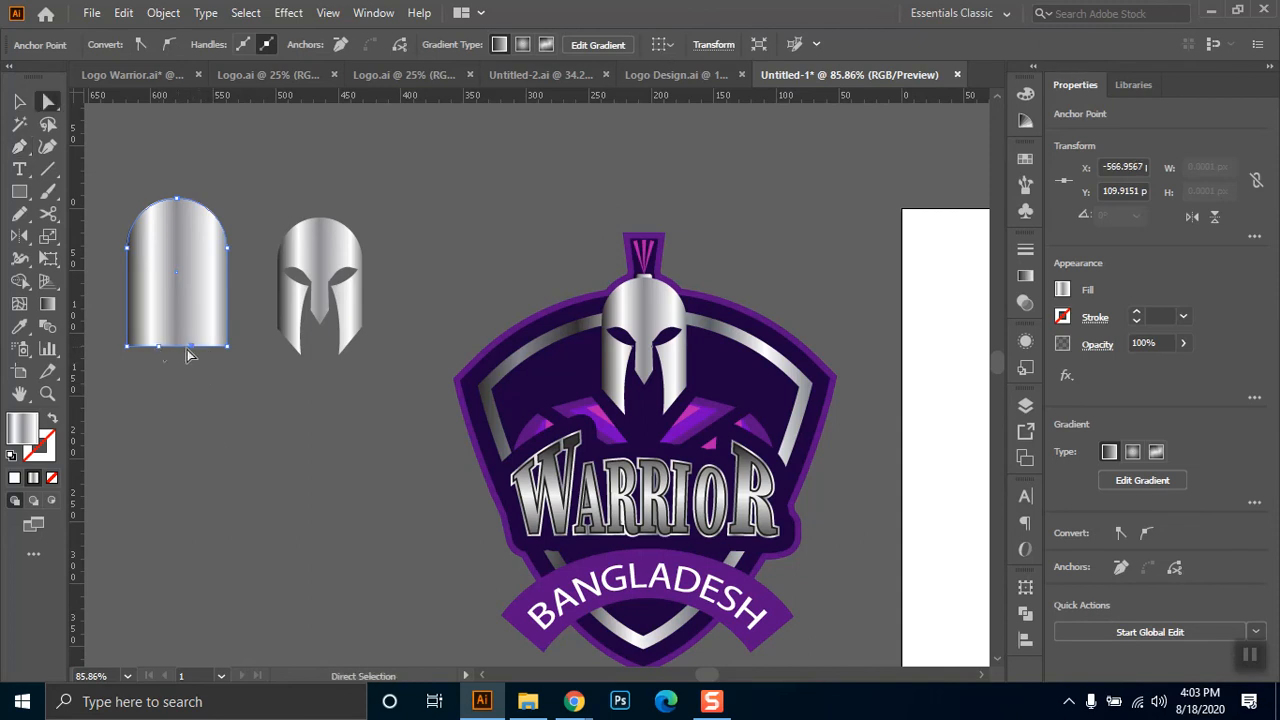
{"action": "left_click", "coordinate": [229, 347]}
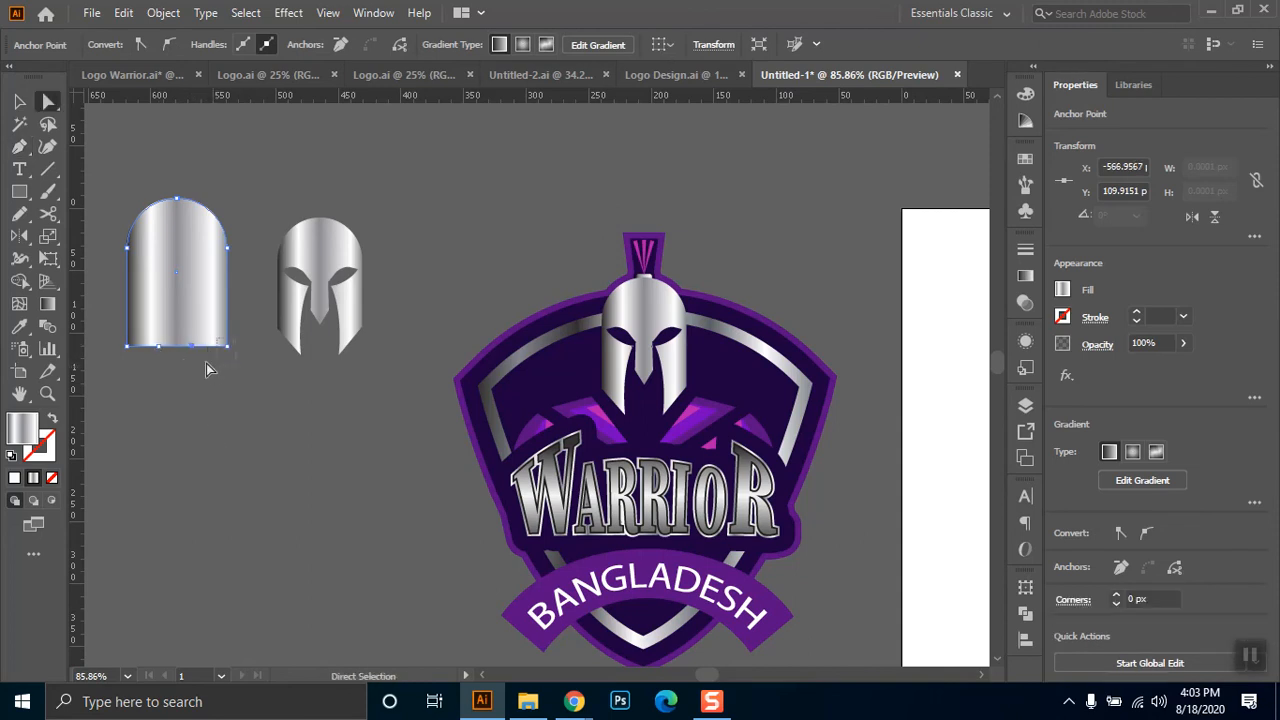
{"action": "left_click_drag", "start_coordinate": [141, 372], "coordinate": [150, 385]}
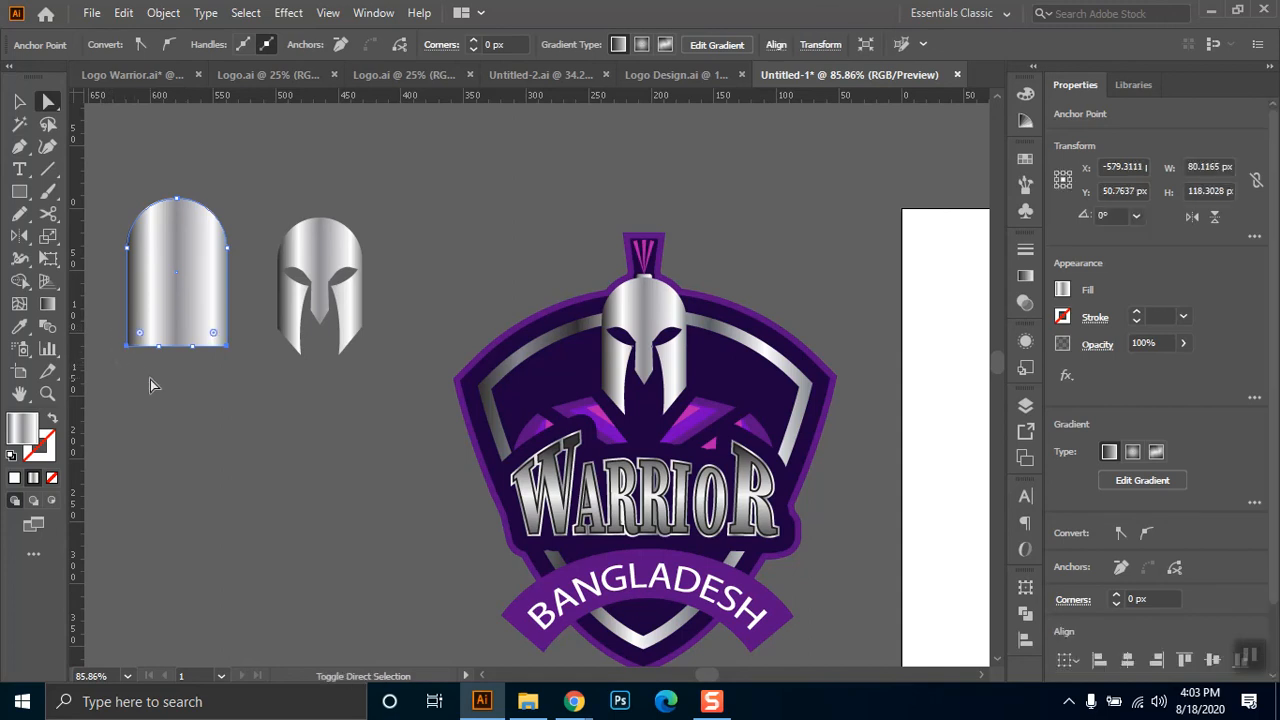
{"action": "key", "text": "shift+Up"}
{"action": "key", "text": "shift+Up"}
{"action": "key", "text": "shift+Up"}
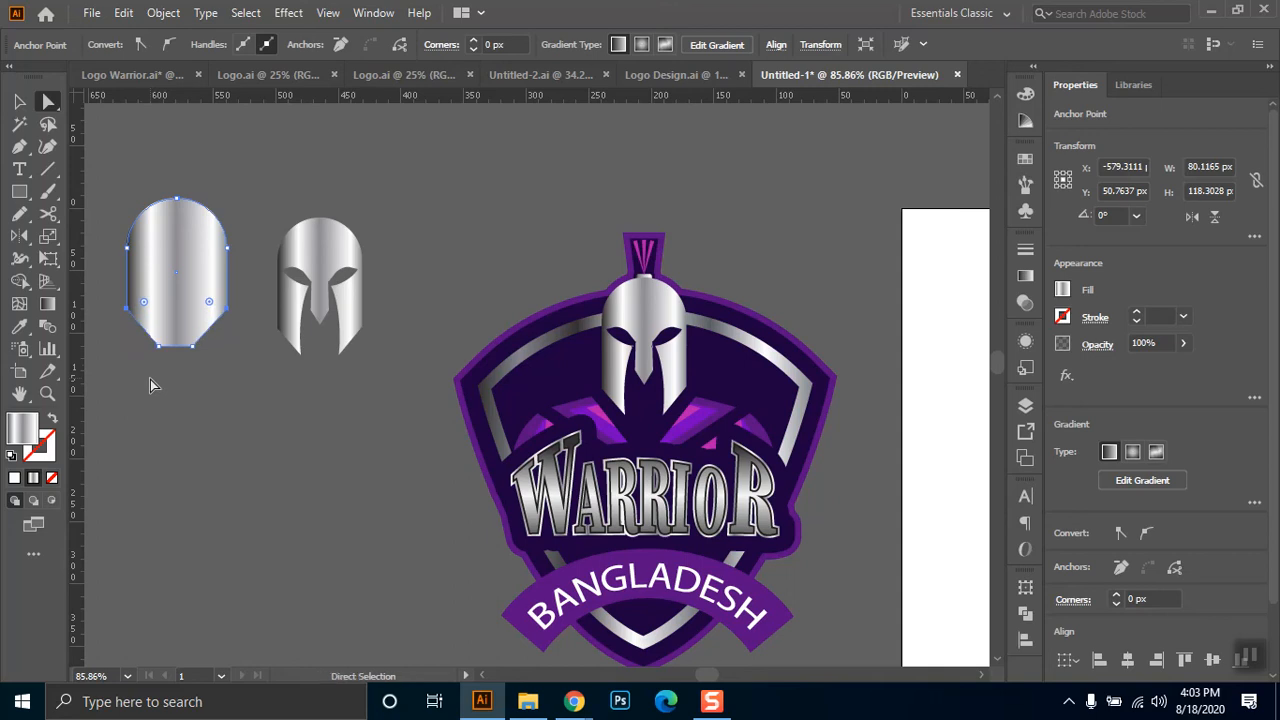
- Nudge the two inner anchor points on the silver shape's bottom edge 2 px to the right
{"action": "left_click", "coordinate": [184, 418]}
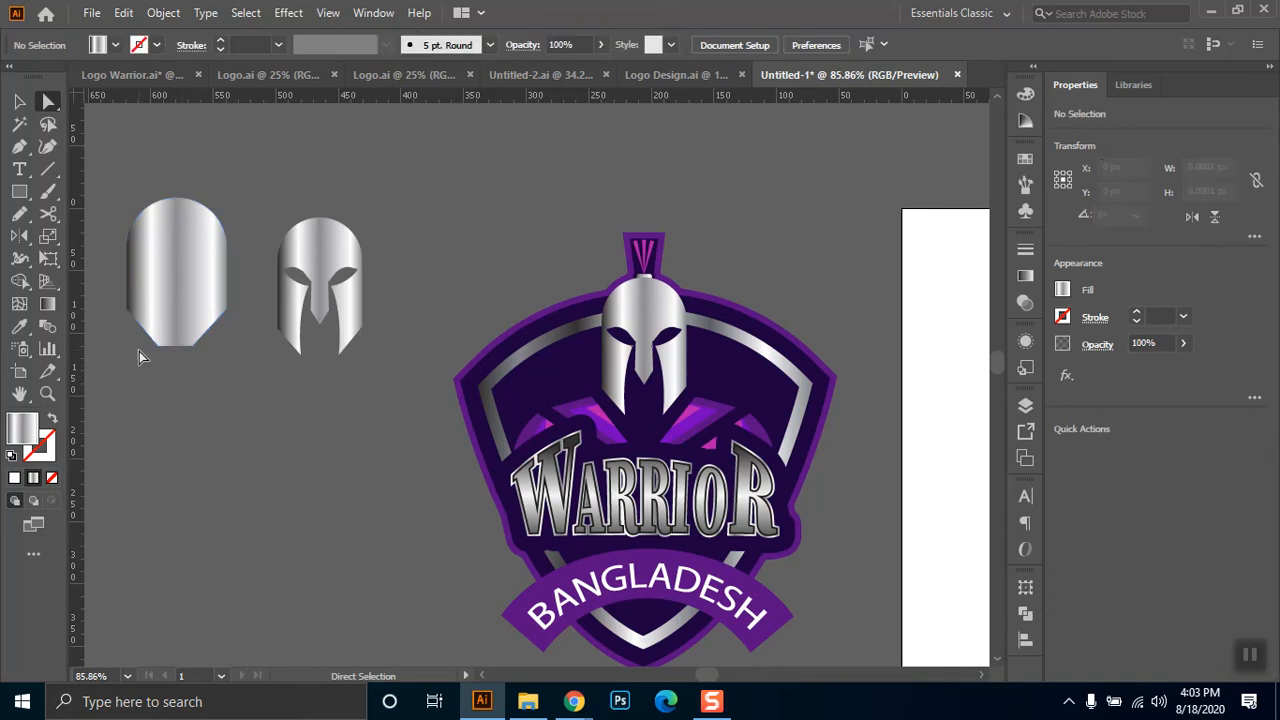
{"action": "left_click_drag", "start_coordinate": [224, 344], "coordinate": [220, 350]}
{"action": "key", "text": "Right"}
{"action": "key", "text": "Right"}
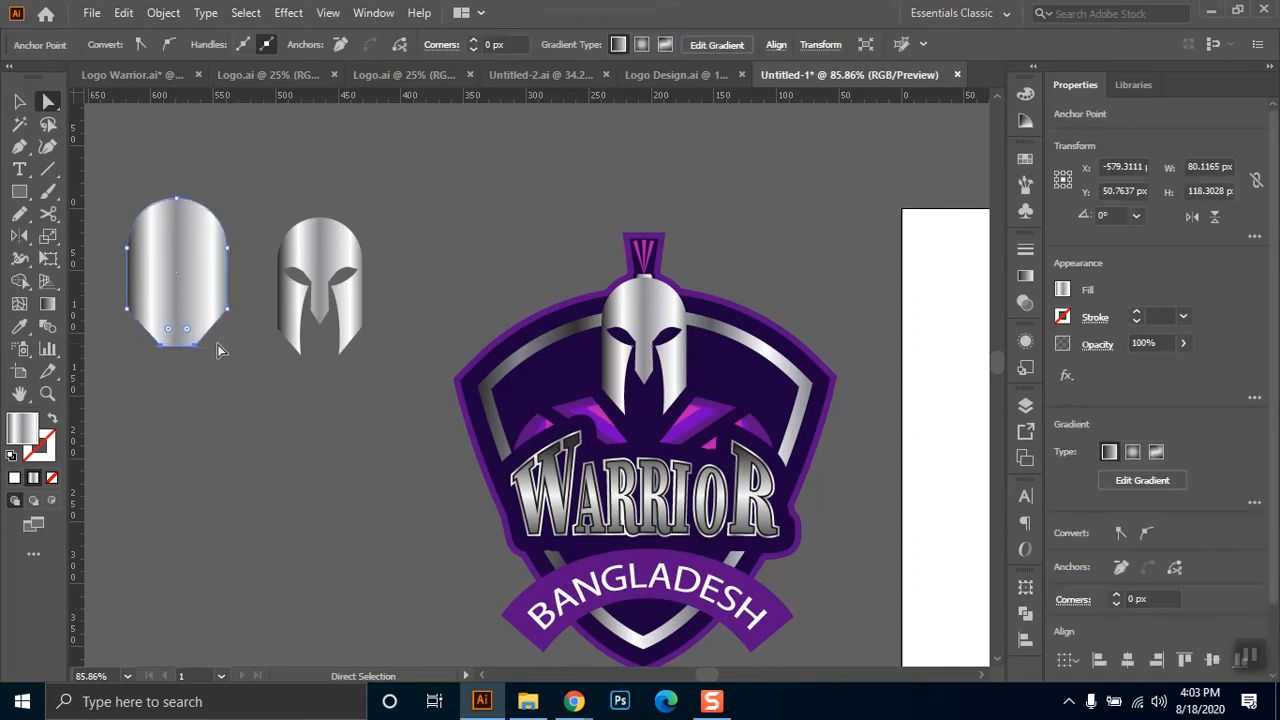
{"action": "left_click", "coordinate": [166, 395]}
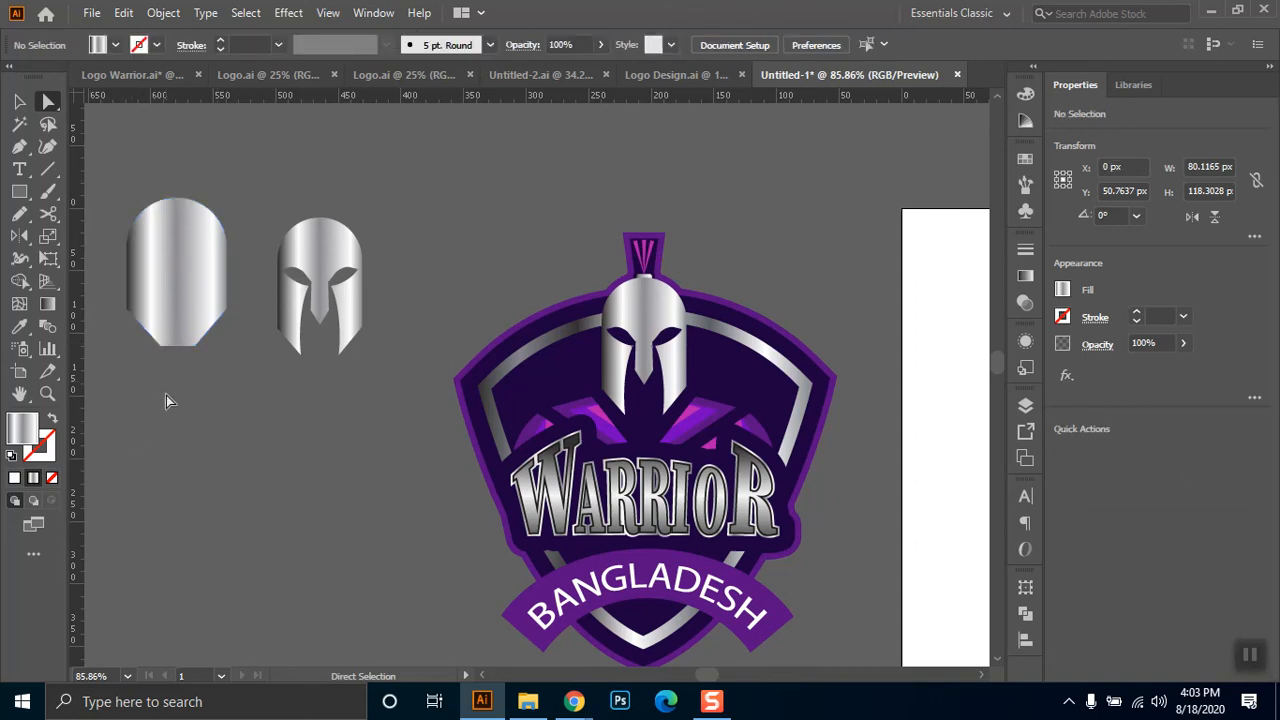
- Draw a narrow silver rectangle below the round-topped shape and scale it to about 17 by 67 px
{"action": "left_click", "coordinate": [19, 191]}
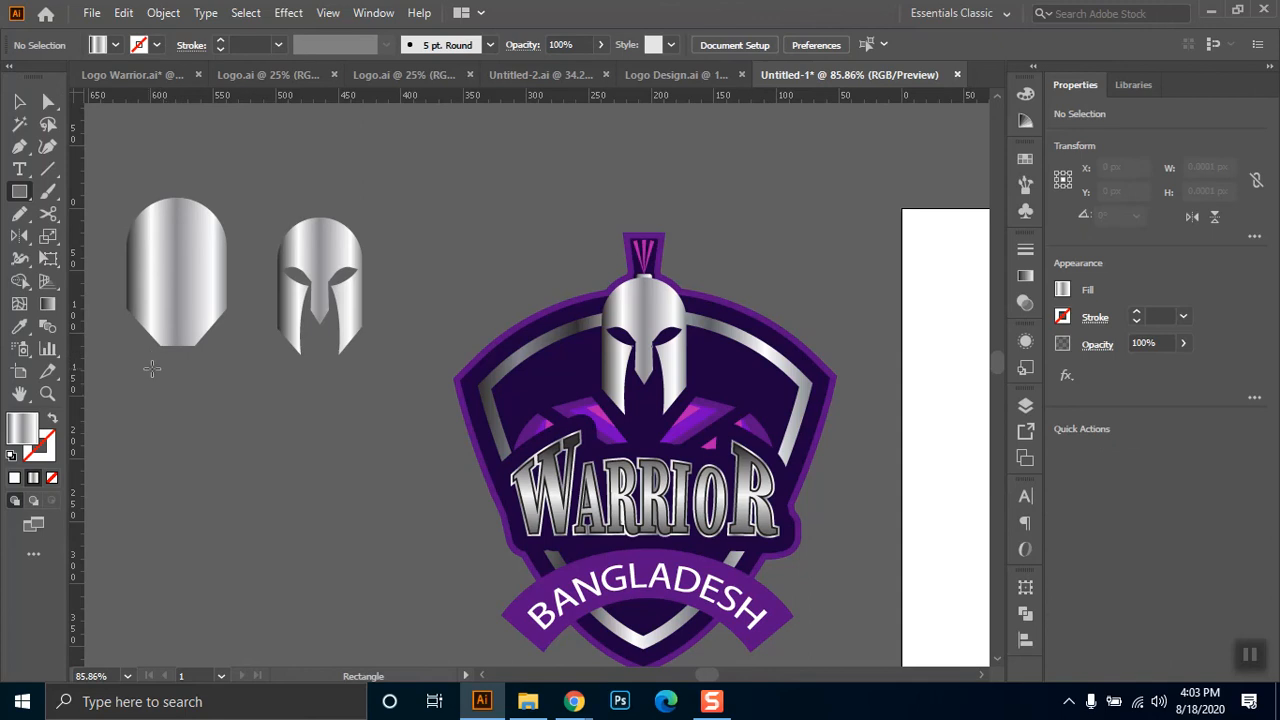
{"action": "left_click_drag", "start_coordinate": [160, 380], "coordinate": [191, 495]}
{"action": "key", "text": "v"}
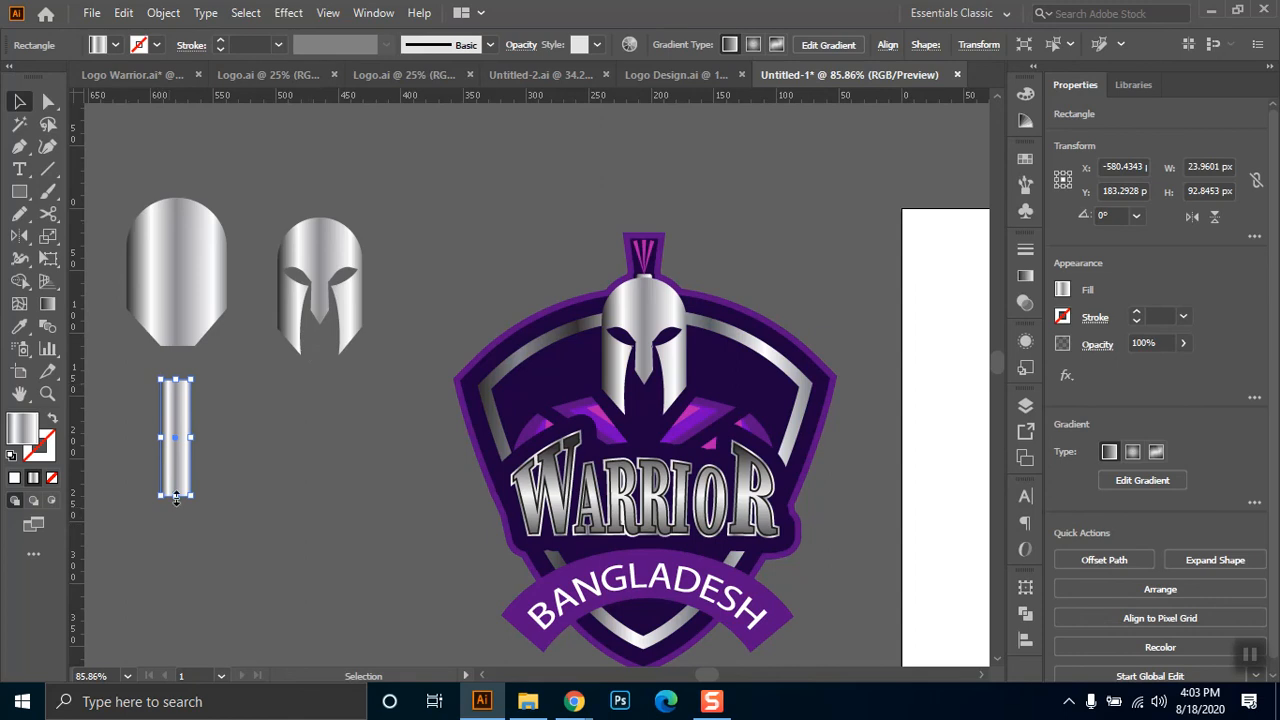
{"action": "left_click_drag", "start_coordinate": [176, 496], "coordinate": [179, 463]}
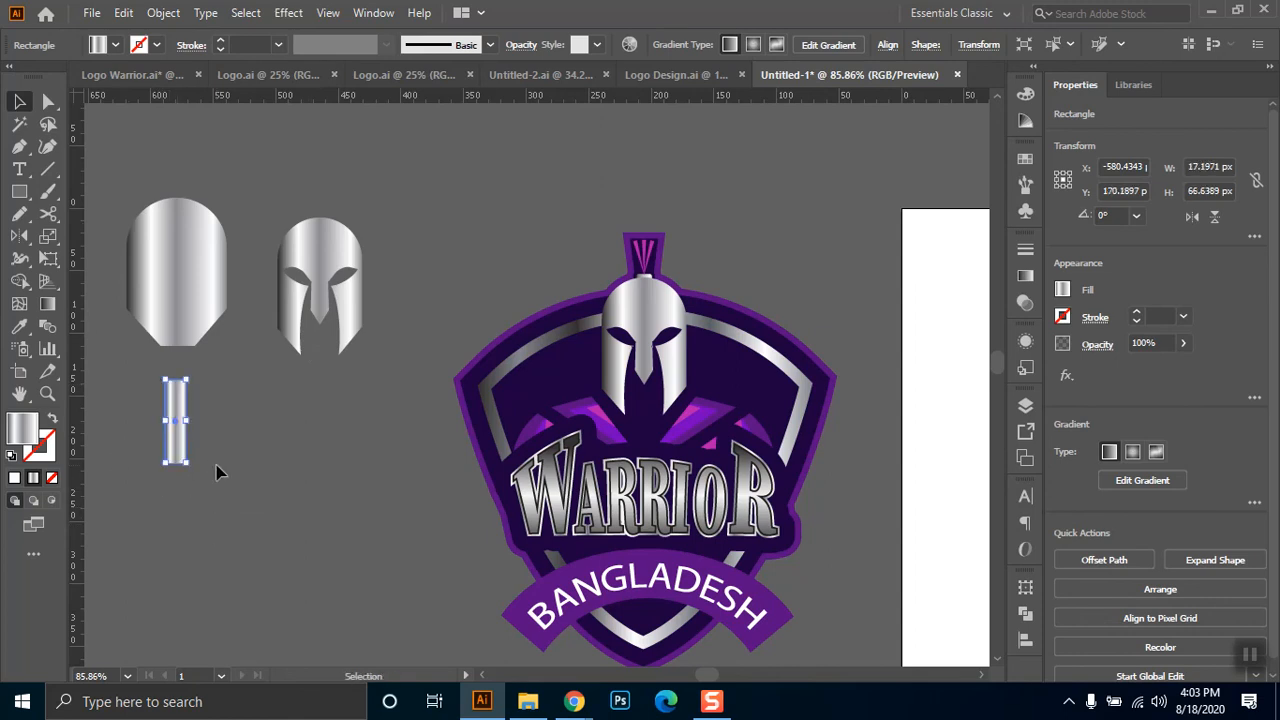
- Move the narrow rectangle up and to the right, clear of the silver shape, and fill it with solid green
{"action": "left_click", "coordinate": [181, 477]}
{"action": "left_click_drag", "start_coordinate": [183, 408], "coordinate": [235, 394]}
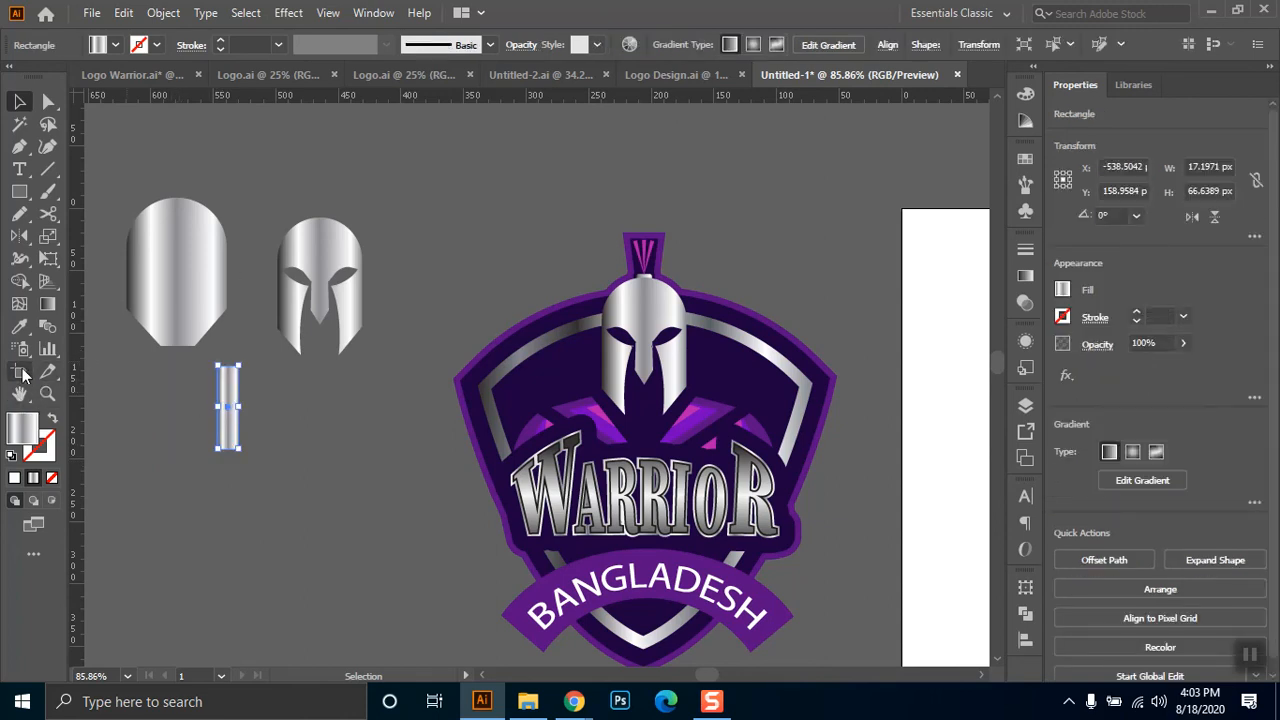
{"action": "left_click", "coordinate": [112, 46]}
{"action": "left_click", "coordinate": [92, 77]}
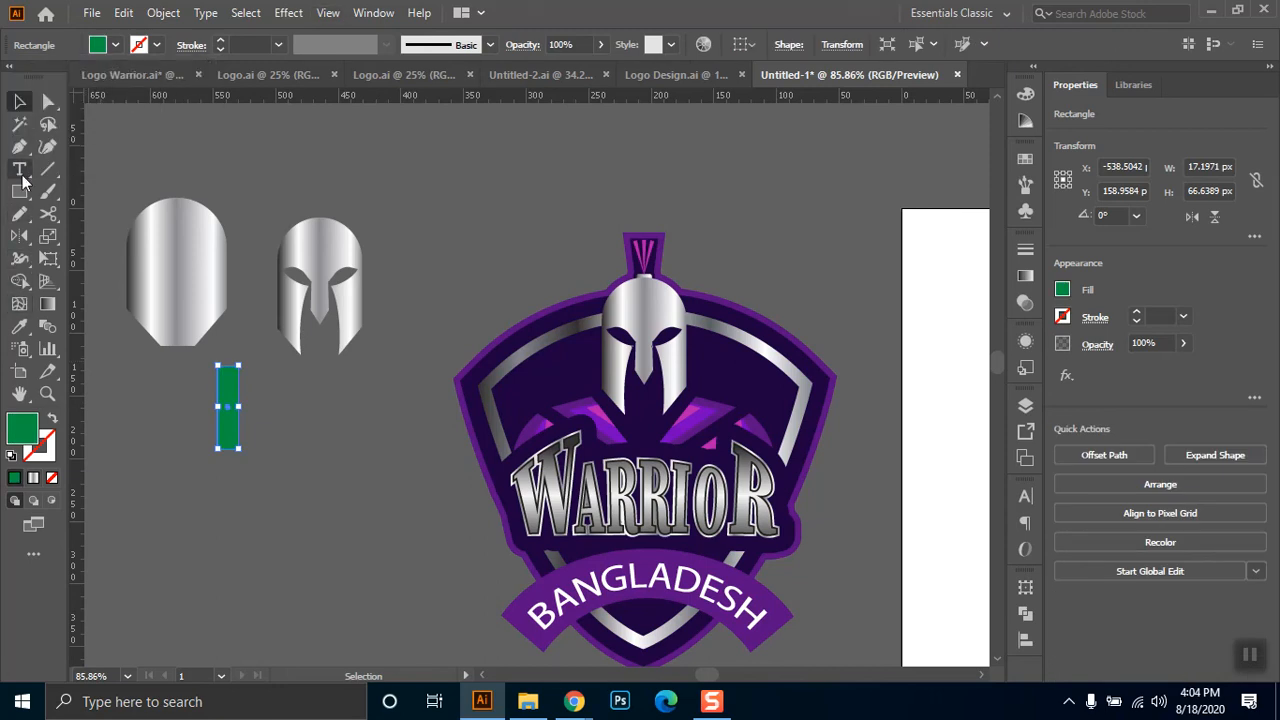
- Add an anchor point at the middle of the green bar's bottom edge and pull it down about 8 px into a point
{"action": "left_click", "coordinate": [19, 146]}
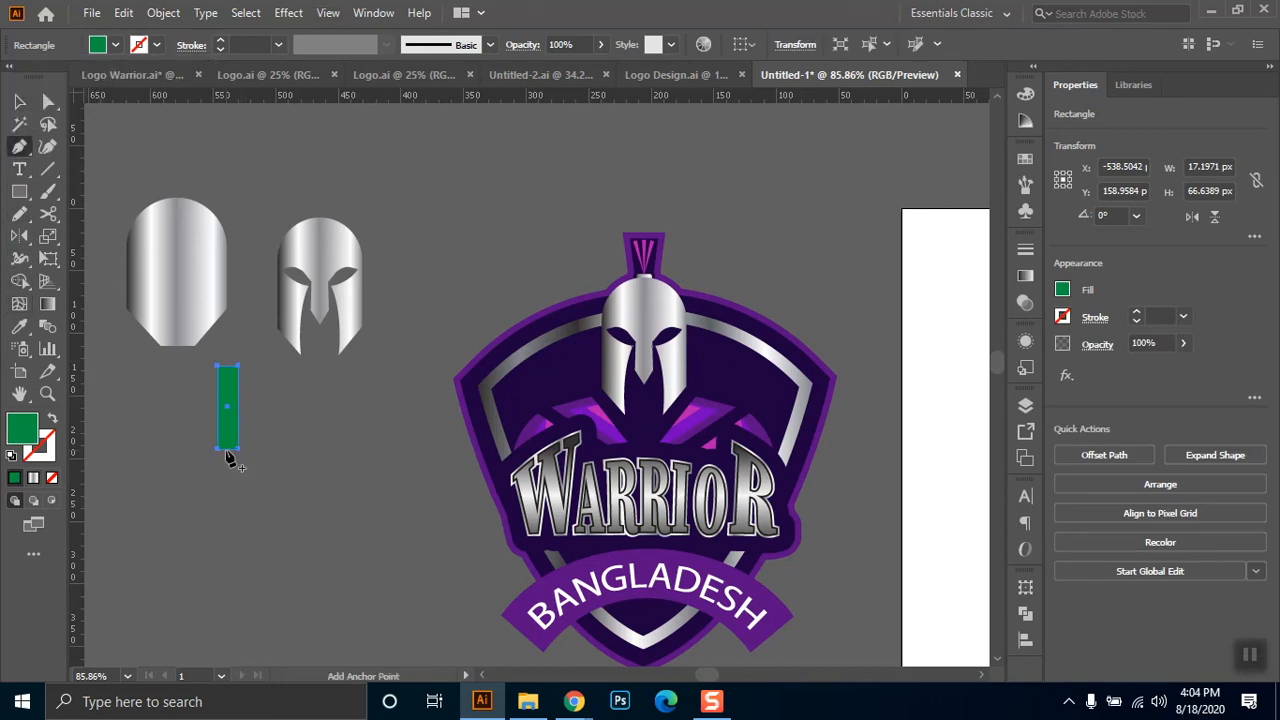
{"action": "left_click", "coordinate": [227, 450]}
{"action": "key", "text": "a"}
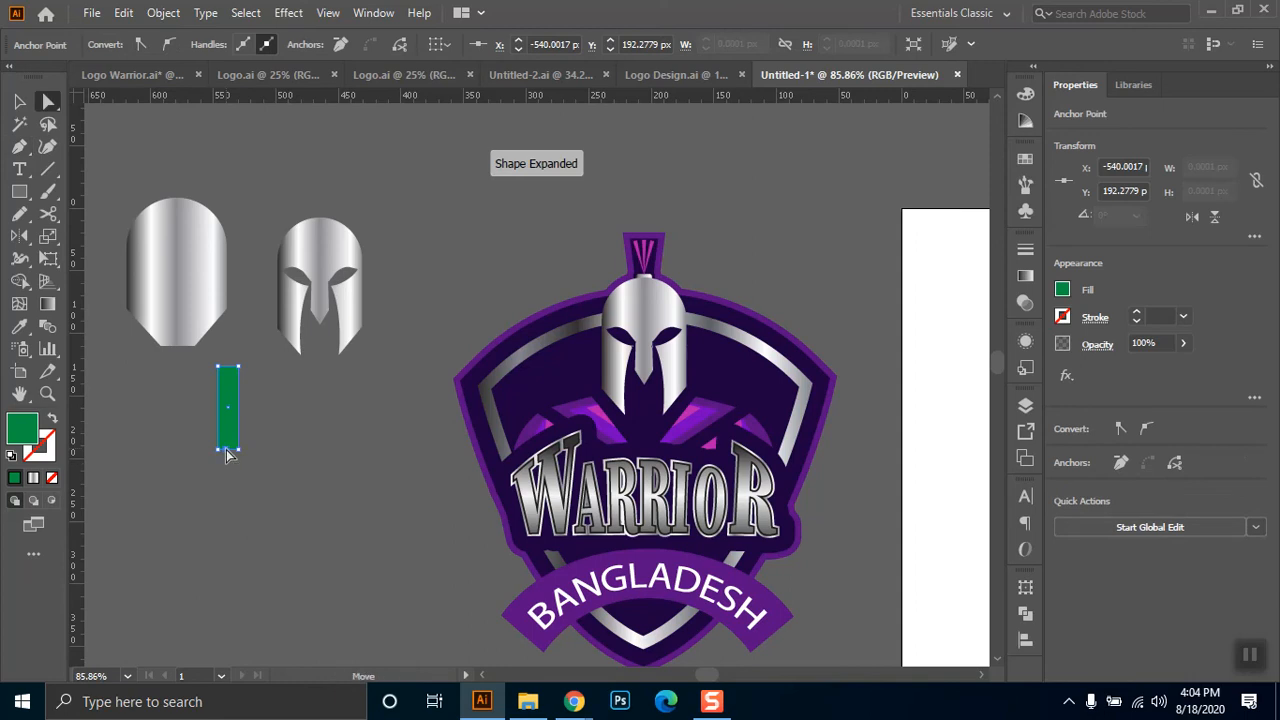
{"action": "left_click_drag", "start_coordinate": [226, 450], "coordinate": [227, 460]}
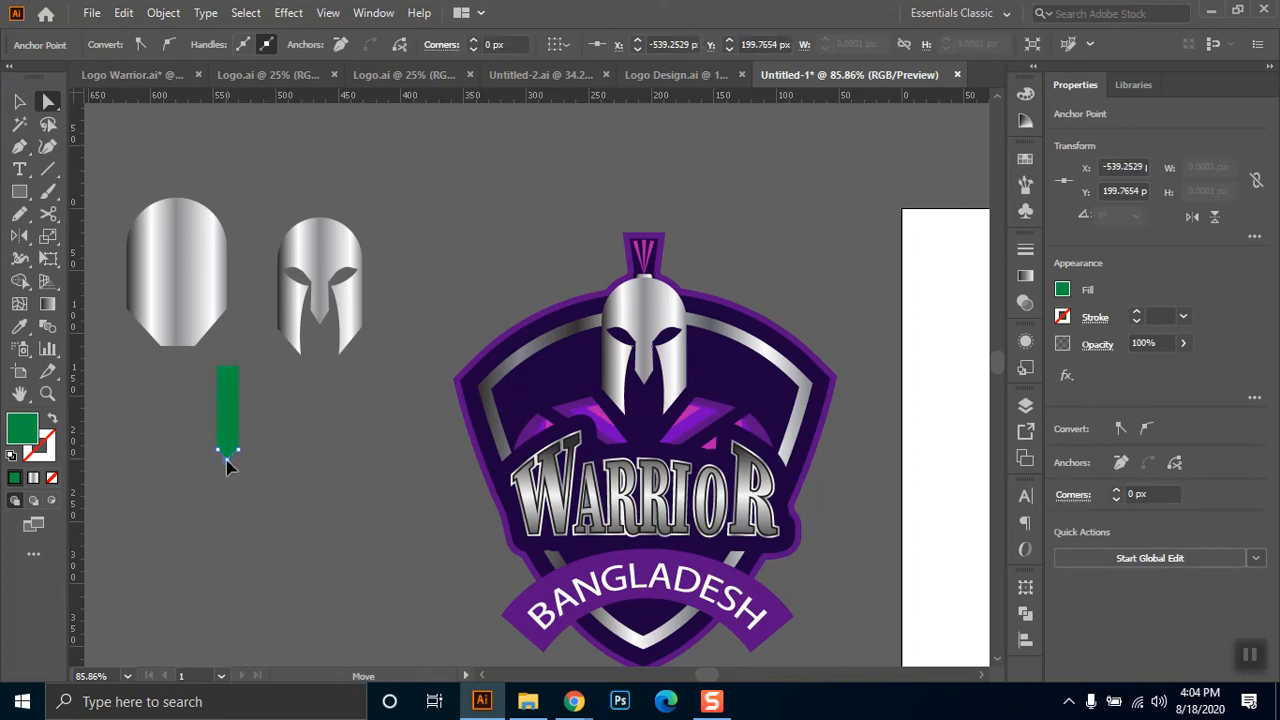
{"action": "left_click", "coordinate": [346, 461]}
- Place the pointed green bar on the silver shape's centre line, shorten it to about 53 px, and keep it about 17 px wide
{"action": "left_click_drag", "start_coordinate": [233, 408], "coordinate": [180, 291]}
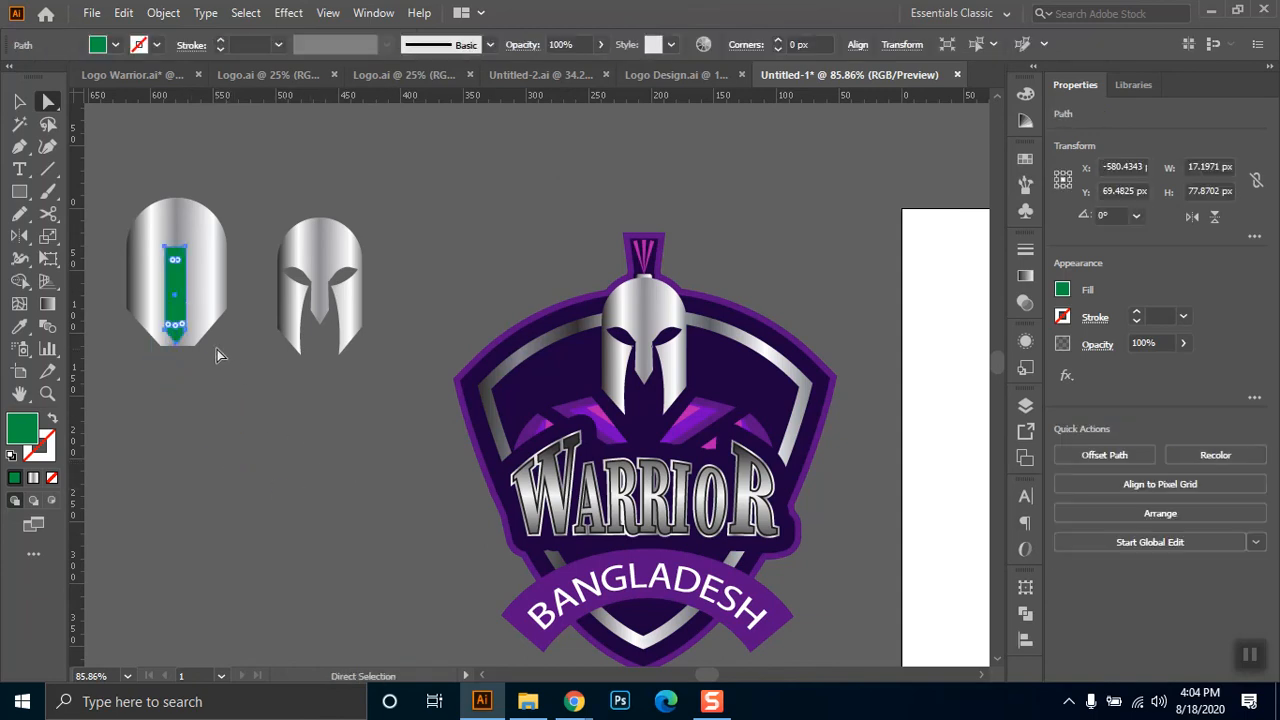
{"action": "key", "text": "v"}
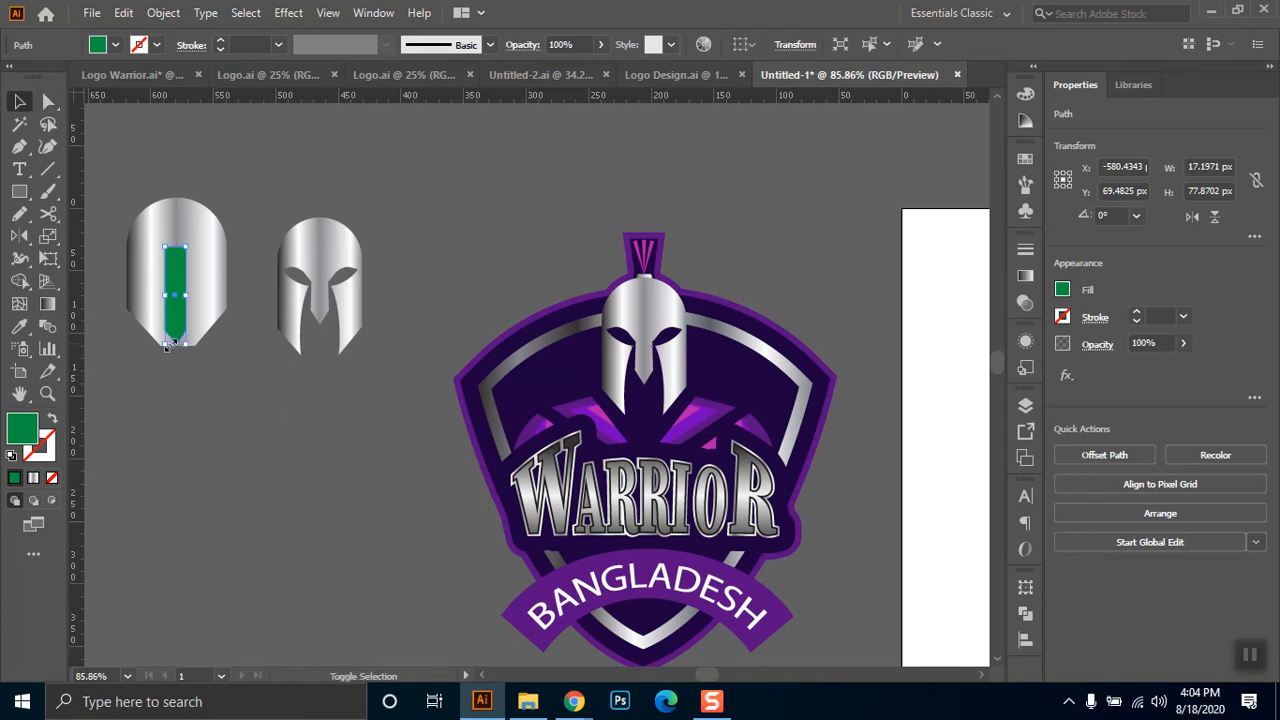
{"action": "left_click_drag", "start_coordinate": [175, 347], "coordinate": [175, 348]}
{"action": "left_click_drag", "start_coordinate": [181, 315], "coordinate": [181, 315]}
{"action": "left_click", "coordinate": [275, 423]}
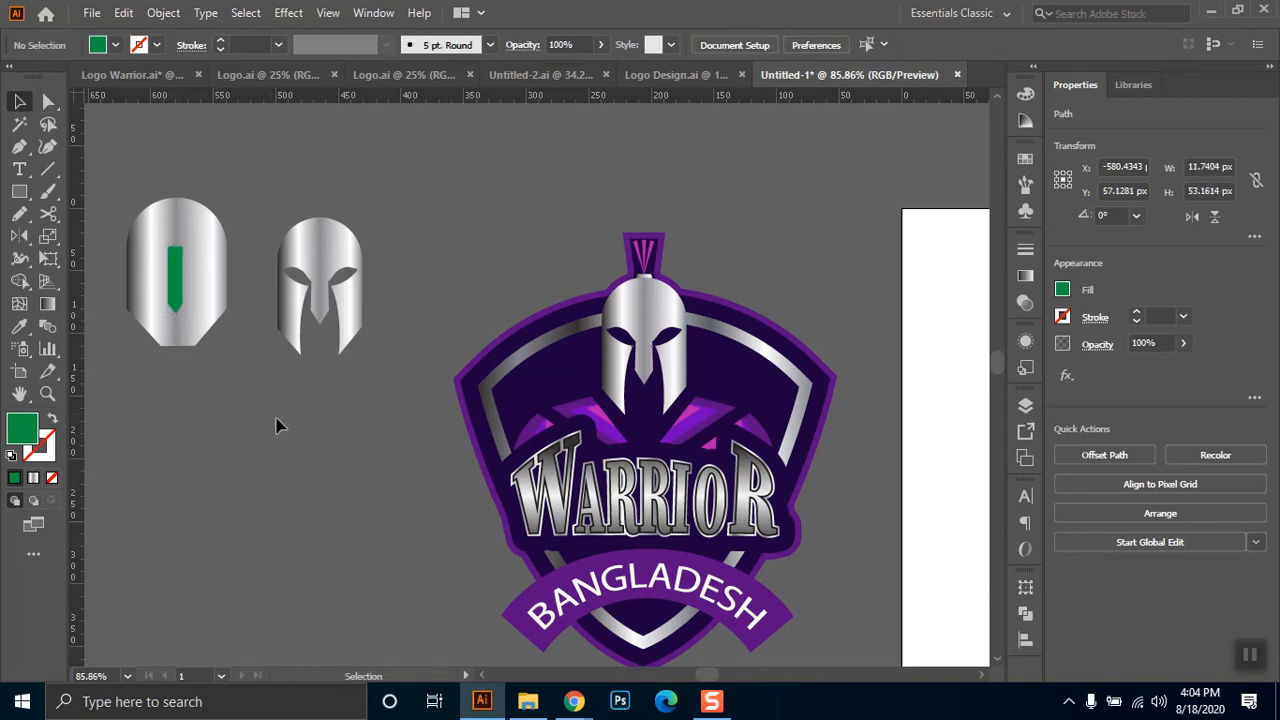
{"action": "left_click", "coordinate": [173, 297]}
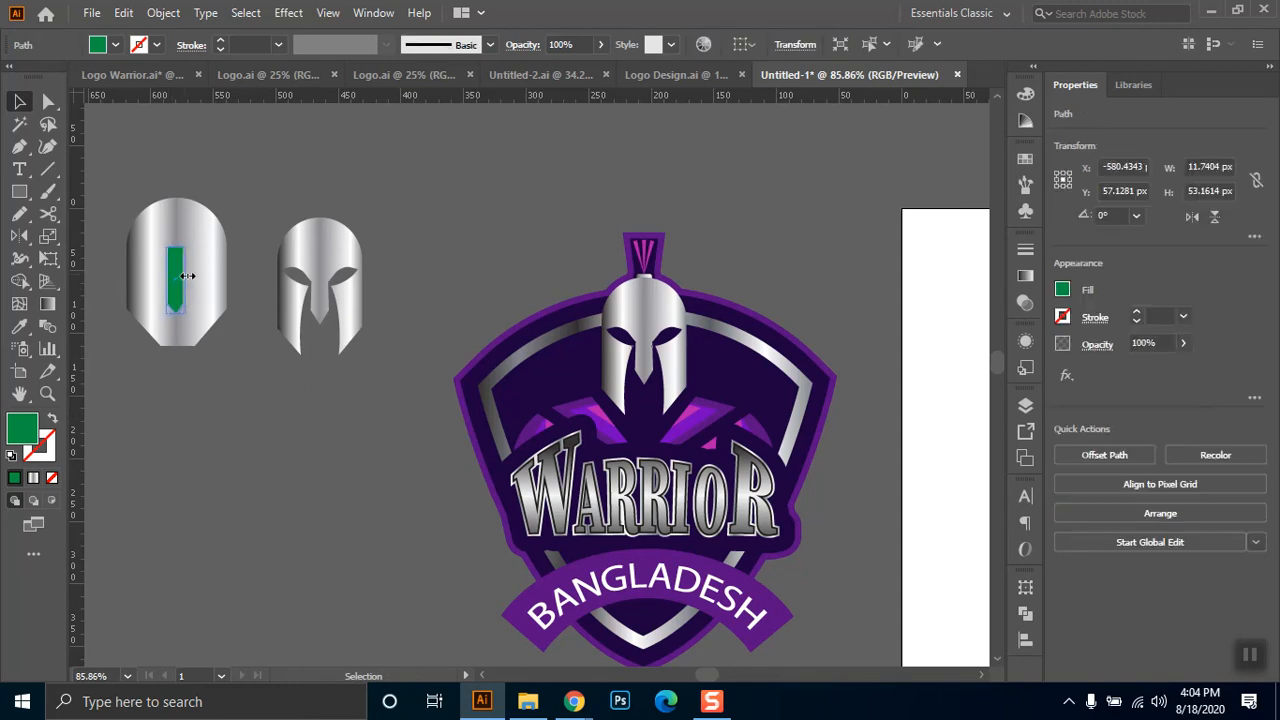
{"action": "left_click", "coordinate": [195, 368]}
{"action": "left_click", "coordinate": [182, 298]}
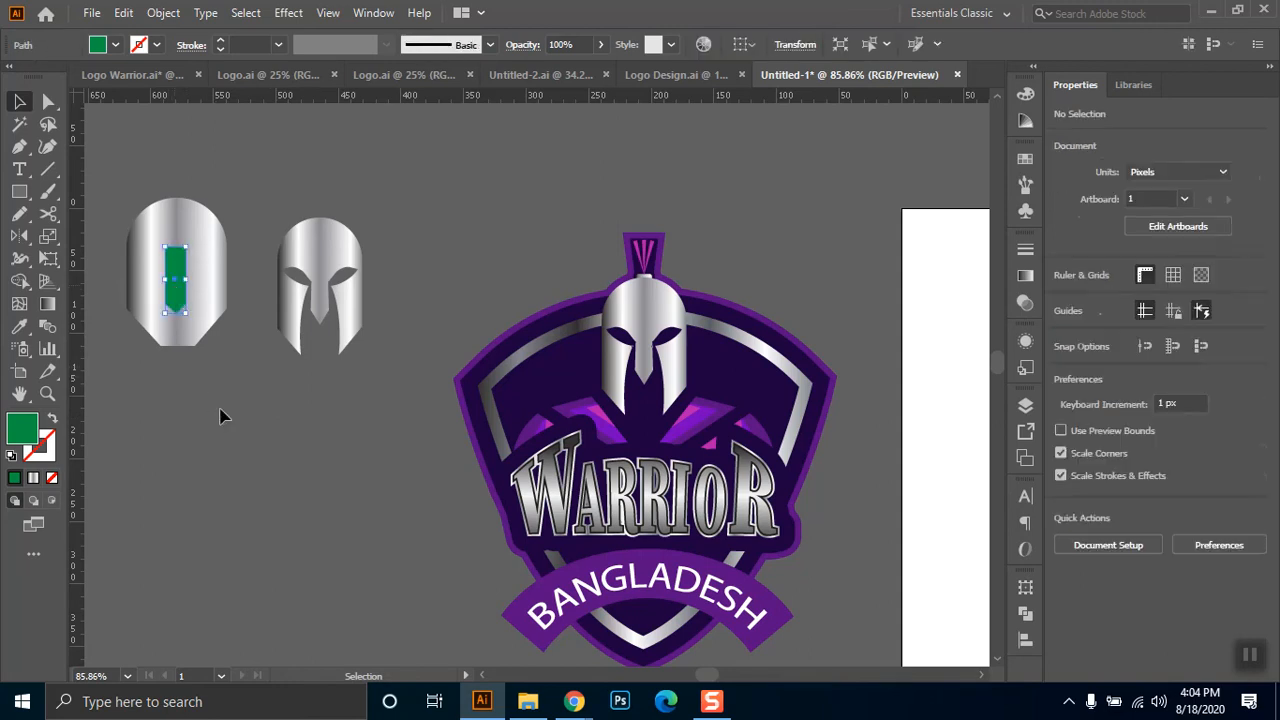
- Align the green nose bar and the silver helmet shape on their horizontal centres
{"action": "left_click", "coordinate": [205, 390]}
{"action": "left_click_drag", "start_coordinate": [191, 169], "coordinate": [158, 368]}
{"action": "left_click", "coordinate": [806, 46]}
{"action": "left_click", "coordinate": [183, 441]}
- Draw a green square about 55 px wide below the helmet and fully round two opposite corners to form a leaf shape
{"action": "left_click_drag", "start_coordinate": [14, 198], "coordinate": [84, 201]}
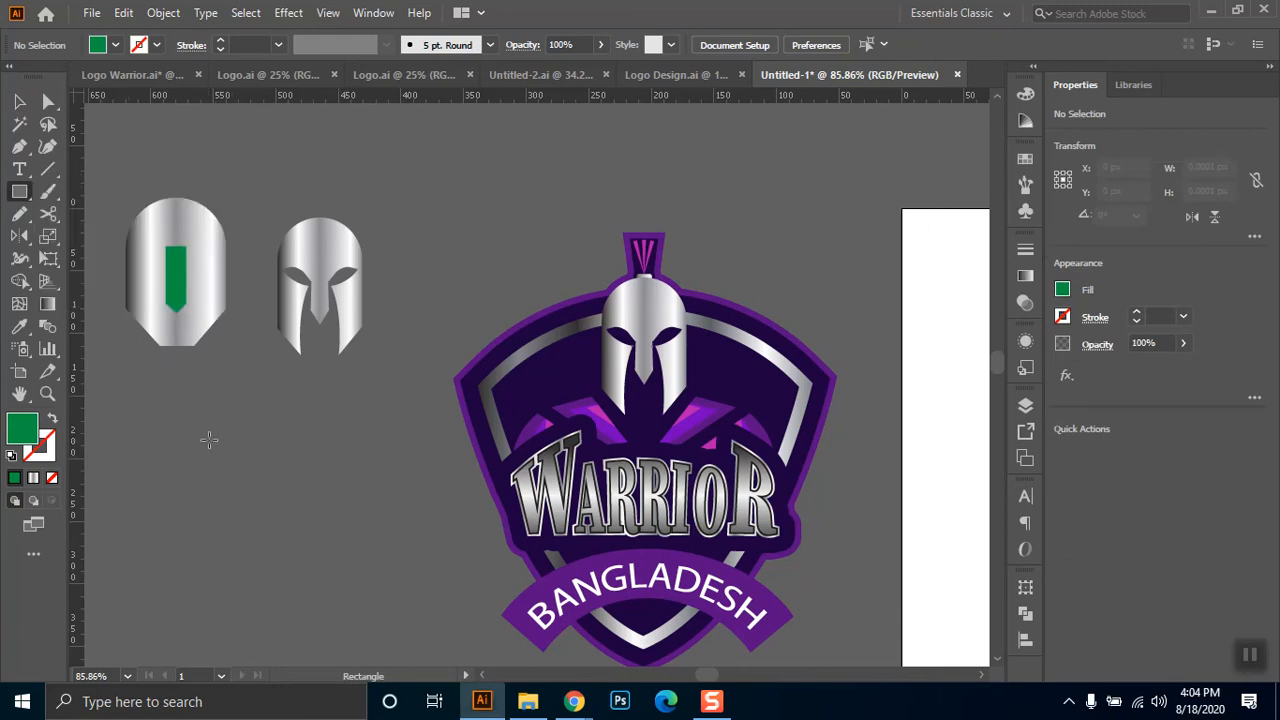
{"action": "left_click_drag", "start_coordinate": [173, 407], "coordinate": [244, 477]}
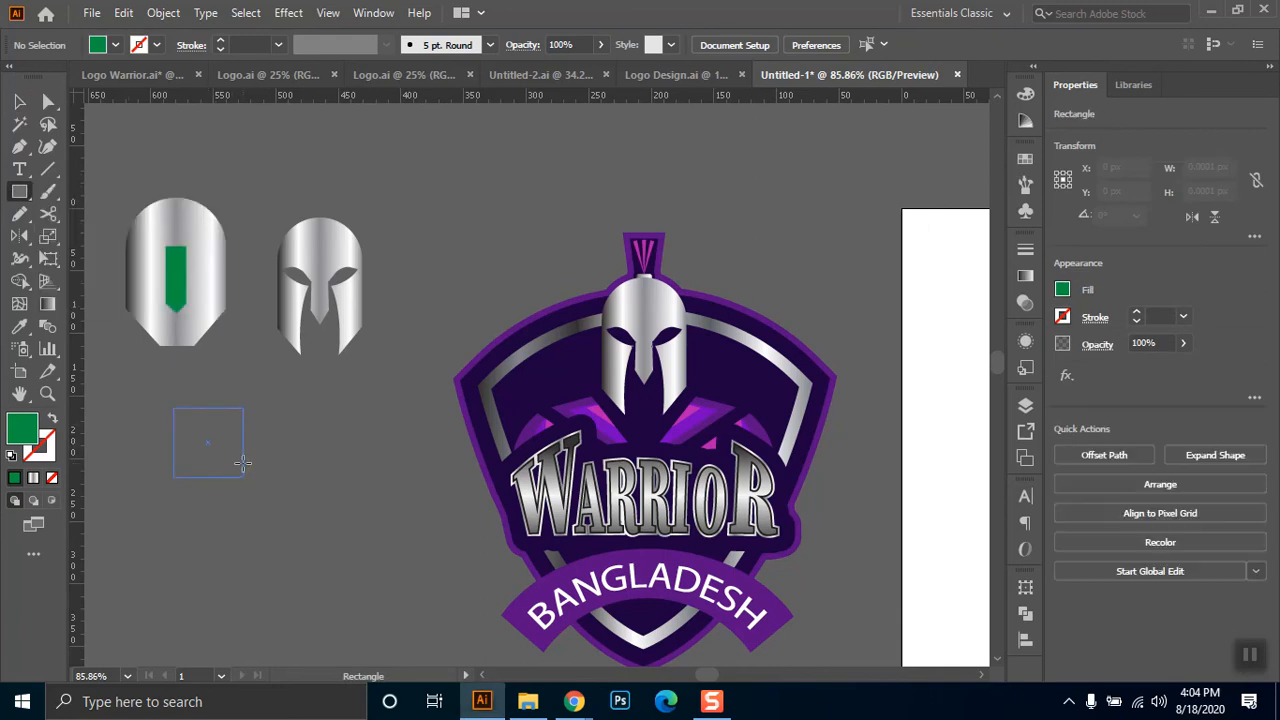
{"action": "key", "text": "a"}
{"action": "left_click", "coordinate": [243, 408]}
{"action": "left_click_drag", "start_coordinate": [230, 421], "coordinate": [259, 406]}
{"action": "left_click", "coordinate": [19, 101]}
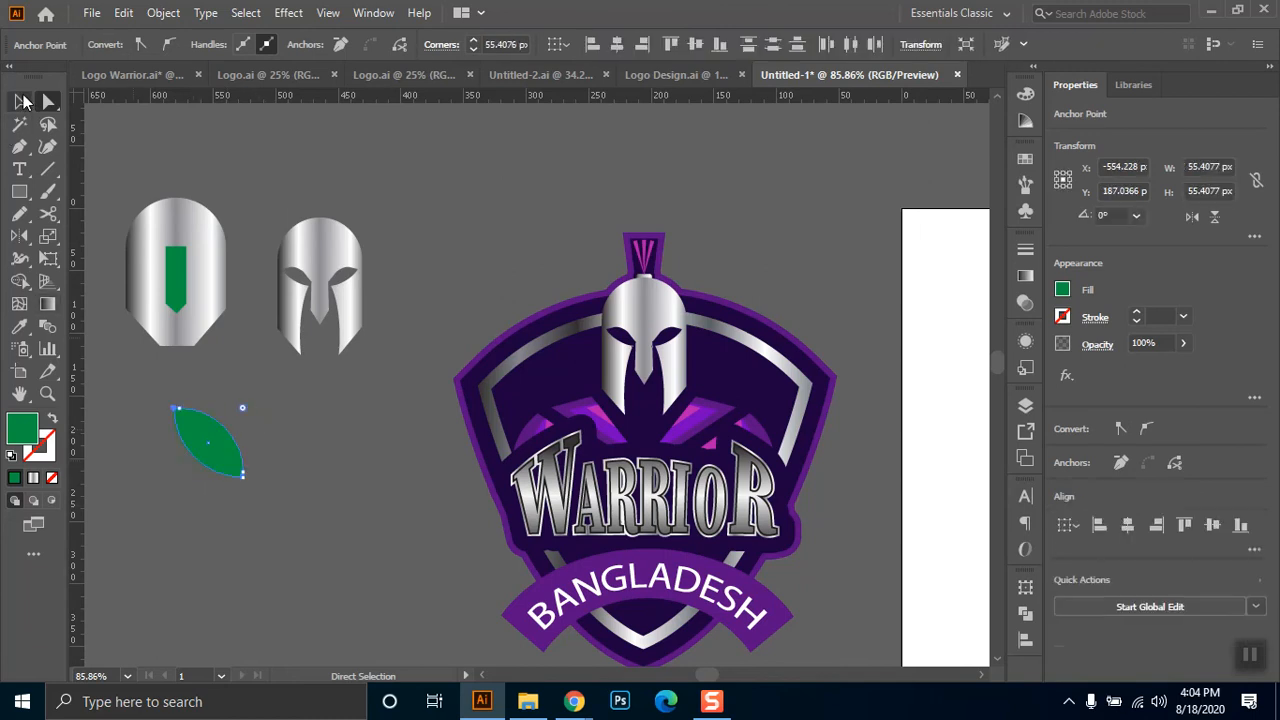
- Place the leaf on the helmet as the left eye, scale and rotate it, and copy it to the nose bar's other side
{"action": "left_click_drag", "start_coordinate": [210, 445], "coordinate": [137, 240]}
{"action": "left_click_drag", "start_coordinate": [170, 200], "coordinate": [158, 192]}
{"action": "left_click_drag", "start_coordinate": [90, 214], "coordinate": [200, 265]}
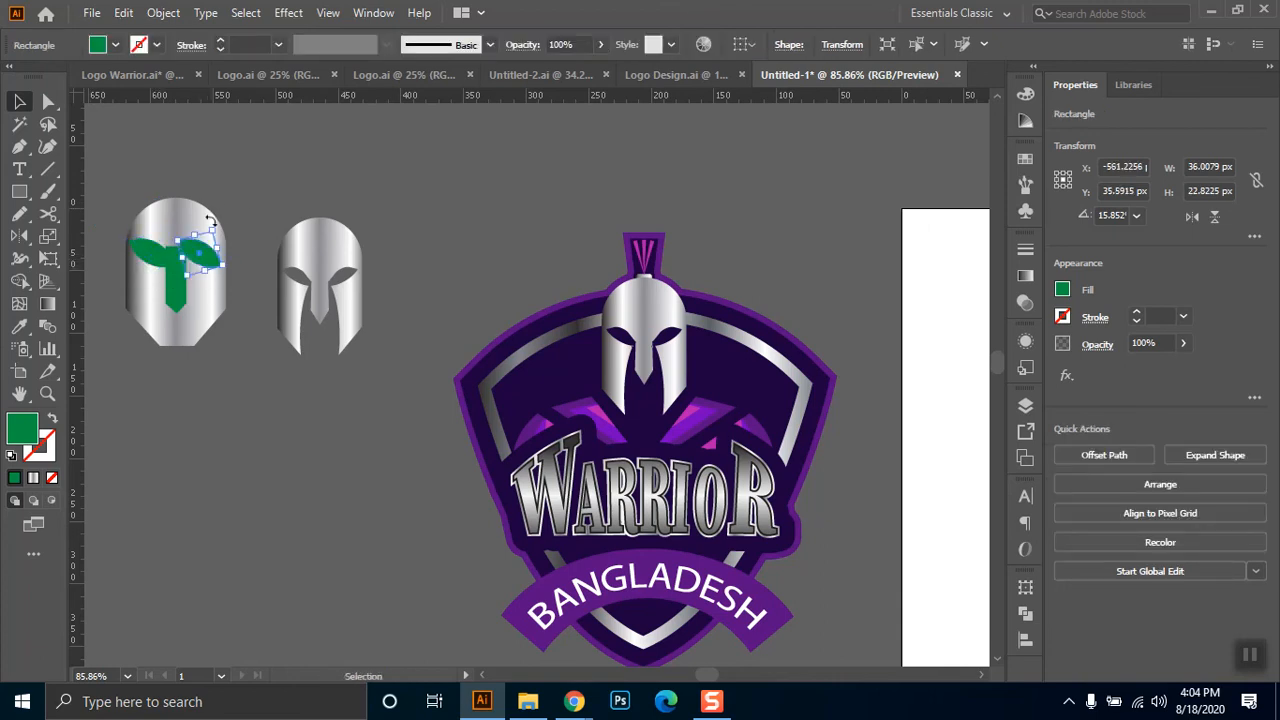
- Reflect the right eye copy so that it mirrors the left eye
{"action": "left_click", "coordinate": [19, 236]}
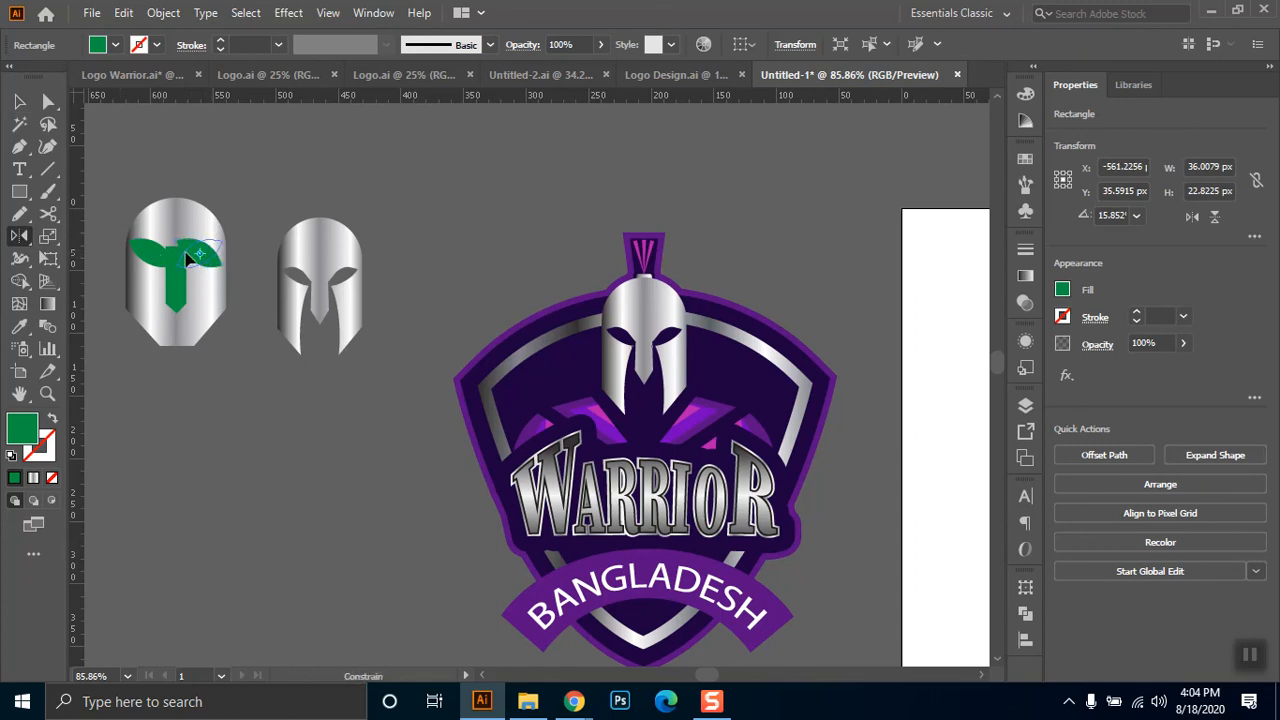
{"action": "left_click_drag", "start_coordinate": [201, 258], "coordinate": [200, 236]}
{"action": "left_click", "coordinate": [19, 101]}
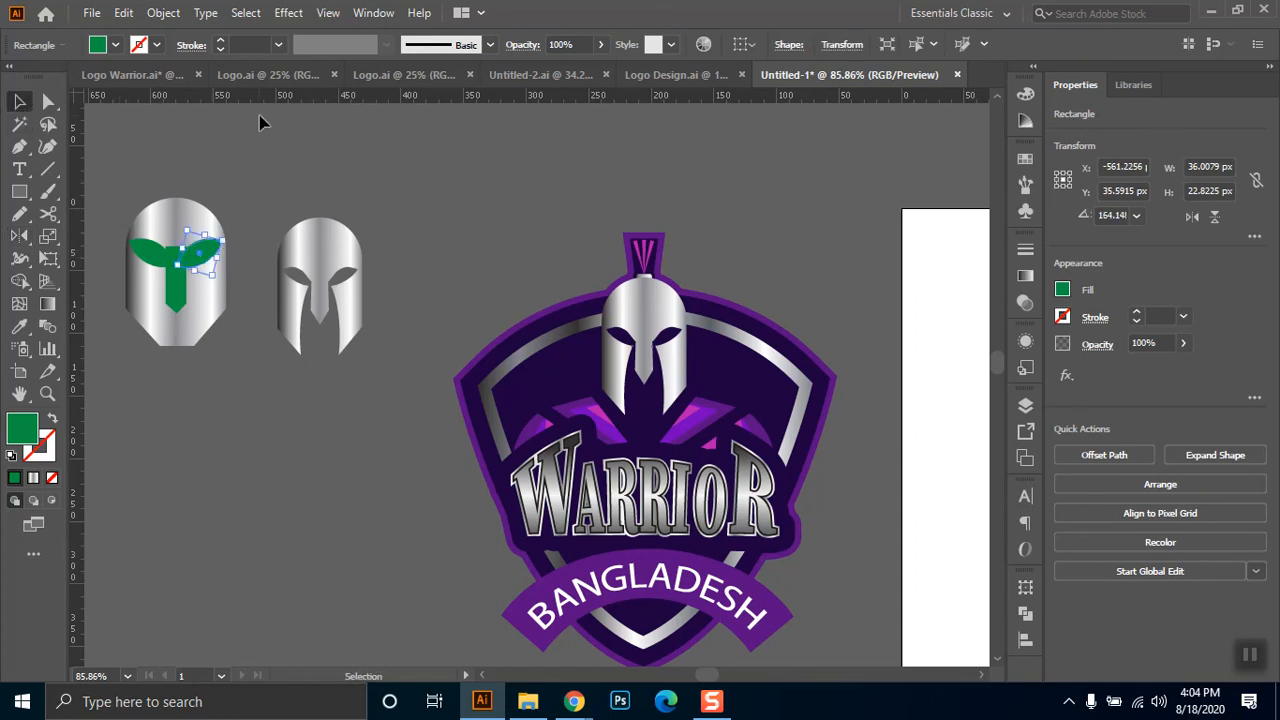
{"action": "left_click", "coordinate": [259, 122]}
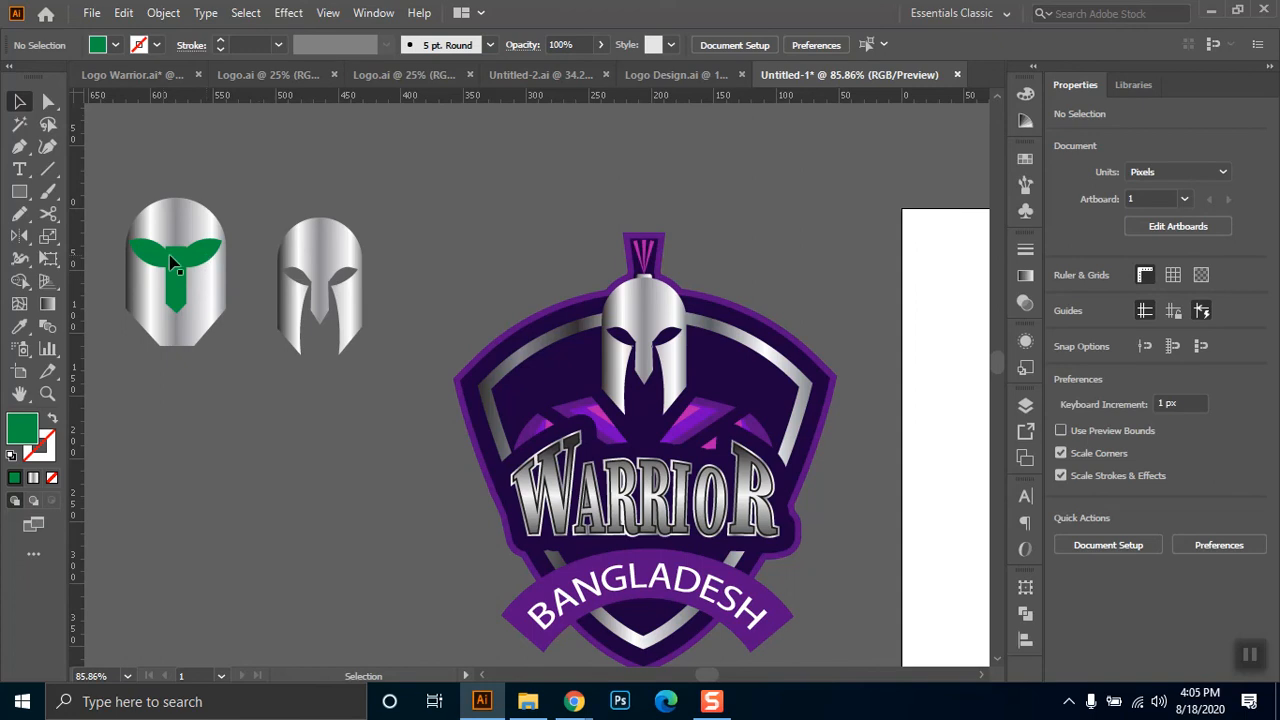
- Shrink both green eye shapes to about 25 by 16 px each and space them on either side of the nose bar
{"action": "left_click", "coordinate": [160, 262], "text": "shift"}
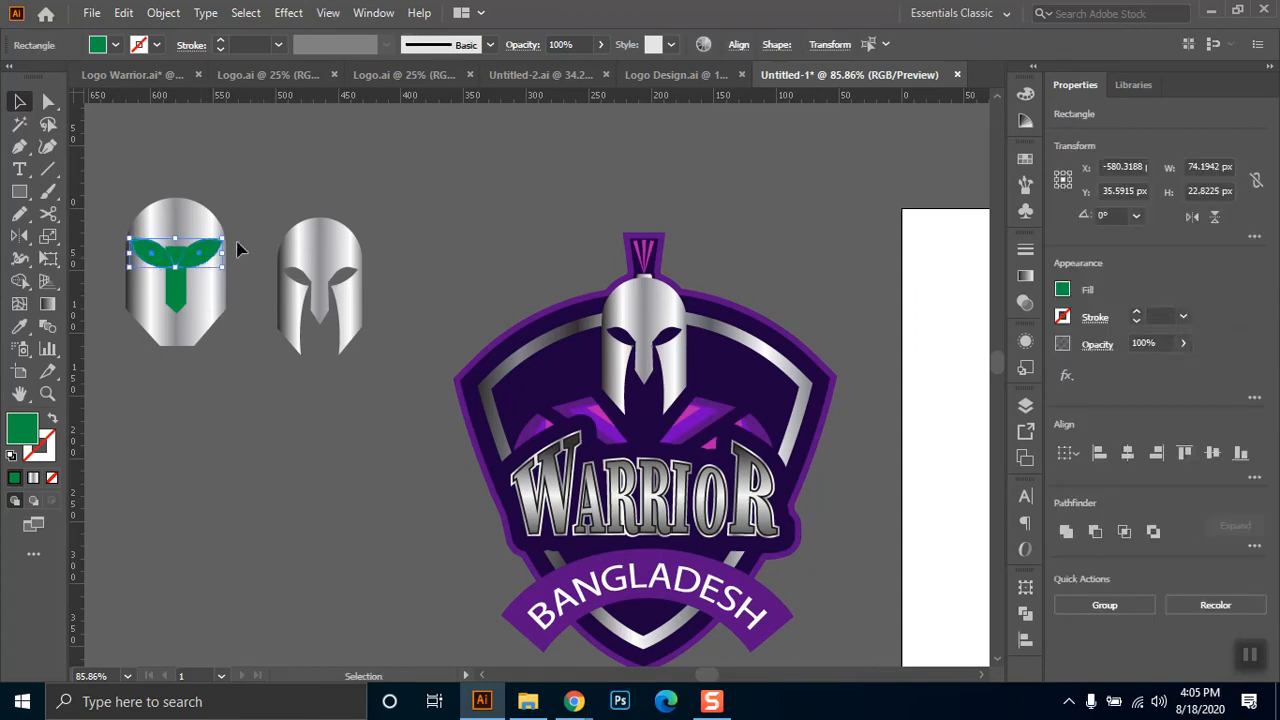
{"action": "left_click", "coordinate": [238, 249]}
{"action": "left_click", "coordinate": [205, 262], "text": "shift"}
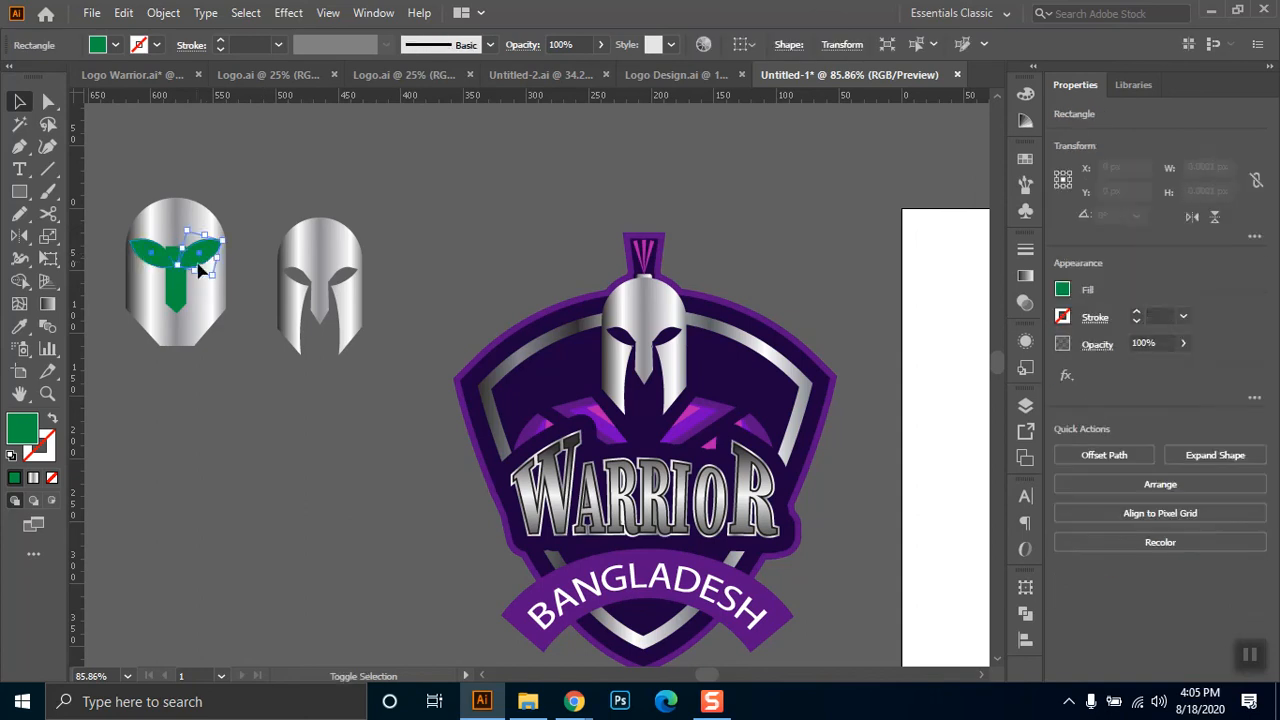
{"action": "left_click", "coordinate": [198, 270], "text": "shift"}
{"action": "left_click_drag", "start_coordinate": [176, 261], "coordinate": [151, 253]}
{"action": "left_click", "coordinate": [236, 279]}
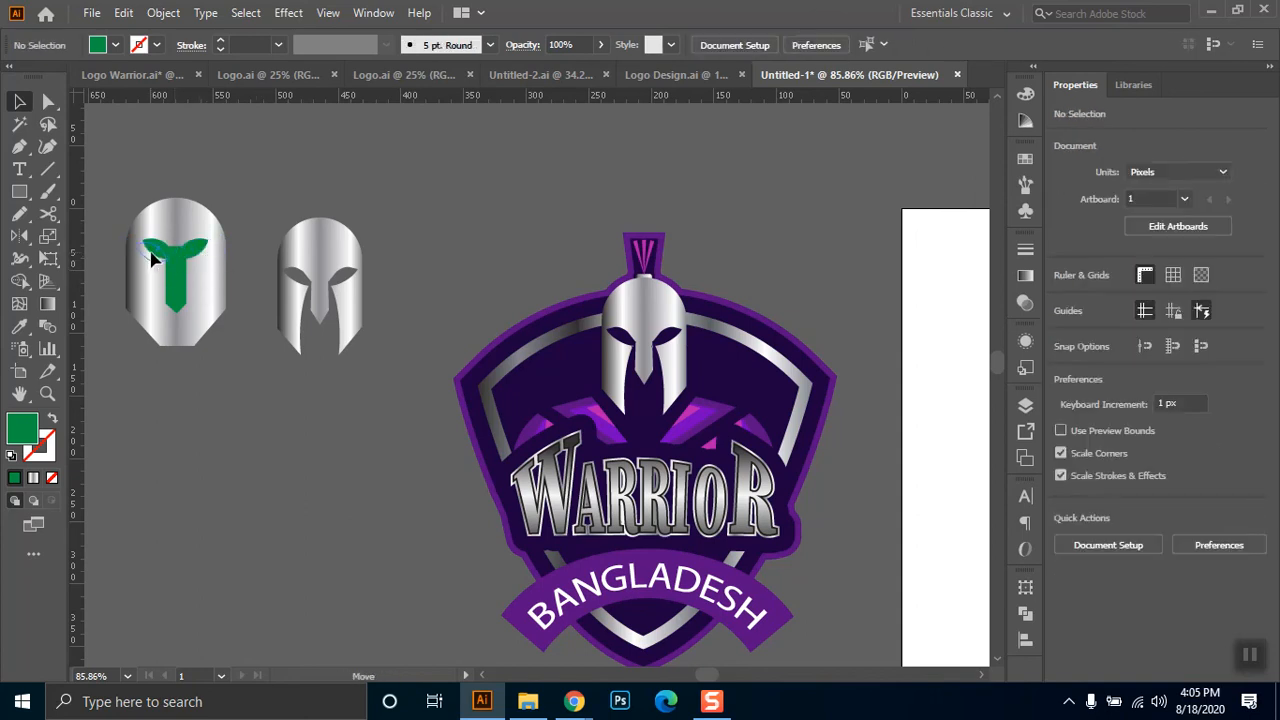
{"action": "left_click_drag", "start_coordinate": [150, 260], "coordinate": [209, 251]}
{"action": "left_click", "coordinate": [272, 222]}
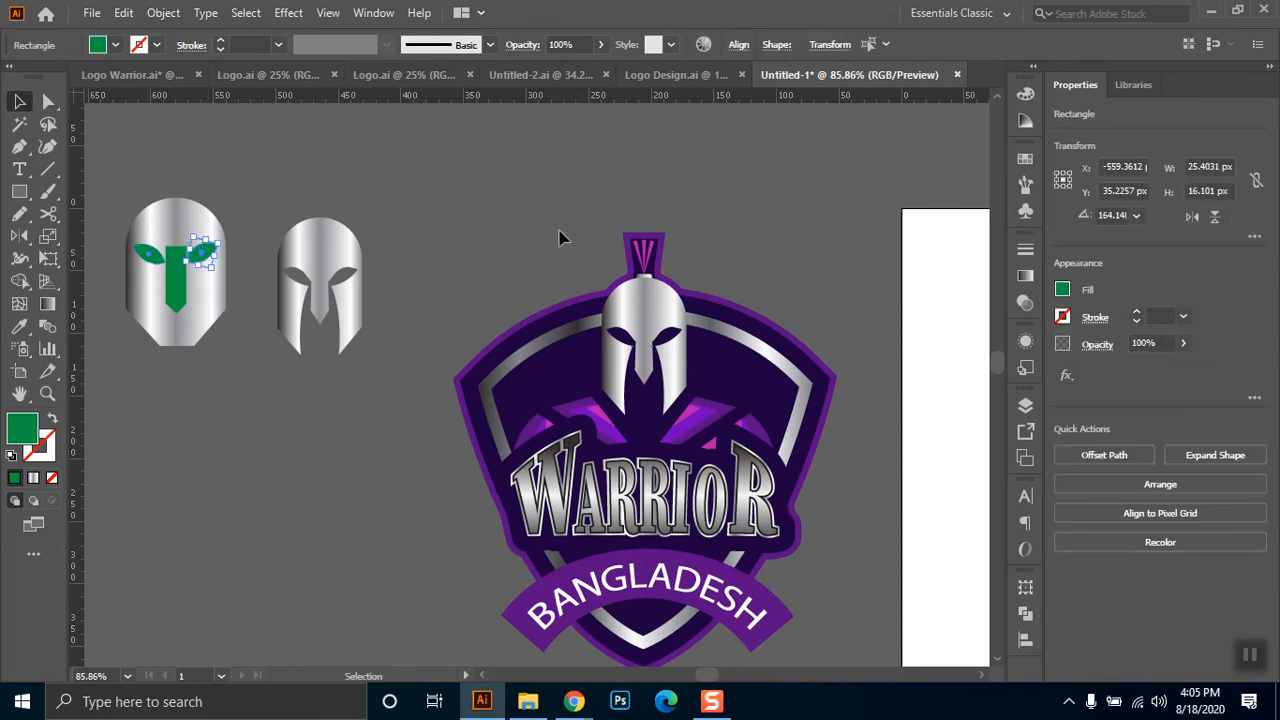
- Align the two green eye shapes with each other on their vertical centres
{"action": "left_click", "coordinate": [738, 44]}
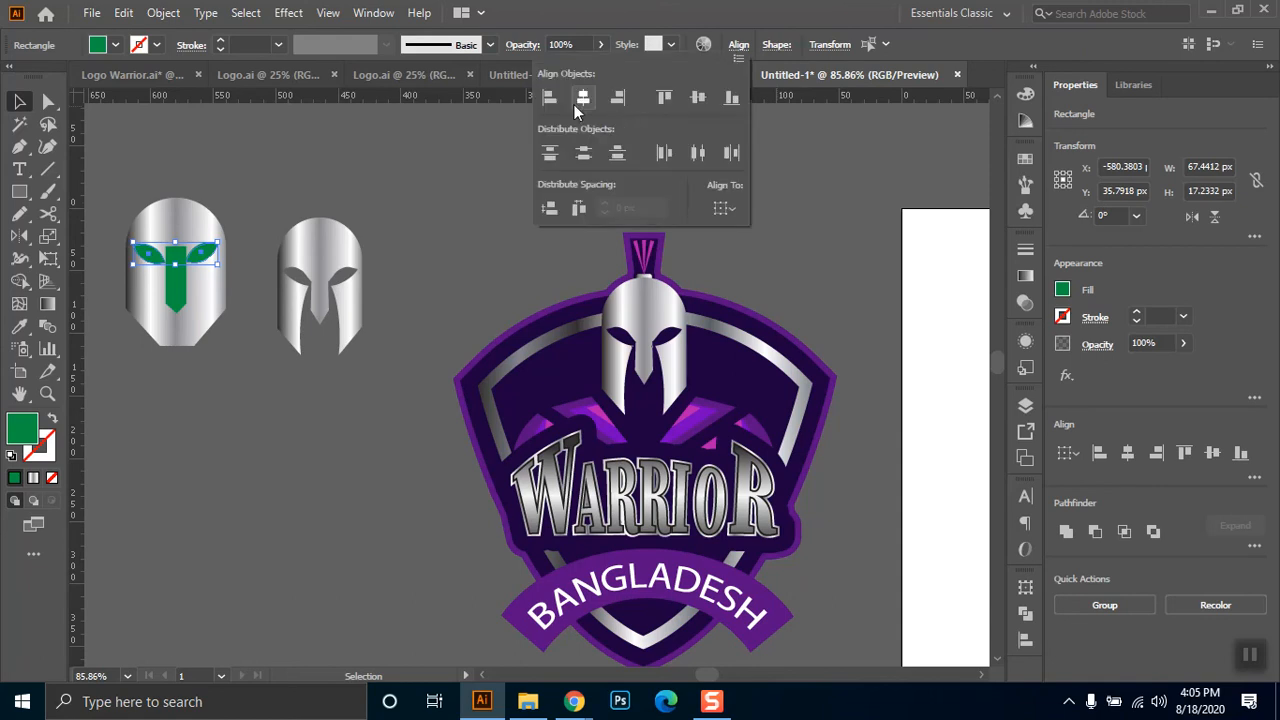
{"action": "left_click", "coordinate": [722, 208]}
{"action": "left_click", "coordinate": [745, 231]}
{"action": "left_click", "coordinate": [686, 97]}
{"action": "left_click", "coordinate": [300, 193]}
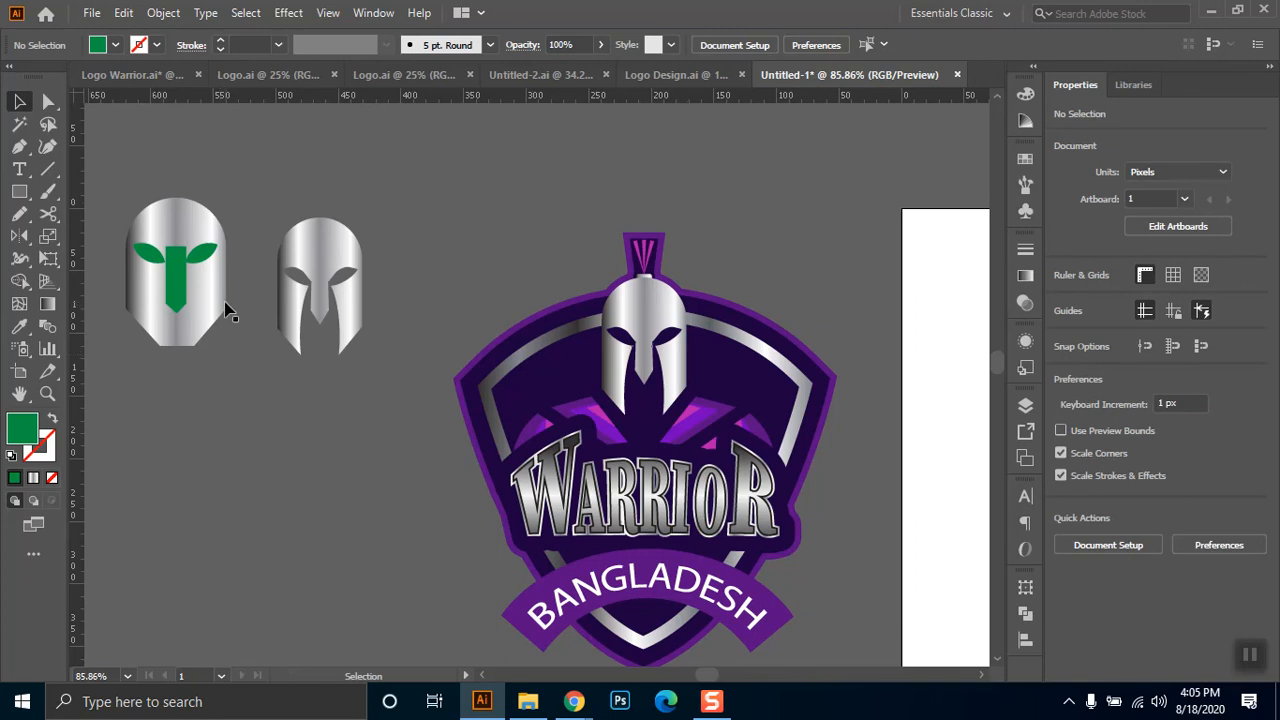
- Draw a tall green ellipse about 112 px high over the helmet's lower centre and narrow it to about 39 px
{"action": "left_click", "coordinate": [19, 191]}
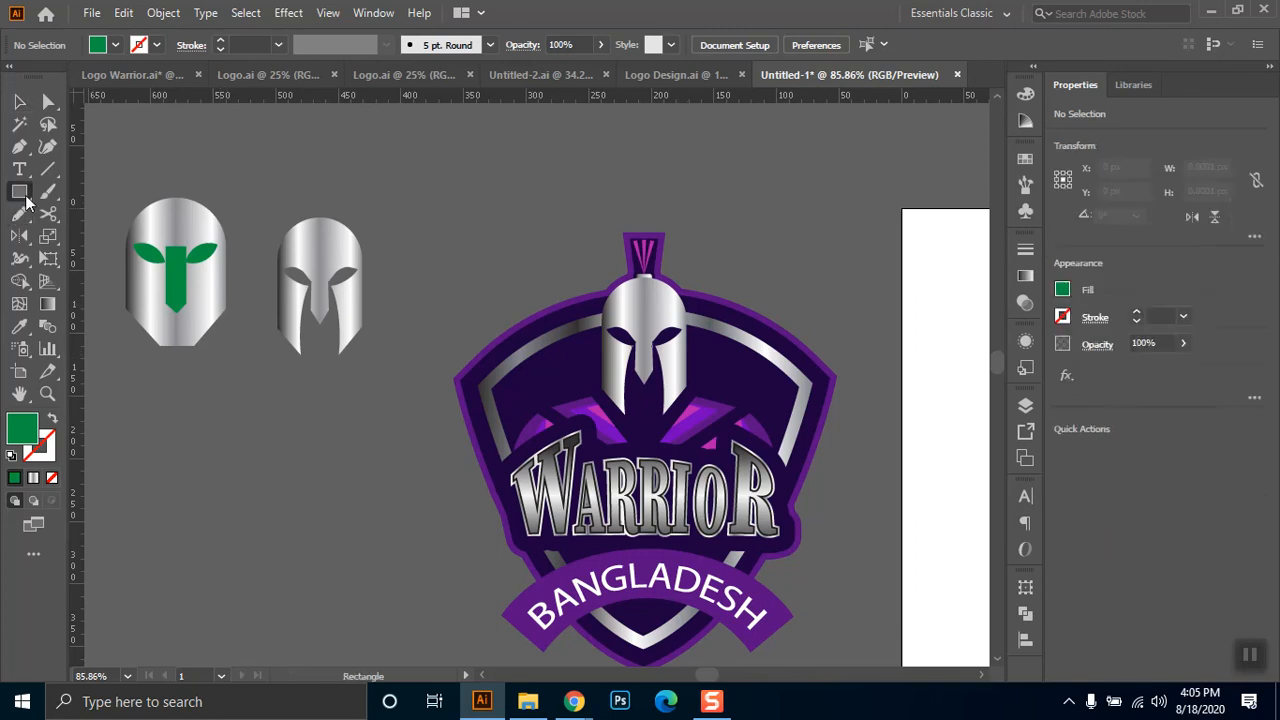
{"action": "left_click", "coordinate": [108, 238]}
{"action": "mouse_move", "coordinate": [241, 554]}
{"action": "left_mouse_down"}
{"action": "mouse_move", "coordinate": [234, 590]}
{"action": "mouse_move", "coordinate": [167, 390]}
{"action": "mouse_move", "coordinate": [175, 366]}
{"action": "mouse_move", "coordinate": [172, 377]}
{"action": "left_mouse_up"}
{"action": "key", "text": "v"}
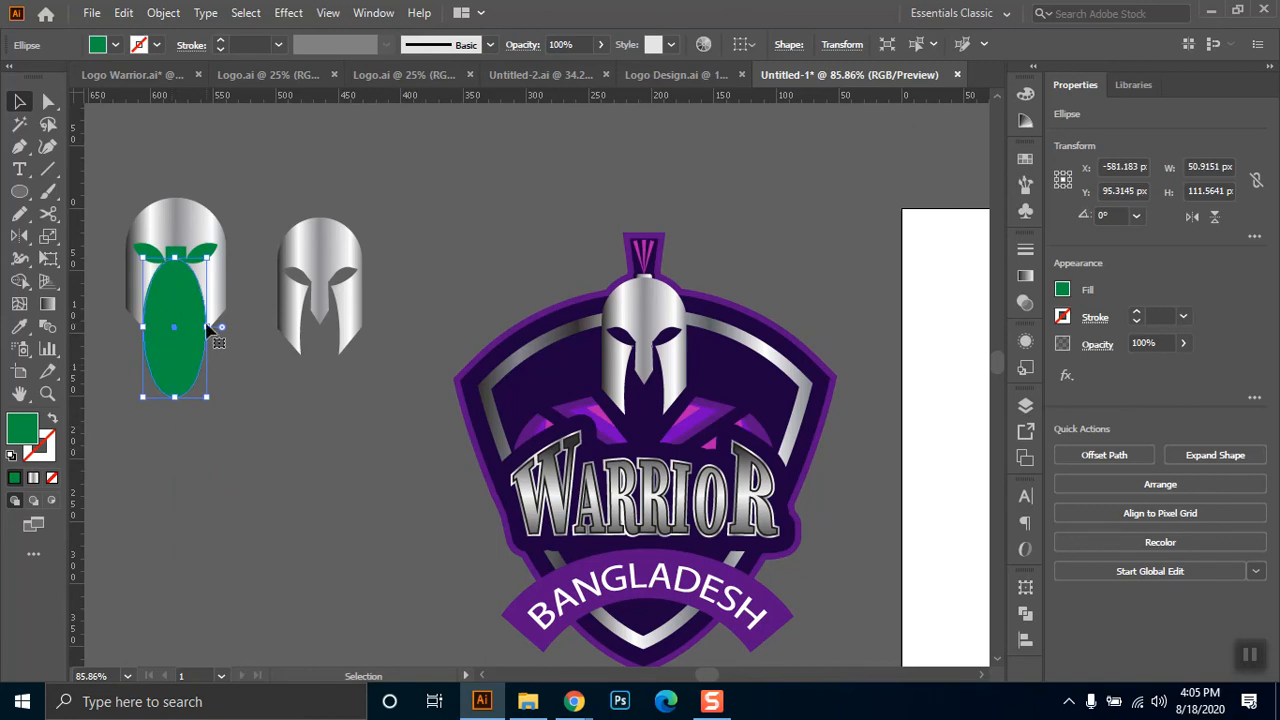
{"action": "left_click_drag", "start_coordinate": [207, 331], "coordinate": [200, 329]}
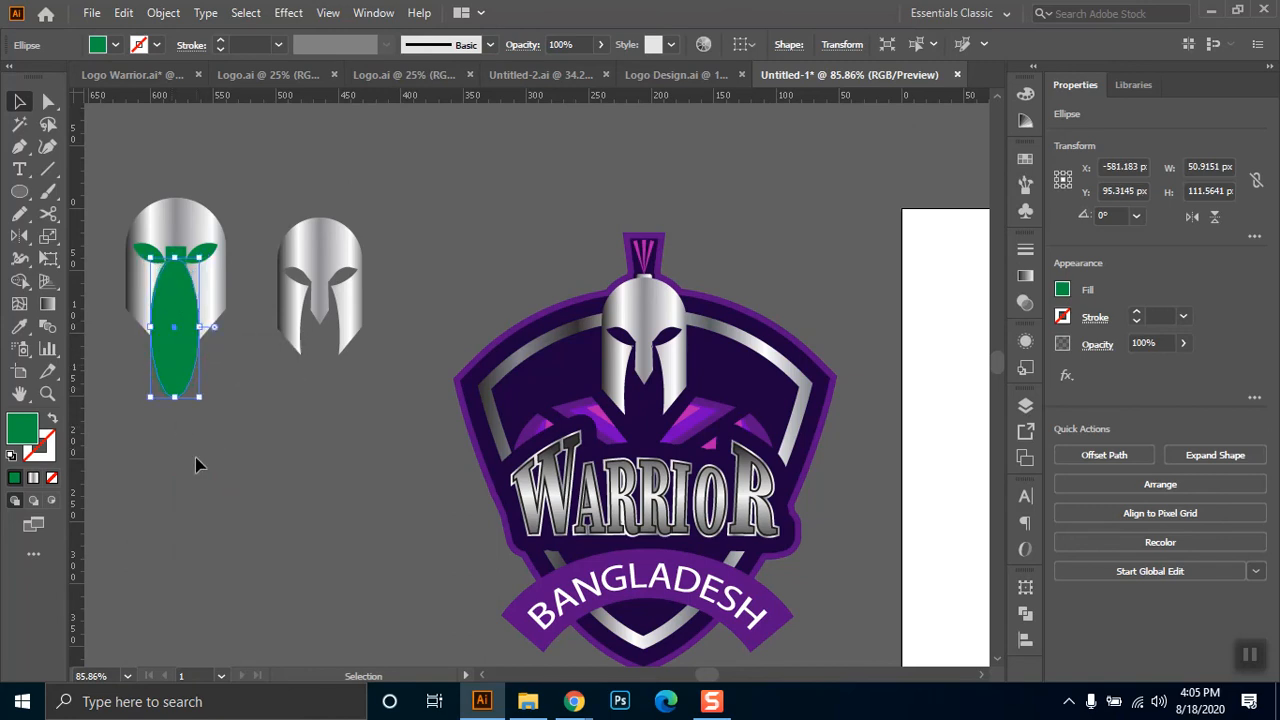
- Nudge the green ellipse 5 px up and 1 px to the right to centre it beneath the eyes
{"action": "left_click", "coordinate": [218, 512]}
{"action": "left_click", "coordinate": [185, 380]}
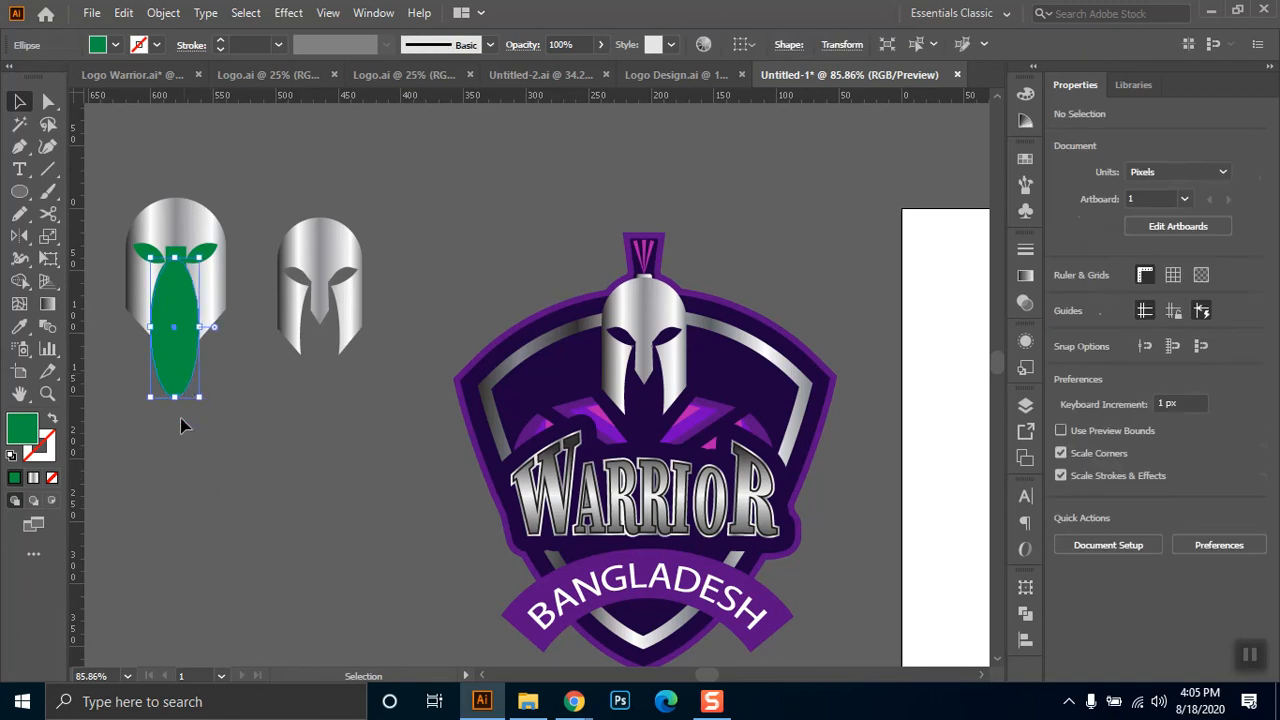
{"action": "key", "text": "Down"}
{"action": "key", "text": "Down"}
{"action": "key", "text": "Down"}
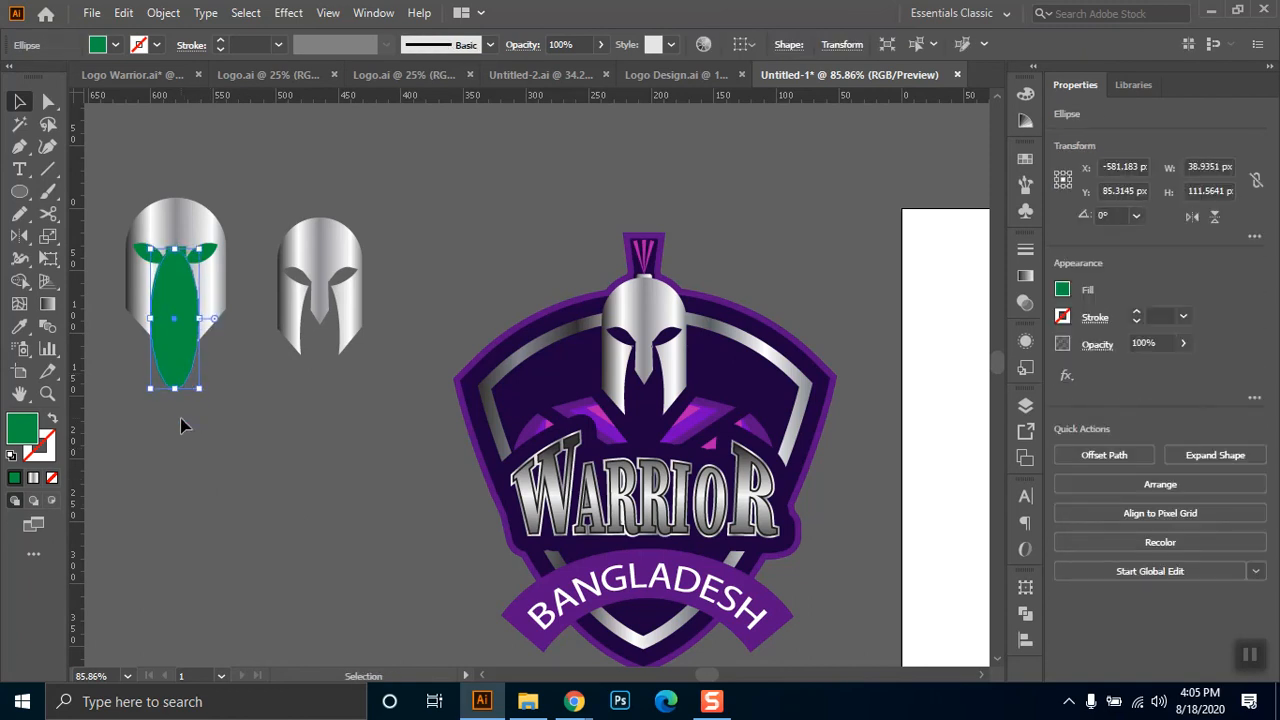
{"action": "key", "text": "Right"}
{"action": "key", "text": "Down"}
{"action": "key", "text": "Down"}
{"action": "key", "text": "Down"}
{"action": "key", "text": "Down"}
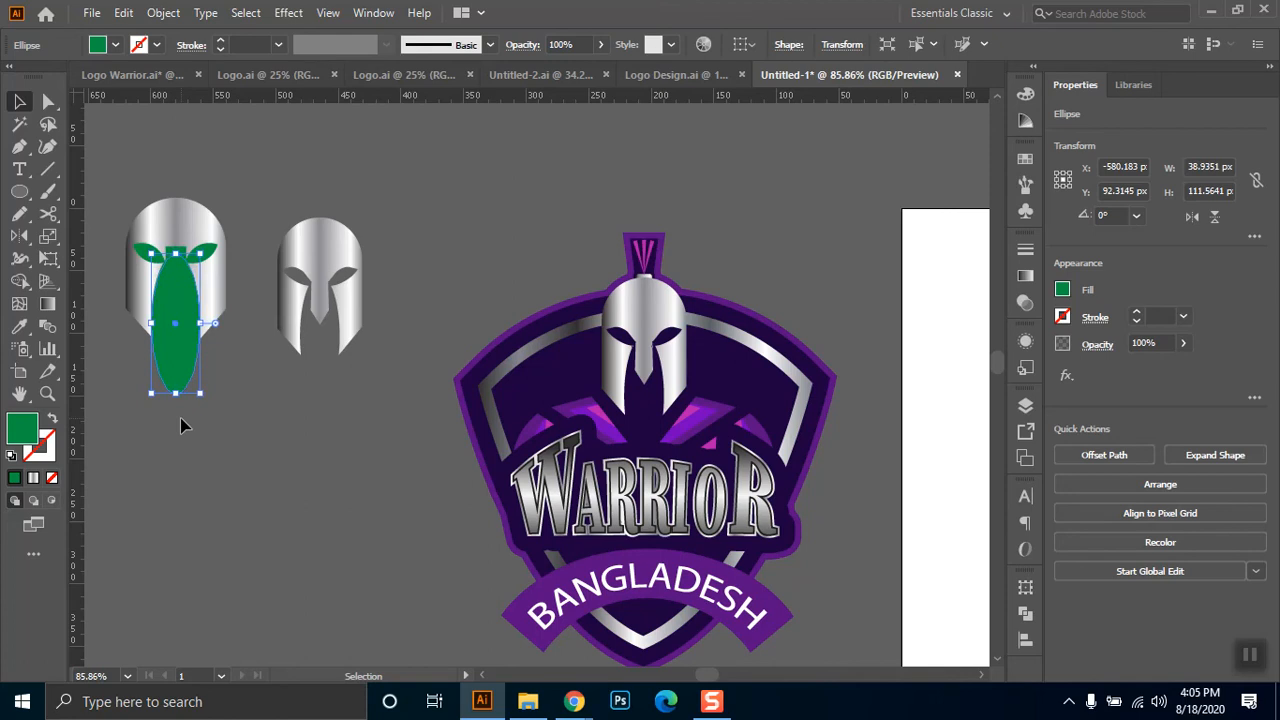
{"action": "key", "text": "Up"}
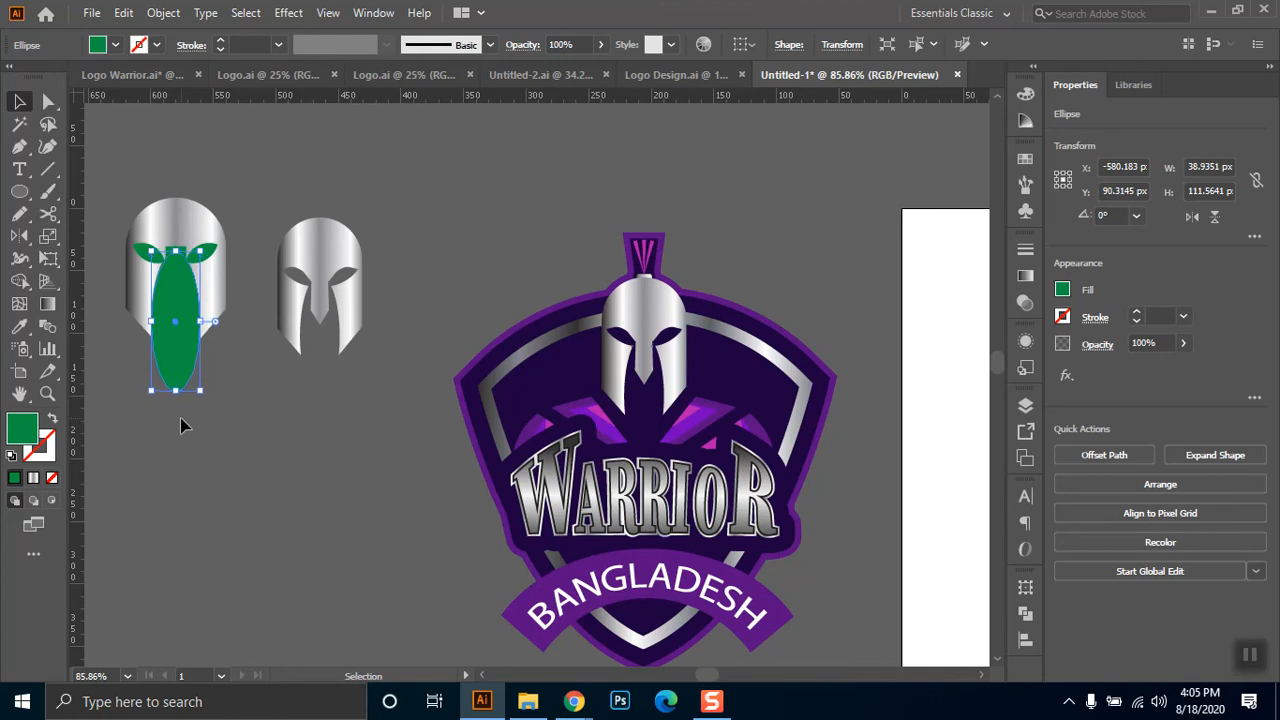
{"action": "left_click", "coordinate": [223, 439]}
{"action": "left_click", "coordinate": [171, 312]}
{"action": "left_click", "coordinate": [185, 210], "text": "shift"}
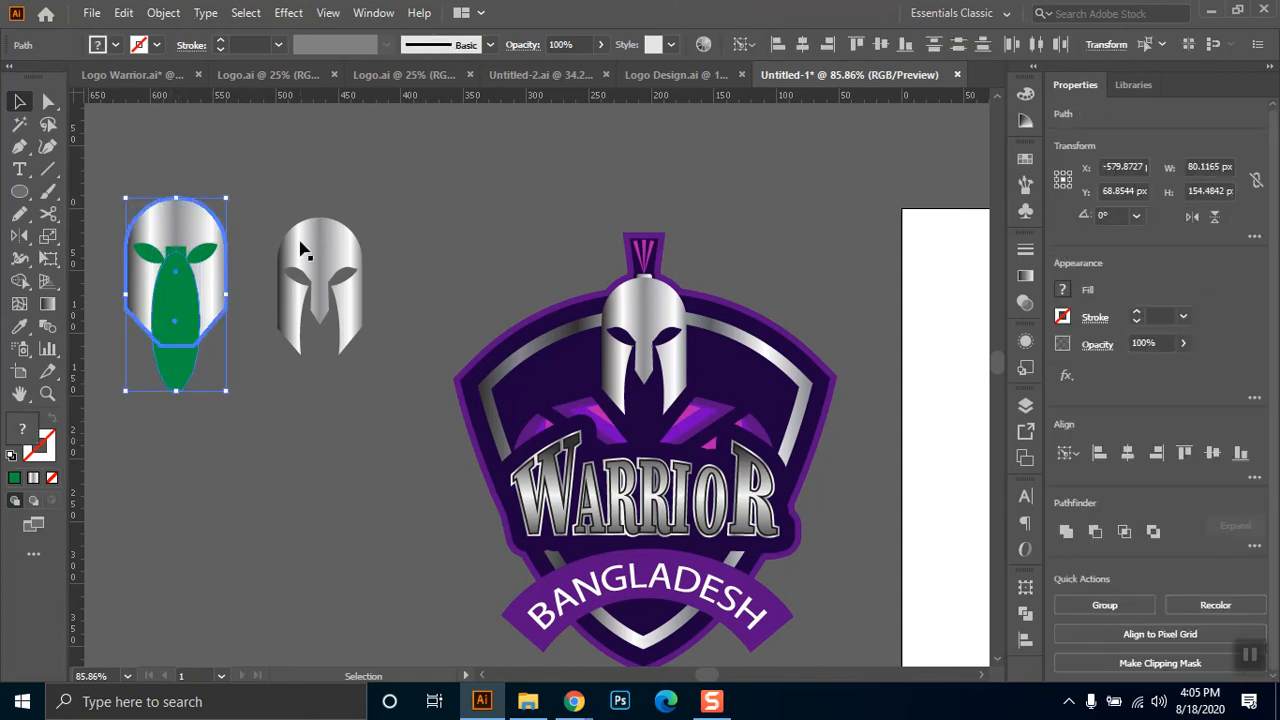
{"action": "left_click", "coordinate": [445, 162]}
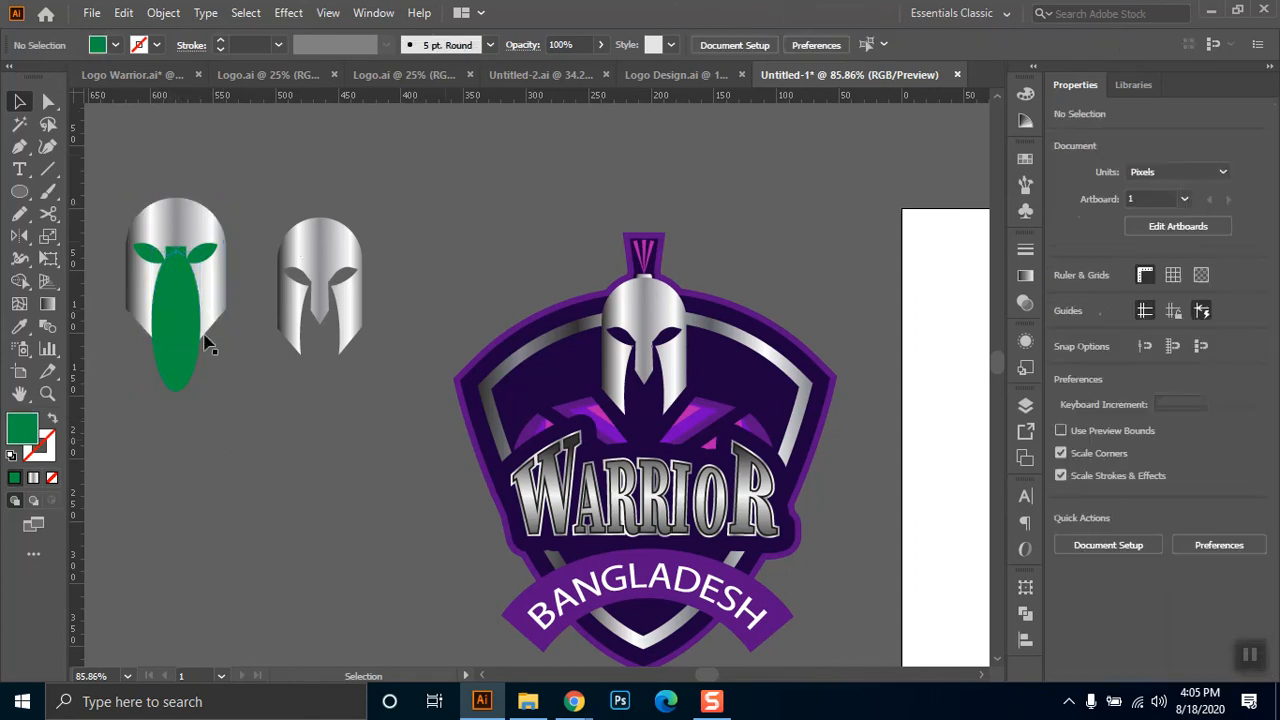
- Hide the artboards to show the helmet artwork on a plain white canvas
{"action": "scroll", "coordinate": [217, 330], "scroll_direction": "up", "scroll_amount": 2}
{"action": "left_click_drag", "start_coordinate": [381, 287], "coordinate": [512, 330]}
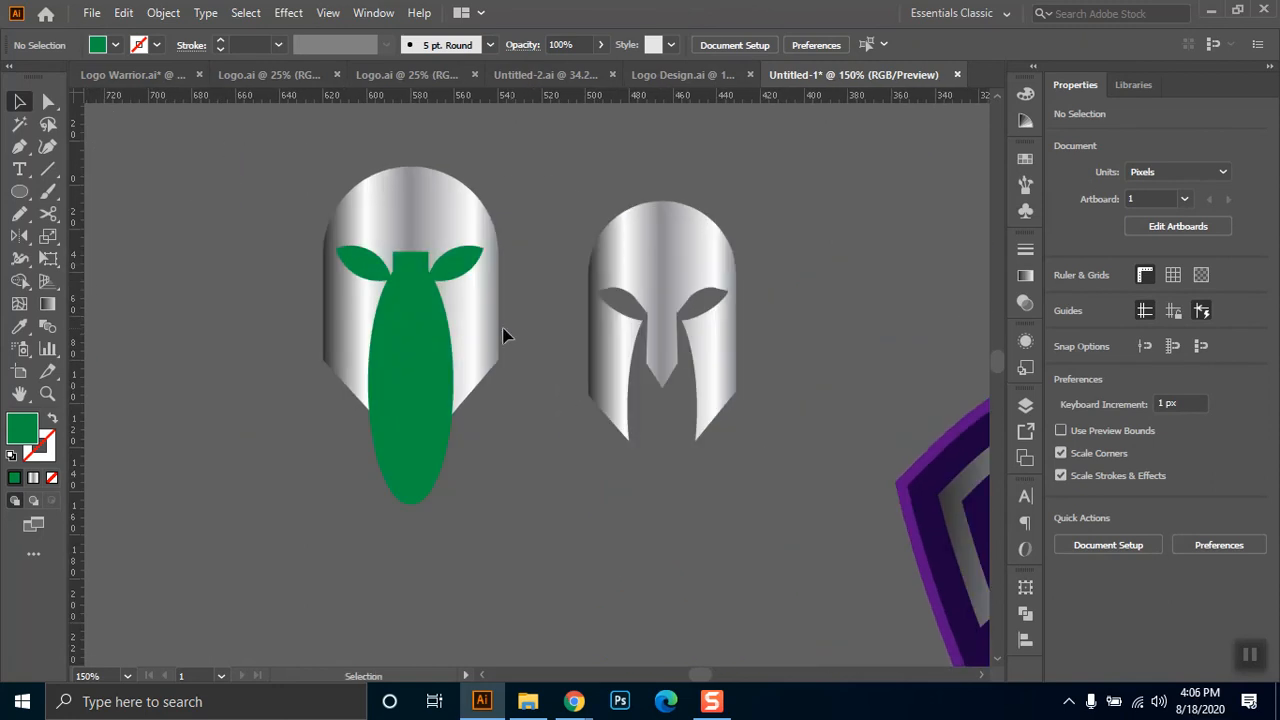
{"action": "left_click_drag", "start_coordinate": [512, 190], "coordinate": [277, 603]}
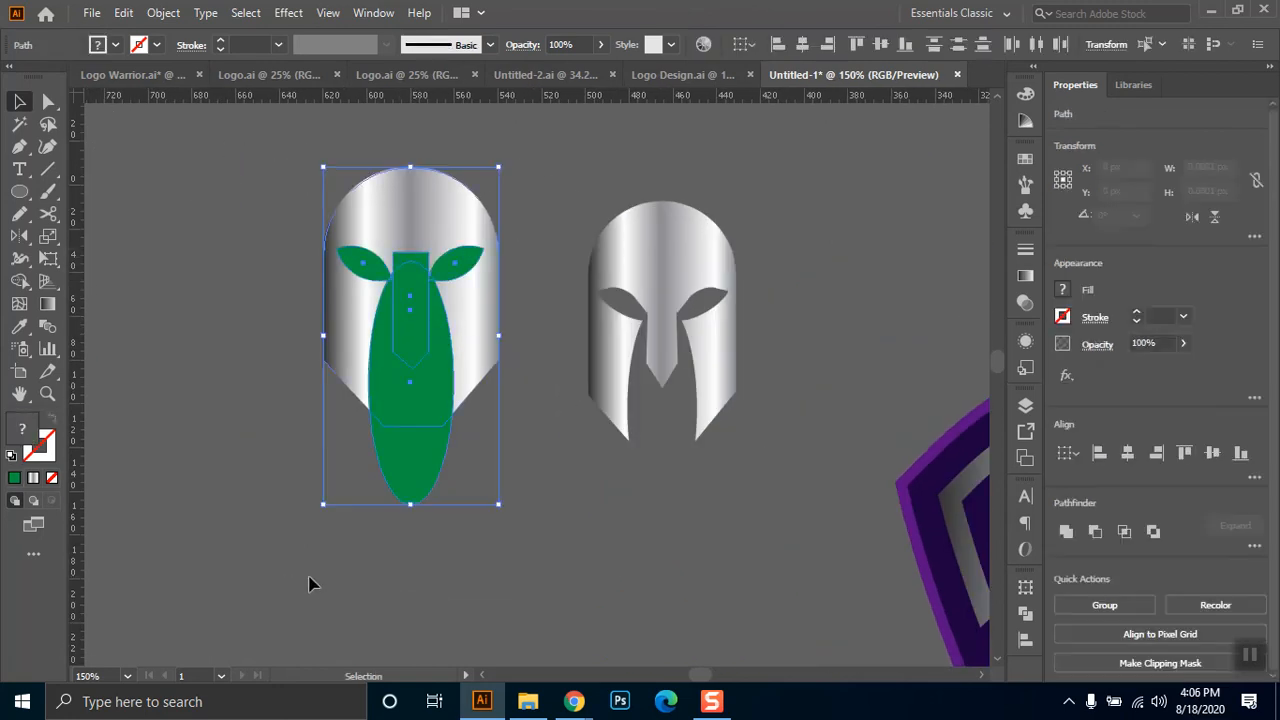
{"action": "left_click", "coordinate": [503, 583]}
{"action": "key", "text": "ctrl+shift+h"}
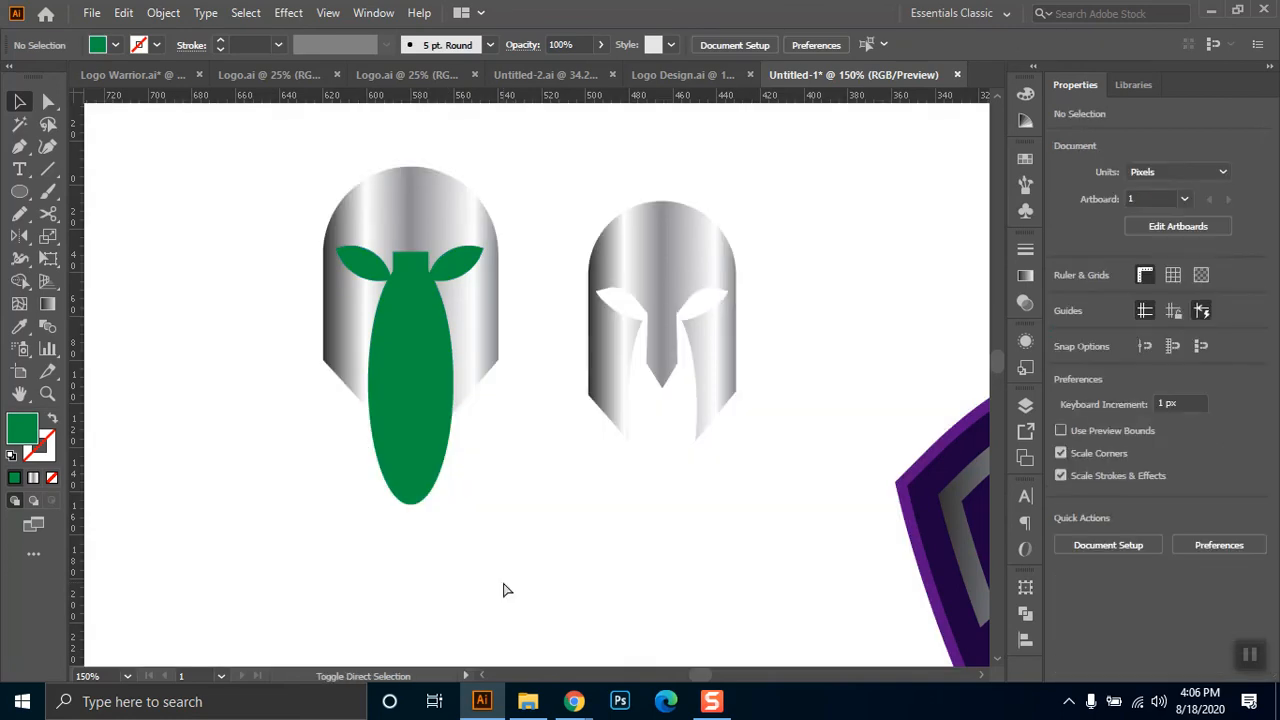
- With Shape Builder, cut both green eye shapes and the tall ellipse out of the helmet, keeping the green nose bar
{"action": "left_click_drag", "start_coordinate": [521, 165], "coordinate": [335, 532]}
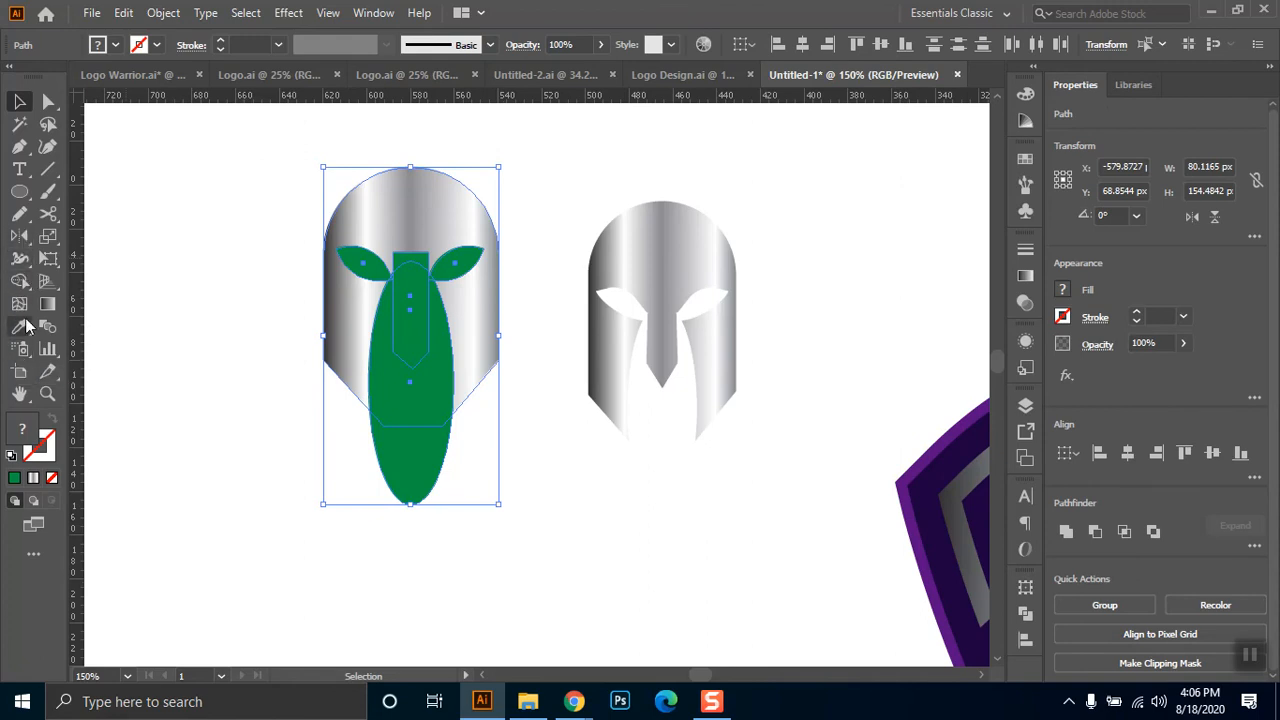
{"action": "left_click", "coordinate": [19, 281]}
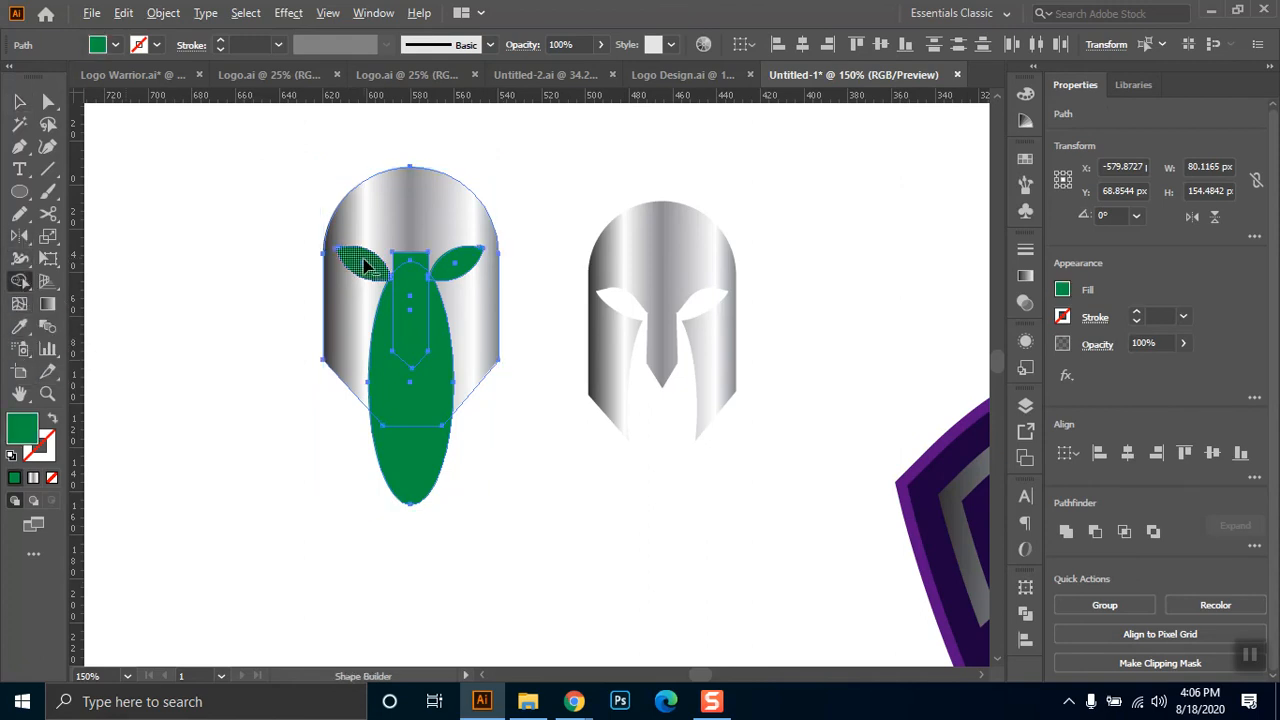
{"action": "left_click_drag", "start_coordinate": [390, 287], "coordinate": [410, 500]}
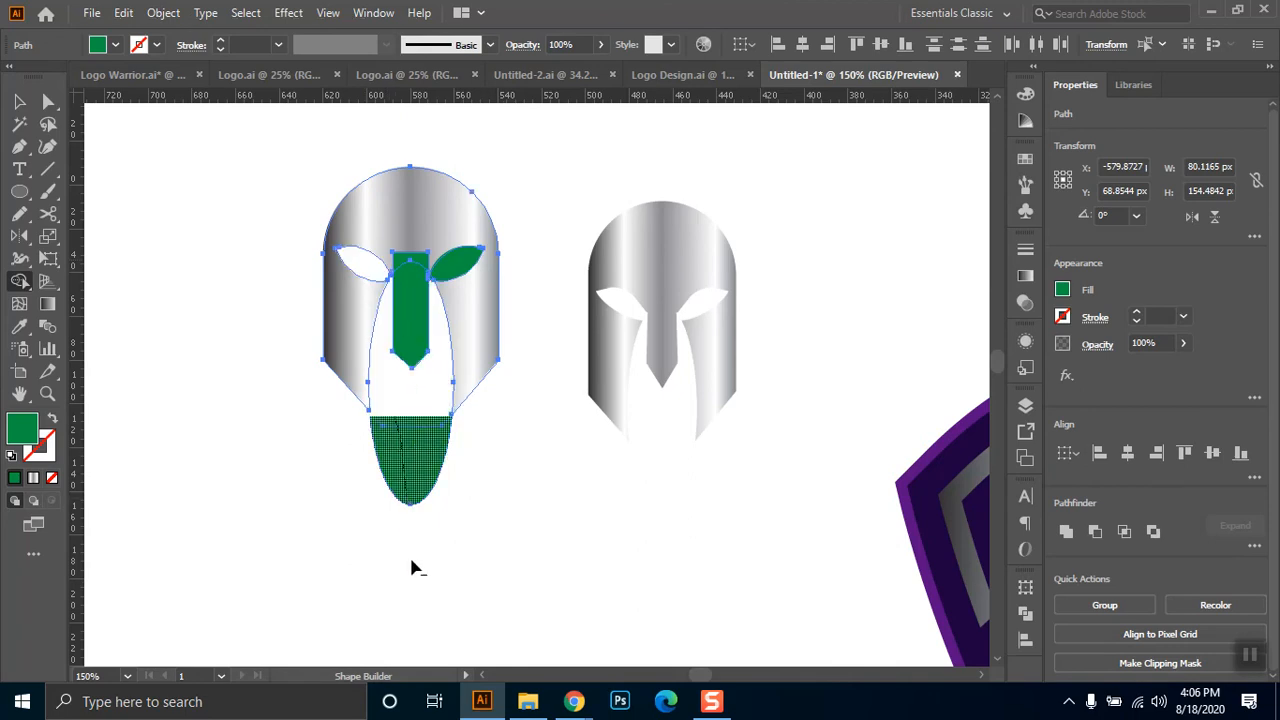
{"action": "left_click", "coordinate": [405, 518], "text": "alt"}
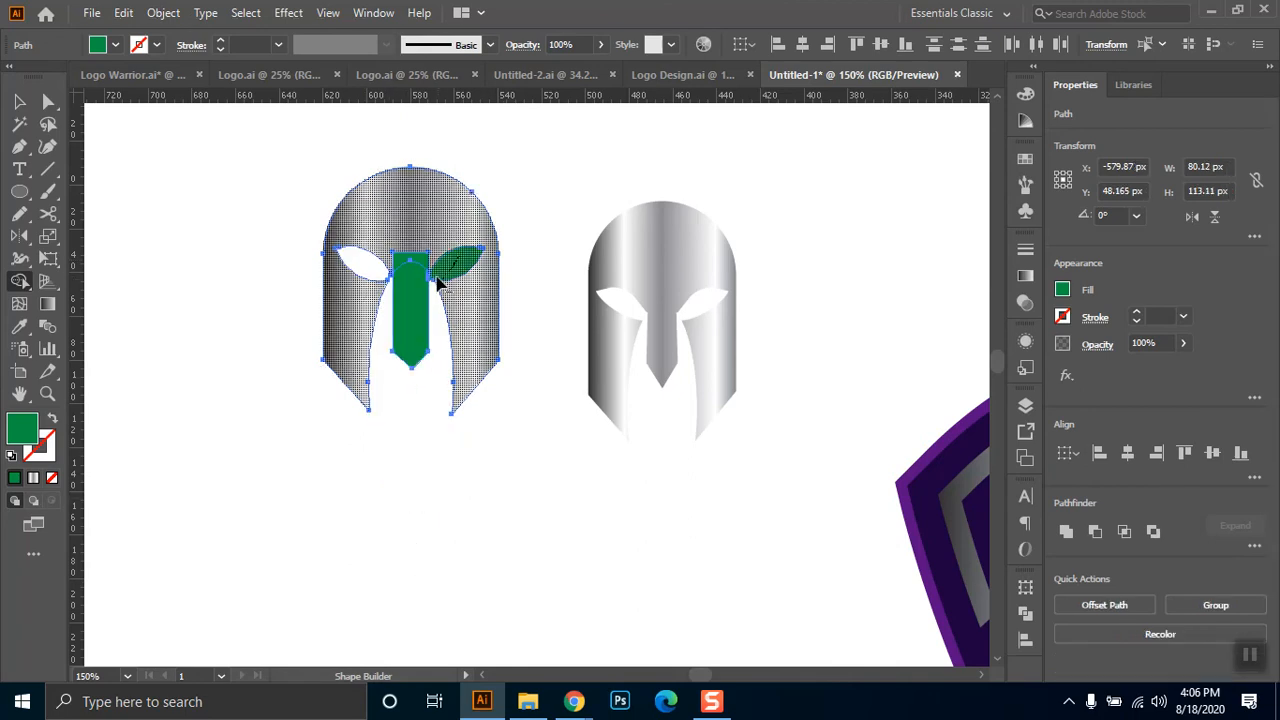
{"action": "key", "text": "v"}
{"action": "key", "text": "shift+m"}
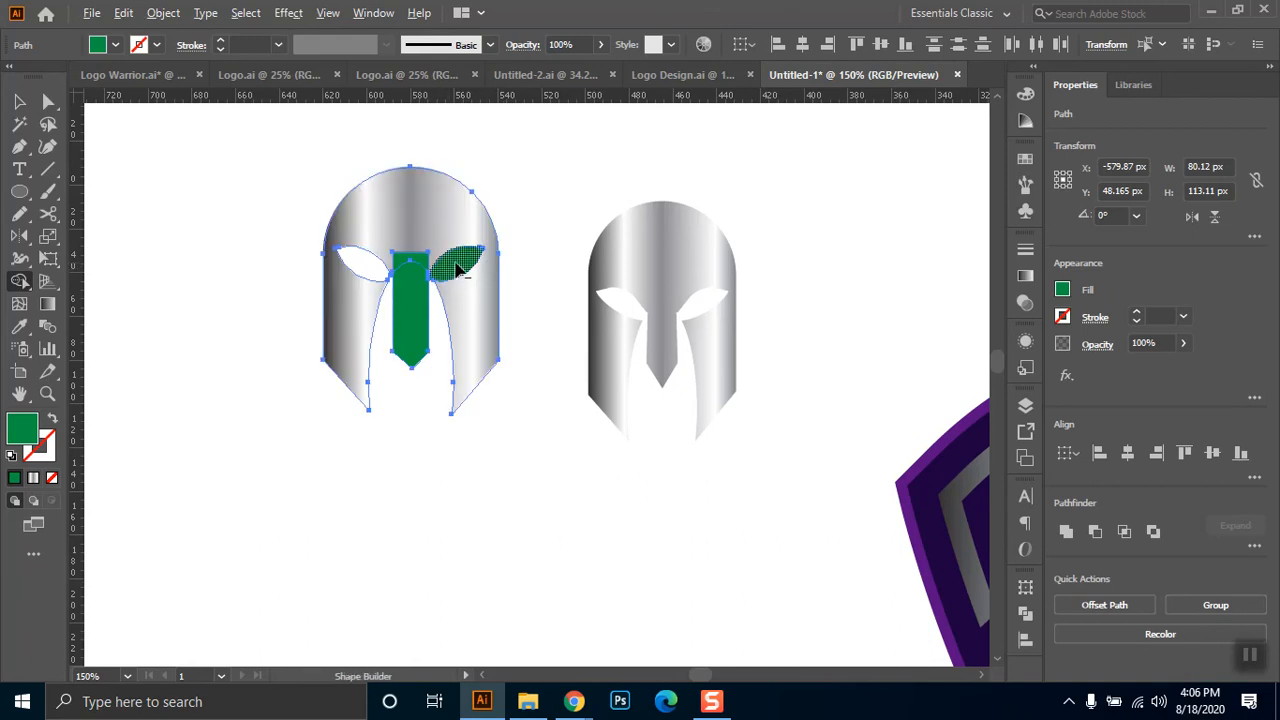
{"action": "left_click", "coordinate": [436, 280], "text": "alt"}
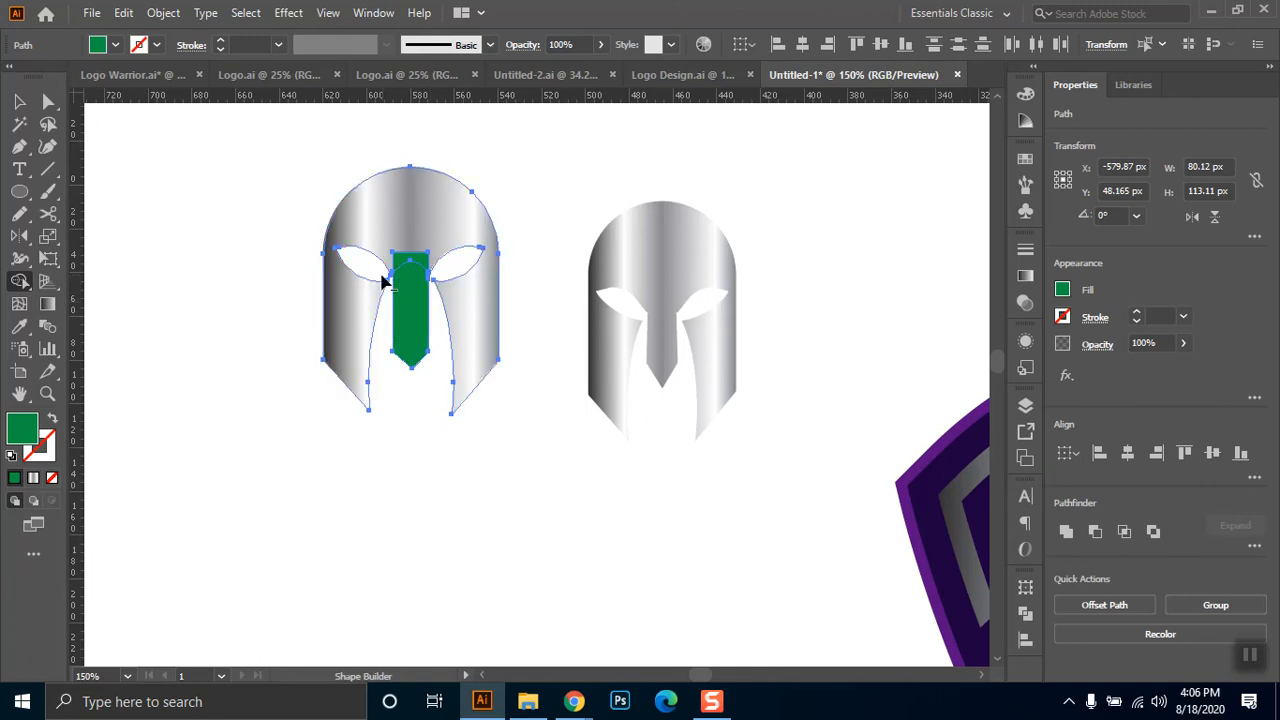
- Merge the green nose bar with the helmet body into one shape using Shape Builder
{"action": "scroll", "coordinate": [390, 285], "scroll_direction": "up", "scroll_amount": 4}
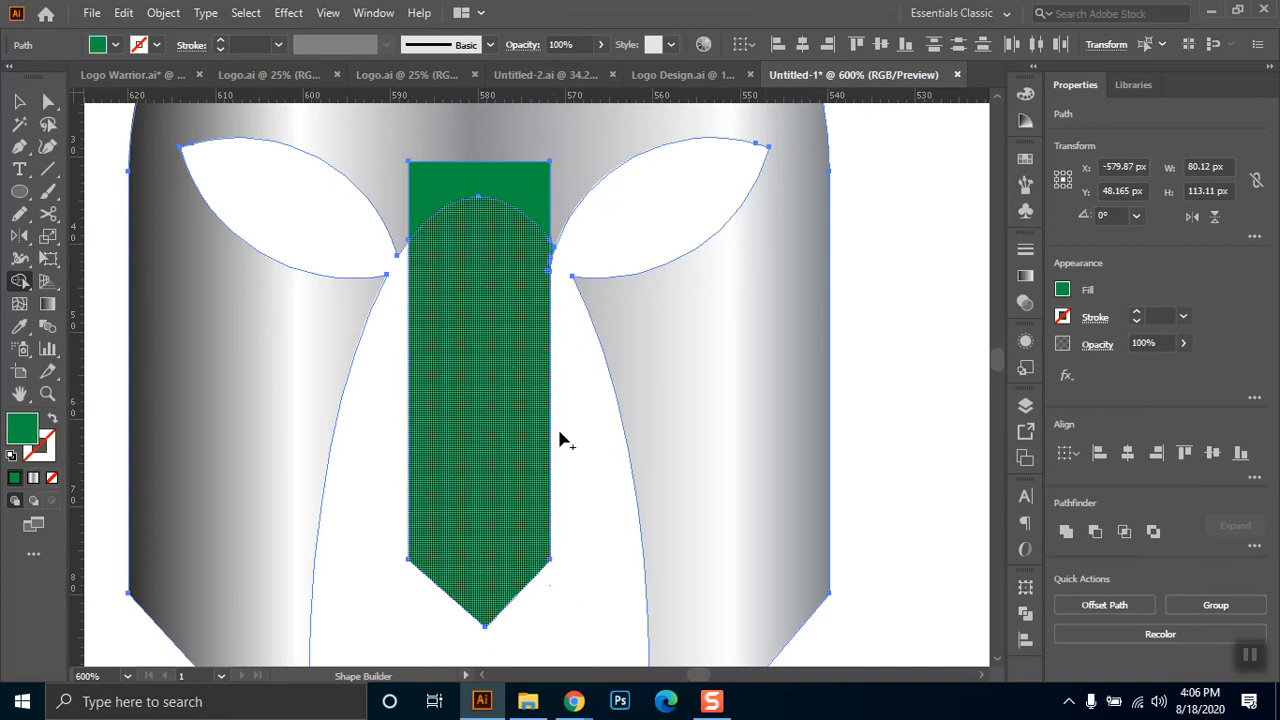
{"action": "scroll", "coordinate": [480, 600], "scroll_direction": "down", "scroll_amount": 4}
{"action": "left_click_drag", "start_coordinate": [516, 545], "coordinate": [530, 440]}
{"action": "left_click_drag", "start_coordinate": [525, 392], "coordinate": [530, 512]}
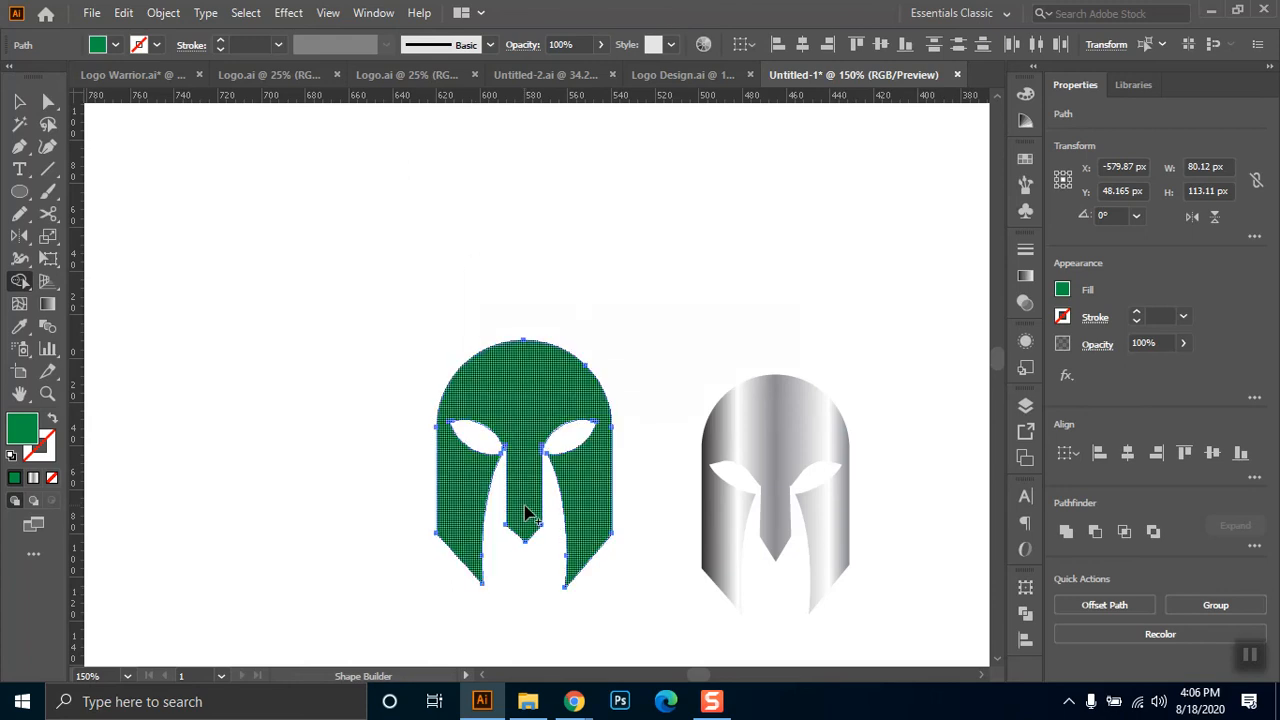
{"action": "left_click", "coordinate": [19, 101]}
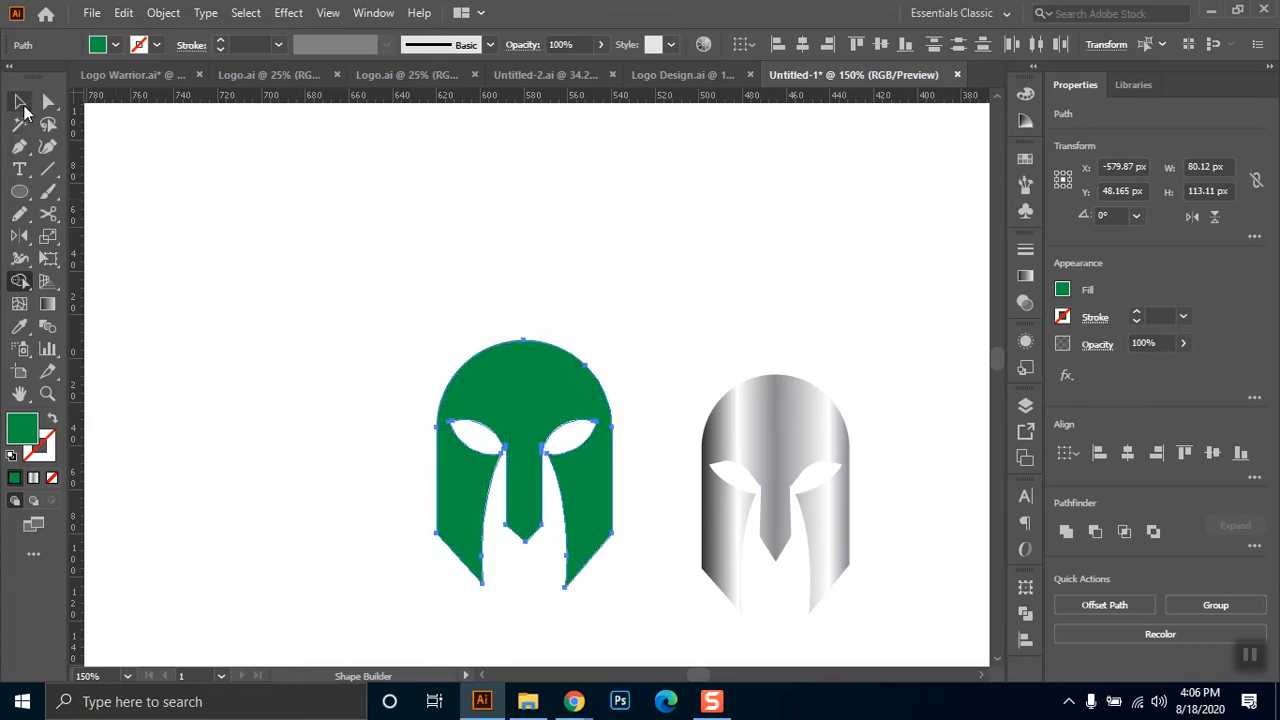
{"action": "left_click", "coordinate": [612, 272]}
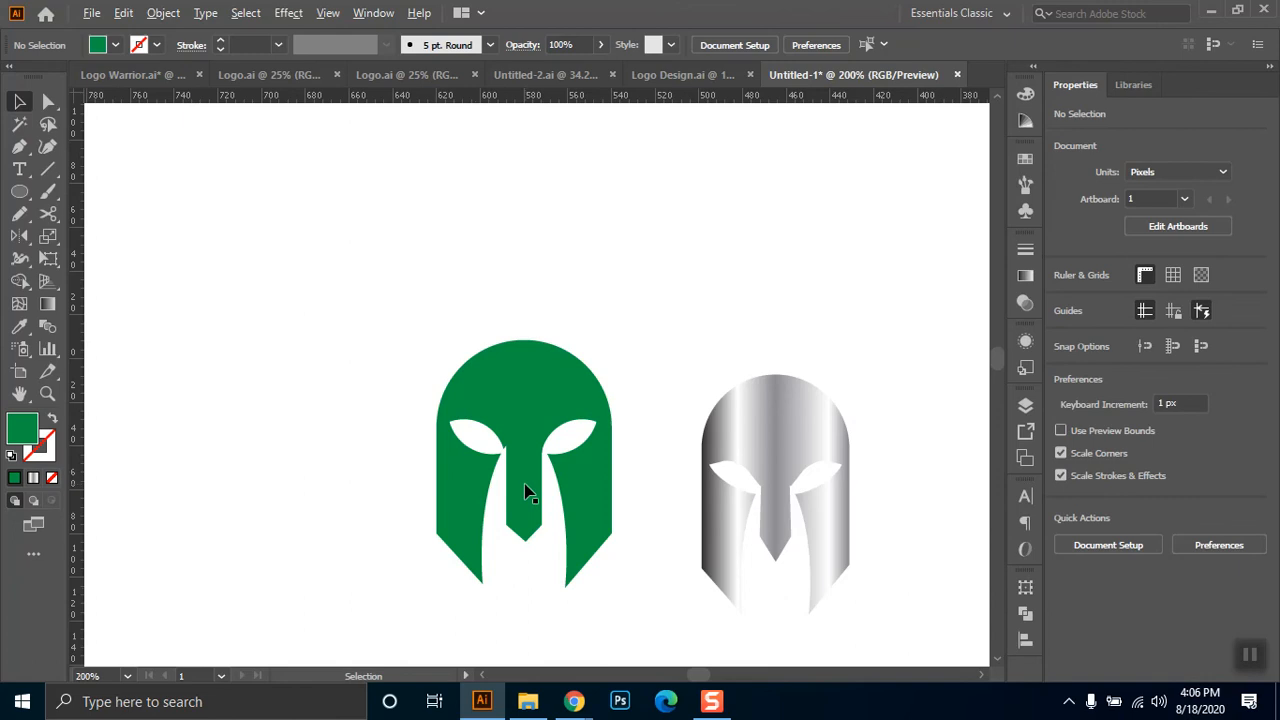
- Draw a small closed five-point green patch over the notch where the left eye opening meets the nose bar
{"action": "scroll", "coordinate": [525, 490], "scroll_direction": "up", "scroll_amount": 1}
{"action": "scroll", "coordinate": [520, 478], "scroll_direction": "up", "scroll_amount": 1}
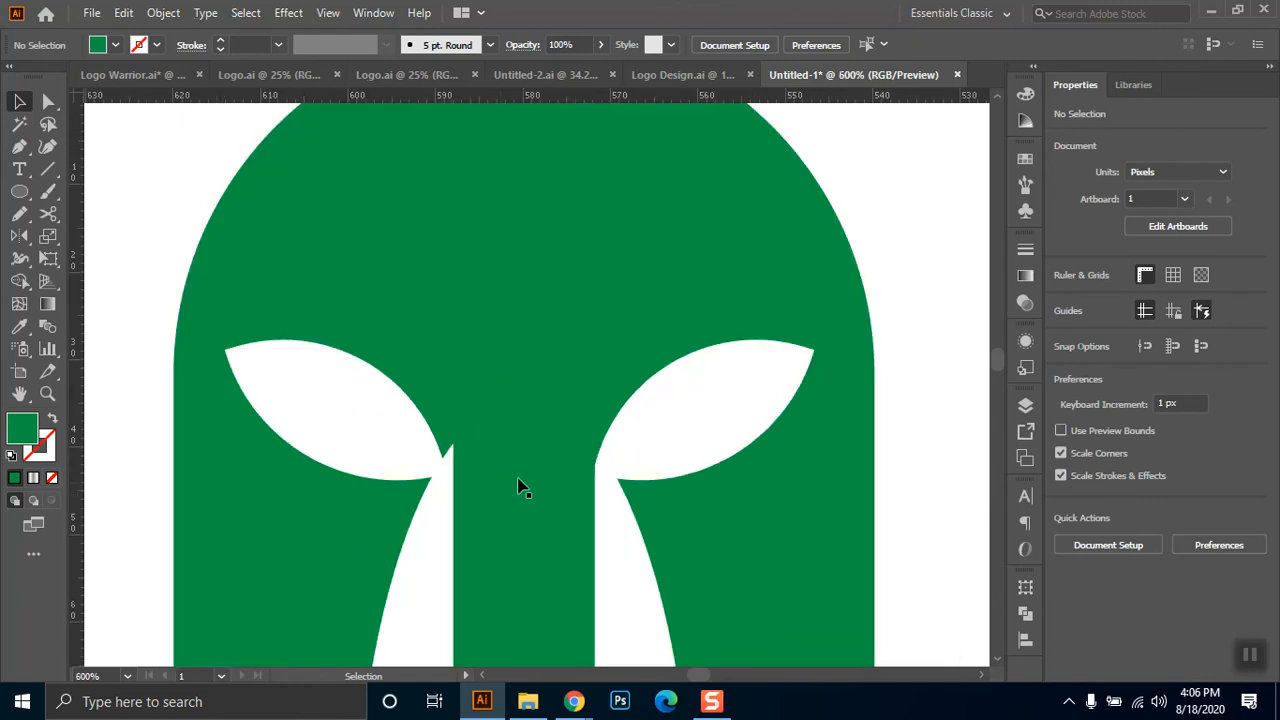
{"action": "key", "text": "a"}
{"action": "left_click", "coordinate": [452, 448]}
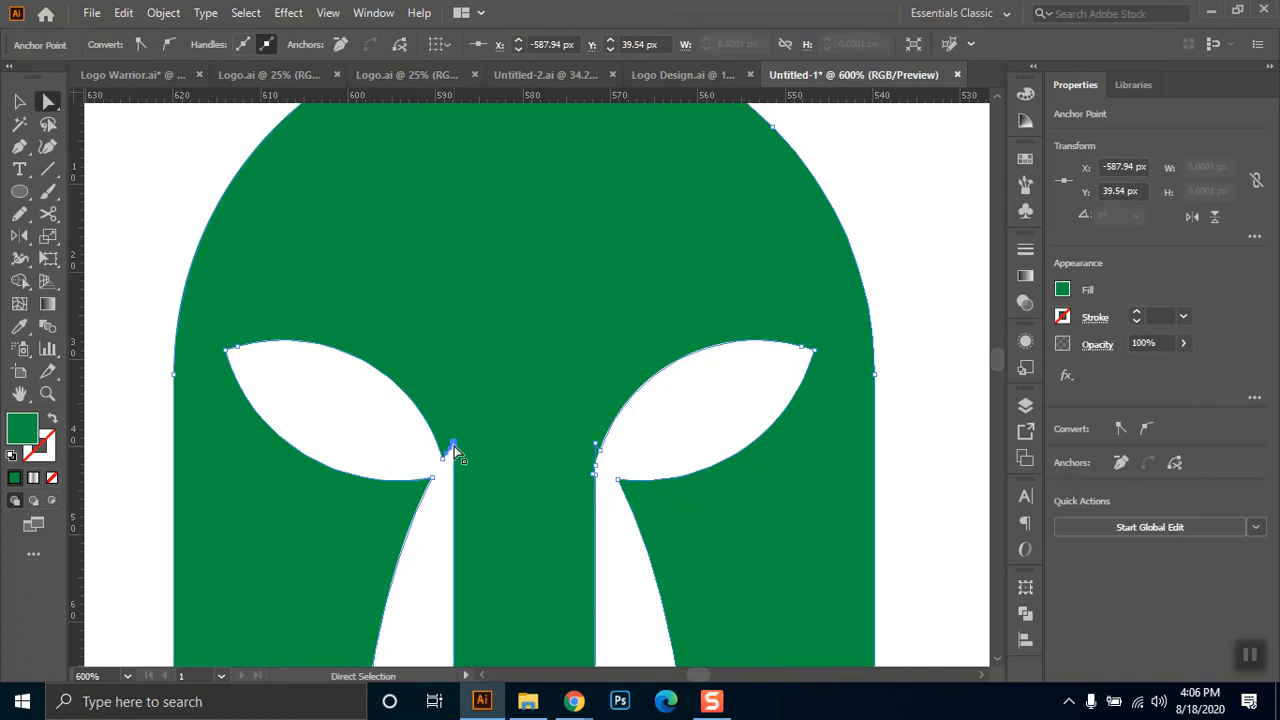
{"action": "left_click", "coordinate": [19, 146]}
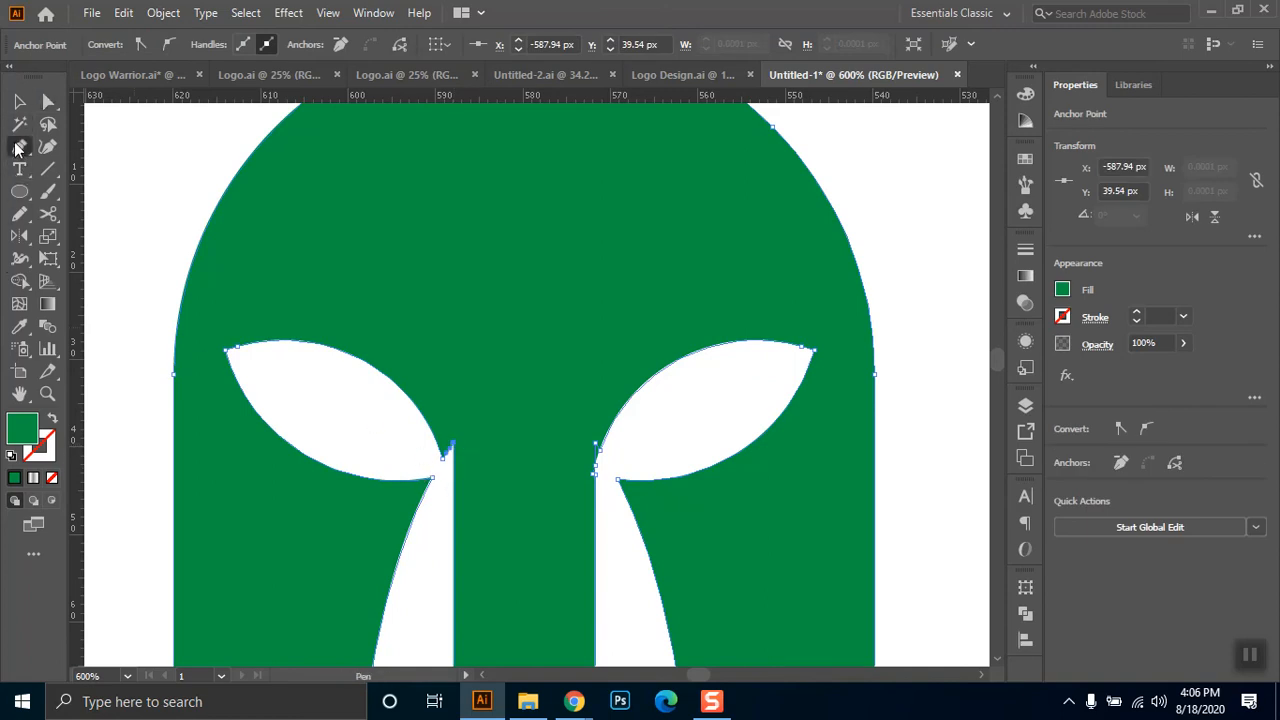
{"action": "left_click", "coordinate": [438, 440]}
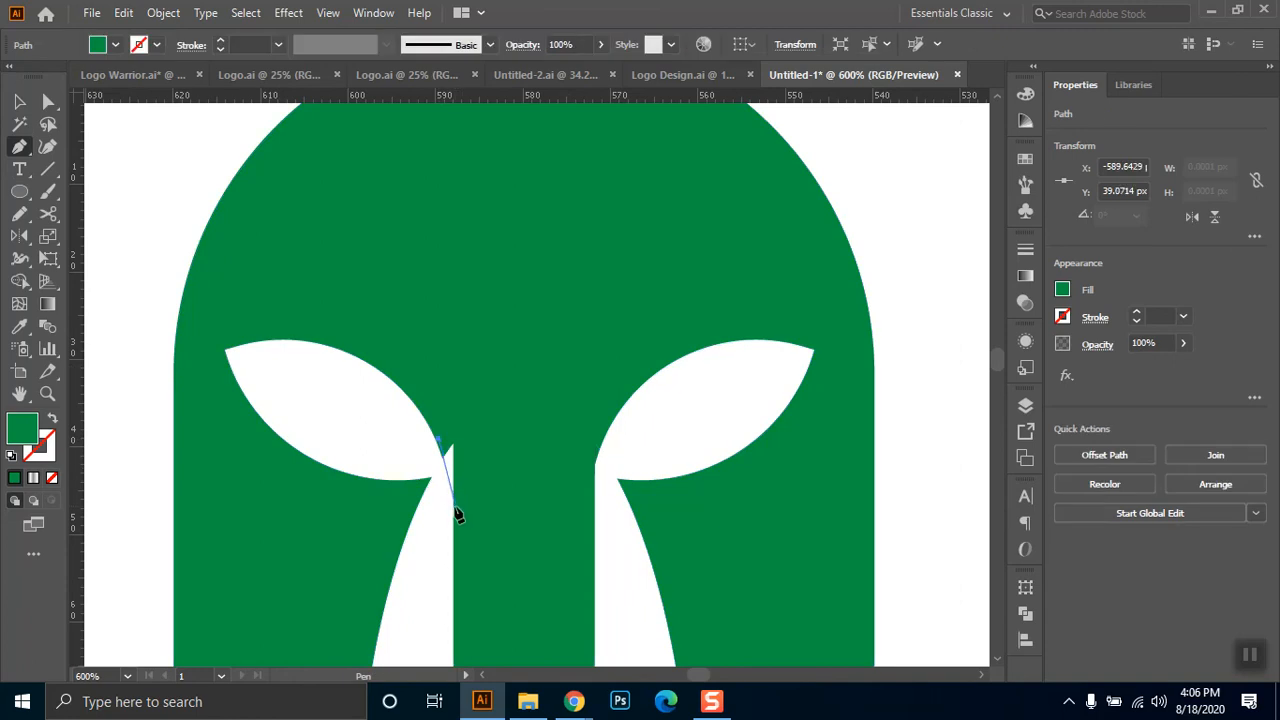
{"action": "left_click", "coordinate": [457, 507]}
{"action": "left_click", "coordinate": [487, 464]}
{"action": "left_click", "coordinate": [479, 393]}
{"action": "left_click", "coordinate": [451, 362]}
{"action": "left_click", "coordinate": [439, 442]}
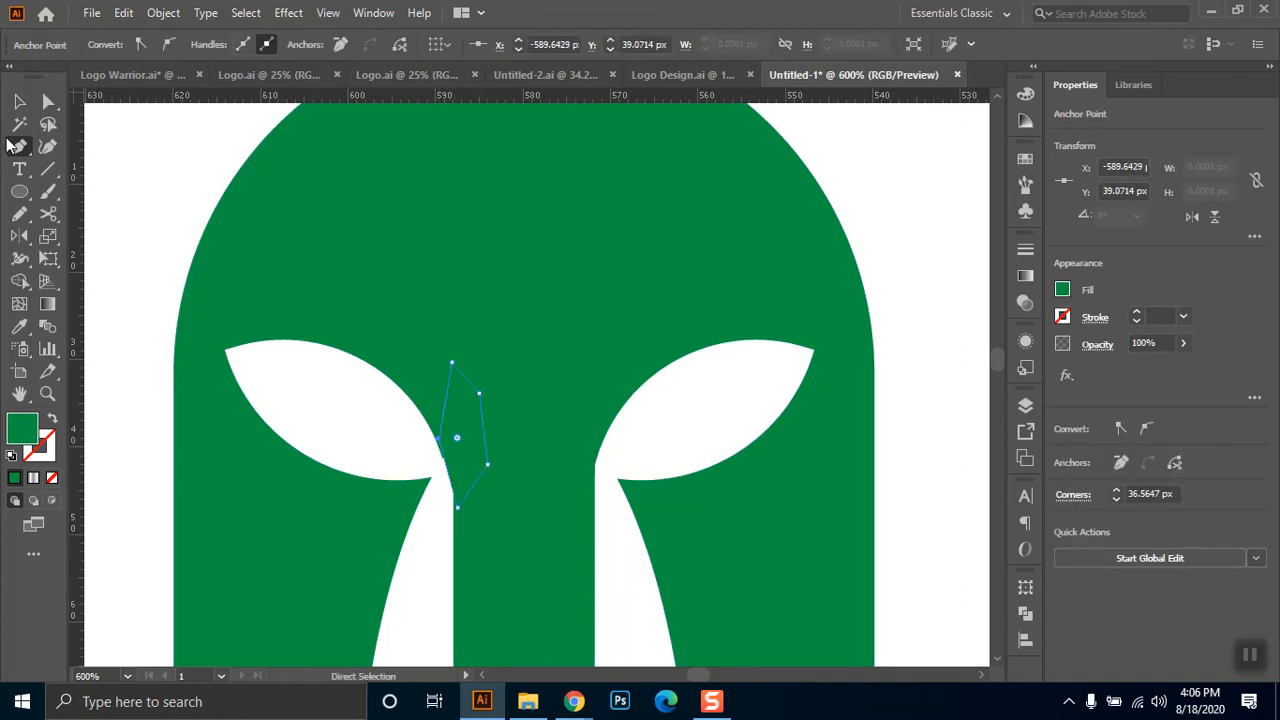
- Merge the green patch beside the left eye with the helmet using Shape Builder
{"action": "left_click", "coordinate": [22, 102]}
{"action": "left_click", "coordinate": [566, 243]}
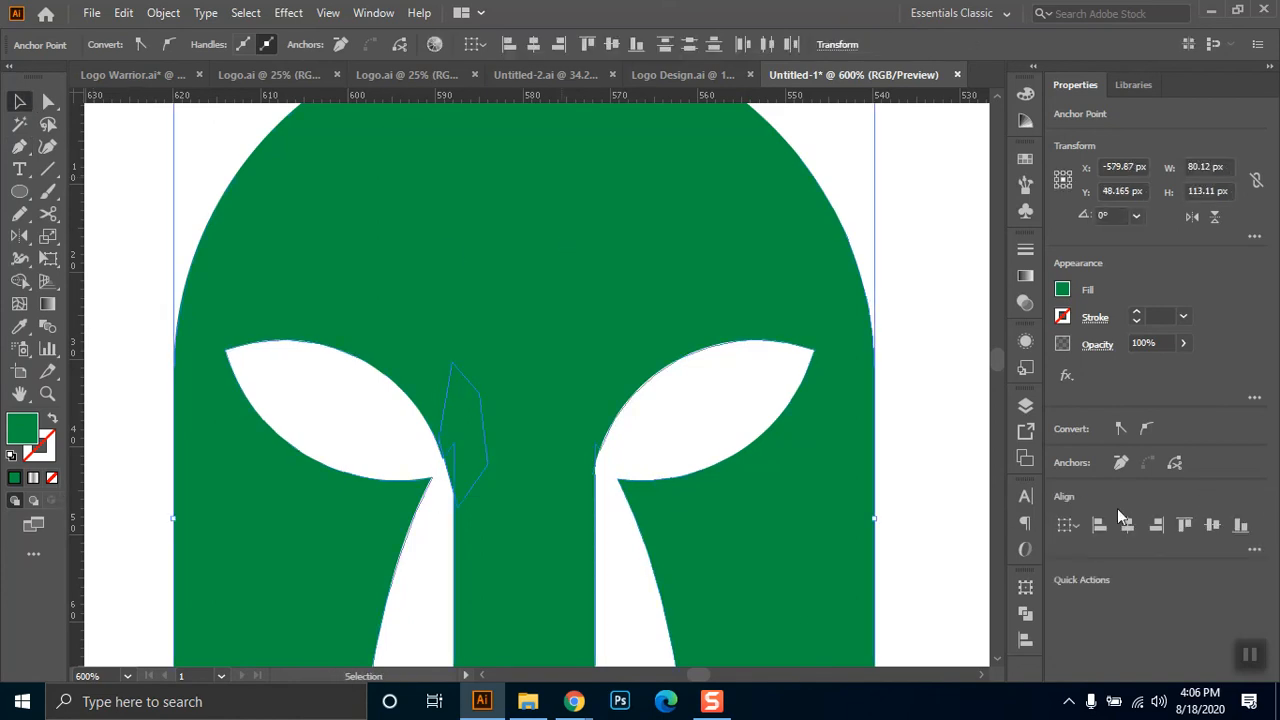
{"action": "left_click", "coordinate": [19, 281]}
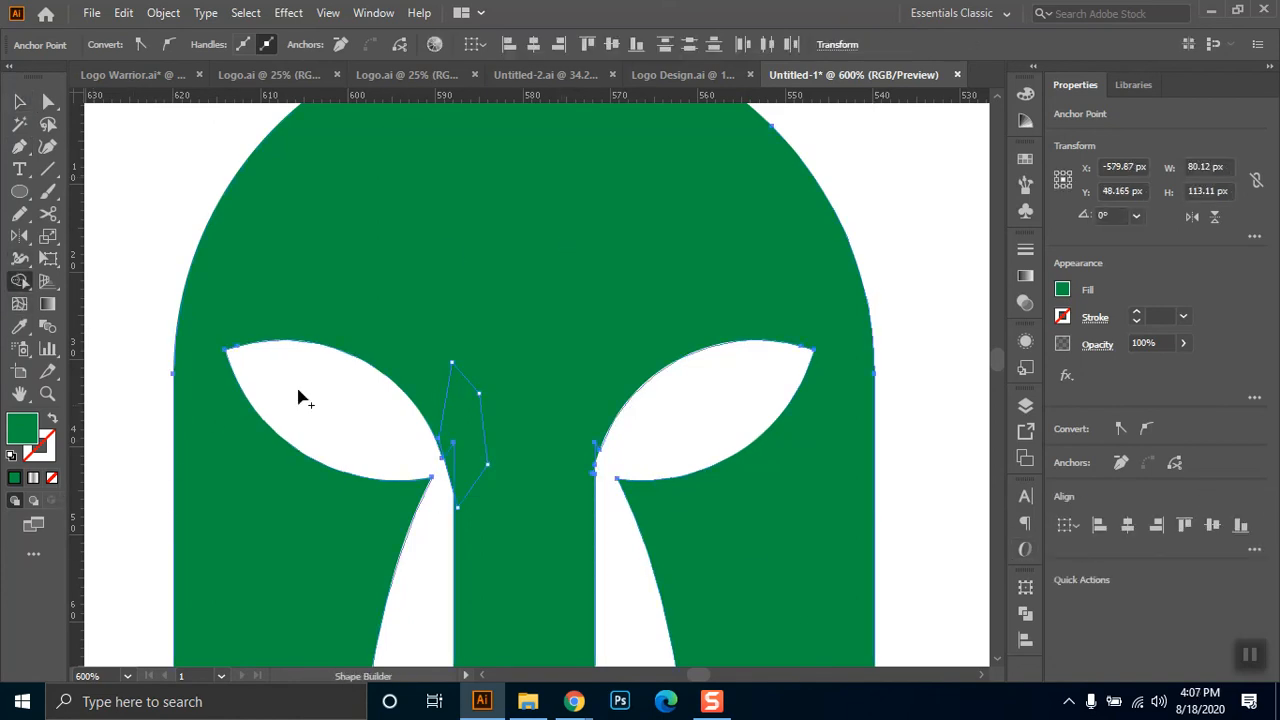
{"action": "mouse_move", "coordinate": [468, 448]}
{"action": "left_mouse_down"}
{"action": "mouse_move", "coordinate": [463, 535]}
{"action": "mouse_move", "coordinate": [470, 506]}
{"action": "mouse_move", "coordinate": [405, 371]}
{"action": "mouse_move", "coordinate": [457, 493]}
{"action": "mouse_move", "coordinate": [483, 247]}
{"action": "mouse_move", "coordinate": [332, 549]}
{"action": "mouse_move", "coordinate": [504, 405]}
{"action": "mouse_move", "coordinate": [256, 583]}
{"action": "mouse_move", "coordinate": [690, 516]}
{"action": "left_mouse_up"}
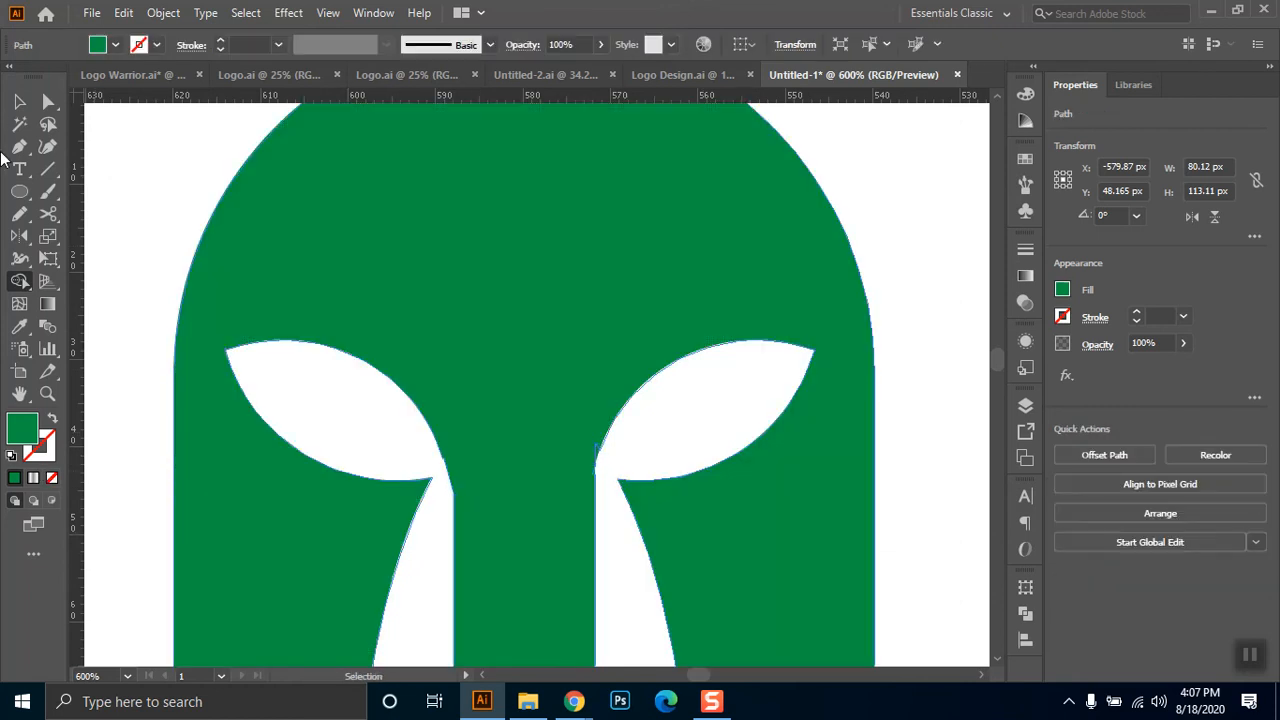
{"action": "left_click", "coordinate": [19, 101]}
{"action": "left_click", "coordinate": [130, 136]}
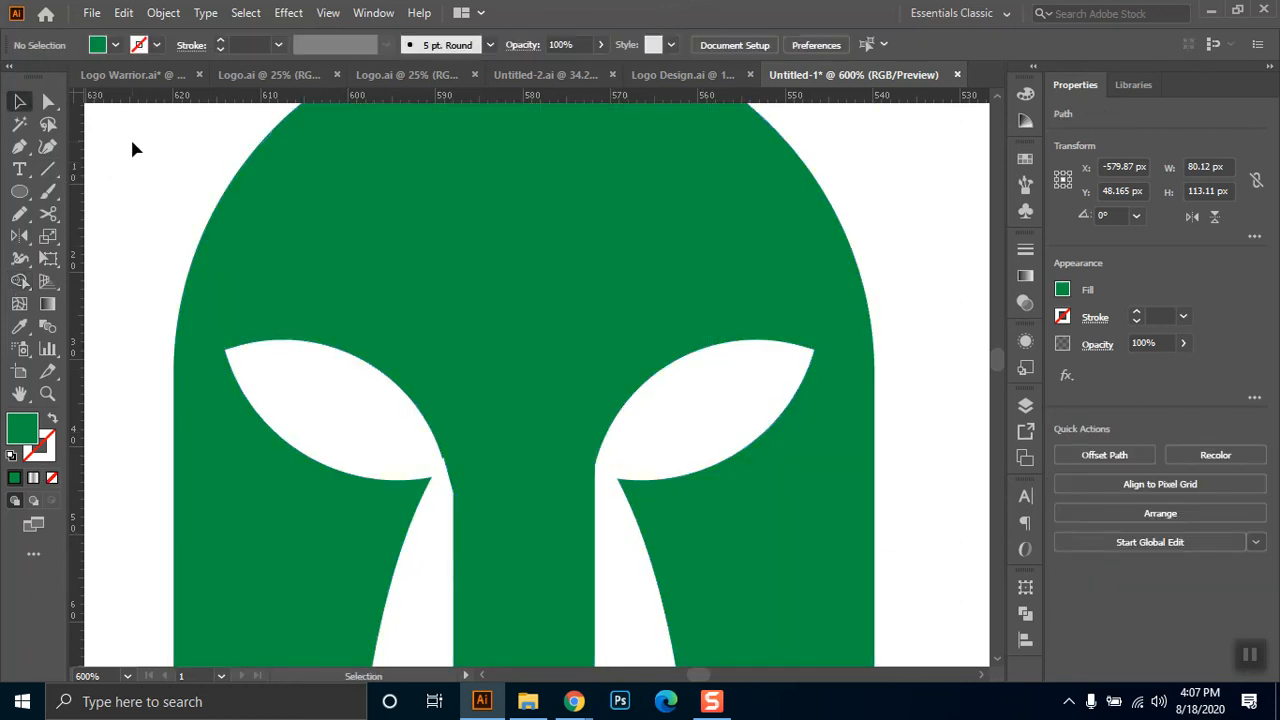
- Draw a rectangle about 16 by 10 px on top of the green helmet's dome and fill it with orange
{"action": "scroll", "coordinate": [127, 195], "scroll_direction": "down", "scroll_amount": 2}
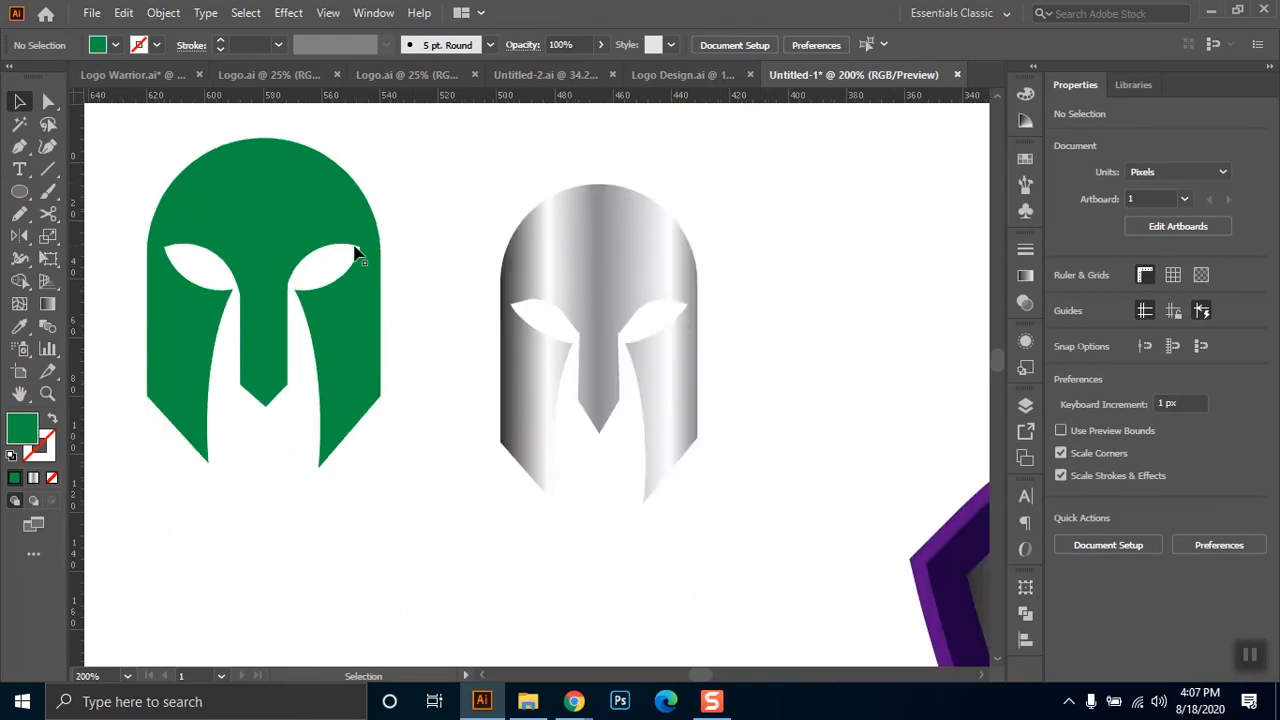
{"action": "scroll", "coordinate": [354, 250], "scroll_direction": "down", "scroll_amount": 1}
{"action": "scroll", "coordinate": [263, 303], "scroll_direction": "down", "scroll_amount": 1}
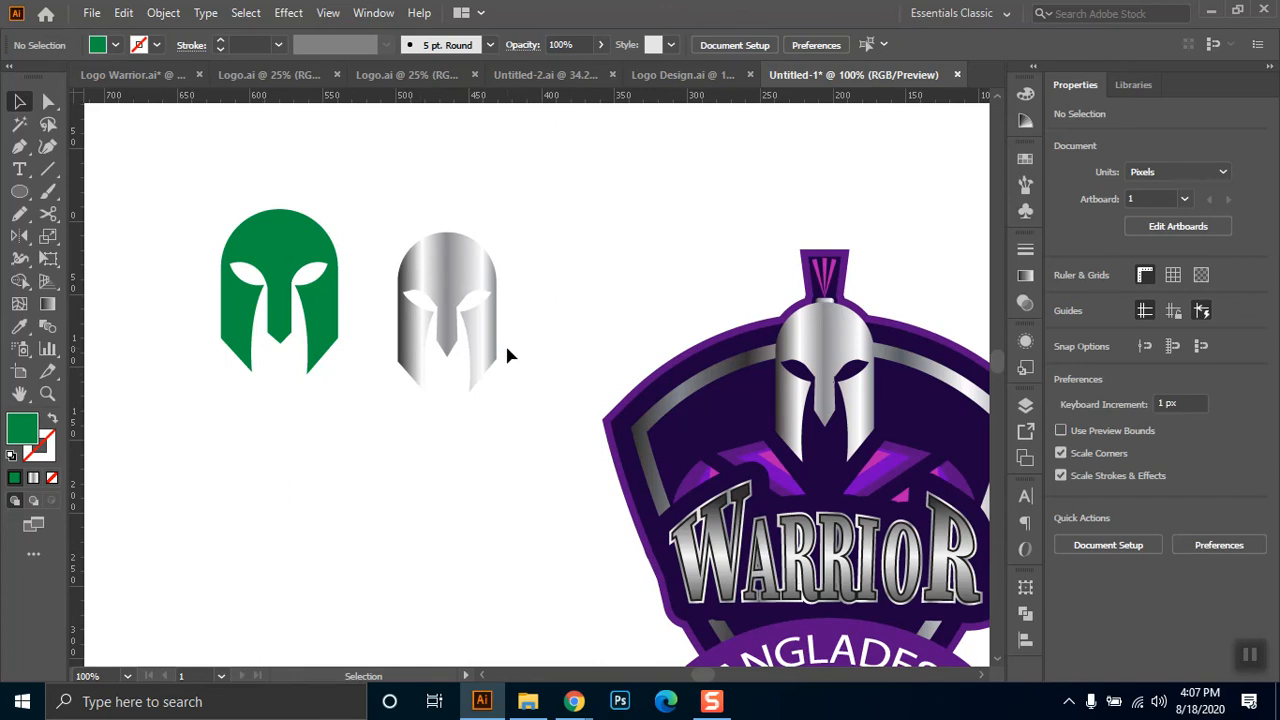
{"action": "left_click", "coordinate": [19, 191]}
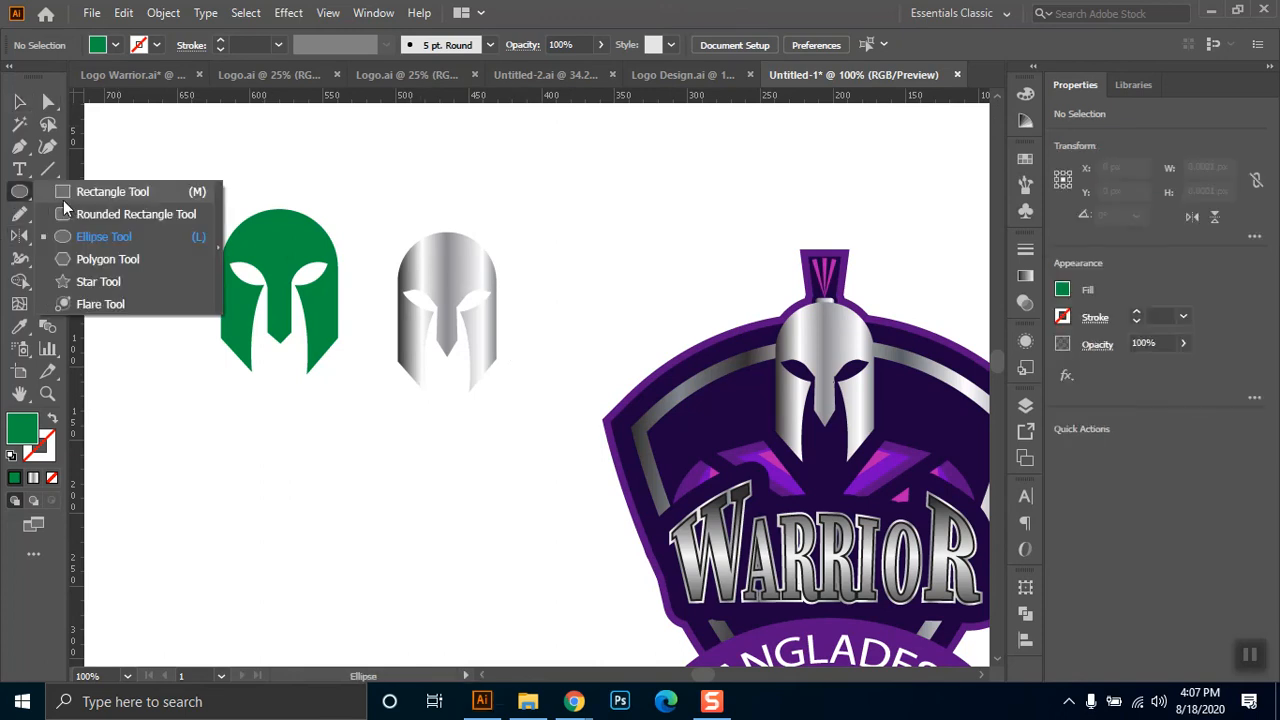
{"action": "left_click", "coordinate": [76, 194]}
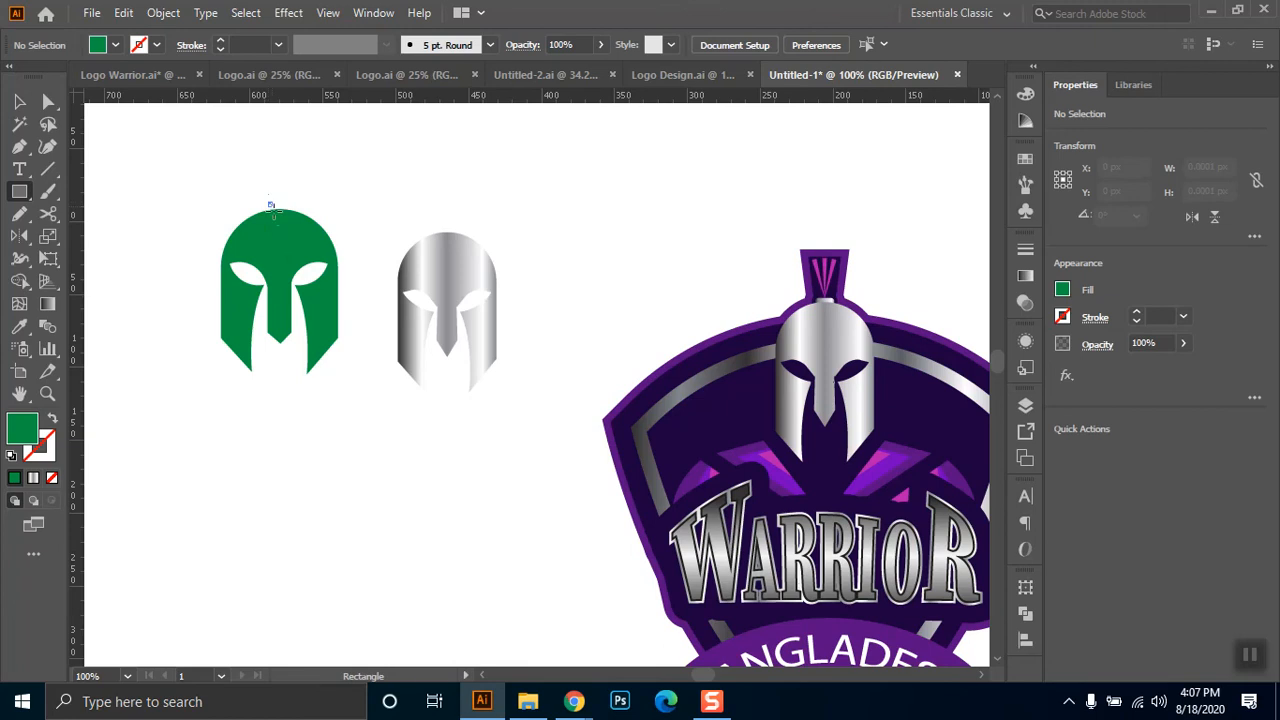
{"action": "left_click_drag", "start_coordinate": [290, 215], "coordinate": [292, 216]}
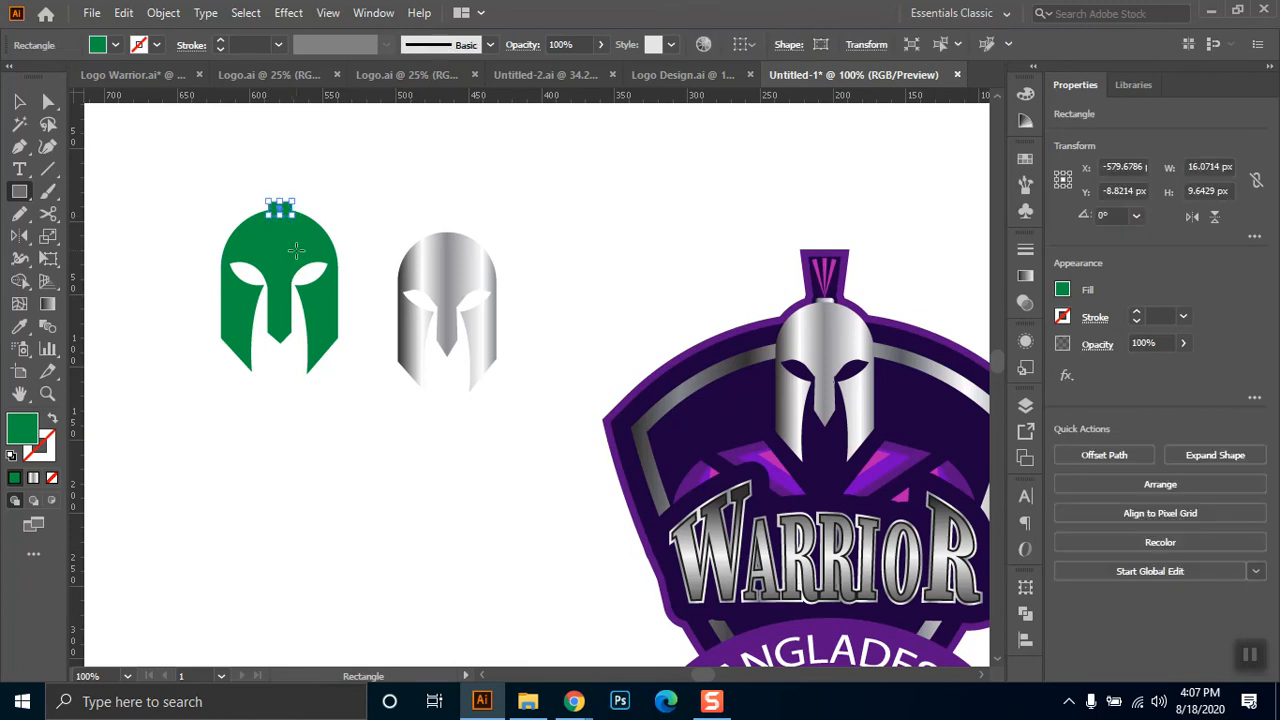
{"action": "left_click", "coordinate": [113, 45]}
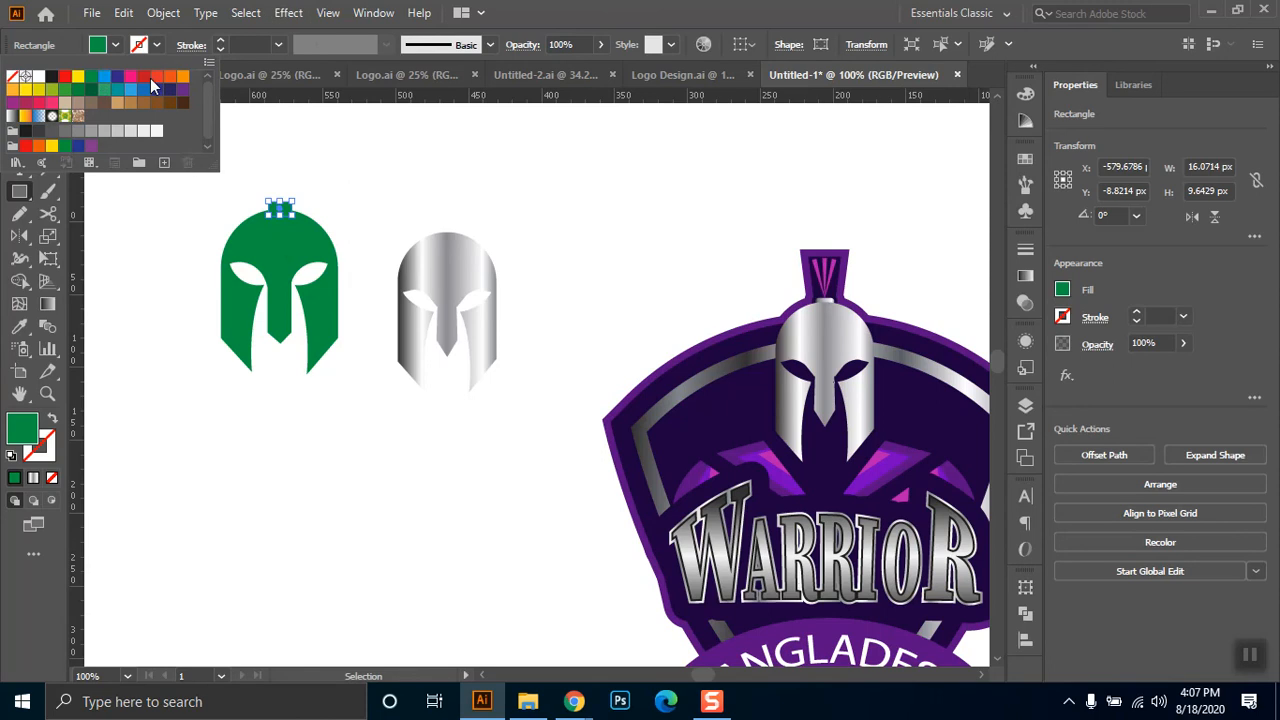
{"action": "left_click", "coordinate": [169, 76]}
- Round the orange rectangle's corners to about 2.6 px and reduce its height to about 4.7 px, resting on the dome
{"action": "left_click", "coordinate": [48, 103]}
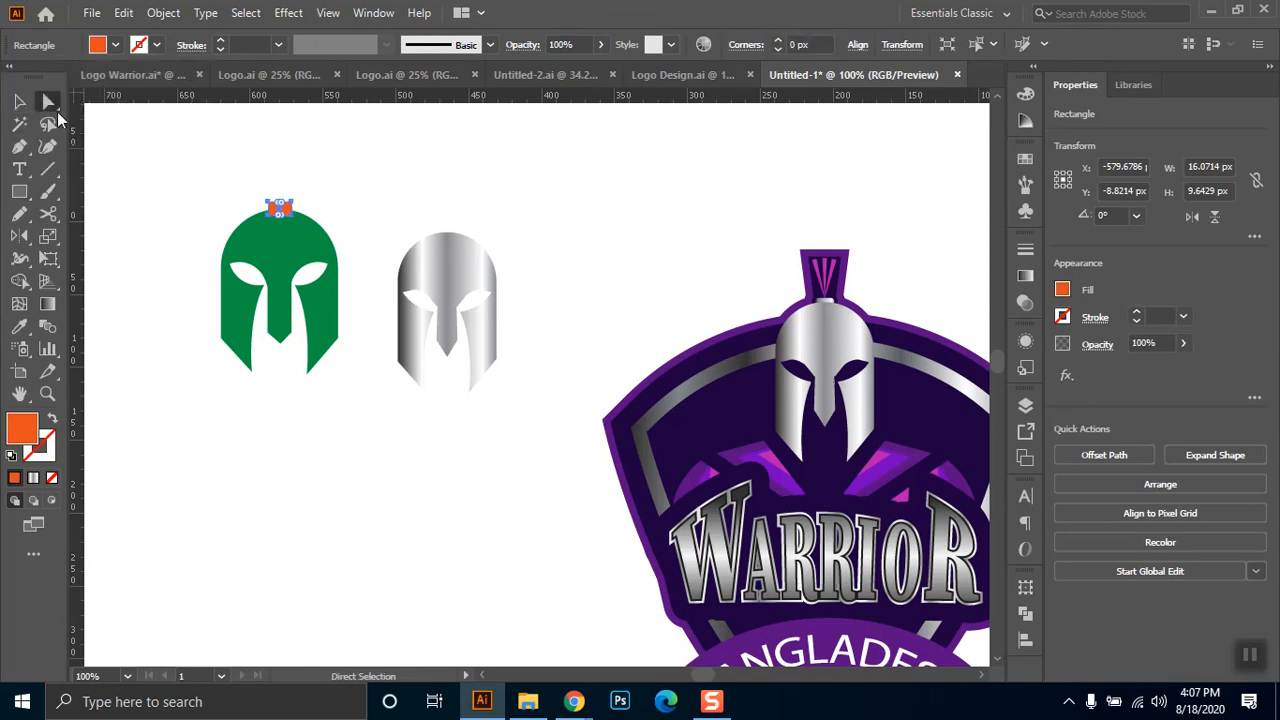
{"action": "scroll", "coordinate": [290, 224], "scroll_direction": "up", "scroll_amount": 3}
{"action": "mouse_move", "coordinate": [282, 152]}
{"action": "left_mouse_down"}
{"action": "mouse_move", "coordinate": [268, 172]}
{"action": "mouse_move", "coordinate": [284, 158]}
{"action": "left_mouse_up"}
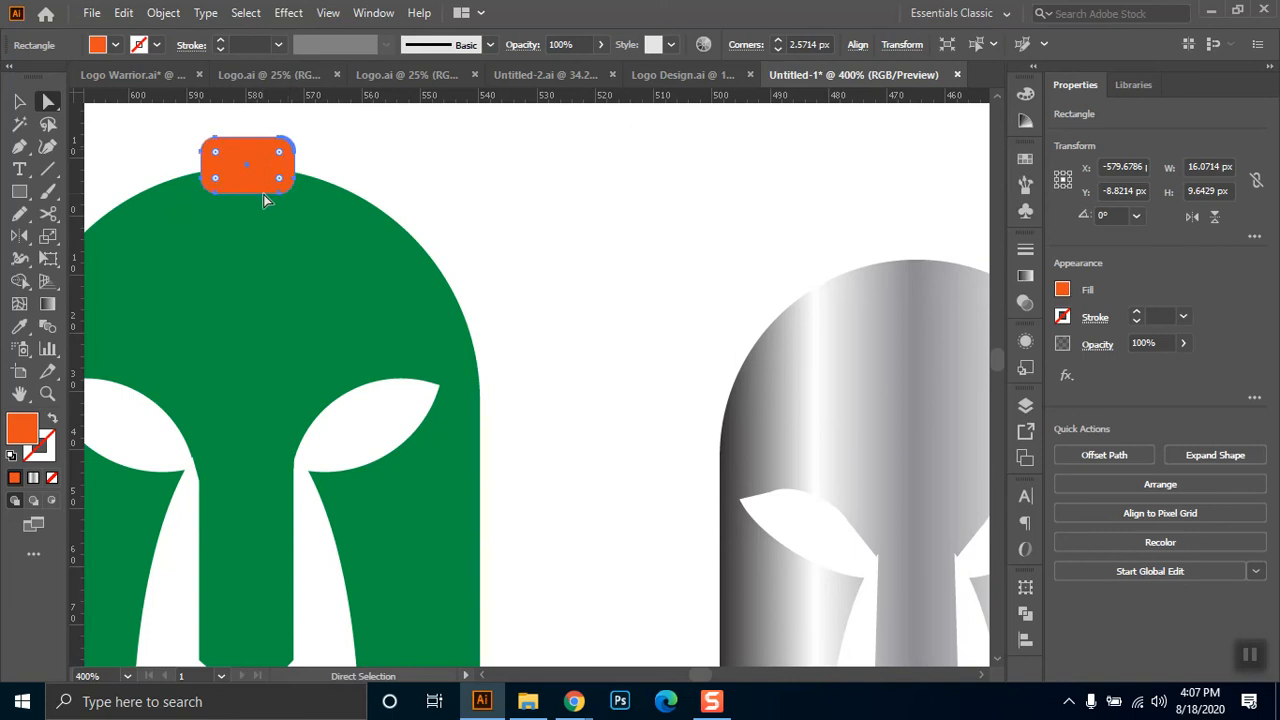
{"action": "key", "text": "v"}
{"action": "left_click_drag", "start_coordinate": [250, 198], "coordinate": [260, 180]}
{"action": "left_click_drag", "start_coordinate": [251, 137], "coordinate": [251, 150]}
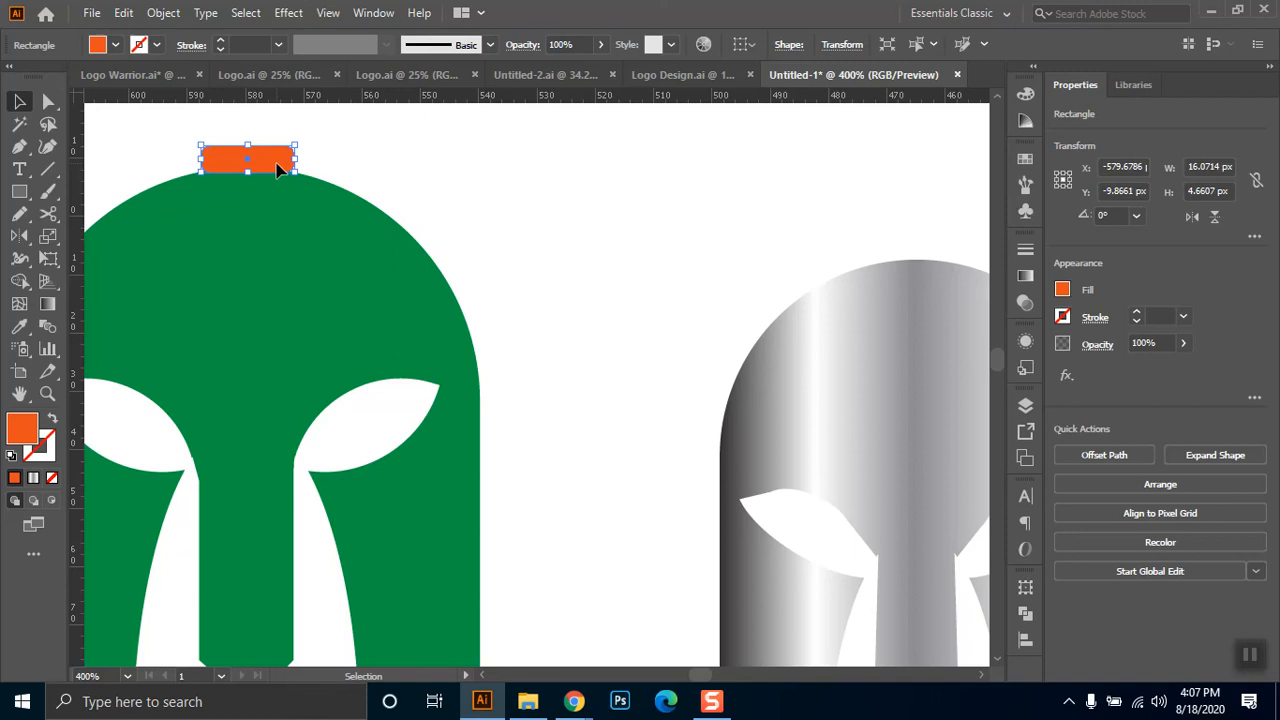
- Centre the orange bar horizontally on the green helmet, using the helmet as the key object
{"action": "left_click", "coordinate": [443, 173]}
{"action": "scroll", "coordinate": [483, 194], "scroll_direction": "down", "scroll_amount": 2}
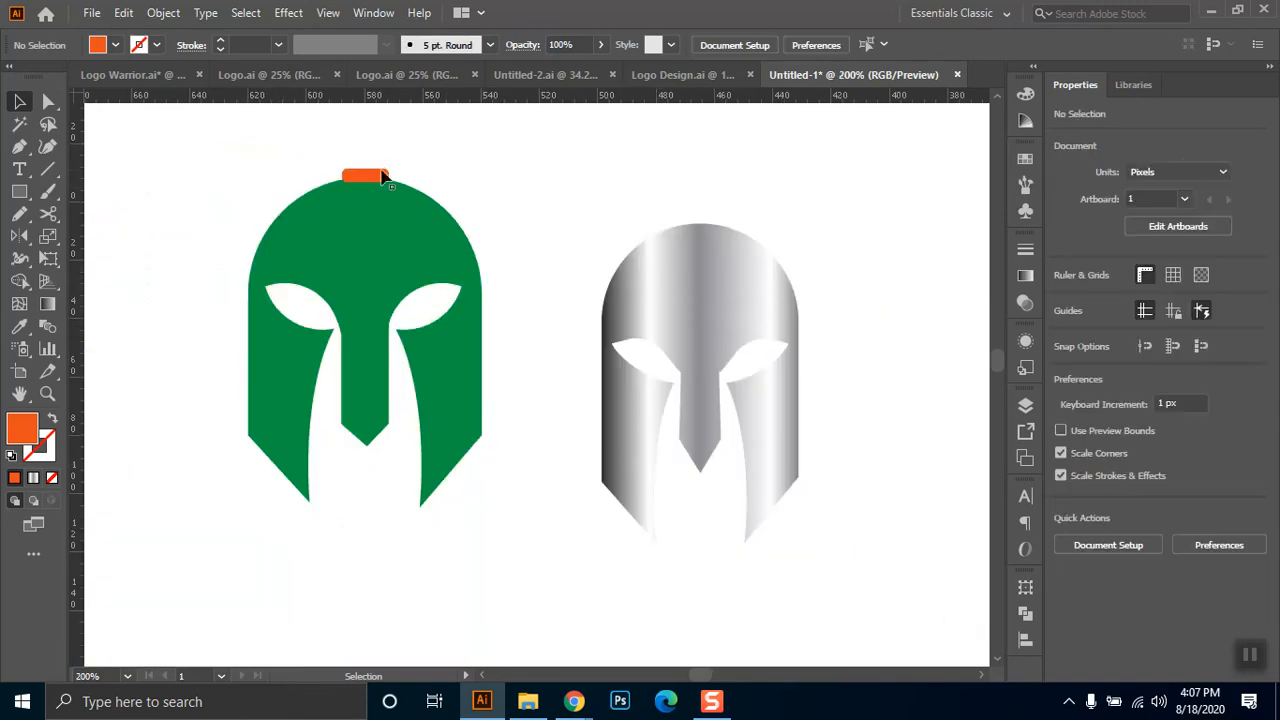
{"action": "left_click_drag", "start_coordinate": [423, 156], "coordinate": [340, 206]}
{"action": "left_click", "coordinate": [379, 225]}
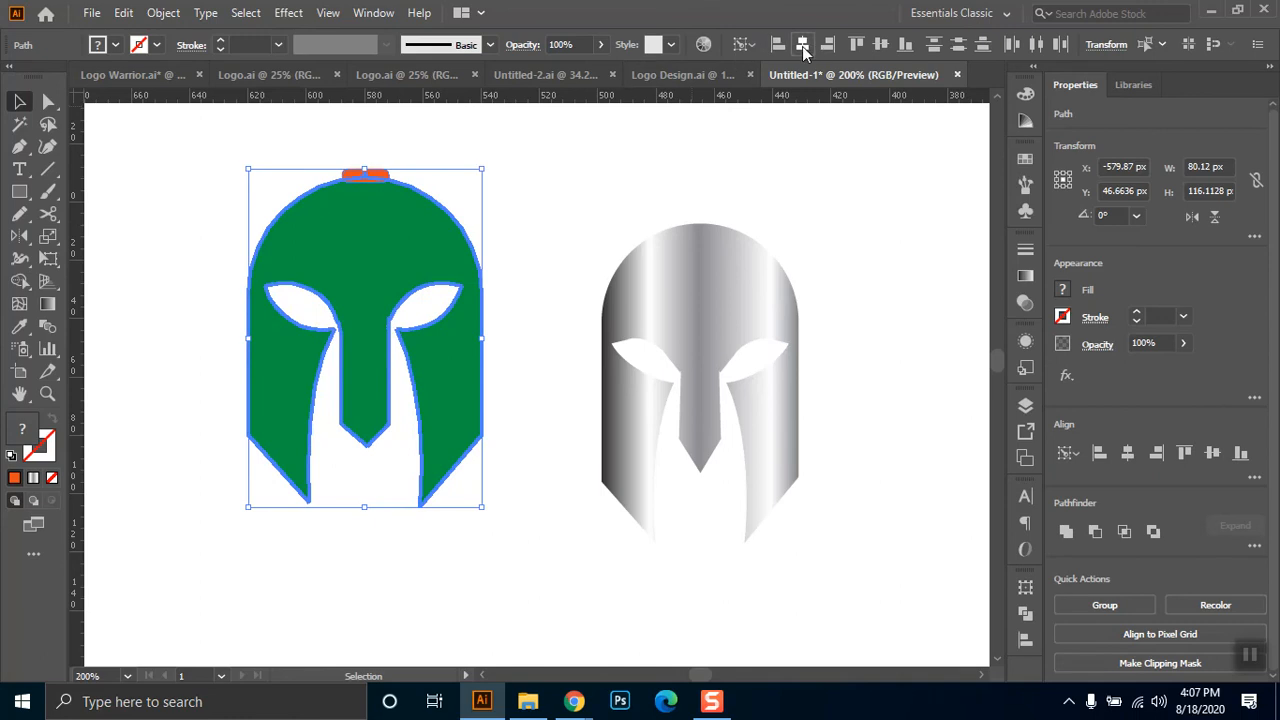
{"action": "left_click", "coordinate": [428, 188]}
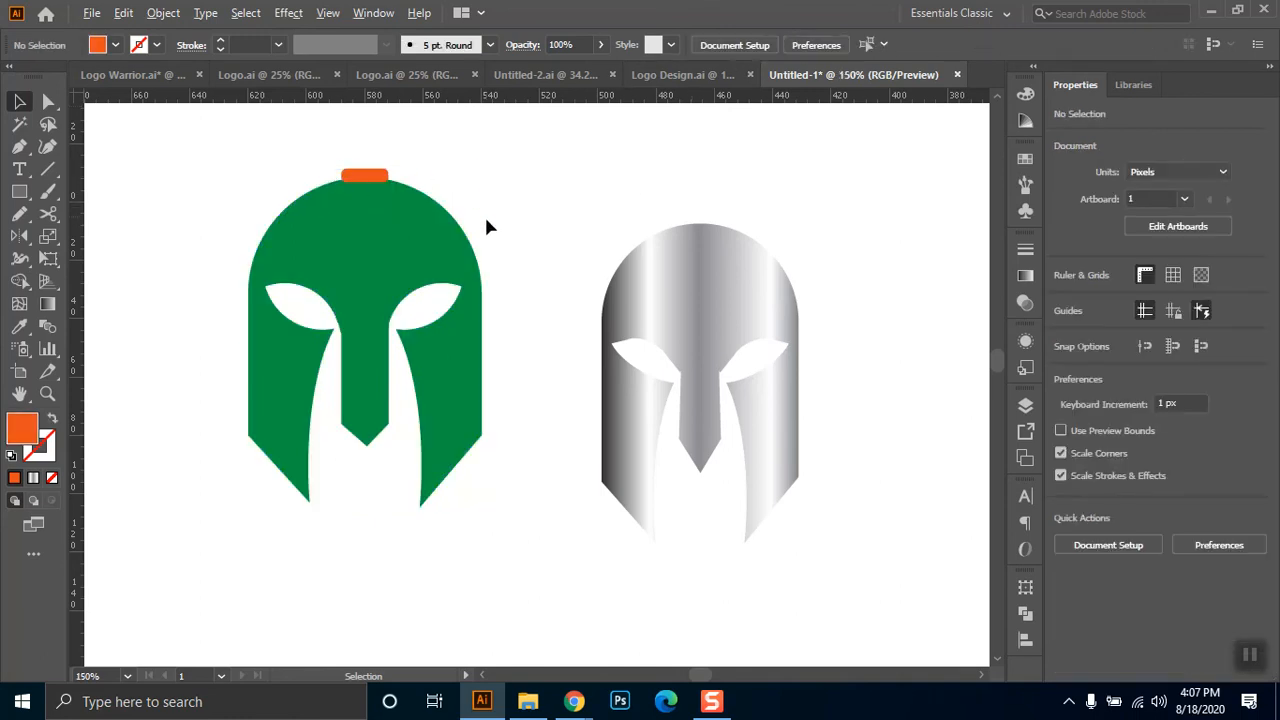
- Draw an upright orange rectangle about 10.6 by 31.8 px for the crest, standing on the bar atop the green helmet
{"action": "scroll", "coordinate": [488, 220], "scroll_direction": "down", "scroll_amount": 1}
{"action": "left_click_drag", "start_coordinate": [823, 291], "coordinate": [443, 409]}
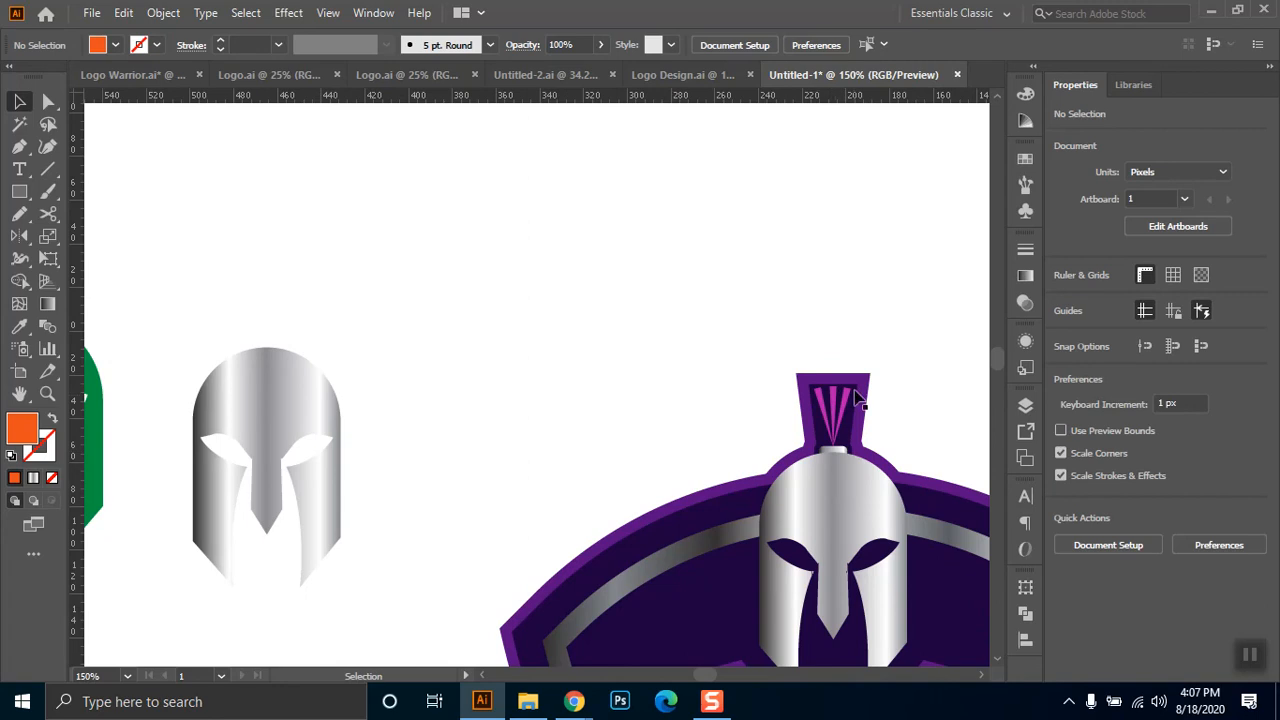
{"action": "scroll", "coordinate": [460, 353], "scroll_direction": "down", "scroll_amount": 1}
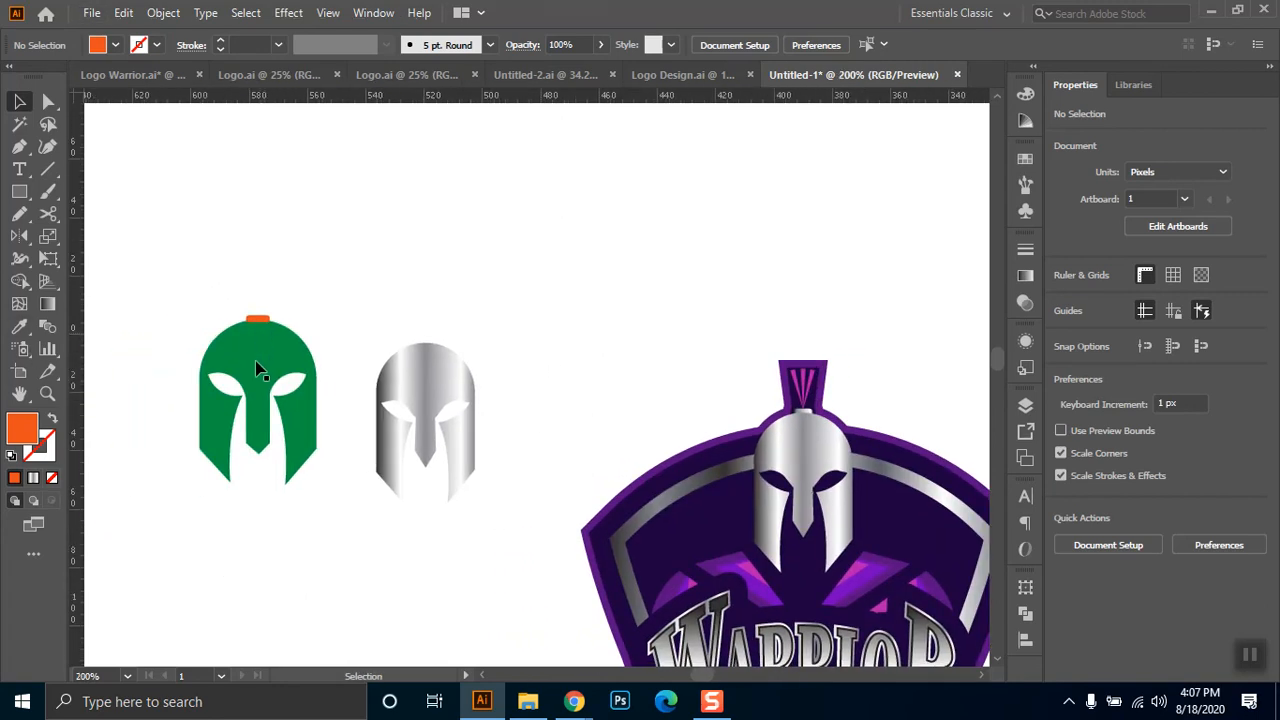
{"action": "scroll", "coordinate": [265, 364], "scroll_direction": "up", "scroll_amount": 1}
{"action": "left_click", "coordinate": [19, 191]}
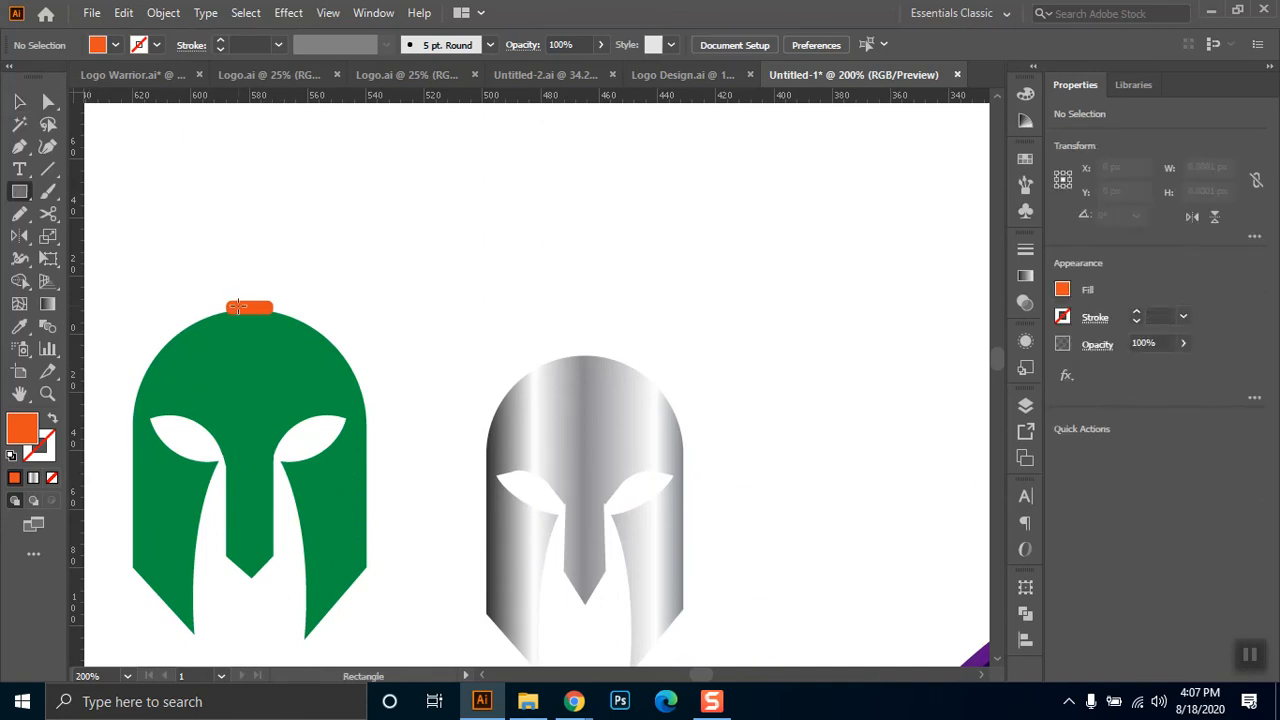
{"action": "left_click_drag", "start_coordinate": [268, 293], "coordinate": [268, 214]}
- Move the crest rectangle's two upper corner points outward evenly so the crest flares toward its upper edge
{"action": "key", "text": "a"}
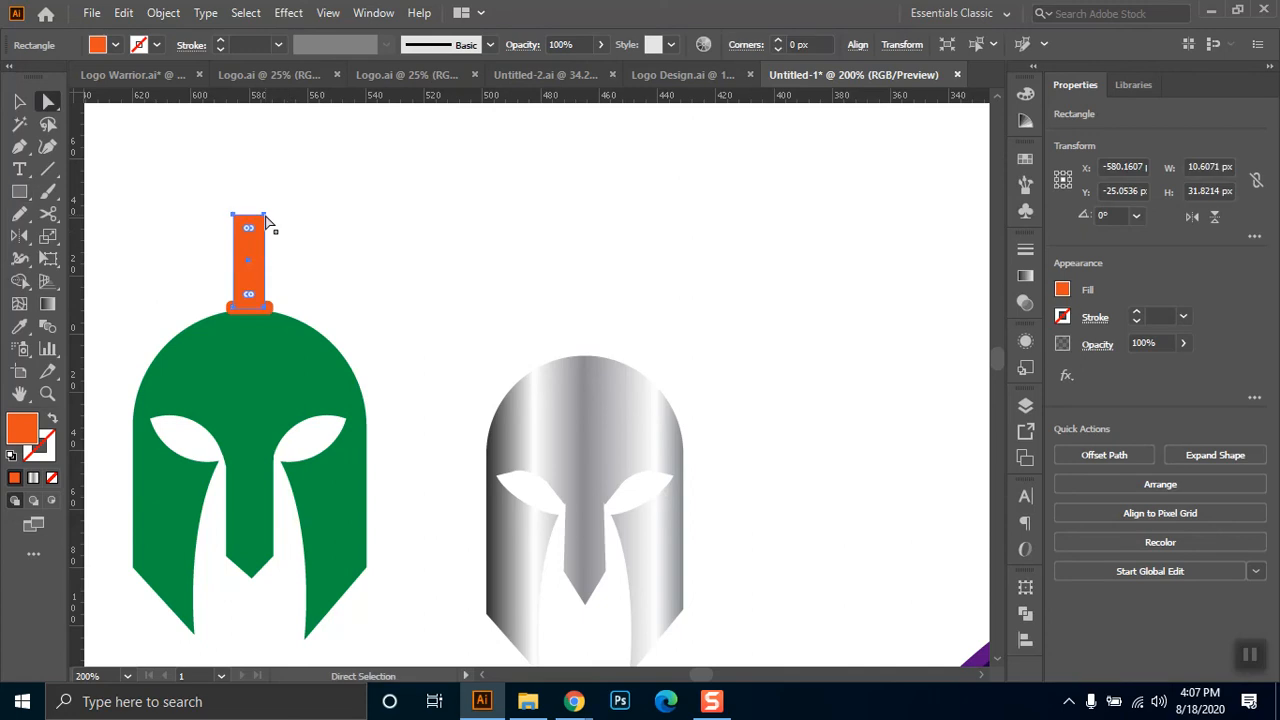
{"action": "left_click", "coordinate": [265, 216]}
{"action": "left_click_drag", "start_coordinate": [265, 216], "coordinate": [275, 214]}
{"action": "left_click", "coordinate": [233, 216]}
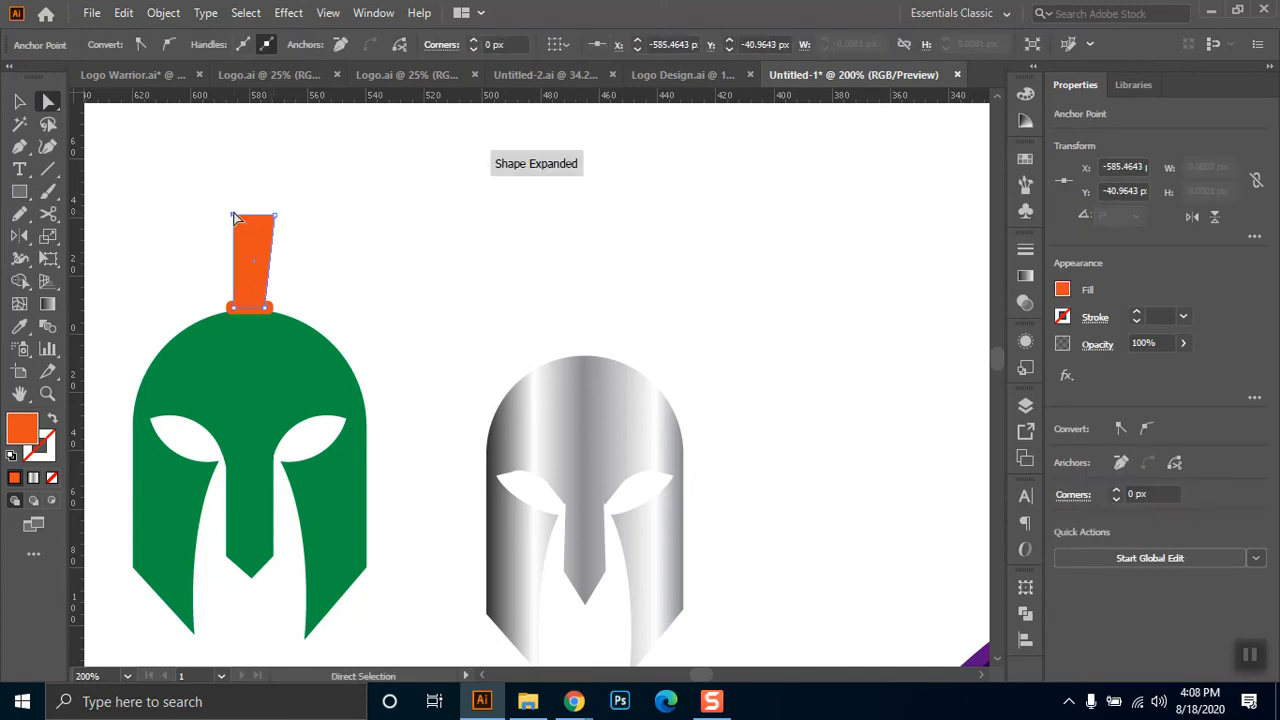
{"action": "mouse_move", "coordinate": [233, 215]}
{"action": "left_mouse_down"}
{"action": "mouse_move", "coordinate": [219, 215]}
{"action": "mouse_move", "coordinate": [236, 224]}
{"action": "left_mouse_up"}
{"action": "left_click", "coordinate": [368, 220]}
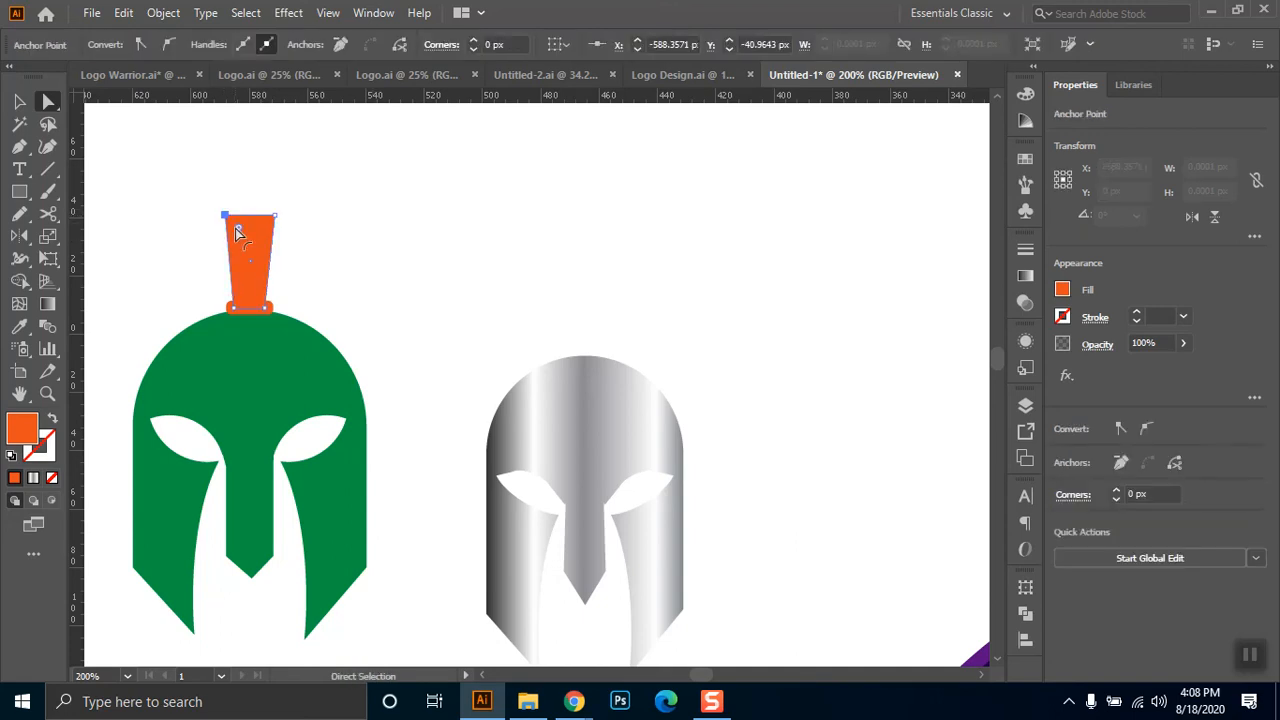
{"action": "left_click", "coordinate": [381, 254]}
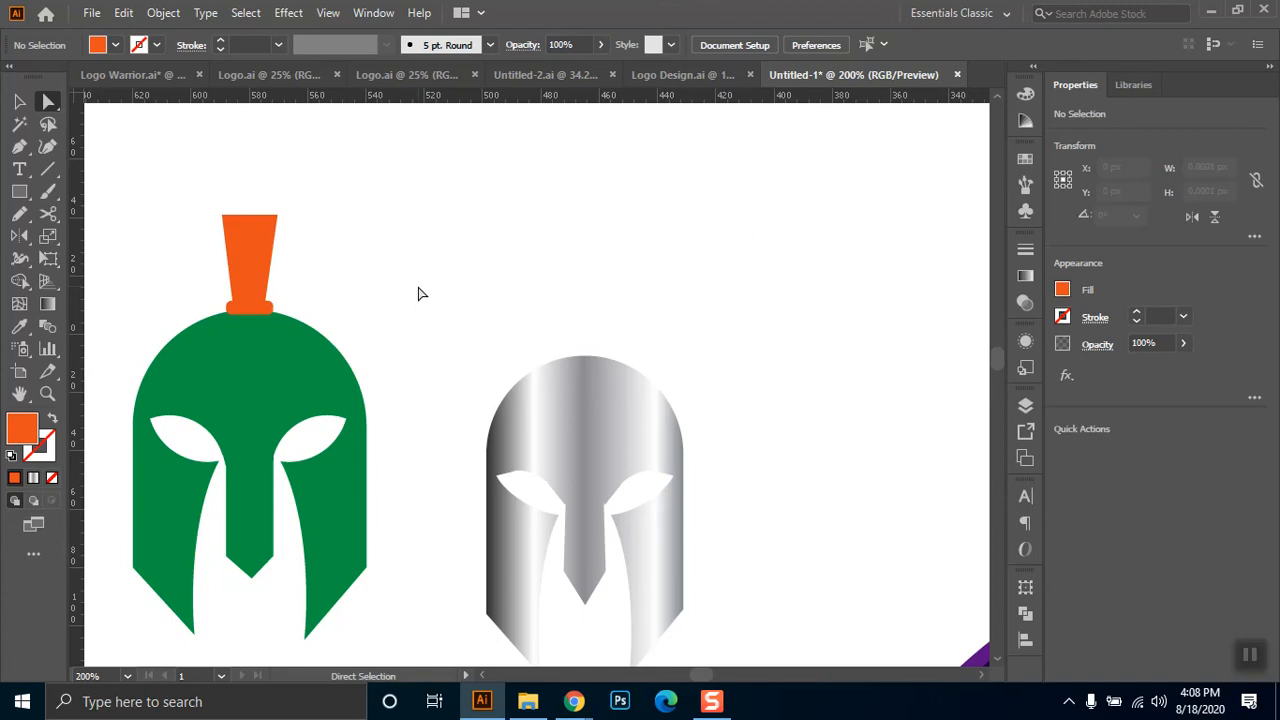
- Examine the crest and helmet of the original Warrior badge for comparison with the rebuilt green helmet
{"action": "scroll", "coordinate": [419, 287], "scroll_direction": "down", "scroll_amount": 1}
{"action": "left_click_drag", "start_coordinate": [975, 380], "coordinate": [543, 474]}
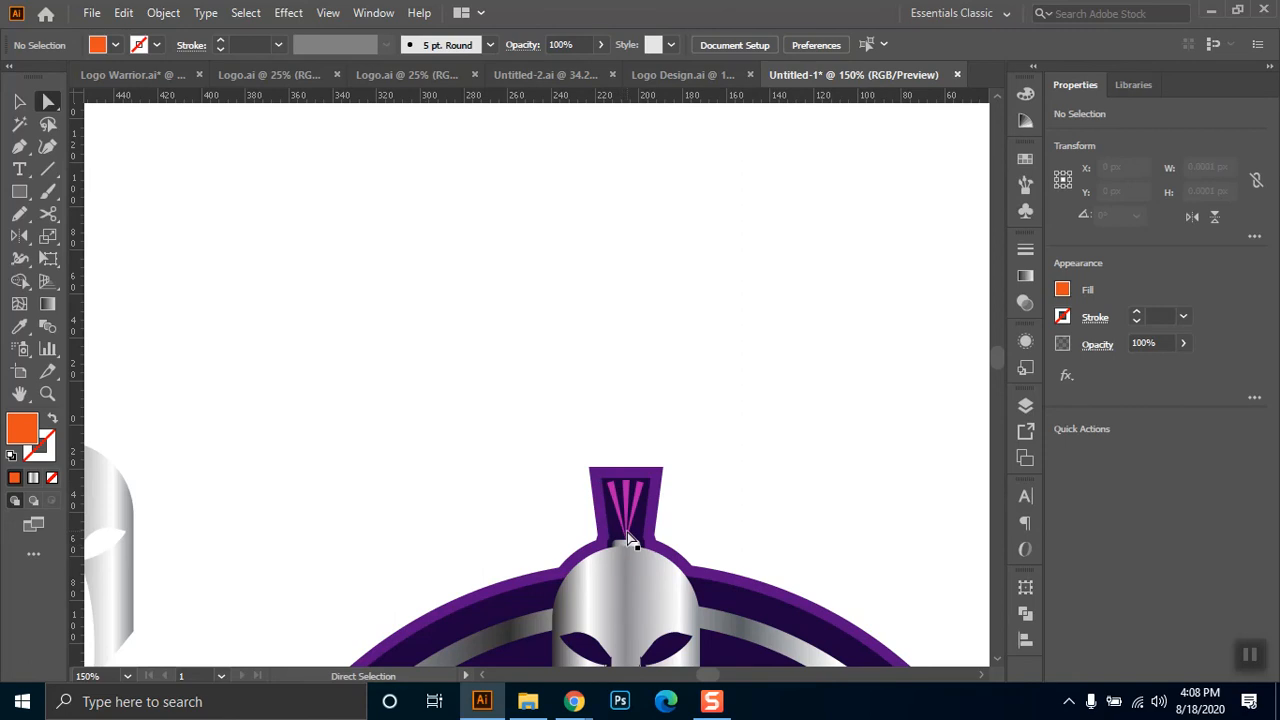
{"action": "scroll", "coordinate": [628, 540], "scroll_direction": "down", "scroll_amount": 1}
{"action": "left_click_drag", "start_coordinate": [645, 550], "coordinate": [687, 410]}
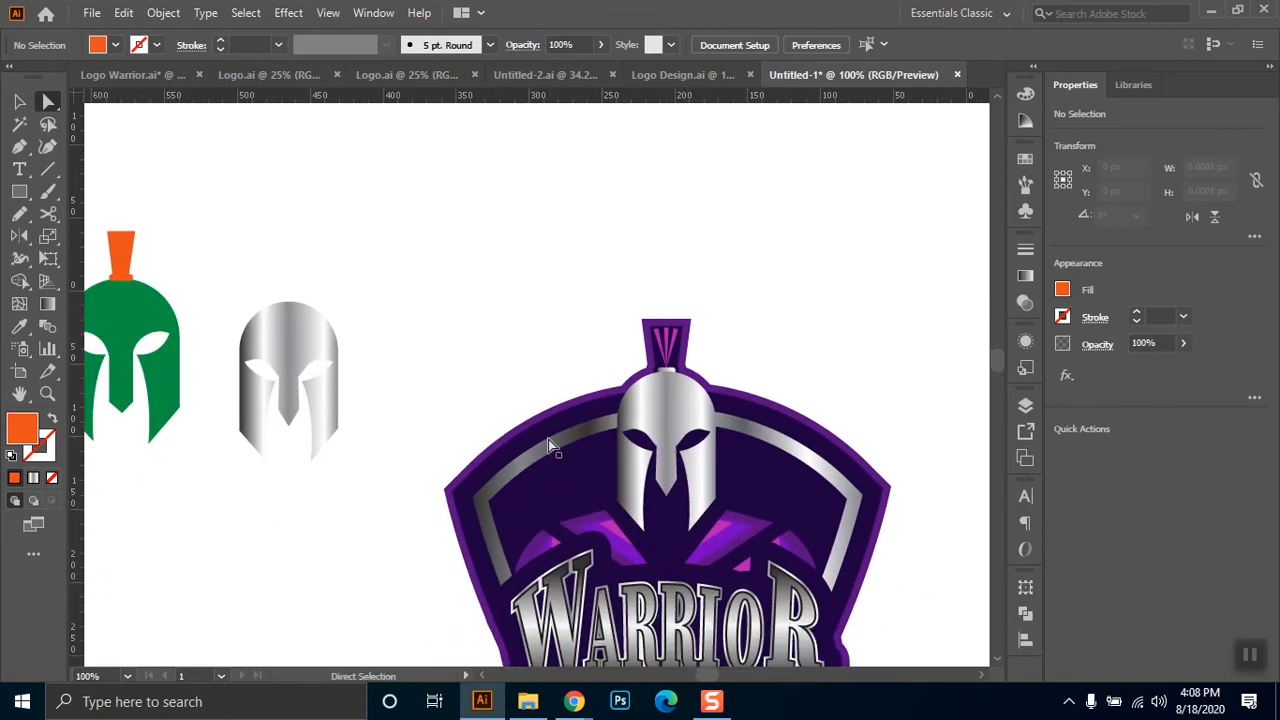
{"action": "left_click_drag", "start_coordinate": [680, 574], "coordinate": [673, 423]}
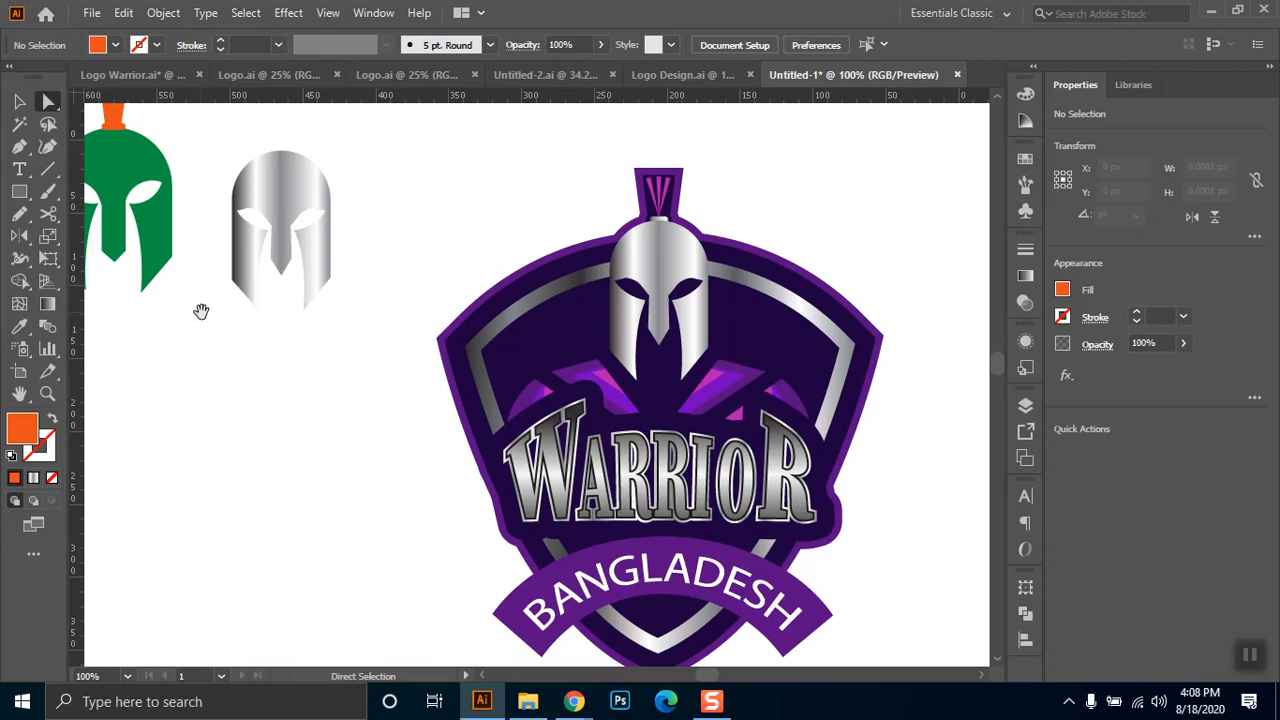
{"action": "left_click_drag", "start_coordinate": [201, 314], "coordinate": [277, 373]}
{"action": "key", "text": "ctrl+minus"}
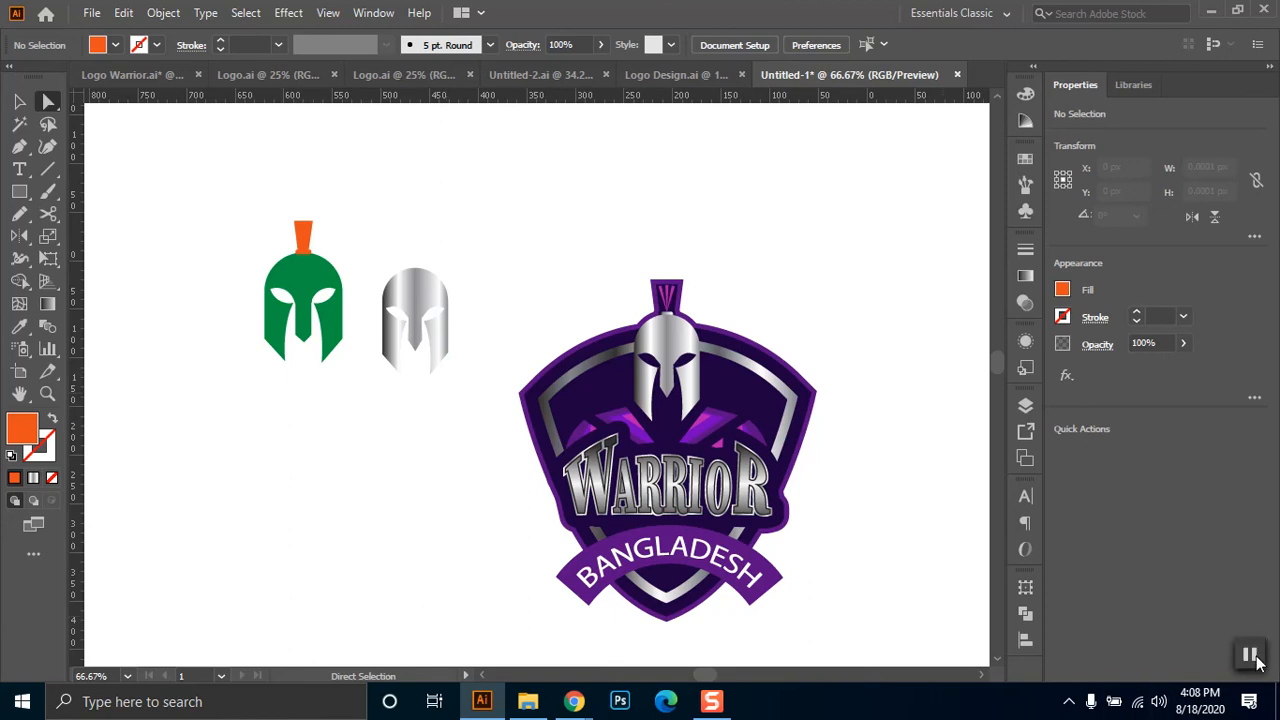
- Switch to Chrome and load the Fiverr seller dashboard in place of the color palette search results
{"action": "key", "text": "alt+Tab"}
{"action": "left_click", "coordinate": [487, 47]}
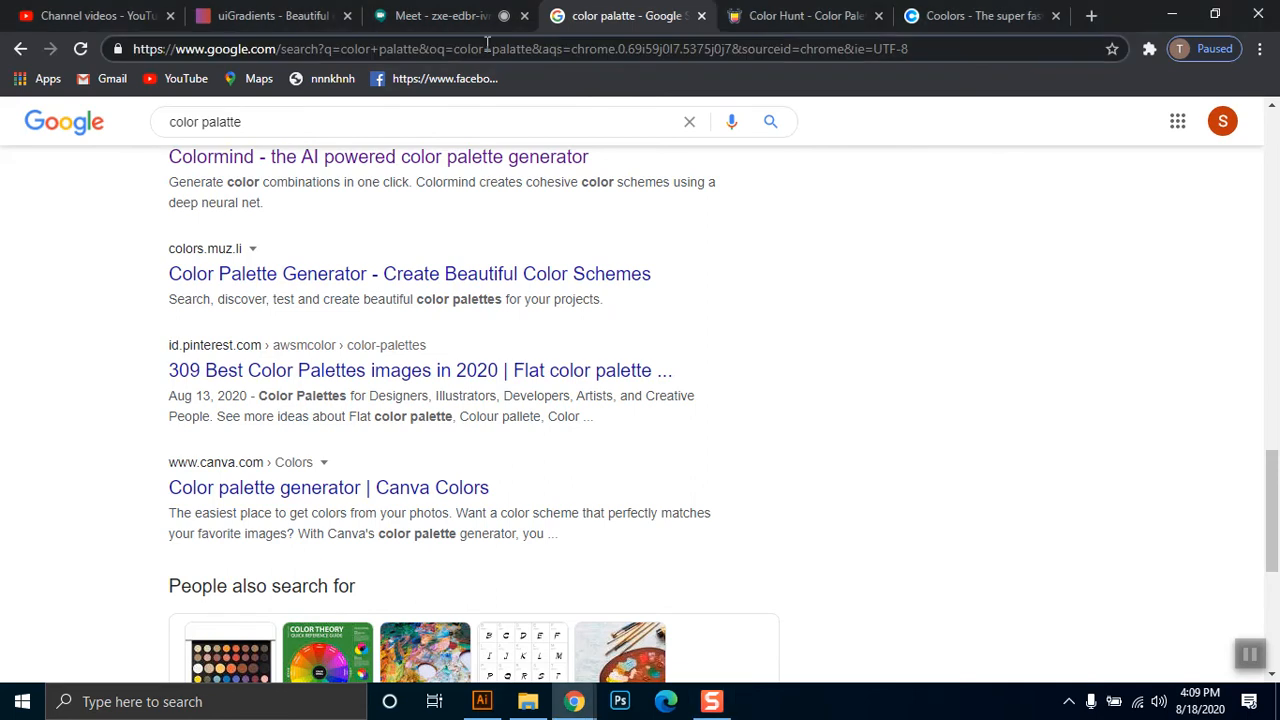
{"action": "key", "text": "ctrl+a"}
{"action": "type", "text": "fiverr"}
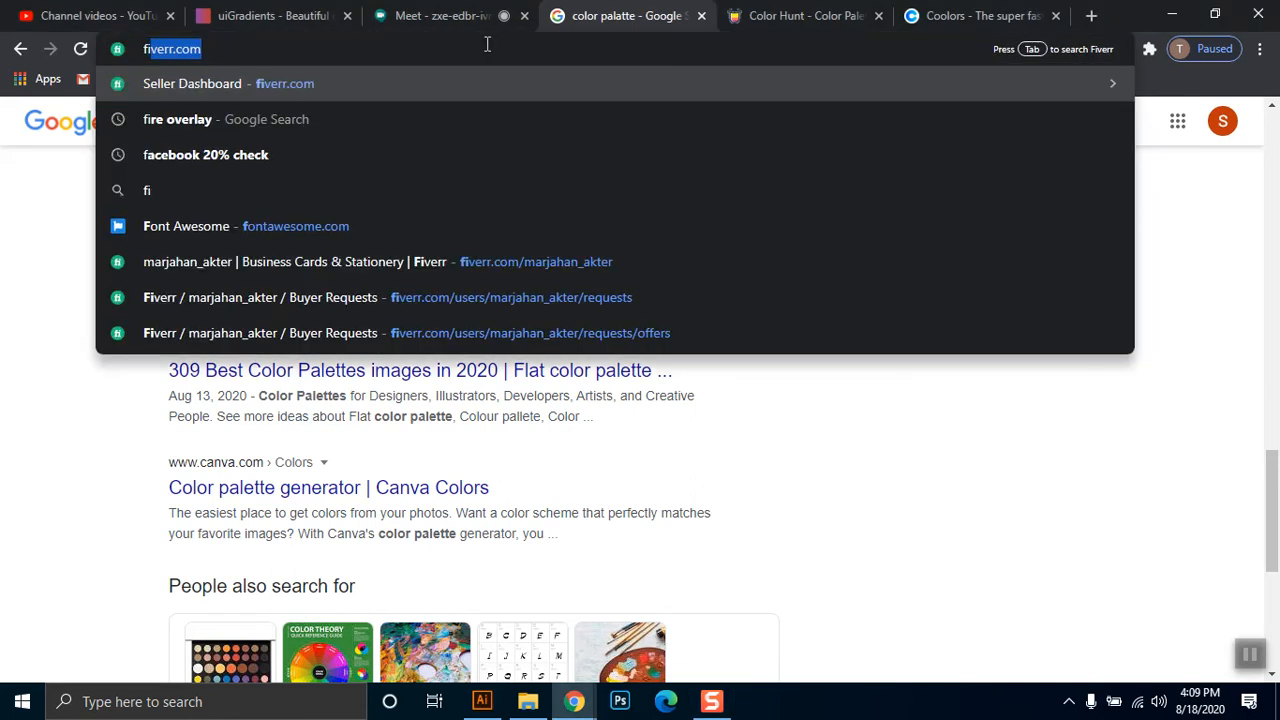
{"action": "key", "text": "Return"}
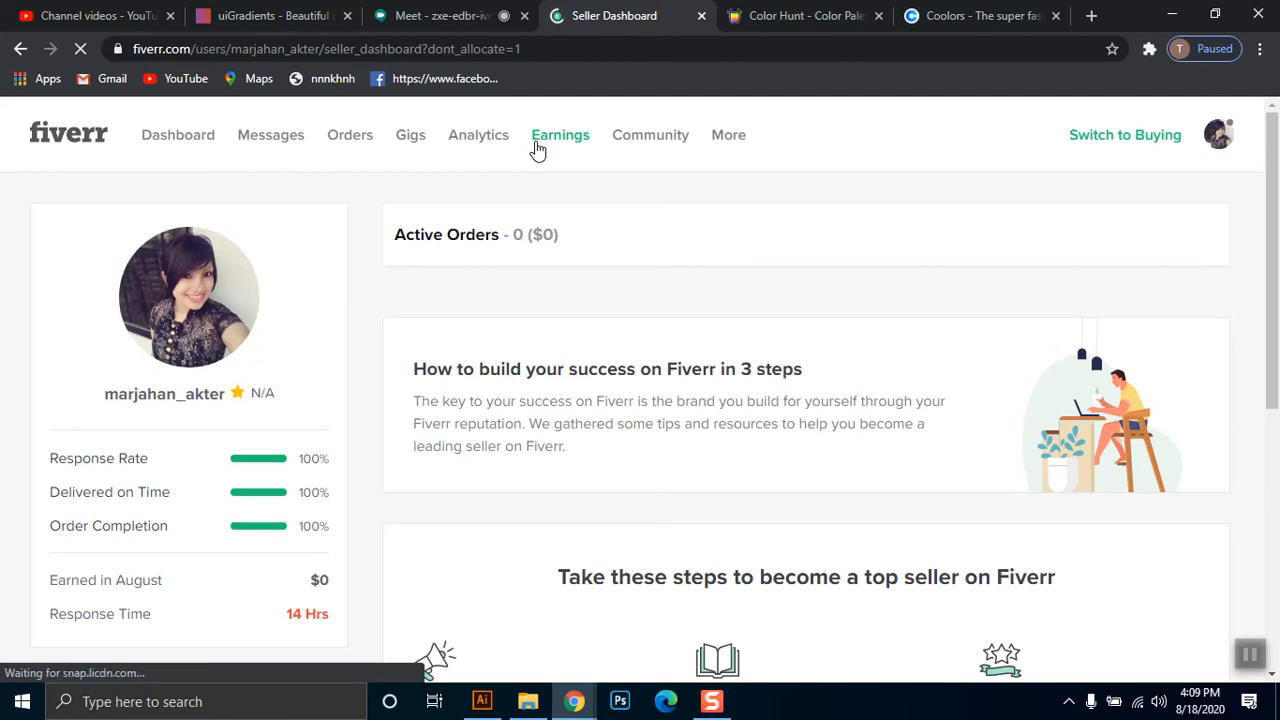
- Go to Fiverr's Buyer Requests page and reload its list of active requests
{"action": "left_click", "coordinate": [723, 135]}
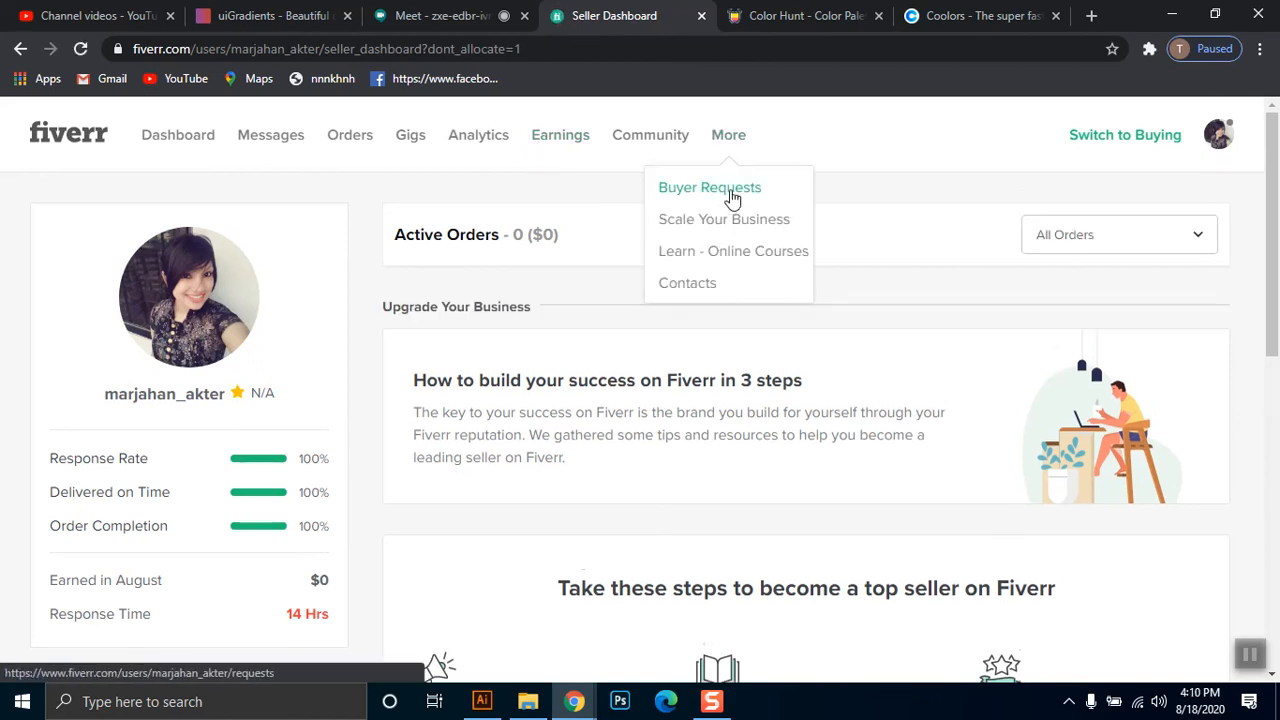
{"action": "left_click", "coordinate": [731, 195]}
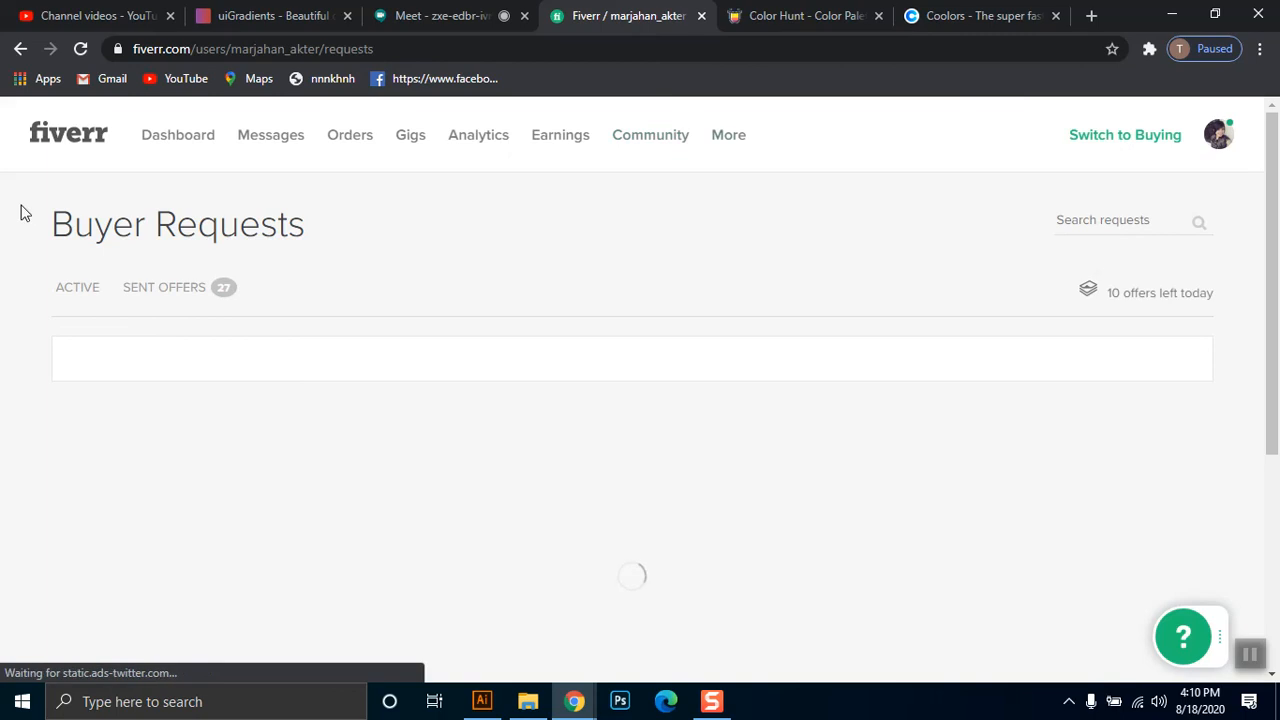
{"action": "mouse_move", "coordinate": [731, 143]}
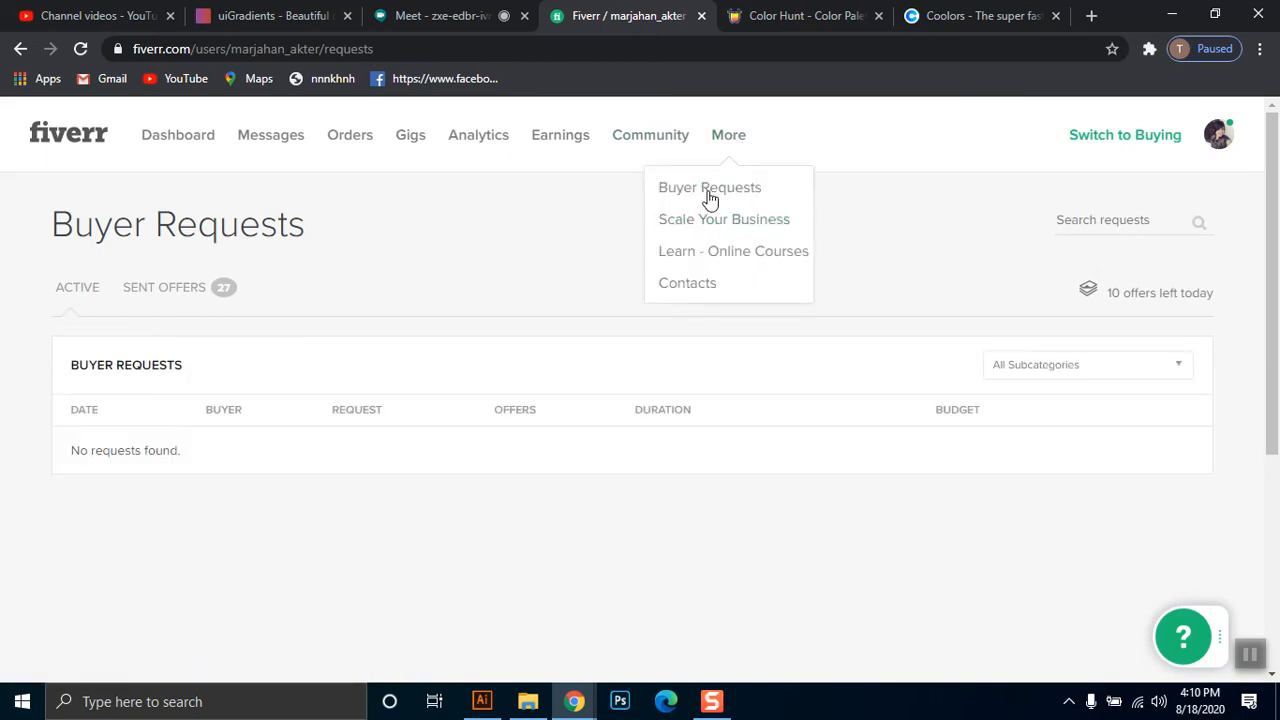
{"action": "left_click", "coordinate": [709, 190]}
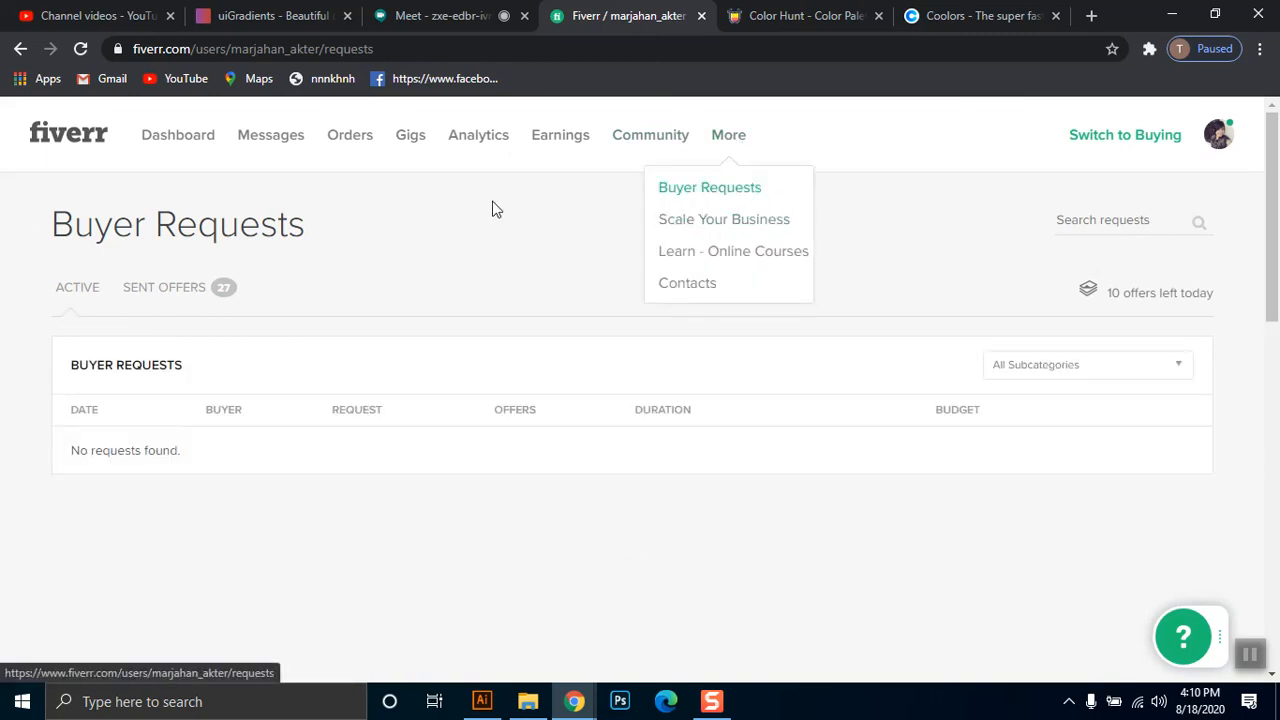
{"action": "left_click", "coordinate": [74, 298]}
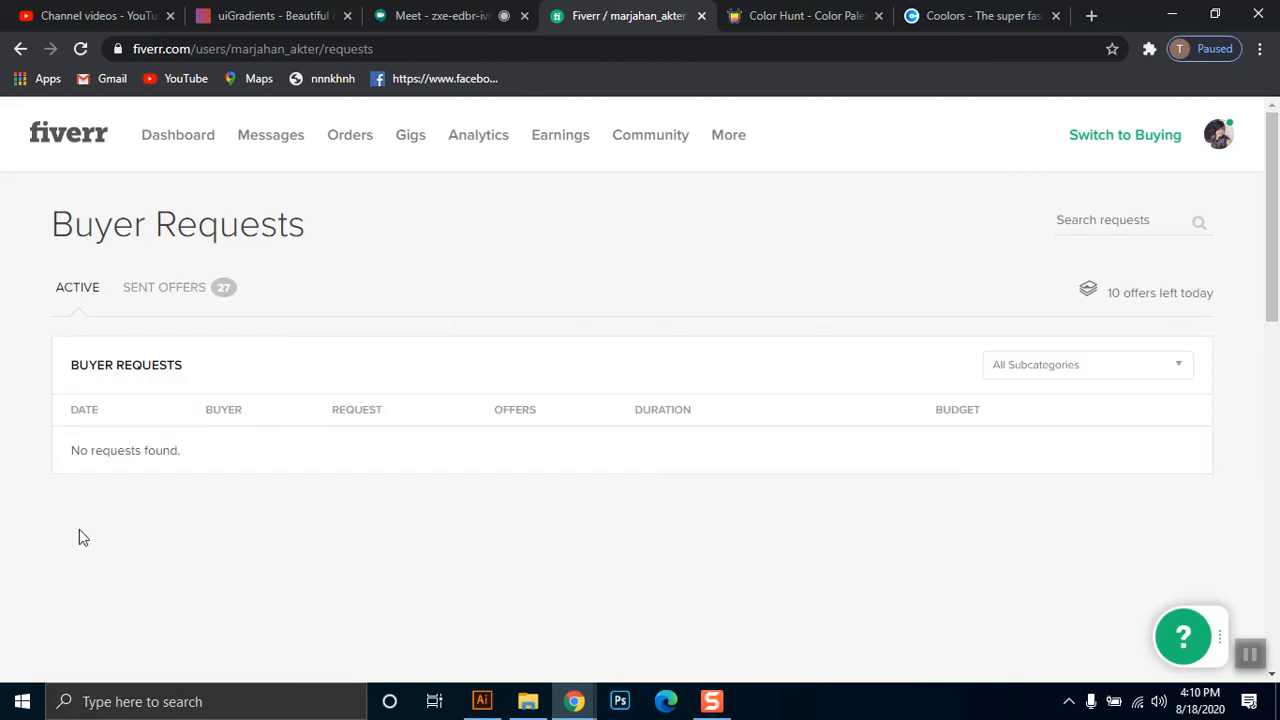
{"action": "left_click", "coordinate": [69, 288]}
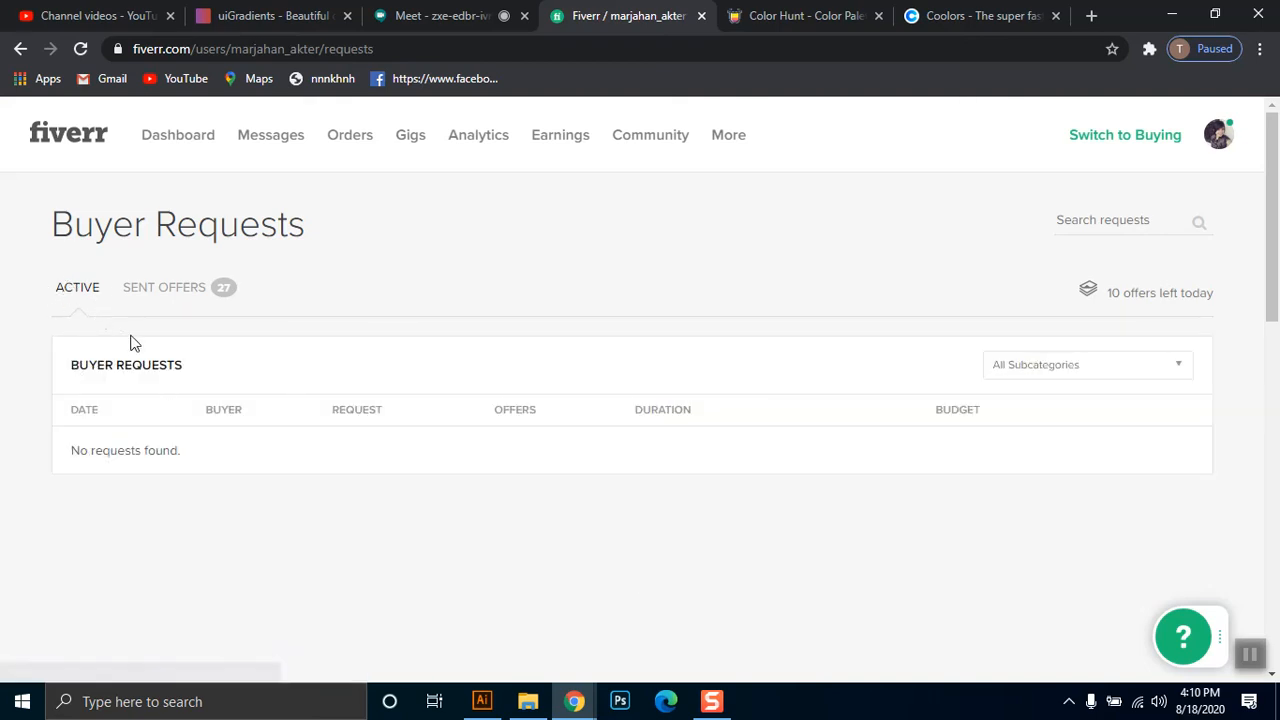
{"action": "left_click", "coordinate": [70, 290]}
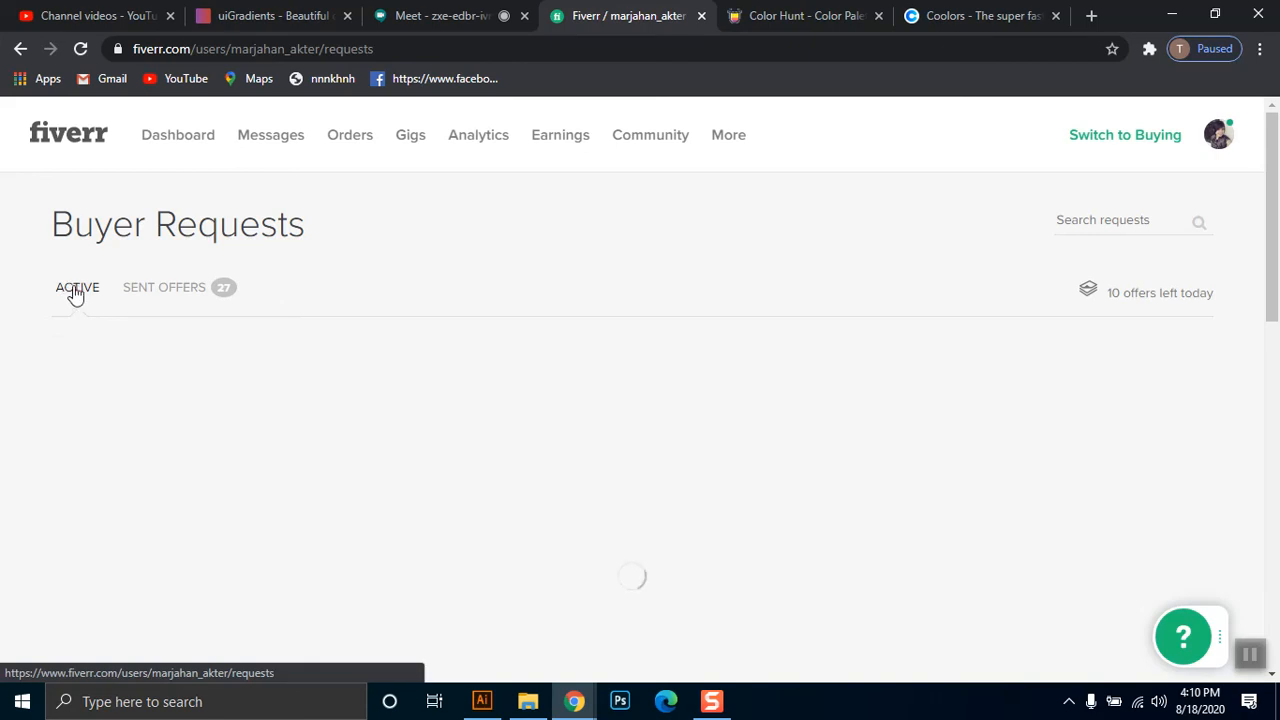
- Open the Fiverr Gigs page in a new browser tab and switch to it
{"action": "left_click", "coordinate": [295, 15]}
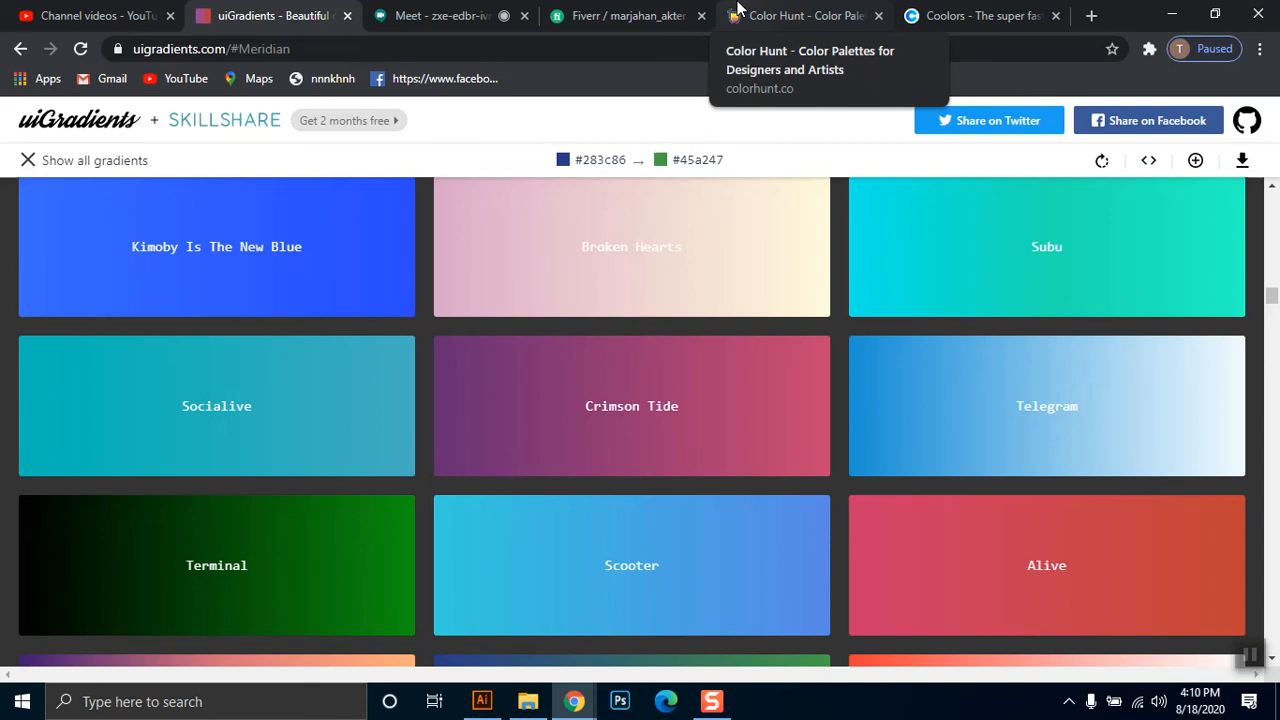
{"action": "left_click", "coordinate": [598, 15]}
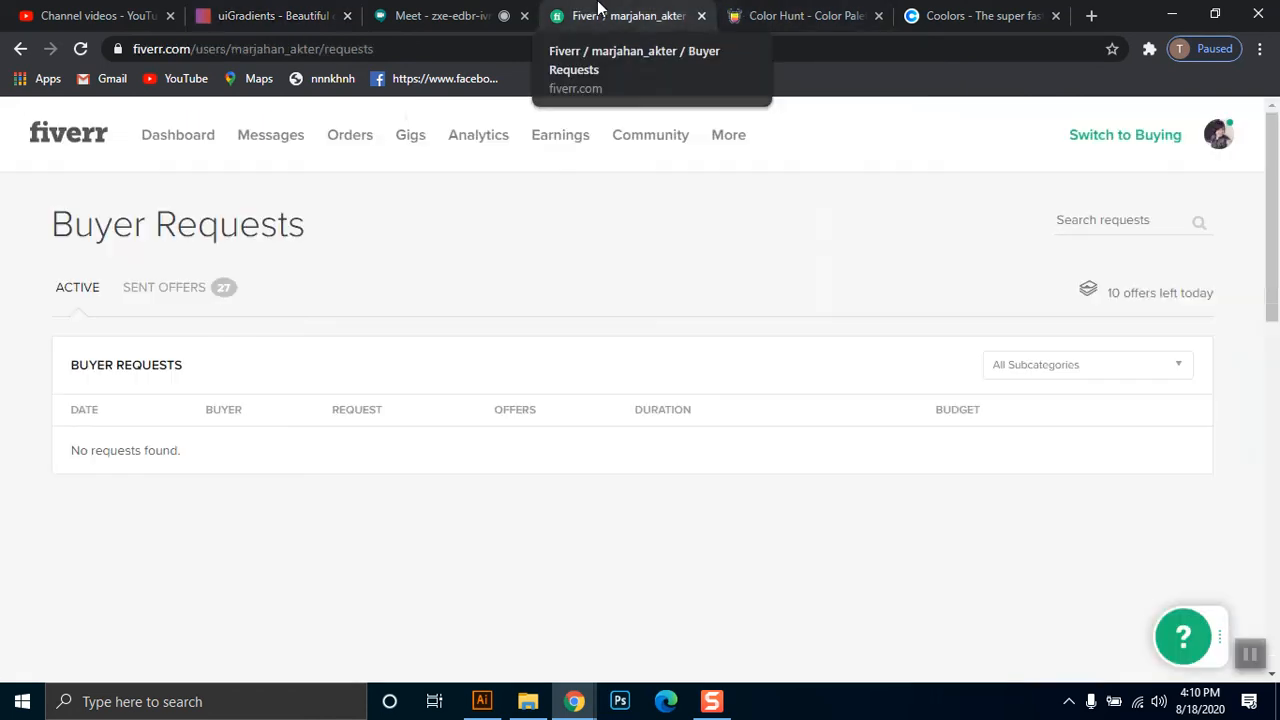
{"action": "middle_click", "coordinate": [405, 137]}
{"action": "left_click", "coordinate": [690, 15]}
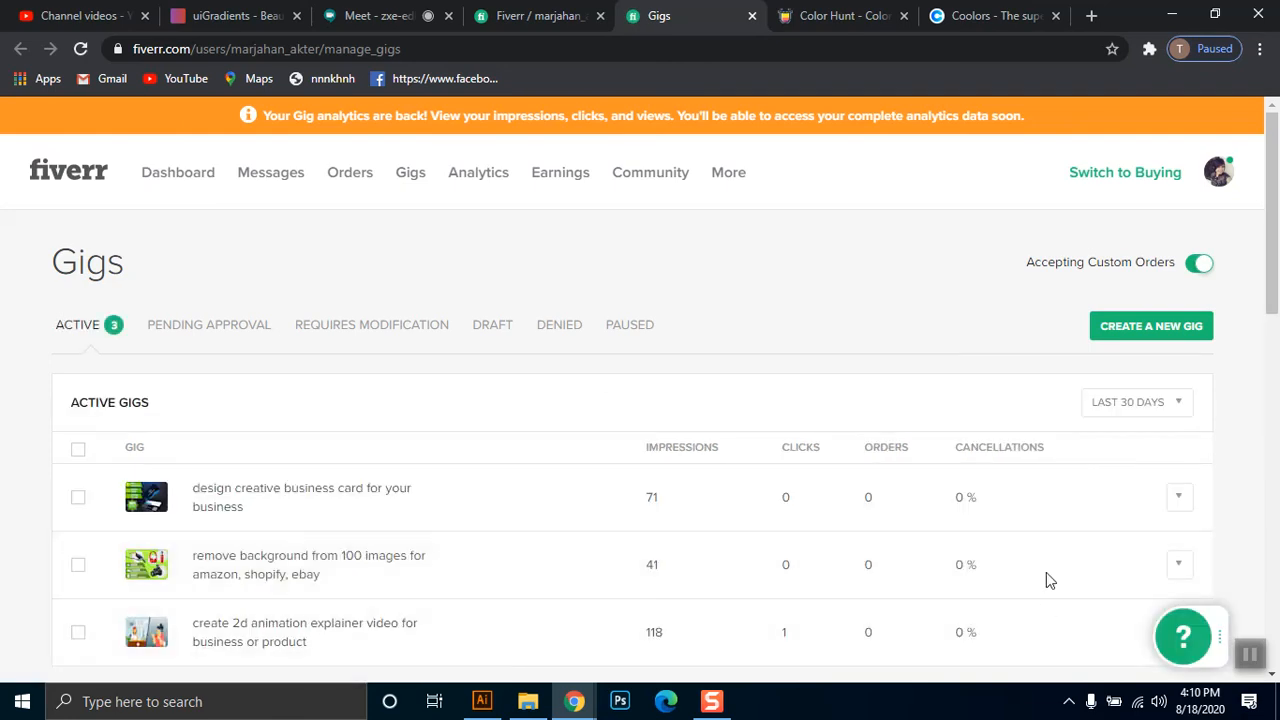
- Try to open the Share option of the business card gig in a separate browser tab
{"action": "left_click", "coordinate": [1178, 497]}
{"action": "scroll", "coordinate": [1084, 552], "scroll_direction": "down", "scroll_amount": 1}
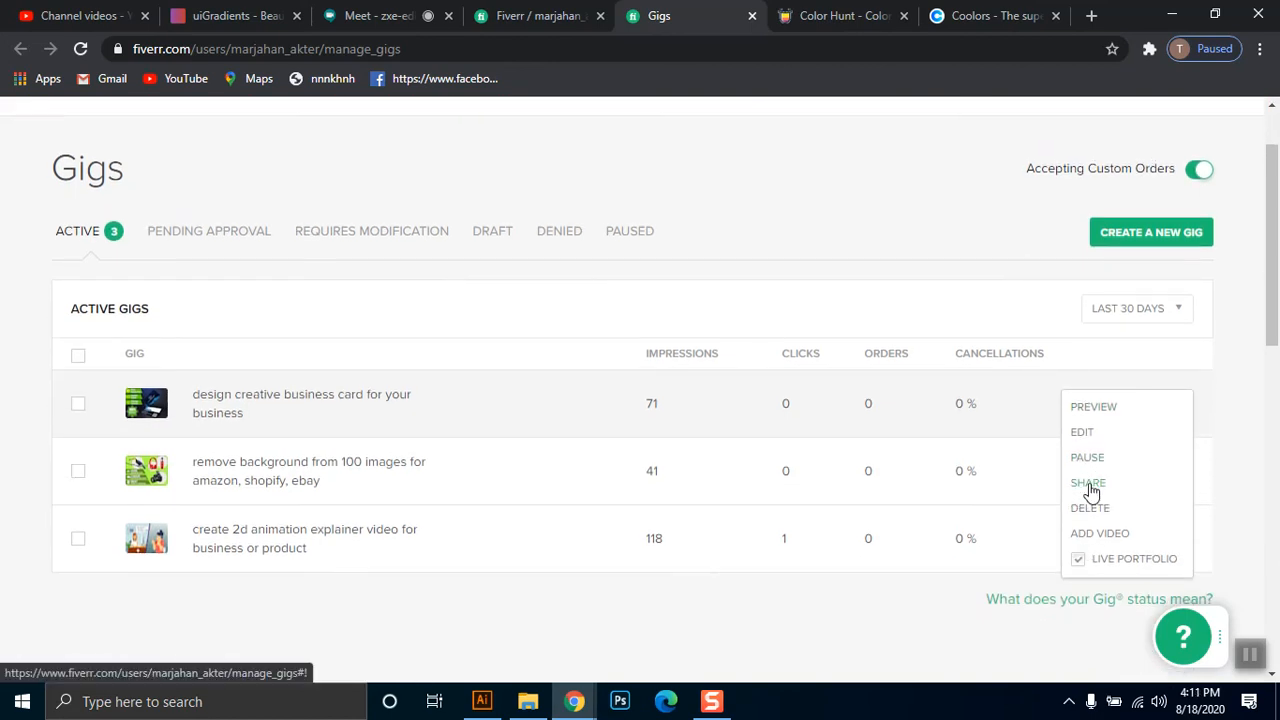
{"action": "middle_click", "coordinate": [1090, 492]}
{"action": "left_click", "coordinate": [712, 12]}
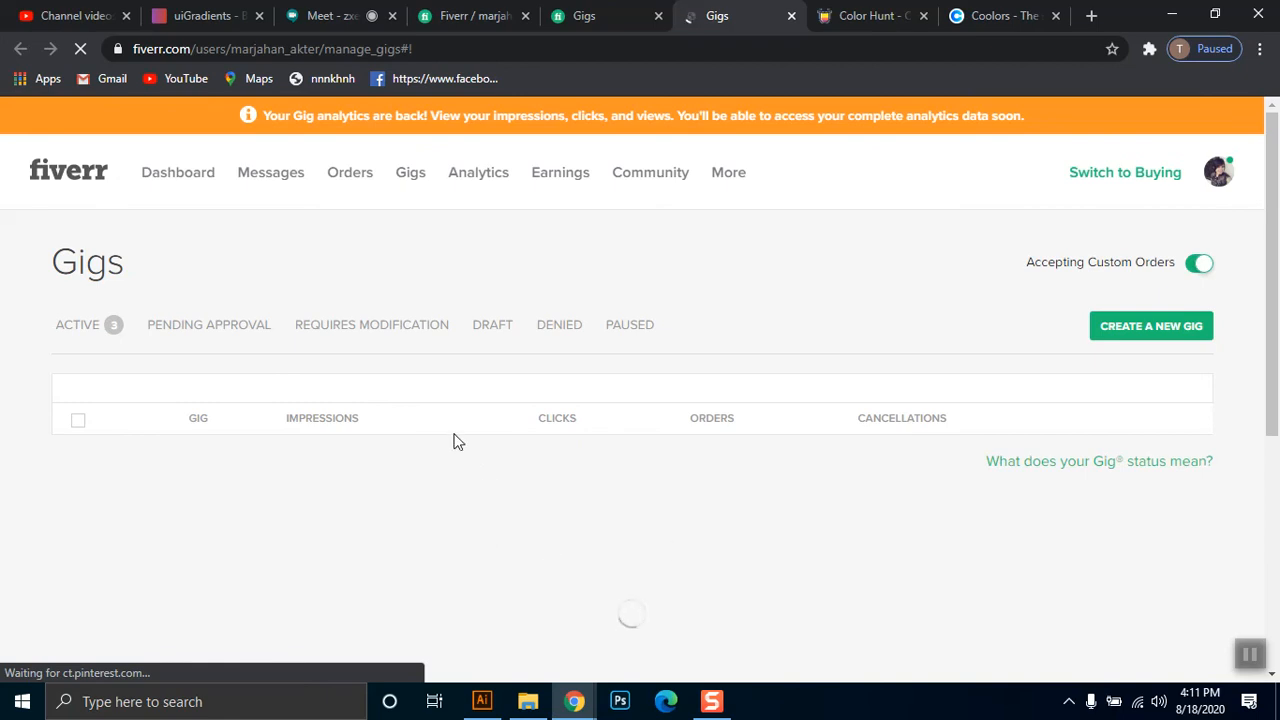
{"action": "scroll", "coordinate": [454, 442], "scroll_direction": "down", "scroll_amount": 2}
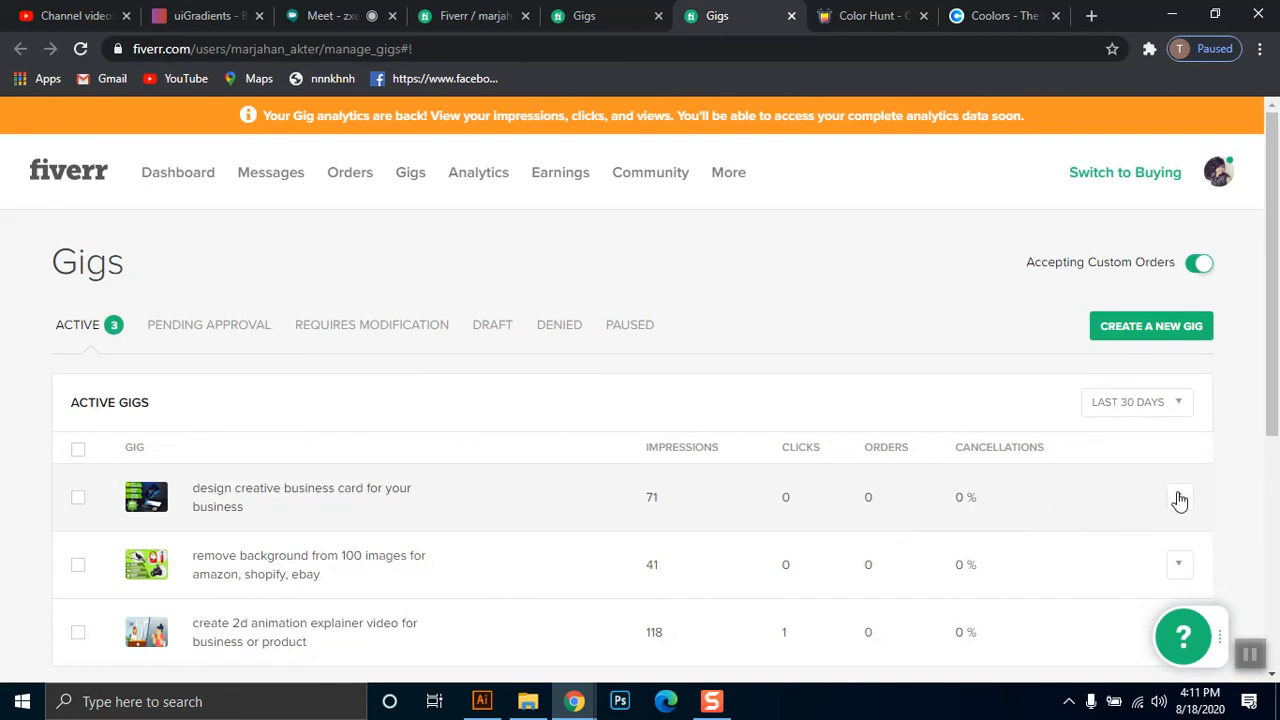
- Copy the share link of the "design creative business card for your business" gig and close the sharing dialog
{"action": "left_click", "coordinate": [1179, 499]}
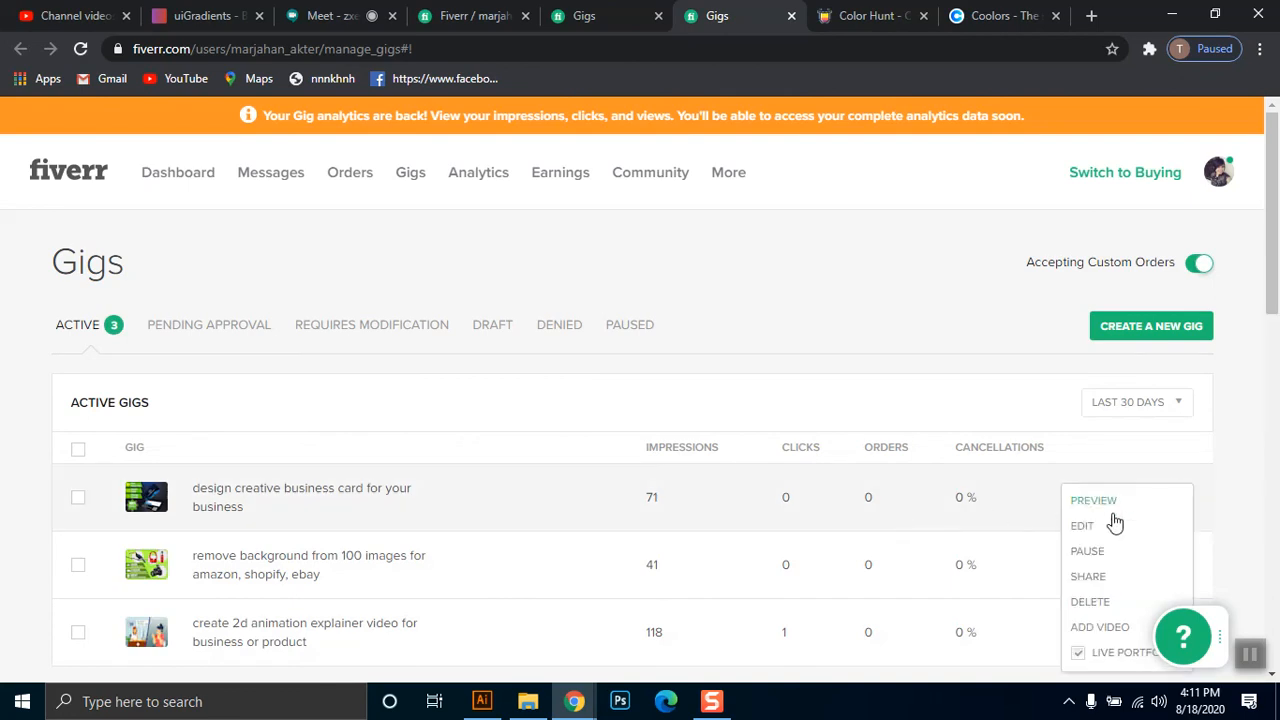
{"action": "left_click", "coordinate": [1088, 577]}
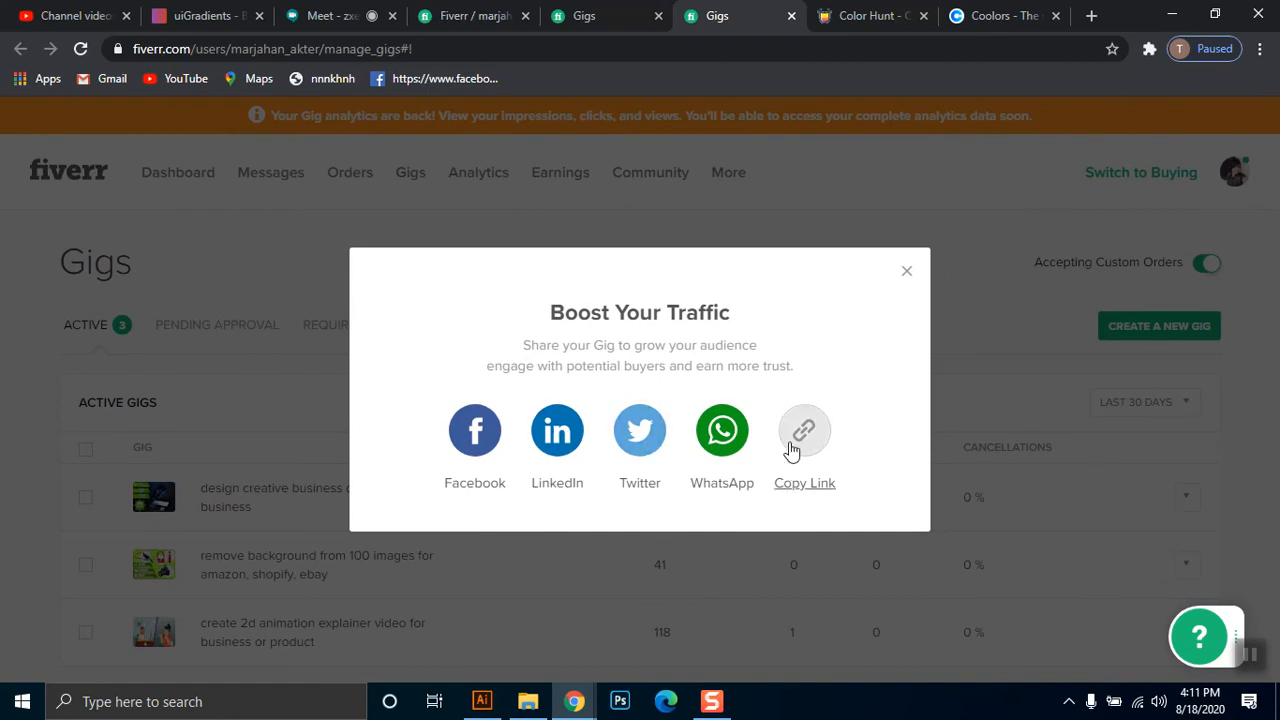
{"action": "left_click", "coordinate": [792, 452]}
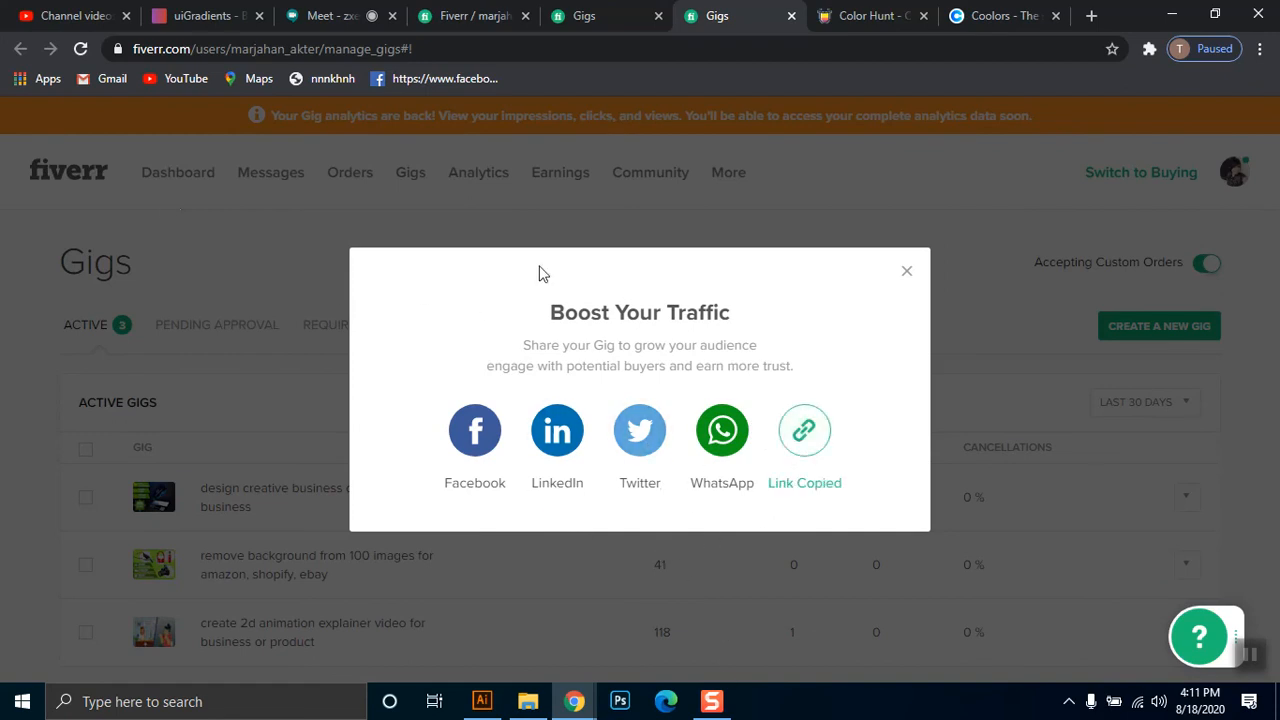
{"action": "left_click", "coordinate": [164, 208]}
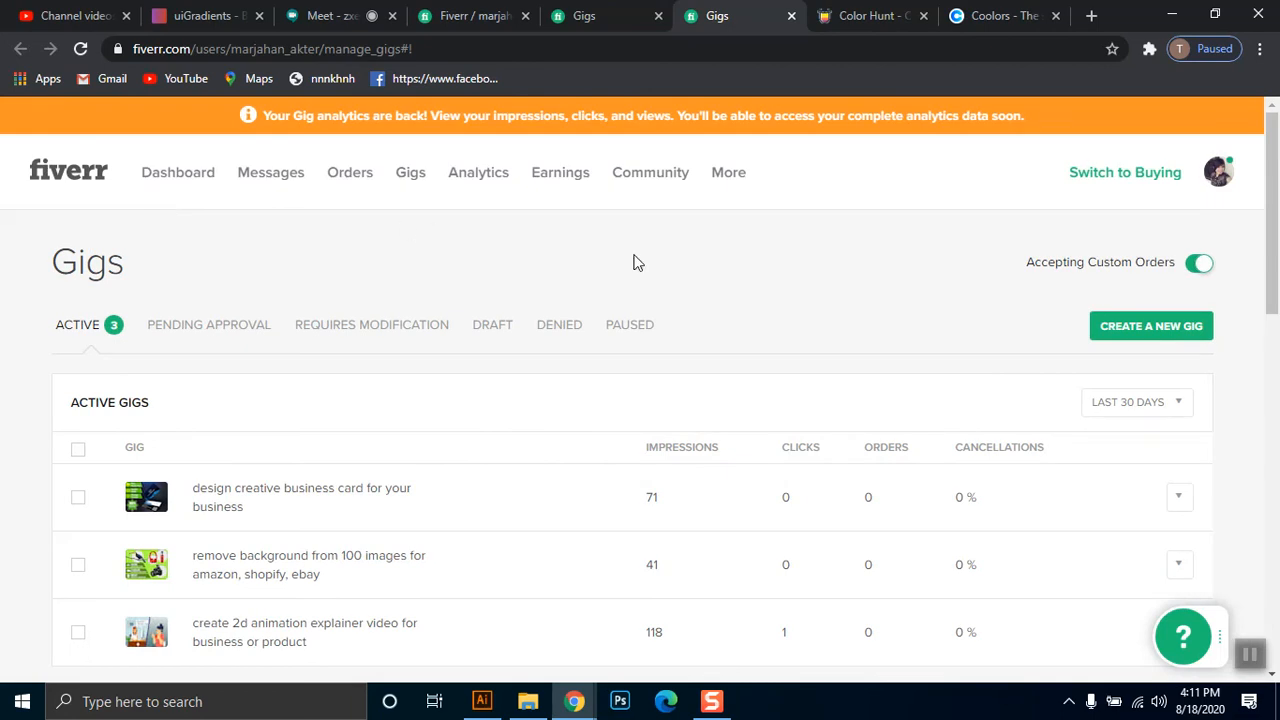
- Leave the Gigs page and return to the Google Meet call in its browser tab
{"action": "left_click", "coordinate": [1177, 498]}
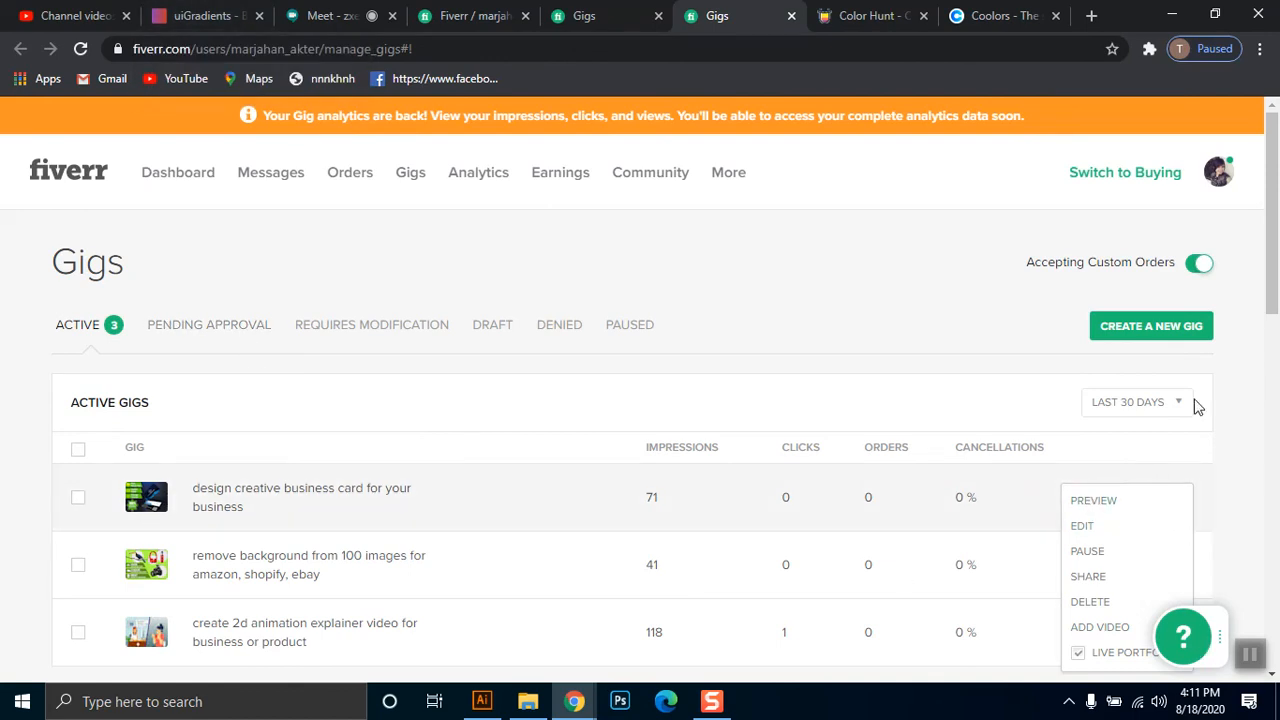
{"action": "left_click", "coordinate": [992, 15]}
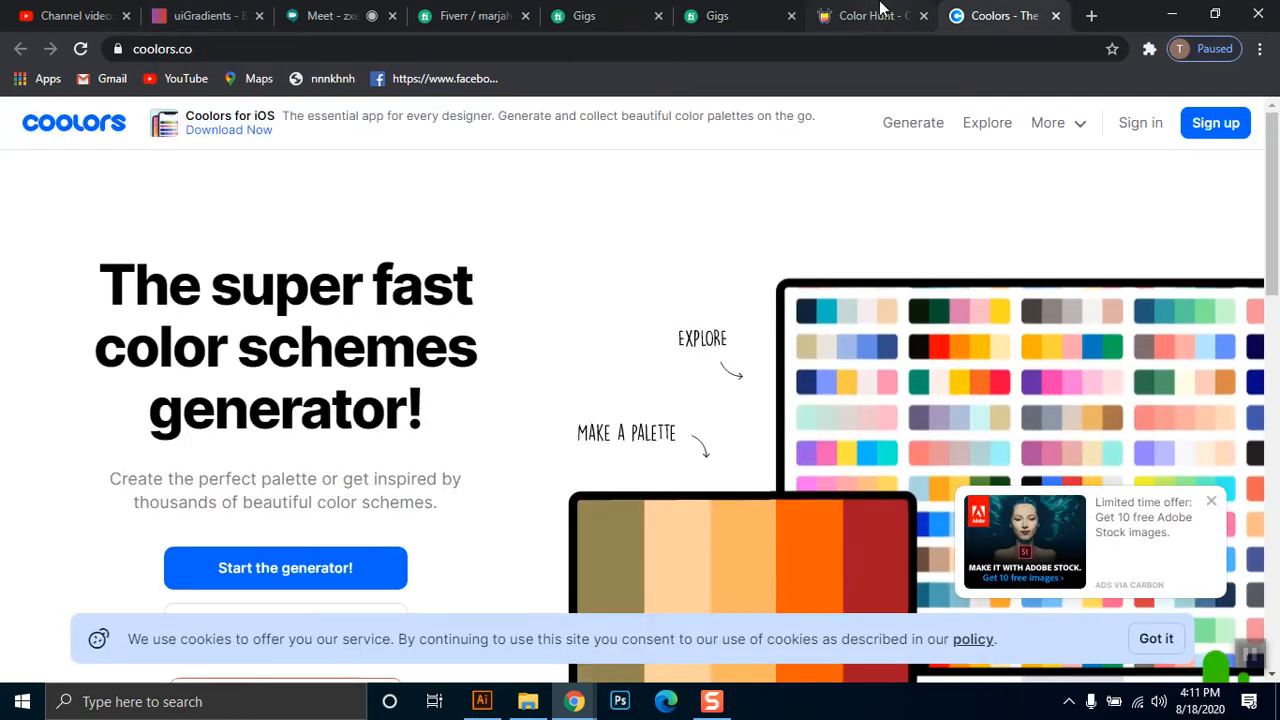
{"action": "left_click", "coordinate": [880, 12]}
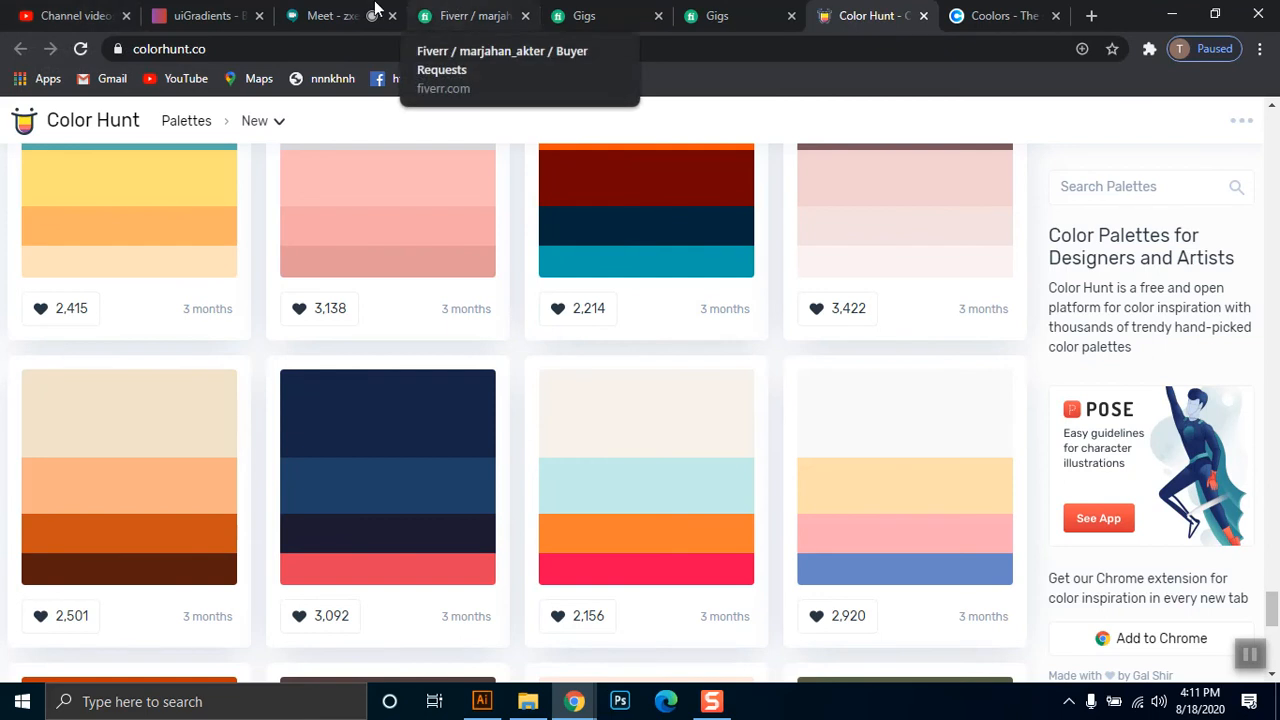
{"action": "left_click", "coordinate": [340, 12]}
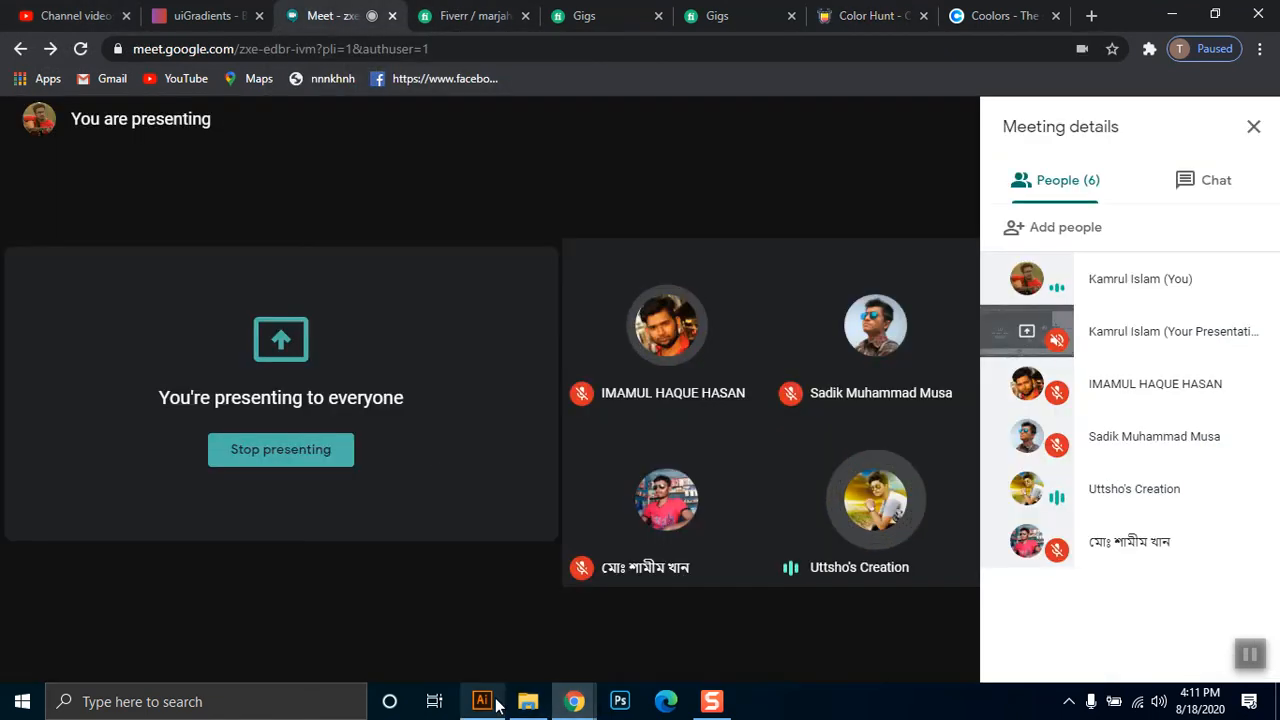
- Switch to Illustrator and move the entire Warrior Bangladesh logo slightly up and to the left on the canvas, then deselect it
{"action": "left_click", "coordinate": [482, 701]}
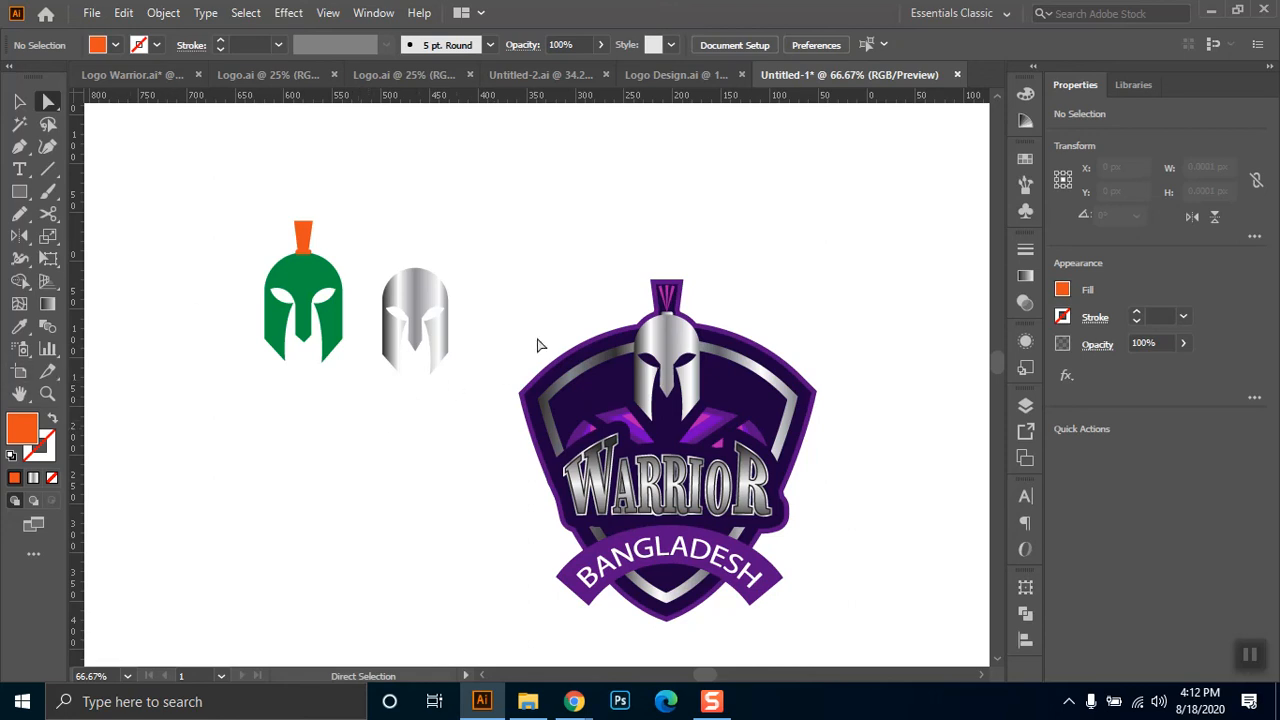
{"action": "left_click_drag", "start_coordinate": [488, 217], "coordinate": [851, 634]}
{"action": "left_click", "coordinate": [18, 101]}
{"action": "left_click_drag", "start_coordinate": [522, 450], "coordinate": [508, 414]}
{"action": "left_click", "coordinate": [478, 401]}
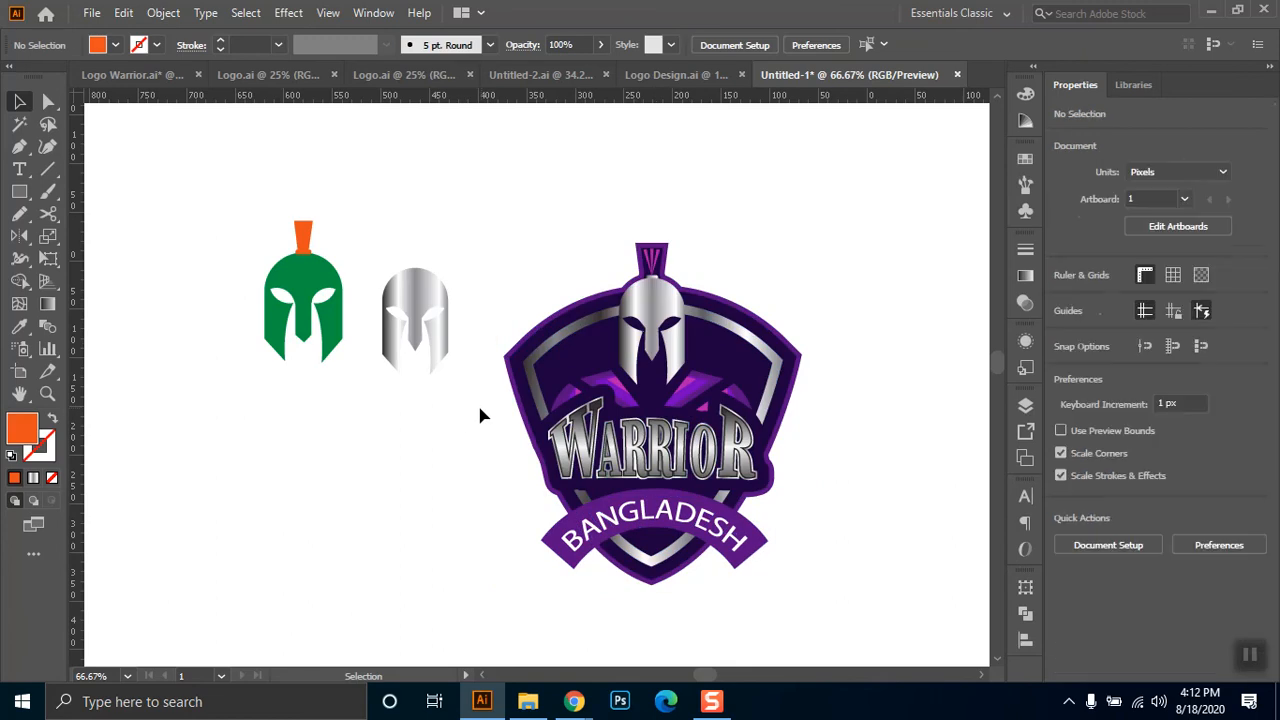
{"action": "left_click_drag", "start_coordinate": [492, 201], "coordinate": [816, 617]}
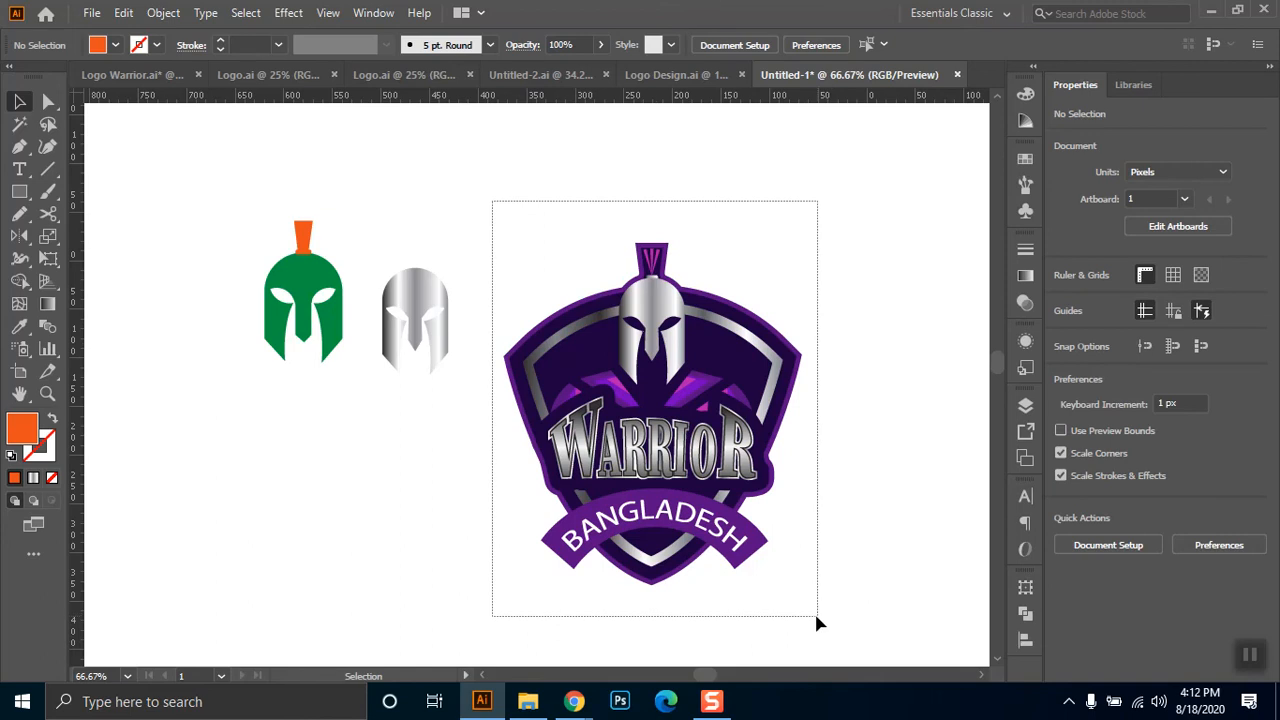
{"action": "left_click_drag", "start_coordinate": [816, 617], "coordinate": [815, 618]}
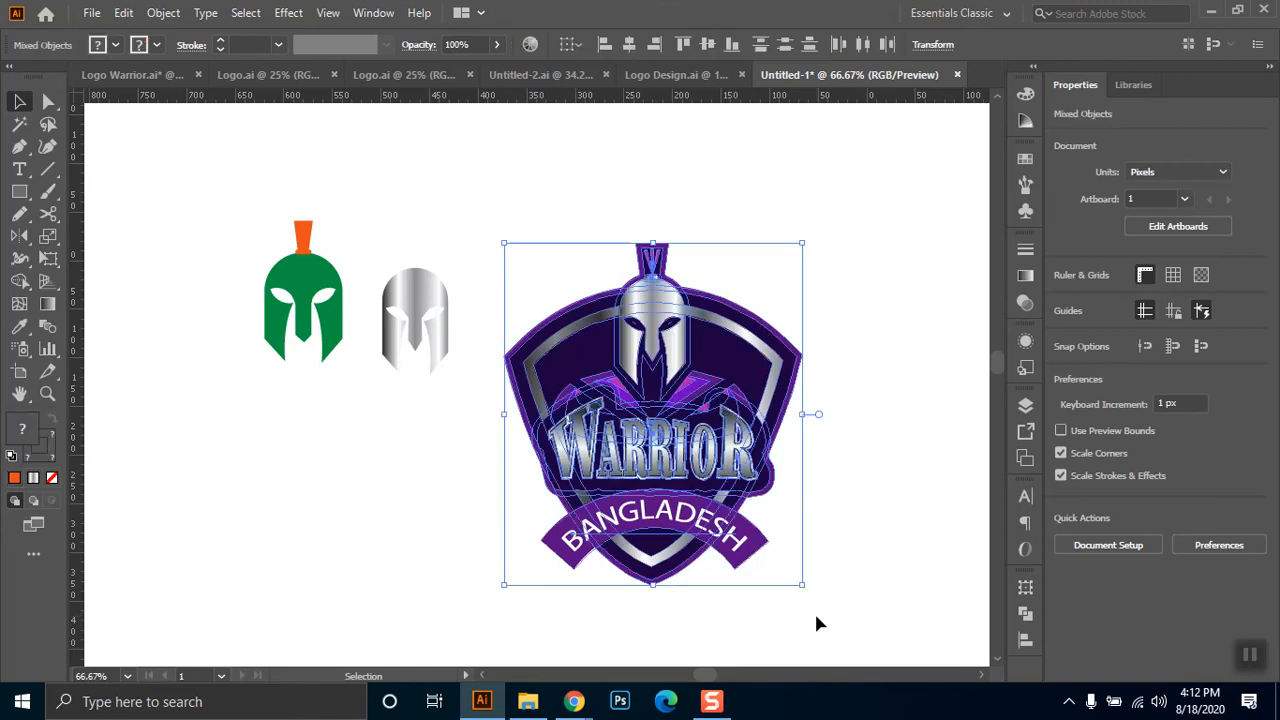
{"action": "left_click", "coordinate": [882, 468]}
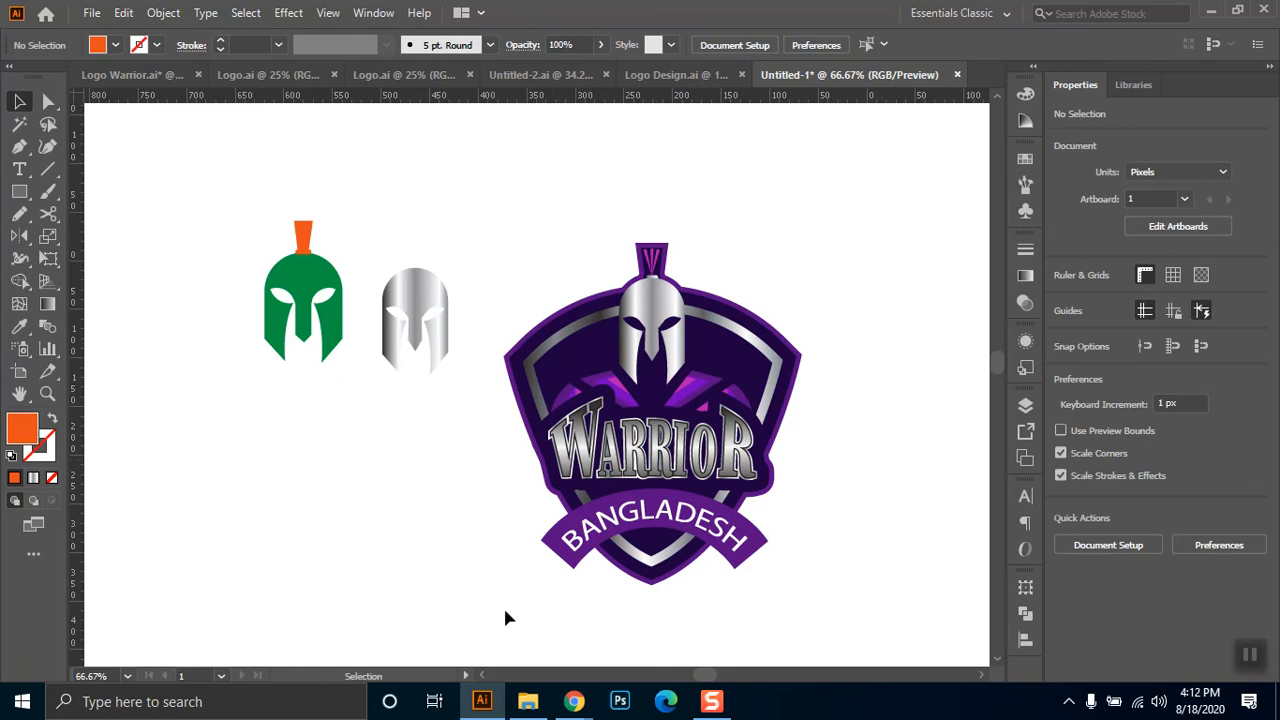
- Switch back to the Google Meet call in Chrome and mute the microphone
{"action": "mouse_move", "coordinate": [574, 701]}
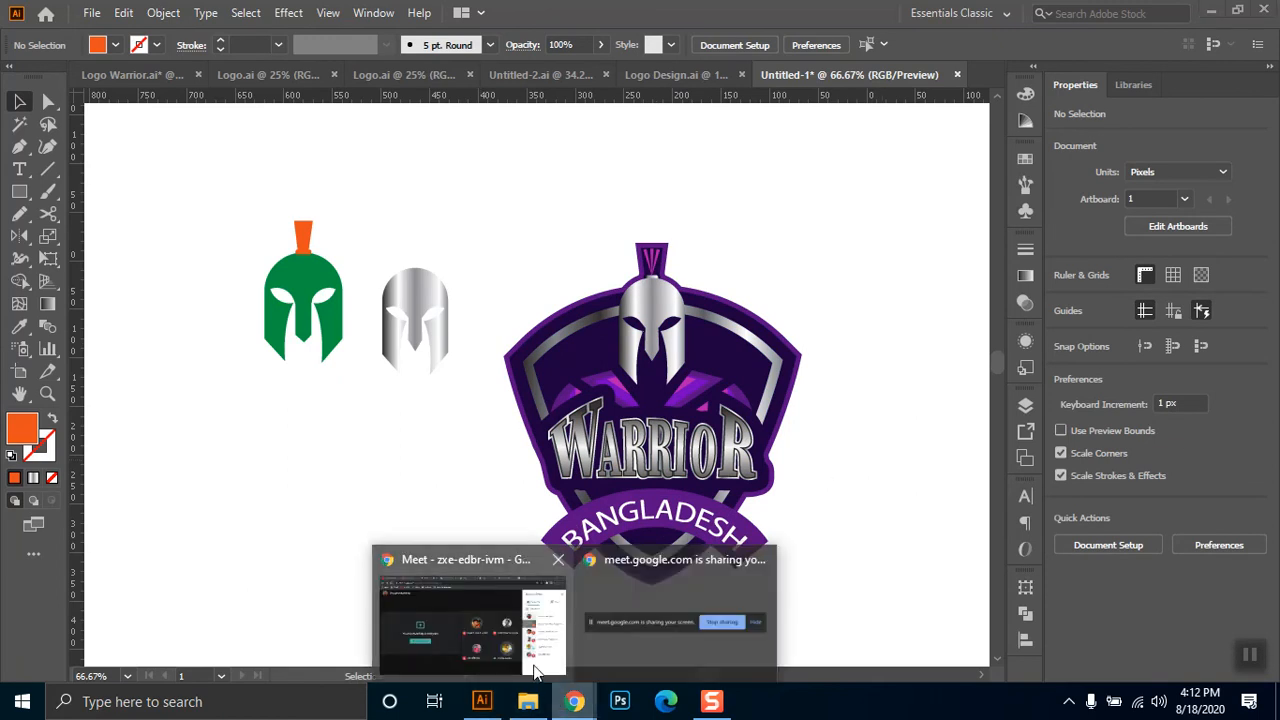
{"action": "left_click", "coordinate": [535, 672]}
{"action": "left_click", "coordinate": [410, 650]}
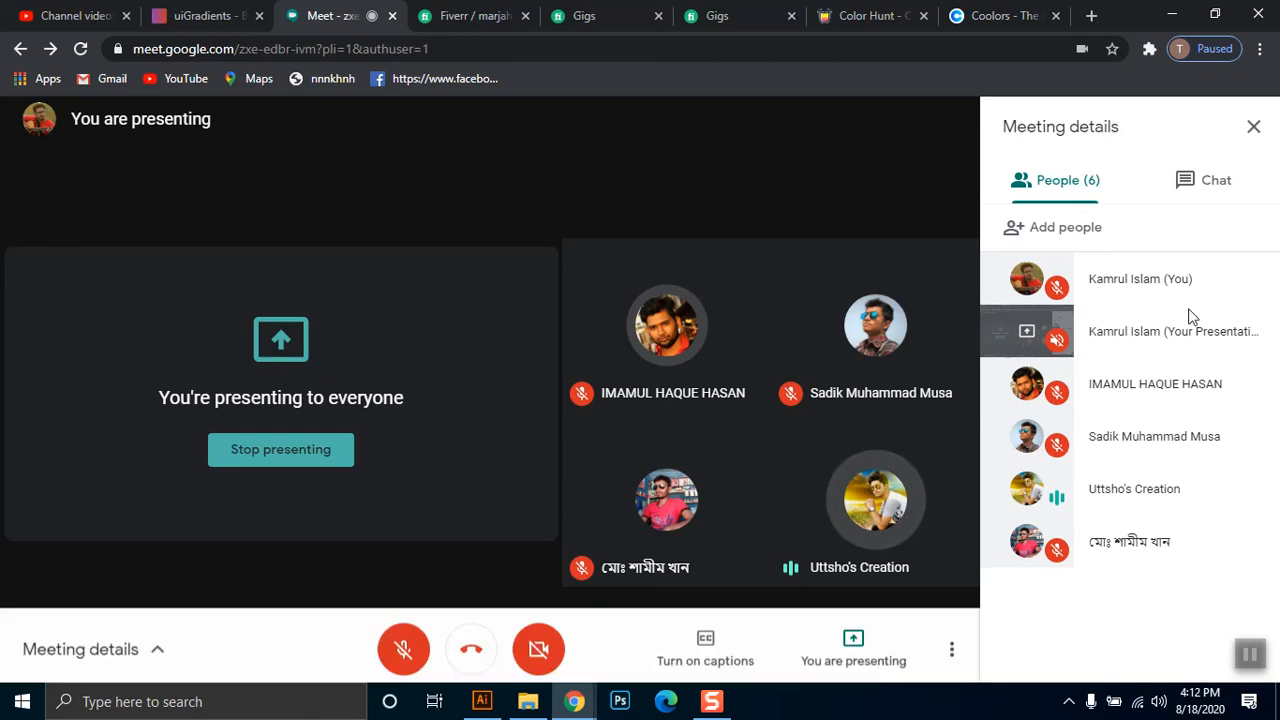
- Turn the microphone back on in the Google Meet call
{"action": "mouse_move", "coordinate": [574, 701]}
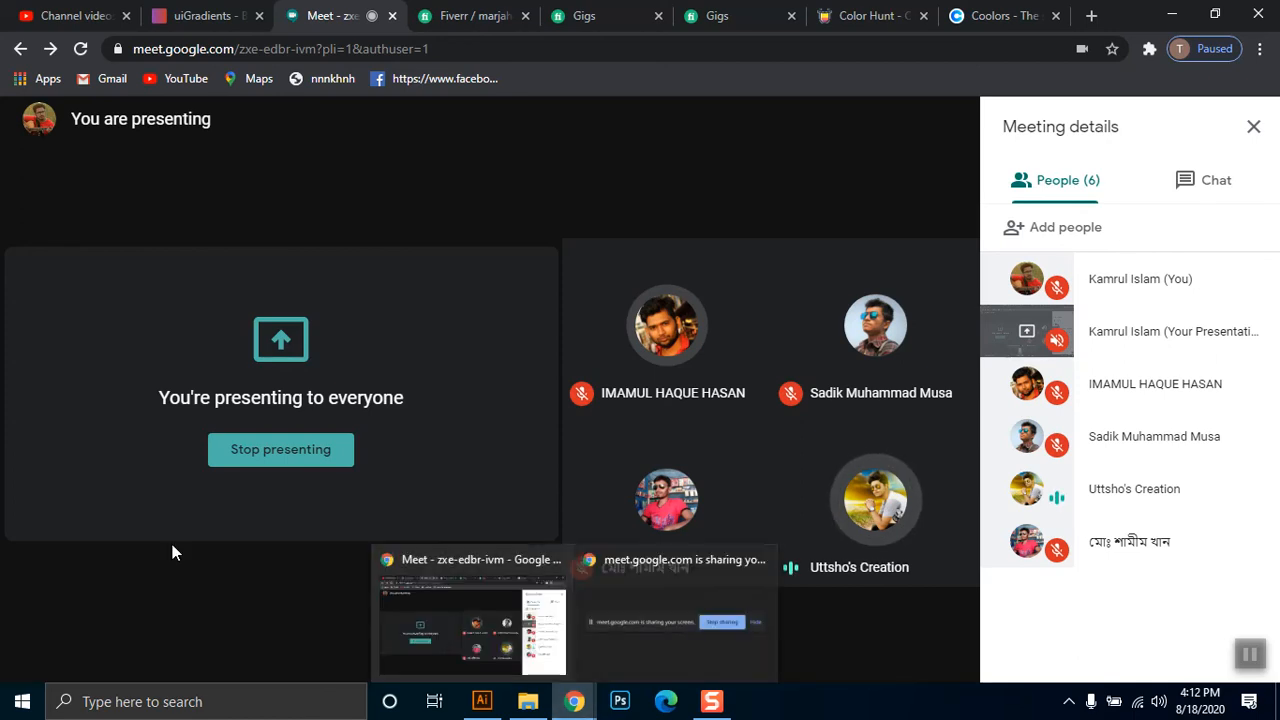
{"action": "mouse_move", "coordinate": [280, 623]}
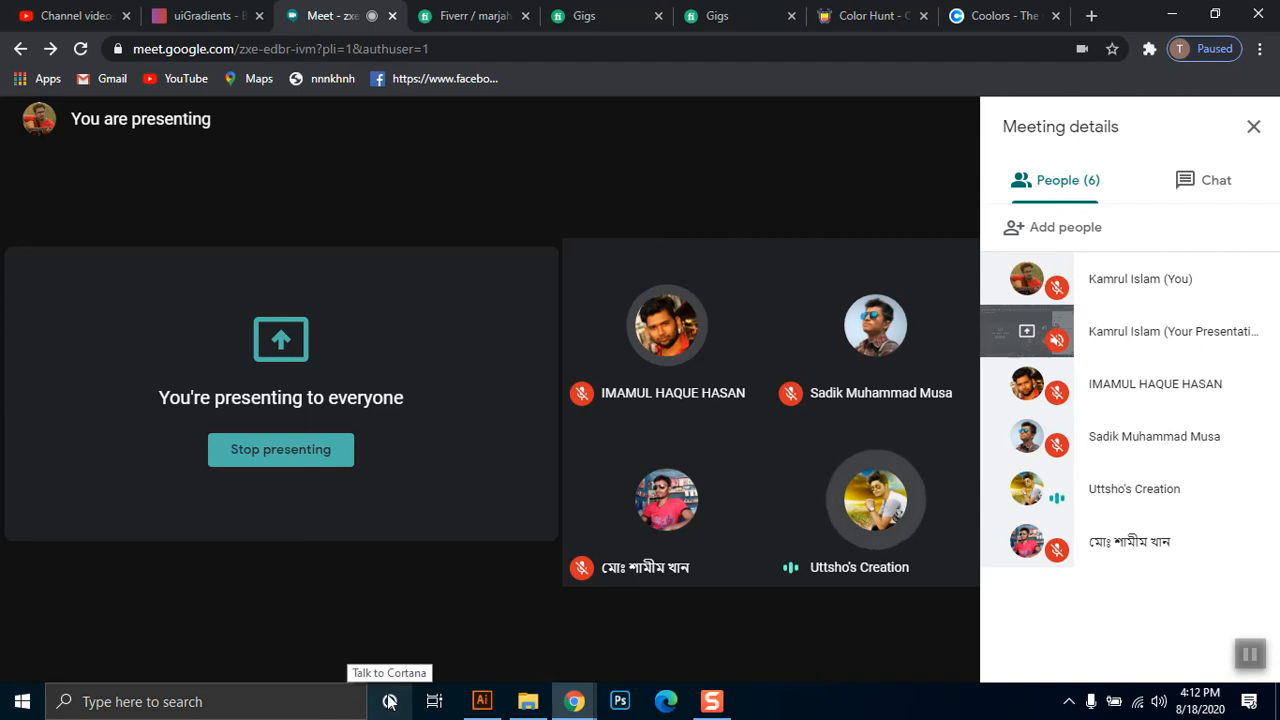
{"action": "mouse_move", "coordinate": [381, 654]}
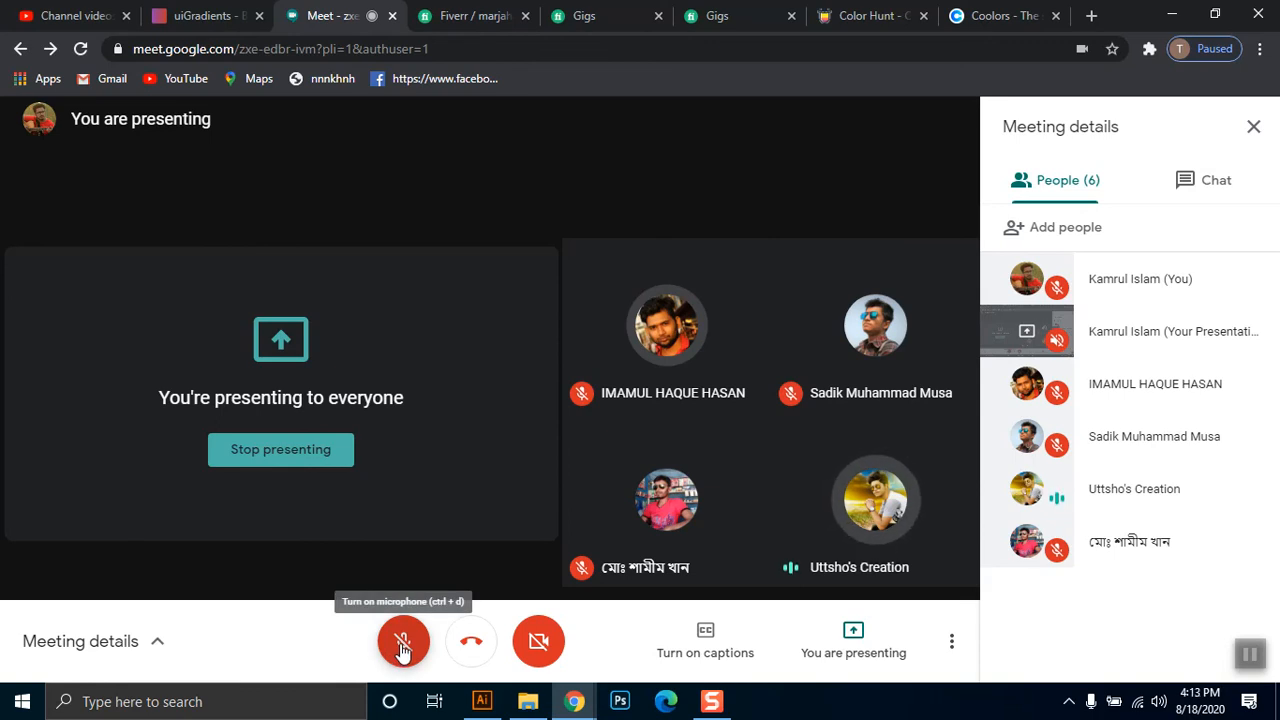
{"action": "left_click", "coordinate": [402, 645]}
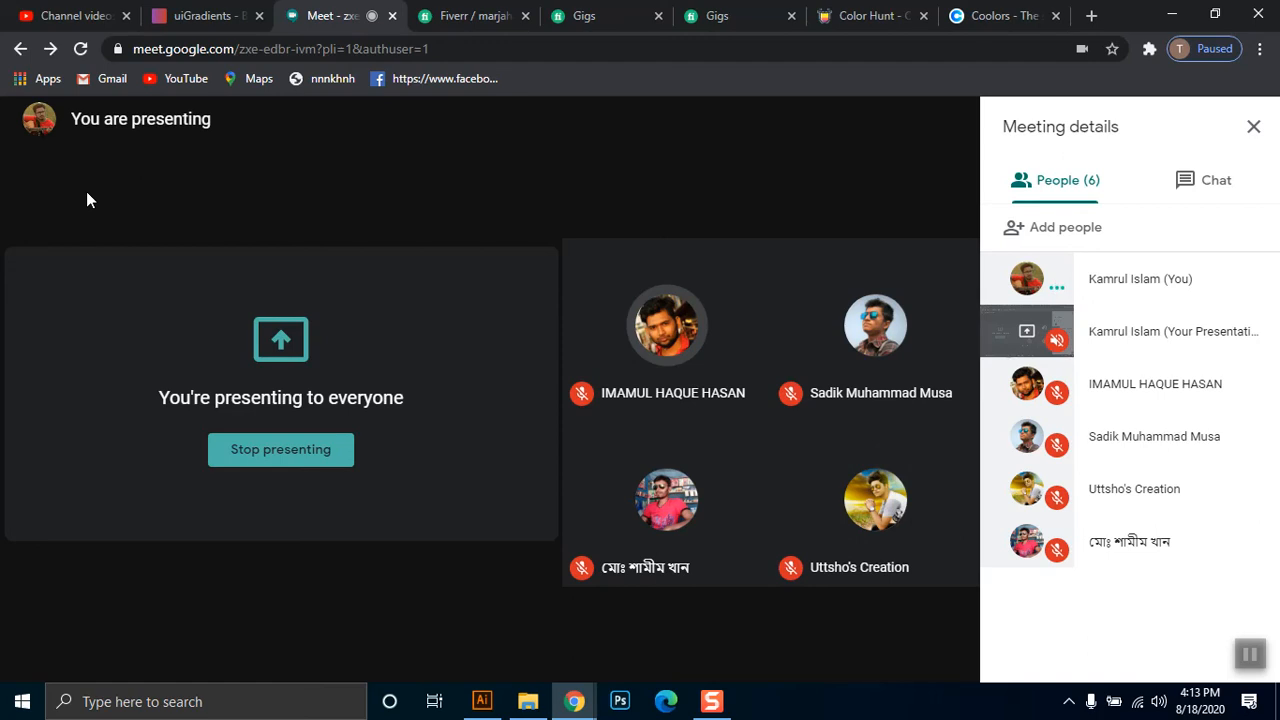
- Switch to the Coolors browser tab and load the address alami.com in it
{"action": "mouse_move", "coordinate": [429, 232]}
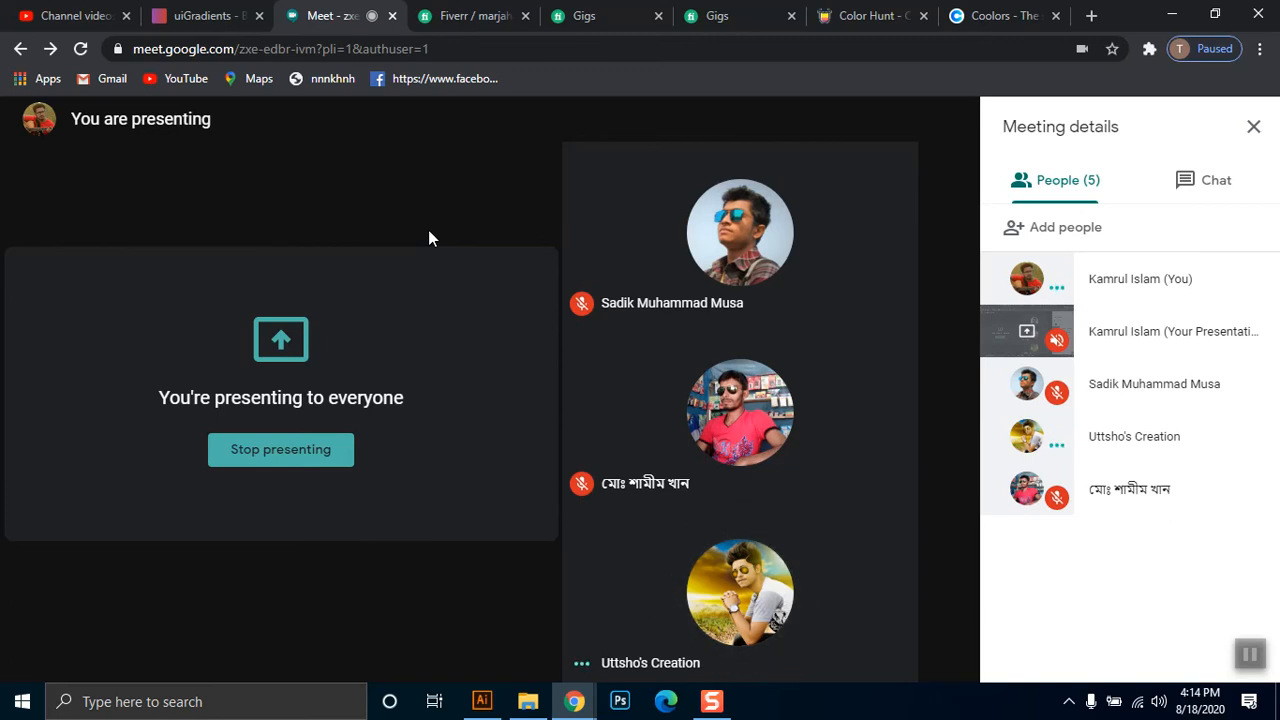
{"action": "mouse_move", "coordinate": [21, 350]}
{"action": "left_click", "coordinate": [1000, 15]}
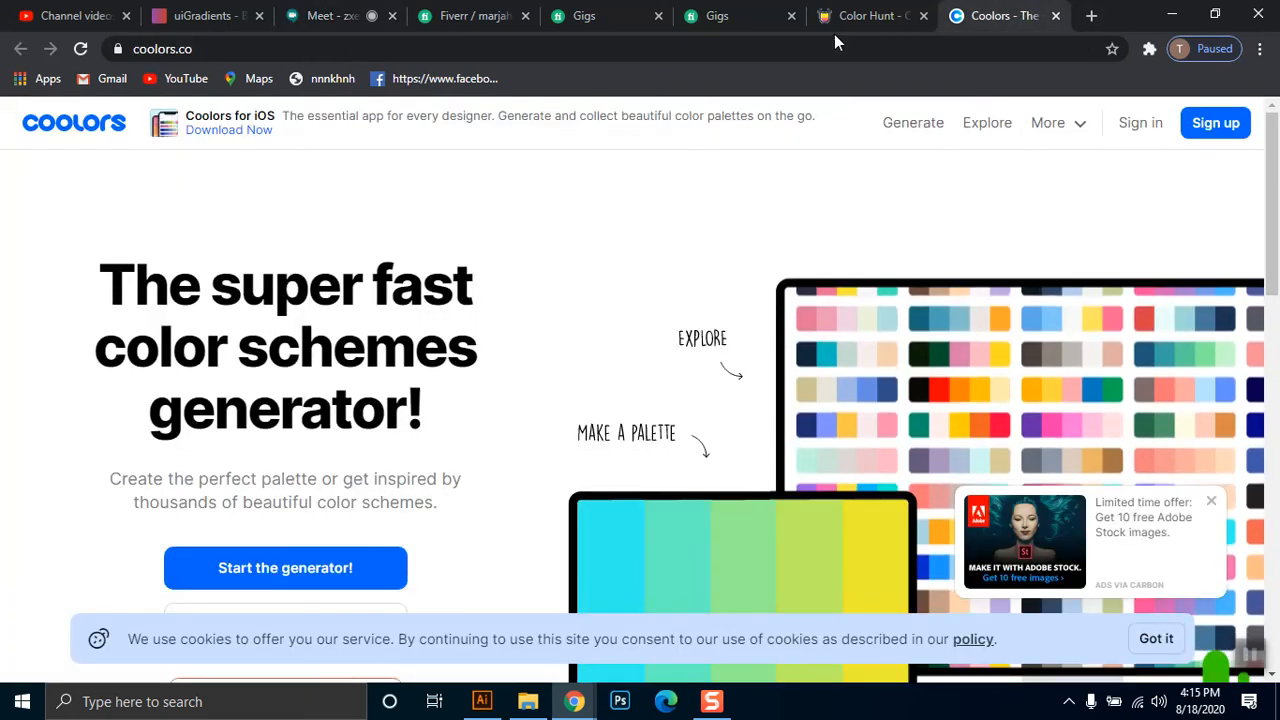
{"action": "left_click", "coordinate": [855, 57]}
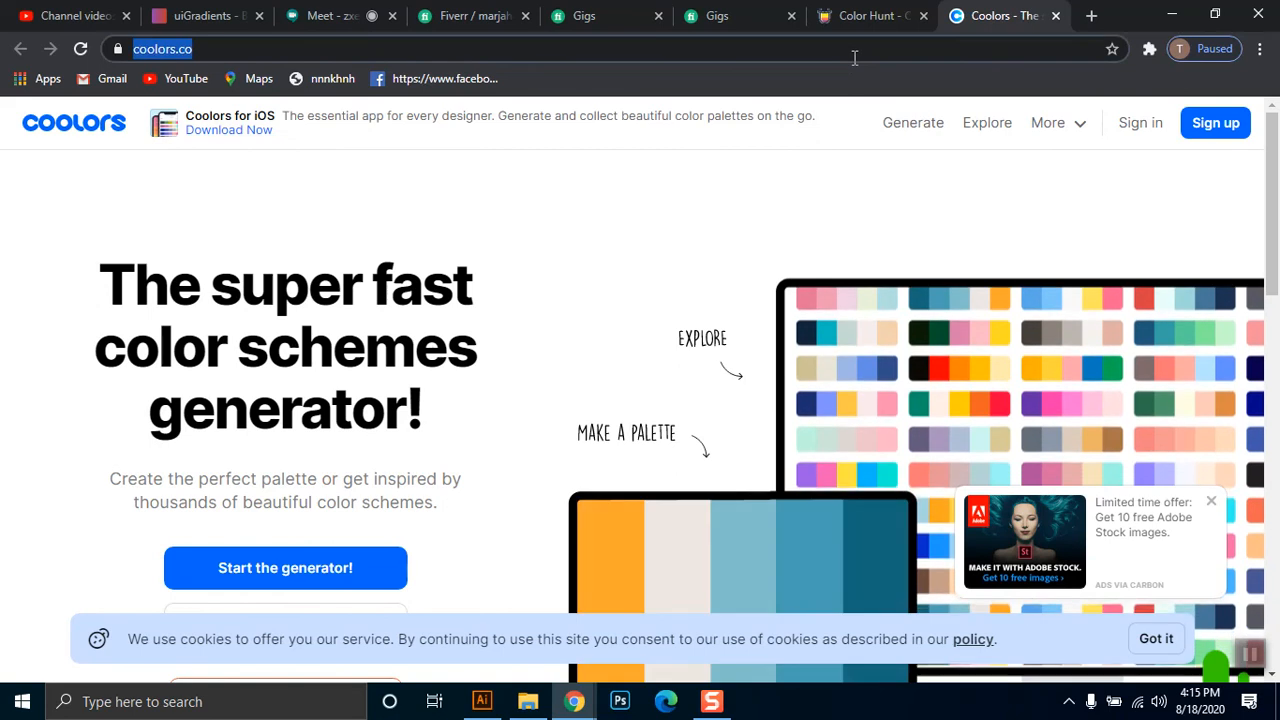
{"action": "type", "text": "alami"}
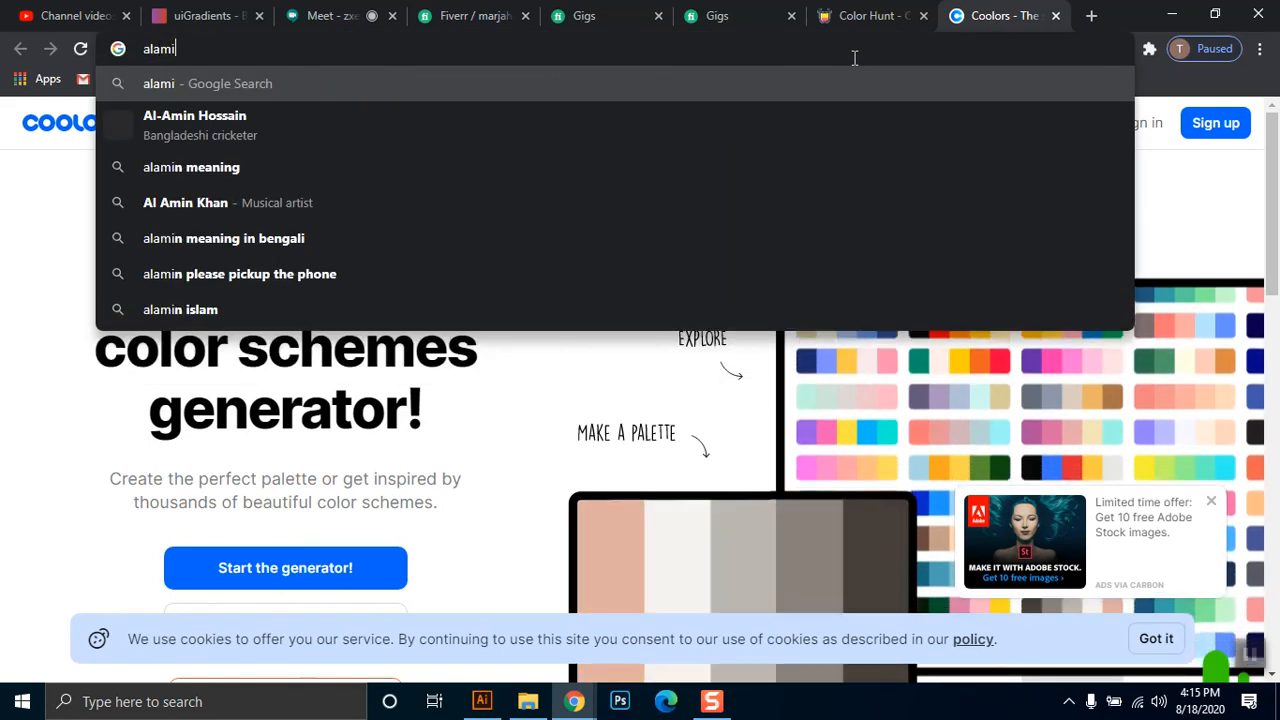
{"action": "type", "text": ".com"}
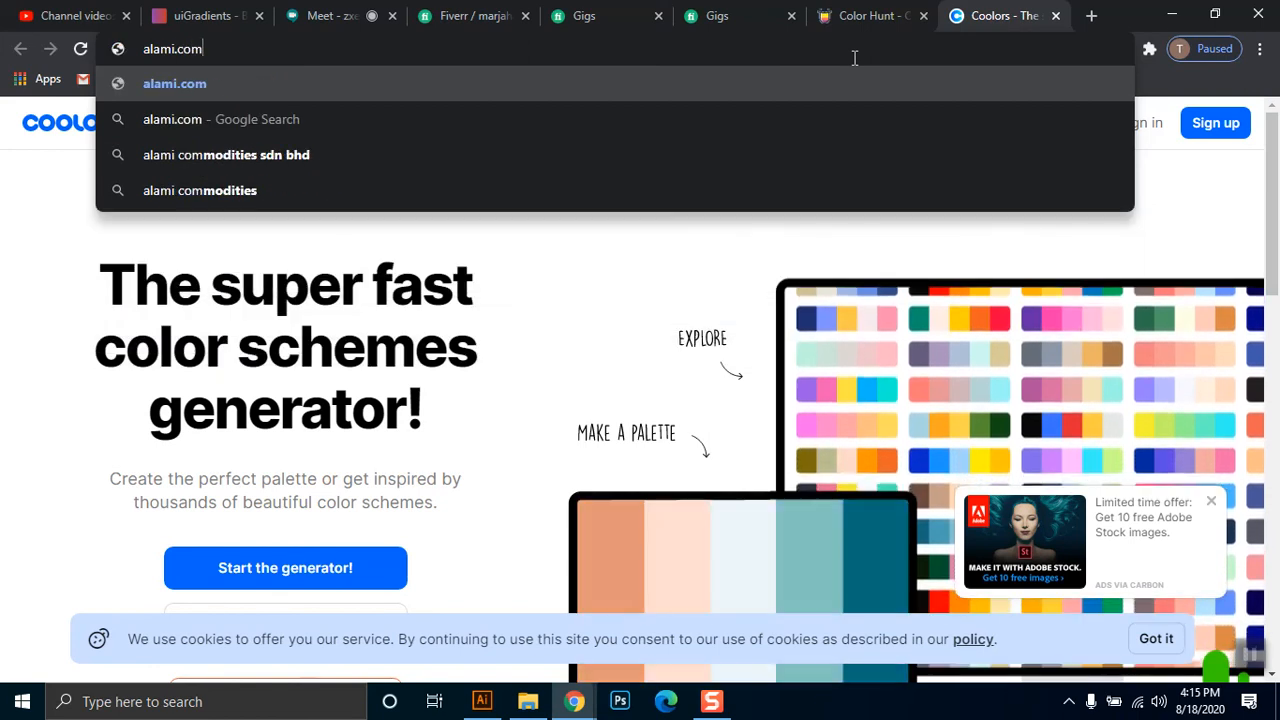
{"action": "key", "text": "Return"}
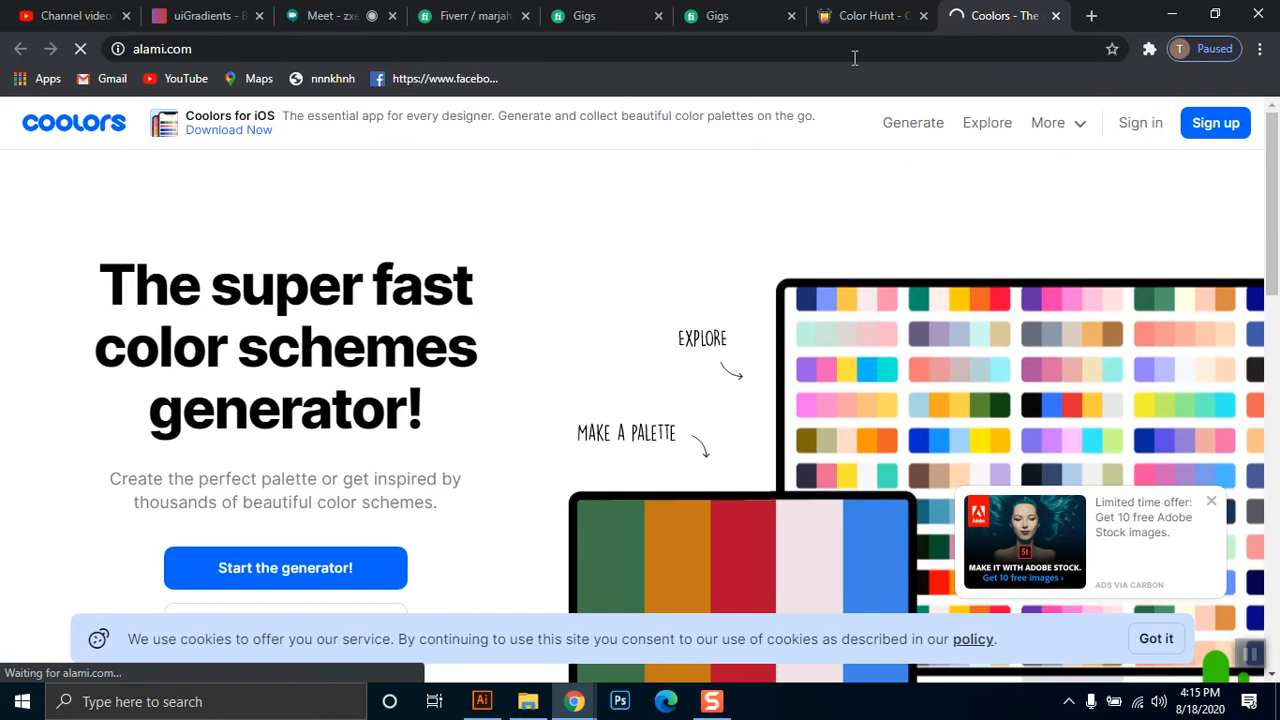
- Correct the web address to alamy.com, load the site, and return to the Google Meet call's tab
{"action": "left_click", "coordinate": [158, 56]}
{"action": "left_click", "coordinate": [161, 50]}
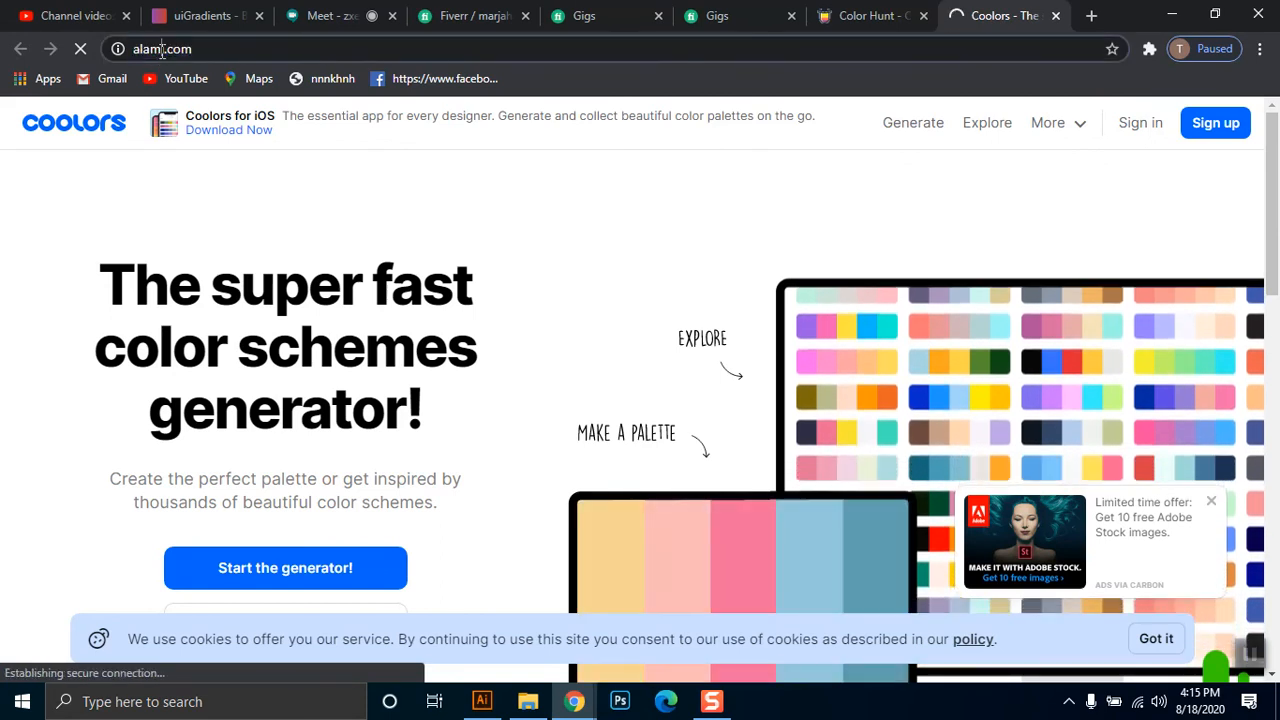
{"action": "type", "text": "i"}
{"action": "key", "text": "BackSpace"}
{"action": "type", "text": "y"}
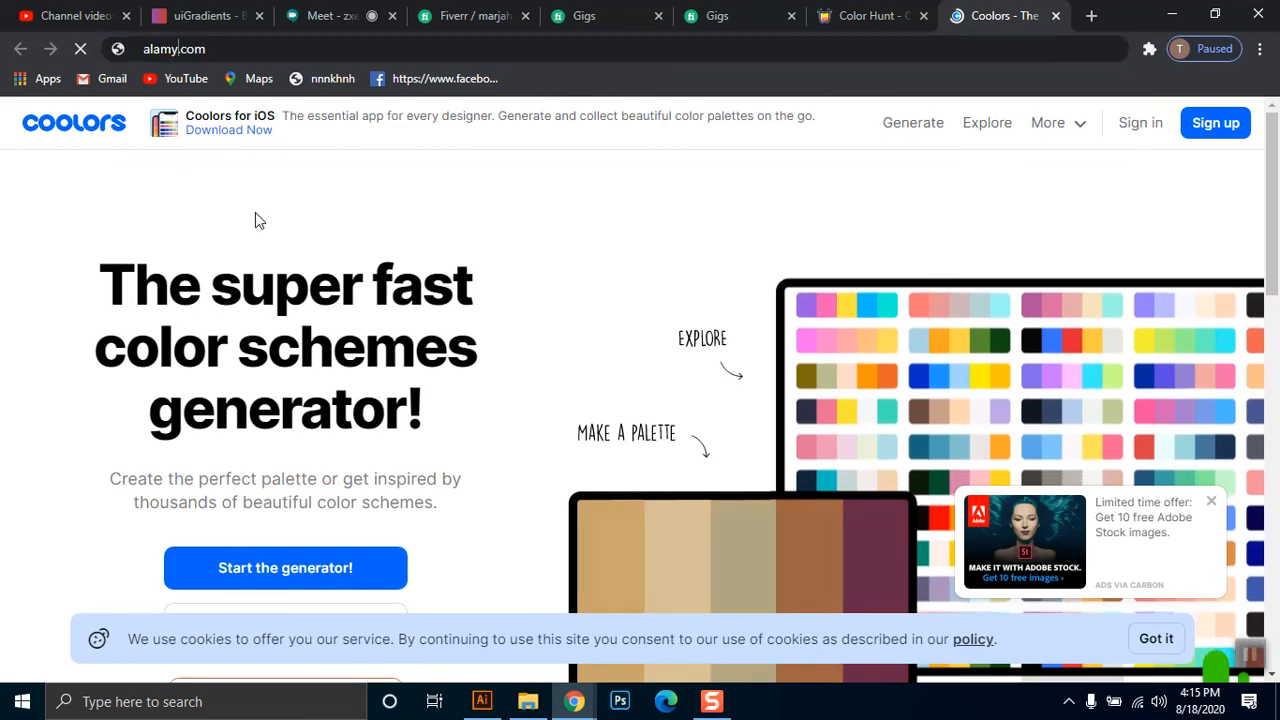
{"action": "key", "text": "Return"}
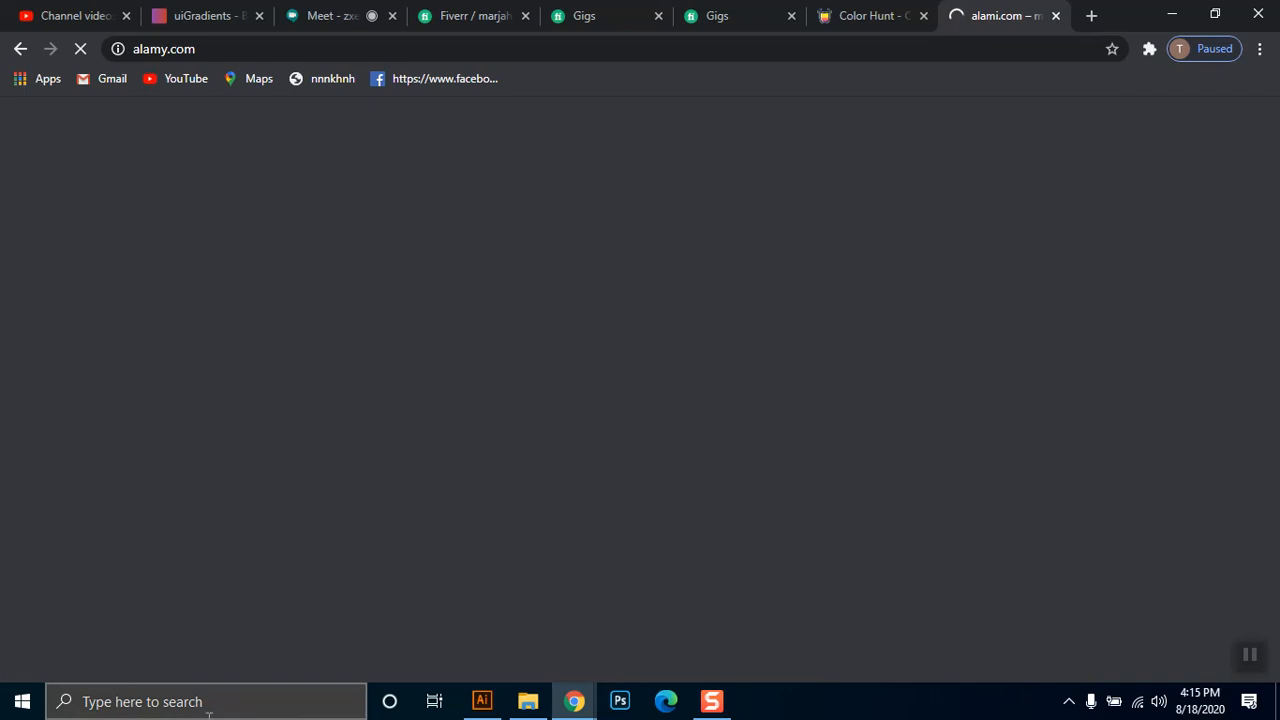
{"action": "left_click", "coordinate": [315, 15]}
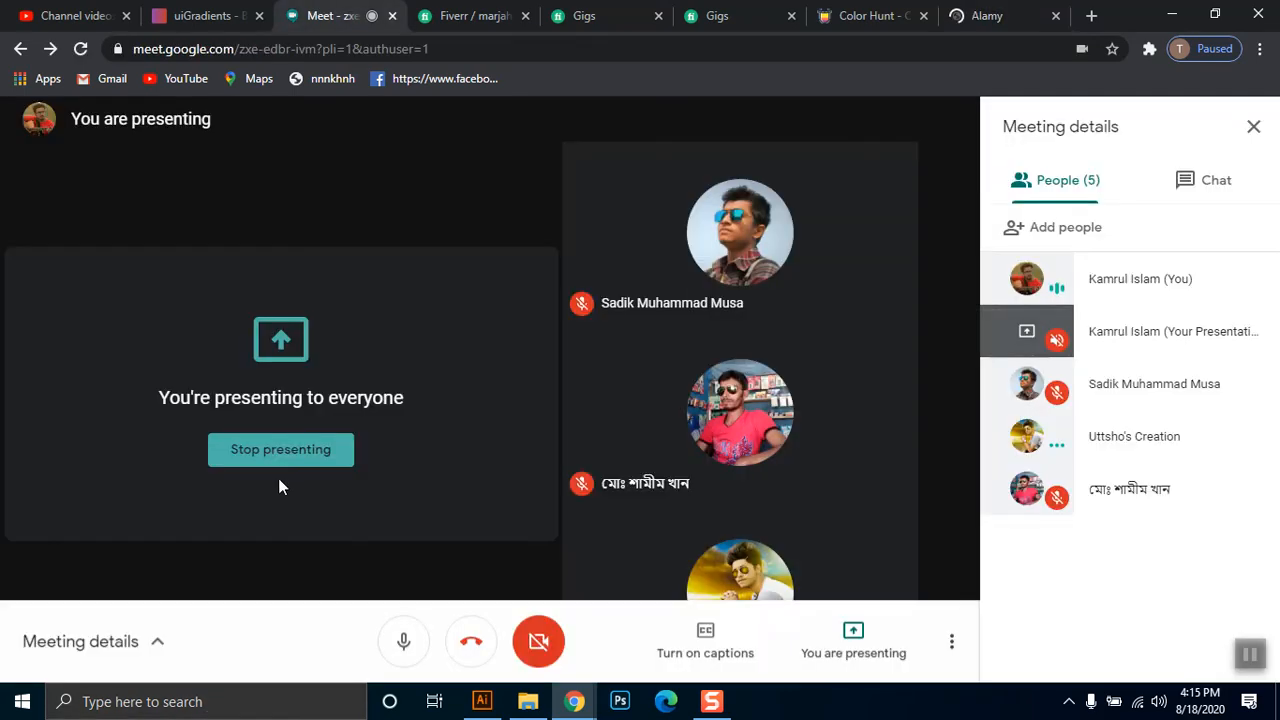